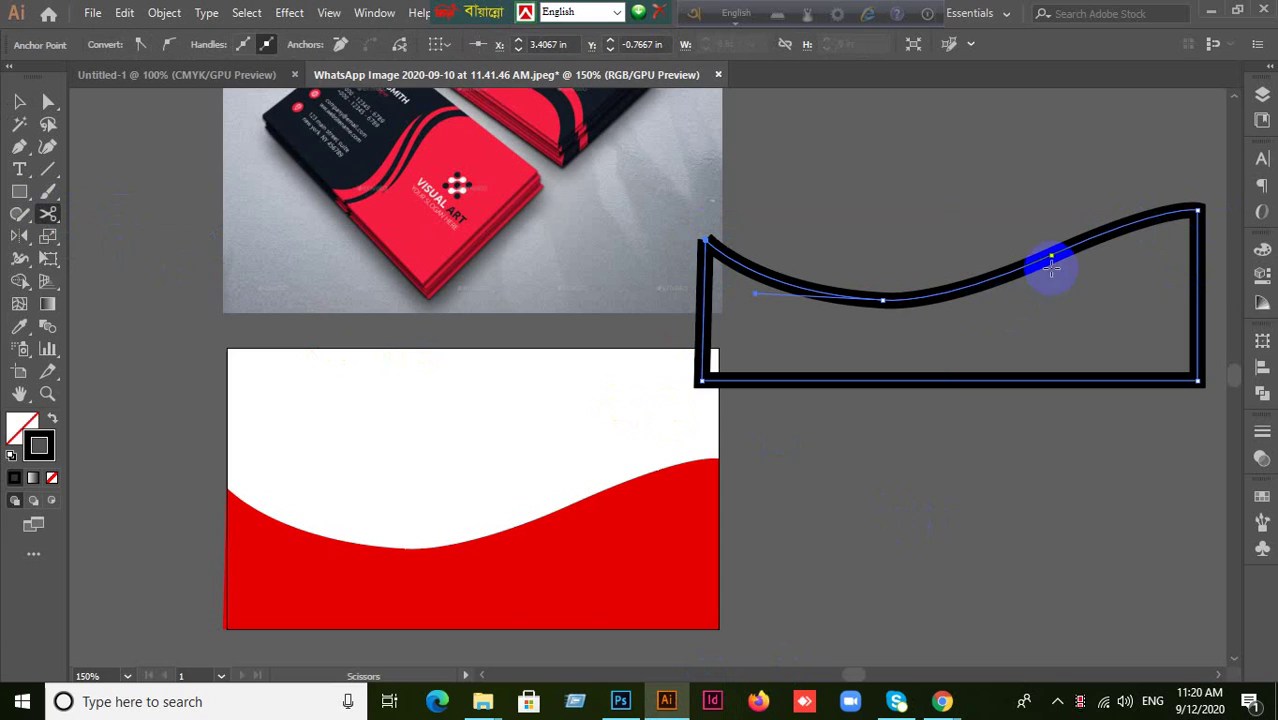
Cut the black wave outline with Scissors on its rising curve and delete everything except the dipping curve segment
{"action": "left_click", "coordinate": [1043, 257]}
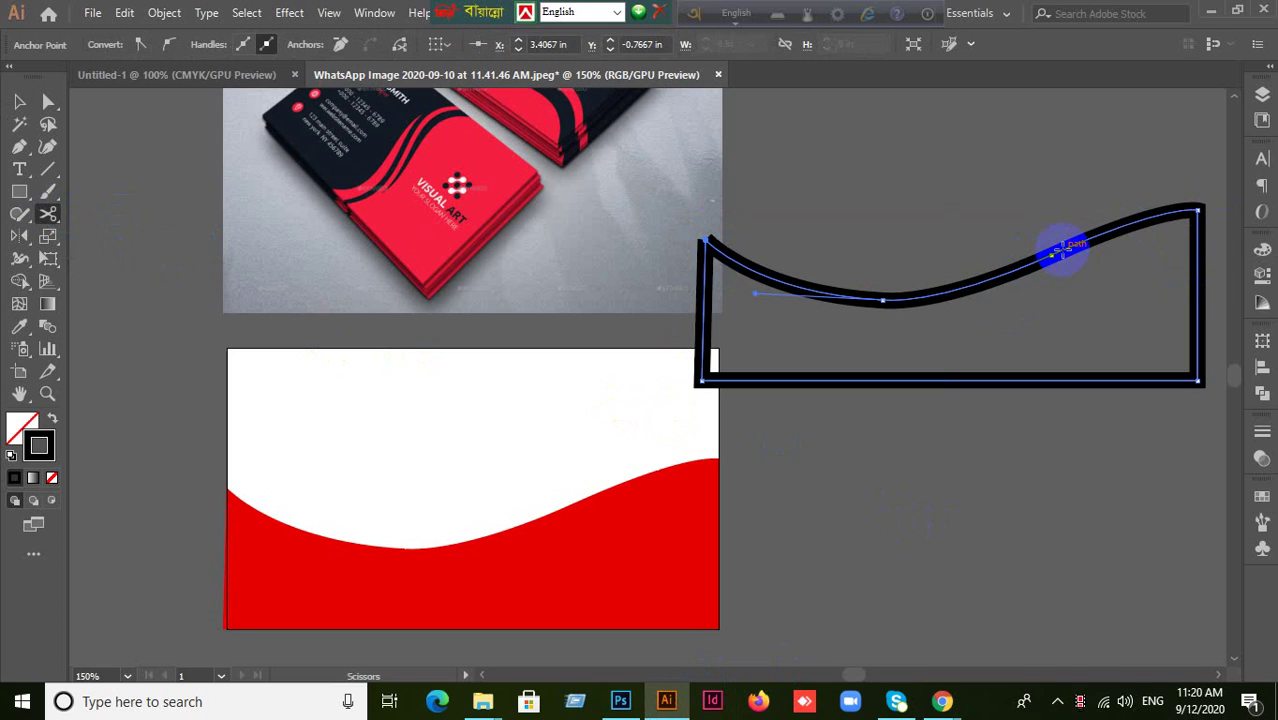
{"action": "left_click", "coordinate": [885, 302]}
{"action": "left_click", "coordinate": [19, 101]}
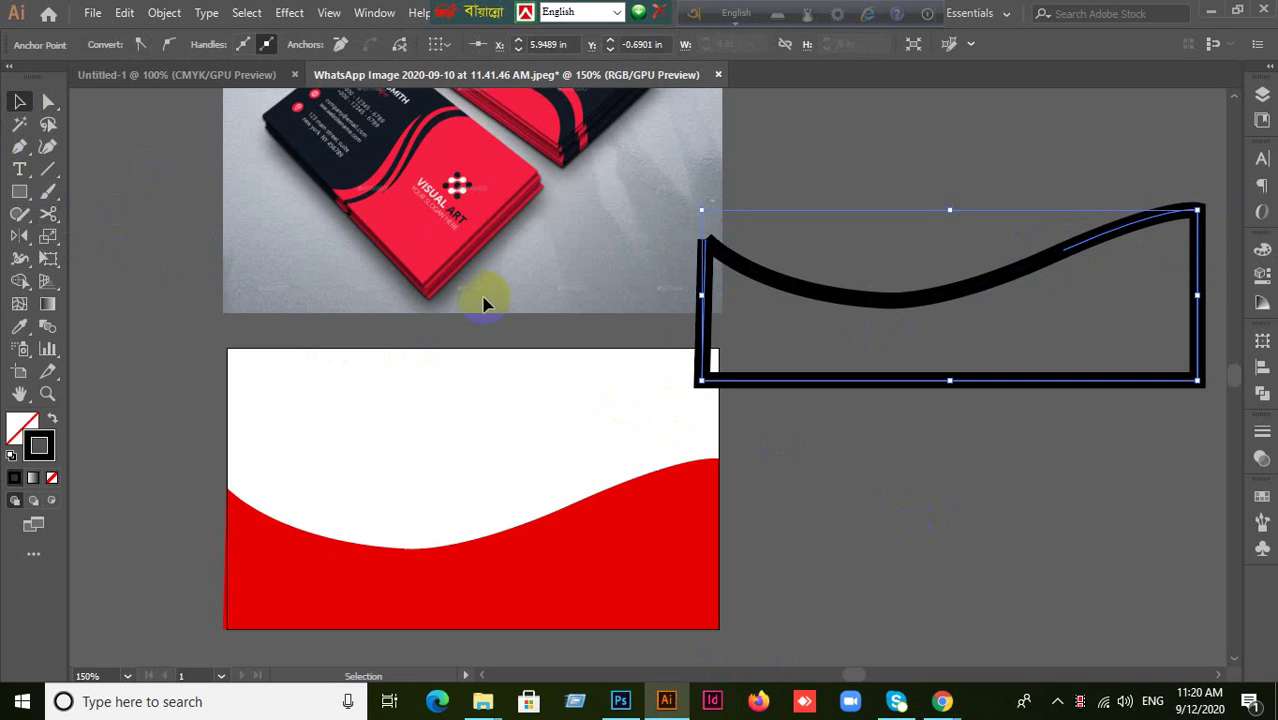
{"action": "left_click", "coordinate": [484, 304]}
{"action": "left_click", "coordinate": [950, 379]}
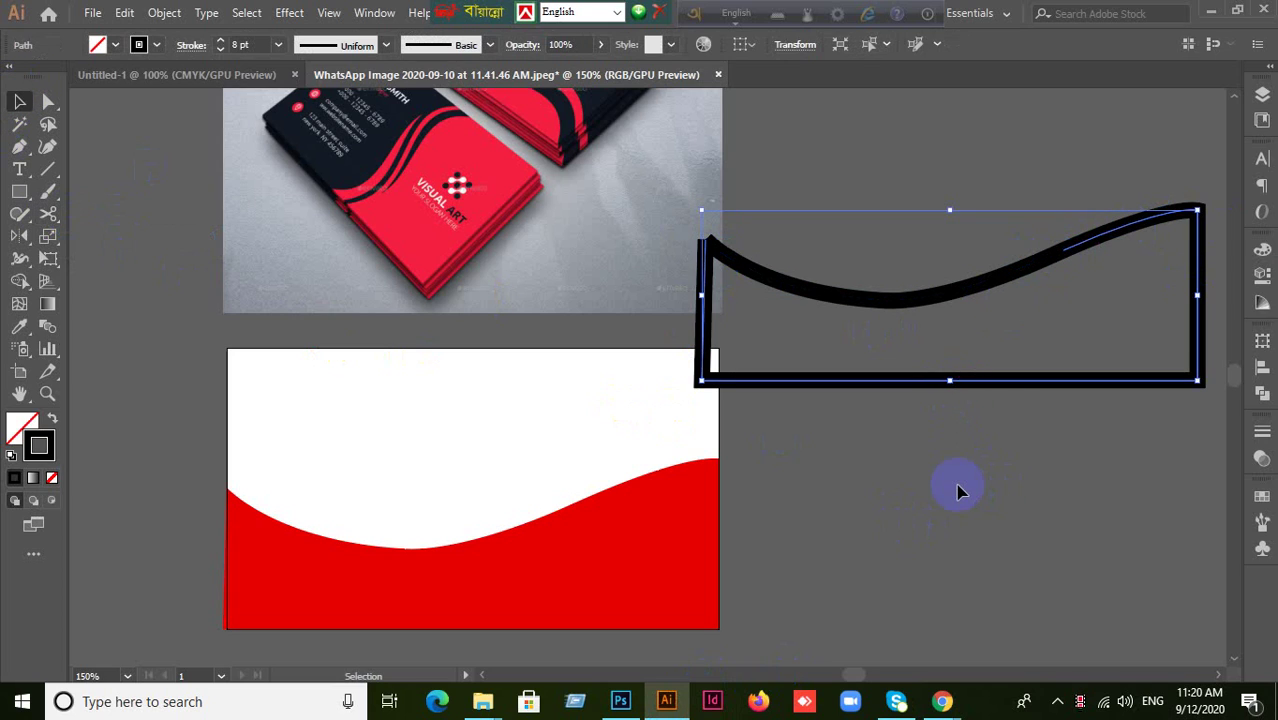
{"action": "key", "text": "Delete"}
Taper the right end of the remaining black curve to a zero-width point with the Width tool
{"action": "left_click", "coordinate": [932, 300]}
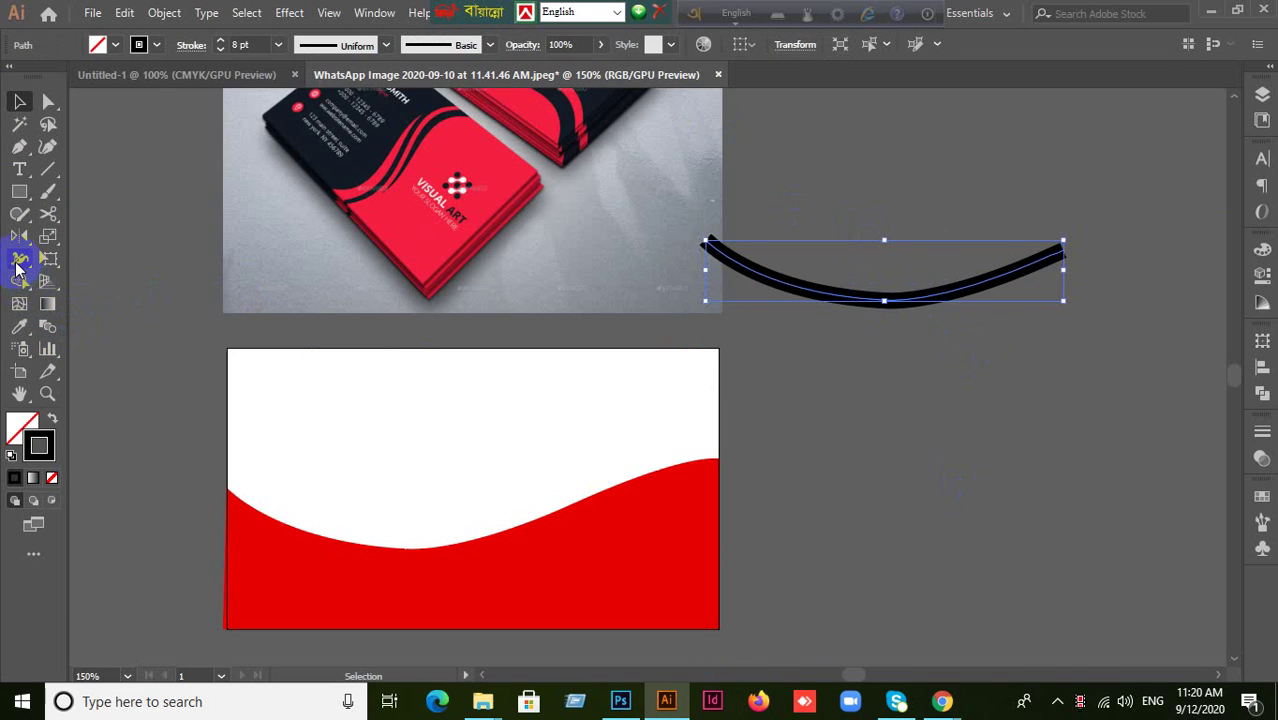
{"action": "left_click_drag", "start_coordinate": [16, 268], "coordinate": [85, 258]}
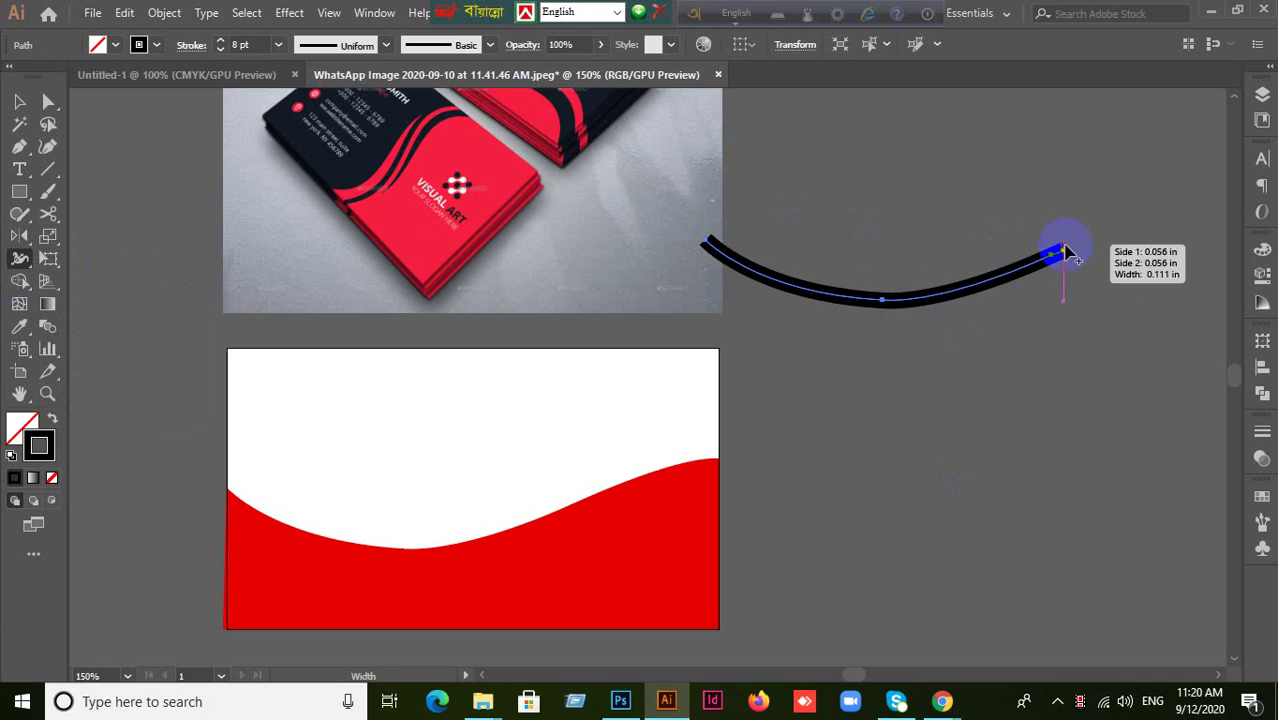
{"action": "scroll", "coordinate": [1141, 238], "scroll_direction": "up", "scroll_amount": 4}
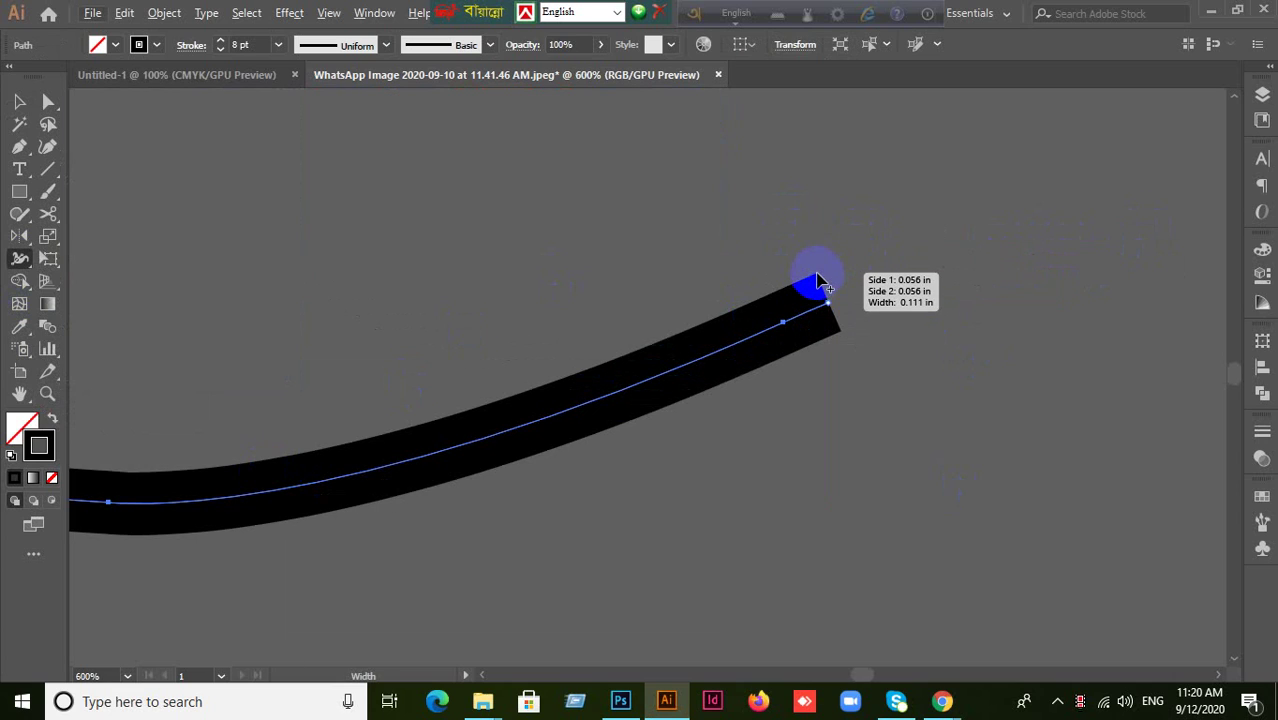
{"action": "left_click_drag", "start_coordinate": [818, 283], "coordinate": [847, 331]}
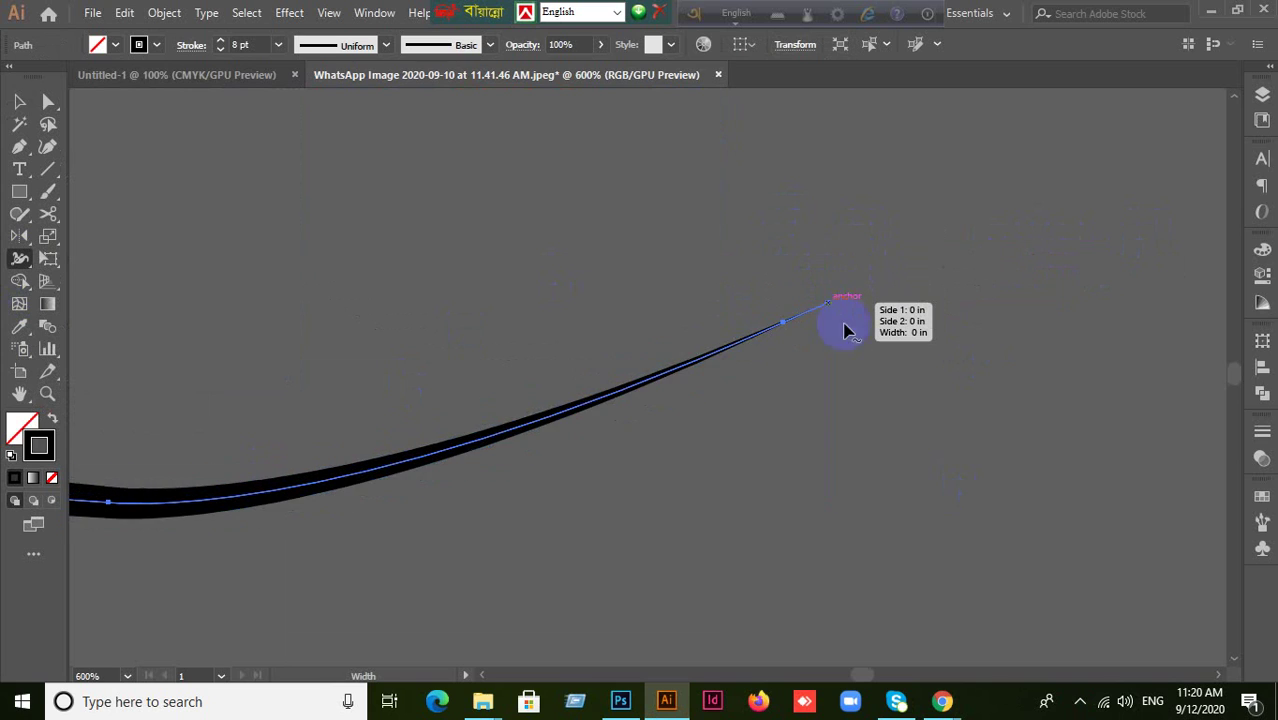
{"action": "scroll", "coordinate": [847, 331], "scroll_direction": "down", "scroll_amount": 4}
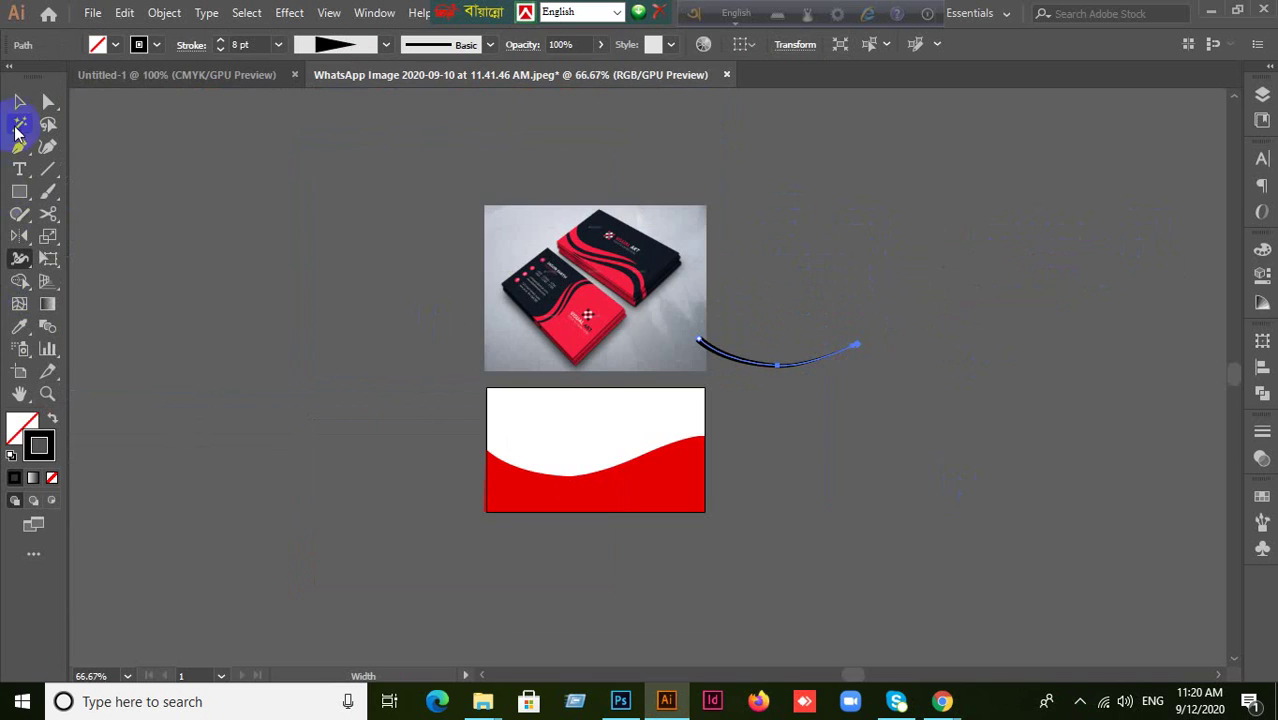
Move the tapered black curve onto the card, just above the dip of the red wave
{"action": "left_click", "coordinate": [19, 101]}
{"action": "left_click", "coordinate": [248, 348]}
{"action": "left_click_drag", "start_coordinate": [762, 372], "coordinate": [549, 462]}
{"action": "scroll", "coordinate": [673, 510], "scroll_direction": "up", "scroll_amount": 2}
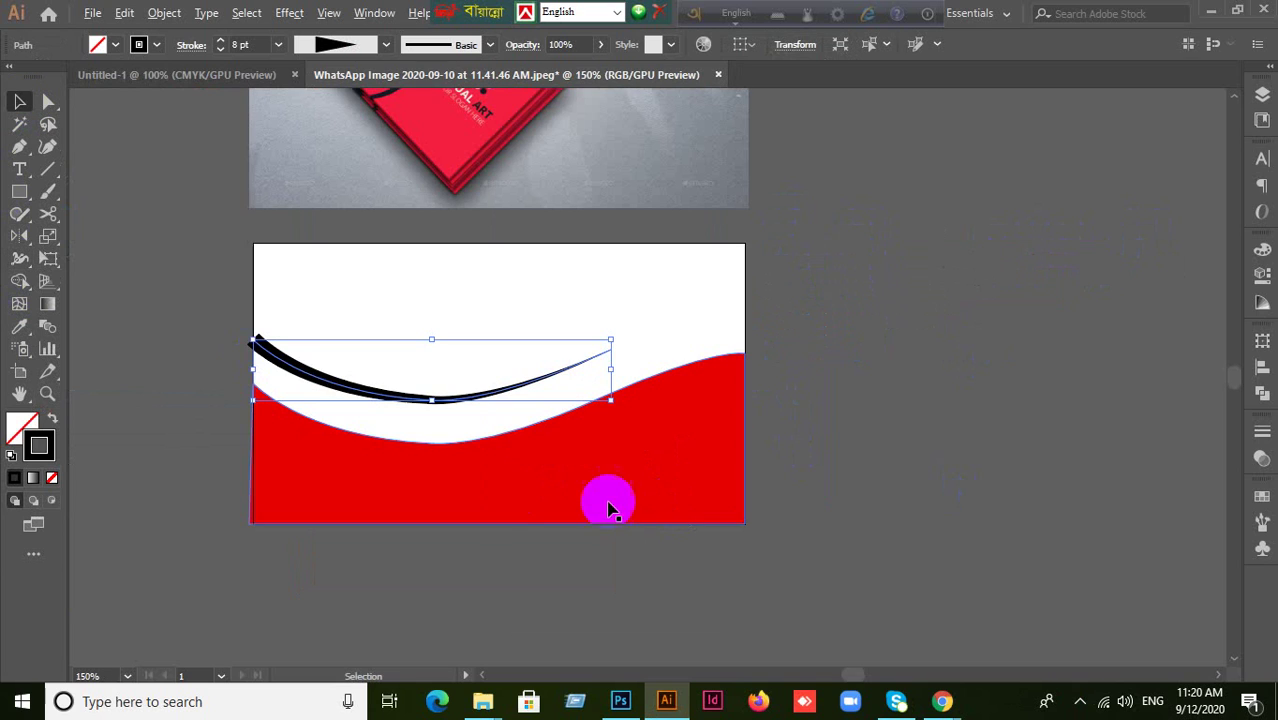
{"action": "left_click_drag", "start_coordinate": [410, 400], "coordinate": [410, 426]}
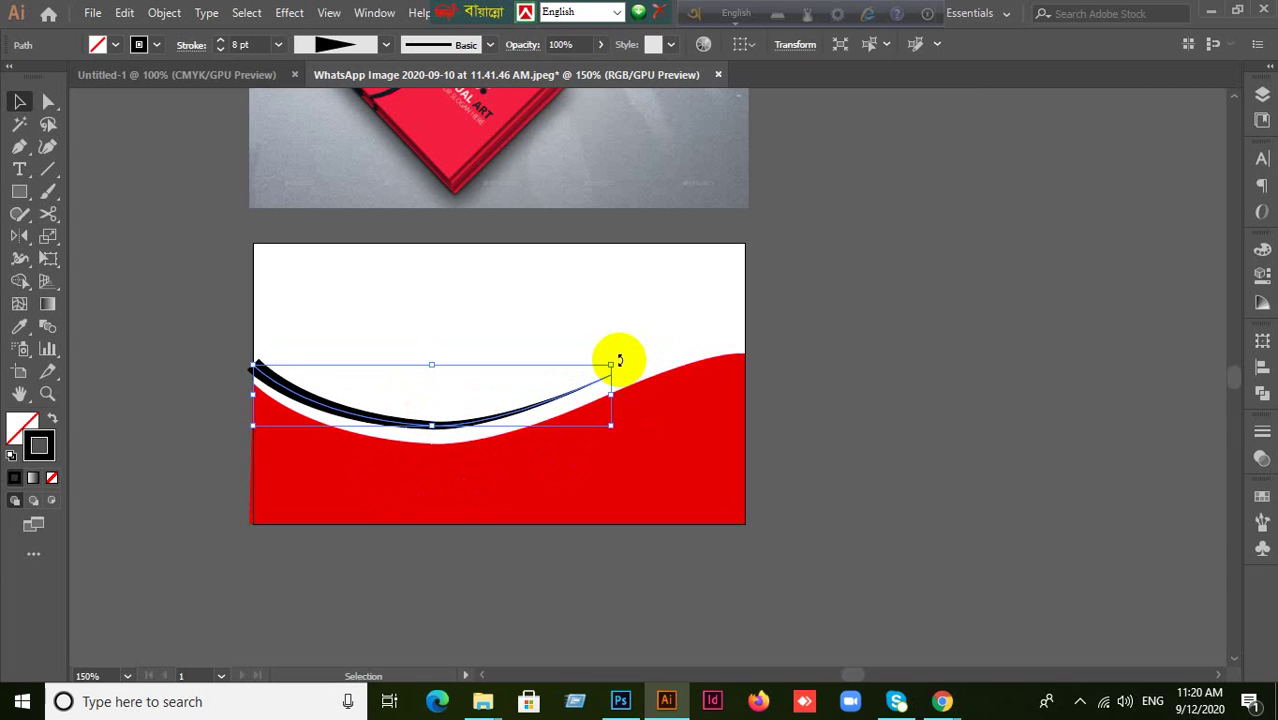
Rotate the tapered curve about 2° clockwise and reposition it so its thick end meets the card's left edge
{"action": "mouse_move", "coordinate": [613, 357]}
{"action": "left_mouse_down"}
{"action": "mouse_move", "coordinate": [679, 368]}
{"action": "mouse_move", "coordinate": [646, 354]}
{"action": "mouse_move", "coordinate": [612, 376]}
{"action": "mouse_move", "coordinate": [616, 360]}
{"action": "left_mouse_up"}
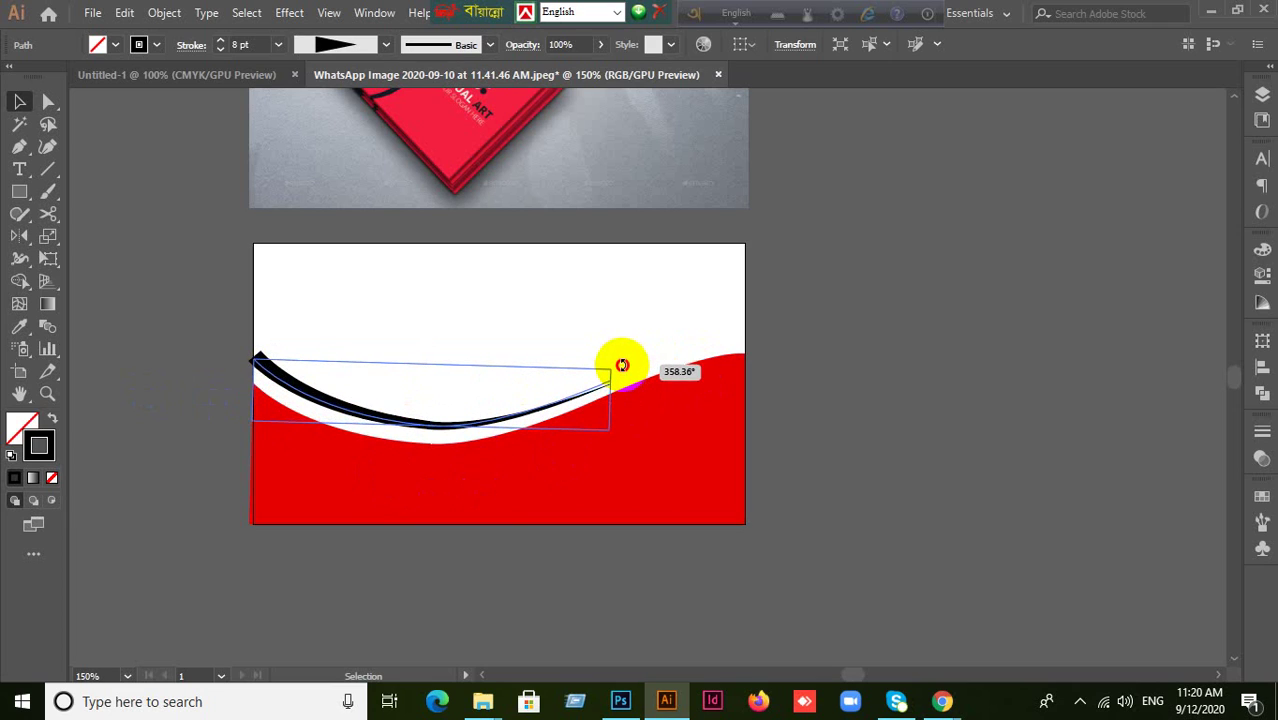
{"action": "left_click_drag", "start_coordinate": [390, 412], "coordinate": [377, 421]}
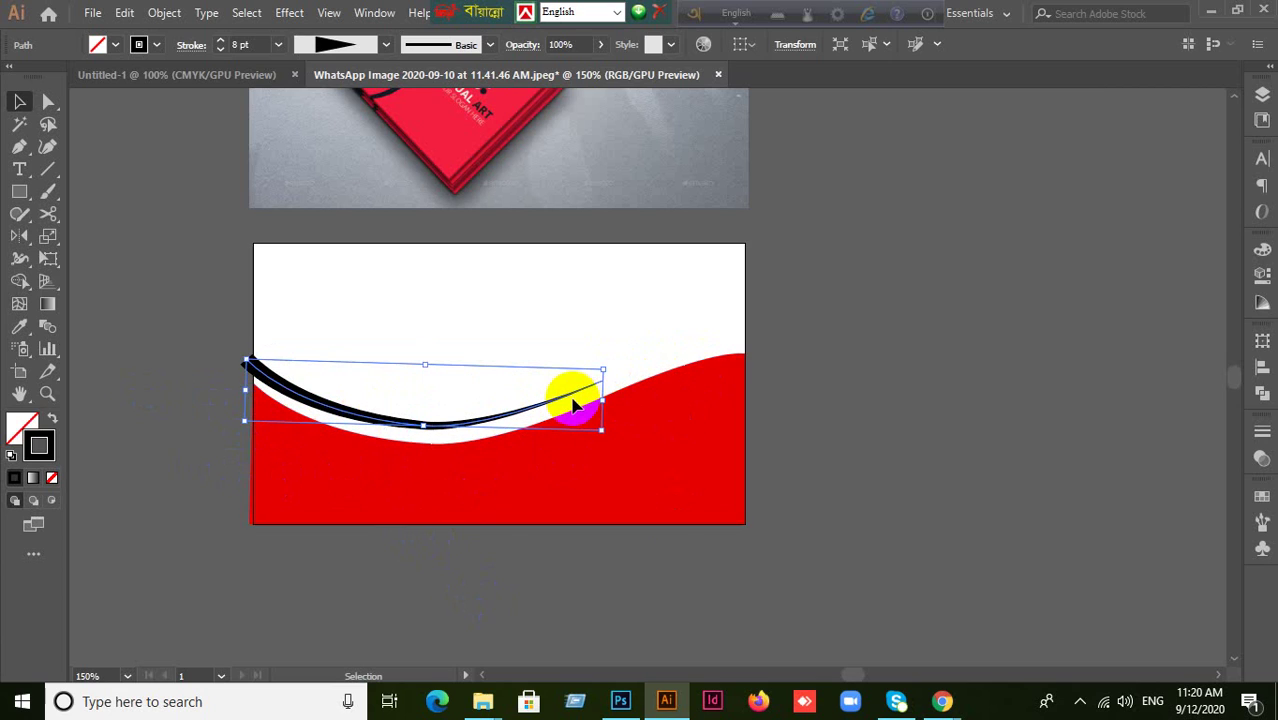
{"action": "left_click_drag", "start_coordinate": [571, 391], "coordinate": [613, 414]}
{"action": "left_click", "coordinate": [493, 524]}
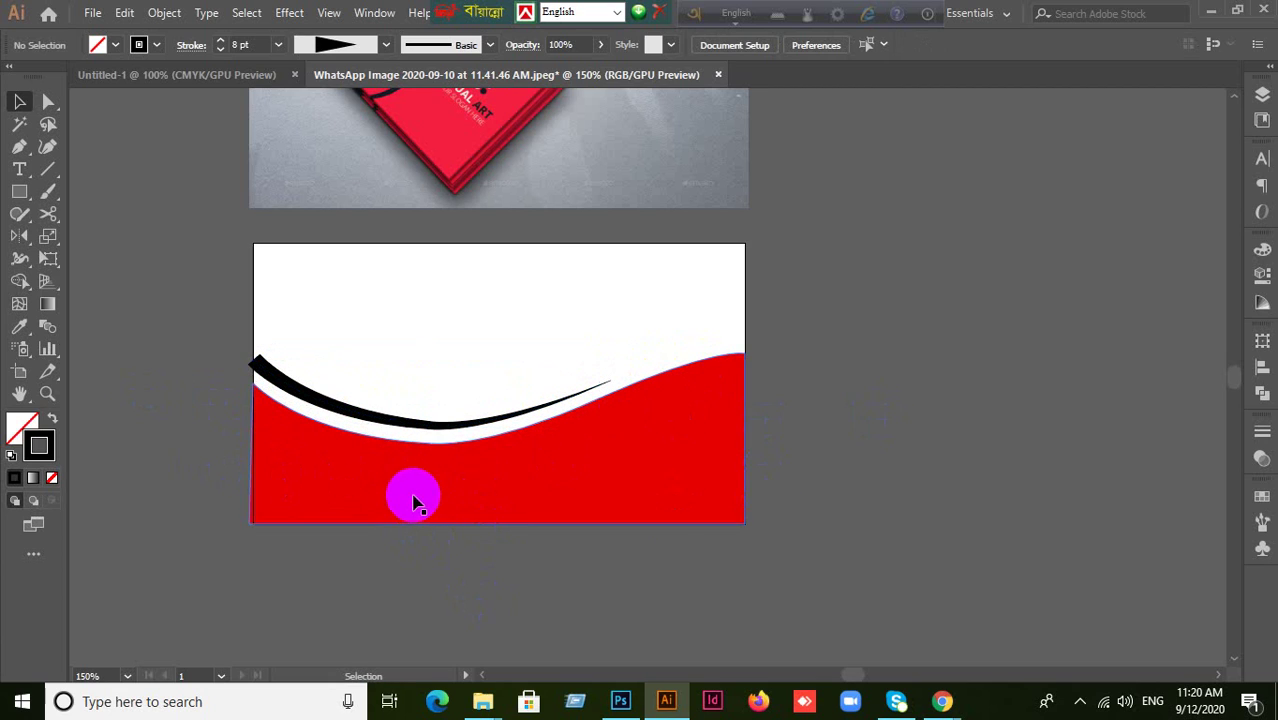
{"action": "left_click", "coordinate": [392, 426]}
{"action": "left_click_drag", "start_coordinate": [365, 409], "coordinate": [370, 414]}
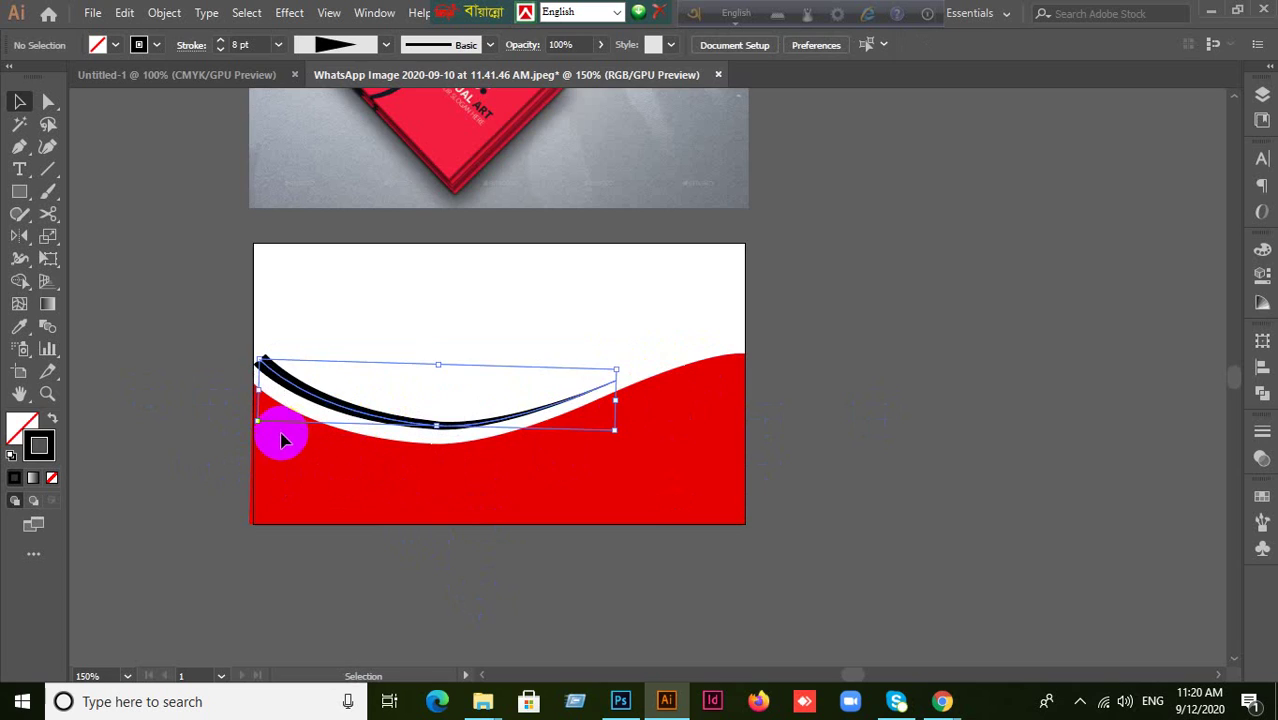
{"action": "scroll", "coordinate": [280, 434], "scroll_direction": "up", "scroll_amount": 2}
{"action": "left_click_drag", "start_coordinate": [265, 317], "coordinate": [247, 314]}
{"action": "left_click", "coordinate": [191, 394]}
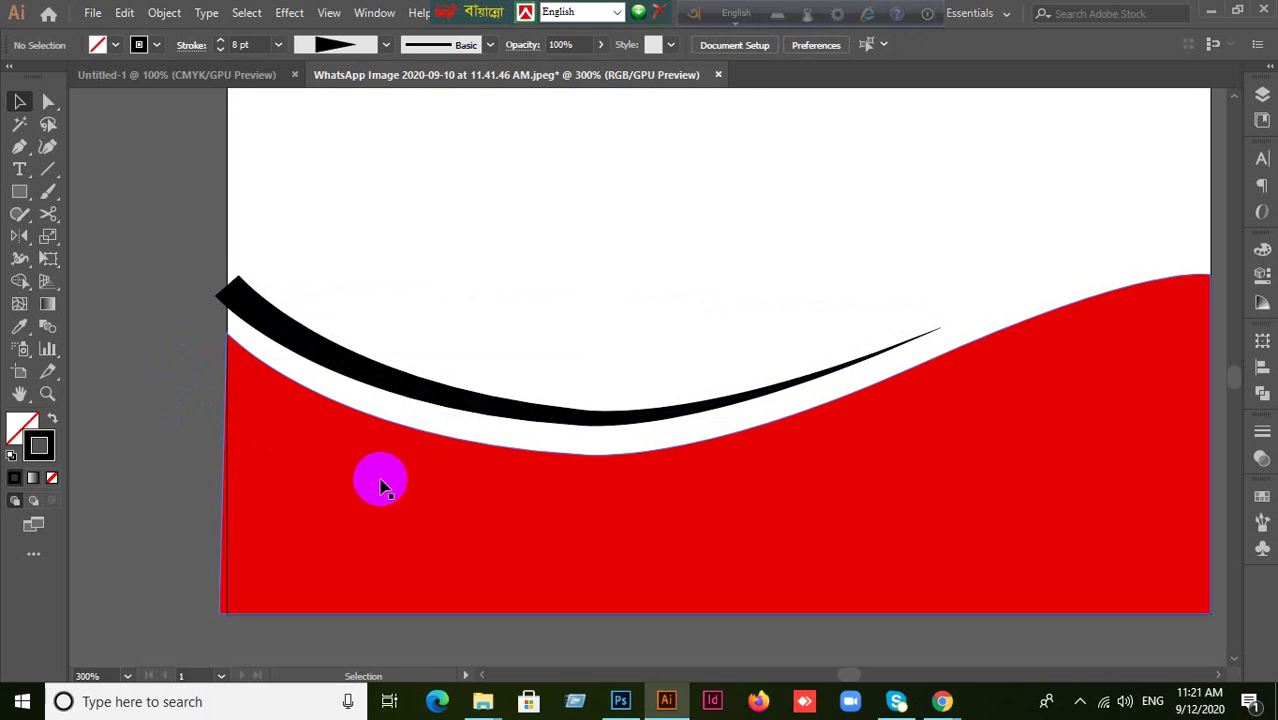
Extend the thick end of the black curve past the card's left edge by moving its end anchor outward
{"action": "left_click", "coordinate": [230, 296]}
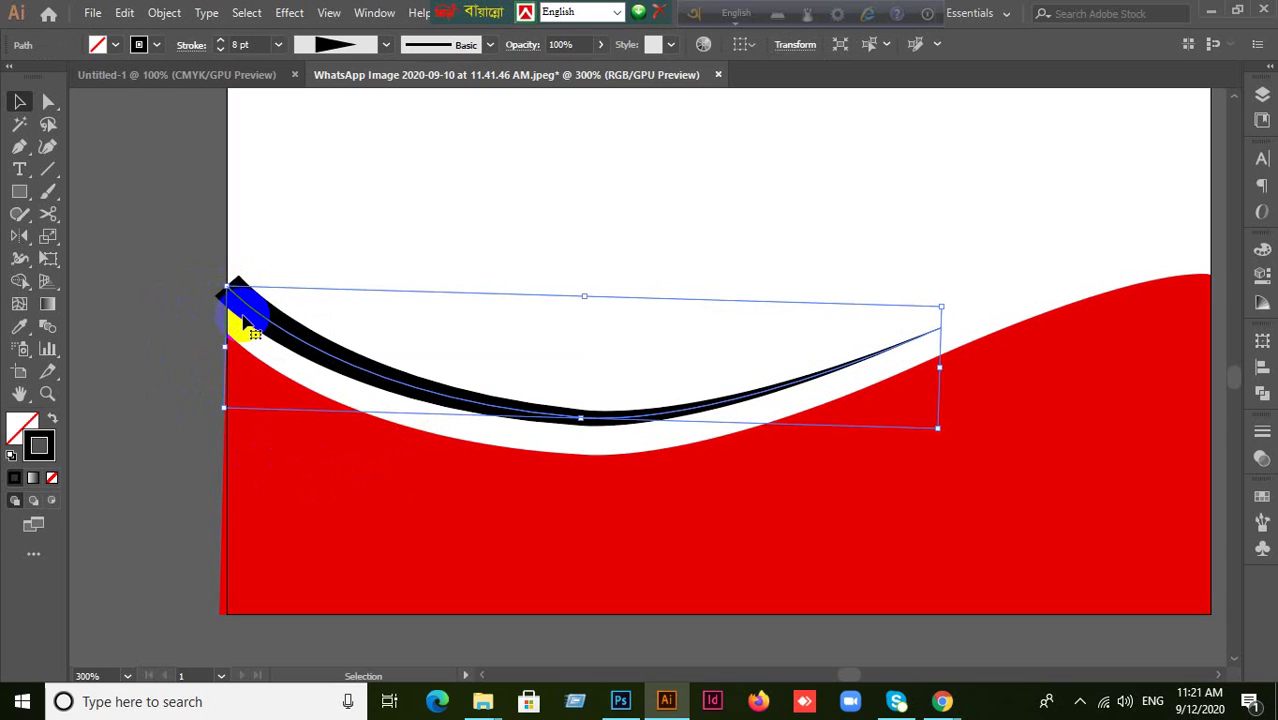
{"action": "right_click", "coordinate": [243, 320]}
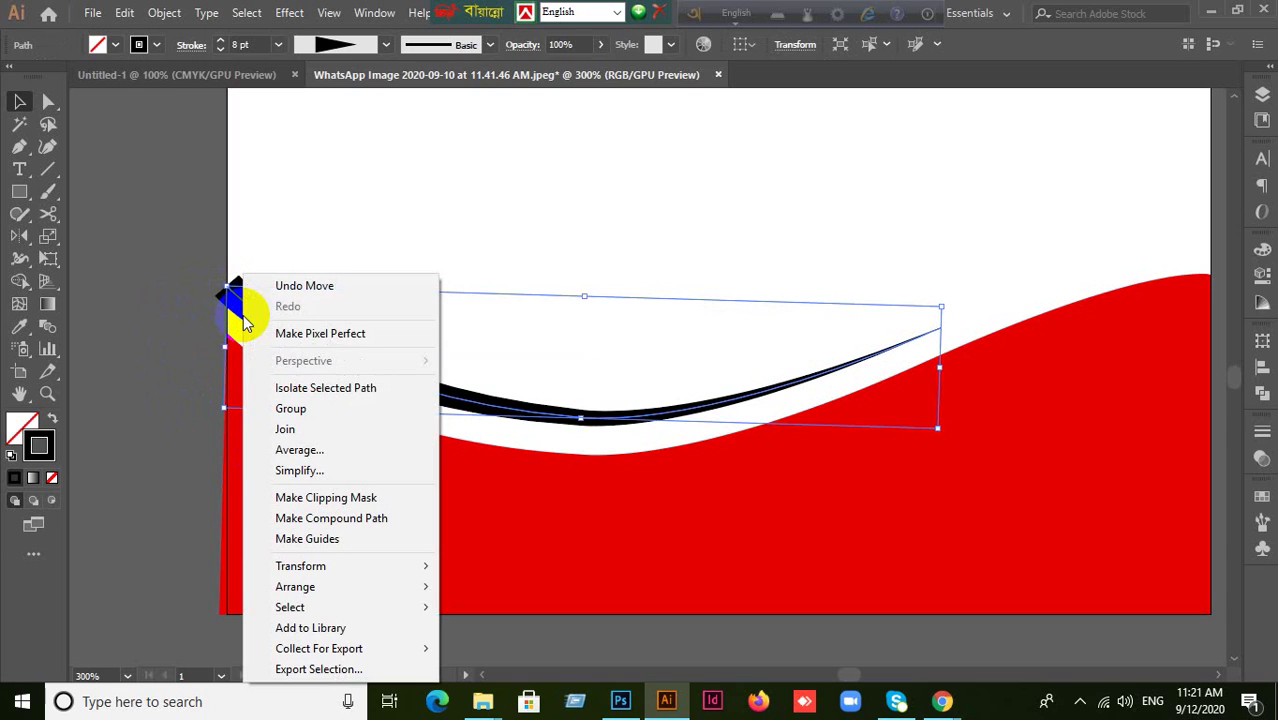
{"action": "left_click", "coordinate": [137, 252]}
{"action": "left_click", "coordinate": [250, 298]}
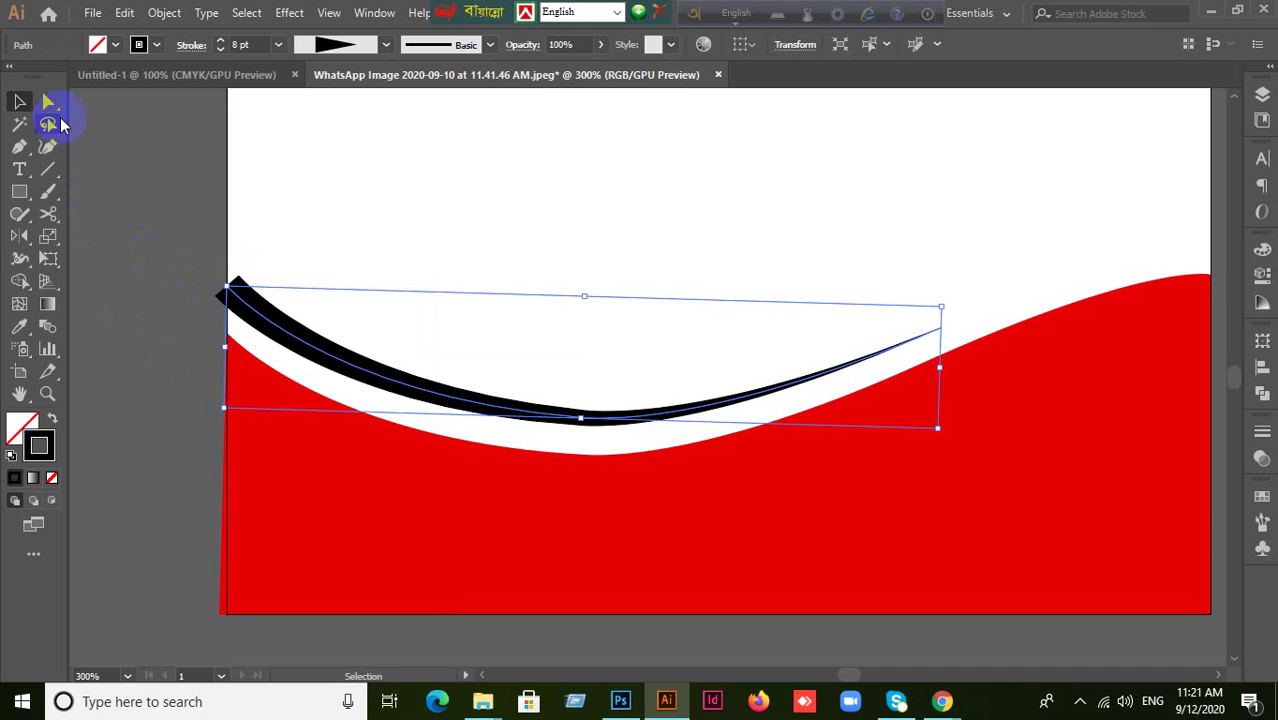
{"action": "left_click", "coordinate": [50, 103]}
{"action": "left_click", "coordinate": [229, 294]}
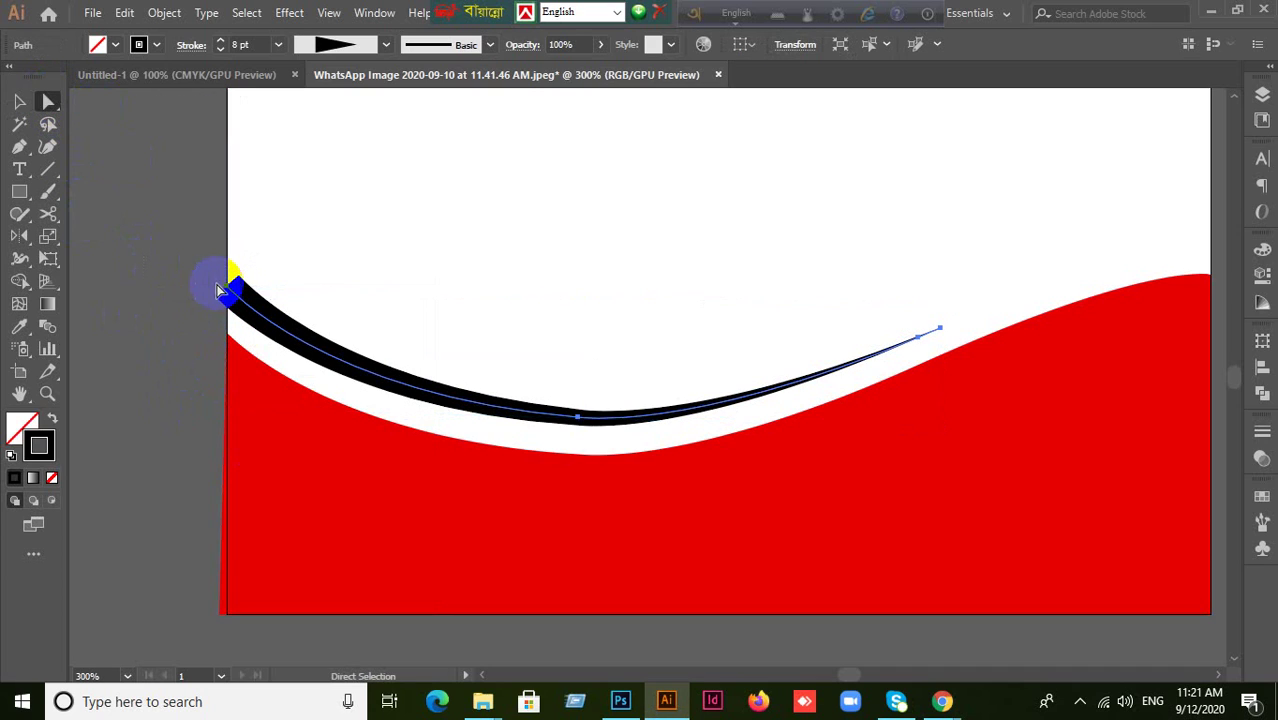
{"action": "left_click_drag", "start_coordinate": [229, 295], "coordinate": [208, 271]}
{"action": "scroll", "coordinate": [195, 345], "scroll_direction": "down", "scroll_amount": 1, "text": "alt"}
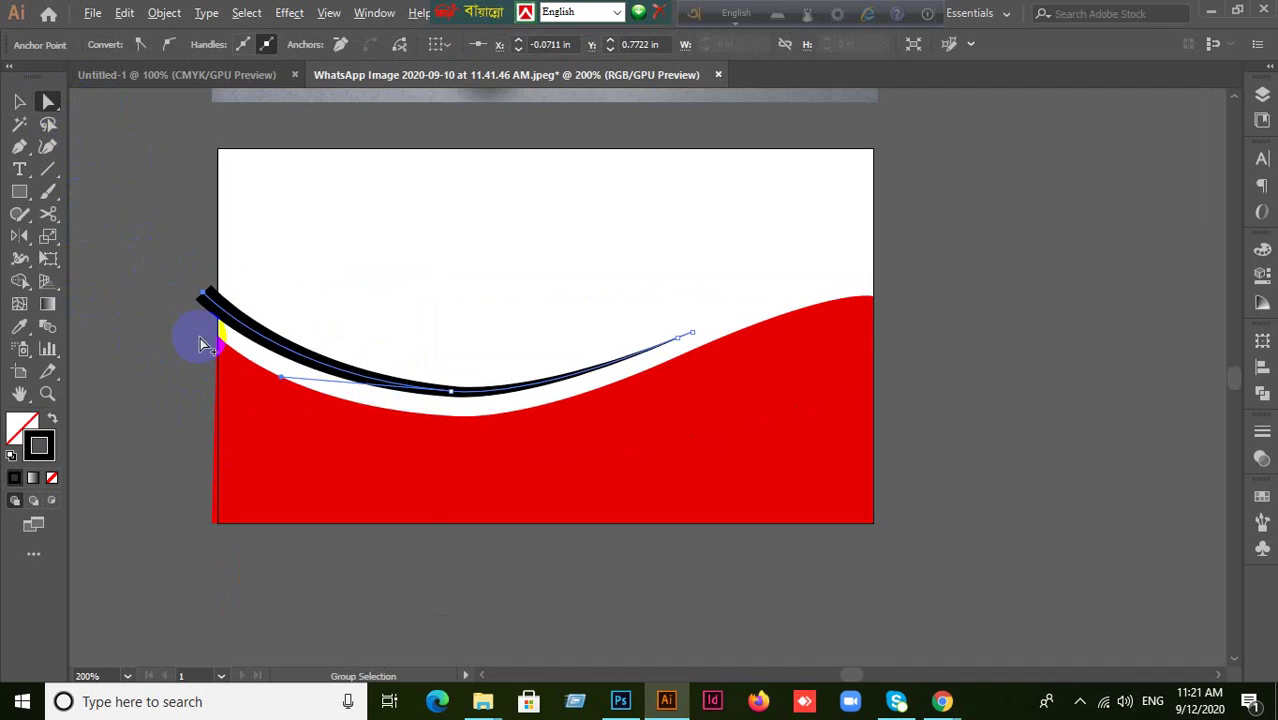
Draw a vertical line along the card's left edge across the black curve and remove its stroke colour
{"action": "left_click", "coordinate": [19, 101]}
{"action": "left_click", "coordinate": [222, 334]}
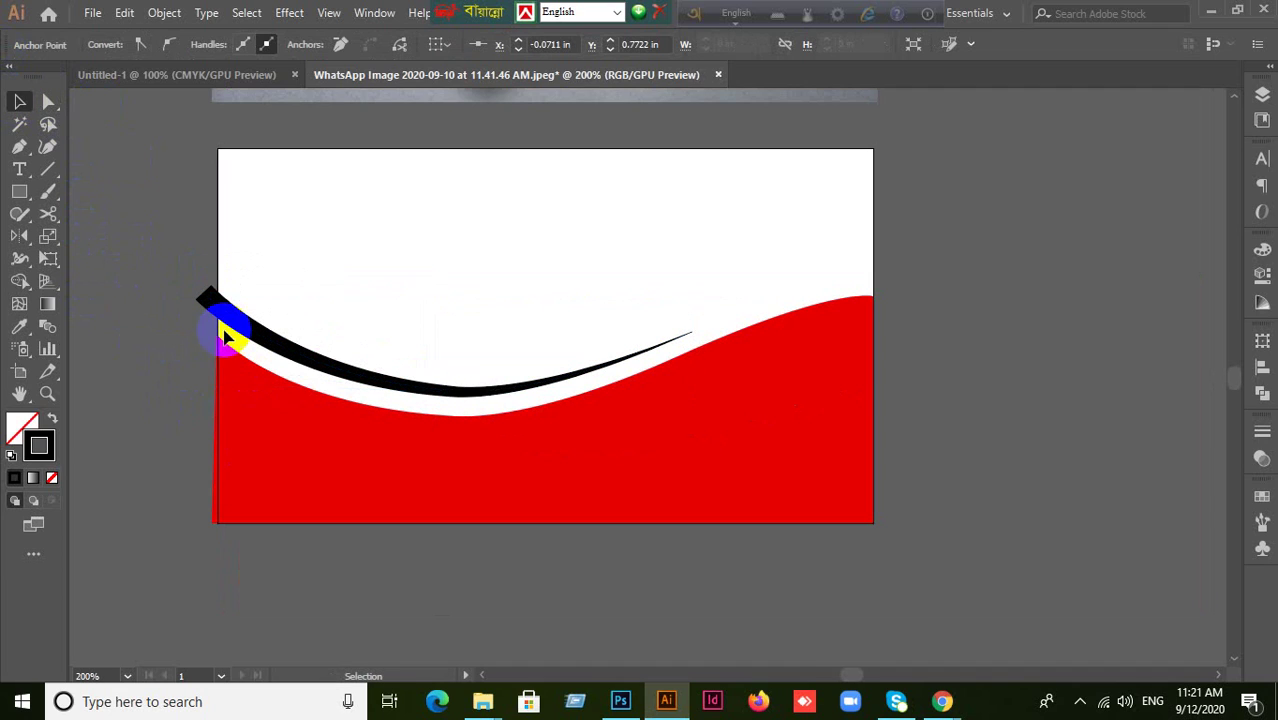
{"action": "left_click", "coordinate": [234, 308]}
{"action": "left_click", "coordinate": [218, 290]}
{"action": "left_click", "coordinate": [214, 298]}
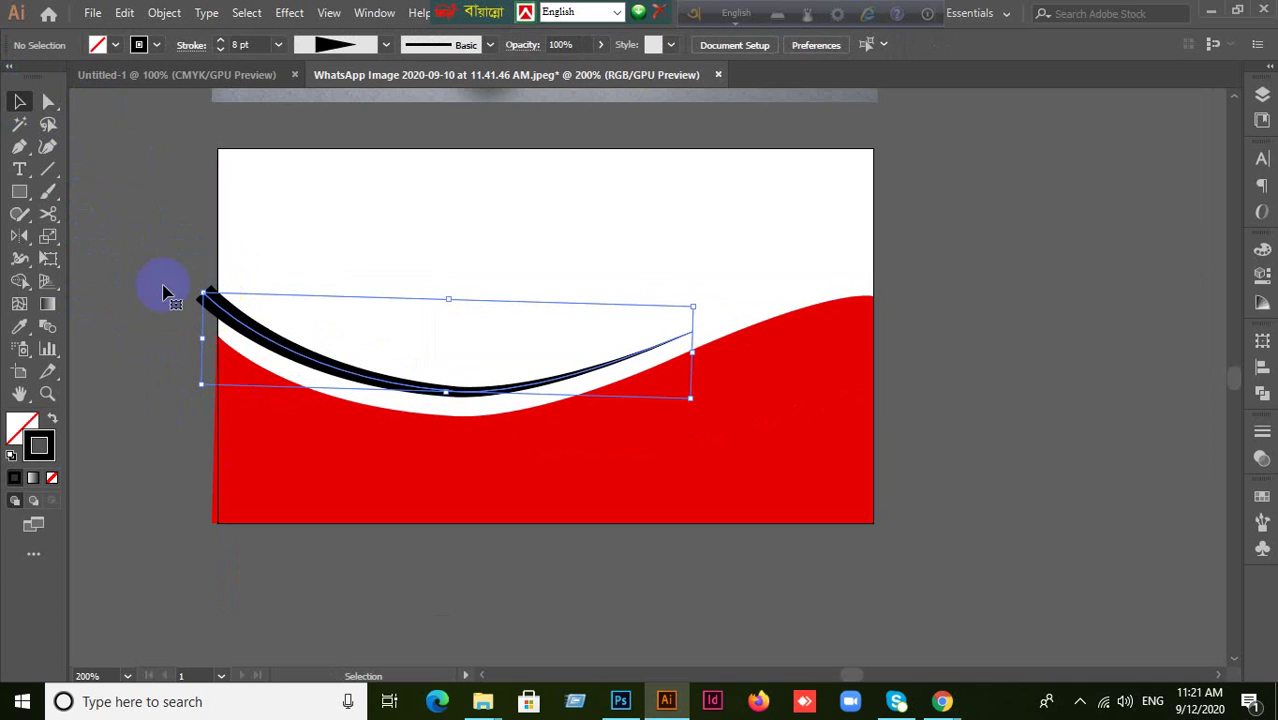
{"action": "left_click", "coordinate": [50, 172]}
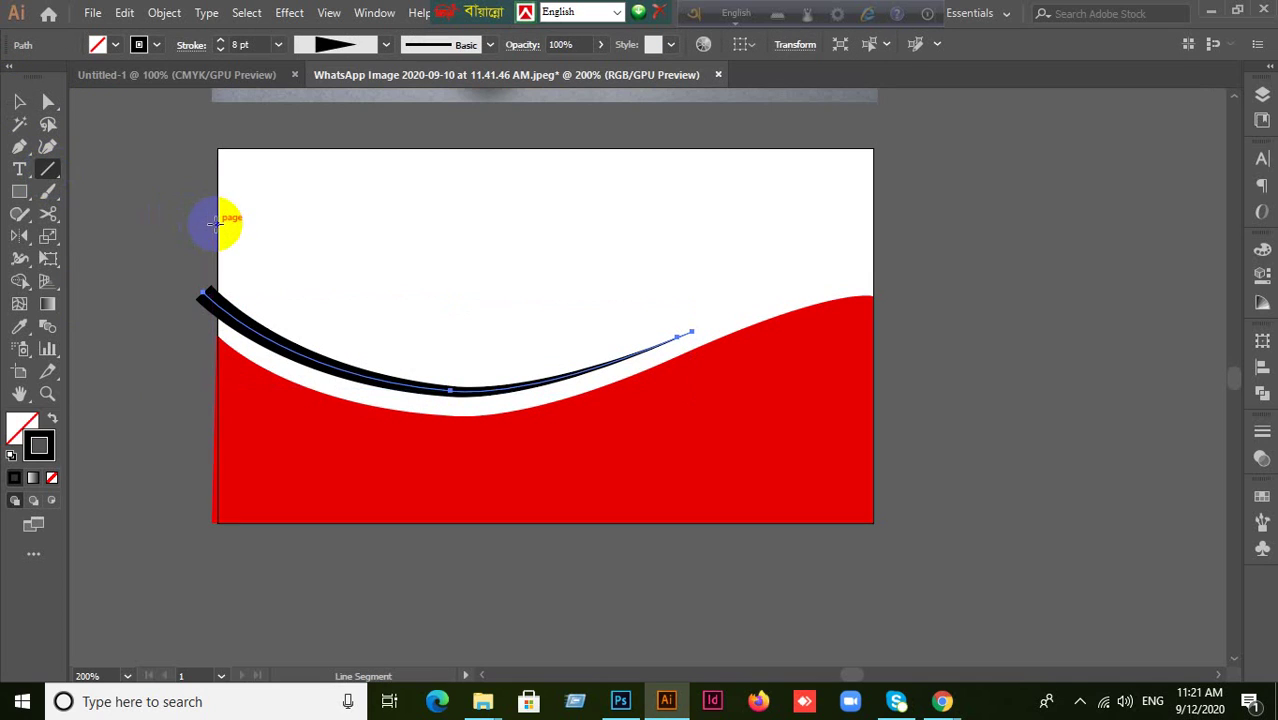
{"action": "mouse_move", "coordinate": [218, 226]}
{"action": "left_mouse_down"}
{"action": "mouse_move", "coordinate": [214, 456]}
{"action": "mouse_move", "coordinate": [237, 485]}
{"action": "mouse_move", "coordinate": [222, 472]}
{"action": "mouse_move", "coordinate": [217, 366]}
{"action": "left_mouse_up"}
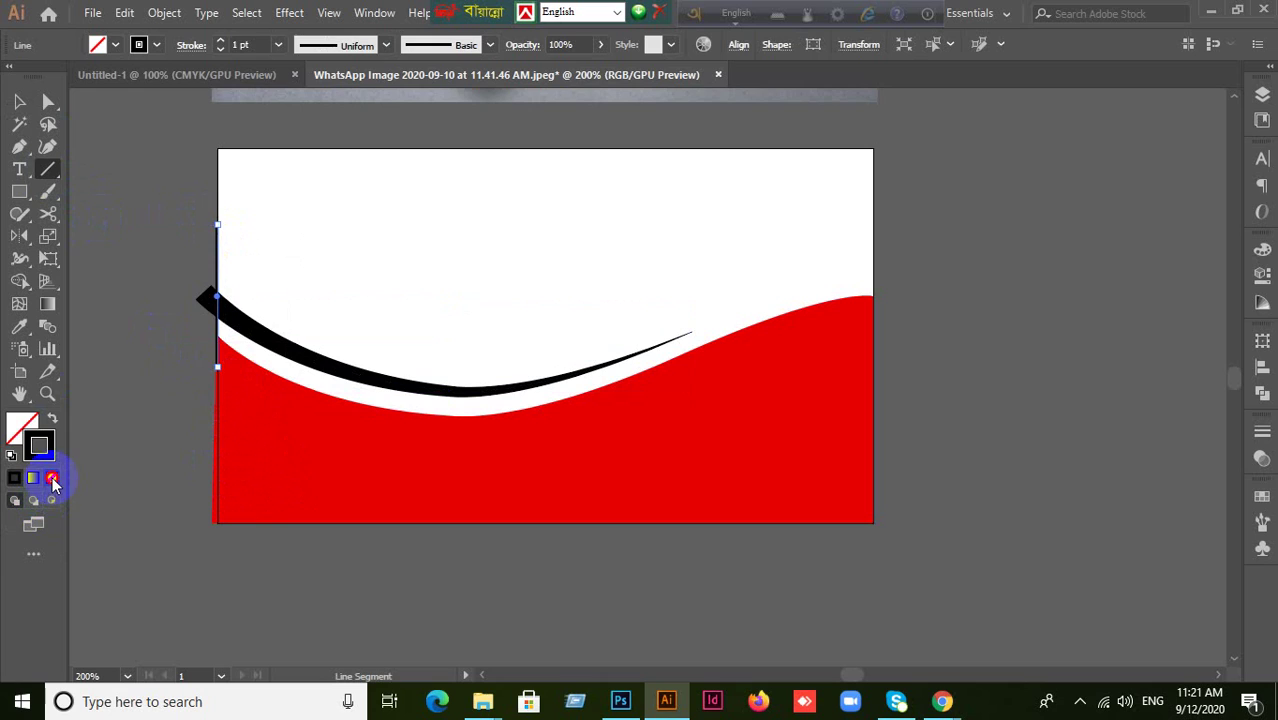
{"action": "left_click", "coordinate": [51, 477]}
{"action": "left_click", "coordinate": [20, 103]}
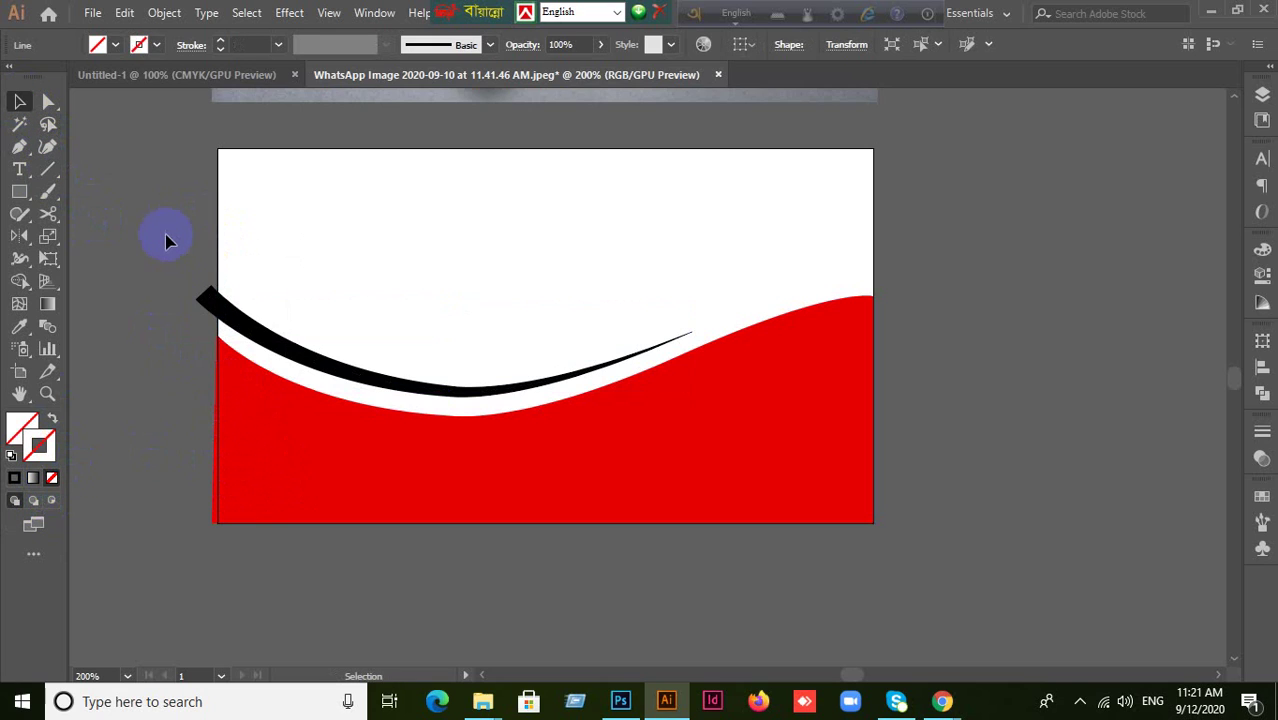
Try to trim the black curve's overhang at the vertical line with Shape Builder, and undo the attempt
{"action": "left_click_drag", "start_coordinate": [210, 228], "coordinate": [262, 305]}
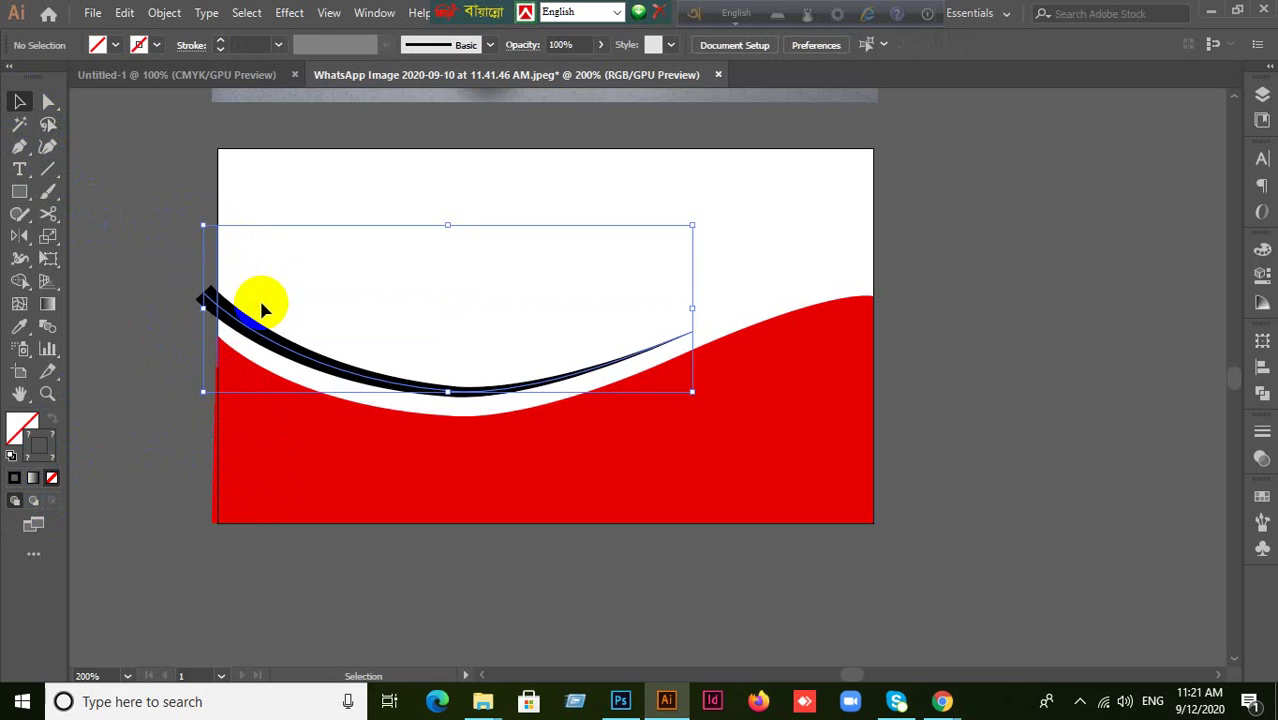
{"action": "left_click", "coordinate": [20, 282]}
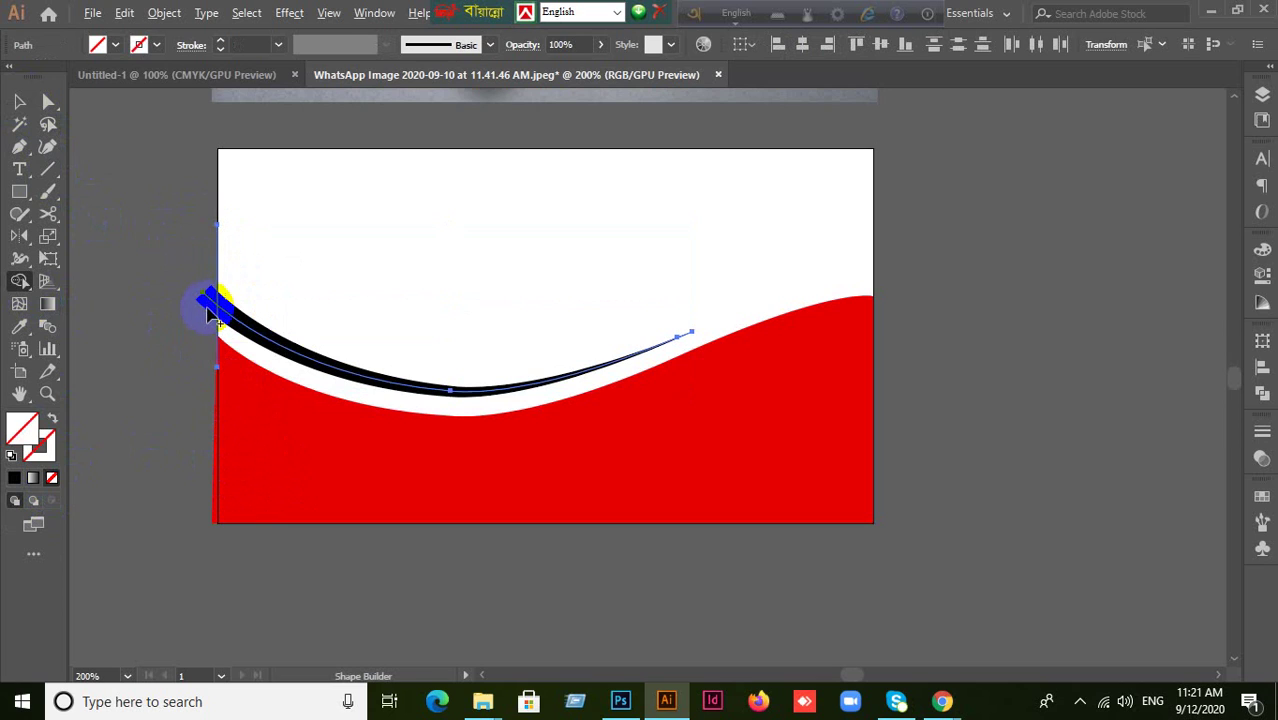
{"action": "scroll", "coordinate": [208, 355], "scroll_direction": "up", "scroll_amount": 2}
{"action": "left_click", "coordinate": [20, 103]}
{"action": "left_click", "coordinate": [108, 170]}
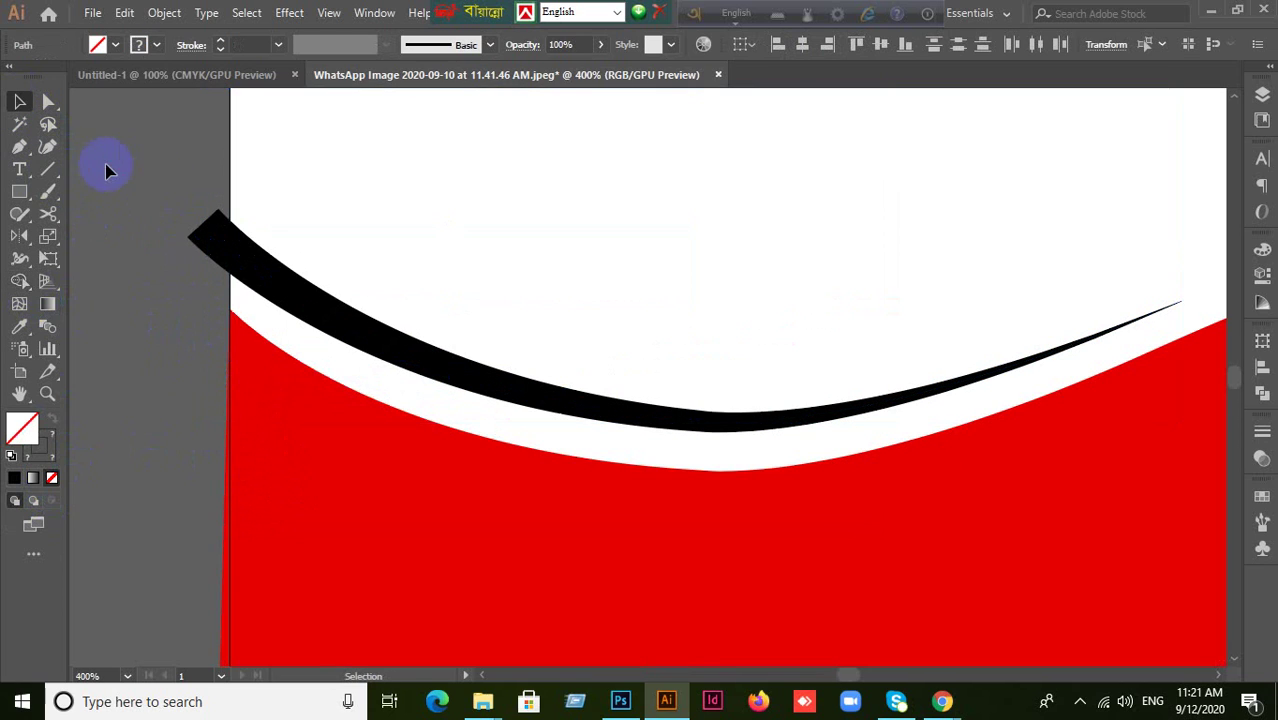
{"action": "left_click", "coordinate": [245, 243]}
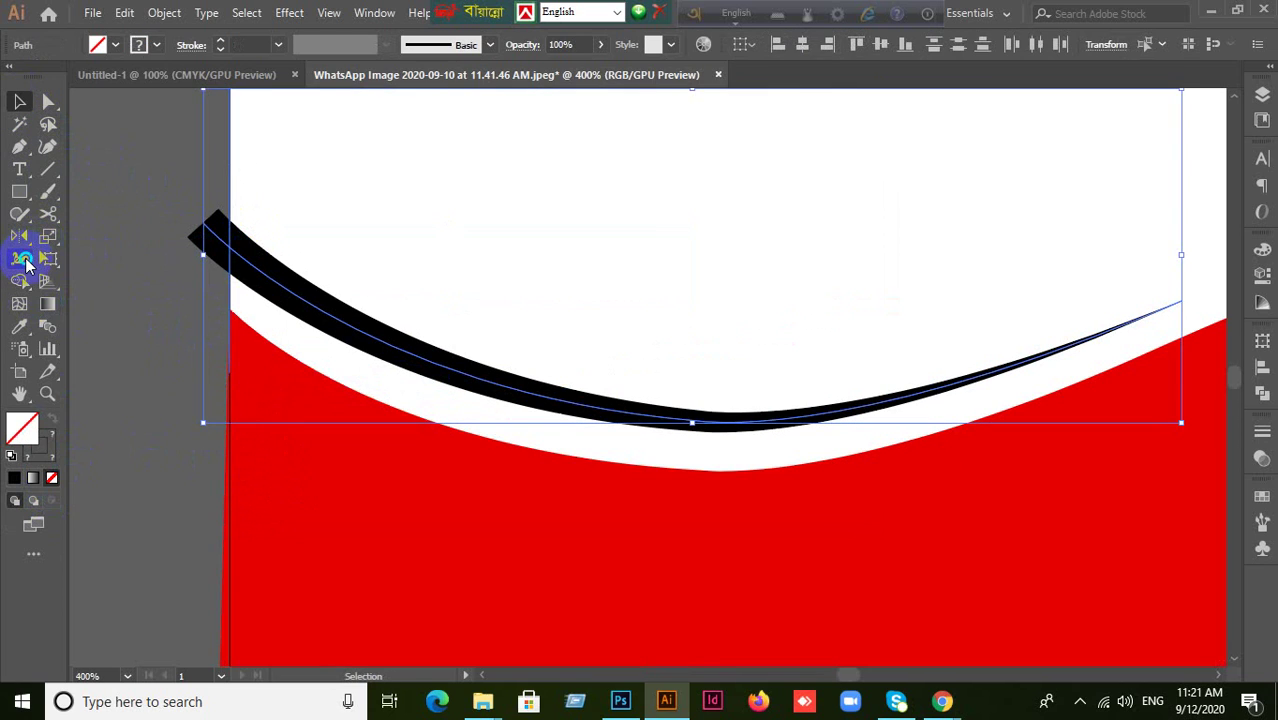
{"action": "left_click", "coordinate": [22, 260]}
{"action": "left_click", "coordinate": [20, 282]}
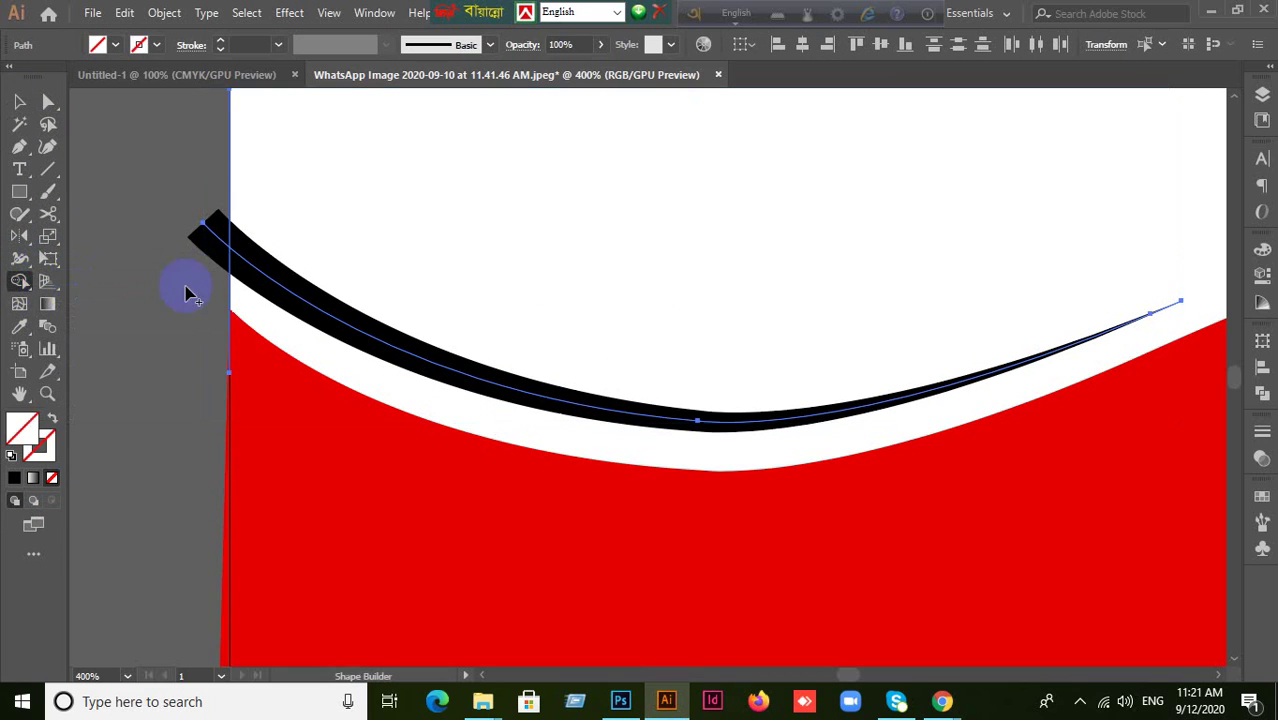
{"action": "left_click", "coordinate": [216, 244], "text": "alt"}
{"action": "key", "text": "ctrl+z"}
{"action": "key", "text": "ctrl+z"}
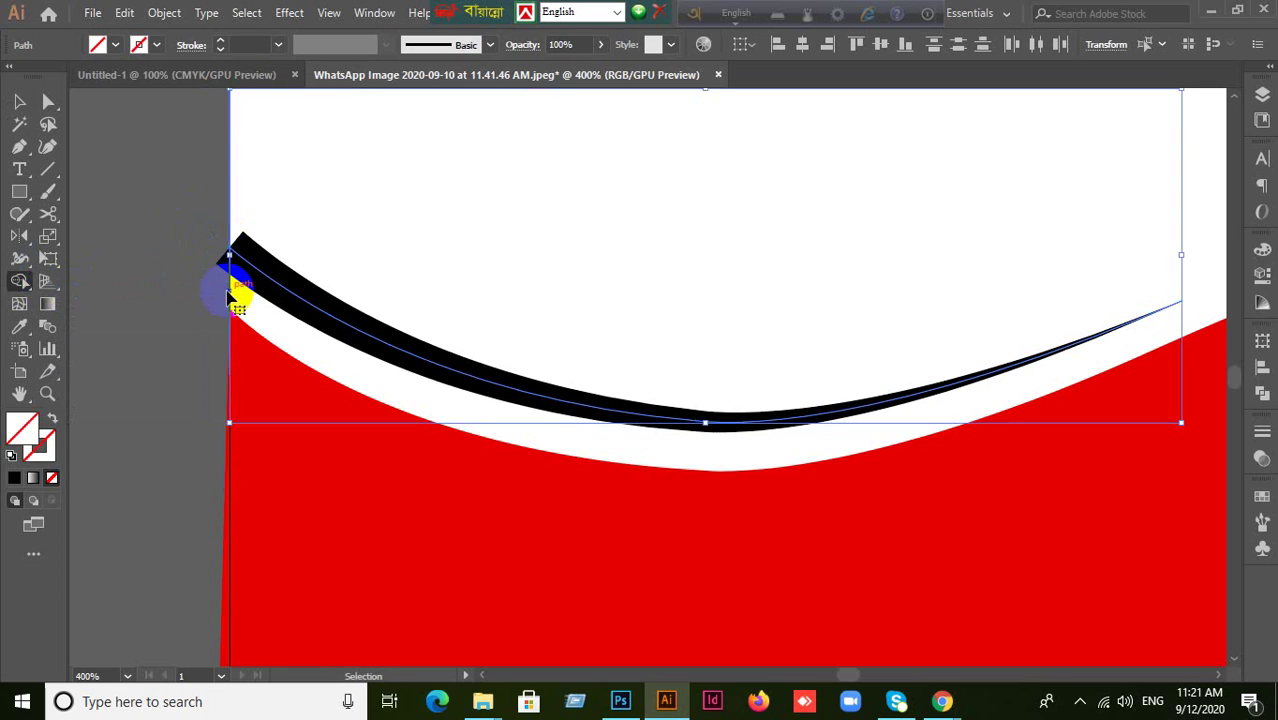
{"action": "left_click", "coordinate": [8, 103]}
{"action": "left_click", "coordinate": [143, 251]}
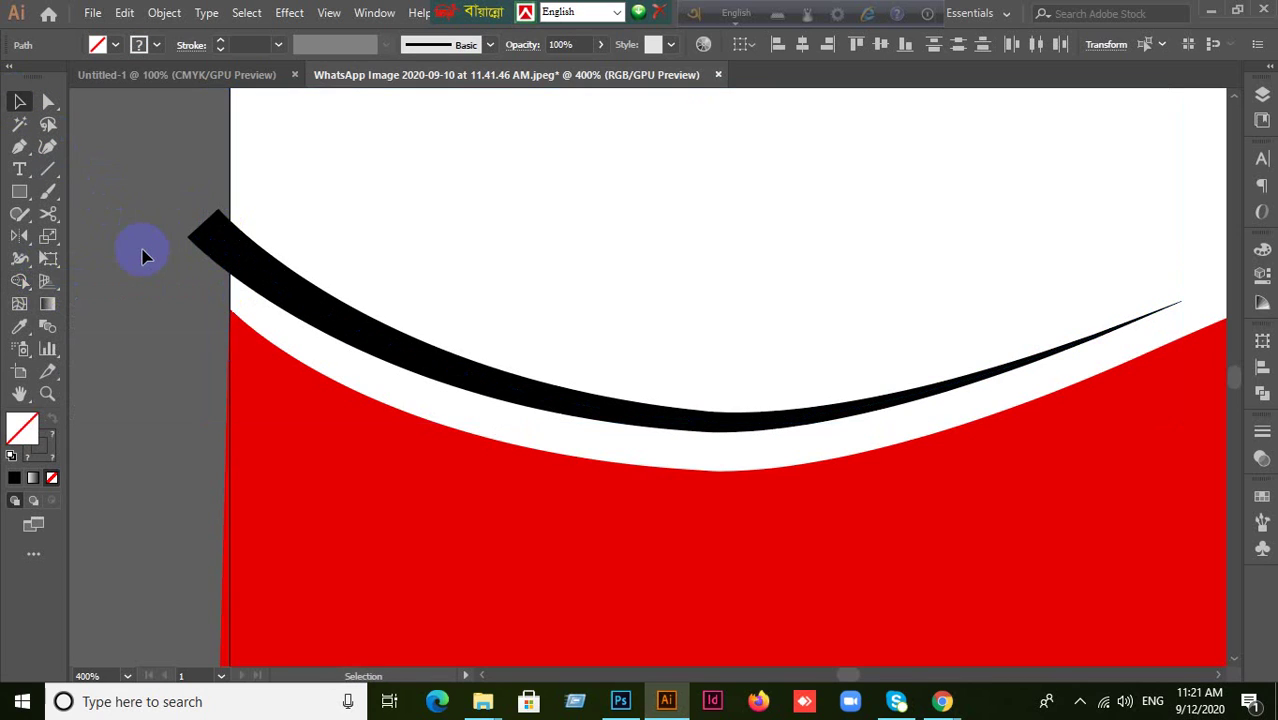
Expand the appearance of the tapered black curve to turn its stroke into a filled shape
{"action": "scroll", "coordinate": [143, 251], "scroll_direction": "down", "scroll_amount": 2}
{"action": "left_click", "coordinate": [218, 279]}
{"action": "scroll", "coordinate": [308, 352], "scroll_direction": "down", "scroll_amount": 1}
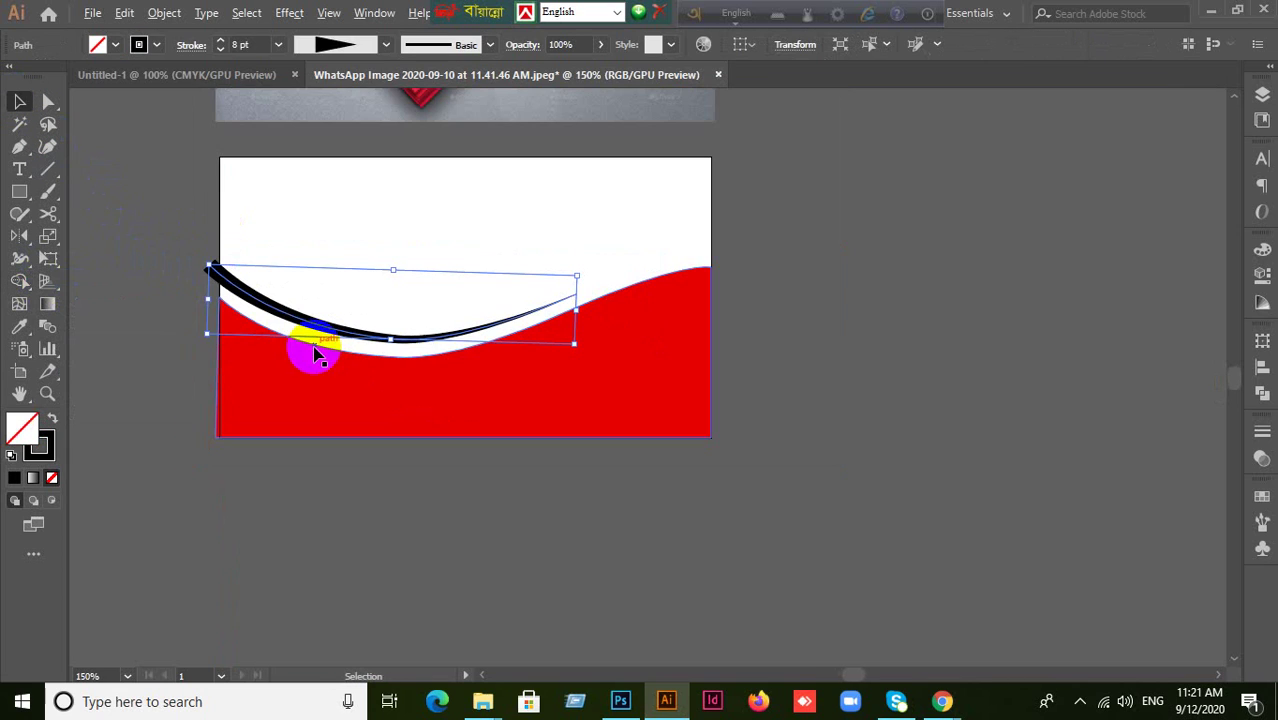
{"action": "left_click", "coordinate": [162, 13]}
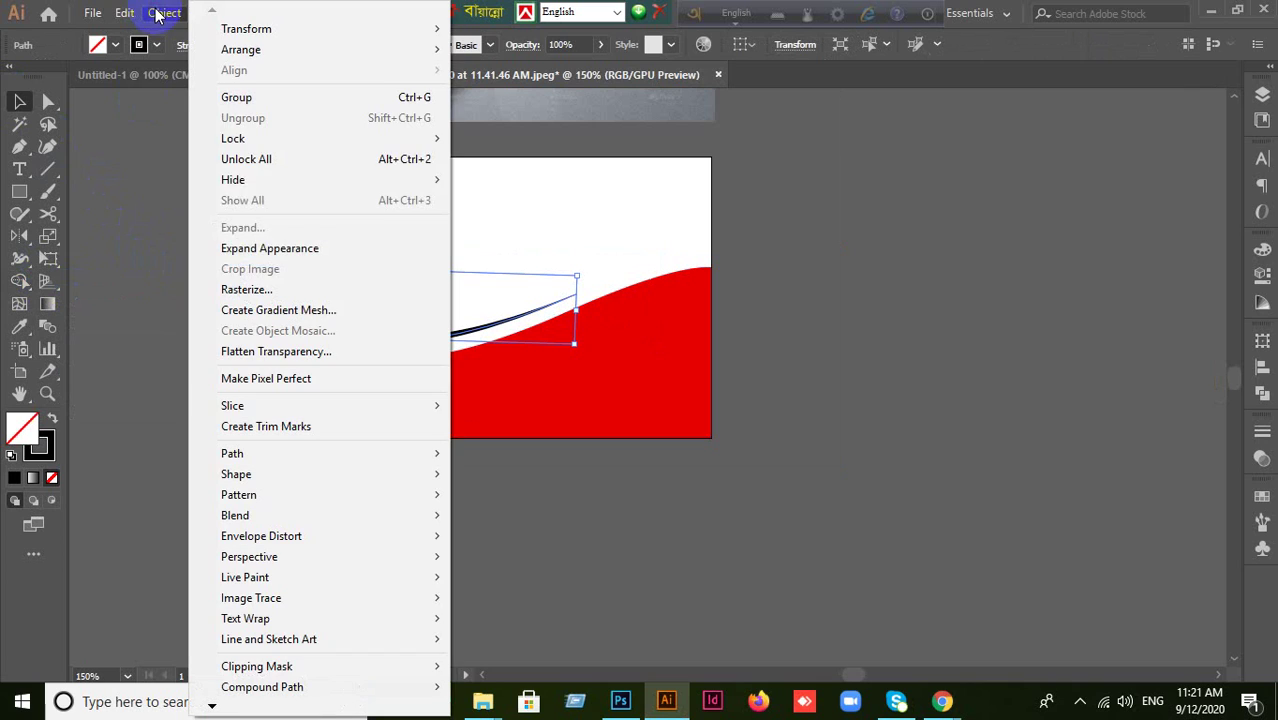
{"action": "left_click", "coordinate": [262, 252]}
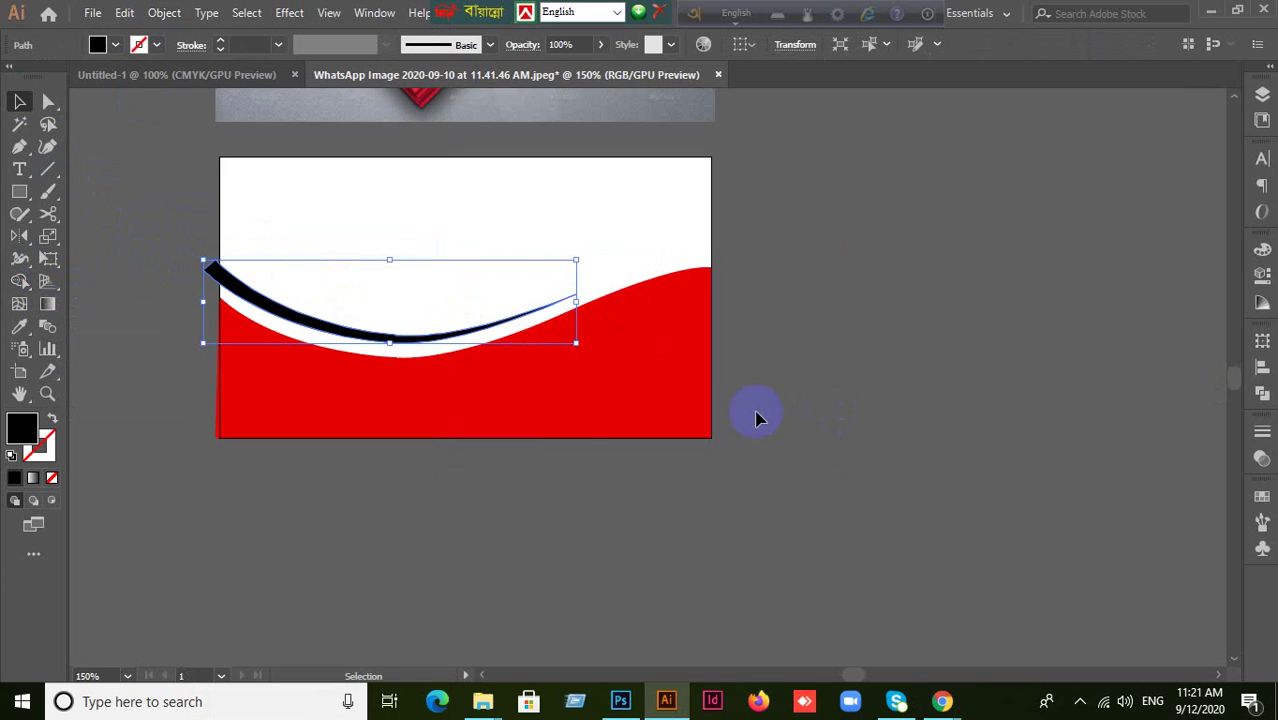
Apply Expand to the selected tapered black curve
{"action": "left_click", "coordinate": [168, 13]}
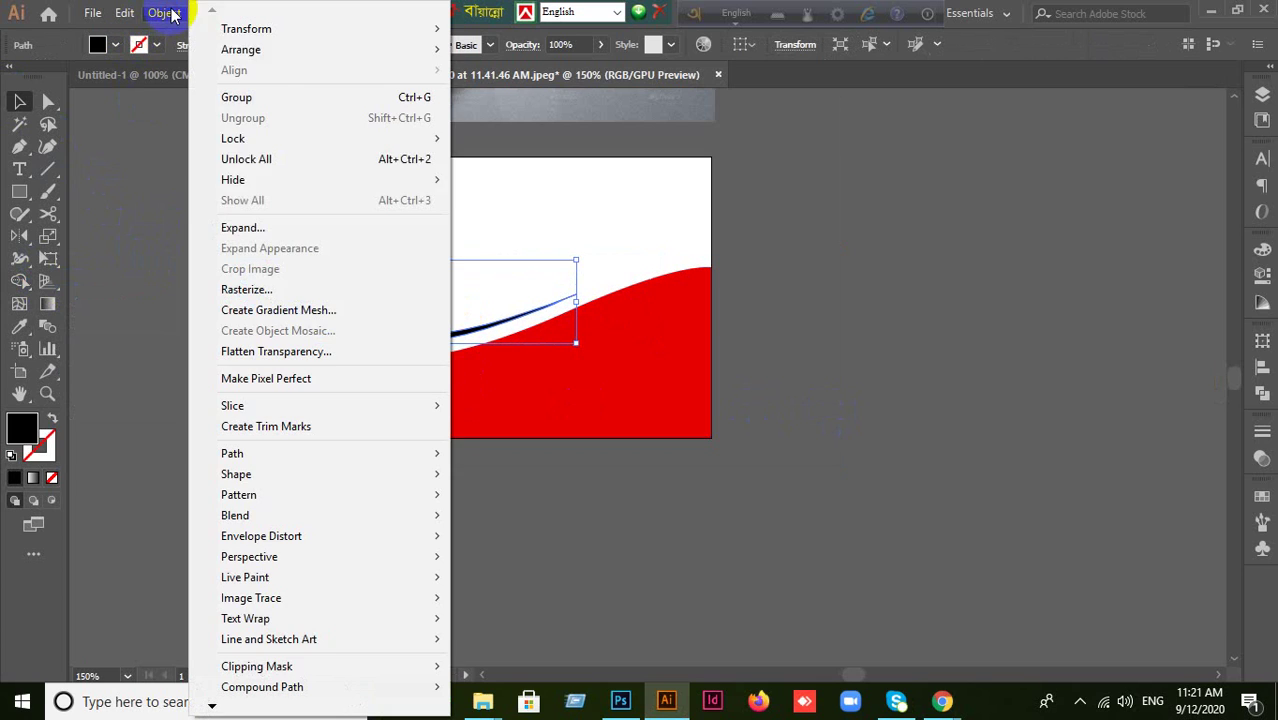
{"action": "left_click", "coordinate": [232, 228]}
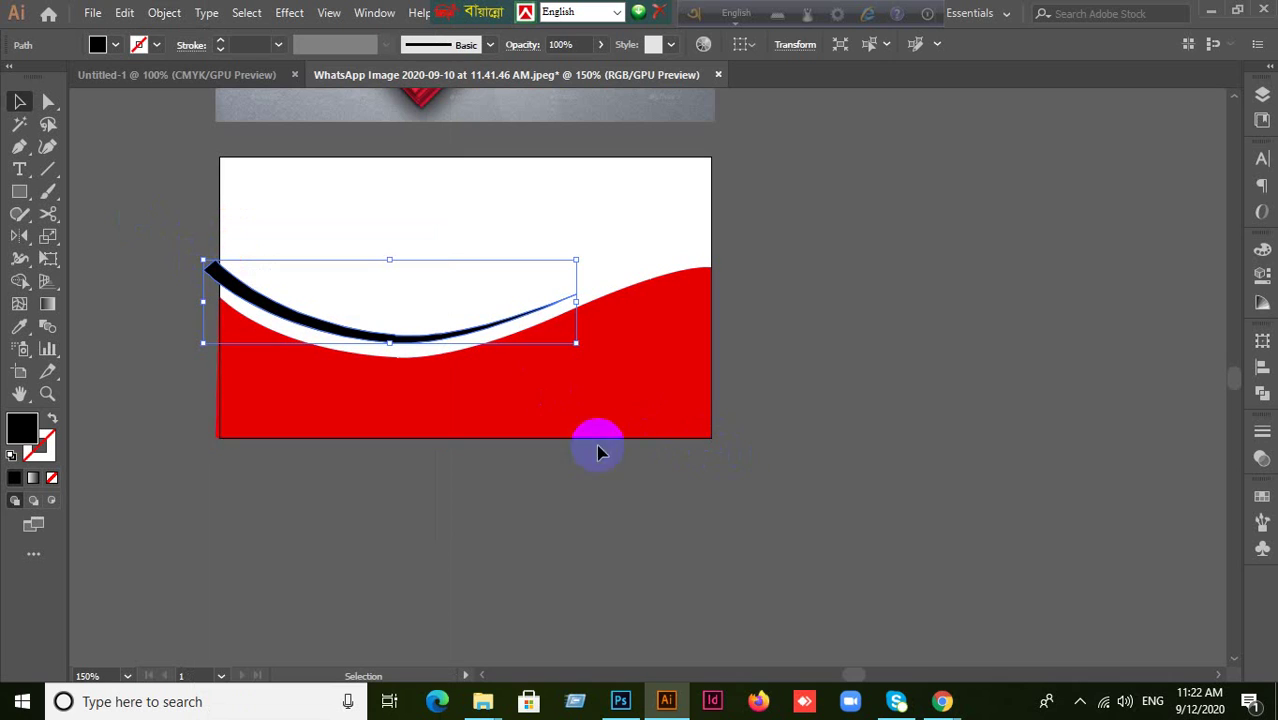
{"action": "left_click", "coordinate": [549, 519]}
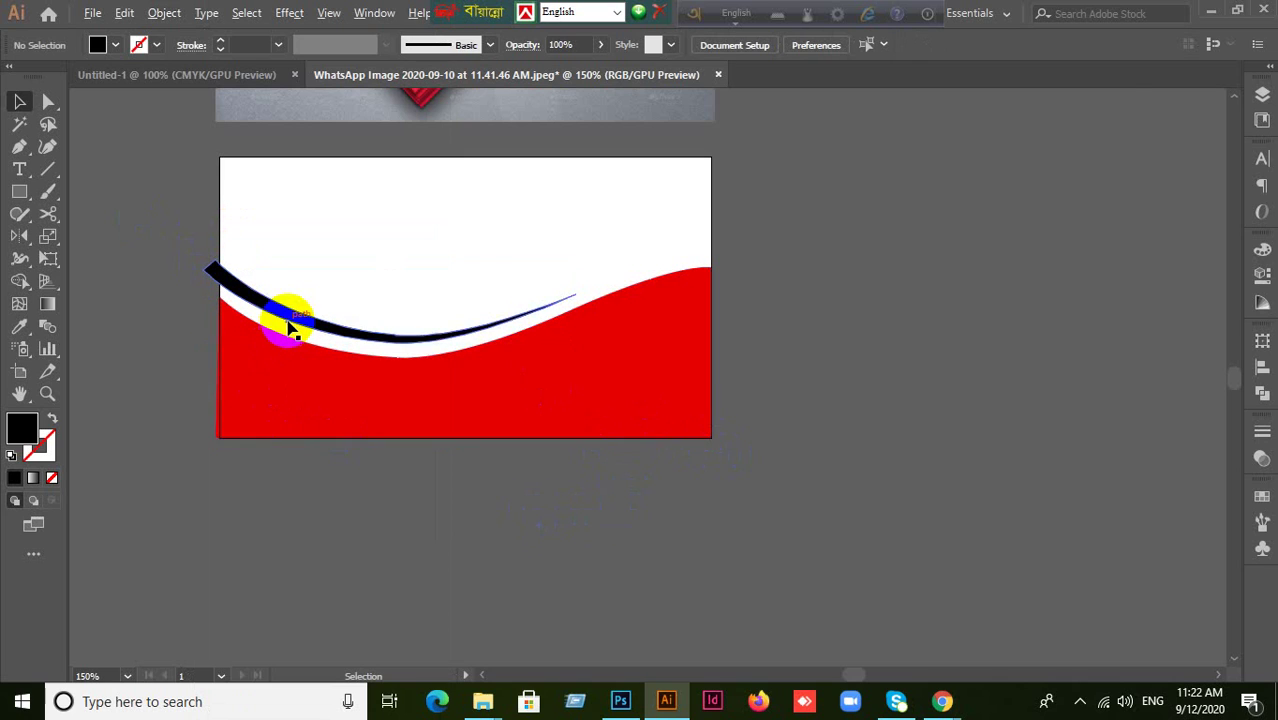
Draw a vertical line along the card's left edge across the thick end of the black curve
{"action": "scroll", "coordinate": [285, 322], "scroll_direction": "up", "scroll_amount": 2}
{"action": "left_click_drag", "start_coordinate": [222, 330], "coordinate": [385, 354]}
{"action": "left_click", "coordinate": [357, 300]}
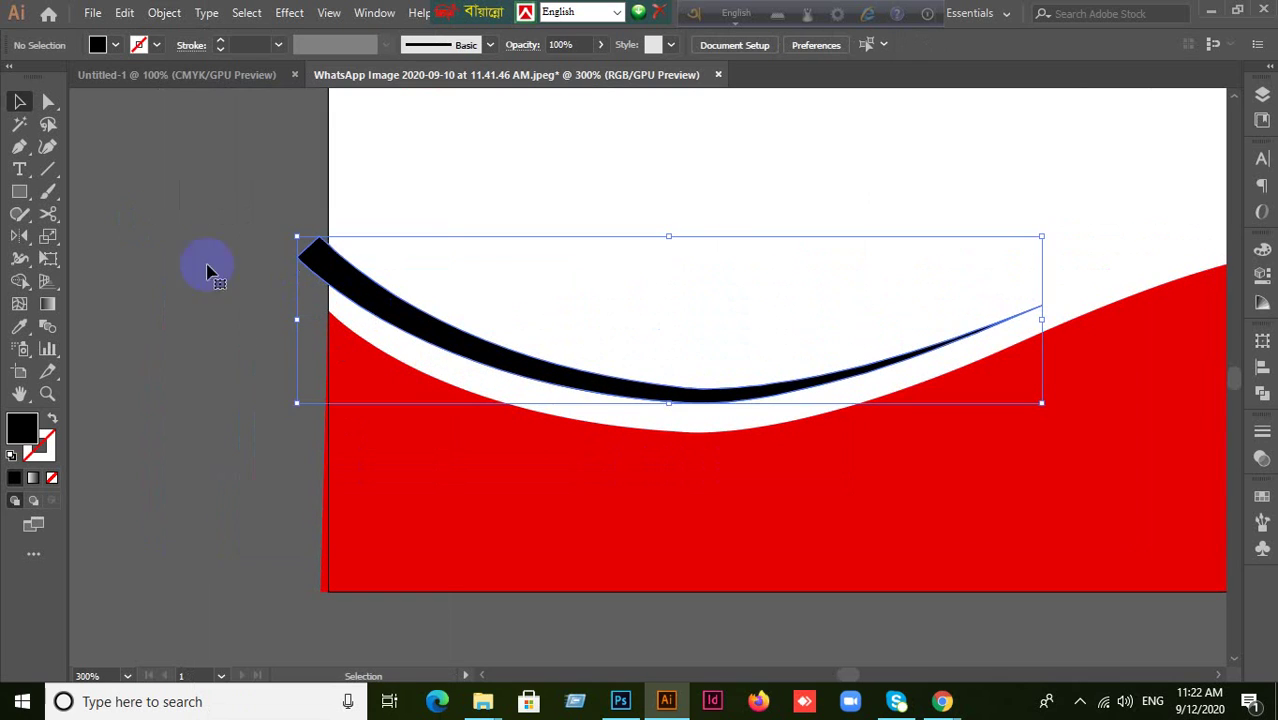
{"action": "left_click", "coordinate": [51, 170]}
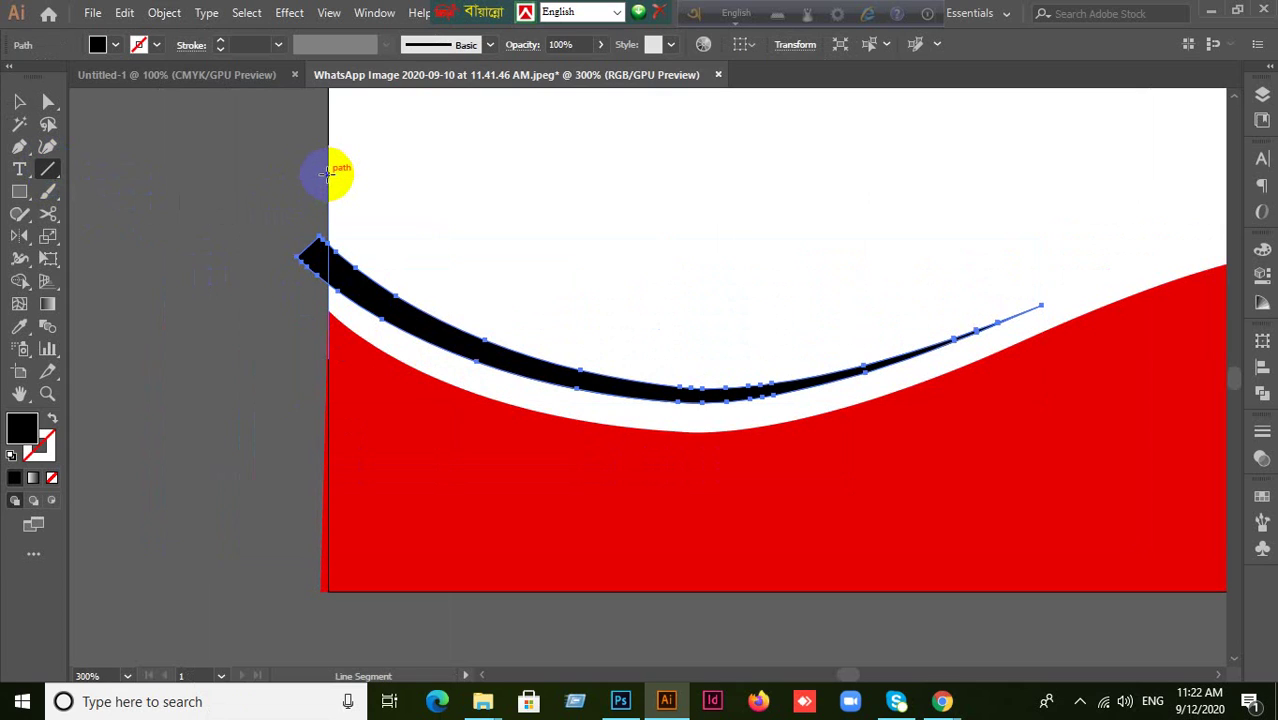
{"action": "left_click_drag", "start_coordinate": [327, 174], "coordinate": [333, 295]}
Trim off the black curve's overhang beyond the card's left edge with Shape Builder, using the vertical line as the cutting boundary
{"action": "left_click", "coordinate": [19, 101]}
{"action": "left_click_drag", "start_coordinate": [258, 204], "coordinate": [403, 283]}
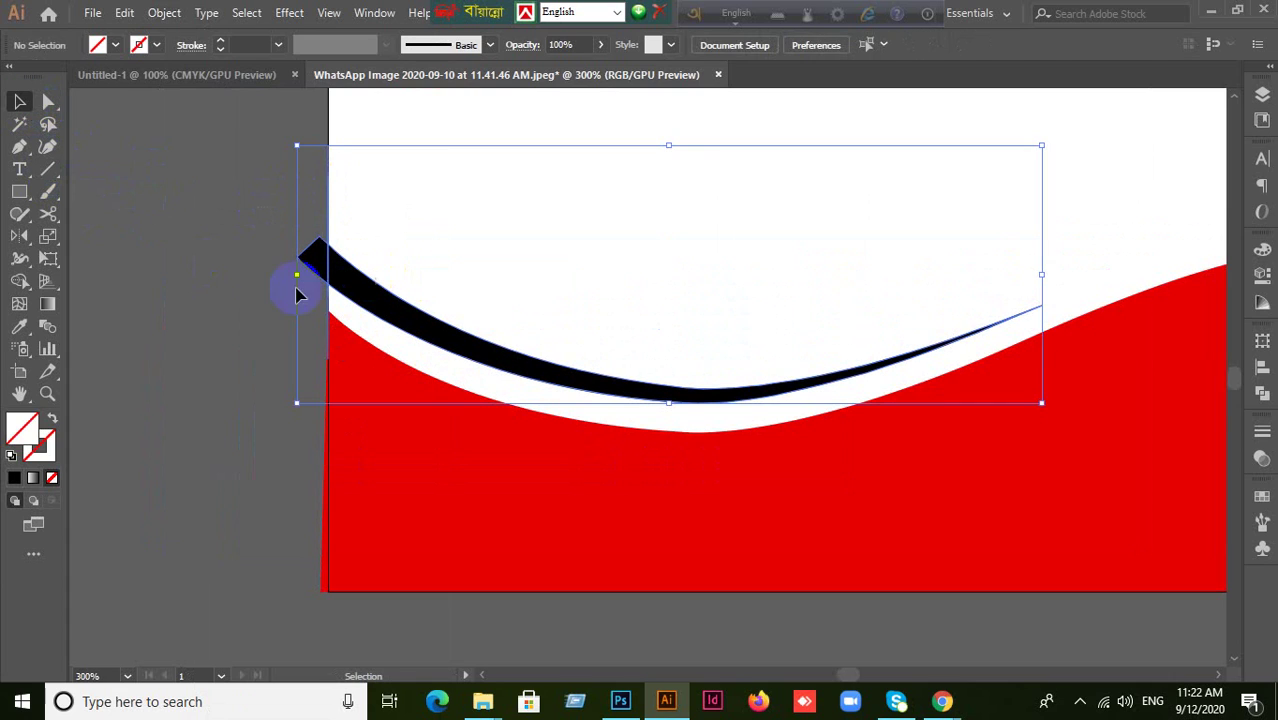
{"action": "left_click", "coordinate": [22, 284]}
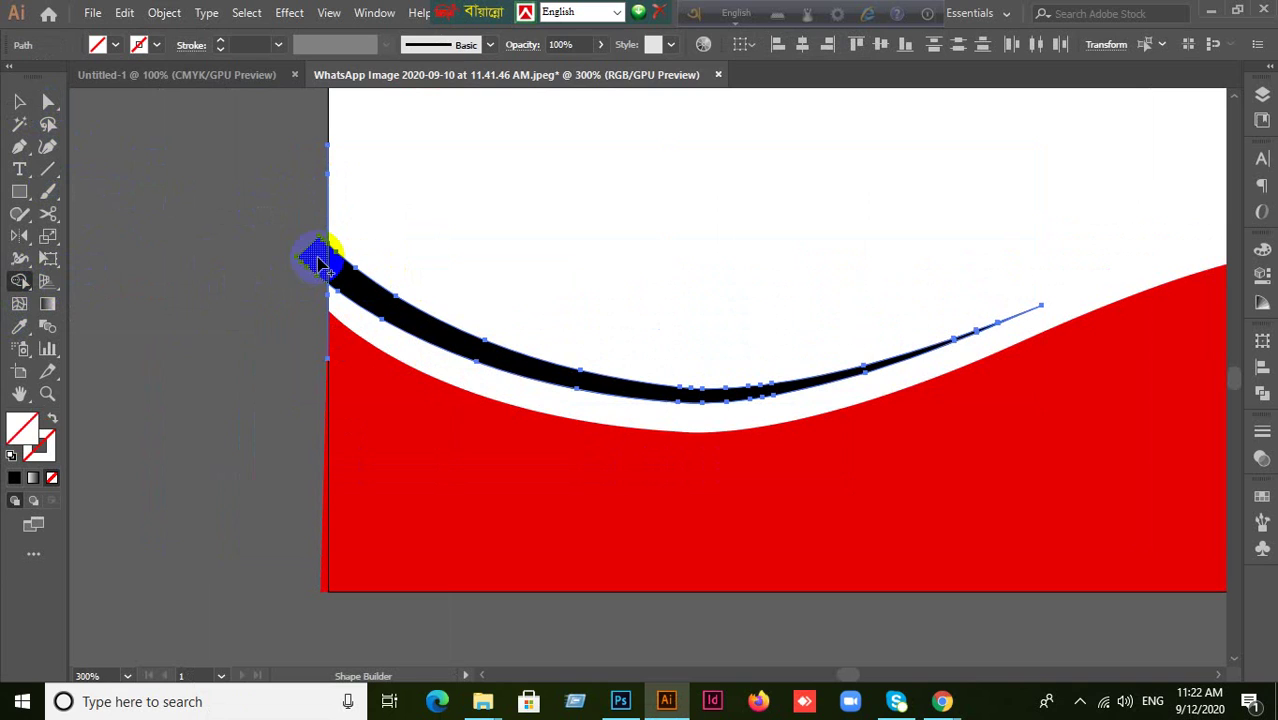
{"action": "left_click_drag", "start_coordinate": [351, 262], "coordinate": [335, 300]}
{"action": "left_click", "coordinate": [20, 102]}
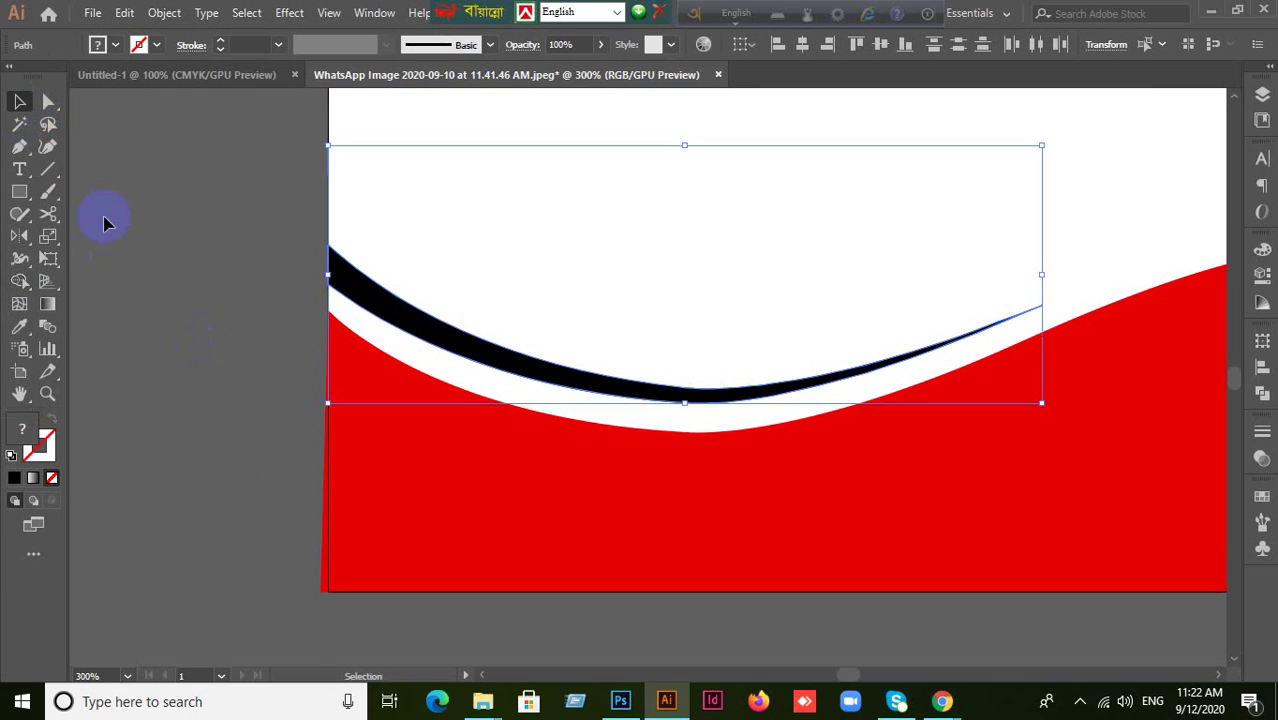
{"action": "left_click", "coordinate": [425, 414]}
{"action": "scroll", "coordinate": [425, 414], "scroll_direction": "down", "scroll_amount": 3}
{"action": "scroll", "coordinate": [540, 260], "scroll_direction": "up", "scroll_amount": 1}
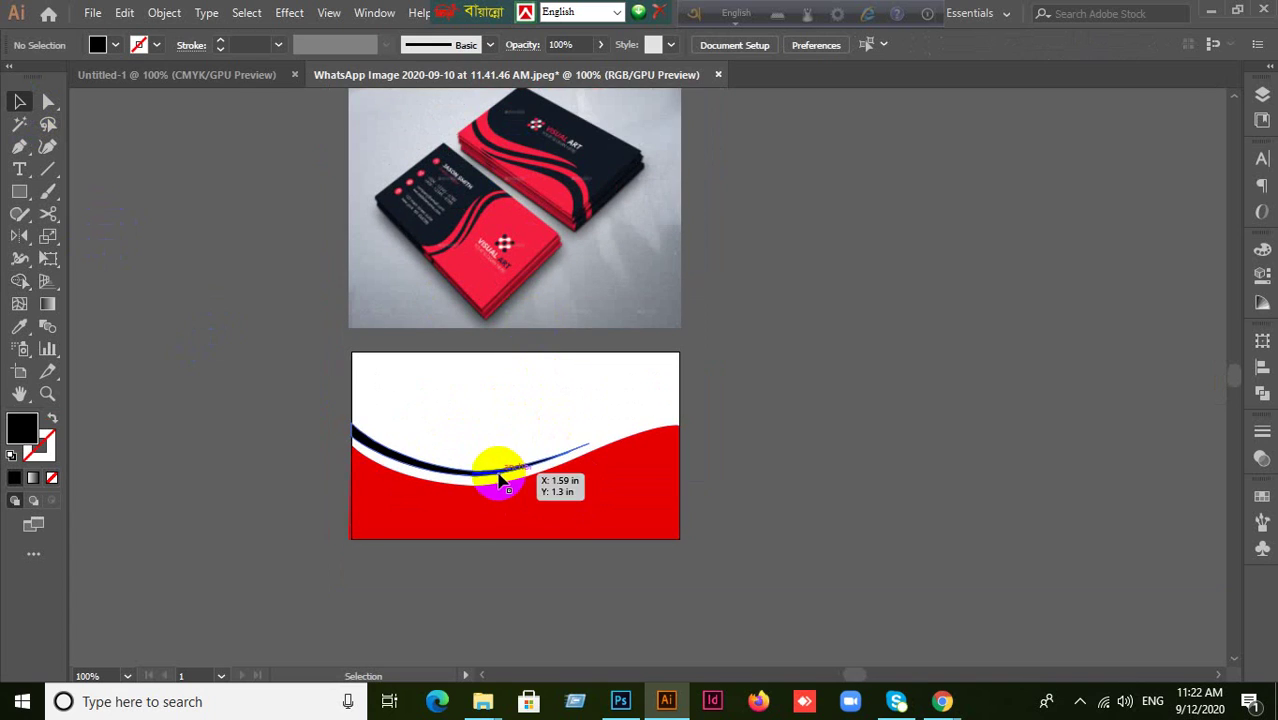
Place a copy of the red wave shape in the empty area to the right of the card
{"action": "scroll", "coordinate": [790, 455], "scroll_direction": "down", "scroll_amount": 1}
{"action": "left_click", "coordinate": [573, 488]}
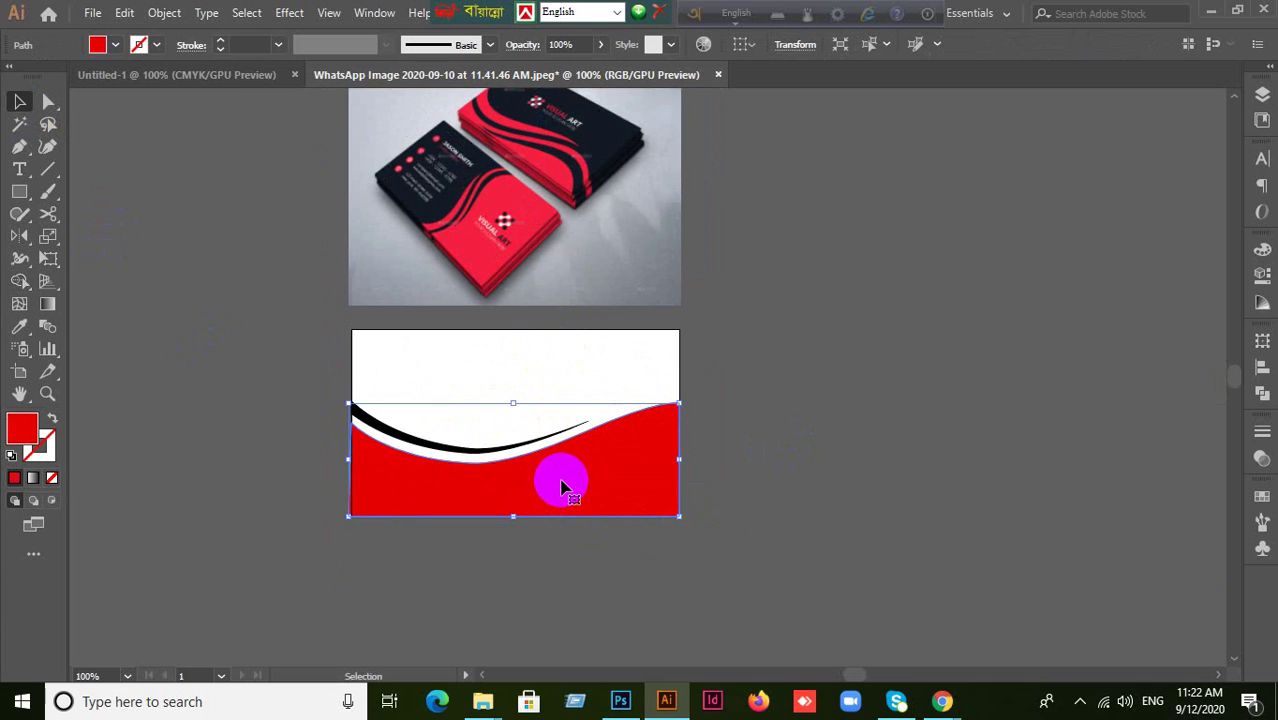
{"action": "left_click_drag", "start_coordinate": [563, 487], "coordinate": [981, 391]}
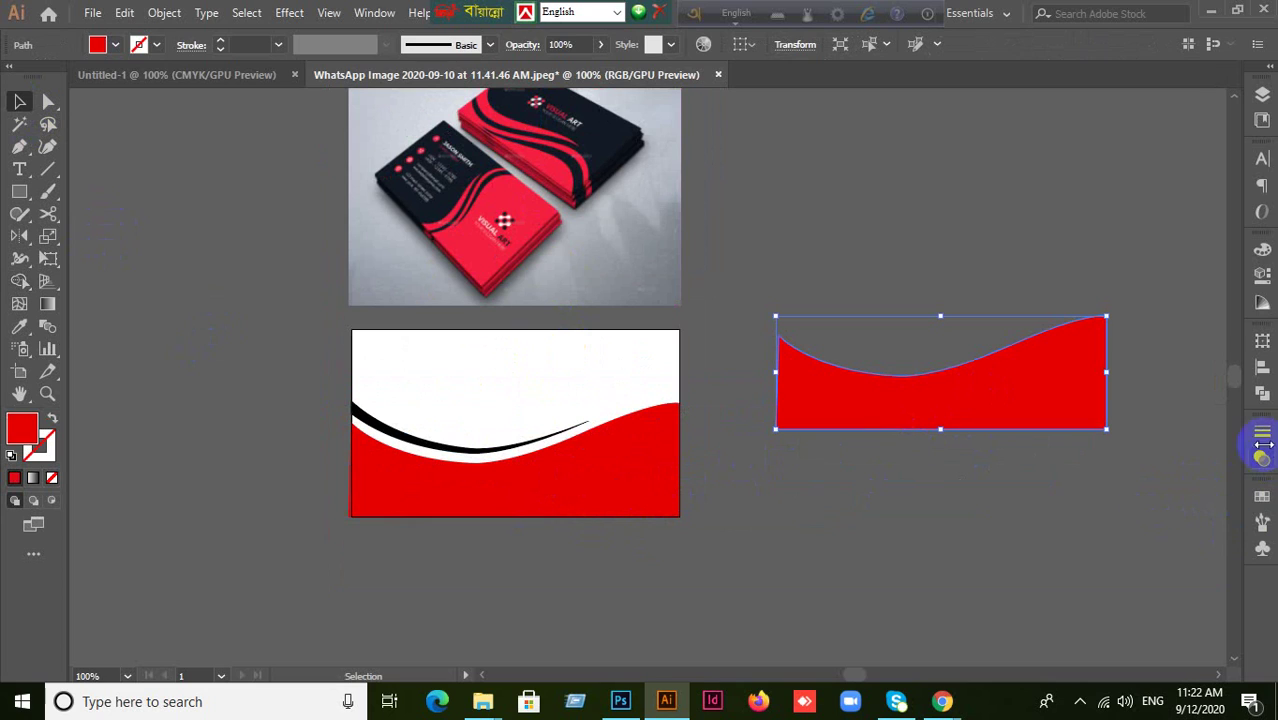
Give the copied wave shape a black stroke with a weight of 10 pt
{"action": "left_click", "coordinate": [1261, 436]}
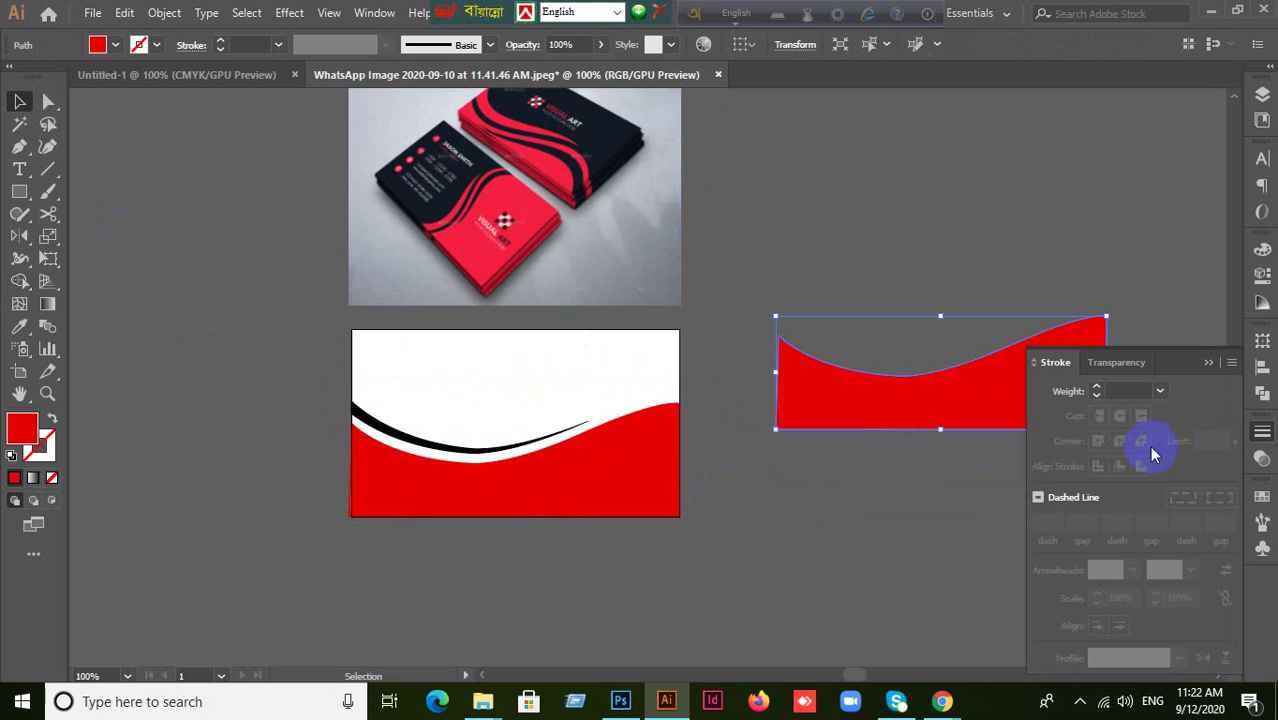
{"action": "double_click", "coordinate": [1130, 390]}
{"action": "type", "text": "6"}
{"action": "key", "text": "Return"}
{"action": "key", "text": "Up"}
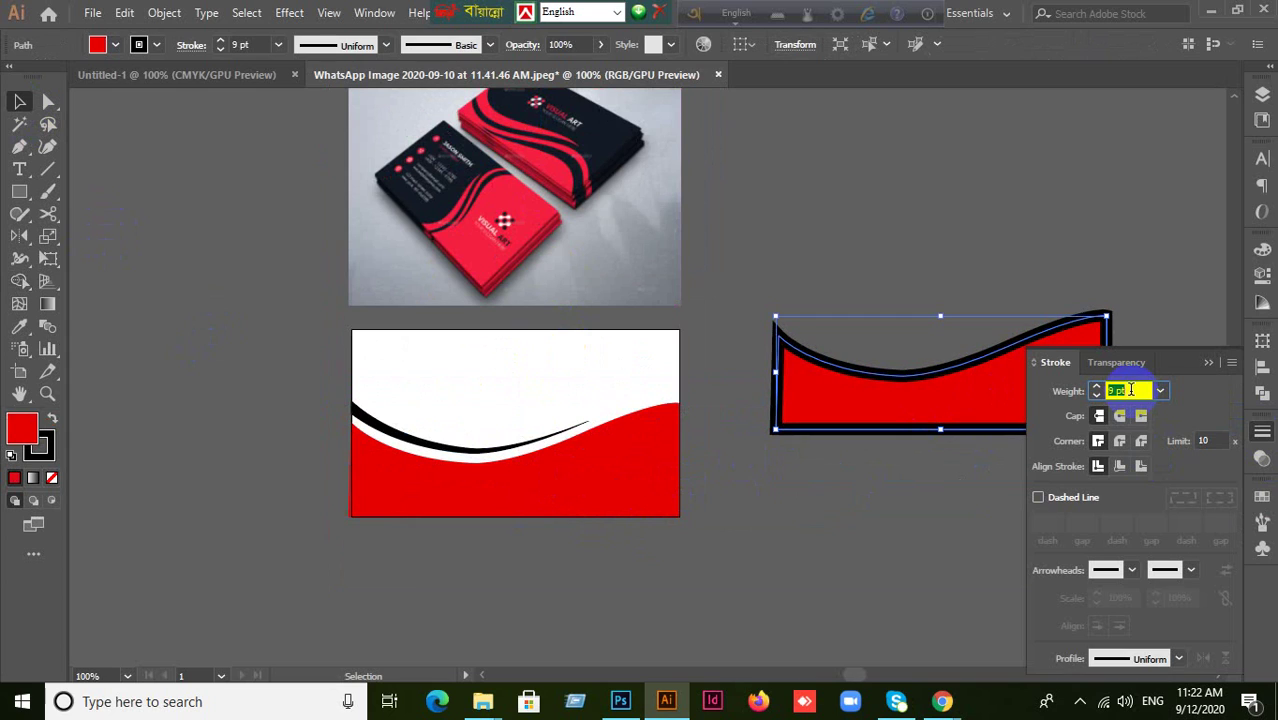
{"action": "key", "text": "Up"}
{"action": "left_click", "coordinate": [1205, 363]}
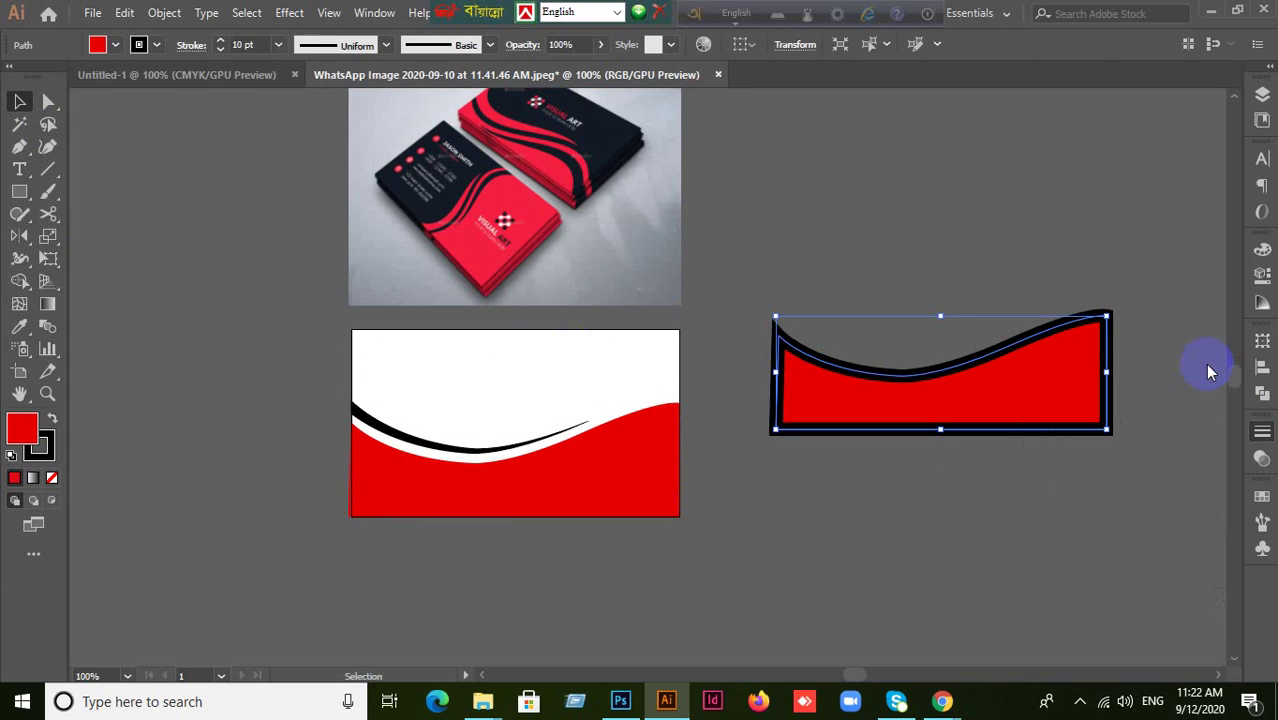
Remove the fill from the copied wave shape, keeping only its black outline
{"action": "left_click", "coordinate": [1131, 456]}
{"action": "left_click", "coordinate": [1002, 408]}
{"action": "left_click", "coordinate": [40, 447]}
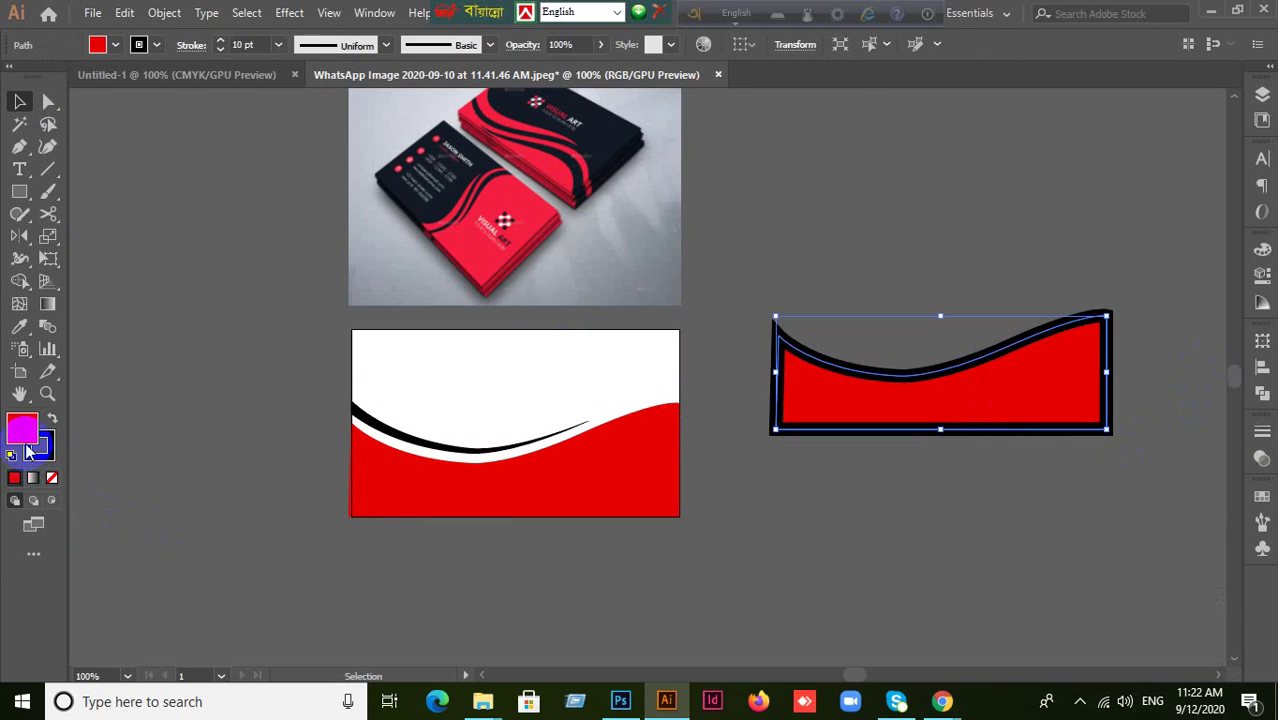
{"action": "left_click", "coordinate": [51, 478]}
{"action": "key", "text": "F6"}
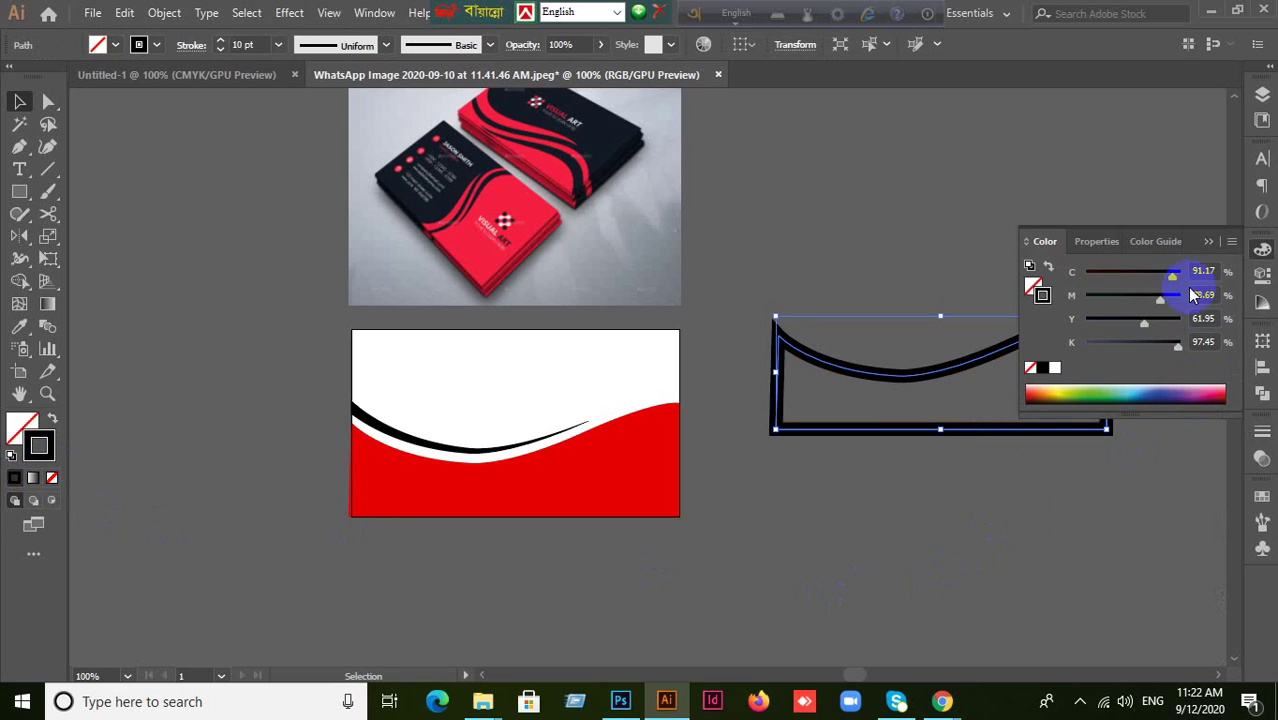
{"action": "left_click", "coordinate": [1208, 241]}
{"action": "left_click", "coordinate": [965, 490]}
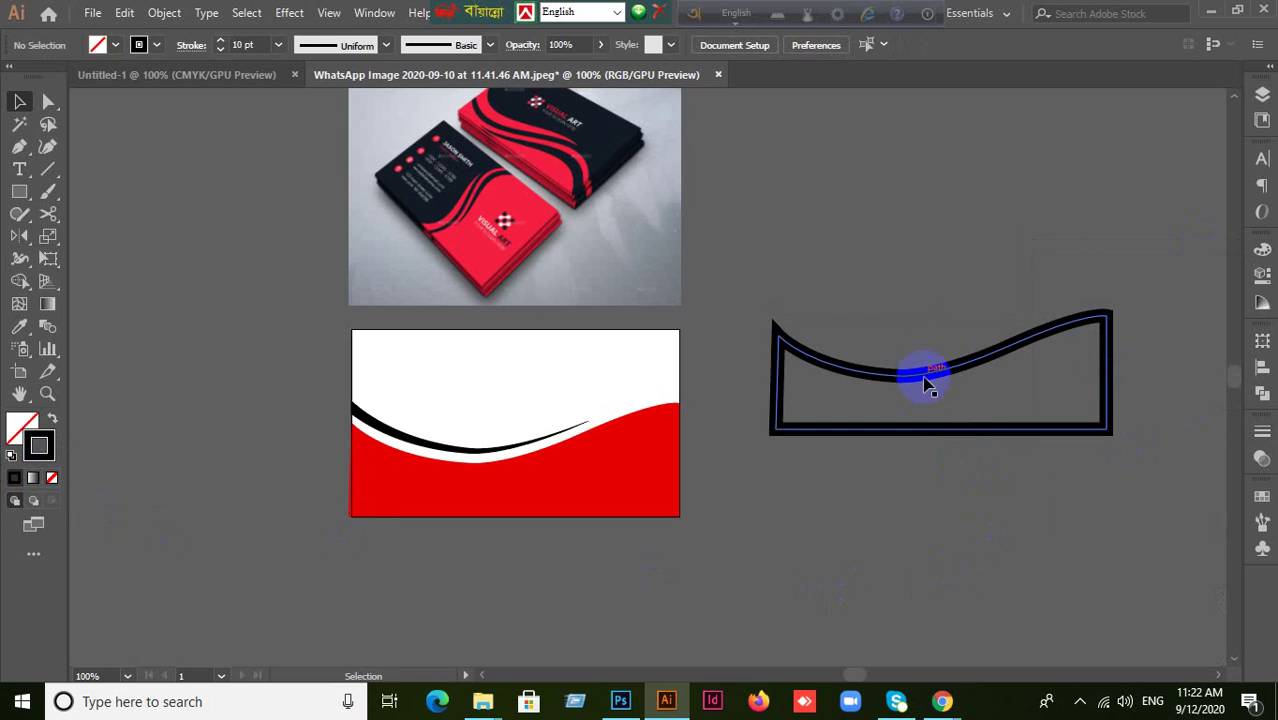
Cut the wave outline with Scissors at its upper-right corner and near the lowest point of its curved top edge
{"action": "left_click", "coordinate": [922, 380]}
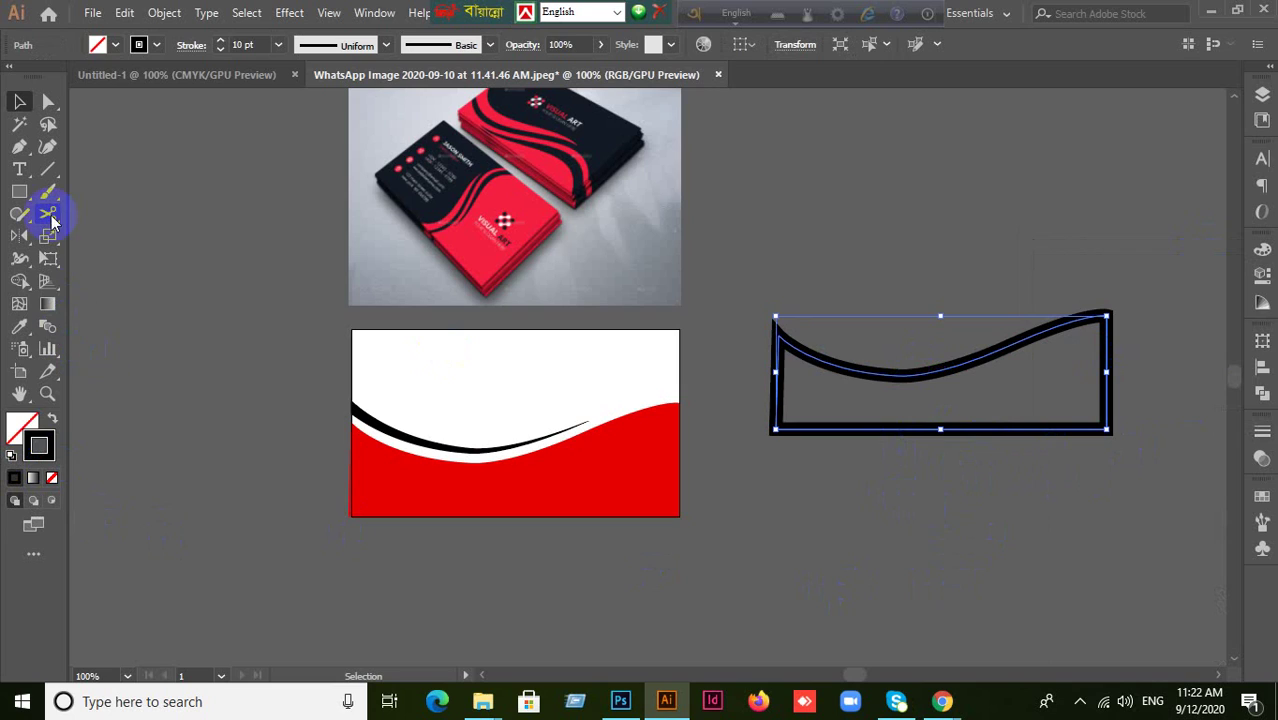
{"action": "mouse_move", "coordinate": [48, 213]}
{"action": "left_mouse_down"}
{"action": "mouse_move", "coordinate": [100, 211]}
{"action": "mouse_move", "coordinate": [47, 210]}
{"action": "mouse_move", "coordinate": [100, 236]}
{"action": "left_mouse_up"}
{"action": "left_click", "coordinate": [1107, 320]}
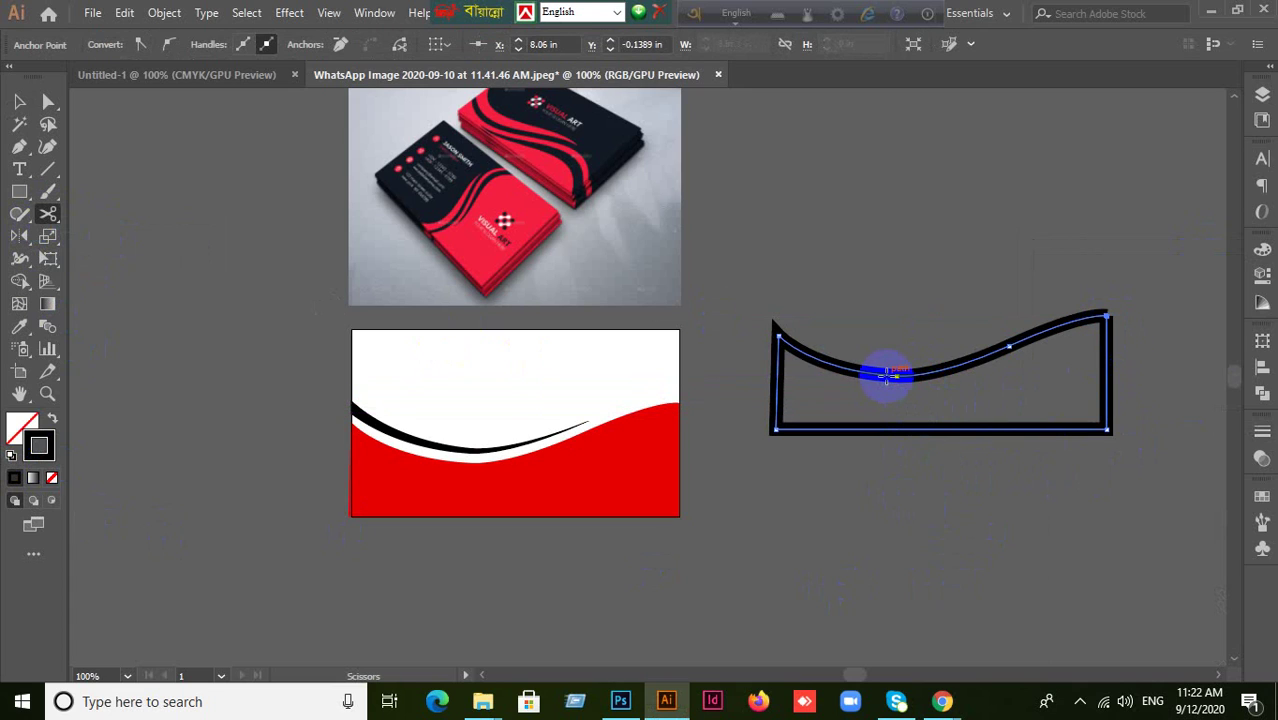
{"action": "left_click", "coordinate": [887, 373]}
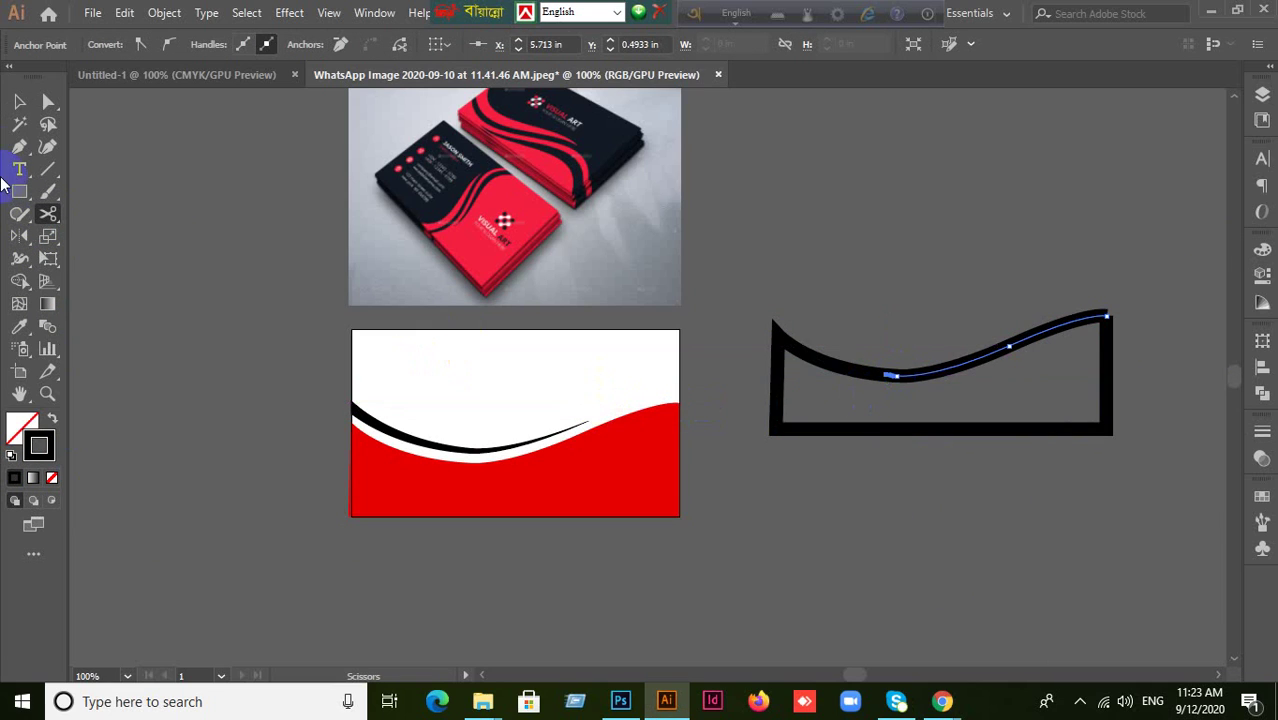
Delete the rest of the cut outline, keeping only the rising right-hand part of the wave curve
{"action": "left_click", "coordinate": [19, 101]}
{"action": "left_click", "coordinate": [826, 519]}
{"action": "left_click", "coordinate": [844, 424]}
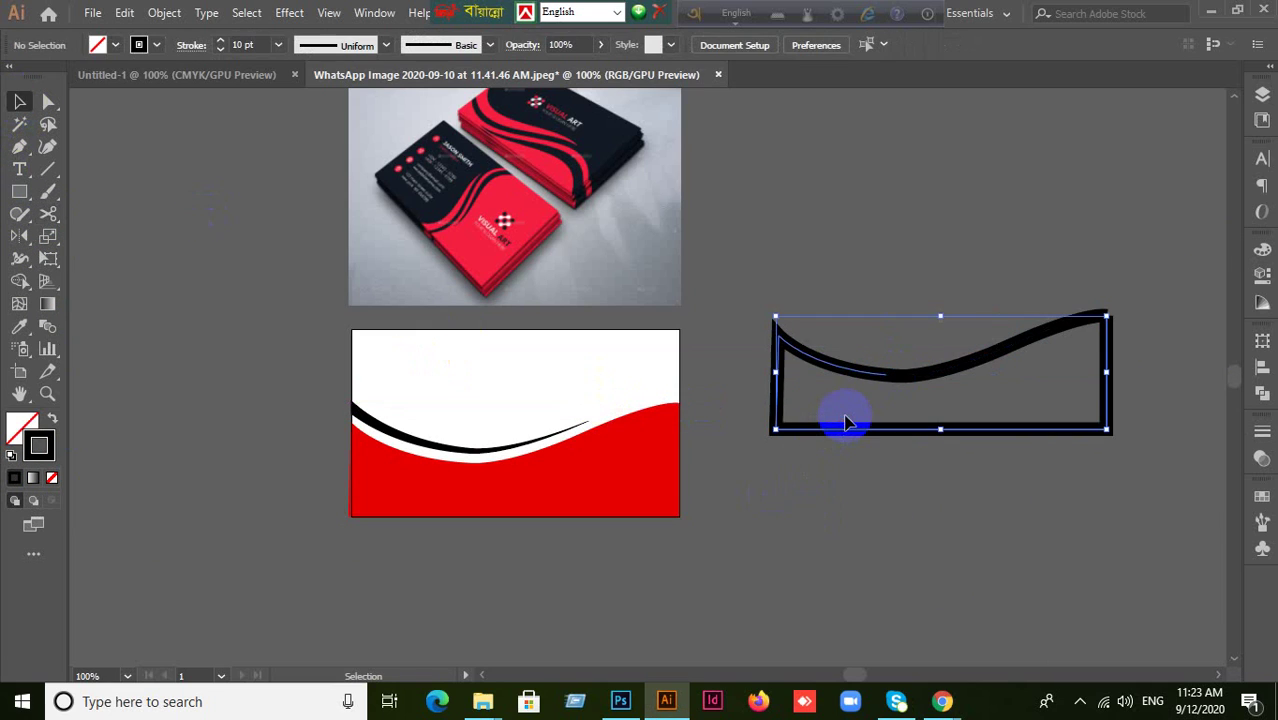
{"action": "key", "text": "Delete"}
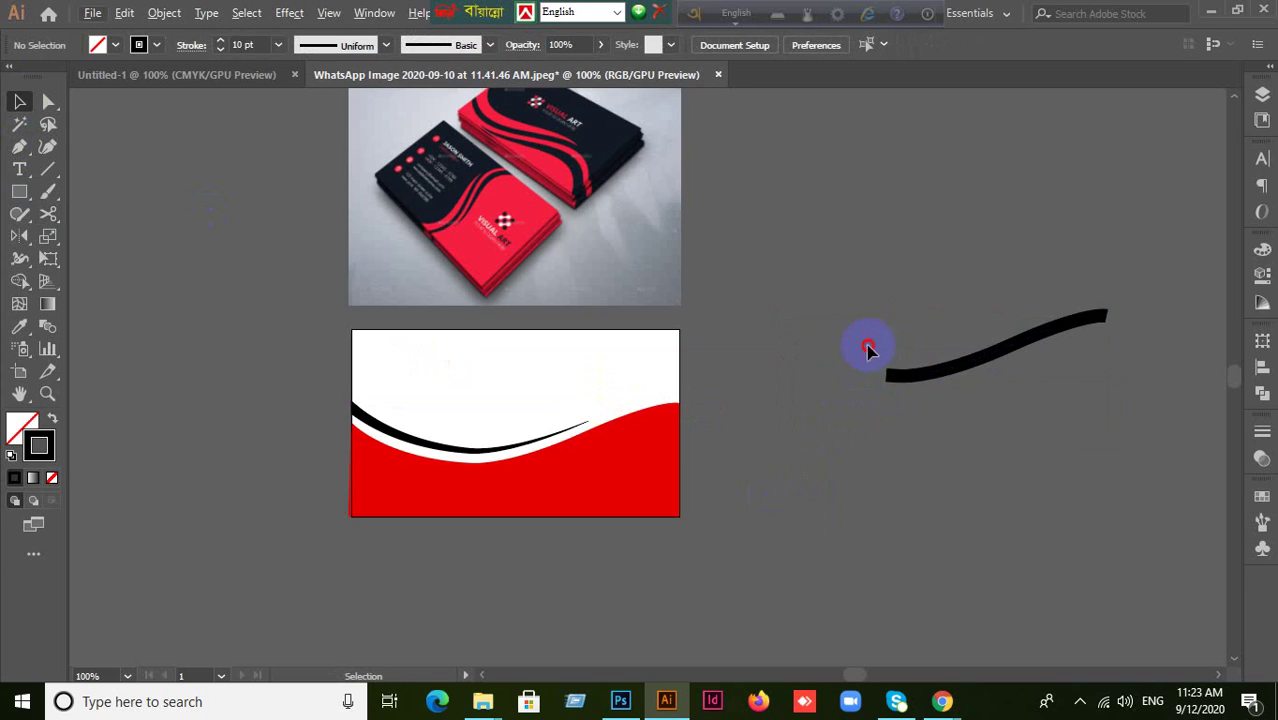
Taper the lower-left end of the remaining black curve to a point with the Width tool
{"action": "left_click_drag", "start_coordinate": [868, 348], "coordinate": [910, 440]}
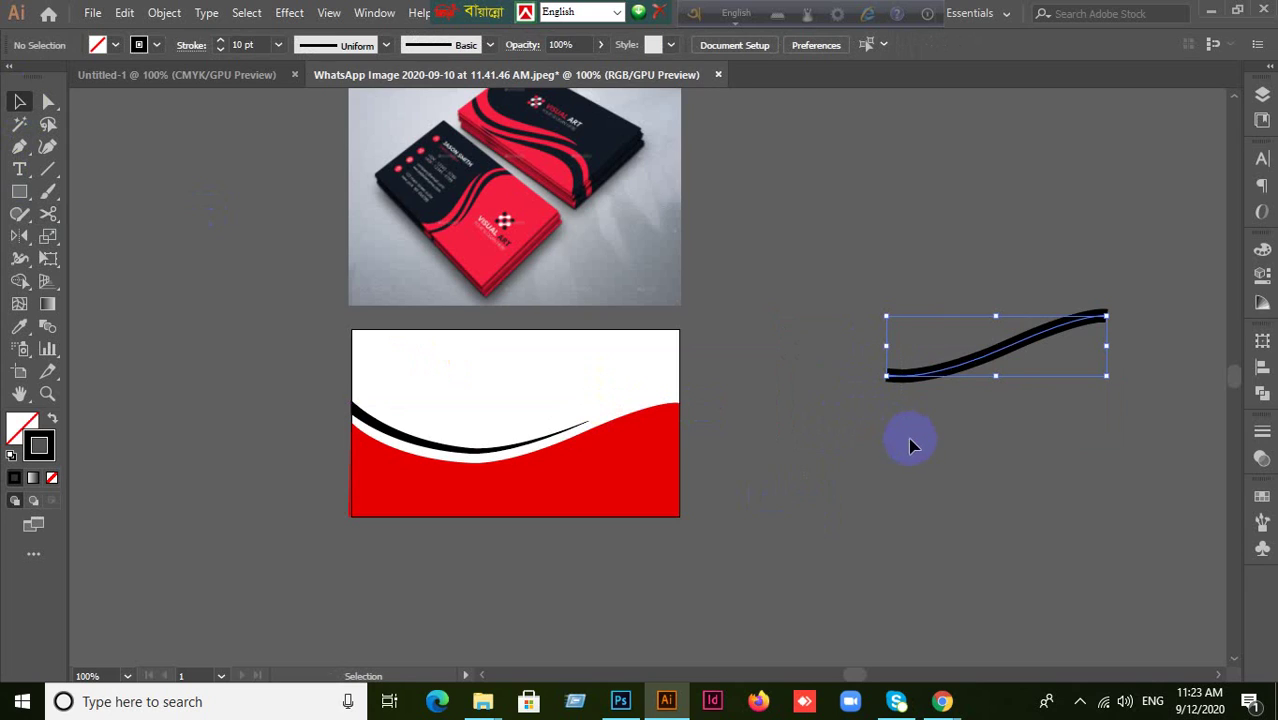
{"action": "left_click", "coordinate": [21, 262]}
{"action": "left_click_drag", "start_coordinate": [20, 257], "coordinate": [72, 256]}
{"action": "scroll", "coordinate": [909, 407], "scroll_direction": "up", "scroll_amount": 3}
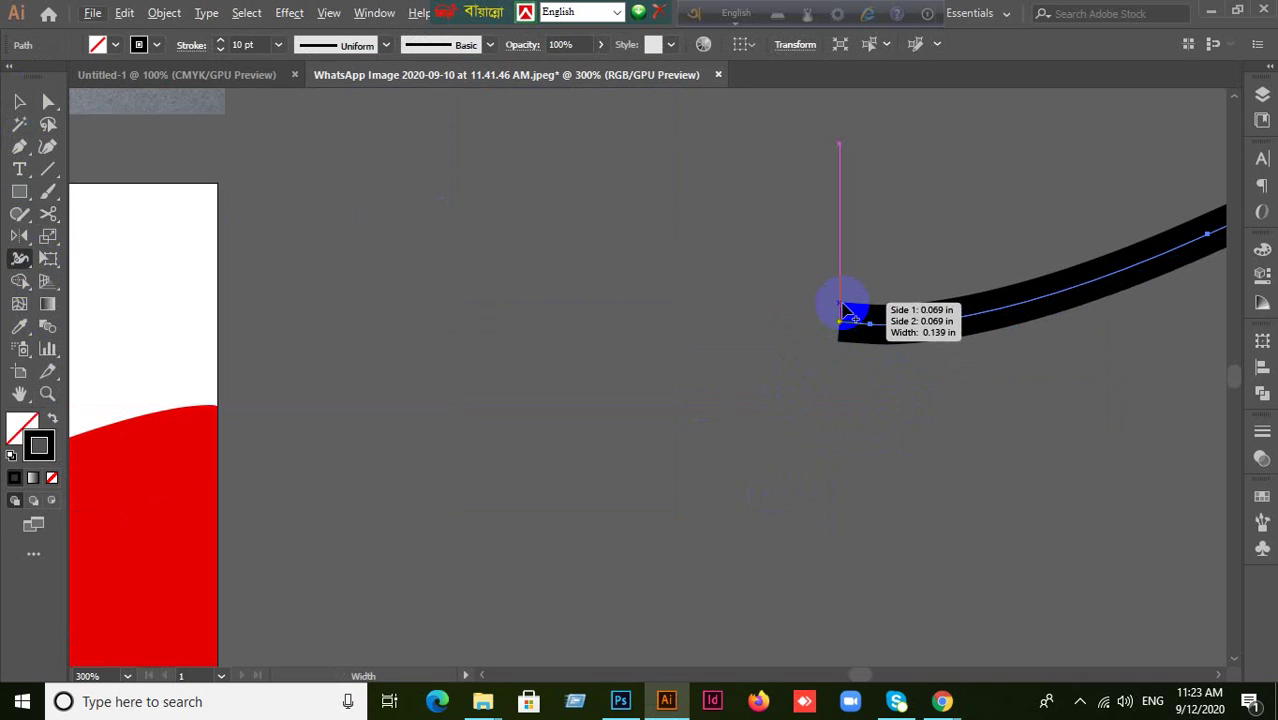
{"action": "left_click_drag", "start_coordinate": [847, 306], "coordinate": [846, 331]}
{"action": "scroll", "coordinate": [907, 416], "scroll_direction": "down", "scroll_amount": 2}
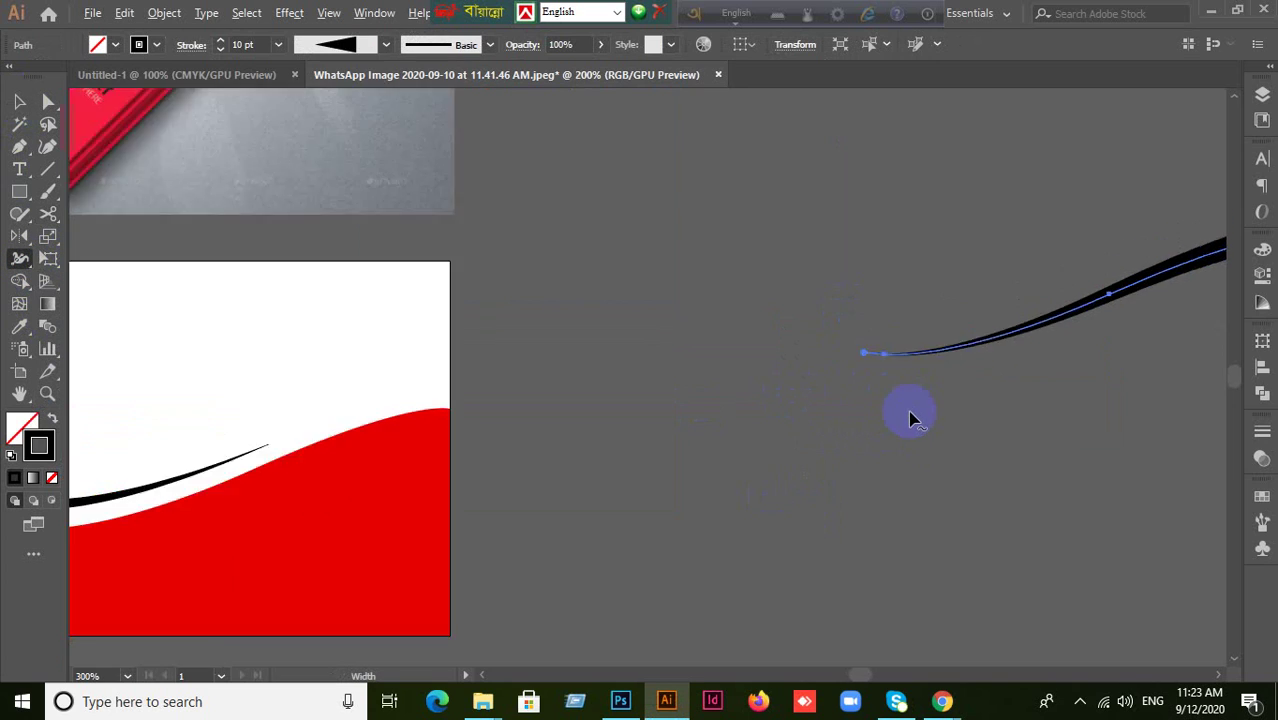
Move the tapered curve onto the red wave, just below its rising top edge, with the thick end at the card's right edge
{"action": "left_click", "coordinate": [17, 103]}
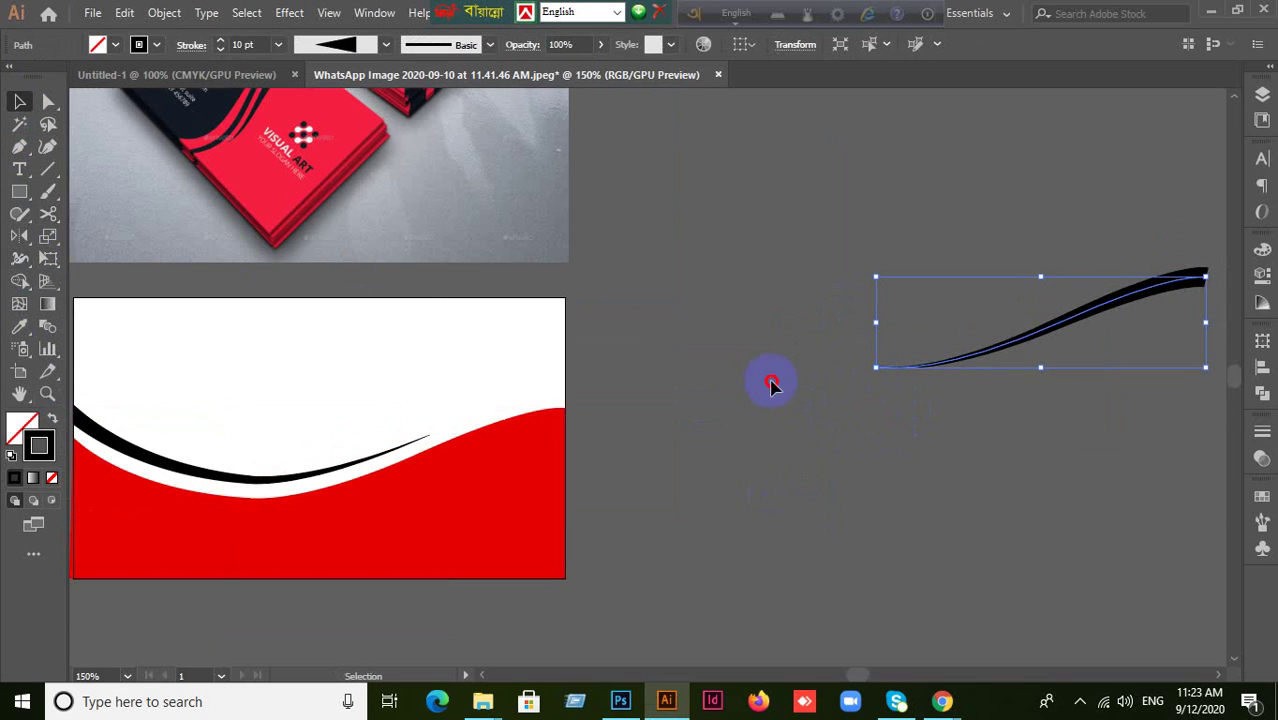
{"action": "left_click", "coordinate": [774, 386]}
{"action": "scroll", "coordinate": [937, 428], "scroll_direction": "down", "scroll_amount": 1}
{"action": "left_click_drag", "start_coordinate": [1043, 362], "coordinate": [580, 456]}
{"action": "left_click", "coordinate": [689, 506]}
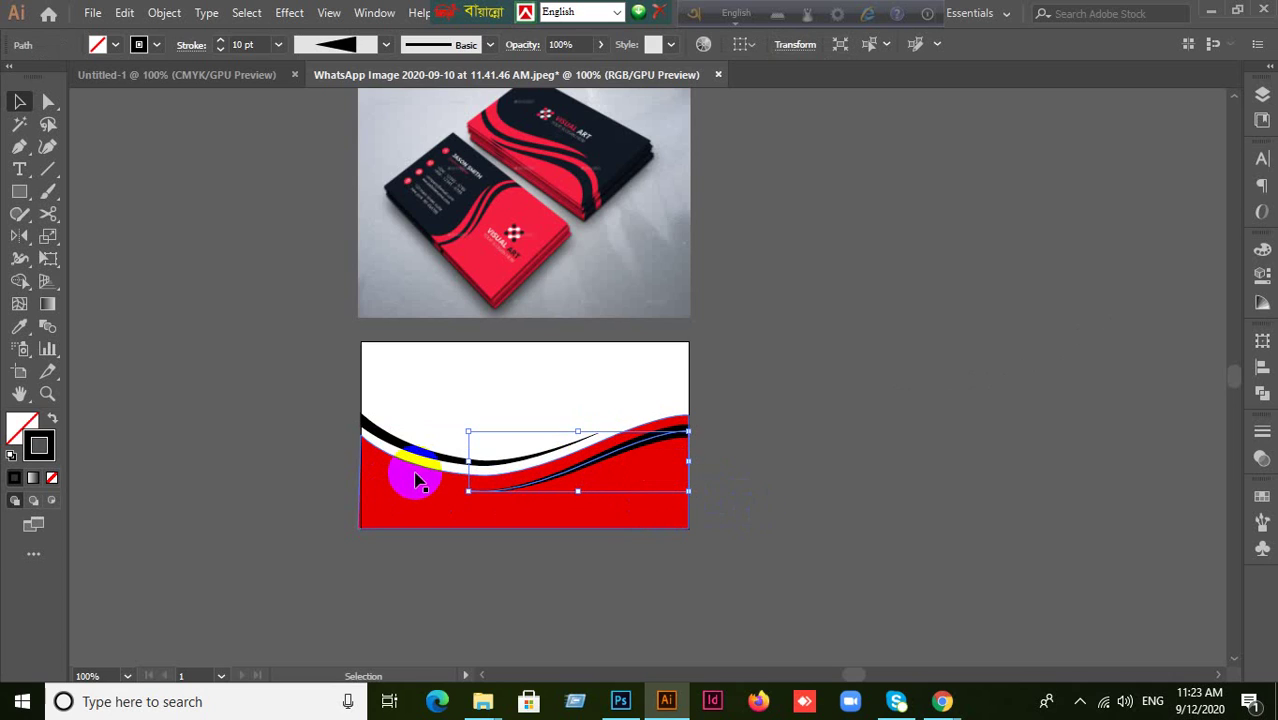
{"action": "scroll", "coordinate": [810, 503], "scroll_direction": "up", "scroll_amount": 1}
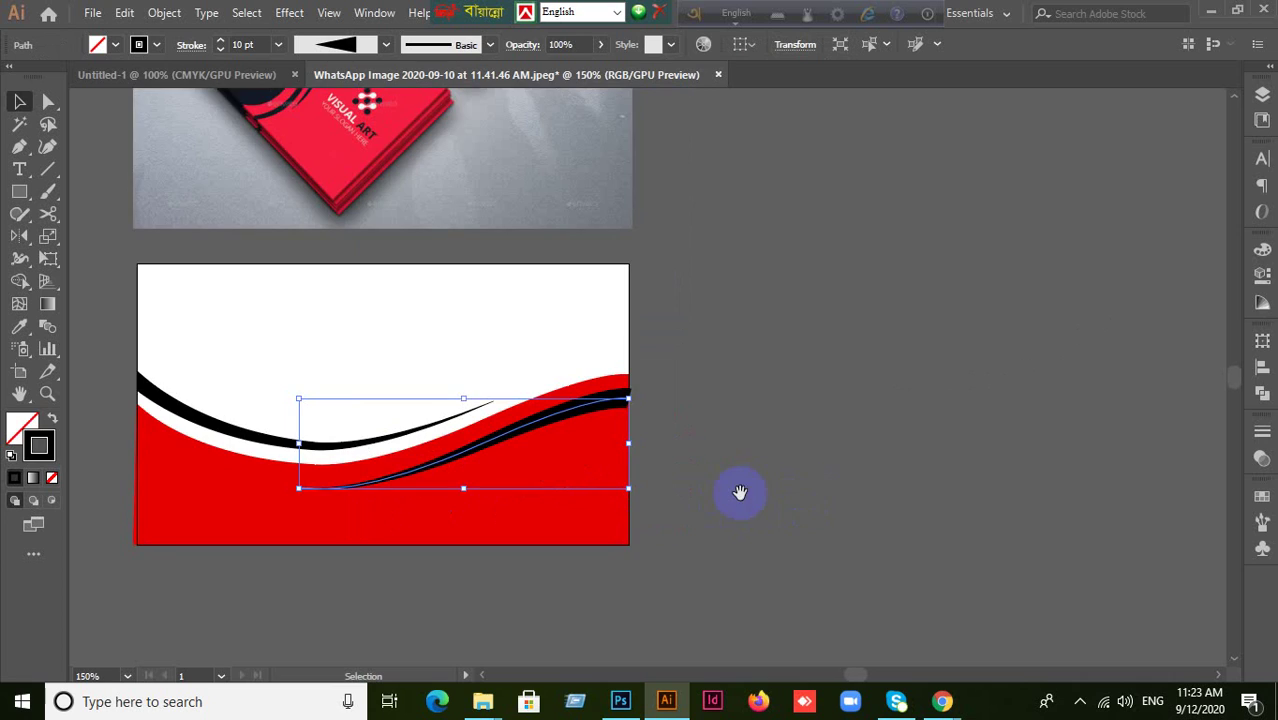
{"action": "left_click_drag", "start_coordinate": [740, 492], "coordinate": [925, 466]}
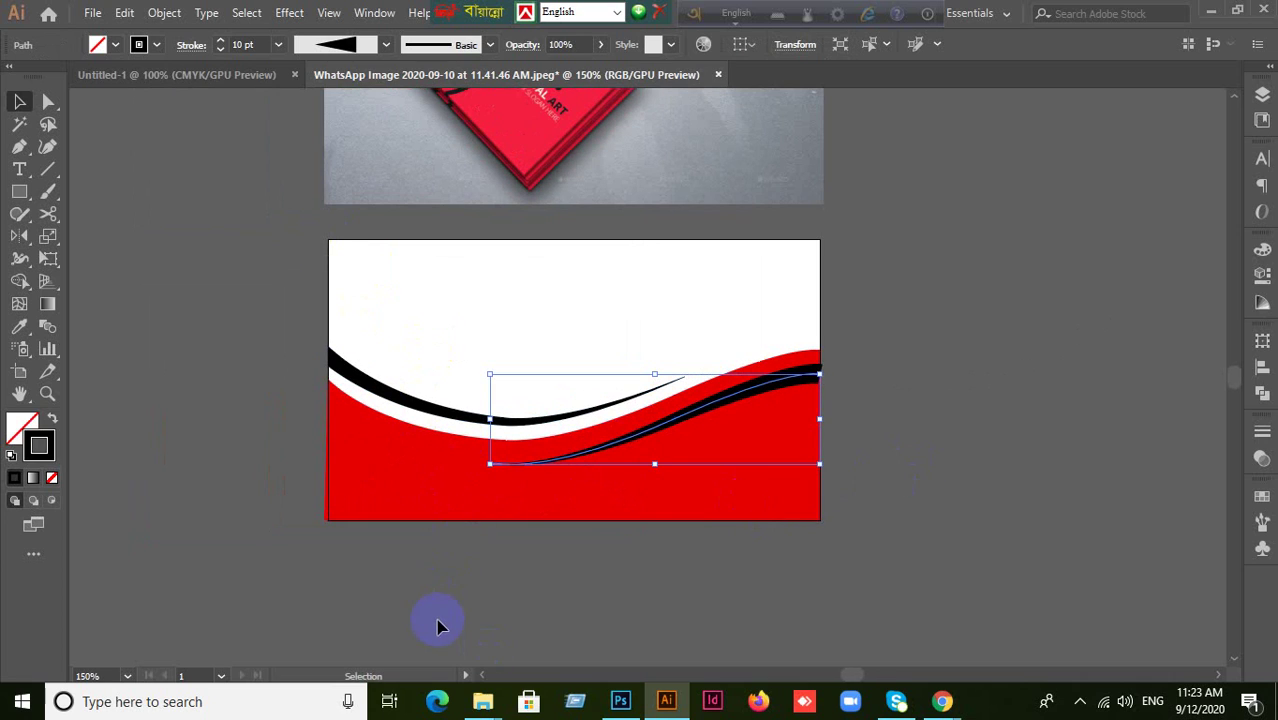
Place a copy of the upper black swoosh in the empty area to the right of the card
{"action": "left_click", "coordinate": [445, 585]}
{"action": "left_click", "coordinate": [405, 398]}
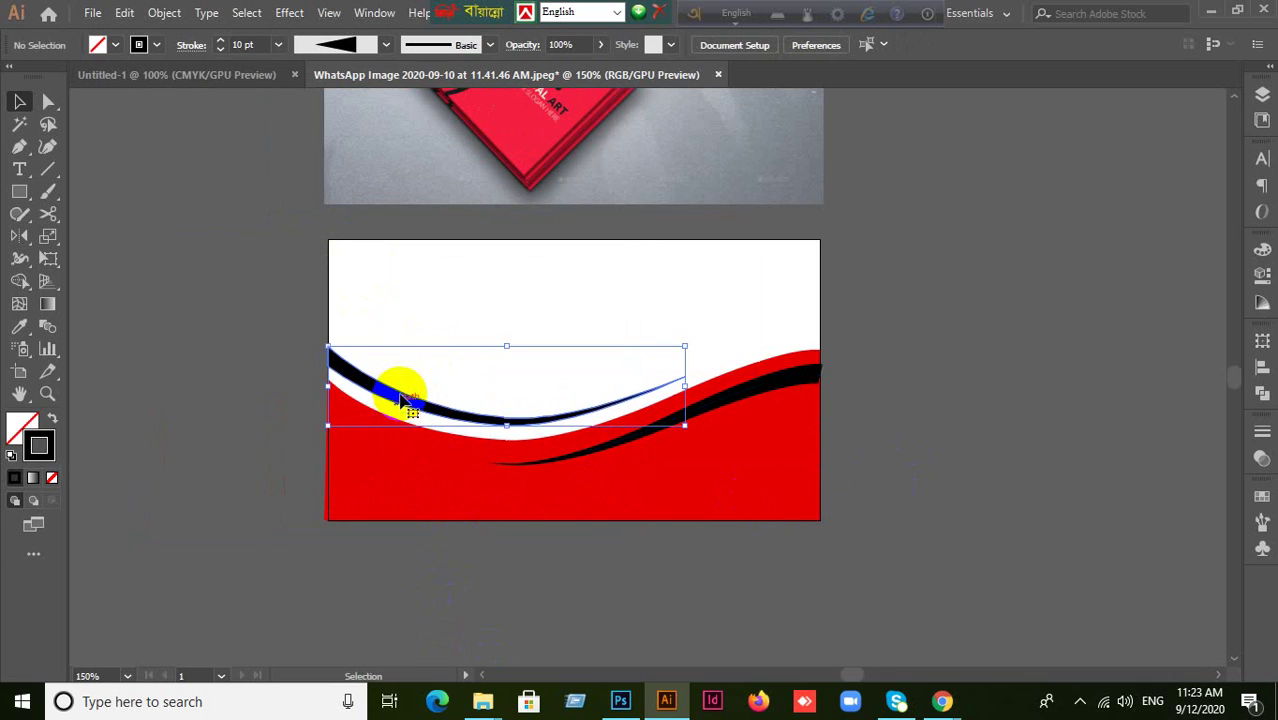
{"action": "left_click_drag", "start_coordinate": [405, 398], "coordinate": [944, 282]}
{"action": "left_click_drag", "start_coordinate": [1050, 419], "coordinate": [653, 399]}
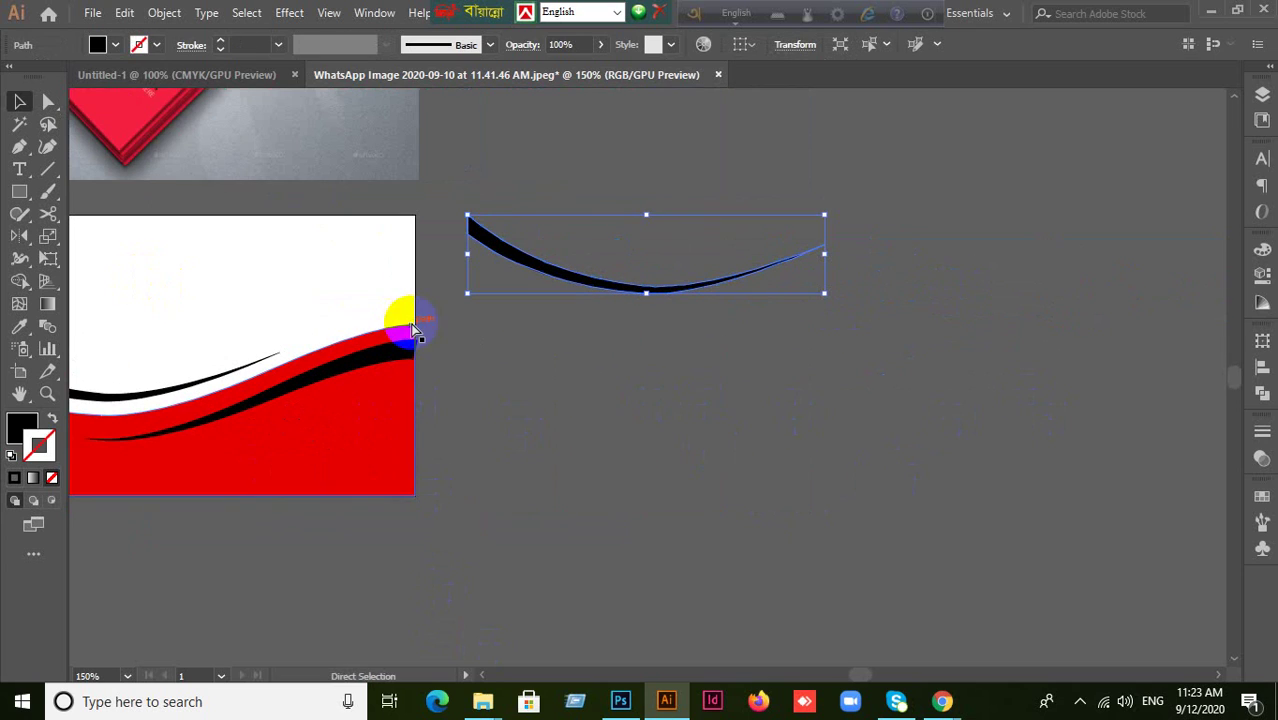
Show the rulers, add vertical guides at both ends of the black swoosh copy beside the card, and lock the guides
{"action": "key", "text": "ctrl+r"}
{"action": "left_click_drag", "start_coordinate": [76, 300], "coordinate": [467, 258]}
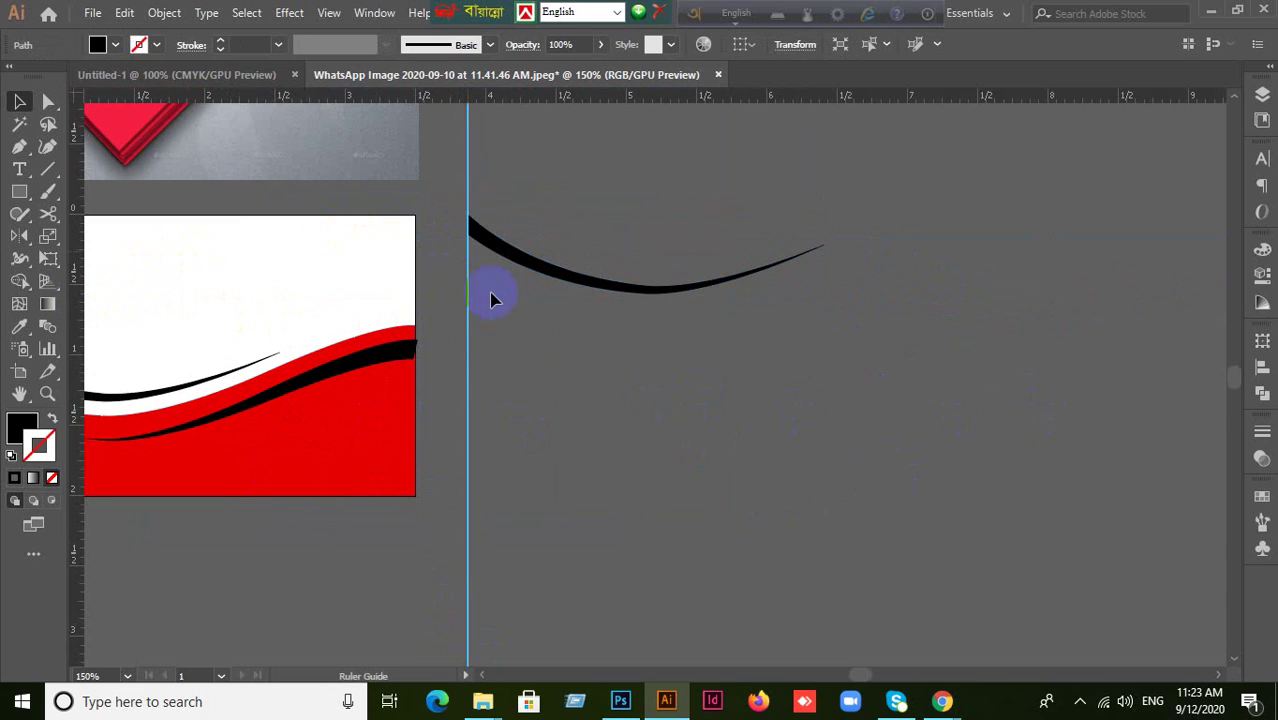
{"action": "left_click", "coordinate": [693, 288]}
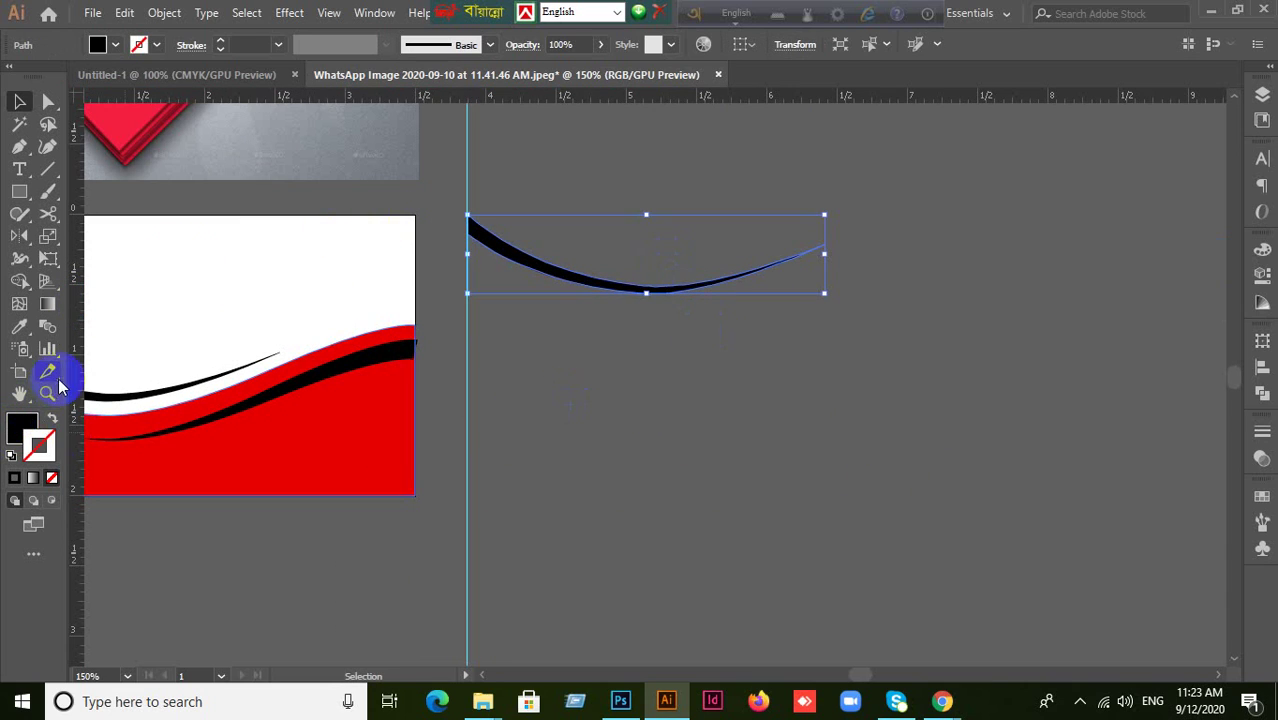
{"action": "left_click", "coordinate": [680, 272]}
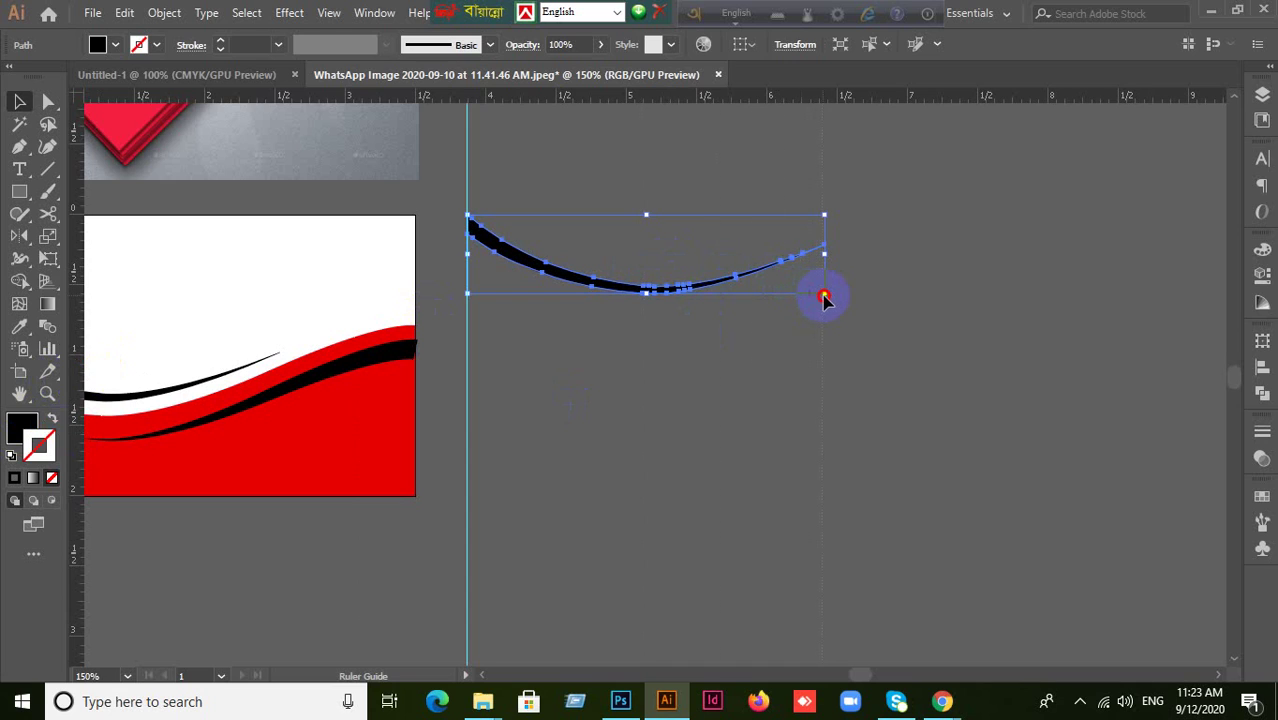
{"action": "left_click_drag", "start_coordinate": [826, 300], "coordinate": [826, 302]}
{"action": "right_click", "coordinate": [650, 440]}
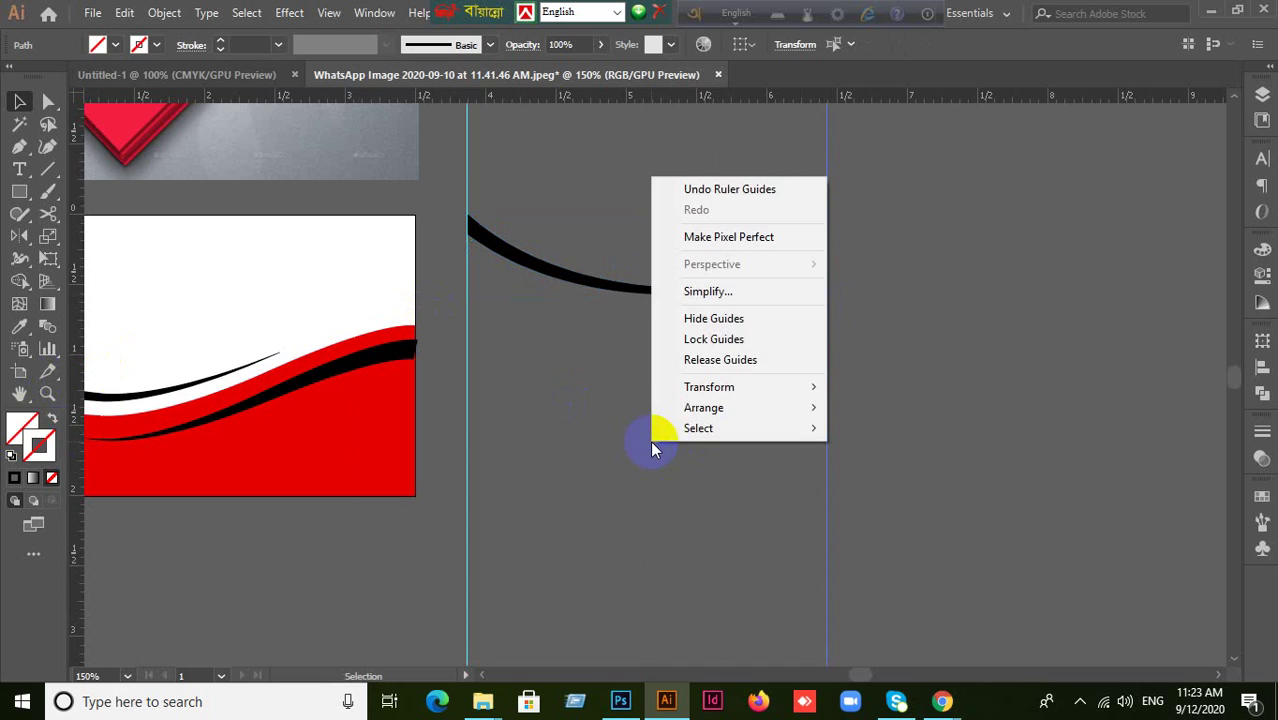
{"action": "left_click", "coordinate": [715, 339]}
{"action": "left_click", "coordinate": [984, 416]}
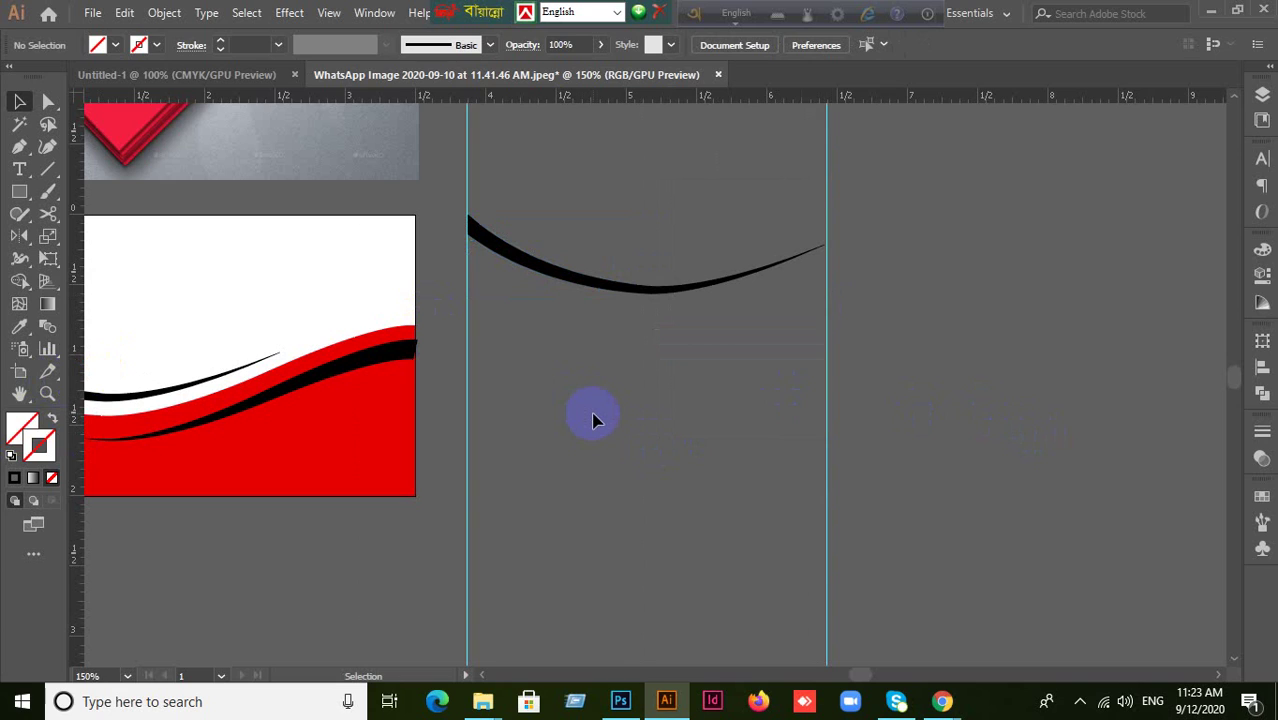
Delete the black tapered curve lying on the card's red wave
{"action": "left_click_drag", "start_coordinate": [633, 413], "coordinate": [707, 382]}
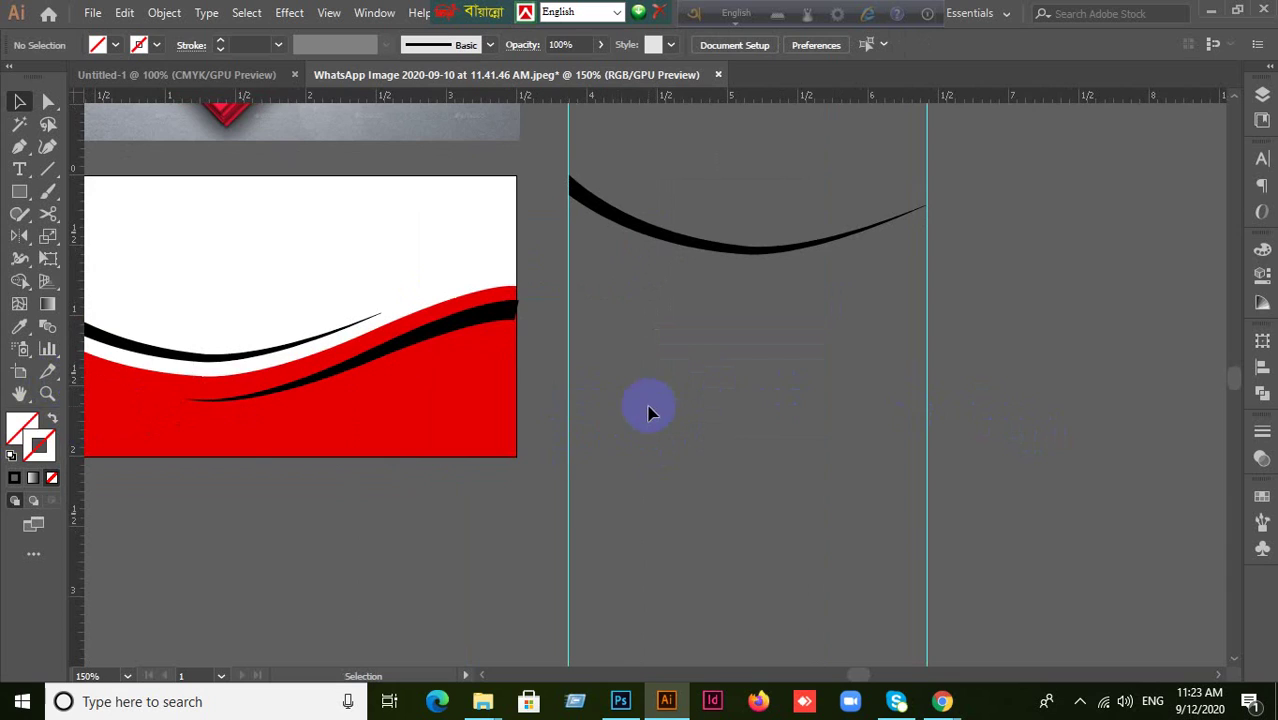
{"action": "left_click", "coordinate": [342, 362]}
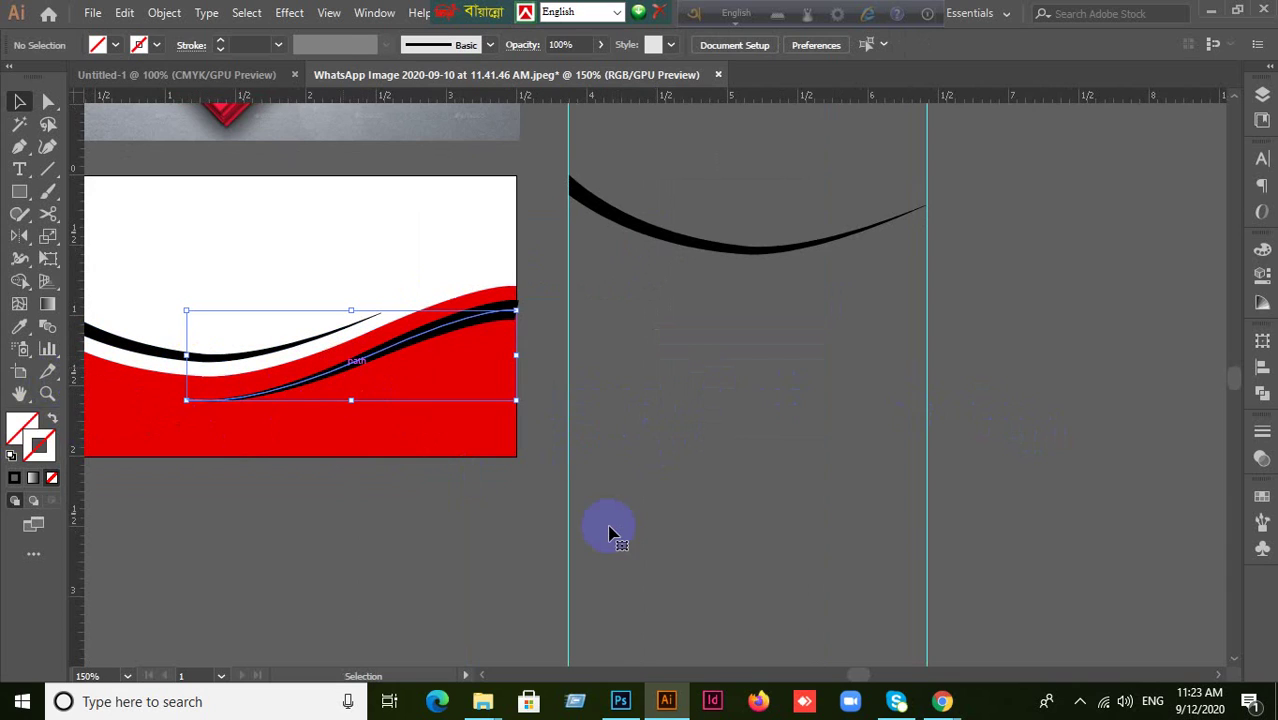
{"action": "key", "text": "Delete"}
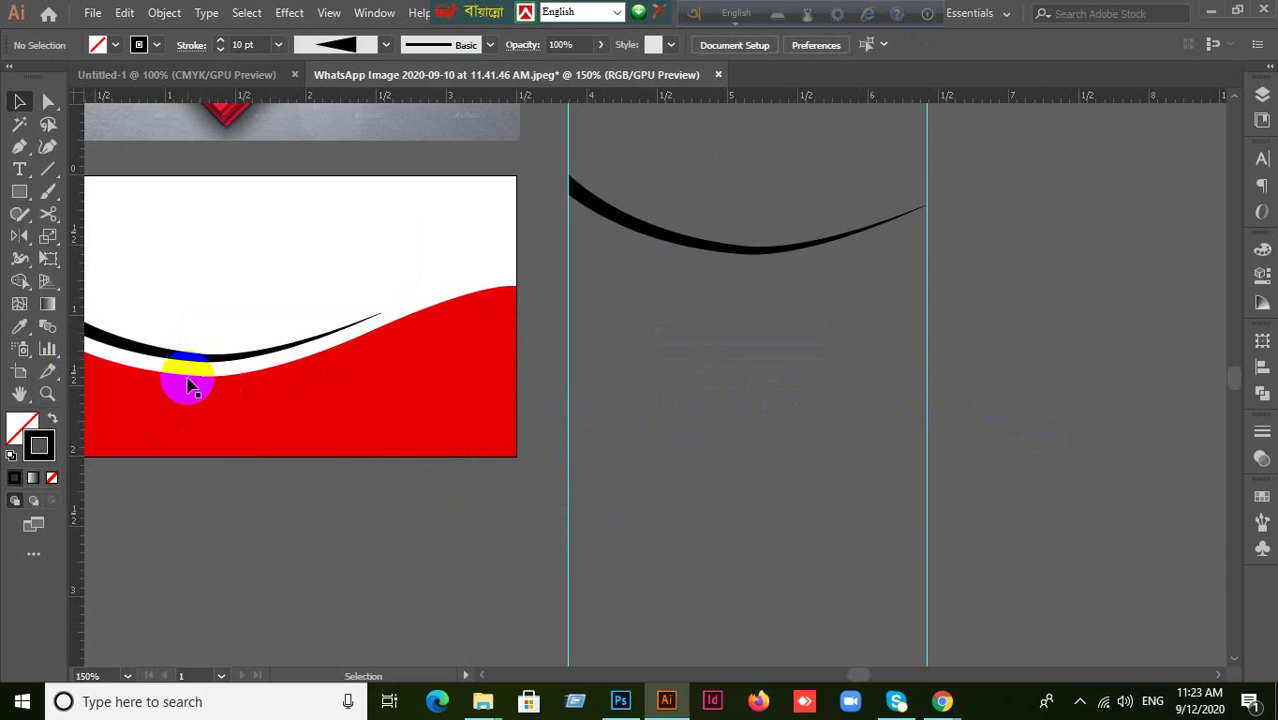
Place a copy of the red wave beside the card, below the swoosh copy, and give it a 10 pt black stroke
{"action": "left_click_drag", "start_coordinate": [253, 448], "coordinate": [826, 504]}
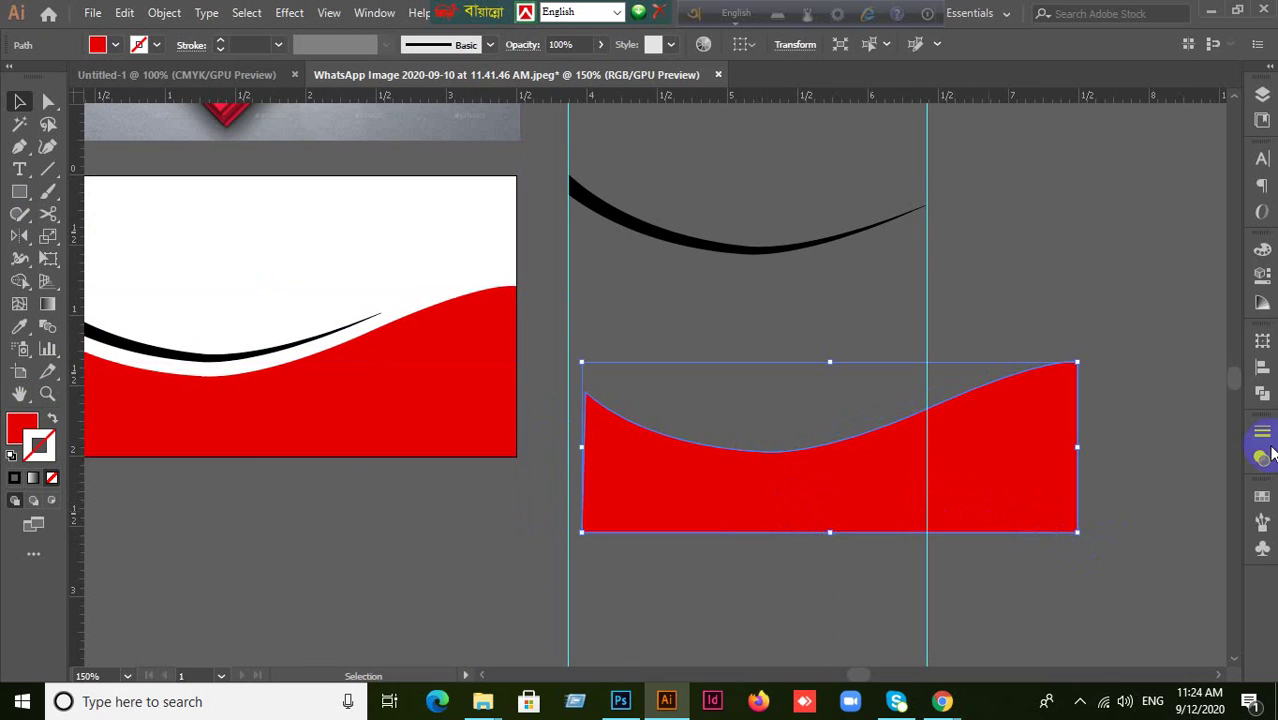
{"action": "left_click", "coordinate": [1259, 436]}
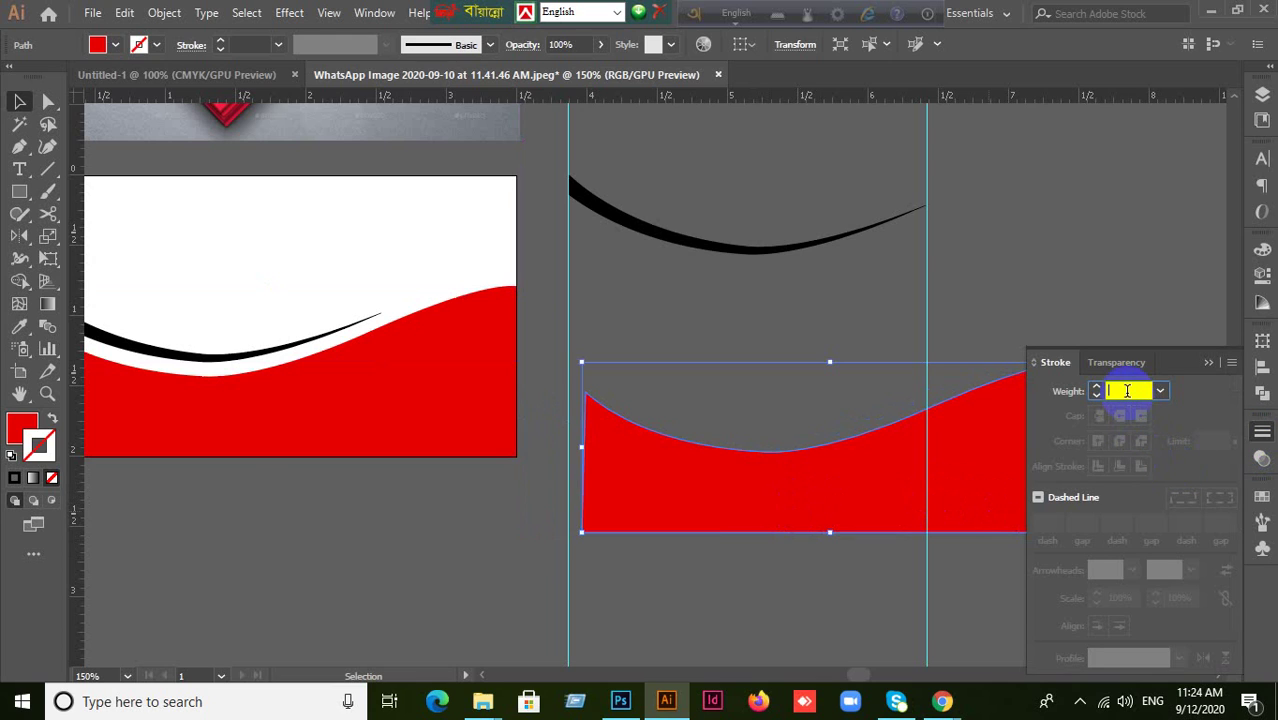
{"action": "scroll", "coordinate": [1127, 390], "scroll_direction": "up", "scroll_amount": 10}
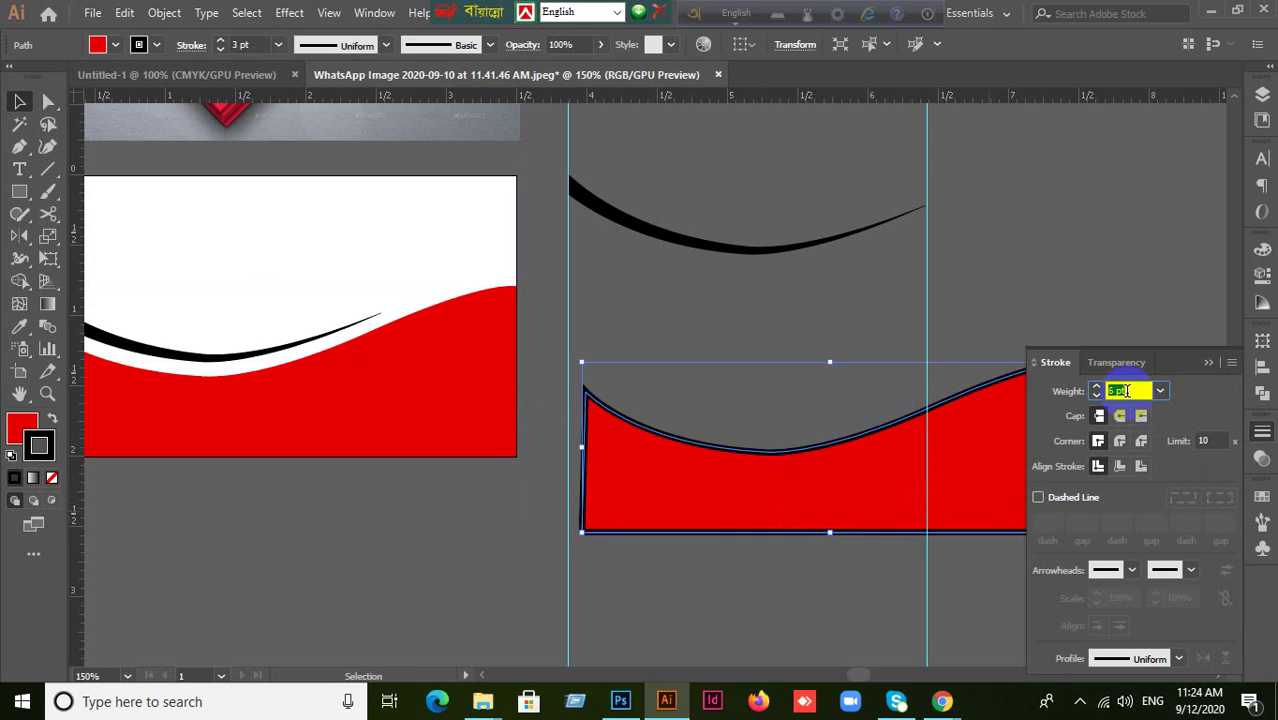
{"action": "left_click", "coordinate": [1208, 364]}
Move the outlined wave copy so the outer edge of its right-hand stroke meets the right guide
{"action": "mouse_move", "coordinate": [880, 468]}
{"action": "left_mouse_down"}
{"action": "mouse_move", "coordinate": [950, 456]}
{"action": "mouse_move", "coordinate": [847, 408]}
{"action": "mouse_move", "coordinate": [776, 394]}
{"action": "mouse_move", "coordinate": [790, 394]}
{"action": "left_mouse_up"}
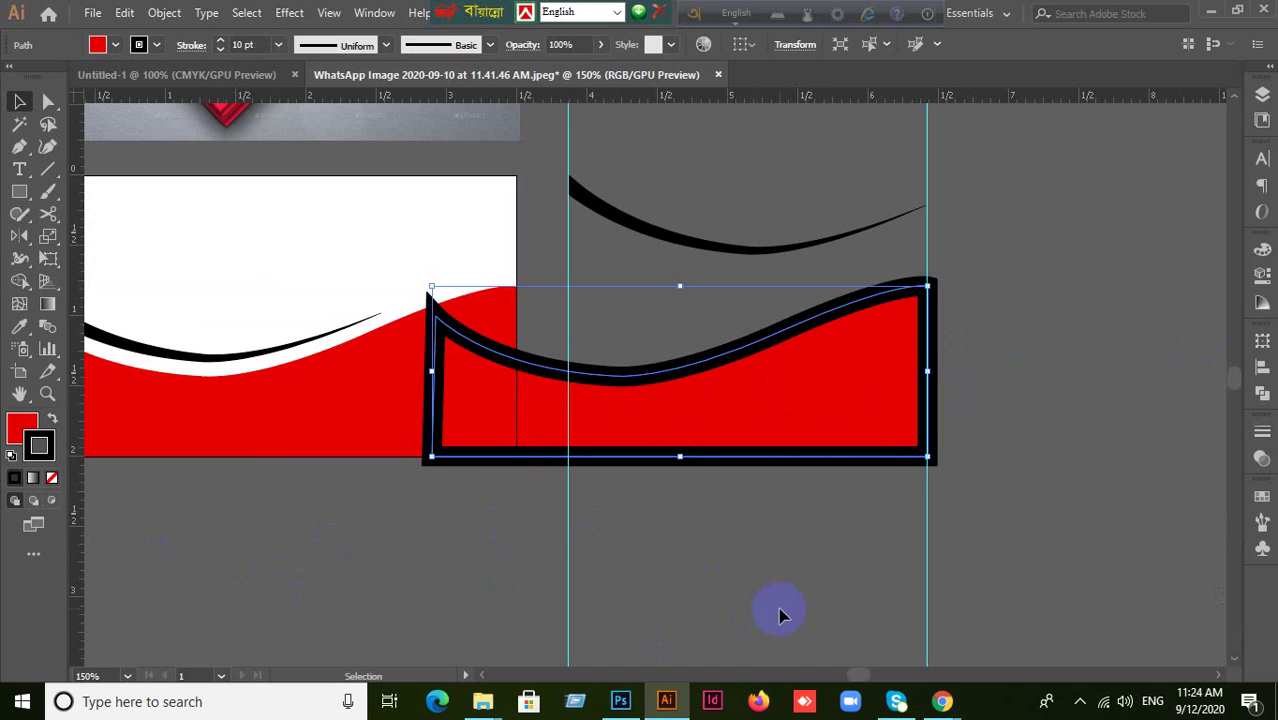
{"action": "left_click", "coordinate": [816, 450]}
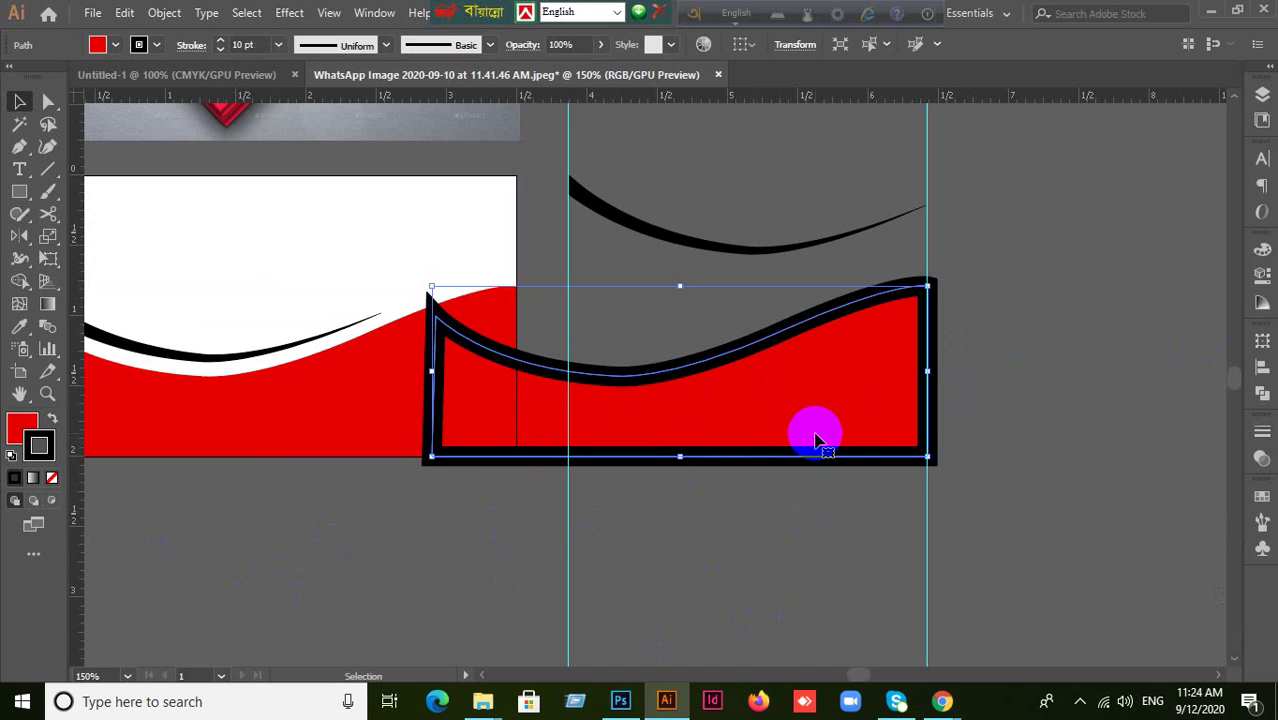
{"action": "key", "text": "Left"}
{"action": "key", "text": "Left"}
{"action": "key", "text": "Left"}
{"action": "key", "text": "Left"}
{"action": "key", "text": "Left"}
{"action": "key", "text": "Left"}
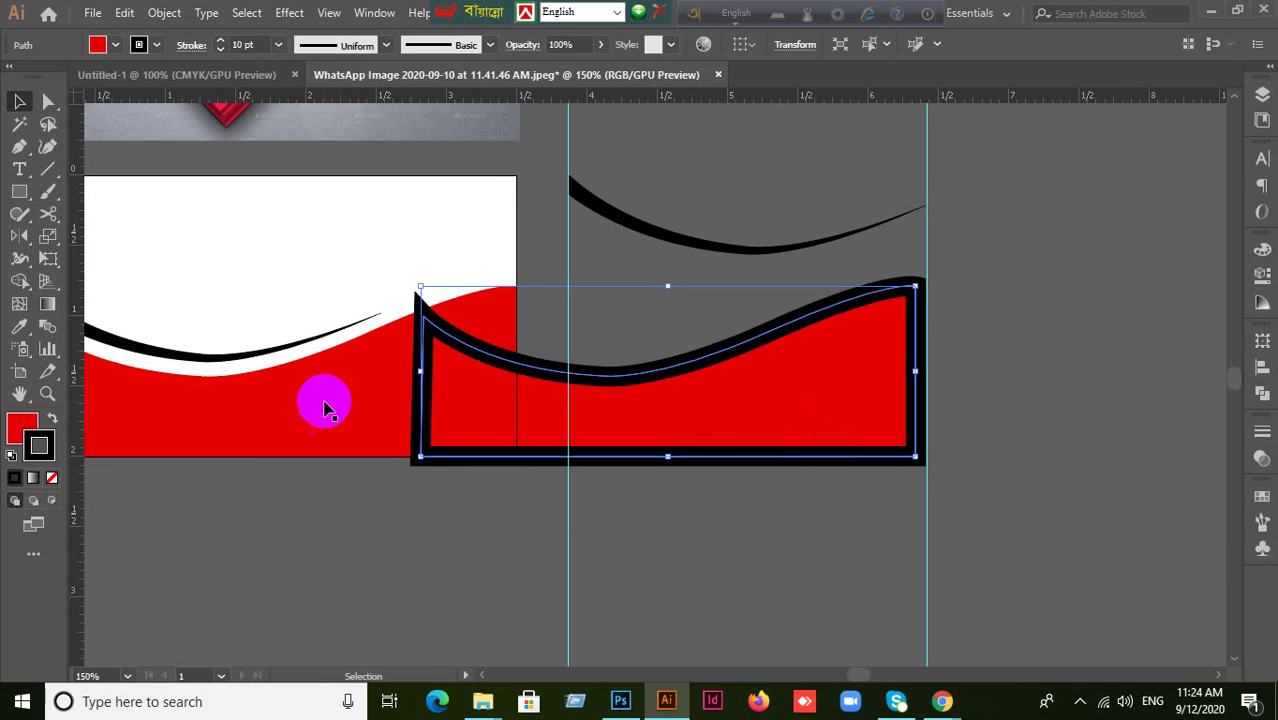
Remove the wave copy's fill and cut its outline with Scissors at the left guide and the upper-right corner
{"action": "left_click", "coordinate": [20, 430]}
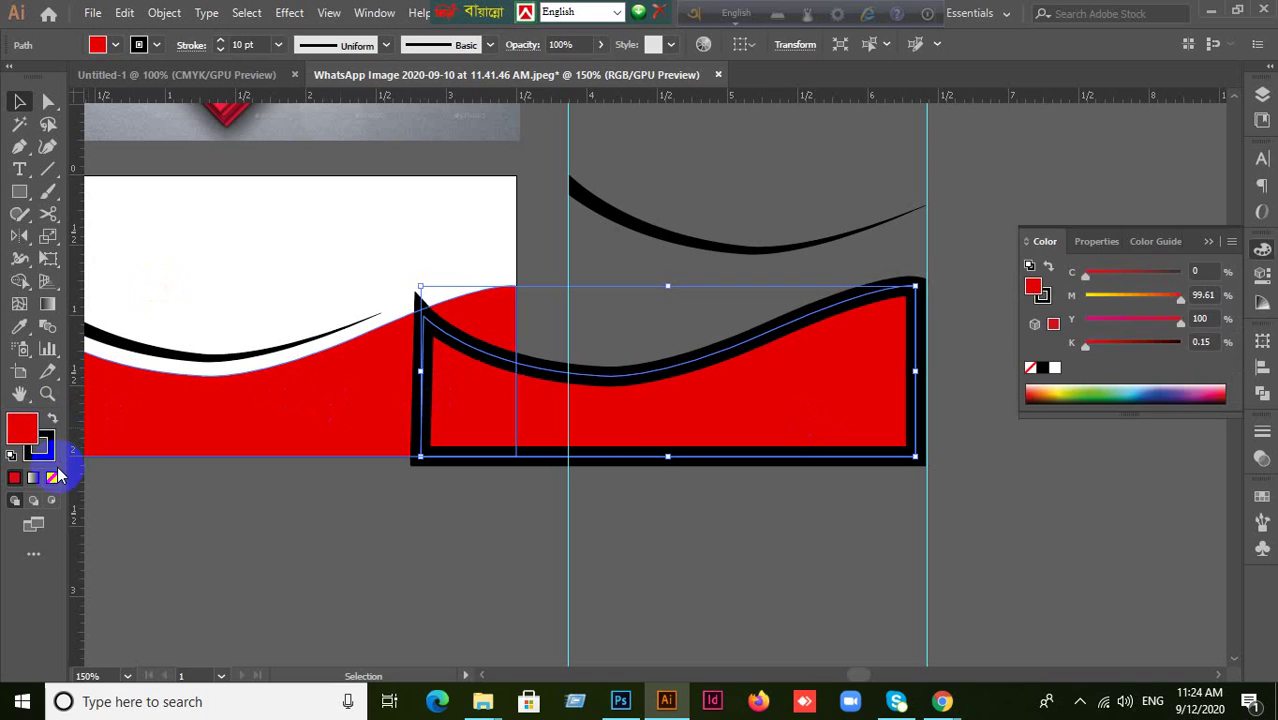
{"action": "left_click", "coordinate": [52, 477]}
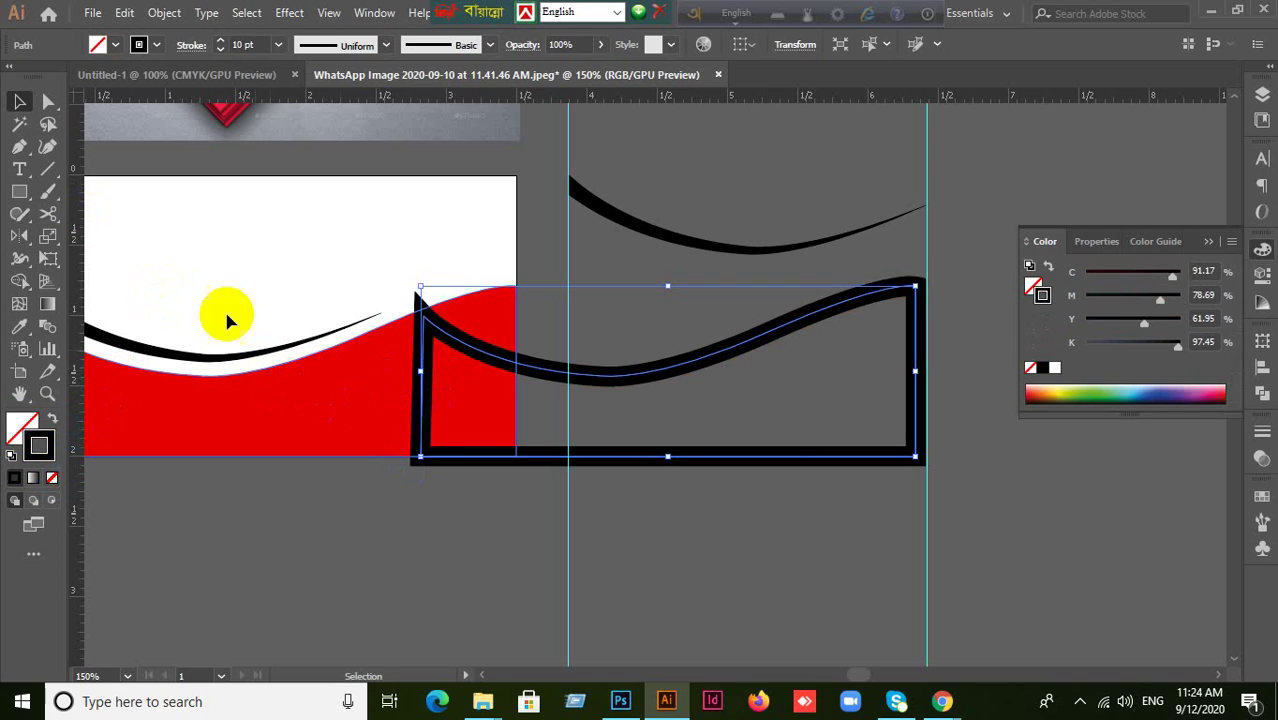
{"action": "mouse_move", "coordinate": [52, 222]}
{"action": "left_mouse_down"}
{"action": "mouse_move", "coordinate": [57, 210]}
{"action": "mouse_move", "coordinate": [100, 237]}
{"action": "left_mouse_up"}
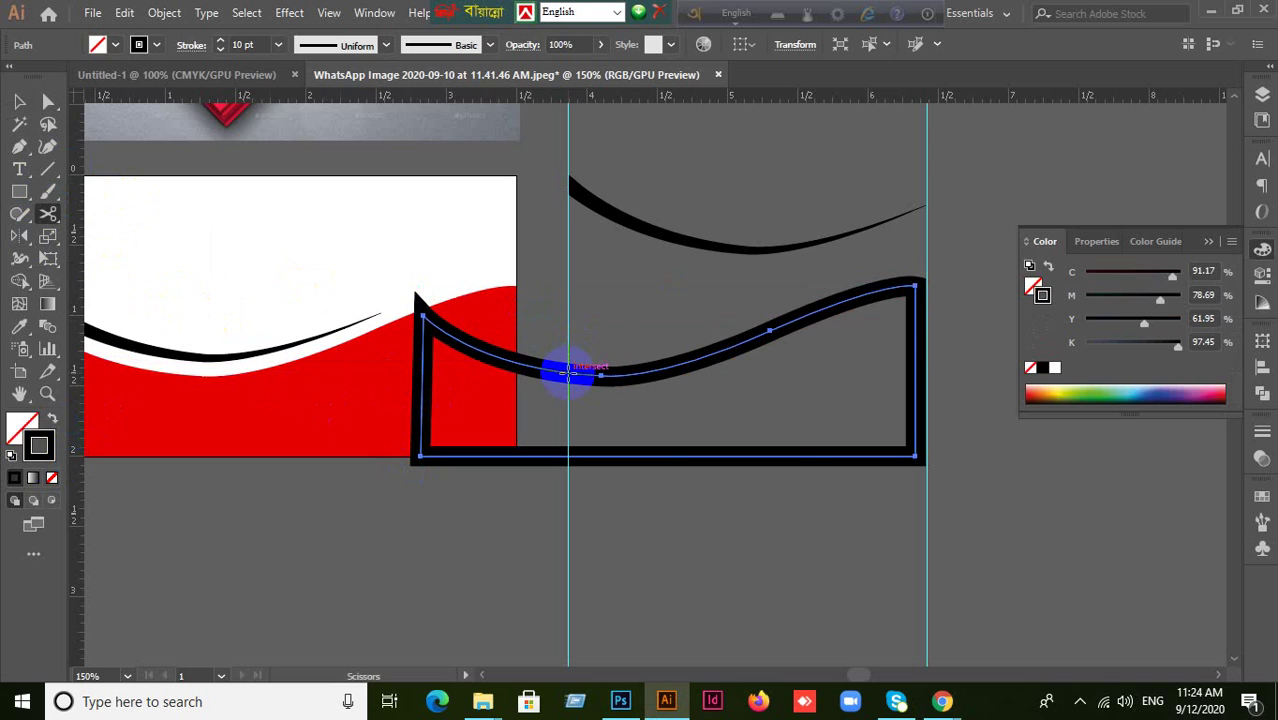
{"action": "left_click", "coordinate": [569, 372]}
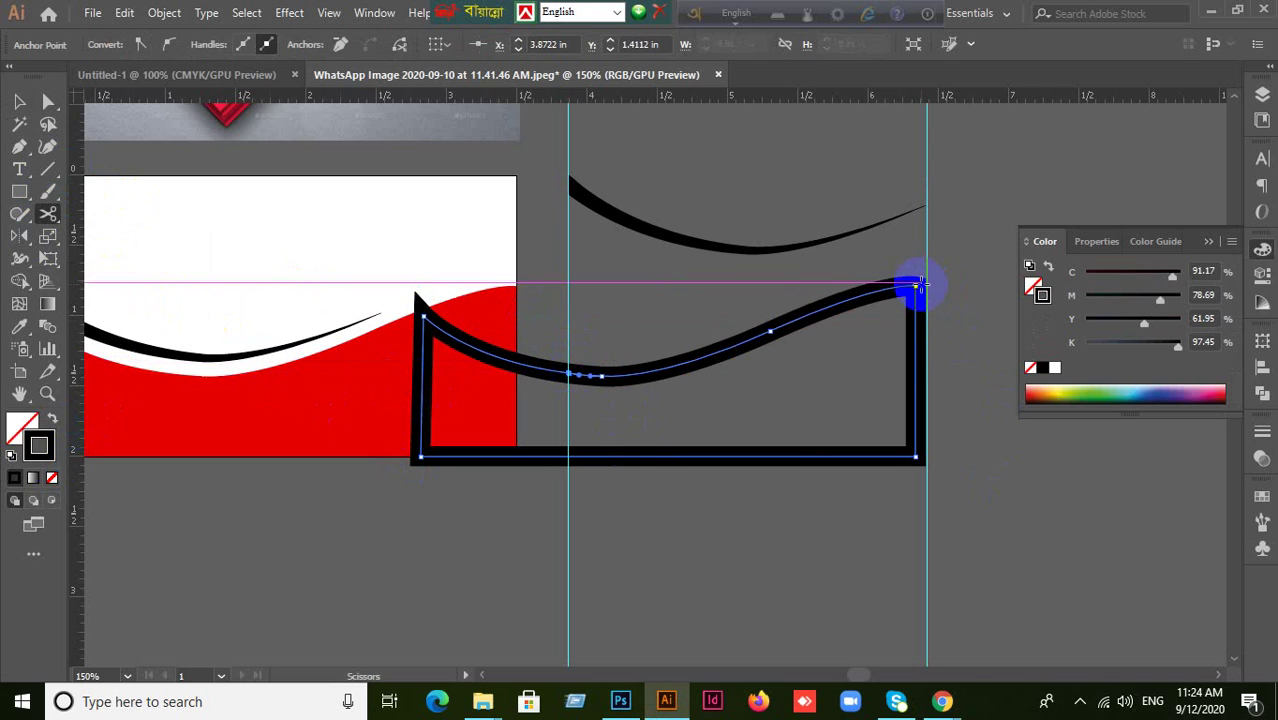
{"action": "left_click", "coordinate": [914, 287]}
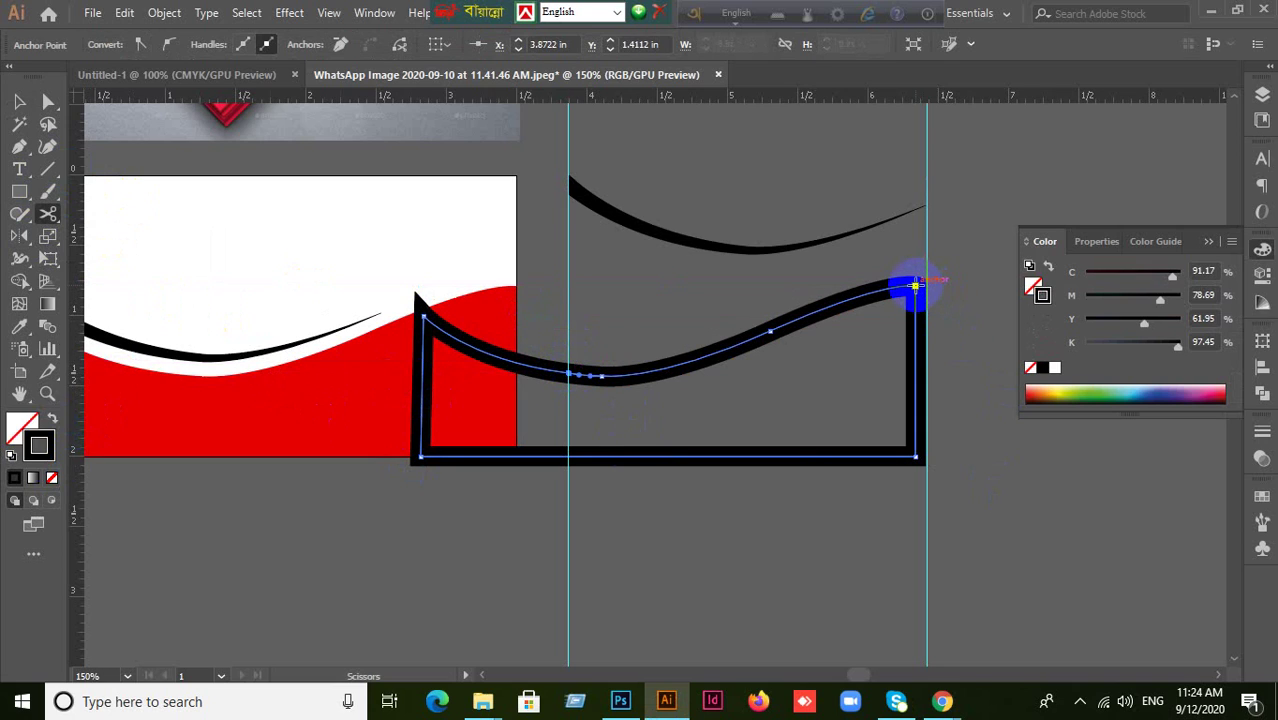
Delete the rest of the cut outline, keeping only the rising wave curve between the two guides
{"action": "left_click", "coordinate": [21, 102]}
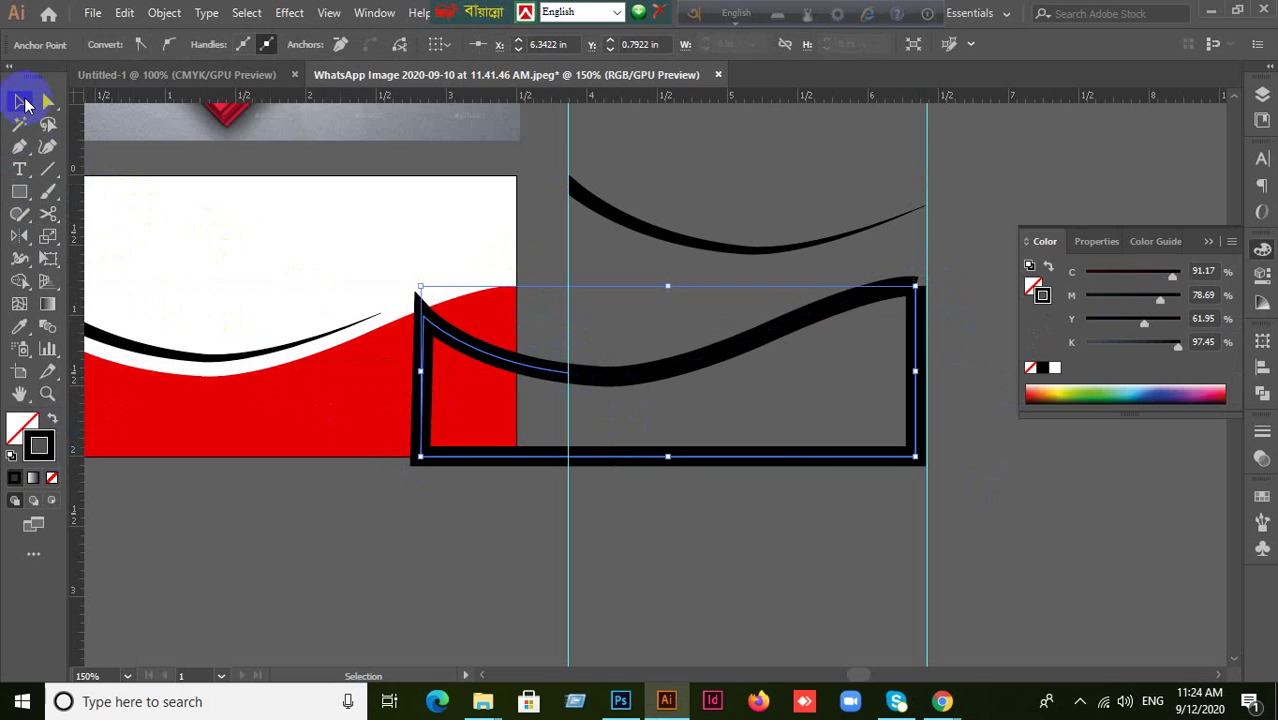
{"action": "left_click", "coordinate": [648, 520]}
{"action": "left_click", "coordinate": [657, 450]}
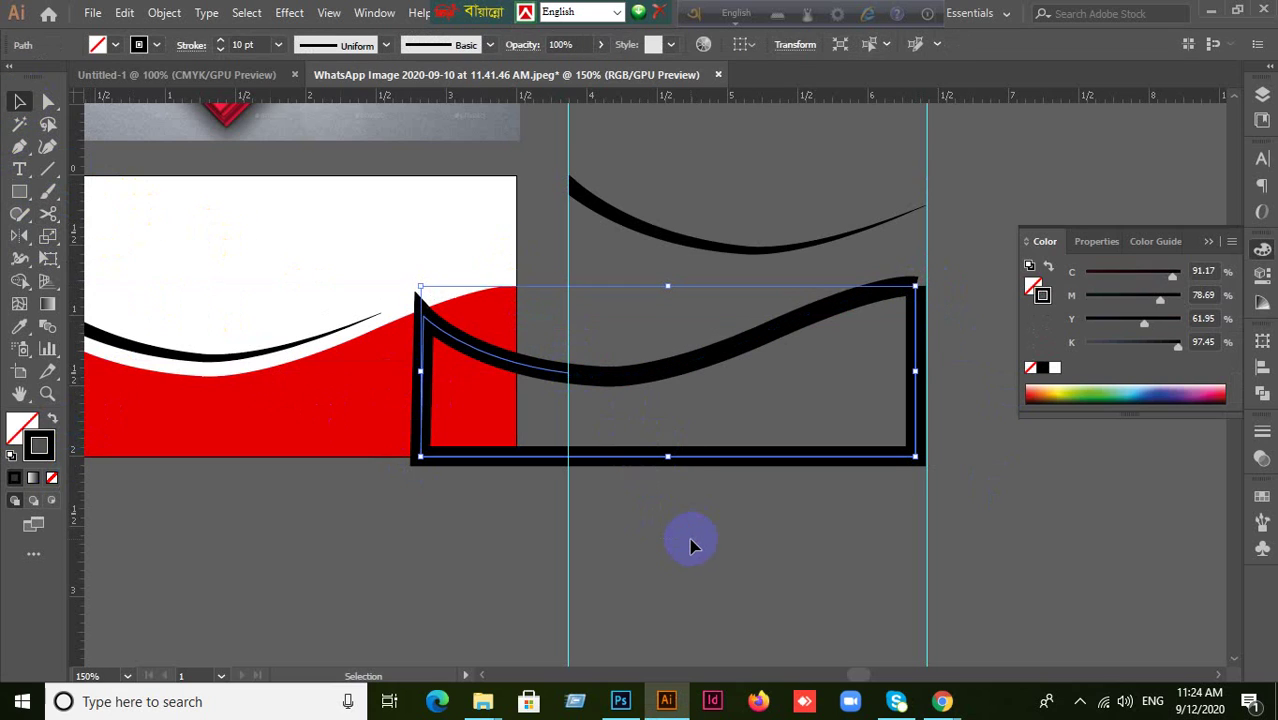
{"action": "key", "text": "Delete"}
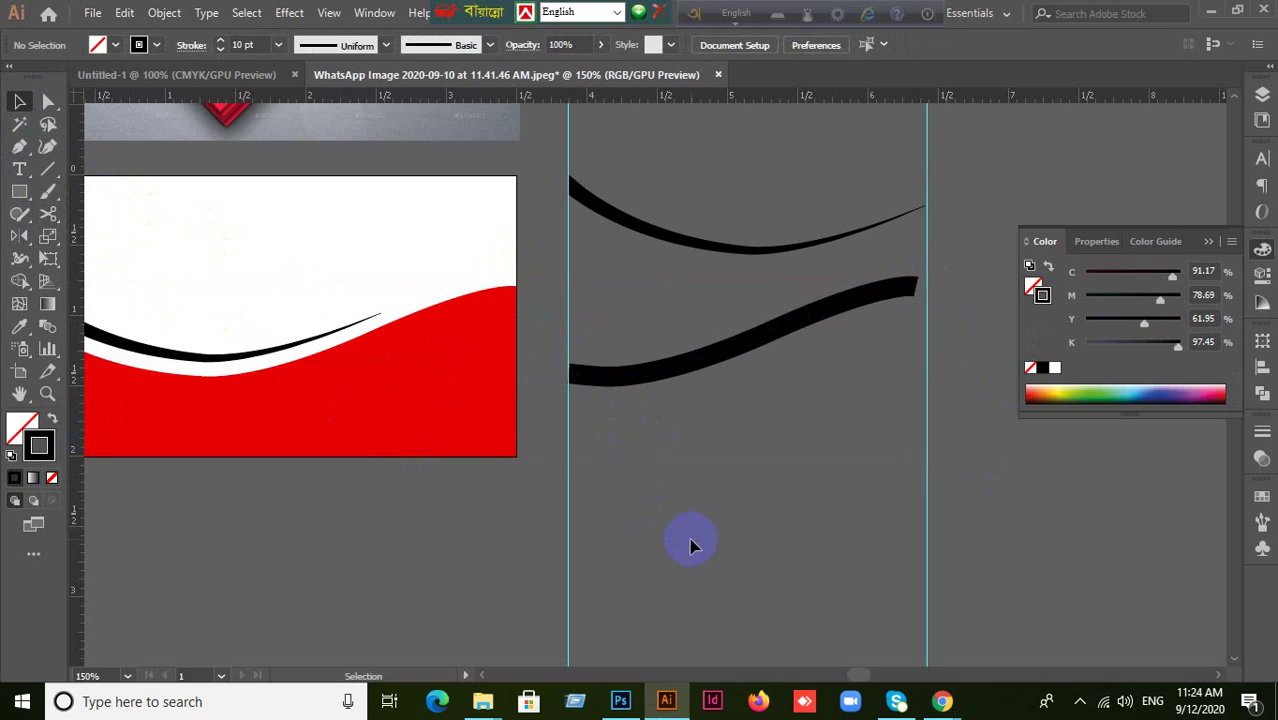
{"action": "left_click", "coordinate": [615, 345]}
{"action": "scroll", "coordinate": [610, 437], "scroll_direction": "up", "scroll_amount": 1}
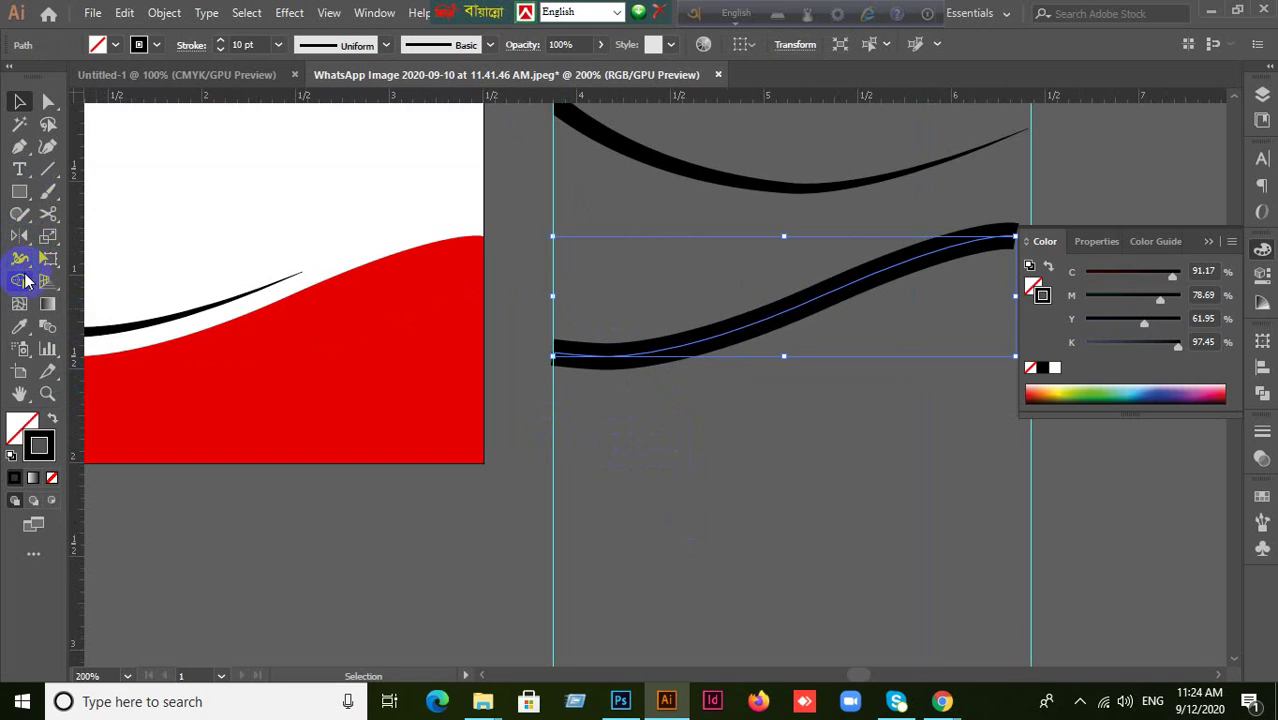
{"action": "left_click_drag", "start_coordinate": [17, 263], "coordinate": [62, 252]}
{"action": "mouse_move", "coordinate": [566, 350]}
{"action": "left_mouse_down"}
{"action": "mouse_move", "coordinate": [557, 345]}
{"action": "mouse_move", "coordinate": [568, 351]}
{"action": "left_mouse_up"}
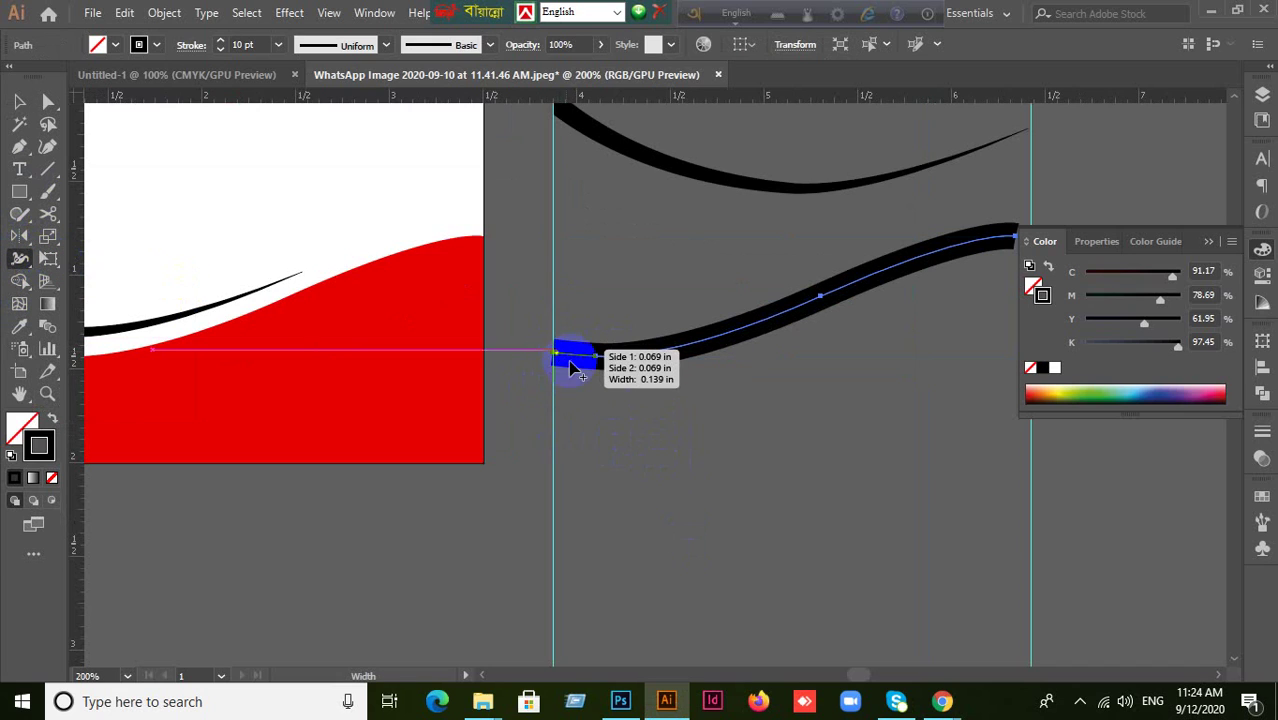
{"action": "key", "text": "ctrl+z"}
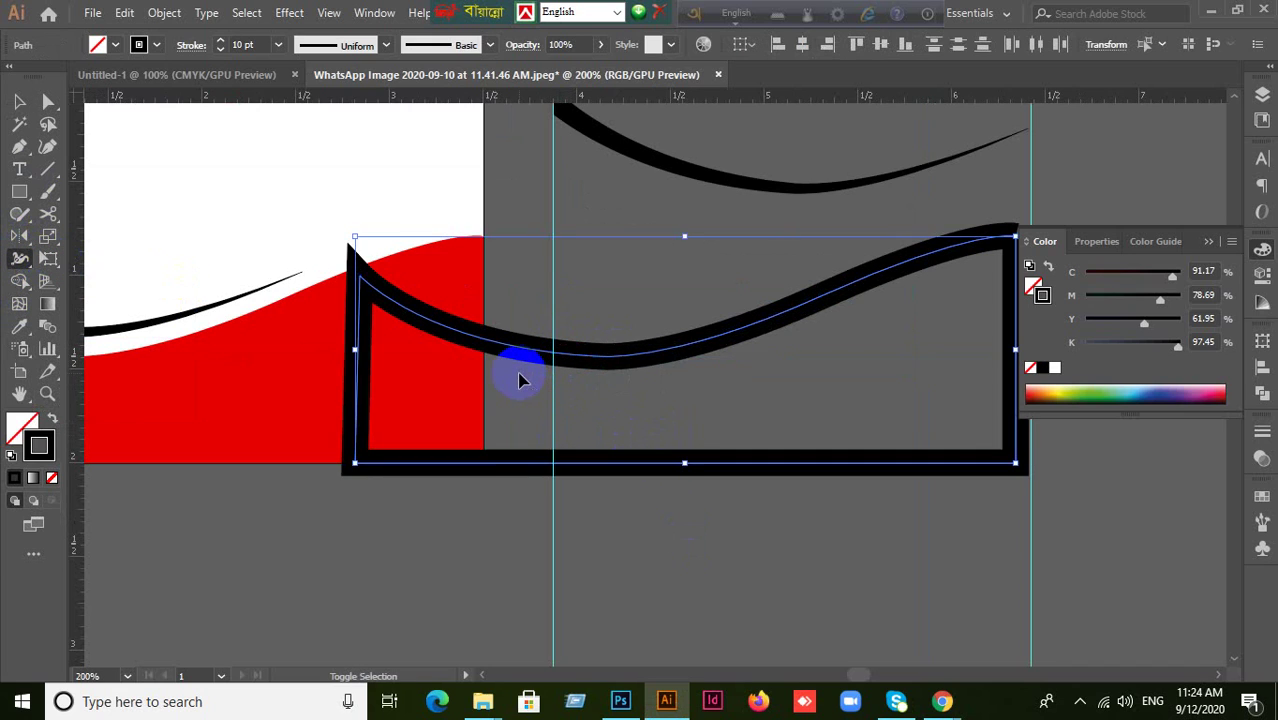
{"action": "key", "text": "ctrl+z"}
{"action": "left_click", "coordinate": [19, 104]}
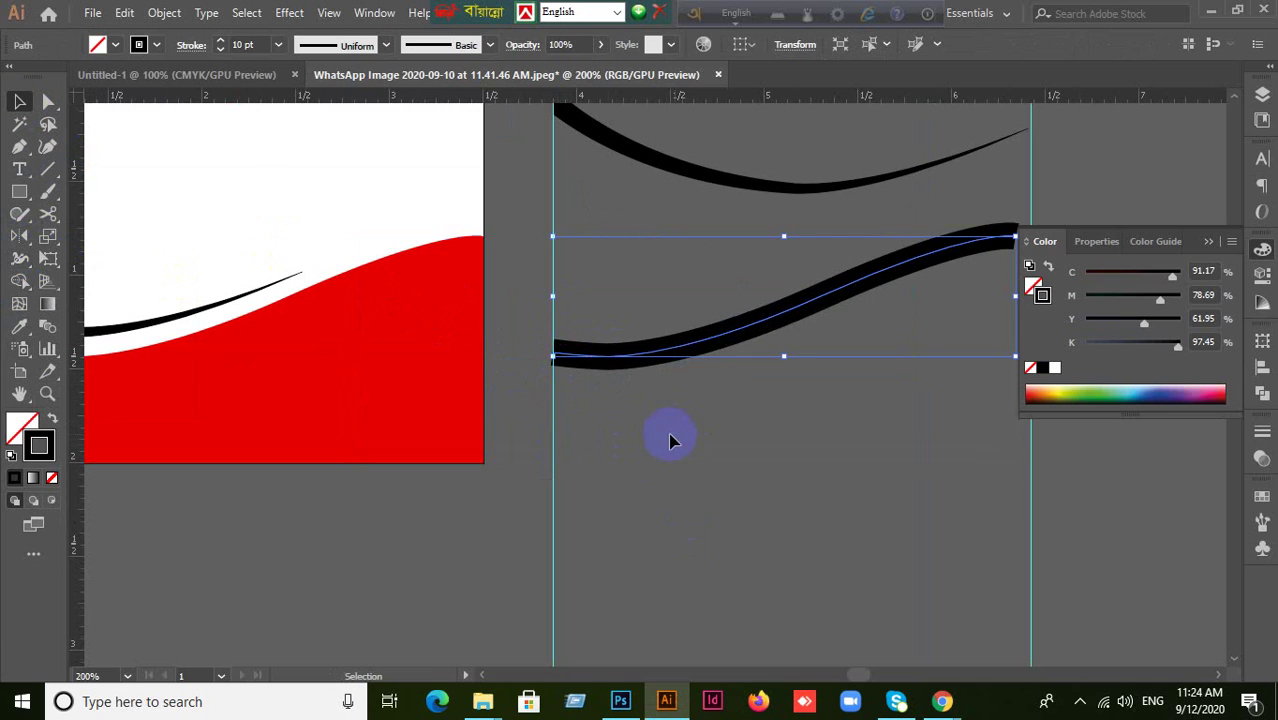
Shift the black curve slightly down and right, clear of the left guide, and taper its left end to a point with the Width tool
{"action": "scroll", "coordinate": [575, 410], "scroll_direction": "up", "scroll_amount": 4}
{"action": "left_click", "coordinate": [717, 366]}
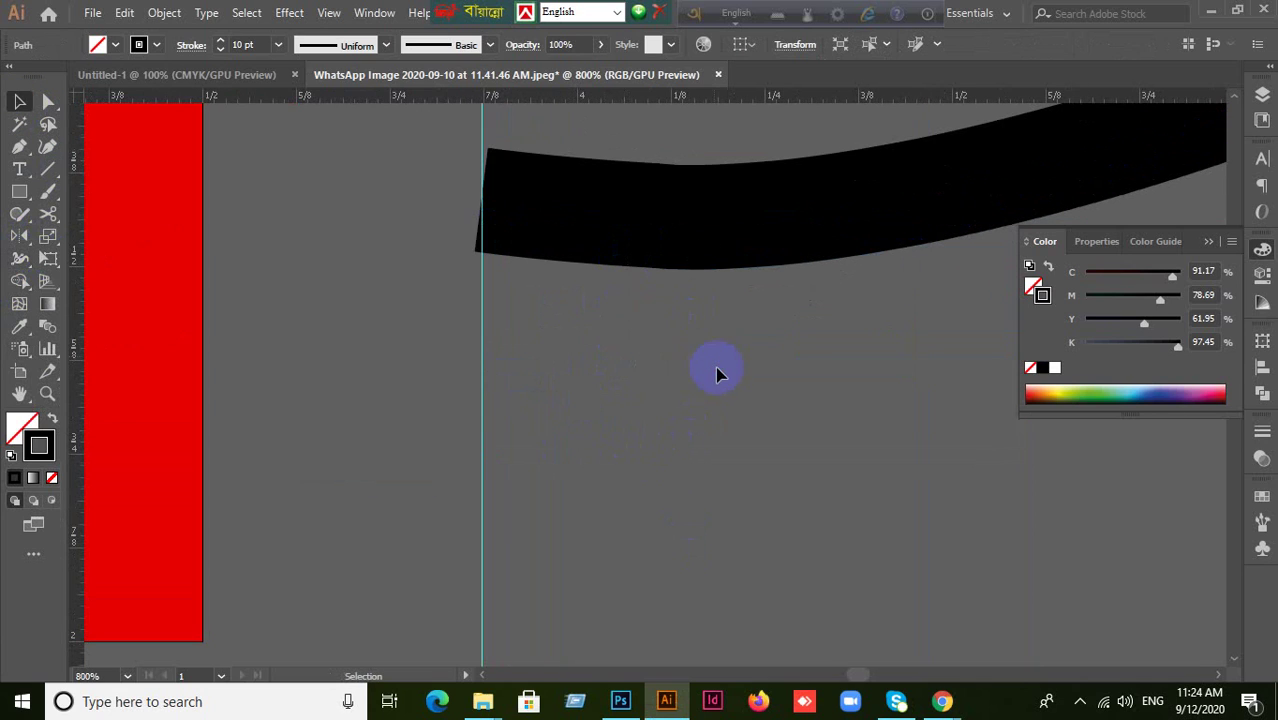
{"action": "mouse_move", "coordinate": [740, 243]}
{"action": "left_mouse_down"}
{"action": "mouse_move", "coordinate": [736, 214]}
{"action": "mouse_move", "coordinate": [808, 437]}
{"action": "left_mouse_up"}
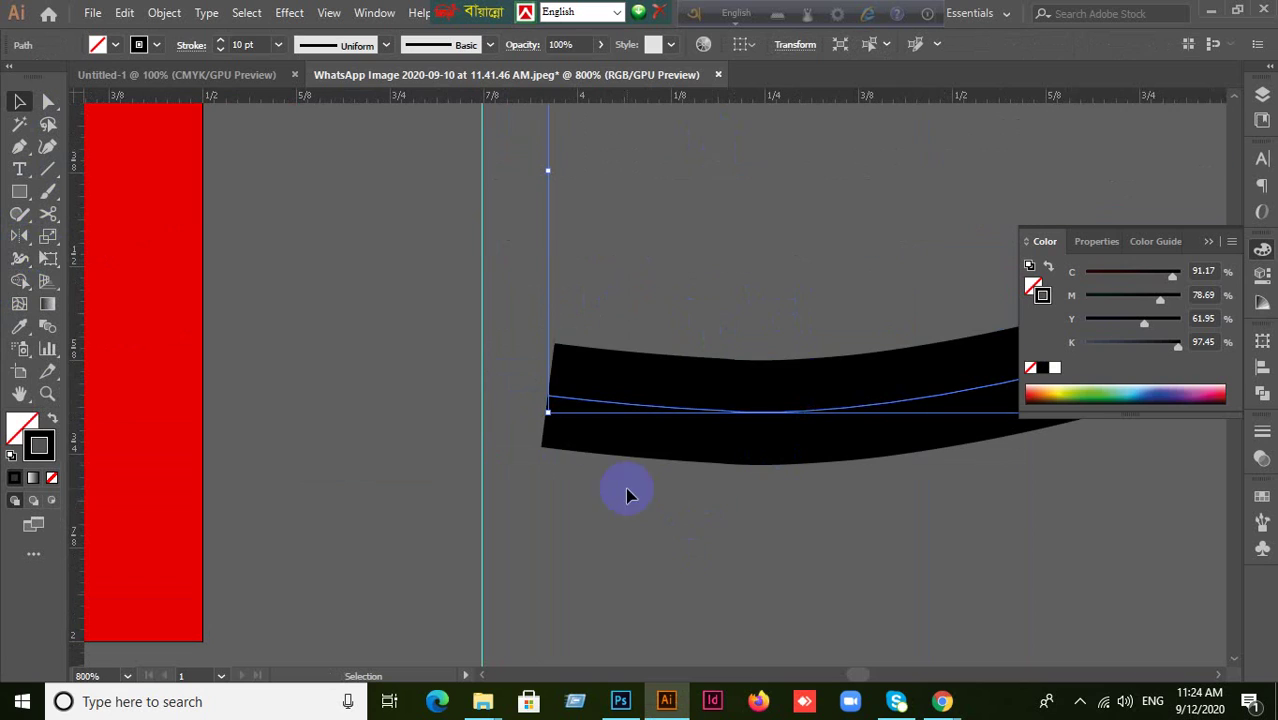
{"action": "left_click", "coordinate": [20, 262]}
{"action": "left_click", "coordinate": [102, 259]}
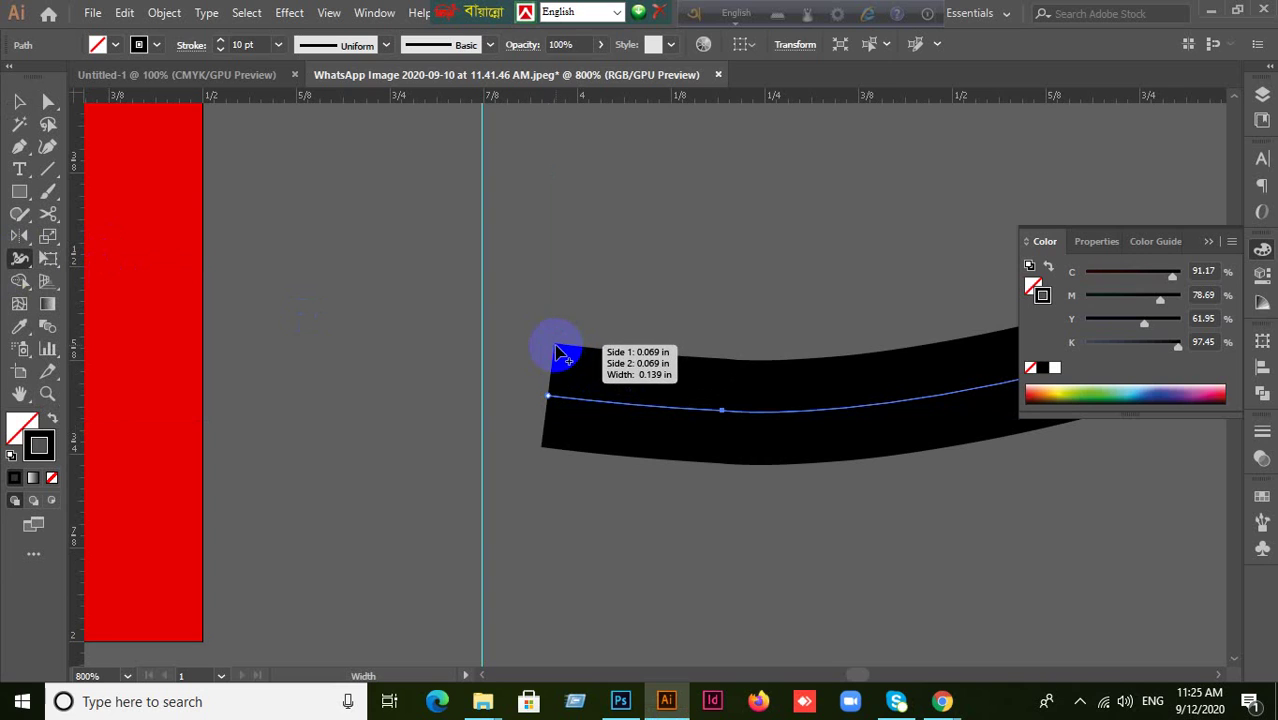
{"action": "left_click_drag", "start_coordinate": [563, 352], "coordinate": [560, 412]}
{"action": "scroll", "coordinate": [600, 450], "scroll_direction": "down", "scroll_amount": 2}
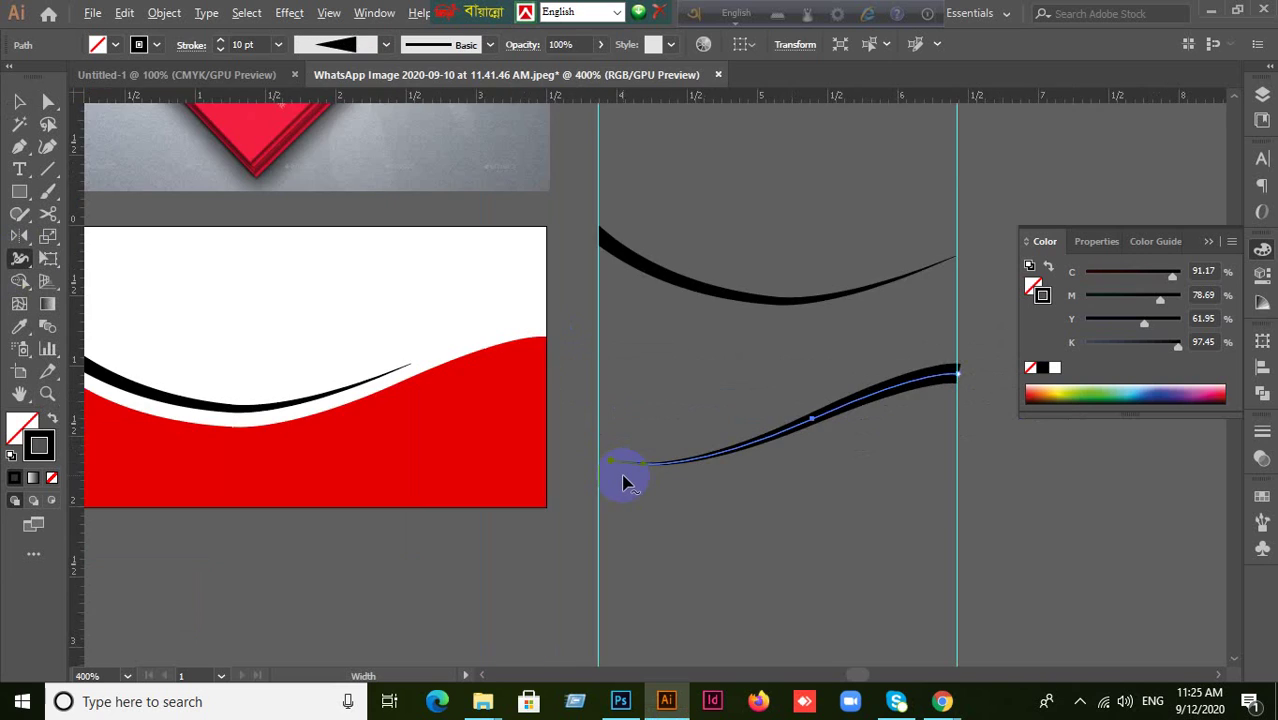
Move the tapered curve onto the card's red wave with its thick end at the card's right edge
{"action": "left_click", "coordinate": [17, 103]}
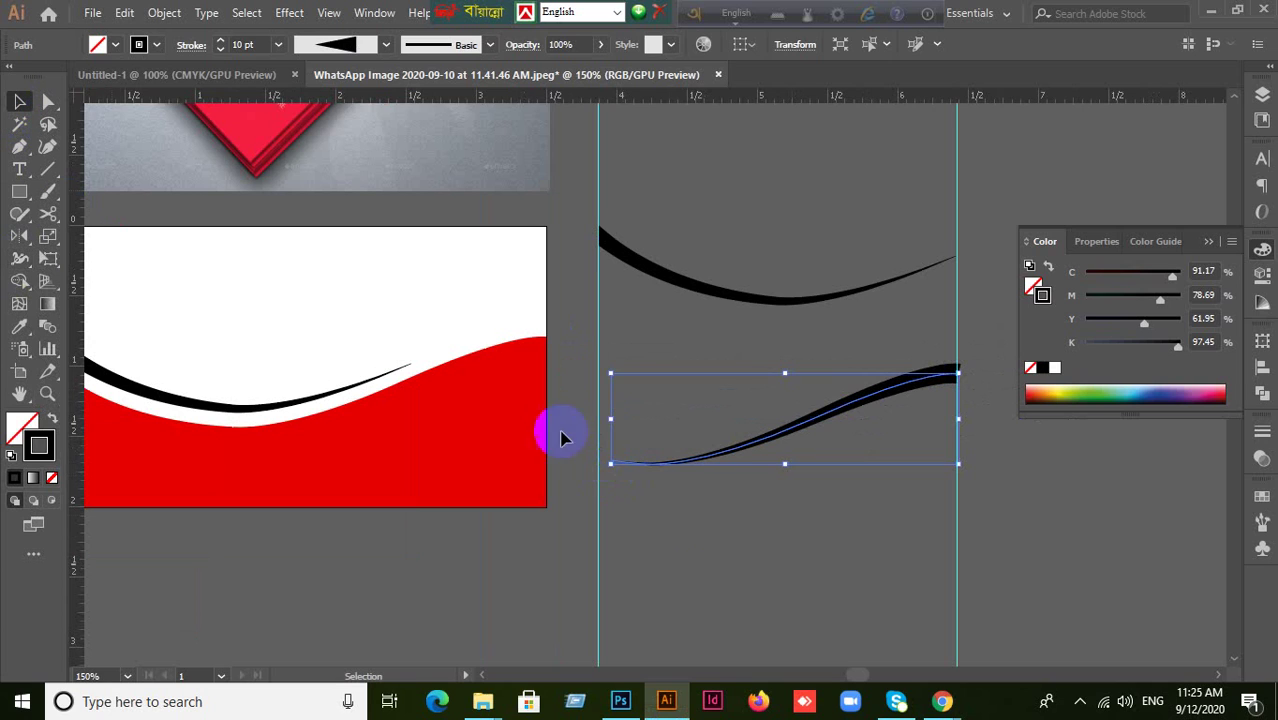
{"action": "left_click", "coordinate": [805, 548]}
{"action": "scroll", "coordinate": [842, 508], "scroll_direction": "left", "scroll_amount": 2}
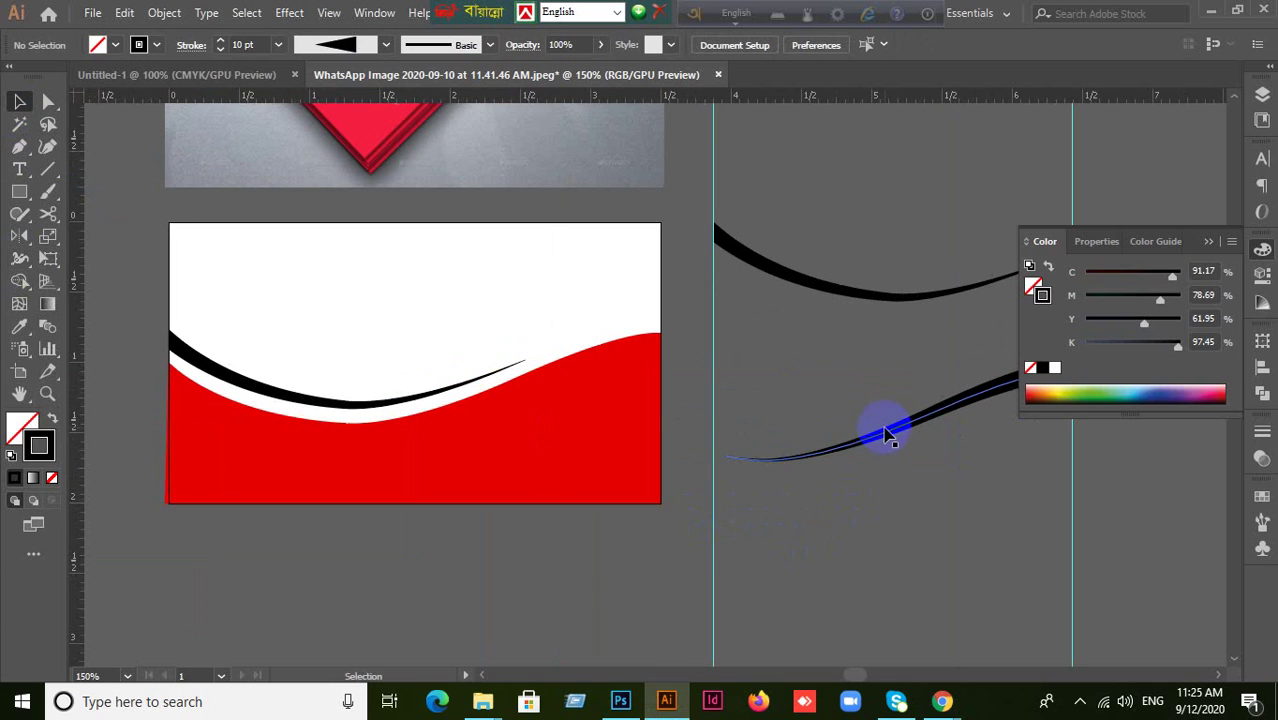
{"action": "left_click_drag", "start_coordinate": [888, 437], "coordinate": [486, 450]}
{"action": "mouse_move", "coordinate": [599, 388]}
{"action": "left_mouse_down"}
{"action": "mouse_move", "coordinate": [585, 392]}
{"action": "mouse_move", "coordinate": [590, 379]}
{"action": "left_mouse_up"}
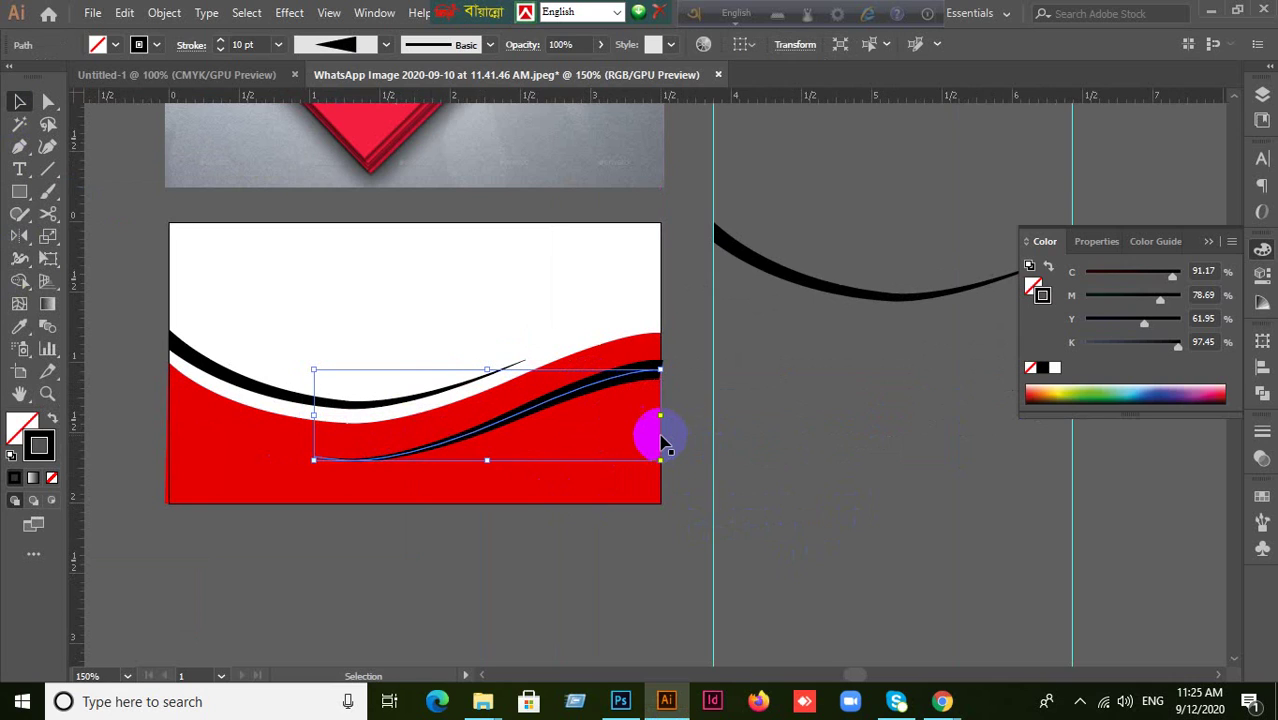
Nudge the tapered curve up until it sits just below the red wave's rising edge, and activate Direct Selection
{"action": "key", "text": "Up"}
{"action": "key", "text": "Up"}
{"action": "key", "text": "Up"}
{"action": "key", "text": "Up"}
{"action": "key", "text": "Up"}
{"action": "key", "text": "Up"}
{"action": "key", "text": "Up"}
{"action": "key", "text": "Up"}
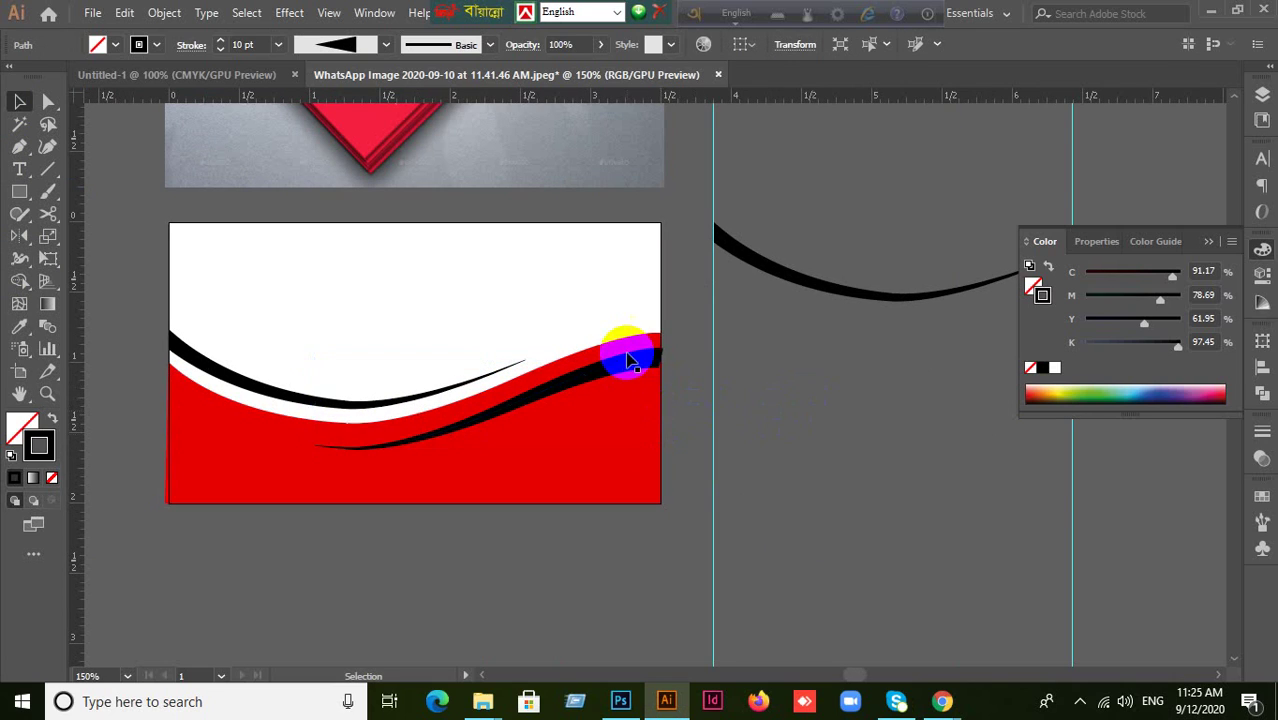
{"action": "key", "text": "a"}
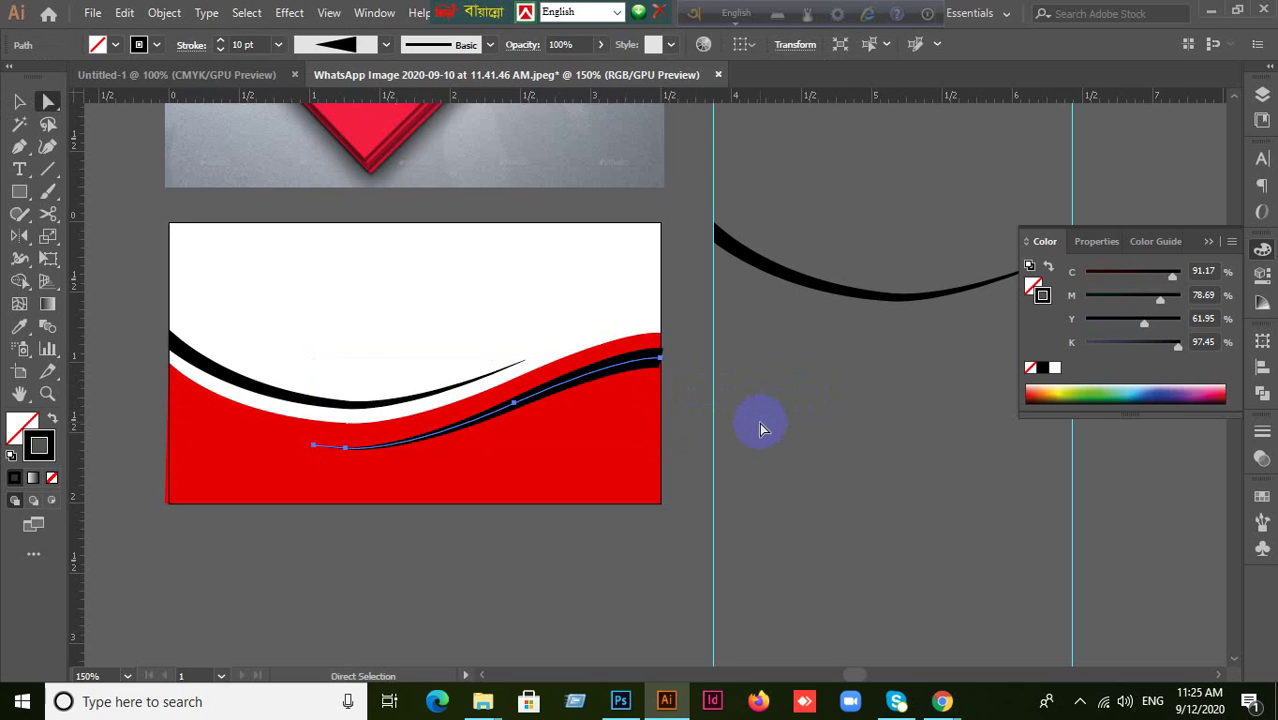
Extend the lower black curve's thick end slightly past the card's right edge by moving its end anchor point
{"action": "scroll", "coordinate": [760, 428], "scroll_direction": "up", "scroll_amount": 1}
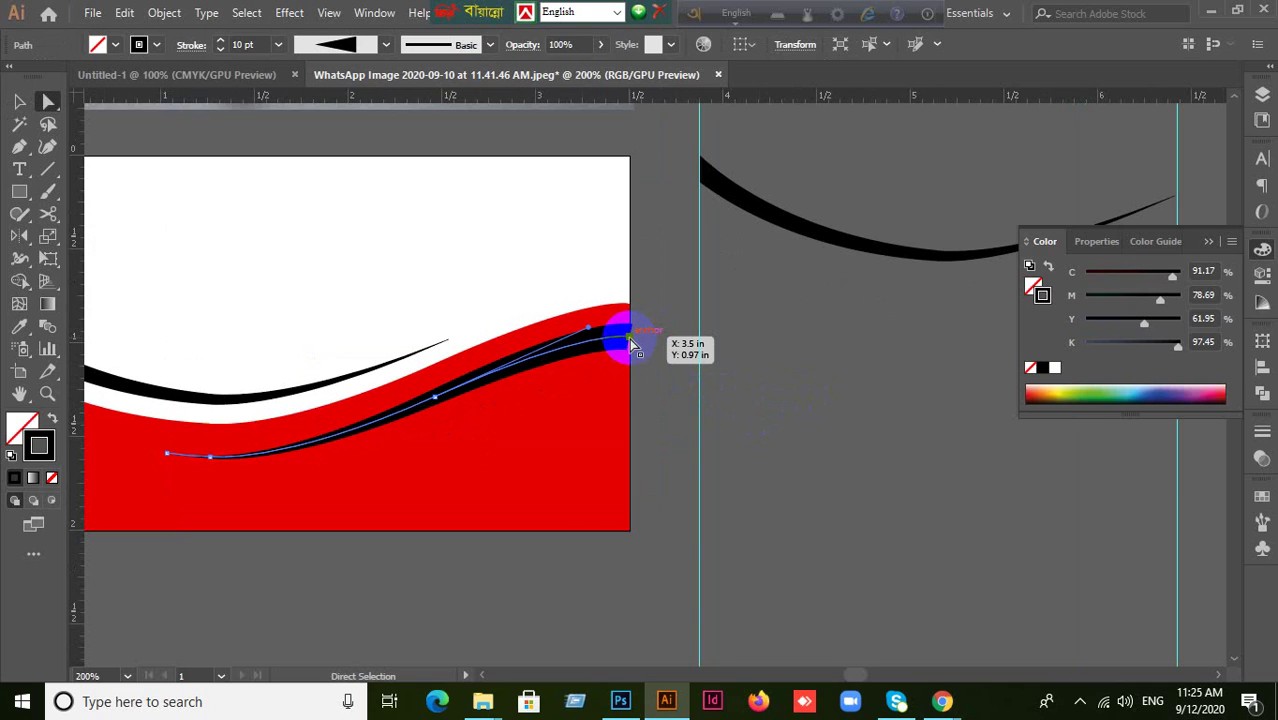
{"action": "mouse_move", "coordinate": [629, 343]}
{"action": "left_mouse_down"}
{"action": "mouse_move", "coordinate": [647, 340]}
{"action": "mouse_move", "coordinate": [634, 337]}
{"action": "left_mouse_up"}
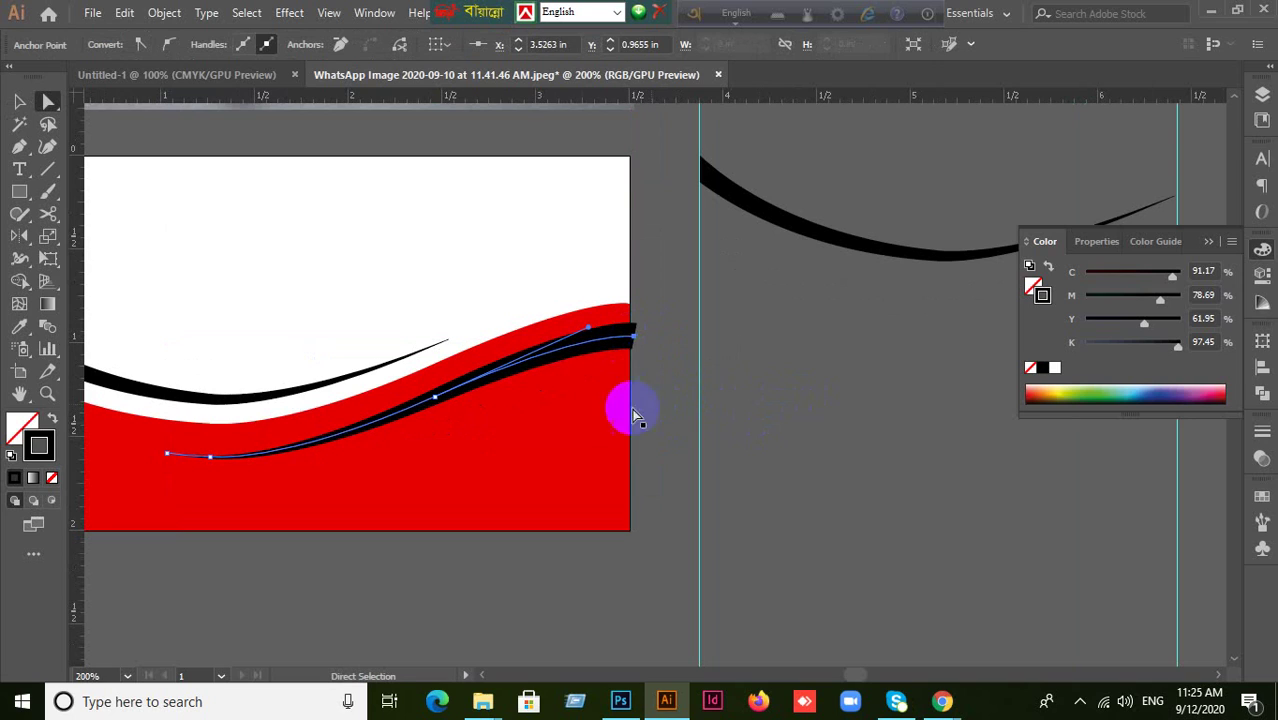
{"action": "left_click", "coordinate": [20, 101]}
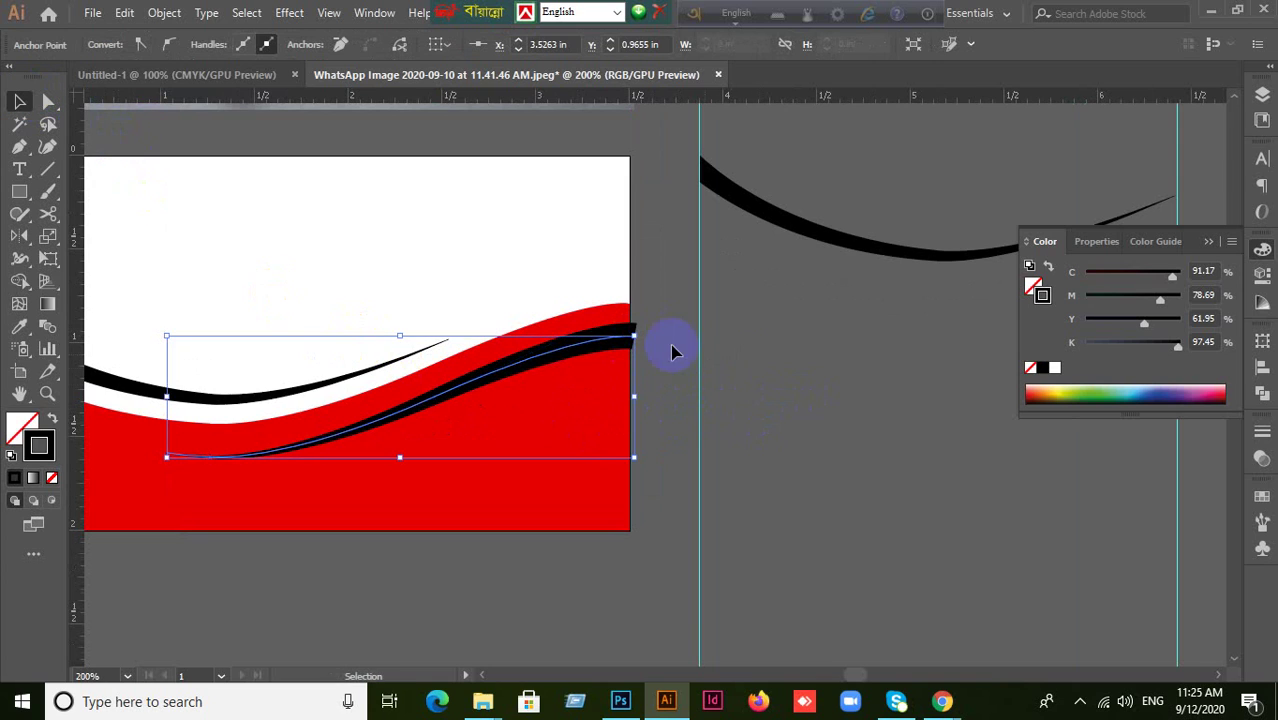
Expand the appearance of the lower black curve into a filled shape and deselect it
{"action": "left_click", "coordinate": [608, 337]}
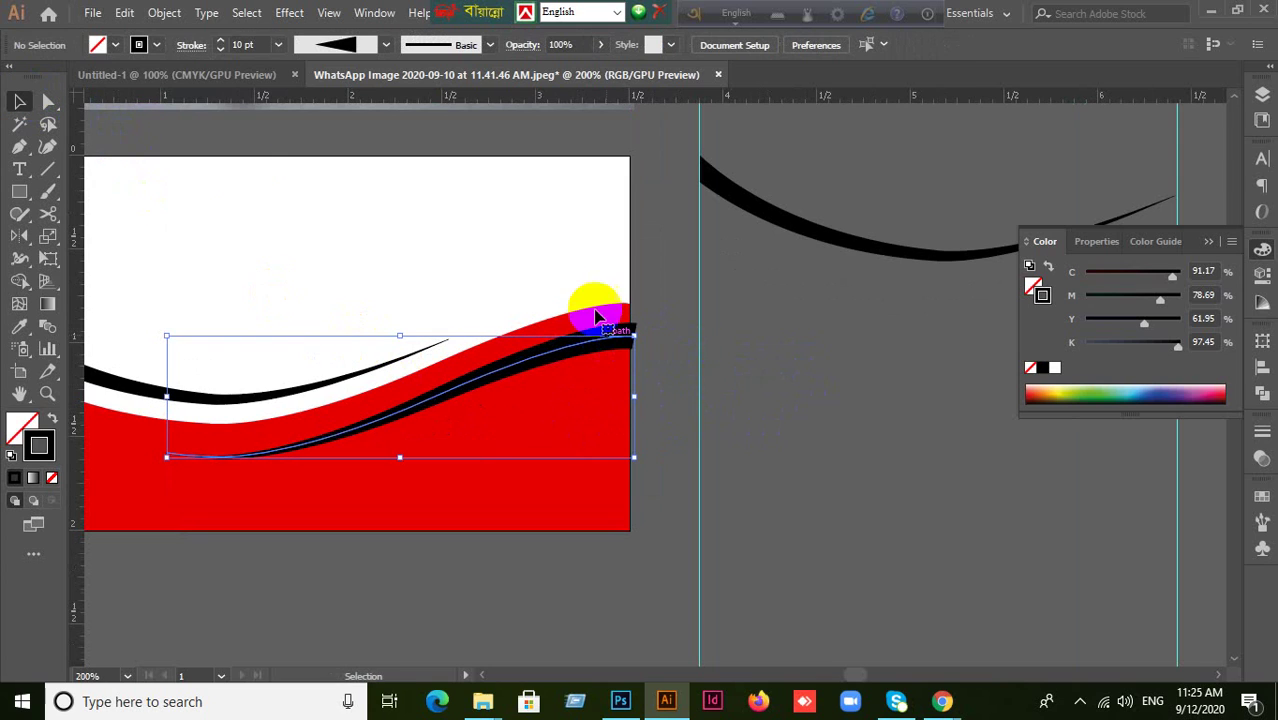
{"action": "left_click", "coordinate": [162, 14]}
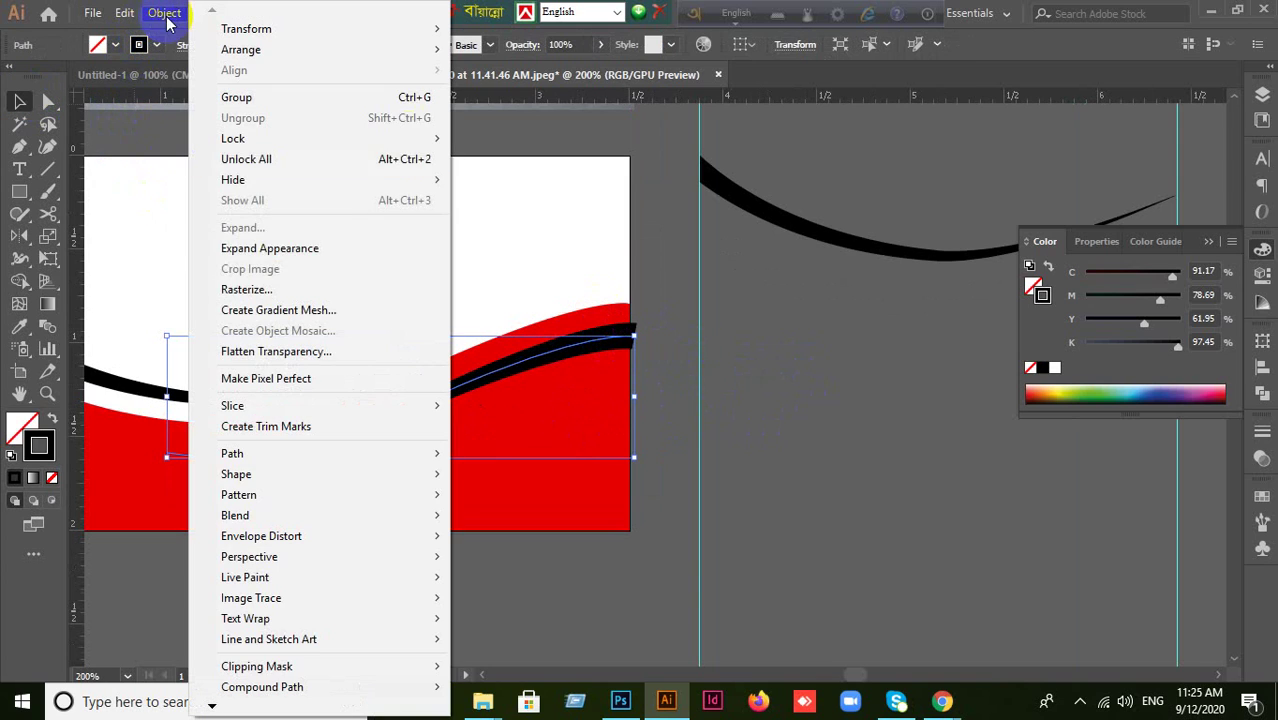
{"action": "left_click", "coordinate": [347, 256]}
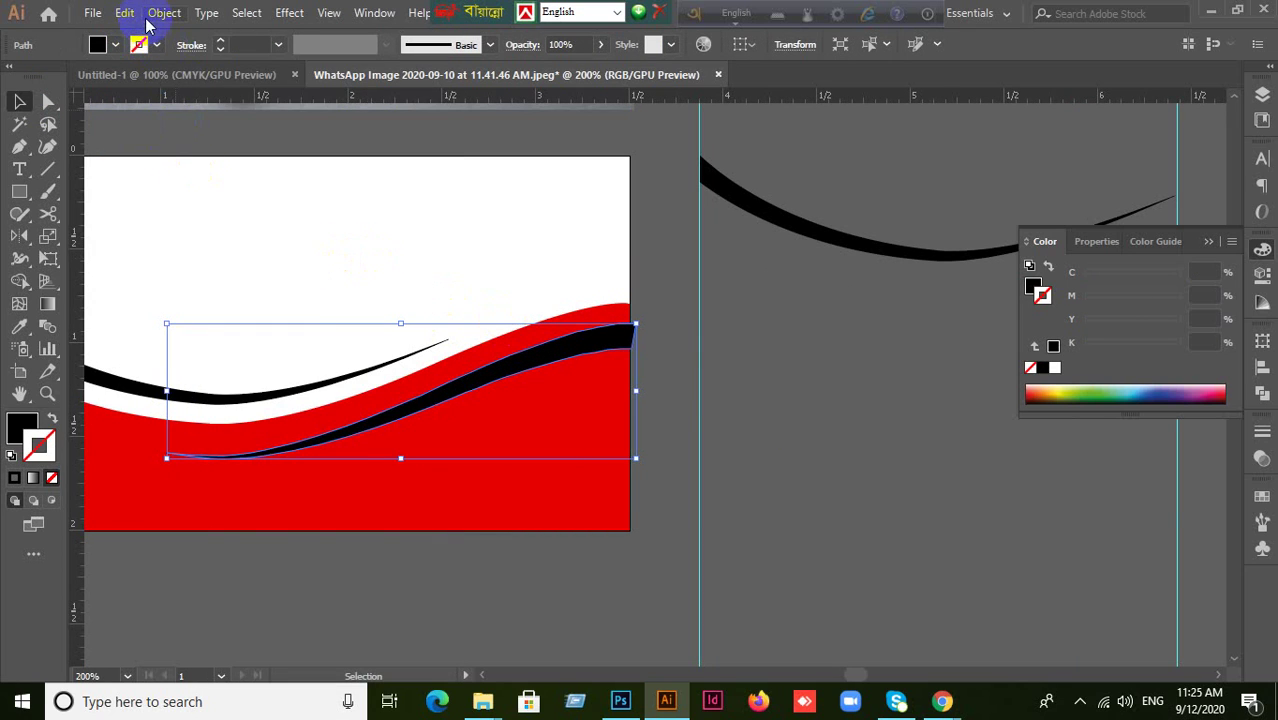
{"action": "left_click", "coordinate": [162, 14]}
{"action": "left_click", "coordinate": [910, 425]}
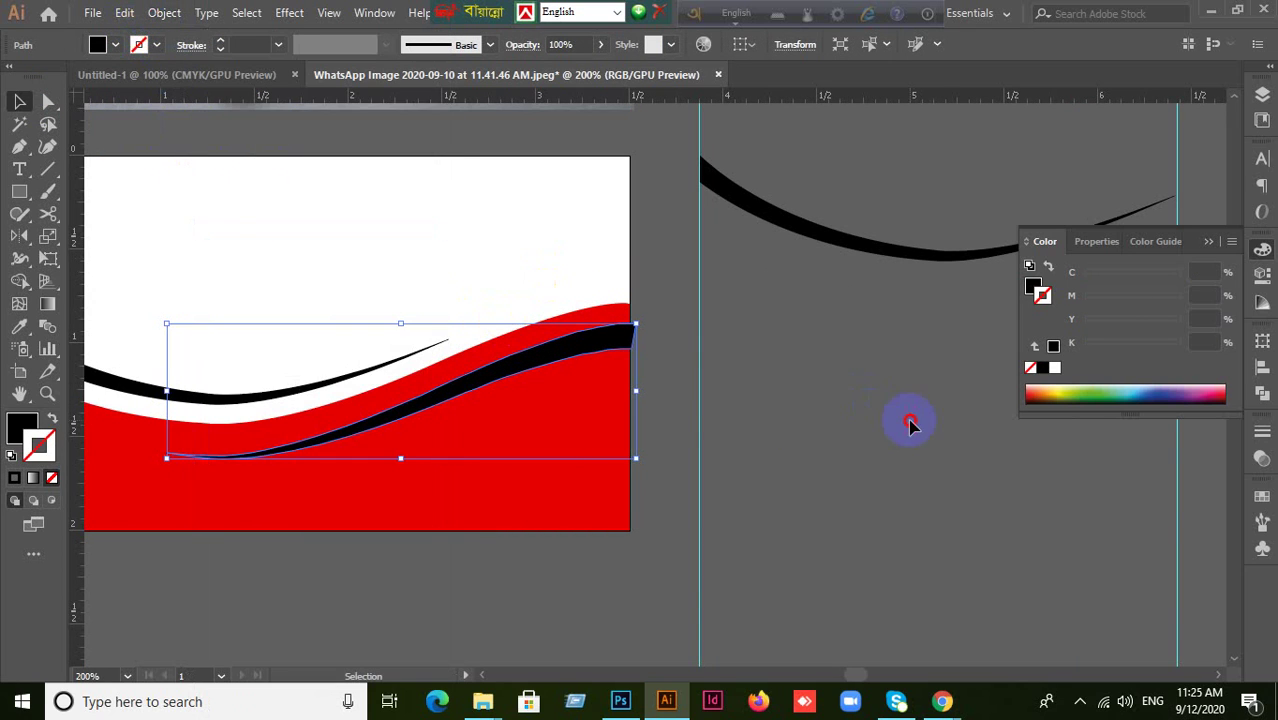
{"action": "left_click", "coordinate": [910, 425]}
Select the red wave and the lower black swoosh, and trim the swoosh's overhang past the card's right edge with Shape Builder
{"action": "scroll", "coordinate": [710, 410], "scroll_direction": "up", "scroll_amount": 2}
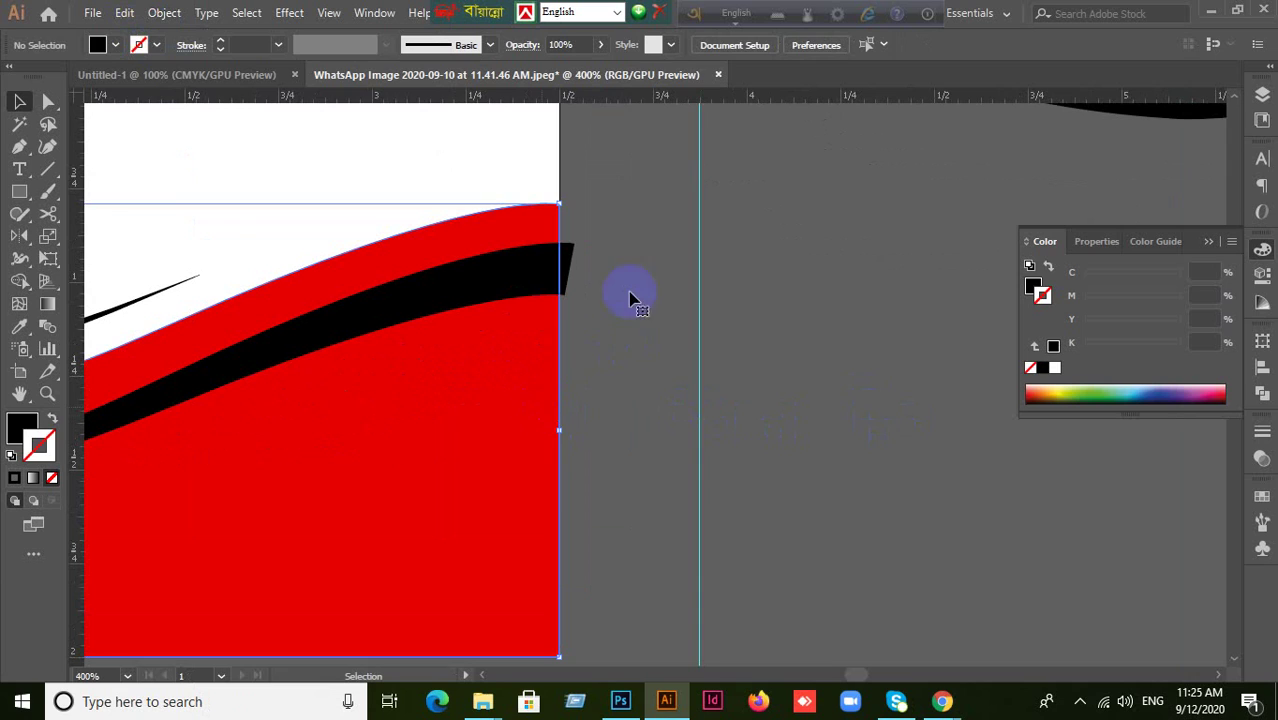
{"action": "left_click", "coordinate": [533, 362]}
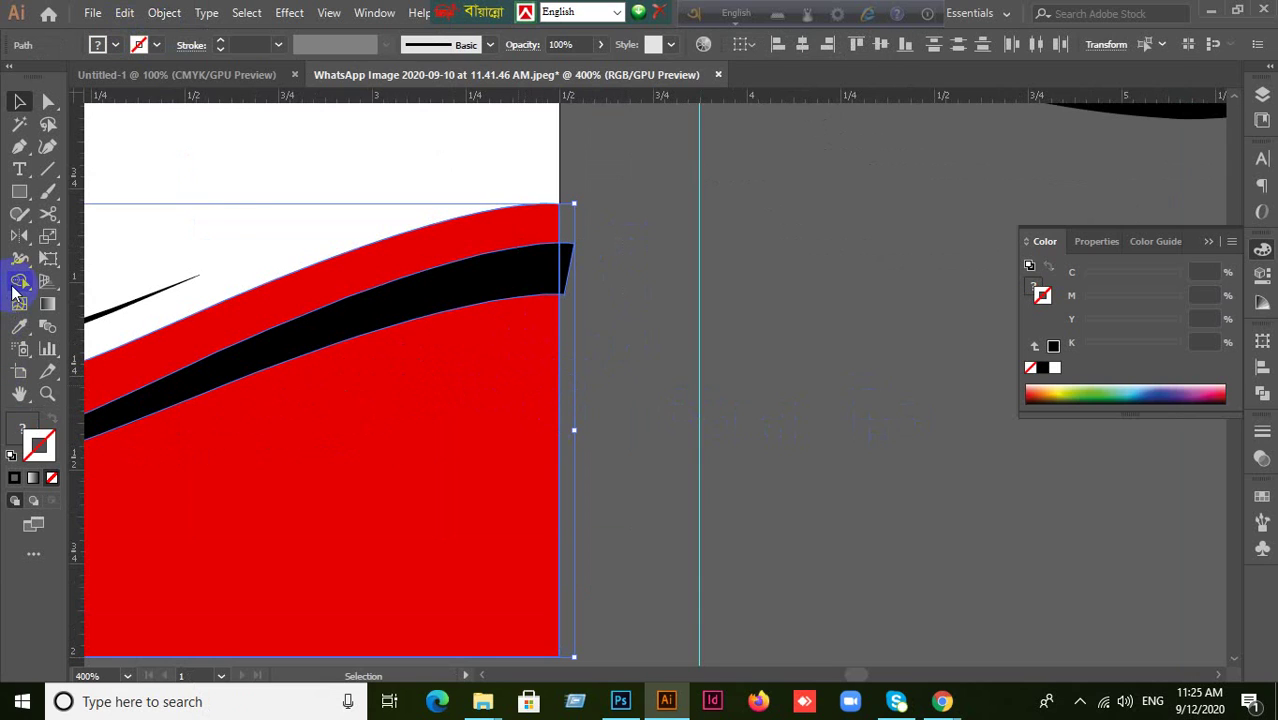
{"action": "left_click", "coordinate": [14, 290]}
{"action": "left_click", "coordinate": [85, 275]}
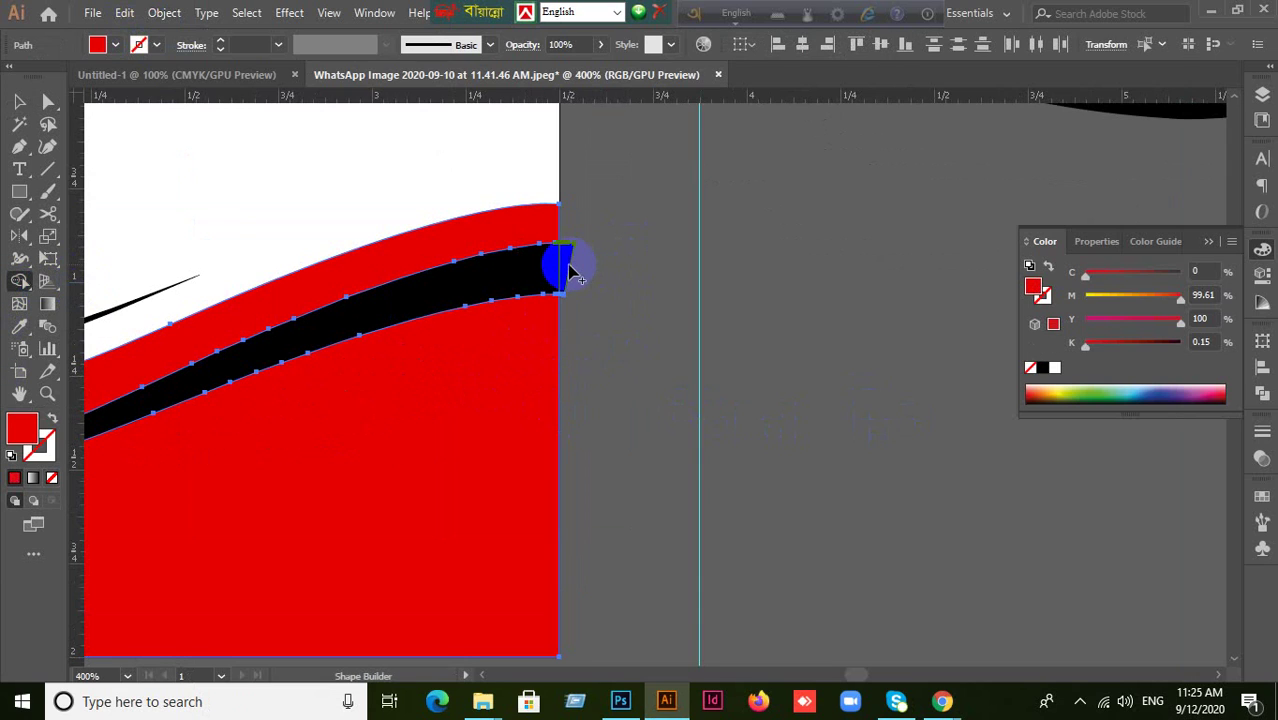
{"action": "scroll", "coordinate": [614, 379], "scroll_direction": "down", "scroll_amount": 5}
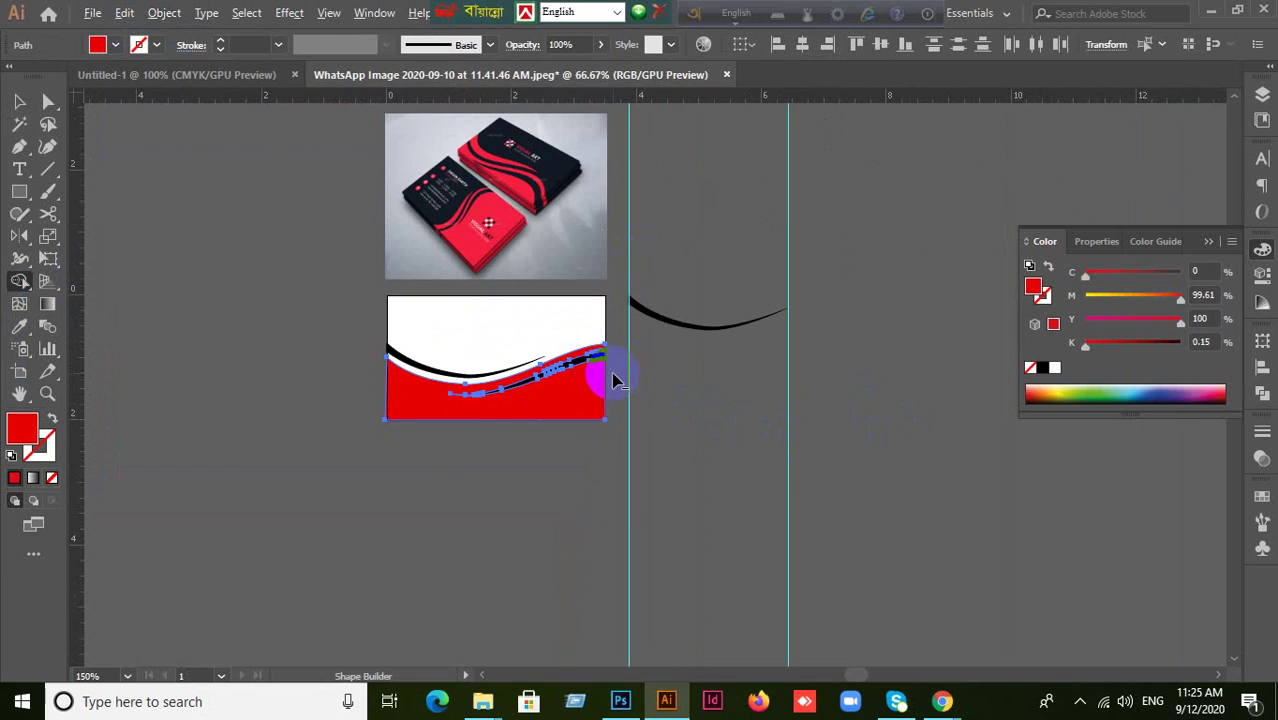
{"action": "left_click", "coordinate": [19, 105]}
{"action": "left_click", "coordinate": [462, 462]}
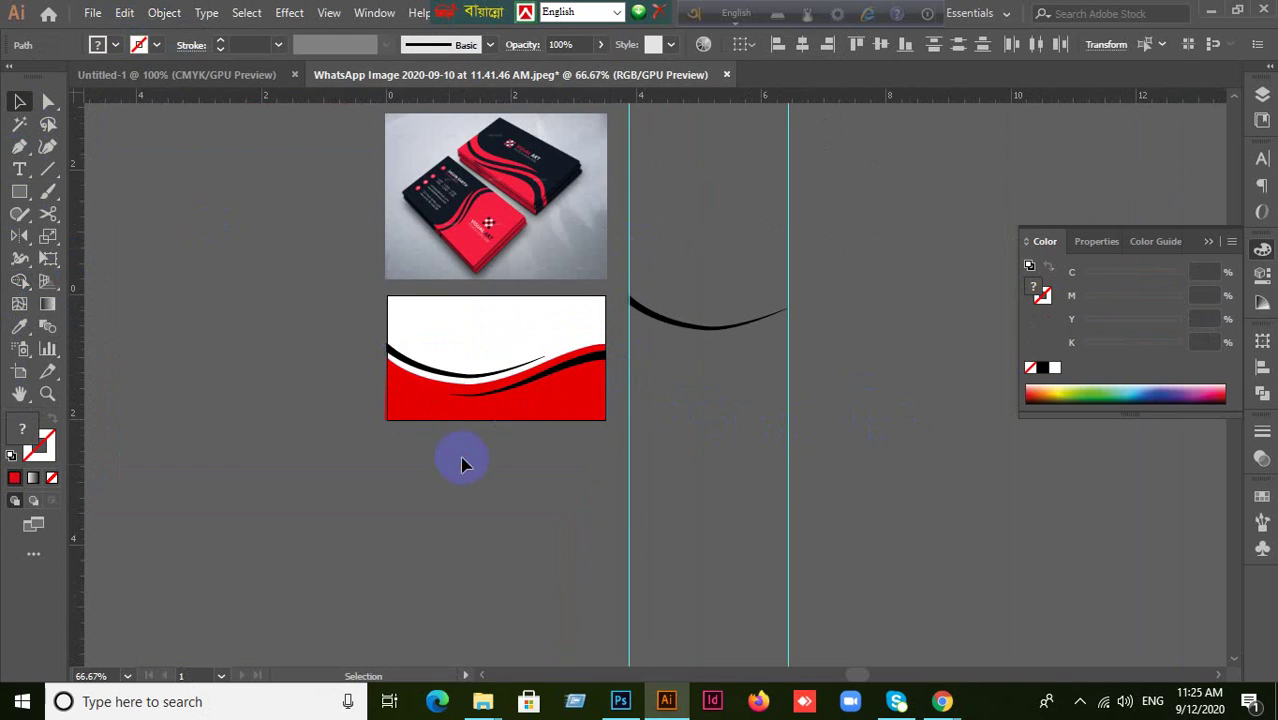
Compare the card's red wave and two tapered black swooshes with those on the reference business card mockup
{"action": "left_click_drag", "start_coordinate": [496, 404], "coordinate": [515, 507]}
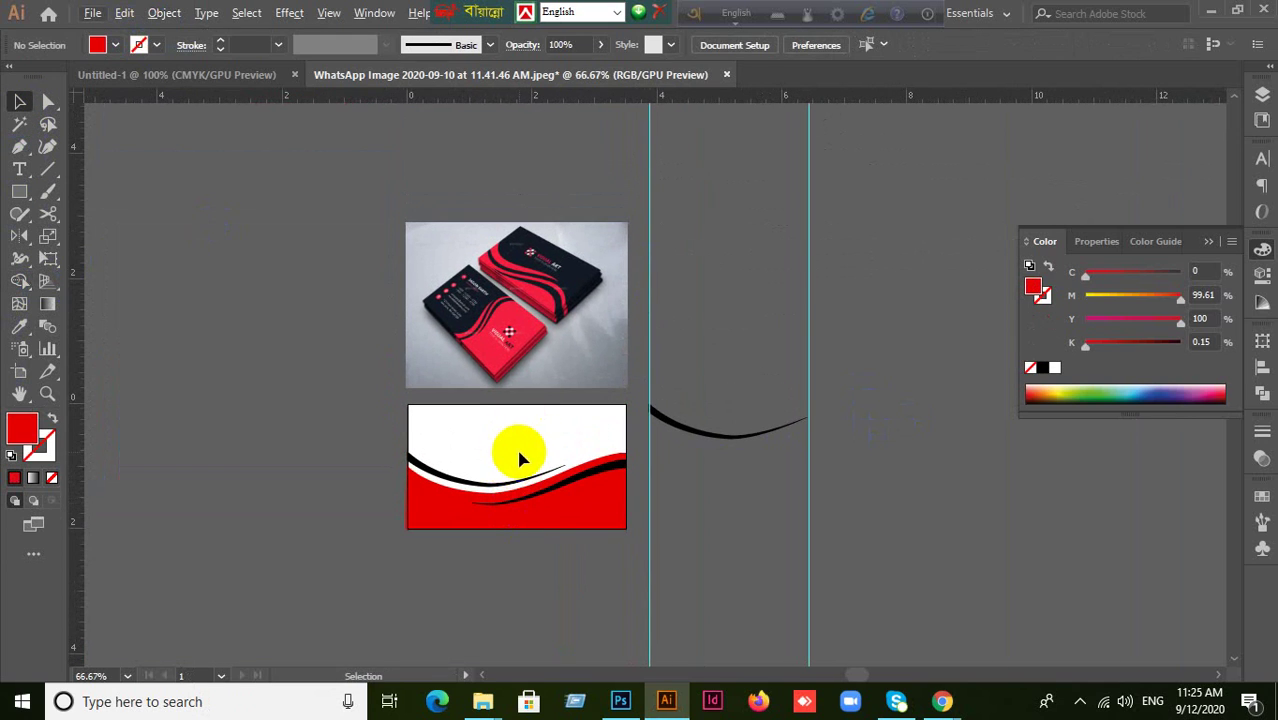
{"action": "scroll", "coordinate": [499, 440], "scroll_direction": "up", "scroll_amount": 2}
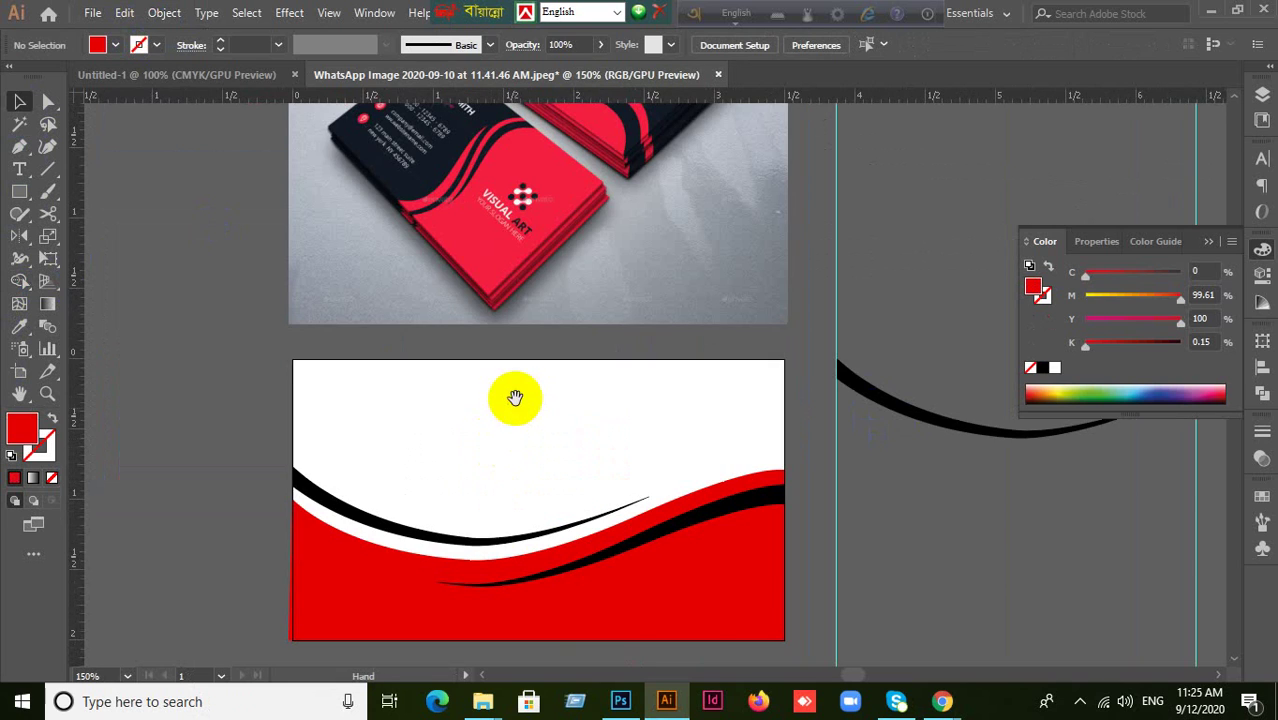
{"action": "left_click_drag", "start_coordinate": [515, 398], "coordinate": [550, 533]}
{"action": "scroll", "coordinate": [570, 433], "scroll_direction": "up", "scroll_amount": 2}
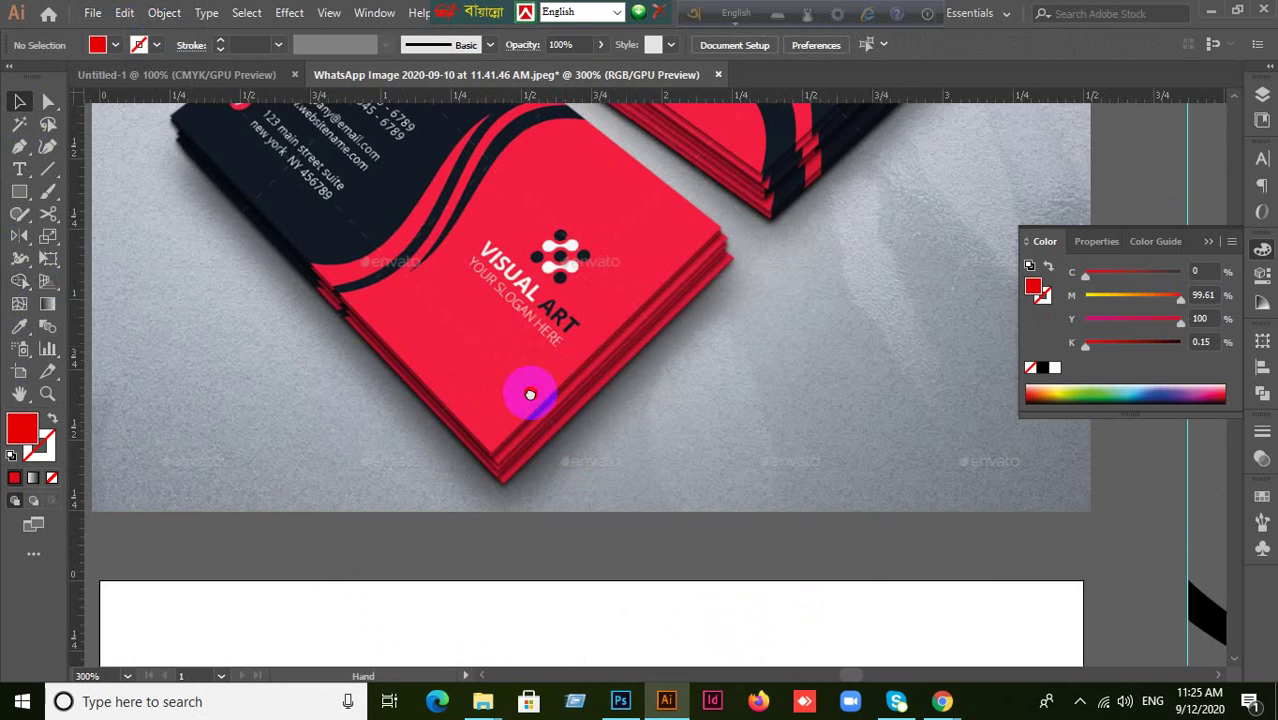
{"action": "left_click_drag", "start_coordinate": [530, 394], "coordinate": [541, 465]}
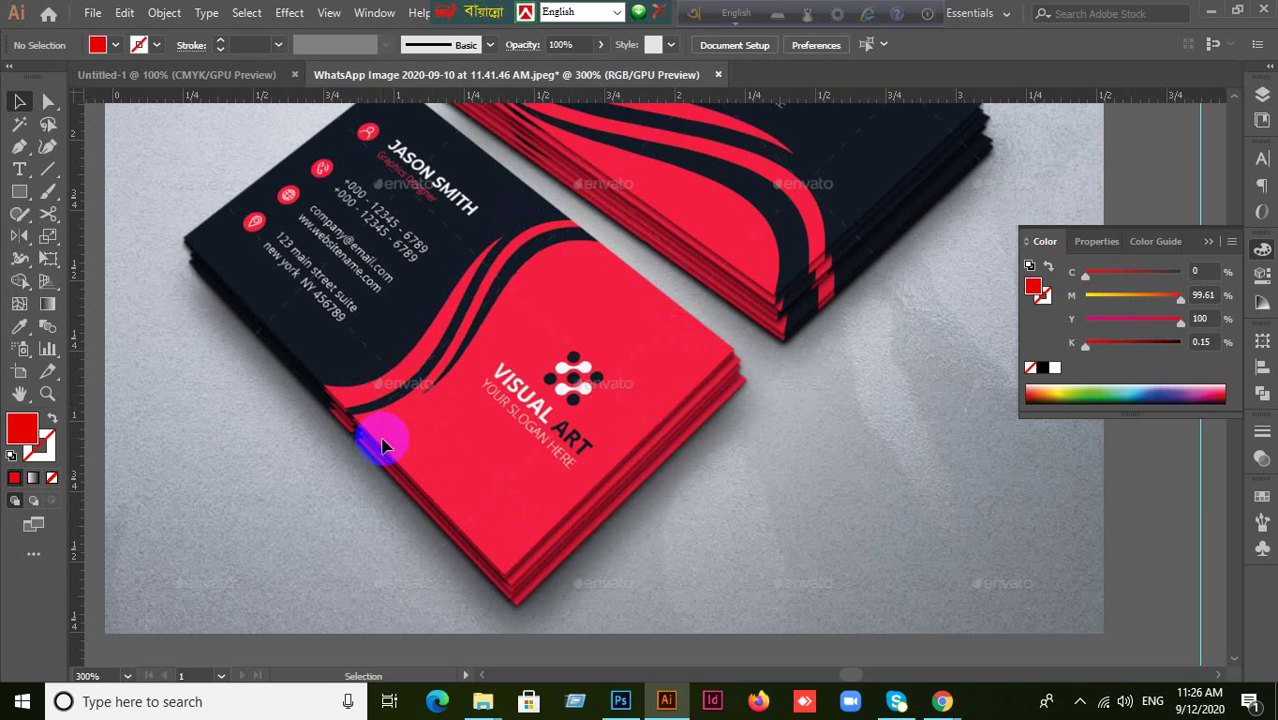
{"action": "scroll", "coordinate": [510, 525], "scroll_direction": "up", "scroll_amount": 1}
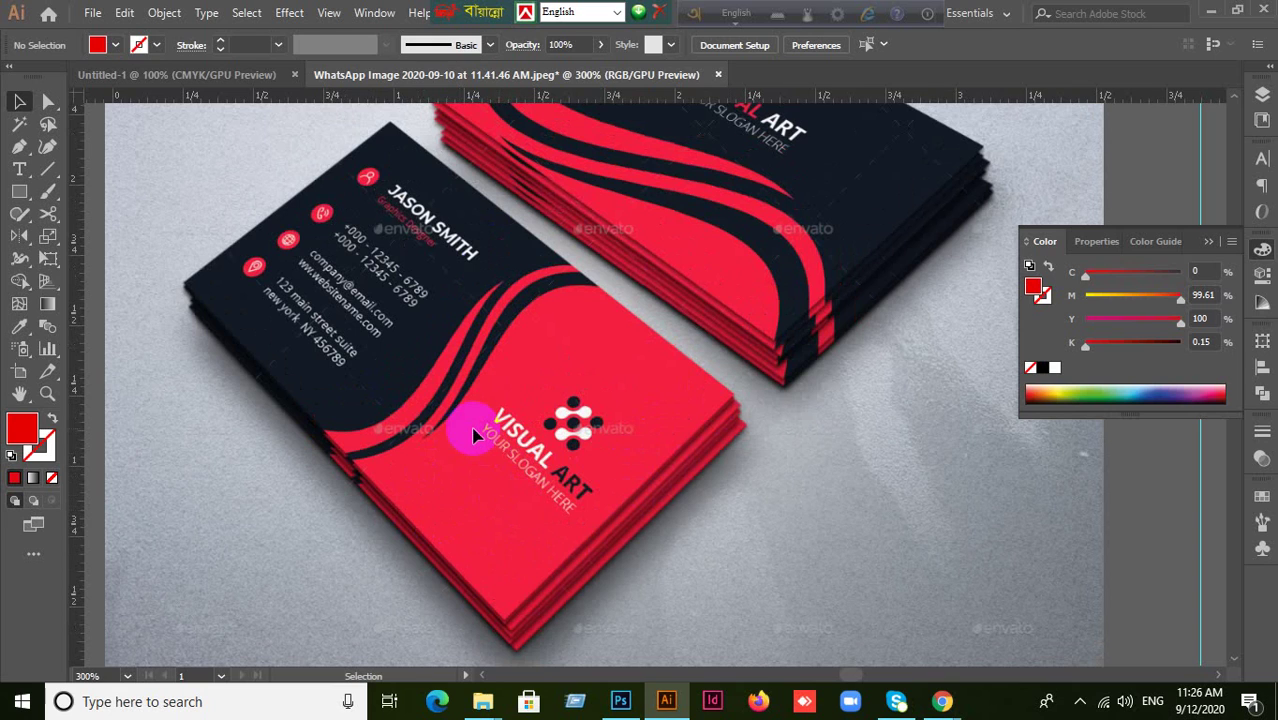
{"action": "scroll", "coordinate": [662, 485], "scroll_direction": "down", "scroll_amount": 5}
{"action": "scroll", "coordinate": [580, 600], "scroll_direction": "down", "scroll_amount": 8}
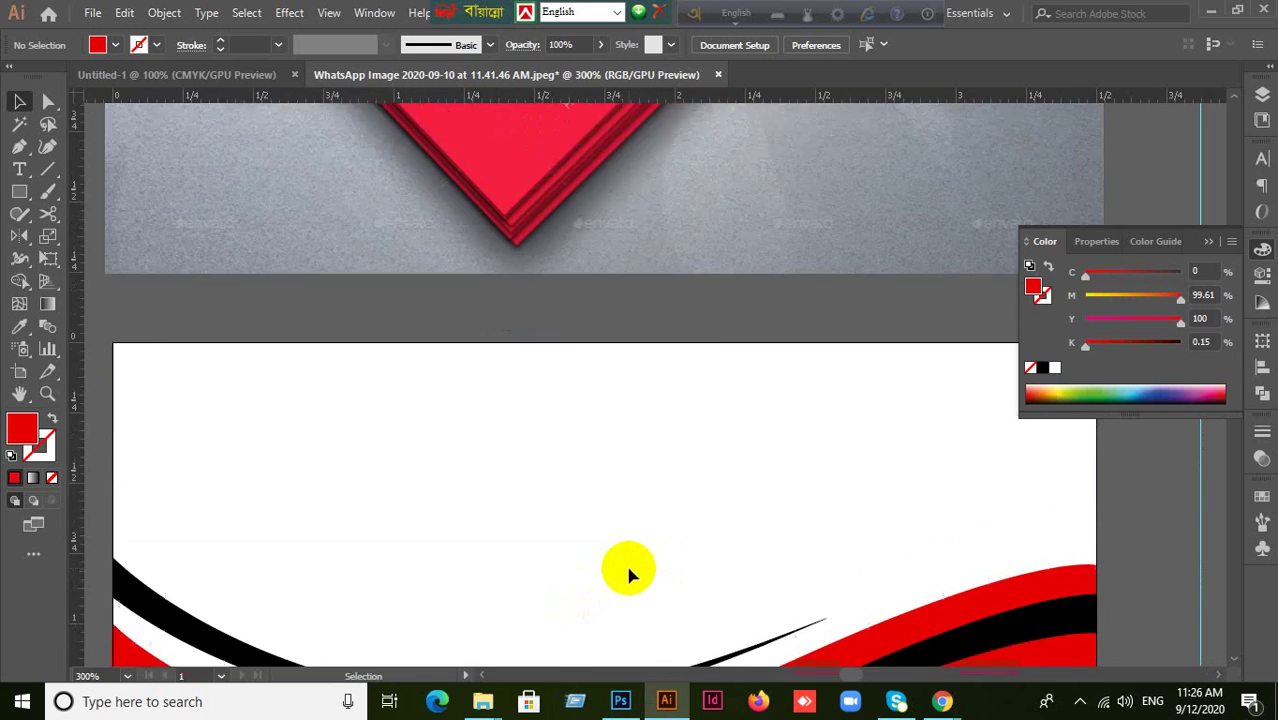
{"action": "scroll", "coordinate": [665, 580], "scroll_direction": "up", "scroll_amount": 6}
{"action": "left_click", "coordinate": [467, 443]}
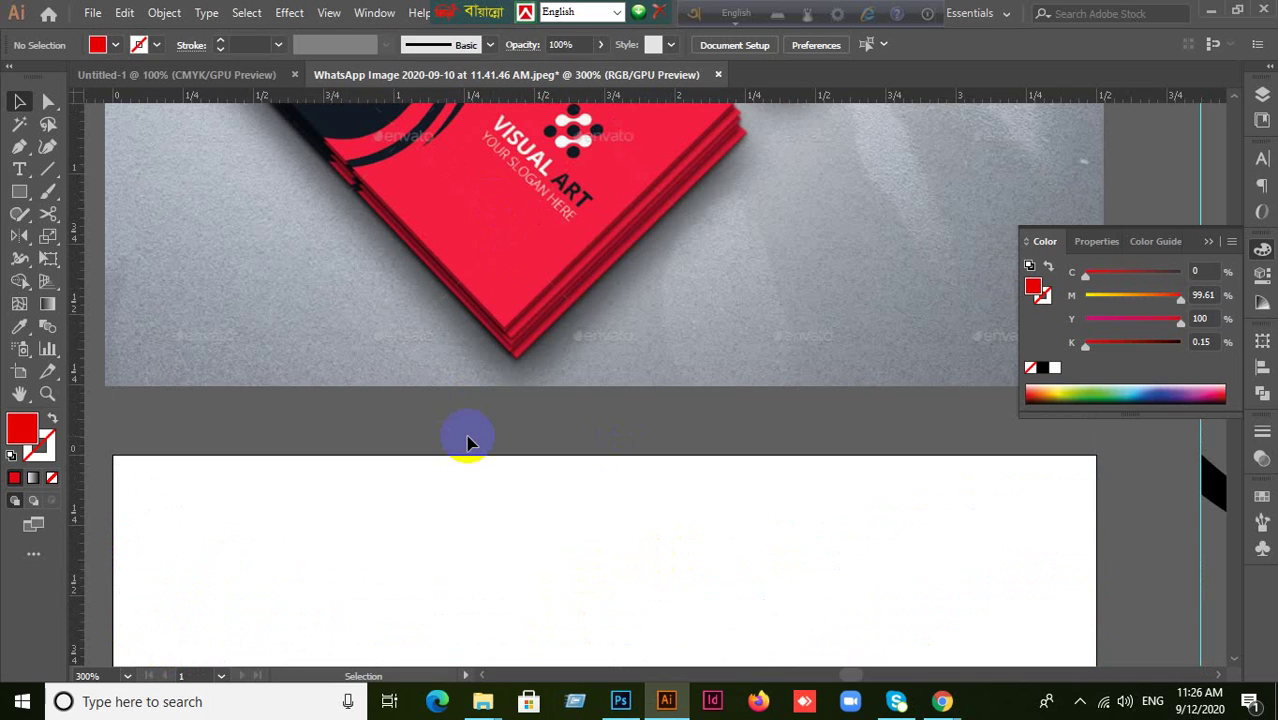
{"action": "scroll", "coordinate": [470, 440], "scroll_direction": "down", "scroll_amount": 2}
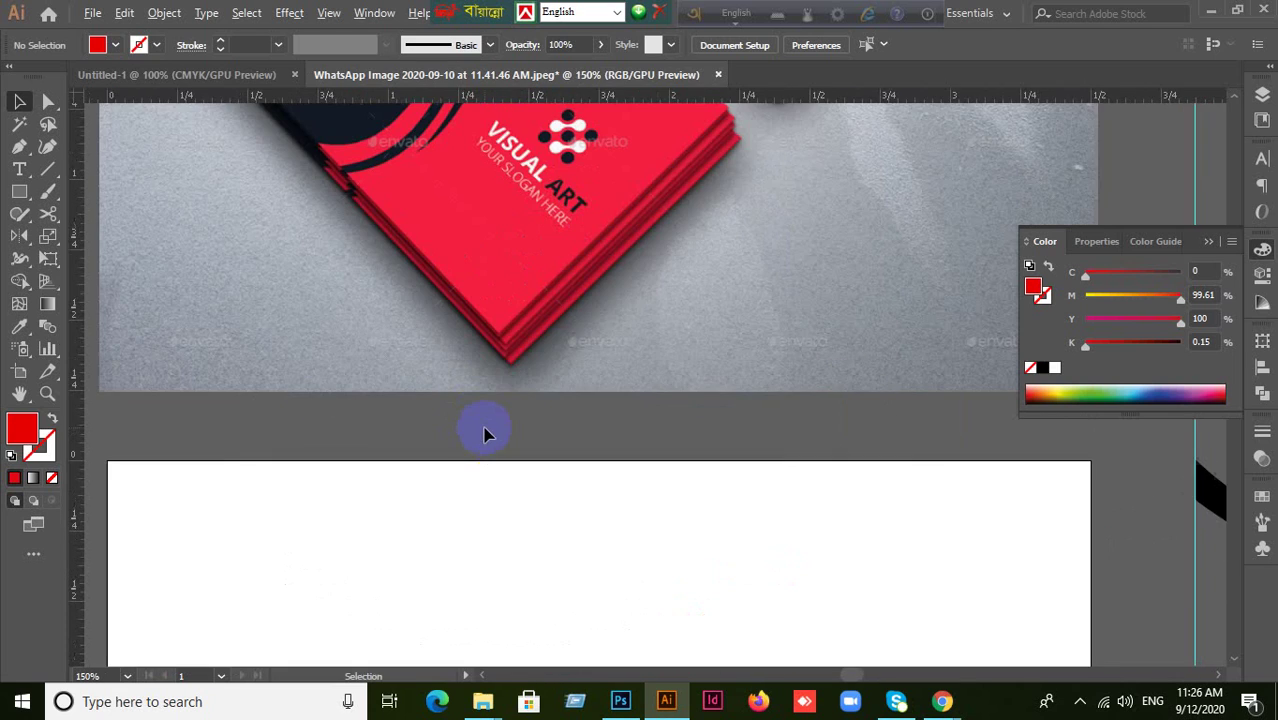
{"action": "scroll", "coordinate": [507, 370], "scroll_direction": "up", "scroll_amount": 3}
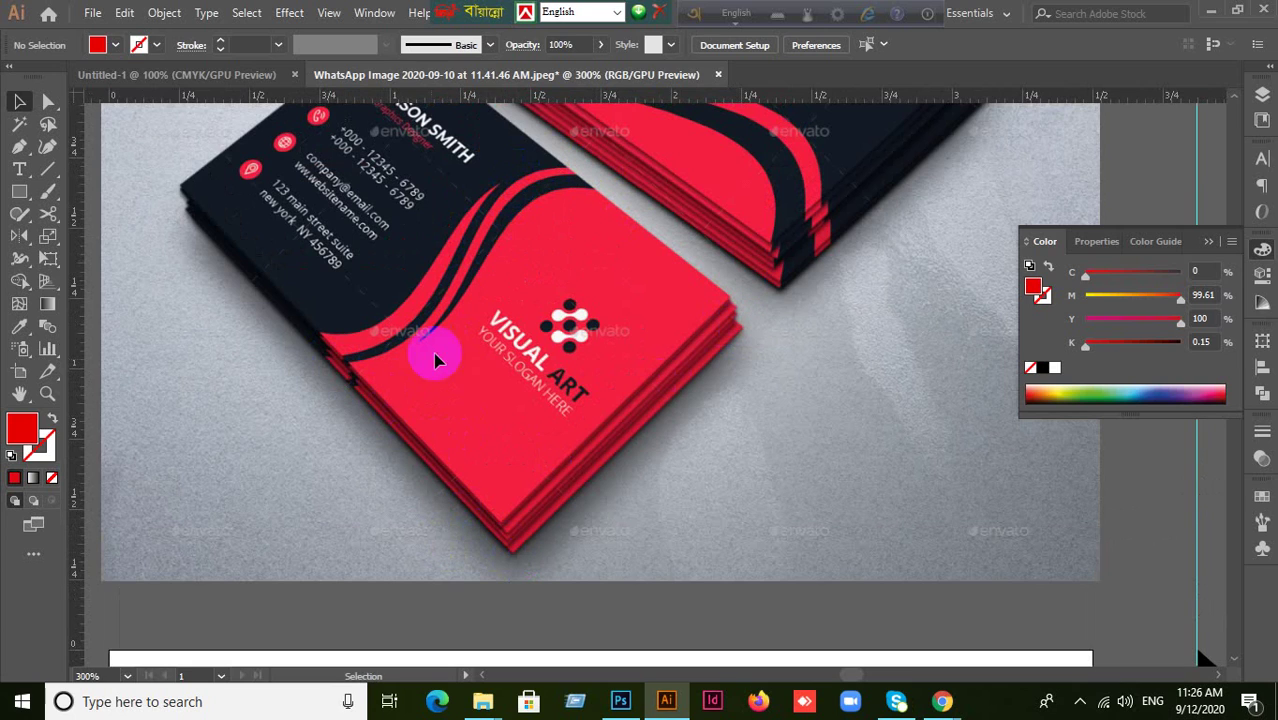
{"action": "scroll", "coordinate": [810, 465], "scroll_direction": "down", "scroll_amount": 2}
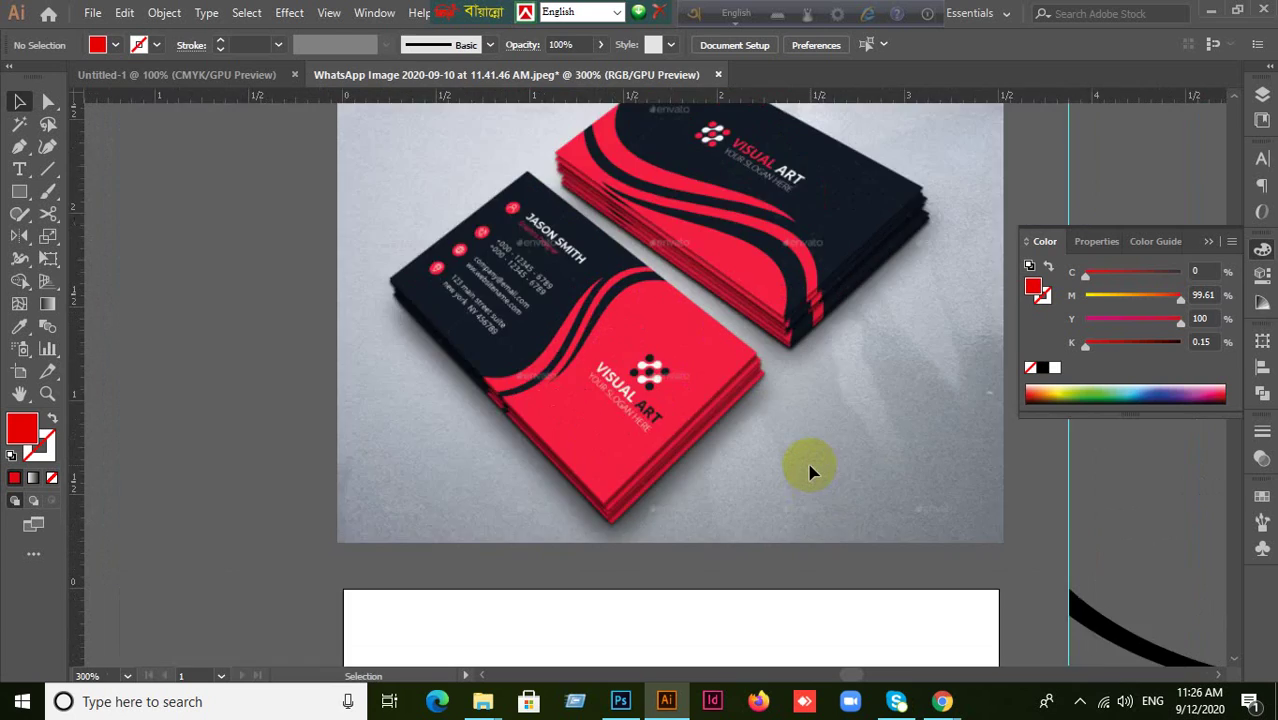
{"action": "left_click_drag", "start_coordinate": [876, 553], "coordinate": [779, 305]}
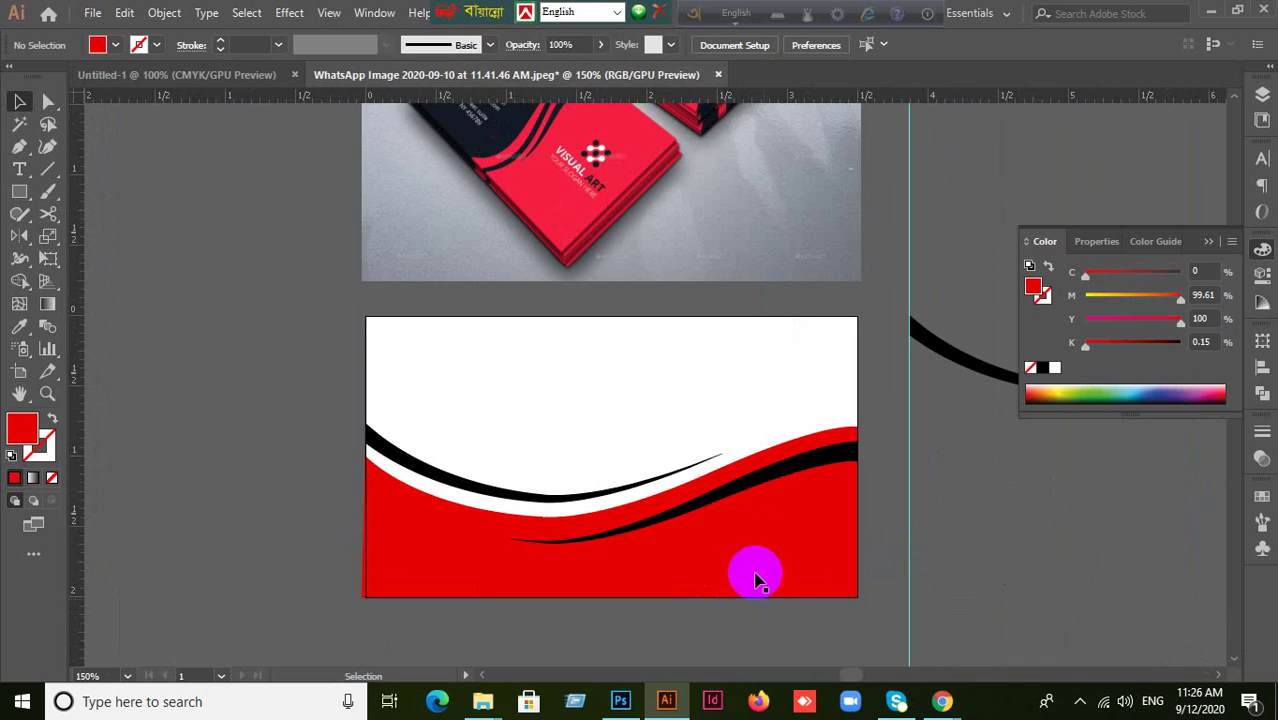
{"action": "scroll", "coordinate": [757, 575], "scroll_direction": "up", "scroll_amount": 2}
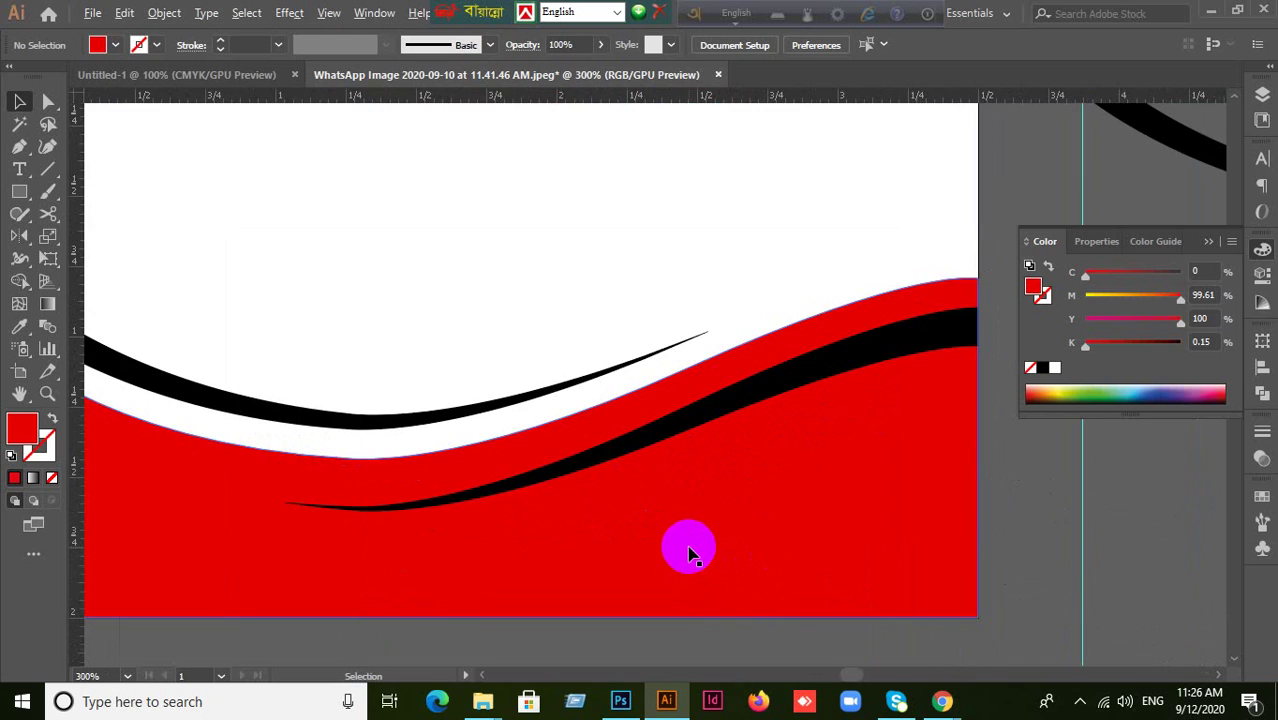
{"action": "scroll", "coordinate": [688, 553], "scroll_direction": "down", "scroll_amount": 1}
{"action": "scroll", "coordinate": [630, 445], "scroll_direction": "down", "scroll_amount": 1}
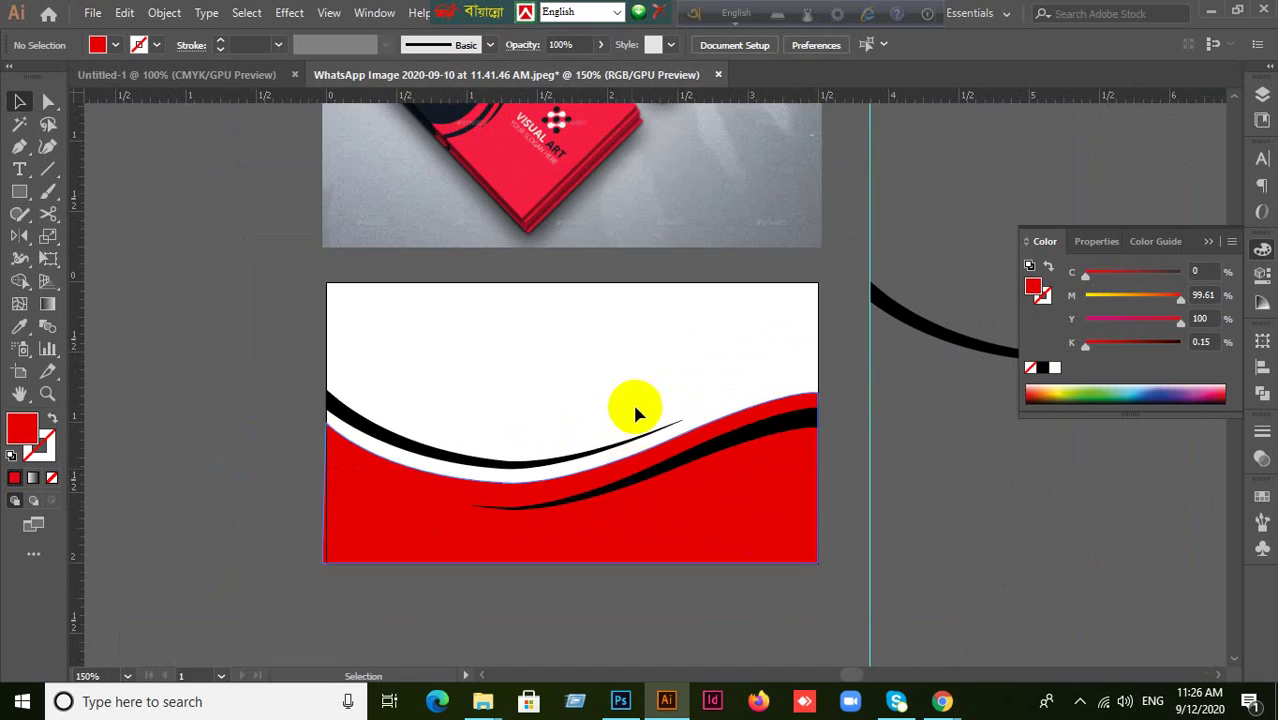
{"action": "left_click_drag", "start_coordinate": [635, 413], "coordinate": [609, 412]}
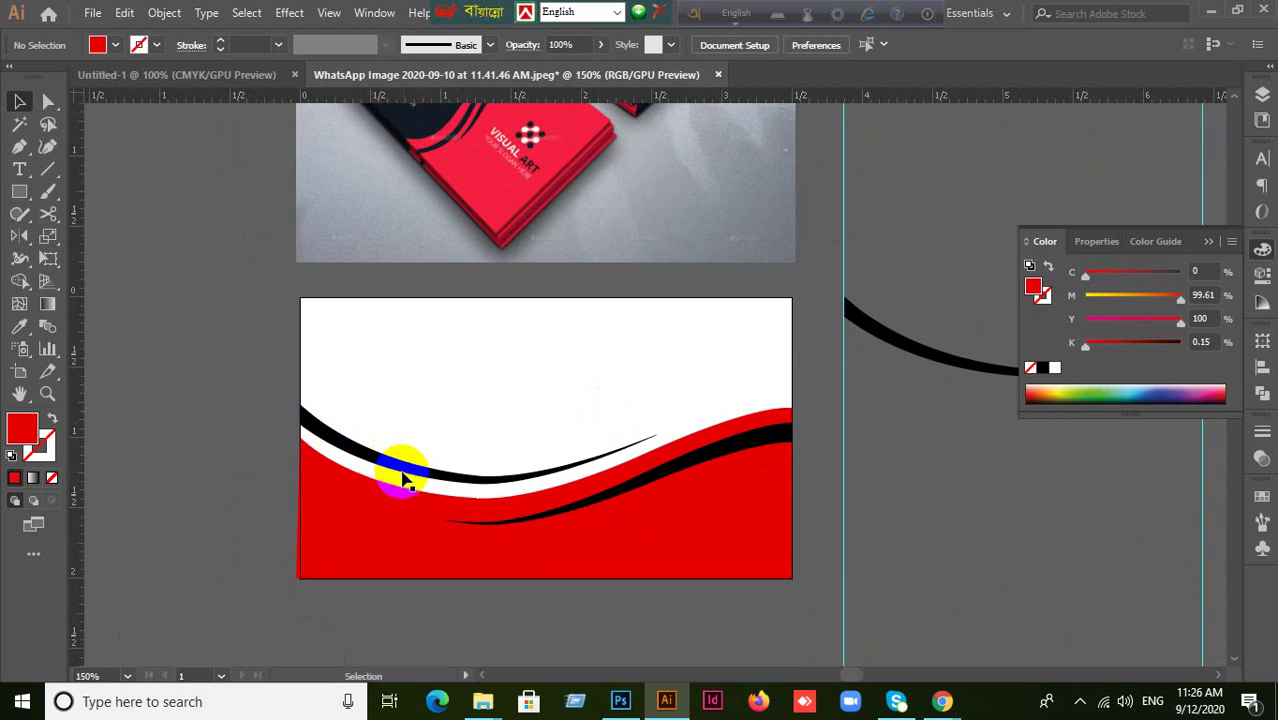
Move the lower black swoosh up closer to the red wave's edge and rotate it slightly to follow the curve
{"action": "left_click", "coordinate": [537, 522]}
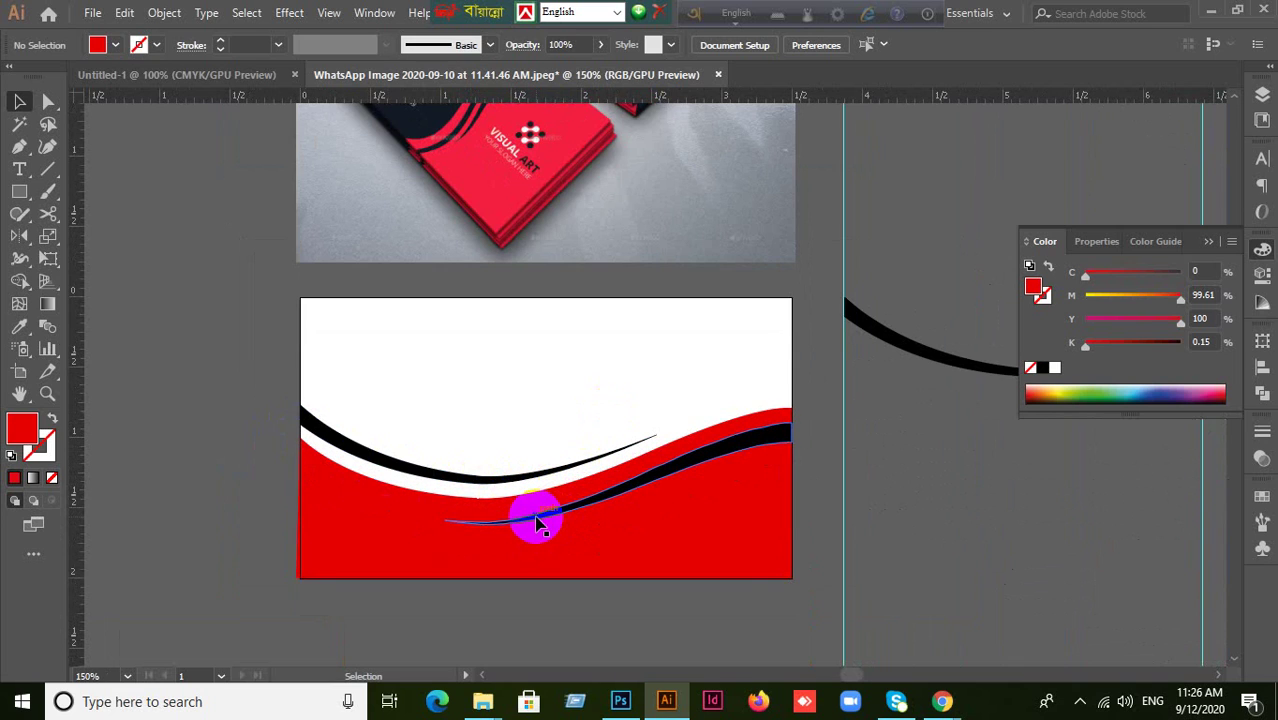
{"action": "left_click", "coordinate": [537, 522]}
{"action": "scroll", "coordinate": [537, 548], "scroll_direction": "up", "scroll_amount": 1}
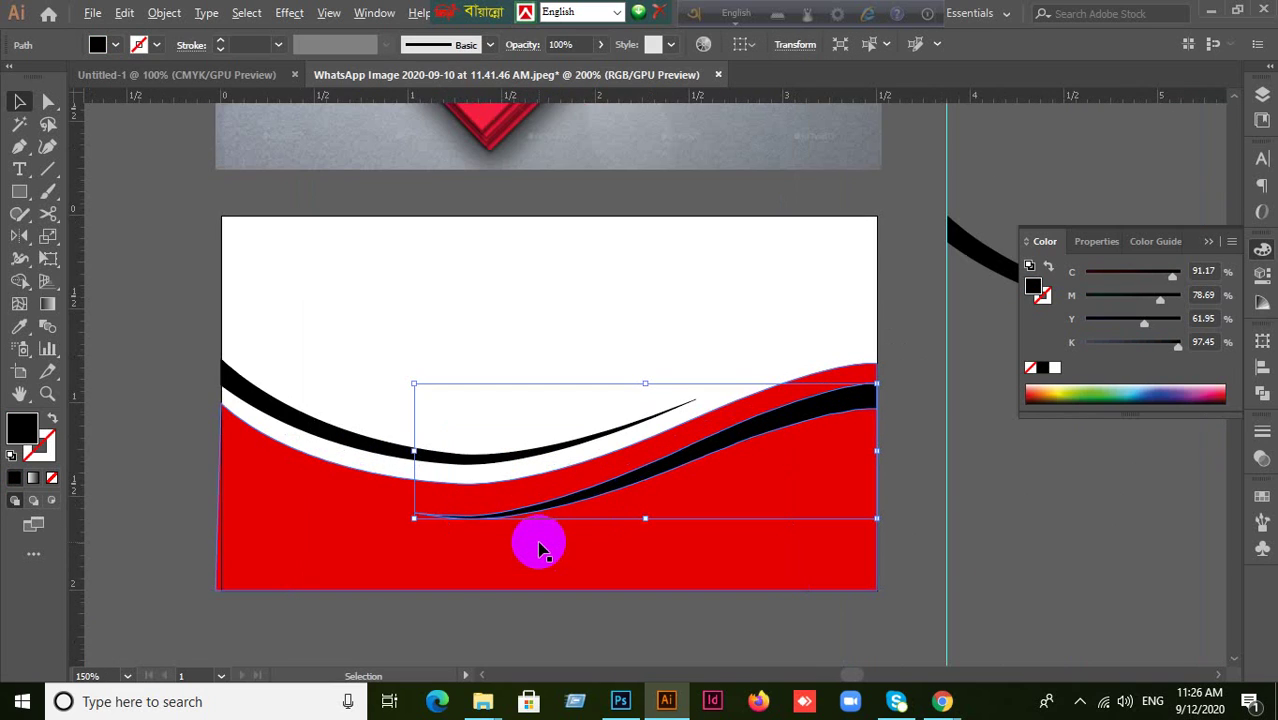
{"action": "left_click_drag", "start_coordinate": [407, 521], "coordinate": [406, 518]}
{"action": "left_click_drag", "start_coordinate": [830, 408], "coordinate": [866, 374]}
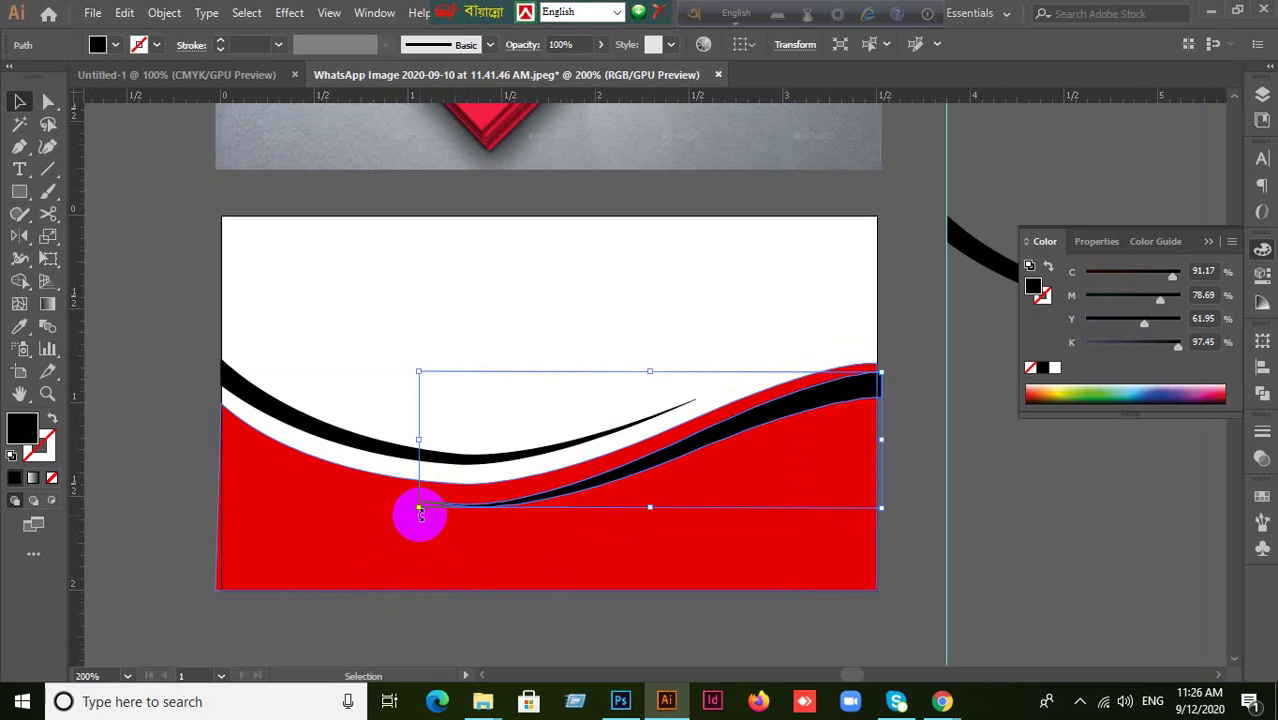
{"action": "left_click_drag", "start_coordinate": [420, 512], "coordinate": [412, 508]}
{"action": "left_click", "coordinate": [896, 586]}
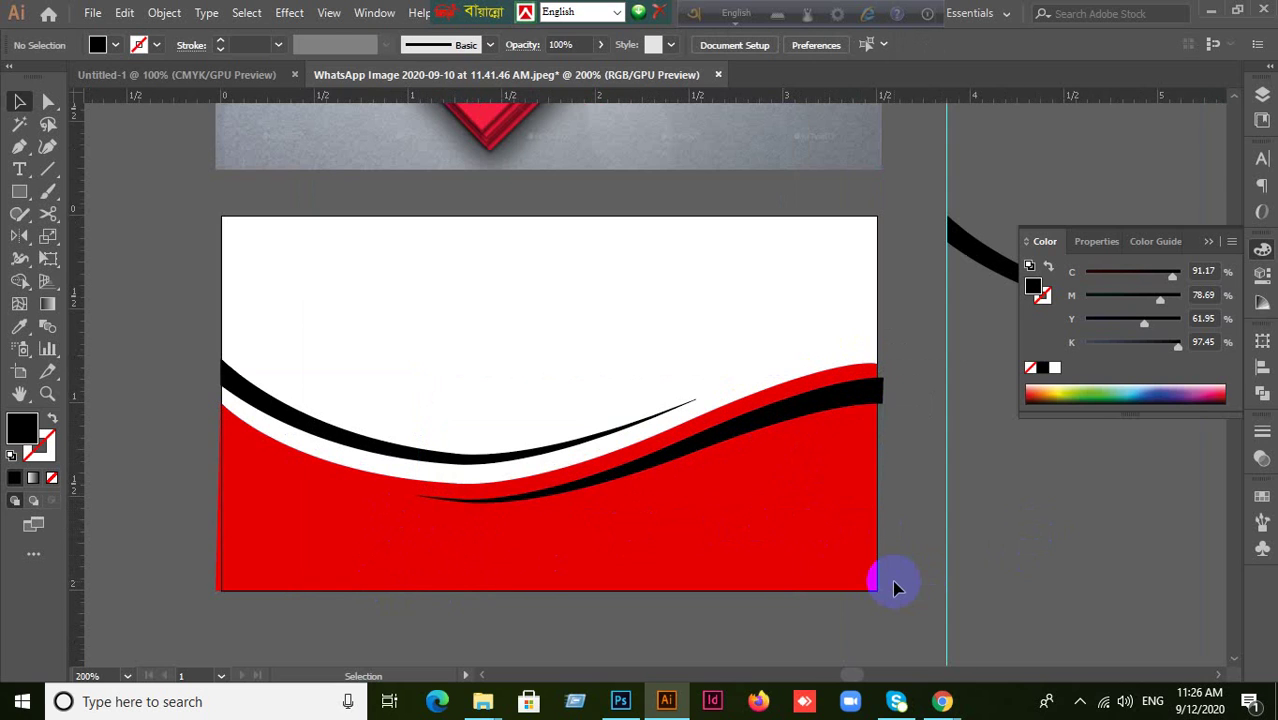
Nudge the lower black swoosh about 0.04 in left to bring its thick end back towards the card's right edge
{"action": "scroll", "coordinate": [896, 586], "scroll_direction": "up", "scroll_amount": 2}
{"action": "scroll", "coordinate": [896, 586], "scroll_direction": "down", "scroll_amount": 2}
{"action": "left_click_drag", "start_coordinate": [827, 422], "coordinate": [770, 514]}
{"action": "left_click", "coordinate": [770, 505]}
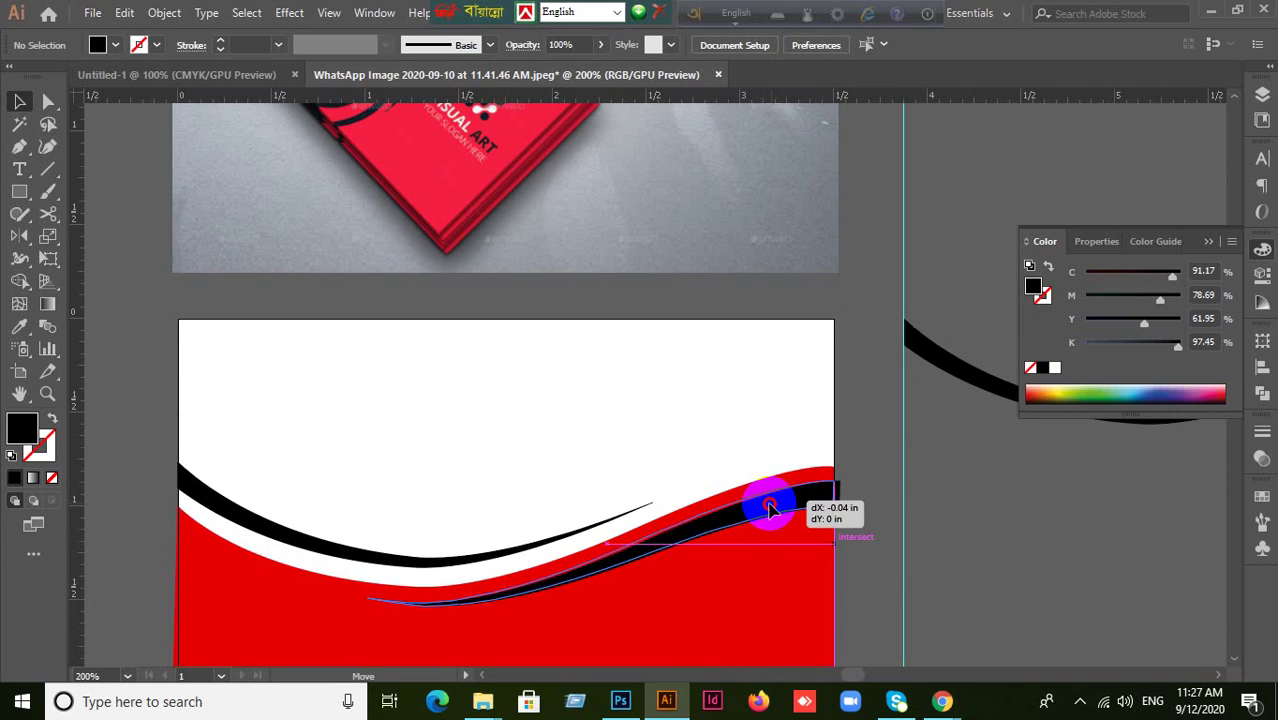
{"action": "left_click", "coordinate": [984, 522]}
Unlock the guides and delete them together with the spare black curve and the card's wave artwork
{"action": "scroll", "coordinate": [998, 568], "scroll_direction": "down", "scroll_amount": 3}
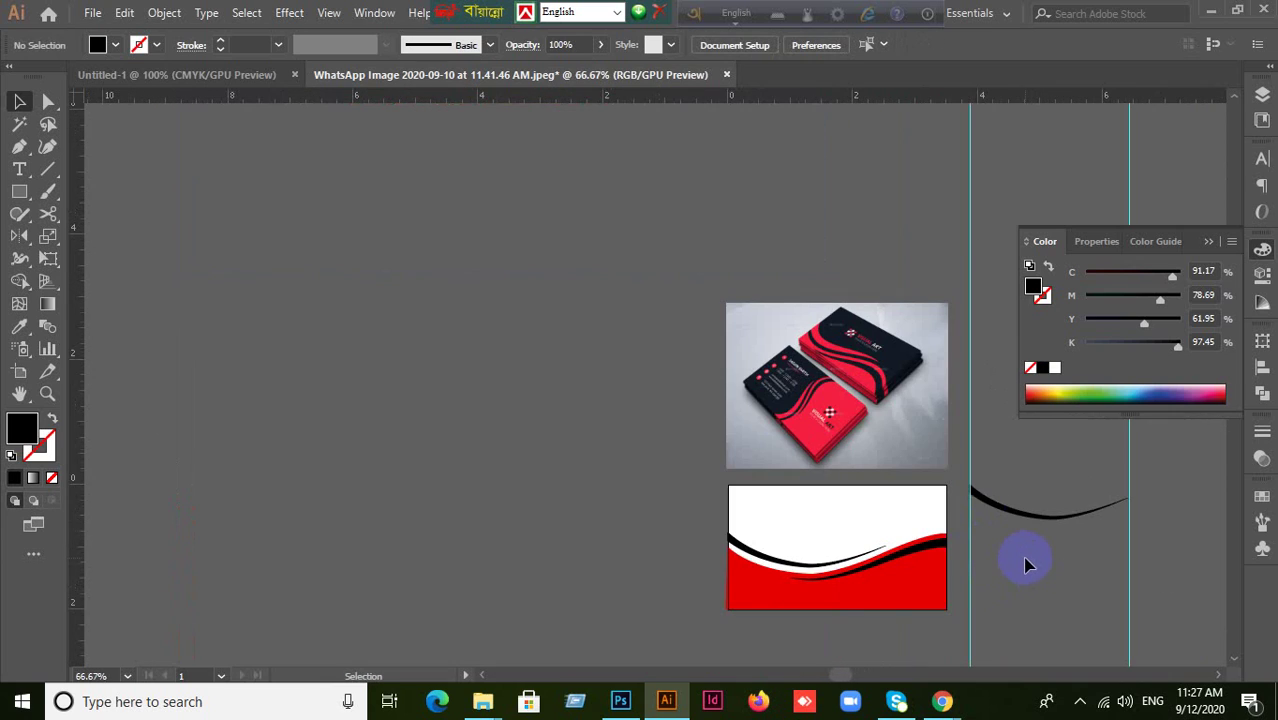
{"action": "key", "text": "ctrl+a"}
{"action": "left_click_drag", "start_coordinate": [1112, 589], "coordinate": [809, 586]}
{"action": "left_click", "coordinate": [618, 228]}
{"action": "right_click", "coordinate": [927, 322]}
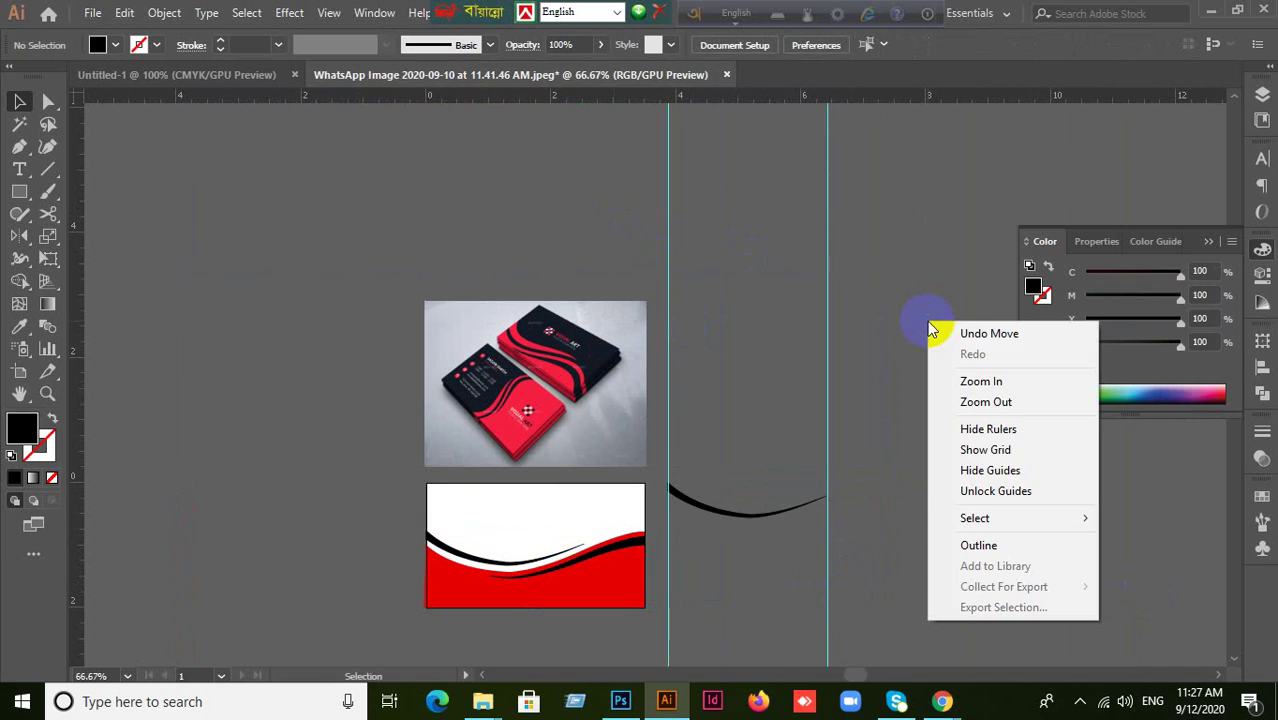
{"action": "left_click", "coordinate": [1016, 491]}
{"action": "left_click_drag", "start_coordinate": [542, 188], "coordinate": [900, 612]}
{"action": "key", "text": "Delete"}
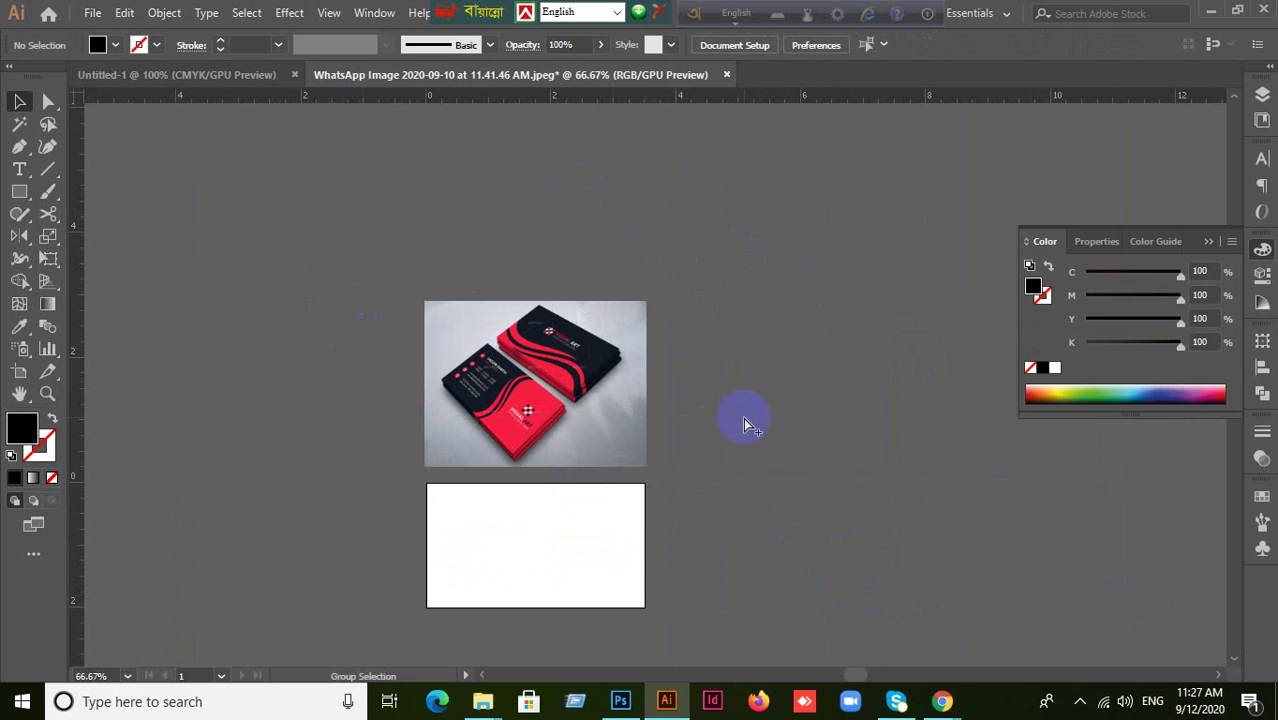
Delete the reference business card mockup image so that only the blank artboard is left in the document
{"action": "left_click", "coordinate": [469, 419]}
{"action": "left_click", "coordinate": [703, 418]}
{"action": "key", "text": "ctrl+a"}
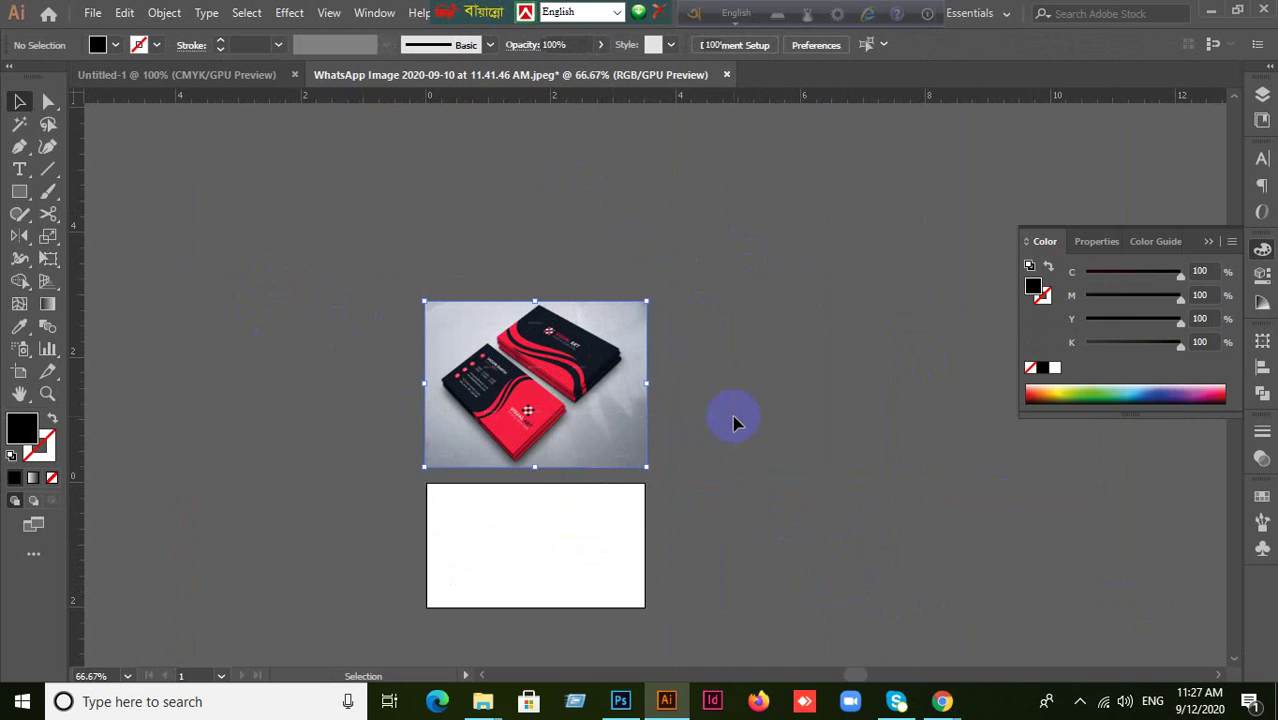
{"action": "key", "text": "Delete"}
{"action": "scroll", "coordinate": [586, 535], "scroll_direction": "up", "scroll_amount": 2}
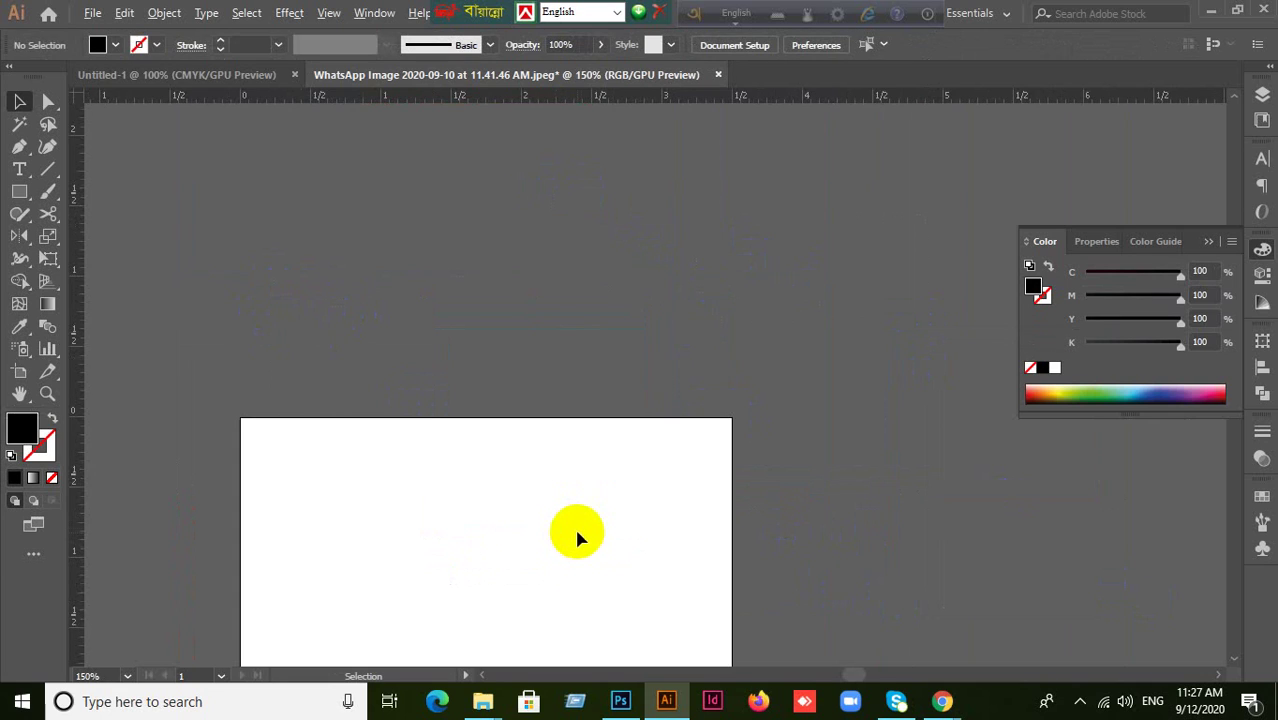
{"action": "scroll", "coordinate": [576, 534], "scroll_direction": "down", "scroll_amount": 1}
{"action": "left_click_drag", "start_coordinate": [659, 506], "coordinate": [703, 295]}
{"action": "scroll", "coordinate": [436, 338], "scroll_direction": "up", "scroll_amount": 1}
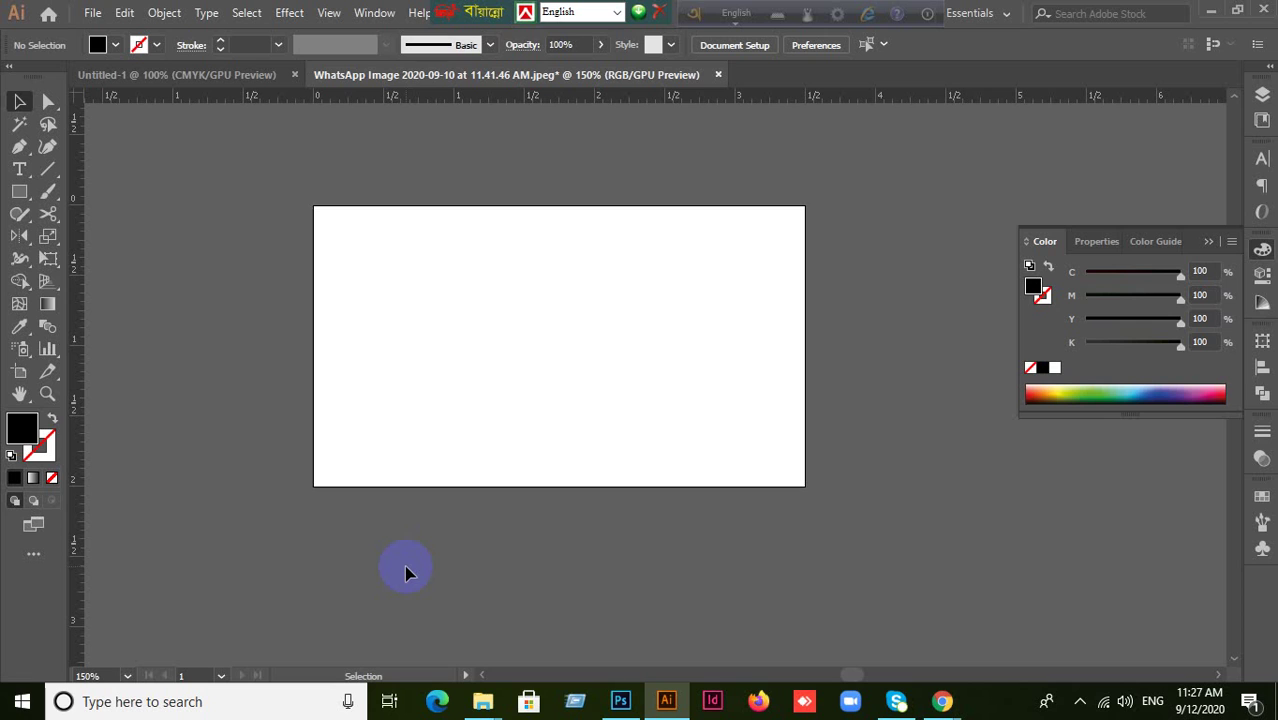
Go to the desktop and launch WhatsApp, looking at the Google Meet call while it starts
{"action": "left_click", "coordinate": [1210, 11]}
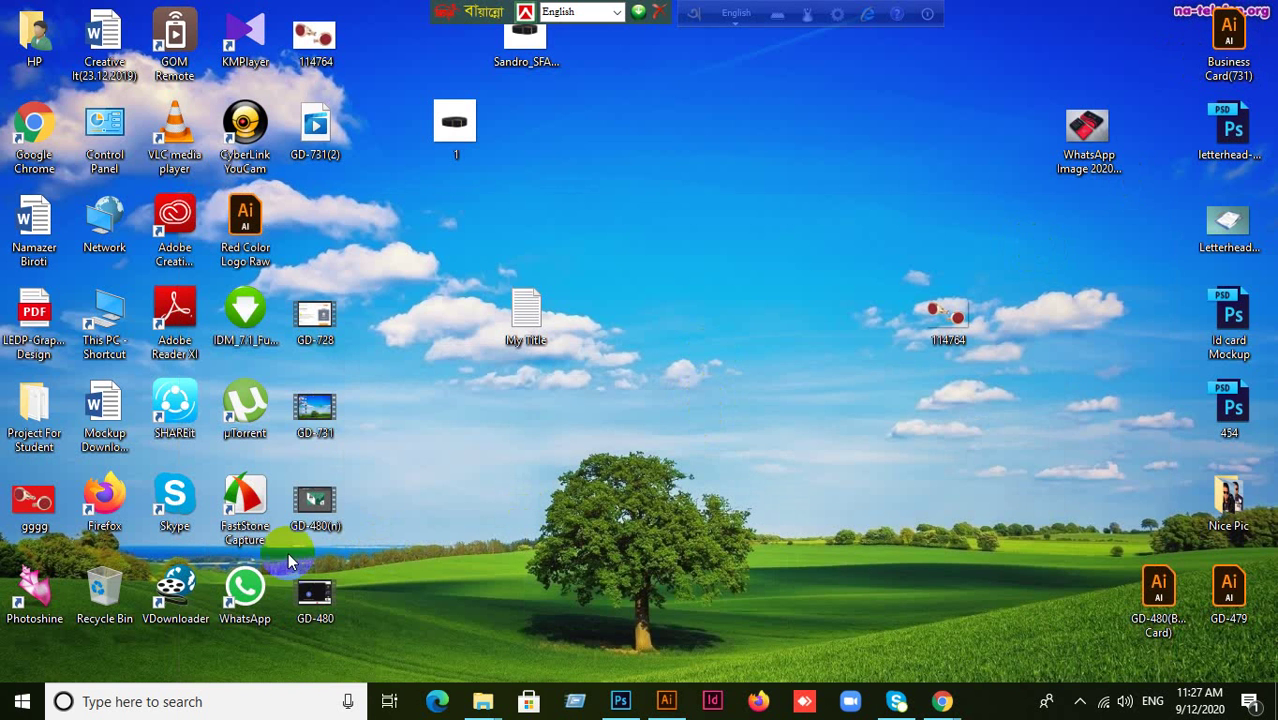
{"action": "left_click_drag", "start_coordinate": [245, 588], "coordinate": [858, 565]}
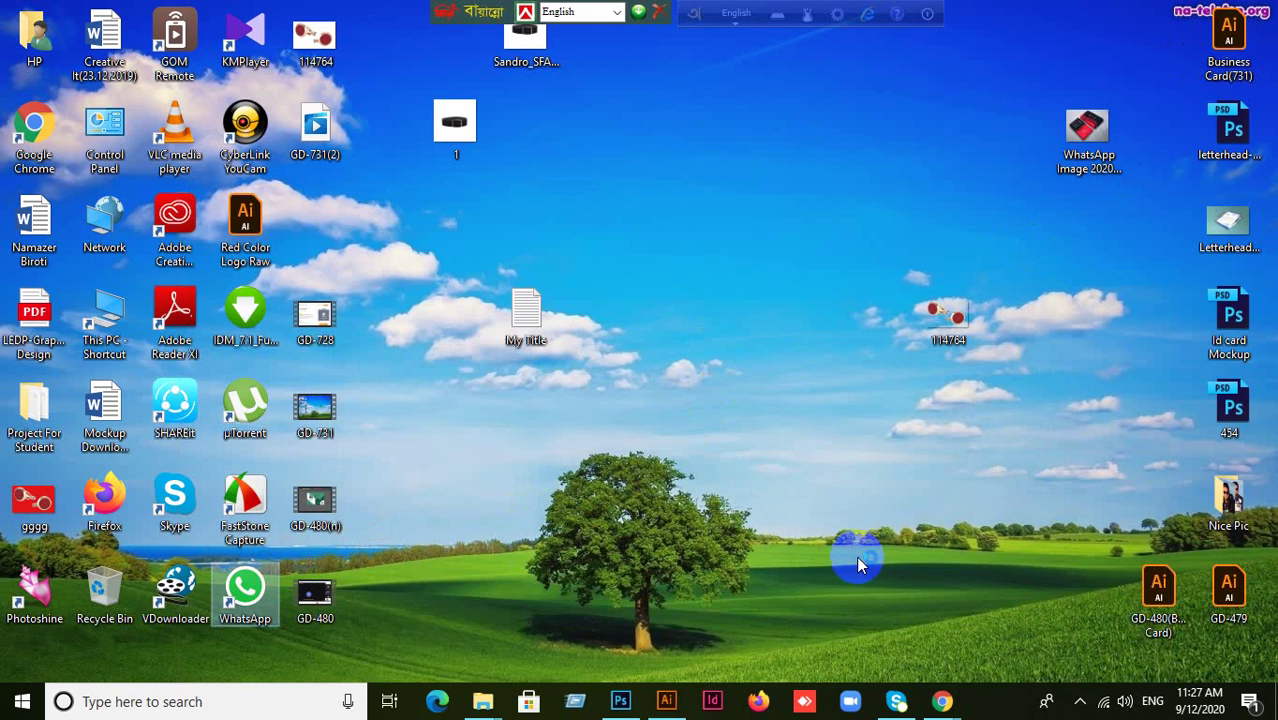
{"action": "left_click", "coordinate": [942, 700]}
{"action": "left_click", "coordinate": [800, 598]}
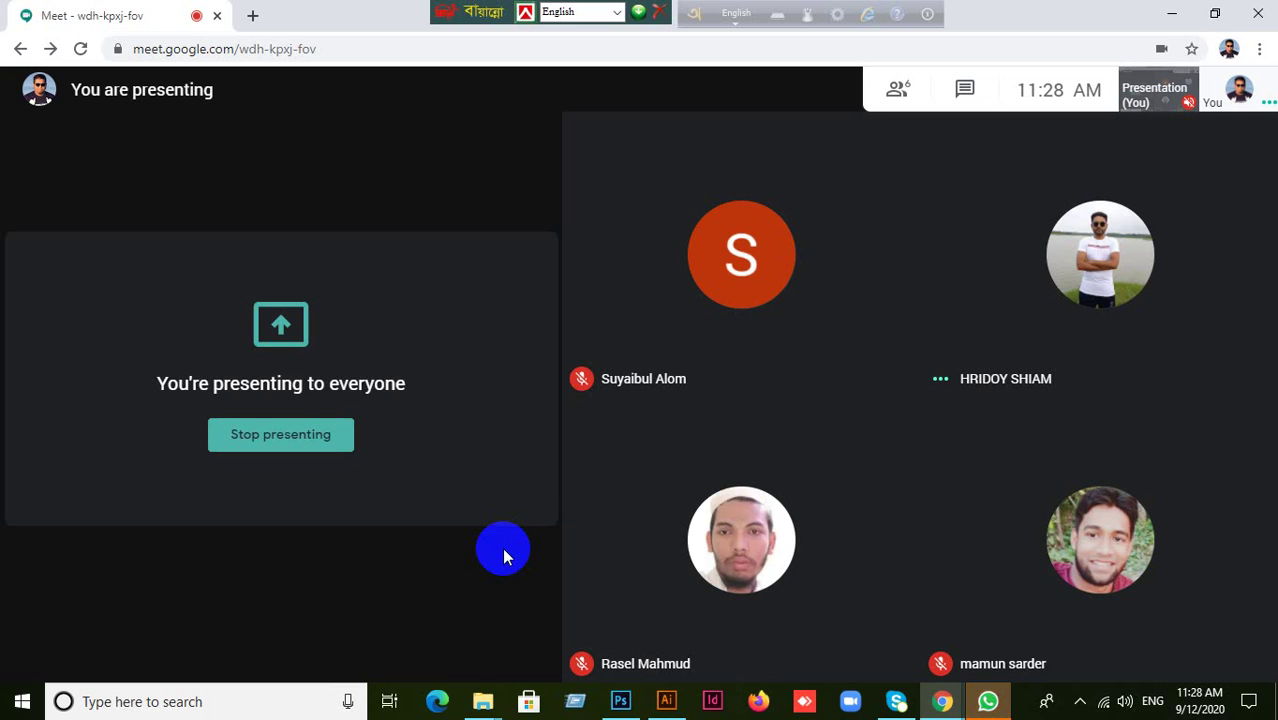
{"action": "left_click", "coordinate": [1172, 14]}
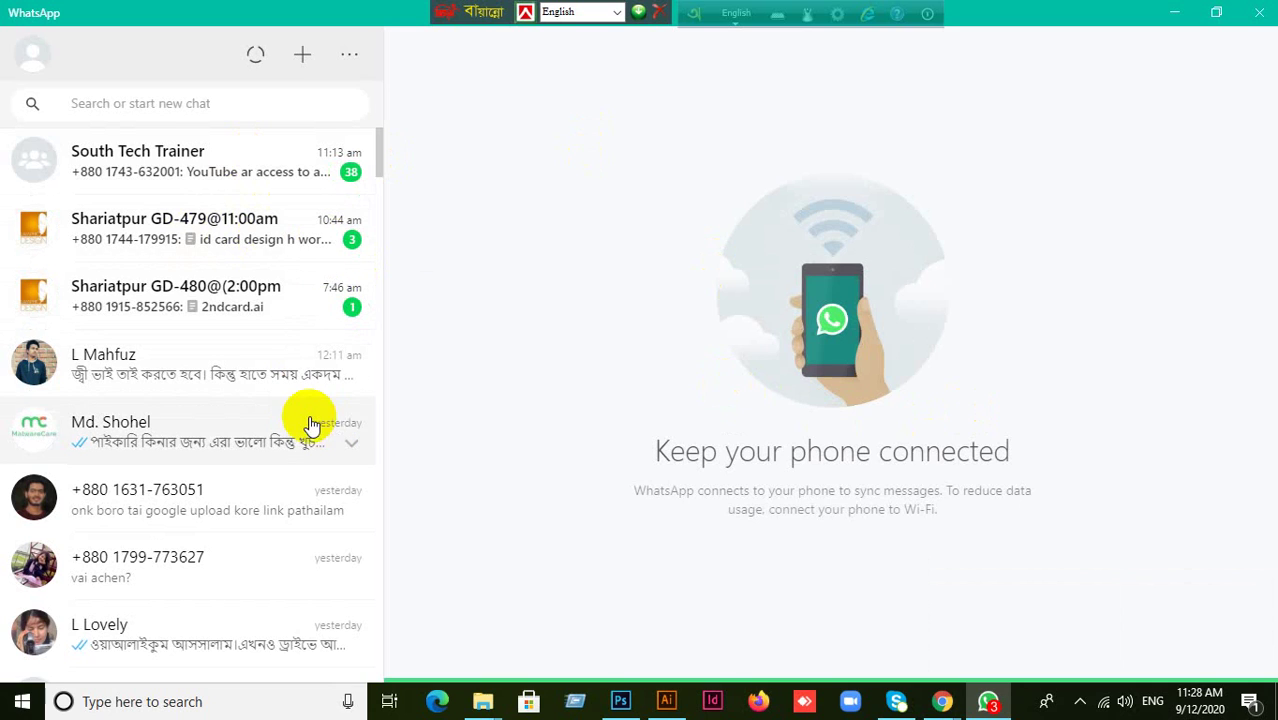
In WhatsApp, open the chat containing id card design.ai and save the file to the Desktop, appending the sender's name to the file name
{"action": "scroll", "coordinate": [278, 500], "scroll_direction": "down", "scroll_amount": 5}
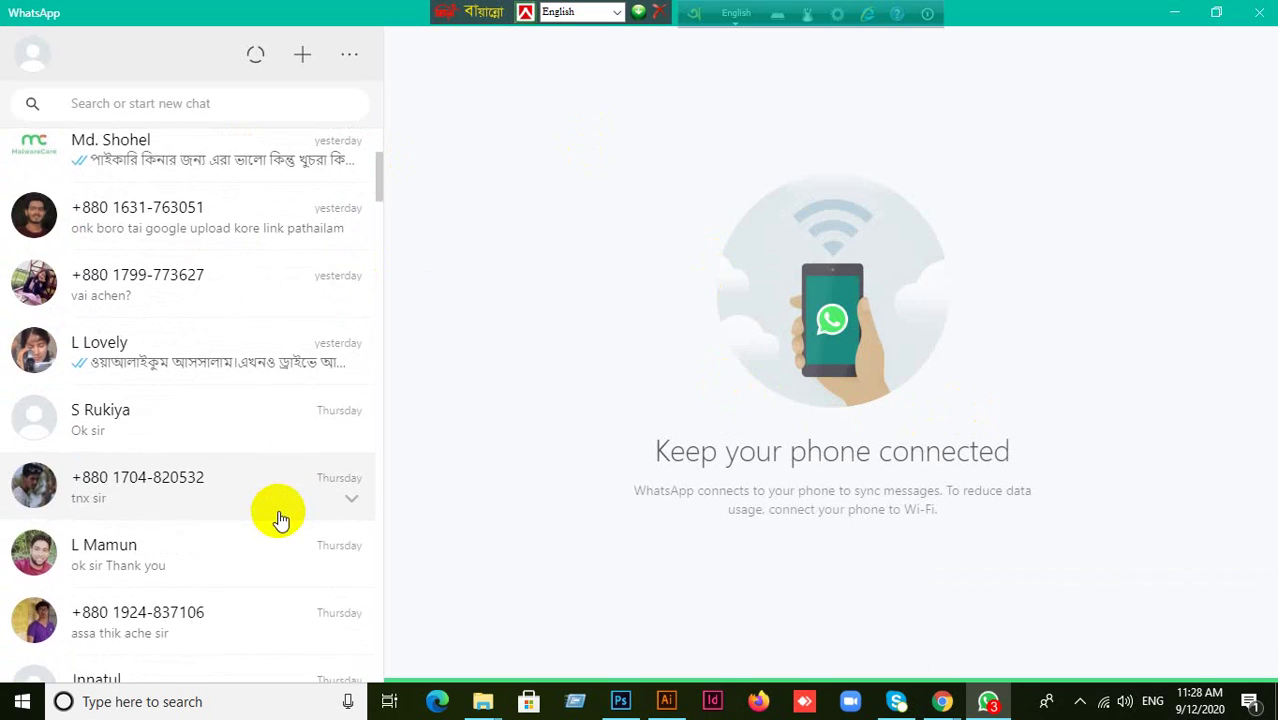
{"action": "left_click", "coordinate": [338, 368]}
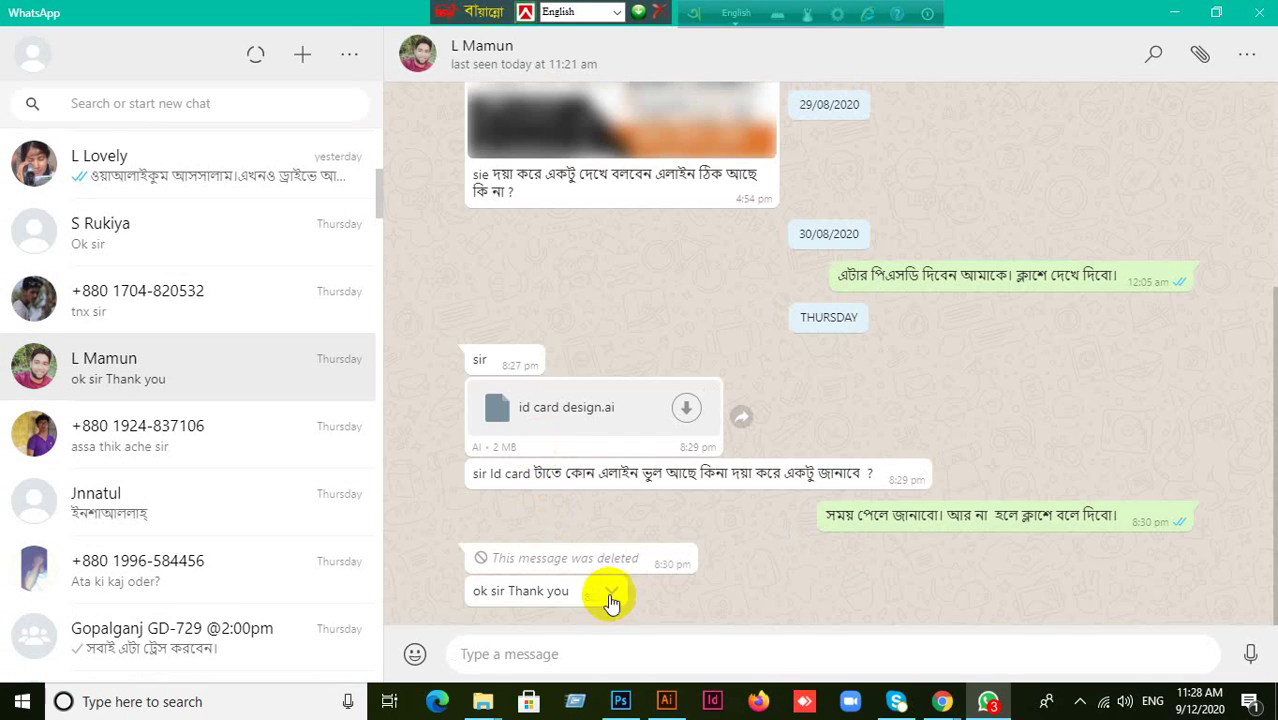
{"action": "left_click", "coordinate": [686, 408]}
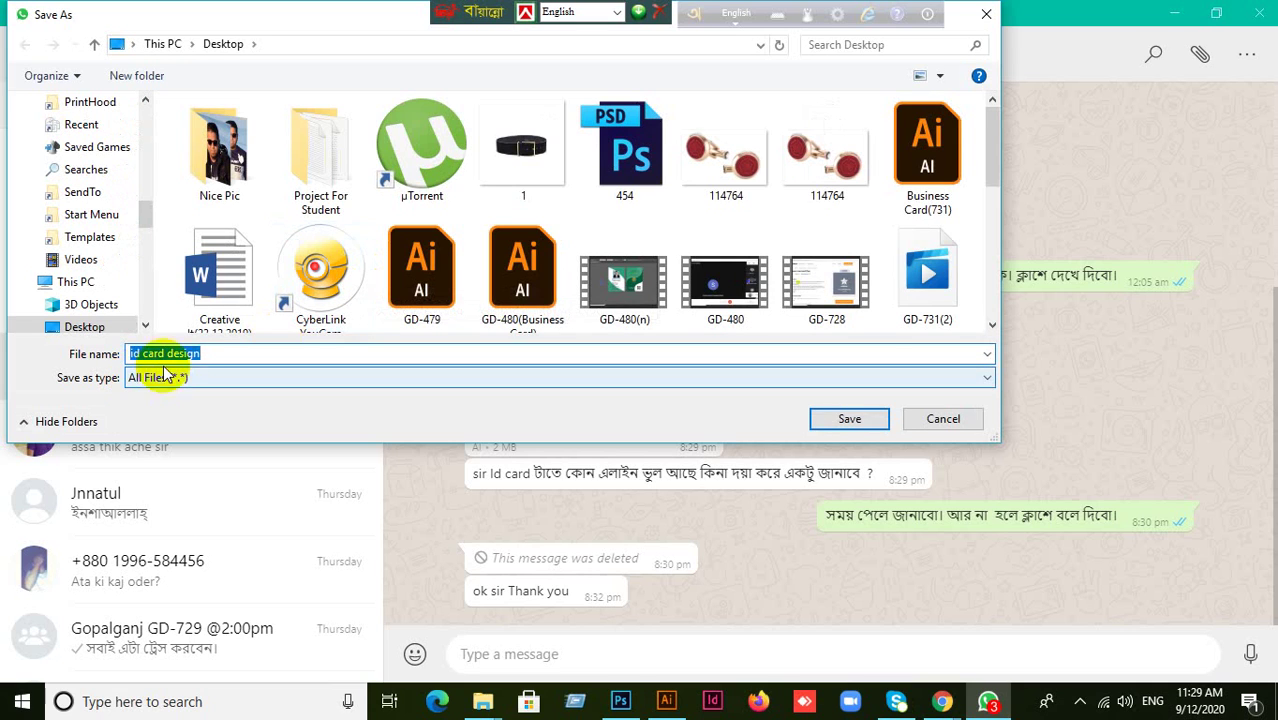
{"action": "left_click", "coordinate": [210, 353]}
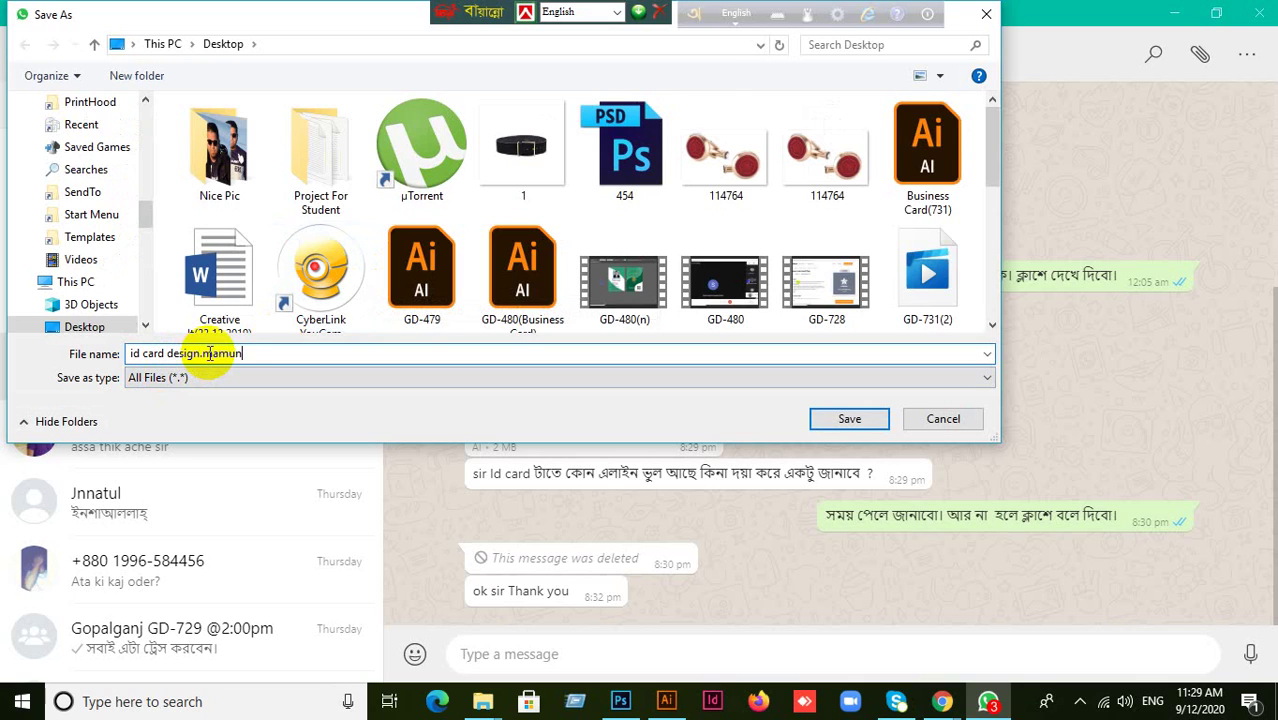
{"action": "scroll", "coordinate": [95, 195], "scroll_direction": "up", "scroll_amount": 5}
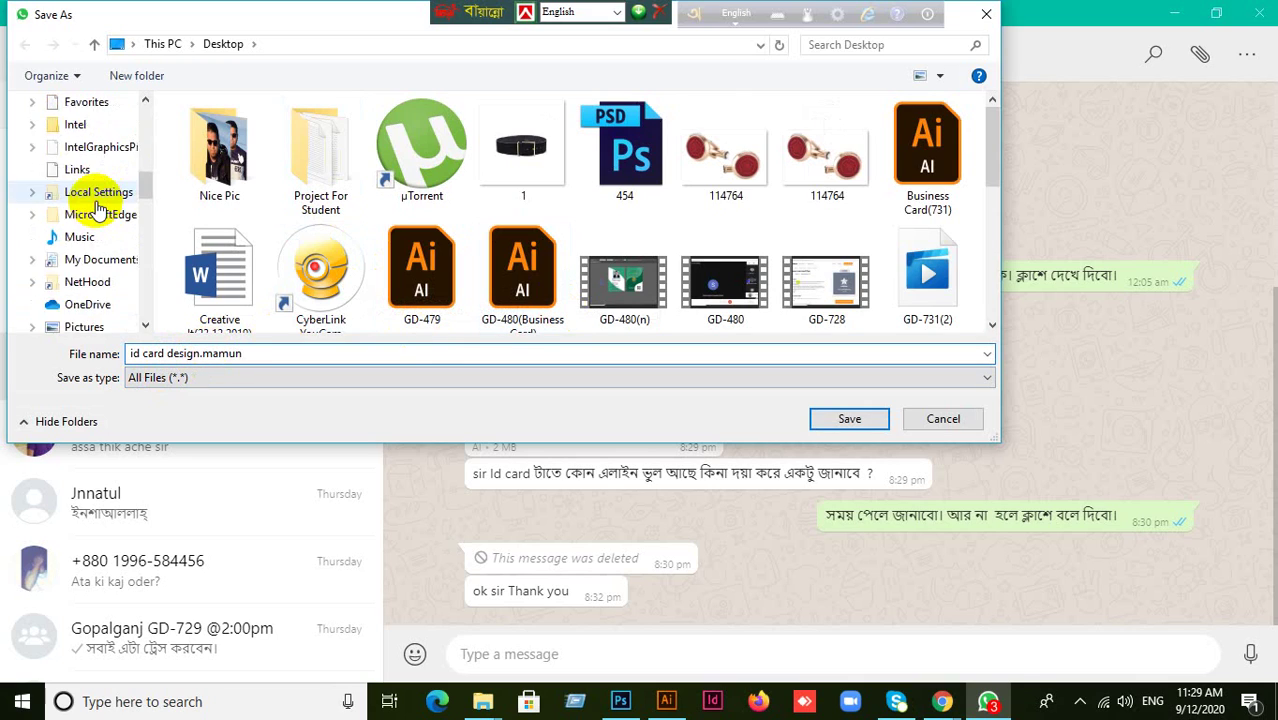
{"action": "scroll", "coordinate": [95, 200], "scroll_direction": "up", "scroll_amount": 5}
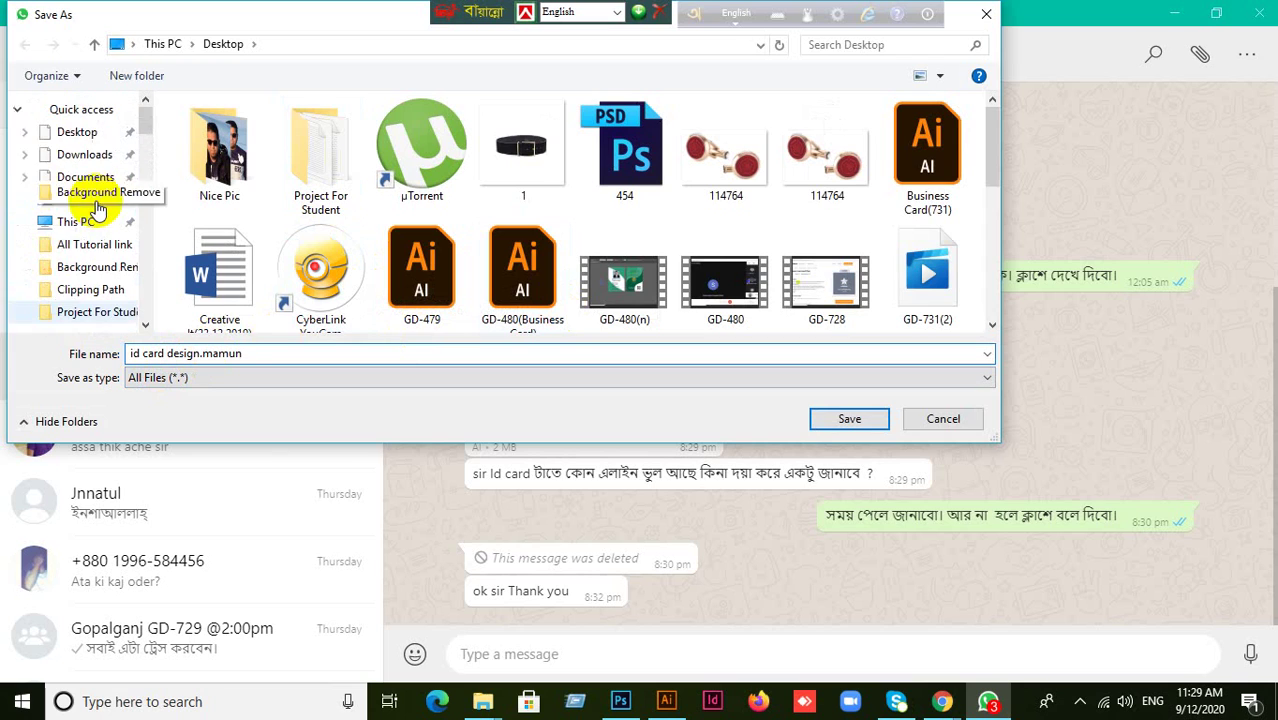
{"action": "left_click", "coordinate": [84, 140]}
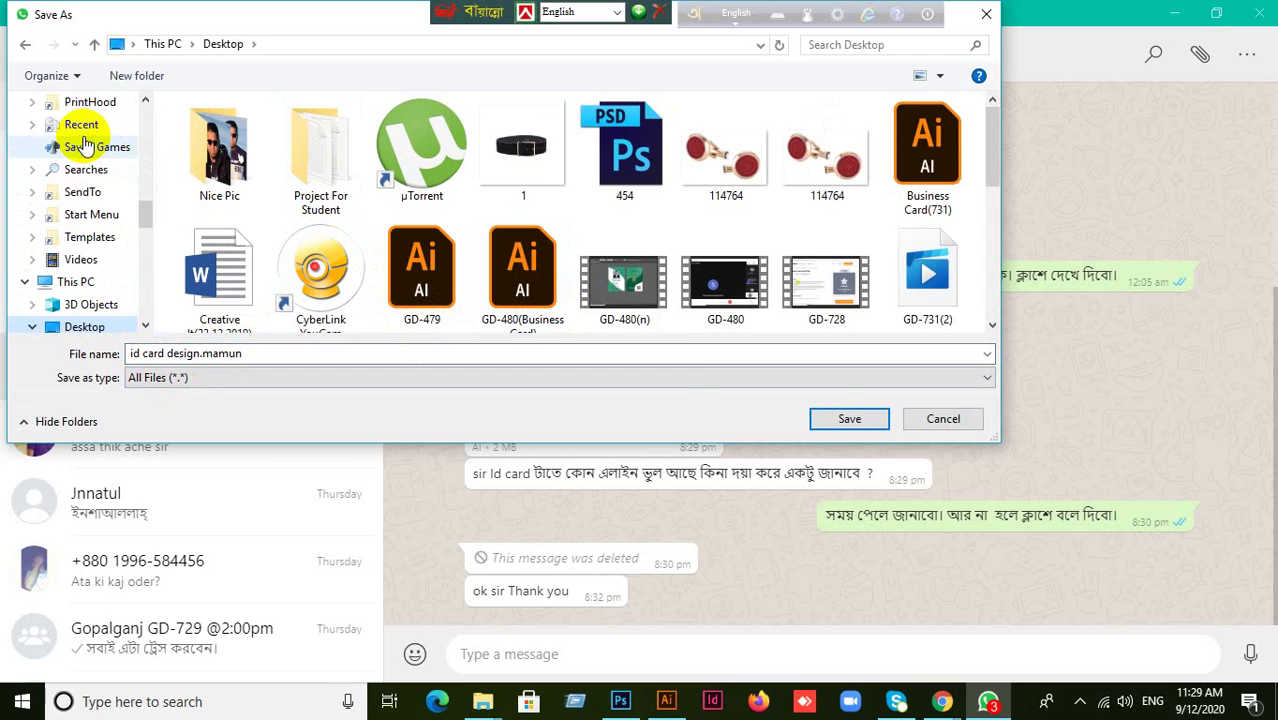
{"action": "left_click", "coordinate": [843, 422]}
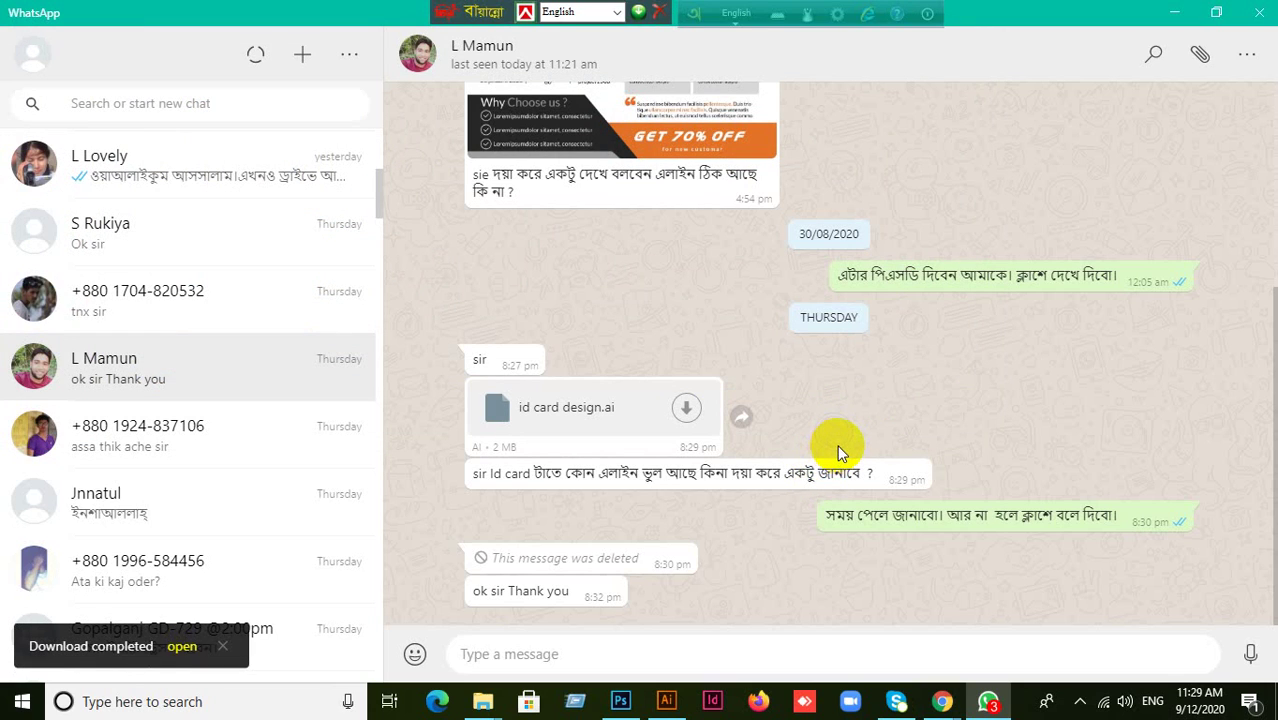
Minimise WhatsApp and move the floating Bangla keyboard bar off the desktop icon it covers
{"action": "left_click", "coordinate": [1176, 26]}
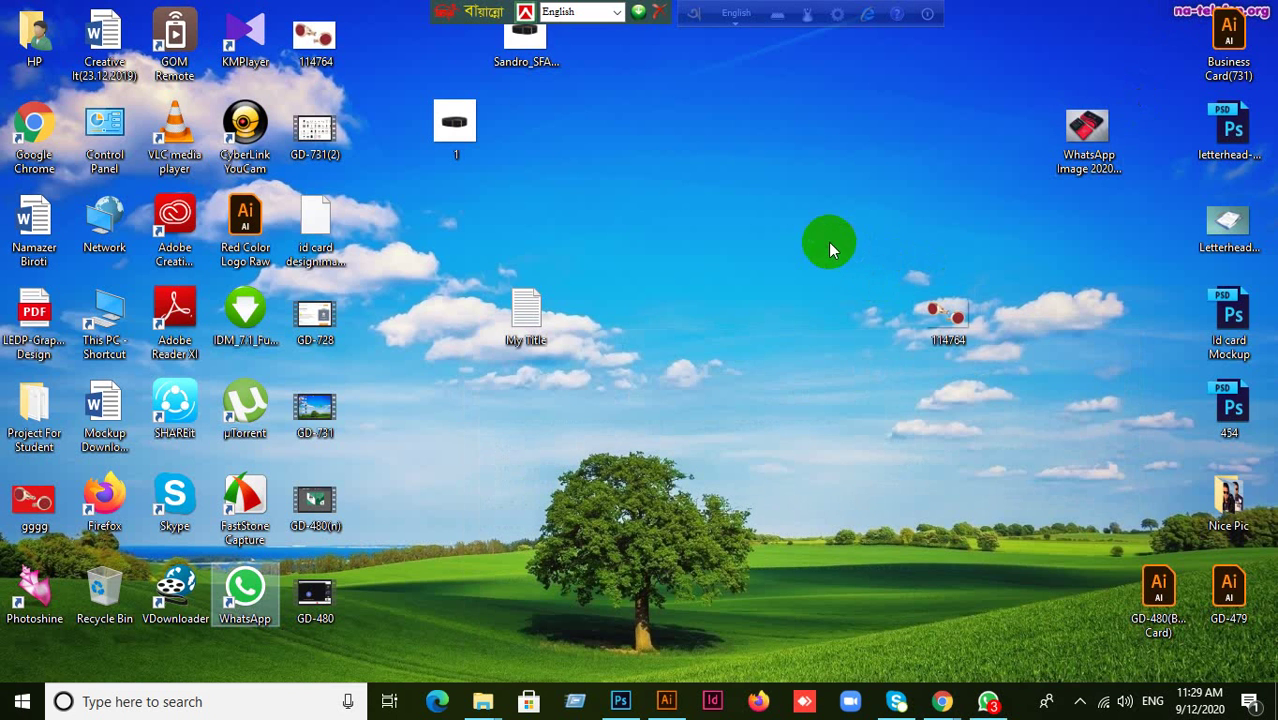
{"action": "left_click", "coordinate": [787, 396]}
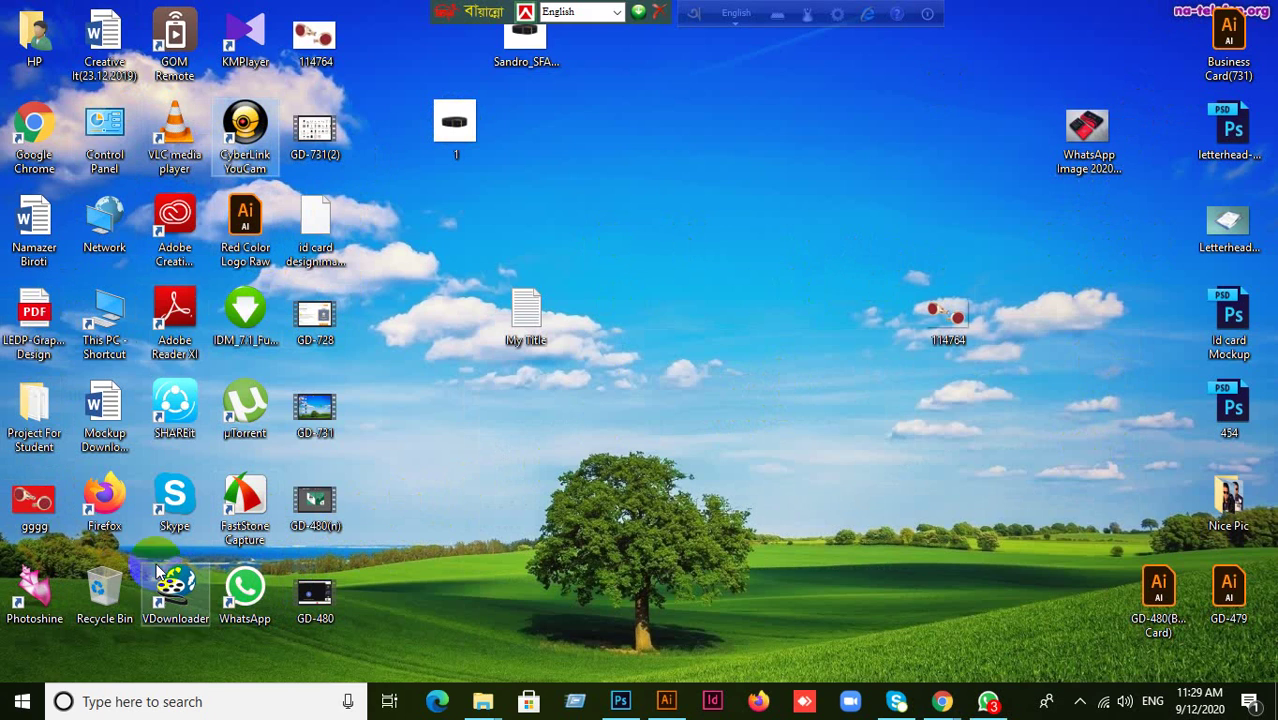
{"action": "left_click_drag", "start_coordinate": [446, 13], "coordinate": [1003, 17]}
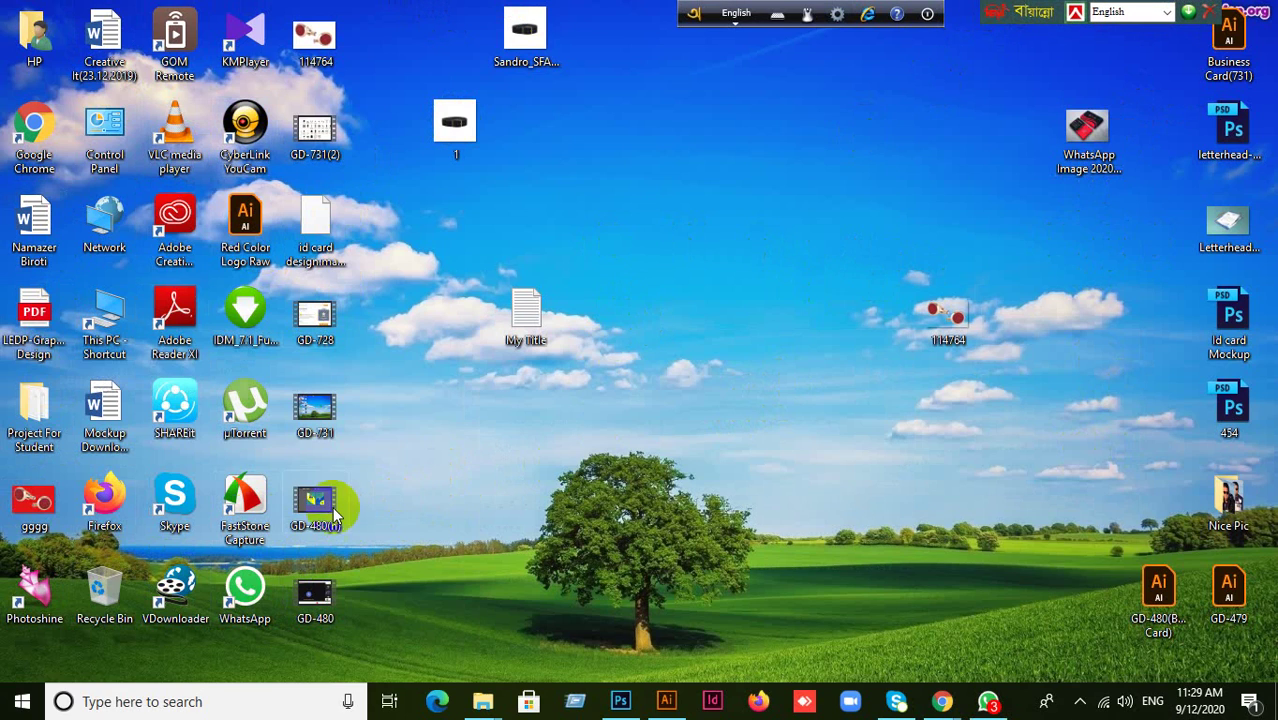
{"action": "left_click", "coordinate": [612, 484]}
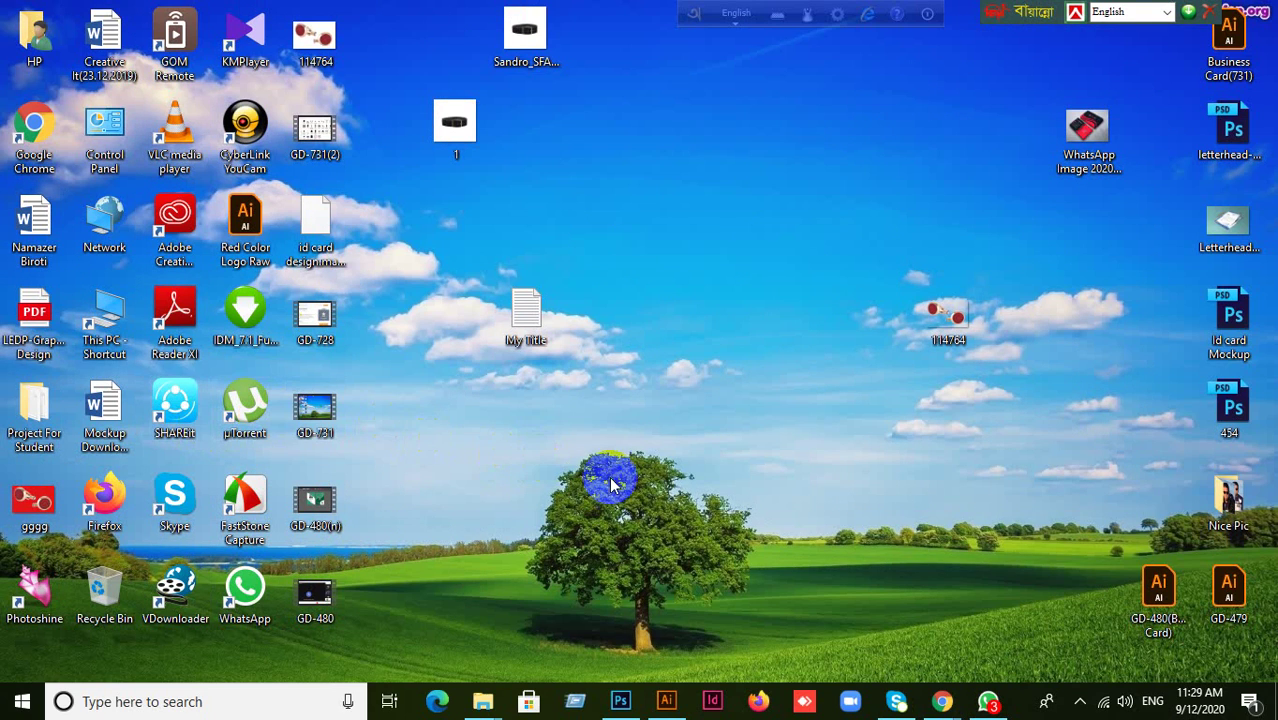
{"action": "left_click", "coordinate": [988, 706]}
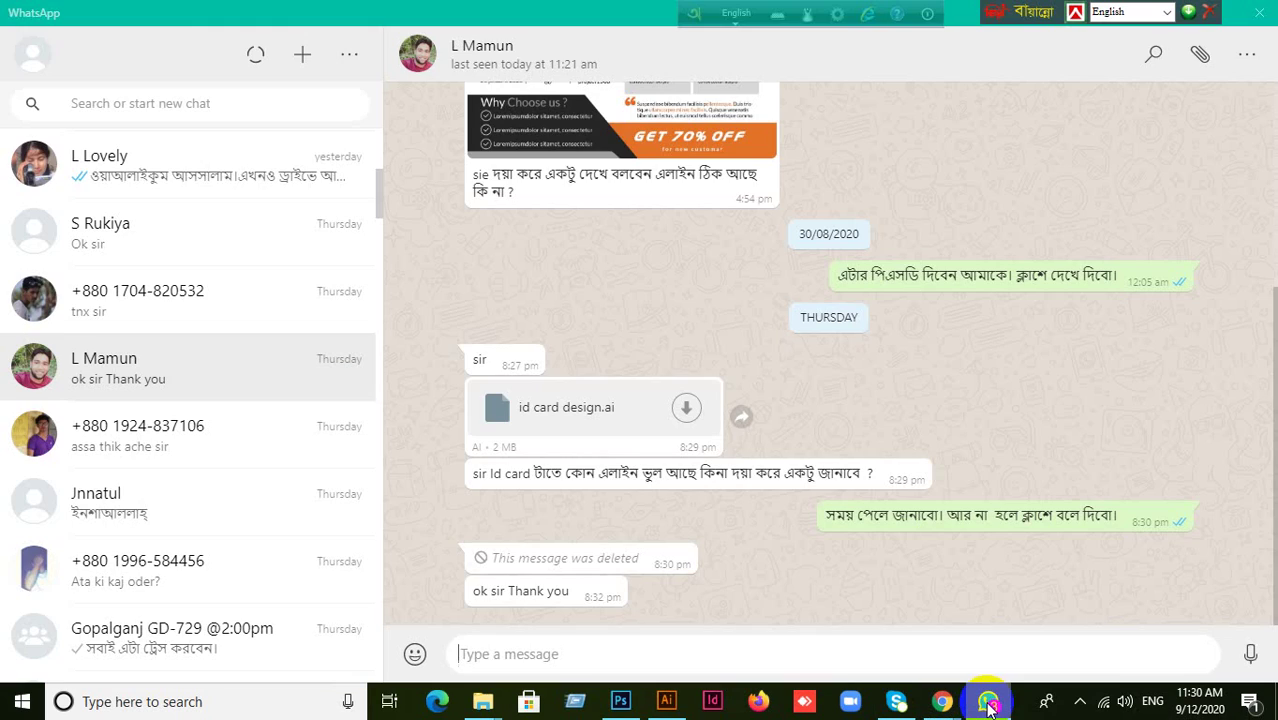
{"action": "left_click", "coordinate": [686, 410]}
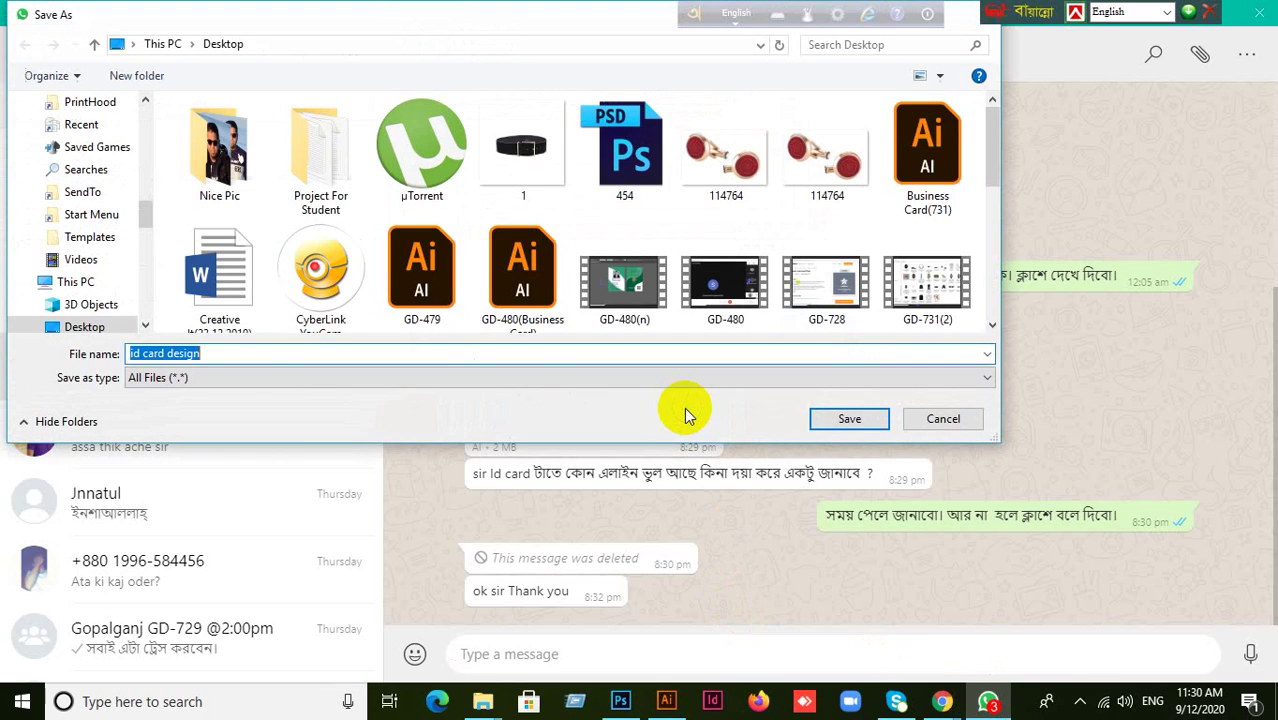
{"action": "scroll", "coordinate": [94, 194], "scroll_direction": "up", "scroll_amount": 1}
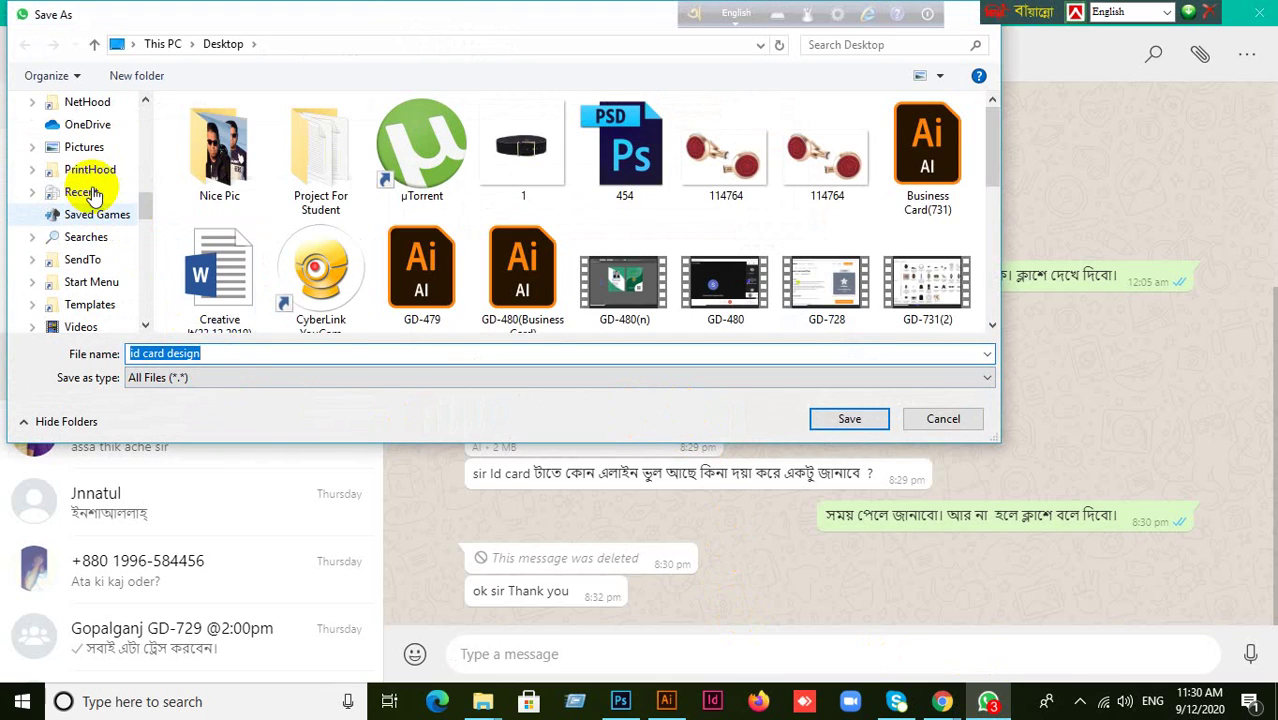
{"action": "scroll", "coordinate": [85, 195], "scroll_direction": "up", "scroll_amount": 10}
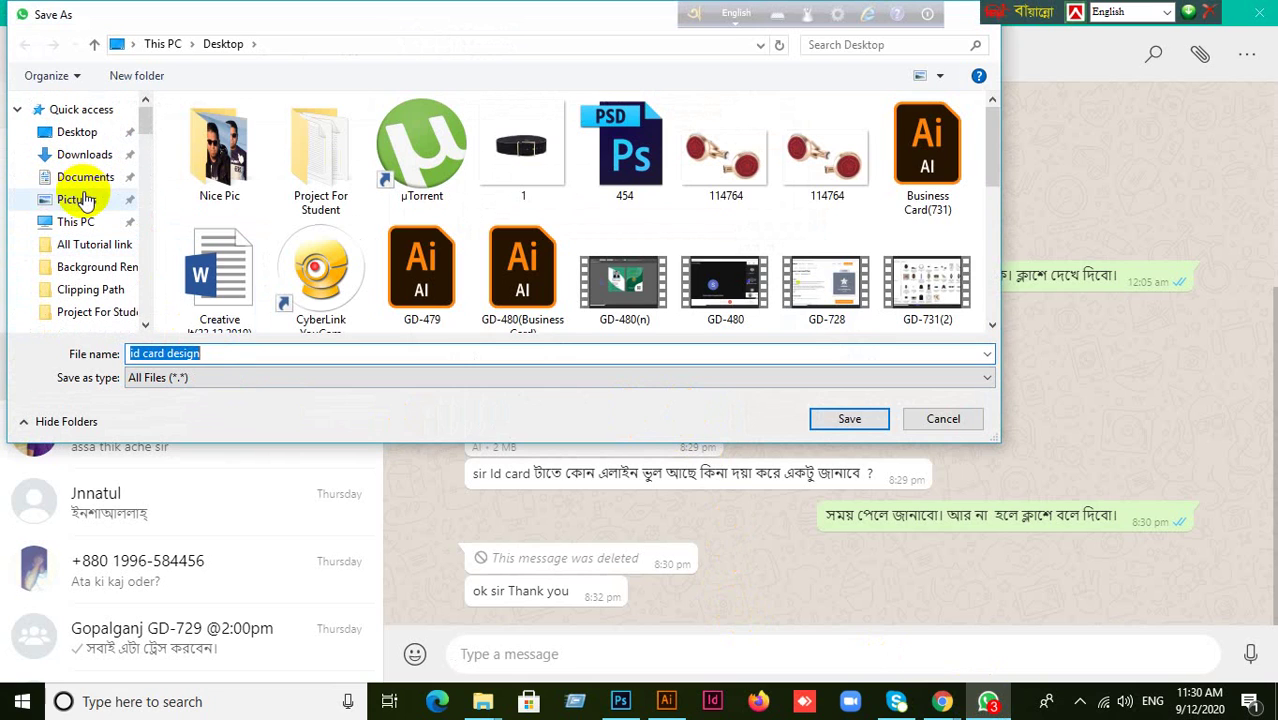
{"action": "left_click", "coordinate": [80, 132]}
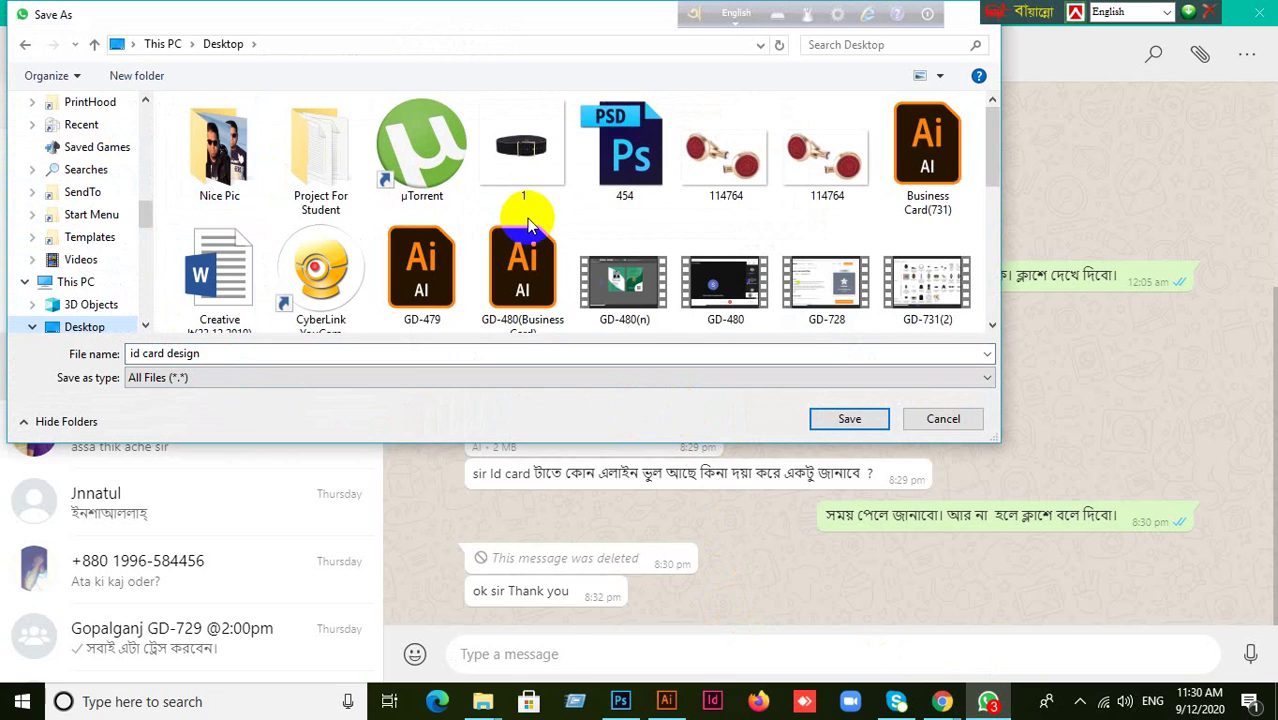
{"action": "scroll", "coordinate": [513, 243], "scroll_direction": "down", "scroll_amount": 10}
{"action": "scroll", "coordinate": [570, 258], "scroll_direction": "up", "scroll_amount": 6}
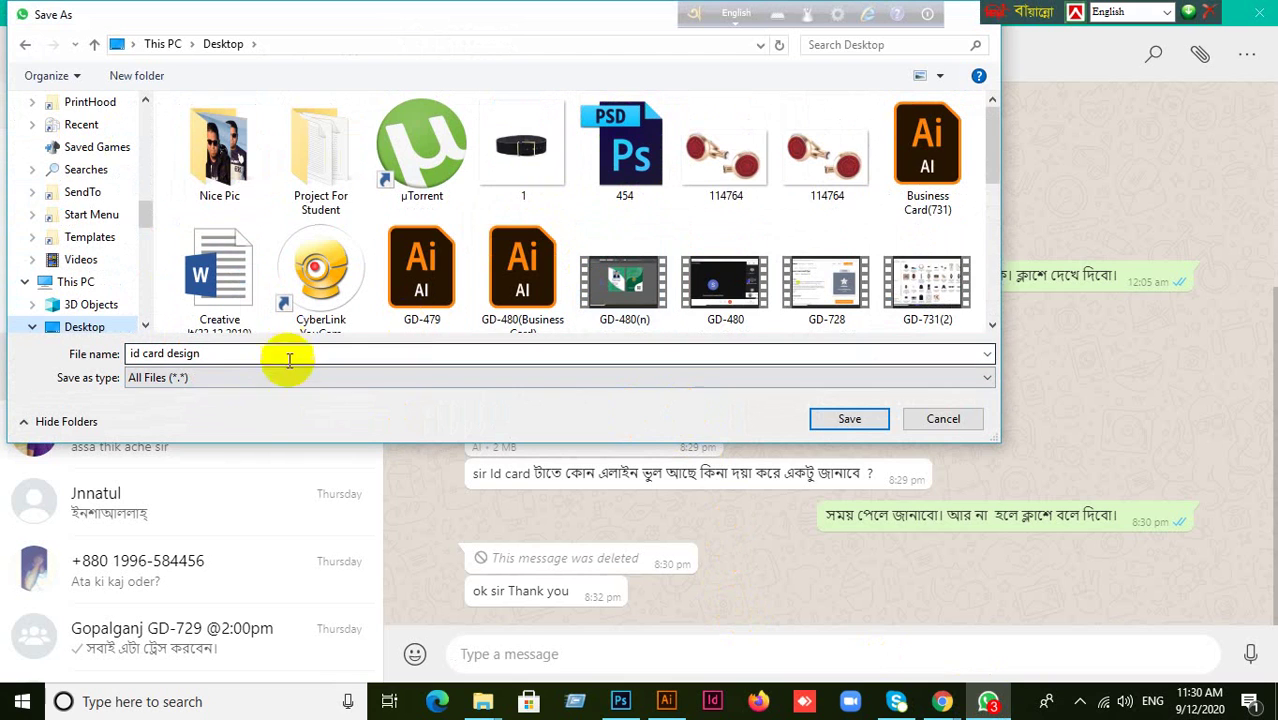
{"action": "scroll", "coordinate": [844, 230], "scroll_direction": "down", "scroll_amount": 6}
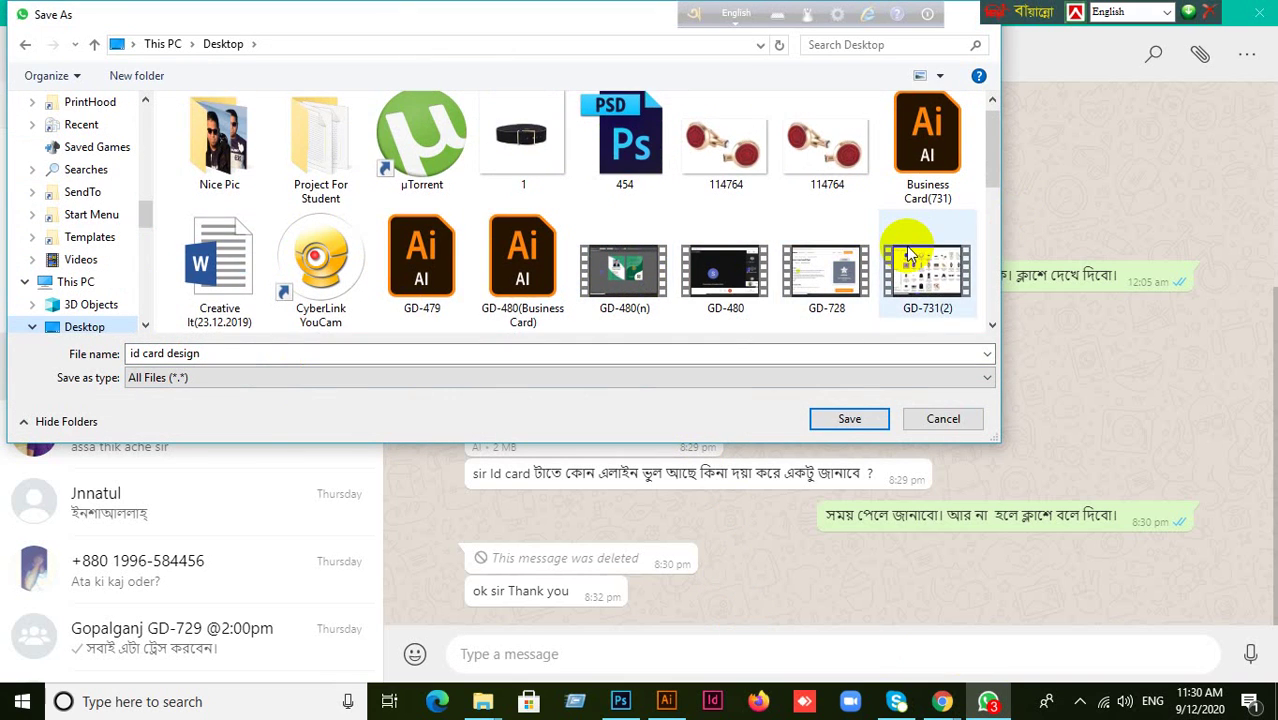
{"action": "scroll", "coordinate": [903, 255], "scroll_direction": "up", "scroll_amount": 2}
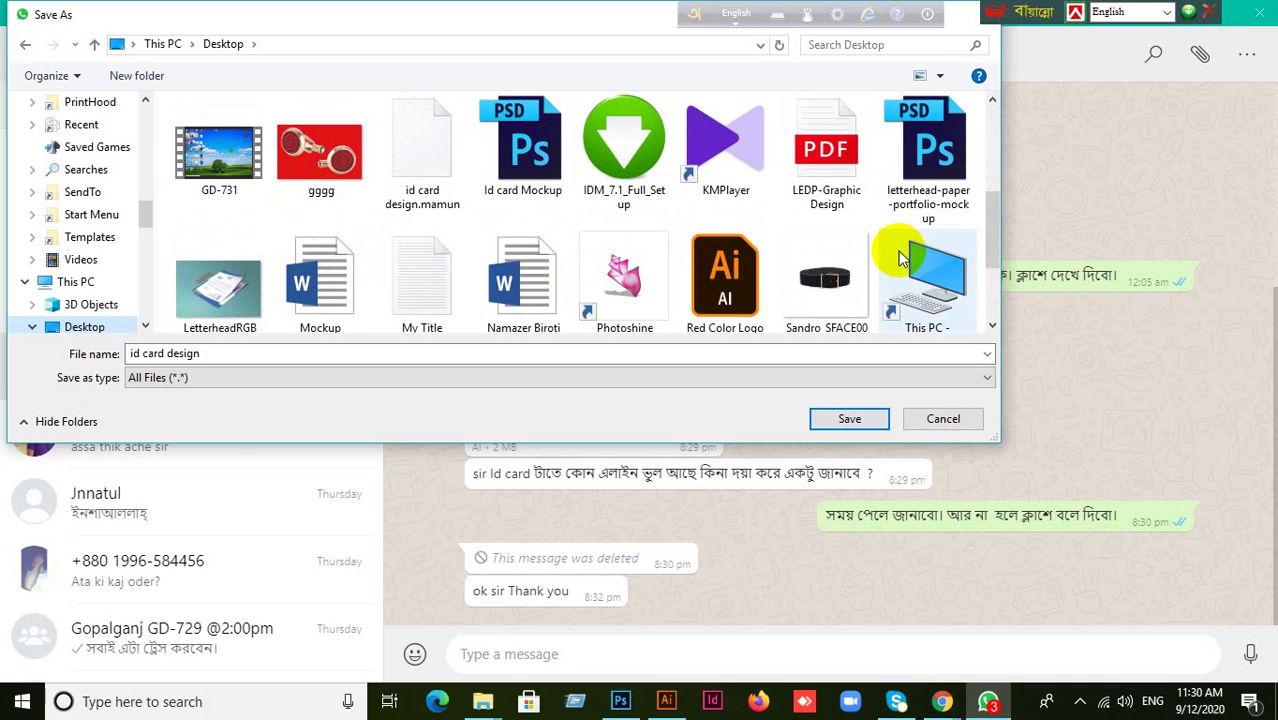
{"action": "left_click", "coordinate": [941, 418]}
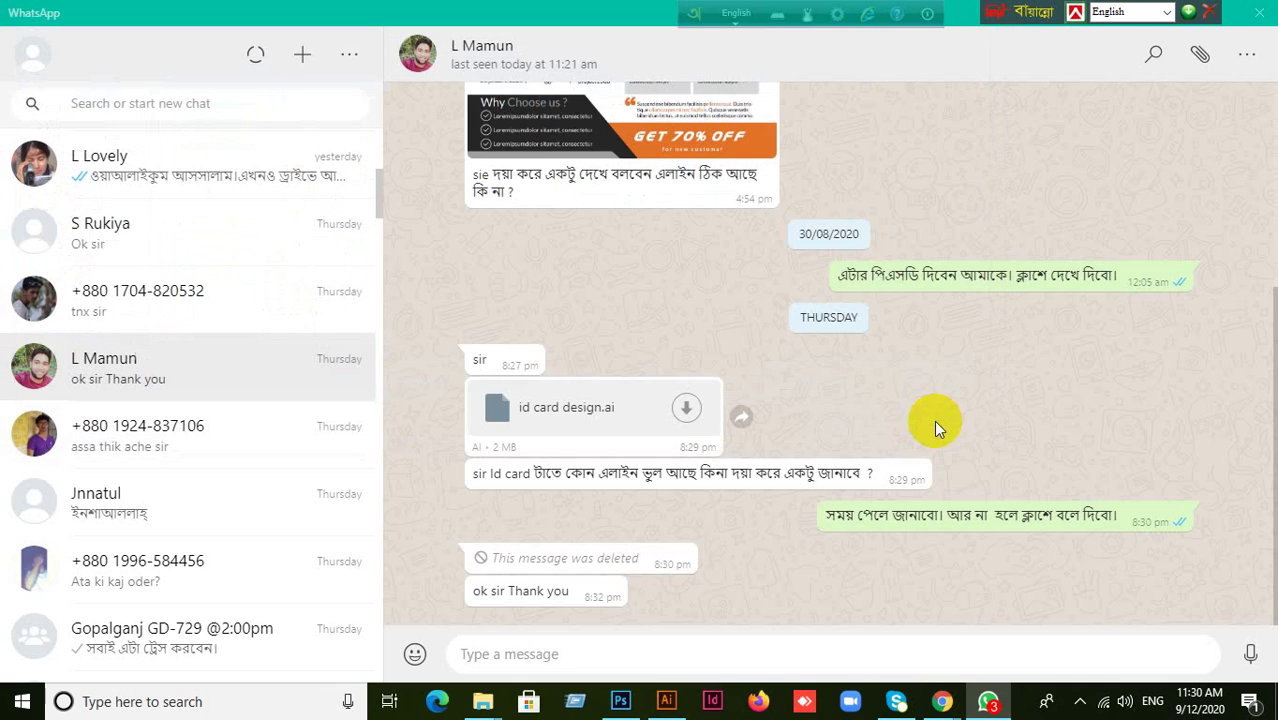
Move the Bangla keyboard bar clear of the WhatsApp window controls, return to the desktop and open the downloaded ID card file in Illustrator
{"action": "left_click", "coordinate": [995, 12]}
{"action": "left_click", "coordinate": [1172, 20]}
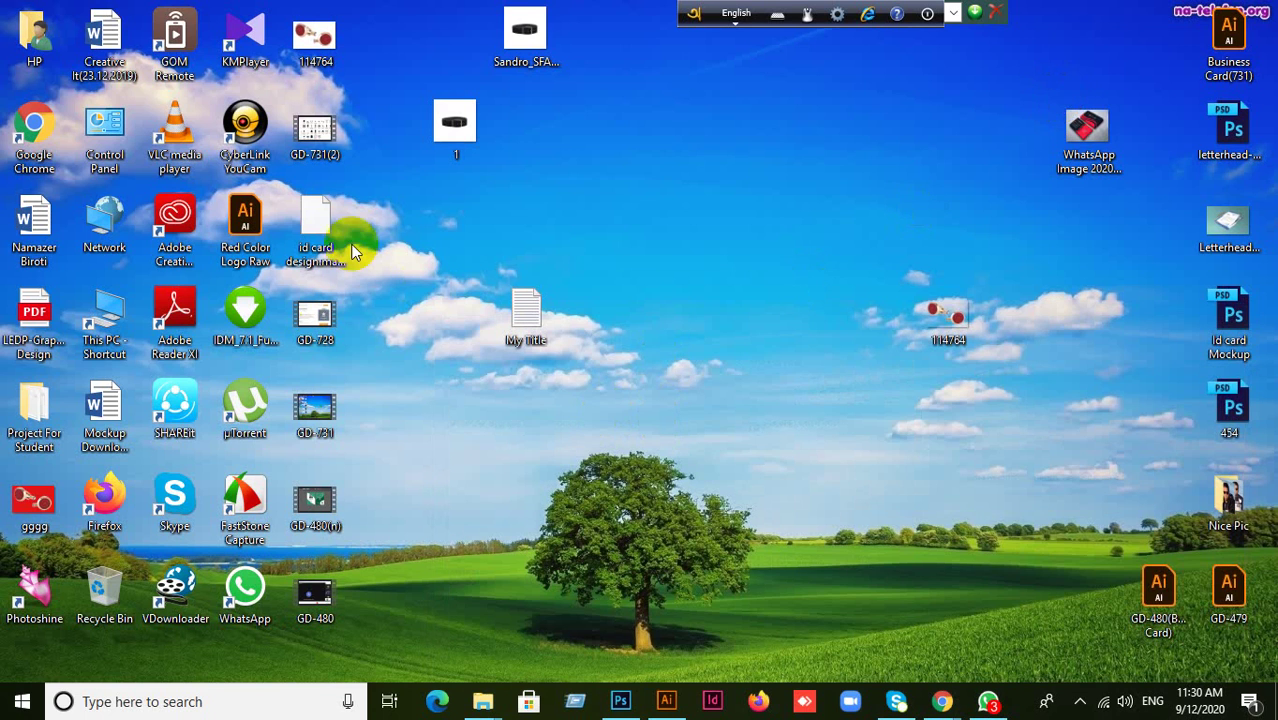
{"action": "left_click_drag", "start_coordinate": [313, 228], "coordinate": [665, 712]}
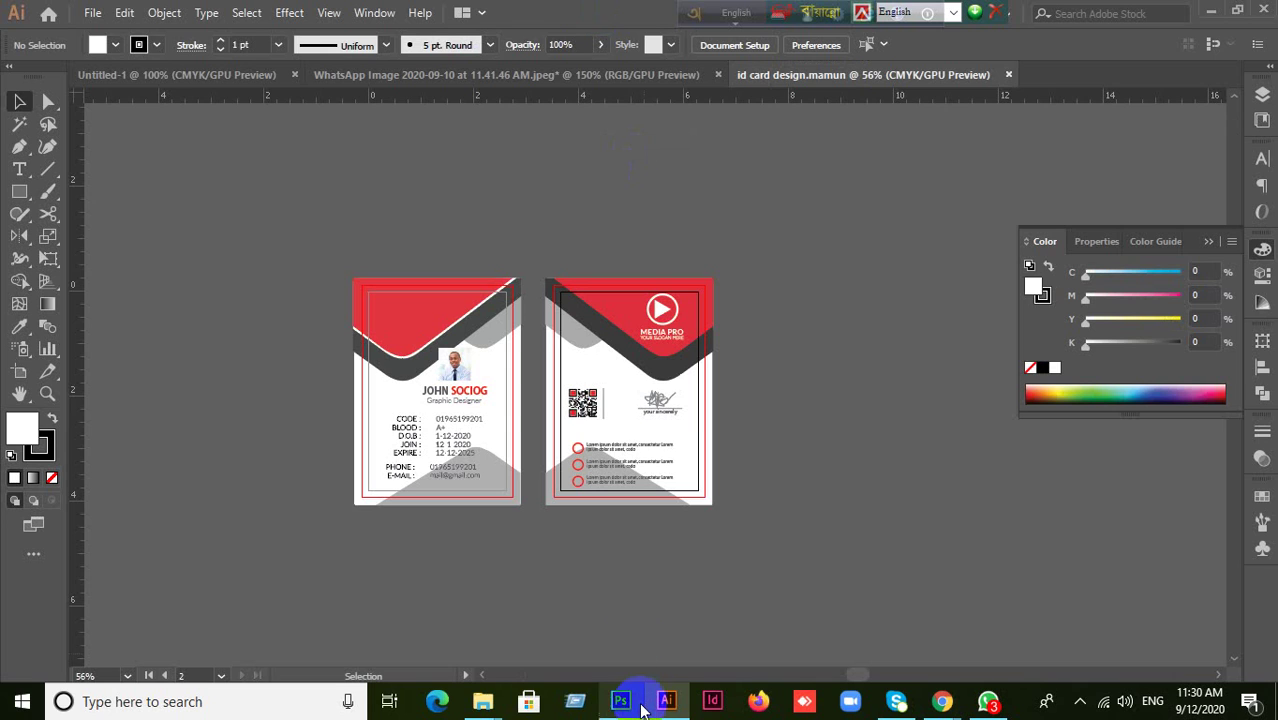
Examine the alignment and margins of the photo, personal details, QR code, signature and text lines on both ID card sides
{"action": "scroll", "coordinate": [481, 509], "scroll_direction": "up", "scroll_amount": 2}
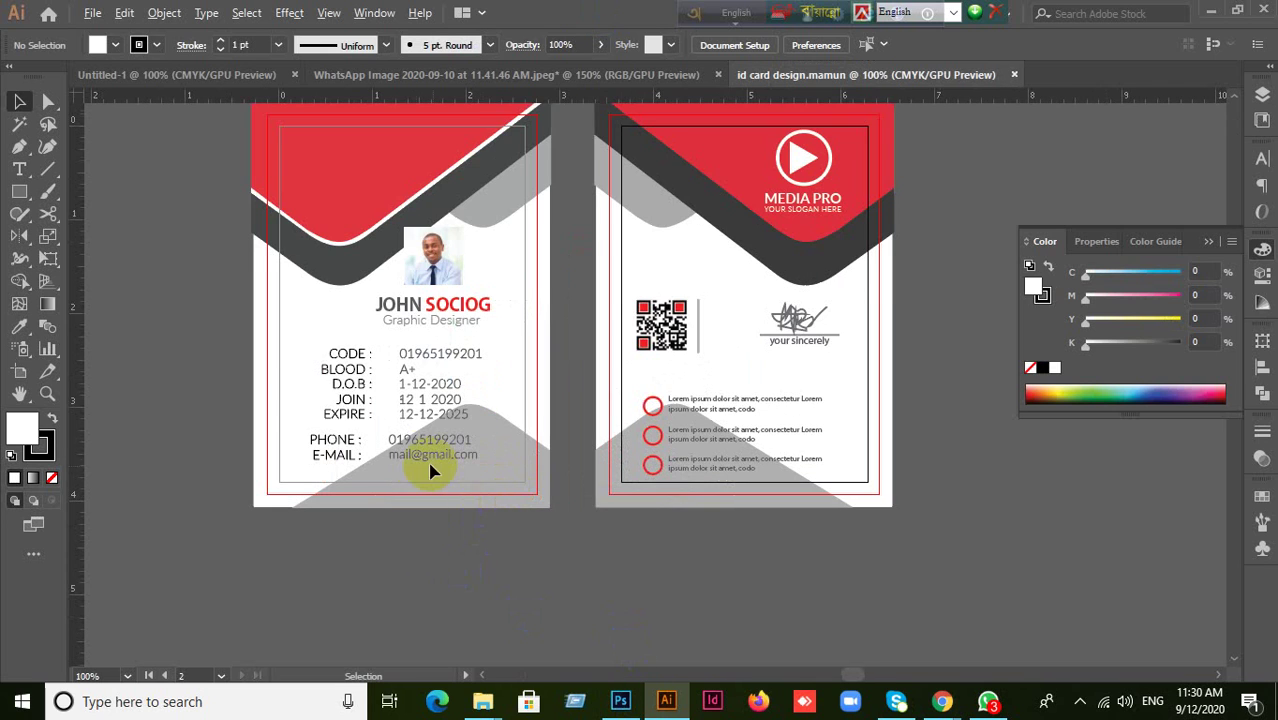
{"action": "scroll", "coordinate": [425, 471], "scroll_direction": "up", "scroll_amount": 1}
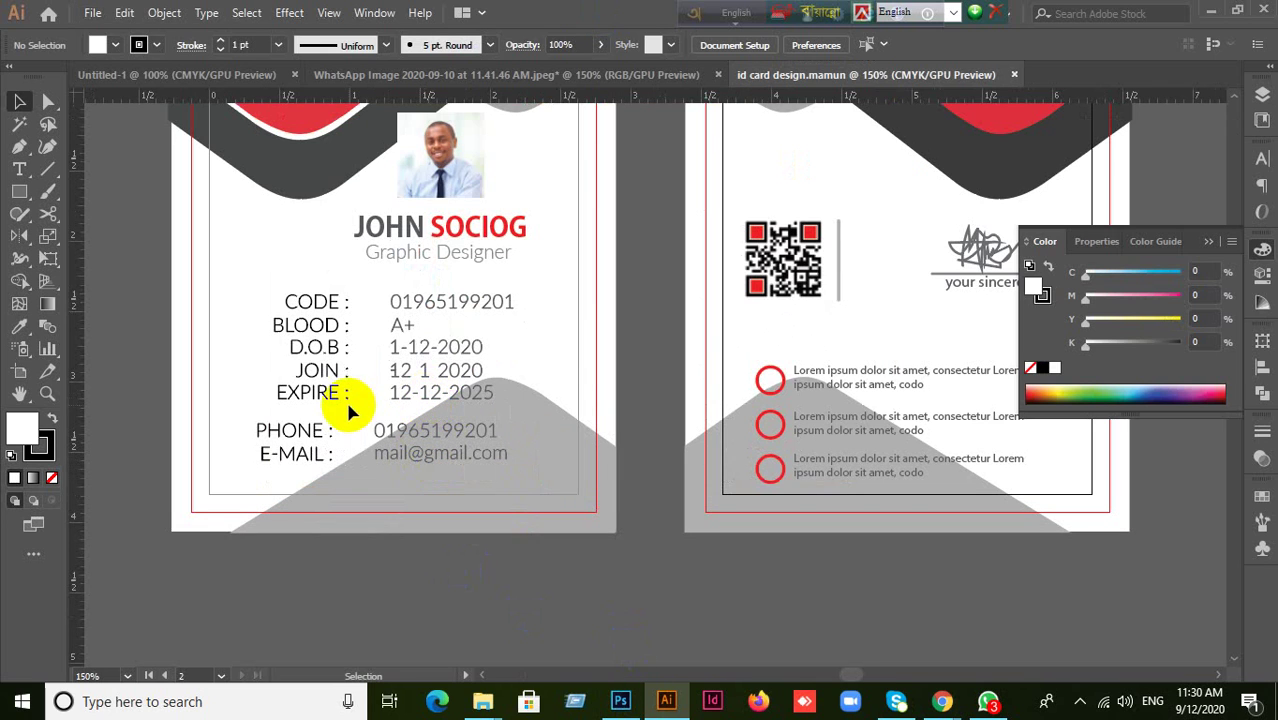
{"action": "scroll", "coordinate": [345, 398], "scroll_direction": "up", "scroll_amount": 1}
{"action": "scroll", "coordinate": [345, 398], "scroll_direction": "down", "scroll_amount": 1}
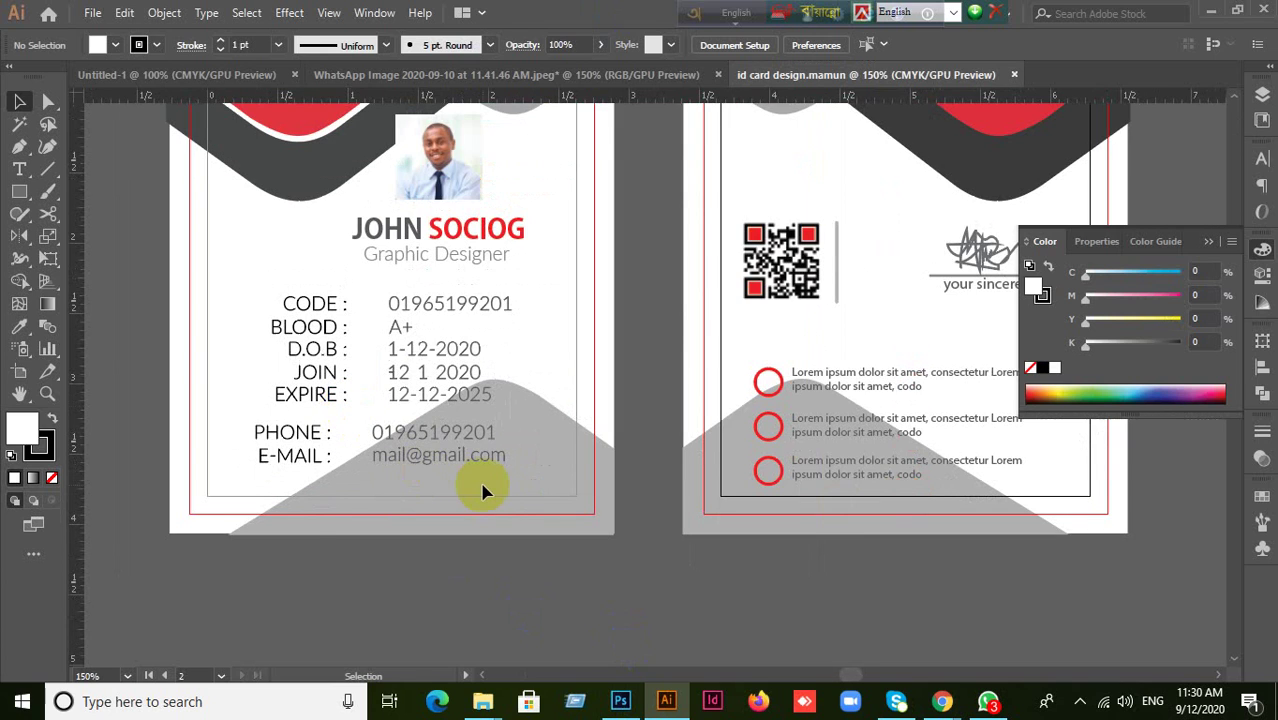
{"action": "scroll", "coordinate": [483, 491], "scroll_direction": "down", "scroll_amount": 1}
{"action": "scroll", "coordinate": [519, 520], "scroll_direction": "up", "scroll_amount": 1}
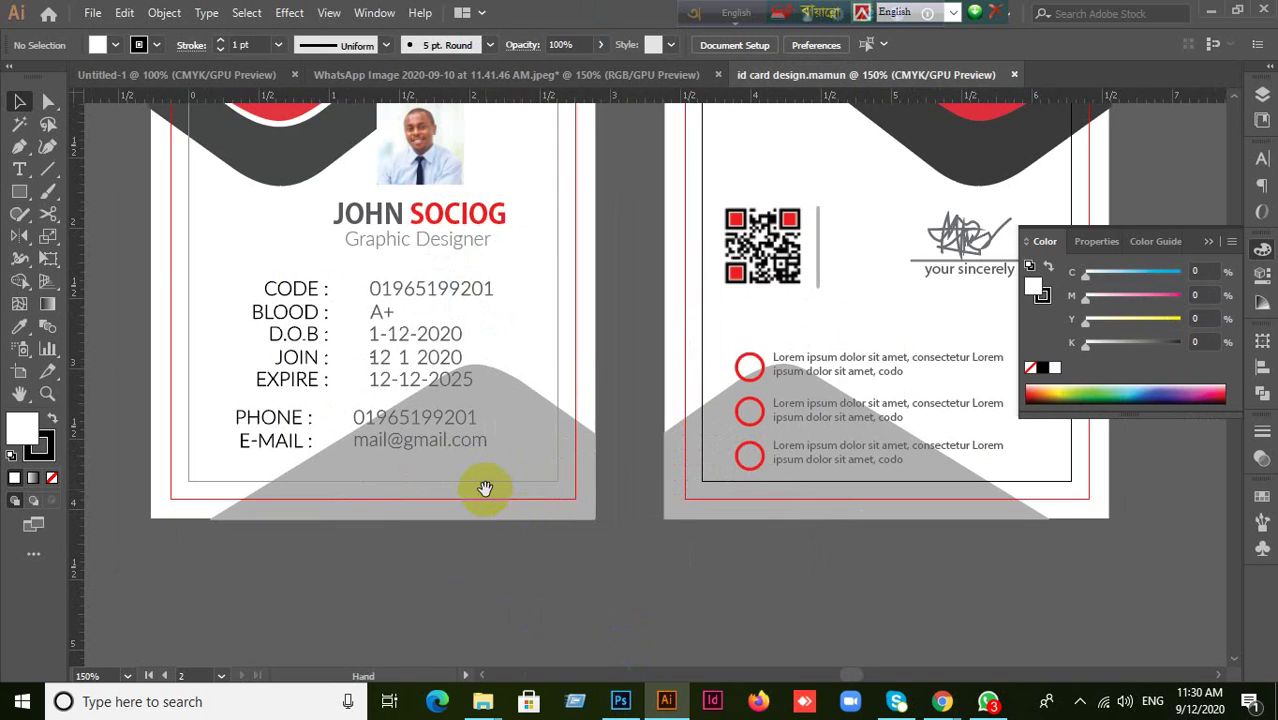
{"action": "mouse_move", "coordinate": [485, 486]}
{"action": "left_mouse_down"}
{"action": "mouse_move", "coordinate": [607, 603]}
{"action": "mouse_move", "coordinate": [582, 591]}
{"action": "mouse_move", "coordinate": [474, 615]}
{"action": "mouse_move", "coordinate": [442, 590]}
{"action": "left_mouse_up"}
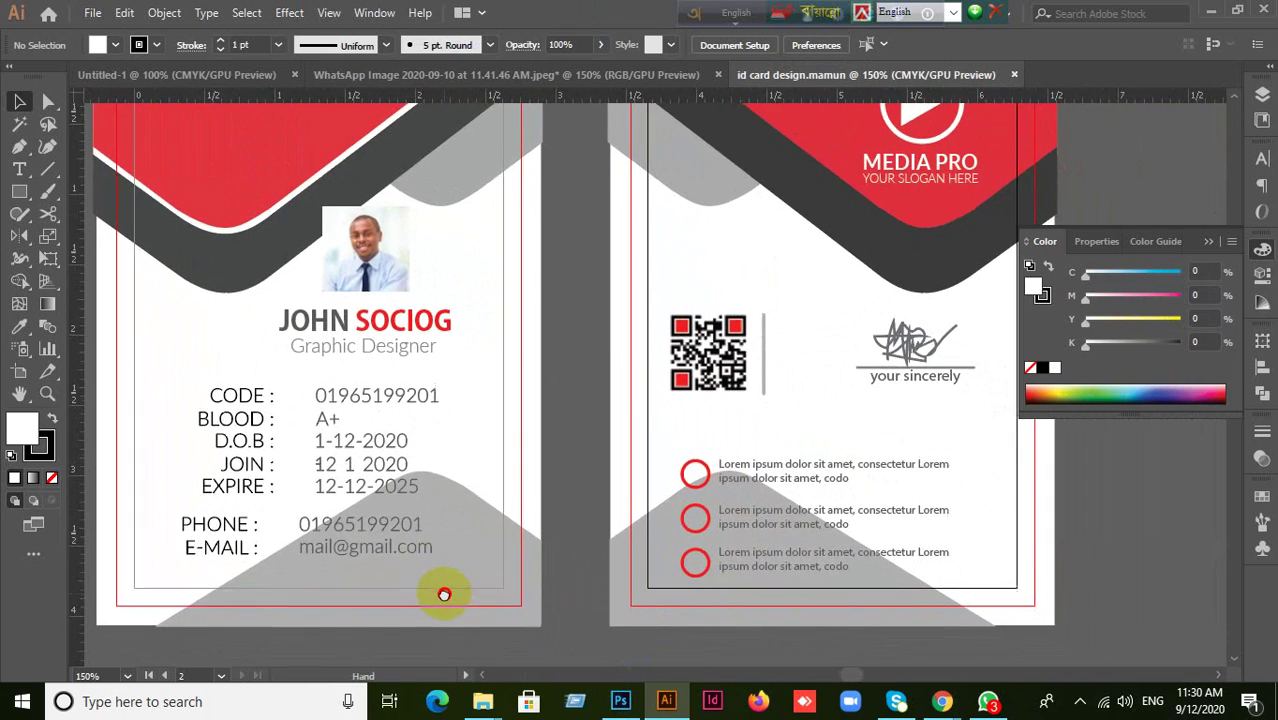
{"action": "scroll", "coordinate": [460, 585], "scroll_direction": "down", "scroll_amount": 1}
{"action": "left_click_drag", "start_coordinate": [579, 571], "coordinate": [652, 588]}
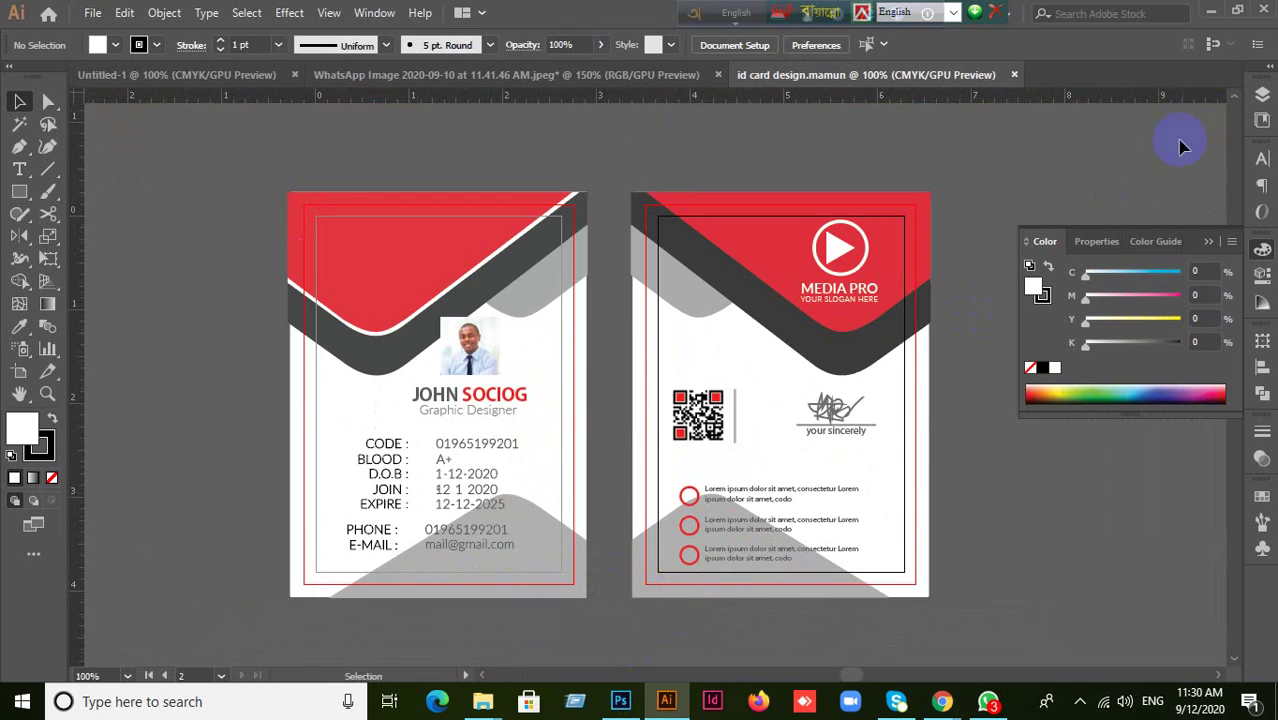
{"action": "left_click", "coordinate": [987, 700]}
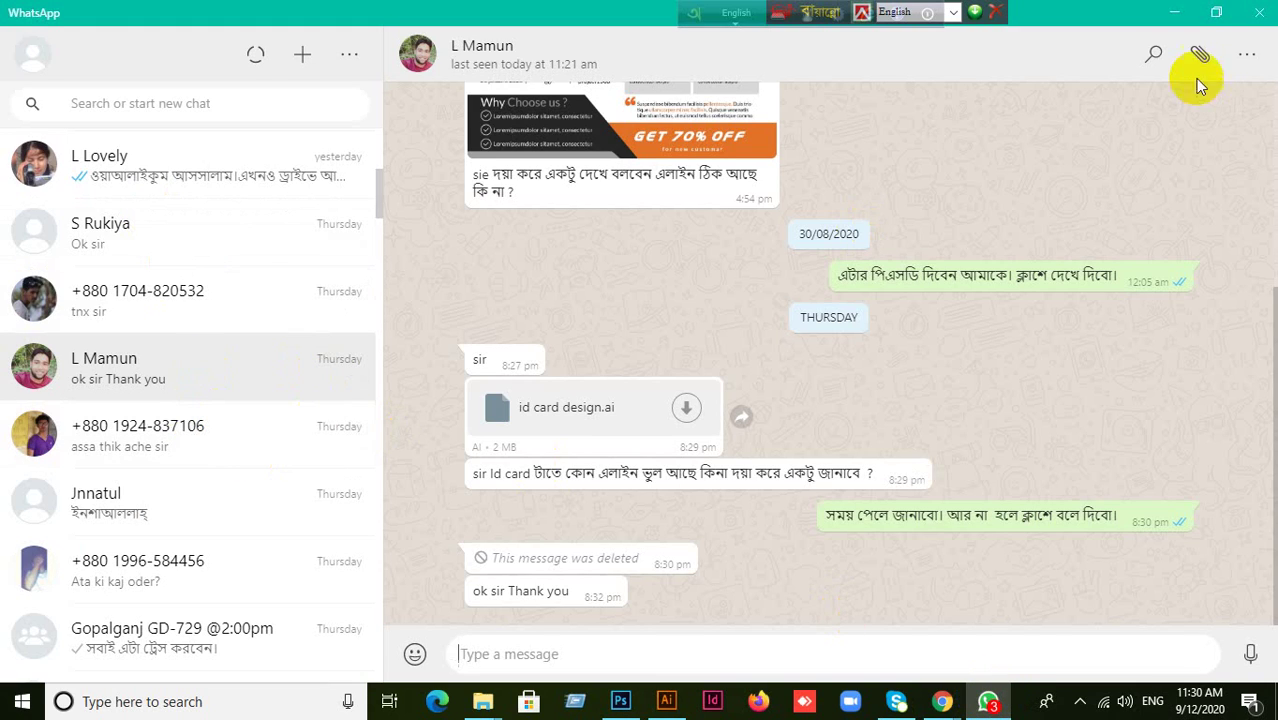
{"action": "left_click", "coordinate": [1176, 14]}
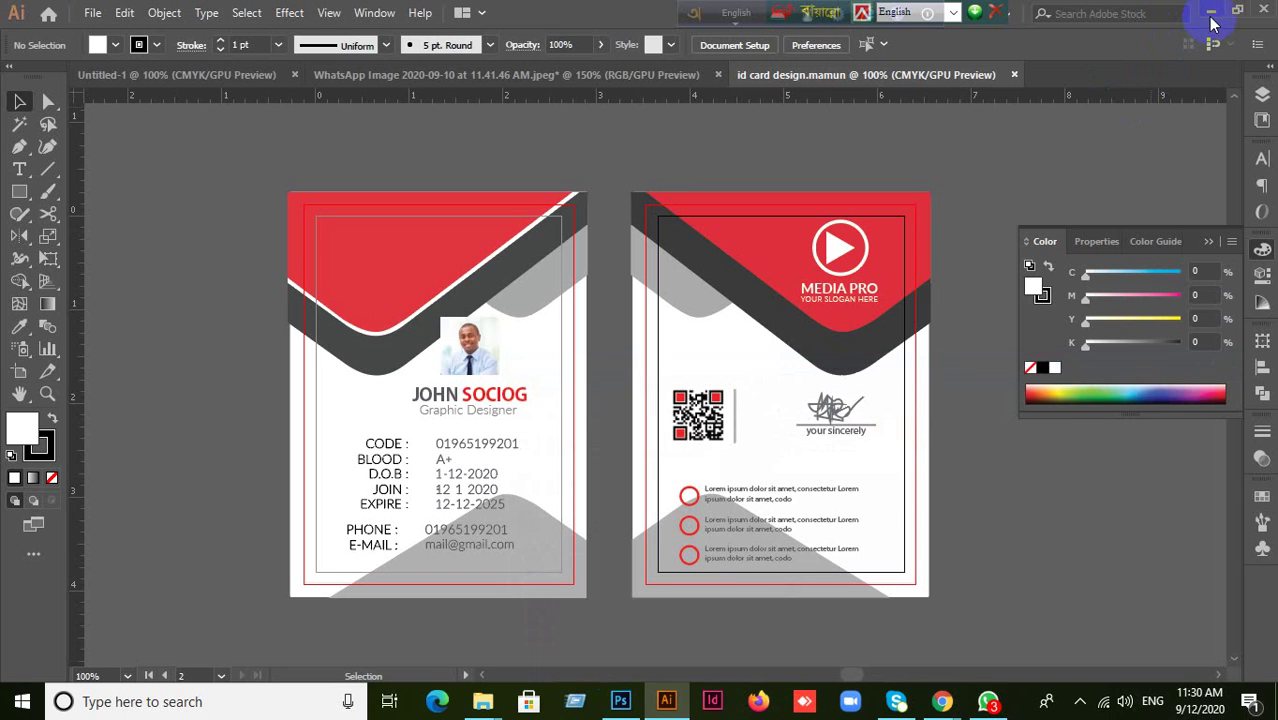
{"action": "left_click", "coordinate": [1210, 14]}
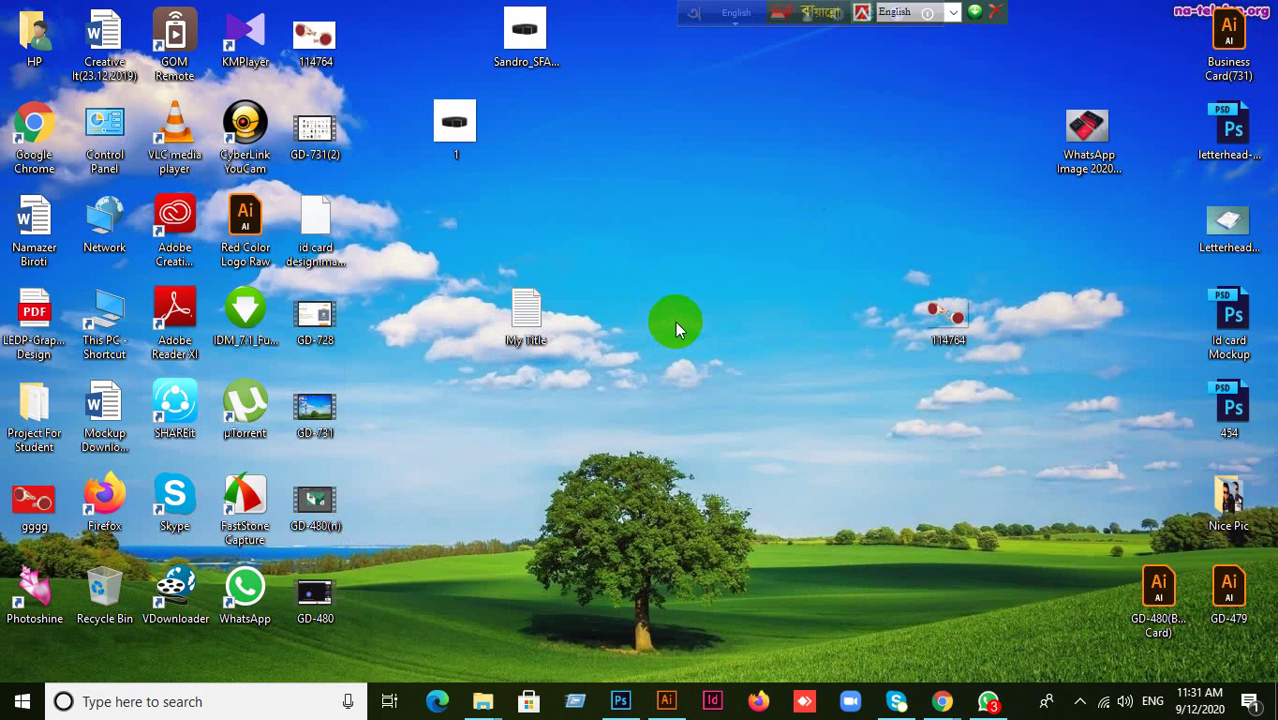
{"action": "left_click", "coordinate": [740, 540]}
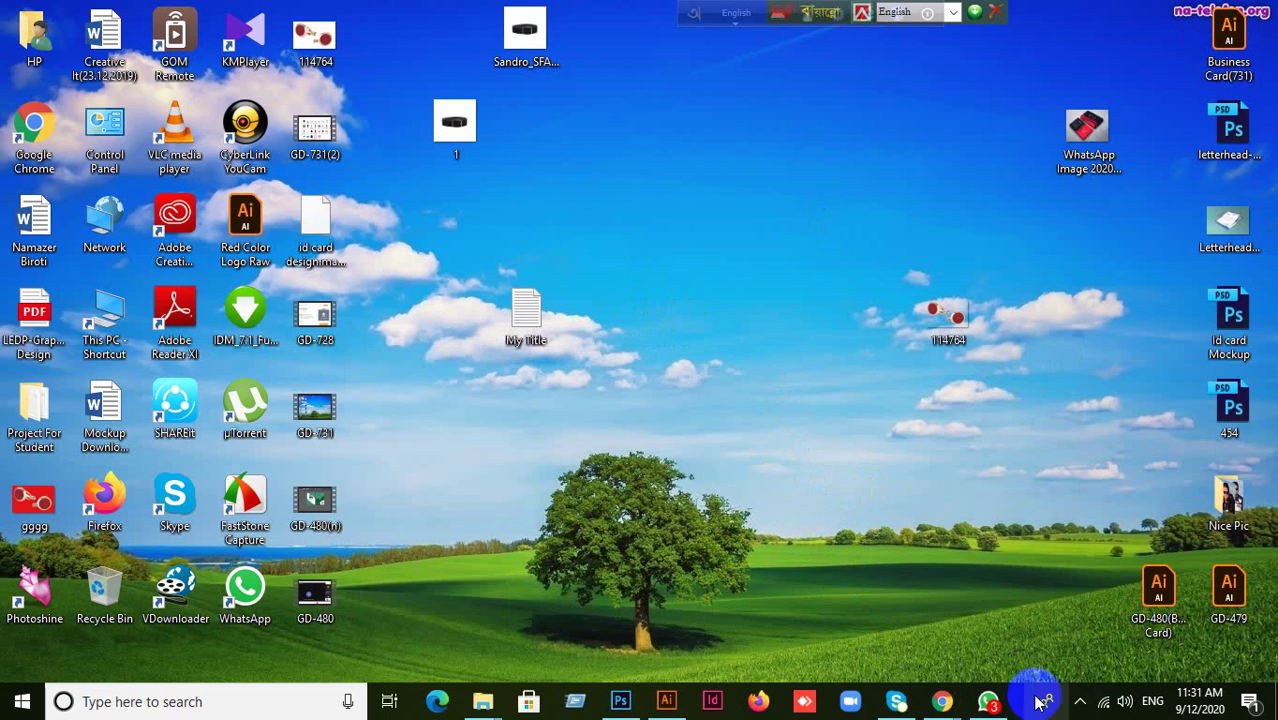
{"action": "left_click", "coordinate": [988, 701]}
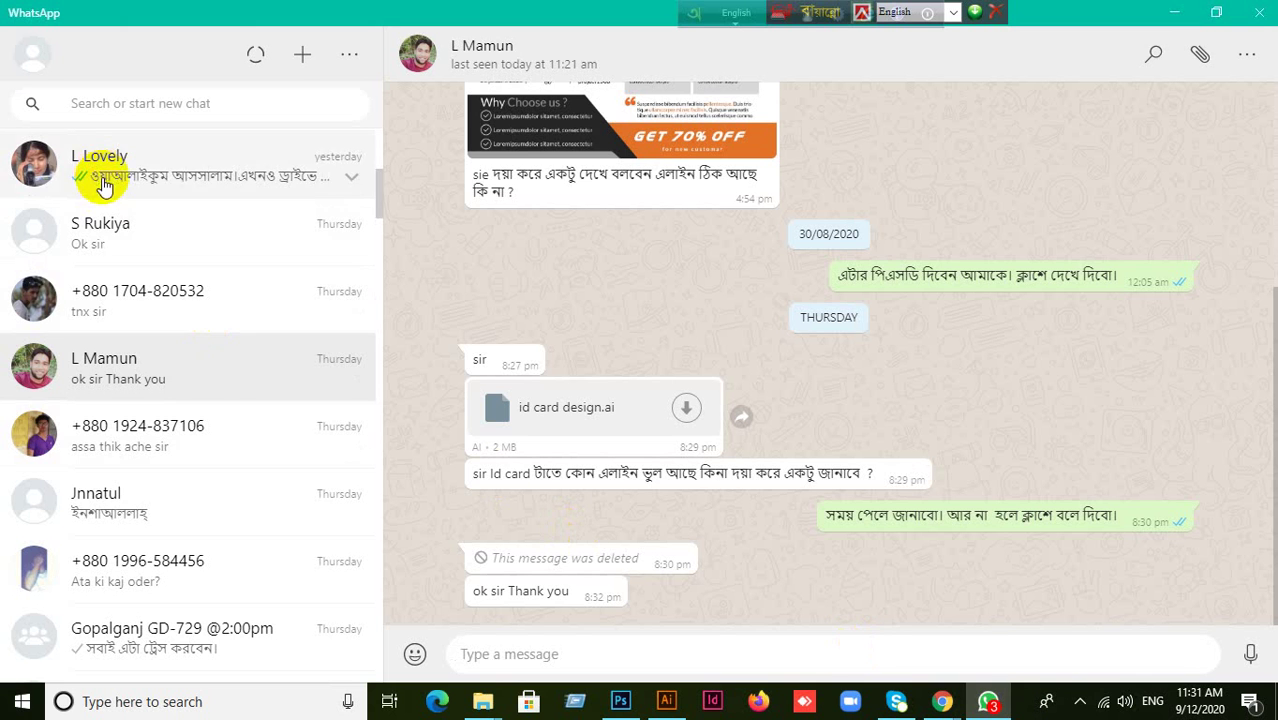
{"action": "scroll", "coordinate": [285, 497], "scroll_direction": "down", "scroll_amount": 2}
{"action": "scroll", "coordinate": [285, 497], "scroll_direction": "down", "scroll_amount": 1}
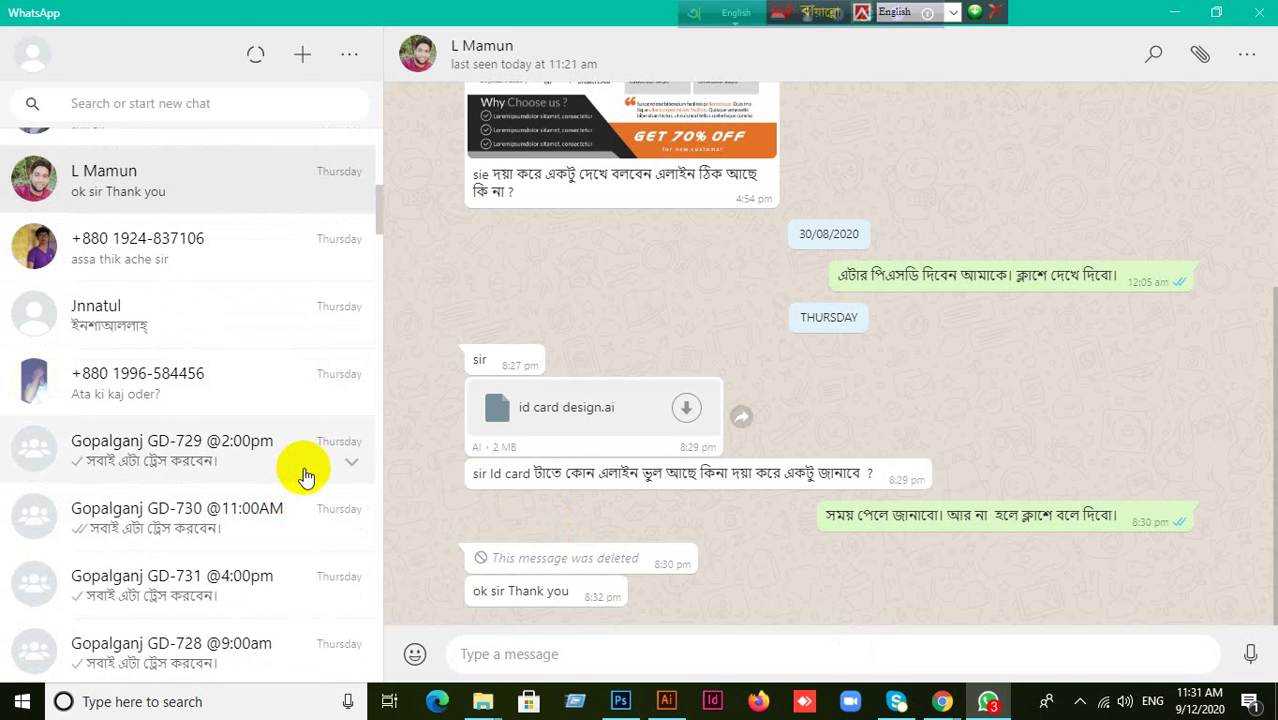
{"action": "left_click", "coordinate": [297, 516]}
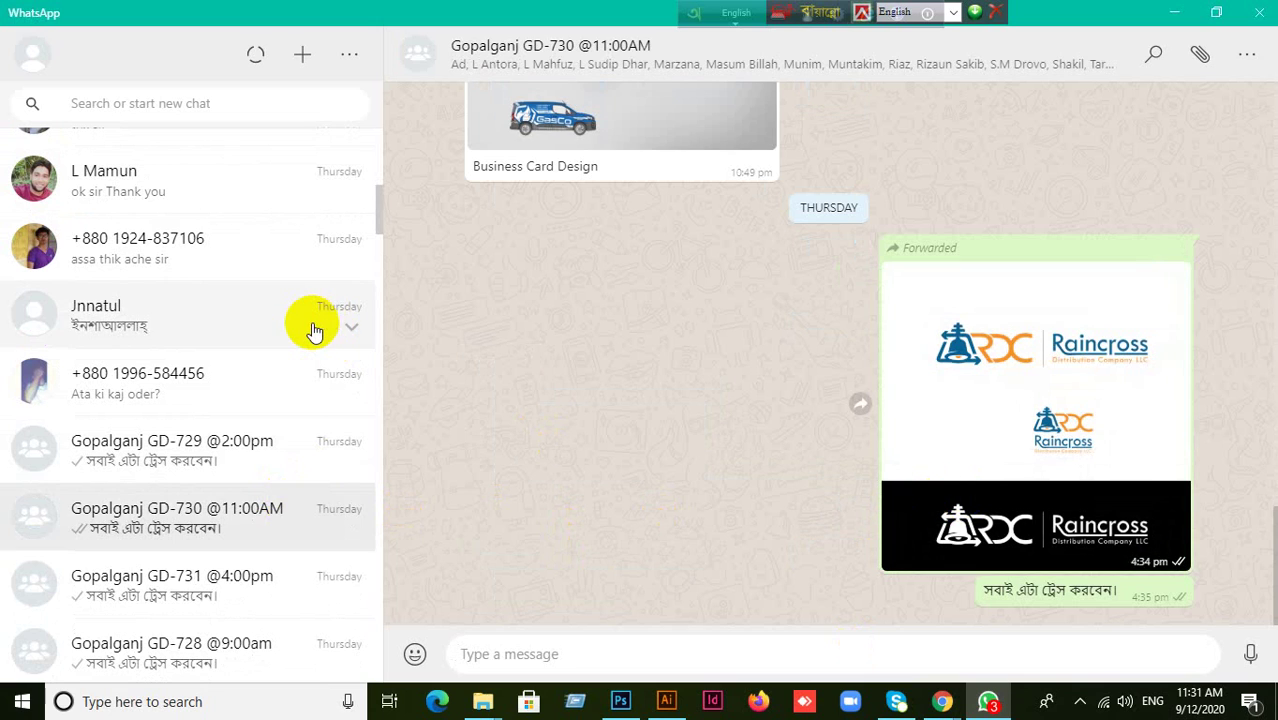
{"action": "scroll", "coordinate": [313, 330], "scroll_direction": "down", "scroll_amount": 3}
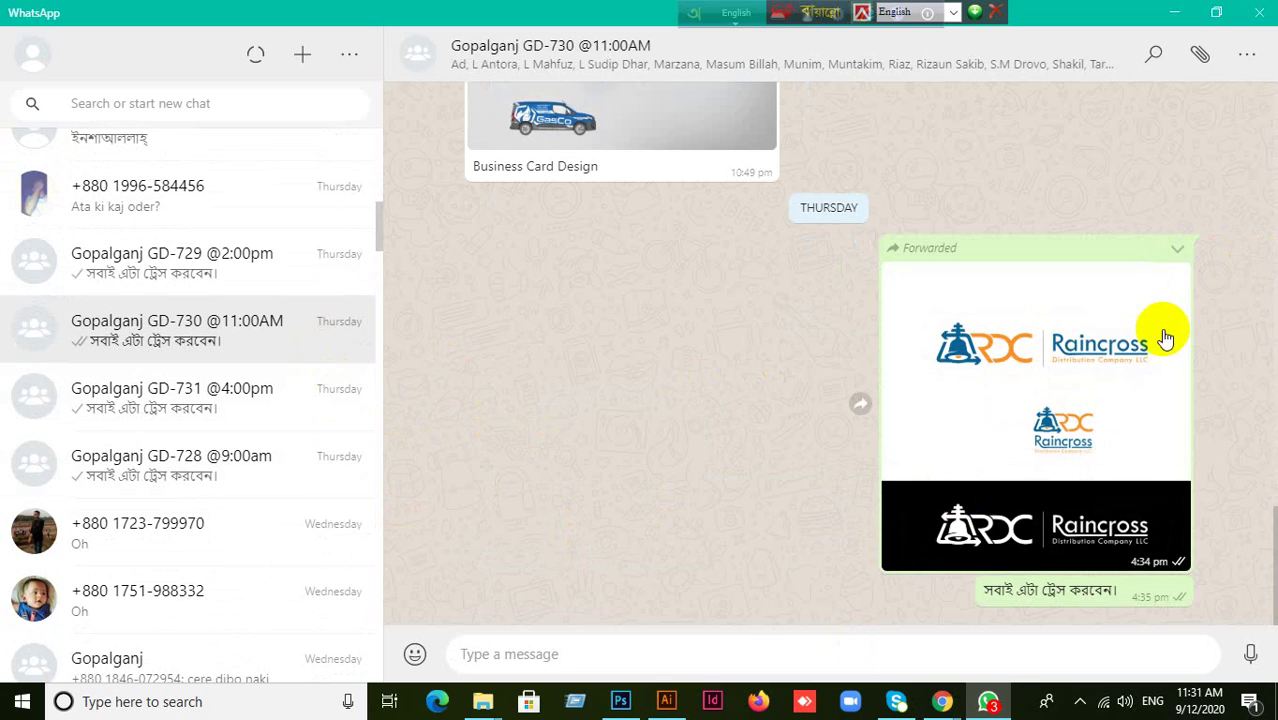
{"action": "left_click", "coordinate": [1179, 252]}
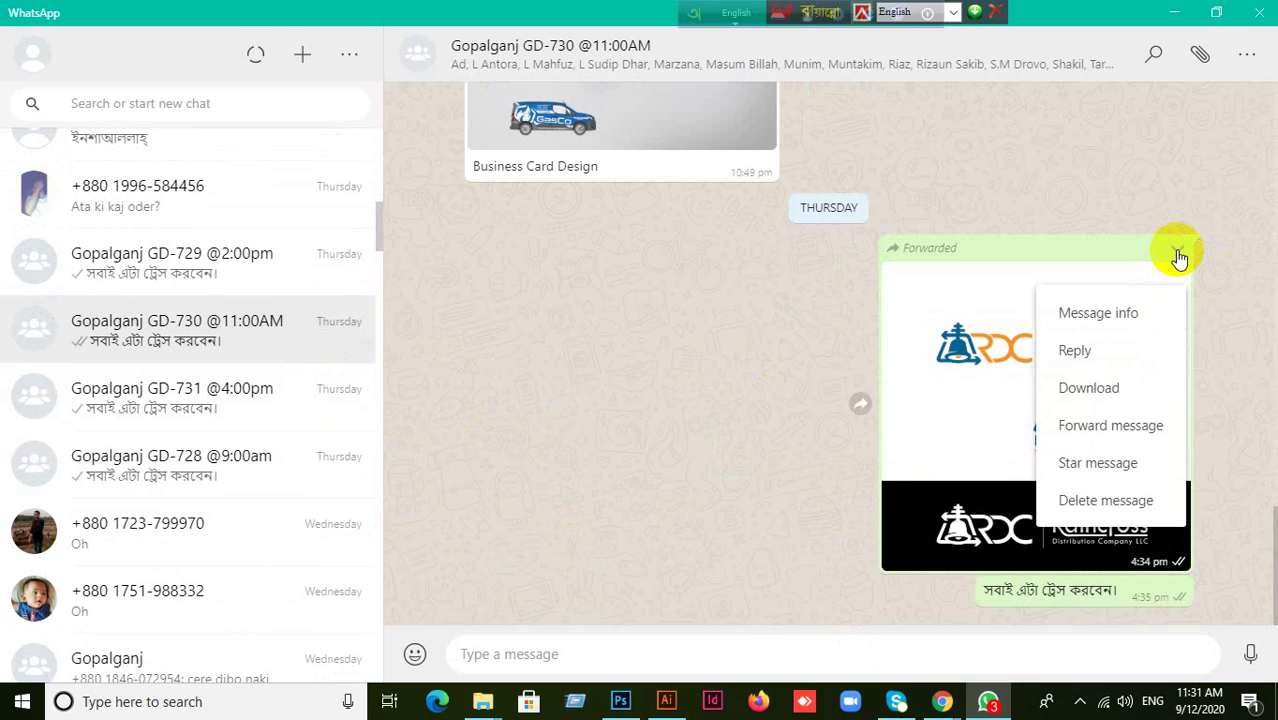
{"action": "left_click", "coordinate": [1063, 428]}
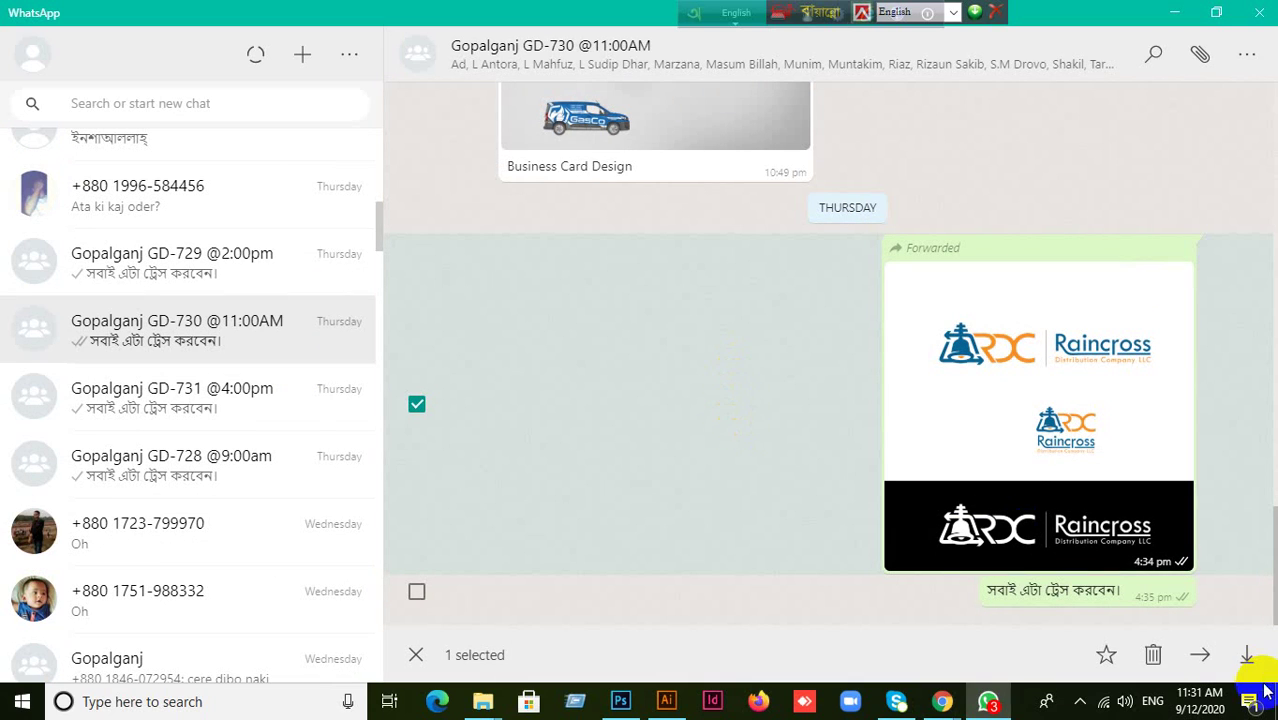
{"action": "left_click", "coordinate": [1199, 655]}
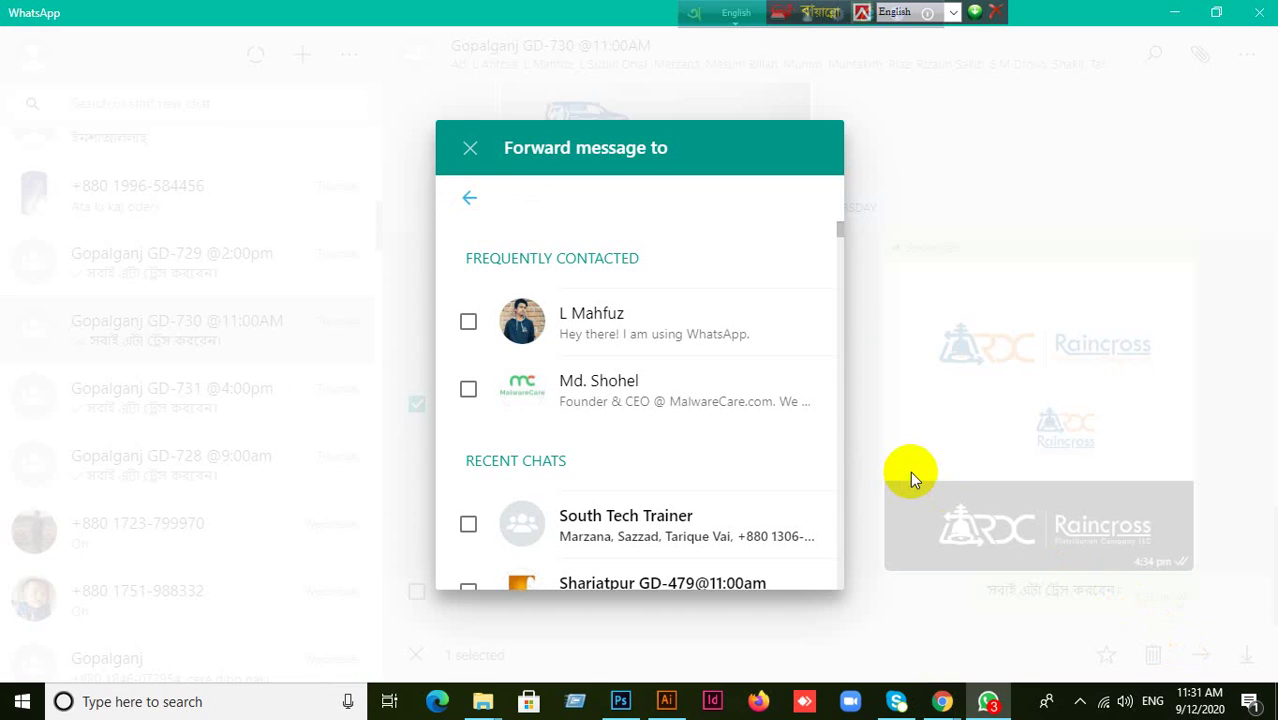
{"action": "type", "text": "r"}
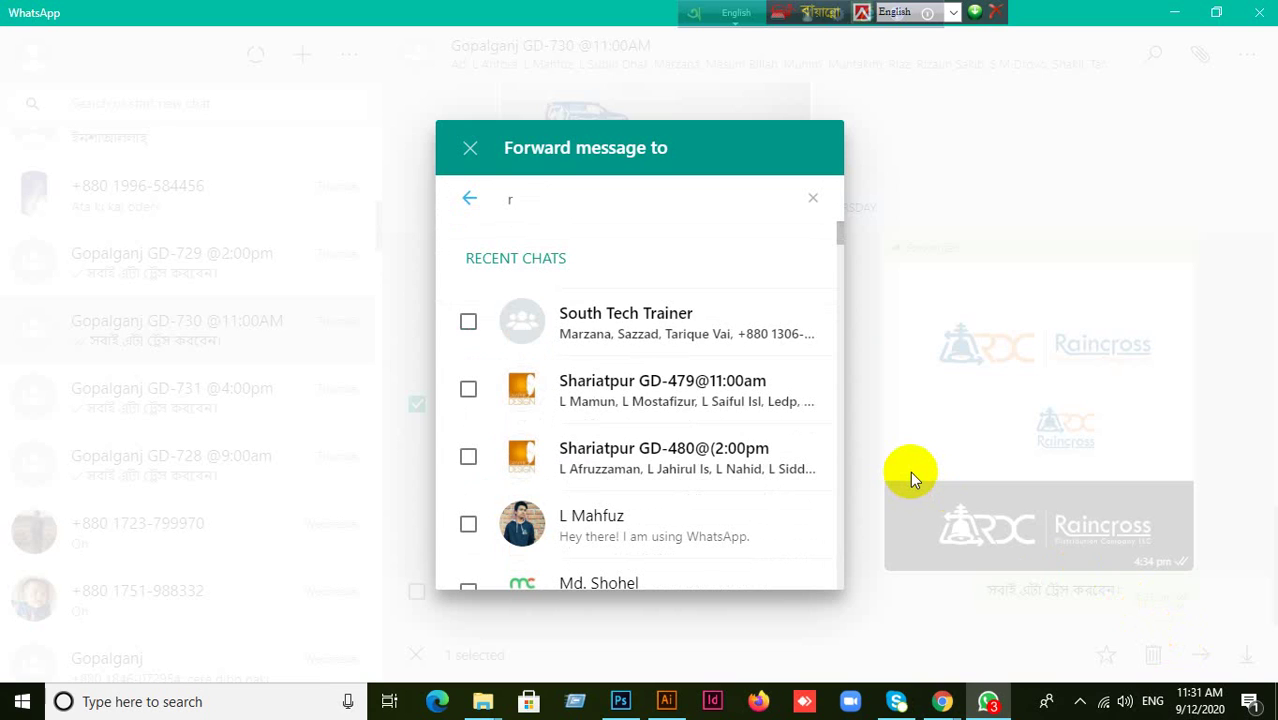
{"action": "type", "text": "i"}
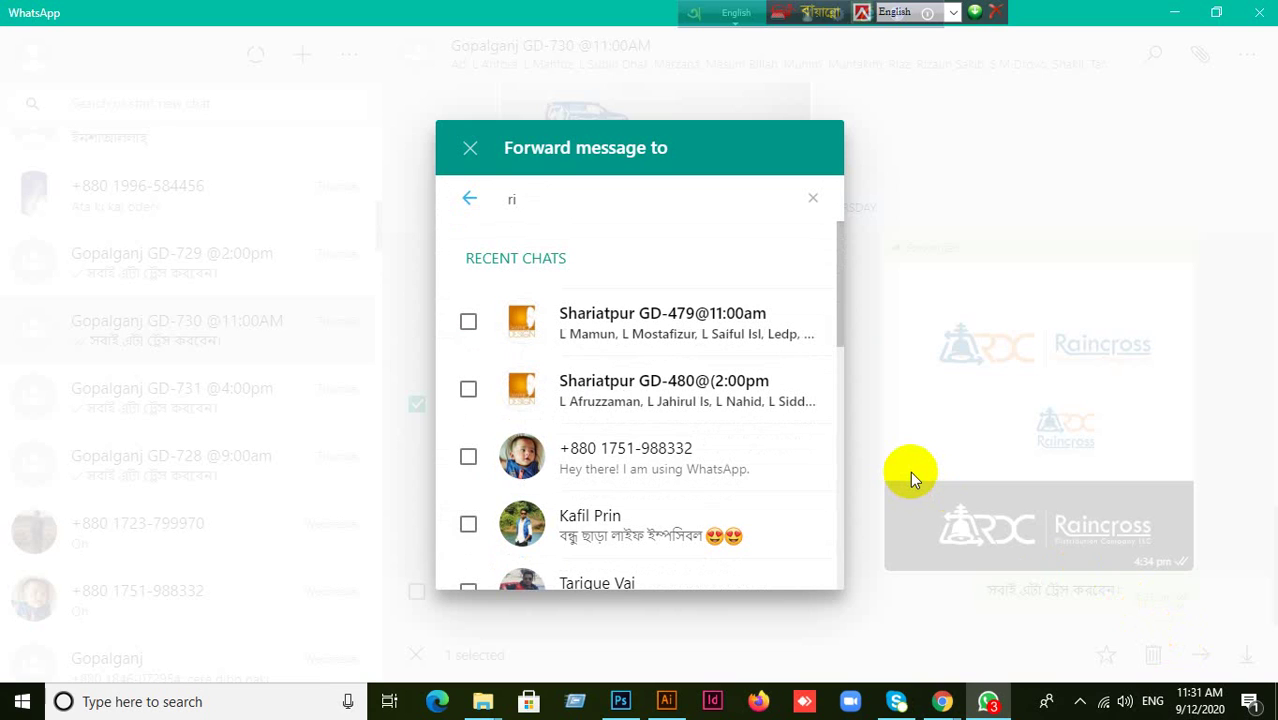
{"action": "key", "text": "BackSpace"}
{"action": "key", "text": "BackSpace"}
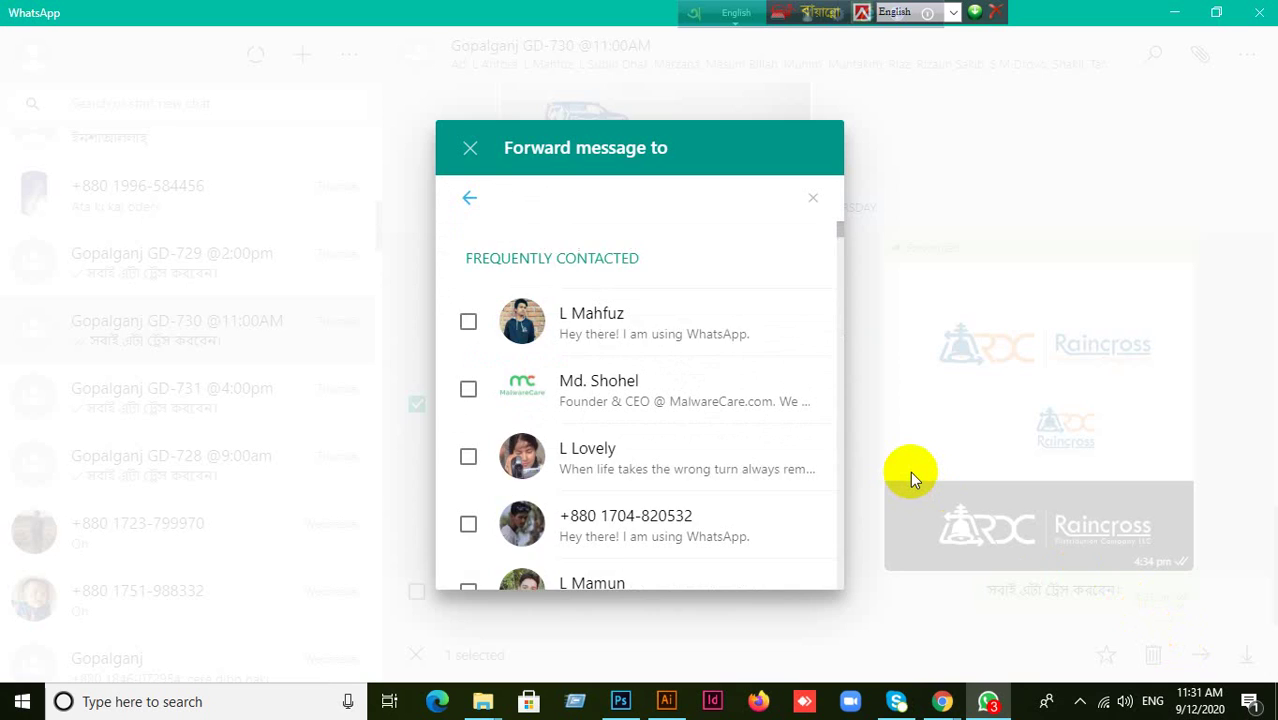
{"action": "key", "text": "BackSpace"}
{"action": "type", "text": "l ri"}
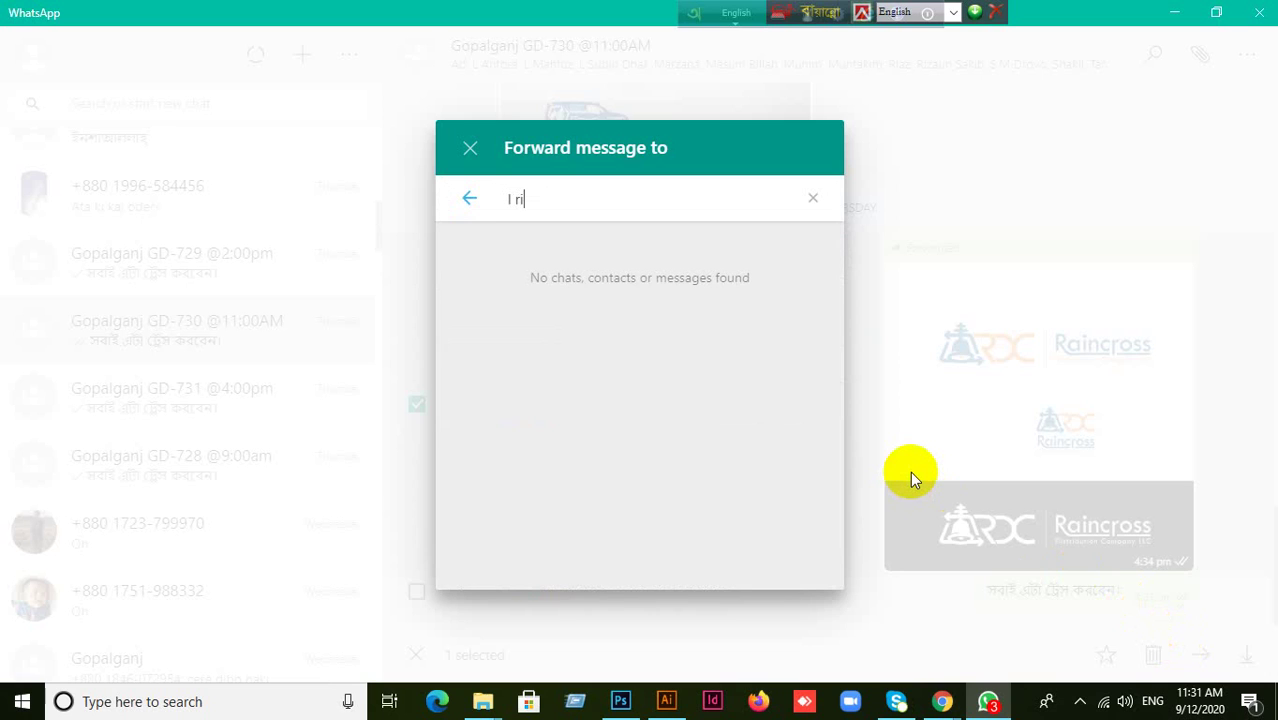
{"action": "key", "text": "BackSpace"}
{"action": "key", "text": "BackSpace"}
{"action": "key", "text": "BackSpace"}
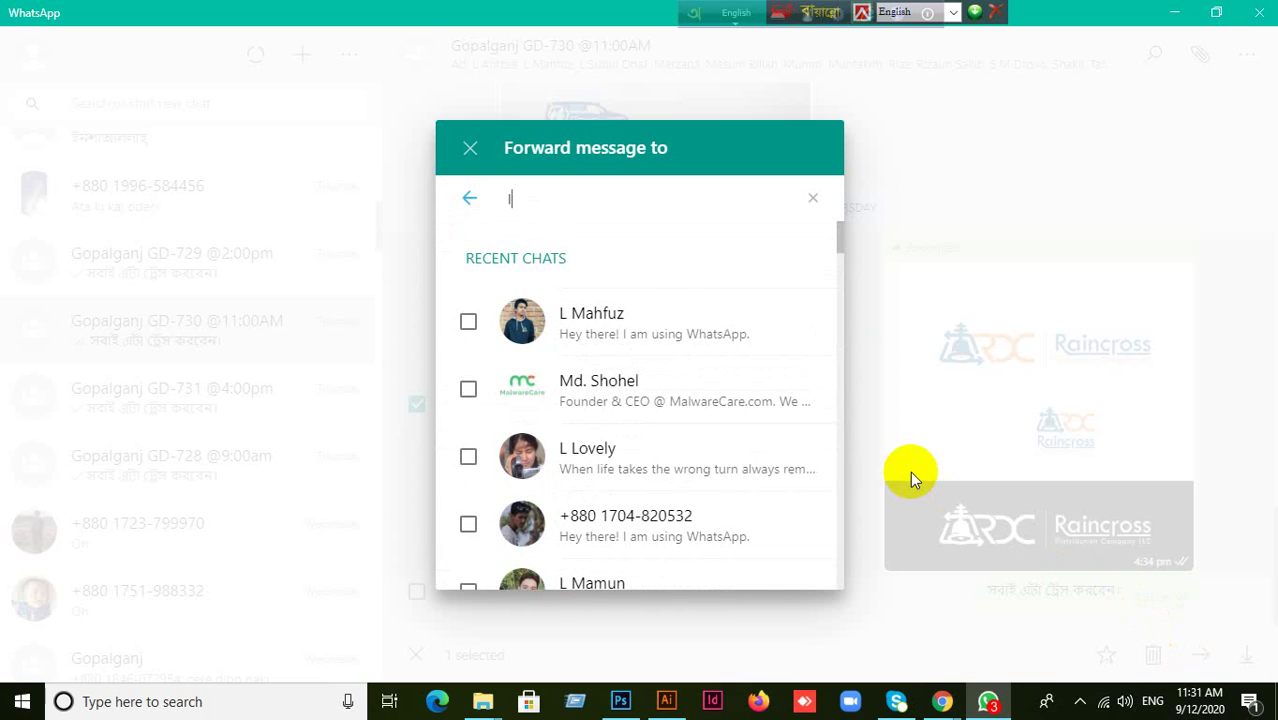
{"action": "key", "text": "BackSpace"}
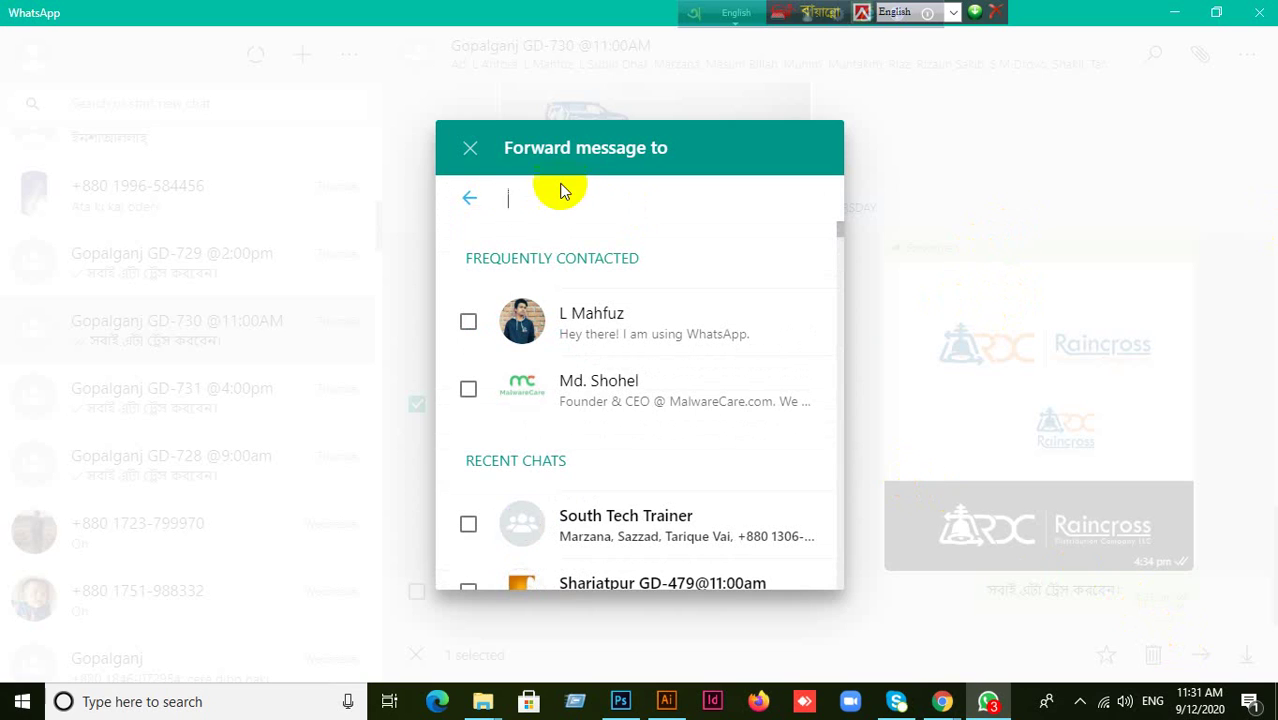
{"action": "left_click", "coordinate": [470, 148]}
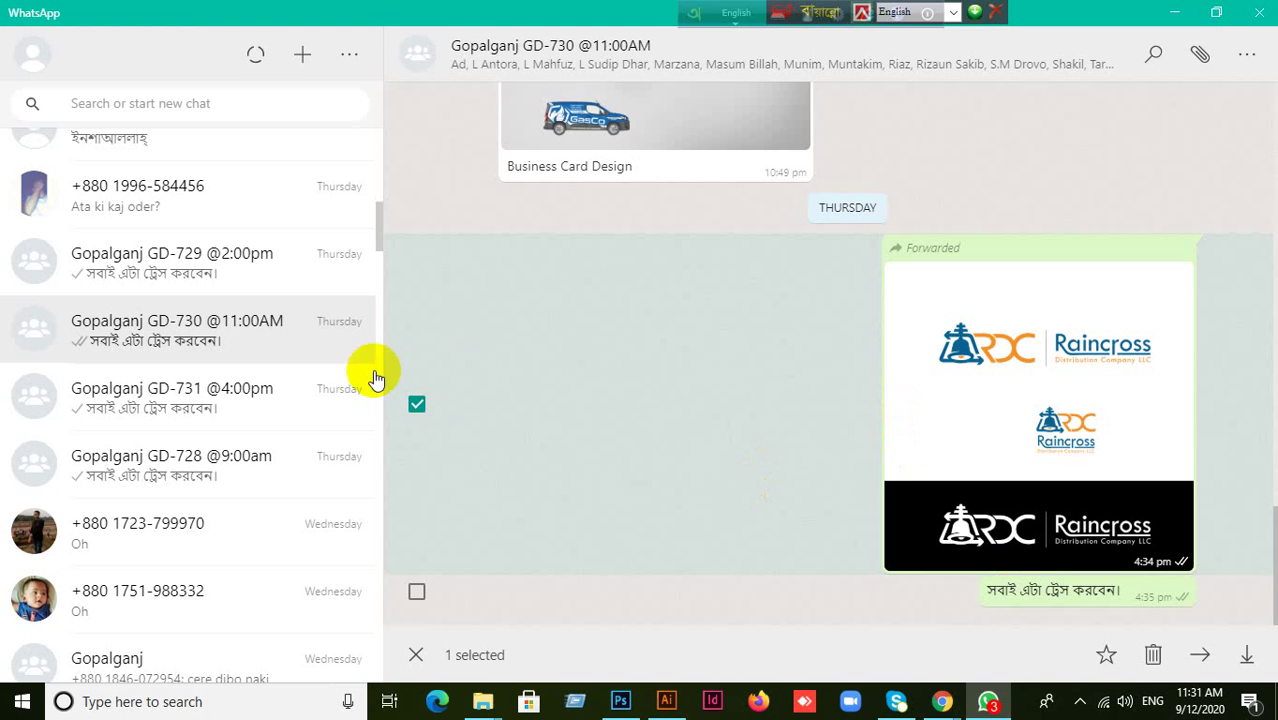
Look through the chat list and open the Shariatpur GD-480@(2:00pm) group chat
{"action": "scroll", "coordinate": [228, 490], "scroll_direction": "down", "scroll_amount": 5}
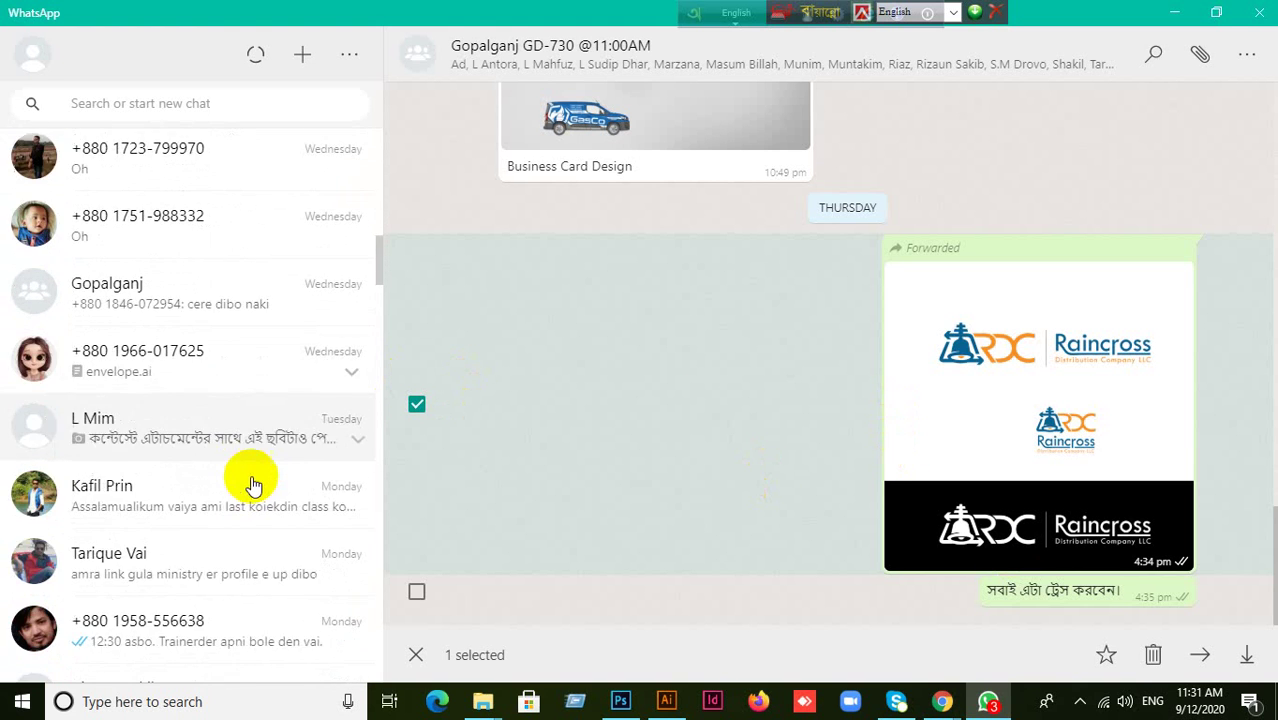
{"action": "scroll", "coordinate": [256, 486], "scroll_direction": "up", "scroll_amount": 15}
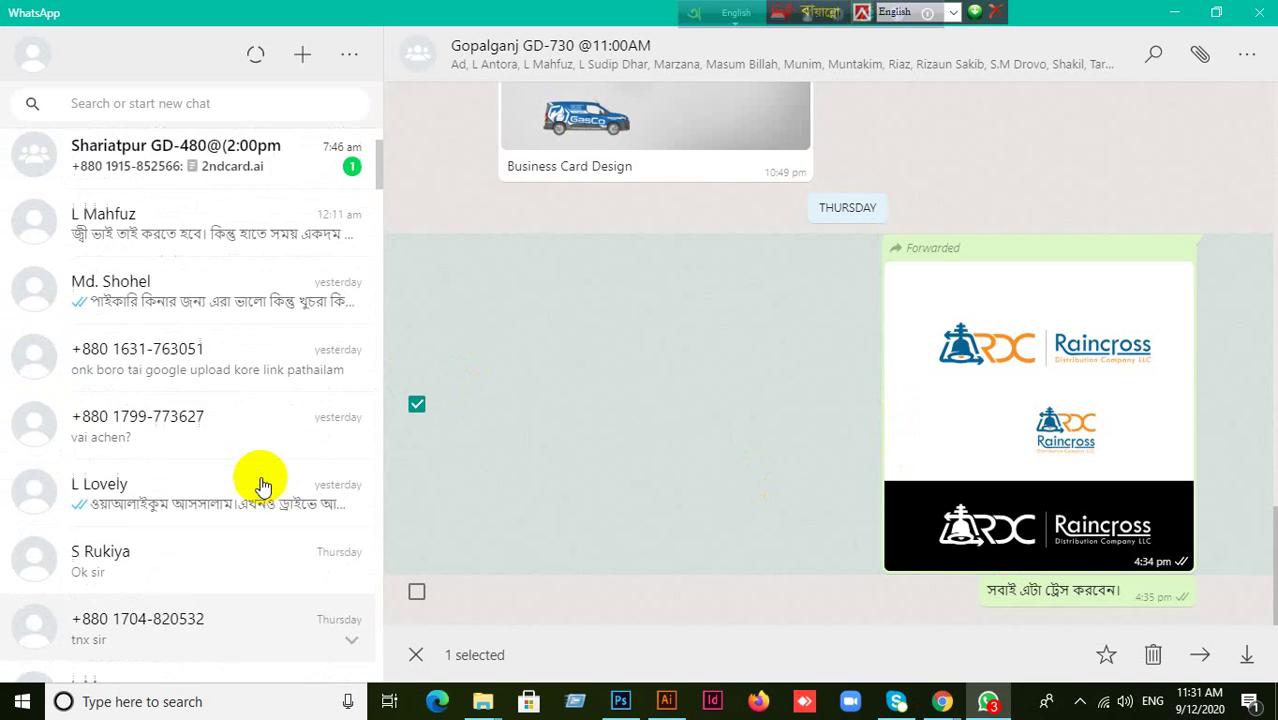
{"action": "scroll", "coordinate": [260, 486], "scroll_direction": "up", "scroll_amount": 3}
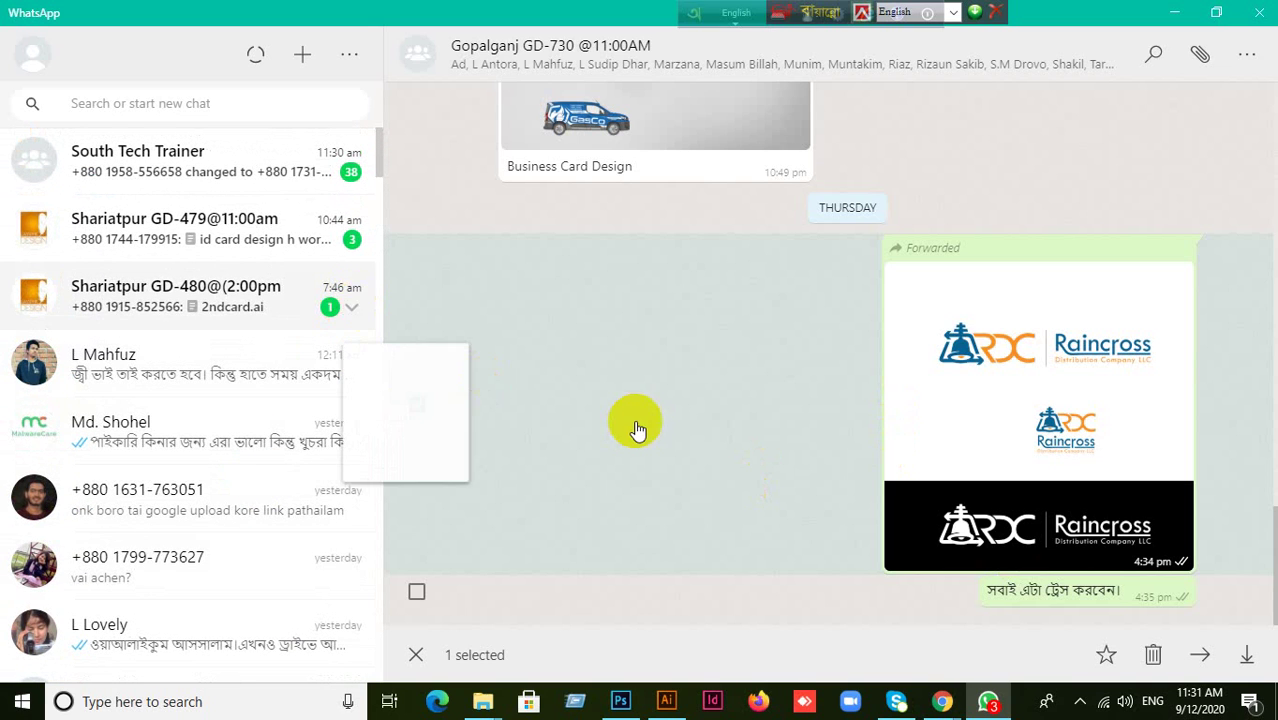
{"action": "left_click", "coordinate": [315, 309]}
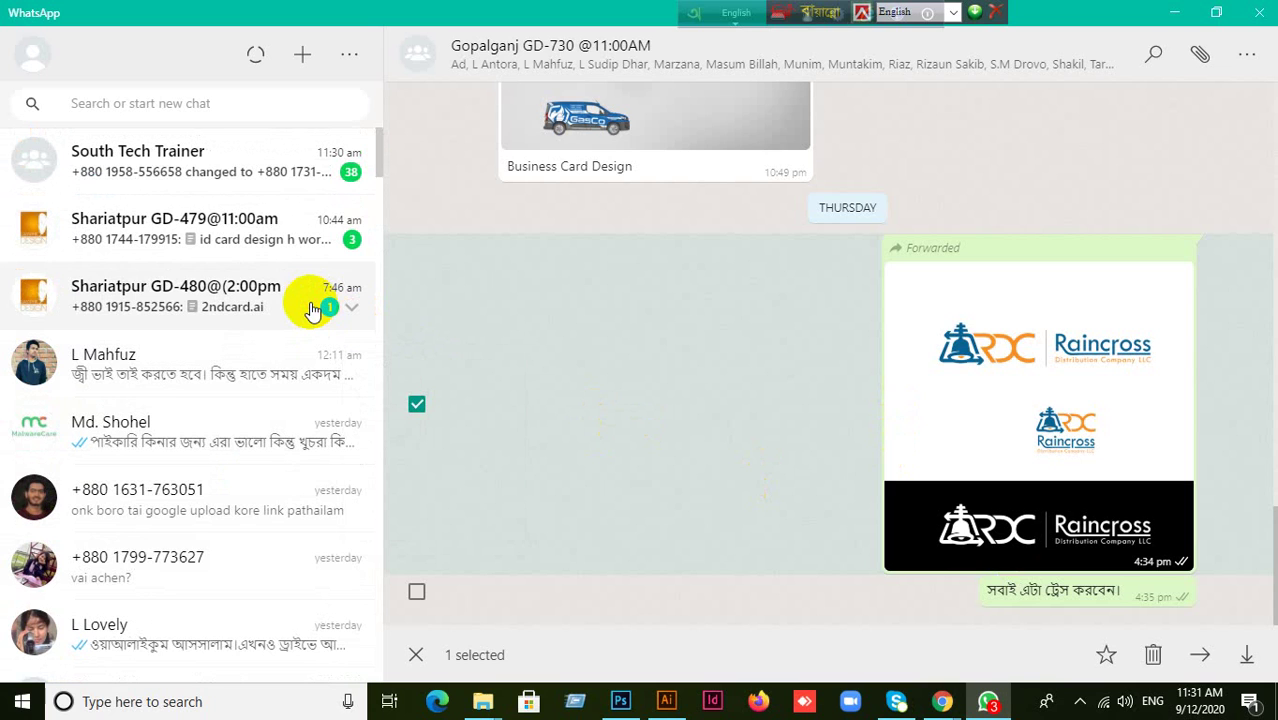
{"action": "left_click", "coordinate": [338, 312]}
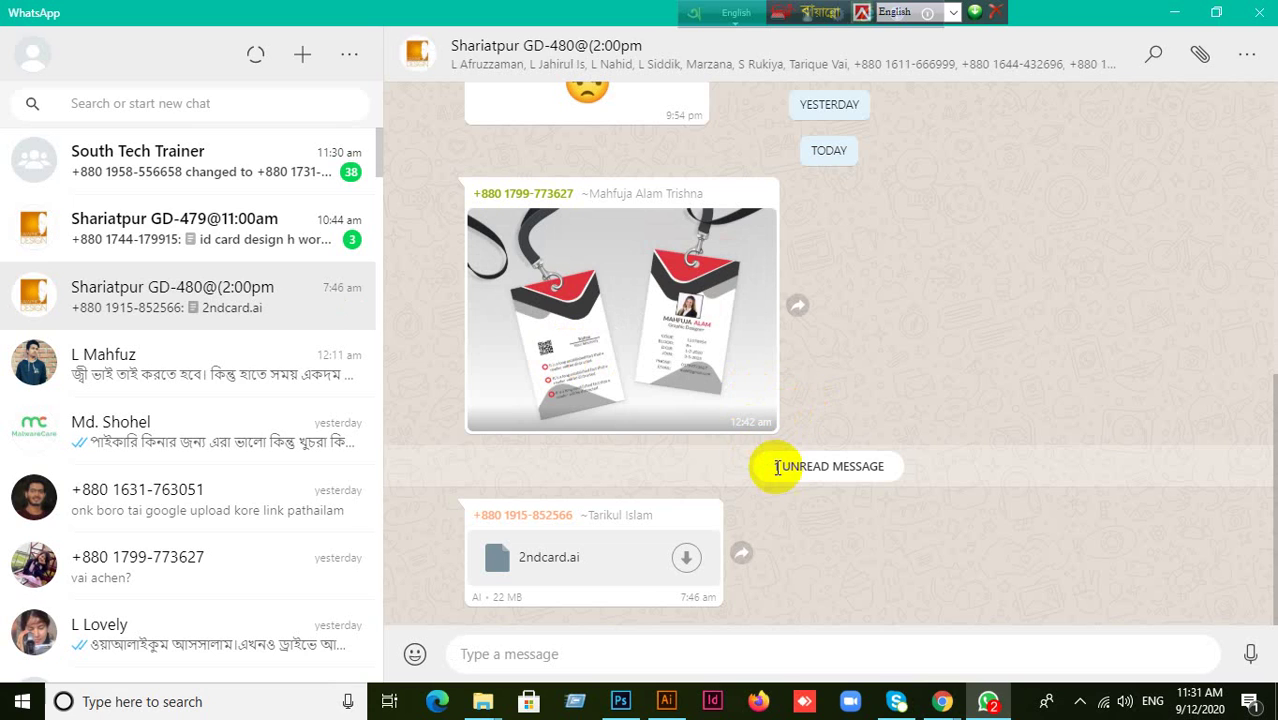
Find the shared GraphicRiver ID card link among the group's earlier messages and copy it
{"action": "scroll", "coordinate": [868, 456], "scroll_direction": "up", "scroll_amount": 6}
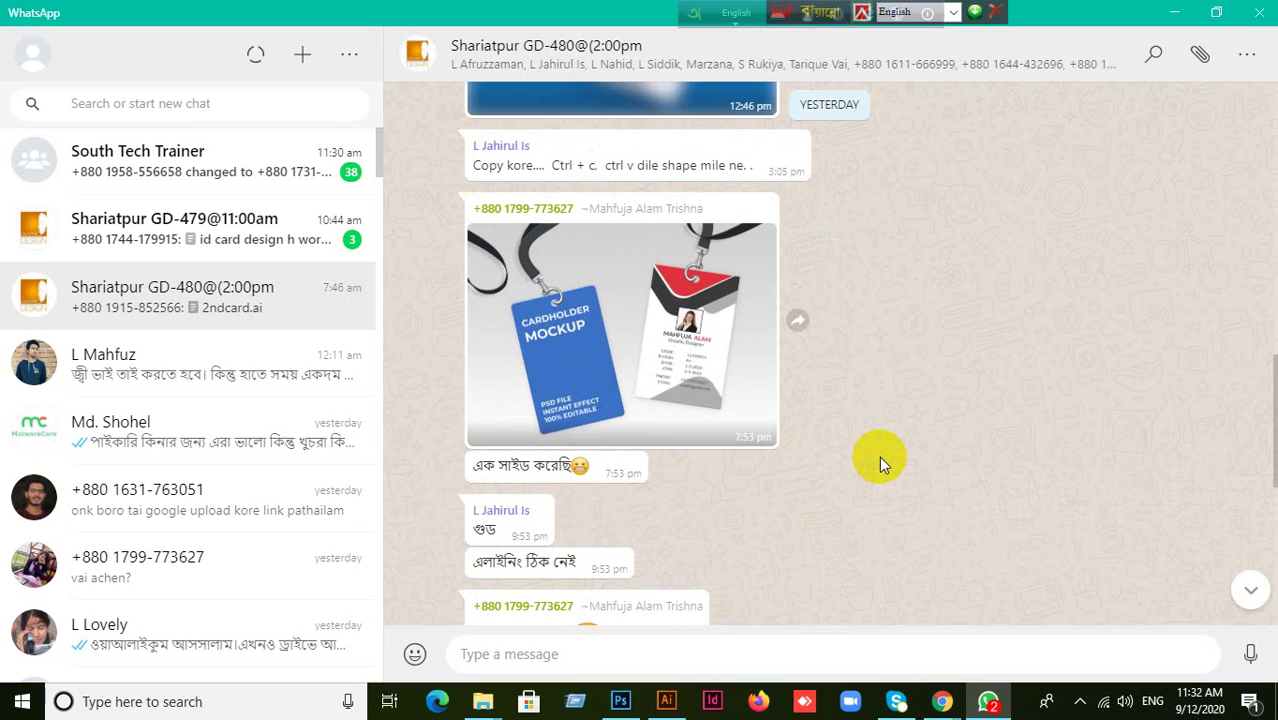
{"action": "scroll", "coordinate": [879, 456], "scroll_direction": "up", "scroll_amount": 10}
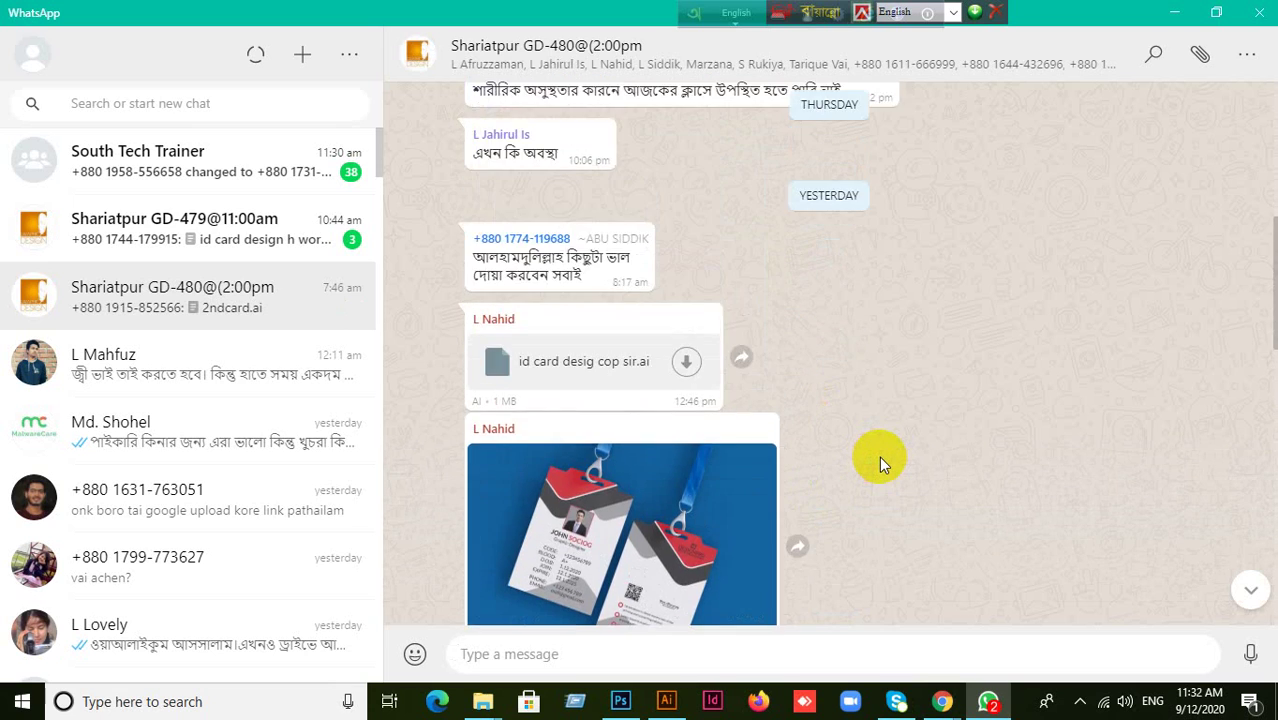
{"action": "scroll", "coordinate": [879, 456], "scroll_direction": "up", "scroll_amount": 6}
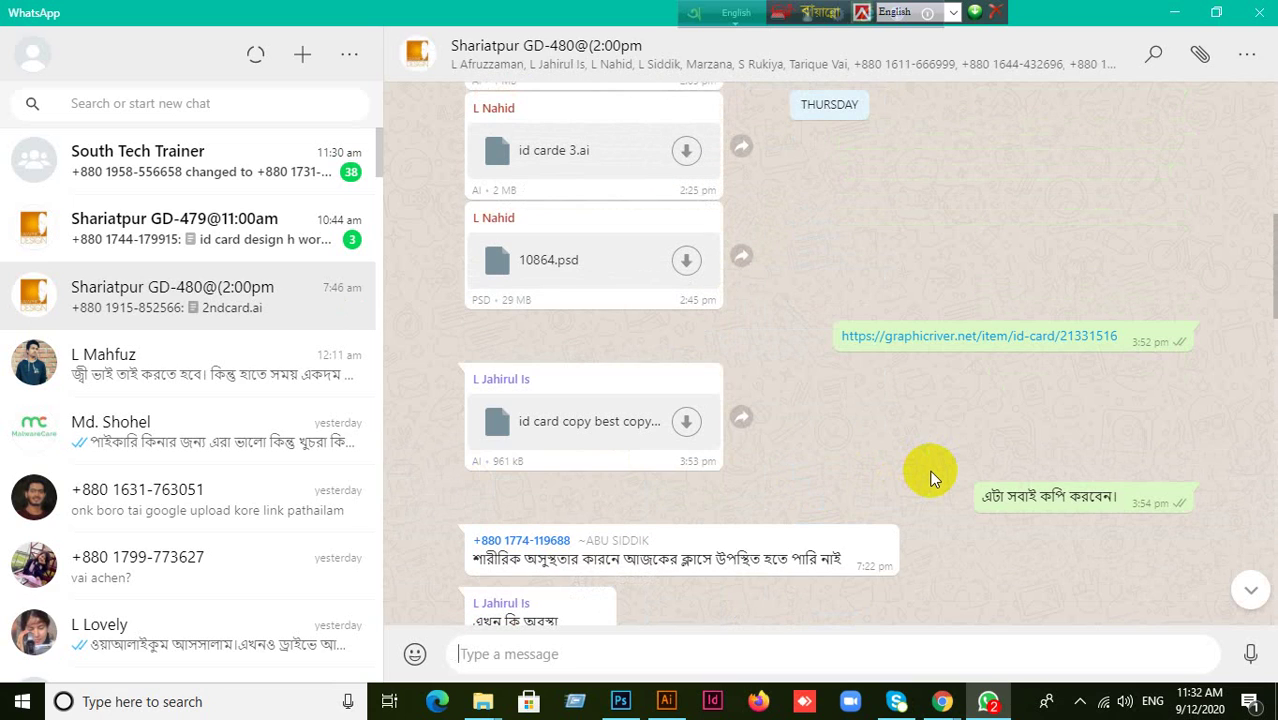
{"action": "right_click", "coordinate": [950, 340]}
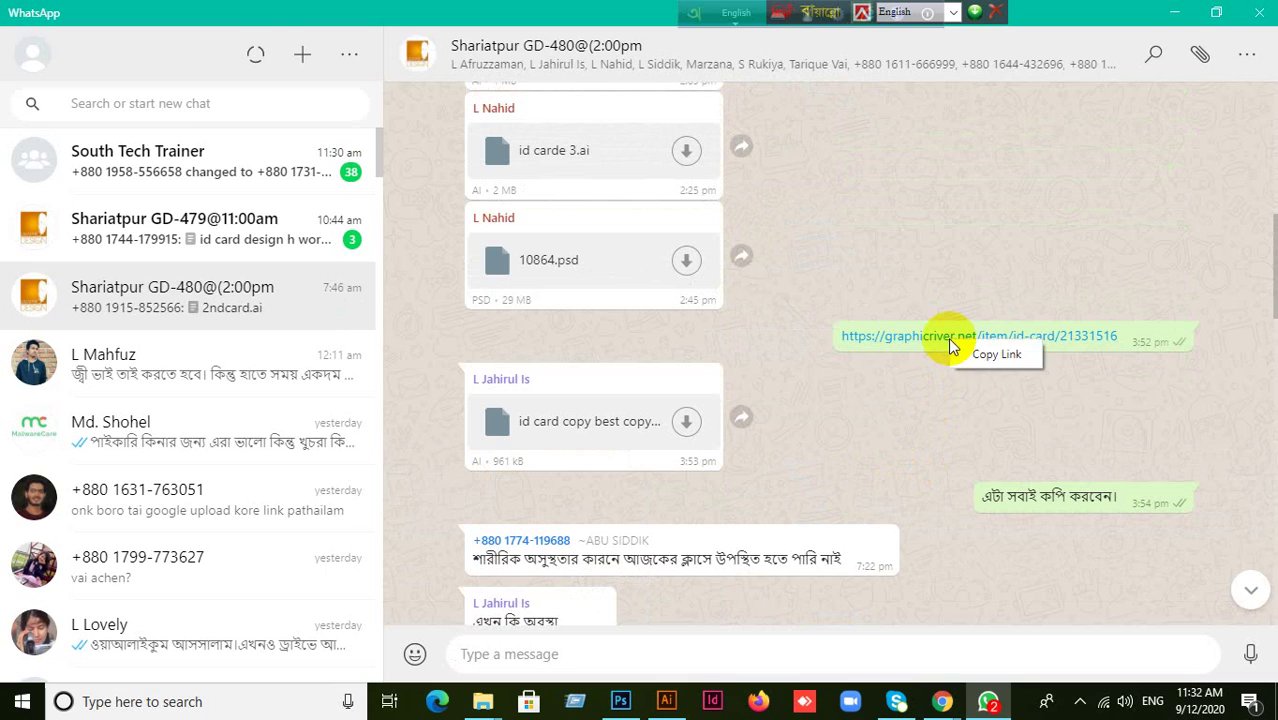
{"action": "left_click", "coordinate": [966, 358]}
Switch to the Chrome window with the Meet call and load the copied GraphicRiver ID card link in a new tab
{"action": "mouse_move", "coordinate": [942, 701]}
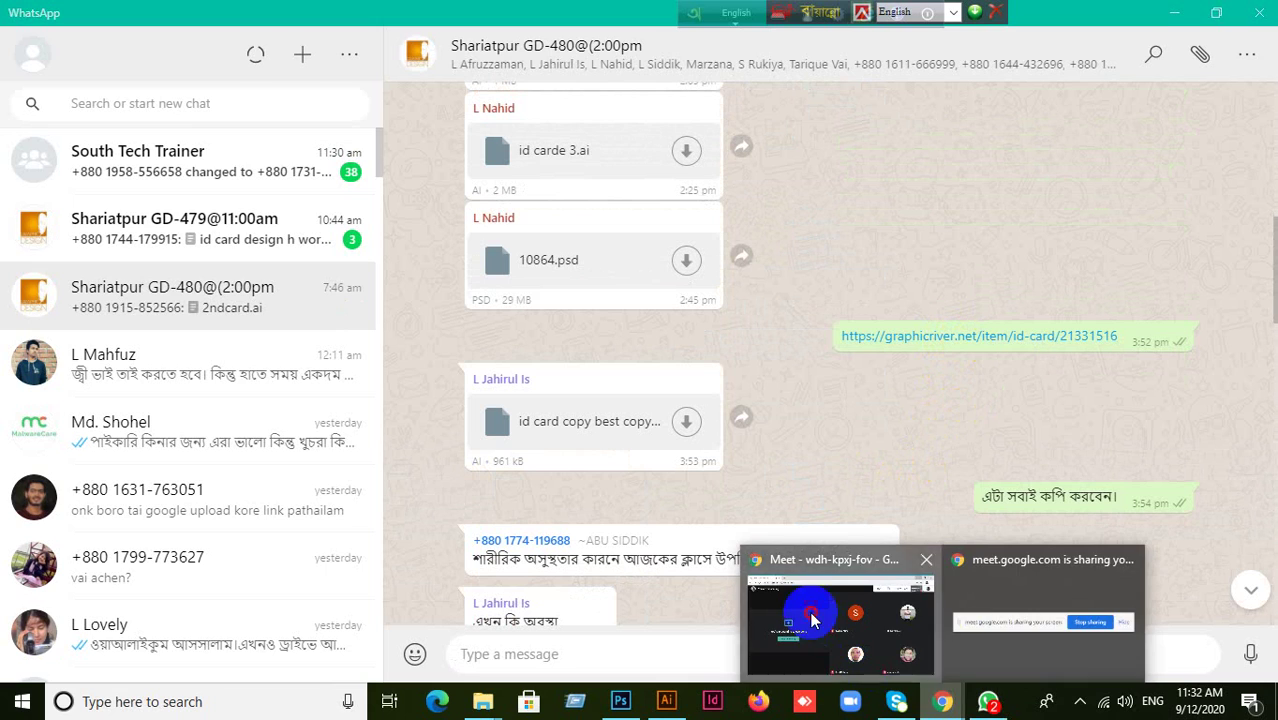
{"action": "left_click", "coordinate": [810, 611]}
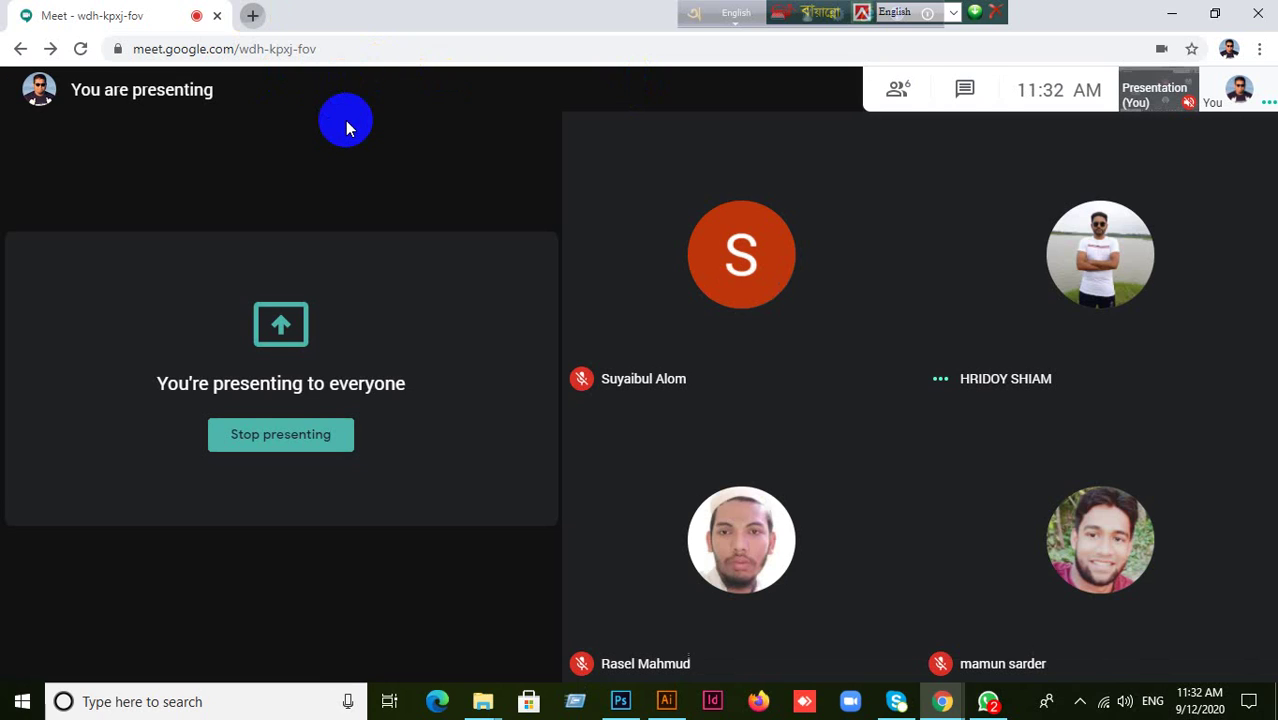
{"action": "key", "text": "ctrl+t"}
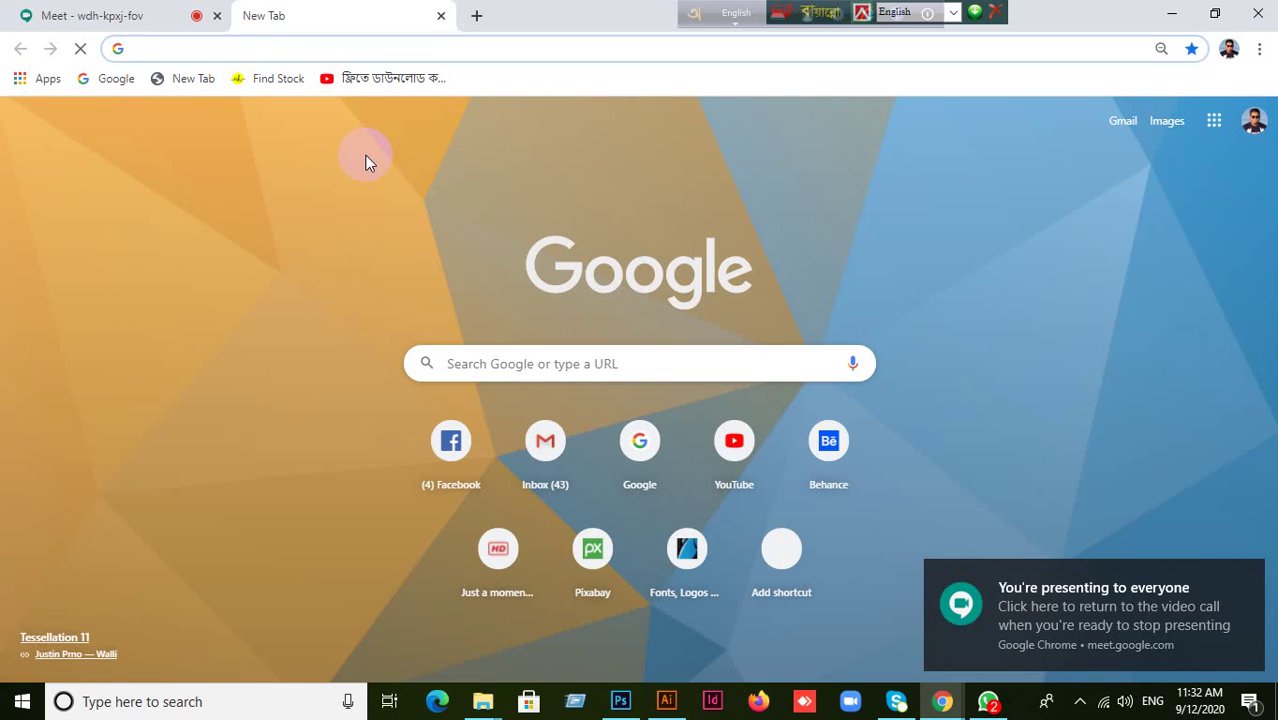
{"action": "left_click", "coordinate": [158, 50]}
{"action": "key", "text": "ctrl+v"}
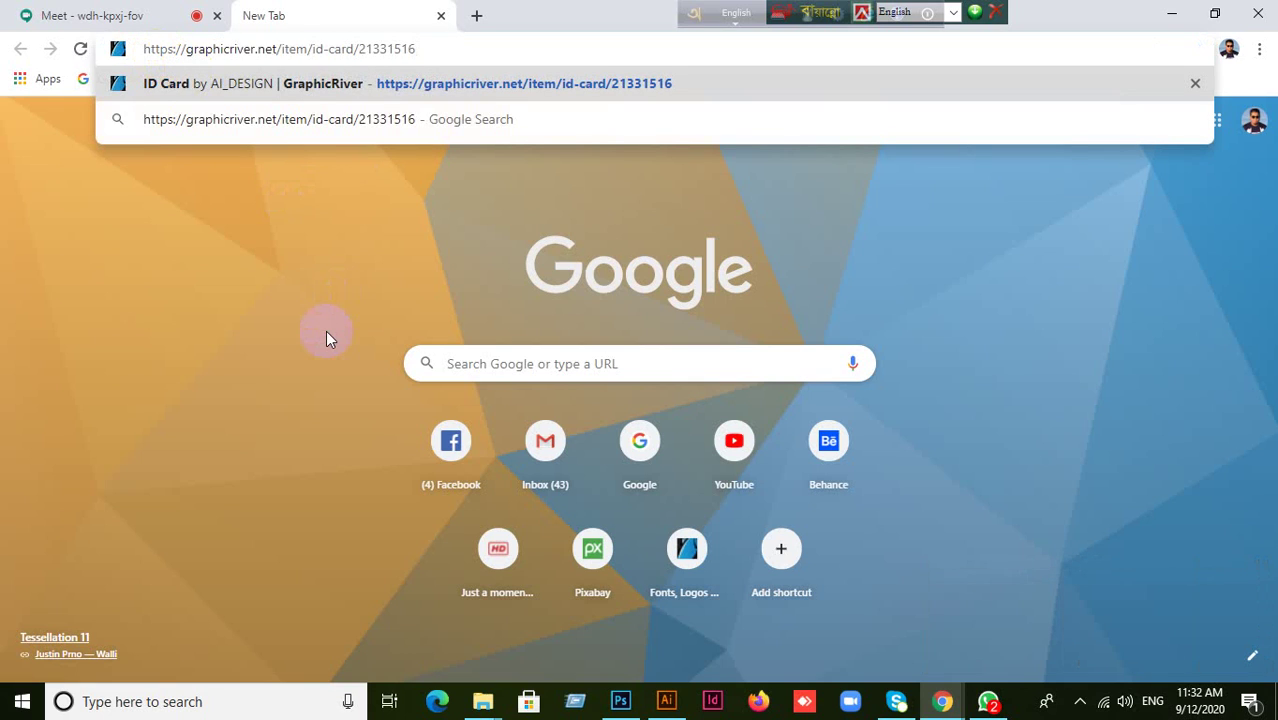
{"action": "key", "text": "Return"}
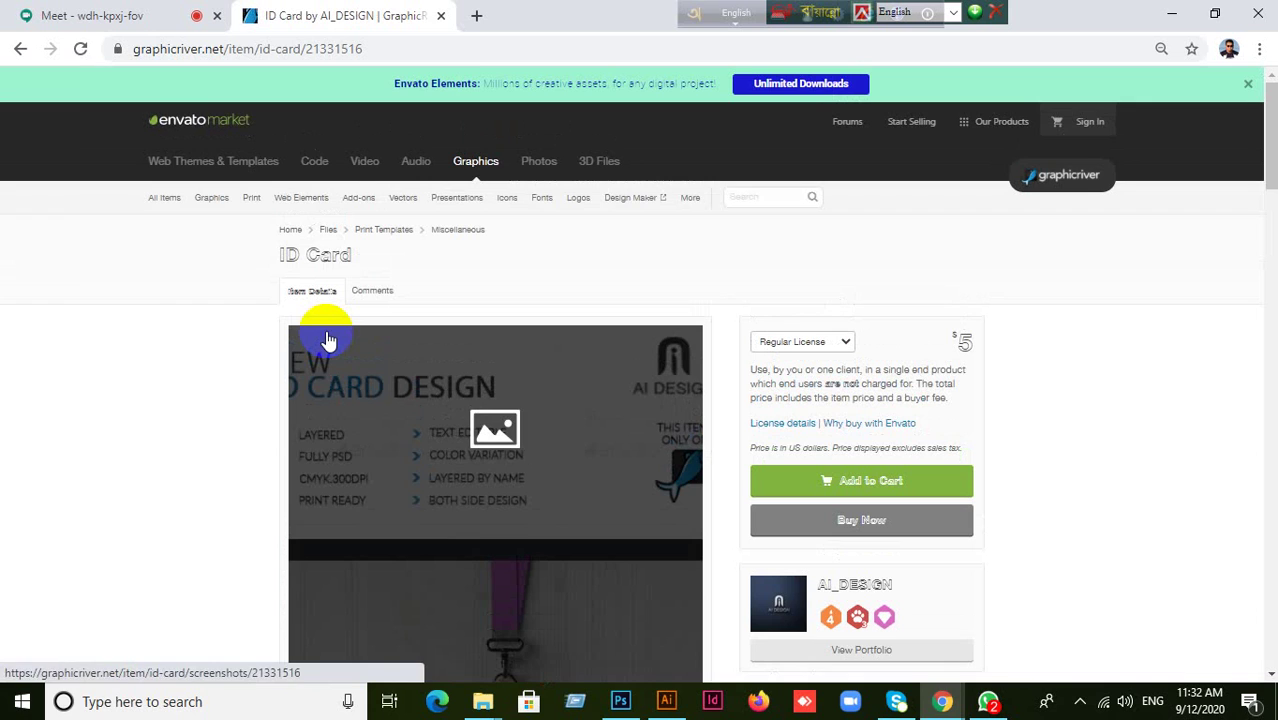
Look over the ID card item's preview on the GraphicRiver page and open the front-side image enlarged
{"action": "scroll", "coordinate": [228, 371], "scroll_direction": "down", "scroll_amount": 5}
{"action": "scroll", "coordinate": [223, 378], "scroll_direction": "down", "scroll_amount": 3}
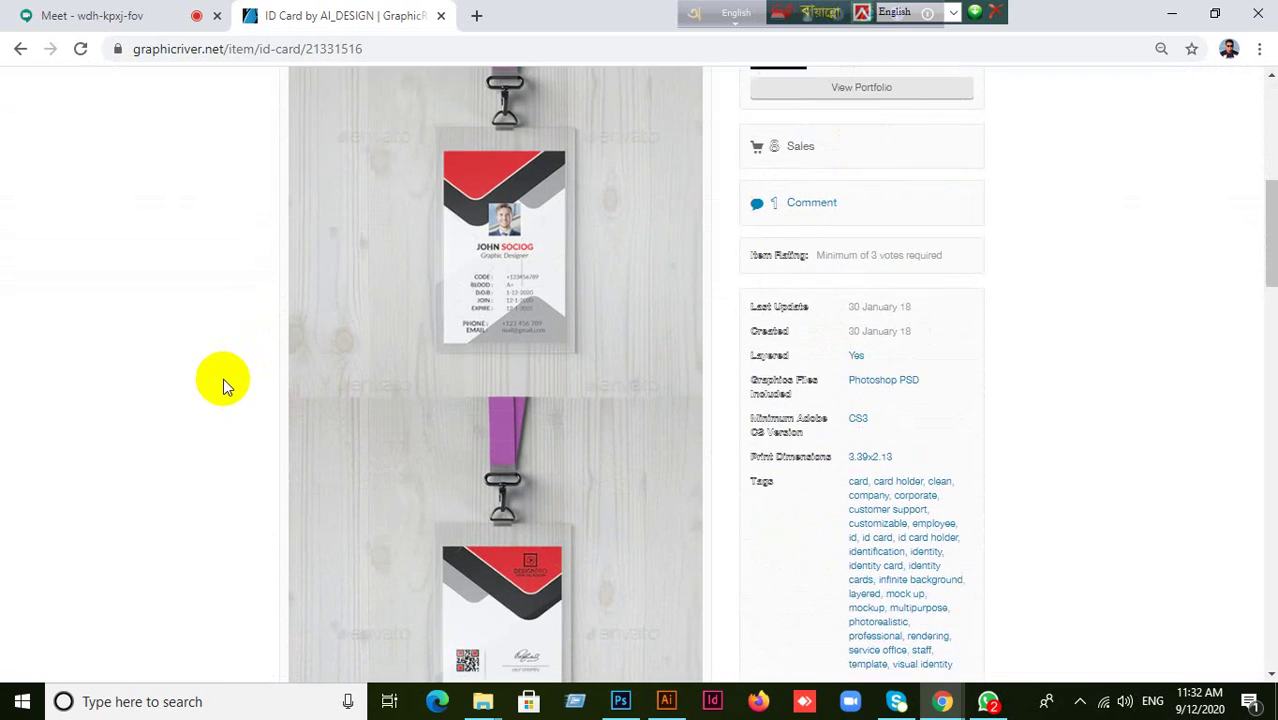
{"action": "scroll", "coordinate": [223, 378], "scroll_direction": "up", "scroll_amount": 2}
{"action": "left_click", "coordinate": [513, 260]}
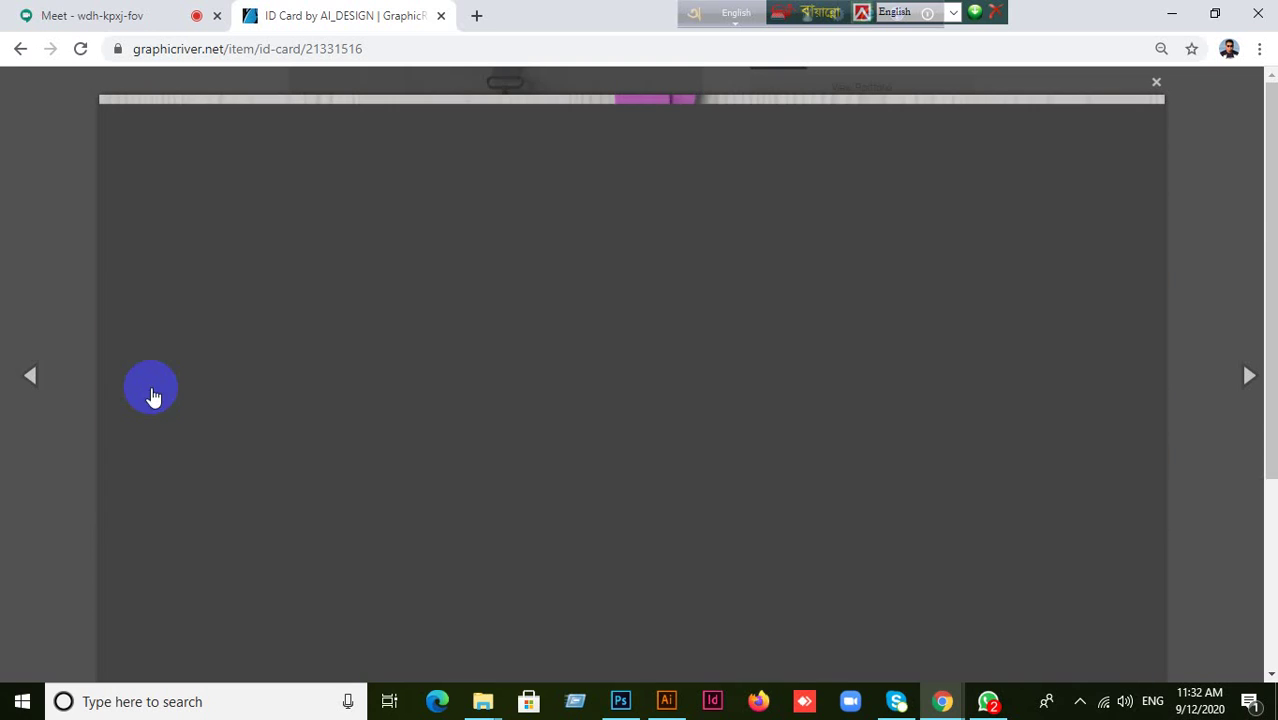
Copy the enlarged front-side card image and paste it into the id card design document in Illustrator, accepting the colour conversion
{"action": "scroll", "coordinate": [545, 443], "scroll_direction": "down", "scroll_amount": 2}
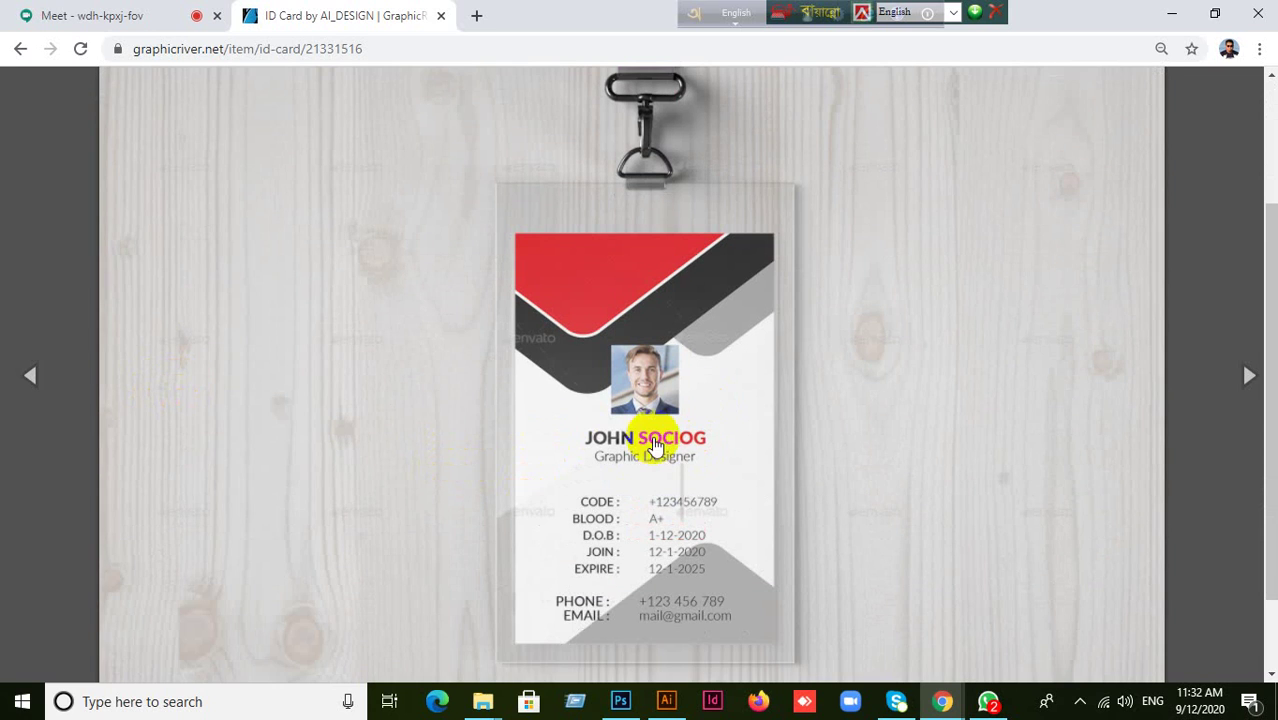
{"action": "right_click", "coordinate": [525, 378]}
{"action": "left_click", "coordinate": [575, 434]}
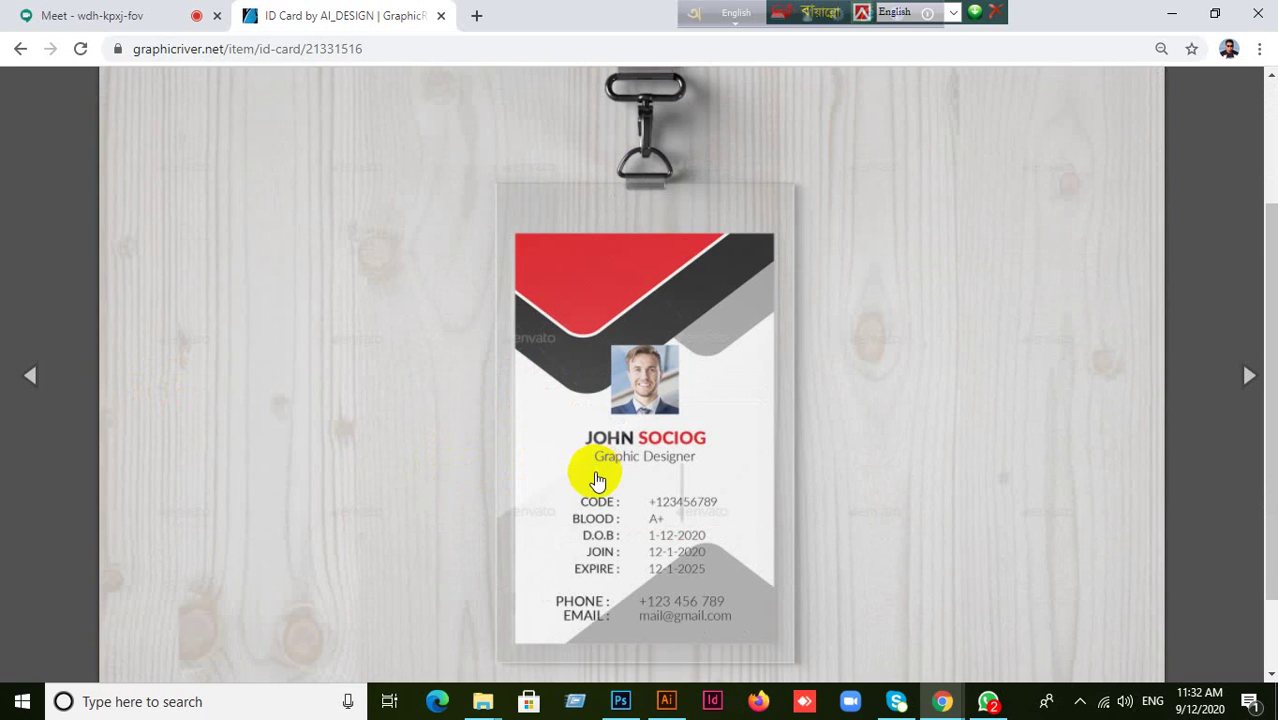
{"action": "left_click", "coordinate": [664, 703]}
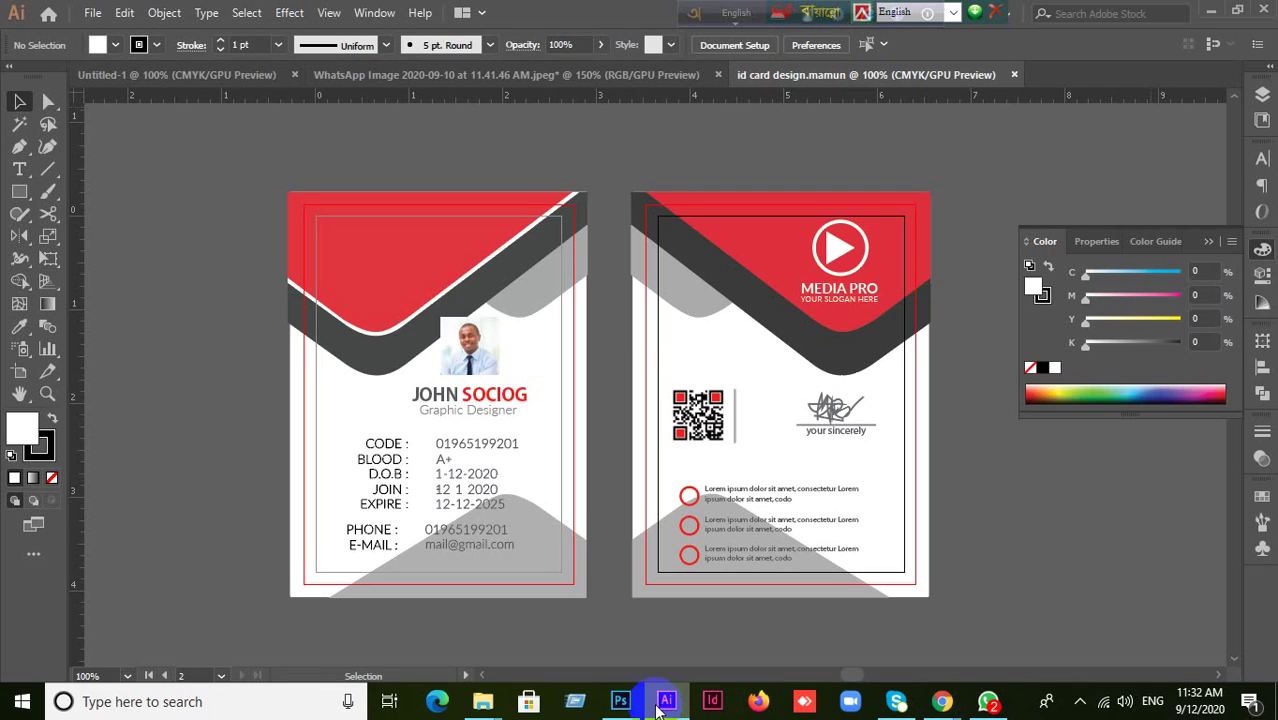
{"action": "scroll", "coordinate": [503, 545], "scroll_direction": "up", "scroll_amount": 2}
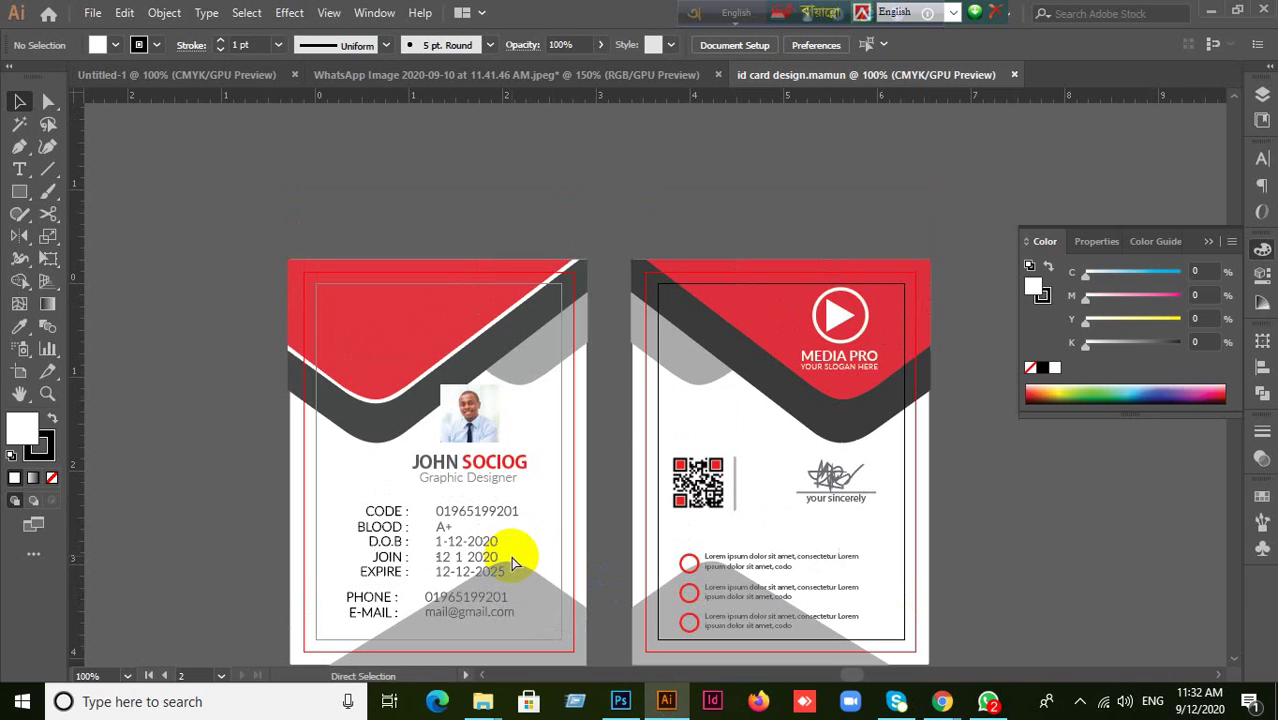
{"action": "key", "text": "ctrl+v"}
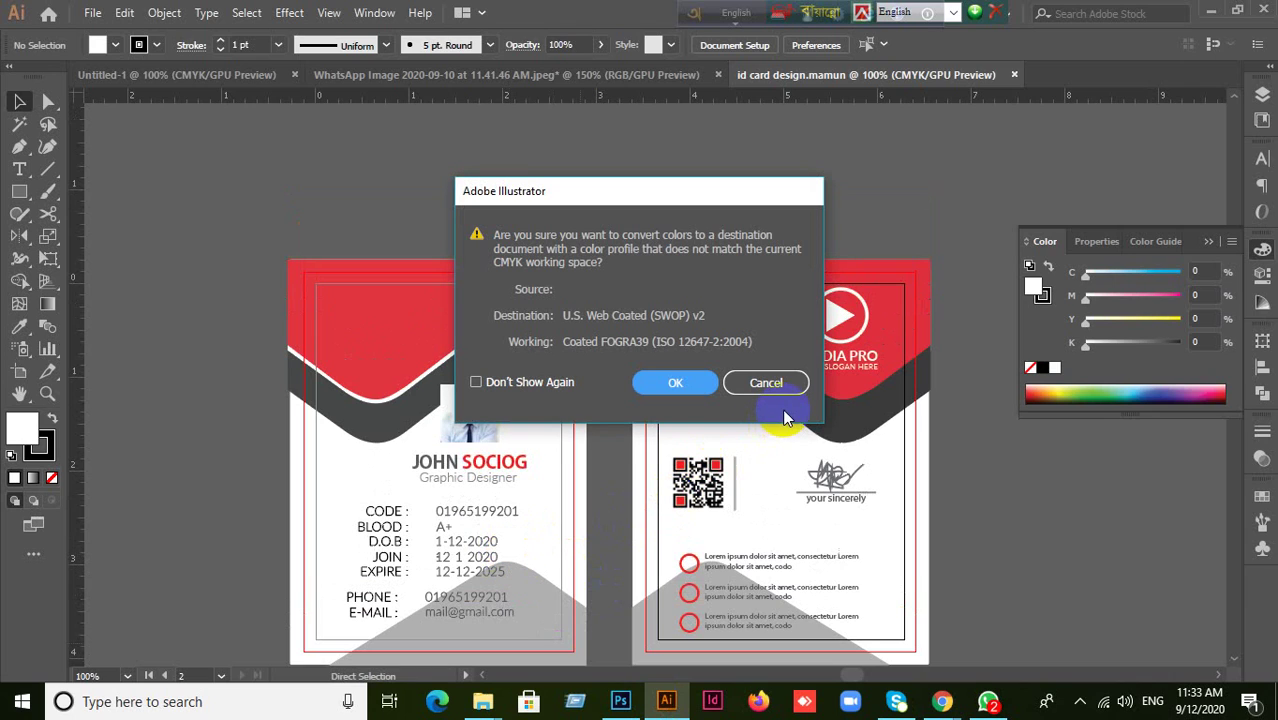
{"action": "left_click", "coordinate": [702, 390]}
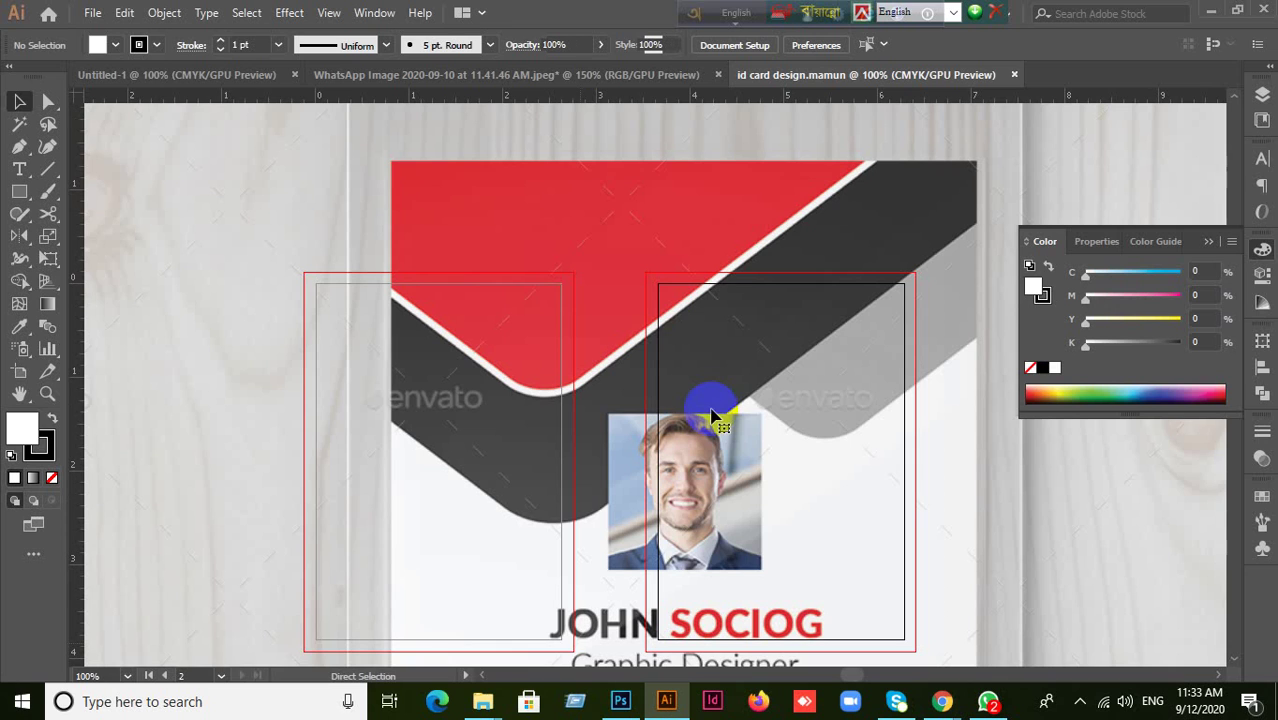
Scale down the pasted front-side reference image and place it above the two card designs
{"action": "scroll", "coordinate": [735, 422], "scroll_direction": "down", "scroll_amount": 6}
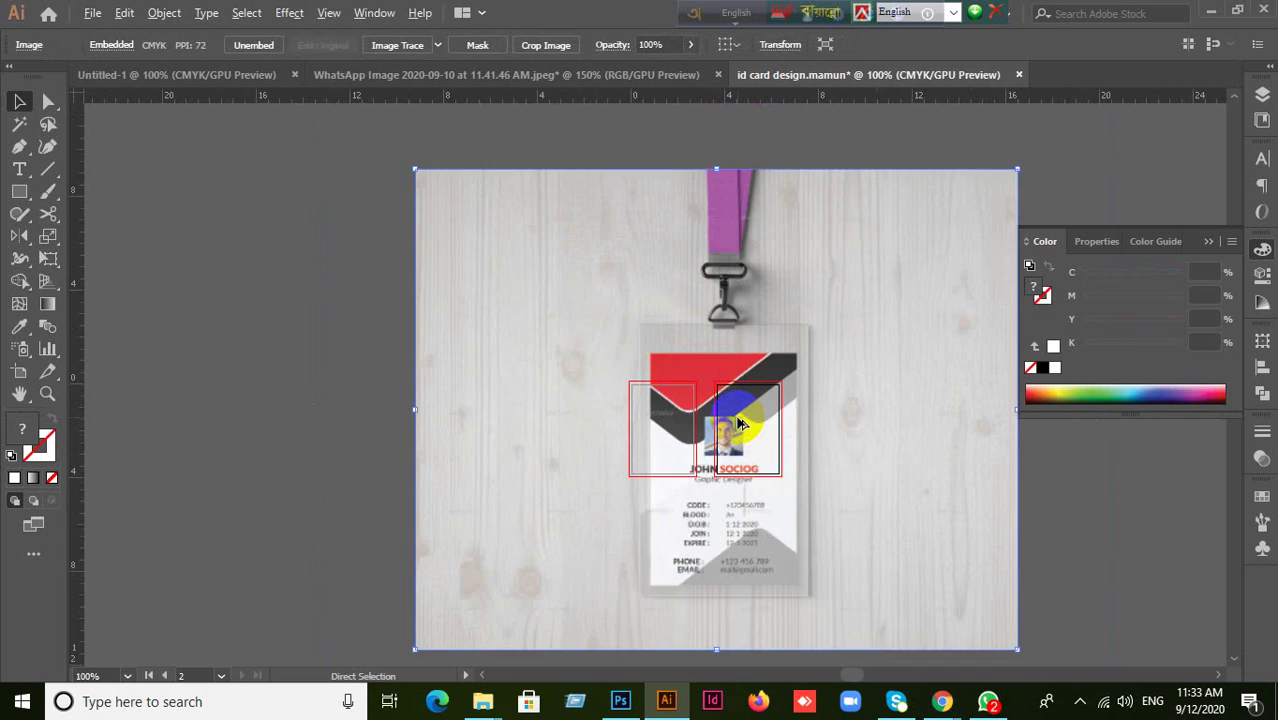
{"action": "left_click_drag", "start_coordinate": [873, 534], "coordinate": [769, 324]}
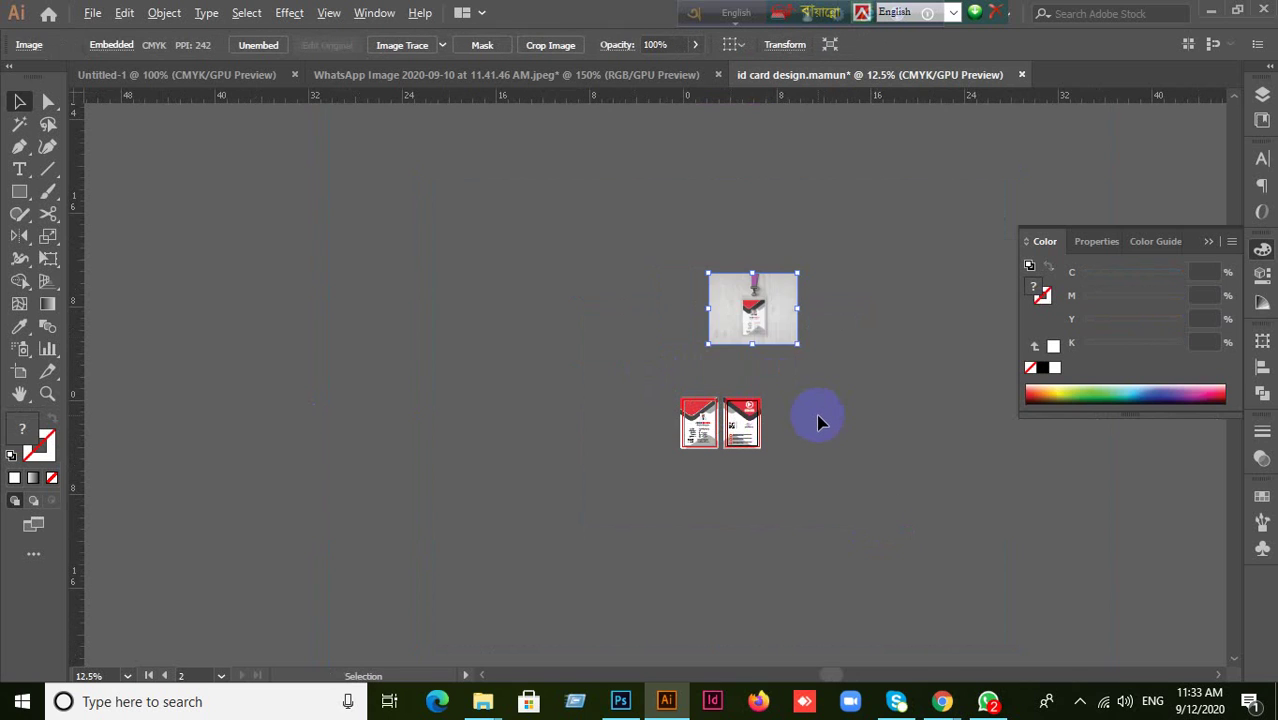
{"action": "scroll", "coordinate": [819, 419], "scroll_direction": "up", "scroll_amount": 4}
{"action": "scroll", "coordinate": [755, 508], "scroll_direction": "down", "scroll_amount": 1}
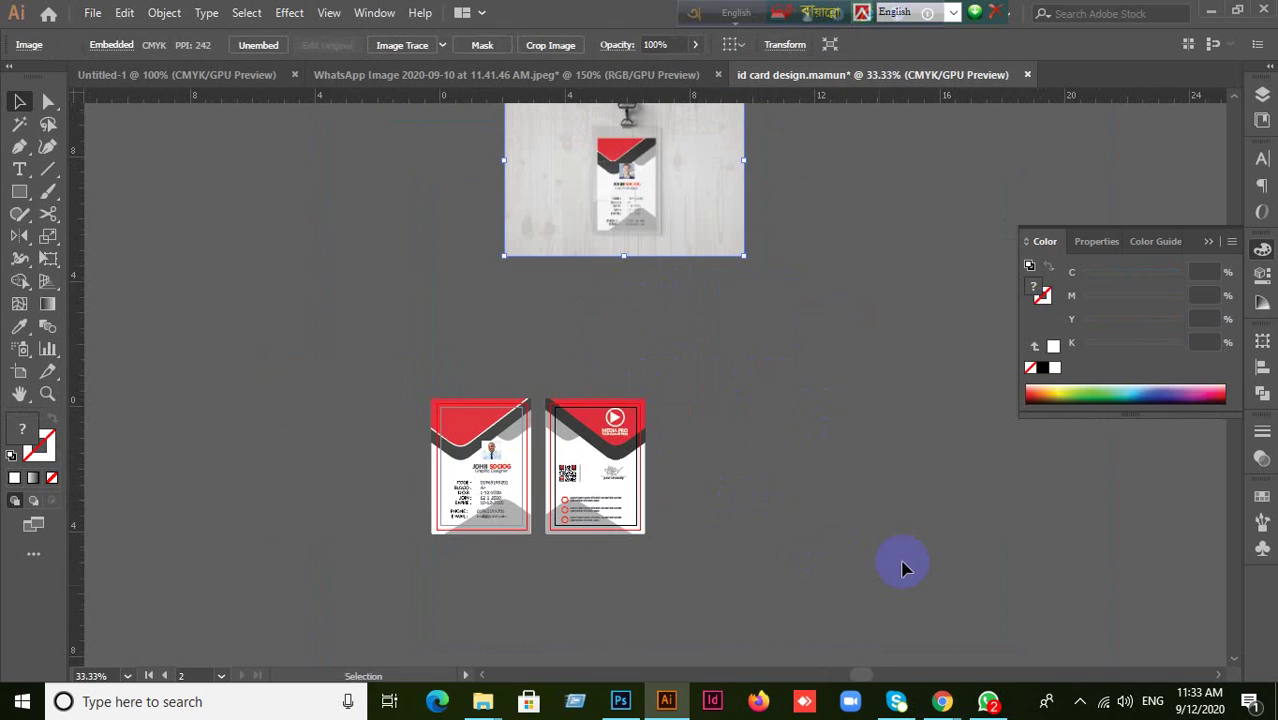
Switch to Chrome and look through the GraphicRiver item's enlarged previews for the back side of the card
{"action": "mouse_move", "coordinate": [941, 695]}
{"action": "left_click", "coordinate": [840, 617]}
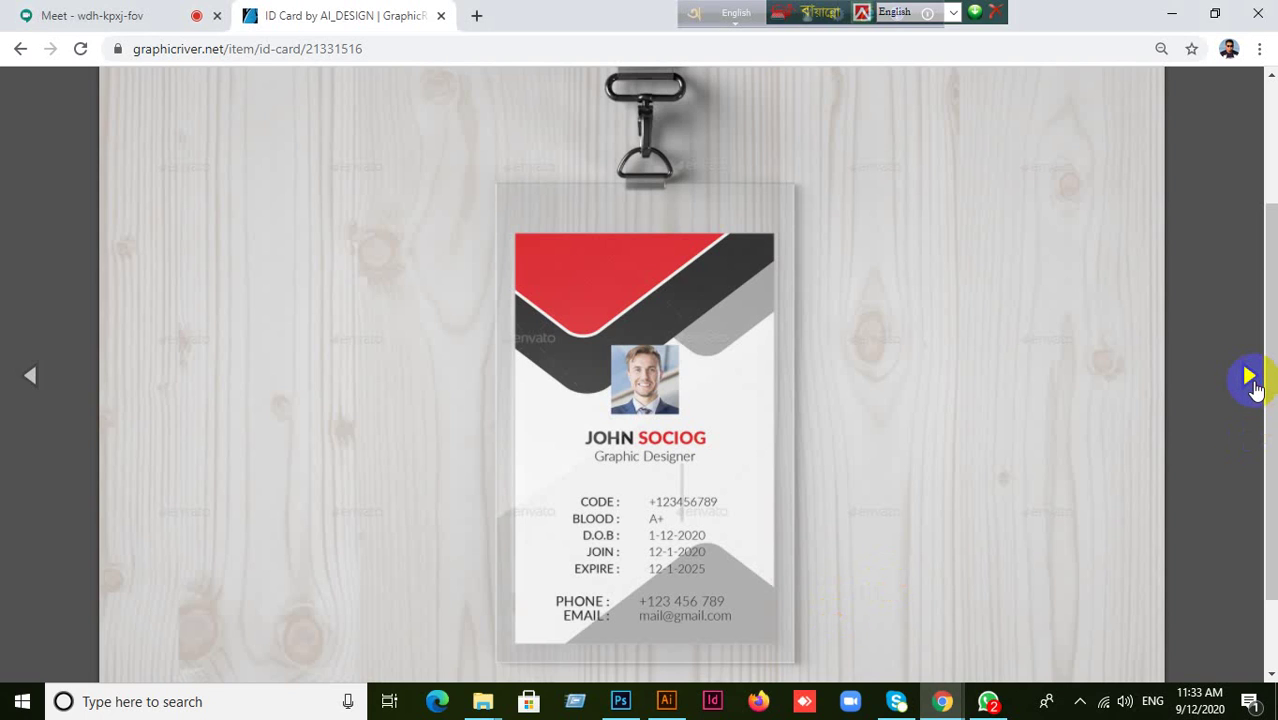
{"action": "left_click", "coordinate": [1251, 84]}
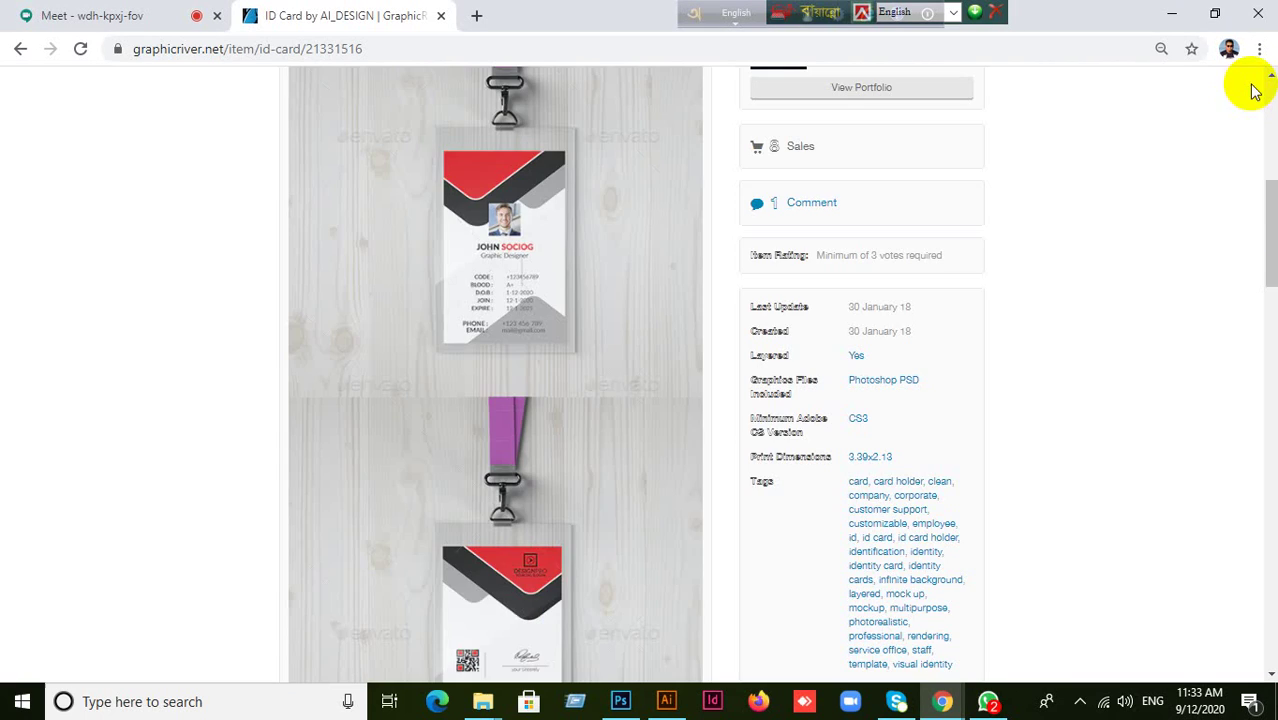
{"action": "scroll", "coordinate": [491, 583], "scroll_direction": "down", "scroll_amount": 3}
{"action": "left_click", "coordinate": [513, 423]}
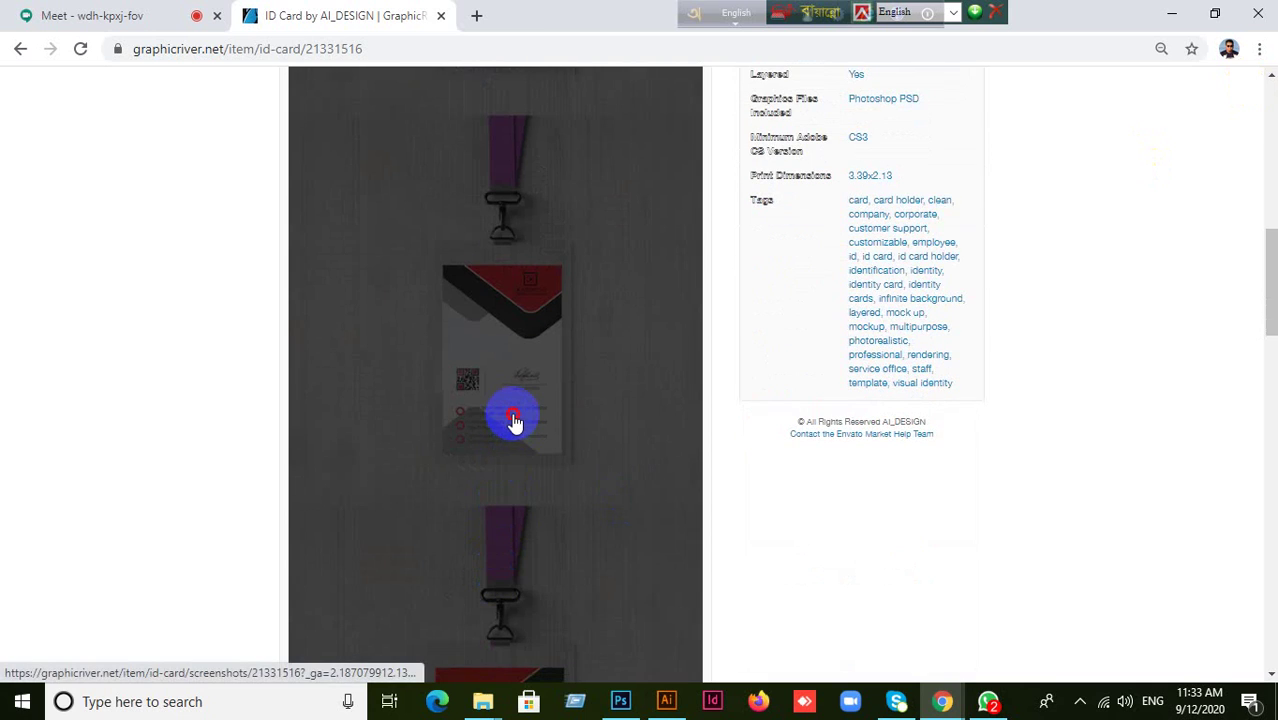
{"action": "scroll", "coordinate": [679, 478], "scroll_direction": "down", "scroll_amount": 2}
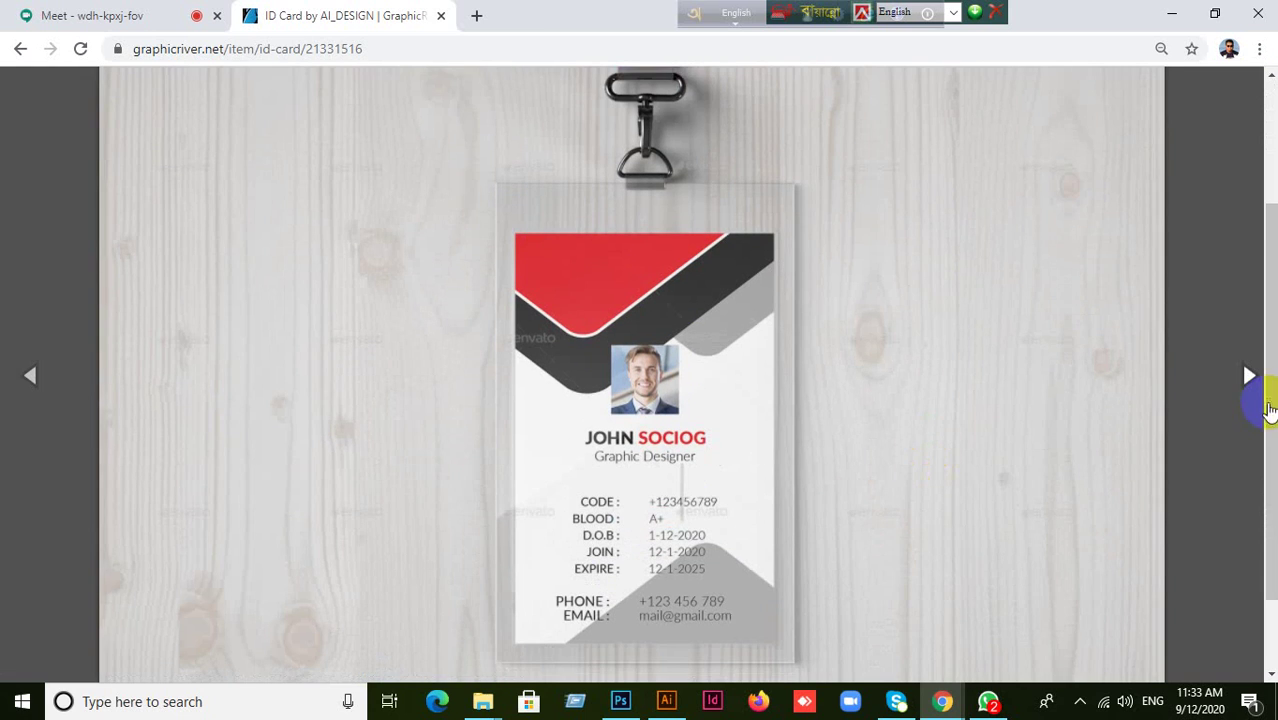
{"action": "left_click", "coordinate": [31, 381]}
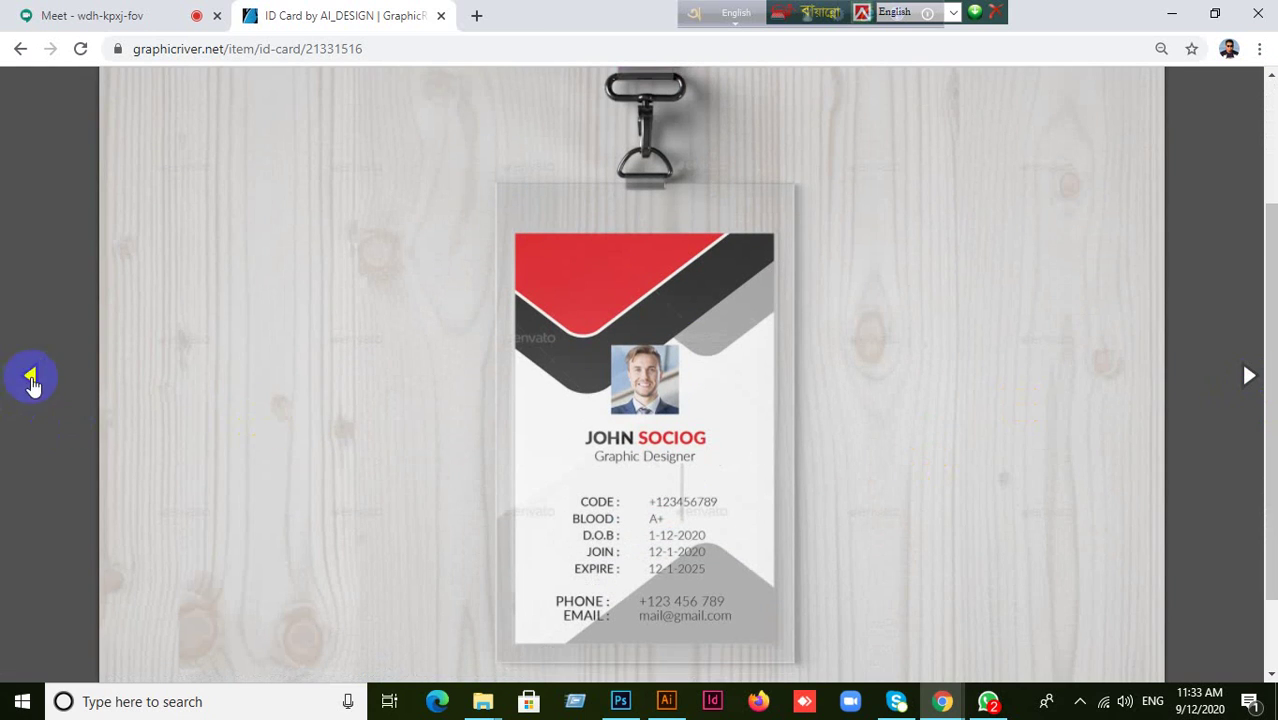
{"action": "scroll", "coordinate": [879, 419], "scroll_direction": "down", "scroll_amount": 1}
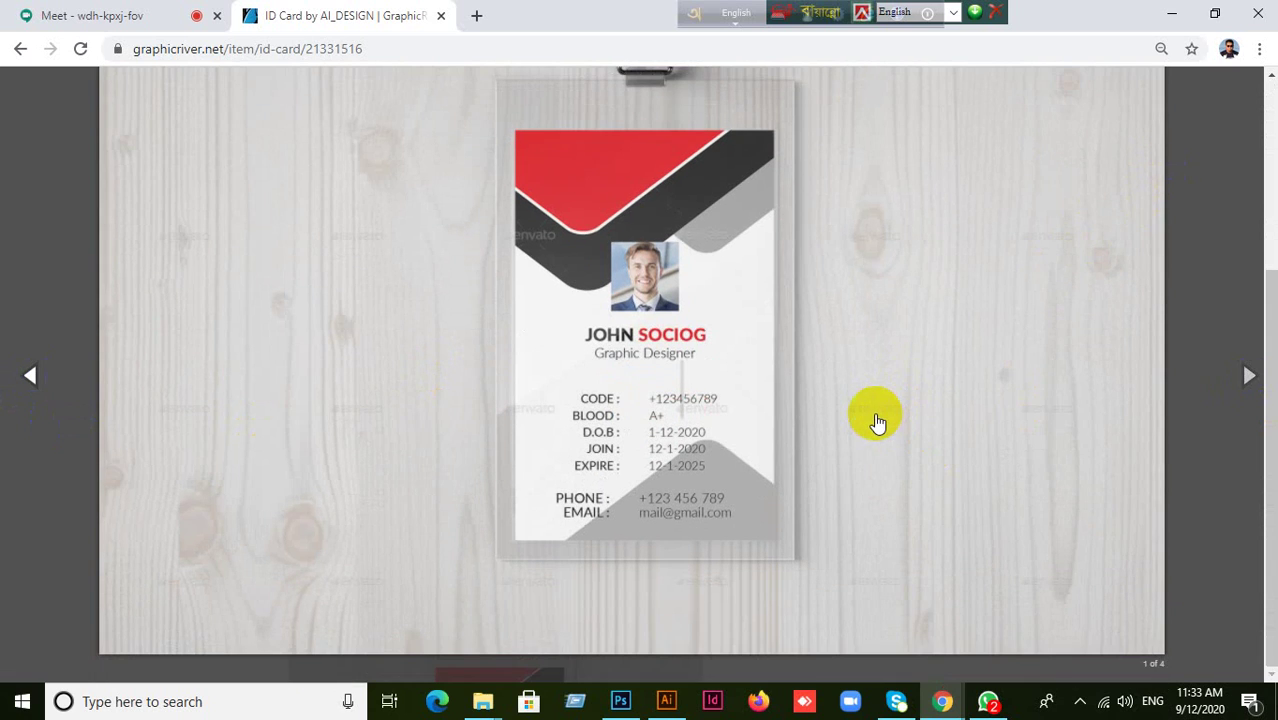
{"action": "scroll", "coordinate": [1077, 273], "scroll_direction": "up", "scroll_amount": 3}
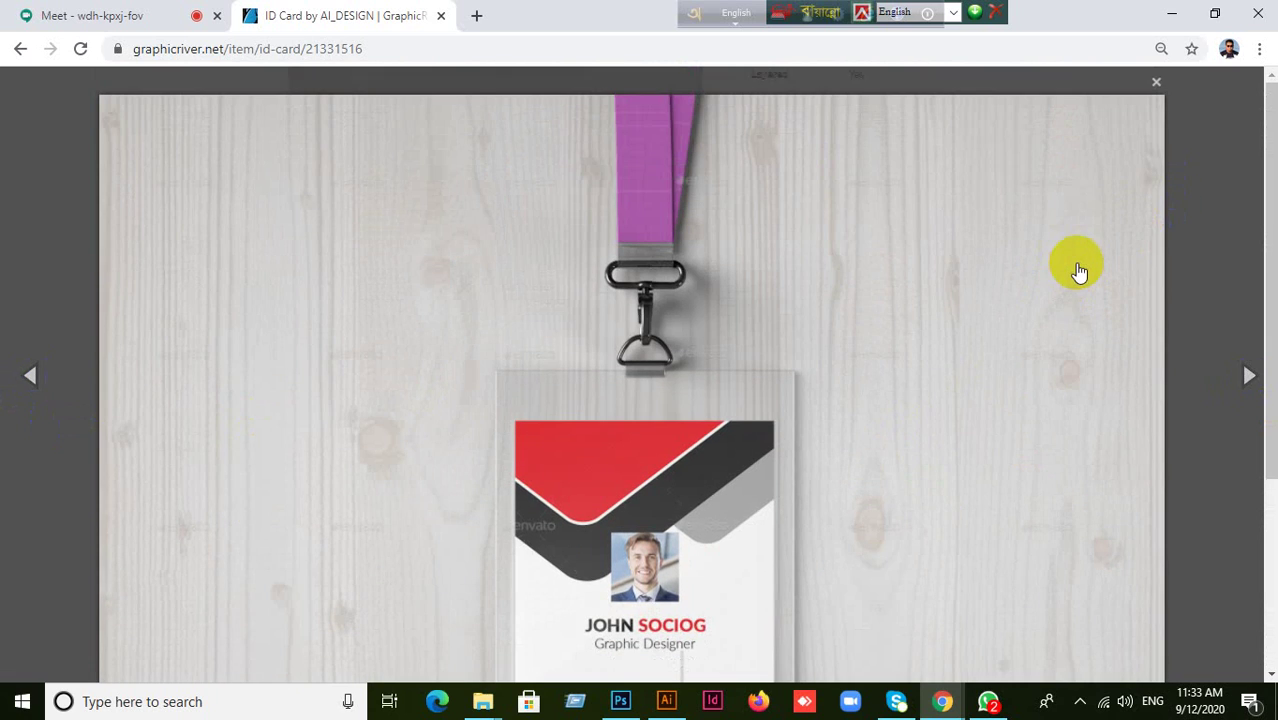
{"action": "left_click", "coordinate": [1156, 87]}
Reopen the enlarged preview from the screenshots further down the page and bring up the card's back-side image
{"action": "scroll", "coordinate": [494, 531], "scroll_direction": "down", "scroll_amount": 7}
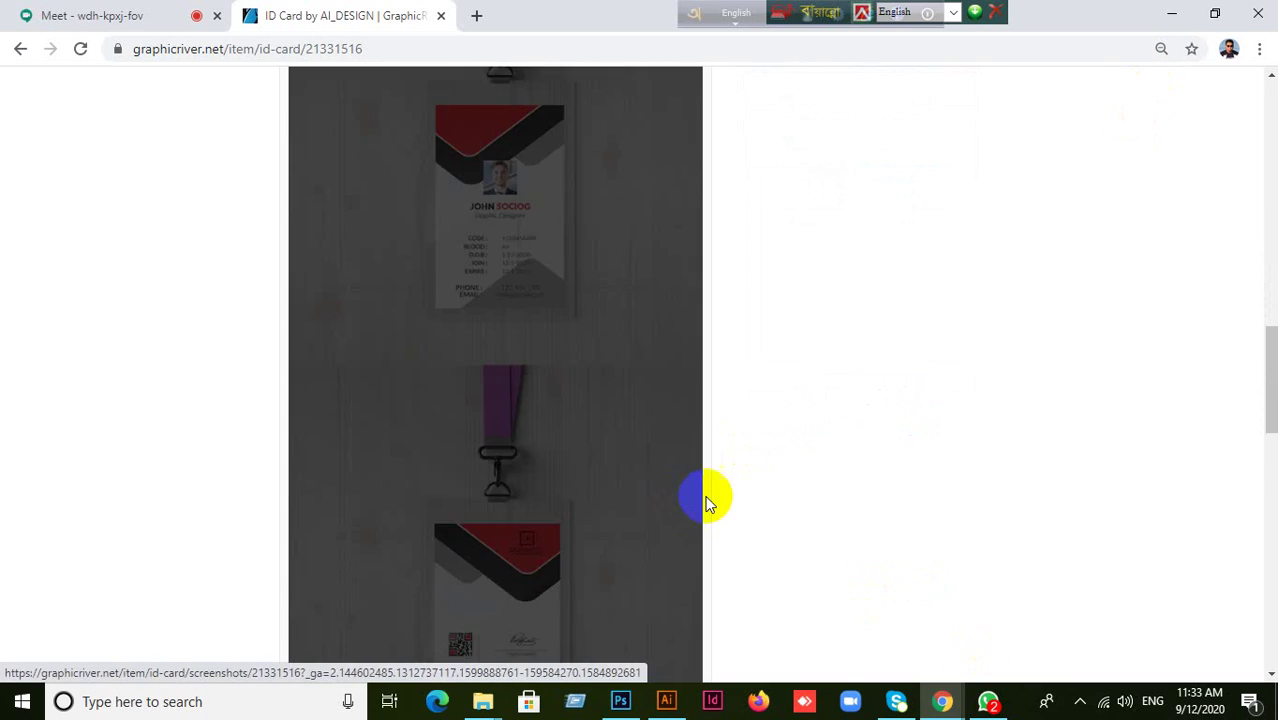
{"action": "scroll", "coordinate": [706, 503], "scroll_direction": "down", "scroll_amount": 3}
{"action": "left_click", "coordinate": [550, 400]}
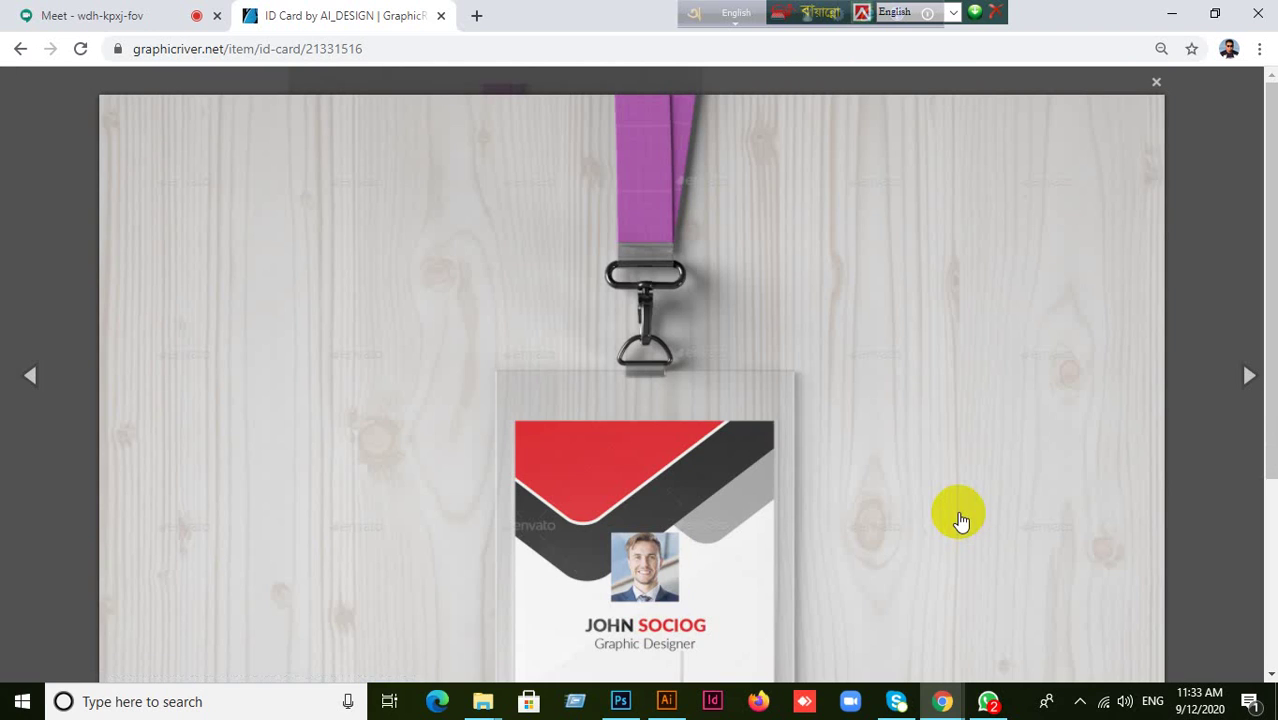
{"action": "left_click", "coordinate": [1248, 379]}
{"action": "scroll", "coordinate": [1076, 420], "scroll_direction": "down", "scroll_amount": 3}
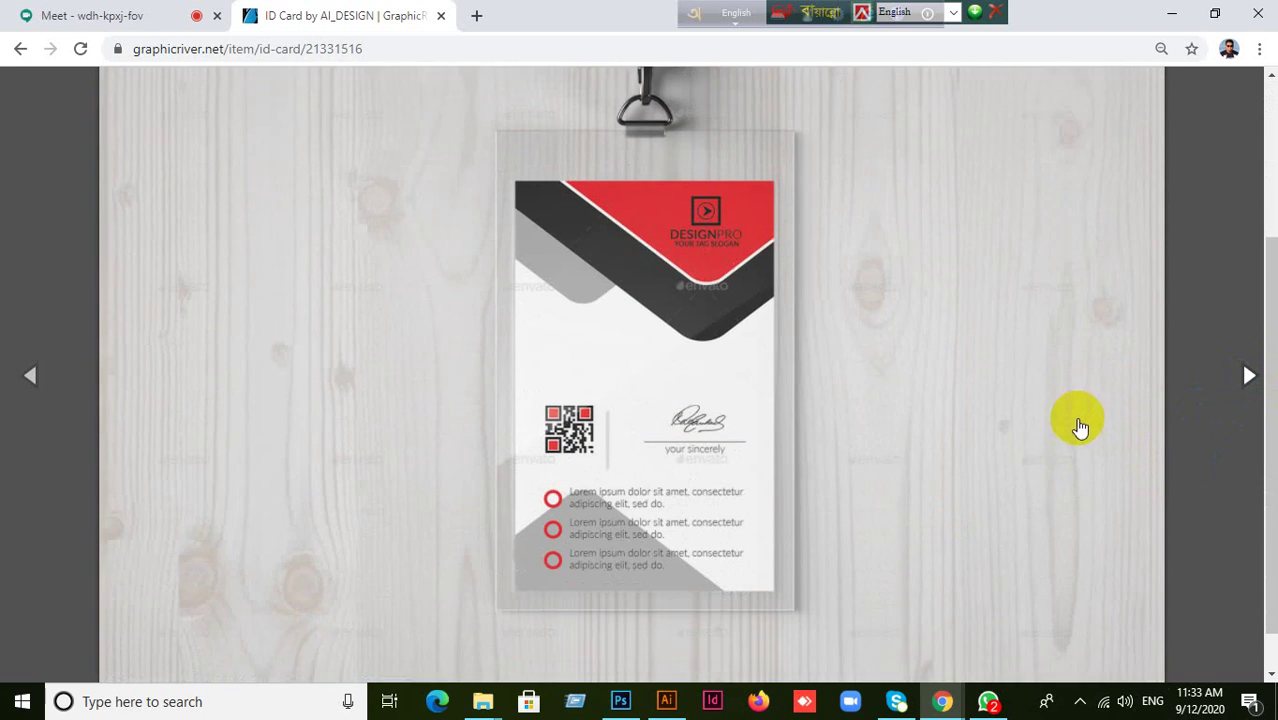
Copy the back-side card image and paste it into the id card design document in Illustrator, accepting the colour conversion
{"action": "right_click", "coordinate": [595, 272]}
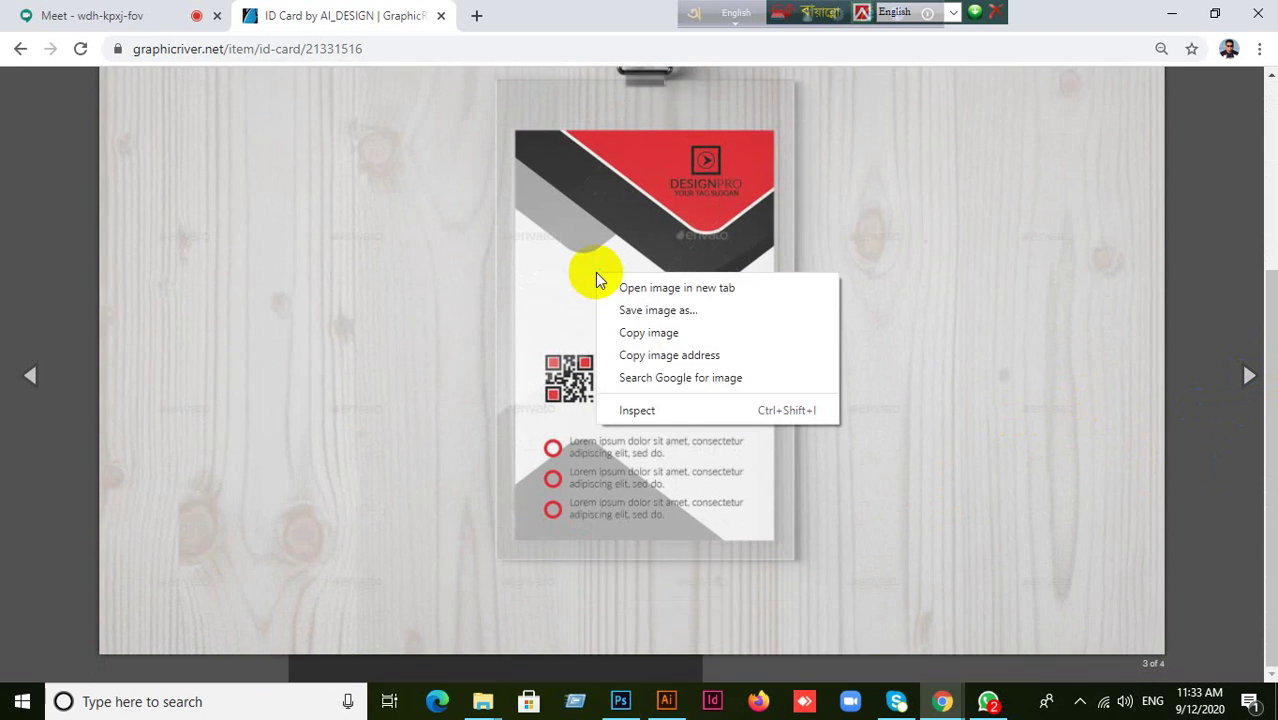
{"action": "left_click", "coordinate": [636, 332]}
{"action": "left_click", "coordinate": [666, 700]}
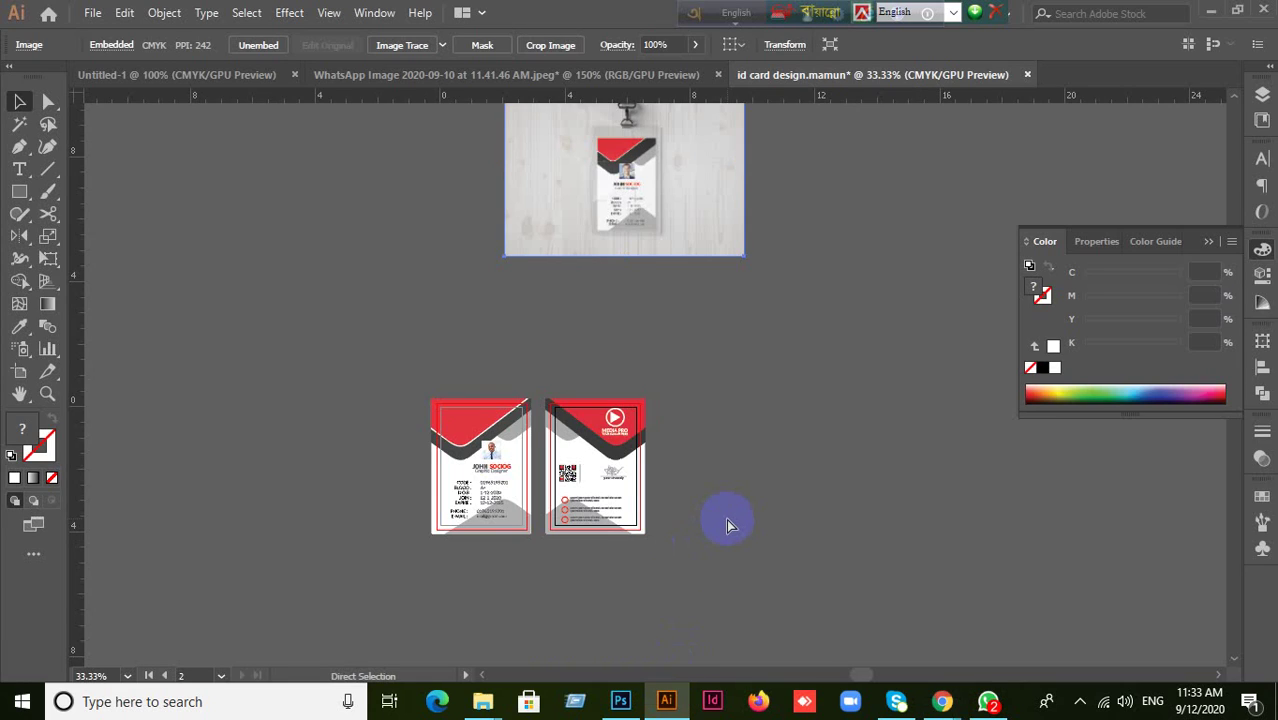
{"action": "key", "text": "ctrl+v"}
{"action": "left_click", "coordinate": [687, 383]}
Scale down the back-side reference image and arrange both reference images to the left of the two card designs
{"action": "scroll", "coordinate": [798, 421], "scroll_direction": "down", "scroll_amount": 2}
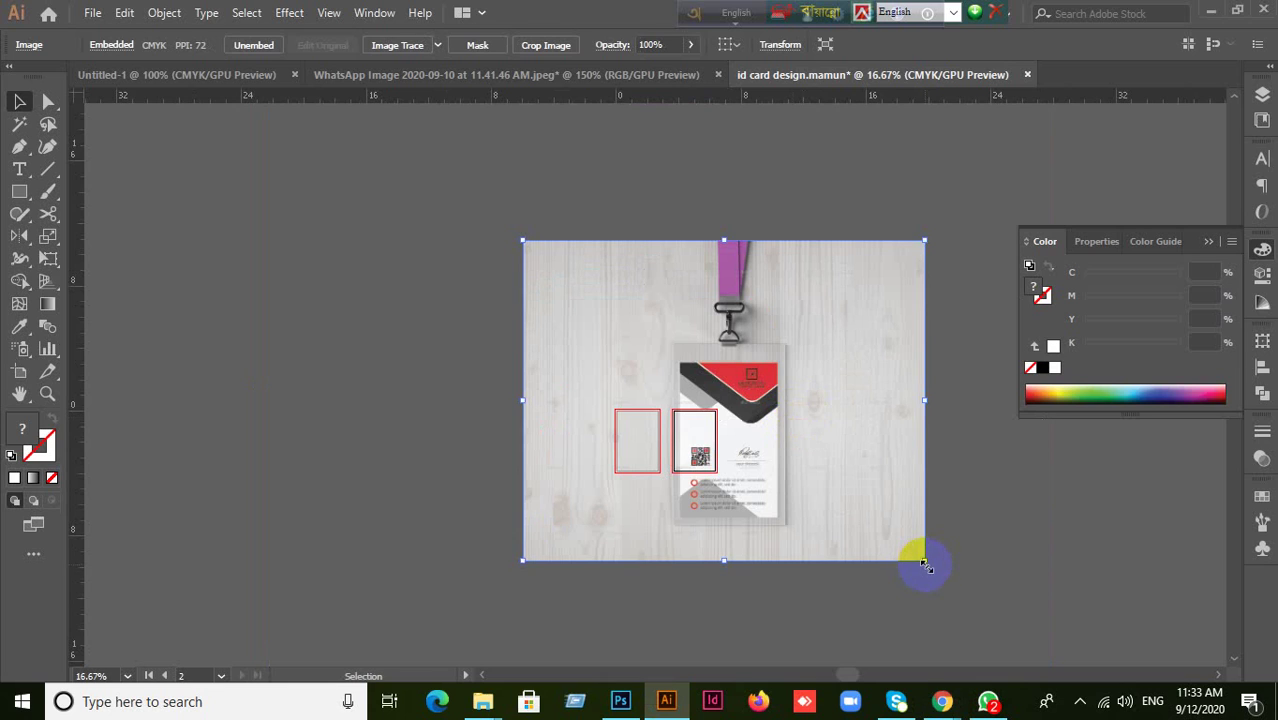
{"action": "left_click_drag", "start_coordinate": [924, 563], "coordinate": [466, 374]}
{"action": "left_click_drag", "start_coordinate": [732, 315], "coordinate": [705, 354]}
{"action": "scroll", "coordinate": [700, 443], "scroll_direction": "up", "scroll_amount": 2}
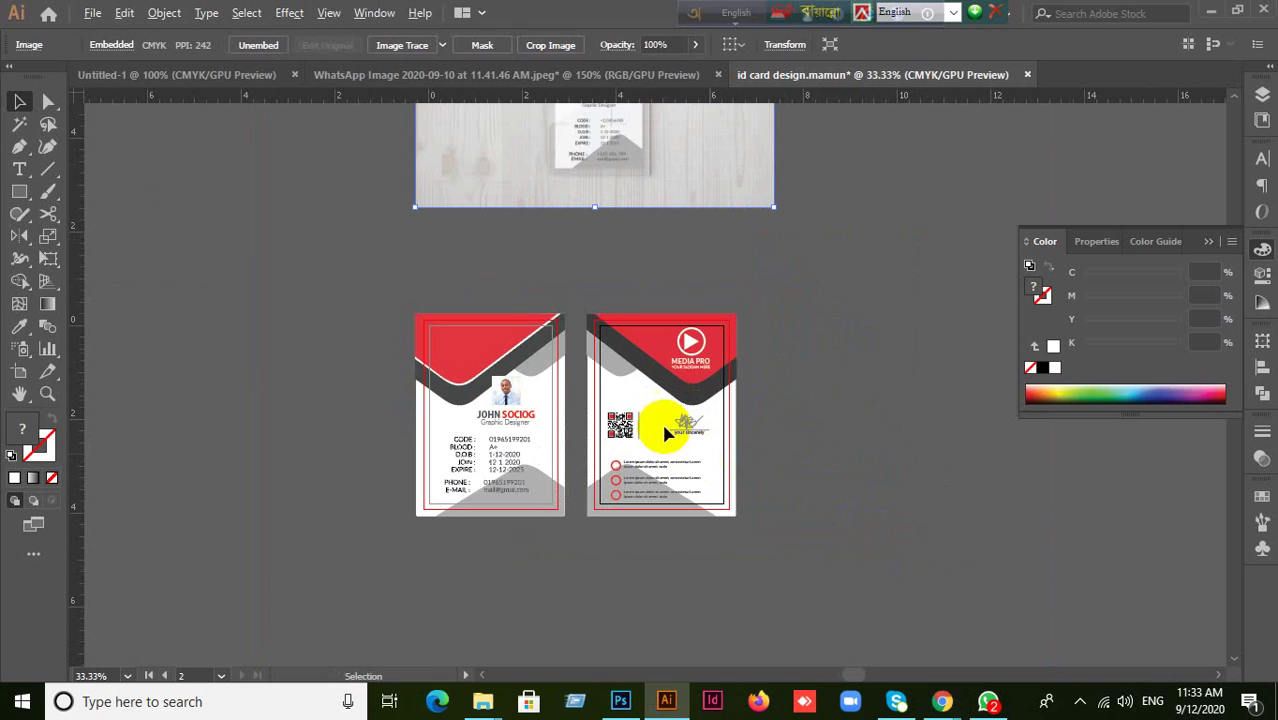
{"action": "scroll", "coordinate": [703, 430], "scroll_direction": "down", "scroll_amount": 1}
{"action": "left_click_drag", "start_coordinate": [704, 248], "coordinate": [443, 517]}
{"action": "left_click", "coordinate": [446, 516]}
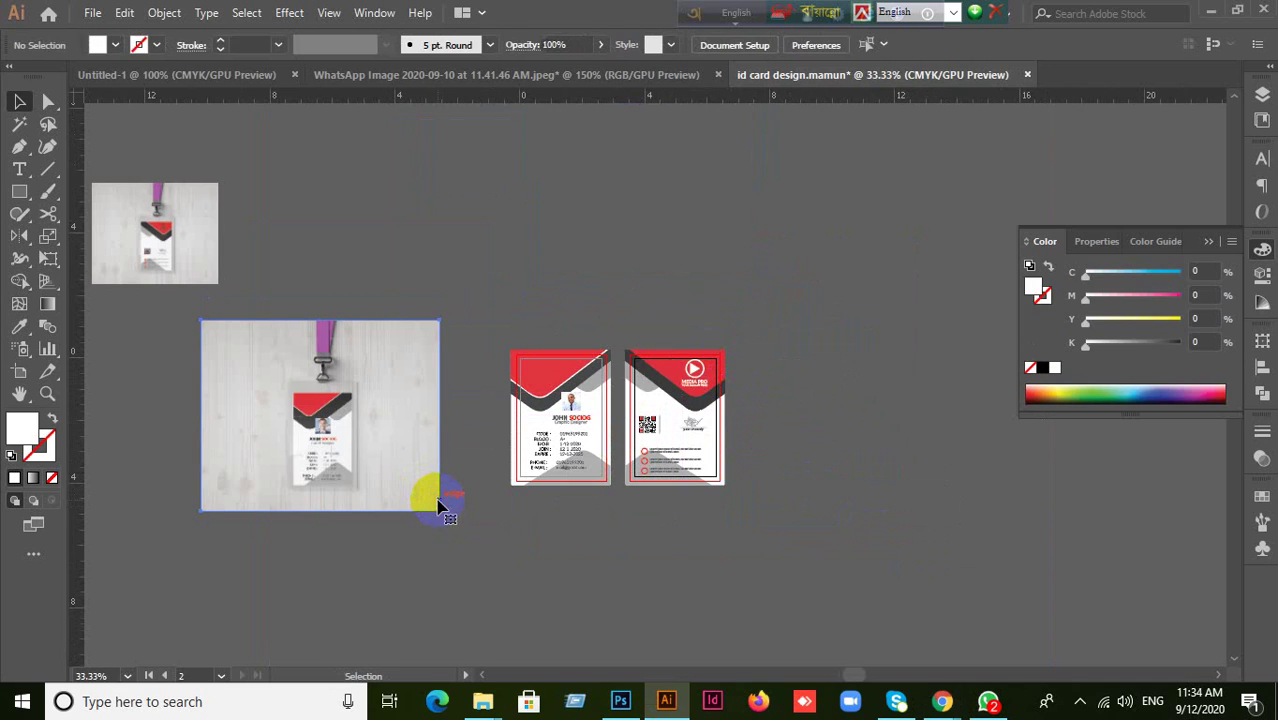
Crop the front-side reference image to the card alone, about 1.97 by 3.18 in
{"action": "left_click", "coordinate": [437, 507]}
{"action": "right_click", "coordinate": [302, 441]}
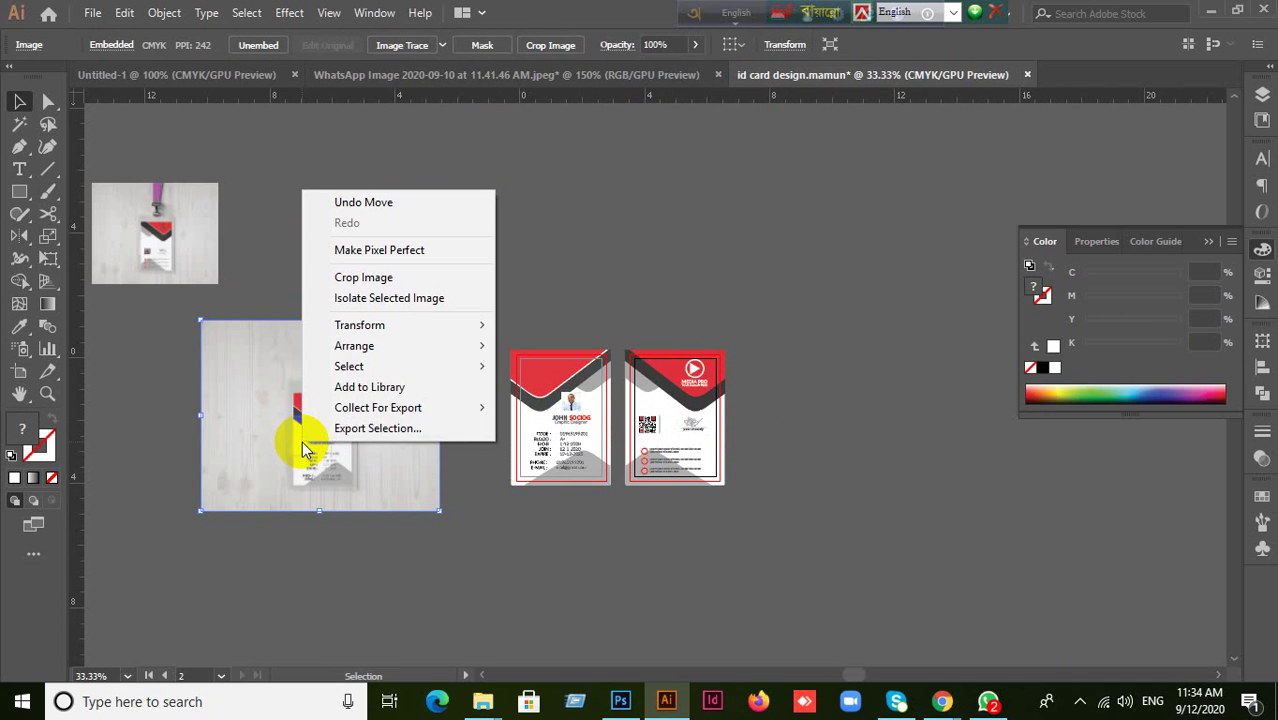
{"action": "left_click", "coordinate": [366, 278]}
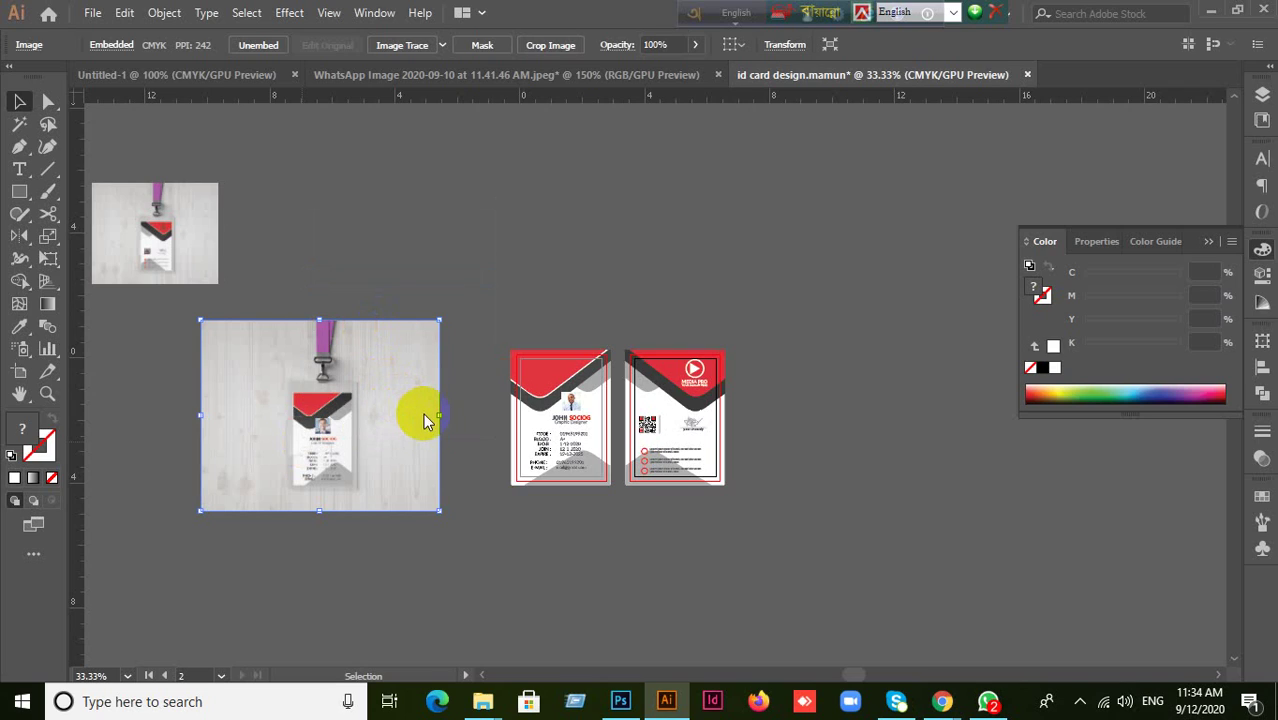
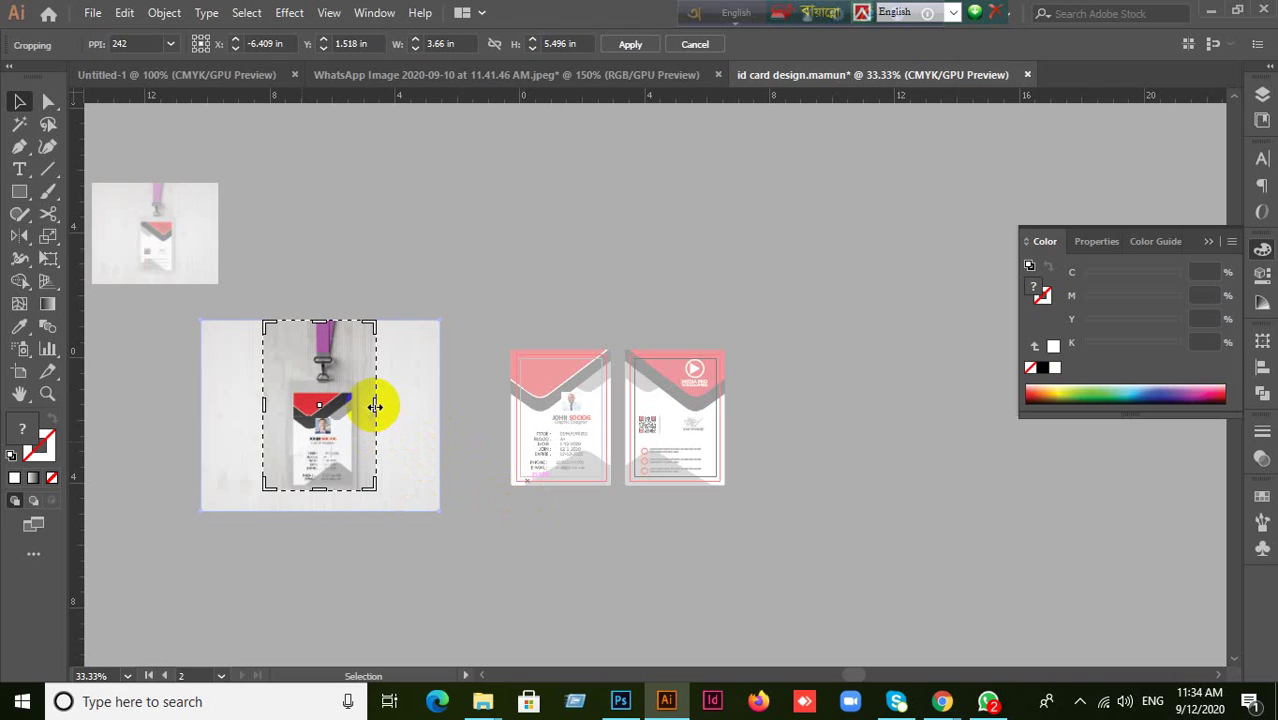
{"action": "left_click_drag", "start_coordinate": [367, 405], "coordinate": [352, 404]}
{"action": "left_click_drag", "start_coordinate": [309, 323], "coordinate": [312, 393]}
{"action": "left_click_drag", "start_coordinate": [260, 437], "coordinate": [295, 449]}
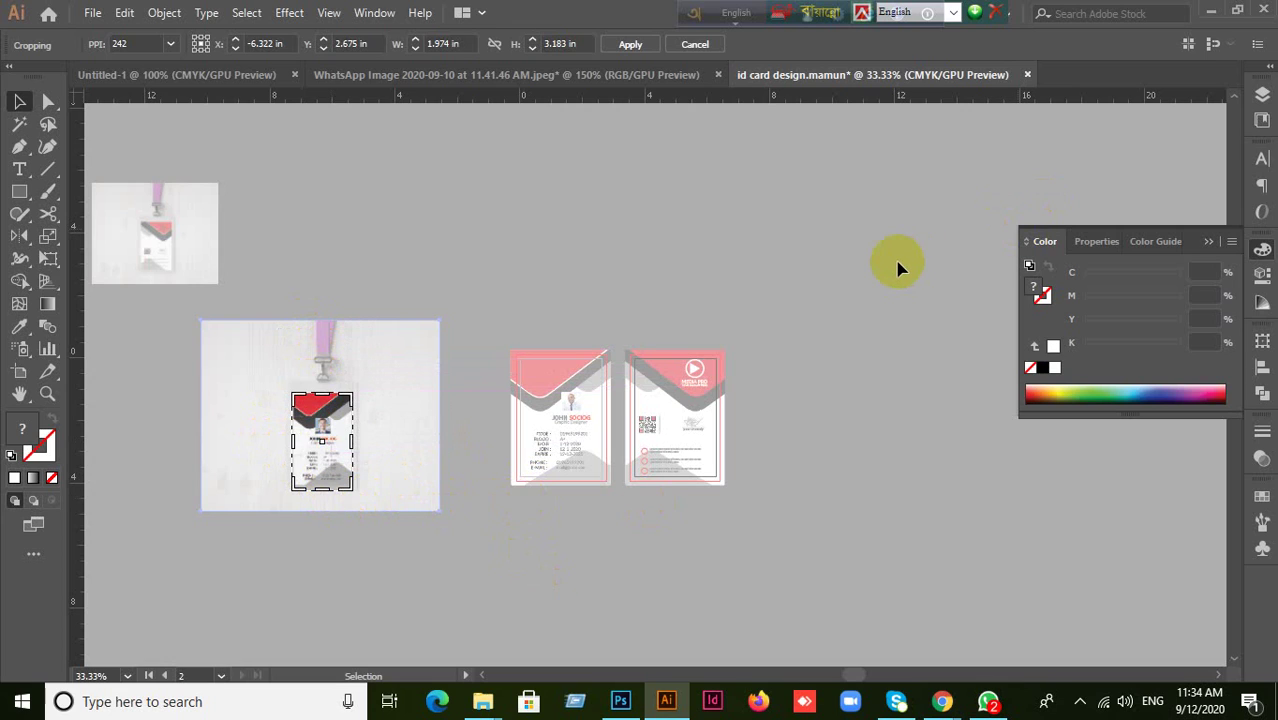
{"action": "key", "text": "Return"}
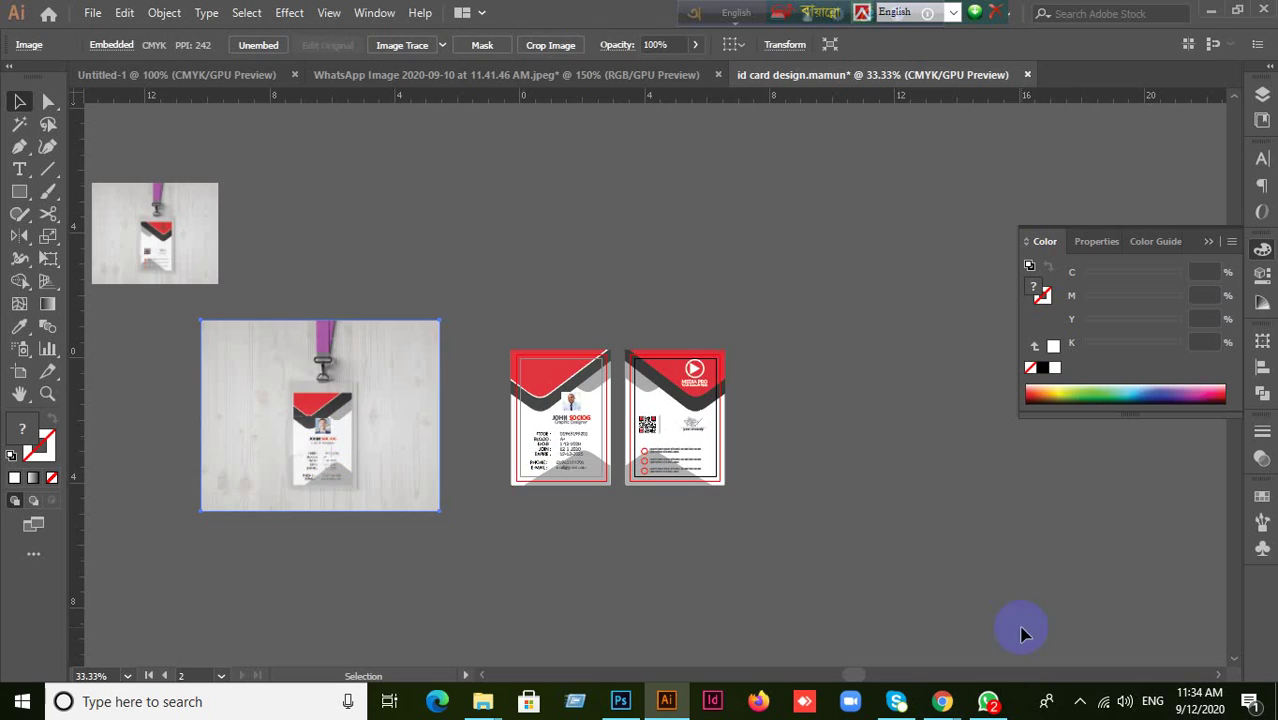
Switch to the Meet call in Chrome, admit the waiting participant, and return to Illustrator
{"action": "mouse_move", "coordinate": [946, 700]}
{"action": "left_click", "coordinate": [840, 620]}
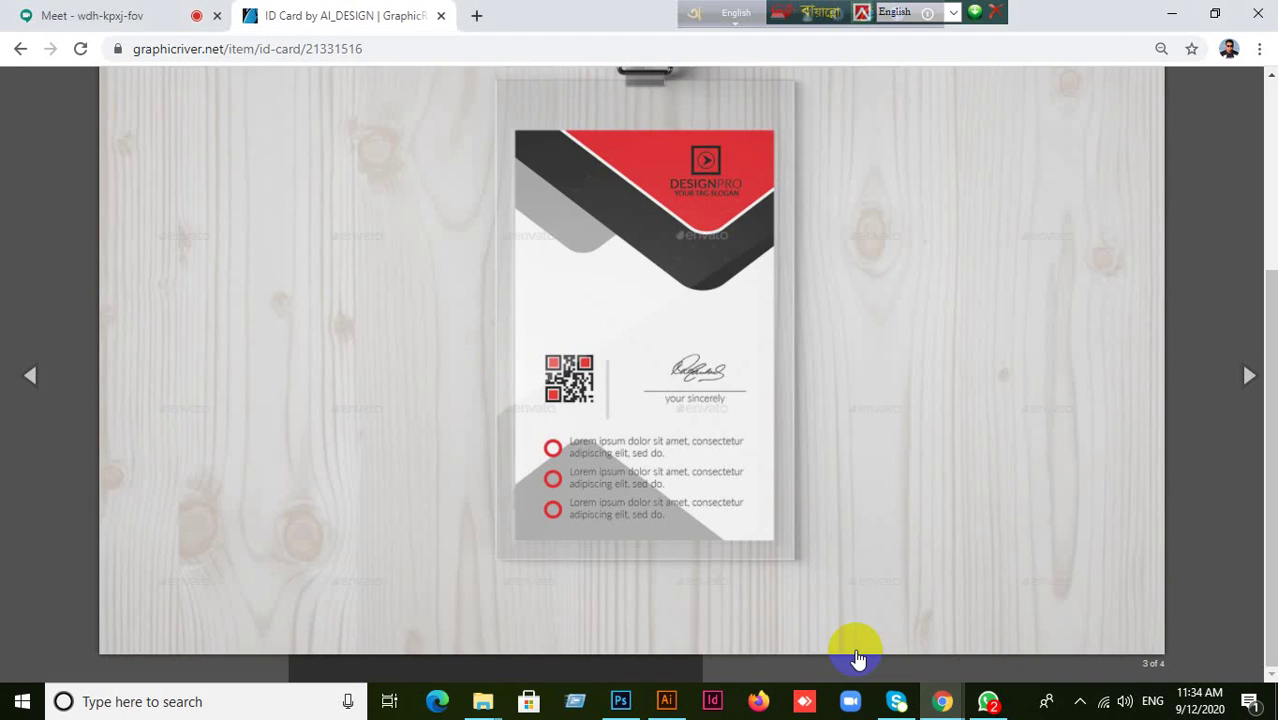
{"action": "left_click", "coordinate": [115, 20]}
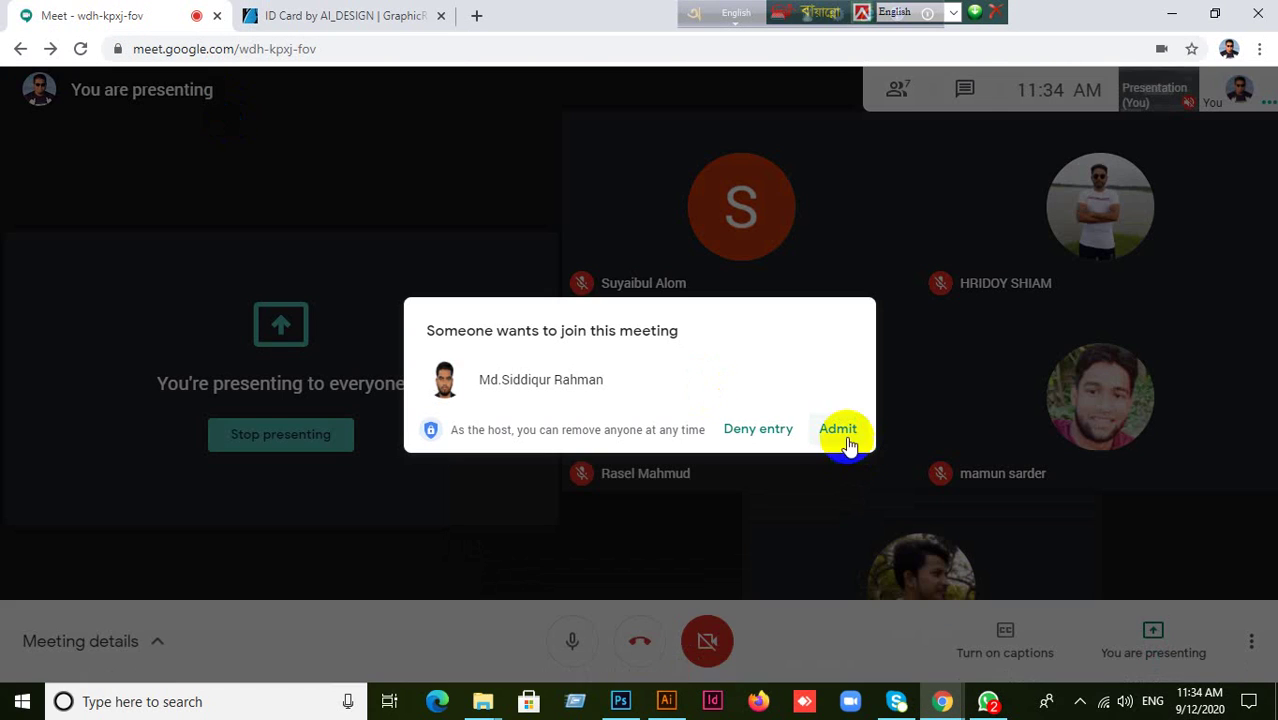
{"action": "left_click", "coordinate": [840, 430]}
{"action": "left_click", "coordinate": [670, 700]}
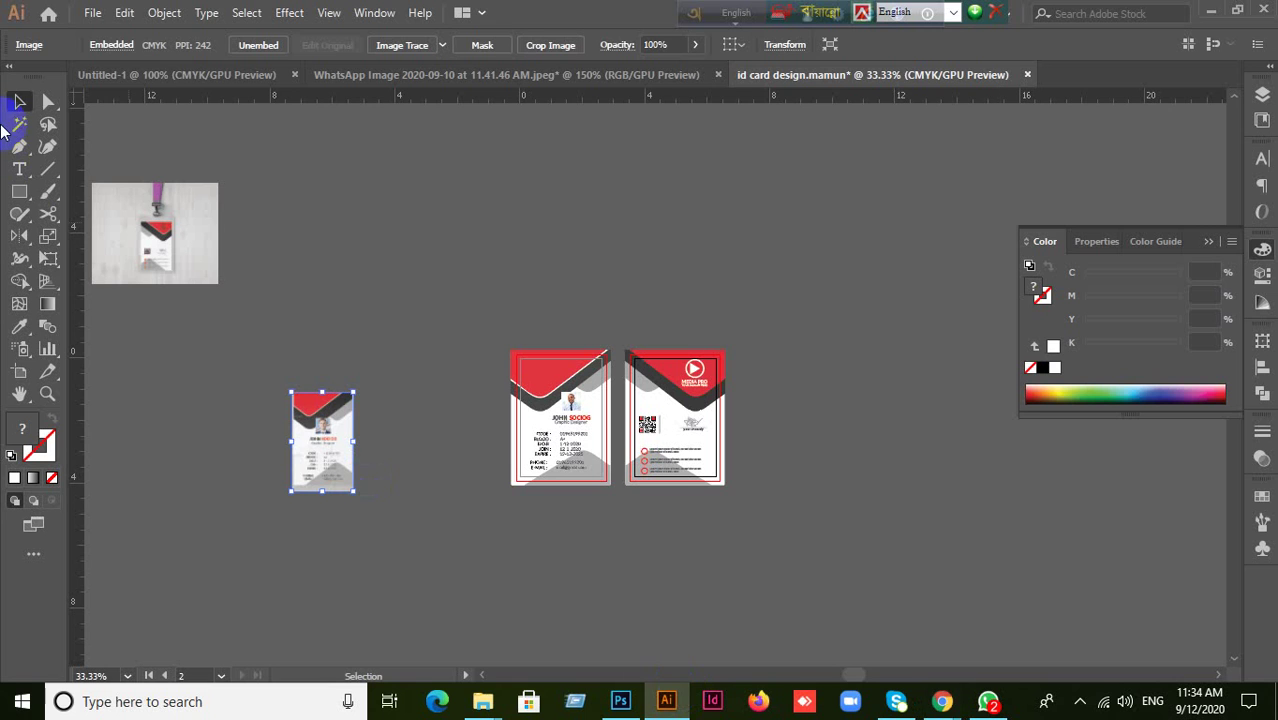
{"action": "mouse_move", "coordinate": [946, 693]}
{"action": "left_click", "coordinate": [838, 625]}
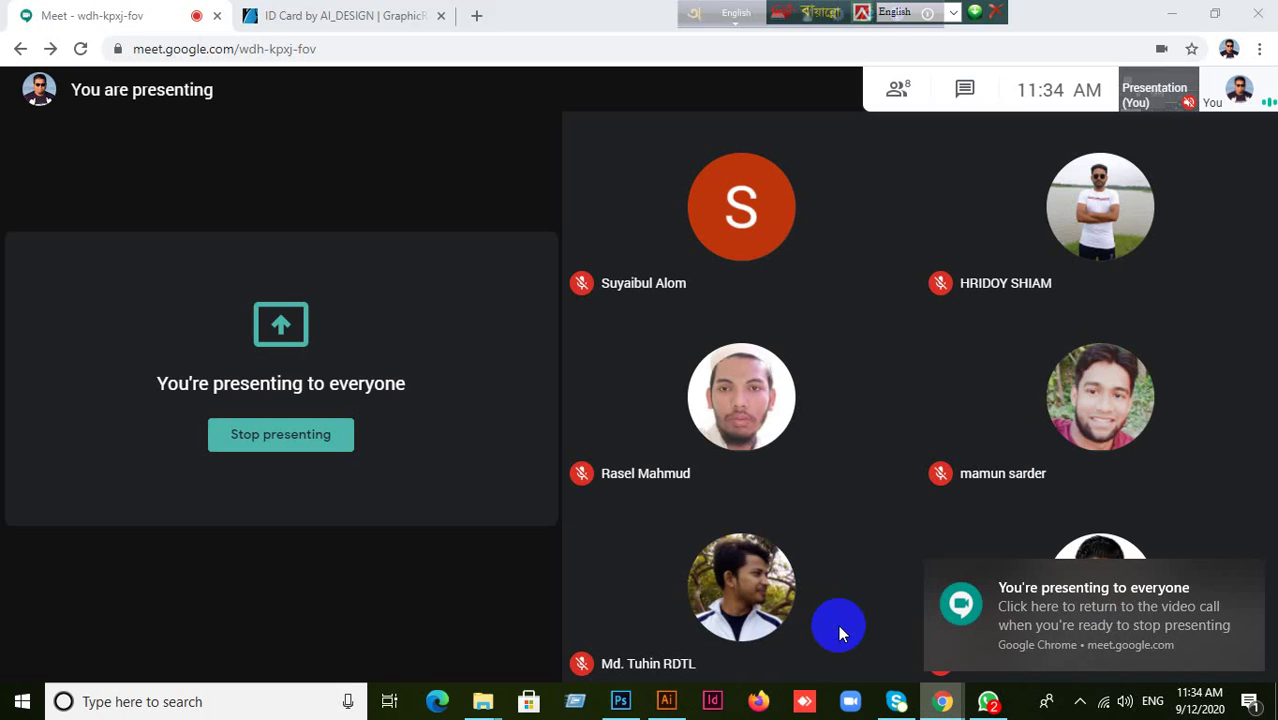
{"action": "left_click", "coordinate": [660, 701]}
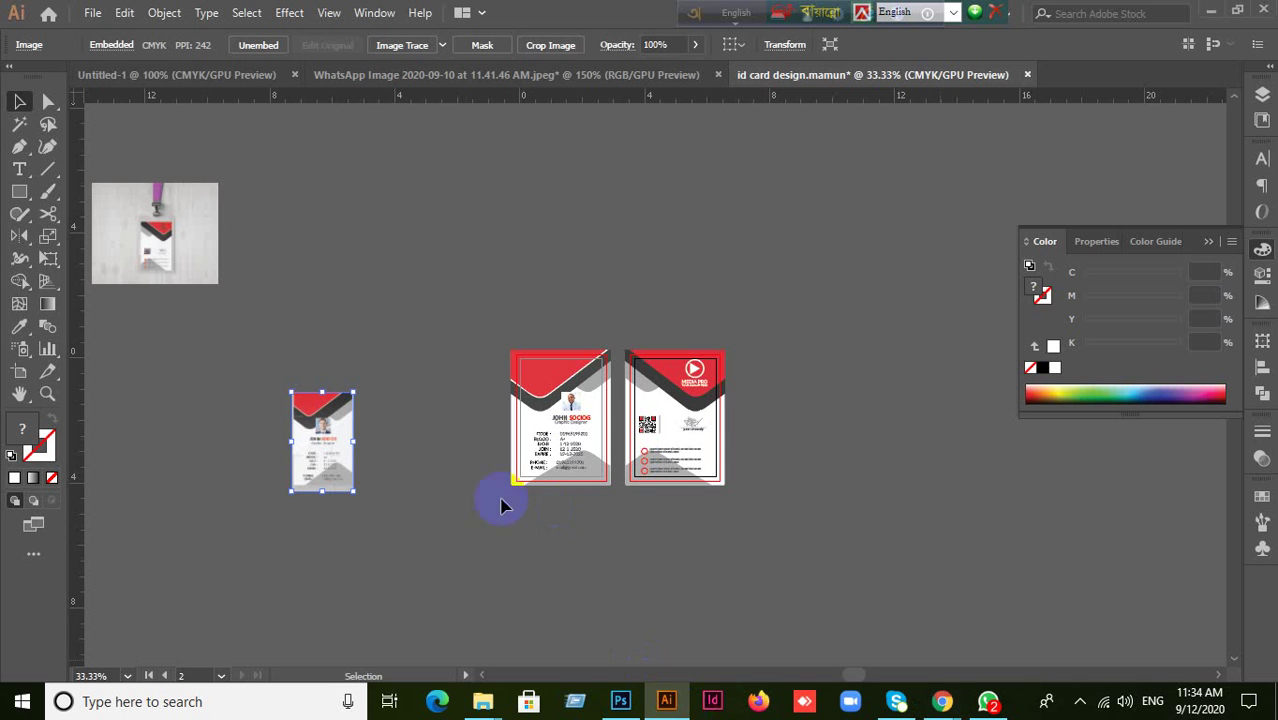
Enlarge the cropped front-side reference image and place it directly above the front card design
{"action": "left_click_drag", "start_coordinate": [357, 493], "coordinate": [580, 225]}
{"action": "scroll", "coordinate": [614, 305], "scroll_direction": "up", "scroll_amount": 2}
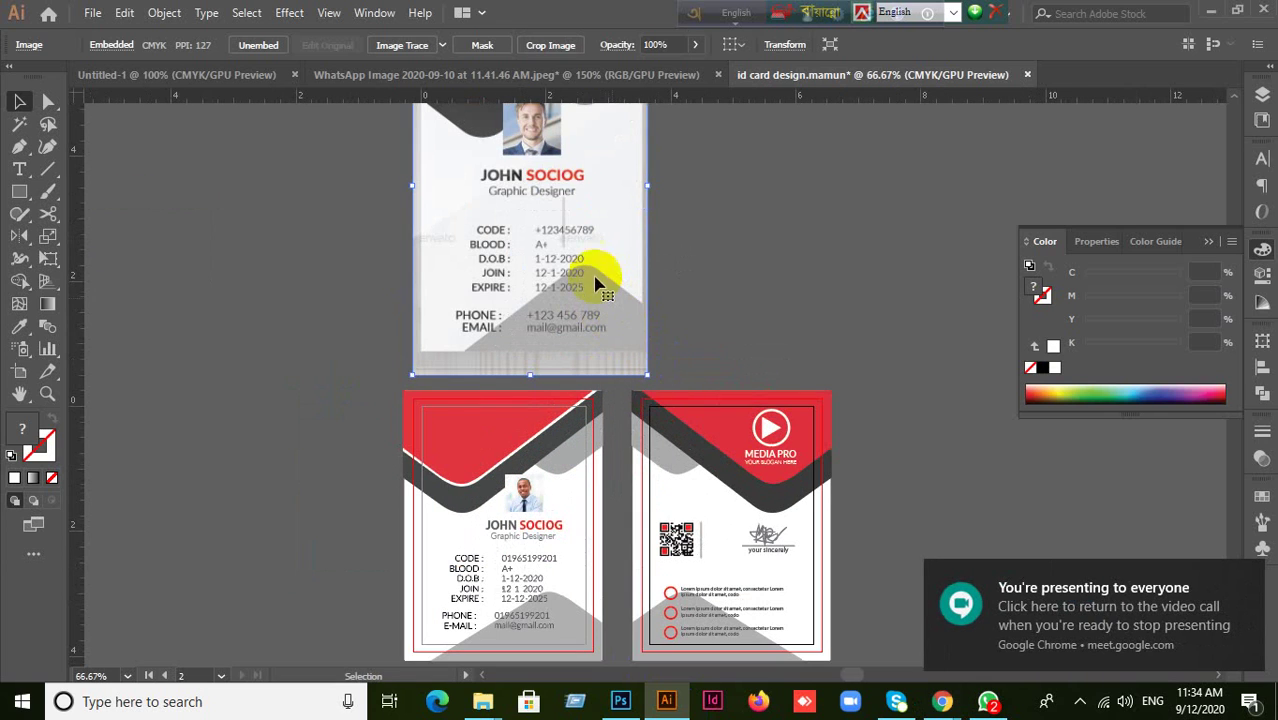
Move the front-side reference image to the left of the two card designs, roughly level with them
{"action": "left_click_drag", "start_coordinate": [593, 277], "coordinate": [333, 478]}
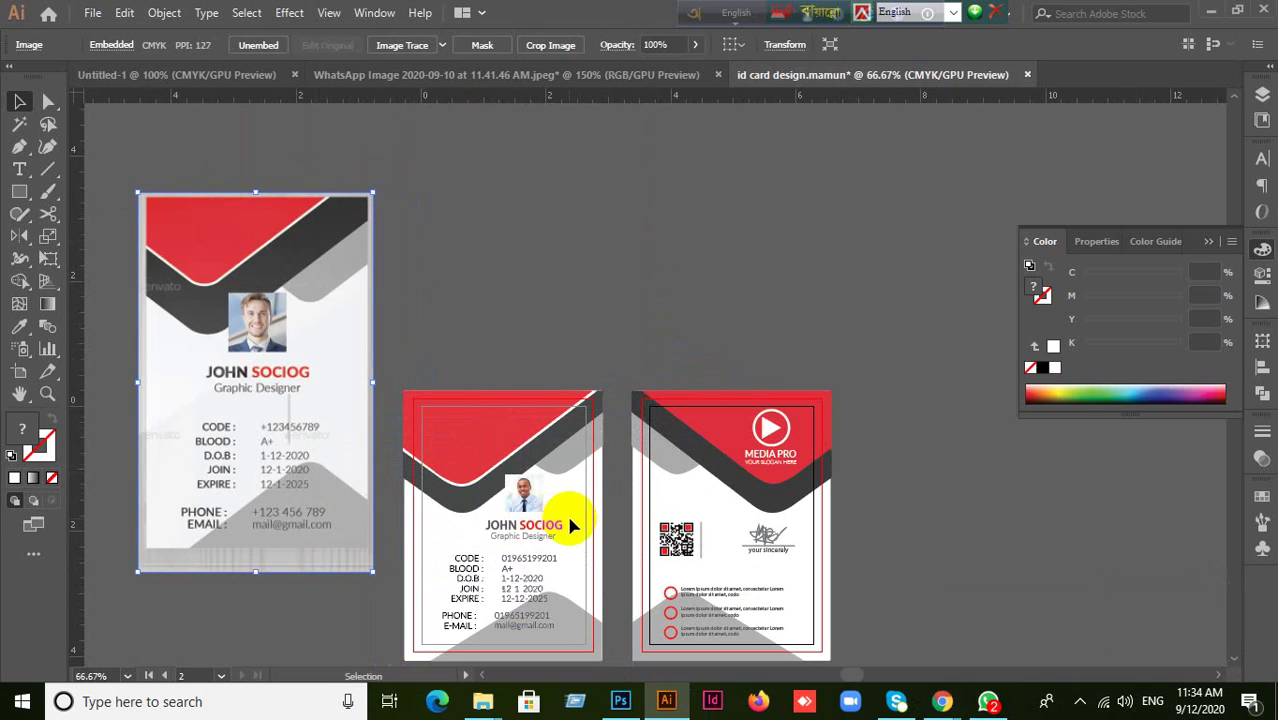
{"action": "left_click_drag", "start_coordinate": [570, 523], "coordinate": [716, 452]}
{"action": "left_click_drag", "start_coordinate": [468, 427], "coordinate": [457, 464]}
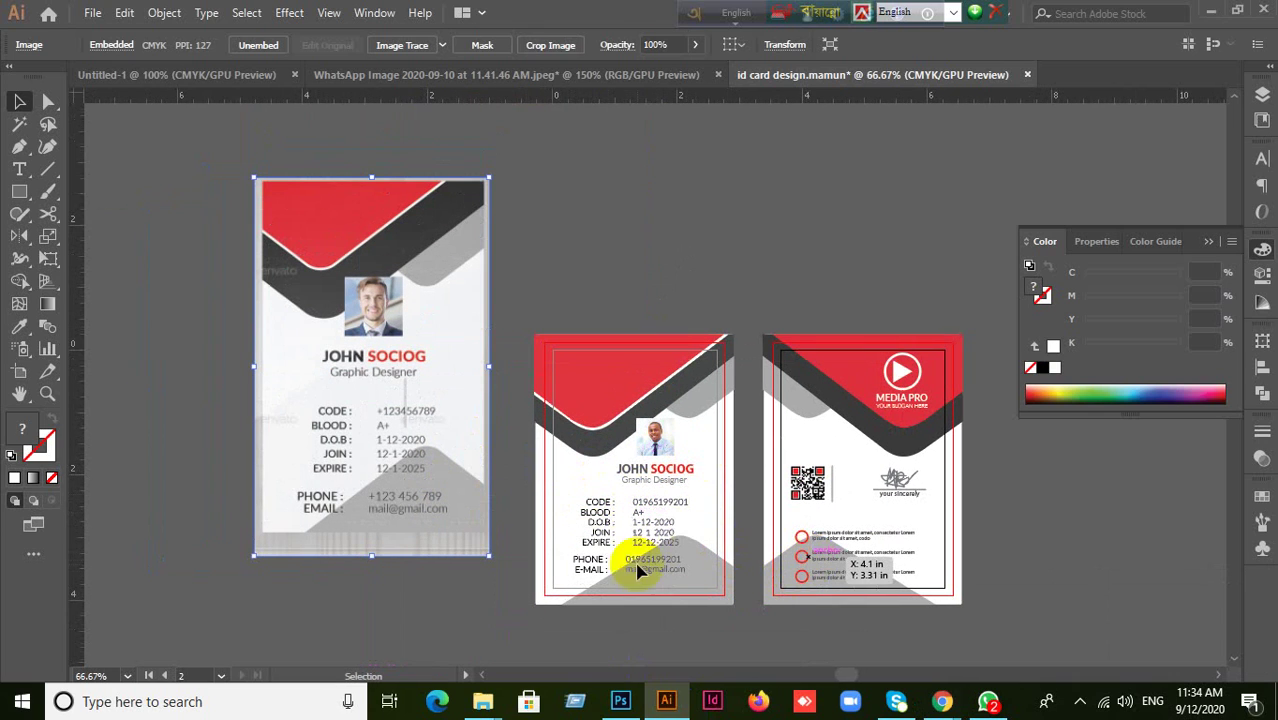
{"action": "left_click_drag", "start_coordinate": [419, 371], "coordinate": [413, 441]}
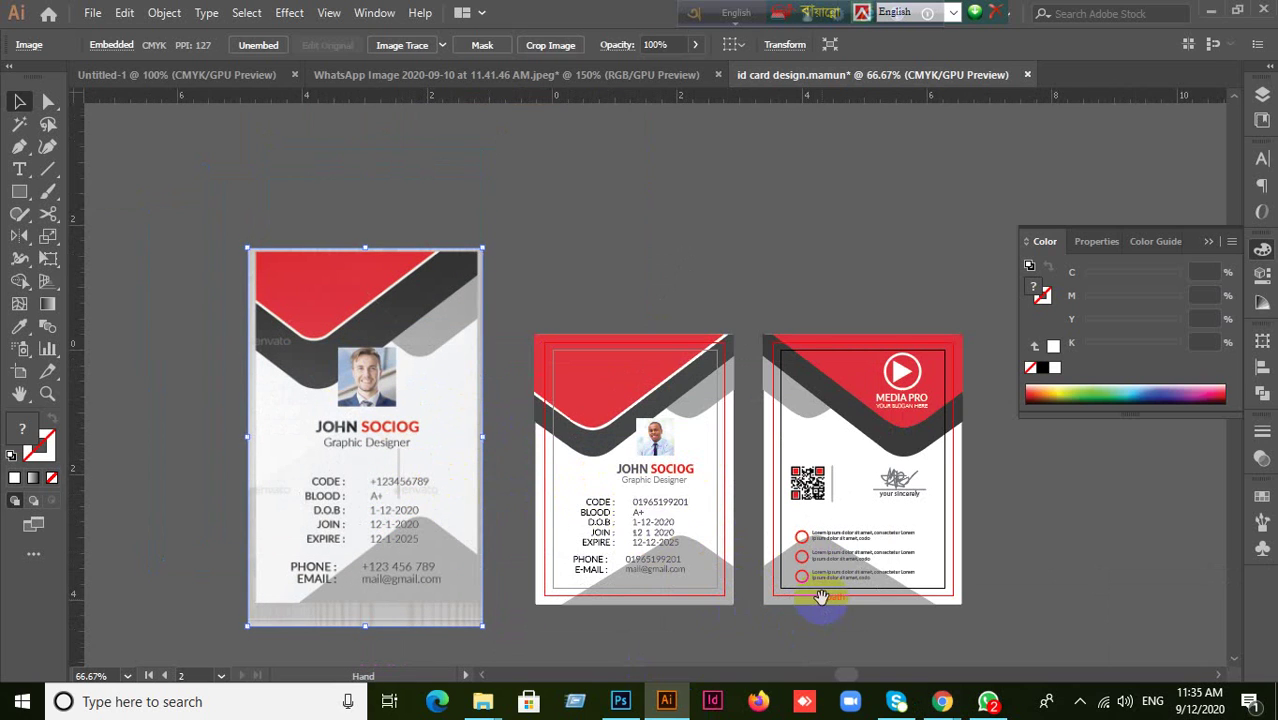
Ungroup the front card design so its elements can be selected separately
{"action": "left_click_drag", "start_coordinate": [820, 597], "coordinate": [833, 444]}
{"action": "key", "text": "ctrl+plus"}
{"action": "key", "text": "ctrl+plus"}
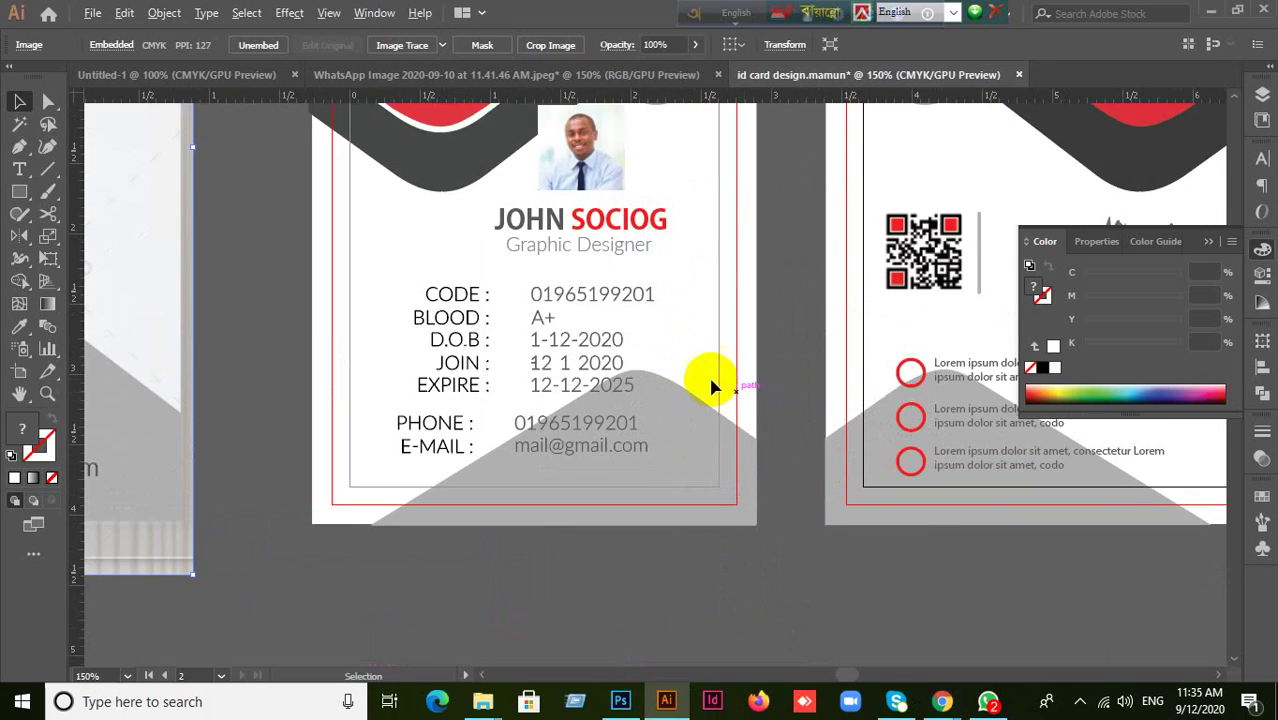
{"action": "left_click", "coordinate": [806, 455]}
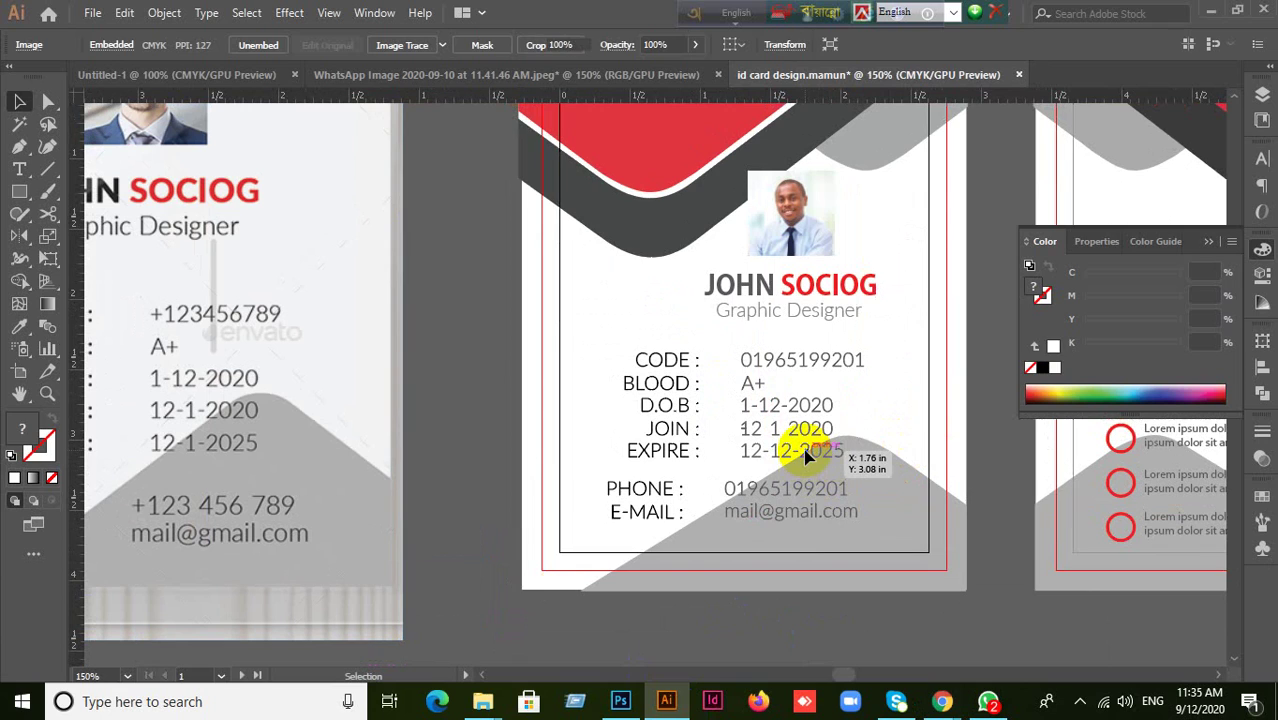
{"action": "left_click", "coordinate": [762, 507]}
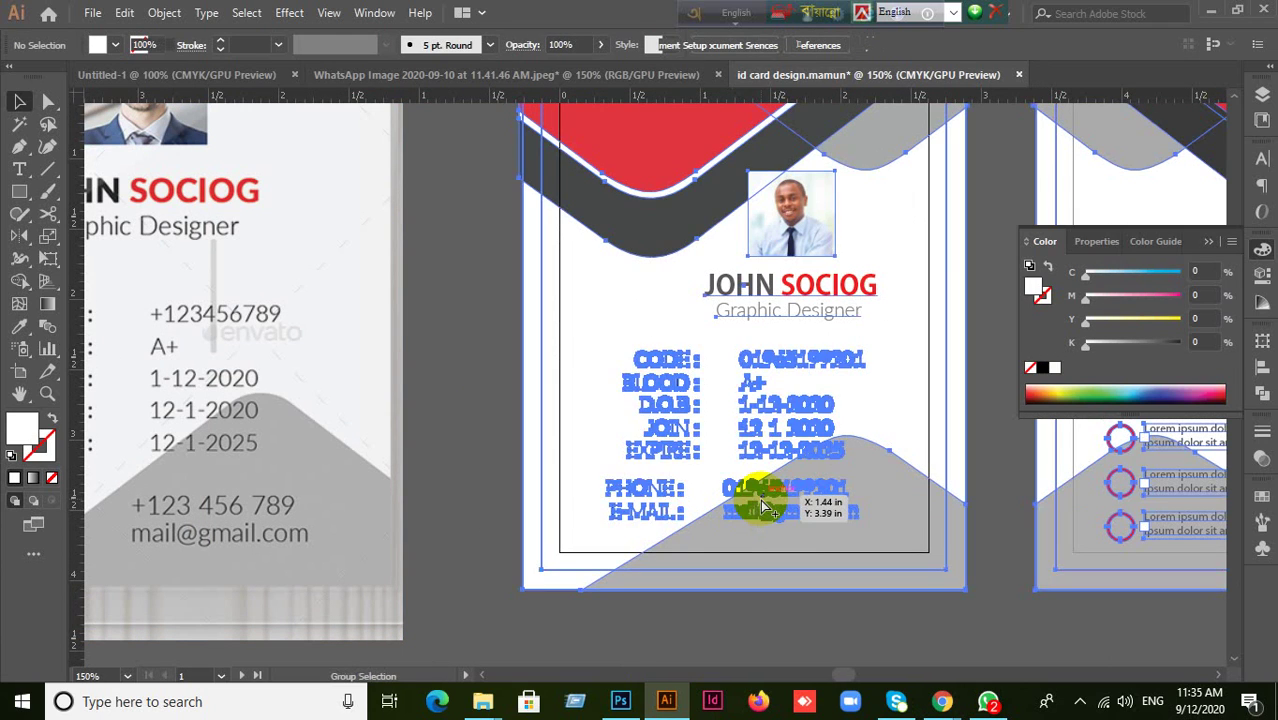
{"action": "left_click", "coordinate": [490, 362]}
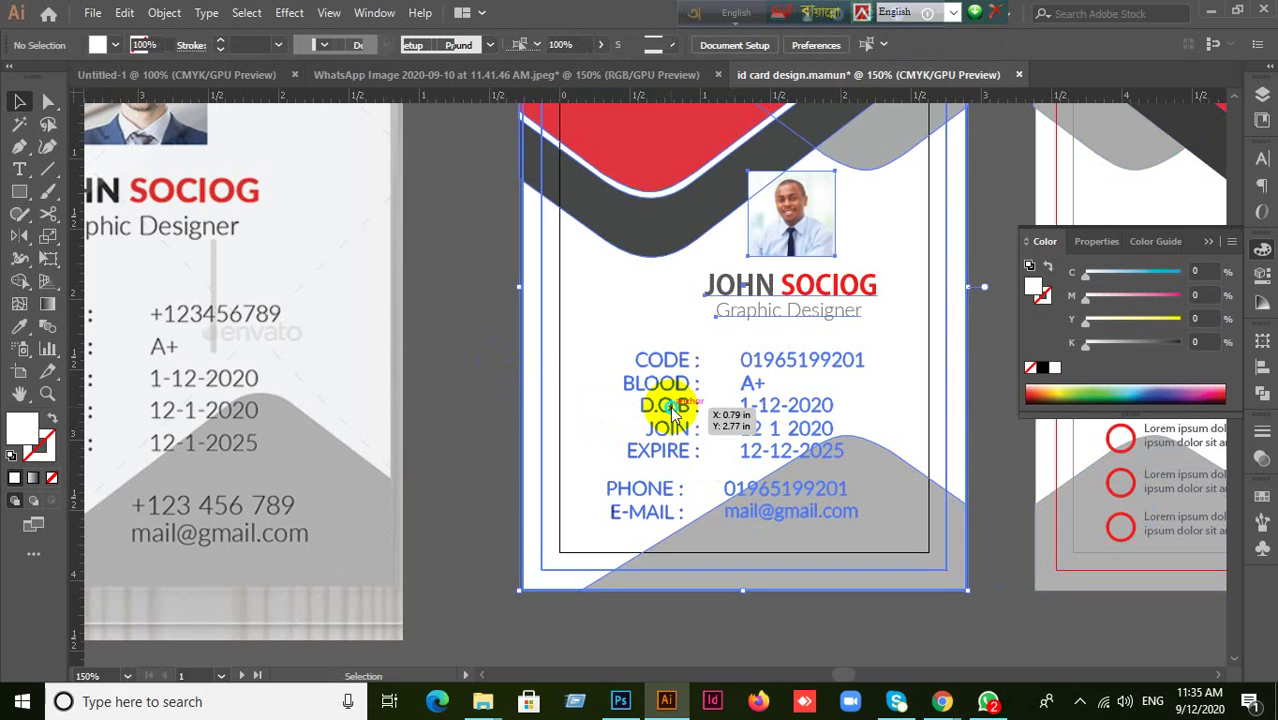
{"action": "right_click", "coordinate": [673, 412]}
{"action": "left_click", "coordinate": [727, 245]}
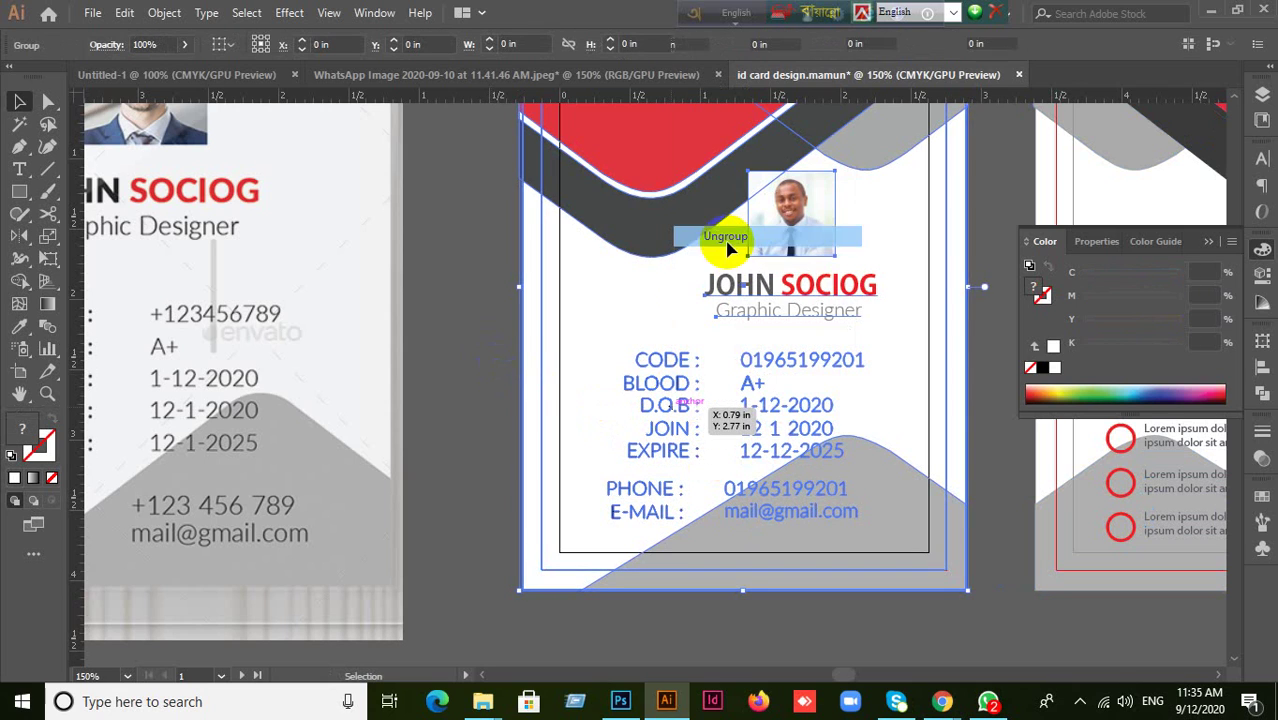
{"action": "left_click", "coordinate": [502, 314]}
Ungroup the CODE-to-EXPIRE details block on the front card into its label and value columns
{"action": "left_click", "coordinate": [763, 368]}
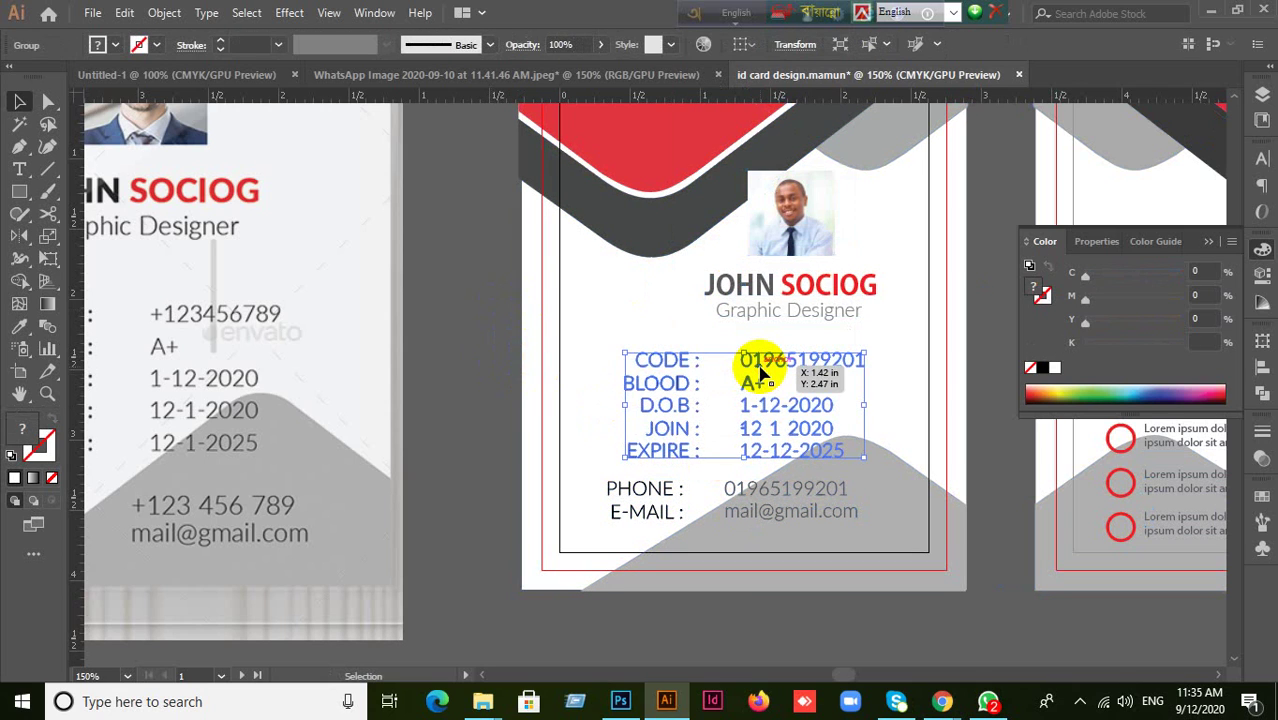
{"action": "right_click", "coordinate": [760, 370]}
{"action": "left_click", "coordinate": [778, 193]}
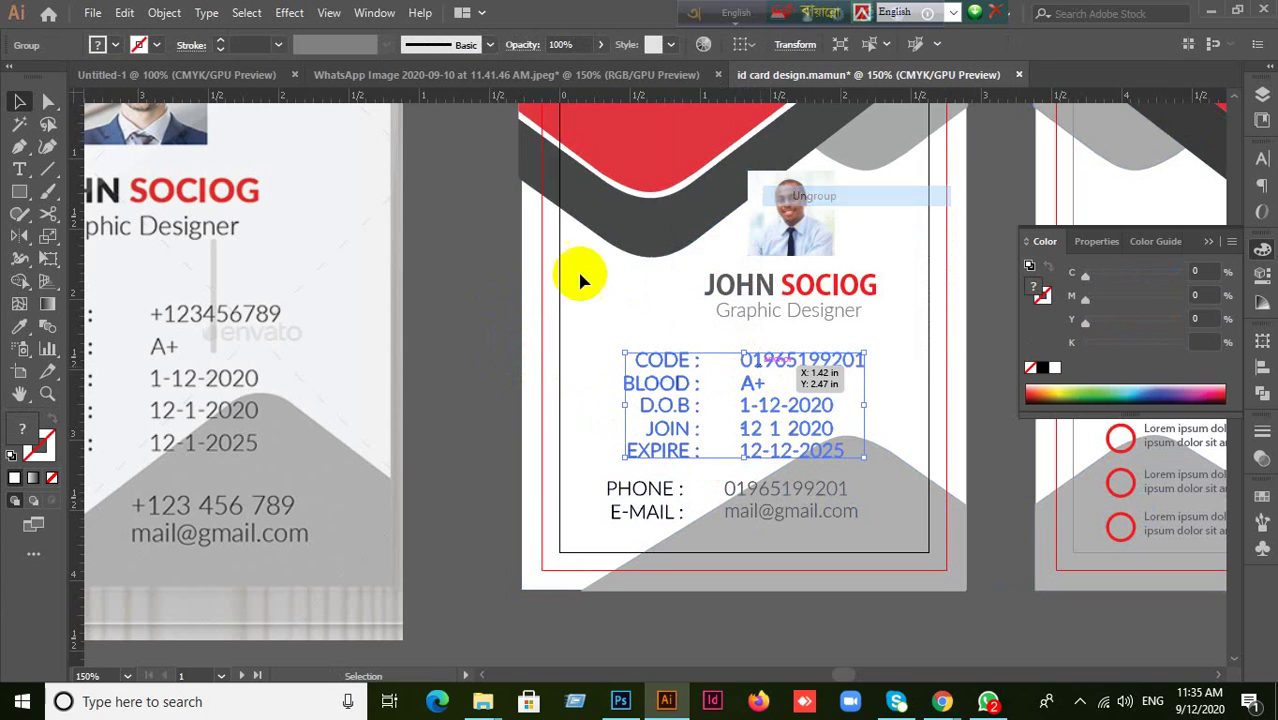
{"action": "left_click", "coordinate": [500, 310]}
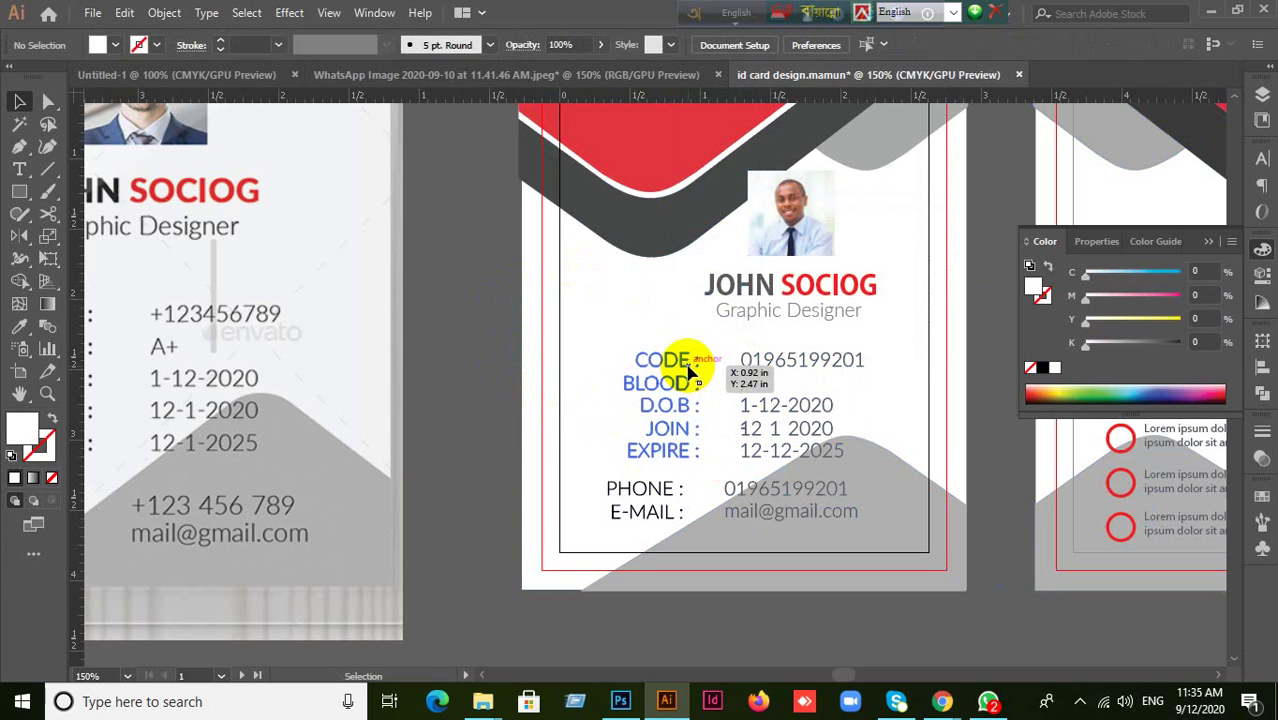
{"action": "left_click", "coordinate": [762, 378]}
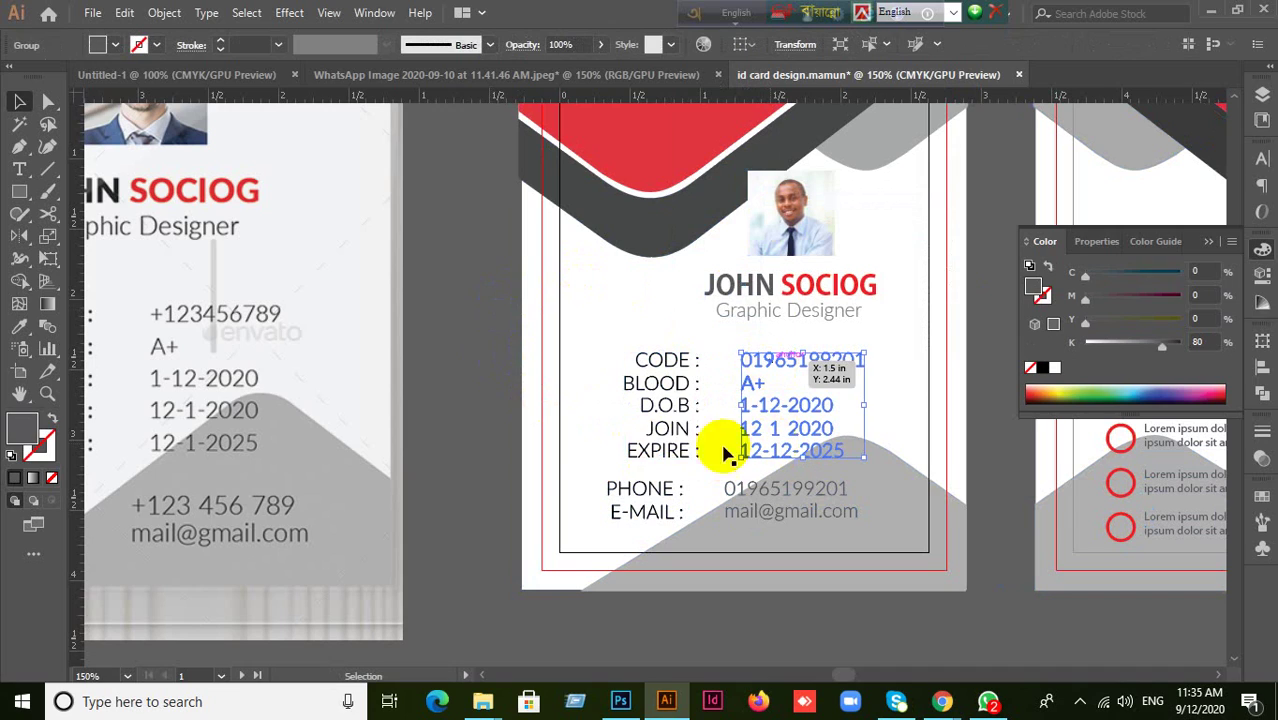
{"action": "left_click", "coordinate": [525, 468]}
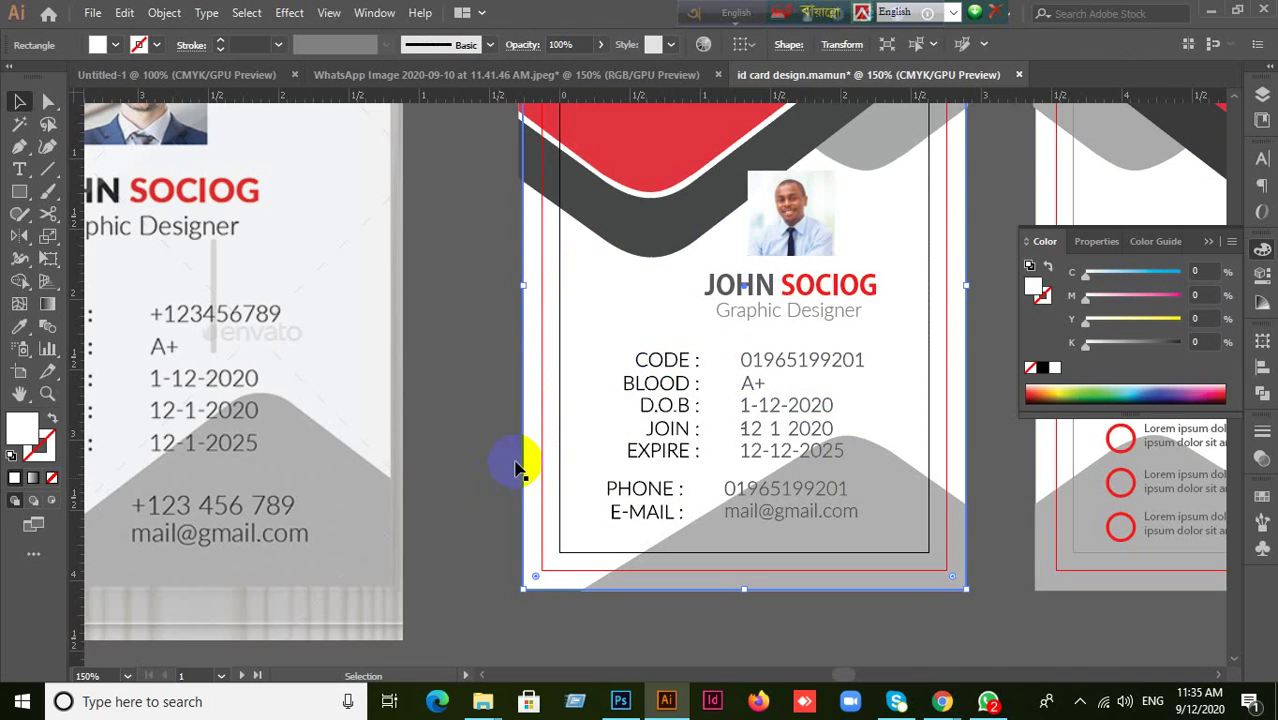
Ungroup the column of labels from CODE to EXPIRE into individual lines
{"action": "left_click", "coordinate": [767, 360]}
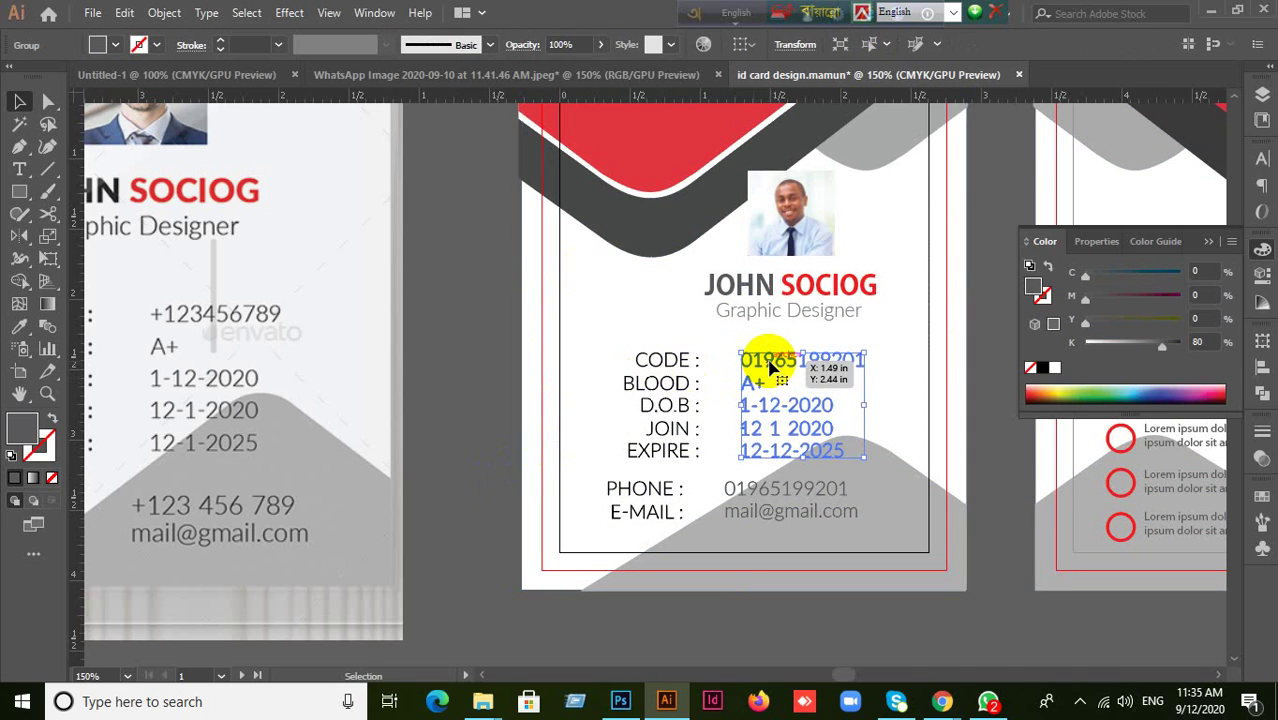
{"action": "left_click", "coordinate": [662, 370]}
{"action": "left_click", "coordinate": [800, 385]}
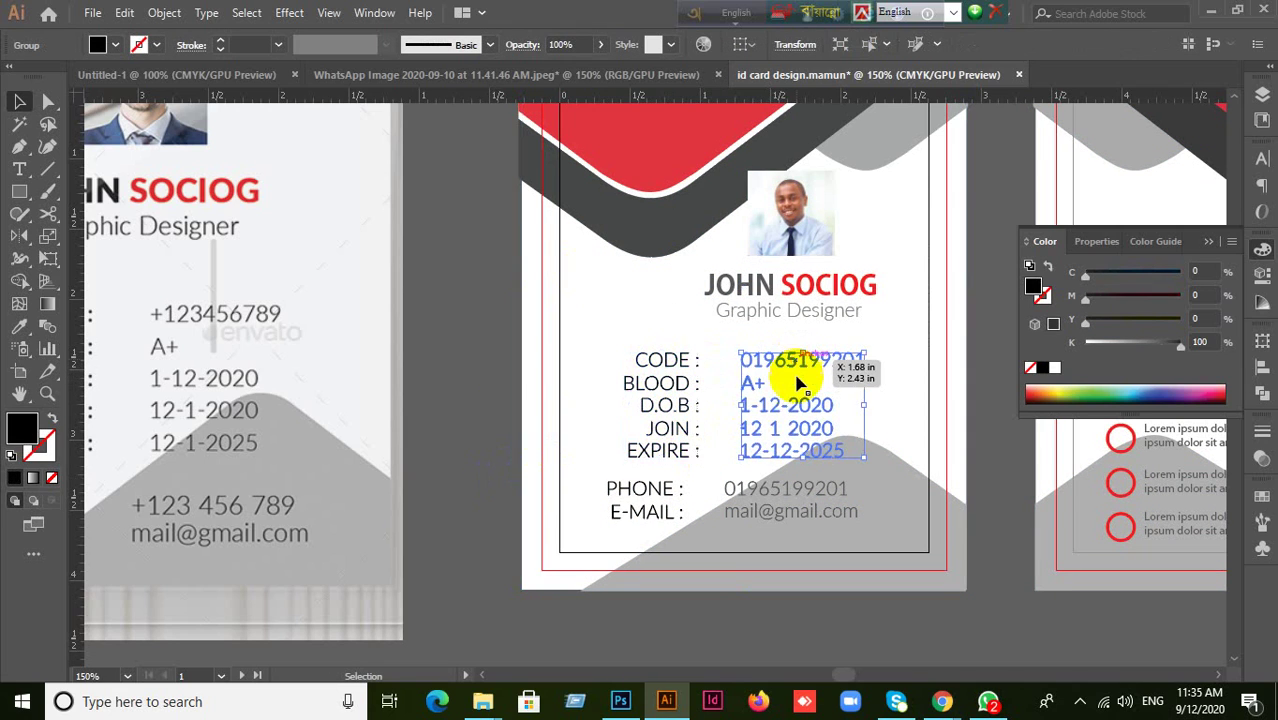
{"action": "right_click", "coordinate": [668, 402]}
{"action": "left_click", "coordinate": [474, 375]}
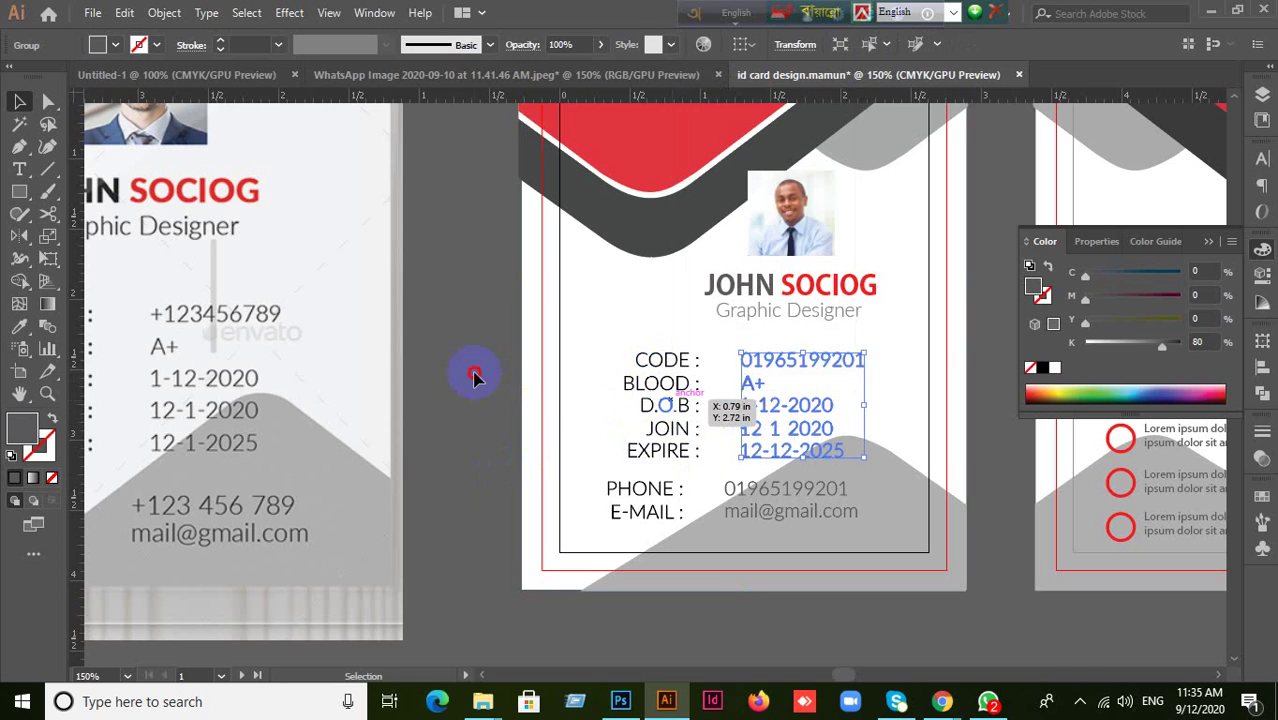
{"action": "left_click", "coordinate": [676, 398]}
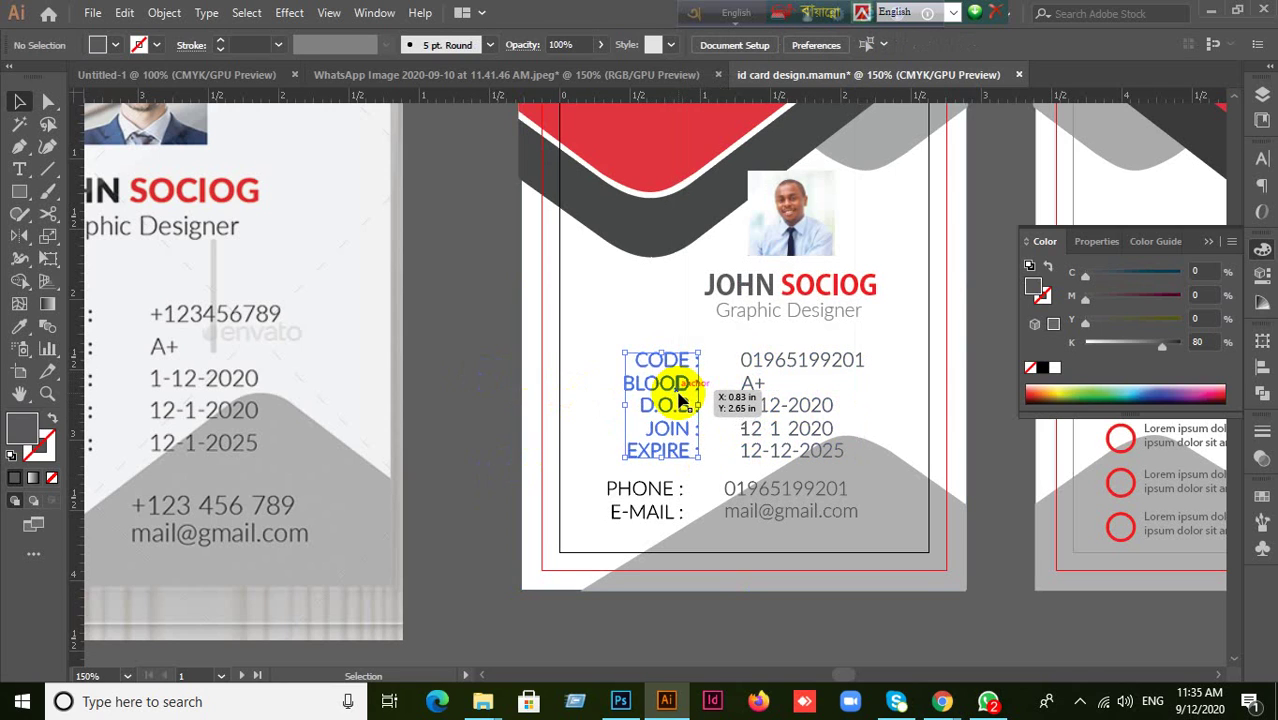
{"action": "right_click", "coordinate": [678, 400]}
{"action": "left_click", "coordinate": [736, 221]}
{"action": "left_click", "coordinate": [580, 348]}
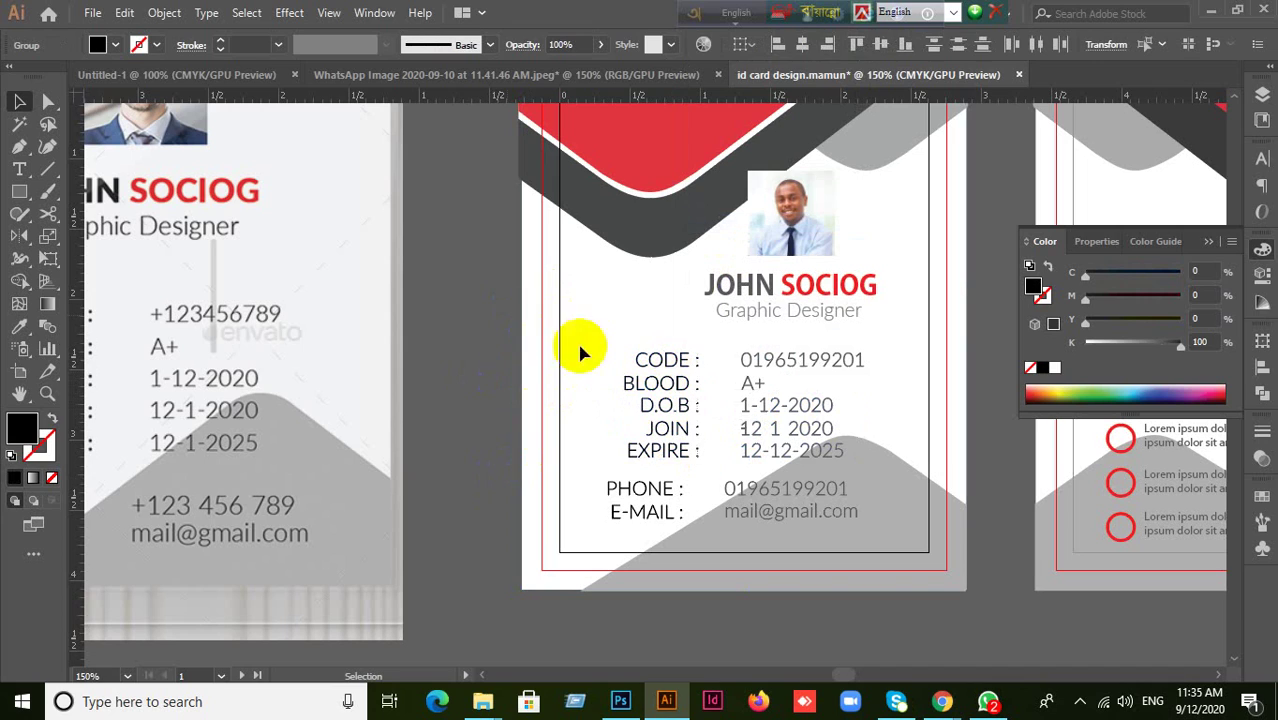
Ungroup the column of values beside the CODE-to-EXPIRE labels into individual lines
{"action": "left_click_drag", "start_coordinate": [652, 362], "coordinate": [785, 370]}
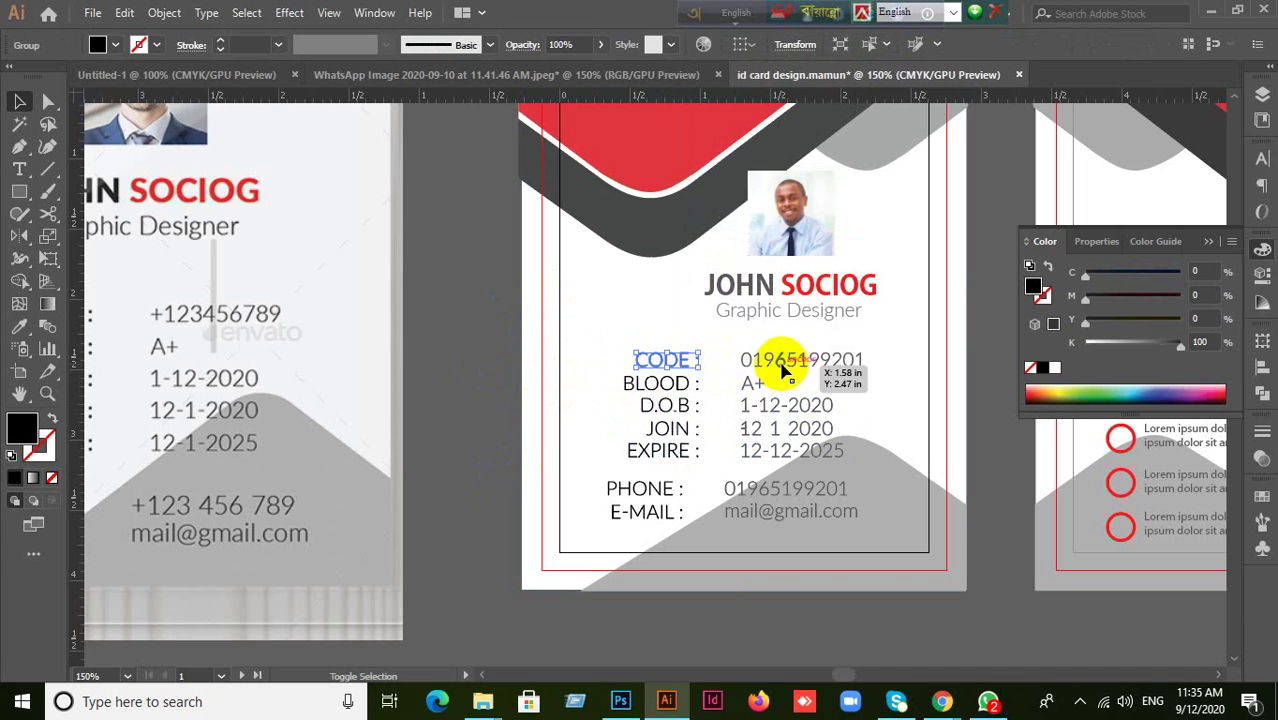
{"action": "left_click", "coordinate": [785, 370], "text": "shift"}
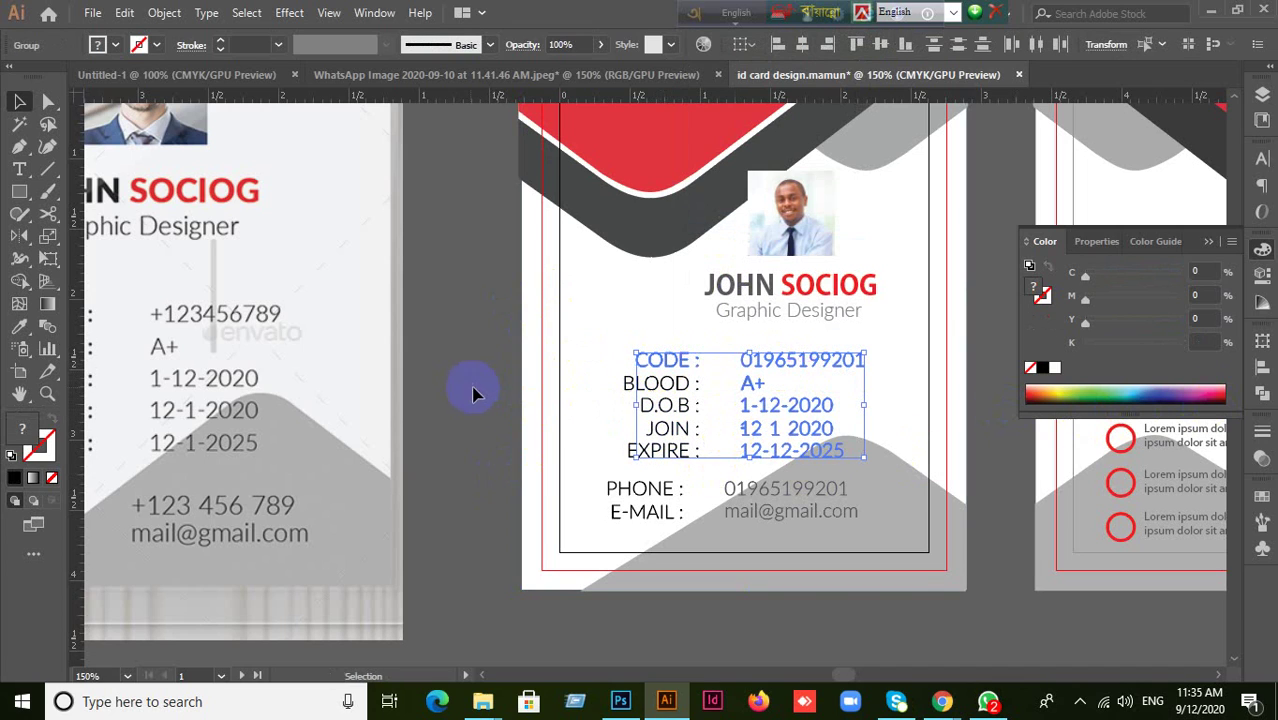
{"action": "left_click", "coordinate": [474, 393]}
{"action": "left_click", "coordinate": [779, 428]}
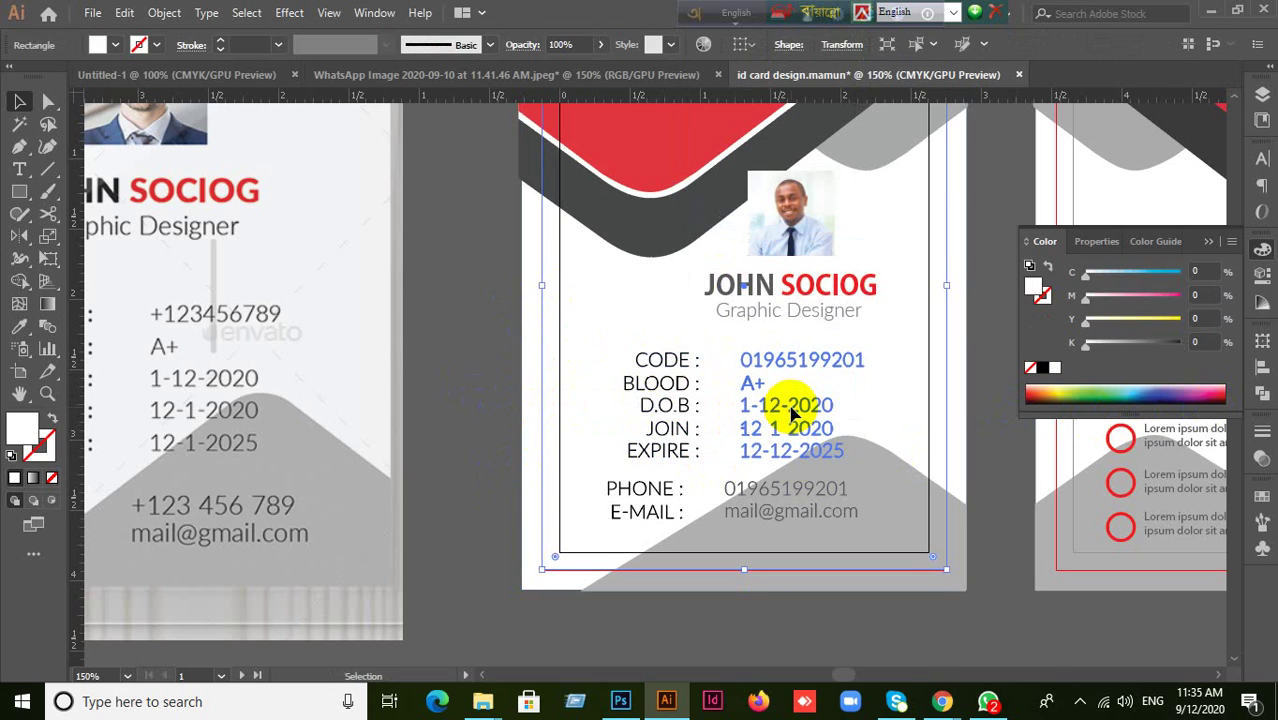
{"action": "left_click", "coordinate": [790, 413]}
{"action": "right_click", "coordinate": [784, 412]}
{"action": "left_click", "coordinate": [848, 246]}
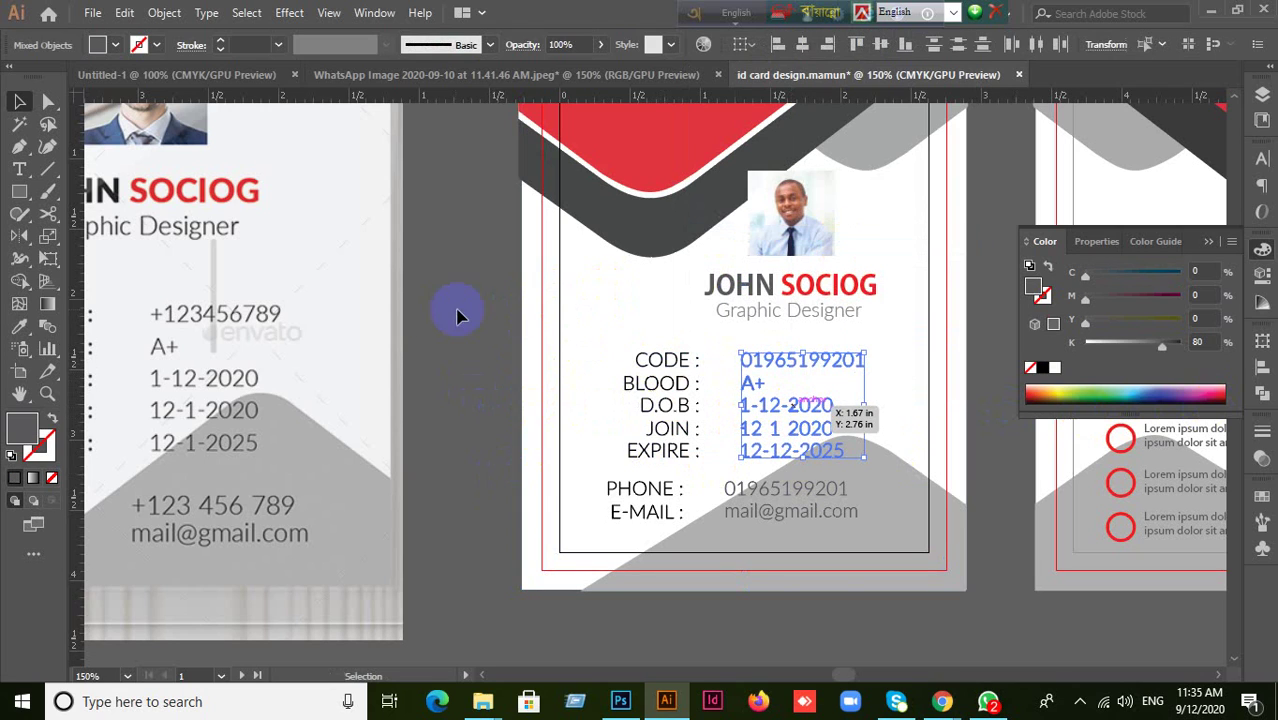
{"action": "left_click", "coordinate": [456, 316]}
Apply Vertical Align Center to the CODE label with its value and to the BLOOD label with its value
{"action": "left_click", "coordinate": [630, 360]}
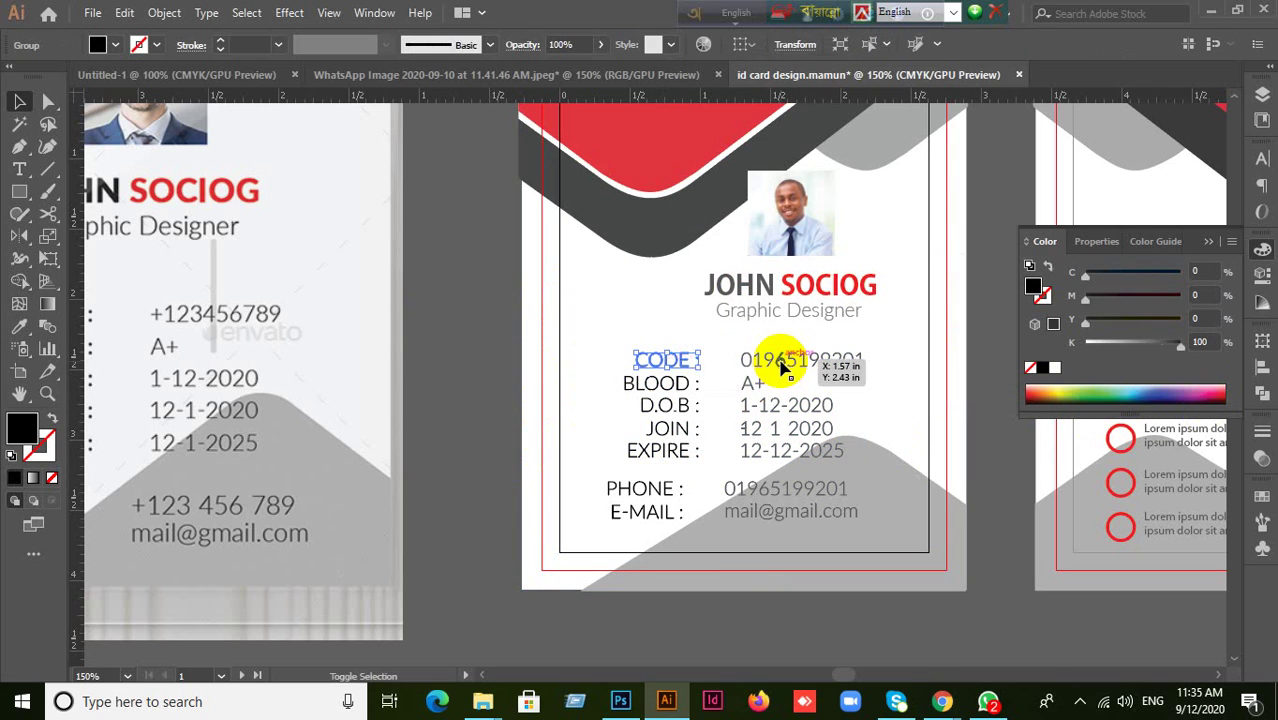
{"action": "left_click", "coordinate": [783, 368], "text": "shift"}
{"action": "left_click", "coordinate": [1262, 371]}
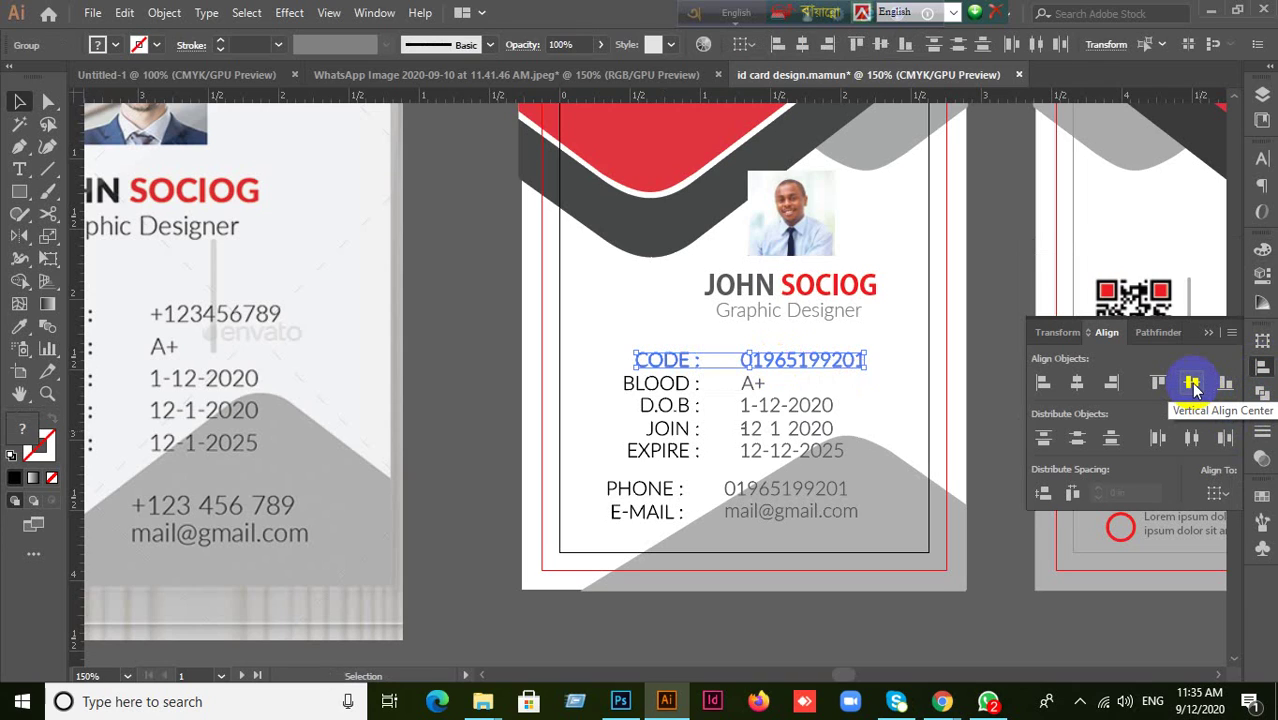
{"action": "left_click", "coordinate": [662, 386]}
{"action": "left_click", "coordinate": [753, 388], "text": "shift"}
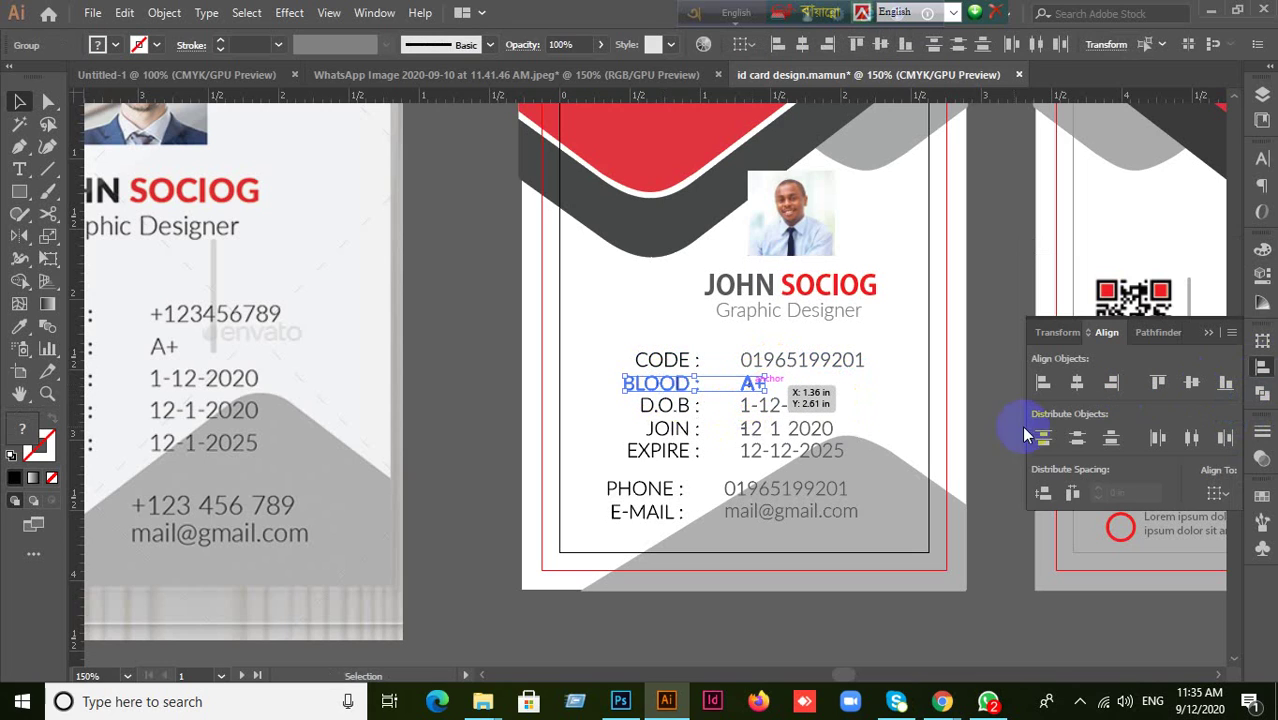
{"action": "left_click", "coordinate": [1189, 383]}
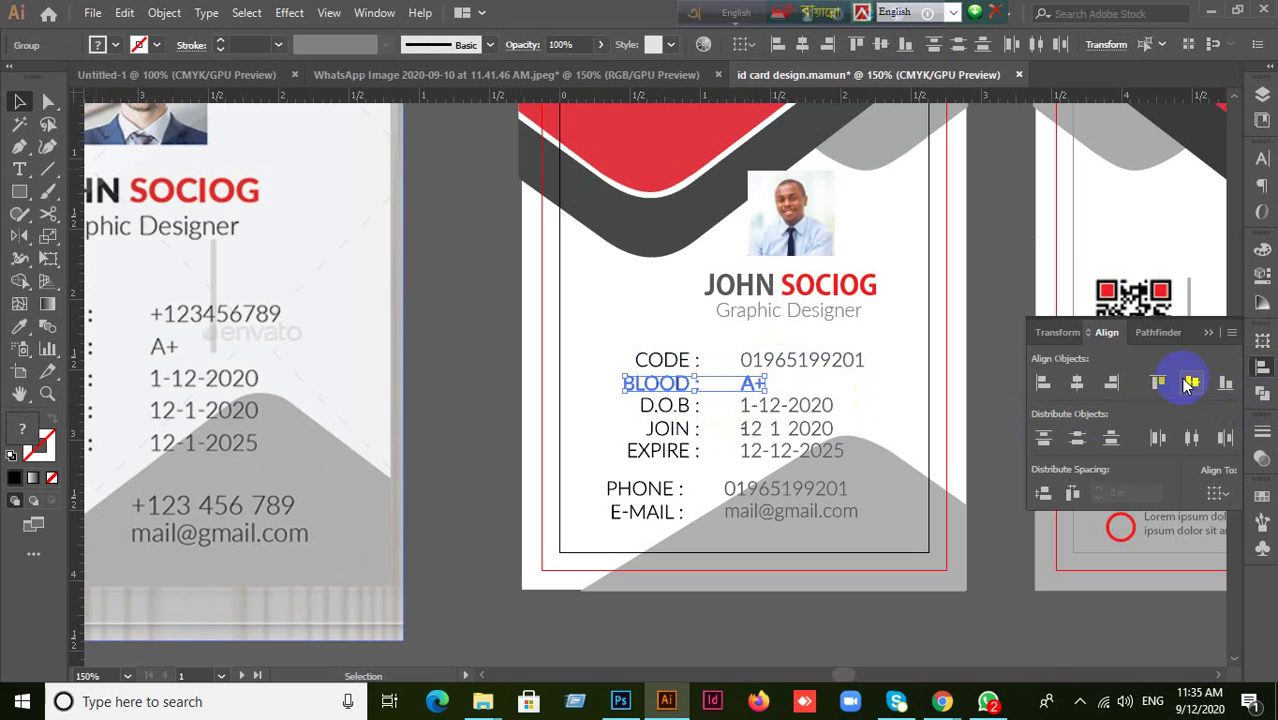
Vertically center-align the D.O.B, JOIN and EXPIRE labels, each with its own value
{"action": "left_click", "coordinate": [664, 407]}
{"action": "left_click", "coordinate": [810, 407], "text": "shift"}
{"action": "left_click", "coordinate": [1191, 385]}
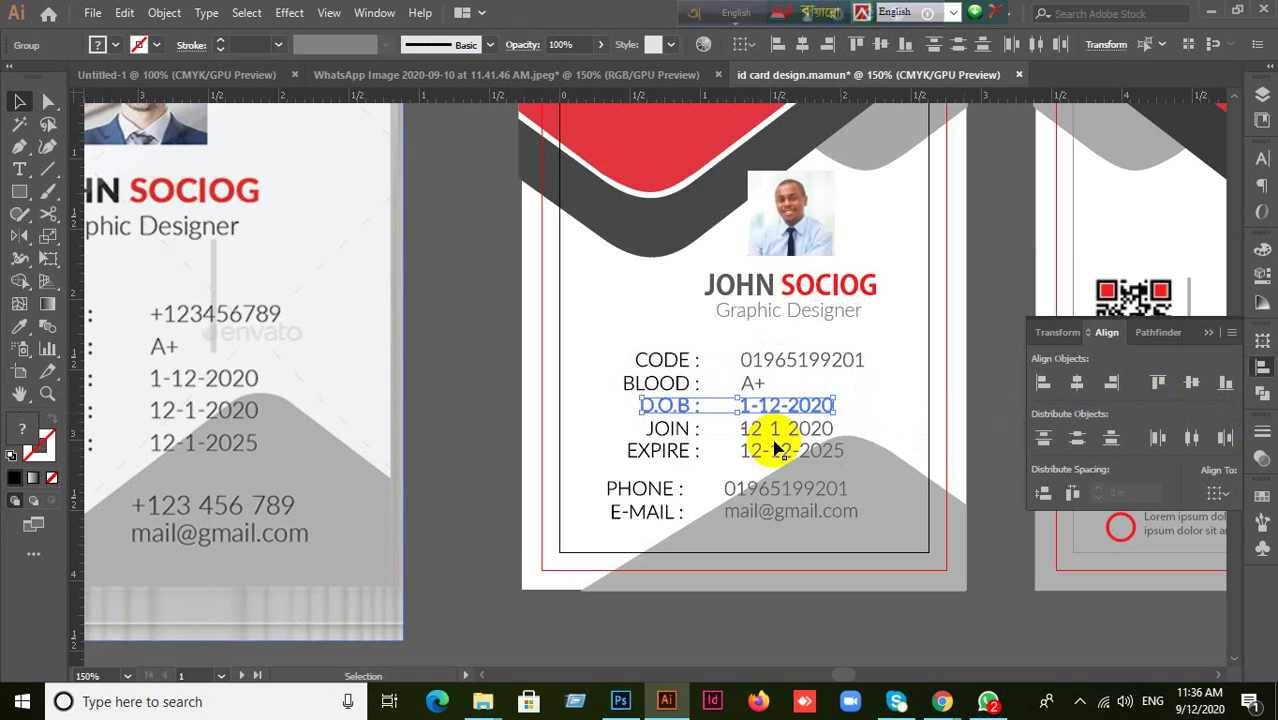
{"action": "left_click", "coordinate": [667, 430]}
{"action": "left_click", "coordinate": [790, 438], "text": "shift"}
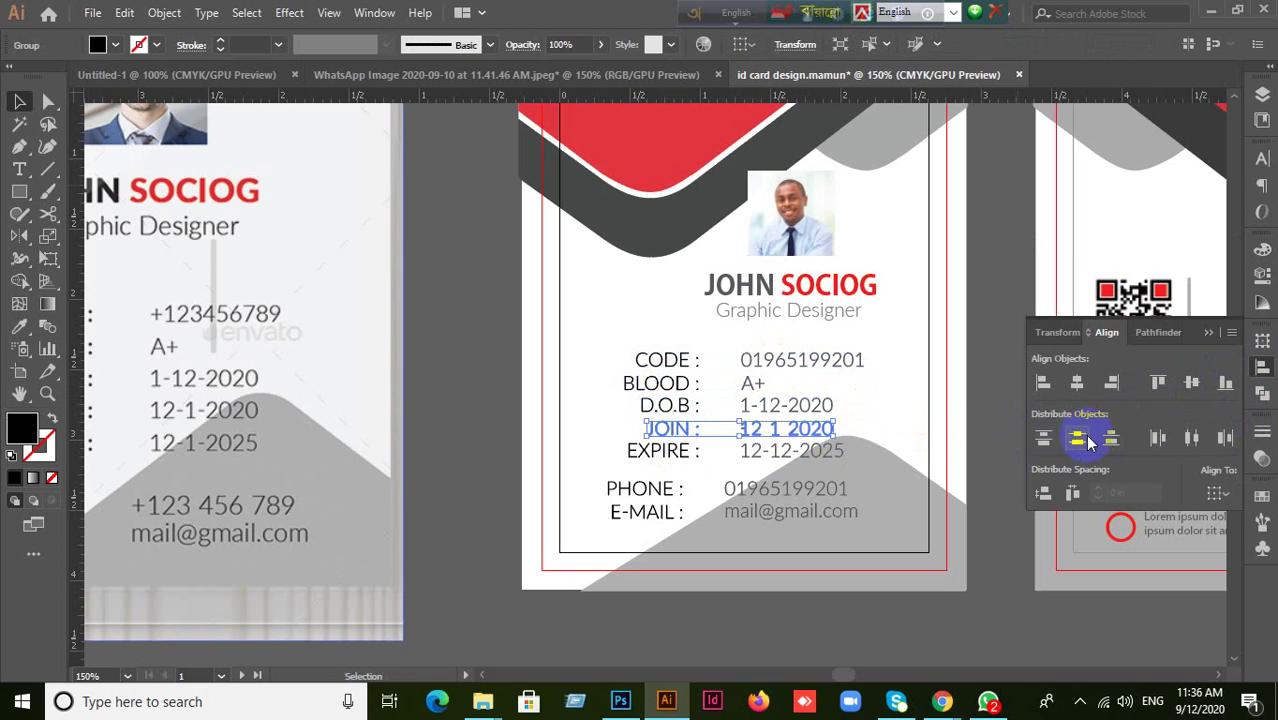
{"action": "left_click", "coordinate": [1170, 418]}
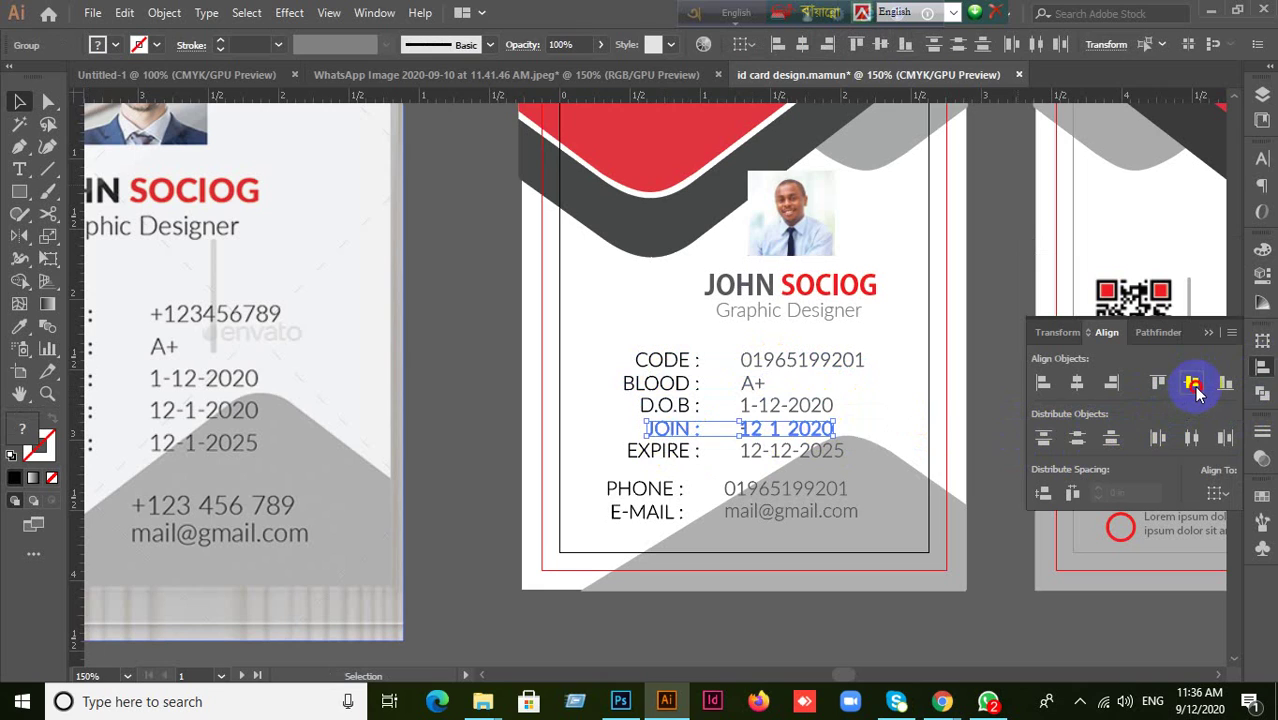
{"action": "left_click", "coordinate": [655, 450]}
{"action": "left_click", "coordinate": [780, 462], "text": "shift"}
{"action": "left_click", "coordinate": [1188, 384]}
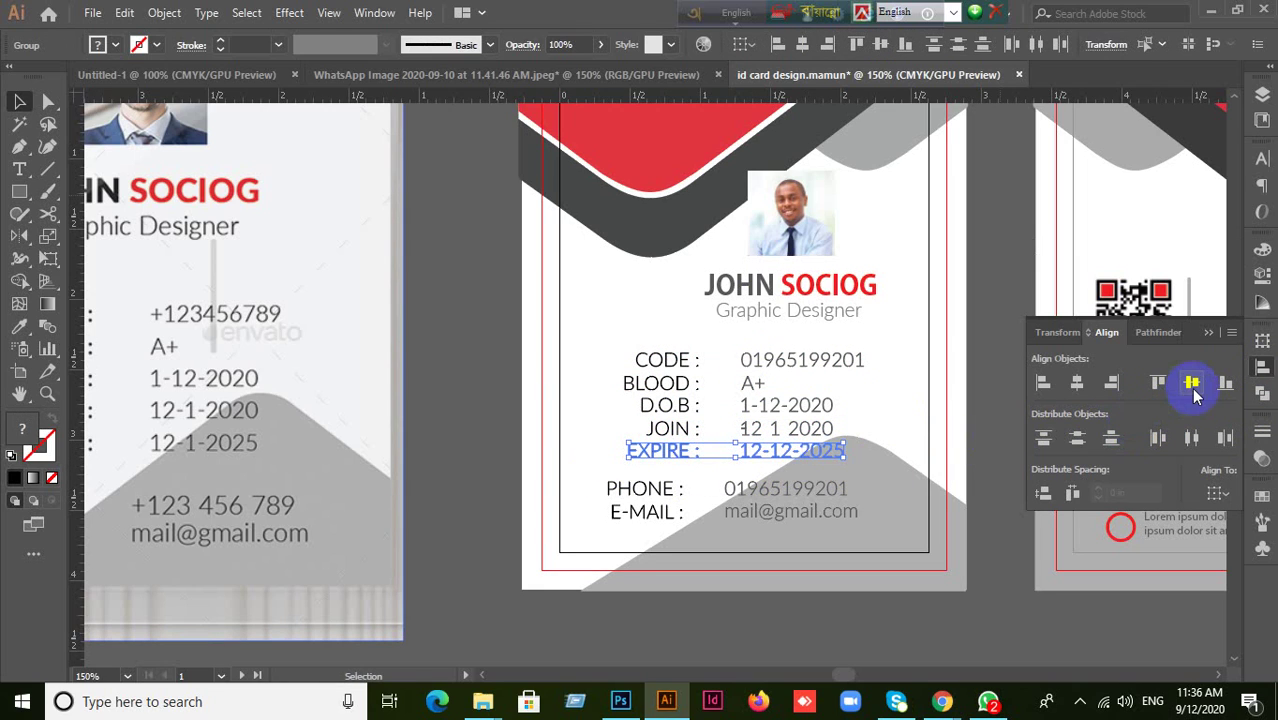
{"action": "left_click", "coordinate": [428, 412]}
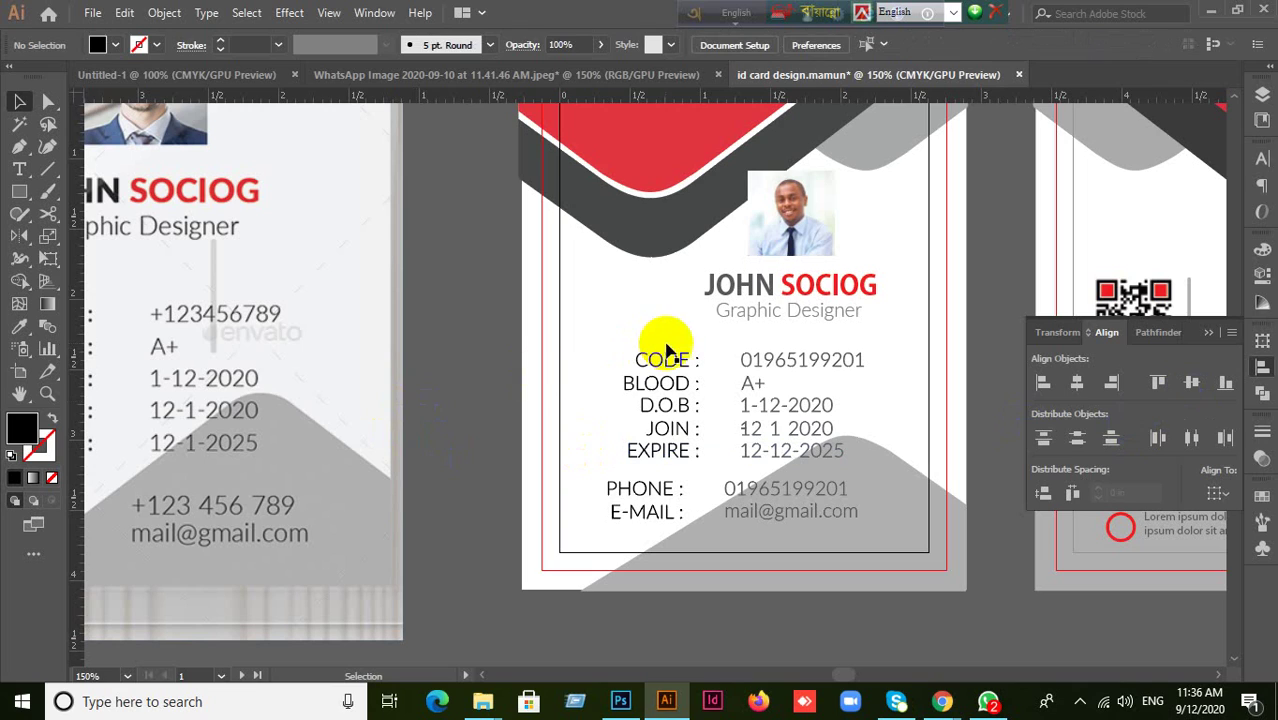
Group the CODE label on the front card with its value
{"action": "left_click", "coordinate": [650, 351]}
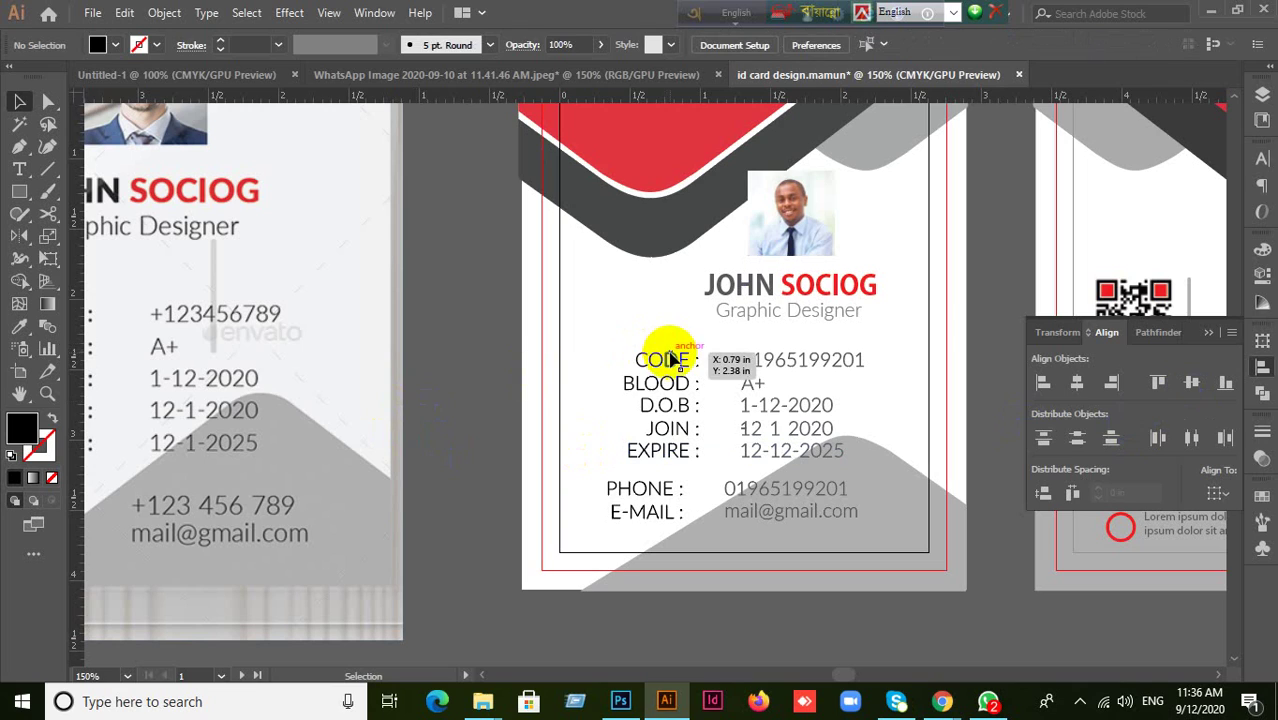
{"action": "left_click", "coordinate": [808, 362], "text": "shift"}
{"action": "key", "text": "ctrl+g"}
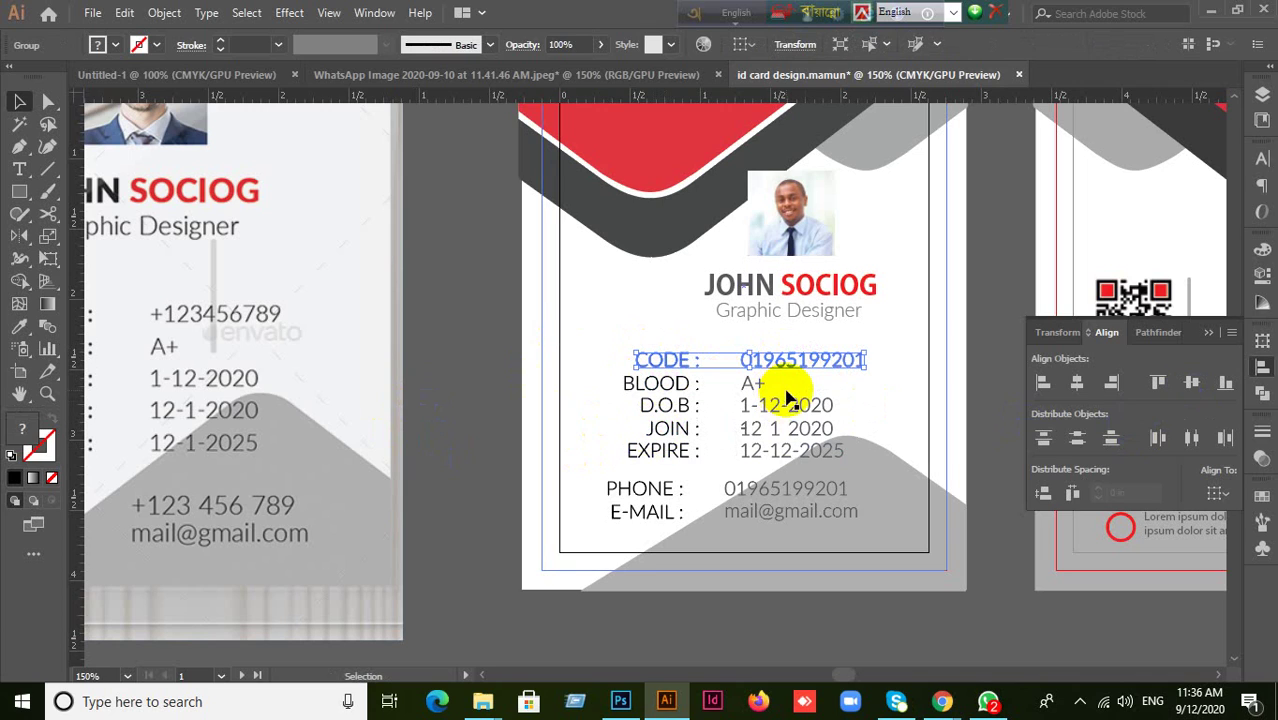
{"action": "left_click", "coordinate": [577, 410]}
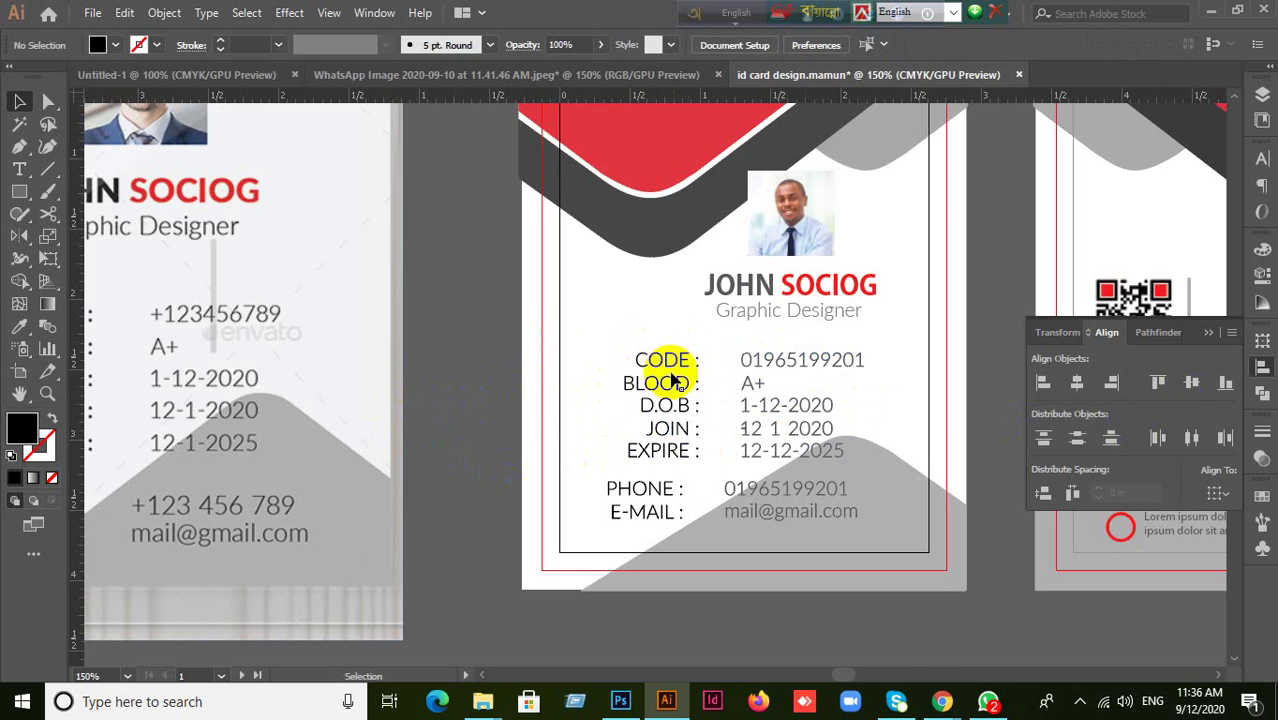
Group the BLOOD label with its value and the D.O.B label with its value
{"action": "left_click_drag", "start_coordinate": [678, 392], "coordinate": [759, 391]}
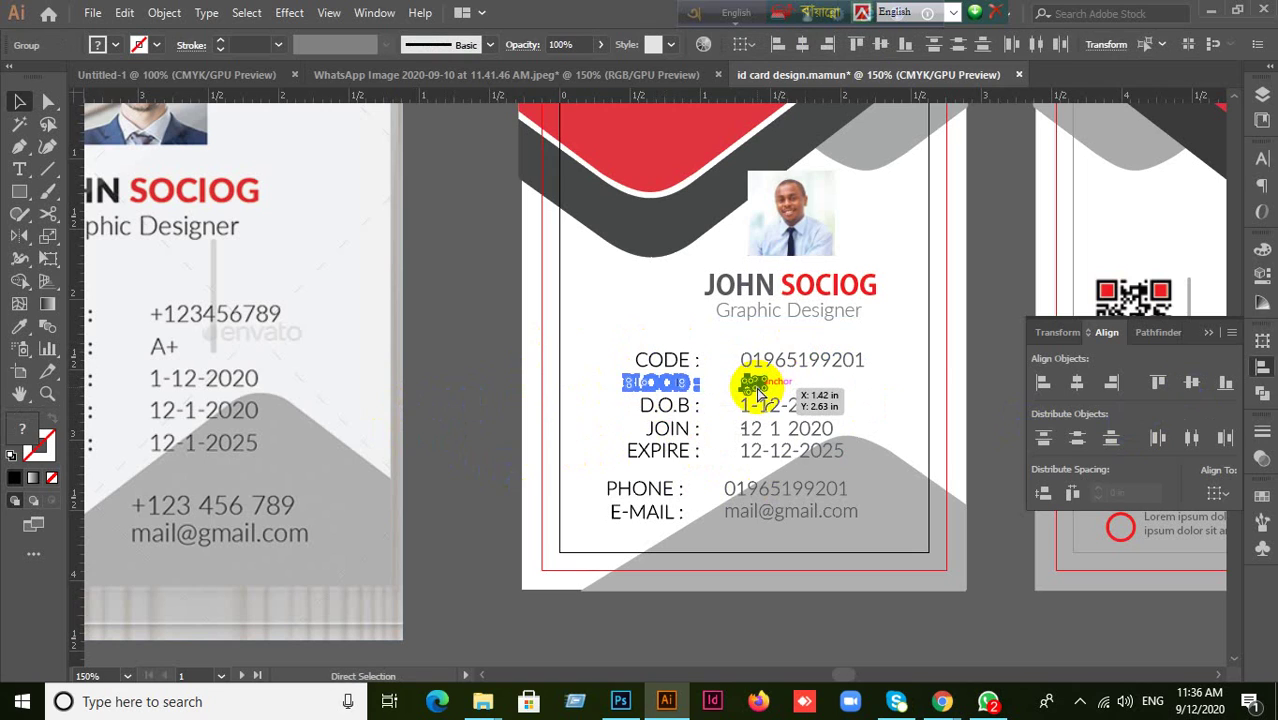
{"action": "left_click_drag", "start_coordinate": [686, 408], "coordinate": [765, 423]}
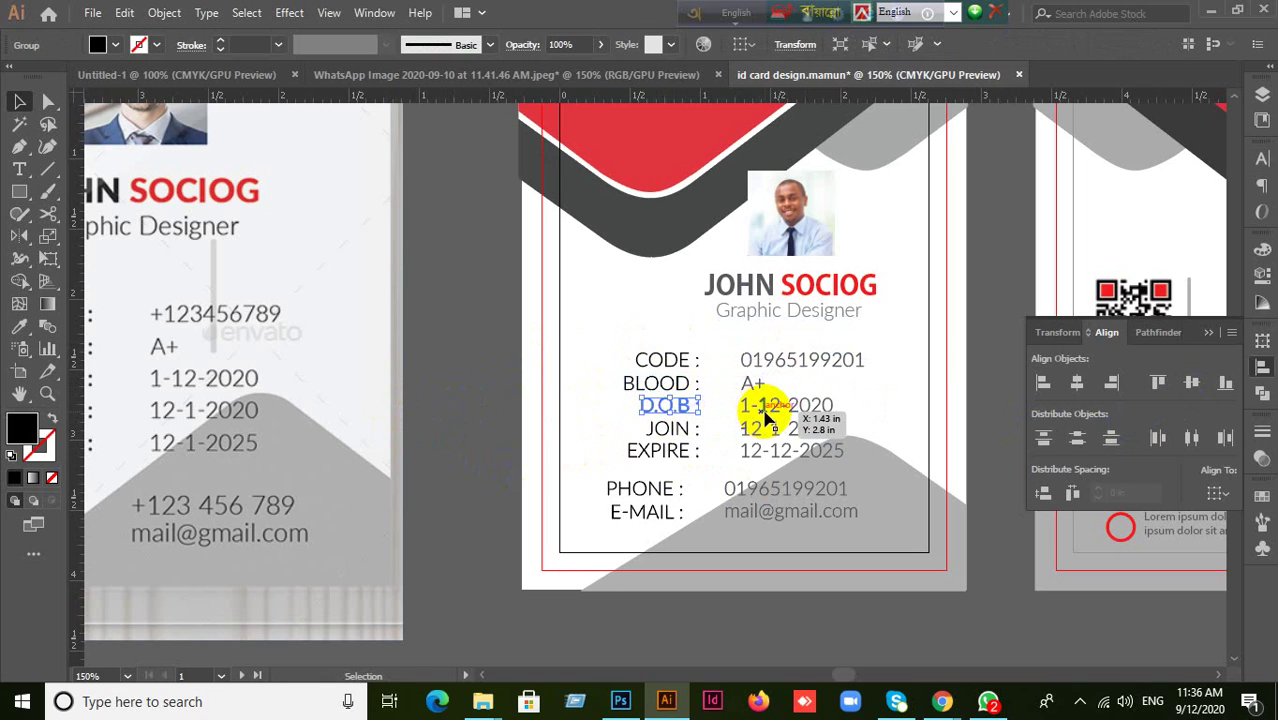
{"action": "left_click", "coordinate": [771, 418], "text": "shift"}
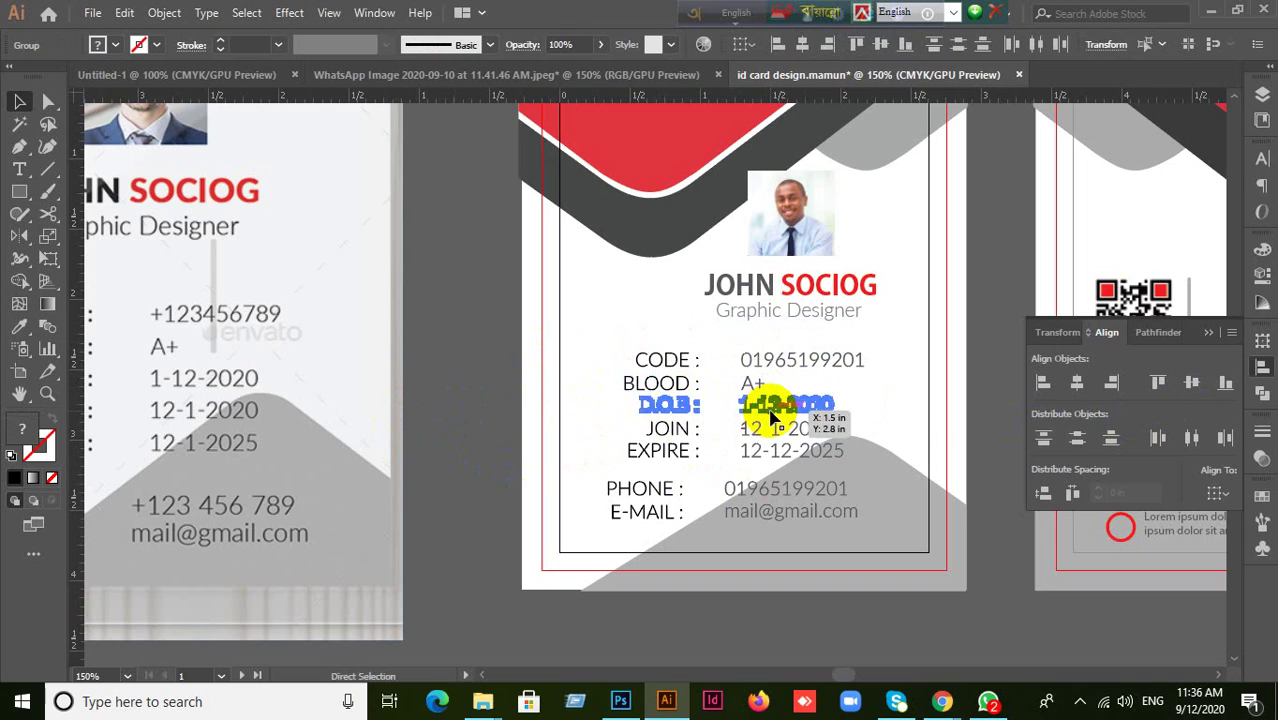
{"action": "key", "text": "ctrl+g"}
Group the JOIN label with its value and the EXPIRE label with its value
{"action": "left_click_drag", "start_coordinate": [696, 428], "coordinate": [762, 440]}
{"action": "left_click", "coordinate": [760, 430], "text": "shift"}
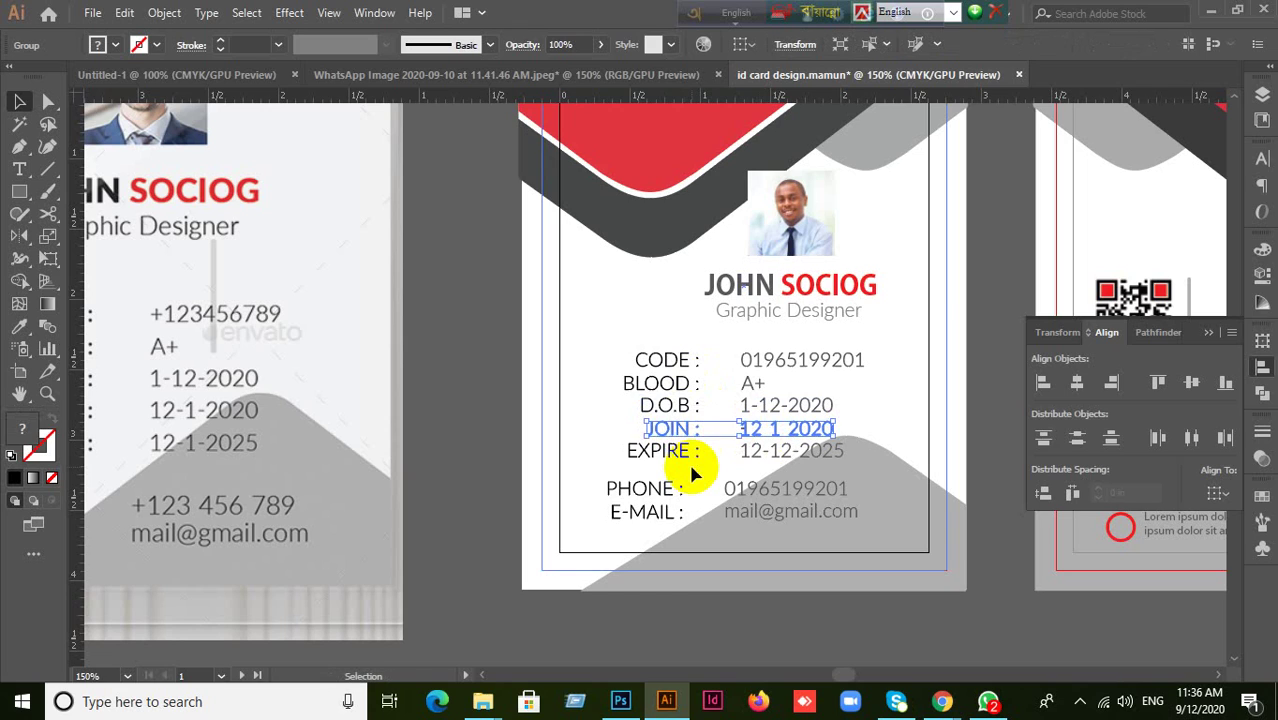
{"action": "left_click_drag", "start_coordinate": [686, 457], "coordinate": [790, 465]}
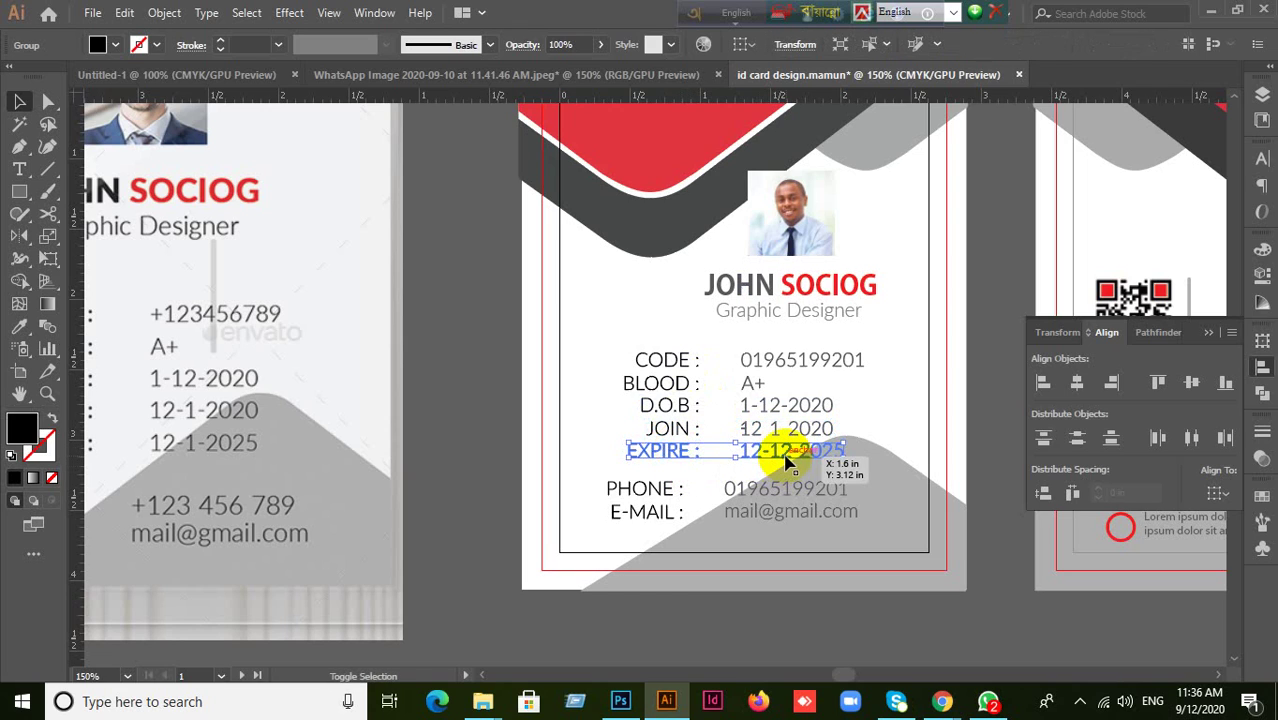
{"action": "left_click", "coordinate": [786, 455], "text": "shift"}
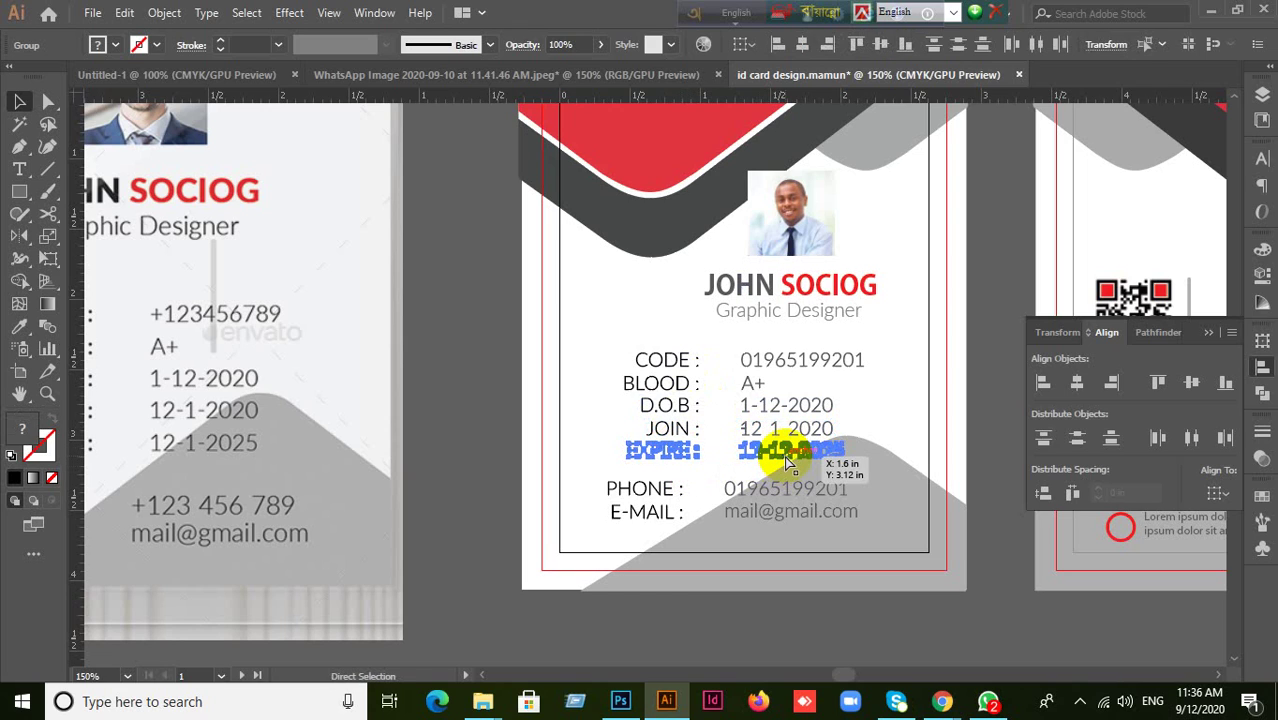
{"action": "left_click", "coordinate": [532, 412]}
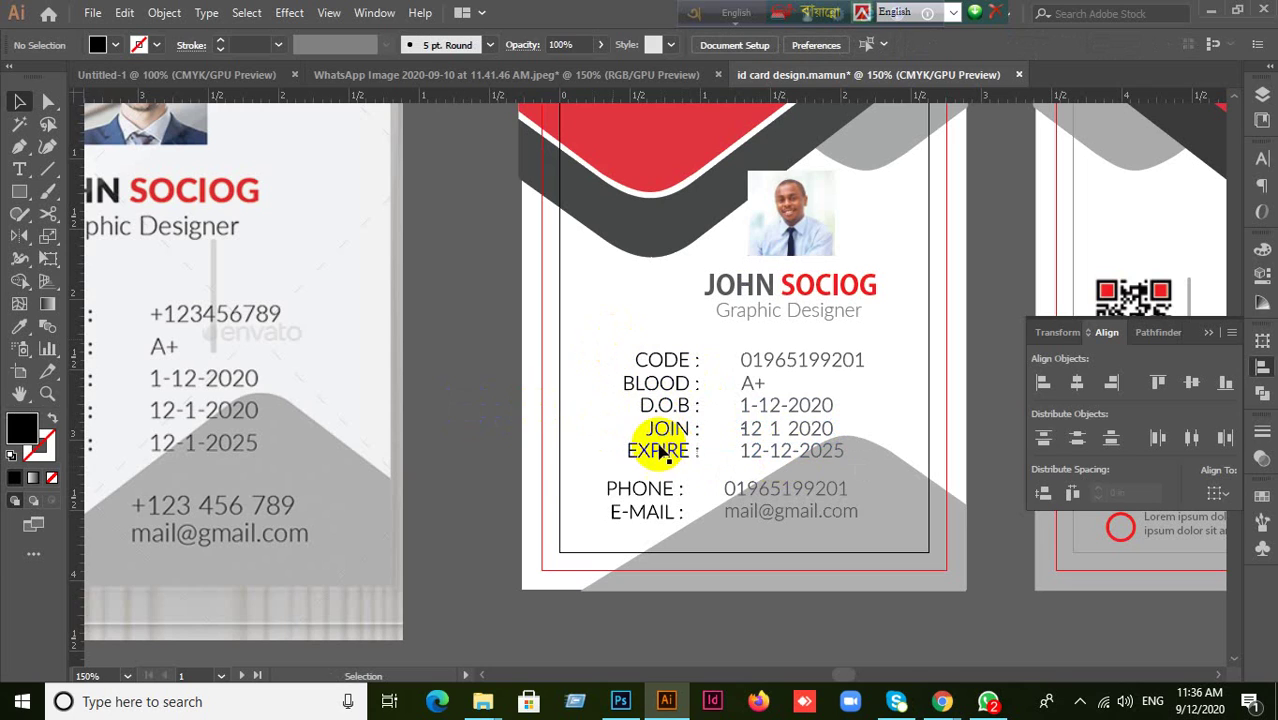
{"action": "left_click_drag", "start_coordinate": [650, 400], "coordinate": [476, 430]}
{"action": "left_click", "coordinate": [590, 331]}
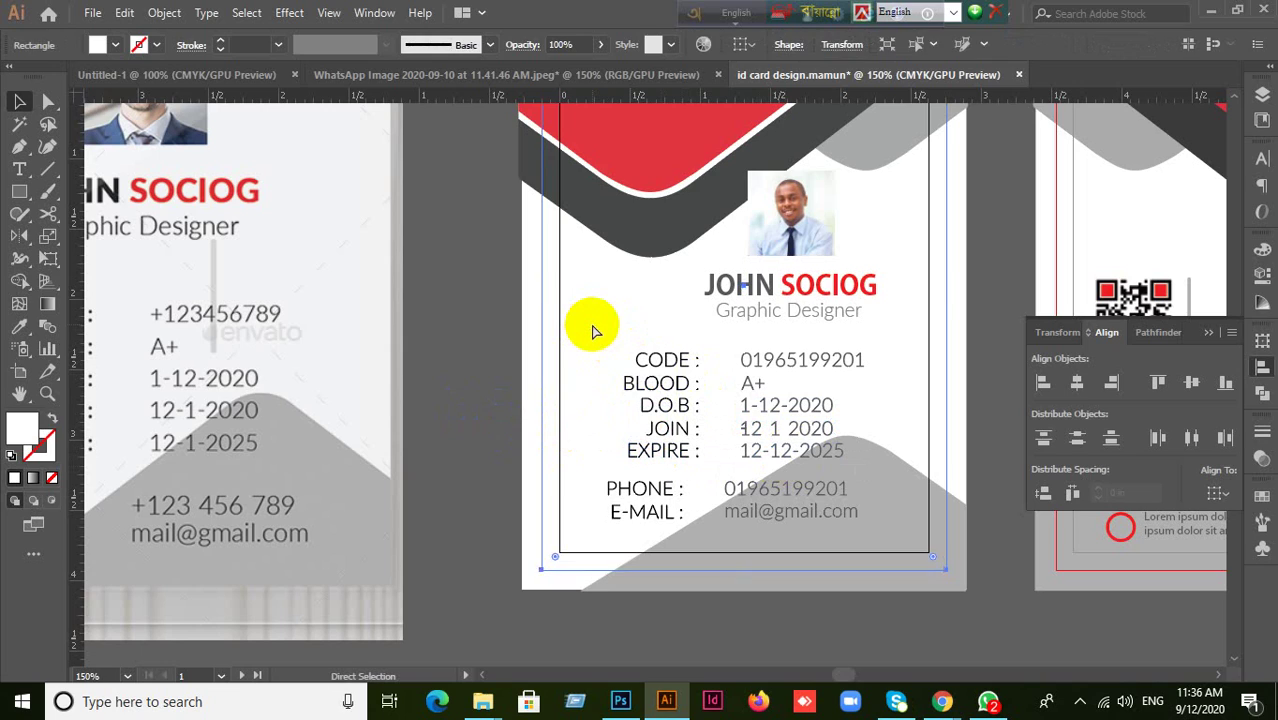
{"action": "left_click", "coordinate": [535, 330]}
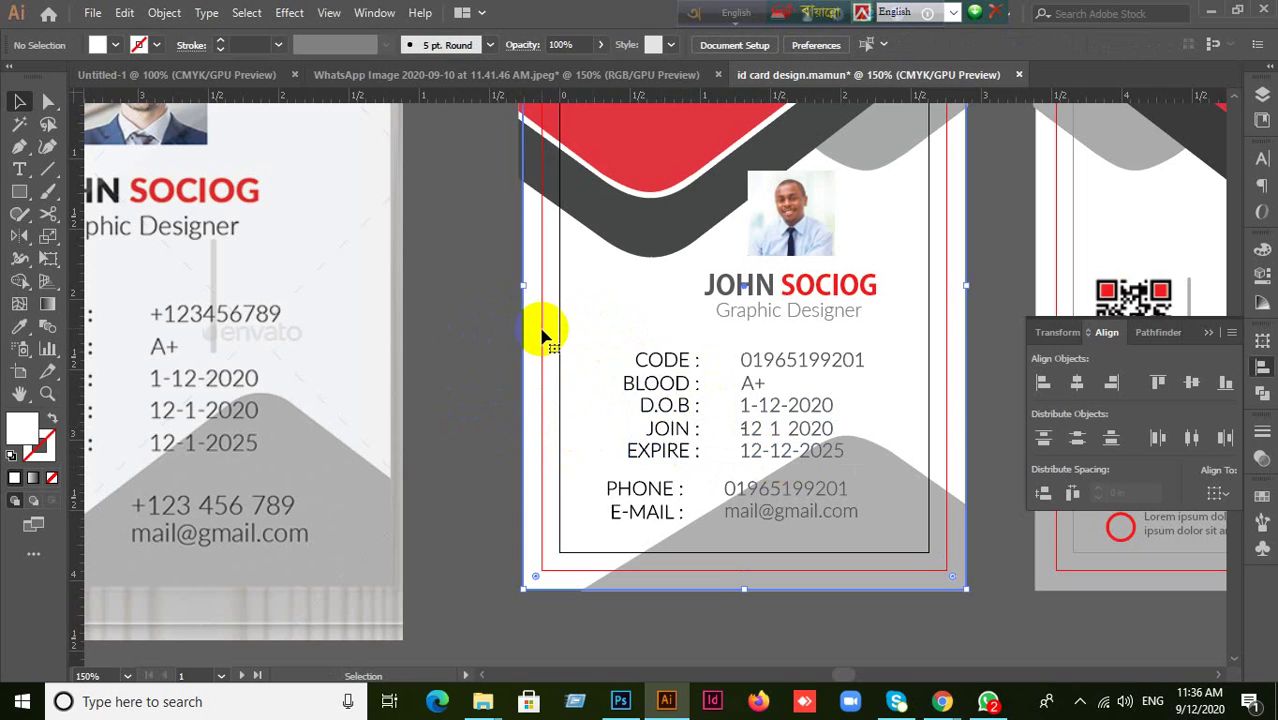
{"action": "left_click", "coordinate": [541, 337]}
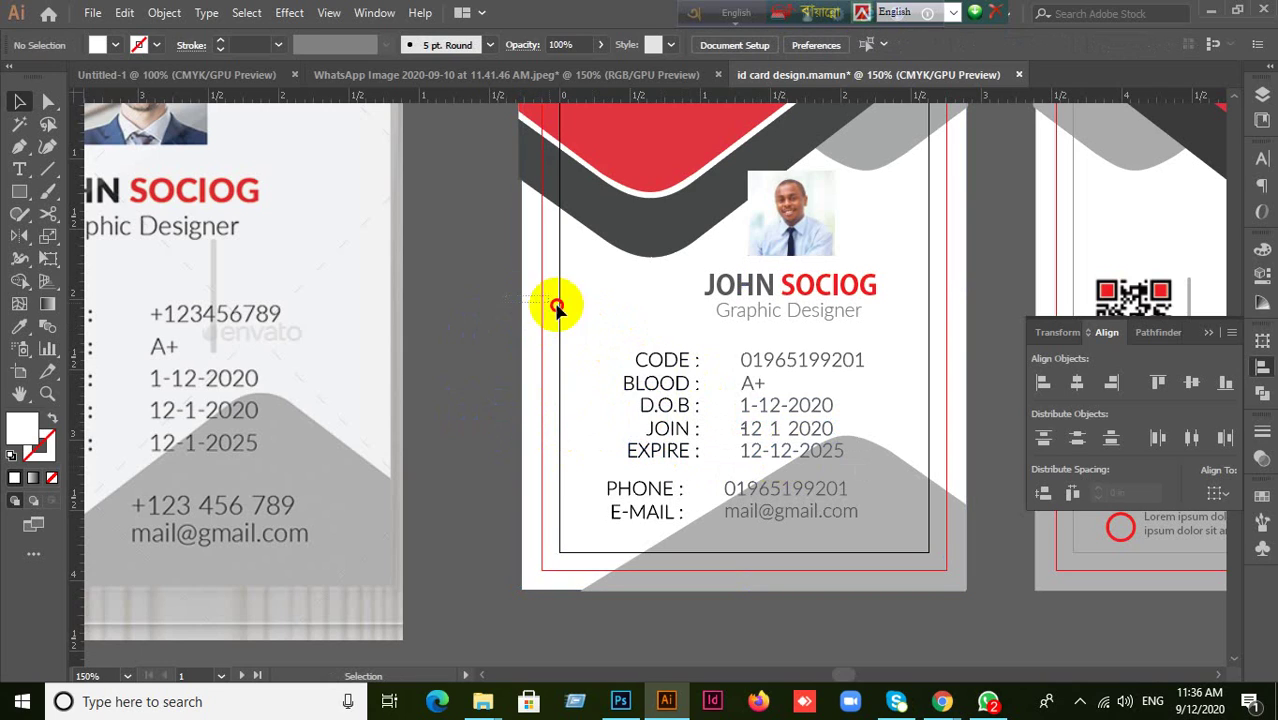
{"action": "left_click", "coordinate": [535, 385]}
{"action": "scroll", "coordinate": [513, 405], "scroll_direction": "up", "scroll_amount": 3}
{"action": "scroll", "coordinate": [513, 410], "scroll_direction": "up", "scroll_amount": 2}
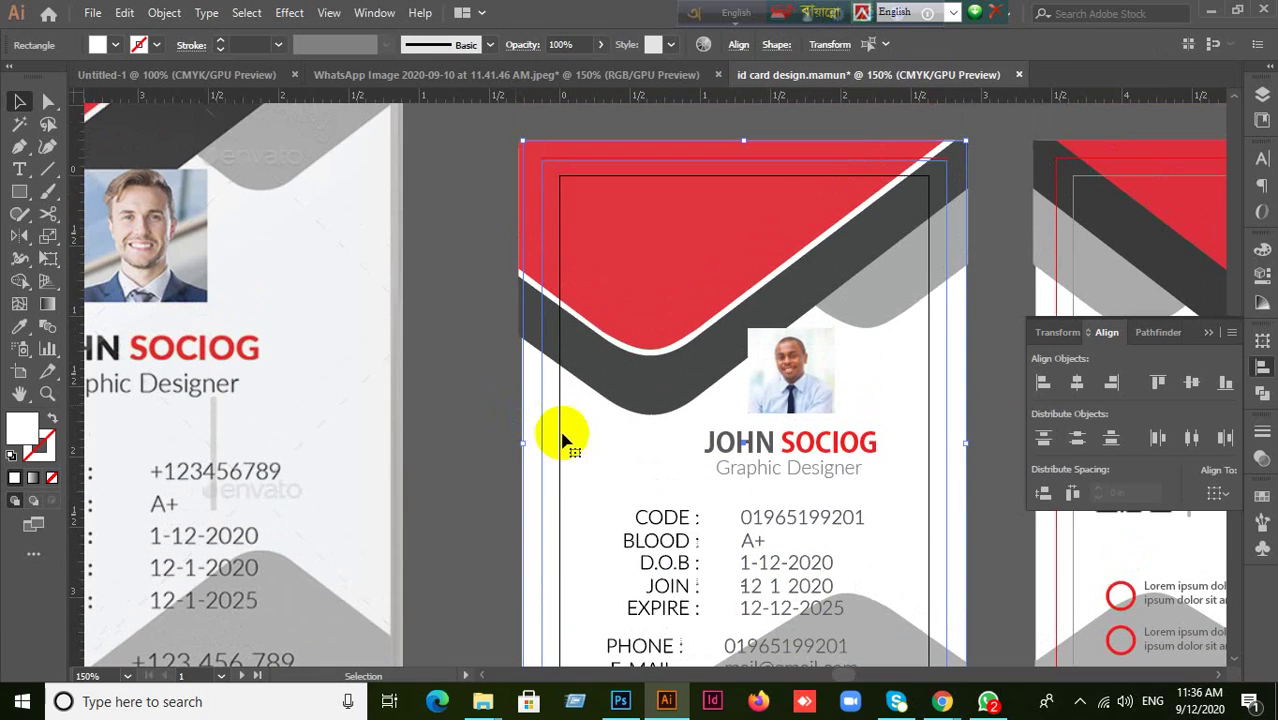
Lock the document's guides
{"action": "right_click", "coordinate": [588, 456]}
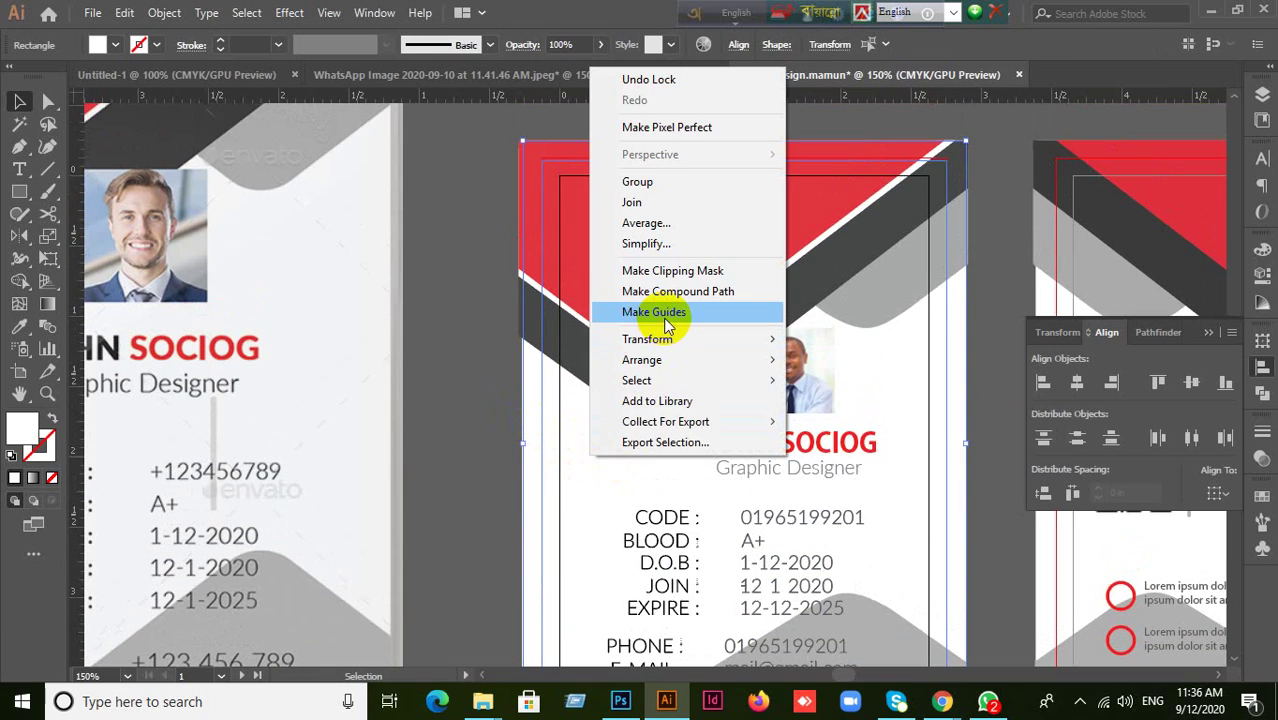
{"action": "left_click", "coordinate": [465, 485]}
{"action": "left_click", "coordinate": [628, 465]}
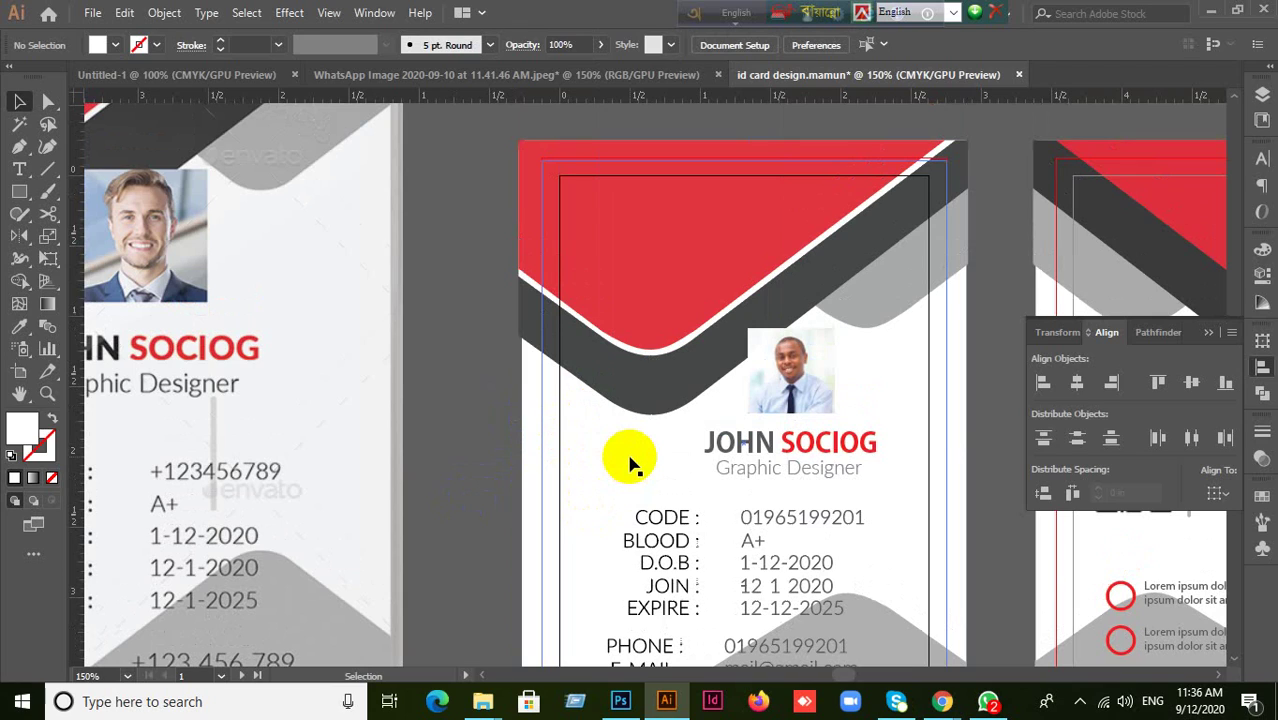
{"action": "right_click", "coordinate": [613, 461]}
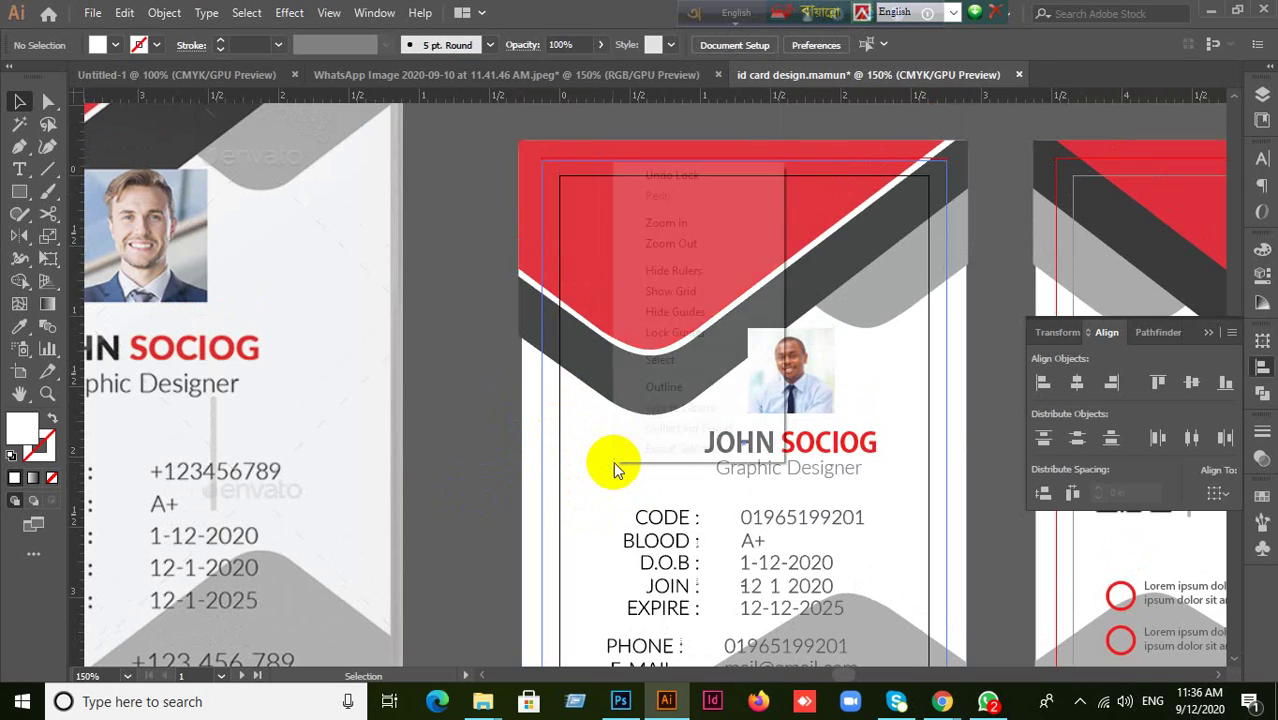
{"action": "left_click", "coordinate": [675, 332]}
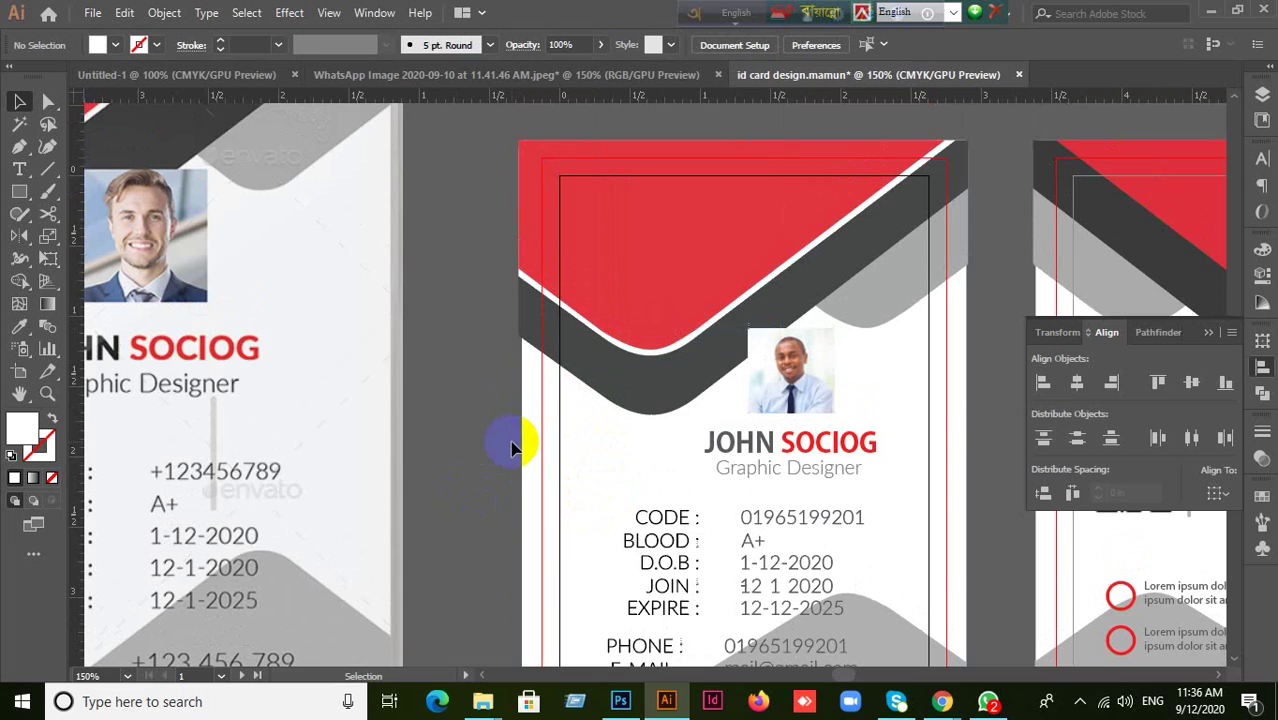
Try to select the CODE-to-EXPIRE rows on the front card with a selection marquee
{"action": "scroll", "coordinate": [513, 442], "scroll_direction": "down", "scroll_amount": 3}
{"action": "left_click_drag", "start_coordinate": [594, 418], "coordinate": [653, 516]}
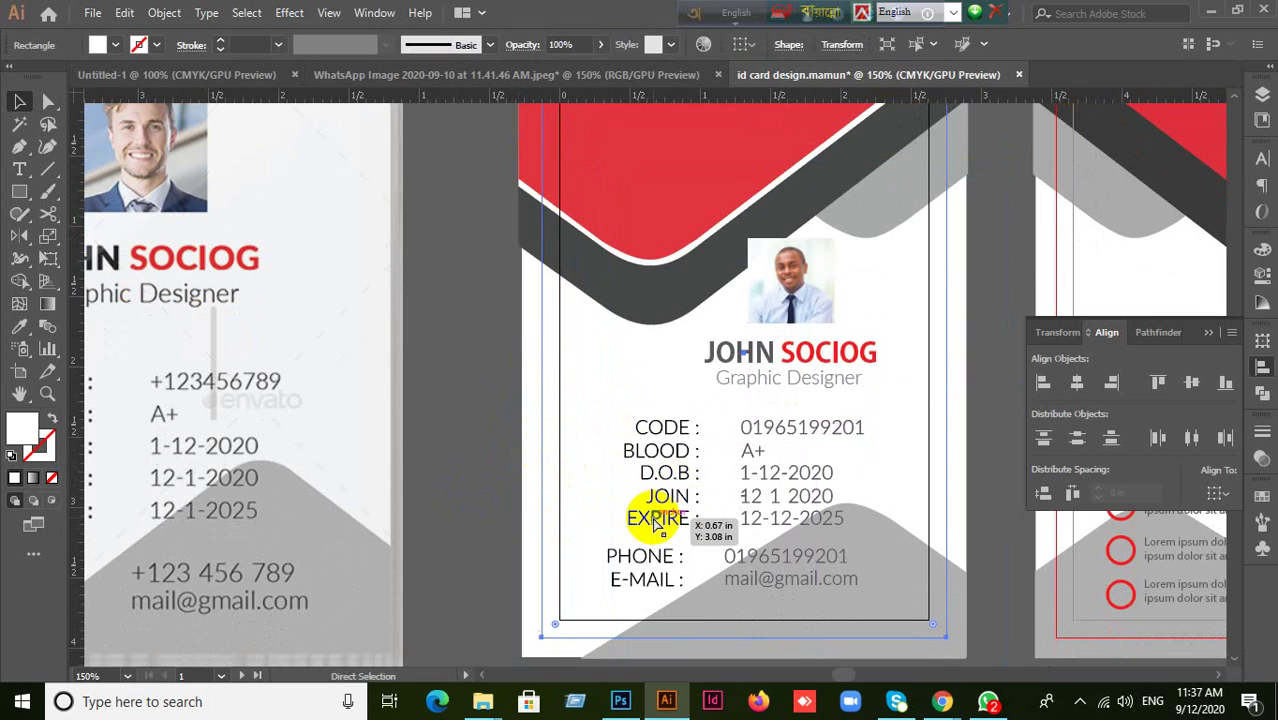
{"action": "key", "text": "v"}
{"action": "left_click_drag", "start_coordinate": [636, 424], "coordinate": [675, 485]}
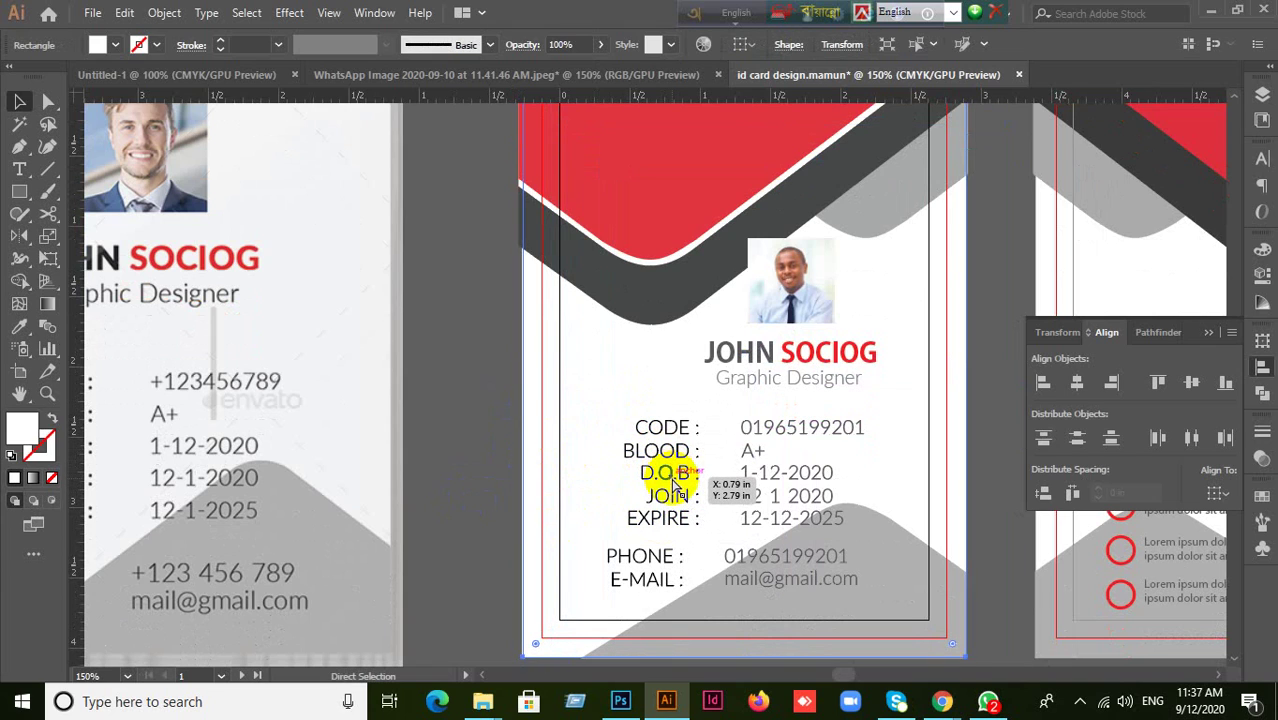
{"action": "key", "text": "ctrl+shift+a"}
Move the white rectangle matching the red frame's size off the front card and delete it
{"action": "left_click_drag", "start_coordinate": [612, 400], "coordinate": [827, 451]}
{"action": "key", "text": "ctrl+z"}
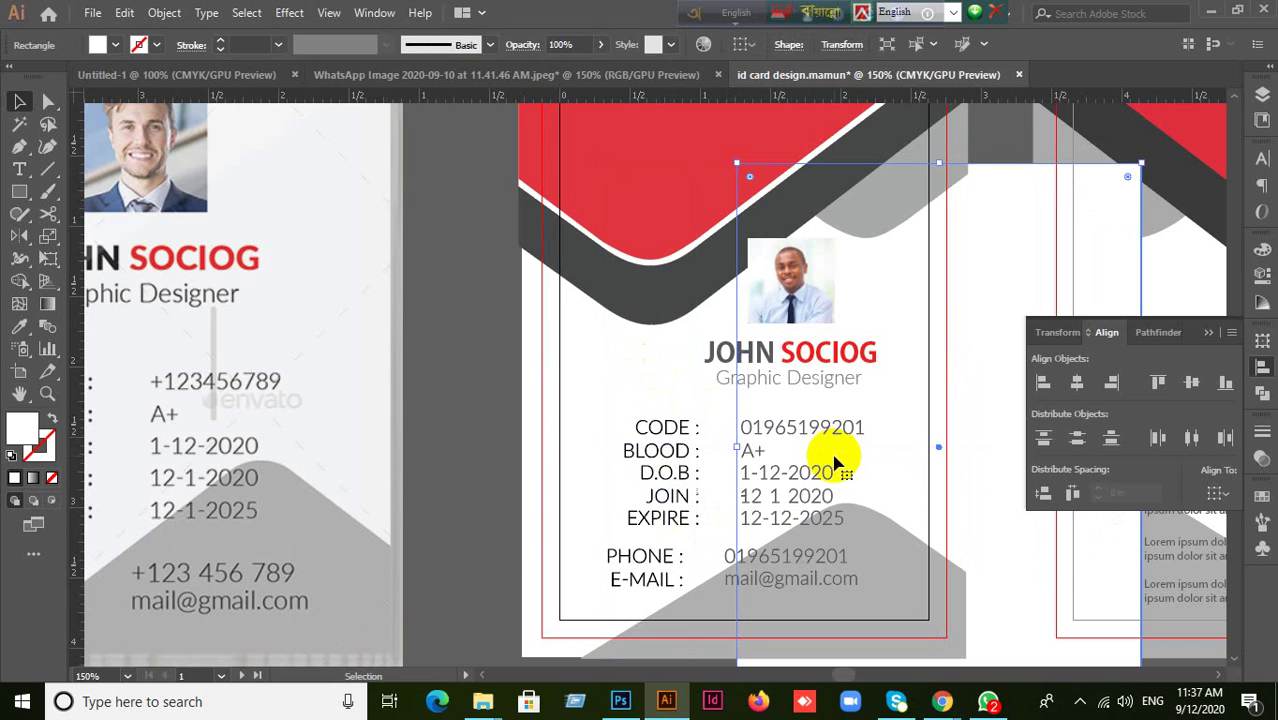
{"action": "scroll", "coordinate": [945, 545], "scroll_direction": "down", "scroll_amount": 2}
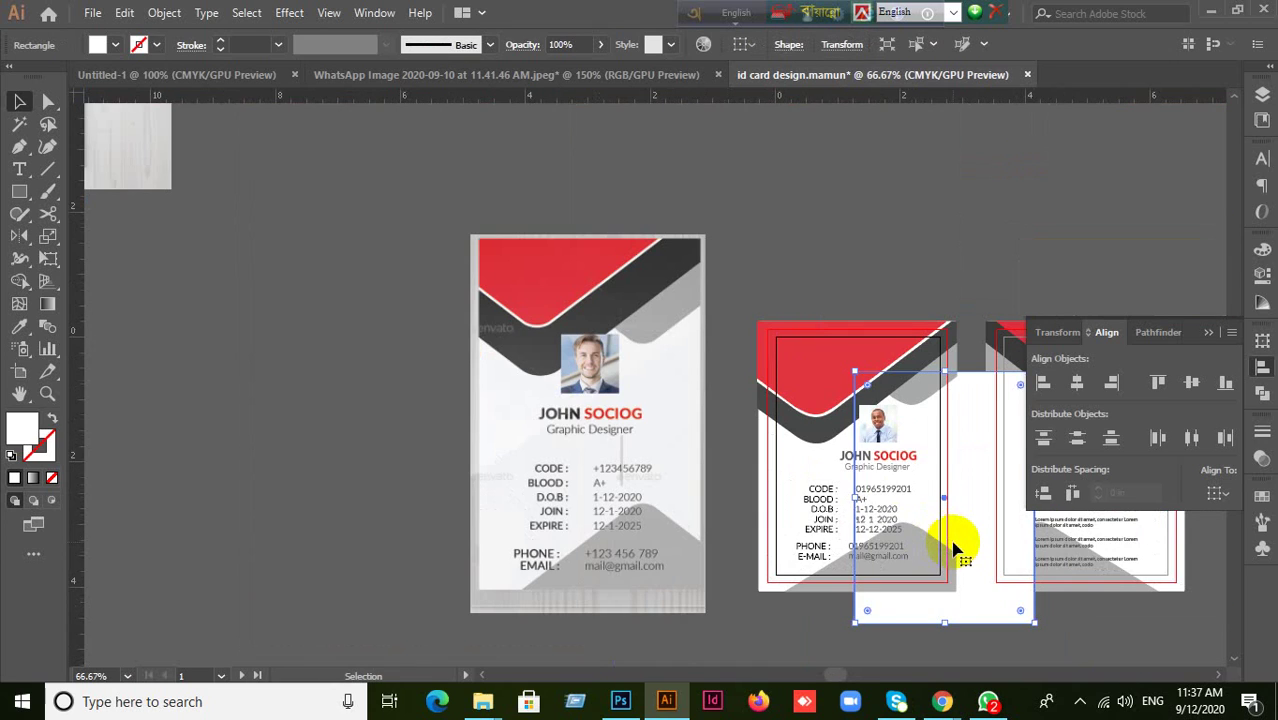
{"action": "left_click_drag", "start_coordinate": [956, 543], "coordinate": [813, 508]}
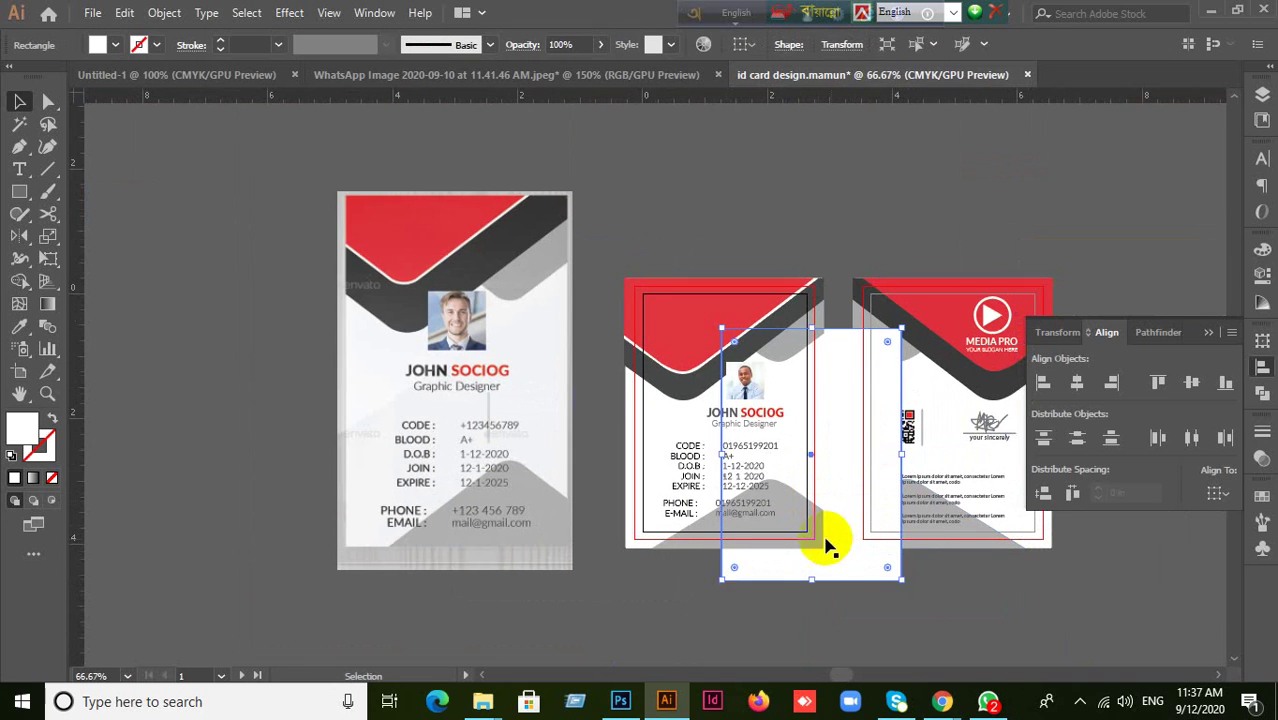
{"action": "left_click", "coordinate": [124, 12]}
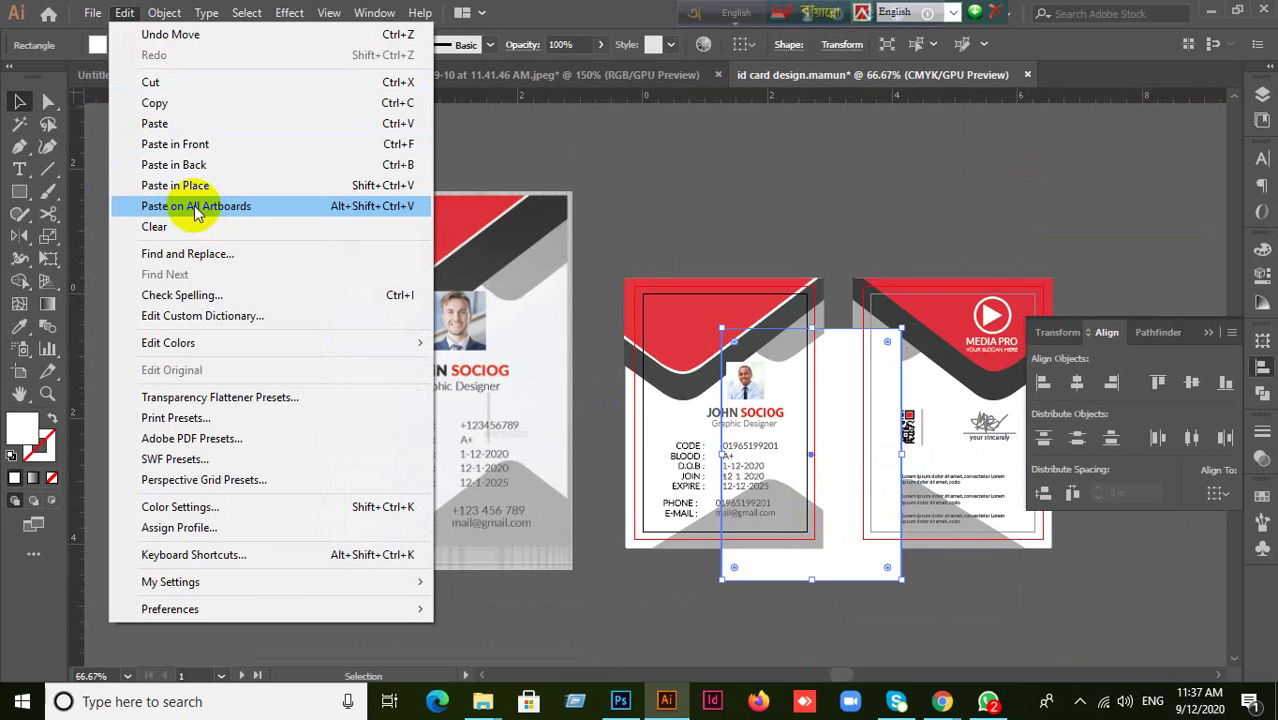
{"action": "left_click", "coordinate": [876, 243]}
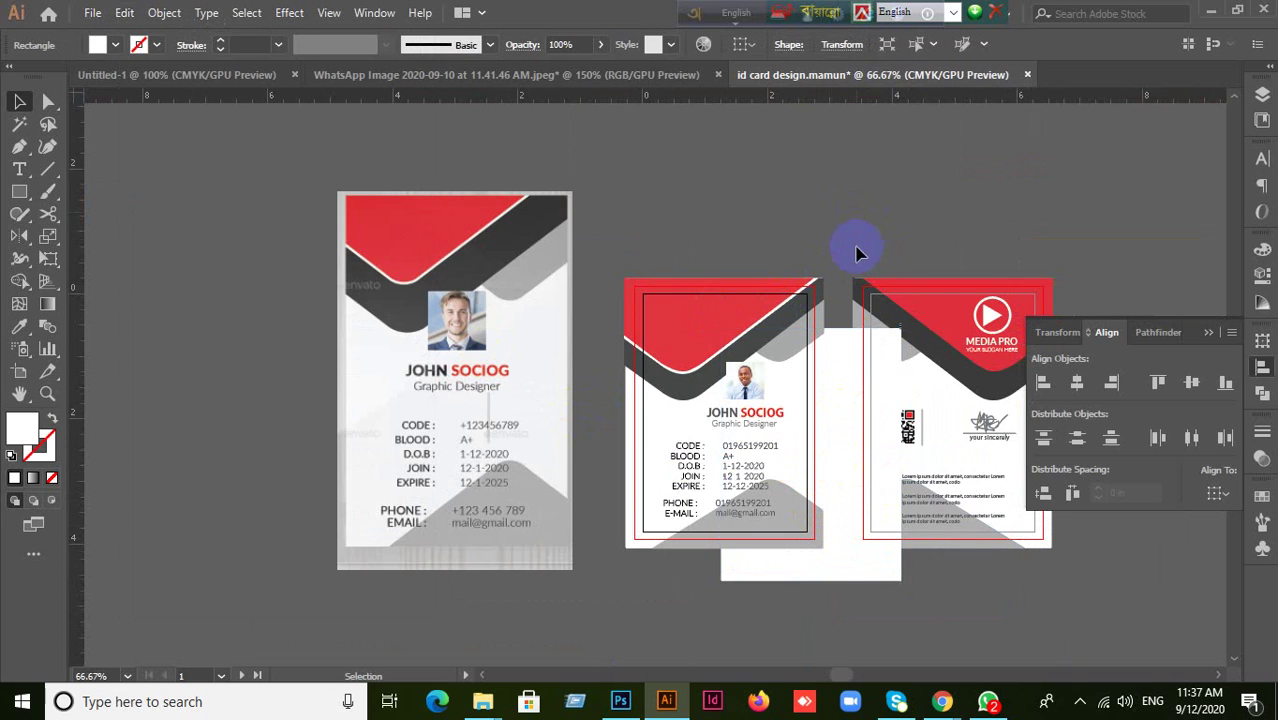
{"action": "left_click_drag", "start_coordinate": [836, 402], "coordinate": [876, 322]}
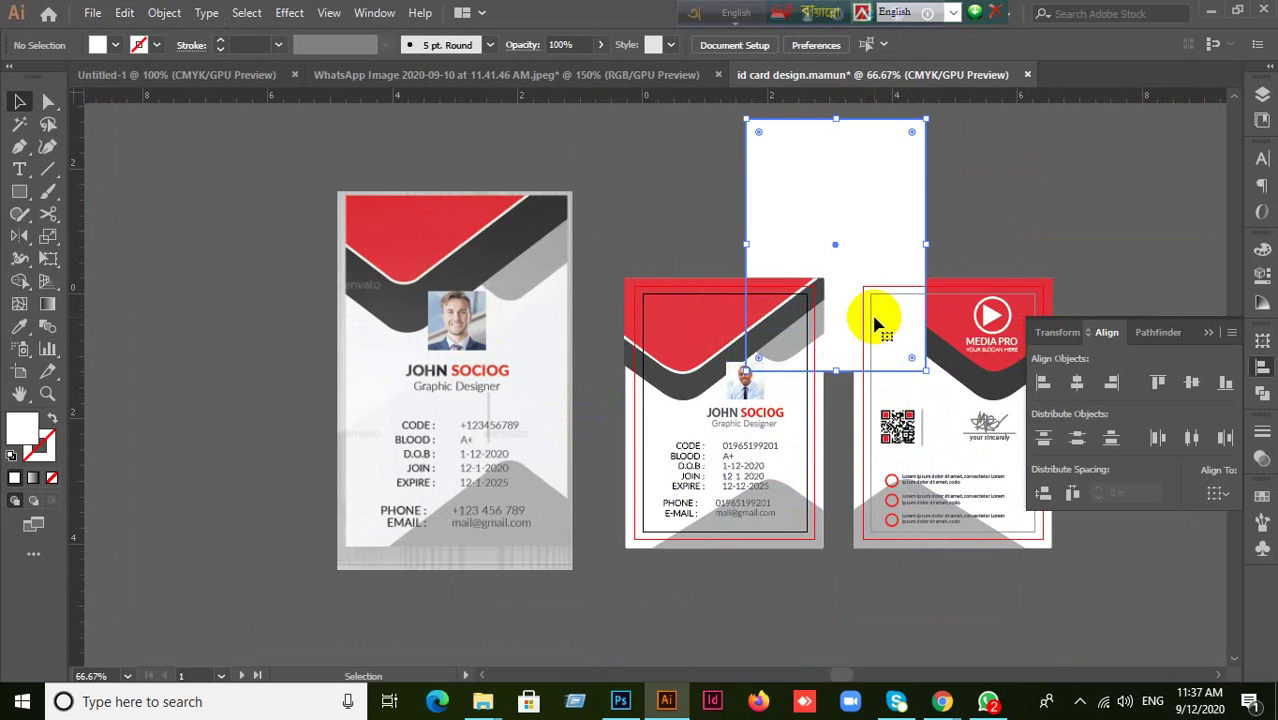
{"action": "key", "text": "Delete"}
{"action": "left_click", "coordinate": [856, 207]}
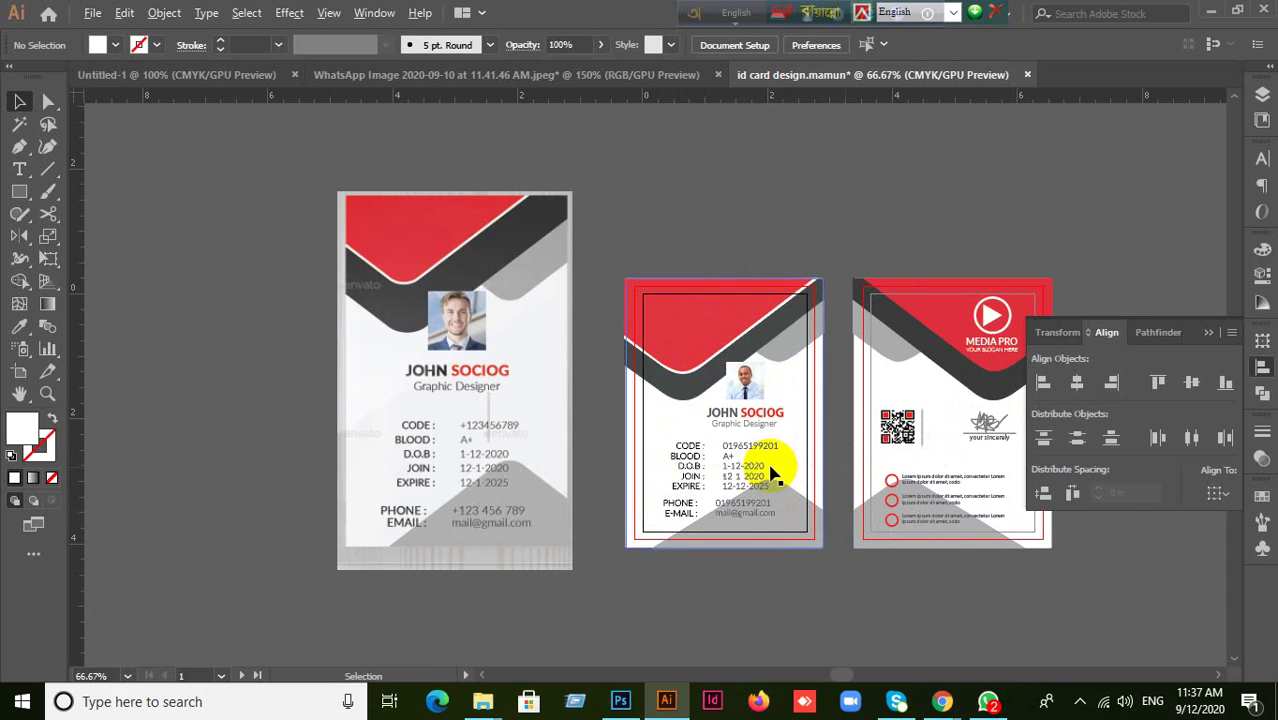
Try moving the card-sized white background rectangle off the front card, and undo the moves
{"action": "scroll", "coordinate": [770, 470], "scroll_direction": "up", "scroll_amount": 2}
{"action": "left_click_drag", "start_coordinate": [518, 360], "coordinate": [548, 465]}
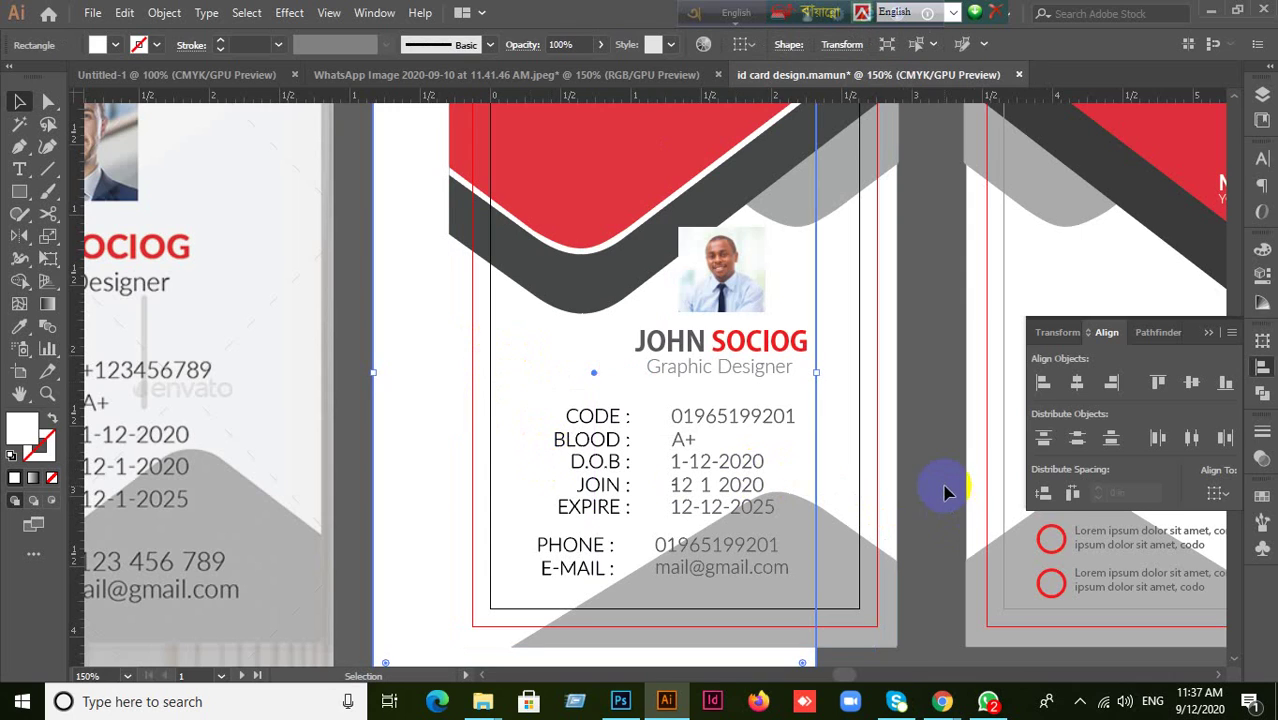
{"action": "left_click_drag", "start_coordinate": [812, 507], "coordinate": [993, 530]}
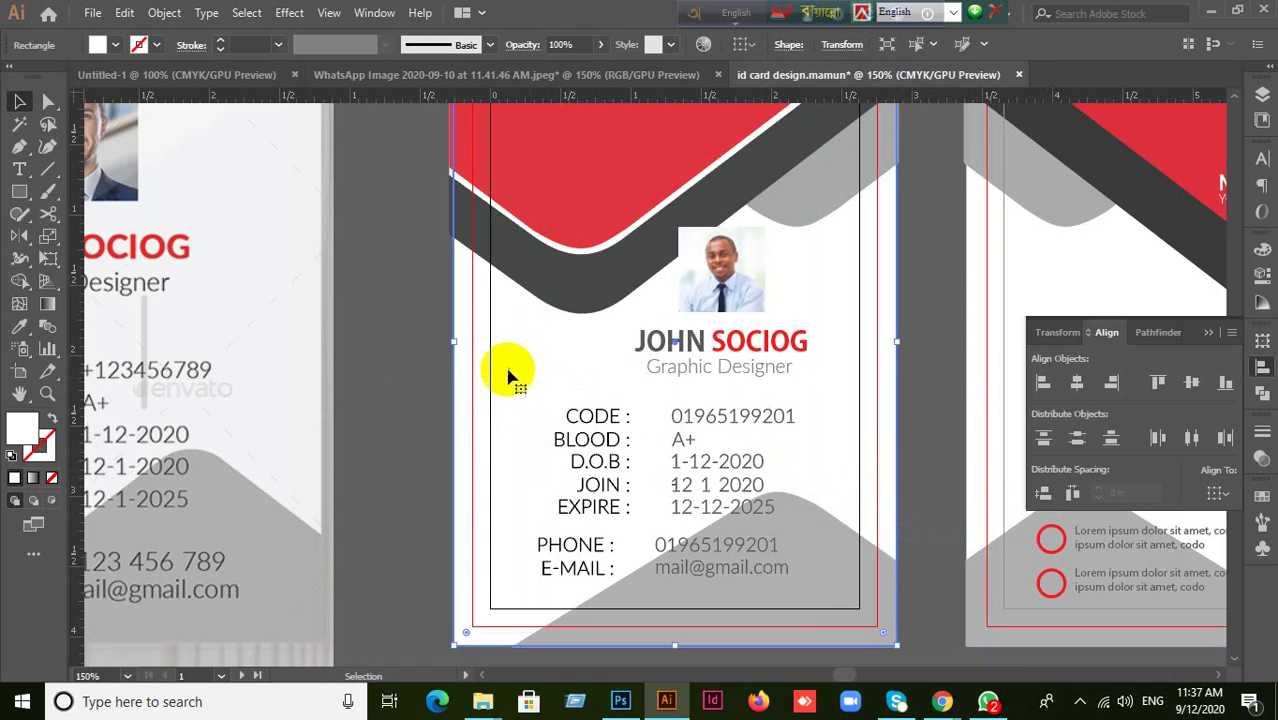
{"action": "left_click_drag", "start_coordinate": [508, 371], "coordinate": [127, 425]}
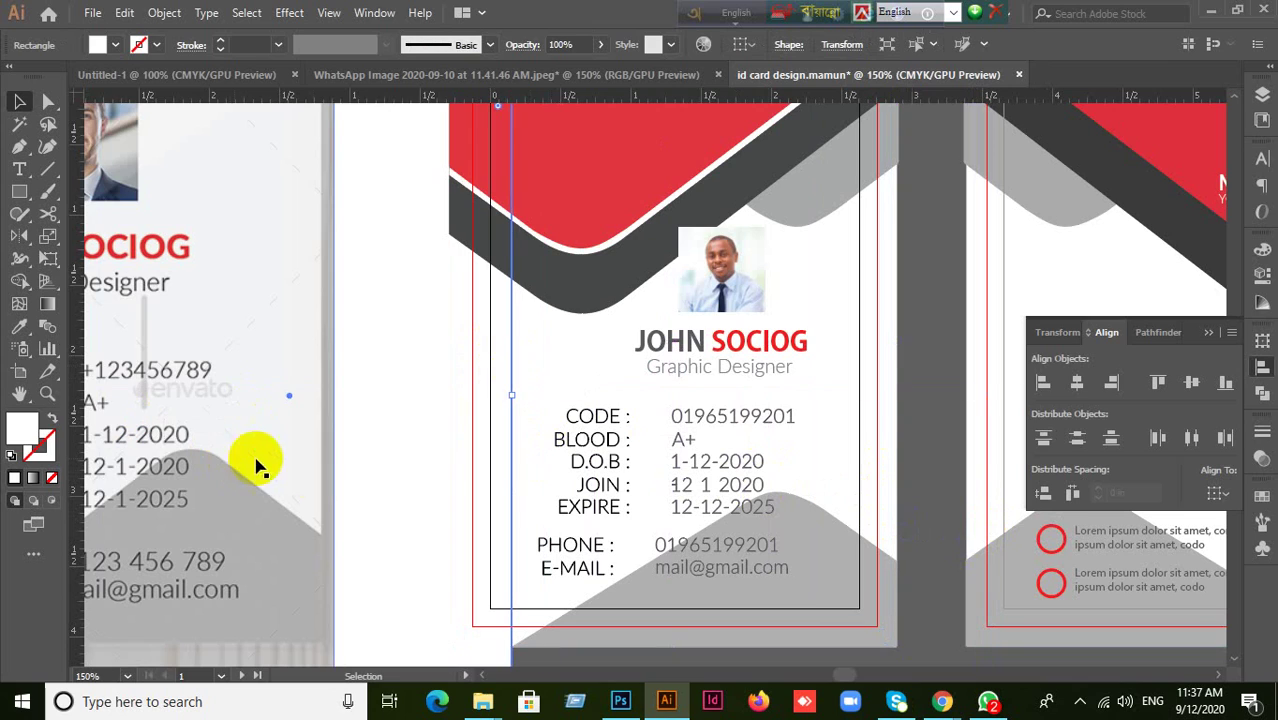
{"action": "left_click", "coordinate": [390, 485]}
{"action": "left_click_drag", "start_coordinate": [590, 365], "coordinate": [300, 462]}
{"action": "key", "text": "ctrl+z"}
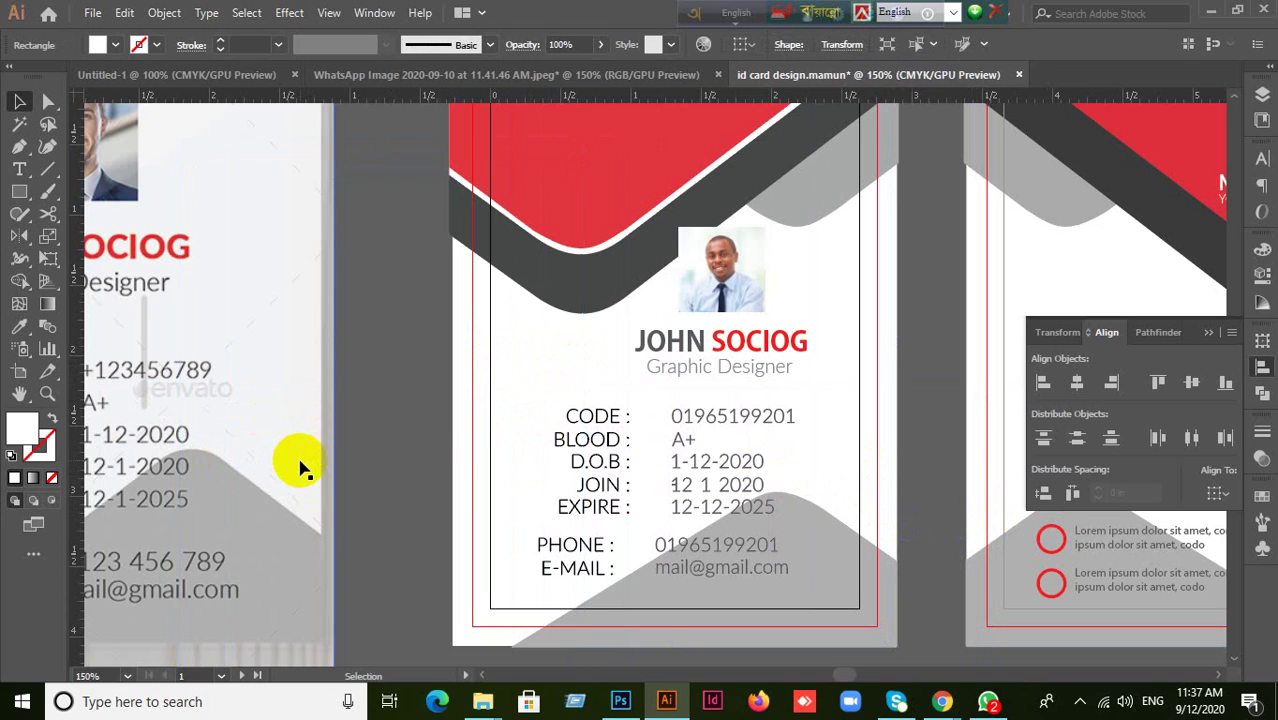
Move the card-sized white background rectangle off the front card and delete it
{"action": "left_click", "coordinate": [360, 441]}
{"action": "left_click_drag", "start_coordinate": [542, 365], "coordinate": [165, 433]}
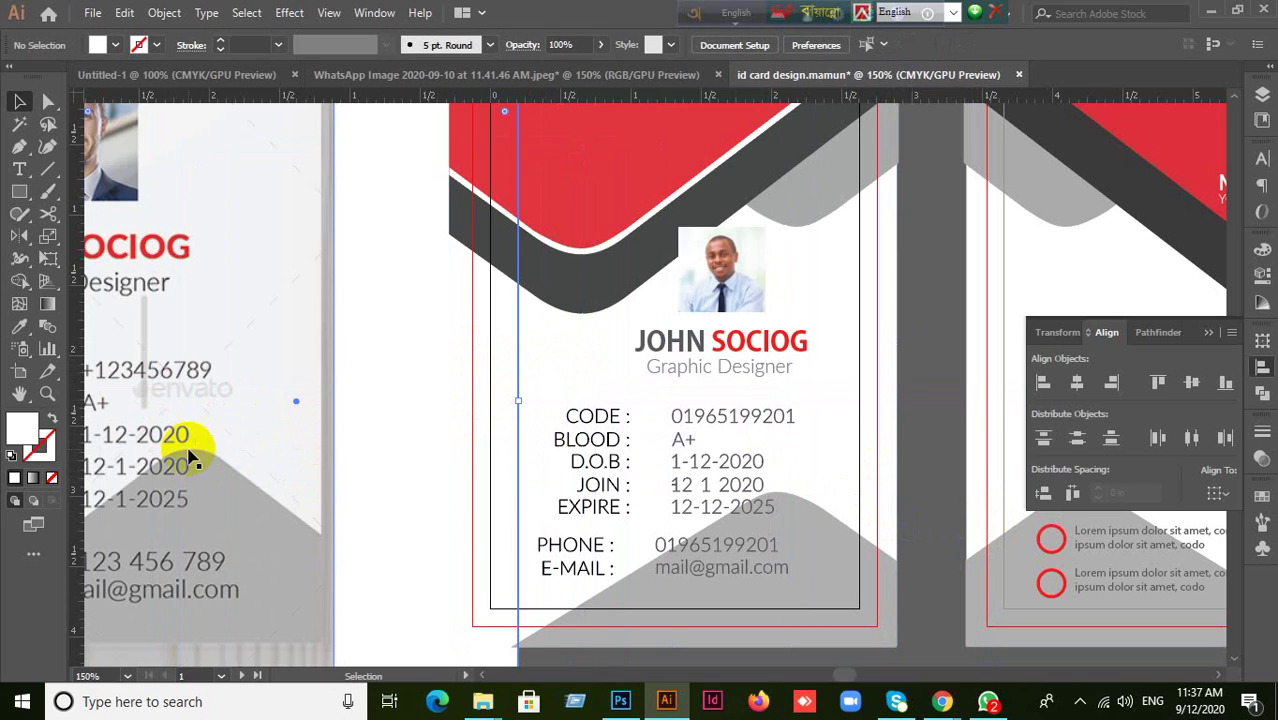
{"action": "scroll", "coordinate": [518, 528], "scroll_direction": "down", "scroll_amount": 1}
{"action": "left_click_drag", "start_coordinate": [456, 400], "coordinate": [349, 339]}
{"action": "key", "text": "Delete"}
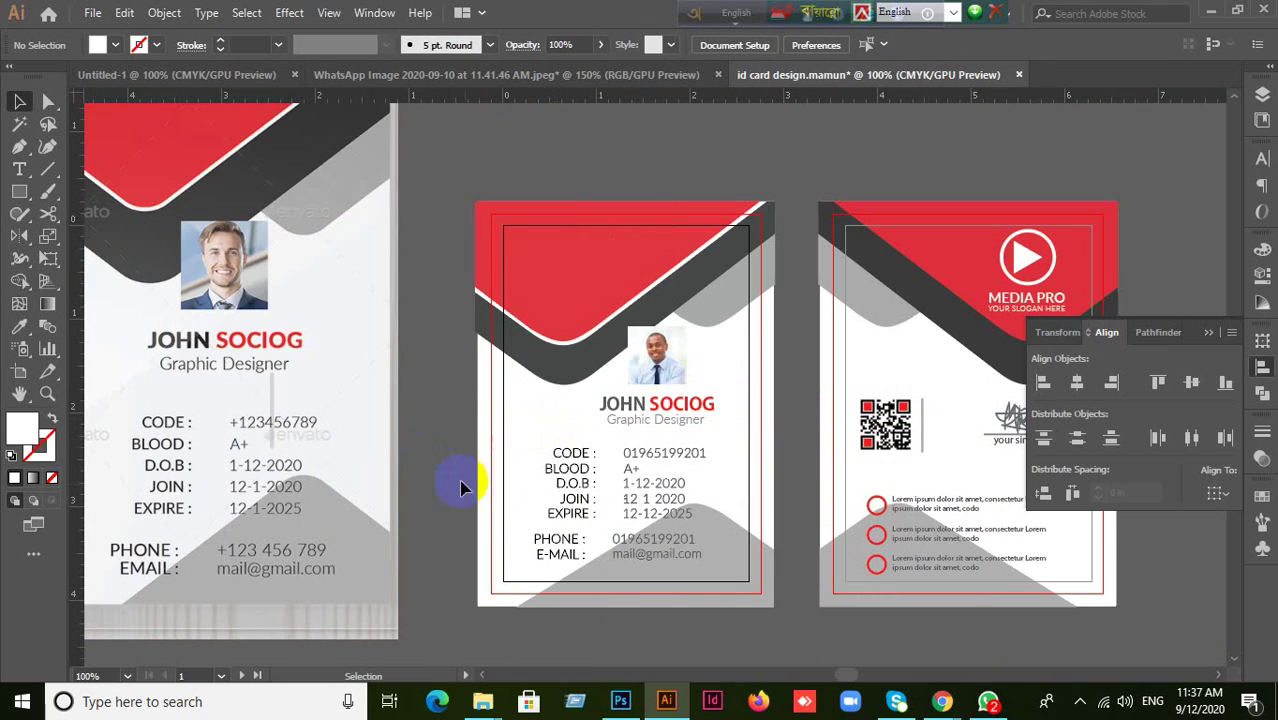
Move the white rectangle matching the red frame's size off the front card and delete it
{"action": "left_click_drag", "start_coordinate": [551, 406], "coordinate": [519, 427]}
{"action": "left_click", "coordinate": [430, 522]}
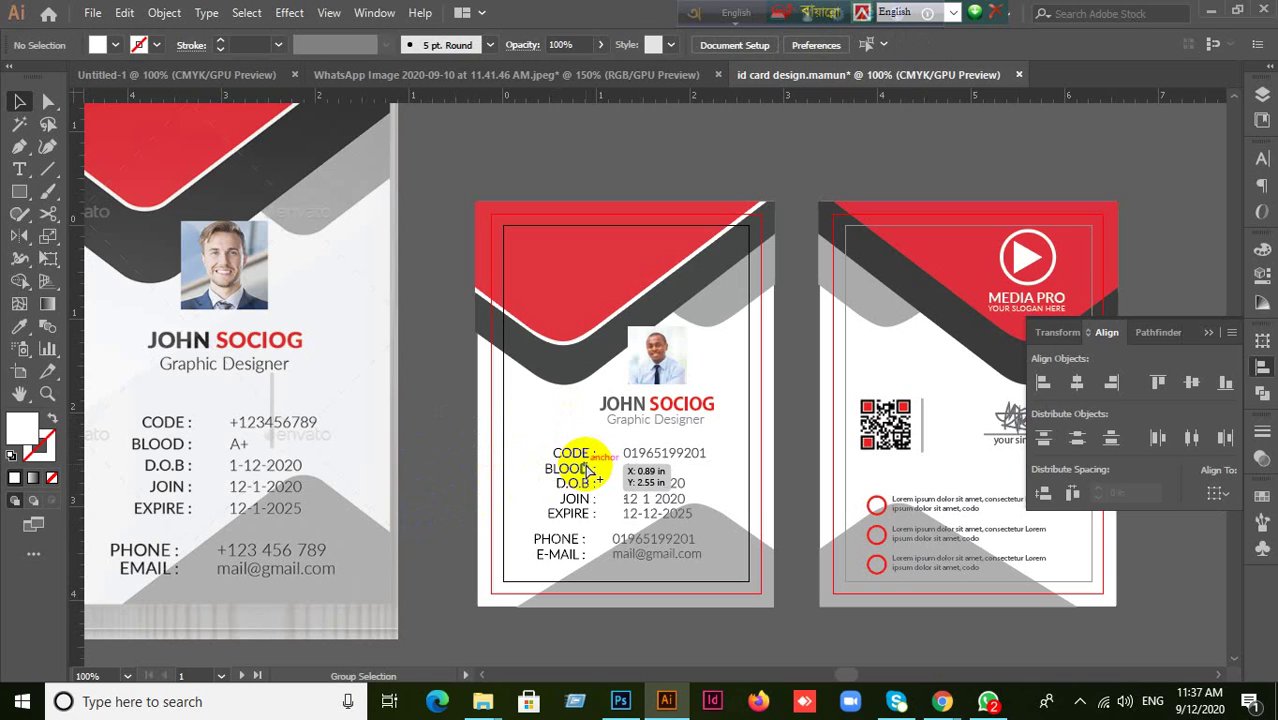
{"action": "left_click", "coordinate": [575, 468]}
{"action": "left_click", "coordinate": [537, 425]}
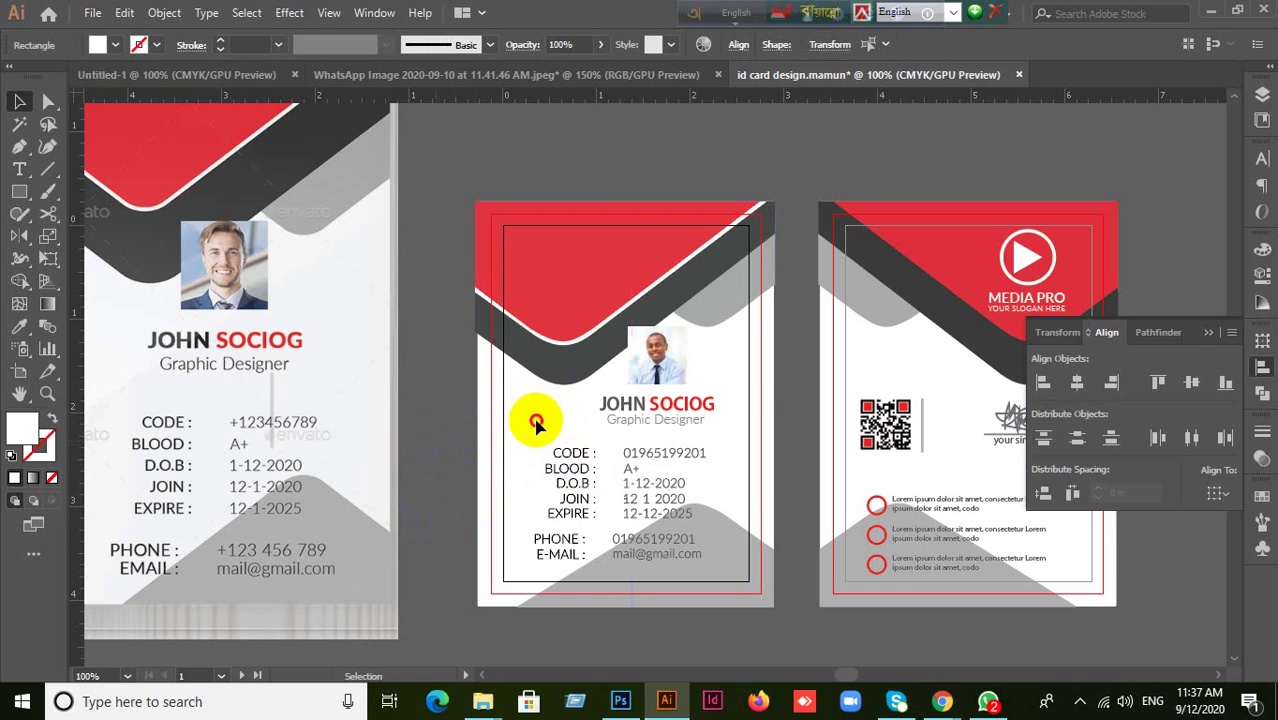
{"action": "left_click_drag", "start_coordinate": [537, 425], "coordinate": [446, 483]}
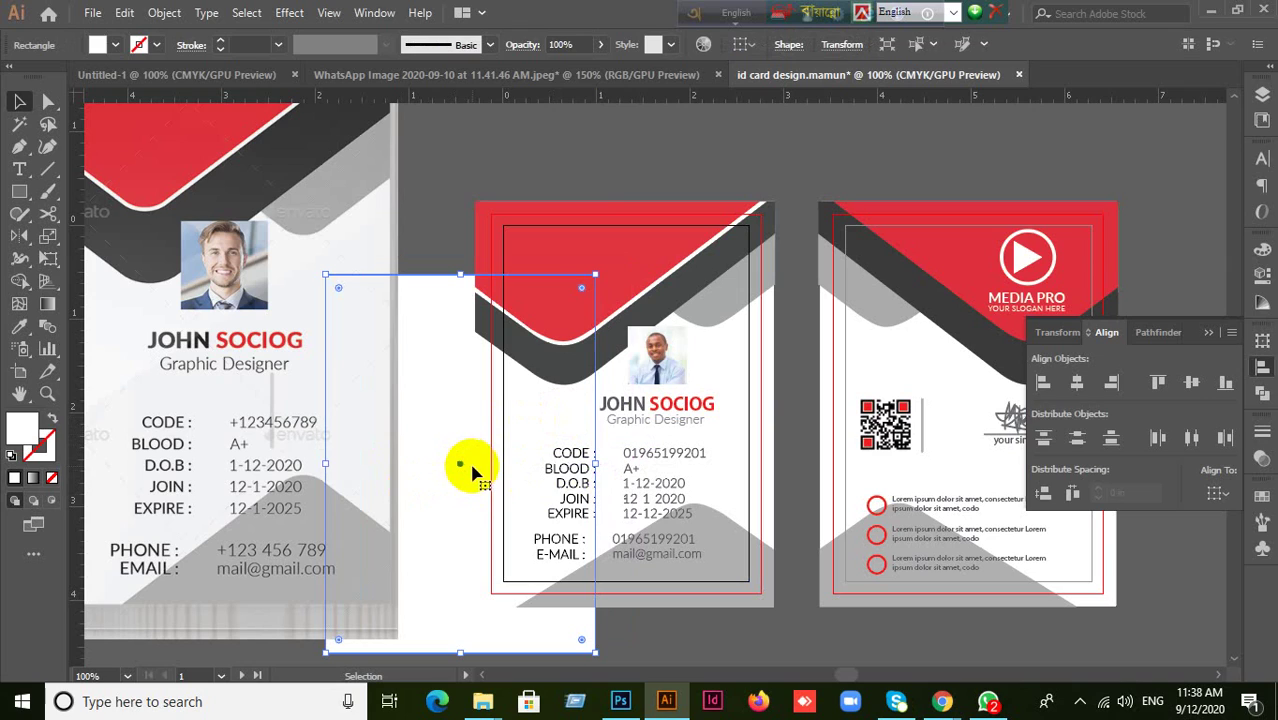
{"action": "left_click", "coordinate": [725, 450]}
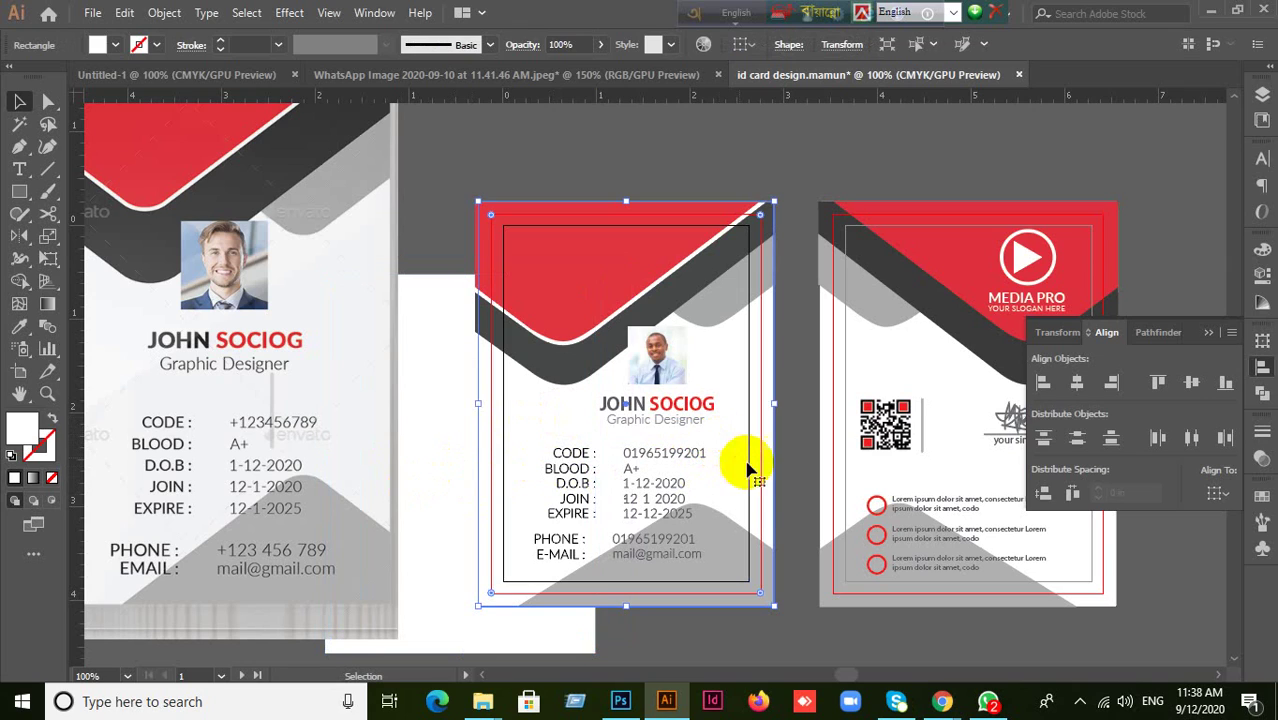
{"action": "left_click", "coordinate": [783, 507]}
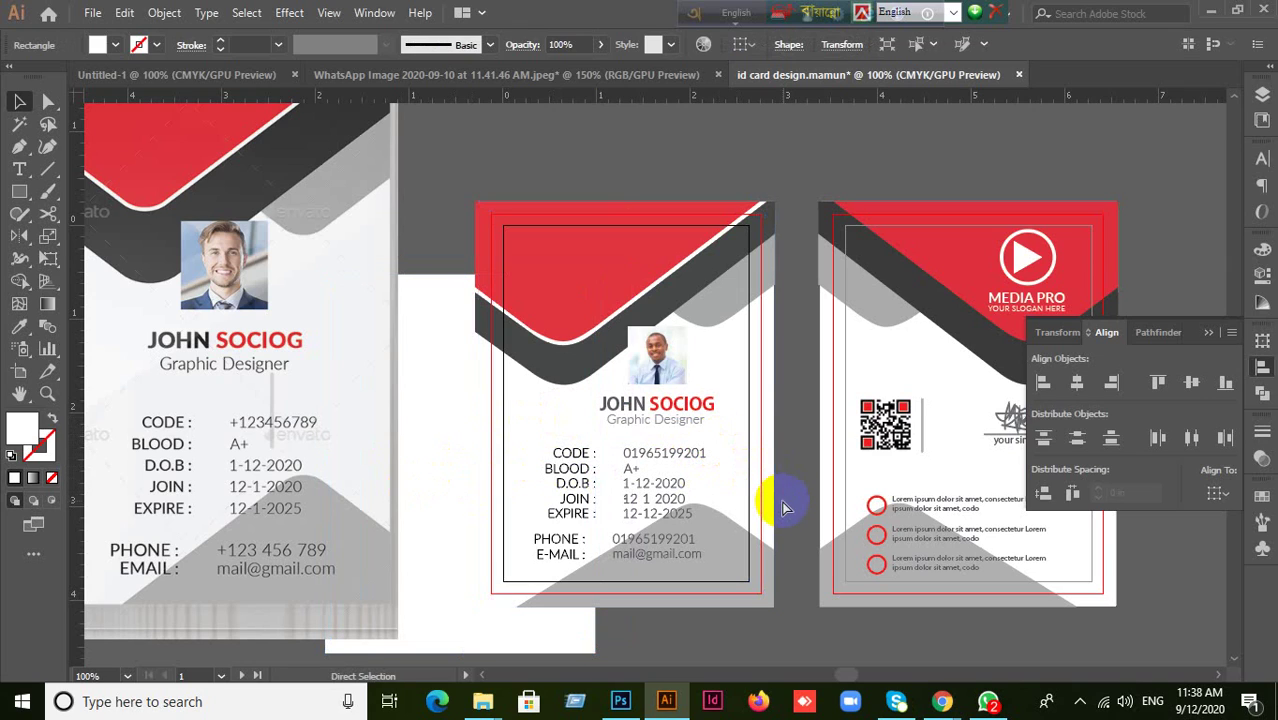
{"action": "left_click", "coordinate": [740, 575]}
{"action": "left_click", "coordinate": [762, 650]}
{"action": "left_click_drag", "start_coordinate": [548, 645], "coordinate": [399, 544]}
{"action": "left_click", "coordinate": [402, 544]}
Try moving the card-sized white background rectangle off the front card, and undo its removal
{"action": "left_click_drag", "start_coordinate": [529, 424], "coordinate": [396, 497]}
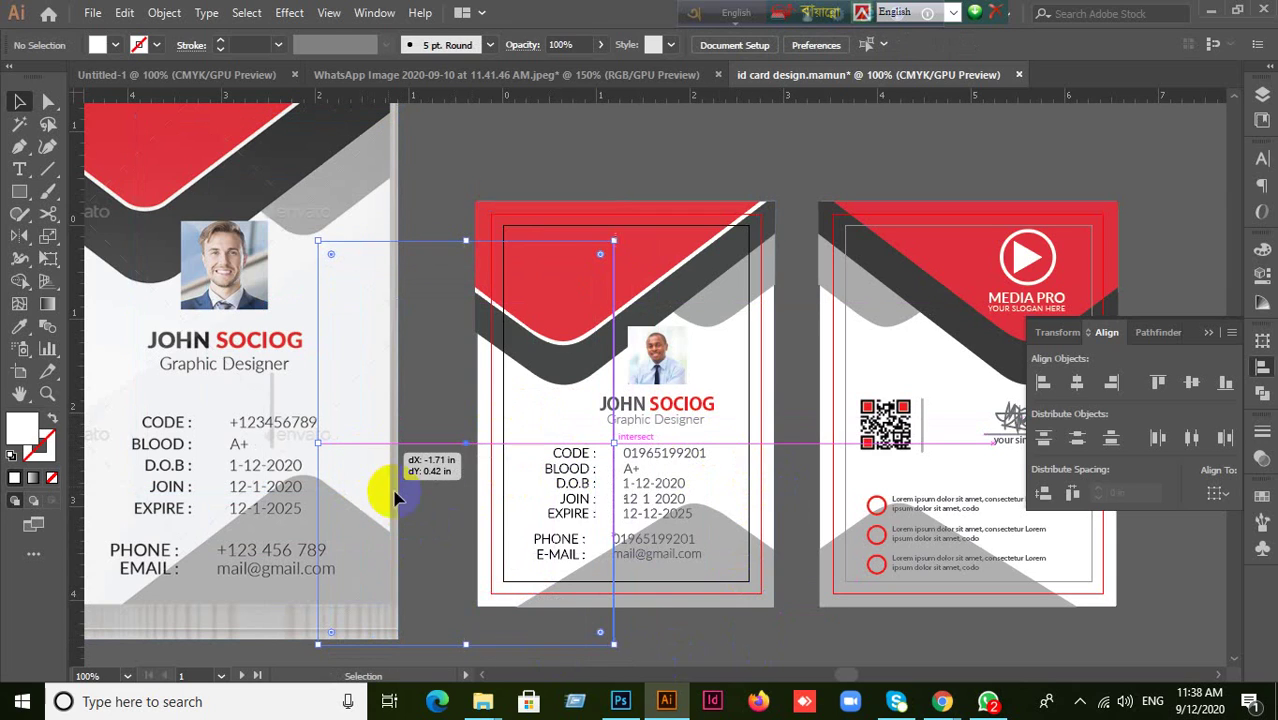
{"action": "left_click_drag", "start_coordinate": [500, 485], "coordinate": [499, 480]}
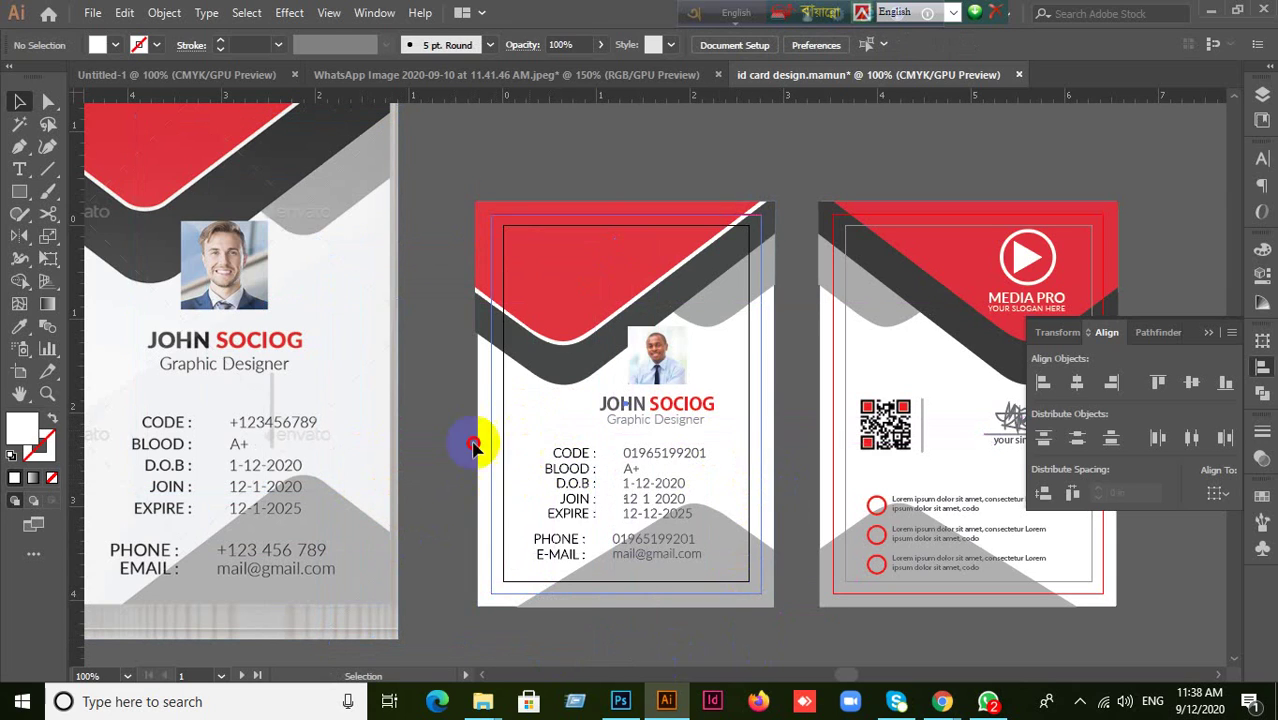
{"action": "left_click_drag", "start_coordinate": [485, 437], "coordinate": [437, 500]}
{"action": "left_click_drag", "start_coordinate": [522, 423], "coordinate": [342, 522]}
{"action": "key", "text": "ctrl+z"}
{"action": "left_click", "coordinate": [447, 522]}
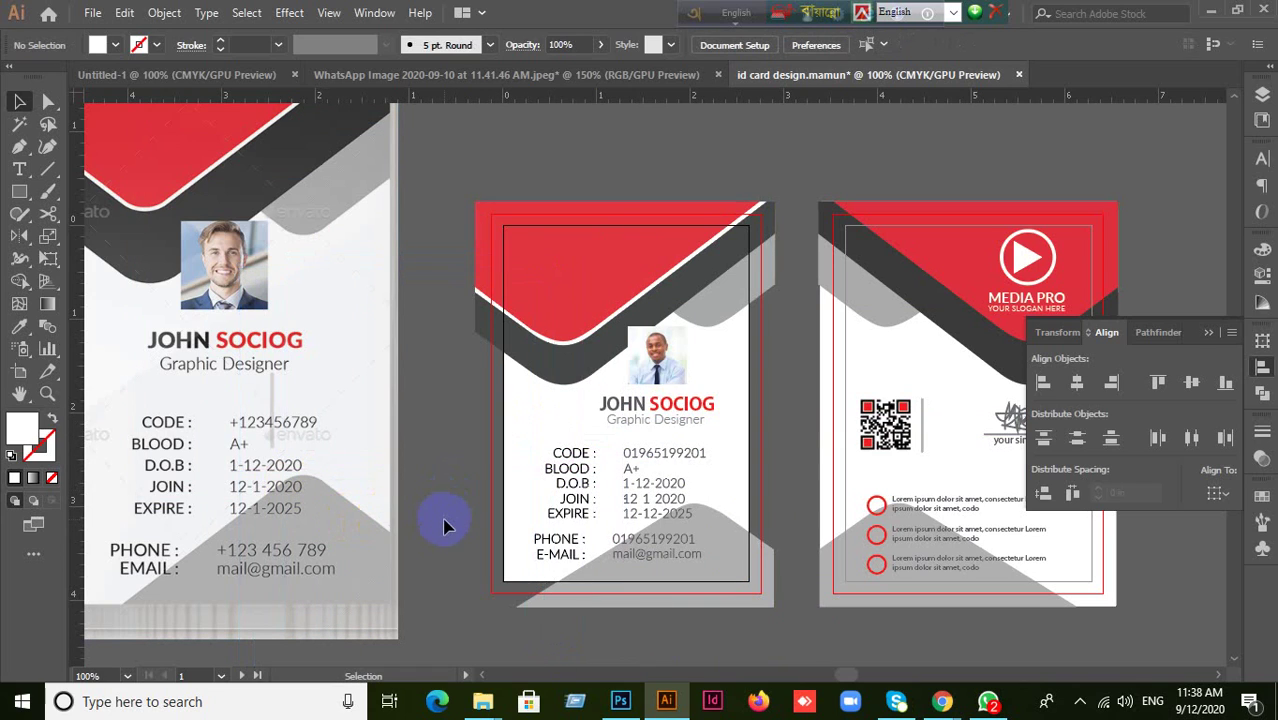
{"action": "key", "text": "ctrl+shift+z"}
{"action": "left_click", "coordinate": [441, 530]}
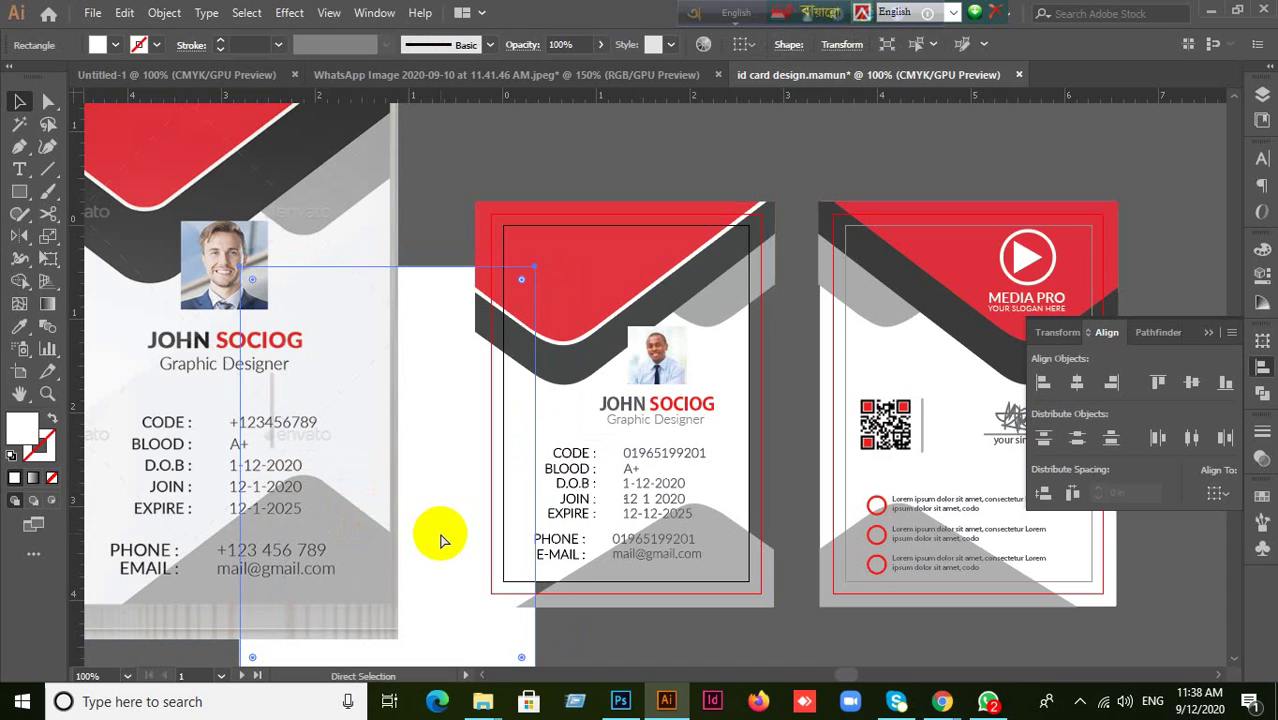
{"action": "key", "text": "ctrl+z"}
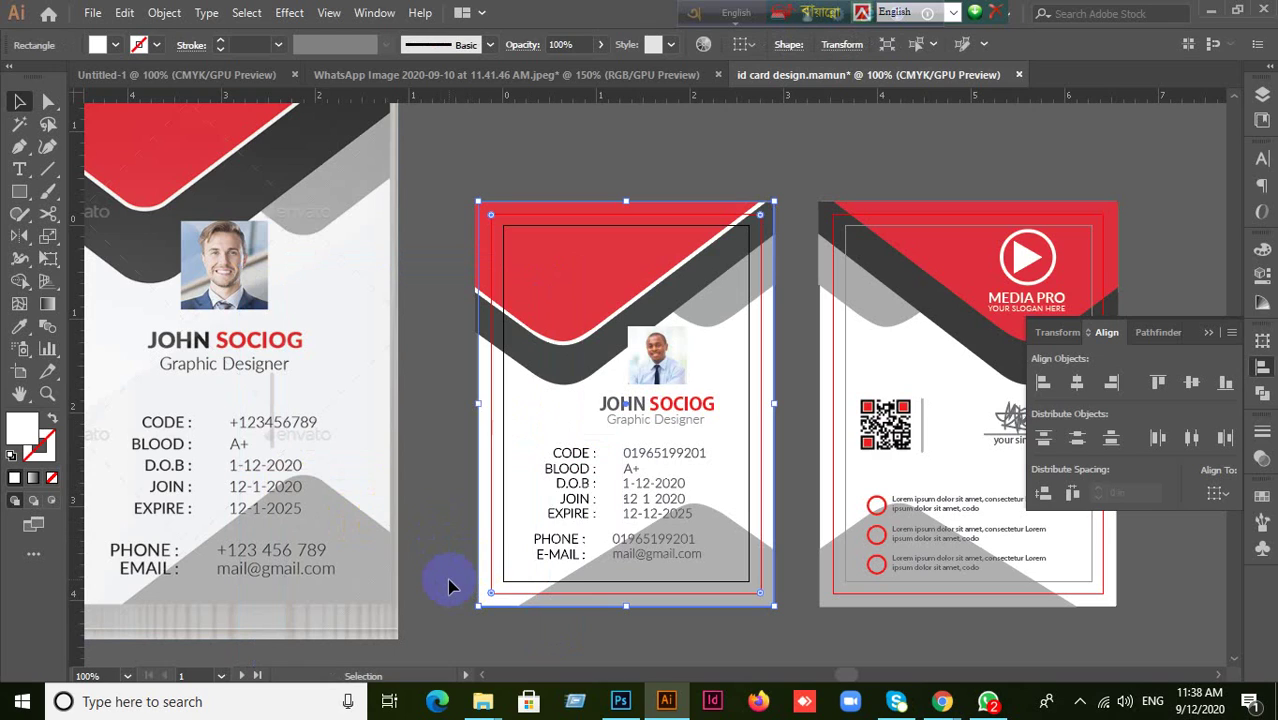
{"action": "left_click", "coordinate": [449, 586]}
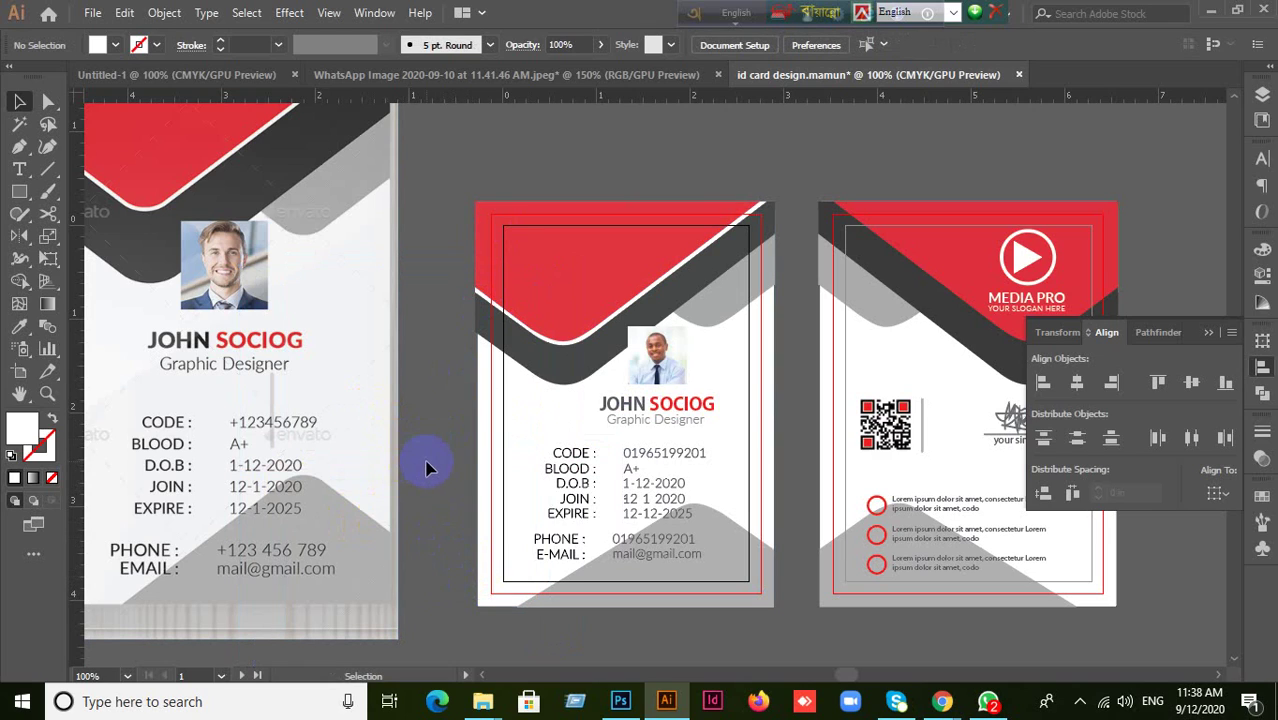
Lock the front card's white background rectangle and its group of red, dark and grey shapes
{"action": "left_click", "coordinate": [548, 424]}
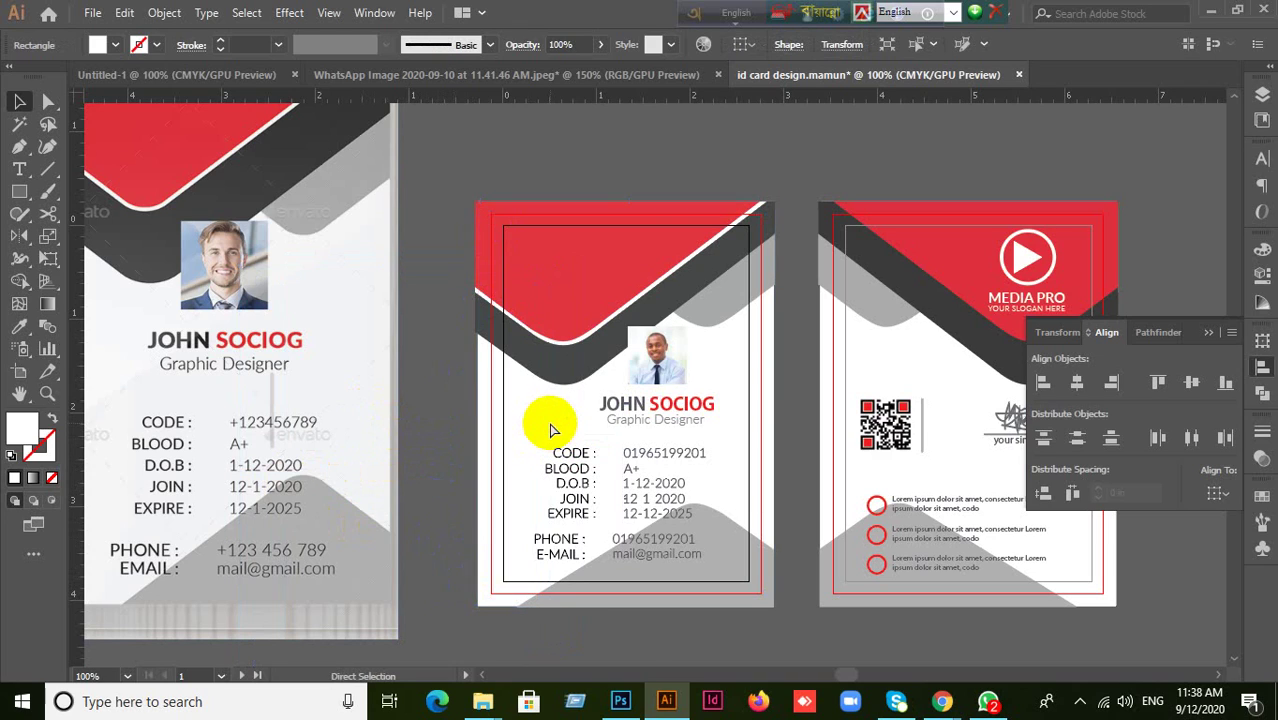
{"action": "key", "text": "ctrl+shift+a"}
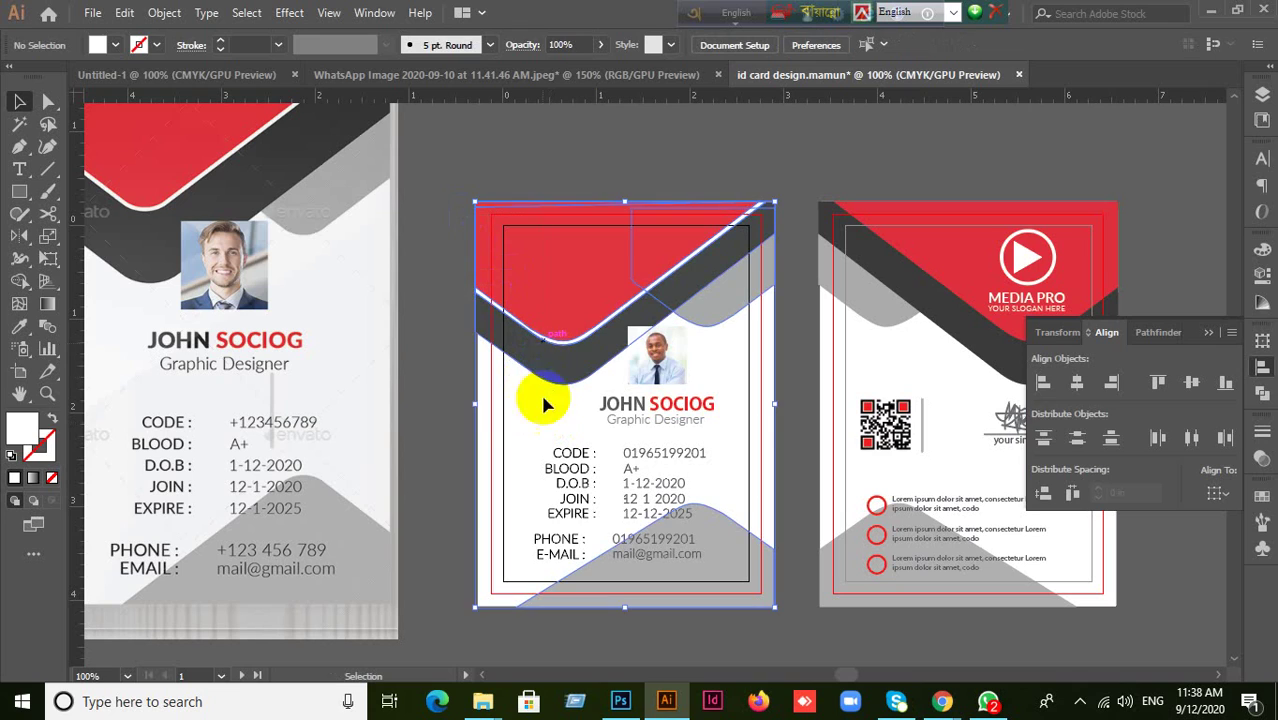
{"action": "left_click", "coordinate": [484, 399]}
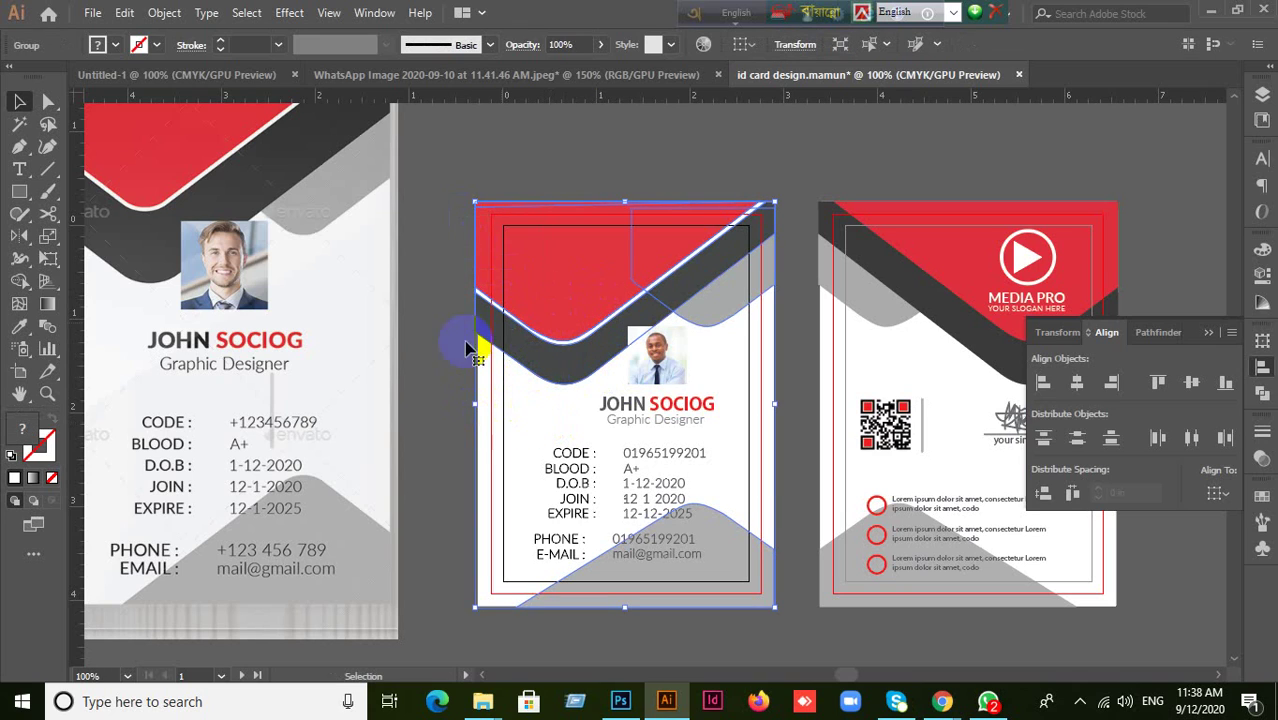
{"action": "left_click", "coordinate": [551, 260]}
{"action": "left_click", "coordinate": [565, 337]}
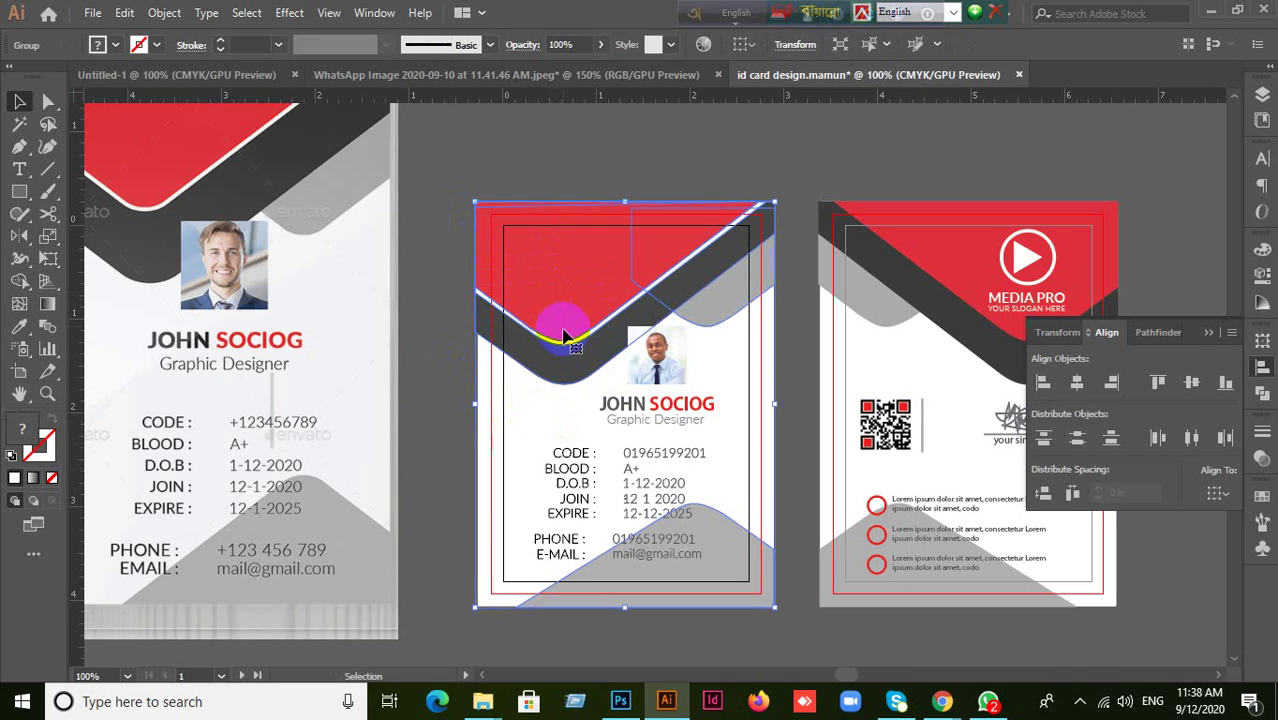
{"action": "left_click", "coordinate": [471, 365]}
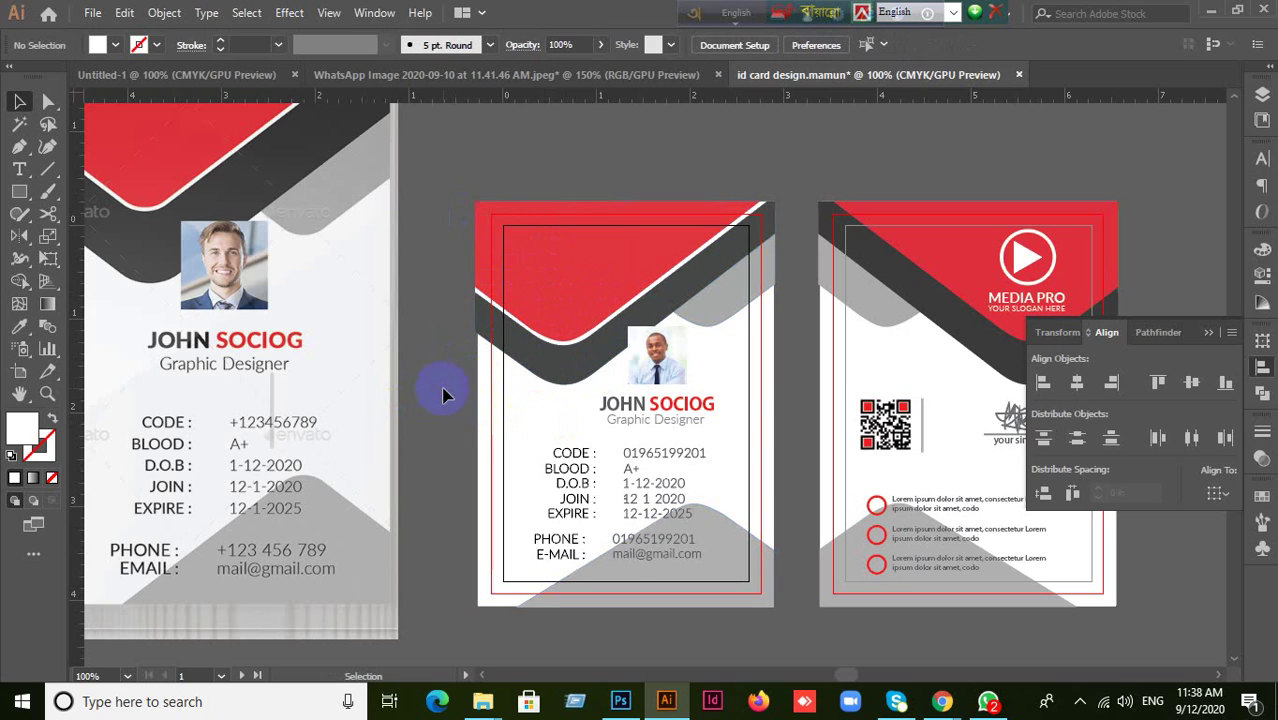
{"action": "left_click", "coordinate": [125, 13]}
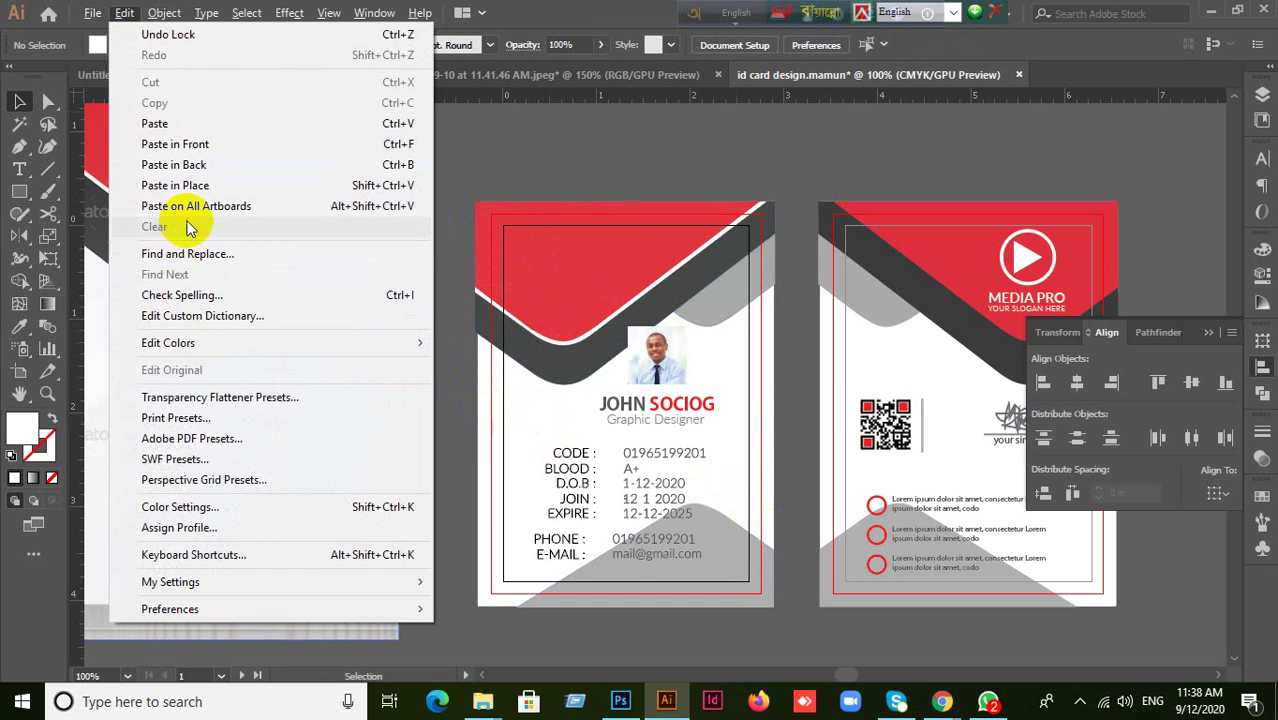
{"action": "left_click", "coordinate": [645, 320]}
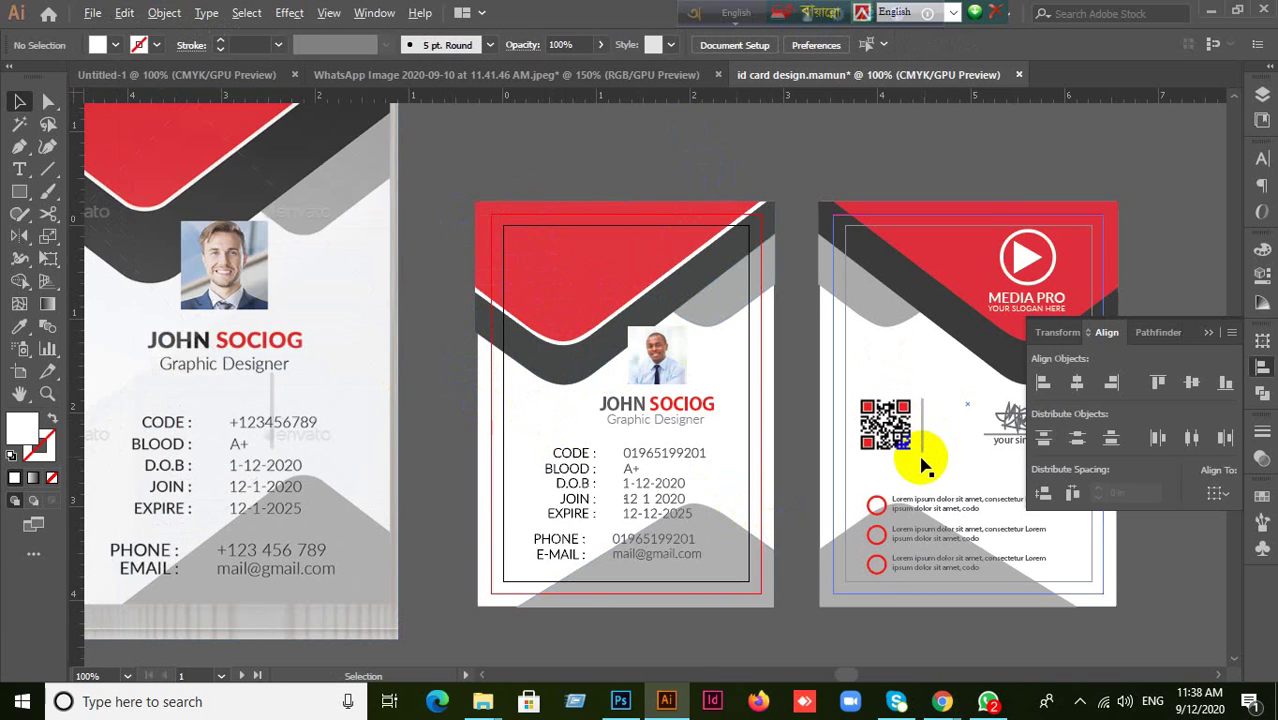
Select the five rows from CODE to EXPIRE on the front card and distribute their vertical spacing evenly
{"action": "scroll", "coordinate": [927, 428], "scroll_direction": "up", "scroll_amount": 2}
{"action": "scroll", "coordinate": [924, 455], "scroll_direction": "down", "scroll_amount": 2}
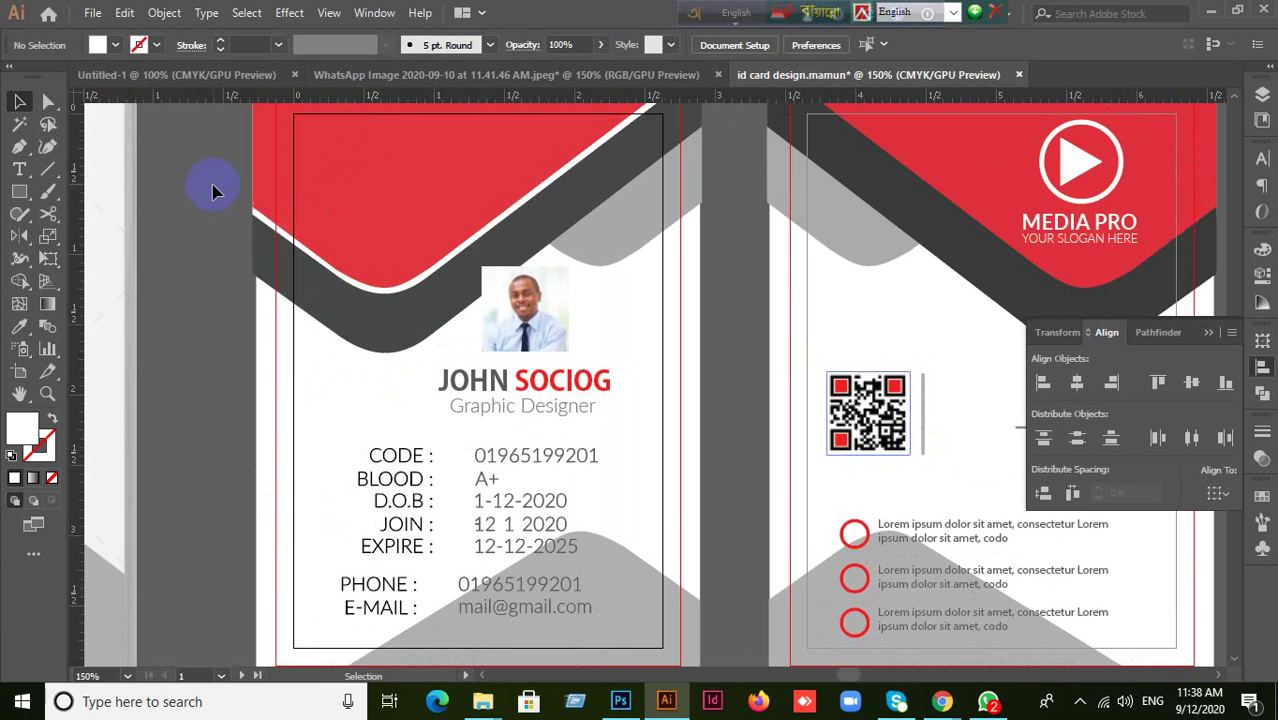
{"action": "left_click", "coordinate": [388, 452]}
{"action": "left_click", "coordinate": [386, 480]}
{"action": "left_click", "coordinate": [387, 503]}
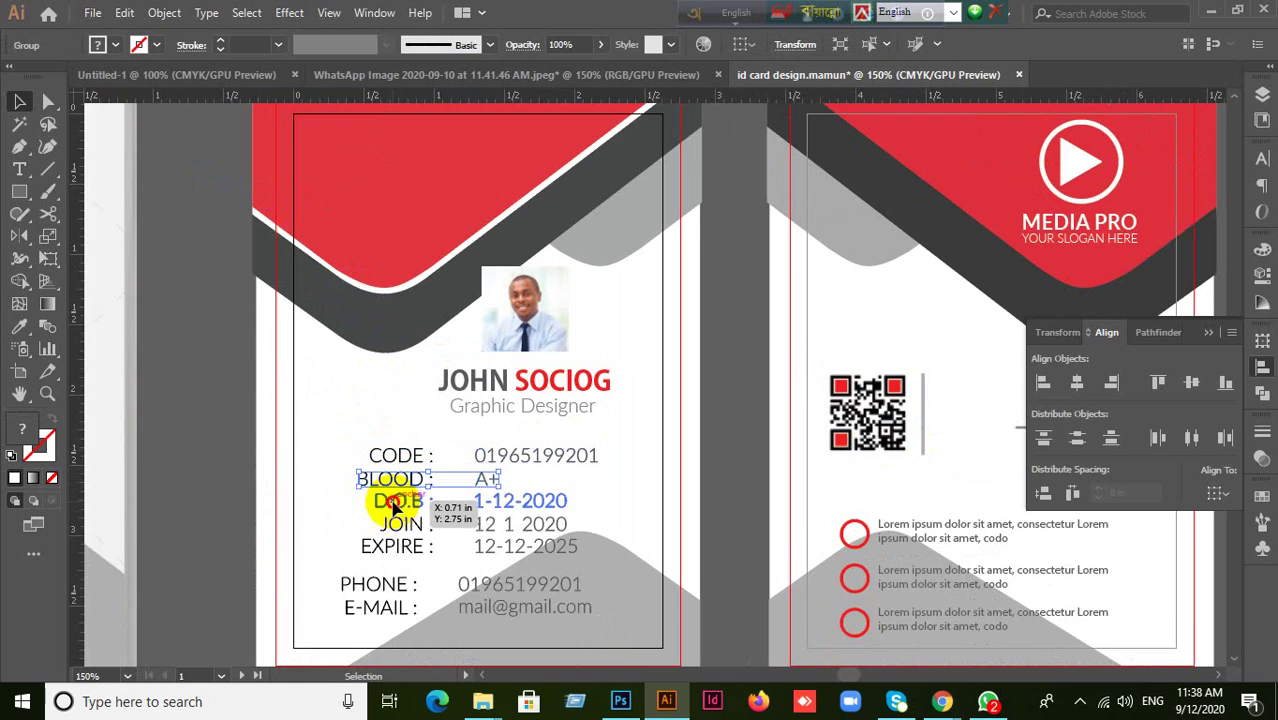
{"action": "left_click_drag", "start_coordinate": [338, 432], "coordinate": [443, 550]}
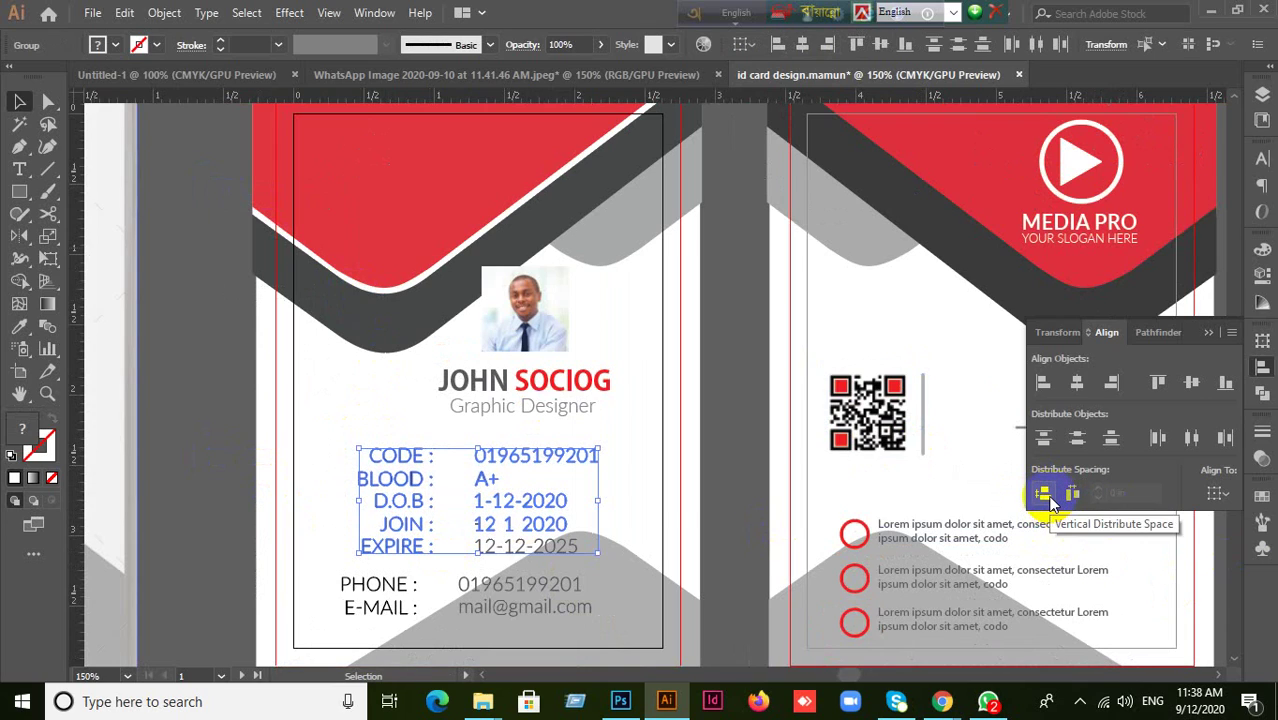
{"action": "scroll", "coordinate": [450, 520], "scroll_direction": "up", "scroll_amount": 2}
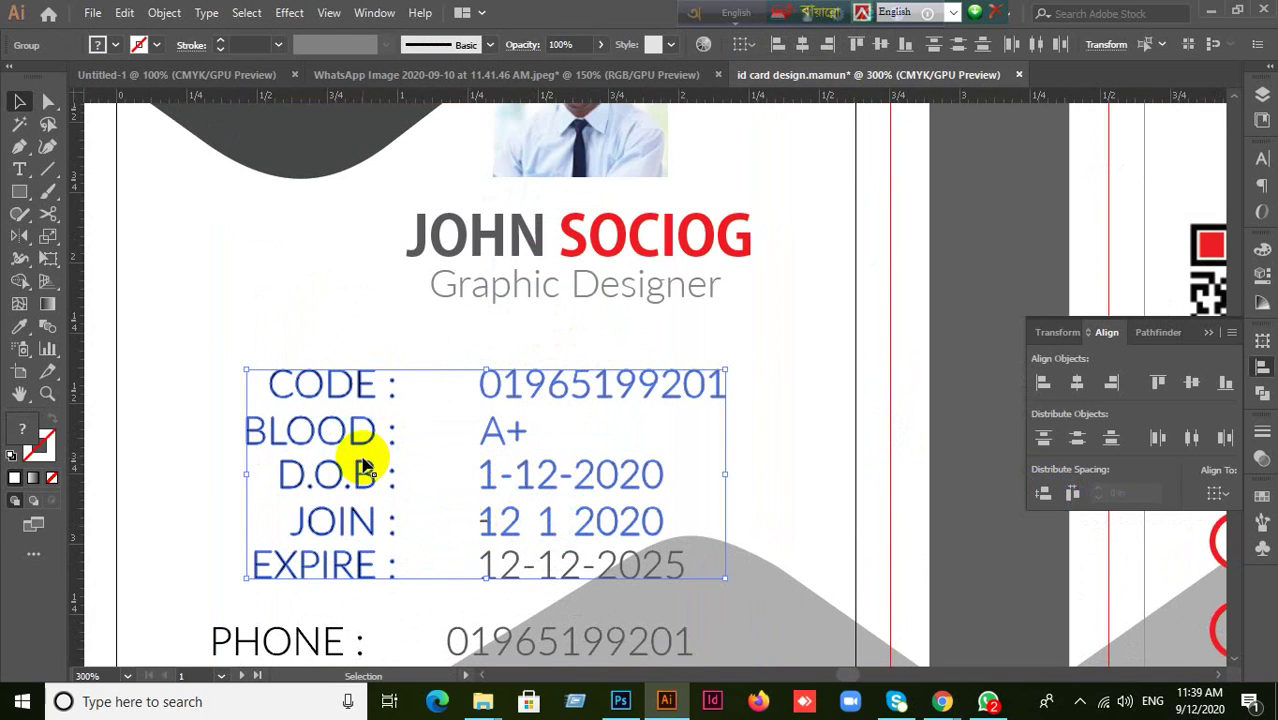
{"action": "scroll", "coordinate": [365, 465], "scroll_direction": "up", "scroll_amount": 1}
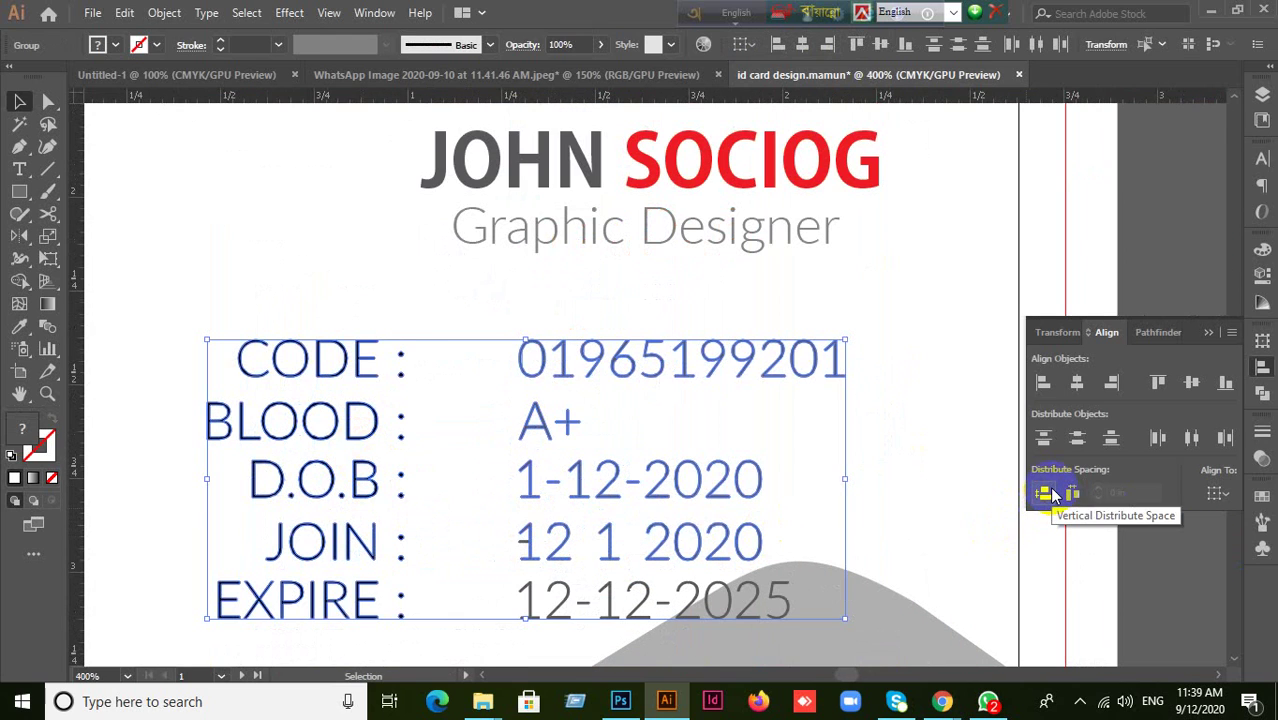
{"action": "left_click", "coordinate": [1046, 493]}
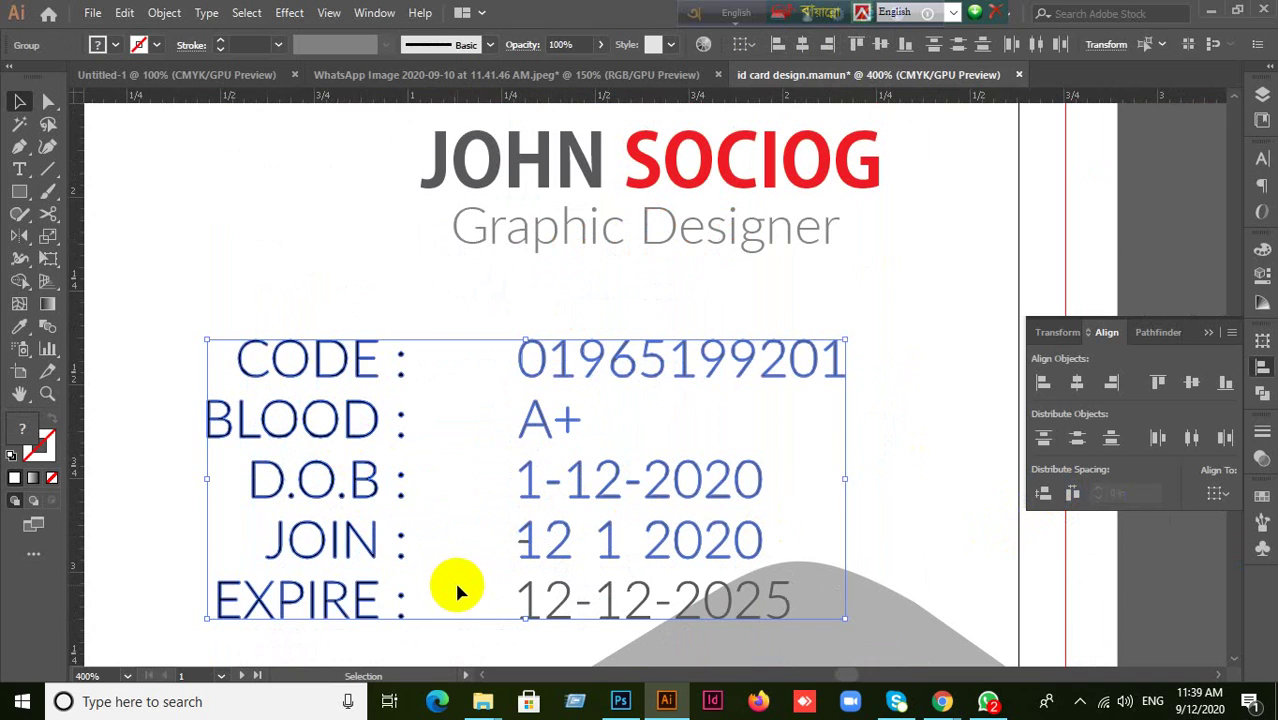
{"action": "key", "text": "a"}
{"action": "key", "text": "v"}
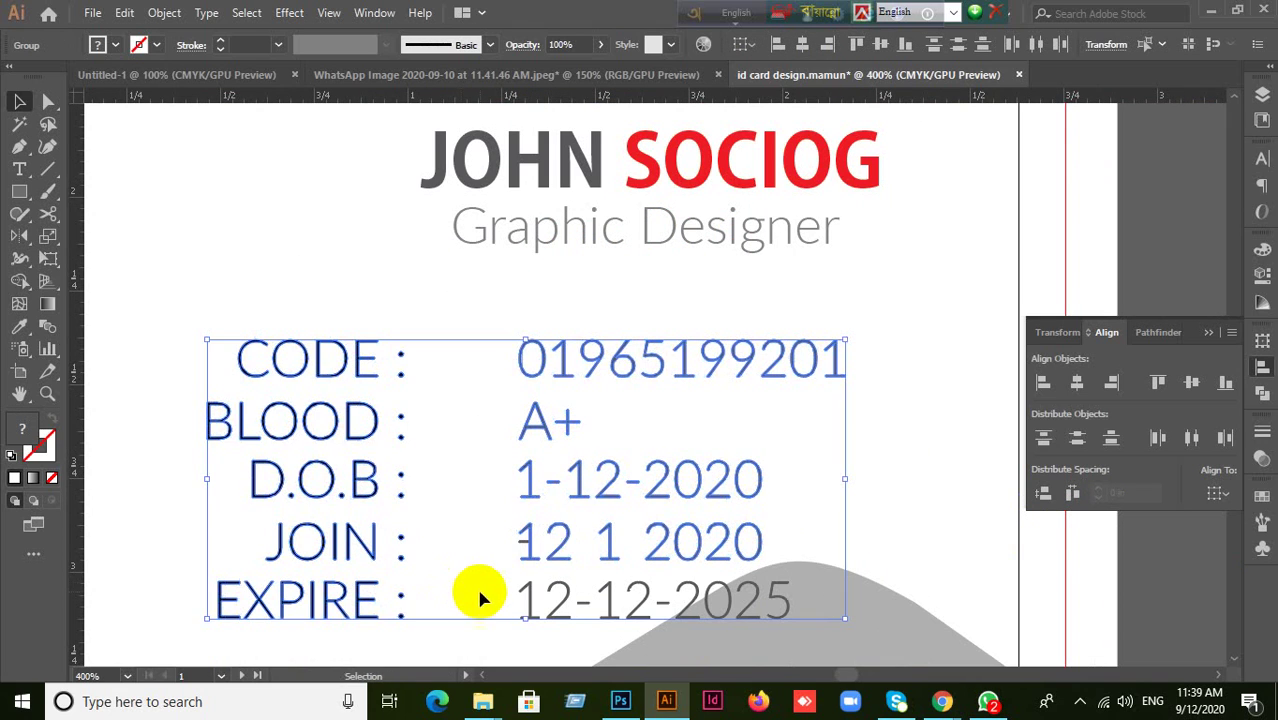
{"action": "left_click", "coordinate": [1178, 251]}
{"action": "left_click", "coordinate": [285, 378]}
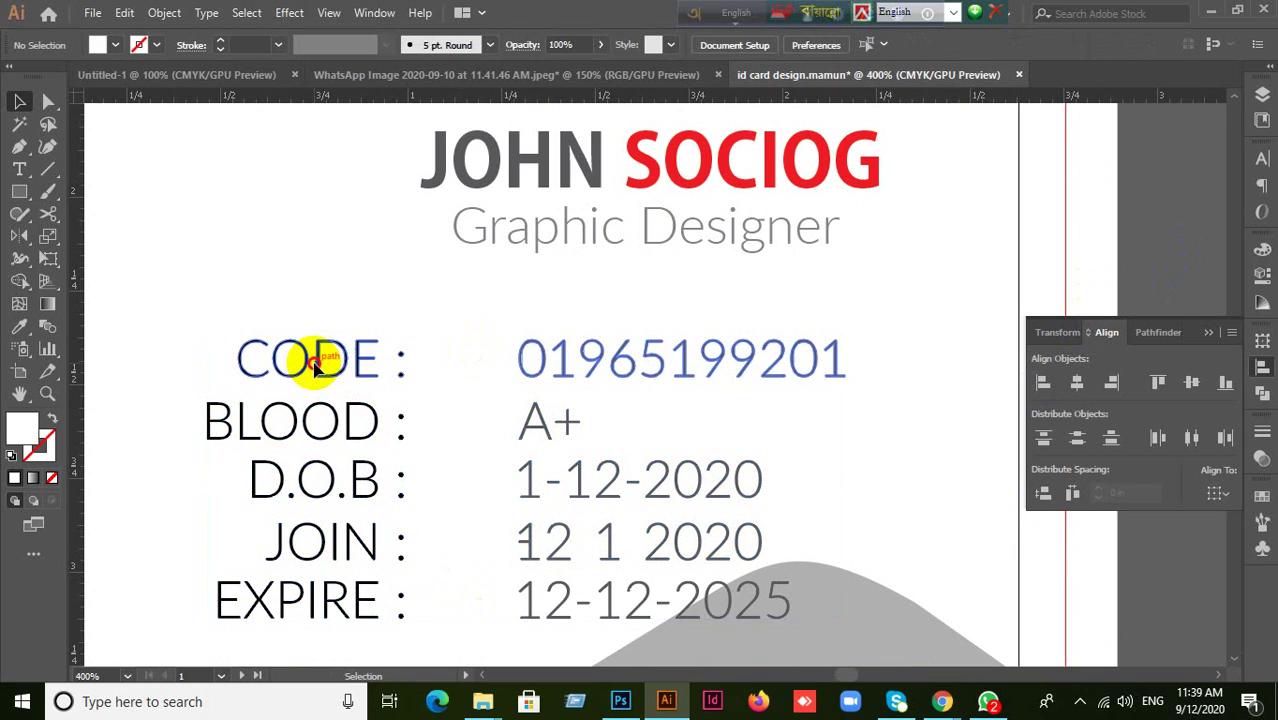
{"action": "left_click", "coordinate": [351, 428], "text": "shift"}
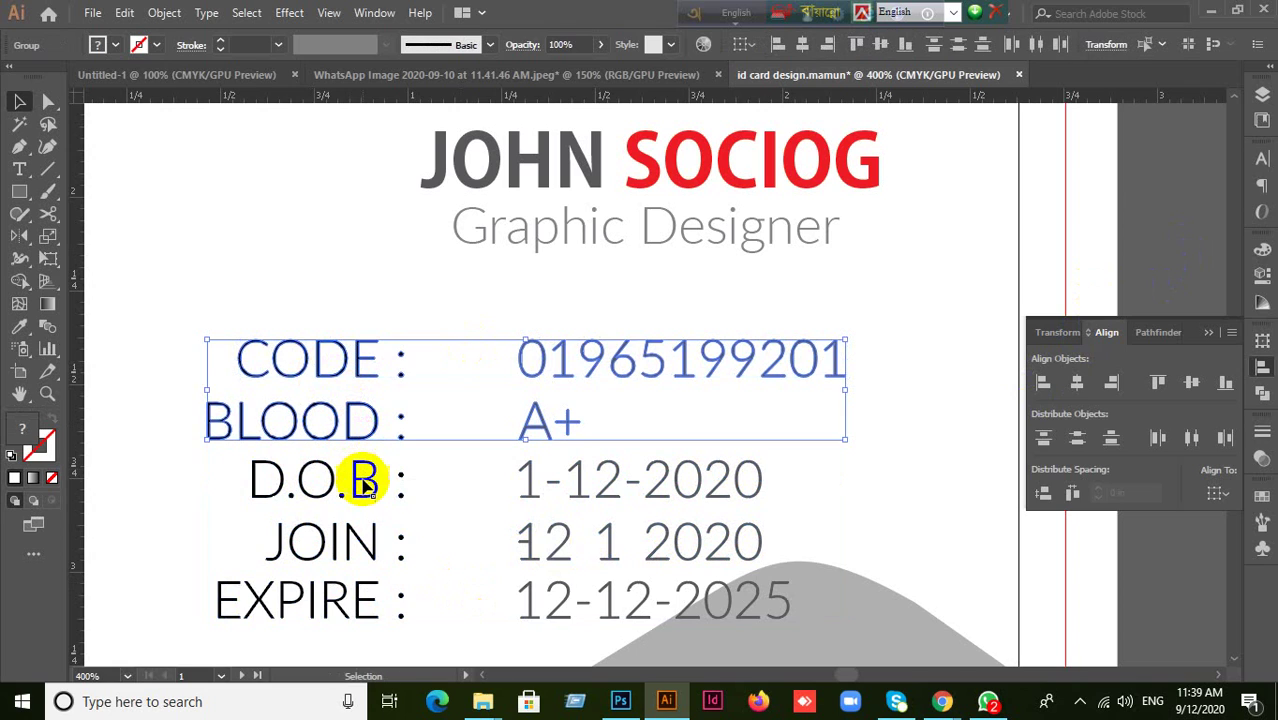
{"action": "left_click", "coordinate": [362, 483], "text": "shift"}
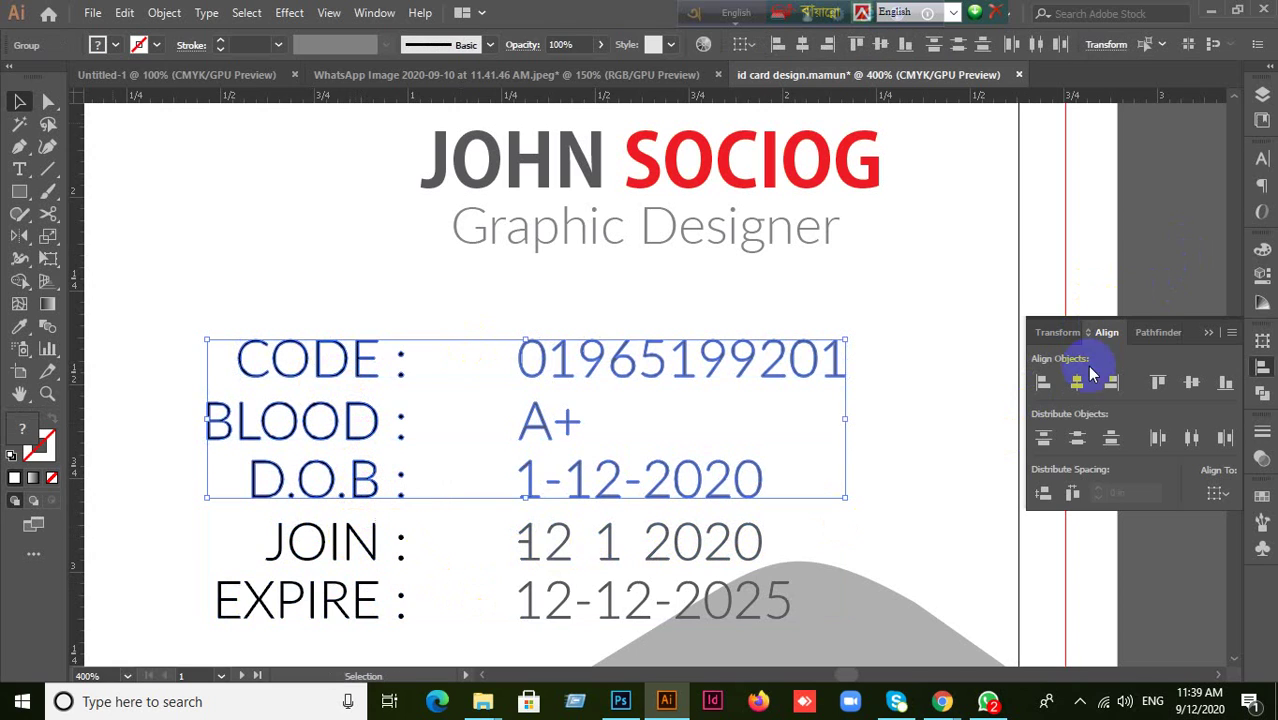
{"action": "left_click", "coordinate": [1166, 238]}
Ungroup the CODE row and select its label and number together
{"action": "left_click", "coordinate": [285, 357]}
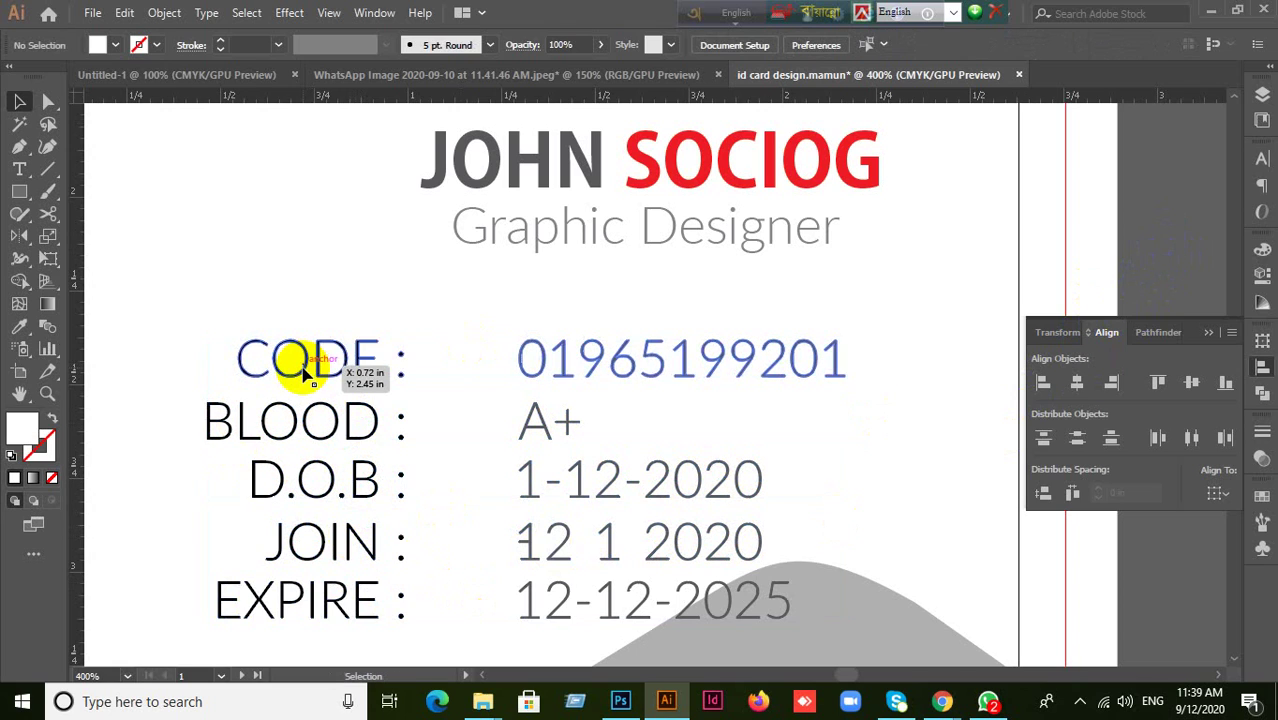
{"action": "left_click", "coordinate": [605, 365]}
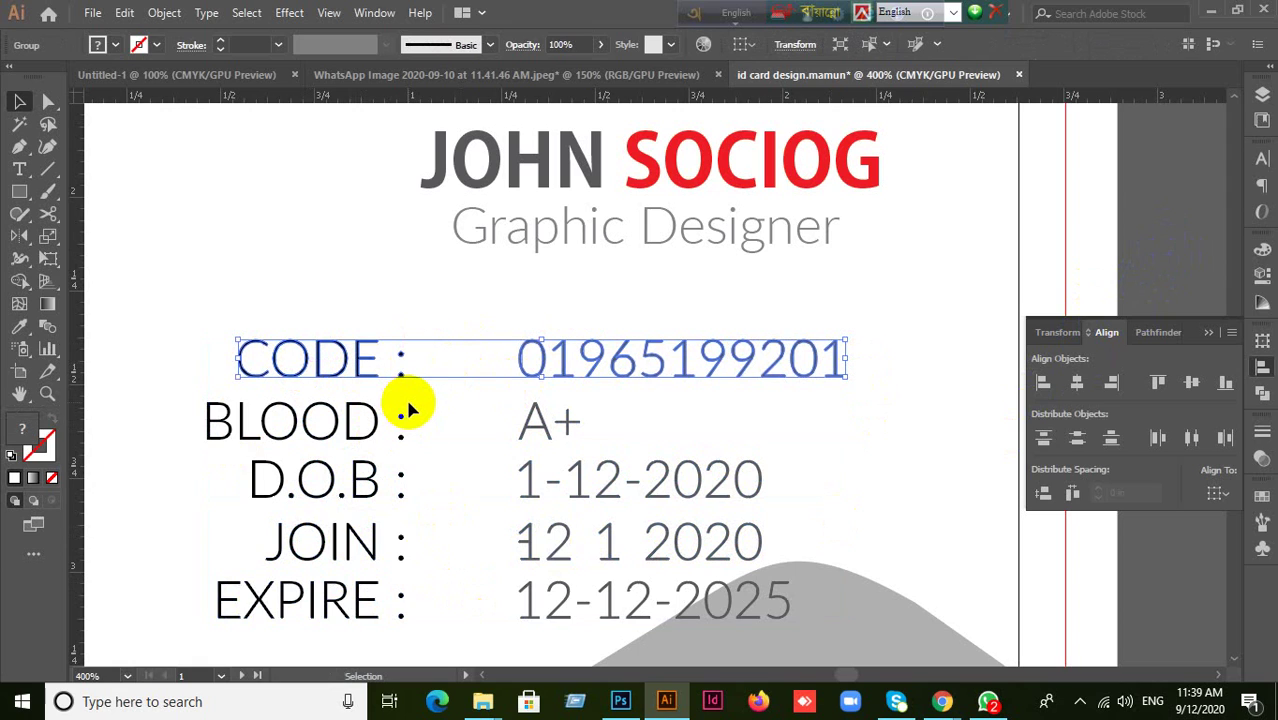
{"action": "right_click", "coordinate": [436, 355]}
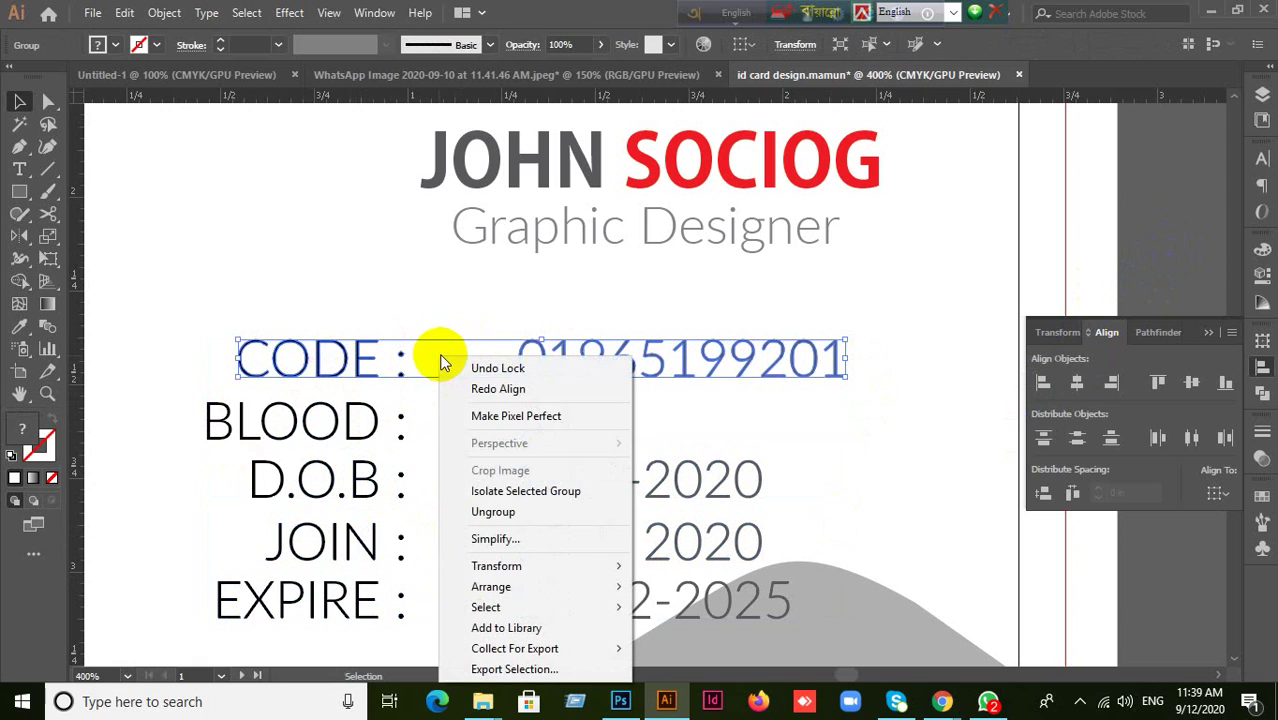
{"action": "left_click", "coordinate": [500, 511]}
{"action": "left_click", "coordinate": [331, 271]}
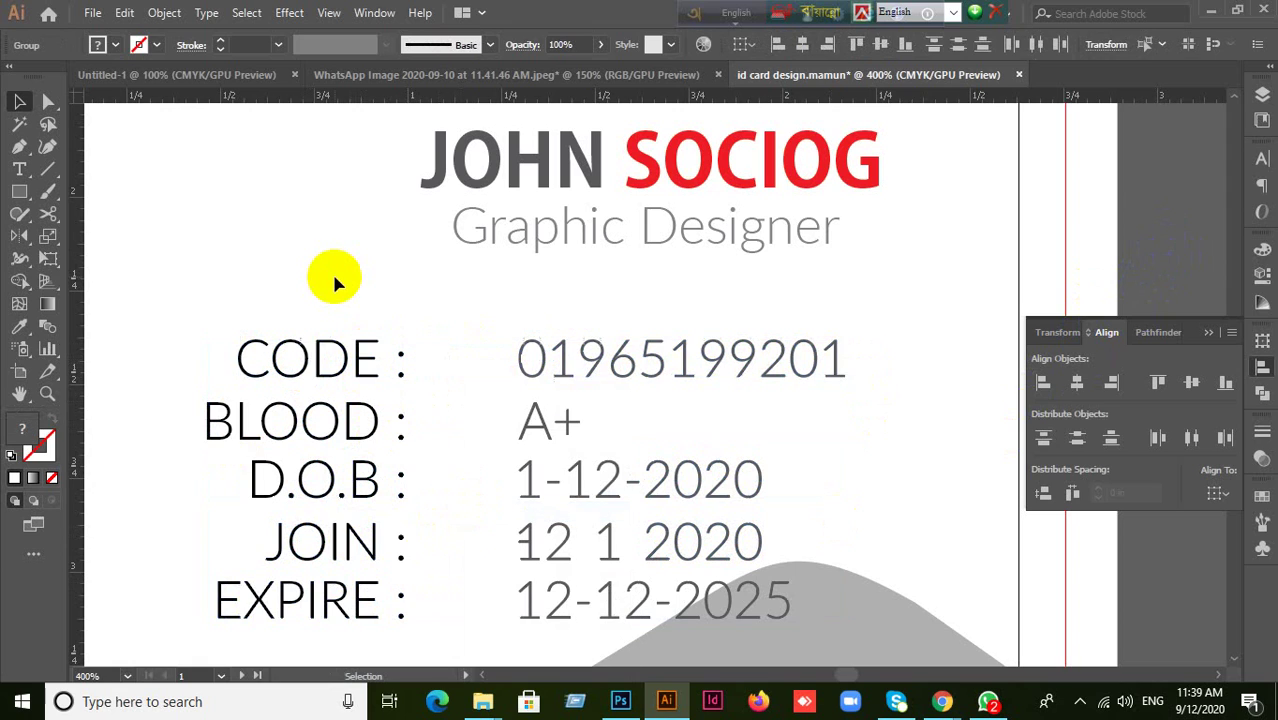
{"action": "left_click", "coordinate": [348, 365]}
{"action": "left_click", "coordinate": [607, 368], "text": "shift"}
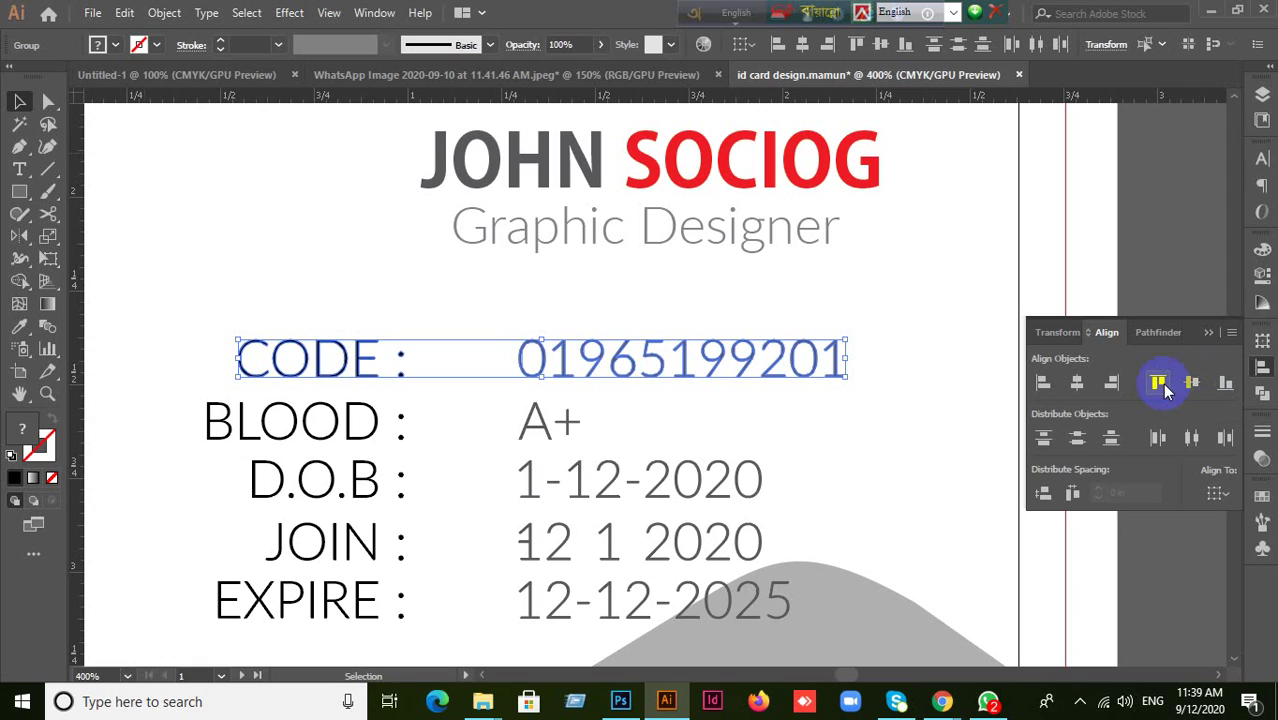
{"action": "left_click", "coordinate": [830, 445]}
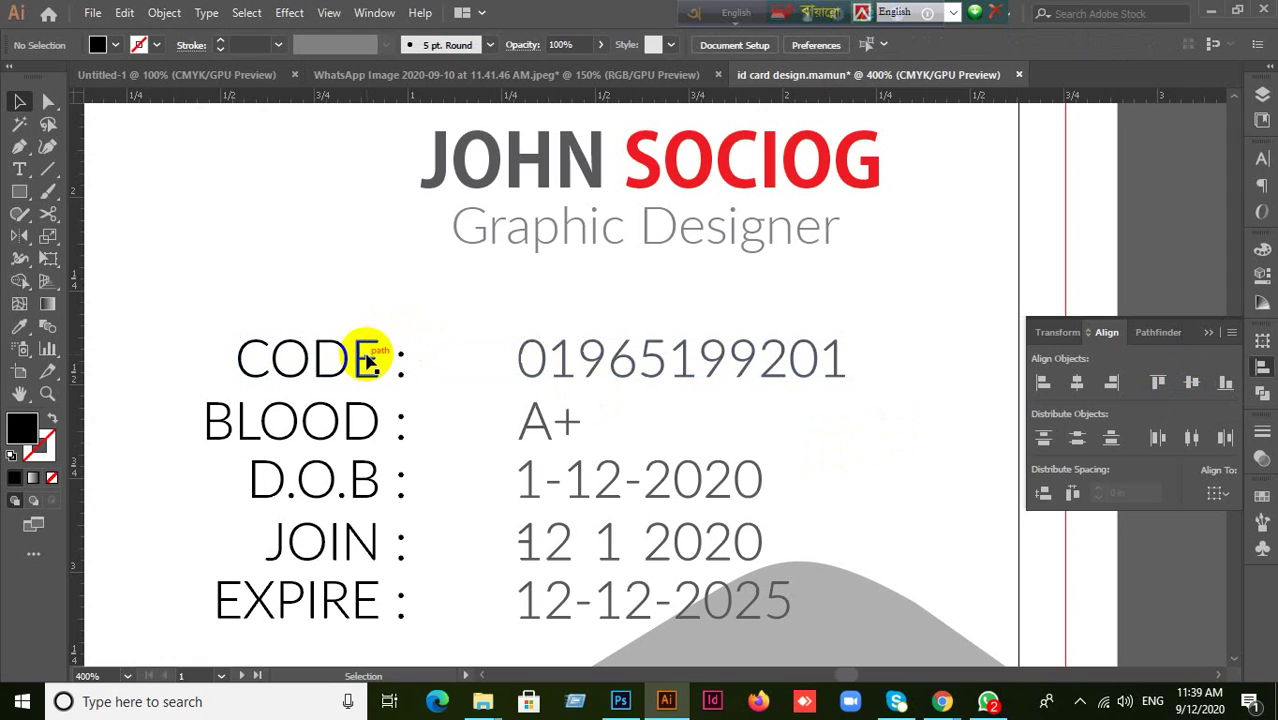
Group the CODE label and its number back into one row
{"action": "left_click", "coordinate": [368, 360]}
{"action": "left_click", "coordinate": [567, 362], "text": "shift"}
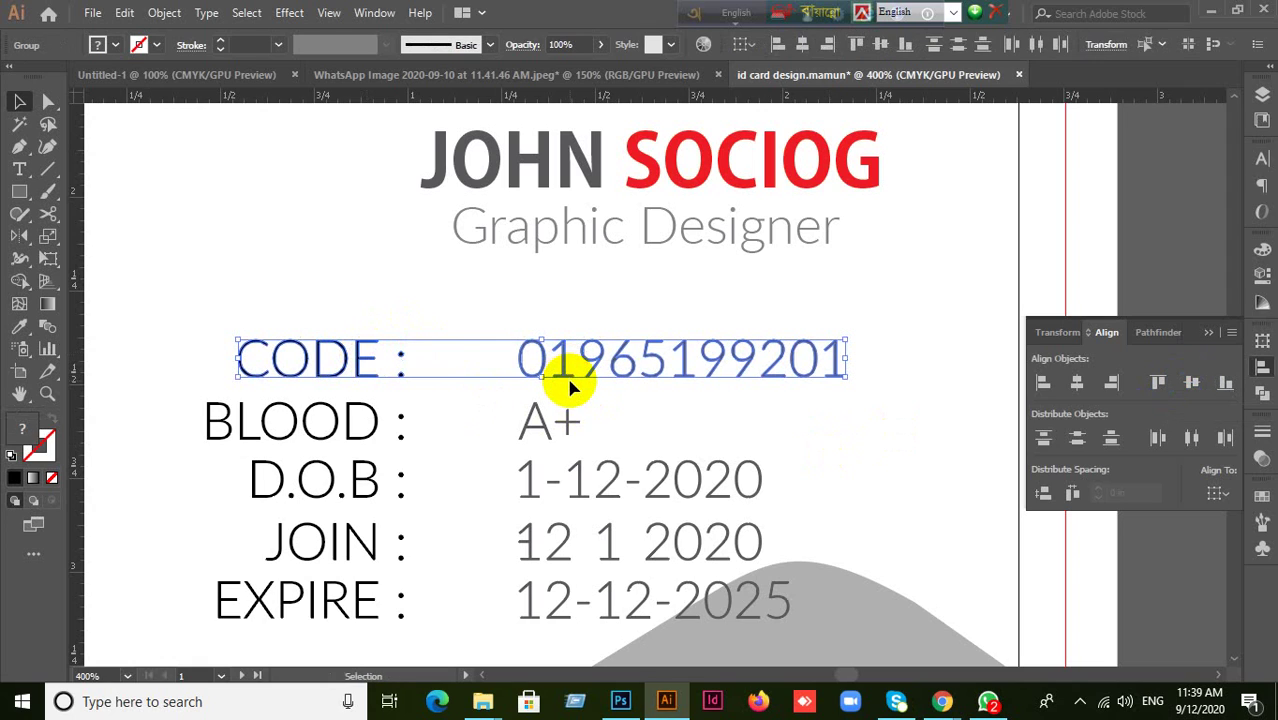
{"action": "left_click", "coordinate": [195, 298]}
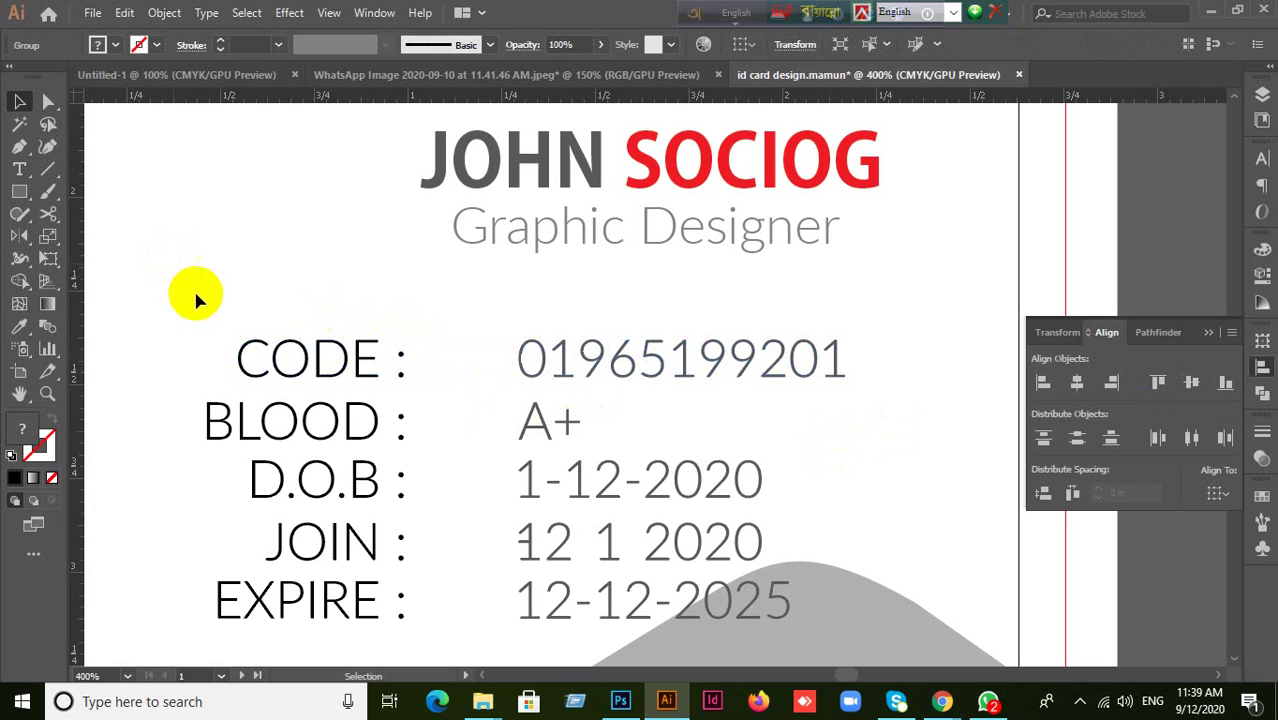
Select each detail row in turn from CODE to EXPIRE to check how it is grouped
{"action": "left_click", "coordinate": [280, 368]}
{"action": "left_click", "coordinate": [300, 425]}
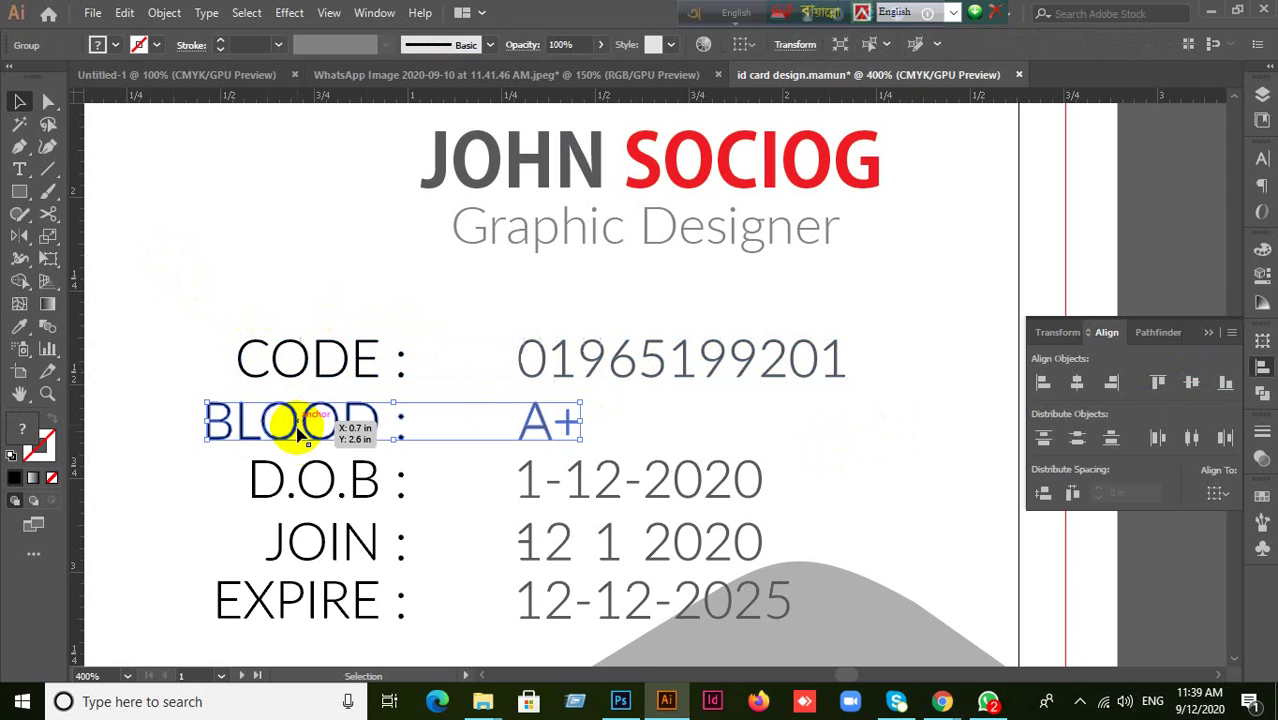
{"action": "left_click", "coordinate": [318, 497]}
{"action": "left_click", "coordinate": [310, 545]}
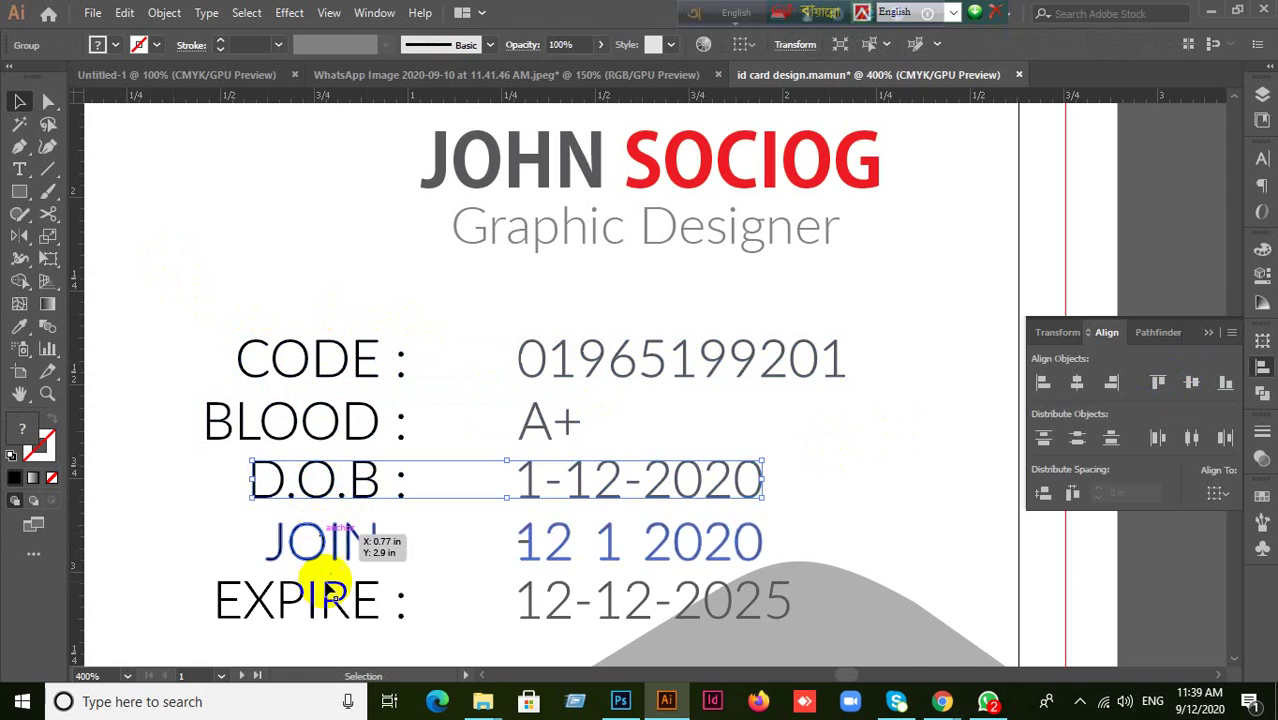
{"action": "left_click", "coordinate": [355, 590]}
{"action": "scroll", "coordinate": [372, 578], "scroll_direction": "down", "scroll_amount": 1}
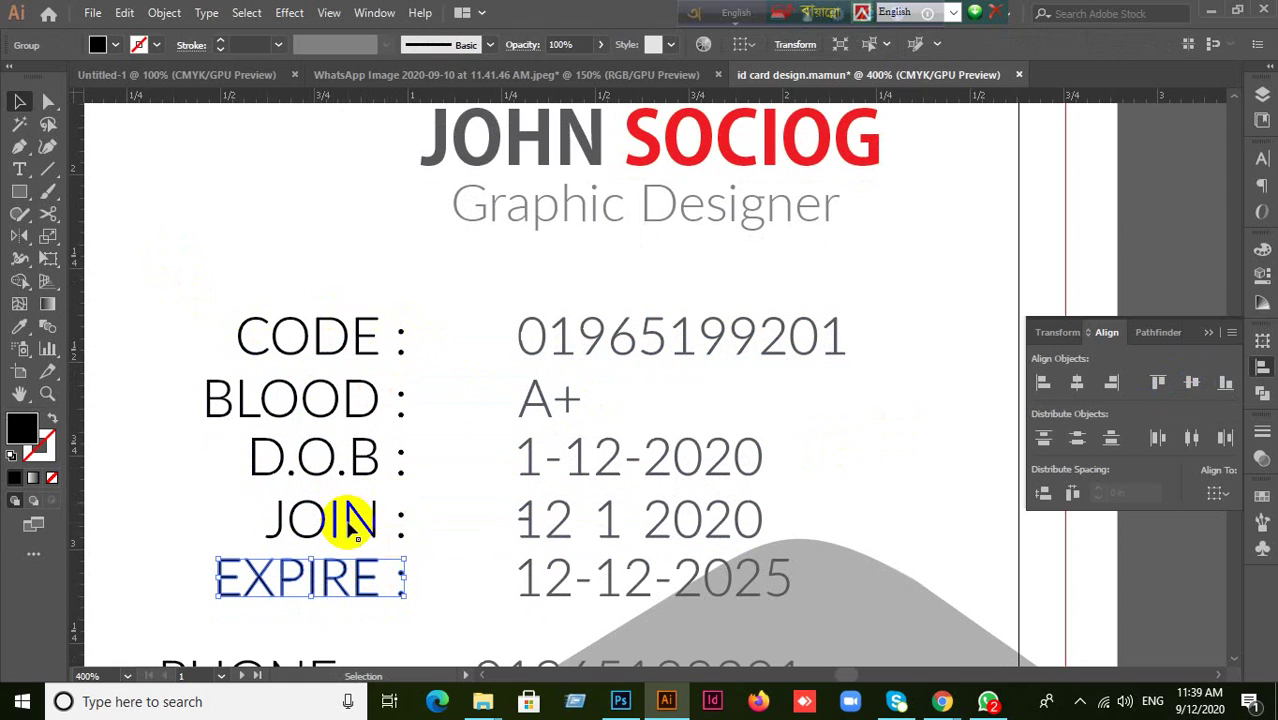
Distribute the five detail rows from CODE to EXPIRE evenly by their vertical centers
{"action": "left_click", "coordinate": [201, 290]}
{"action": "left_click_drag", "start_coordinate": [201, 290], "coordinate": [385, 550]}
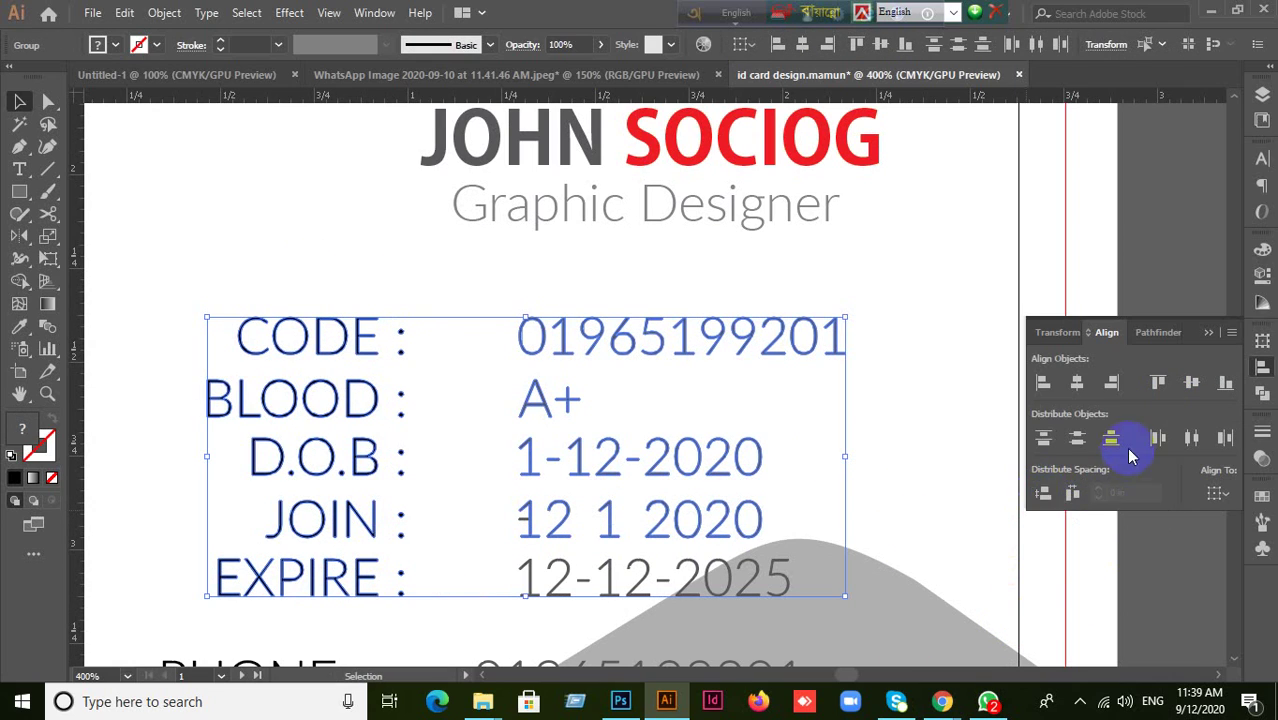
{"action": "left_click", "coordinate": [1079, 440]}
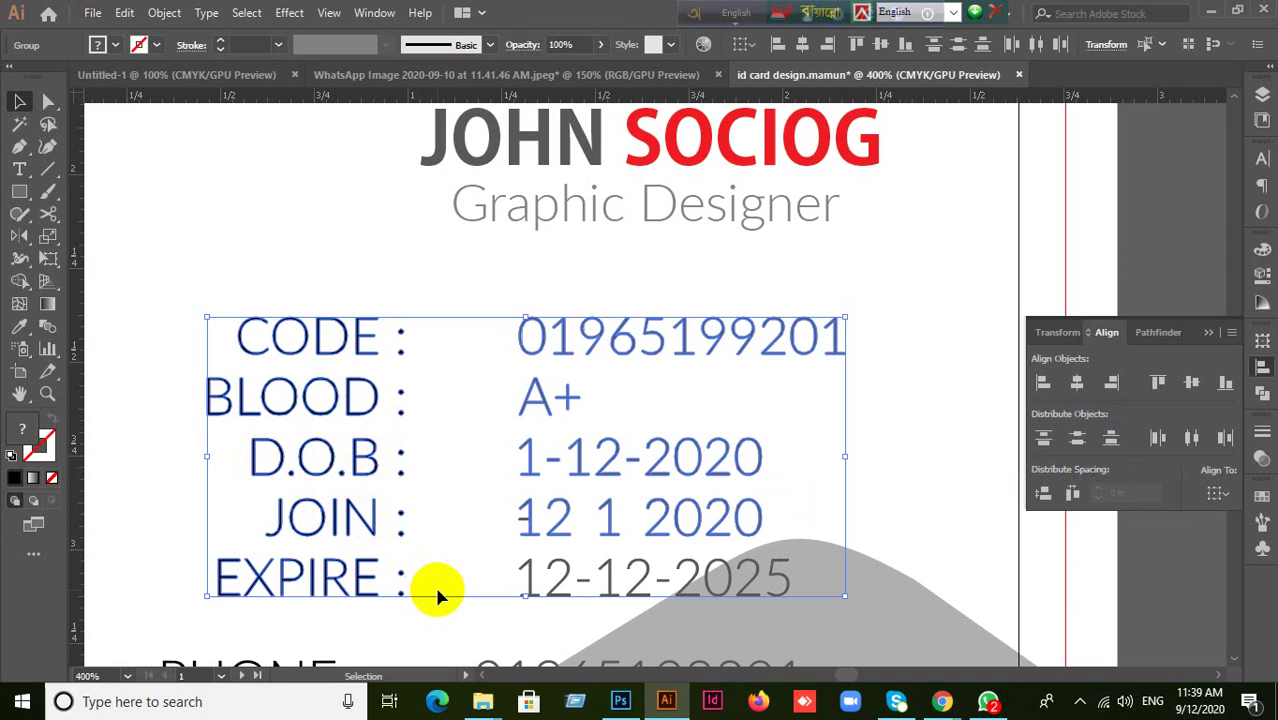
Examine the layout of the card's front and back sides next to the reference design
{"action": "scroll", "coordinate": [437, 595], "scroll_direction": "down", "scroll_amount": 2}
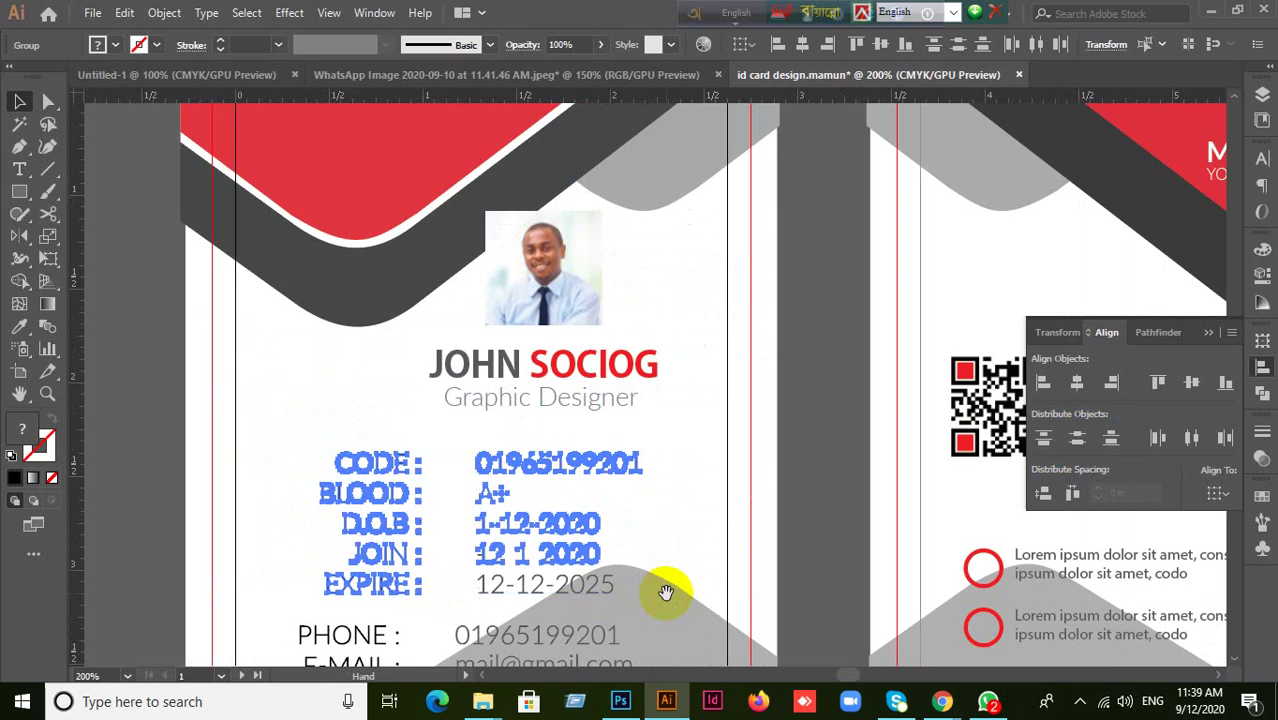
{"action": "scroll", "coordinate": [661, 584], "scroll_direction": "down", "scroll_amount": 3}
{"action": "left_click", "coordinate": [722, 583]}
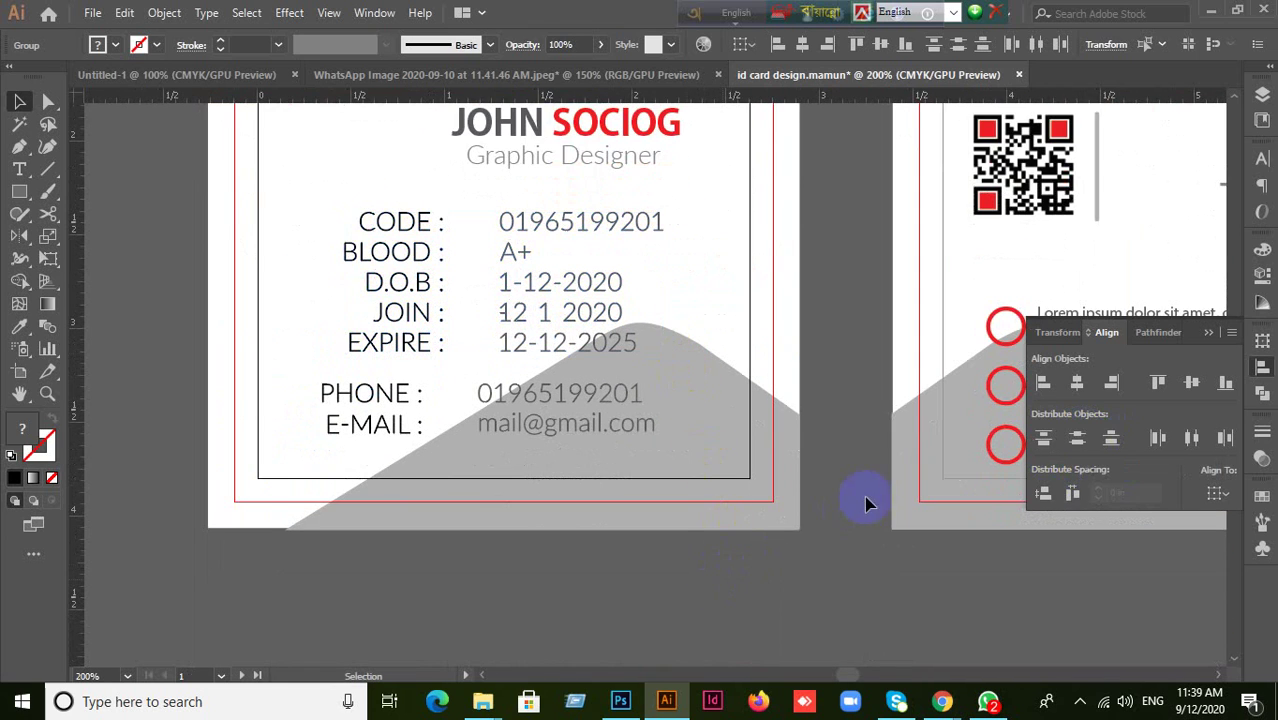
{"action": "left_click_drag", "start_coordinate": [861, 500], "coordinate": [448, 568]}
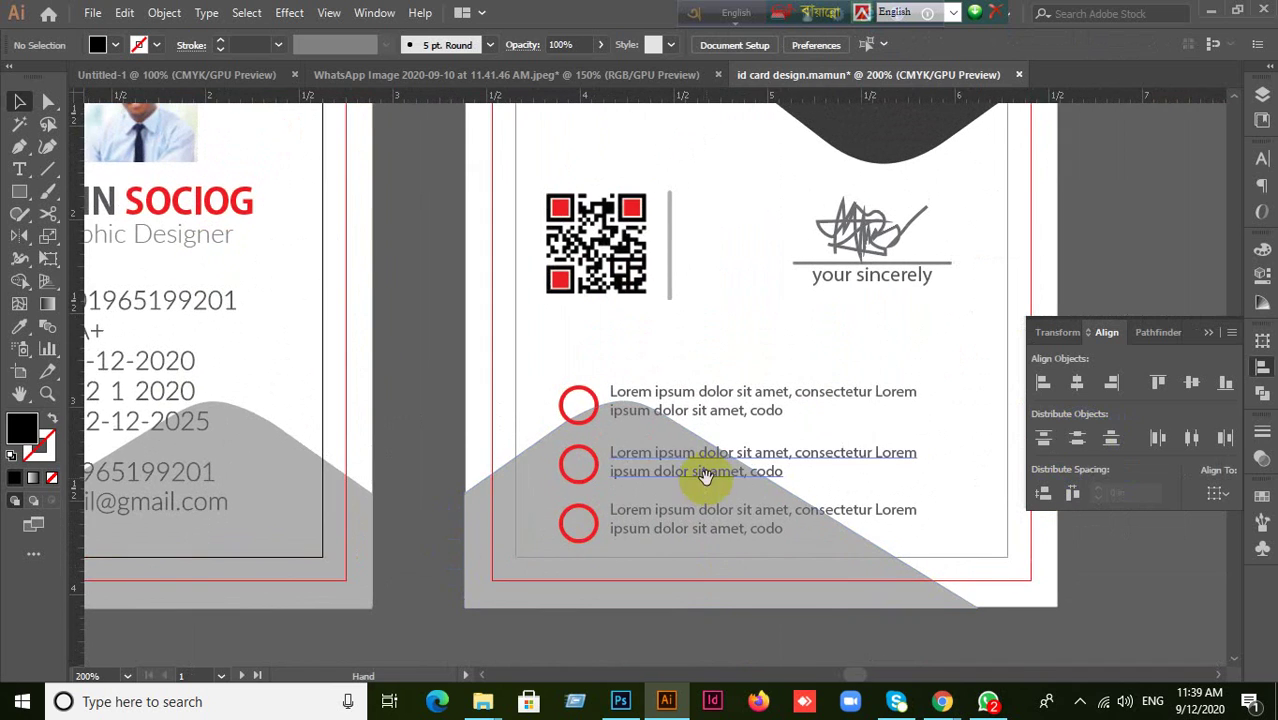
{"action": "left_click_drag", "start_coordinate": [785, 471], "coordinate": [1033, 535]}
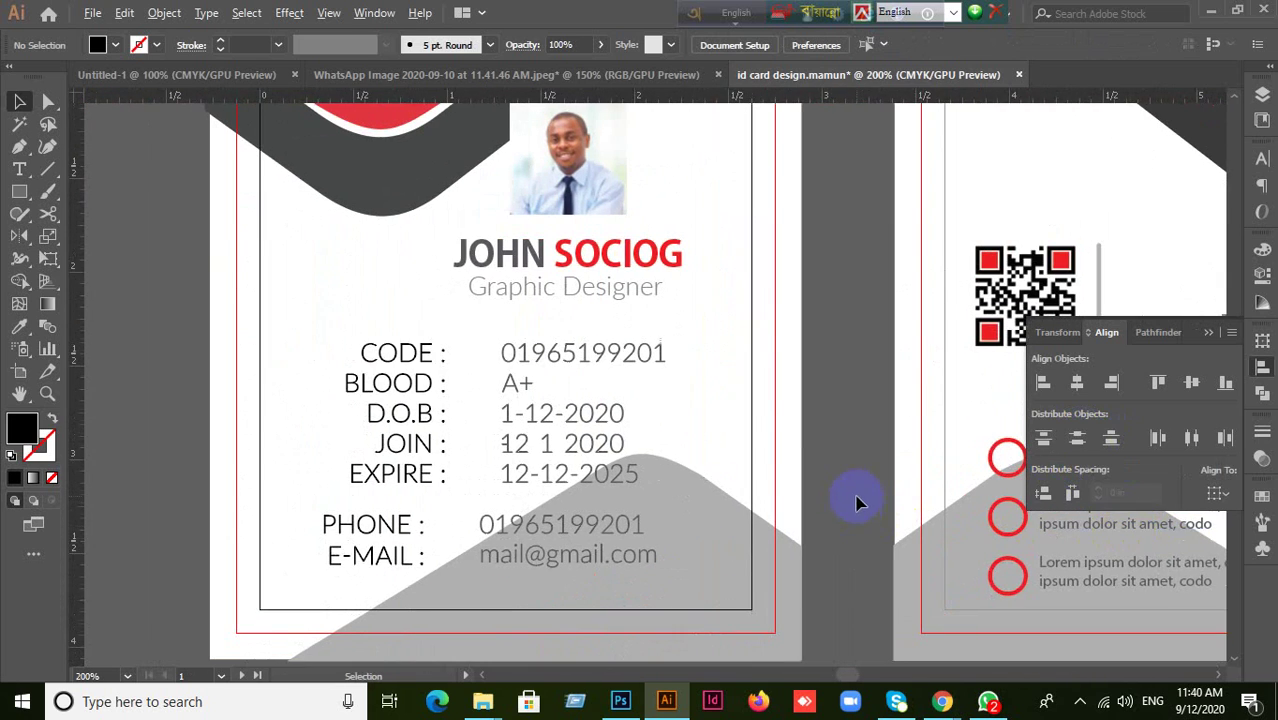
{"action": "scroll", "coordinate": [857, 503], "scroll_direction": "down", "scroll_amount": 2}
{"action": "left_click_drag", "start_coordinate": [676, 471], "coordinate": [628, 571]}
{"action": "scroll", "coordinate": [708, 529], "scroll_direction": "down", "scroll_amount": 2}
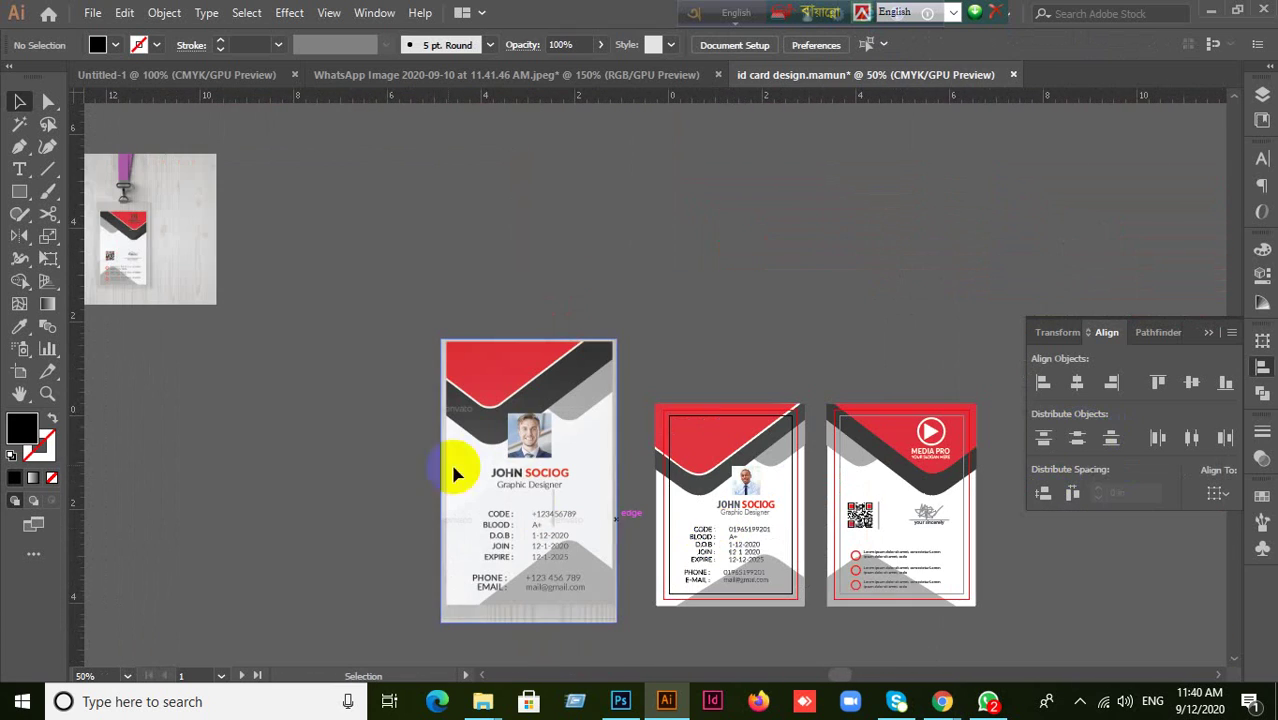
Move the lanyard mockup image above the two cards and compare it with the back side
{"action": "left_click_drag", "start_coordinate": [194, 271], "coordinate": [902, 263]}
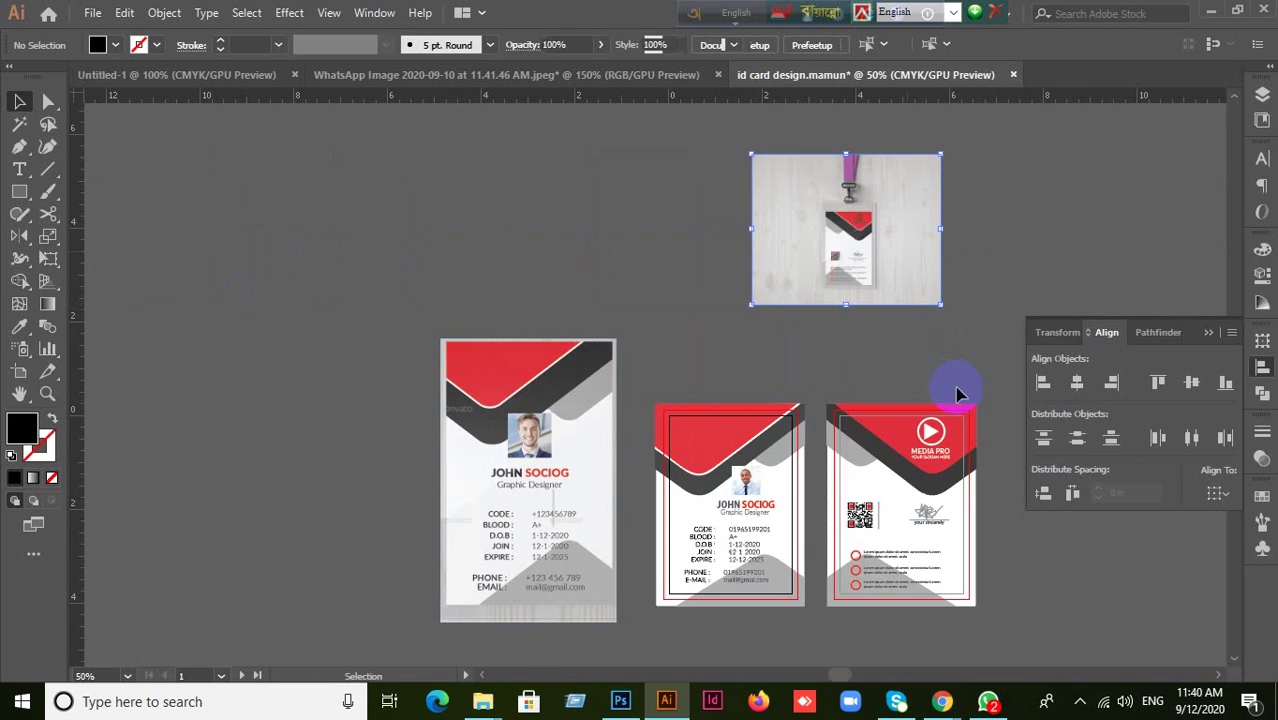
{"action": "scroll", "coordinate": [957, 392], "scroll_direction": "up", "scroll_amount": 1}
{"action": "left_click_drag", "start_coordinate": [818, 228], "coordinate": [764, 85]}
{"action": "scroll", "coordinate": [713, 476], "scroll_direction": "down", "scroll_amount": 2}
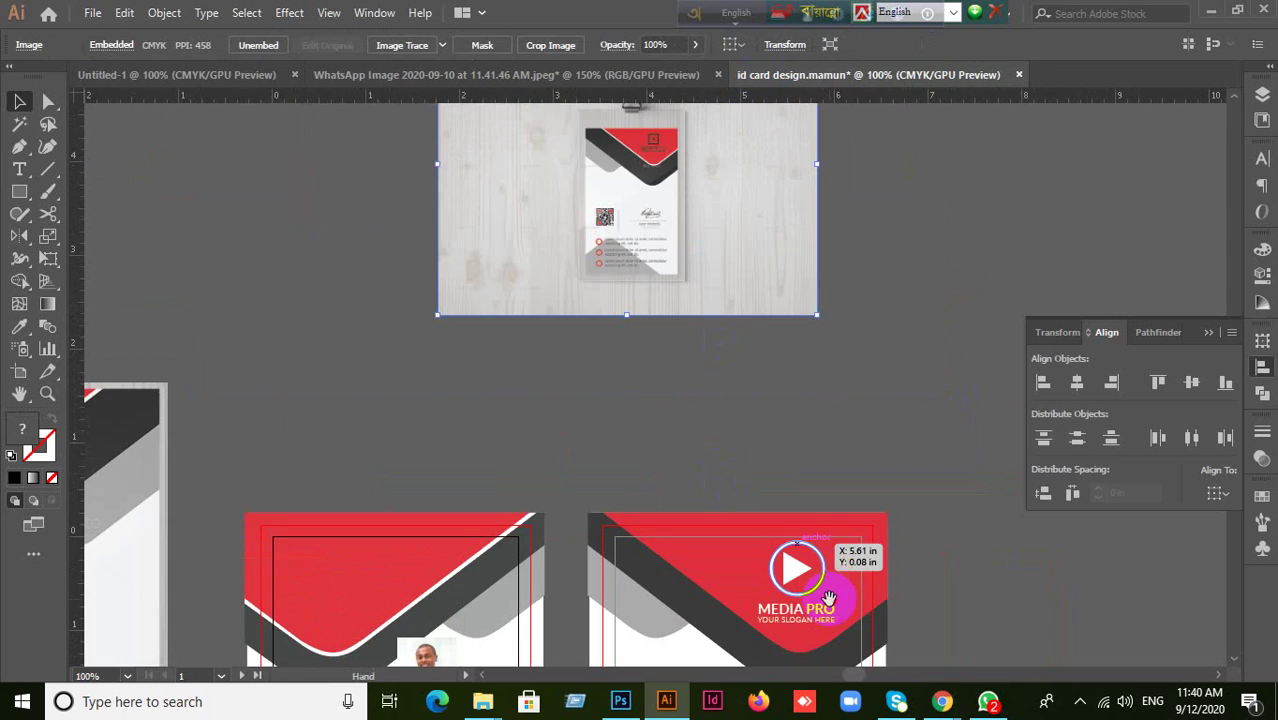
{"action": "left_click_drag", "start_coordinate": [790, 562], "coordinate": [831, 322]}
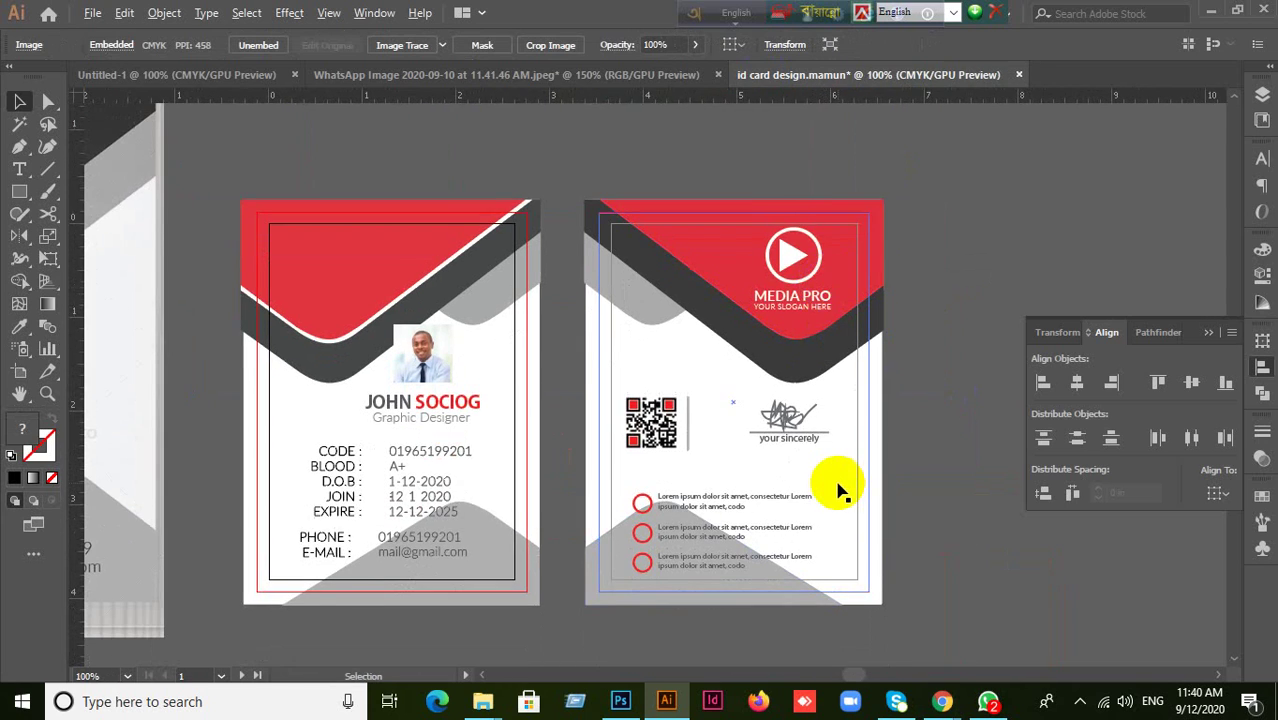
Ungroup the back card's content into the QR code and signature row and the text list
{"action": "scroll", "coordinate": [838, 490], "scroll_direction": "up", "scroll_amount": 1}
{"action": "scroll", "coordinate": [838, 490], "scroll_direction": "up", "scroll_amount": 1}
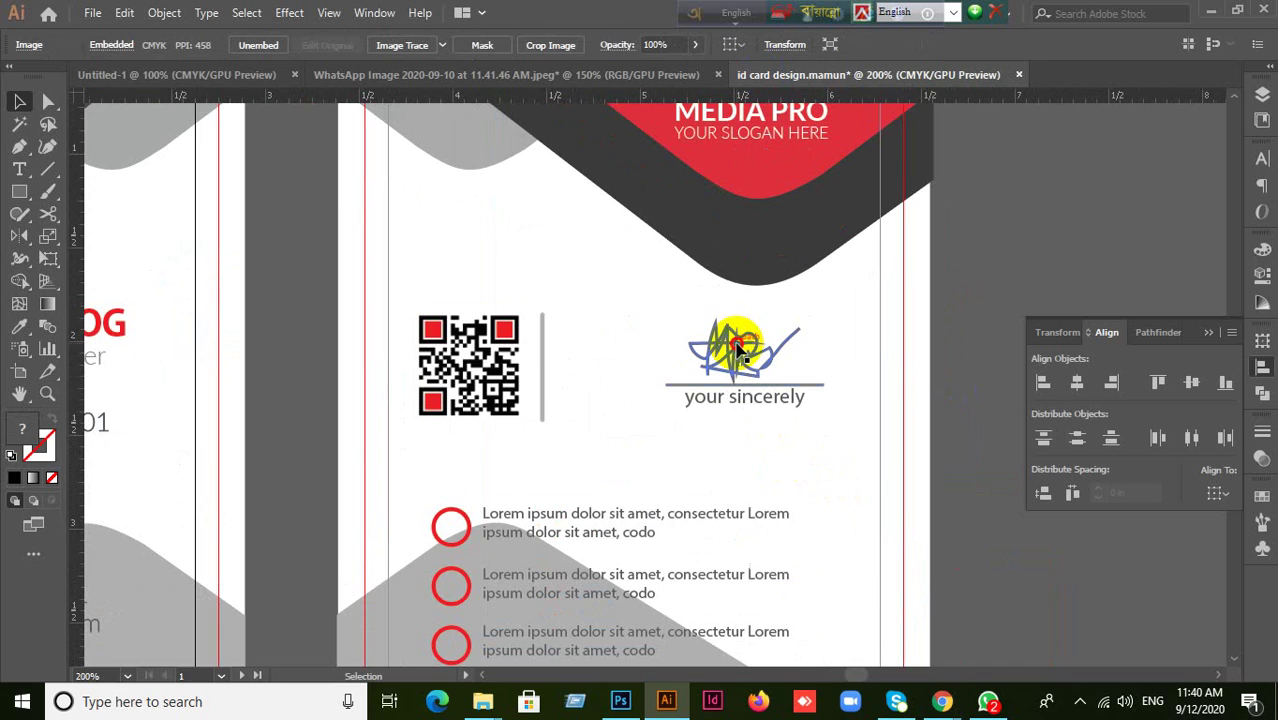
{"action": "left_click", "coordinate": [737, 350]}
{"action": "scroll", "coordinate": [765, 465], "scroll_direction": "down", "scroll_amount": 1}
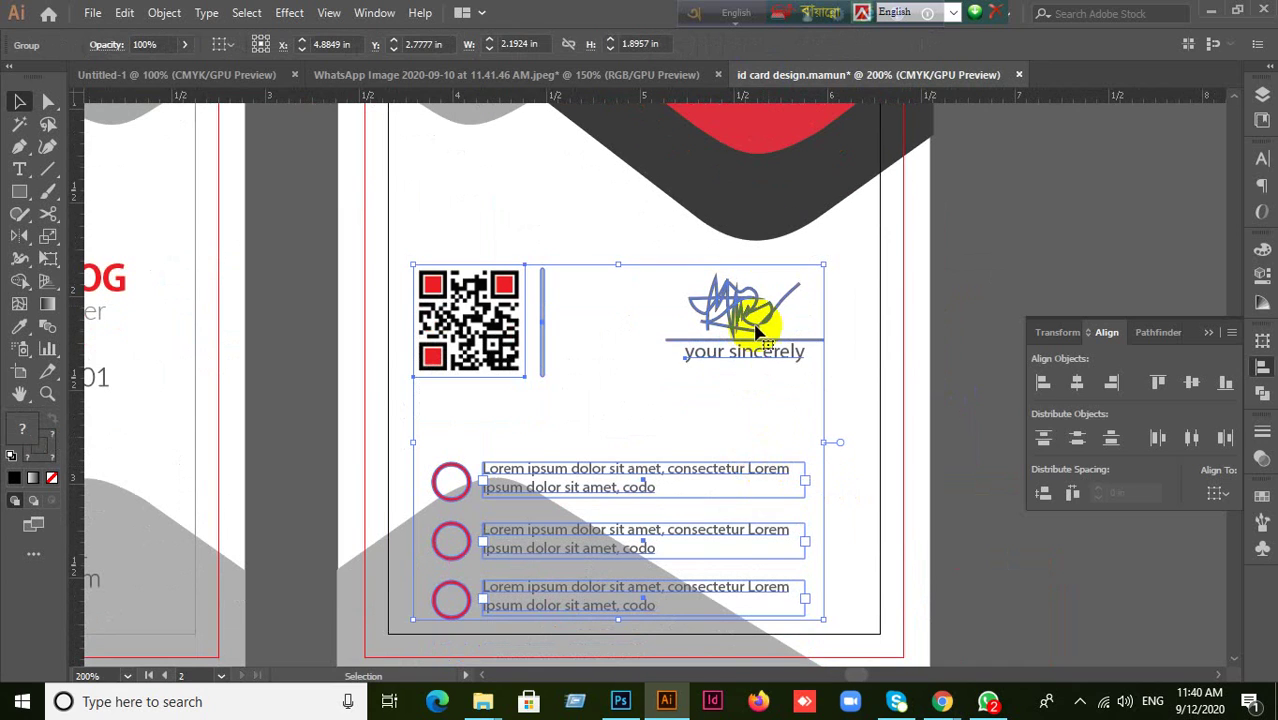
{"action": "right_click", "coordinate": [735, 300]}
{"action": "left_click", "coordinate": [799, 453]}
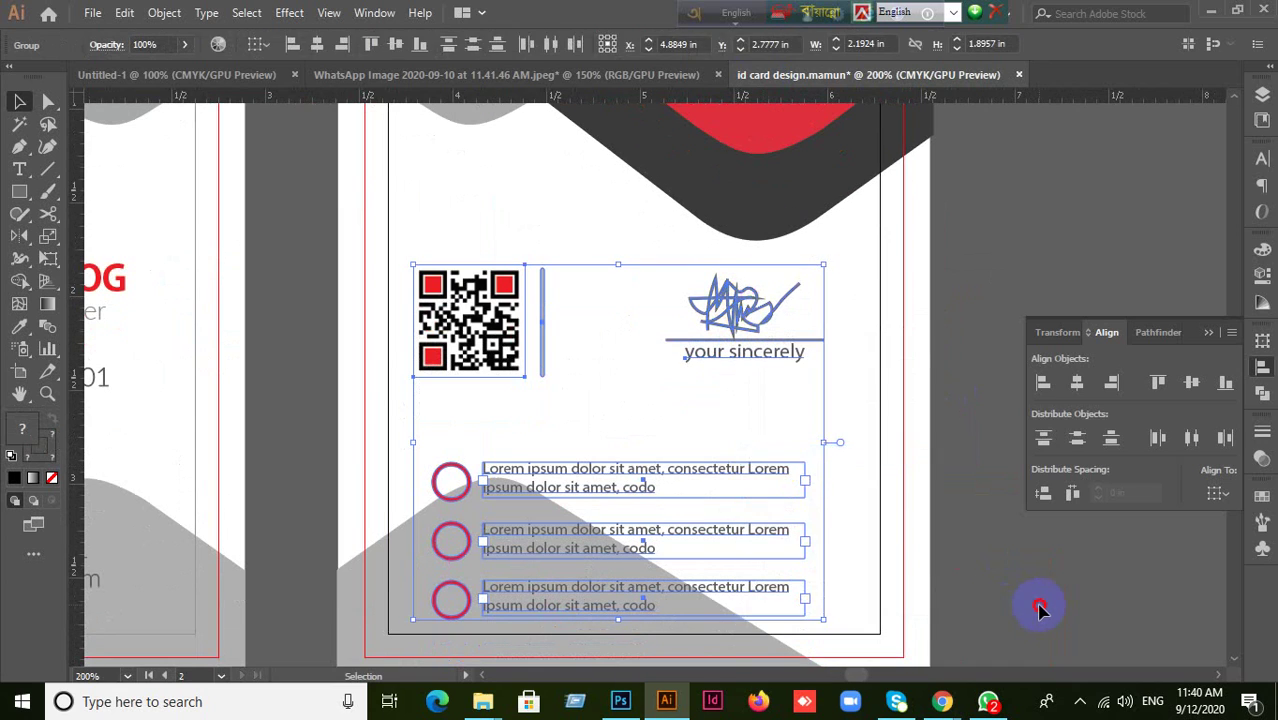
Ungroup the QR code and signature row on the back card
{"action": "left_click", "coordinate": [1041, 602]}
{"action": "left_click", "coordinate": [755, 305]}
{"action": "right_click", "coordinate": [720, 310]}
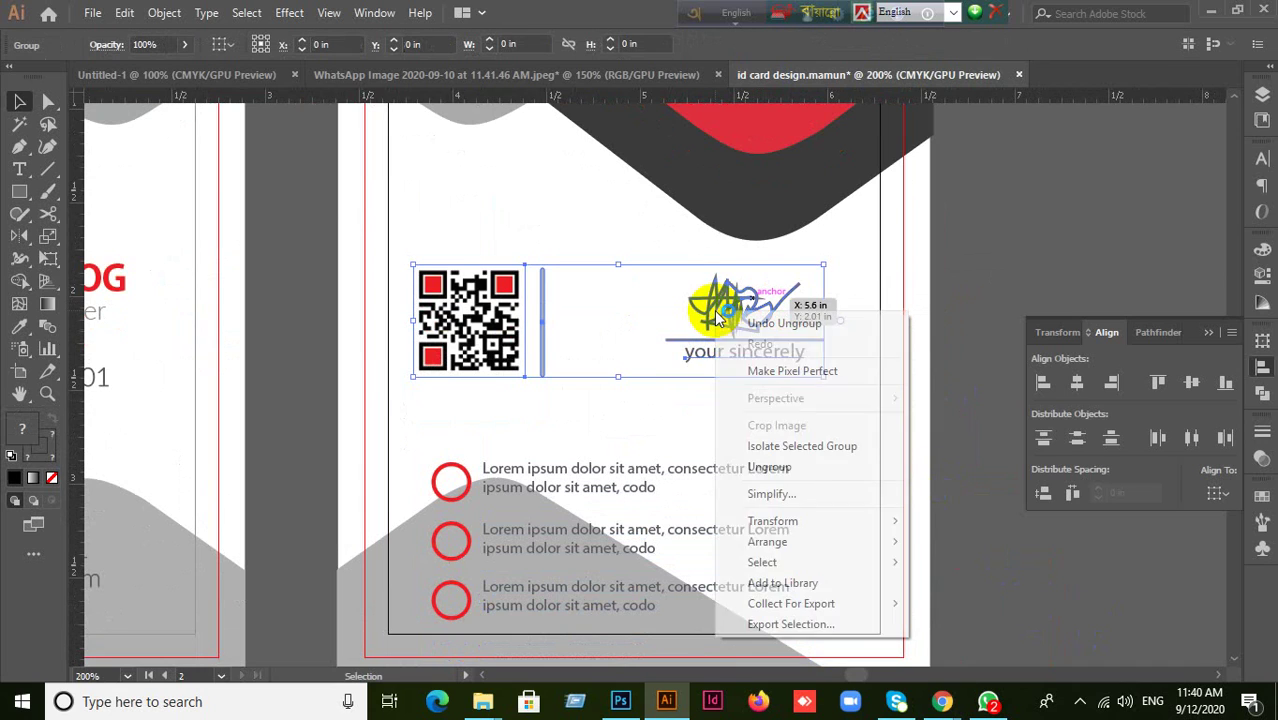
{"action": "left_click", "coordinate": [770, 467]}
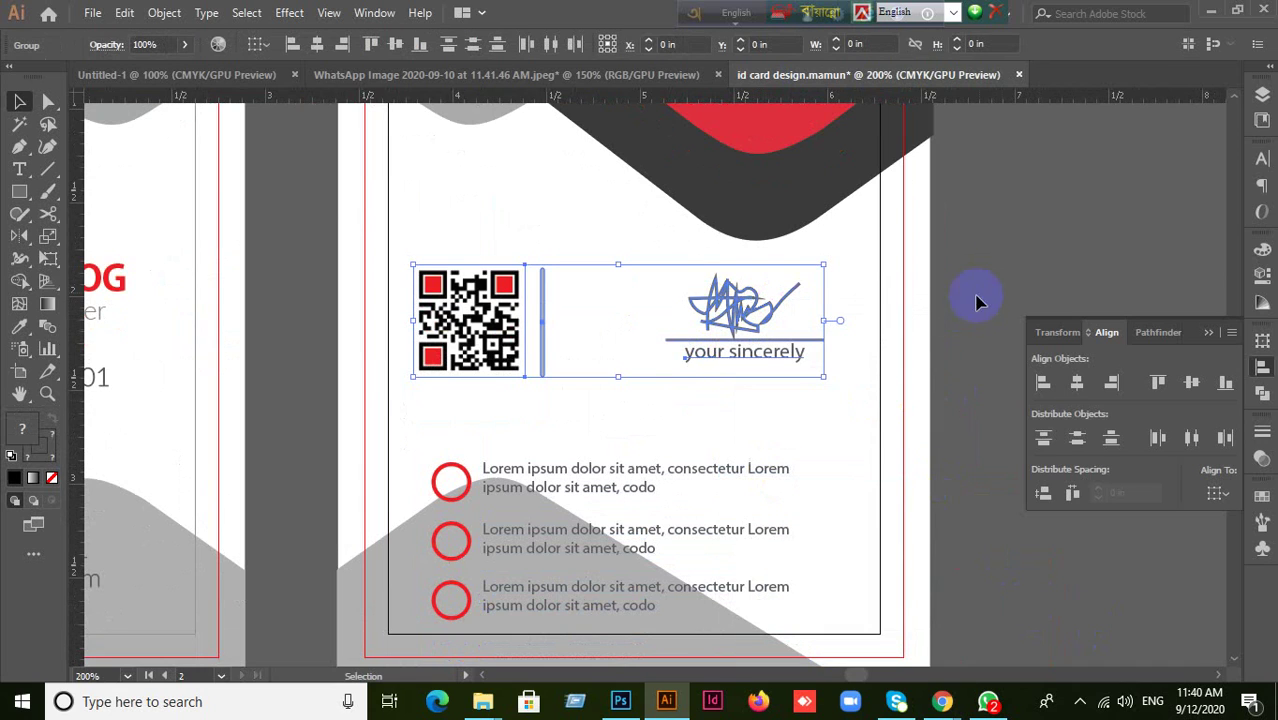
Ungroup the signature, its line and the "your sincerely" text
{"action": "left_click", "coordinate": [861, 305]}
{"action": "left_click", "coordinate": [757, 313]}
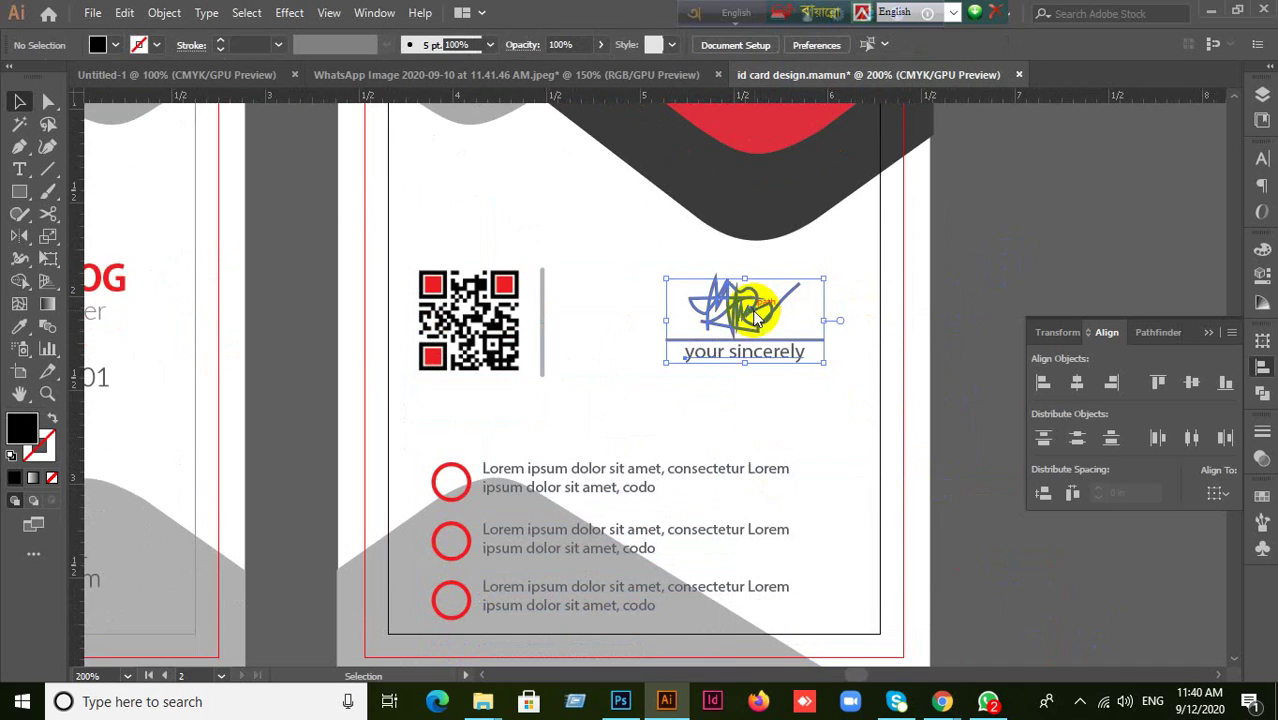
{"action": "right_click", "coordinate": [757, 313]}
{"action": "left_click", "coordinate": [795, 467]}
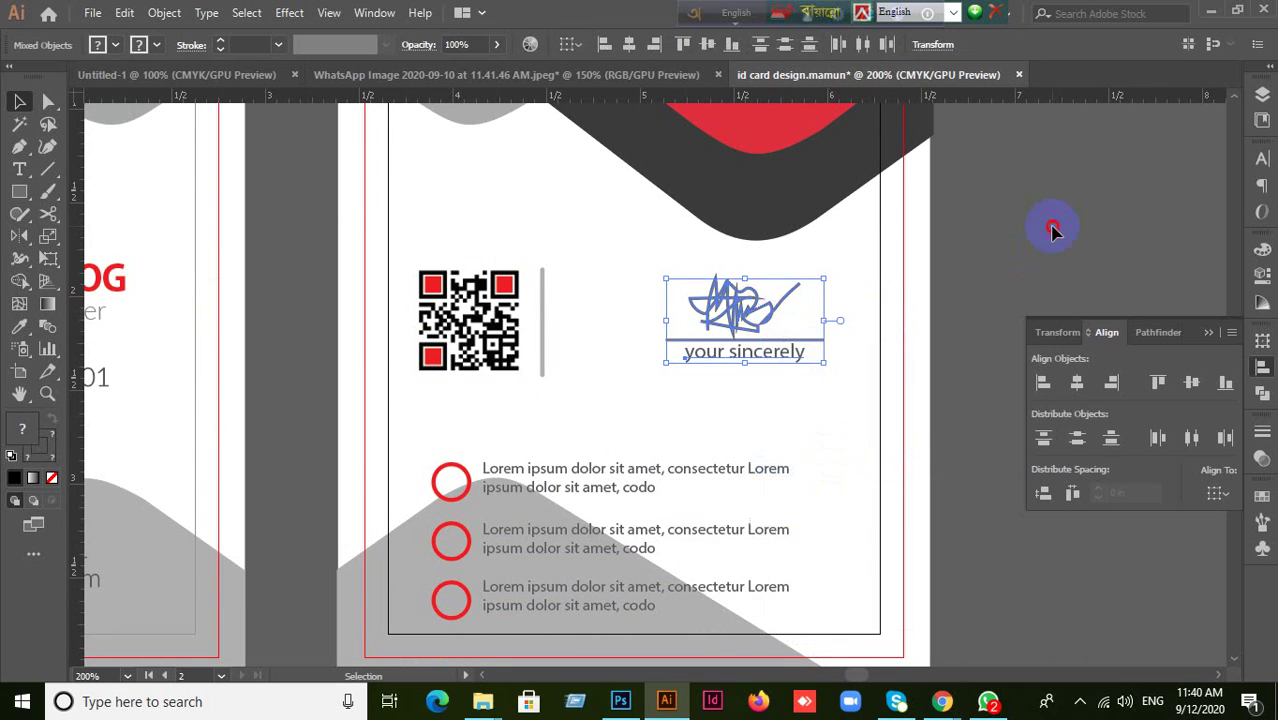
Move the back card's white background rectangle sideways toward the front card
{"action": "left_click", "coordinate": [1053, 230]}
{"action": "left_click", "coordinate": [767, 298]}
{"action": "left_click", "coordinate": [1022, 263]}
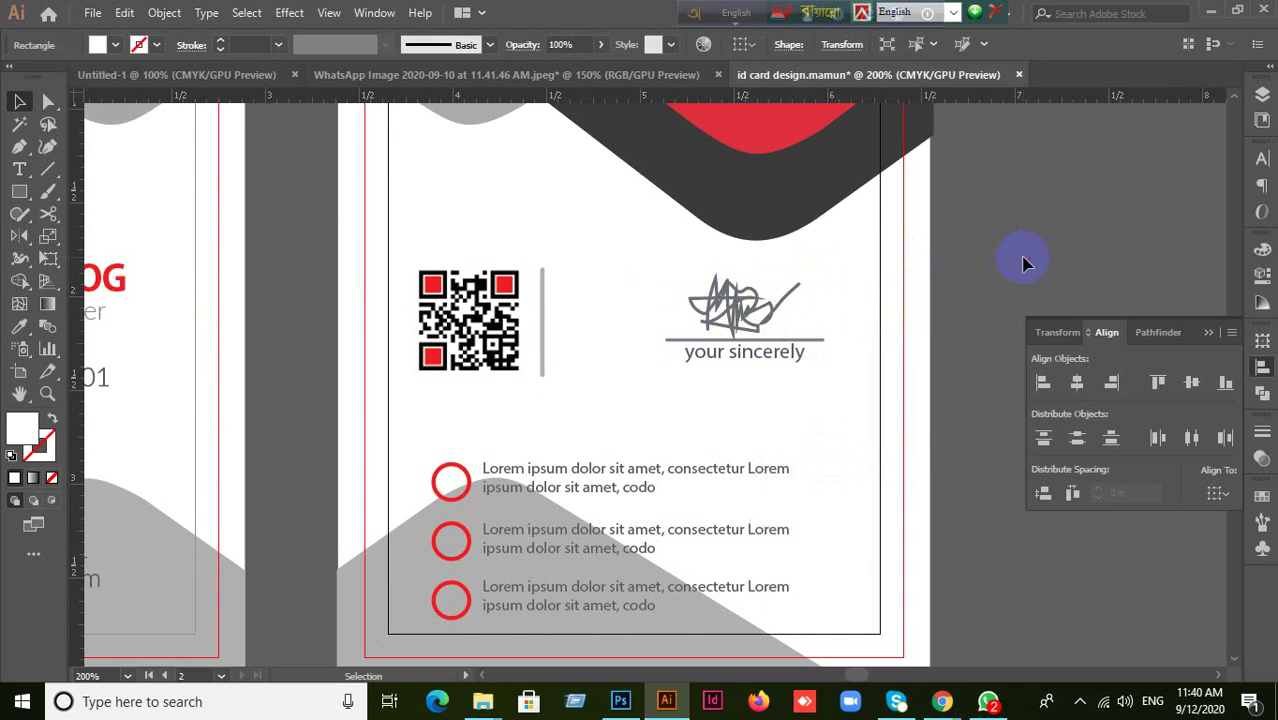
{"action": "left_click_drag", "start_coordinate": [696, 290], "coordinate": [519, 378]}
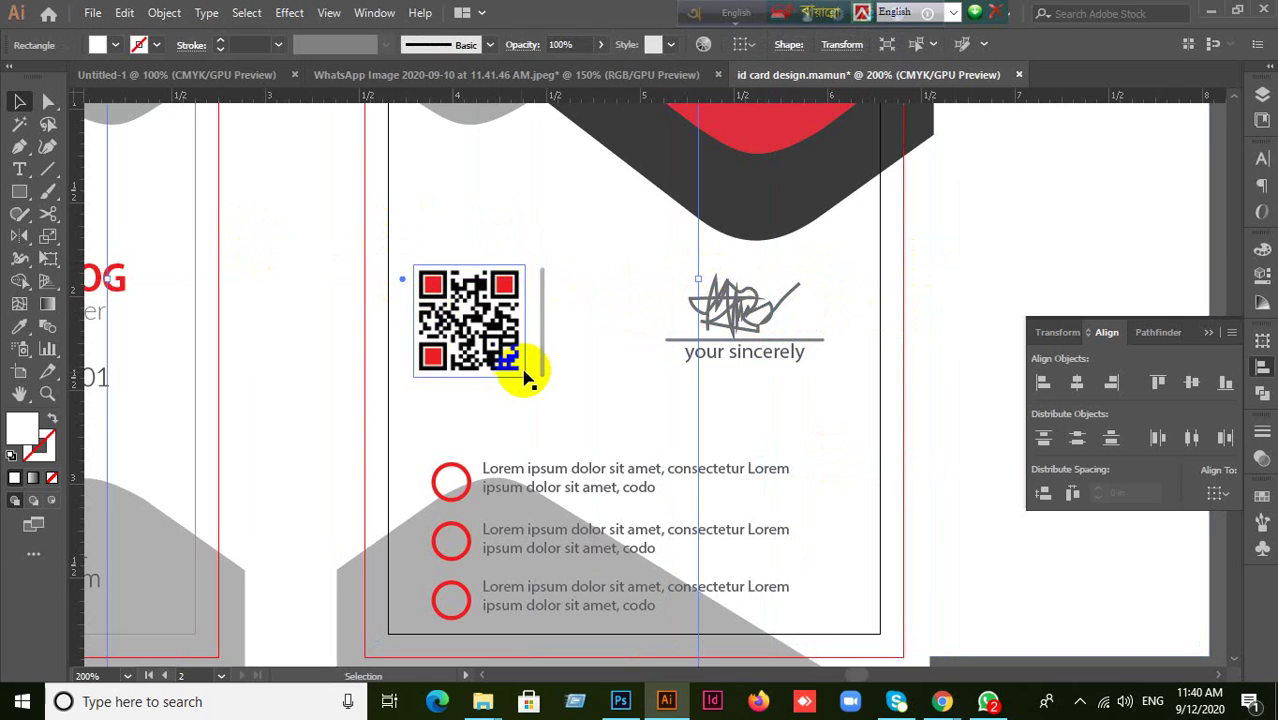
{"action": "scroll", "coordinate": [527, 360], "scroll_direction": "down", "scroll_amount": 2}
{"action": "scroll", "coordinate": [850, 400], "scroll_direction": "down", "scroll_amount": 1}
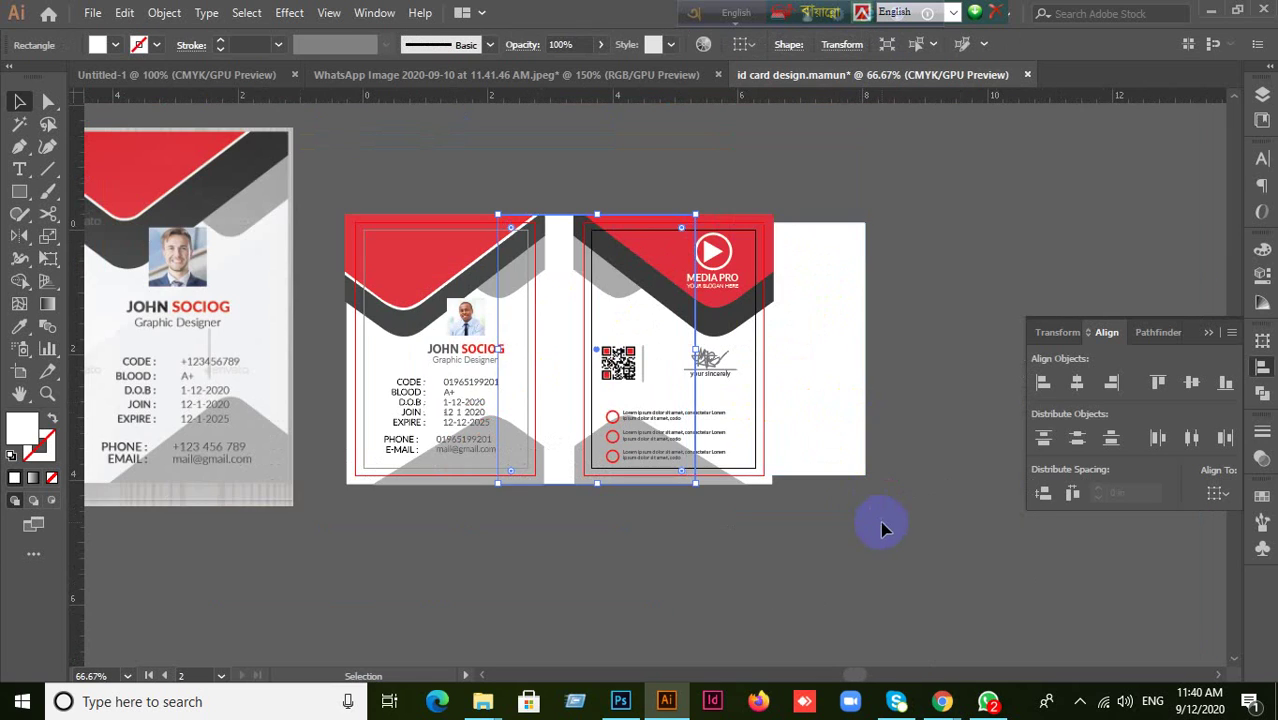
Move the three surplus white background rectangles off the back card onto the empty canvas beside it
{"action": "left_click_drag", "start_coordinate": [880, 521], "coordinate": [622, 528]}
{"action": "left_click_drag", "start_coordinate": [576, 354], "coordinate": [1024, 292]}
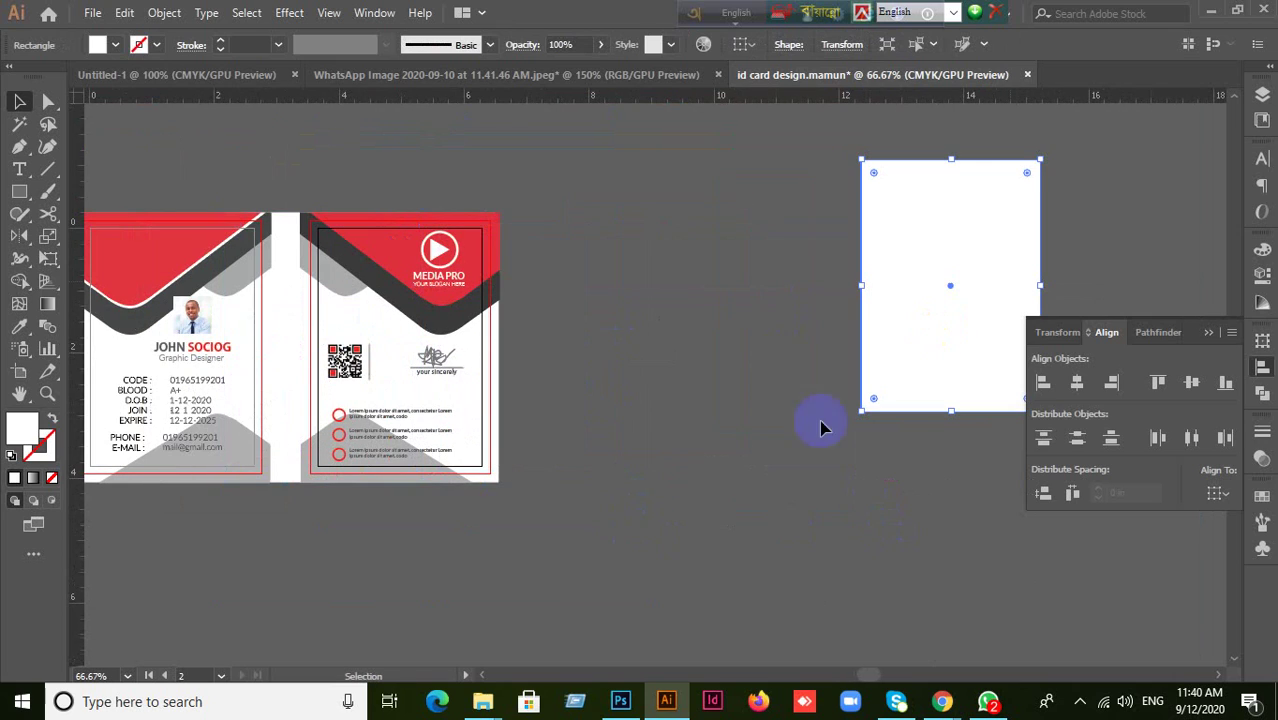
{"action": "left_click_drag", "start_coordinate": [291, 320], "coordinate": [668, 378]}
{"action": "left_click", "coordinate": [483, 352]}
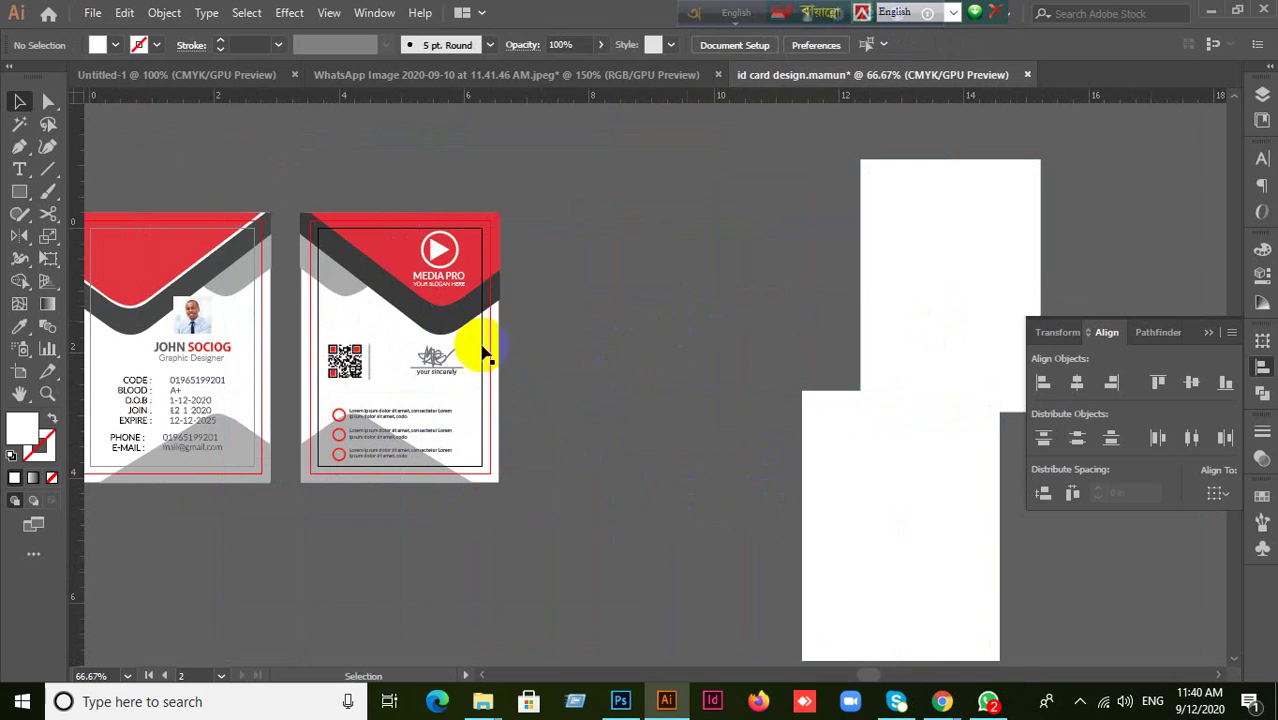
{"action": "left_click_drag", "start_coordinate": [483, 352], "coordinate": [812, 244]}
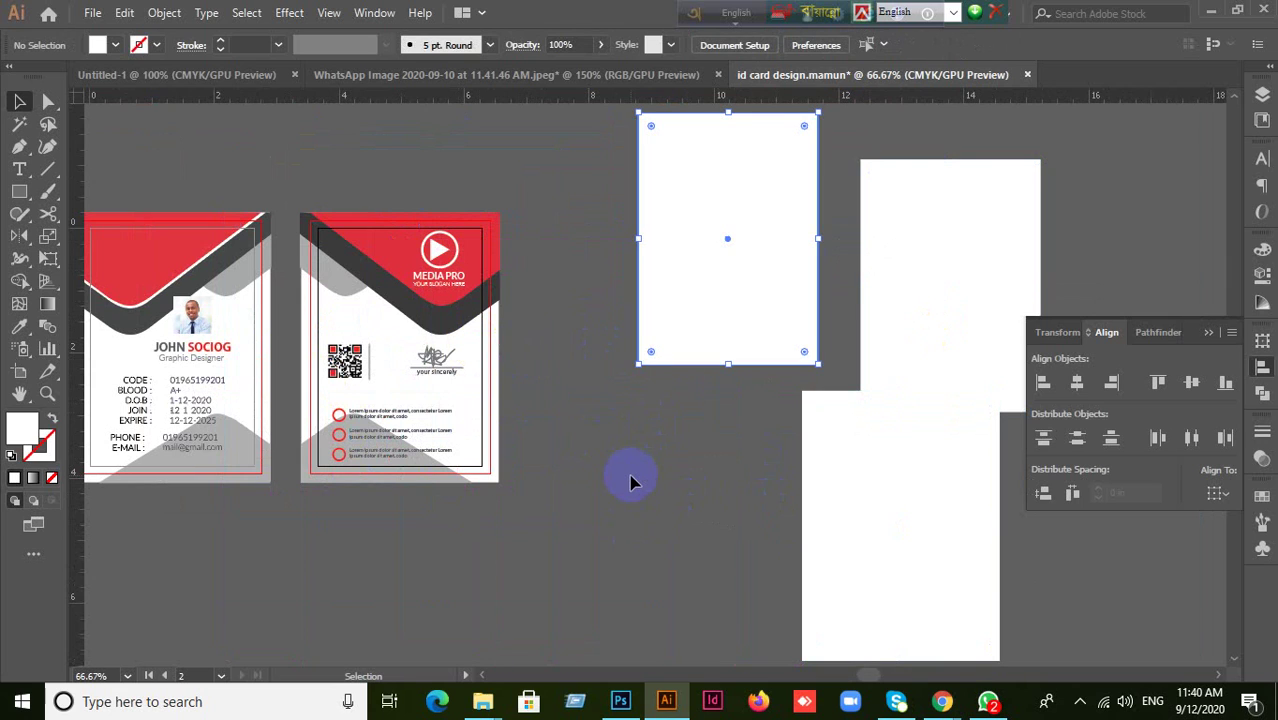
Undo a trial move of the back card's remaining white background, and delete the three surplus white rectangles beside the cards
{"action": "left_click_drag", "start_coordinate": [471, 380], "coordinate": [790, 623]}
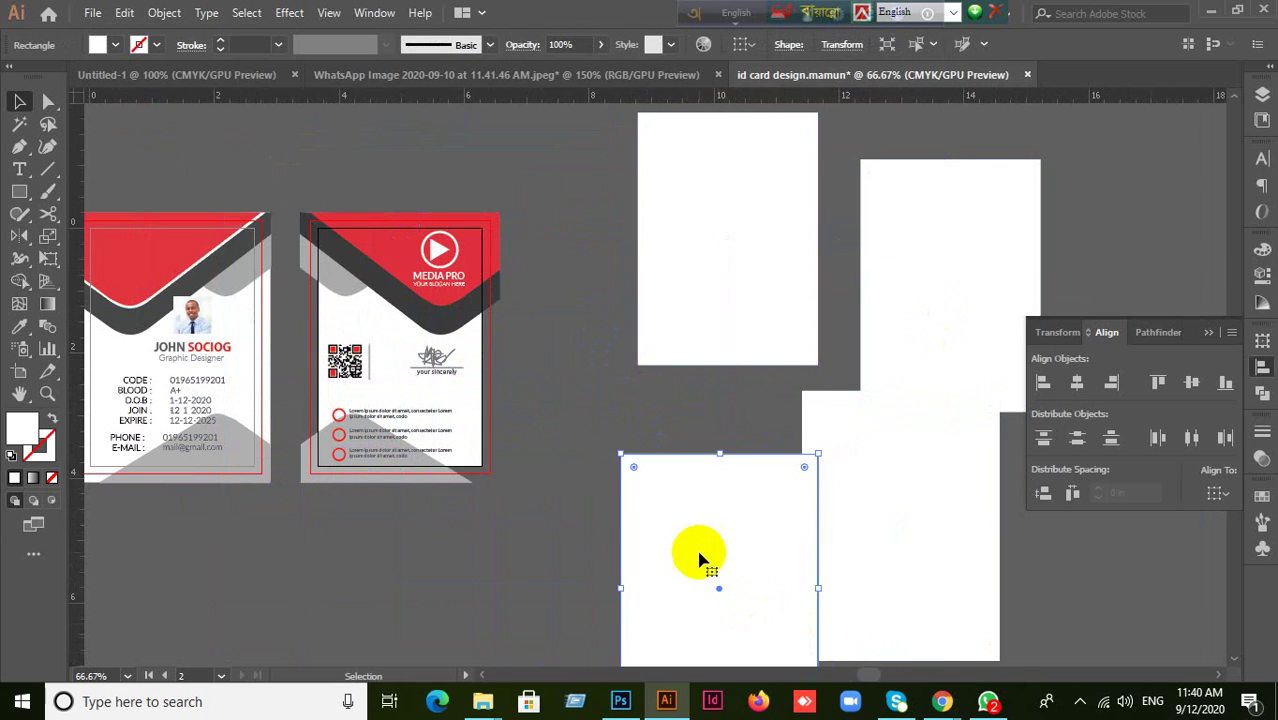
{"action": "key", "text": "ctrl+z"}
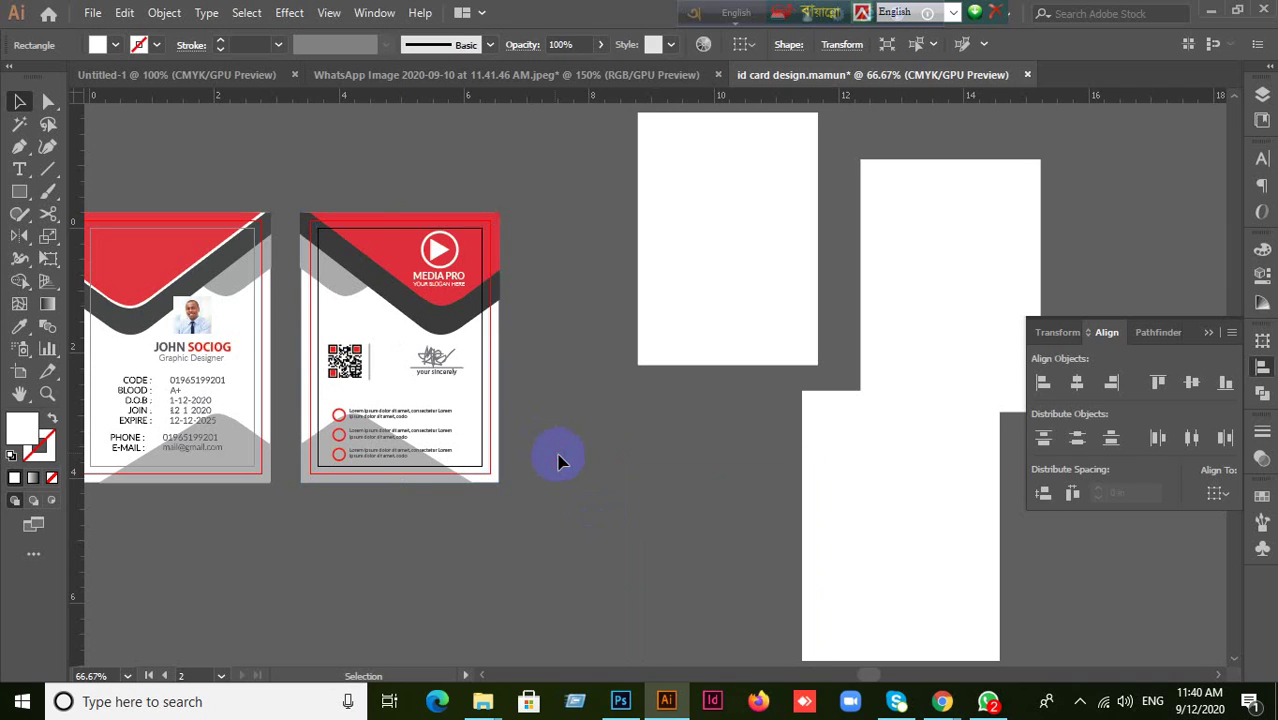
{"action": "left_click_drag", "start_coordinate": [595, 198], "coordinate": [892, 556]}
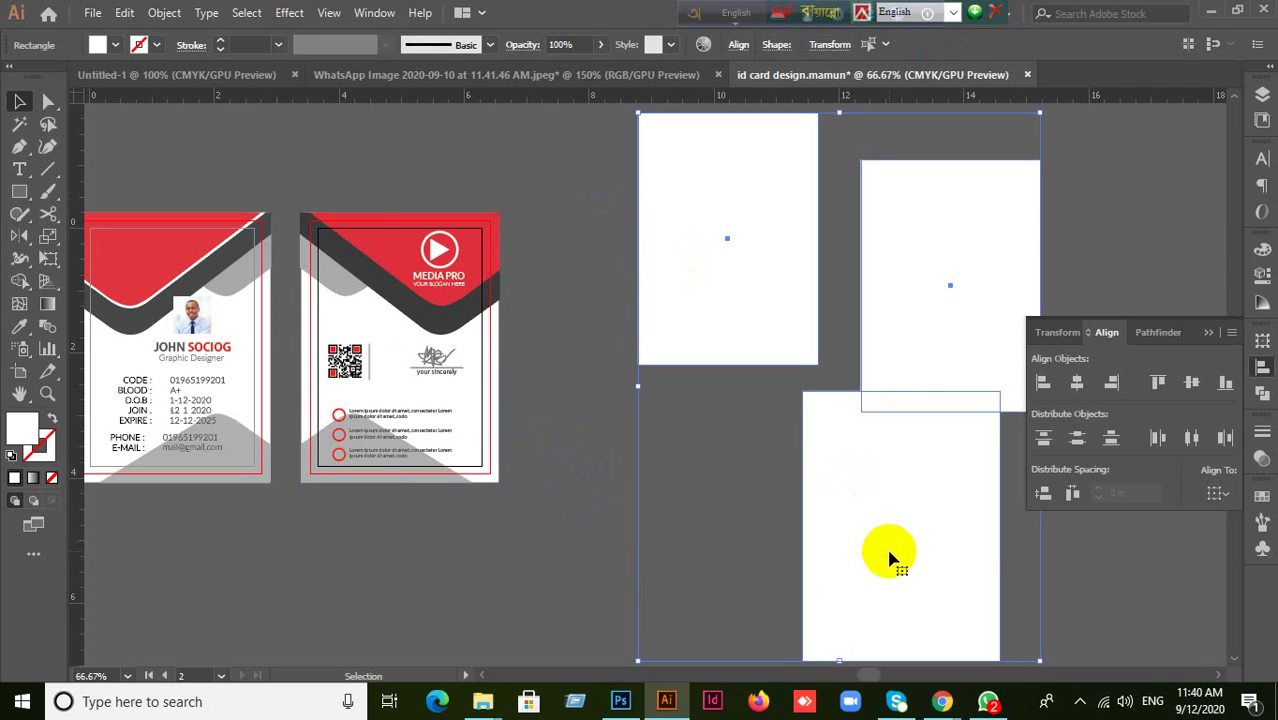
{"action": "key", "text": "Delete"}
{"action": "scroll", "coordinate": [549, 535], "scroll_direction": "up", "scroll_amount": 1}
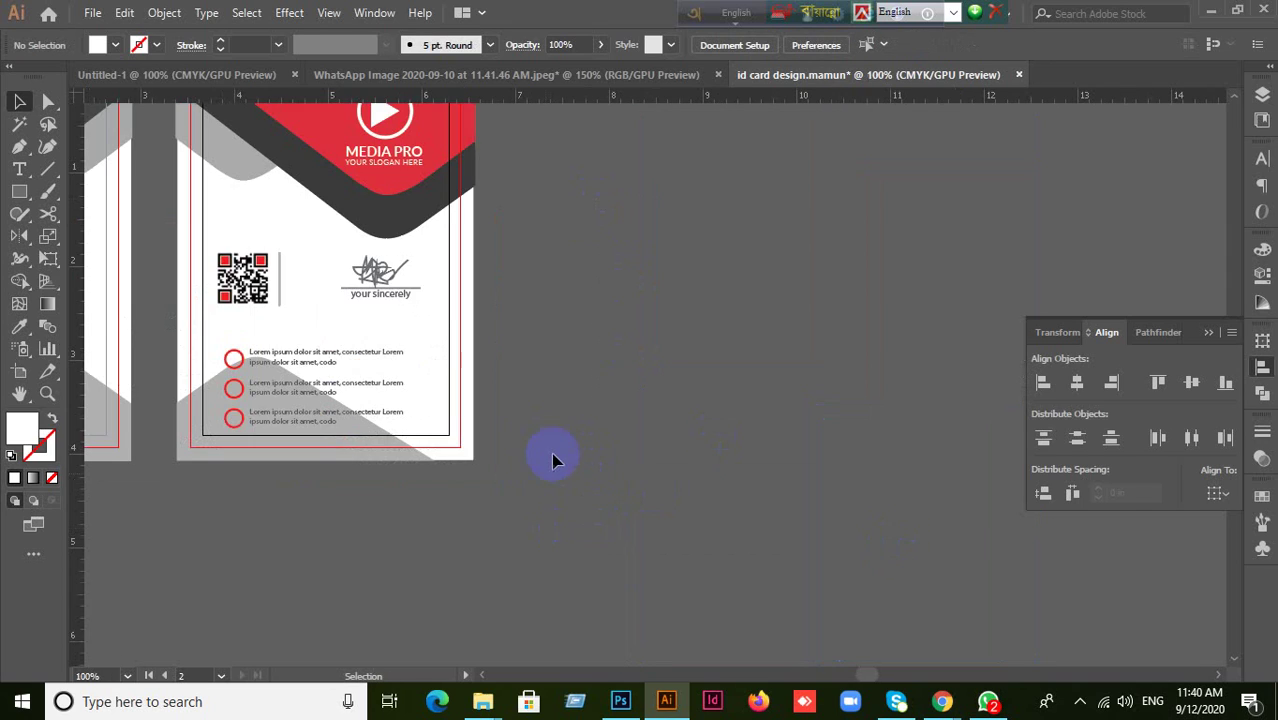
{"action": "left_click_drag", "start_coordinate": [551, 457], "coordinate": [1087, 591]}
{"action": "scroll", "coordinate": [1083, 588], "scroll_direction": "up", "scroll_amount": 1}
{"action": "scroll", "coordinate": [884, 563], "scroll_direction": "right", "scroll_amount": 2}
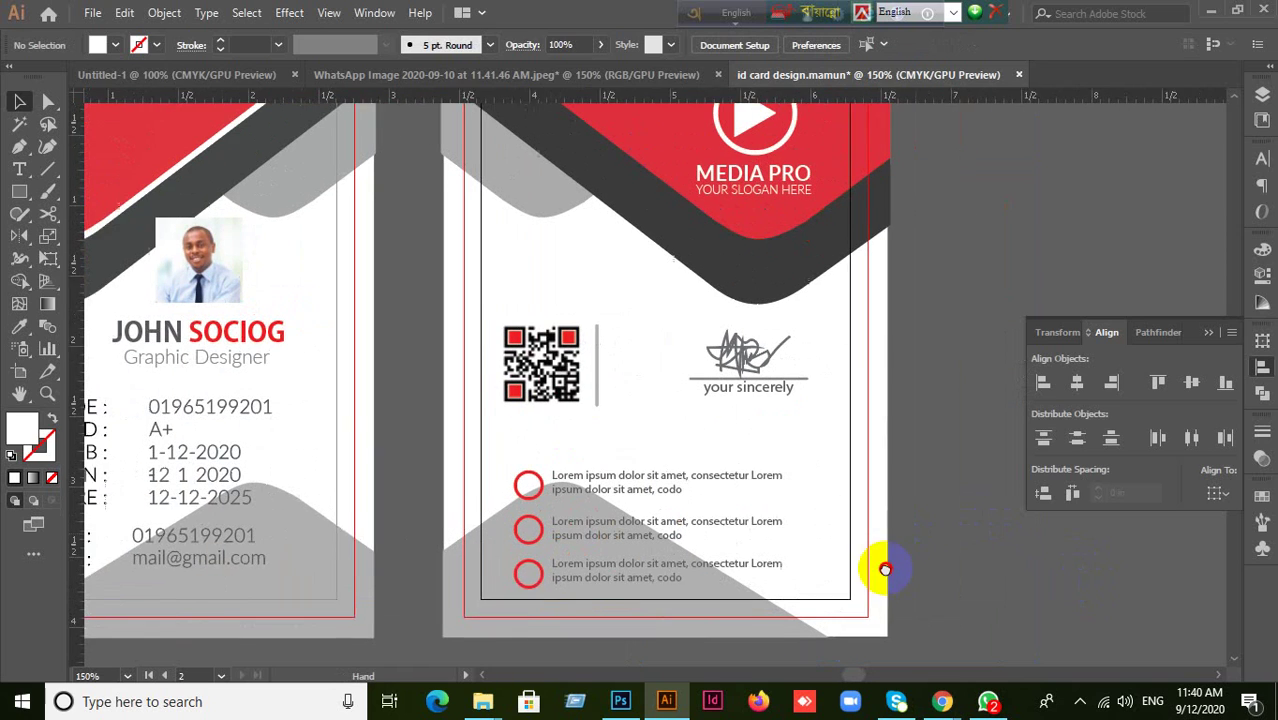
{"action": "scroll", "coordinate": [574, 389], "scroll_direction": "up", "scroll_amount": 1}
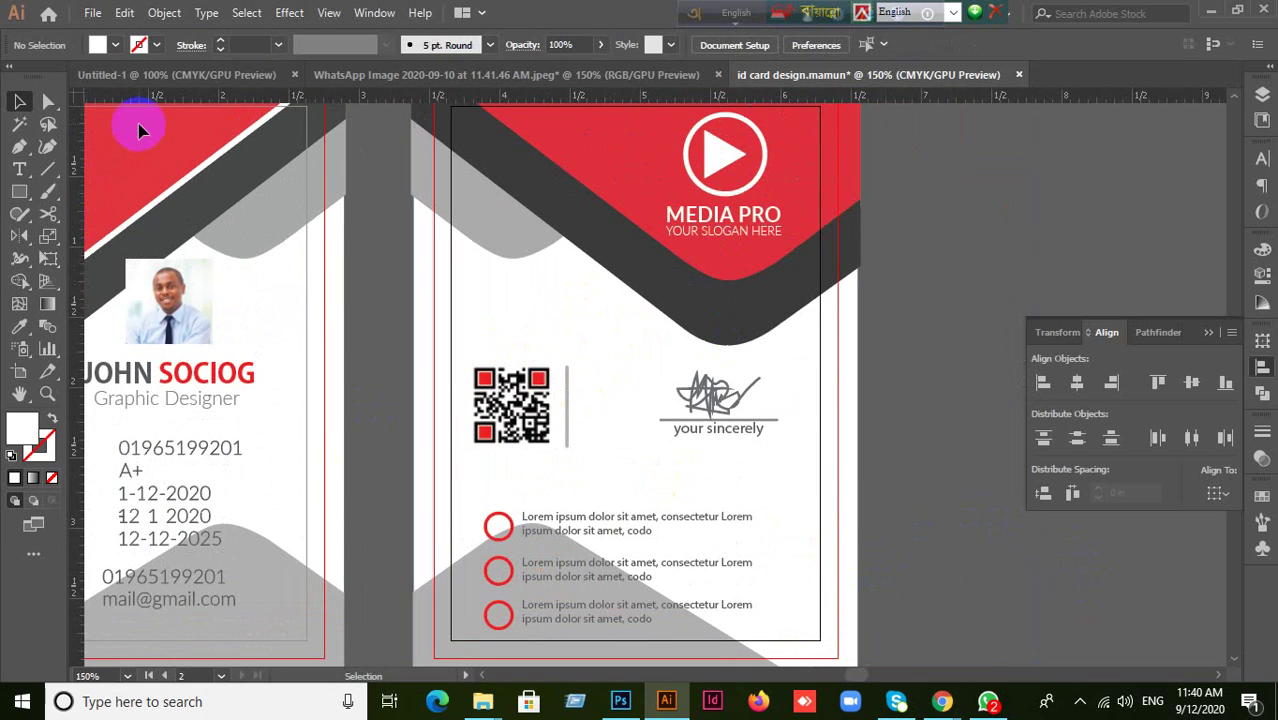
{"action": "left_click", "coordinate": [124, 12]}
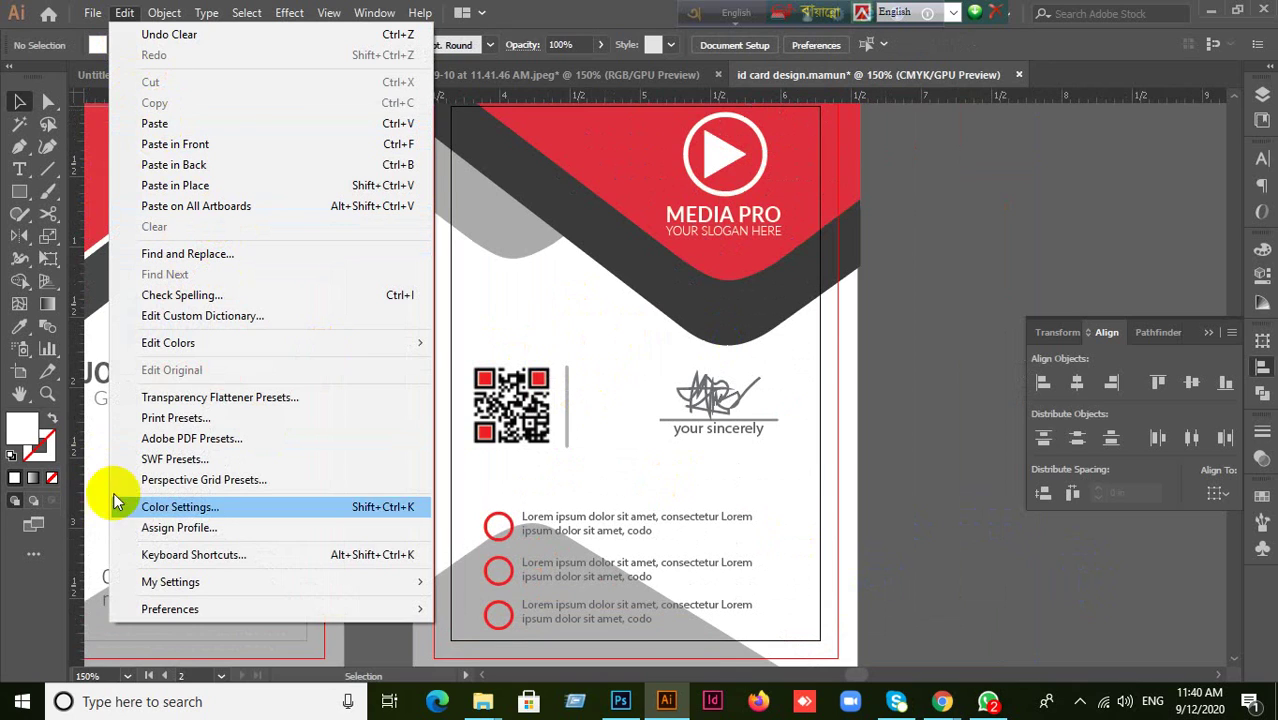
{"action": "left_click", "coordinate": [958, 380]}
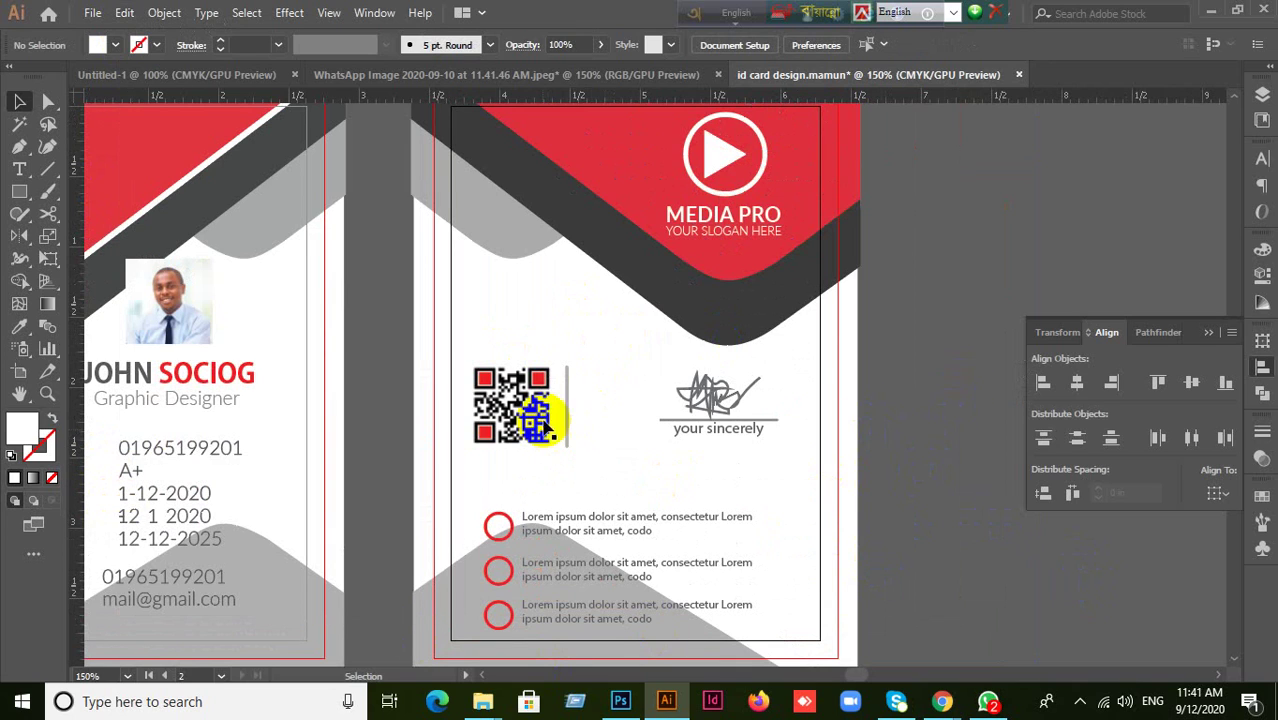
{"action": "left_click", "coordinate": [622, 375]}
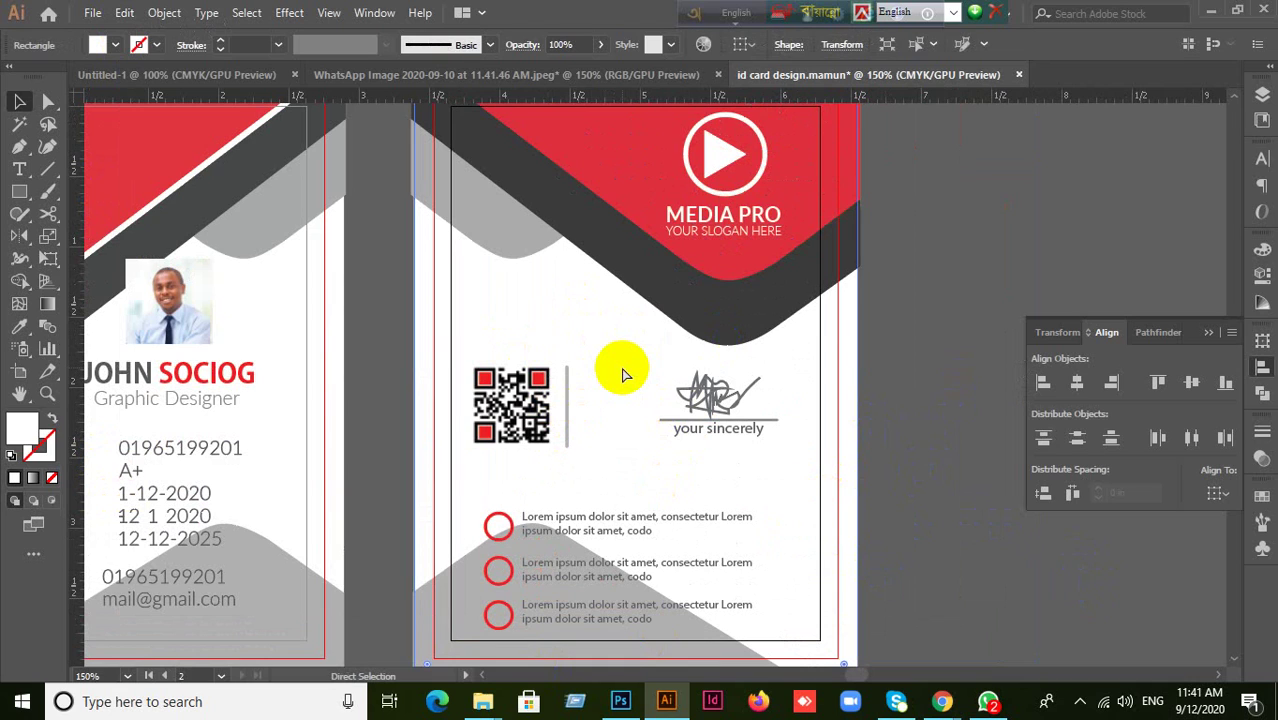
{"action": "left_click", "coordinate": [858, 442]}
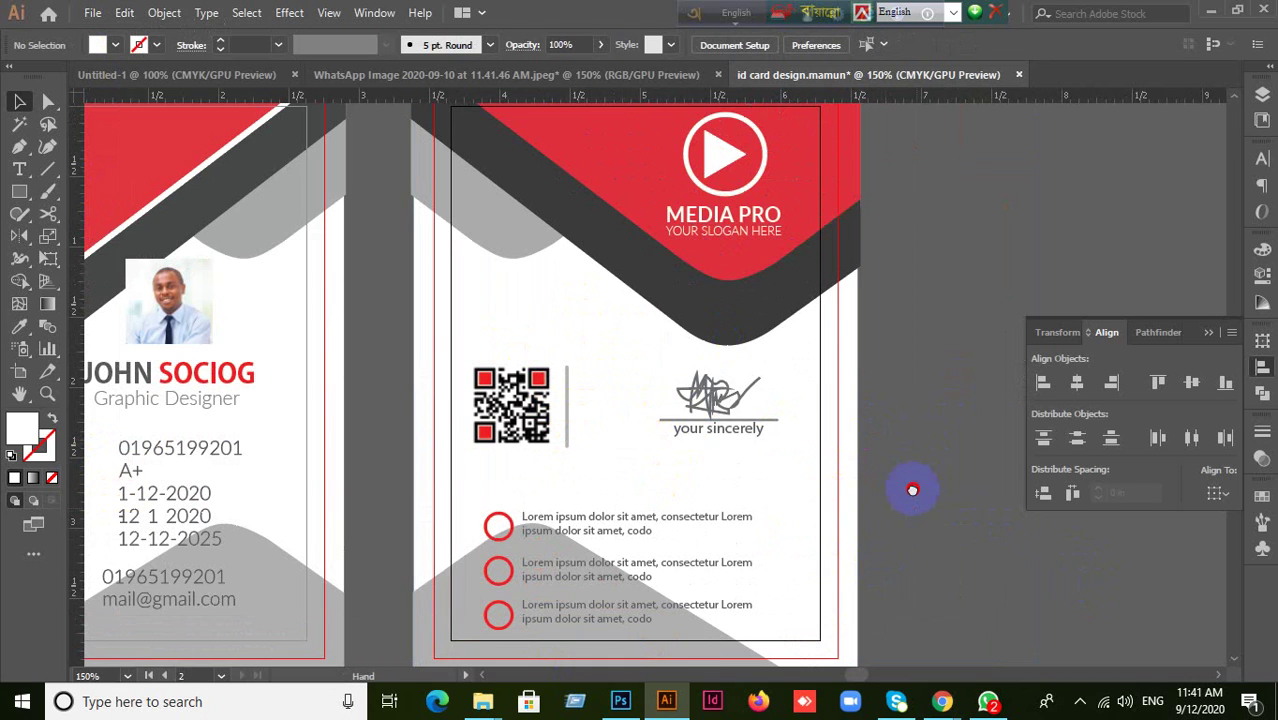
Recolor the signature's stroke on the back card to dark grey (C 68.01, M 61.37, Y 60.23, K 49.43)
{"action": "left_click_drag", "start_coordinate": [912, 490], "coordinate": [913, 368]}
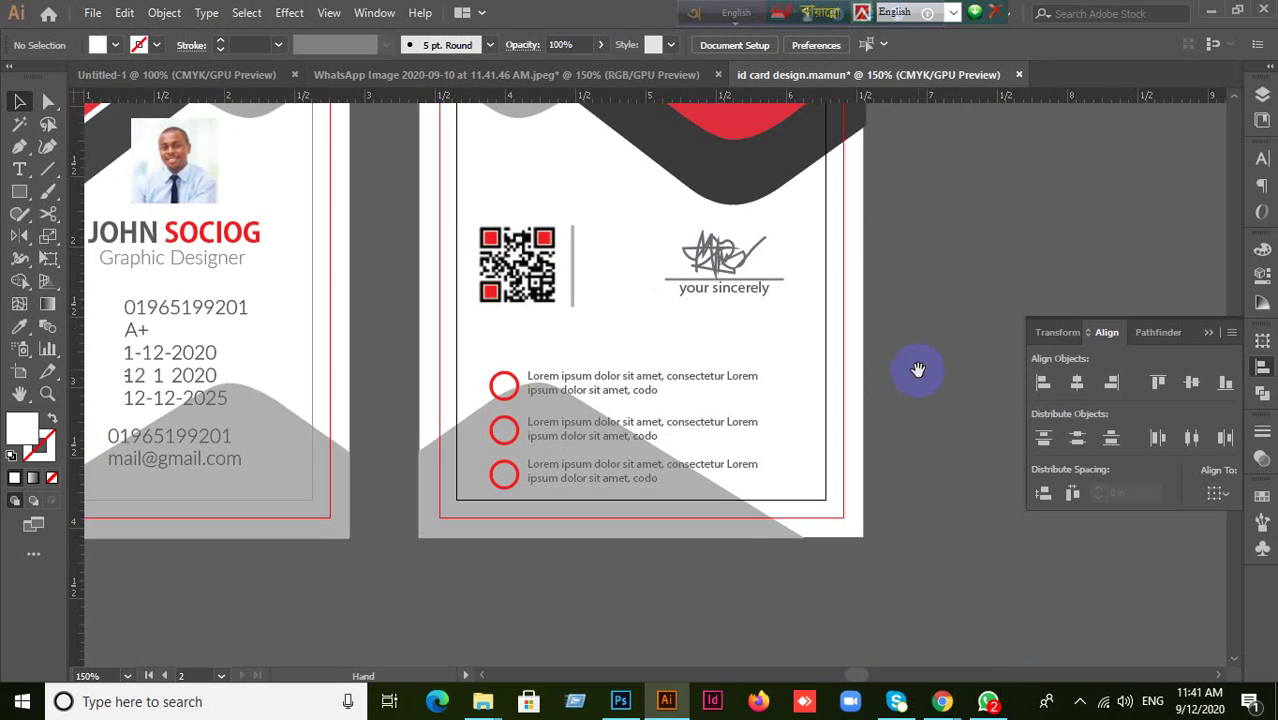
{"action": "left_click", "coordinate": [713, 258]}
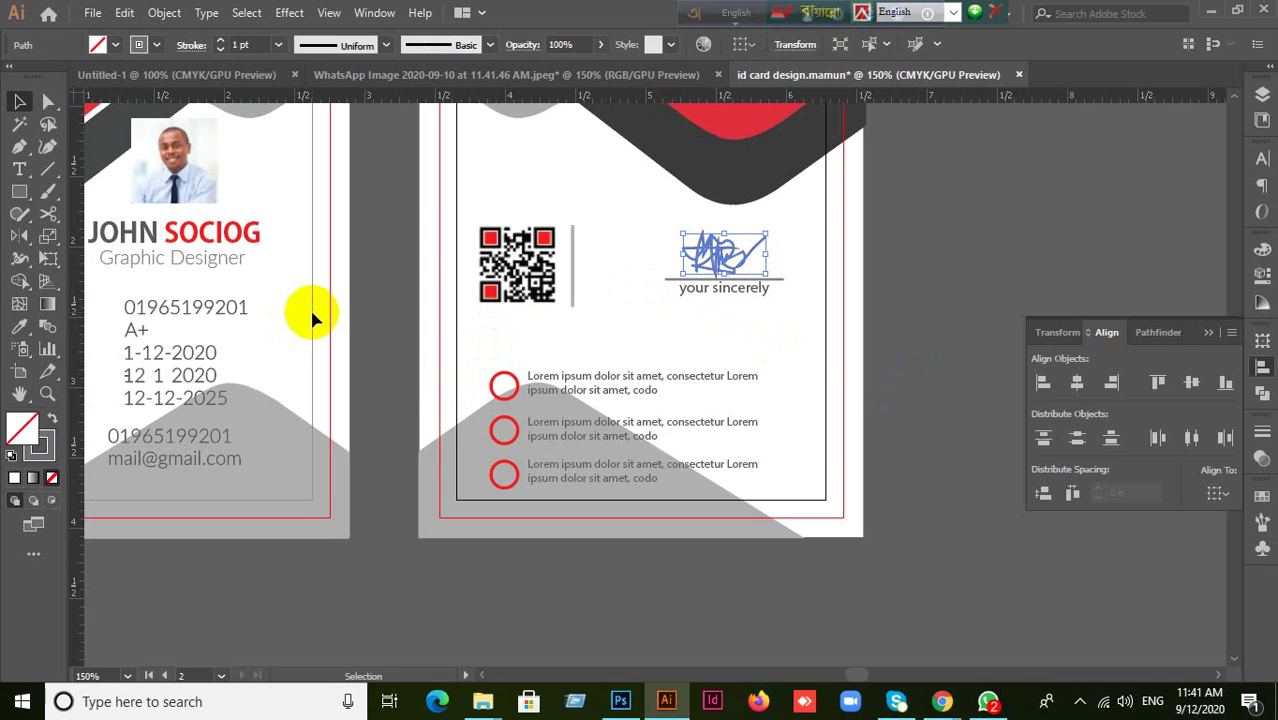
{"action": "double_click", "coordinate": [48, 455]}
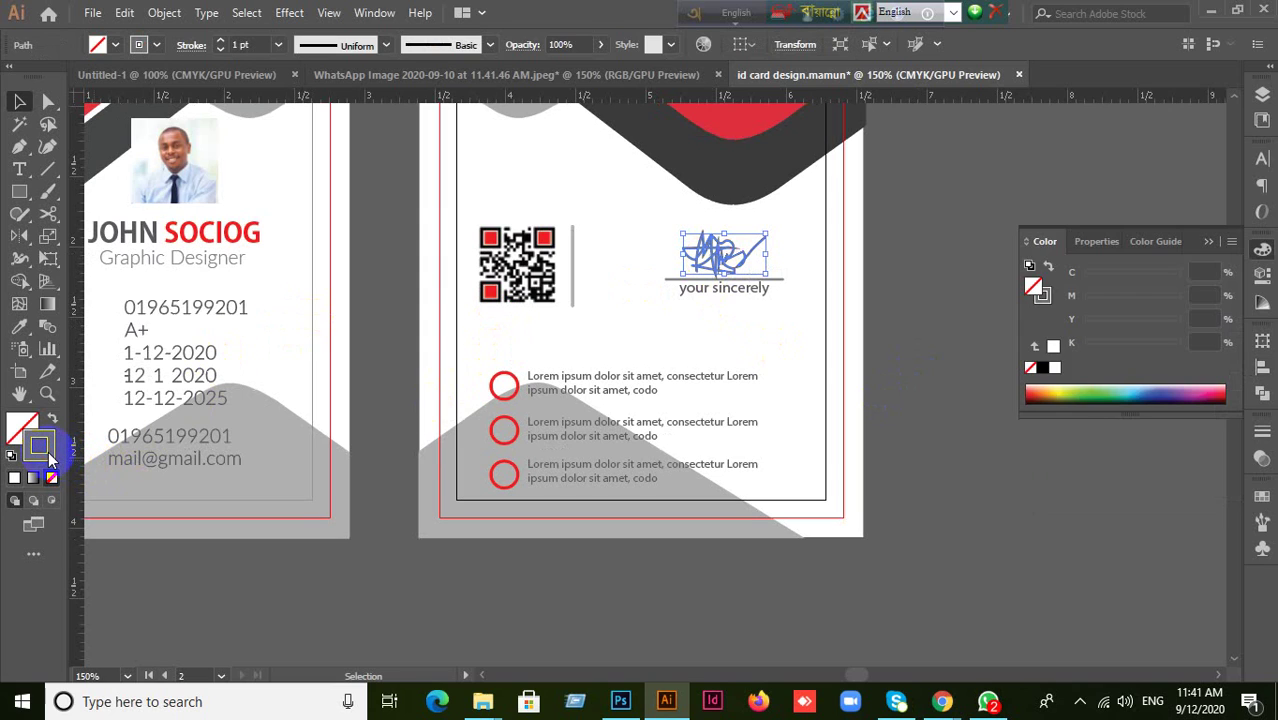
{"action": "left_click_drag", "start_coordinate": [667, 384], "coordinate": [651, 395]}
{"action": "left_click", "coordinate": [1118, 232]}
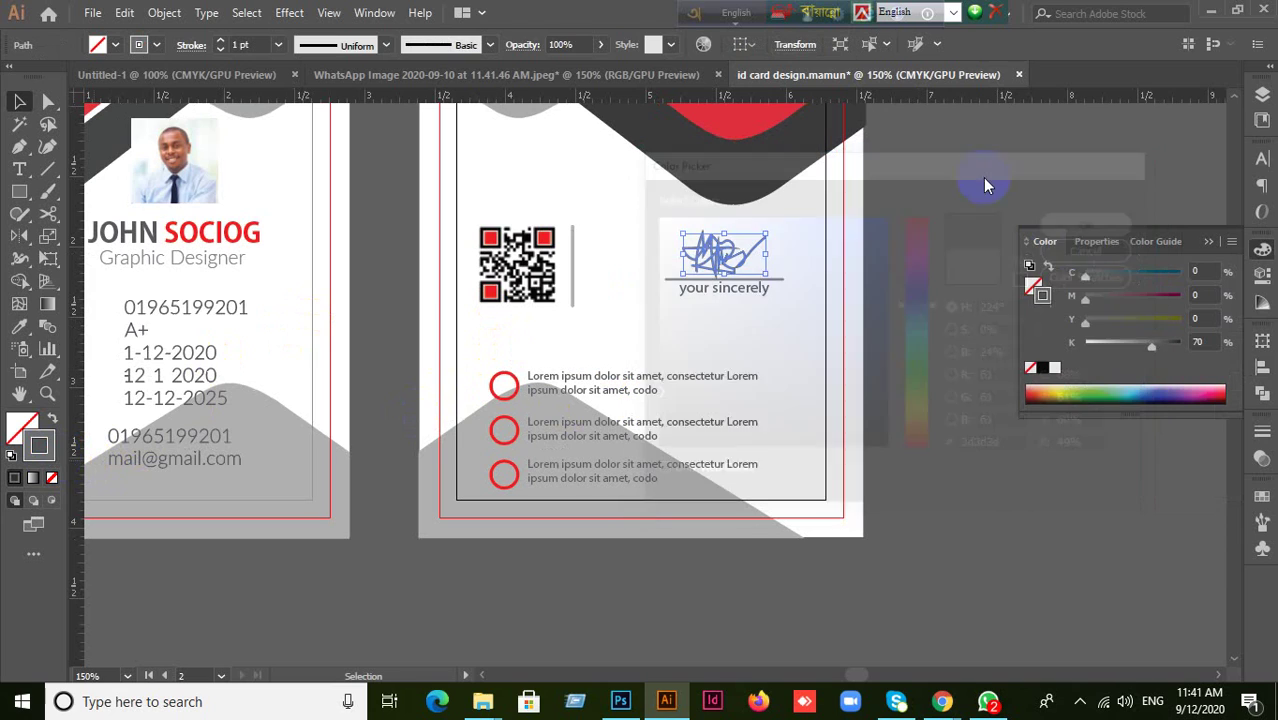
Thin the back card's signature to a 0.25 pt stroke
{"action": "left_click", "coordinate": [710, 262]}
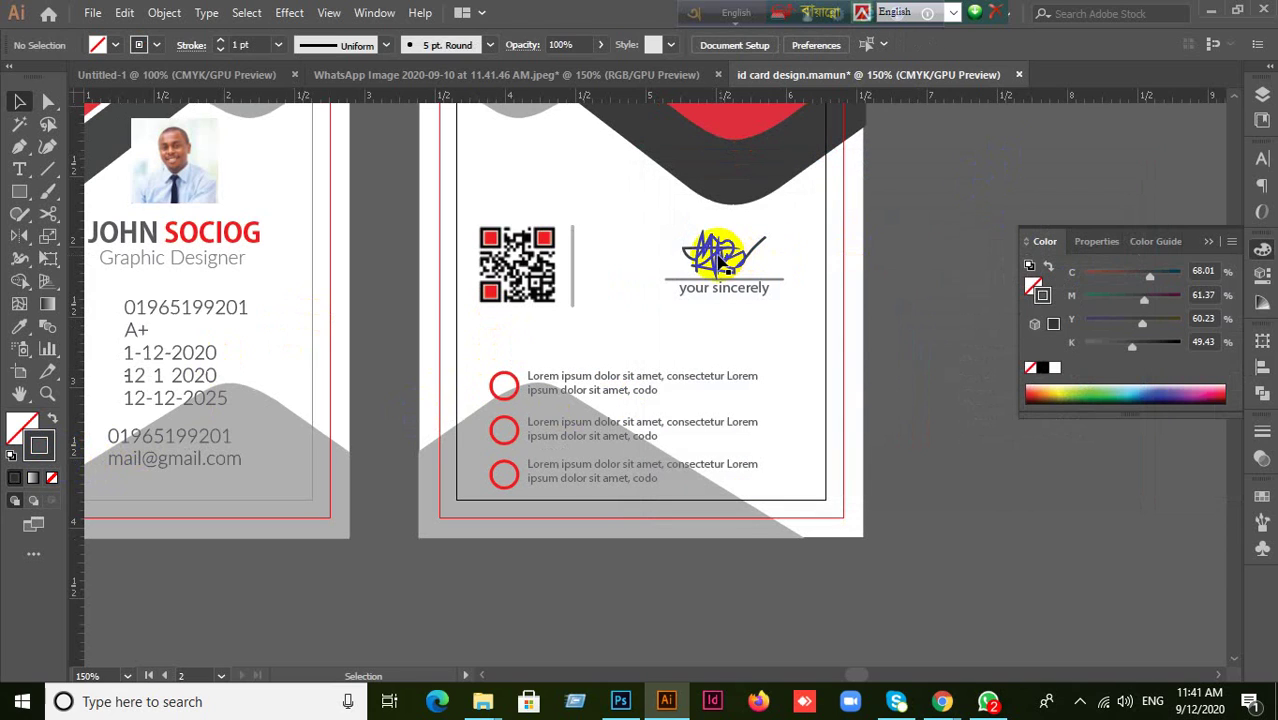
{"action": "left_click", "coordinate": [245, 45]}
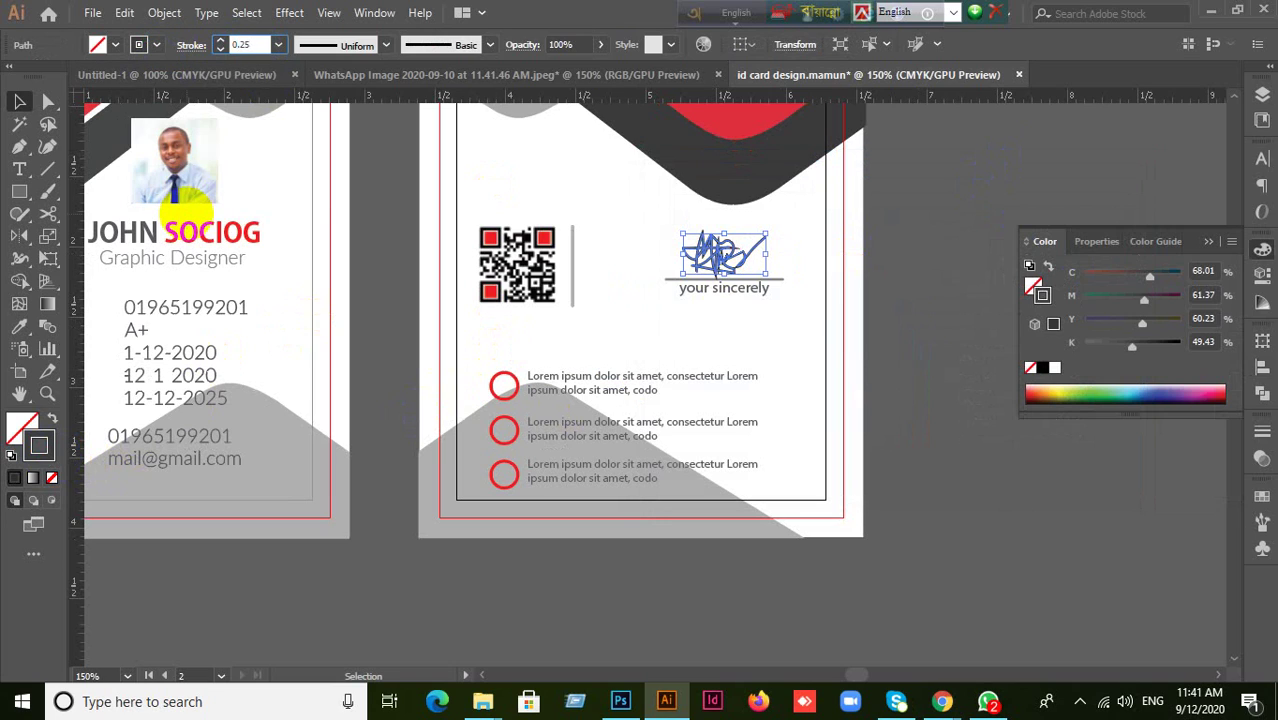
{"action": "key", "text": "Return"}
{"action": "left_click", "coordinate": [1004, 210]}
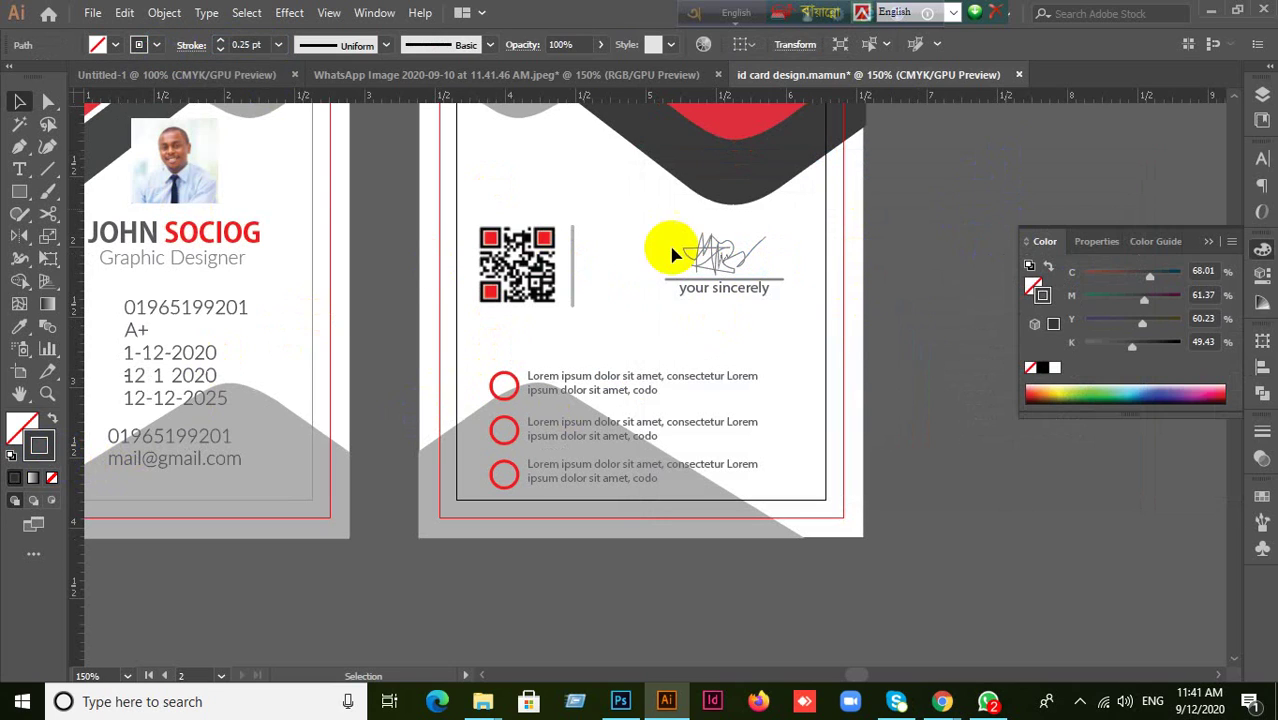
{"action": "left_click", "coordinate": [913, 363]}
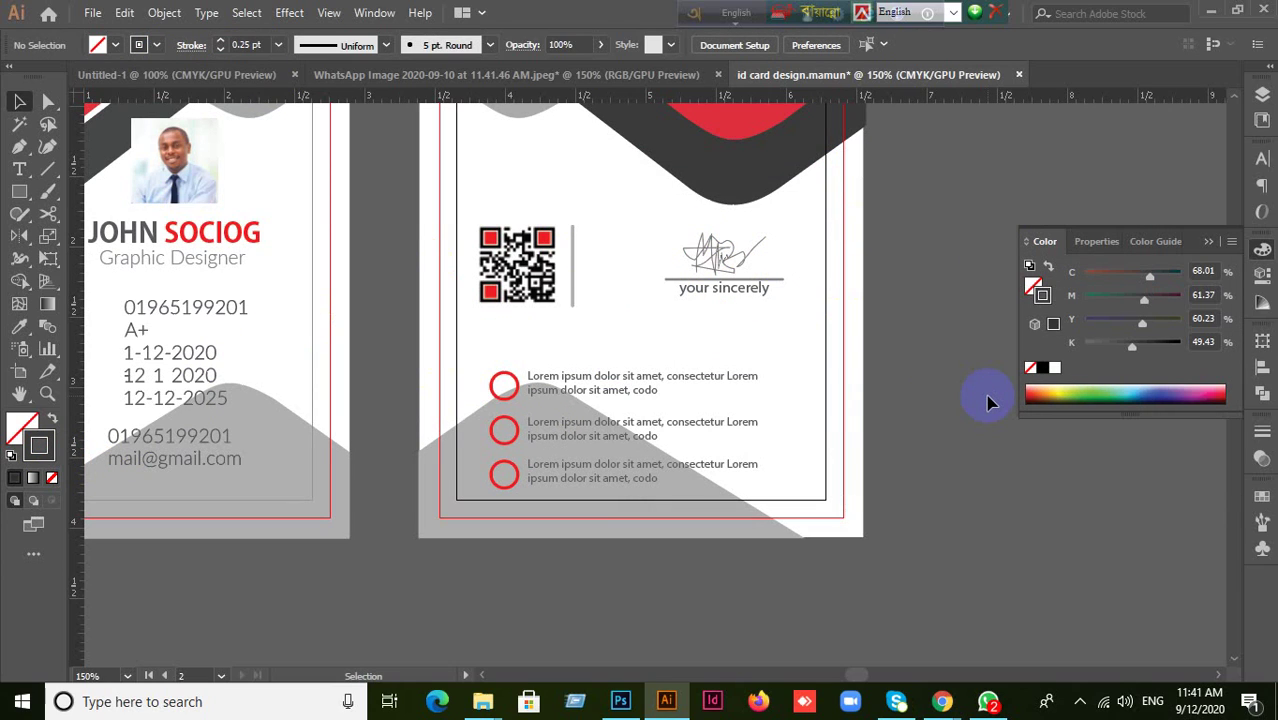
{"action": "left_click", "coordinate": [777, 285]}
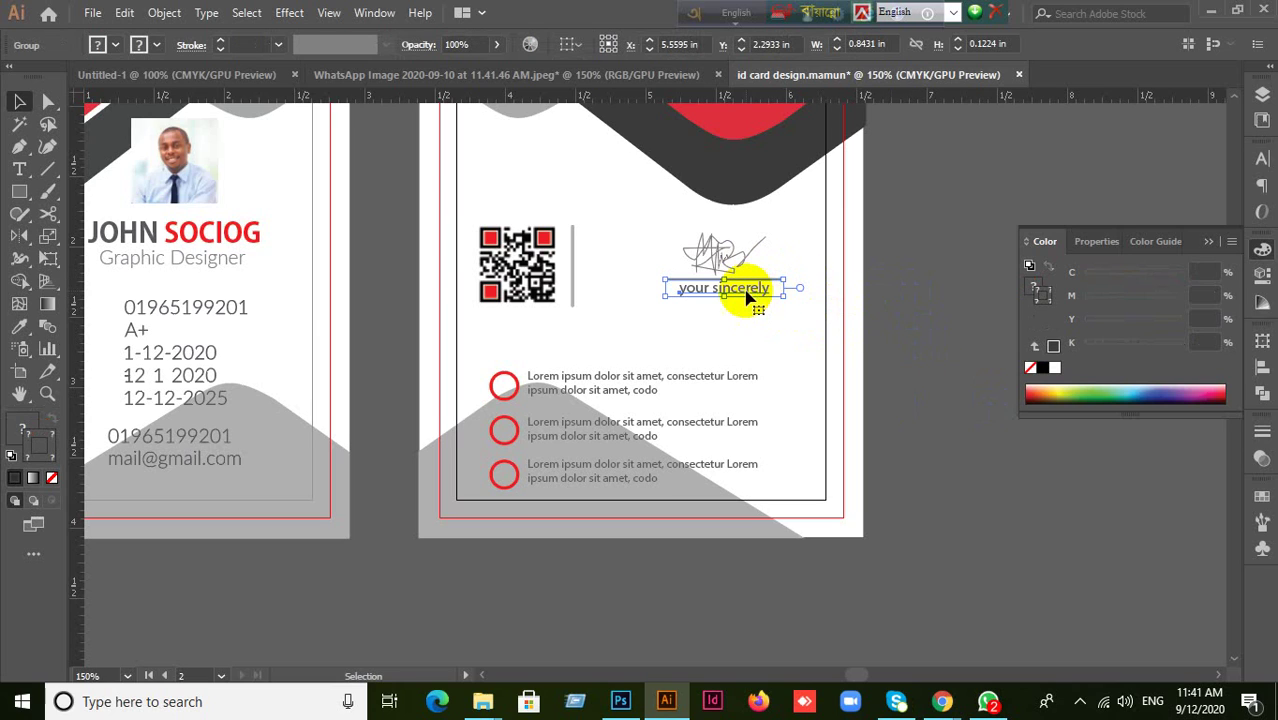
{"action": "right_click", "coordinate": [748, 297]}
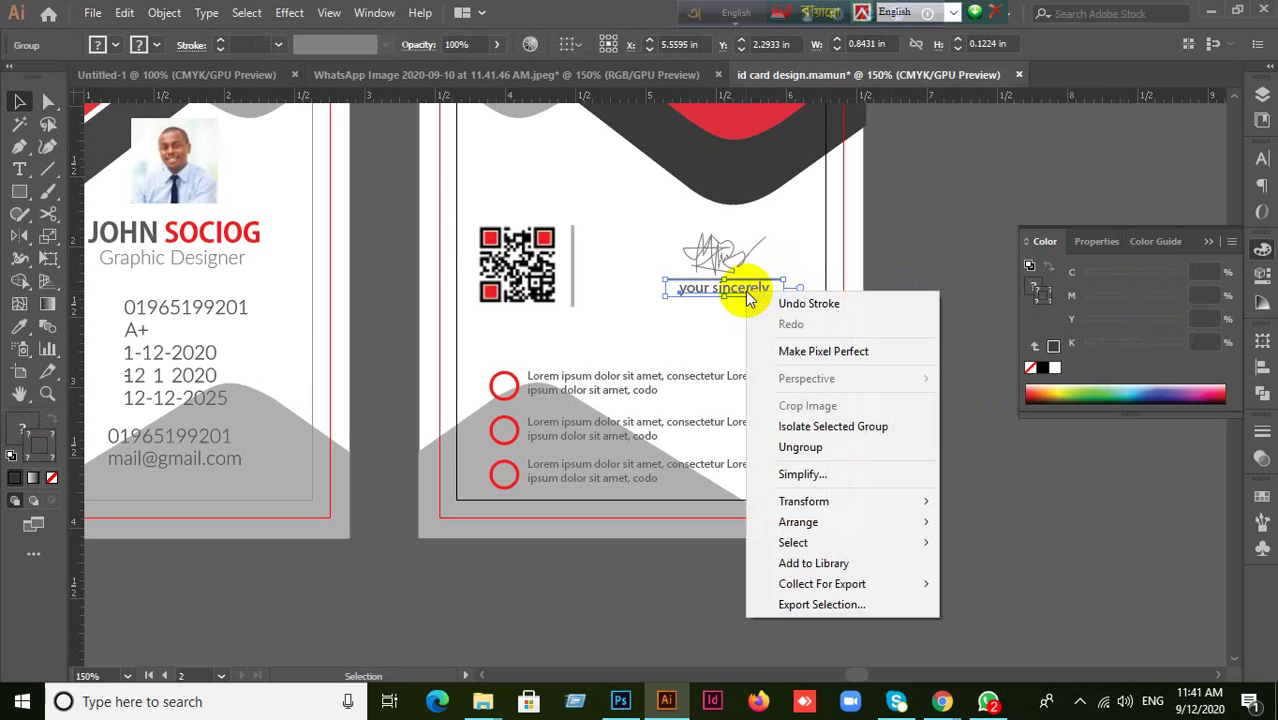
{"action": "left_click", "coordinate": [941, 223]}
Select only the line above "your sincerely" within its group and set its stroke weight to 0.5 pt
{"action": "left_click", "coordinate": [46, 106]}
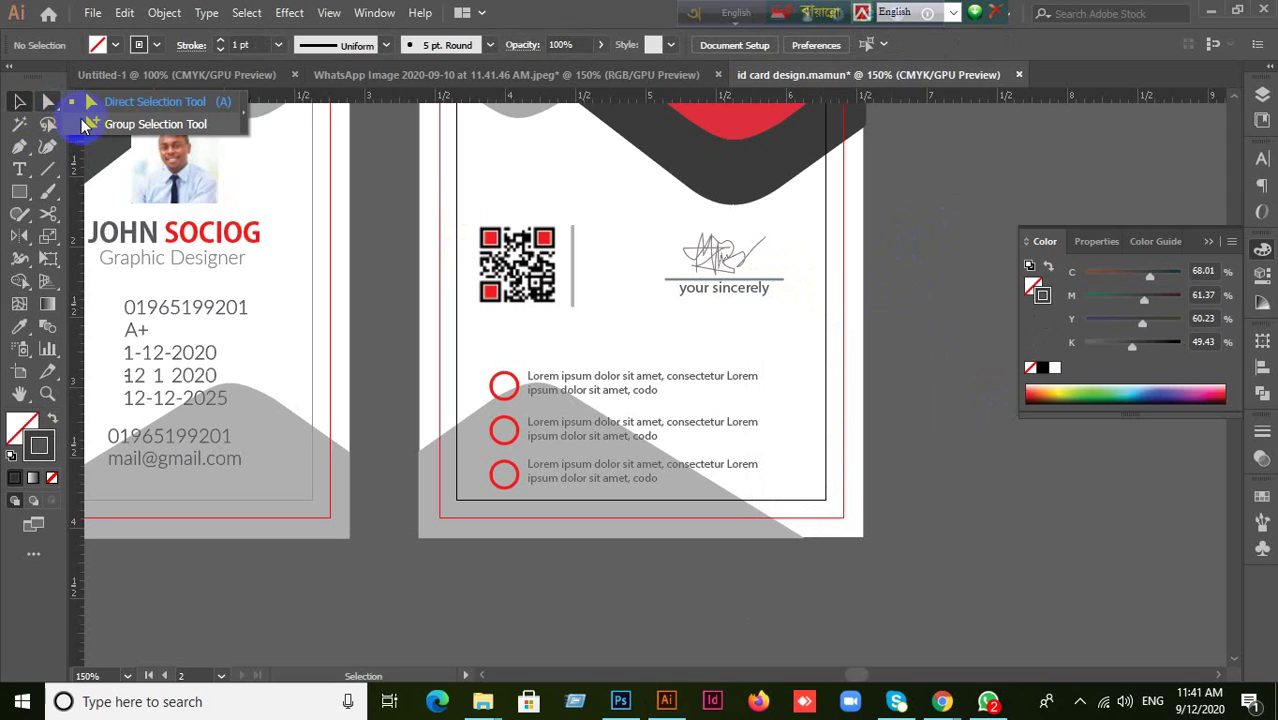
{"action": "left_click", "coordinate": [100, 124]}
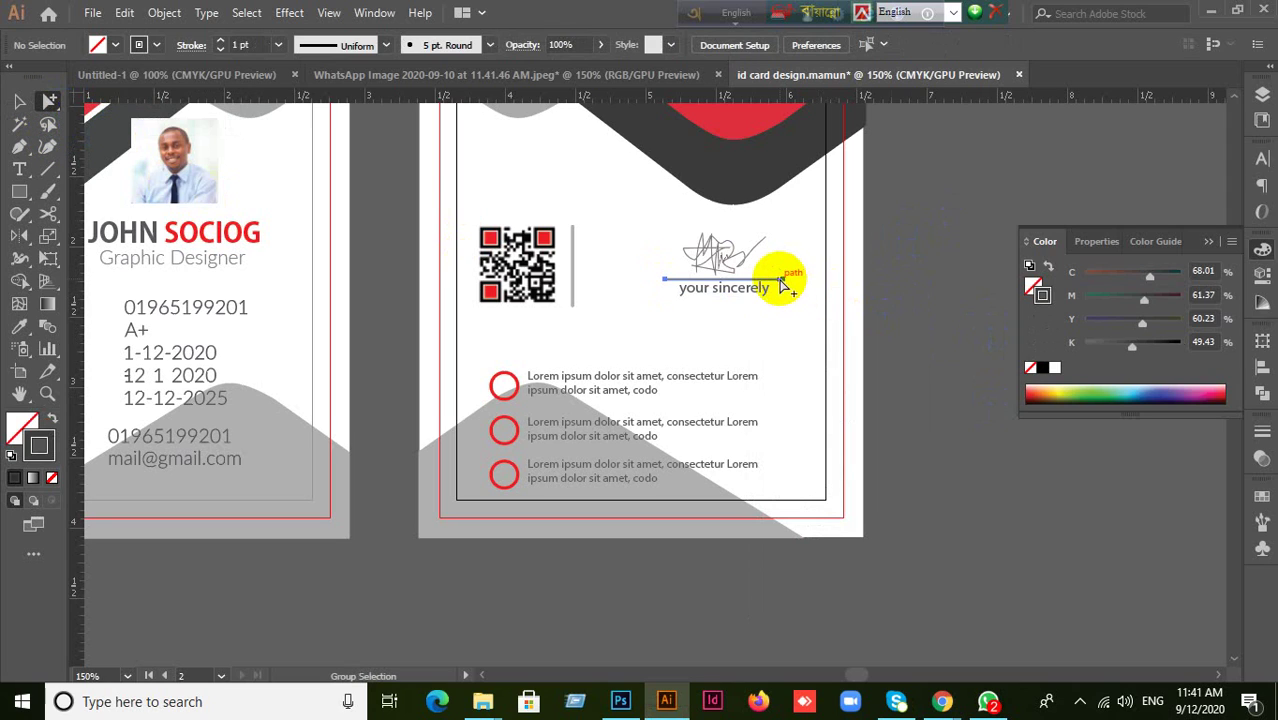
{"action": "left_click", "coordinate": [782, 284]}
{"action": "left_click", "coordinate": [19, 102]}
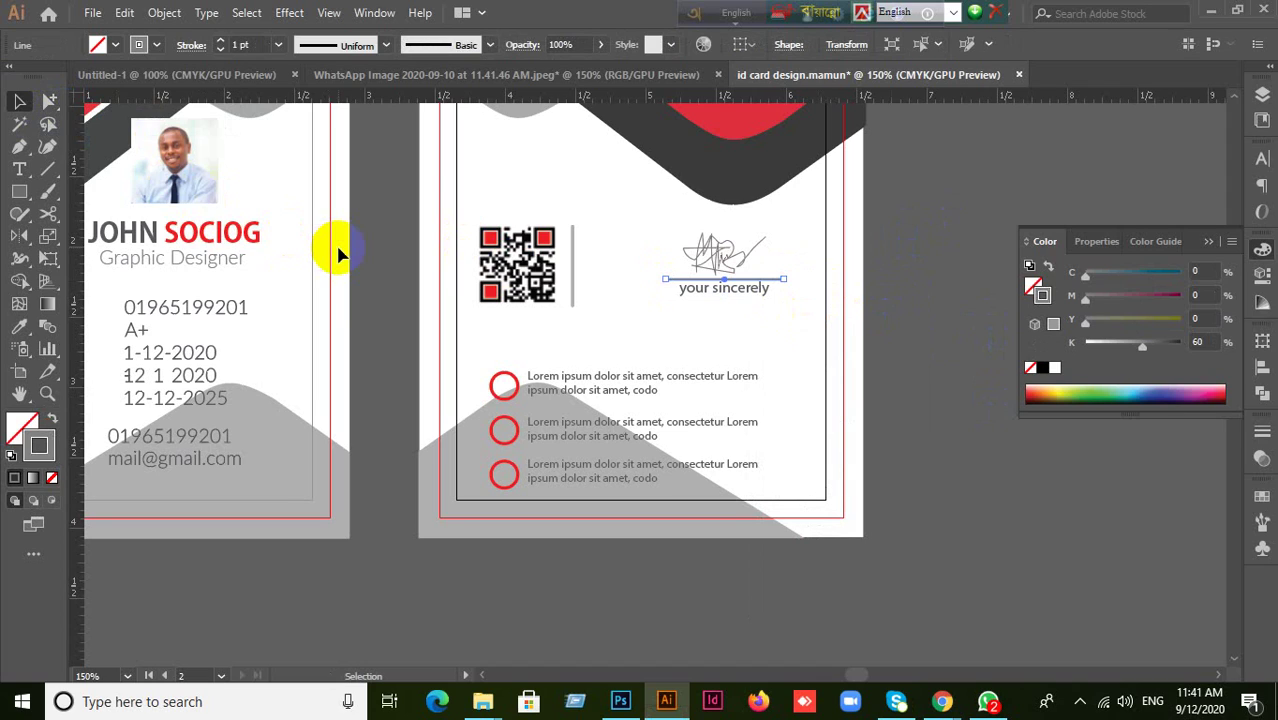
{"action": "left_click", "coordinate": [245, 44]}
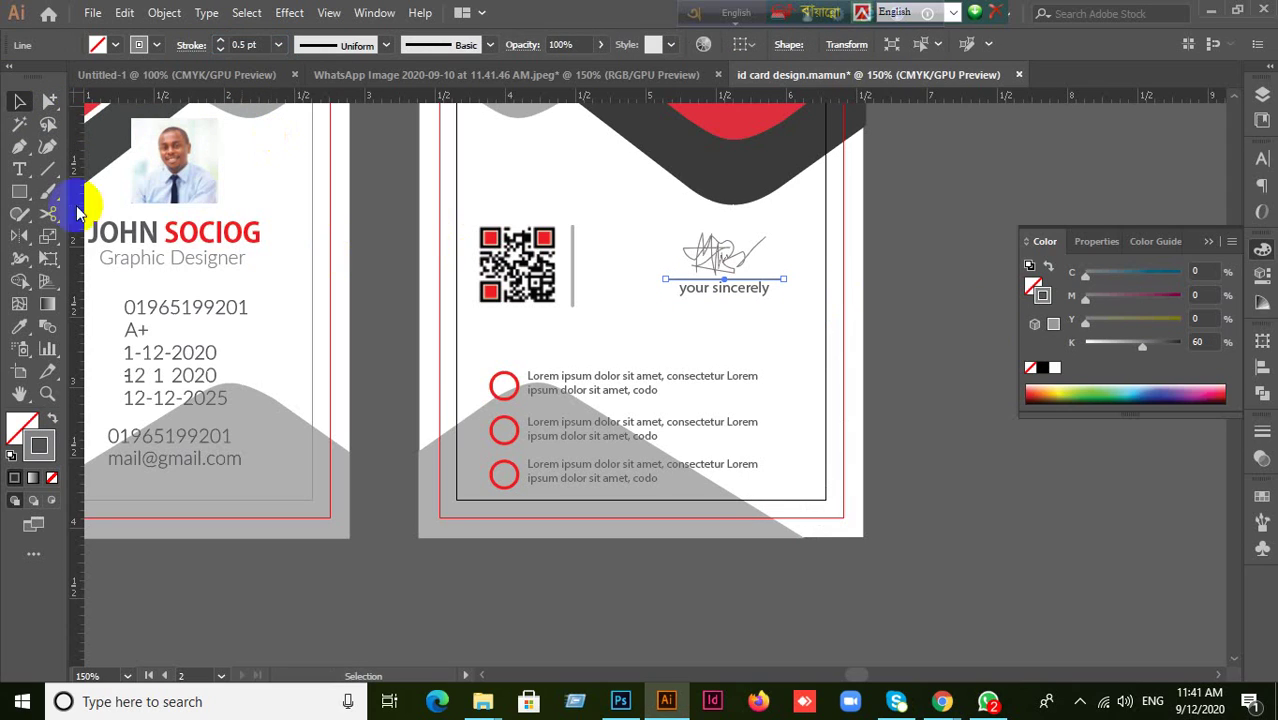
{"action": "left_click", "coordinate": [946, 182]}
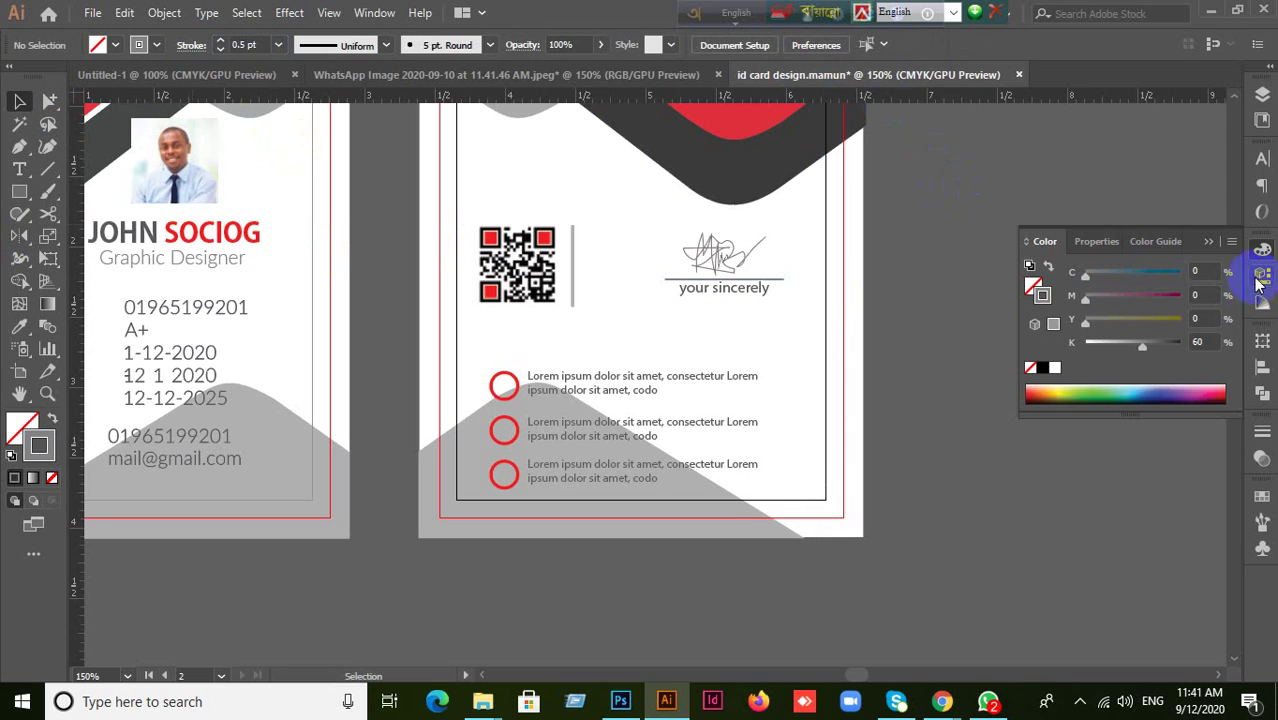
{"action": "left_click", "coordinate": [1209, 244]}
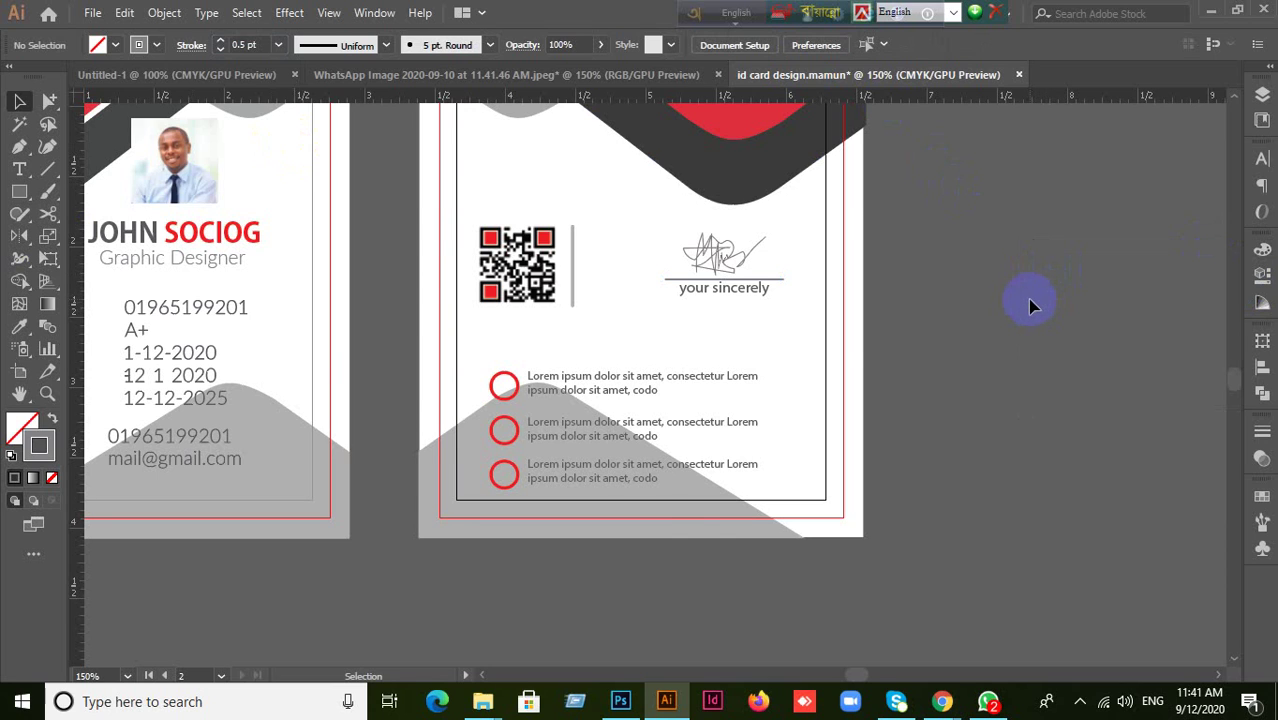
Ungroup the back card's text list into its three separate circle-and-text rows
{"action": "key", "text": "ctrl+minus"}
{"action": "left_click_drag", "start_coordinate": [1027, 299], "coordinate": [1104, 260]}
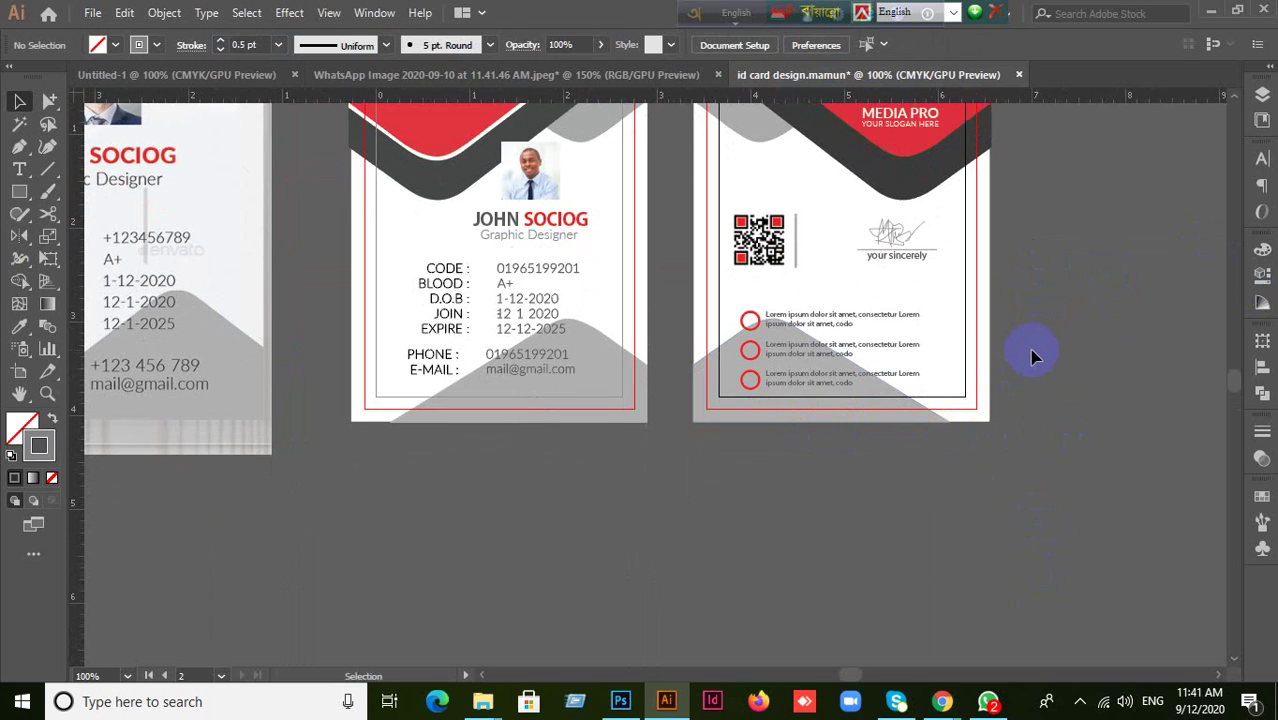
{"action": "key", "text": "ctrl+plus"}
{"action": "left_click_drag", "start_coordinate": [770, 348], "coordinate": [897, 396]}
{"action": "left_click", "coordinate": [818, 368]}
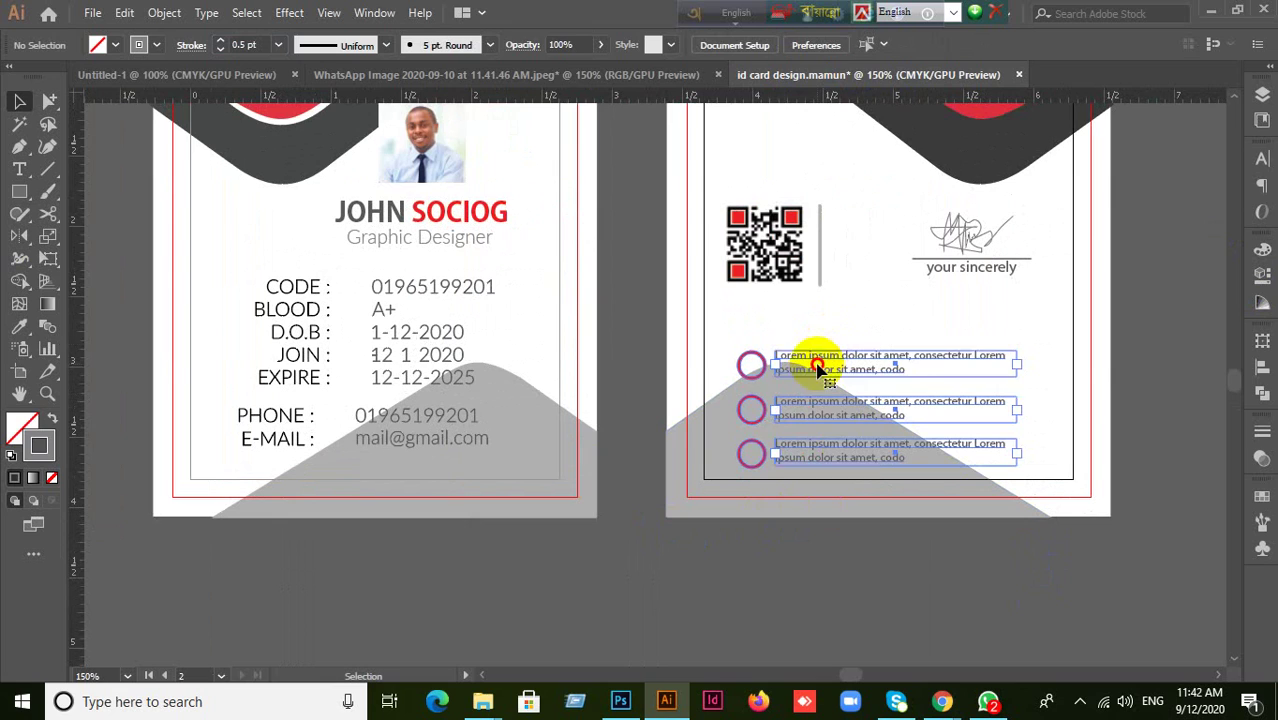
{"action": "right_click", "coordinate": [880, 415]}
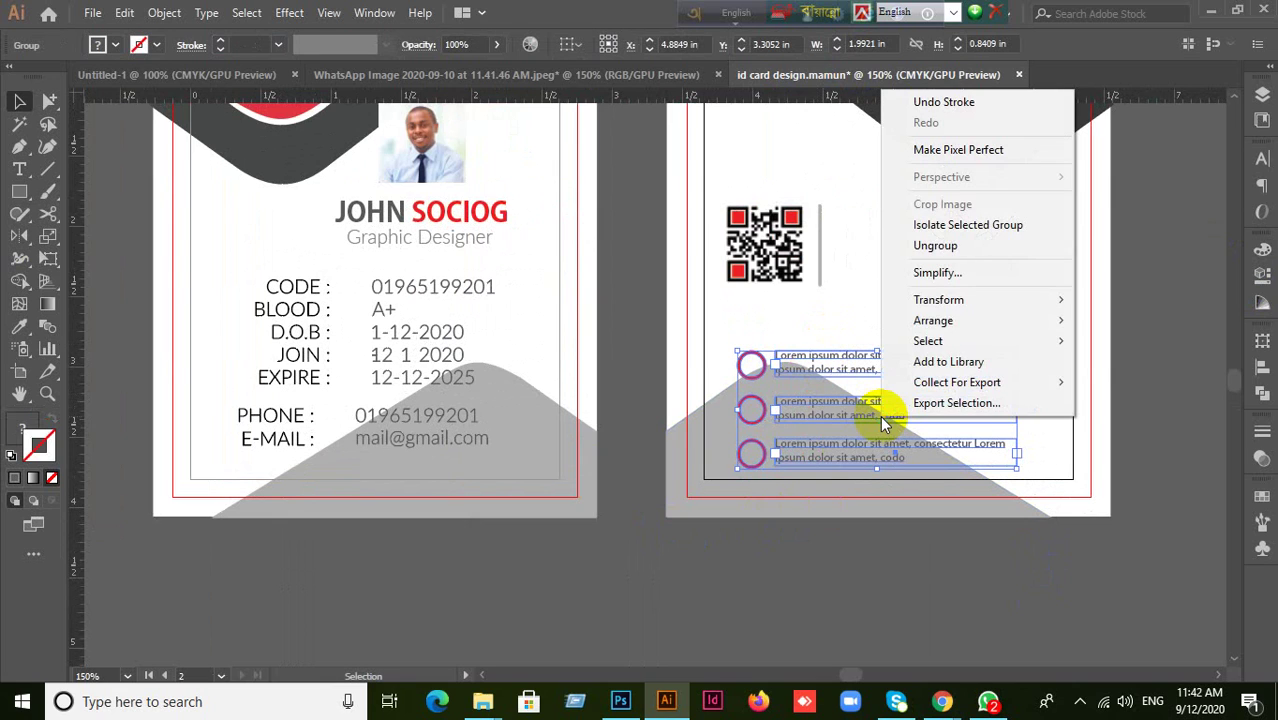
{"action": "left_click", "coordinate": [950, 247]}
{"action": "left_click", "coordinate": [806, 573]}
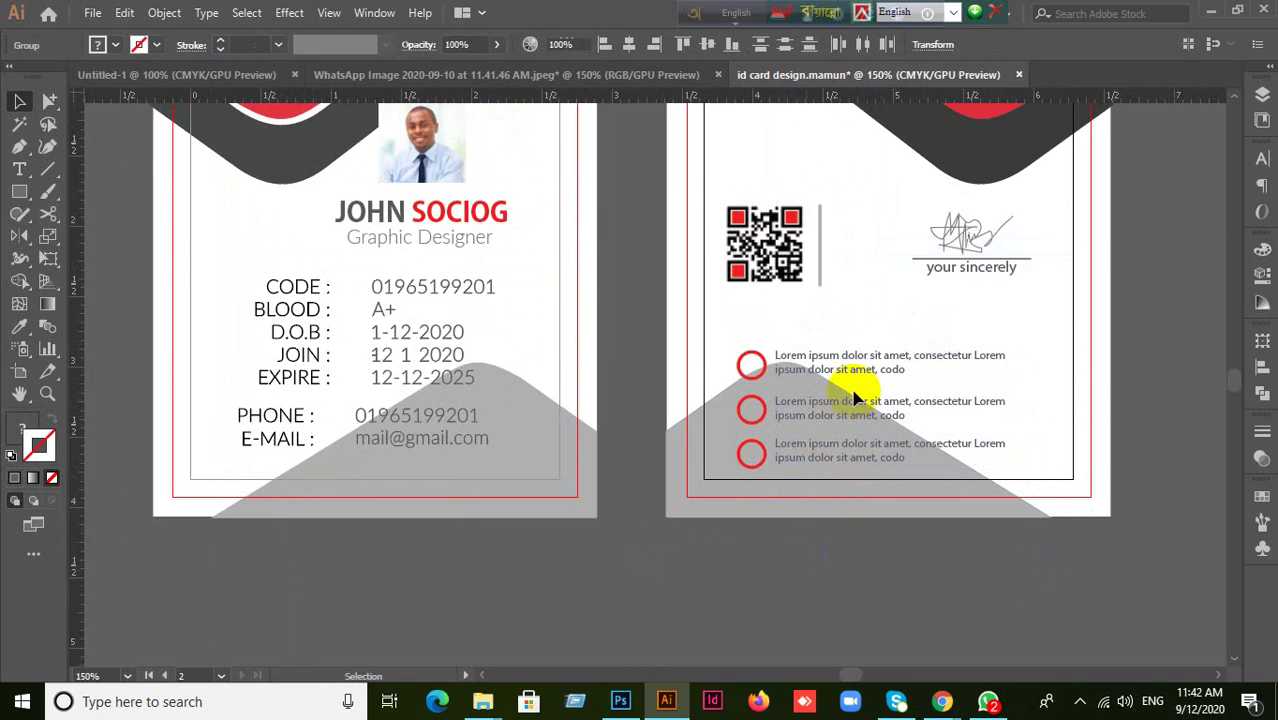
Ungroup the first list row so its red circle and Lorem ipsum text are separate objects
{"action": "left_click", "coordinate": [856, 365]}
{"action": "right_click", "coordinate": [814, 376]}
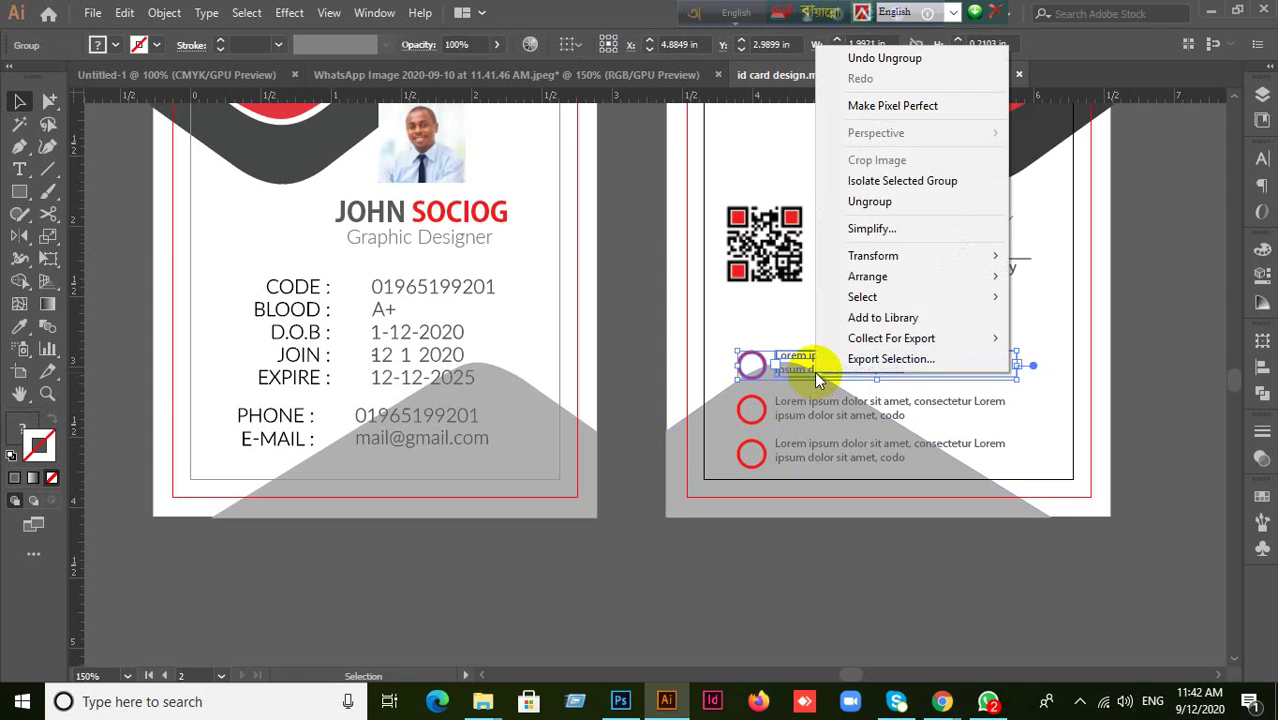
{"action": "left_click", "coordinate": [880, 202]}
{"action": "left_click", "coordinate": [757, 543]}
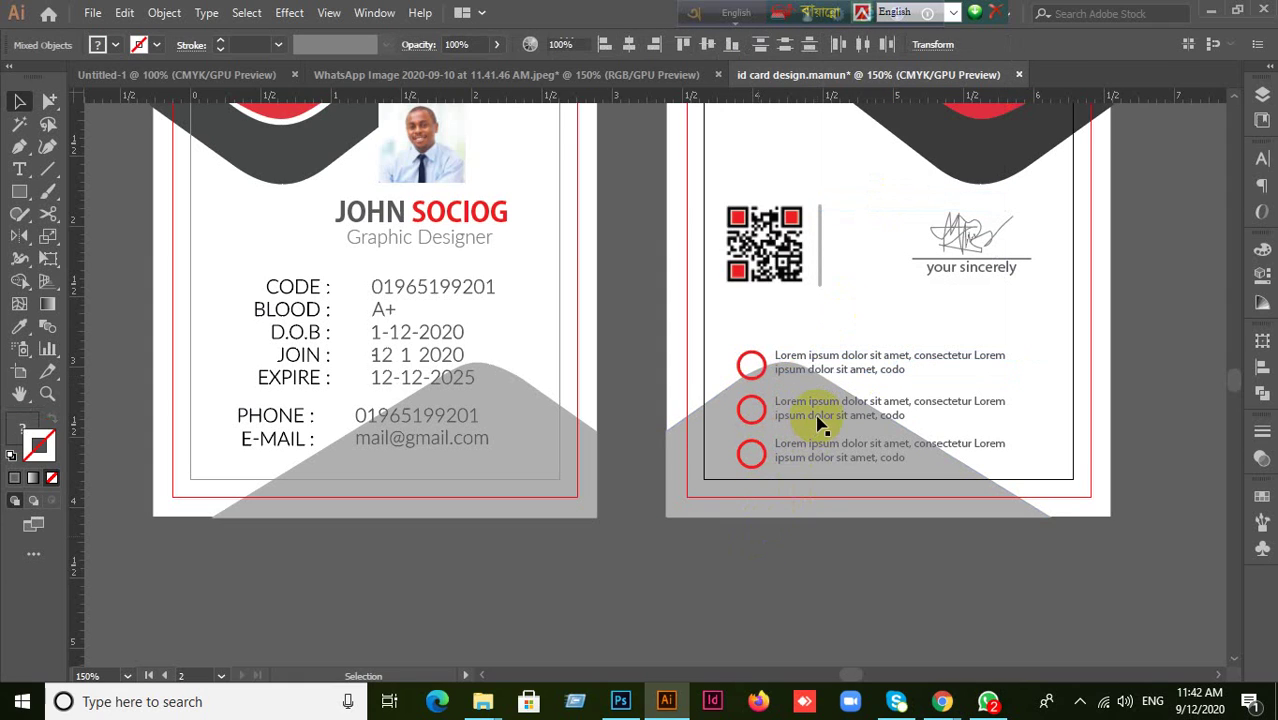
Ungroup the back card's second and third list rows so each red circle and its text become separate objects
{"action": "left_click", "coordinate": [819, 417]}
{"action": "right_click", "coordinate": [816, 414]}
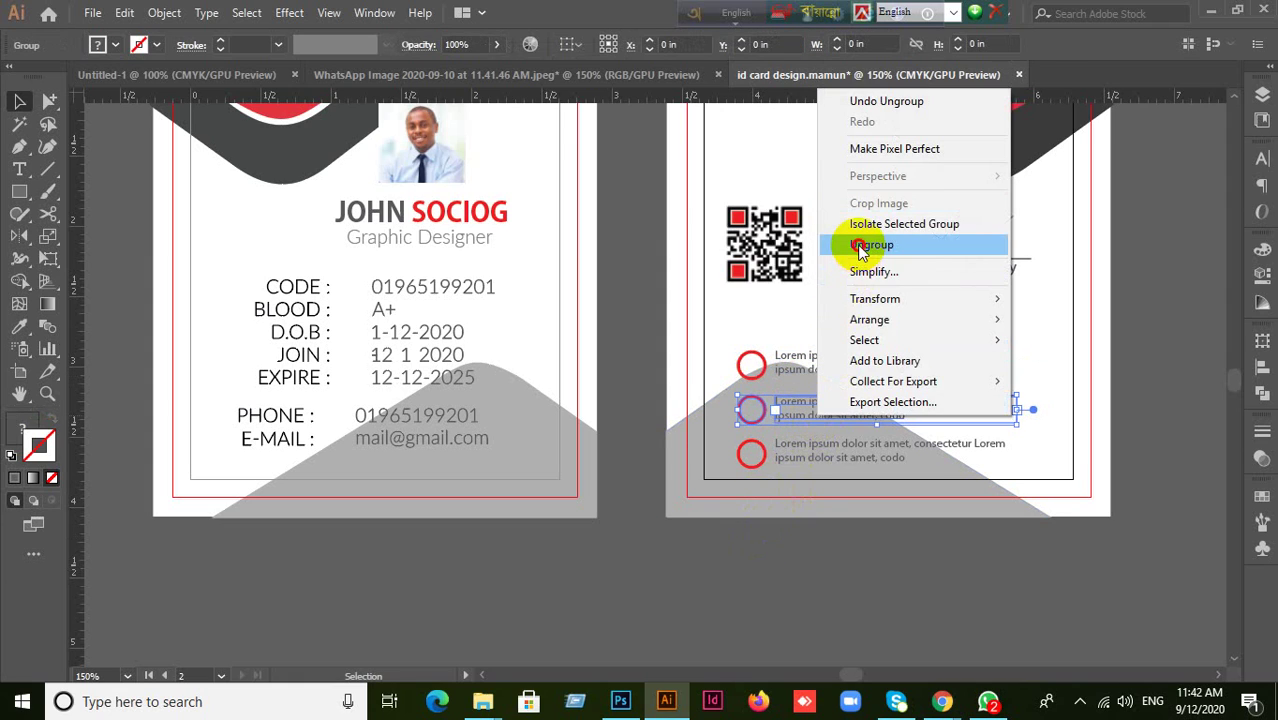
{"action": "left_click", "coordinate": [858, 244]}
{"action": "left_click", "coordinate": [824, 440]}
{"action": "right_click", "coordinate": [826, 446]}
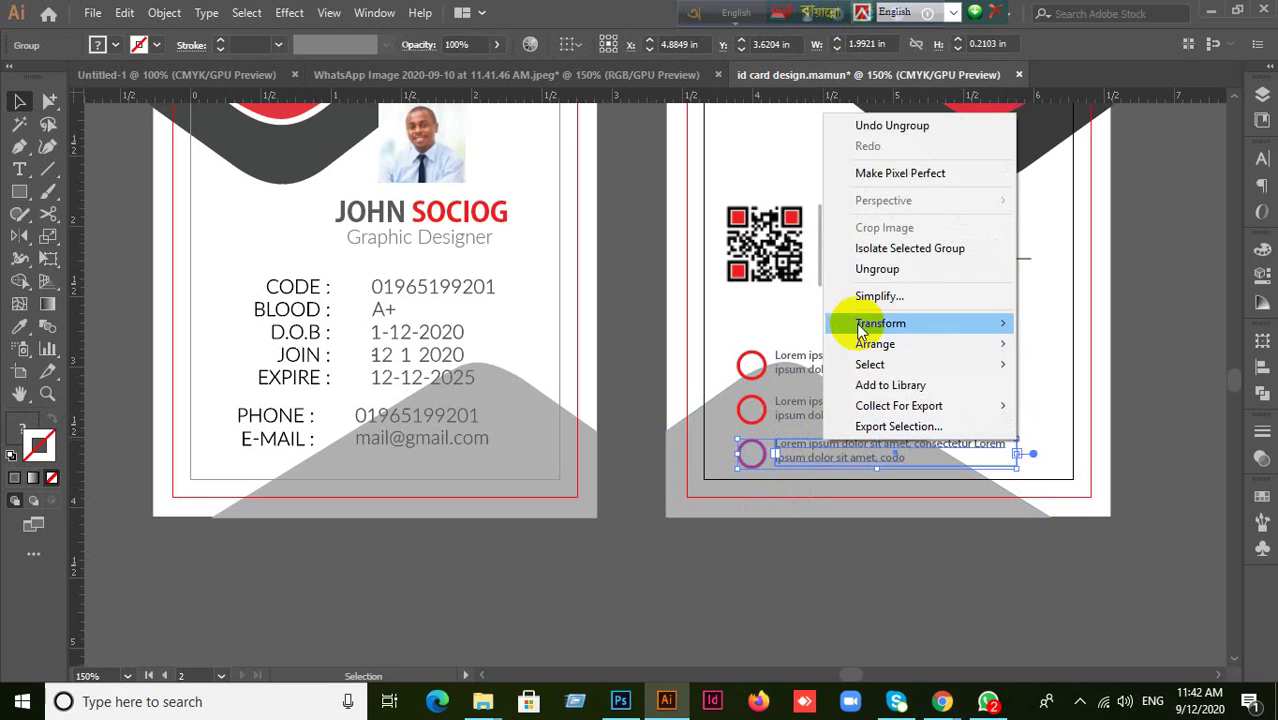
{"action": "left_click", "coordinate": [877, 270]}
{"action": "left_click", "coordinate": [818, 562]}
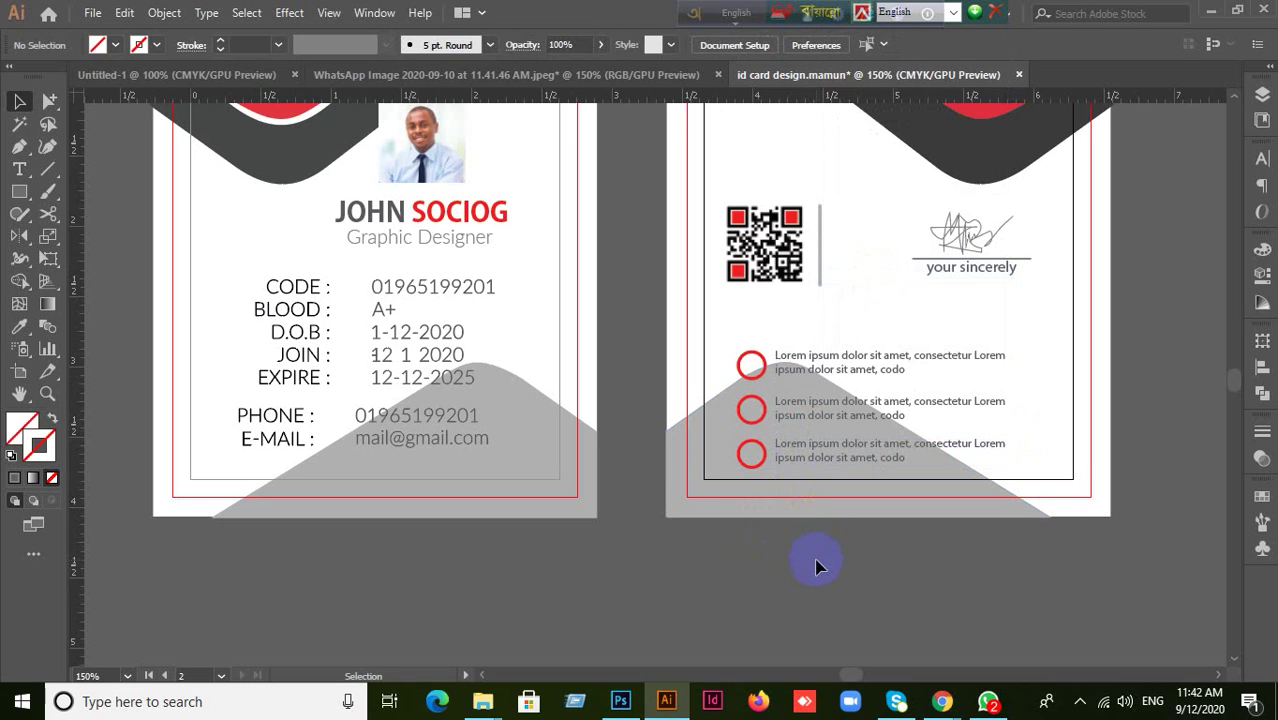
{"action": "left_click", "coordinate": [823, 446]}
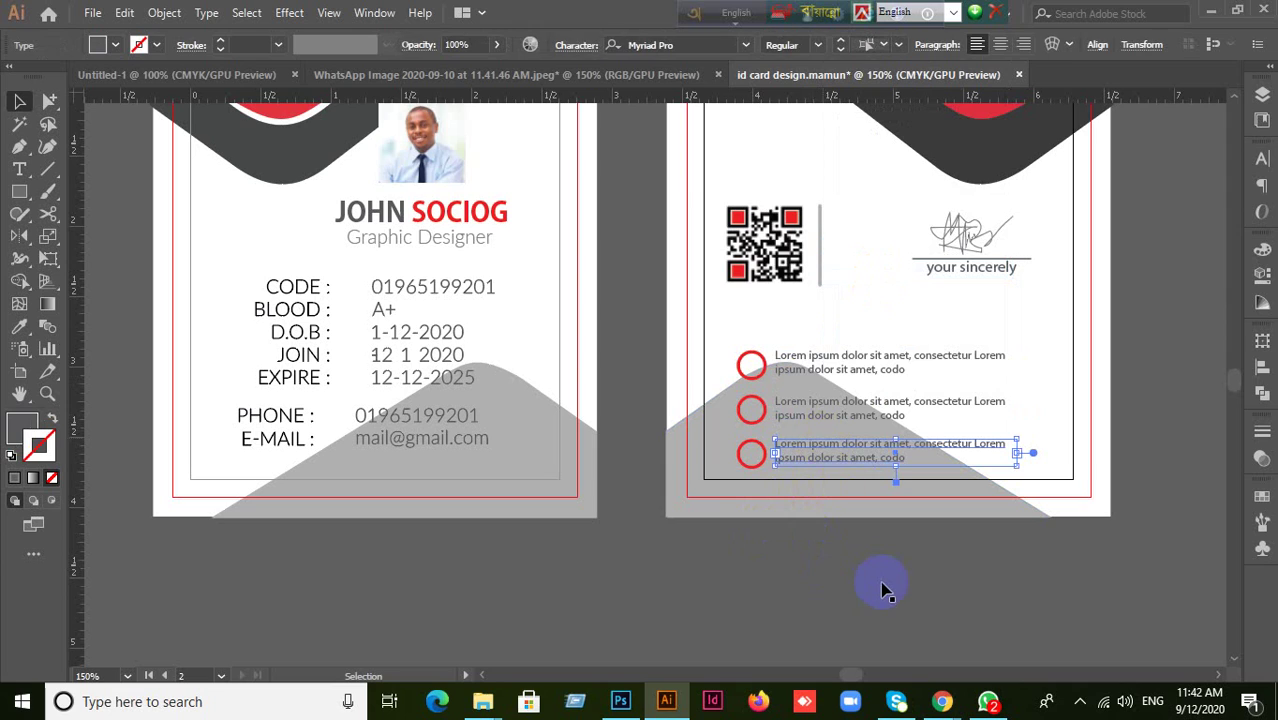
{"action": "scroll", "coordinate": [883, 590], "scroll_direction": "up", "scroll_amount": 2}
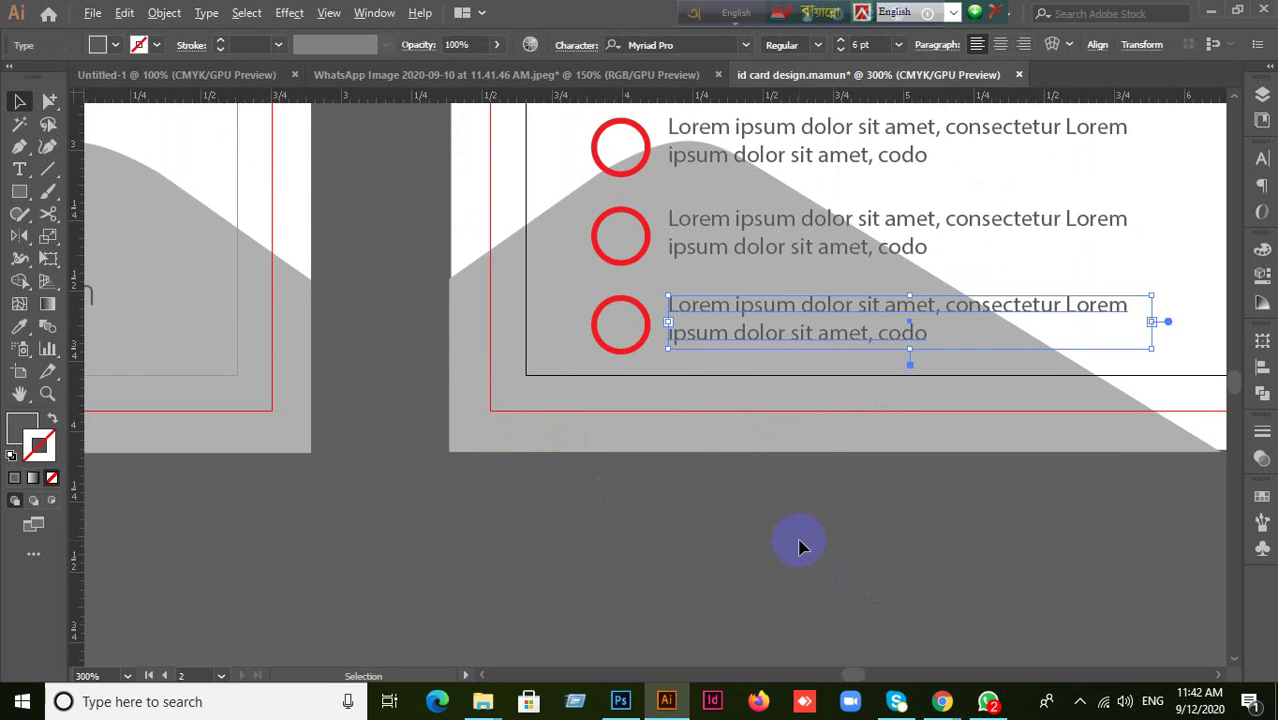
{"action": "scroll", "coordinate": [800, 545], "scroll_direction": "down", "scroll_amount": 1}
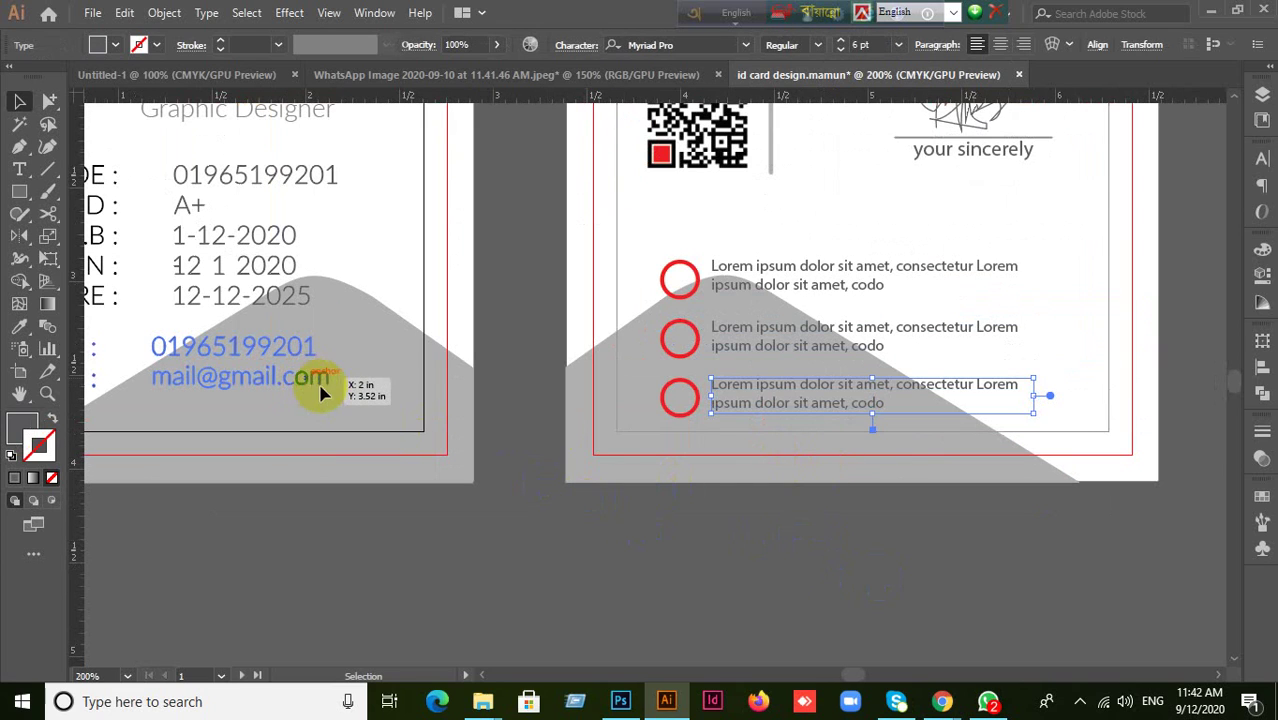
{"action": "left_click", "coordinate": [813, 418]}
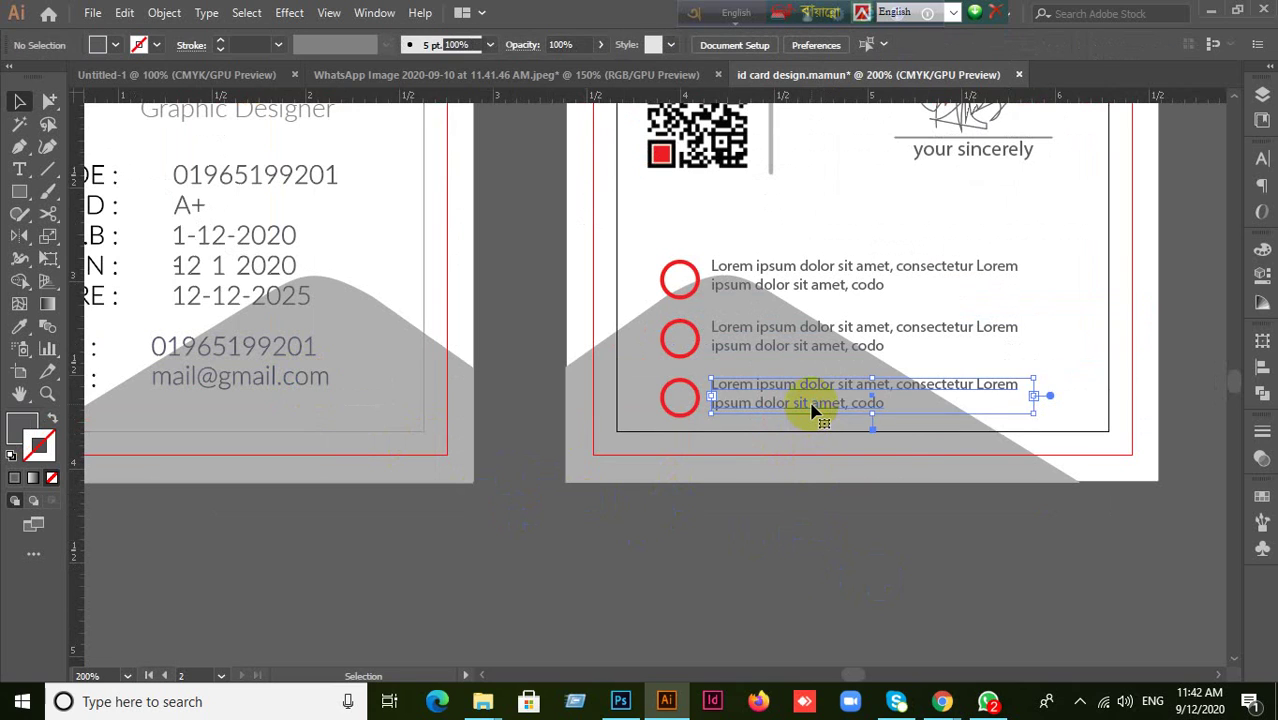
{"action": "right_click", "coordinate": [811, 406]}
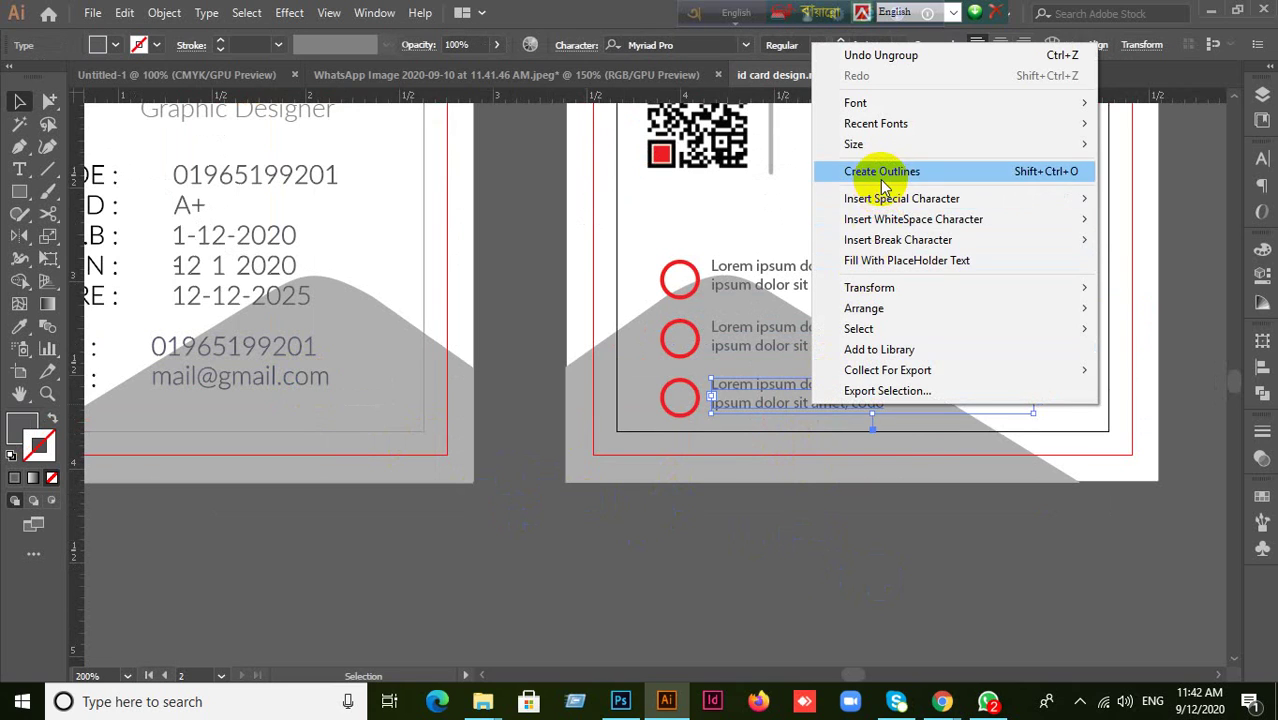
{"action": "left_click", "coordinate": [838, 528]}
{"action": "scroll", "coordinate": [822, 540], "scroll_direction": "down", "scroll_amount": 2}
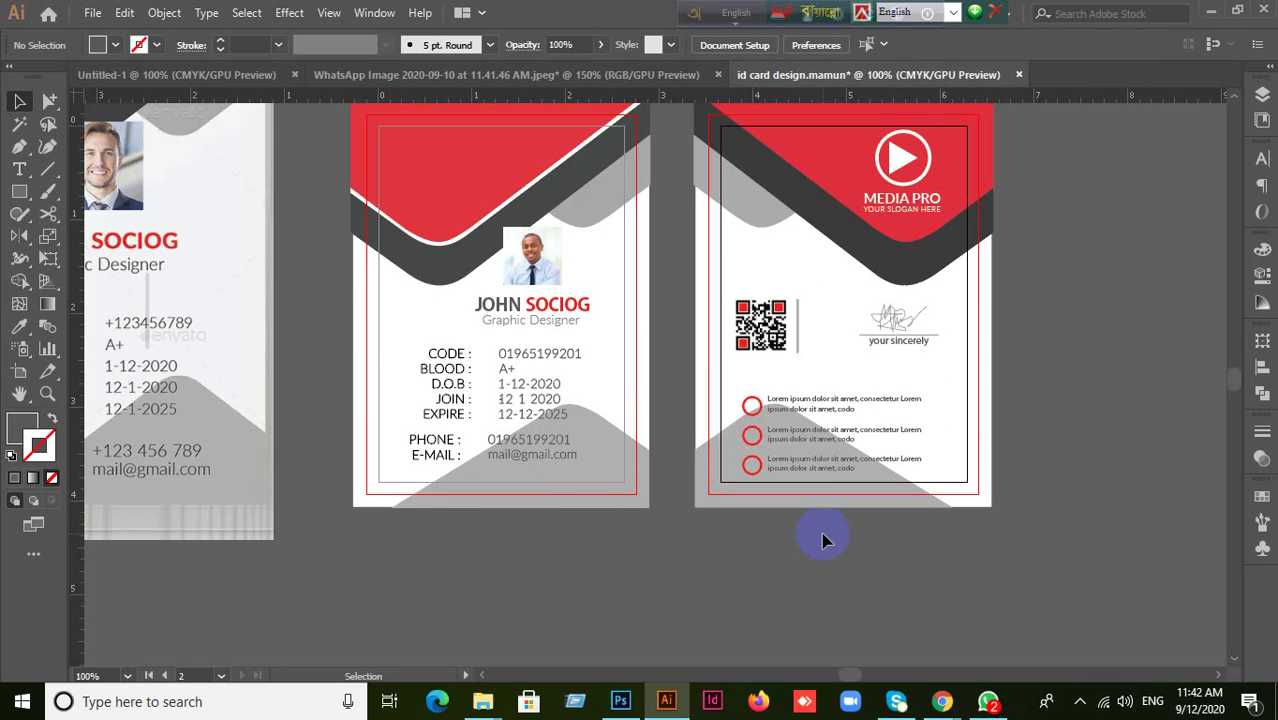
{"action": "scroll", "coordinate": [595, 505], "scroll_direction": "up", "scroll_amount": 2}
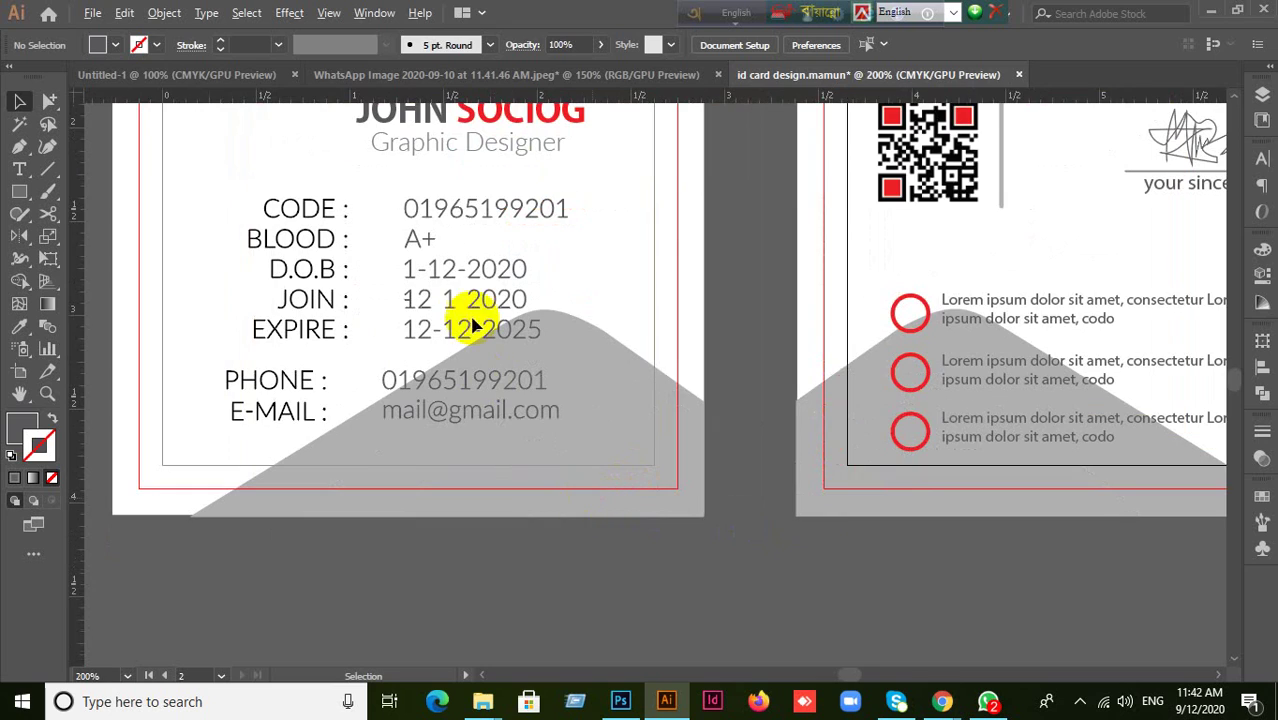
{"action": "left_click", "coordinate": [486, 215]}
{"action": "double_click", "coordinate": [486, 214]}
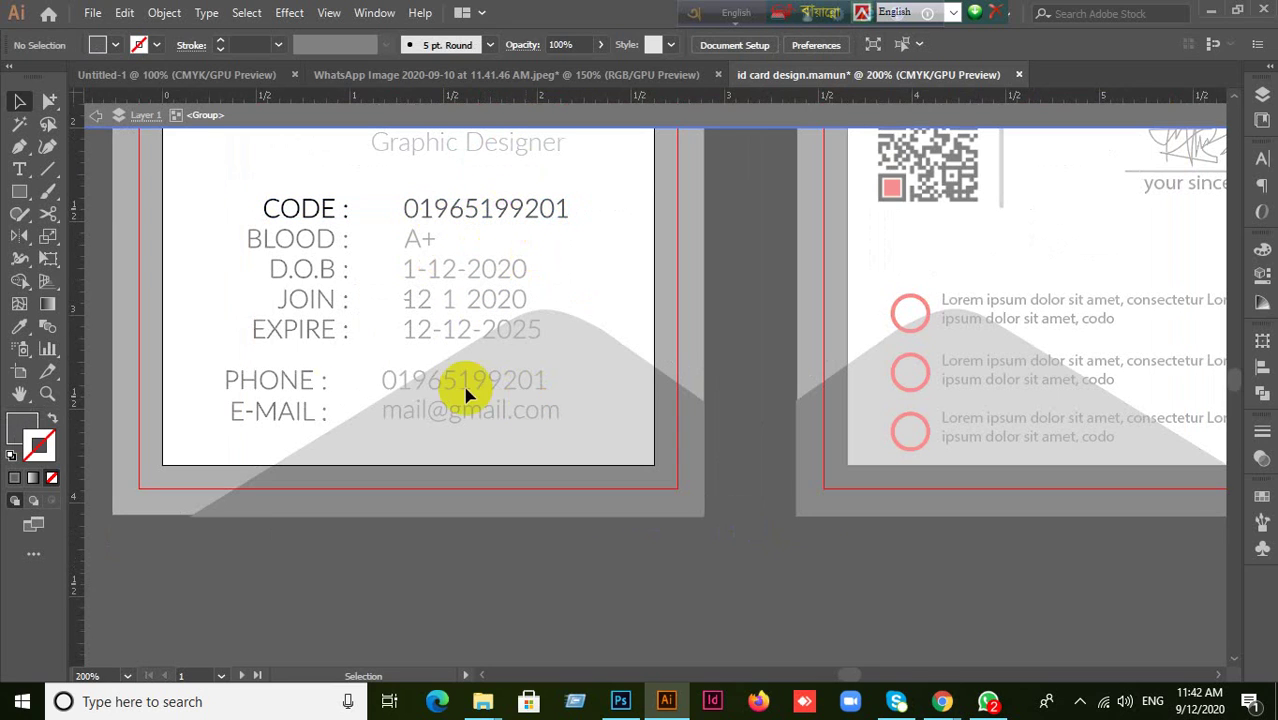
{"action": "left_click", "coordinate": [100, 117]}
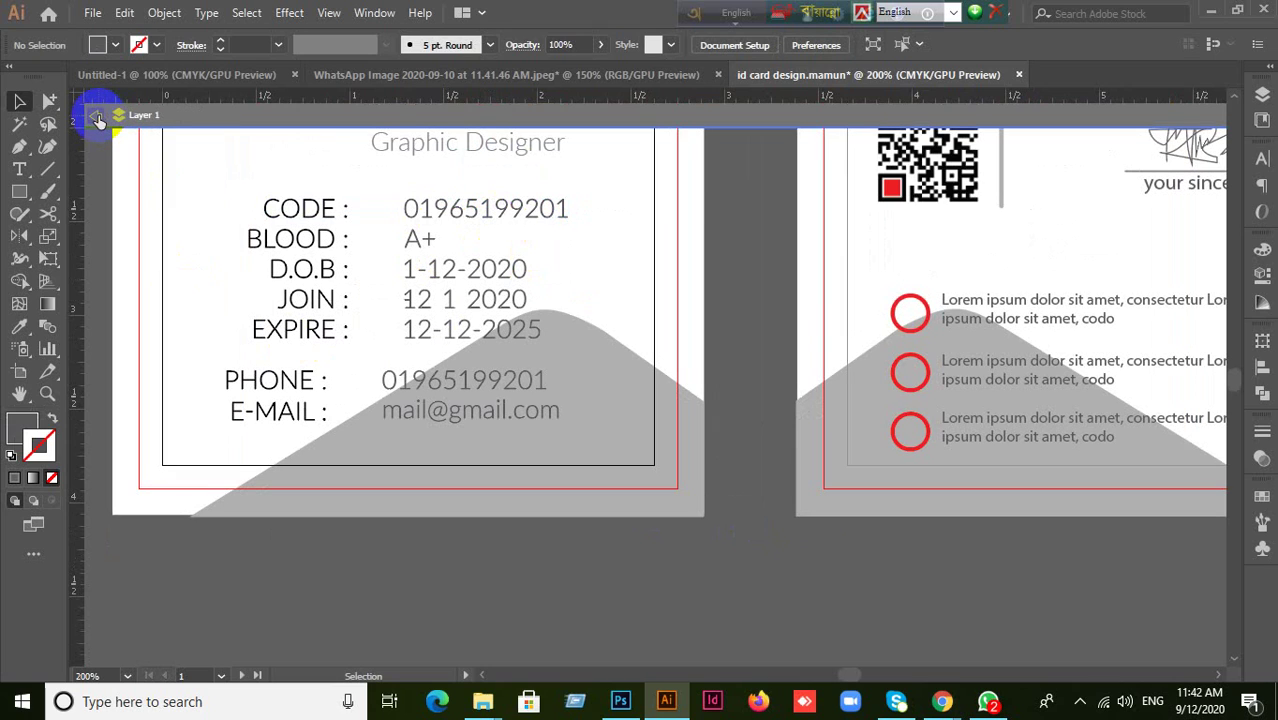
{"action": "scroll", "coordinate": [913, 578], "scroll_direction": "down", "scroll_amount": 1}
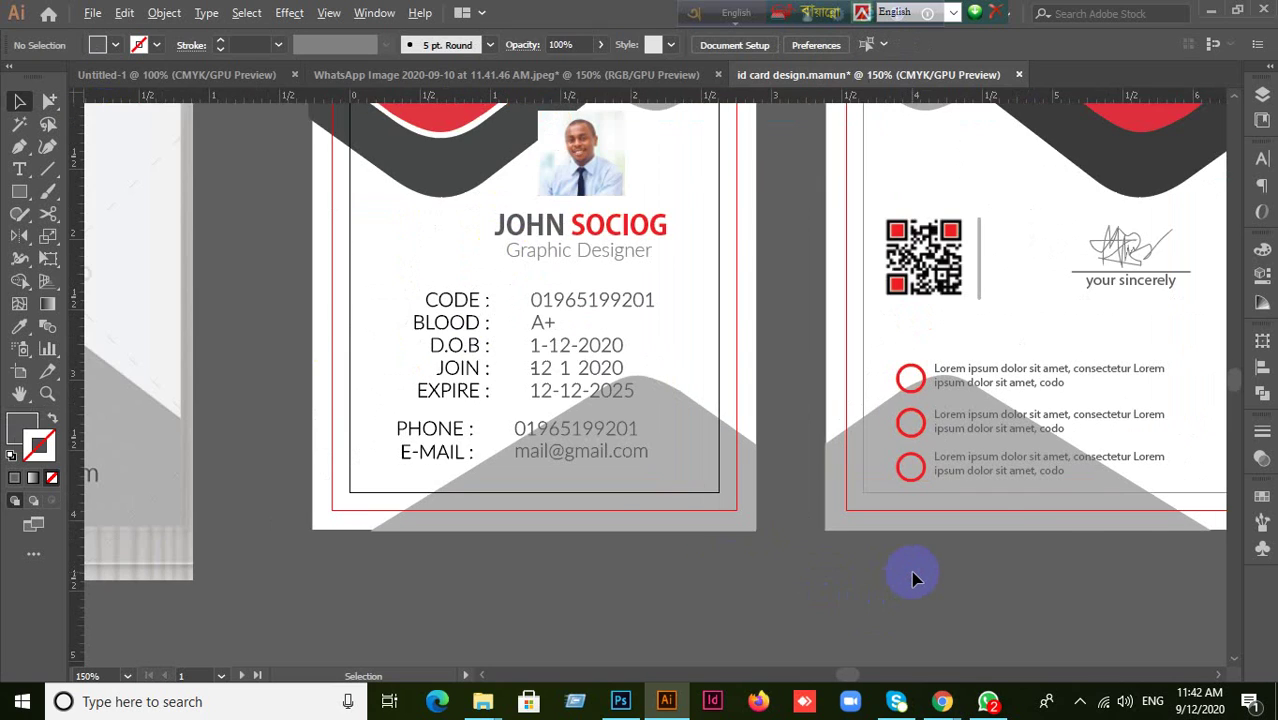
{"action": "scroll", "coordinate": [913, 578], "scroll_direction": "down", "scroll_amount": 1}
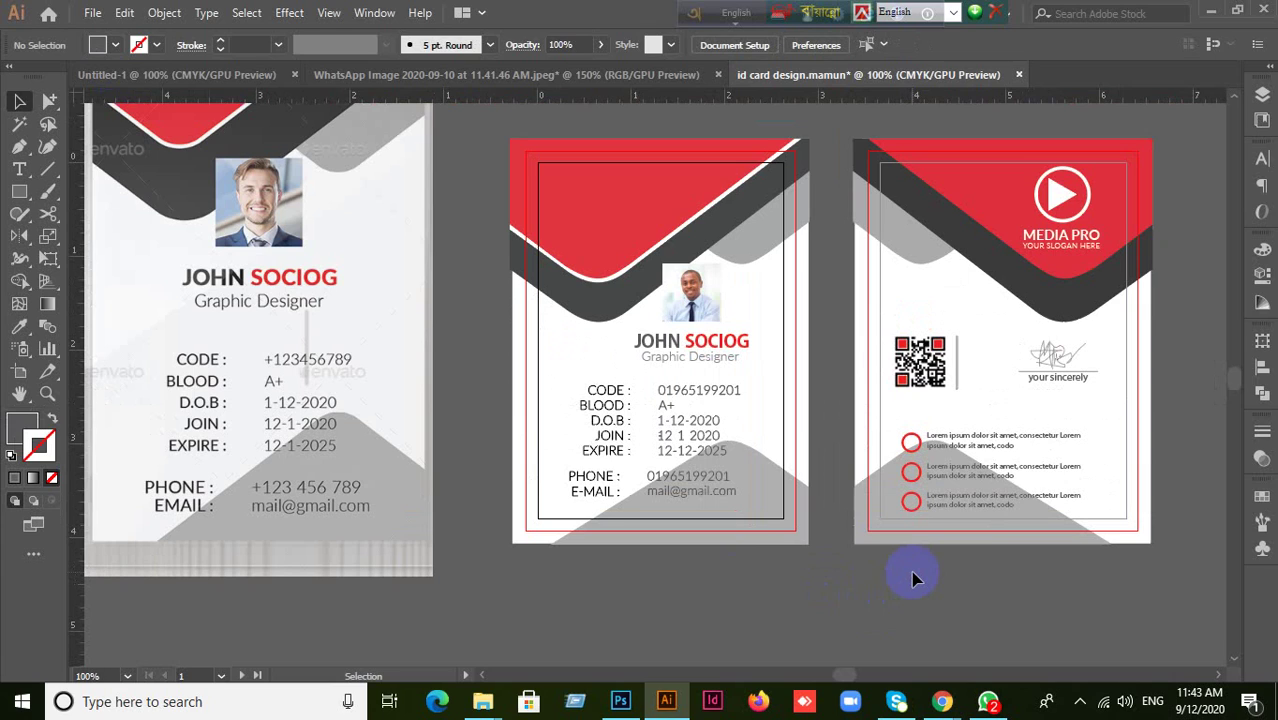
{"action": "scroll", "coordinate": [1180, 444], "scroll_direction": "up", "scroll_amount": 1}
{"action": "left_click", "coordinate": [800, 444]}
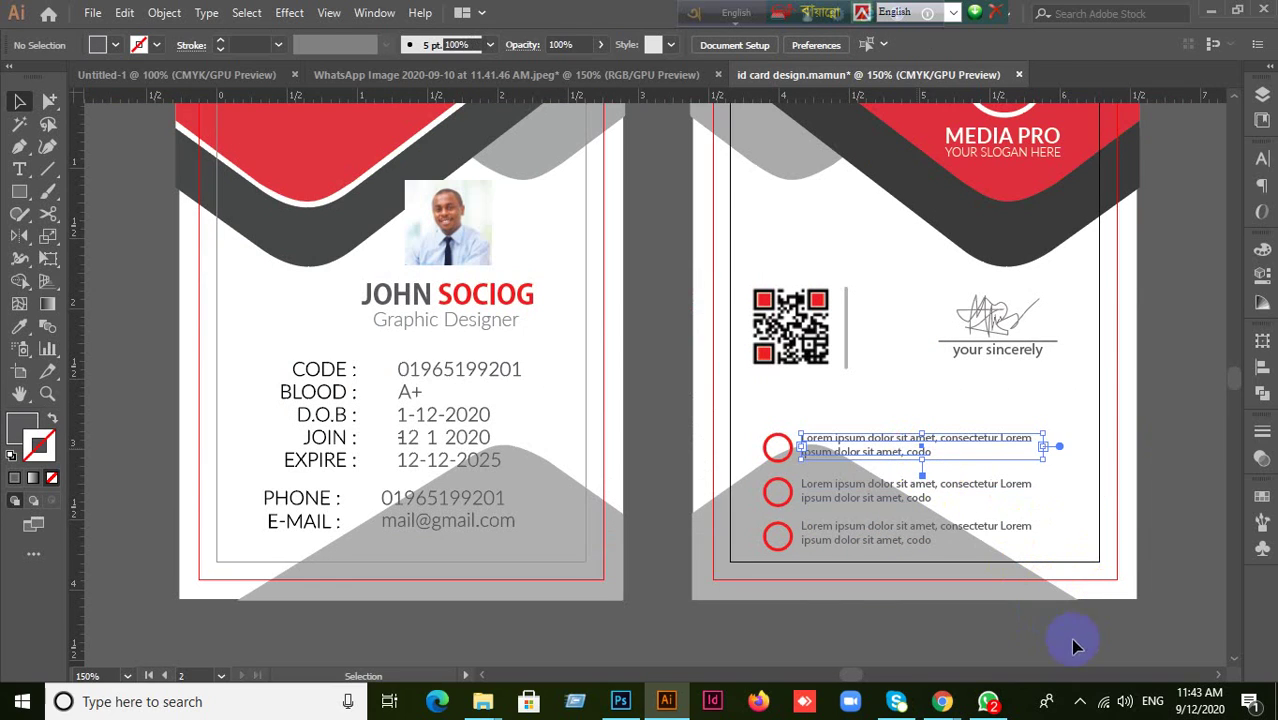
{"action": "left_click", "coordinate": [843, 452]}
{"action": "left_click", "coordinate": [860, 470]}
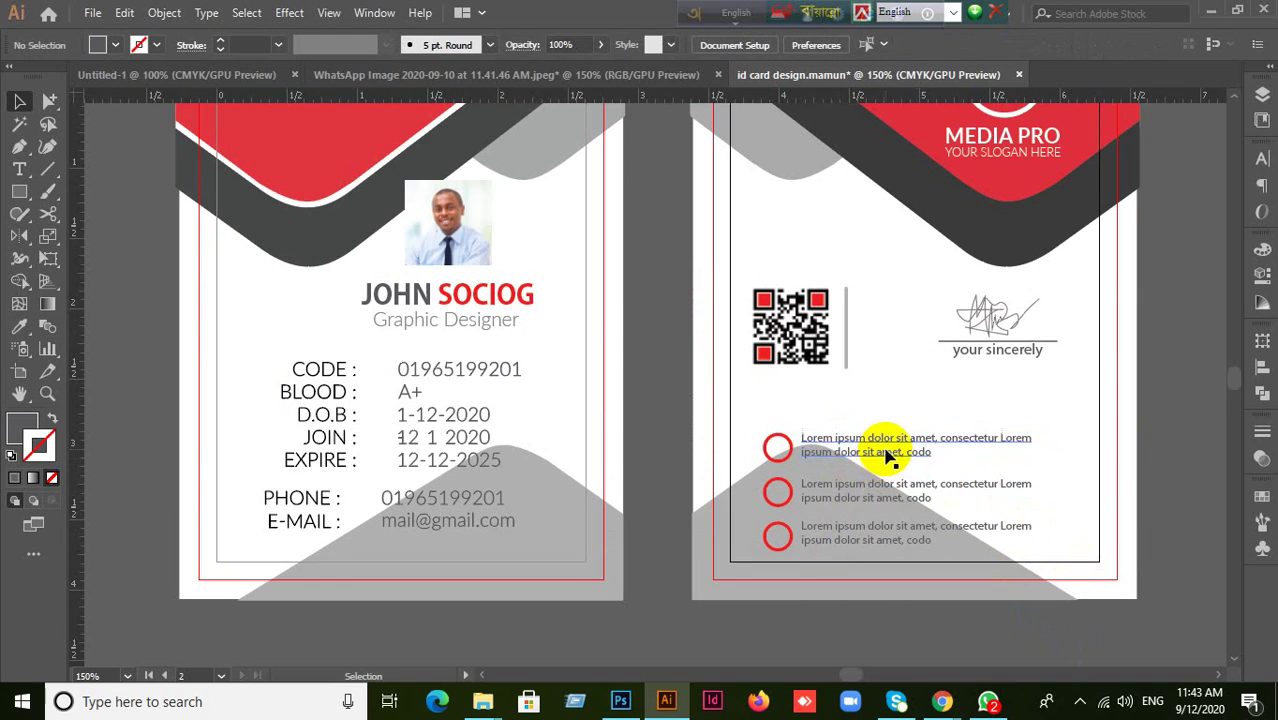
{"action": "key", "text": "space"}
{"action": "left_click_drag", "start_coordinate": [1150, 525], "coordinate": [1063, 441]}
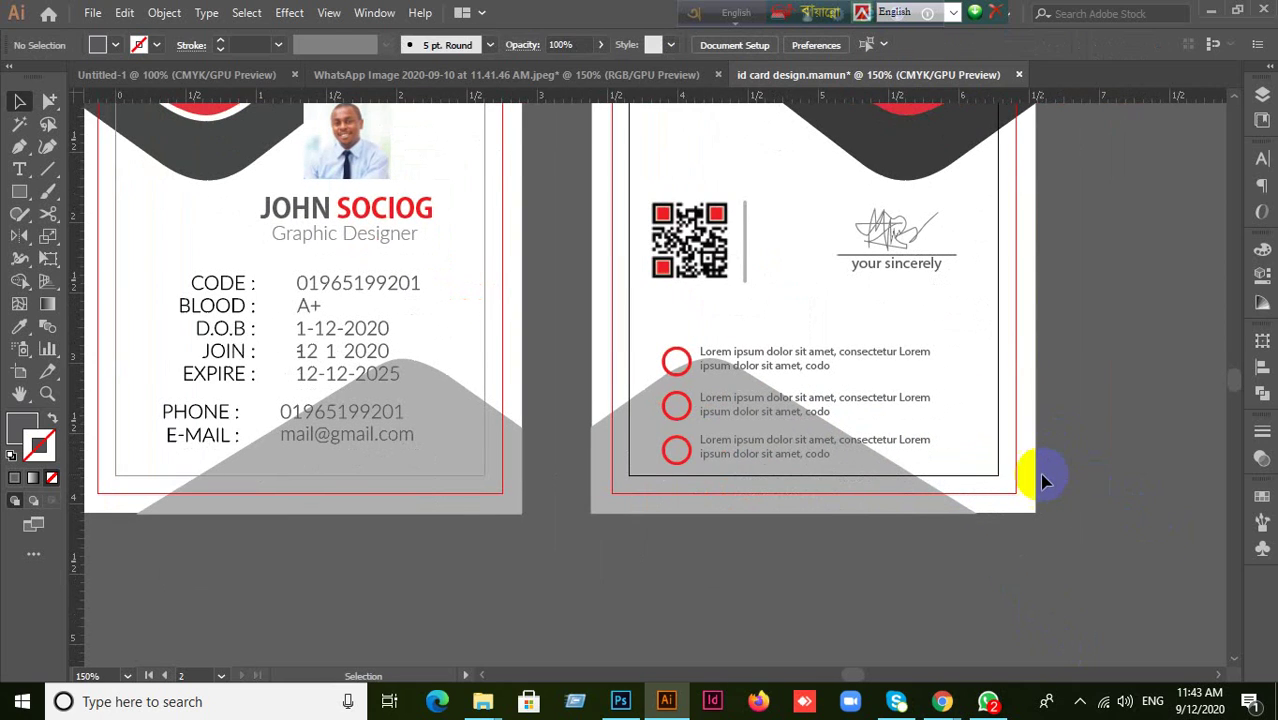
Select the first list row's red circle and text together and align their vertical centers
{"action": "scroll", "coordinate": [1040, 482], "scroll_direction": "up", "scroll_amount": 2}
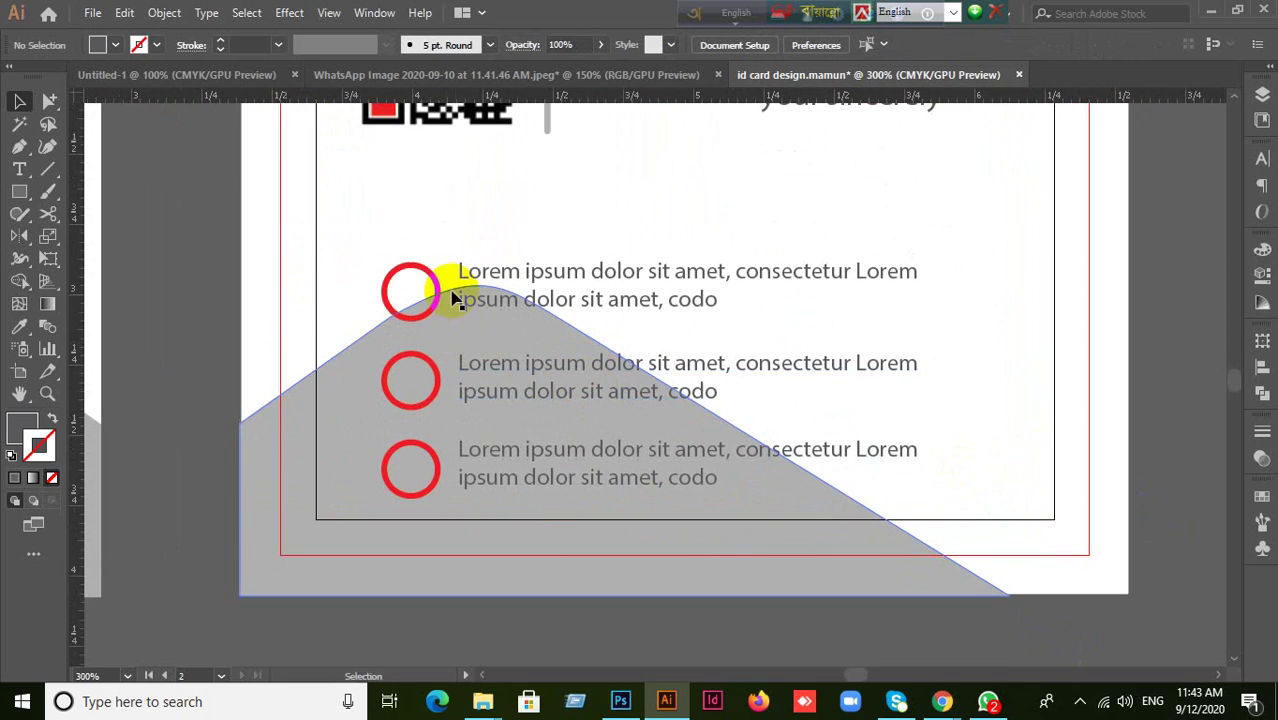
{"action": "left_click", "coordinate": [495, 272]}
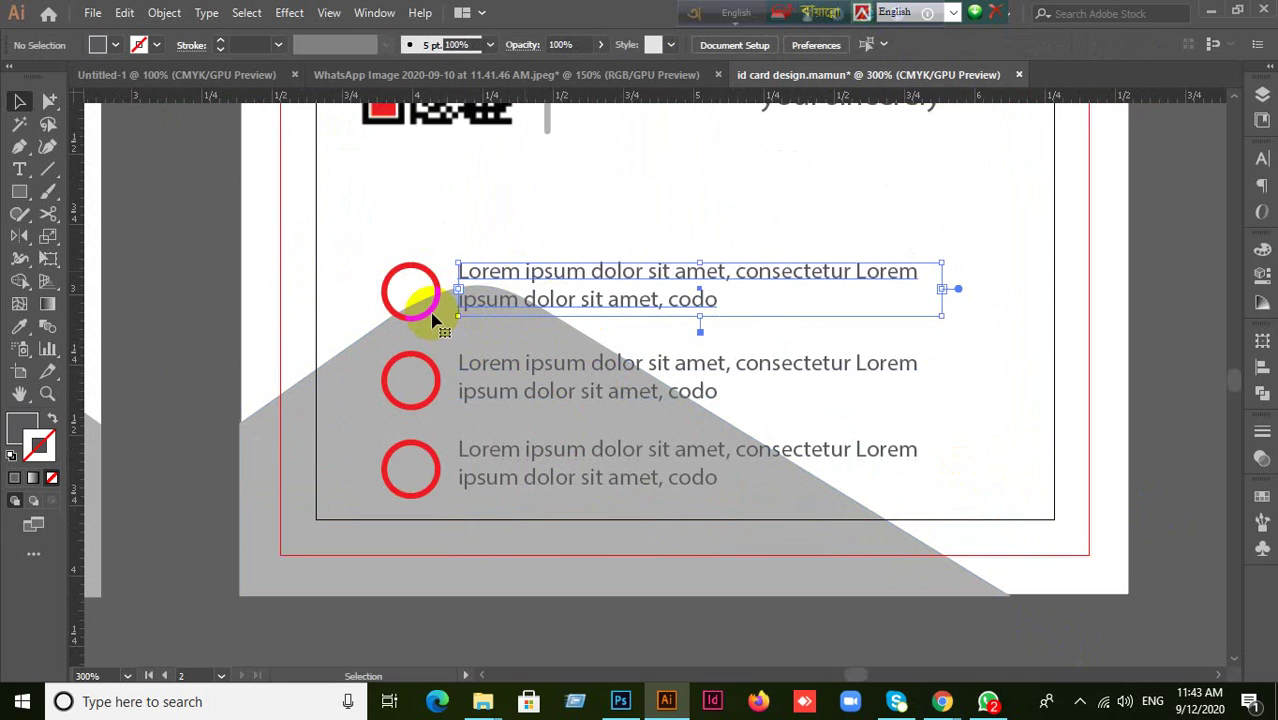
{"action": "left_click", "coordinate": [385, 250]}
{"action": "left_click_drag", "start_coordinate": [399, 243], "coordinate": [480, 290]}
{"action": "left_click", "coordinate": [1262, 368]}
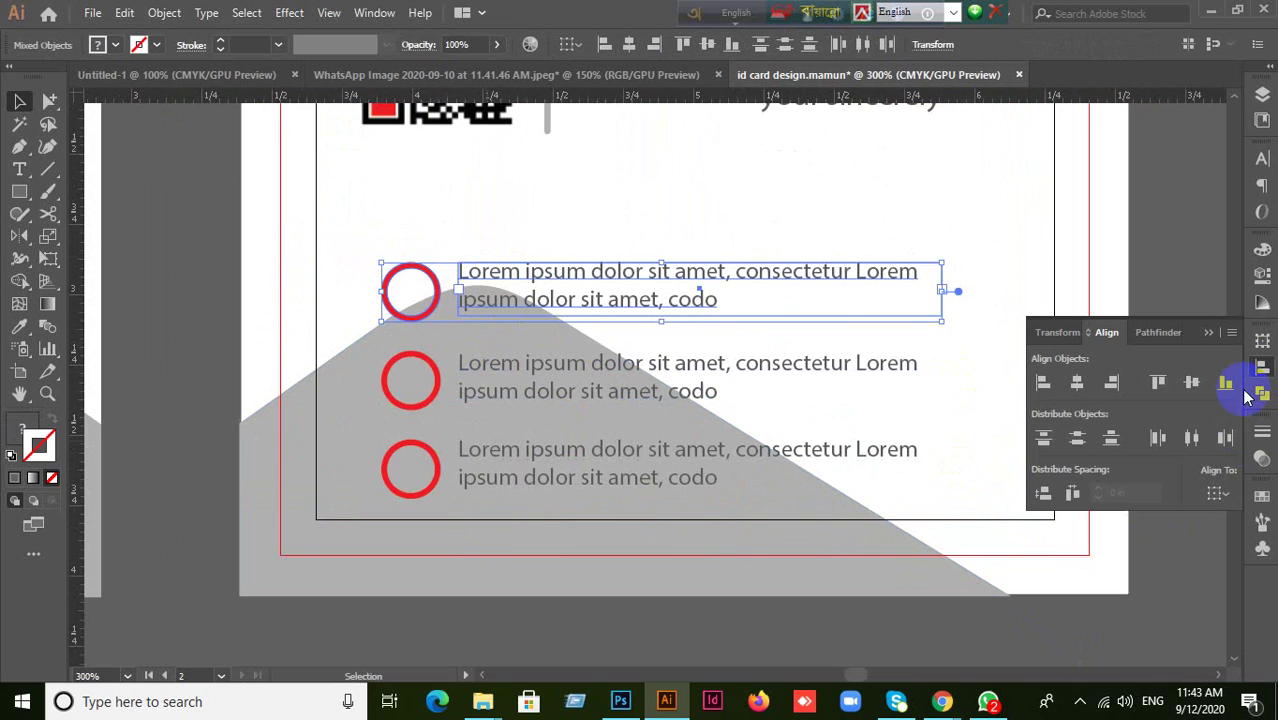
{"action": "left_click", "coordinate": [1191, 383]}
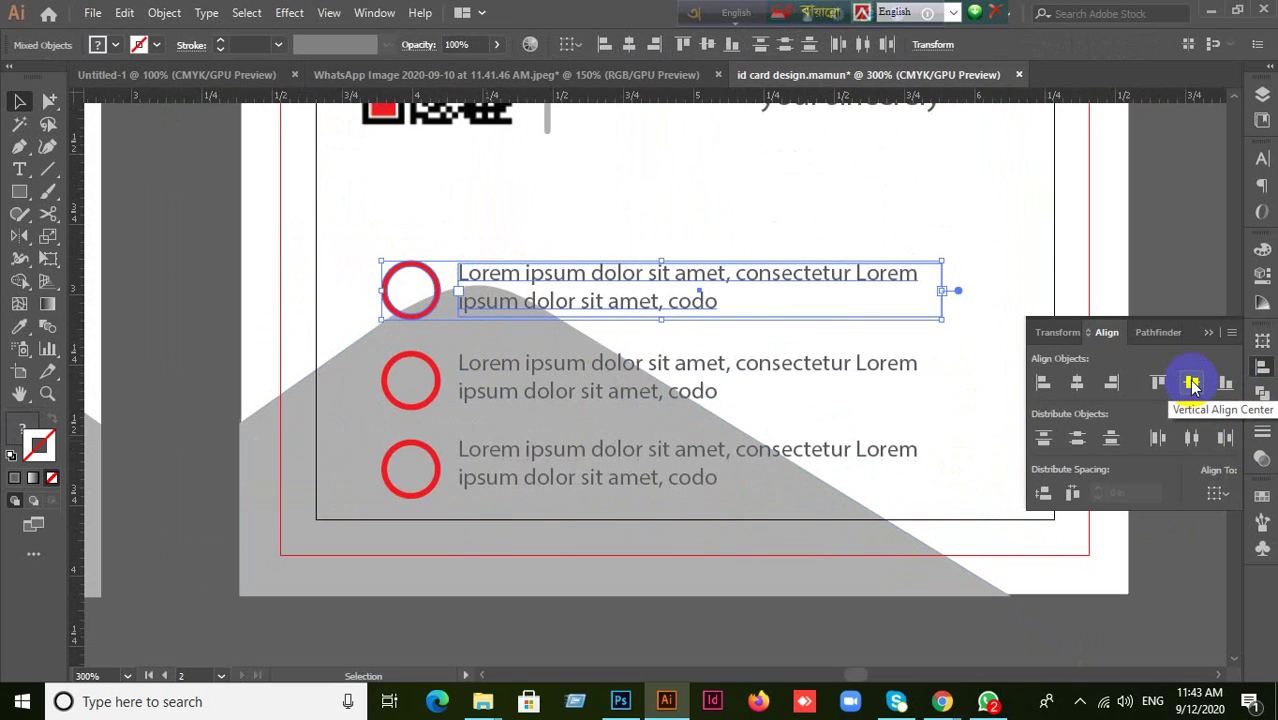
{"action": "left_click", "coordinate": [1115, 270]}
{"action": "left_click_drag", "start_coordinate": [410, 236], "coordinate": [468, 287]}
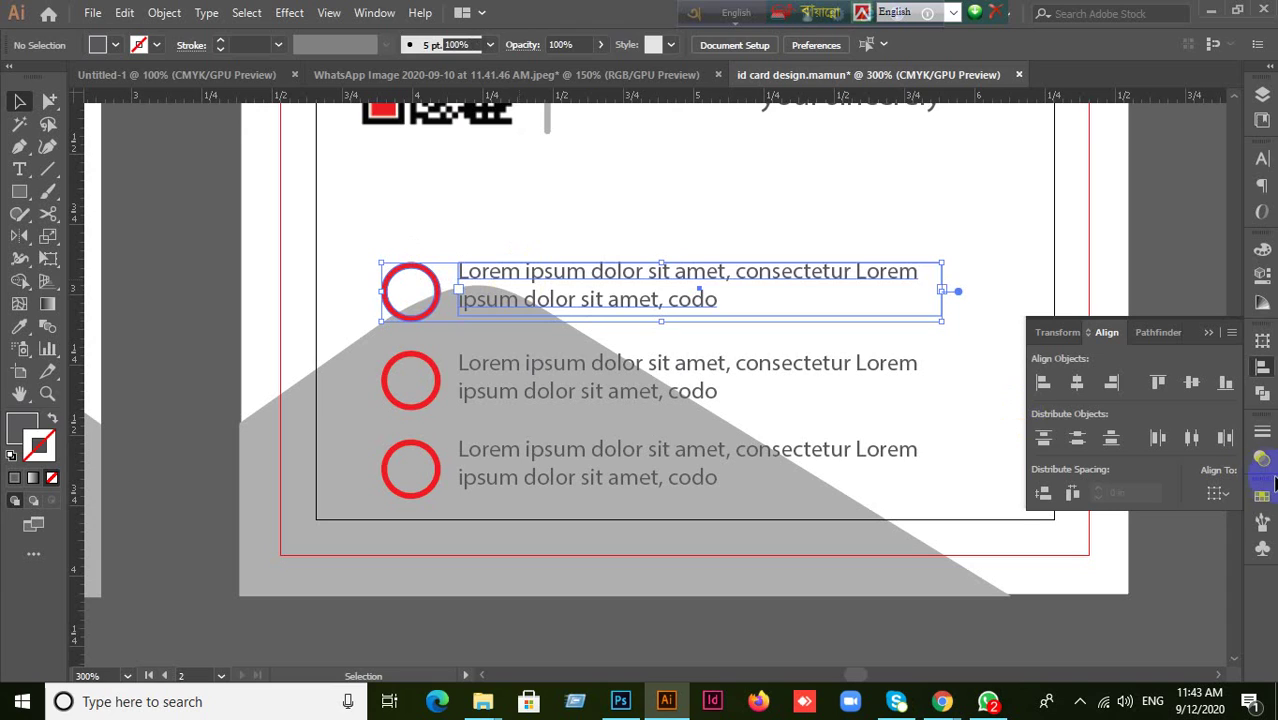
{"action": "left_click", "coordinate": [1193, 382]}
{"action": "left_click", "coordinate": [1134, 265]}
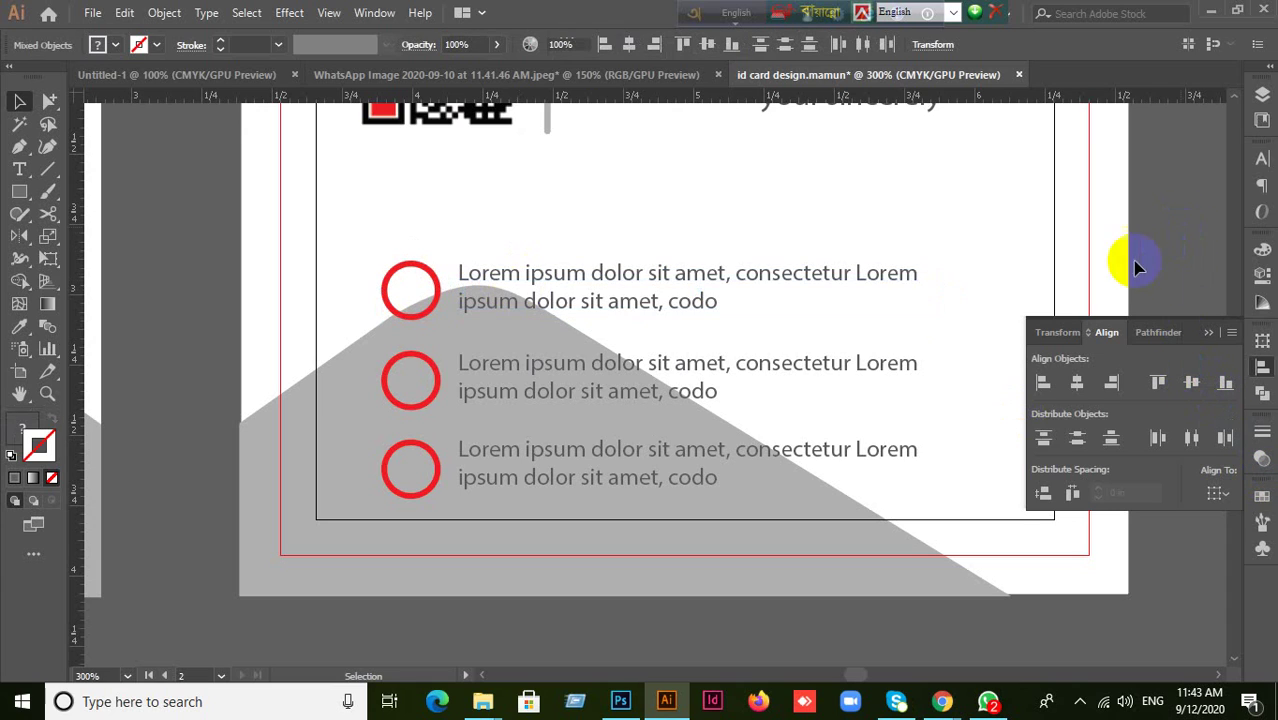
Try converting the first list row's text to outlines, and undo both the outlining and the row's alignment
{"action": "left_click", "coordinate": [711, 279]}
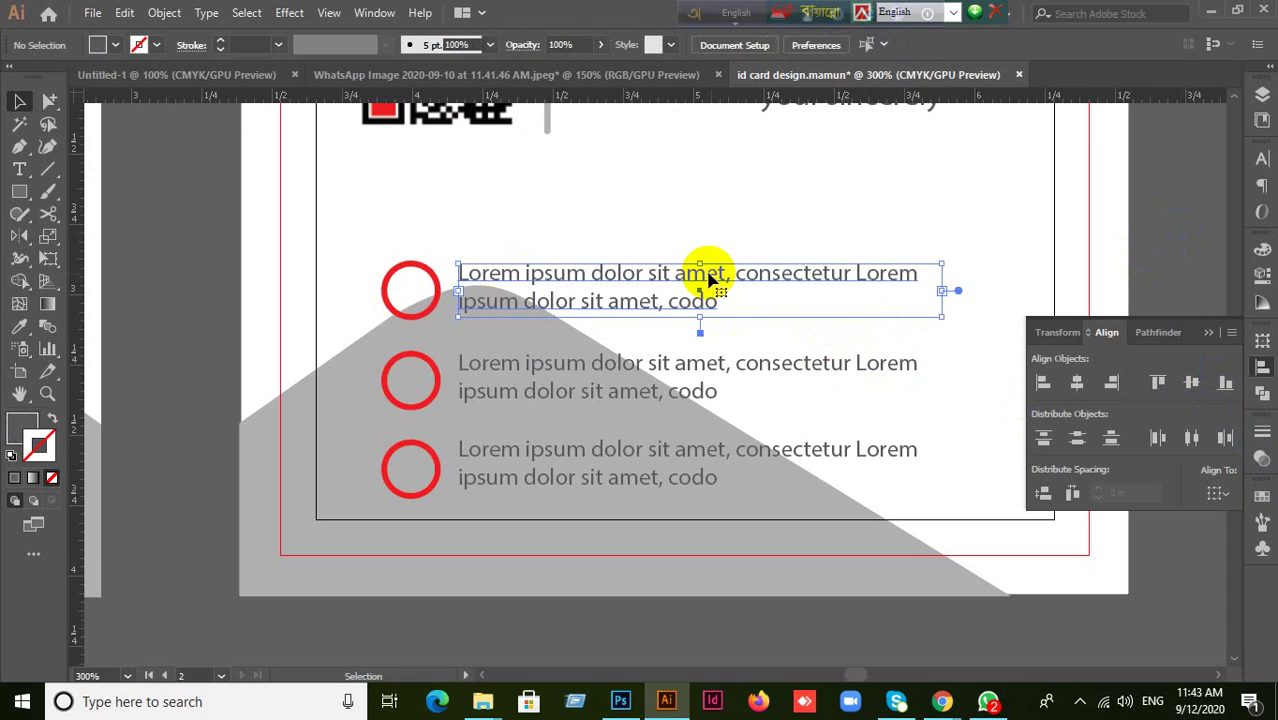
{"action": "right_click", "coordinate": [711, 279]}
{"action": "left_click", "coordinate": [540, 285]}
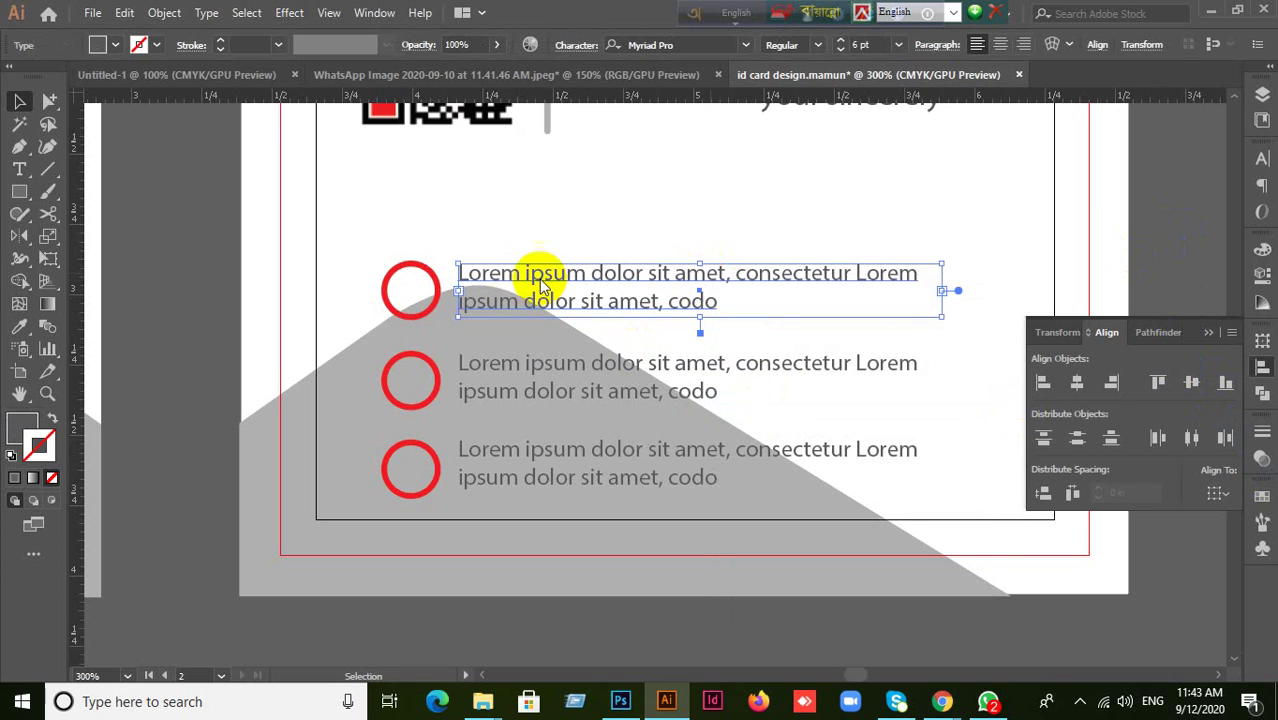
{"action": "key", "text": "ctrl+shift+o"}
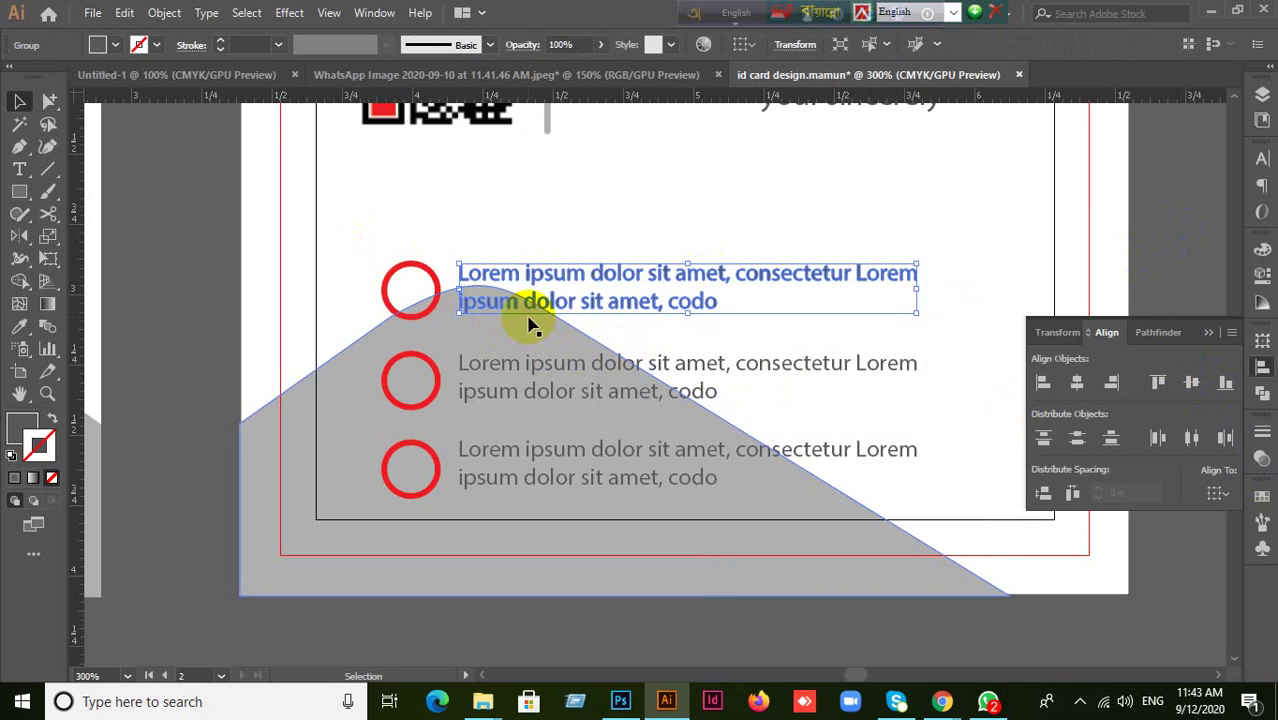
{"action": "left_click", "coordinate": [707, 628]}
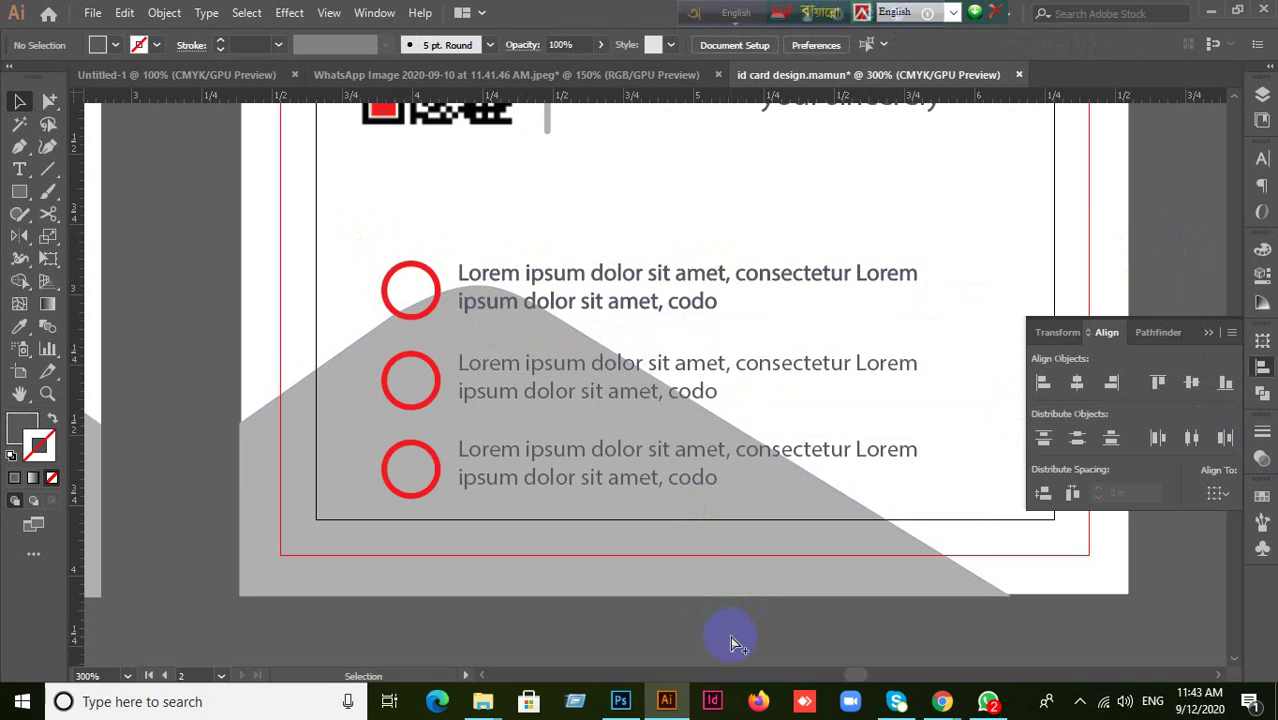
{"action": "key", "text": "ctrl+z"}
{"action": "key", "text": "ctrl+z"}
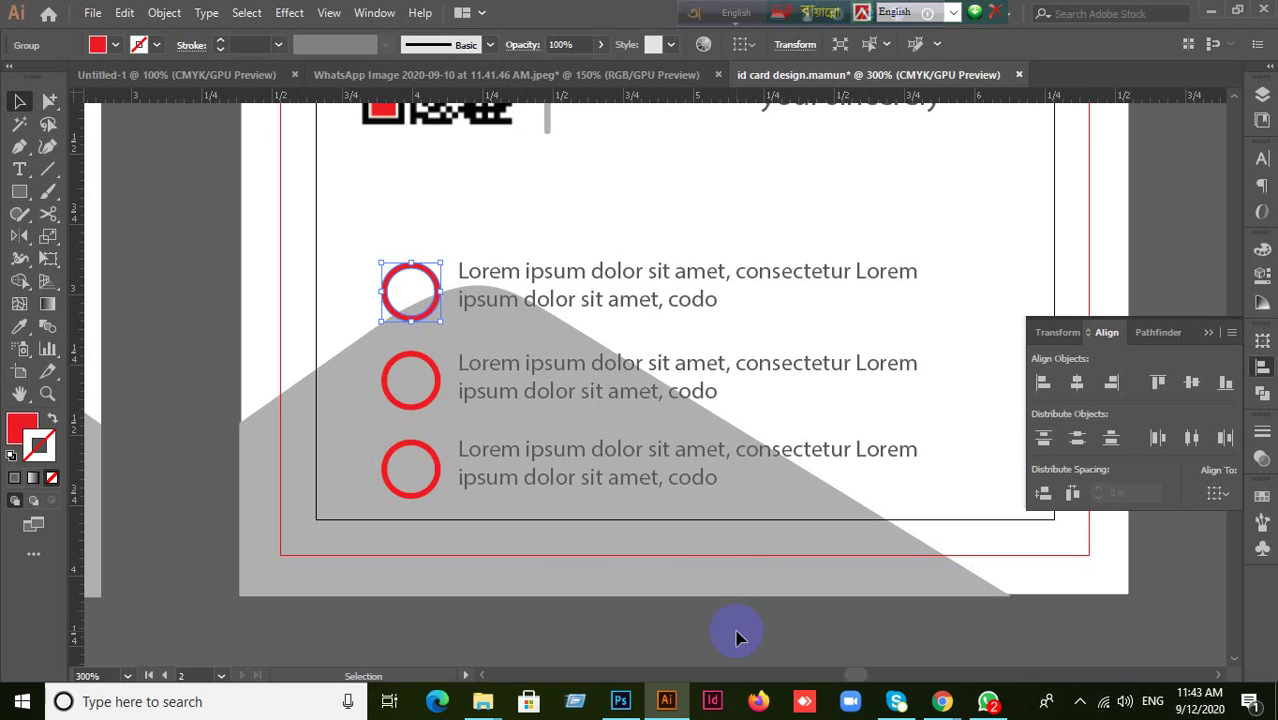
Vertically center-align the first list row's red circle with its Lorem ipsum text
{"action": "left_click", "coordinate": [177, 257]}
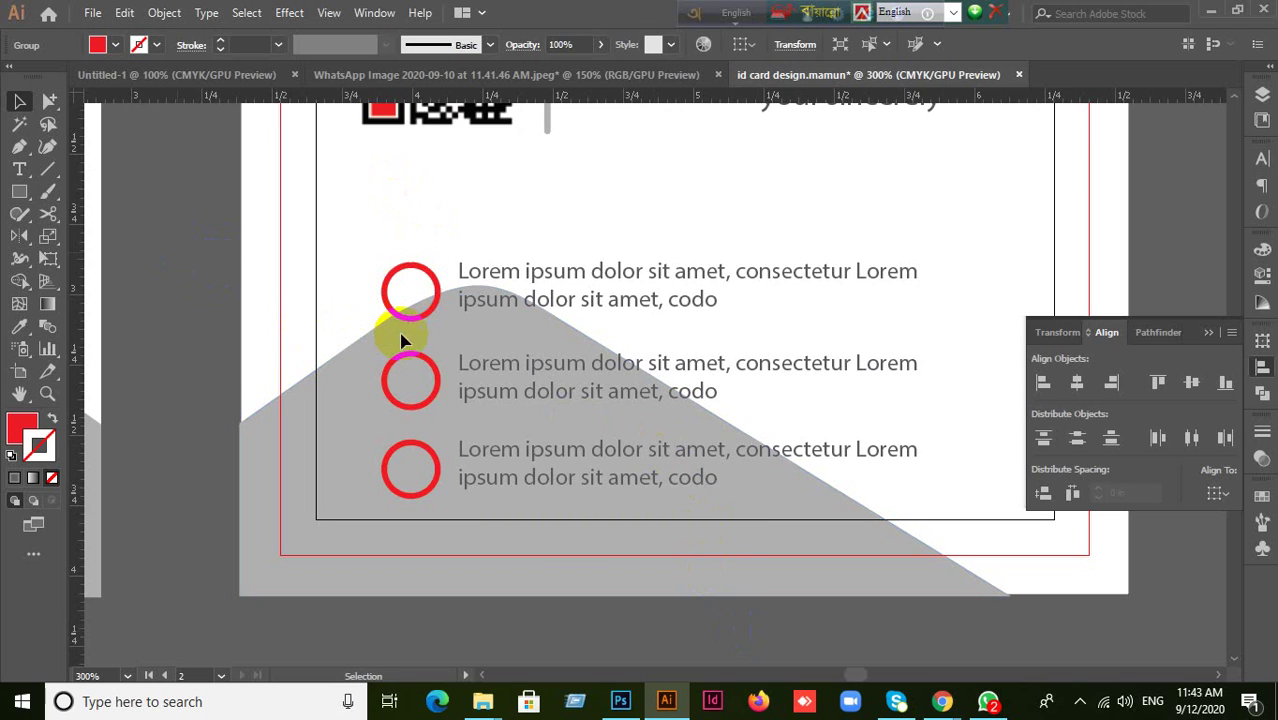
{"action": "left_click", "coordinate": [408, 318]}
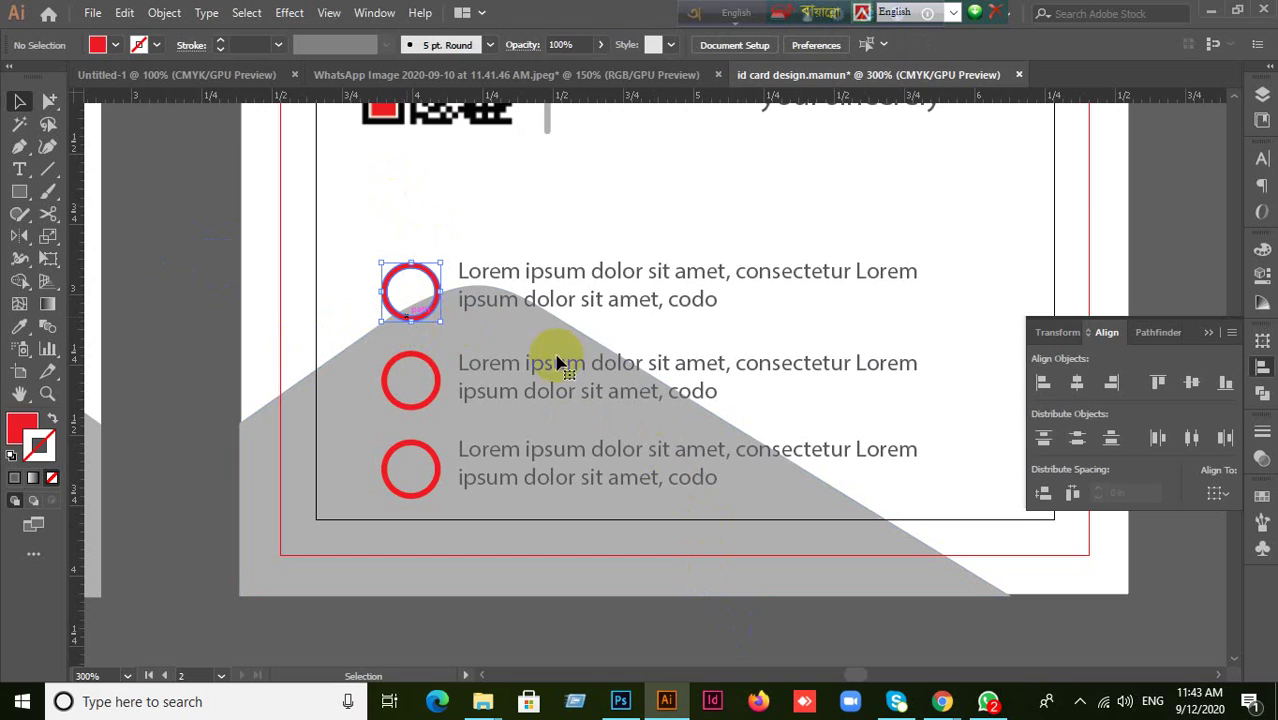
{"action": "left_click", "coordinate": [628, 302], "text": "shift"}
{"action": "left_click", "coordinate": [1193, 383]}
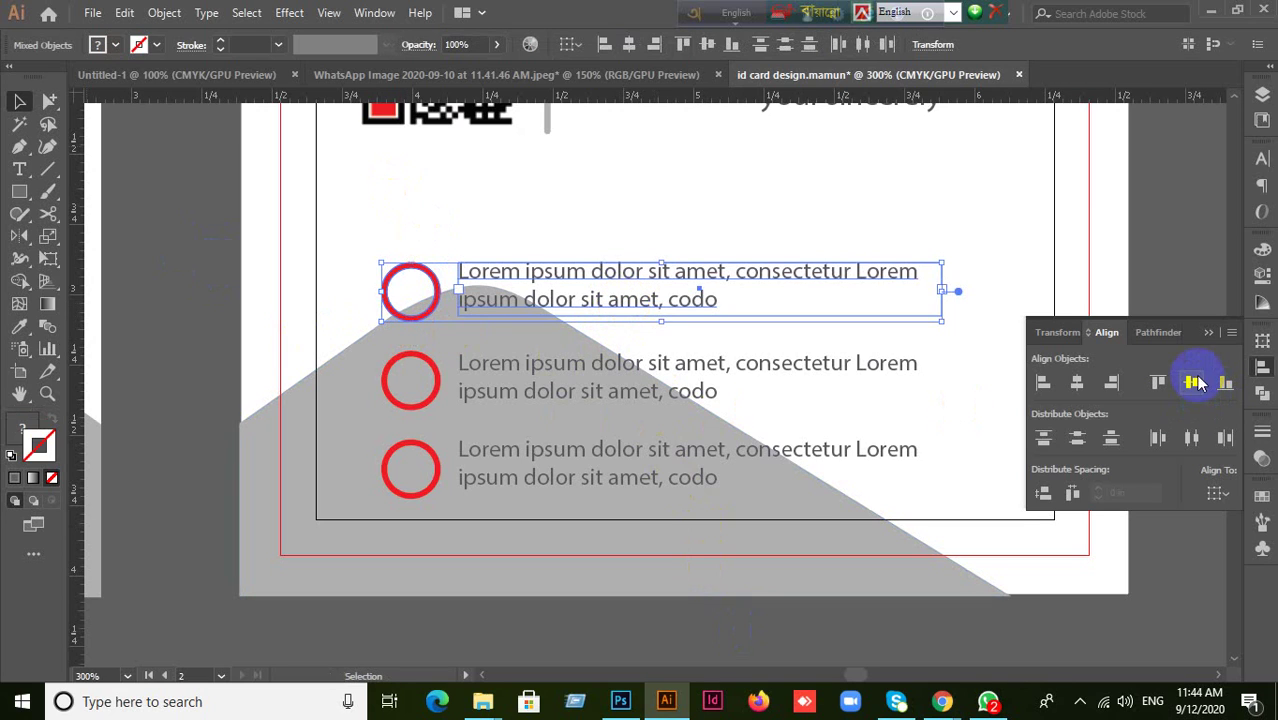
Vertically center-align the red circle with its text in the second list row and again in the third
{"action": "left_click", "coordinate": [434, 402]}
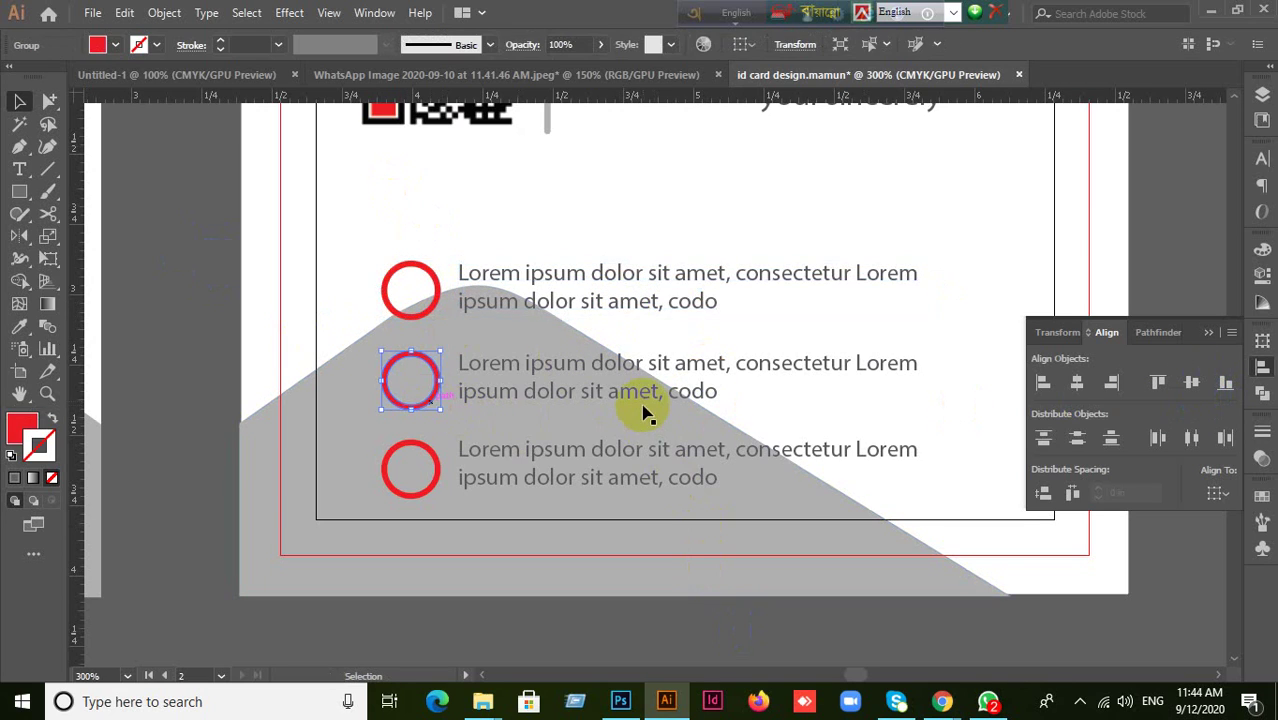
{"action": "left_click", "coordinate": [650, 394], "text": "shift"}
{"action": "left_click", "coordinate": [1193, 383]}
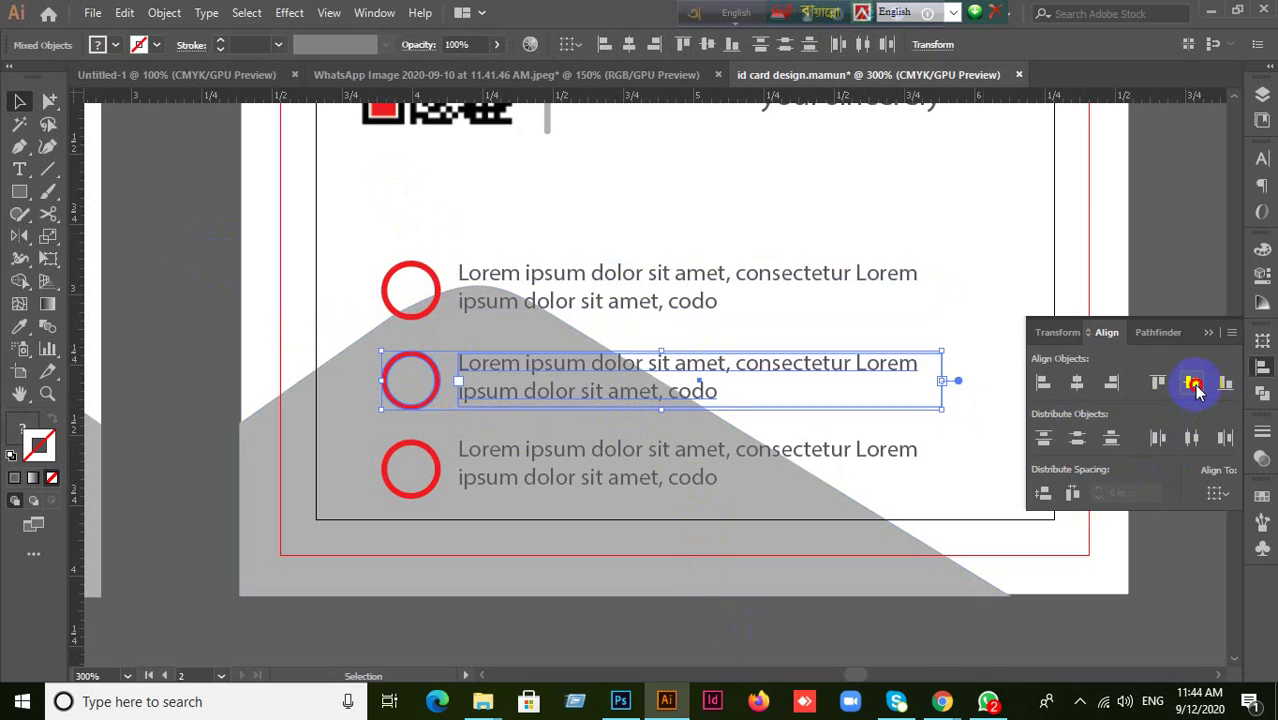
{"action": "left_click", "coordinate": [430, 488]}
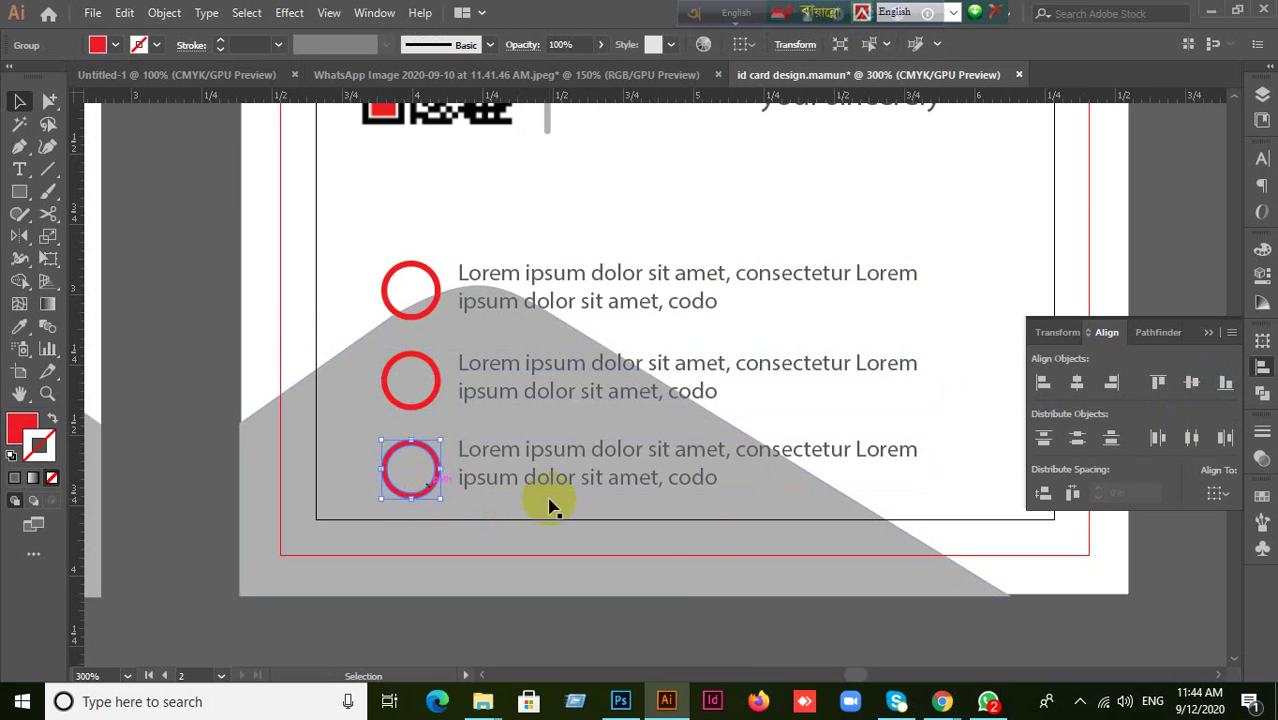
{"action": "left_click", "coordinate": [571, 485], "text": "shift"}
{"action": "left_click", "coordinate": [1193, 383]}
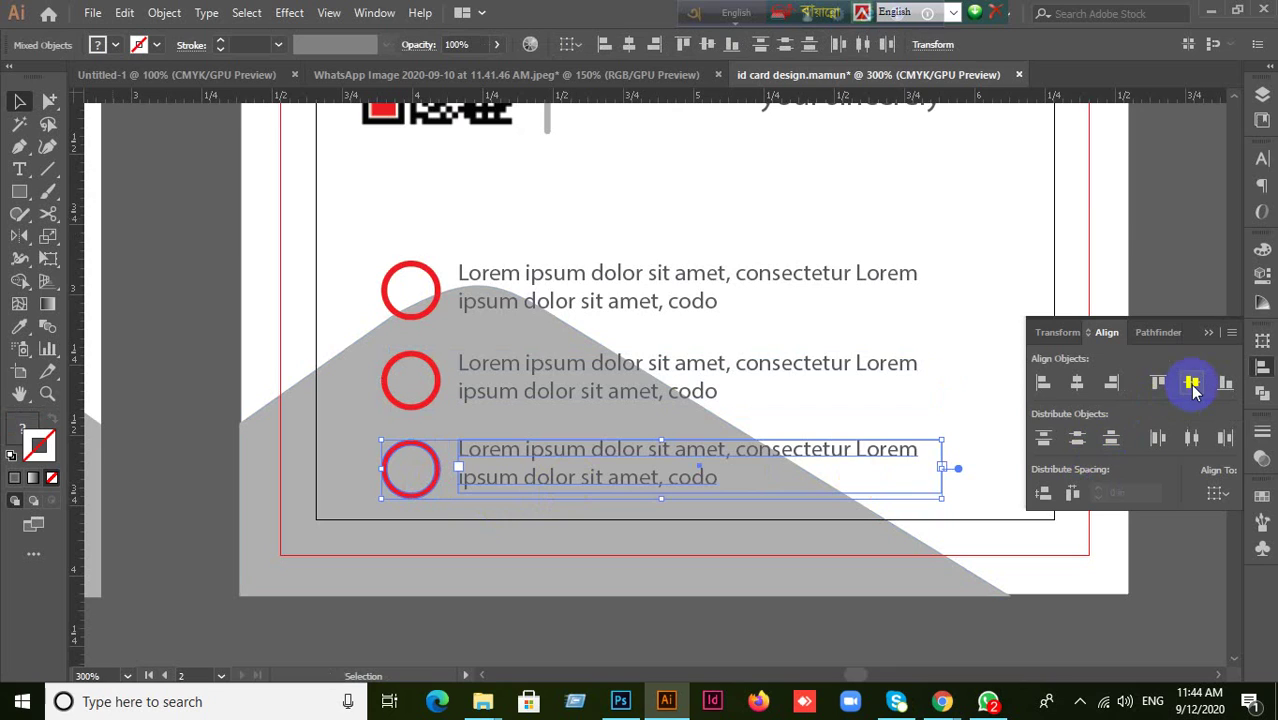
Left-align the three Lorem ipsum text blocks with one another on the back card
{"action": "left_click", "coordinate": [630, 618]}
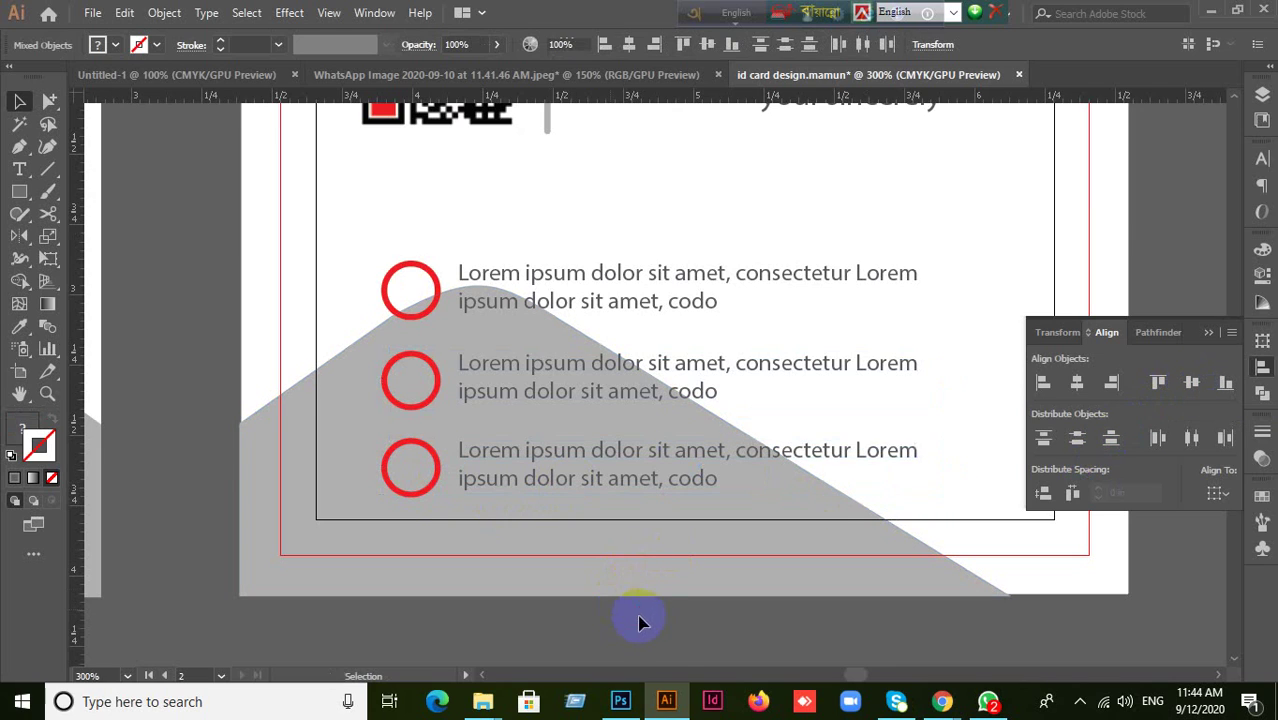
{"action": "left_click", "coordinate": [640, 316]}
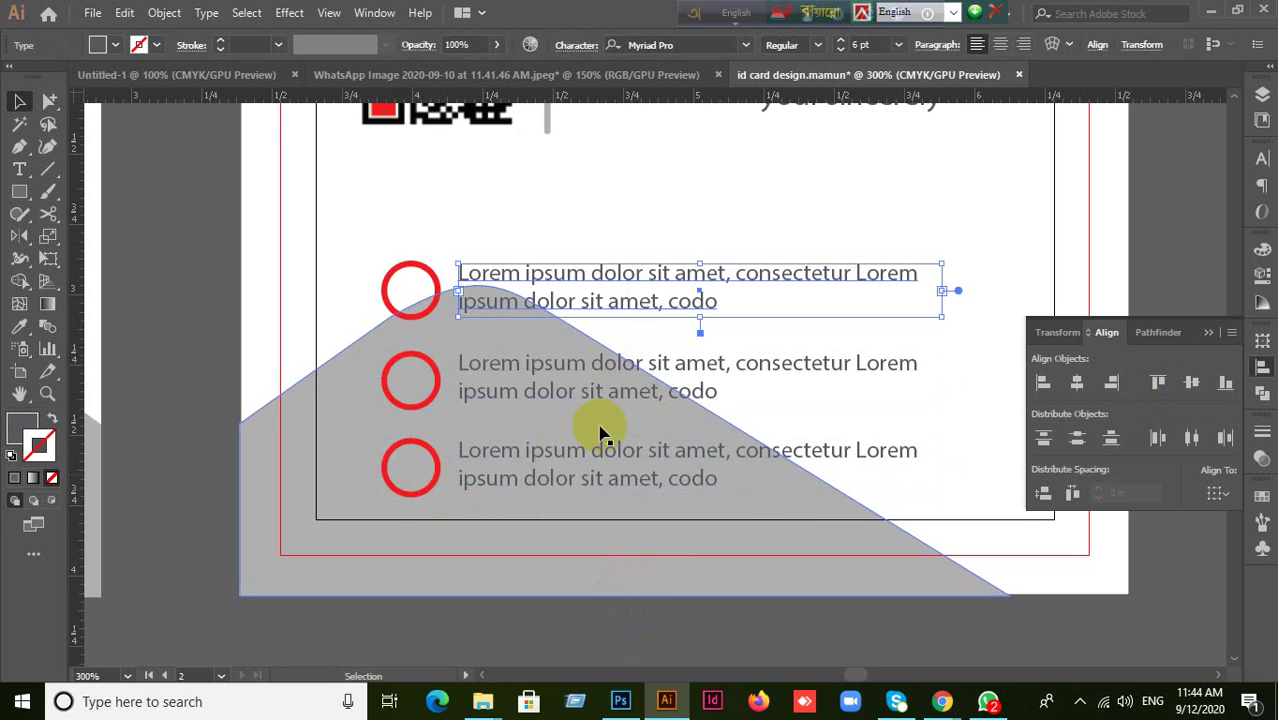
{"action": "left_click", "coordinate": [608, 392], "text": "shift"}
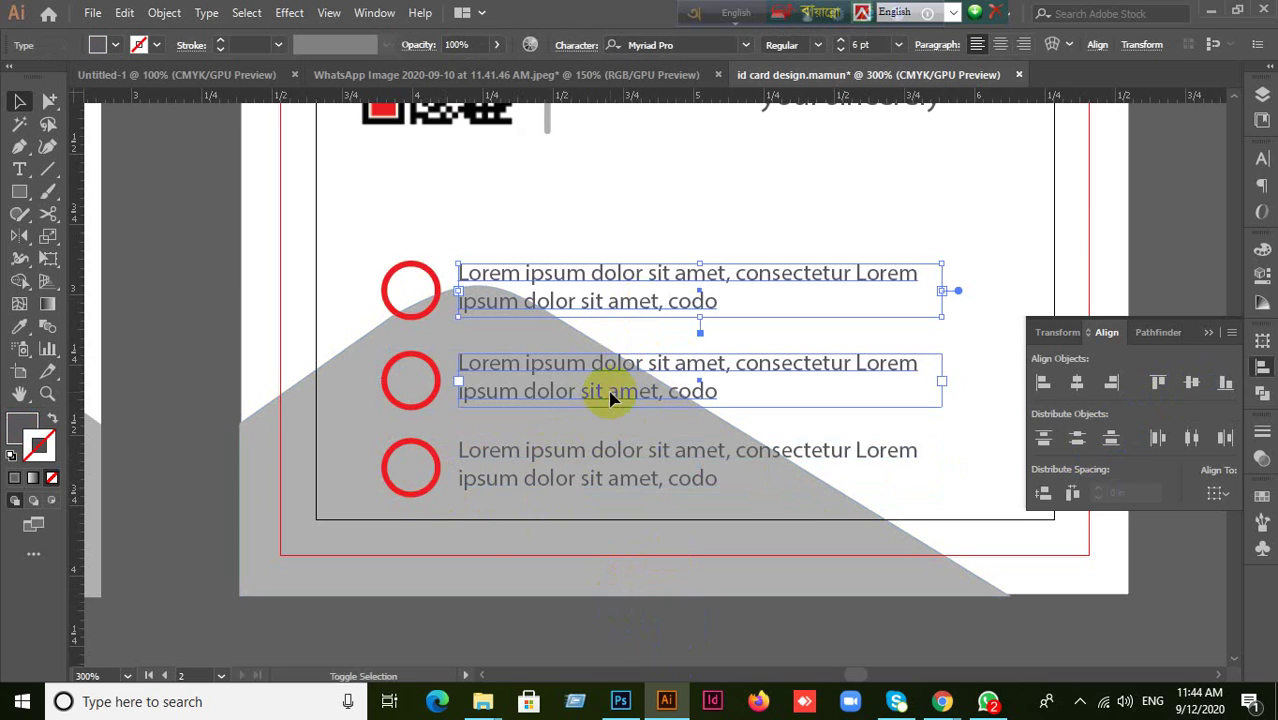
{"action": "left_click", "coordinate": [624, 460], "text": "shift"}
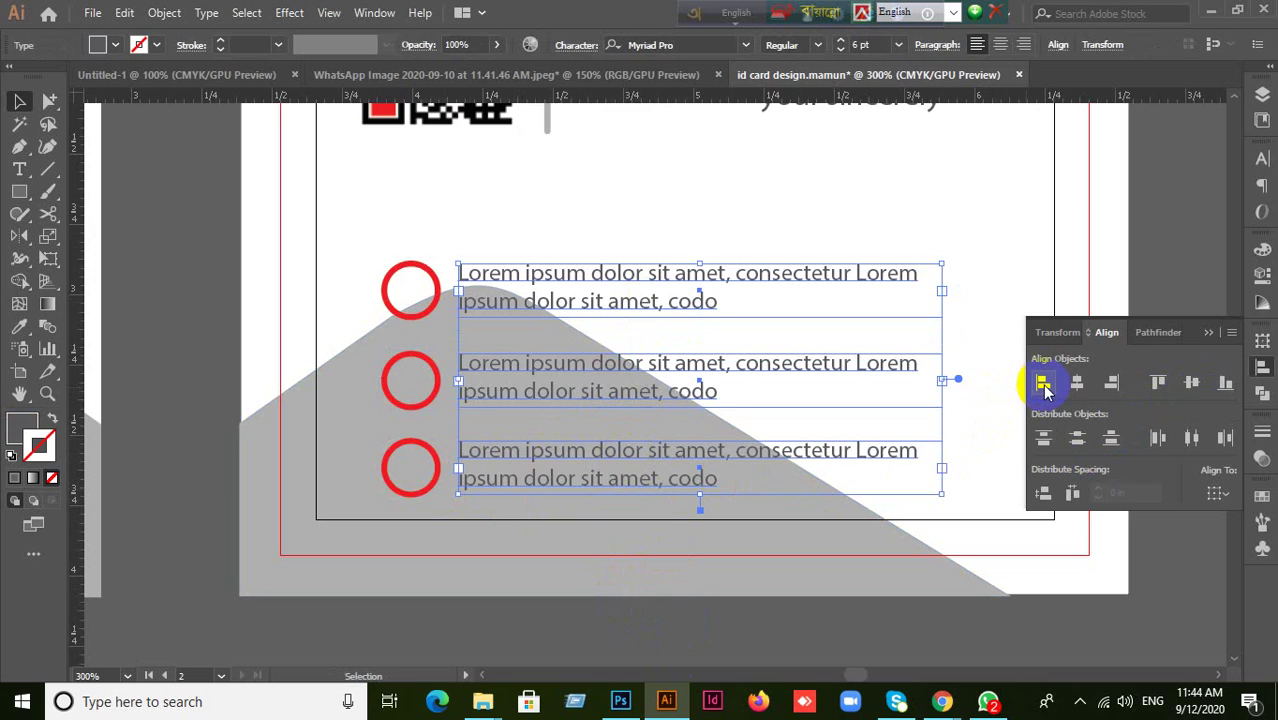
{"action": "left_click", "coordinate": [640, 612]}
Select the three red circles and align their horizontal centers
{"action": "left_click", "coordinate": [414, 319]}
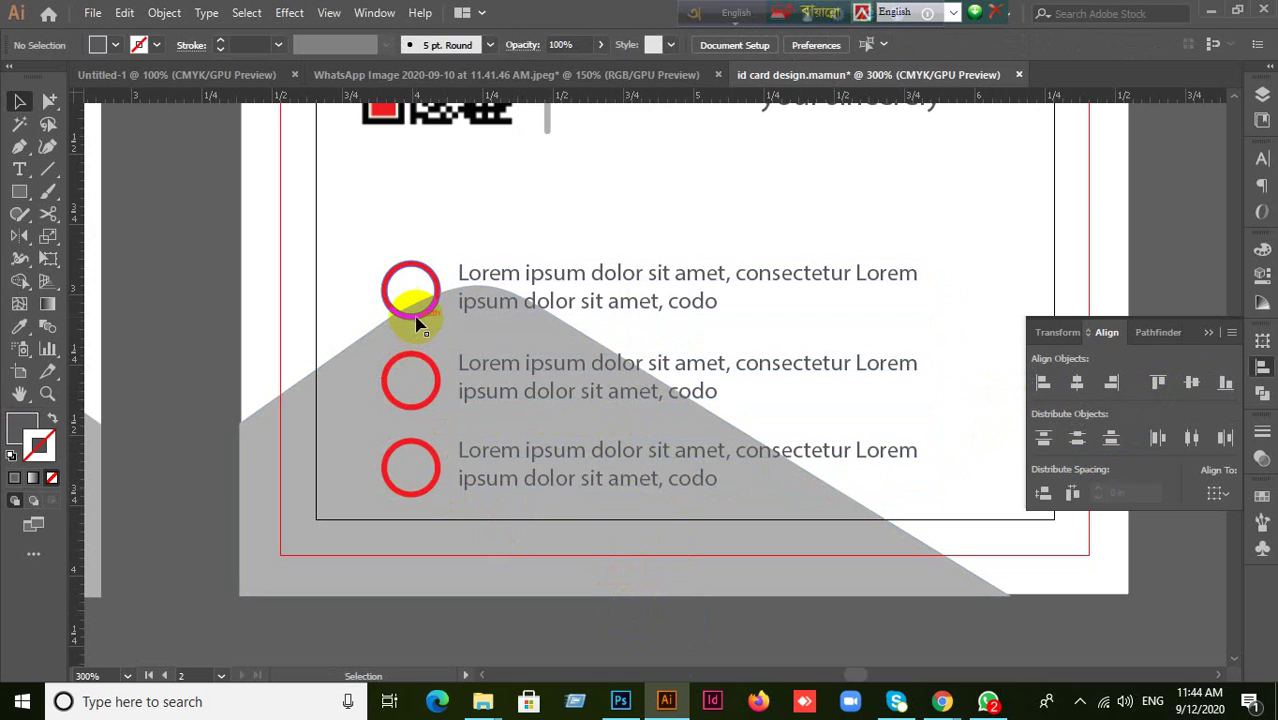
{"action": "left_click", "coordinate": [427, 404], "text": "shift"}
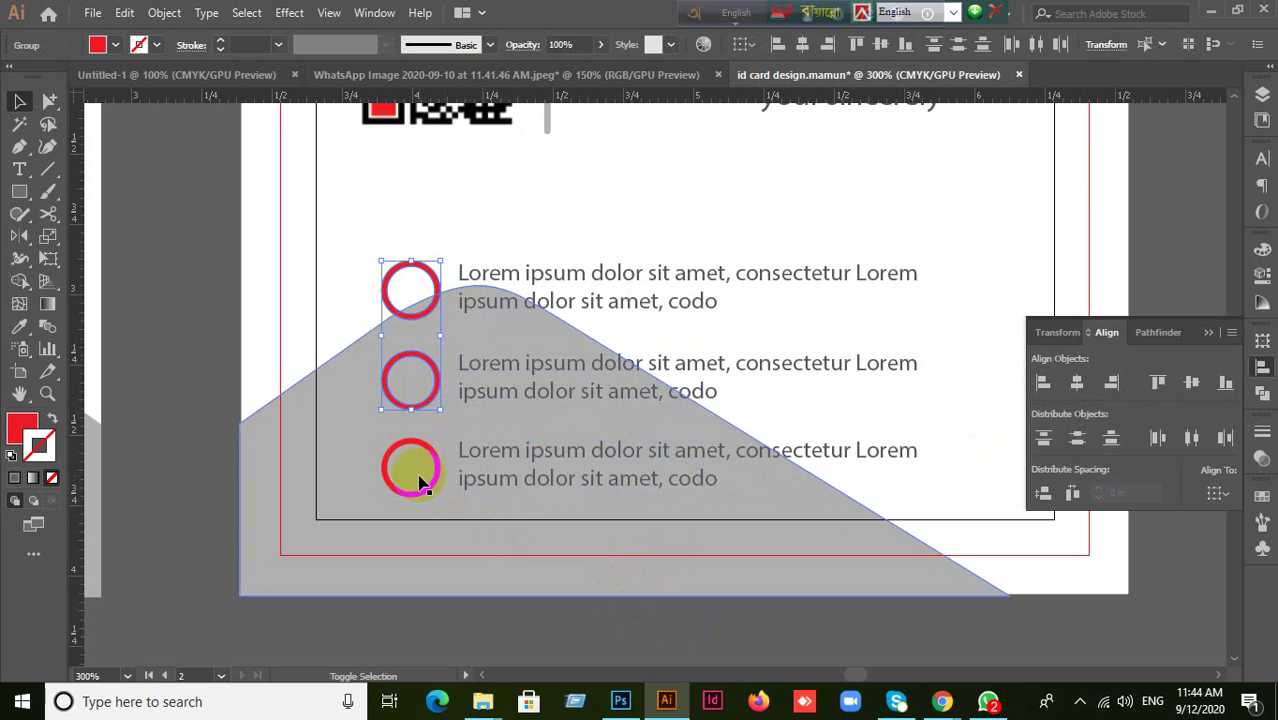
{"action": "left_click", "coordinate": [416, 494], "text": "shift"}
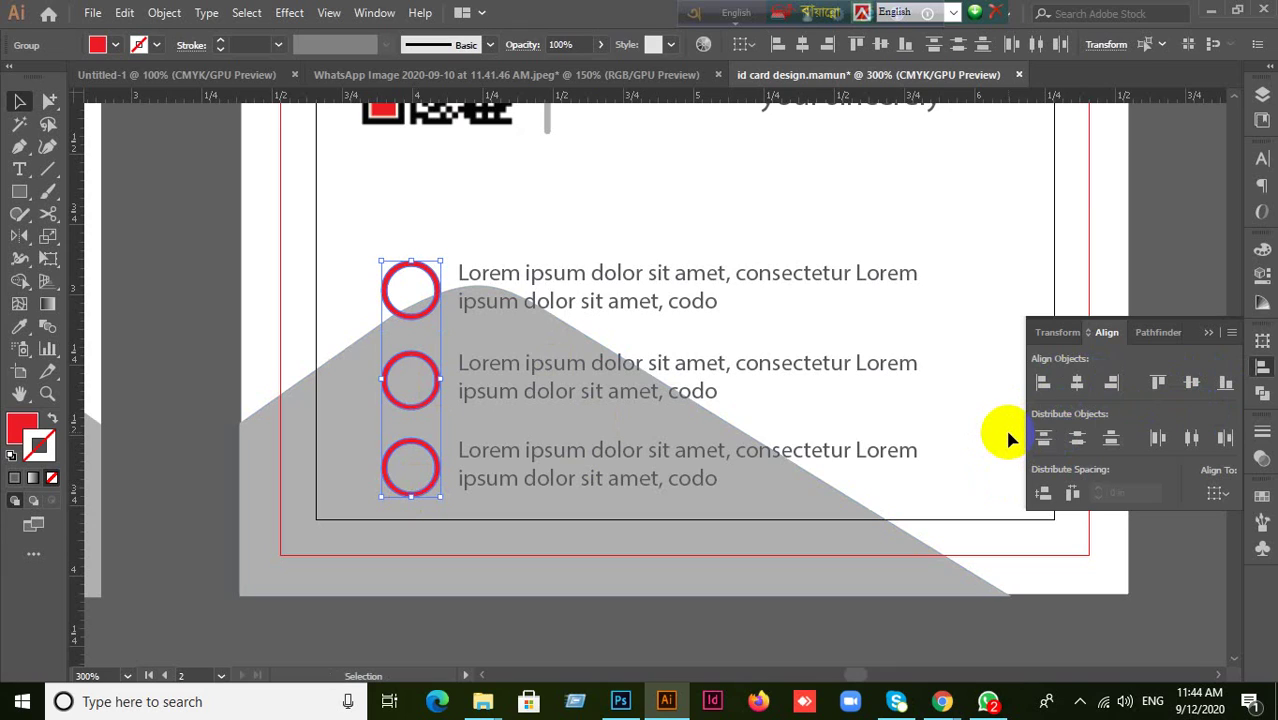
{"action": "left_click", "coordinate": [1078, 386]}
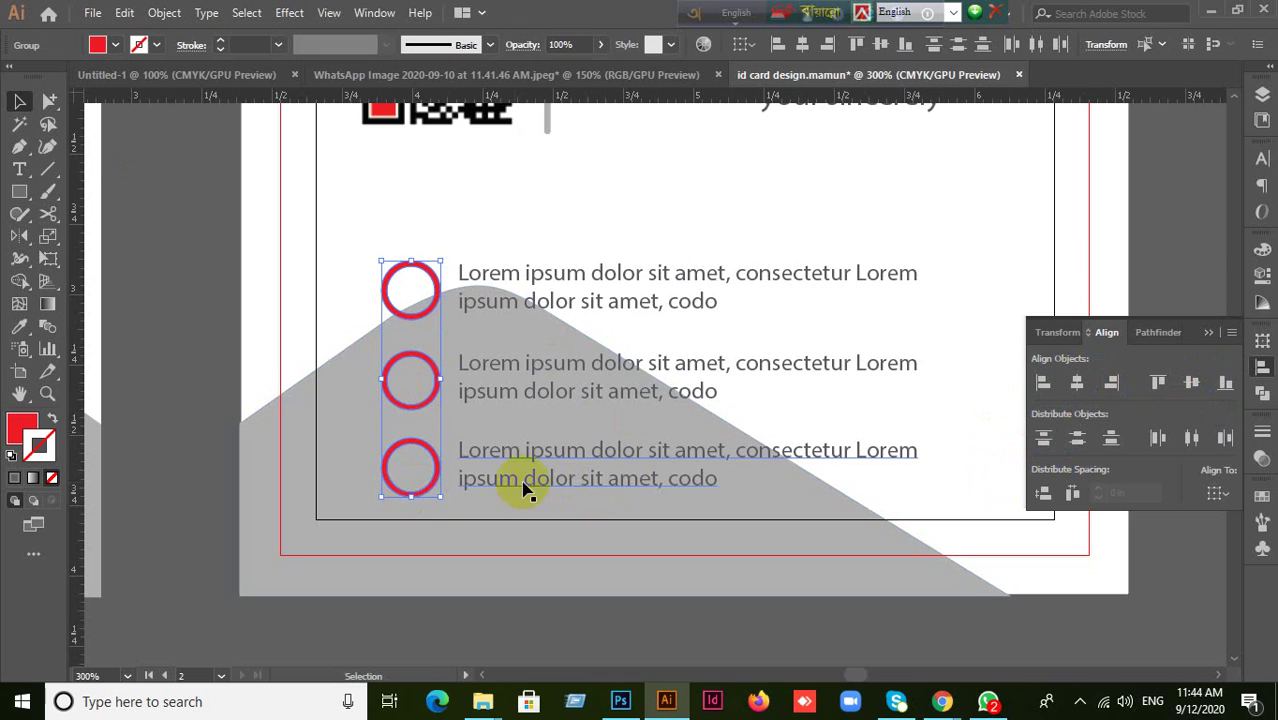
{"action": "left_click", "coordinate": [572, 604]}
Group the red circle with its Lorem ipsum text in each of the three list rows
{"action": "left_click", "coordinate": [412, 285]}
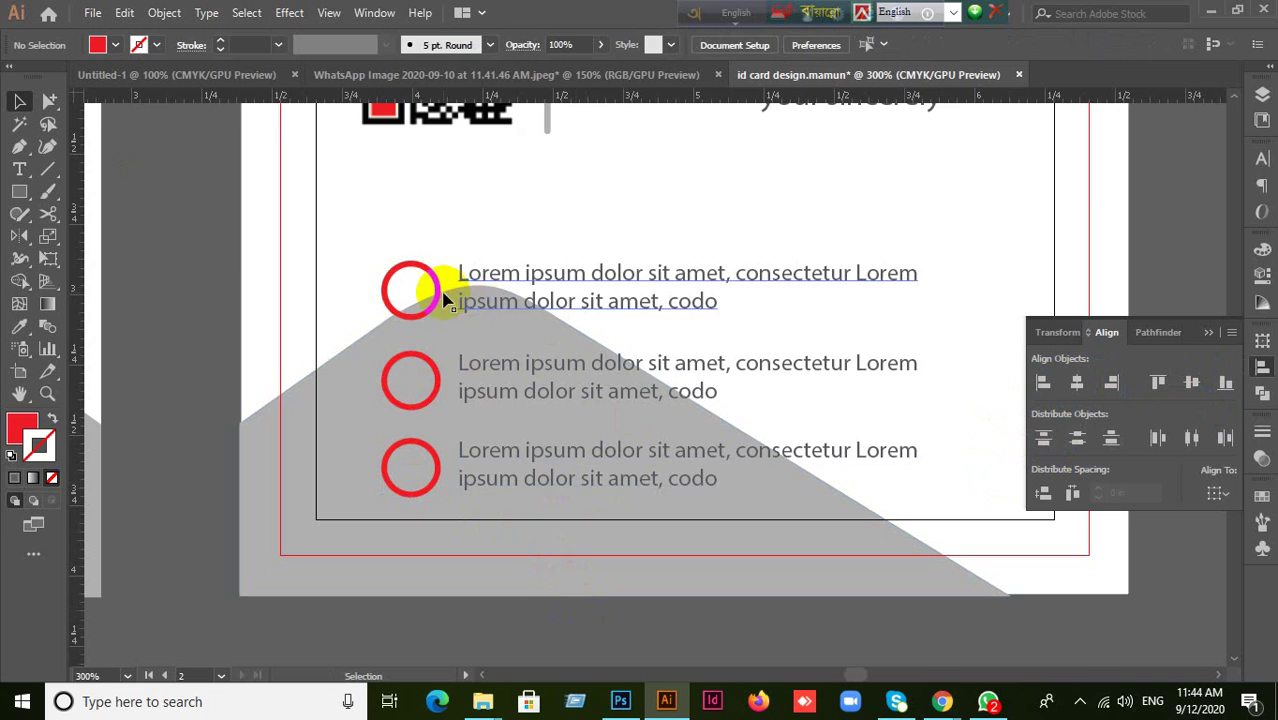
{"action": "left_click", "coordinate": [570, 310], "text": "shift"}
{"action": "left_click", "coordinate": [572, 310], "text": "shift"}
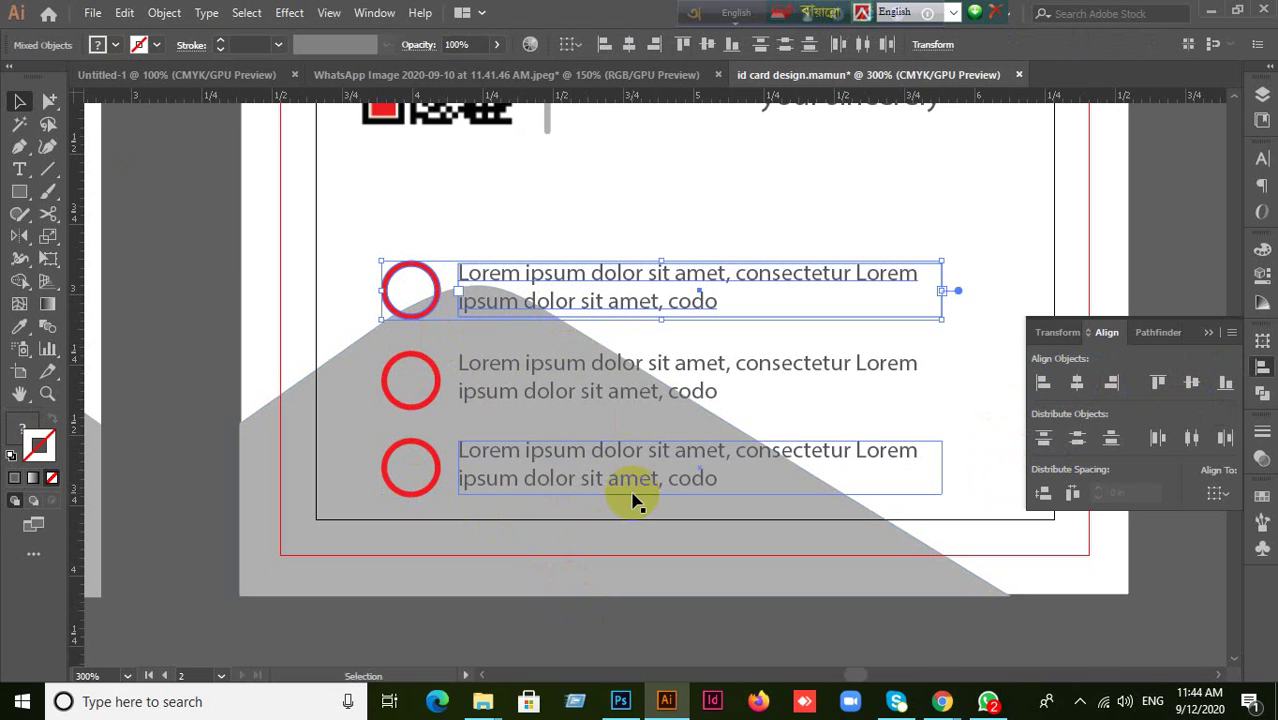
{"action": "left_click", "coordinate": [426, 404]}
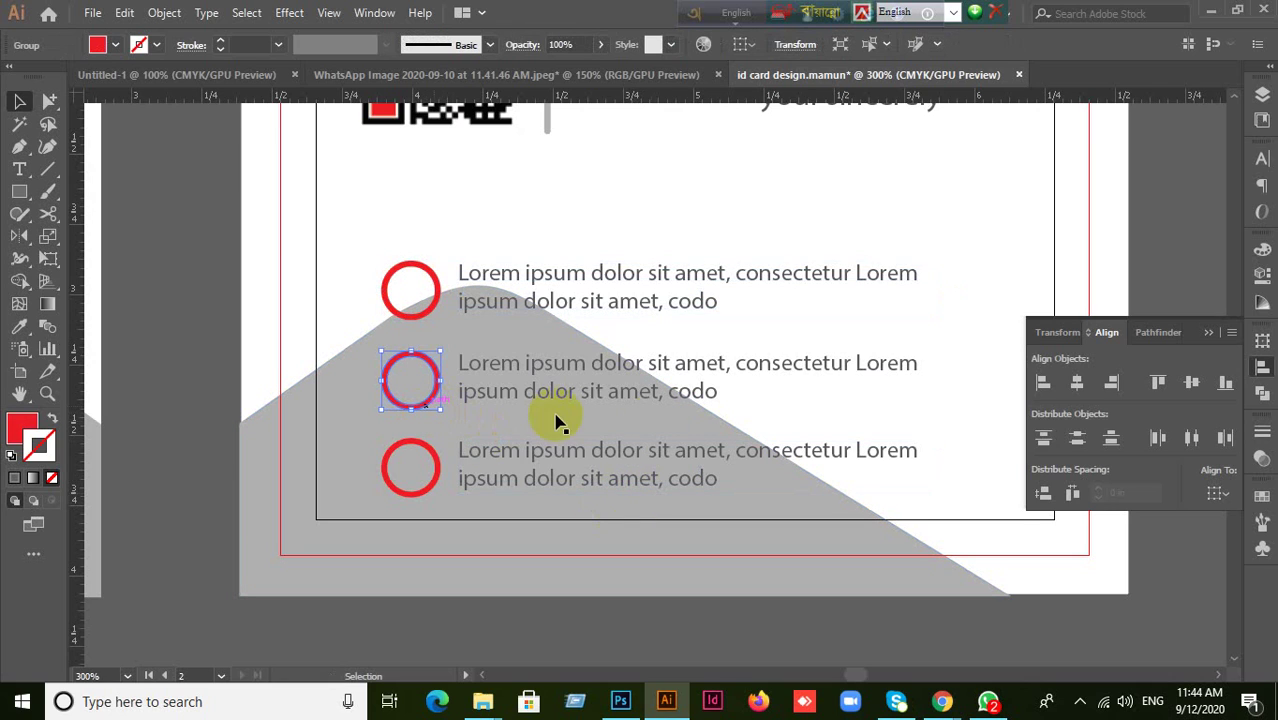
{"action": "left_click", "coordinate": [712, 400], "text": "shift"}
{"action": "key", "text": "ctrl+g"}
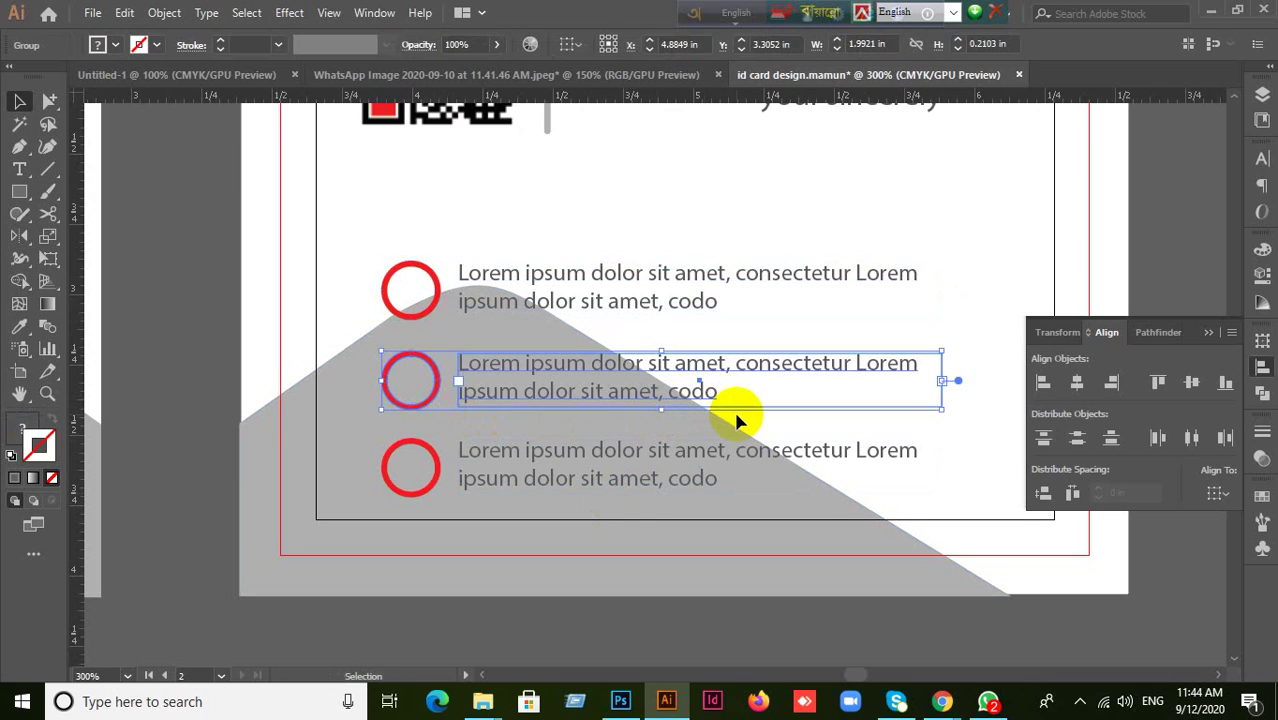
{"action": "left_click", "coordinate": [432, 497]}
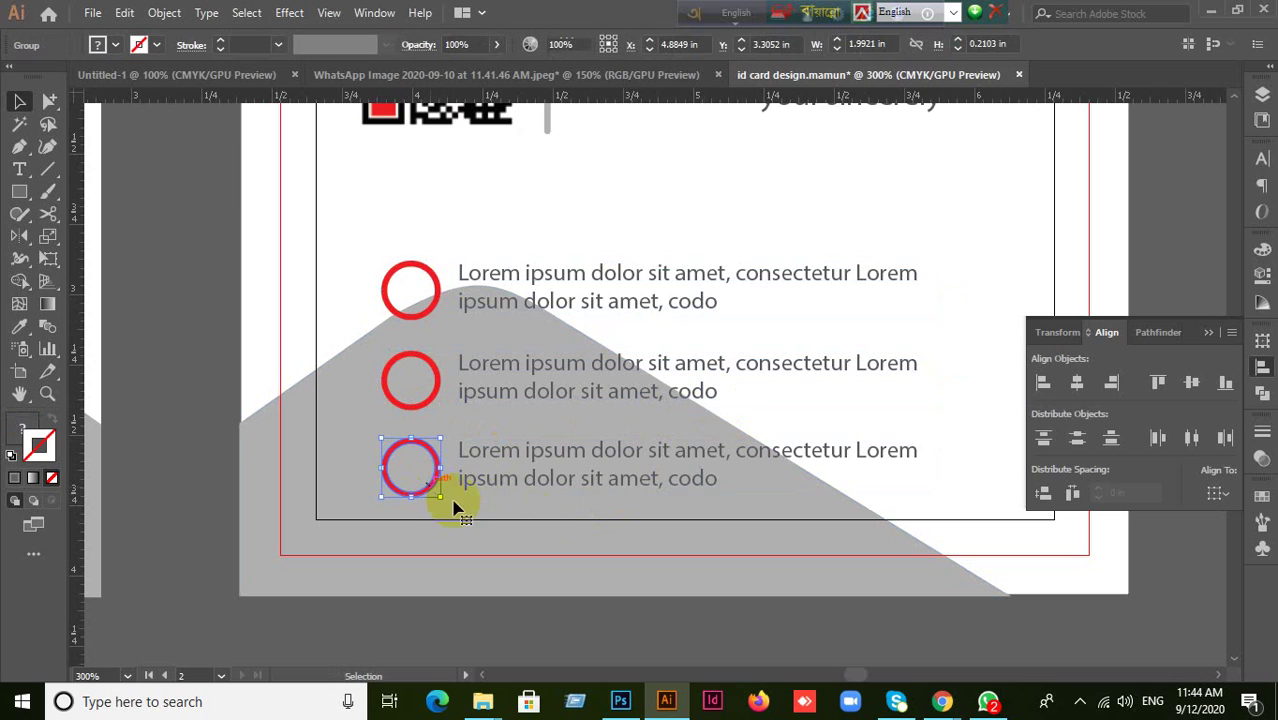
{"action": "left_click", "coordinate": [622, 491], "text": "shift"}
{"action": "key", "text": "ctrl+g"}
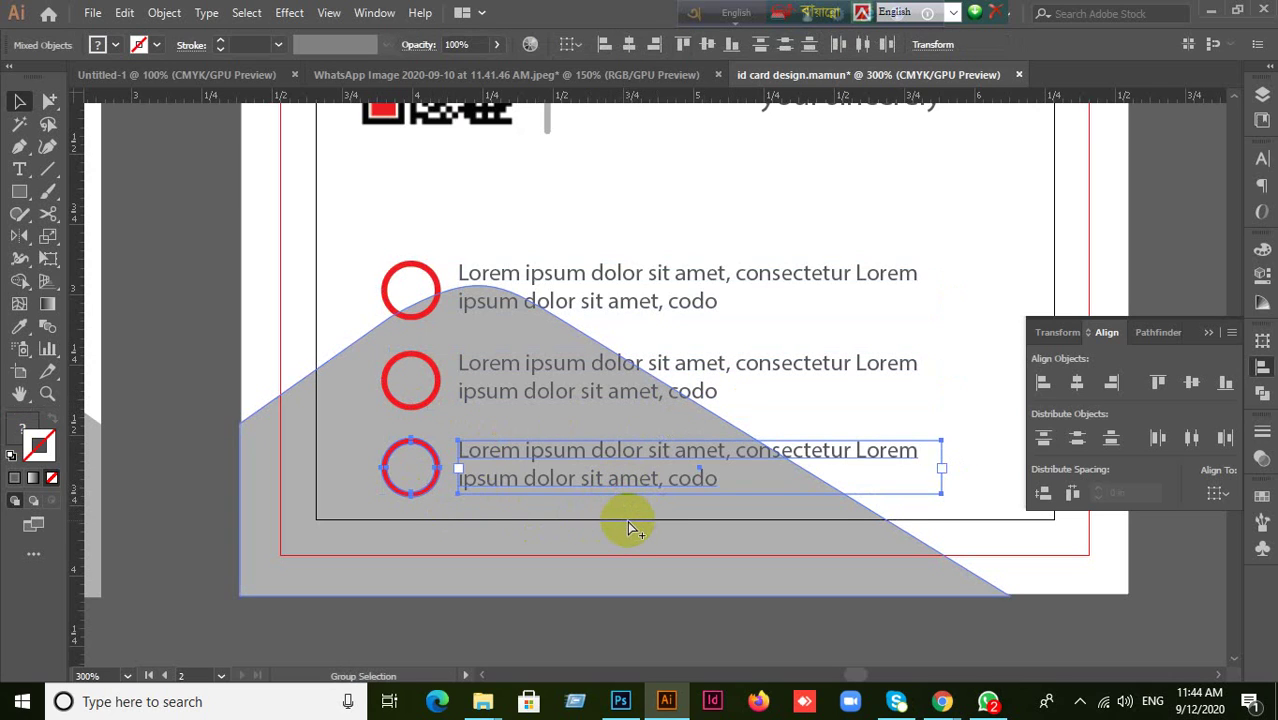
{"action": "left_click", "coordinate": [630, 530], "text": "shift"}
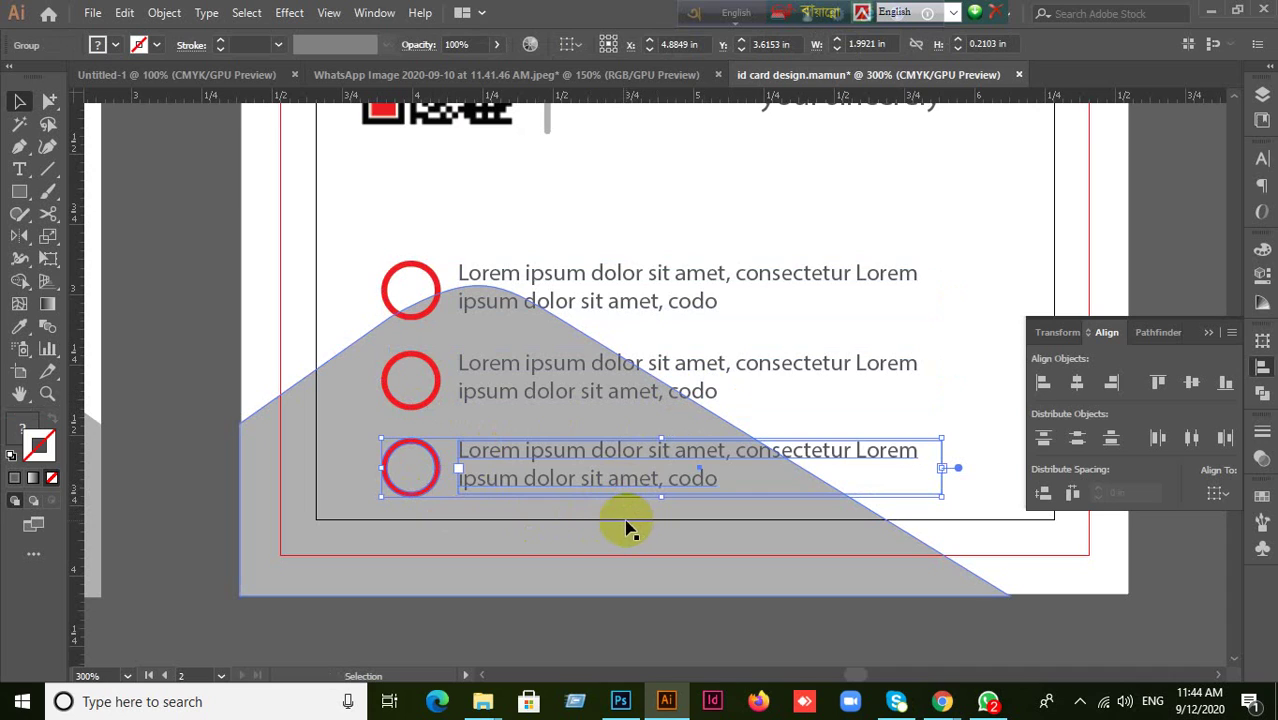
{"action": "left_click", "coordinate": [191, 302]}
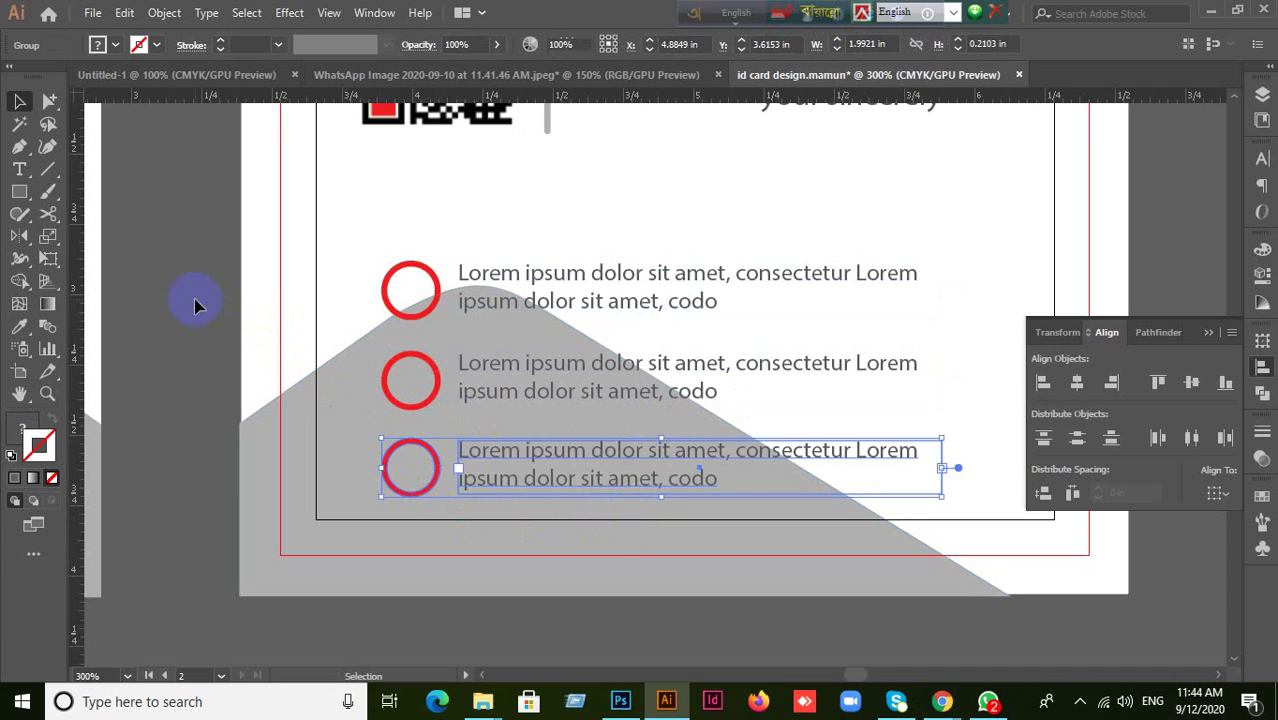
Distribute the three grouped list rows with equal vertical spacing
{"action": "left_click", "coordinate": [405, 280]}
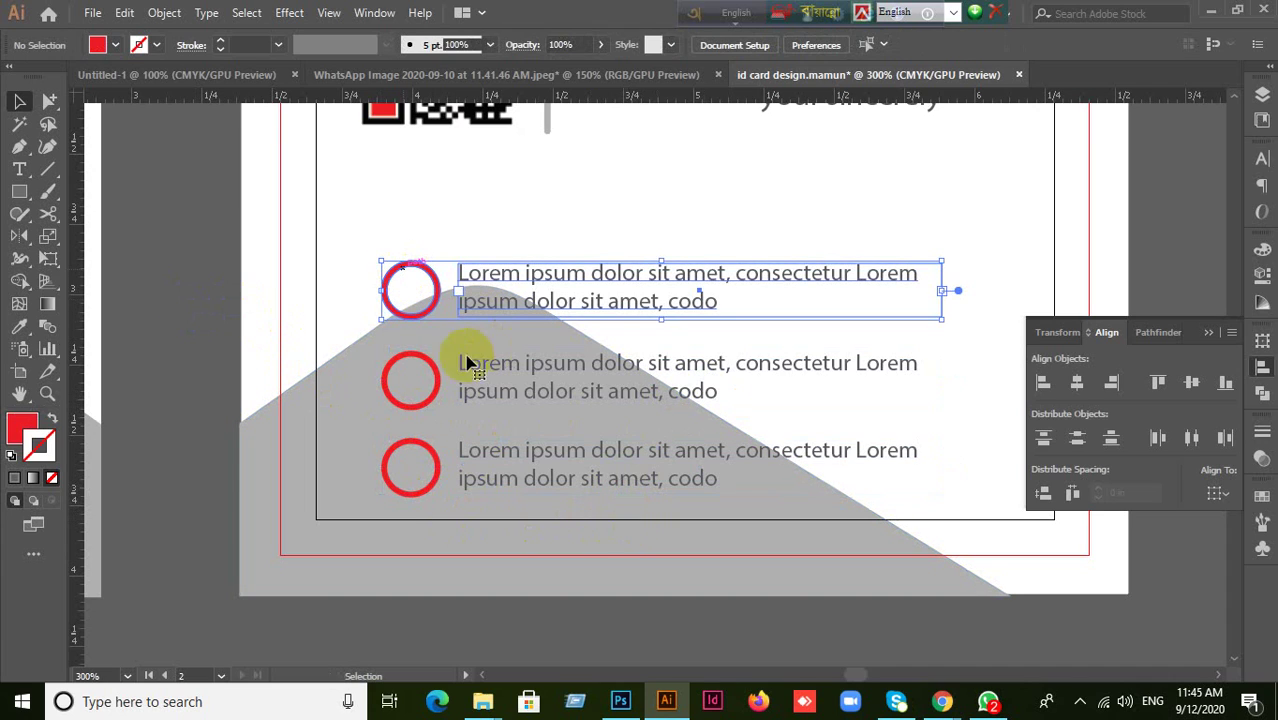
{"action": "left_click", "coordinate": [414, 366], "text": "shift"}
{"action": "left_click", "coordinate": [409, 448], "text": "shift"}
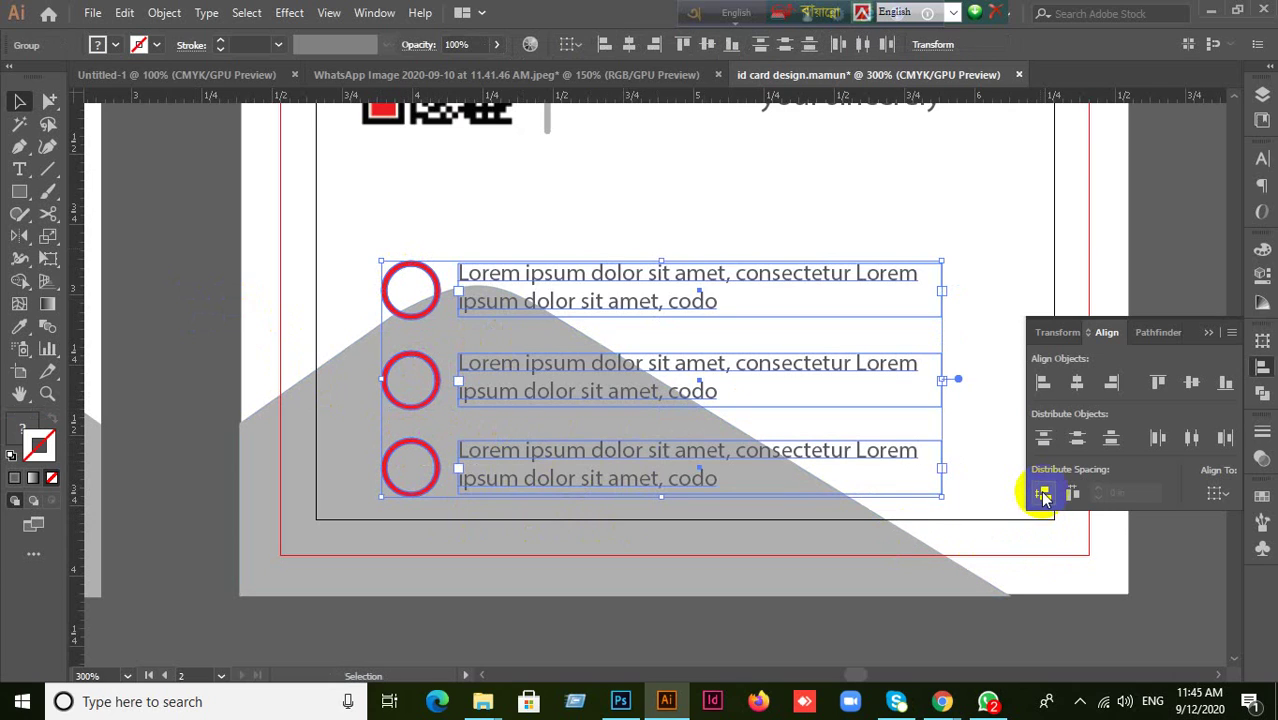
{"action": "left_click", "coordinate": [1042, 494]}
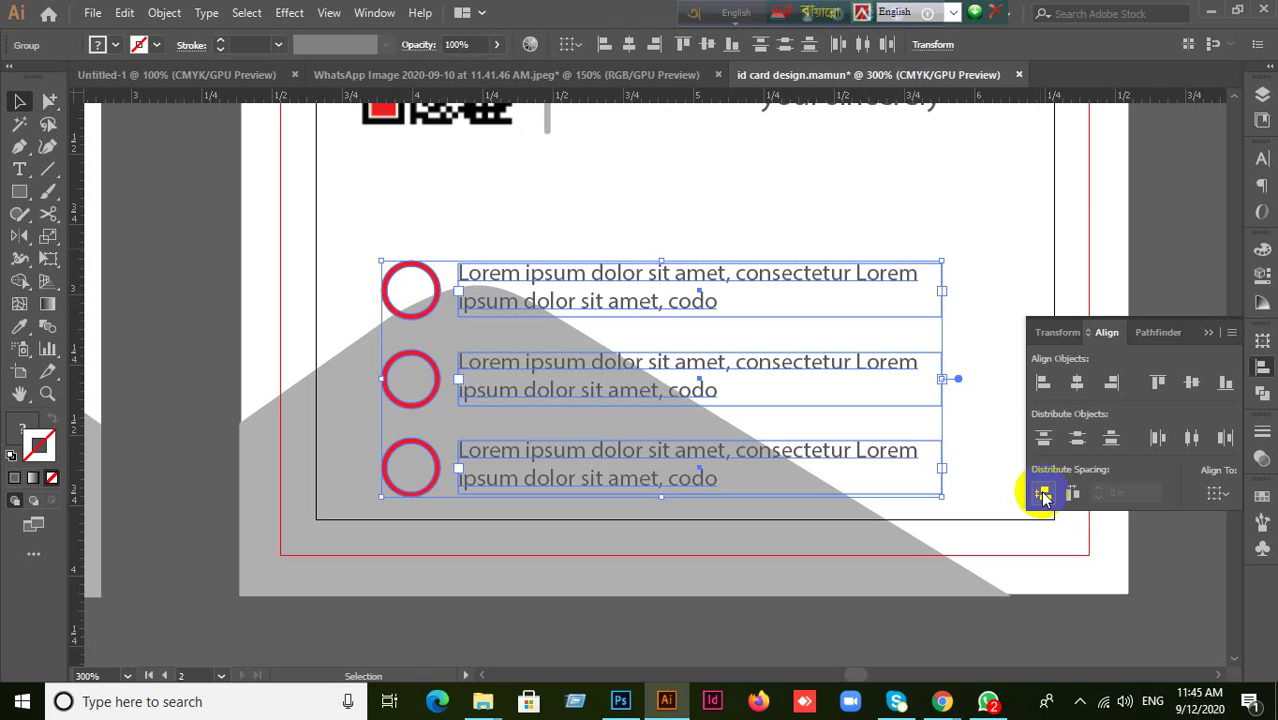
{"action": "left_click", "coordinate": [1042, 494]}
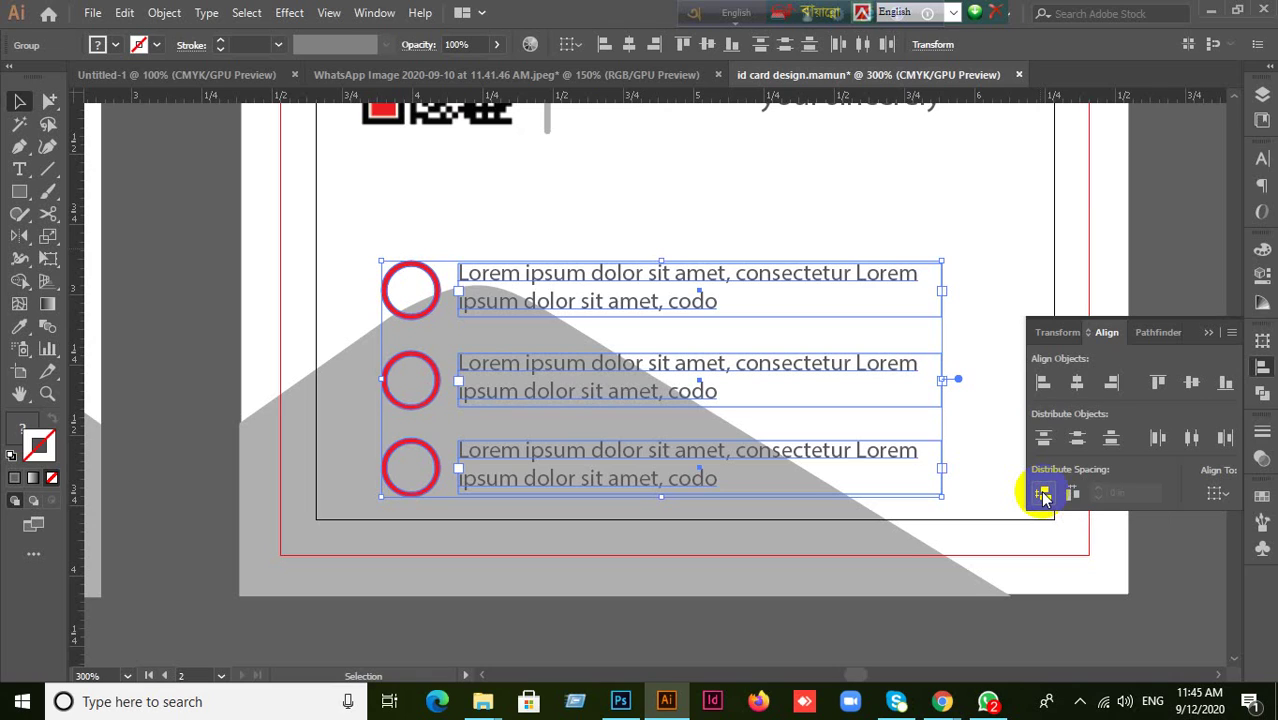
{"action": "left_click", "coordinate": [1042, 494]}
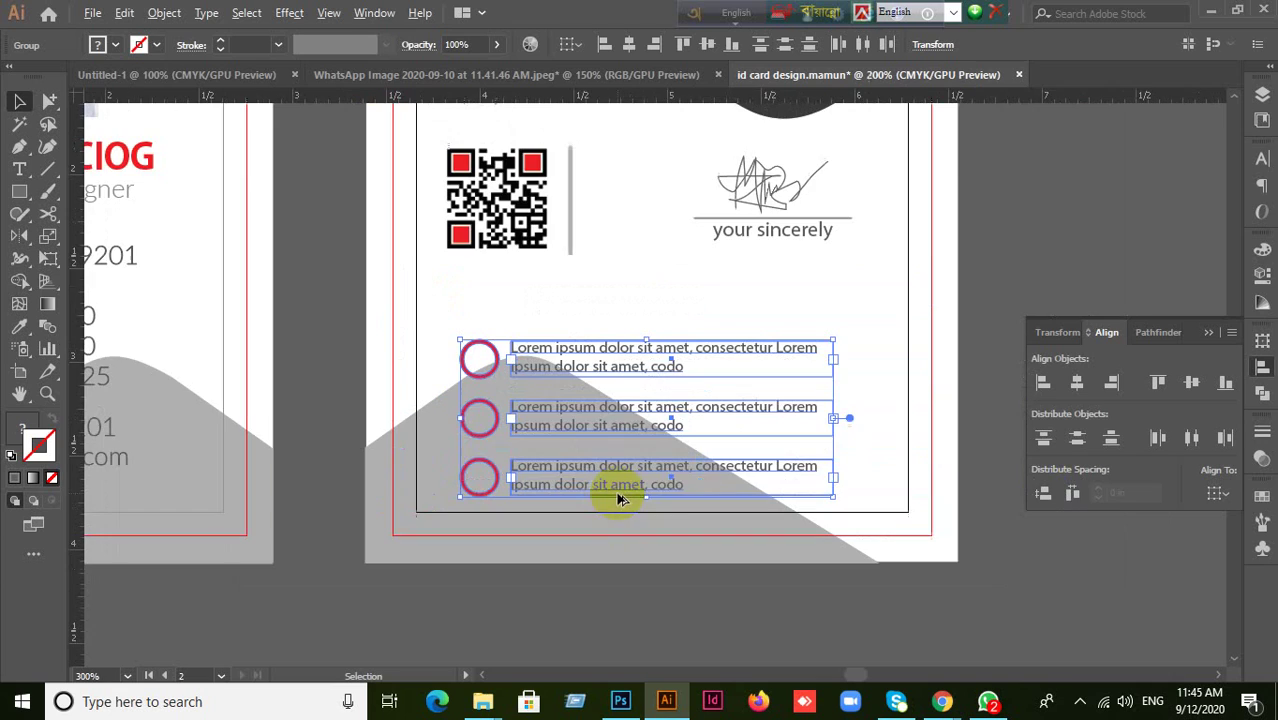
{"action": "scroll", "coordinate": [613, 494], "scroll_direction": "down", "scroll_amount": 1}
{"action": "left_click", "coordinate": [1047, 264]}
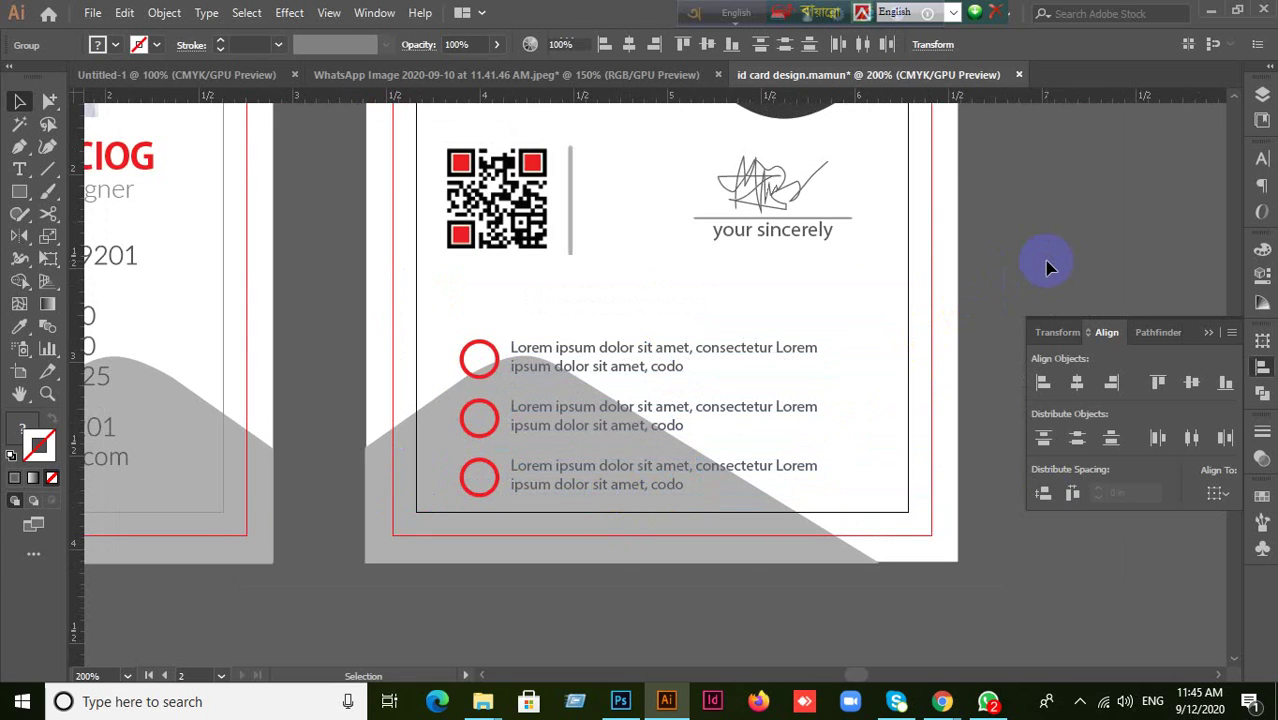
Compare the front and back cards with the reference ID card design
{"action": "left_click", "coordinate": [590, 365]}
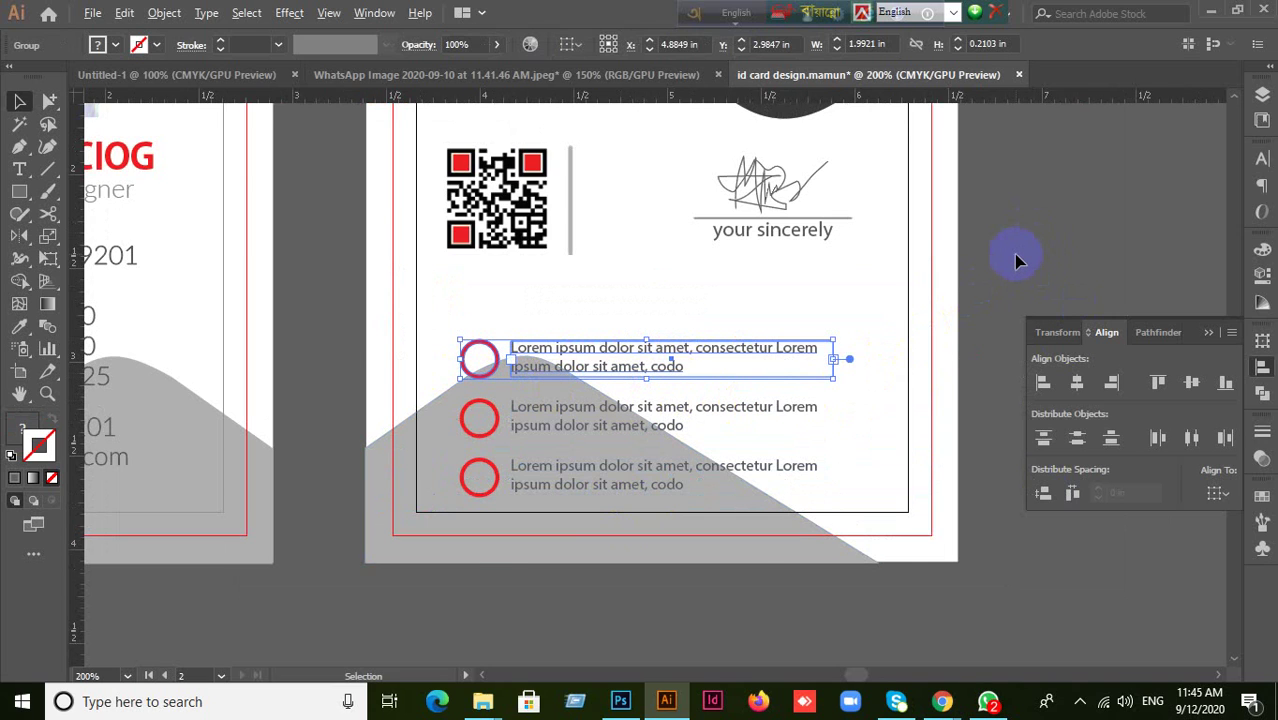
{"action": "scroll", "coordinate": [1013, 259], "scroll_direction": "down", "scroll_amount": 1}
{"action": "scroll", "coordinate": [1013, 259], "scroll_direction": "down", "scroll_amount": 1}
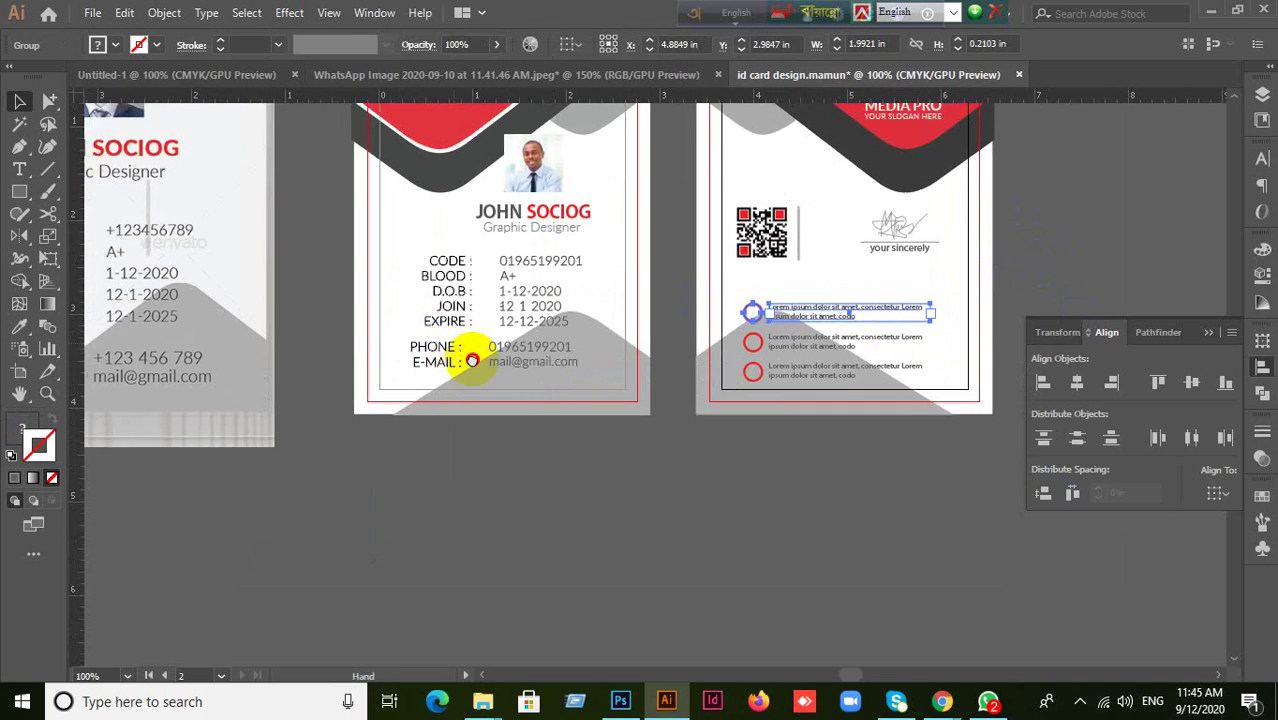
{"action": "left_click", "coordinate": [545, 473]}
{"action": "scroll", "coordinate": [590, 476], "scroll_direction": "up", "scroll_amount": 1}
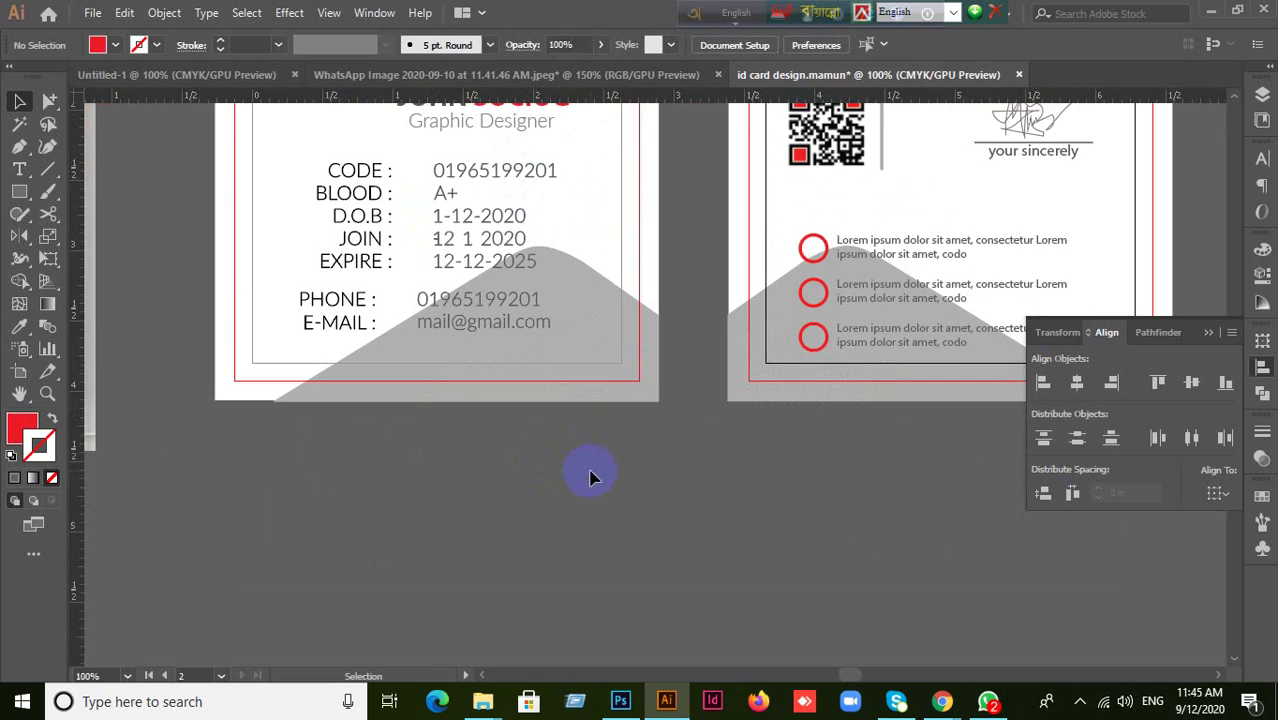
{"action": "left_click_drag", "start_coordinate": [590, 476], "coordinate": [860, 558]}
{"action": "scroll", "coordinate": [745, 521], "scroll_direction": "down", "scroll_amount": 1}
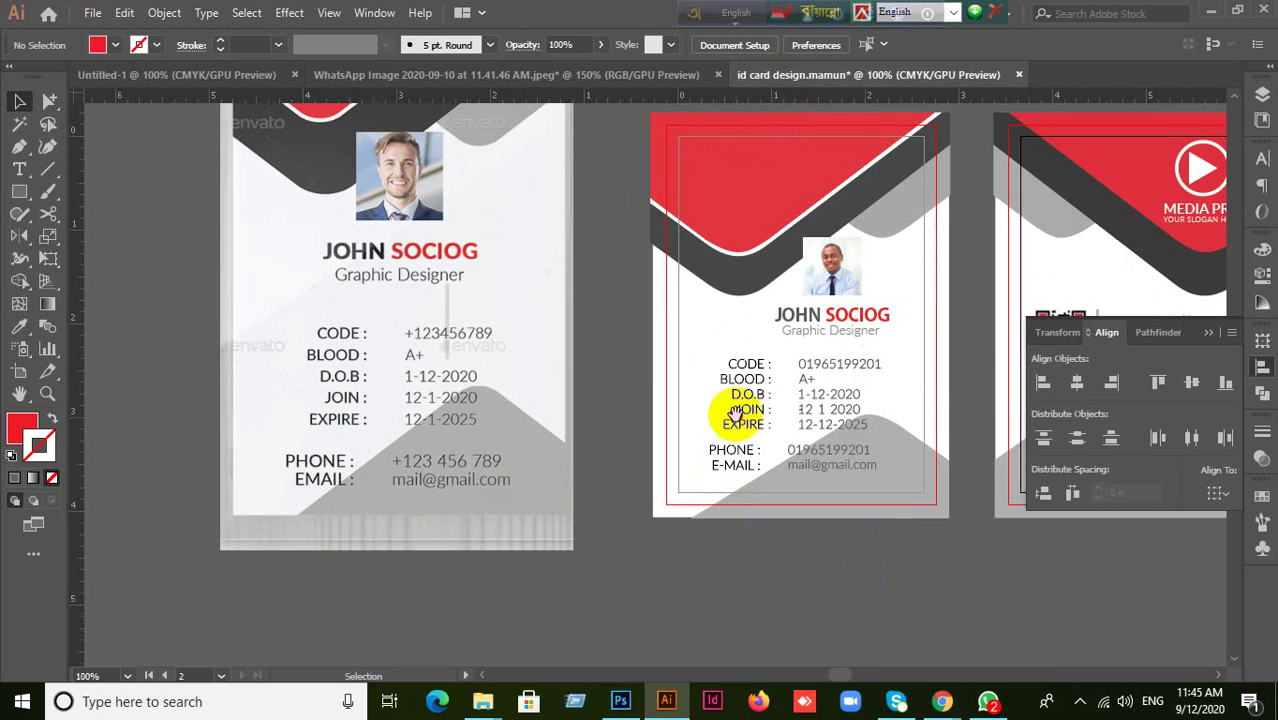
{"action": "left_click_drag", "start_coordinate": [736, 408], "coordinate": [587, 460]}
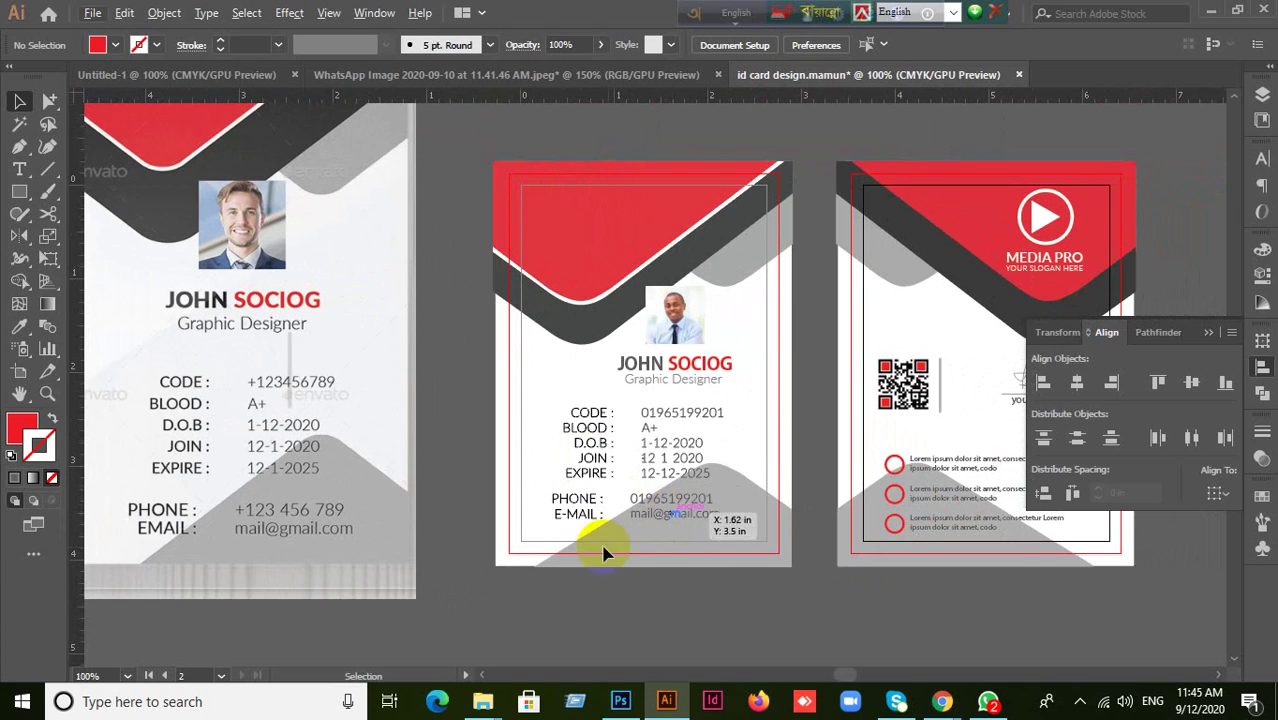
{"action": "scroll", "coordinate": [659, 585], "scroll_direction": "up", "scroll_amount": 1}
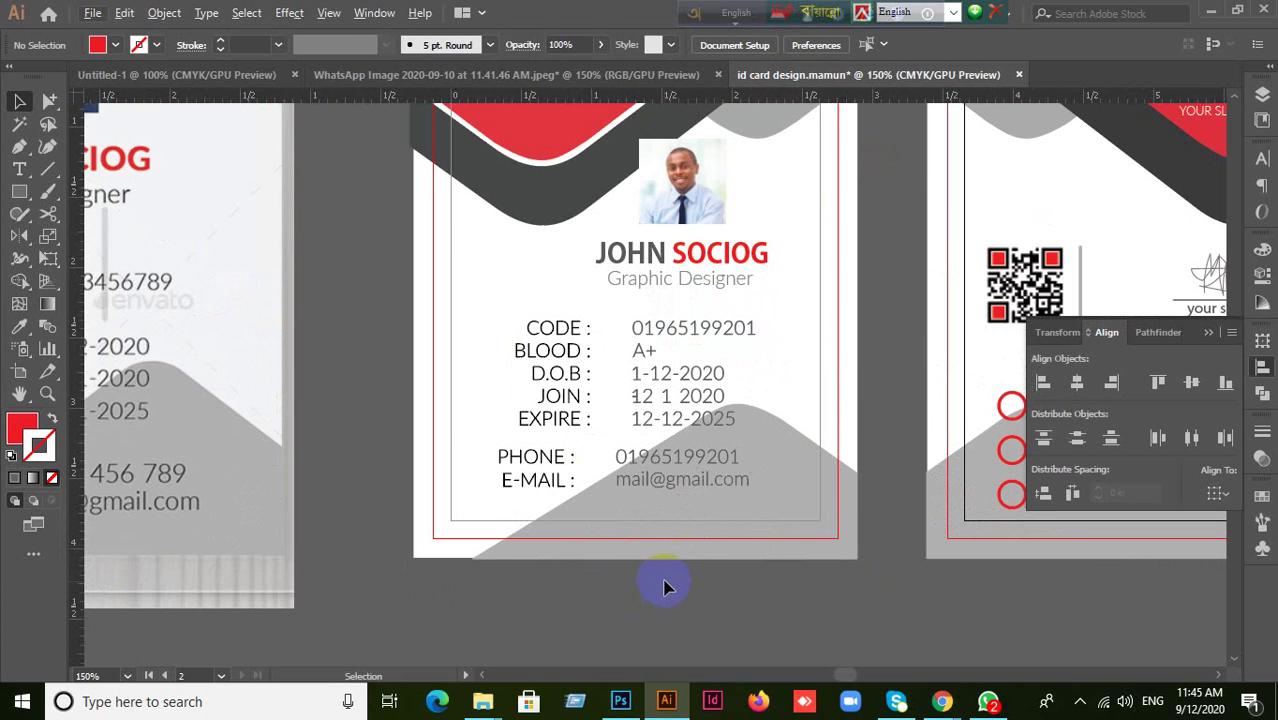
{"action": "scroll", "coordinate": [662, 585], "scroll_direction": "down", "scroll_amount": 1}
Ungroup the photo, name and job title on the front card
{"action": "left_click", "coordinate": [650, 366]}
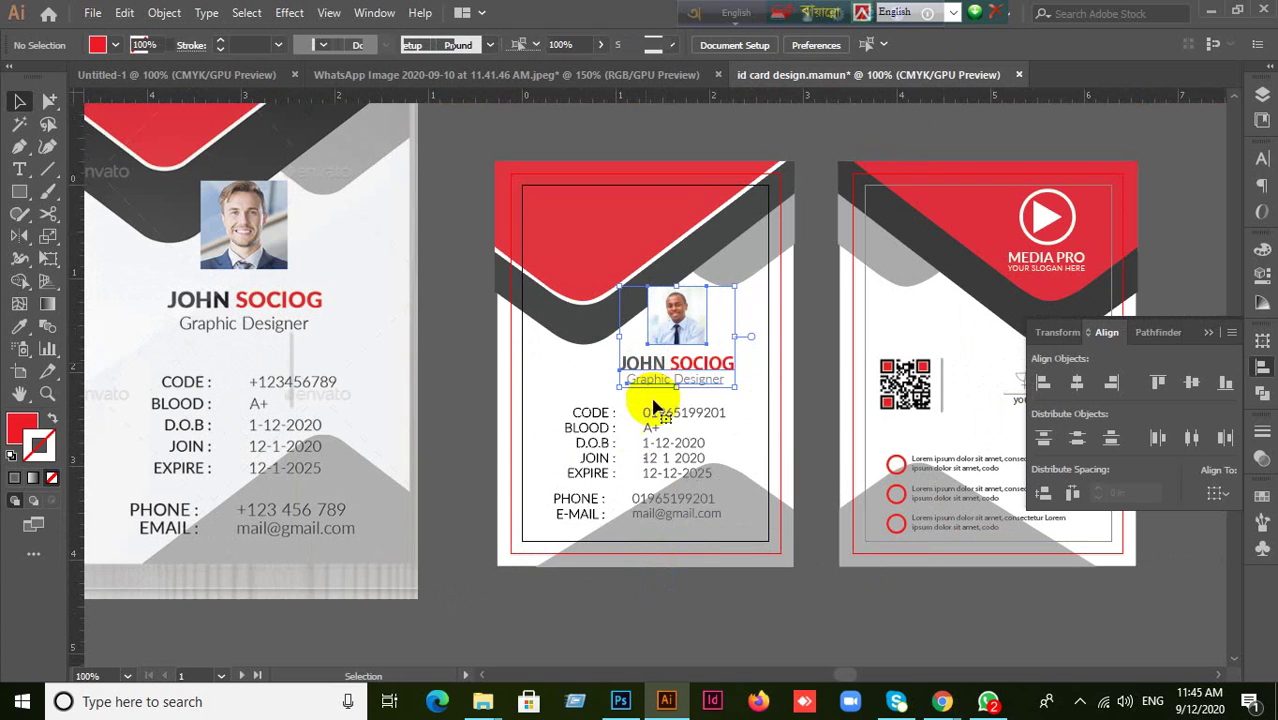
{"action": "scroll", "coordinate": [686, 429], "scroll_direction": "up", "scroll_amount": 2}
{"action": "right_click", "coordinate": [652, 252]}
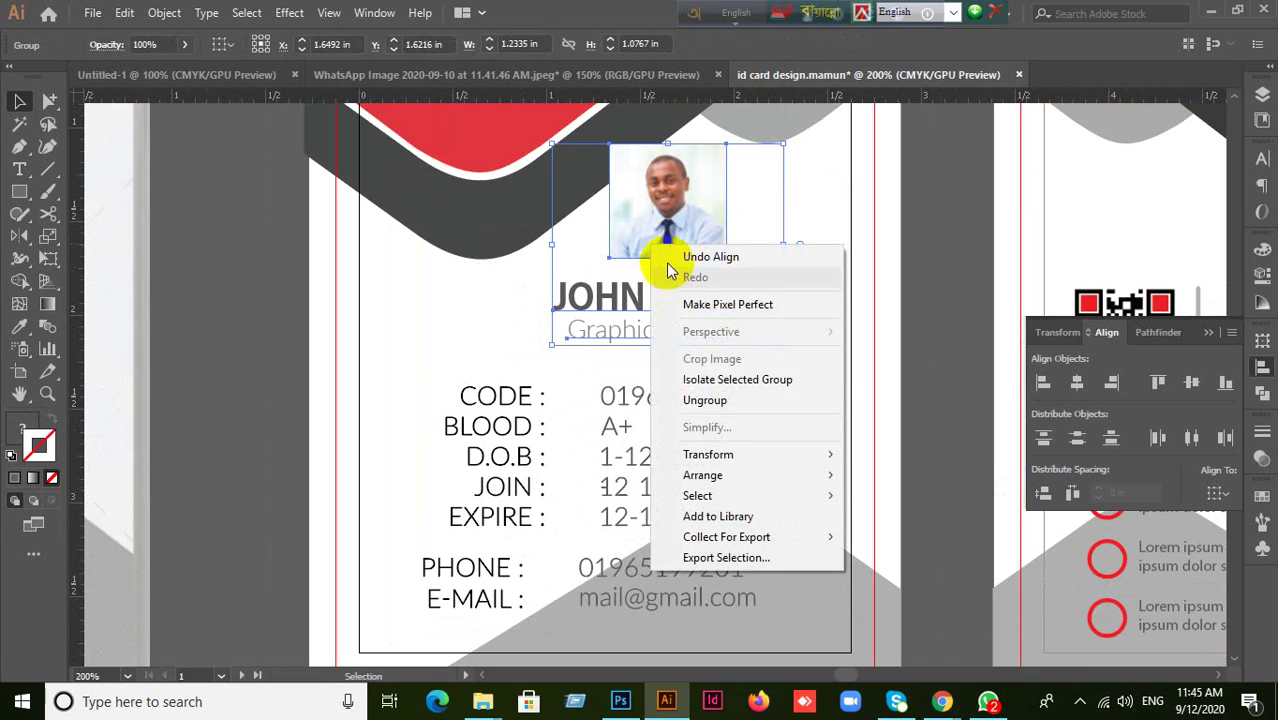
{"action": "left_click", "coordinate": [713, 399]}
{"action": "left_click", "coordinate": [252, 374]}
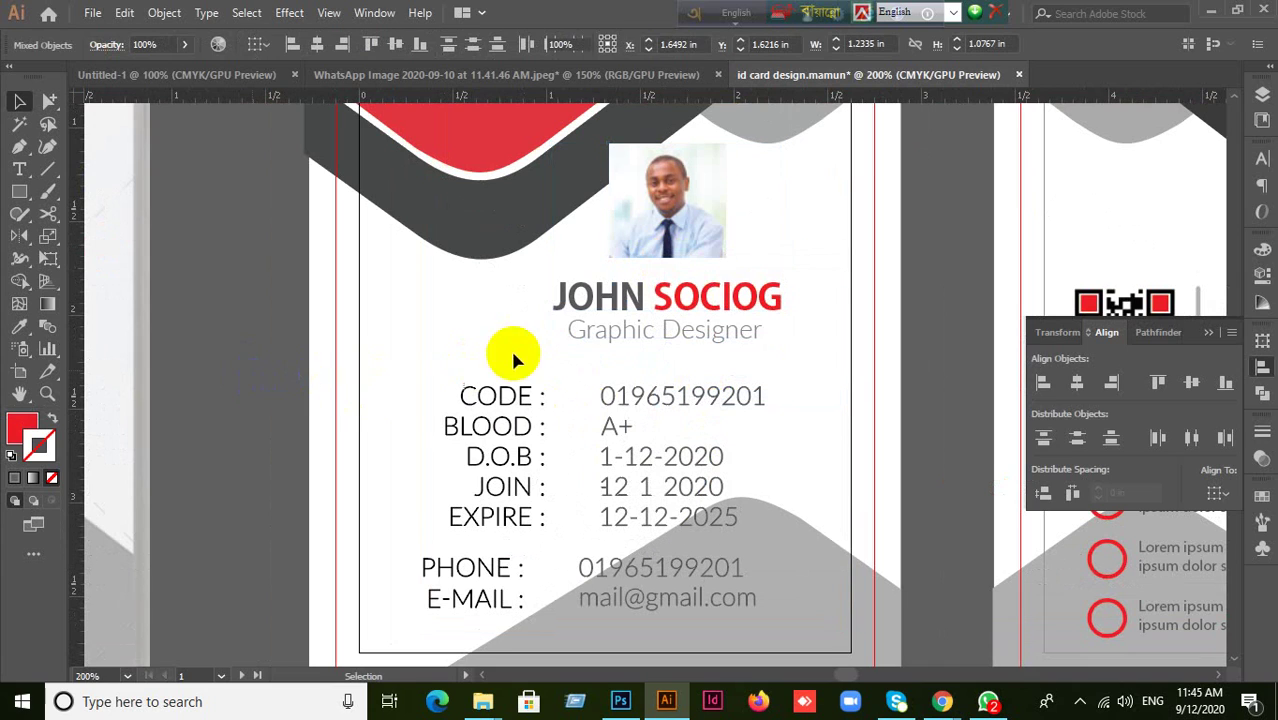
{"action": "left_click", "coordinate": [608, 314]}
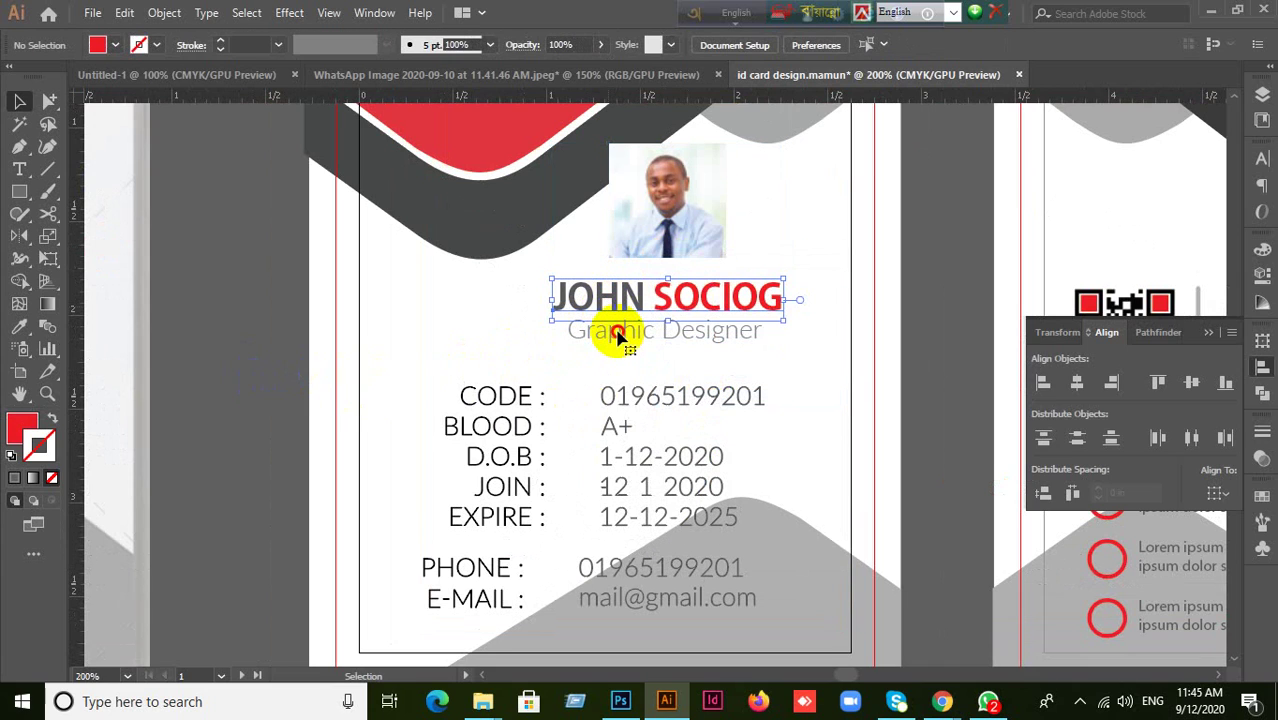
{"action": "left_click", "coordinate": [619, 336], "text": "shift"}
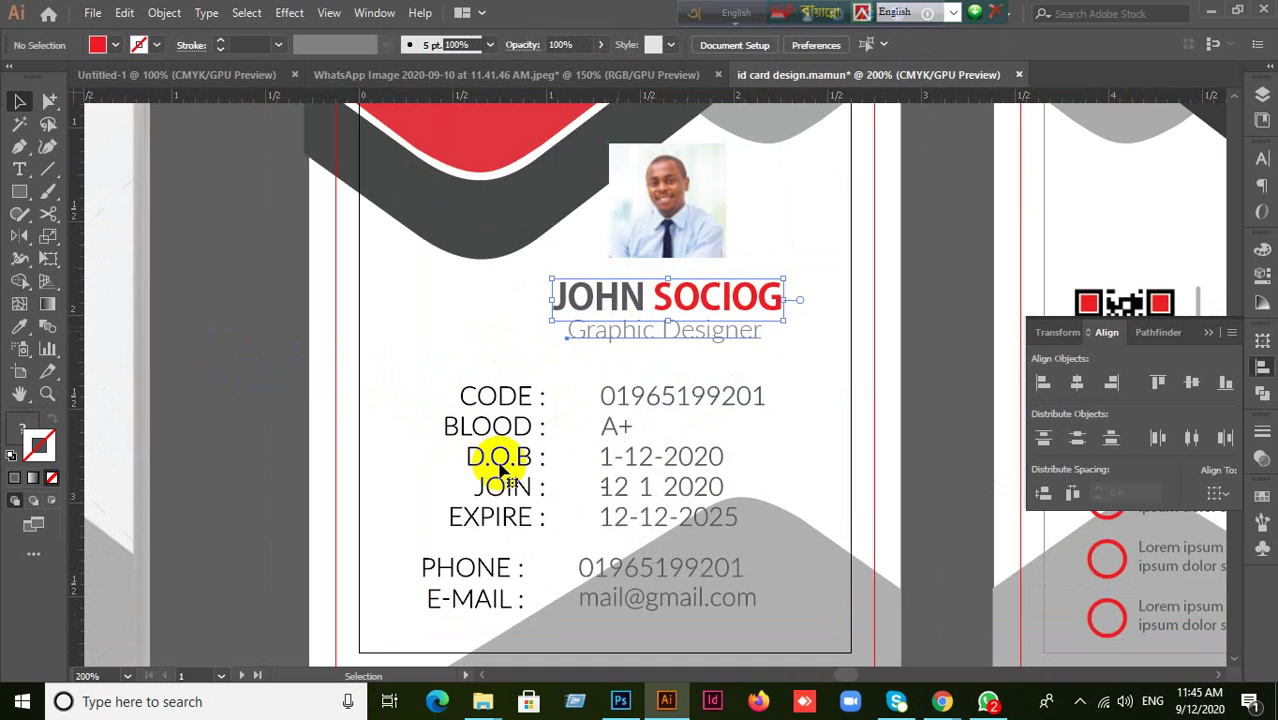
{"action": "left_click", "coordinate": [285, 405]}
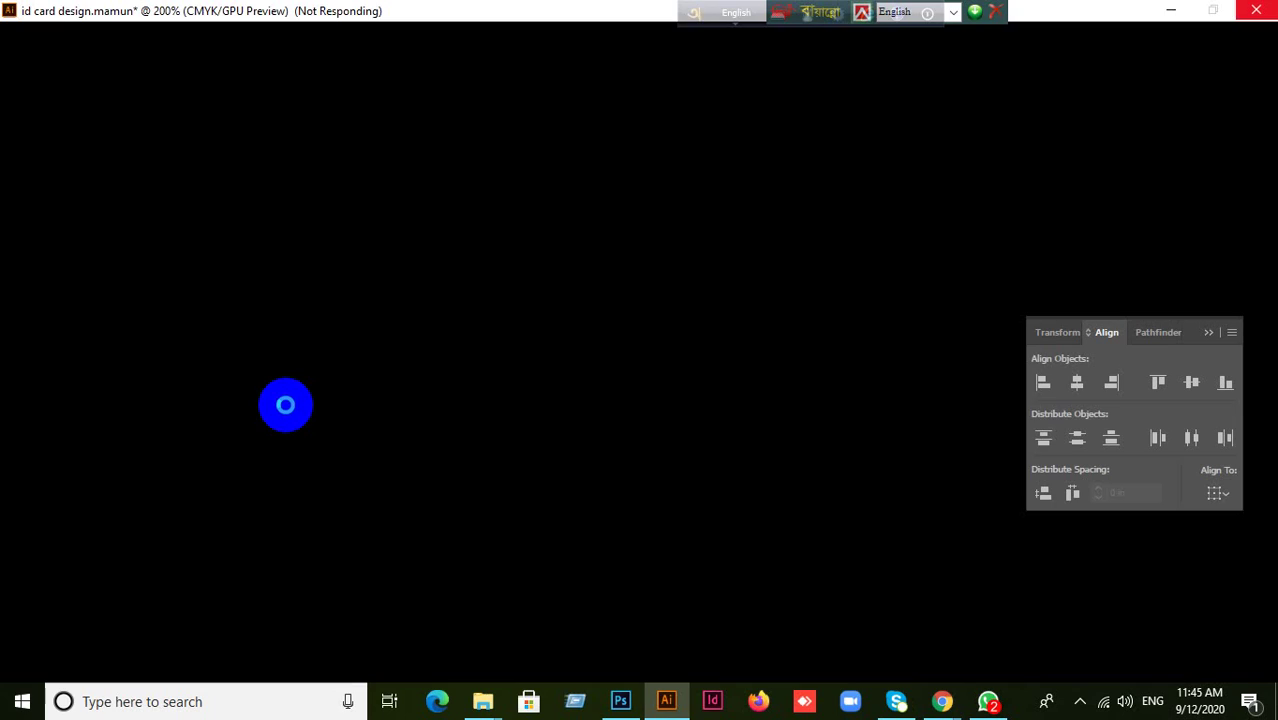
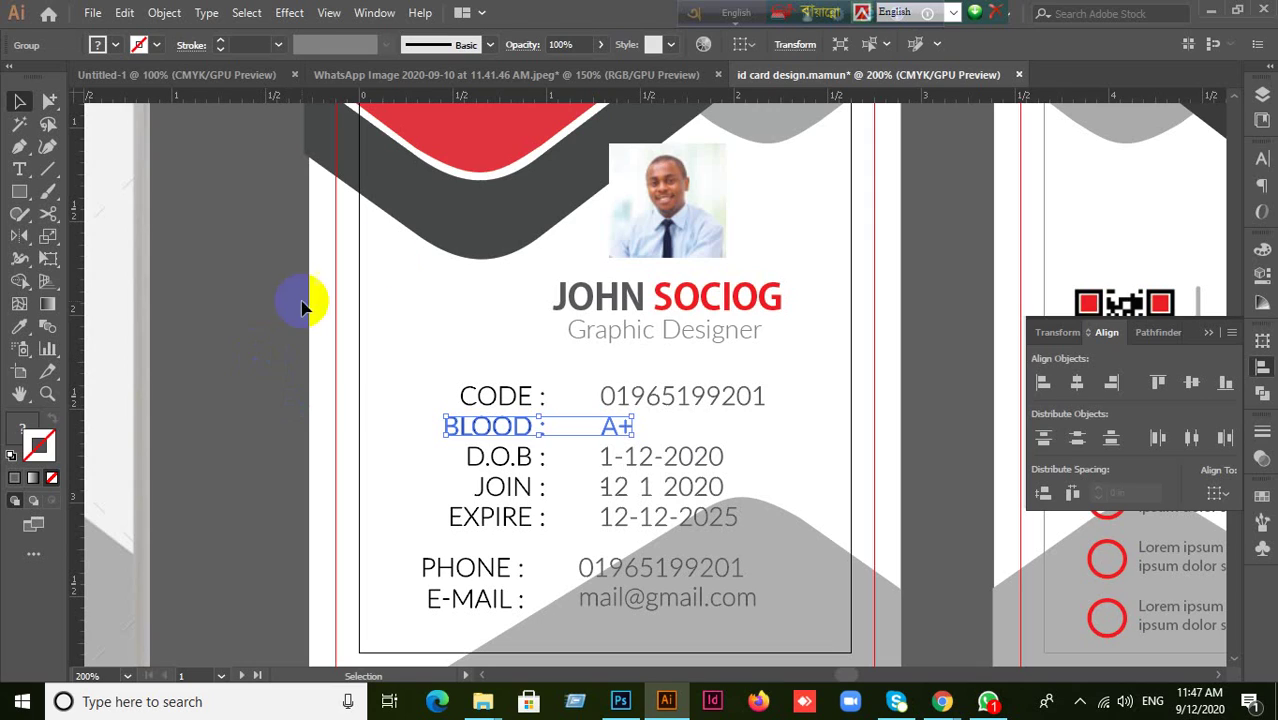
Check that the front card's photo, name and job title are ungrouped by selecting them separately and together
{"action": "left_click", "coordinate": [270, 358]}
{"action": "scroll", "coordinate": [567, 437], "scroll_direction": "down", "scroll_amount": 2}
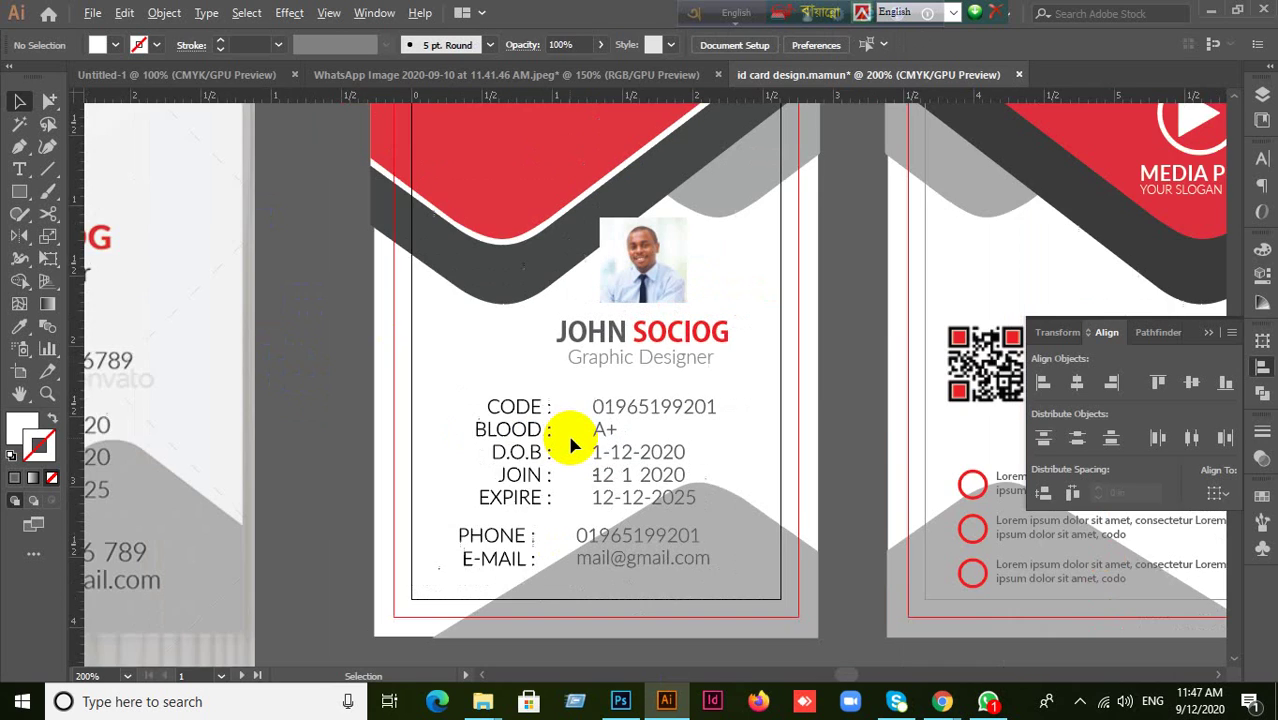
{"action": "scroll", "coordinate": [655, 480], "scroll_direction": "up", "scroll_amount": 1}
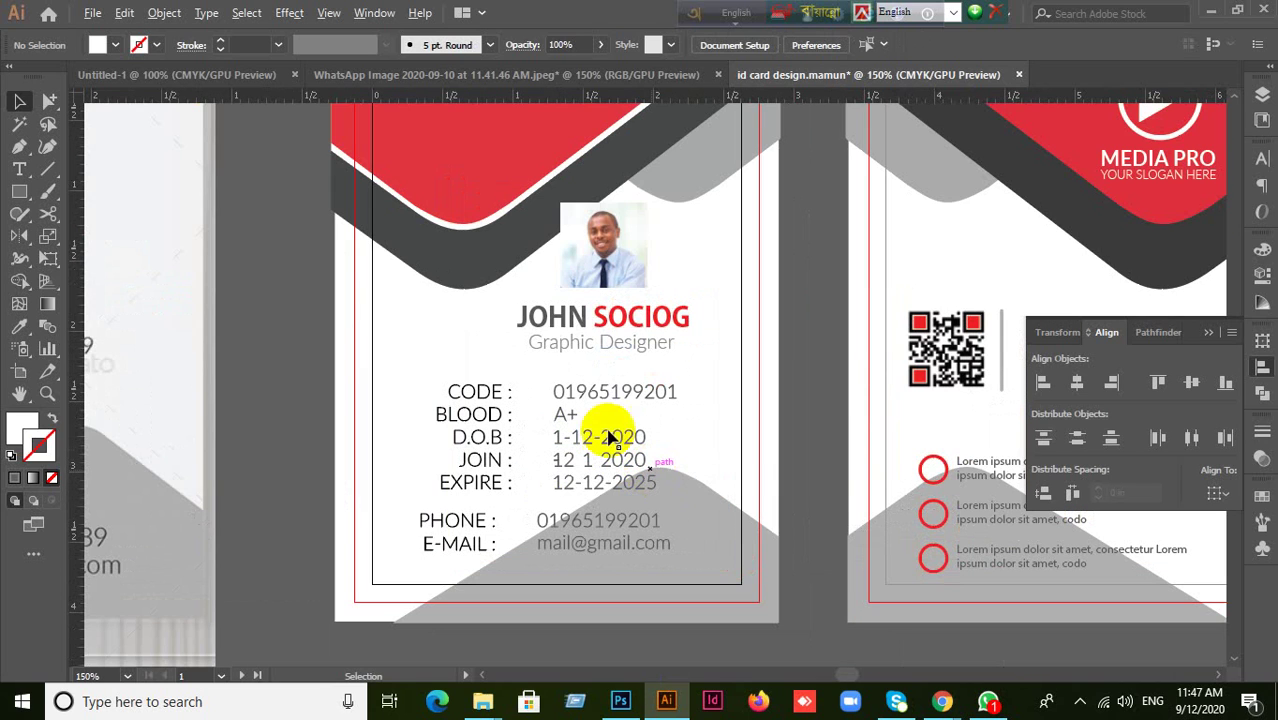
{"action": "left_click", "coordinate": [567, 268]}
{"action": "left_click", "coordinate": [572, 322]}
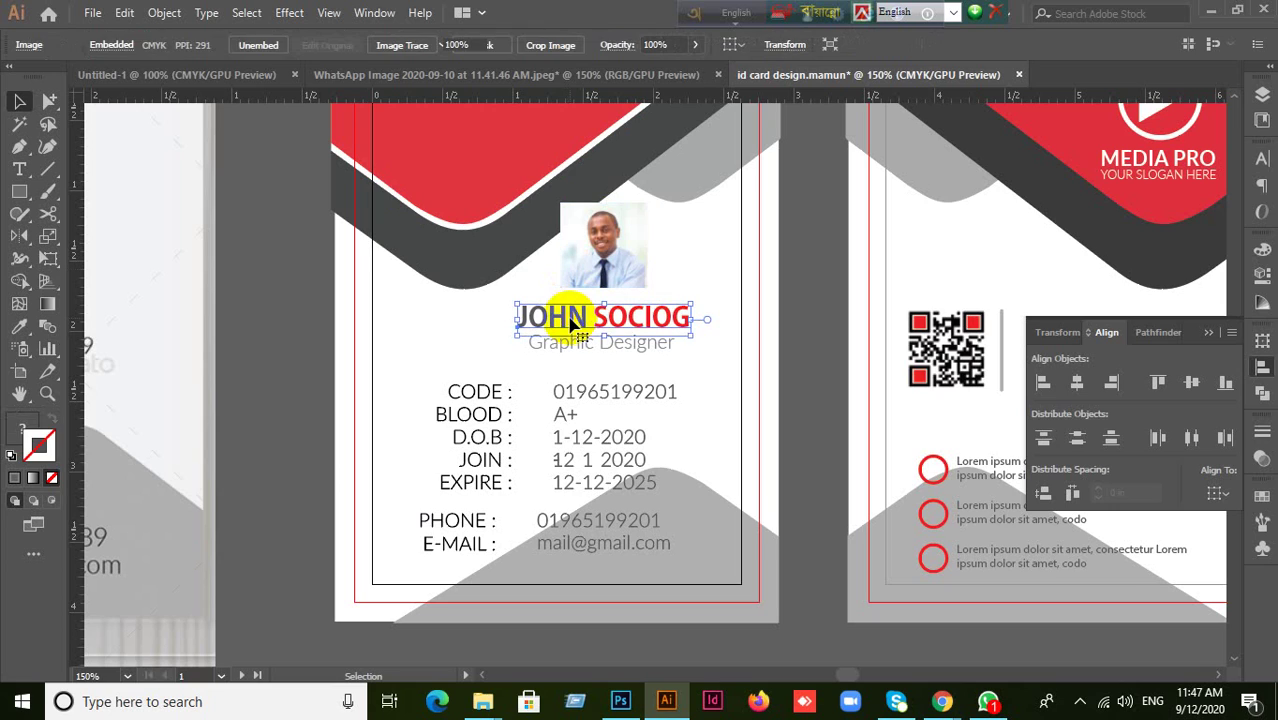
{"action": "double_click", "coordinate": [579, 328]}
{"action": "right_click", "coordinate": [576, 330]}
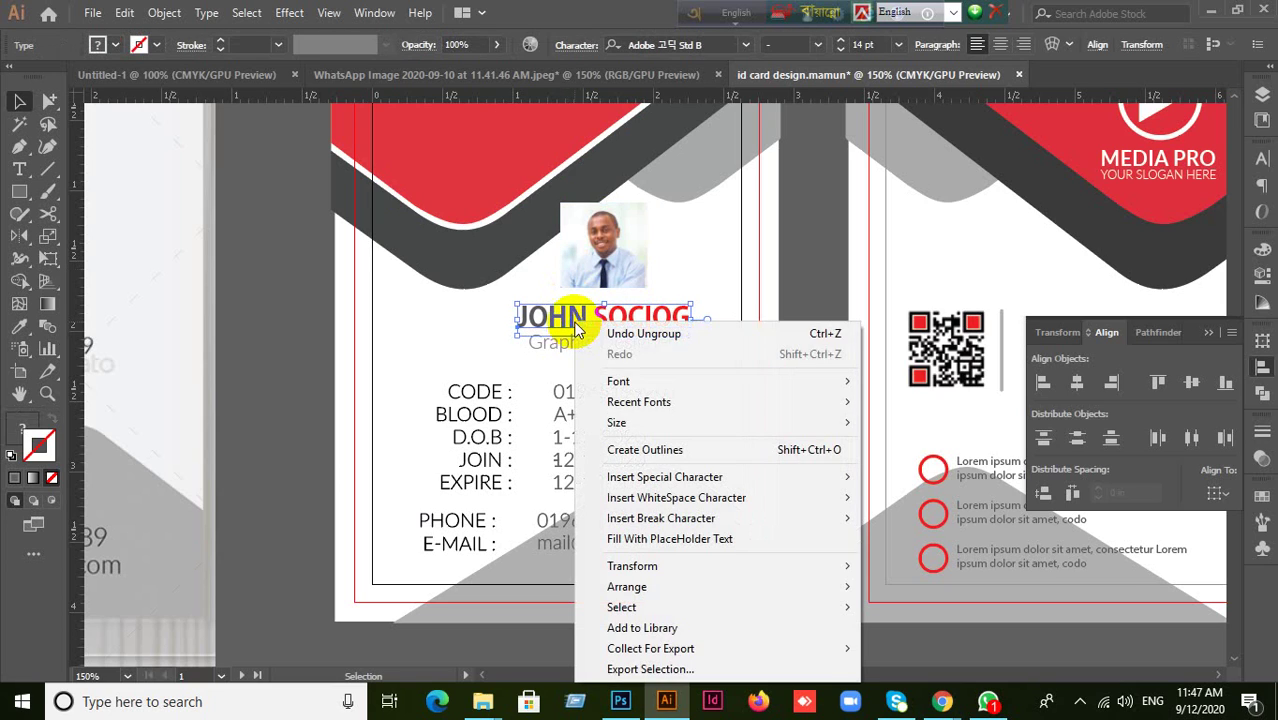
{"action": "left_click", "coordinate": [515, 456]}
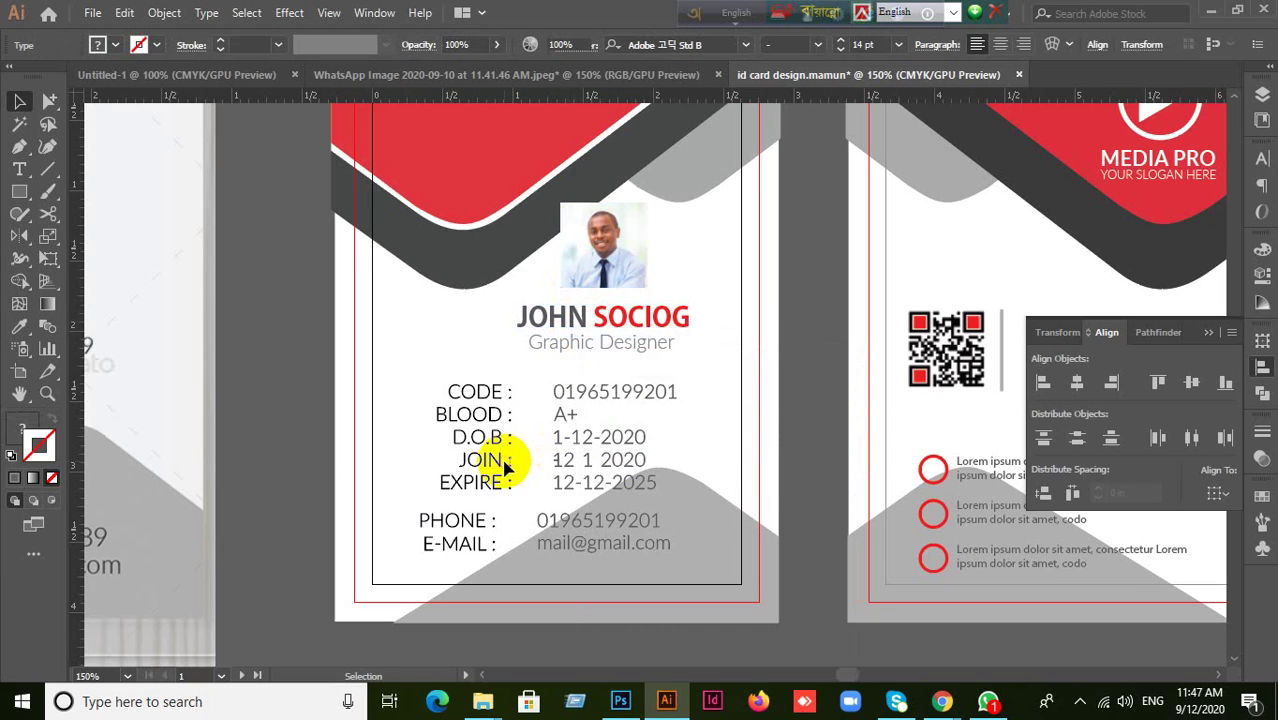
{"action": "left_click", "coordinate": [566, 338]}
{"action": "left_click", "coordinate": [565, 352]}
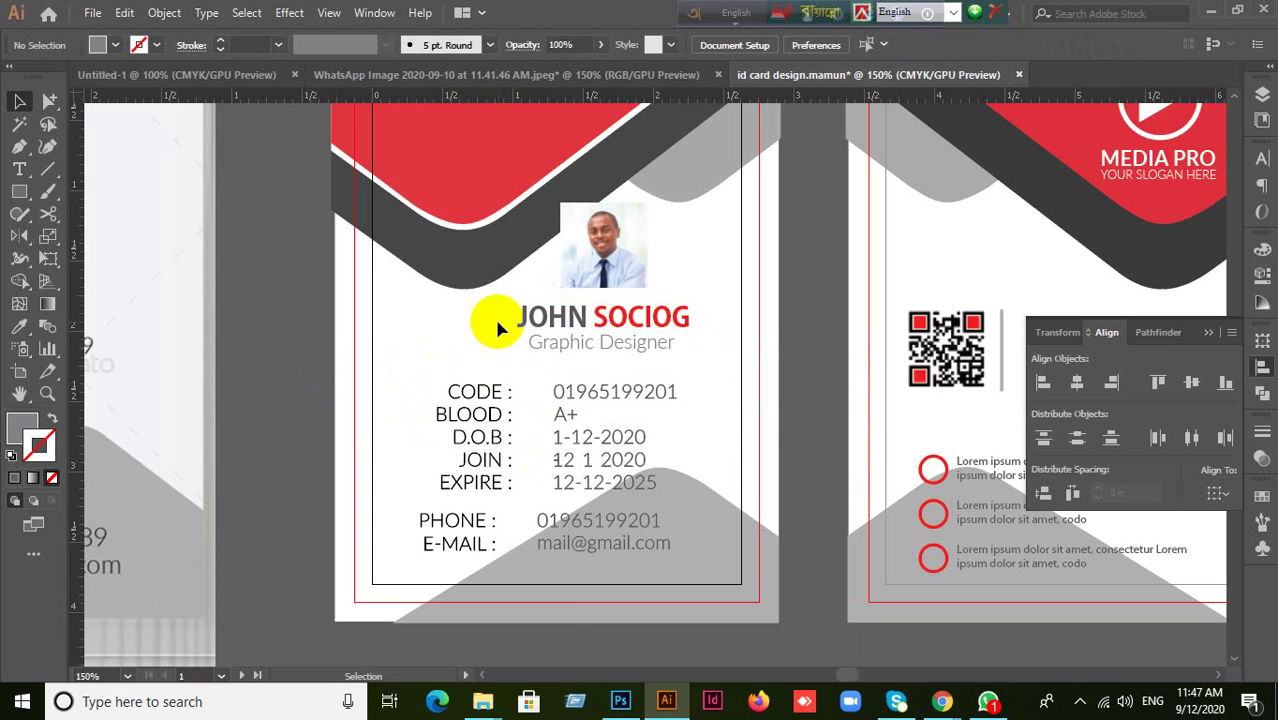
{"action": "left_click", "coordinate": [1210, 332]}
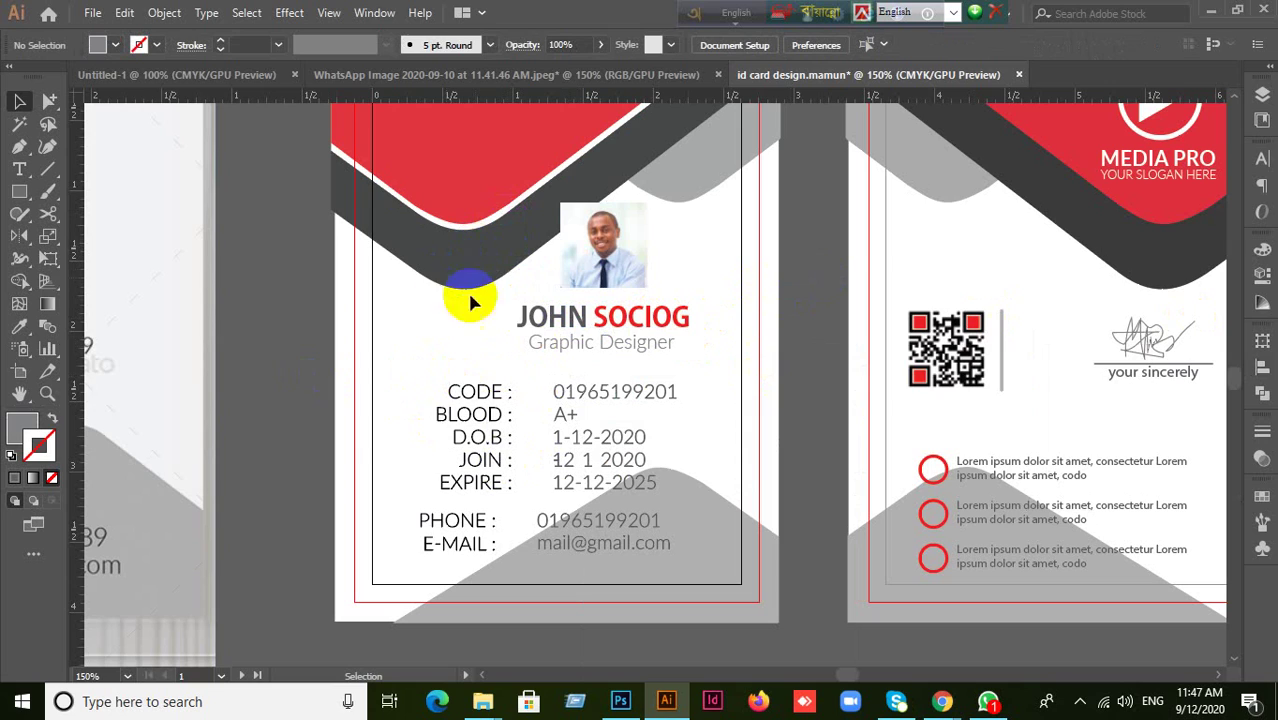
{"action": "left_click", "coordinate": [630, 343]}
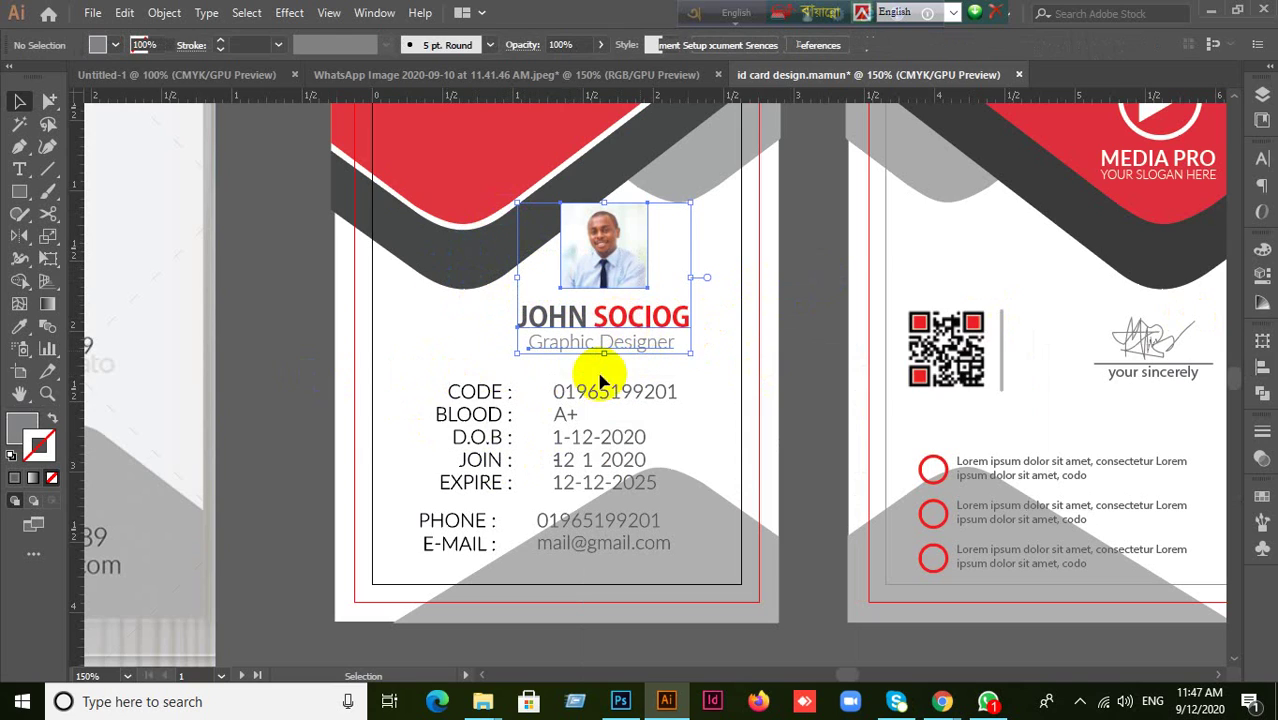
{"action": "key", "text": "ctrl+h"}
{"action": "left_click", "coordinate": [608, 317]}
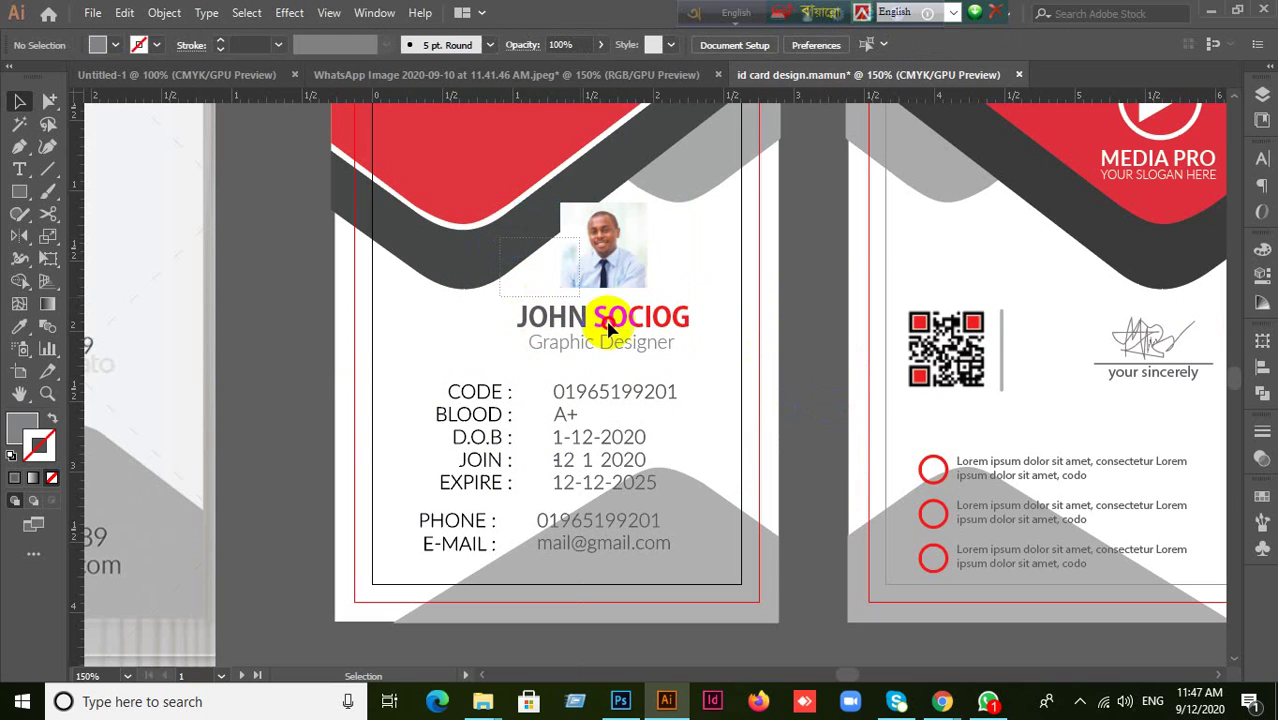
{"action": "left_click", "coordinate": [810, 348]}
Switch to the Google Meet call in Chrome to check the participants and return to the ID card document in Illustrator
{"action": "mouse_move", "coordinate": [942, 701]}
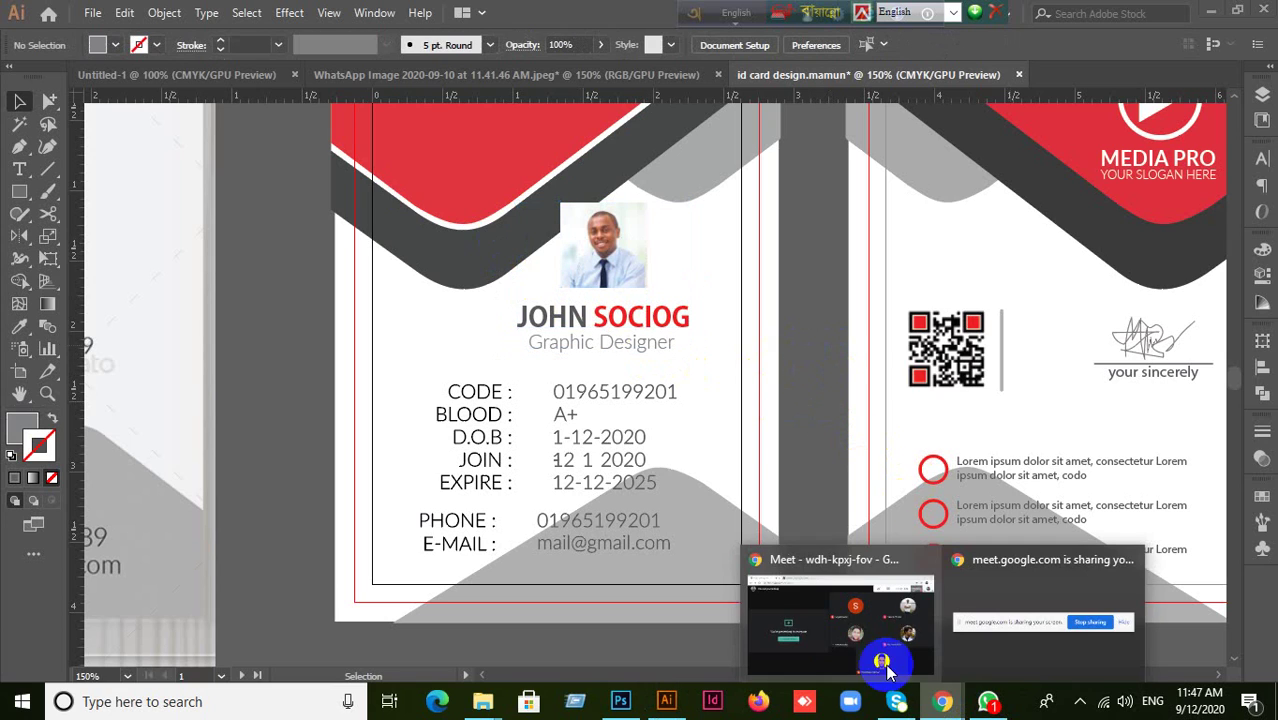
{"action": "left_click", "coordinate": [795, 615]}
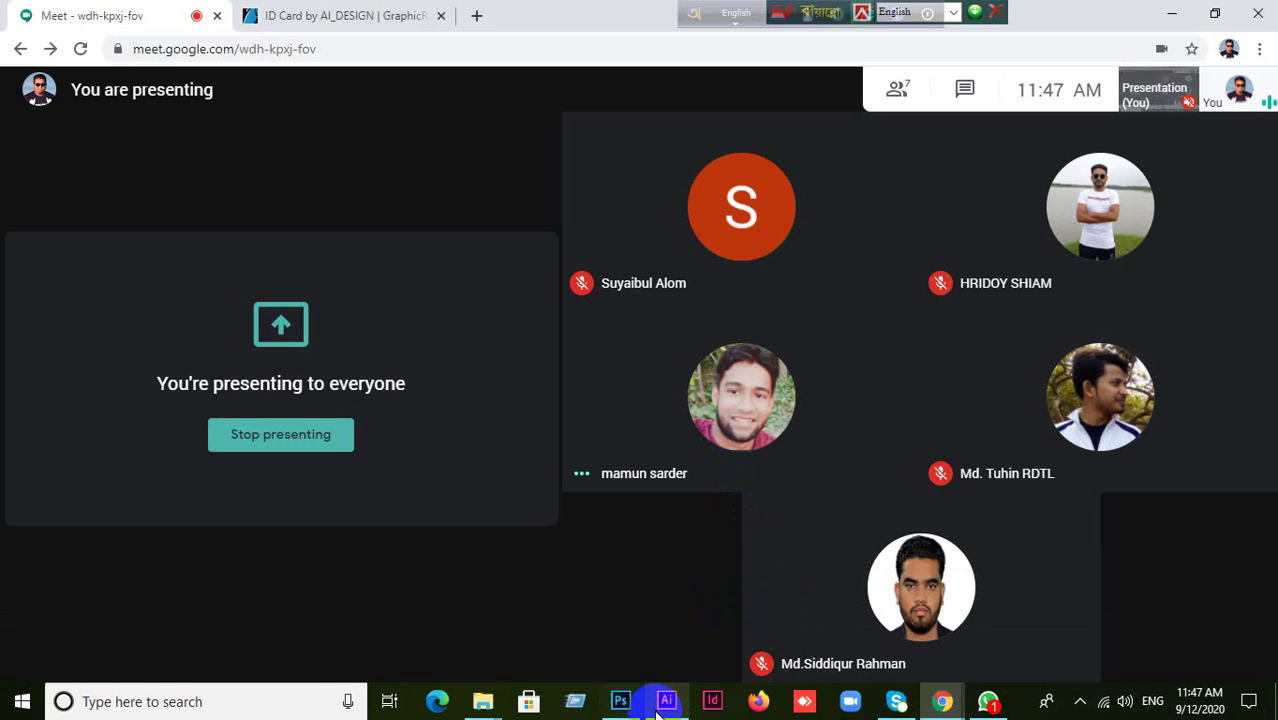
{"action": "mouse_move", "coordinate": [668, 714]}
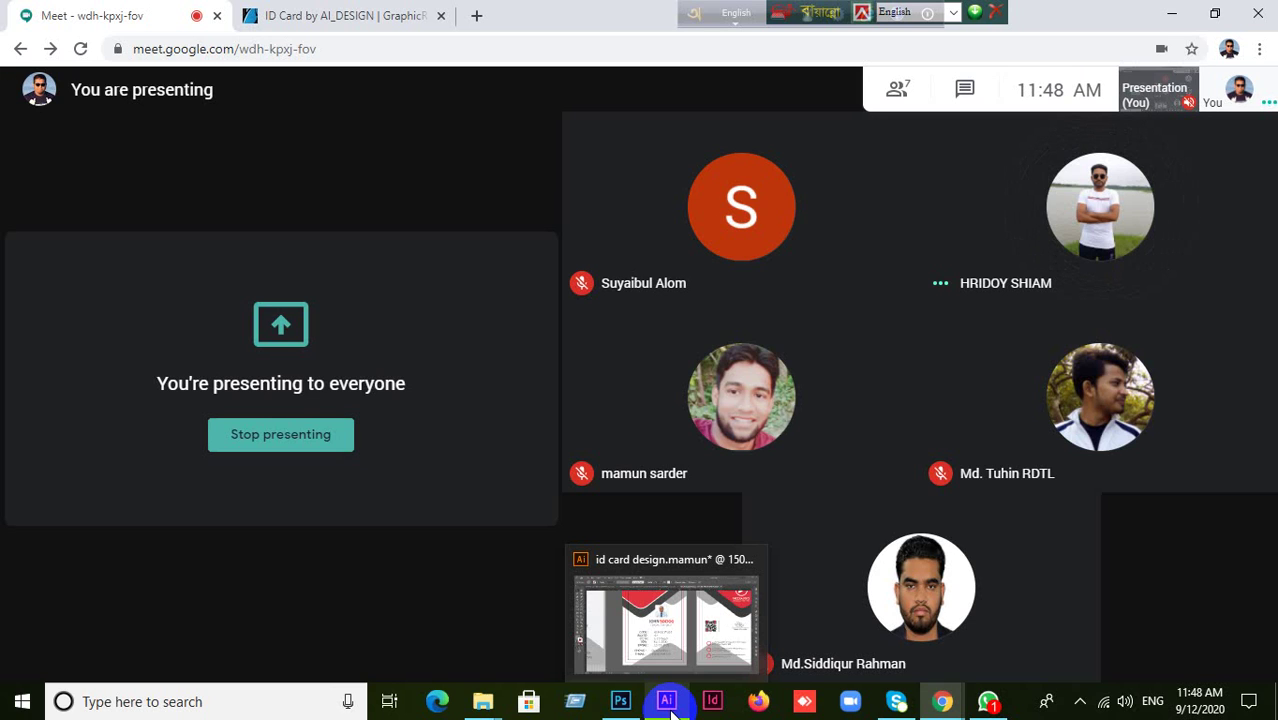
{"action": "left_click", "coordinate": [670, 705]}
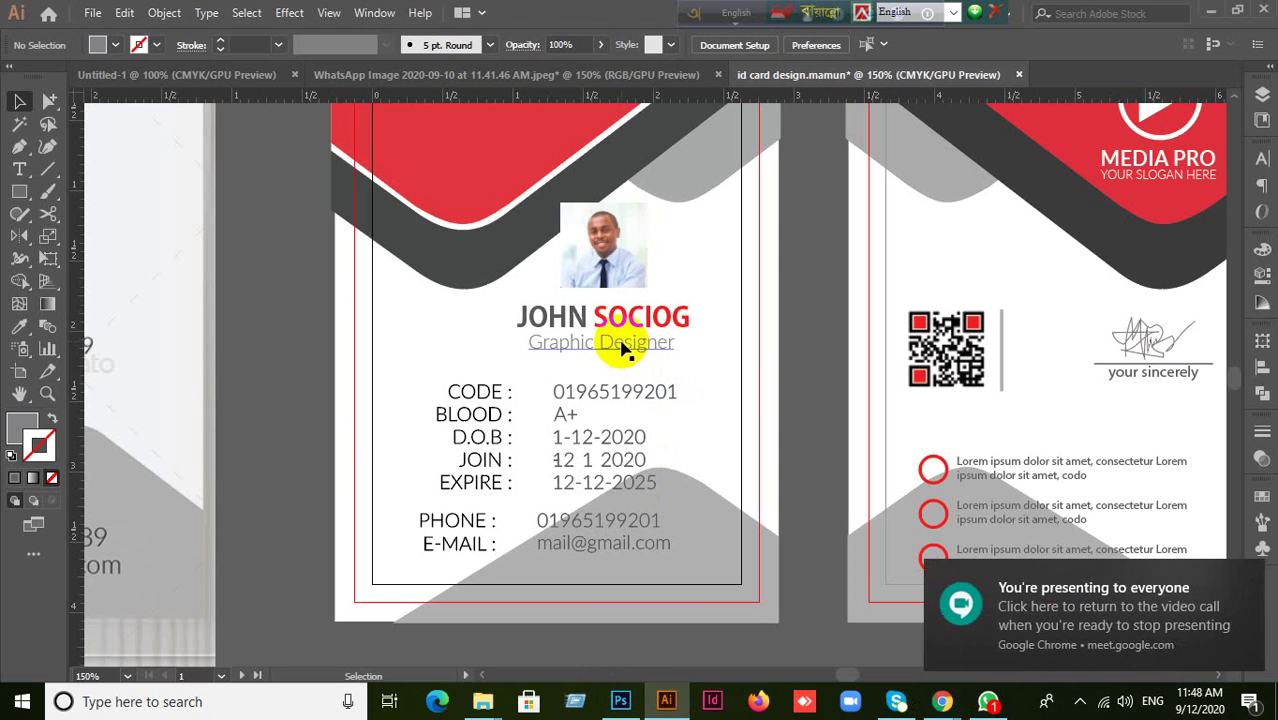
Align the front card's photo, name and job title to one another by their horizontal centers
{"action": "left_click", "coordinate": [621, 347]}
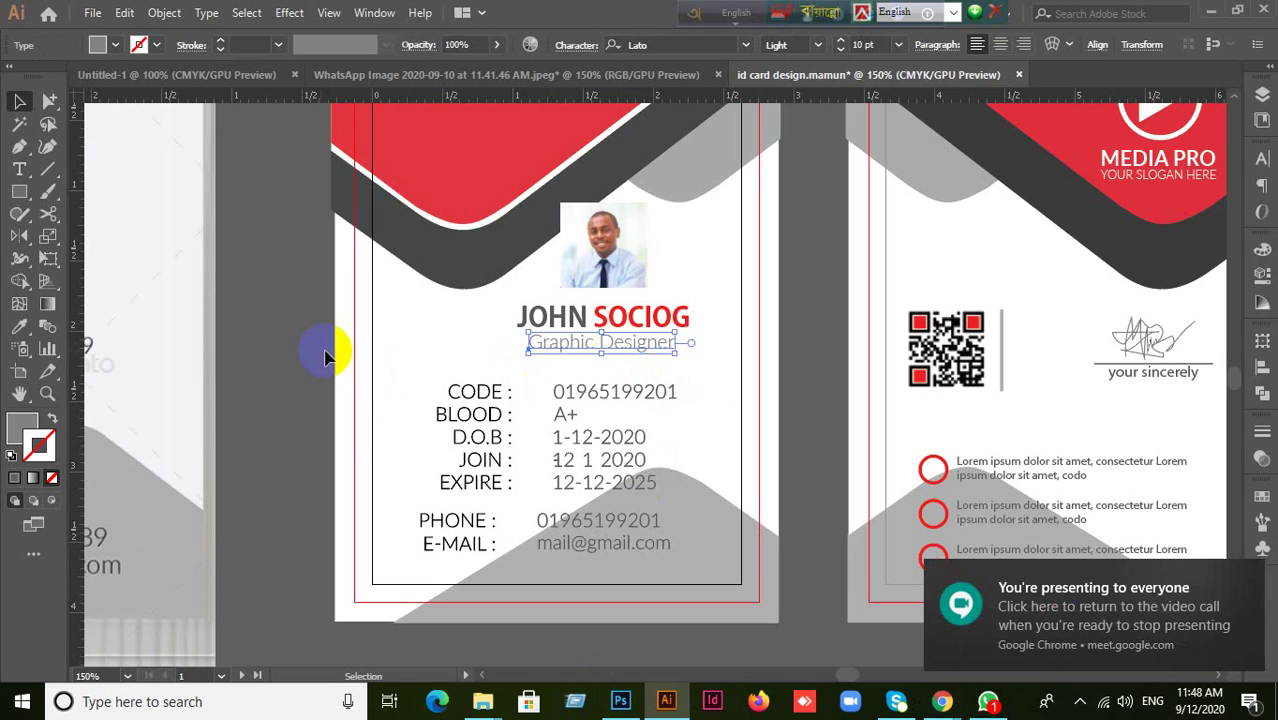
{"action": "left_click", "coordinate": [542, 376]}
{"action": "left_click", "coordinate": [629, 360]}
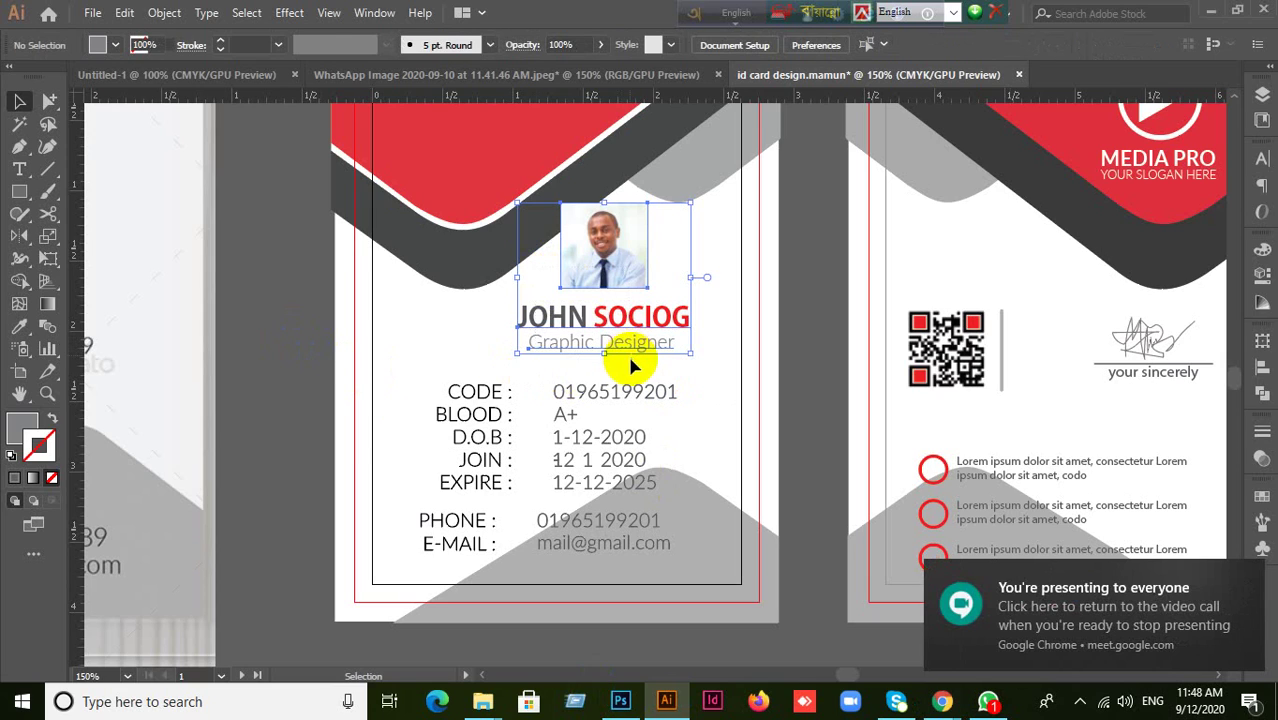
{"action": "left_click", "coordinate": [298, 403]}
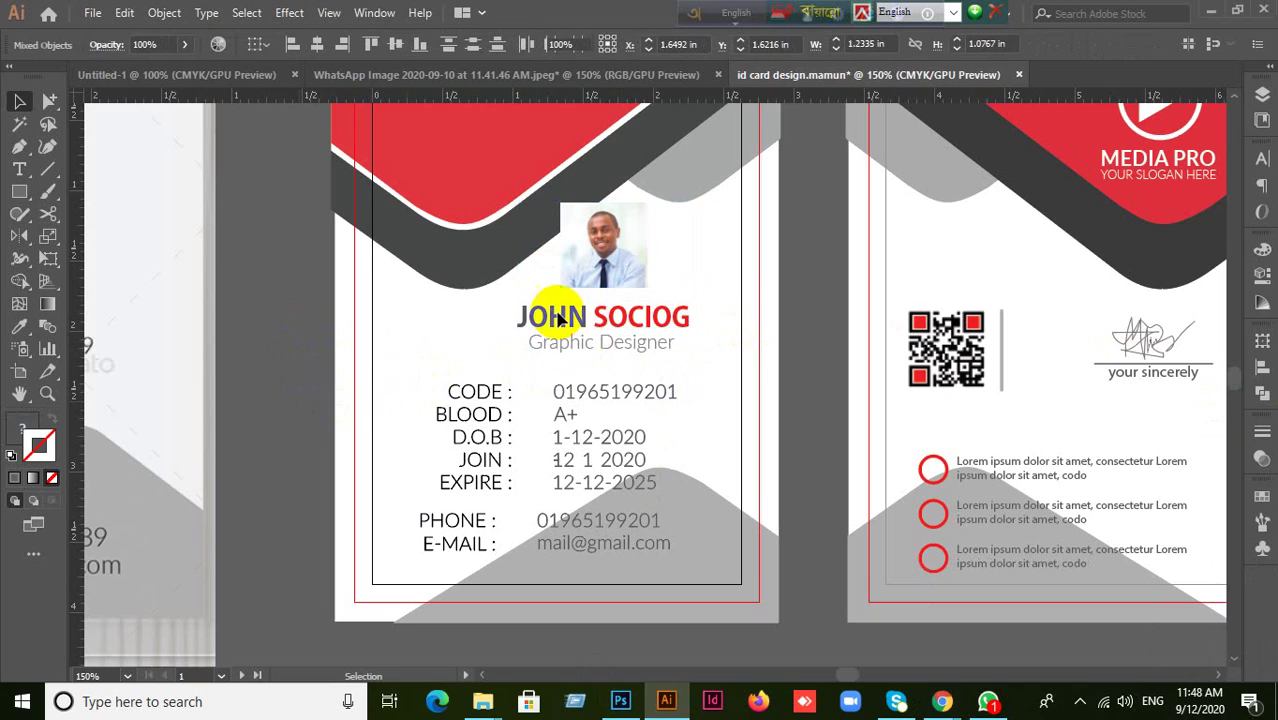
{"action": "left_click", "coordinate": [633, 351]}
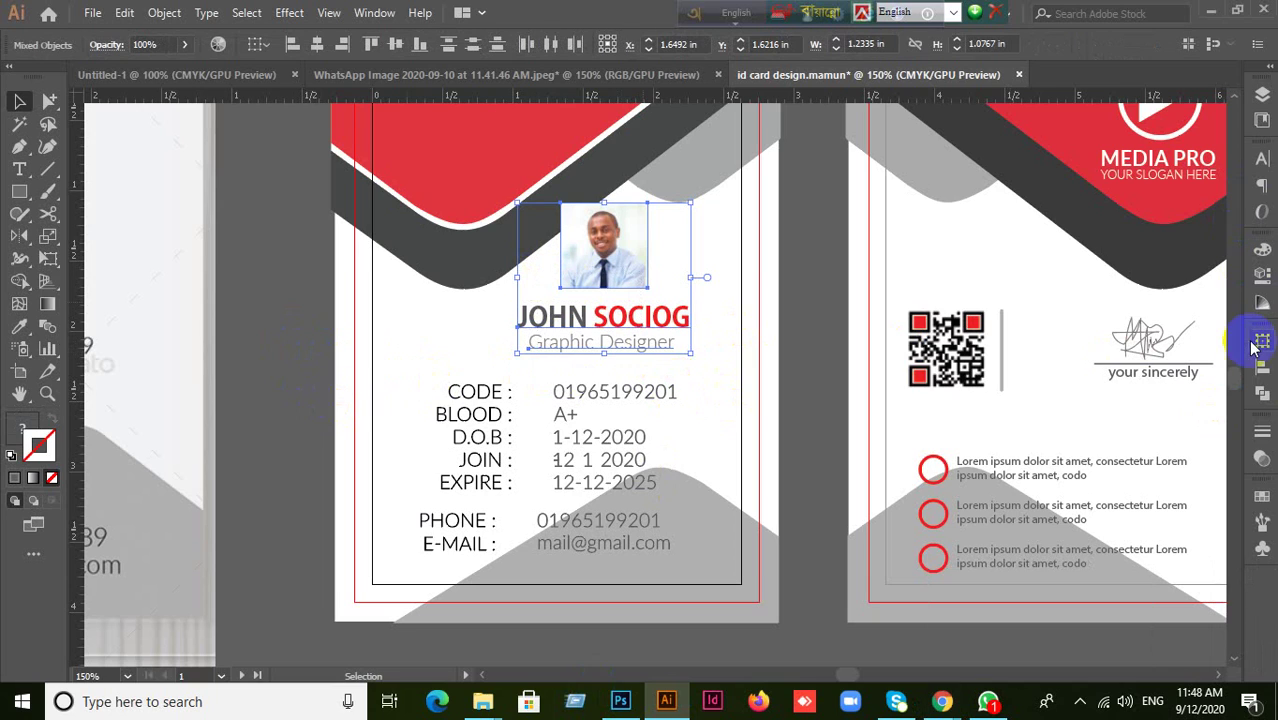
{"action": "left_click", "coordinate": [1262, 165]}
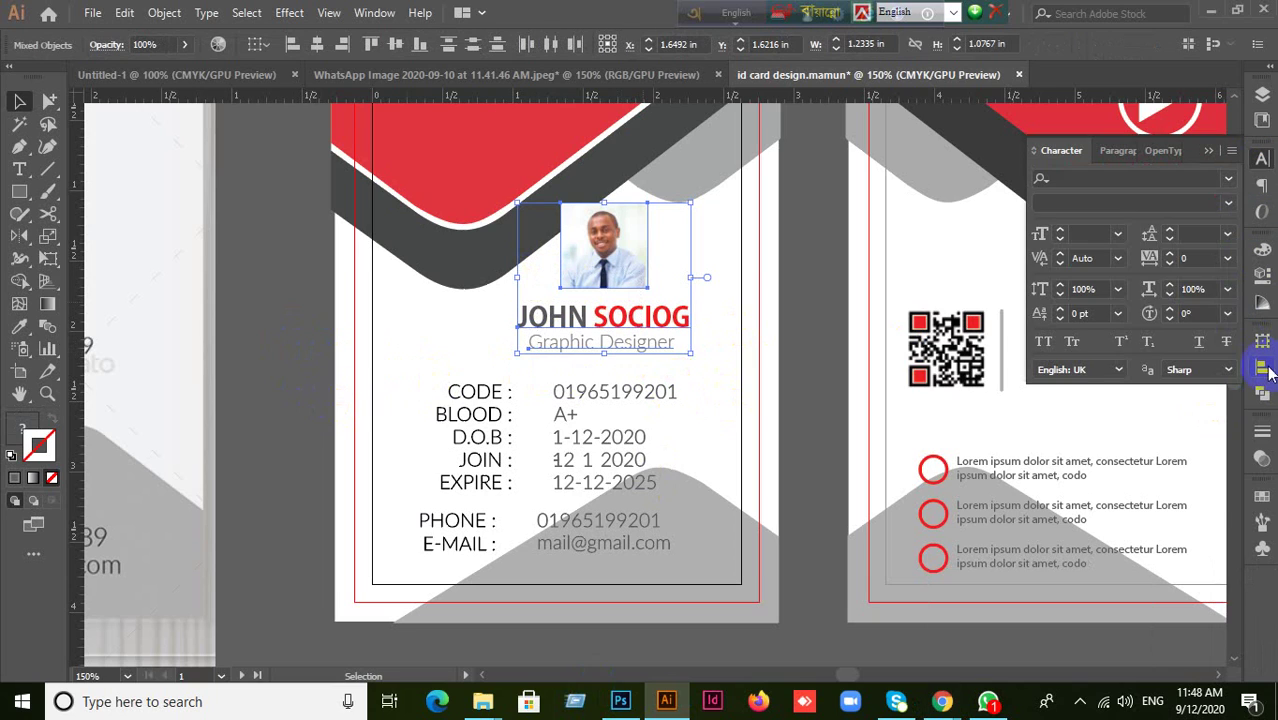
{"action": "left_click", "coordinate": [1262, 367]}
{"action": "left_click", "coordinate": [1077, 384]}
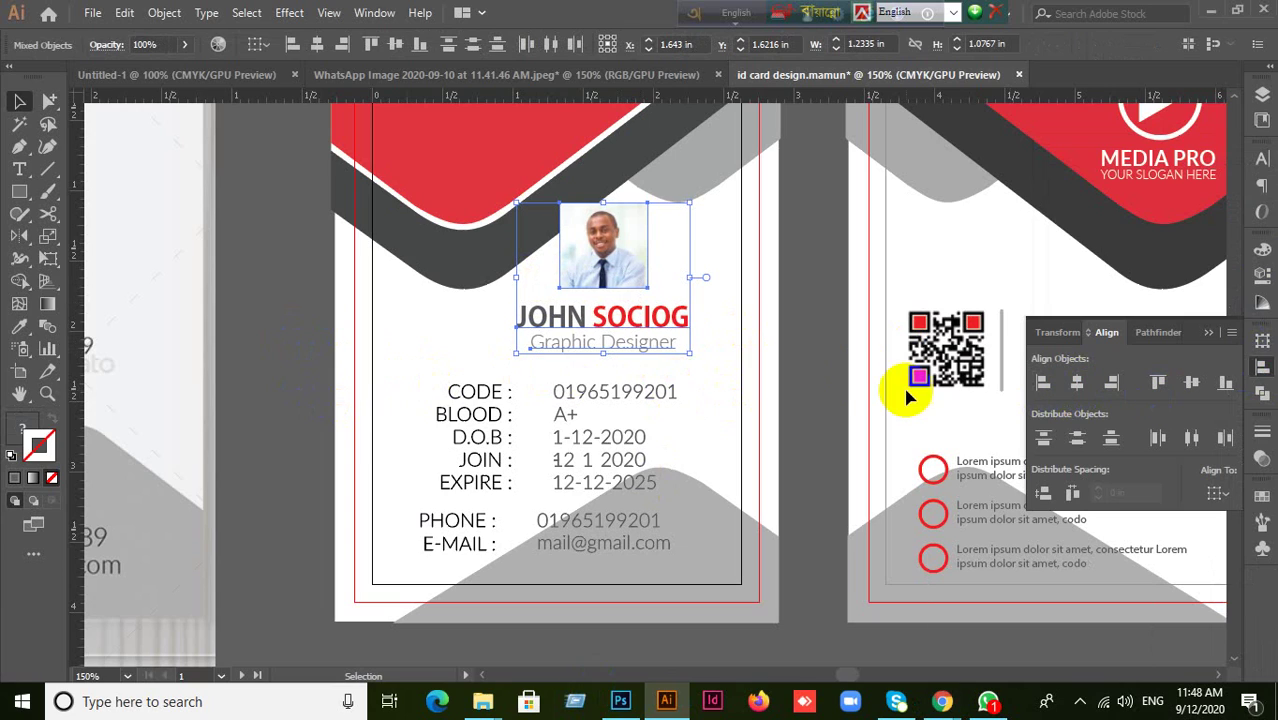
{"action": "left_click", "coordinate": [1080, 387]}
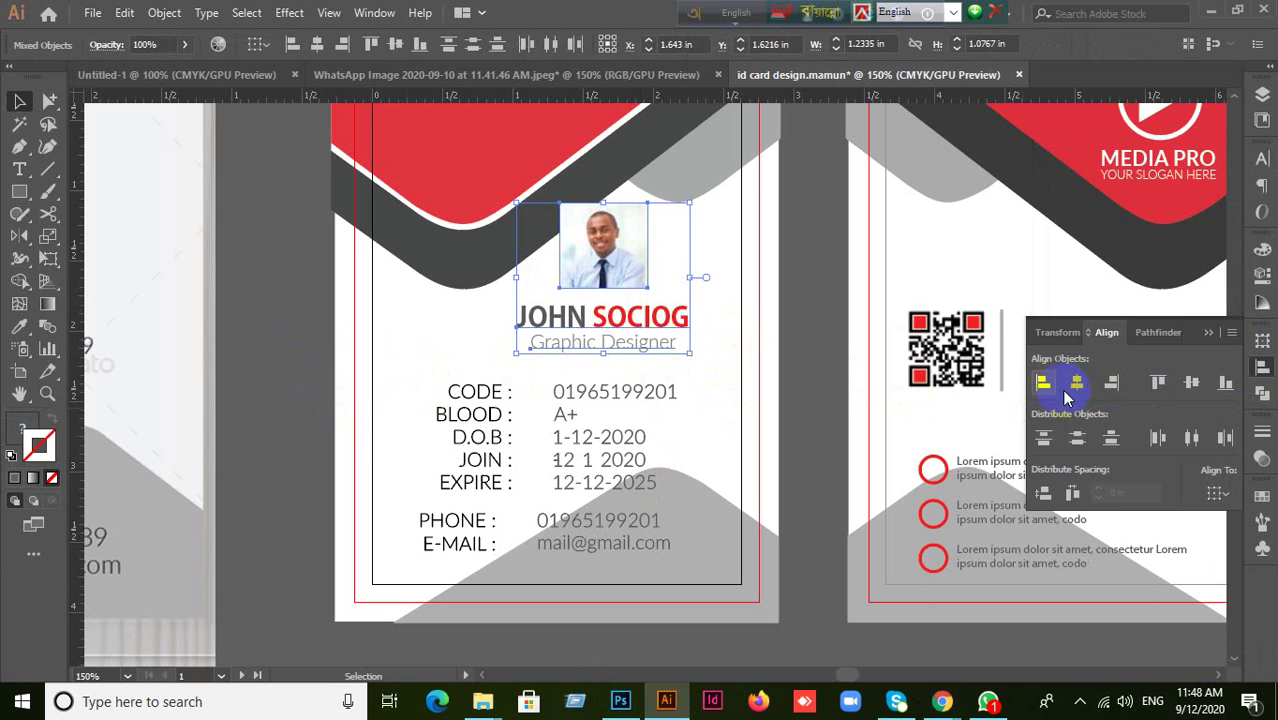
{"action": "left_click", "coordinate": [258, 333]}
{"action": "left_click", "coordinate": [605, 338]}
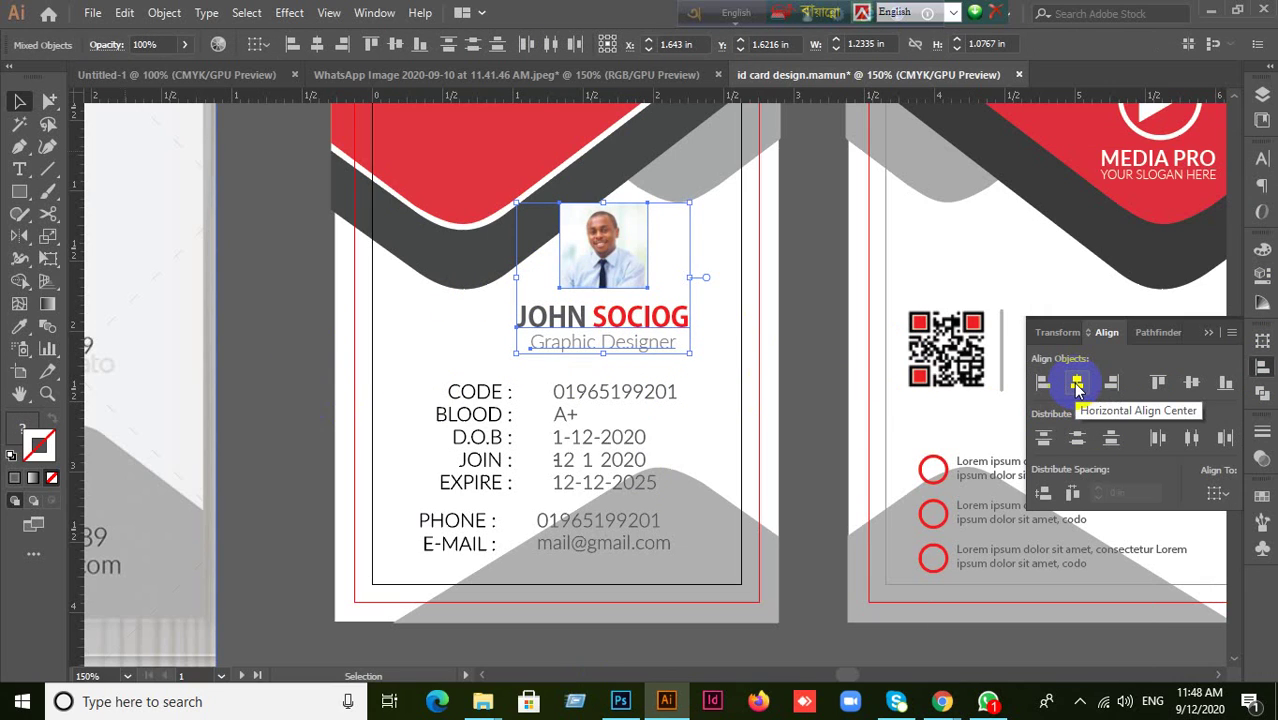
{"action": "left_click", "coordinate": [1077, 387]}
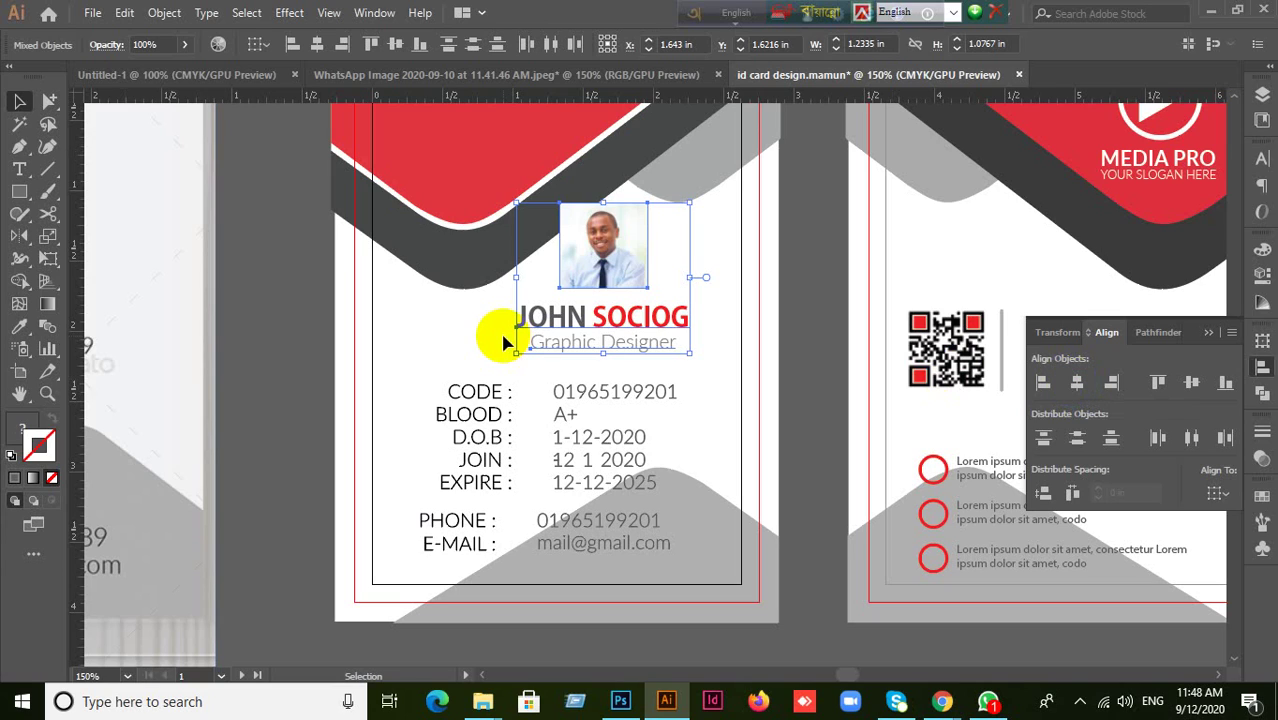
Group the aligned photo, name and job title on the front card
{"action": "left_click", "coordinate": [606, 276]}
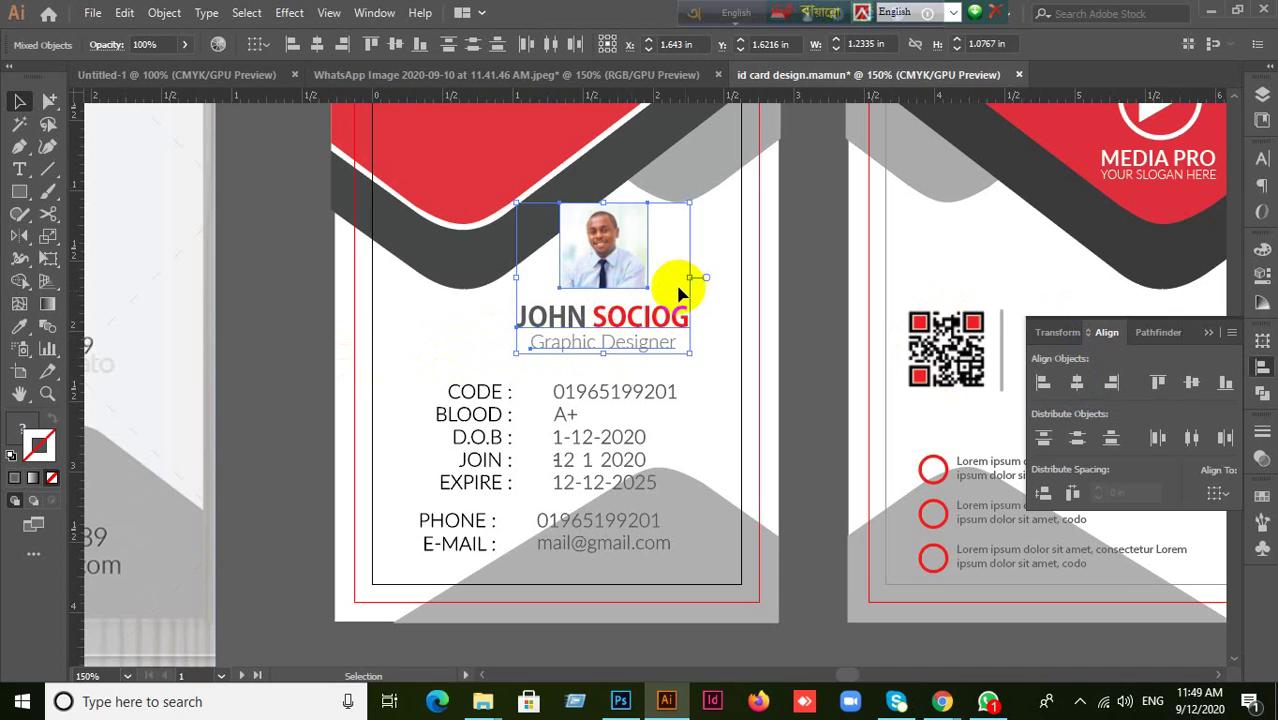
{"action": "left_click", "coordinate": [604, 268]}
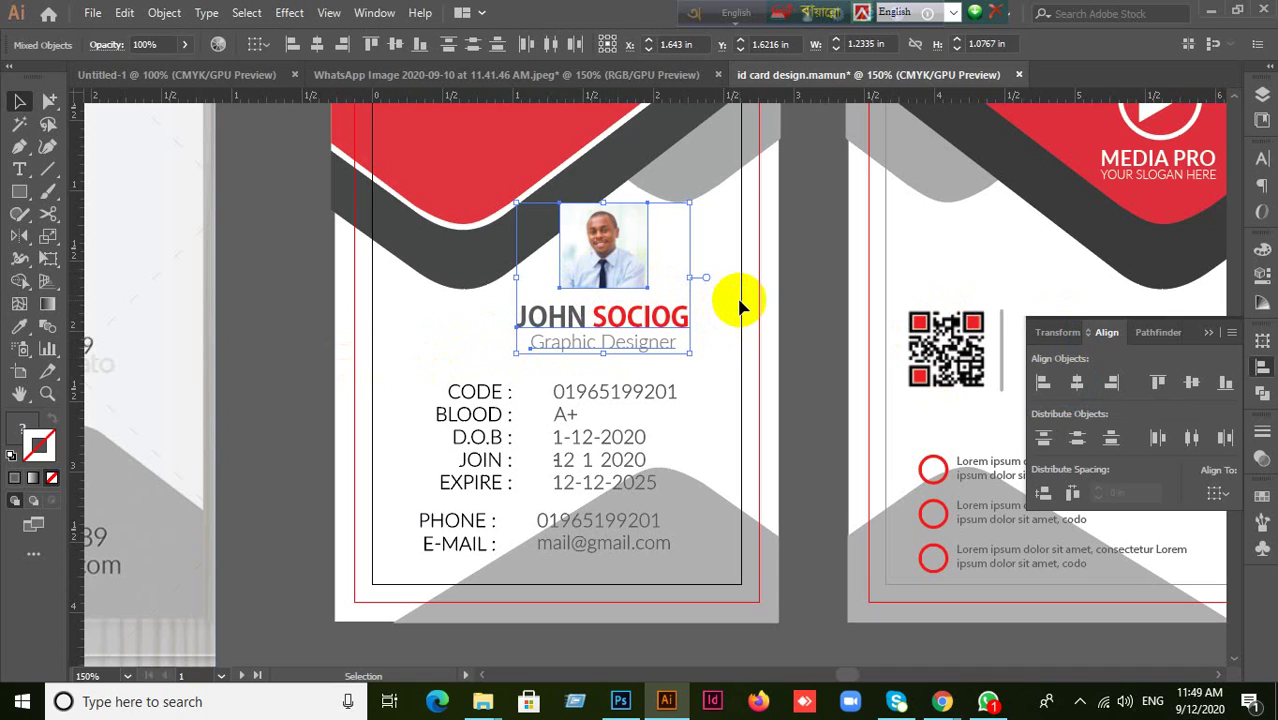
{"action": "key", "text": "ctrl+g"}
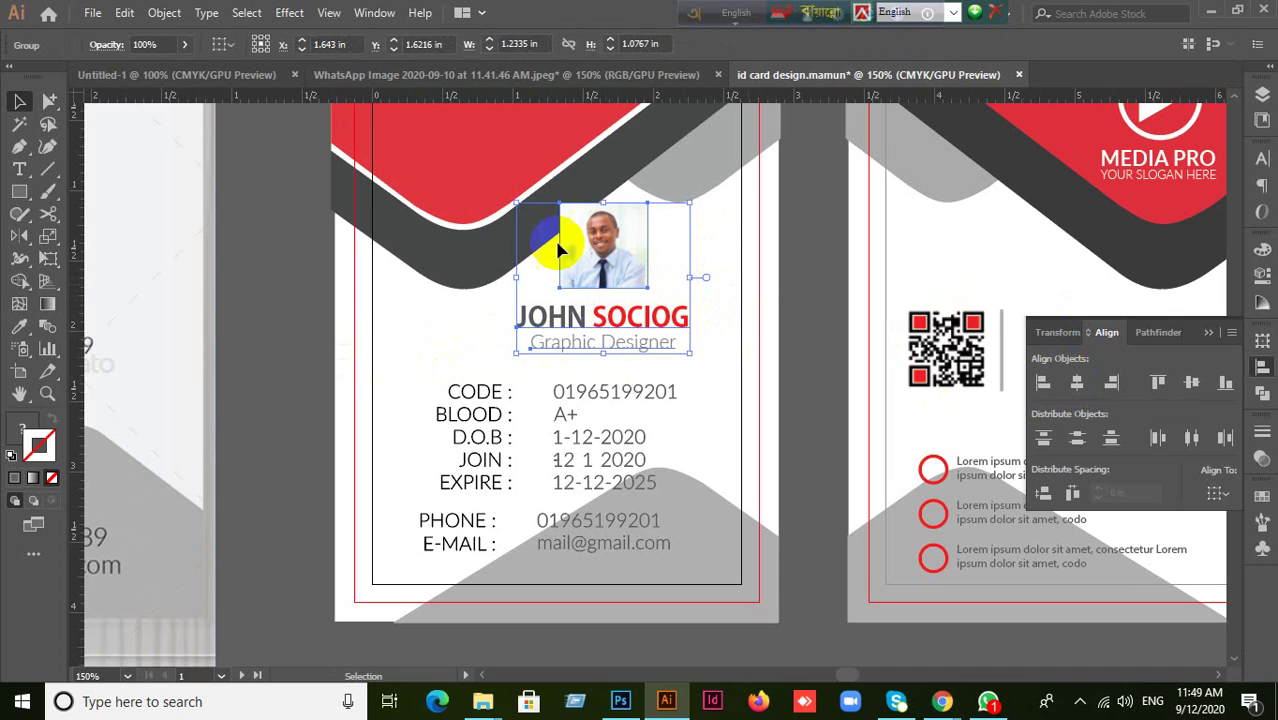
{"action": "left_click", "coordinate": [318, 290]}
Center the photo, name and job title group horizontally on the front card using Align to Artboard
{"action": "left_click", "coordinate": [625, 277]}
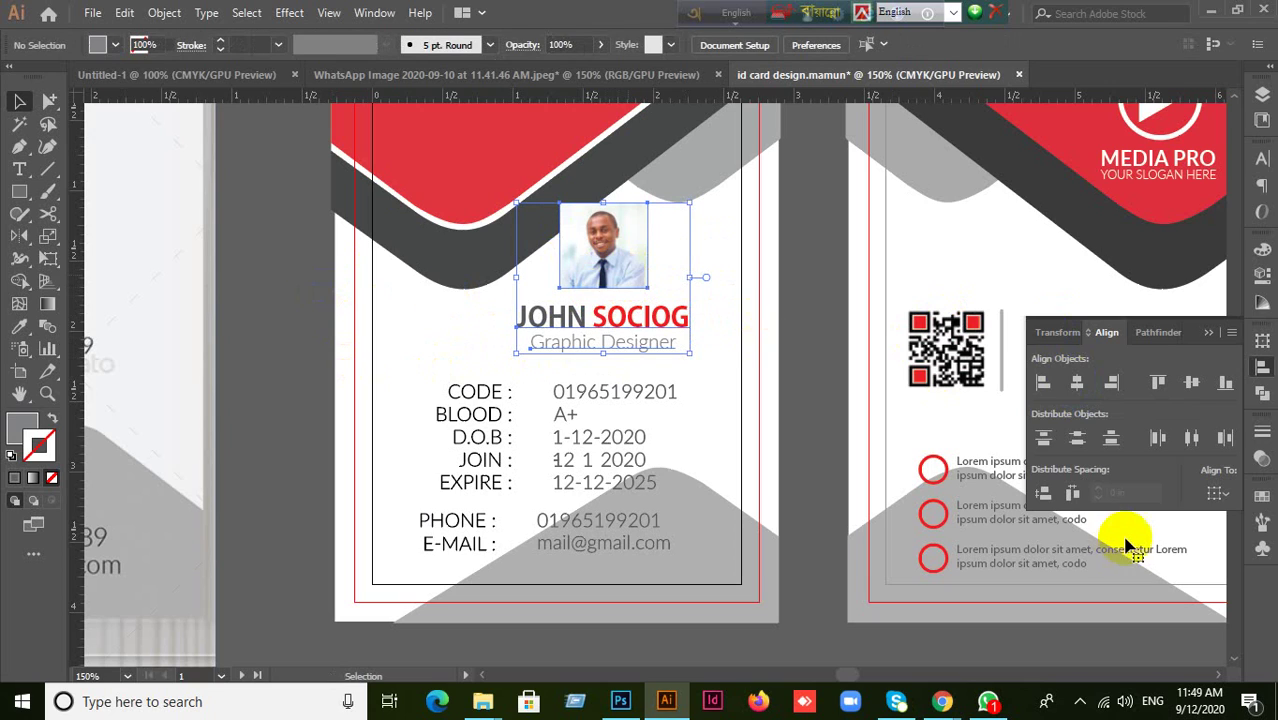
{"action": "left_click", "coordinate": [1213, 493]}
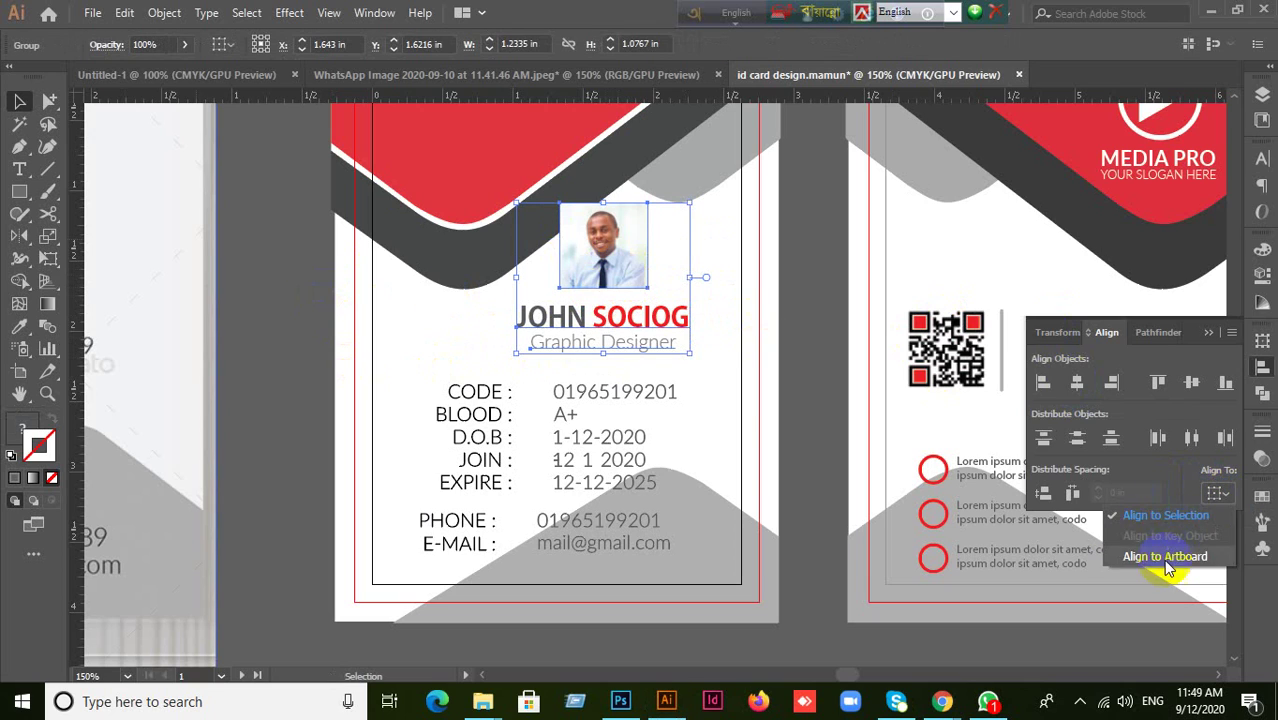
{"action": "left_click", "coordinate": [1168, 556]}
{"action": "left_click", "coordinate": [1076, 382]}
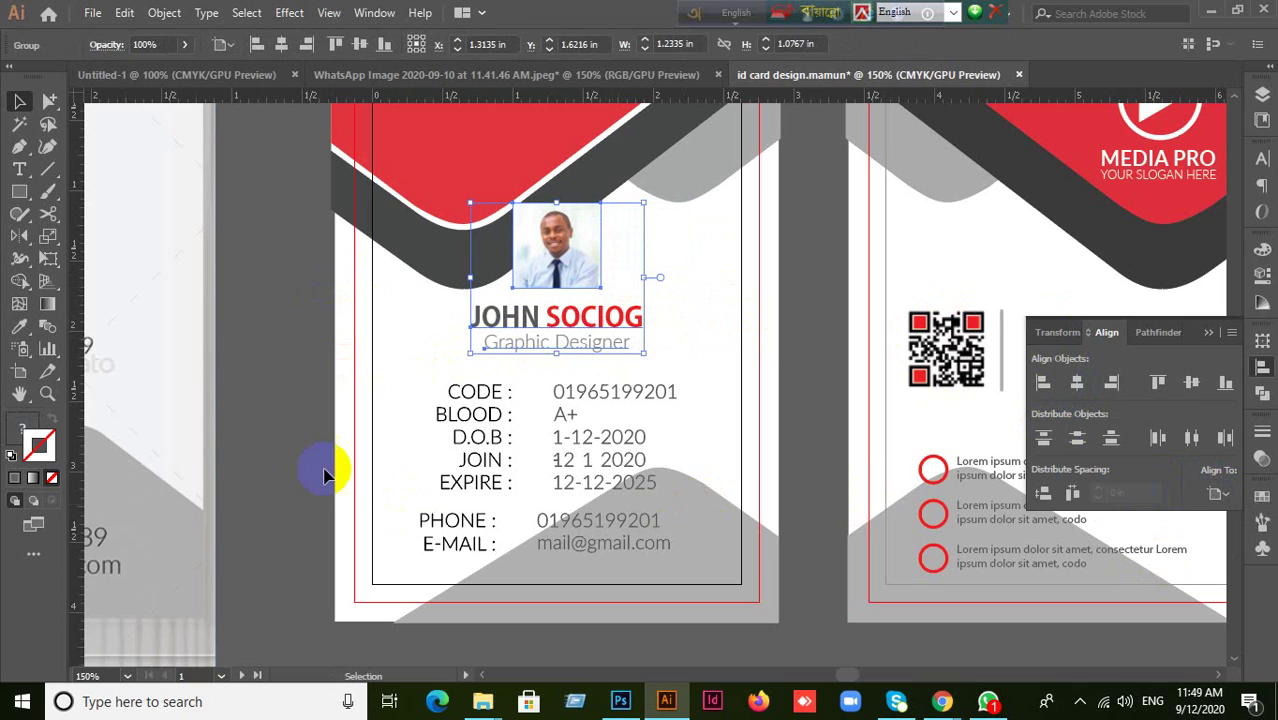
{"action": "left_click", "coordinate": [300, 450]}
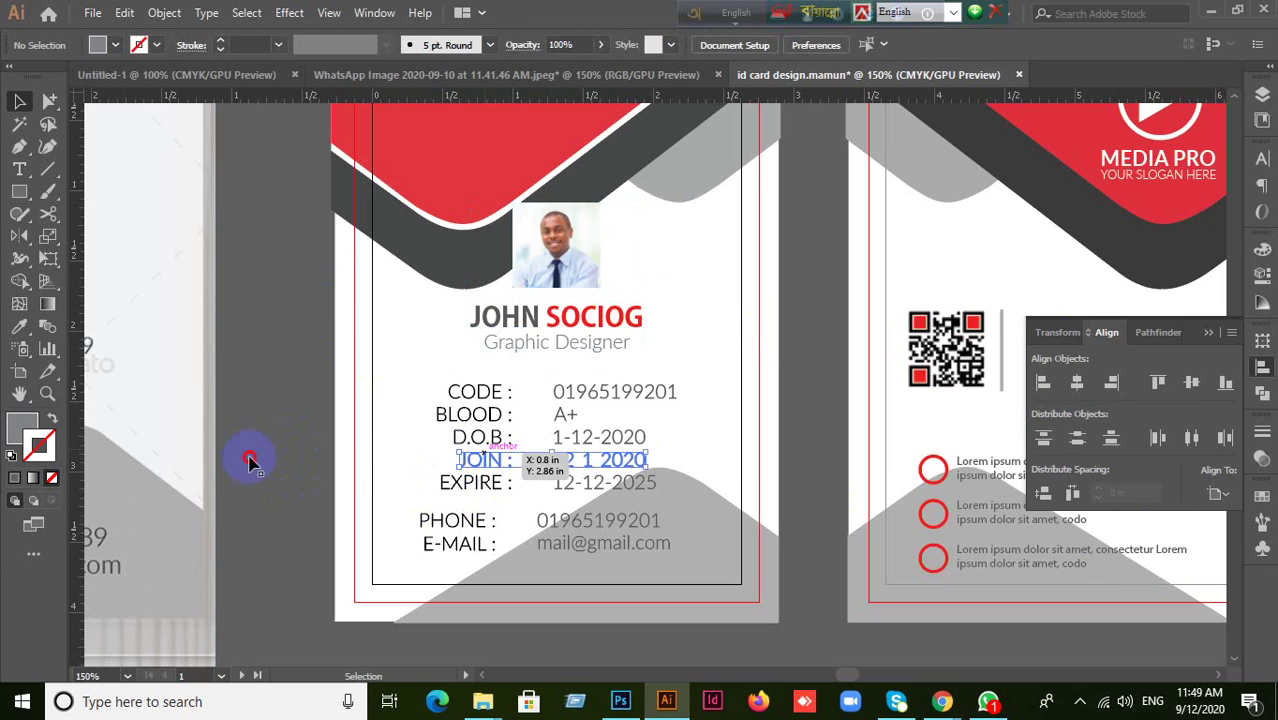
Center the details block from CODE to E-MAIL horizontally on the front card, aligned to the artboard
{"action": "left_click_drag", "start_coordinate": [398, 402], "coordinate": [707, 574]}
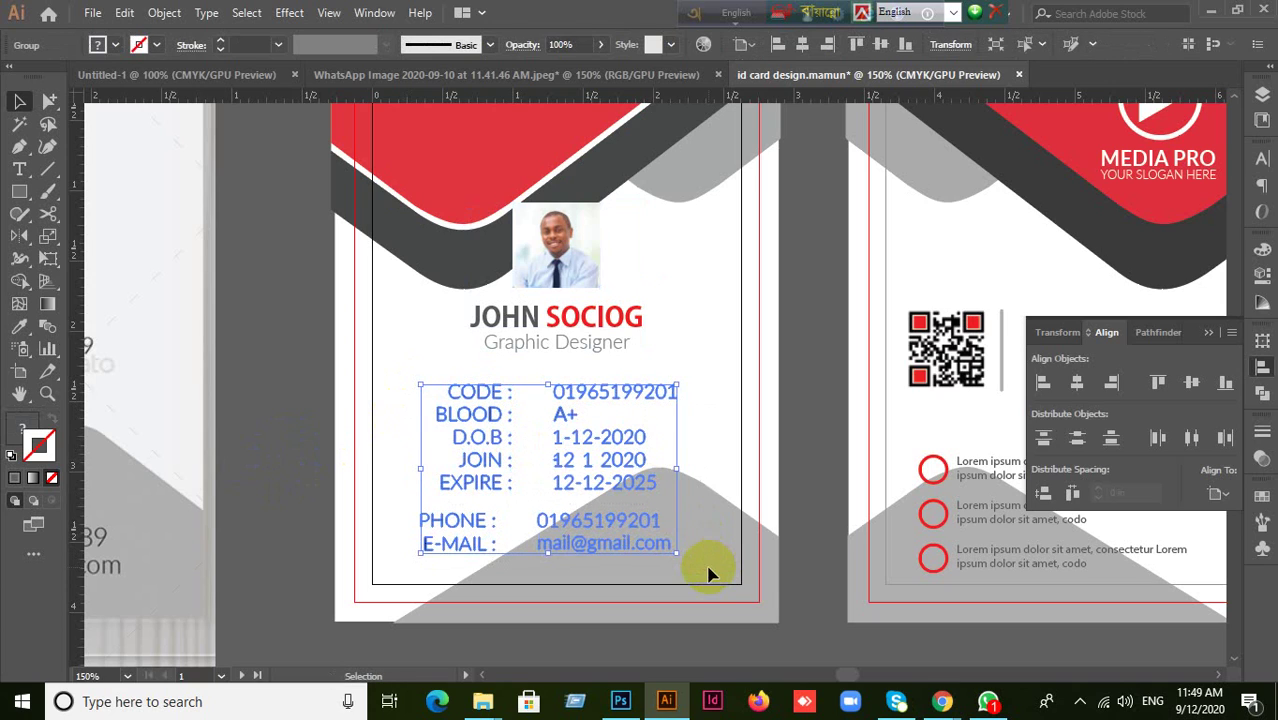
{"action": "left_click", "coordinate": [1217, 493]}
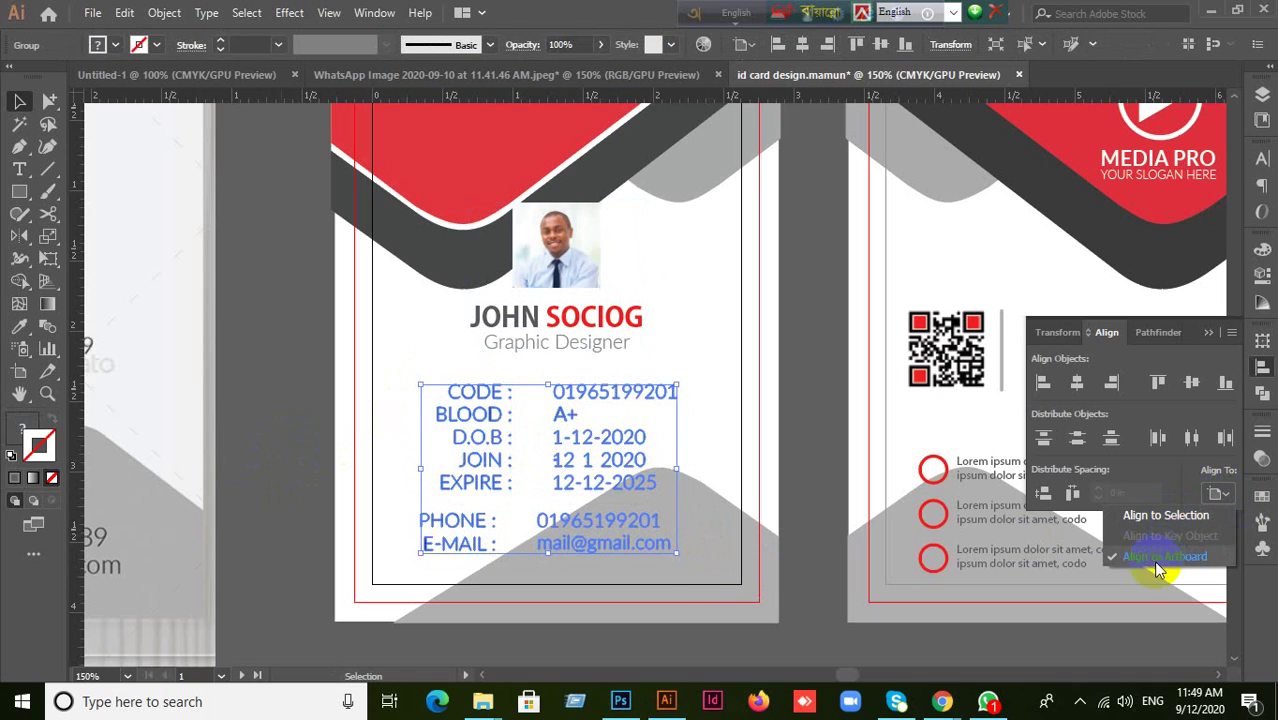
{"action": "left_click", "coordinate": [1160, 557]}
{"action": "left_click", "coordinate": [1077, 384]}
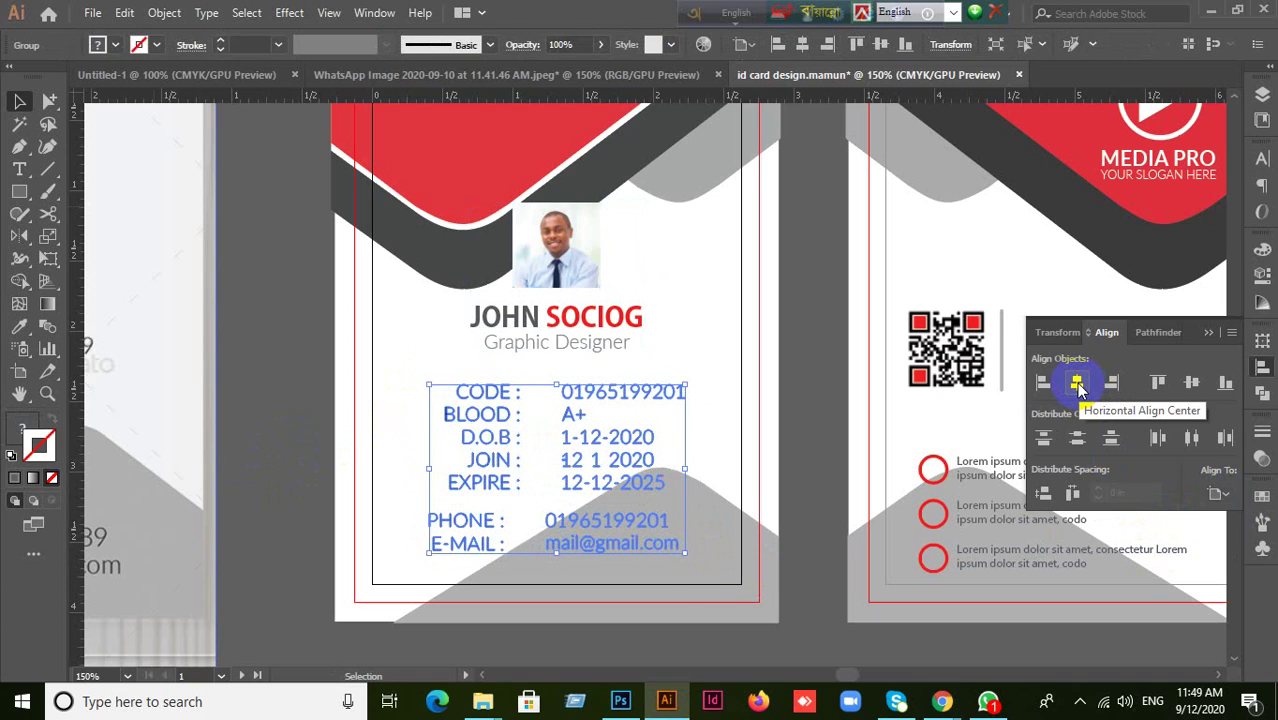
{"action": "left_click", "coordinate": [320, 416]}
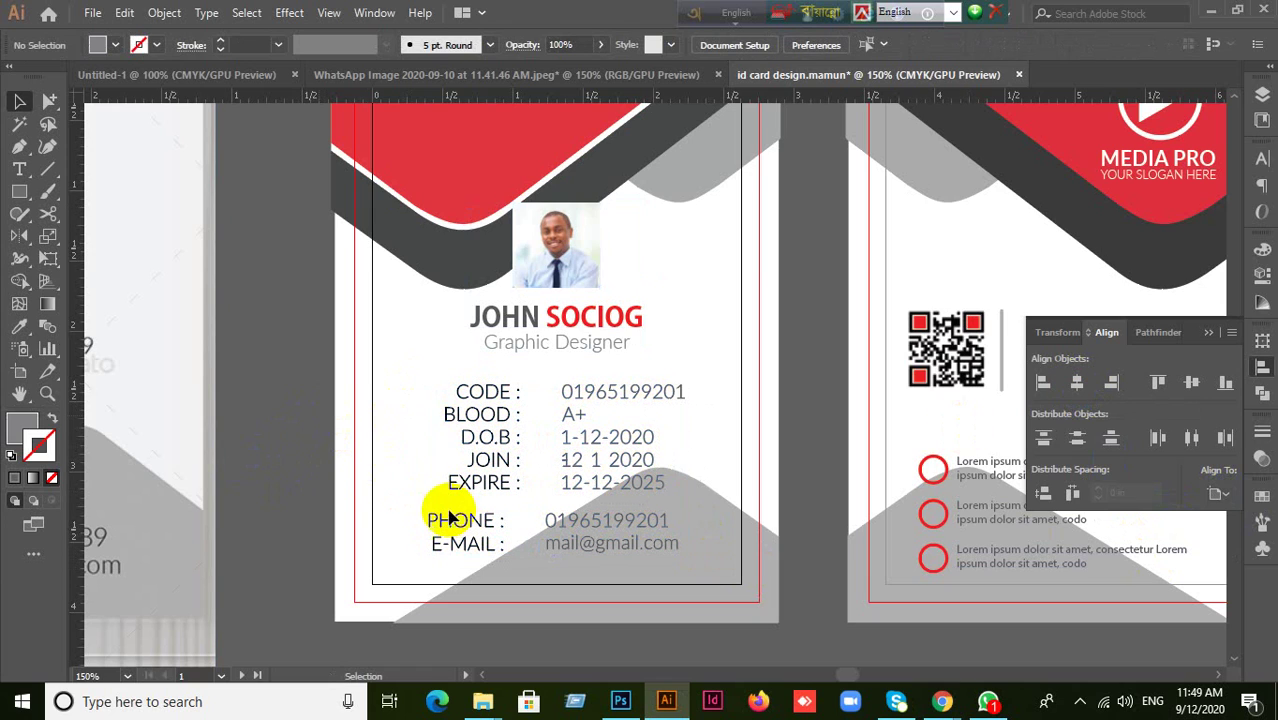
Check the centering of the photo group and the details block on the front card by selecting each
{"action": "left_click", "coordinate": [475, 318]}
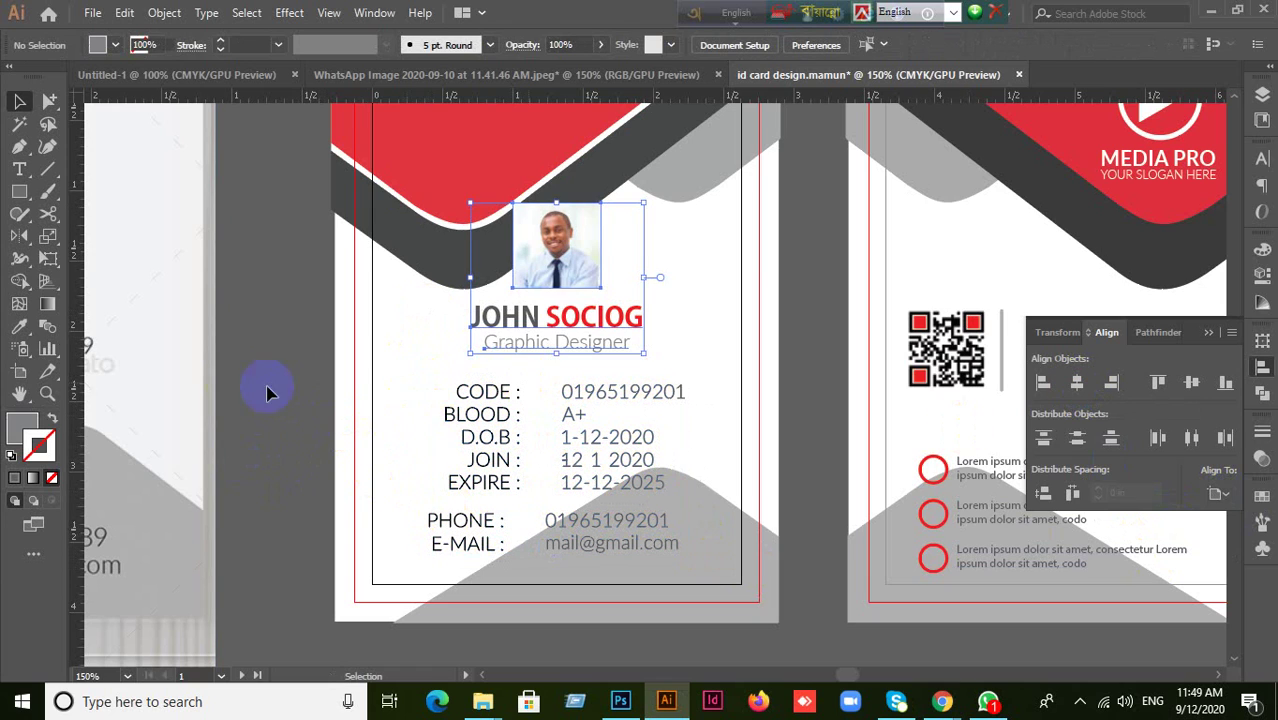
{"action": "left_click", "coordinate": [462, 429]}
{"action": "left_click", "coordinate": [471, 414]}
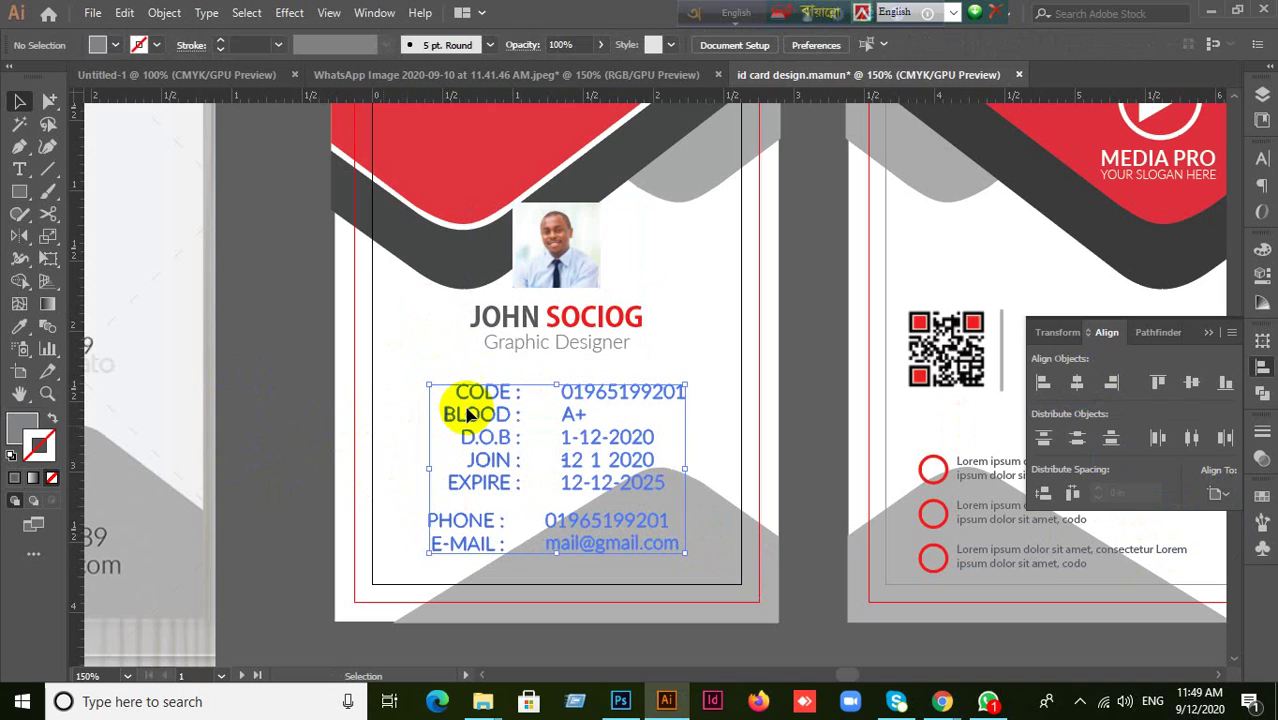
Center the photo, name, job title and details block together horizontally on the front card, aligned to the artboard
{"action": "left_click", "coordinate": [510, 345]}
{"action": "left_click", "coordinate": [290, 378]}
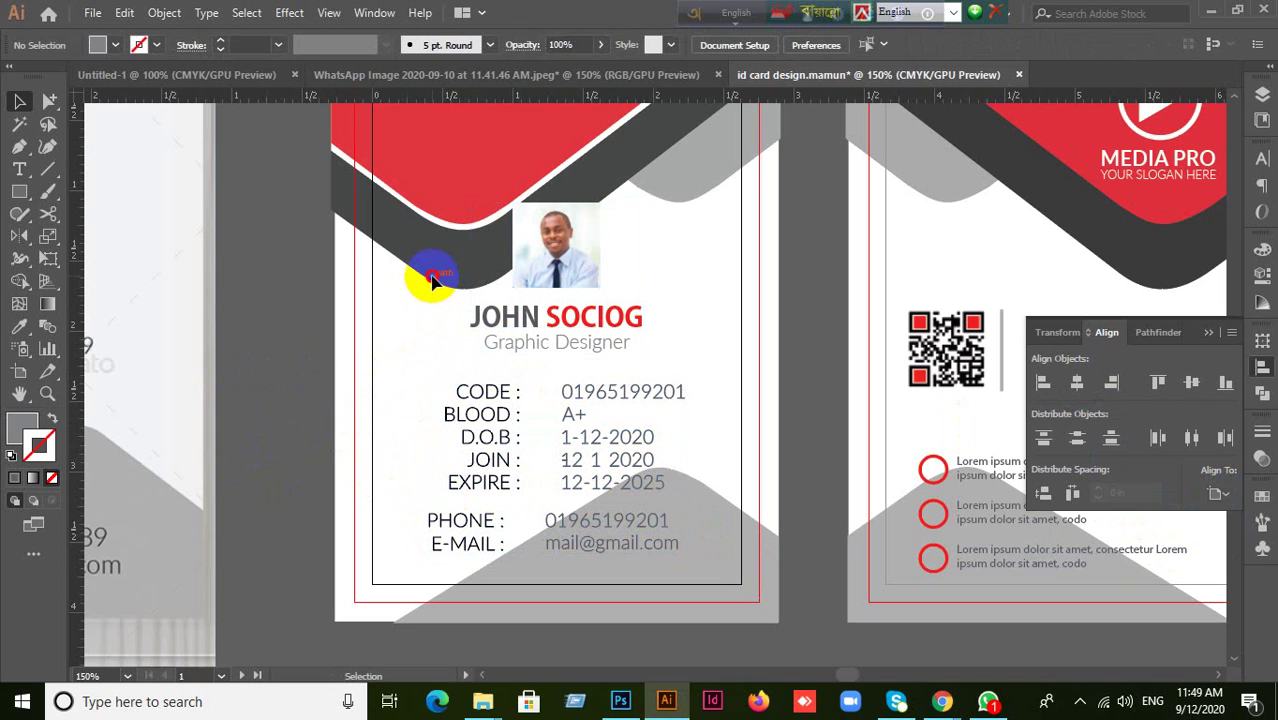
{"action": "left_click_drag", "start_coordinate": [432, 280], "coordinate": [632, 555]}
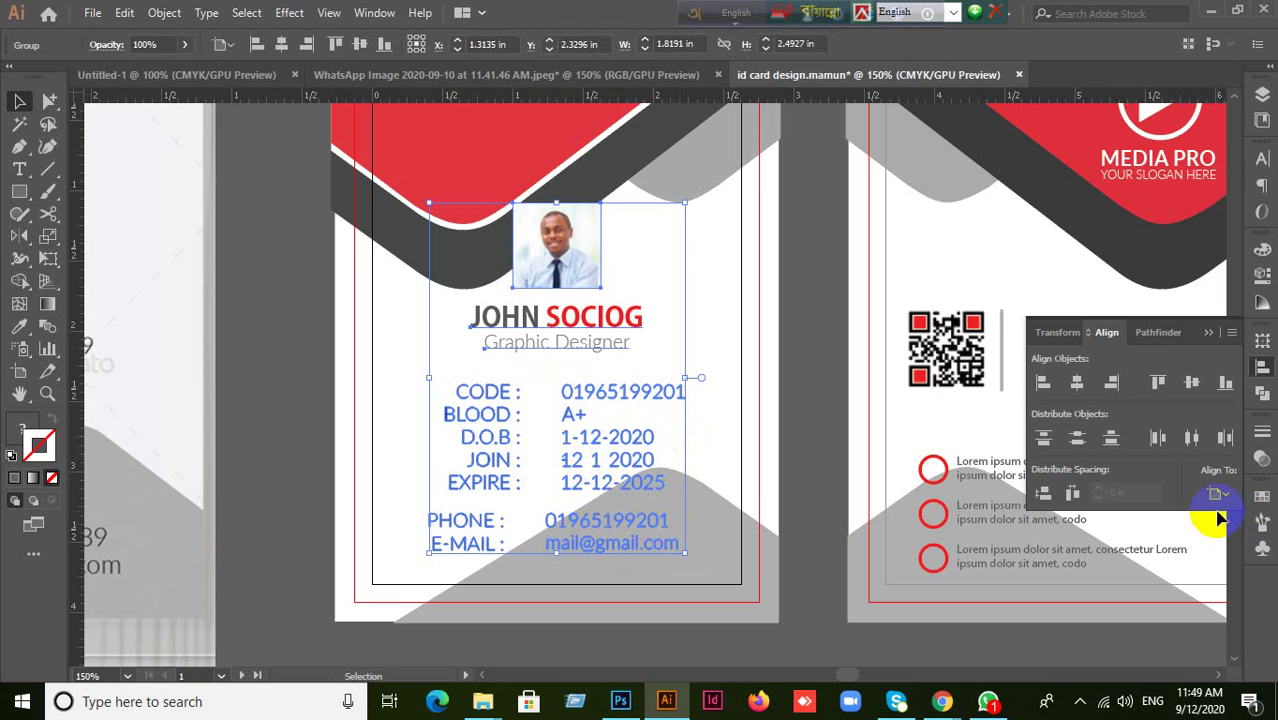
{"action": "left_click", "coordinate": [312, 432]}
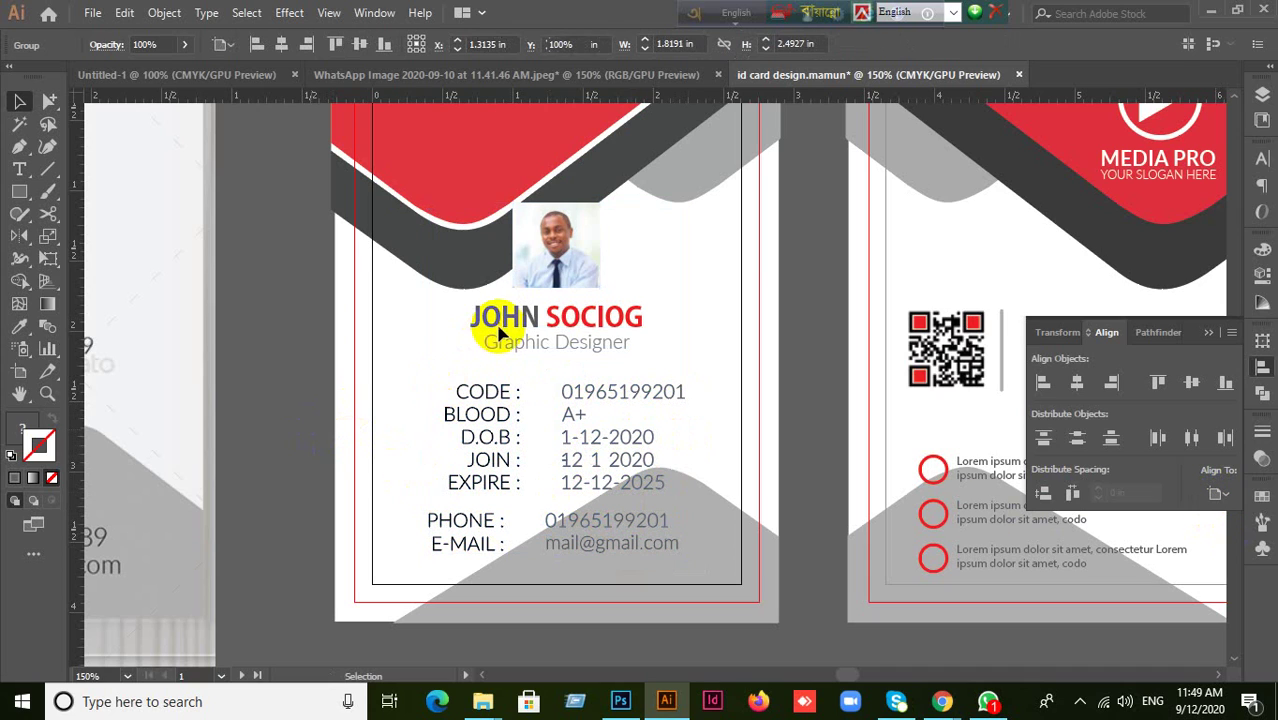
{"action": "left_click", "coordinate": [500, 318]}
{"action": "left_click", "coordinate": [1215, 491]}
{"action": "left_click", "coordinate": [1138, 558]}
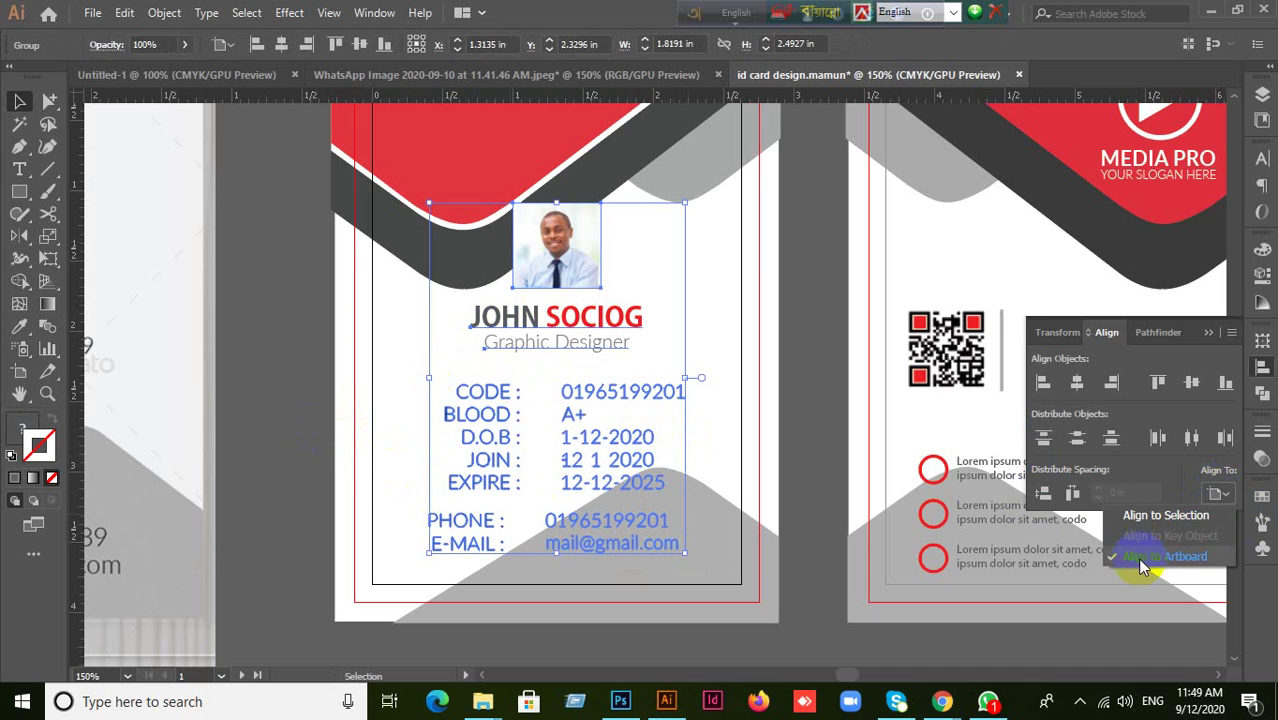
{"action": "left_click", "coordinate": [1075, 388]}
{"action": "left_click", "coordinate": [772, 452]}
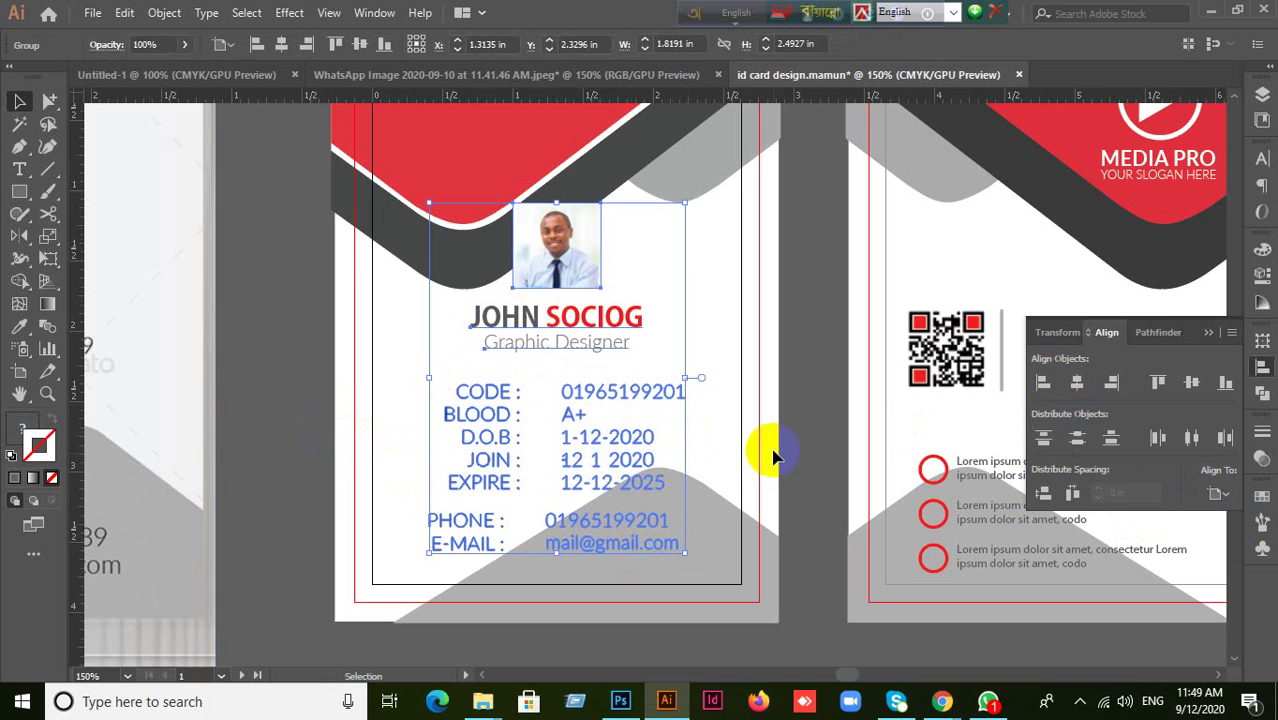
Review the front and back cards beside the reference design
{"action": "scroll", "coordinate": [793, 499], "scroll_direction": "down", "scroll_amount": 2}
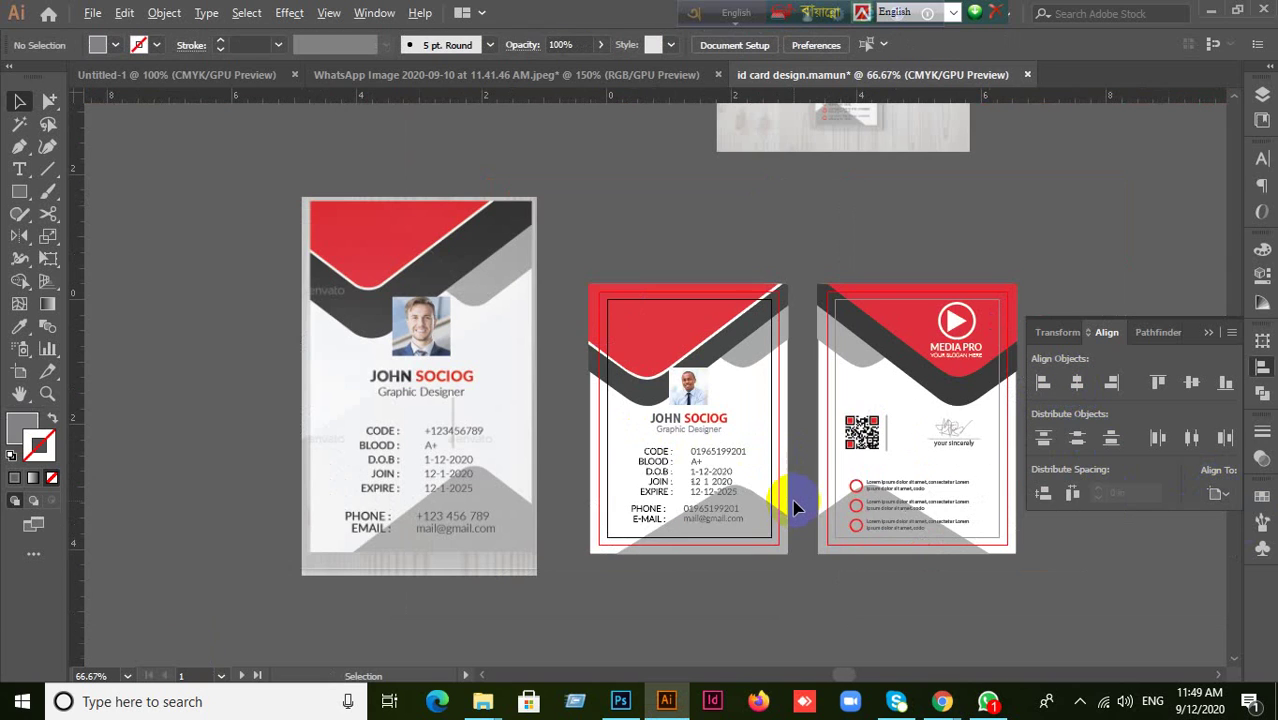
{"action": "scroll", "coordinate": [938, 516], "scroll_direction": "up", "scroll_amount": 1}
{"action": "scroll", "coordinate": [936, 514], "scroll_direction": "down", "scroll_amount": 1}
{"action": "left_click_drag", "start_coordinate": [950, 508], "coordinate": [907, 487]}
{"action": "scroll", "coordinate": [907, 487], "scroll_direction": "up", "scroll_amount": 2}
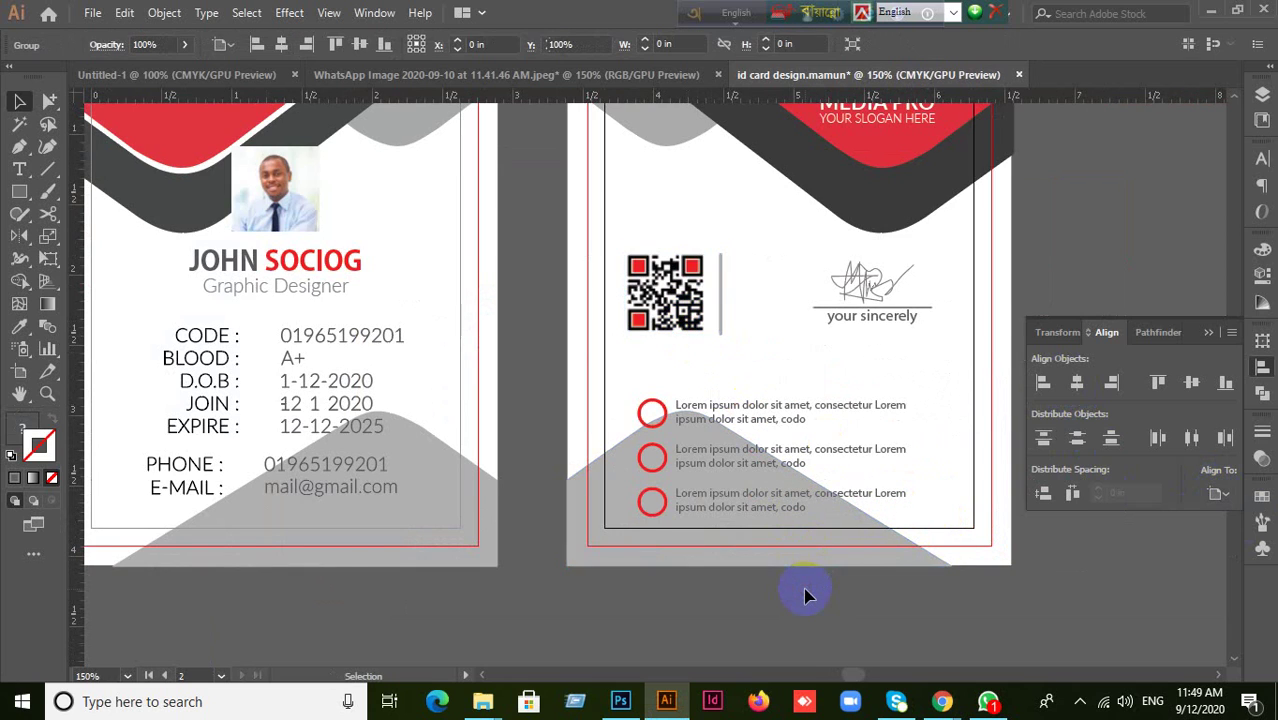
{"action": "scroll", "coordinate": [807, 590], "scroll_direction": "down", "scroll_amount": 2}
{"action": "scroll", "coordinate": [1124, 277], "scroll_direction": "up", "scroll_amount": 1}
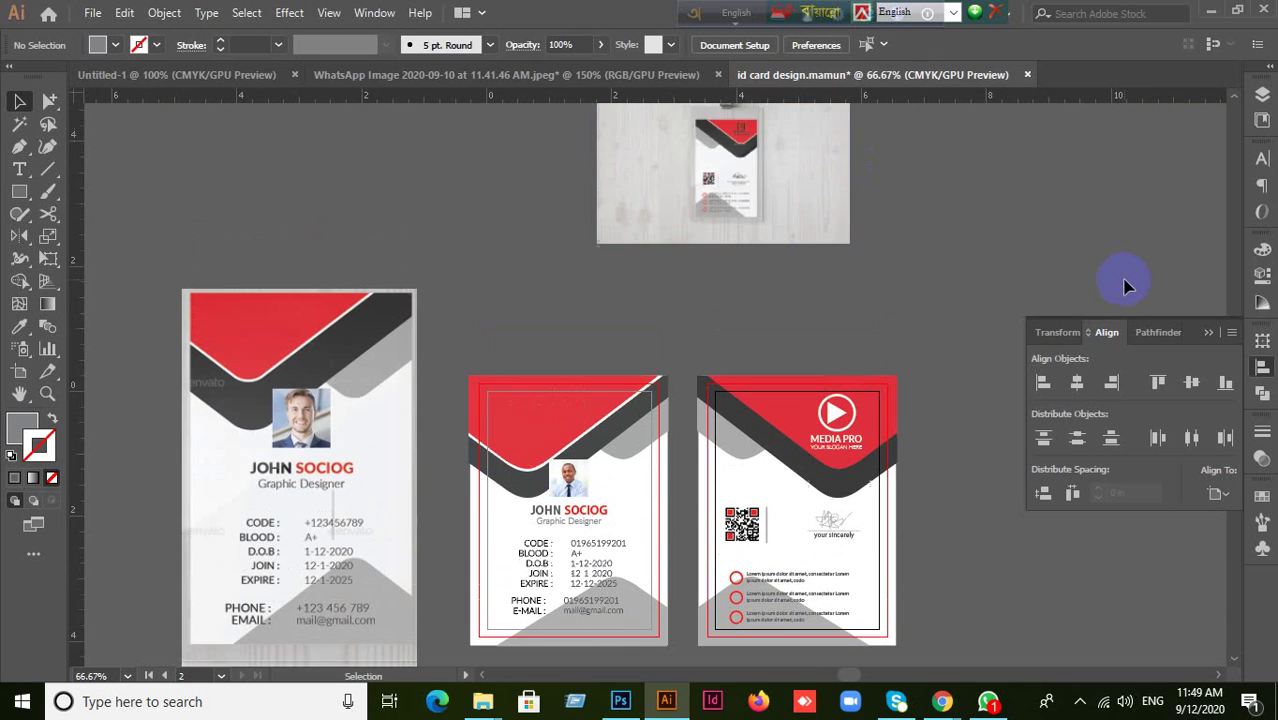
Close the ID card document and save its changes in the legacy format
{"action": "left_click", "coordinate": [1027, 75]}
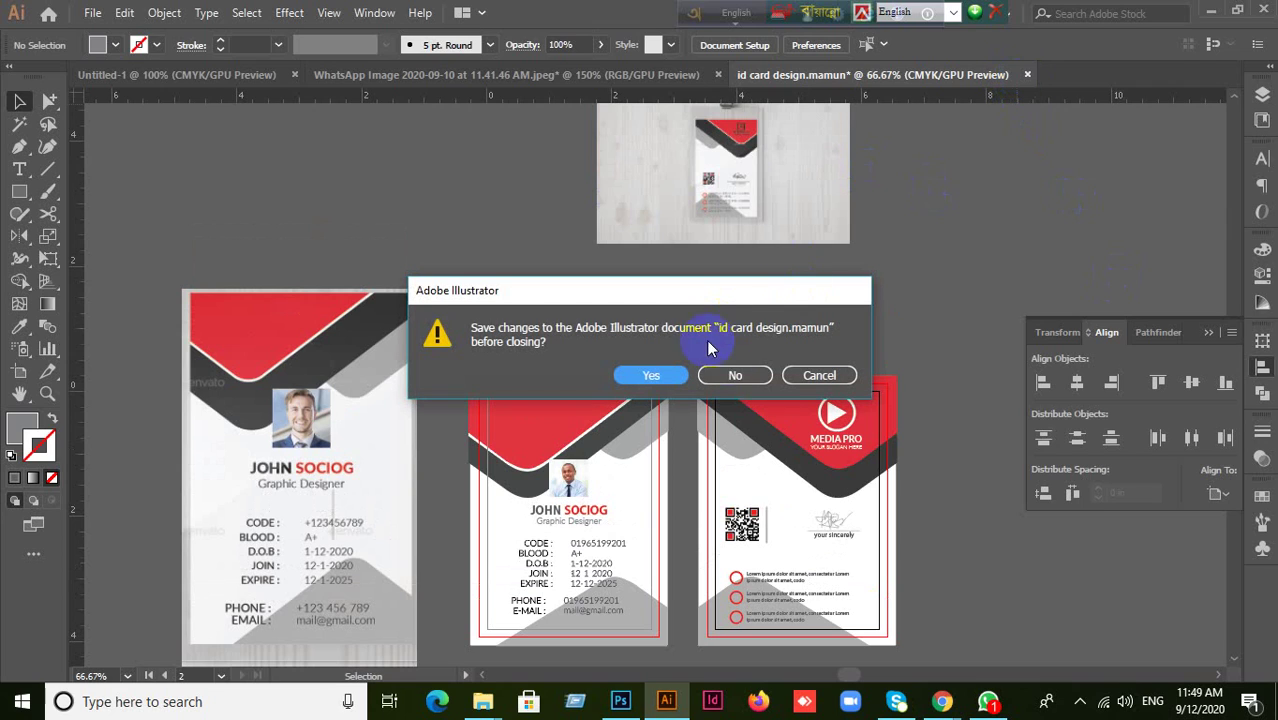
{"action": "left_click", "coordinate": [735, 375]}
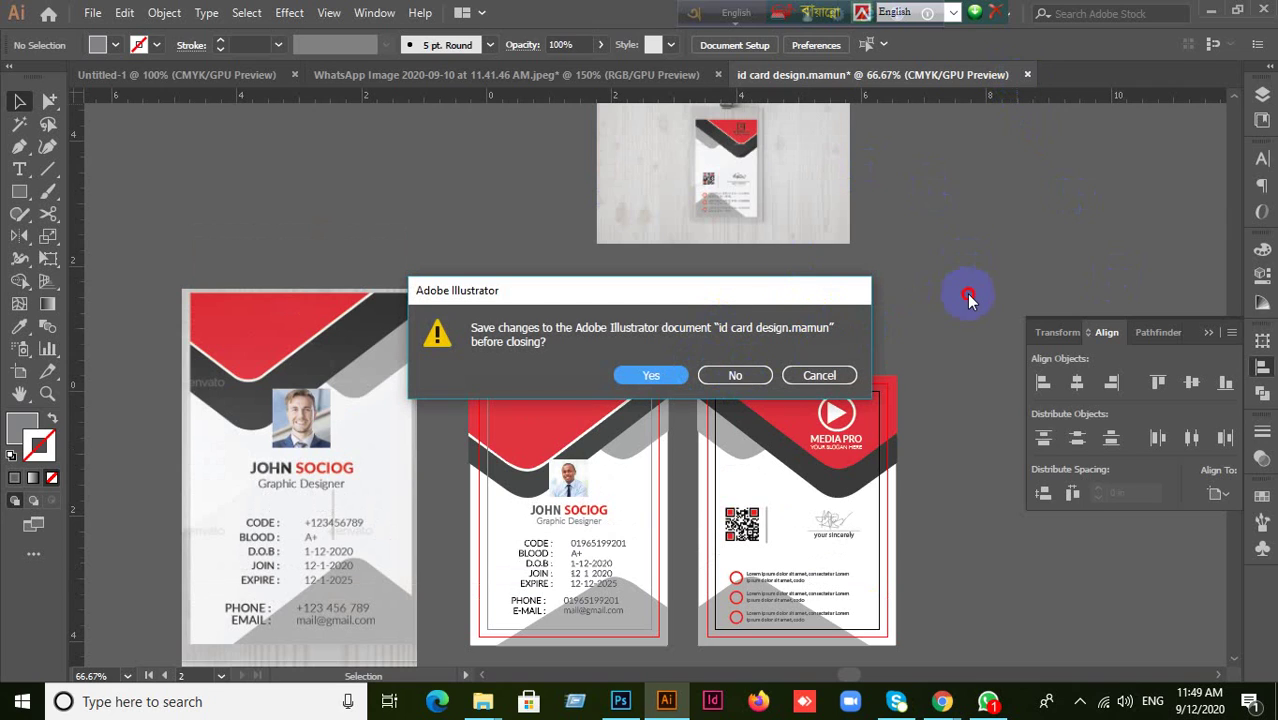
{"action": "left_click", "coordinate": [819, 375]}
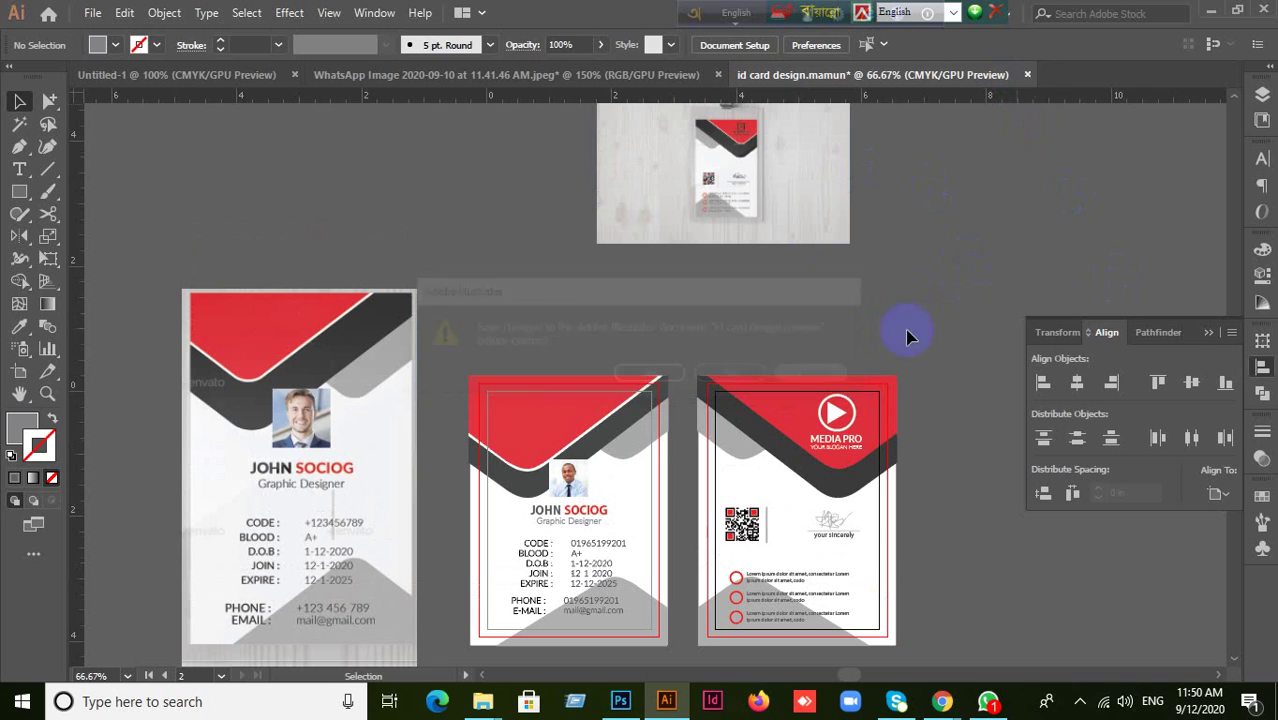
{"action": "left_click", "coordinate": [1028, 76]}
{"action": "left_click", "coordinate": [630, 374]}
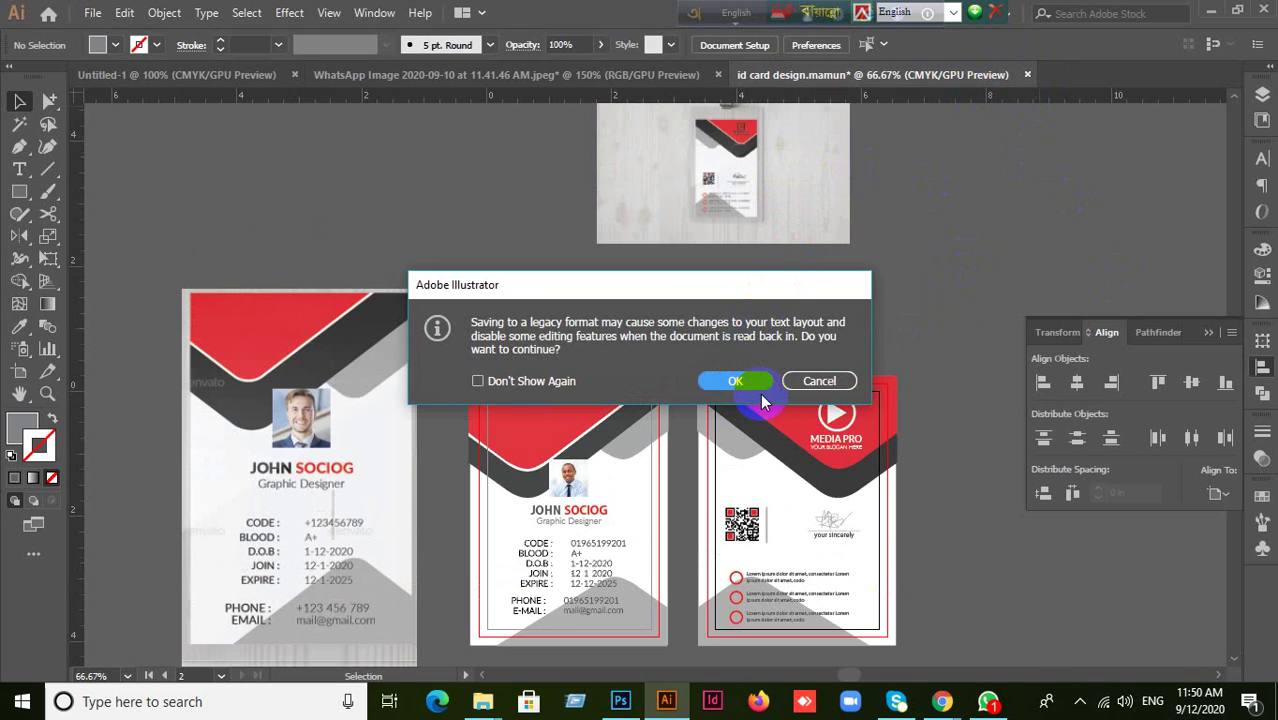
{"action": "left_click", "coordinate": [790, 380]}
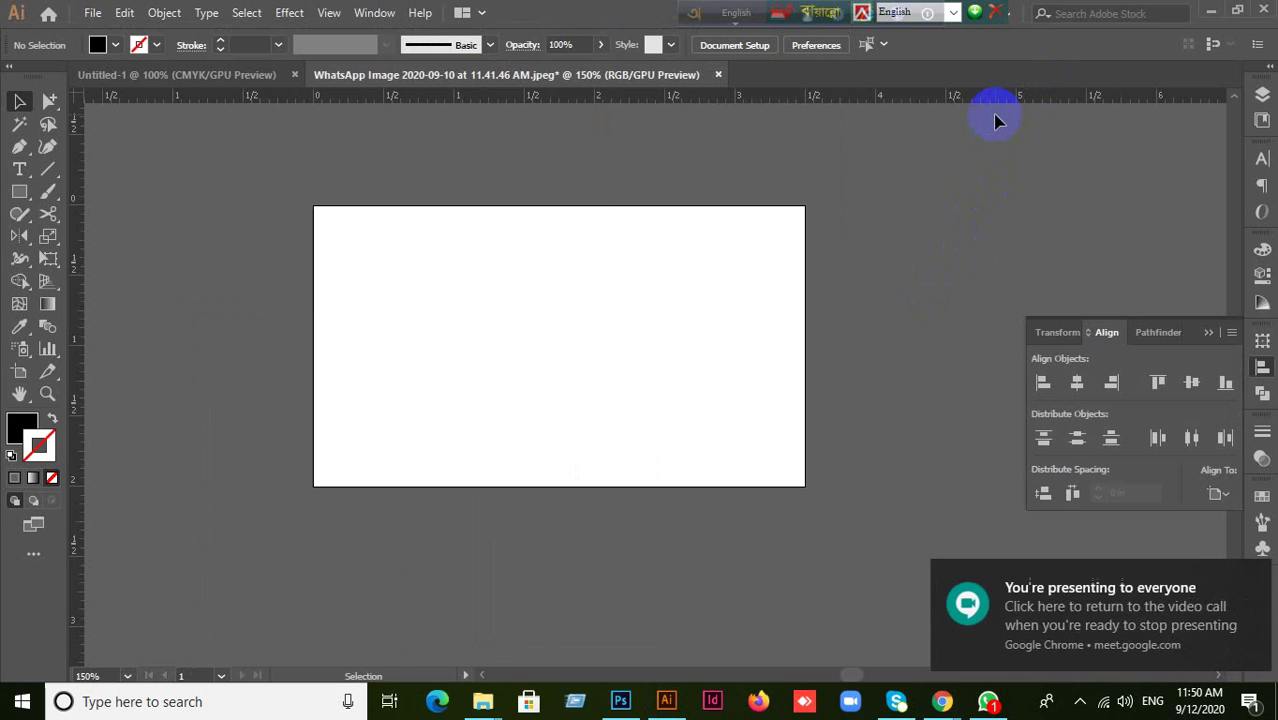
Switch to WhatsApp and look through the messages in the Shariatpur GD-479@11:00am group chat
{"action": "left_click", "coordinate": [986, 700]}
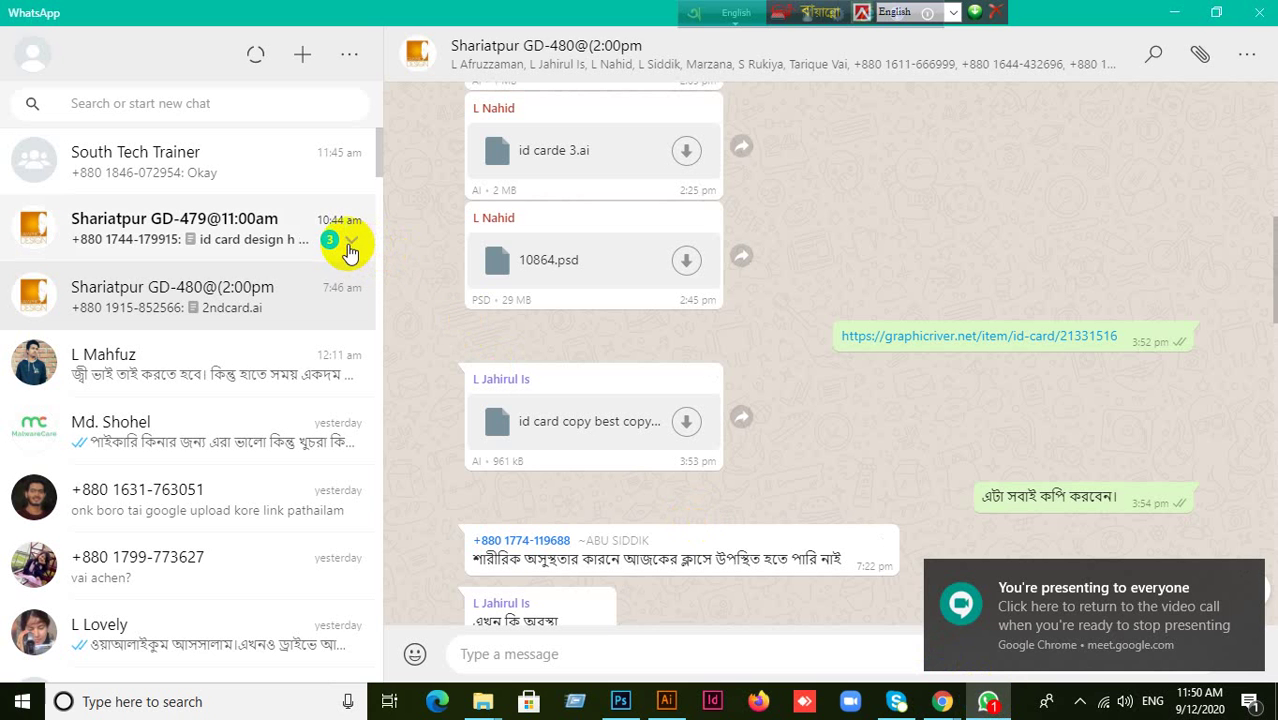
{"action": "left_click", "coordinate": [352, 242]}
{"action": "key", "text": "Escape"}
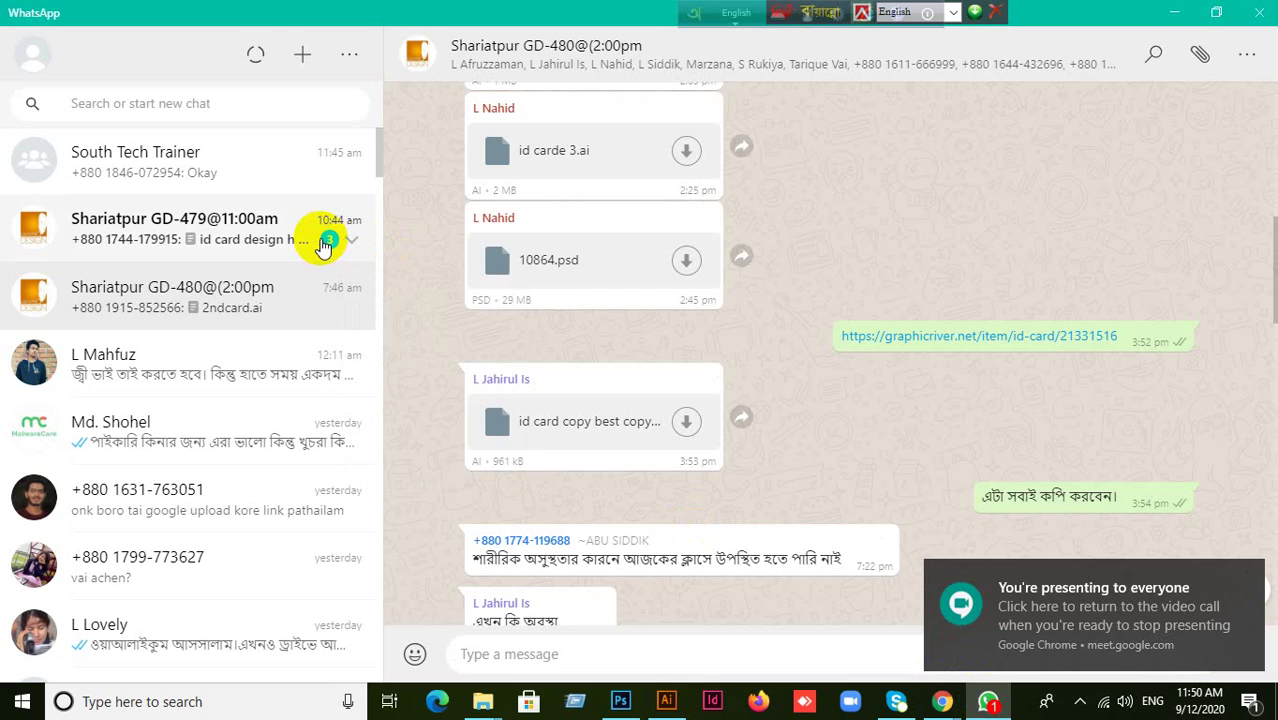
{"action": "left_click", "coordinate": [228, 238]}
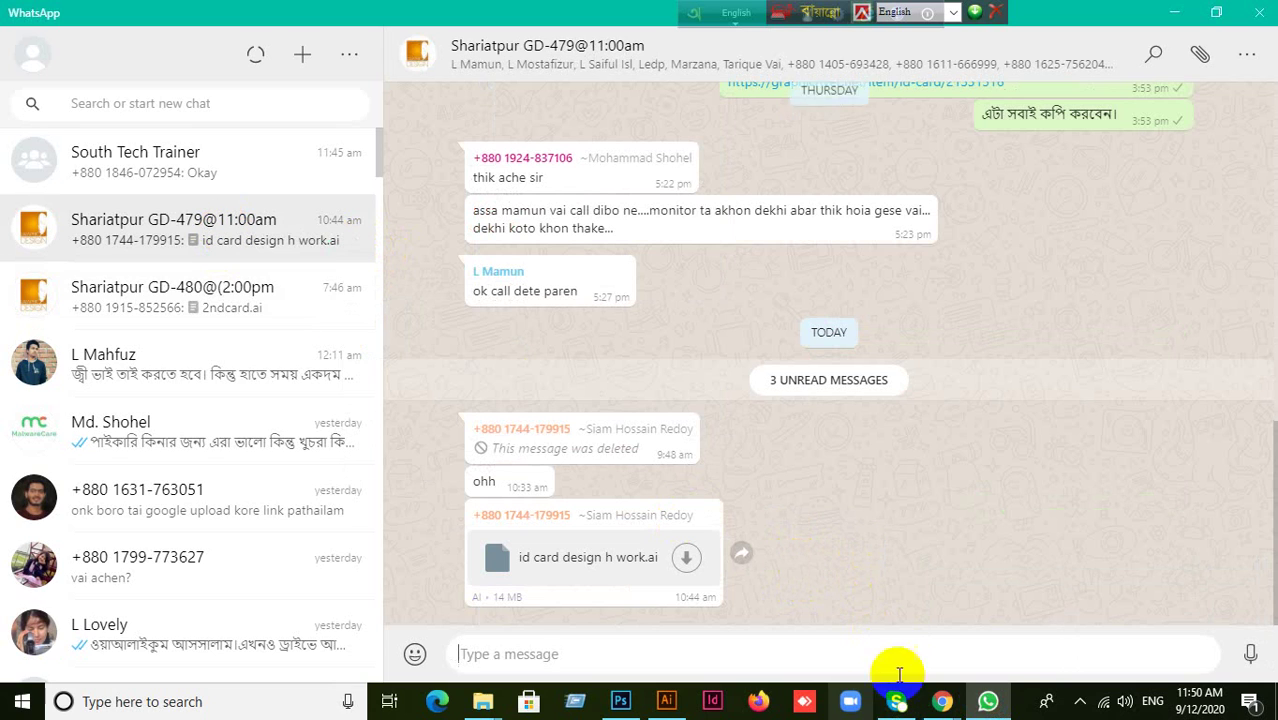
{"action": "scroll", "coordinate": [998, 586], "scroll_direction": "up", "scroll_amount": 6}
{"action": "scroll", "coordinate": [999, 583], "scroll_direction": "down", "scroll_amount": 7}
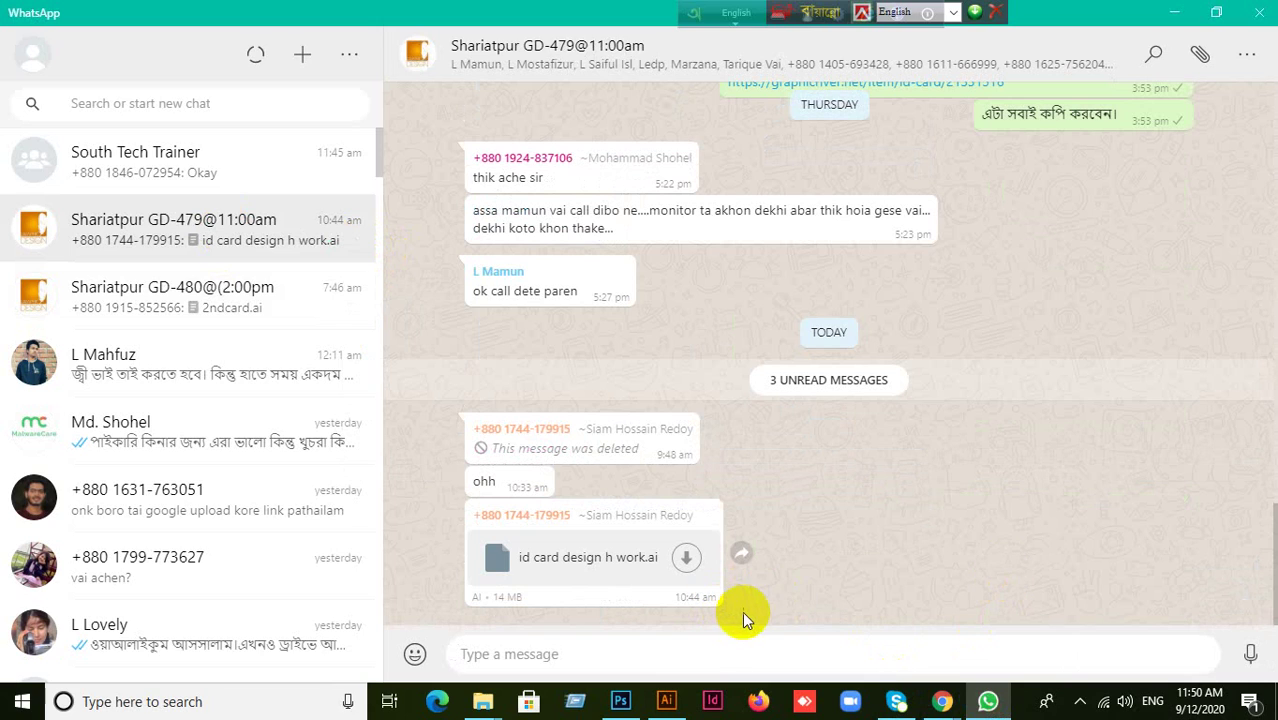
Download the id card design h work.ai attachment to the Desktop, adding a dot and the sender's first name to the file name
{"action": "left_click", "coordinate": [686, 557]}
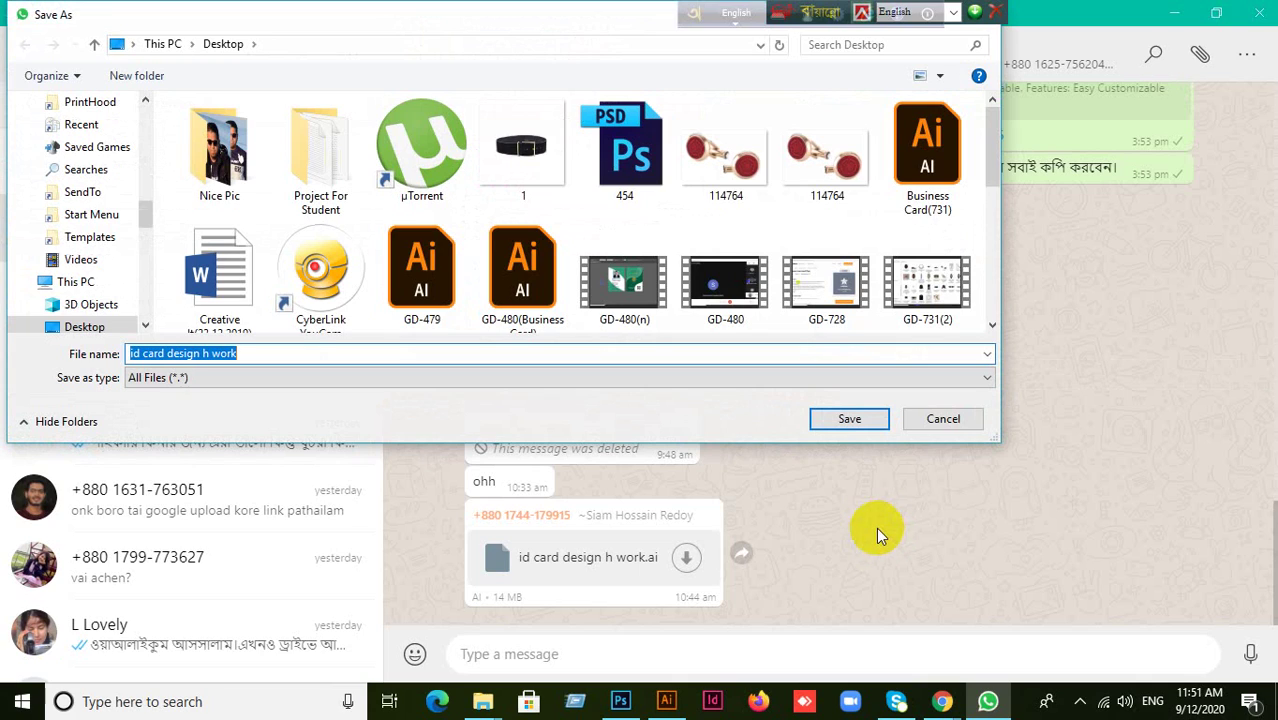
{"action": "left_click", "coordinate": [258, 352]}
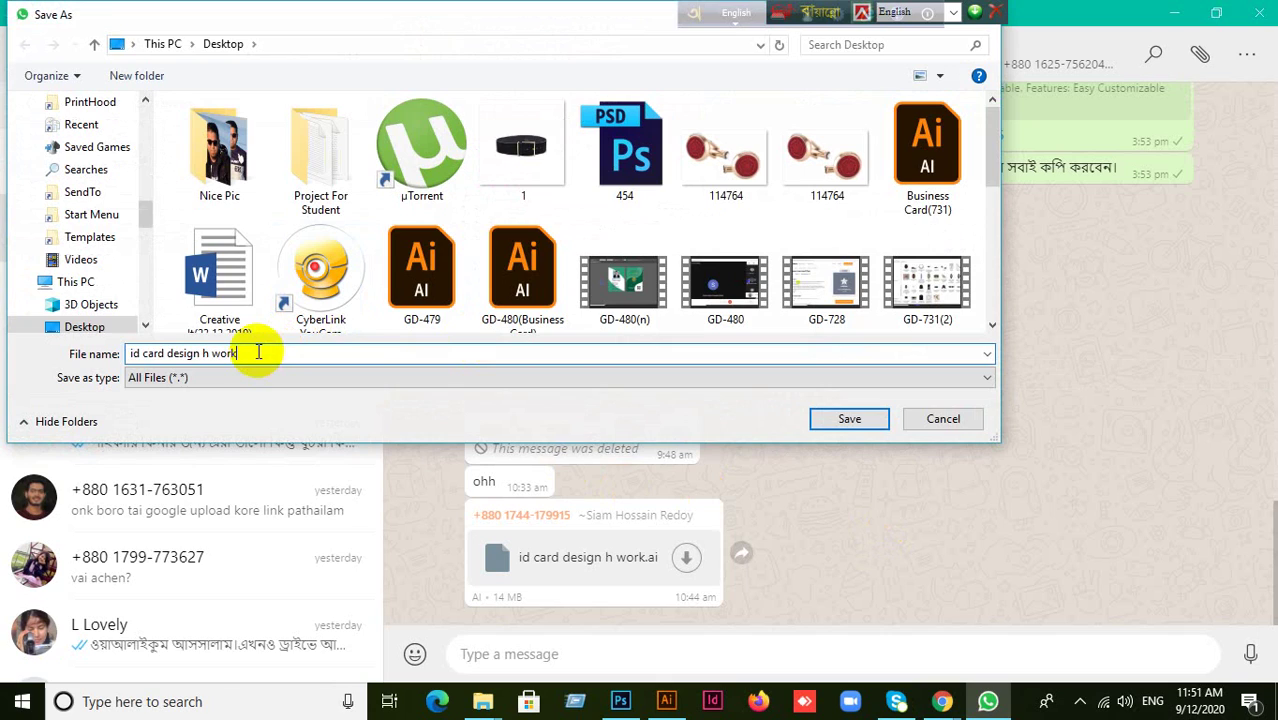
{"action": "type", "text": ".Siam"}
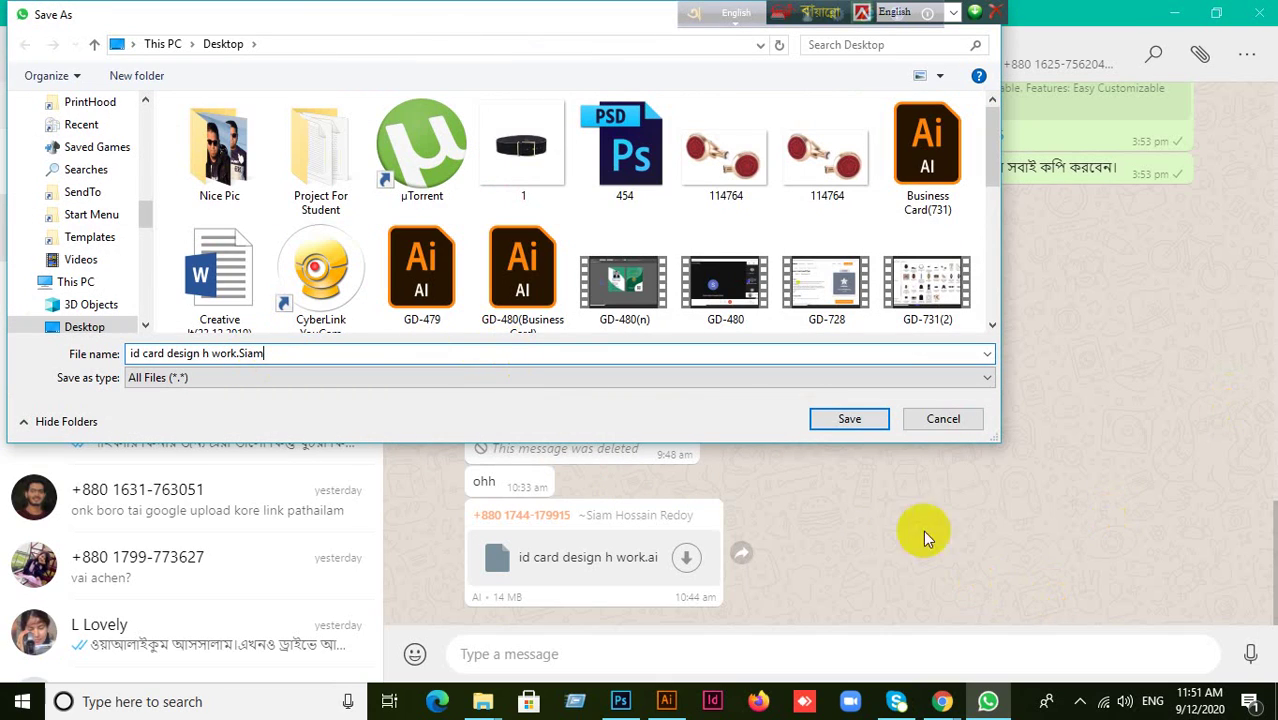
{"action": "left_click", "coordinate": [849, 420]}
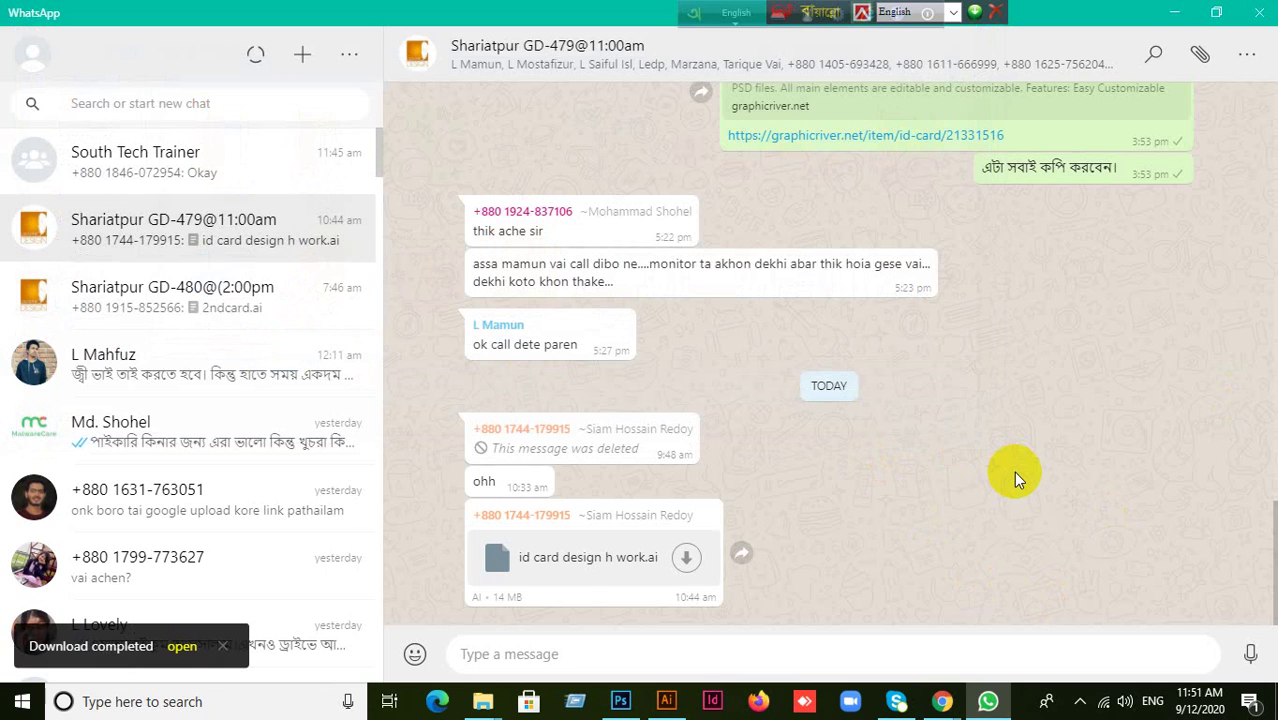
Open the downloaded ID card file from the desktop in Illustrator, importing all PDF pages as links
{"action": "left_click", "coordinate": [1175, 14]}
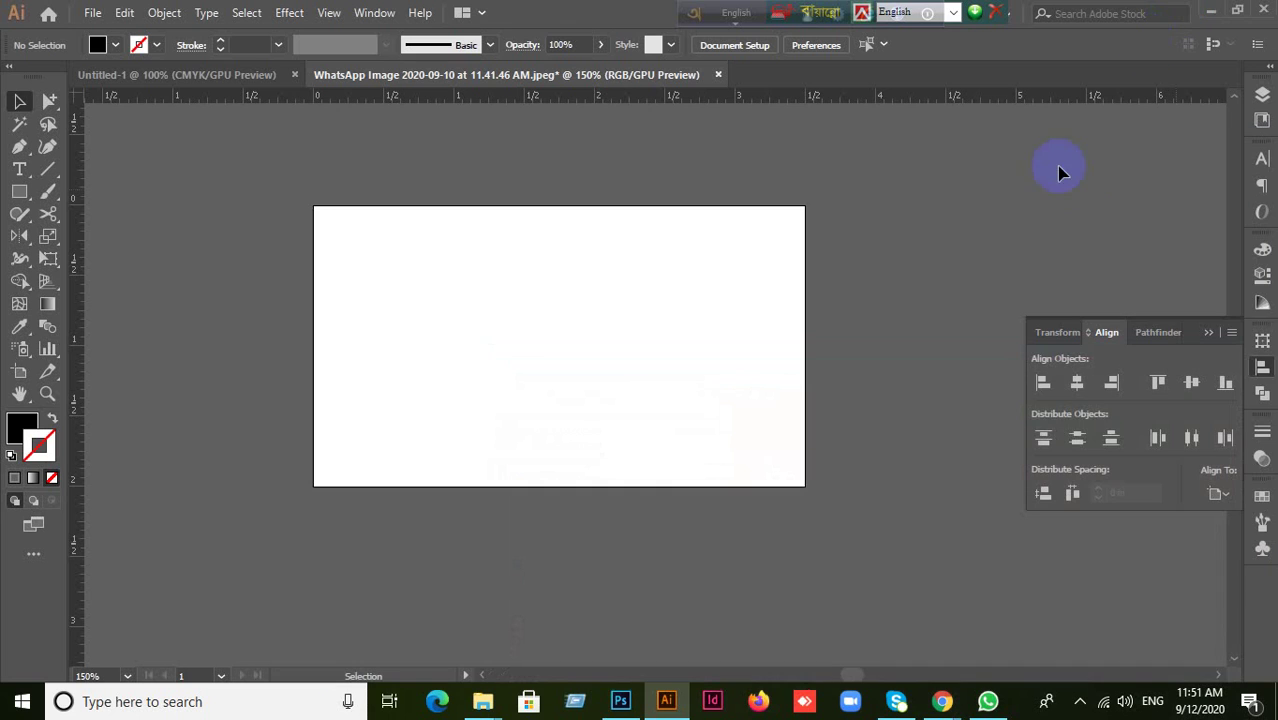
{"action": "left_click", "coordinate": [1210, 11]}
{"action": "left_click", "coordinate": [1171, 14]}
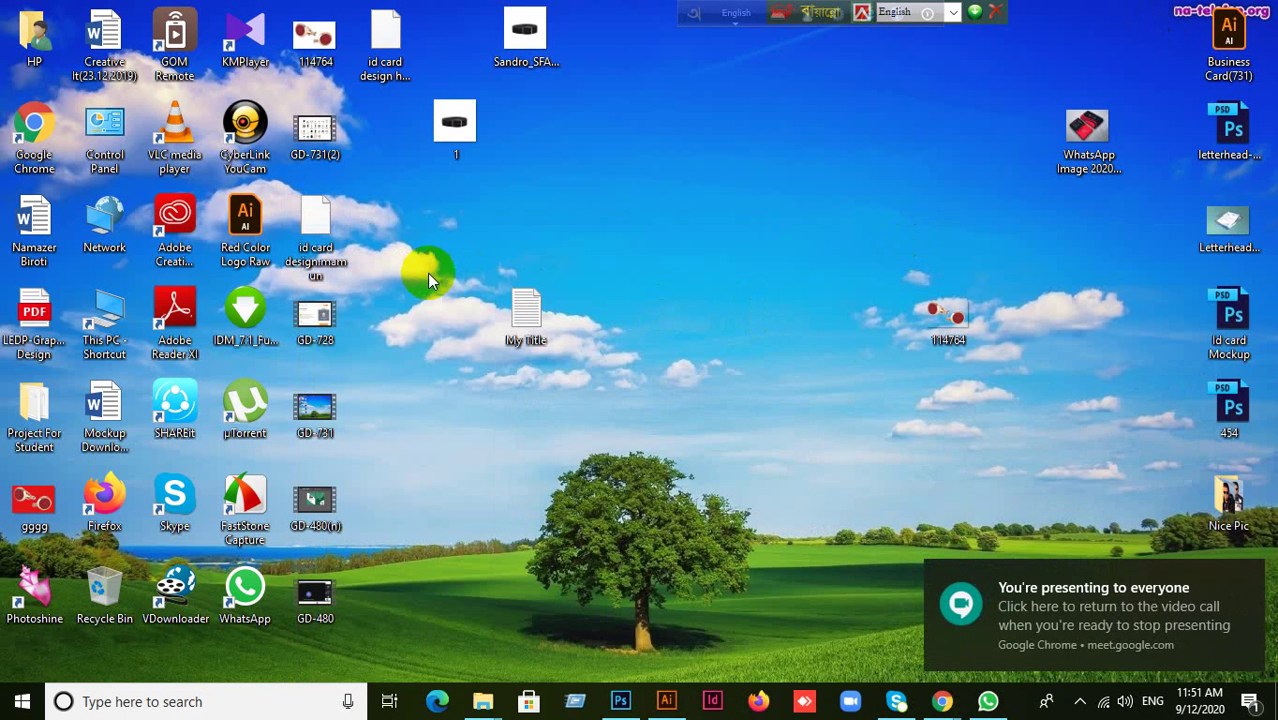
{"action": "left_click", "coordinate": [384, 56]}
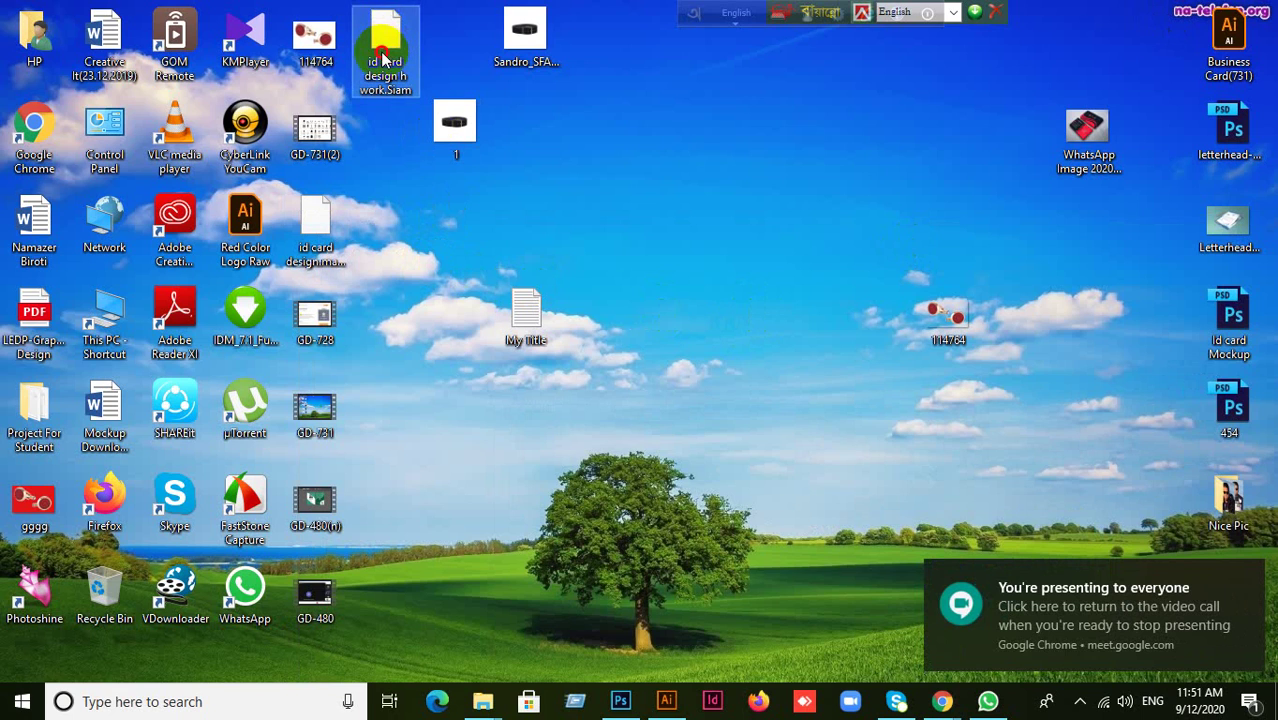
{"action": "left_click_drag", "start_coordinate": [384, 56], "coordinate": [622, 9]}
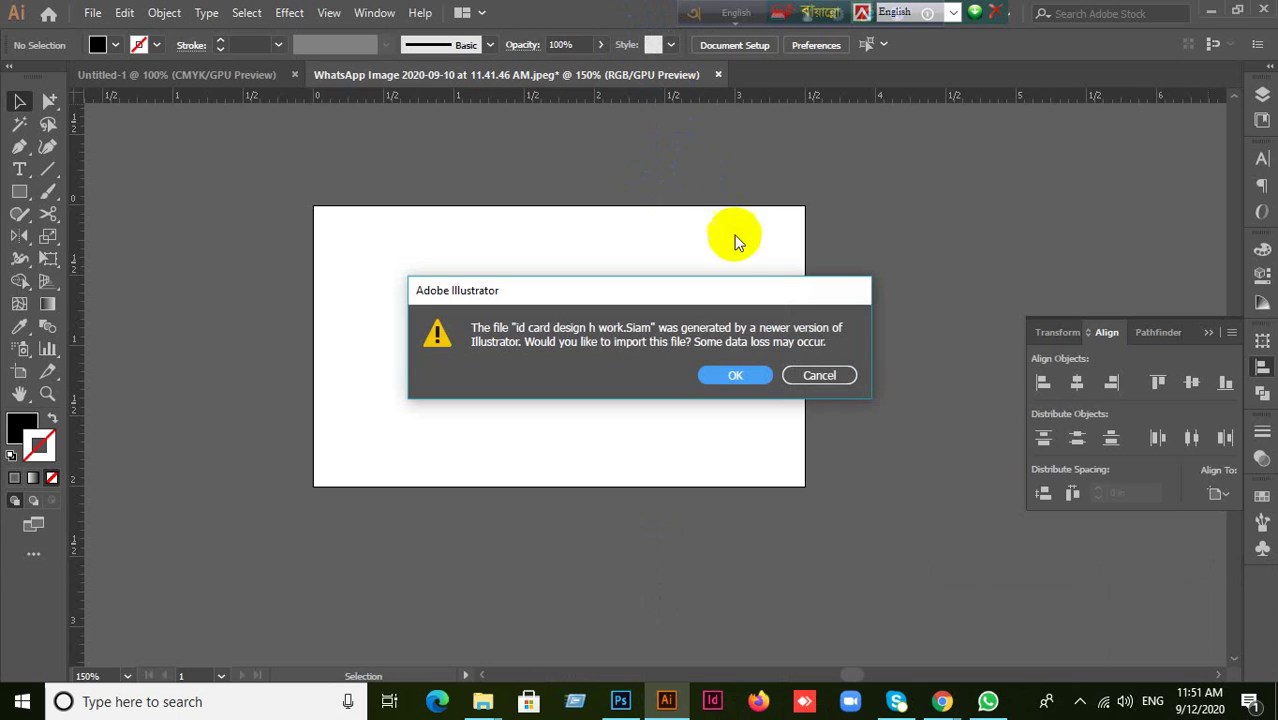
{"action": "left_click", "coordinate": [736, 376]}
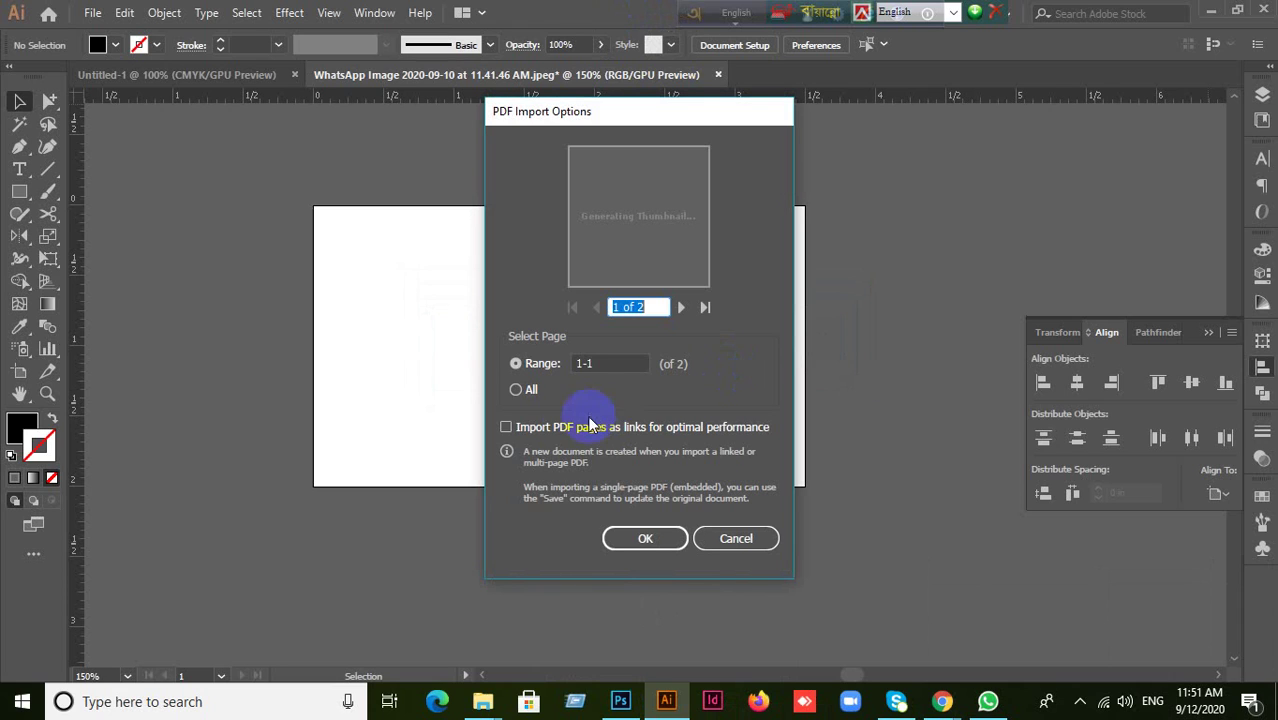
{"action": "left_click", "coordinate": [506, 427]}
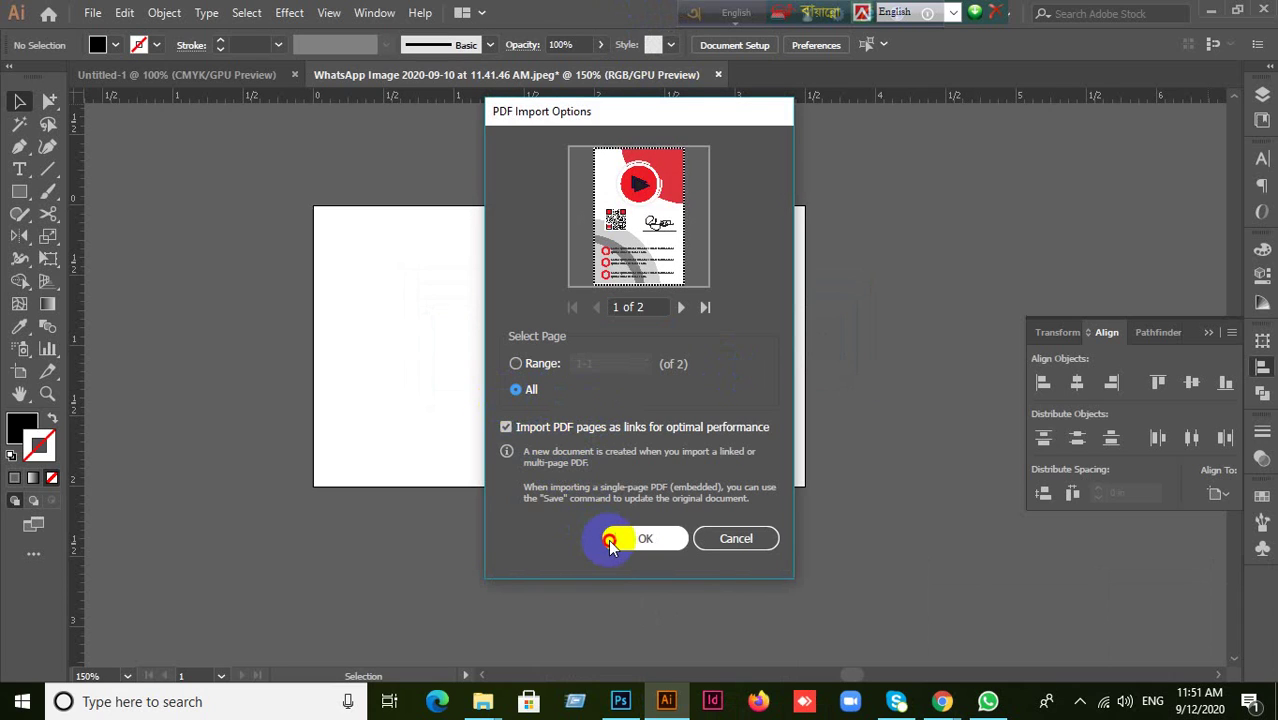
{"action": "left_click", "coordinate": [614, 537]}
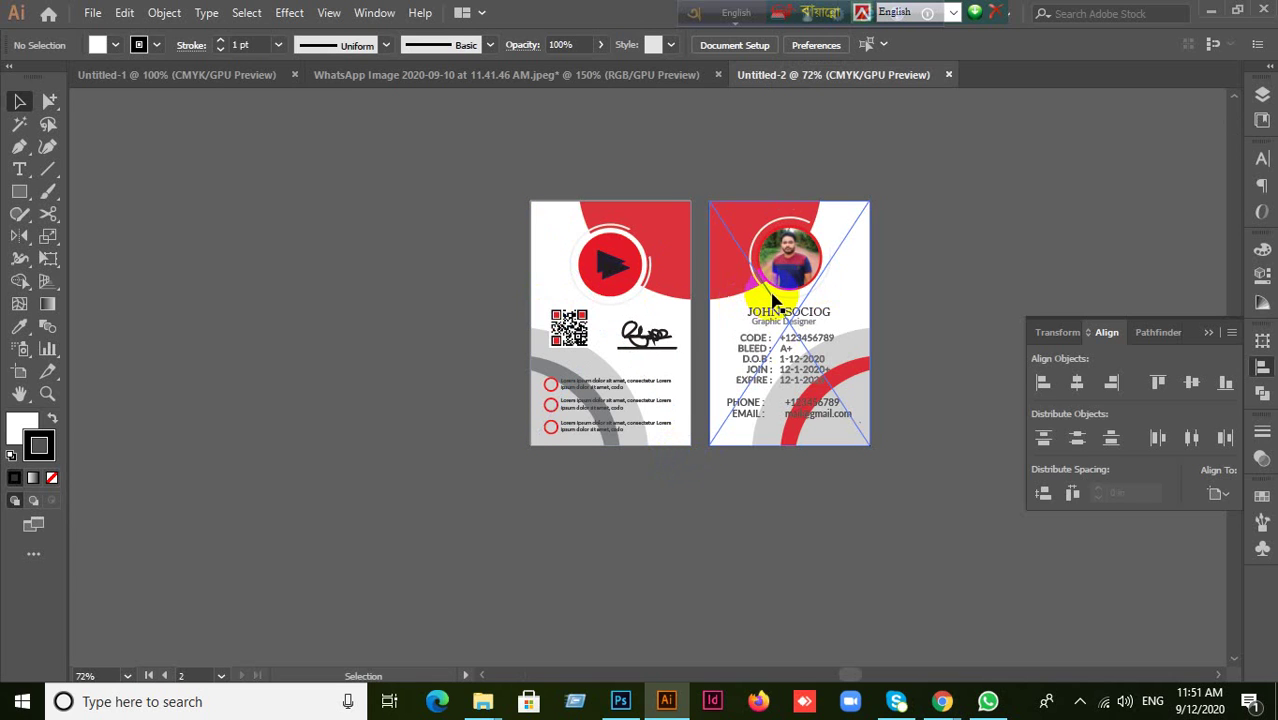
Swap the two linked card pages so the front sits on the first artboard and the back on the second
{"action": "scroll", "coordinate": [772, 300], "scroll_direction": "up", "scroll_amount": 2}
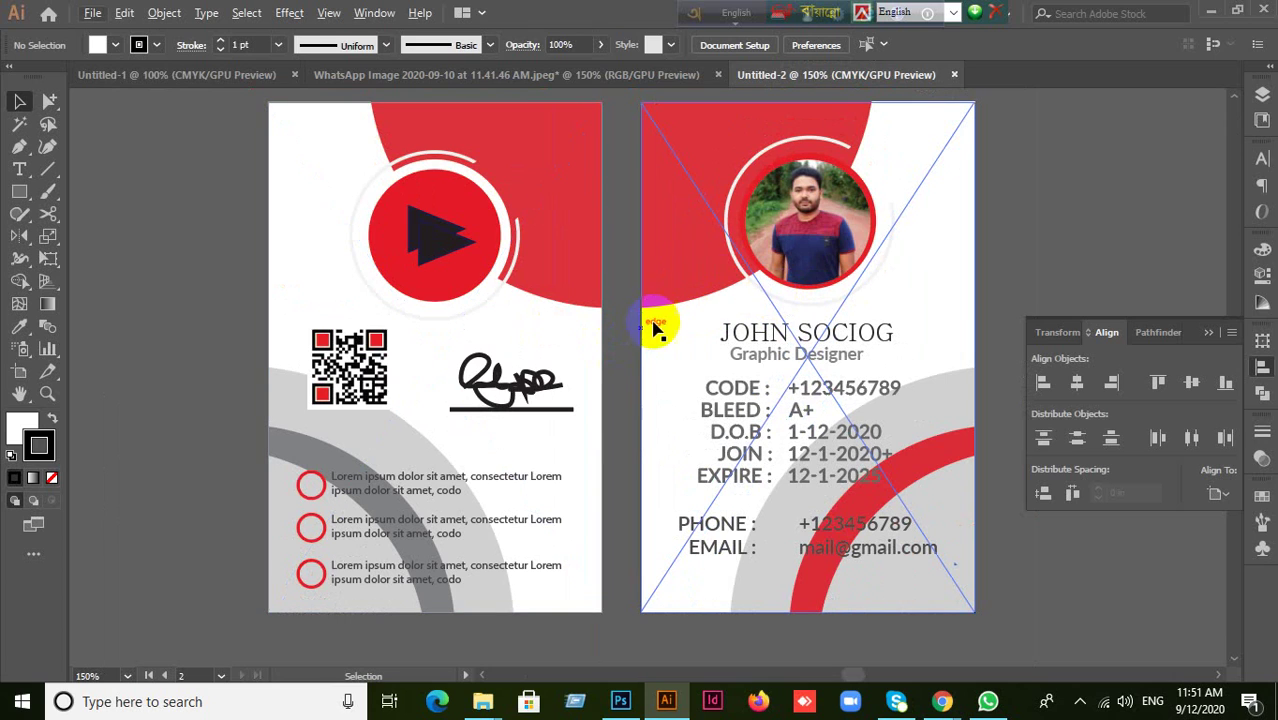
{"action": "left_click", "coordinate": [747, 318]}
{"action": "scroll", "coordinate": [750, 320], "scroll_direction": "down", "scroll_amount": 2}
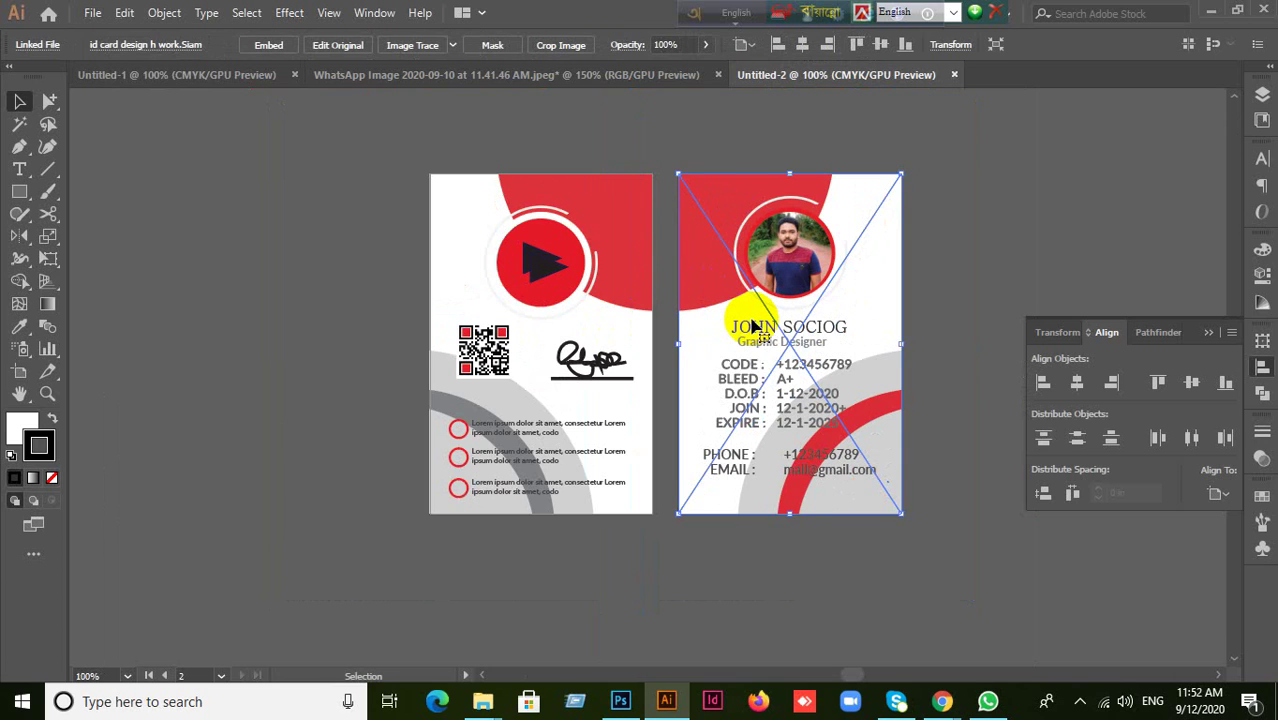
{"action": "scroll", "coordinate": [756, 326], "scroll_direction": "up", "scroll_amount": 2}
{"action": "left_click_drag", "start_coordinate": [747, 300], "coordinate": [515, 325]}
{"action": "key", "text": "ctrl+z"}
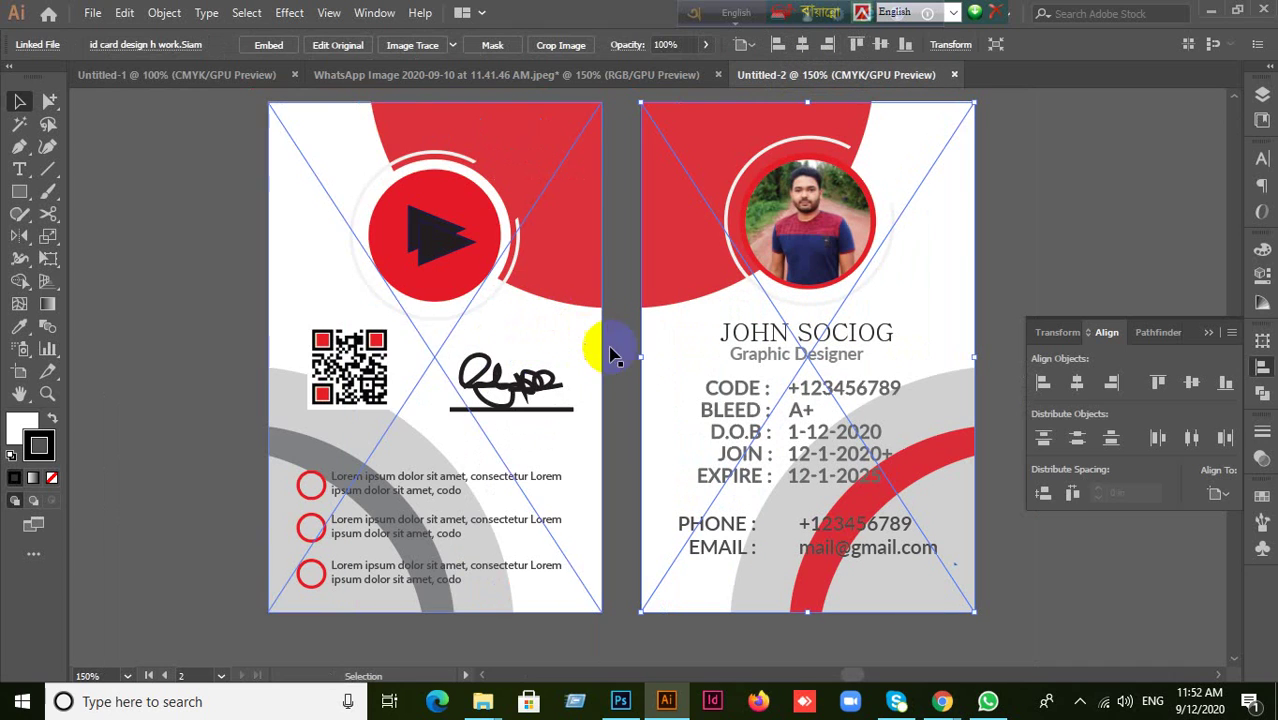
{"action": "left_click_drag", "start_coordinate": [345, 335], "coordinate": [943, 296]}
{"action": "left_click_drag", "start_coordinate": [707, 262], "coordinate": [338, 262]}
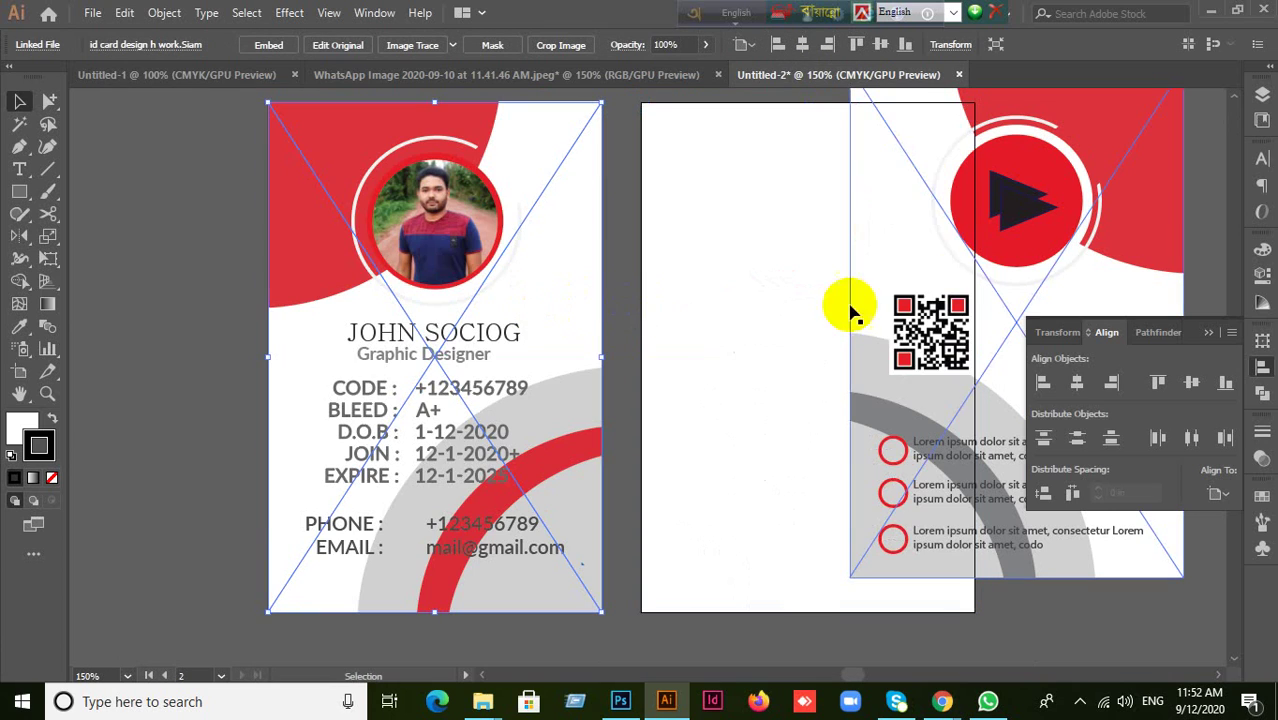
{"action": "left_click_drag", "start_coordinate": [1075, 268], "coordinate": [865, 300]}
{"action": "left_click", "coordinate": [194, 342]}
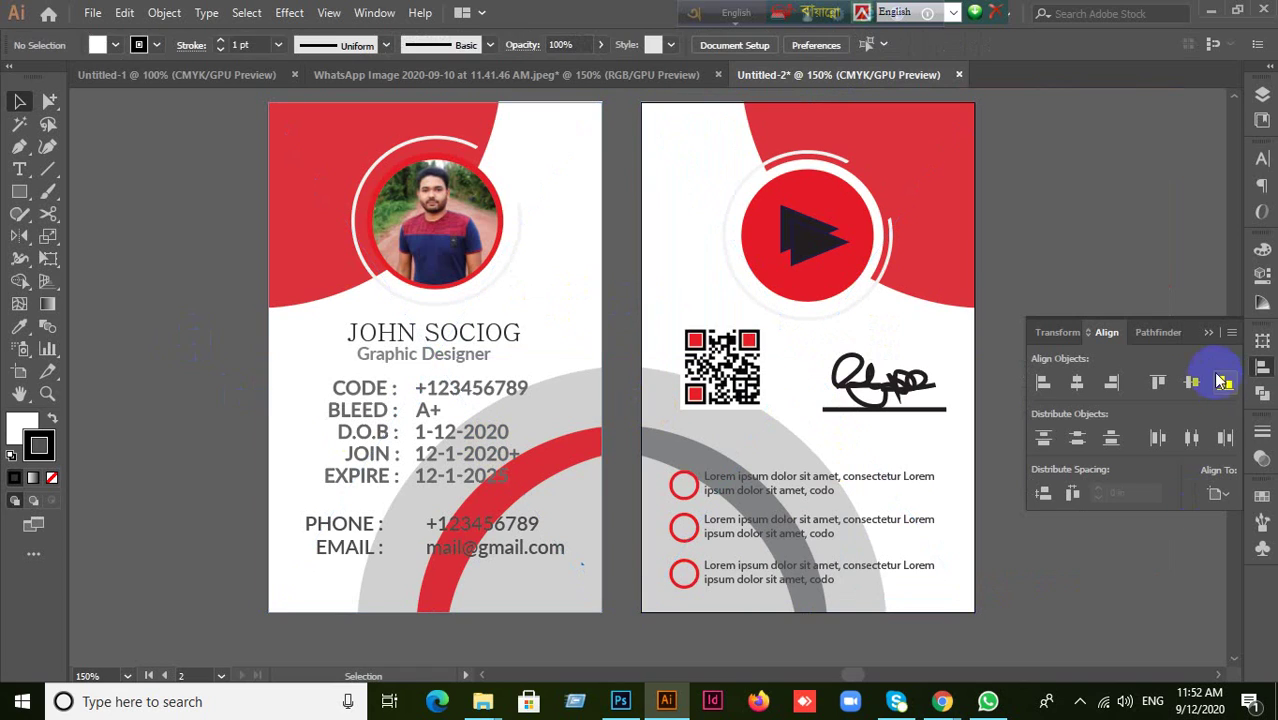
Collapse the Align panel to clear the view around the two cards
{"action": "left_click", "coordinate": [1213, 334]}
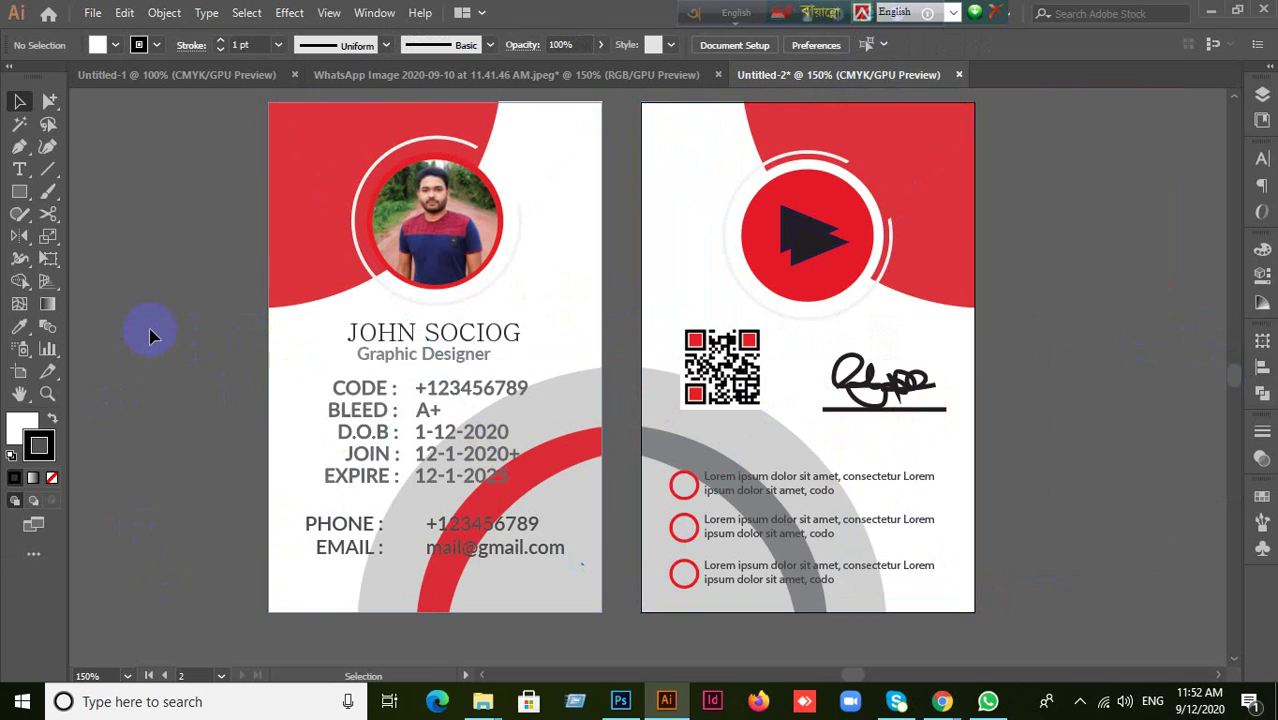
{"action": "left_click", "coordinate": [285, 428]}
{"action": "left_click", "coordinate": [872, 436]}
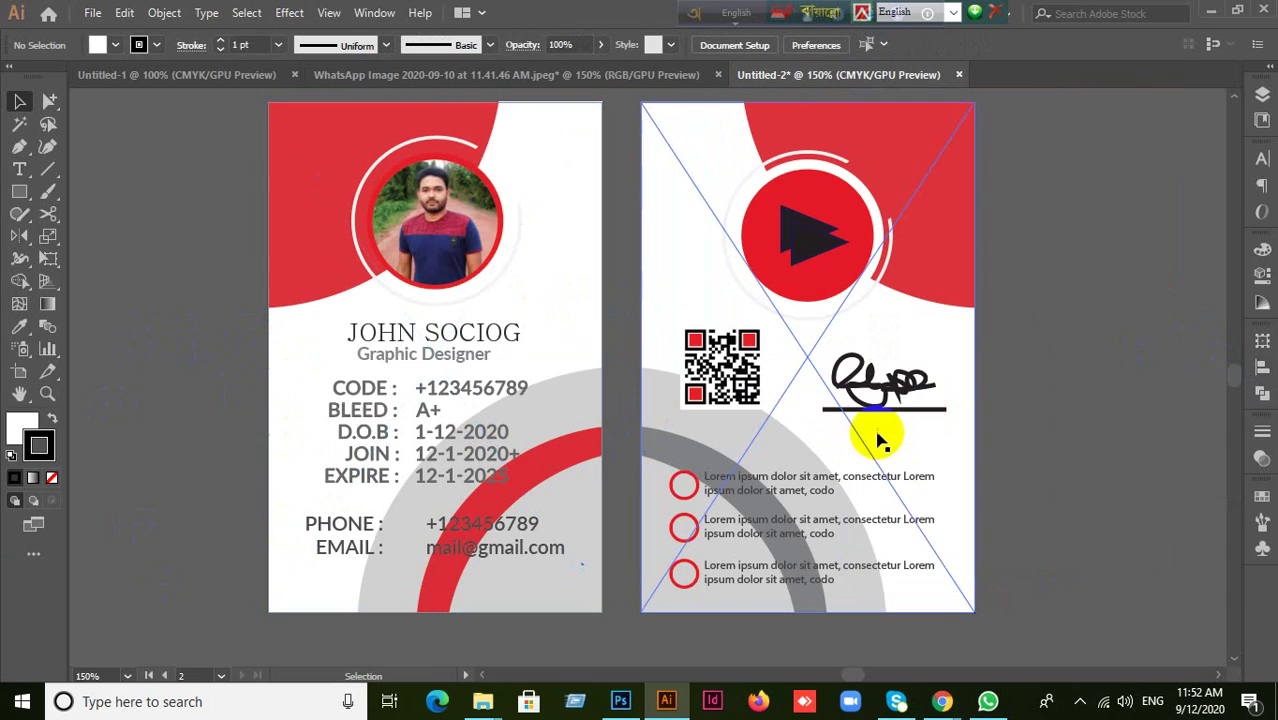
{"action": "right_click", "coordinate": [894, 395]}
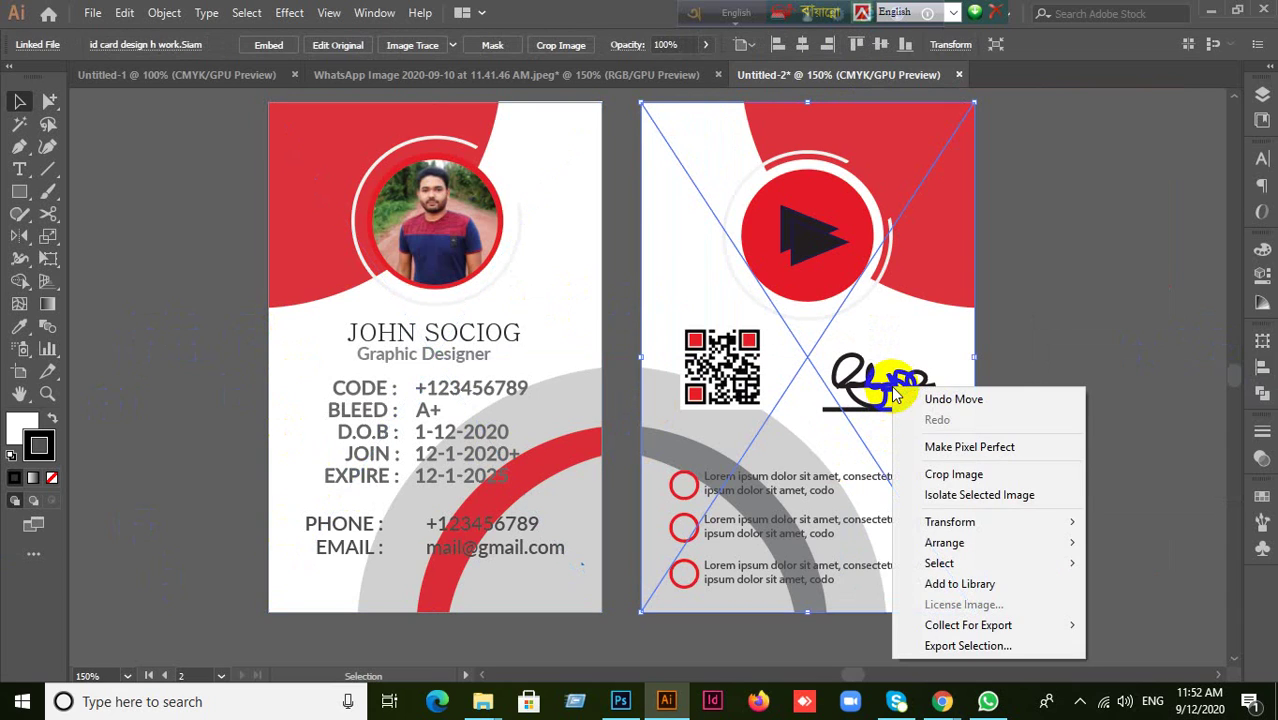
{"action": "left_click", "coordinate": [1064, 277]}
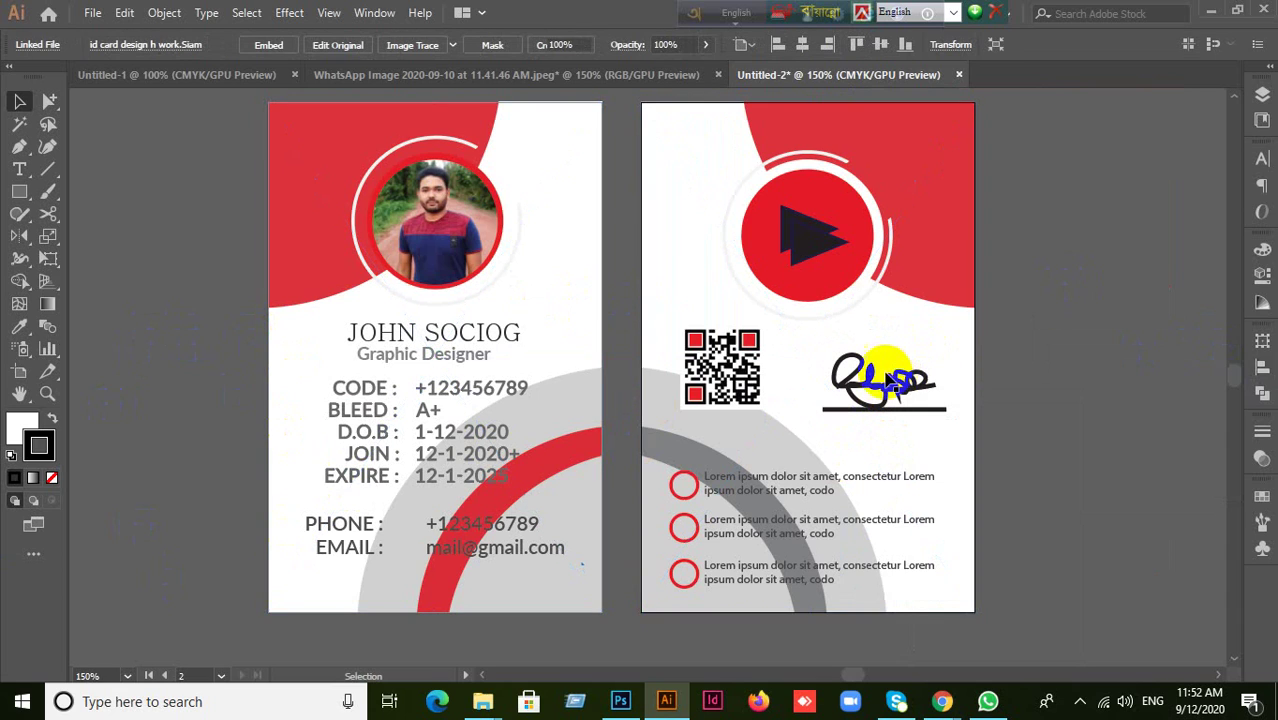
{"action": "left_click", "coordinate": [878, 385]}
{"action": "right_click", "coordinate": [880, 384]}
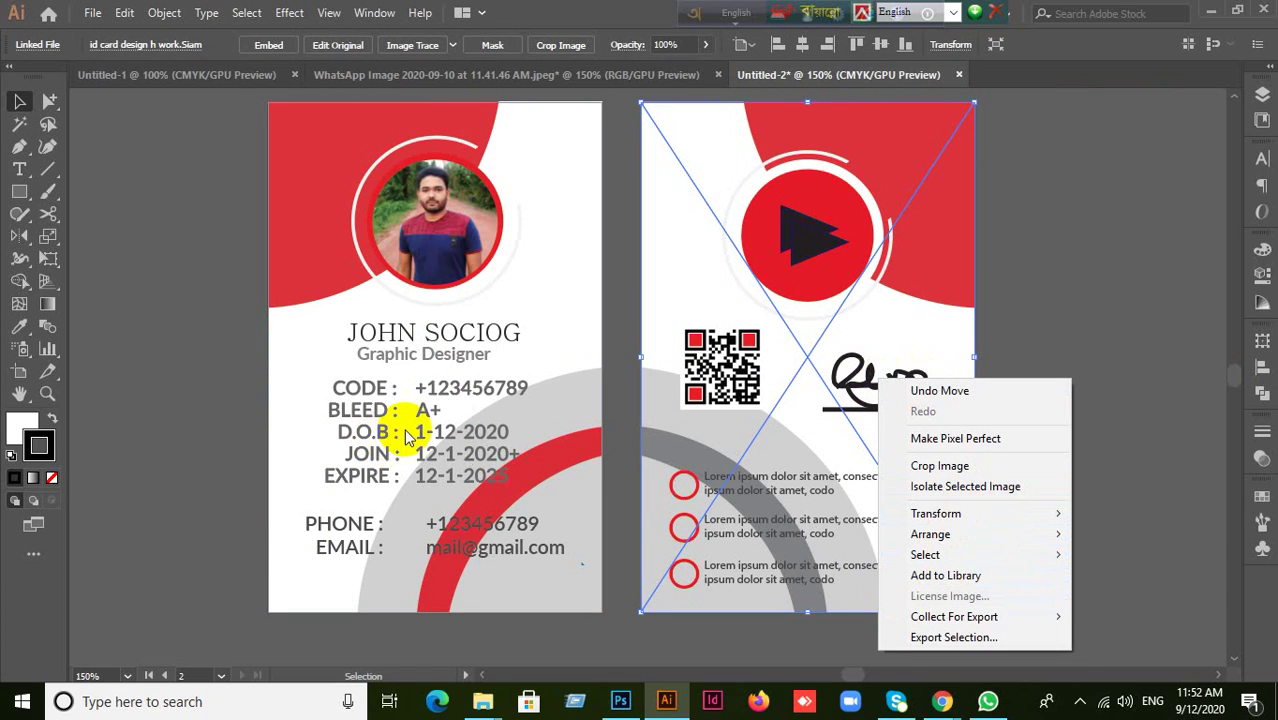
{"action": "left_click_drag", "start_coordinate": [423, 432], "coordinate": [341, 437]}
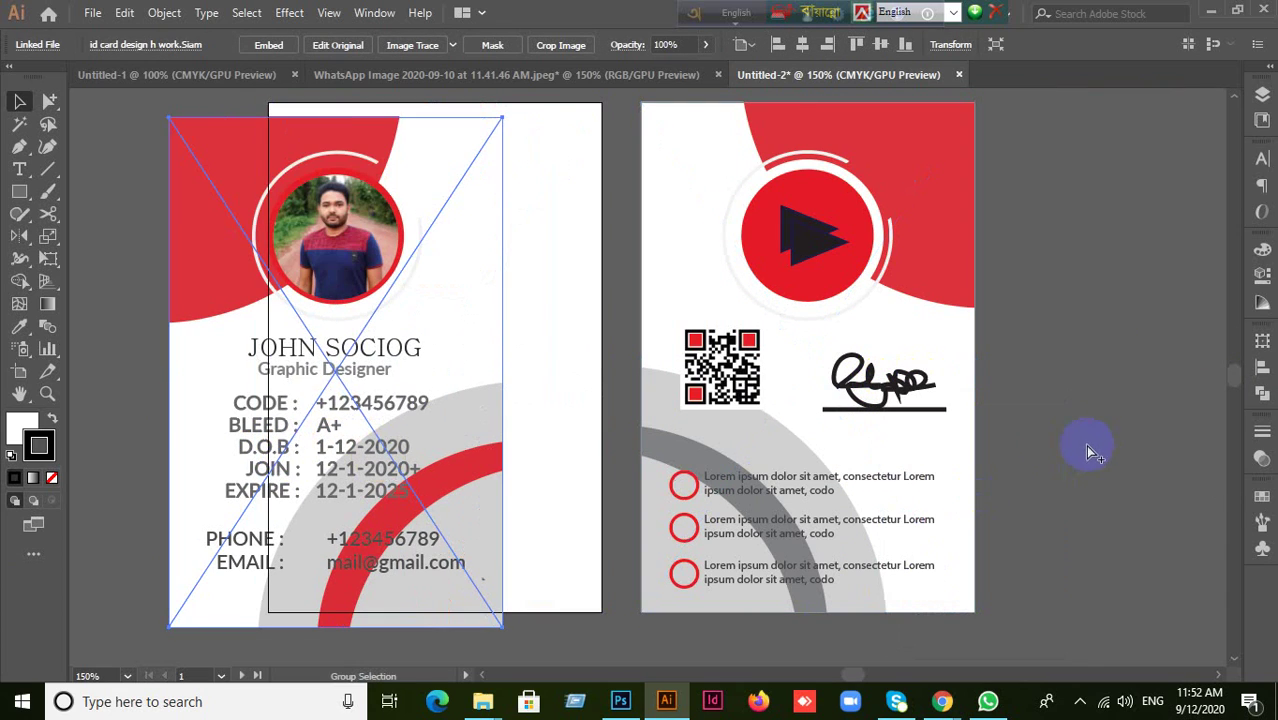
{"action": "key", "text": "ctrl+z"}
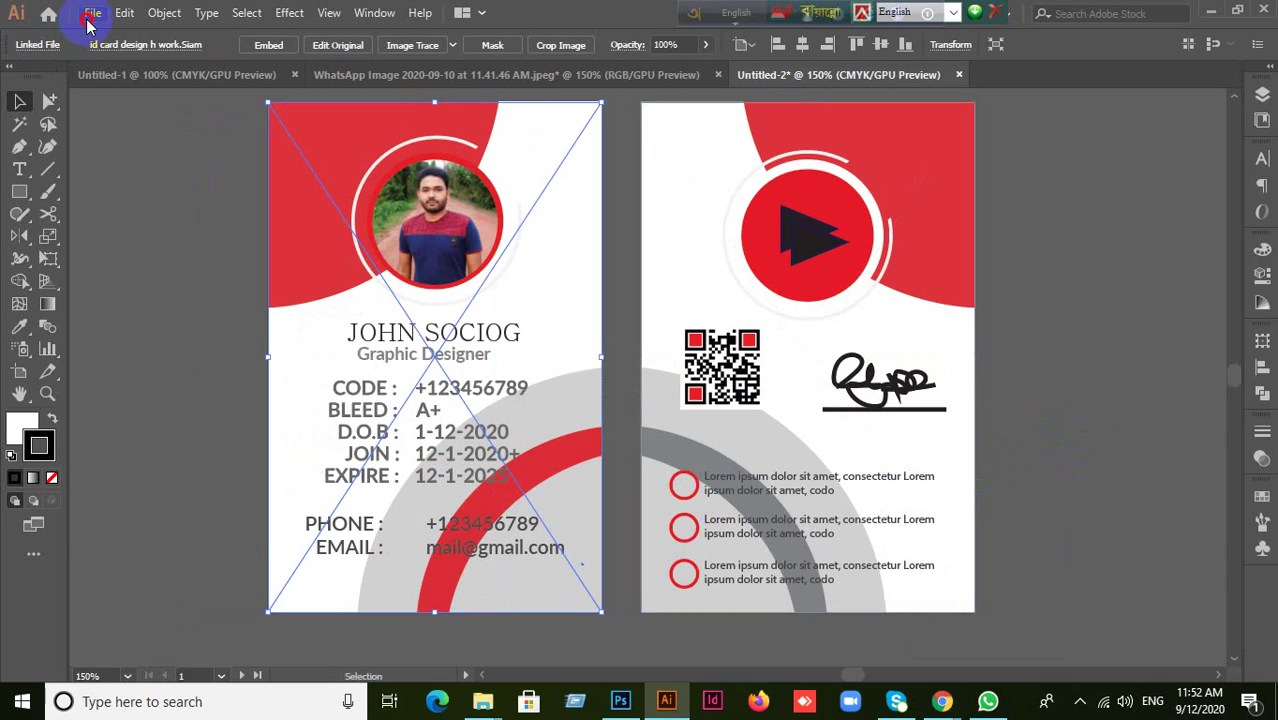
Review the Illustrator version options offered when saving the document to the Desktop as an AI file, and cancel the save
{"action": "left_click", "coordinate": [91, 14]}
{"action": "left_click", "coordinate": [127, 184]}
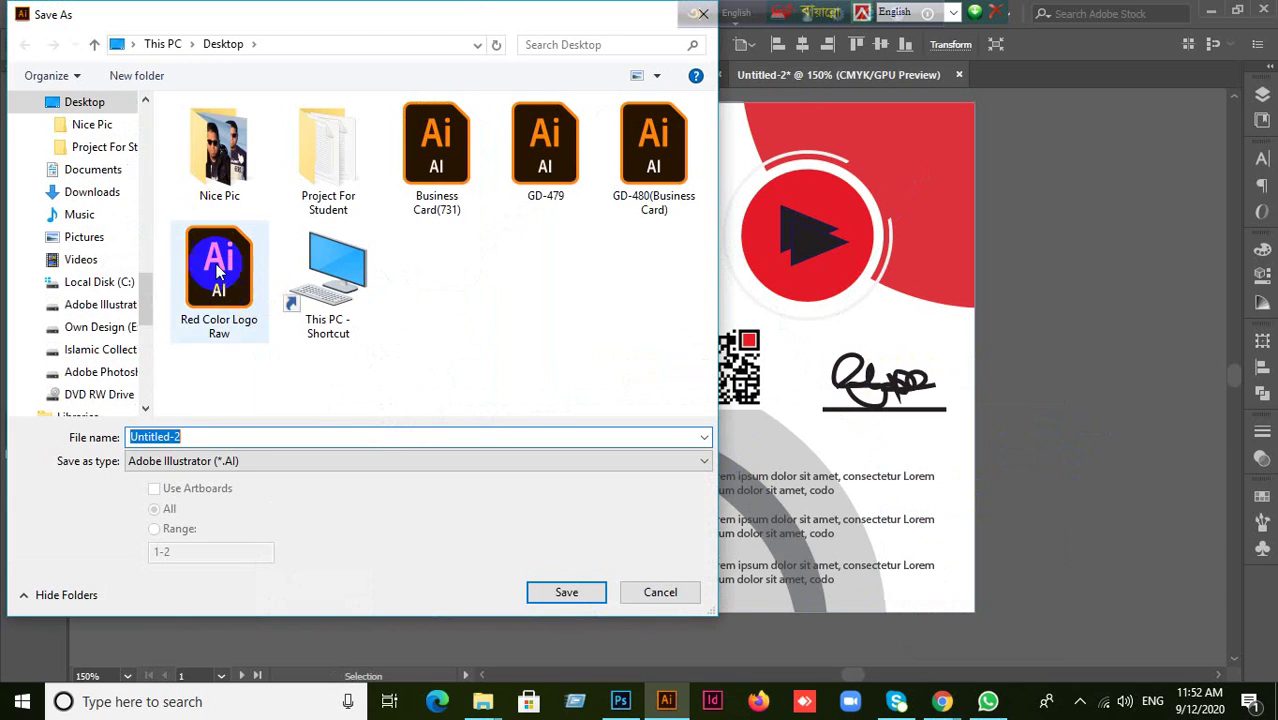
{"action": "left_click", "coordinate": [537, 597]}
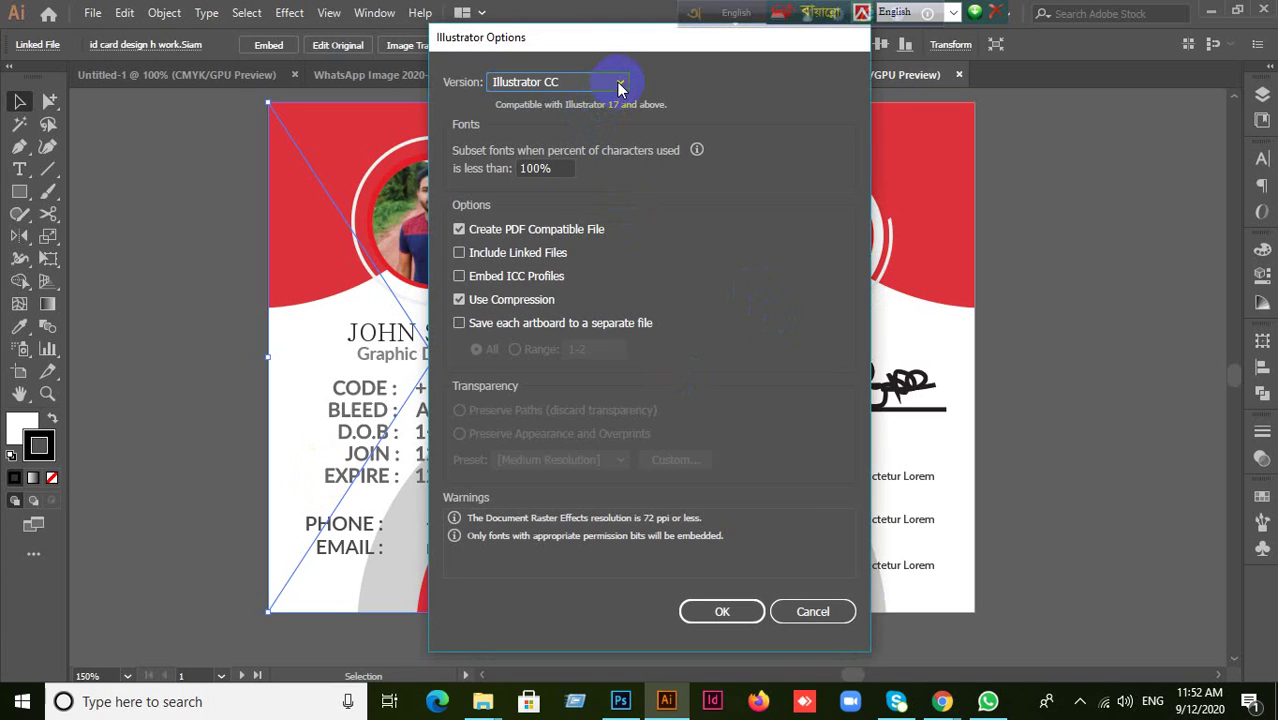
{"action": "left_click", "coordinate": [619, 84]}
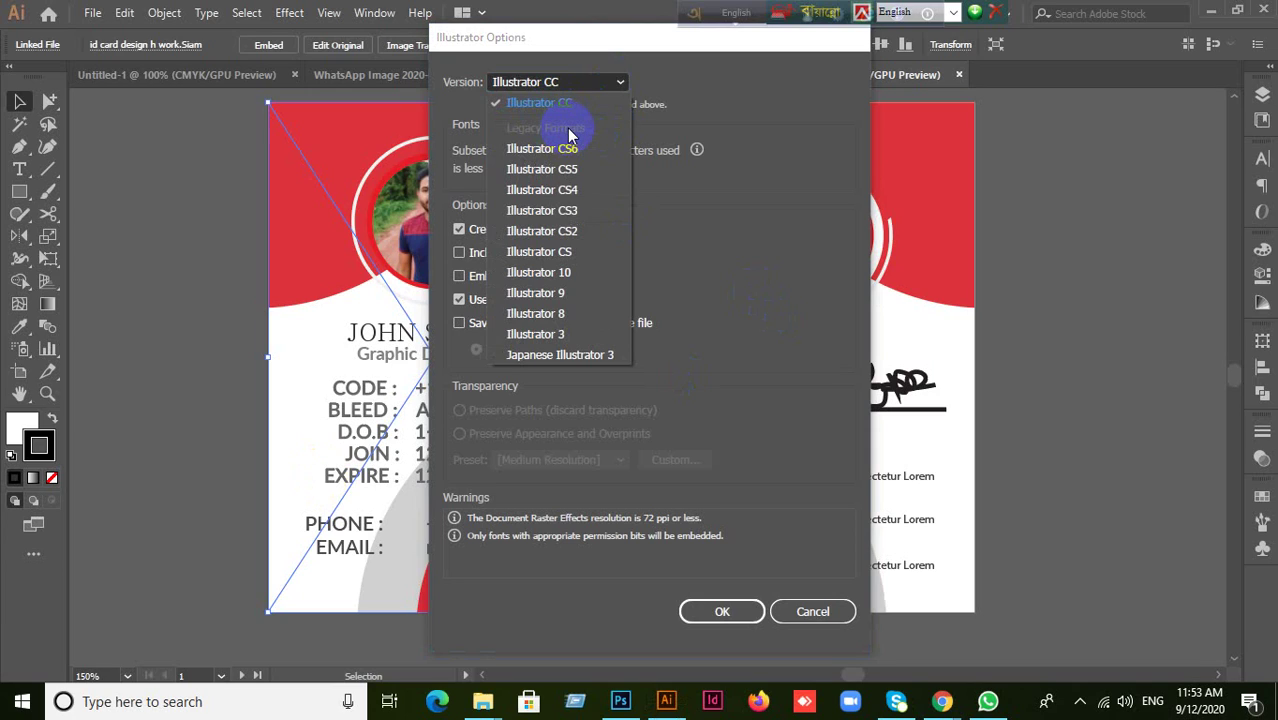
{"action": "left_click", "coordinate": [838, 618]}
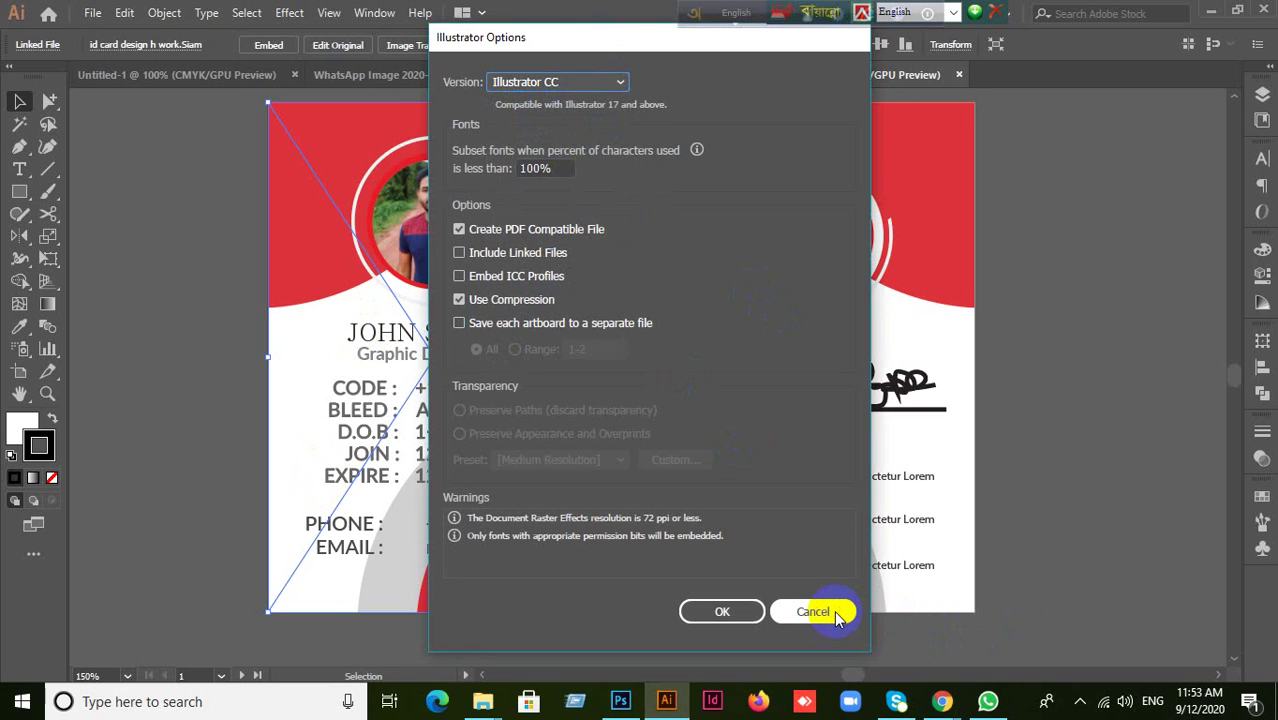
{"action": "left_click", "coordinate": [836, 614]}
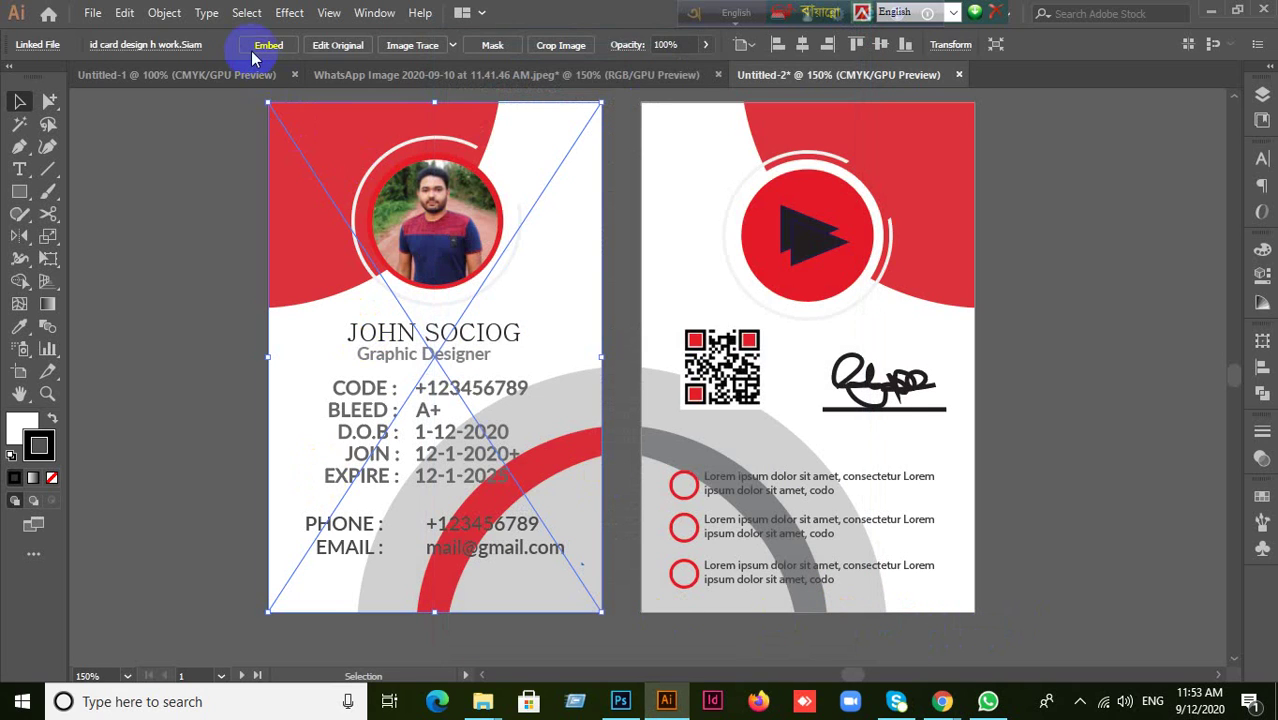
Embed the linked front and back card pages in the document
{"action": "left_click", "coordinate": [261, 46]}
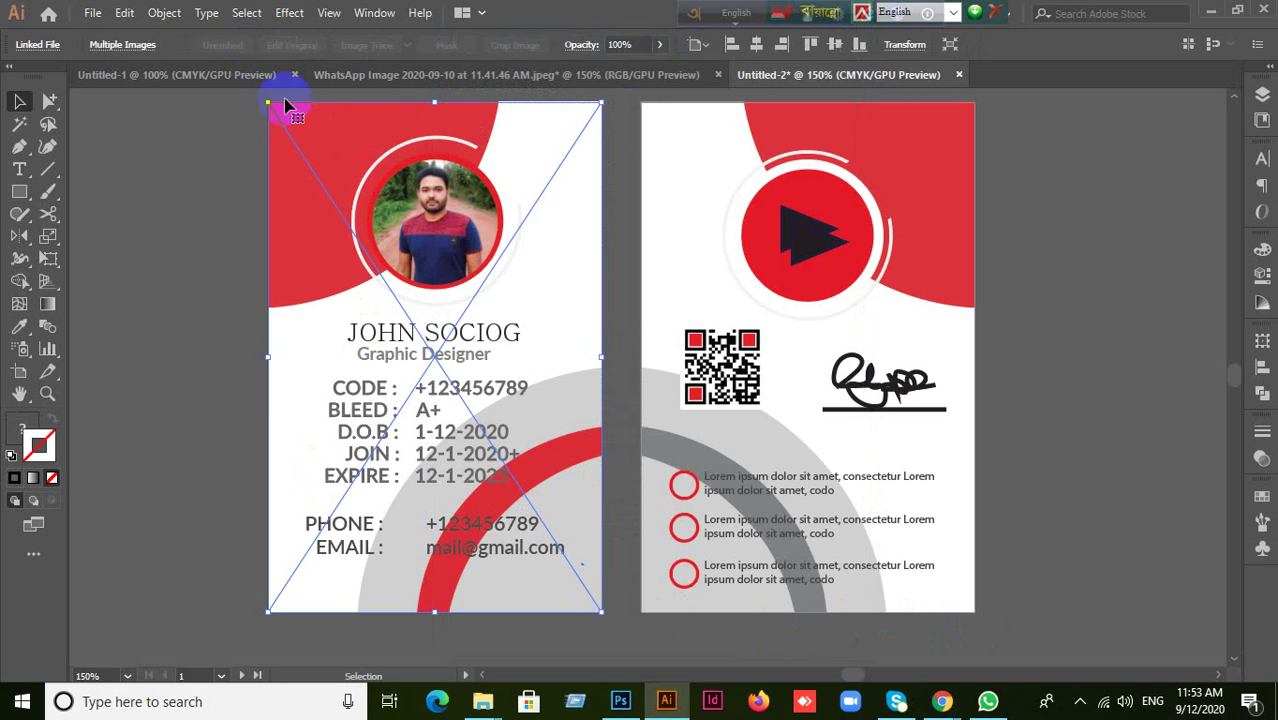
{"action": "left_click", "coordinate": [179, 338]}
{"action": "left_click", "coordinate": [776, 371]}
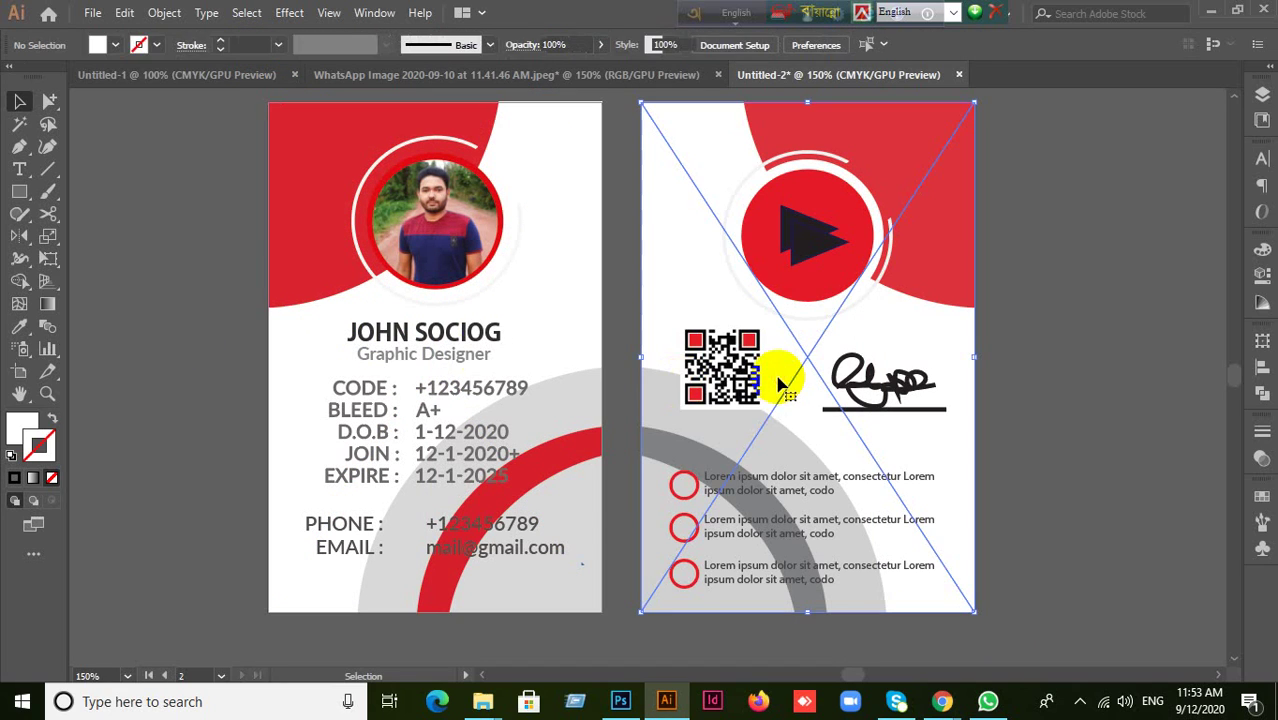
{"action": "left_click", "coordinate": [266, 46]}
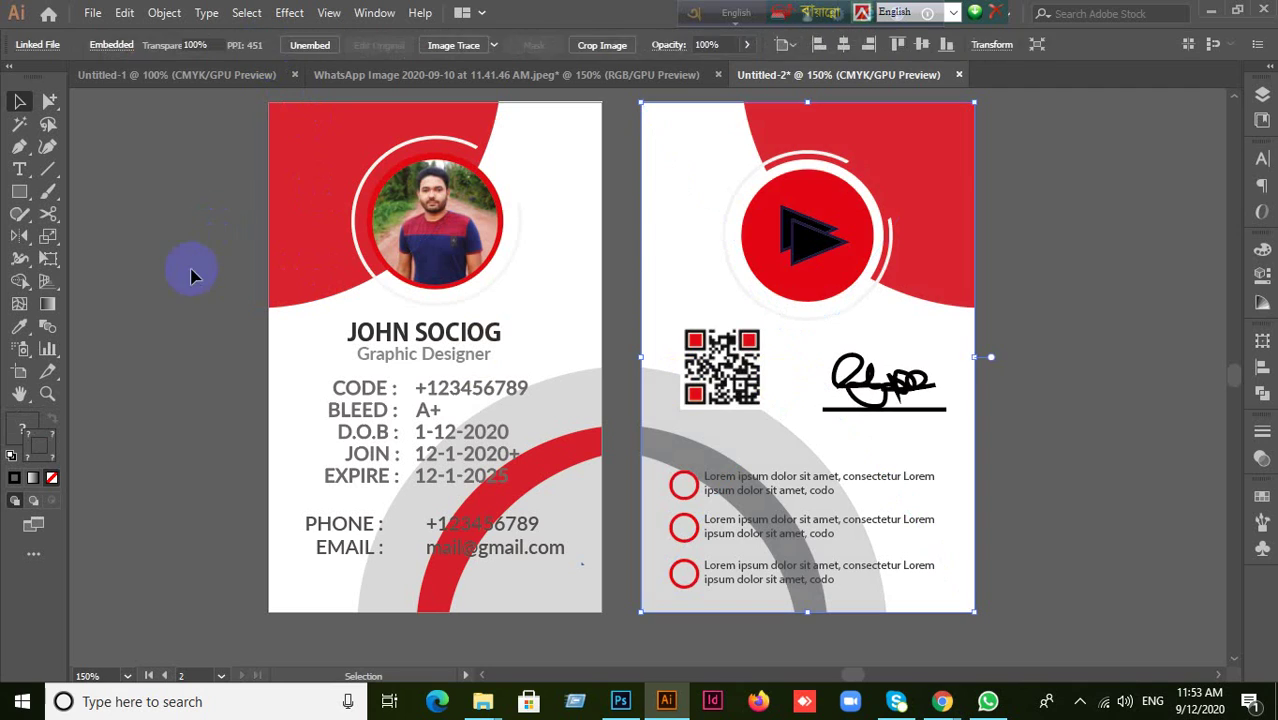
Ungroup the embedded front card artwork
{"action": "right_click", "coordinate": [377, 386]}
{"action": "left_click", "coordinate": [428, 208]}
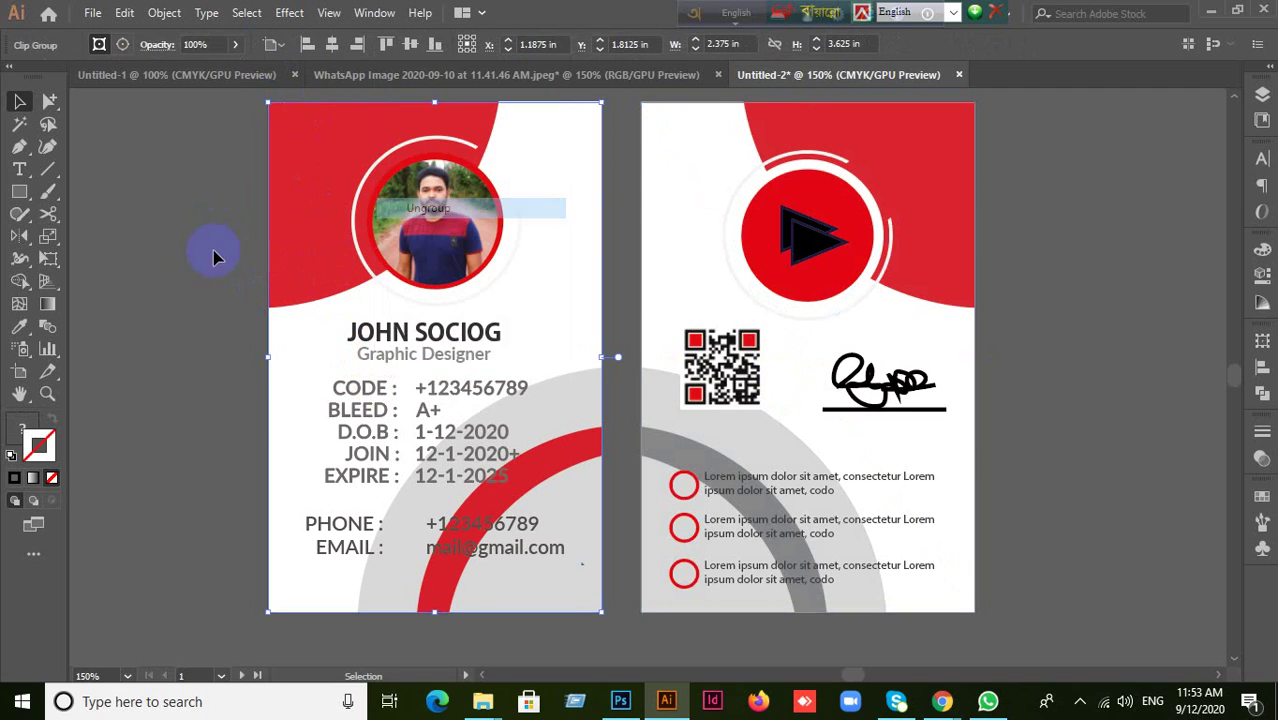
{"action": "left_click", "coordinate": [213, 250]}
{"action": "left_click", "coordinate": [295, 352]}
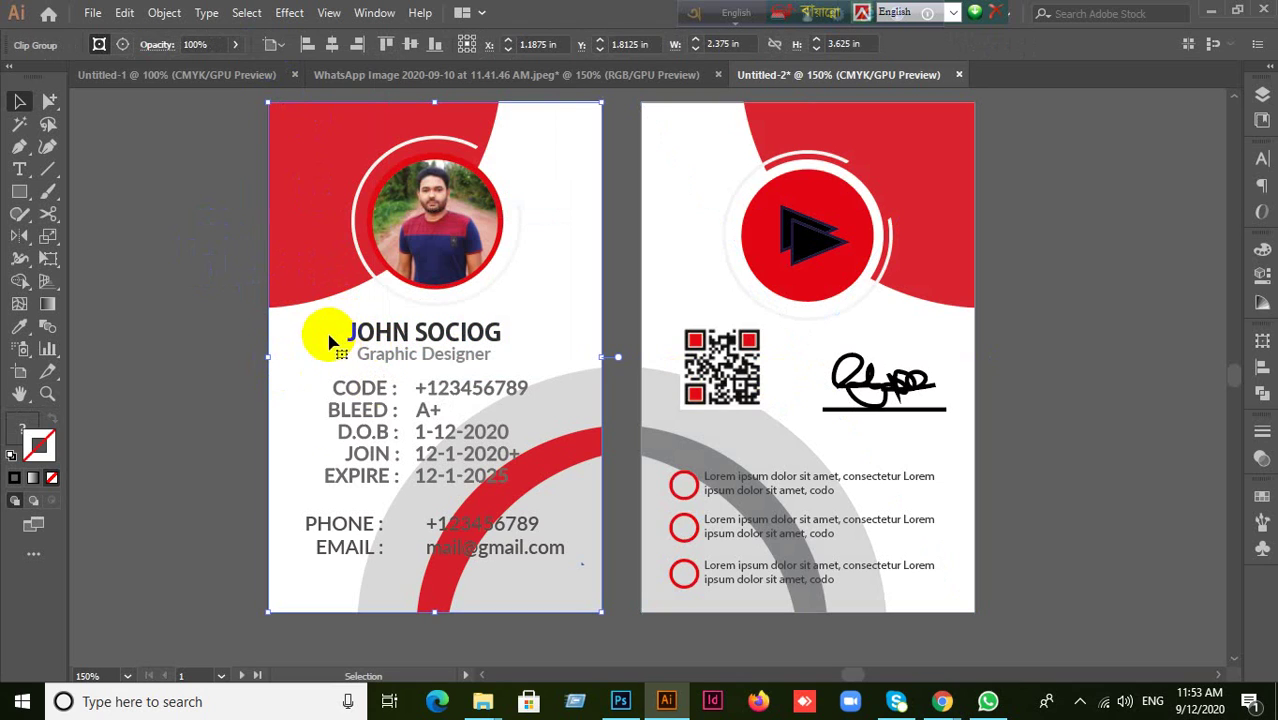
Try releasing the clipping mask on the front card artwork
{"action": "right_click", "coordinate": [352, 420]}
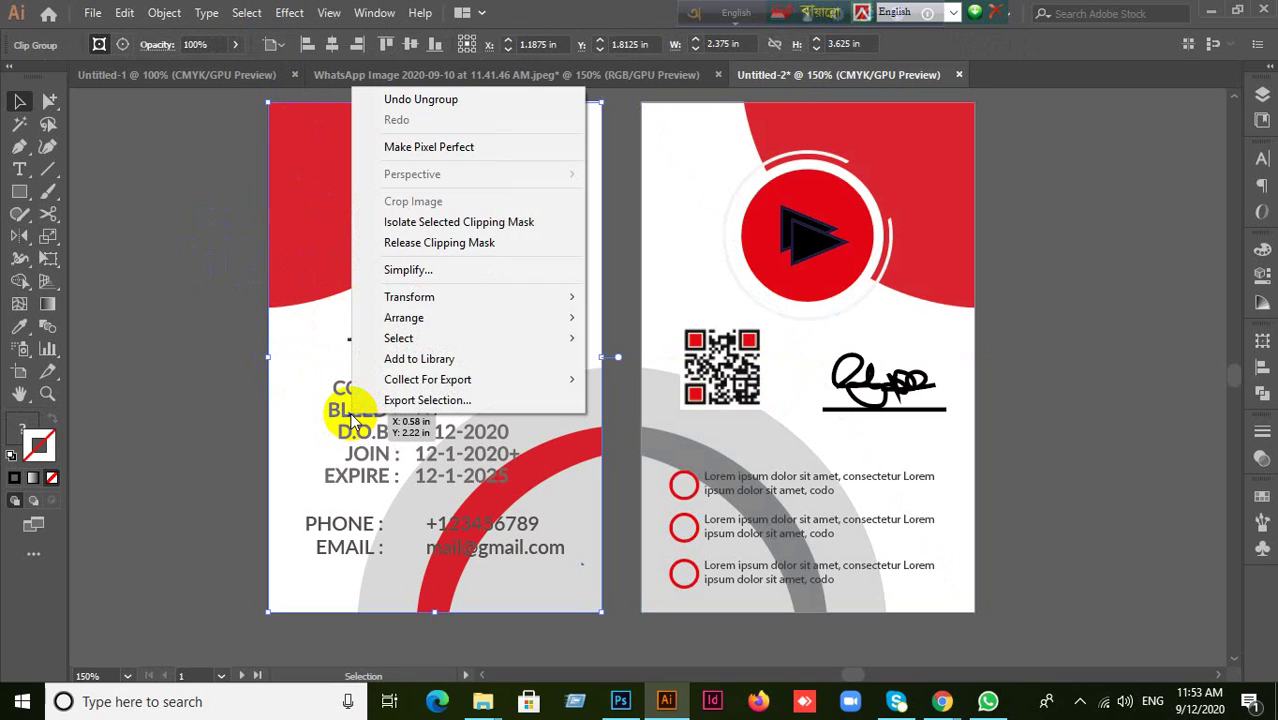
{"action": "left_click", "coordinate": [370, 243]}
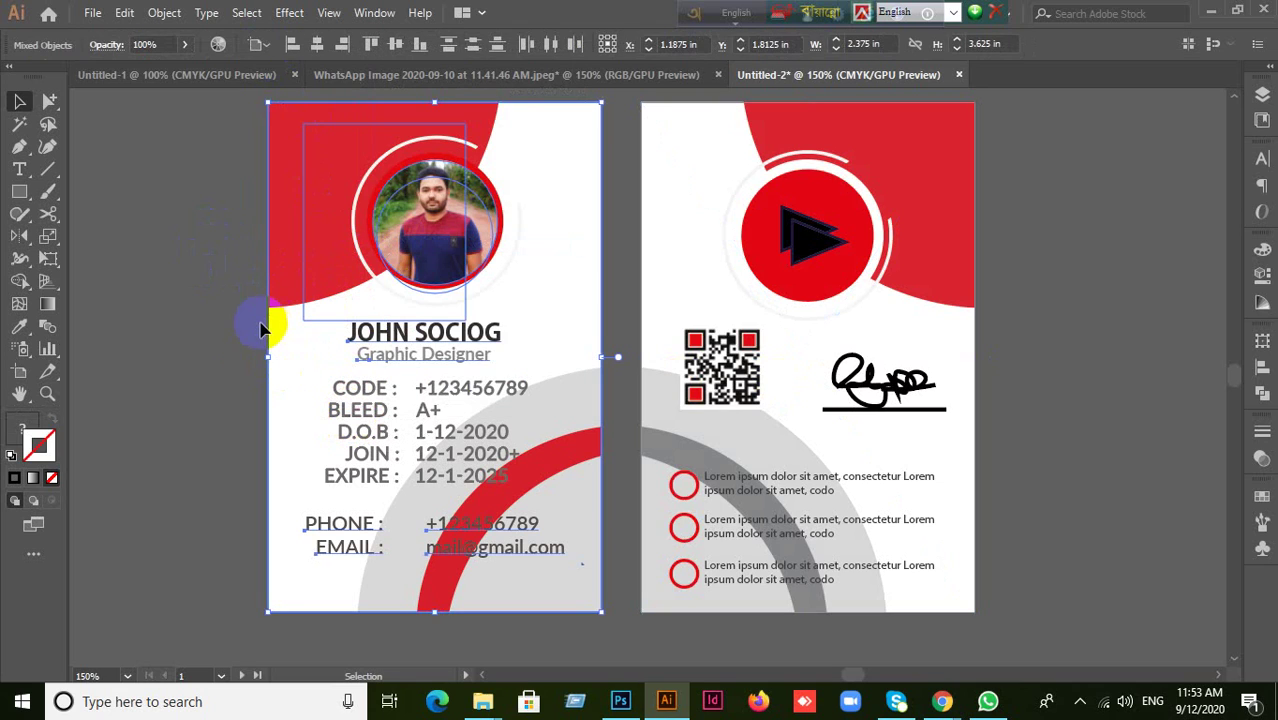
{"action": "left_click", "coordinate": [210, 335]}
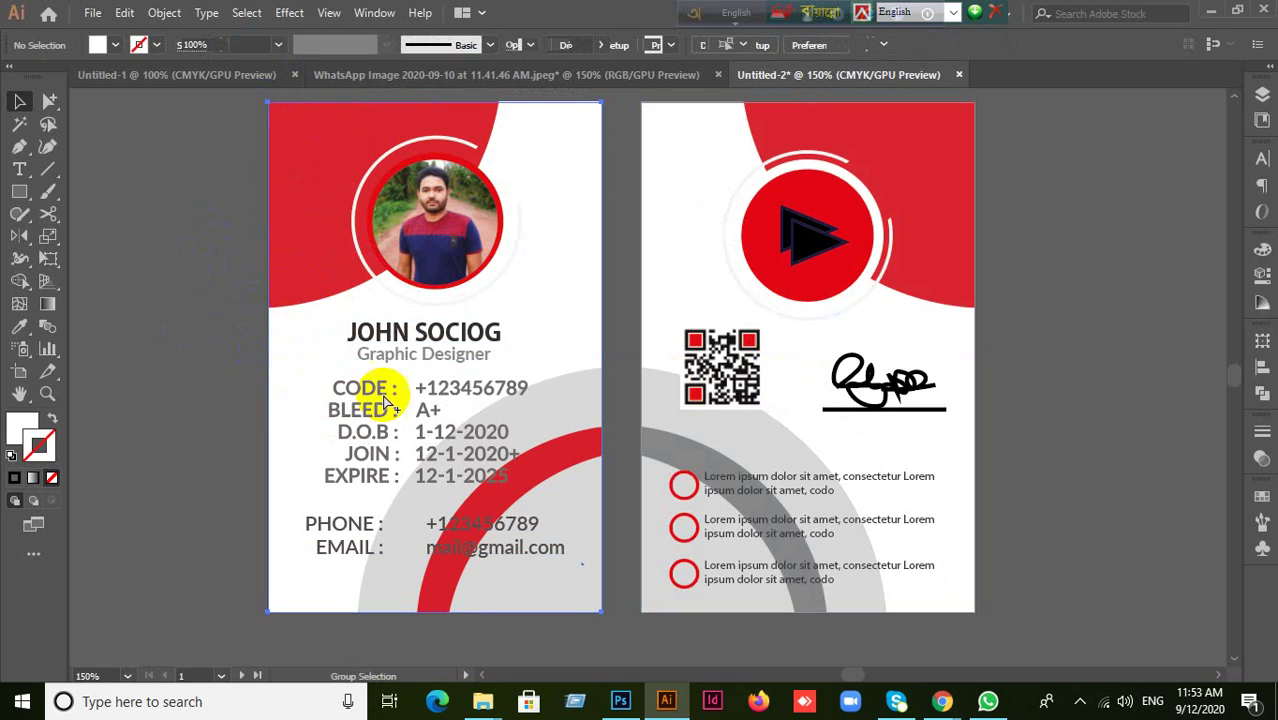
{"action": "left_click", "coordinate": [436, 435]}
{"action": "right_click", "coordinate": [436, 435]}
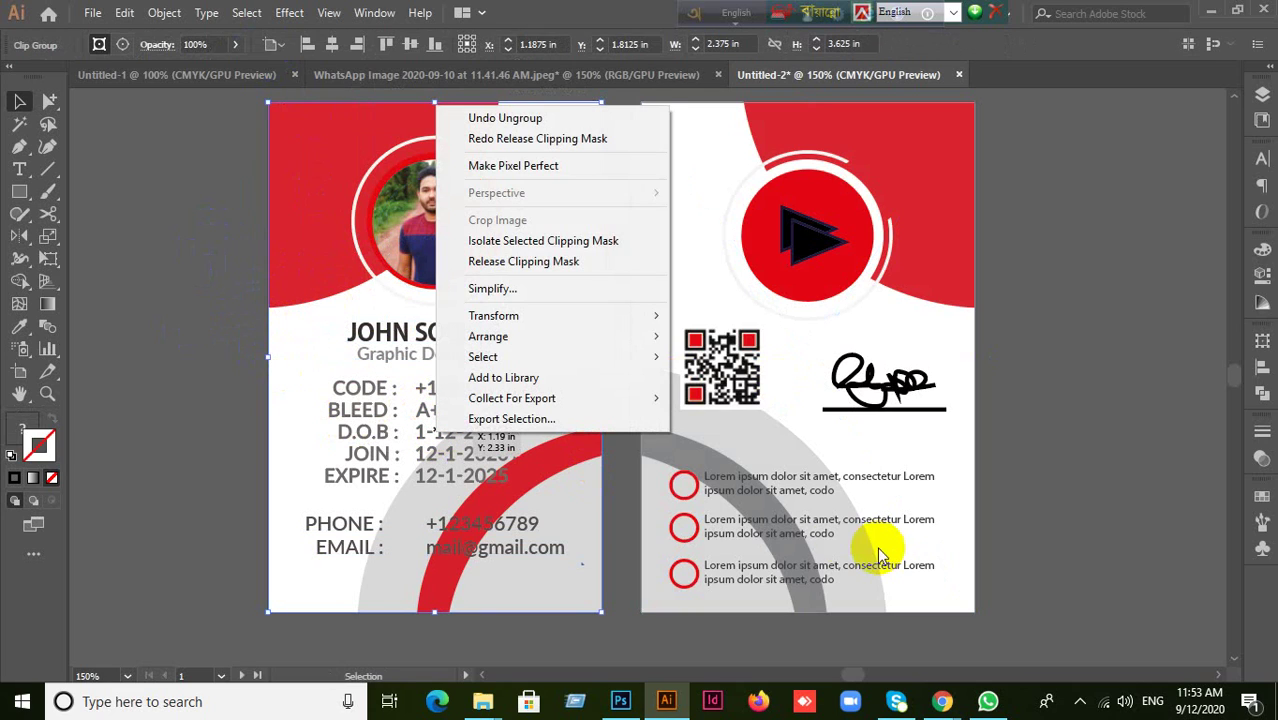
Ungroup the embedded back card artwork
{"action": "left_click", "coordinate": [818, 530]}
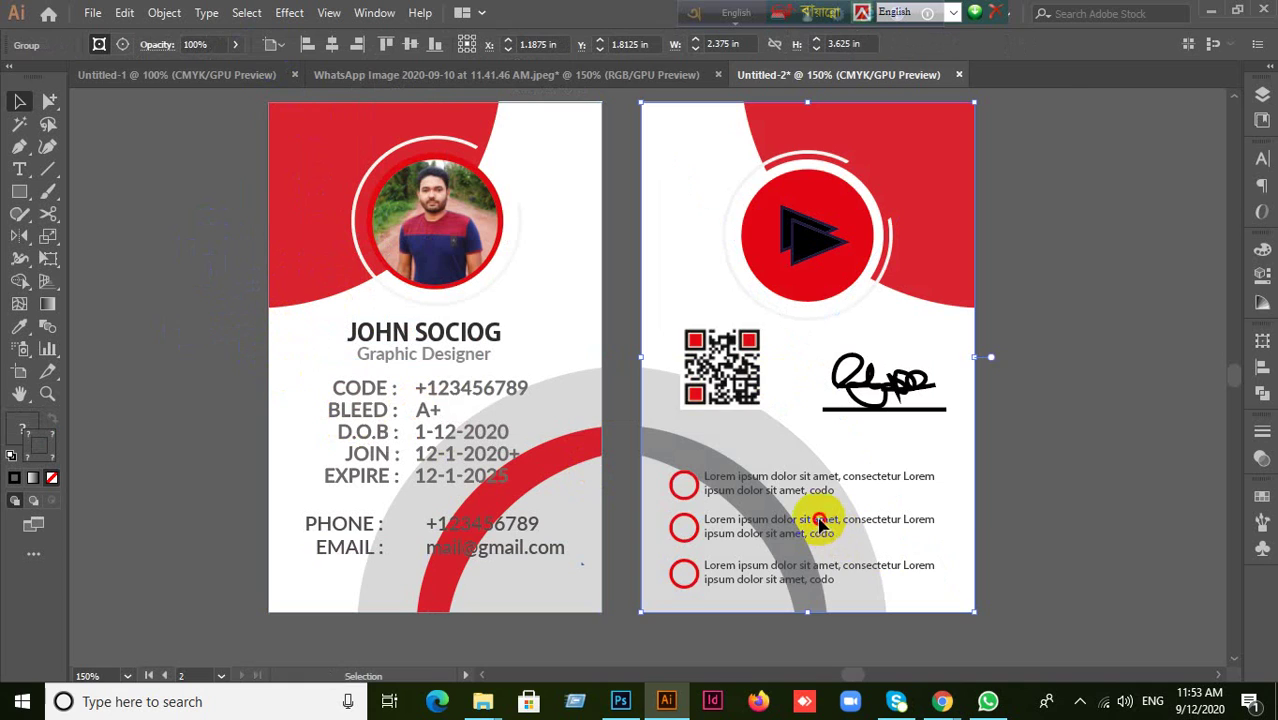
{"action": "mouse_move", "coordinate": [818, 522]}
{"action": "left_mouse_down"}
{"action": "mouse_move", "coordinate": [945, 505]}
{"action": "mouse_move", "coordinate": [885, 500]}
{"action": "mouse_move", "coordinate": [820, 522]}
{"action": "left_mouse_up"}
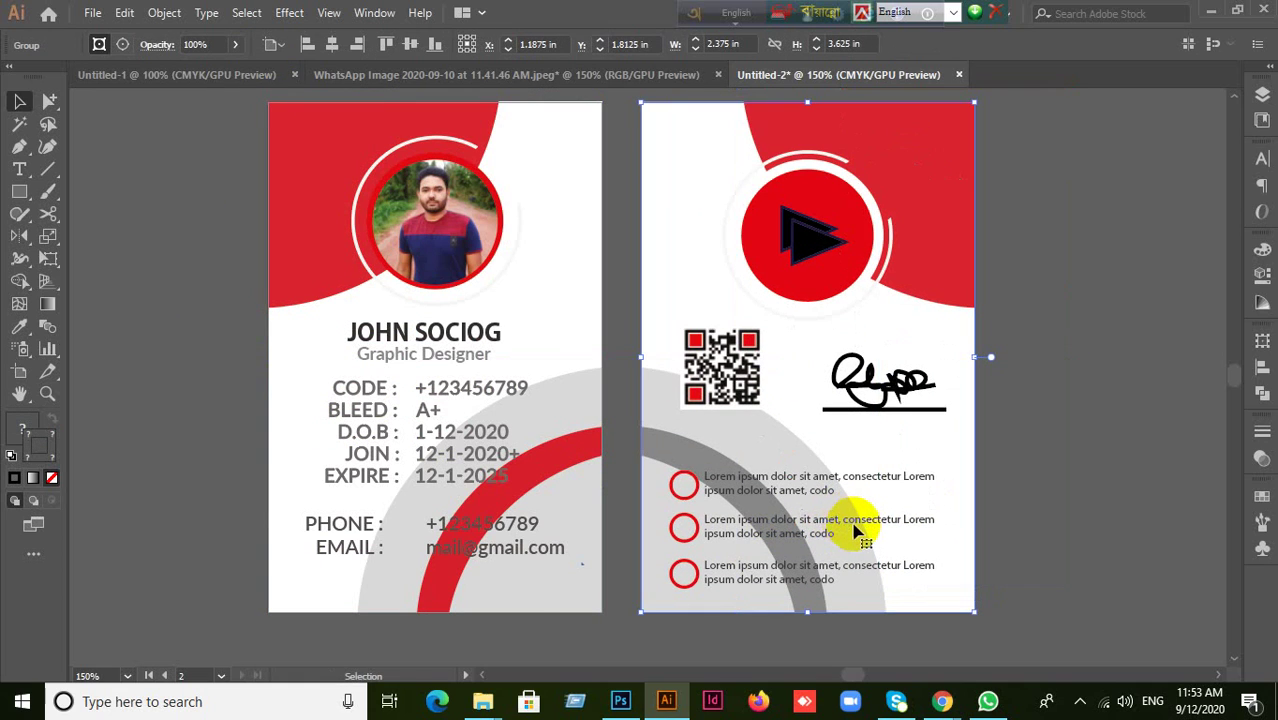
{"action": "right_click", "coordinate": [855, 533]}
{"action": "left_click", "coordinate": [962, 357]}
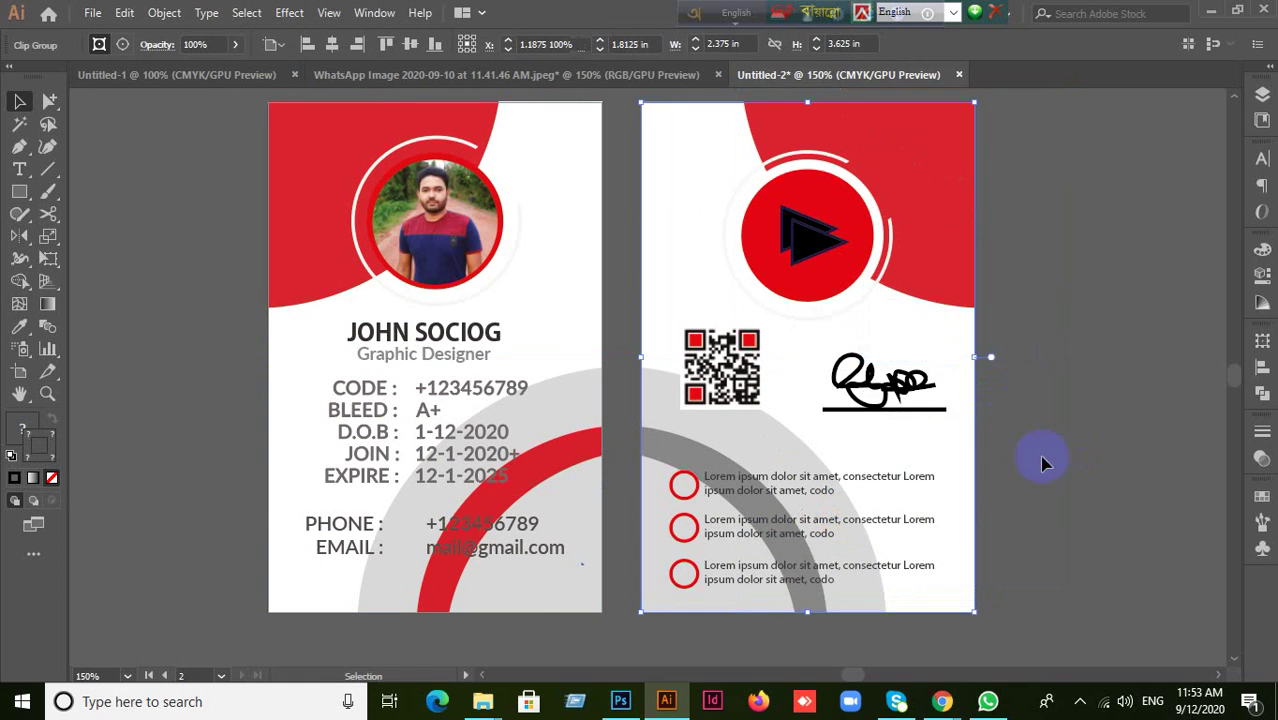
{"action": "left_click", "coordinate": [1042, 463]}
Release the clipping masks on the back card one after another until its elements are separate
{"action": "right_click", "coordinate": [896, 481]}
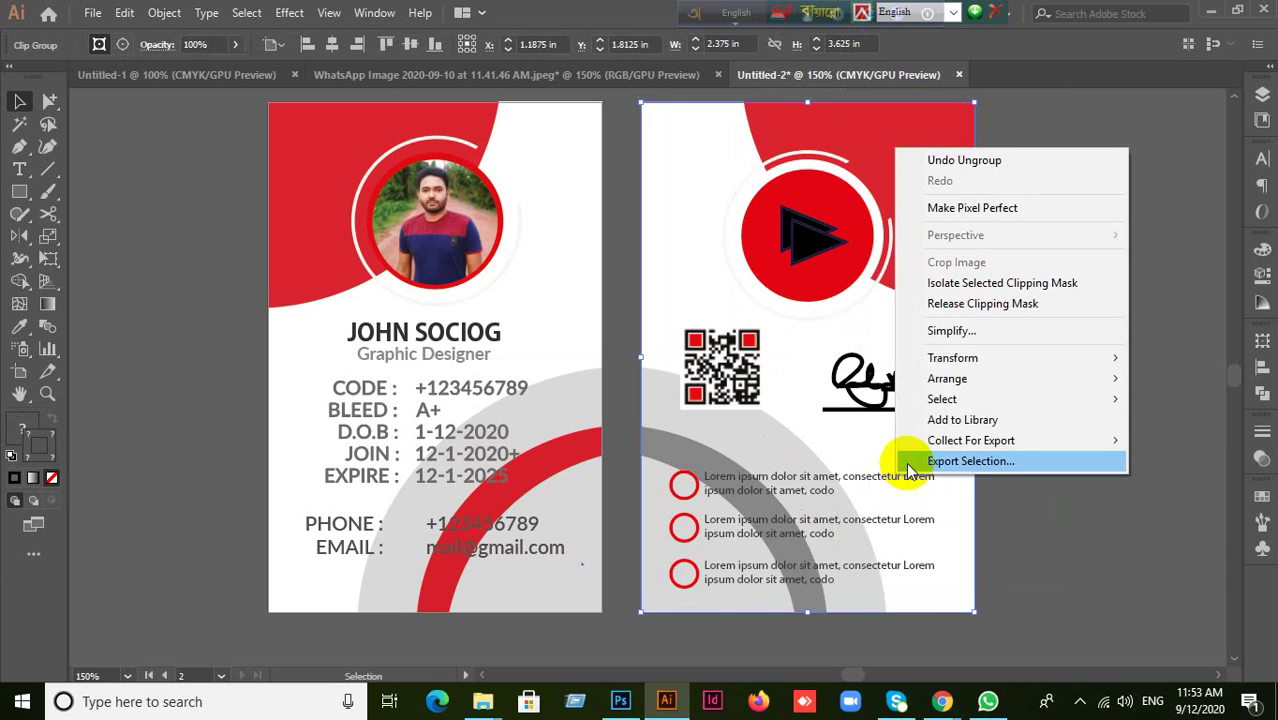
{"action": "left_click", "coordinate": [919, 301]}
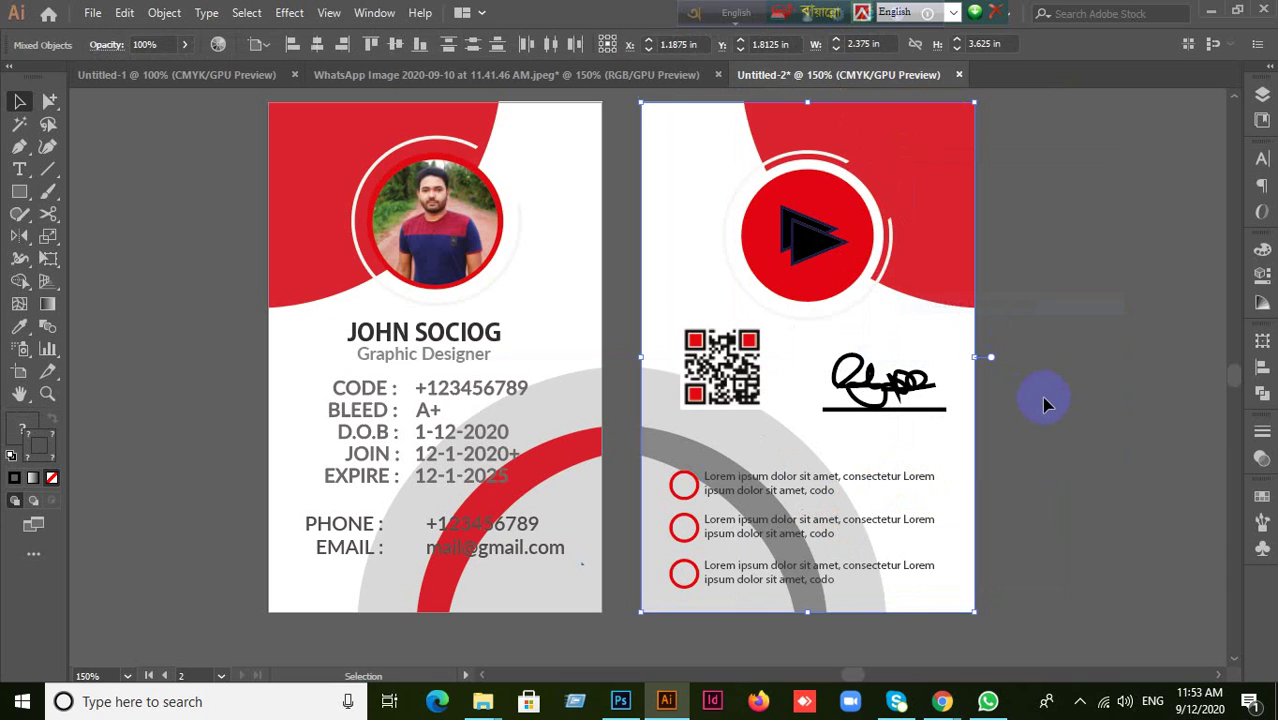
{"action": "left_click", "coordinate": [866, 477]}
{"action": "right_click", "coordinate": [866, 478]}
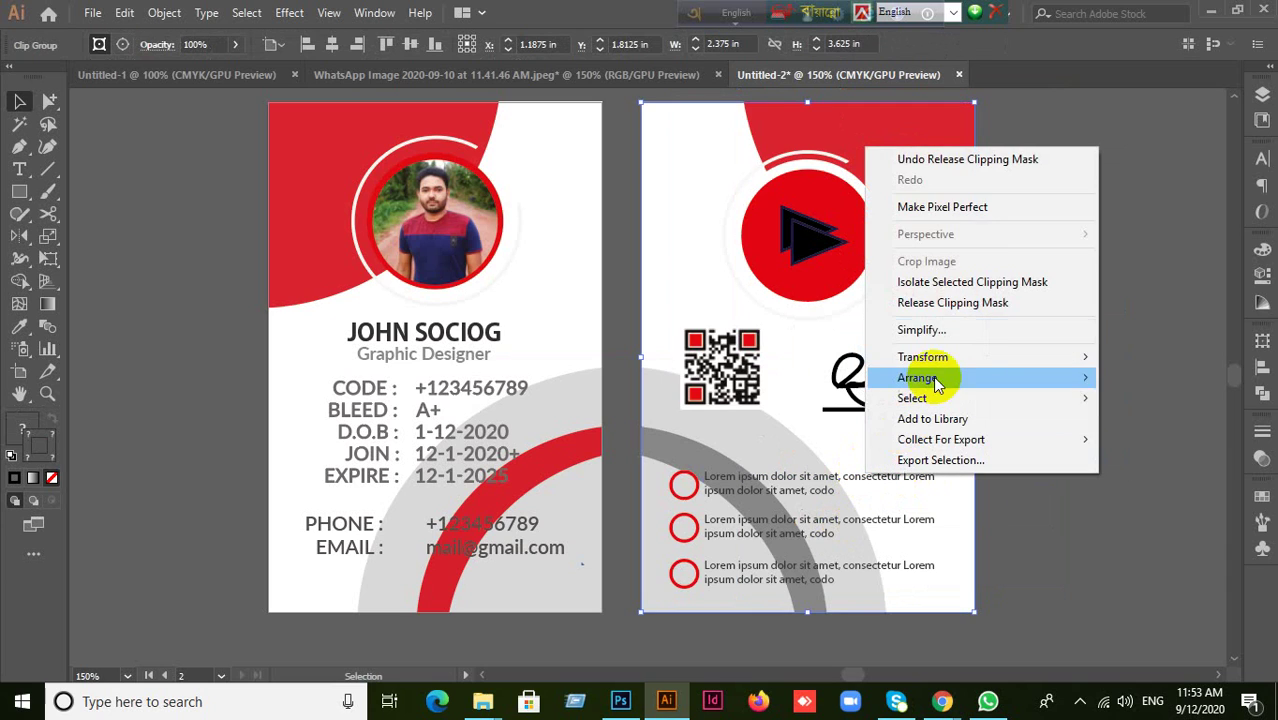
{"action": "left_click", "coordinate": [961, 303]}
{"action": "left_click", "coordinate": [1021, 385]}
{"action": "right_click", "coordinate": [908, 448]}
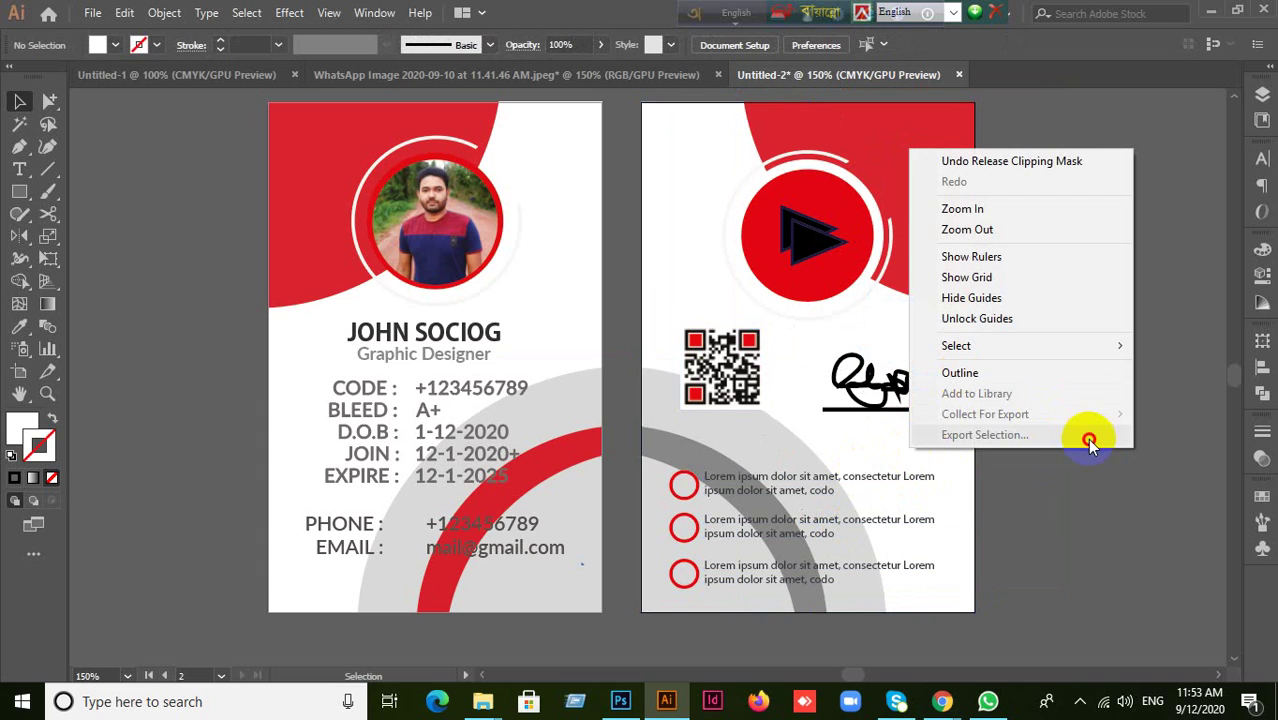
{"action": "left_click", "coordinate": [1073, 514]}
Move the back card's loose white rectangle partly off the artboard, past the card's outer edge
{"action": "left_click", "coordinate": [940, 455]}
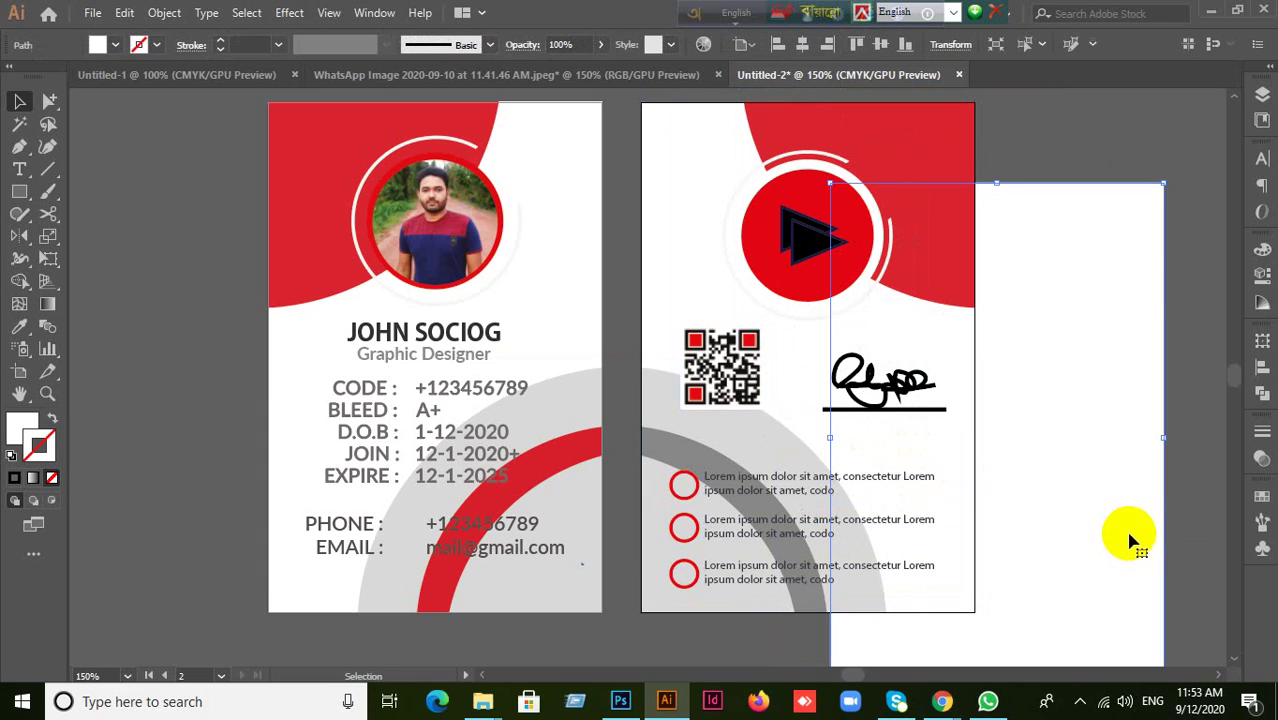
{"action": "left_click_drag", "start_coordinate": [679, 270], "coordinate": [455, 435]}
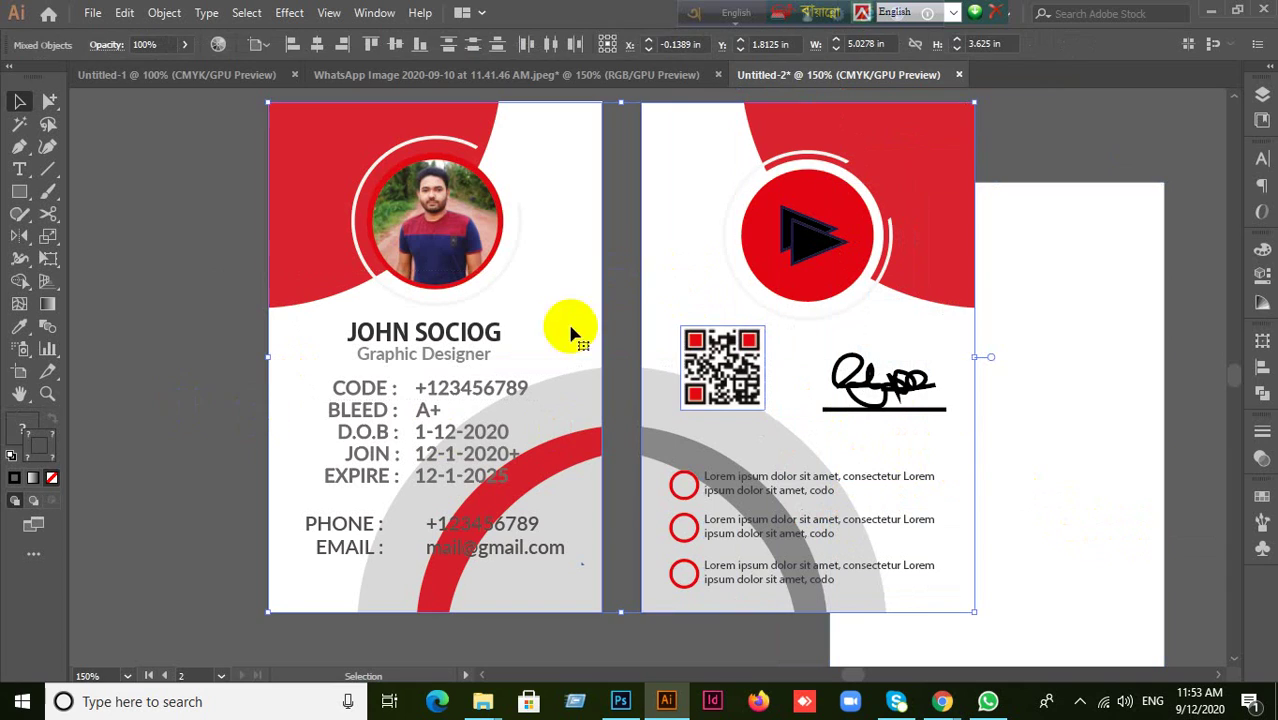
{"action": "left_click", "coordinate": [1088, 121]}
{"action": "left_click_drag", "start_coordinate": [690, 185], "coordinate": [620, 370]}
{"action": "left_click", "coordinate": [1086, 138]}
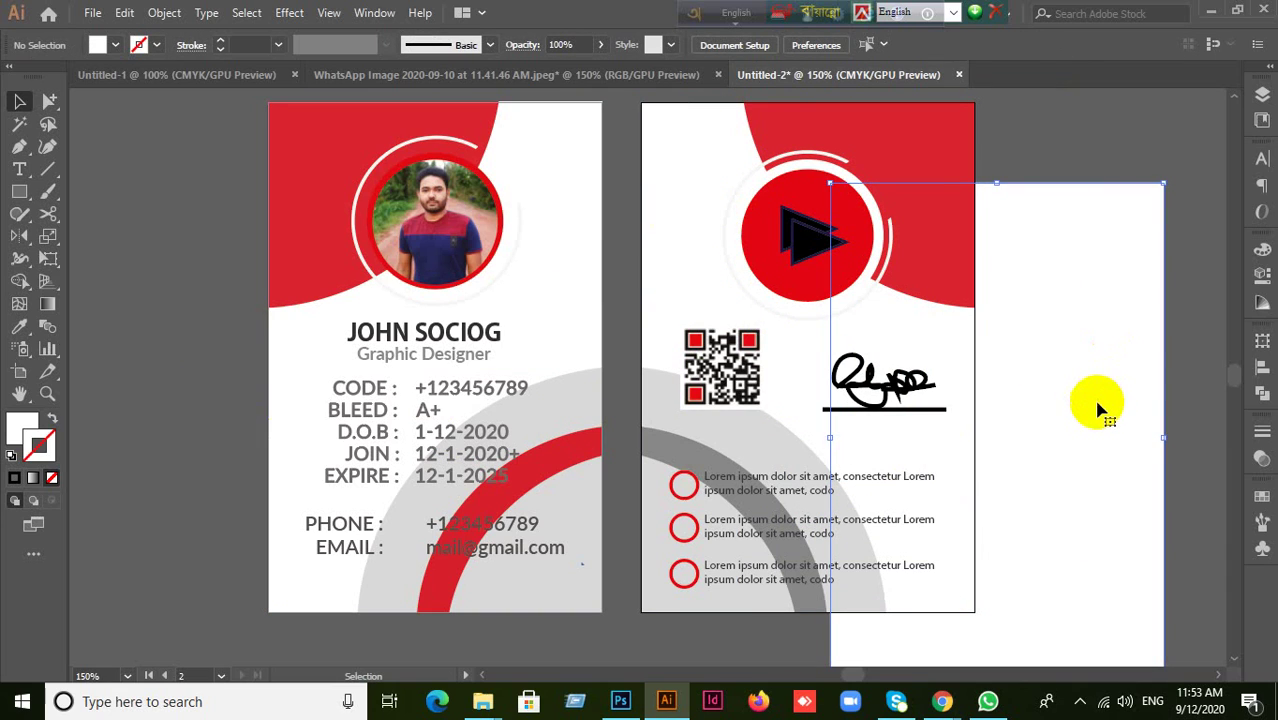
{"action": "left_click_drag", "start_coordinate": [1130, 437], "coordinate": [1177, 452]}
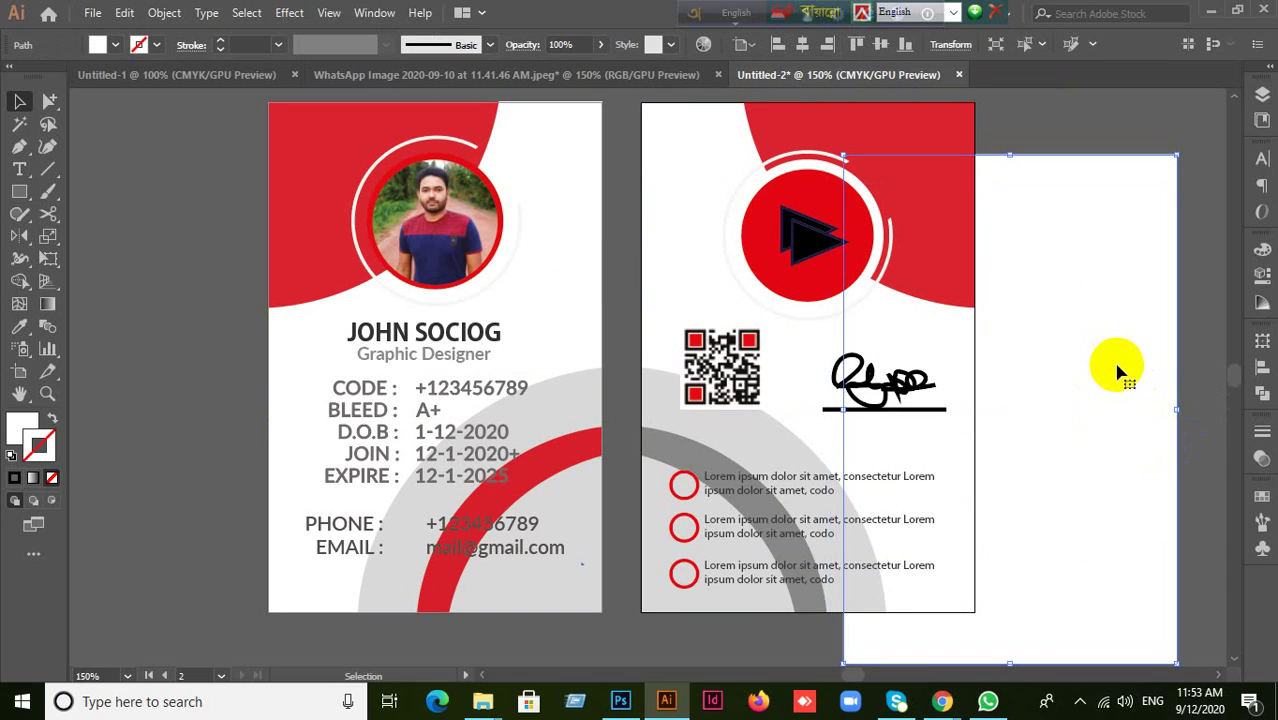
Try moving the back card's red shapes, circles and signature together, and undo the move
{"action": "scroll", "coordinate": [1100, 368], "scroll_direction": "right", "scroll_amount": 3}
{"action": "scroll", "coordinate": [1100, 368], "scroll_direction": "up", "scroll_amount": 2}
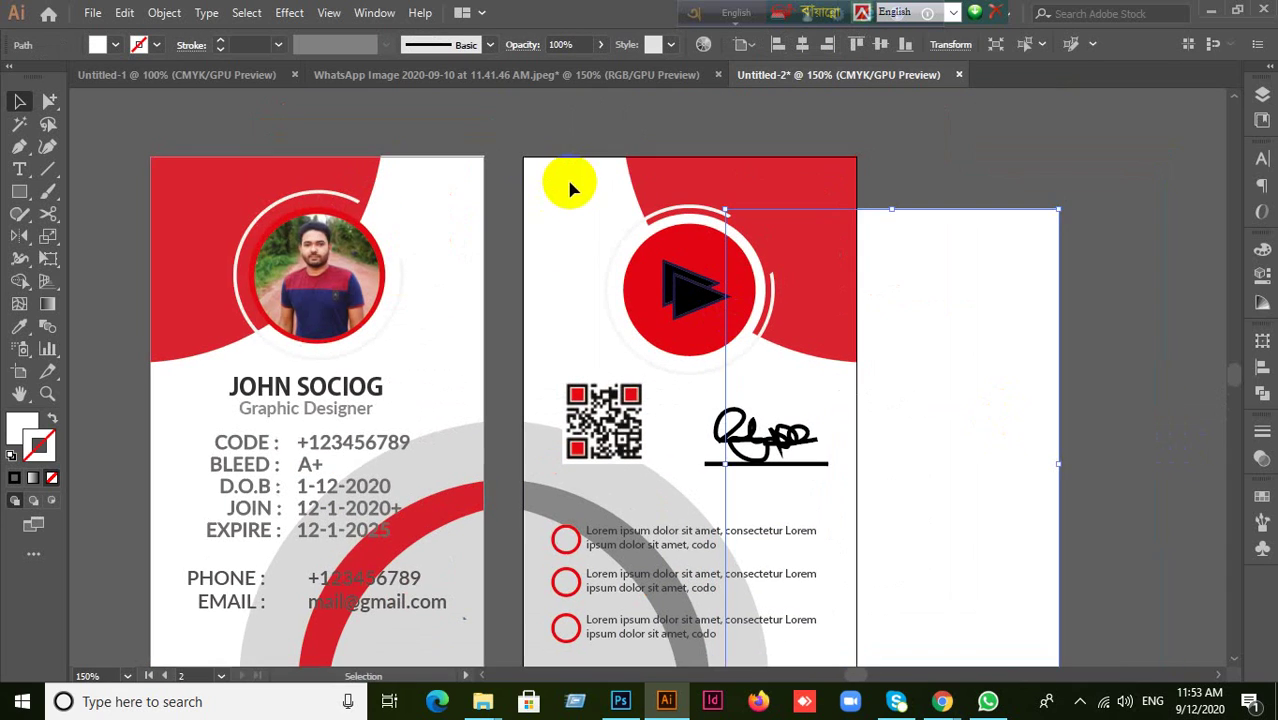
{"action": "left_click_drag", "start_coordinate": [566, 176], "coordinate": [522, 128]}
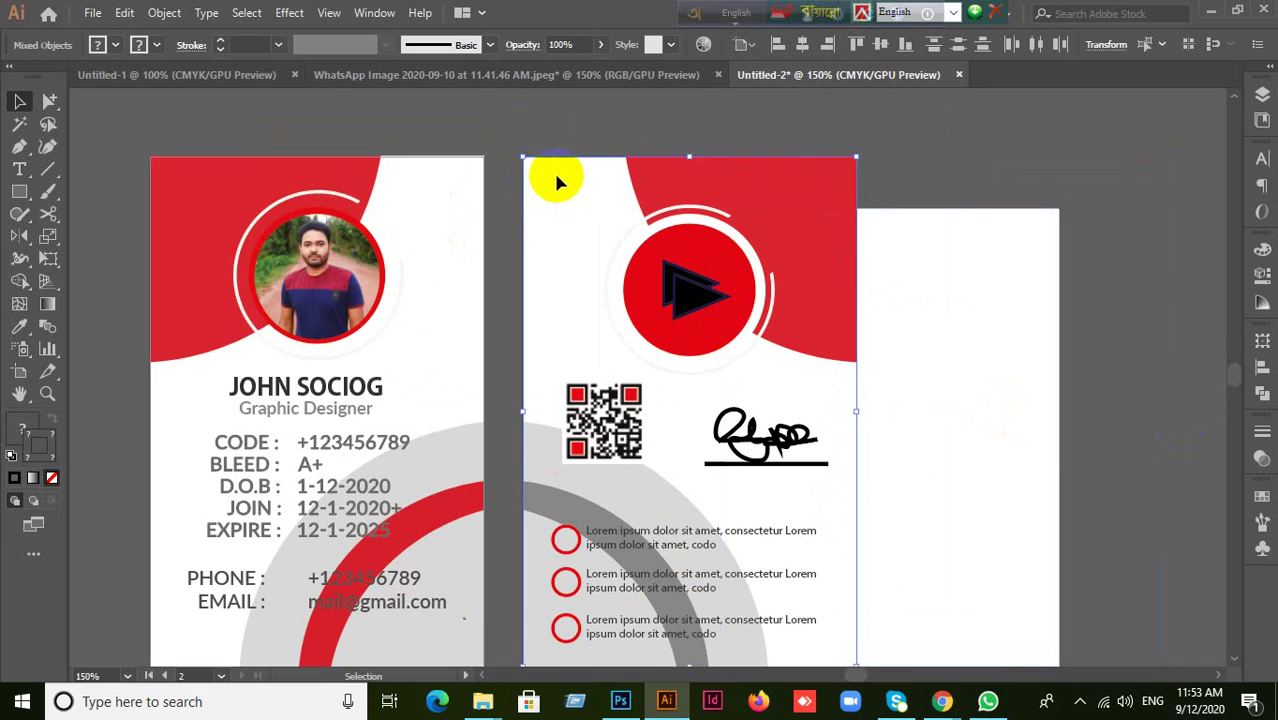
{"action": "left_click_drag", "start_coordinate": [558, 180], "coordinate": [800, 155]}
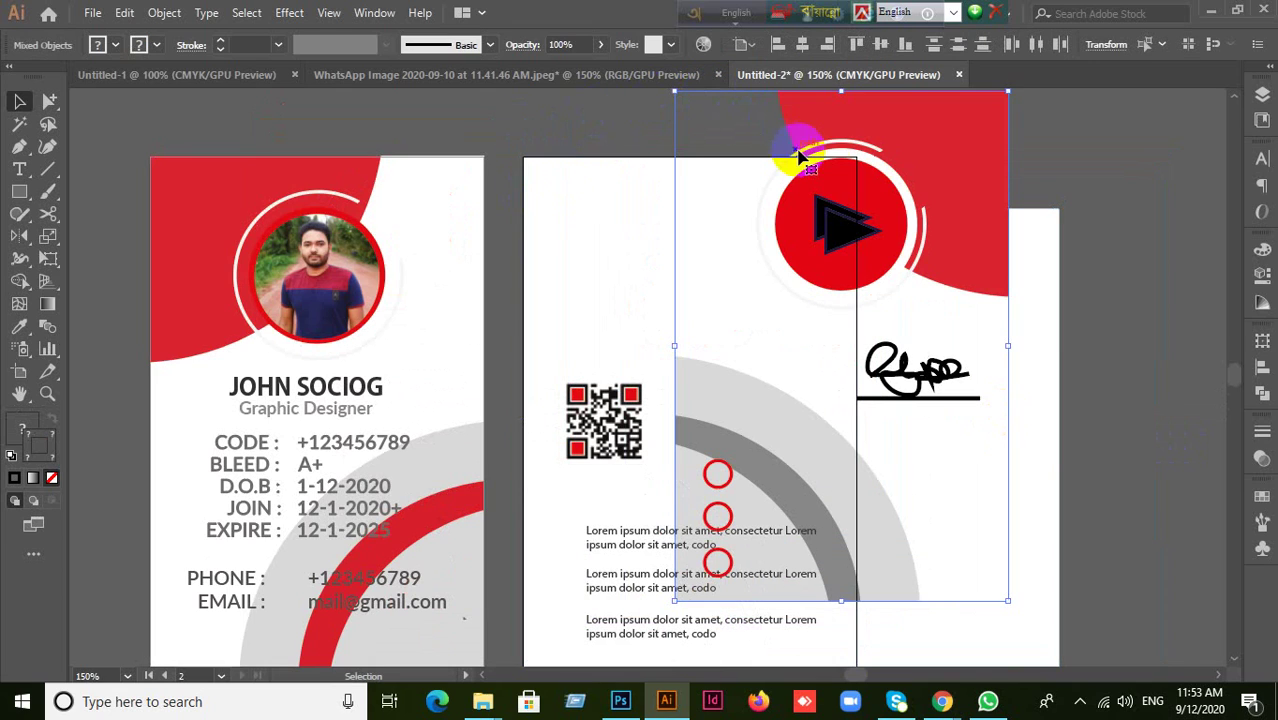
{"action": "key", "text": "ctrl+z"}
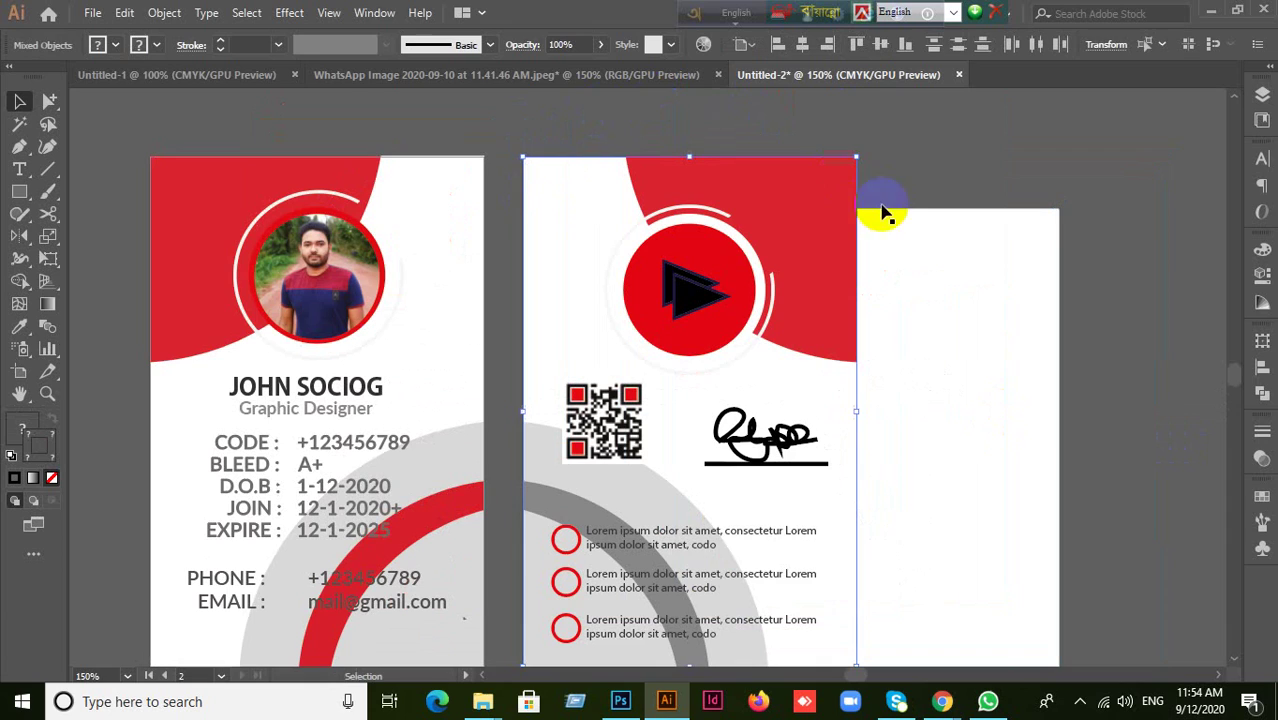
Shift the loose white rectangle farther out from the back card
{"action": "left_click", "coordinate": [1027, 153]}
{"action": "left_click_drag", "start_coordinate": [913, 342], "coordinate": [1068, 321]}
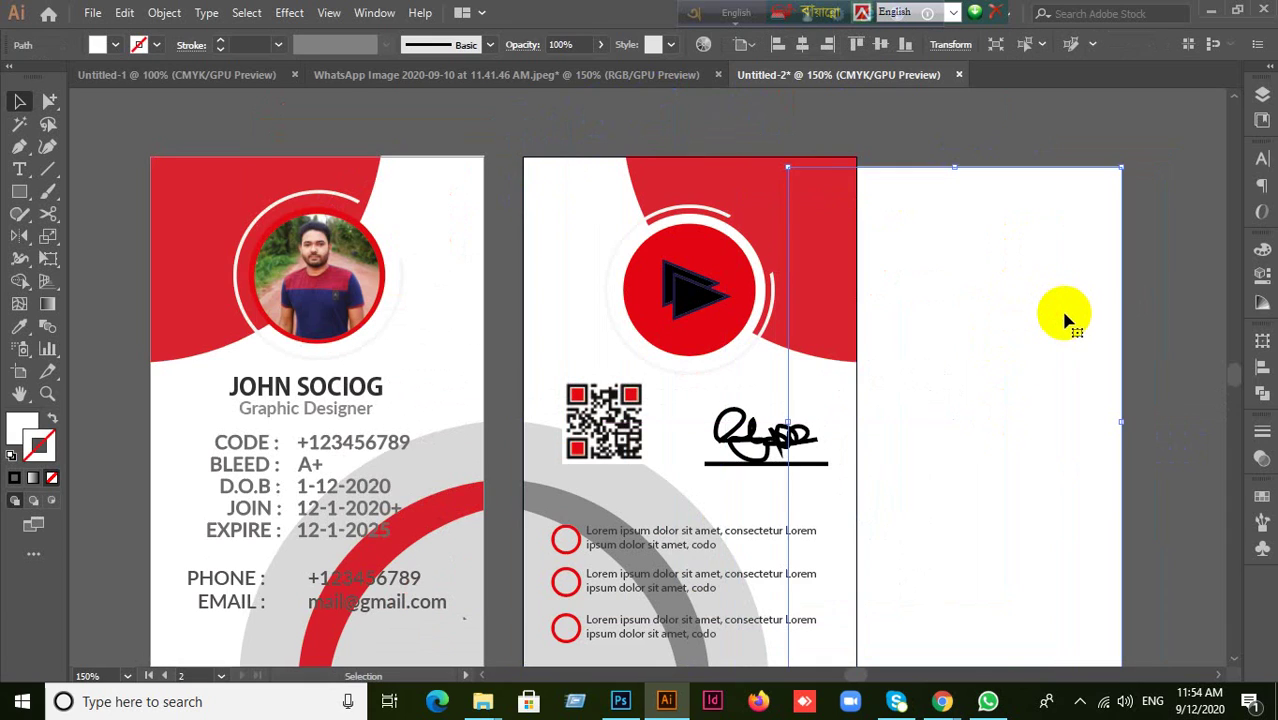
Undo the moves of the loose white rectangle to bring it back onto the back card, and deselect it
{"action": "key", "text": "ctrl+z"}
{"action": "key", "text": "ctrl+z"}
{"action": "key", "text": "ctrl+z"}
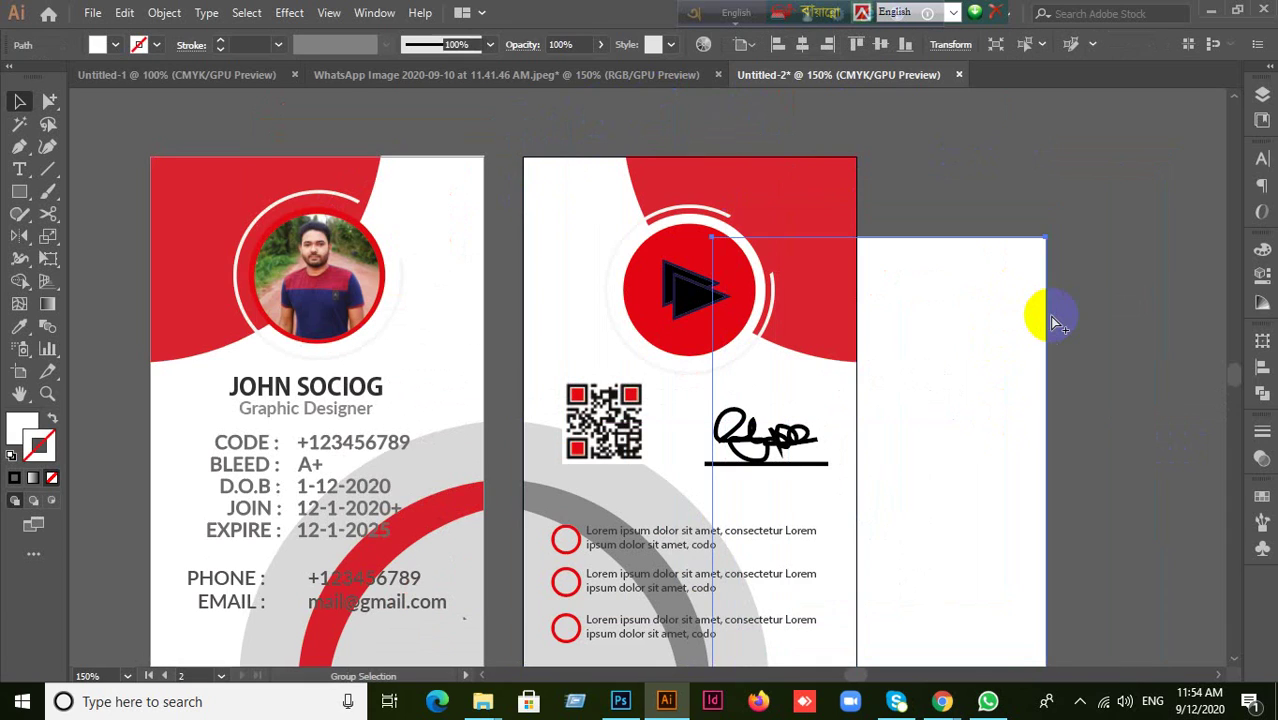
{"action": "left_click", "coordinate": [930, 188]}
Try filling the back card's white background rectangle with blue #0049ff, and undo the fill
{"action": "left_click", "coordinate": [559, 200]}
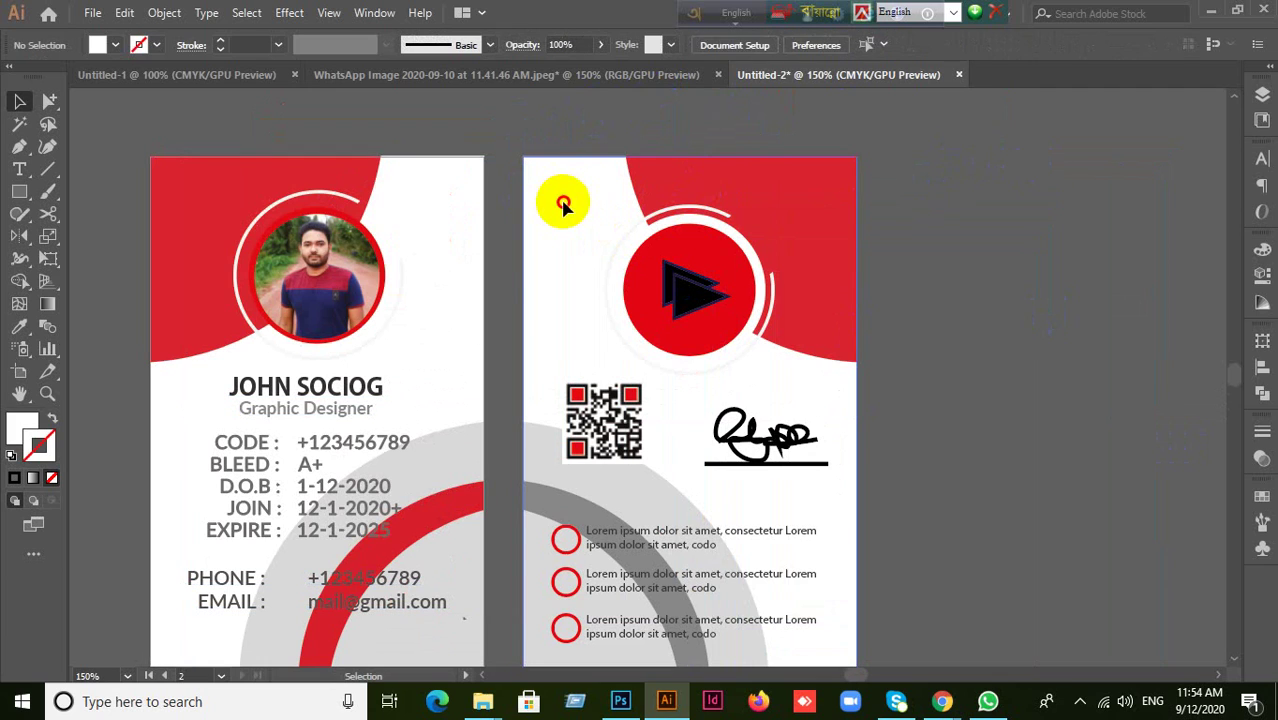
{"action": "left_click", "coordinate": [22, 426]}
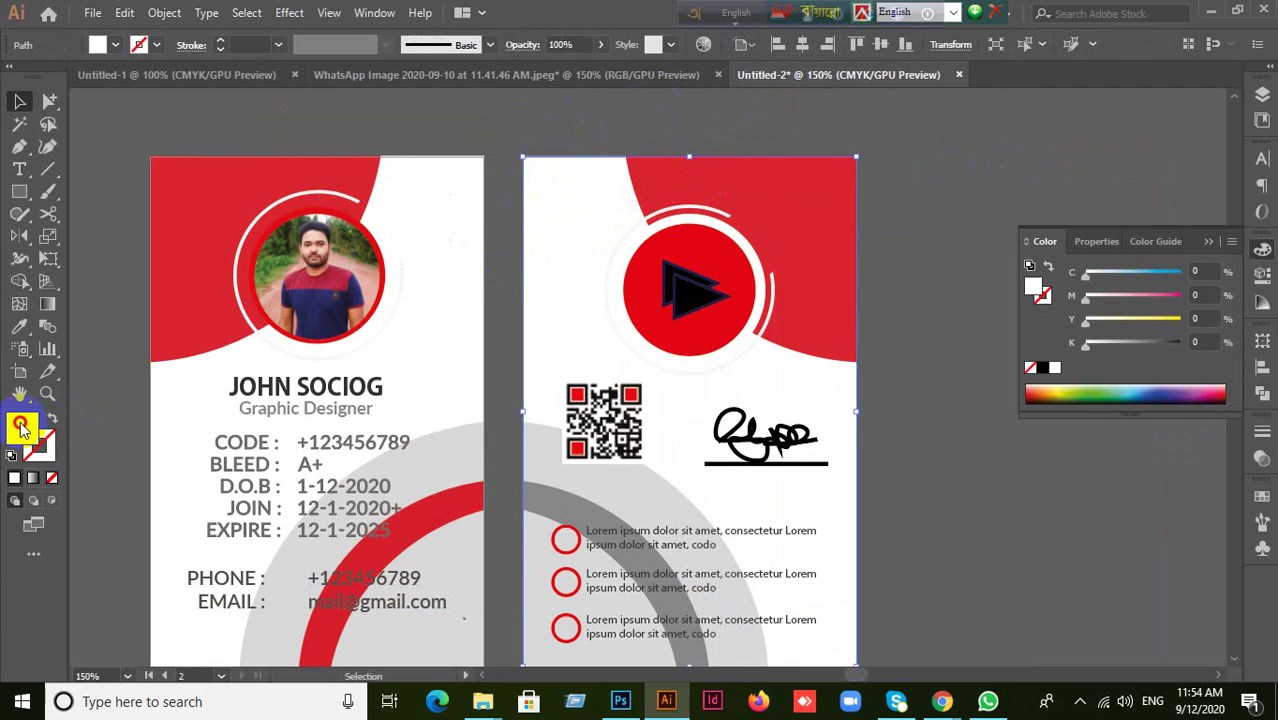
{"action": "double_click", "coordinate": [22, 426]}
{"action": "left_click", "coordinate": [1090, 221]}
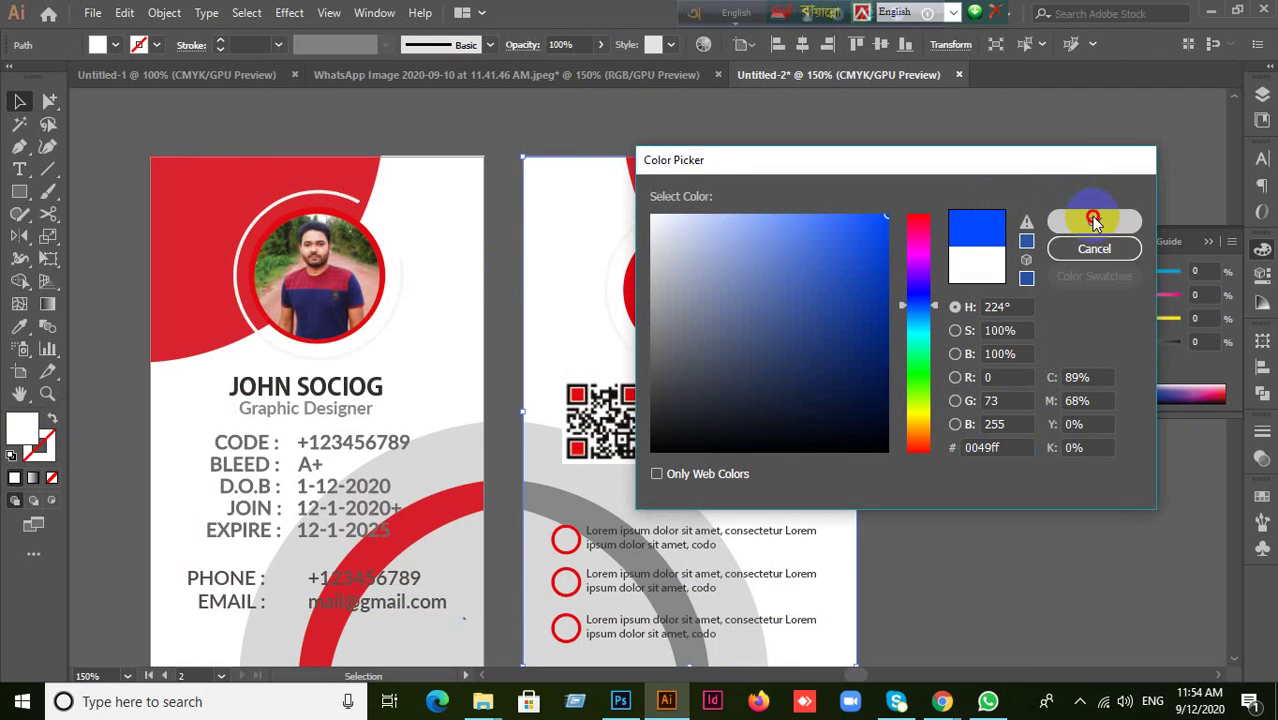
{"action": "key", "text": "ctrl+z"}
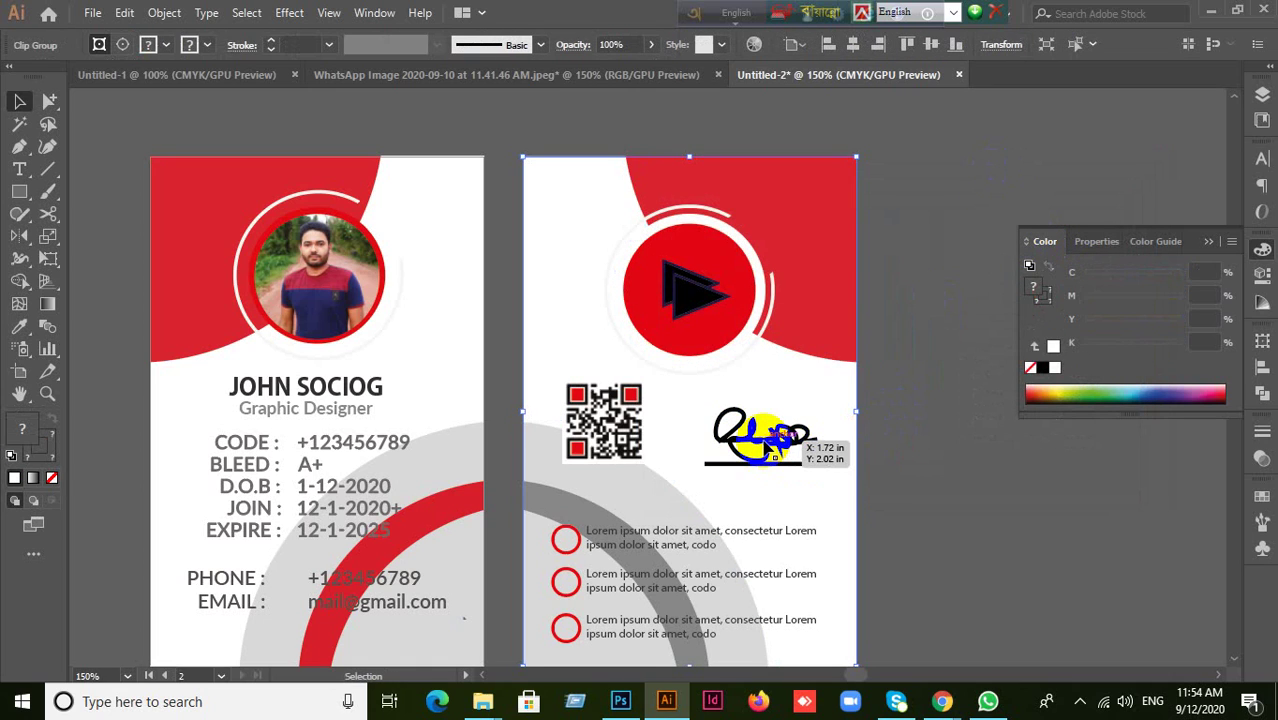
Move the loose white rectangle off the back card onto the empty canvas beside it and delete it
{"action": "left_click", "coordinate": [557, 216]}
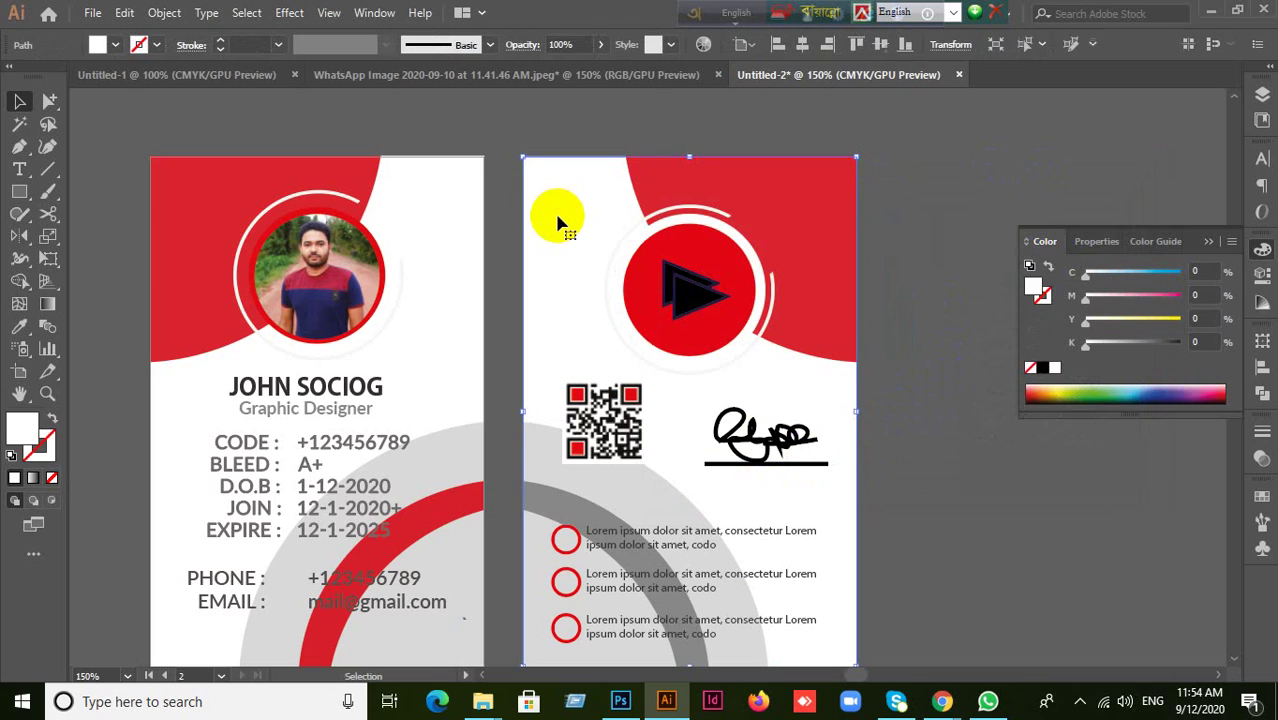
{"action": "left_click", "coordinate": [757, 422]}
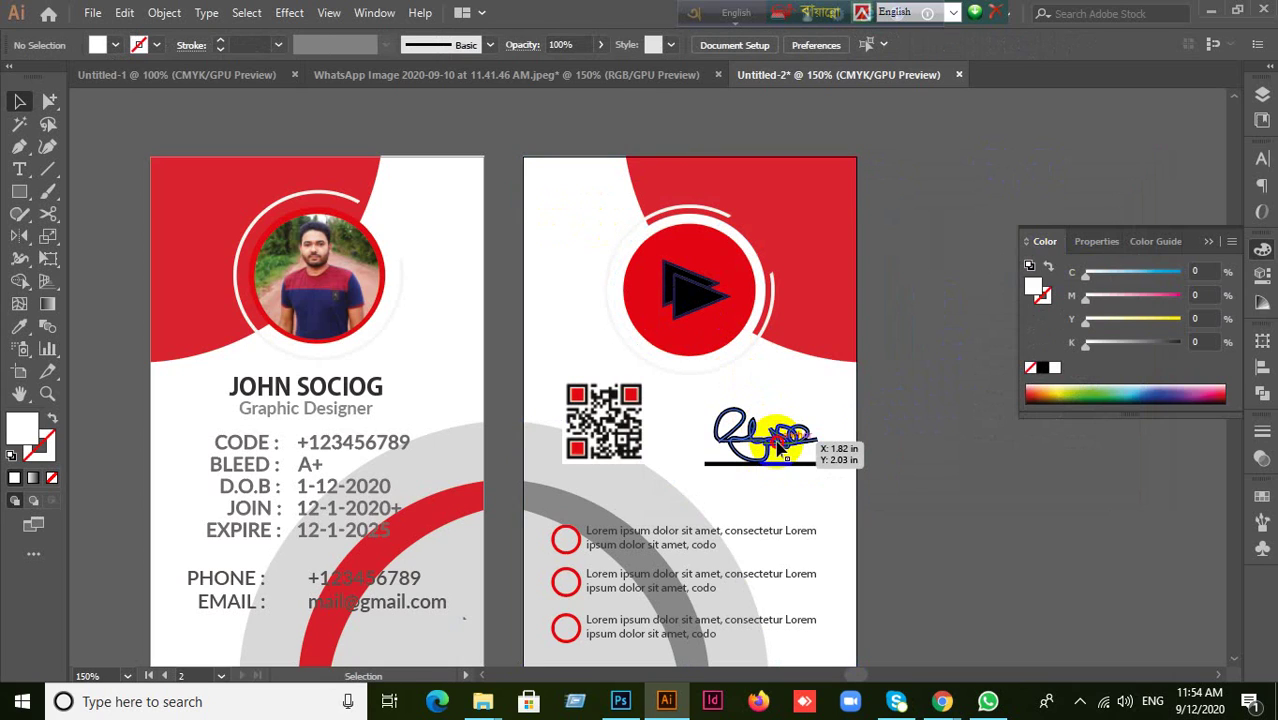
{"action": "left_click", "coordinate": [665, 363]}
{"action": "left_click", "coordinate": [570, 335]}
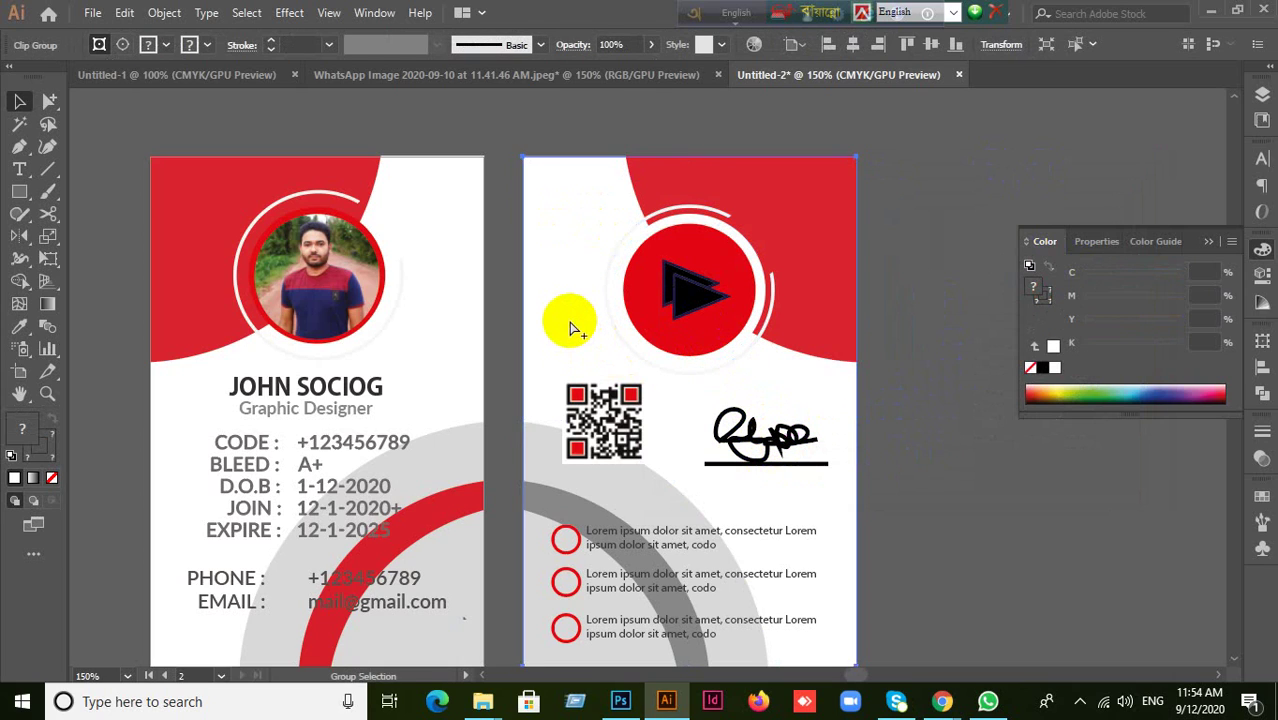
{"action": "left_click", "coordinate": [570, 328]}
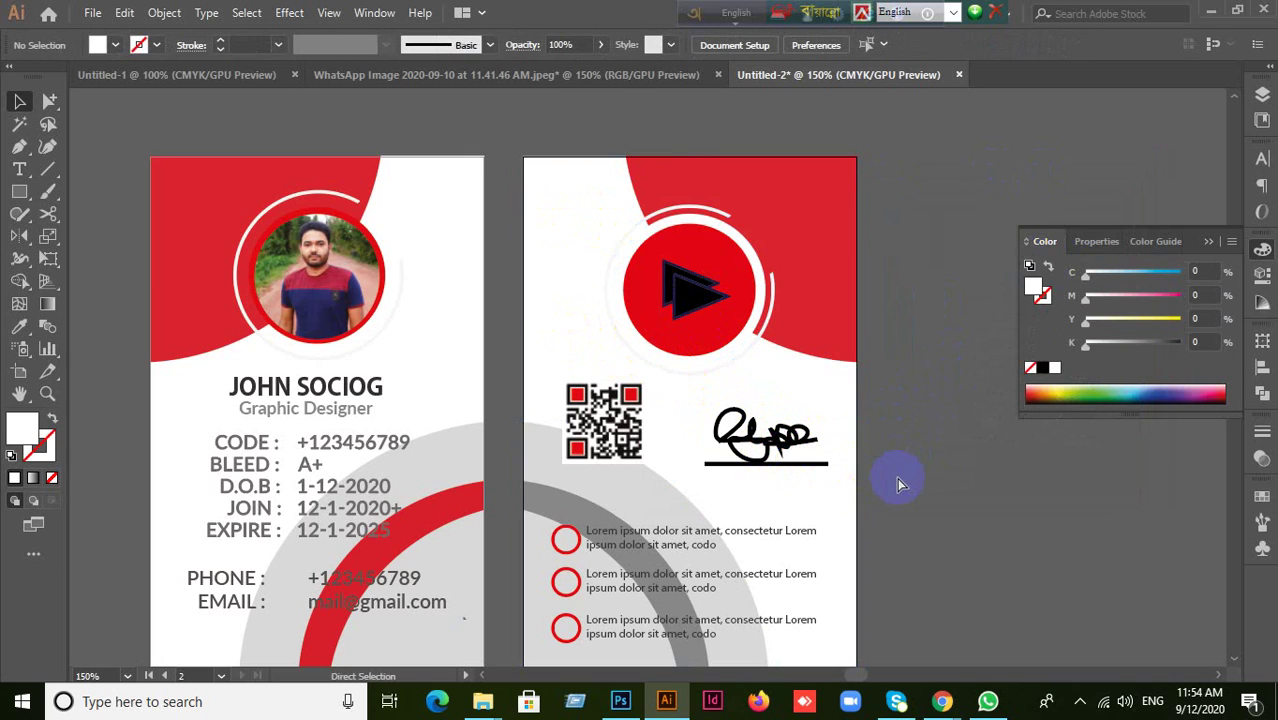
{"action": "mouse_move", "coordinate": [702, 412]}
{"action": "left_mouse_down"}
{"action": "mouse_move", "coordinate": [984, 420]}
{"action": "mouse_move", "coordinate": [1130, 477]}
{"action": "left_mouse_up"}
{"action": "key", "text": "space"}
{"action": "left_click_drag", "start_coordinate": [874, 411], "coordinate": [680, 365]}
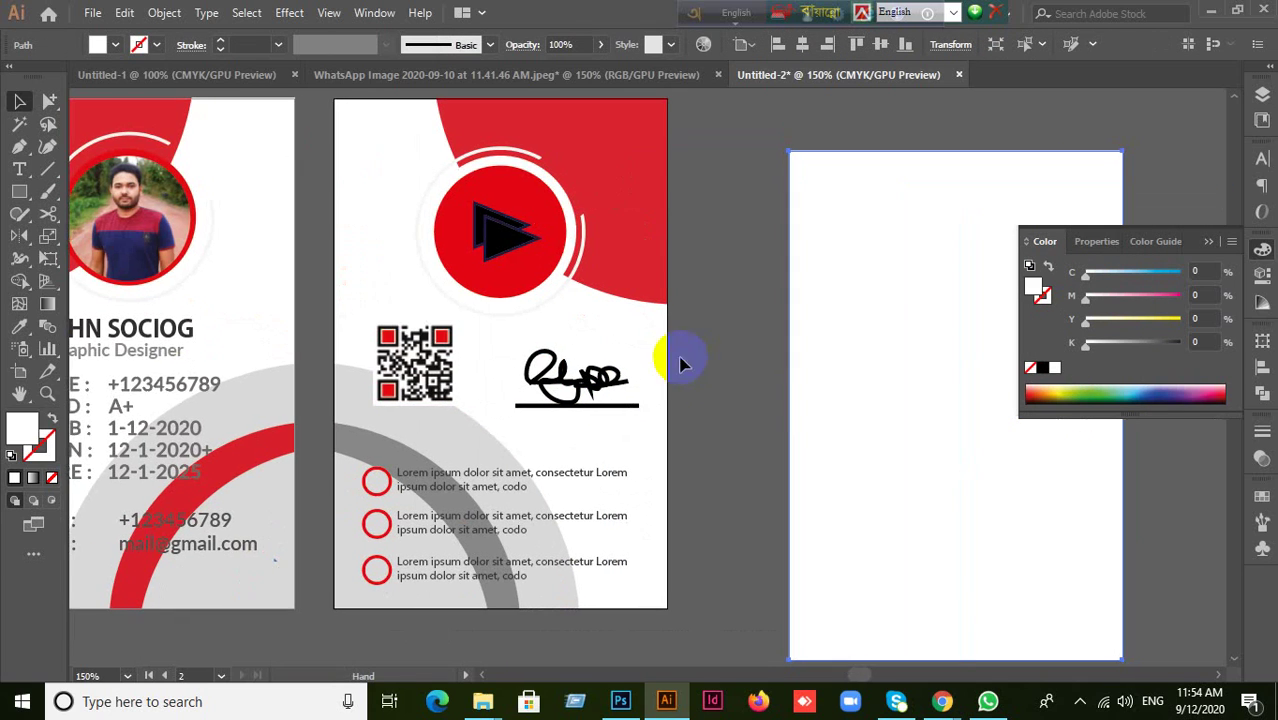
{"action": "key", "text": "Delete"}
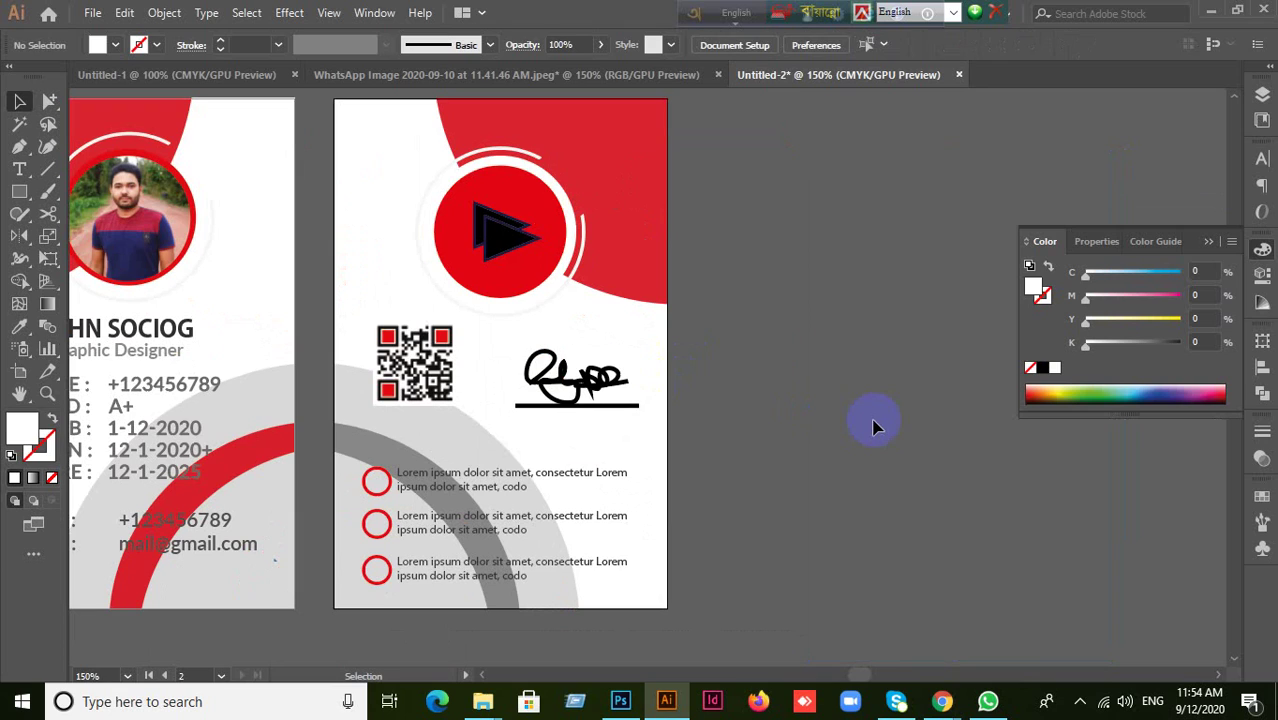
Release the clipping mask that trims the back card's artwork to the card outline
{"action": "scroll", "coordinate": [872, 426], "scroll_direction": "up", "scroll_amount": 1}
{"action": "left_click", "coordinate": [585, 400]}
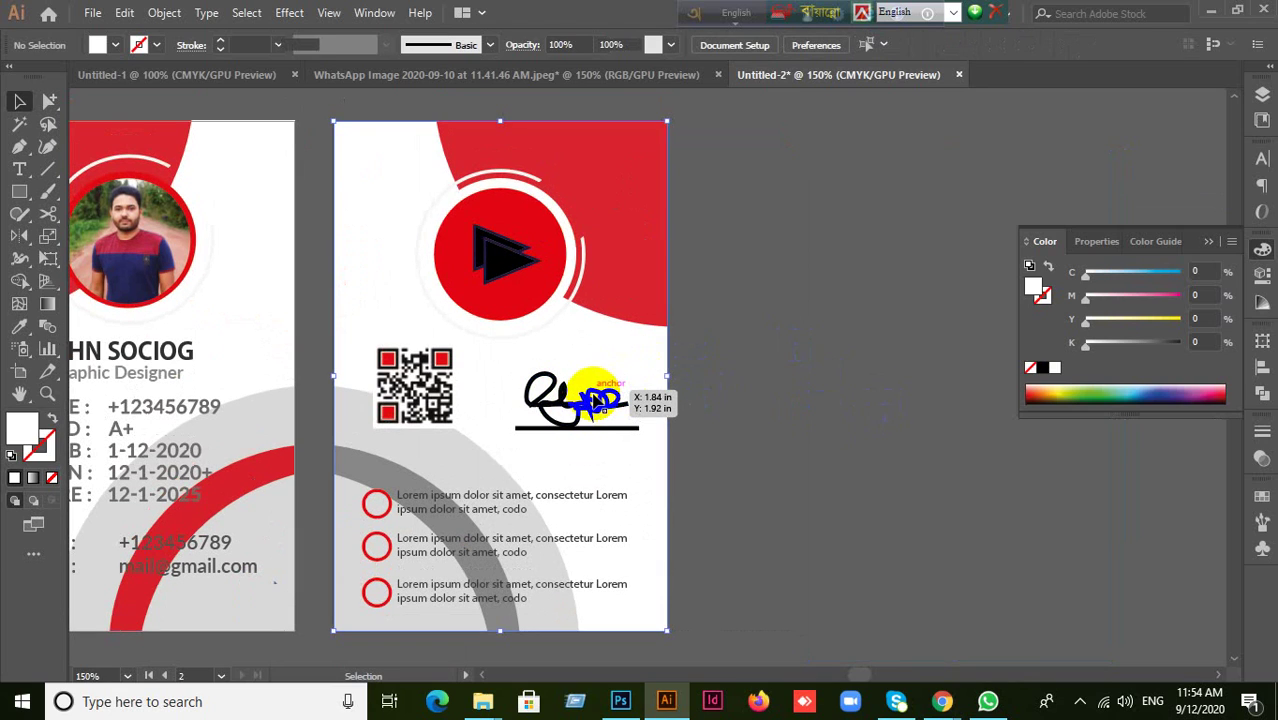
{"action": "left_click", "coordinate": [650, 365]}
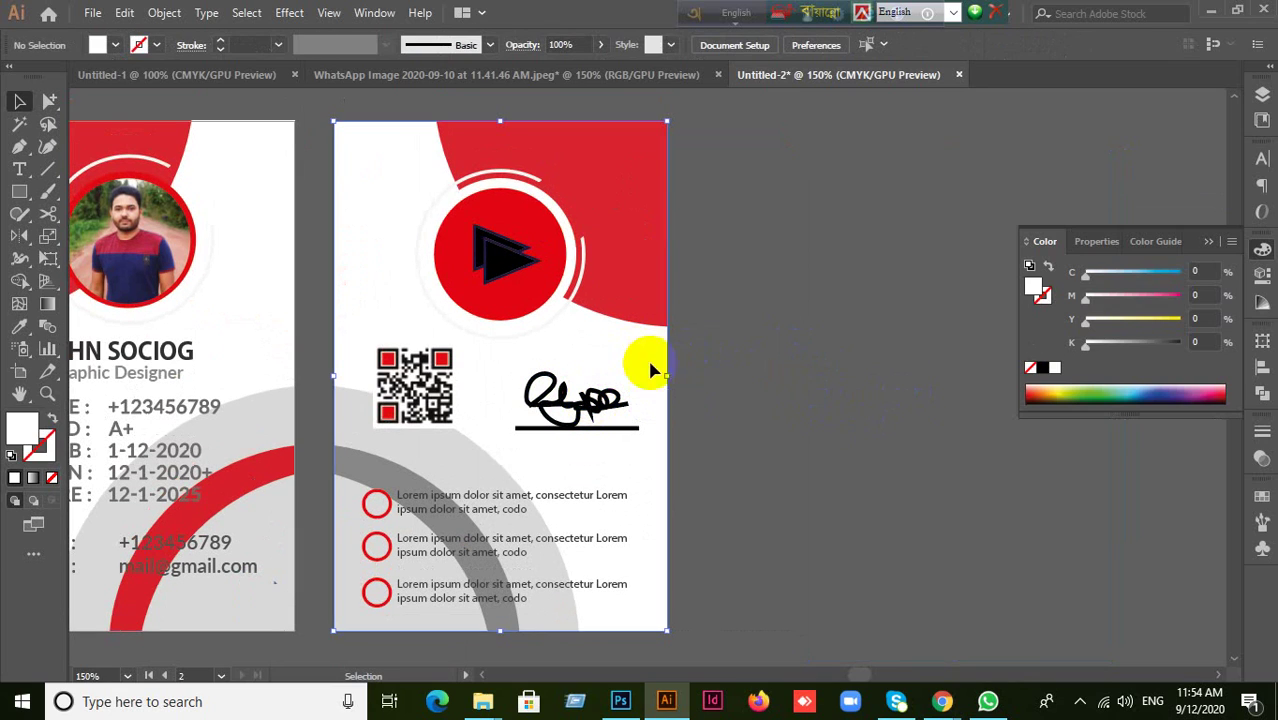
{"action": "right_click", "coordinate": [509, 273]}
{"action": "left_click", "coordinate": [585, 200]}
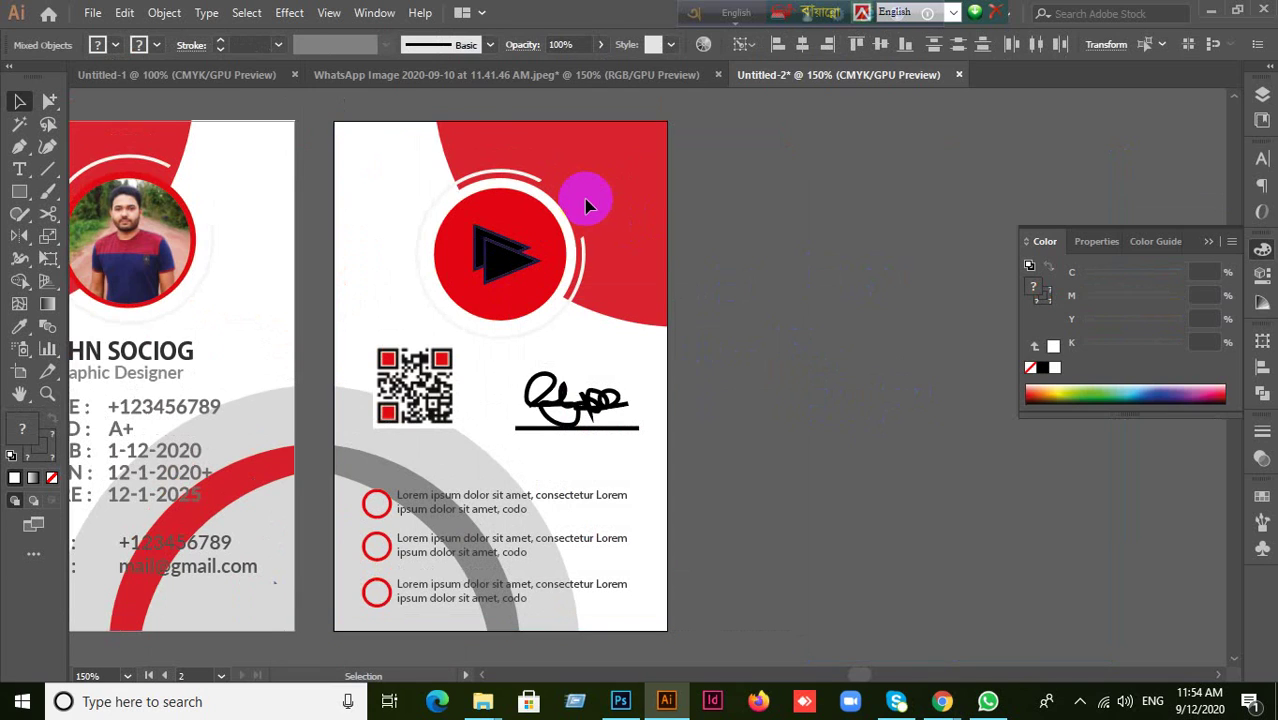
{"action": "right_click", "coordinate": [585, 200]}
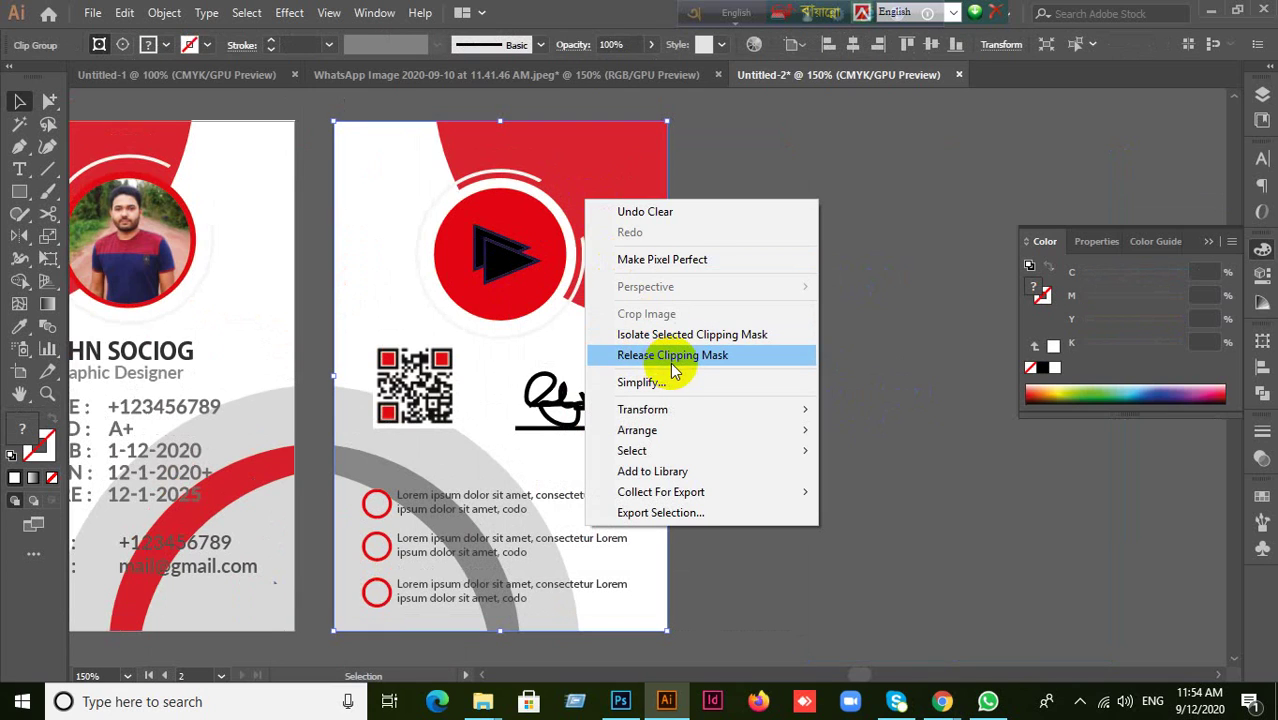
{"action": "left_click", "coordinate": [674, 358]}
Examine how the back card's unclipped red corner shape and circle parts select as separate objects
{"action": "left_click", "coordinate": [605, 228]}
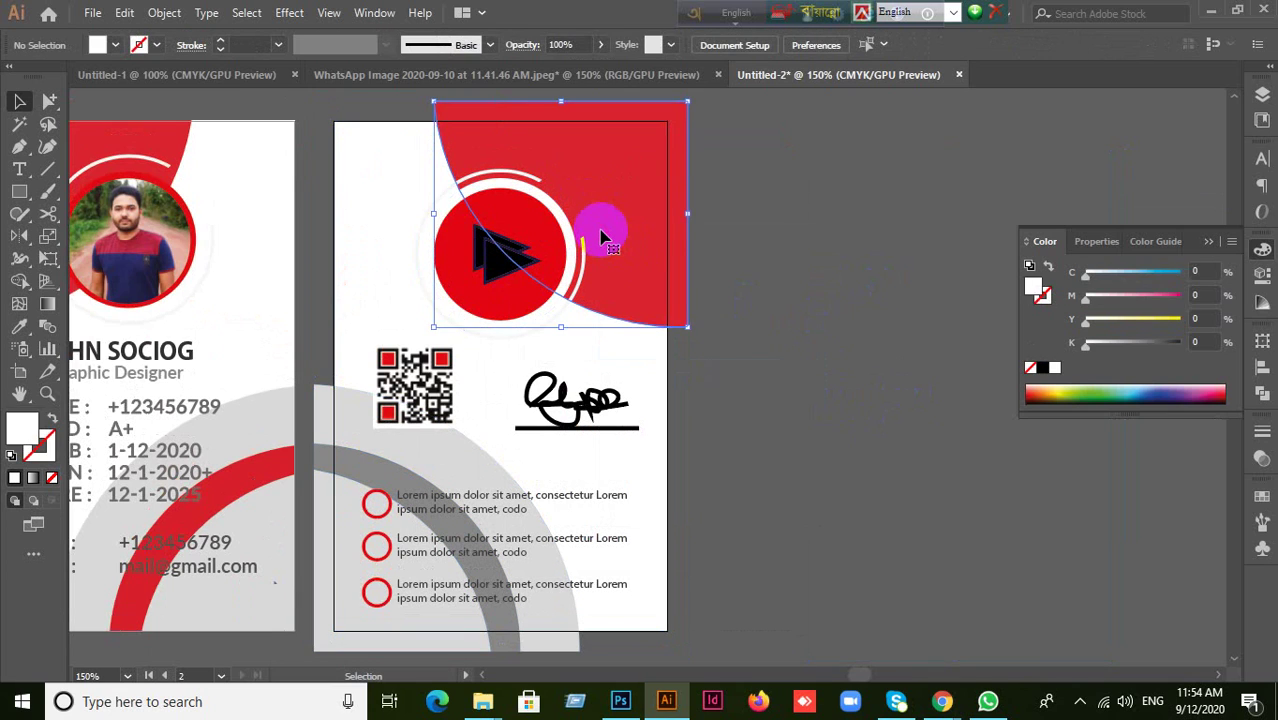
{"action": "left_click", "coordinate": [807, 277]}
{"action": "scroll", "coordinate": [861, 362], "scroll_direction": "up", "scroll_amount": 2}
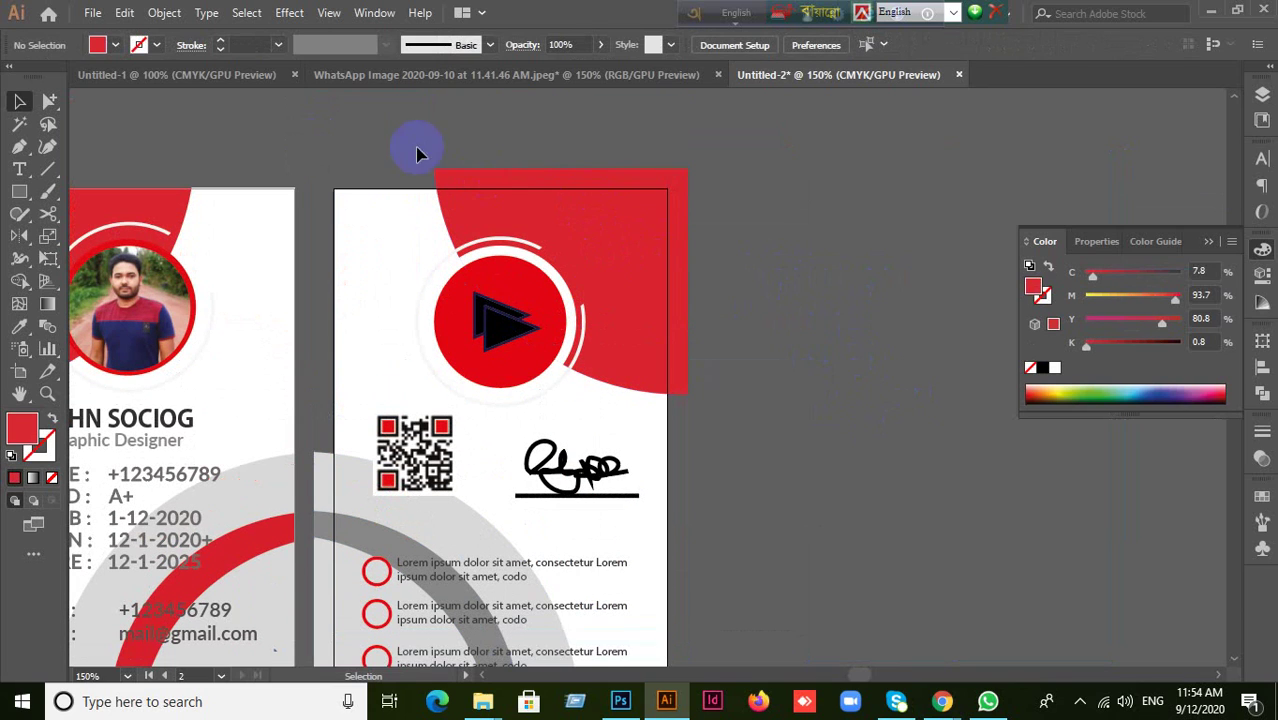
{"action": "left_click", "coordinate": [541, 237]}
{"action": "left_click", "coordinate": [901, 357]}
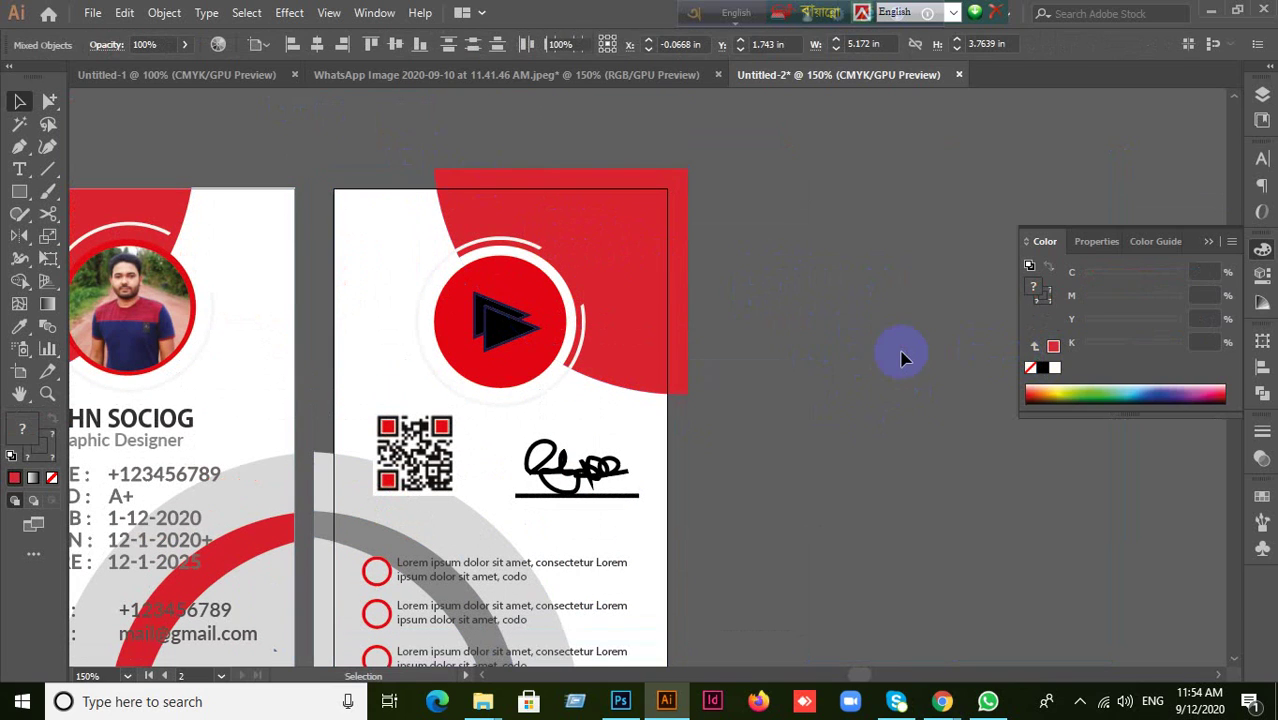
{"action": "left_click", "coordinate": [676, 350]}
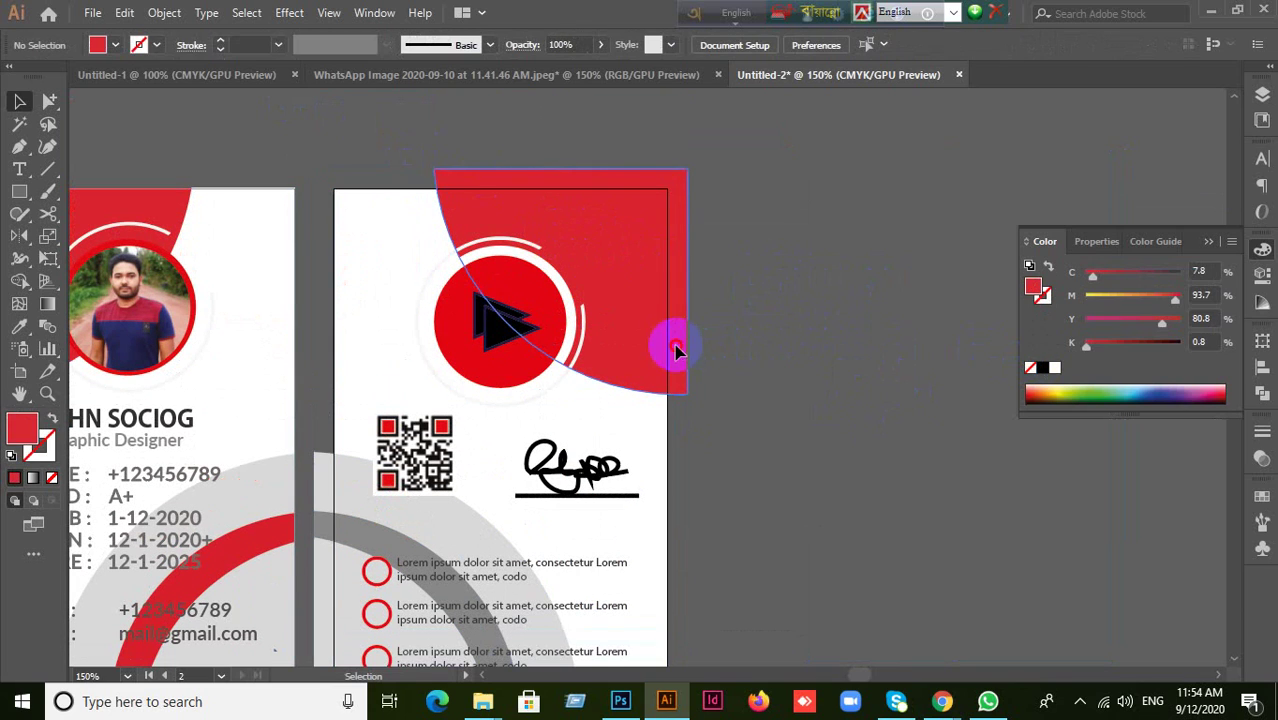
{"action": "left_click", "coordinate": [822, 370]}
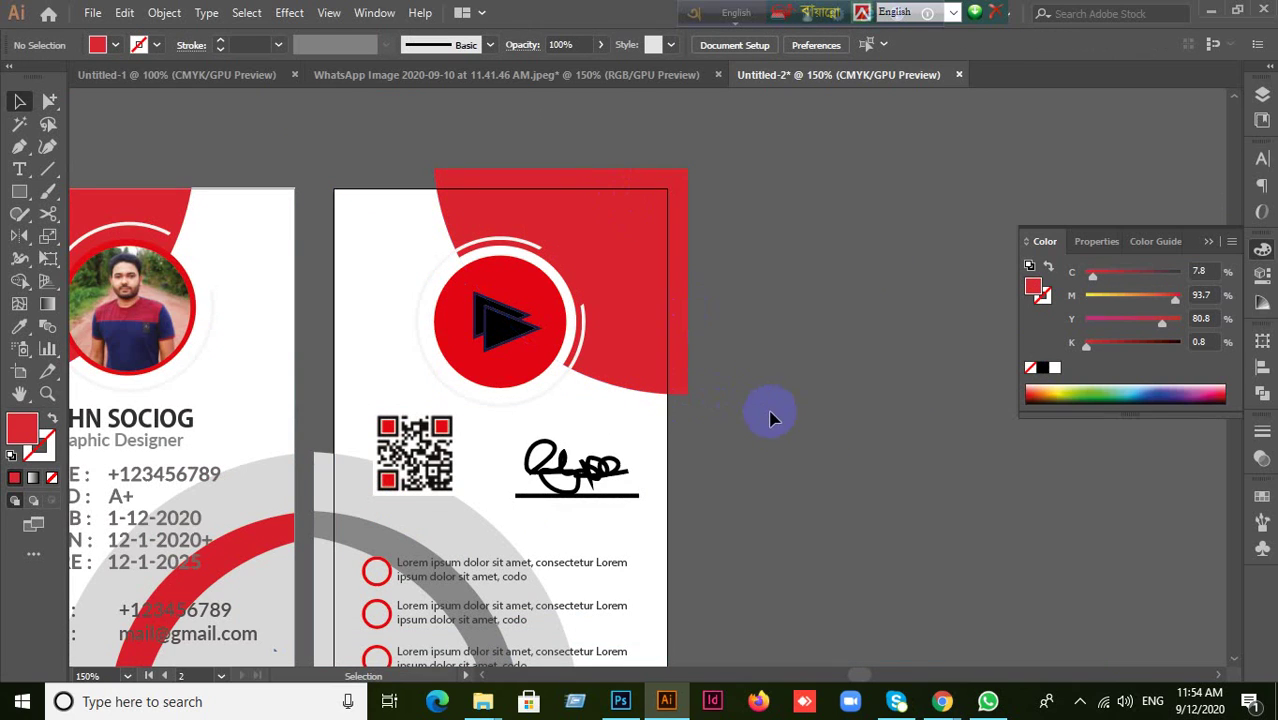
{"action": "left_click", "coordinate": [679, 357]}
{"action": "left_click", "coordinate": [944, 451]}
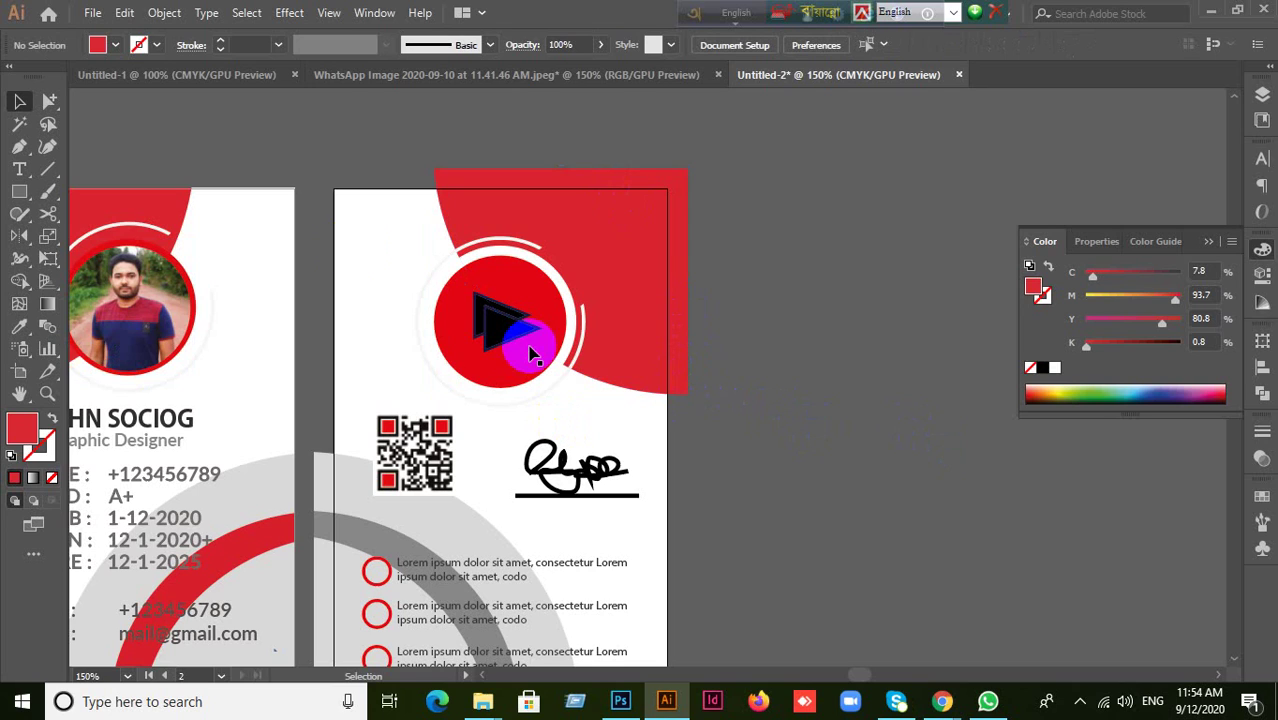
Try moving the back card's unfilled card-sized outline towards the front card, and undo the move
{"action": "left_click_drag", "start_coordinate": [308, 177], "coordinate": [408, 240]}
{"action": "left_click", "coordinate": [791, 318]}
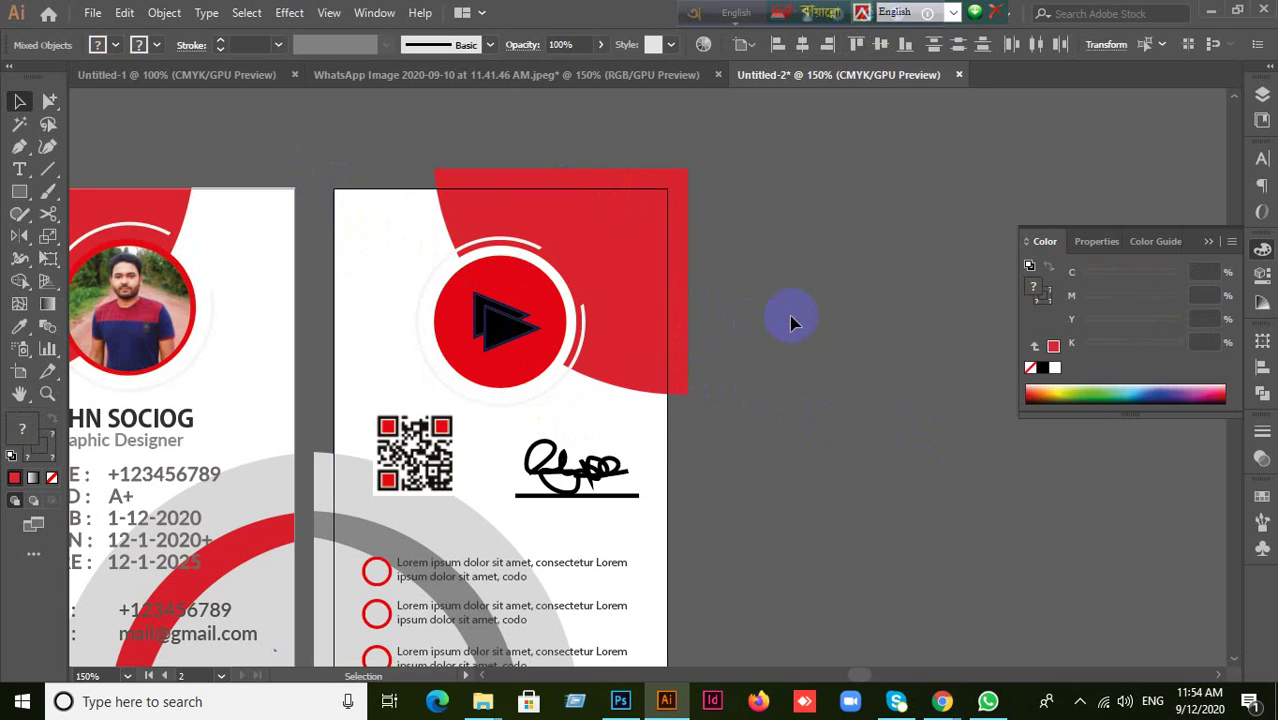
{"action": "left_click_drag", "start_coordinate": [340, 200], "coordinate": [191, 163]}
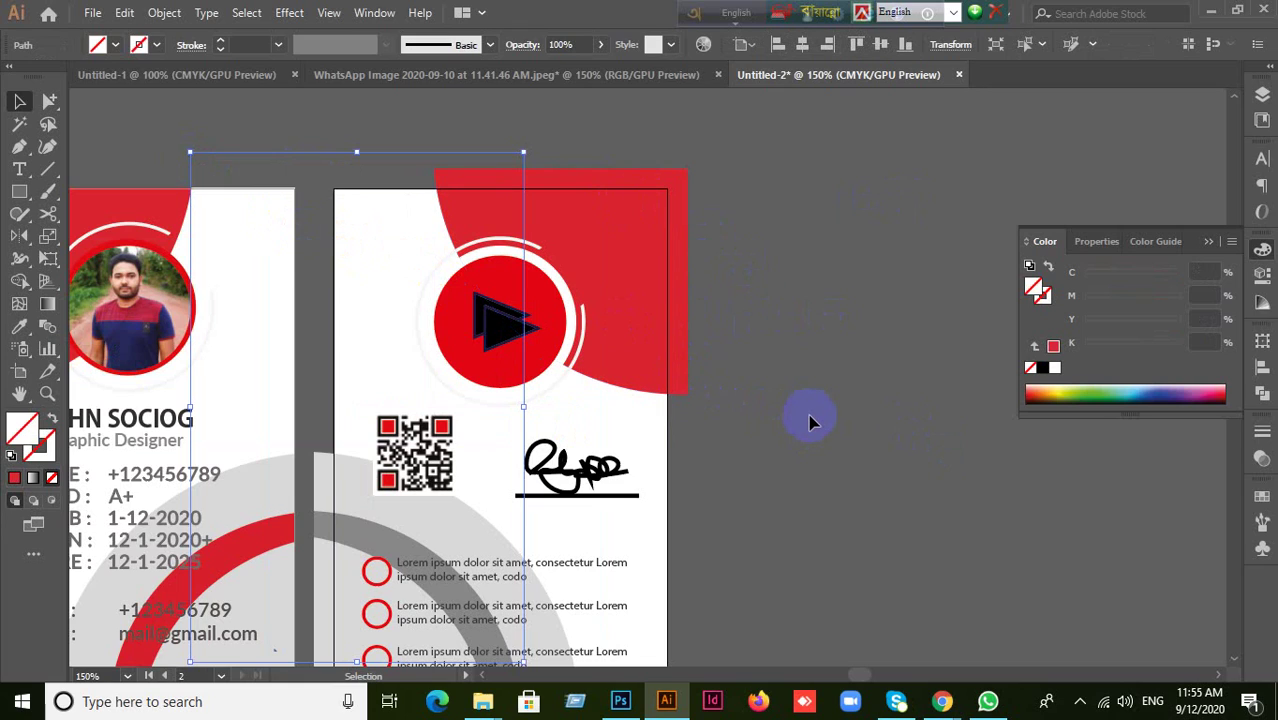
{"action": "key", "text": "ctrl+z"}
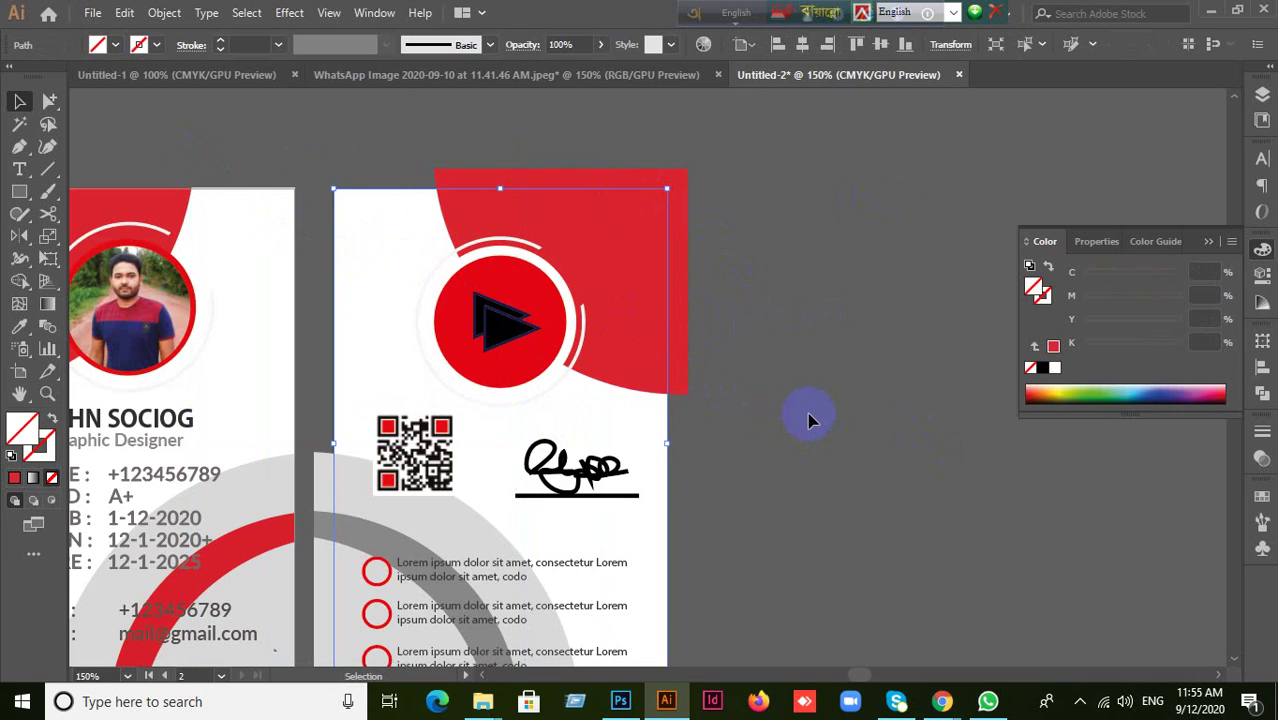
{"action": "scroll", "coordinate": [755, 380], "scroll_direction": "down", "scroll_amount": 3}
{"action": "left_click", "coordinate": [760, 415]}
{"action": "scroll", "coordinate": [790, 410], "scroll_direction": "up", "scroll_amount": 2}
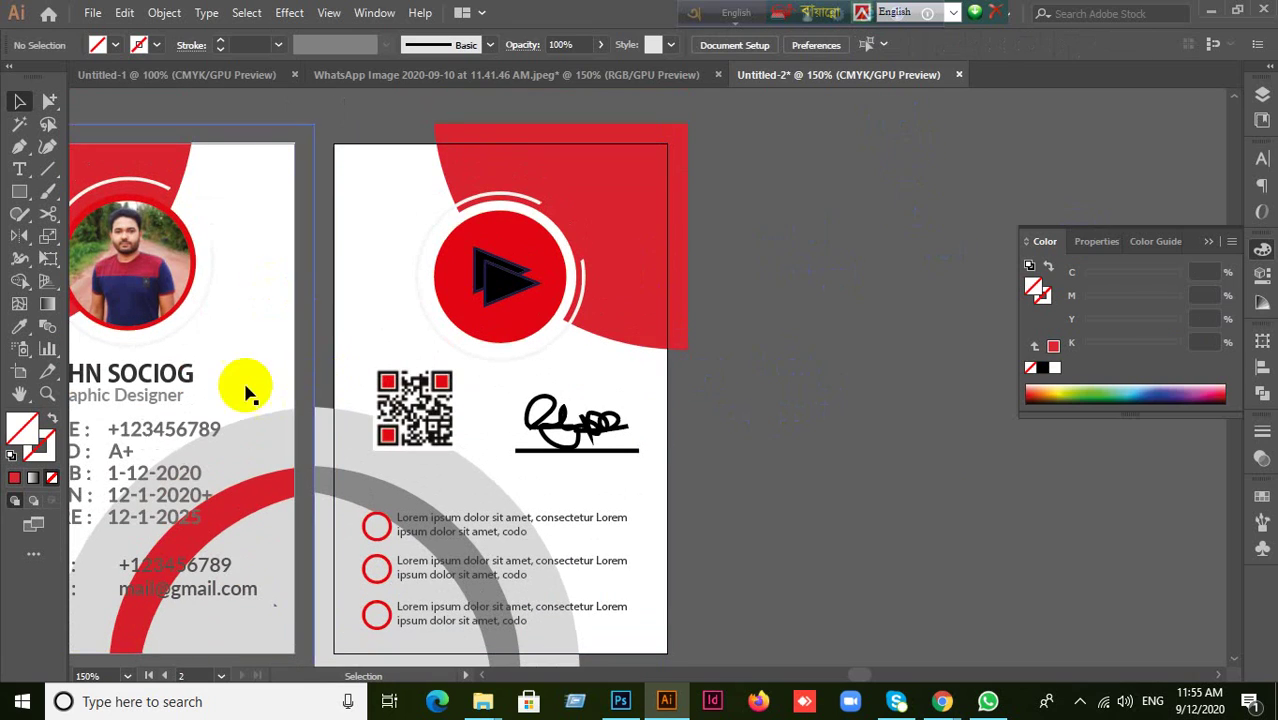
{"action": "left_click", "coordinate": [172, 420]}
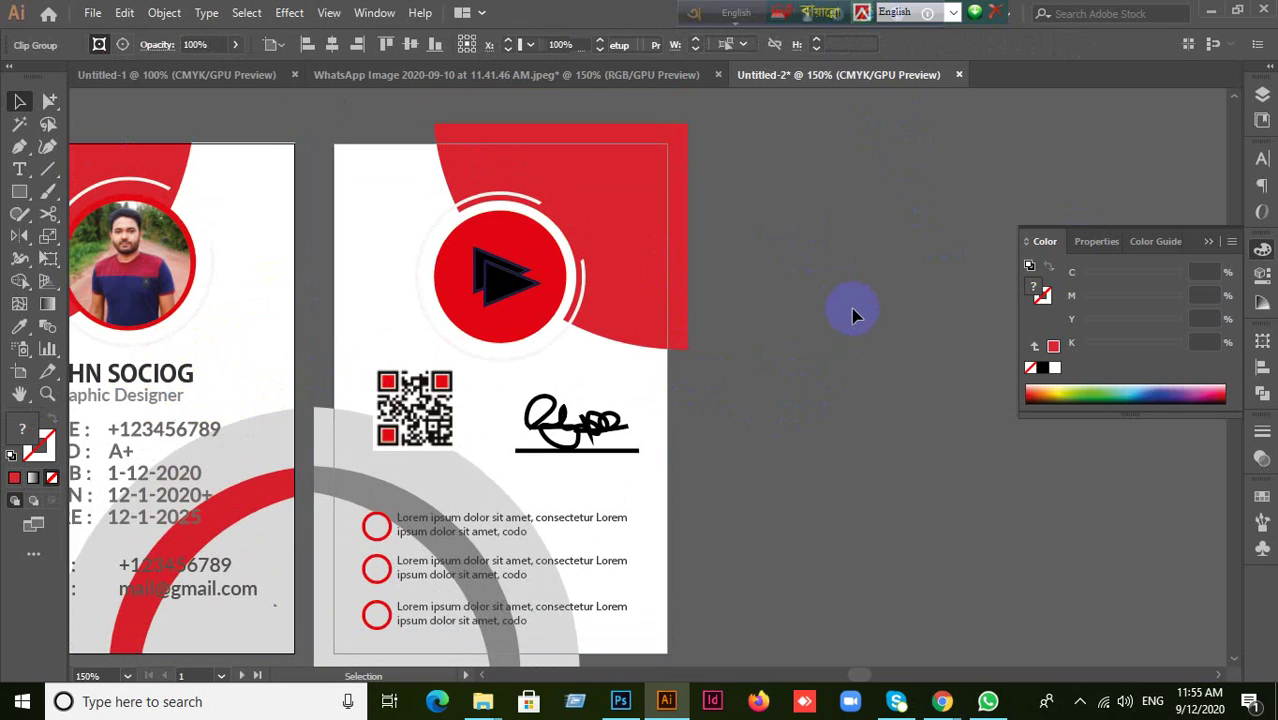
Close the Untitled-2 document without saving its changes
{"action": "left_click", "coordinate": [955, 76]}
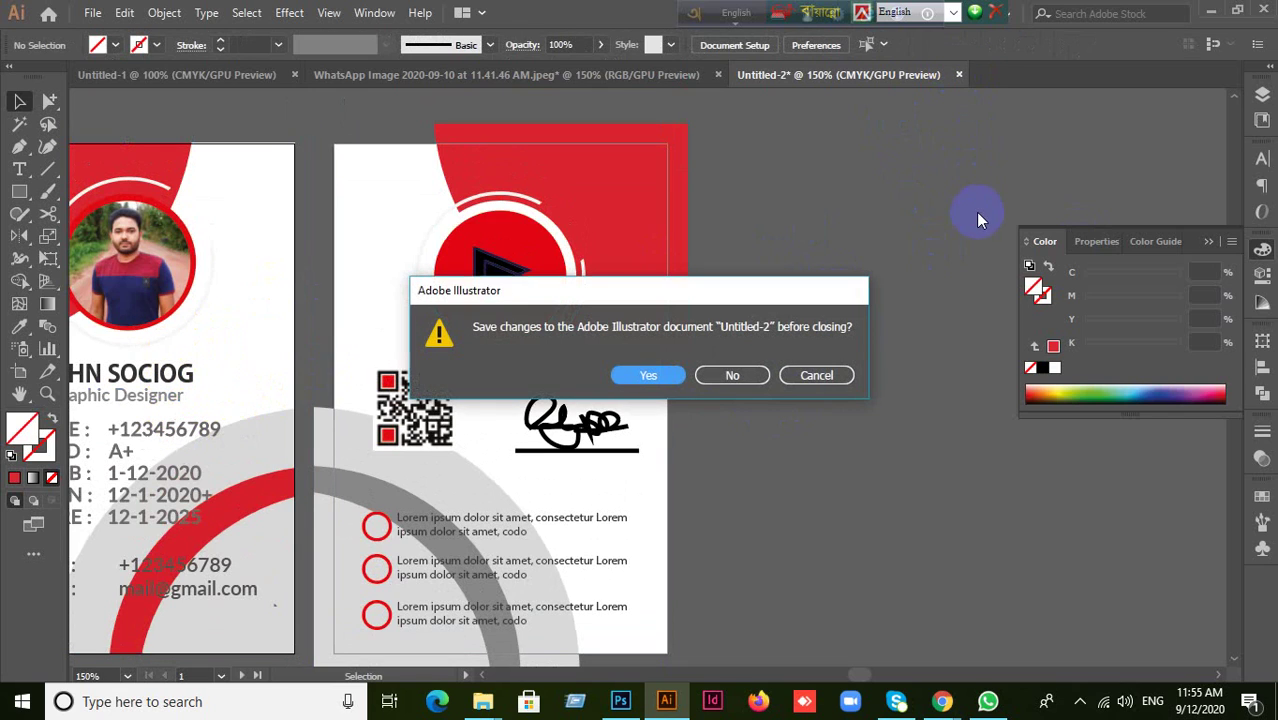
{"action": "left_click", "coordinate": [808, 380]}
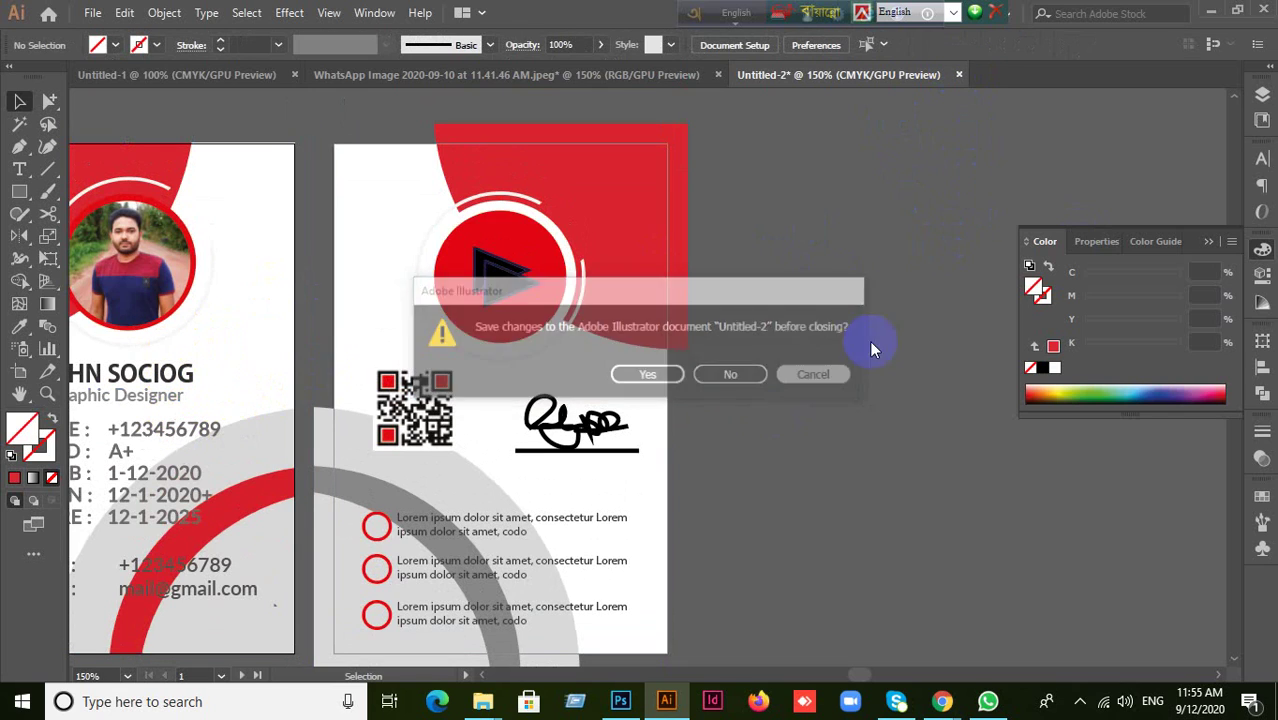
{"action": "left_click", "coordinate": [958, 76]}
{"action": "left_click", "coordinate": [736, 375]}
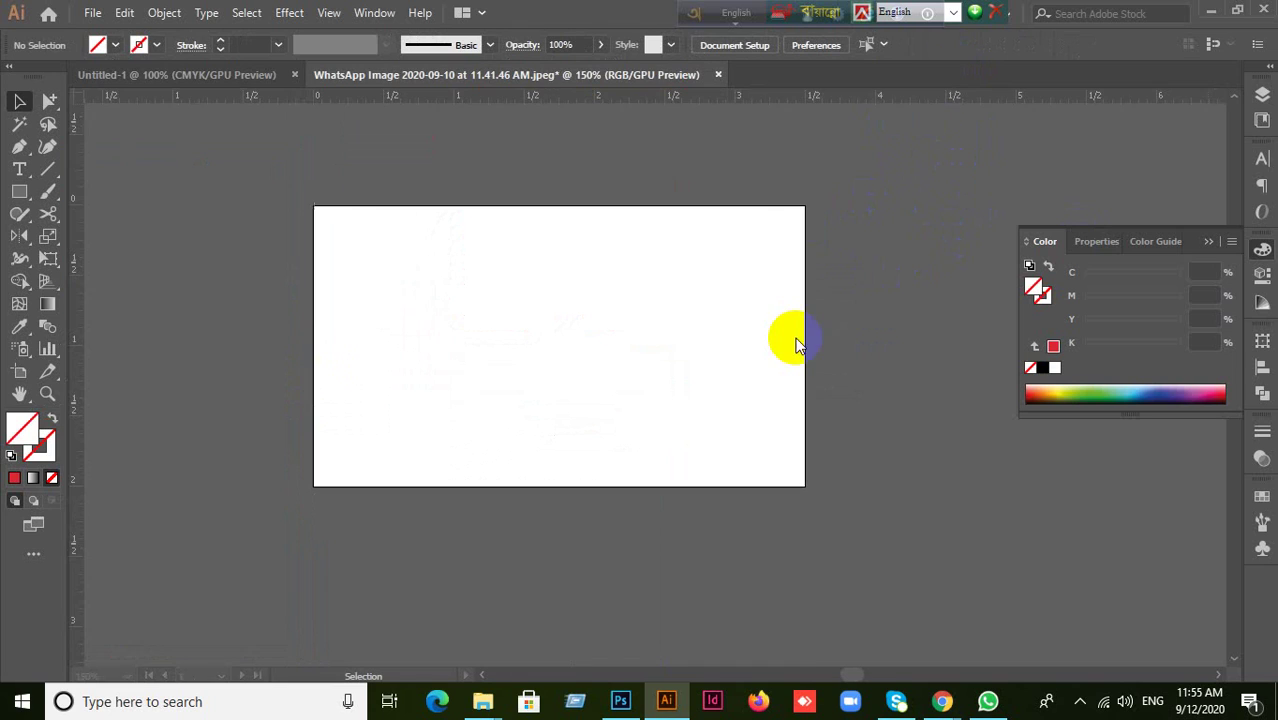
Close the Untitled-1 document and the WhatsApp Image 2020-09-10 document, discarding the image document's changes
{"action": "left_click", "coordinate": [215, 75]}
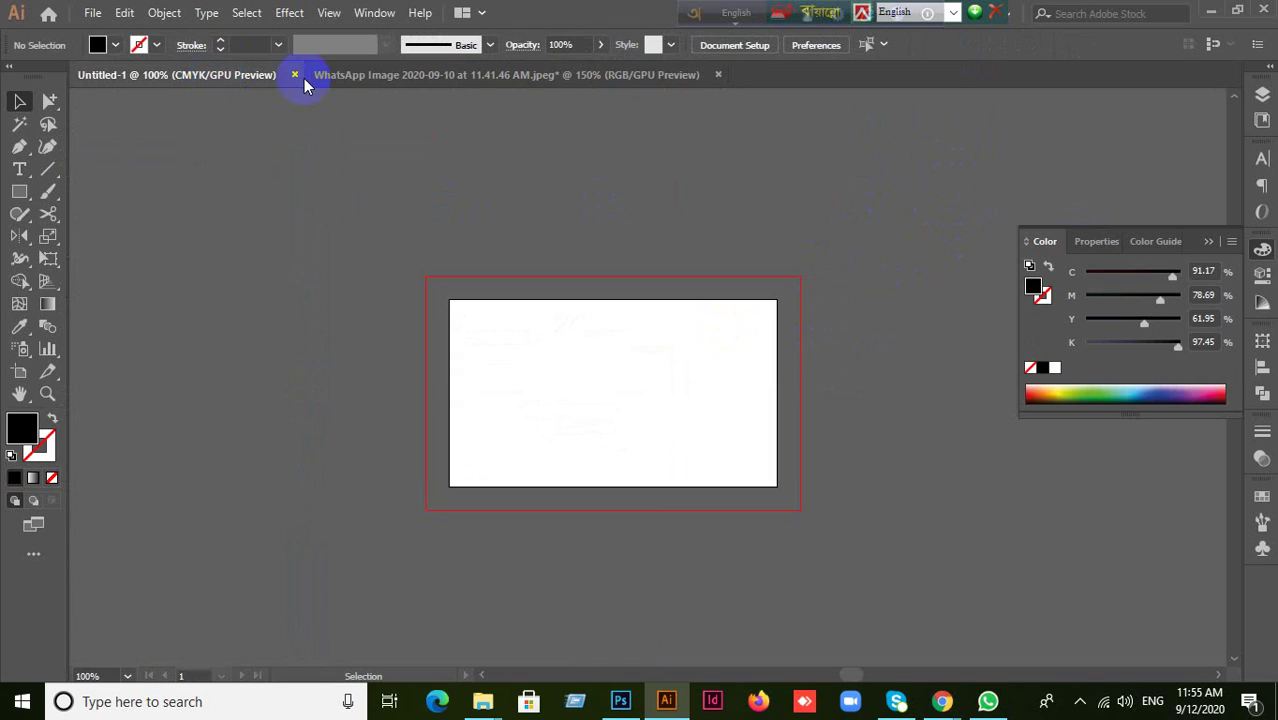
{"action": "left_click", "coordinate": [294, 76]}
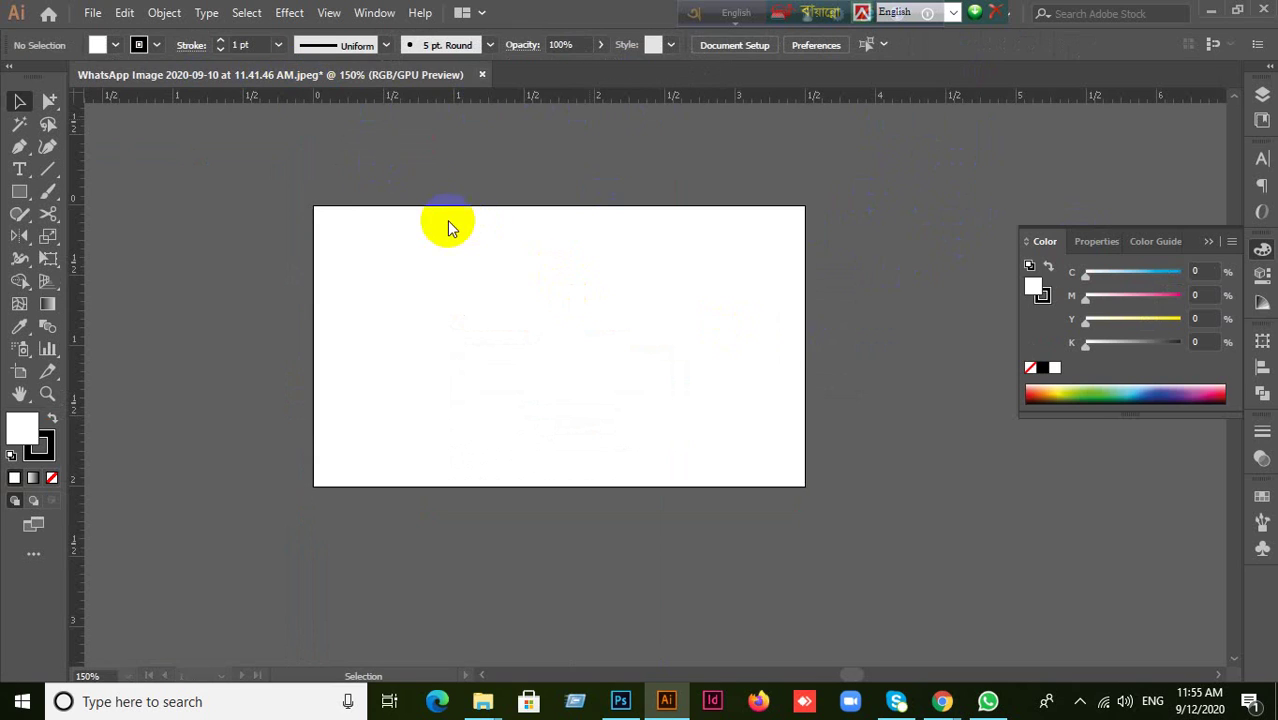
{"action": "left_click", "coordinate": [482, 75]}
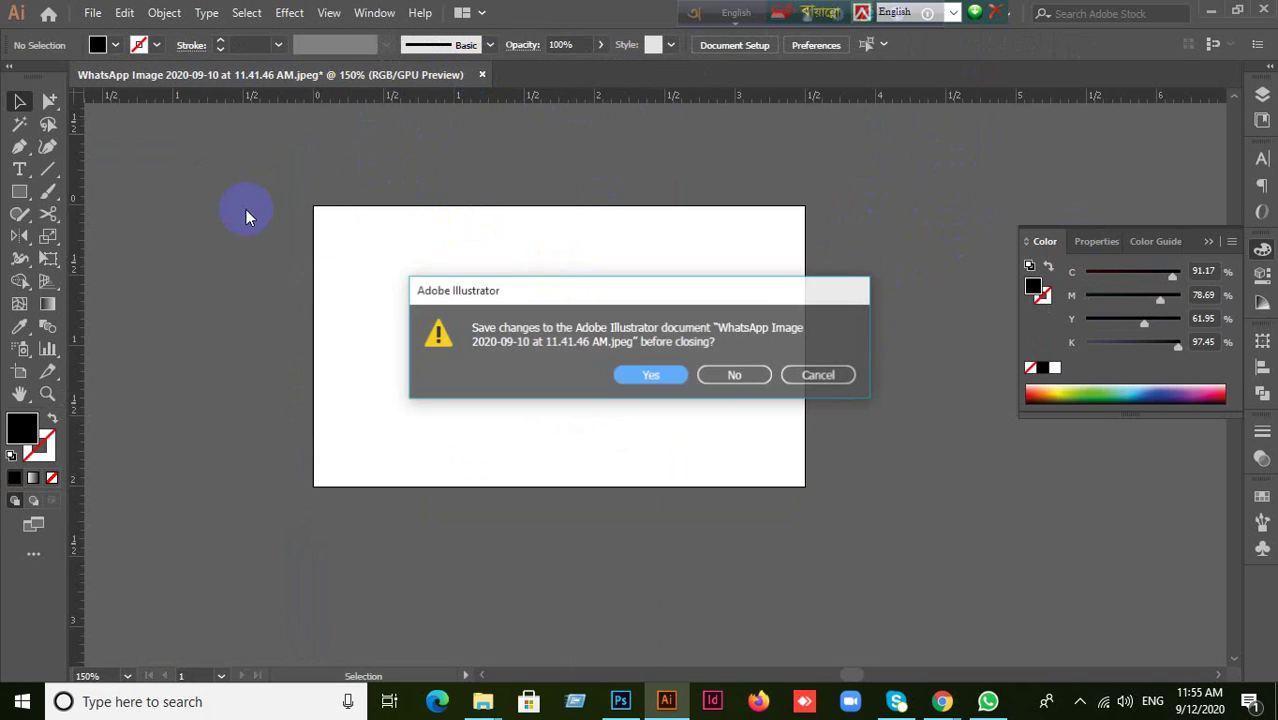
{"action": "left_click", "coordinate": [733, 374]}
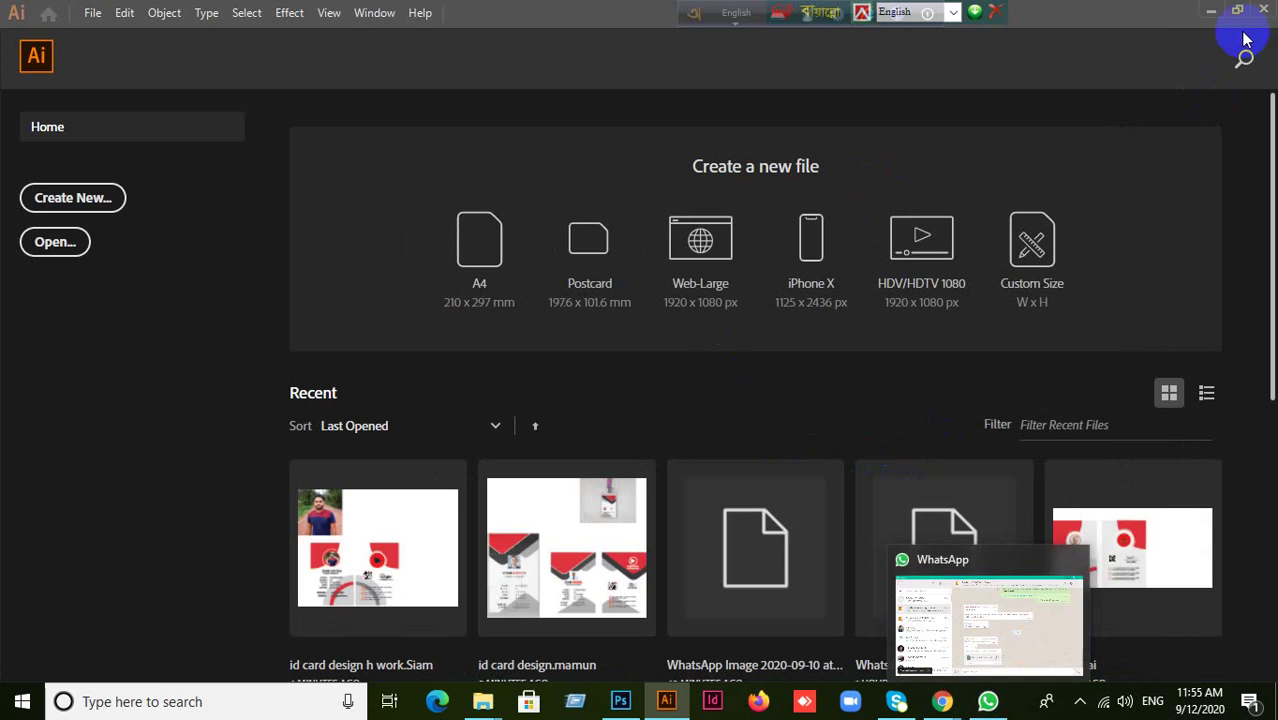
Open the GD-479 file from the desktop in Illustrator and put away the floating Color panel
{"action": "left_click", "coordinate": [1207, 14]}
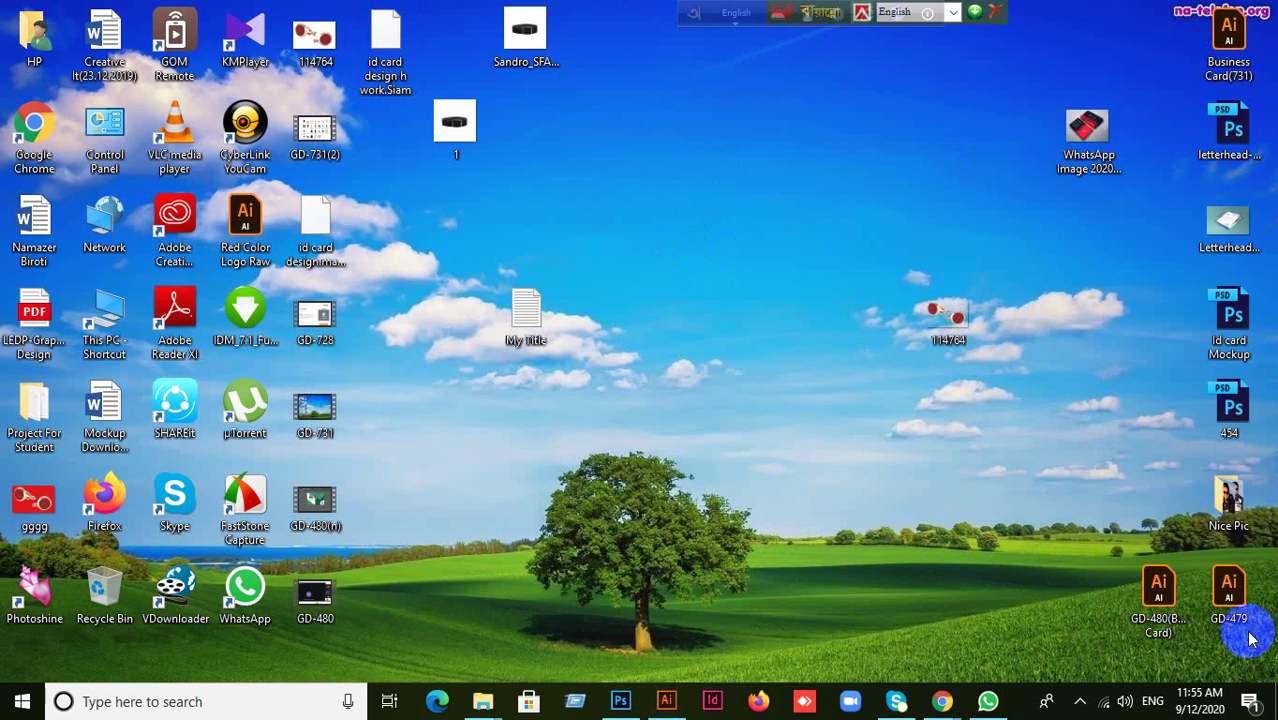
{"action": "left_click", "coordinate": [1231, 600]}
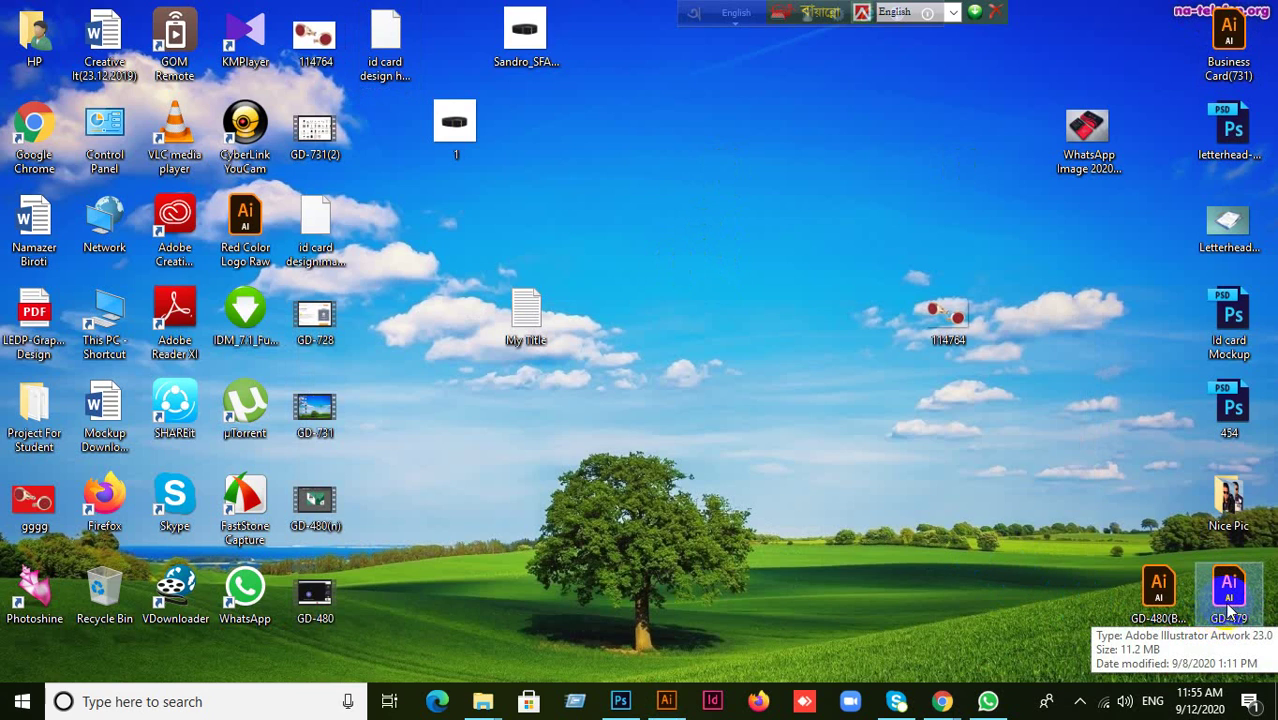
{"action": "left_click_drag", "start_coordinate": [1232, 597], "coordinate": [668, 698]}
{"action": "left_click_drag", "start_coordinate": [586, 270], "coordinate": [558, 12]}
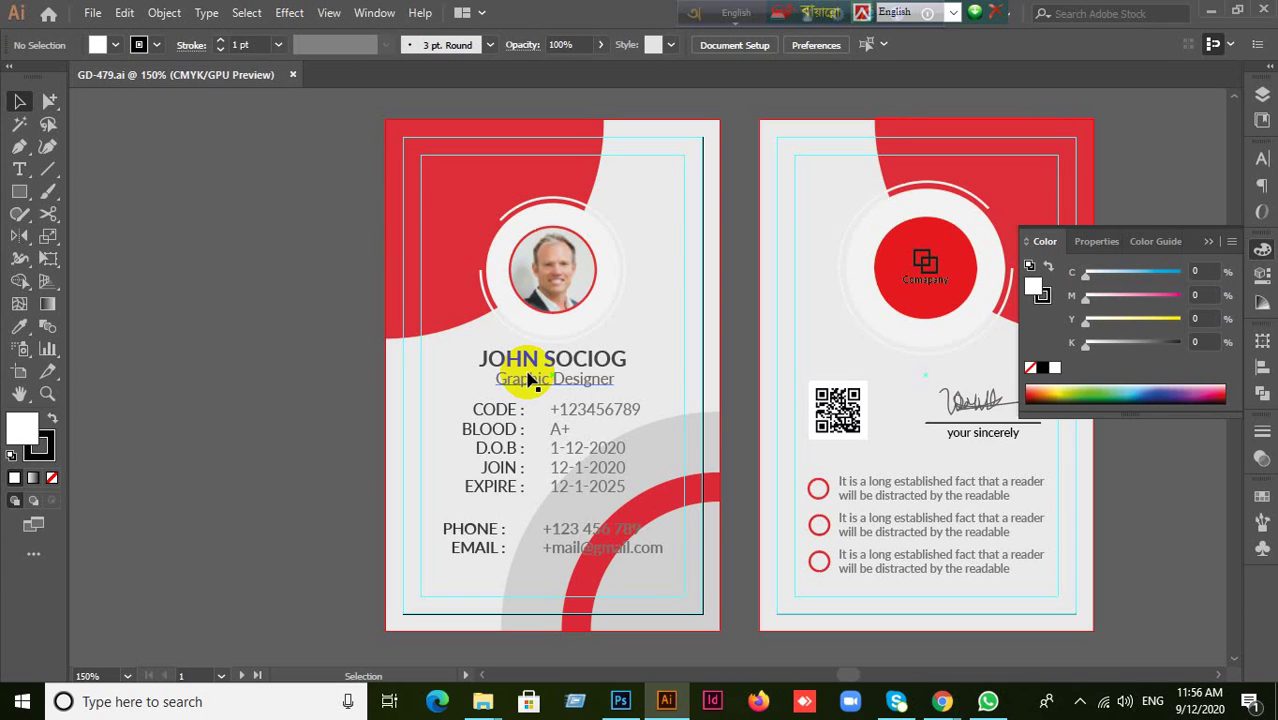
{"action": "left_click", "coordinate": [1207, 243]}
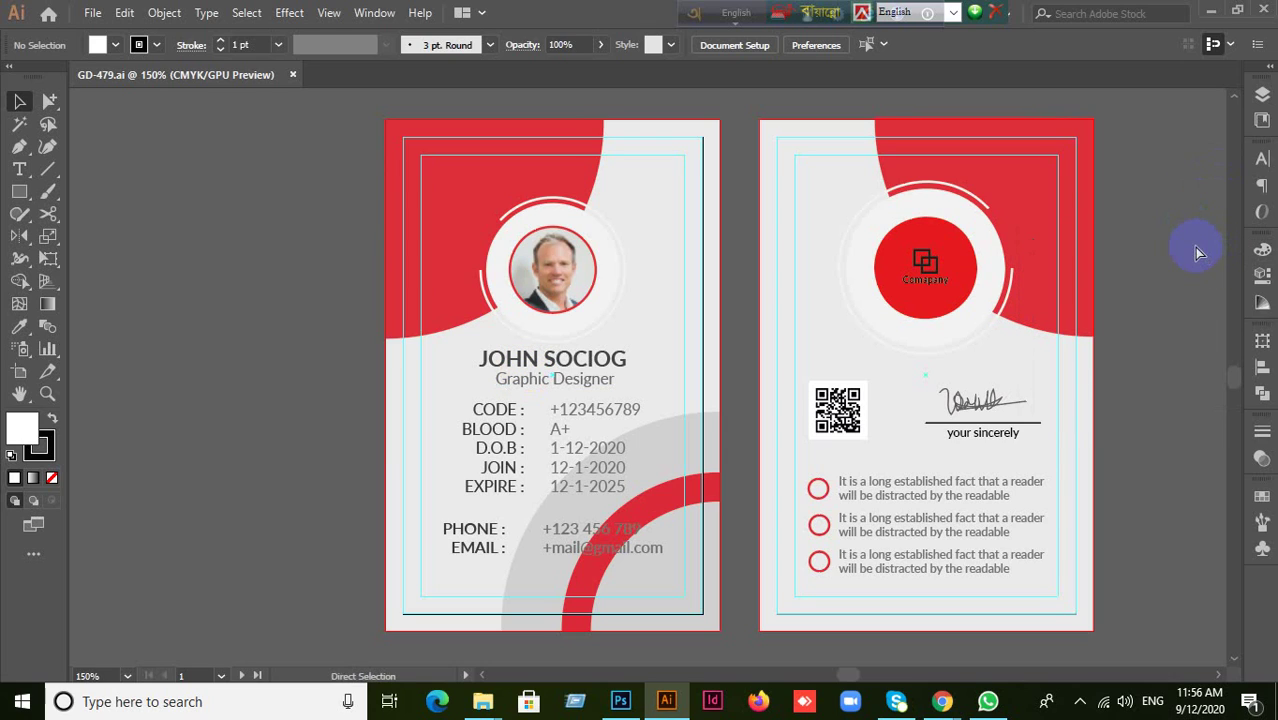
Try moving the front card's red corner shape off the card, and undo the move
{"action": "scroll", "coordinate": [1098, 411], "scroll_direction": "down", "scroll_amount": 1}
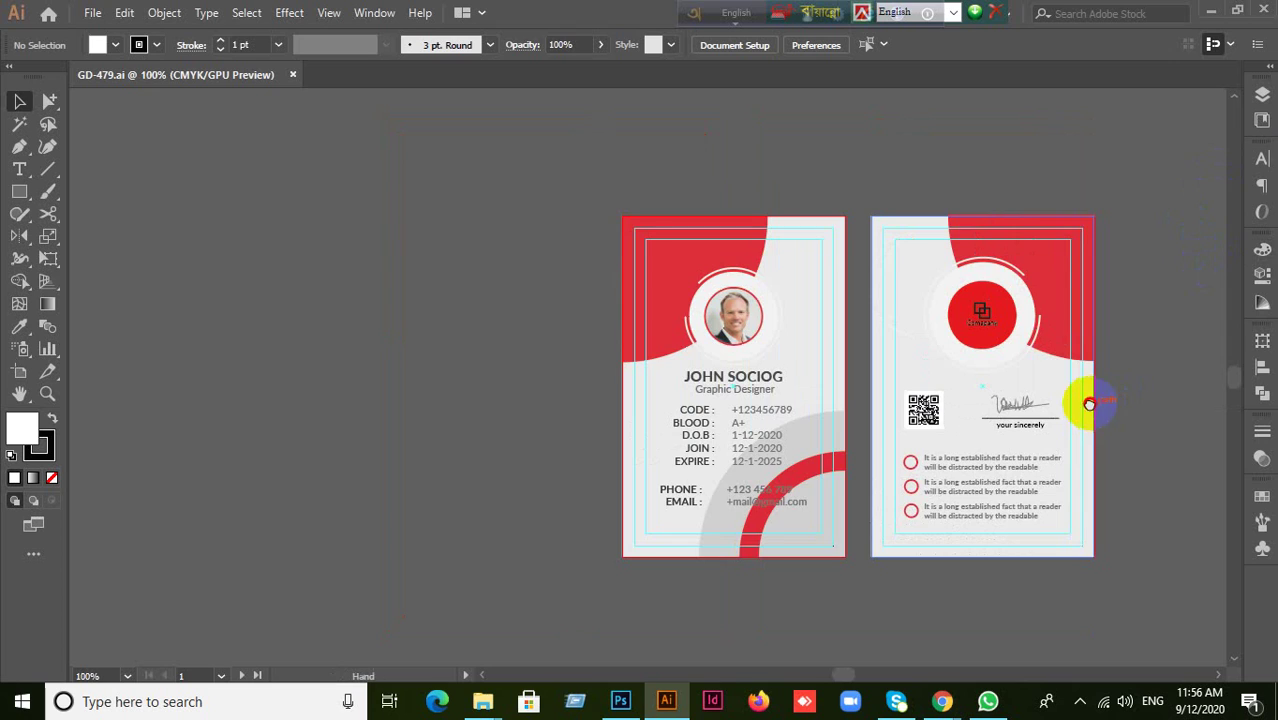
{"action": "left_click_drag", "start_coordinate": [1090, 403], "coordinate": [693, 277]}
{"action": "left_click_drag", "start_coordinate": [625, 223], "coordinate": [693, 374]}
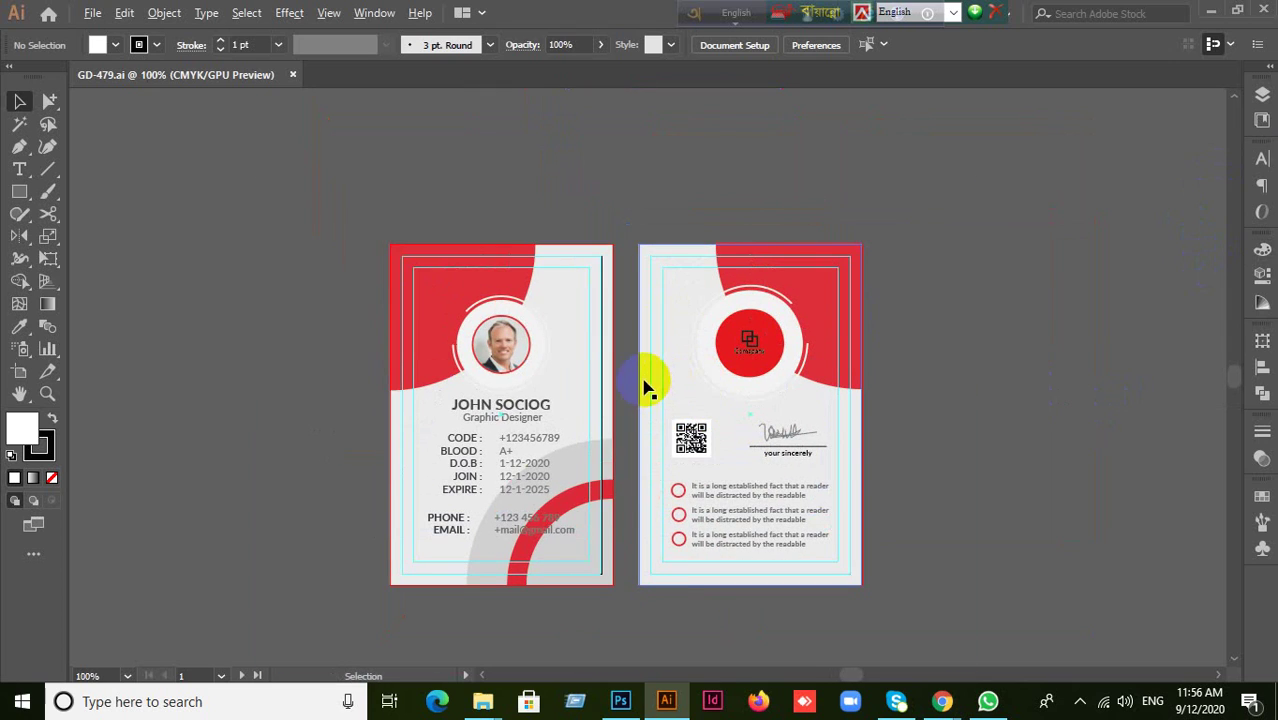
{"action": "scroll", "coordinate": [648, 385], "scroll_direction": "up", "scroll_amount": 1}
{"action": "scroll", "coordinate": [658, 380], "scroll_direction": "down", "scroll_amount": 1}
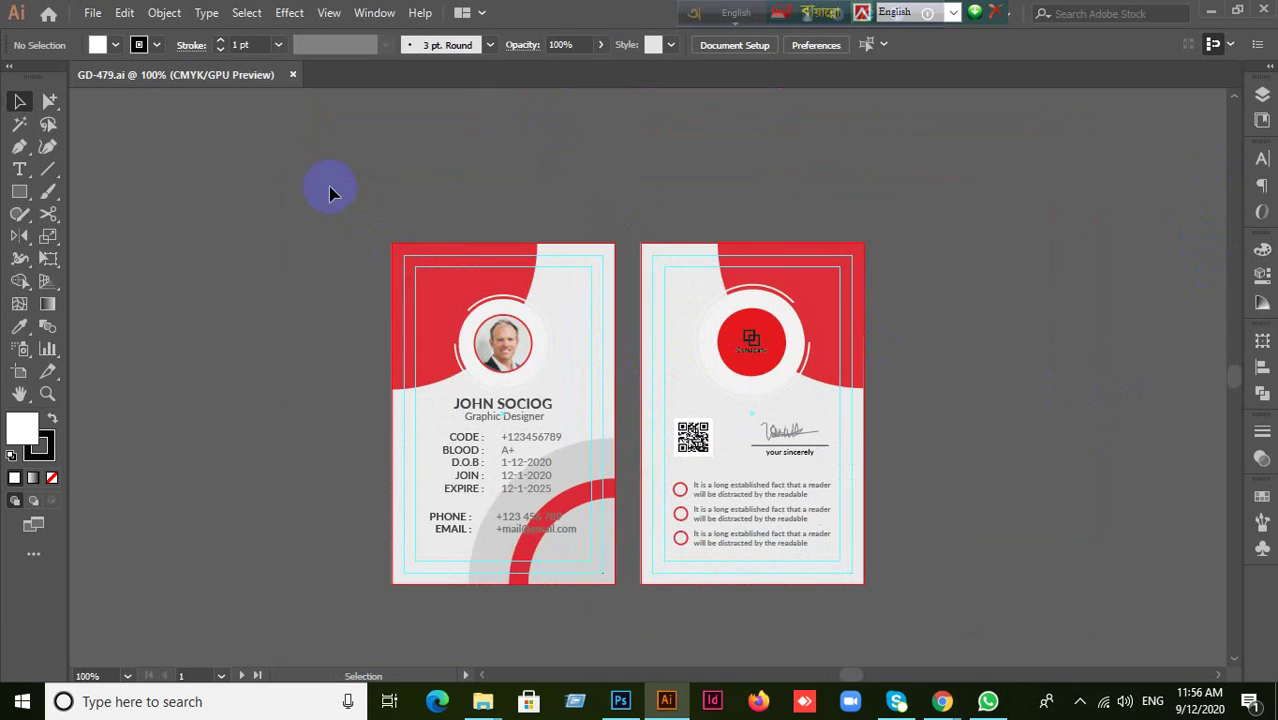
{"action": "left_click", "coordinate": [528, 486]}
{"action": "left_click", "coordinate": [1006, 360]}
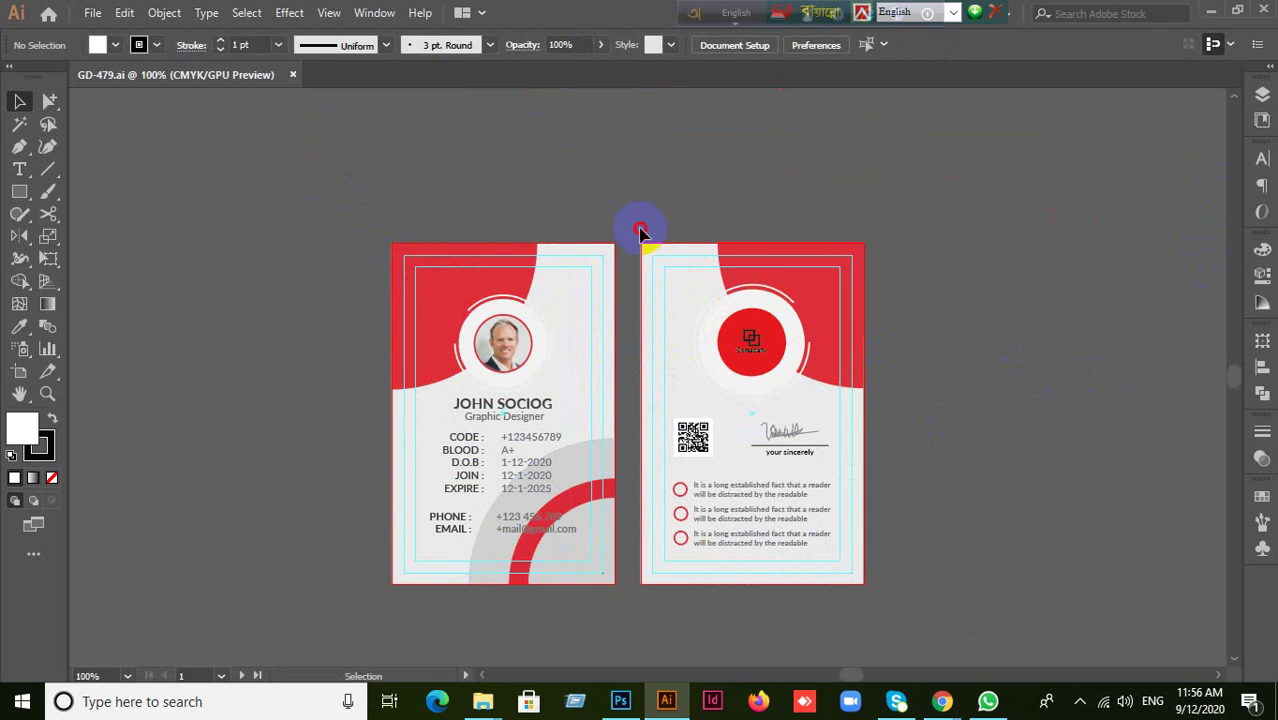
{"action": "left_click_drag", "start_coordinate": [640, 232], "coordinate": [1027, 462]}
{"action": "left_click", "coordinate": [342, 320]}
{"action": "left_click_drag", "start_coordinate": [436, 295], "coordinate": [218, 285]}
{"action": "key", "text": "ctrl+z"}
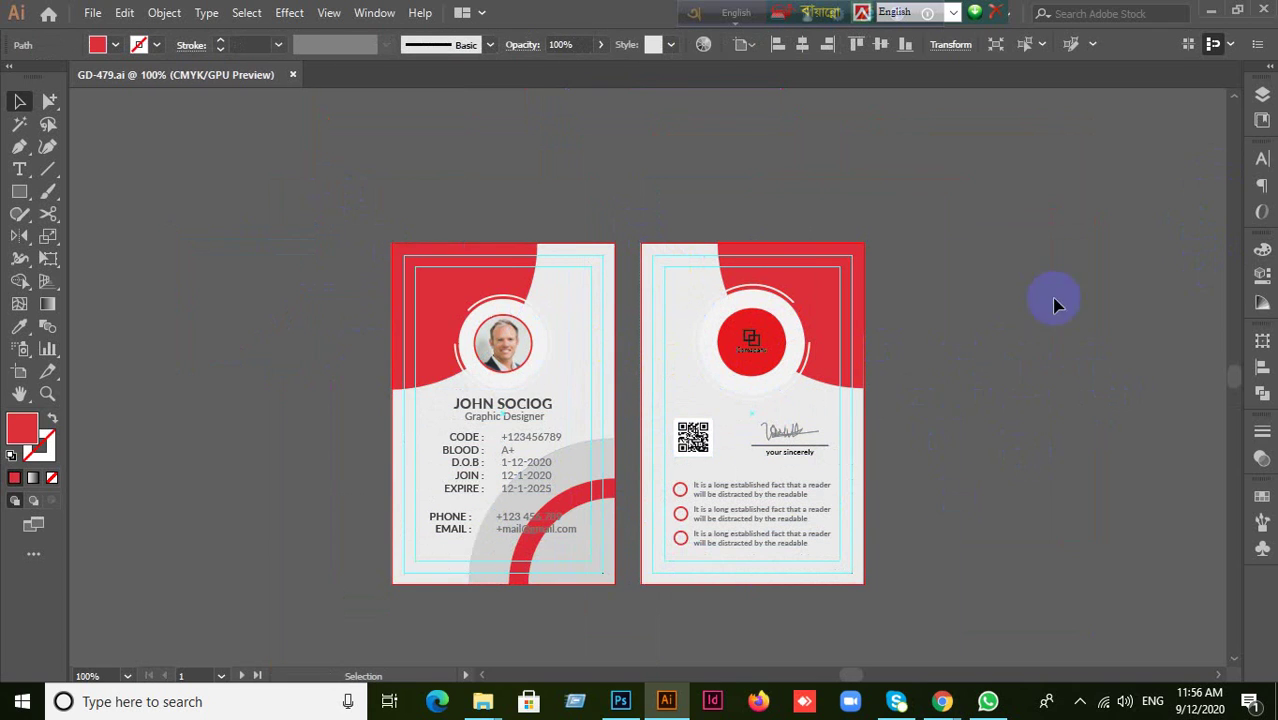
{"action": "left_click", "coordinate": [1057, 305]}
Switch to Chrome to check the Google Meet call, and return to the desktop
{"action": "left_click", "coordinate": [1212, 11]}
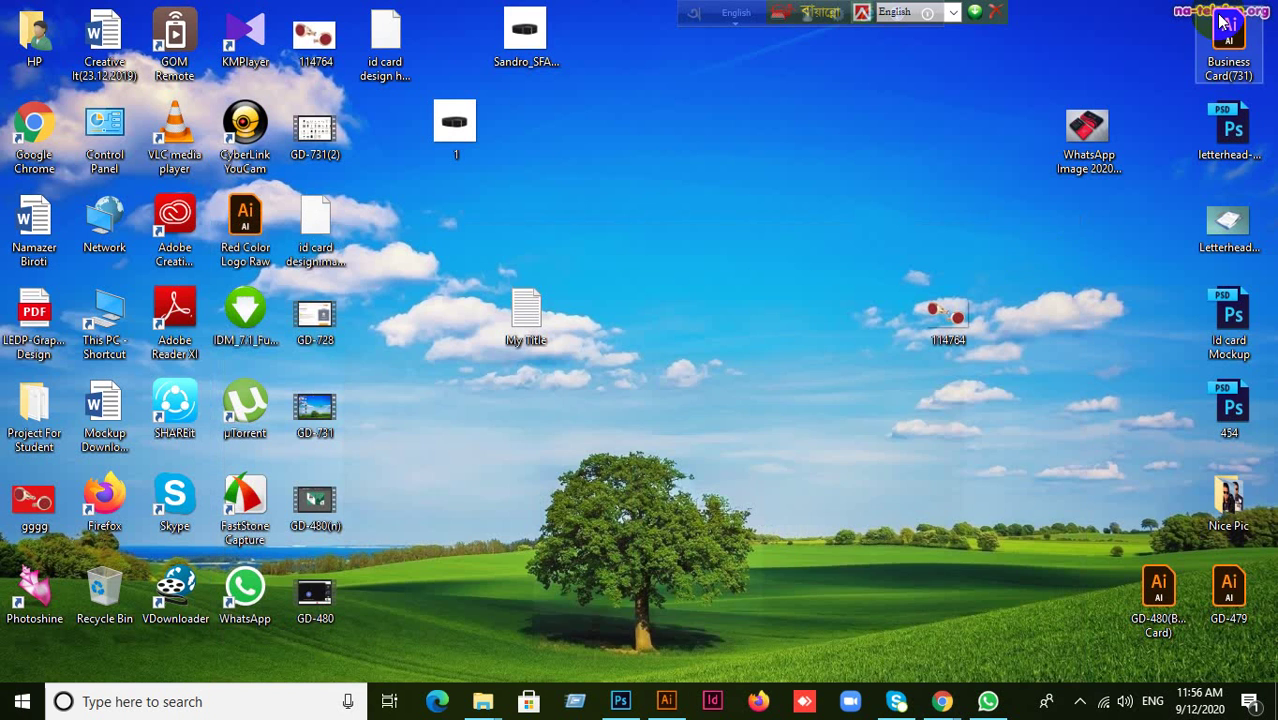
{"action": "mouse_move", "coordinate": [942, 700]}
{"action": "left_click", "coordinate": [829, 660]}
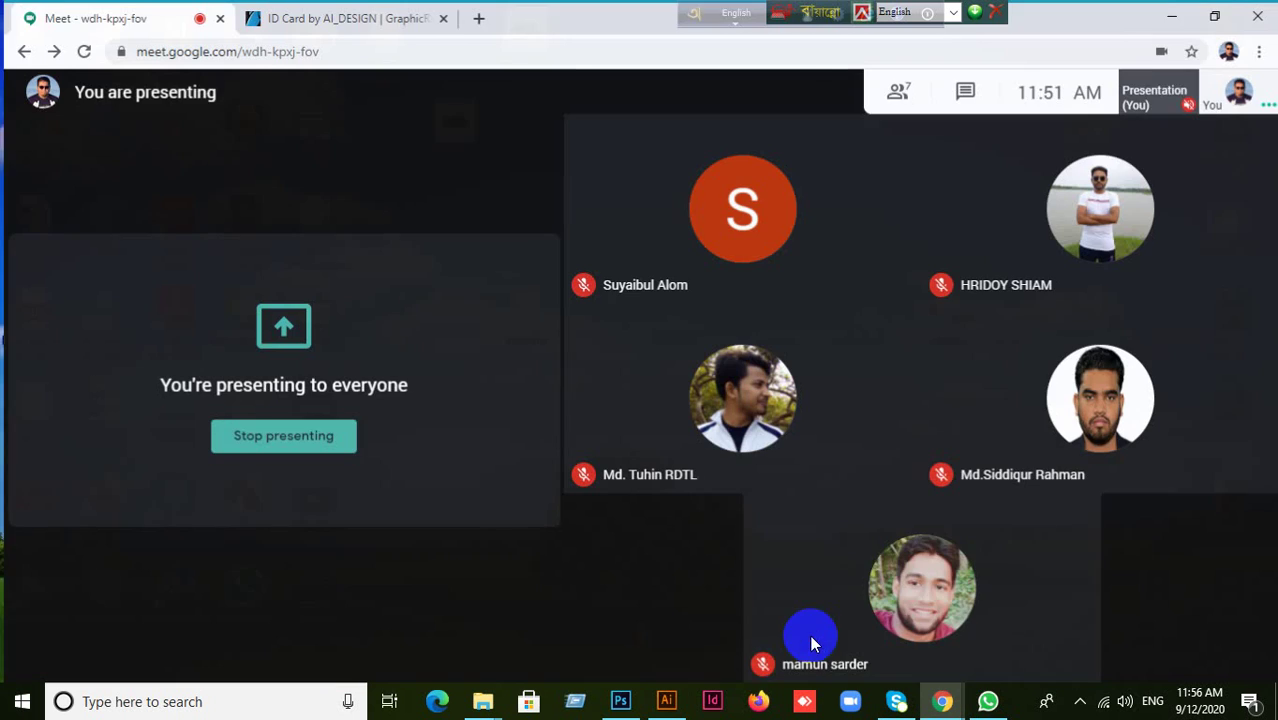
{"action": "left_click", "coordinate": [660, 705]}
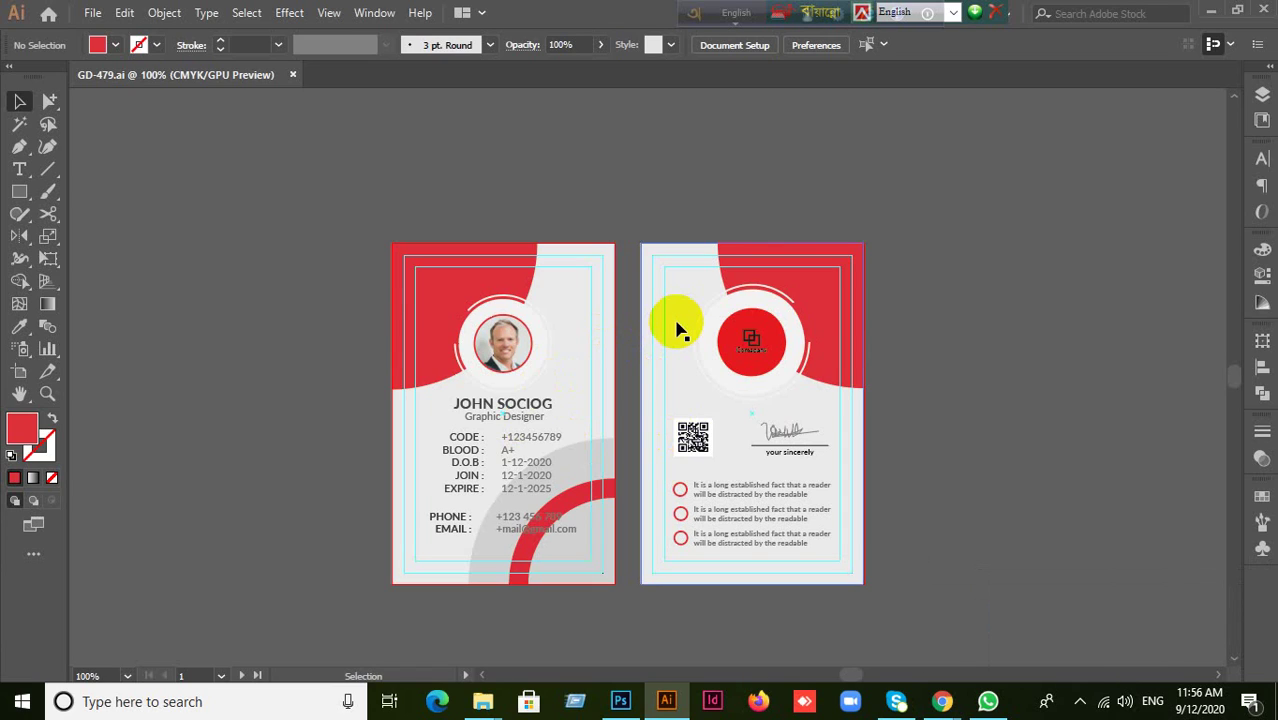
{"action": "left_click", "coordinate": [1211, 16]}
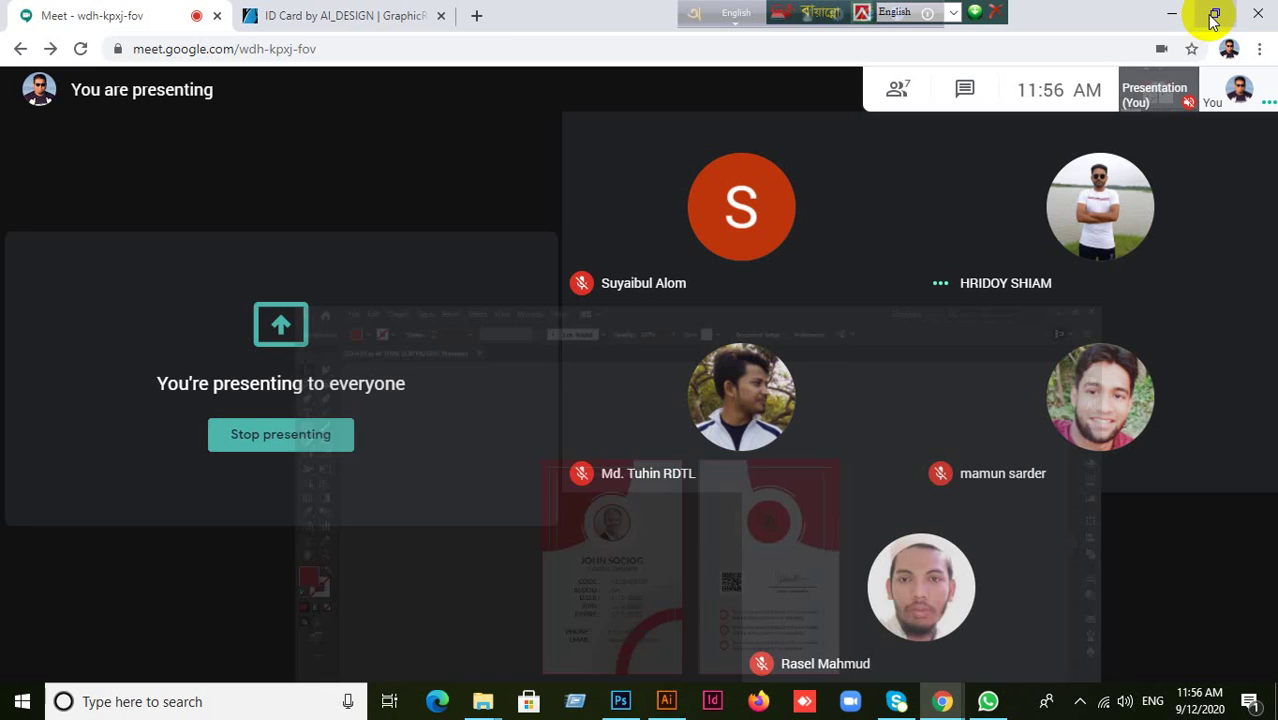
{"action": "left_click", "coordinate": [1162, 16]}
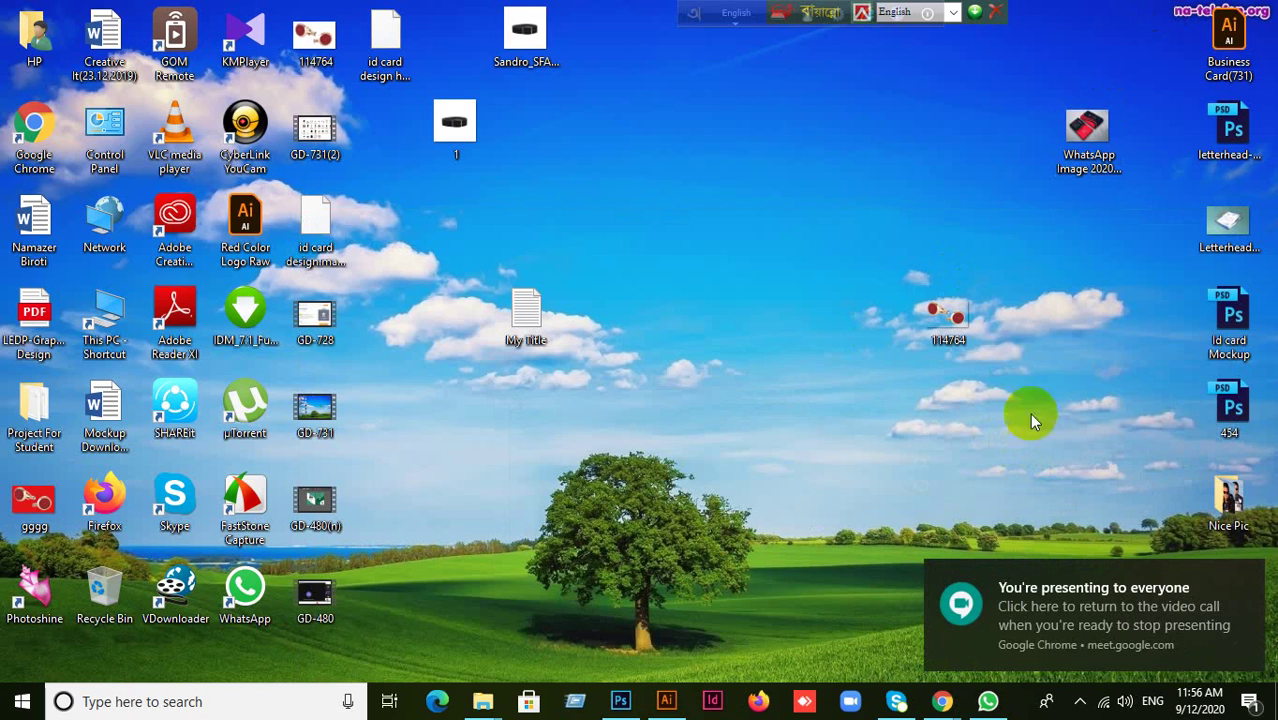
Rearrange the 114764, Id card Mockup and My Title files on the desktop
{"action": "left_click_drag", "start_coordinate": [958, 325], "coordinate": [818, 58]}
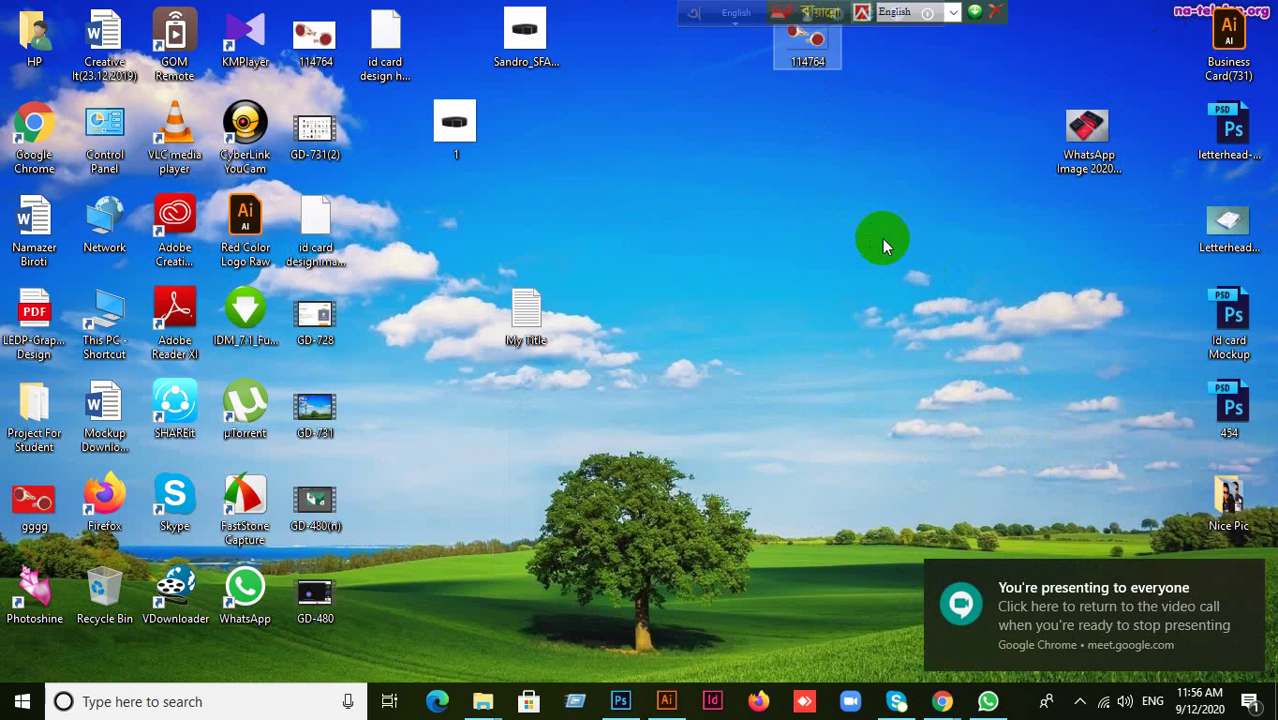
{"action": "left_click", "coordinate": [1243, 344]}
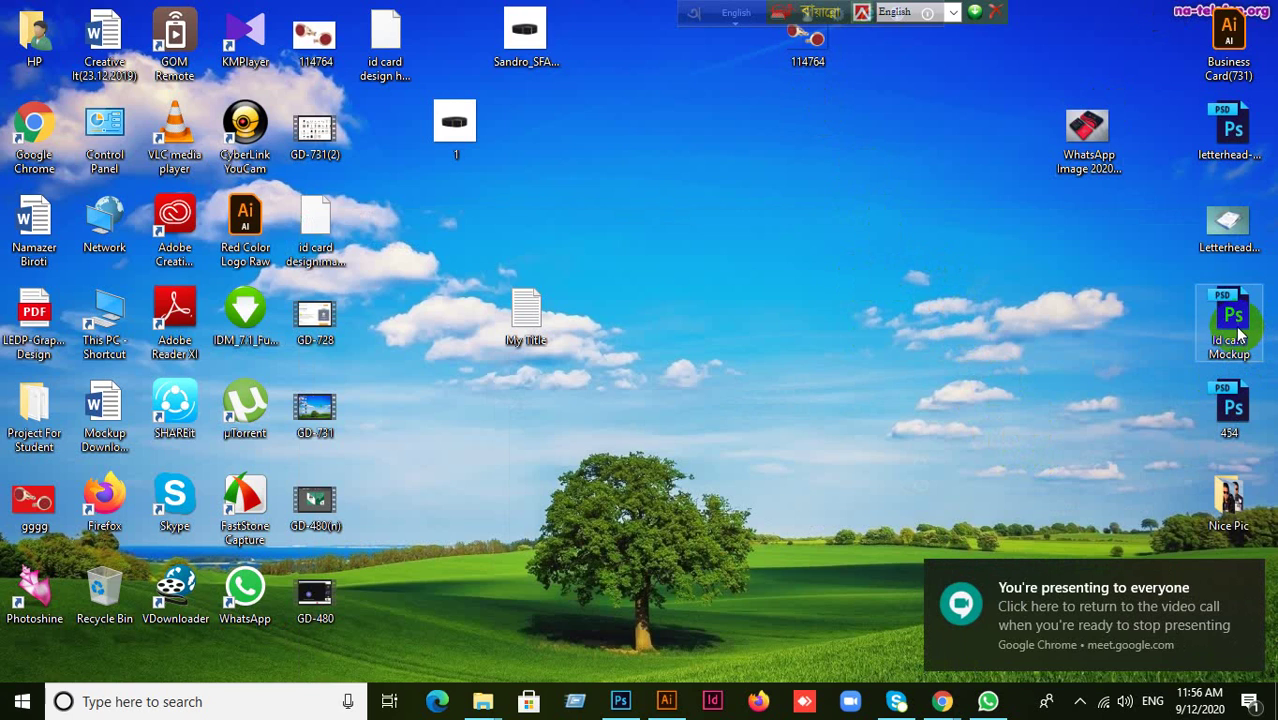
{"action": "left_click_drag", "start_coordinate": [1241, 333], "coordinate": [679, 692]}
{"action": "left_click_drag", "start_coordinate": [670, 533], "coordinate": [662, 535]}
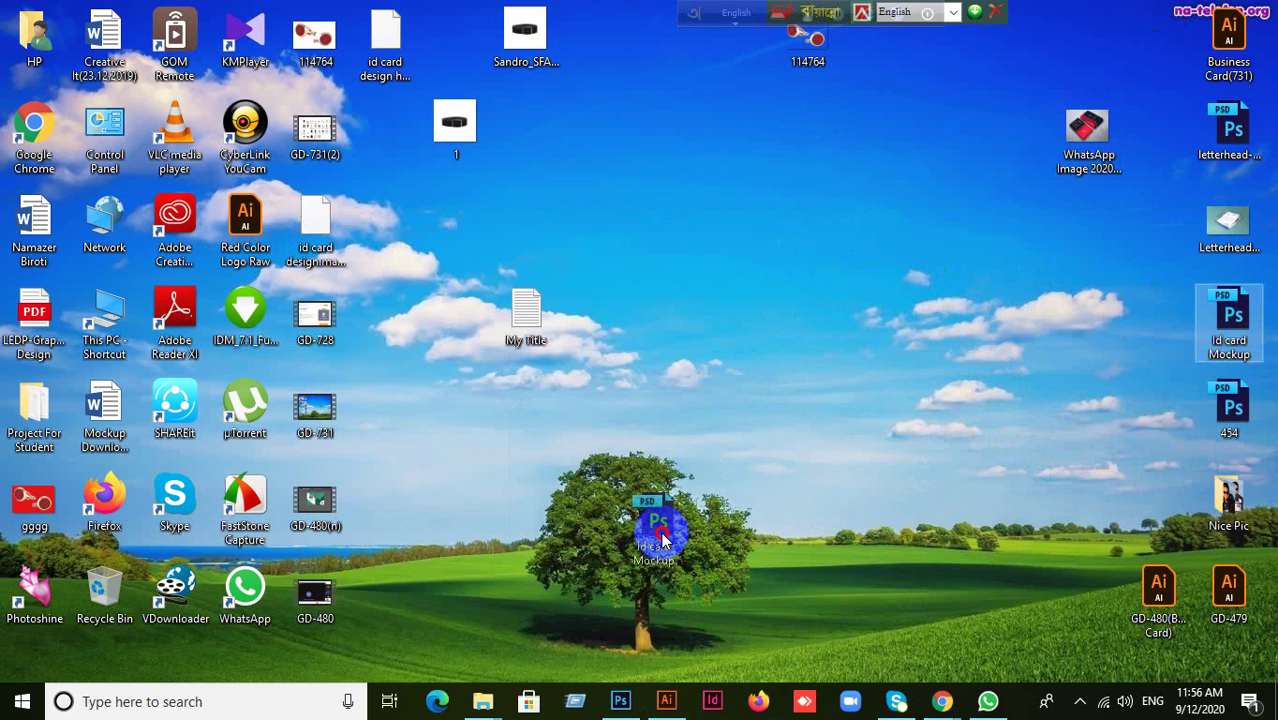
{"action": "left_click_drag", "start_coordinate": [662, 535], "coordinate": [722, 436]}
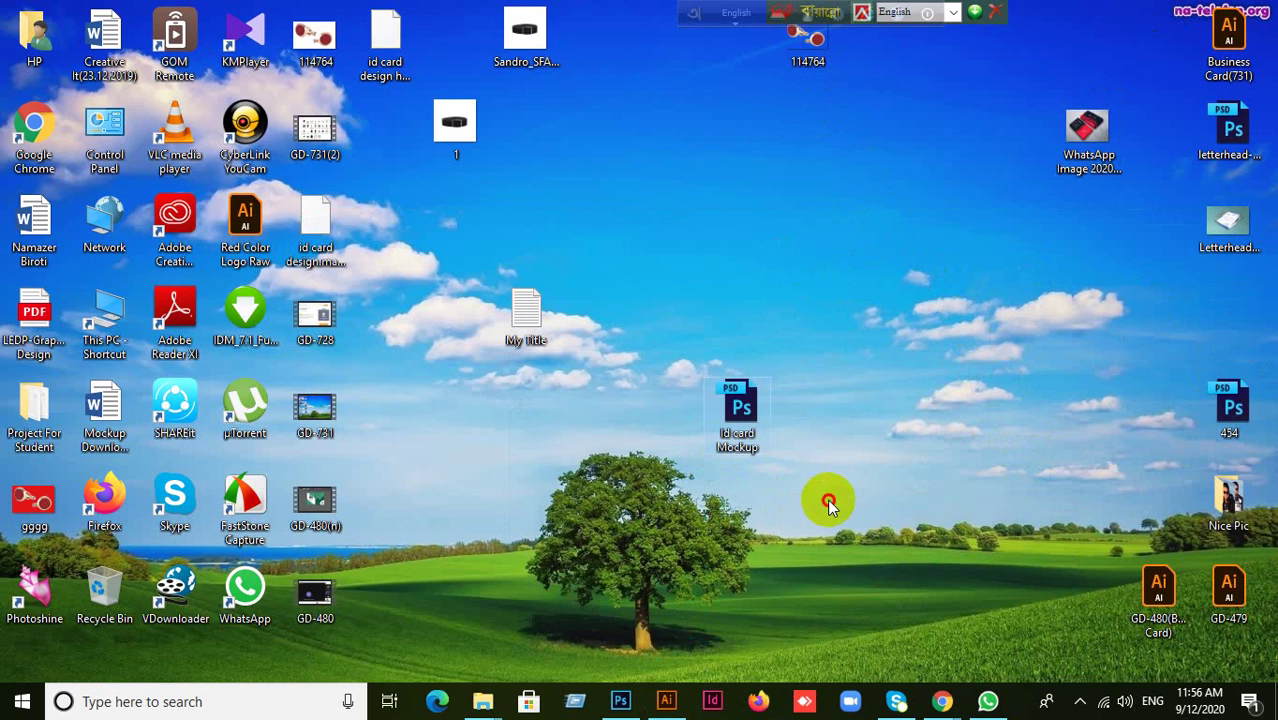
{"action": "left_click_drag", "start_coordinate": [514, 314], "coordinate": [463, 214]}
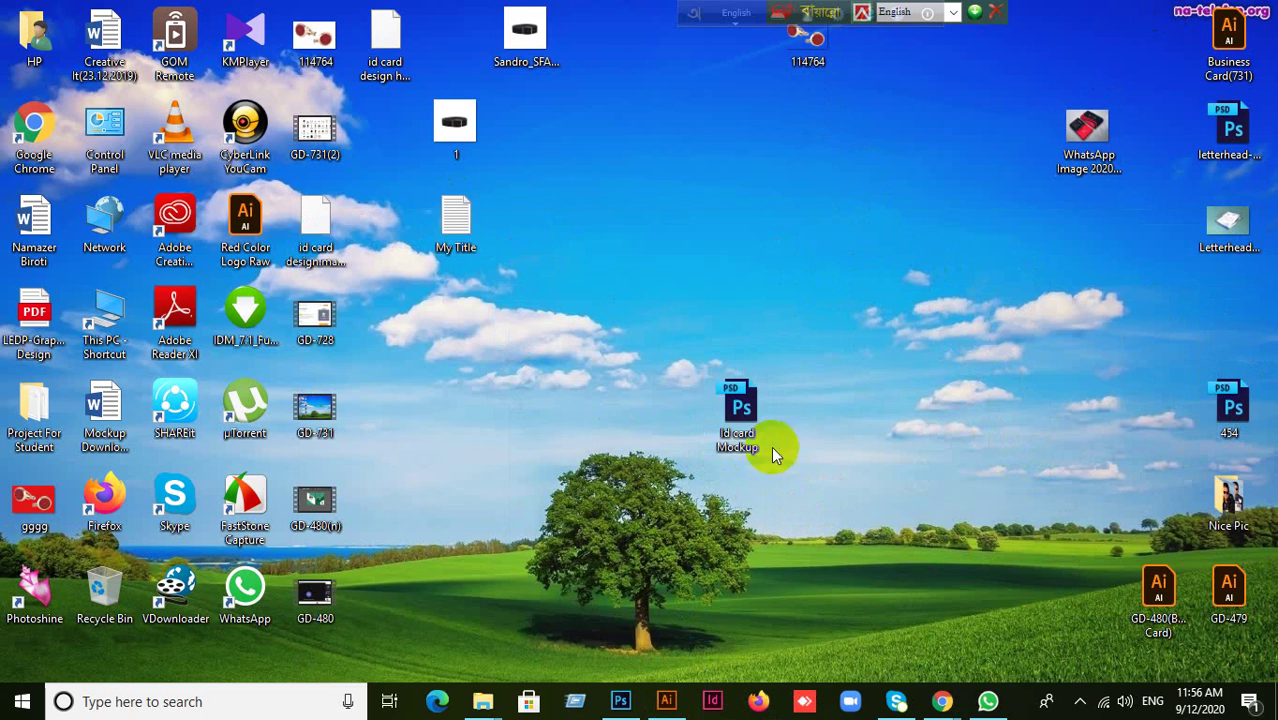
Open the Id card Mockup file from the desktop in Photoshop and maximize the program window
{"action": "left_click_drag", "start_coordinate": [740, 440], "coordinate": [627, 477]}
{"action": "left_click_drag", "start_coordinate": [590, 418], "coordinate": [678, 120]}
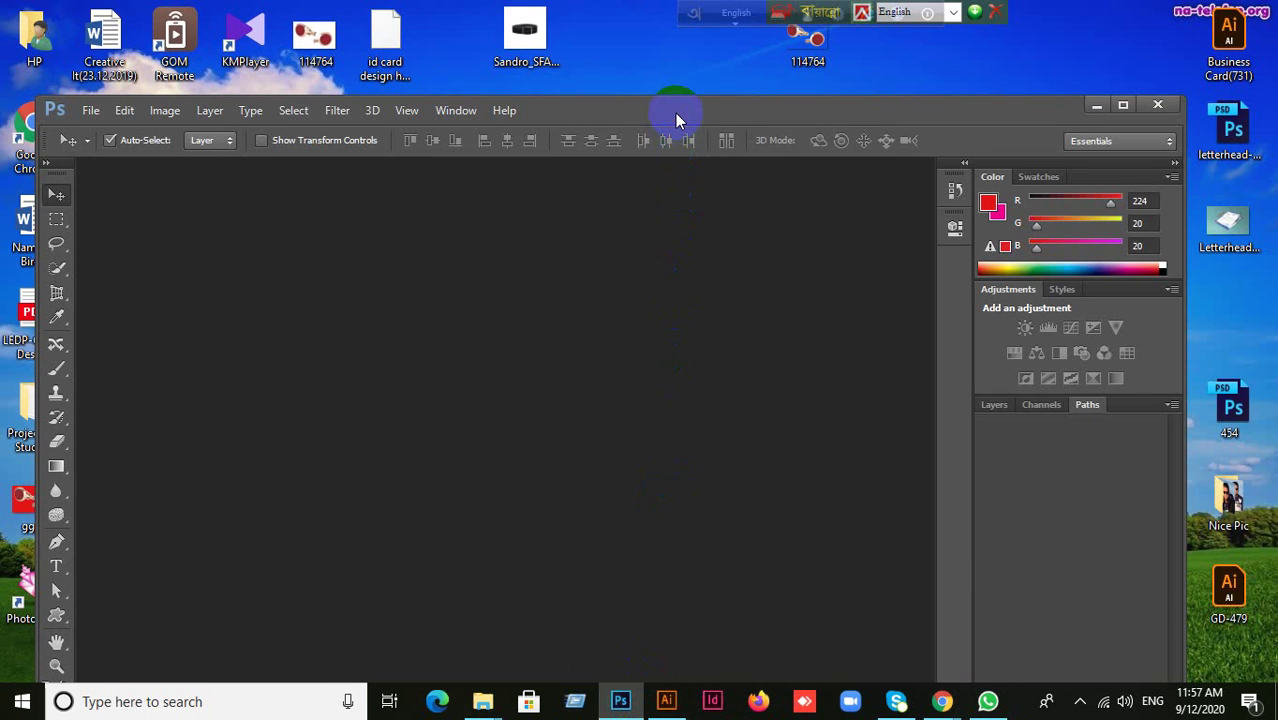
{"action": "left_click", "coordinate": [1122, 107]}
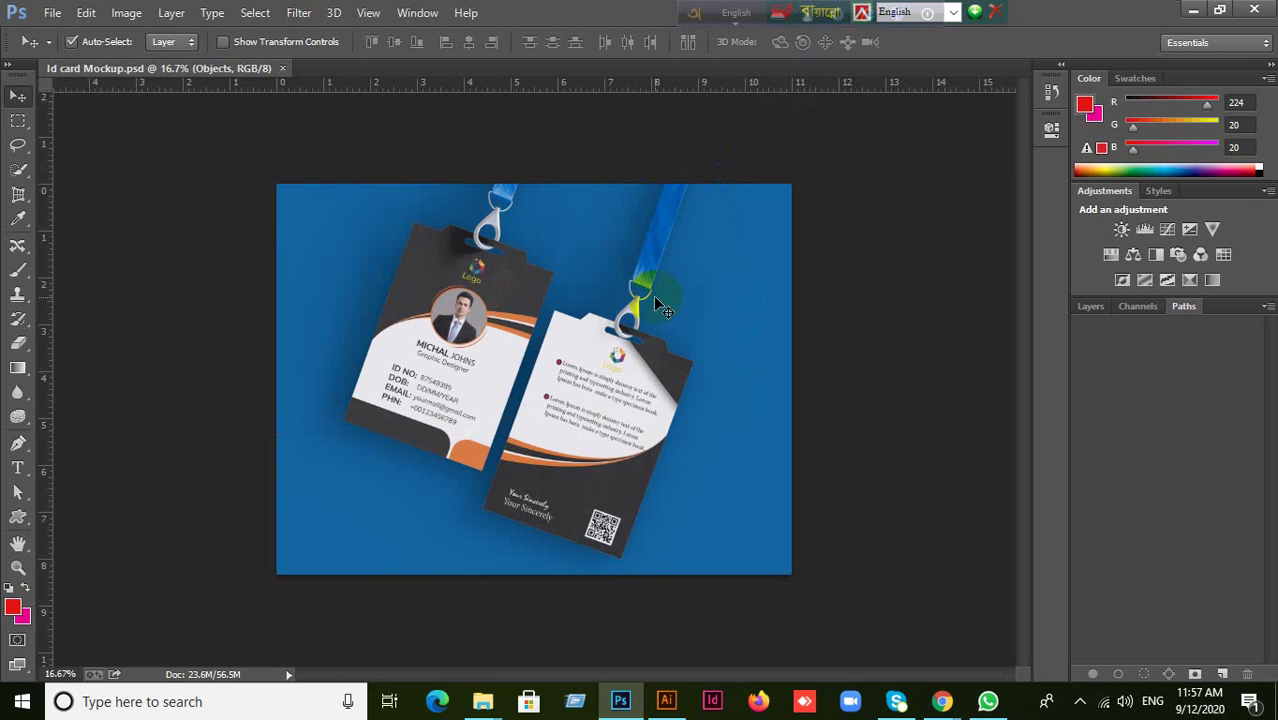
Show the mockup's layers and toggle the front card's design layer off and on to check what it covers
{"action": "scroll", "coordinate": [658, 302], "scroll_direction": "up", "scroll_amount": 1}
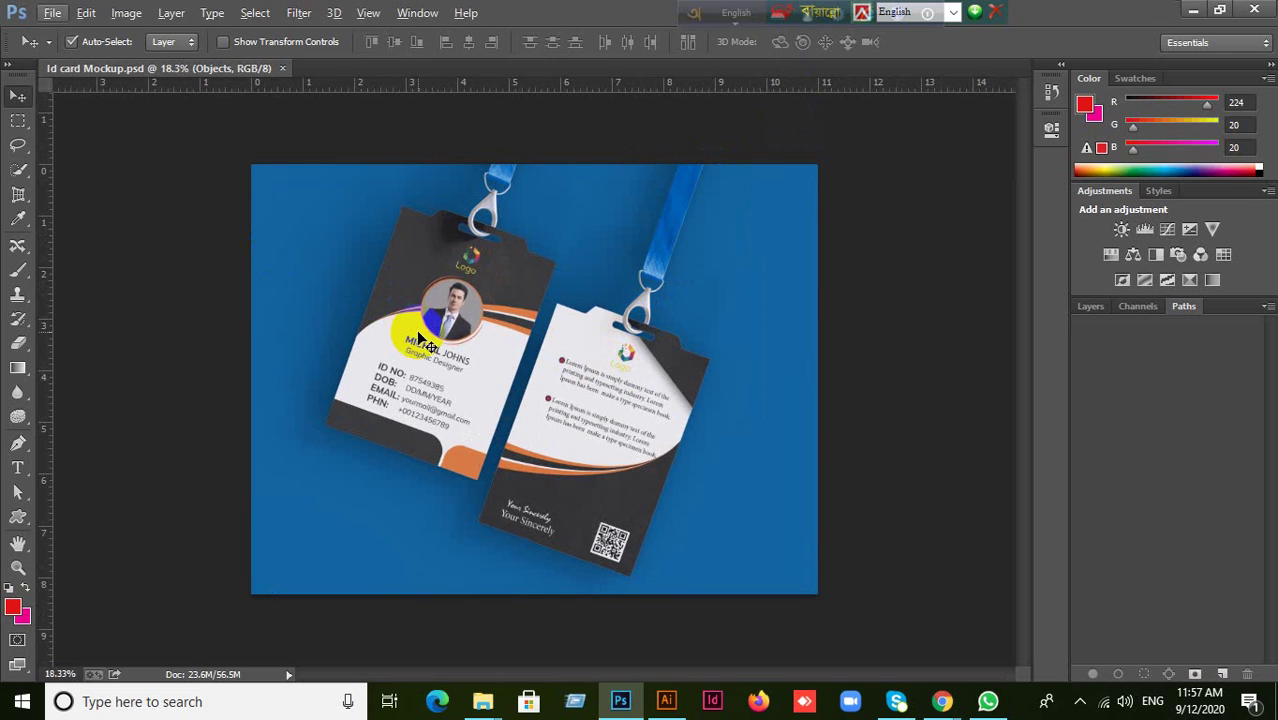
{"action": "key", "text": "alt"}
{"action": "left_click", "coordinate": [1091, 307]}
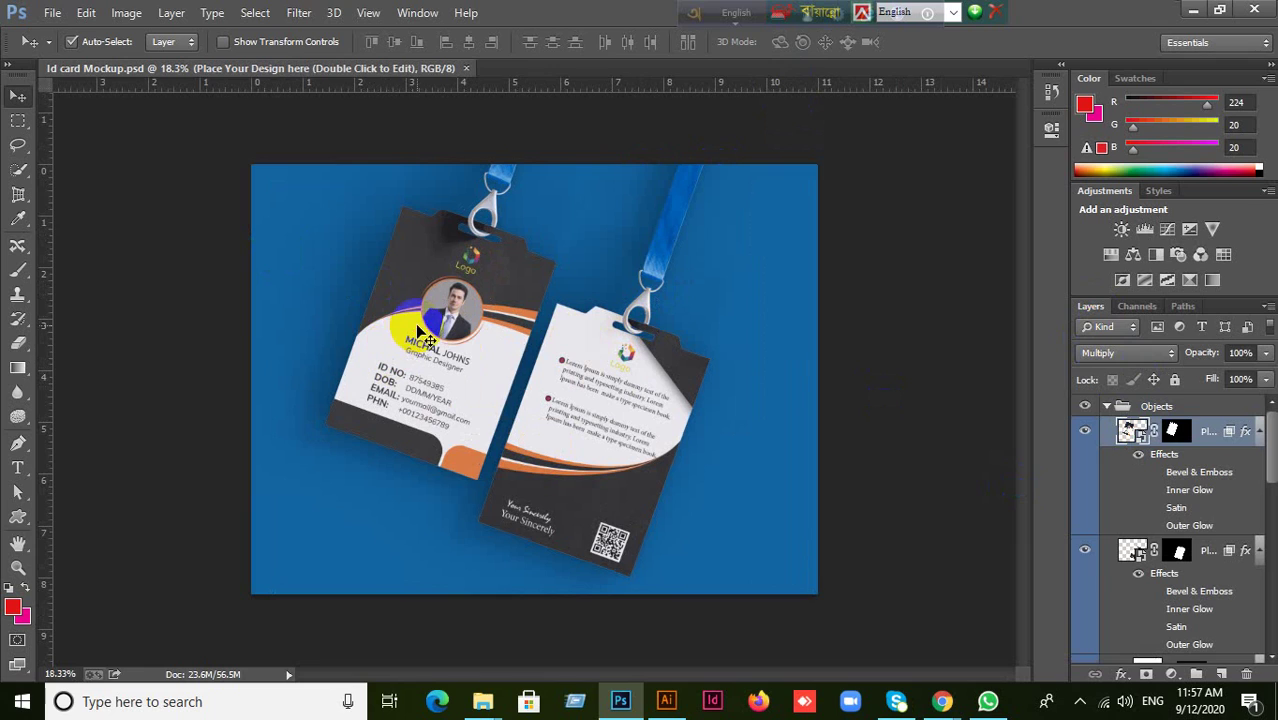
{"action": "left_click", "coordinate": [1087, 432]}
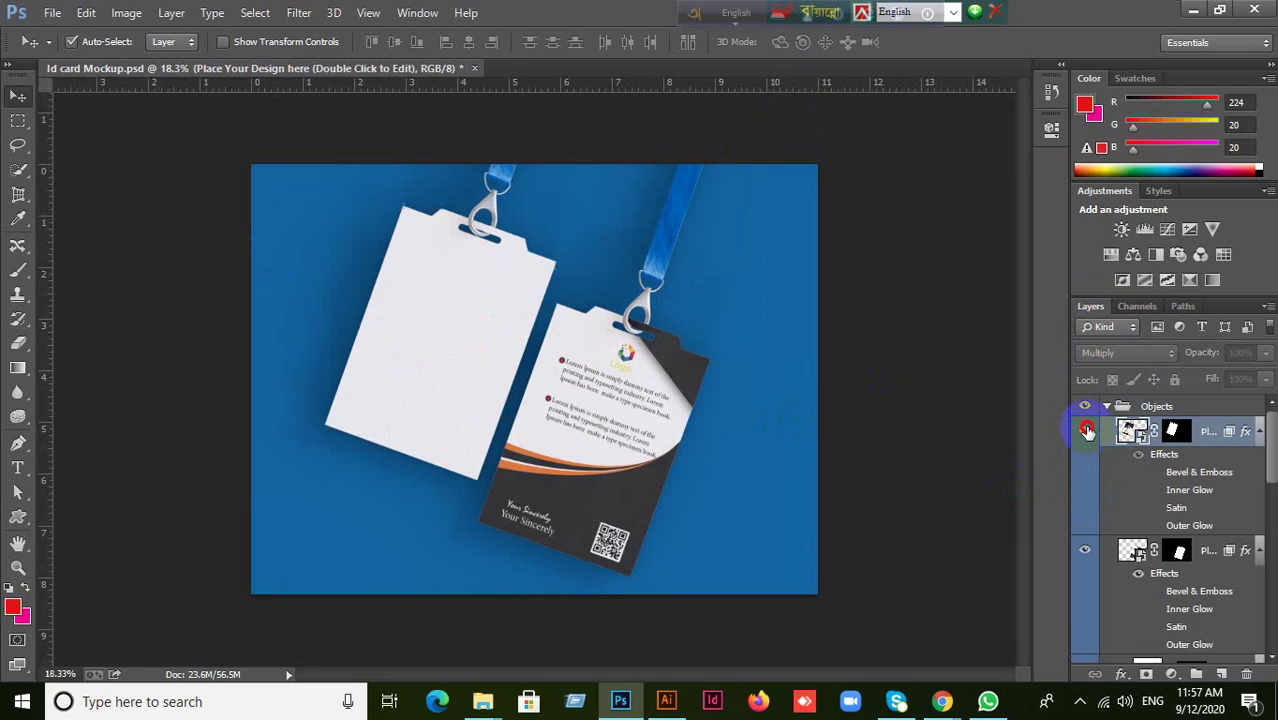
{"action": "left_click", "coordinate": [1086, 432]}
{"action": "left_click", "coordinate": [1087, 431]}
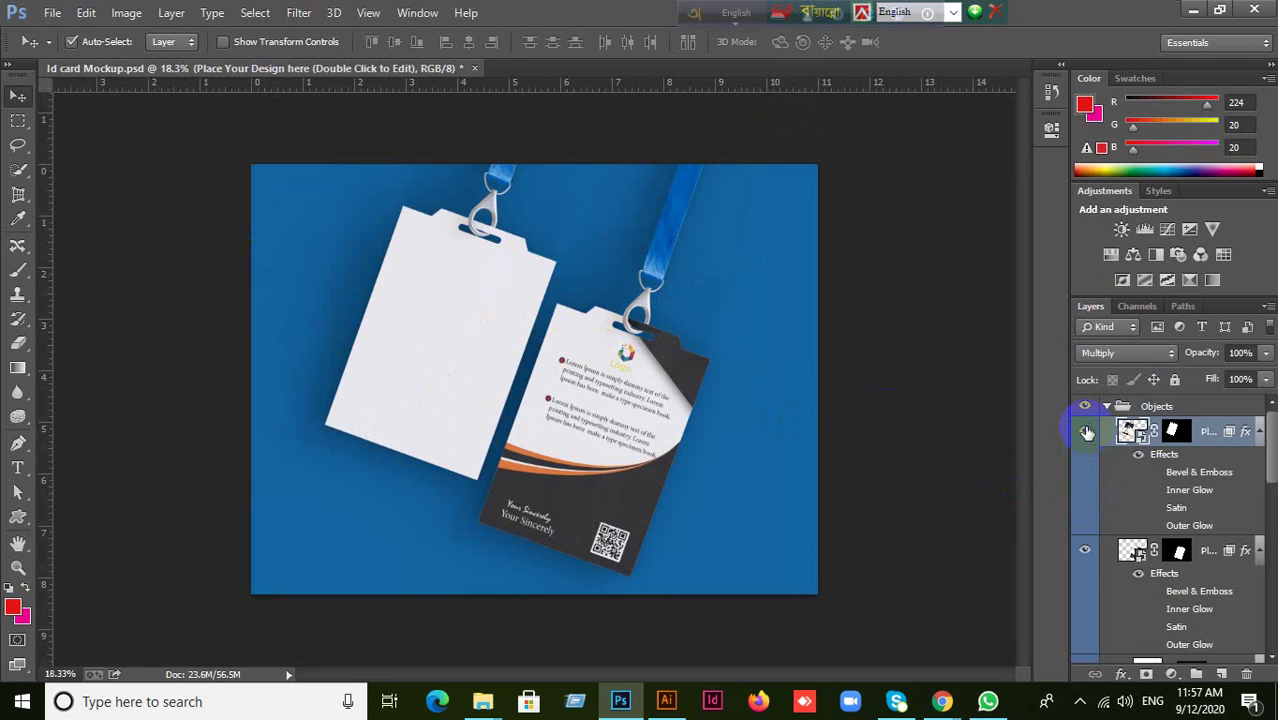
{"action": "left_click", "coordinate": [1087, 432]}
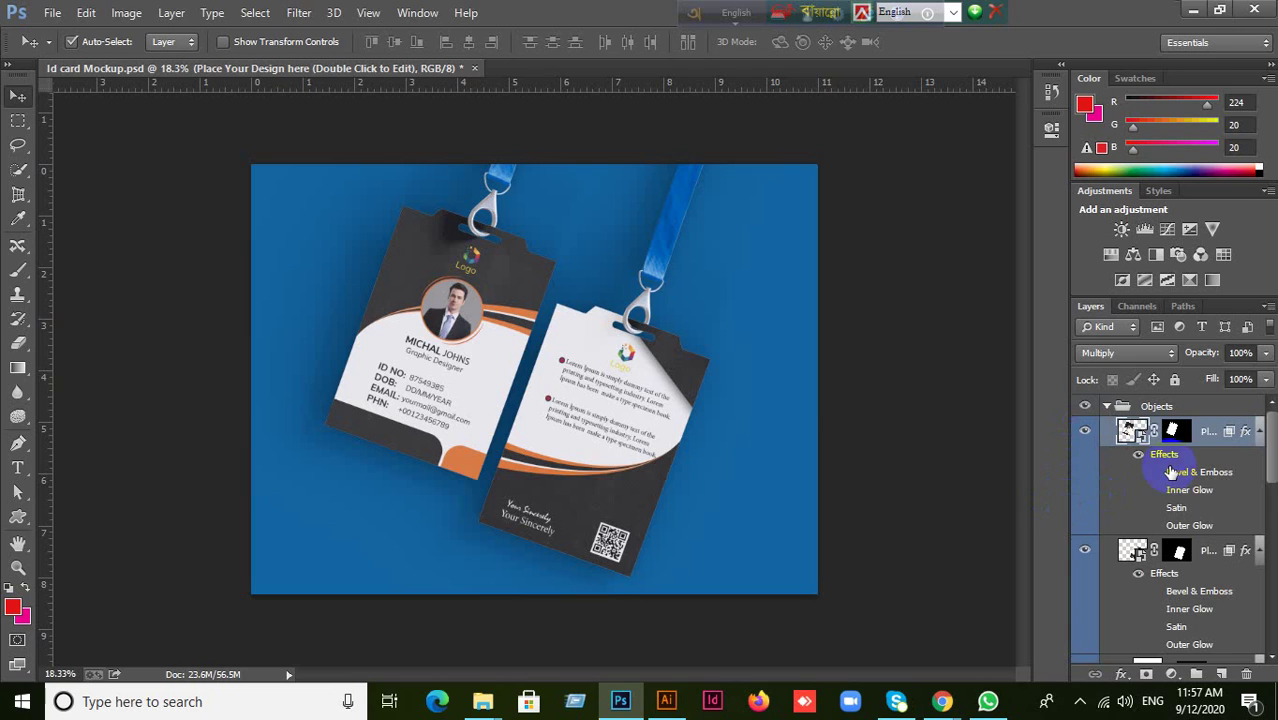
Open the contents of the front card's smart object for editing
{"action": "left_click", "coordinate": [1140, 438]}
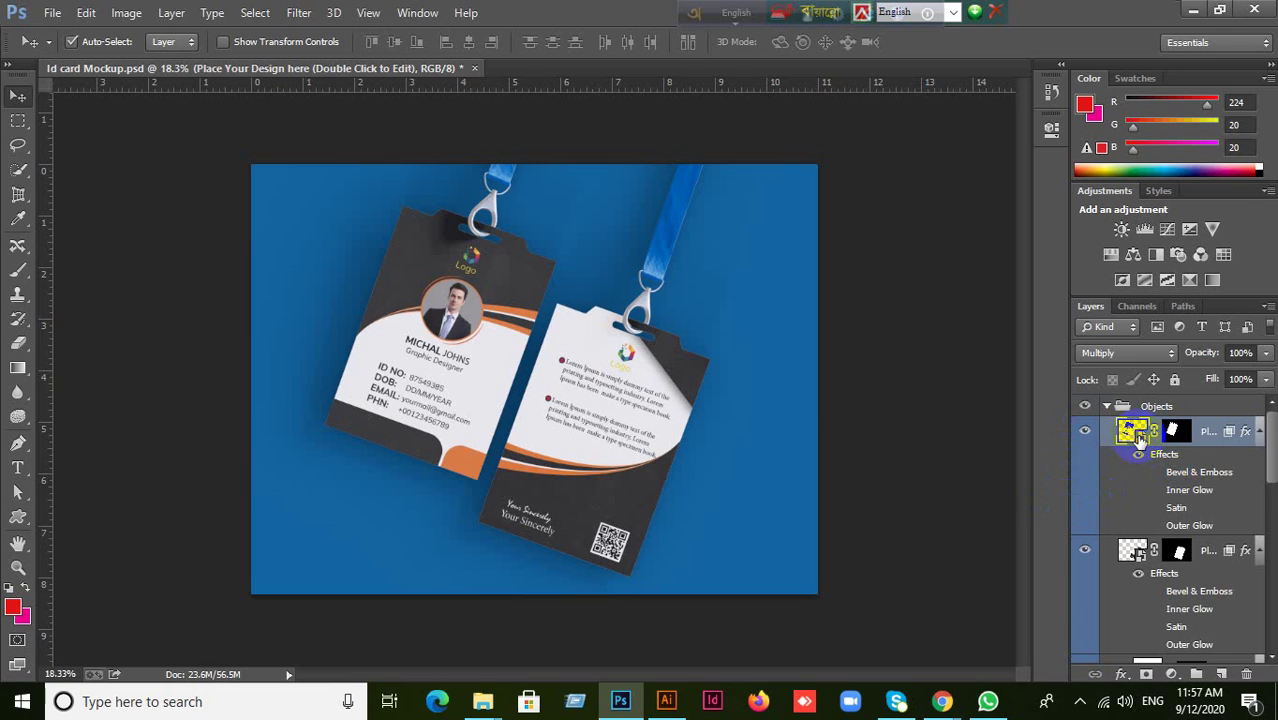
{"action": "double_click", "coordinate": [1133, 432]}
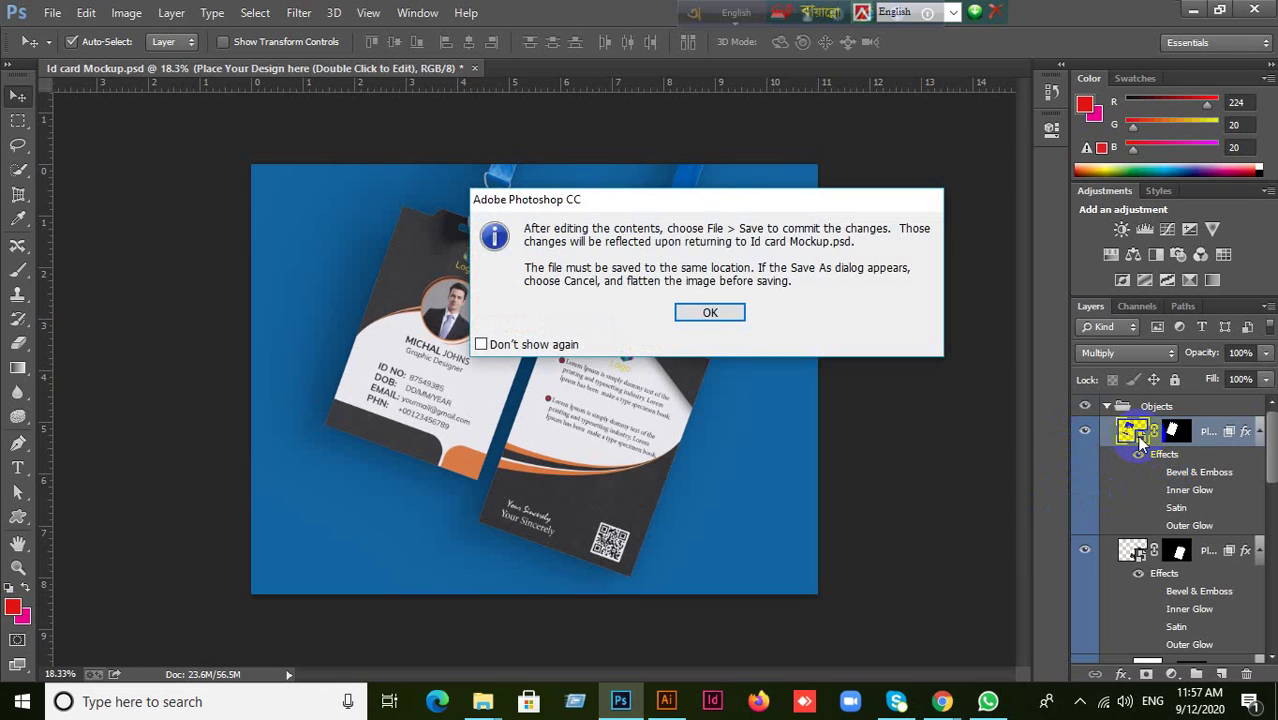
{"action": "left_click", "coordinate": [710, 313]}
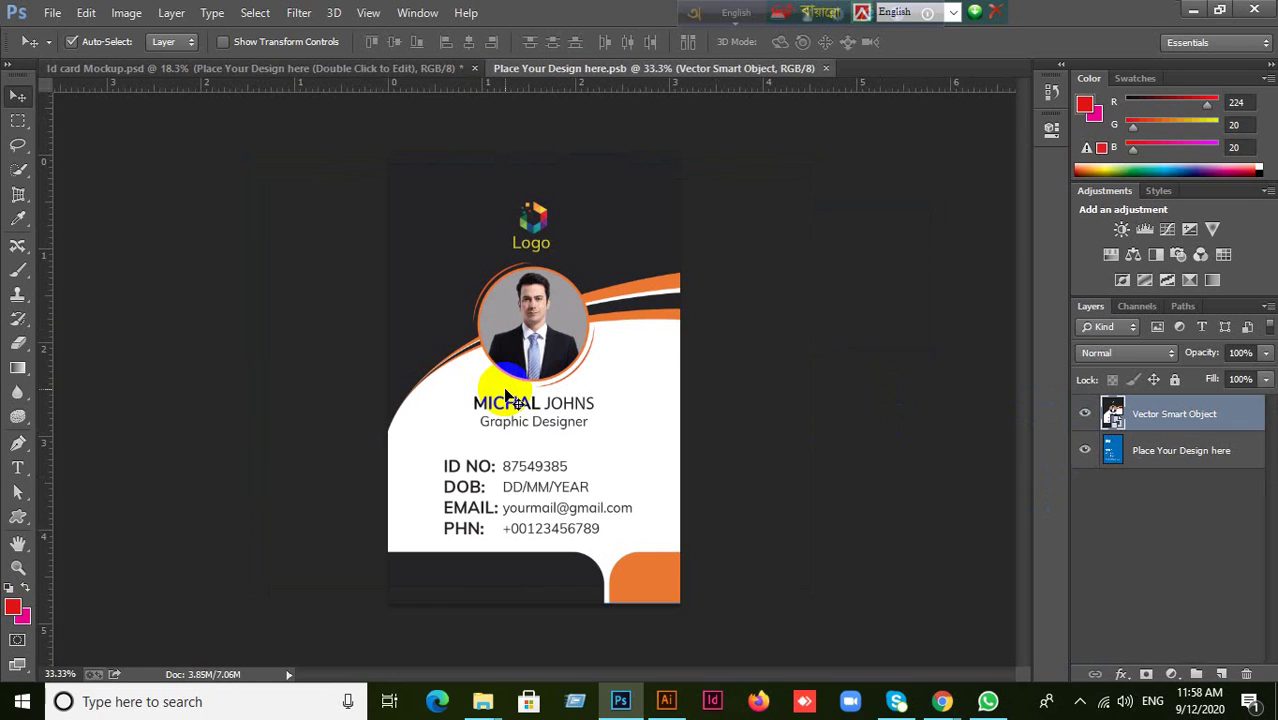
Switch to Illustrator and draw a rectangle along the front card's outer guide, with no fill and a red 1 pt stroke
{"action": "left_click", "coordinate": [679, 705]}
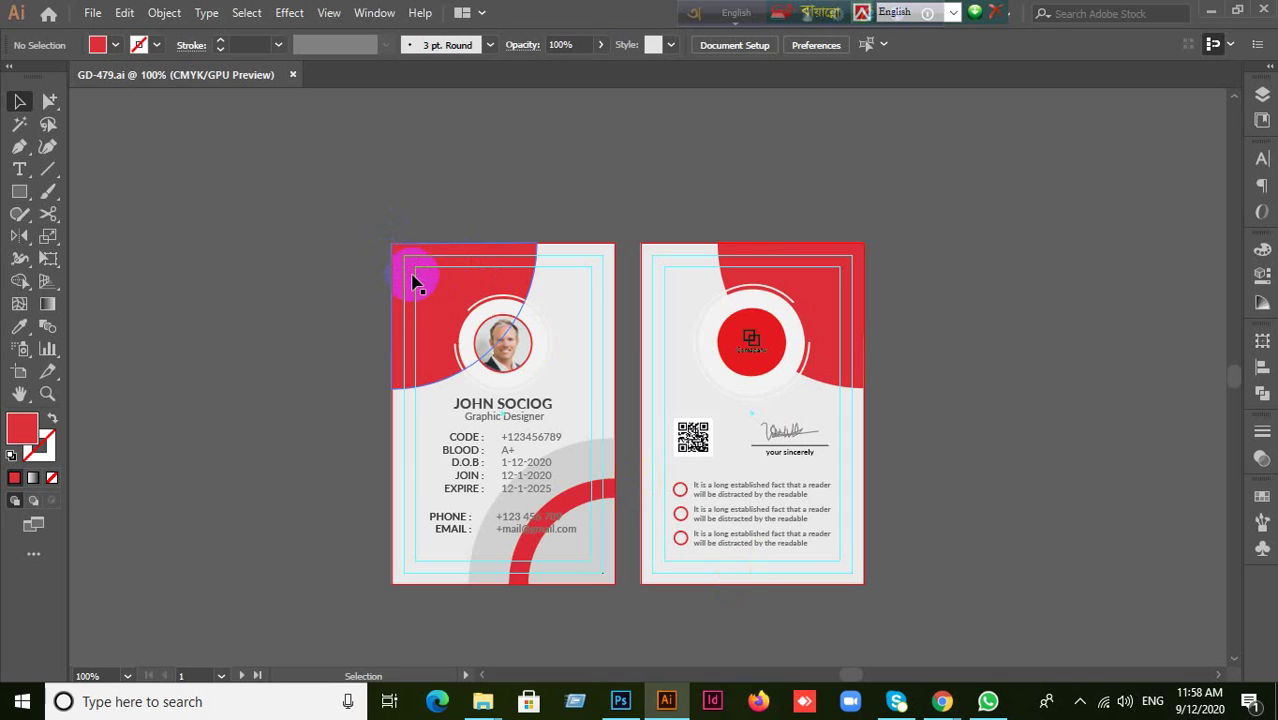
{"action": "scroll", "coordinate": [568, 599], "scroll_direction": "up", "scroll_amount": 1}
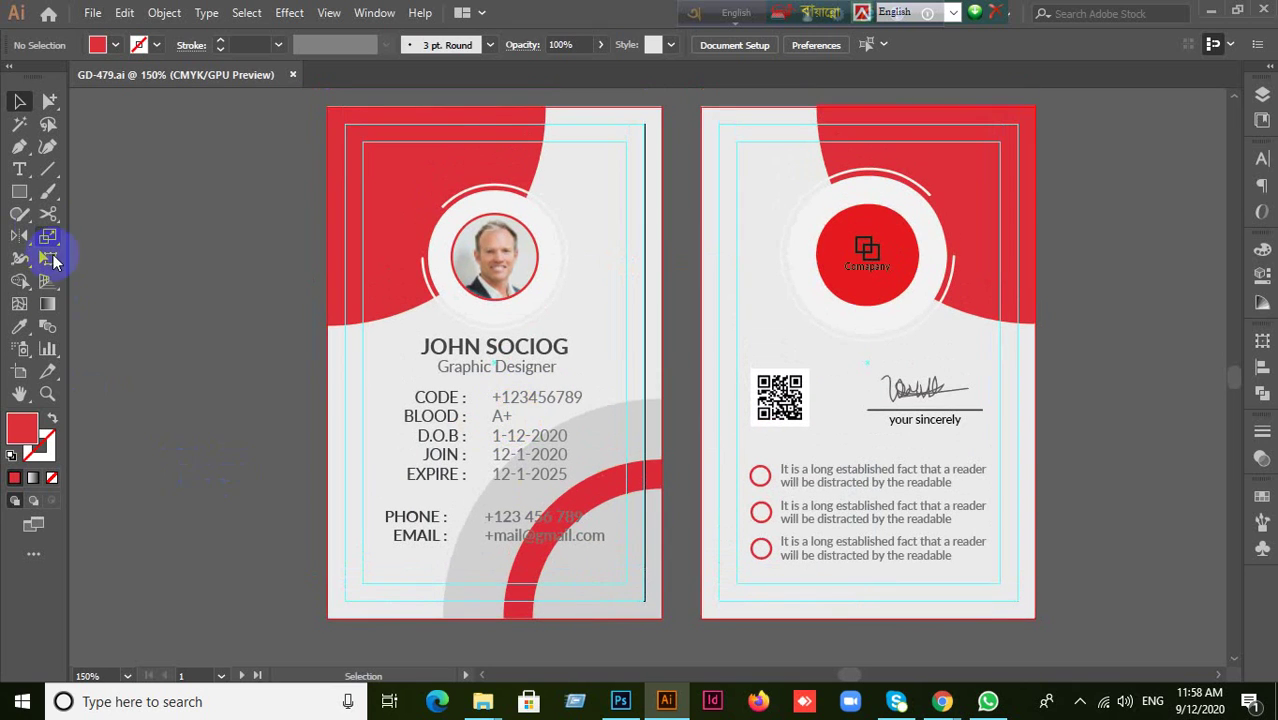
{"action": "left_click", "coordinate": [19, 191]}
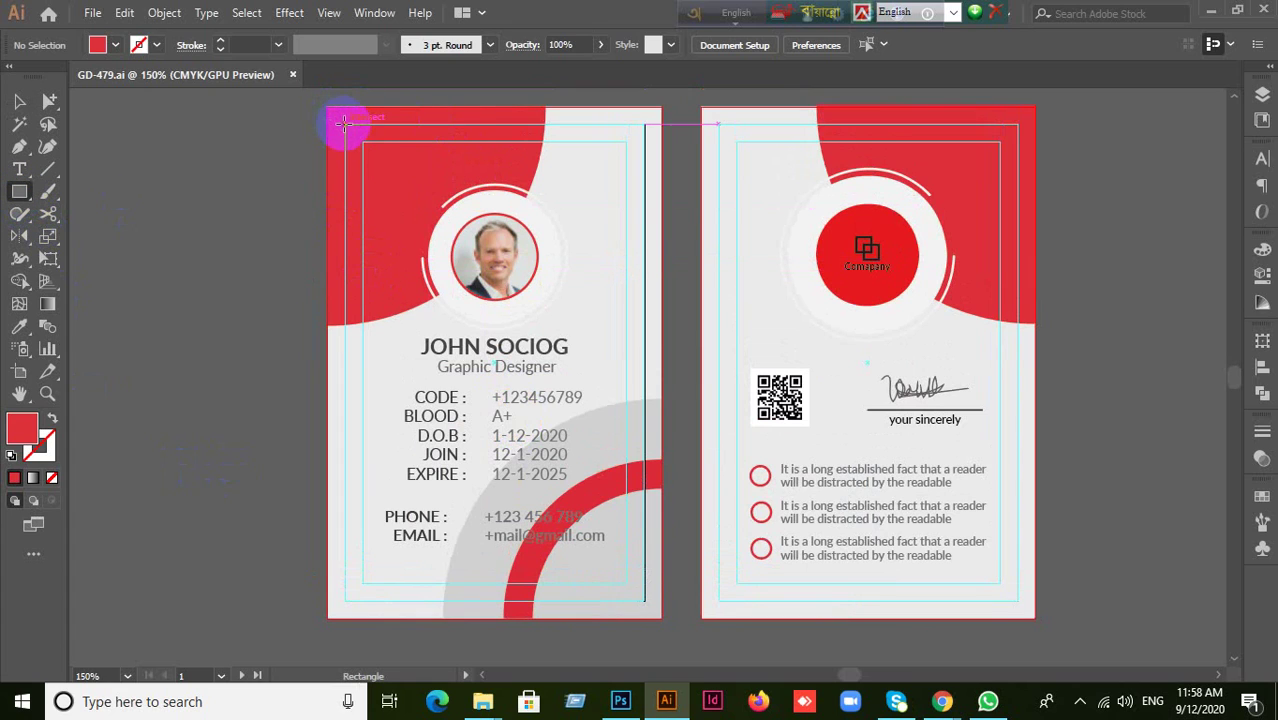
{"action": "mouse_move", "coordinate": [343, 122]}
{"action": "left_mouse_down"}
{"action": "mouse_move", "coordinate": [650, 645]}
{"action": "mouse_move", "coordinate": [645, 608]}
{"action": "left_mouse_up"}
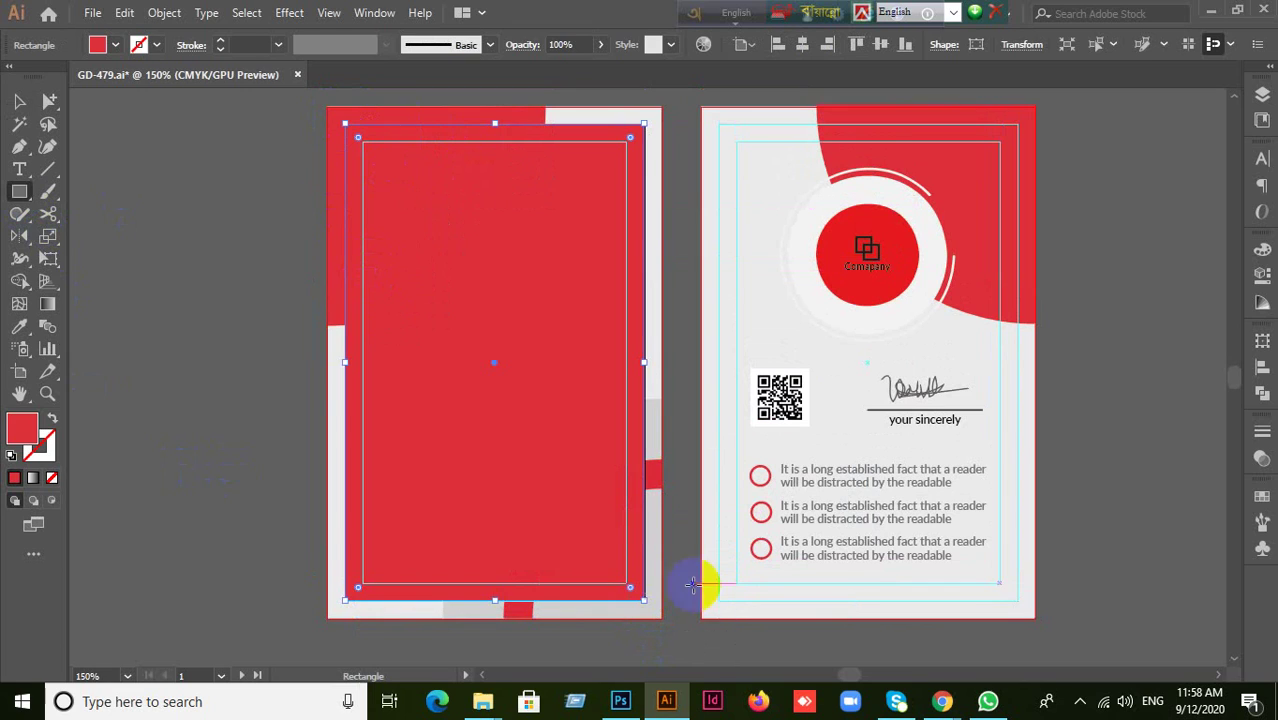
{"action": "left_click", "coordinate": [52, 421]}
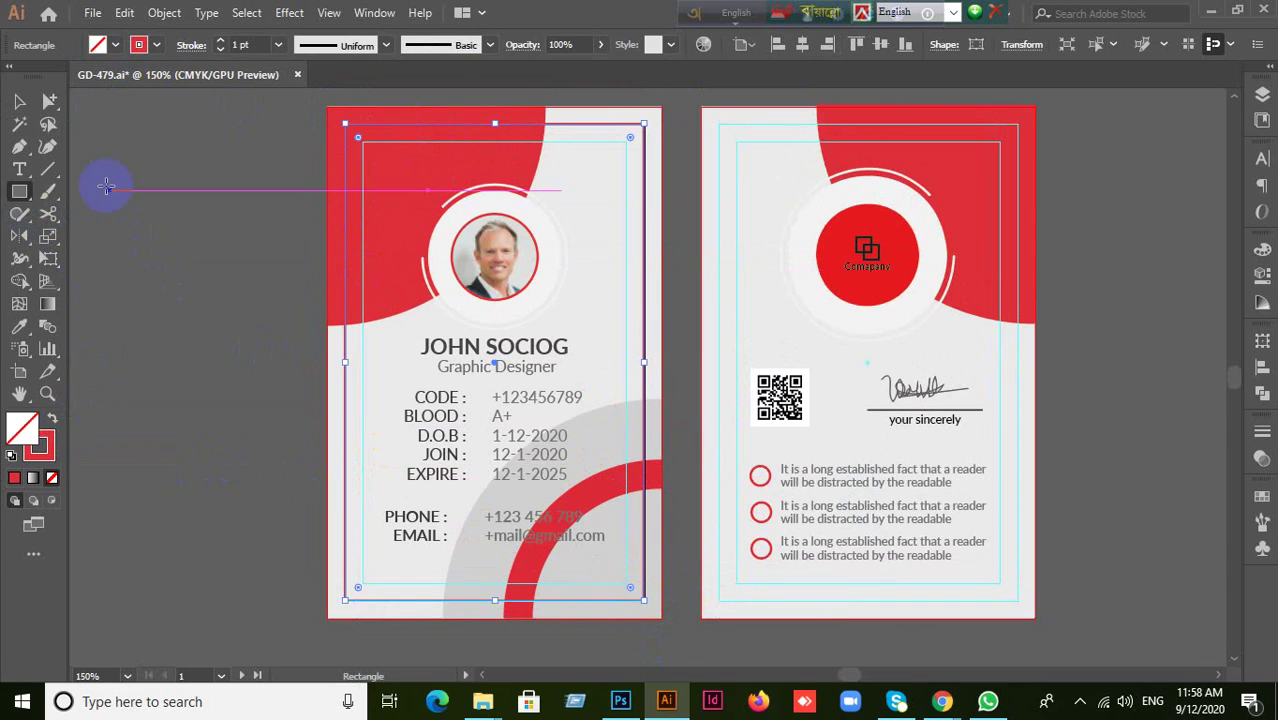
{"action": "left_click", "coordinate": [19, 101]}
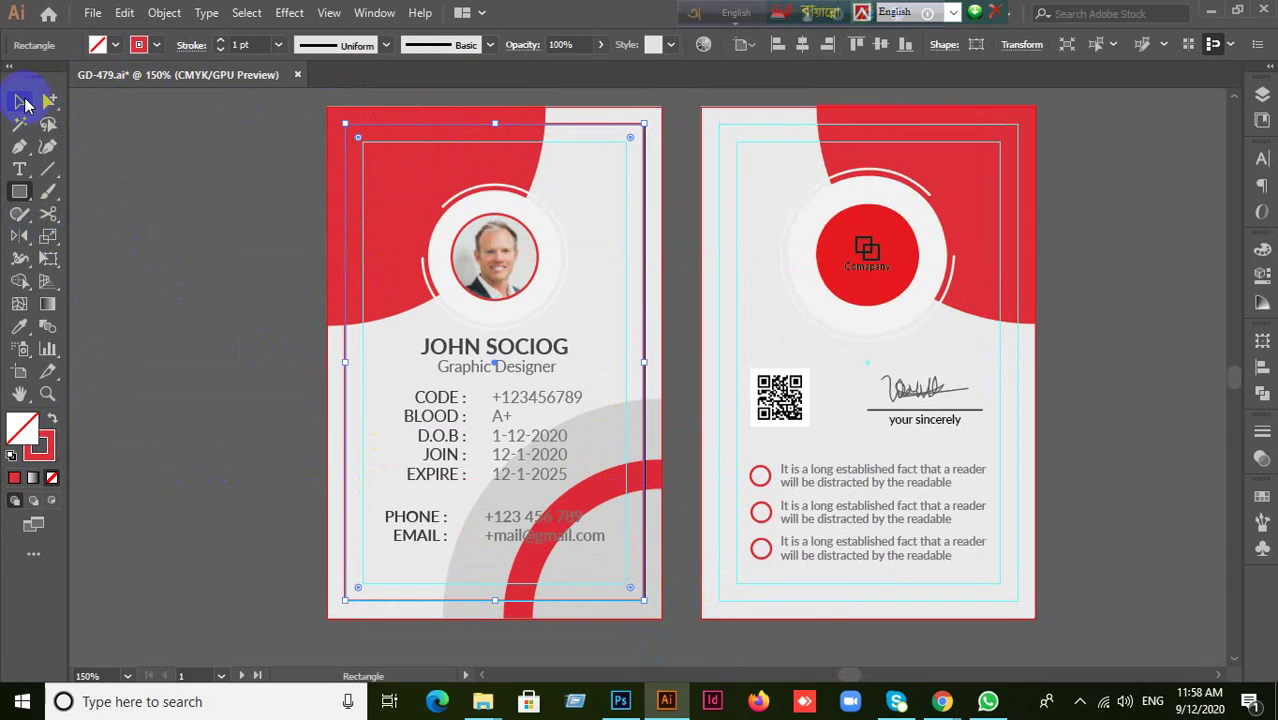
Remove the red-outlined rectangle drawn along the front card's outer guide
{"action": "left_click", "coordinate": [400, 305]}
{"action": "left_click", "coordinate": [195, 327]}
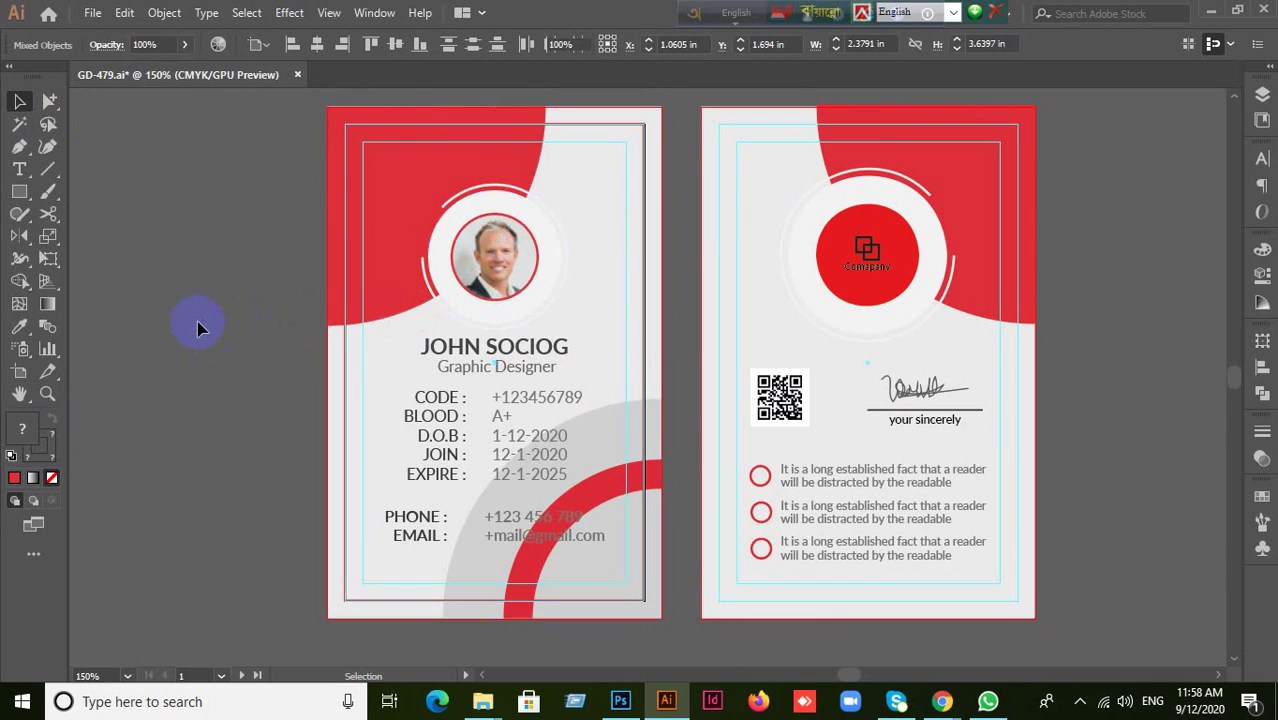
{"action": "right_click", "coordinate": [410, 358]}
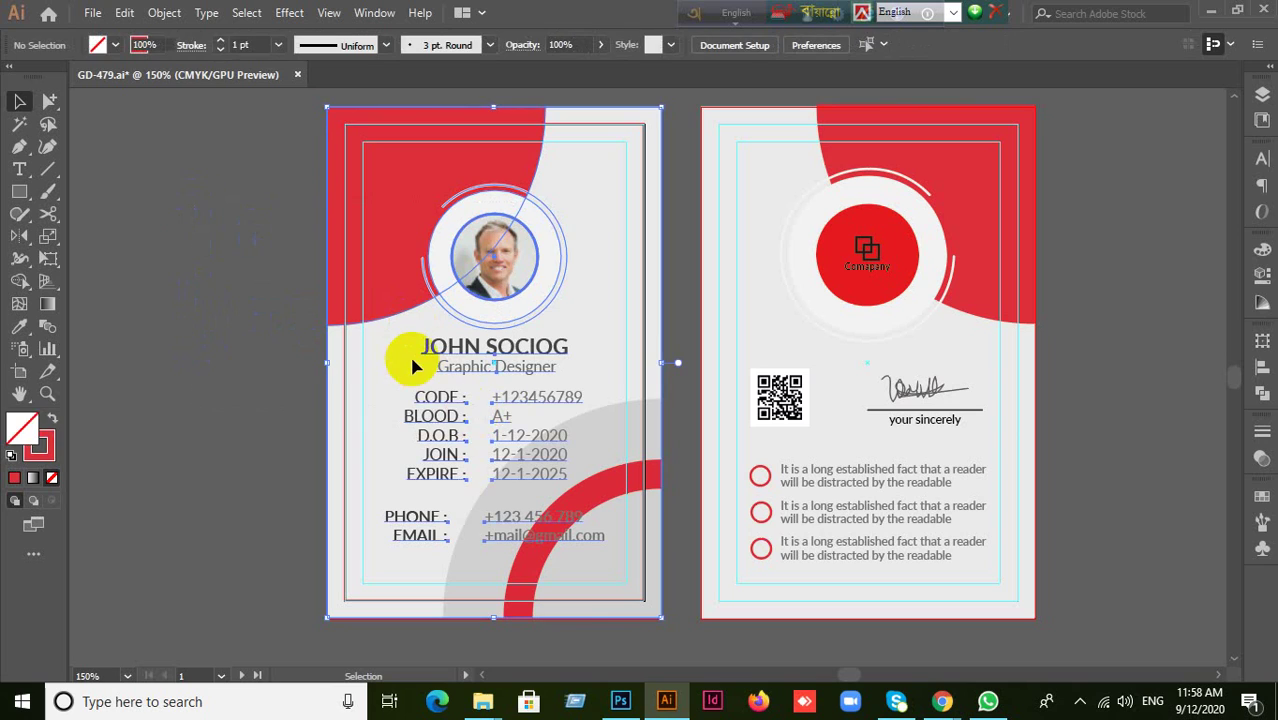
{"action": "left_click", "coordinate": [194, 380]}
{"action": "left_click_drag", "start_coordinate": [351, 586], "coordinate": [160, 573]}
{"action": "left_click", "coordinate": [249, 603]}
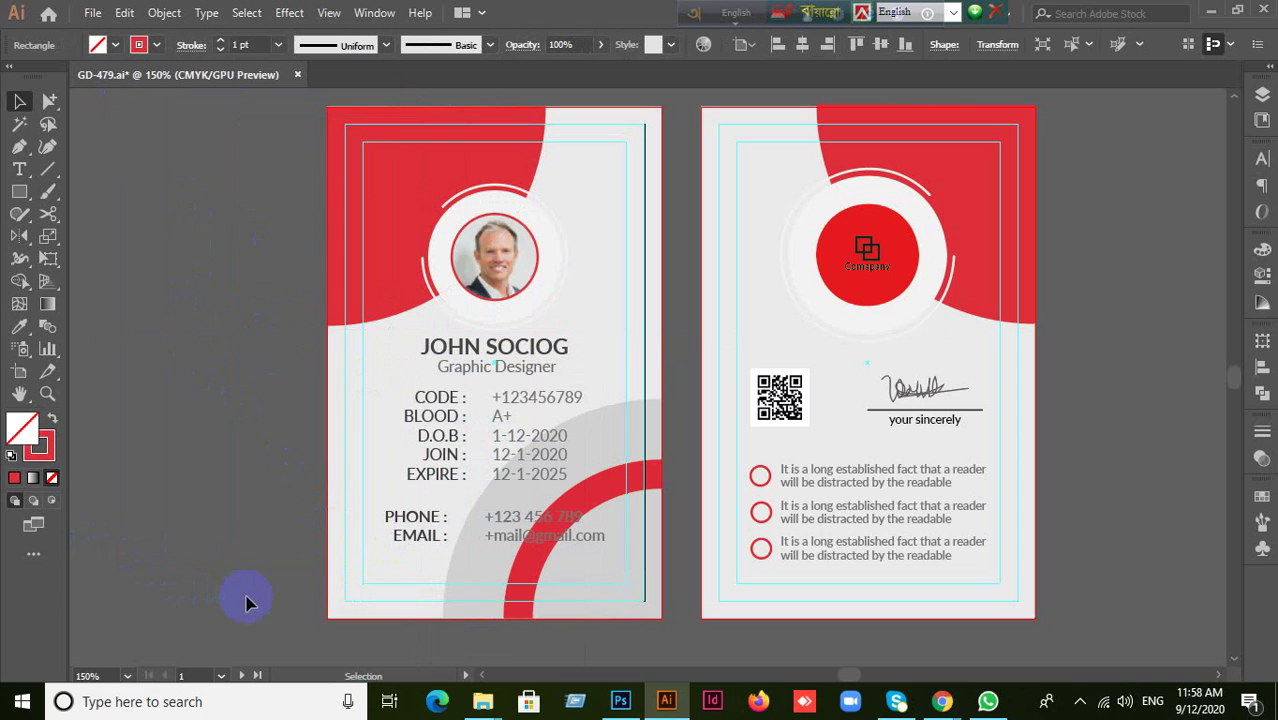
Select all of the front card's artwork and group it
{"action": "left_click_drag", "start_coordinate": [282, 98], "coordinate": [676, 634]}
{"action": "key", "text": "ctrl"}
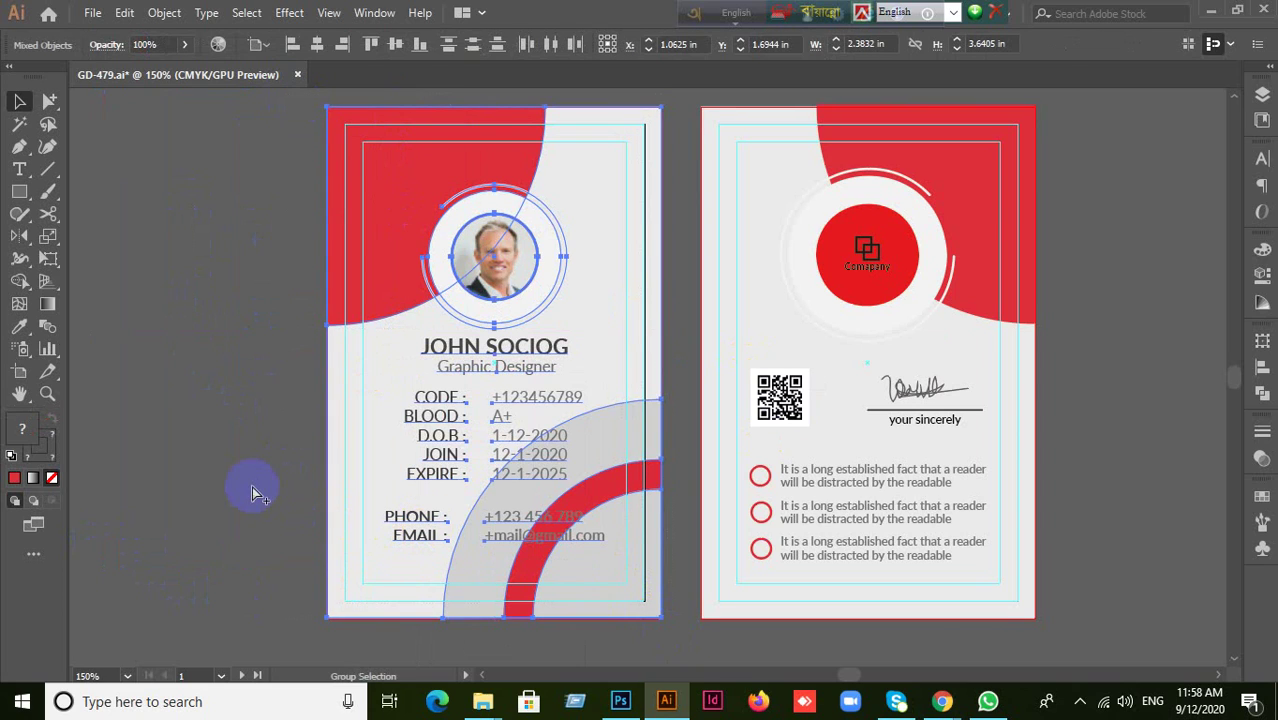
{"action": "key", "text": "ctrl+g"}
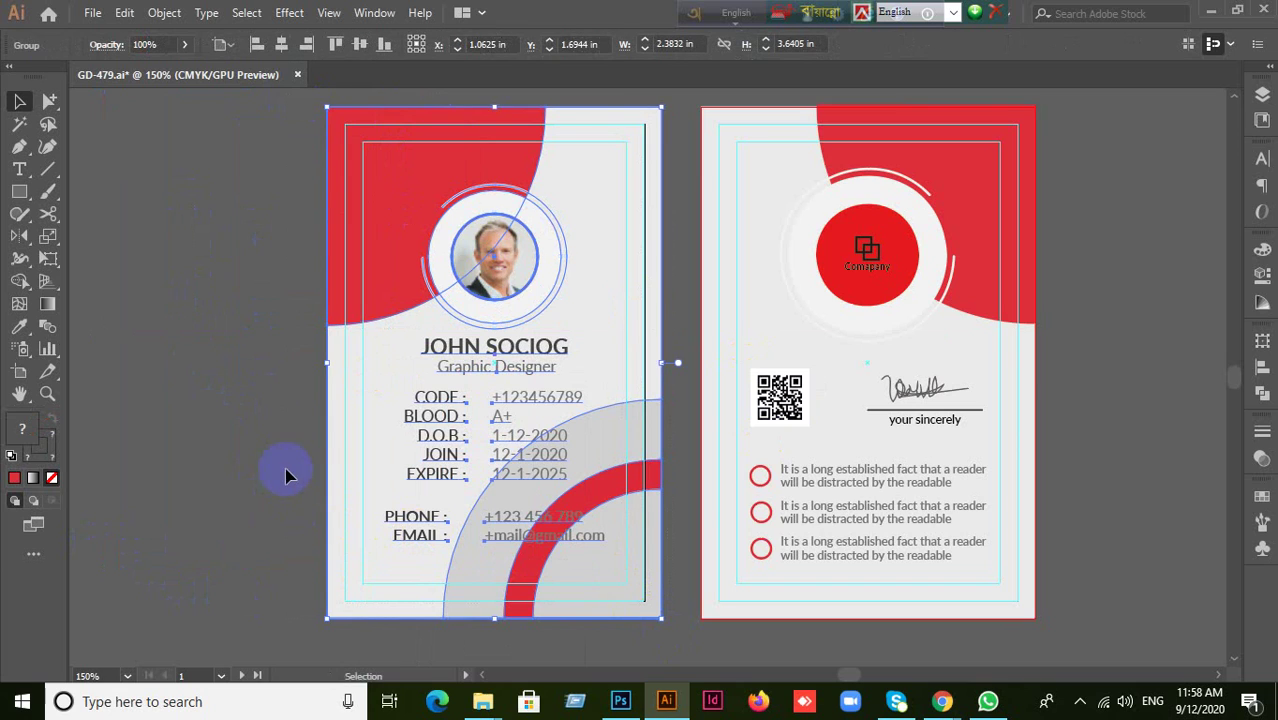
Cut the front card group and paste it in front at its original position, then repeat the cut and paste once
{"action": "left_click", "coordinate": [233, 330]}
{"action": "left_click", "coordinate": [371, 408]}
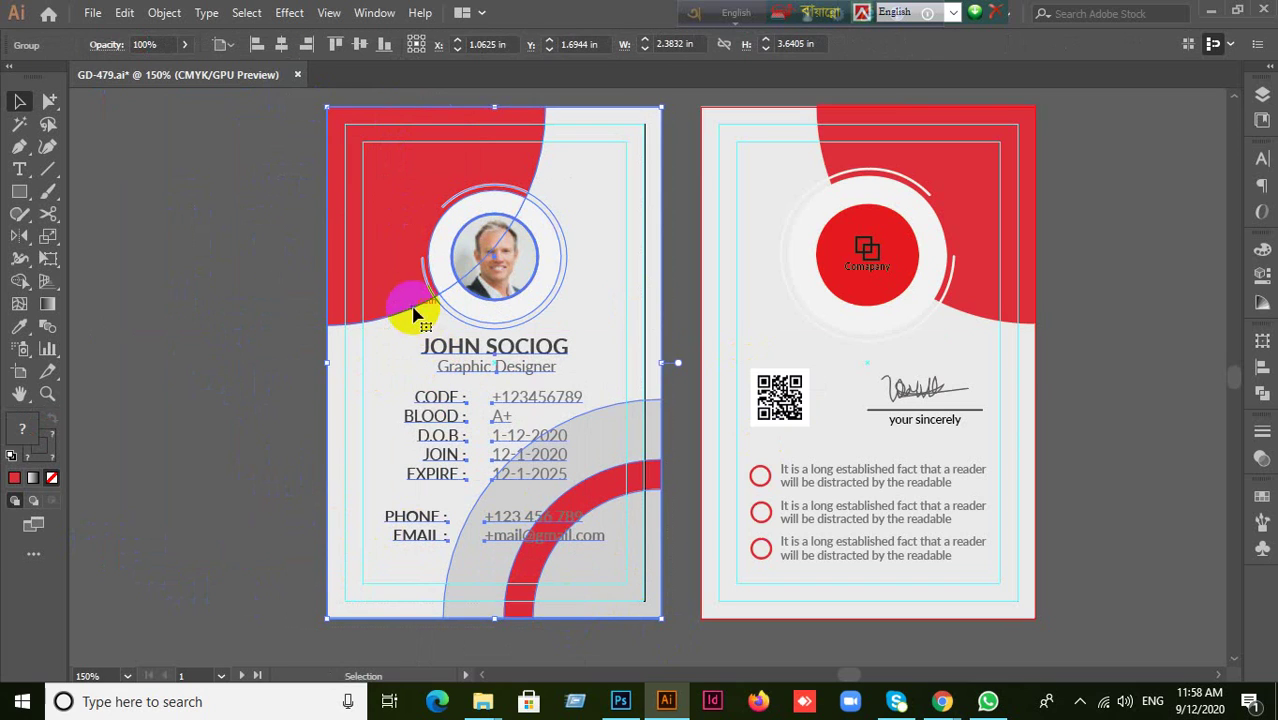
{"action": "key", "text": "ctrl+x"}
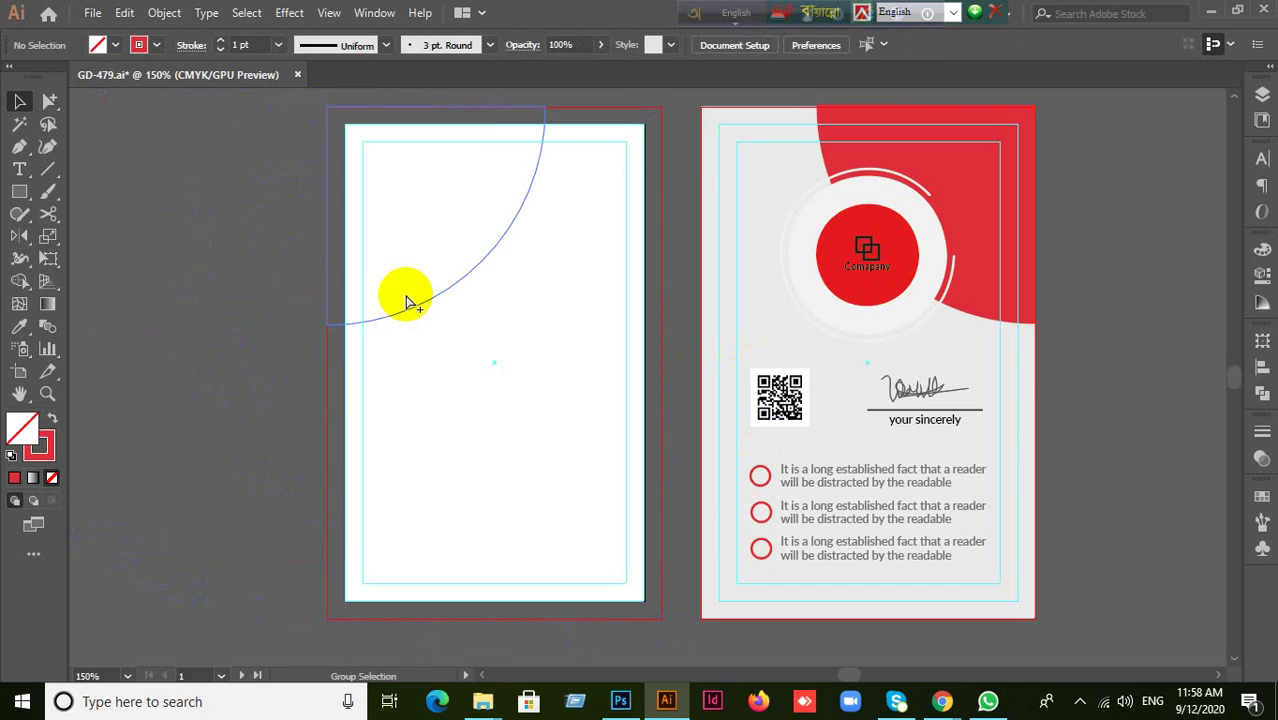
{"action": "key", "text": "ctrl+f"}
{"action": "left_click", "coordinate": [170, 280]}
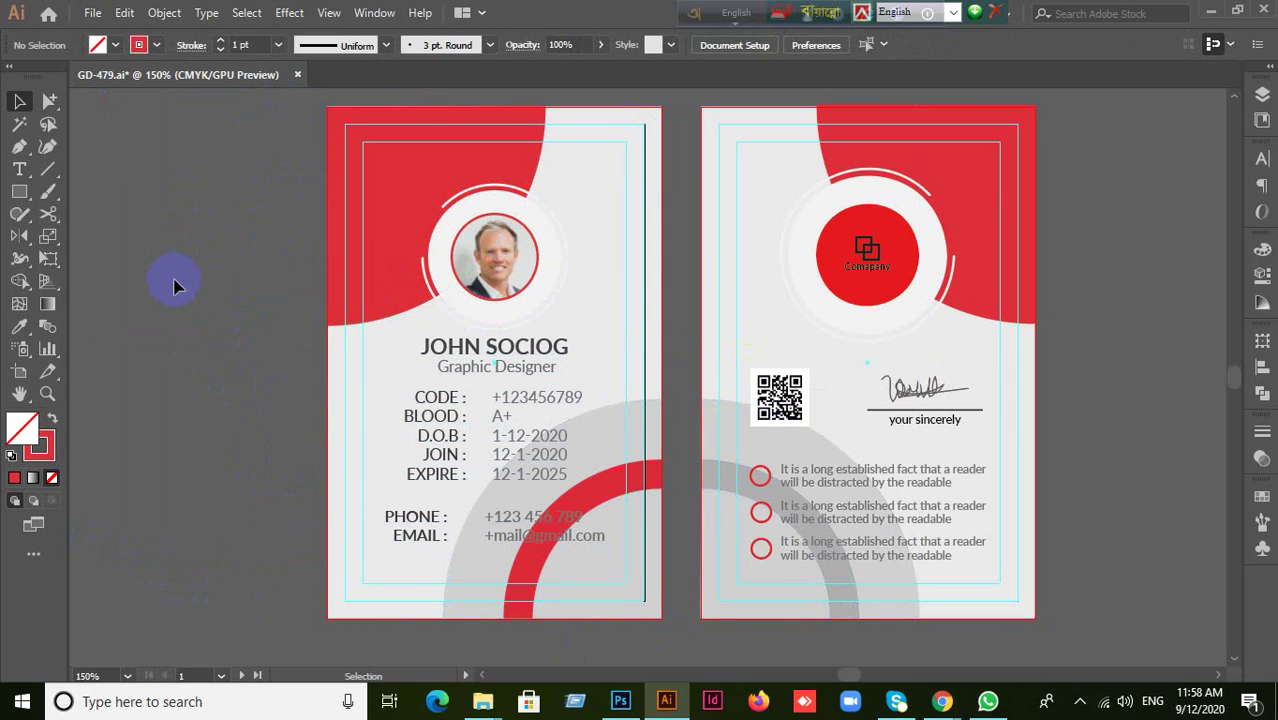
{"action": "left_click", "coordinate": [367, 409]}
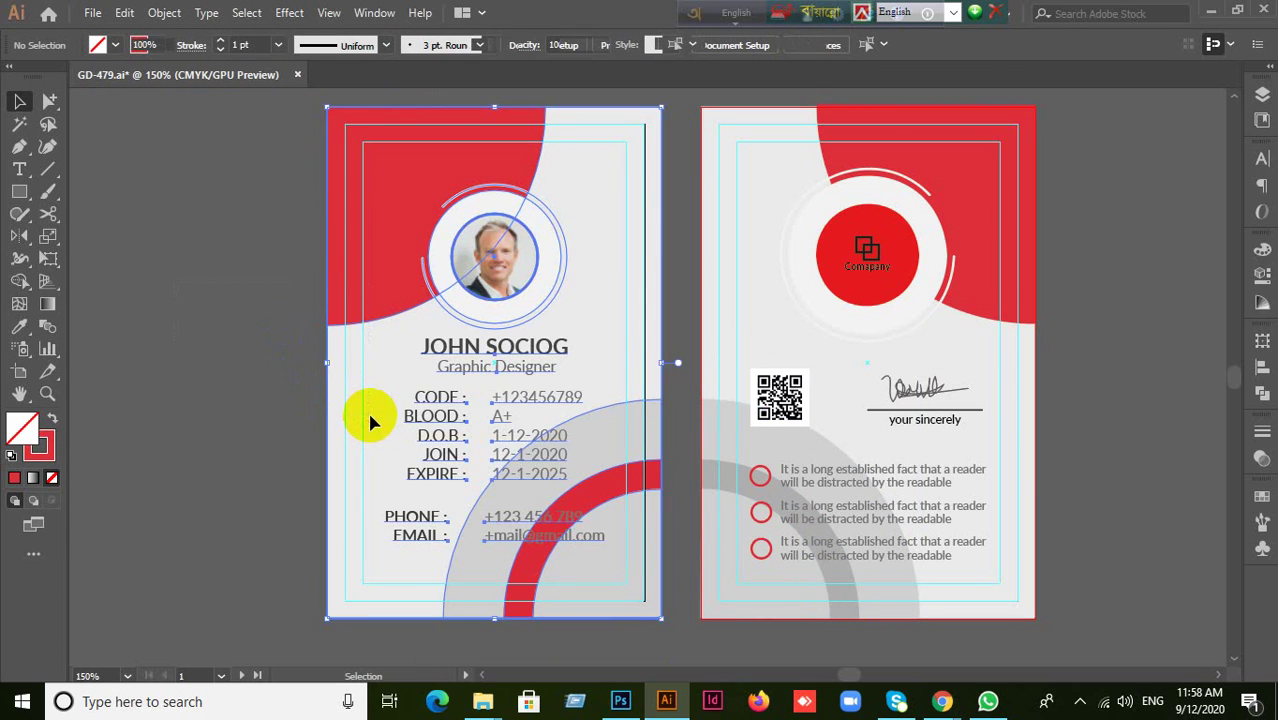
{"action": "key", "text": "ctrl+x"}
{"action": "key", "text": "ctrl+f"}
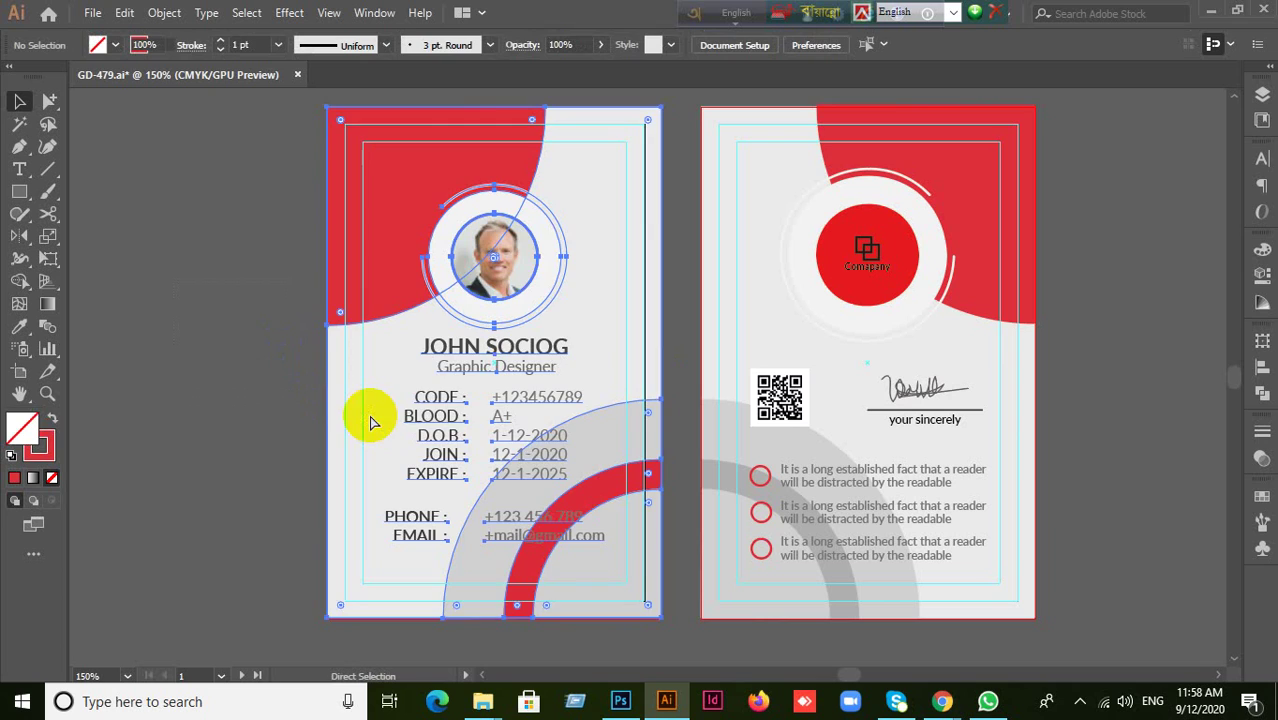
{"action": "left_click", "coordinate": [322, 350]}
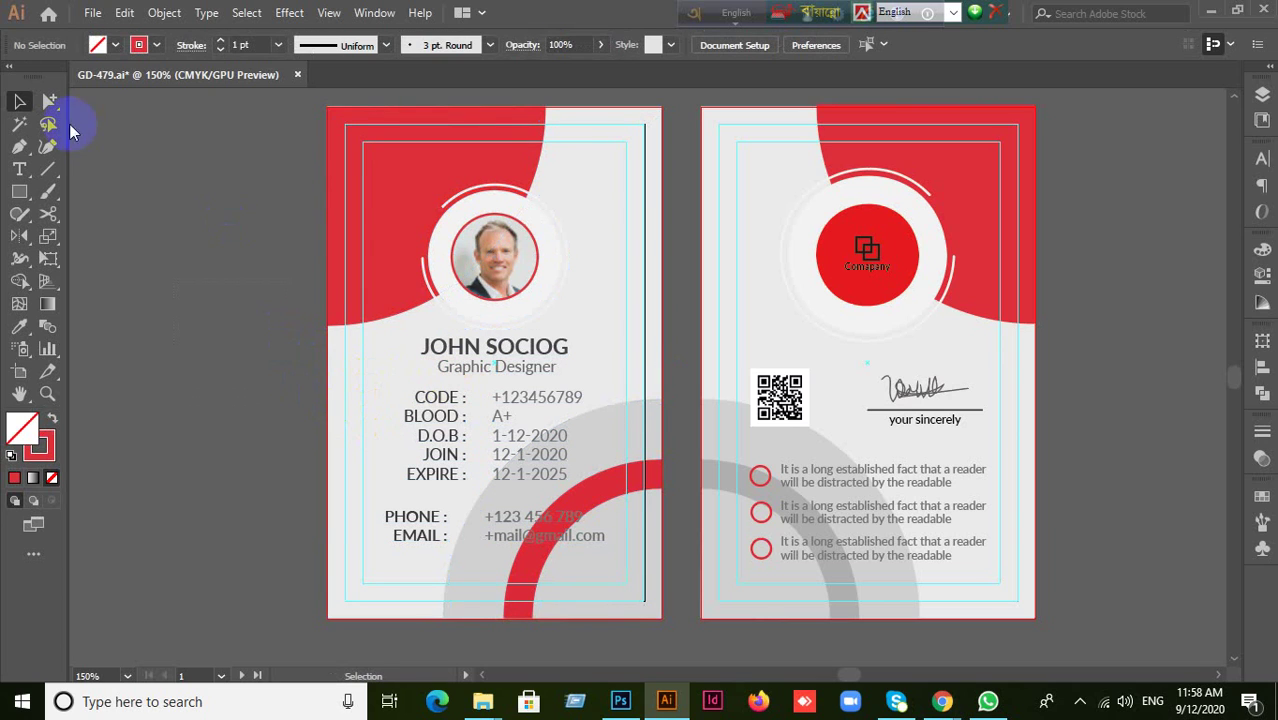
Draw a new rectangle over the grouped front card along its outer guide, with no fill and a red 1 pt stroke
{"action": "left_click", "coordinate": [17, 195]}
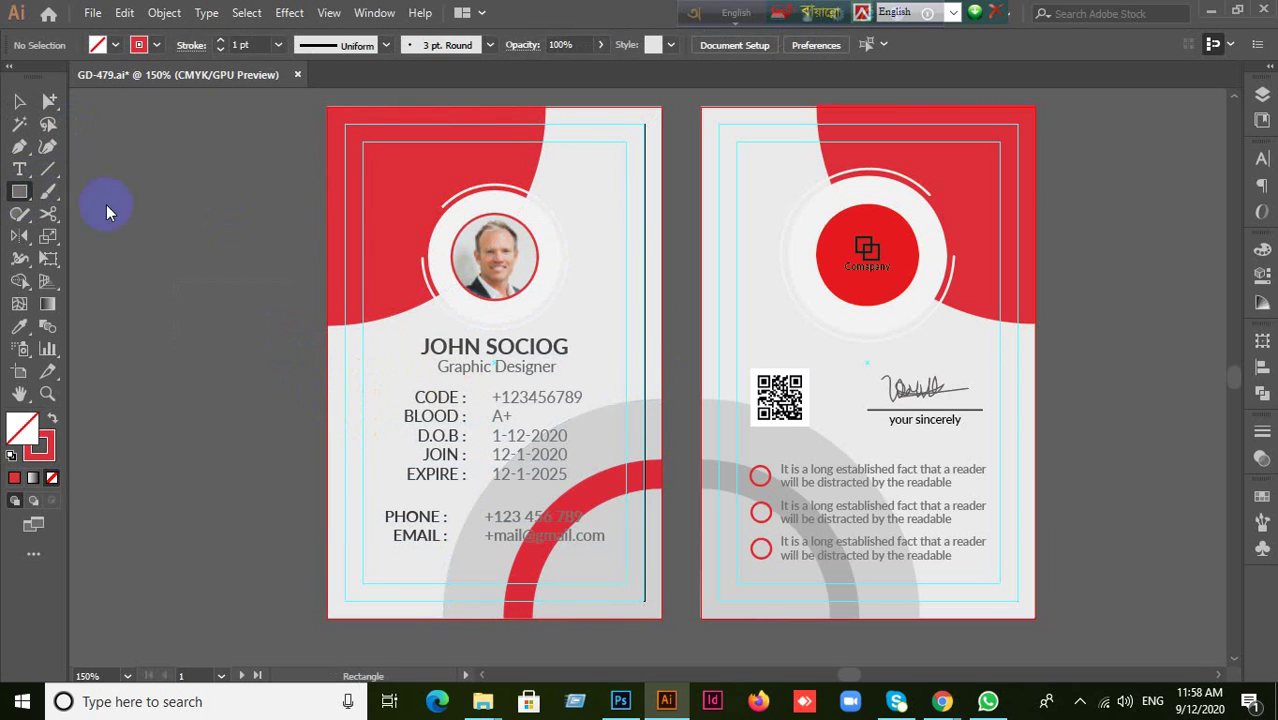
{"action": "left_click", "coordinate": [62, 454]}
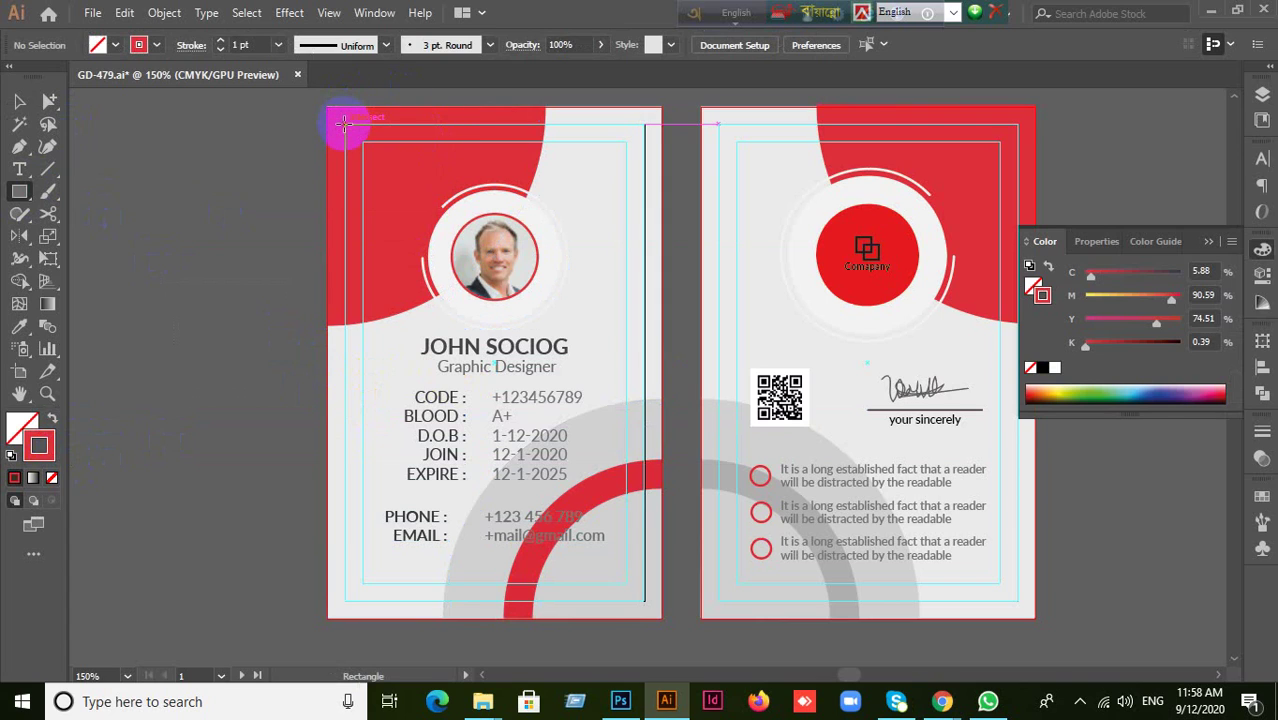
{"action": "left_click_drag", "start_coordinate": [344, 122], "coordinate": [645, 601]}
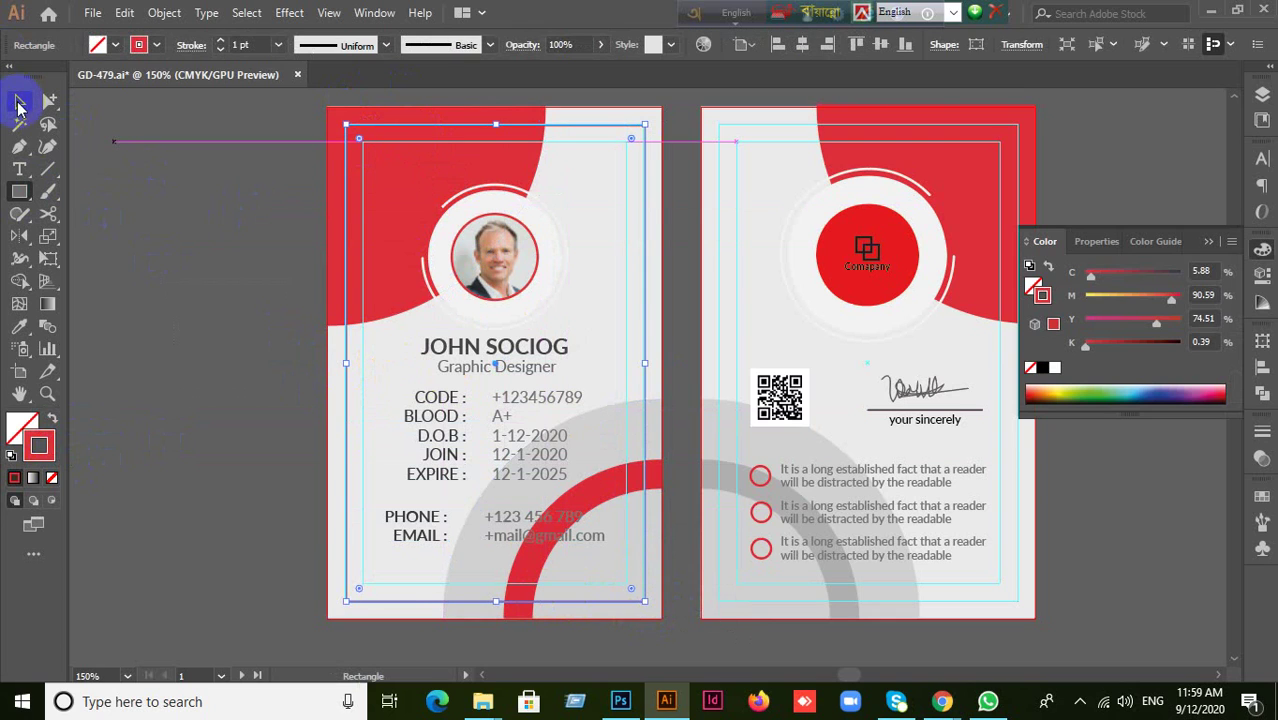
Clip all the front card artwork to the rectangle drawn along the outer guides with a clipping mask, and deselect it
{"action": "left_click", "coordinate": [19, 101]}
{"action": "left_click_drag", "start_coordinate": [214, 211], "coordinate": [416, 370]}
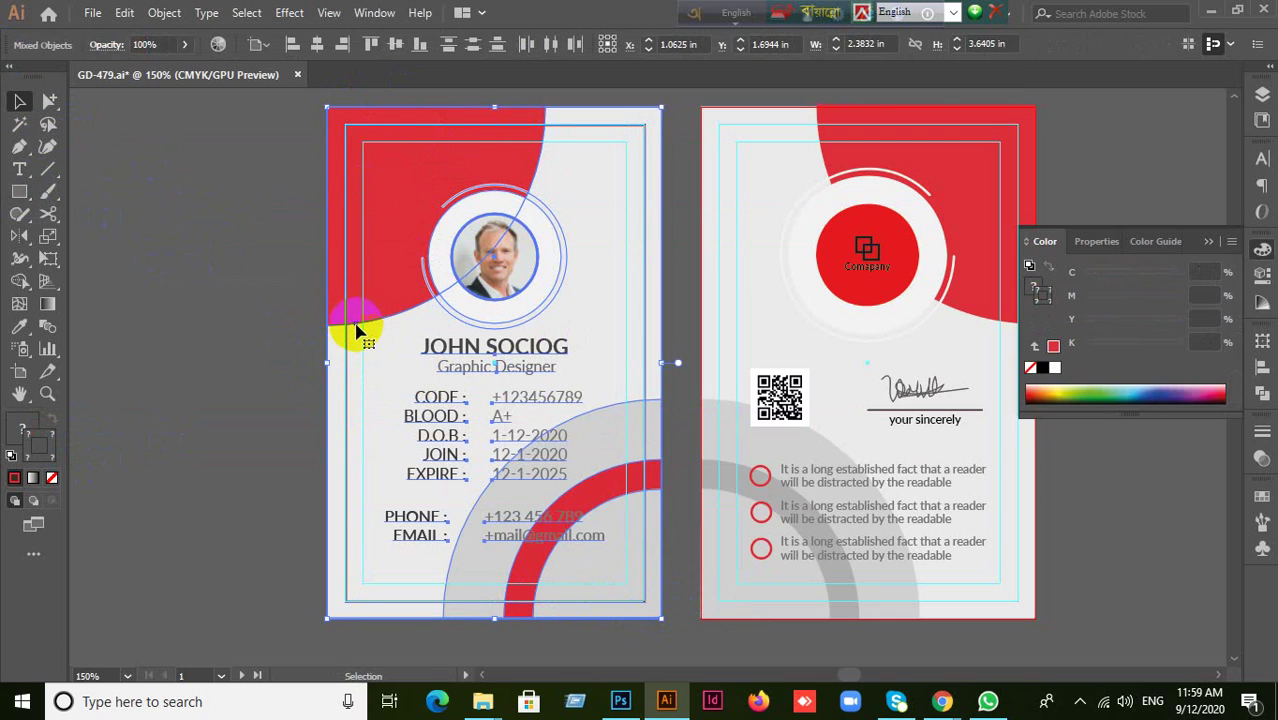
{"action": "right_click", "coordinate": [360, 337]}
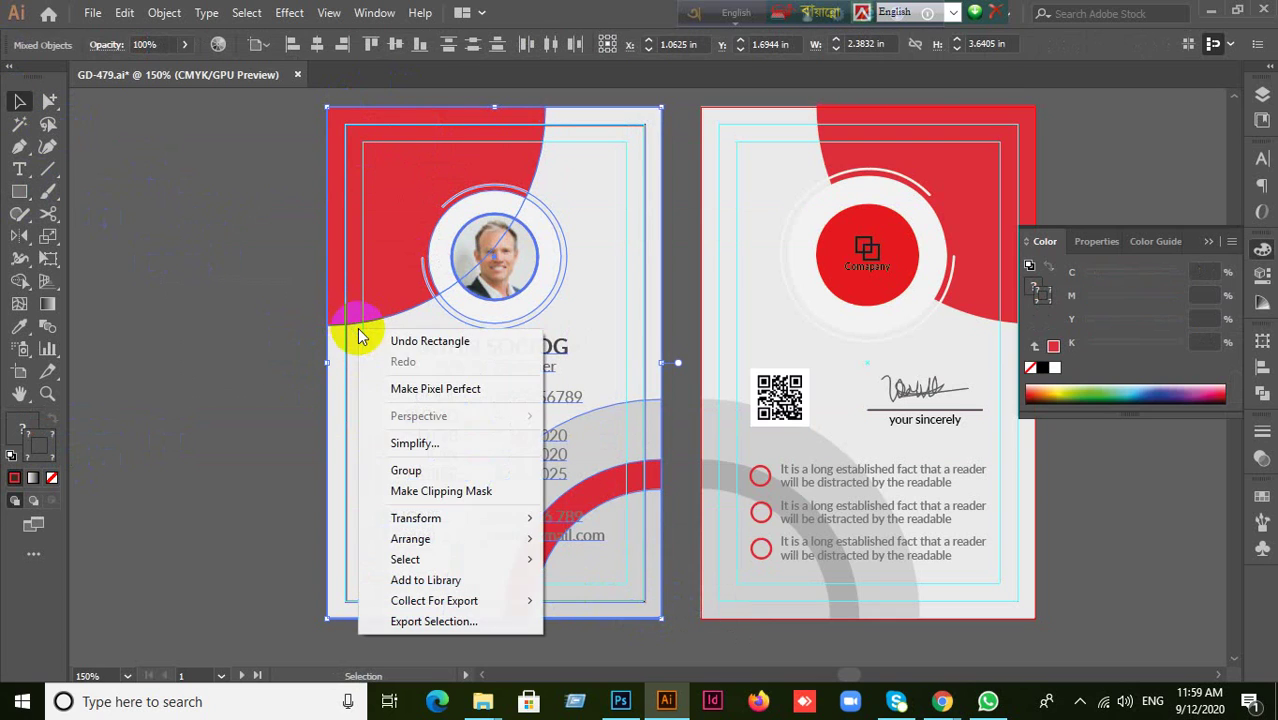
{"action": "left_click", "coordinate": [437, 490]}
{"action": "key", "text": "ctrl+shift+a"}
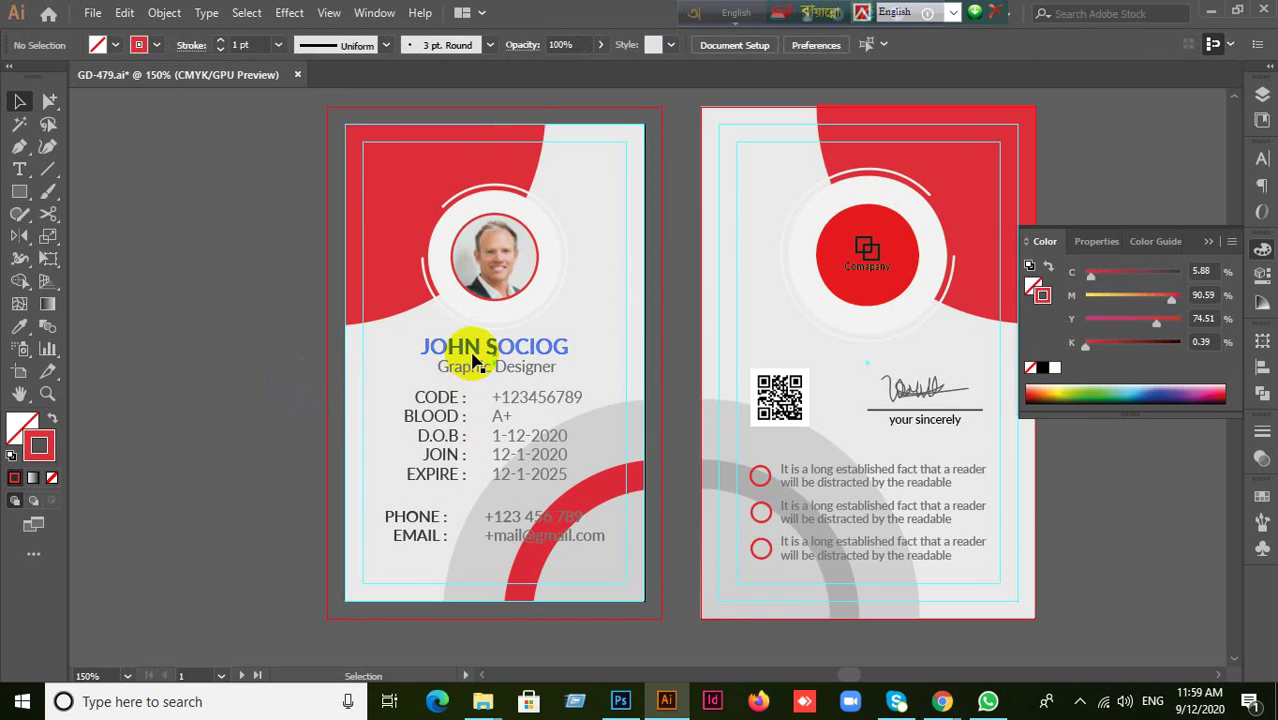
Copy the clipped front card group and switch to the mockup's smart object file in Photoshop
{"action": "left_click", "coordinate": [478, 366]}
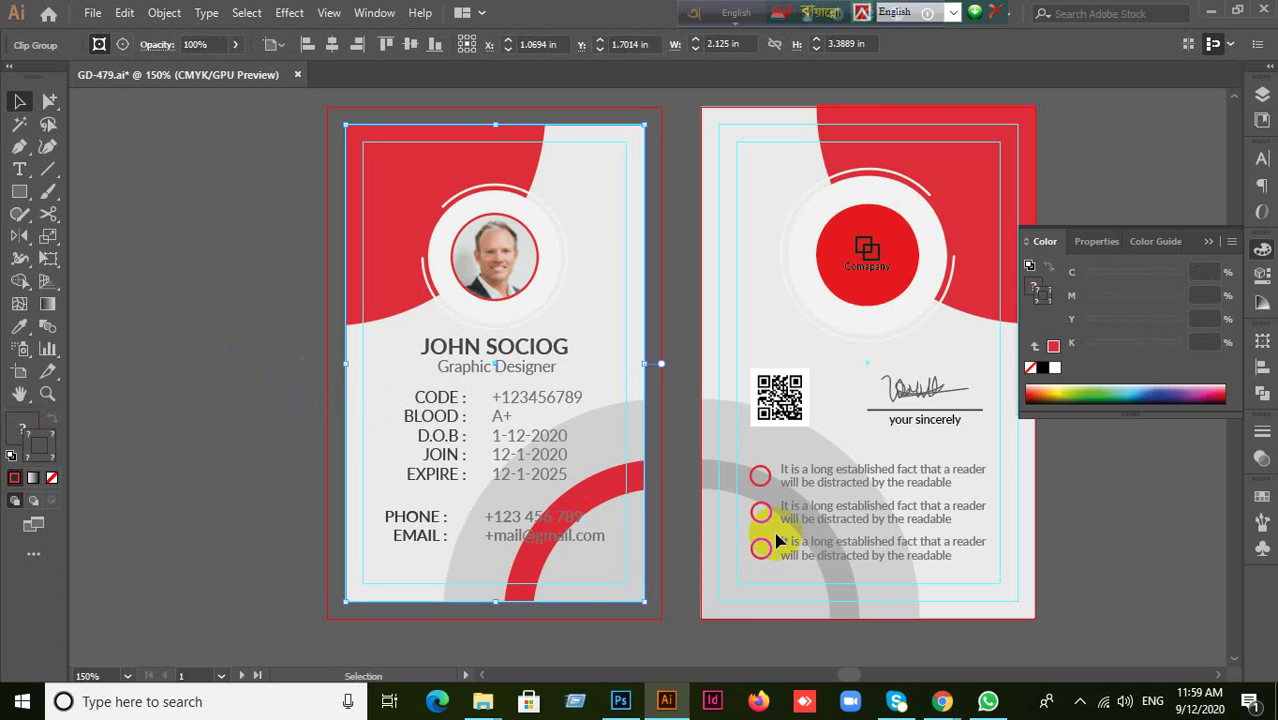
{"action": "left_click", "coordinate": [620, 701]}
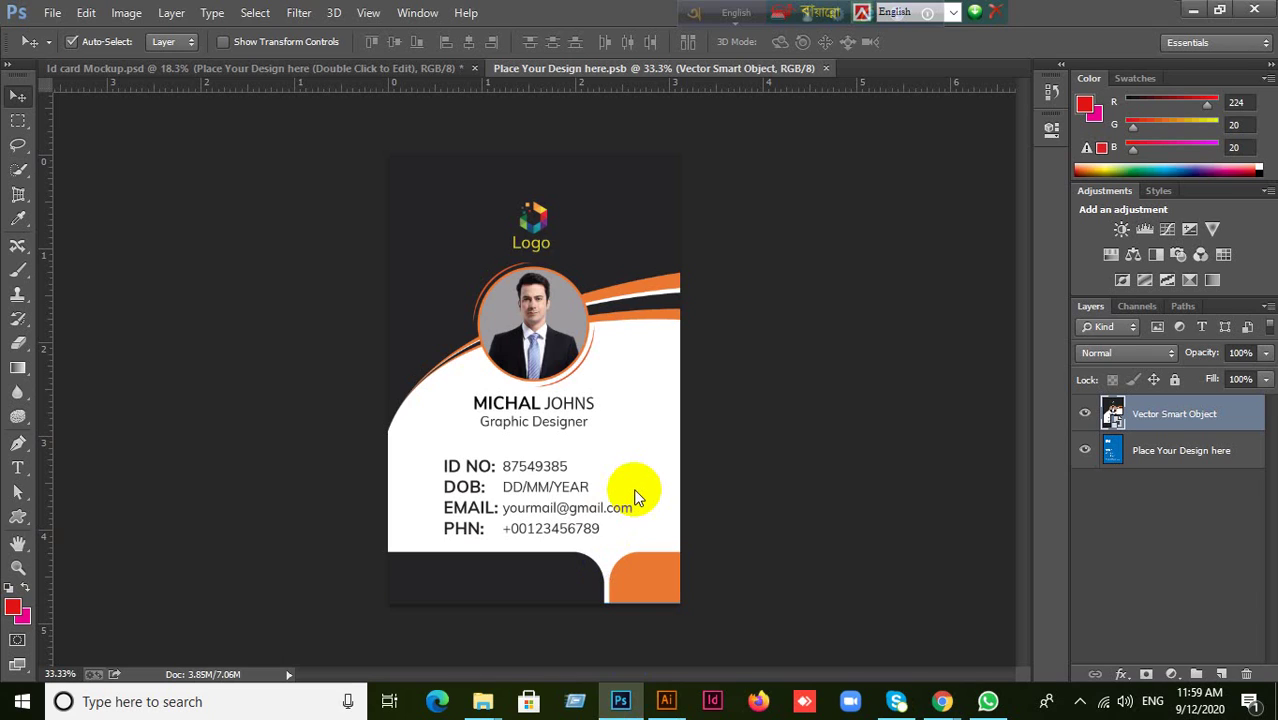
{"action": "key", "text": "ctrl+v"}
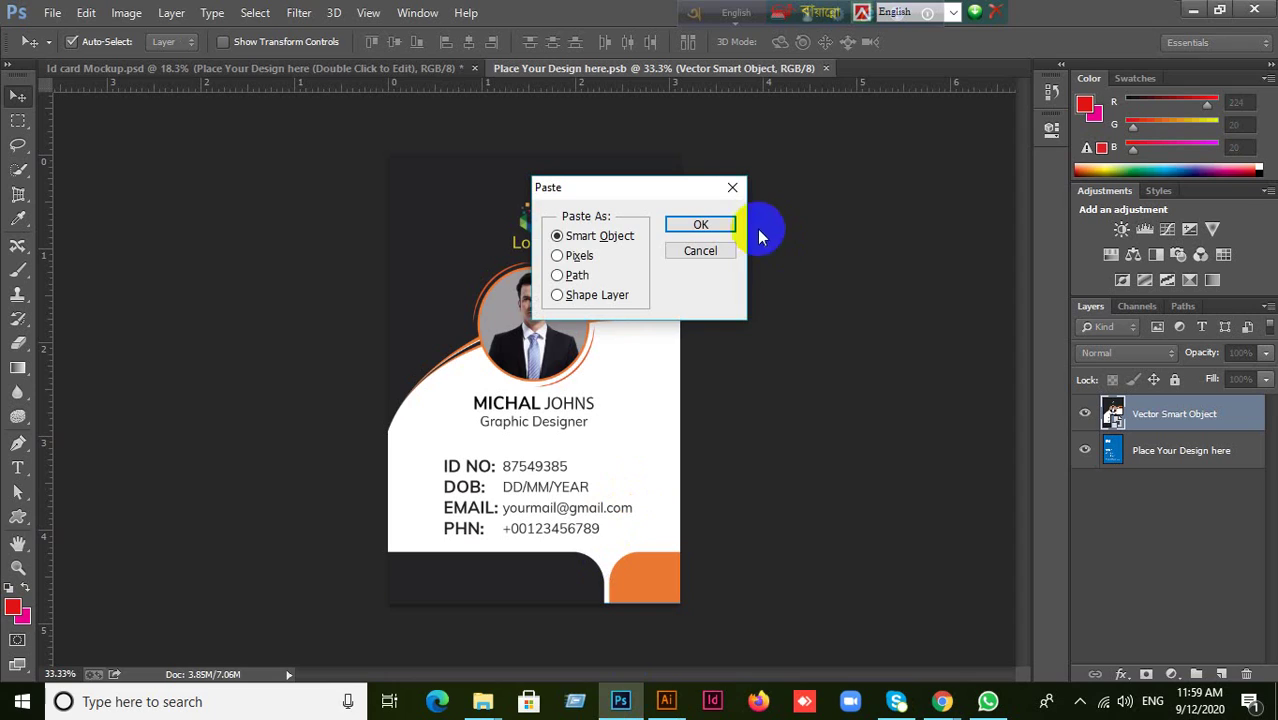
{"action": "left_click", "coordinate": [716, 223]}
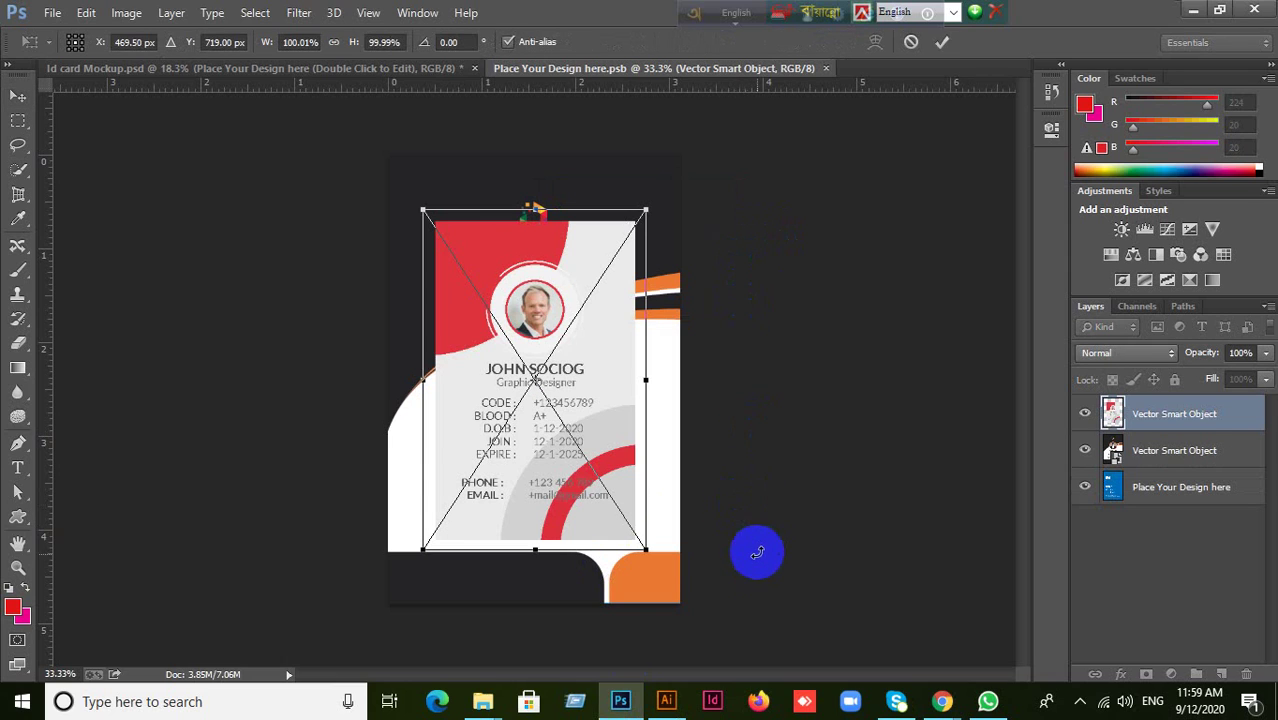
{"action": "left_click_drag", "start_coordinate": [645, 547], "coordinate": [742, 614]}
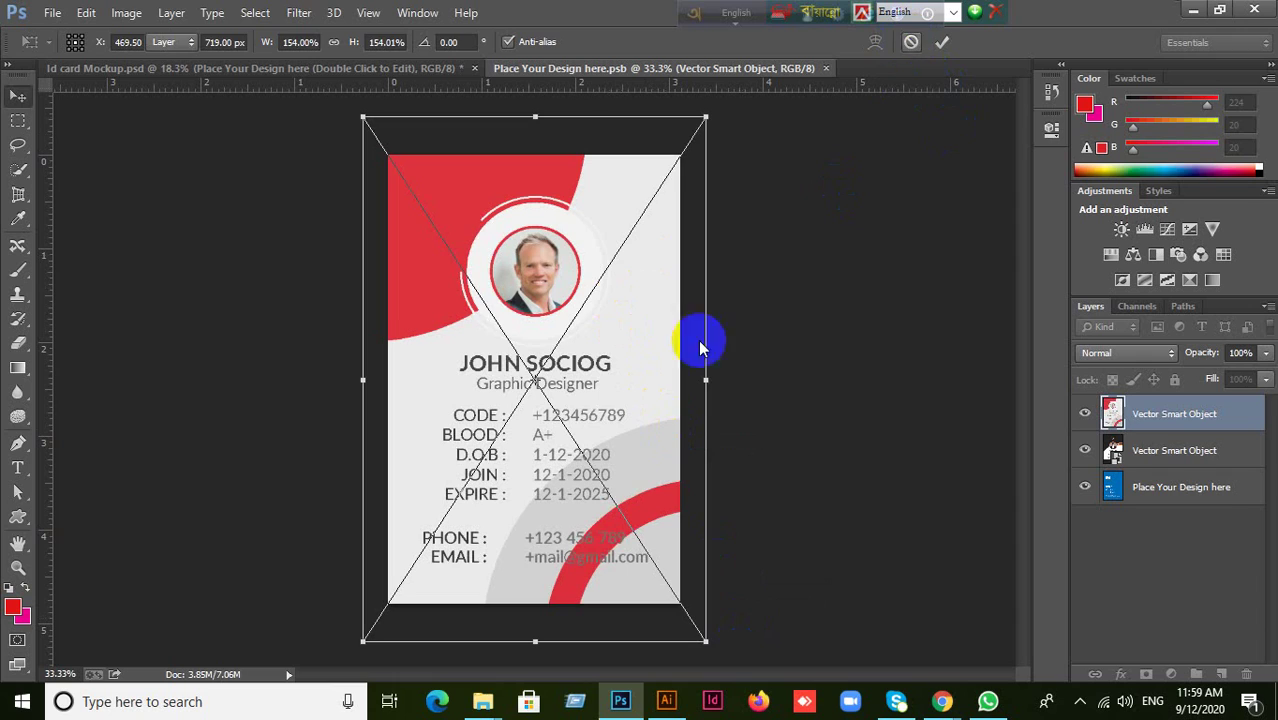
{"action": "key", "text": "Escape"}
{"action": "scroll", "coordinate": [579, 335], "scroll_direction": "up", "scroll_amount": 1}
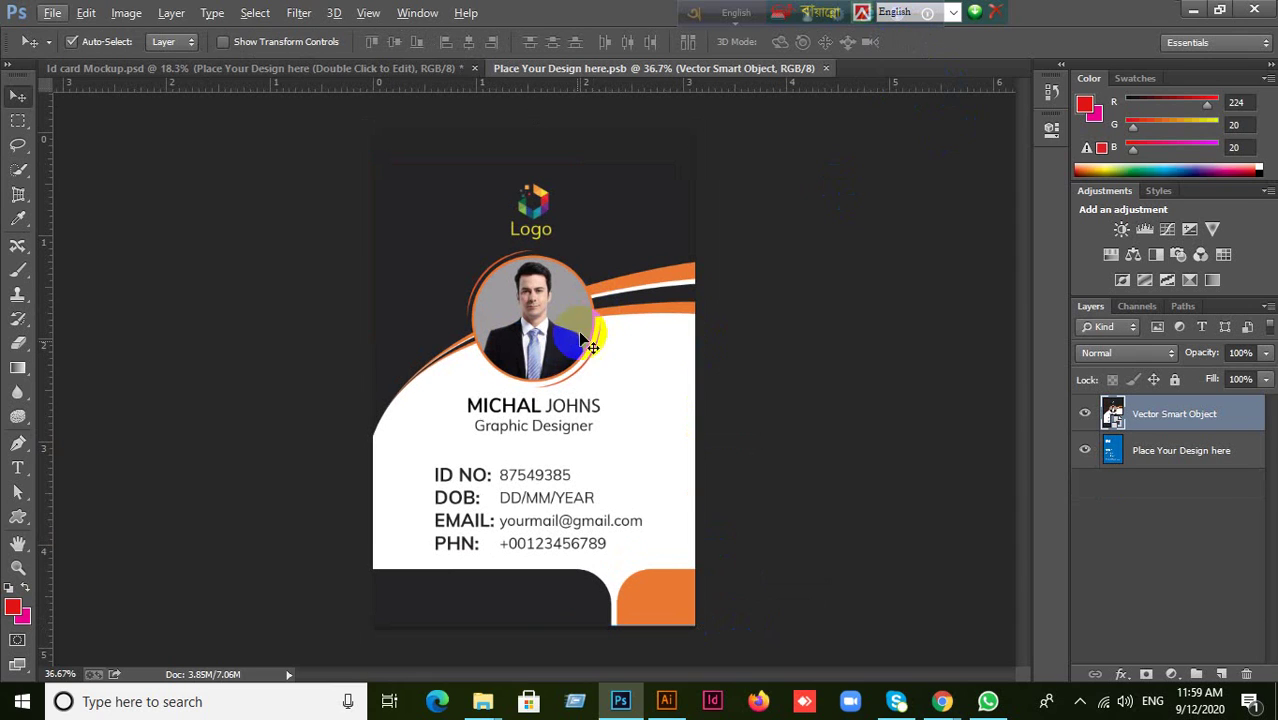
Paste the copied front card as a Smart Object and commit its placement
{"action": "key", "text": "ctrl+v"}
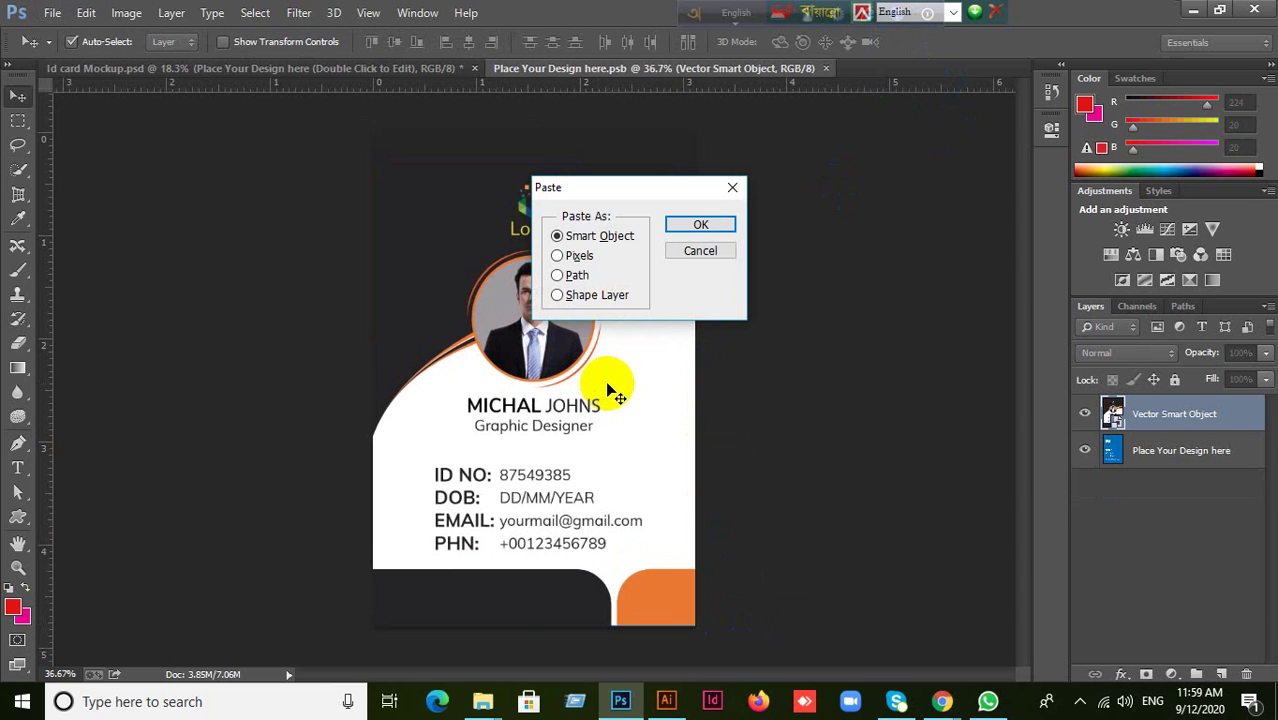
{"action": "left_click", "coordinate": [681, 232]}
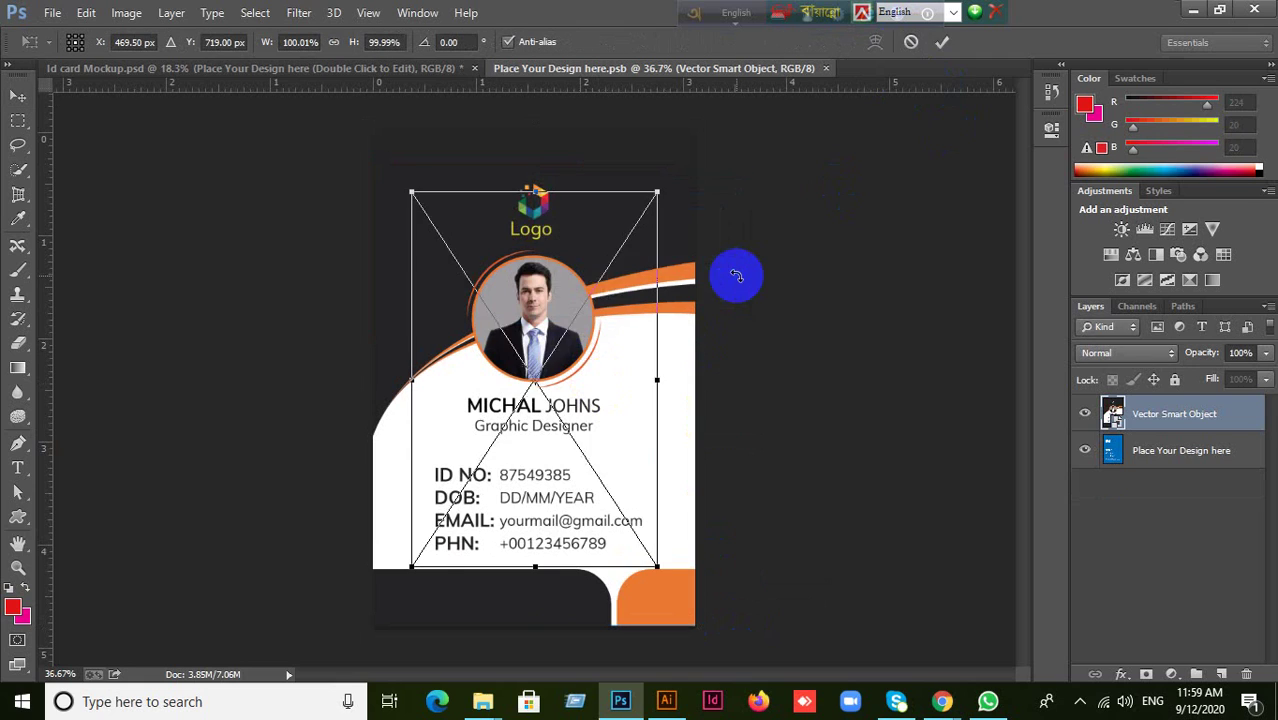
{"action": "left_click", "coordinate": [941, 42]}
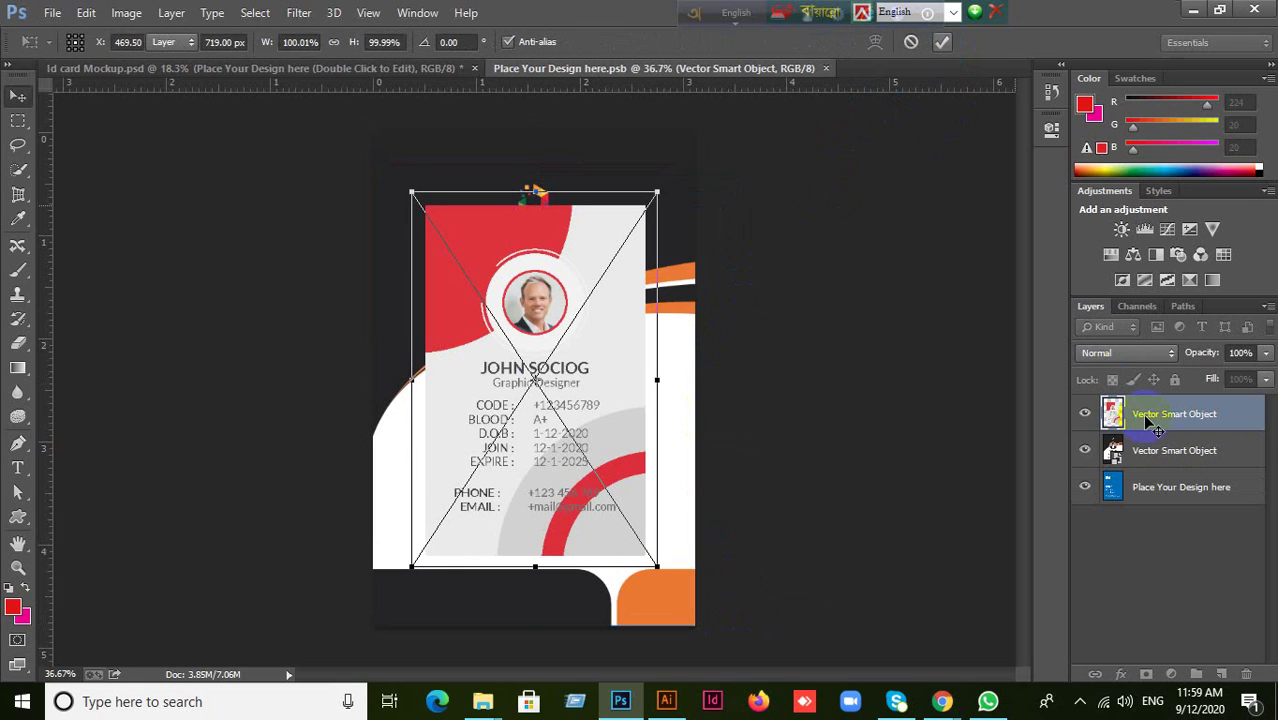
Hide the old dark and orange card design layer beneath the pasted front card
{"action": "left_click", "coordinate": [1085, 452]}
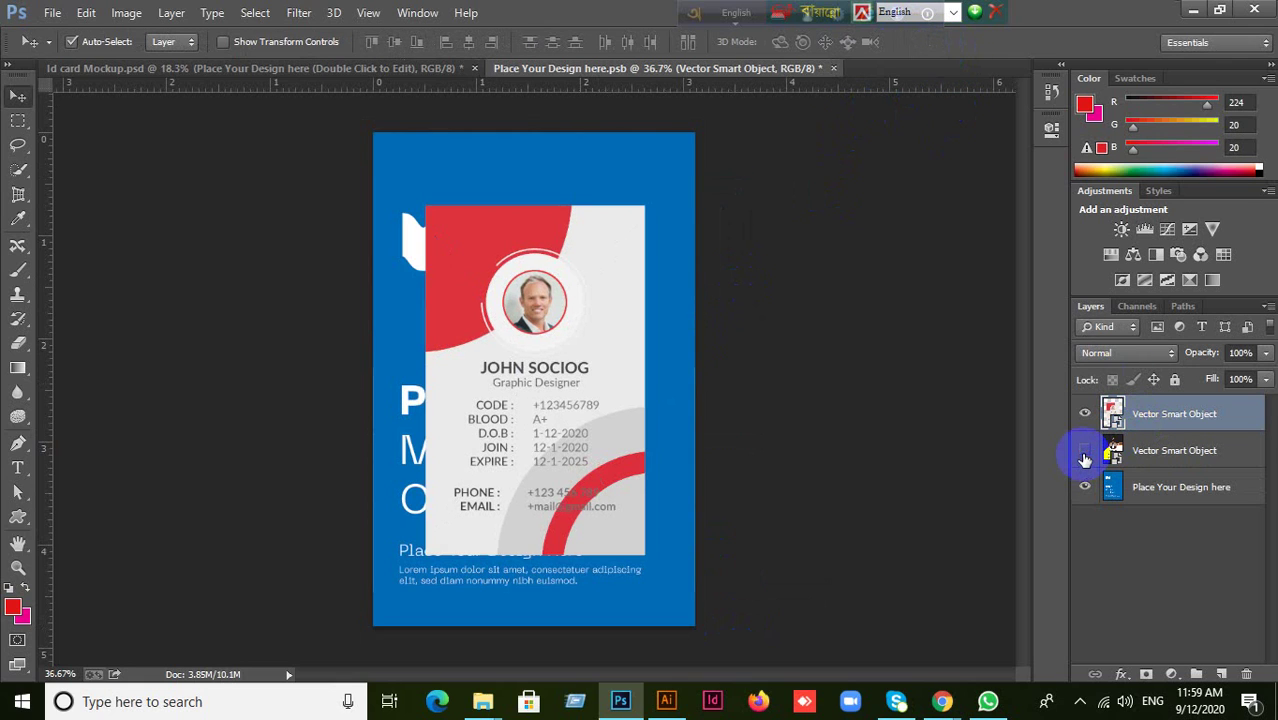
{"action": "left_click", "coordinate": [1085, 452]}
{"action": "left_click", "coordinate": [1085, 452]}
{"action": "left_click", "coordinate": [1135, 452]}
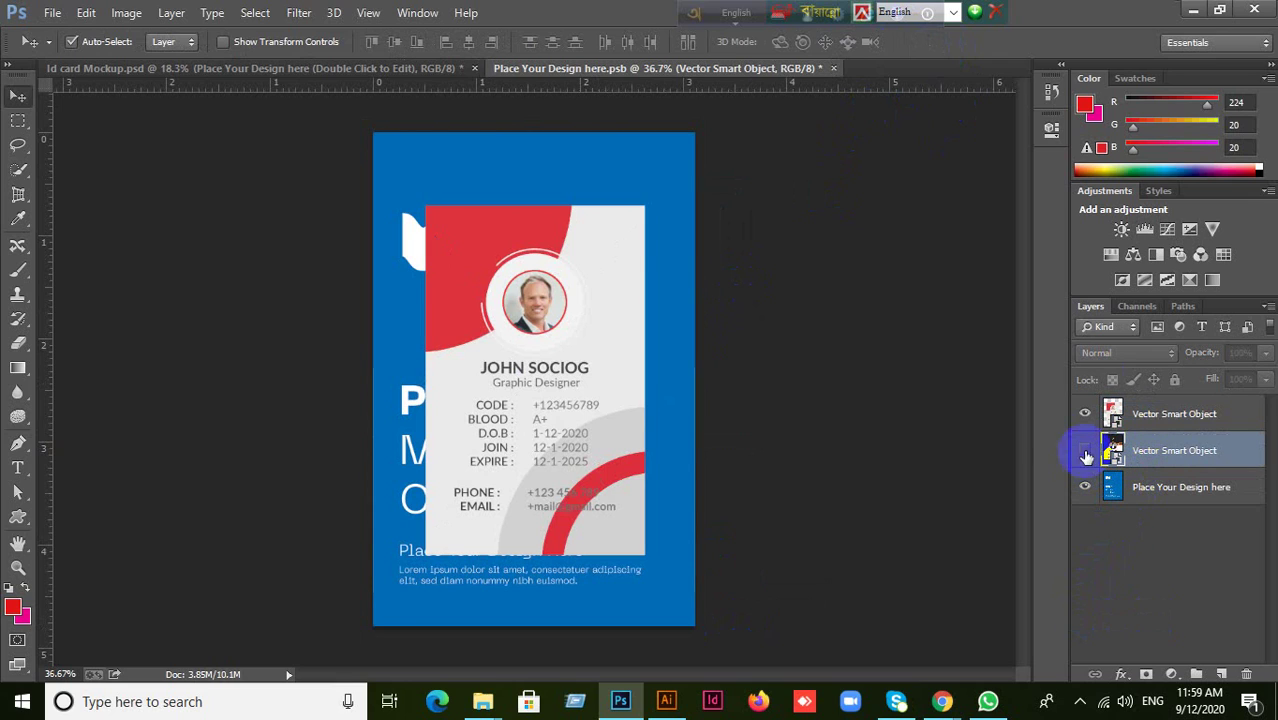
Scale the pasted front card to about 146% width and 142% height so it fills the canvas
{"action": "left_click", "coordinate": [578, 444]}
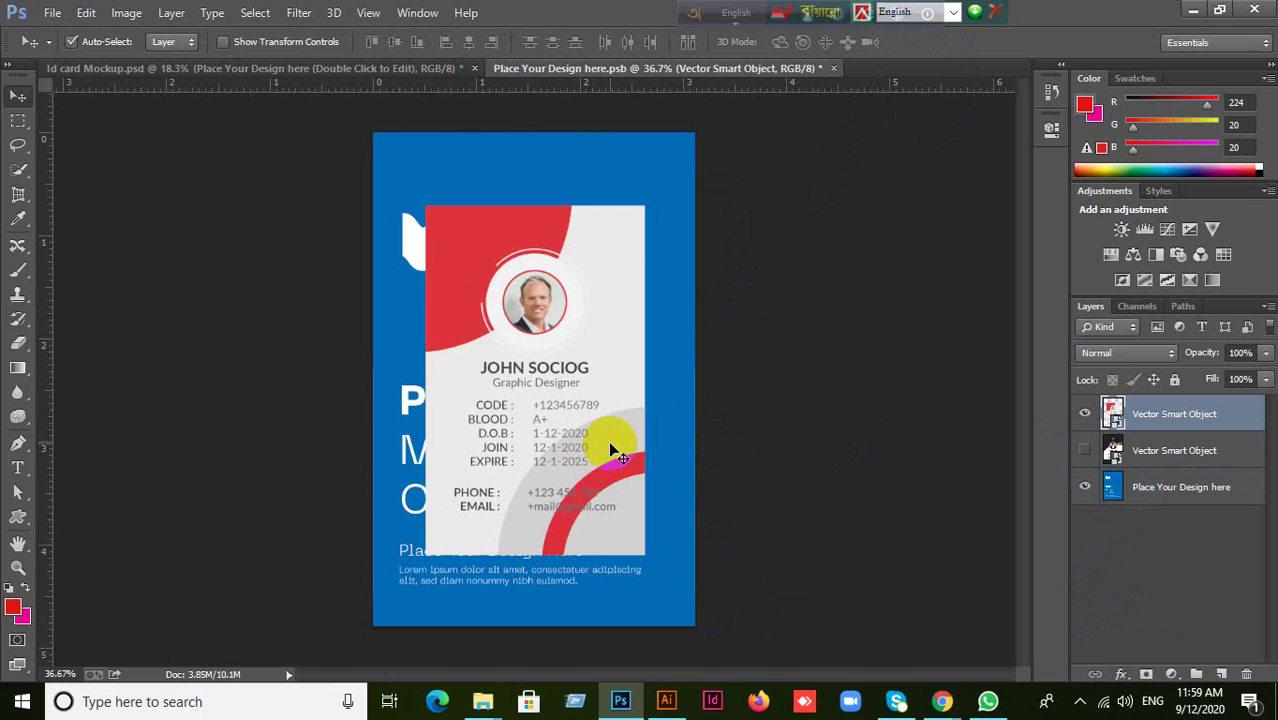
{"action": "key", "text": "ctrl+t"}
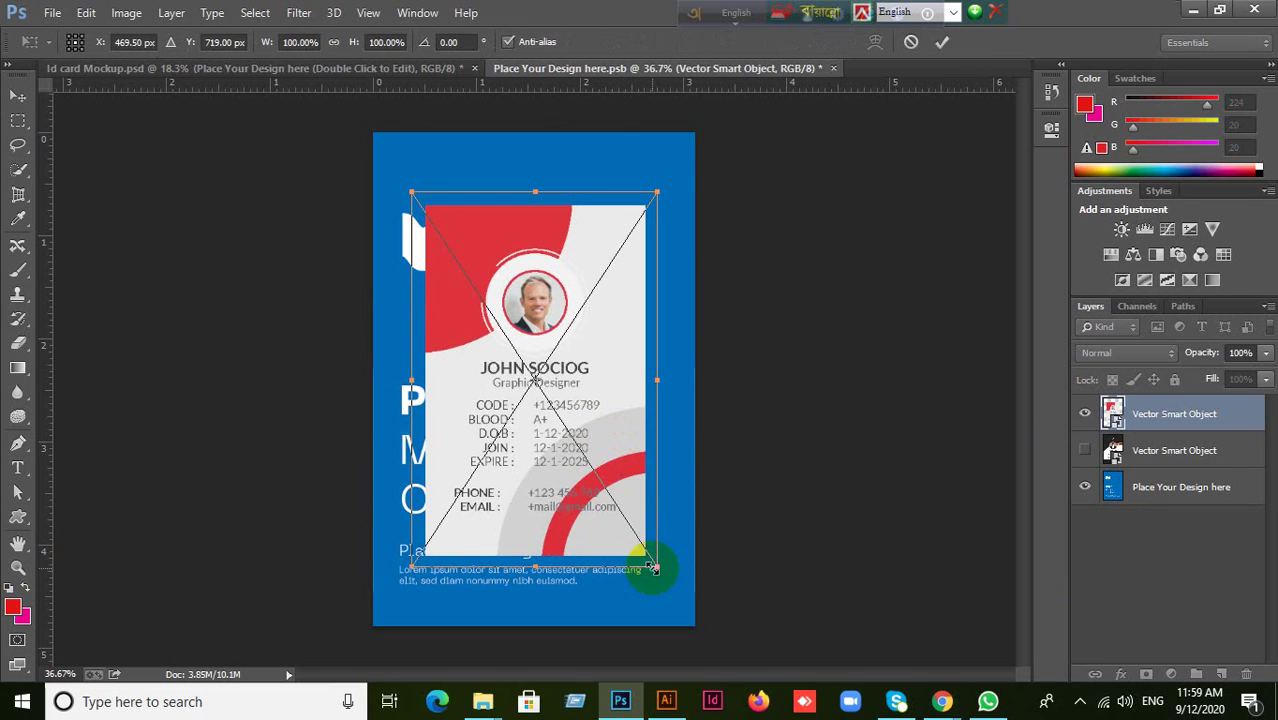
{"action": "left_click_drag", "start_coordinate": [659, 568], "coordinate": [711, 646]}
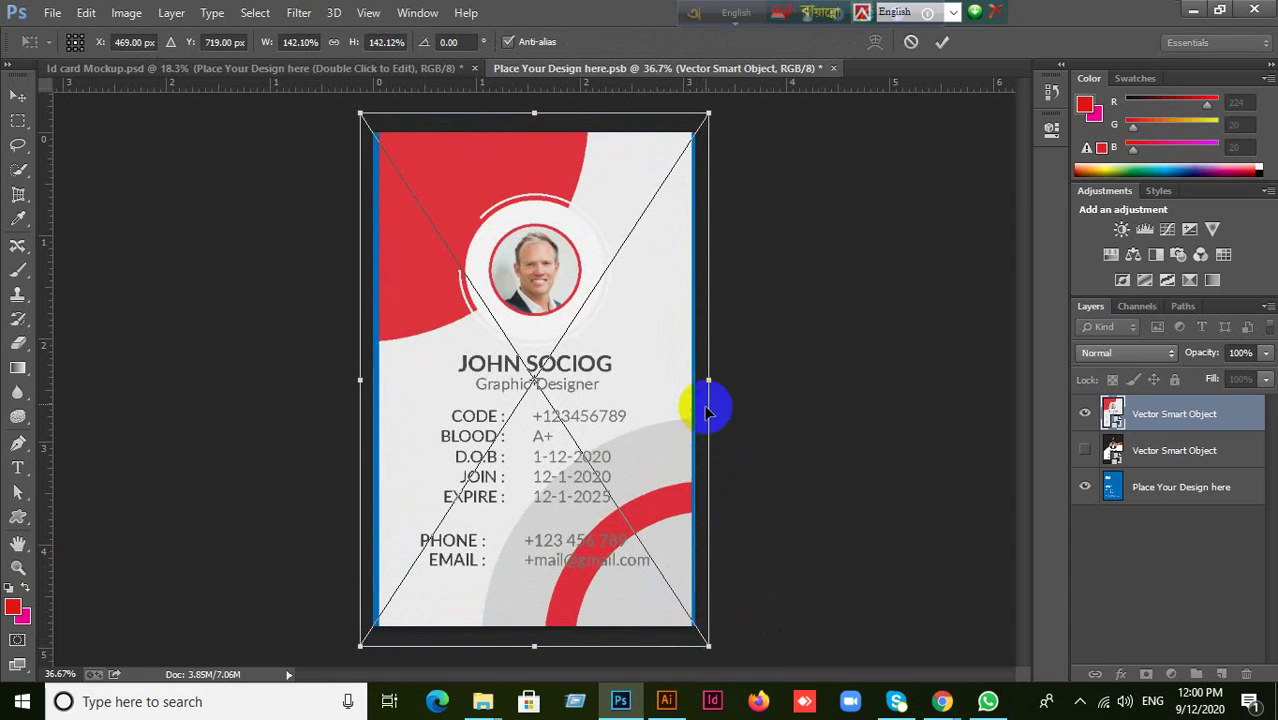
{"action": "left_click_drag", "start_coordinate": [708, 381], "coordinate": [708, 384]}
{"action": "left_click_drag", "start_coordinate": [366, 381], "coordinate": [358, 381]}
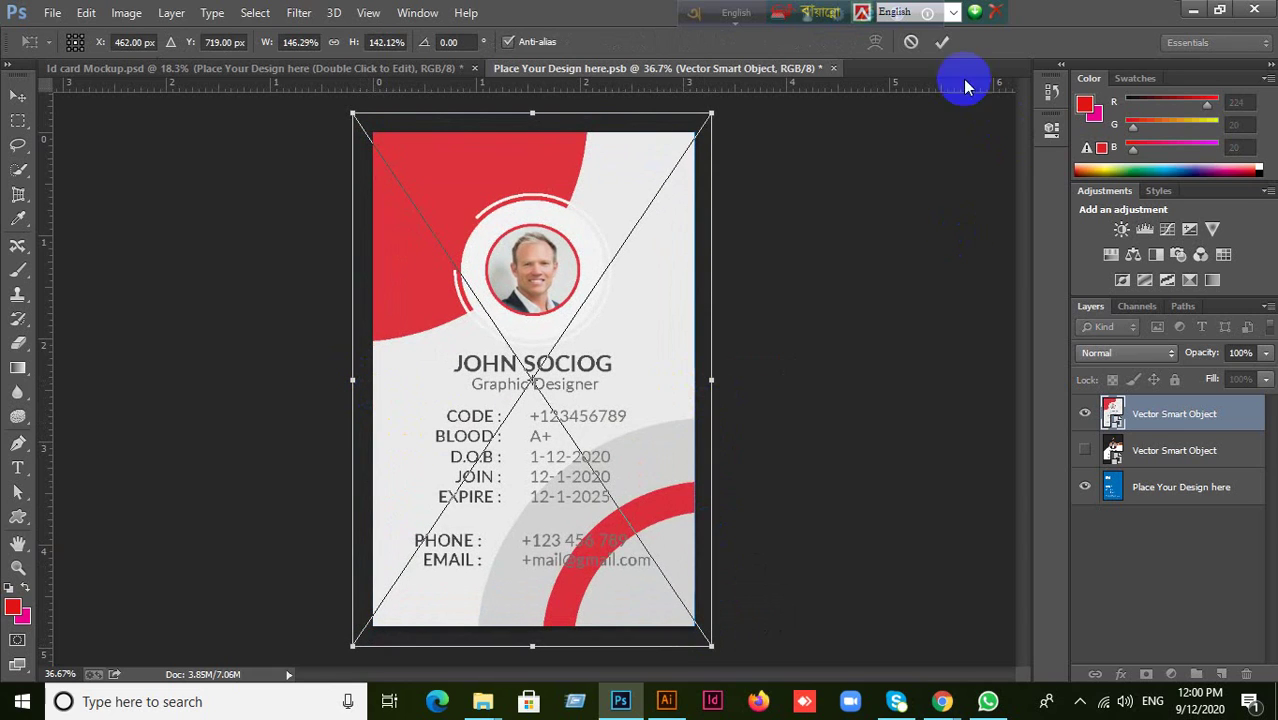
{"action": "left_click", "coordinate": [942, 41]}
Save Place Your Design here.psb and close it to update the front card in the mockup
{"action": "left_click", "coordinate": [778, 464]}
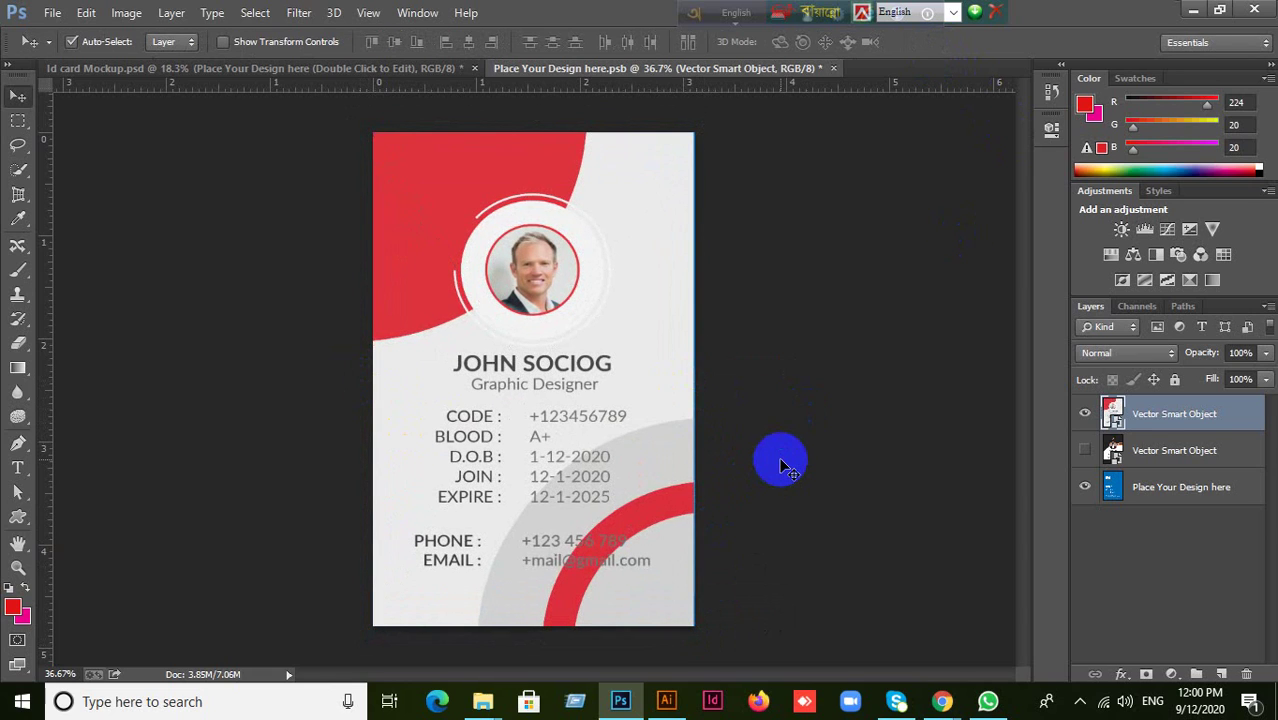
{"action": "key", "text": "ctrl+s"}
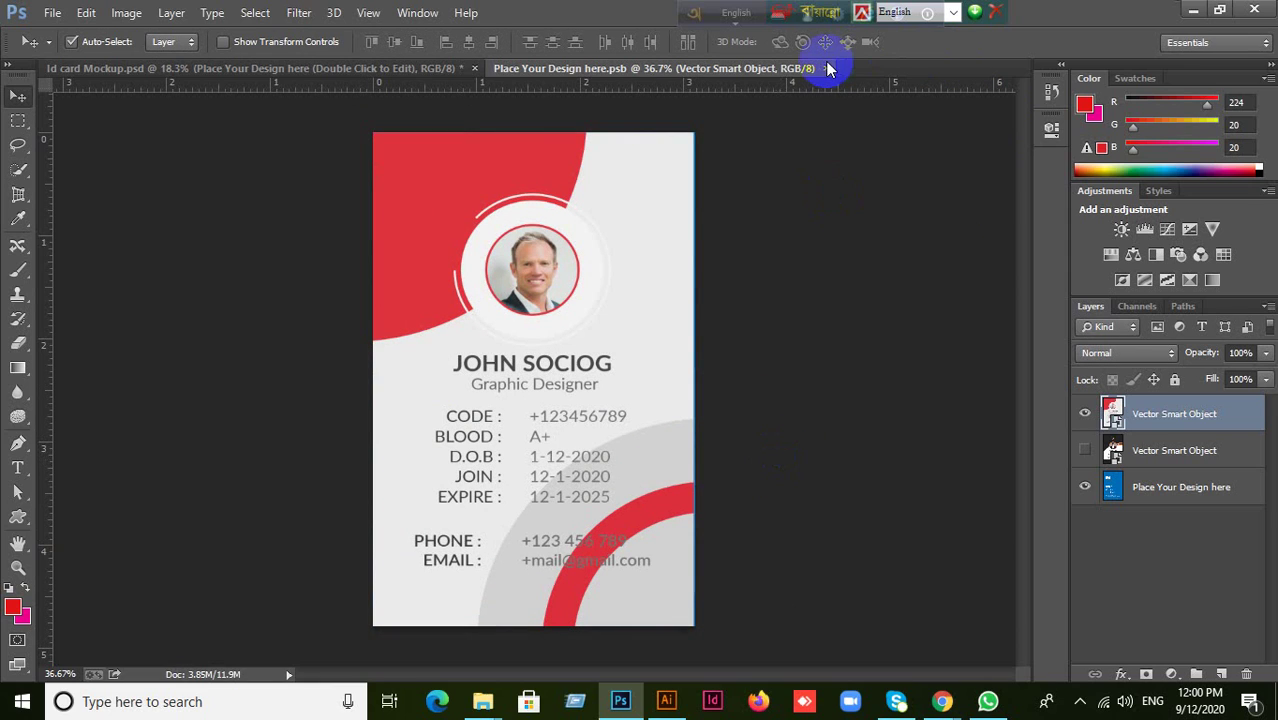
{"action": "left_click", "coordinate": [826, 68]}
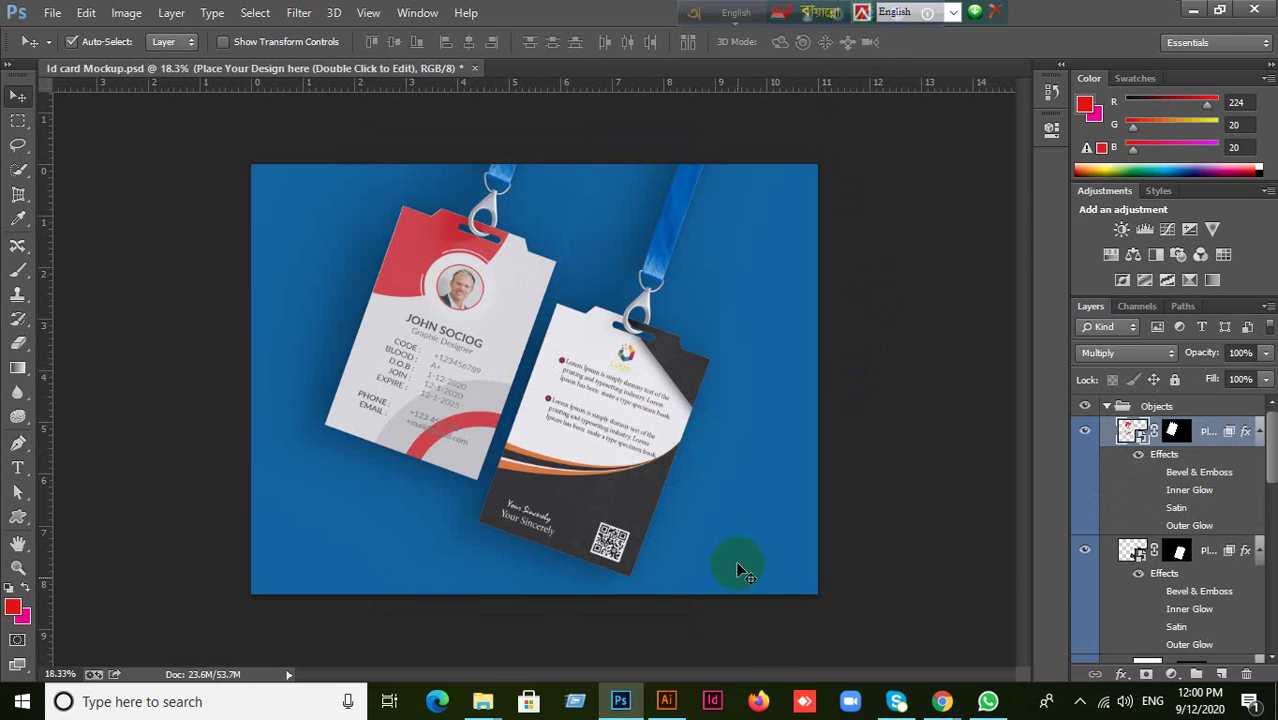
Switch back to Illustrator, deselect the front card and collapse the Color panel
{"action": "left_click", "coordinate": [668, 700]}
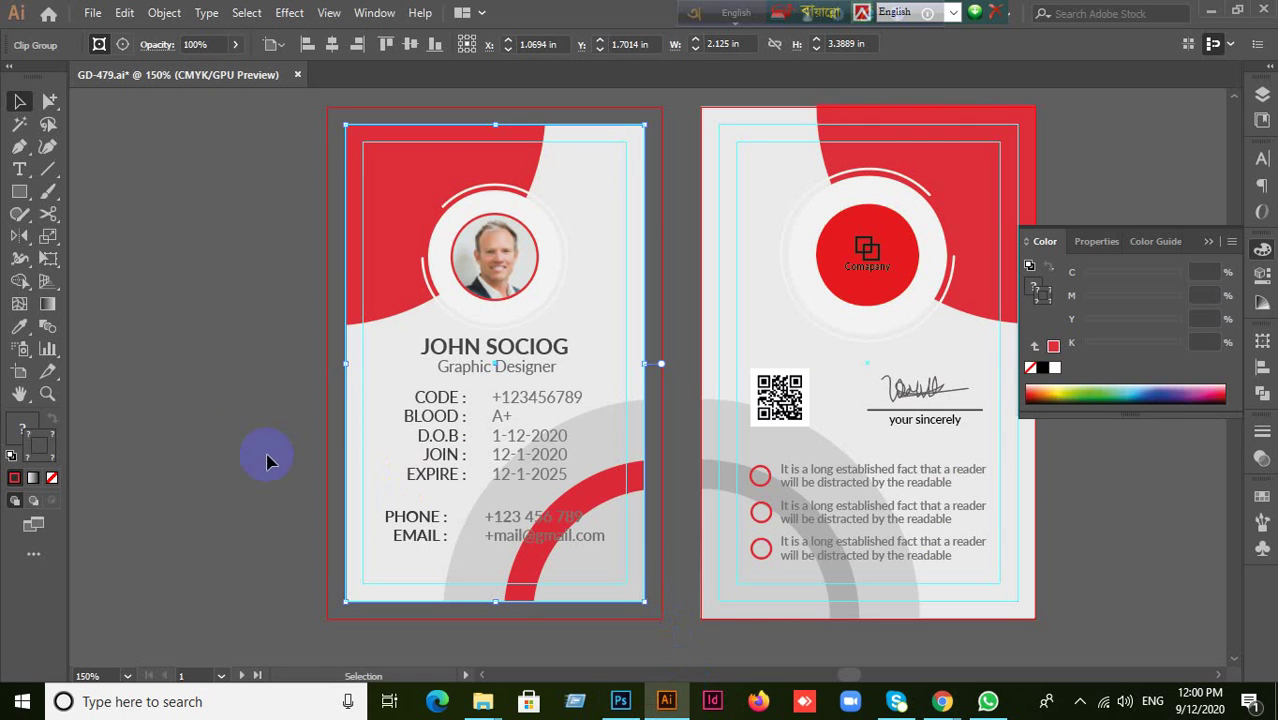
{"action": "left_click", "coordinate": [285, 405]}
{"action": "scroll", "coordinate": [882, 352], "scroll_direction": "up", "scroll_amount": 2}
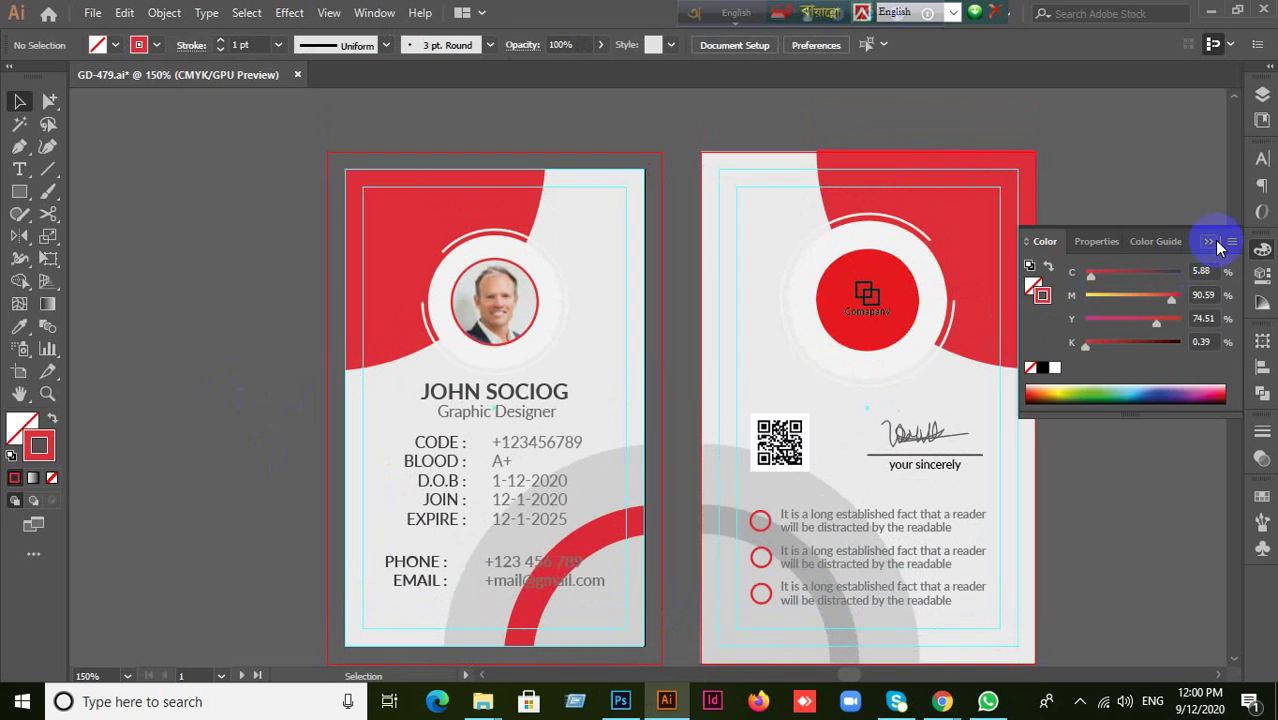
{"action": "left_click", "coordinate": [1208, 241]}
{"action": "scroll", "coordinate": [1203, 258], "scroll_direction": "down", "scroll_amount": 1}
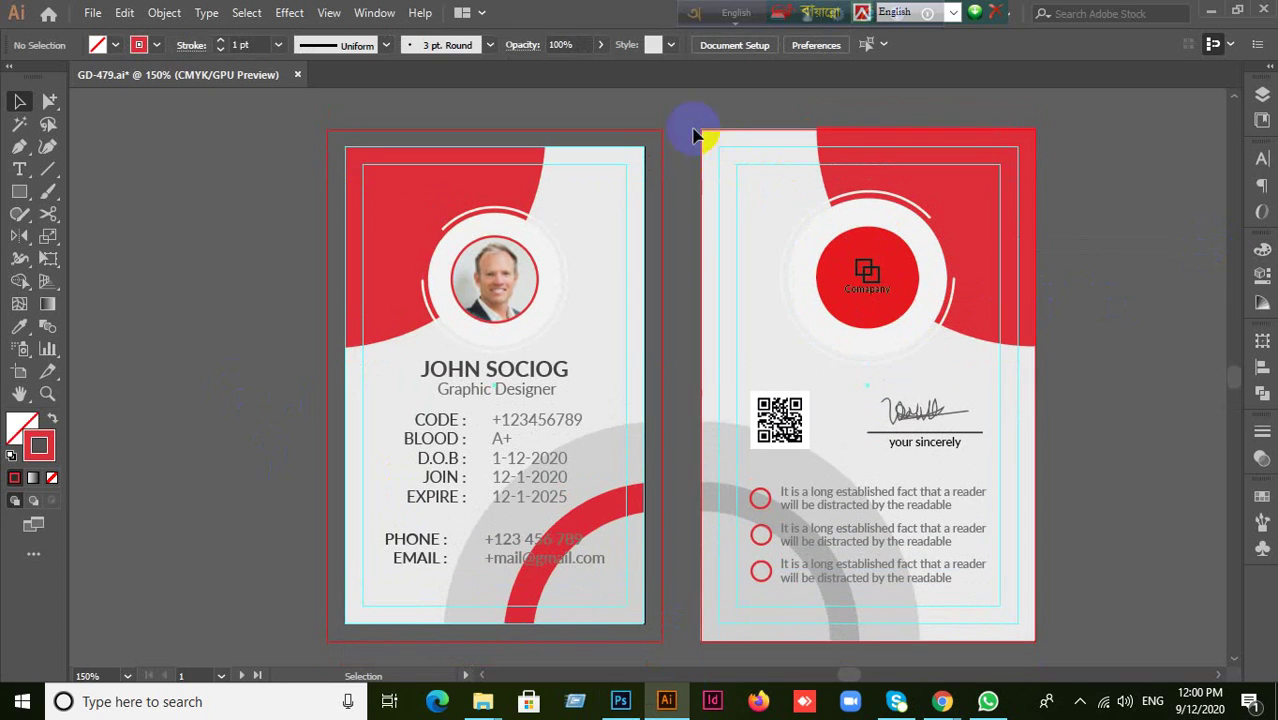
Select all the artwork of the back card and group it
{"action": "left_click_drag", "start_coordinate": [690, 126], "coordinate": [1078, 638]}
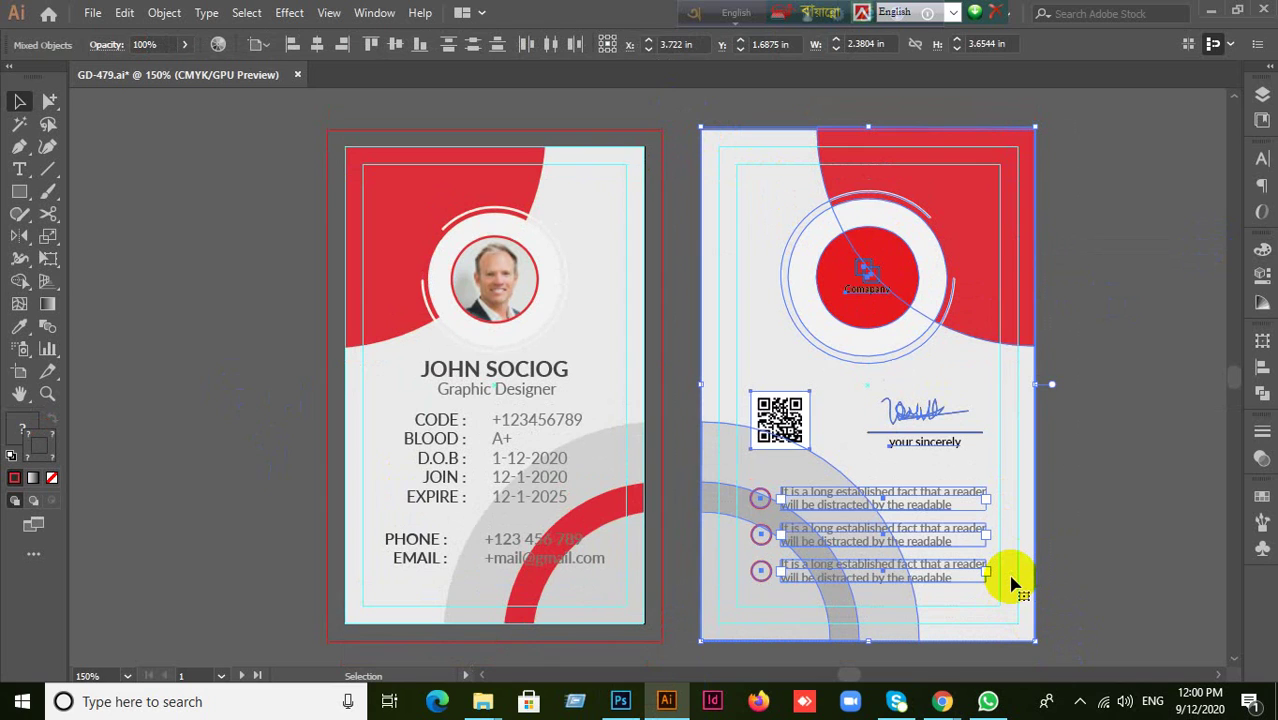
{"action": "key", "text": "ctrl+g"}
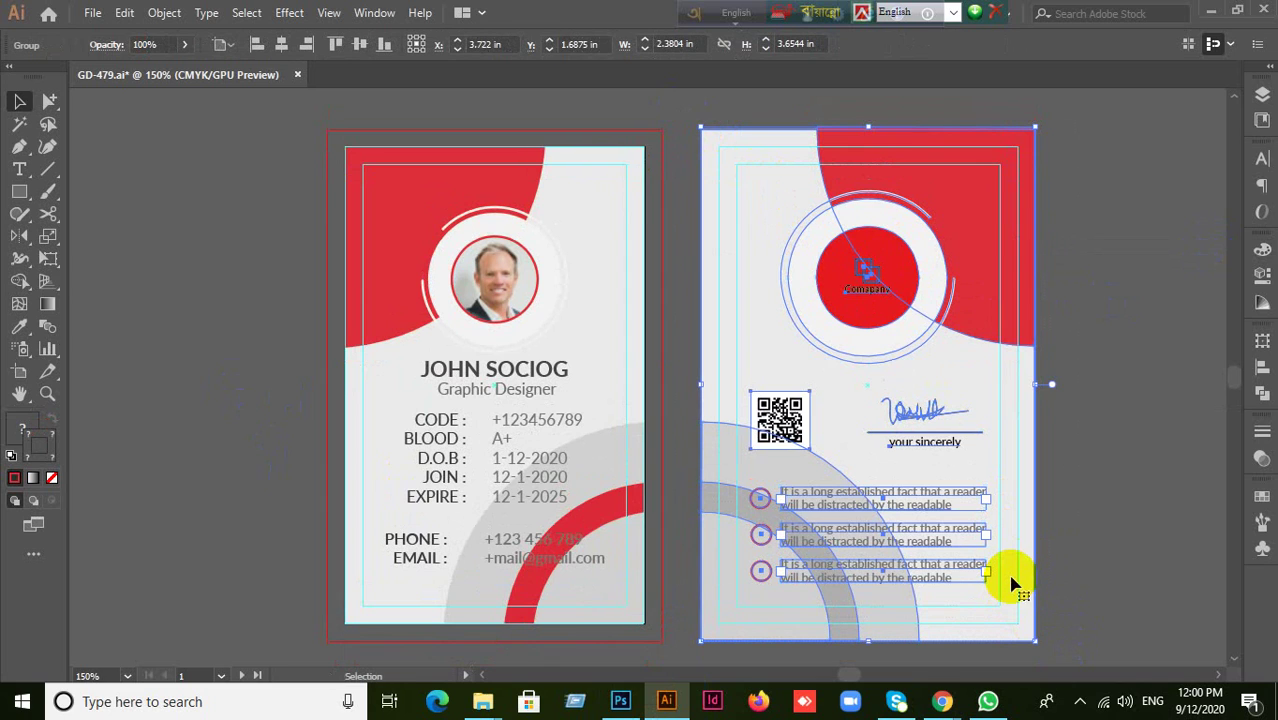
{"action": "left_click", "coordinate": [183, 325]}
{"action": "left_click", "coordinate": [927, 337]}
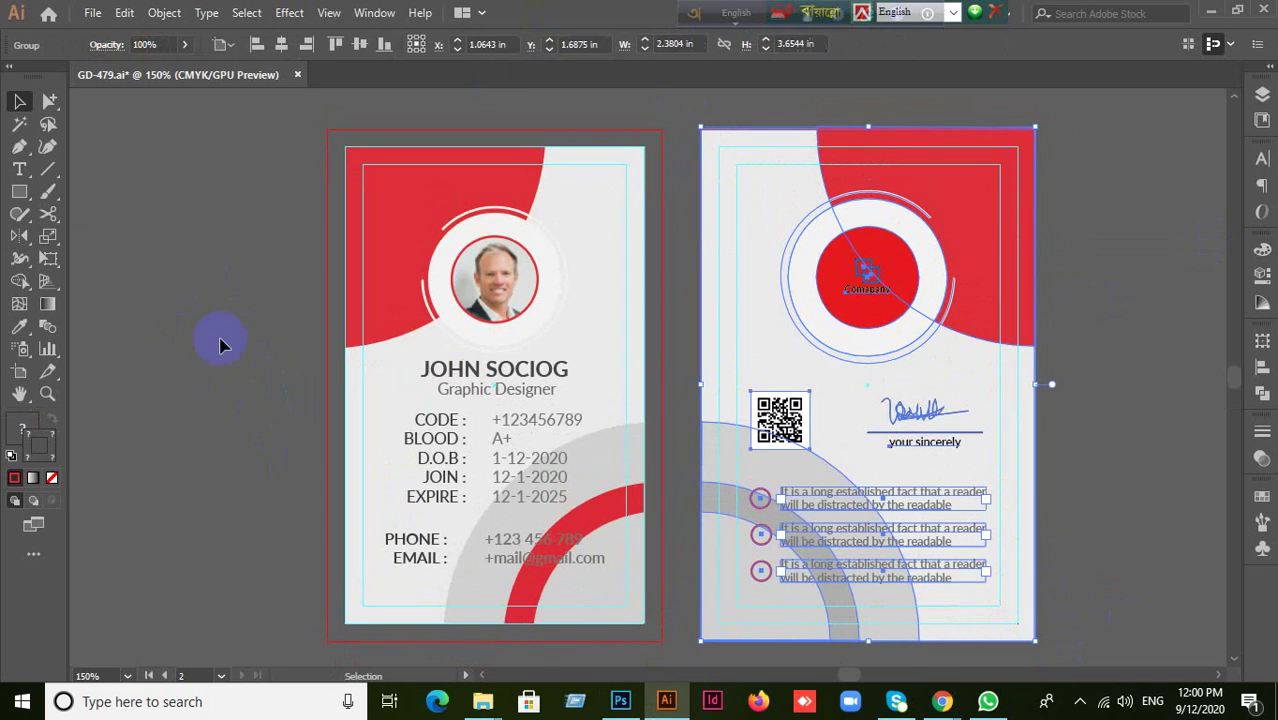
Deselect the back card group and draw an unfilled, red-stroked rectangle over it along the outer guides
{"action": "left_click", "coordinate": [18, 194]}
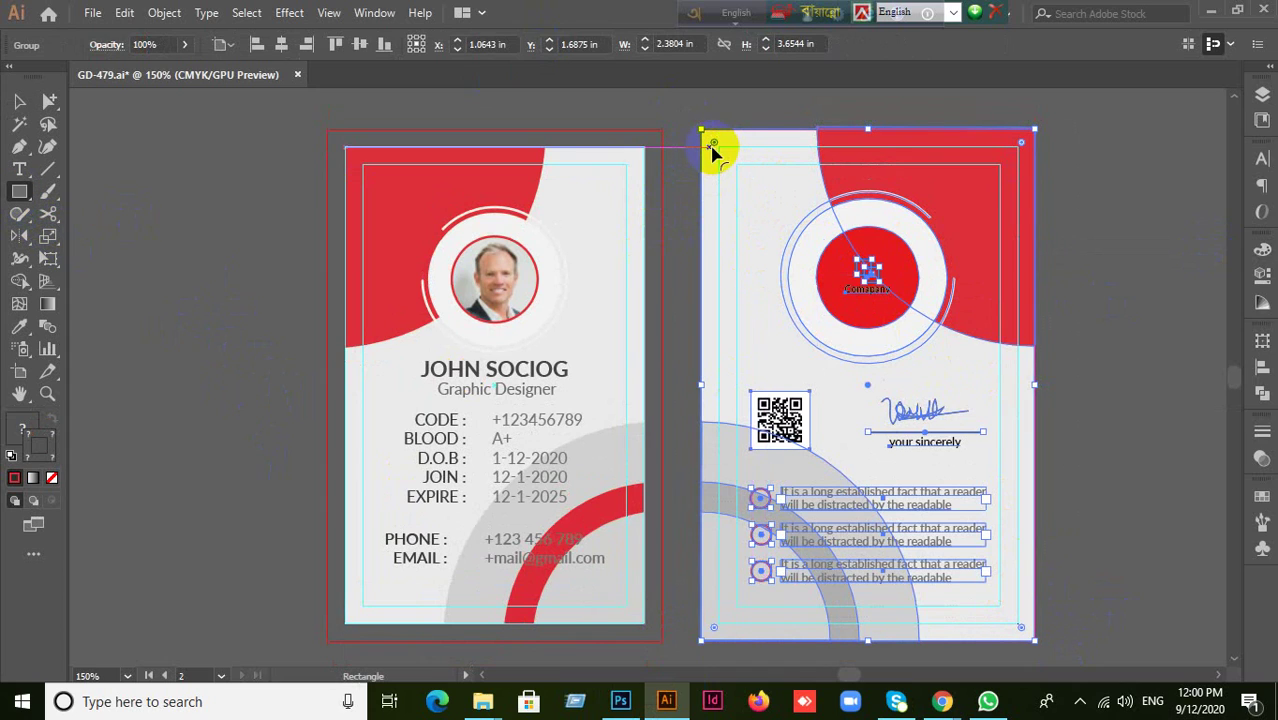
{"action": "left_click", "coordinate": [19, 101]}
{"action": "left_click", "coordinate": [230, 160]}
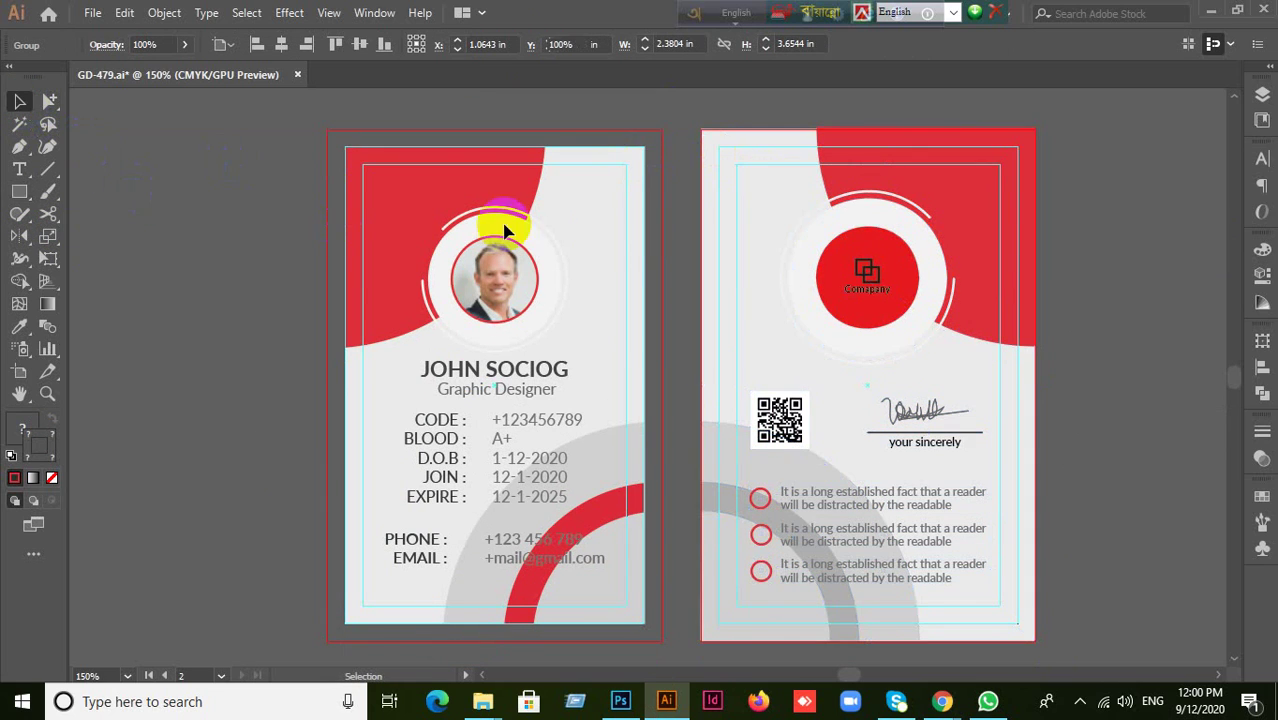
{"action": "left_click", "coordinate": [19, 191]}
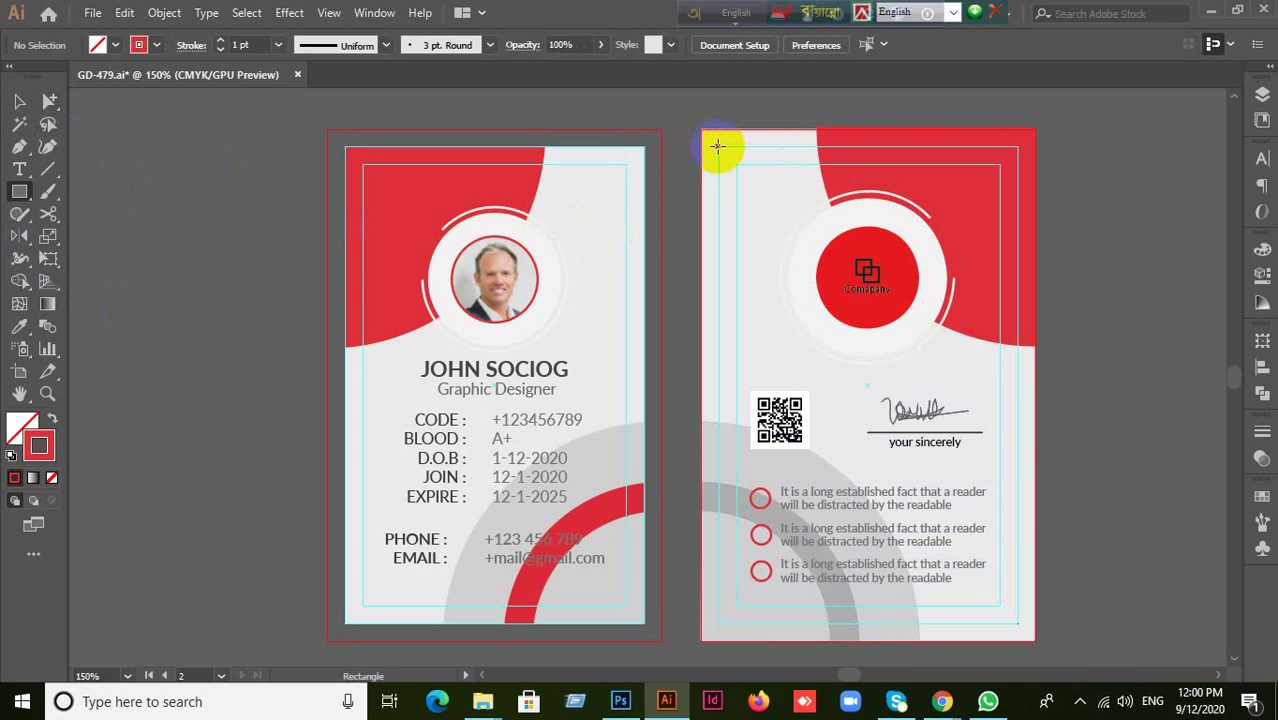
{"action": "left_click_drag", "start_coordinate": [718, 143], "coordinate": [1017, 624]}
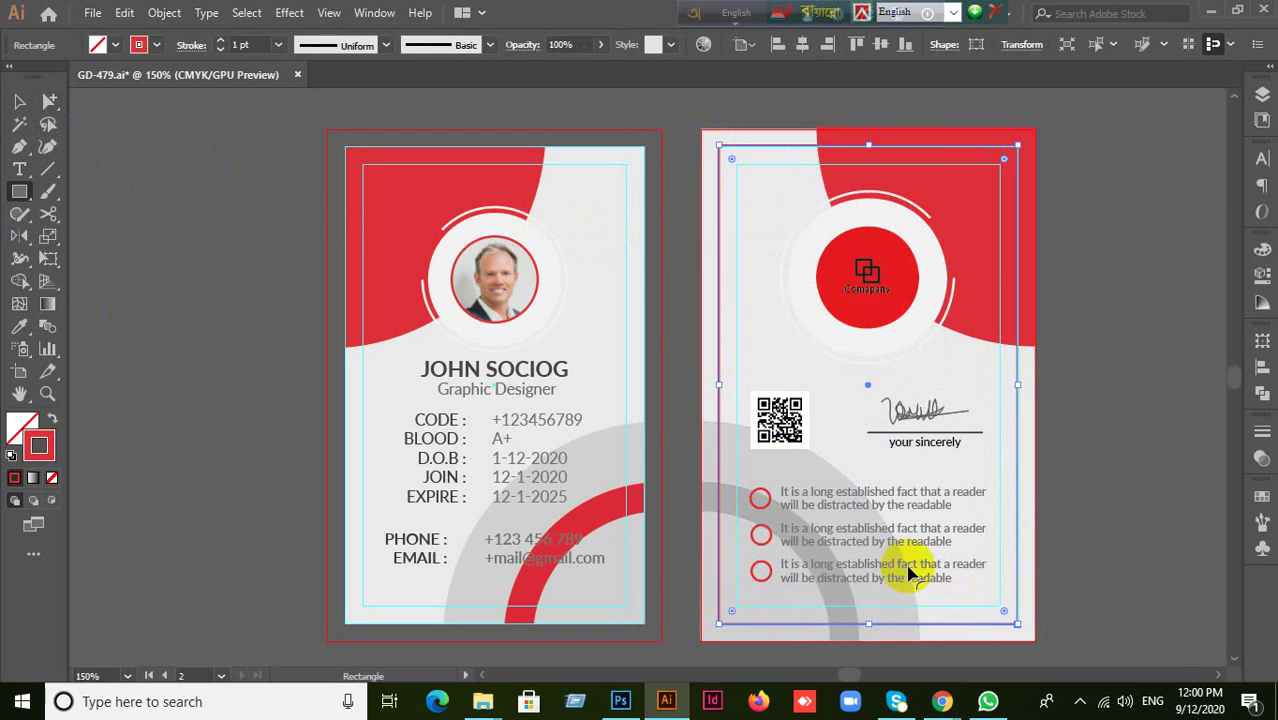
Clip the back card group to the new rectangle with a clipping mask and select the resulting clip group
{"action": "left_click", "coordinate": [24, 100]}
{"action": "left_click", "coordinate": [870, 257]}
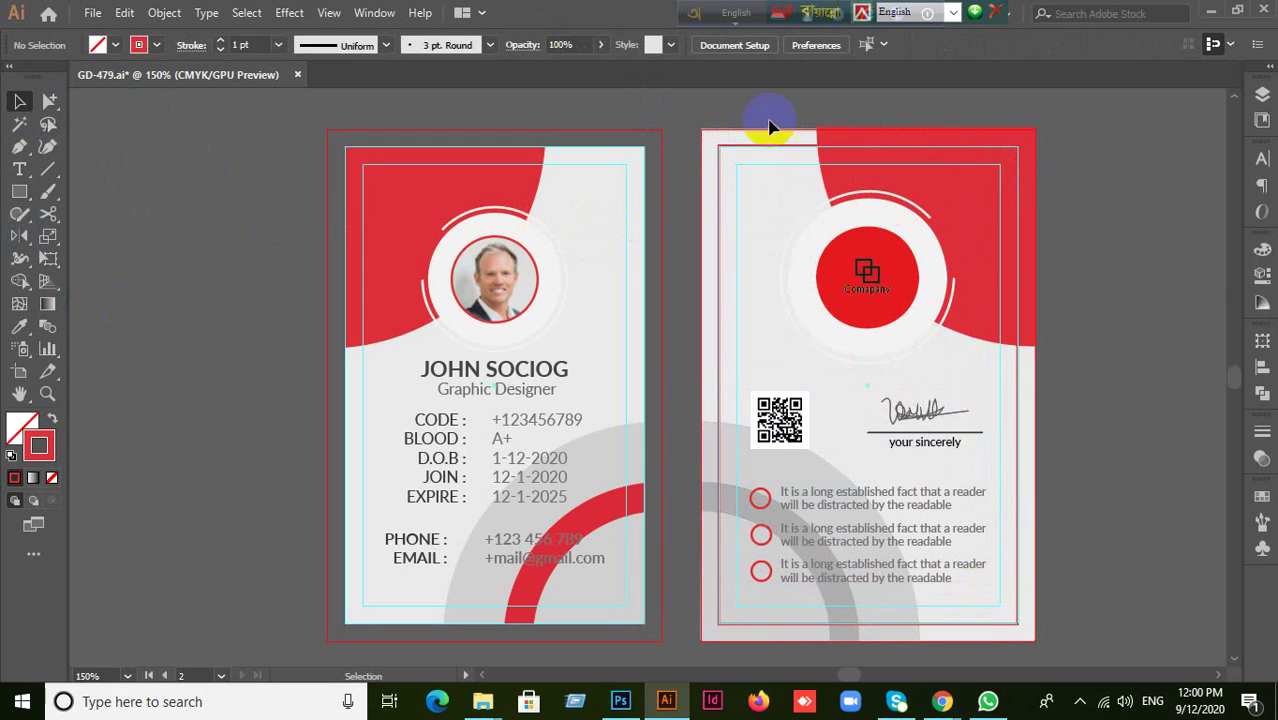
{"action": "left_click", "coordinate": [884, 271]}
{"action": "right_click", "coordinate": [835, 232]}
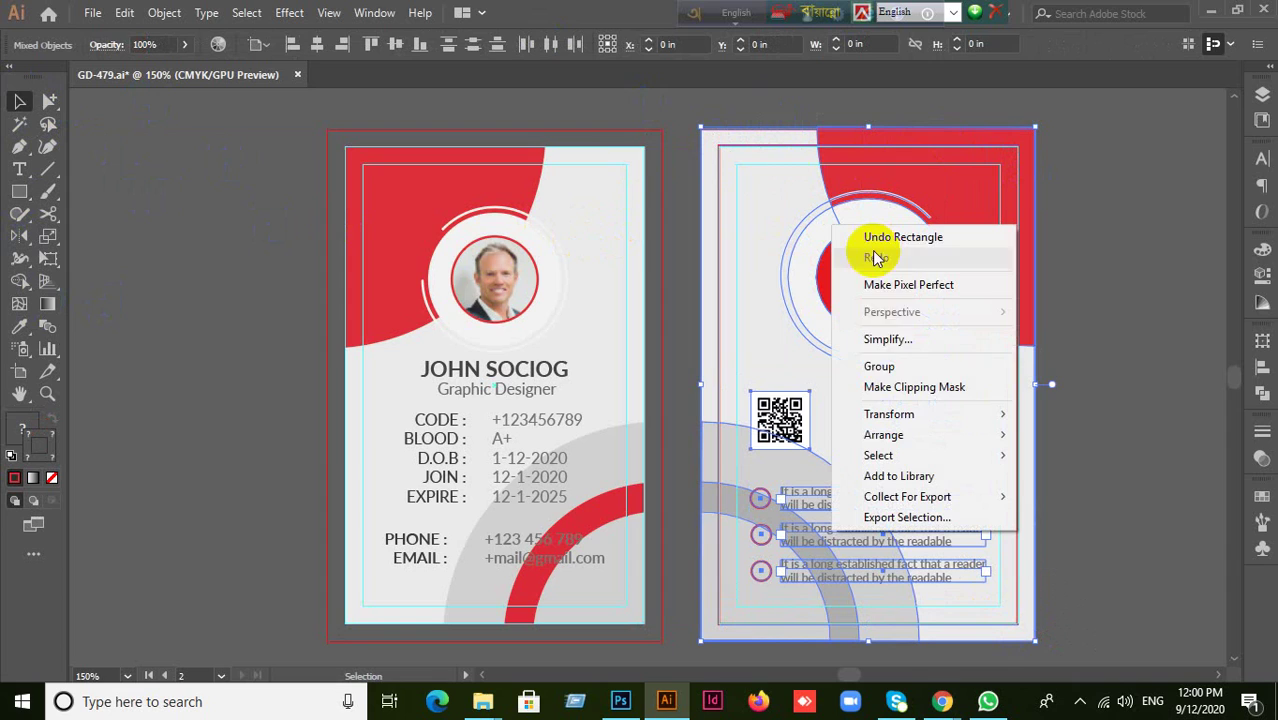
{"action": "left_click", "coordinate": [925, 390]}
{"action": "left_click_drag", "start_coordinate": [970, 434], "coordinate": [1080, 432]}
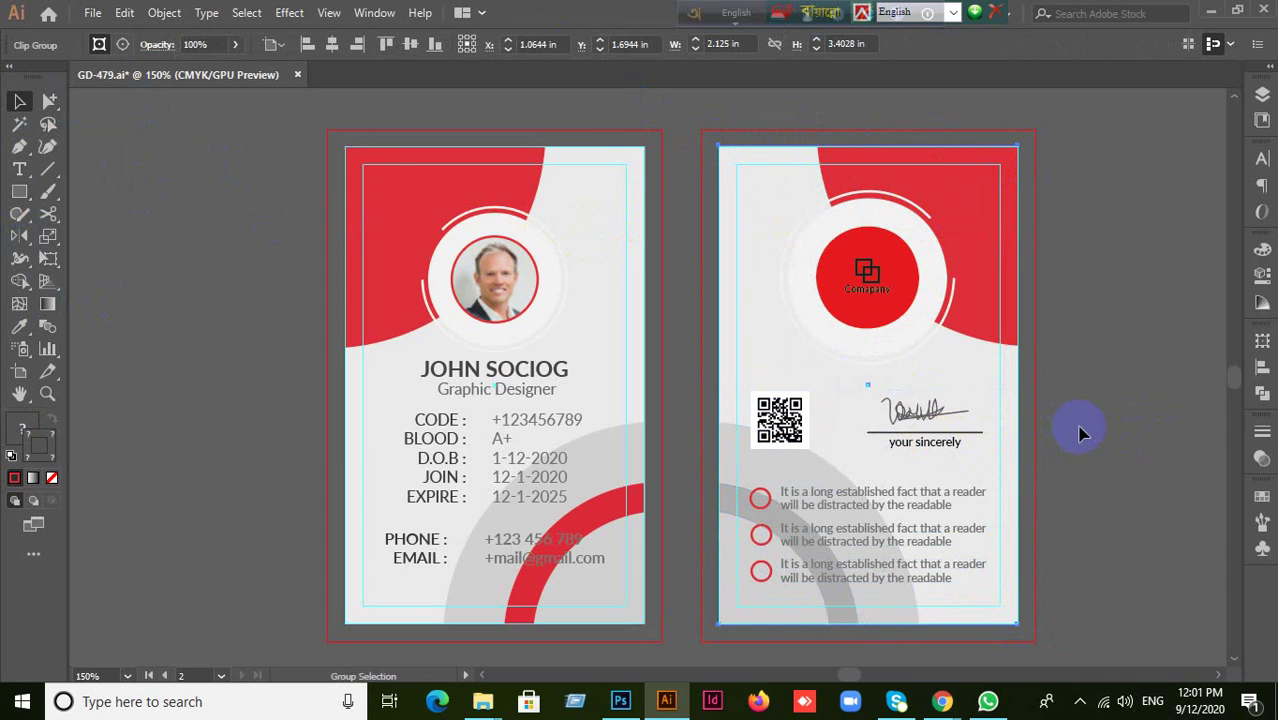
{"action": "left_click", "coordinate": [722, 380]}
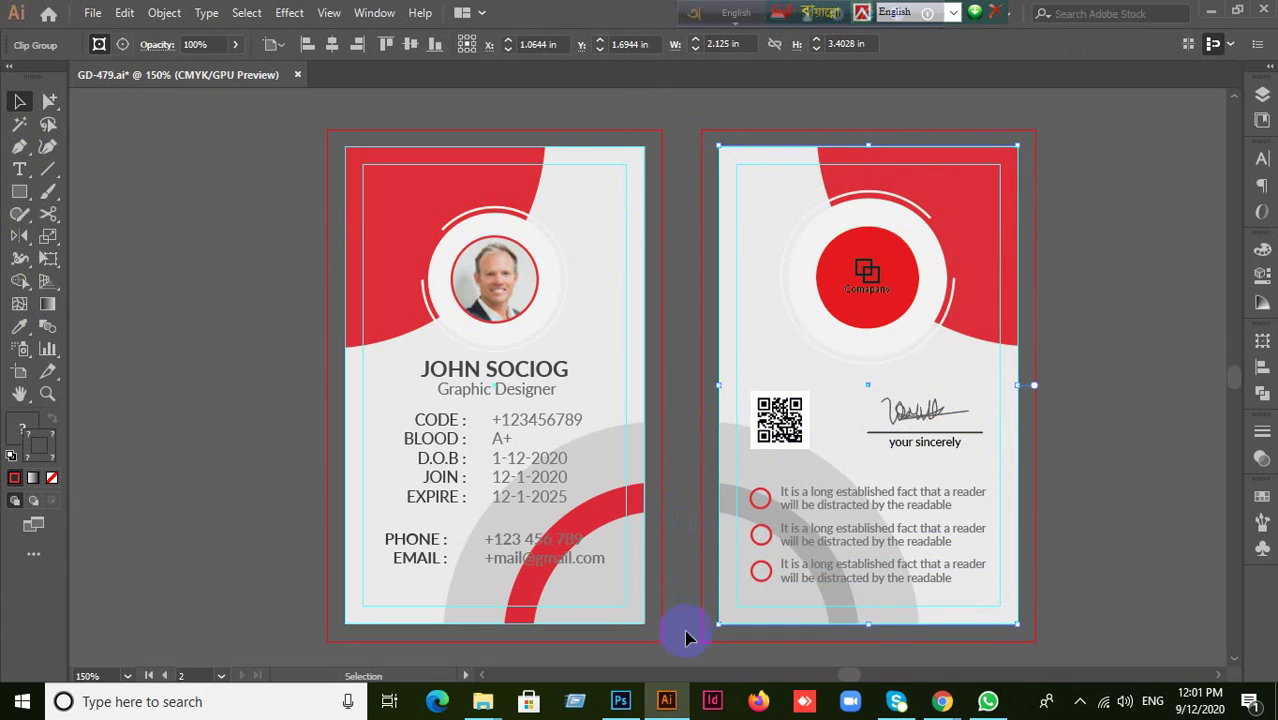
Switch to Photoshop and open the contents of the back card's smart object in the mockup
{"action": "left_click", "coordinate": [620, 701]}
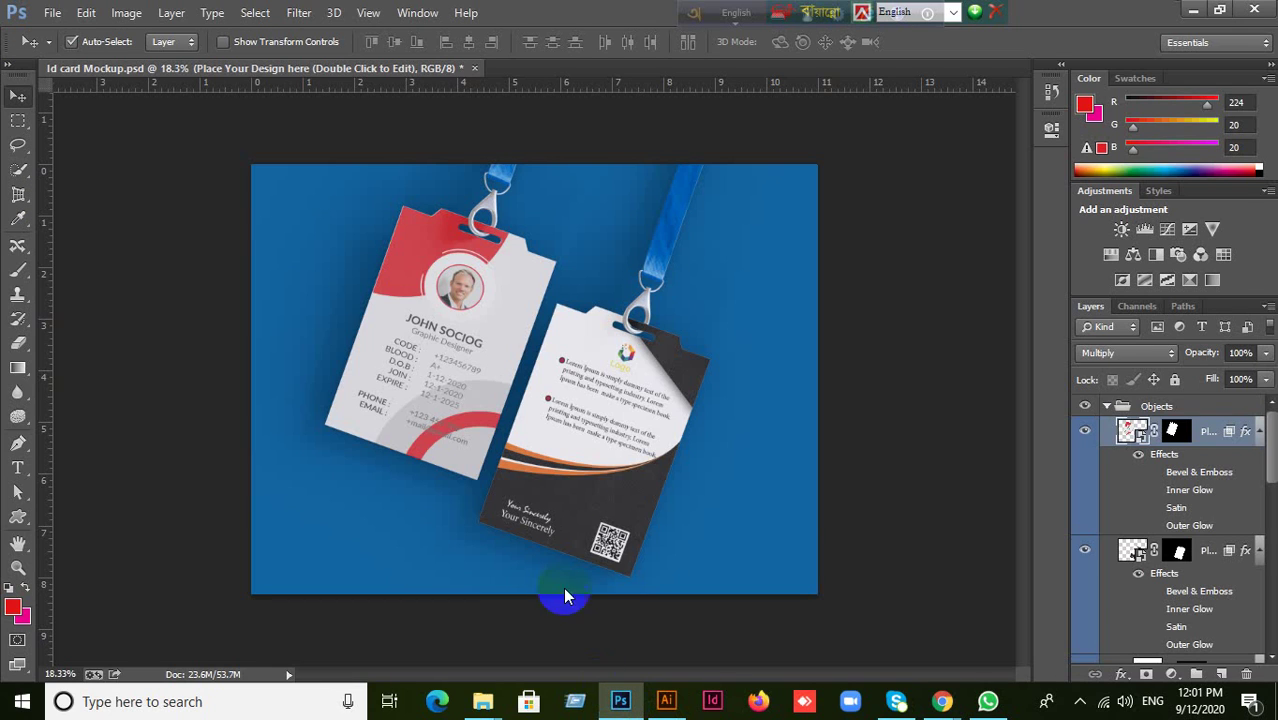
{"action": "left_click", "coordinate": [625, 405]}
{"action": "left_click", "coordinate": [1137, 553]}
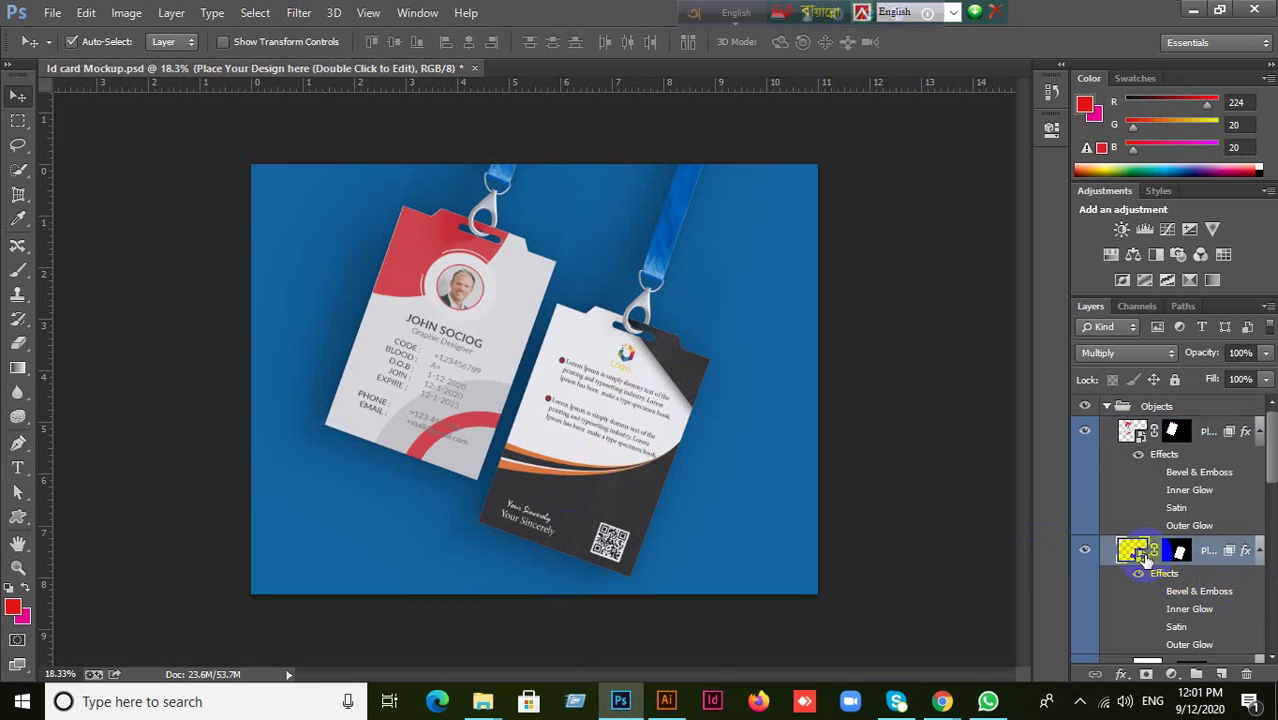
{"action": "left_click", "coordinate": [707, 314]}
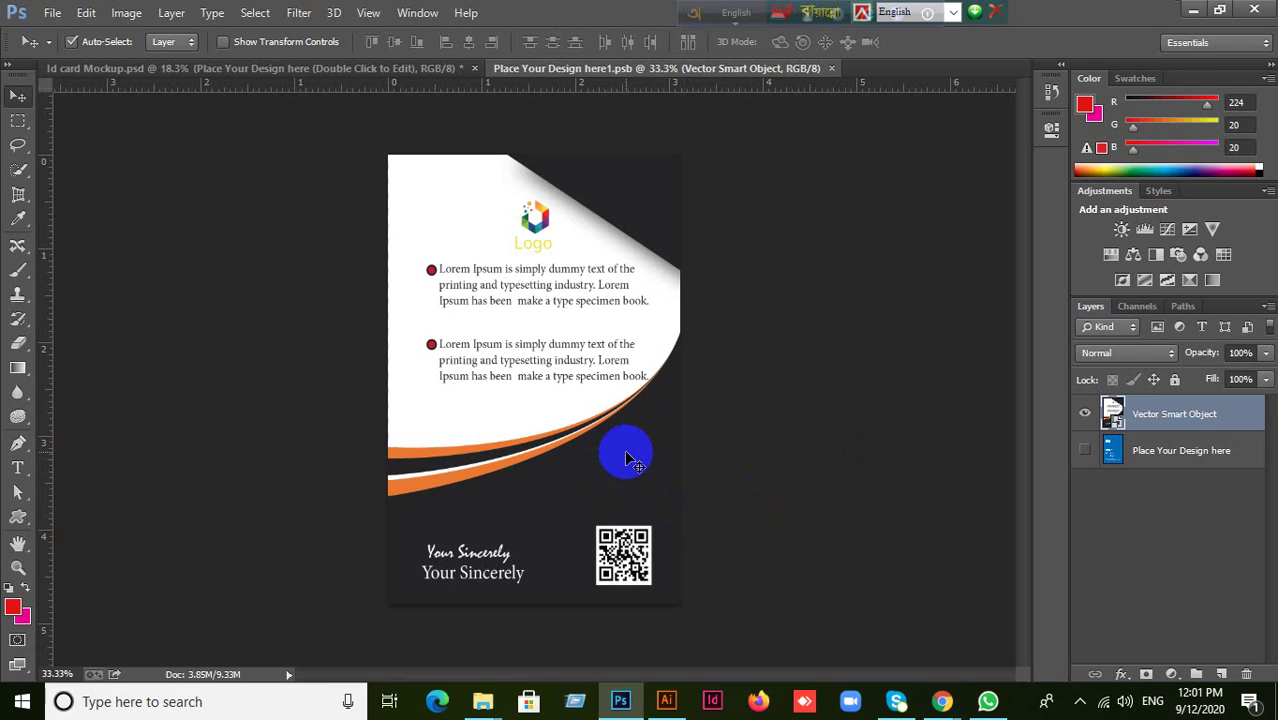
{"action": "left_click", "coordinate": [491, 434]}
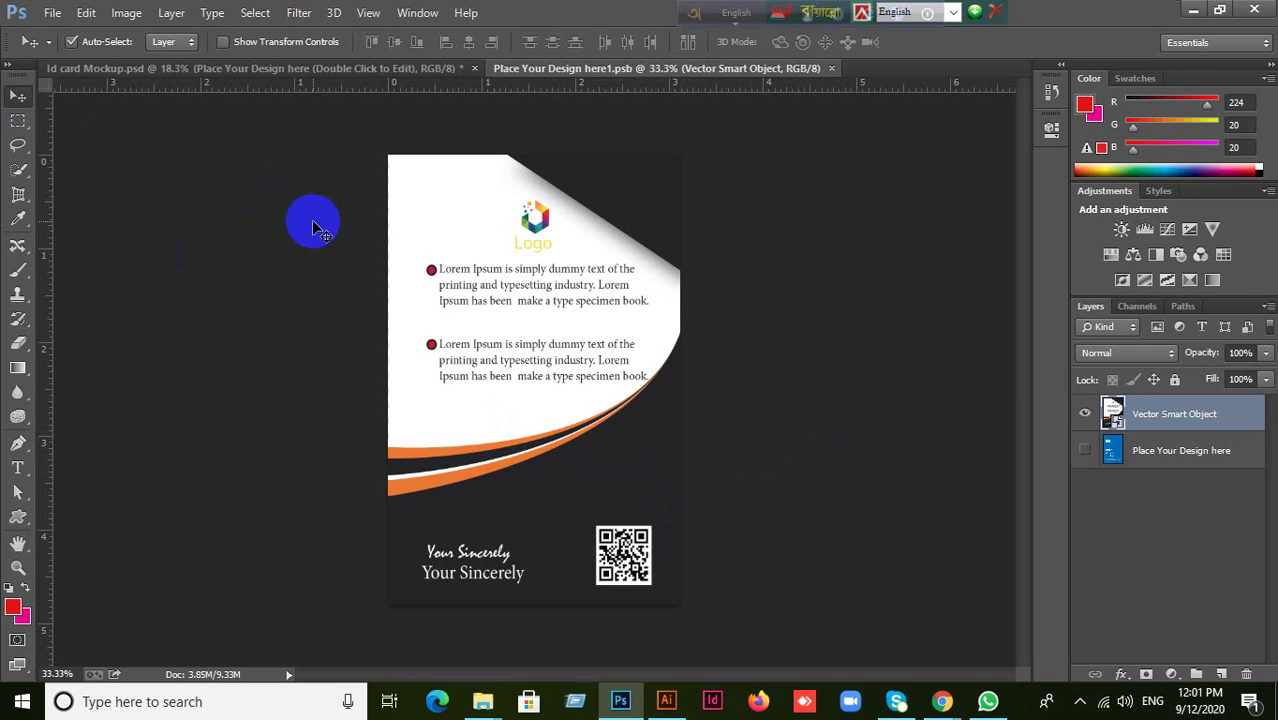
Switch back to Illustrator, then reselect and copy the clip group of the back card
{"action": "left_click", "coordinate": [941, 698]}
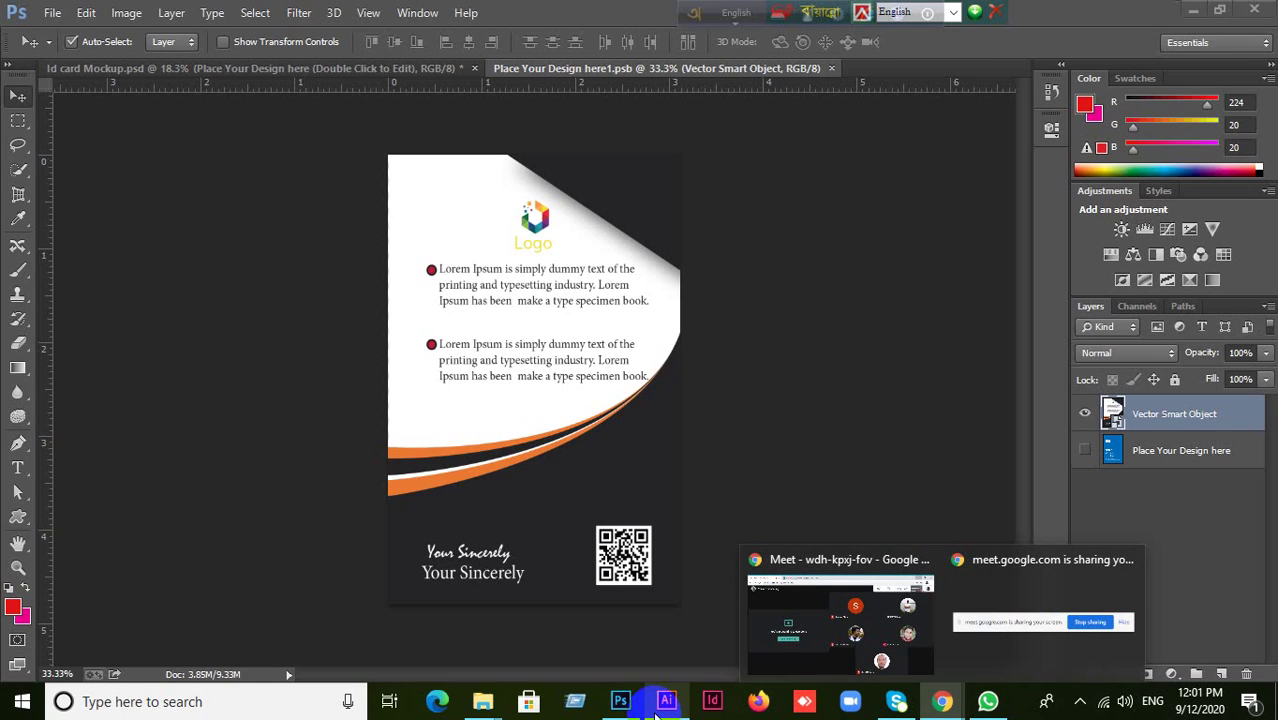
{"action": "left_click", "coordinate": [666, 701]}
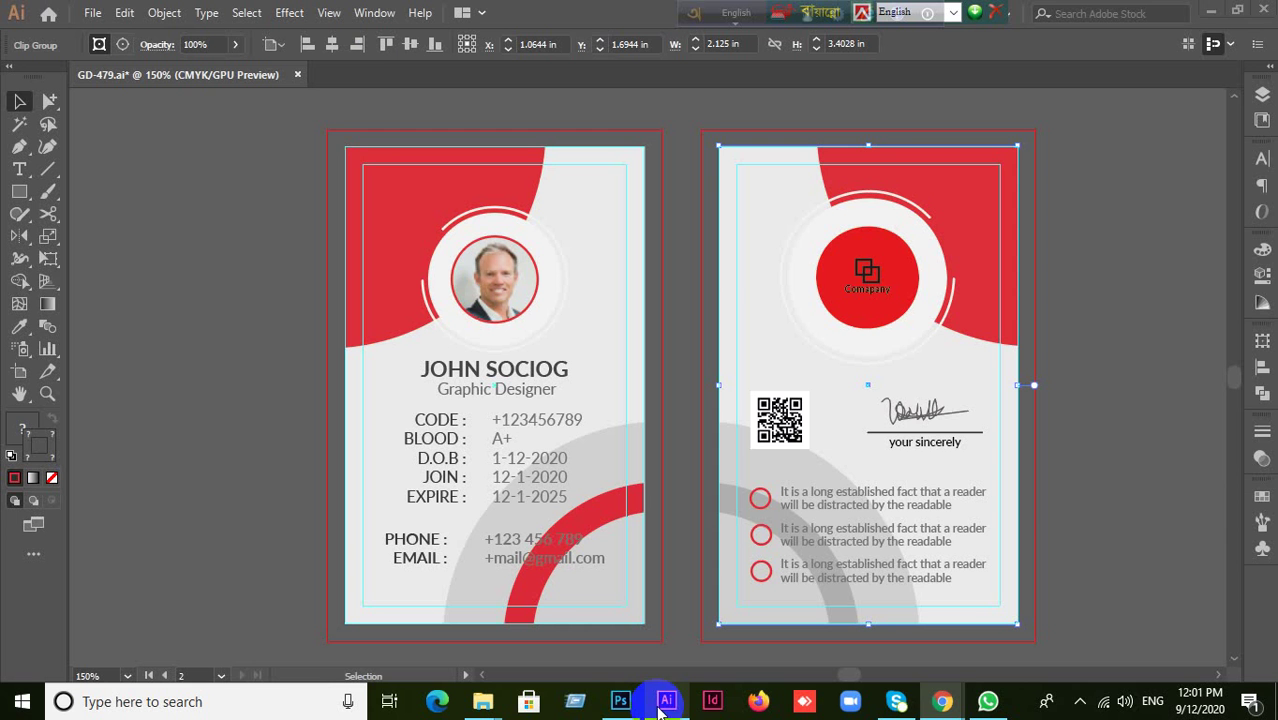
{"action": "left_click", "coordinate": [1087, 548]}
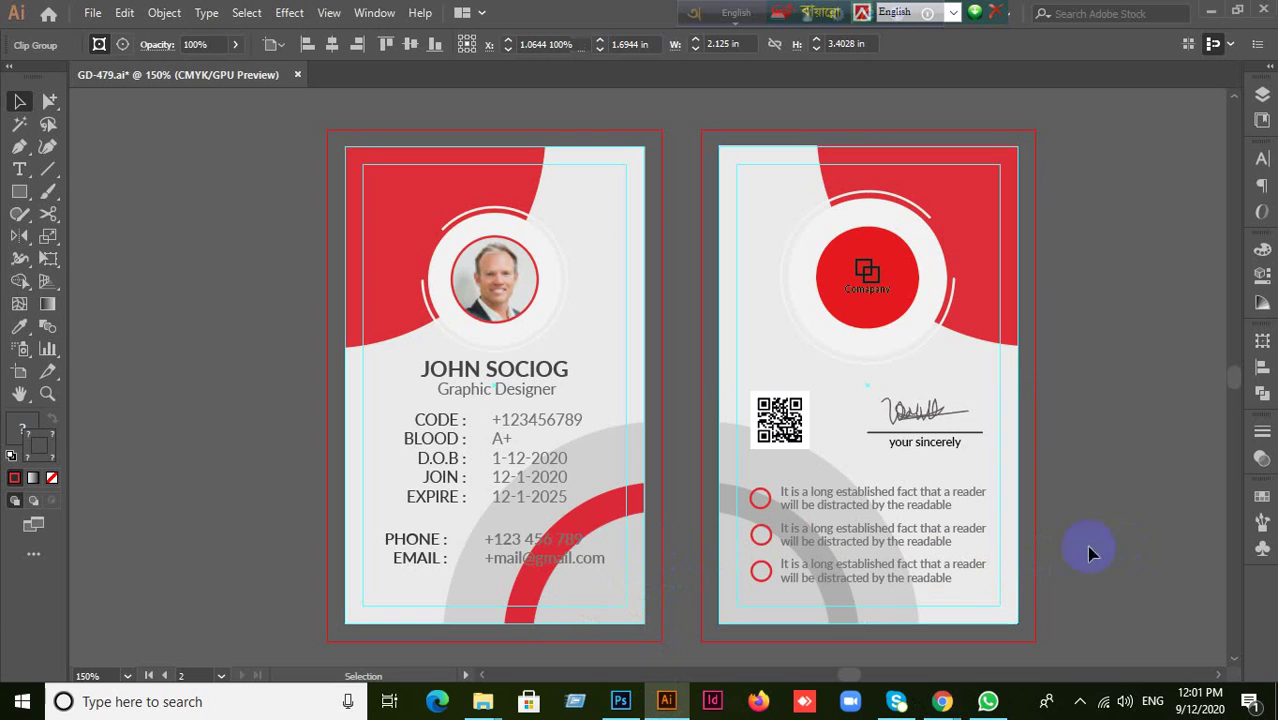
{"action": "left_click", "coordinate": [998, 608]}
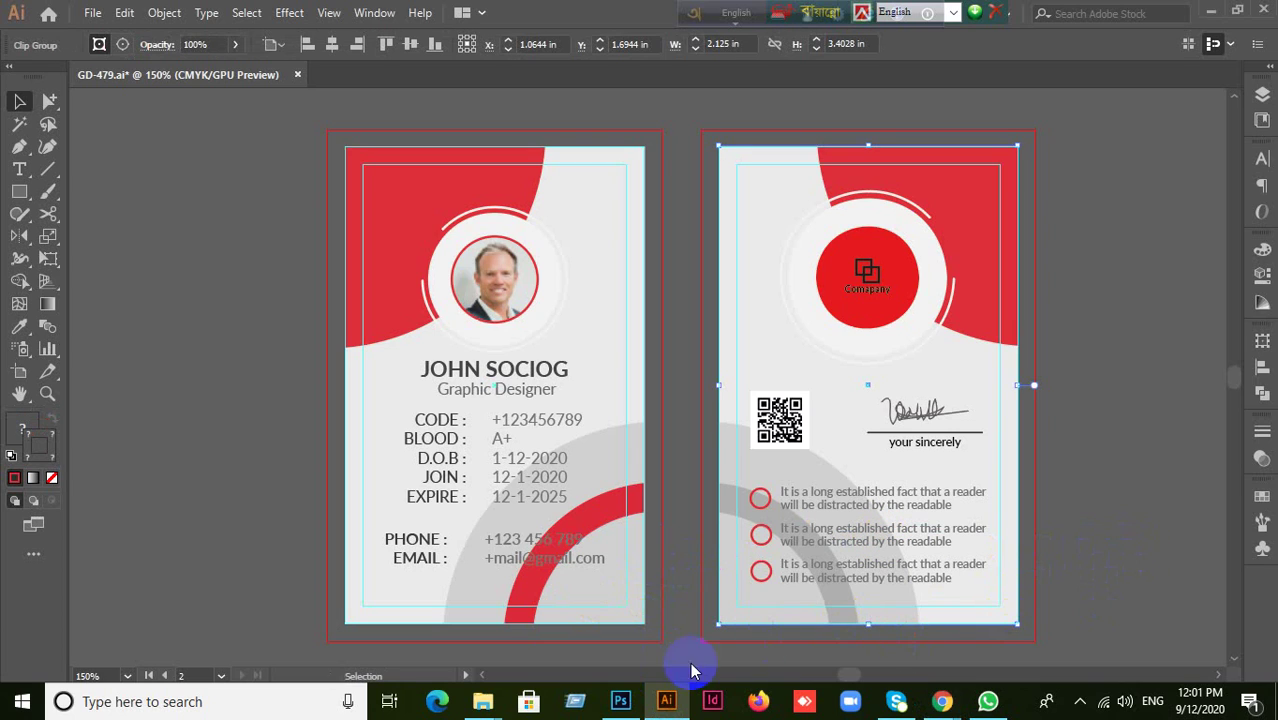
Switch to Photoshop and paste the back card into the opened design file as a smart object
{"action": "left_click", "coordinate": [630, 705]}
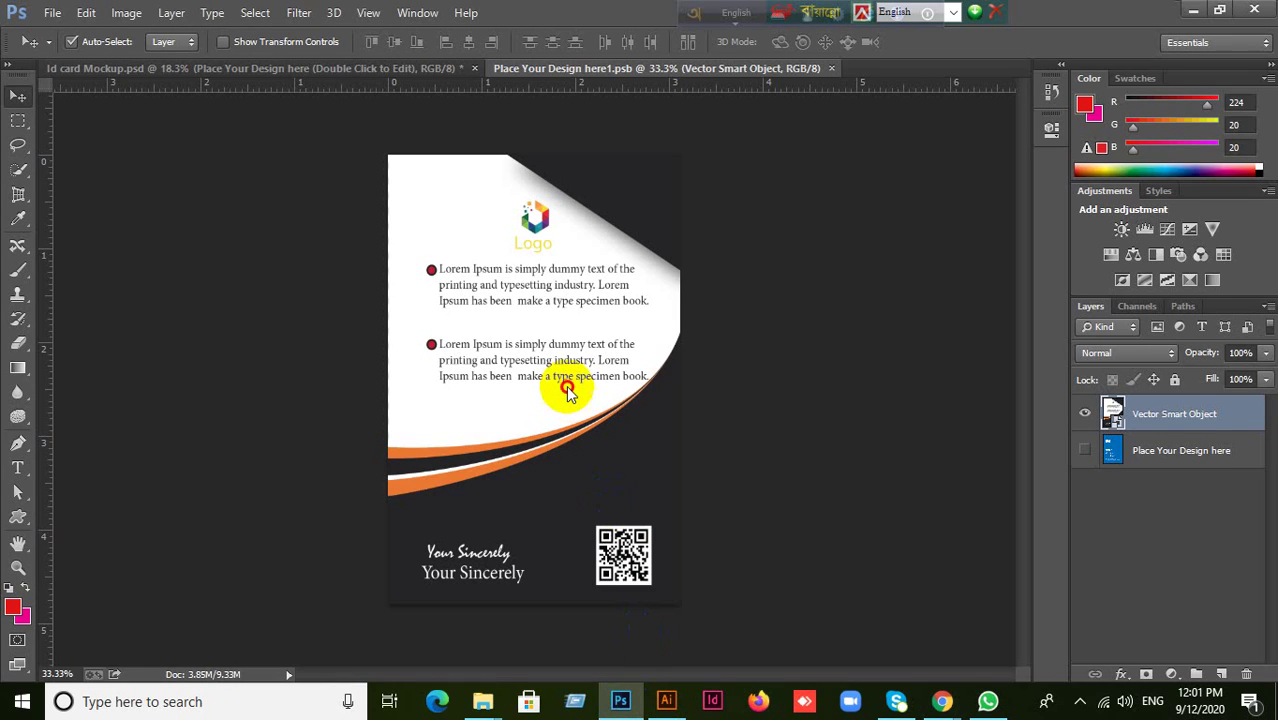
{"action": "left_click", "coordinate": [866, 572]}
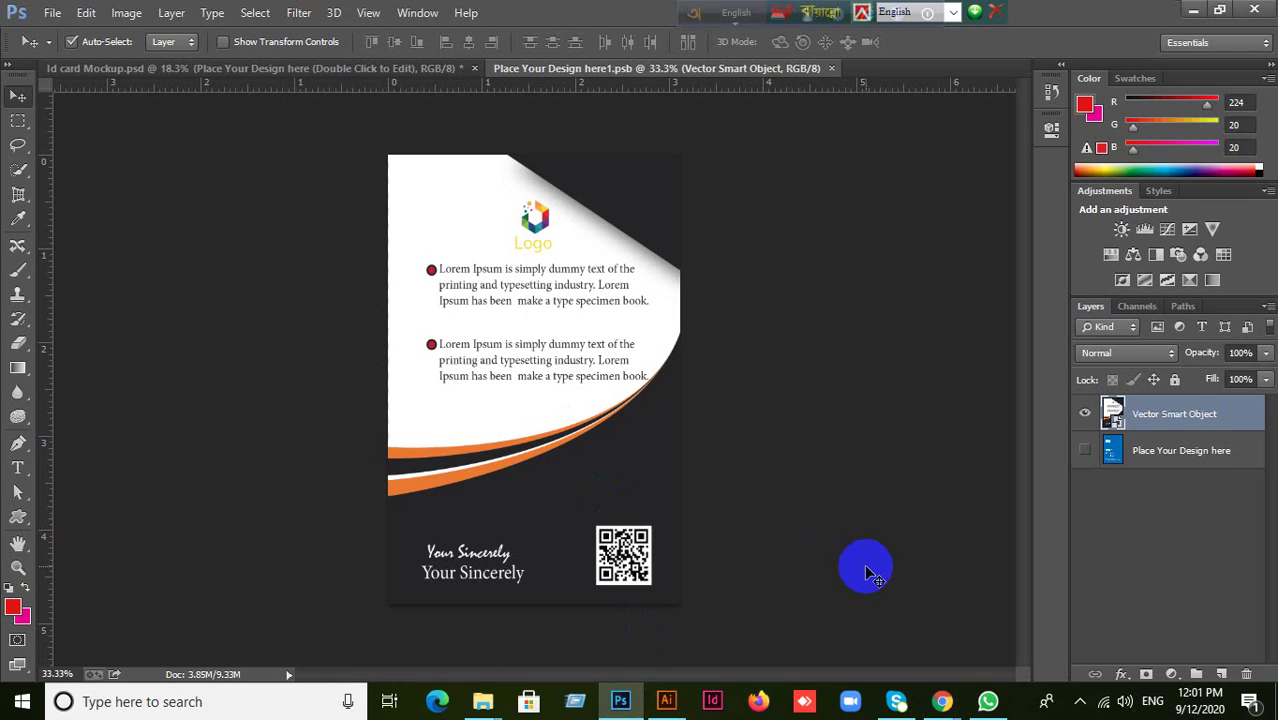
{"action": "key", "text": "ctrl+v"}
{"action": "left_click", "coordinate": [703, 225]}
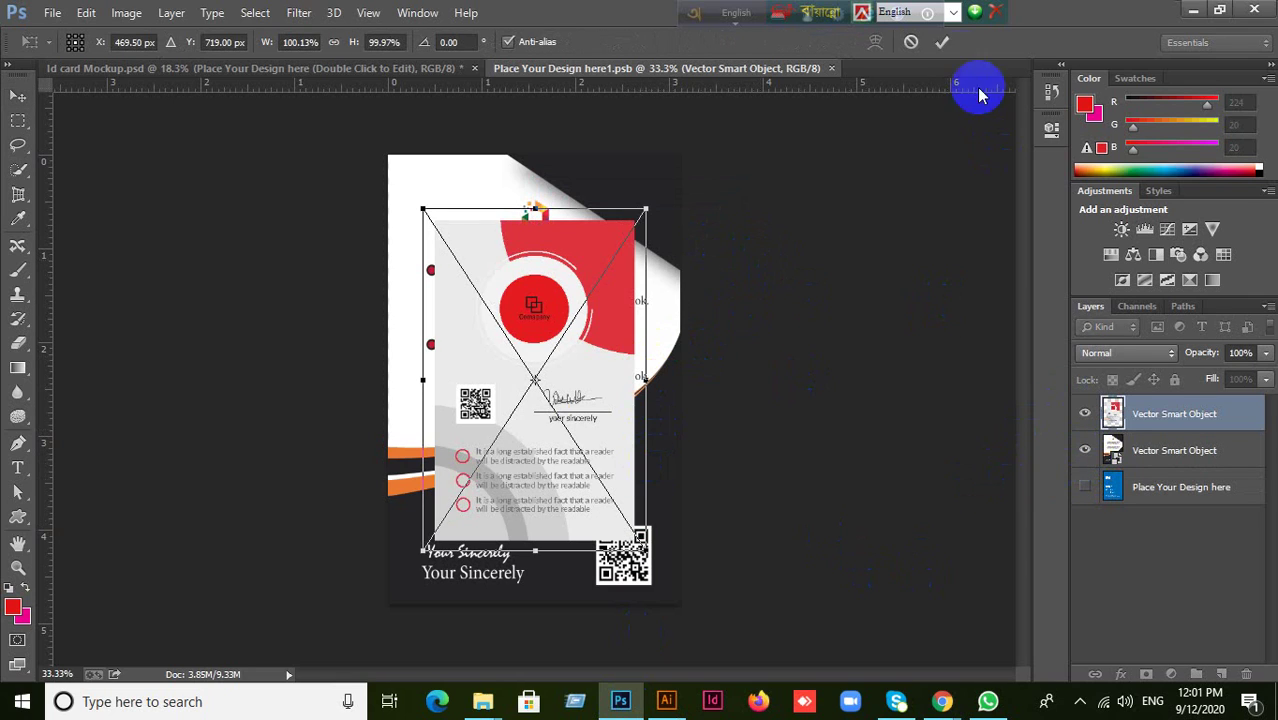
{"action": "left_click", "coordinate": [942, 41]}
Show the blue base layer, hide the old design layer and scale the pasted card to 146.08% width and 142.06% height to cover the canvas
{"action": "left_click", "coordinate": [1085, 487]}
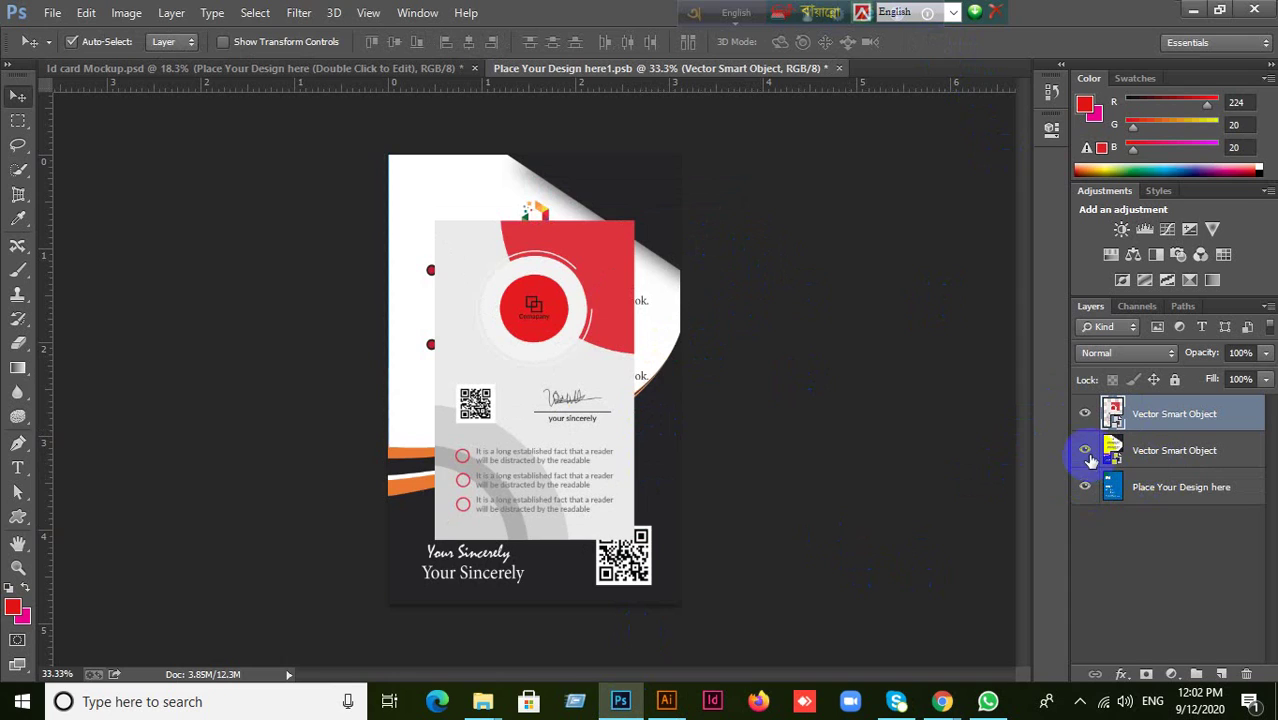
{"action": "left_click", "coordinate": [1085, 450]}
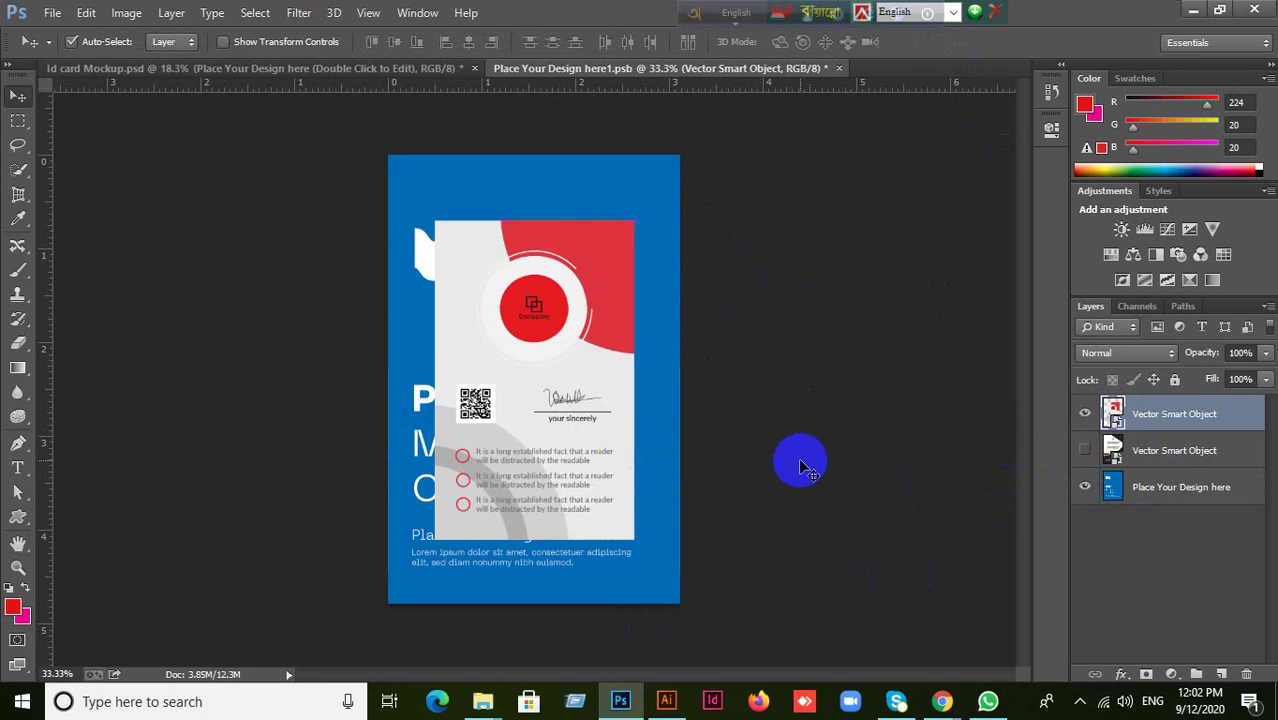
{"action": "key", "text": "ctrl+t"}
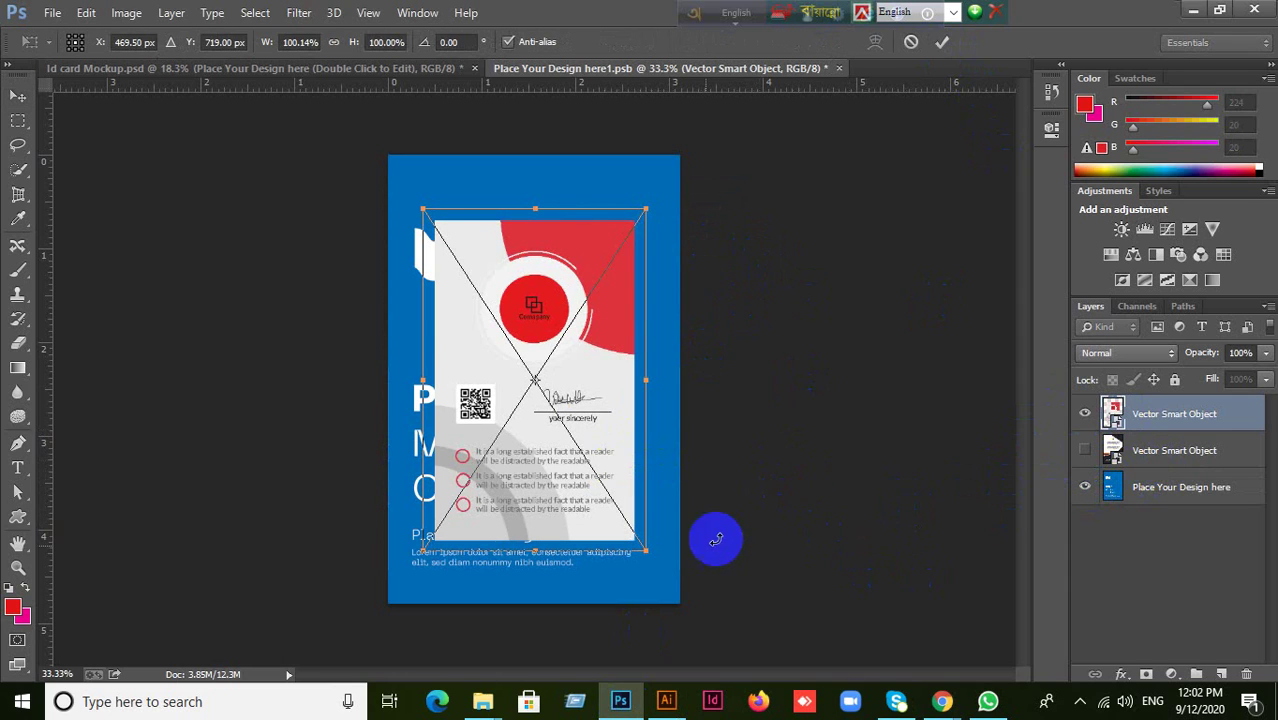
{"action": "left_click_drag", "start_coordinate": [644, 549], "coordinate": [697, 622]}
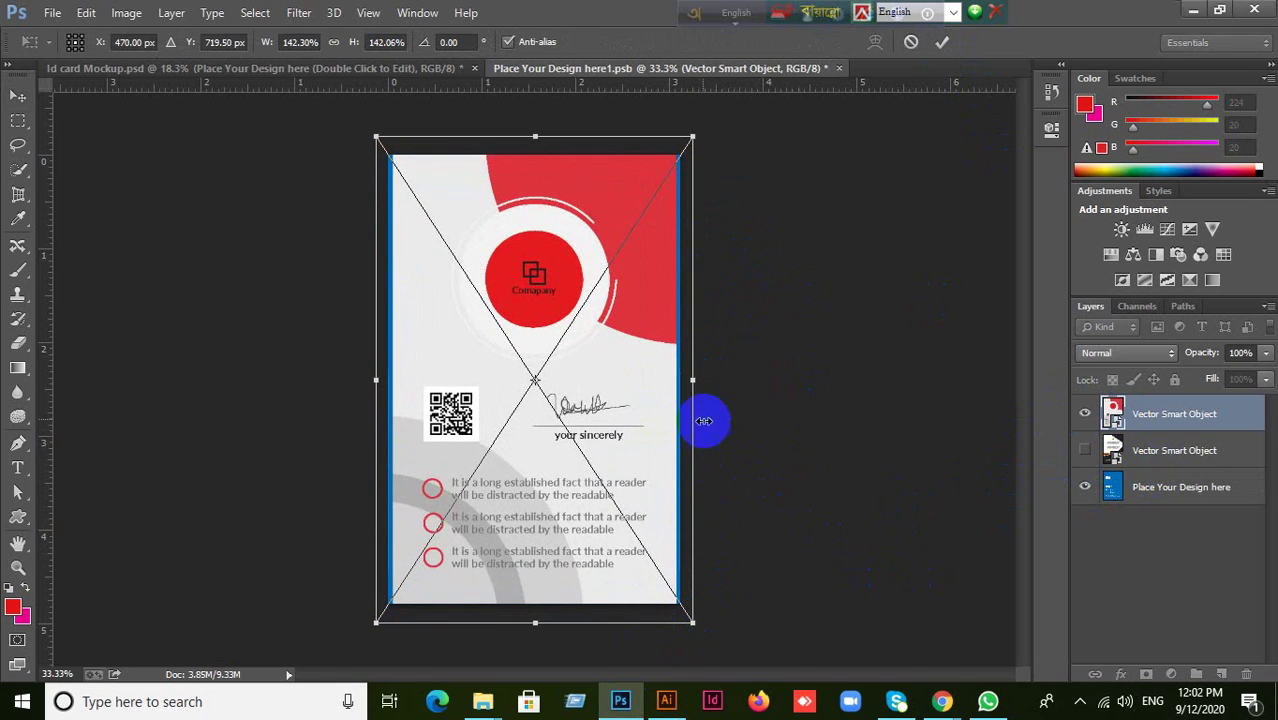
{"action": "left_click_drag", "start_coordinate": [694, 382], "coordinate": [699, 380]}
{"action": "left_click_drag", "start_coordinate": [371, 380], "coordinate": [368, 378]}
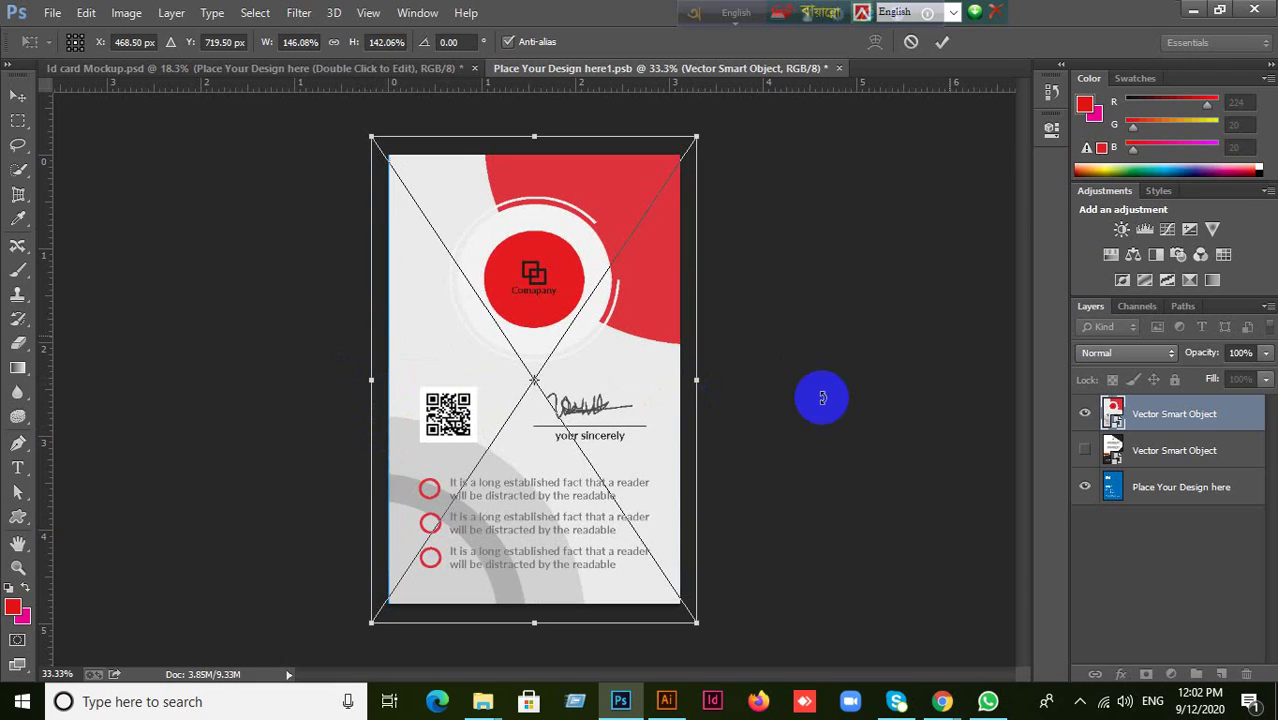
{"action": "left_click", "coordinate": [942, 41]}
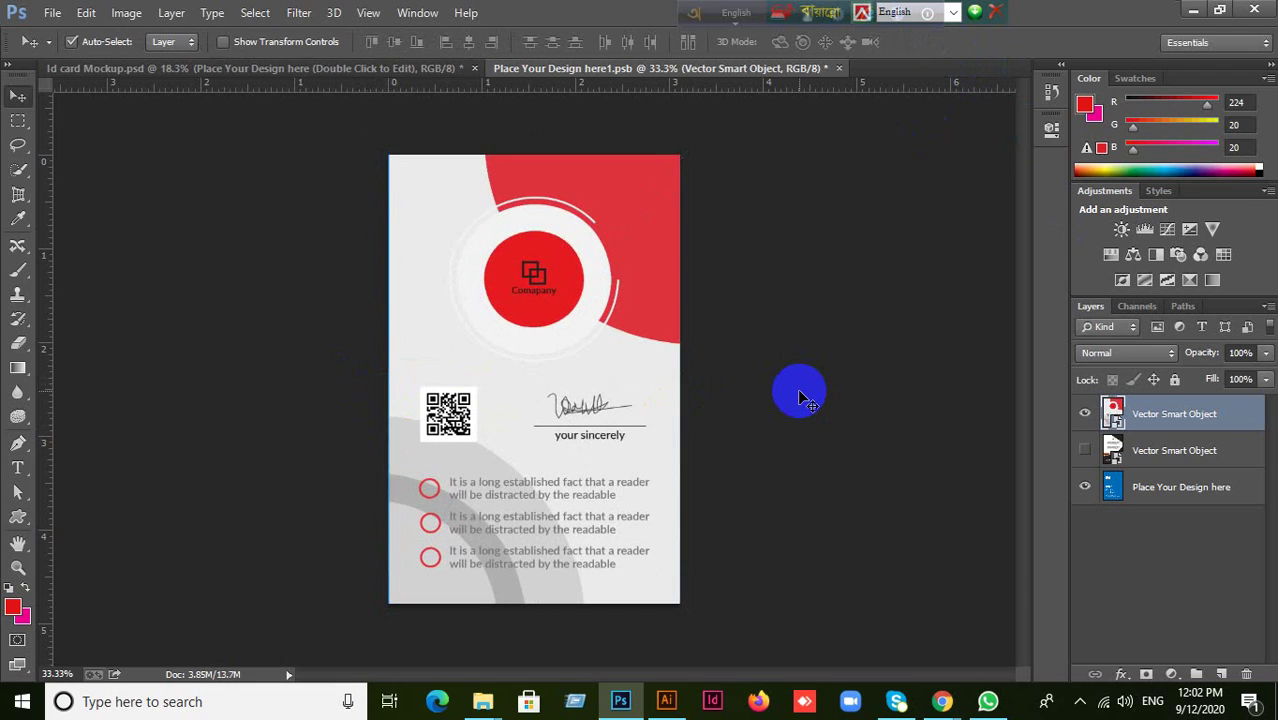
Save and close the back card's smart object file to update the mockup
{"action": "key", "text": "ctrl+s"}
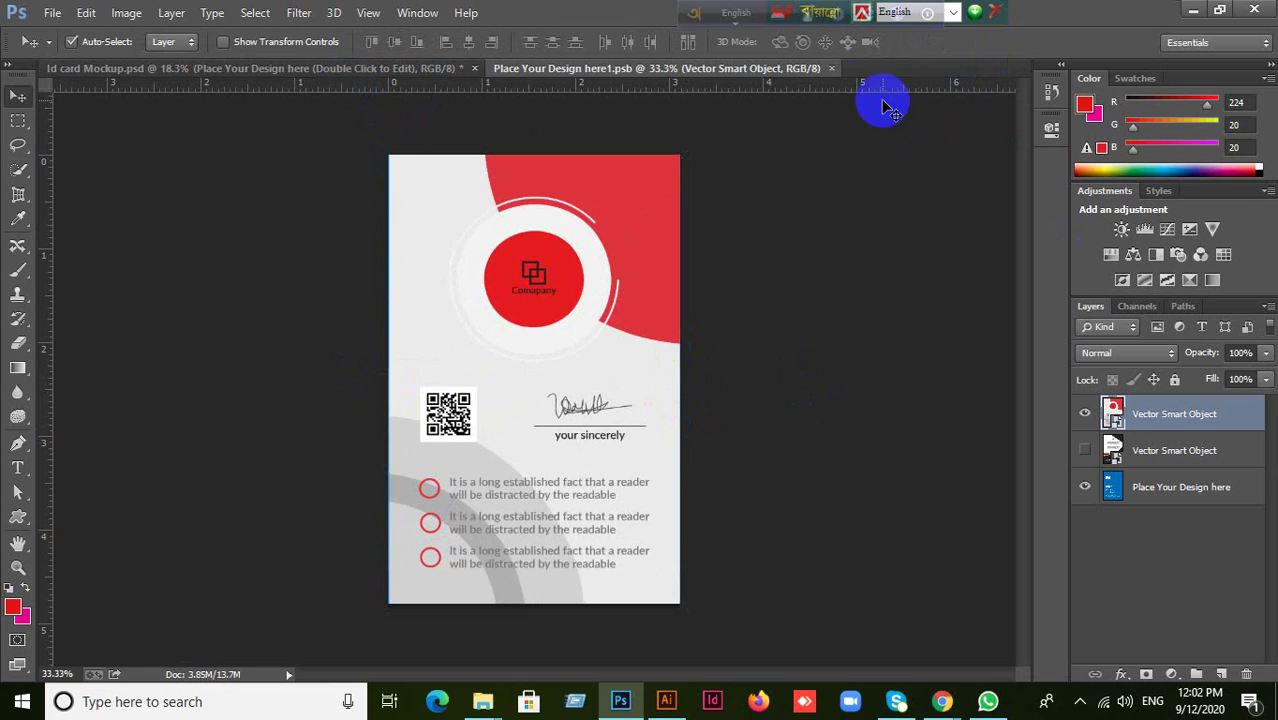
{"action": "left_click", "coordinate": [831, 68]}
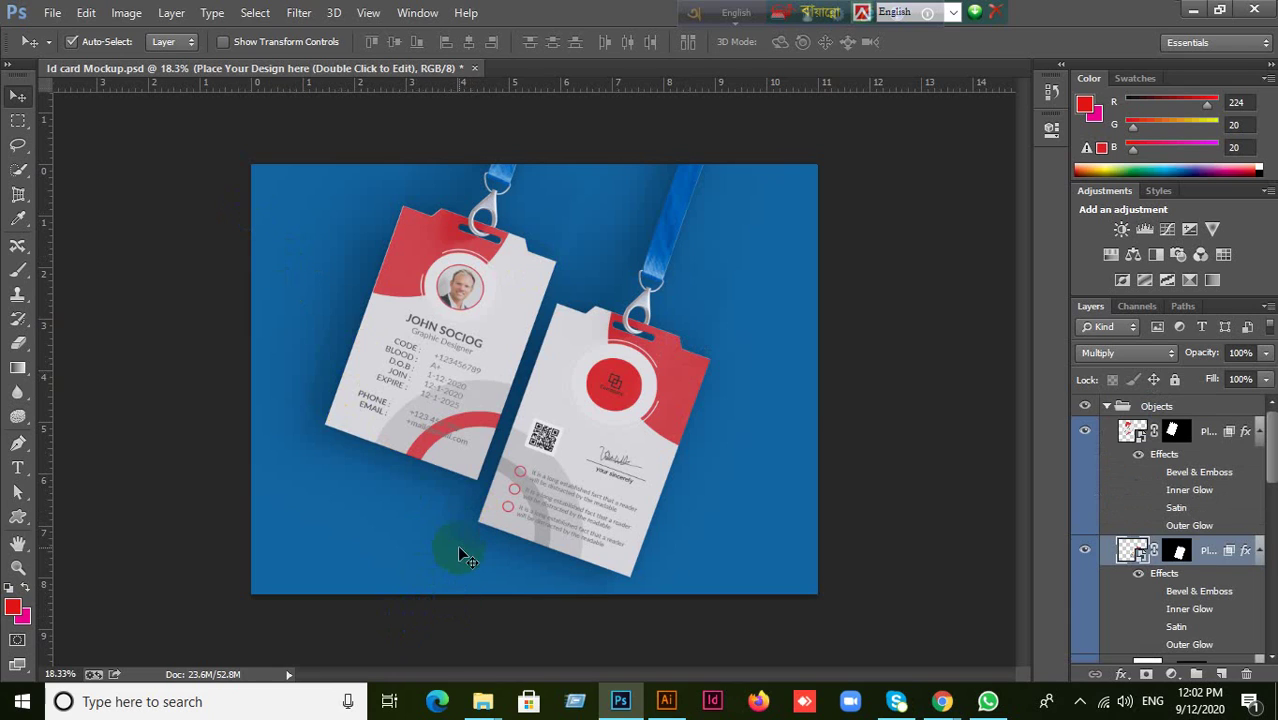
Switch to Illustrator, release the clipping masks of the back and front cards and deselect the artwork
{"action": "mouse_move", "coordinate": [667, 703]}
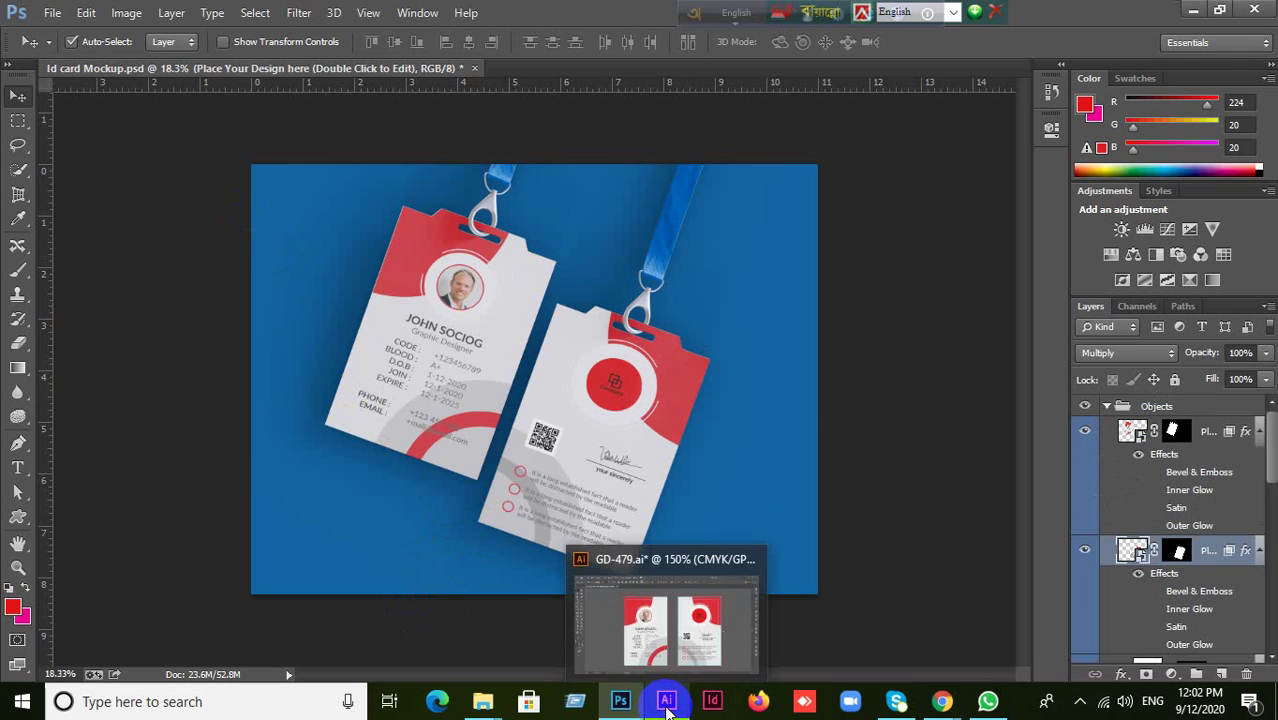
{"action": "left_click", "coordinate": [667, 625]}
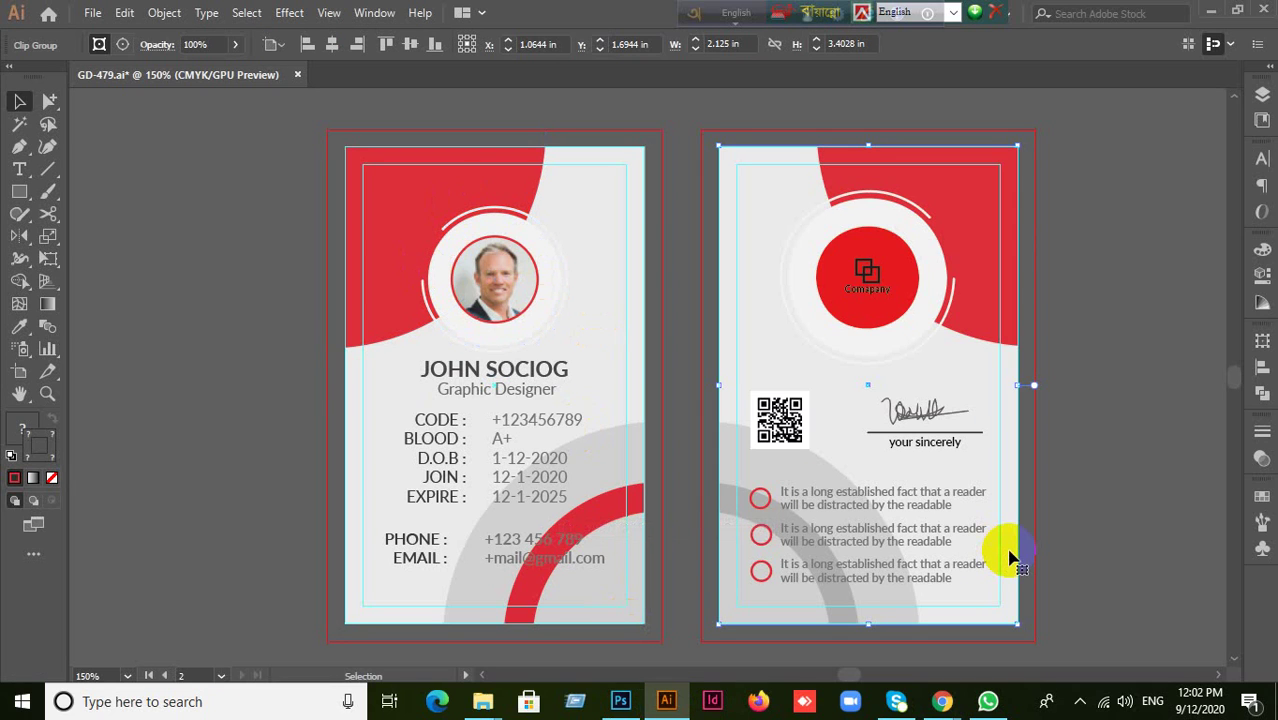
{"action": "key", "text": "ctrl+alt+7"}
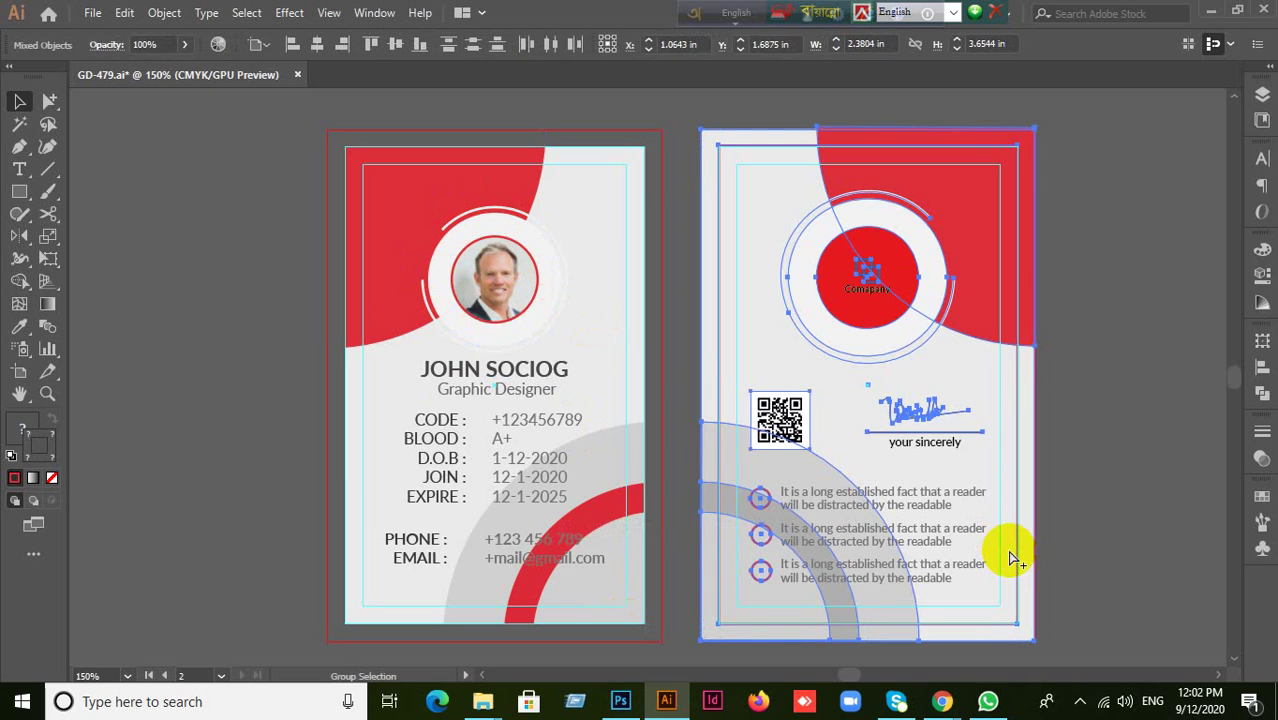
{"action": "key", "text": "ctrl+shift+a"}
{"action": "left_click", "coordinate": [1010, 560]}
{"action": "left_click", "coordinate": [368, 380]}
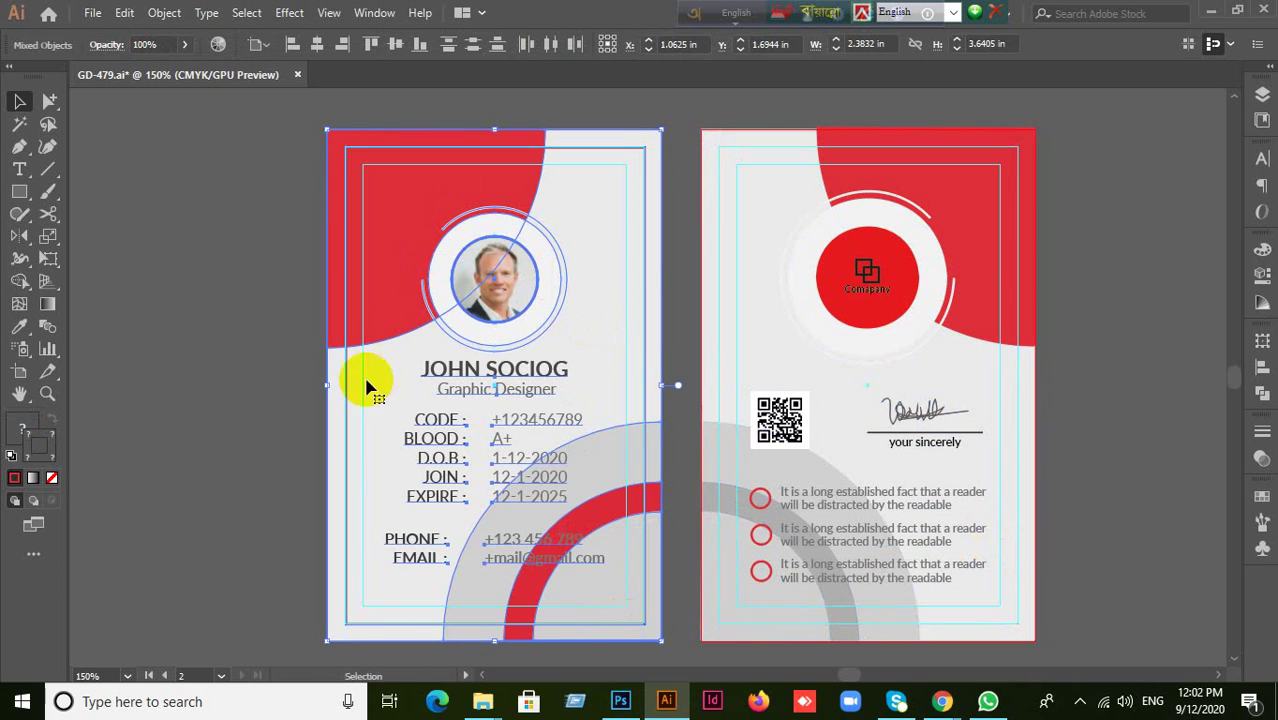
{"action": "left_click", "coordinate": [223, 266]}
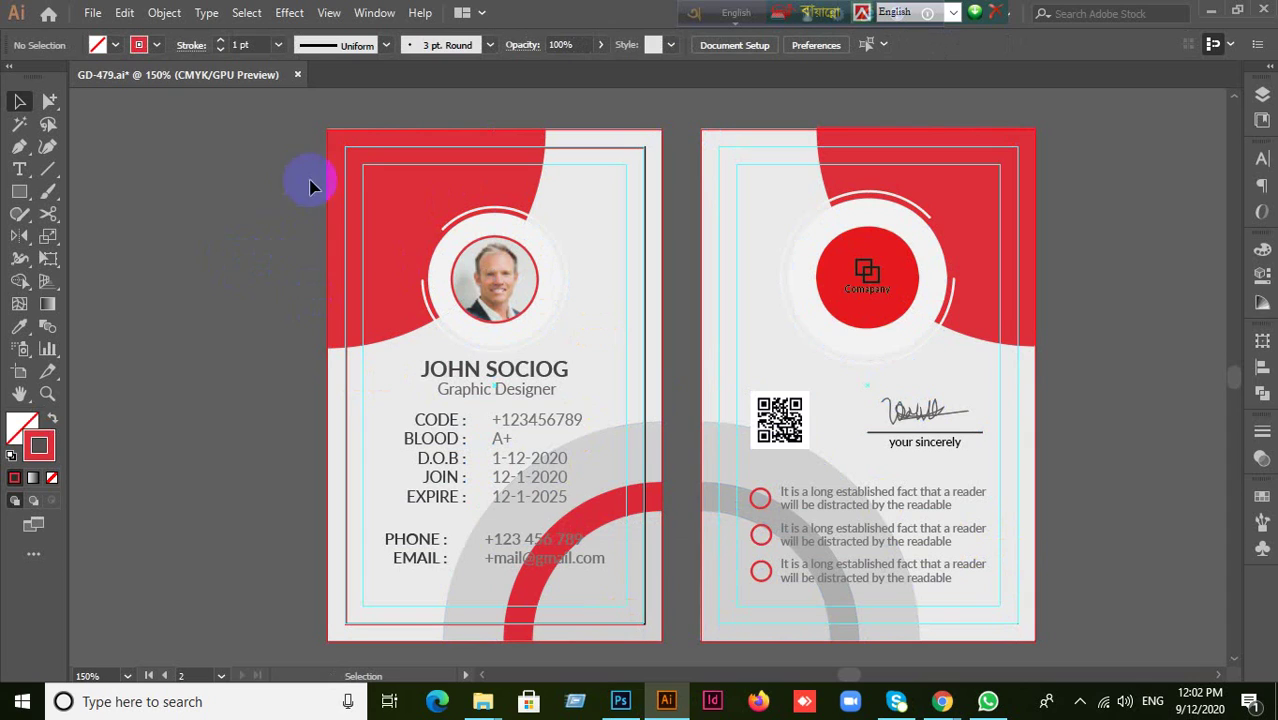
{"action": "mouse_move", "coordinate": [345, 157]}
{"action": "left_mouse_down"}
{"action": "mouse_move", "coordinate": [400, 190]}
{"action": "mouse_move", "coordinate": [350, 155]}
{"action": "left_mouse_up"}
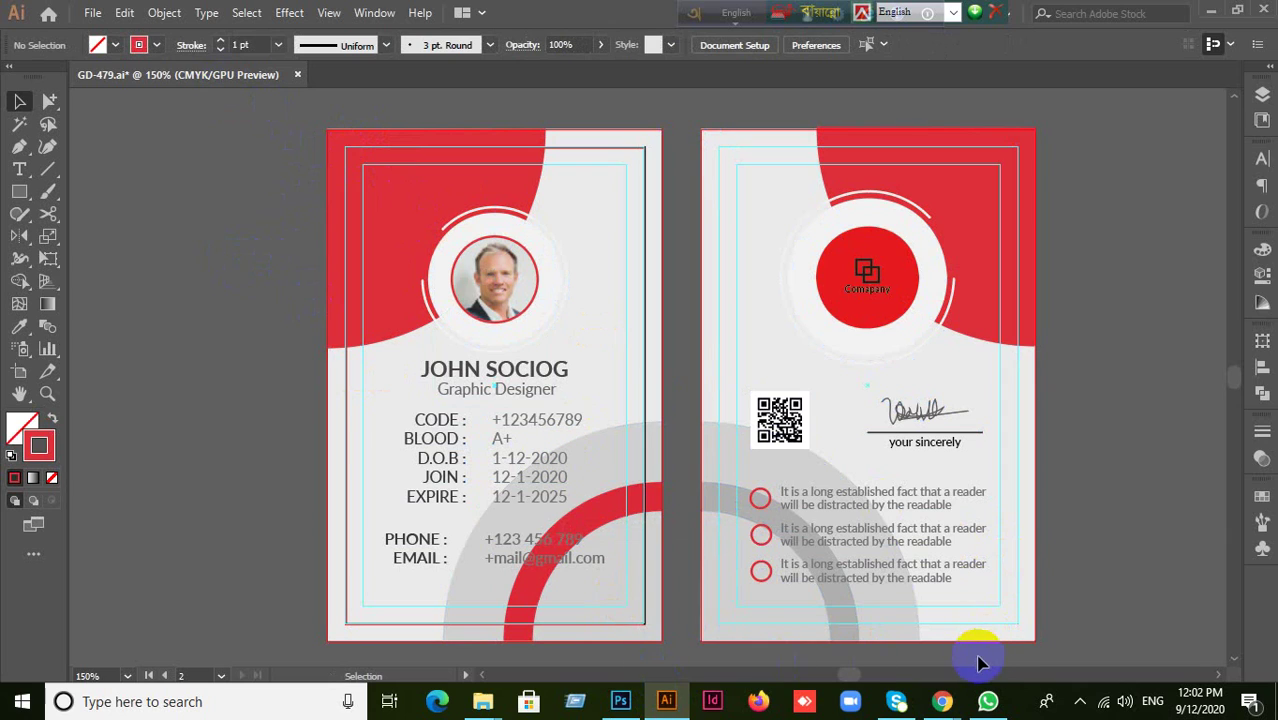
{"action": "left_click_drag", "start_coordinate": [408, 228], "coordinate": [355, 157]}
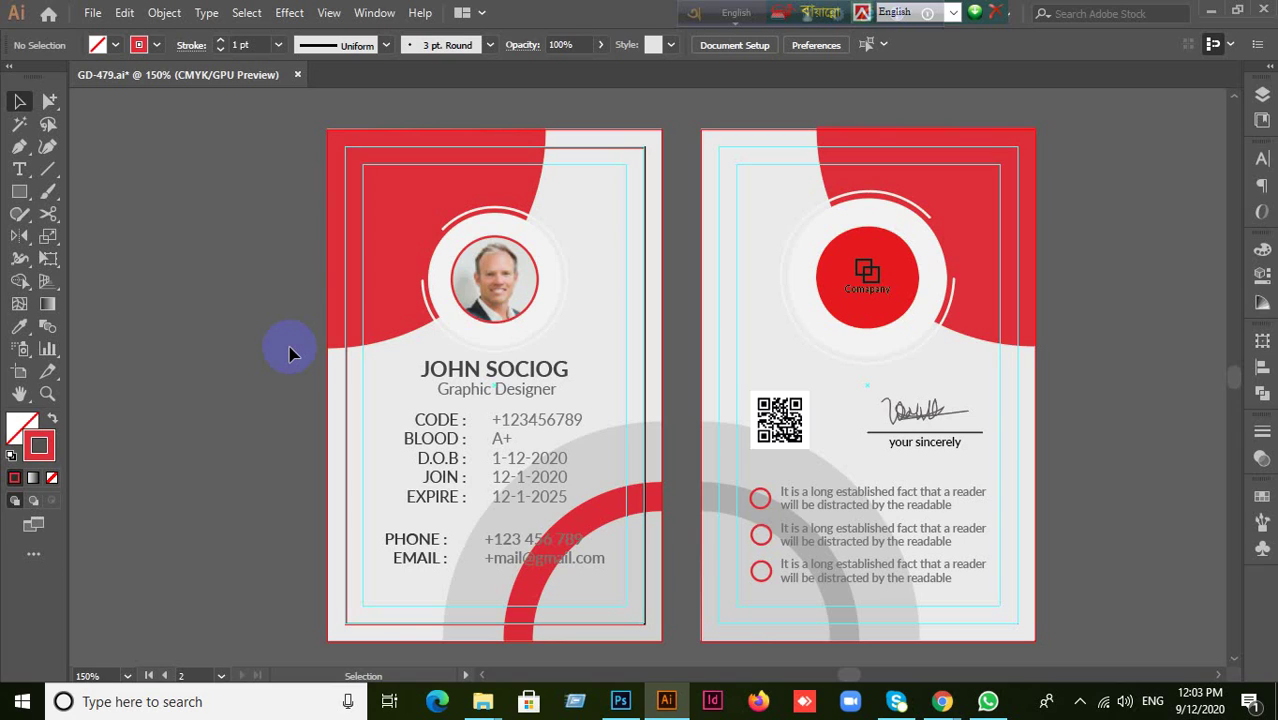
Draw an unfilled, red-stroked rectangle over the front card along the outer guides and deselect it
{"action": "left_click", "coordinate": [19, 191]}
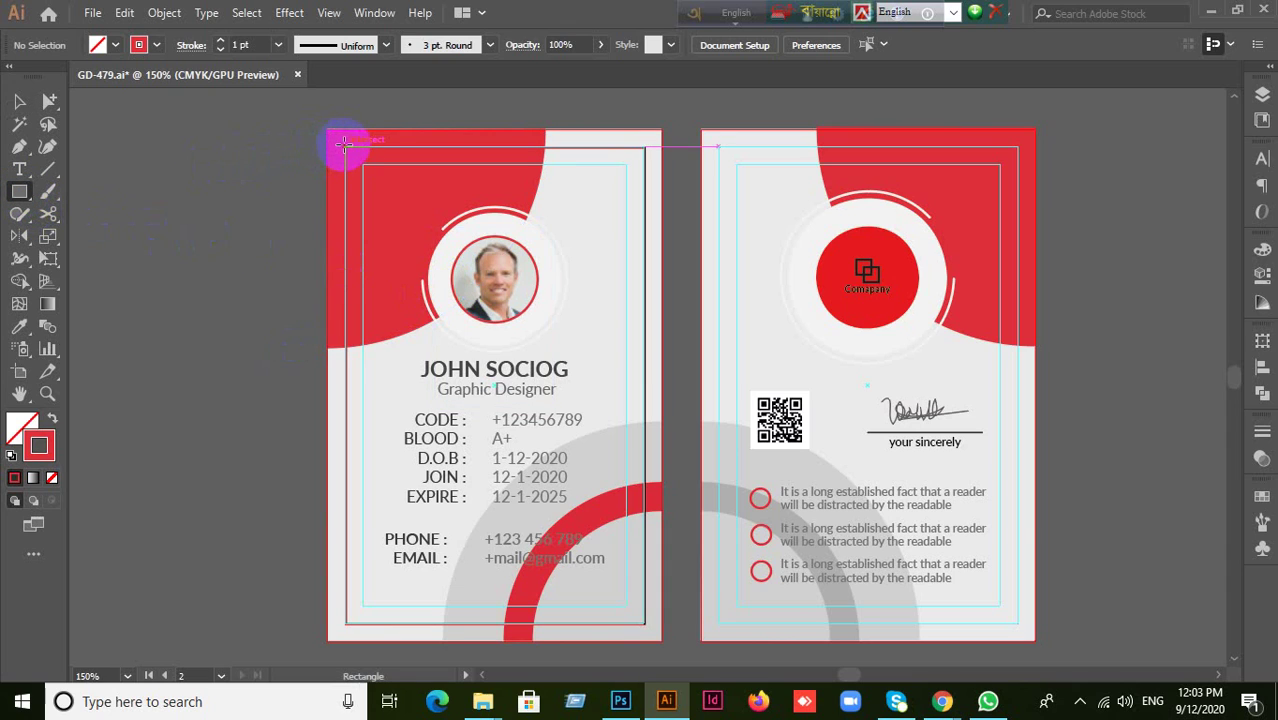
{"action": "left_click_drag", "start_coordinate": [345, 147], "coordinate": [645, 625]}
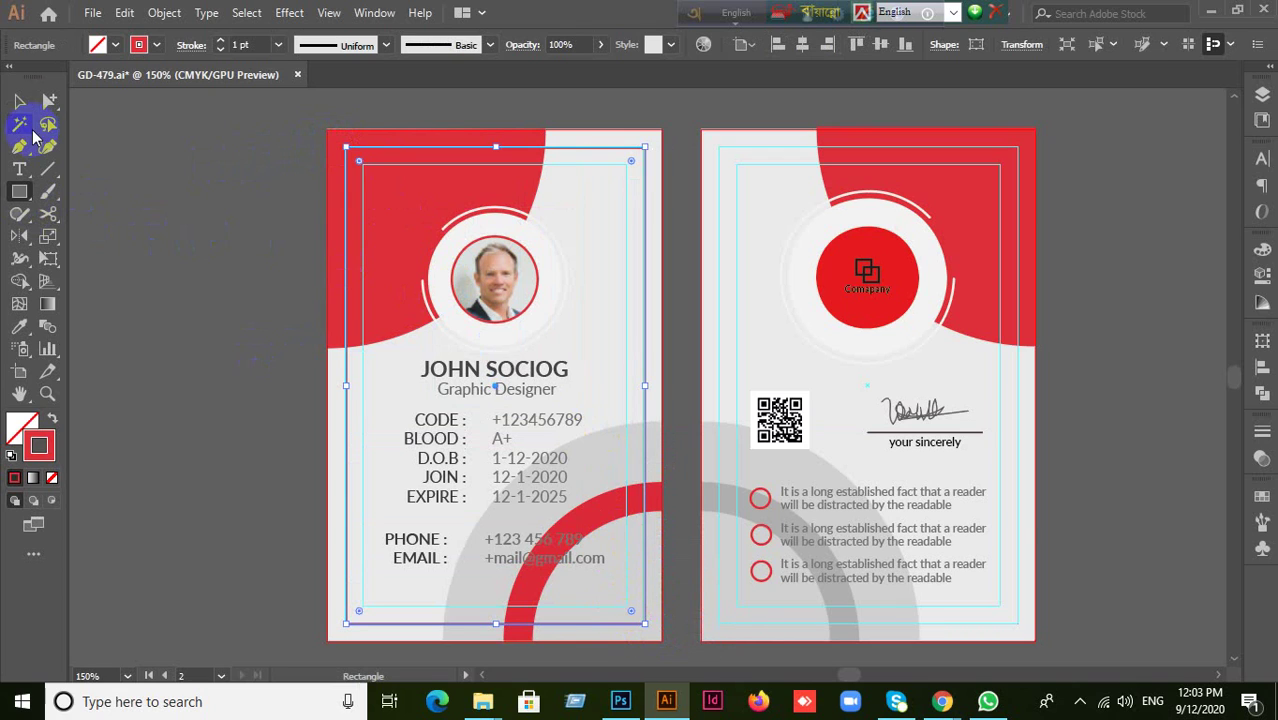
{"action": "left_click", "coordinate": [19, 101]}
{"action": "left_click", "coordinate": [214, 191]}
Try to clip the front card artwork to the rectangle, release the mask and deselect
{"action": "left_click", "coordinate": [442, 285]}
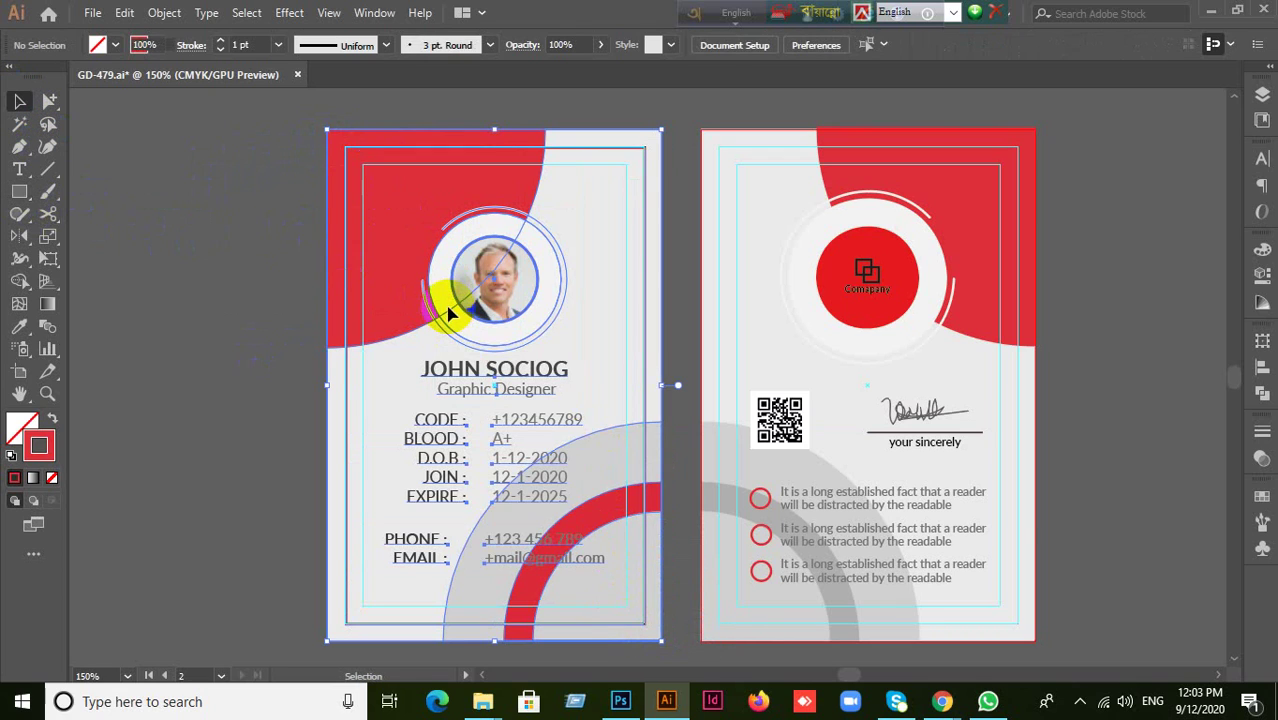
{"action": "right_click", "coordinate": [462, 315]}
{"action": "left_click", "coordinate": [499, 367]}
{"action": "left_click", "coordinate": [365, 177]}
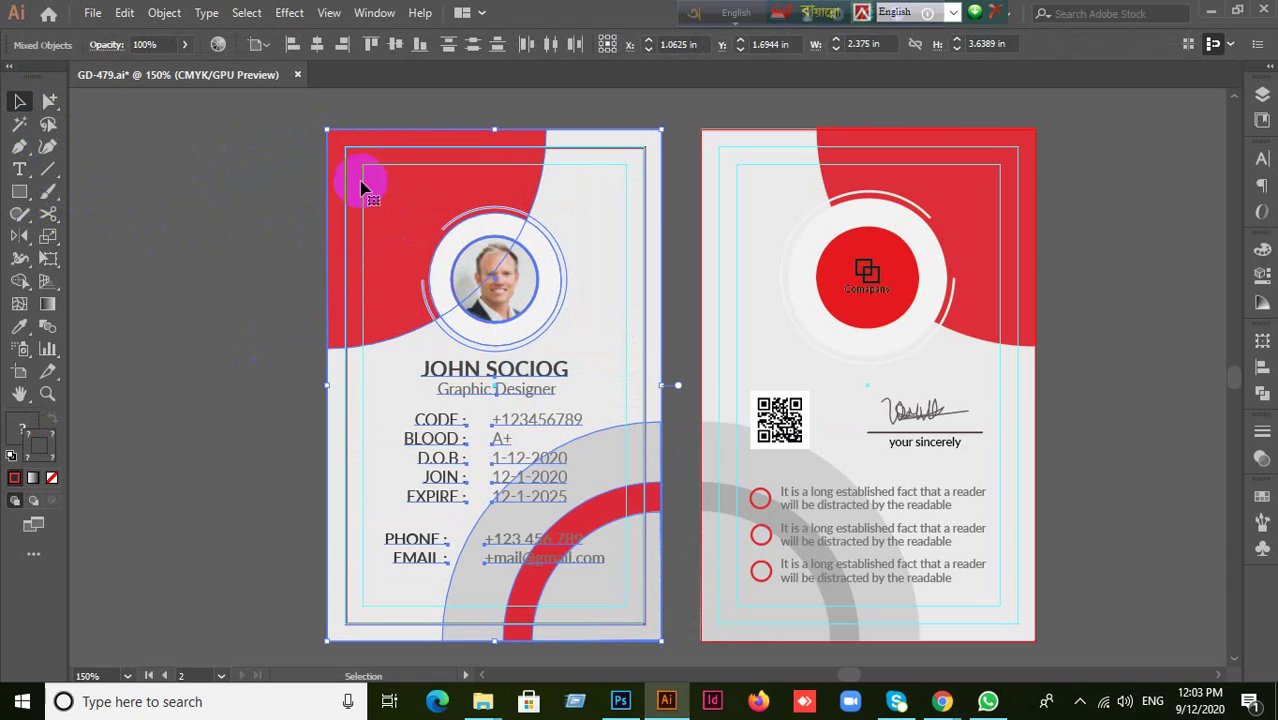
{"action": "left_click_drag", "start_coordinate": [420, 287], "coordinate": [428, 290]}
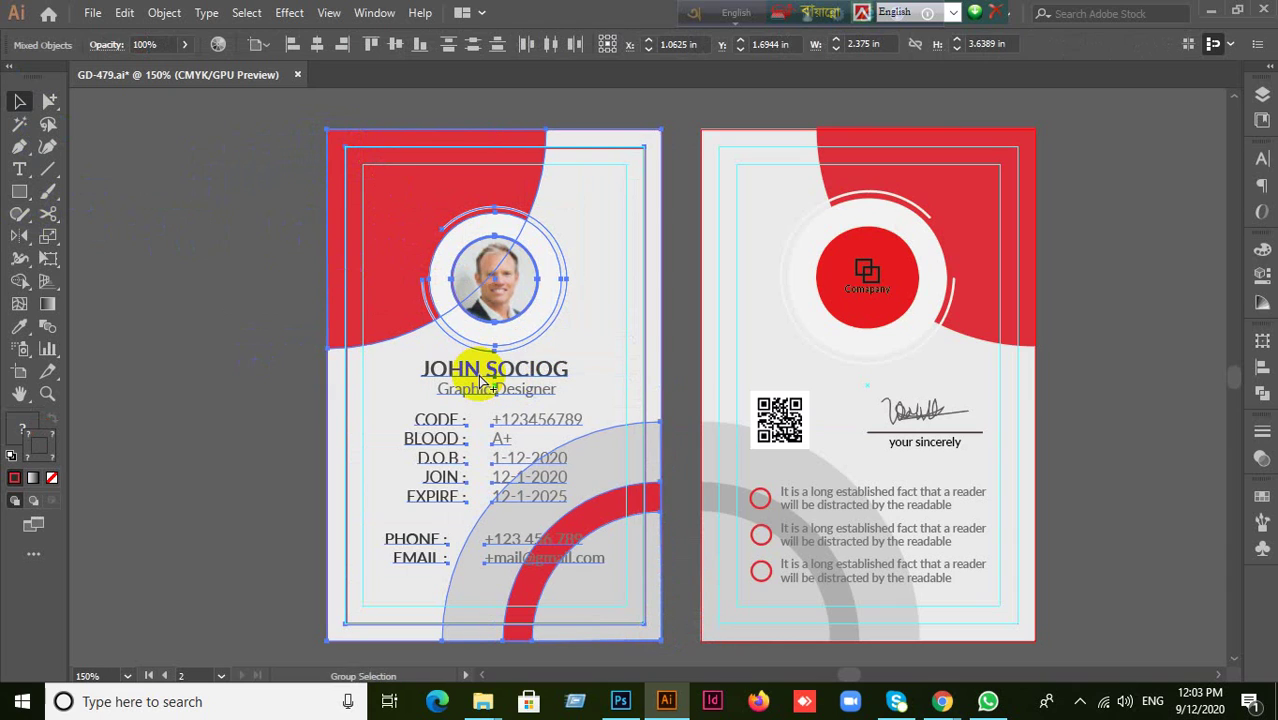
{"action": "left_click", "coordinate": [200, 330]}
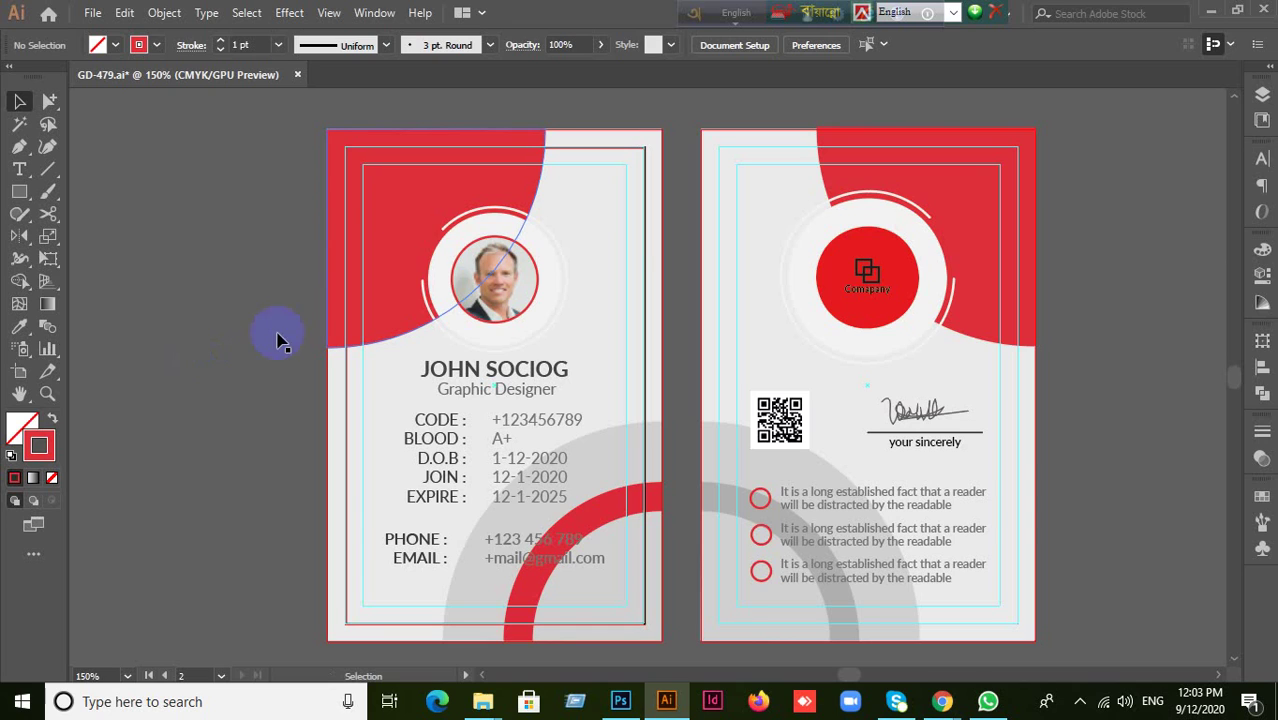
Select all the front card artwork, deselect it and select all the artwork of the back card
{"action": "left_click_drag", "start_coordinate": [345, 162], "coordinate": [667, 651]}
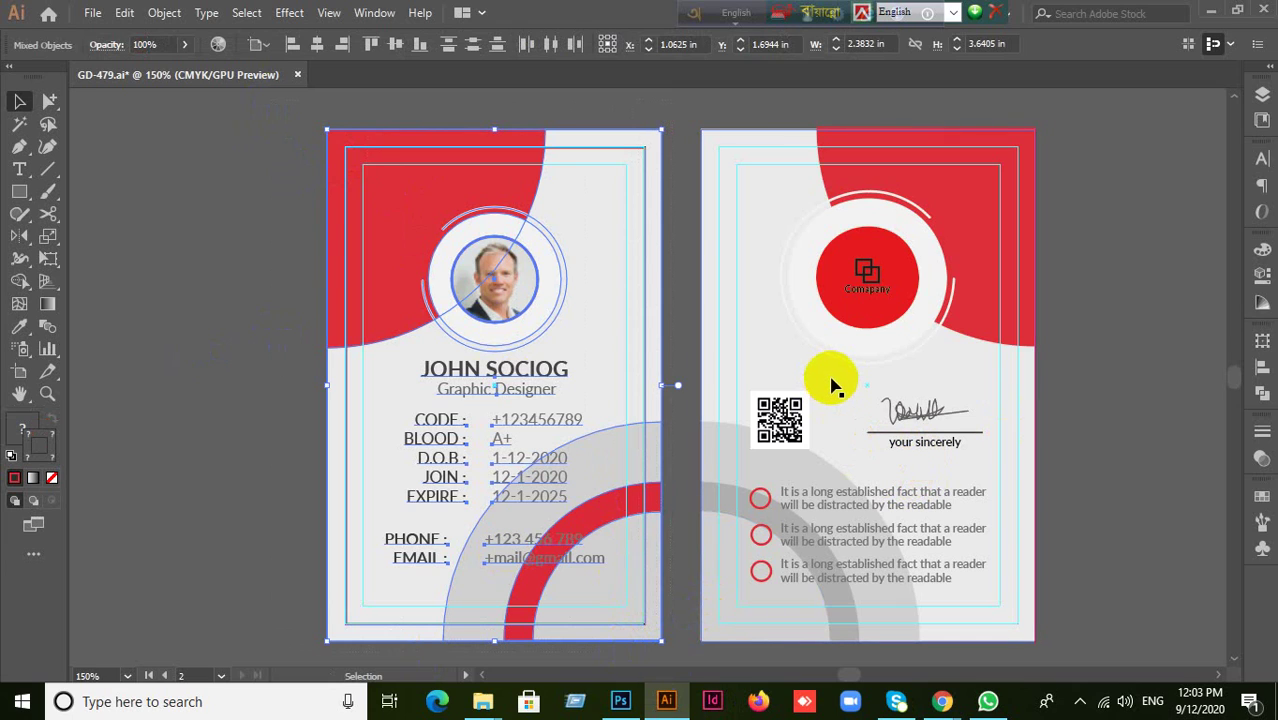
{"action": "left_click", "coordinate": [285, 314]}
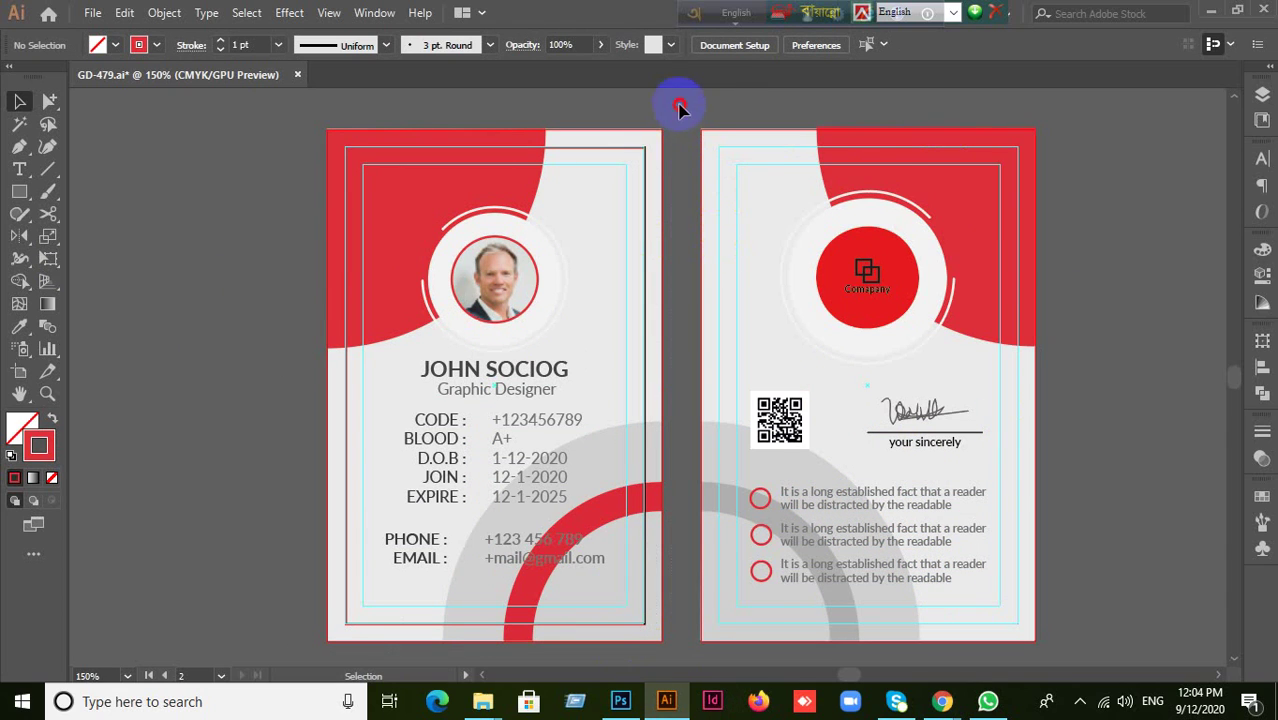
{"action": "left_click_drag", "start_coordinate": [678, 102], "coordinate": [1075, 640]}
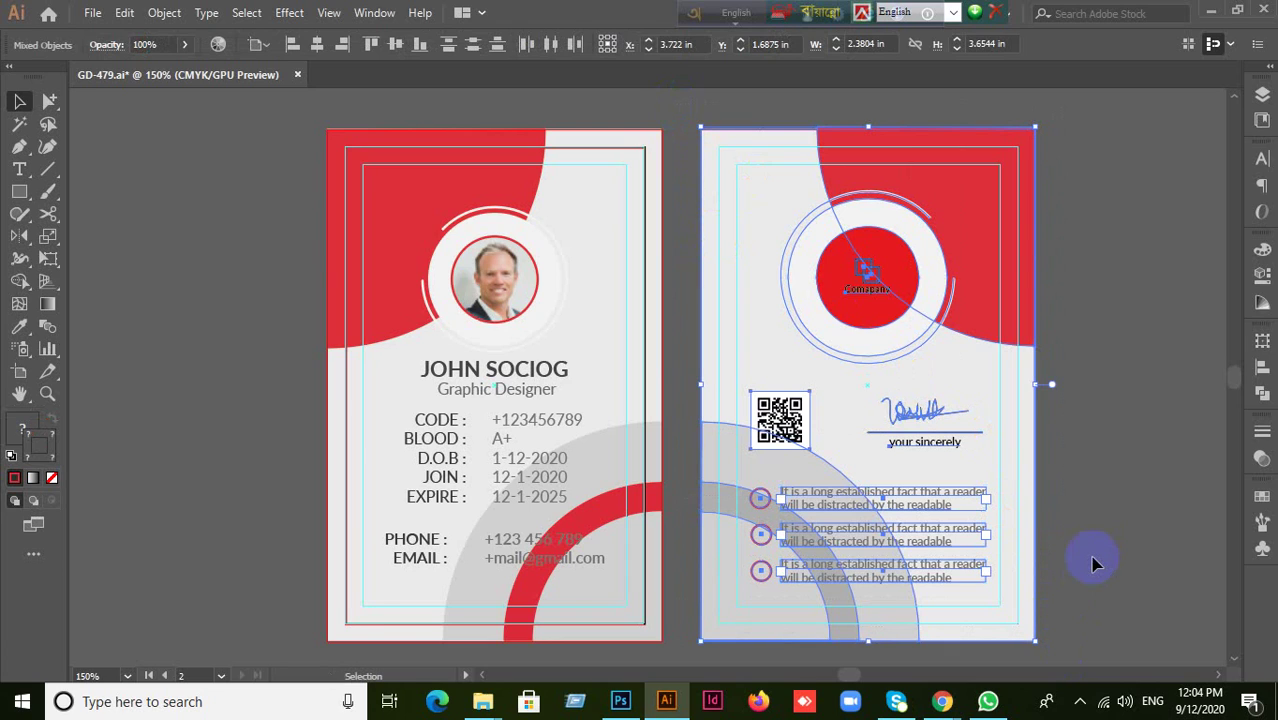
Alternate between the Selection and Direct Selection tools and reselect all the back card artwork
{"action": "key", "text": "a"}
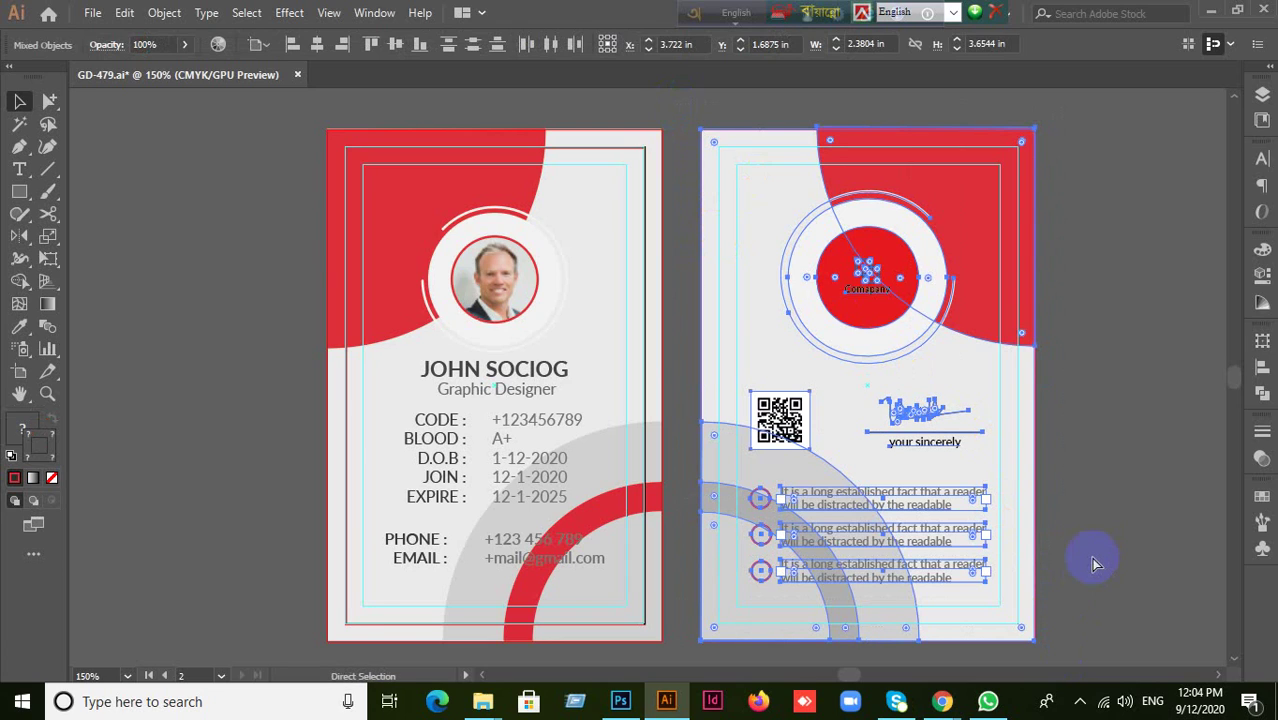
{"action": "key", "text": "v"}
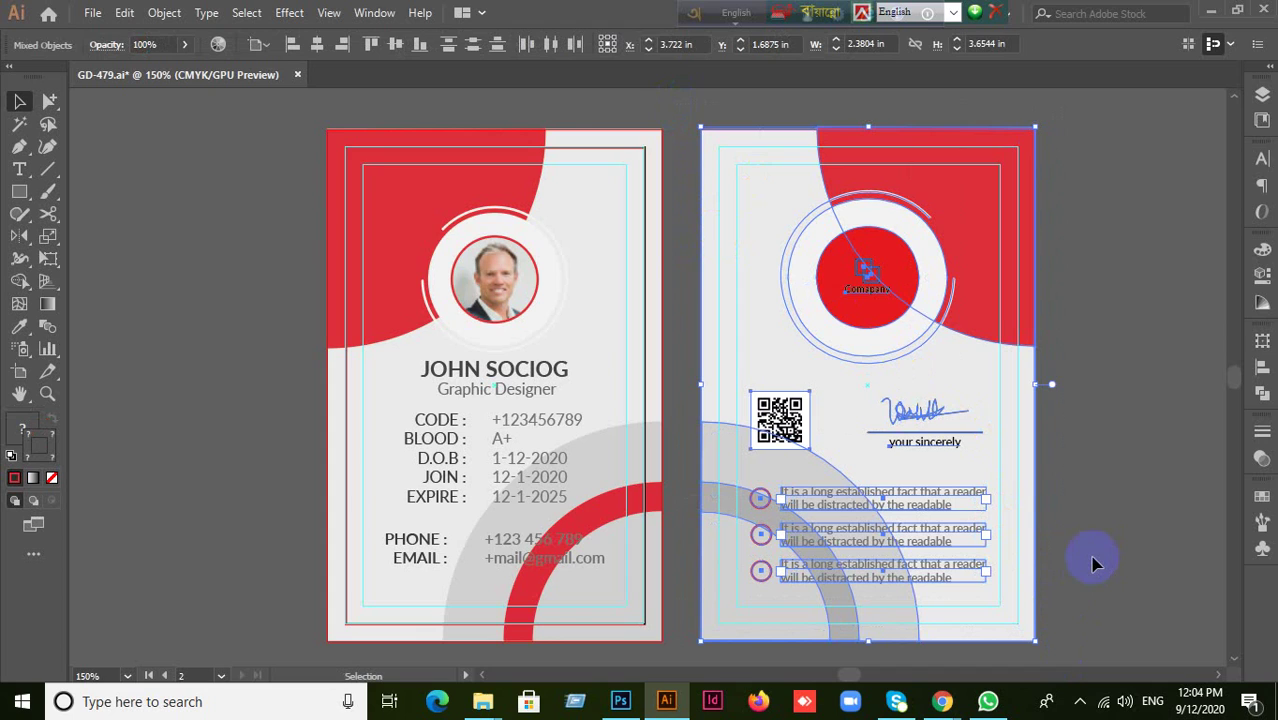
{"action": "key", "text": "a"}
{"action": "key", "text": "v"}
{"action": "left_click", "coordinate": [1093, 559]}
{"action": "left_click_drag", "start_coordinate": [708, 158], "coordinate": [1078, 650]}
{"action": "key", "text": "a"}
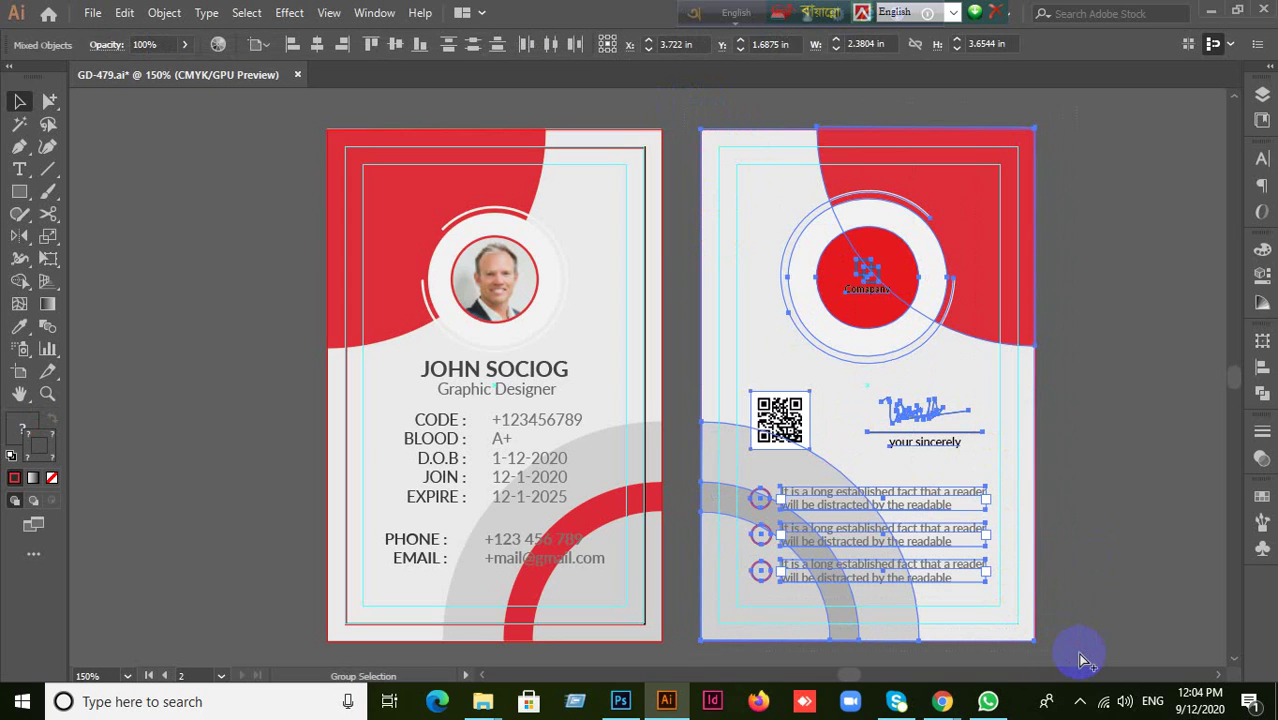
Switch to Photoshop and open the contents of the front card's smart object in Id card Mockup.psd
{"action": "left_click", "coordinate": [618, 698]}
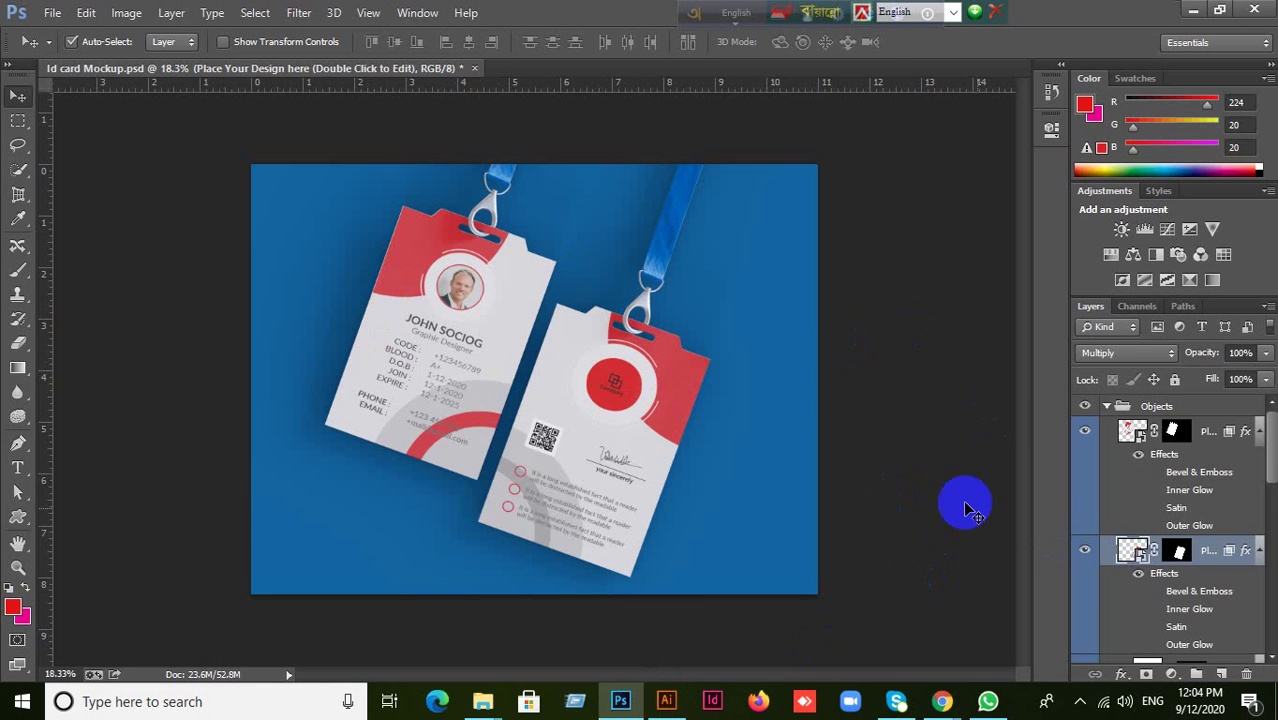
{"action": "left_click", "coordinate": [471, 285]}
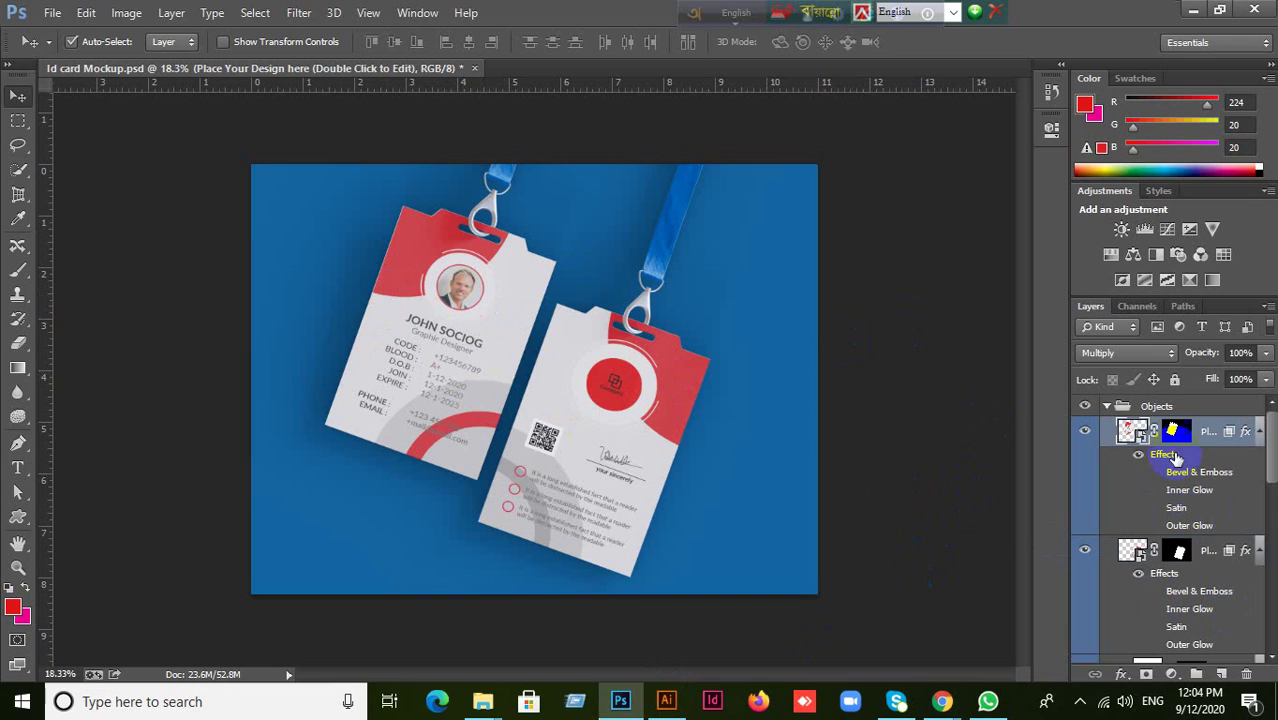
{"action": "double_click", "coordinate": [1138, 432]}
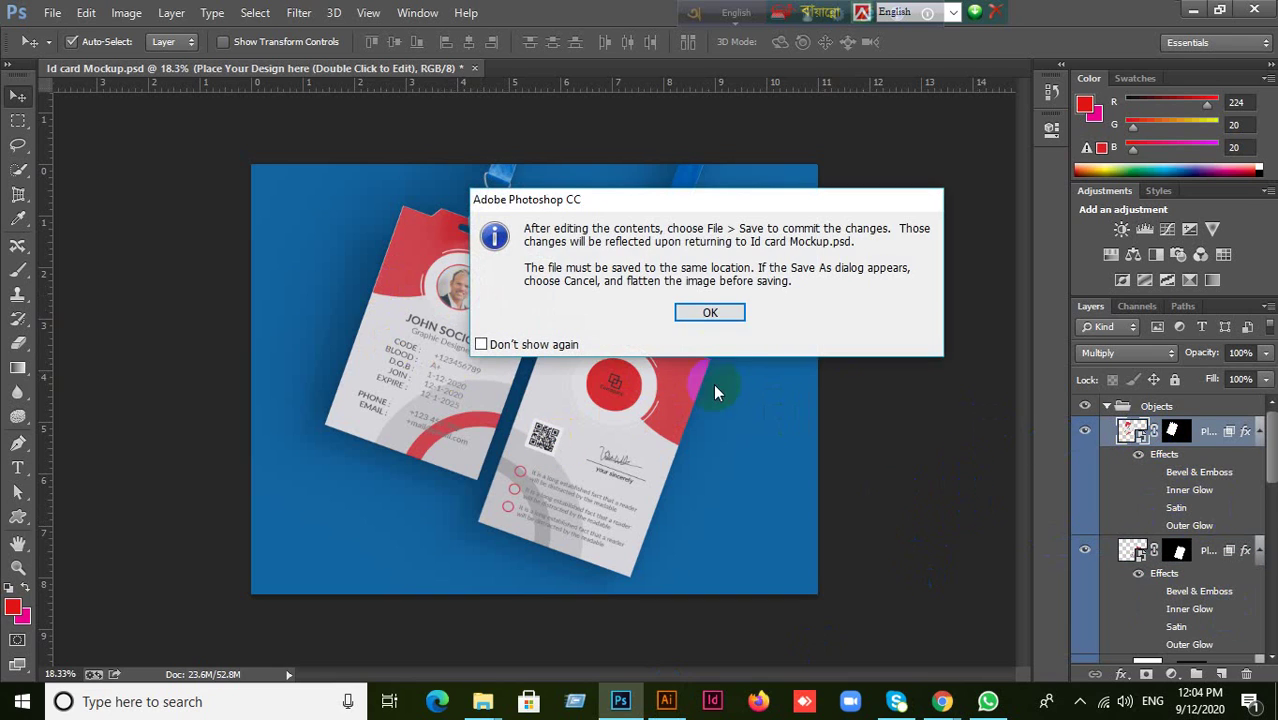
{"action": "left_click", "coordinate": [713, 310]}
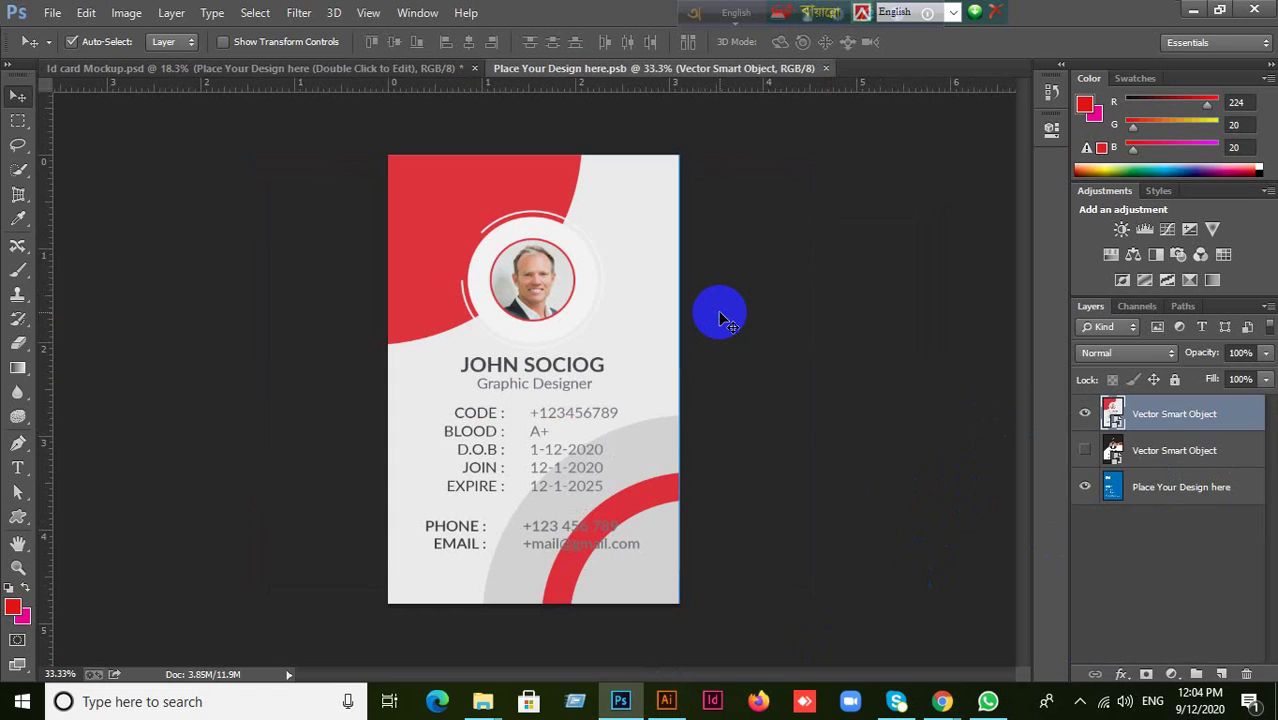
Paste the back card artwork as a Smart Object over the front design, commit it and move it slightly up
{"action": "key", "text": "ctrl+v"}
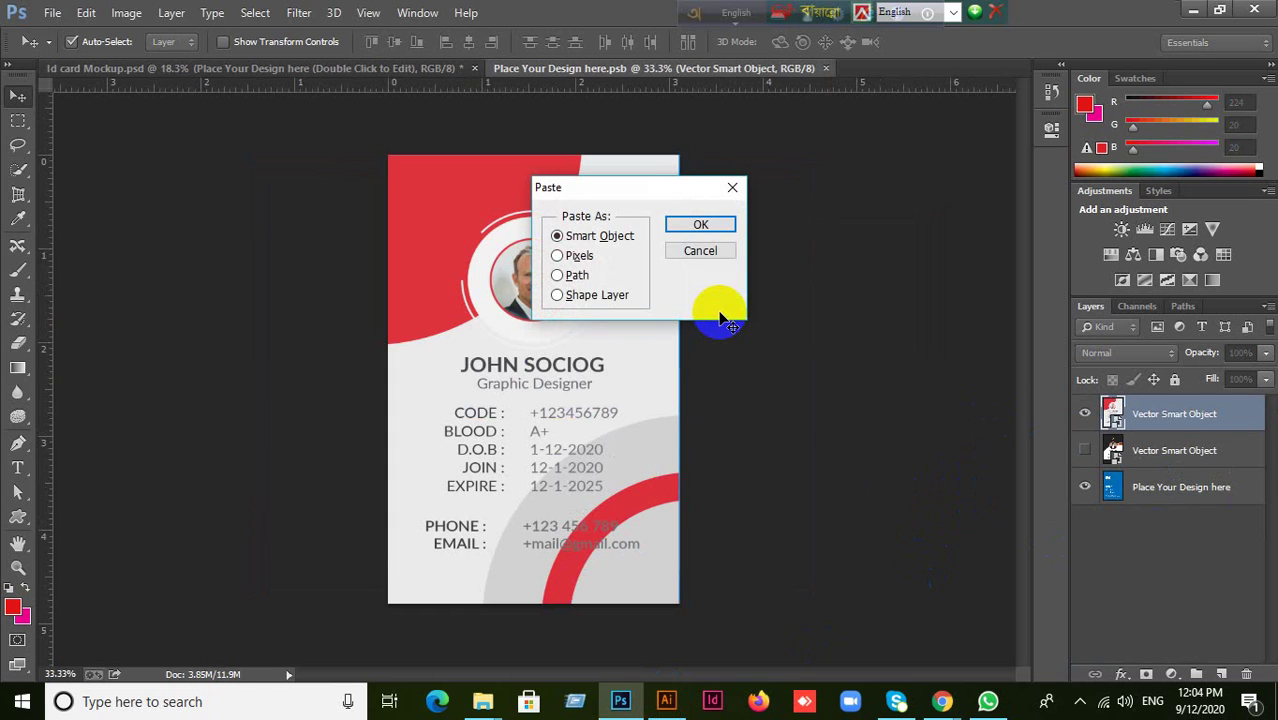
{"action": "left_click", "coordinate": [701, 224]}
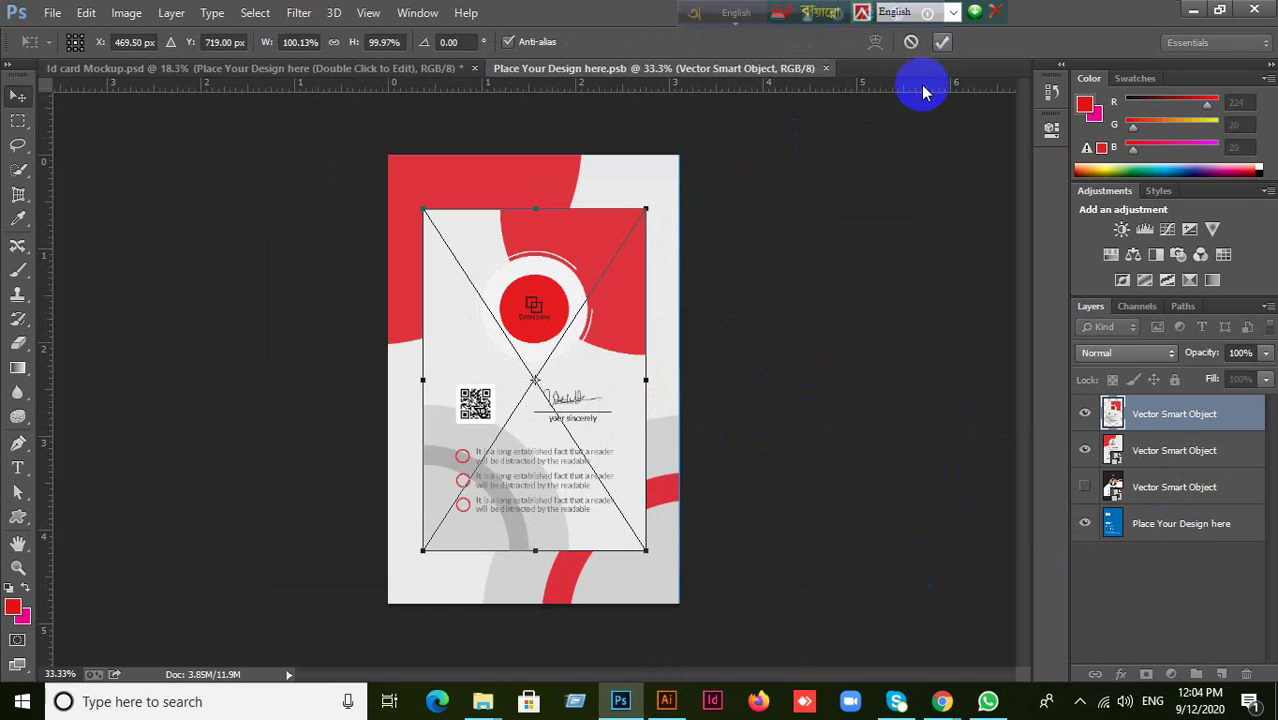
{"action": "left_click", "coordinate": [942, 41]}
{"action": "left_click_drag", "start_coordinate": [556, 410], "coordinate": [557, 372]}
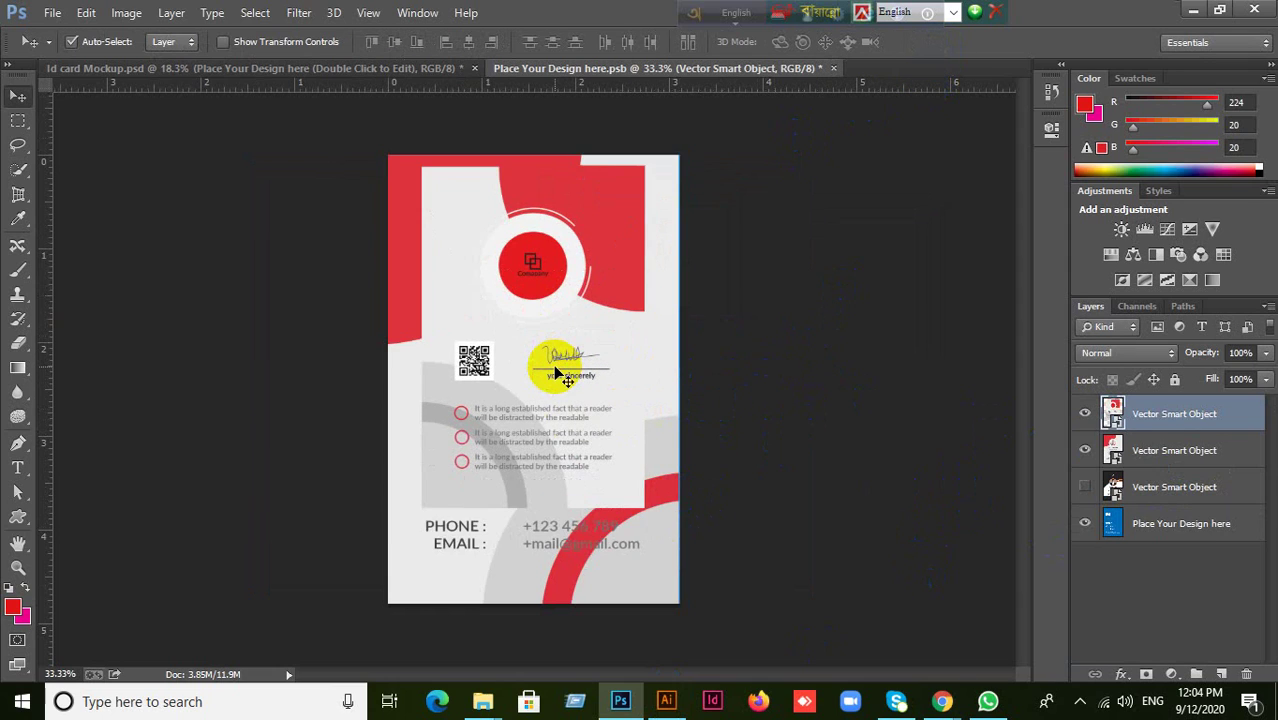
Switch to Illustrator, select all the front card artwork and close GD-479.ai
{"action": "left_click", "coordinate": [667, 701]}
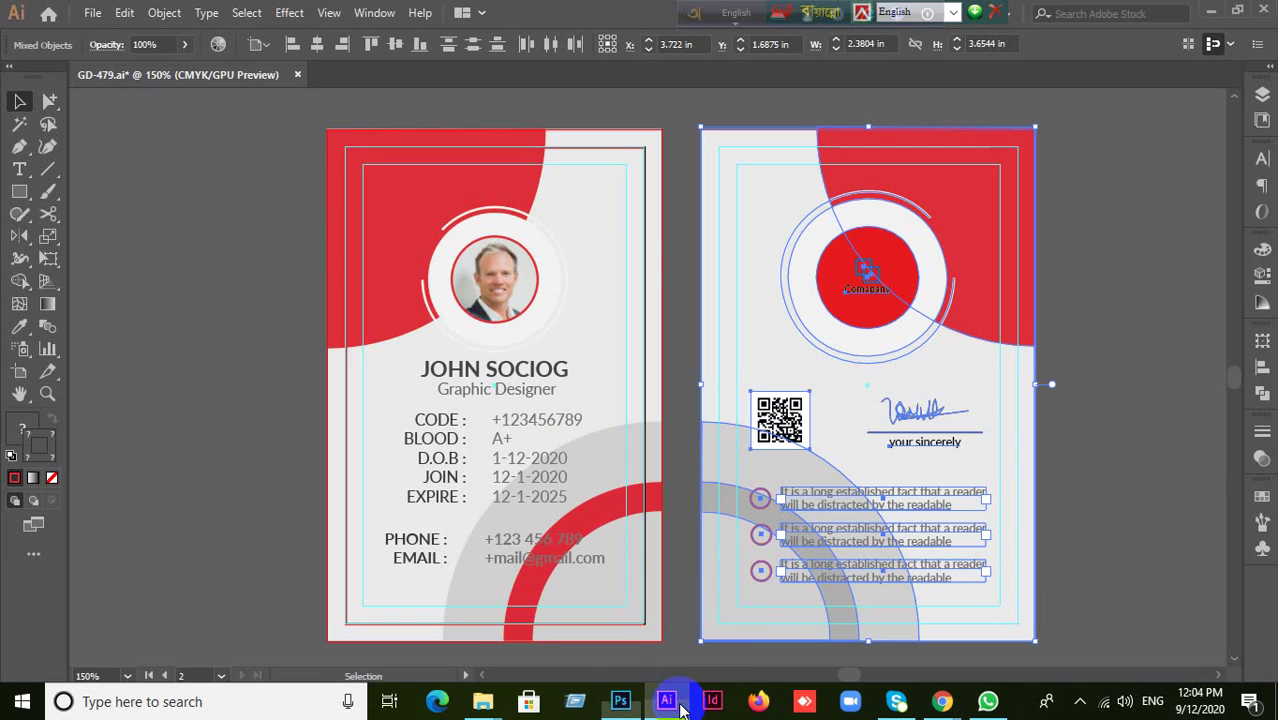
{"action": "left_click", "coordinate": [1058, 382]}
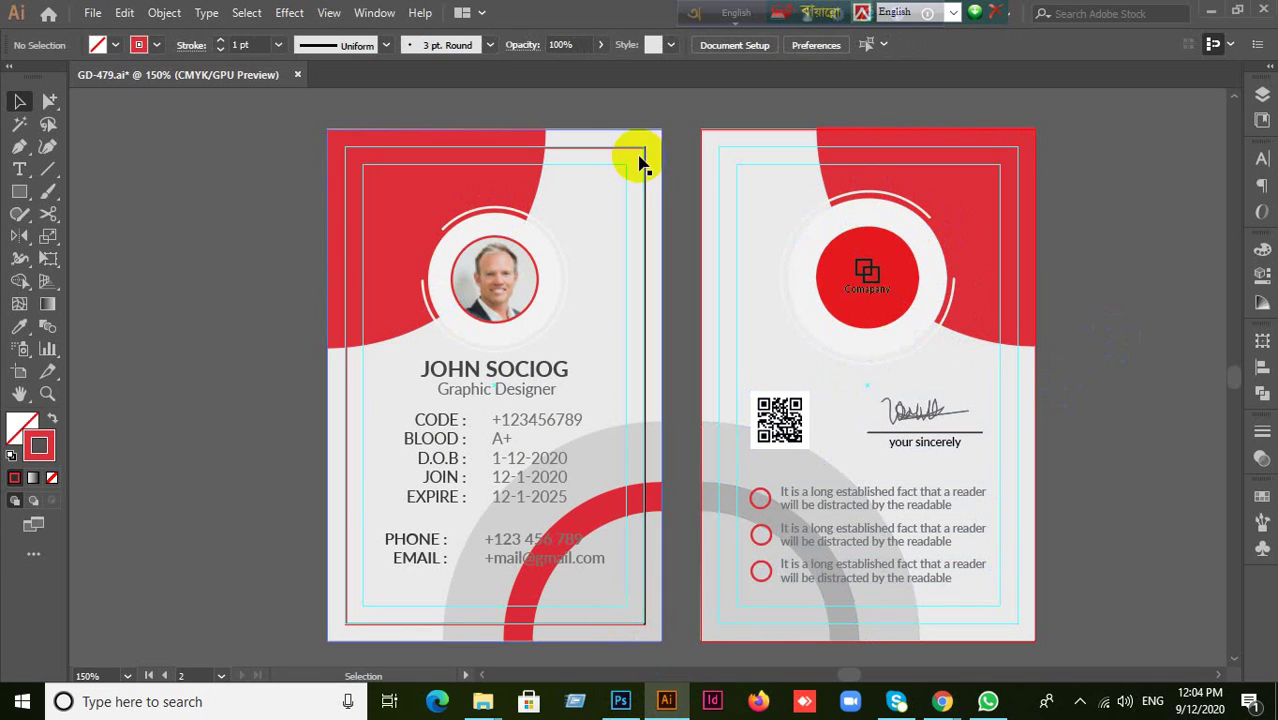
{"action": "left_click_drag", "start_coordinate": [371, 165], "coordinate": [620, 515]}
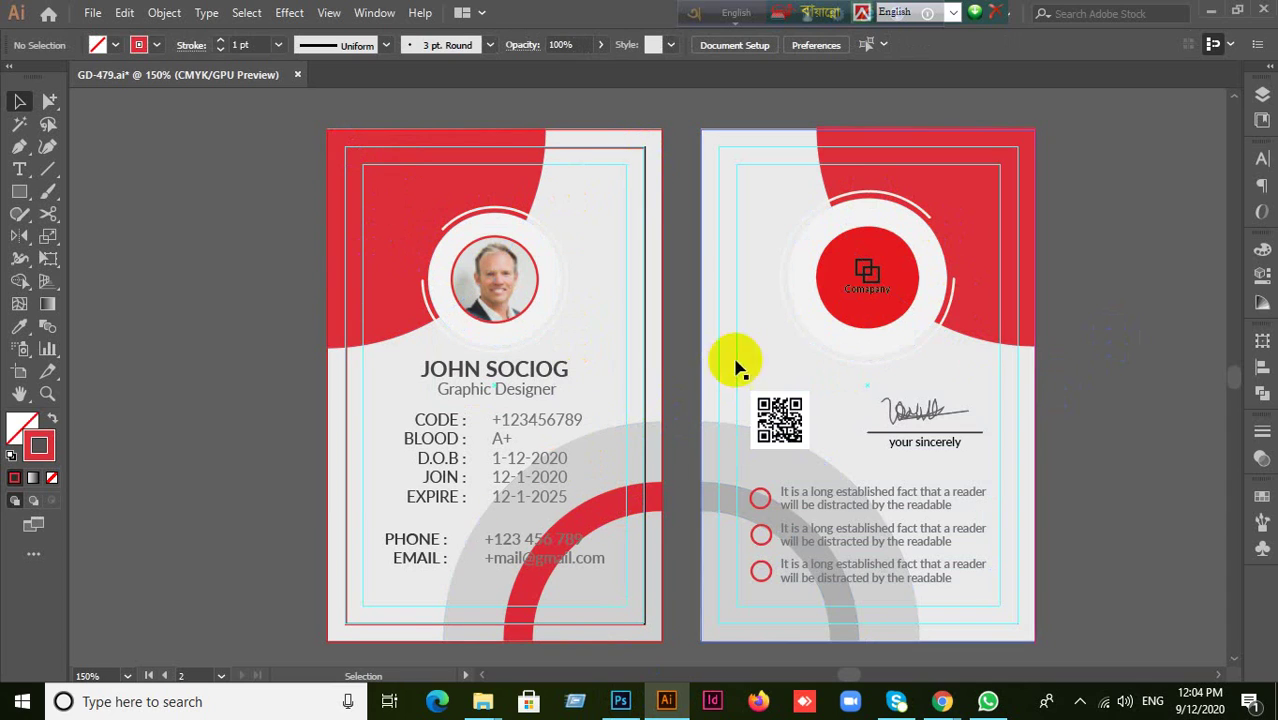
{"action": "left_click_drag", "start_coordinate": [254, 120], "coordinate": [686, 650]}
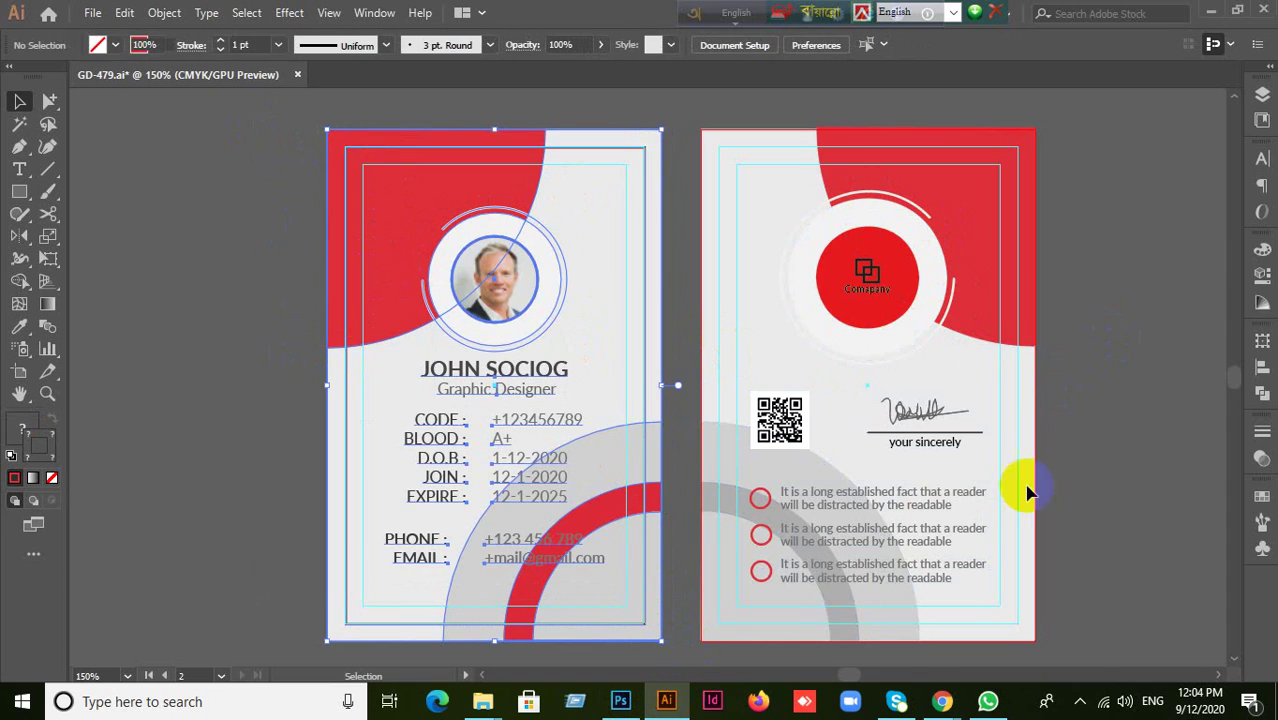
{"action": "left_click", "coordinate": [297, 75]}
{"action": "left_click", "coordinate": [732, 377]}
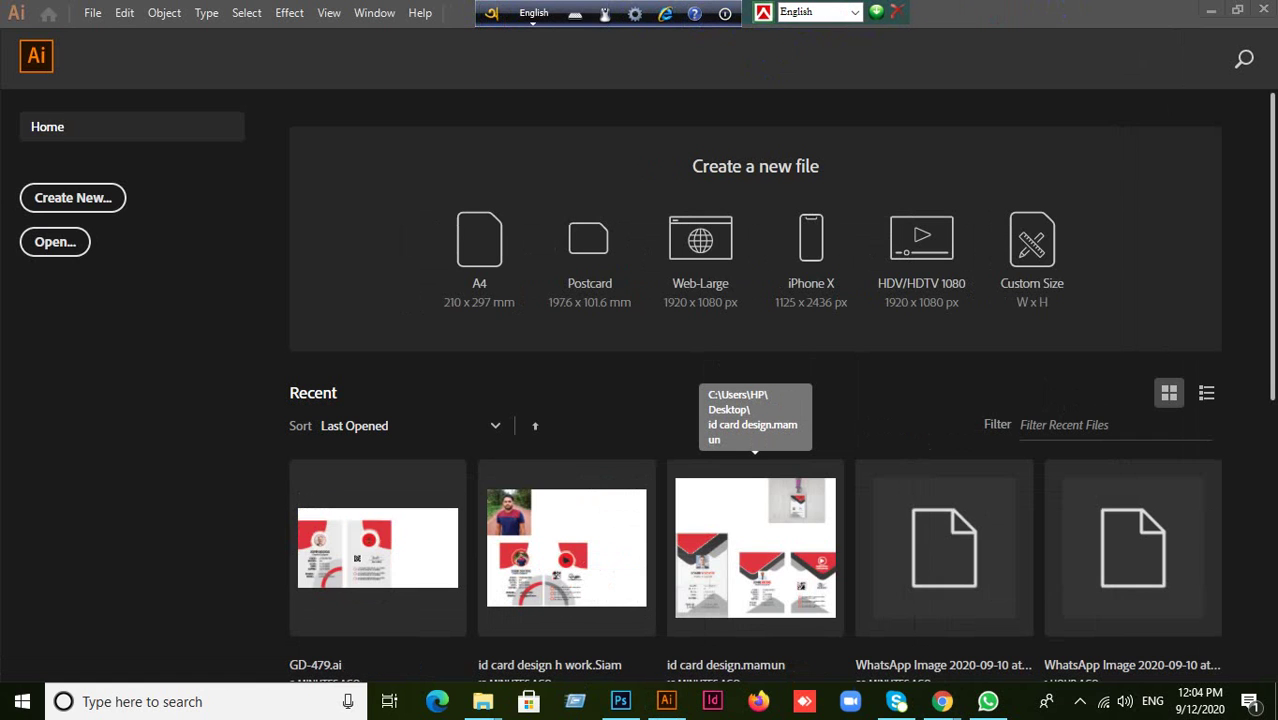
Return to Photoshop, close Place Your Design here.psb and Id card Mockup.psd without saving, and minimize the window
{"action": "left_click", "coordinate": [1211, 14]}
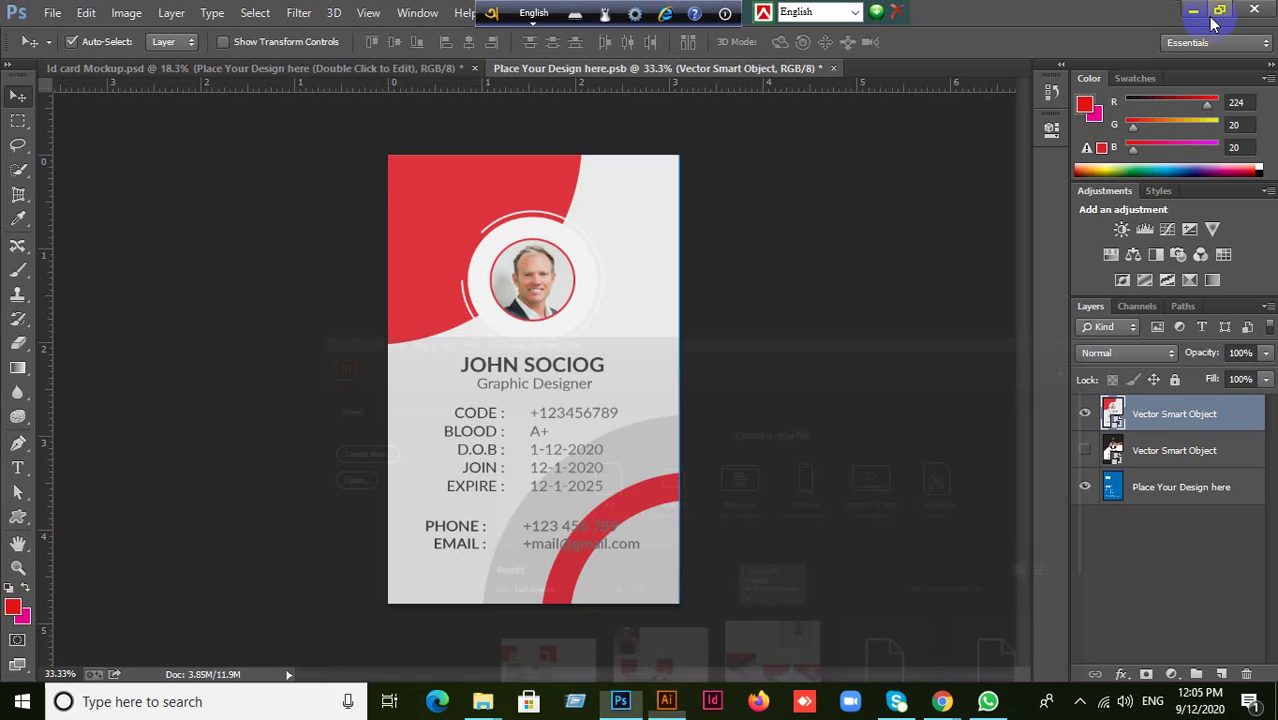
{"action": "left_click", "coordinate": [832, 68]}
{"action": "left_click", "coordinate": [643, 277]}
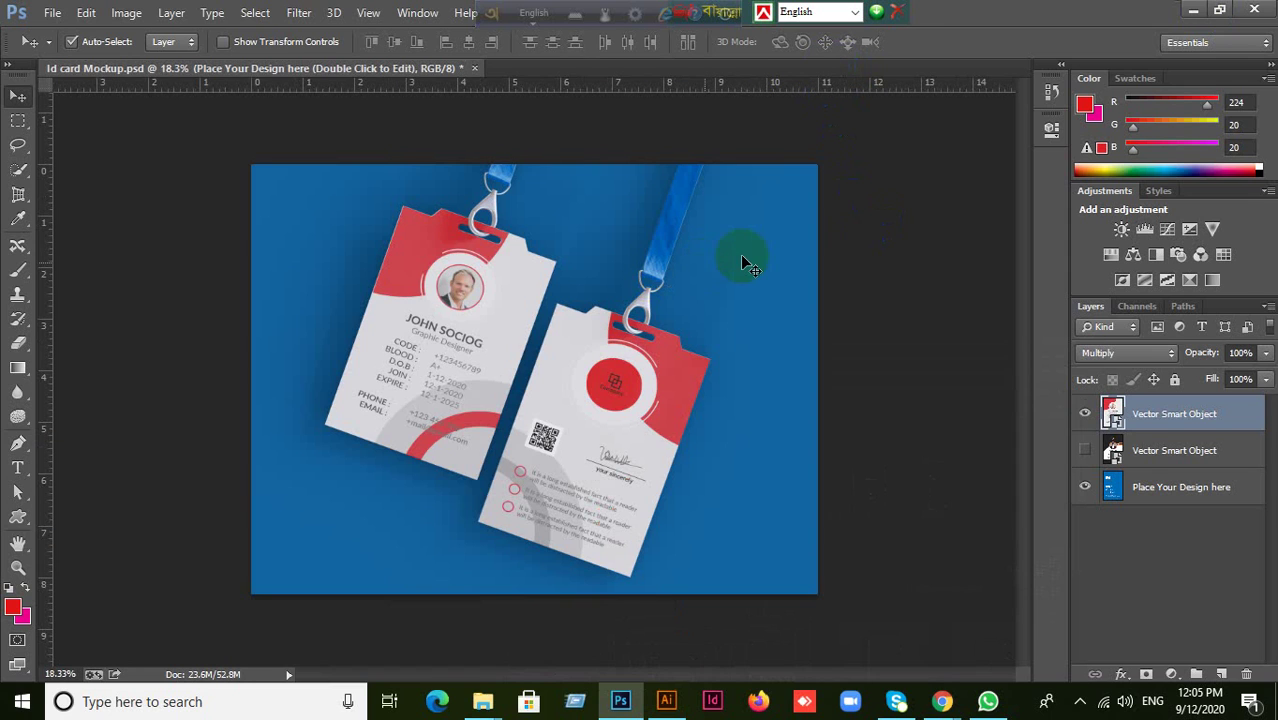
{"action": "left_click", "coordinate": [474, 68]}
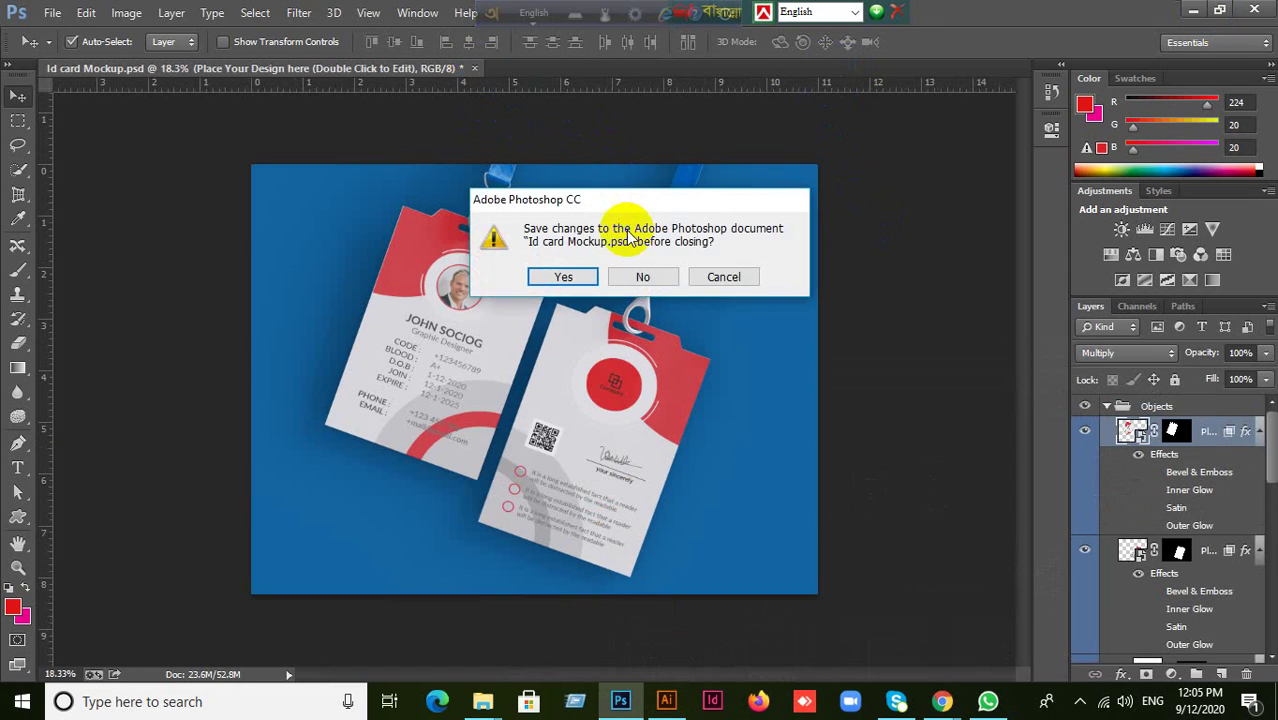
{"action": "left_click", "coordinate": [643, 277]}
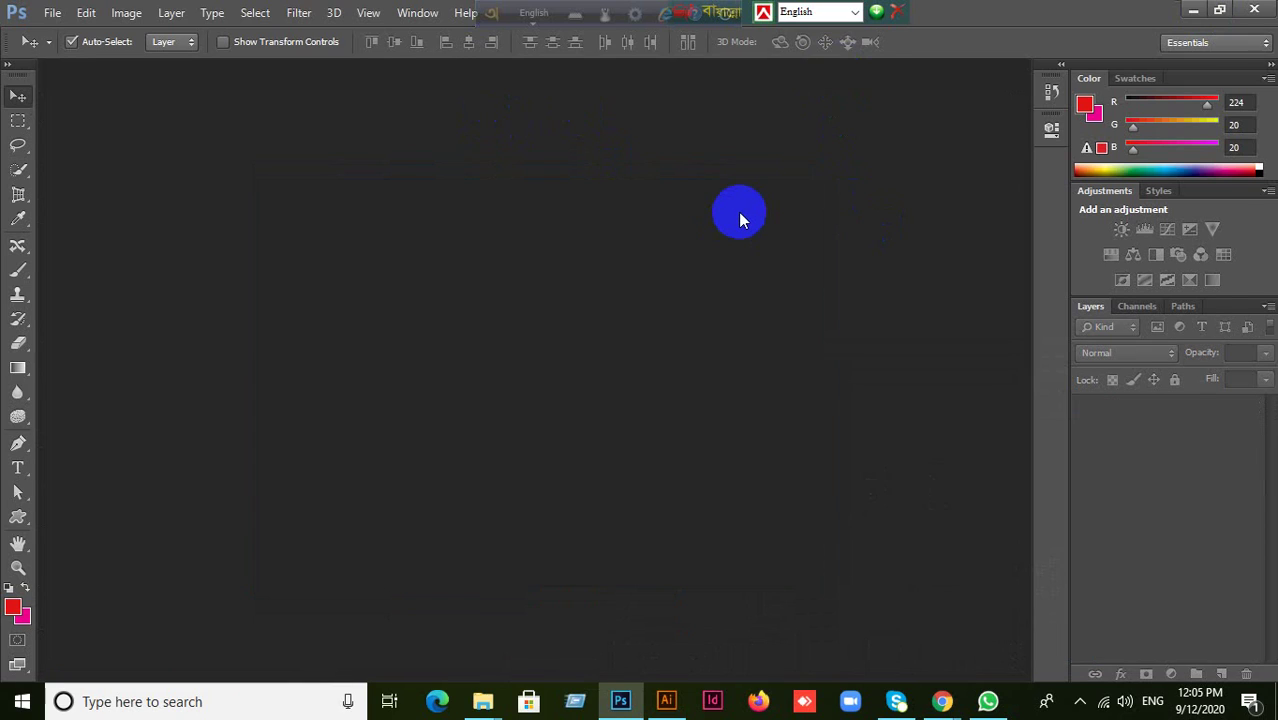
{"action": "left_click", "coordinate": [1190, 12]}
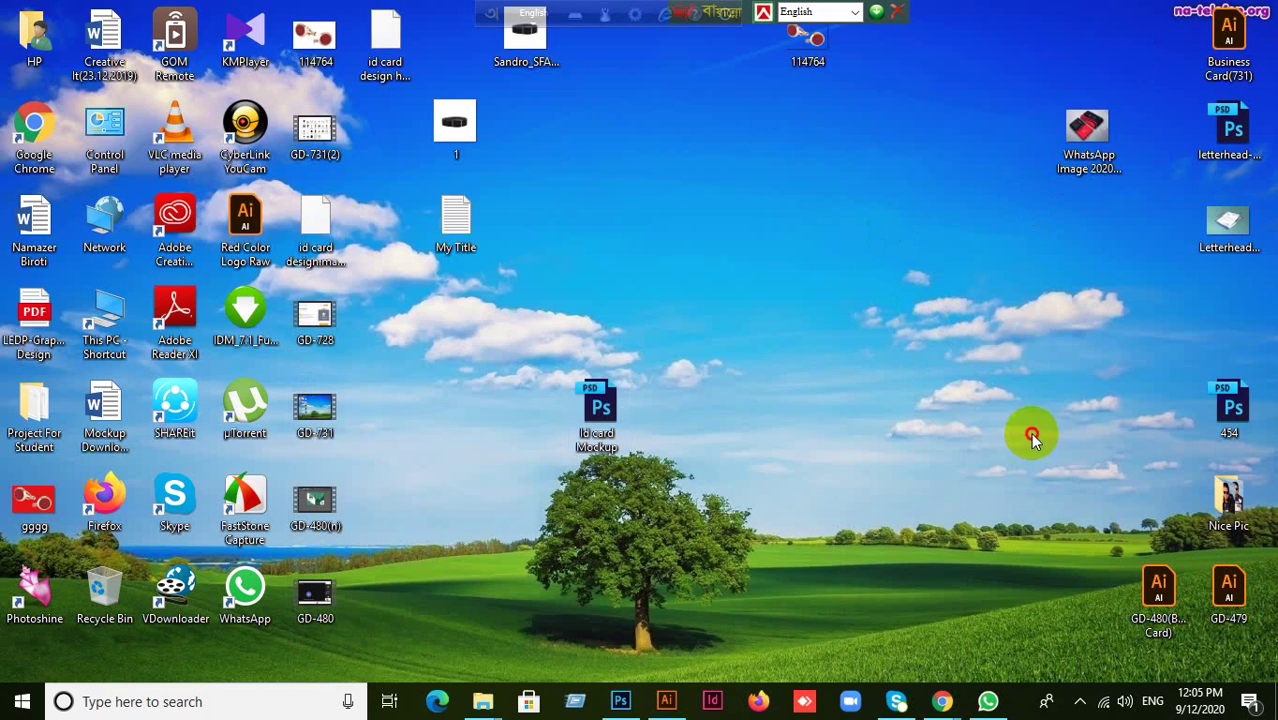
{"action": "left_click", "coordinate": [1148, 541]}
{"action": "left_click", "coordinate": [988, 701]}
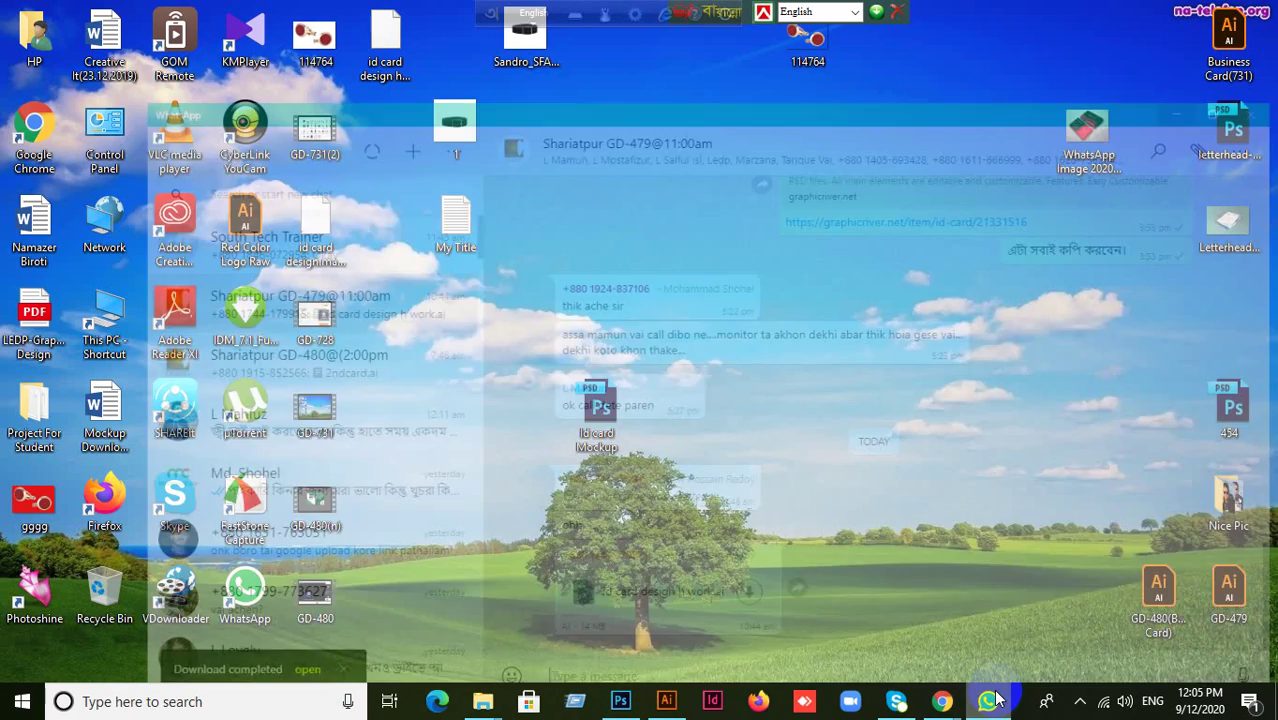
{"action": "left_click", "coordinate": [993, 700]}
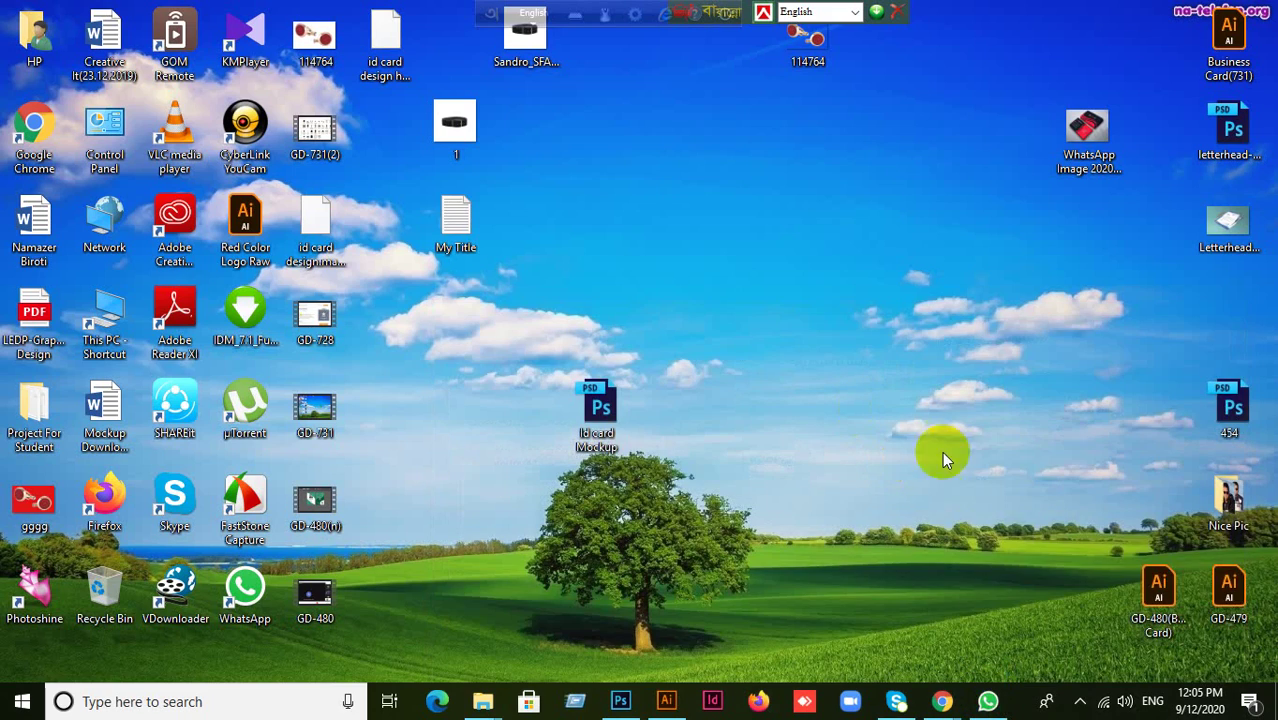
Open GD-480(Business Card).ai from the desktop in Illustrator and minimize the window
{"action": "left_click_drag", "start_coordinate": [1163, 595], "coordinate": [985, 8]}
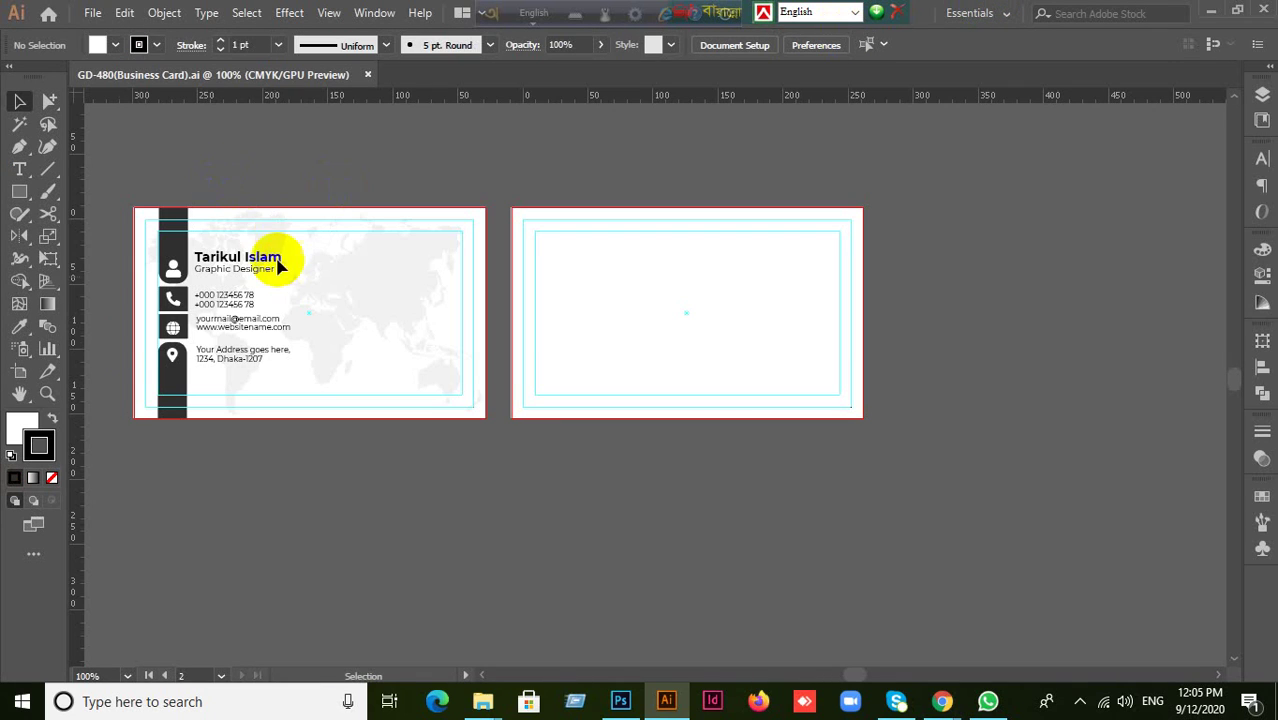
{"action": "left_click", "coordinate": [1211, 14]}
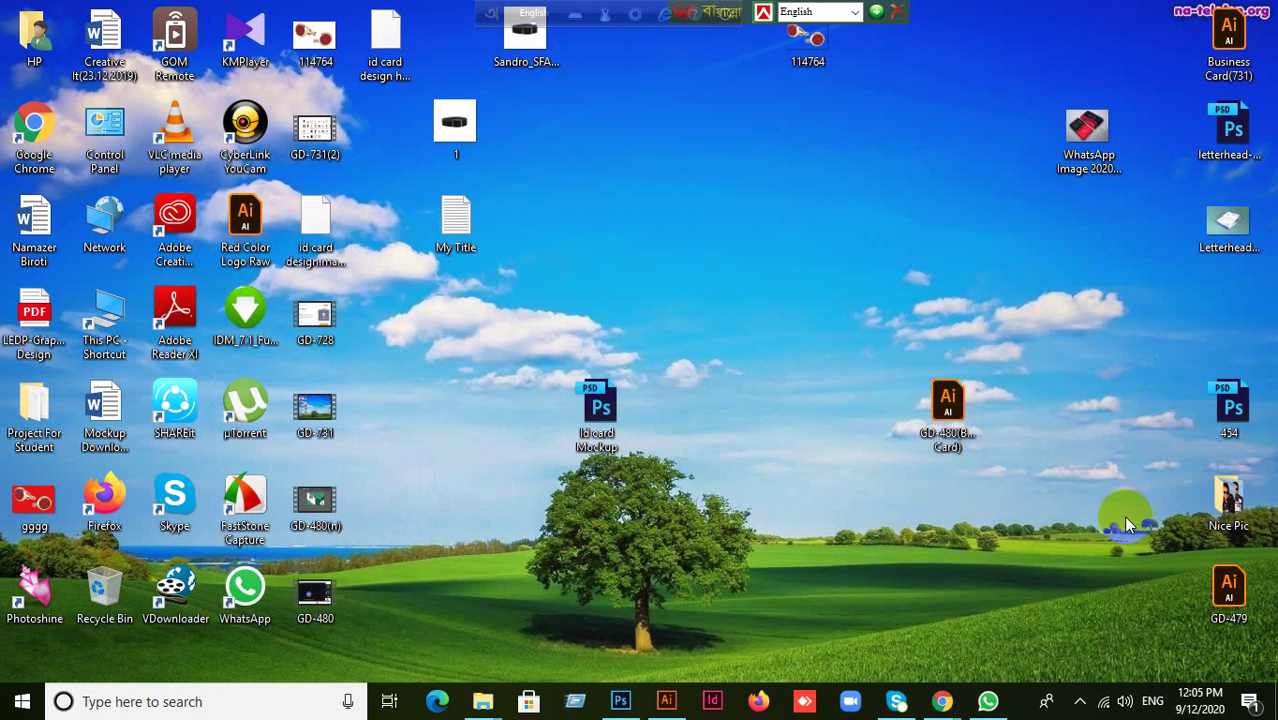
Open GD-479.ai to view the ID cards, close it and return to GD-480(Business Card).ai
{"action": "left_click_drag", "start_coordinate": [1224, 600], "coordinate": [1022, 100]}
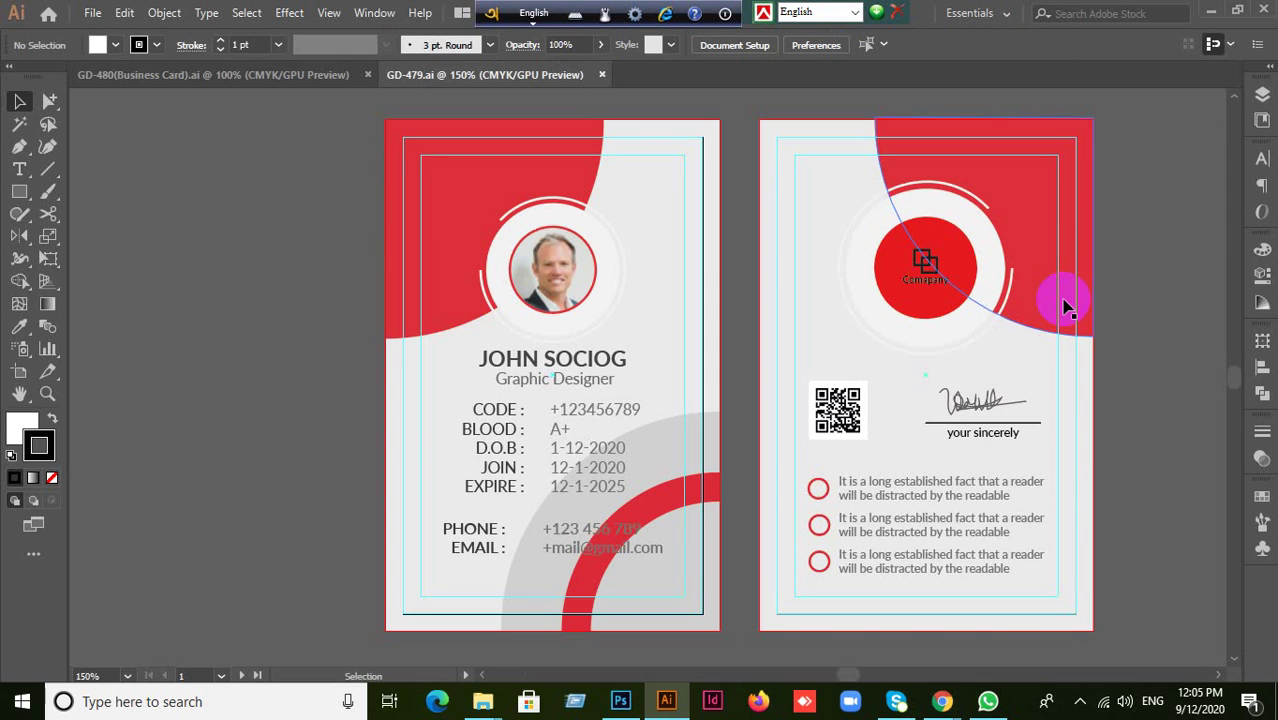
{"action": "left_click", "coordinate": [185, 78]}
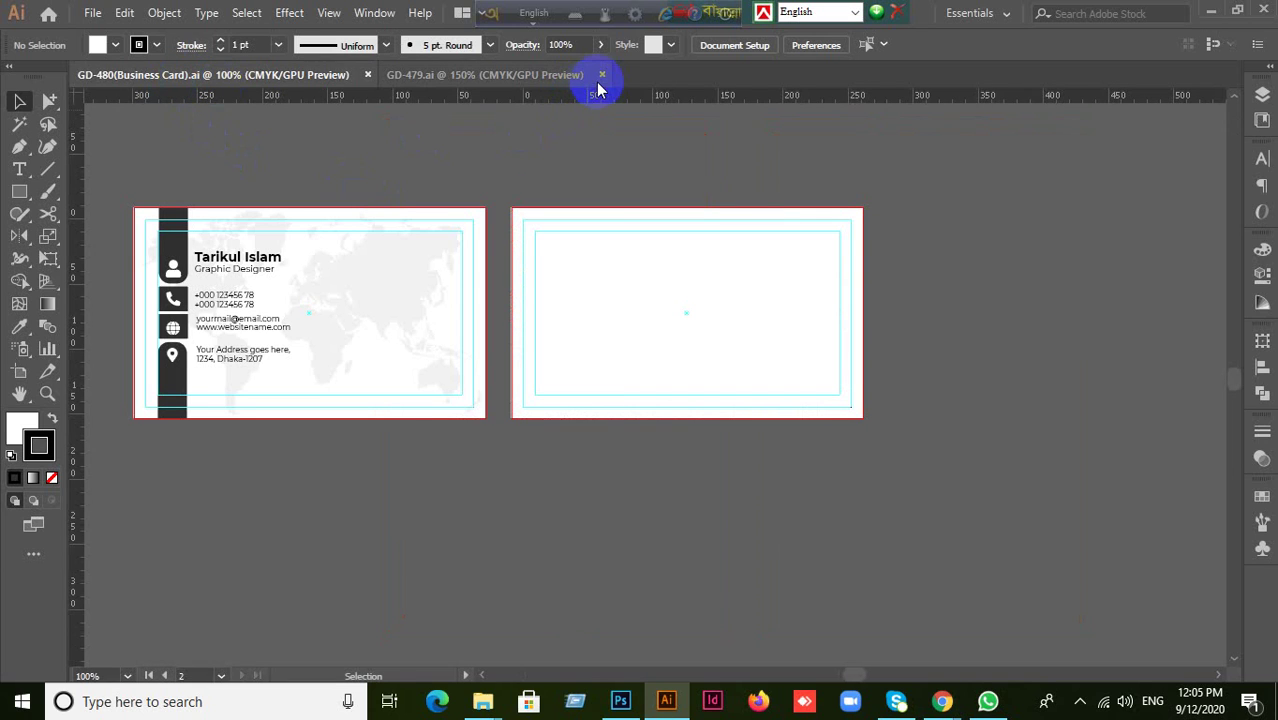
{"action": "left_click", "coordinate": [605, 75]}
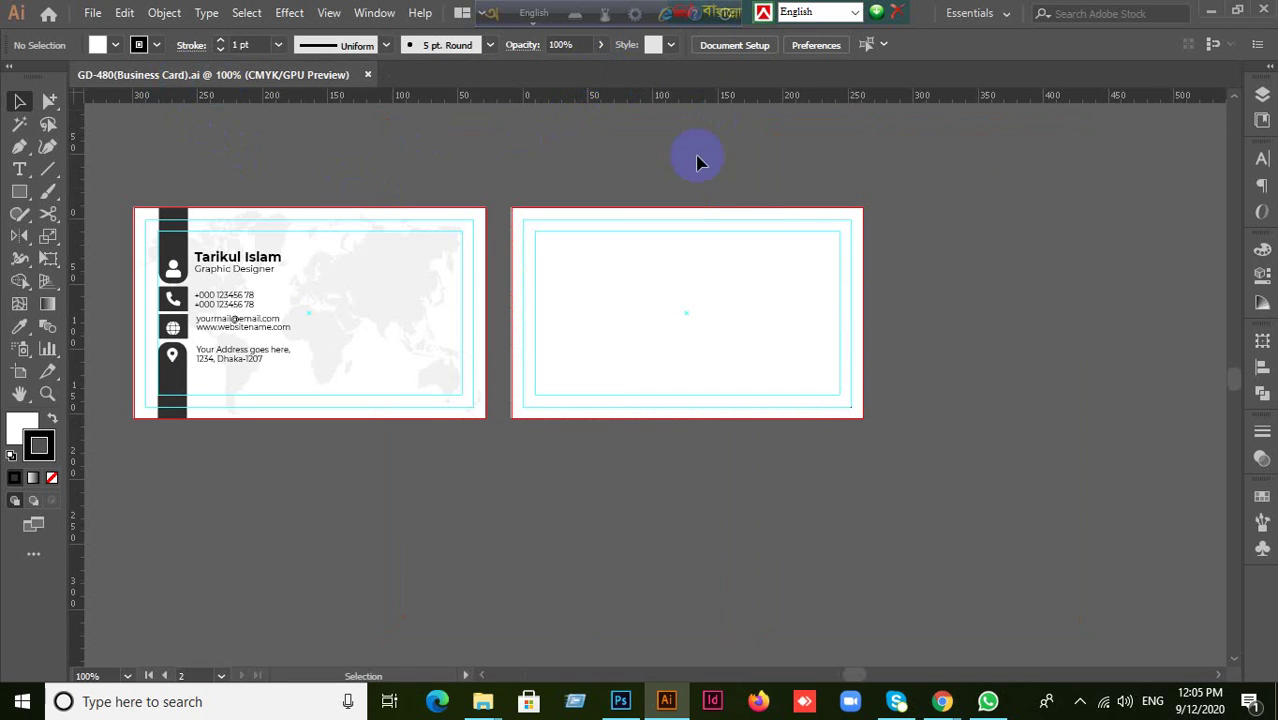
{"action": "left_click", "coordinate": [1211, 18]}
{"action": "left_click", "coordinate": [664, 700]}
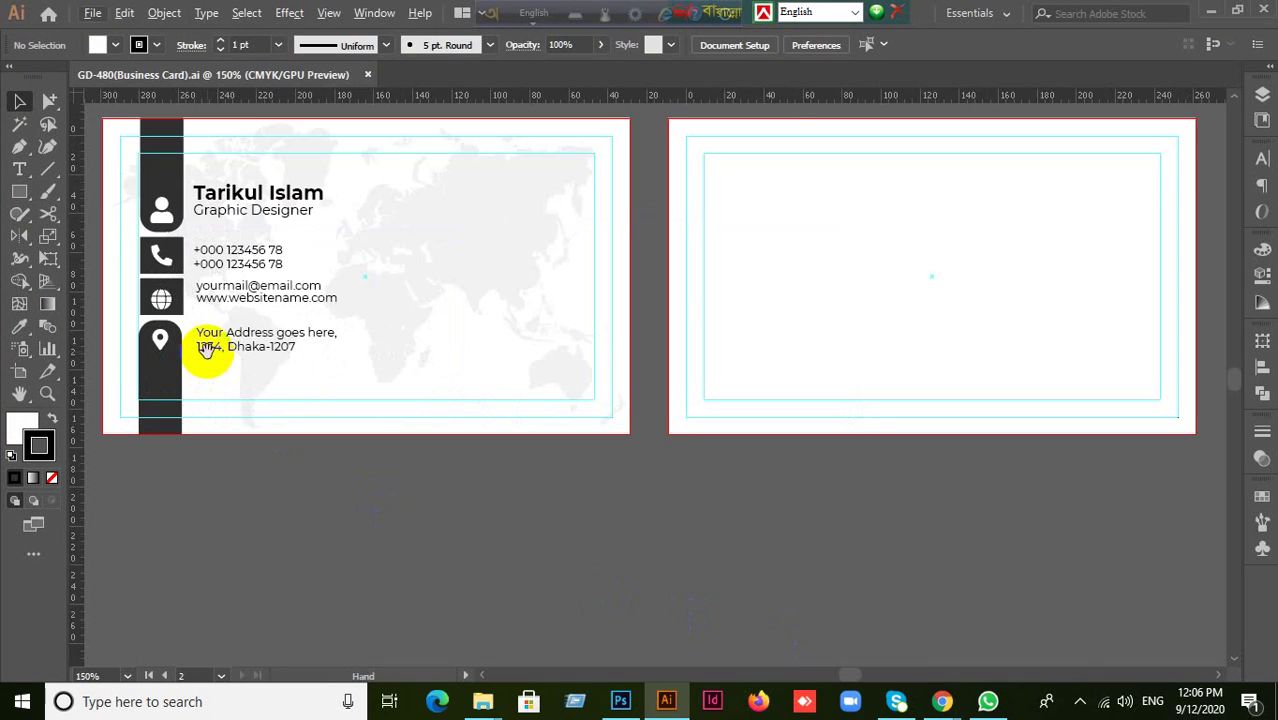
Group the email and website text lines on the front business card and deselect the group
{"action": "left_click_drag", "start_coordinate": [205, 347], "coordinate": [489, 413]}
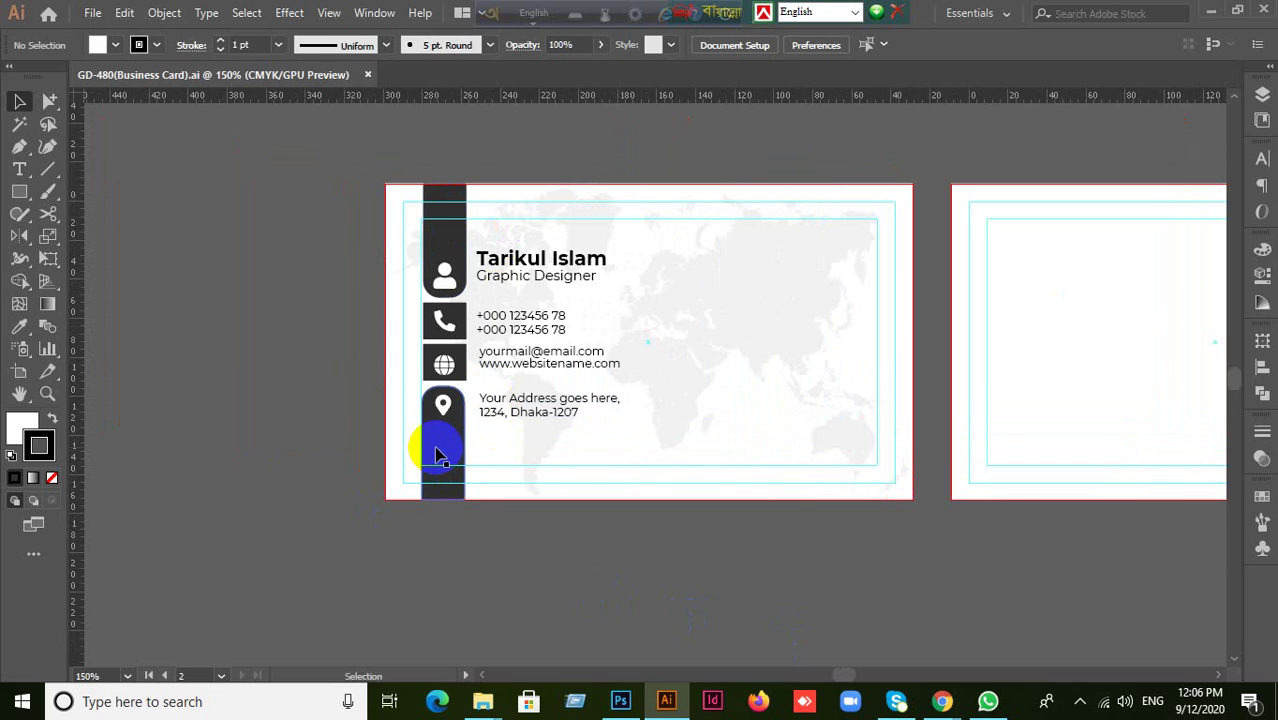
{"action": "left_click", "coordinate": [518, 365]}
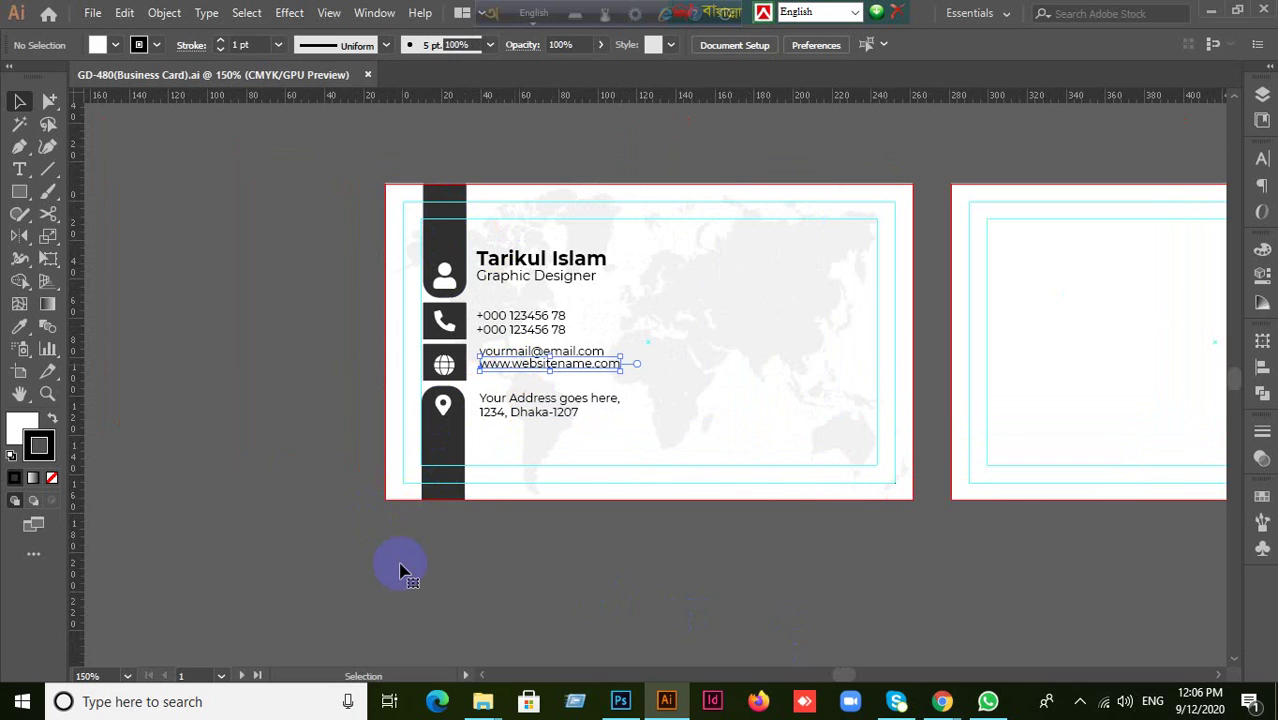
{"action": "scroll", "coordinate": [467, 528], "scroll_direction": "up", "scroll_amount": 1}
{"action": "left_click_drag", "start_coordinate": [562, 434], "coordinate": [527, 560]}
{"action": "left_click", "coordinate": [250, 427]}
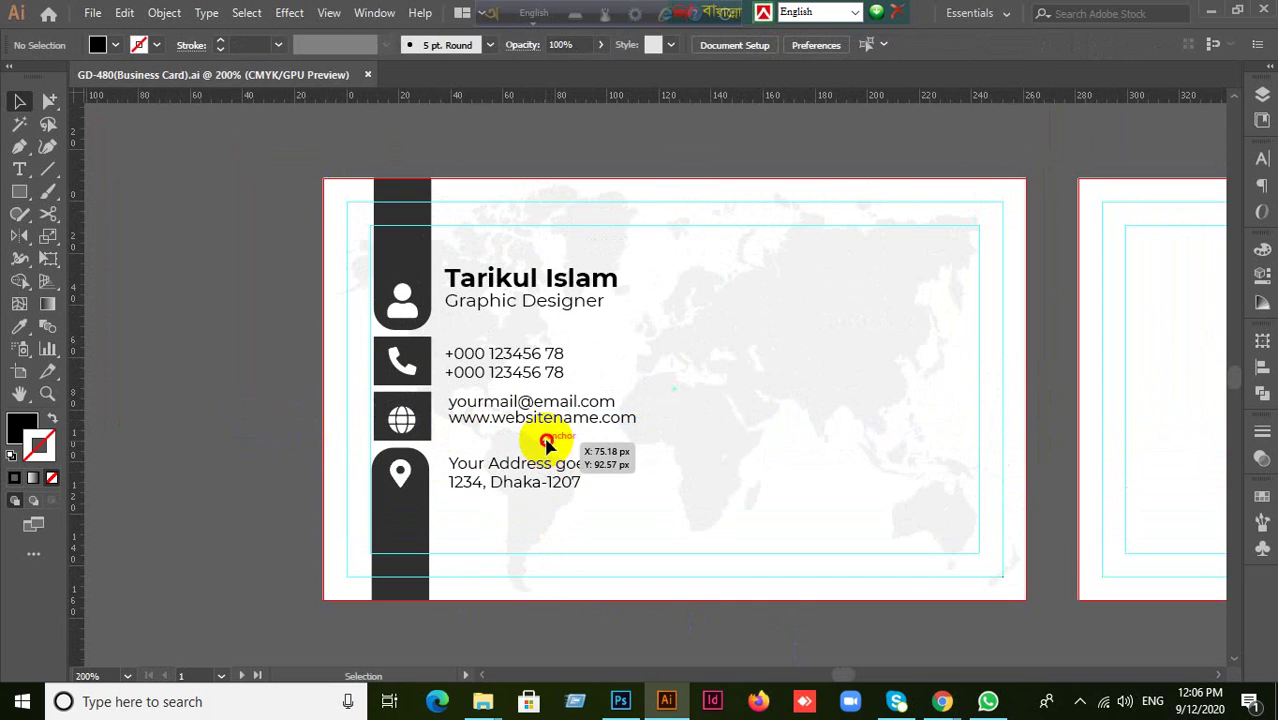
{"action": "left_click", "coordinate": [571, 408]}
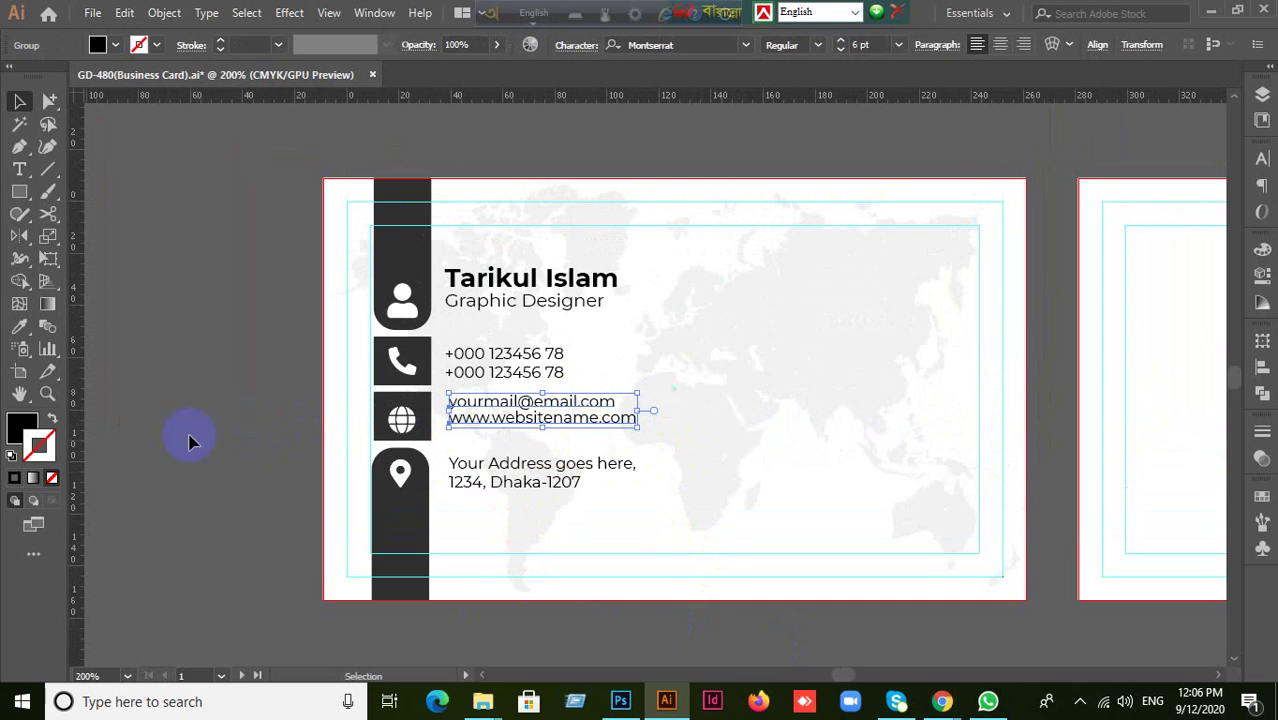
{"action": "left_click", "coordinate": [315, 412]}
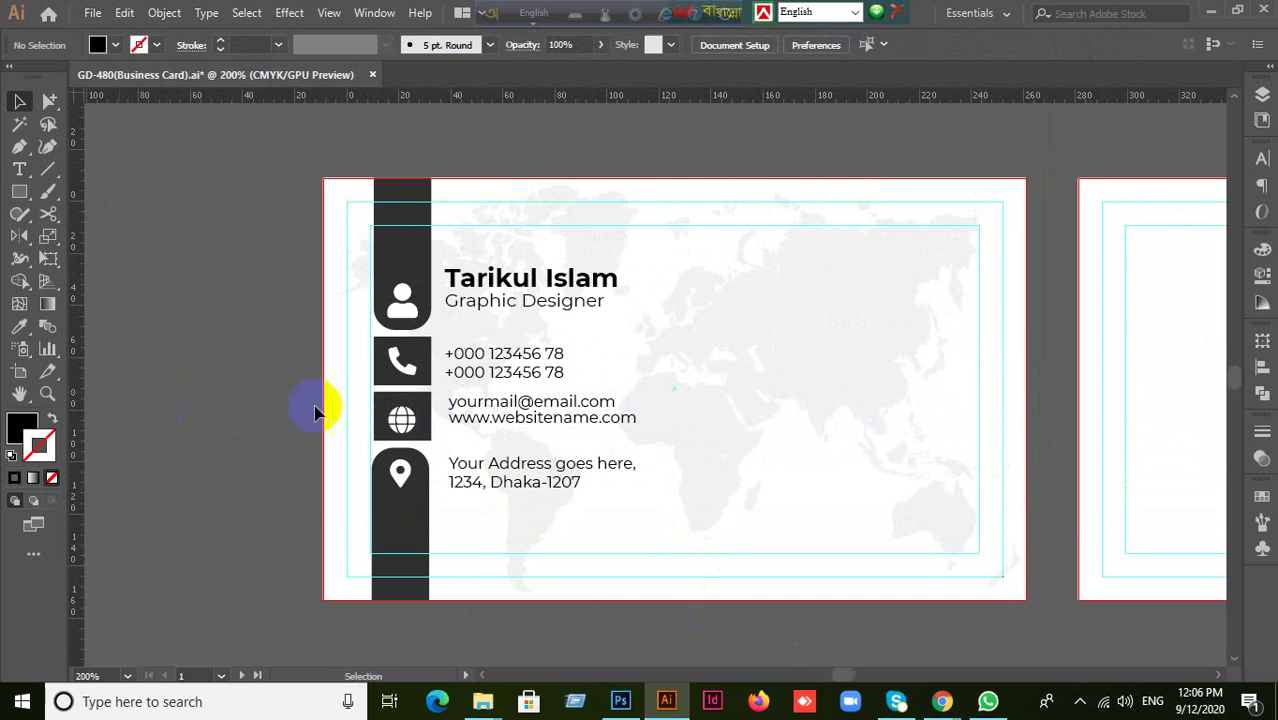
Vertically center the globe icon in its dark box, and do the same for the phone icon in its box
{"action": "left_click", "coordinate": [524, 420]}
{"action": "left_click", "coordinate": [351, 437]}
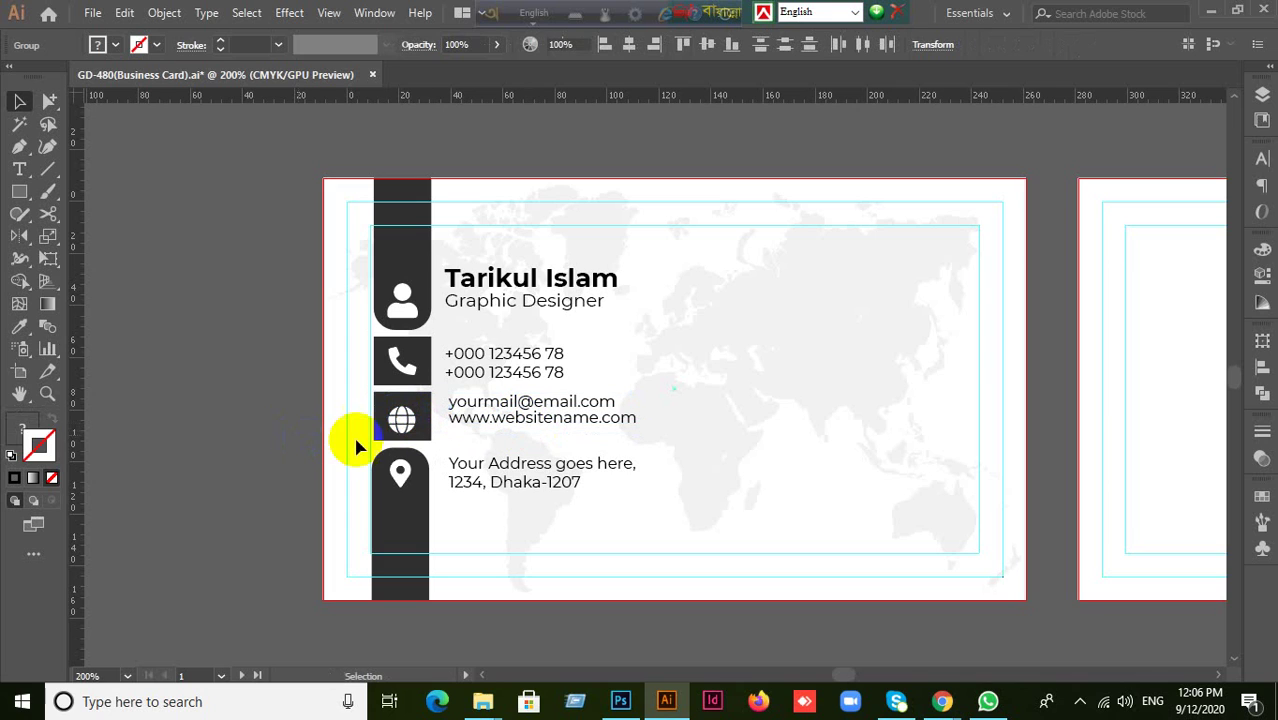
{"action": "left_click_drag", "start_coordinate": [351, 437], "coordinate": [425, 405]}
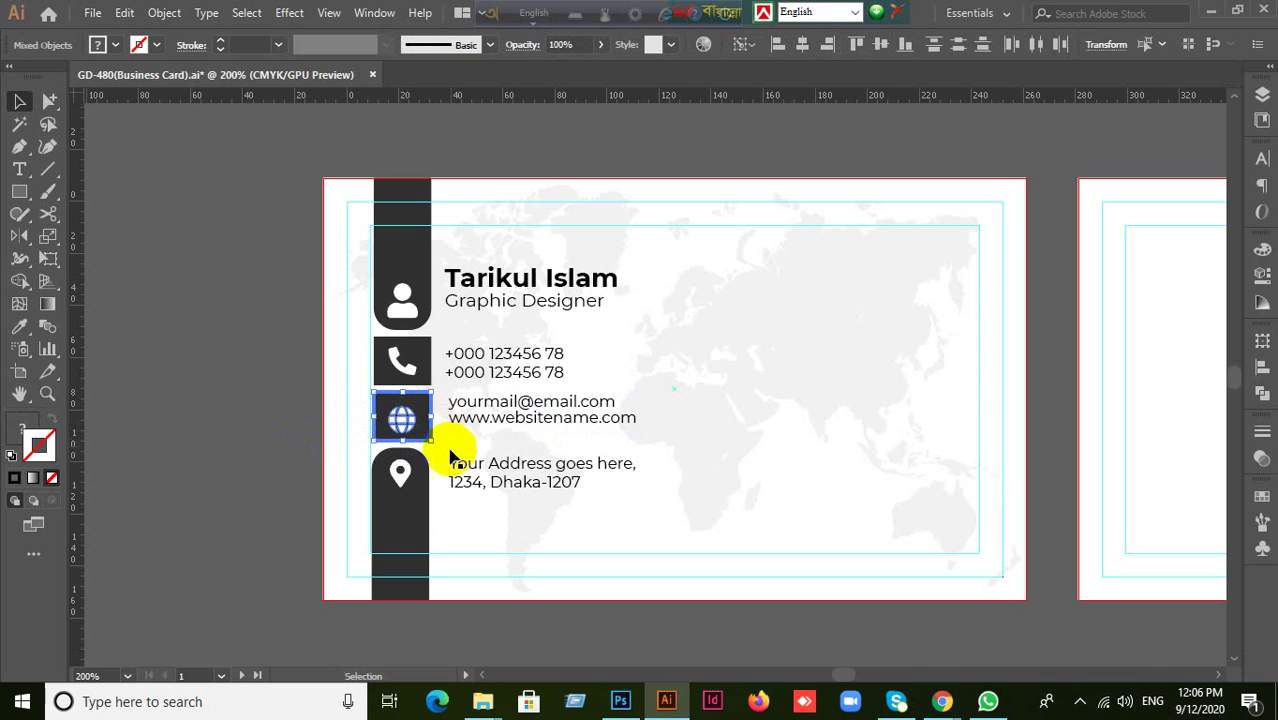
{"action": "left_click", "coordinate": [1264, 372]}
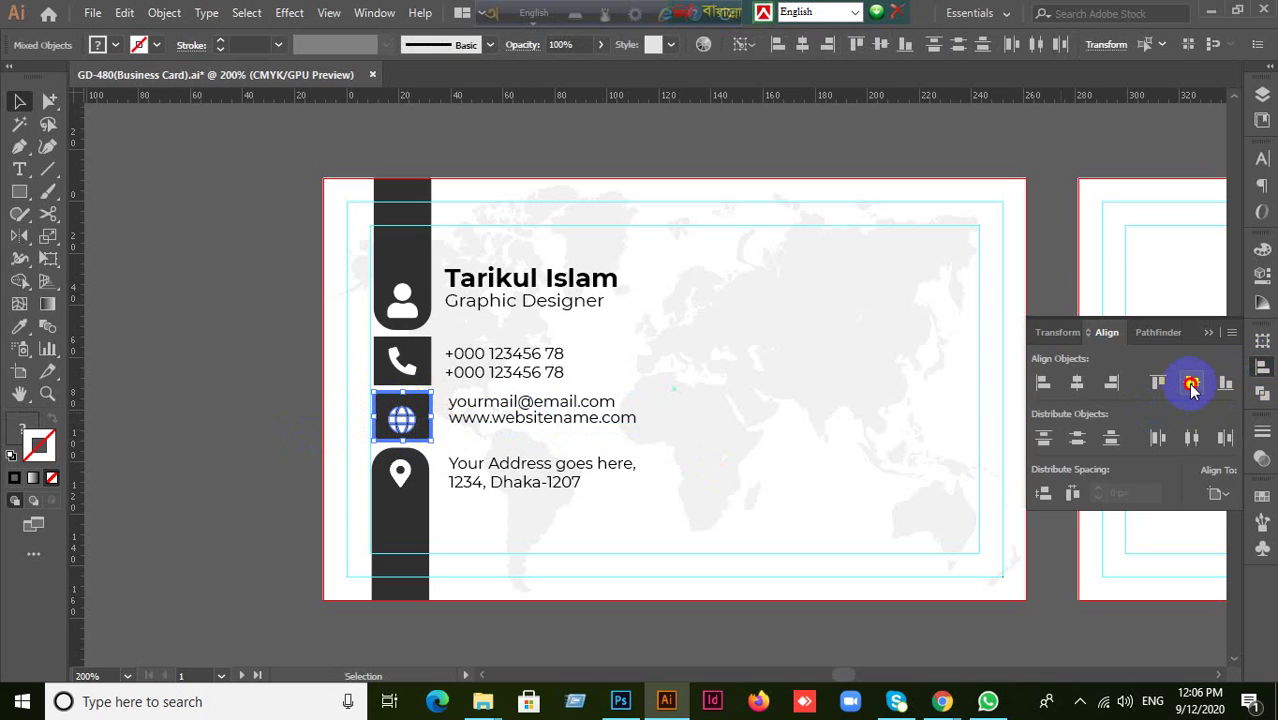
{"action": "left_click_drag", "start_coordinate": [340, 341], "coordinate": [416, 358]}
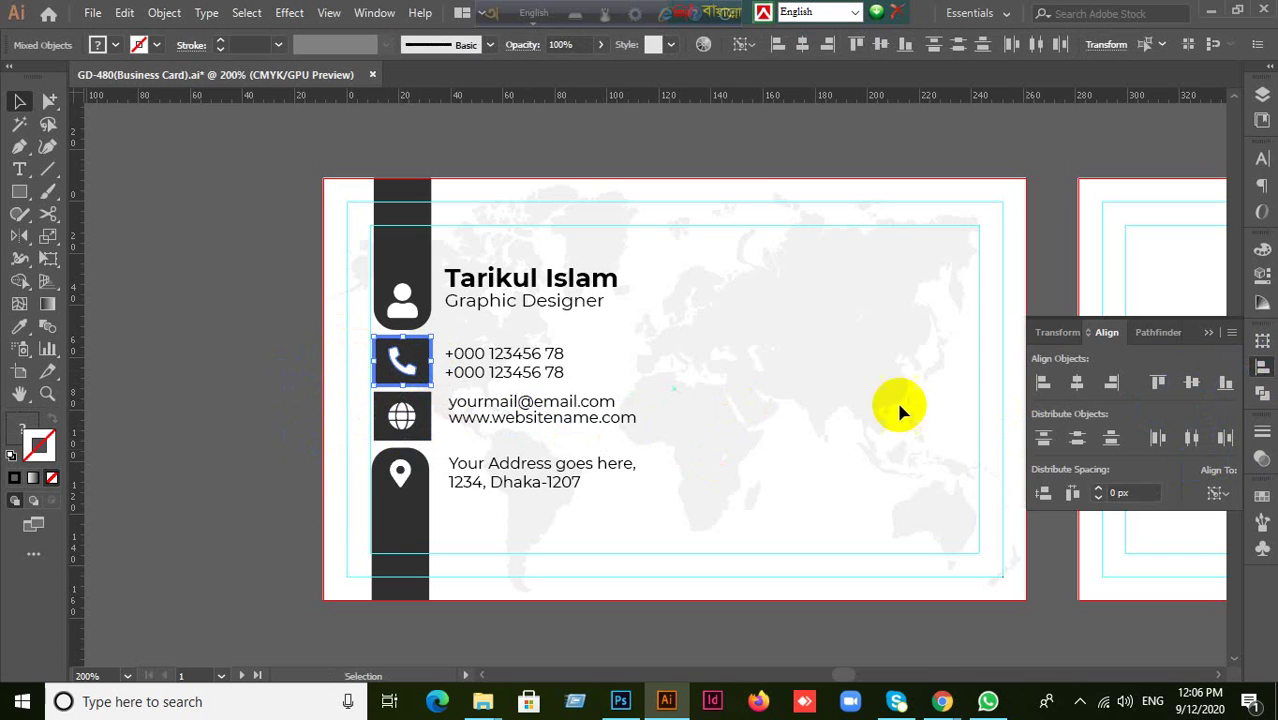
{"action": "left_click", "coordinate": [208, 362]}
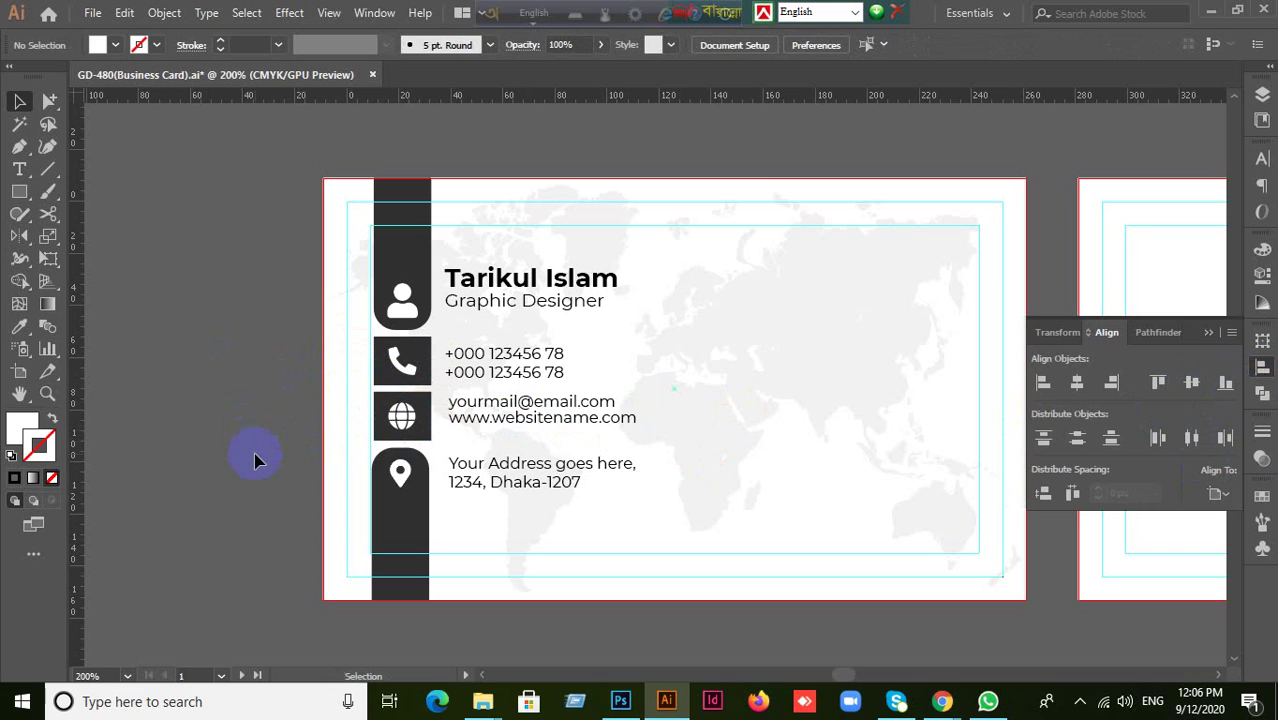
Try to vertically center the globe icon and the email and website text group with each other
{"action": "left_click", "coordinate": [404, 417]}
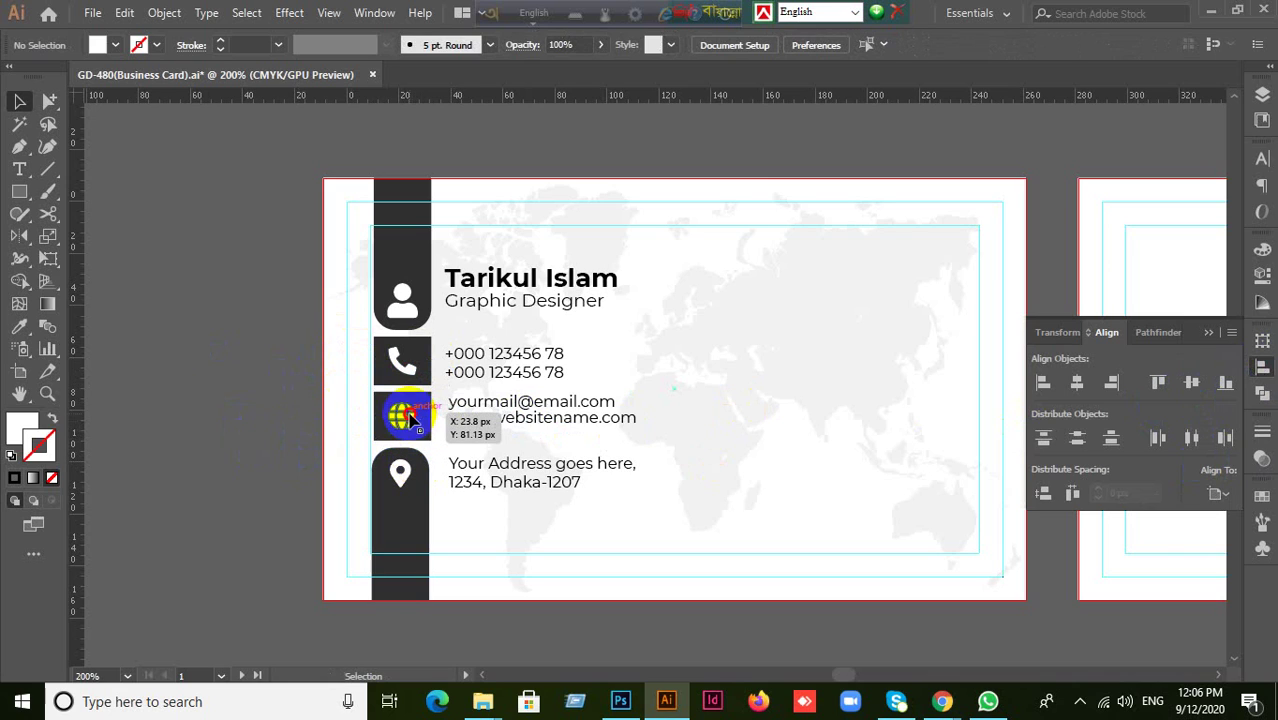
{"action": "left_click", "coordinate": [576, 426], "text": "shift"}
{"action": "left_click", "coordinate": [1193, 384]}
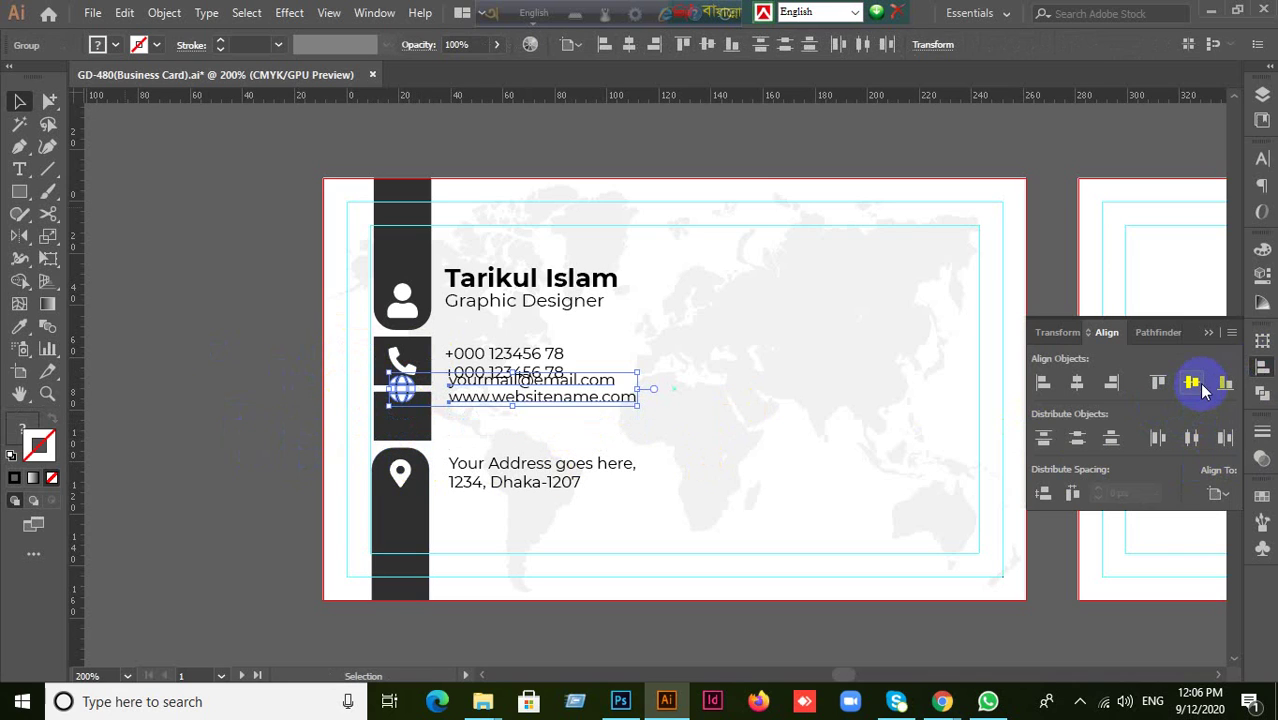
{"action": "key", "text": "ctrl+z"}
{"action": "left_click", "coordinate": [878, 457]}
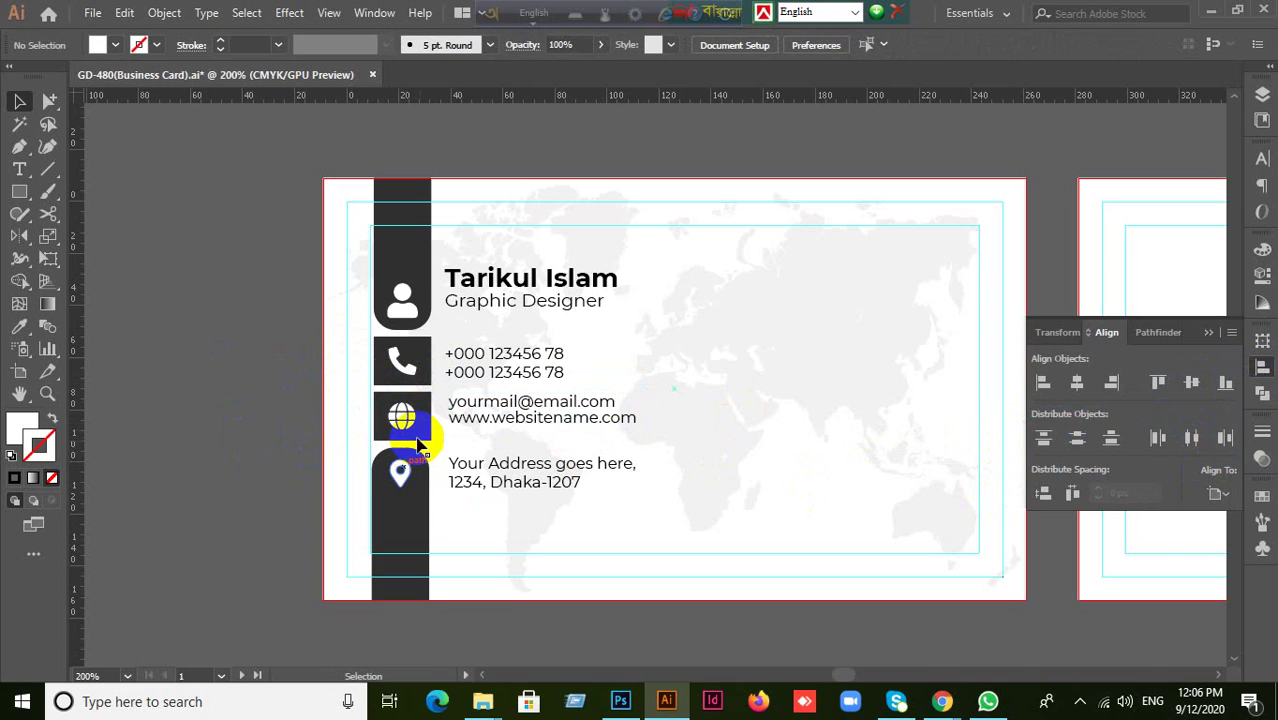
Vertically center the email and website text group on the globe icon, using the icon as the key object
{"action": "left_click", "coordinate": [525, 428]}
{"action": "left_click", "coordinate": [401, 420], "text": "shift"}
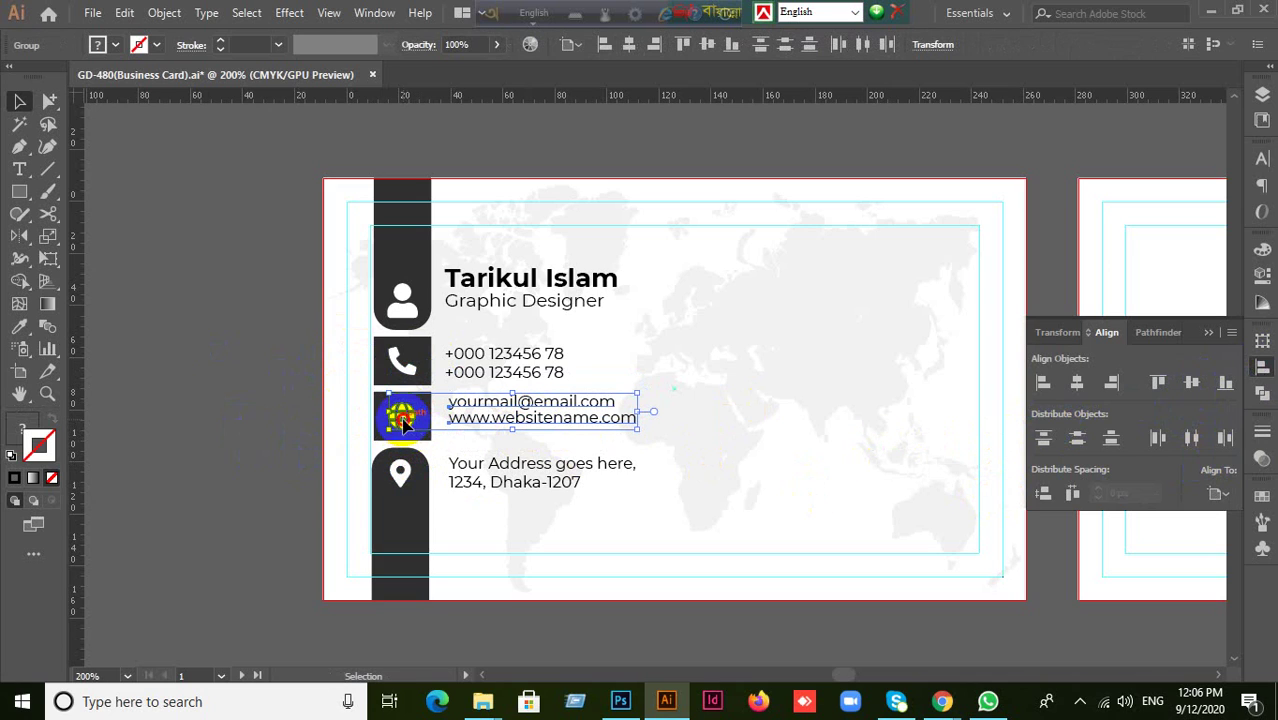
{"action": "left_click", "coordinate": [403, 422]}
{"action": "left_click", "coordinate": [1191, 383]}
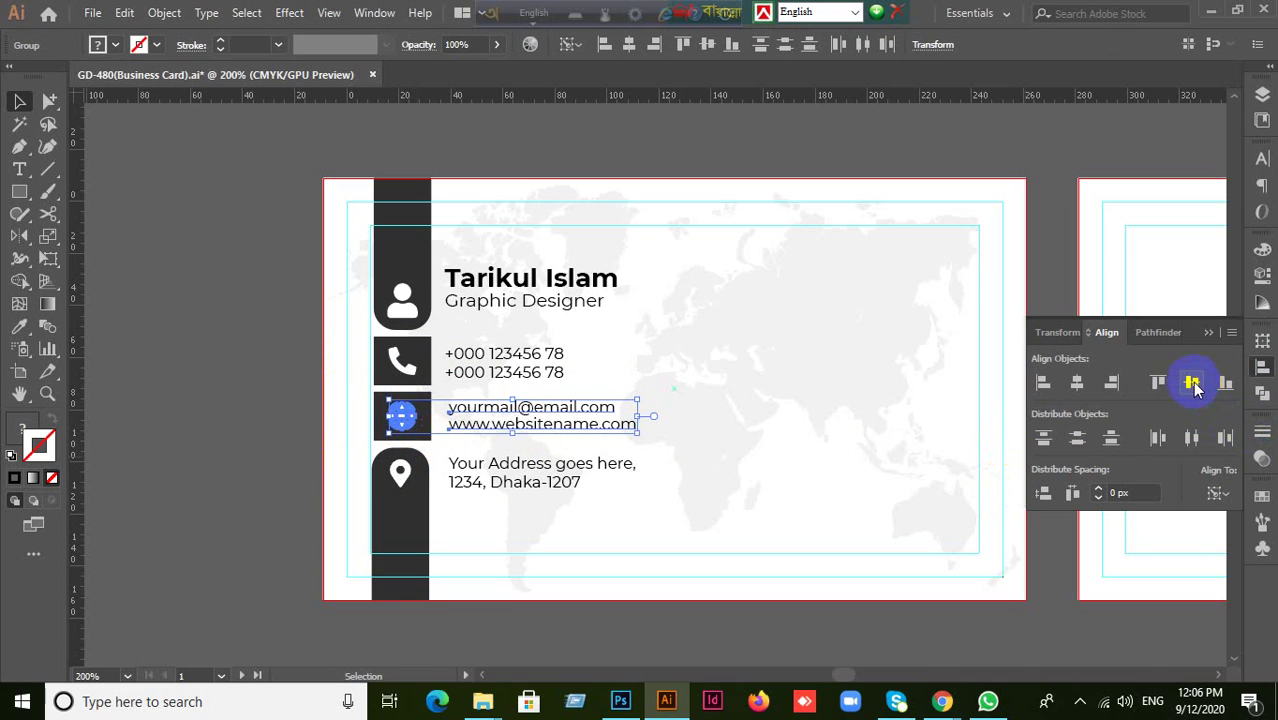
{"action": "left_click", "coordinate": [350, 372]}
Try to vertically center the two ungrouped phone number lines on the phone icon
{"action": "left_click", "coordinate": [402, 362]}
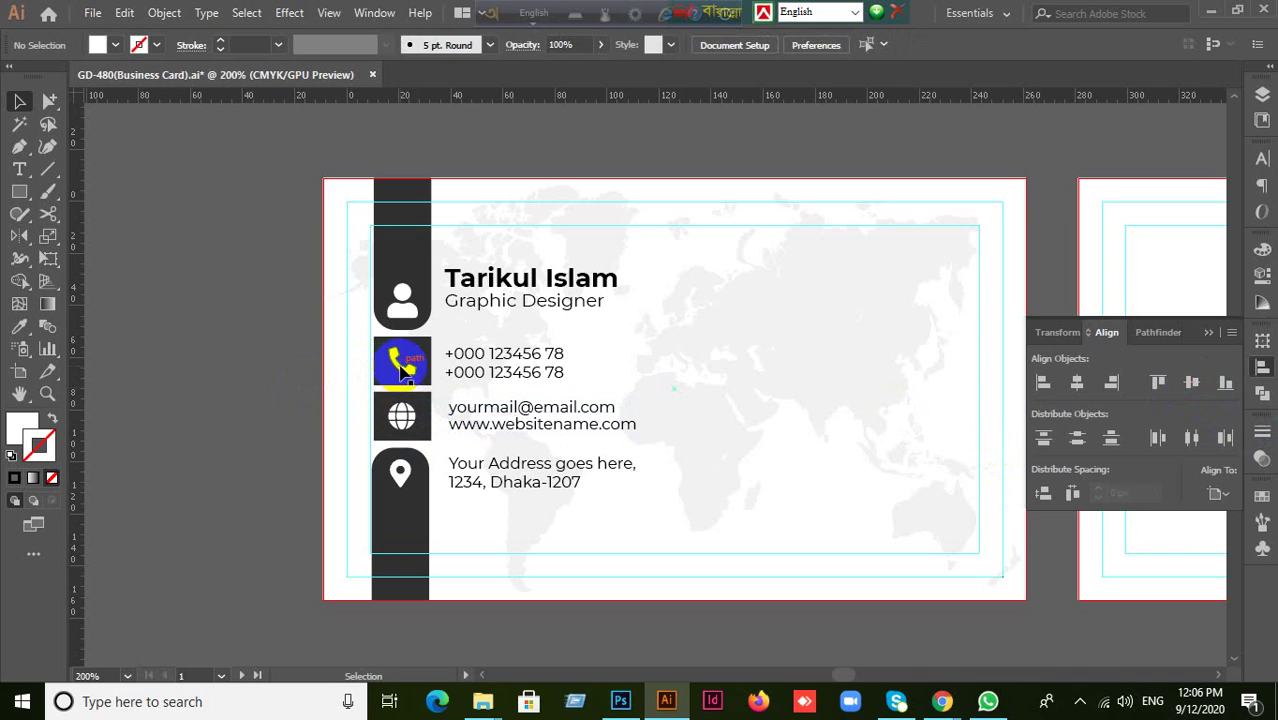
{"action": "left_click", "coordinate": [540, 372], "text": "shift"}
{"action": "left_click", "coordinate": [406, 362]}
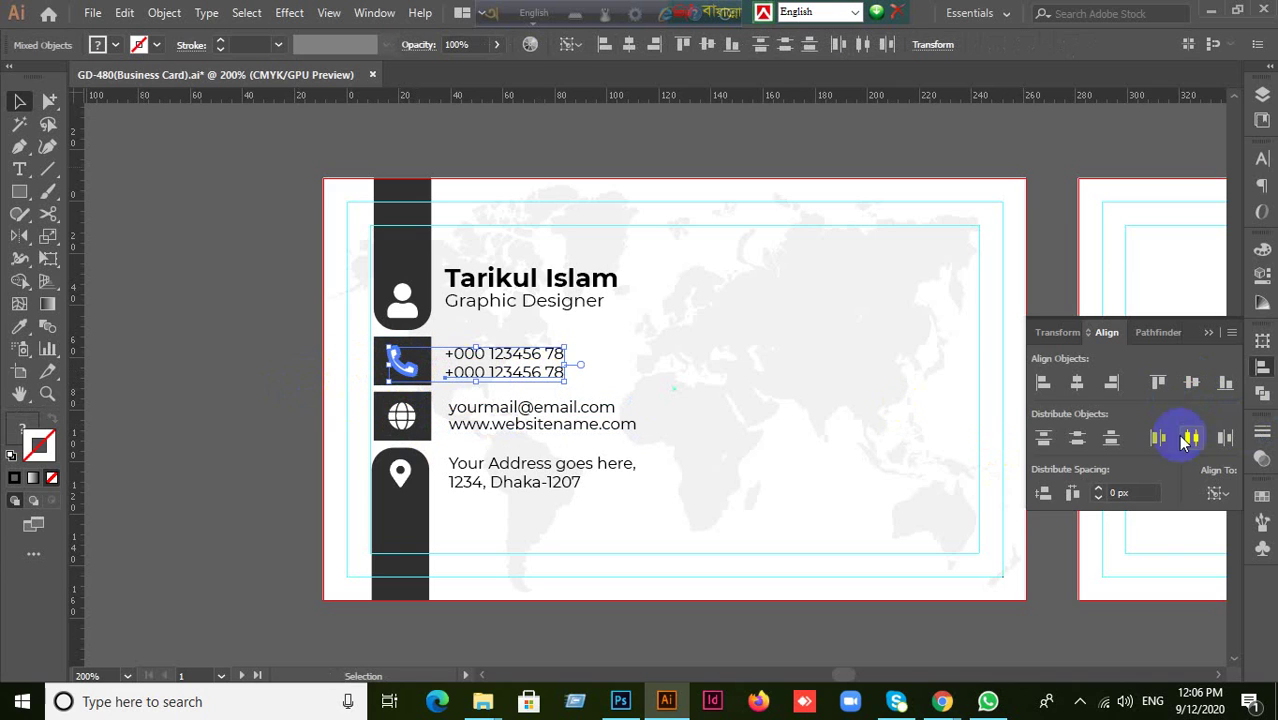
{"action": "left_click", "coordinate": [1186, 388]}
{"action": "key", "text": "Down"}
{"action": "key", "text": "Down"}
{"action": "key", "text": "Down"}
{"action": "key", "text": "Down"}
{"action": "key", "text": "Down"}
{"action": "key", "text": "Down"}
{"action": "key", "text": "Down"}
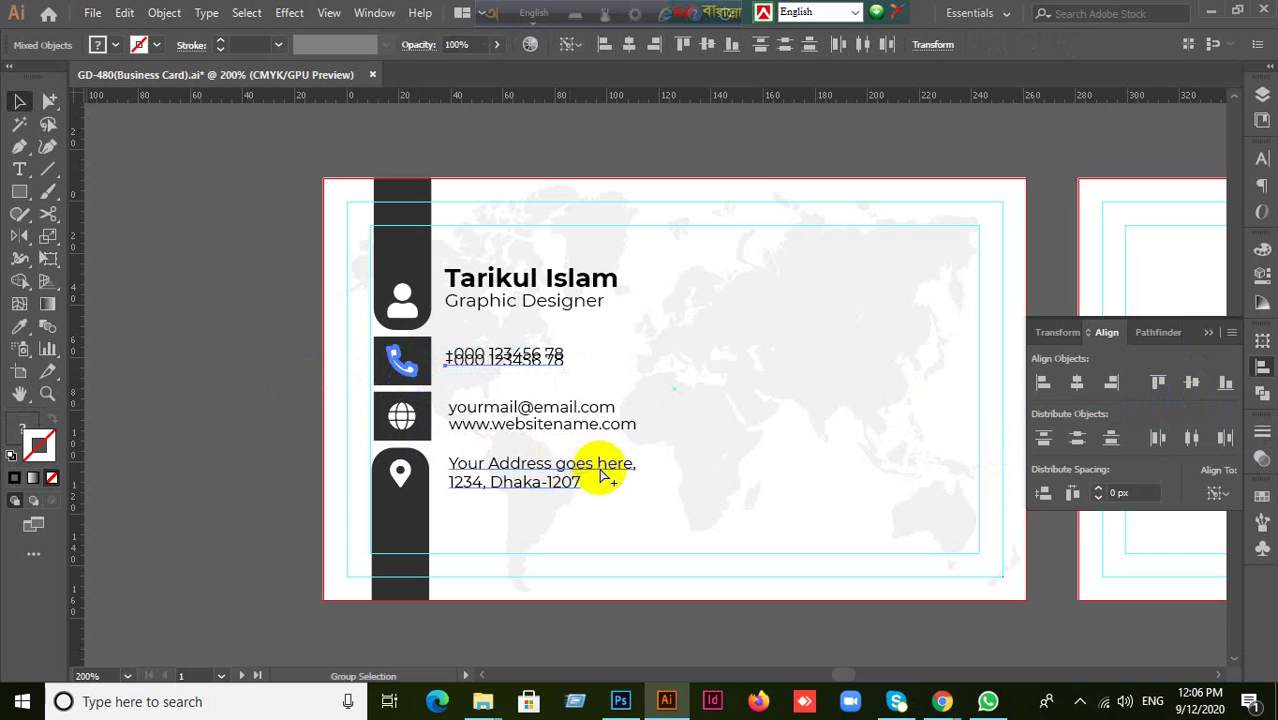
{"action": "left_click", "coordinate": [480, 342]}
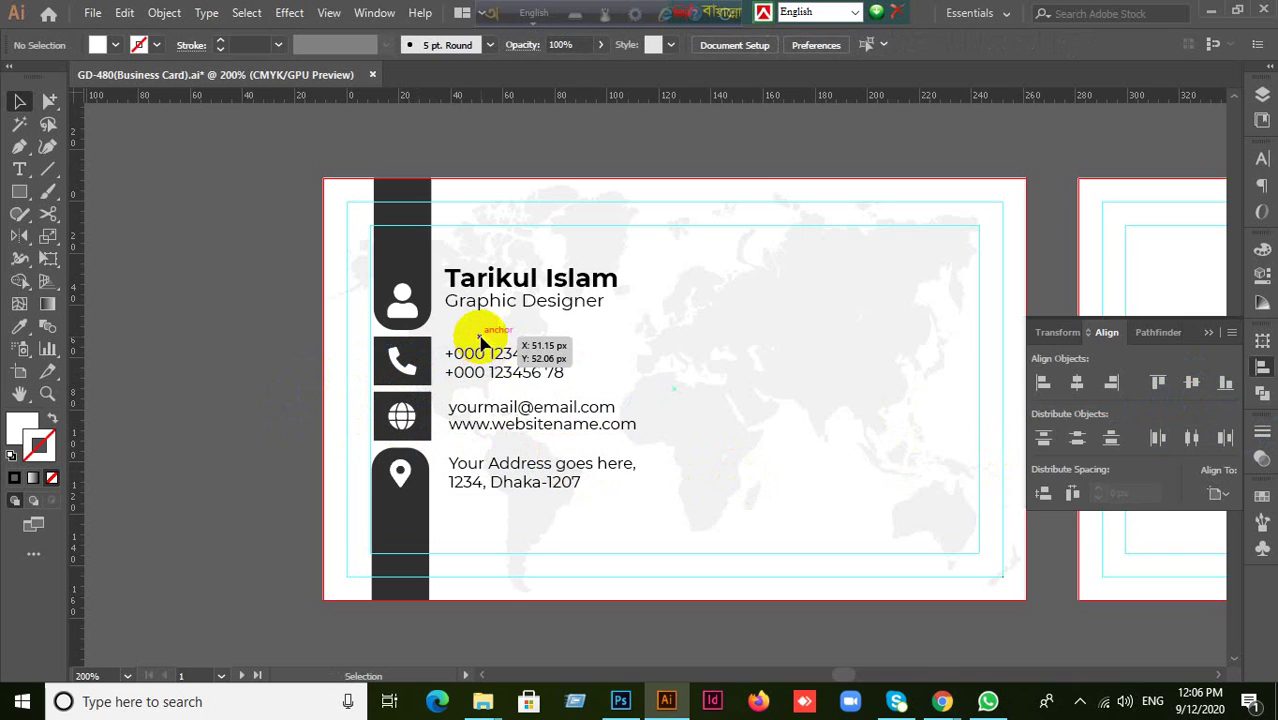
Group the two phone number lines on the front business card and deselect the group
{"action": "left_click_drag", "start_coordinate": [480, 342], "coordinate": [560, 378]}
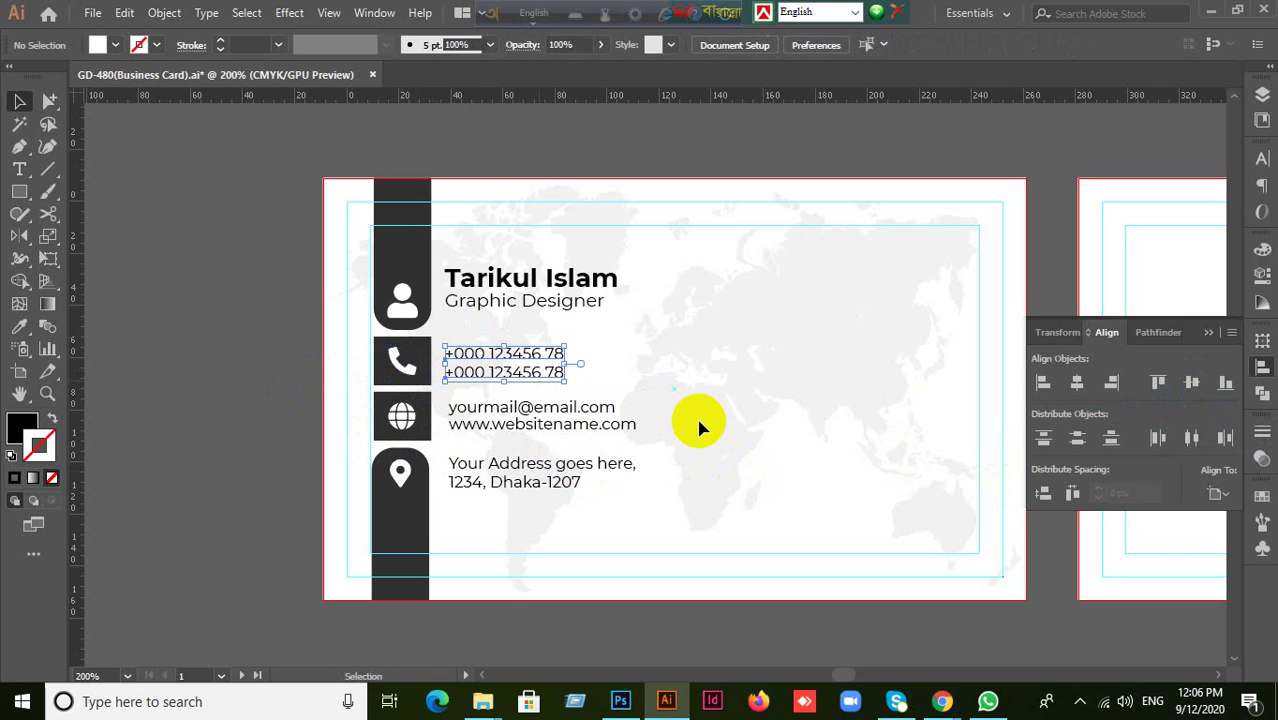
{"action": "key", "text": "ctrl+g"}
{"action": "left_click", "coordinate": [309, 426]}
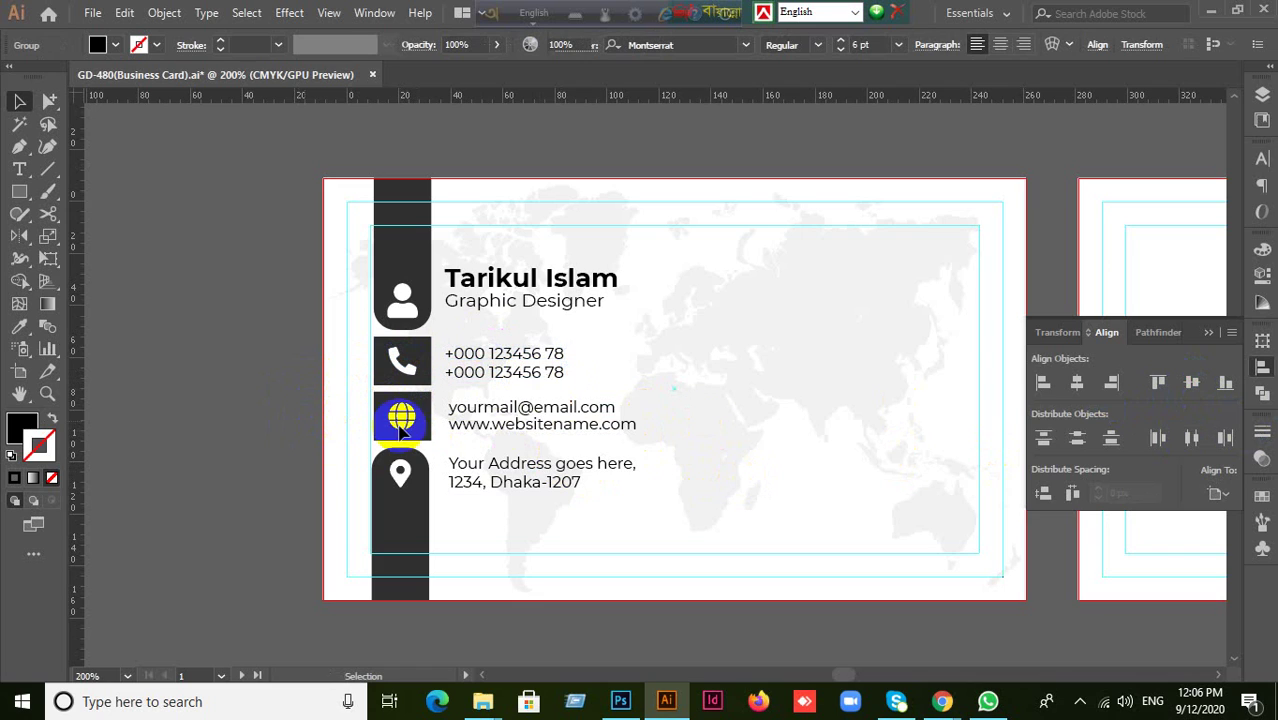
Vertically center the phone number group on the phone icon, using the icon as the key object
{"action": "left_click", "coordinate": [511, 378]}
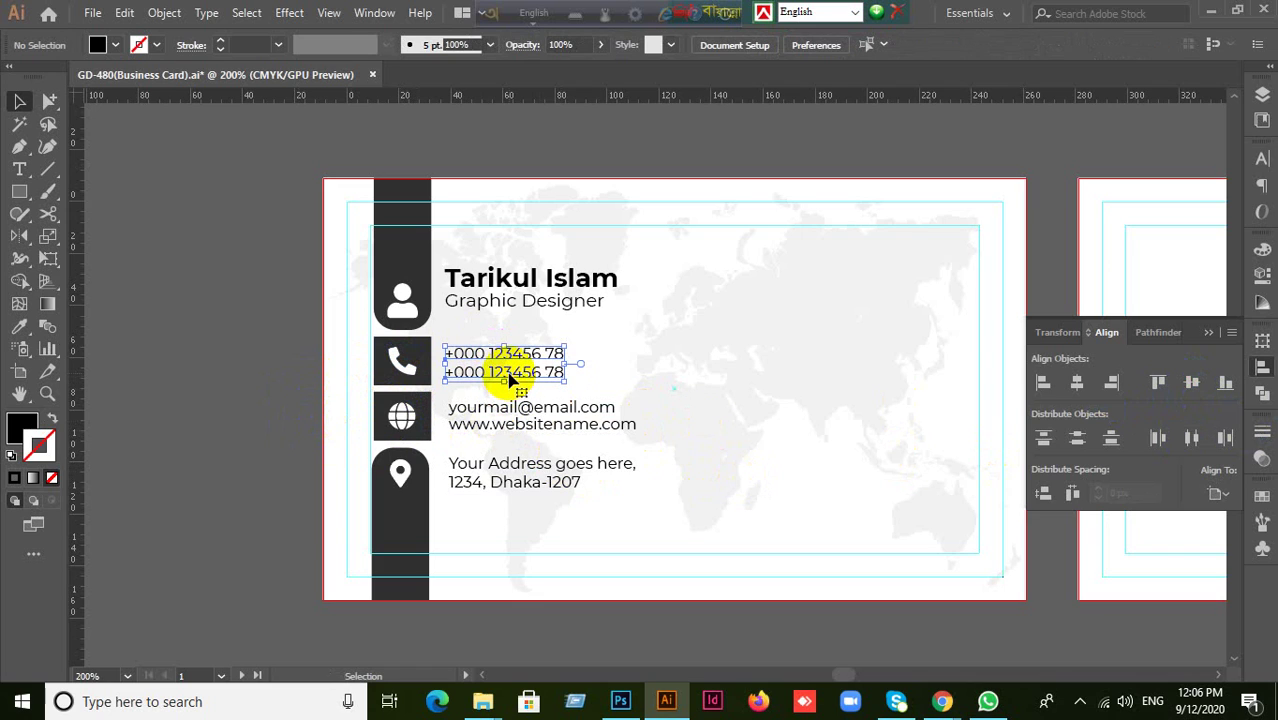
{"action": "left_click", "coordinate": [410, 372]}
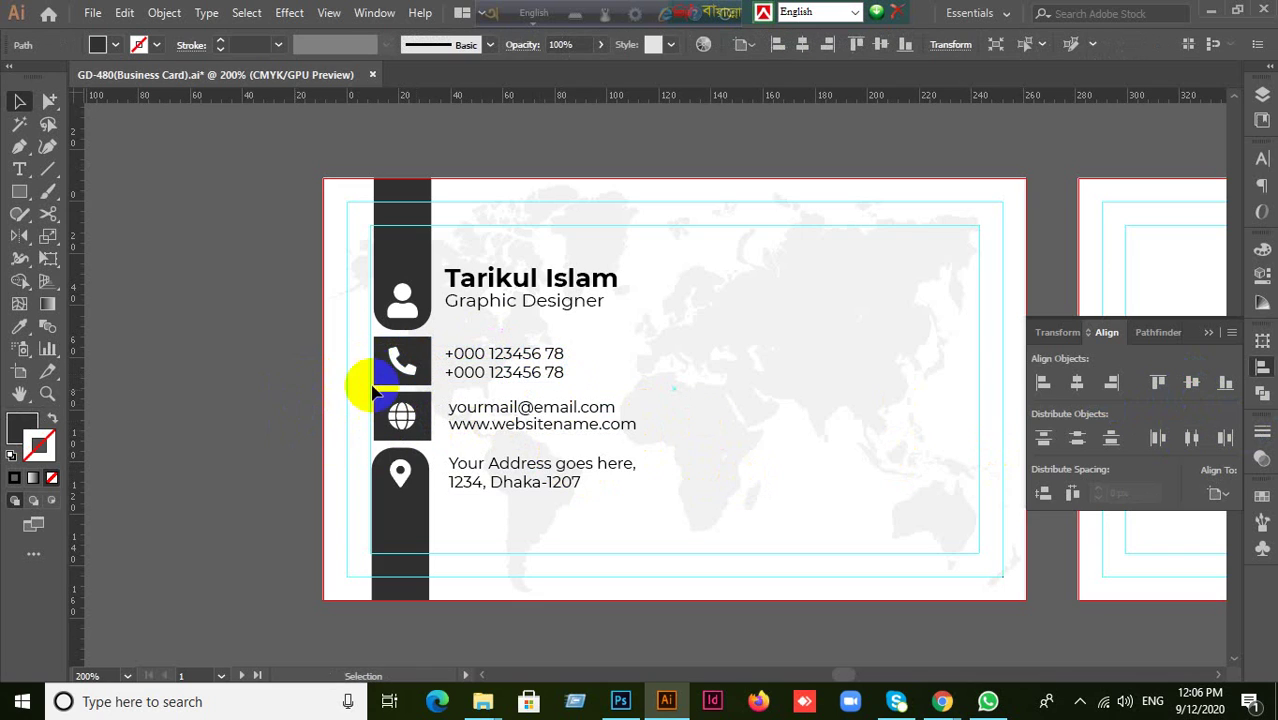
{"action": "left_click", "coordinate": [495, 386], "text": "shift"}
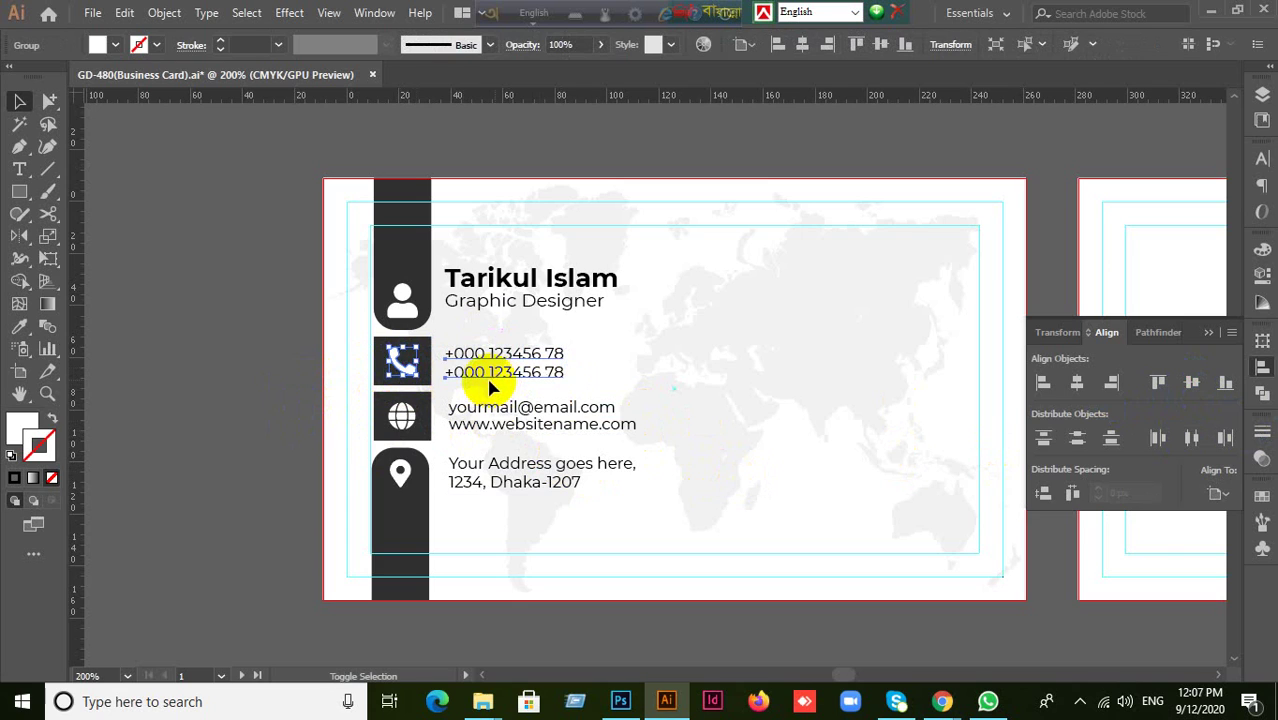
{"action": "left_click", "coordinate": [405, 365]}
{"action": "left_click", "coordinate": [1191, 388]}
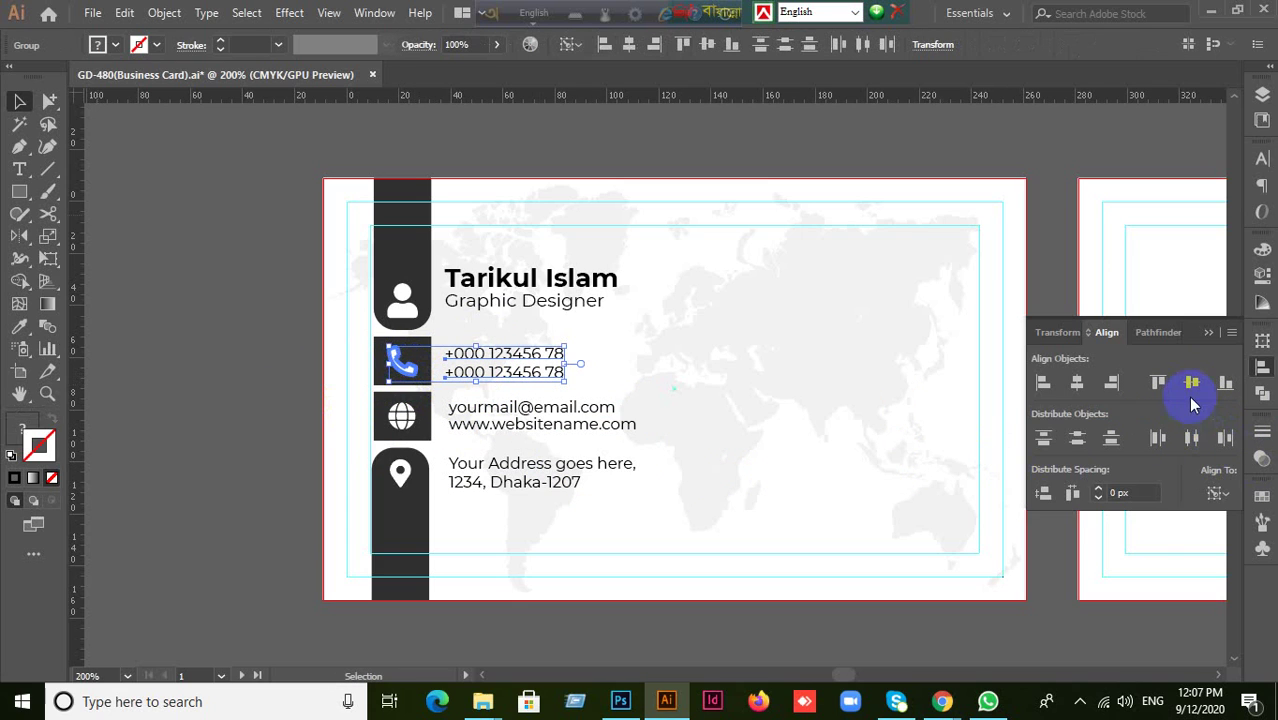
{"action": "left_click", "coordinate": [317, 456]}
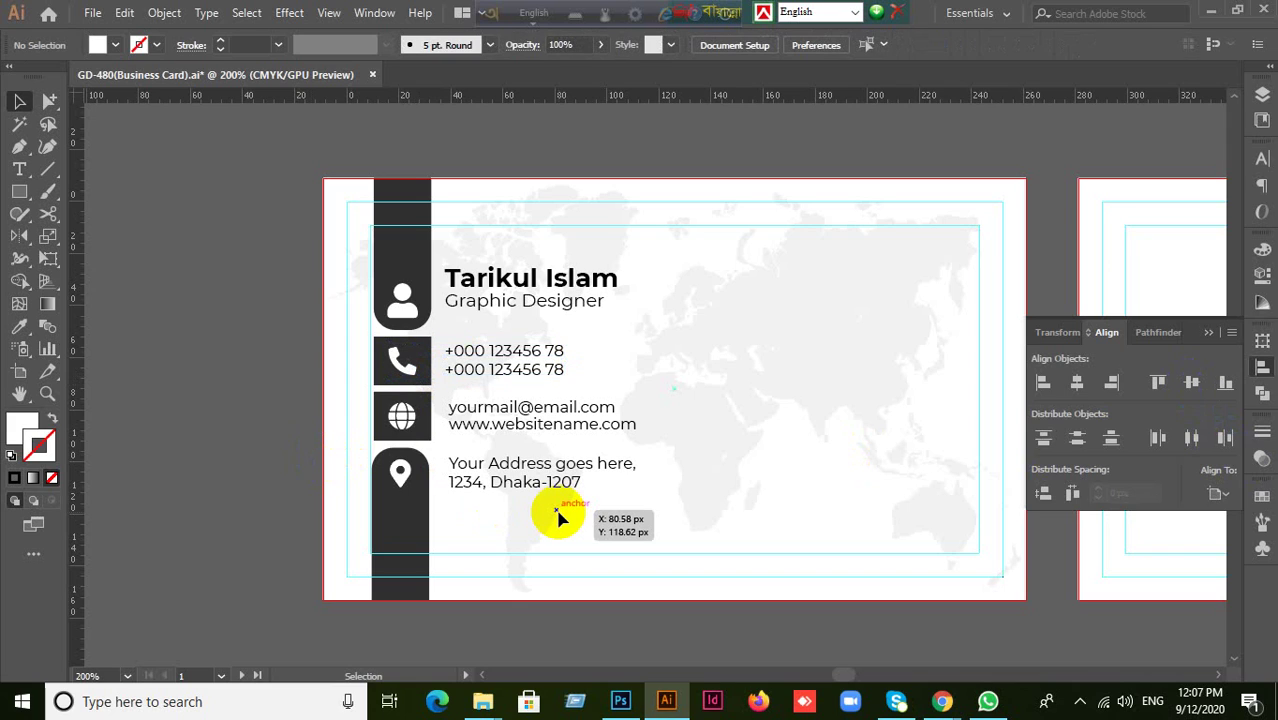
Vertically center the name and job title group on the person icon, using the icon as the key object
{"action": "left_click", "coordinate": [494, 303]}
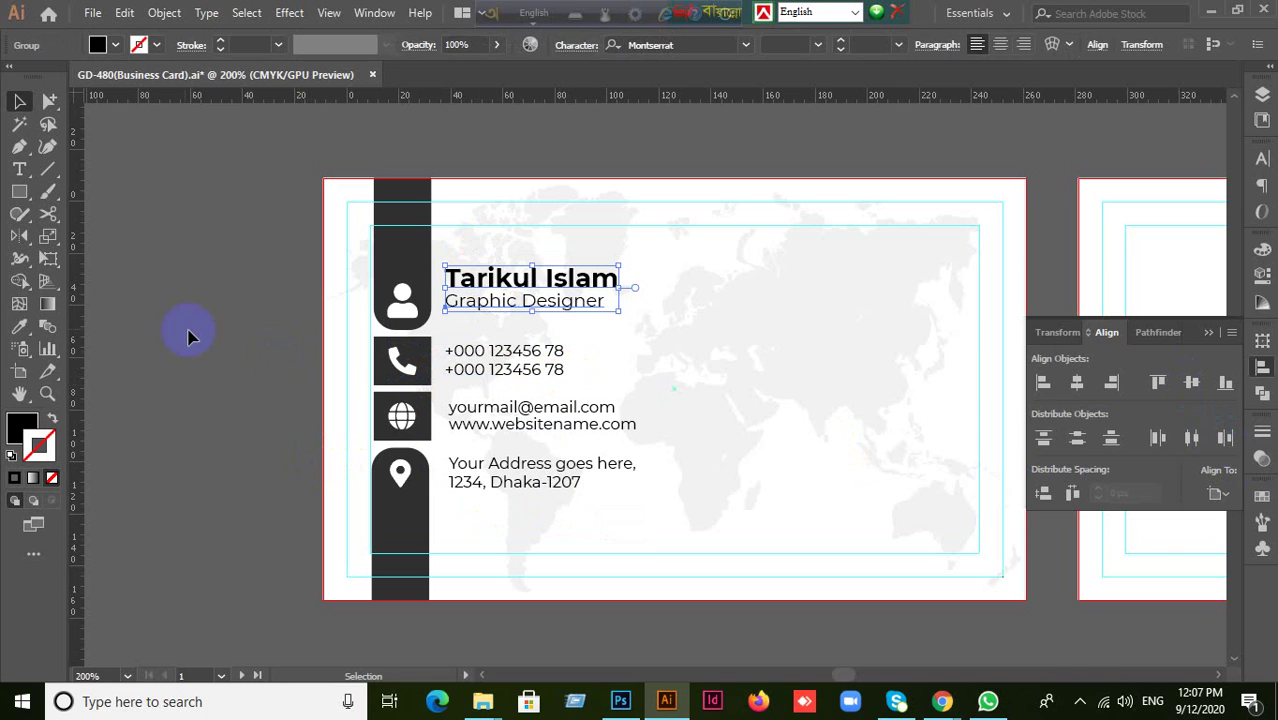
{"action": "left_click", "coordinate": [368, 335]}
{"action": "left_click", "coordinate": [522, 280], "text": "shift"}
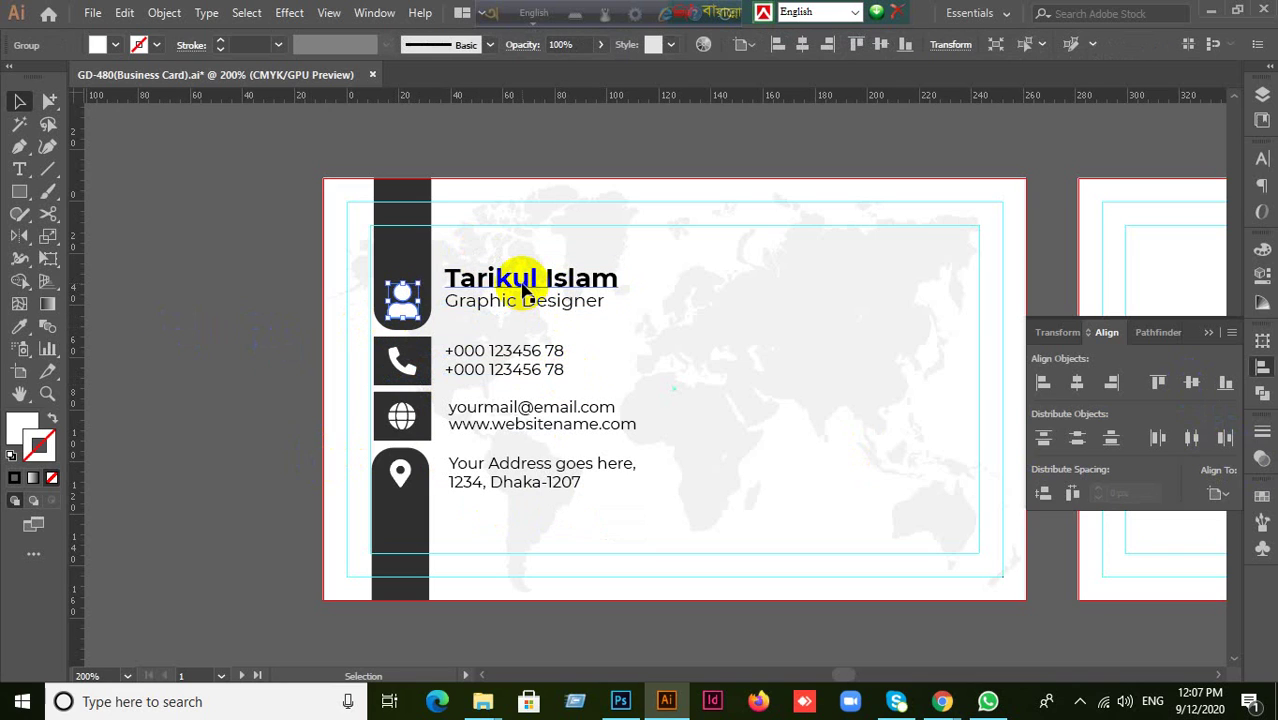
{"action": "left_click", "coordinate": [394, 294]}
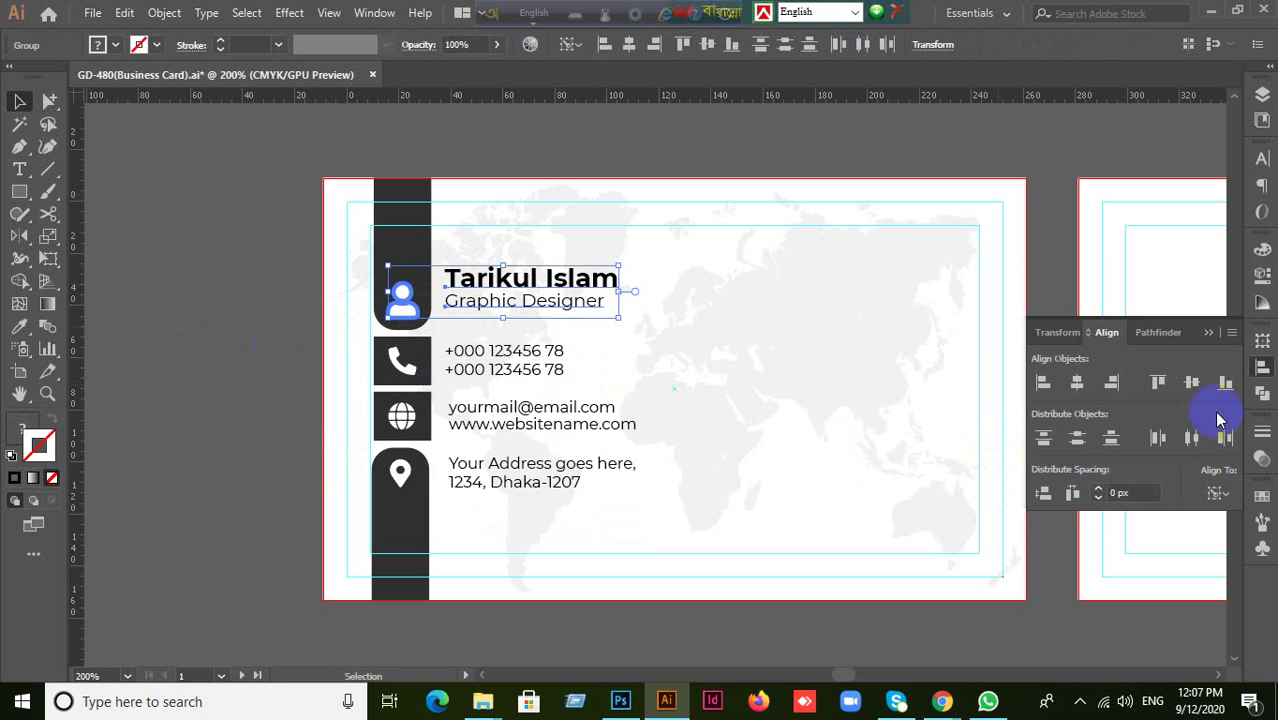
{"action": "left_click", "coordinate": [1192, 383]}
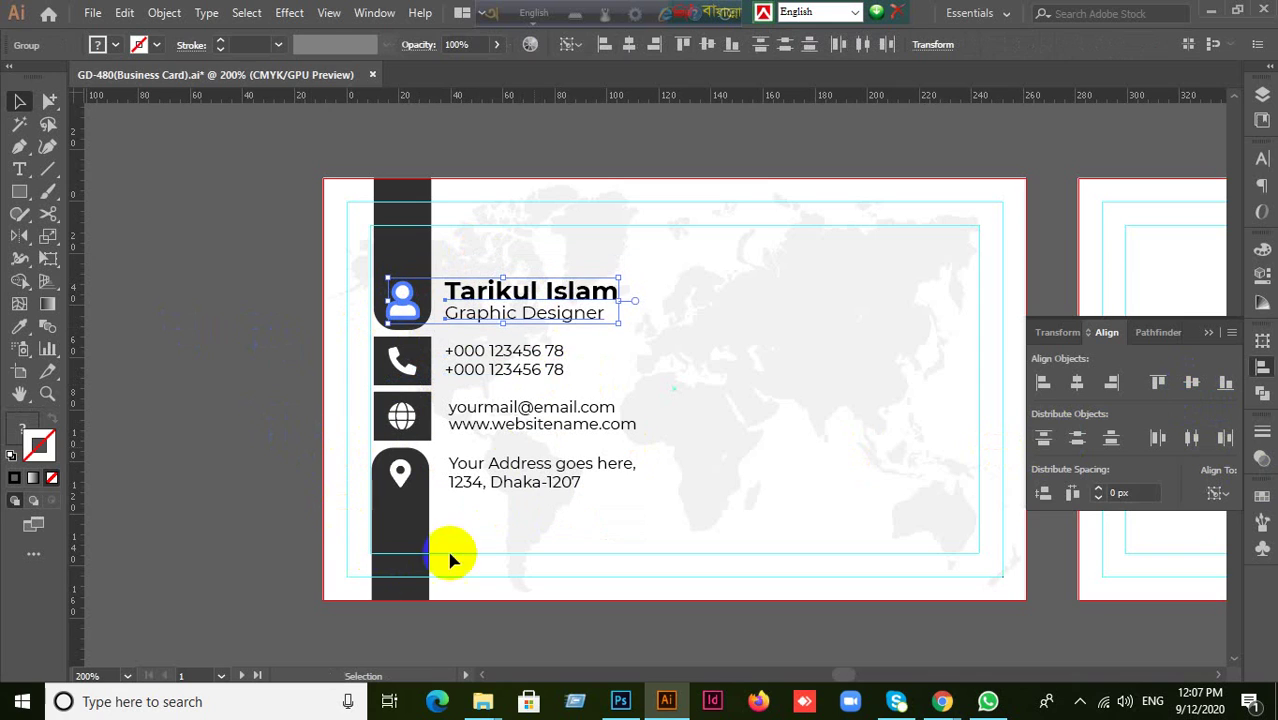
{"action": "left_click", "coordinate": [466, 428]}
Left-align the name, phone, email and address text blocks with one another, aligning to the selection instead of the artboard
{"action": "left_click_drag", "start_coordinate": [519, 272], "coordinate": [622, 498]}
{"action": "left_click", "coordinate": [1043, 382]}
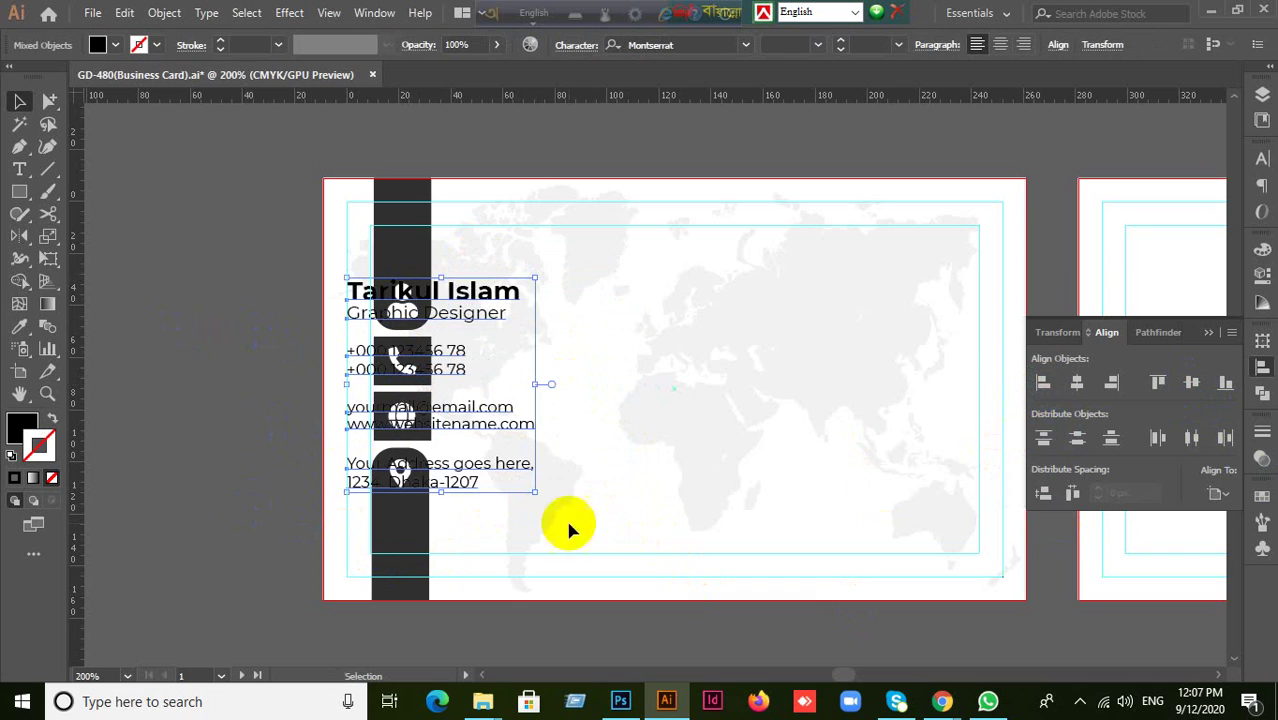
{"action": "key", "text": "ctrl+z"}
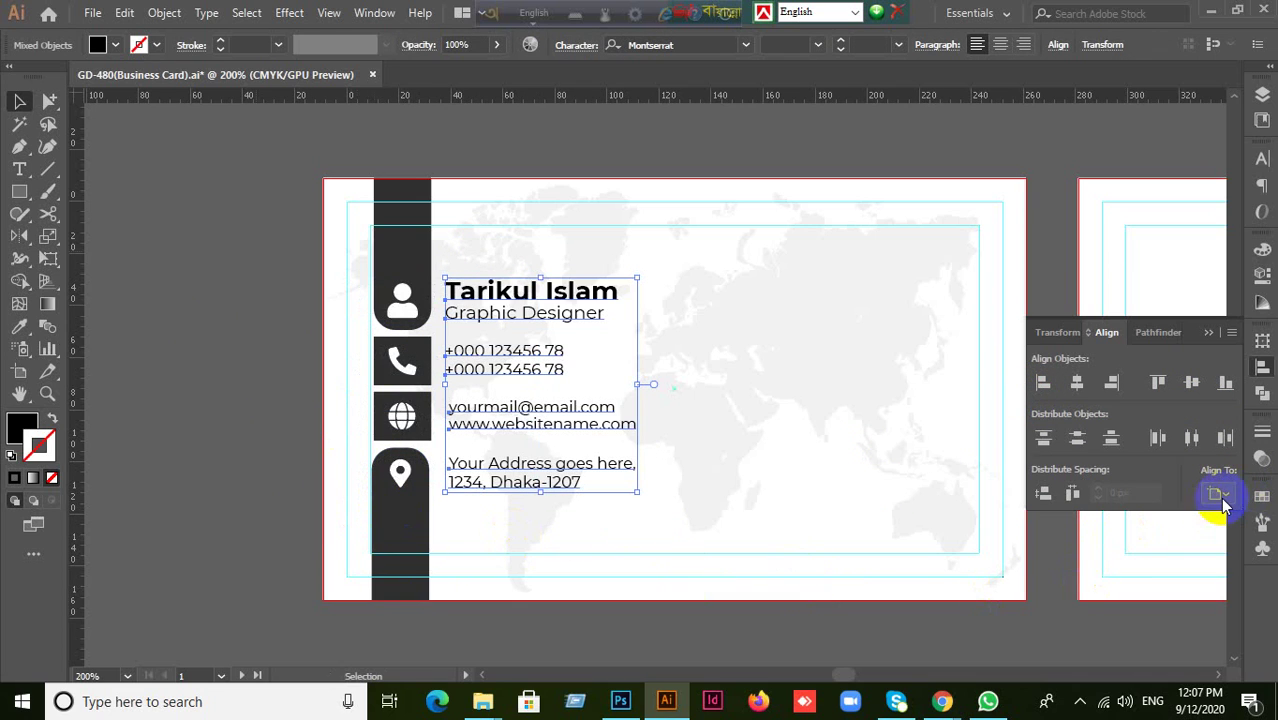
{"action": "left_click", "coordinate": [1218, 494]}
{"action": "left_click", "coordinate": [1154, 514]}
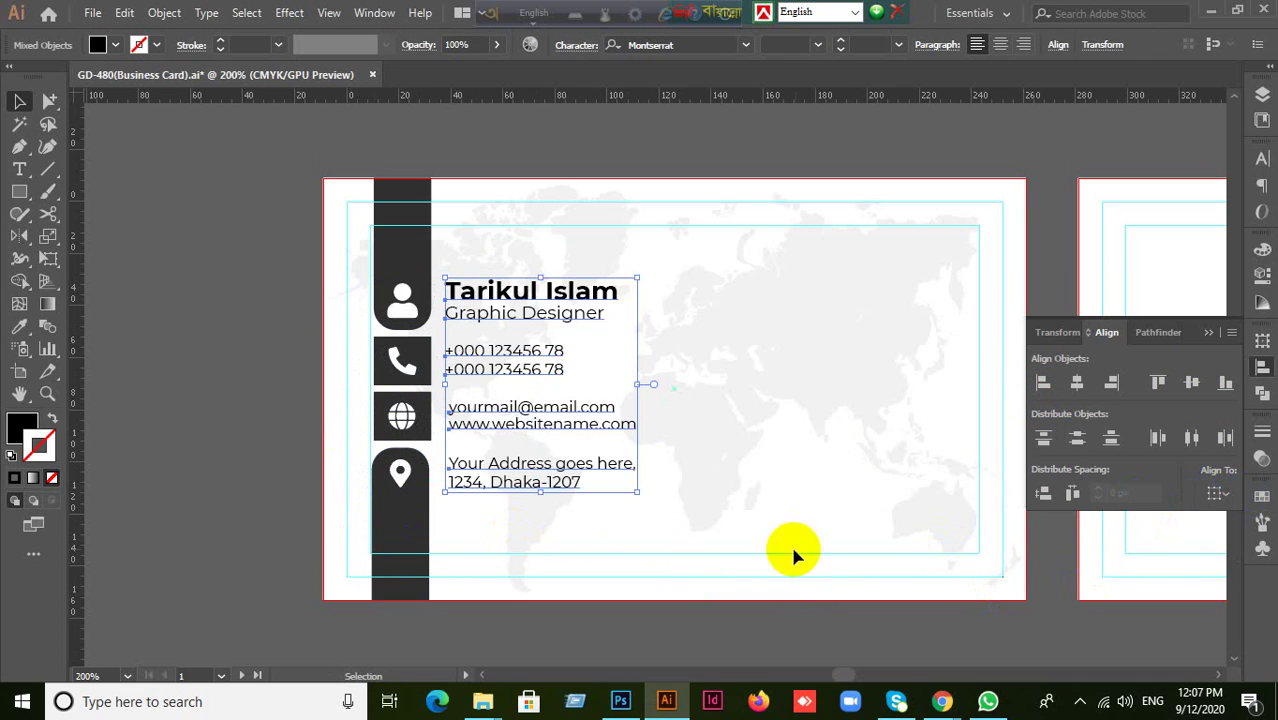
{"action": "left_click", "coordinate": [1043, 382]}
{"action": "left_click", "coordinate": [183, 420]}
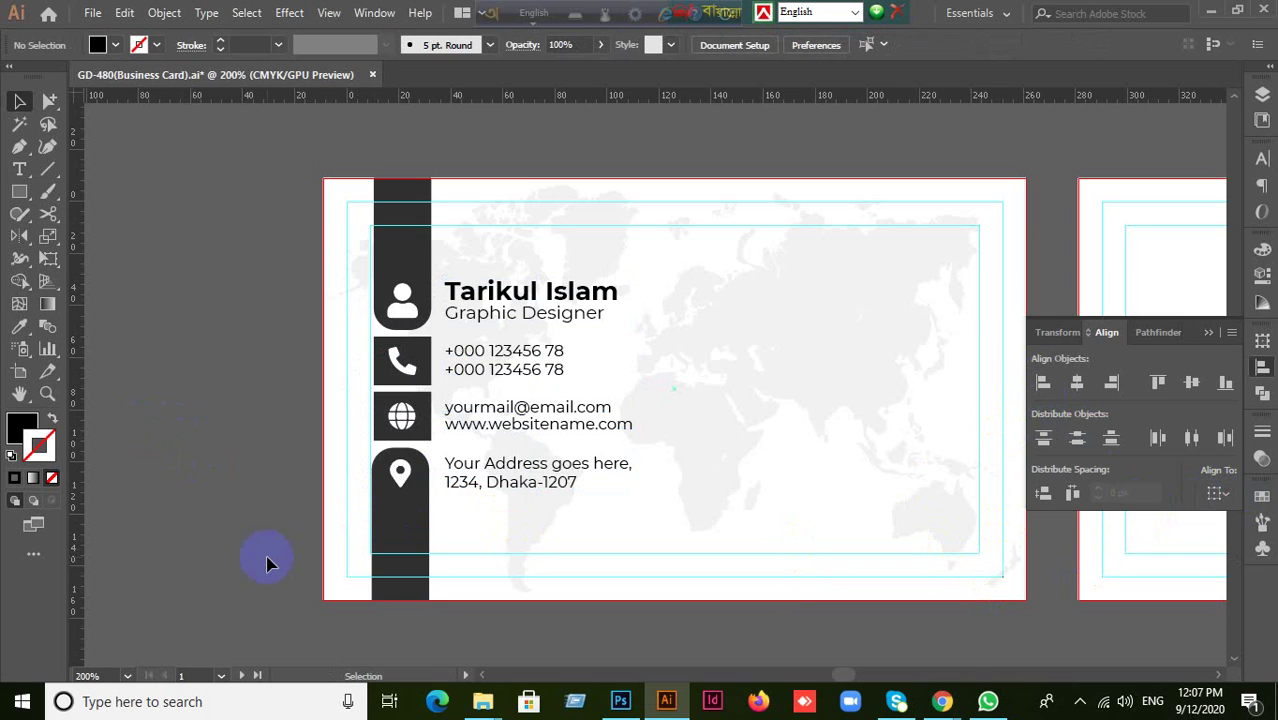
Switch to Chrome to view the GraphicRiver ID Card page, moving the floating language bar aside, and return to Illustrator
{"action": "left_click_drag", "start_coordinate": [611, 549], "coordinate": [471, 548]}
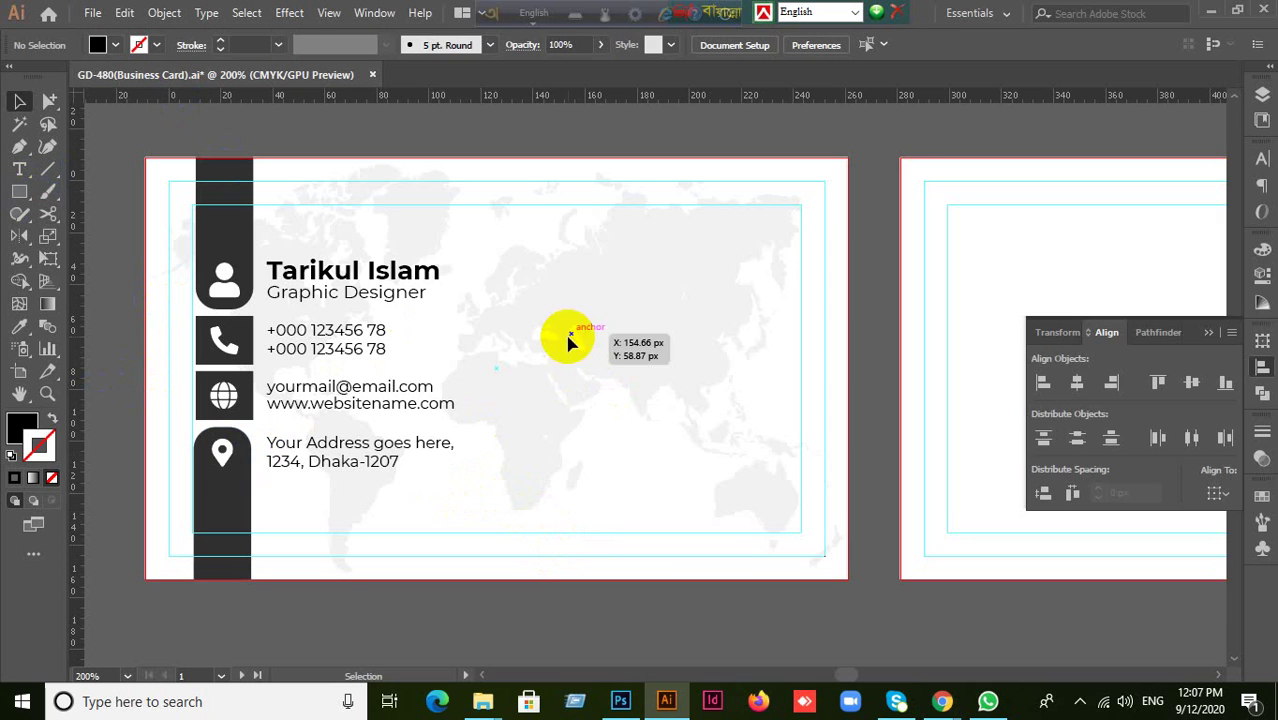
{"action": "left_click", "coordinate": [942, 702]}
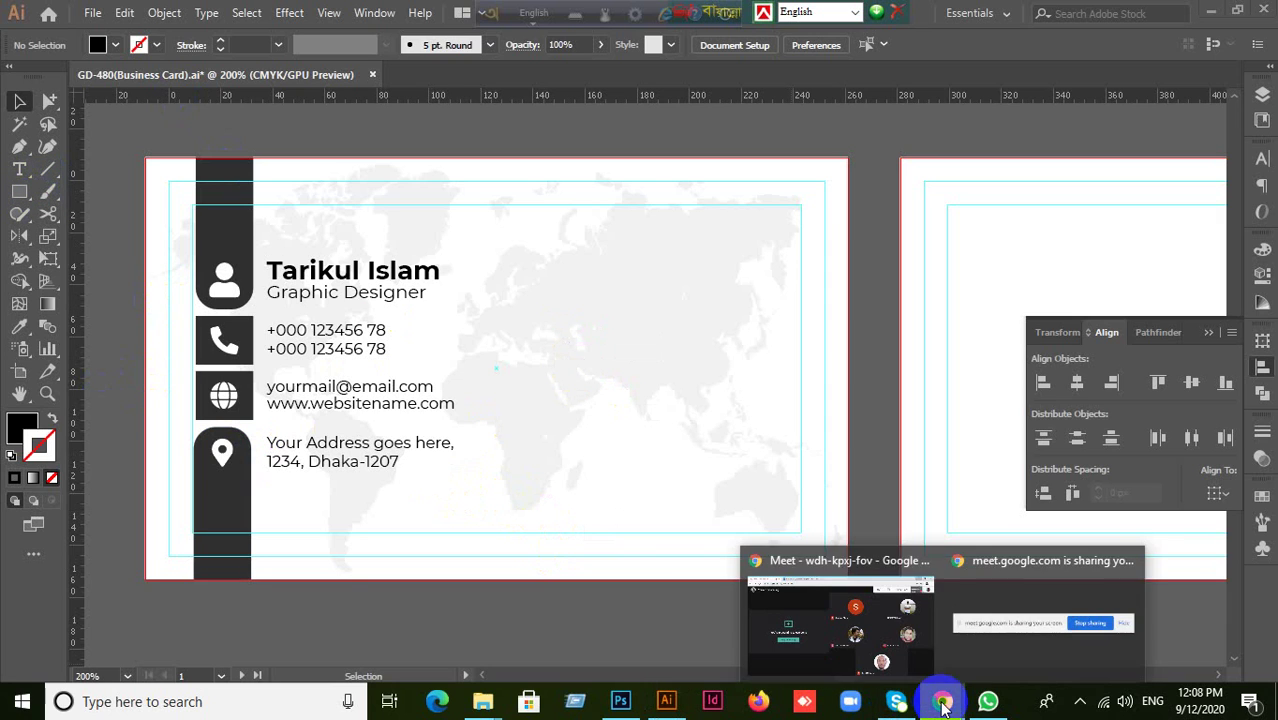
{"action": "left_click", "coordinate": [790, 608]}
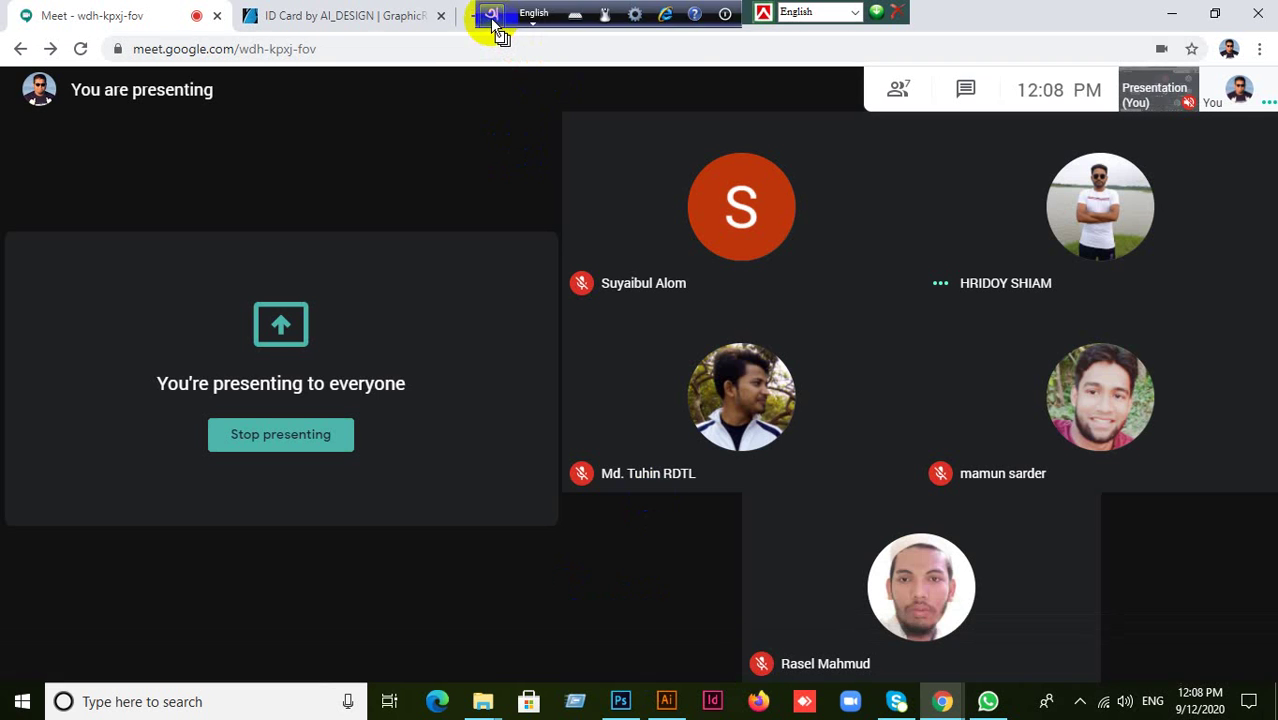
{"action": "left_click_drag", "start_coordinate": [689, 12], "coordinate": [1124, 11]}
{"action": "left_click", "coordinate": [347, 27]}
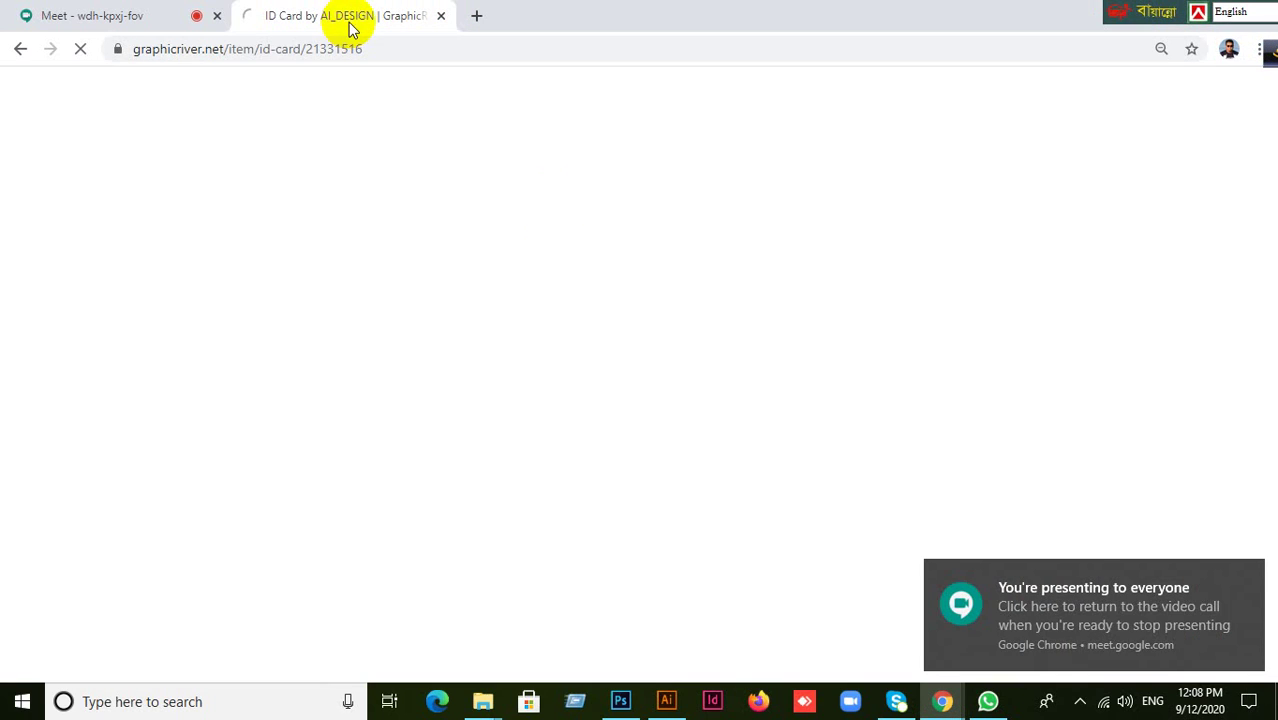
{"action": "left_click", "coordinate": [686, 710]}
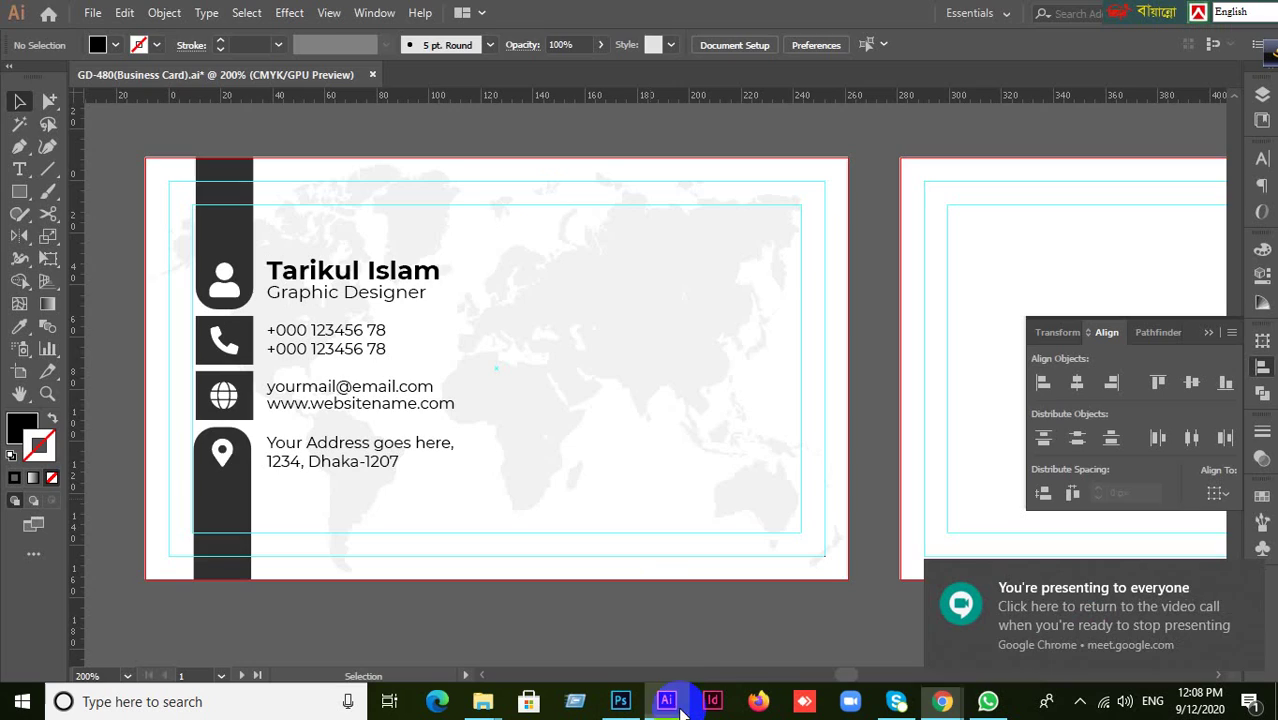
Add the black text "Company Name" to the empty right half of the front card and position it near the upper guides
{"action": "left_click", "coordinate": [20, 168]}
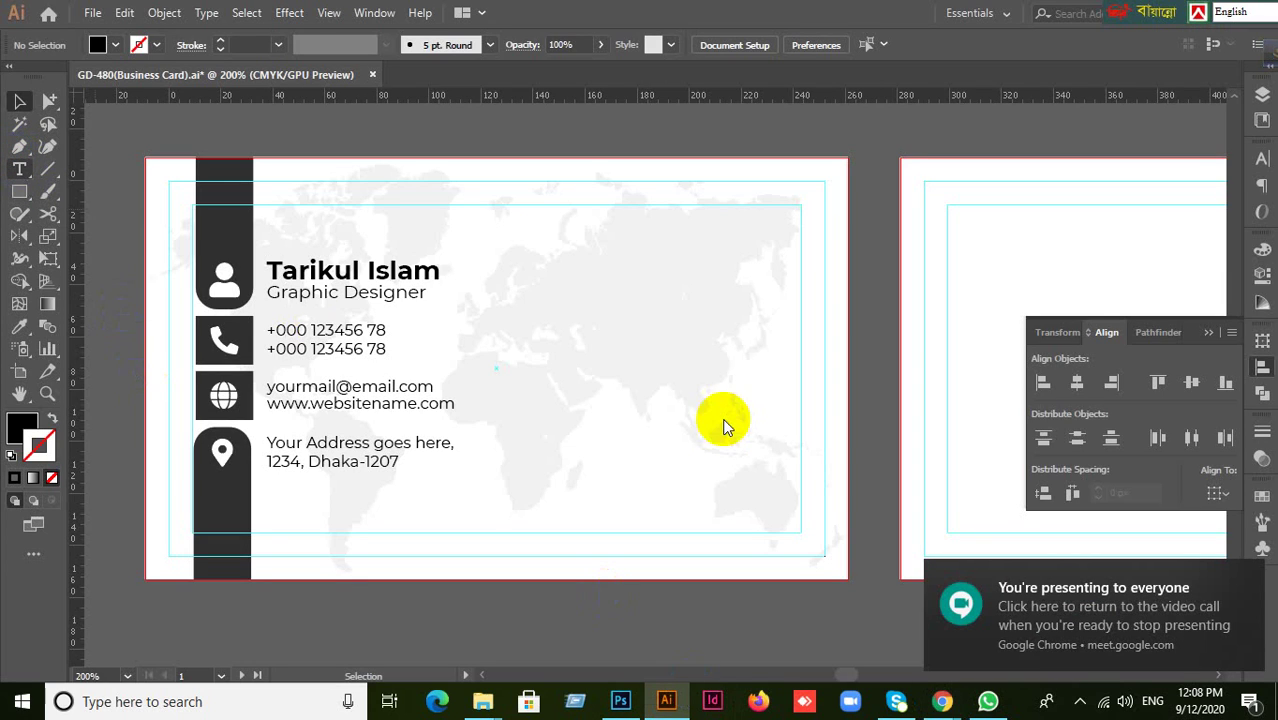
{"action": "left_click", "coordinate": [18, 428]}
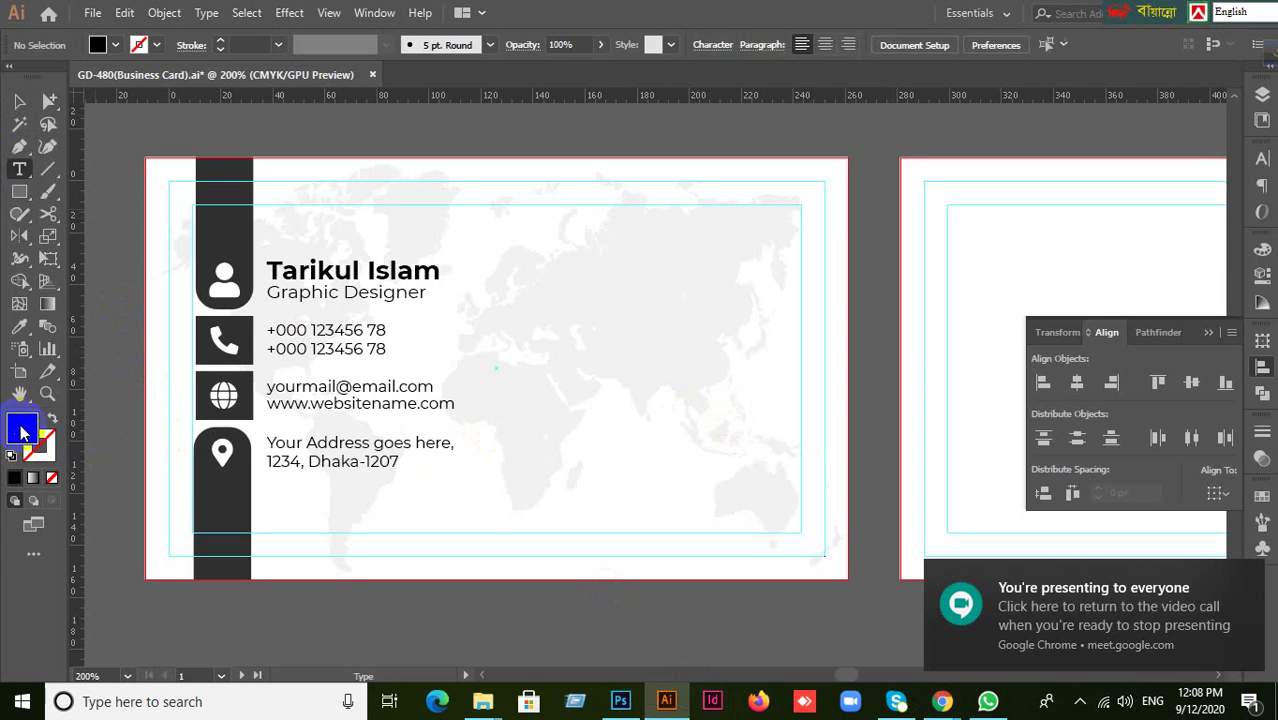
{"action": "left_click", "coordinate": [550, 252]}
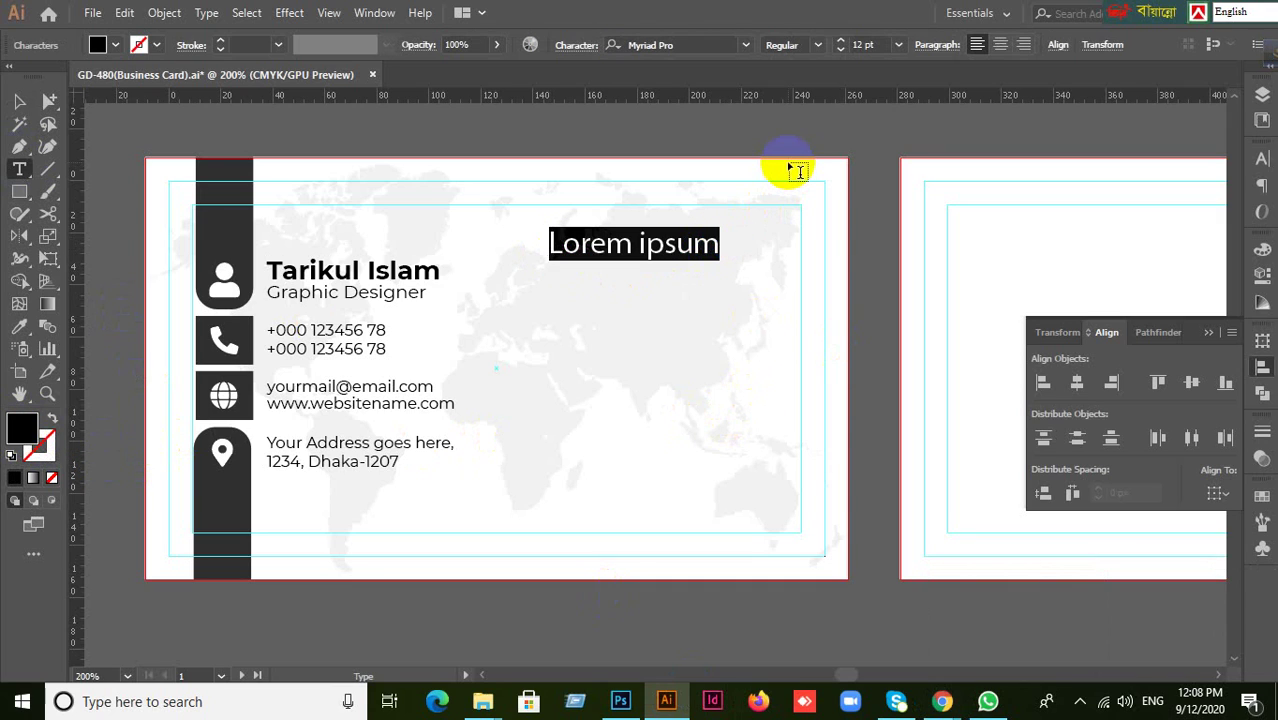
{"action": "type", "text": "Company Na"}
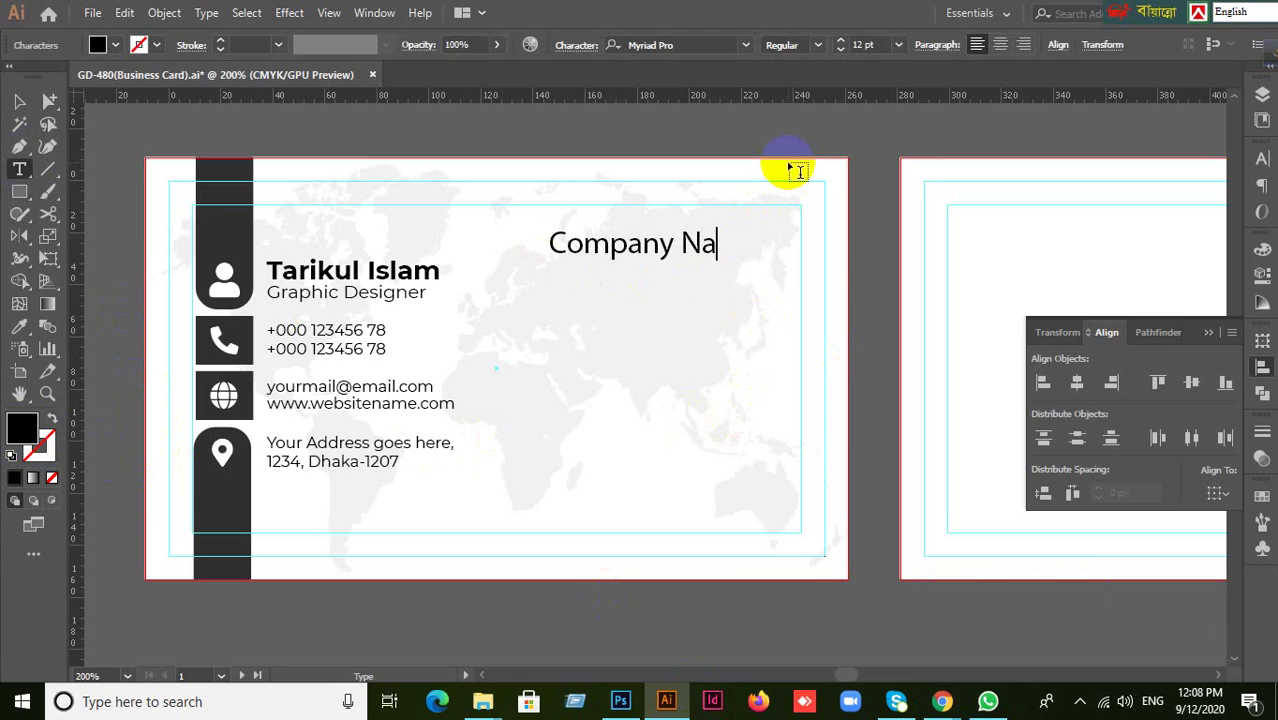
{"action": "type", "text": "me"}
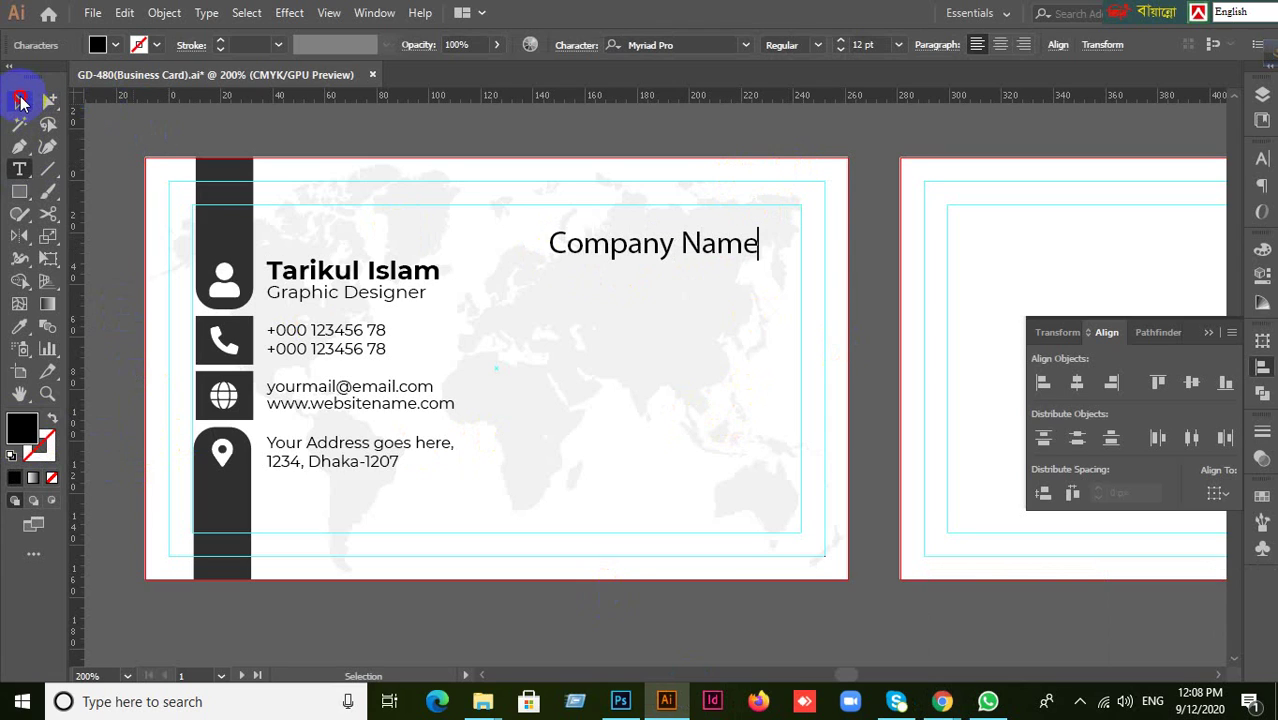
{"action": "left_click", "coordinate": [19, 101]}
{"action": "left_click_drag", "start_coordinate": [670, 253], "coordinate": [608, 308]}
{"action": "left_click", "coordinate": [520, 438]}
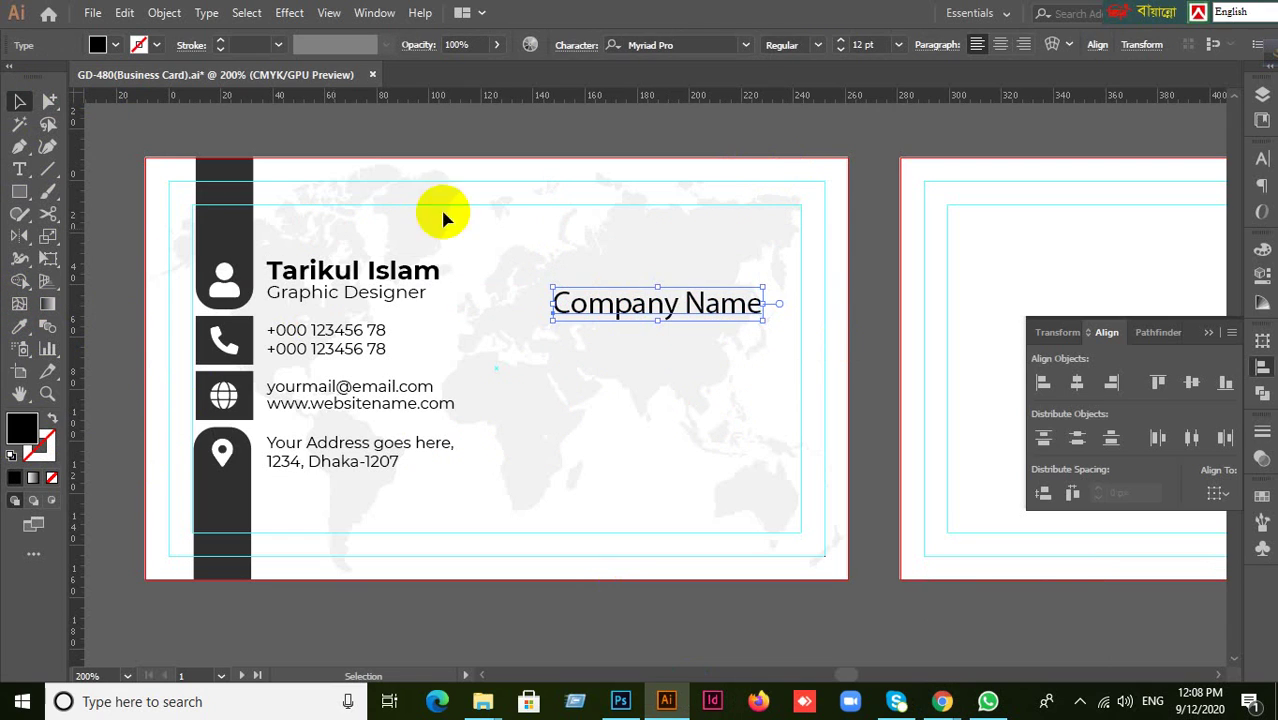
{"action": "left_click", "coordinate": [562, 136]}
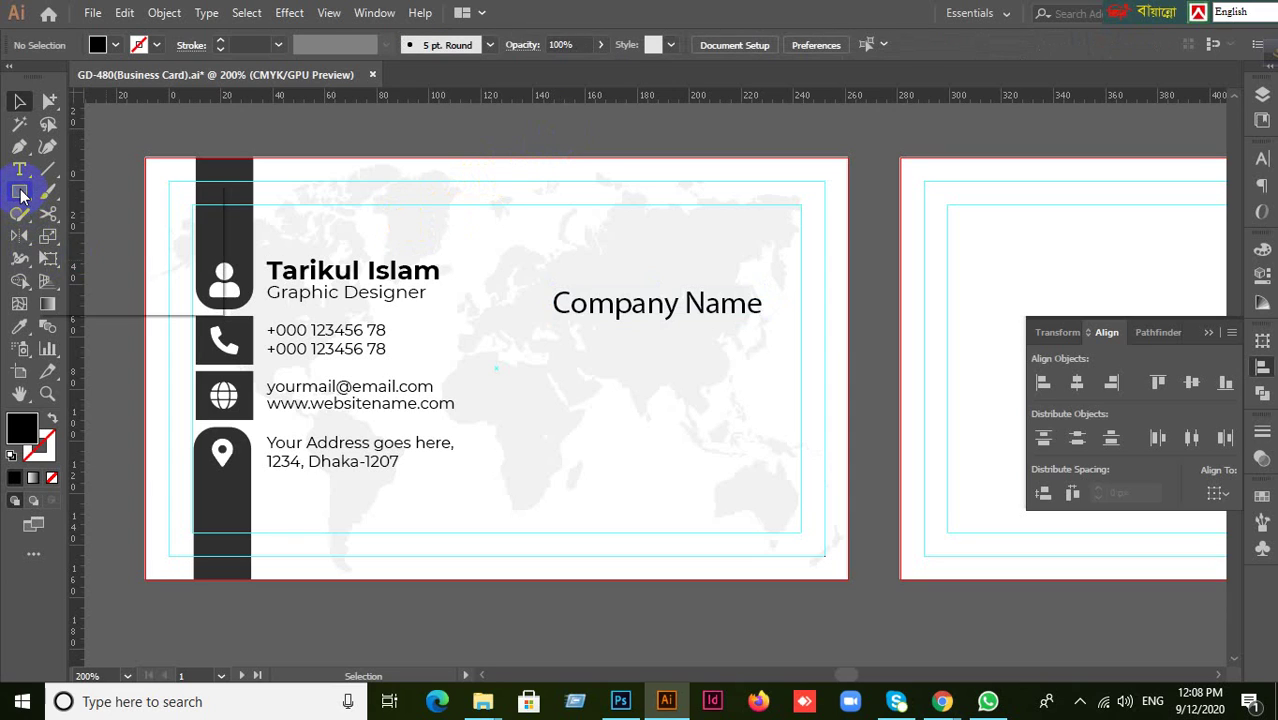
Draw a square about 17 px wide above the company name, with a black stroke and no fill
{"action": "left_click_drag", "start_coordinate": [21, 194], "coordinate": [70, 190]}
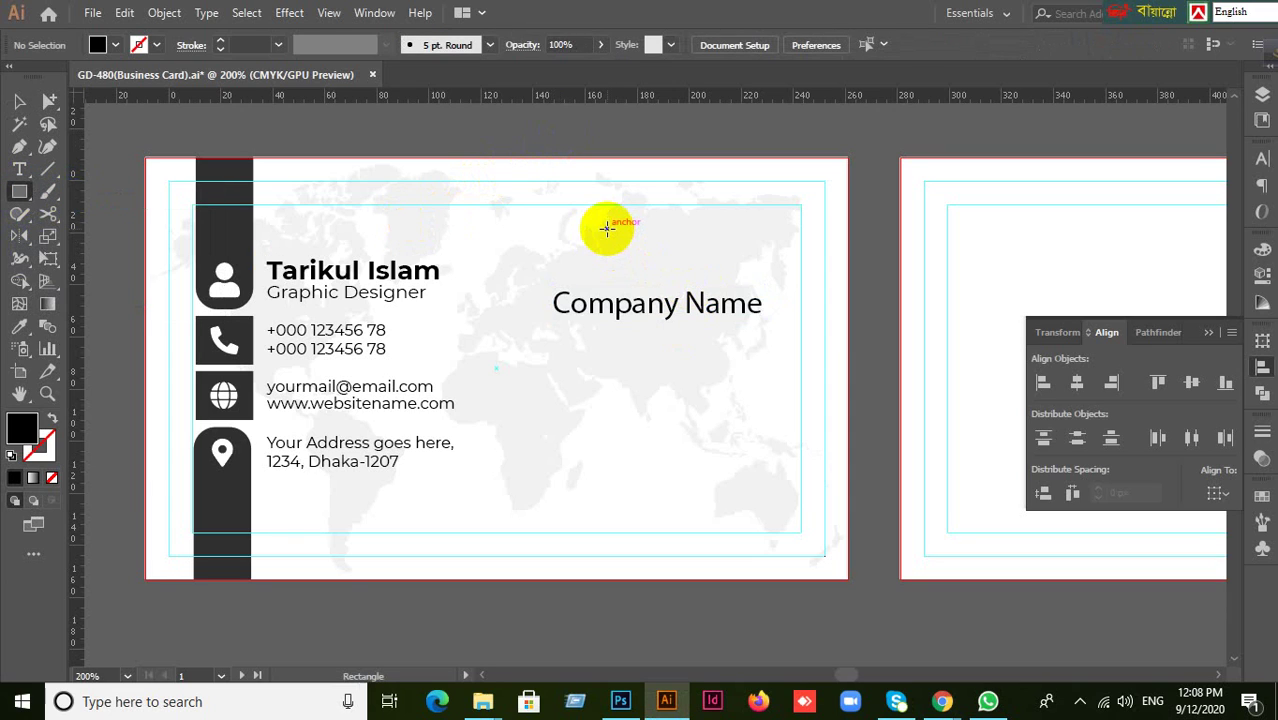
{"action": "mouse_move", "coordinate": [608, 228]}
{"action": "left_mouse_down"}
{"action": "mouse_move", "coordinate": [662, 265]}
{"action": "mouse_move", "coordinate": [648, 257]}
{"action": "mouse_move", "coordinate": [652, 272]}
{"action": "left_mouse_up"}
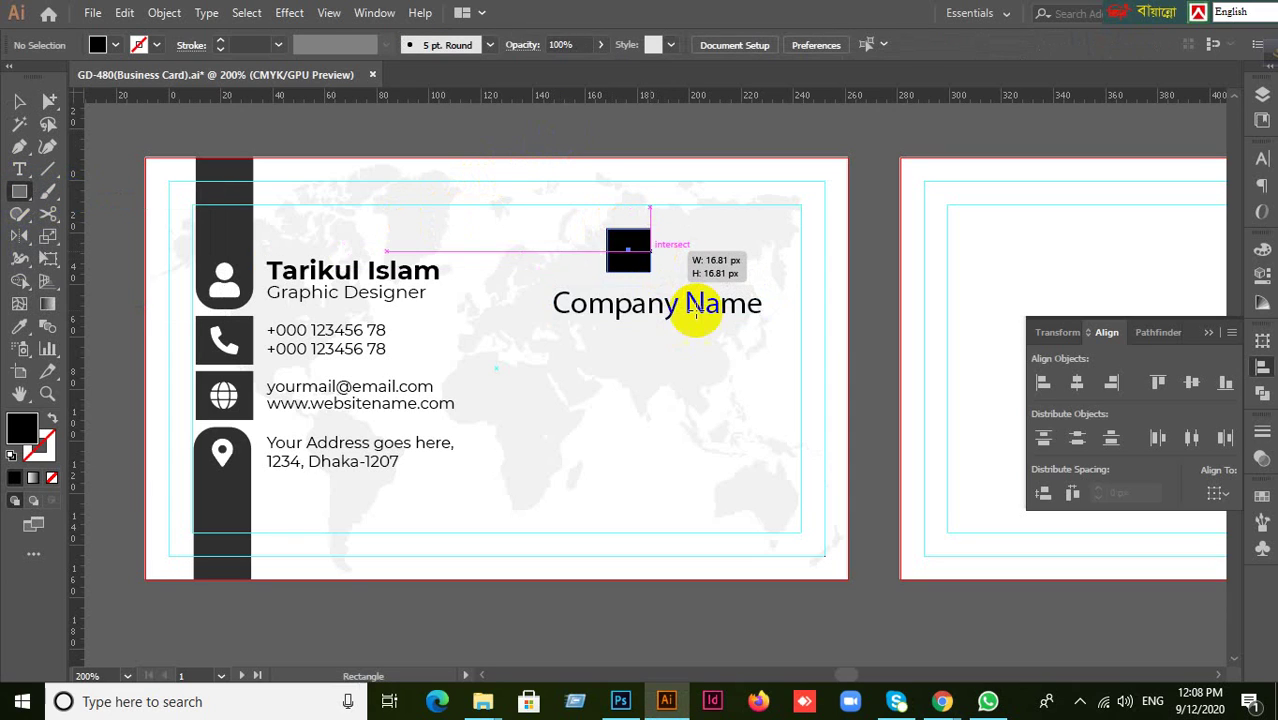
{"action": "left_click", "coordinate": [52, 420]}
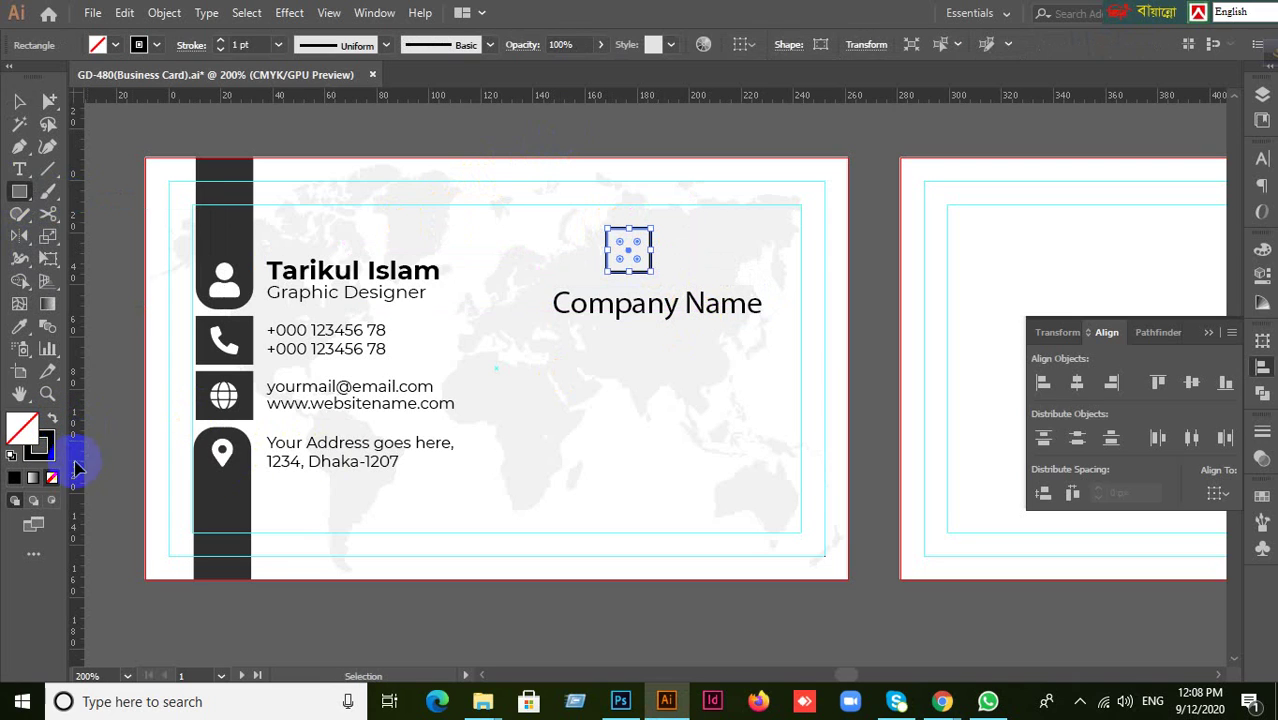
{"action": "left_click", "coordinate": [46, 450]}
{"action": "left_click", "coordinate": [20, 101]}
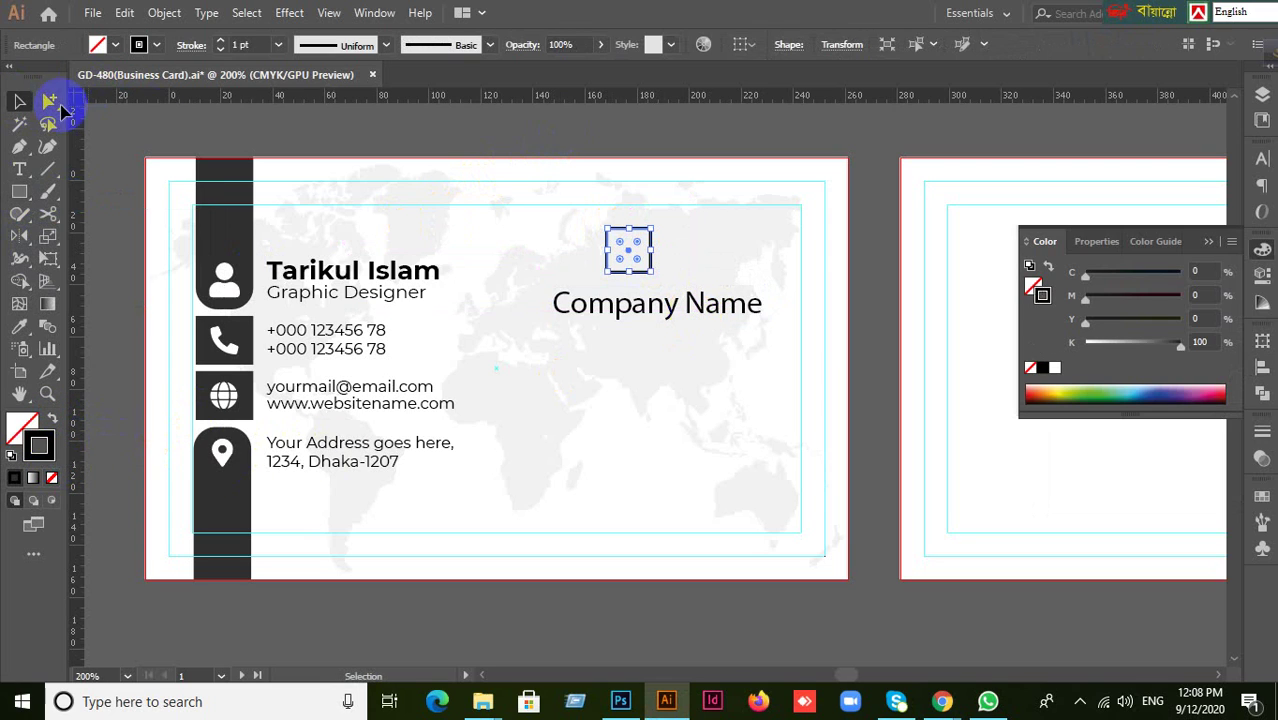
Move the company name lower and duplicate the outlined square diagonally down-right so the two squares overlap
{"action": "left_click_drag", "start_coordinate": [662, 322], "coordinate": [662, 372]}
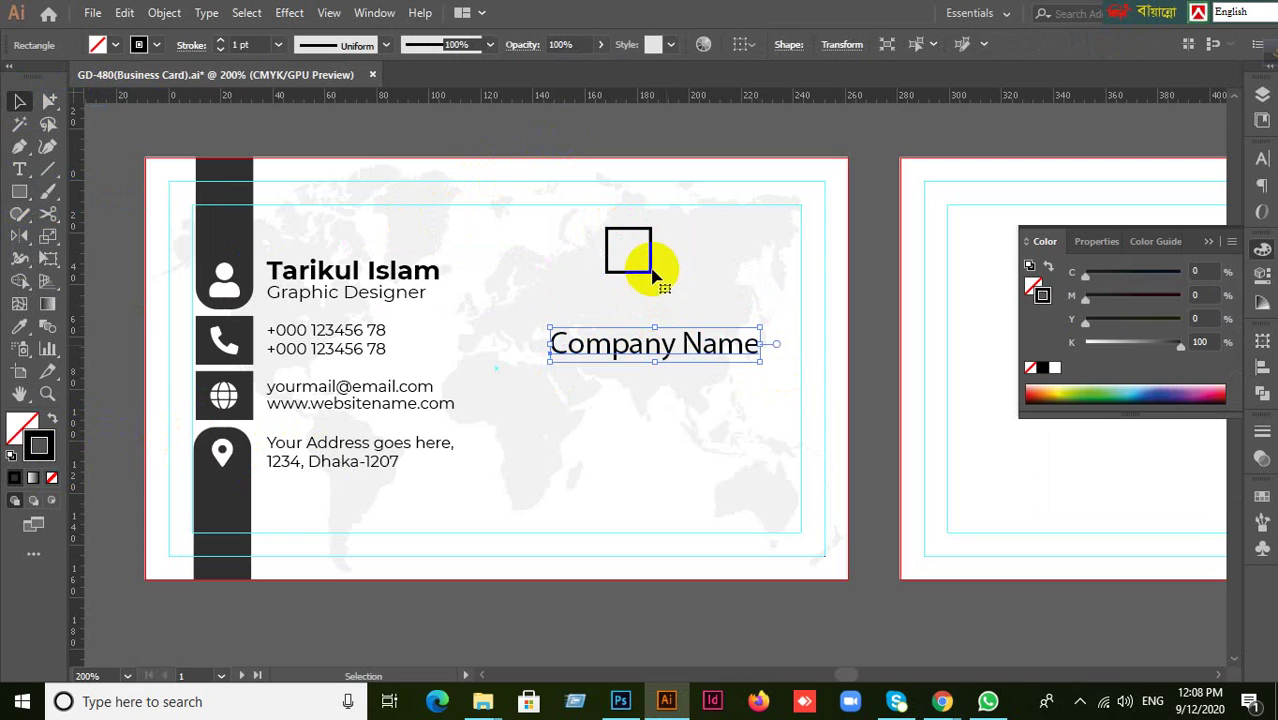
{"action": "left_click", "coordinate": [650, 272]}
{"action": "left_click_drag", "start_coordinate": [650, 272], "coordinate": [670, 285]}
{"action": "left_click", "coordinate": [706, 467]}
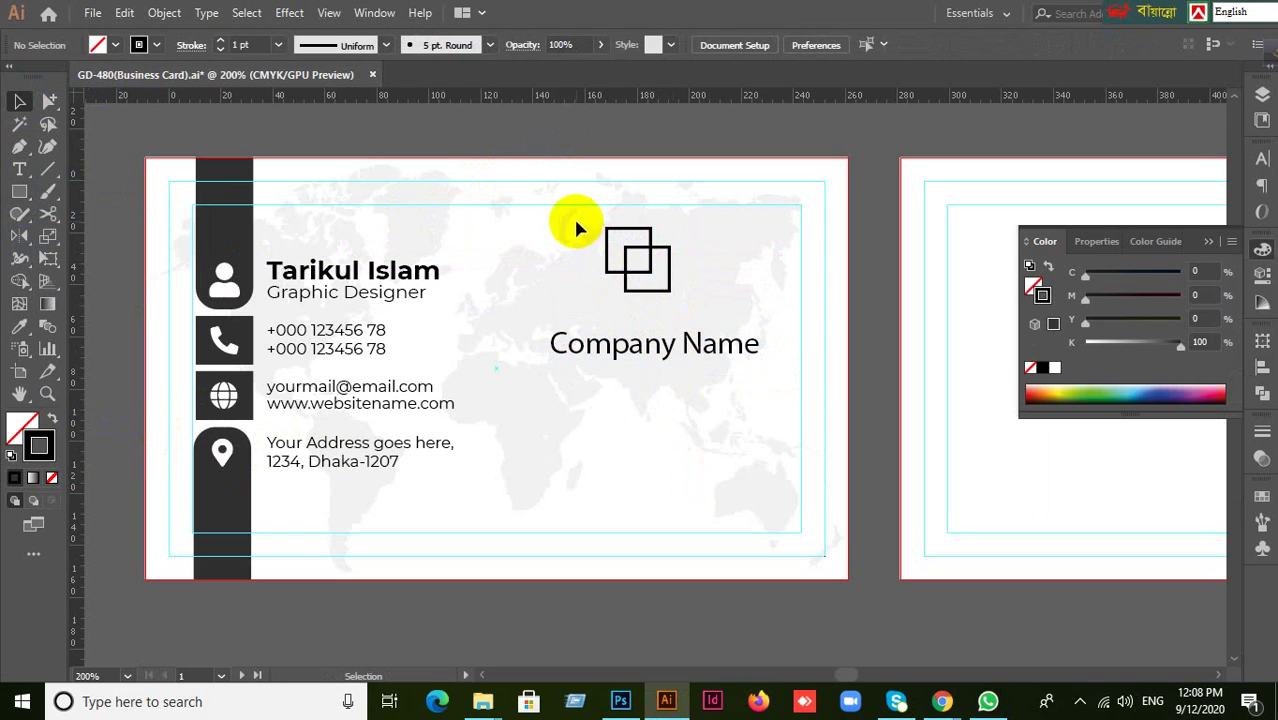
Scale down and reposition the two overlapping squares above the company name, then expand their strokes into filled shapes
{"action": "left_click_drag", "start_coordinate": [579, 220], "coordinate": [698, 292]}
{"action": "left_click", "coordinate": [164, 13]}
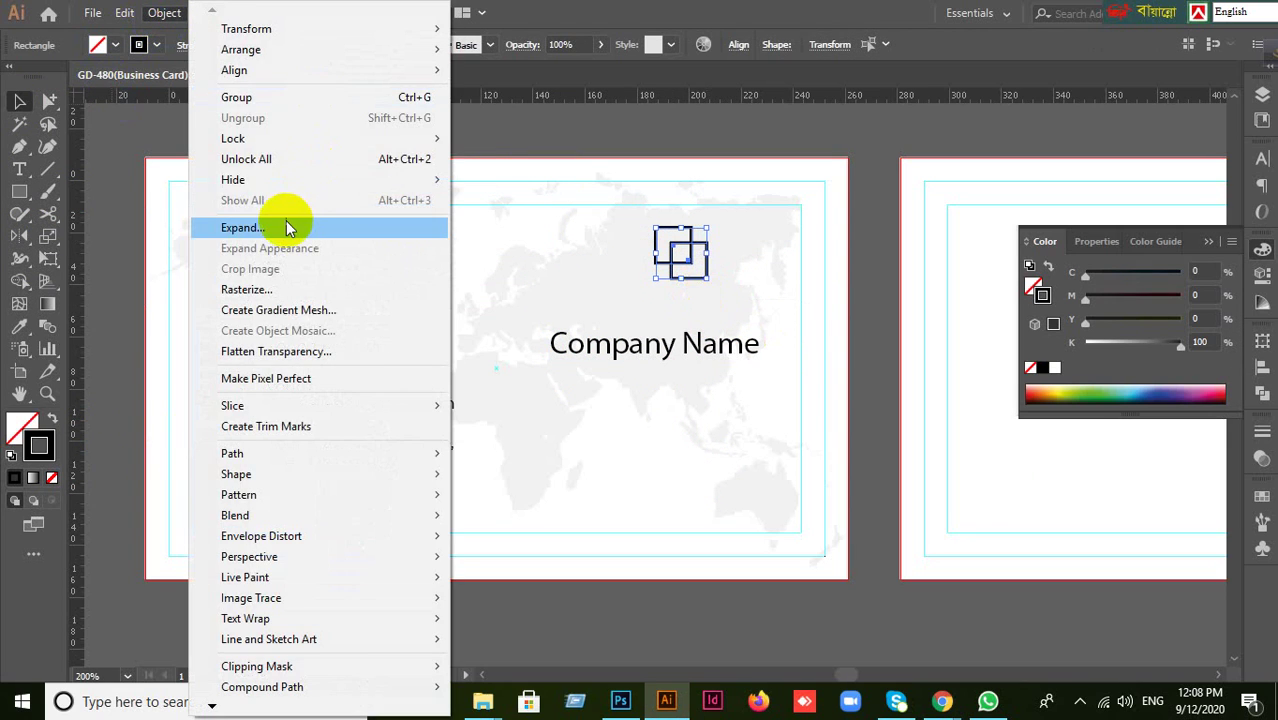
{"action": "left_click", "coordinate": [287, 221]}
{"action": "left_click", "coordinate": [594, 456]}
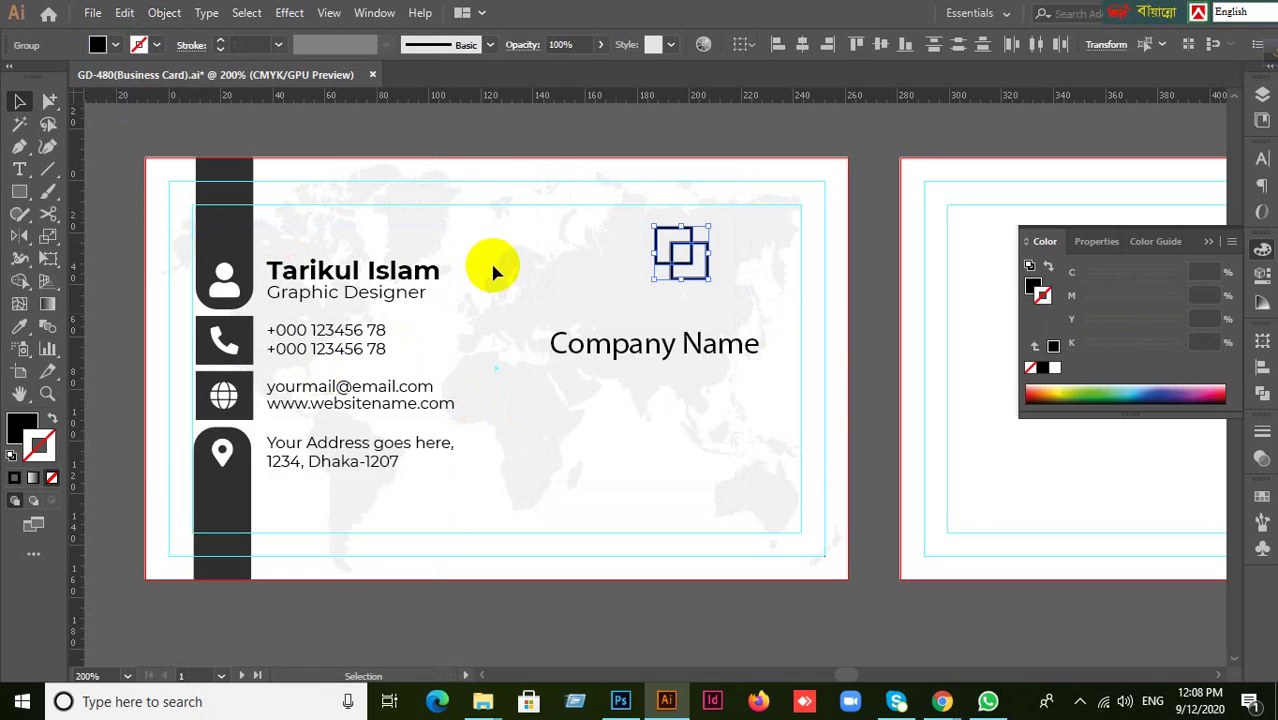
Scale the expanded two-square logo down slightly, keeping its upper-left corner in place
{"action": "left_click", "coordinate": [603, 240]}
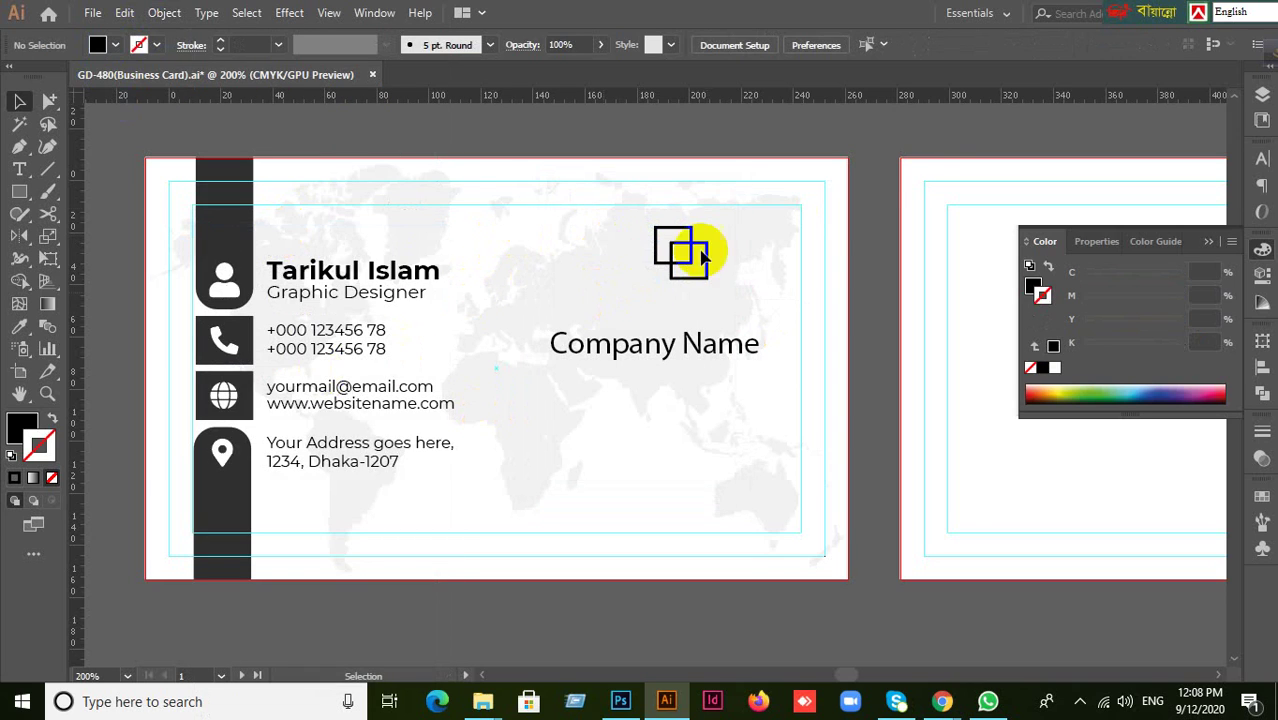
{"action": "left_click", "coordinate": [706, 268]}
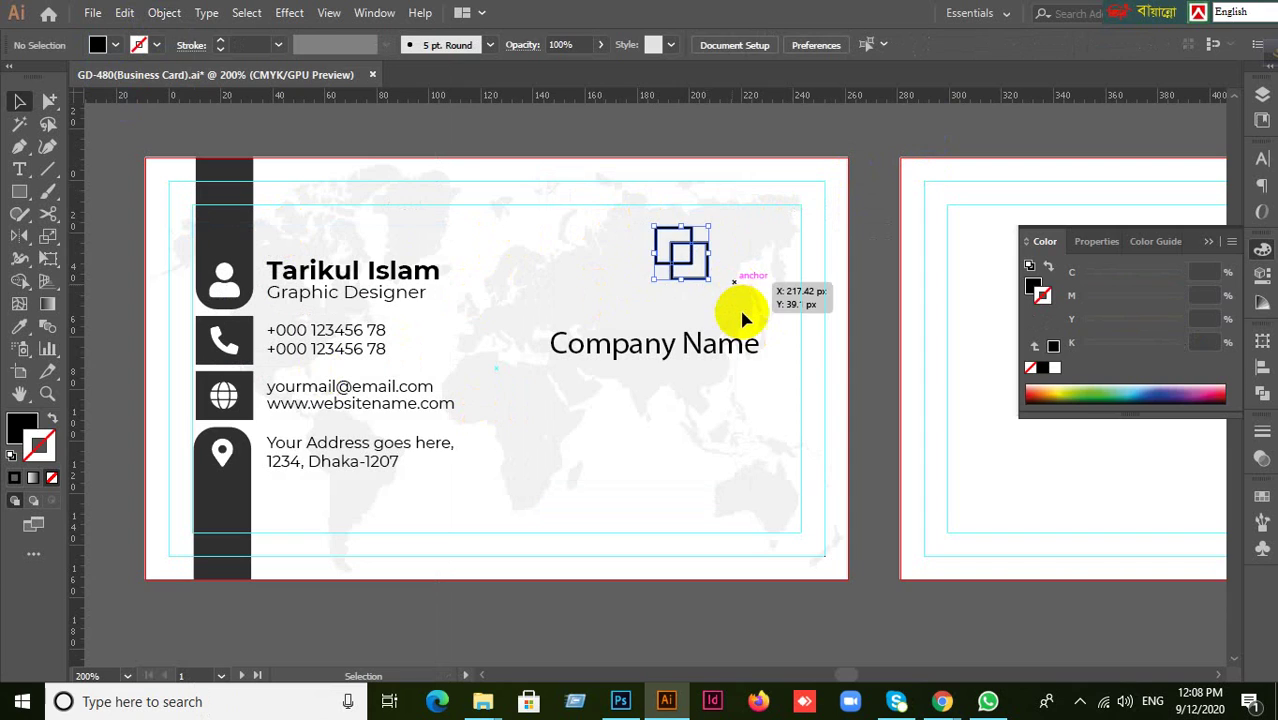
{"action": "key", "text": "v"}
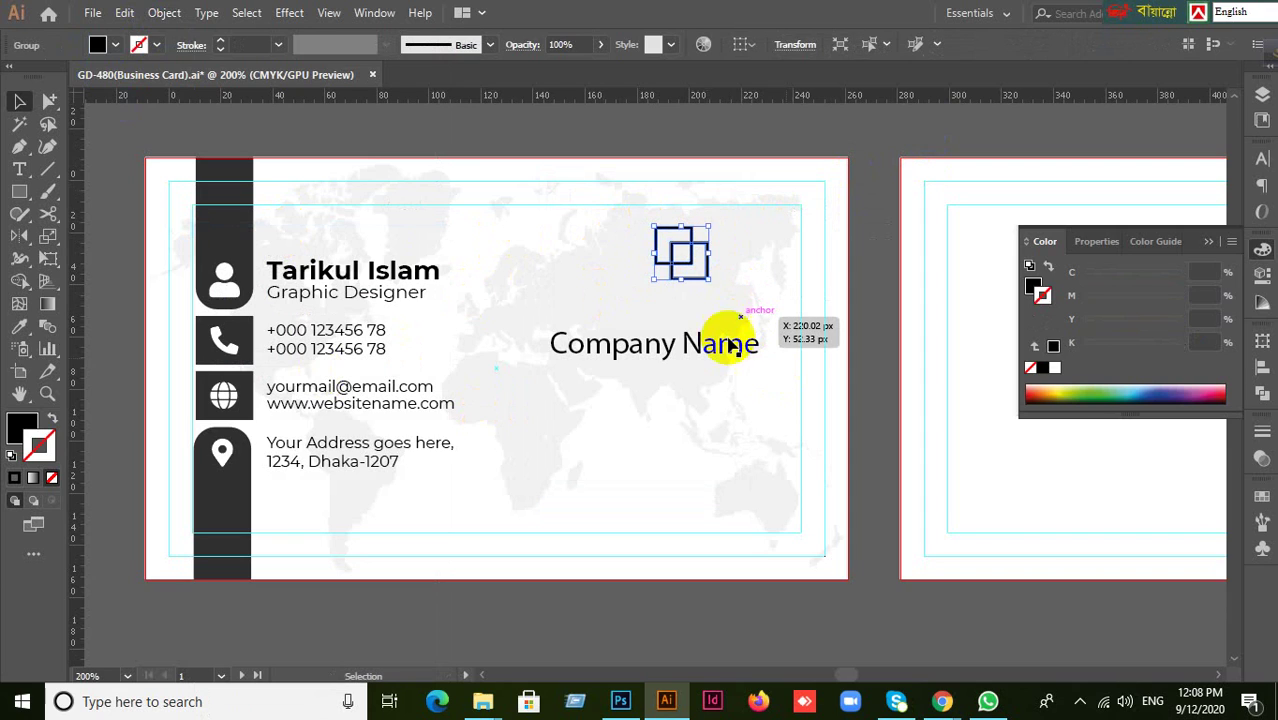
{"action": "left_click_drag", "start_coordinate": [707, 284], "coordinate": [696, 269]}
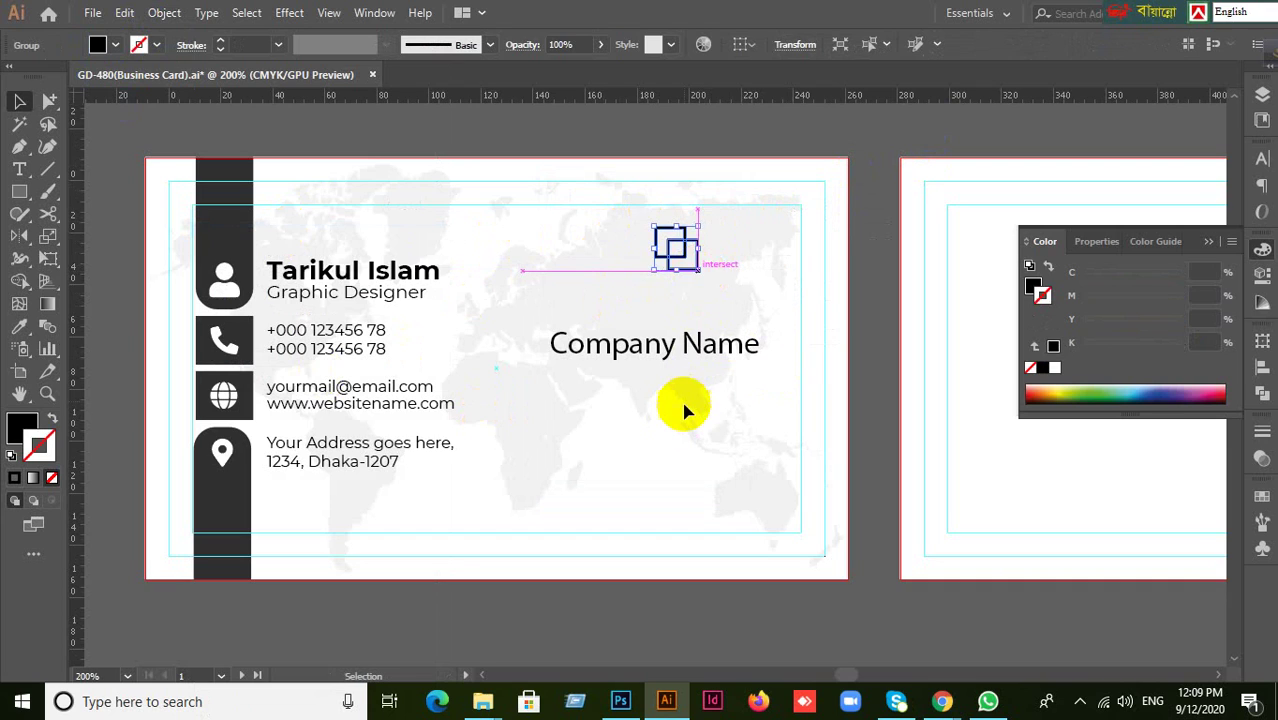
{"action": "left_click", "coordinate": [681, 403]}
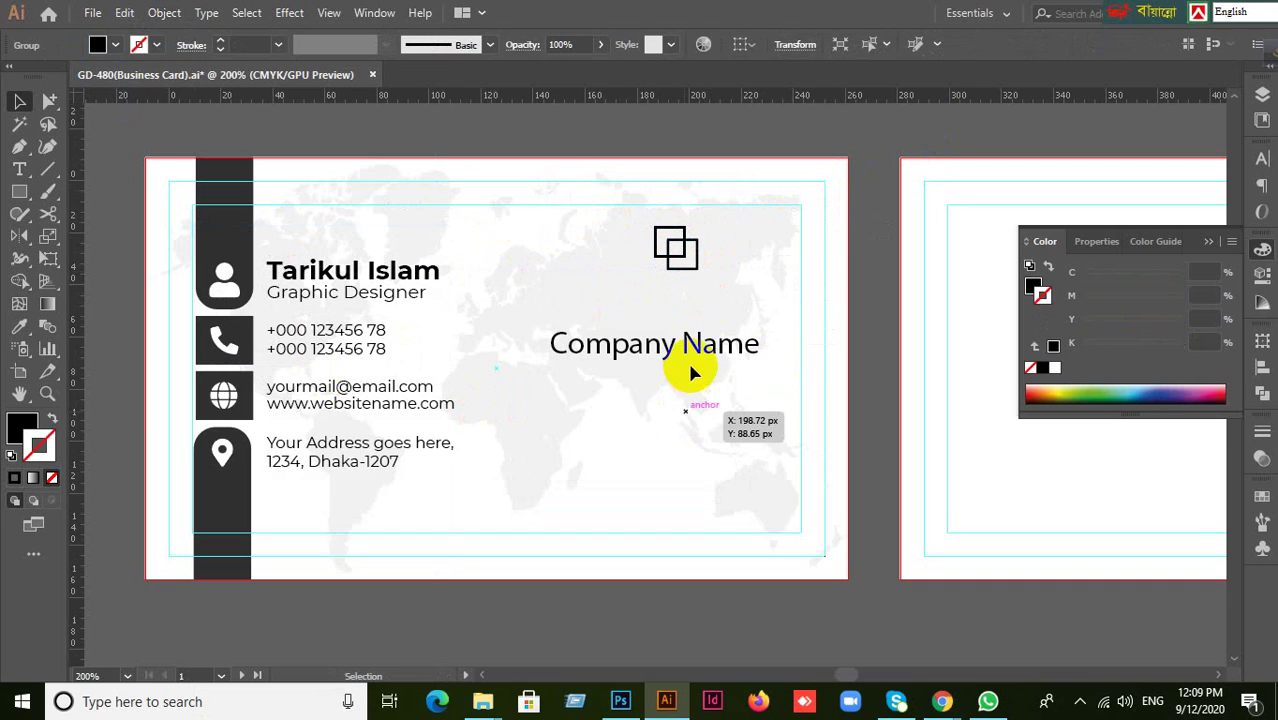
Fill the two-square logo with dark red #aa1818
{"action": "left_click", "coordinate": [699, 253]}
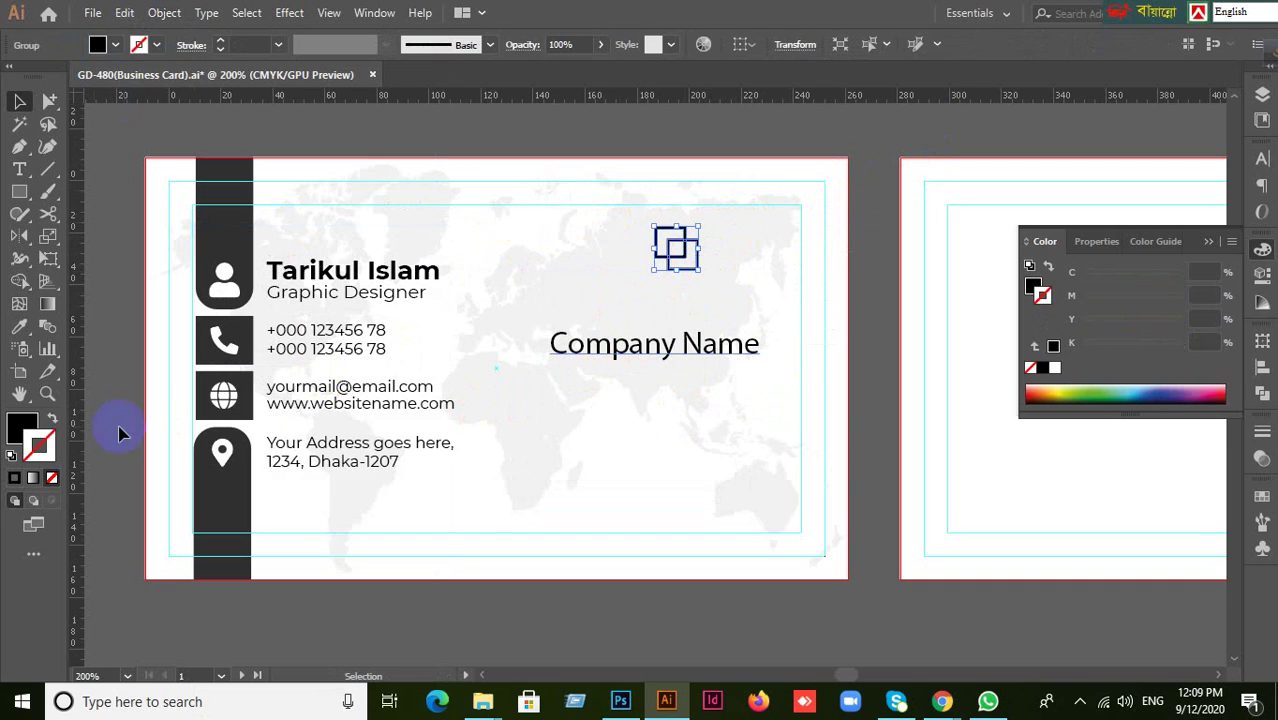
{"action": "left_click", "coordinate": [24, 430]}
{"action": "double_click", "coordinate": [26, 432]}
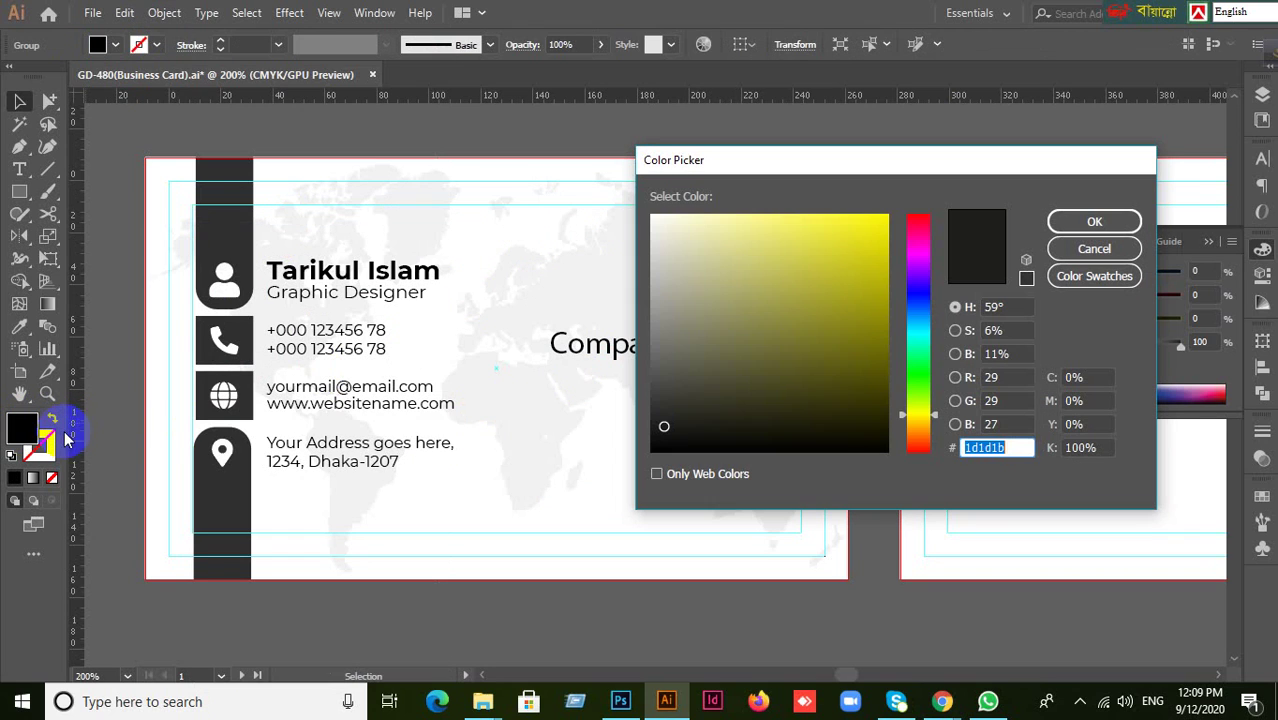
{"action": "left_click_drag", "start_coordinate": [912, 420], "coordinate": [922, 216]}
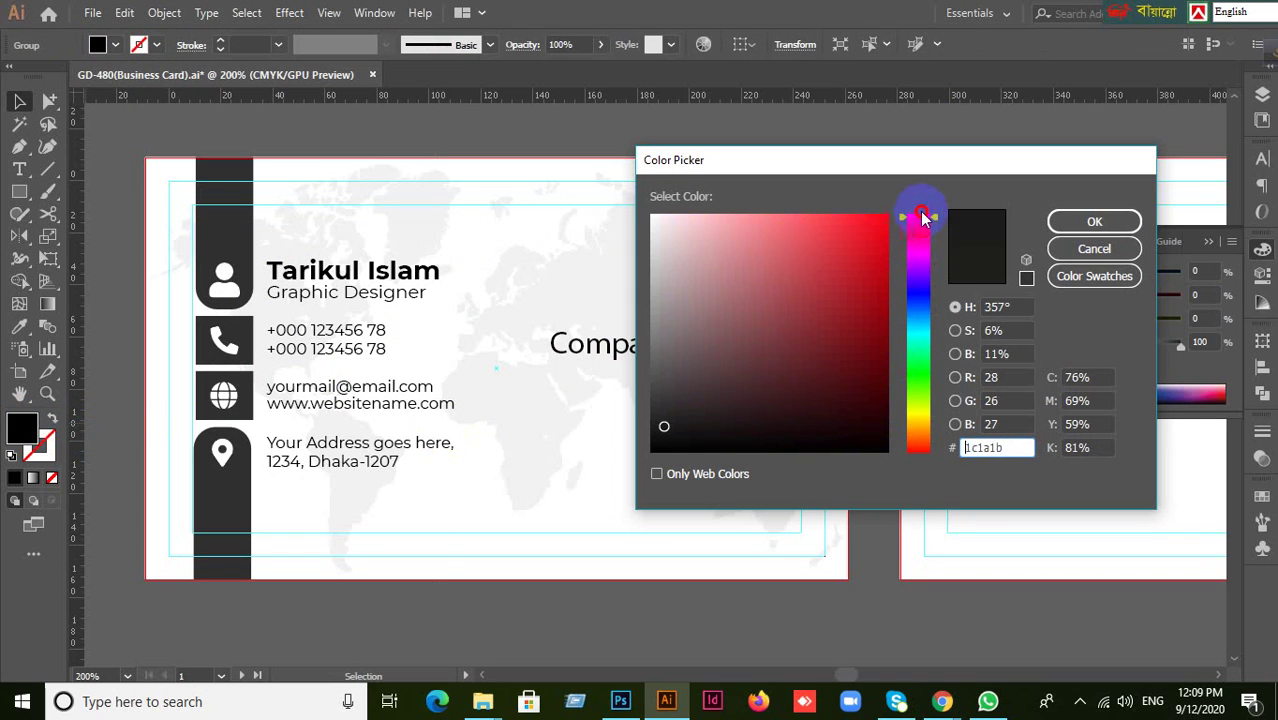
{"action": "left_click", "coordinate": [876, 214]}
{"action": "left_click", "coordinate": [976, 266]}
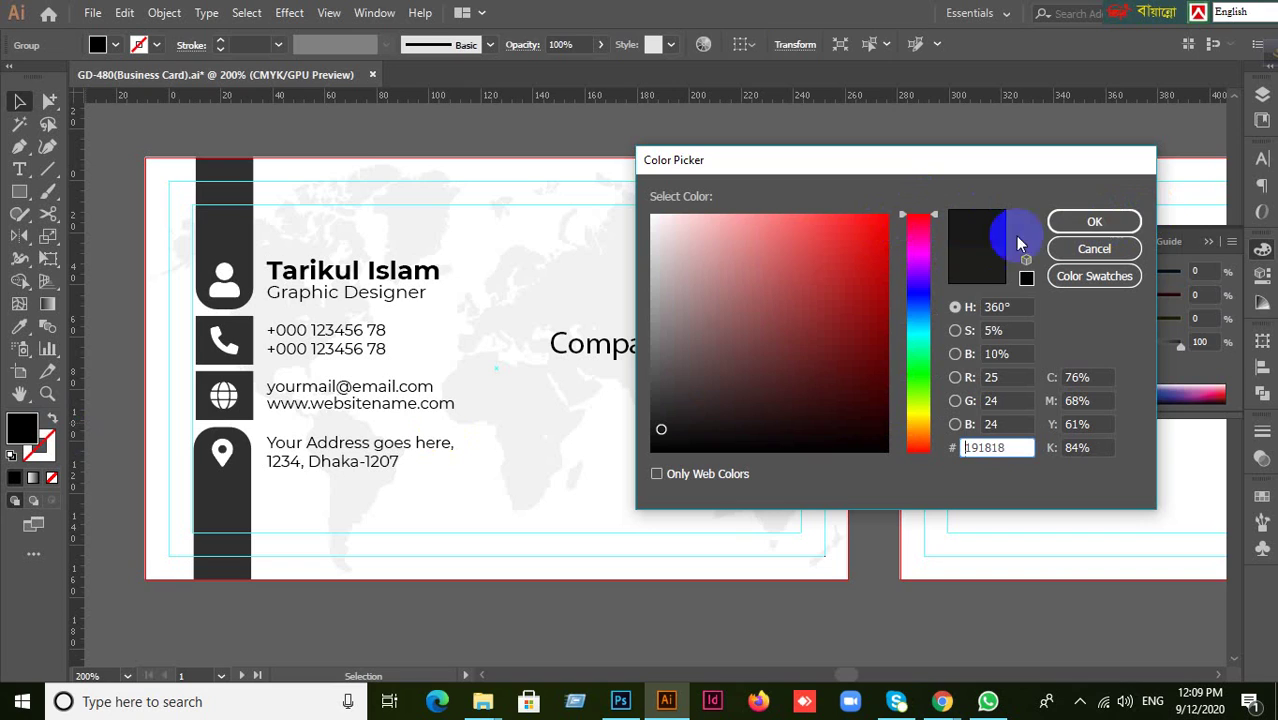
{"action": "mouse_move", "coordinate": [864, 234]}
{"action": "left_mouse_down"}
{"action": "mouse_move", "coordinate": [881, 249]}
{"action": "mouse_move", "coordinate": [853, 254]}
{"action": "mouse_move", "coordinate": [867, 320]}
{"action": "mouse_move", "coordinate": [855, 293]}
{"action": "left_mouse_up"}
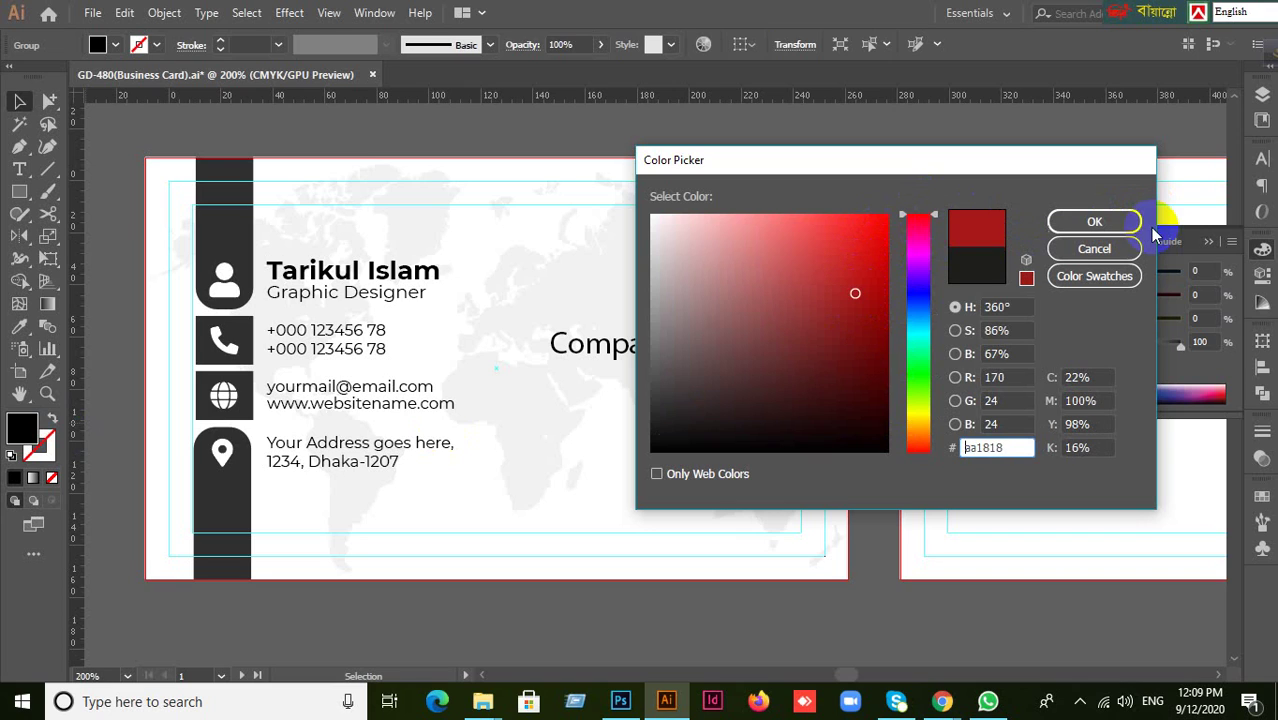
{"action": "left_click", "coordinate": [1096, 222]}
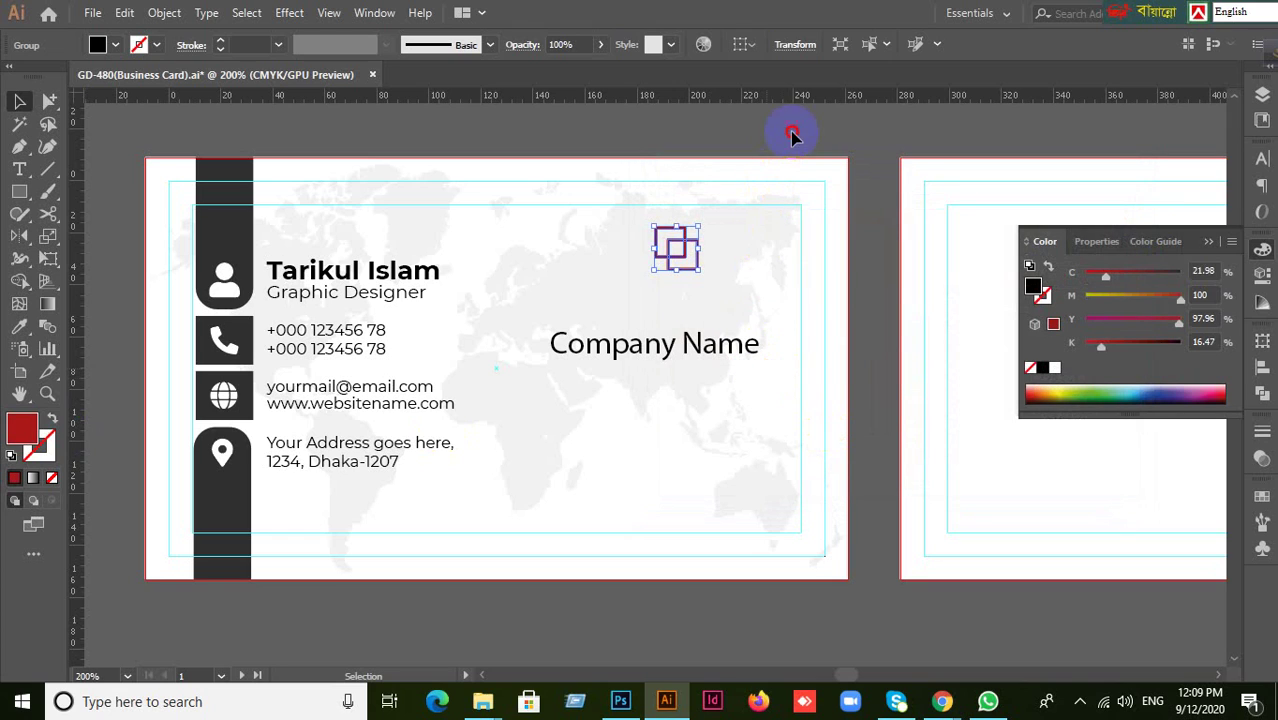
{"action": "left_click", "coordinate": [790, 313]}
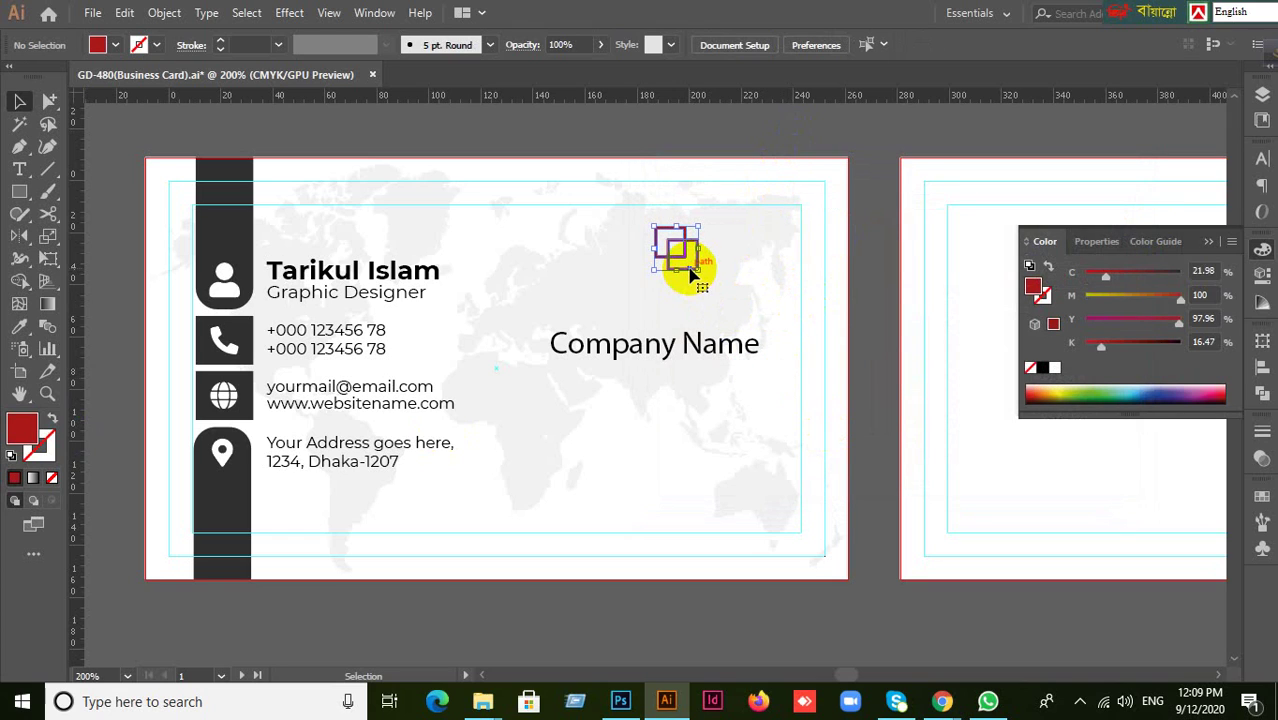
Change the two-square logo's fill to bright red #f93030
{"action": "left_click", "coordinate": [690, 272]}
{"action": "left_click", "coordinate": [44, 437]}
{"action": "double_click", "coordinate": [24, 437]}
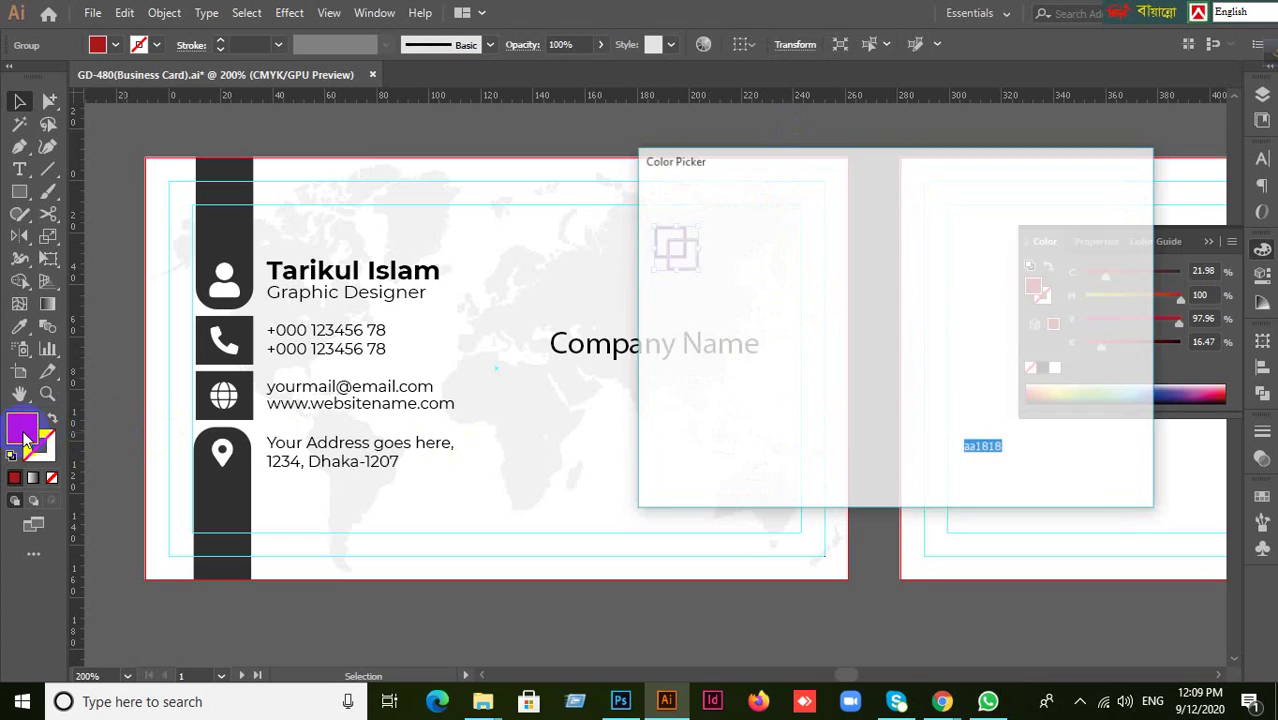
{"action": "left_click", "coordinate": [854, 302]}
{"action": "left_click_drag", "start_coordinate": [849, 297], "coordinate": [840, 218]}
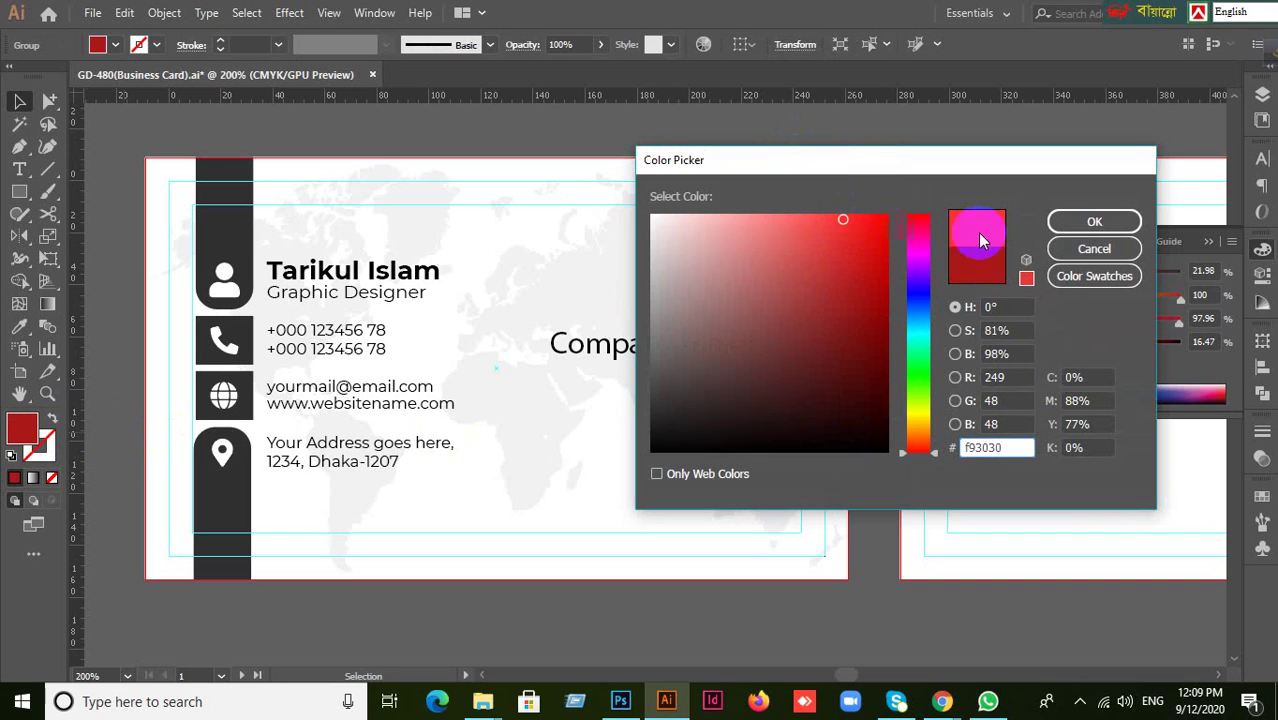
{"action": "left_click", "coordinate": [1080, 220]}
{"action": "left_click", "coordinate": [883, 168]}
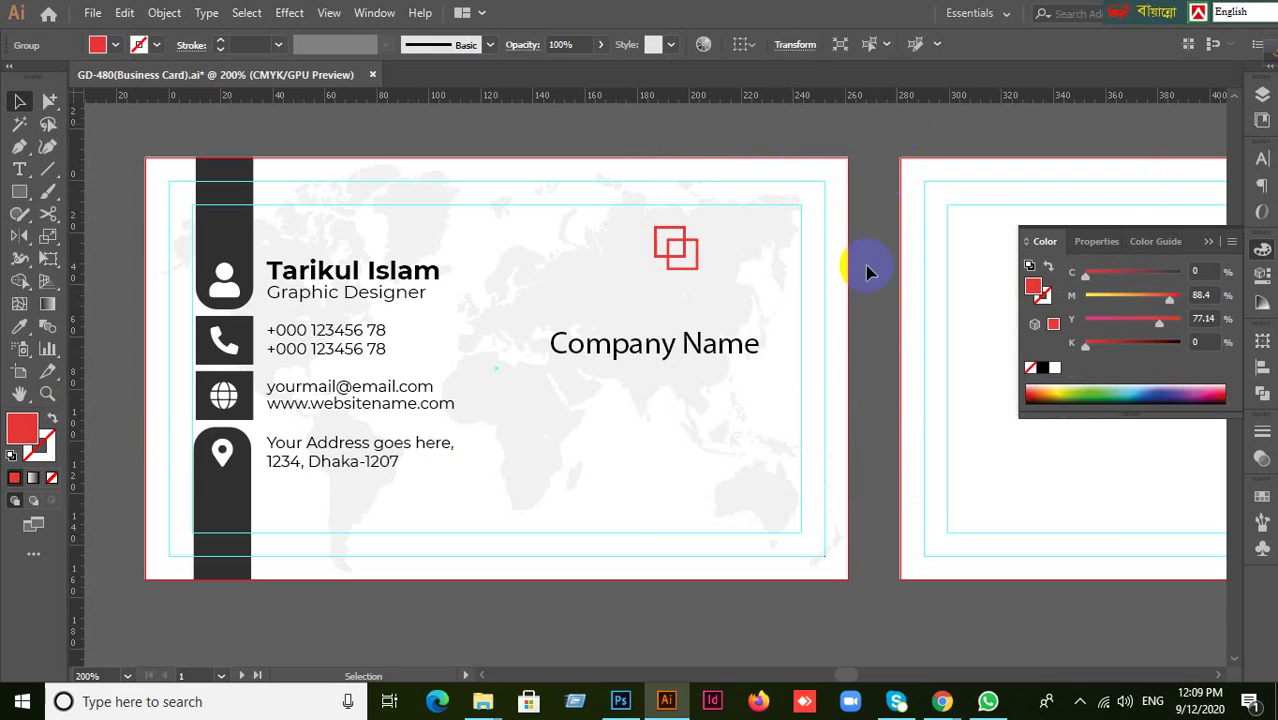
Move the company name up so it sits directly beneath the red logo
{"action": "left_click", "coordinate": [688, 260]}
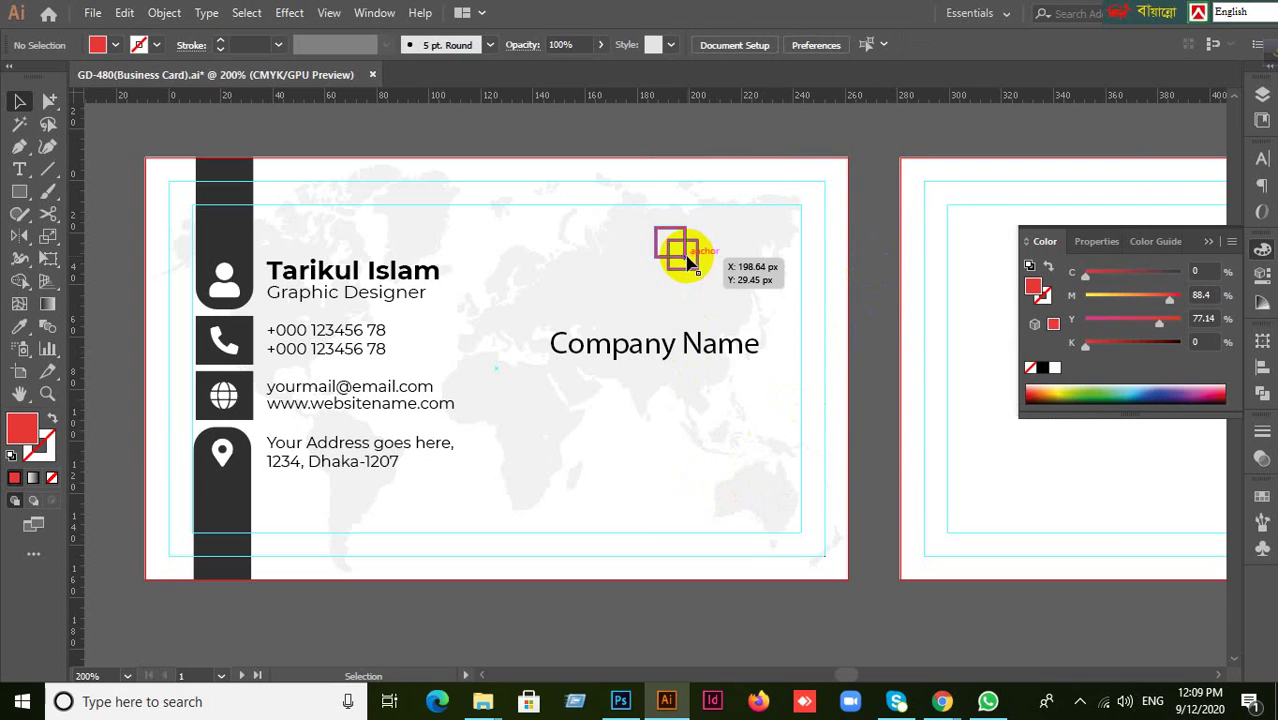
{"action": "left_click_drag", "start_coordinate": [681, 337], "coordinate": [705, 295]}
{"action": "left_click_drag", "start_coordinate": [733, 395], "coordinate": [734, 396]}
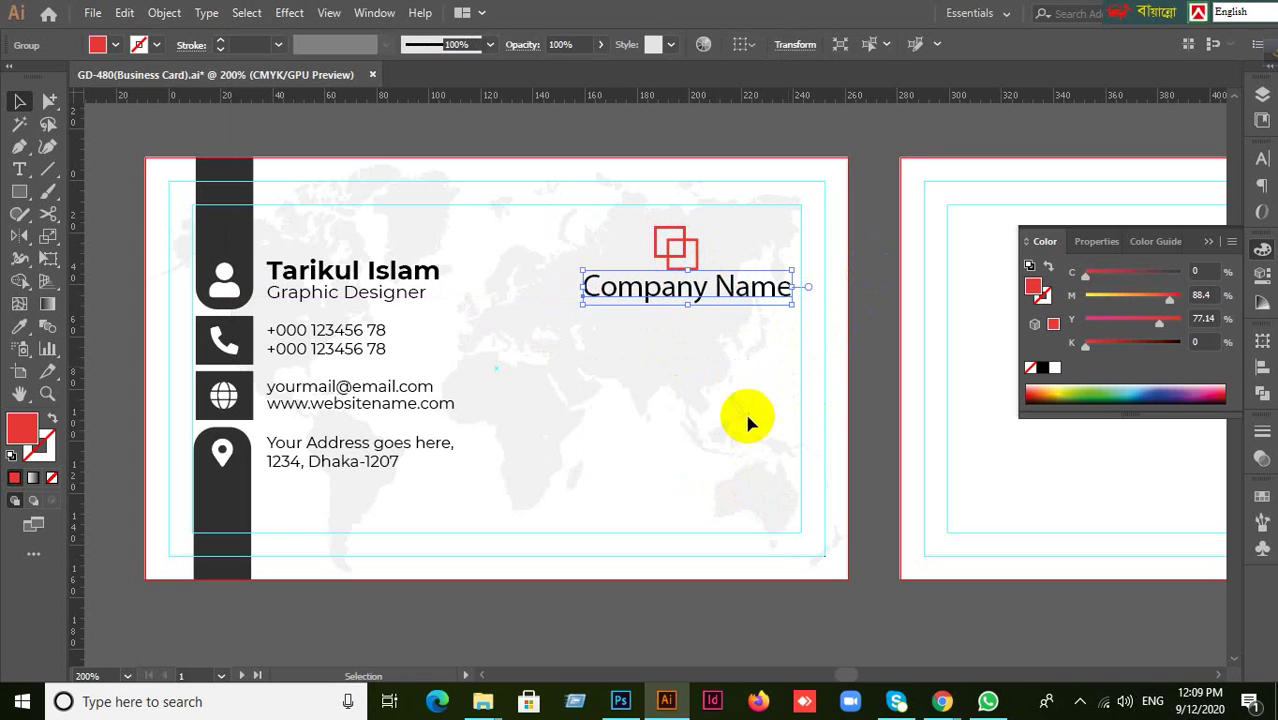
Set the company name's font to Montserrat Bold
{"action": "left_click", "coordinate": [1262, 158]}
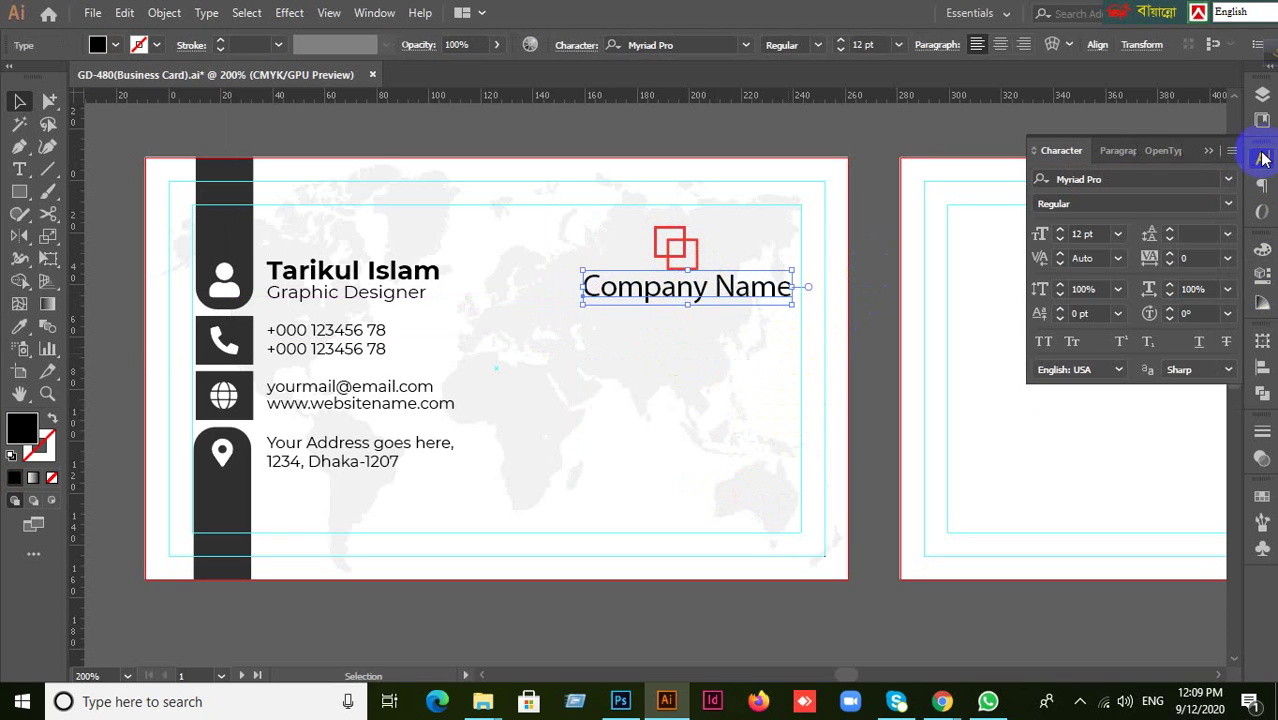
{"action": "left_click", "coordinate": [1081, 184]}
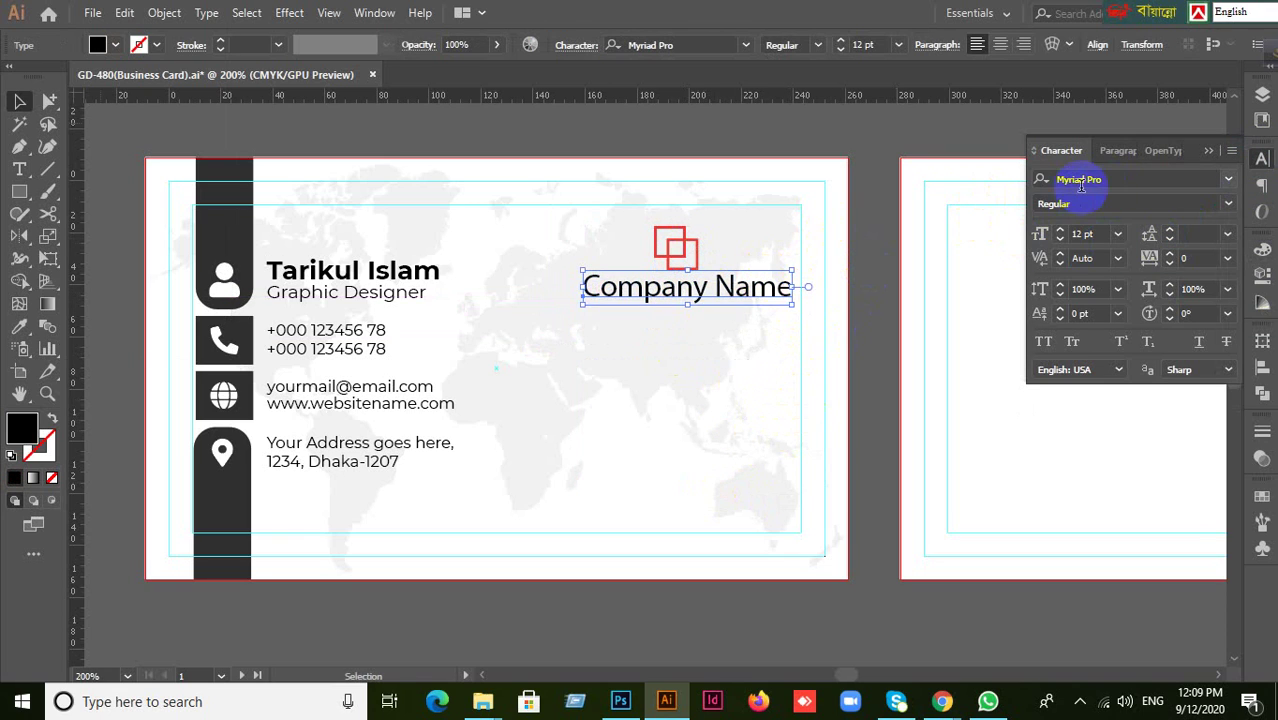
{"action": "left_click", "coordinate": [1104, 180]}
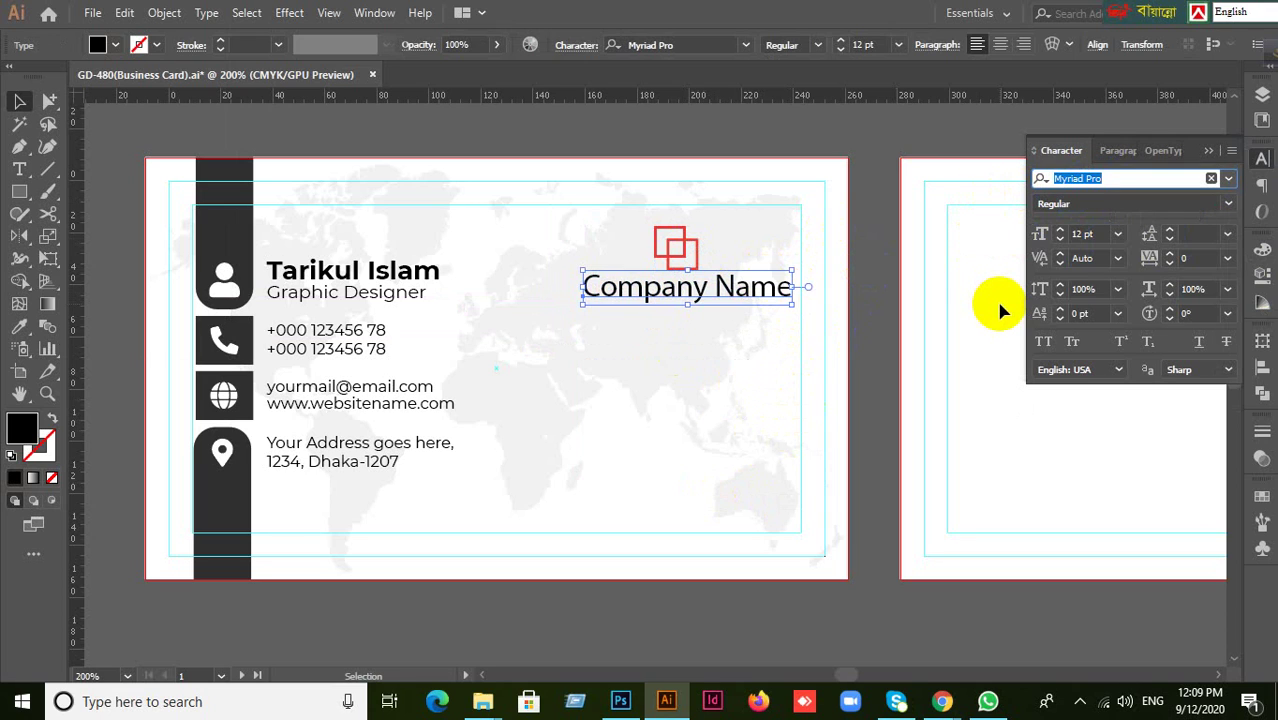
{"action": "type", "text": "Mon"}
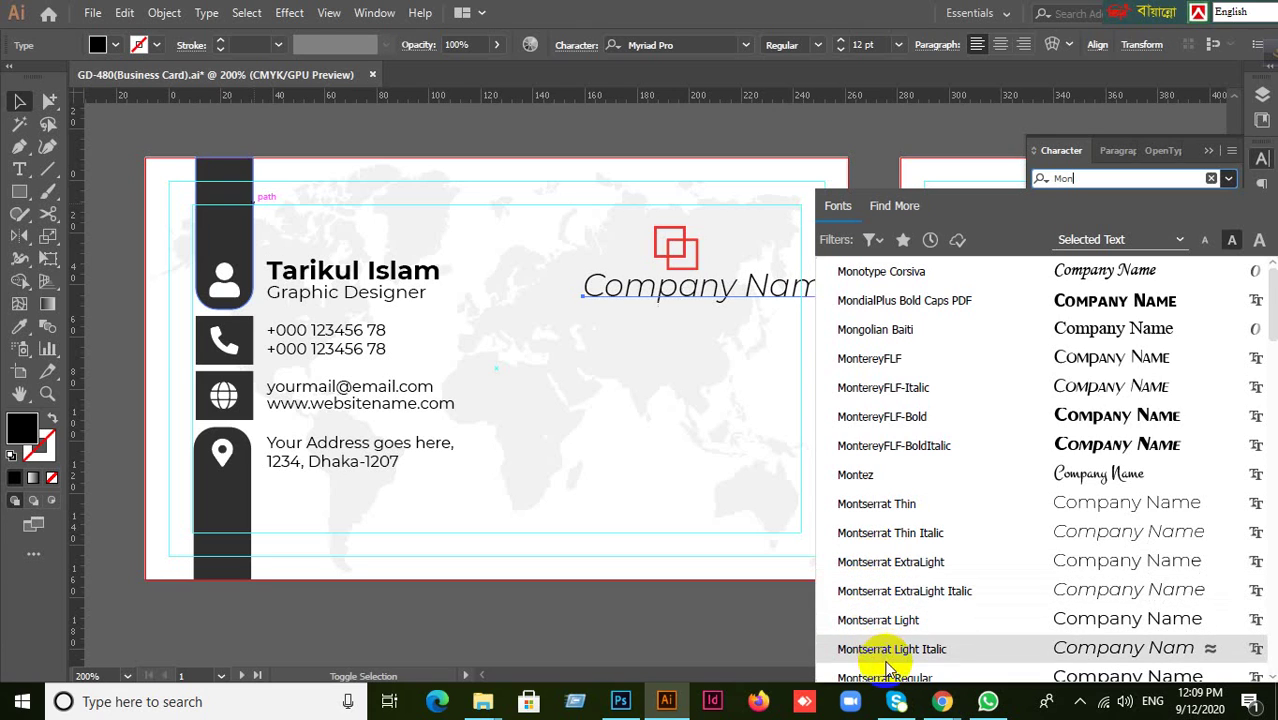
{"action": "scroll", "coordinate": [910, 650], "scroll_direction": "down", "scroll_amount": 3}
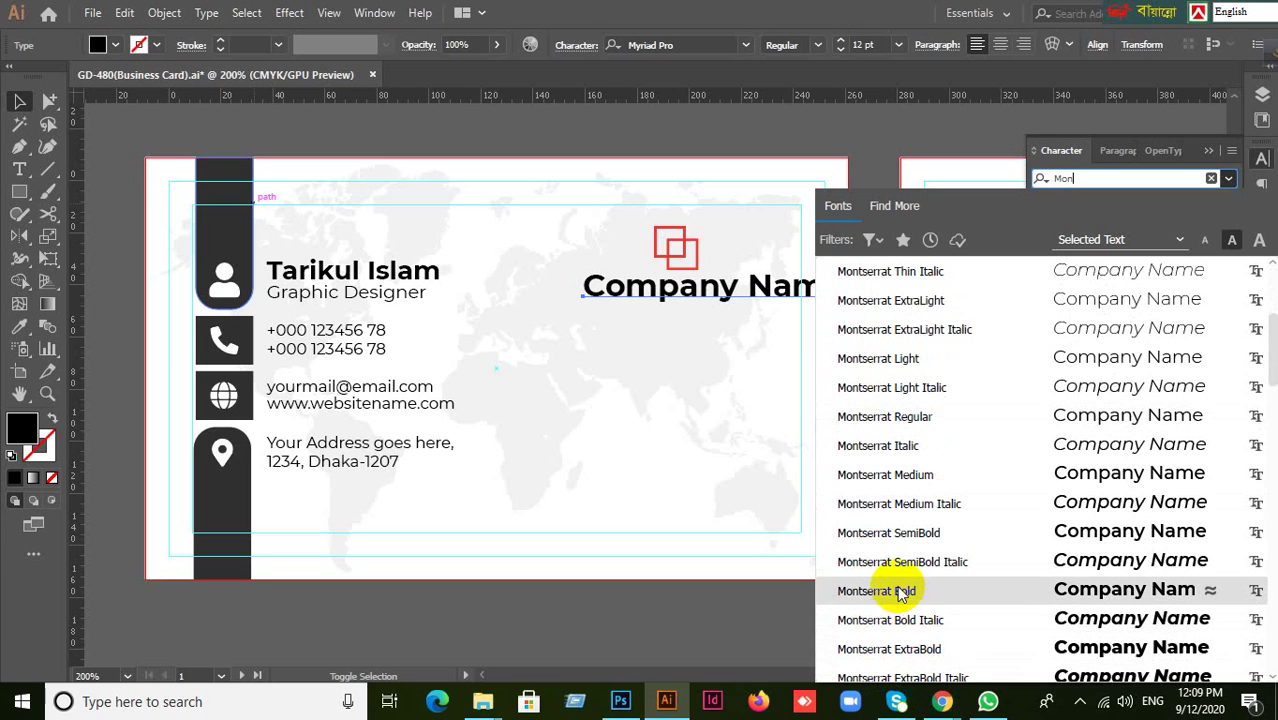
{"action": "left_click", "coordinate": [898, 589]}
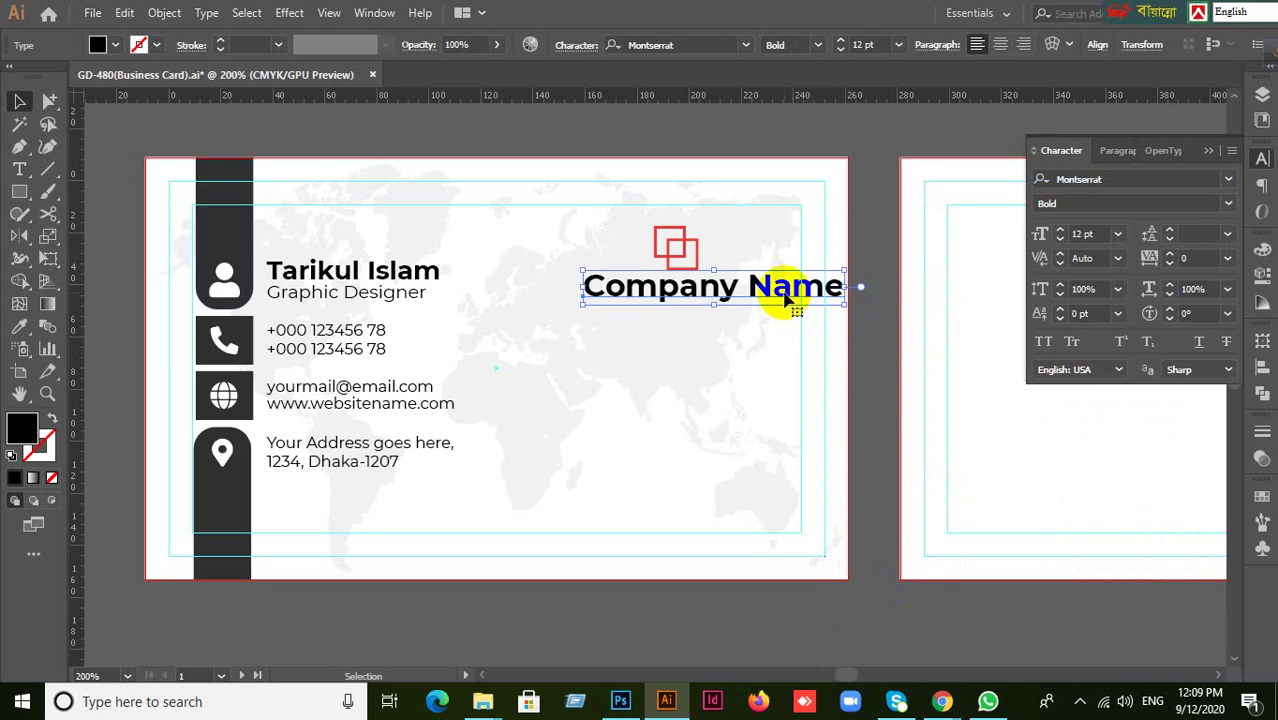
Change the company name's font weight to Medium and its size to 10 pt
{"action": "left_click", "coordinate": [1229, 205]}
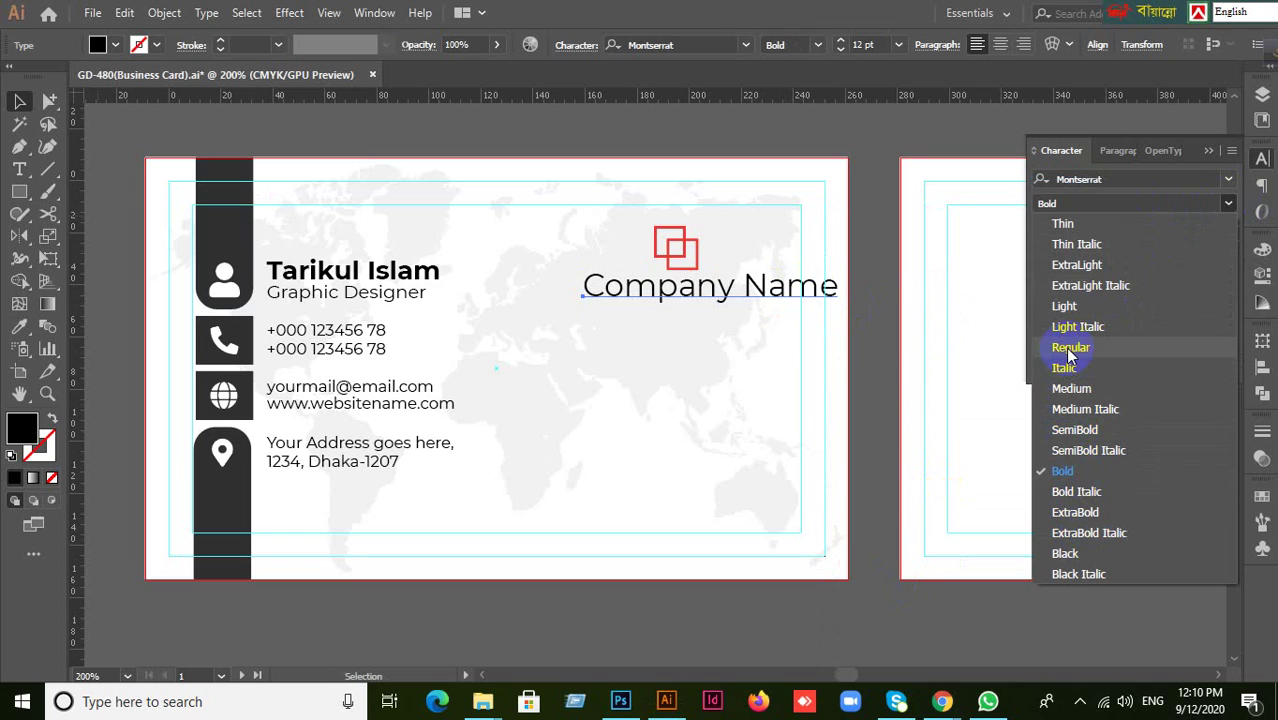
{"action": "left_click", "coordinate": [1068, 388]}
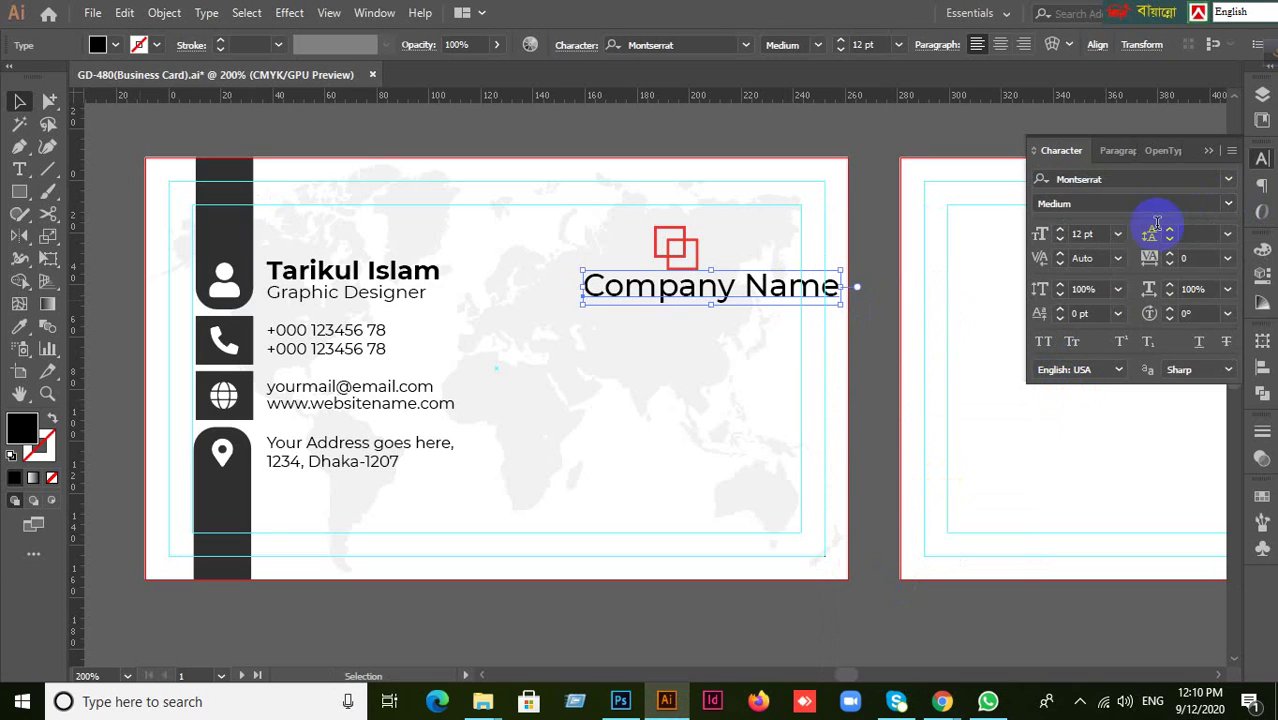
{"action": "left_click", "coordinate": [1096, 232]}
{"action": "key", "text": "Down"}
{"action": "key", "text": "Down"}
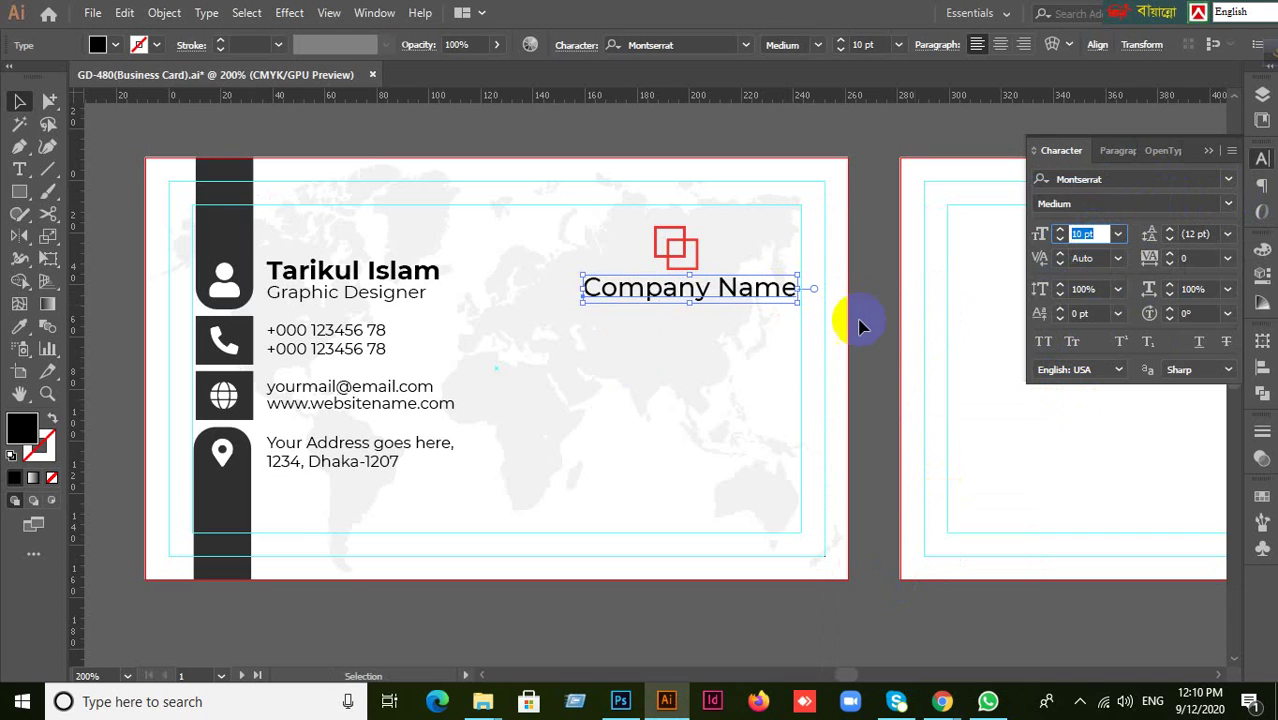
{"action": "left_click", "coordinate": [672, 378]}
Center-align the company name's paragraph and reposition it centered just below the red logo
{"action": "left_click", "coordinate": [675, 292]}
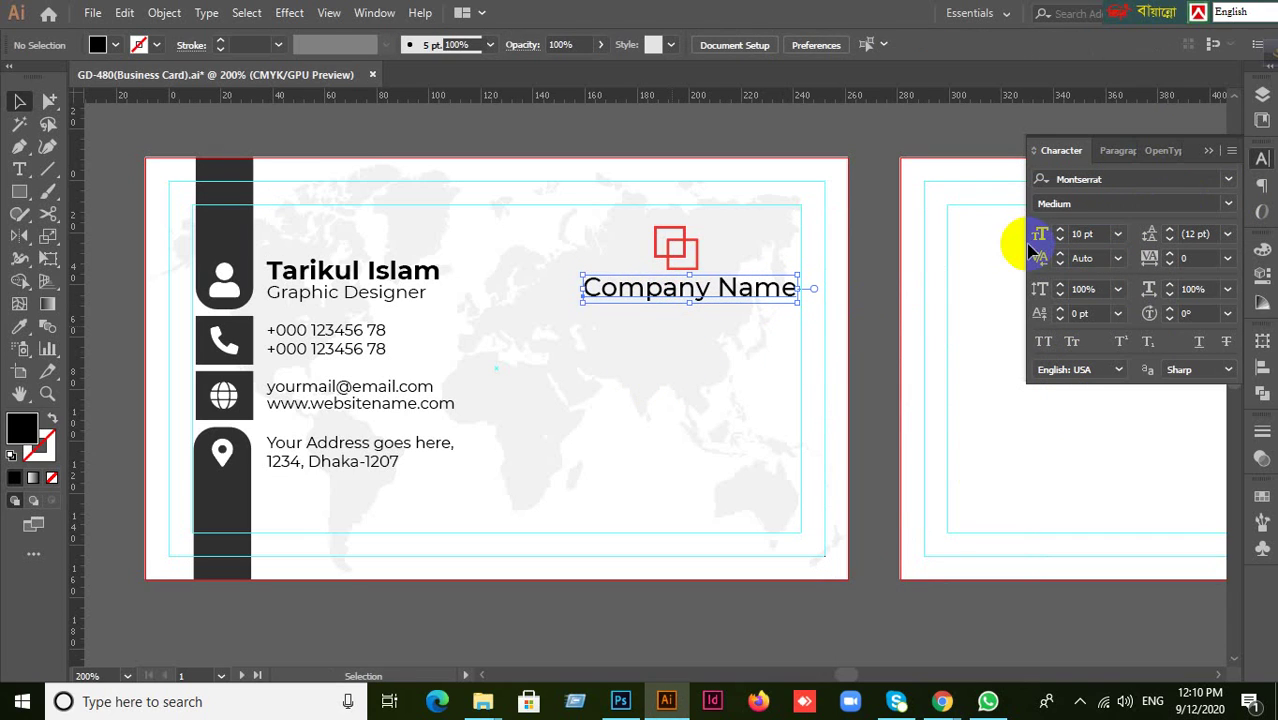
{"action": "left_click", "coordinate": [1112, 151]}
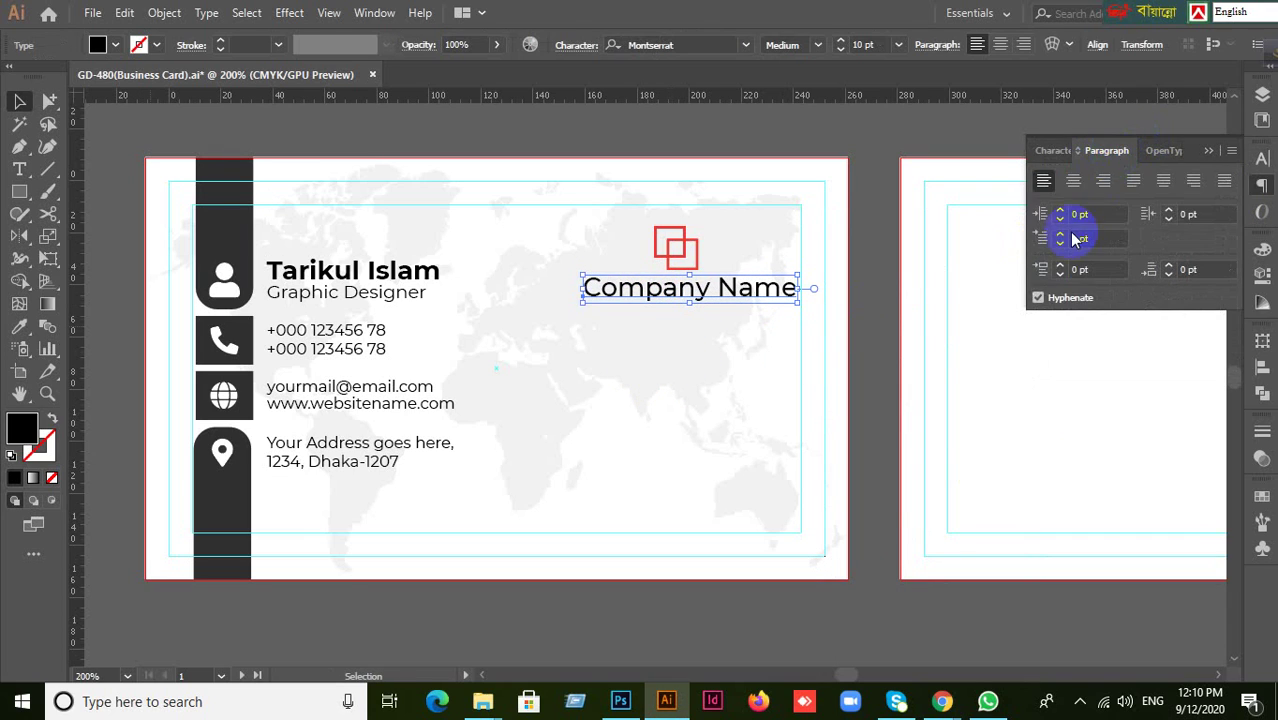
{"action": "left_click", "coordinate": [1073, 180]}
{"action": "left_click_drag", "start_coordinate": [660, 300], "coordinate": [758, 308]}
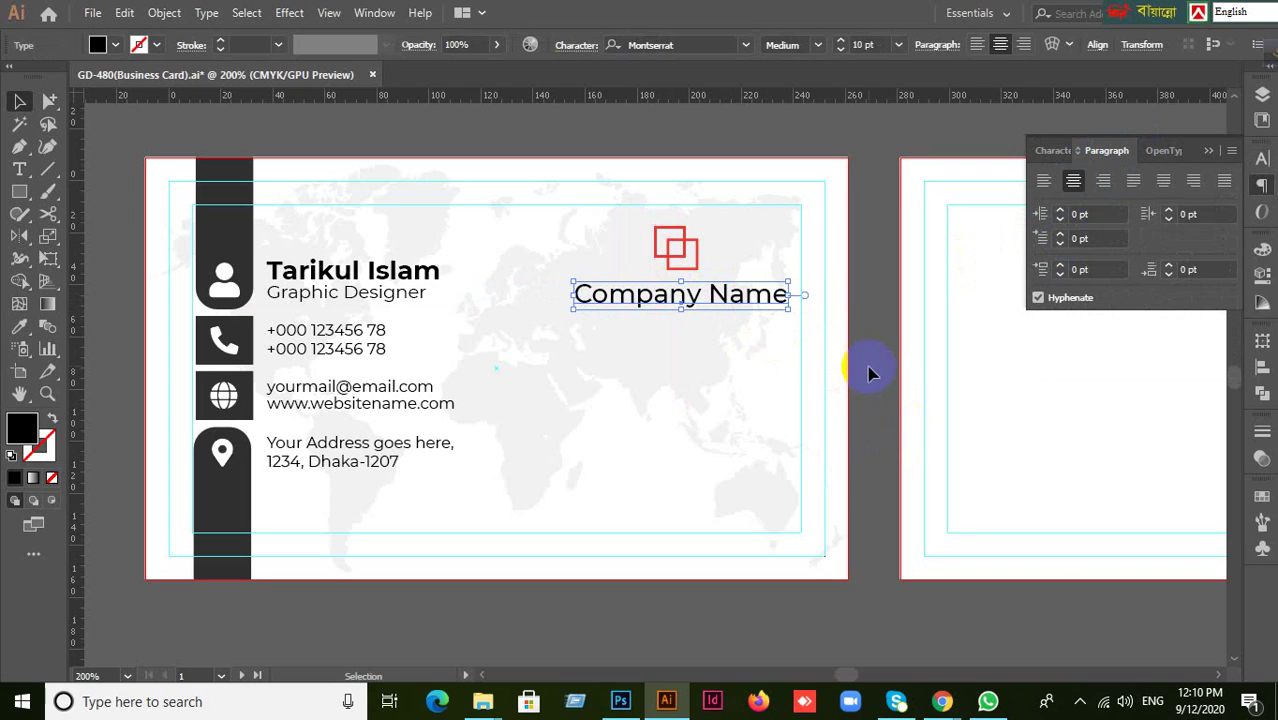
{"action": "left_click", "coordinate": [828, 360]}
Duplicate the company name farther down the card and replace the copy's text with "Your Tagline"
{"action": "left_click", "coordinate": [726, 305]}
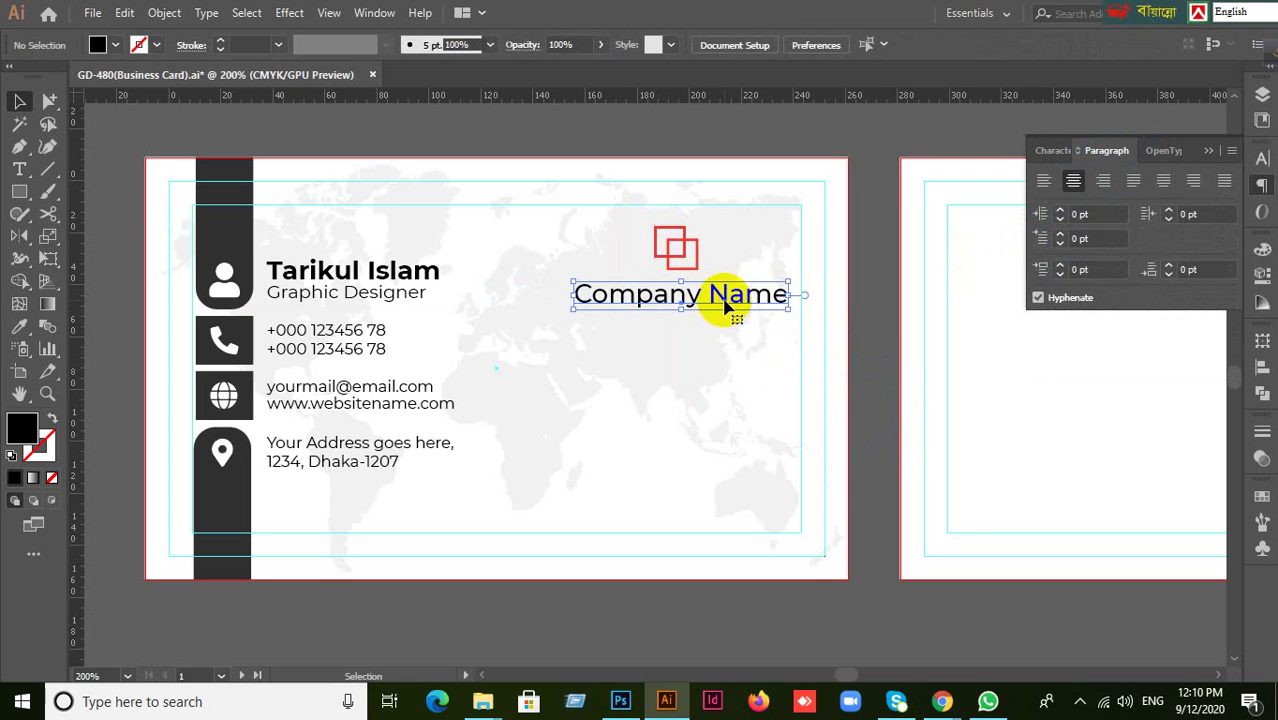
{"action": "left_click_drag", "start_coordinate": [726, 305], "coordinate": [735, 410]}
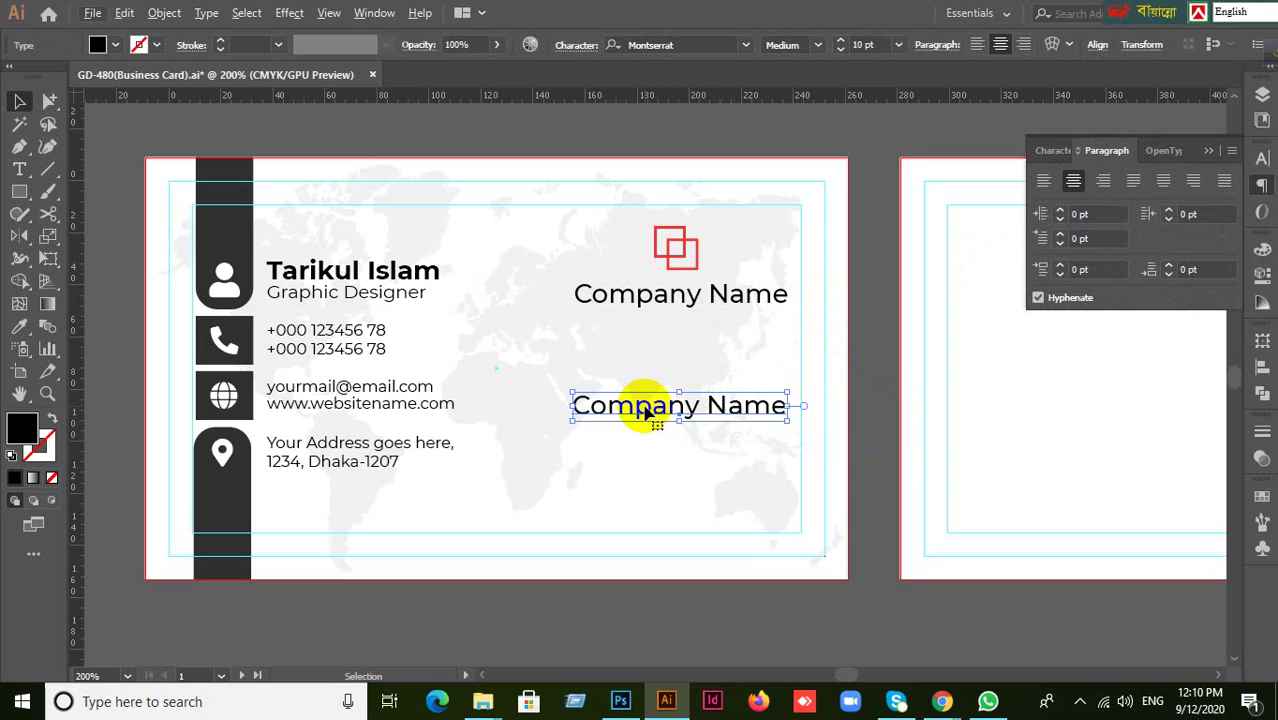
{"action": "key", "text": "t"}
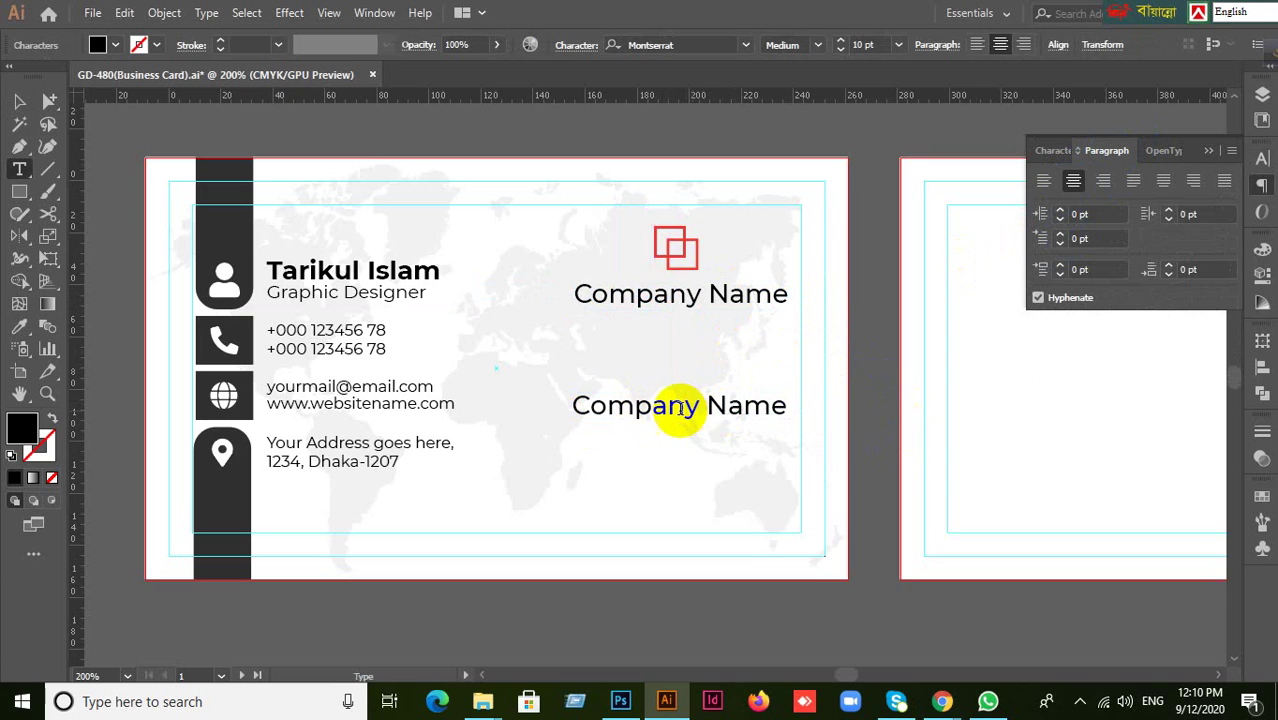
{"action": "left_click", "coordinate": [688, 408]}
{"action": "key", "text": "ctrl+a"}
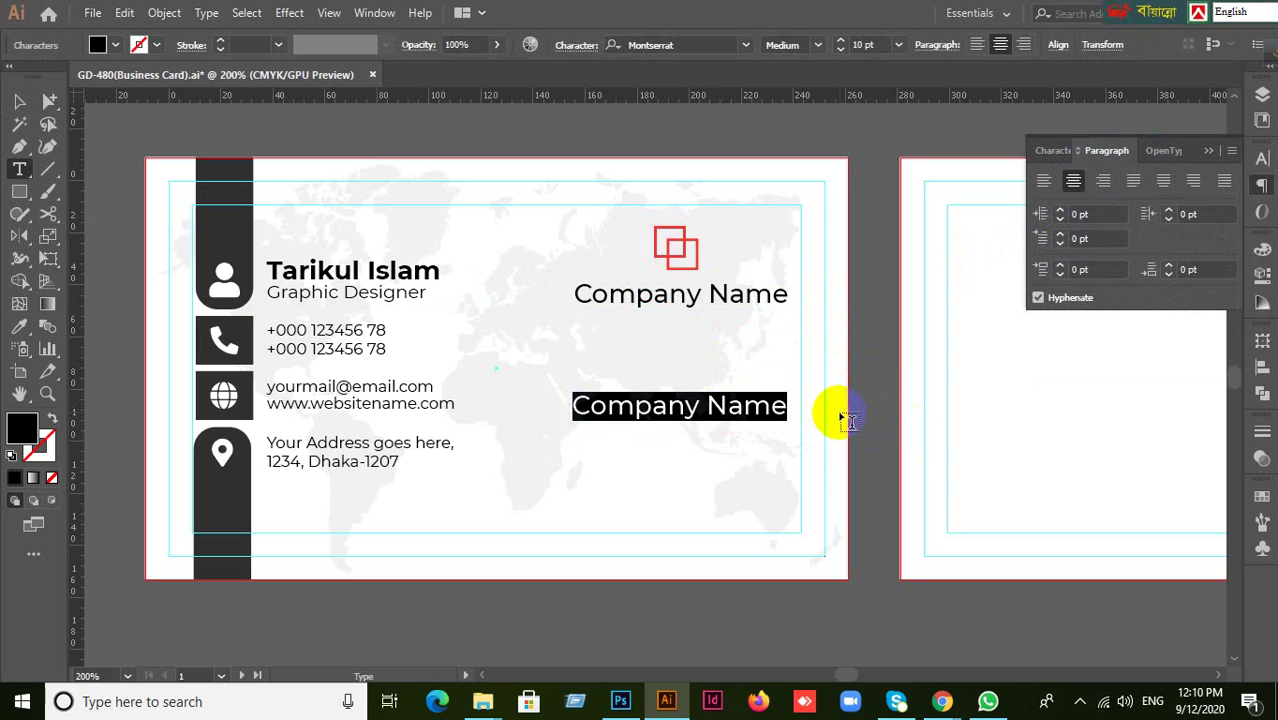
{"action": "type", "text": "You"}
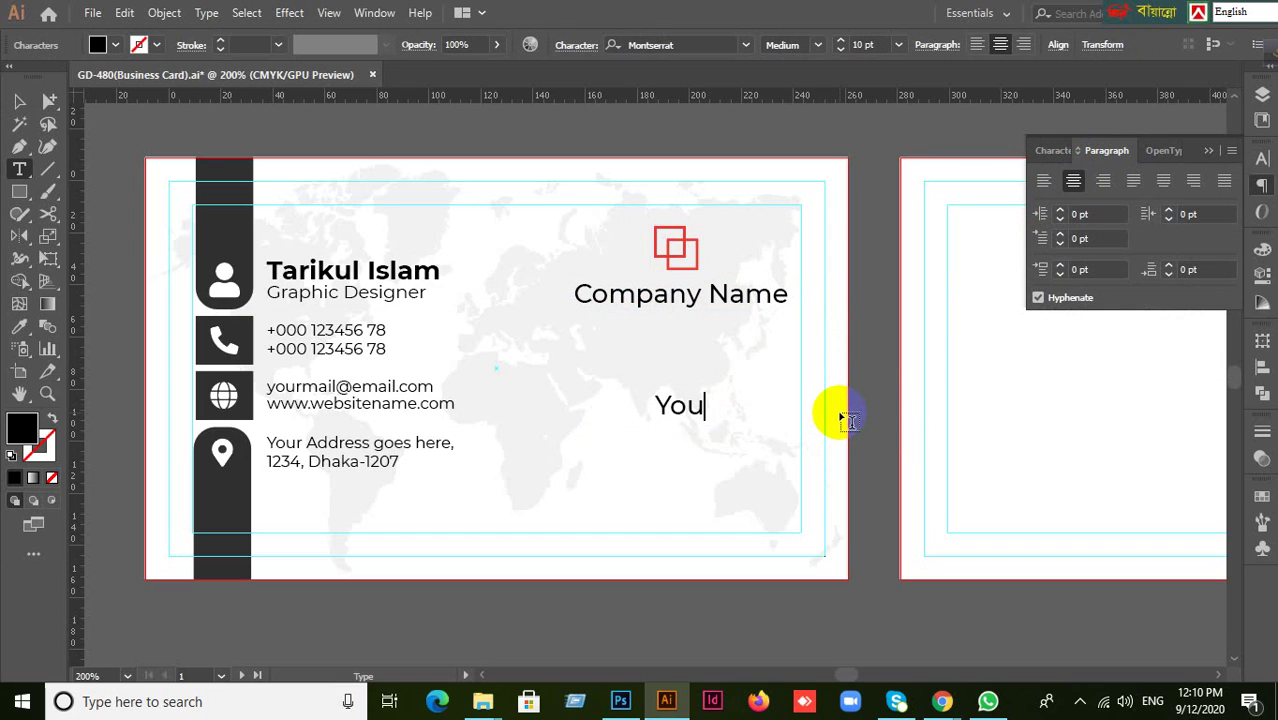
{"action": "type", "text": "r tal"}
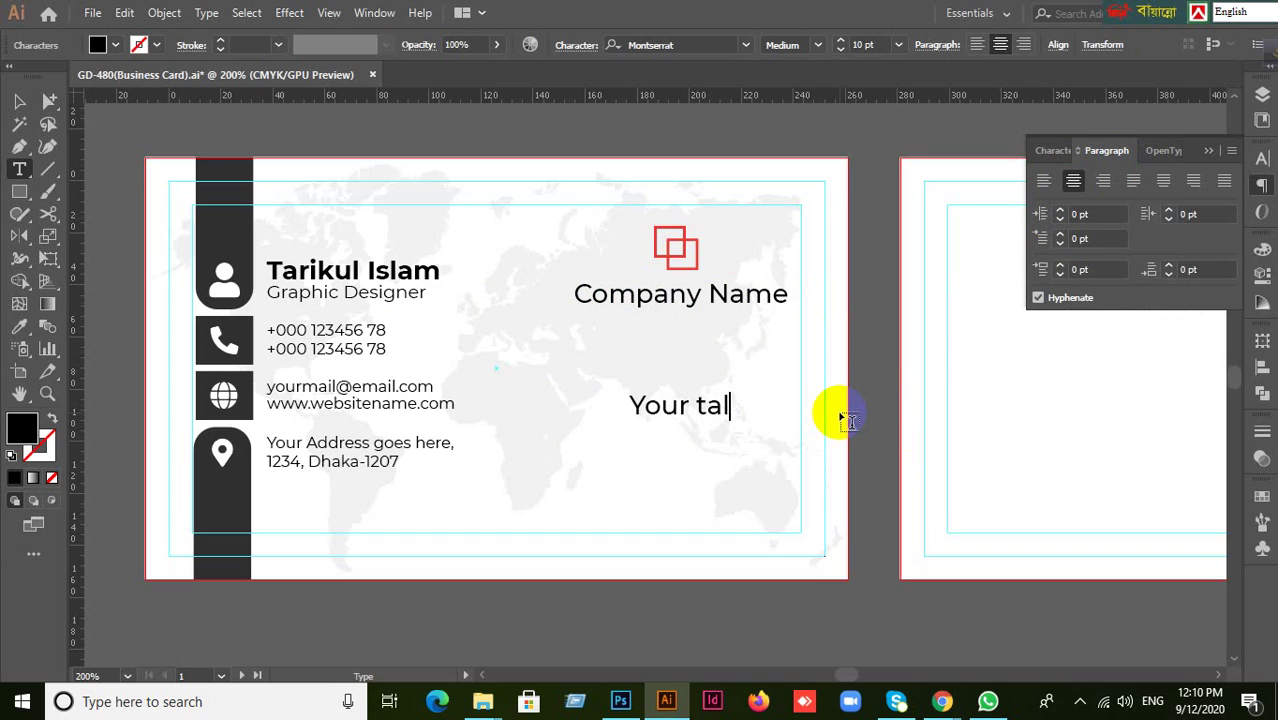
{"action": "key", "text": "BackSpace"}
{"action": "type", "text": "gline "}
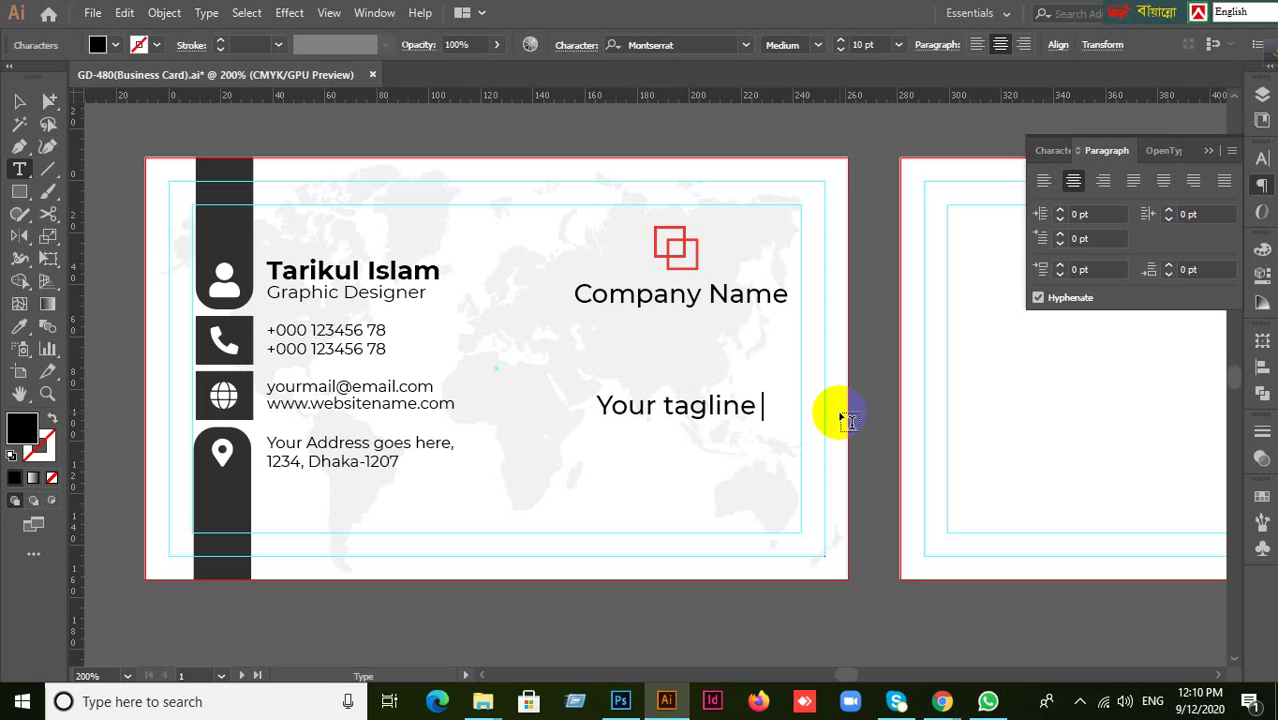
{"action": "type", "text": "go"}
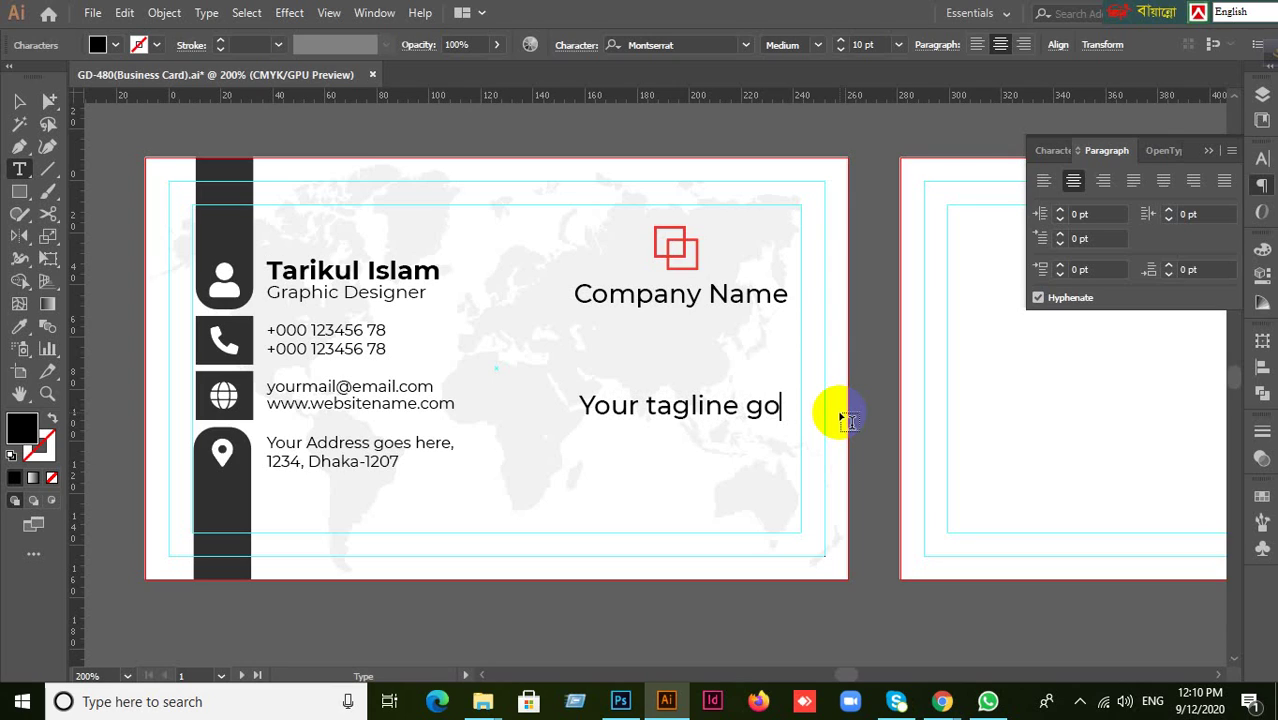
{"action": "key", "text": "BackSpace"}
{"action": "key", "text": "BackSpace"}
{"action": "key", "text": "BackSpace"}
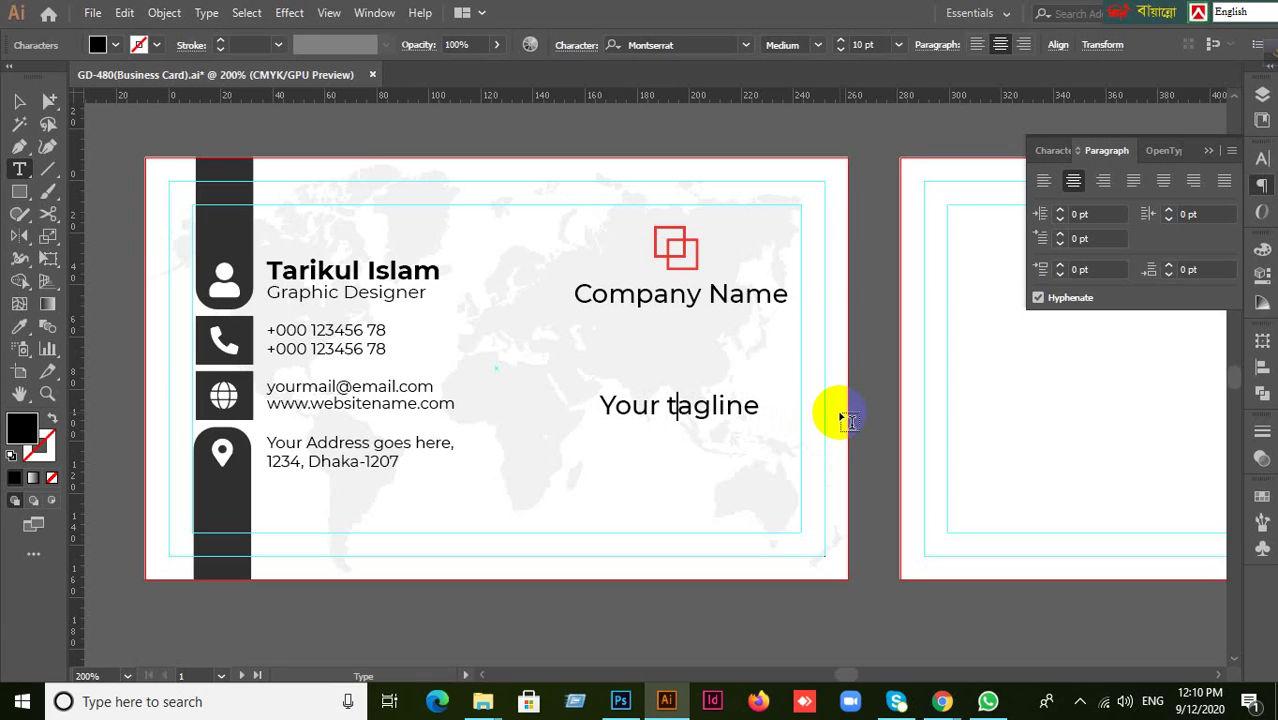
{"action": "key", "text": "BackSpace"}
{"action": "type", "text": "T"}
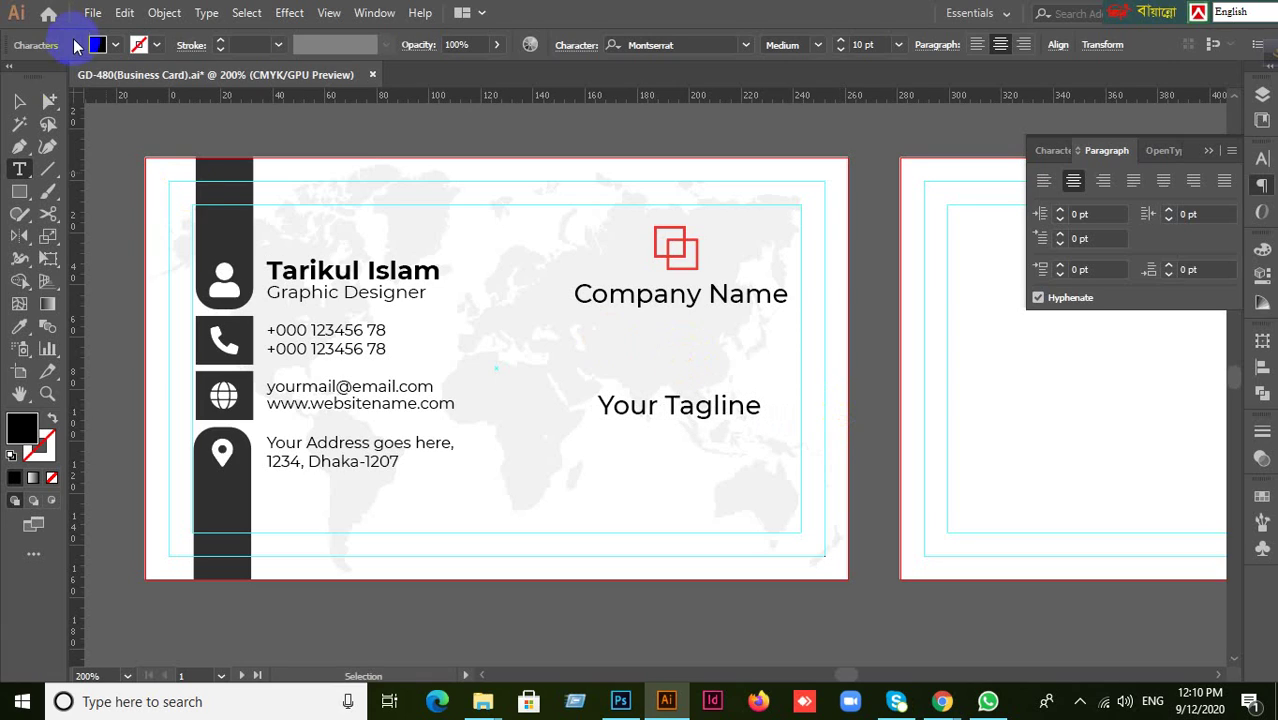
Move the tagline up close beneath the company name and set its font size to 8 pt
{"action": "left_click", "coordinate": [19, 101]}
{"action": "left_click_drag", "start_coordinate": [640, 425], "coordinate": [637, 348]}
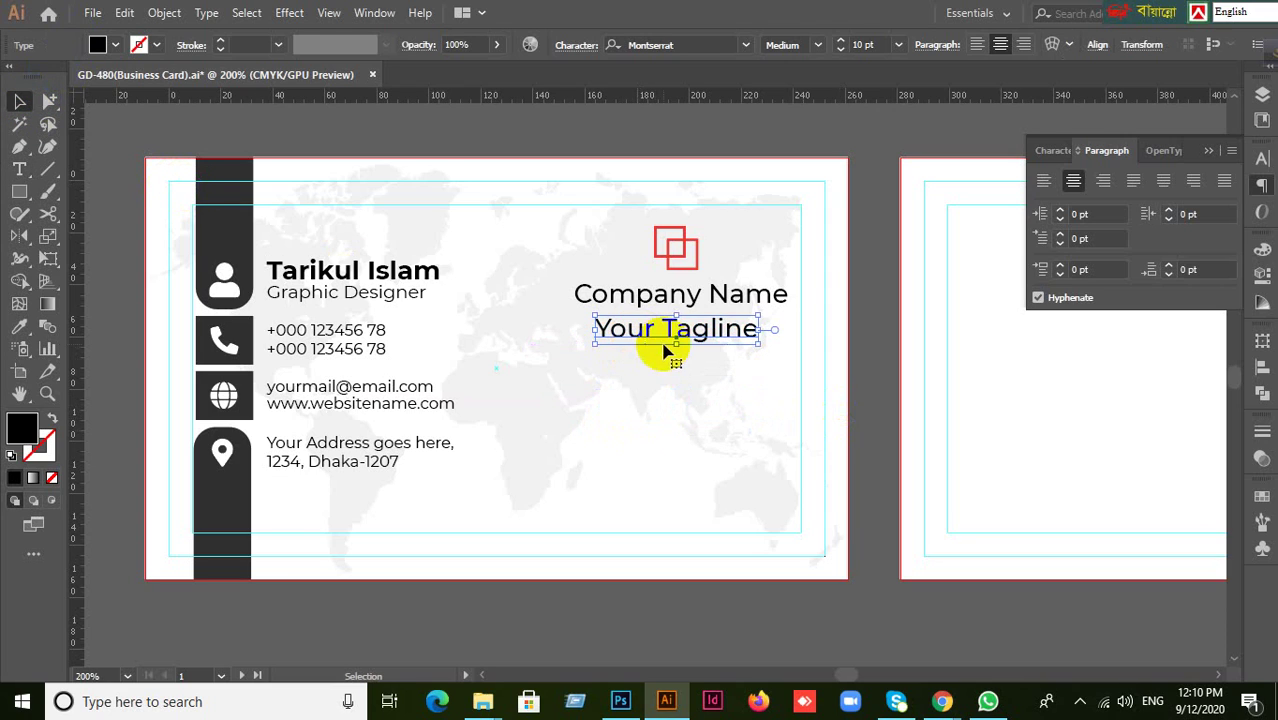
{"action": "left_click", "coordinate": [1054, 151]}
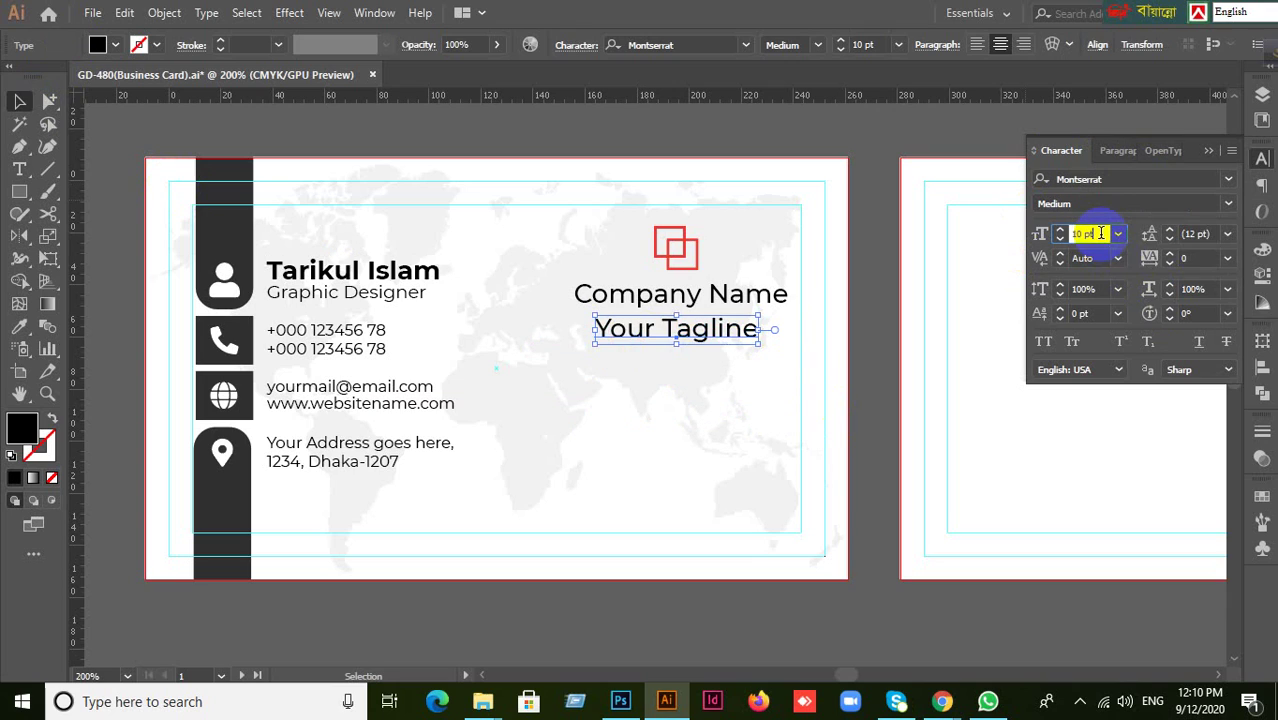
{"action": "key", "text": "Down"}
{"action": "key", "text": "Down"}
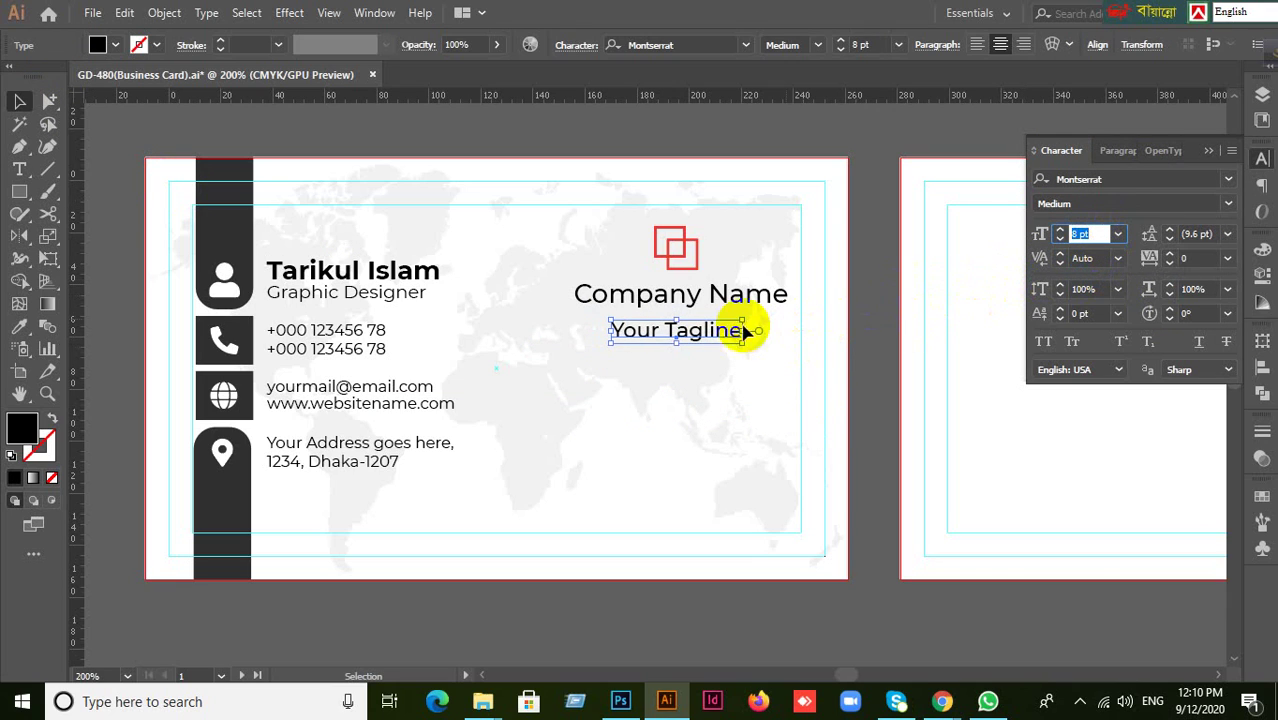
{"action": "left_click_drag", "start_coordinate": [718, 340], "coordinate": [719, 331]}
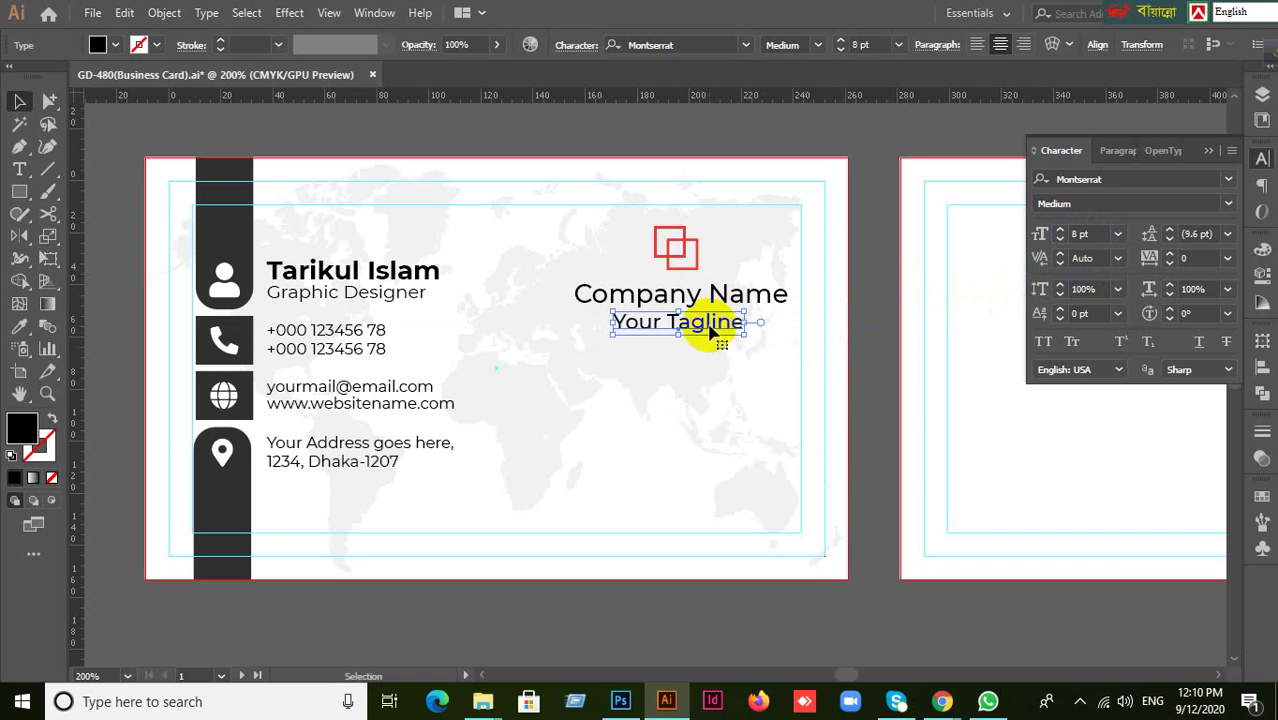
Set the tagline's font weight to Regular
{"action": "left_click", "coordinate": [1228, 203]}
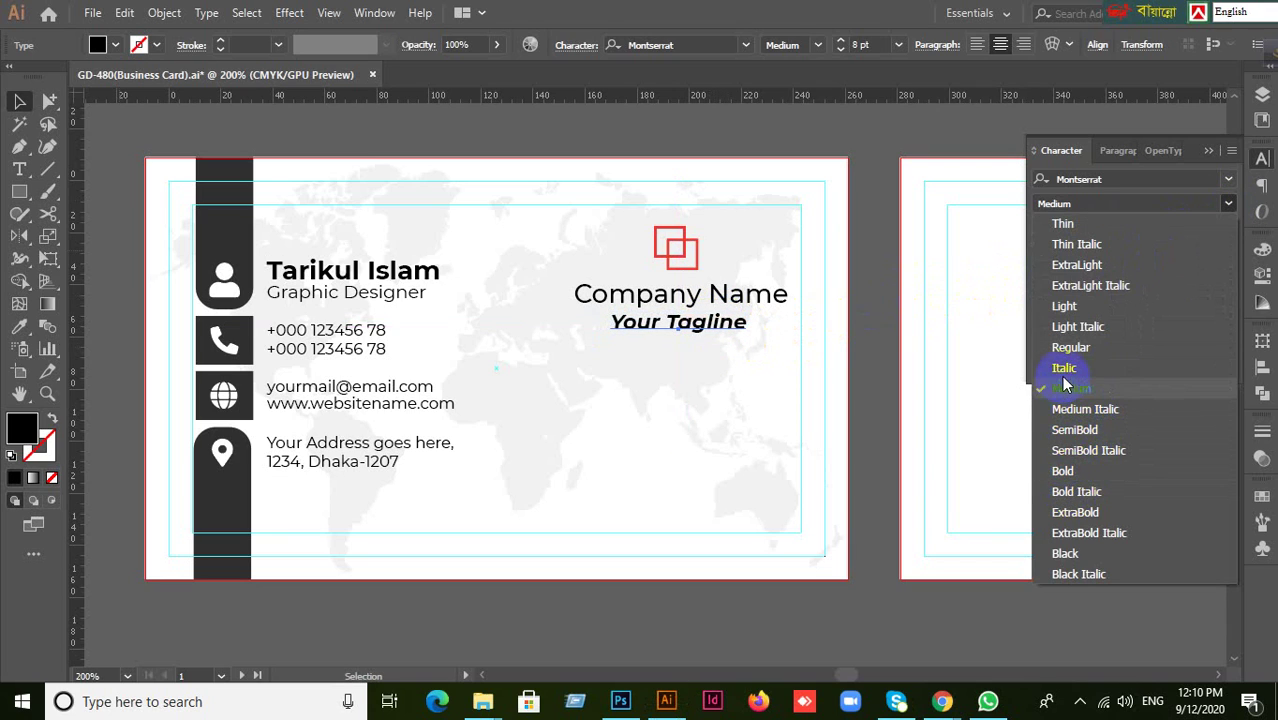
{"action": "left_click", "coordinate": [1068, 350]}
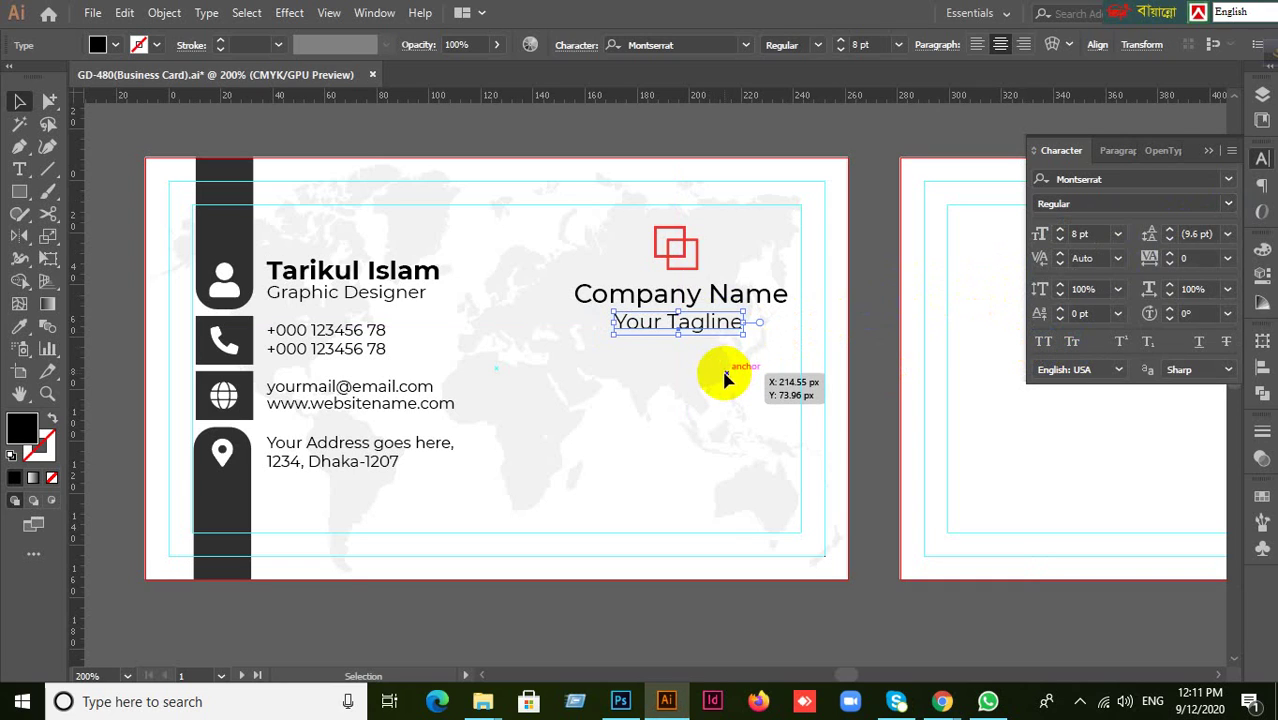
{"action": "left_click", "coordinate": [752, 301]}
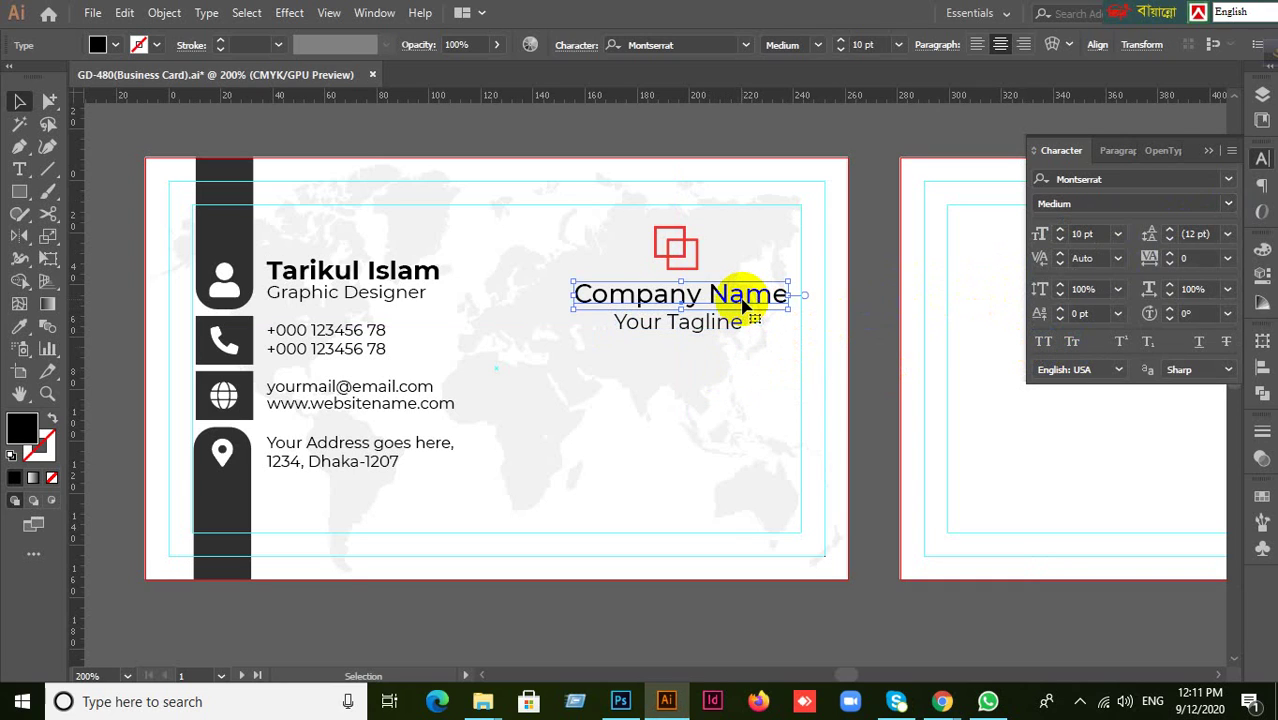
{"action": "left_click", "coordinate": [722, 330]}
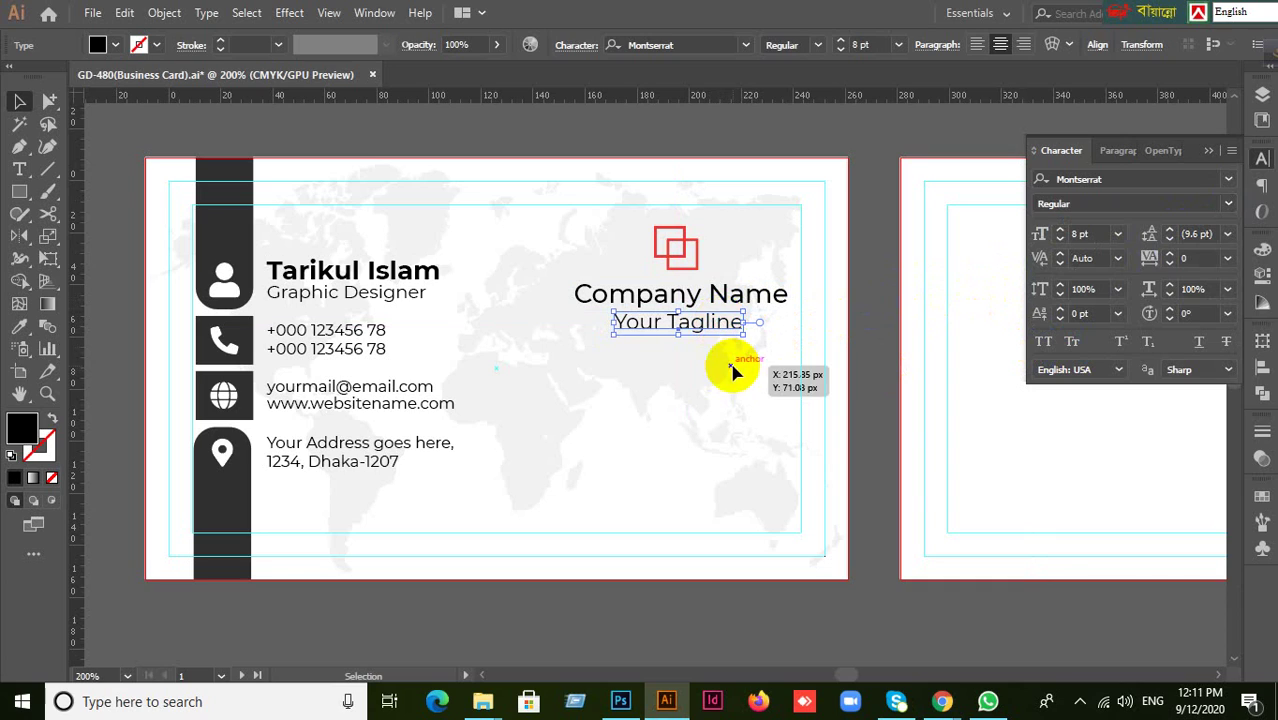
{"action": "left_click", "coordinate": [521, 317]}
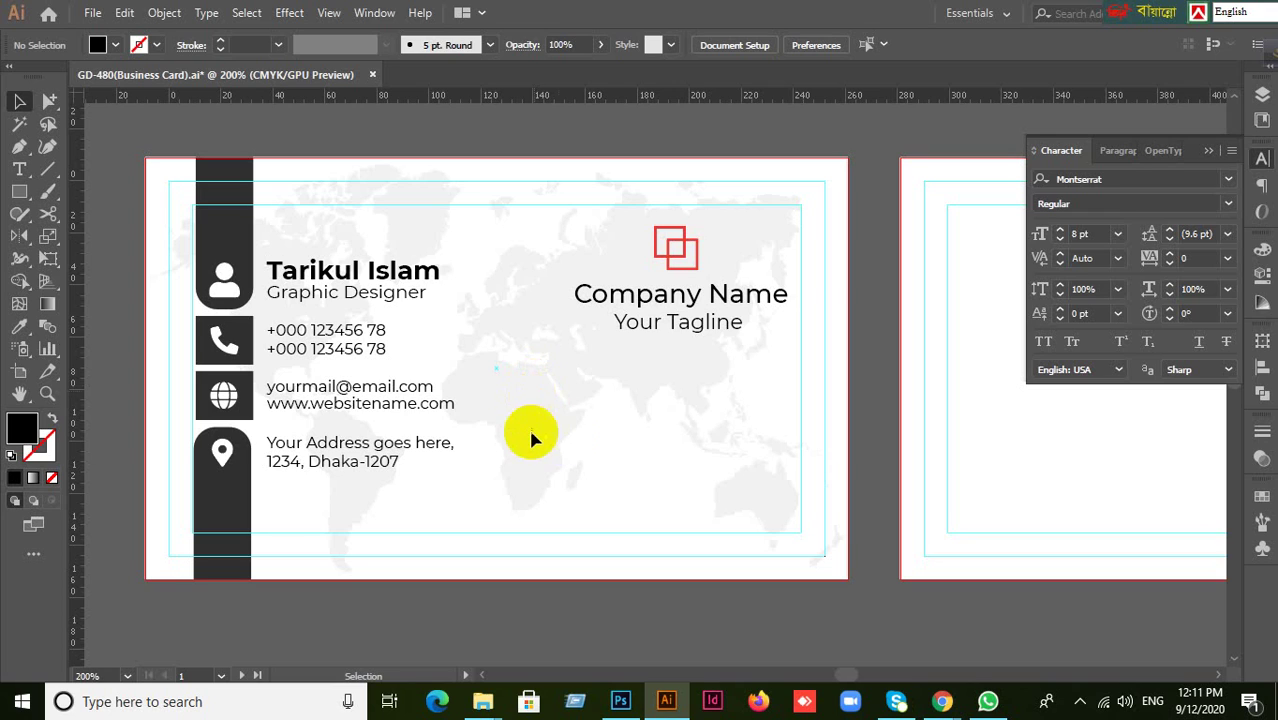
{"action": "left_click_drag", "start_coordinate": [619, 245], "coordinate": [695, 350]}
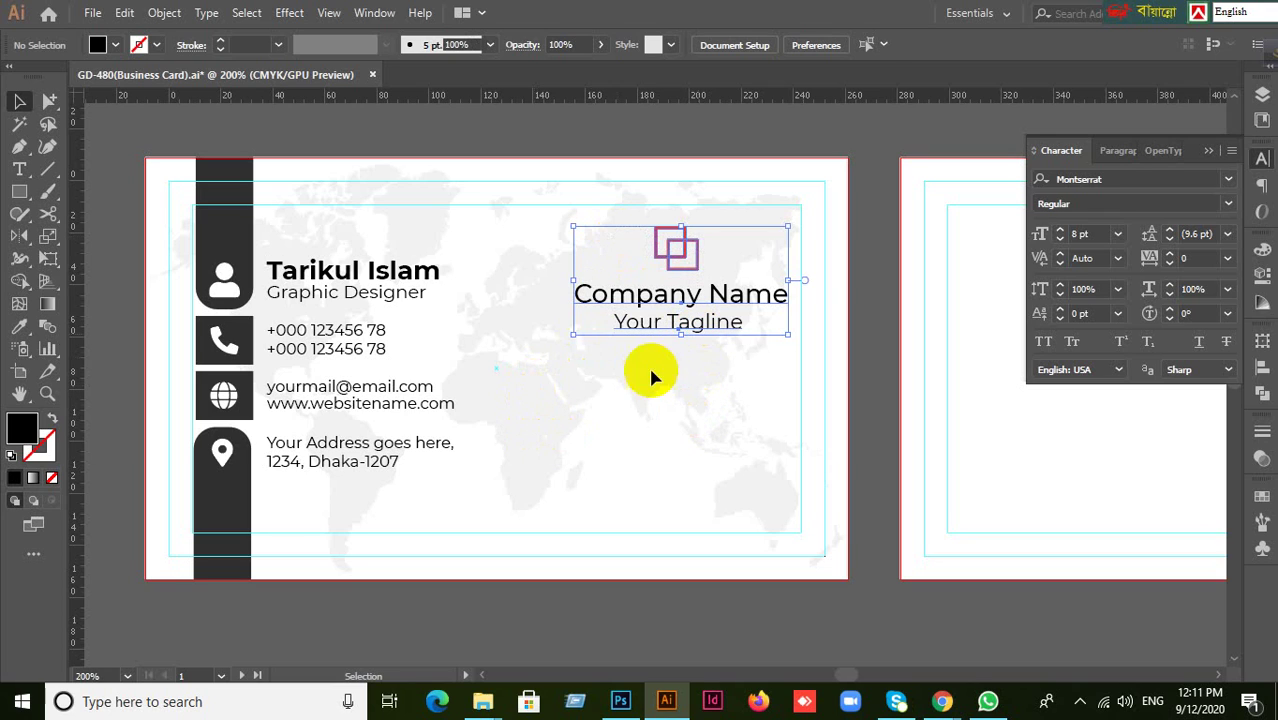
{"action": "left_click", "coordinate": [630, 402]}
{"action": "left_click_drag", "start_coordinate": [555, 280], "coordinate": [688, 388]}
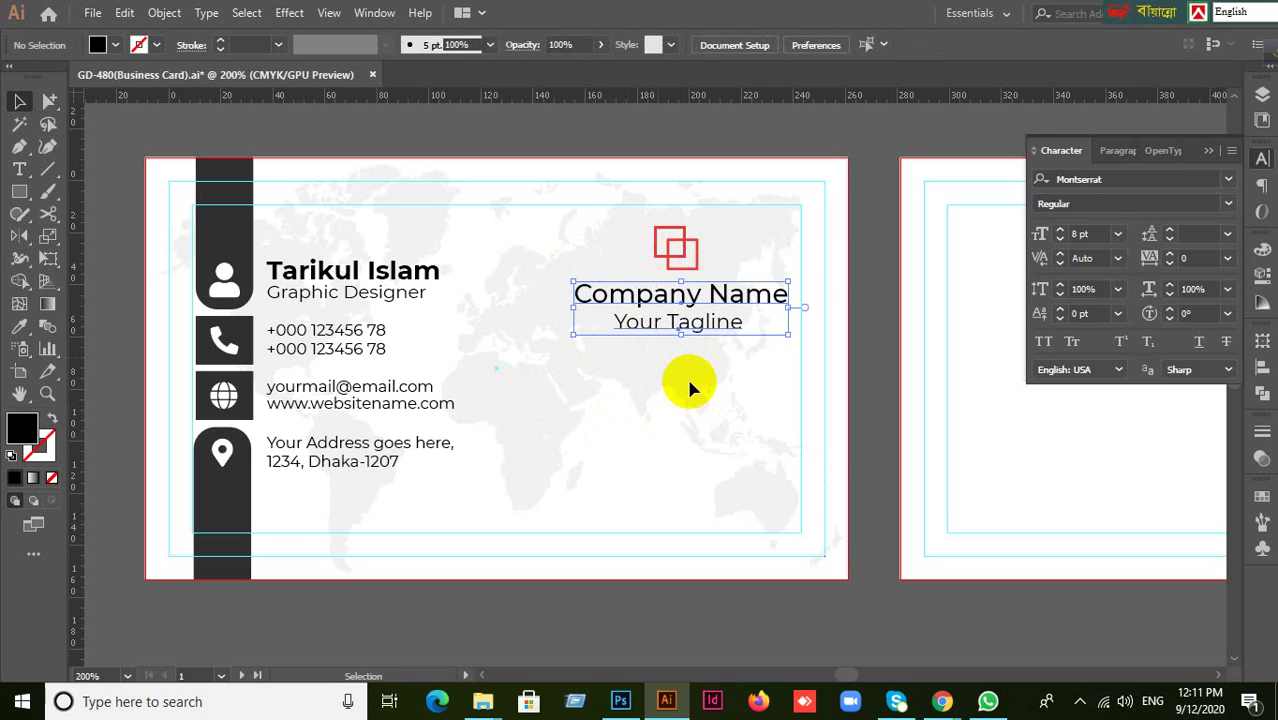
{"action": "left_click", "coordinate": [535, 285]}
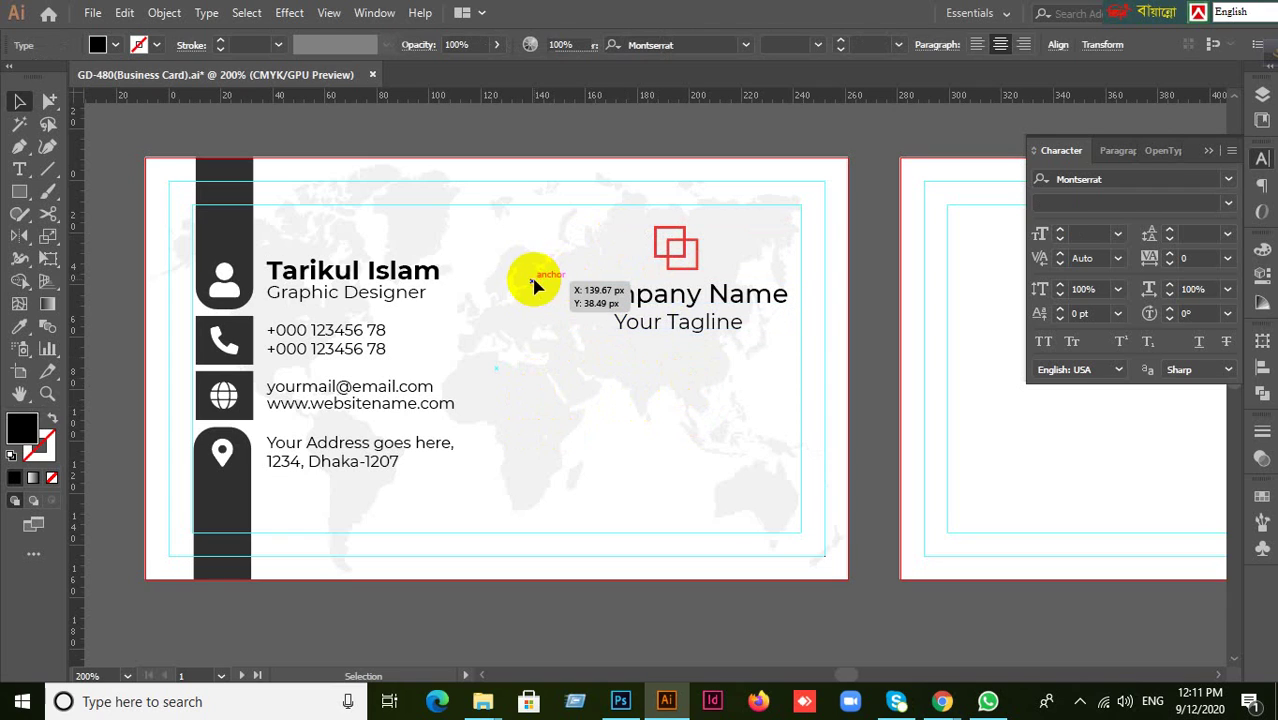
{"action": "left_click_drag", "start_coordinate": [518, 272], "coordinate": [725, 362]}
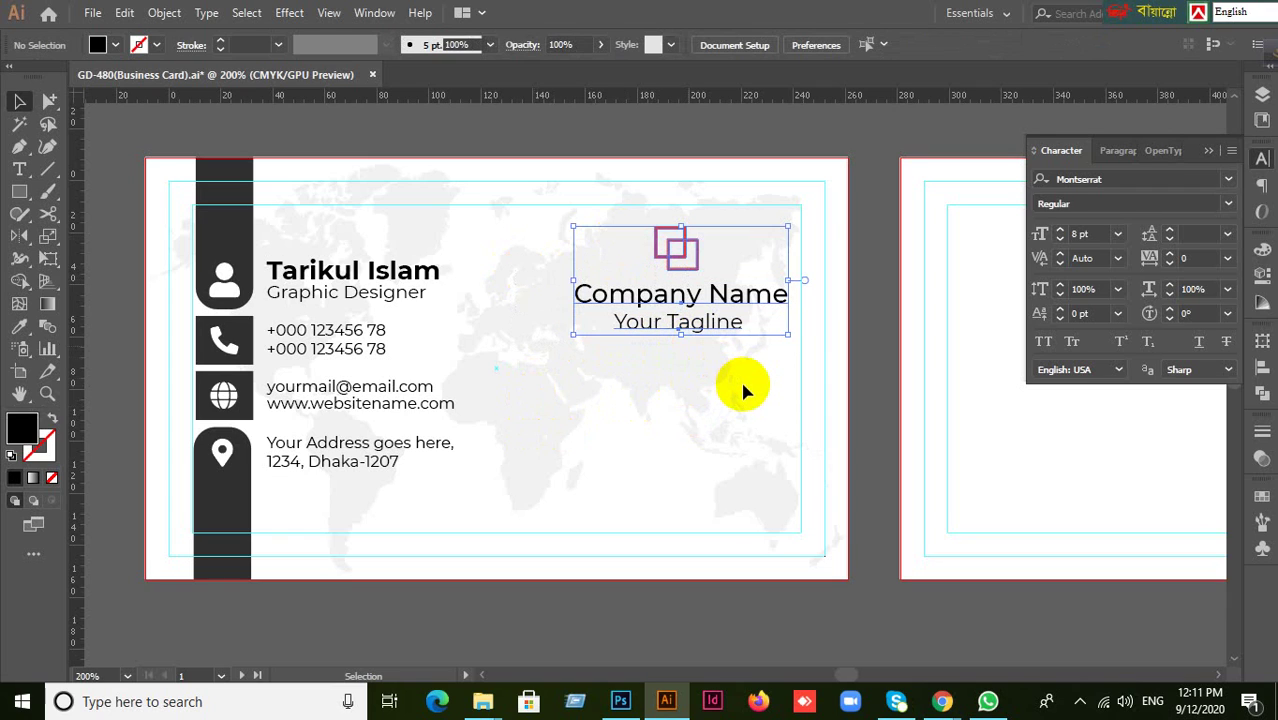
{"action": "left_click", "coordinate": [539, 323]}
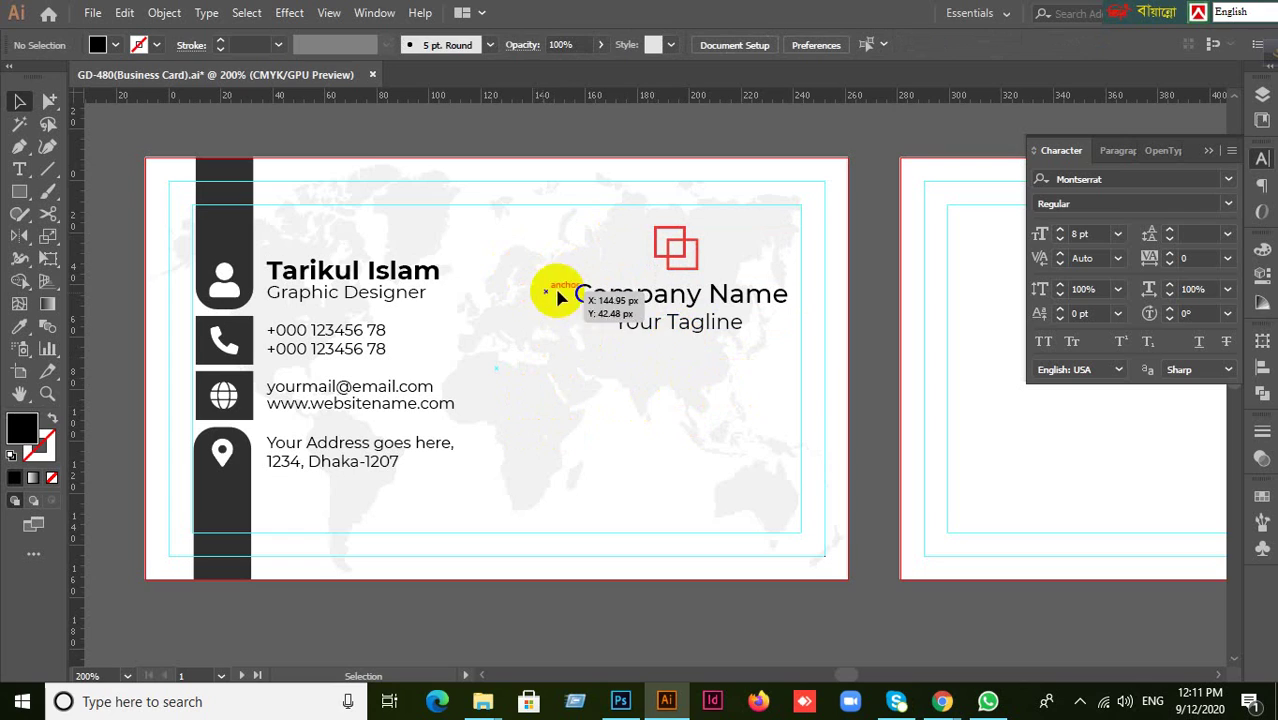
{"action": "left_click_drag", "start_coordinate": [557, 290], "coordinate": [693, 354]}
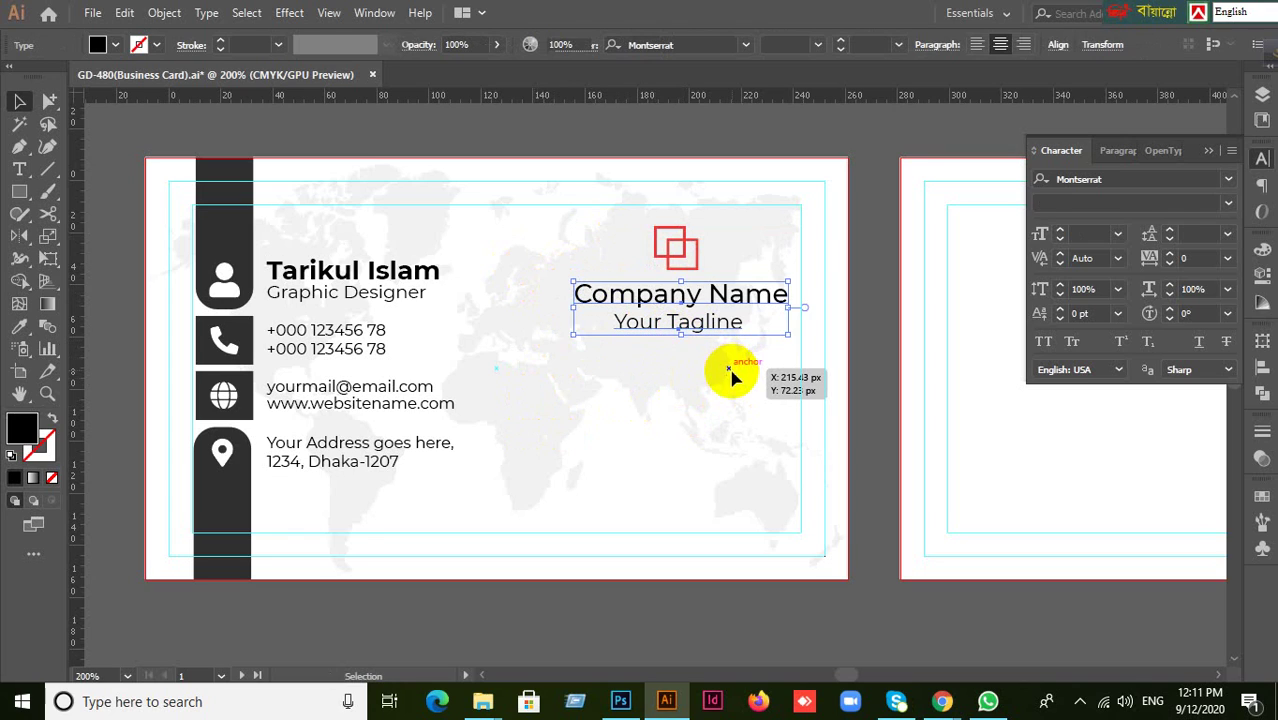
{"action": "left_click", "coordinate": [731, 374]}
Adjust the tagline's vertical position to leave a small gap beneath the company name
{"action": "left_click", "coordinate": [697, 325]}
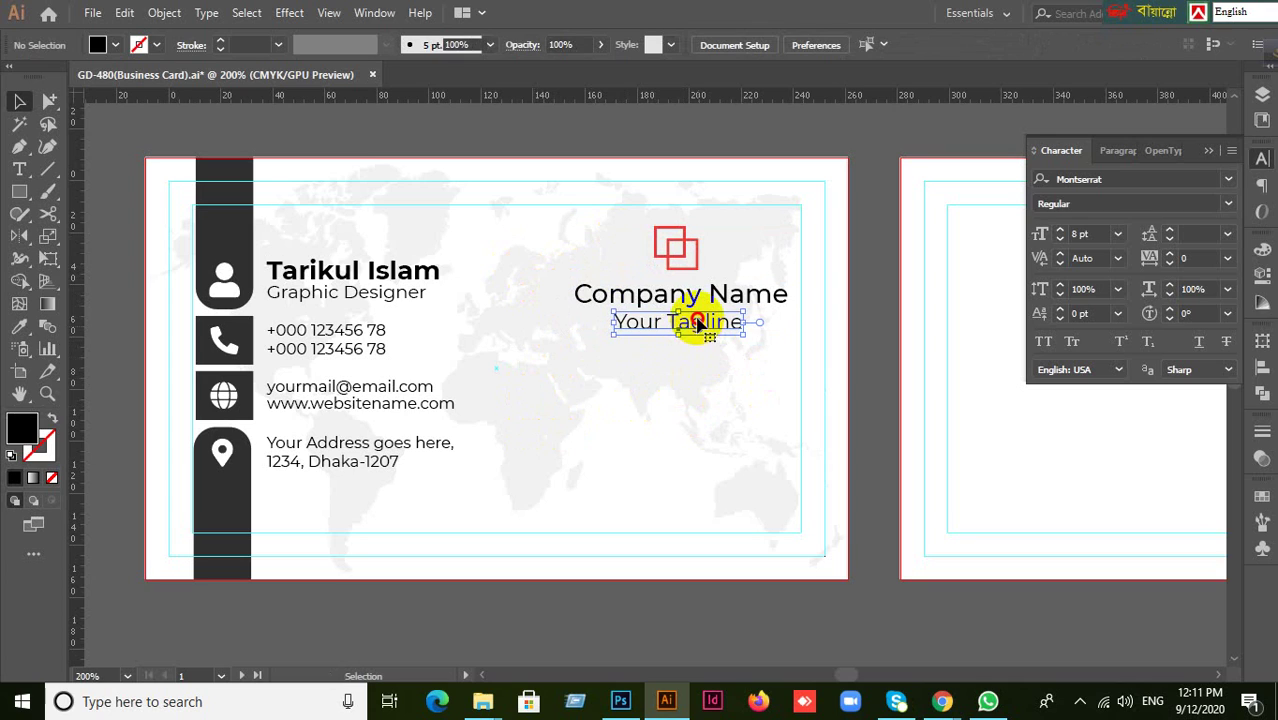
{"action": "mouse_move", "coordinate": [697, 325]}
{"action": "left_mouse_down"}
{"action": "mouse_move", "coordinate": [687, 335]}
{"action": "mouse_move", "coordinate": [685, 323]}
{"action": "left_mouse_up"}
{"action": "left_click", "coordinate": [720, 392]}
{"action": "left_click", "coordinate": [713, 366]}
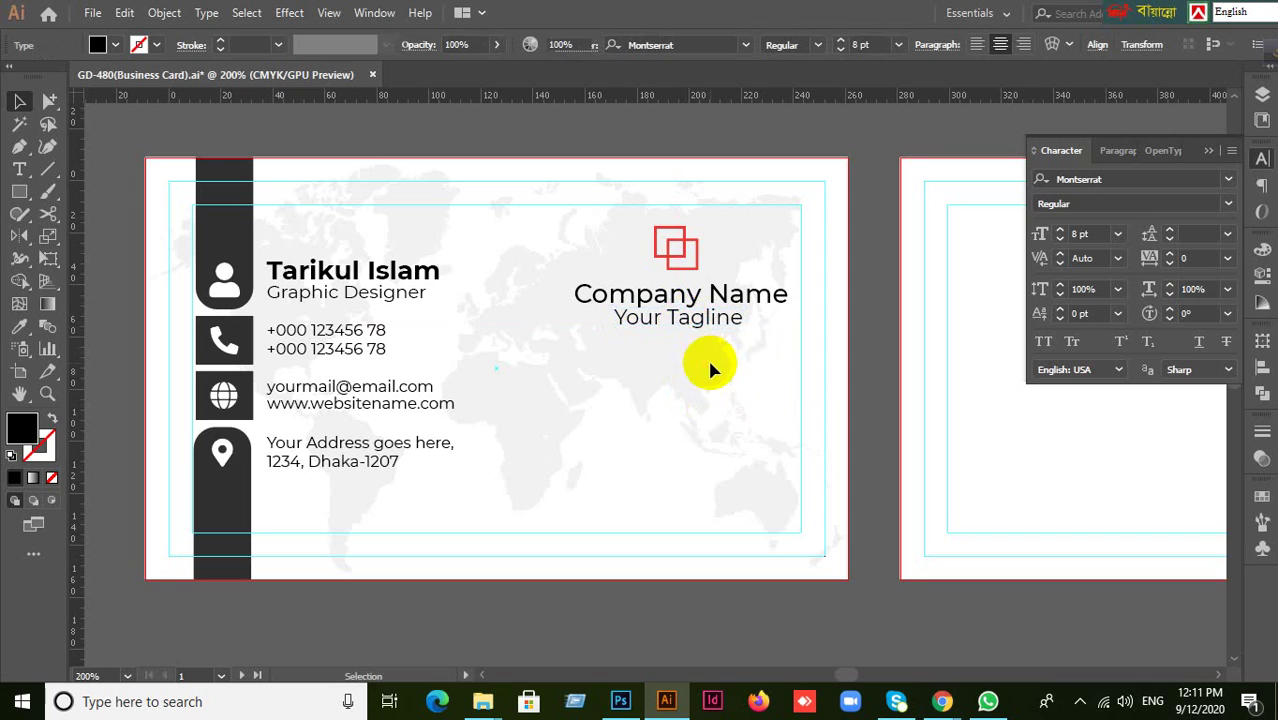
{"action": "left_click", "coordinate": [700, 330]}
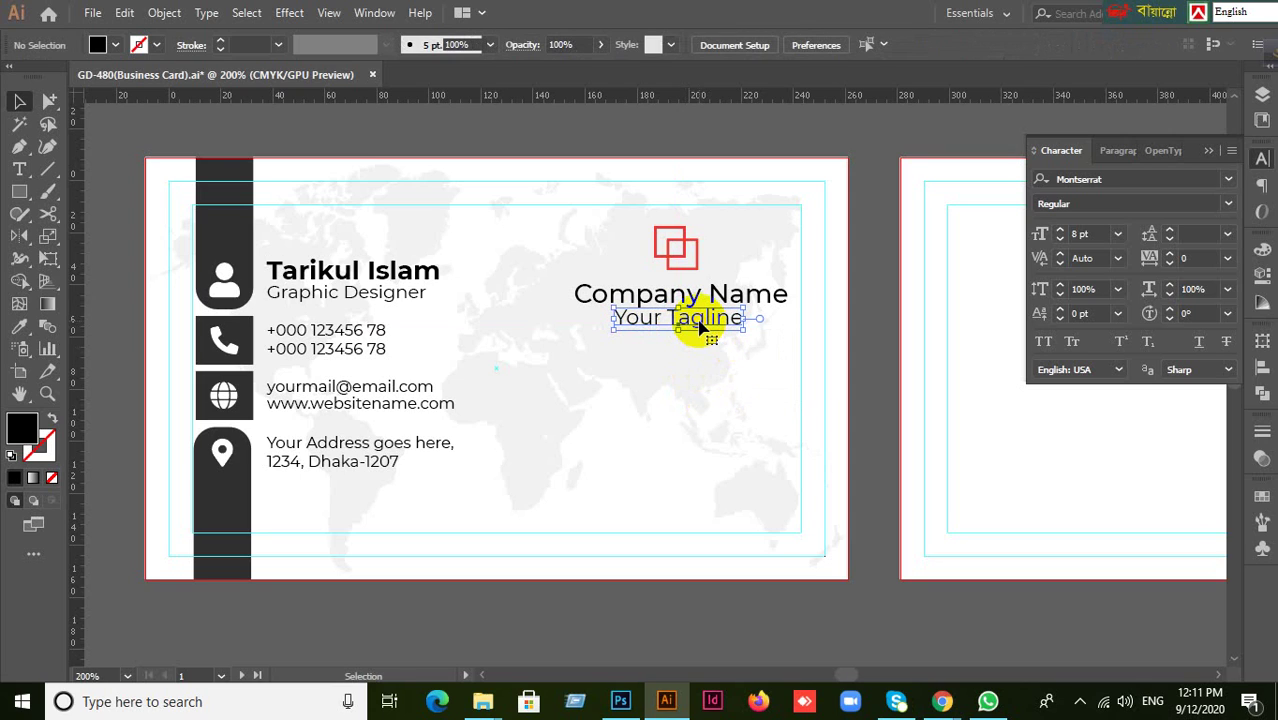
{"action": "left_click_drag", "start_coordinate": [699, 323], "coordinate": [699, 326]}
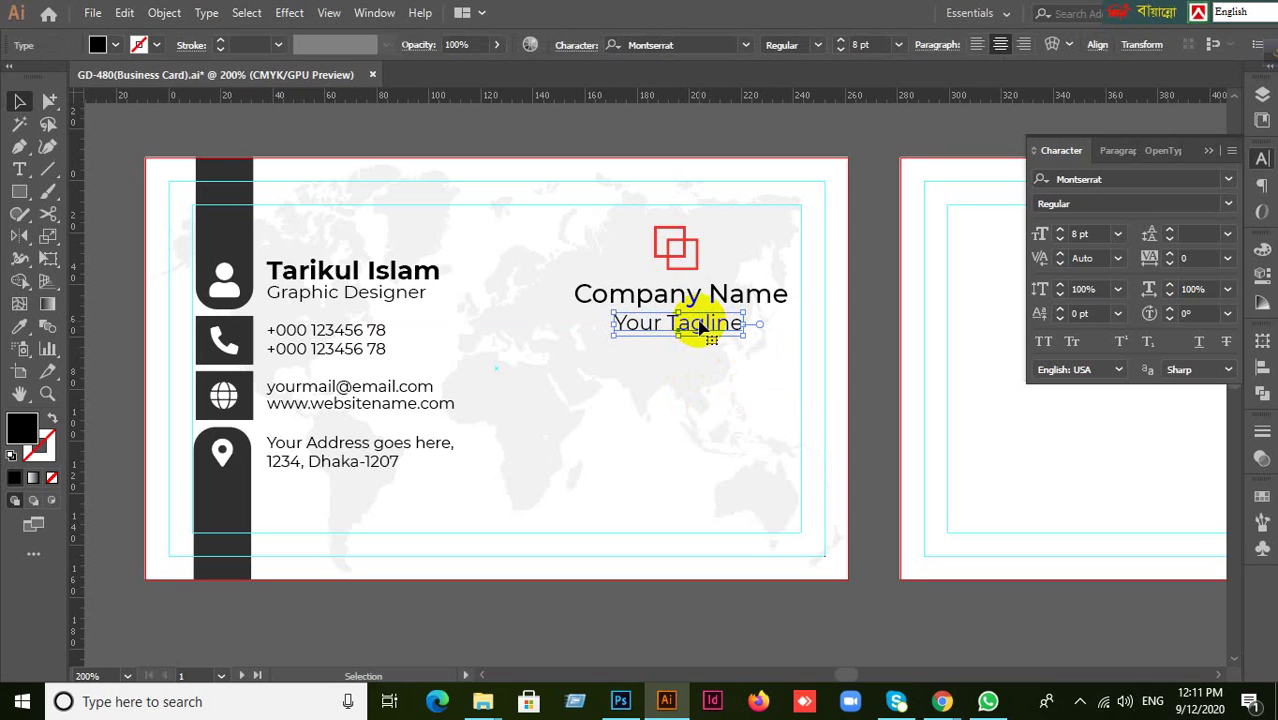
{"action": "left_click", "coordinate": [643, 396]}
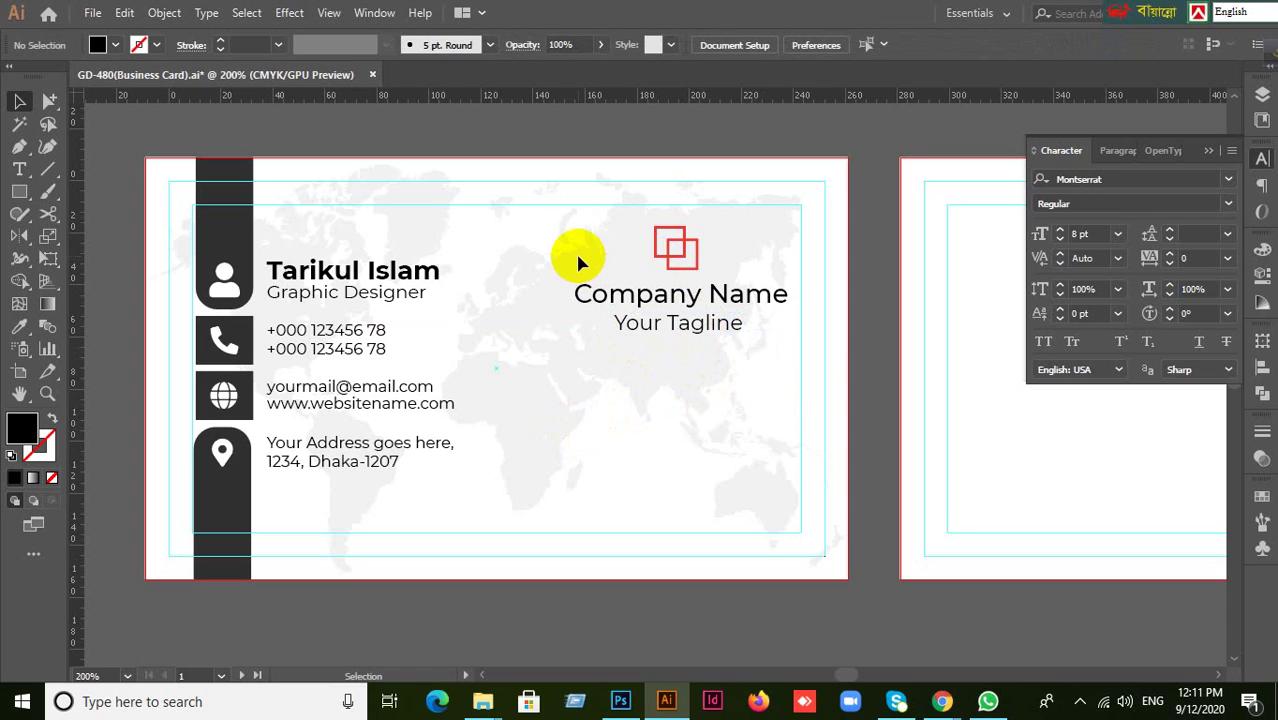
Move the red overlapping-squares logo slightly down, closer to the company name
{"action": "left_click", "coordinate": [681, 254]}
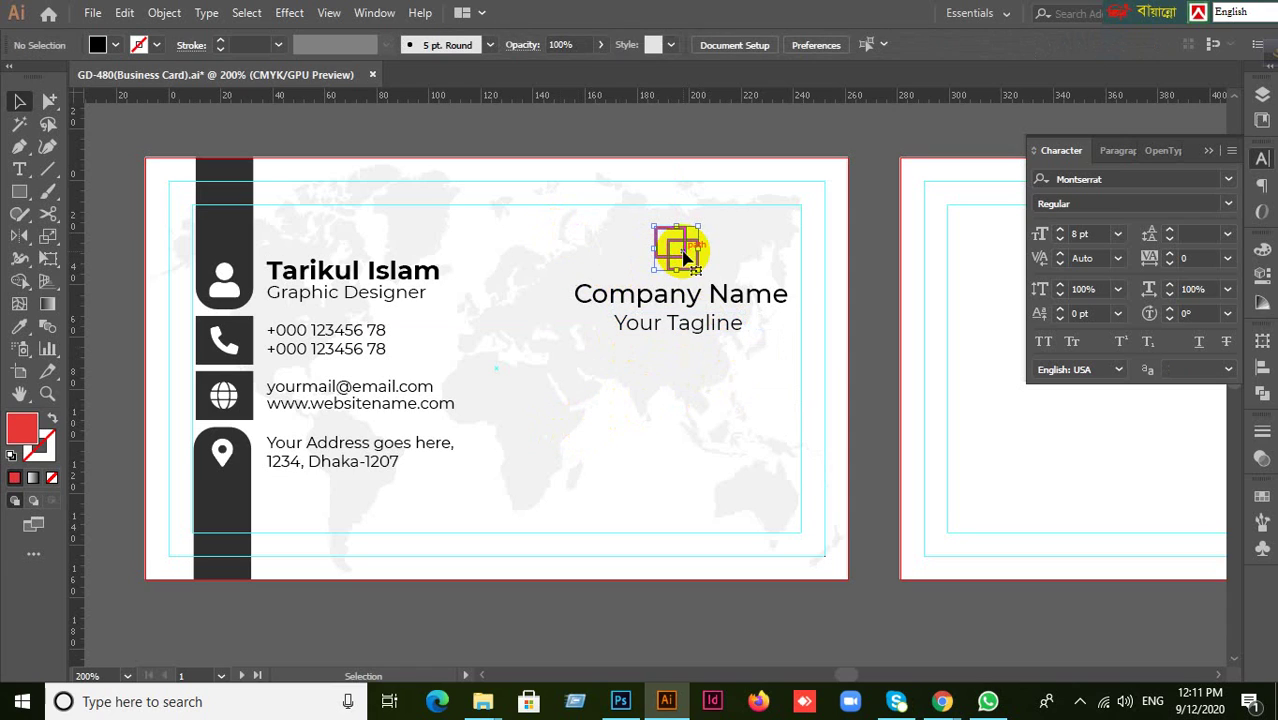
{"action": "left_click_drag", "start_coordinate": [685, 252], "coordinate": [685, 258]}
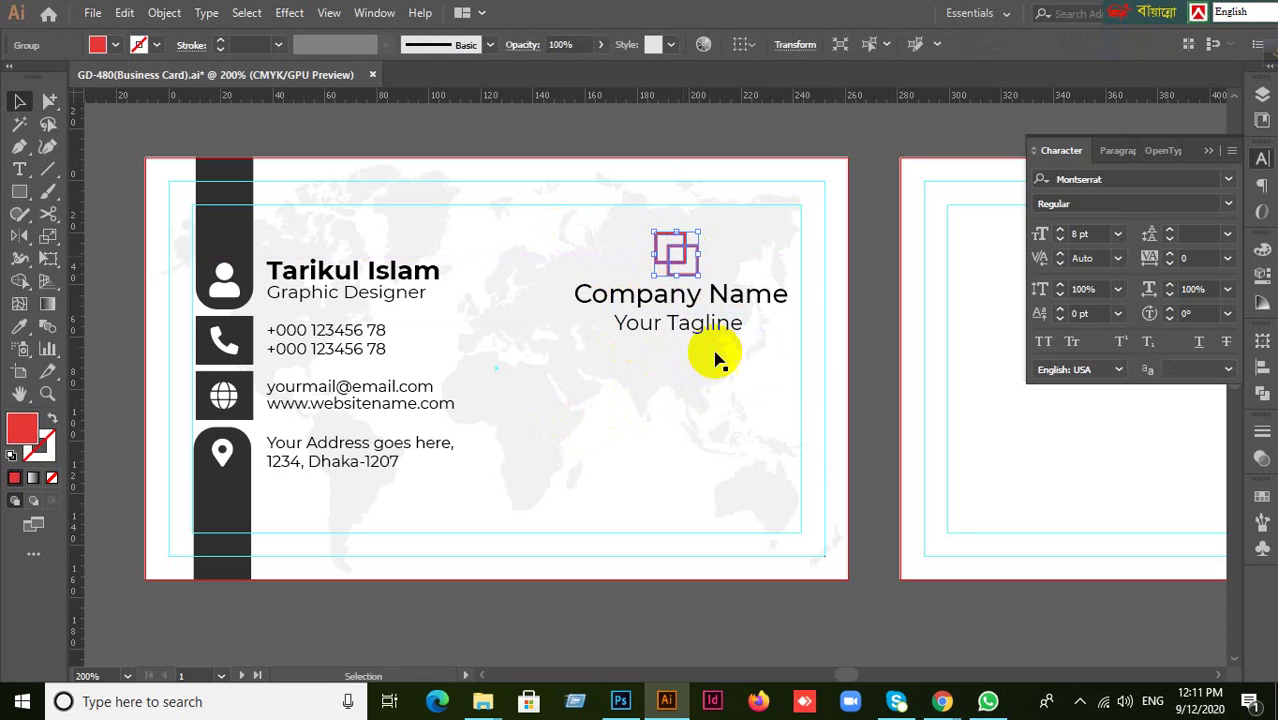
{"action": "left_click", "coordinate": [676, 391]}
Align the logo, company name and tagline to one another by their horizontal centers
{"action": "left_click_drag", "start_coordinate": [536, 228], "coordinate": [736, 379]}
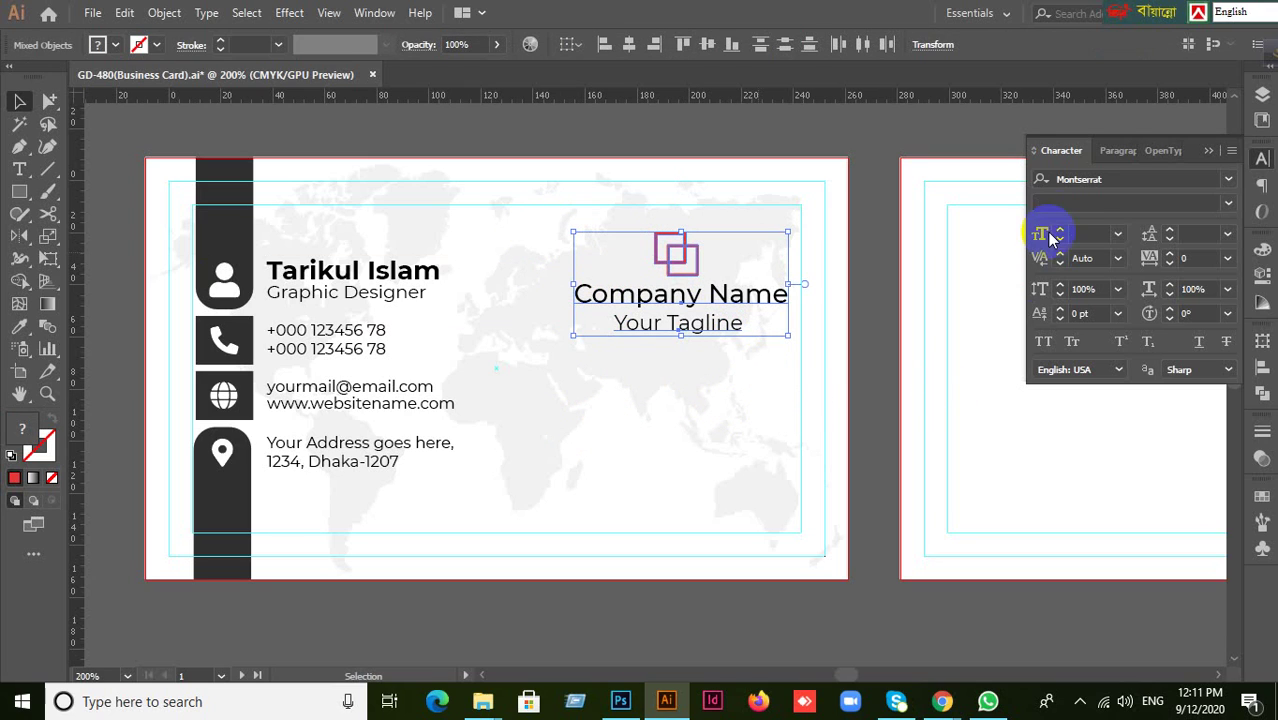
{"action": "left_click", "coordinate": [1262, 368]}
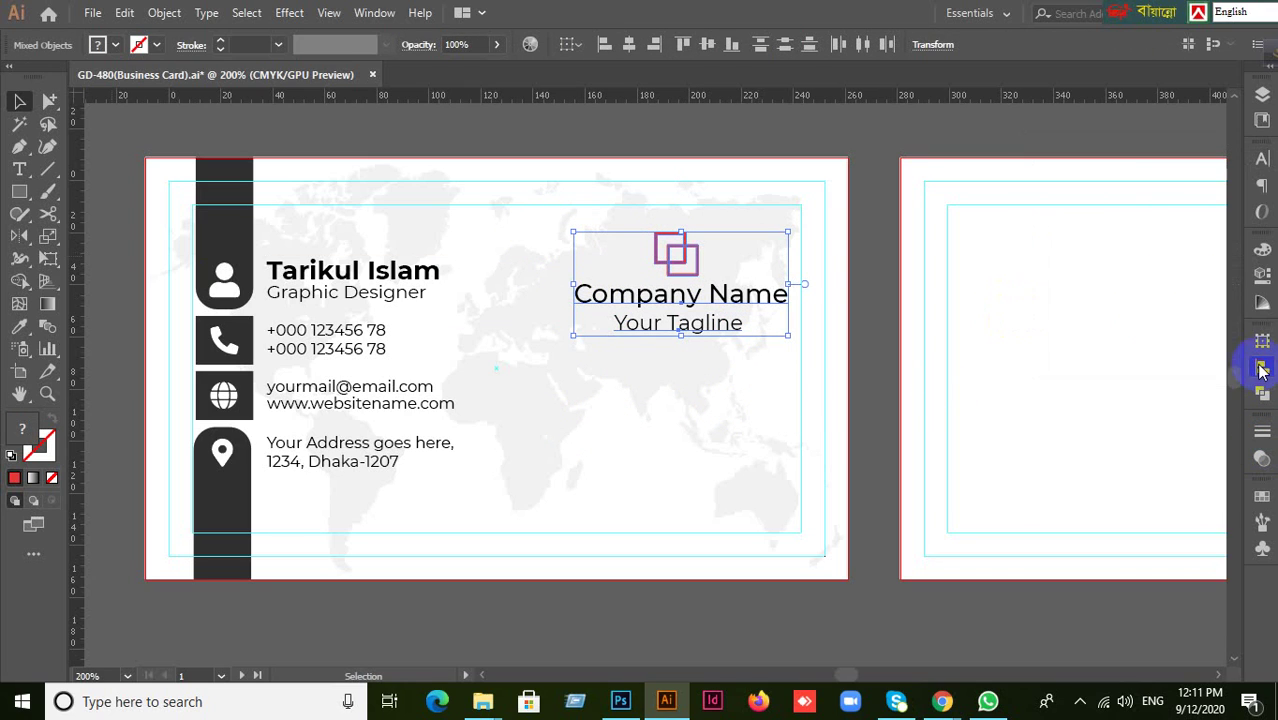
{"action": "left_click", "coordinate": [1077, 382]}
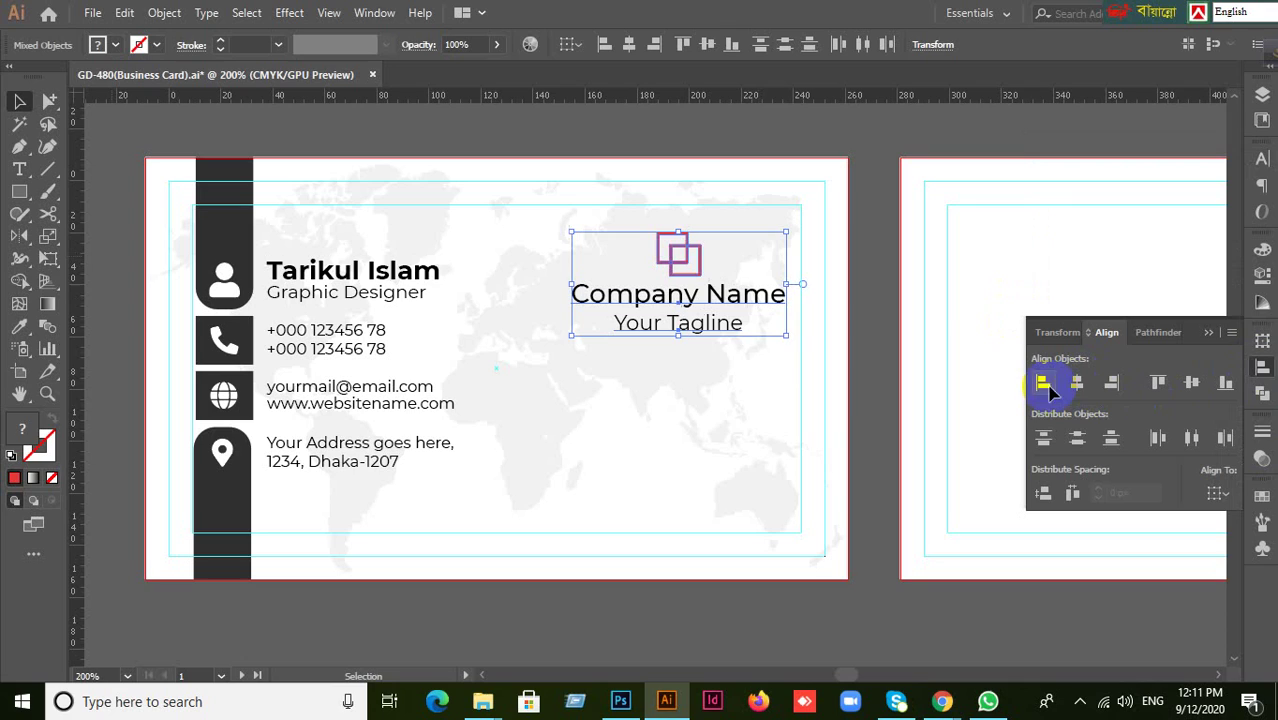
{"action": "left_click", "coordinate": [737, 420]}
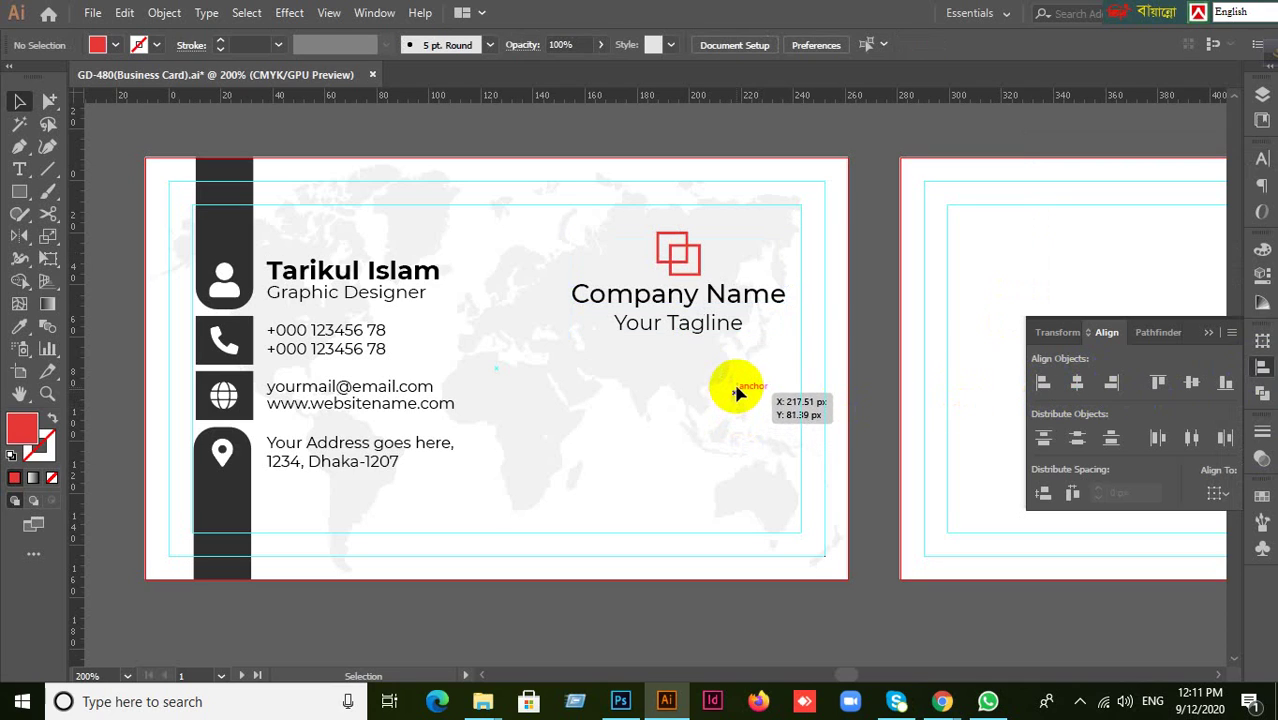
Select the tagline and change the general units preference to Pixels
{"action": "left_click", "coordinate": [679, 333]}
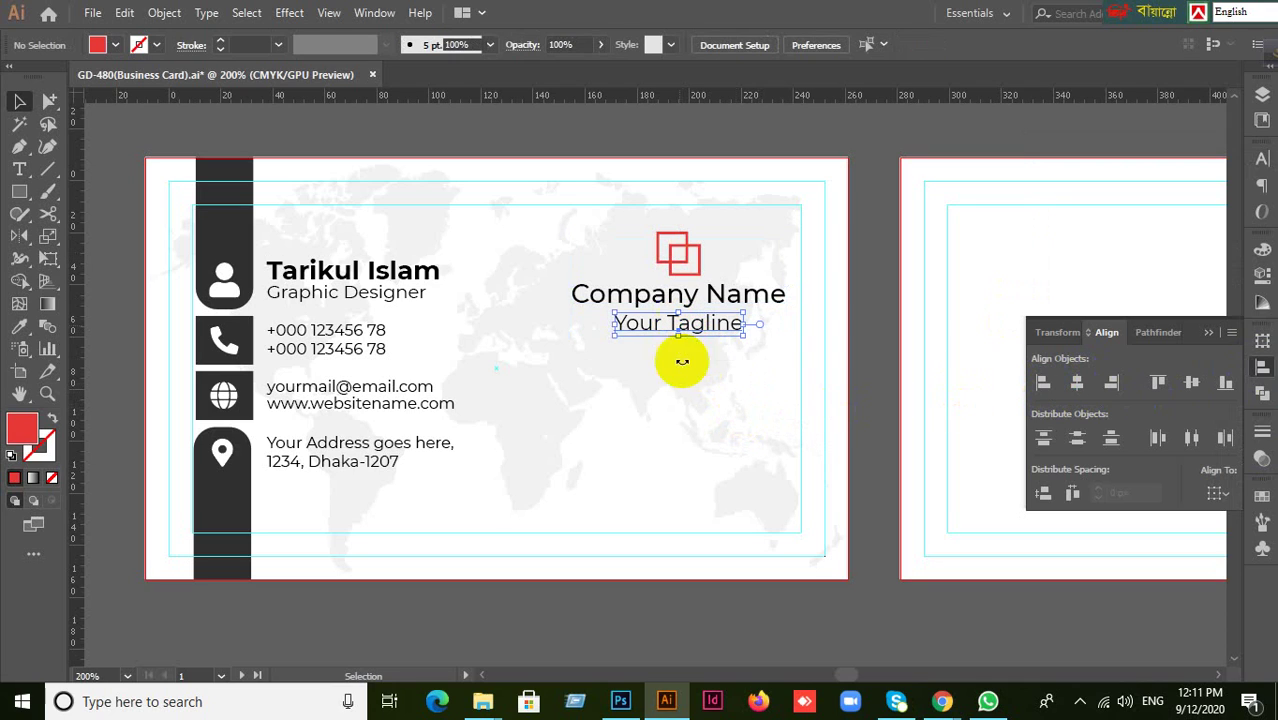
{"action": "key", "text": "ctrl+k"}
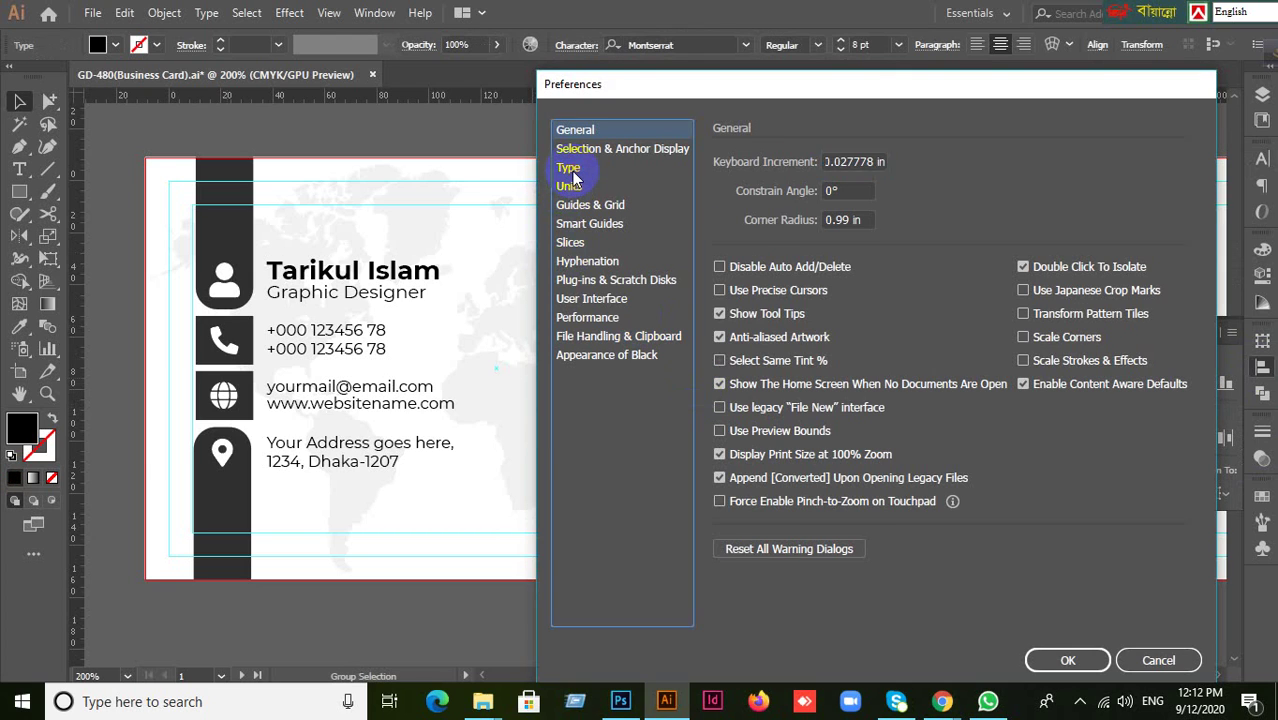
{"action": "left_click", "coordinate": [569, 168]}
{"action": "left_click", "coordinate": [569, 186]}
{"action": "left_click", "coordinate": [900, 163]}
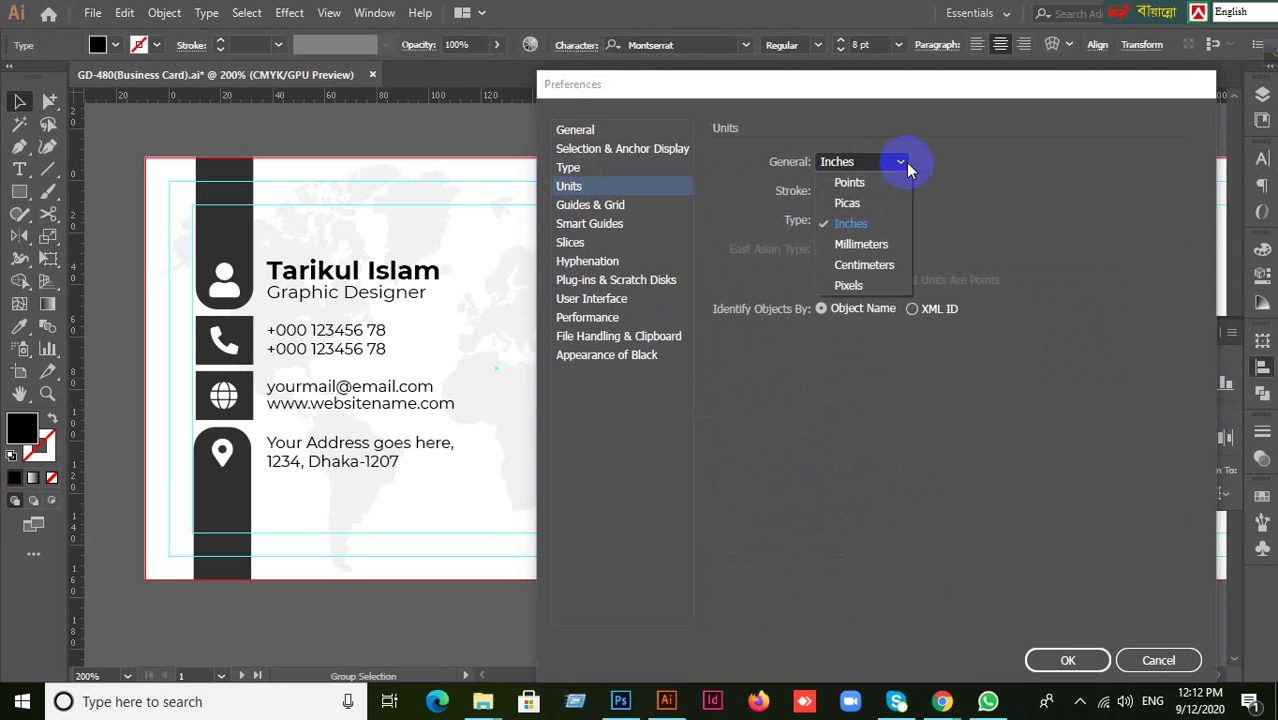
{"action": "left_click", "coordinate": [850, 281]}
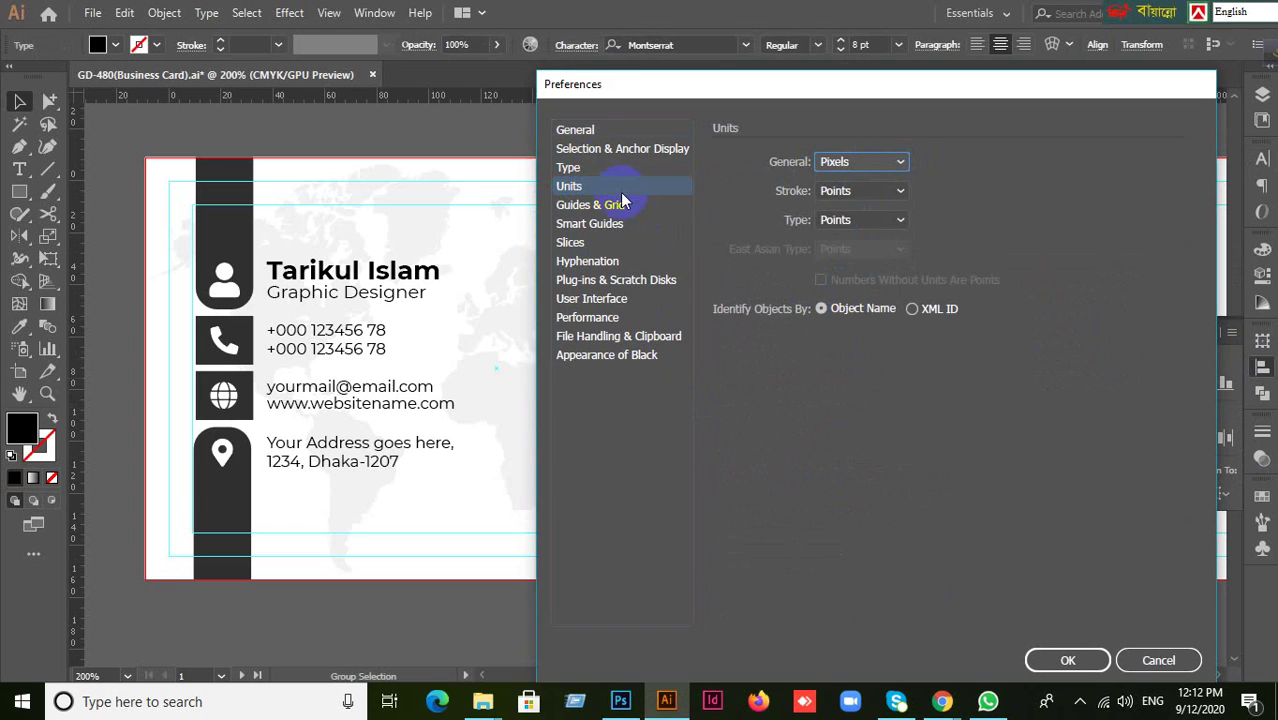
Set the keyboard increment preference to 1 px and apply the preferences
{"action": "left_click", "coordinate": [573, 130]}
{"action": "double_click", "coordinate": [880, 162]}
{"action": "left_click_drag", "start_coordinate": [880, 162], "coordinate": [833, 162]}
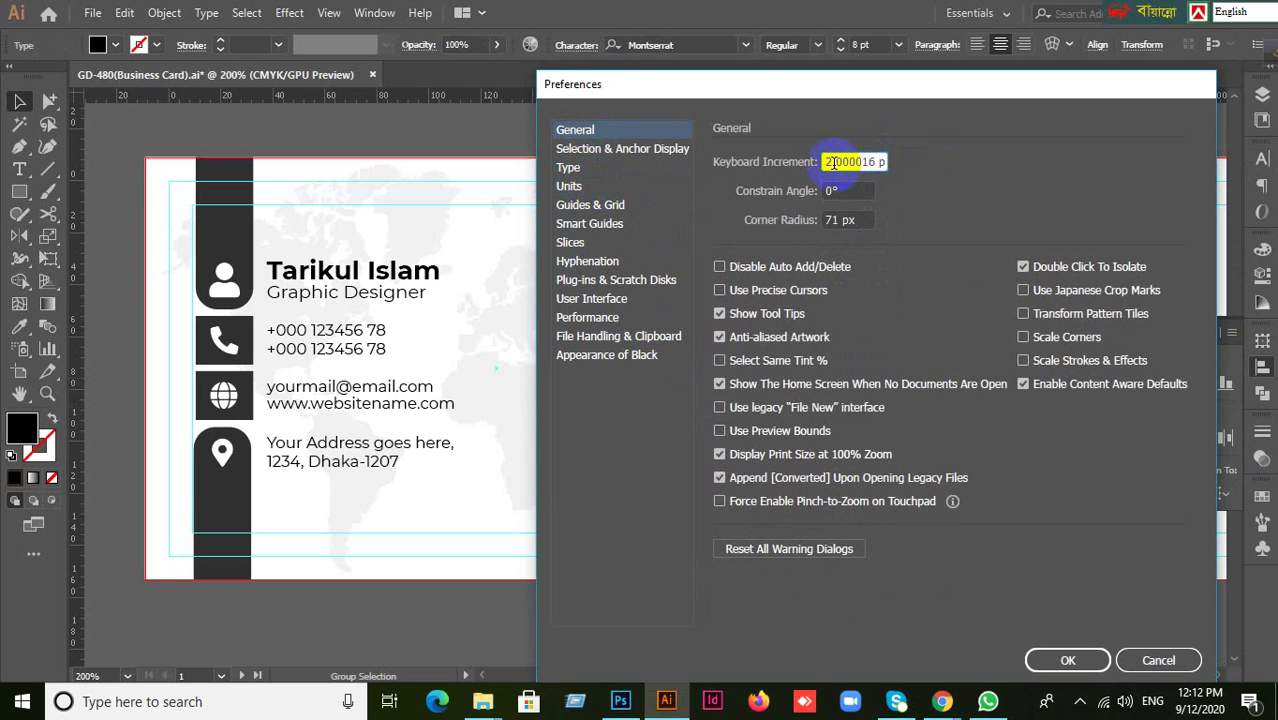
{"action": "type", "text": "1"}
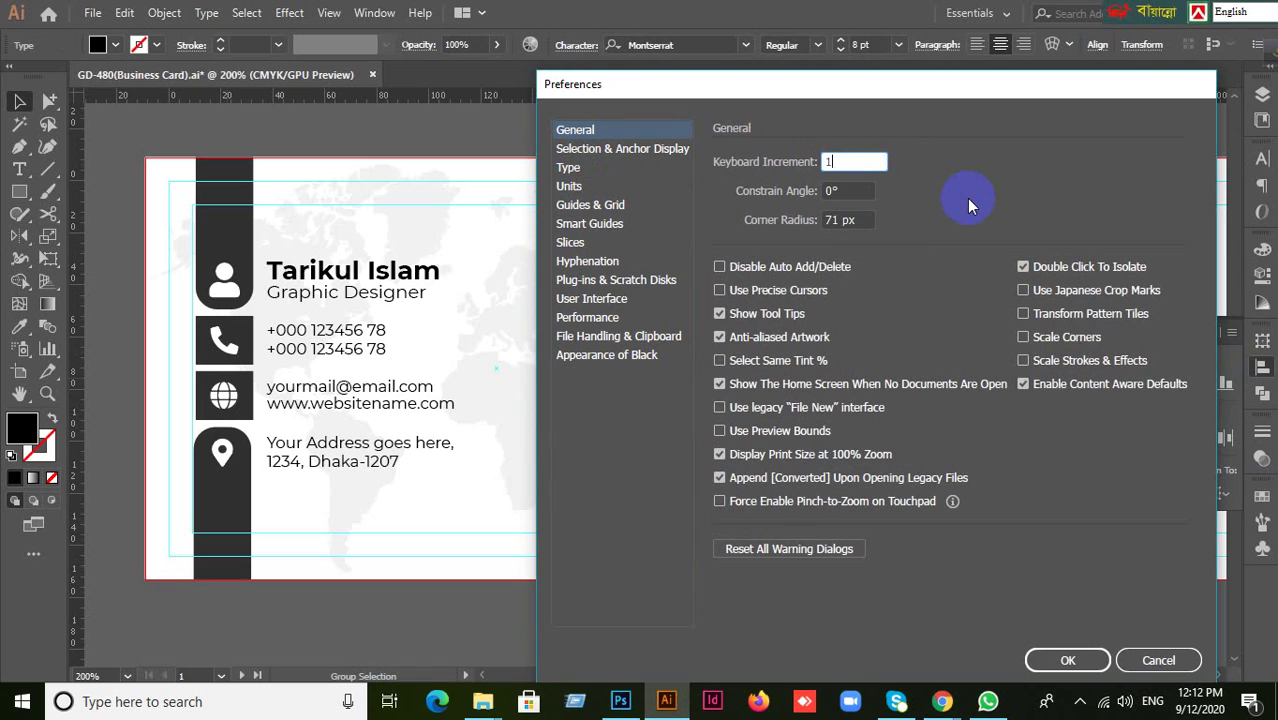
{"action": "left_click", "coordinate": [1067, 660]}
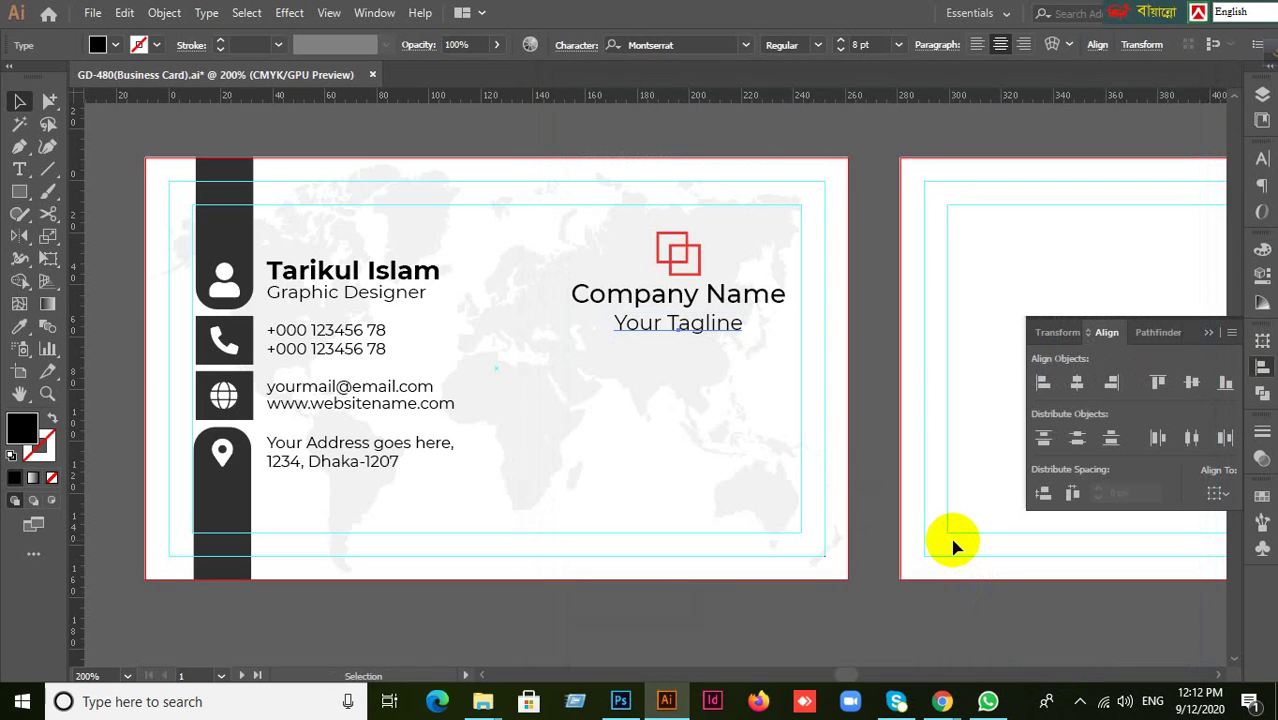
Nudge the tagline up by 1 px and group it with the logo and company name
{"action": "key", "text": "Up"}
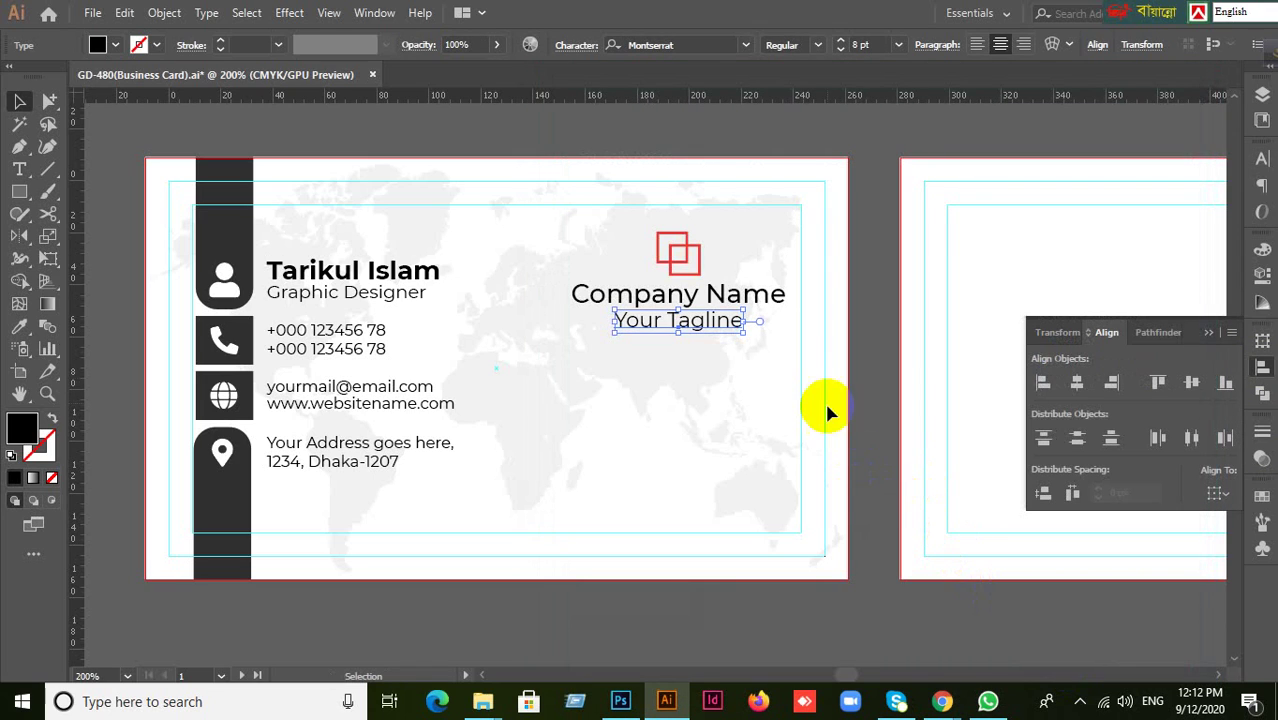
{"action": "left_click", "coordinate": [884, 385]}
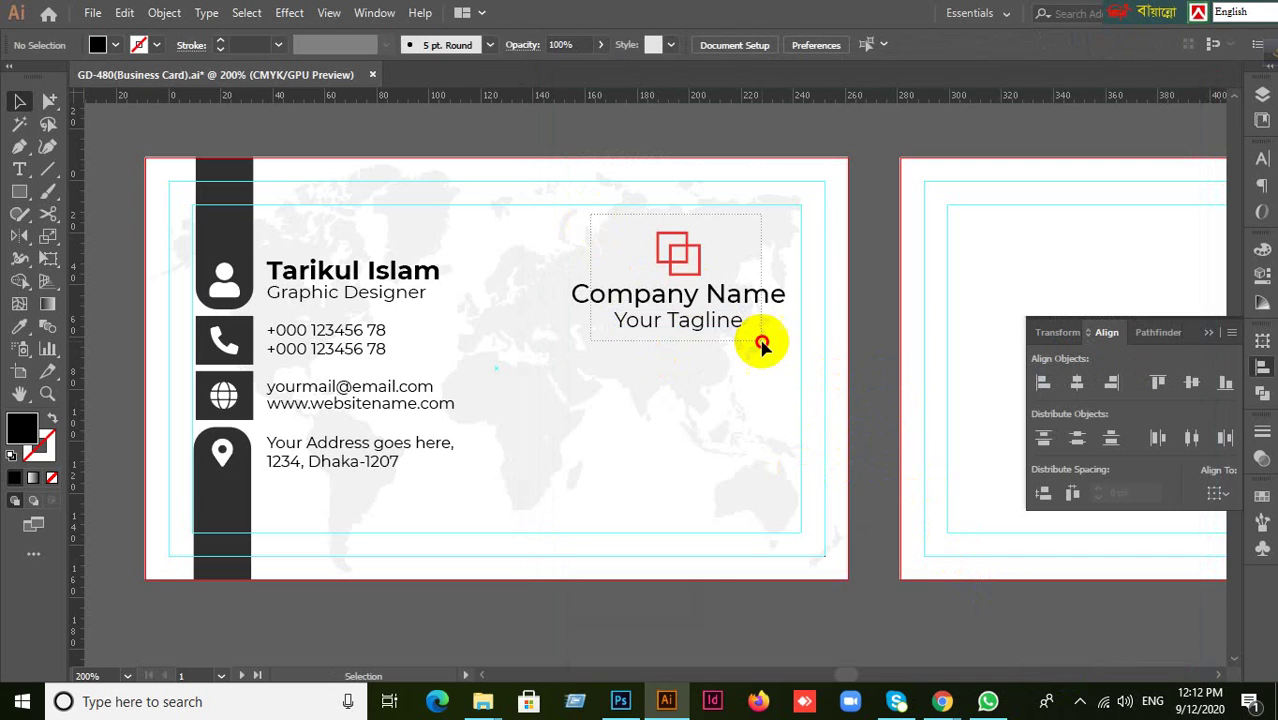
{"action": "left_click_drag", "start_coordinate": [759, 342], "coordinate": [768, 378]}
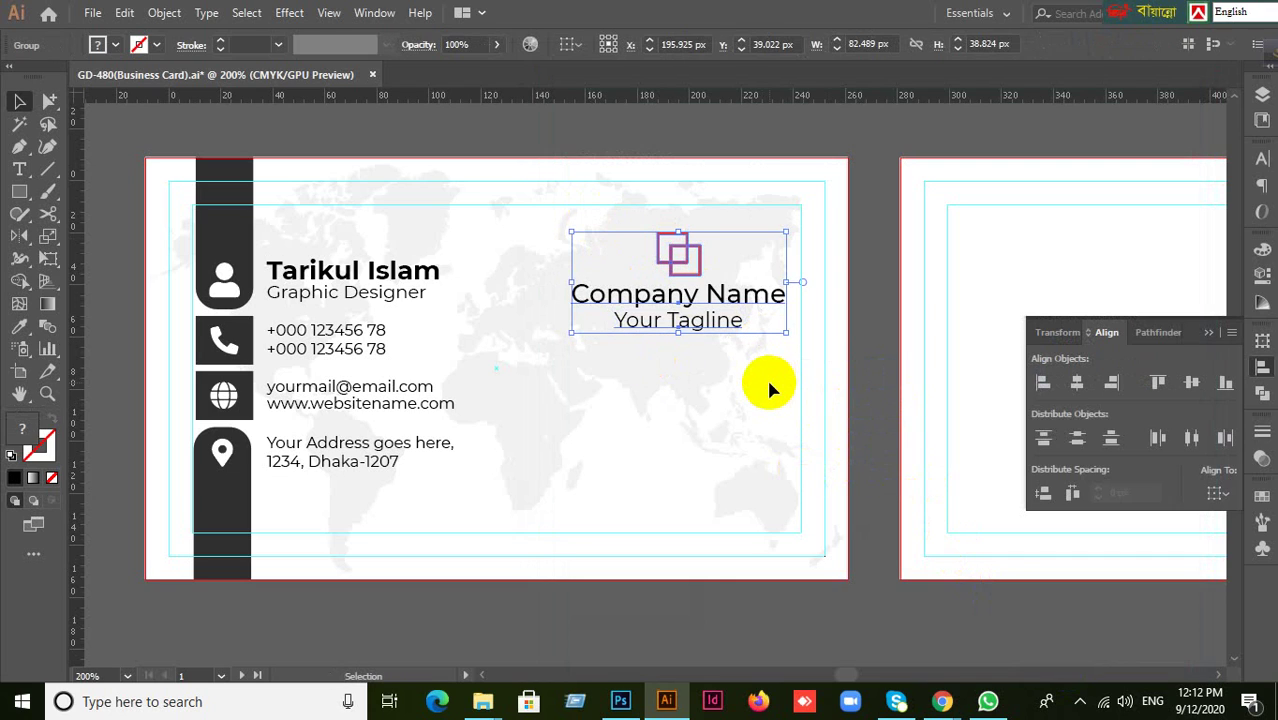
{"action": "left_click", "coordinate": [872, 437]}
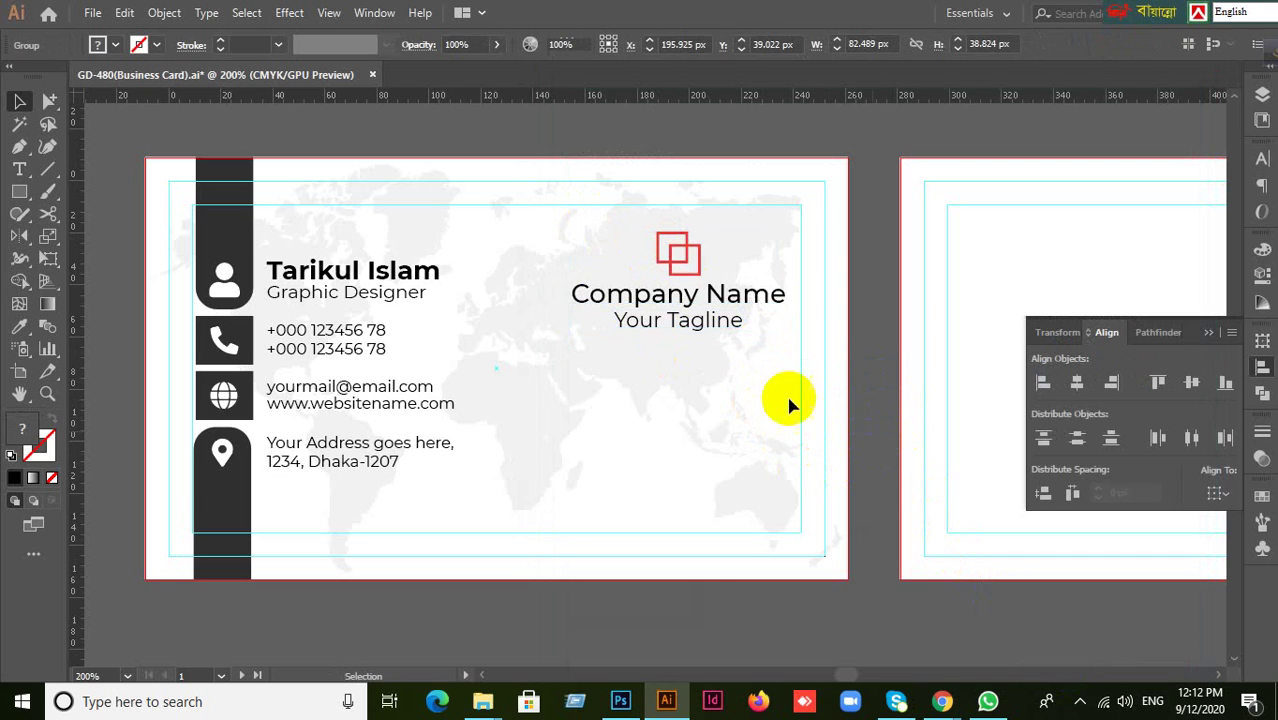
Move the logo group into the upper-right corner of the front card's inner guides
{"action": "mouse_move", "coordinate": [722, 294]}
{"action": "left_mouse_down"}
{"action": "mouse_move", "coordinate": [723, 265]}
{"action": "mouse_move", "coordinate": [708, 275]}
{"action": "left_mouse_up"}
{"action": "left_click", "coordinate": [832, 325]}
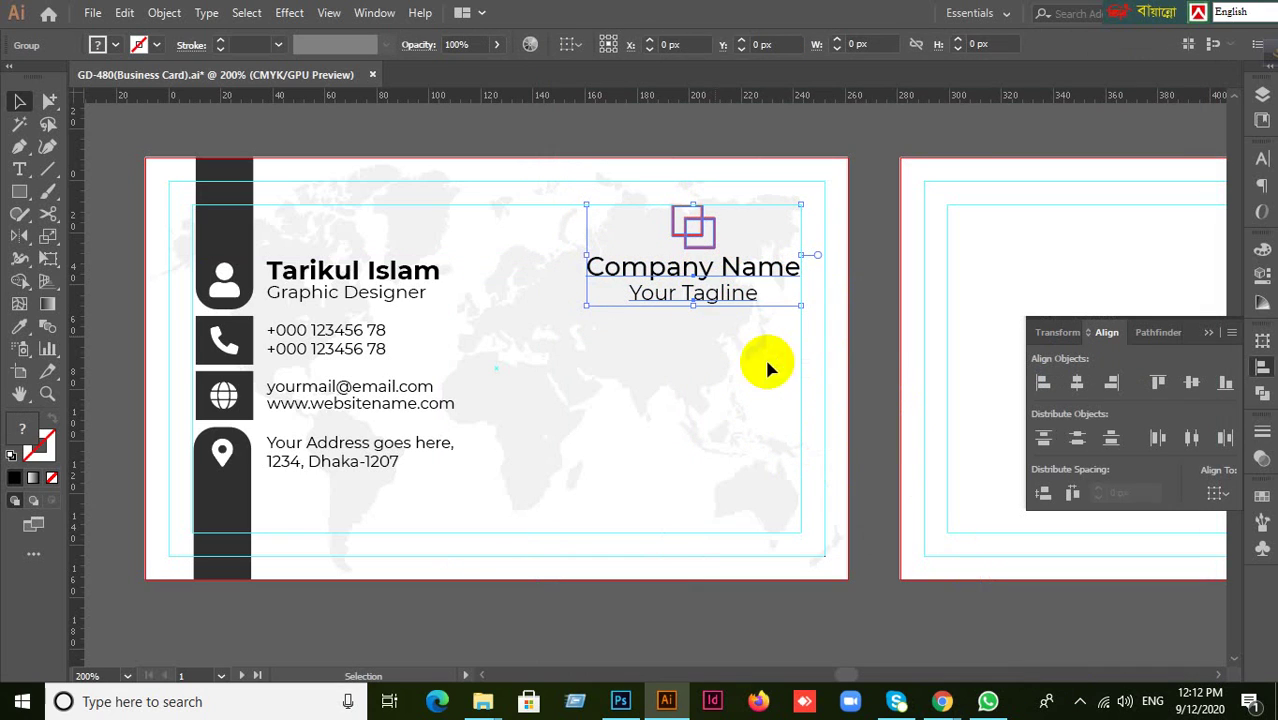
{"action": "left_click", "coordinate": [885, 365]}
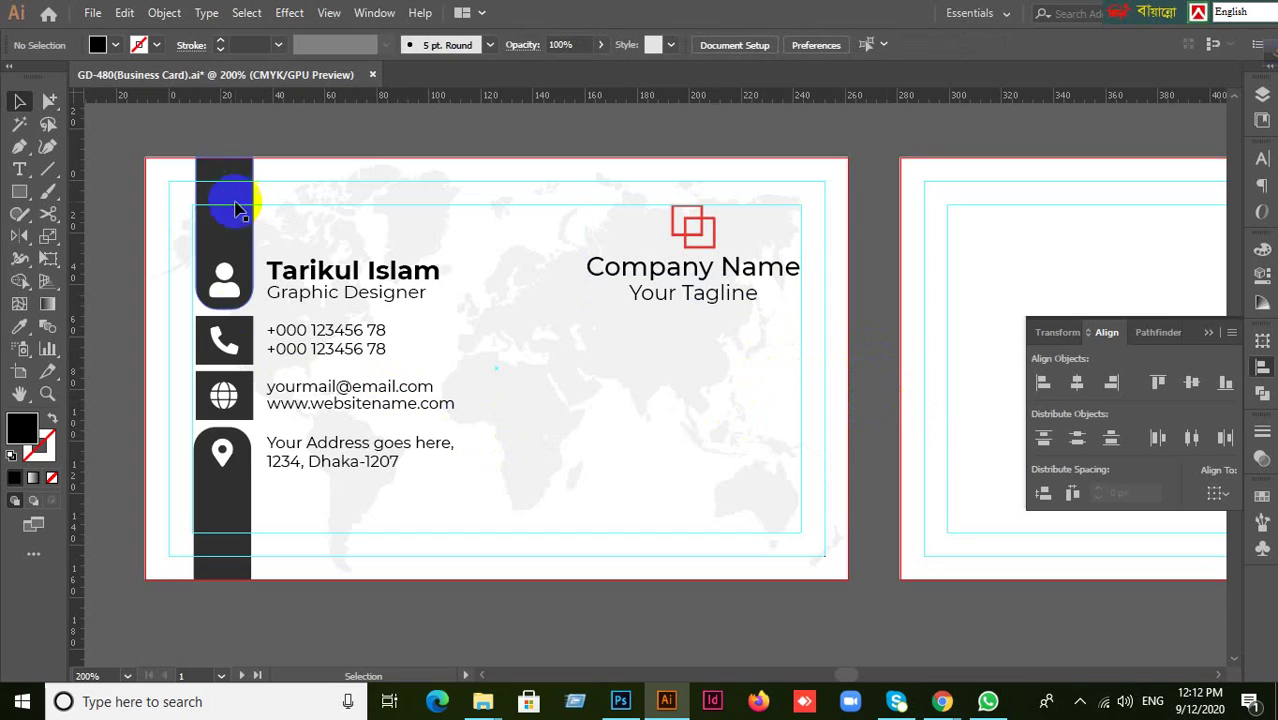
{"action": "left_click", "coordinate": [213, 177]}
{"action": "left_click", "coordinate": [205, 280]}
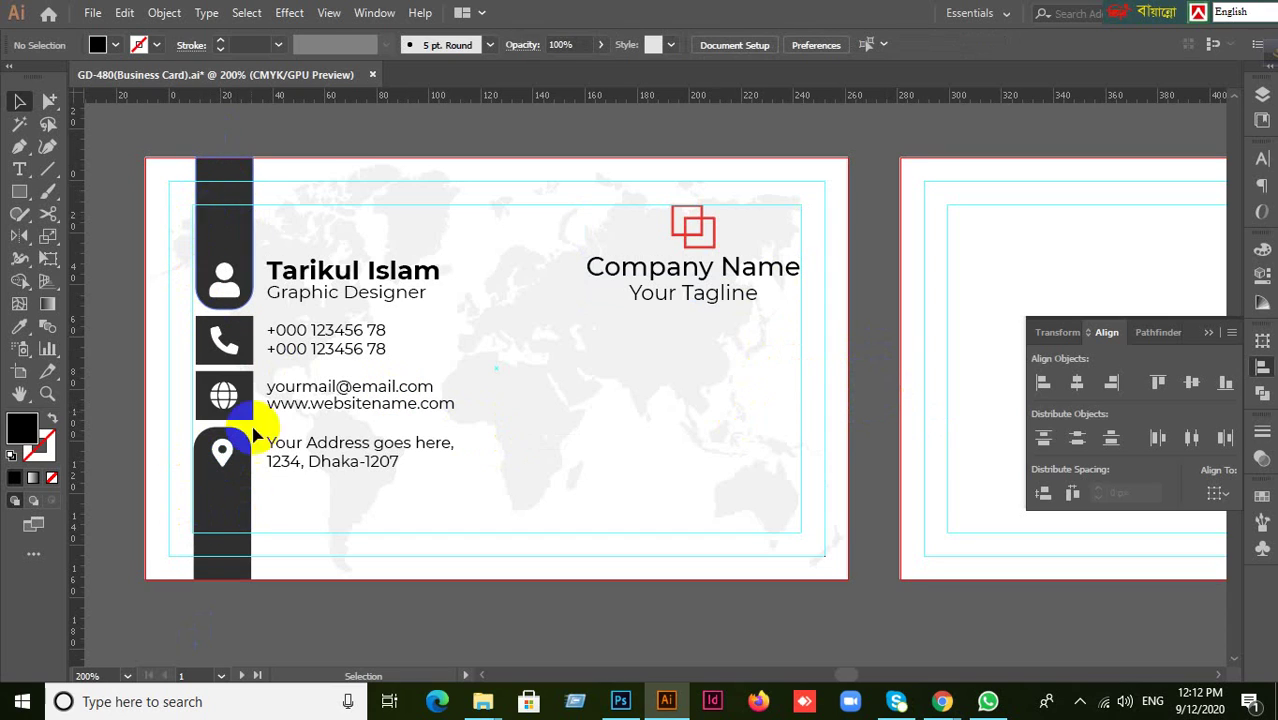
{"action": "left_click", "coordinate": [1033, 625]}
Switch to Chrome to examine the ID card design on GraphicRiver, and return to Illustrator
{"action": "left_click", "coordinate": [950, 704]}
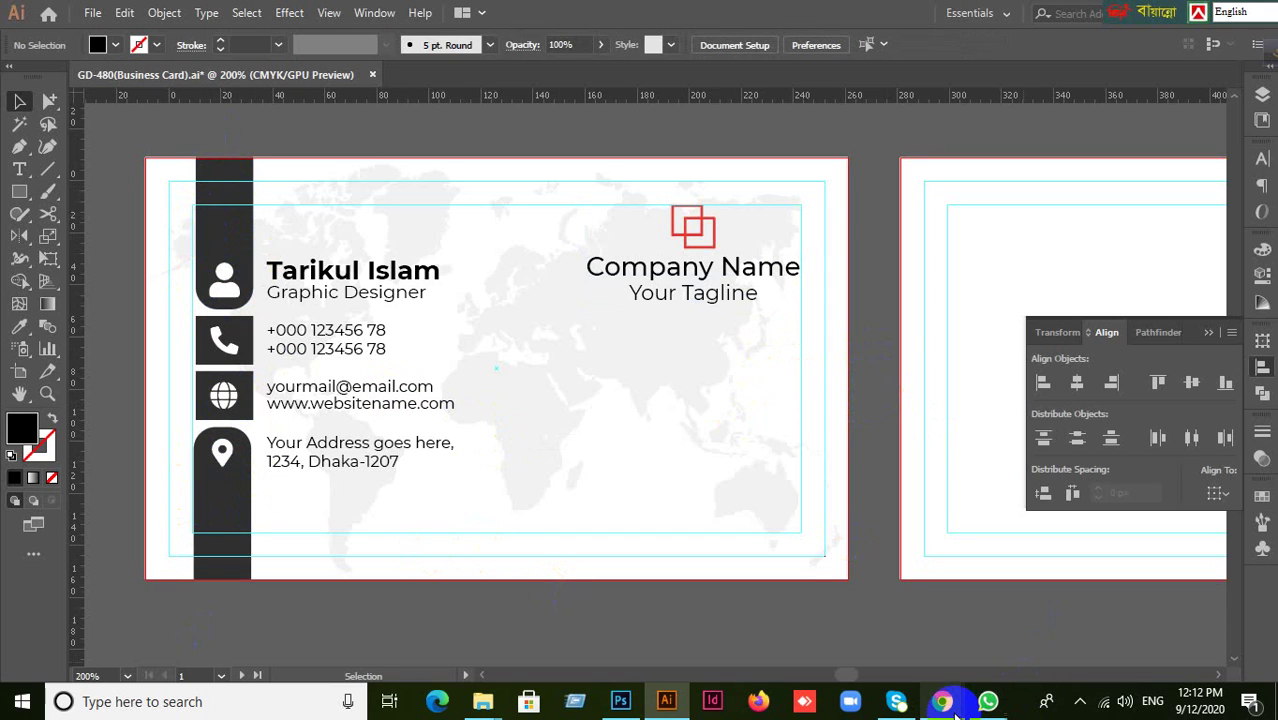
{"action": "left_click", "coordinate": [845, 606]}
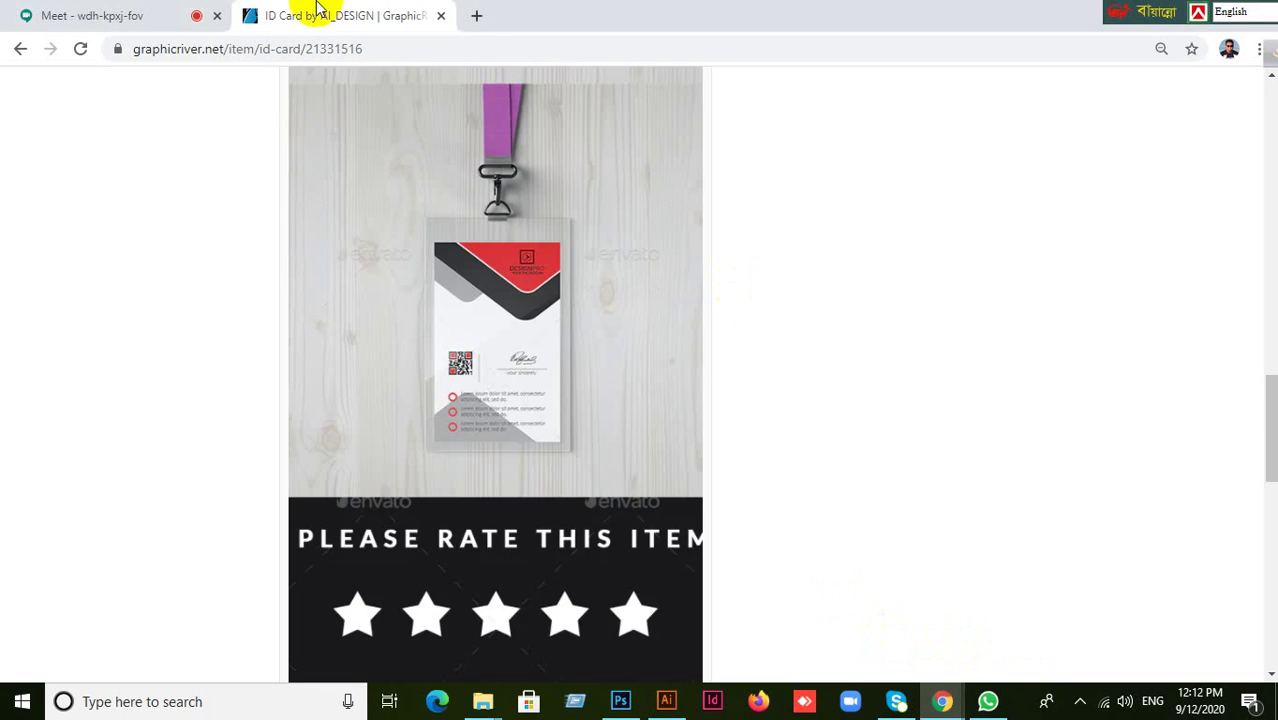
{"action": "left_click_drag", "start_coordinate": [534, 553], "coordinate": [560, 480]}
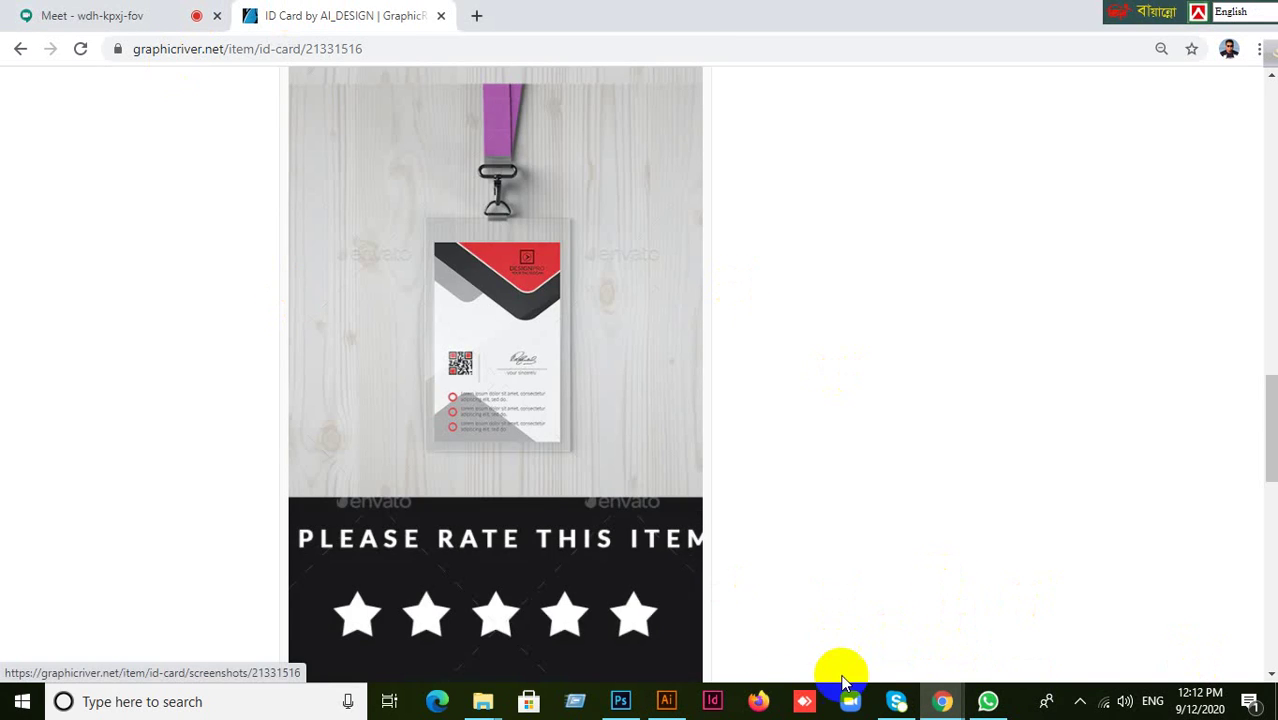
{"action": "left_click", "coordinate": [667, 701]}
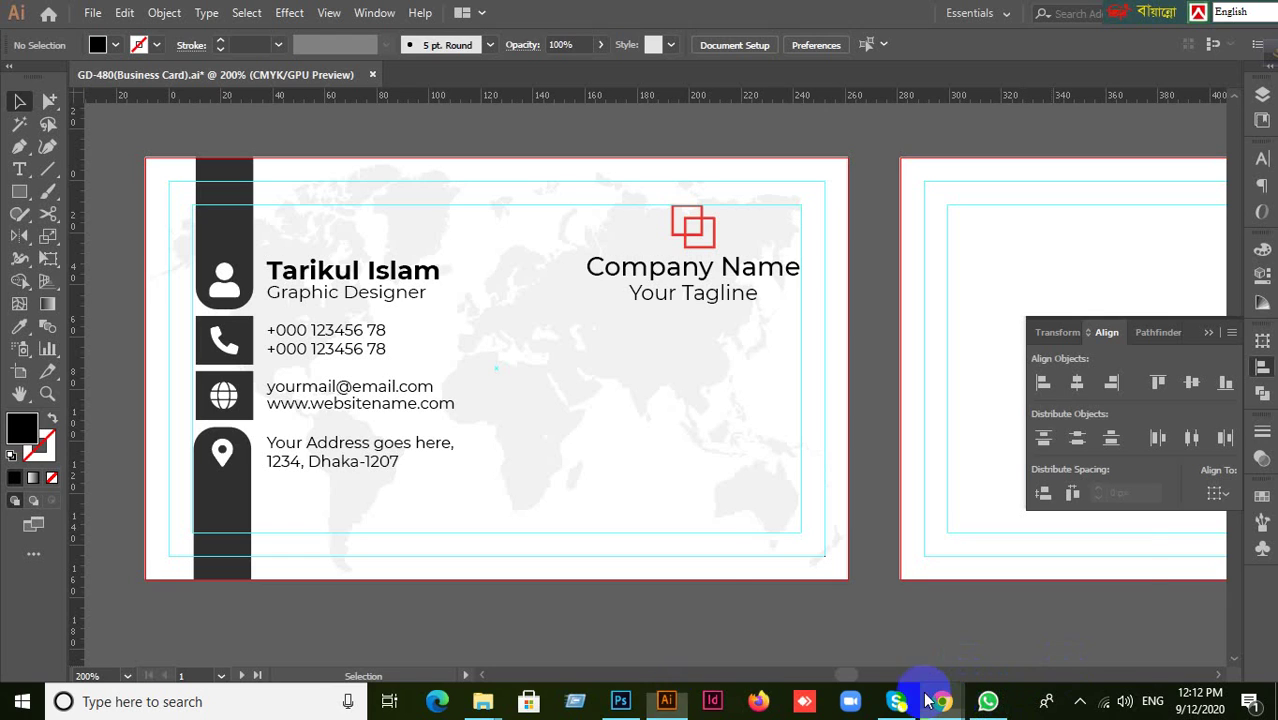
Switch to Chrome, close the ID Card page, and search Google Images for "qr code"
{"action": "mouse_move", "coordinate": [942, 701]}
{"action": "left_click", "coordinate": [788, 597]}
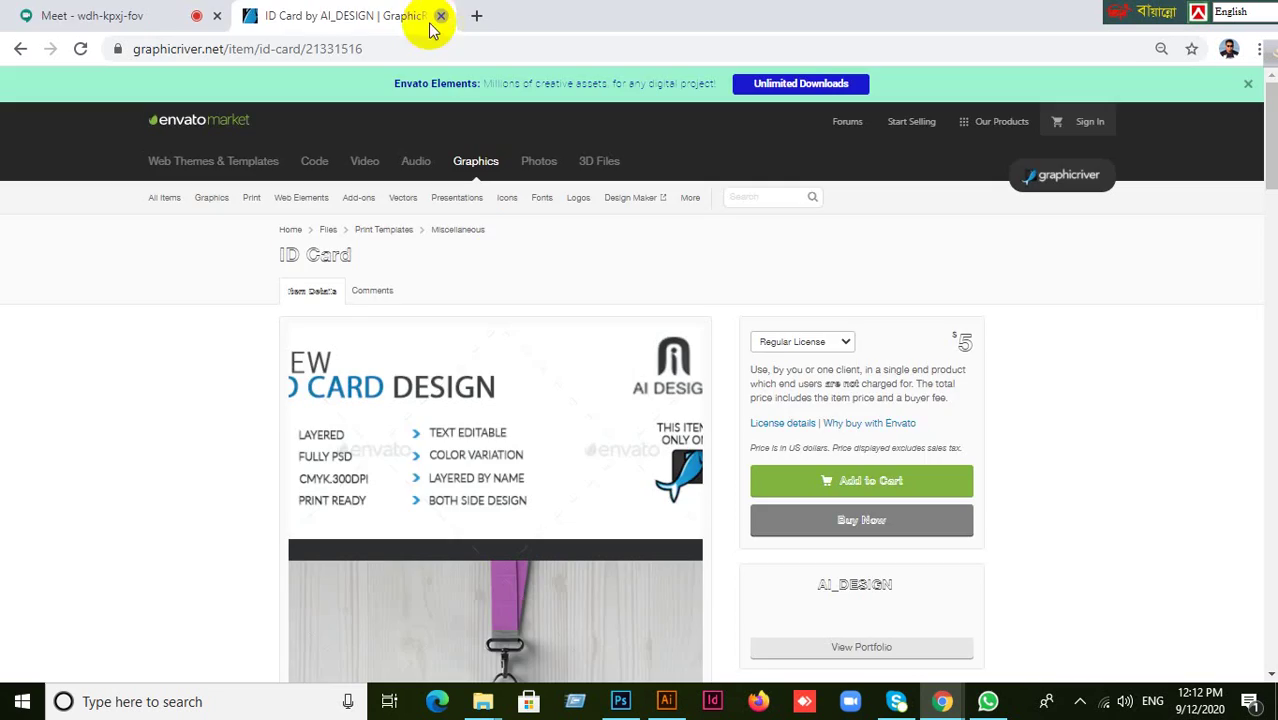
{"action": "left_click", "coordinate": [440, 16]}
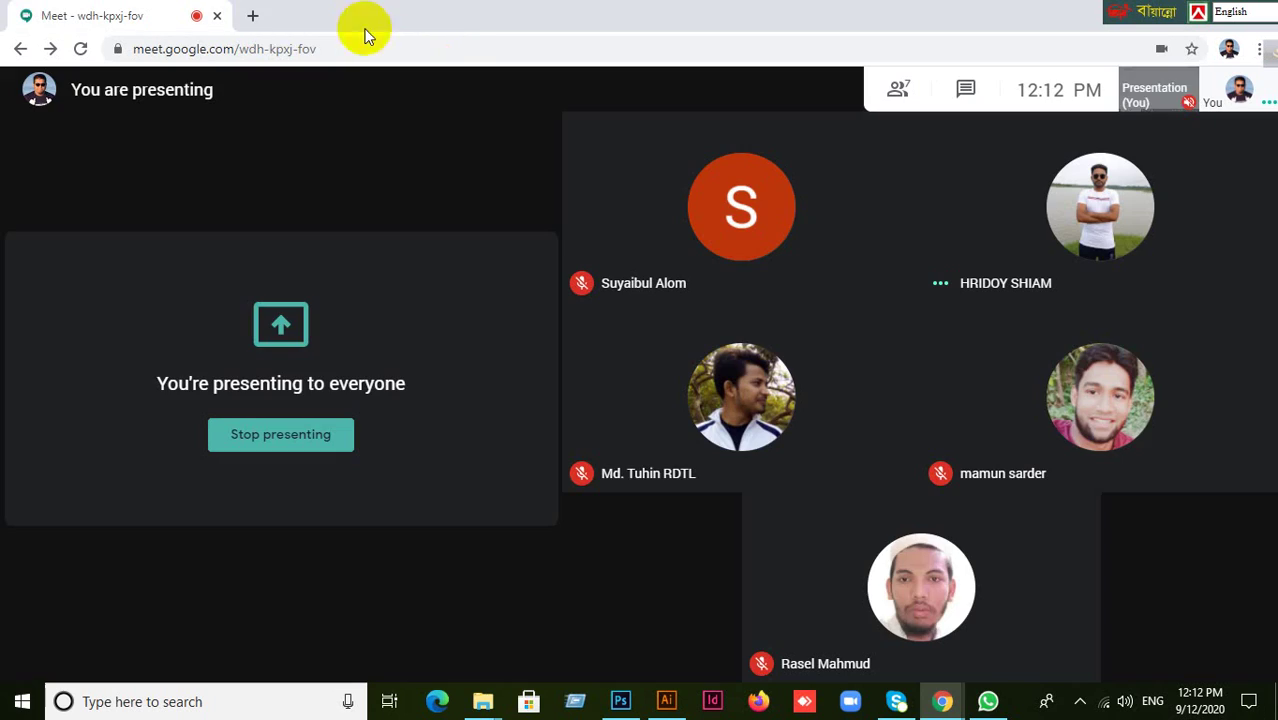
{"action": "key", "text": "ctrl+t"}
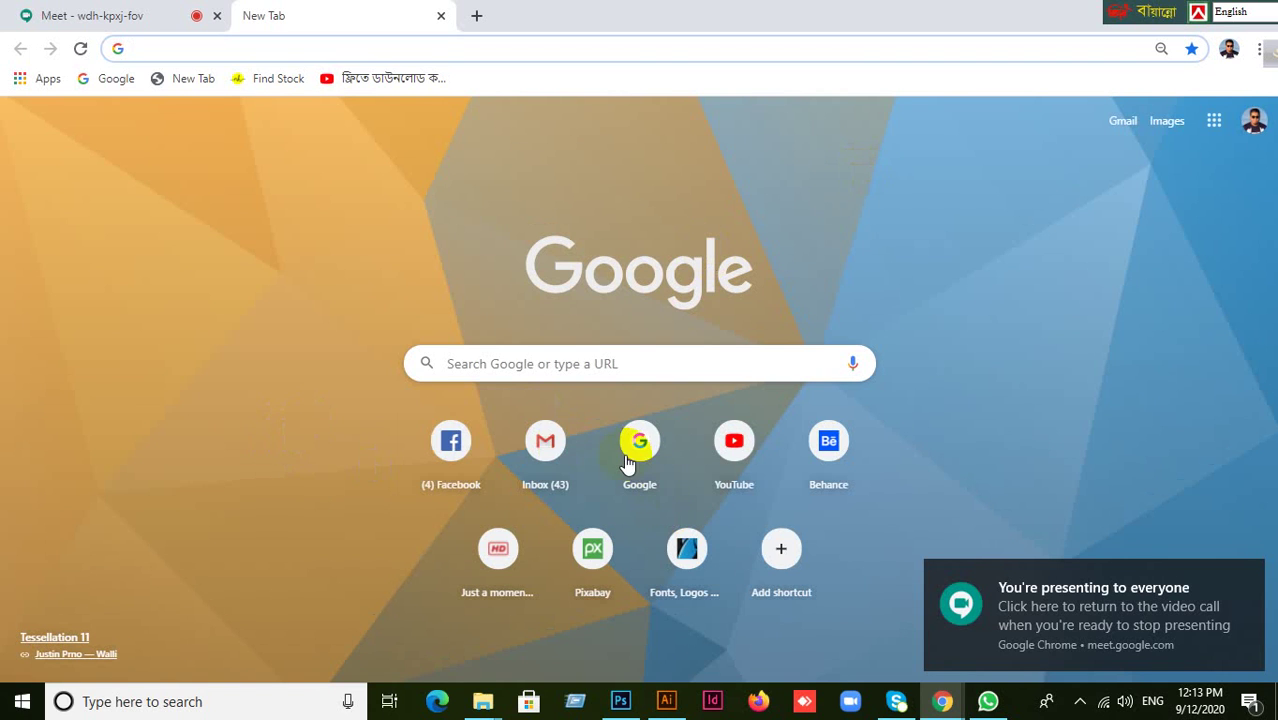
{"action": "left_click", "coordinate": [636, 457]}
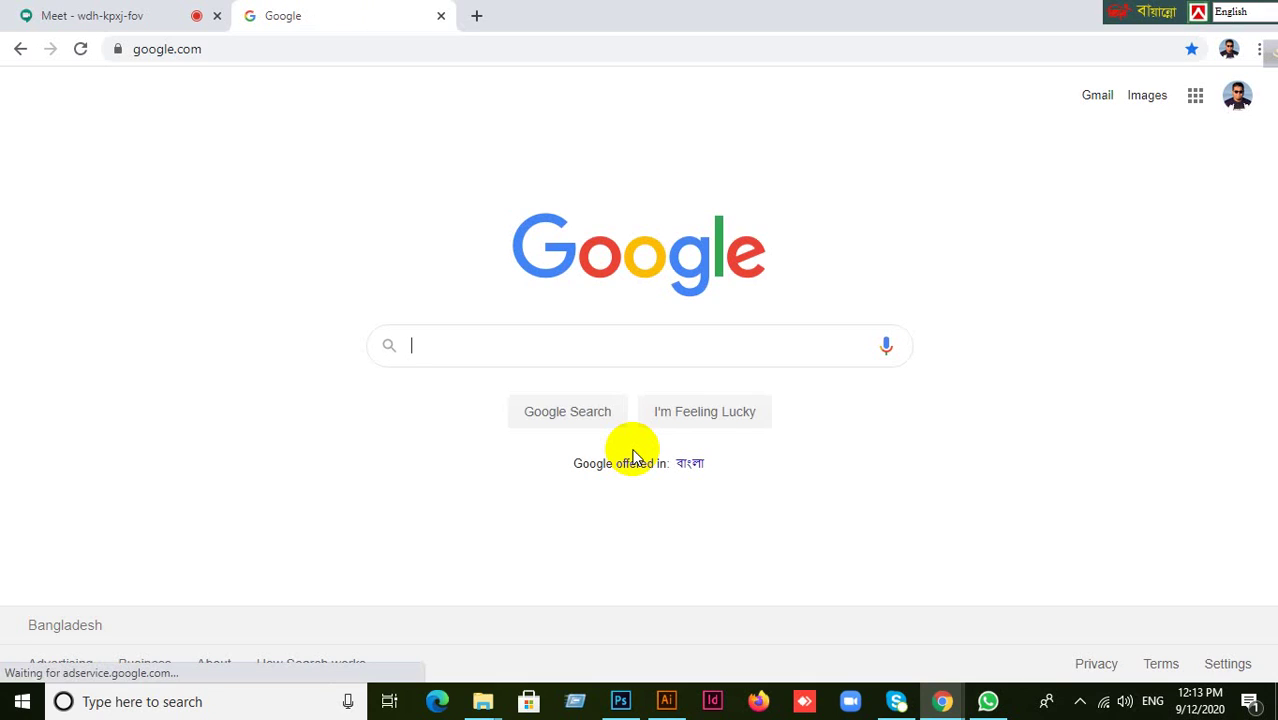
{"action": "type", "text": "r co"}
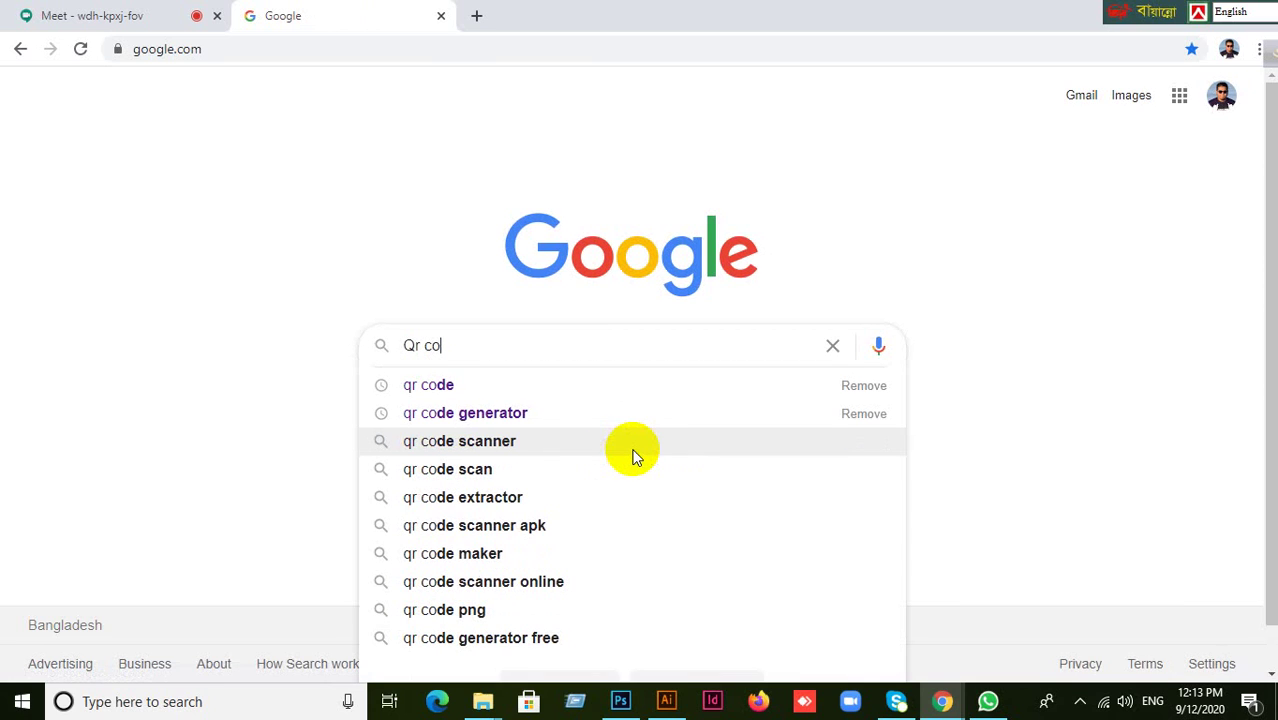
{"action": "left_click", "coordinate": [428, 385]}
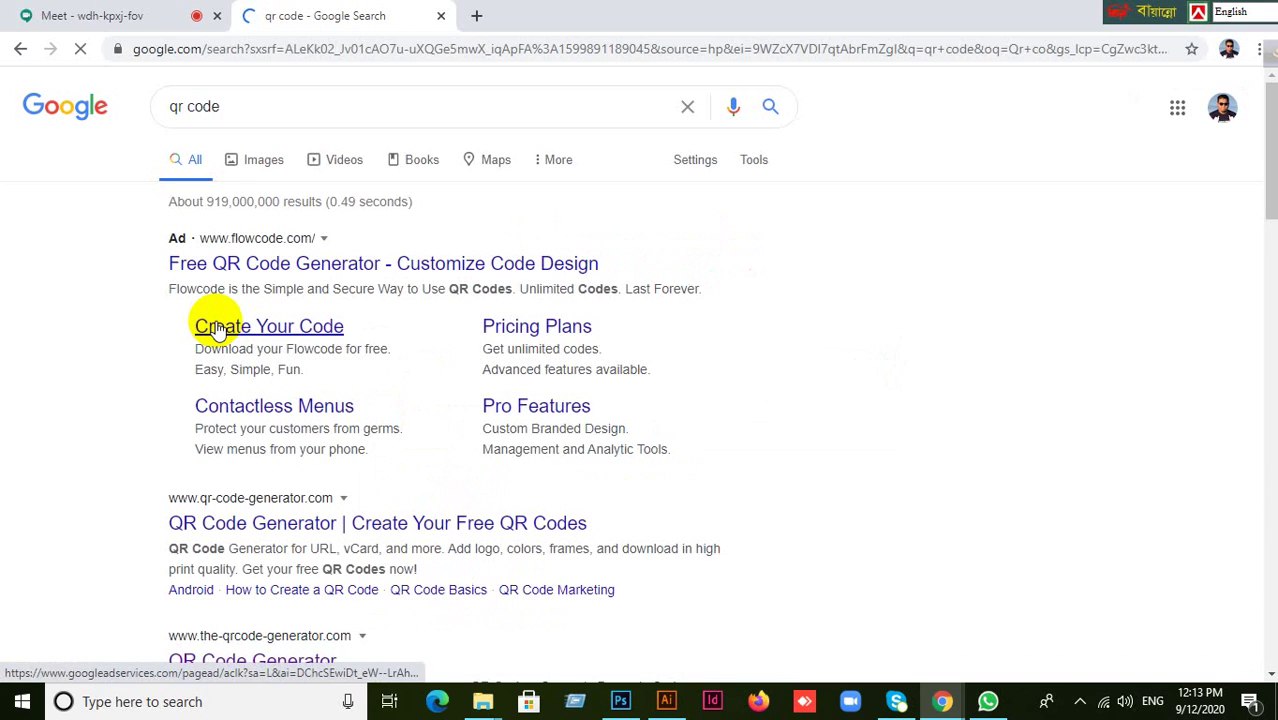
{"action": "left_click", "coordinate": [251, 174]}
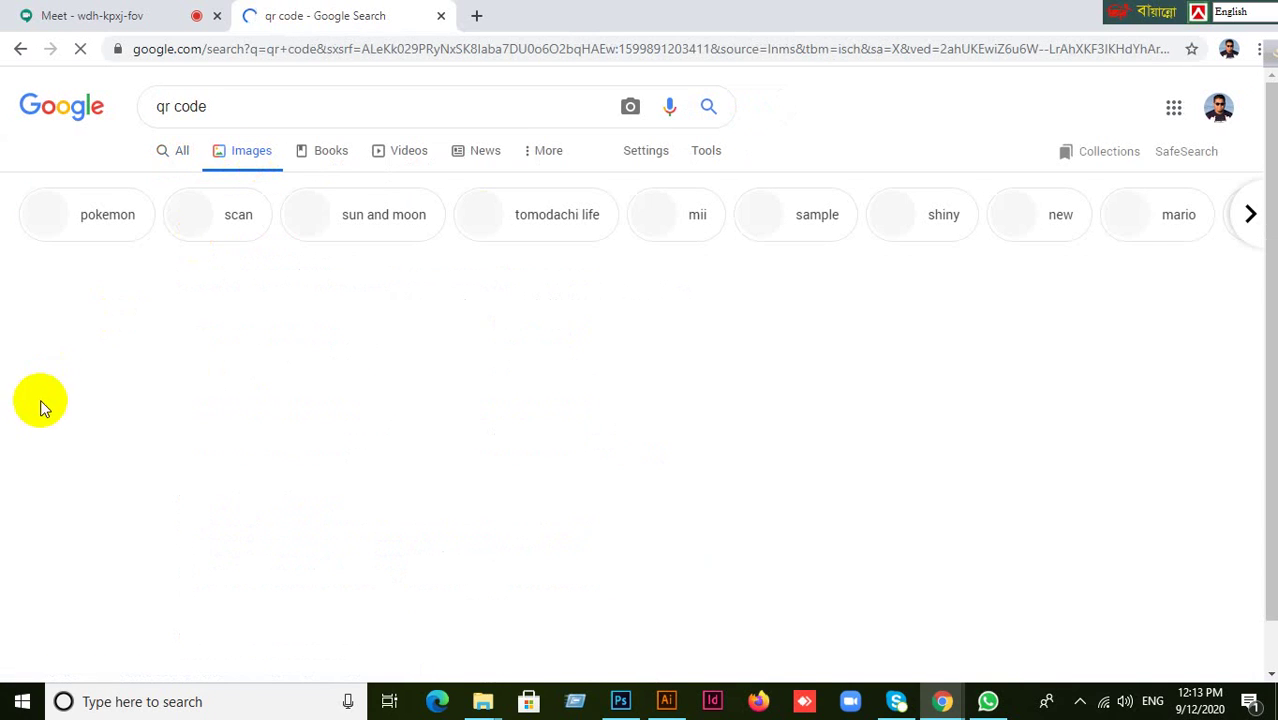
Copy the full-size QR code image from the Microsoft Store result
{"action": "scroll", "coordinate": [356, 412], "scroll_direction": "down", "scroll_amount": 2}
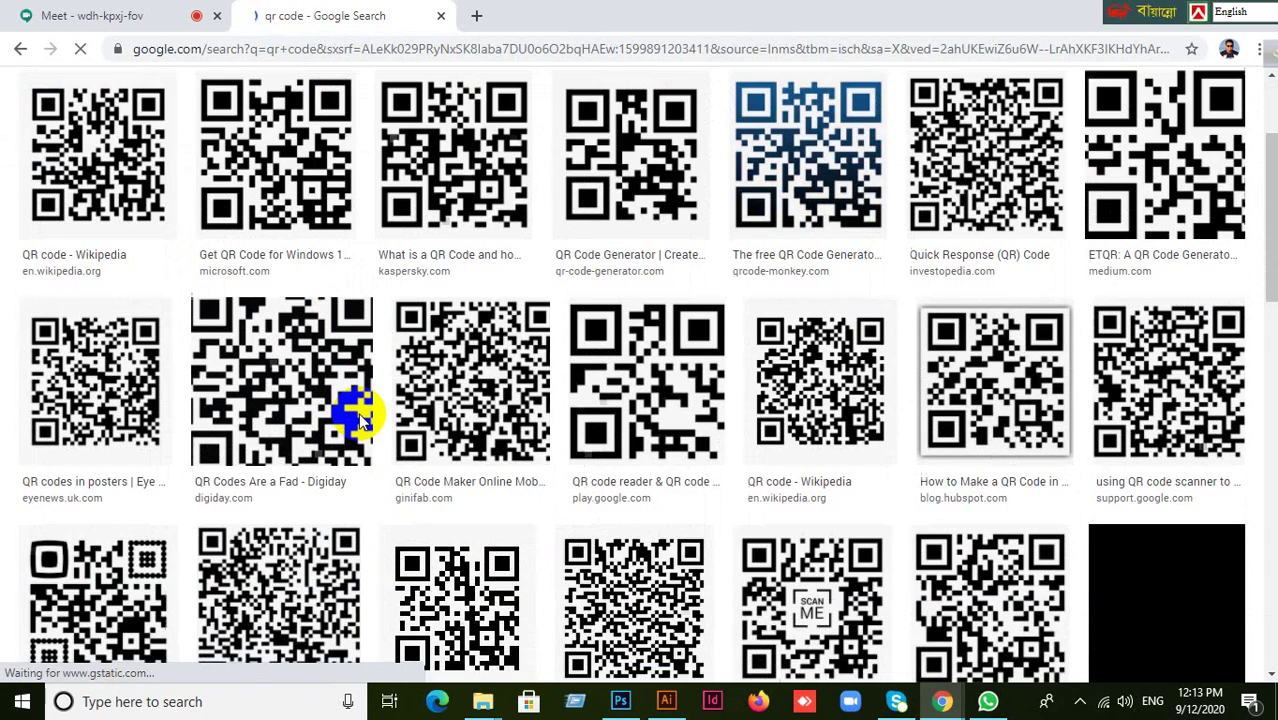
{"action": "scroll", "coordinate": [358, 416], "scroll_direction": "up", "scroll_amount": 2}
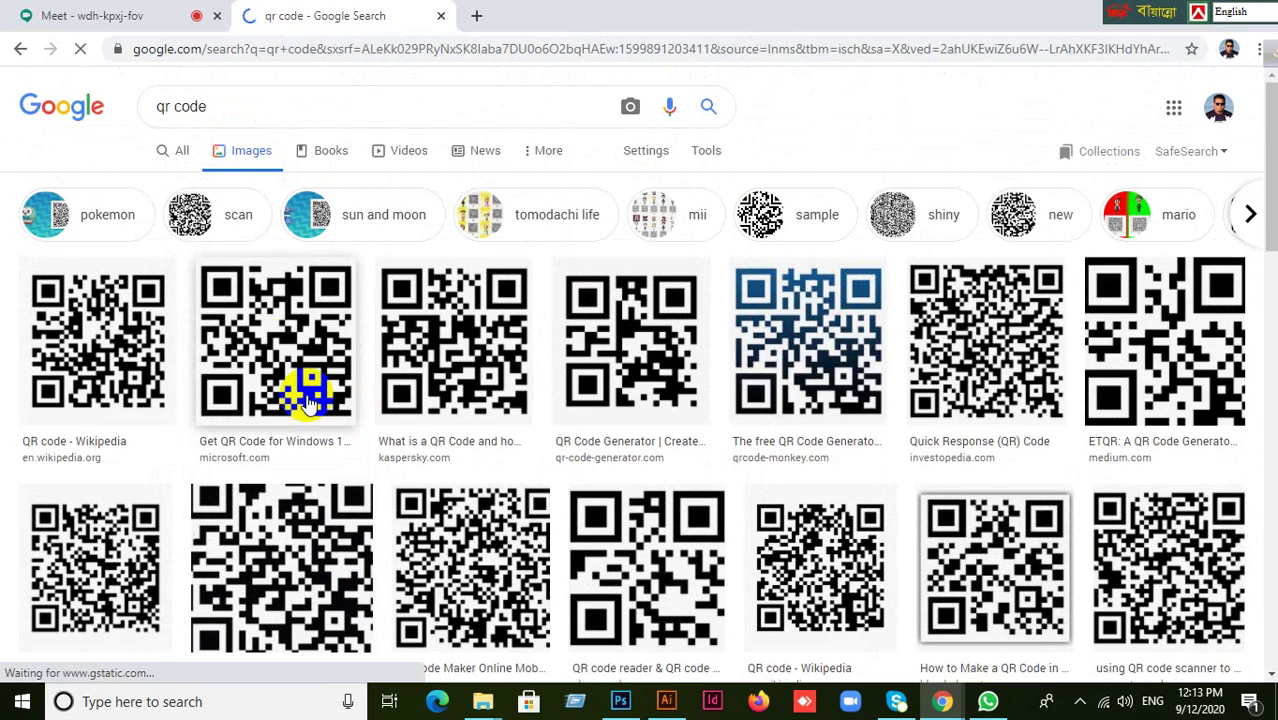
{"action": "left_click", "coordinate": [267, 378]}
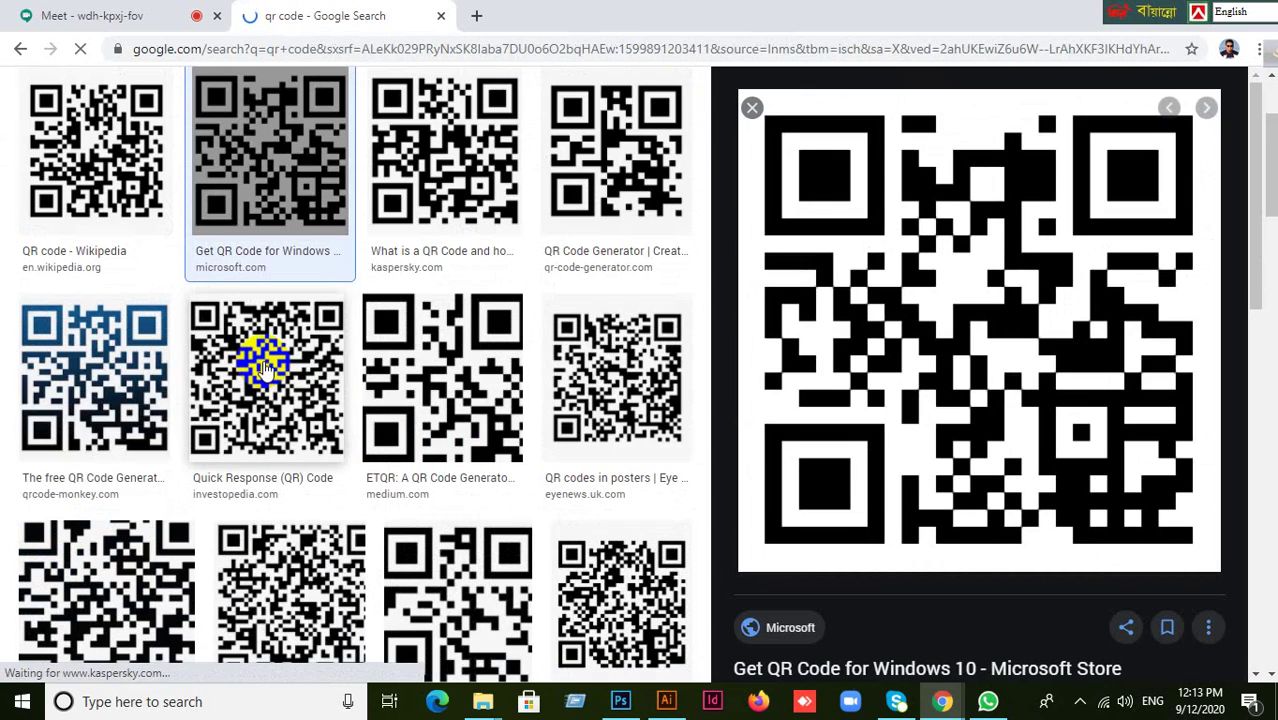
{"action": "right_click", "coordinate": [1007, 268]}
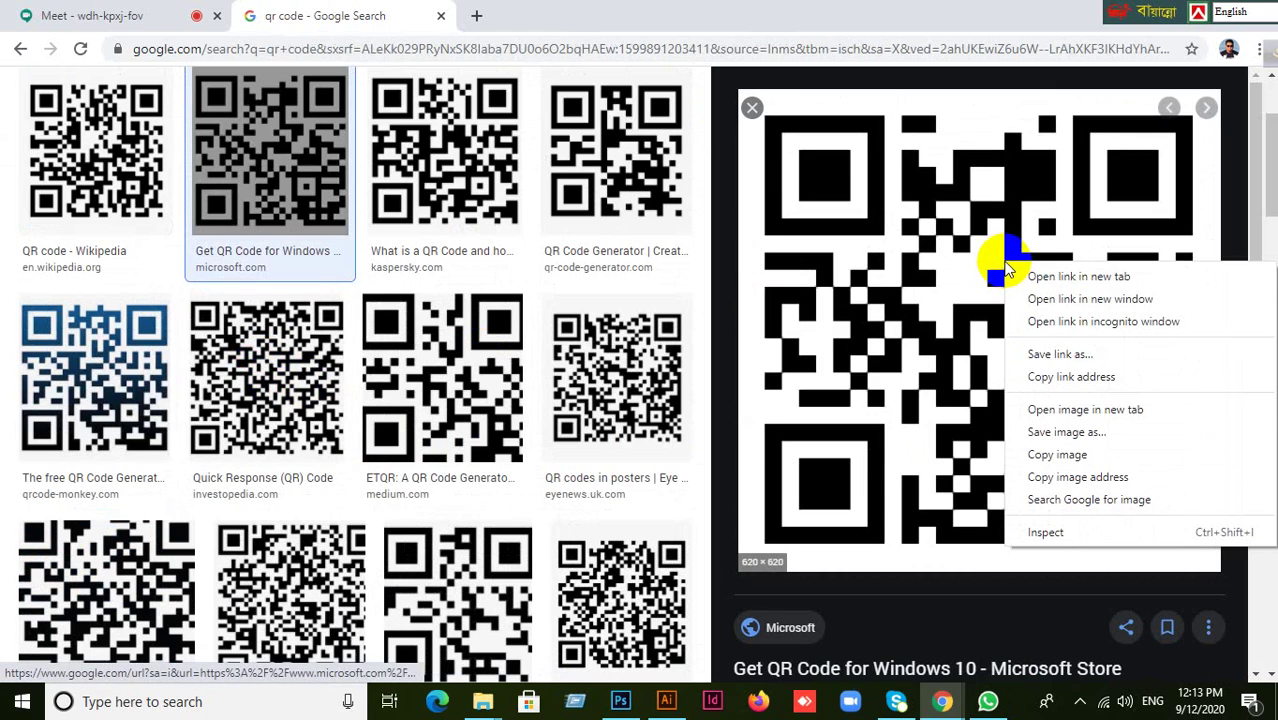
{"action": "left_click", "coordinate": [1078, 454]}
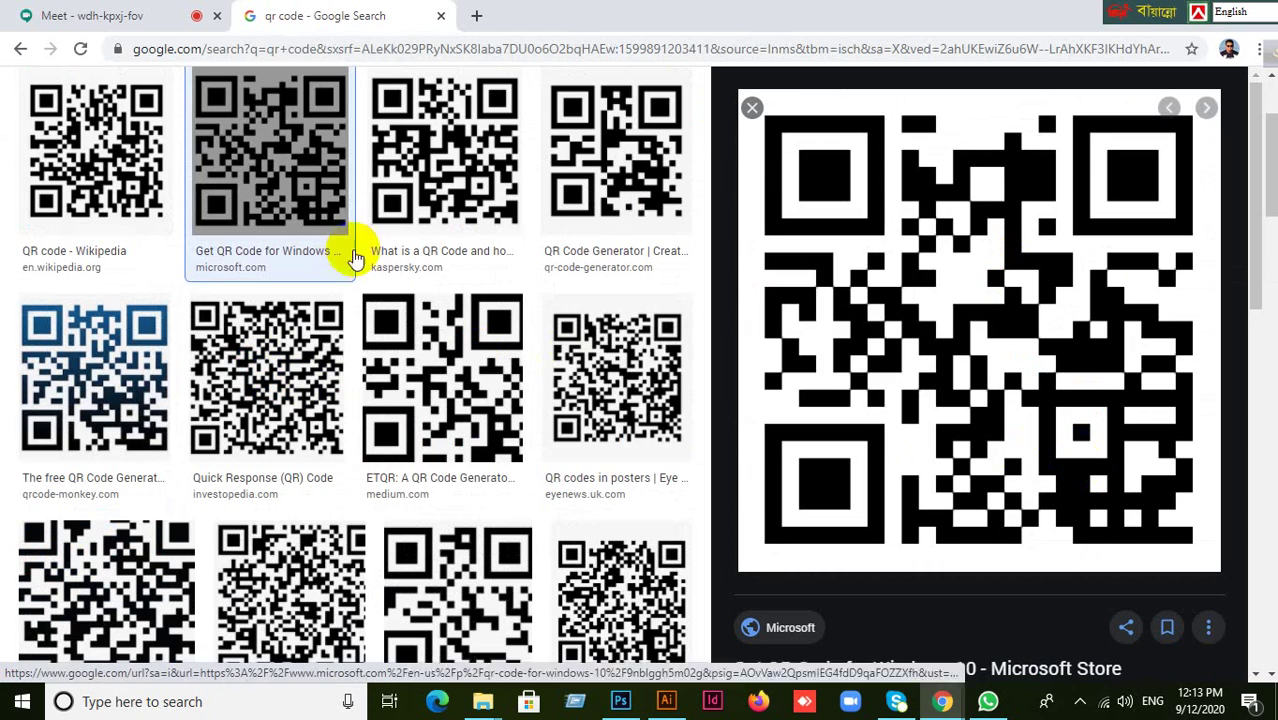
Return to Illustrator, paste the QR code image, and scale it down to a small square that fits beneath the tagline on the front card
{"action": "left_click", "coordinate": [78, 18]}
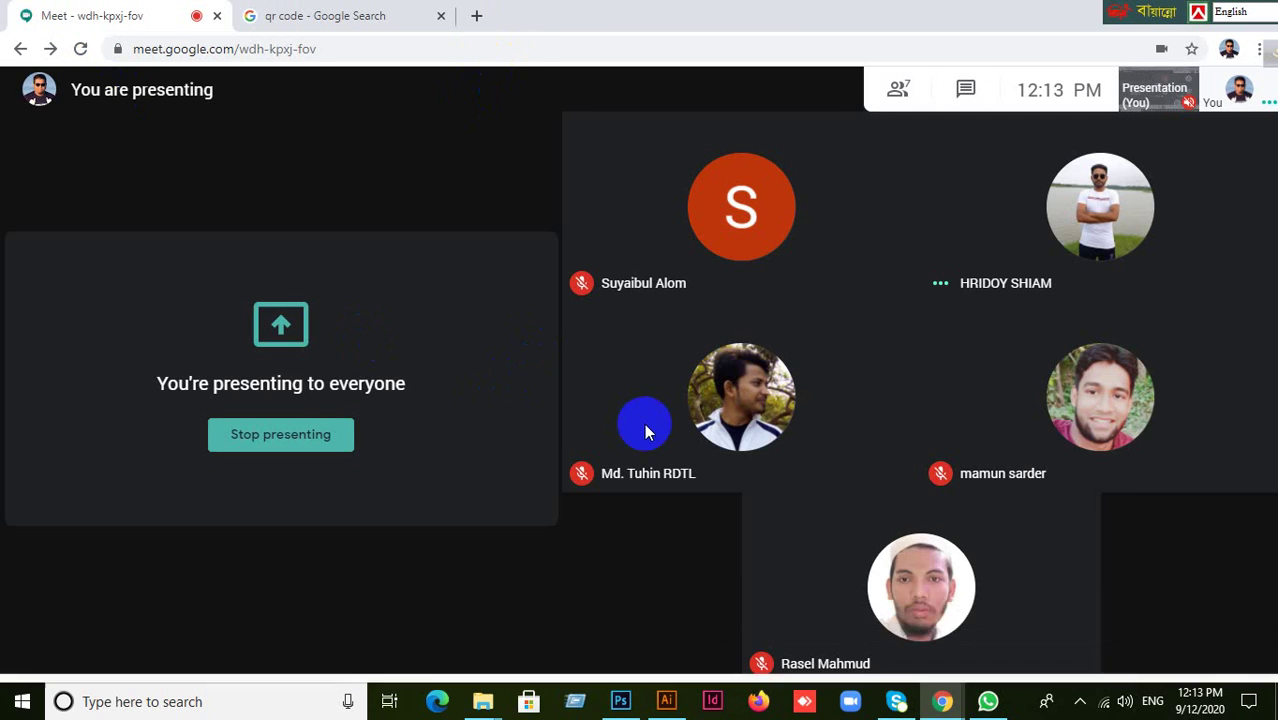
{"action": "left_click", "coordinate": [666, 701]}
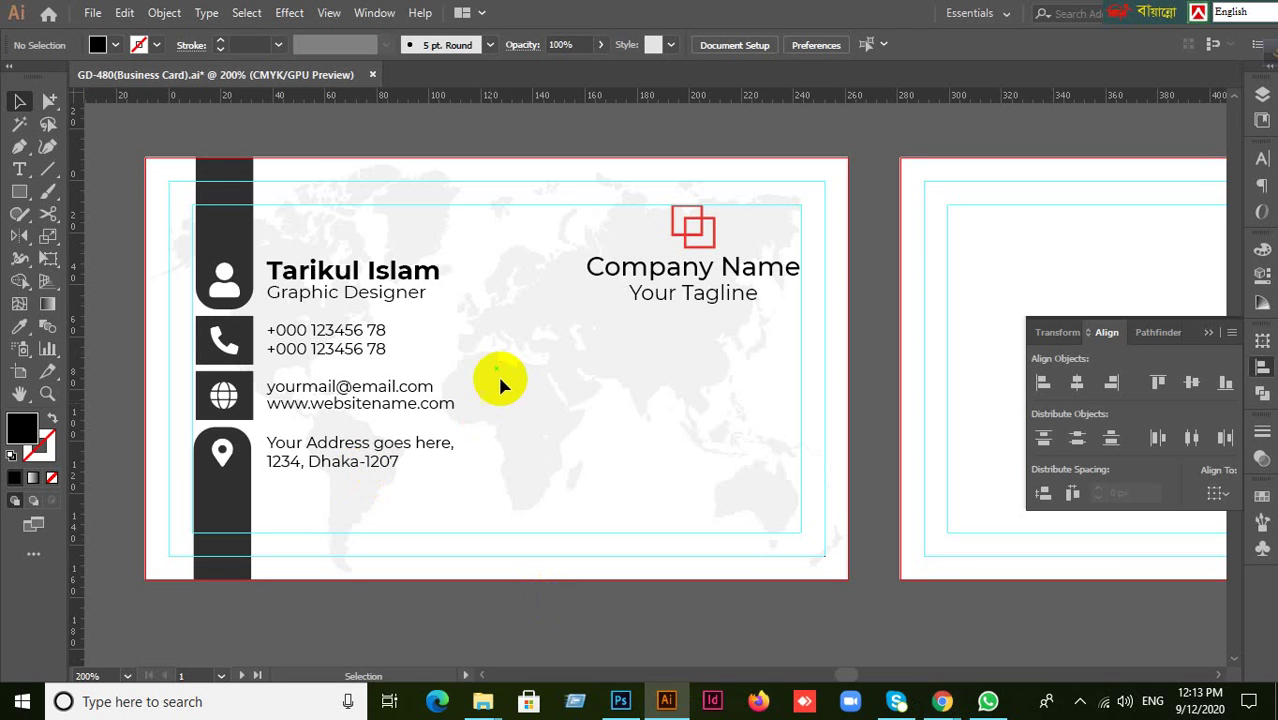
{"action": "key", "text": "ctrl+v"}
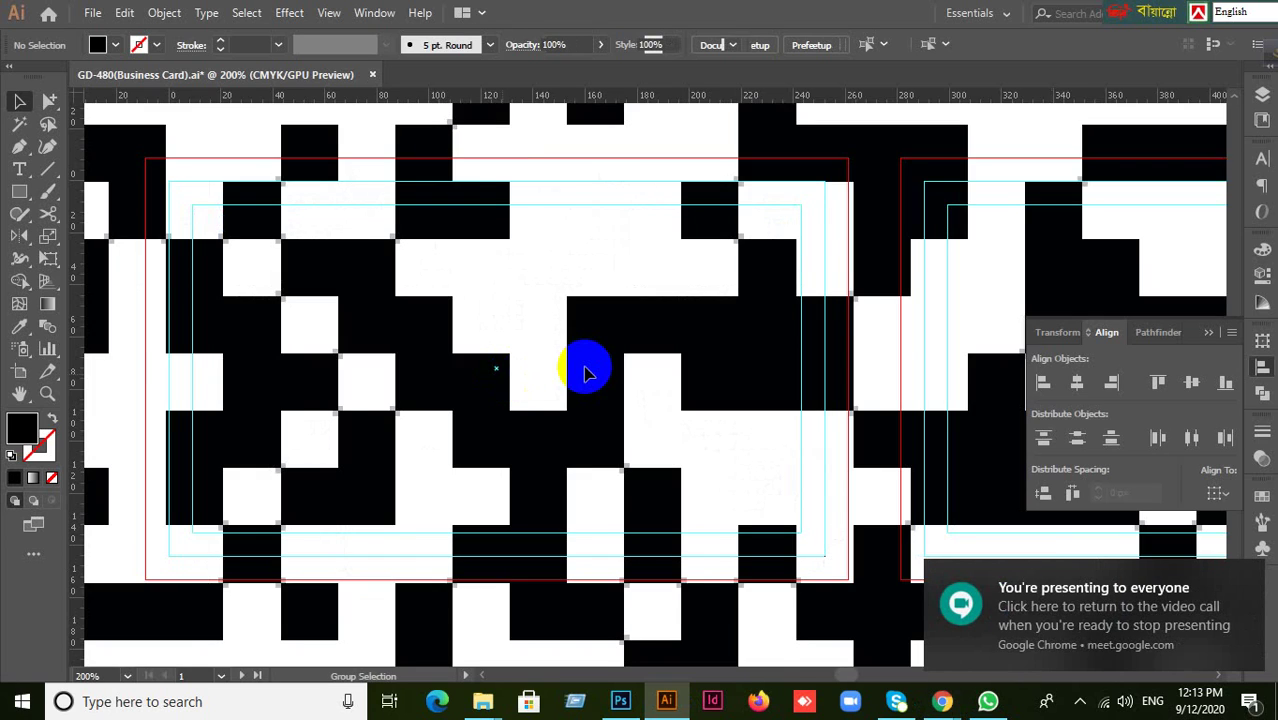
{"action": "scroll", "coordinate": [590, 372], "scroll_direction": "down", "scroll_amount": 4}
{"action": "left_click", "coordinate": [612, 383]}
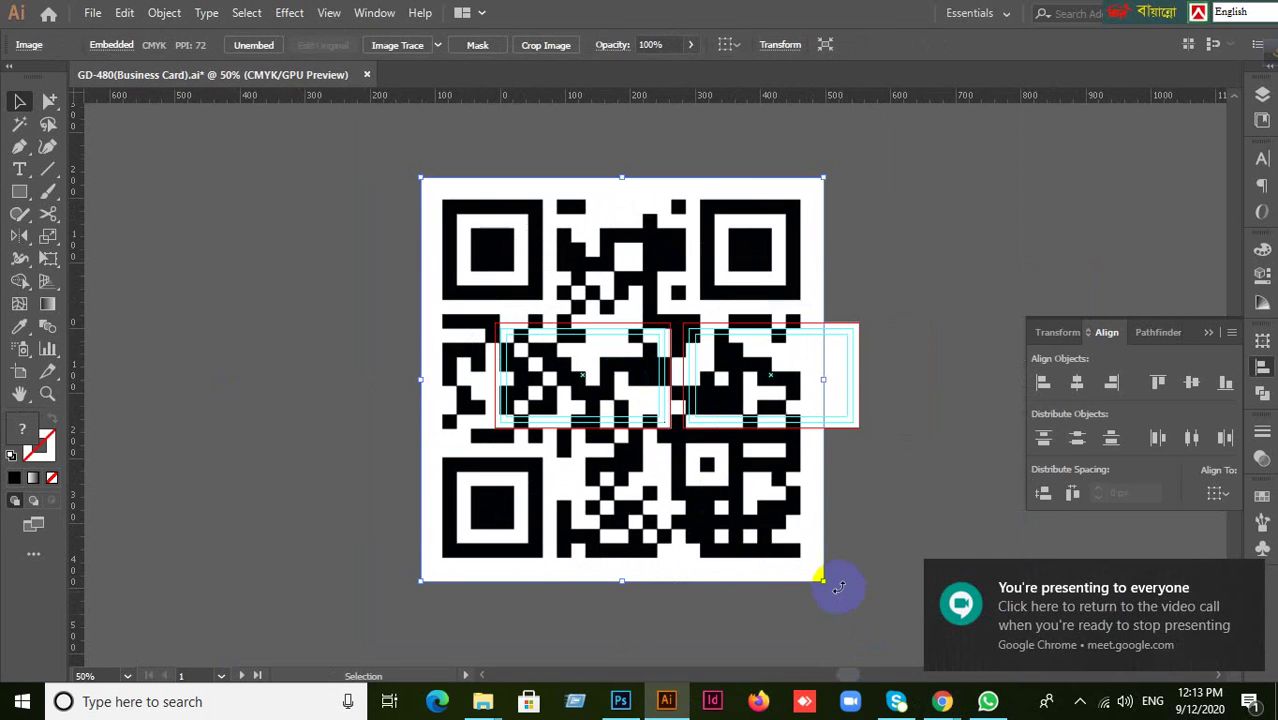
{"action": "left_click_drag", "start_coordinate": [820, 578], "coordinate": [638, 394]}
{"action": "scroll", "coordinate": [700, 465], "scroll_direction": "up", "scroll_amount": 3}
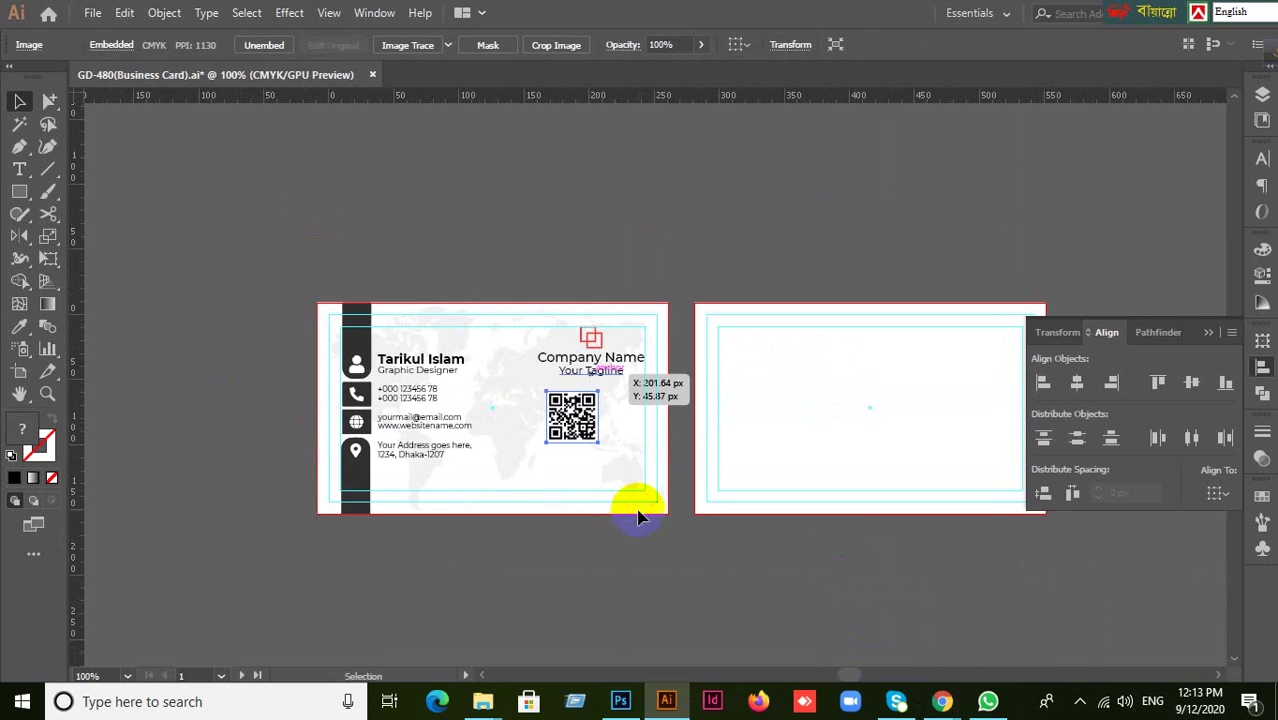
Move the QR code down so that it rests on the front card's lower inner guide
{"action": "left_click_drag", "start_coordinate": [516, 365], "coordinate": [538, 438]}
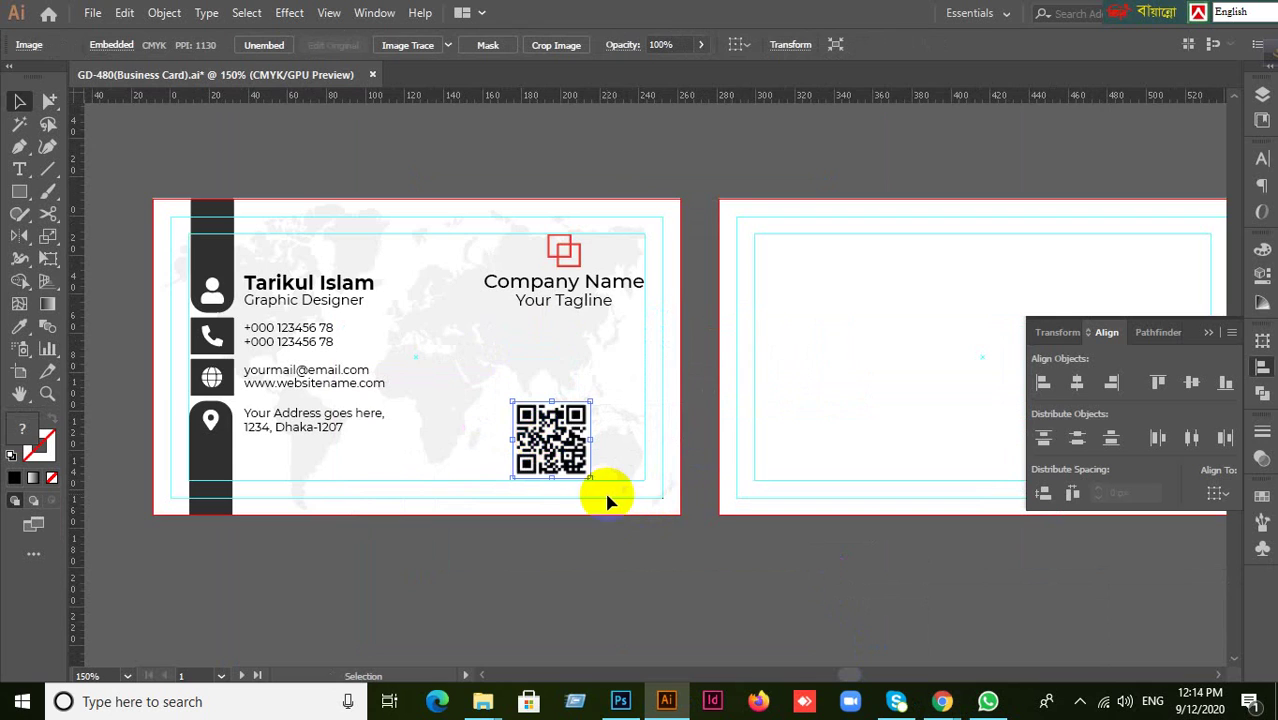
{"action": "scroll", "coordinate": [607, 500], "scroll_direction": "up", "scroll_amount": 2}
{"action": "scroll", "coordinate": [612, 500], "scroll_direction": "down", "scroll_amount": 1}
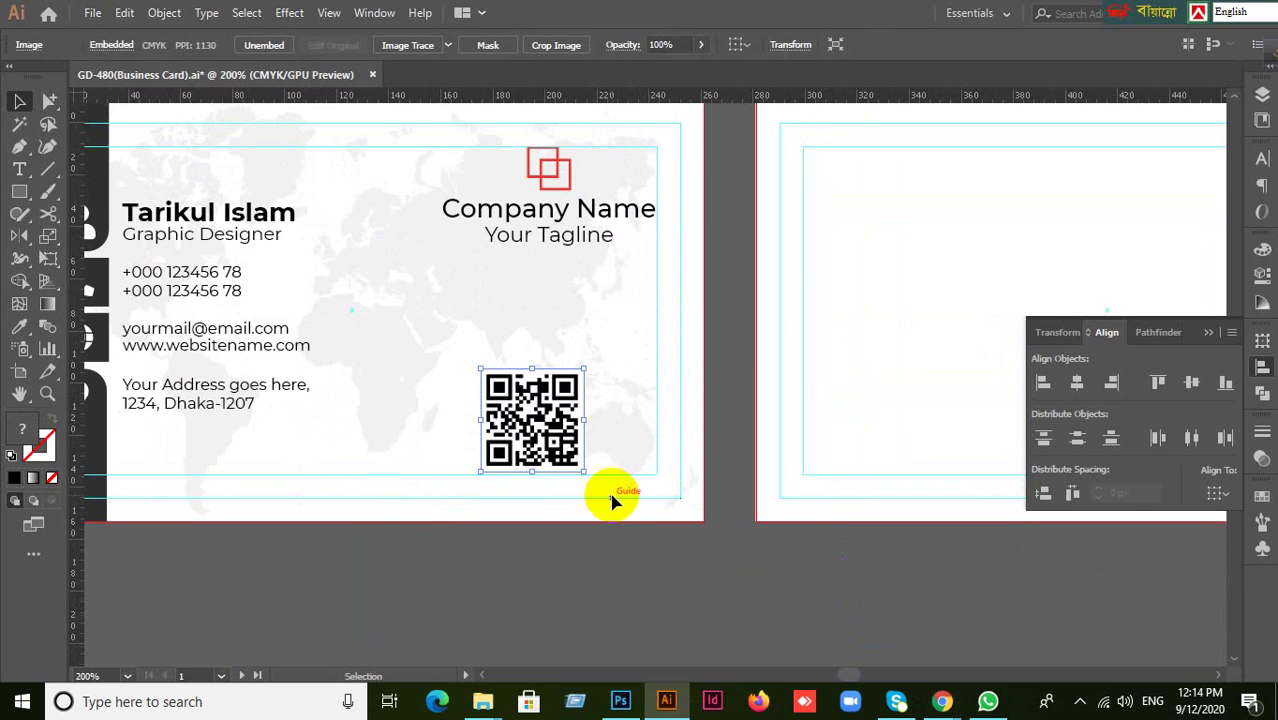
Centre the QR code horizontally with the logo and company name group
{"action": "left_click", "coordinate": [548, 200]}
{"action": "left_click", "coordinate": [562, 410], "text": "shift"}
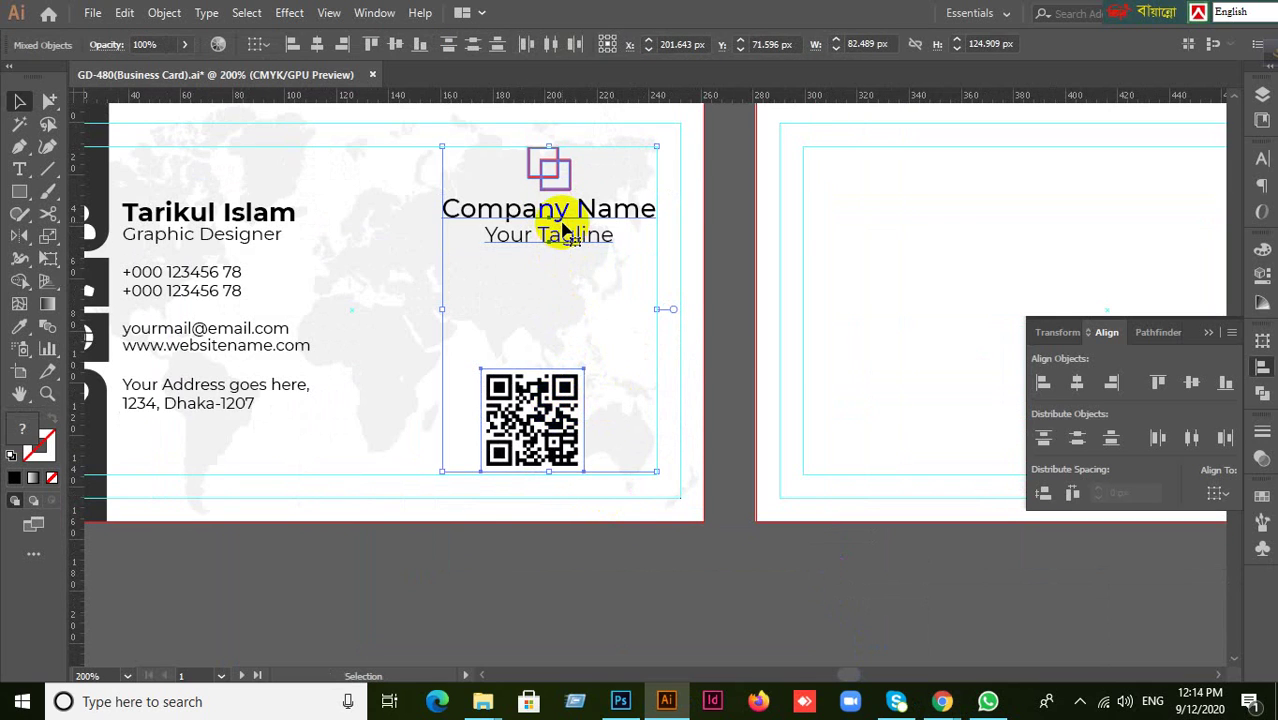
{"action": "left_click", "coordinate": [1048, 387]}
{"action": "left_click", "coordinate": [1077, 385]}
{"action": "left_click", "coordinate": [836, 491]}
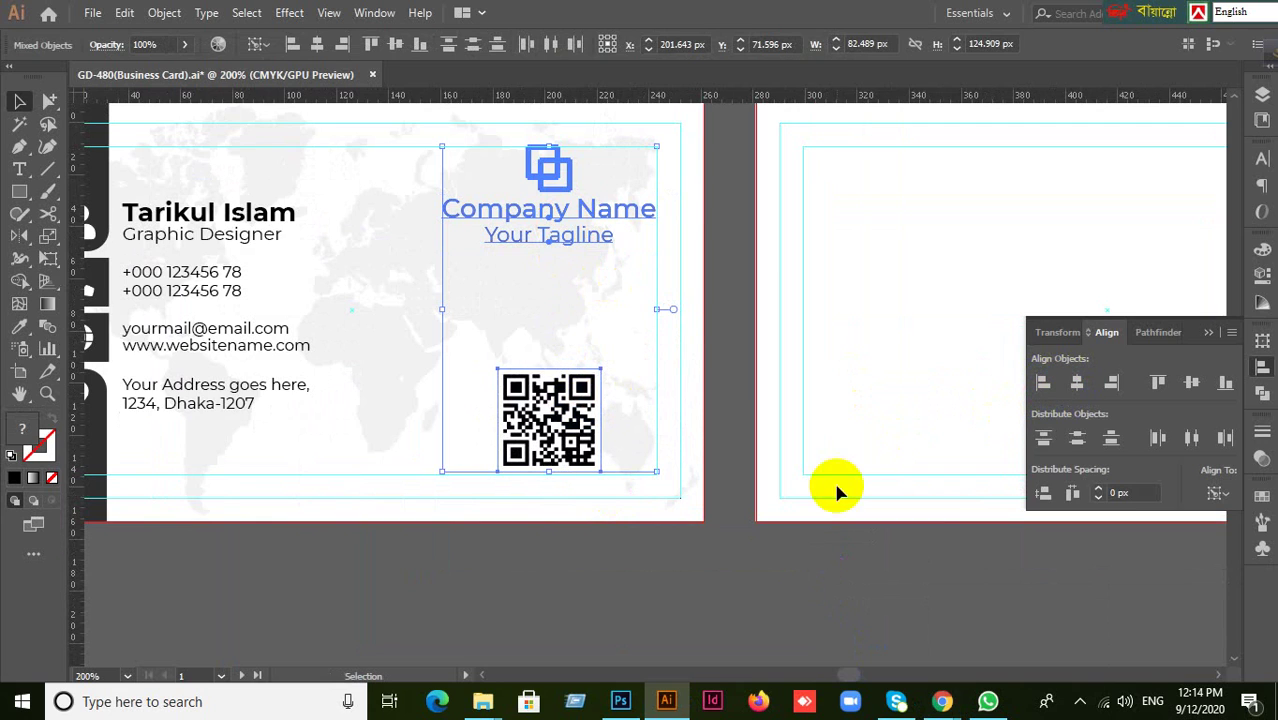
{"action": "scroll", "coordinate": [670, 591], "scroll_direction": "down", "scroll_amount": 1}
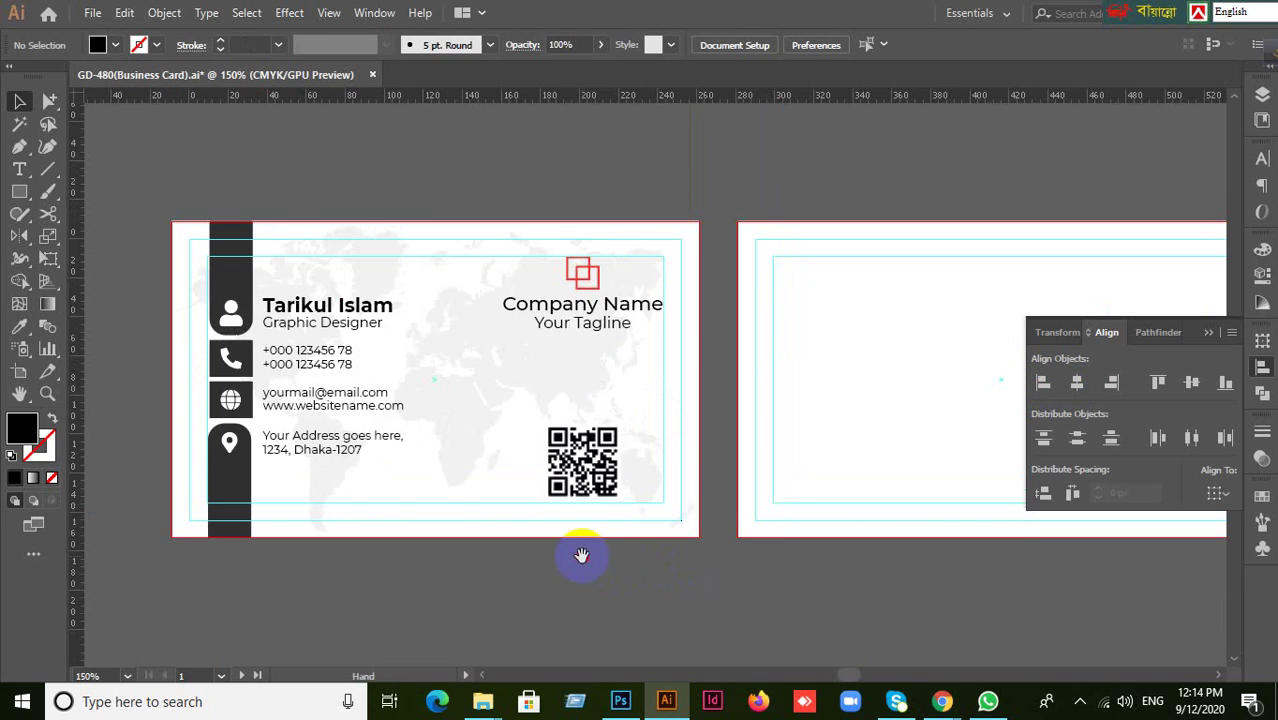
{"action": "left_click_drag", "start_coordinate": [581, 554], "coordinate": [679, 526]}
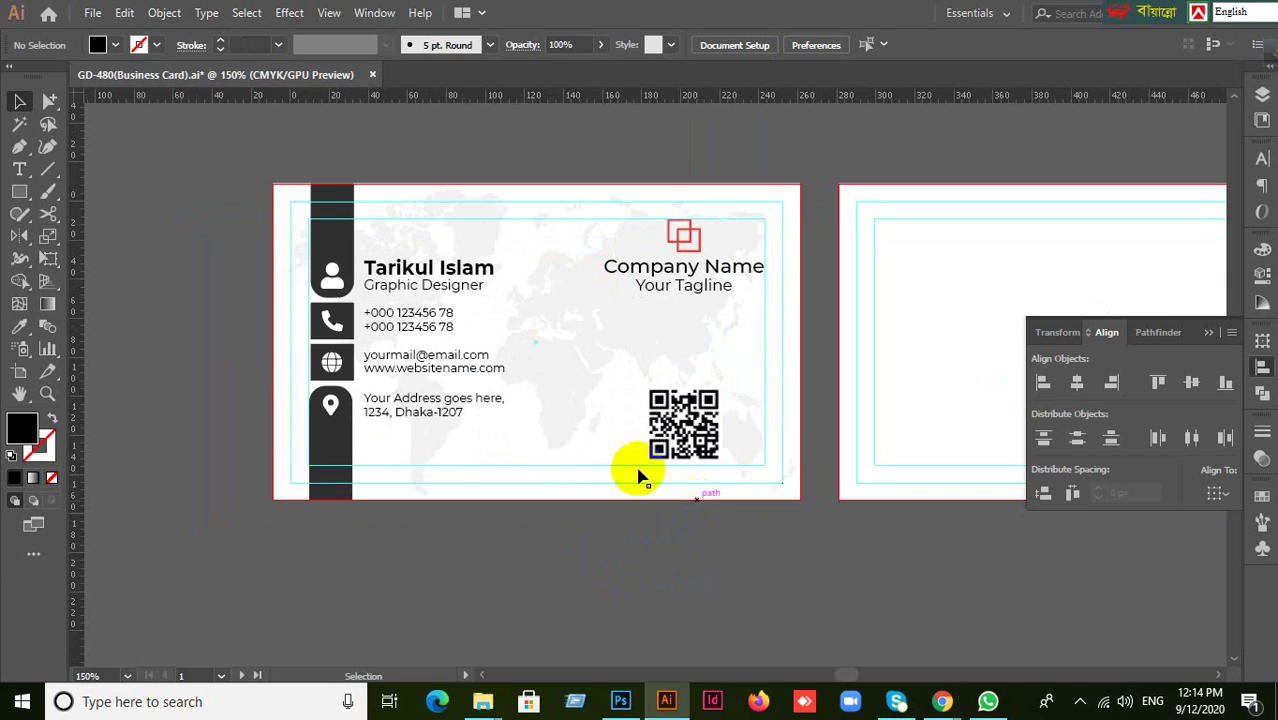
Draw a very thin vertical black ellipse as a divider between the contact details and the logo, and move it up slightly
{"action": "left_click_drag", "start_coordinate": [24, 199], "coordinate": [95, 238]}
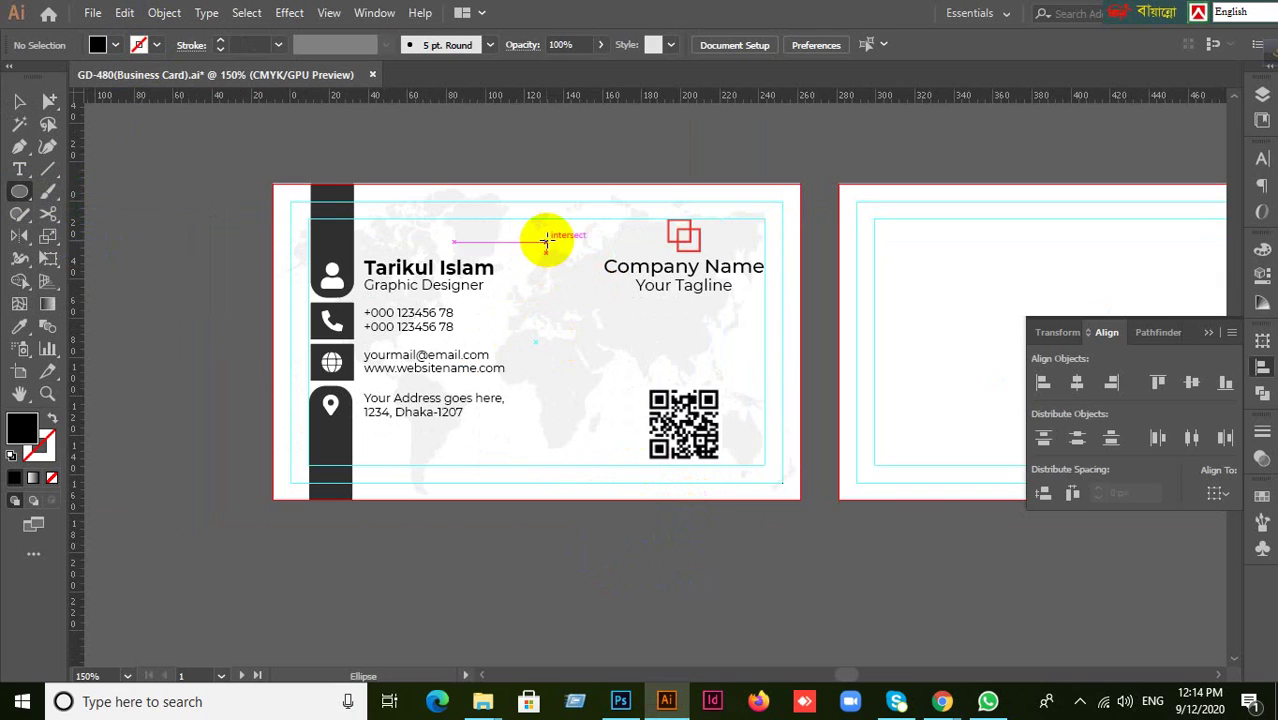
{"action": "left_click_drag", "start_coordinate": [553, 230], "coordinate": [551, 457]}
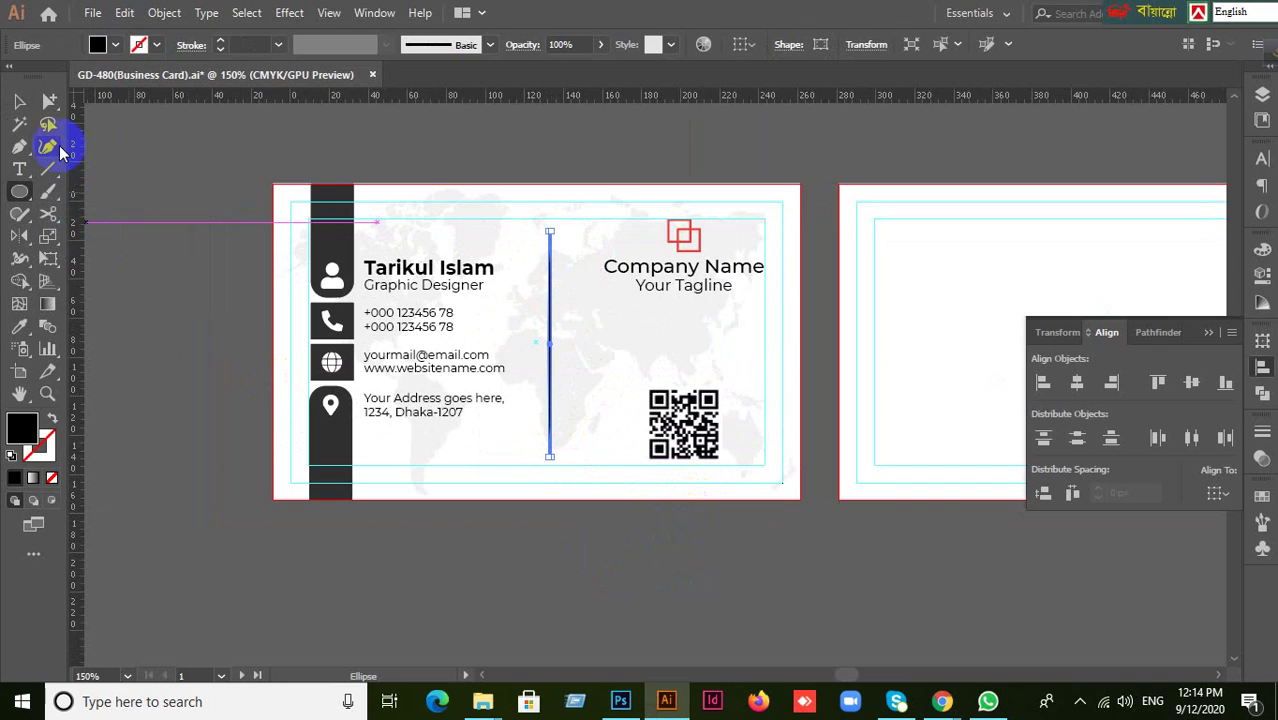
{"action": "left_click", "coordinate": [20, 100]}
{"action": "left_click", "coordinate": [170, 295]}
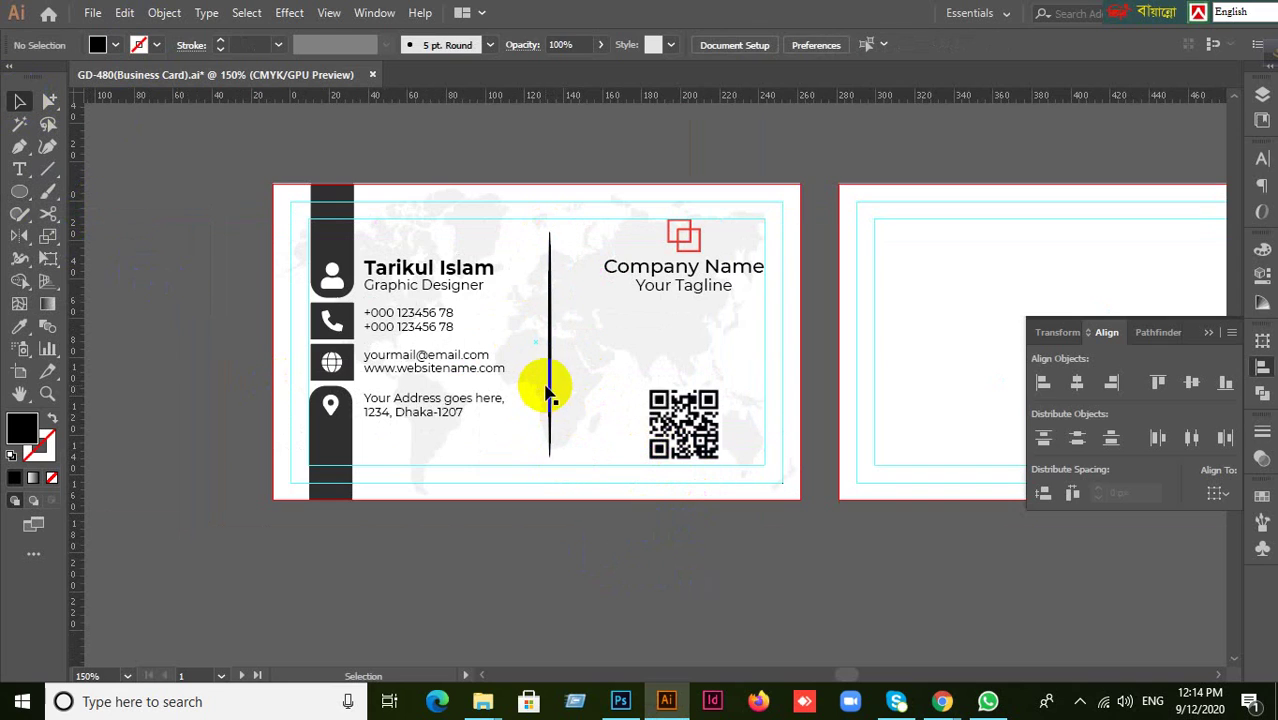
{"action": "left_click_drag", "start_coordinate": [549, 390], "coordinate": [549, 377]}
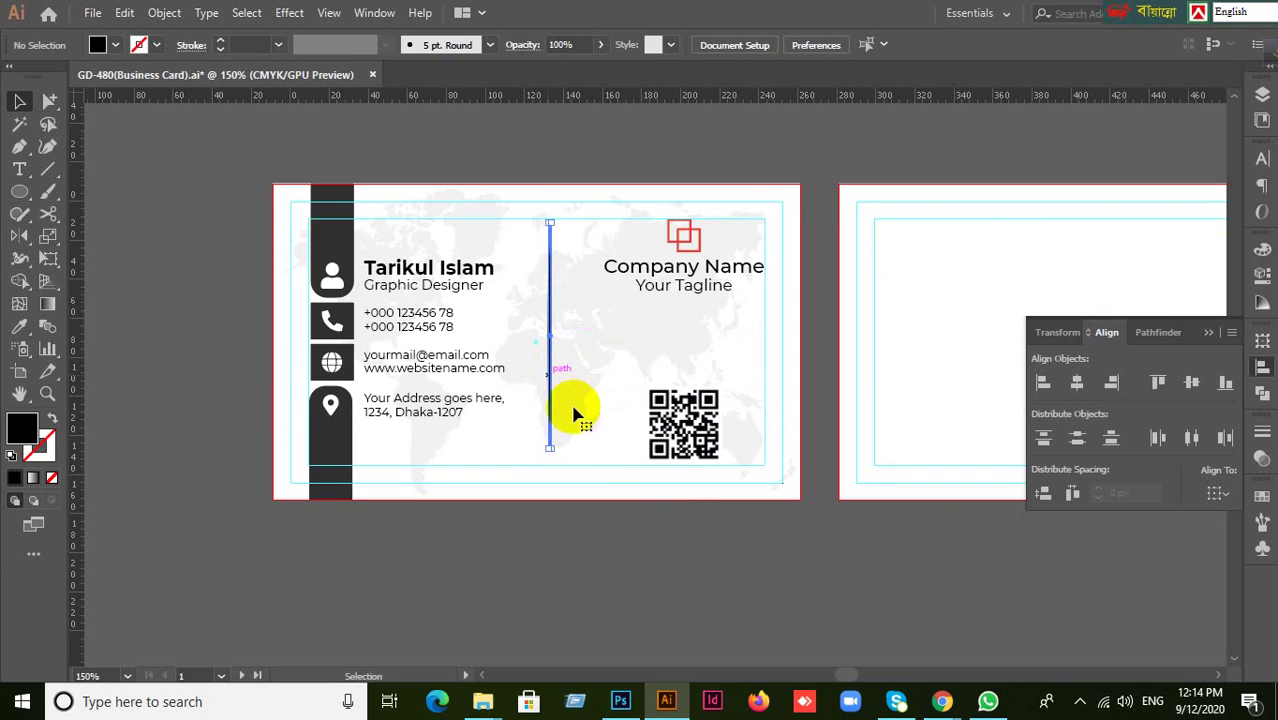
{"action": "left_click", "coordinate": [608, 534]}
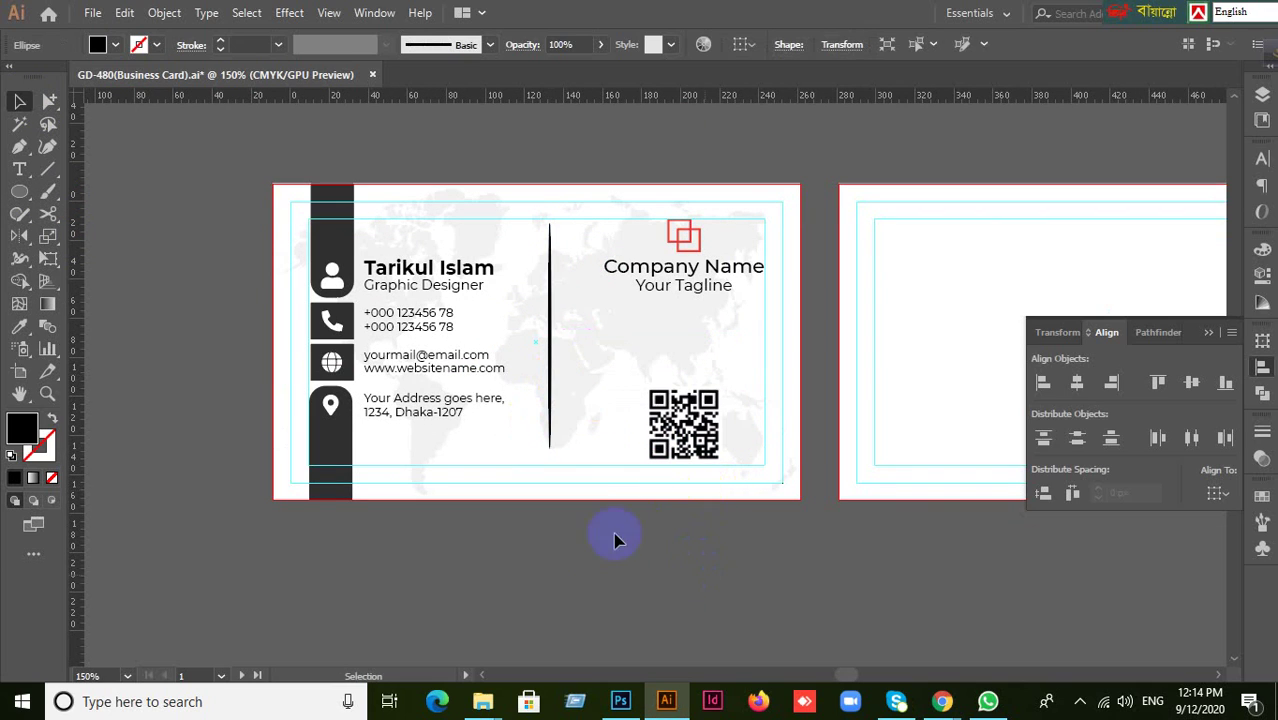
Align the divider to the artboard, centring it both horizontally and vertically on the front card
{"action": "left_click", "coordinate": [550, 412]}
{"action": "left_click", "coordinate": [1218, 493]}
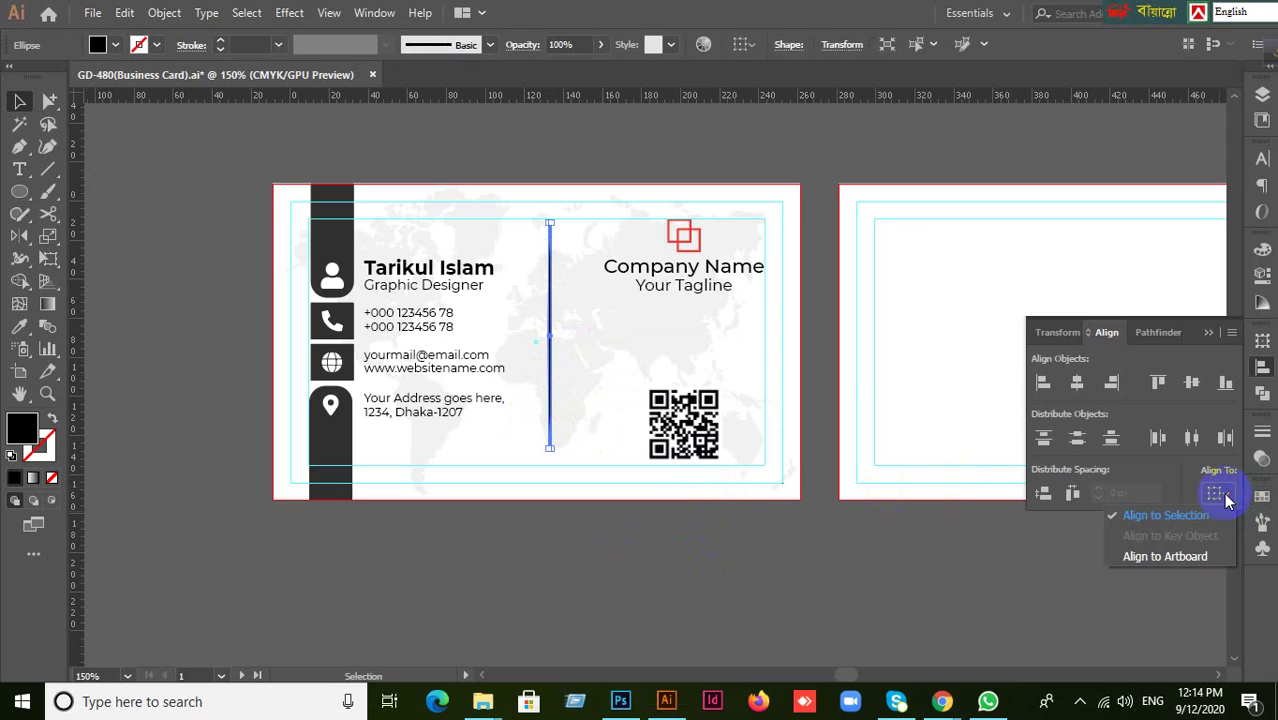
{"action": "left_click", "coordinate": [1168, 557]}
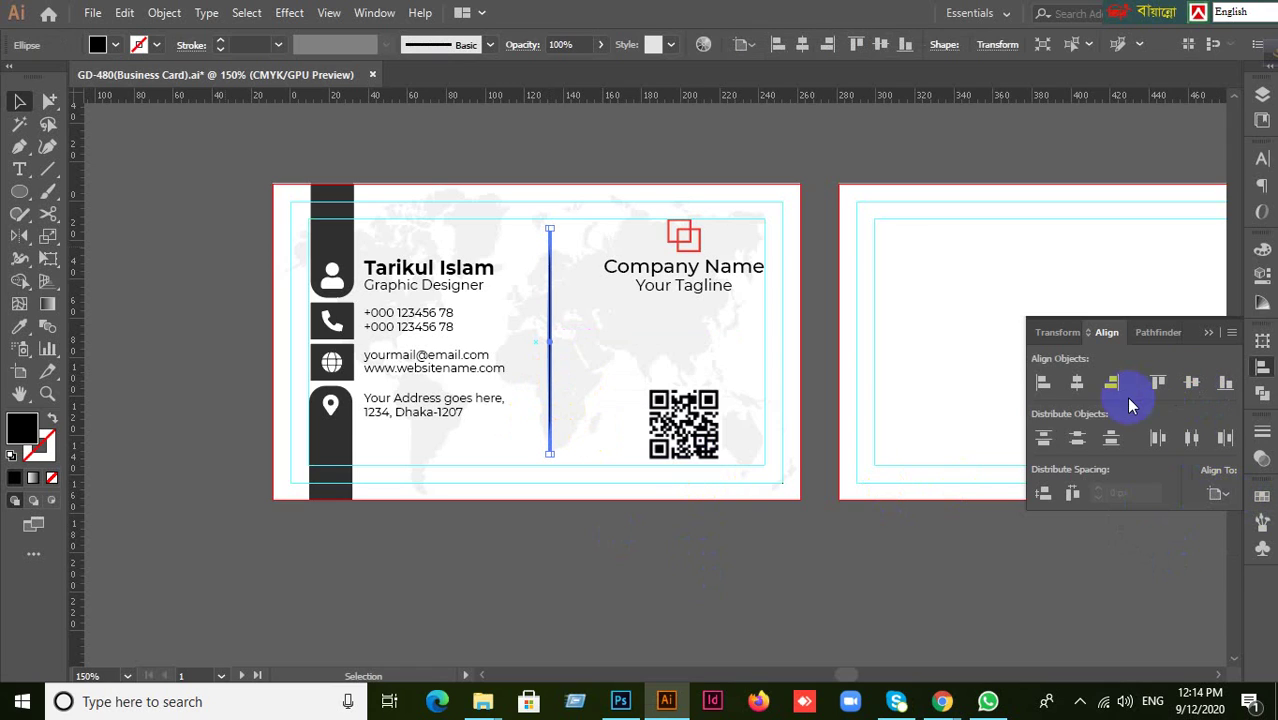
{"action": "left_click", "coordinate": [1077, 382]}
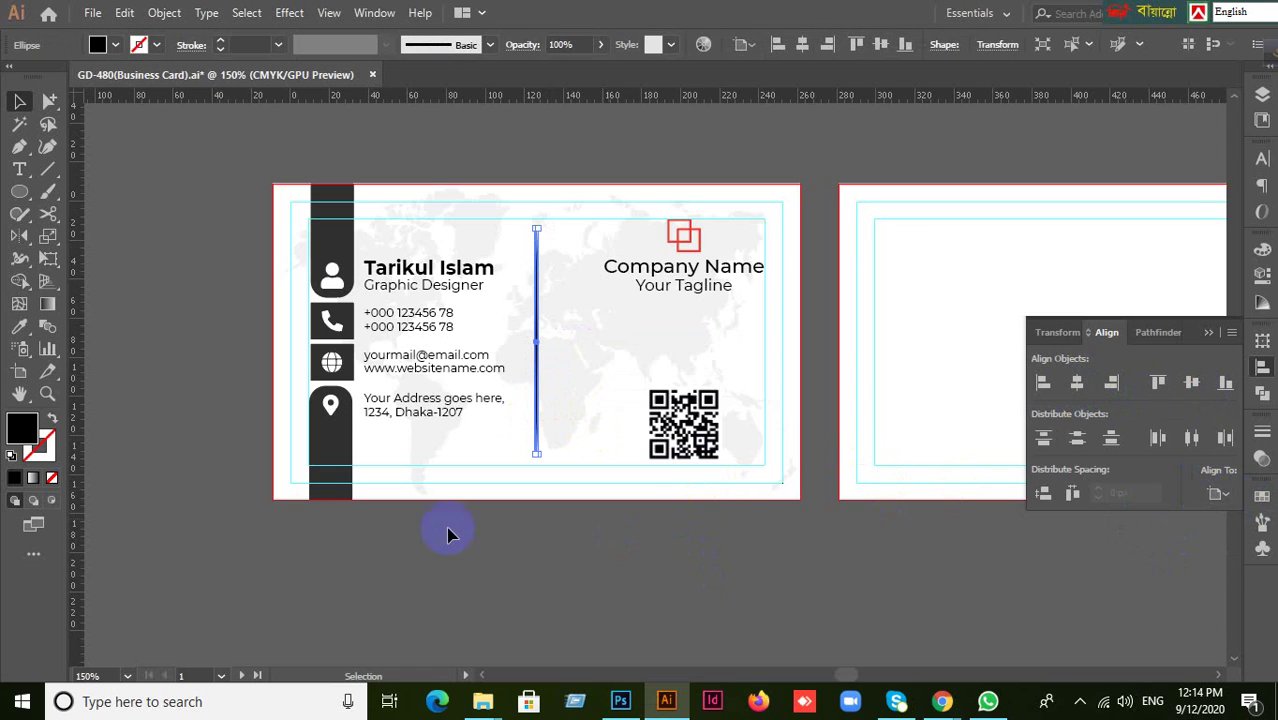
{"action": "left_click", "coordinate": [378, 558]}
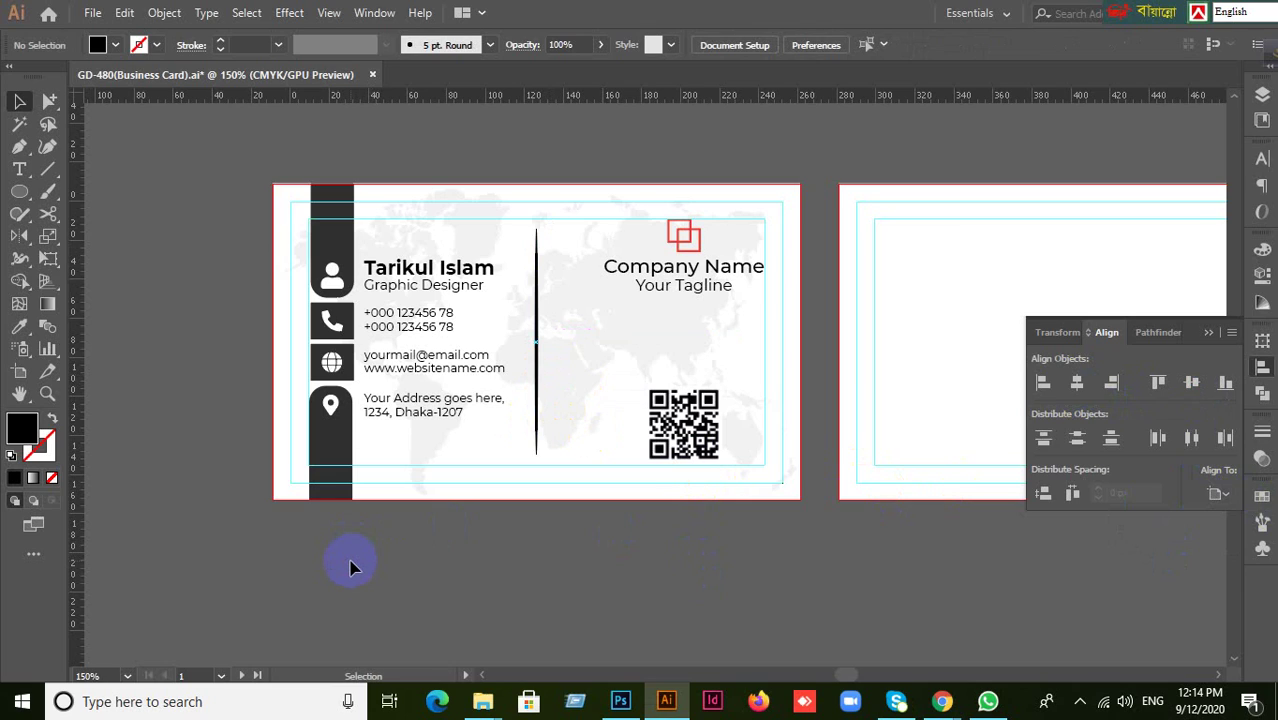
{"action": "left_click", "coordinate": [534, 416]}
{"action": "left_click", "coordinate": [1192, 382]}
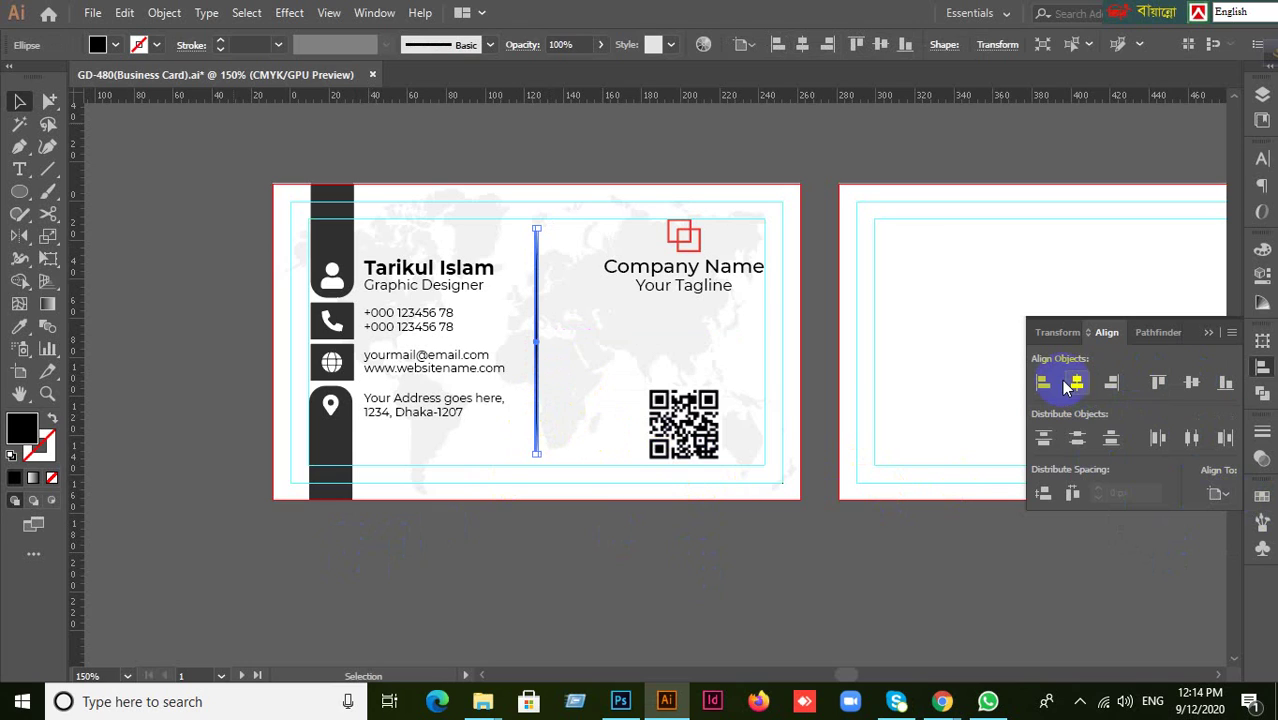
{"action": "left_click", "coordinate": [1217, 493]}
{"action": "left_click", "coordinate": [1193, 562]}
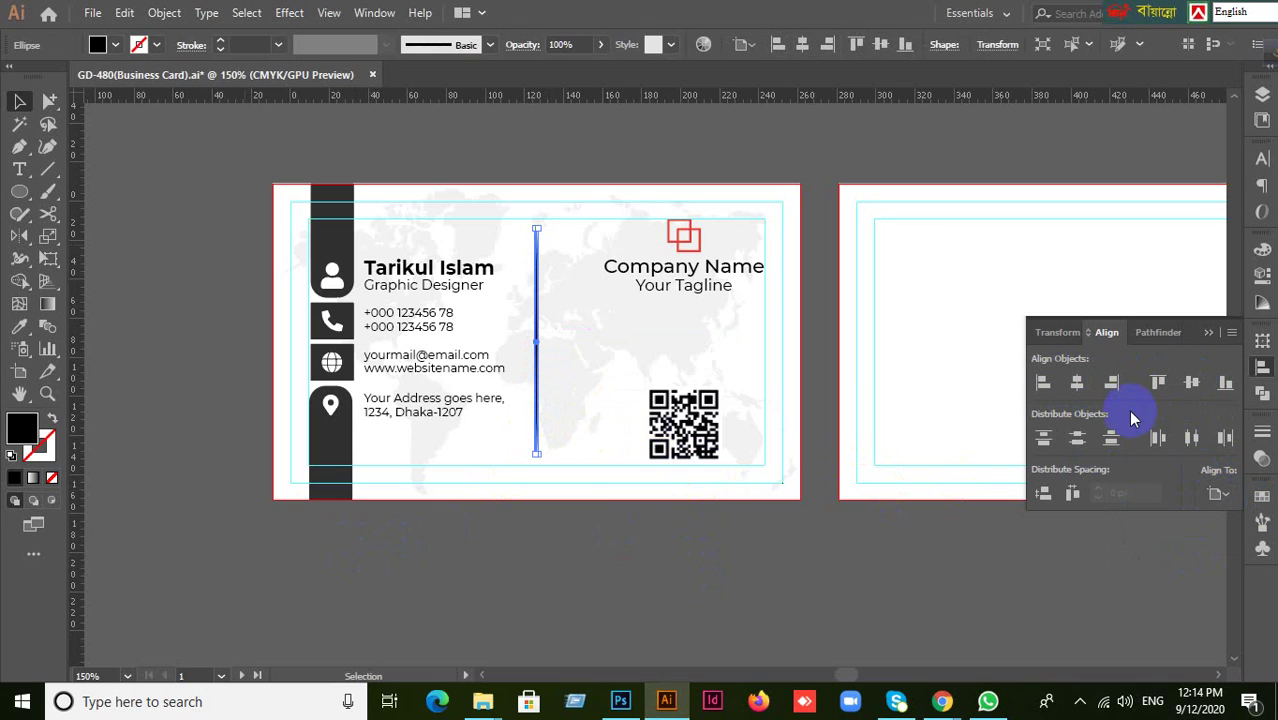
{"action": "left_click", "coordinate": [1078, 382]}
{"action": "left_click", "coordinate": [615, 556]}
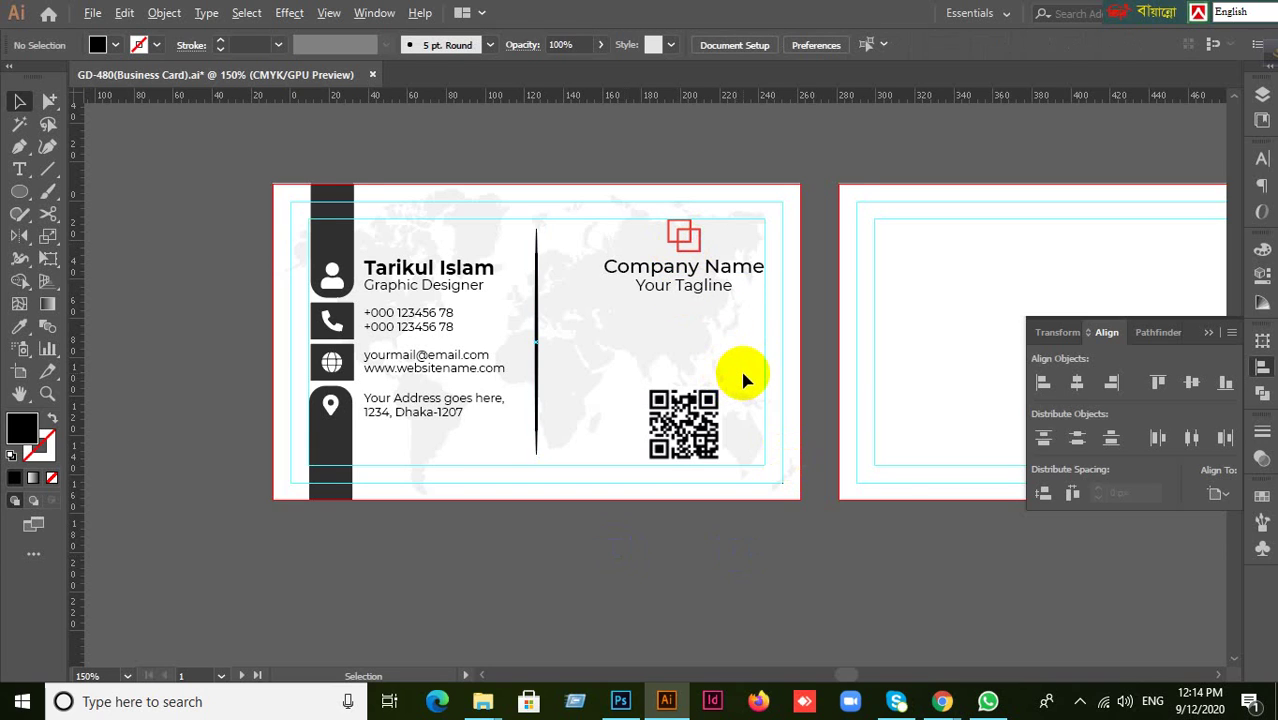
{"action": "scroll", "coordinate": [740, 367], "scroll_direction": "up", "scroll_amount": 1}
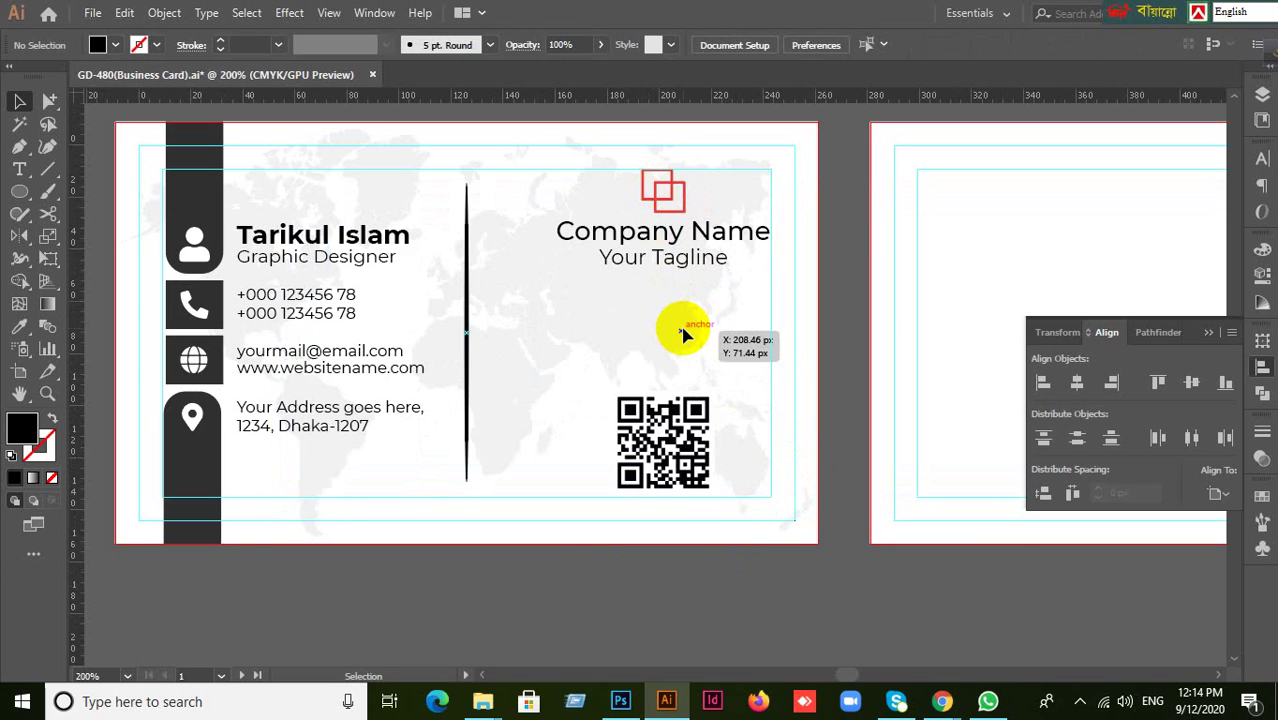
{"action": "scroll", "coordinate": [678, 325], "scroll_direction": "down", "scroll_amount": 1}
{"action": "left_click_drag", "start_coordinate": [644, 325], "coordinate": [691, 331]}
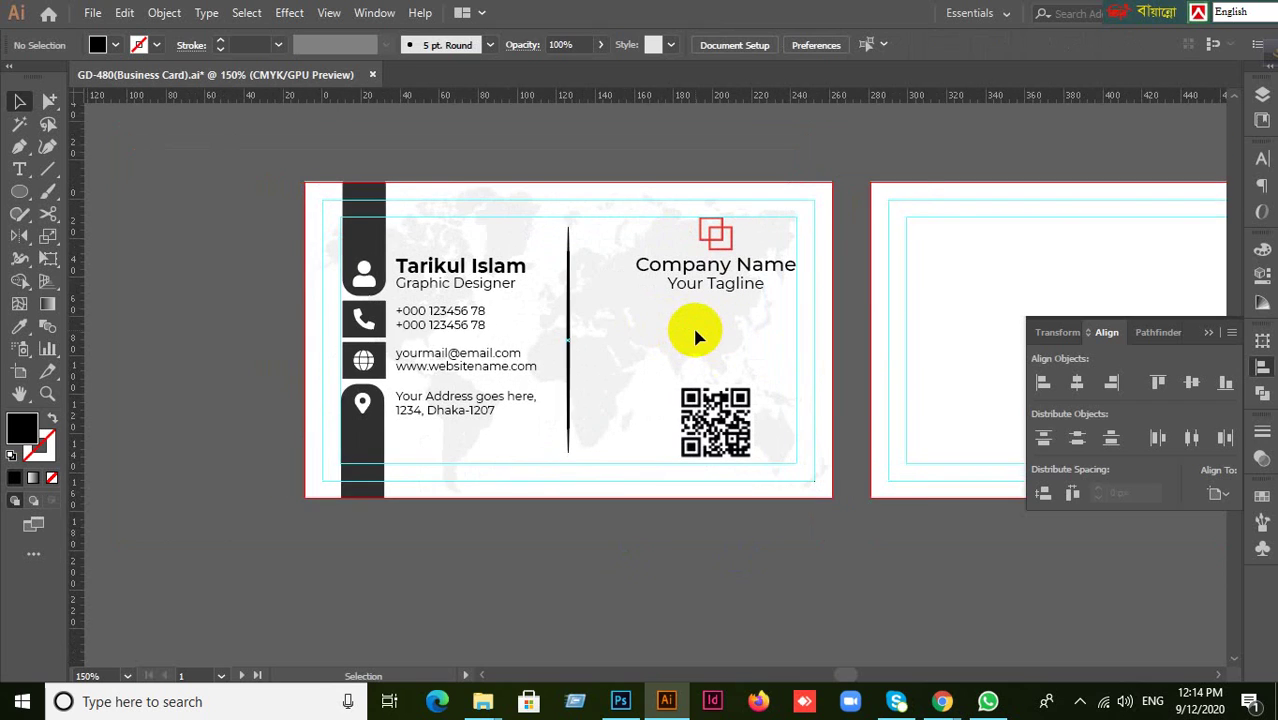
{"action": "scroll", "coordinate": [692, 326], "scroll_direction": "up", "scroll_amount": 1}
{"action": "left_click", "coordinate": [722, 192]}
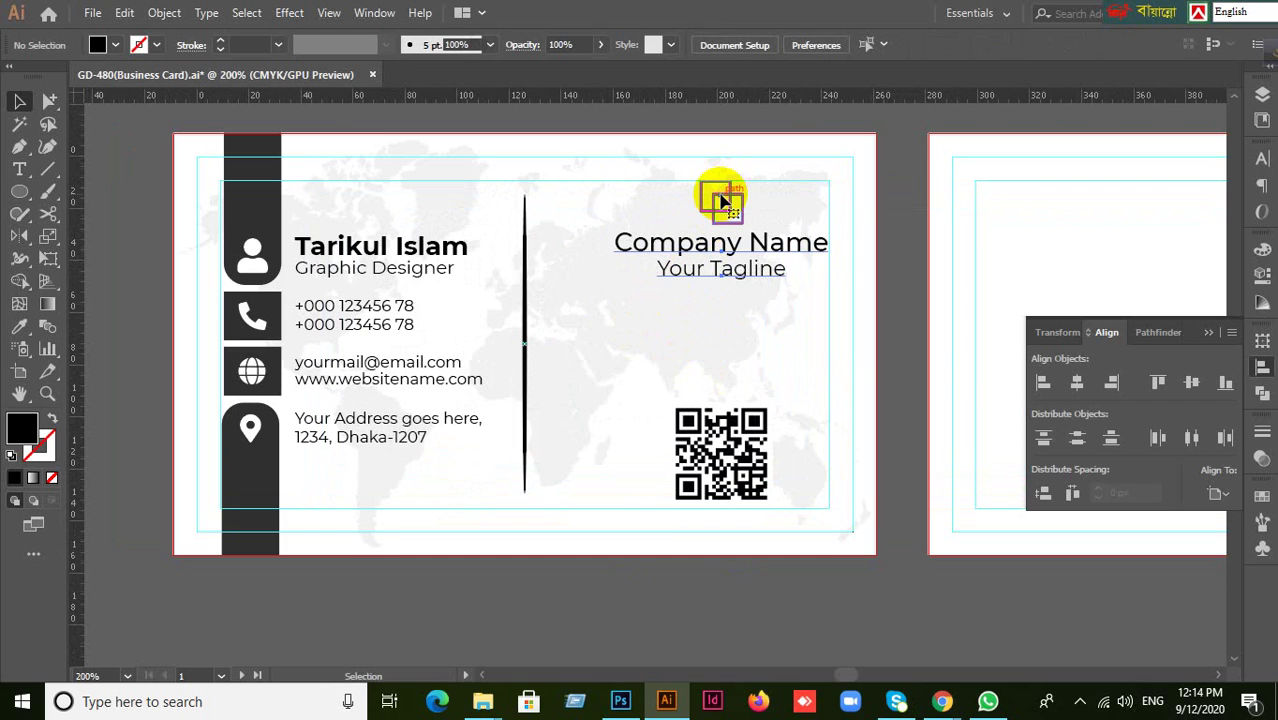
{"action": "right_click", "coordinate": [722, 195]}
{"action": "left_click", "coordinate": [544, 104]}
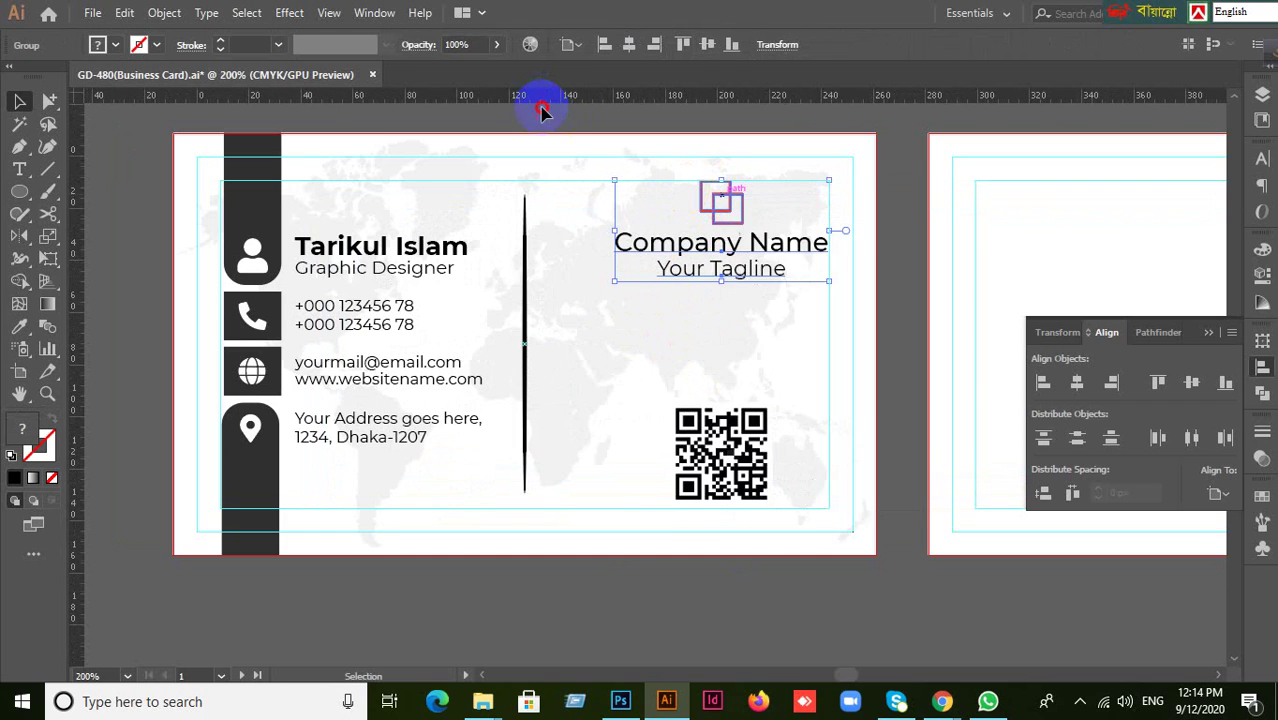
{"action": "left_click", "coordinate": [540, 104]}
{"action": "left_click", "coordinate": [49, 102]}
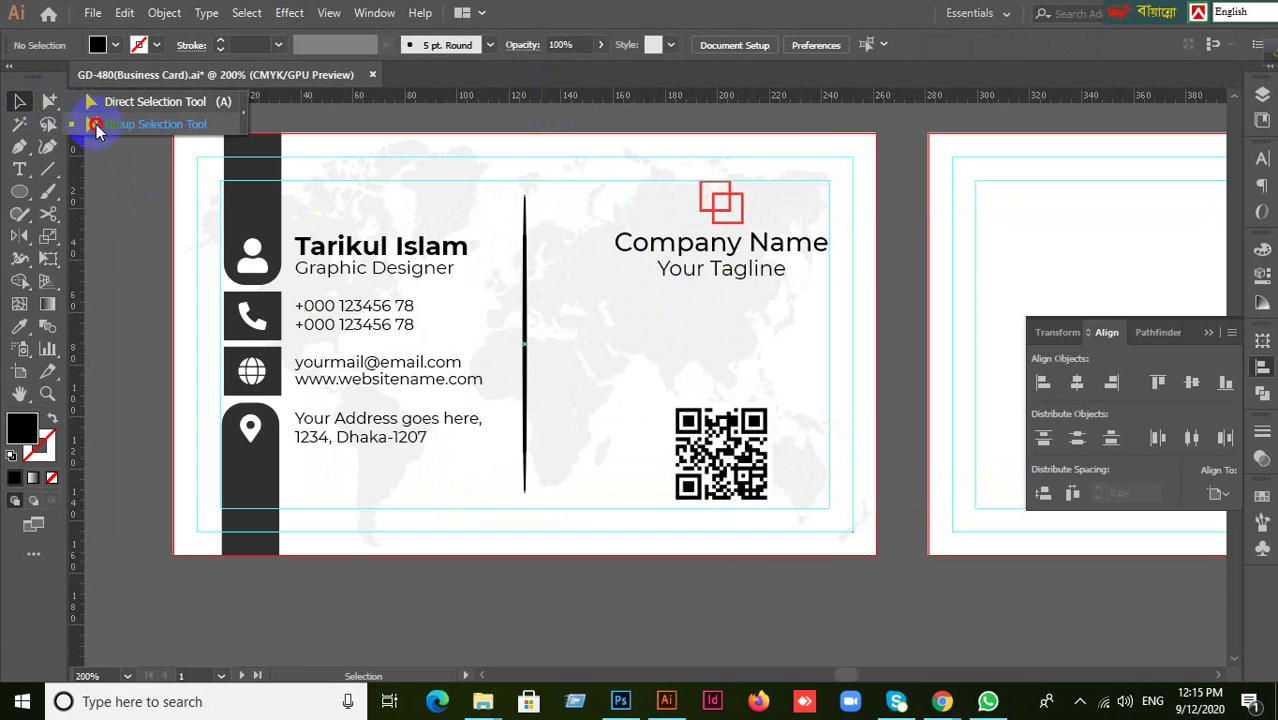
{"action": "left_click", "coordinate": [140, 124]}
{"action": "left_click_drag", "start_coordinate": [671, 188], "coordinate": [738, 214]}
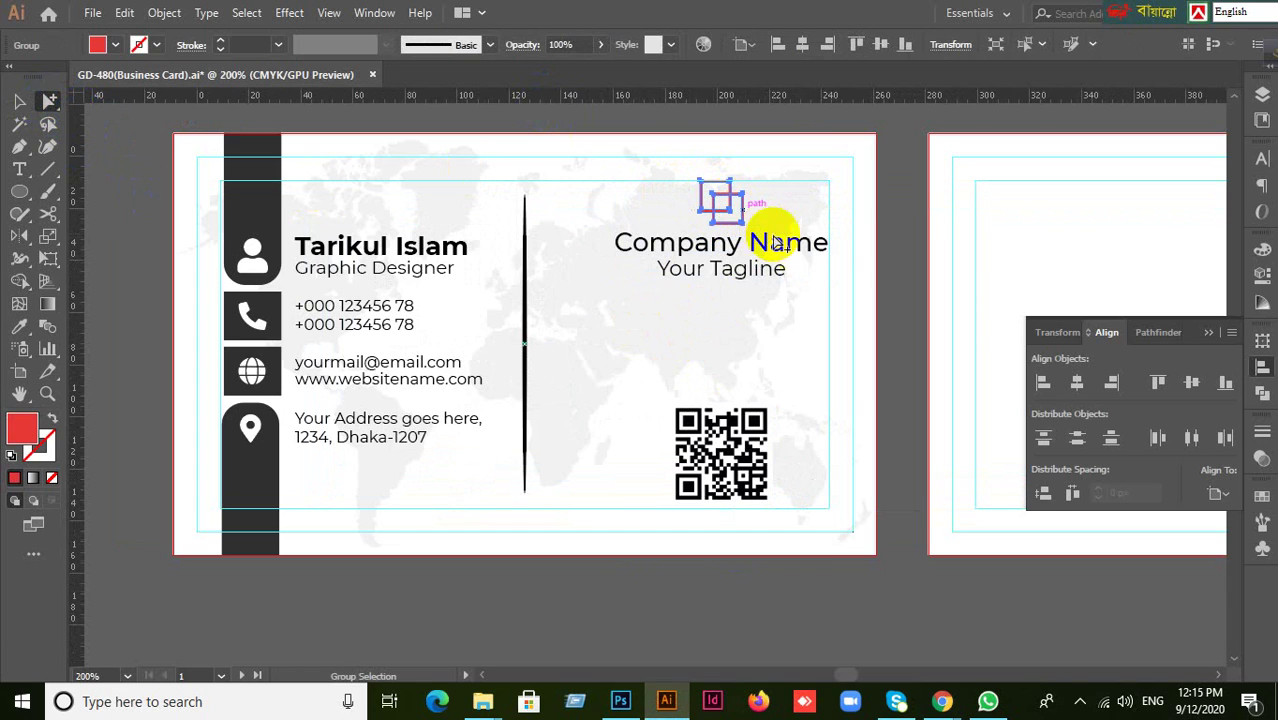
{"action": "left_click", "coordinate": [164, 12]}
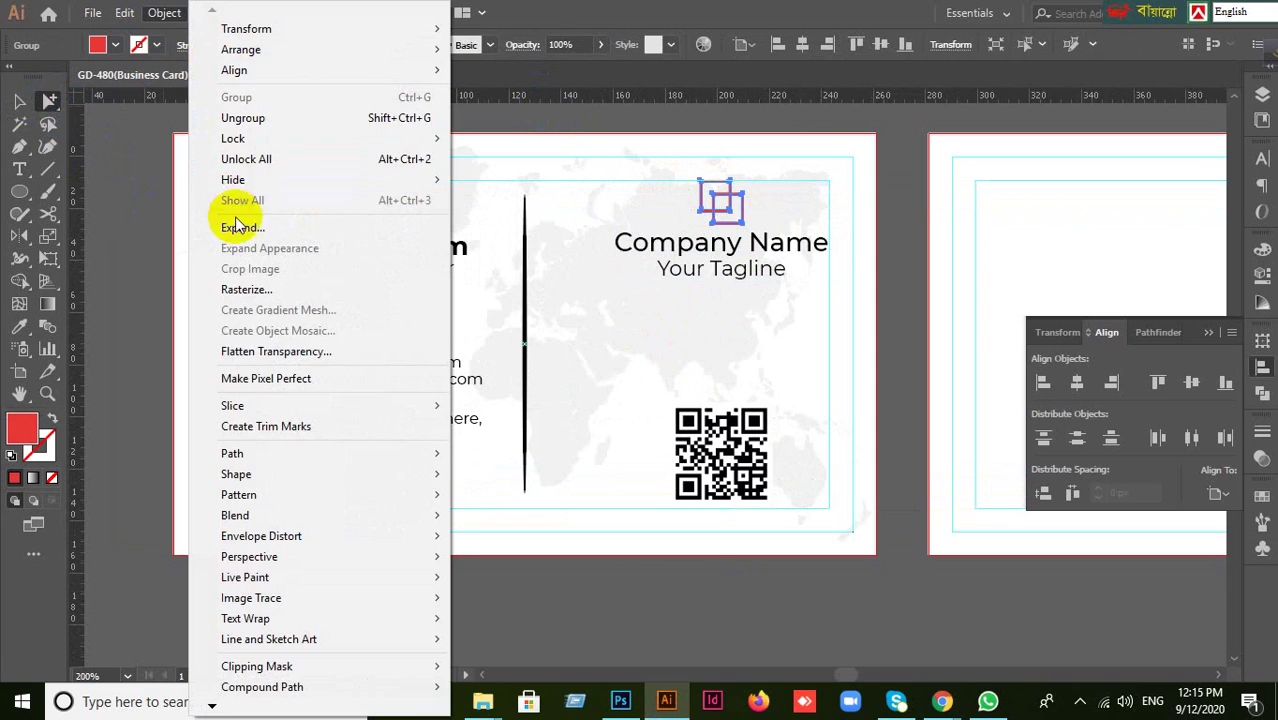
{"action": "key", "text": "Escape"}
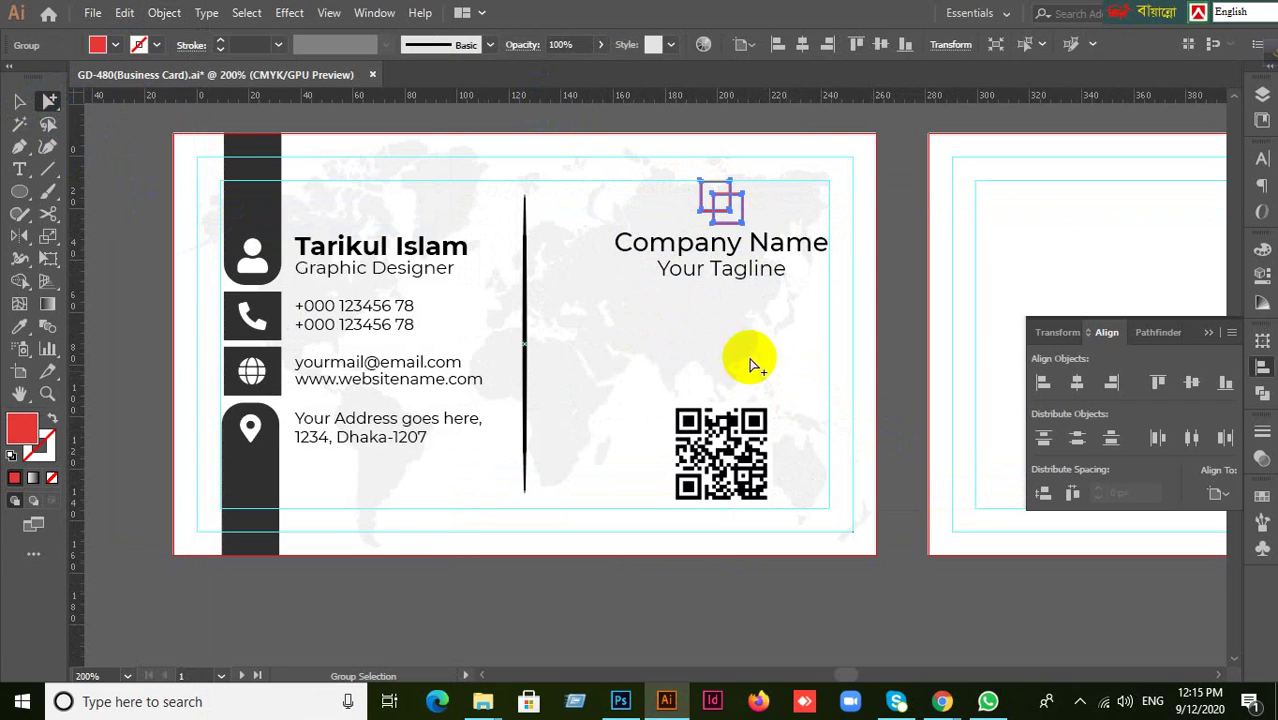
{"action": "left_click", "coordinate": [19, 101]}
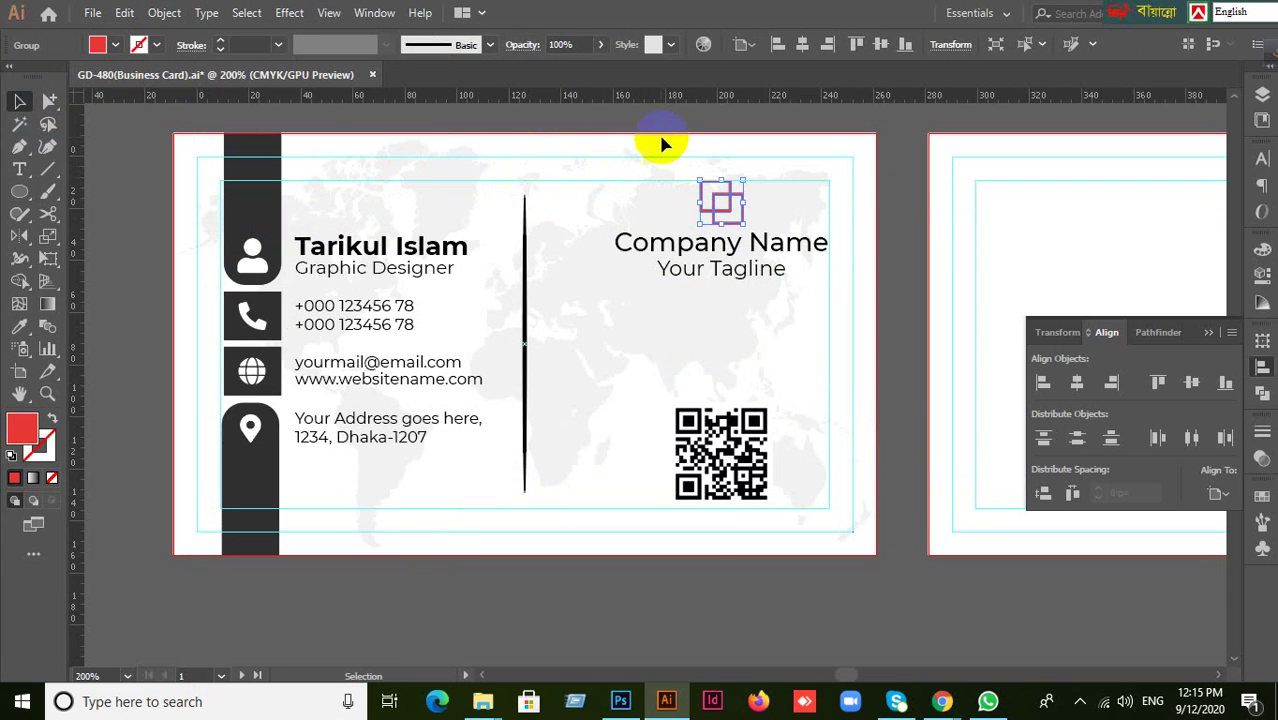
{"action": "left_click", "coordinate": [510, 232]}
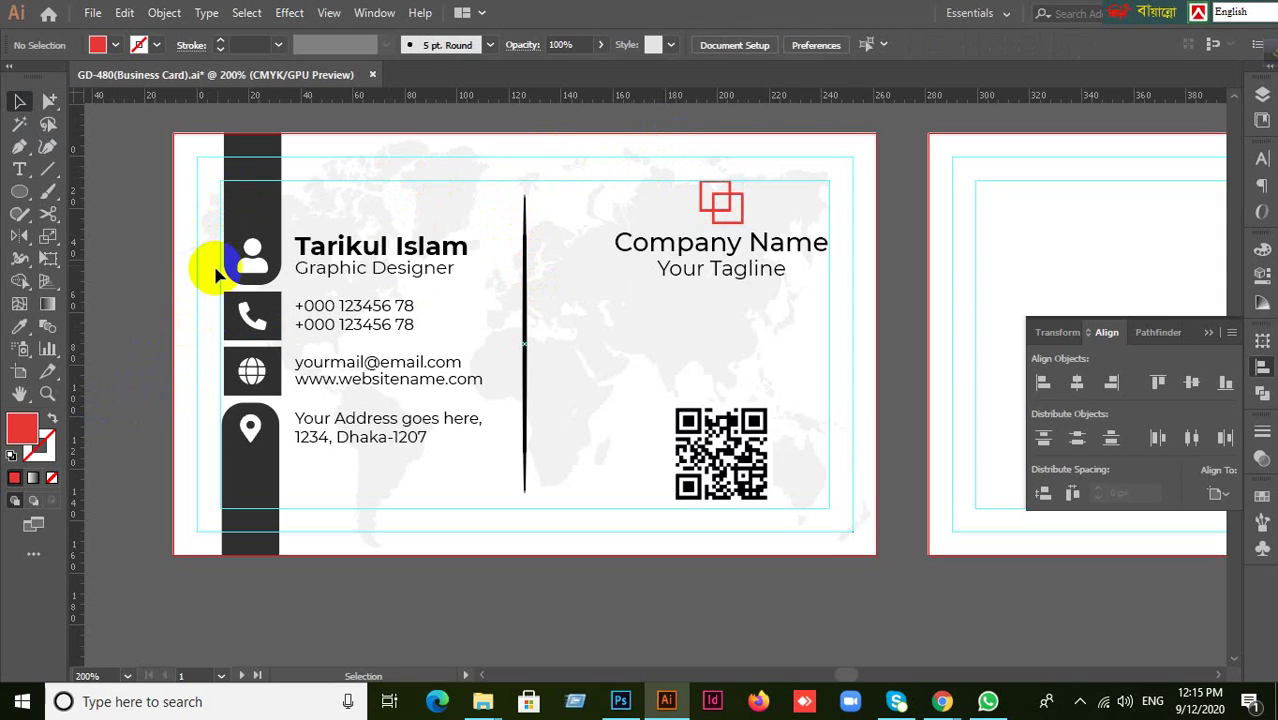
{"action": "left_click", "coordinate": [345, 162]}
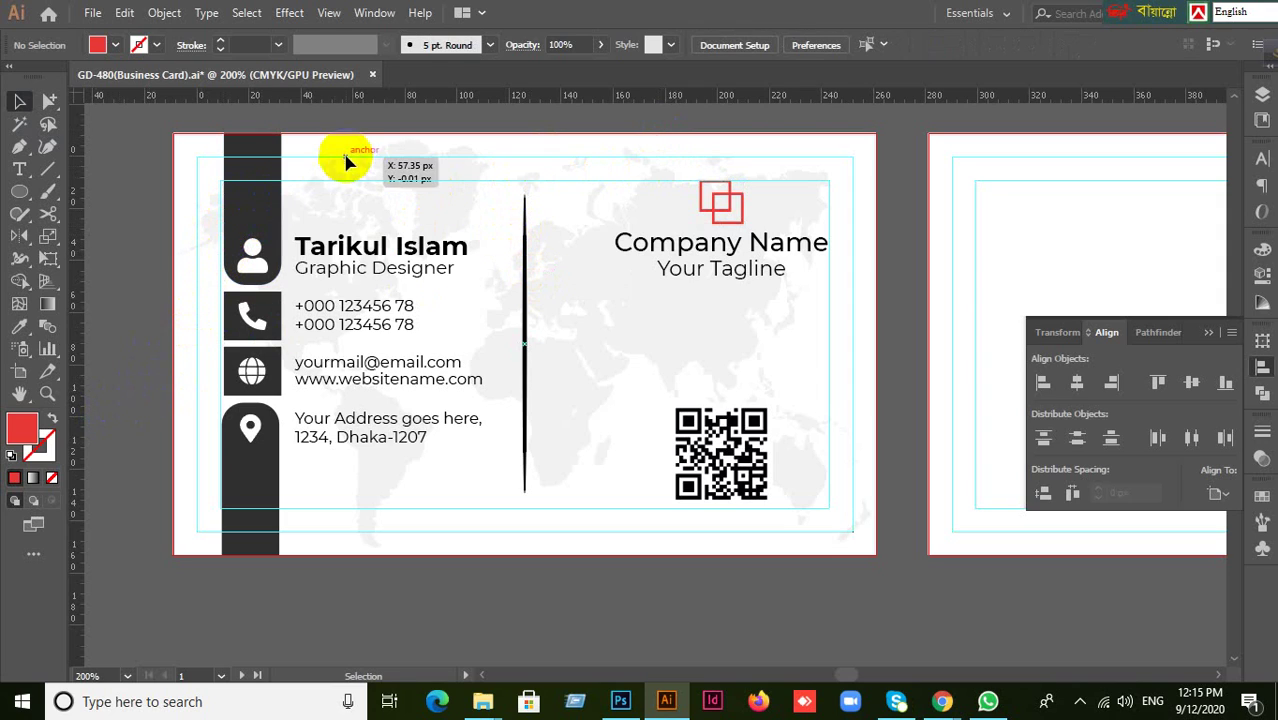
Recolour the white person icon beside the name with the red sampled from the logo using the Eyedropper
{"action": "left_click", "coordinate": [250, 258]}
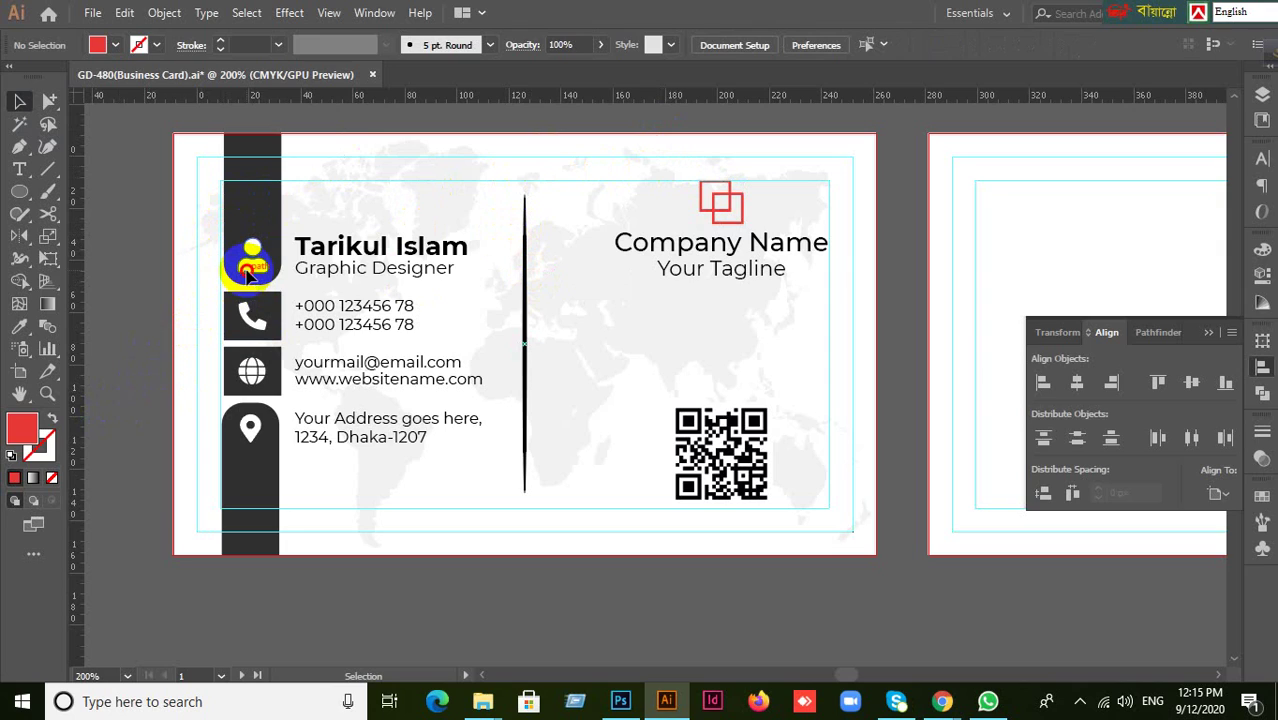
{"action": "left_click", "coordinate": [19, 330]}
{"action": "left_click", "coordinate": [719, 203]}
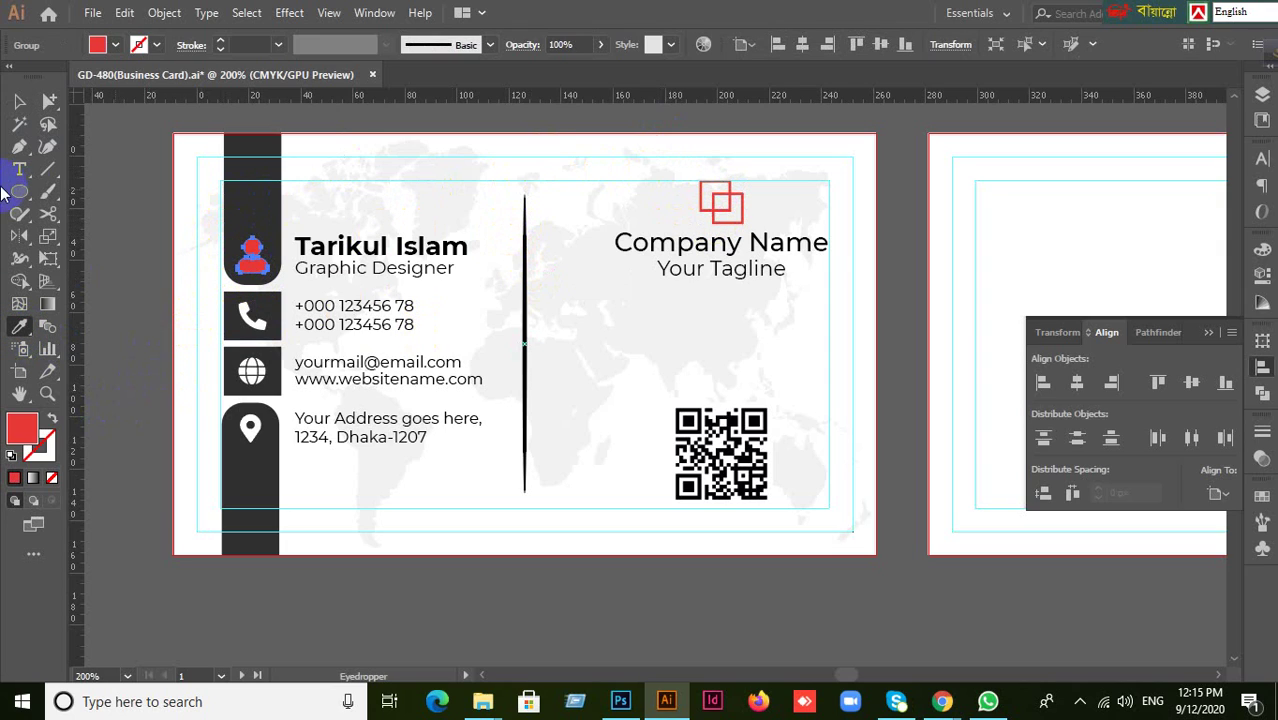
{"action": "left_click", "coordinate": [19, 102]}
{"action": "left_click", "coordinate": [145, 307]}
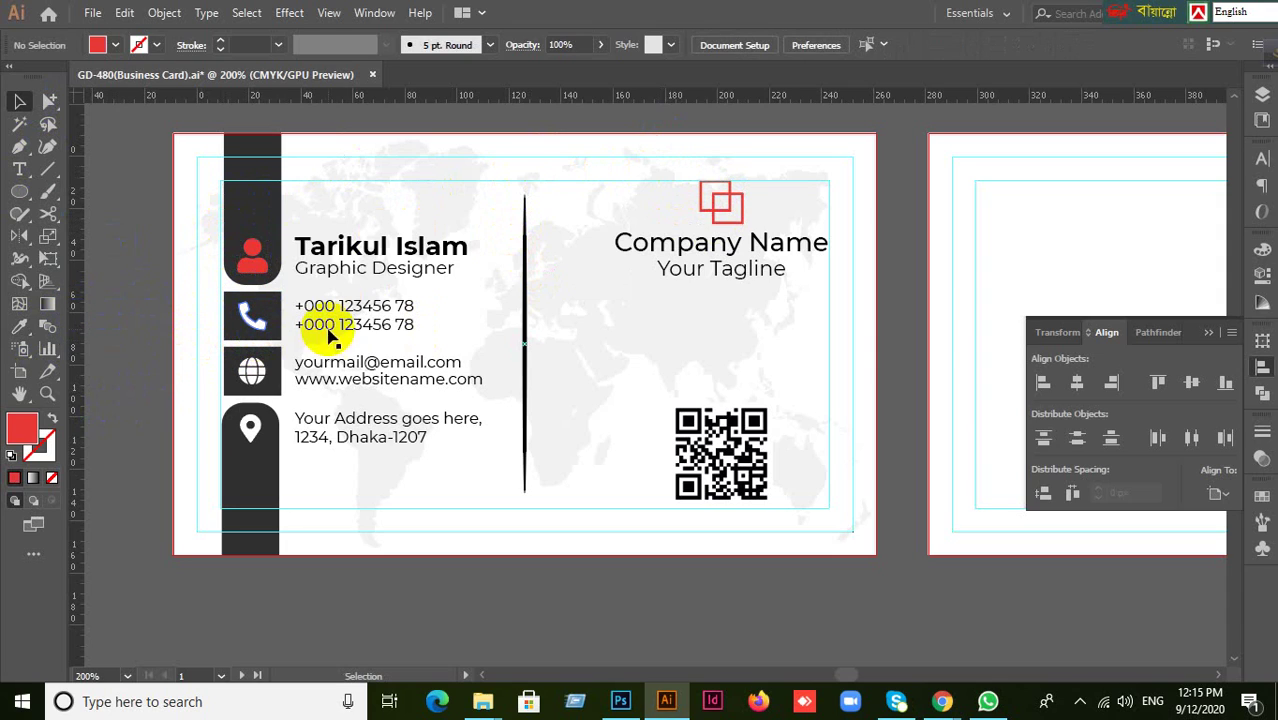
Apply the logo's red to the phone icon beside the phone numbers with the Eyedropper
{"action": "left_click", "coordinate": [254, 316]}
{"action": "left_click", "coordinate": [19, 326]}
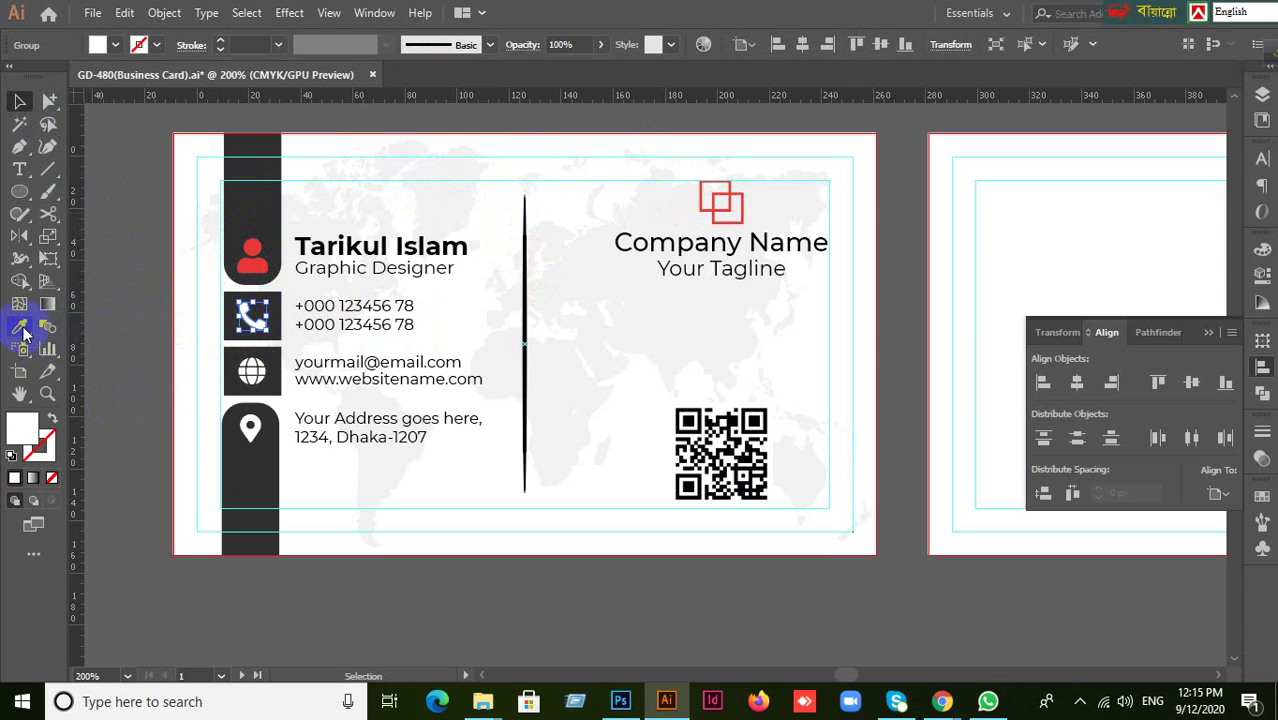
{"action": "left_click", "coordinate": [731, 192]}
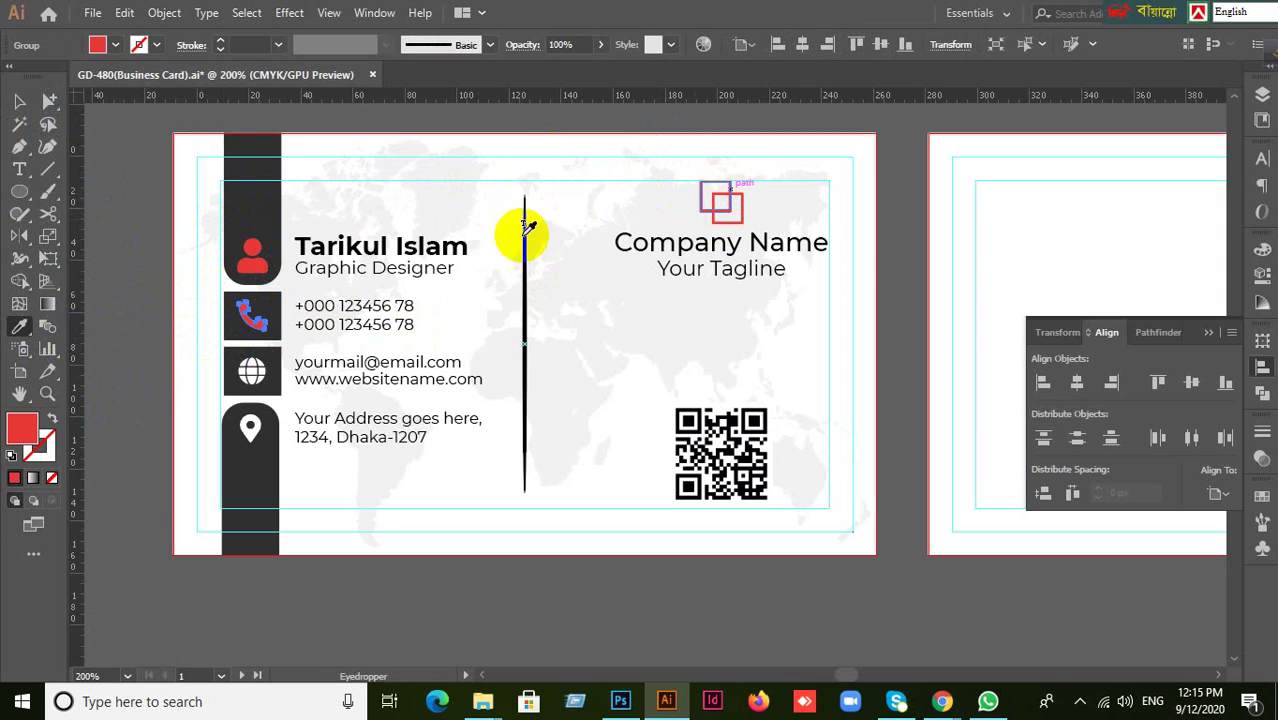
{"action": "left_click", "coordinate": [19, 101]}
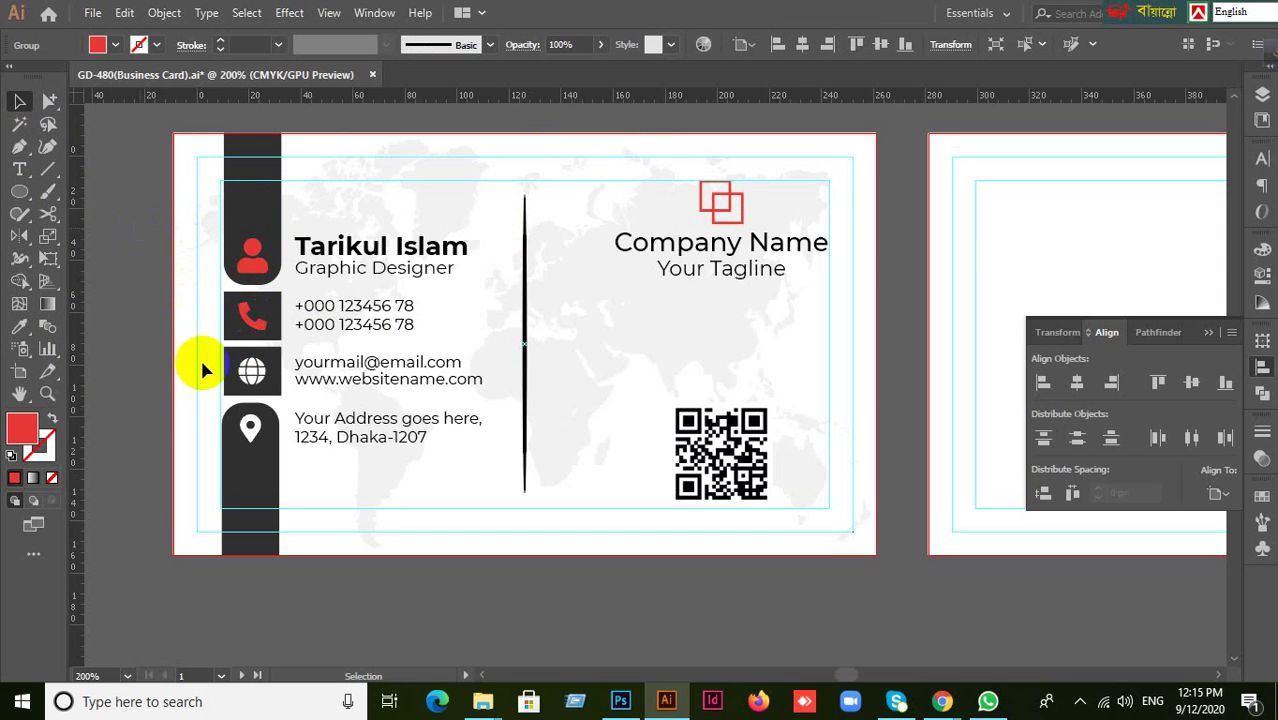
Fill the globe icon beside the e-mail and website lines with the logo's red, sampled with the Eyedropper
{"action": "left_click_drag", "start_coordinate": [200, 363], "coordinate": [290, 398]}
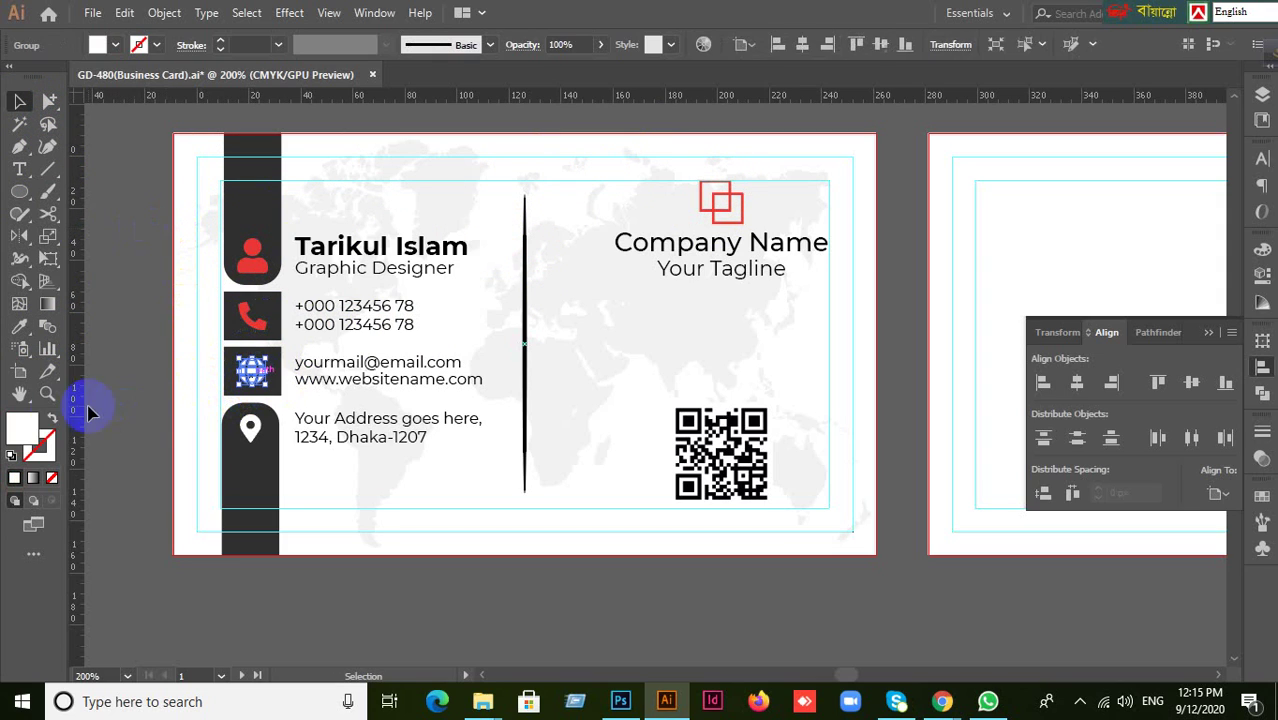
{"action": "left_click", "coordinate": [16, 332]}
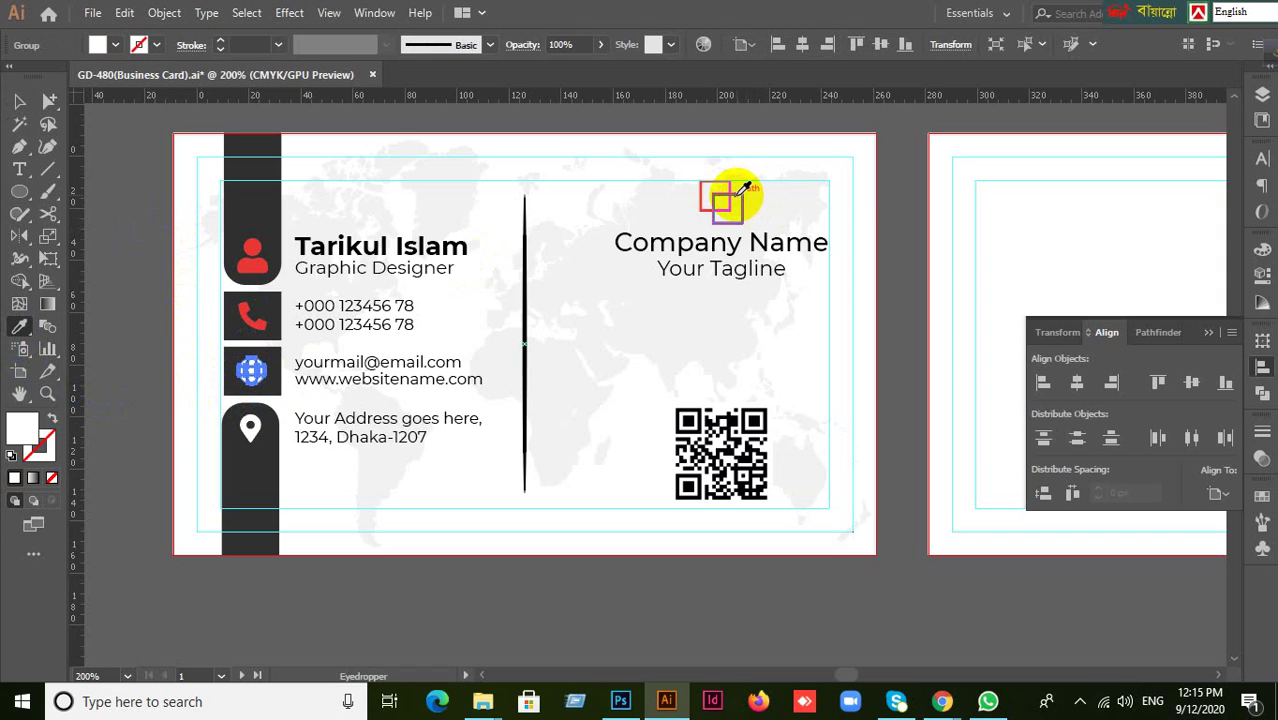
{"action": "left_click", "coordinate": [740, 193]}
{"action": "left_click", "coordinate": [16, 103]}
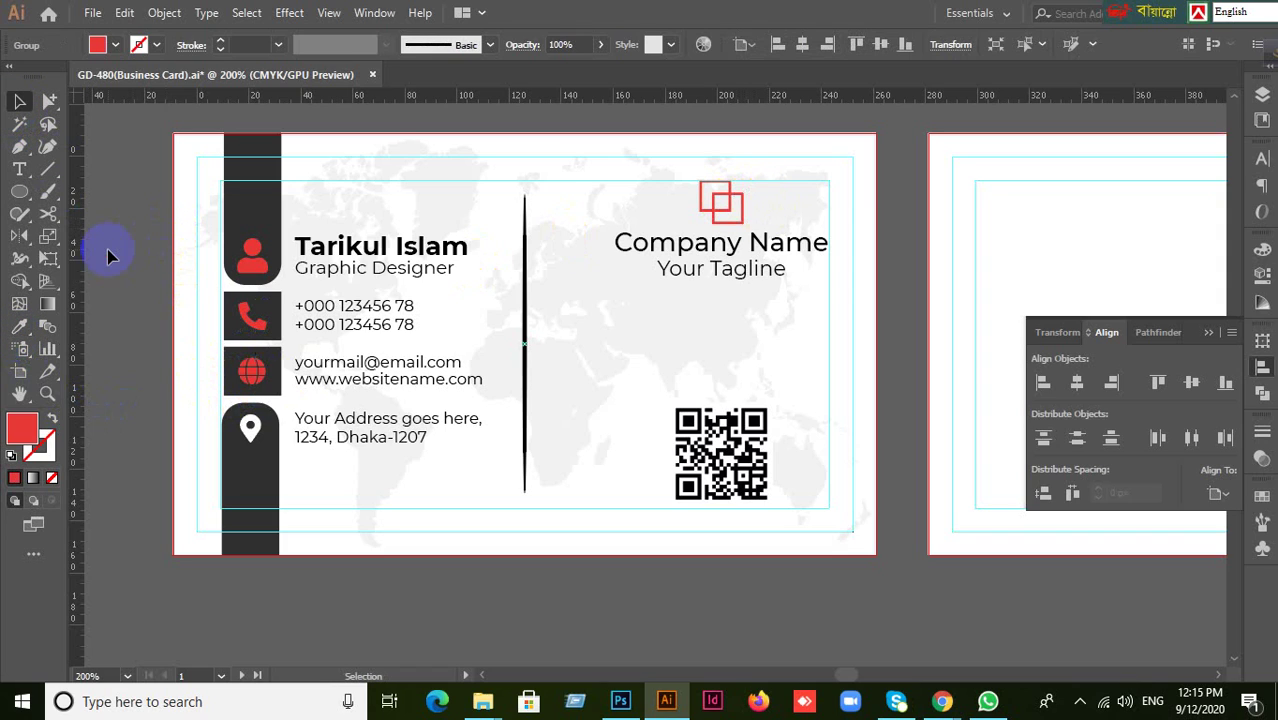
Recolour the location pin icon beside the address with the red sampled from the logo, and clear the selection
{"action": "left_click", "coordinate": [240, 428]}
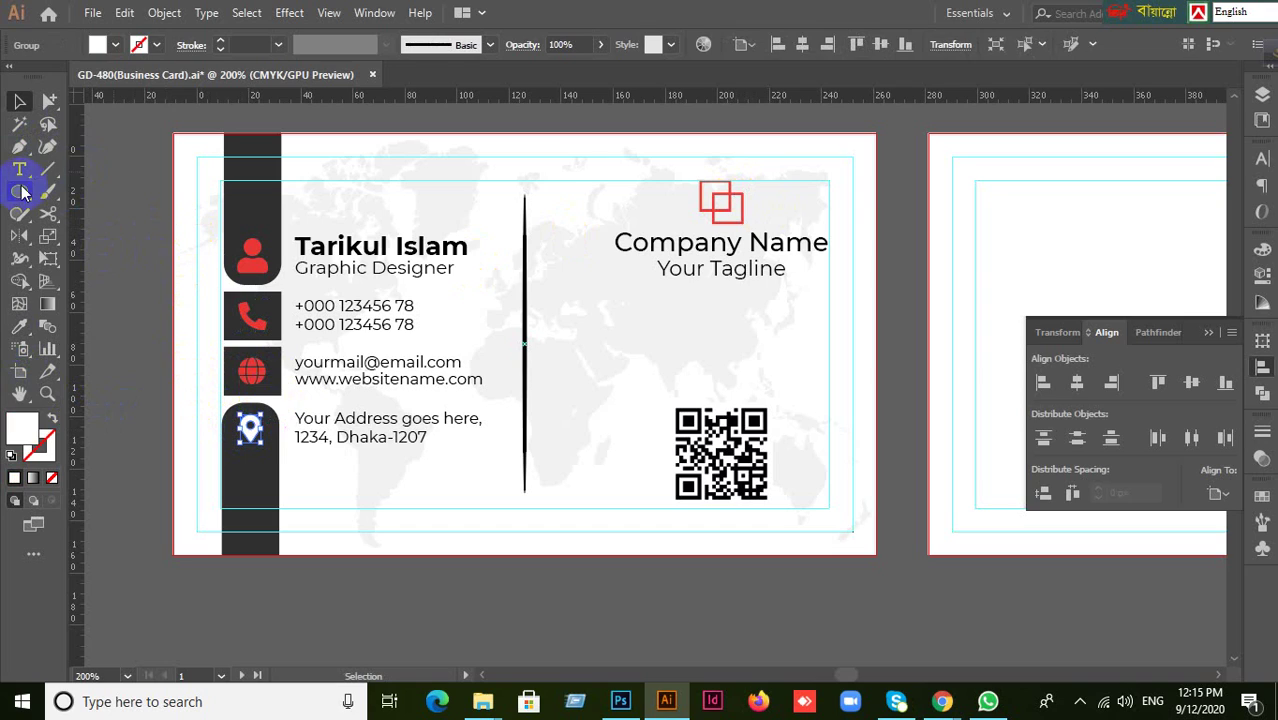
{"action": "left_click", "coordinate": [18, 326]}
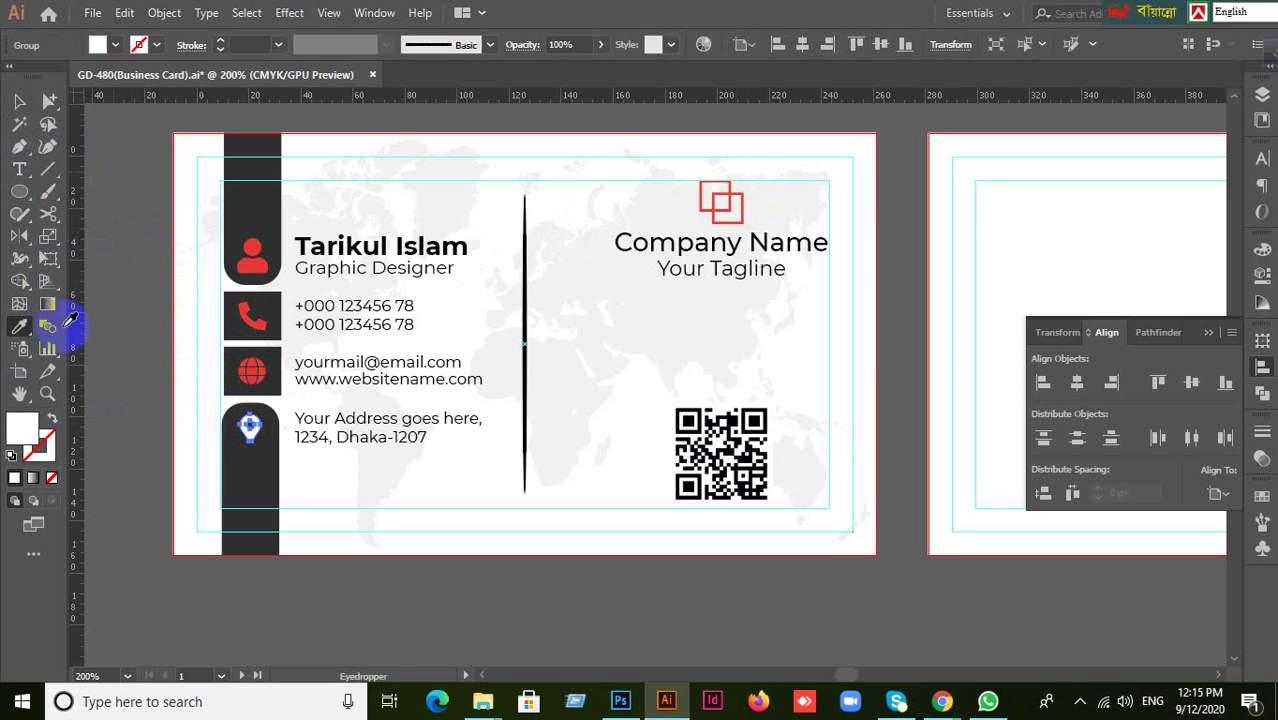
{"action": "left_click", "coordinate": [748, 200]}
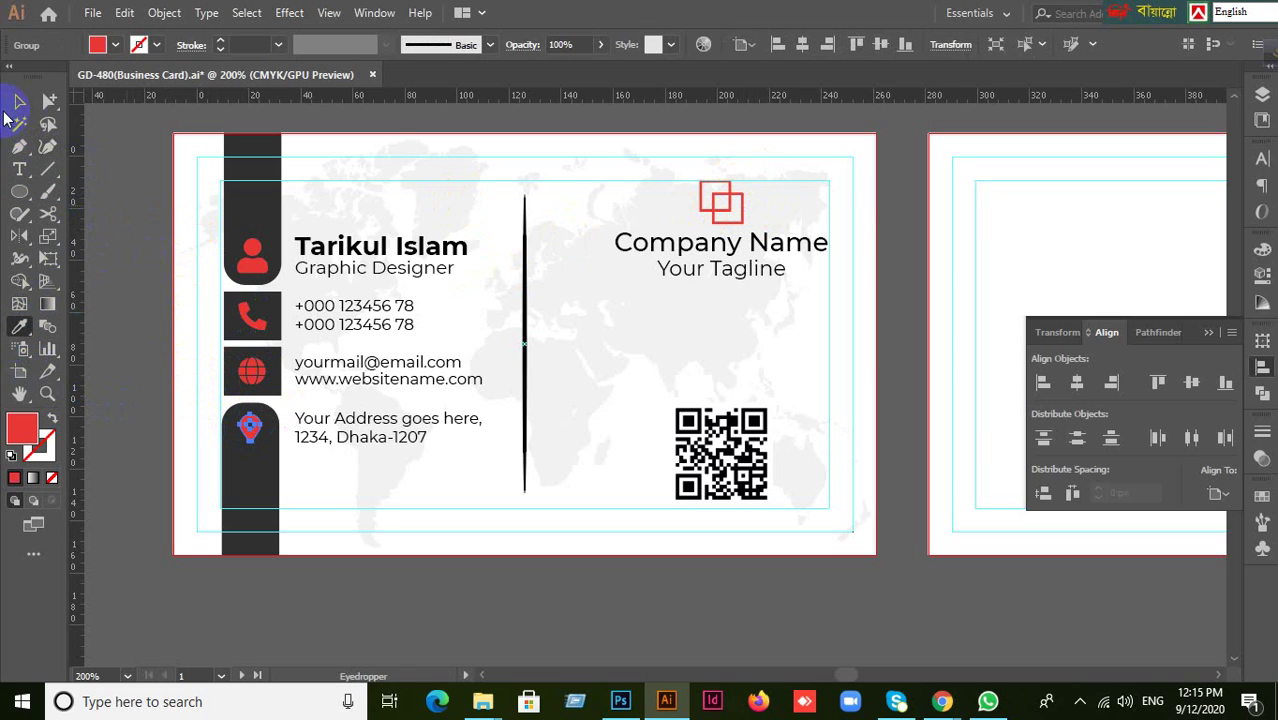
{"action": "left_click", "coordinate": [18, 101]}
{"action": "left_click", "coordinate": [121, 272]}
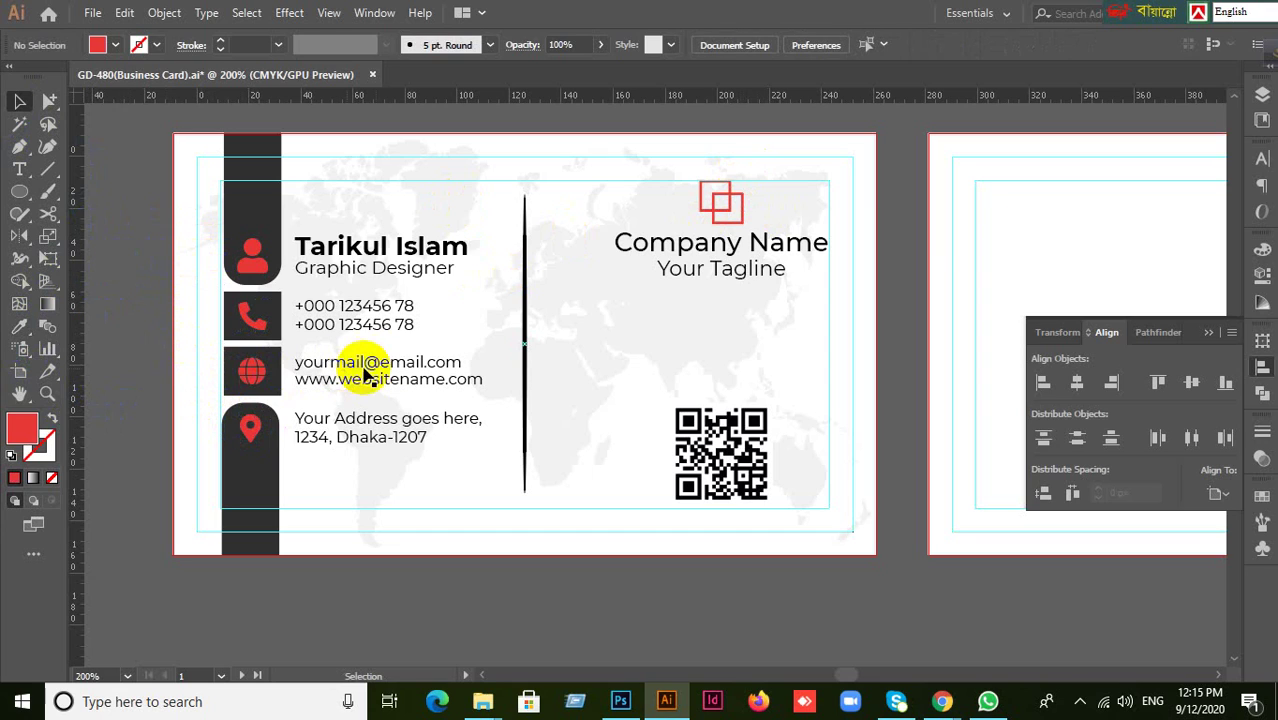
{"action": "left_click", "coordinate": [406, 278]}
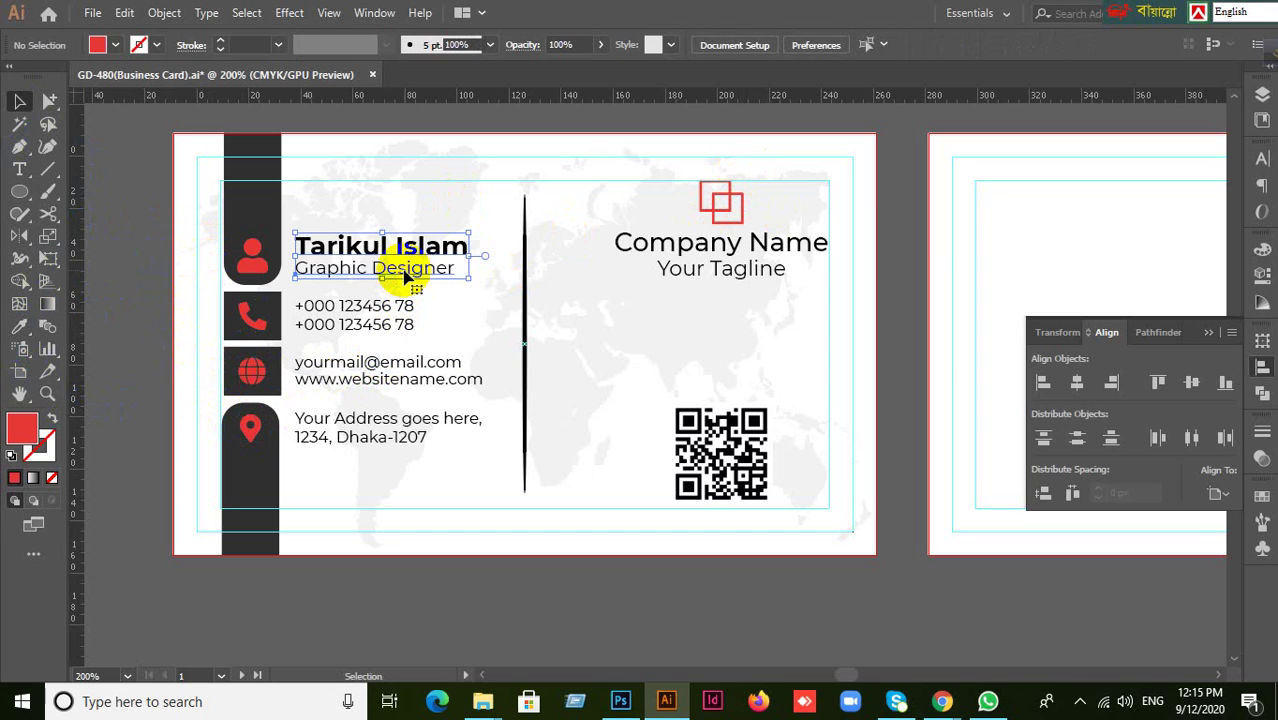
{"action": "right_click", "coordinate": [403, 270]}
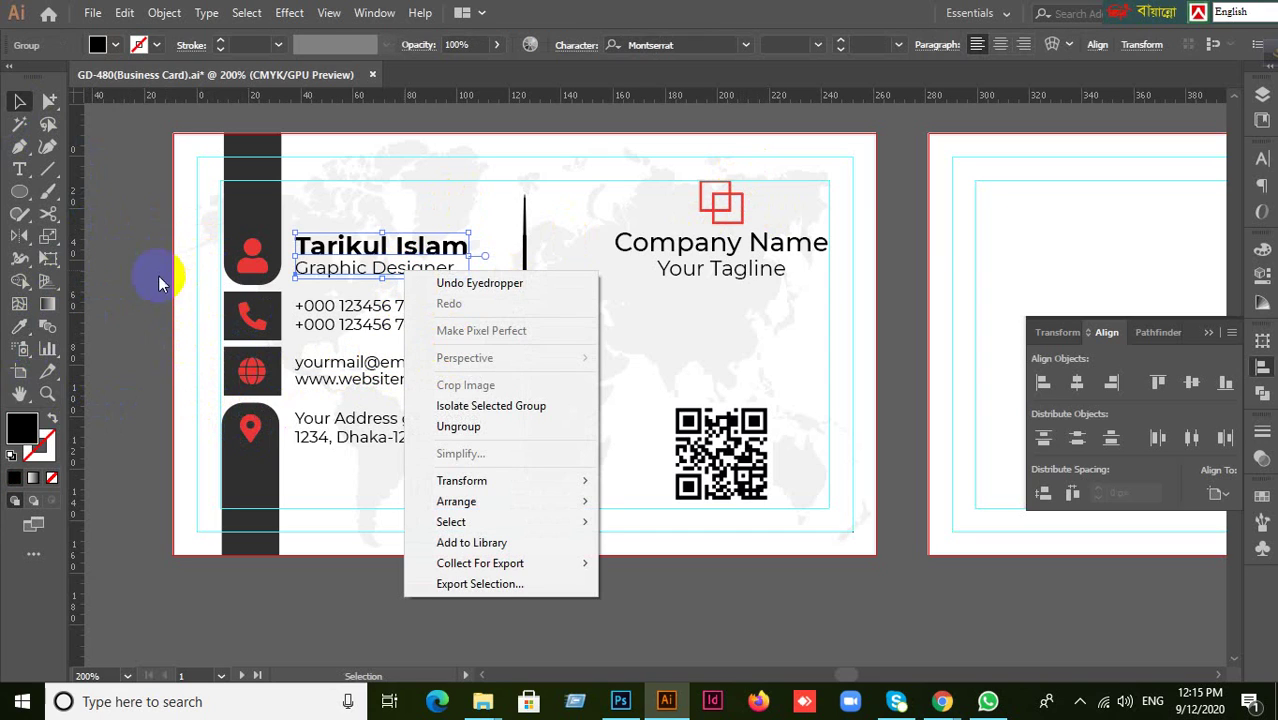
{"action": "left_click", "coordinate": [290, 260]}
{"action": "left_click", "coordinate": [328, 262]}
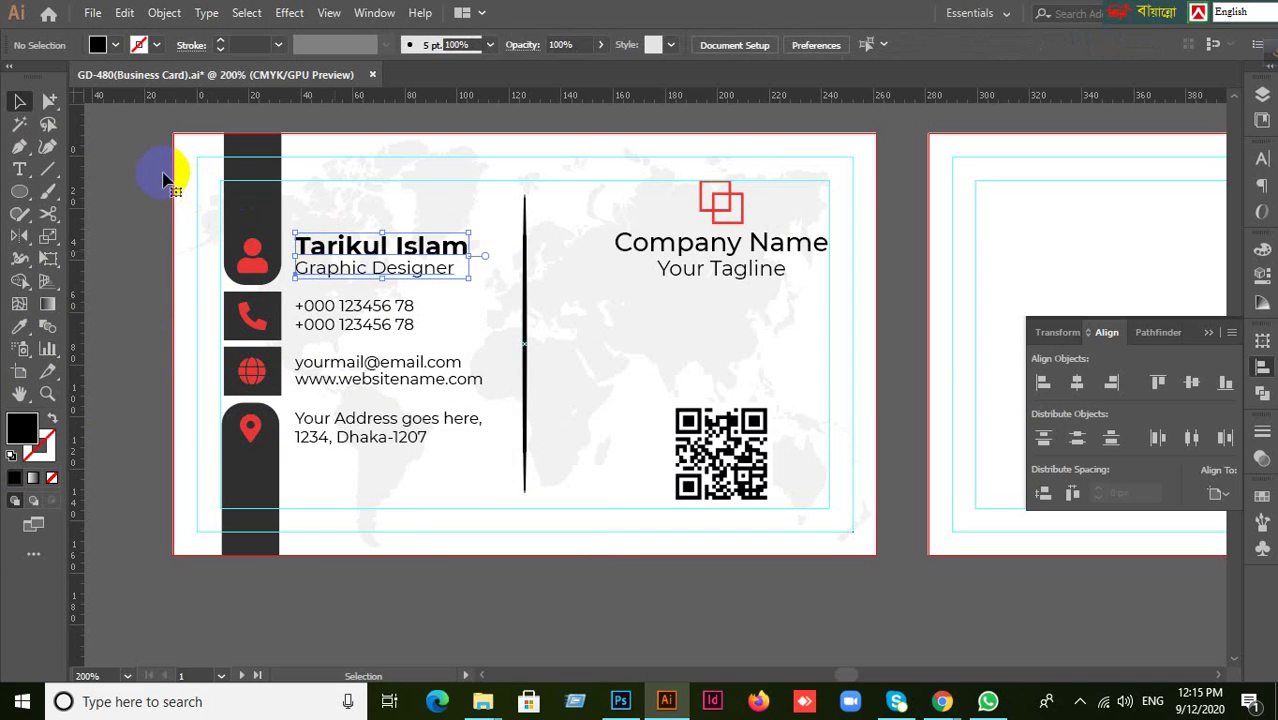
Pick only the "Graphic Designer" text within its group and colour it with the logo's red using the Eyedropper
{"action": "left_click", "coordinate": [45, 104]}
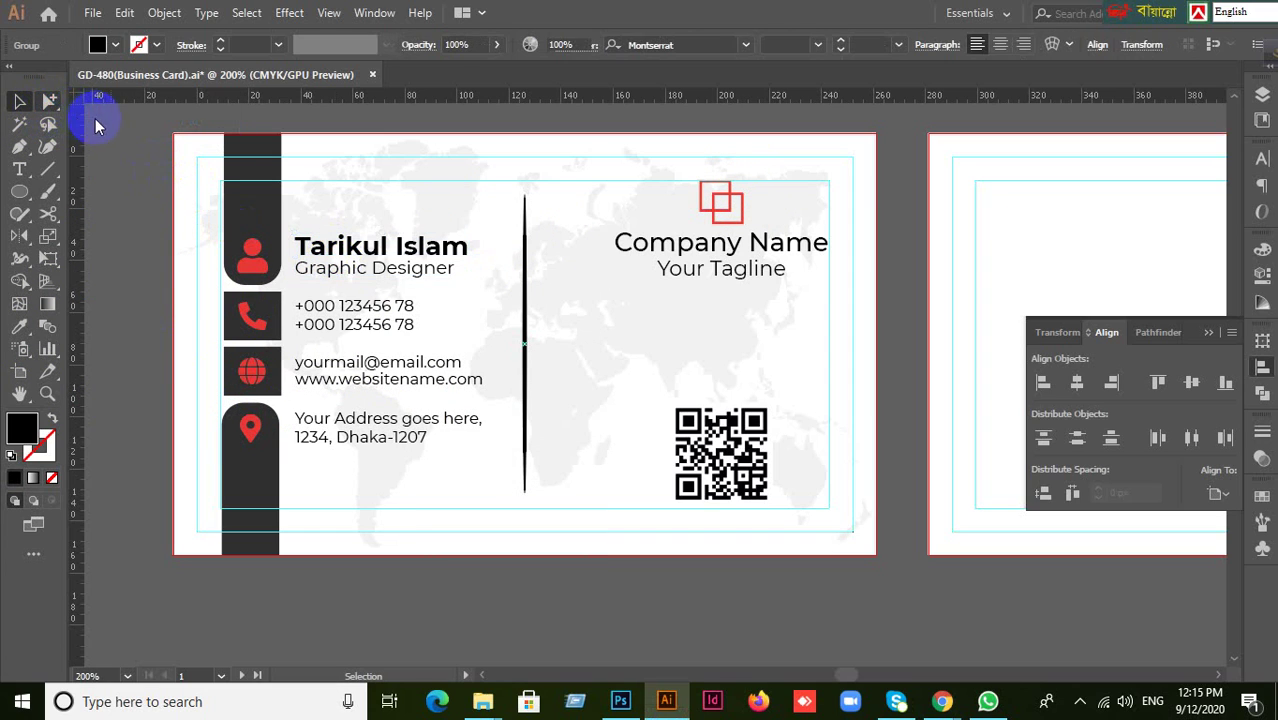
{"action": "left_click_drag", "start_coordinate": [48, 103], "coordinate": [100, 125]}
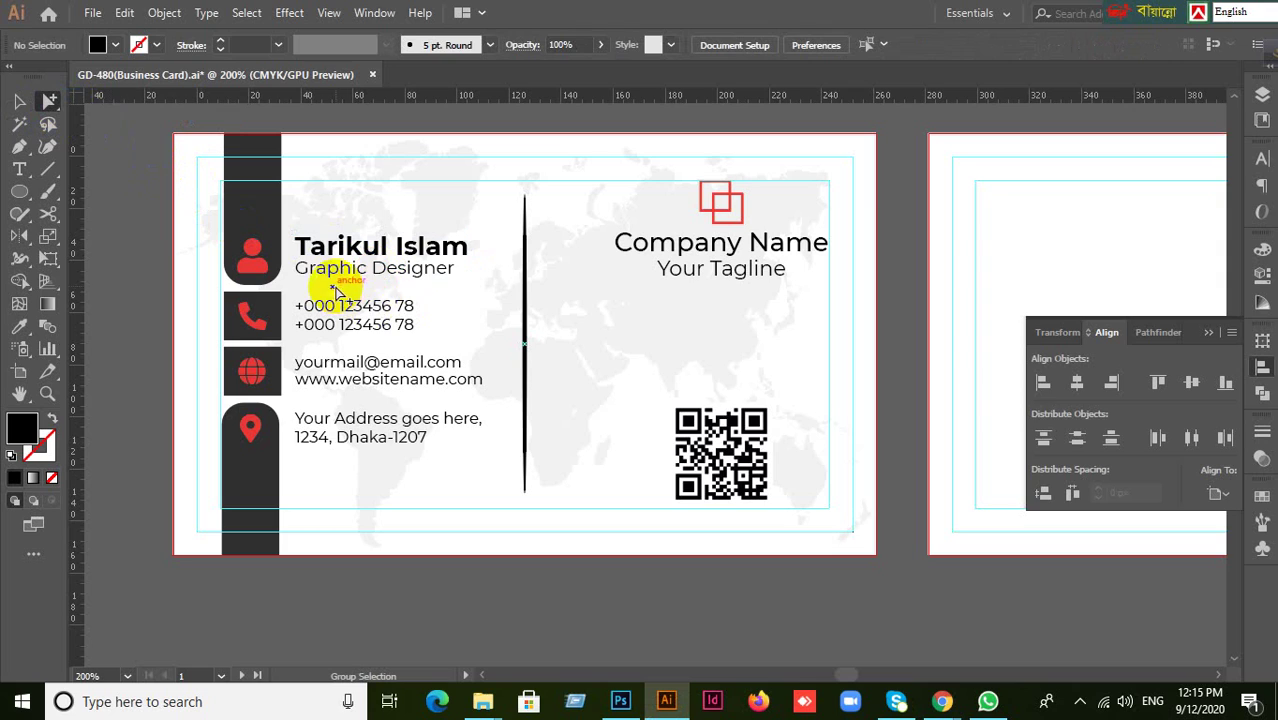
{"action": "left_click", "coordinate": [390, 275]}
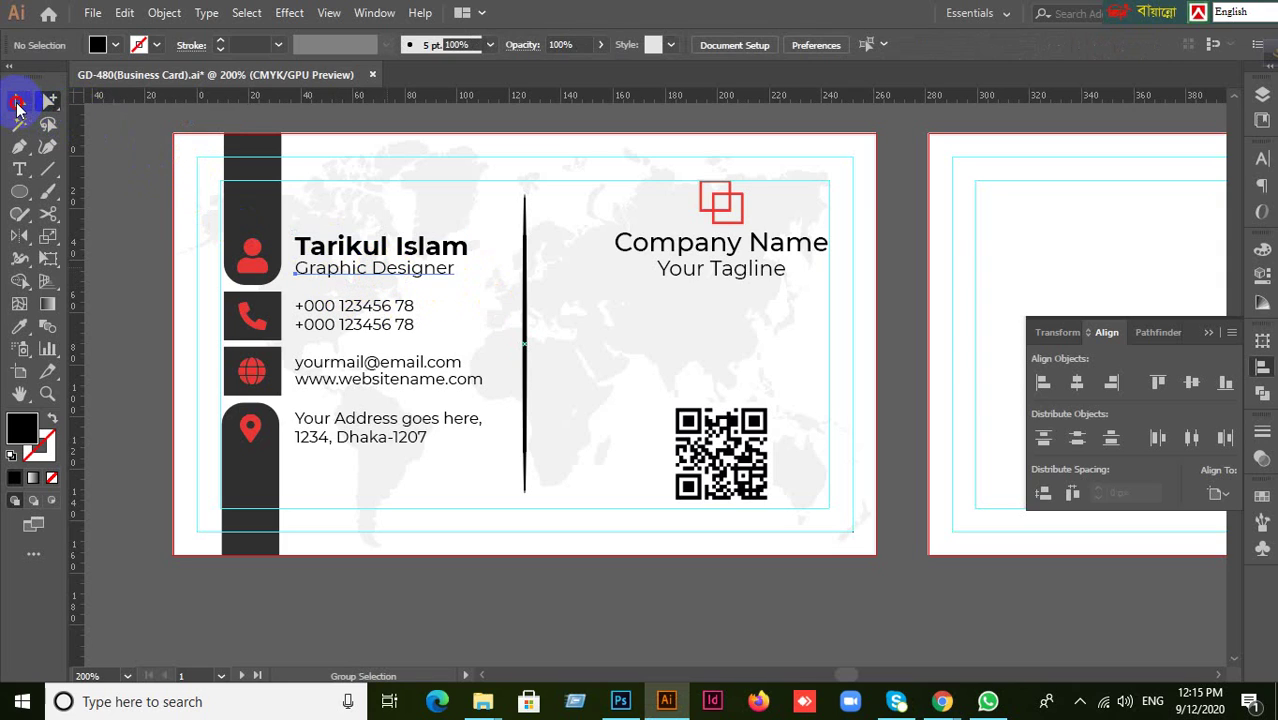
{"action": "left_click", "coordinate": [20, 101]}
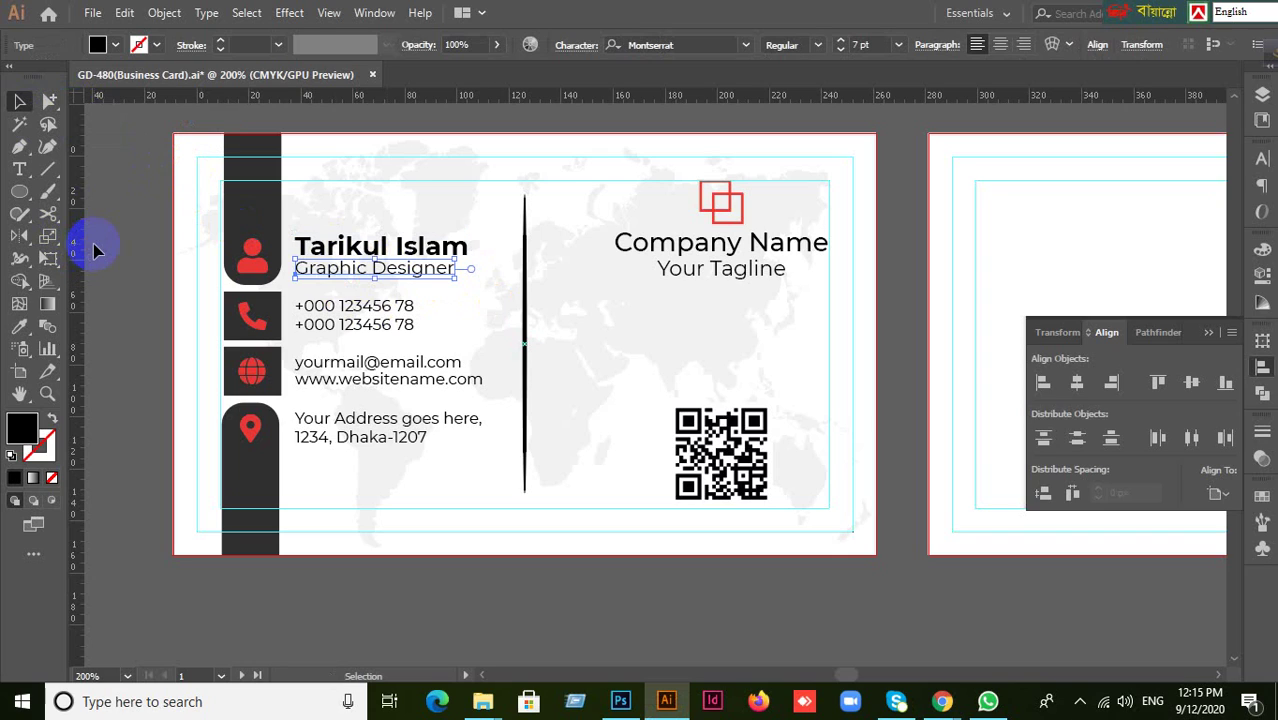
{"action": "left_click", "coordinate": [19, 326]}
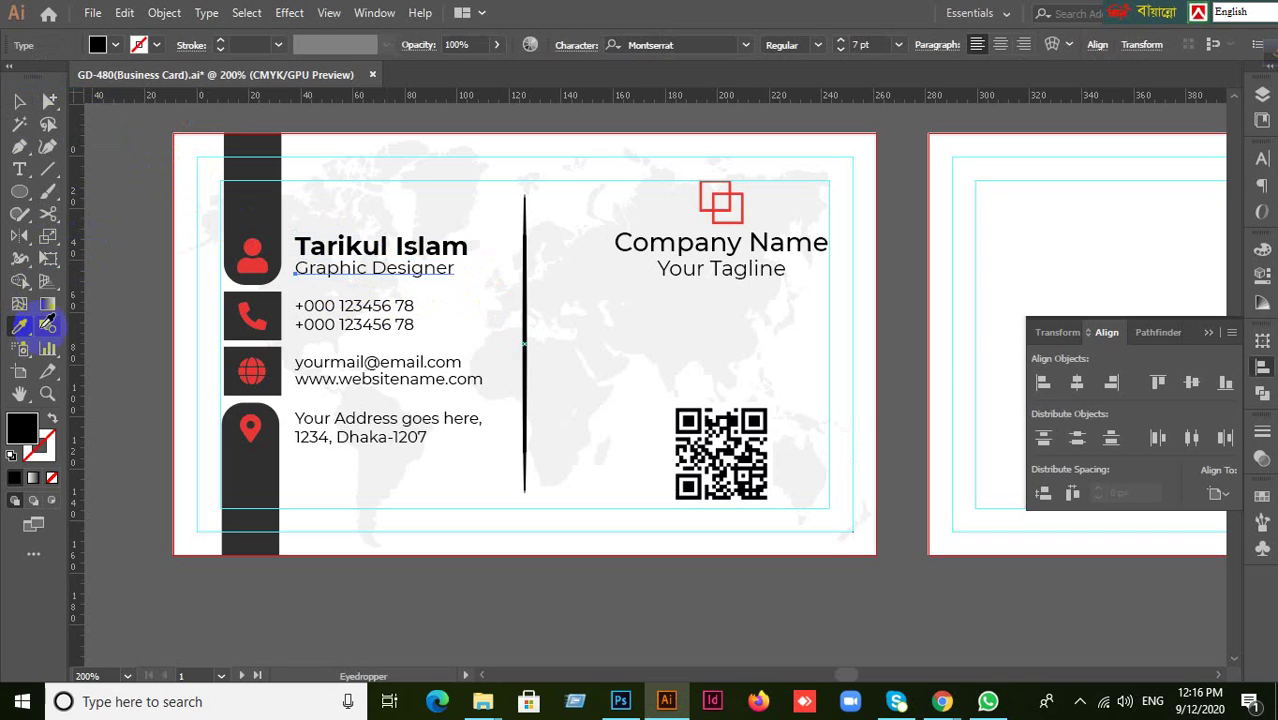
{"action": "left_click", "coordinate": [747, 210]}
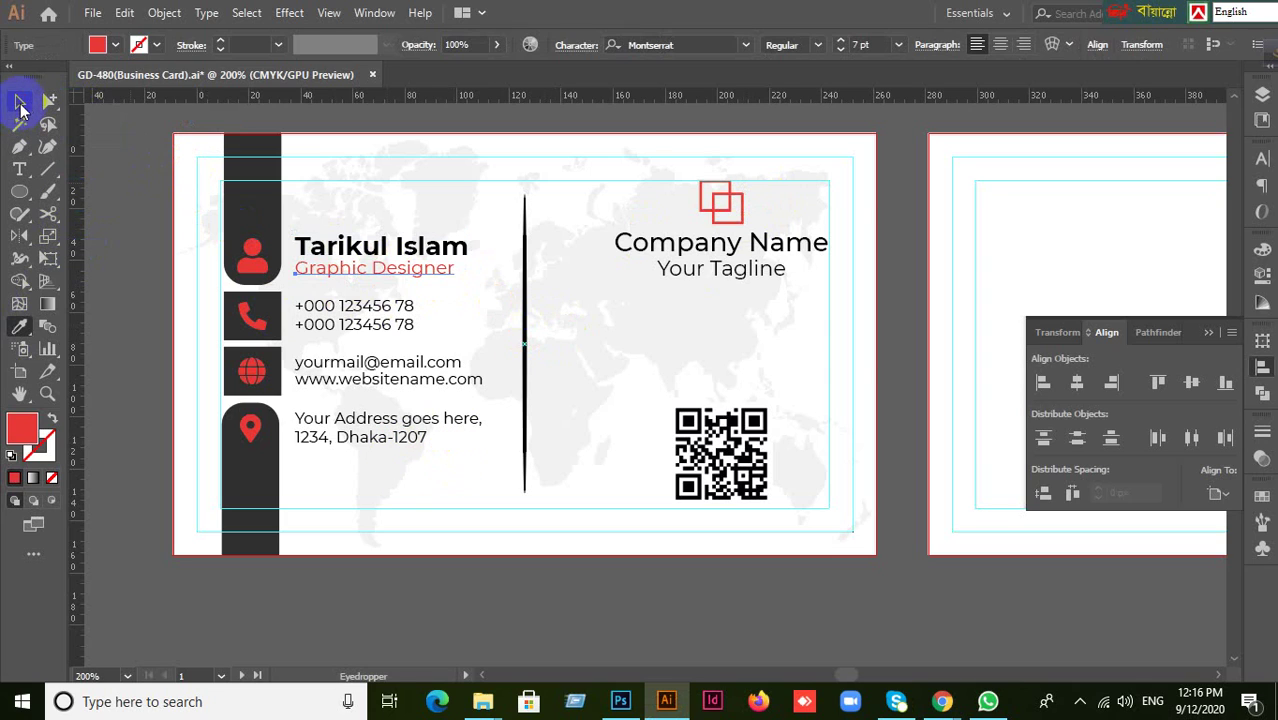
{"action": "left_click", "coordinate": [19, 103]}
{"action": "left_click", "coordinate": [627, 563]}
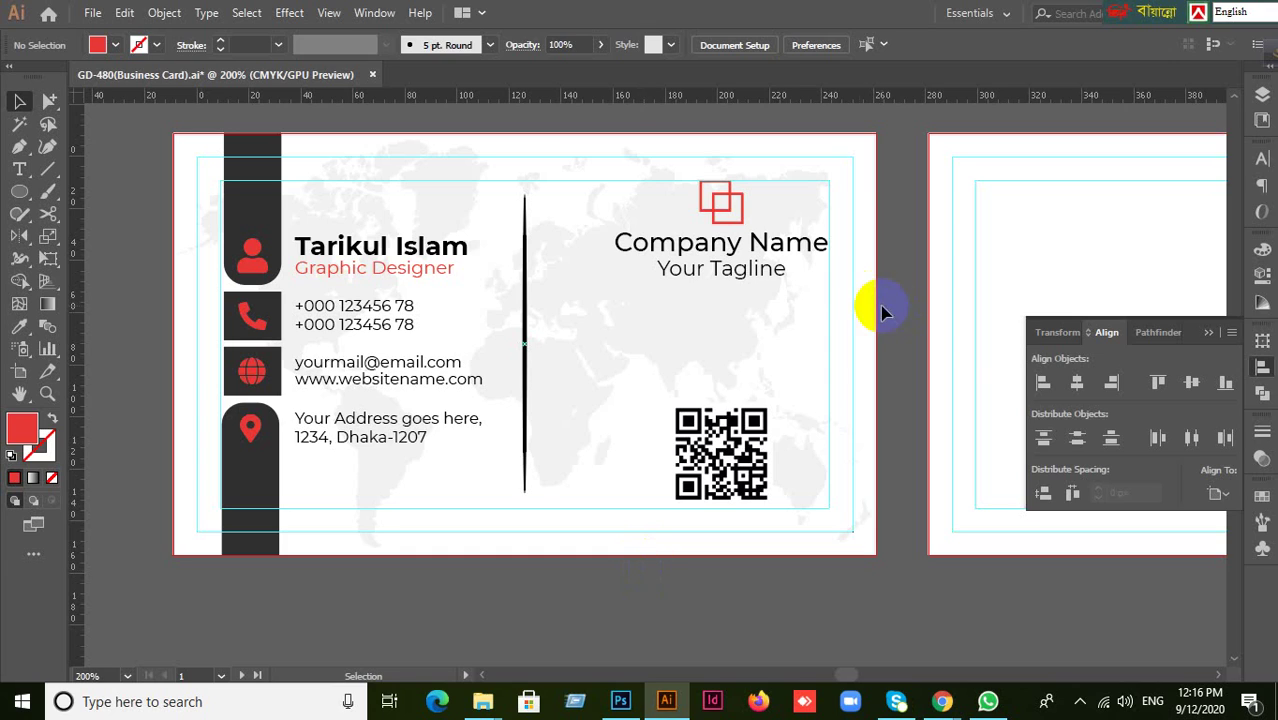
Pick only the "Your Tagline" text within the logo group, colour it with the logo's red using the Eyedropper, and clear the selection
{"action": "left_click", "coordinate": [724, 286]}
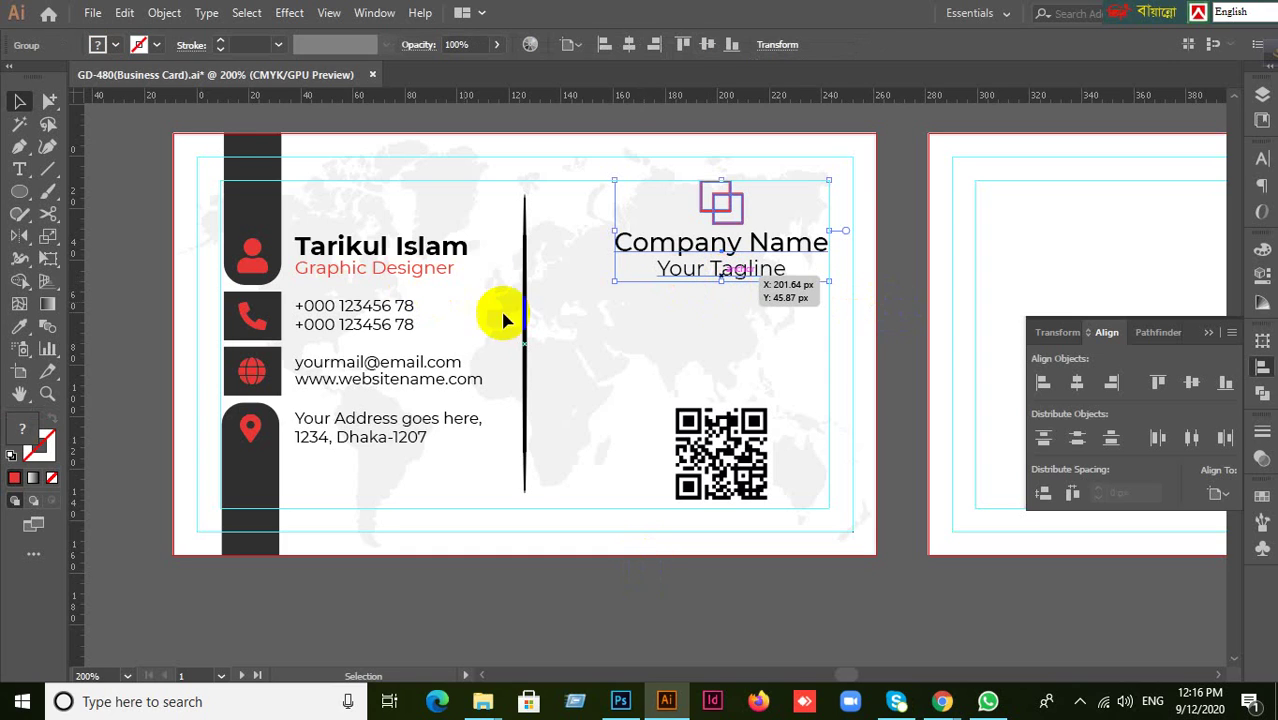
{"action": "left_click_drag", "start_coordinate": [50, 101], "coordinate": [120, 124]}
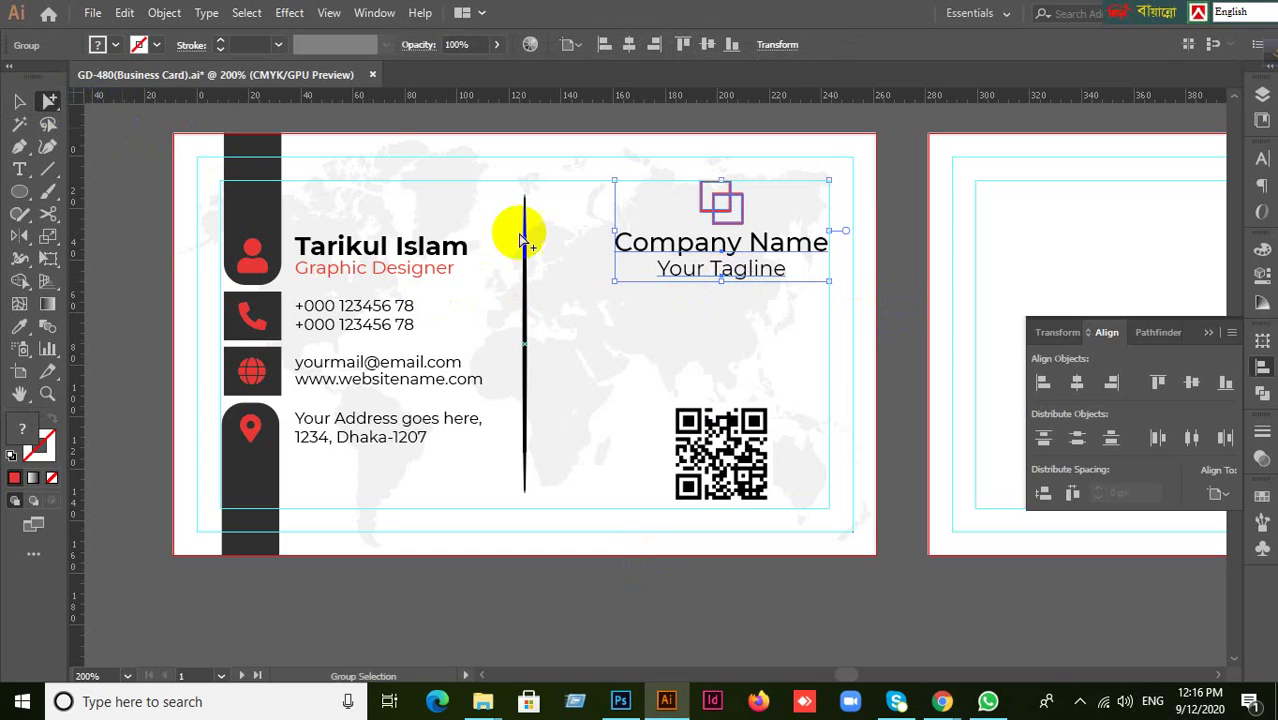
{"action": "left_click", "coordinate": [562, 270]}
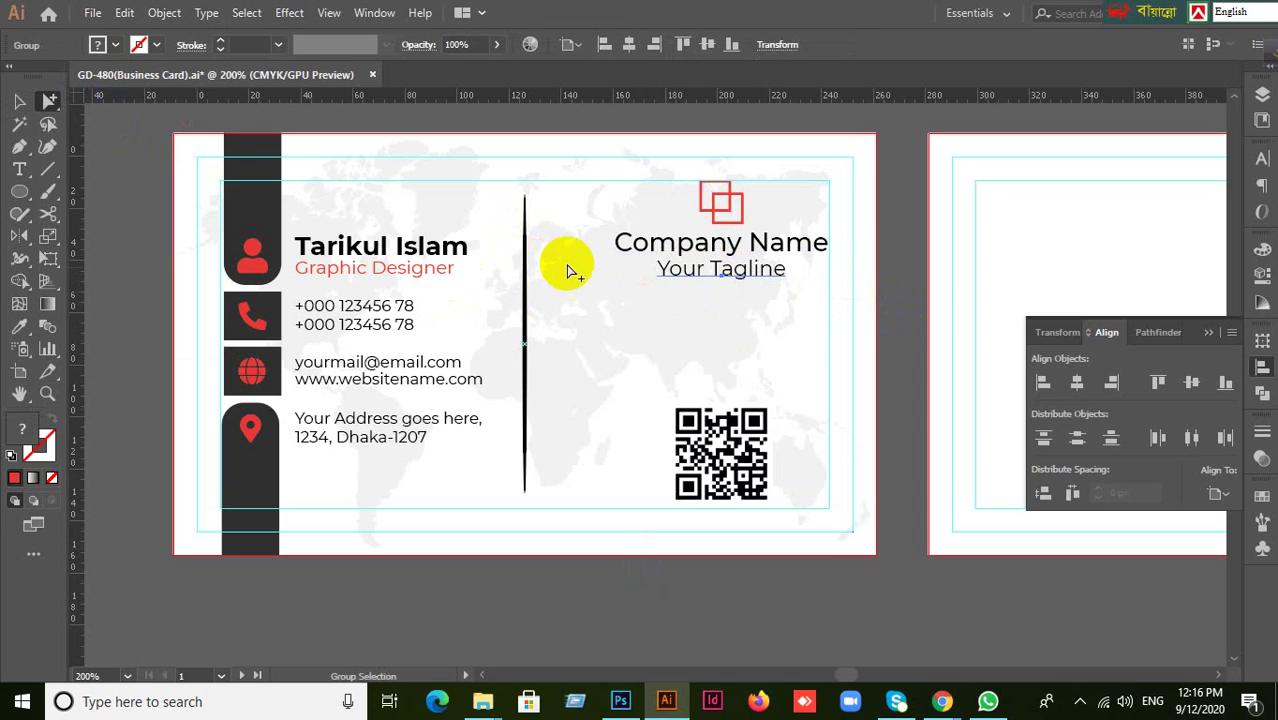
{"action": "left_click", "coordinate": [18, 101]}
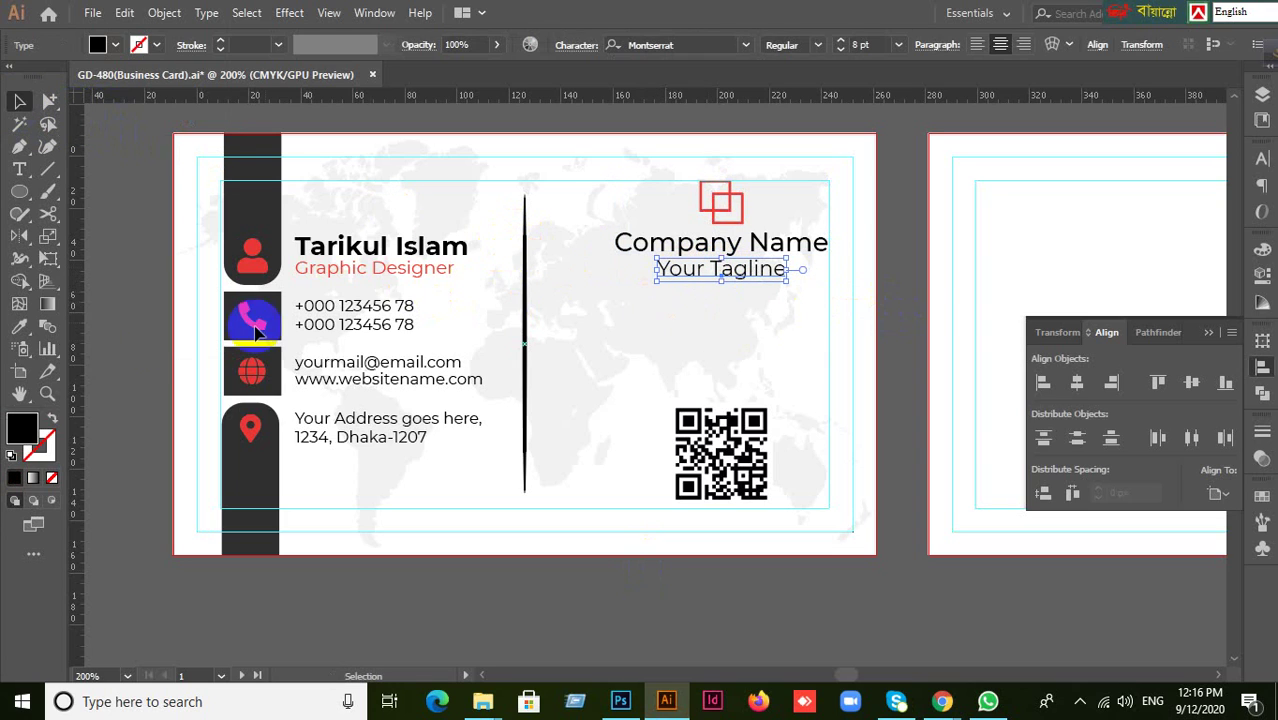
{"action": "left_click", "coordinate": [19, 326]}
{"action": "left_click", "coordinate": [730, 207]}
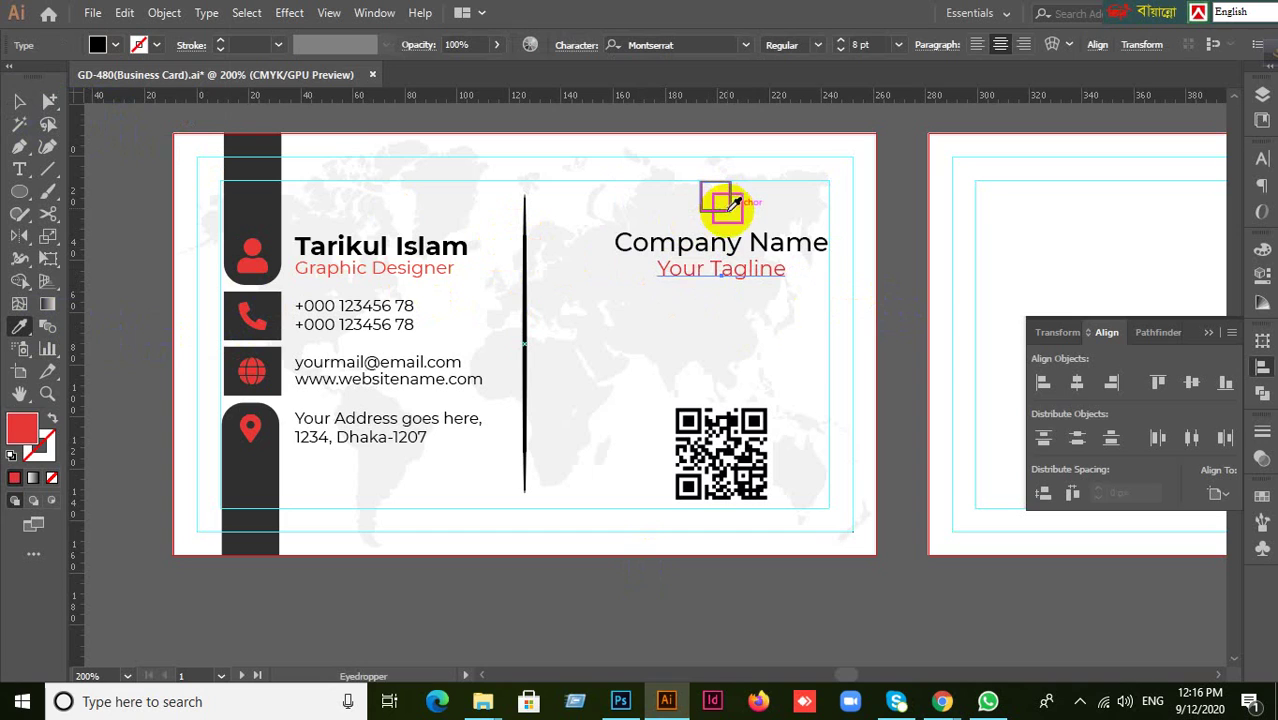
{"action": "left_click", "coordinate": [18, 101]}
{"action": "scroll", "coordinate": [693, 438], "scroll_direction": "down", "scroll_amount": 1}
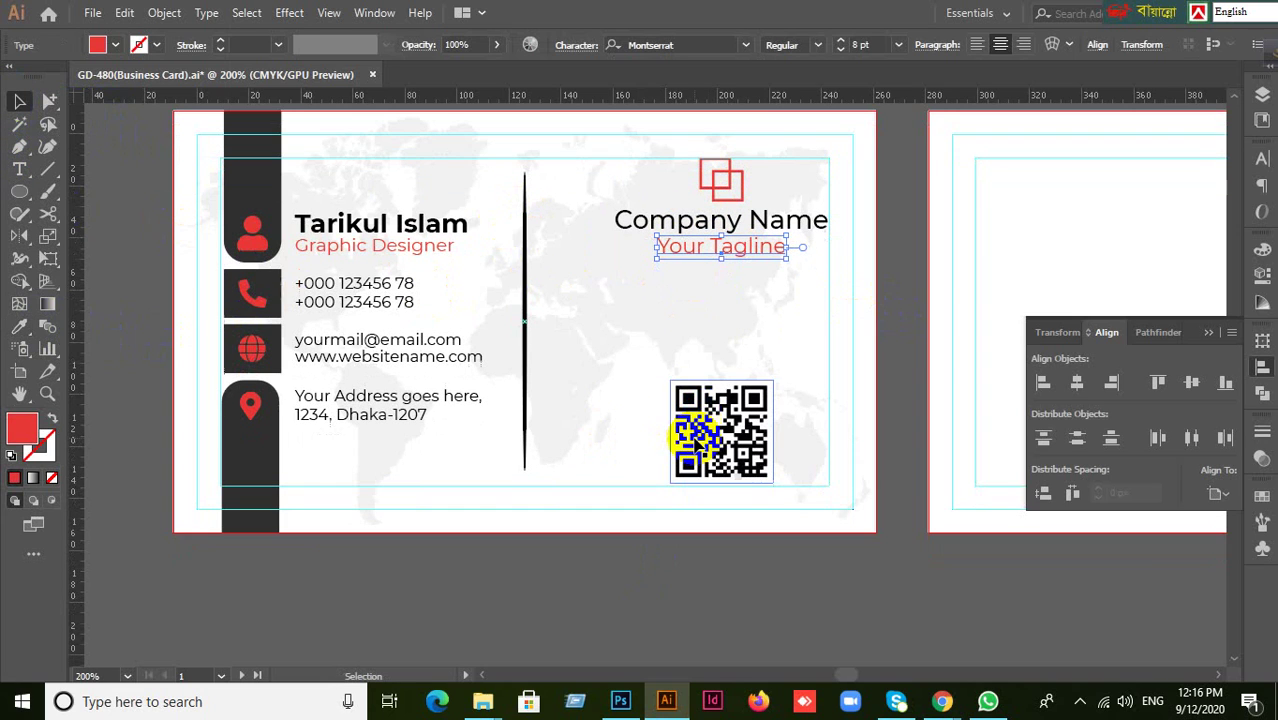
{"action": "scroll", "coordinate": [693, 438], "scroll_direction": "down", "scroll_amount": 2}
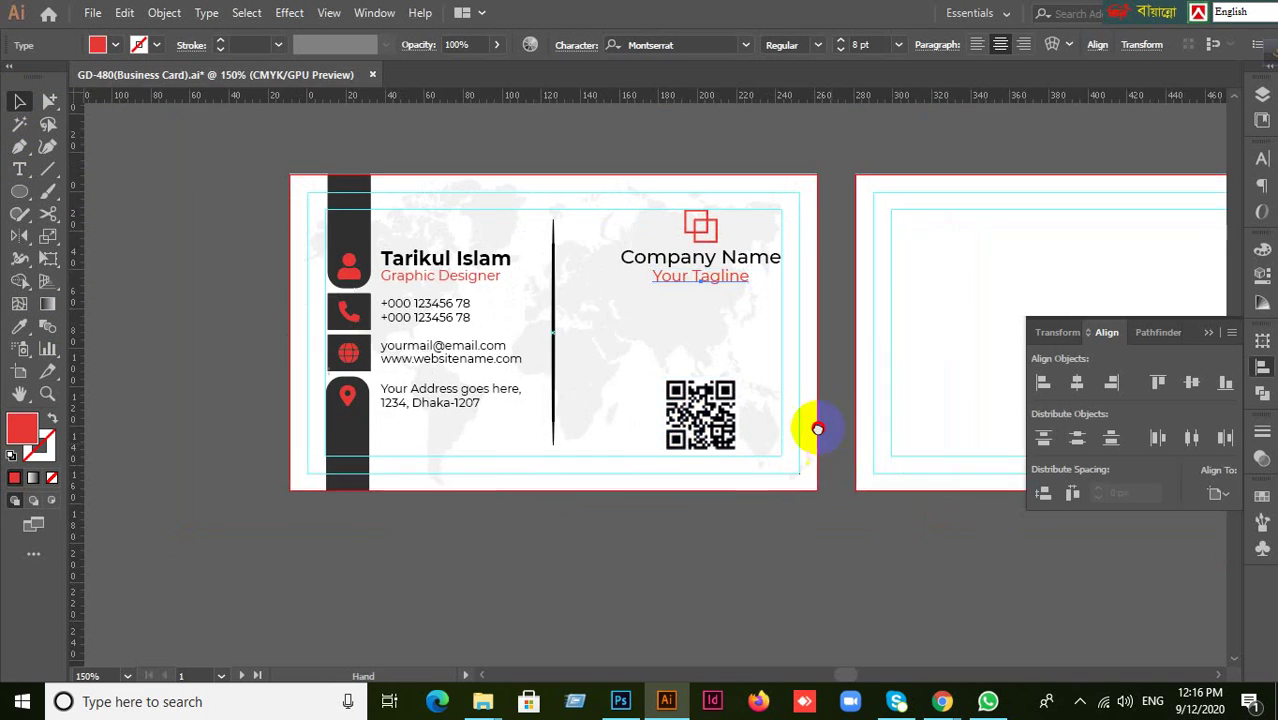
{"action": "left_click", "coordinate": [755, 513]}
Draw a red rectangle around the QR code down to the card's bottom edge, and stack it behind the code but above the background map
{"action": "scroll", "coordinate": [838, 470], "scroll_direction": "up", "scroll_amount": 1}
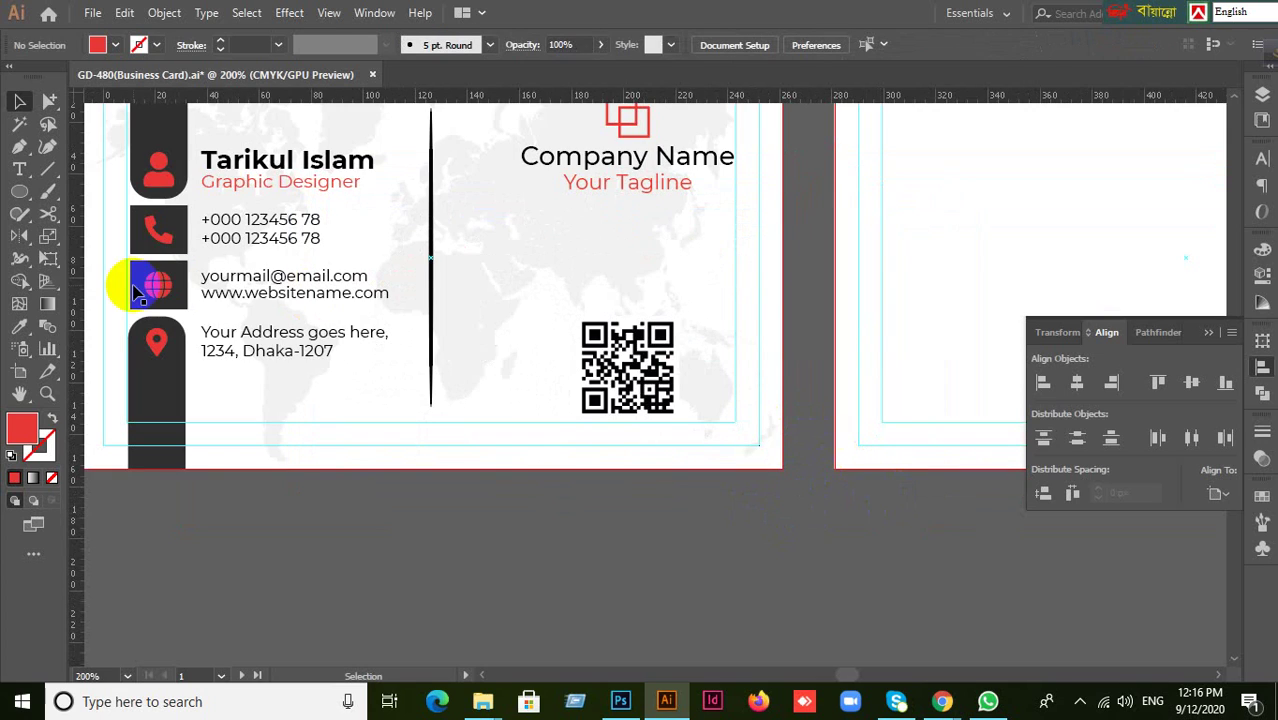
{"action": "left_click", "coordinate": [18, 195]}
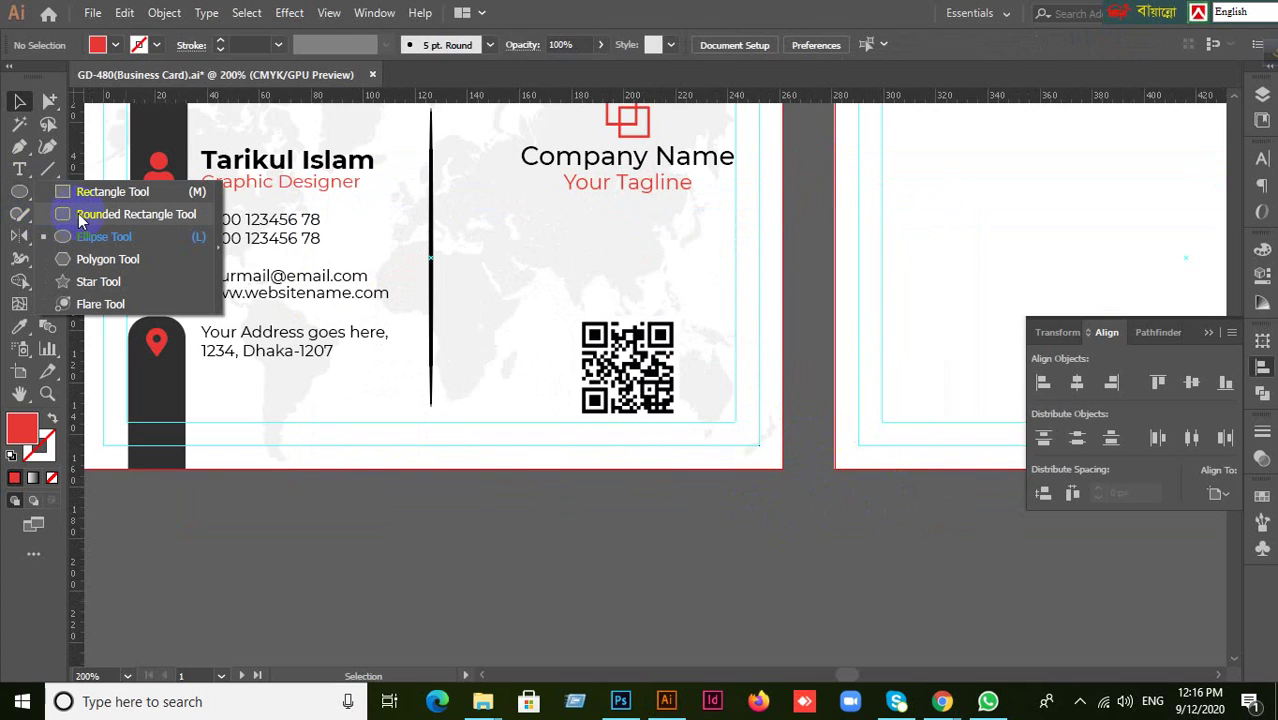
{"action": "left_click", "coordinate": [100, 191]}
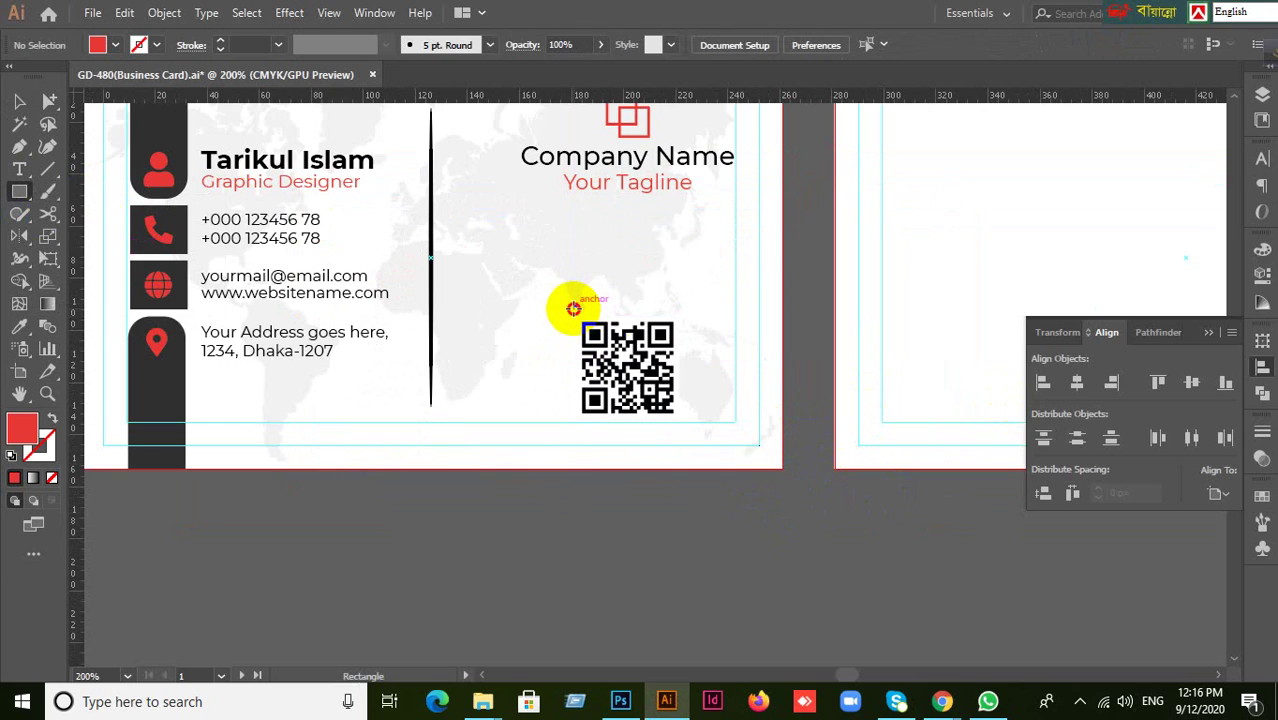
{"action": "left_click_drag", "start_coordinate": [573, 308], "coordinate": [684, 468]}
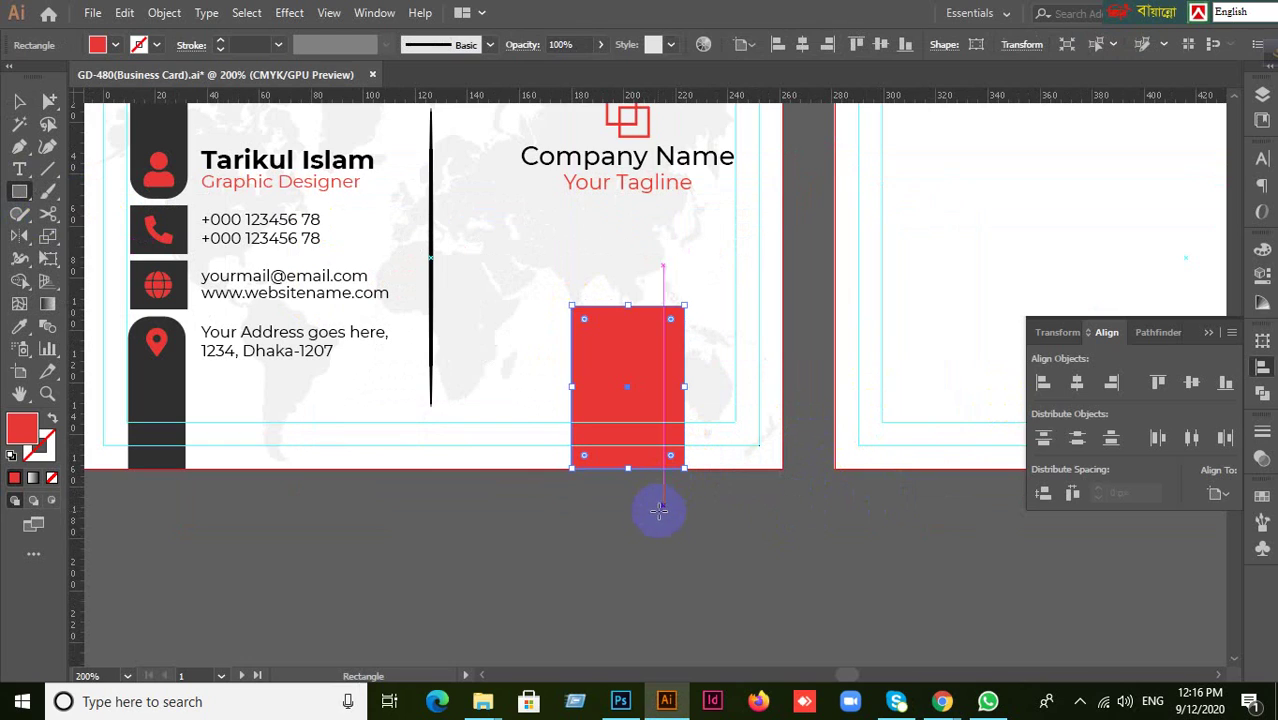
{"action": "key", "text": "ctrl+shift+bracketleft"}
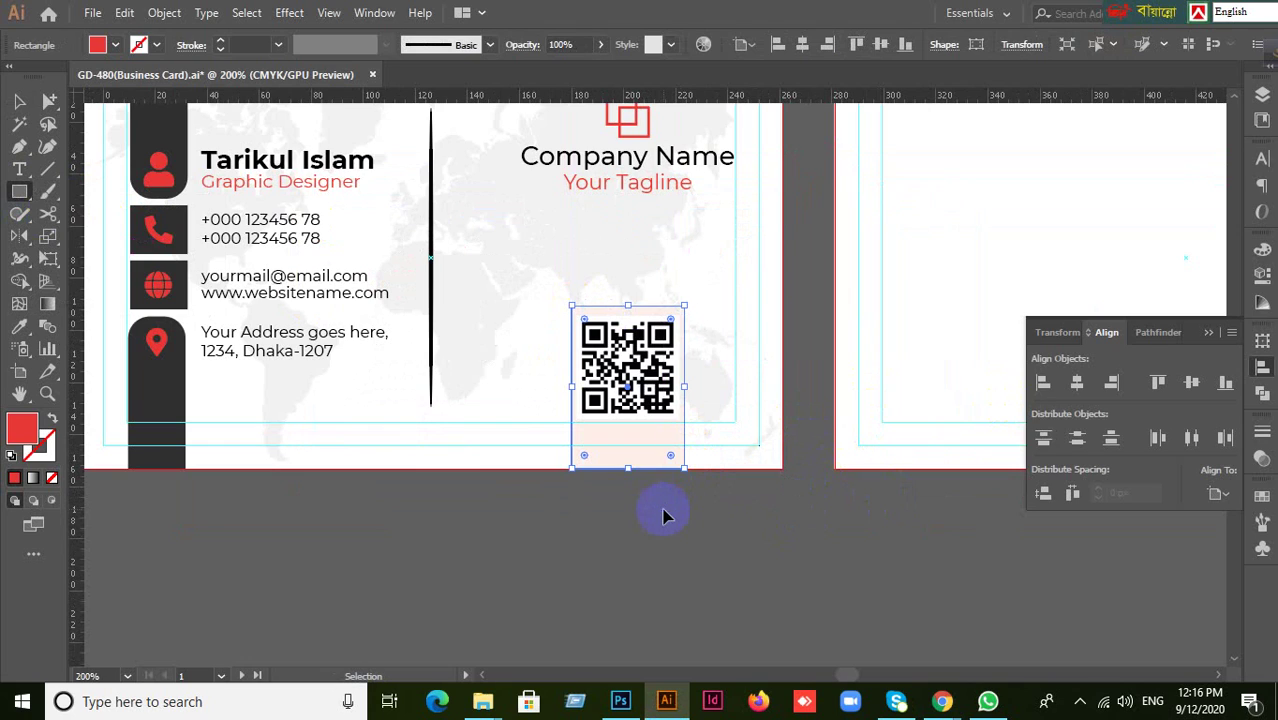
{"action": "key", "text": "ctrl+bracketright"}
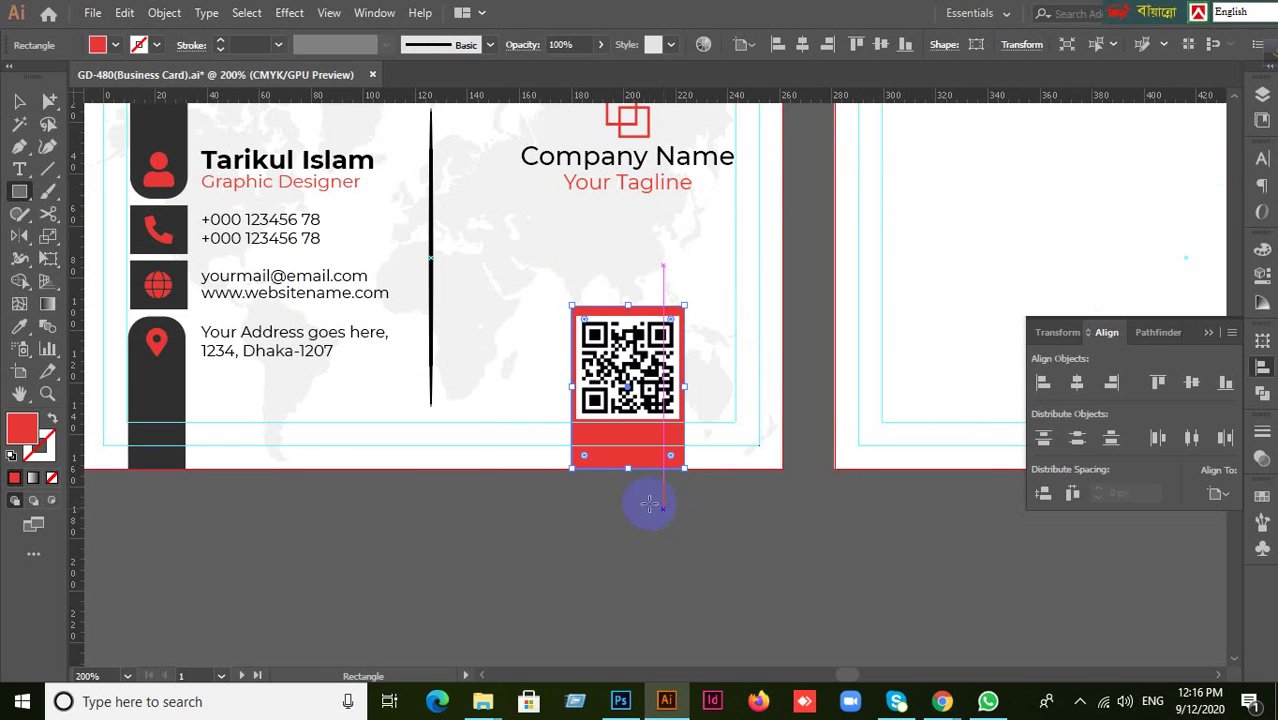
{"action": "left_click", "coordinate": [19, 101]}
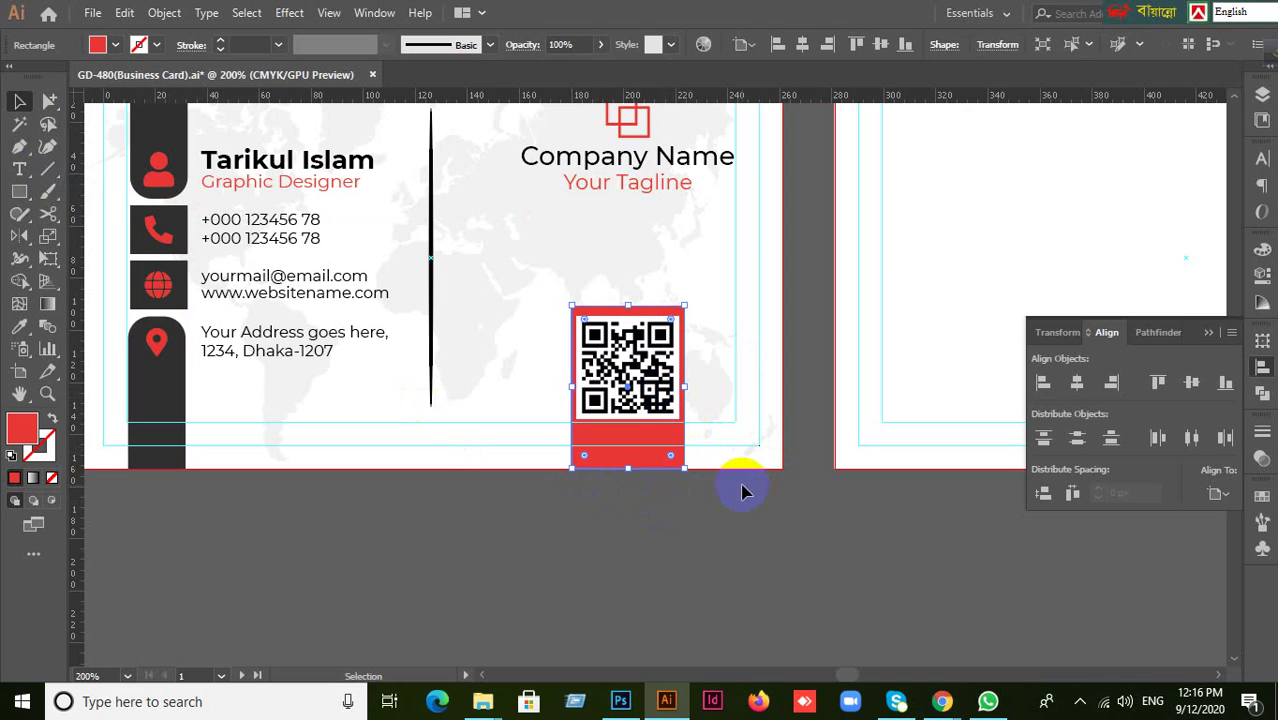
Try a slight adjustment at the red rectangle's top edge, undo it, and delete the rectangle behind the QR code
{"action": "scroll", "coordinate": [742, 490], "scroll_direction": "up", "scroll_amount": 1}
{"action": "left_click_drag", "start_coordinate": [600, 306], "coordinate": [600, 298]}
{"action": "key", "text": "ctrl+z"}
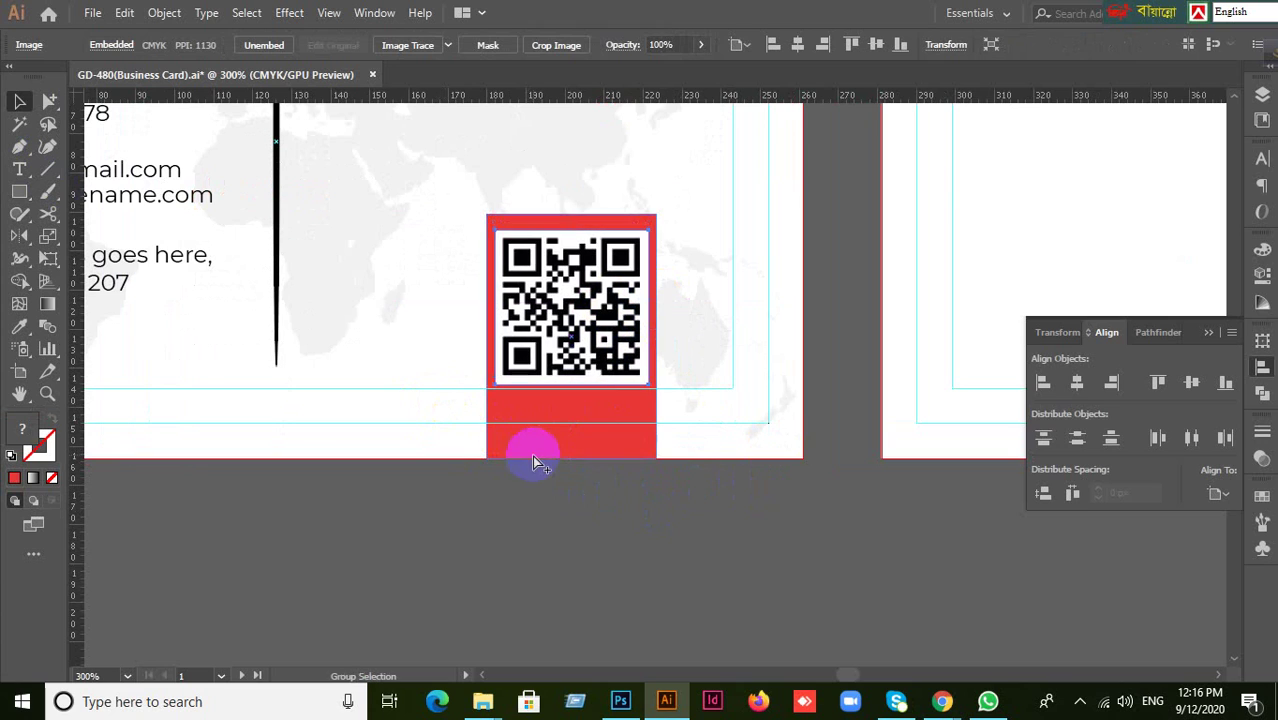
{"action": "left_click", "coordinate": [567, 483]}
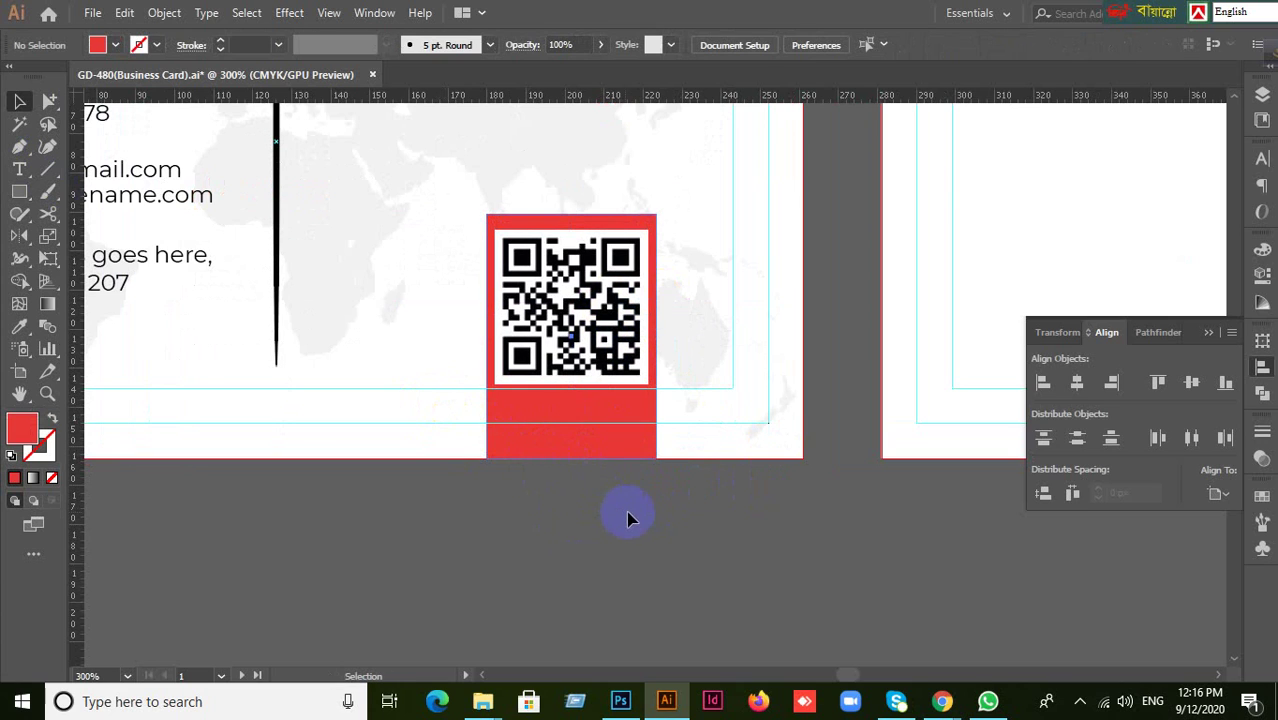
{"action": "scroll", "coordinate": [627, 505], "scroll_direction": "down", "scroll_amount": 1}
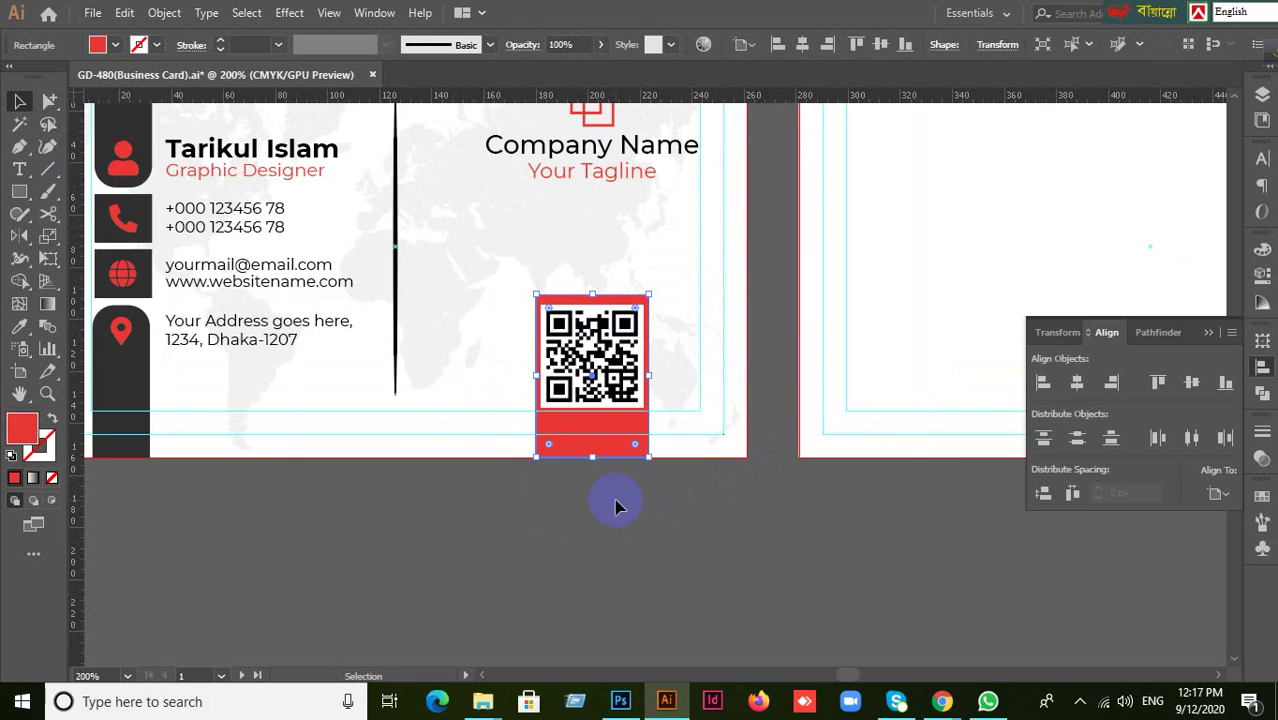
{"action": "key", "text": "Delete"}
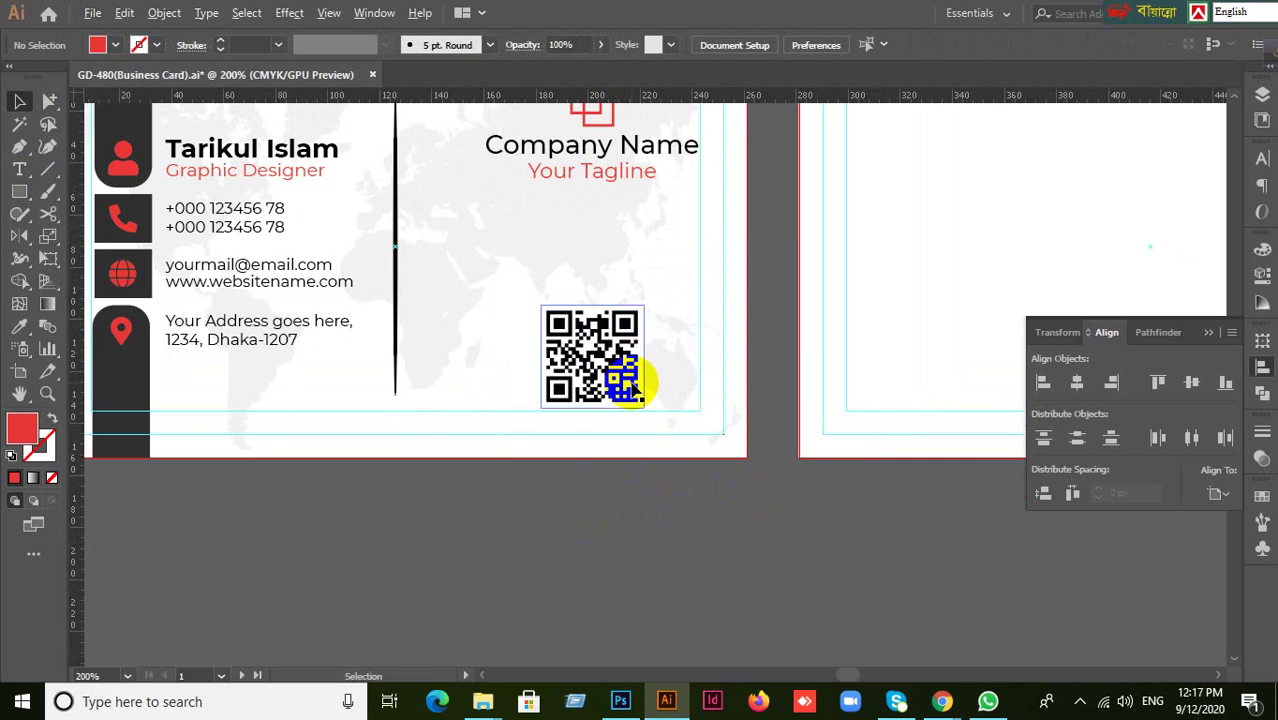
{"action": "scroll", "coordinate": [632, 390], "scroll_direction": "up", "scroll_amount": 1}
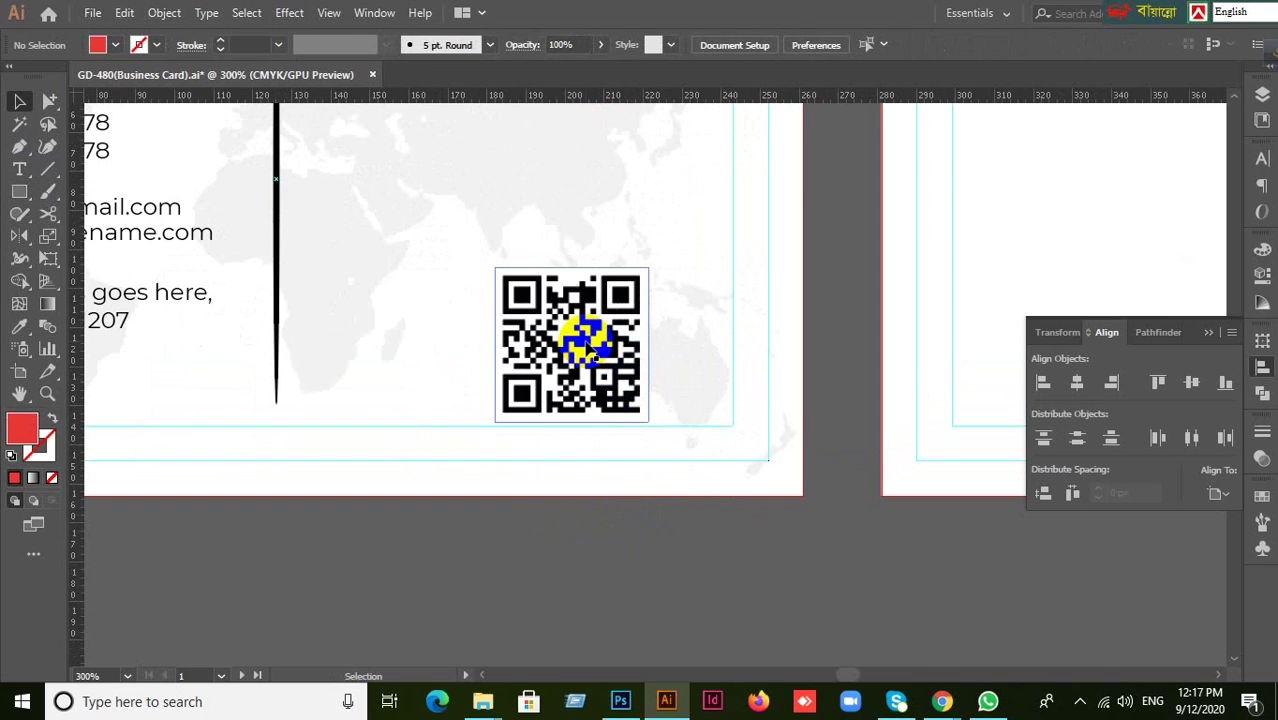
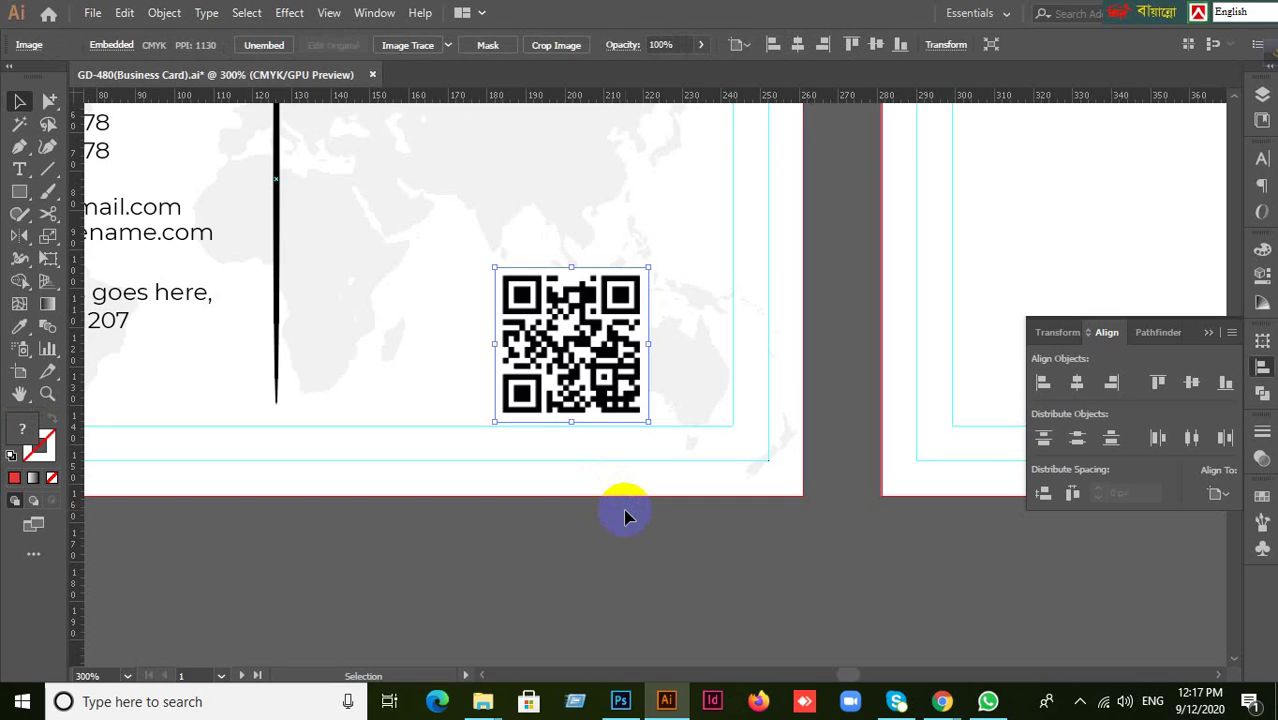
{"action": "left_click", "coordinate": [624, 516]}
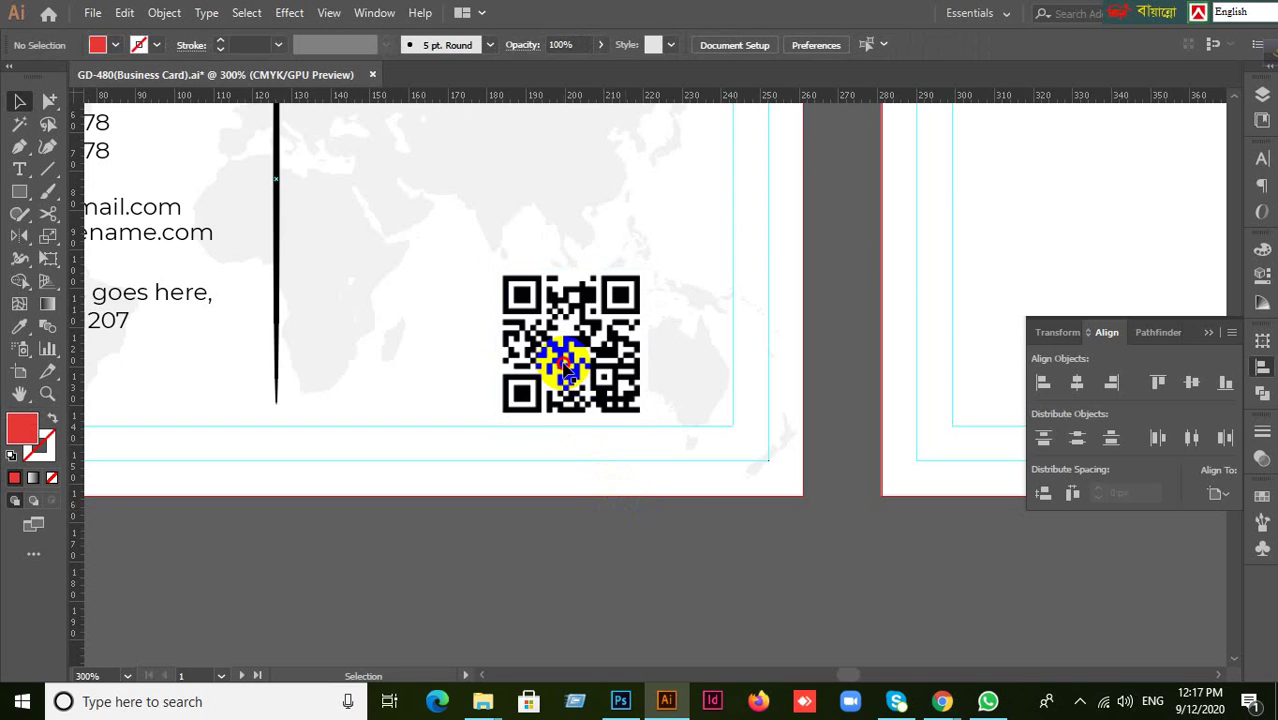
{"action": "left_click", "coordinate": [562, 368]}
{"action": "left_click", "coordinate": [531, 537]}
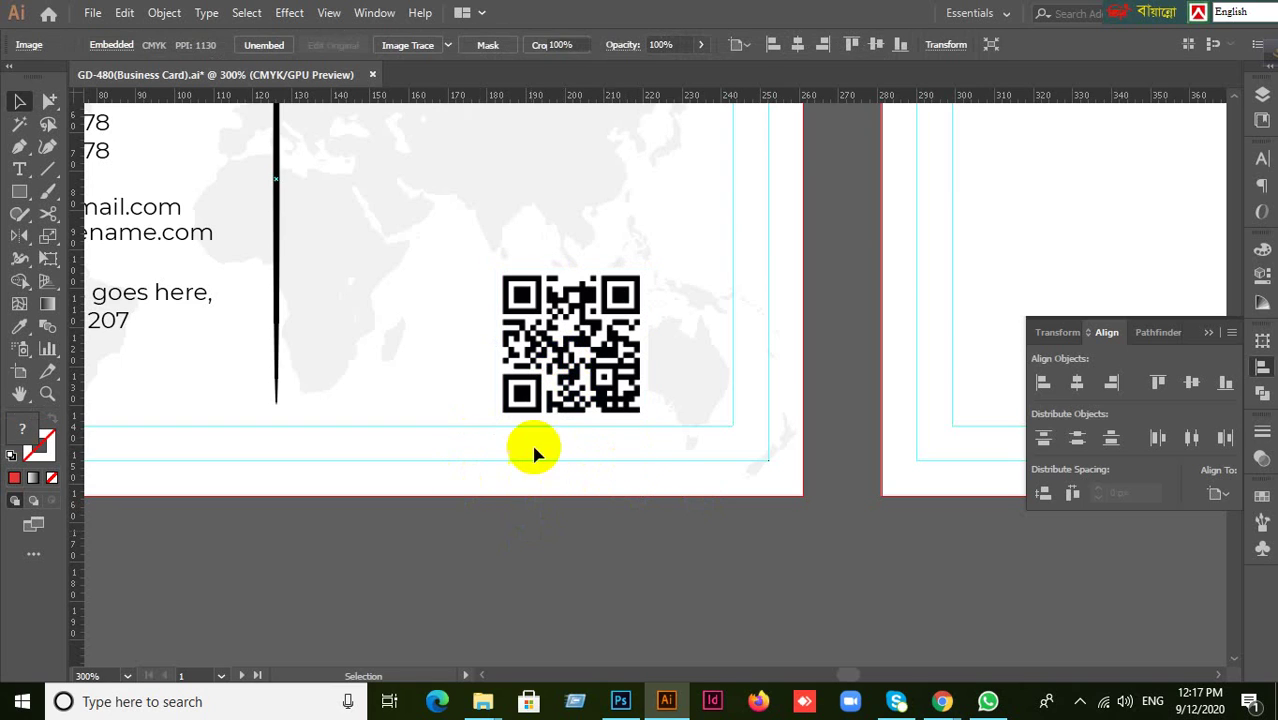
Select the QR code image and activate the Rectangle tool
{"action": "left_click", "coordinate": [566, 335]}
{"action": "left_click", "coordinate": [18, 193]}
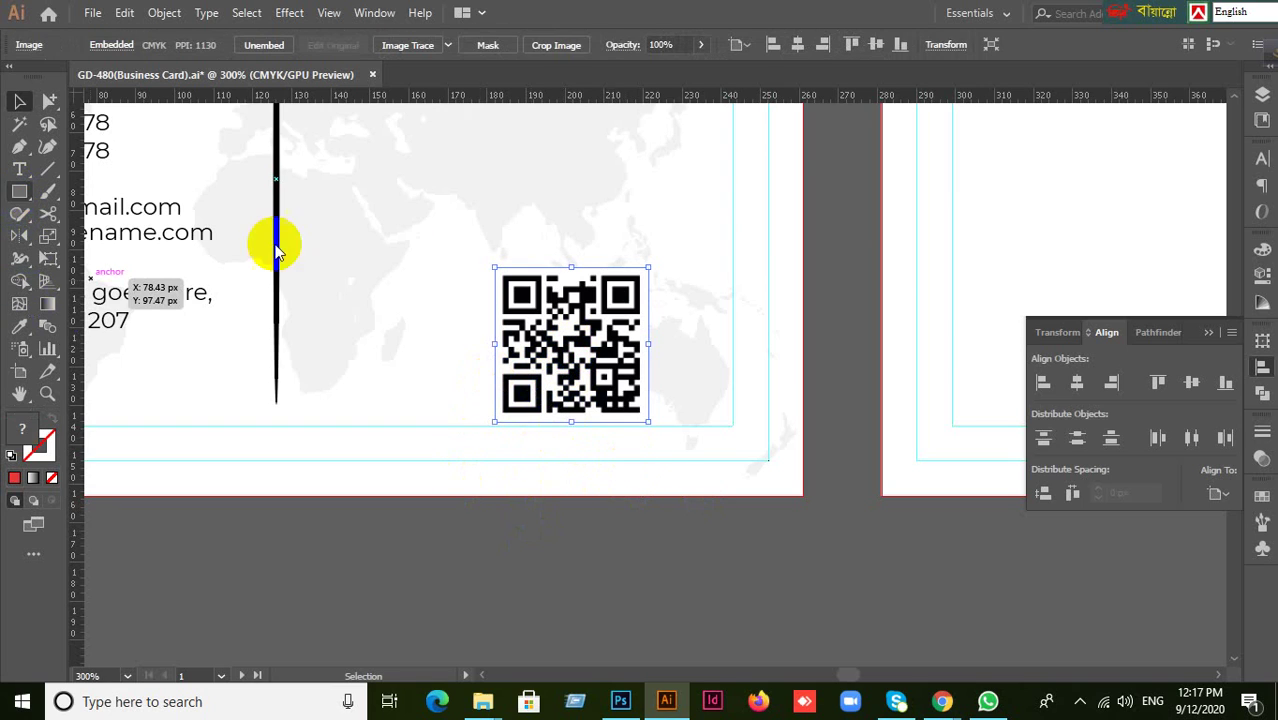
Draw a red square over the black centre of the QR code's upper-left corner marker
{"action": "scroll", "coordinate": [548, 308], "scroll_direction": "up", "scroll_amount": 3}
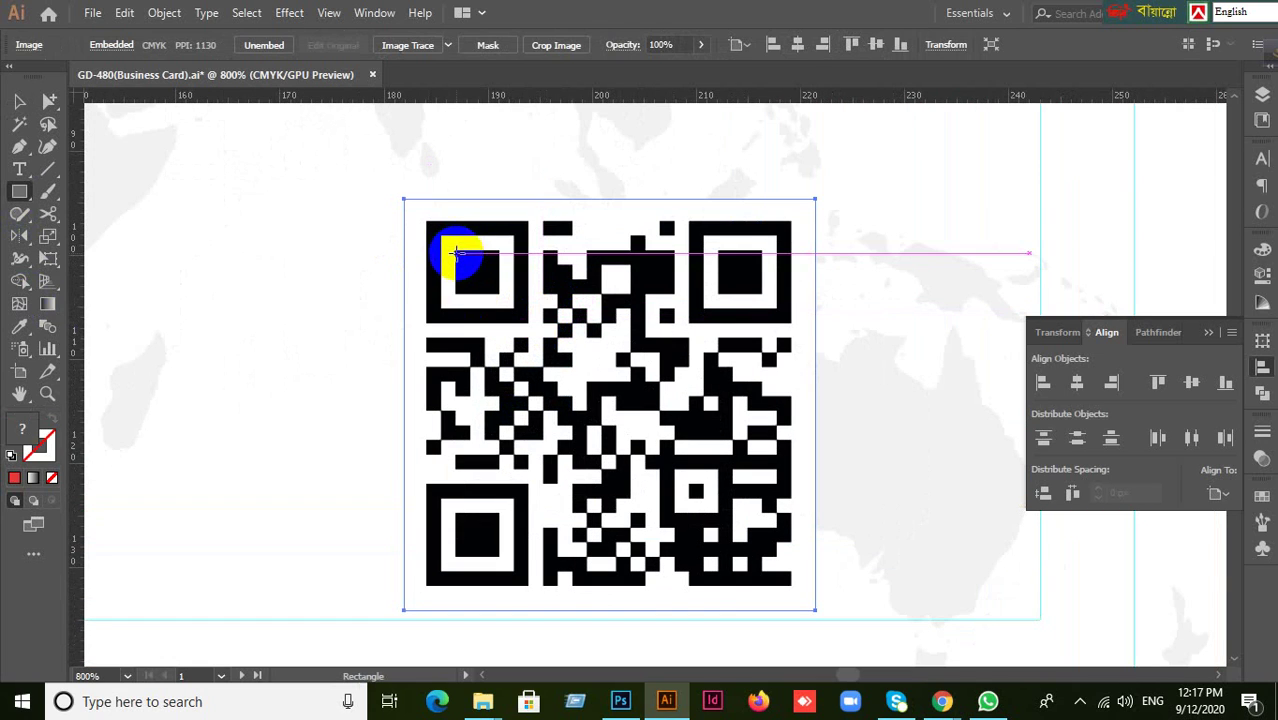
{"action": "left_click_drag", "start_coordinate": [457, 251], "coordinate": [499, 295]}
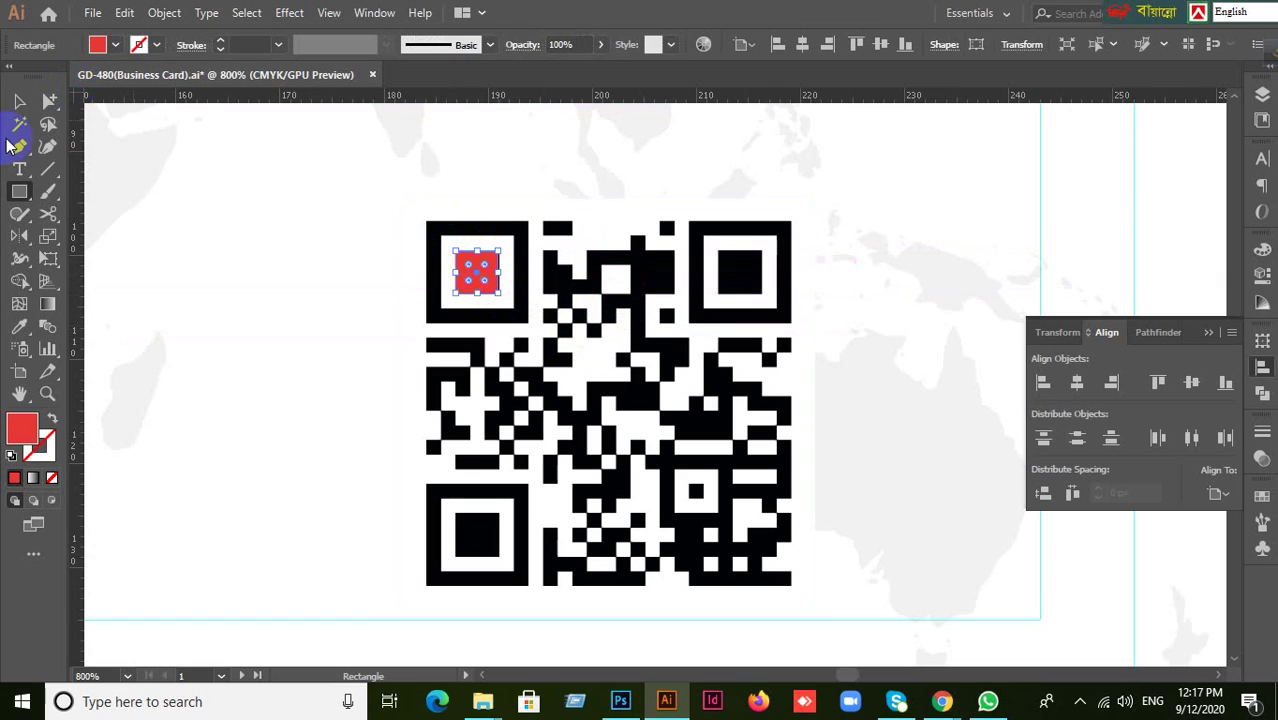
{"action": "left_click", "coordinate": [20, 102]}
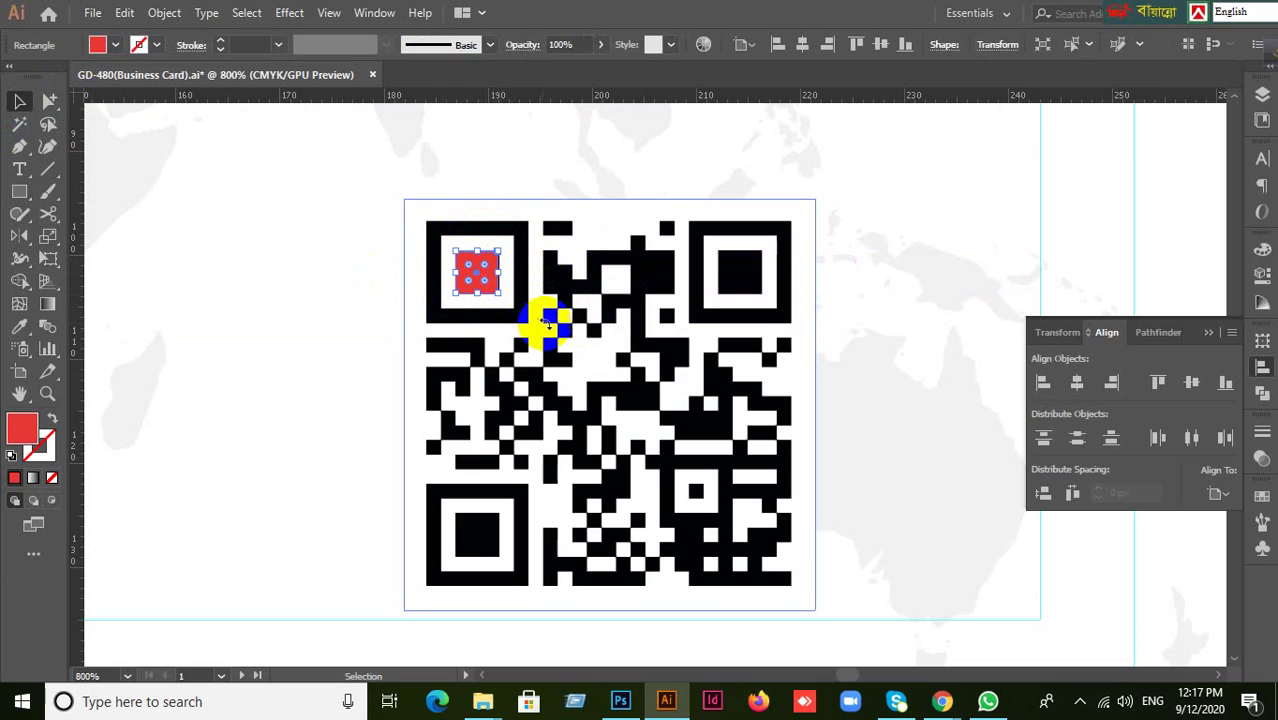
{"action": "left_click", "coordinate": [496, 284]}
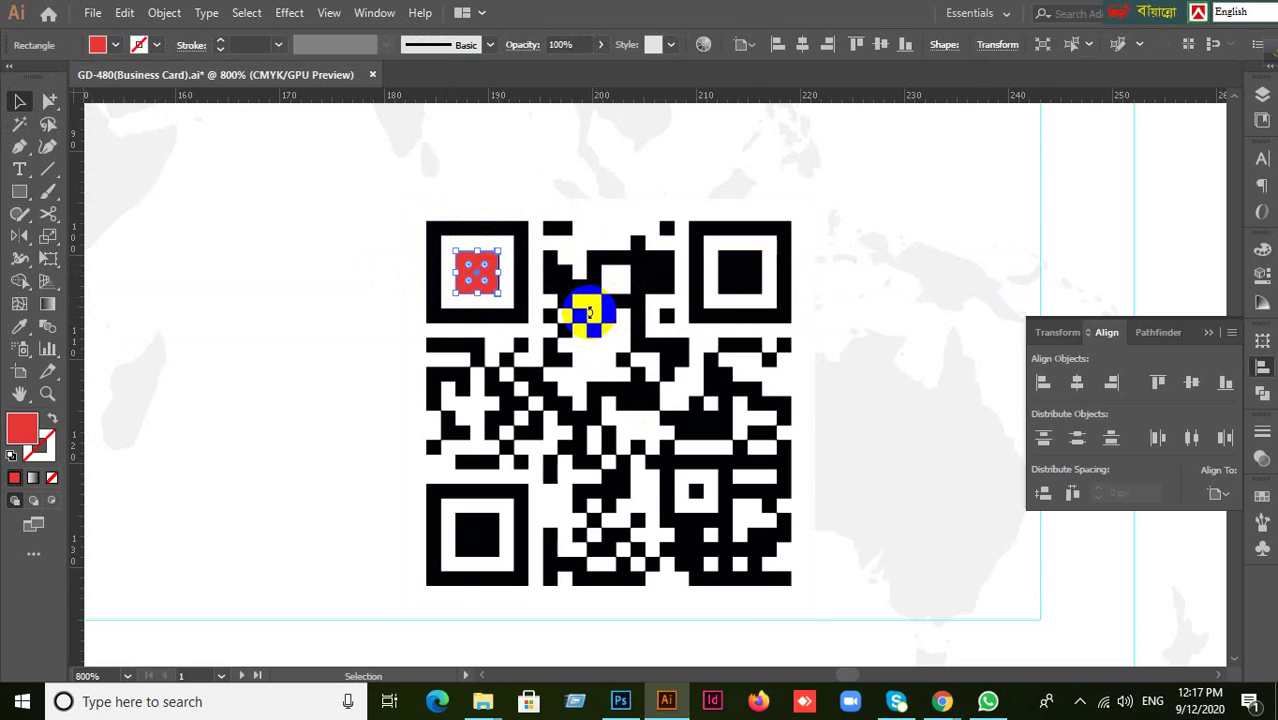
{"action": "scroll", "coordinate": [590, 312], "scroll_direction": "down", "scroll_amount": 1}
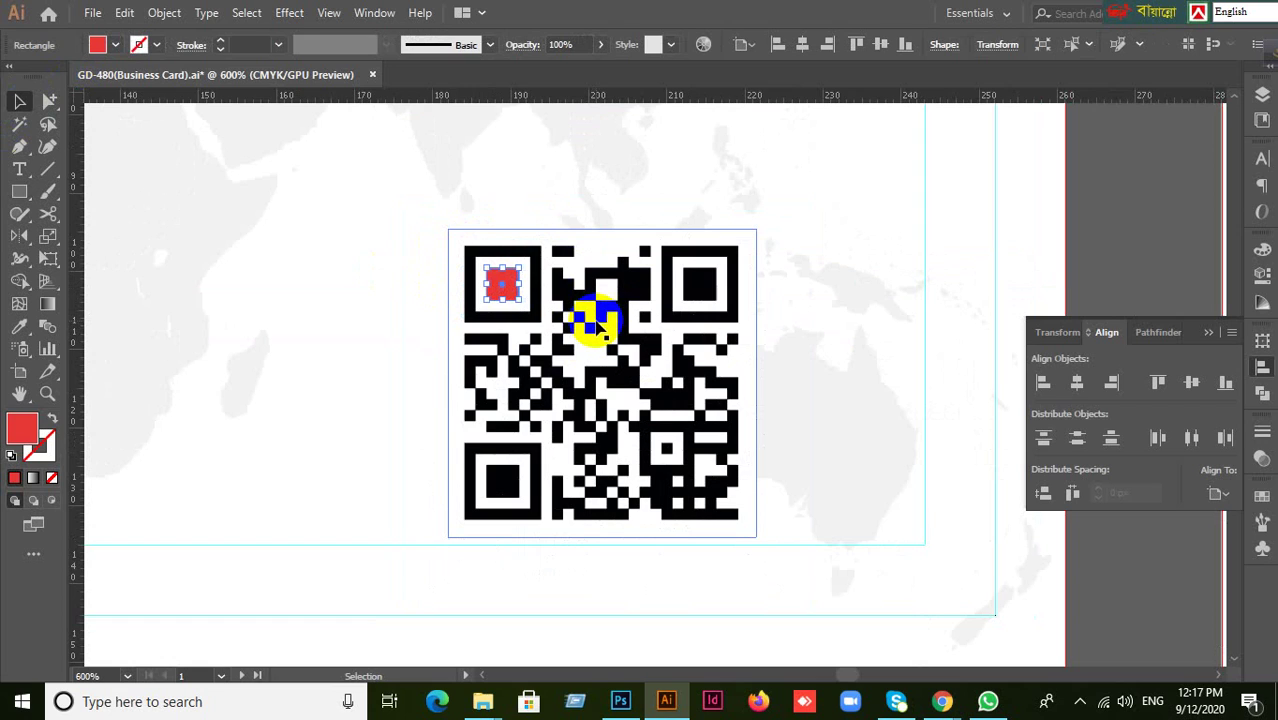
{"action": "left_click", "coordinate": [352, 294]}
Copy the red square onto the centre of the QR code's upper-right marker, keeping its corners square
{"action": "scroll", "coordinate": [548, 290], "scroll_direction": "up", "scroll_amount": 2}
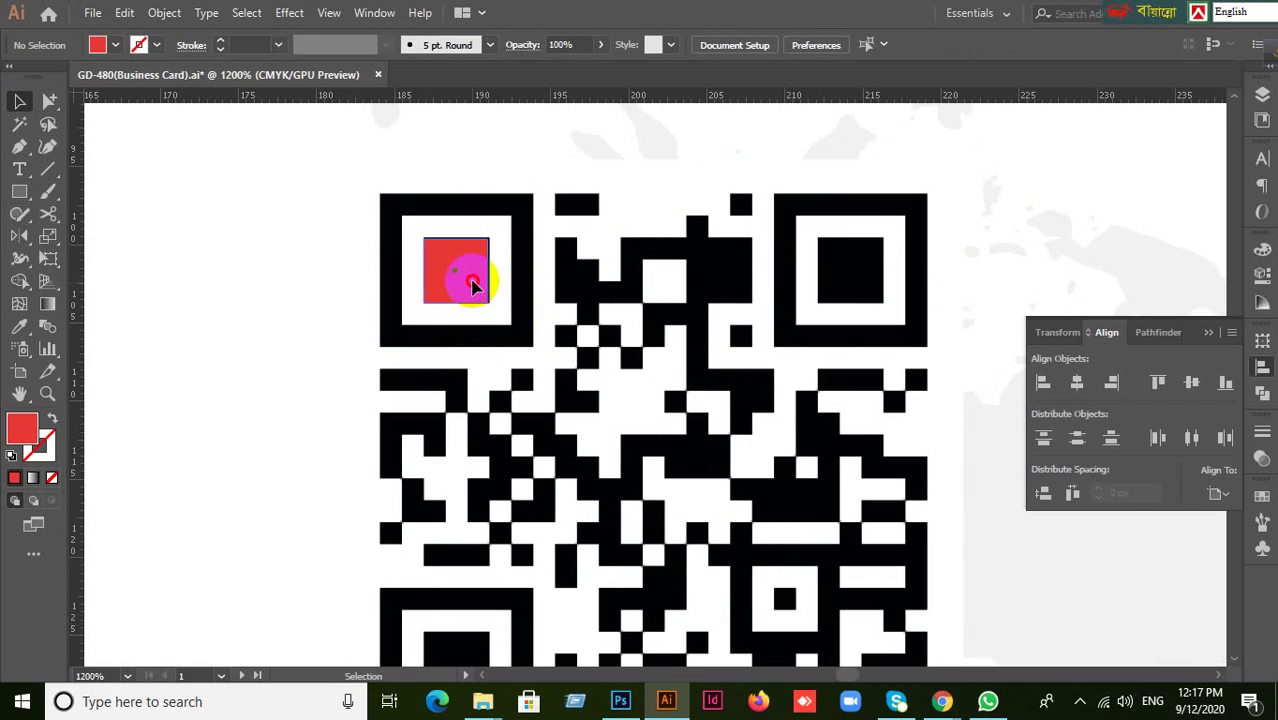
{"action": "left_click_drag", "start_coordinate": [474, 287], "coordinate": [872, 288]}
{"action": "left_click_drag", "start_coordinate": [872, 288], "coordinate": [864, 277]}
{"action": "scroll", "coordinate": [600, 500], "scroll_direction": "down", "scroll_amount": 1}
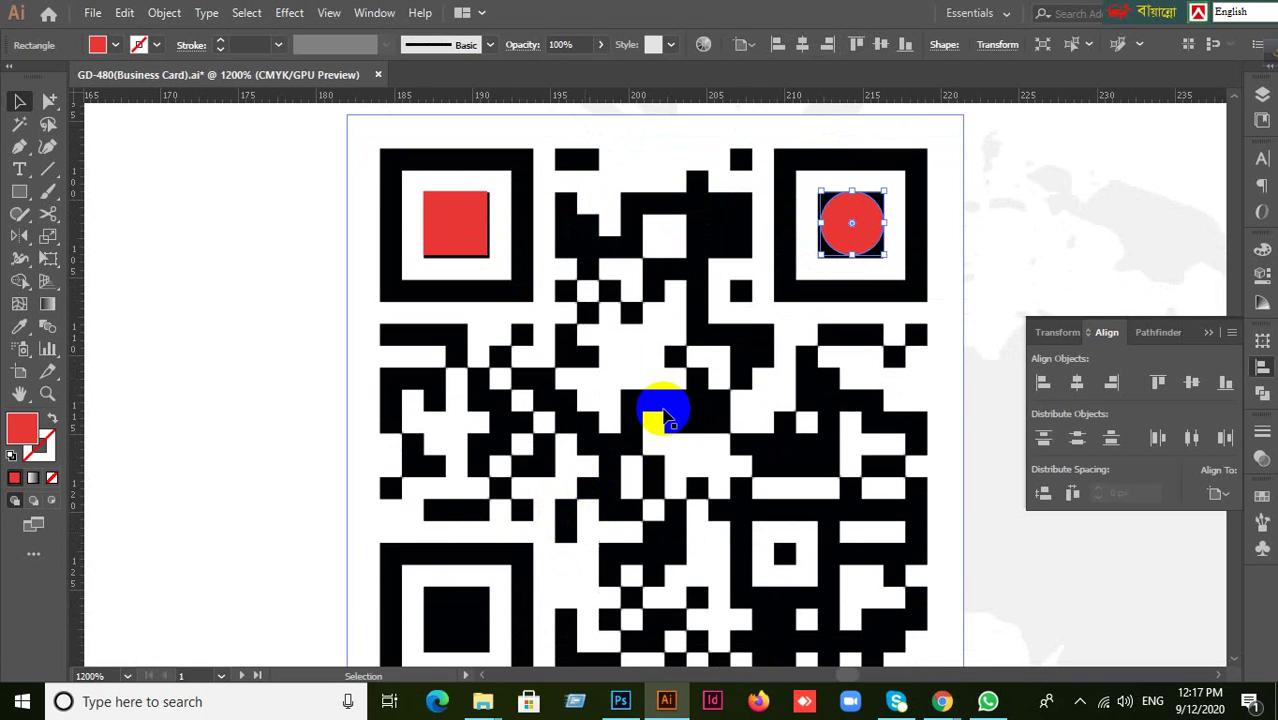
{"action": "key", "text": "ctrl+z"}
{"action": "scroll", "coordinate": [668, 410], "scroll_direction": "down", "scroll_amount": 2}
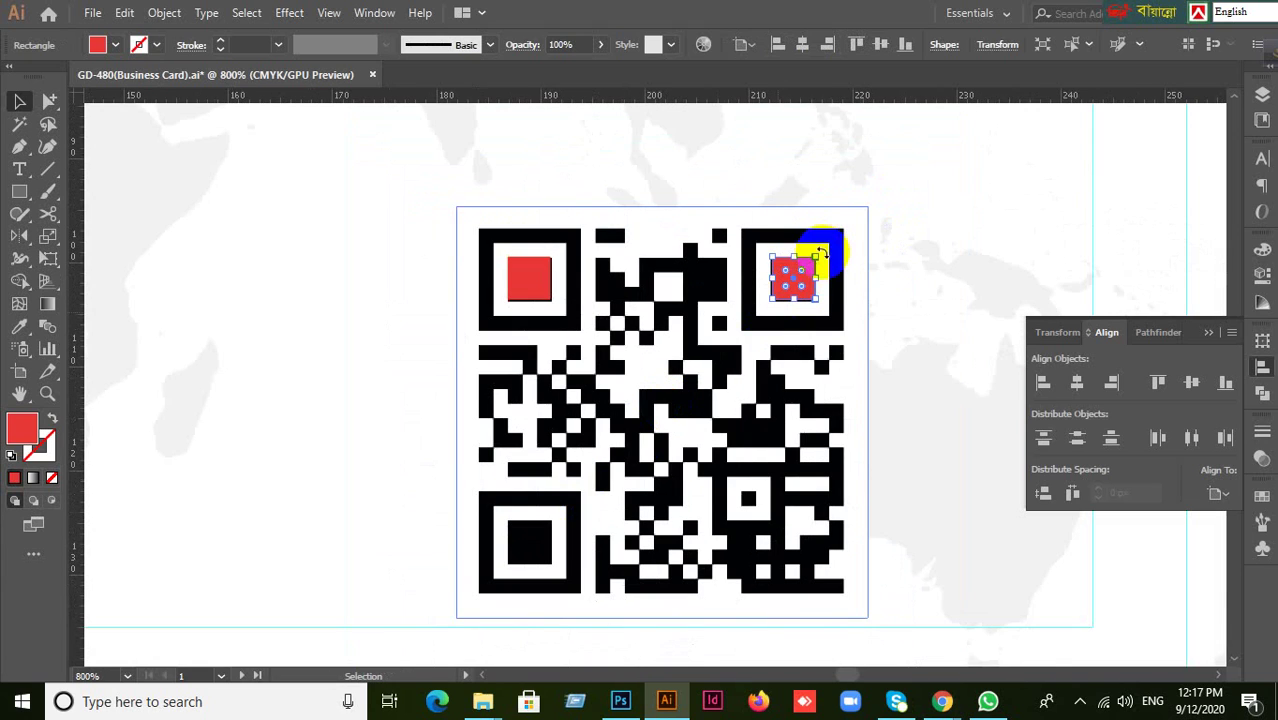
{"action": "scroll", "coordinate": [842, 320], "scroll_direction": "up", "scroll_amount": 1}
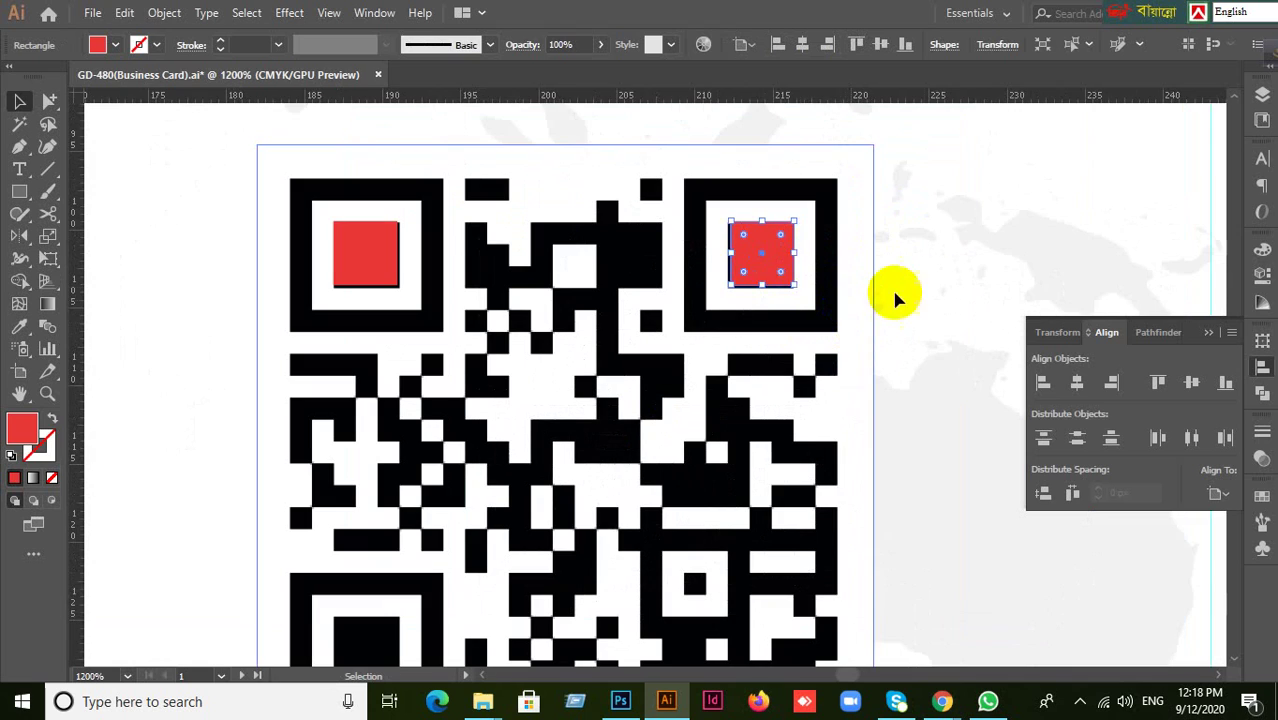
Copy the upper-right red square onto the black centre of the QR code's lower-left marker
{"action": "left_click_drag", "start_coordinate": [785, 258], "coordinate": [372, 616]}
{"action": "scroll", "coordinate": [527, 505], "scroll_direction": "down", "scroll_amount": 1}
{"action": "scroll", "coordinate": [527, 505], "scroll_direction": "down", "scroll_amount": 2}
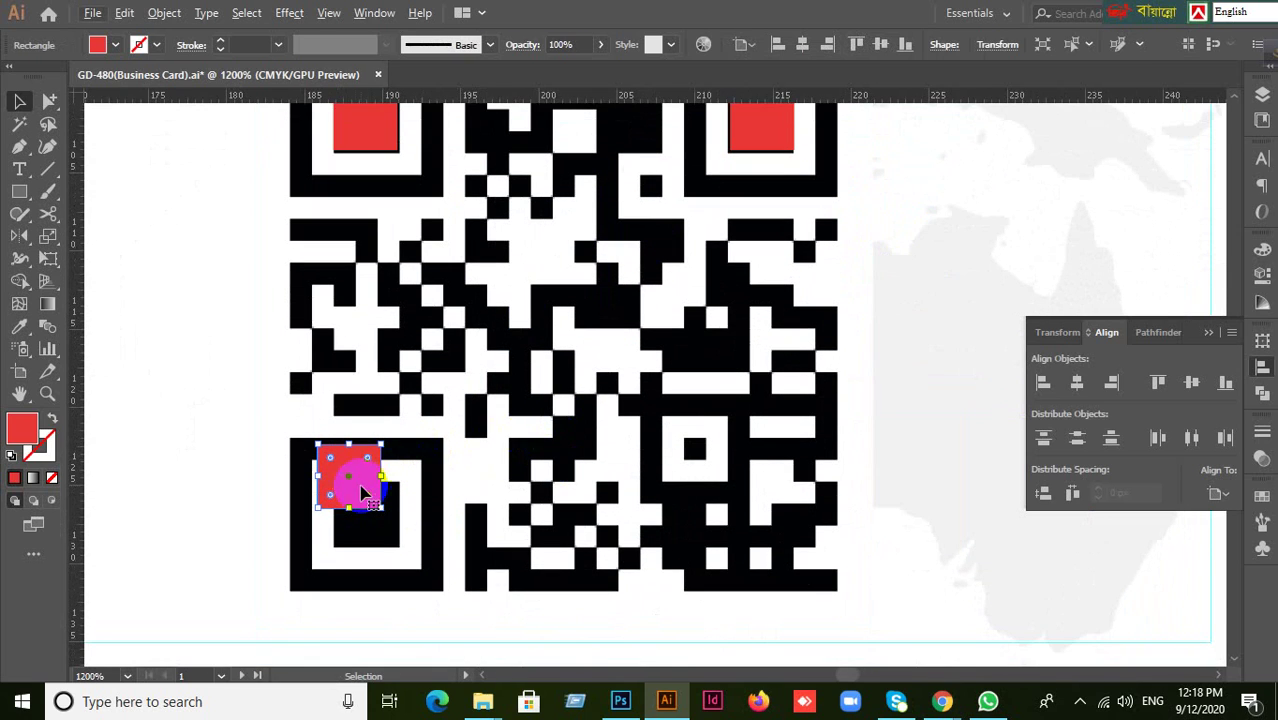
{"action": "left_click_drag", "start_coordinate": [362, 484], "coordinate": [379, 523]}
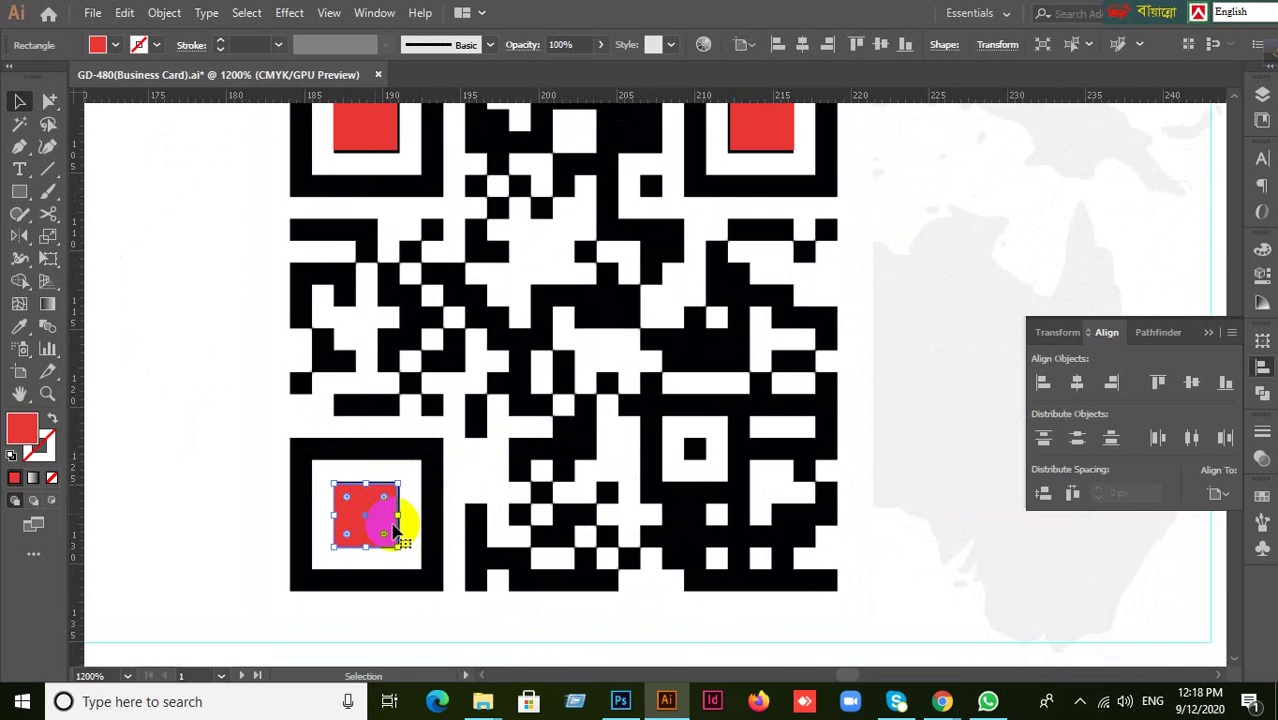
Enlarge the lower-left red square slightly so it fully covers the marker's black centre
{"action": "scroll", "coordinate": [410, 530], "scroll_direction": "up", "scroll_amount": 1}
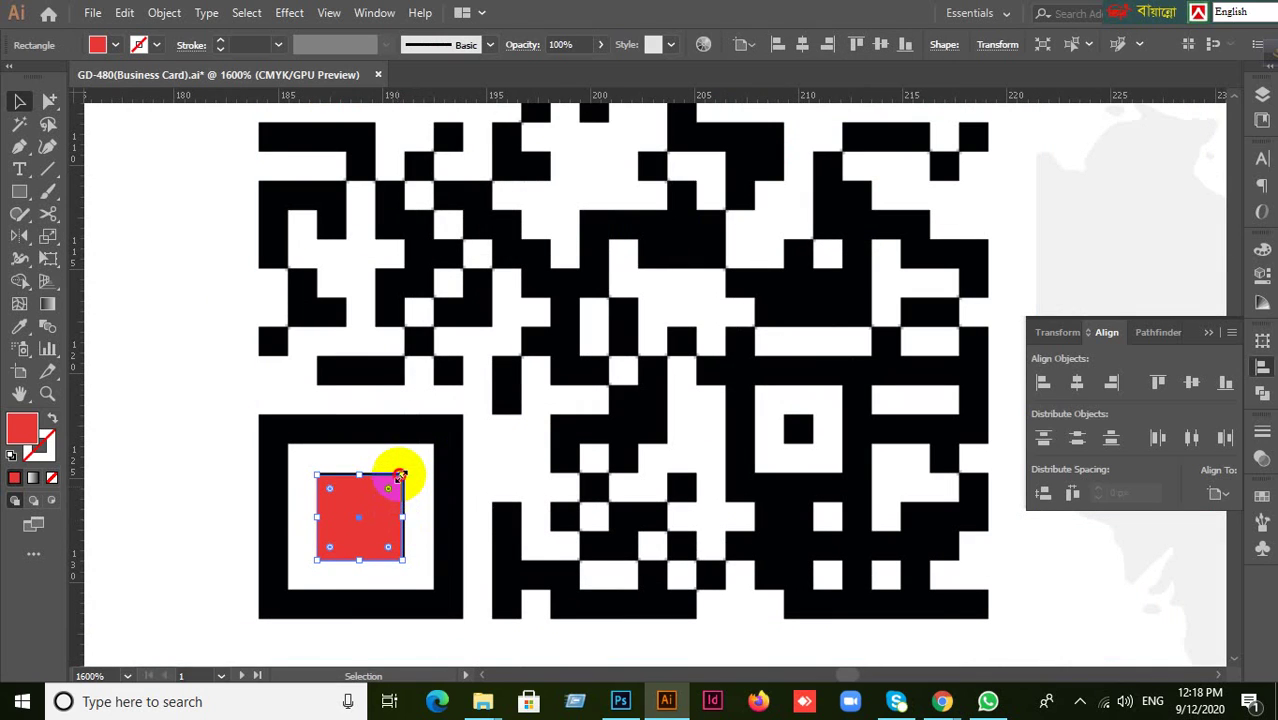
{"action": "left_click_drag", "start_coordinate": [400, 476], "coordinate": [406, 470]}
{"action": "left_click", "coordinate": [251, 451]}
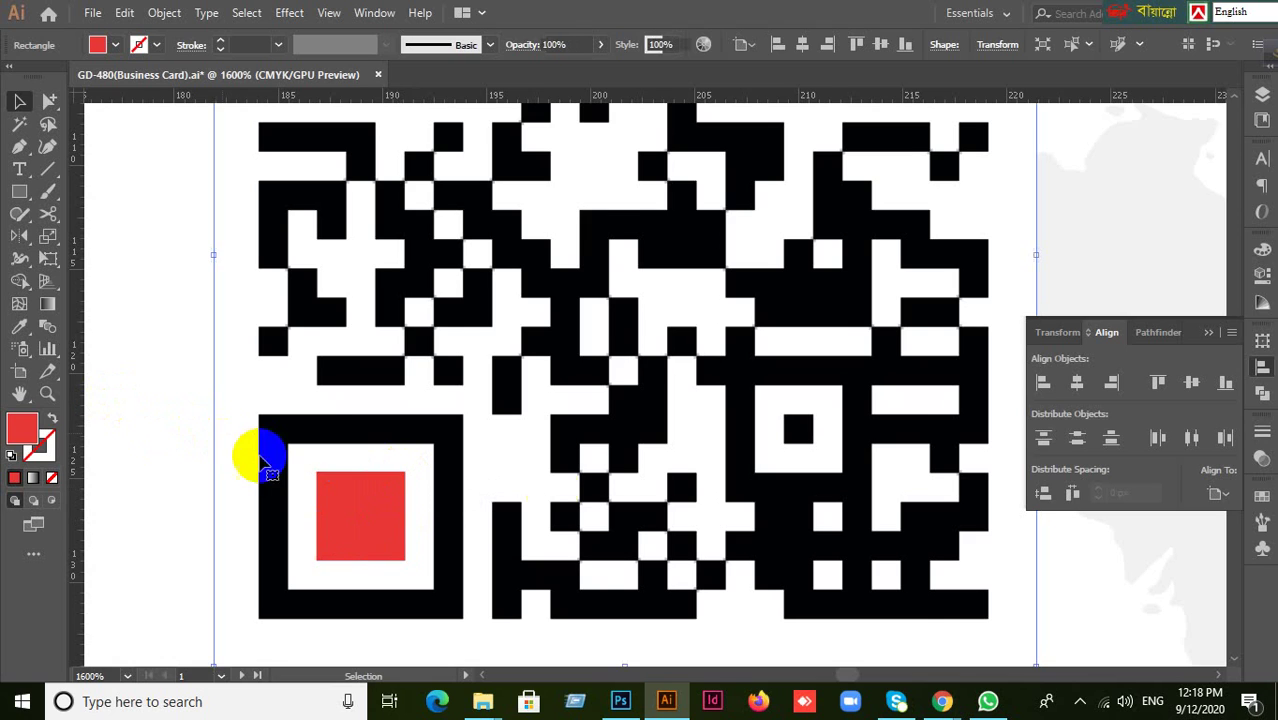
Delete the two ill-fitting red squares on the upper markers, keeping the lower-left one as a square
{"action": "scroll", "coordinate": [562, 479], "scroll_direction": "down", "scroll_amount": 2}
{"action": "scroll", "coordinate": [485, 280], "scroll_direction": "down", "scroll_amount": 1}
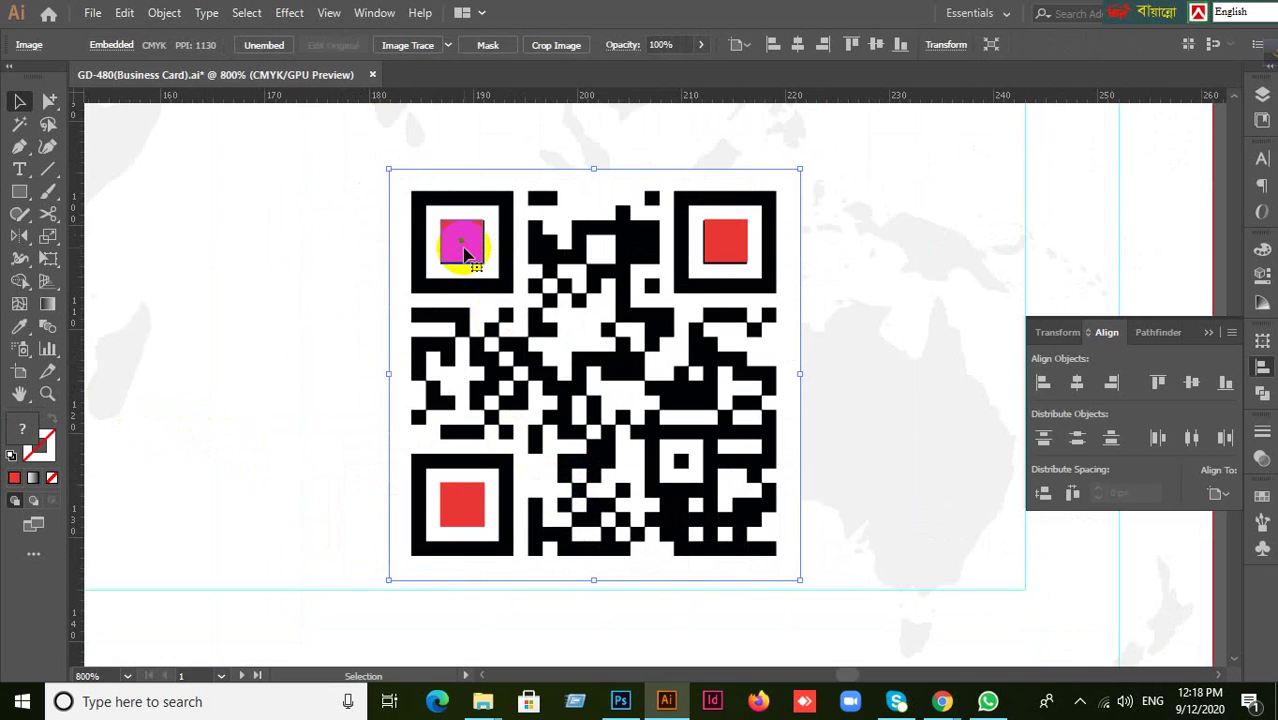
{"action": "left_click", "coordinate": [466, 255]}
{"action": "left_click_drag", "start_coordinate": [466, 255], "coordinate": [467, 520]}
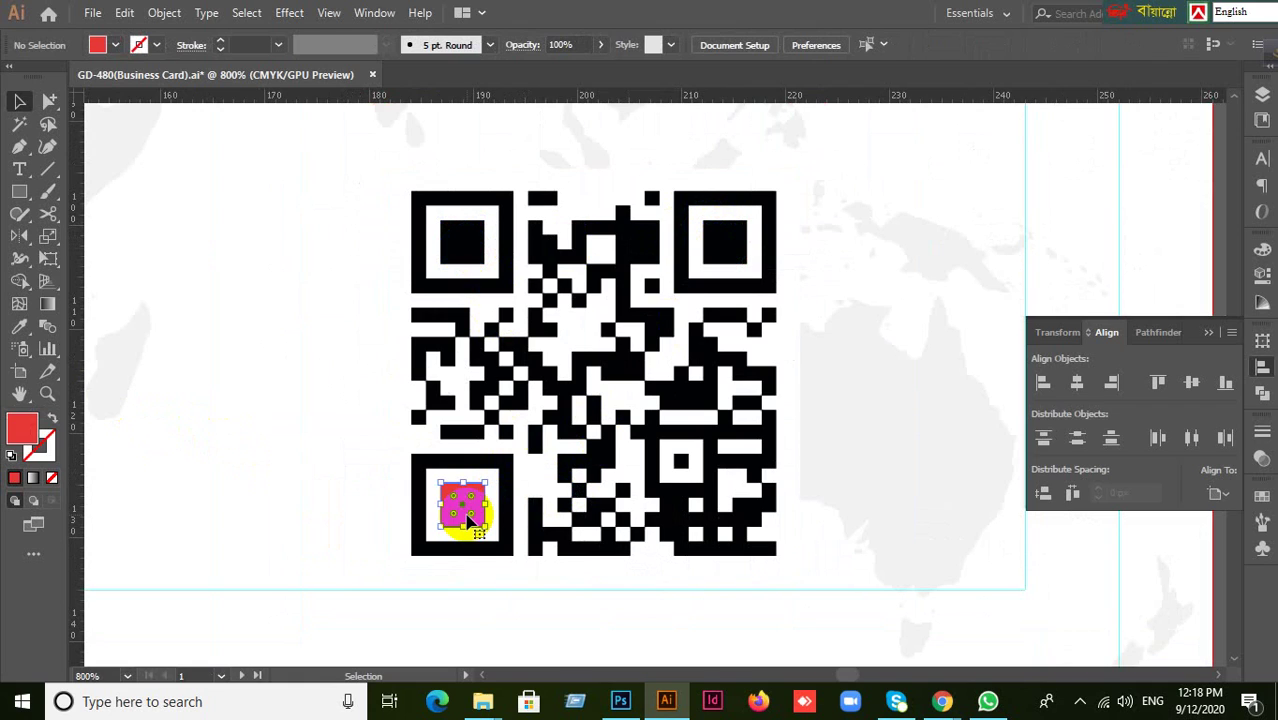
{"action": "left_click", "coordinate": [505, 447]}
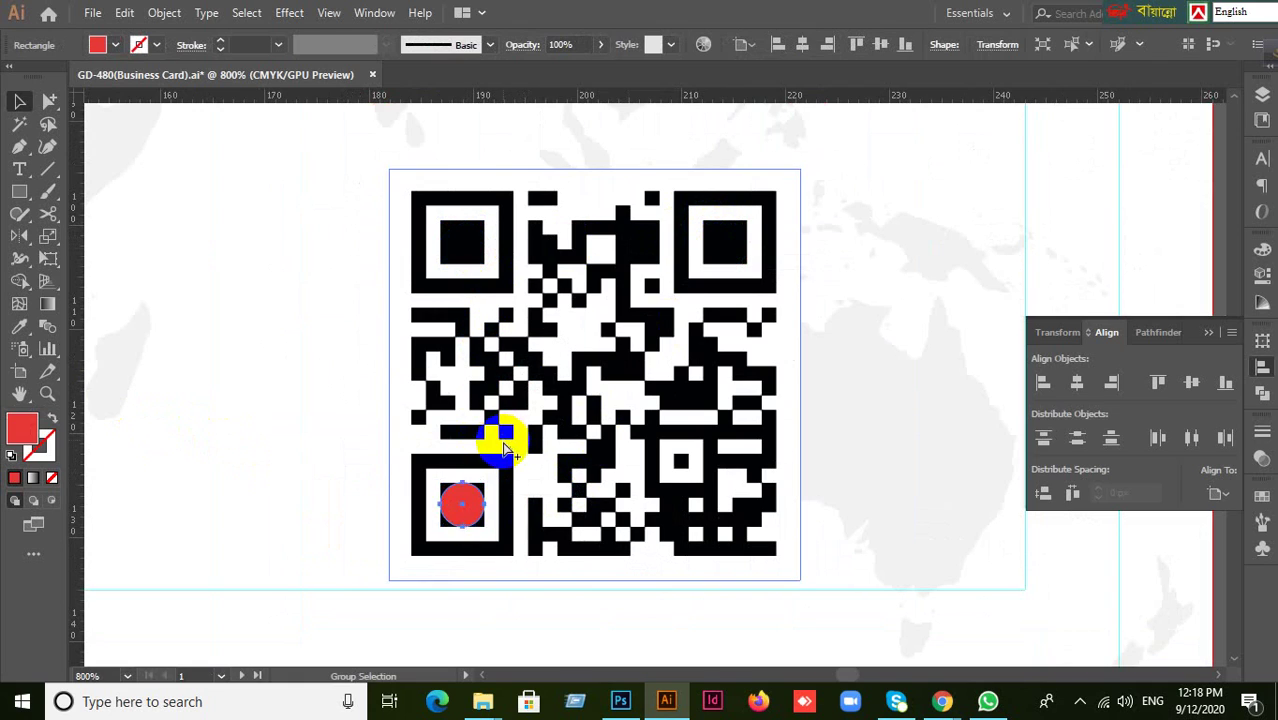
{"action": "left_click", "coordinate": [271, 437]}
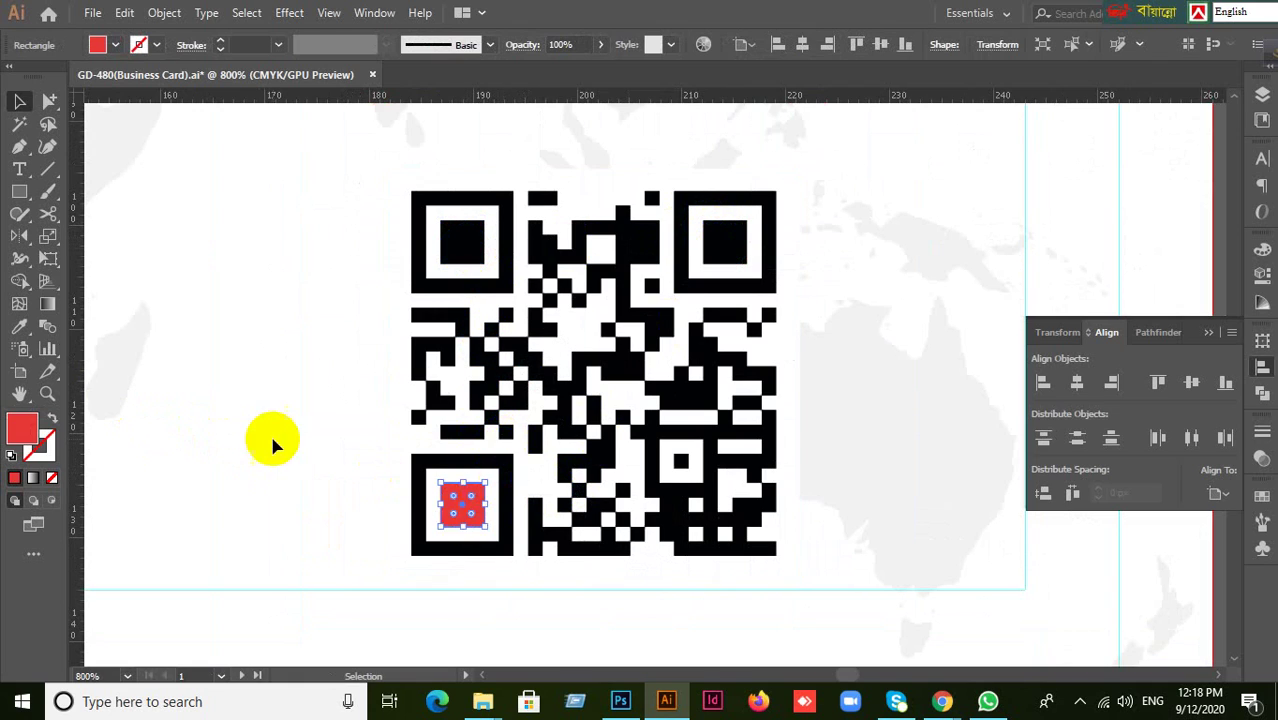
Copy the lower-left red square straight up to the QR code's upper-left marker
{"action": "left_click", "coordinate": [482, 496]}
{"action": "scroll", "coordinate": [474, 494], "scroll_direction": "up", "scroll_amount": 3}
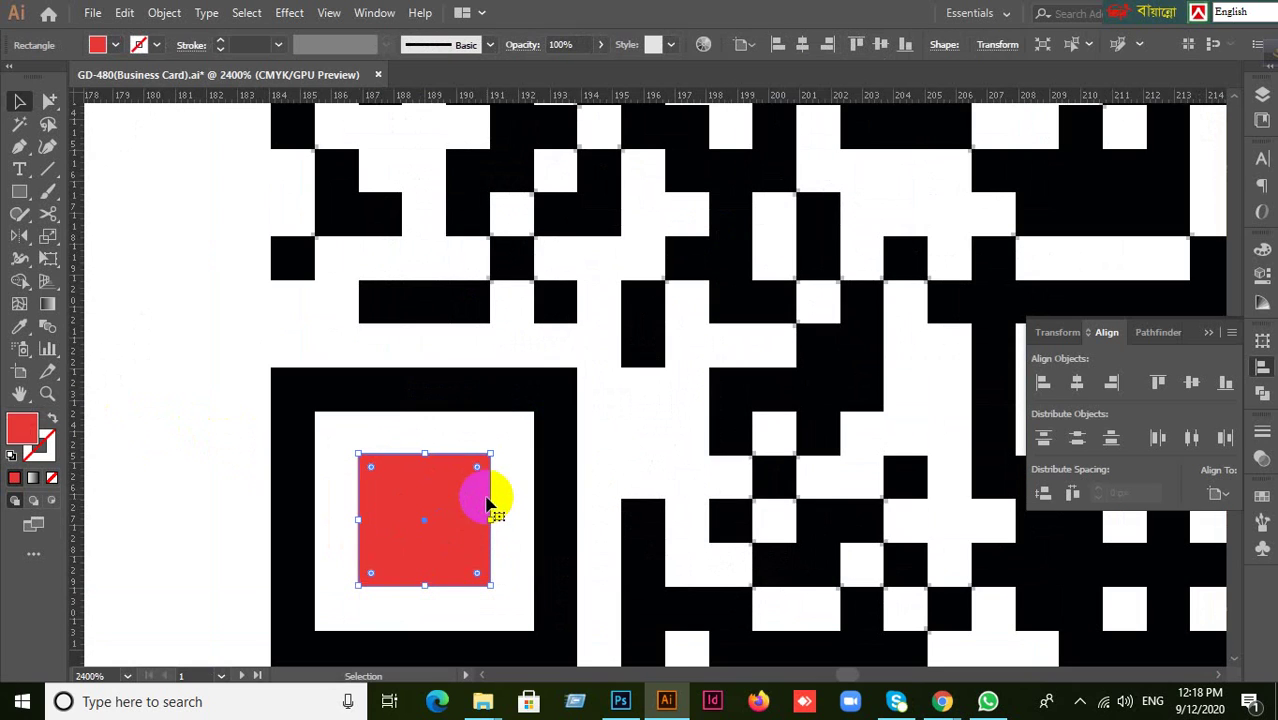
{"action": "left_click_drag", "start_coordinate": [452, 492], "coordinate": [454, 197]}
{"action": "scroll", "coordinate": [503, 313], "scroll_direction": "up", "scroll_amount": 2}
{"action": "scroll", "coordinate": [503, 313], "scroll_direction": "down", "scroll_amount": 2}
{"action": "scroll", "coordinate": [500, 300], "scroll_direction": "up", "scroll_amount": 3}
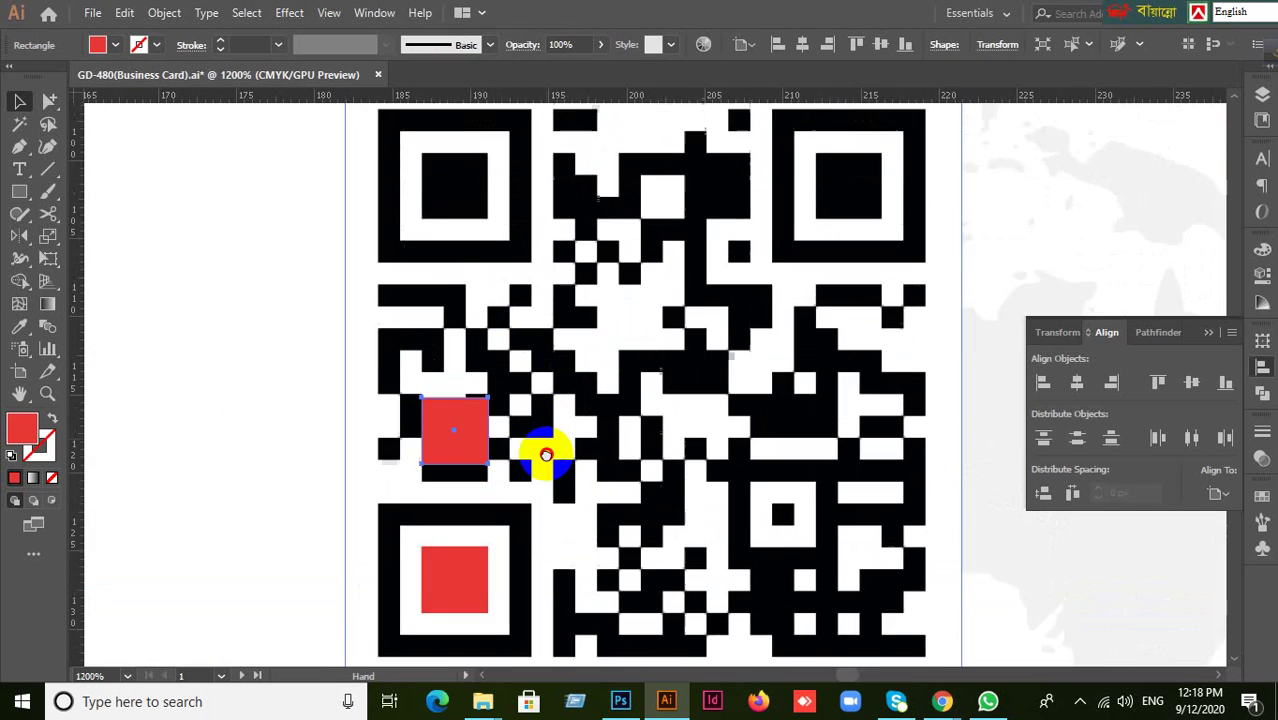
{"action": "left_click_drag", "start_coordinate": [471, 483], "coordinate": [420, 265]}
Align the copied red square exactly over the black centre of the upper-left marker
{"action": "scroll", "coordinate": [468, 238], "scroll_direction": "up", "scroll_amount": 1}
{"action": "left_click", "coordinate": [424, 272]}
{"action": "scroll", "coordinate": [402, 251], "scroll_direction": "up", "scroll_amount": 3}
{"action": "left_click_drag", "start_coordinate": [427, 213], "coordinate": [428, 343]}
{"action": "left_click_drag", "start_coordinate": [419, 293], "coordinate": [419, 278]}
{"action": "scroll", "coordinate": [556, 411], "scroll_direction": "down", "scroll_amount": 4}
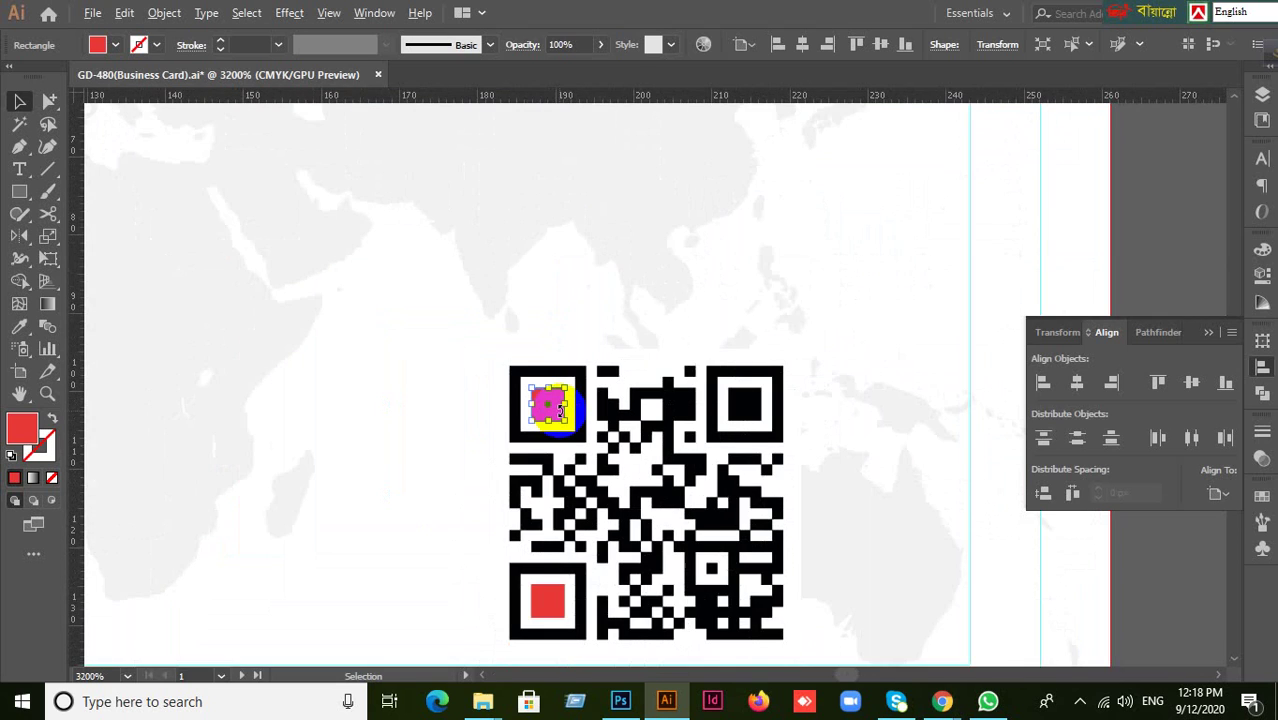
{"action": "scroll", "coordinate": [560, 410], "scroll_direction": "down", "scroll_amount": 7}
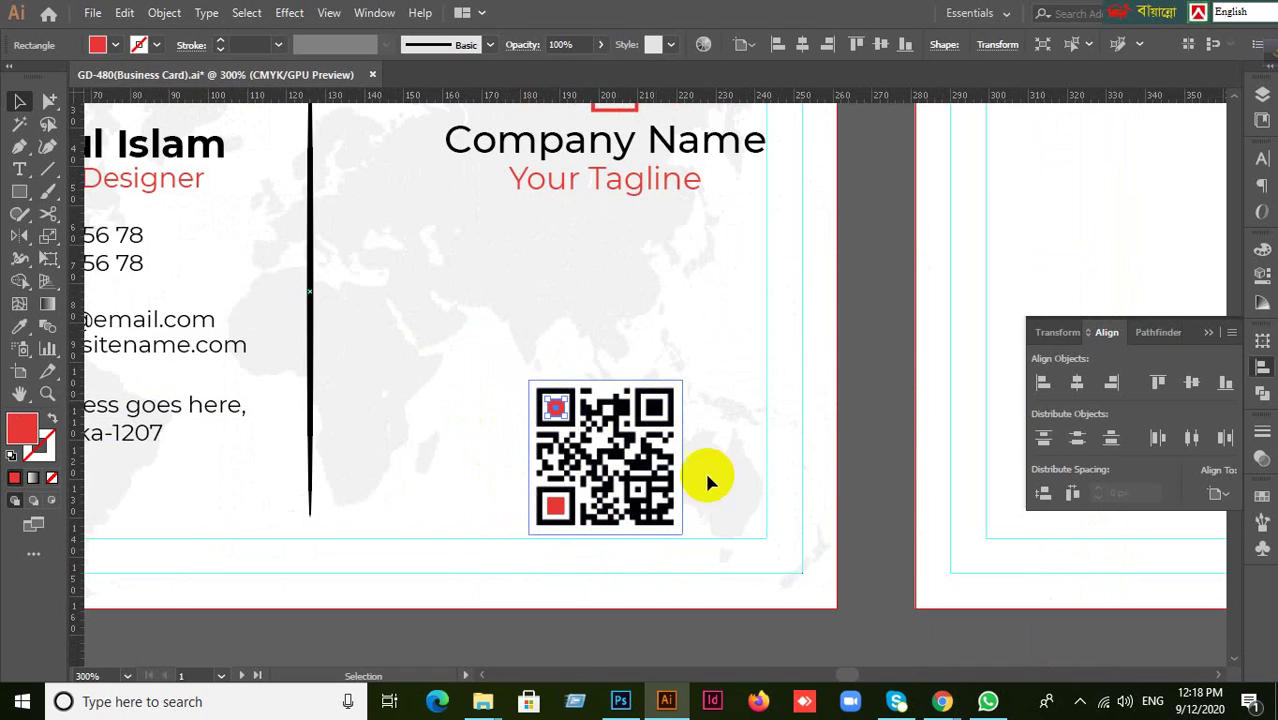
{"action": "left_click", "coordinate": [882, 462]}
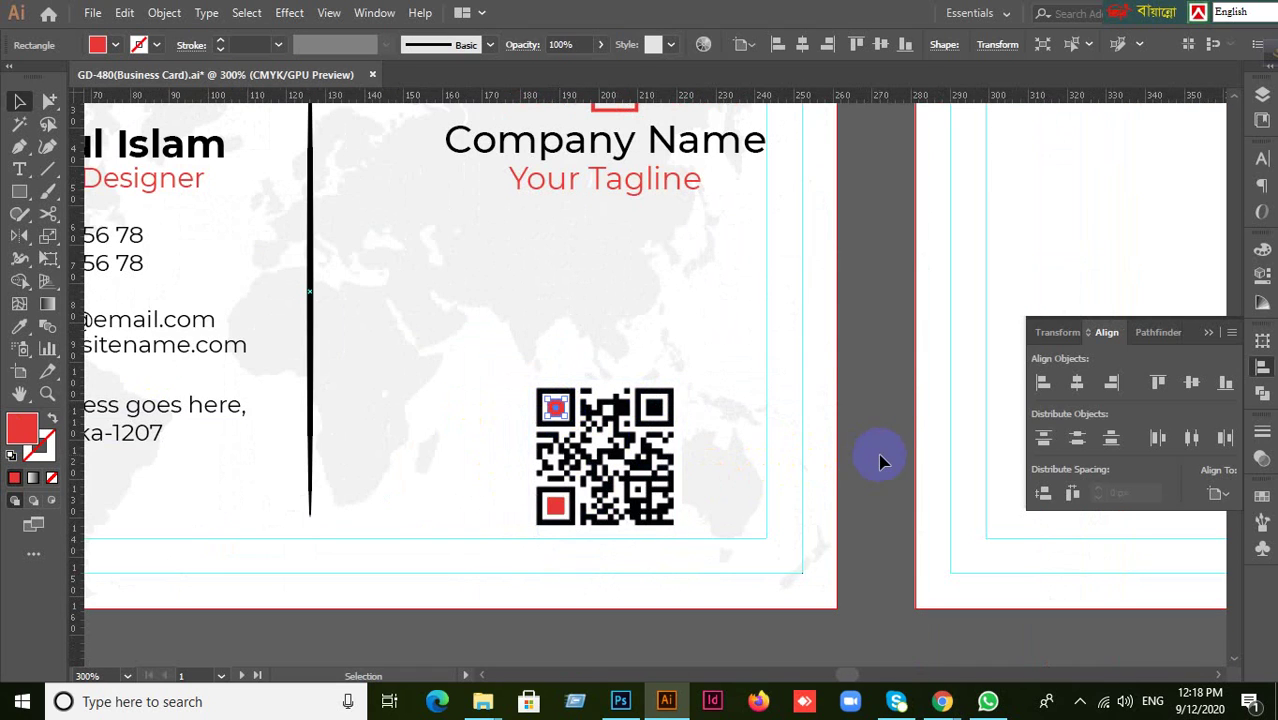
Copy the upper-left red square across to the QR code's upper-right marker
{"action": "left_click", "coordinate": [563, 411]}
{"action": "scroll", "coordinate": [560, 405], "scroll_direction": "up", "scroll_amount": 3}
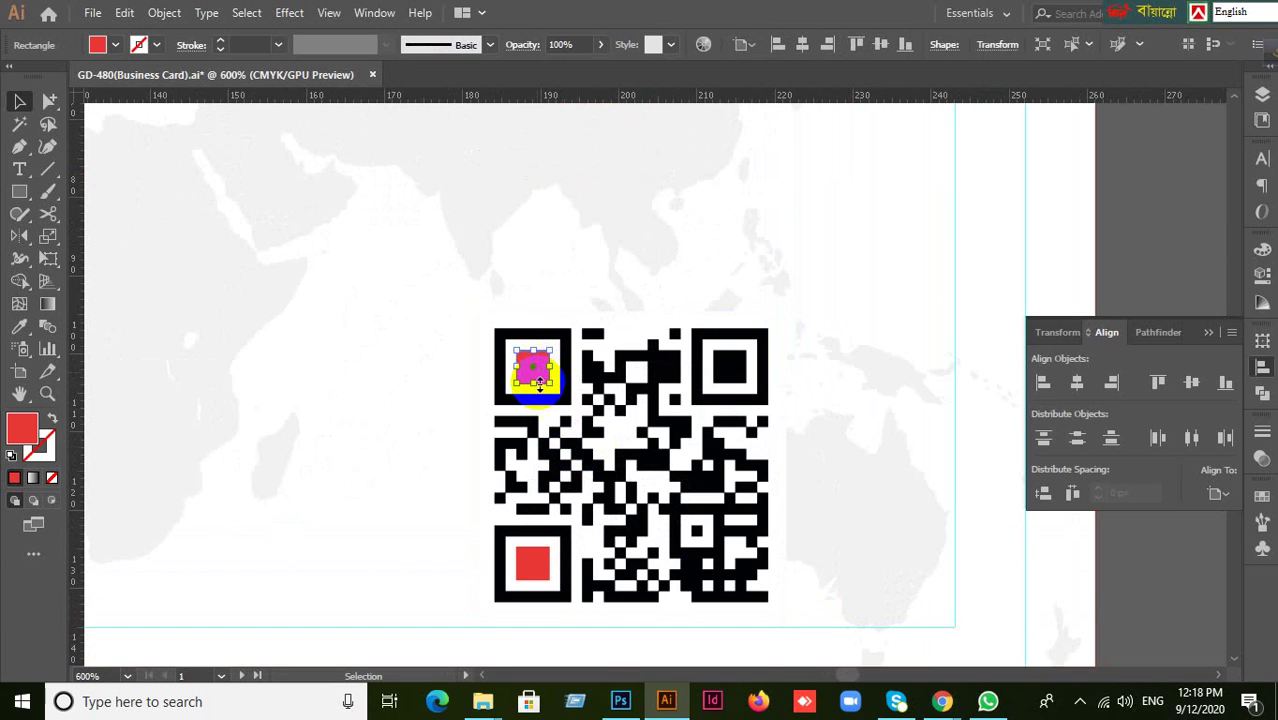
{"action": "scroll", "coordinate": [539, 378], "scroll_direction": "up", "scroll_amount": 4}
{"action": "left_click_drag", "start_coordinate": [548, 334], "coordinate": [848, 334]}
{"action": "scroll", "coordinate": [833, 422], "scroll_direction": "down", "scroll_amount": 2}
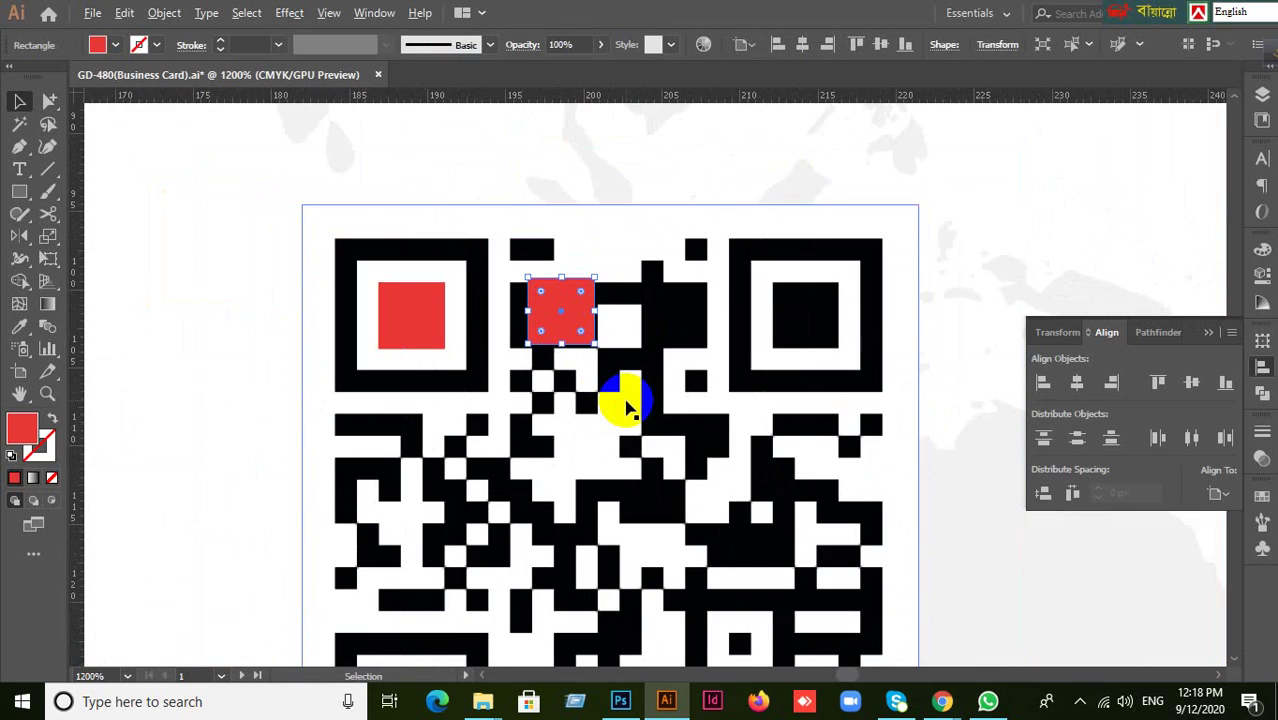
{"action": "left_click_drag", "start_coordinate": [564, 293], "coordinate": [818, 316]}
Fine-tune the upper-right red square's placement until it fully covers the marker's black centre
{"action": "scroll", "coordinate": [862, 365], "scroll_direction": "up", "scroll_amount": 3}
{"action": "left_click_drag", "start_coordinate": [736, 251], "coordinate": [726, 258]}
{"action": "scroll", "coordinate": [712, 316], "scroll_direction": "up", "scroll_amount": 2}
{"action": "left_click_drag", "start_coordinate": [712, 320], "coordinate": [716, 318]}
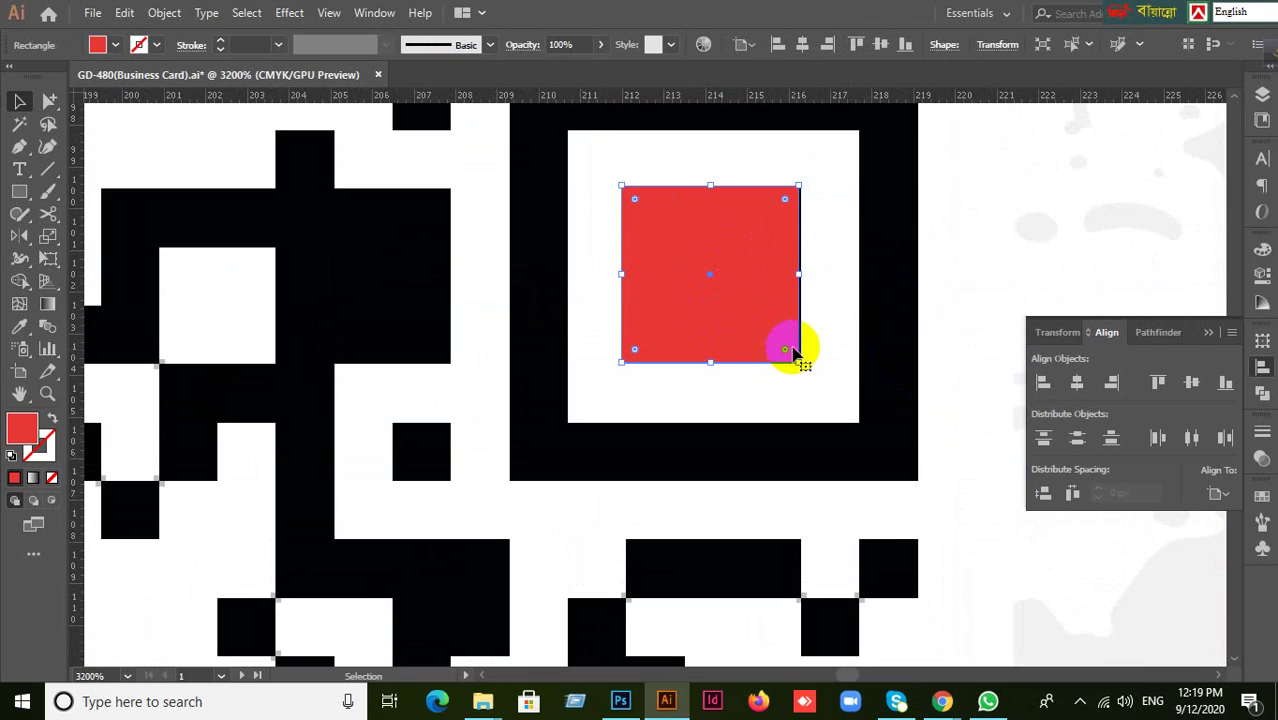
{"action": "left_click_drag", "start_coordinate": [801, 277], "coordinate": [819, 306]}
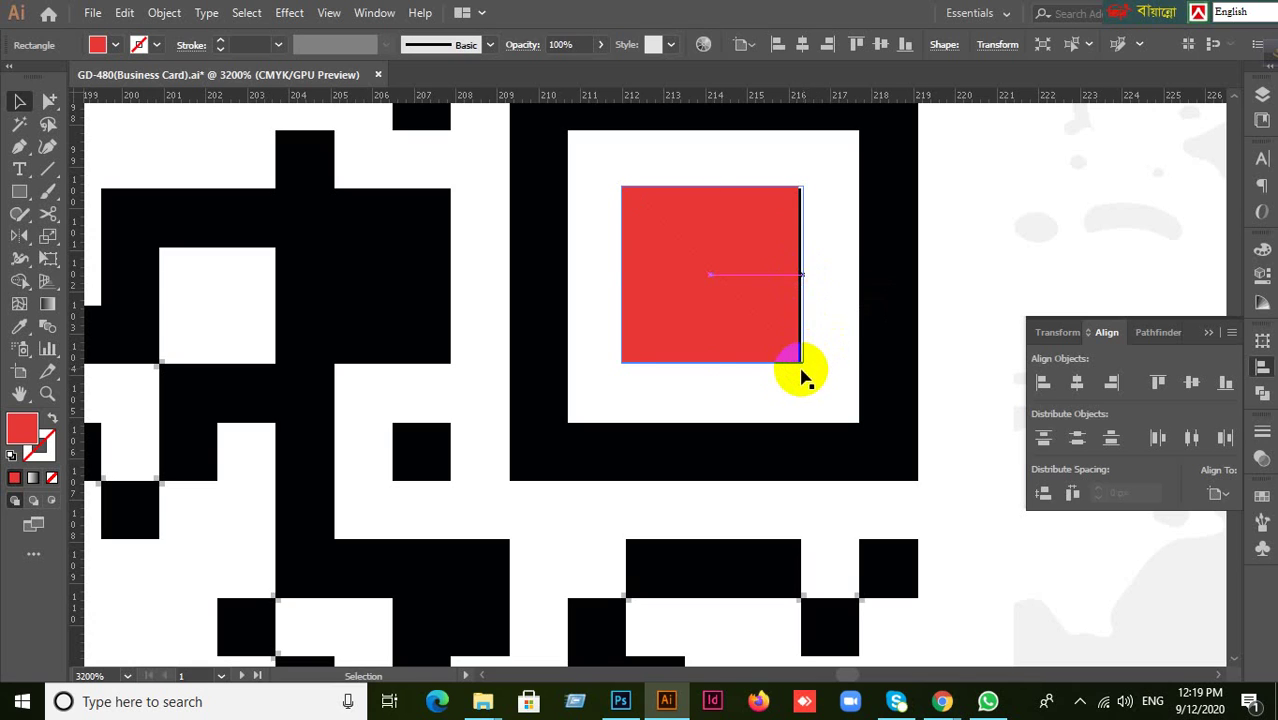
{"action": "scroll", "coordinate": [793, 380], "scroll_direction": "down", "scroll_amount": 2}
{"action": "scroll", "coordinate": [793, 372], "scroll_direction": "down", "scroll_amount": 3}
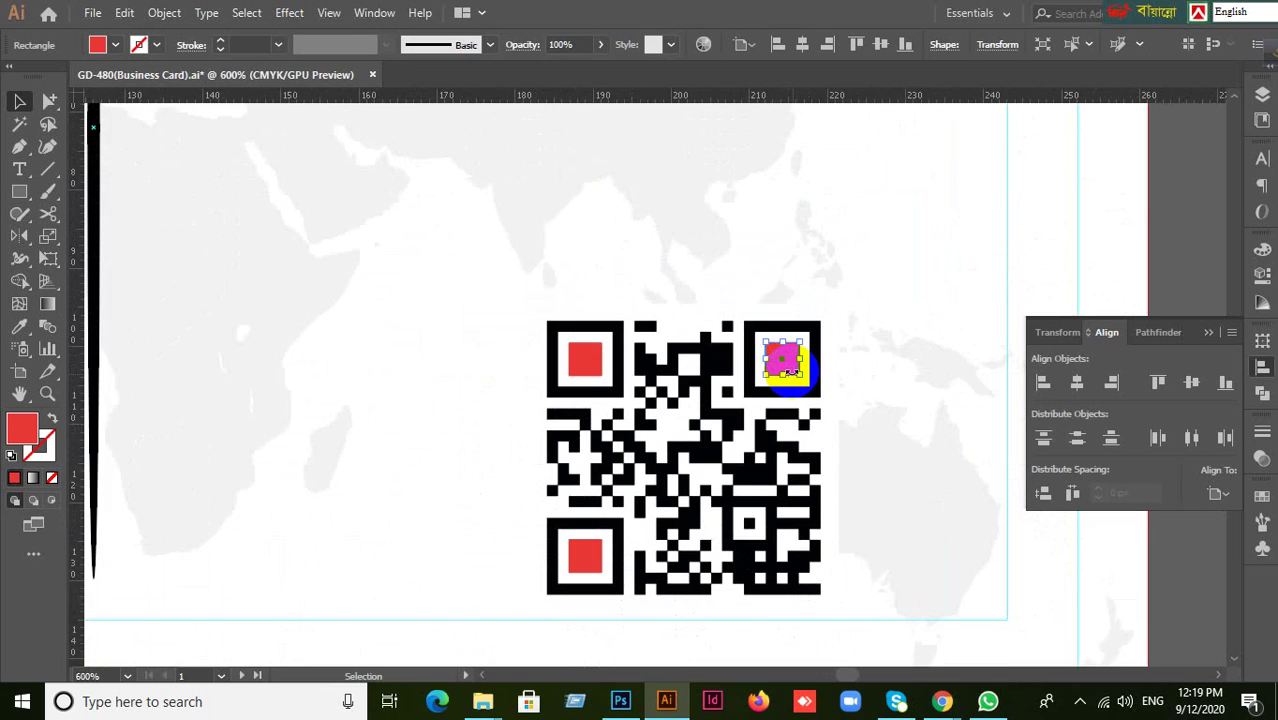
{"action": "scroll", "coordinate": [793, 378], "scroll_direction": "up", "scroll_amount": 3}
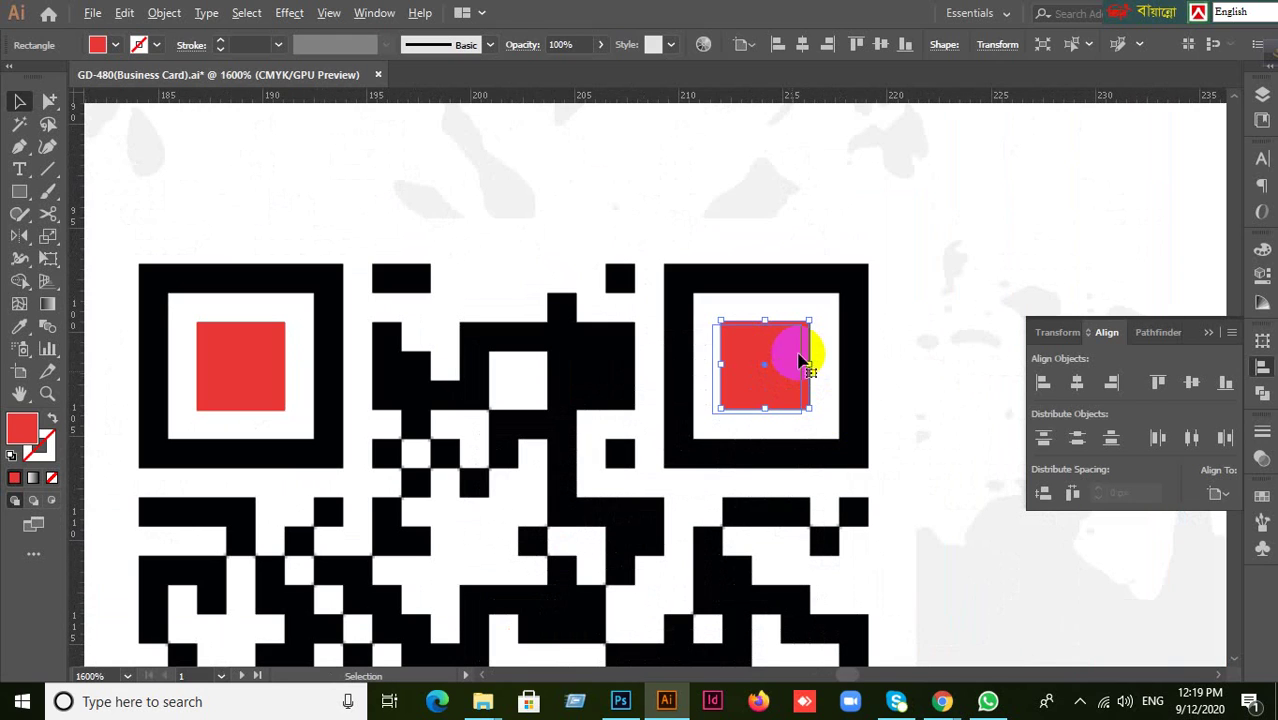
{"action": "left_click", "coordinate": [1015, 258]}
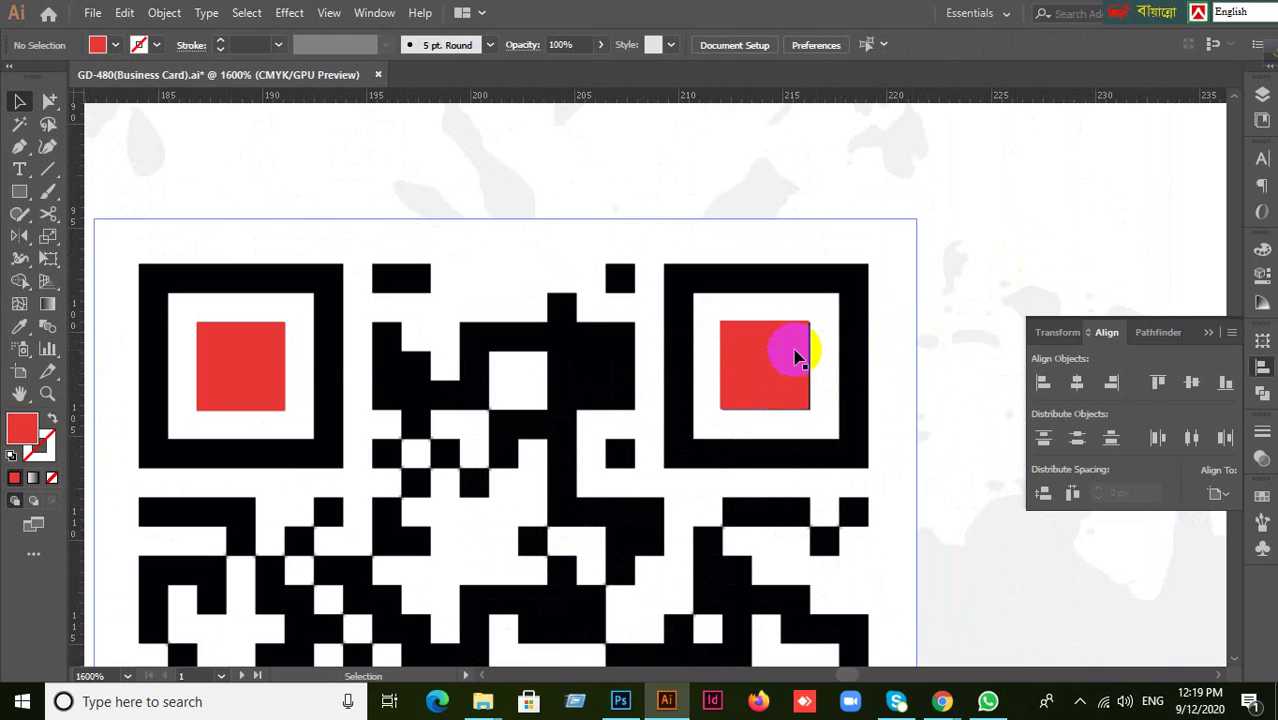
{"action": "left_click_drag", "start_coordinate": [807, 345], "coordinate": [787, 358]}
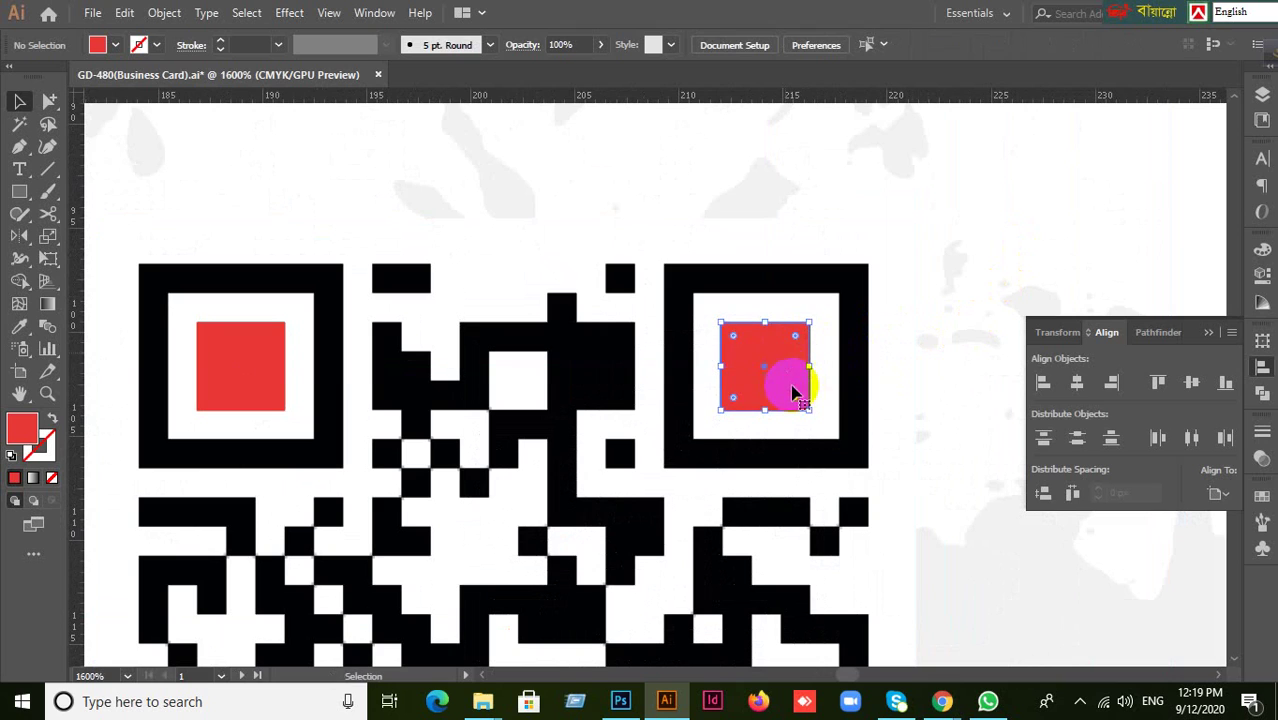
Move the QR code together with its three red squares down 3 px on the front card
{"action": "scroll", "coordinate": [819, 419], "scroll_direction": "down", "scroll_amount": 2}
{"action": "scroll", "coordinate": [825, 430], "scroll_direction": "down", "scroll_amount": 4}
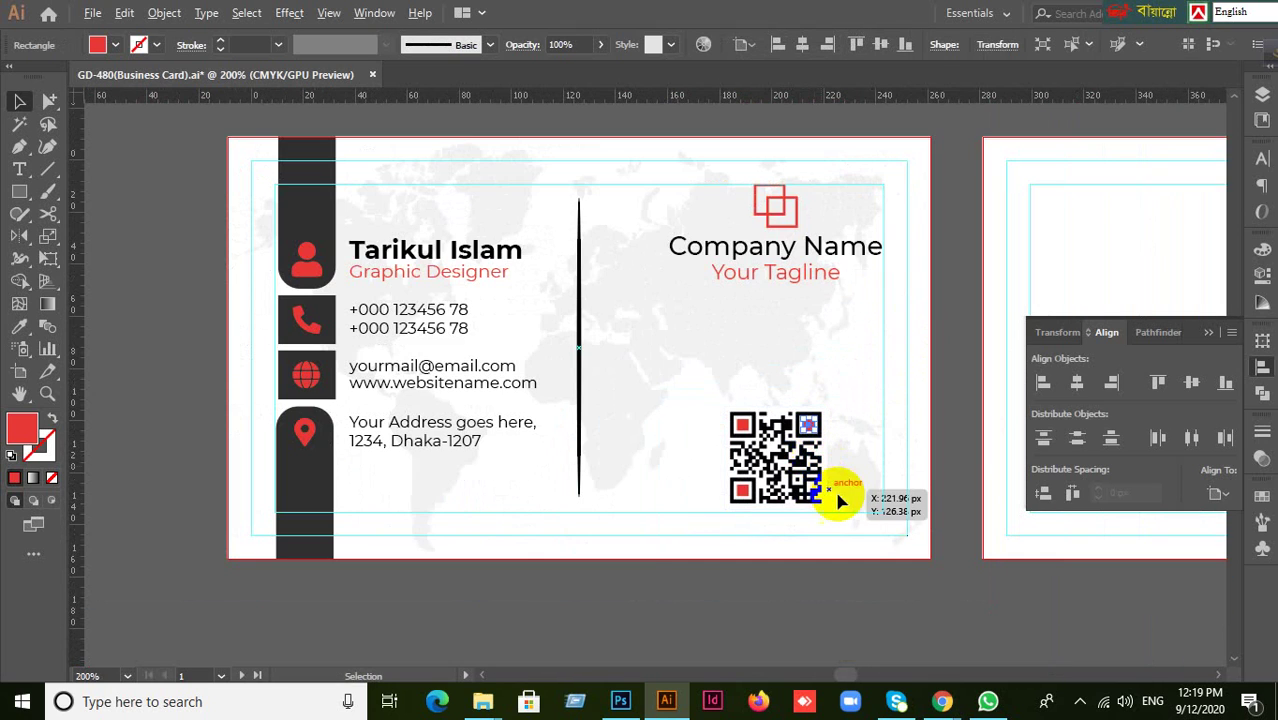
{"action": "scroll", "coordinate": [753, 537], "scroll_direction": "down", "scroll_amount": 1}
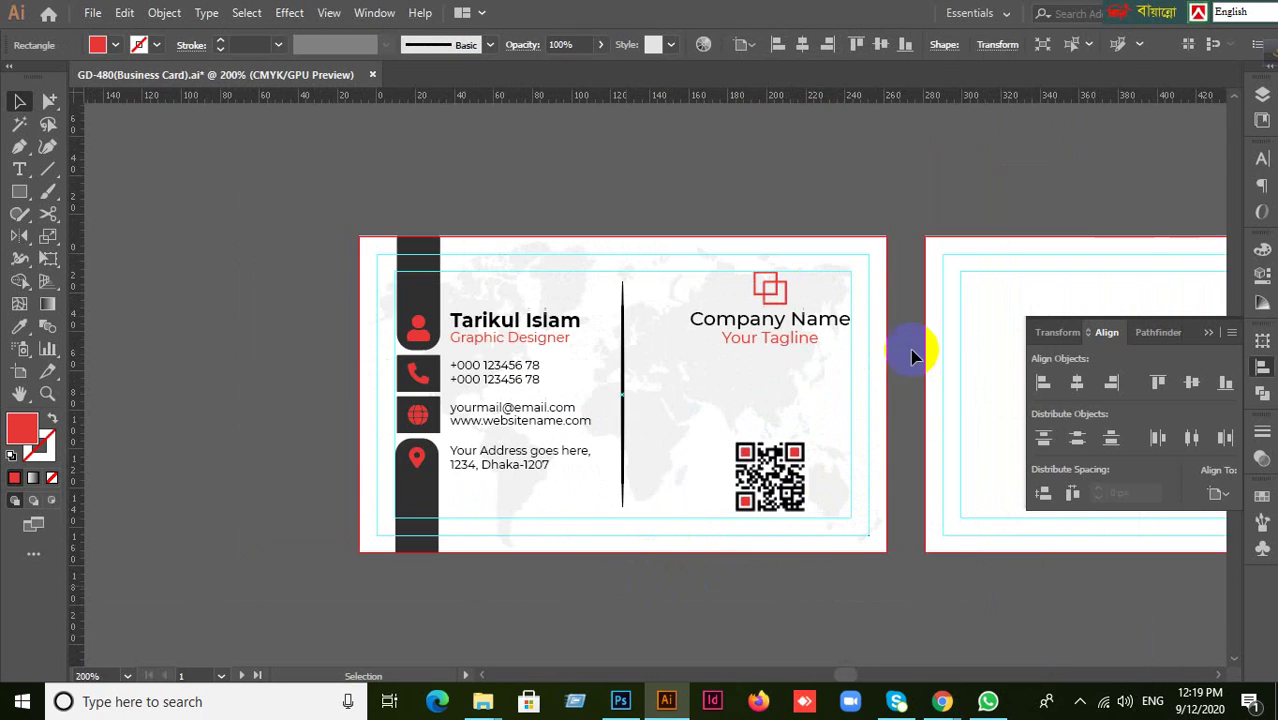
{"action": "left_click", "coordinate": [903, 410]}
{"action": "left_click_drag", "start_coordinate": [862, 499], "coordinate": [650, 334]}
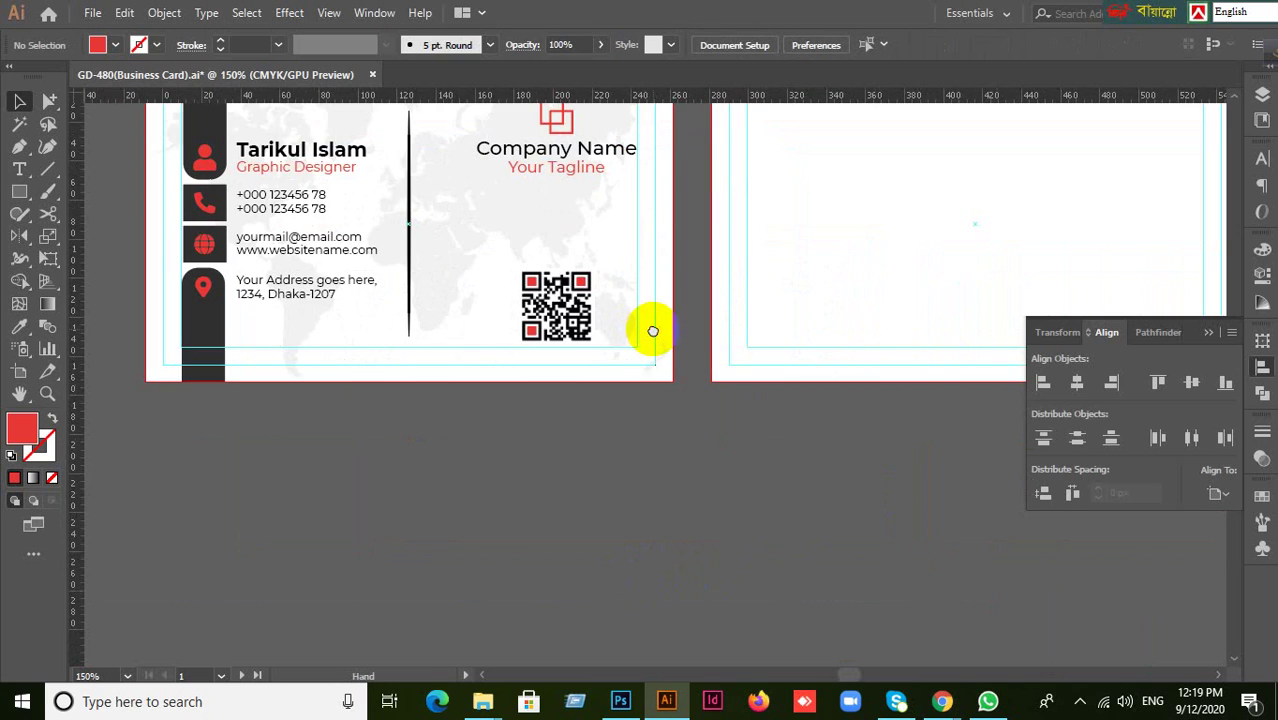
{"action": "scroll", "coordinate": [635, 372], "scroll_direction": "up", "scroll_amount": 1}
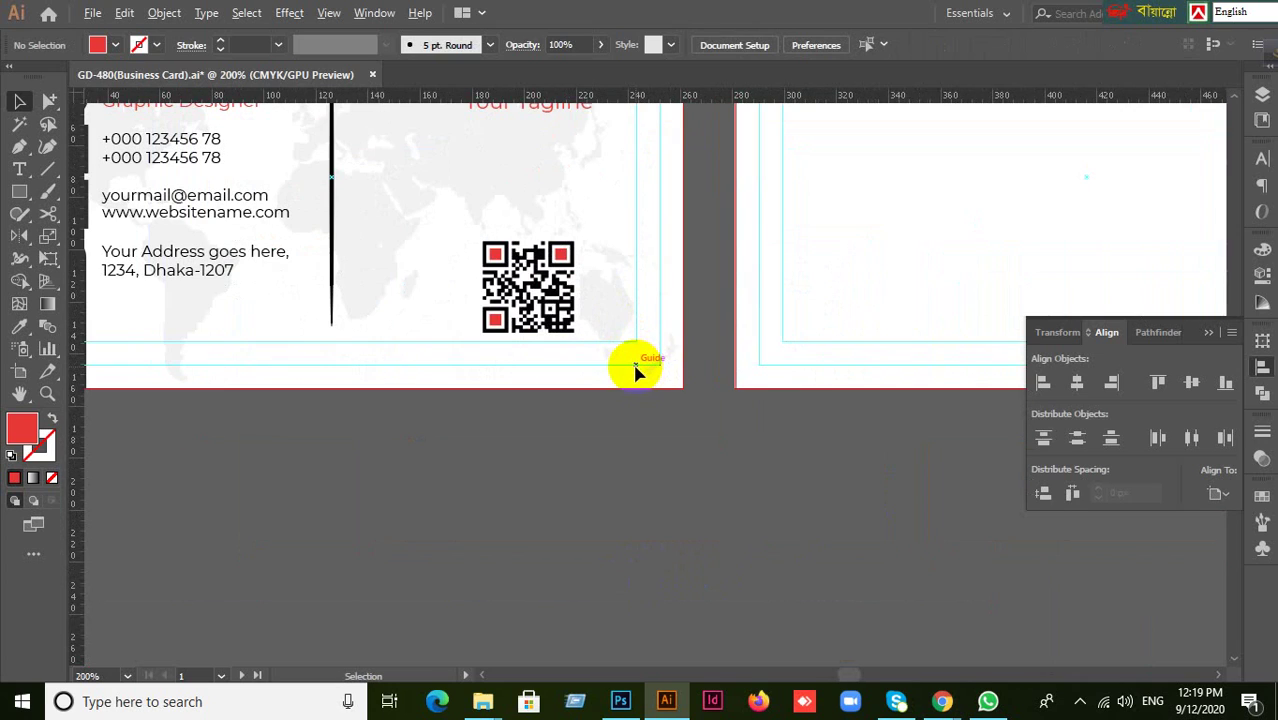
{"action": "left_click", "coordinate": [568, 320]}
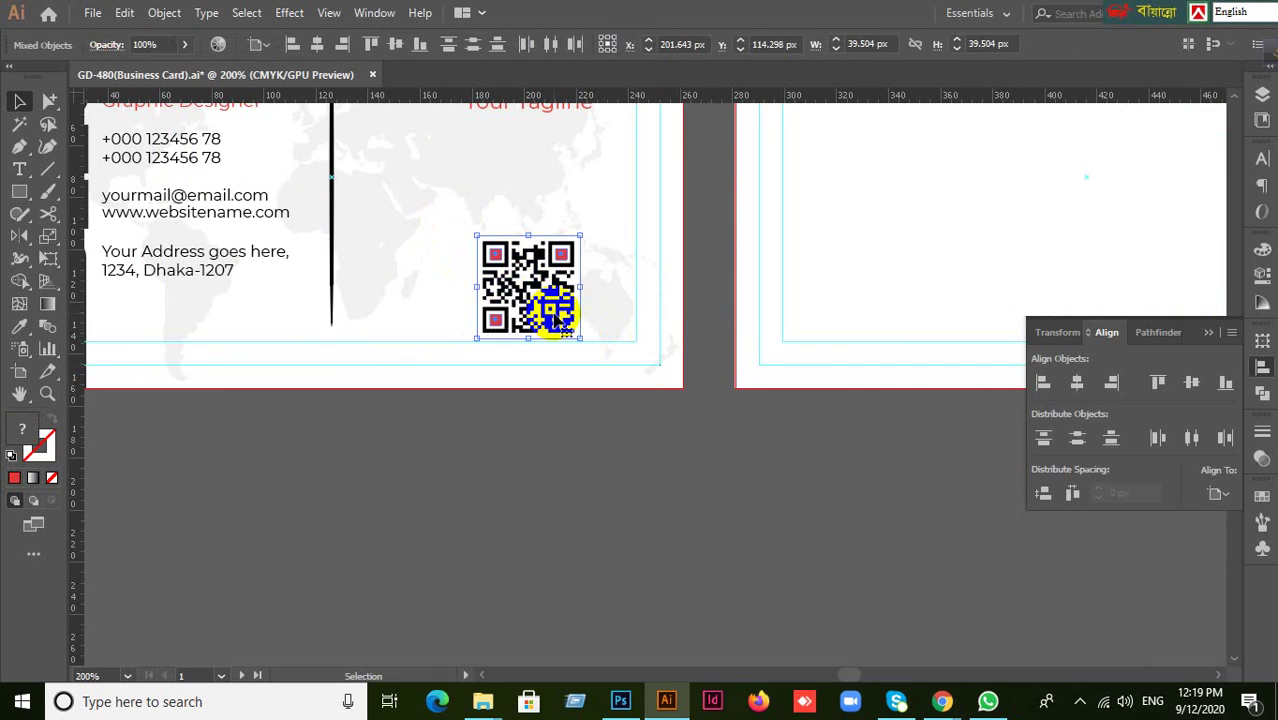
{"action": "key", "text": "Down"}
{"action": "key", "text": "Down"}
{"action": "key", "text": "Down"}
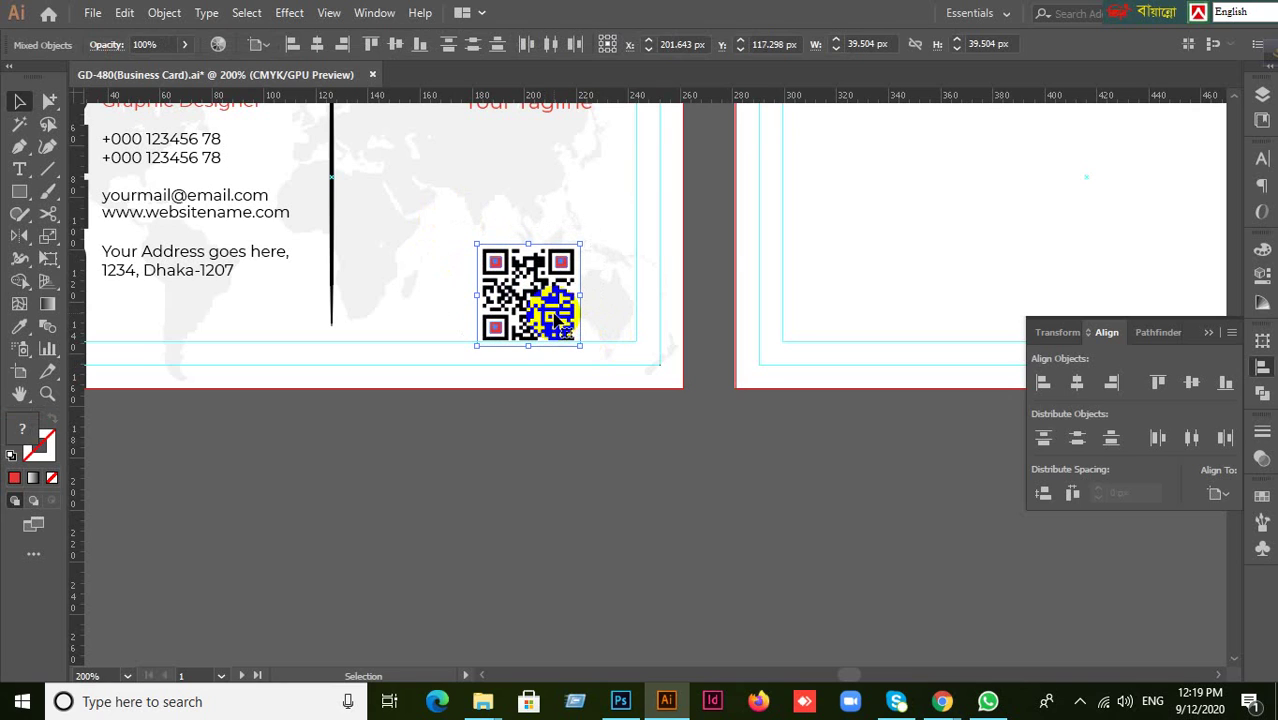
{"action": "left_click", "coordinate": [556, 471]}
Delete the blank white background rectangle covering the second artboard
{"action": "key", "text": "ctrl+minus"}
{"action": "key", "text": "ctrl+minus"}
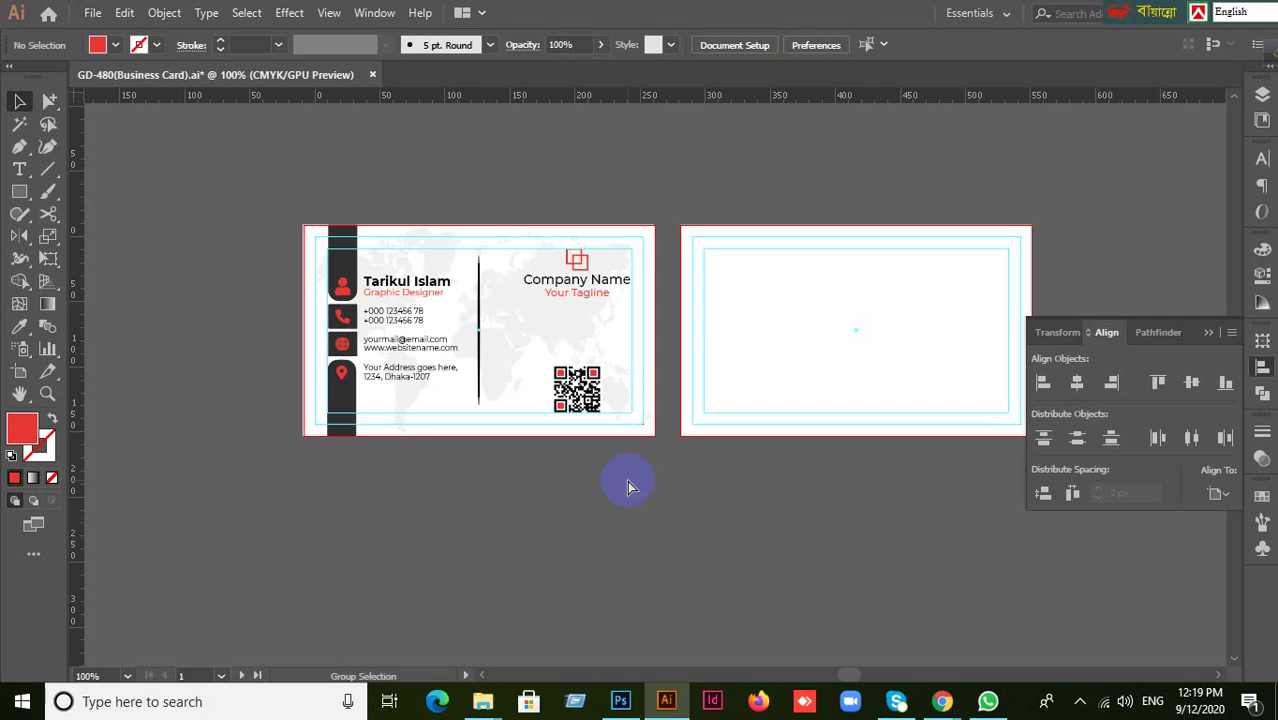
{"action": "key", "text": "ctrl+a"}
{"action": "left_click", "coordinate": [628, 487]}
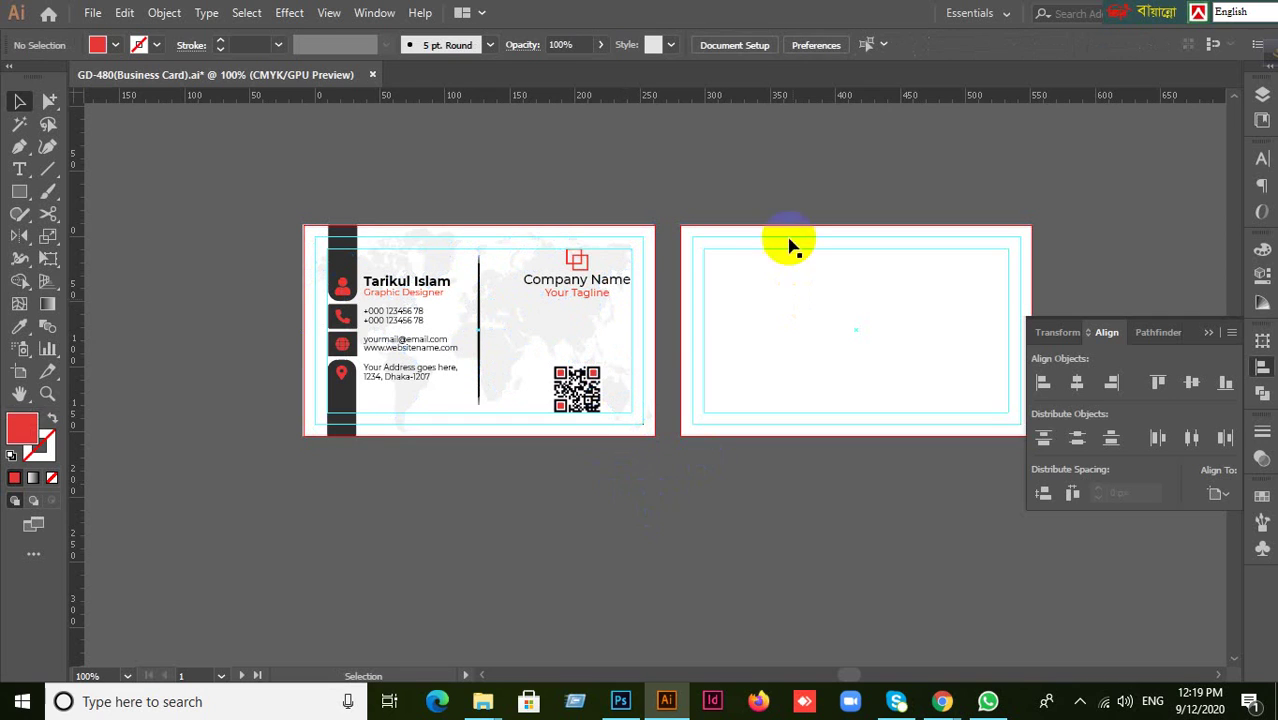
{"action": "left_click", "coordinate": [858, 436]}
{"action": "left_click", "coordinate": [862, 447]}
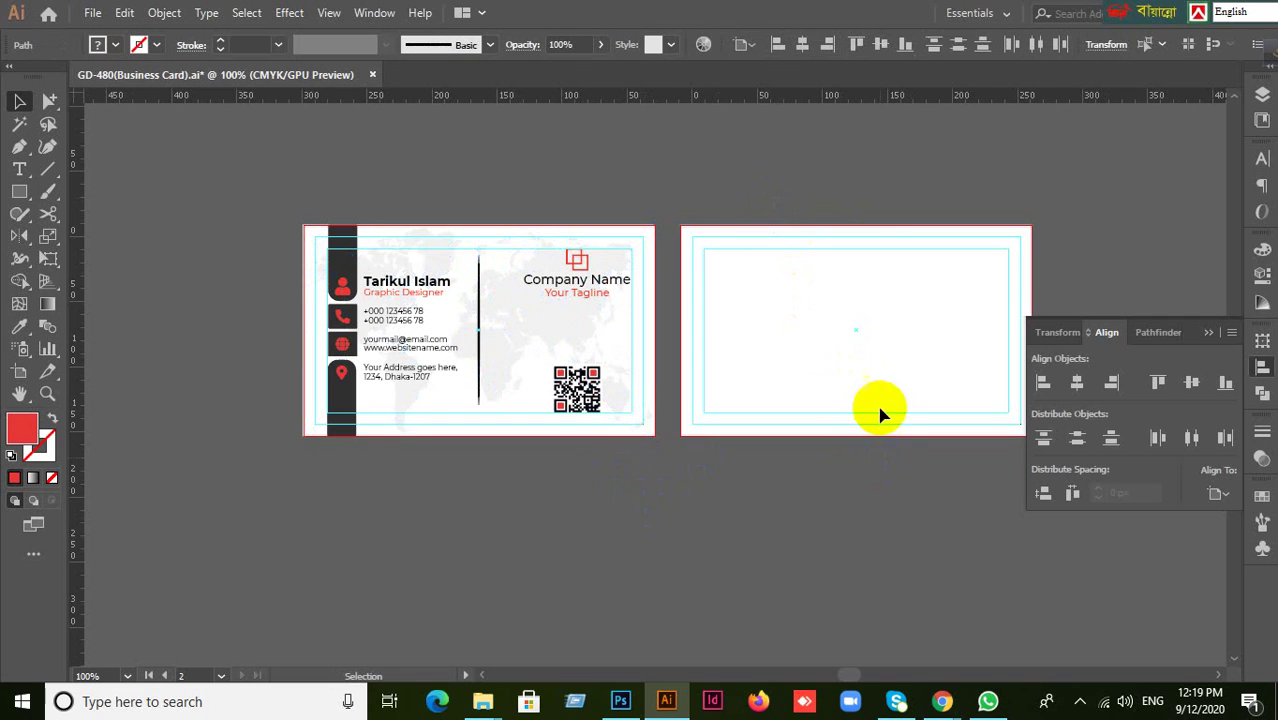
{"action": "left_click", "coordinate": [943, 345]}
{"action": "key", "text": "ctrl+shift+a"}
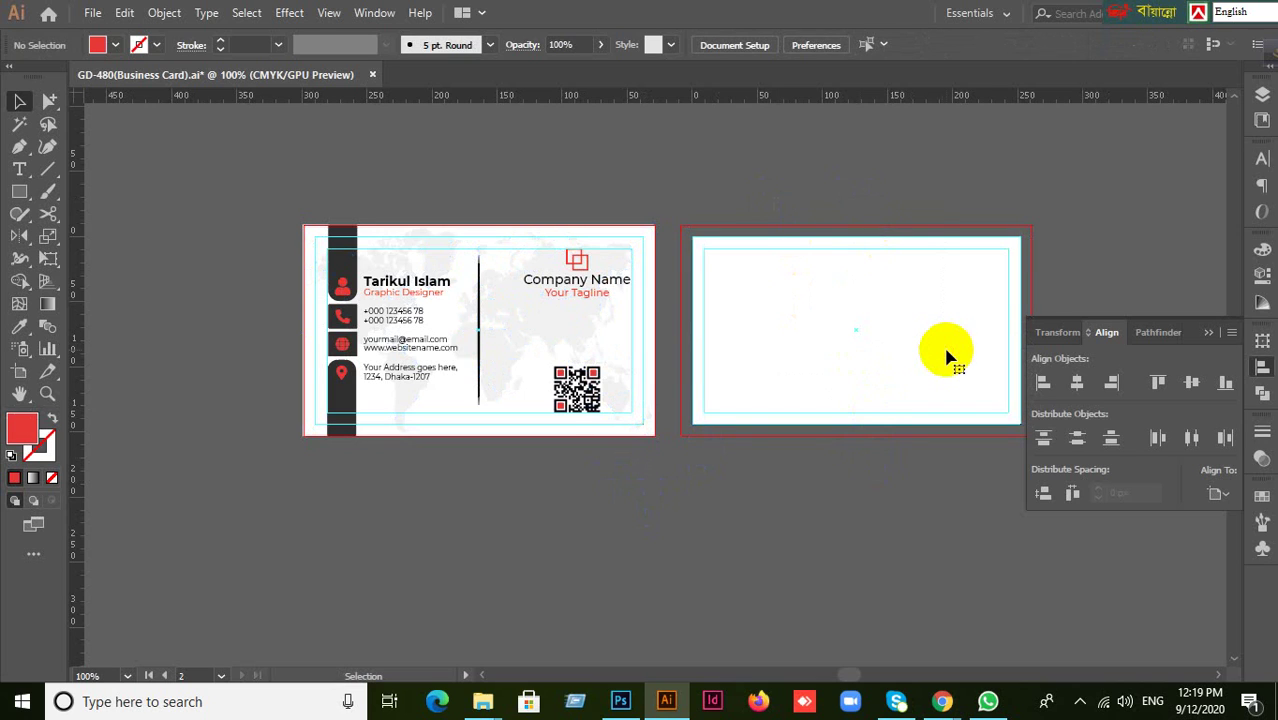
Copy the entire front card design, including background and world map, exactly onto the second artboard
{"action": "left_click", "coordinate": [655, 446]}
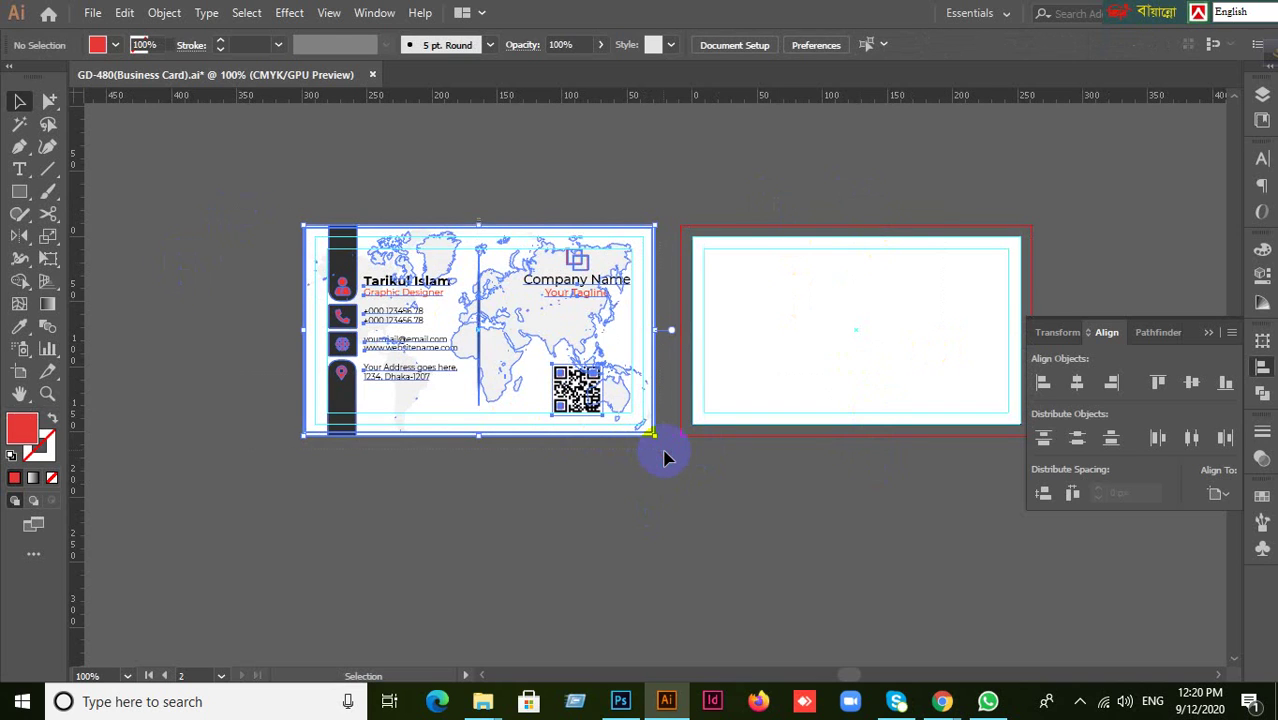
{"action": "left_click_drag", "start_coordinate": [567, 345], "coordinate": [936, 345]}
{"action": "scroll", "coordinate": [958, 522], "scroll_direction": "up", "scroll_amount": 3}
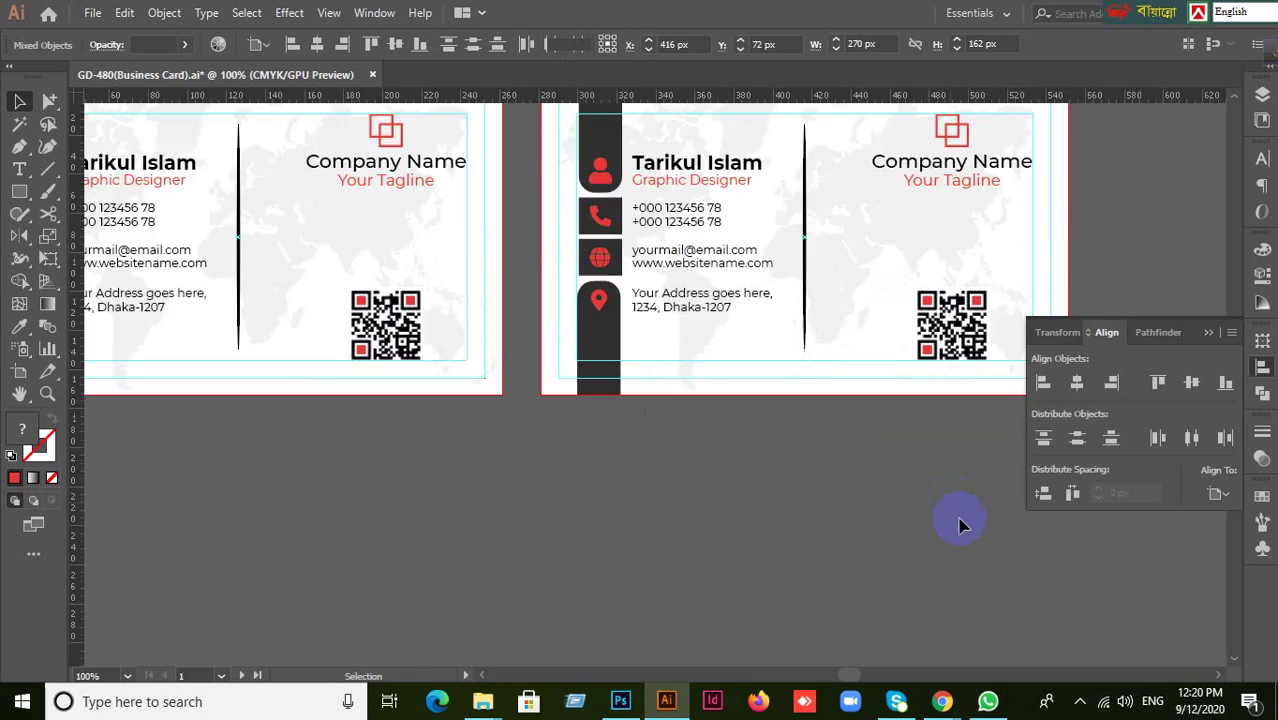
{"action": "left_click", "coordinate": [884, 491]}
{"action": "scroll", "coordinate": [870, 478], "scroll_direction": "down", "scroll_amount": 1}
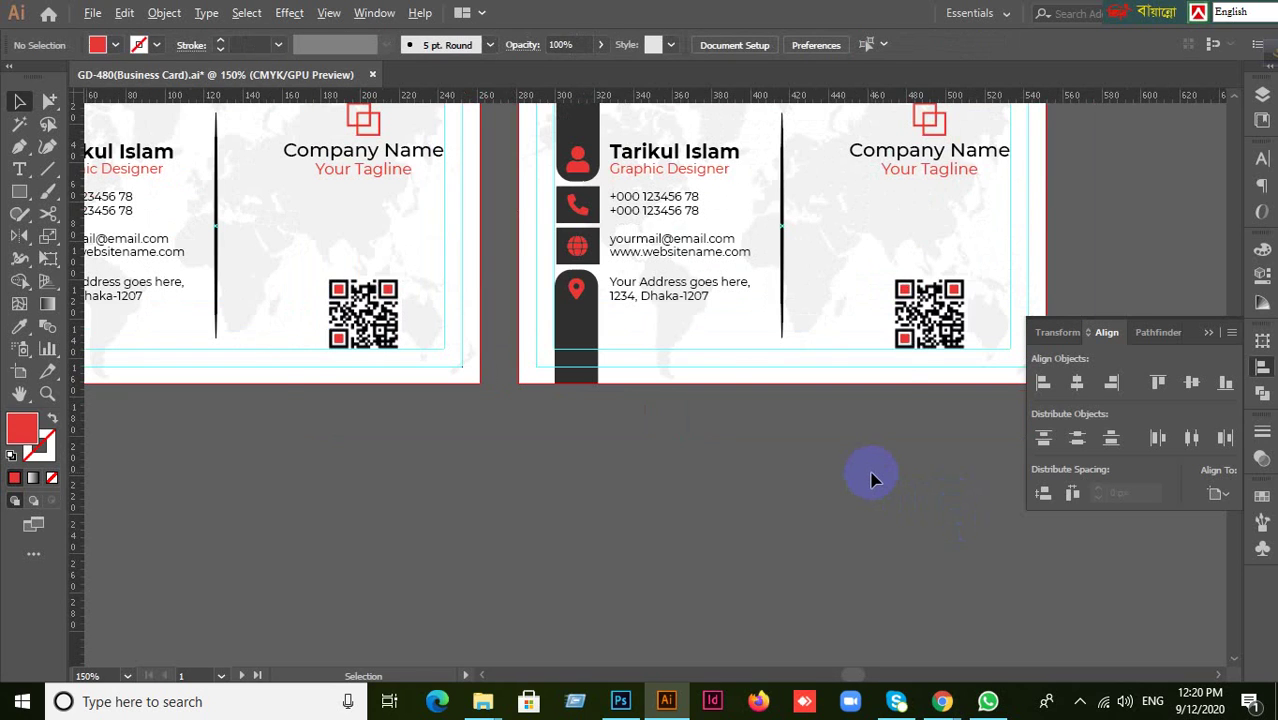
{"action": "scroll", "coordinate": [870, 478], "scroll_direction": "down", "scroll_amount": 2}
{"action": "scroll", "coordinate": [699, 451], "scroll_direction": "right", "scroll_amount": 3}
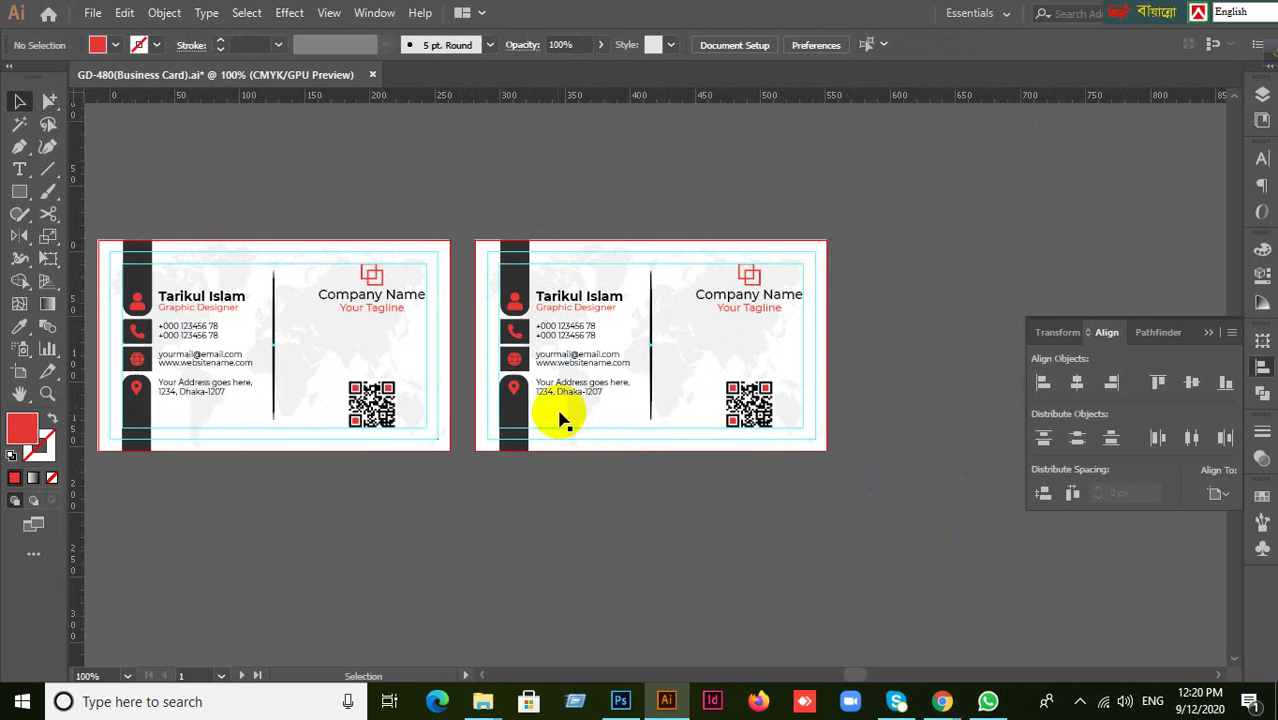
Delete the upper dark shape, person icon, name and job title block, and phone icon from the copied card
{"action": "scroll", "coordinate": [560, 420], "scroll_direction": "up", "scroll_amount": 3}
{"action": "left_click", "coordinate": [514, 250]}
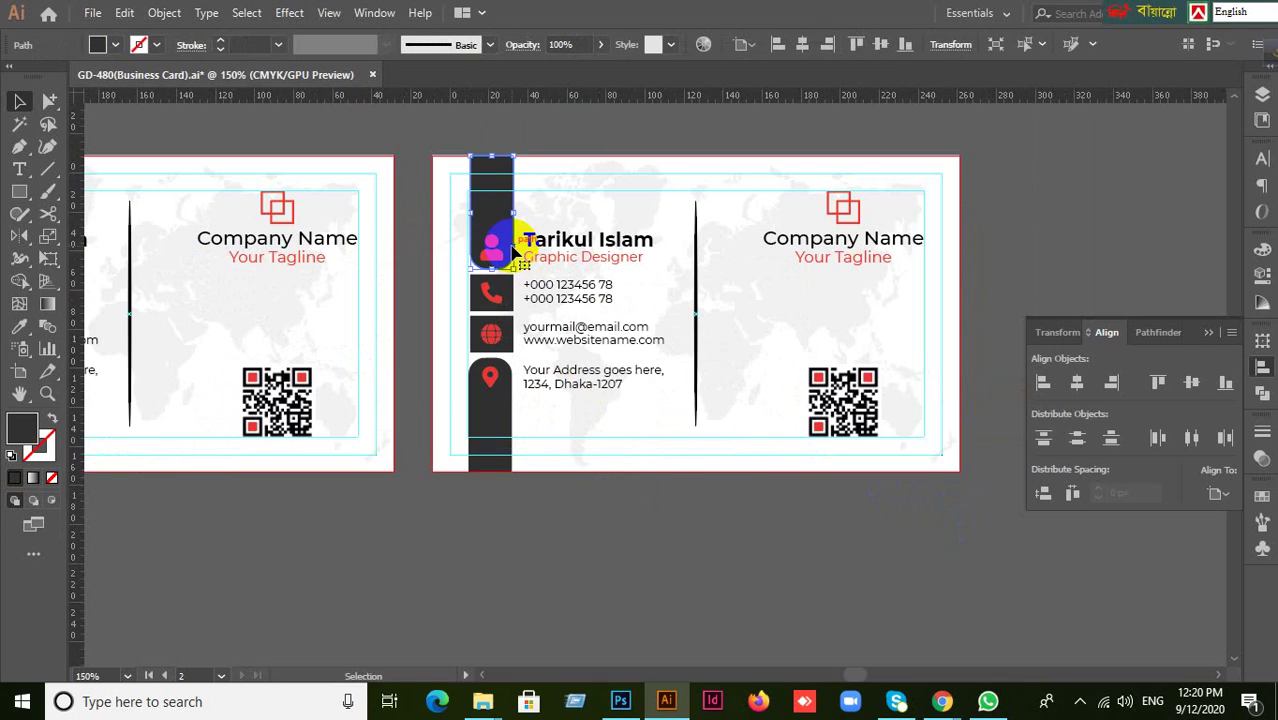
{"action": "key", "text": "Delete"}
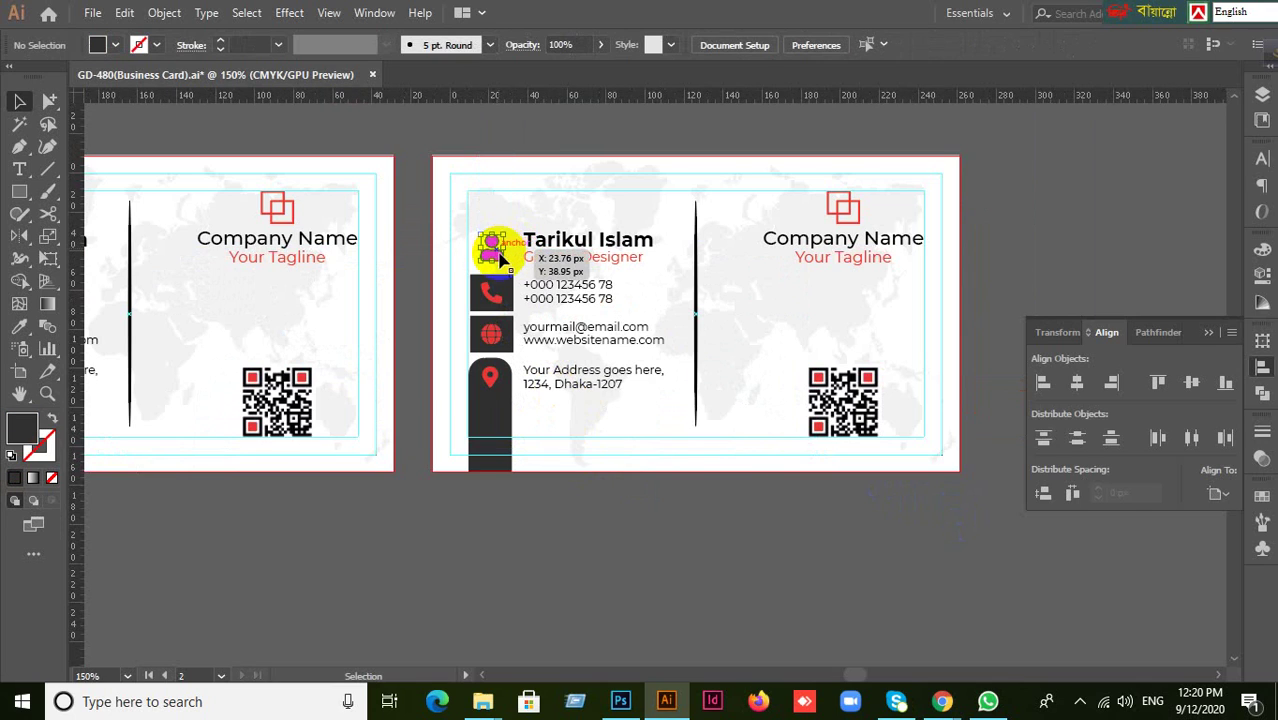
{"action": "key", "text": "Delete"}
{"action": "left_click", "coordinate": [562, 260]}
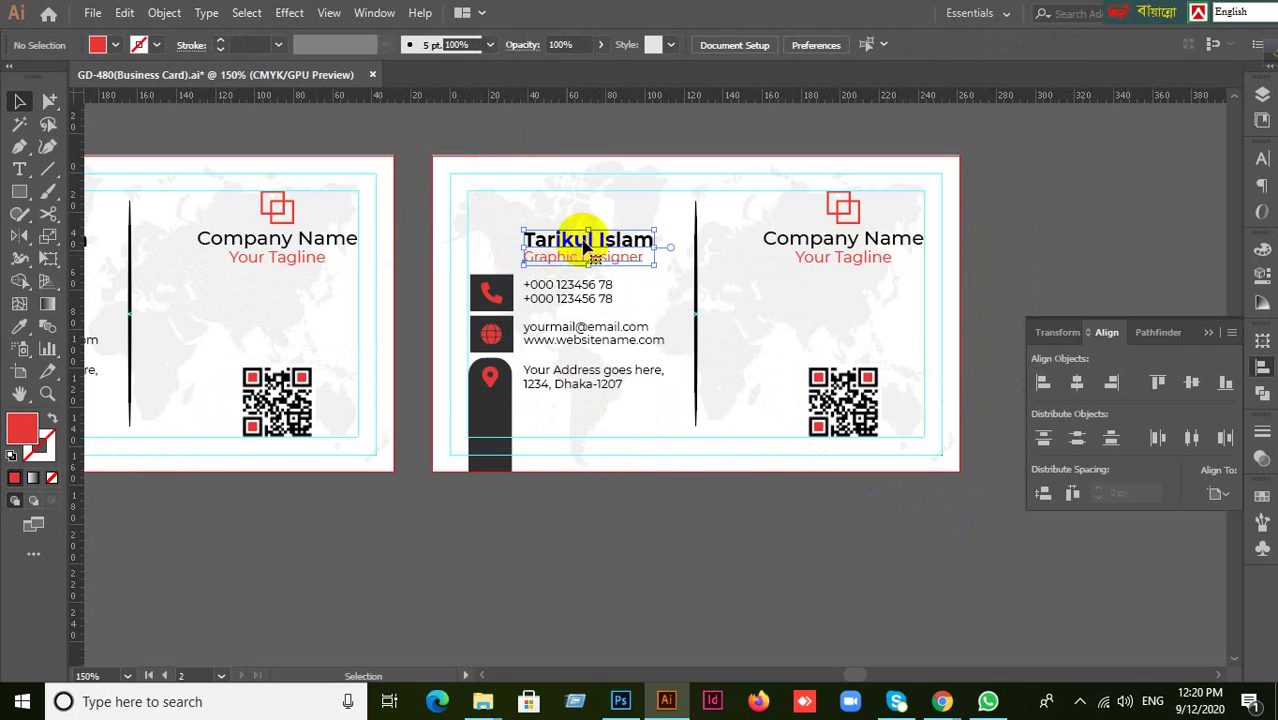
{"action": "key", "text": "Delete"}
{"action": "left_click", "coordinate": [493, 294]}
{"action": "key", "text": "Delete"}
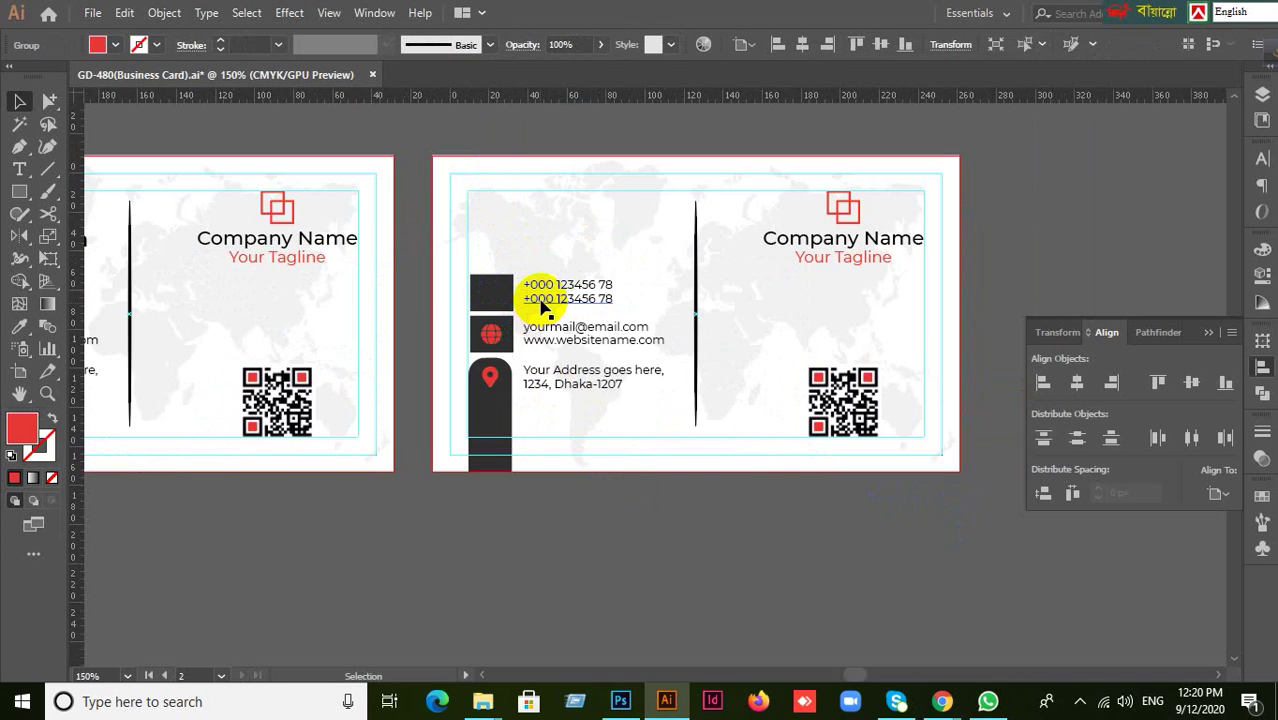
Delete the phone numbers, their dark square, the globe icon and the location pin icon from the copied card
{"action": "left_click", "coordinate": [498, 312]}
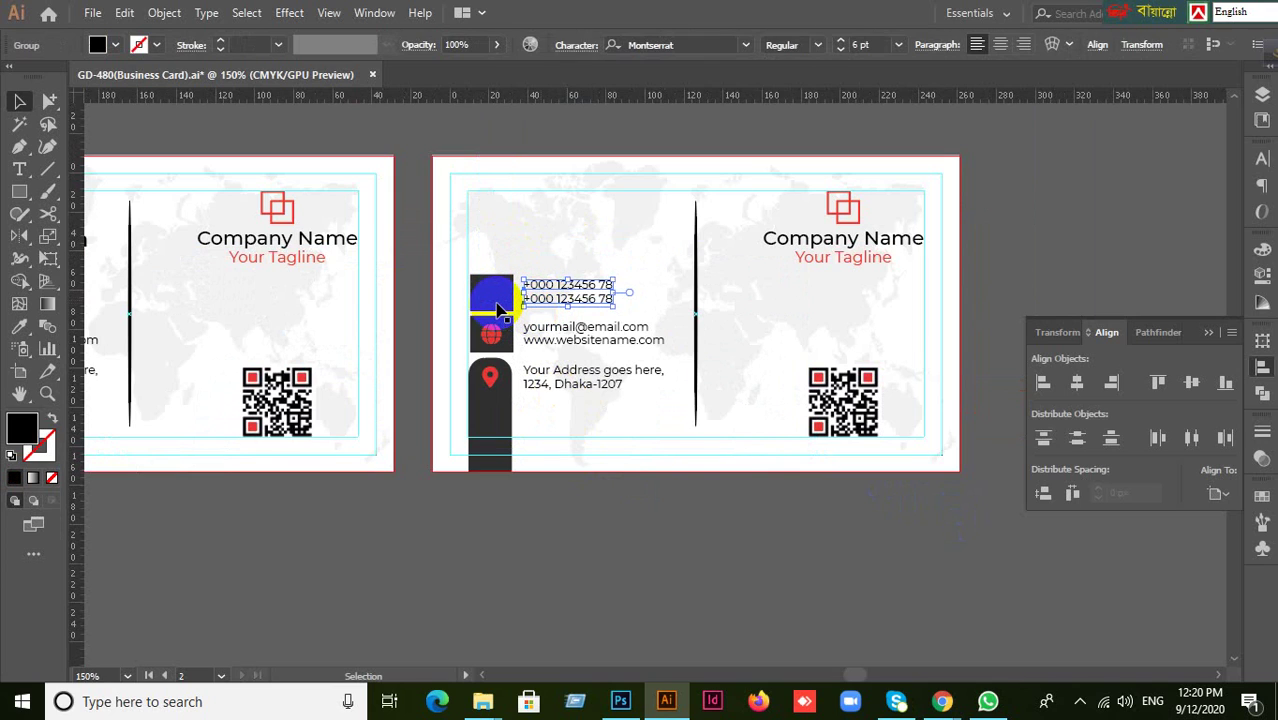
{"action": "key", "text": "Delete"}
{"action": "left_click_drag", "start_coordinate": [503, 298], "coordinate": [509, 353]}
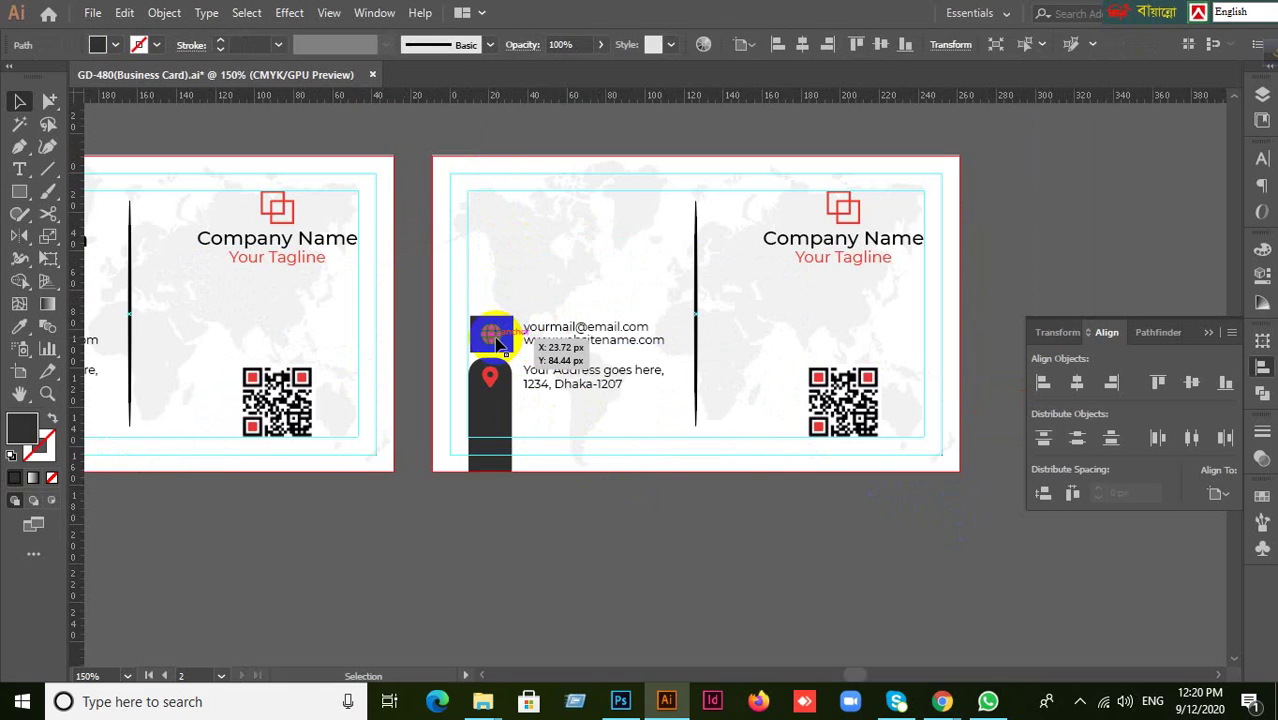
{"action": "left_click", "coordinate": [517, 383]}
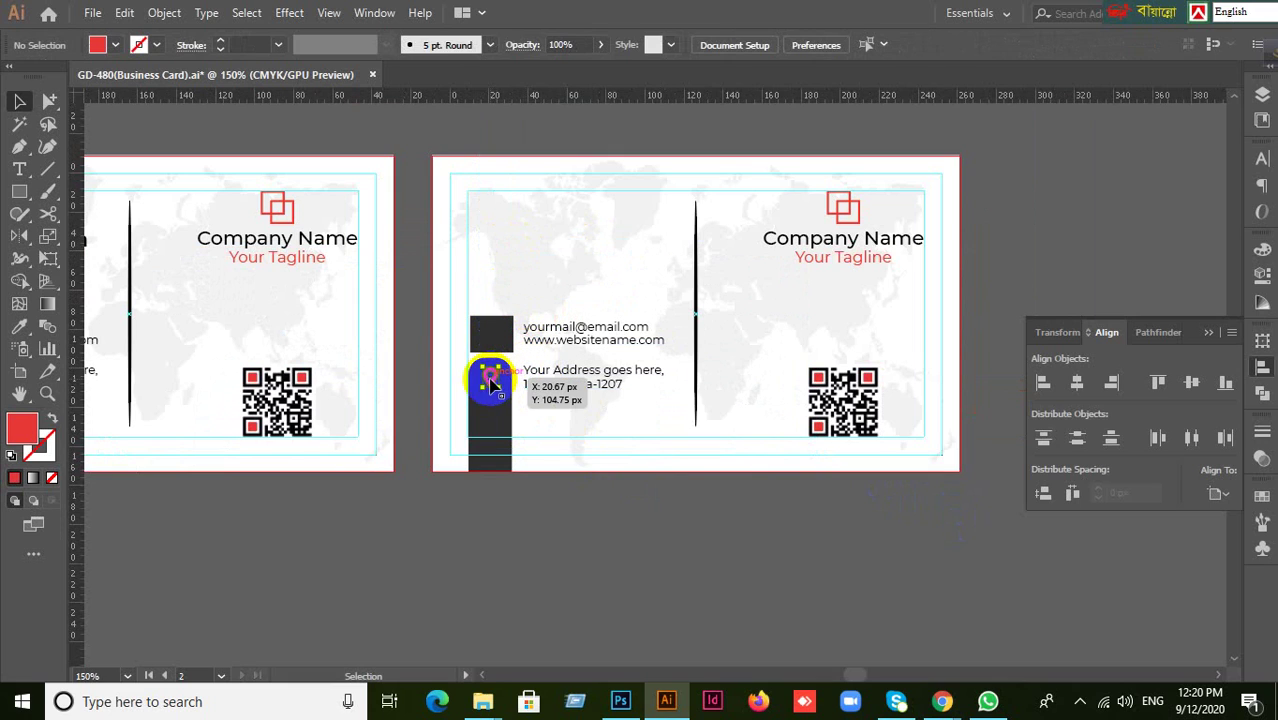
{"action": "key", "text": "Delete"}
Lock the copied card's background and world map, and select its remaining dark shapes with the e-mail, website and address texts
{"action": "left_click", "coordinate": [575, 285]}
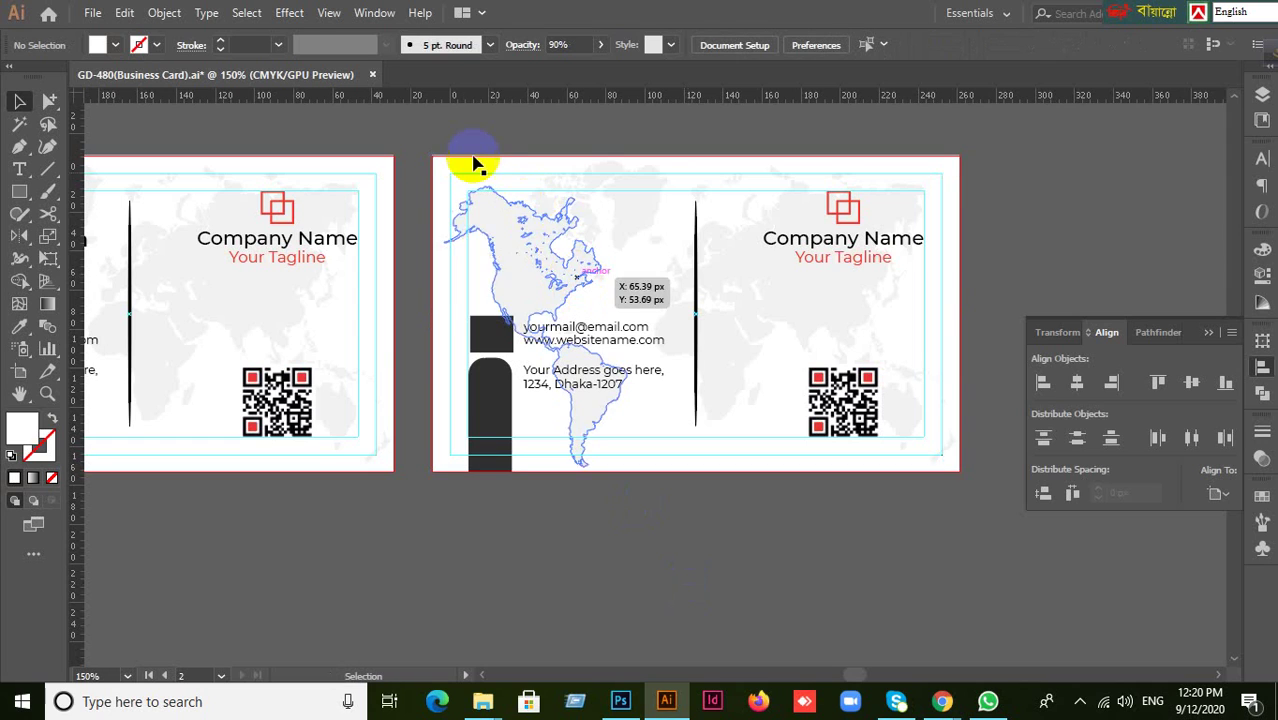
{"action": "left_click", "coordinate": [502, 205]}
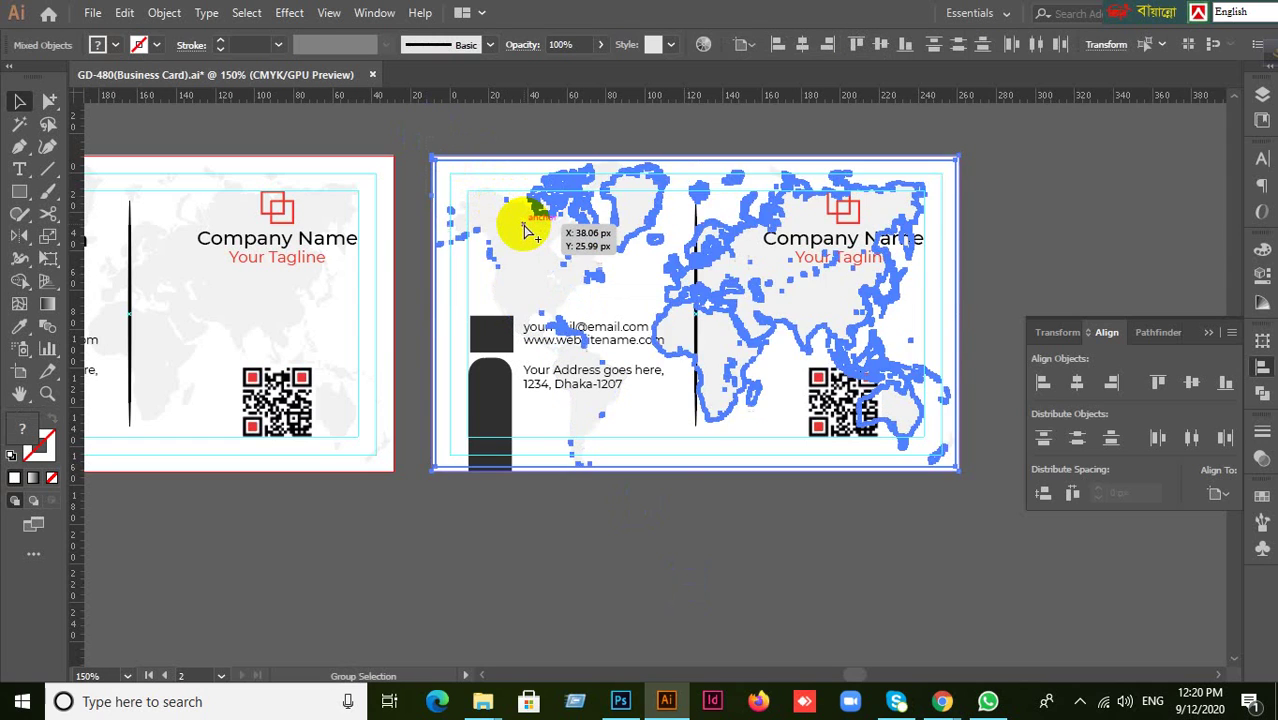
{"action": "key", "text": "ctrl+2"}
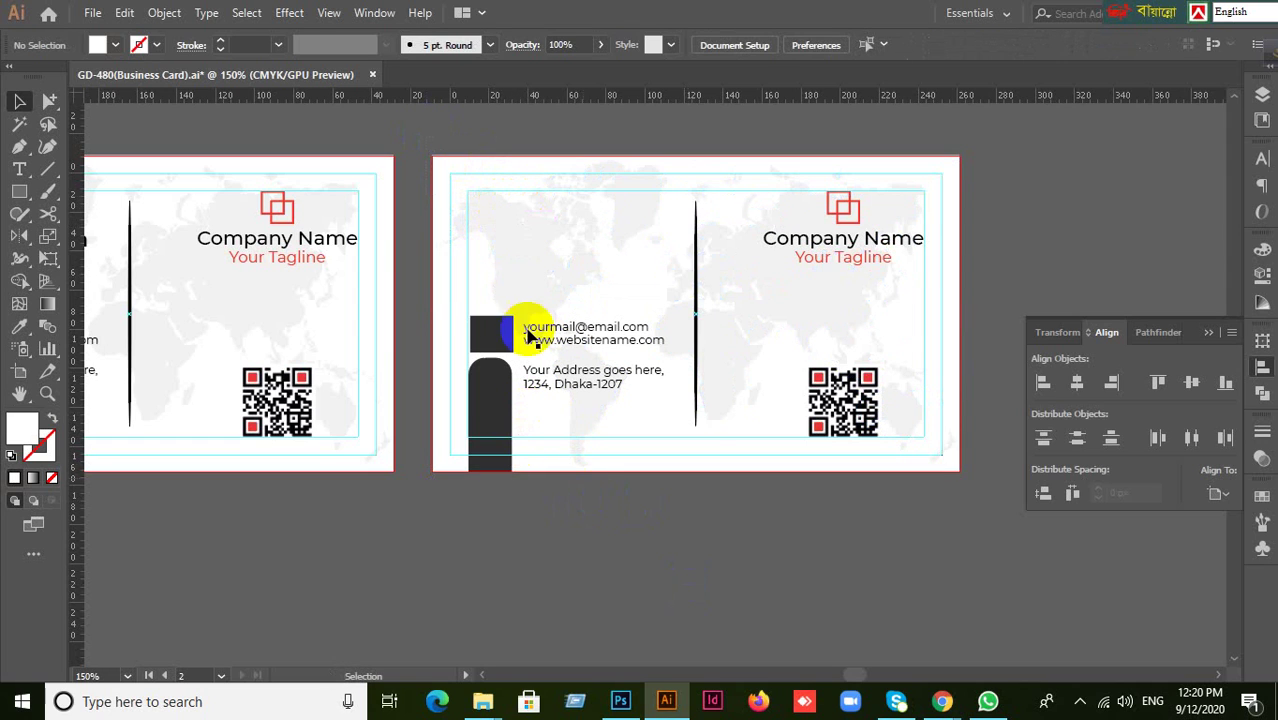
{"action": "left_click_drag", "start_coordinate": [468, 312], "coordinate": [643, 470]}
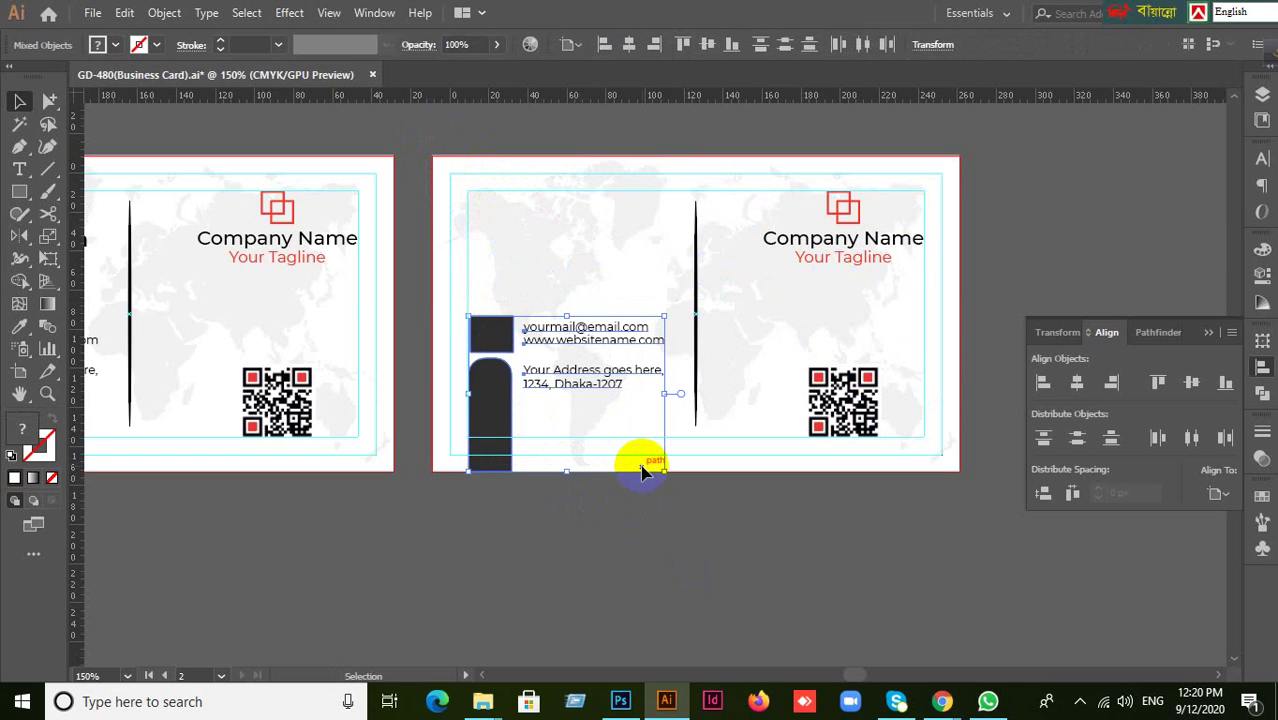
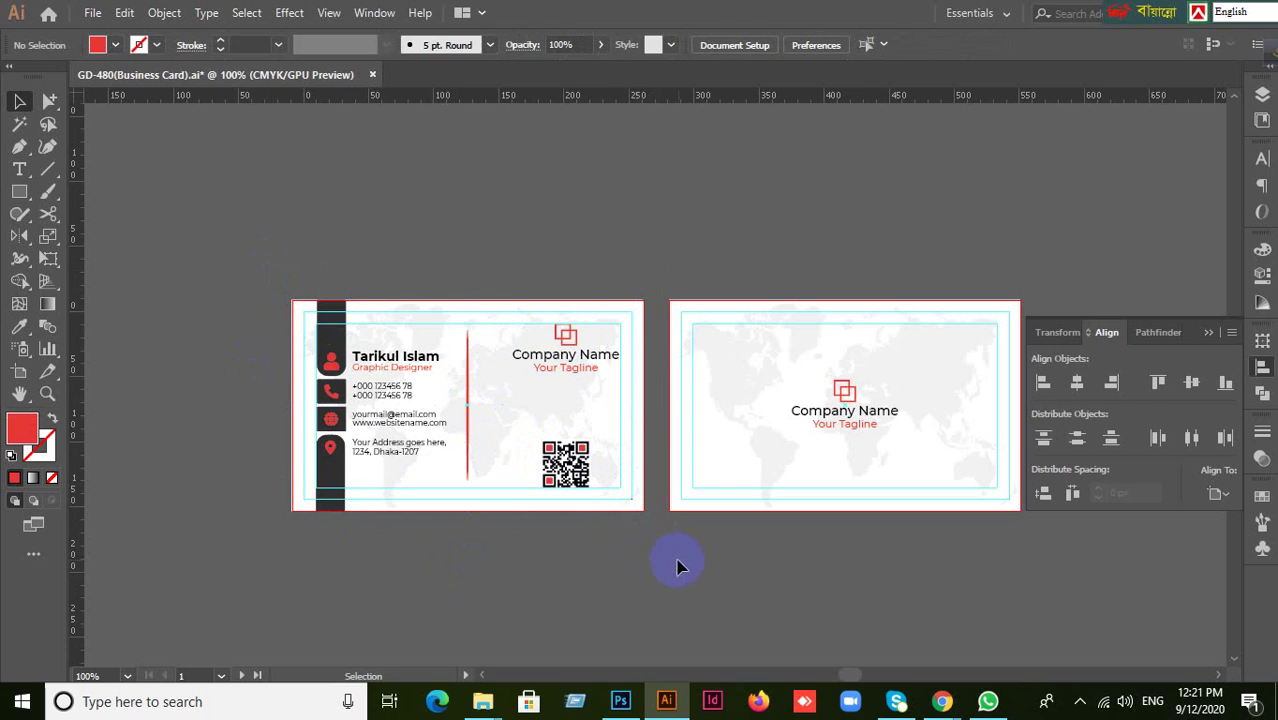
Hide the Align panel and ungroup the logo, company name and tagline on the front card
{"action": "scroll", "coordinate": [640, 537], "scroll_direction": "up", "scroll_amount": 1}
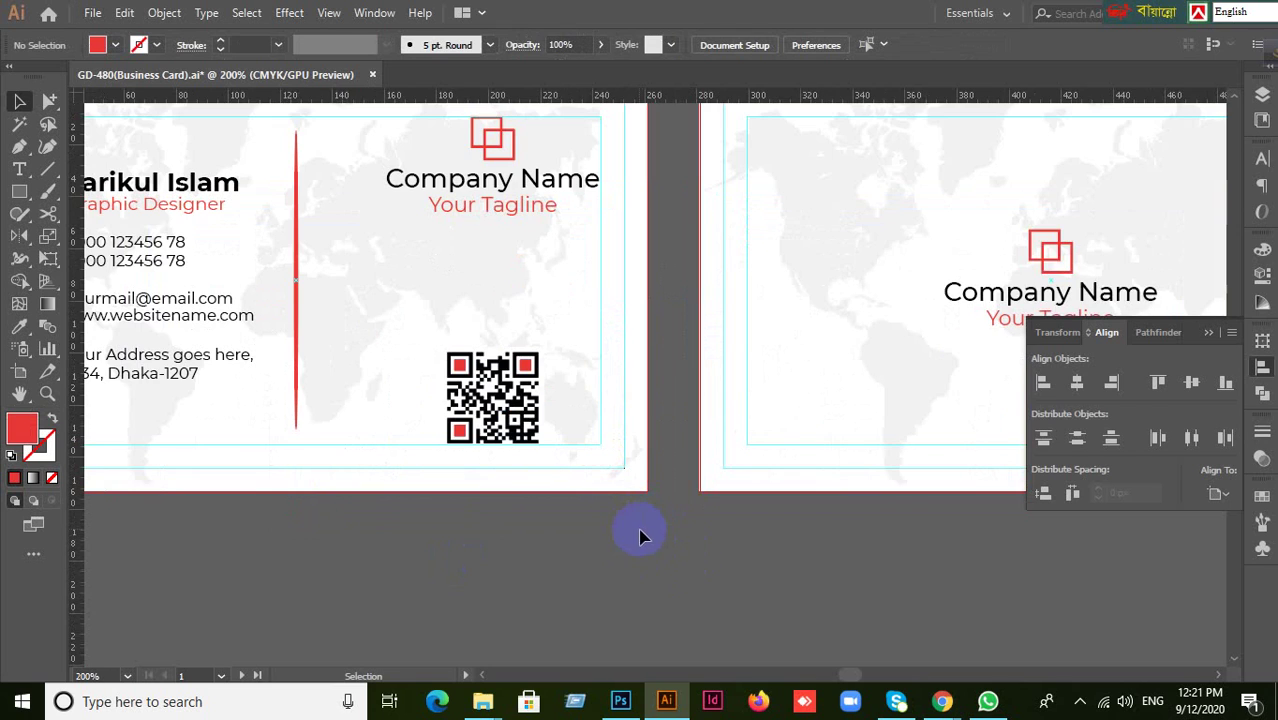
{"action": "left_click", "coordinate": [1208, 333]}
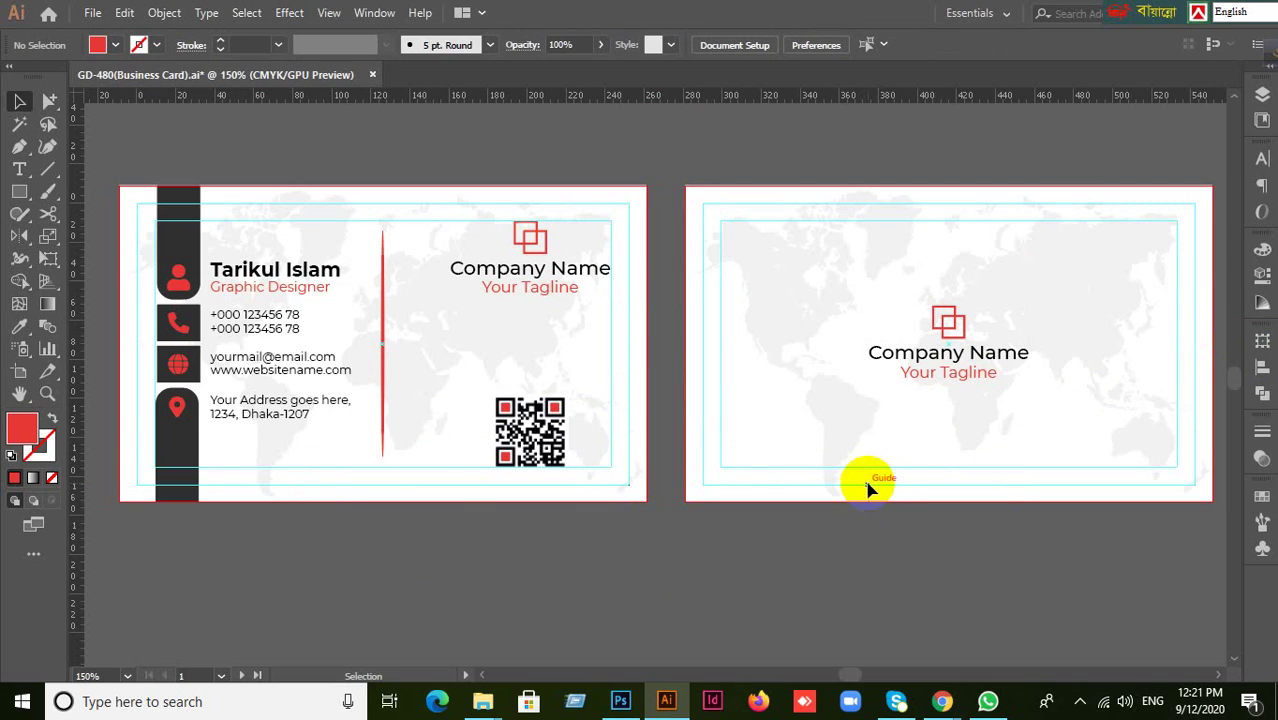
{"action": "left_click", "coordinate": [428, 418]}
{"action": "left_click", "coordinate": [509, 280]}
{"action": "right_click", "coordinate": [509, 280]}
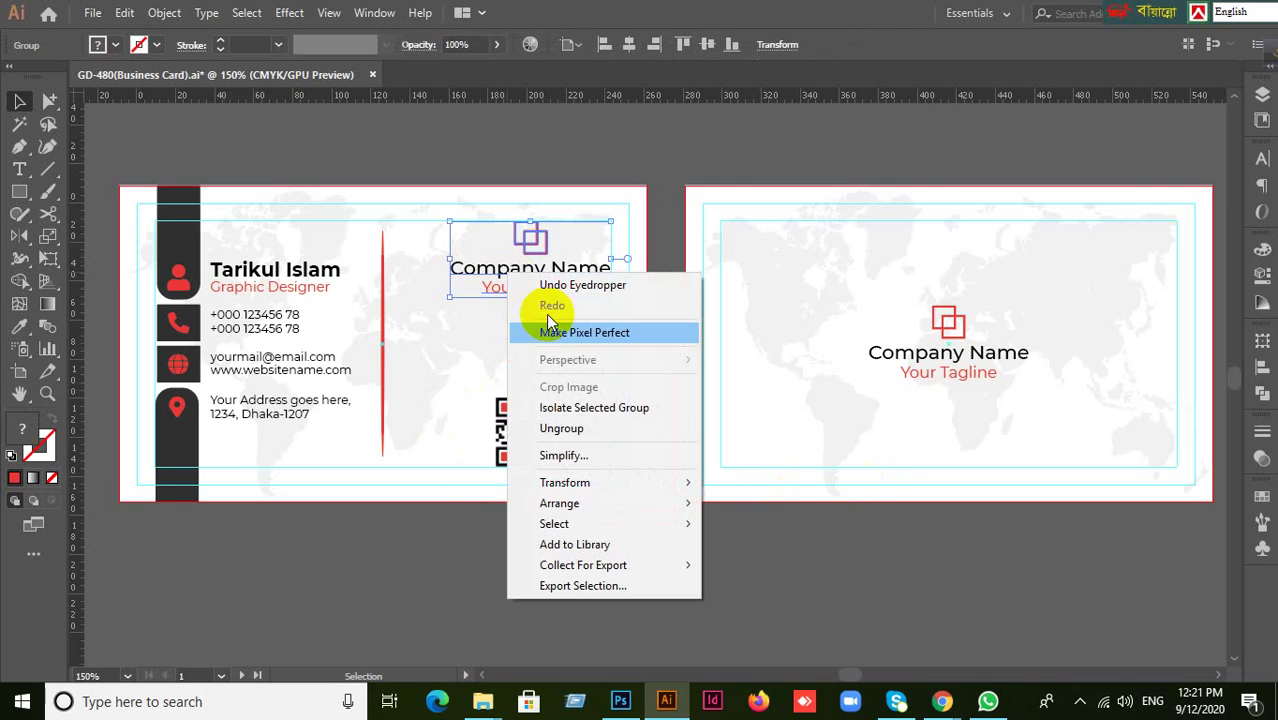
{"action": "left_click", "coordinate": [560, 428]}
{"action": "left_click", "coordinate": [720, 115]}
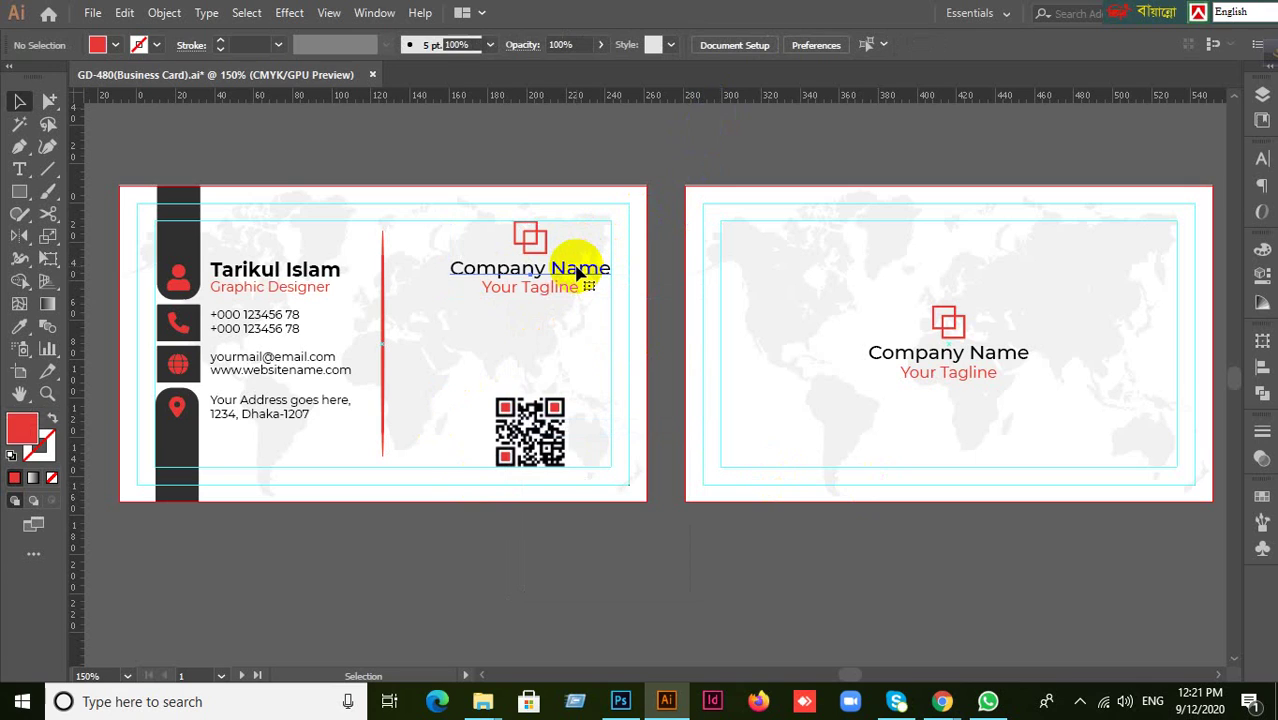
Check the text commands, such as Create Outlines, available for the front card's company name and tagline
{"action": "right_click", "coordinate": [576, 268]}
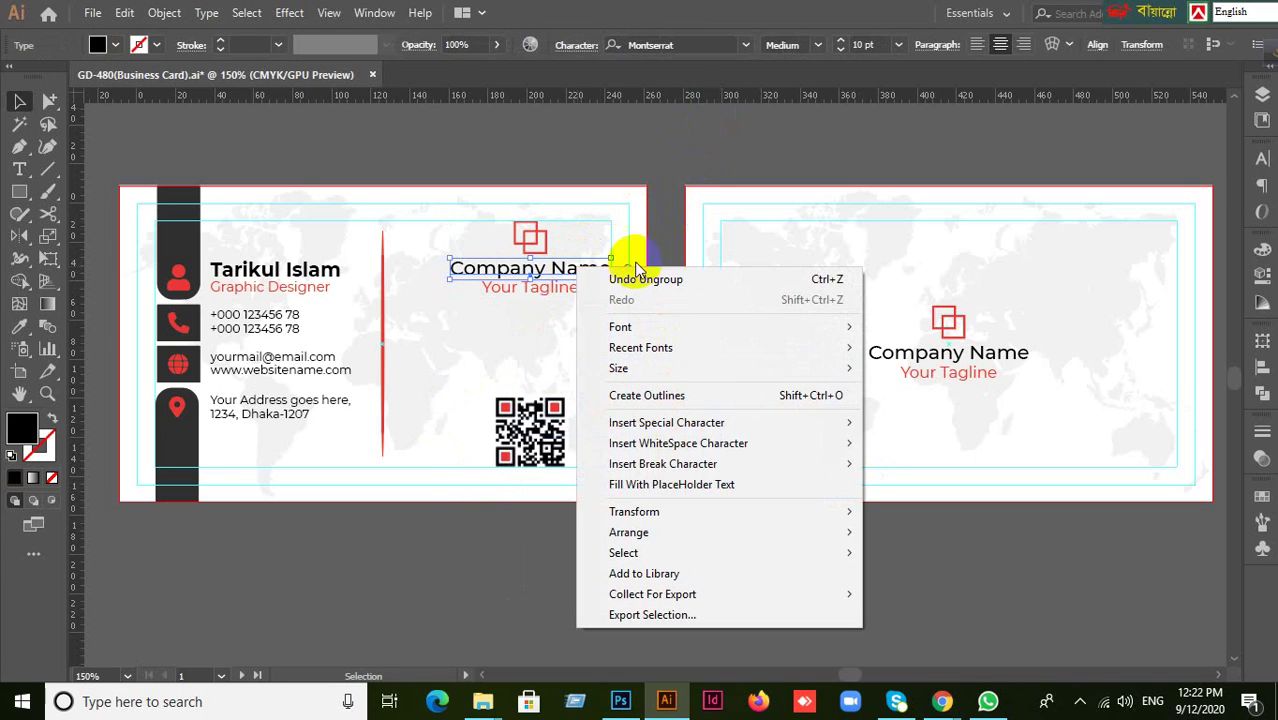
{"action": "left_click", "coordinate": [656, 160]}
{"action": "left_click", "coordinate": [566, 290]}
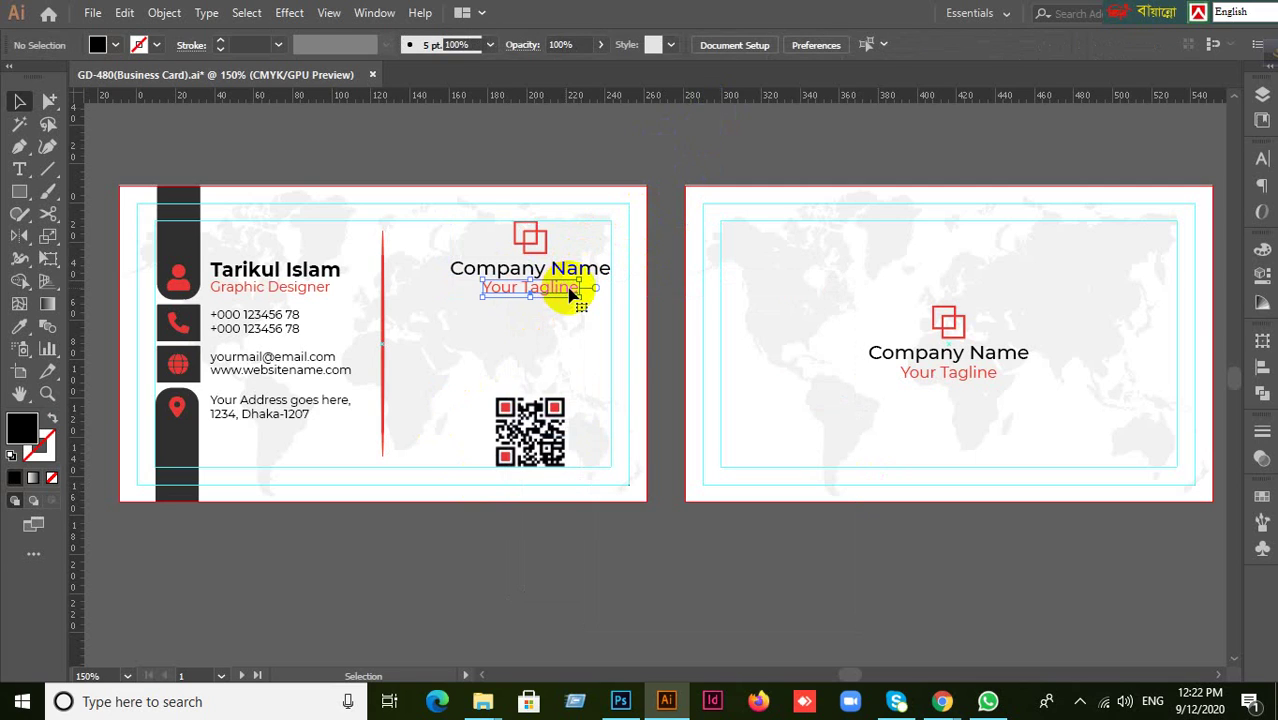
{"action": "right_click", "coordinate": [565, 290]}
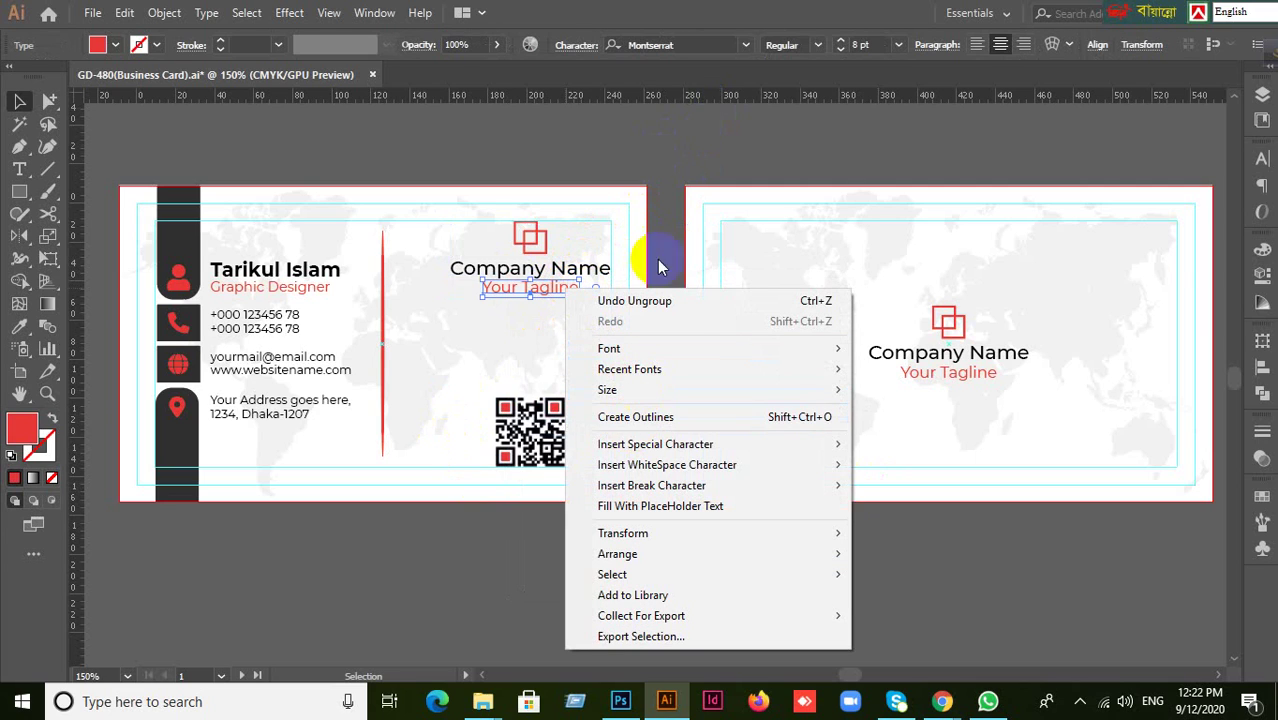
{"action": "left_click", "coordinate": [691, 156]}
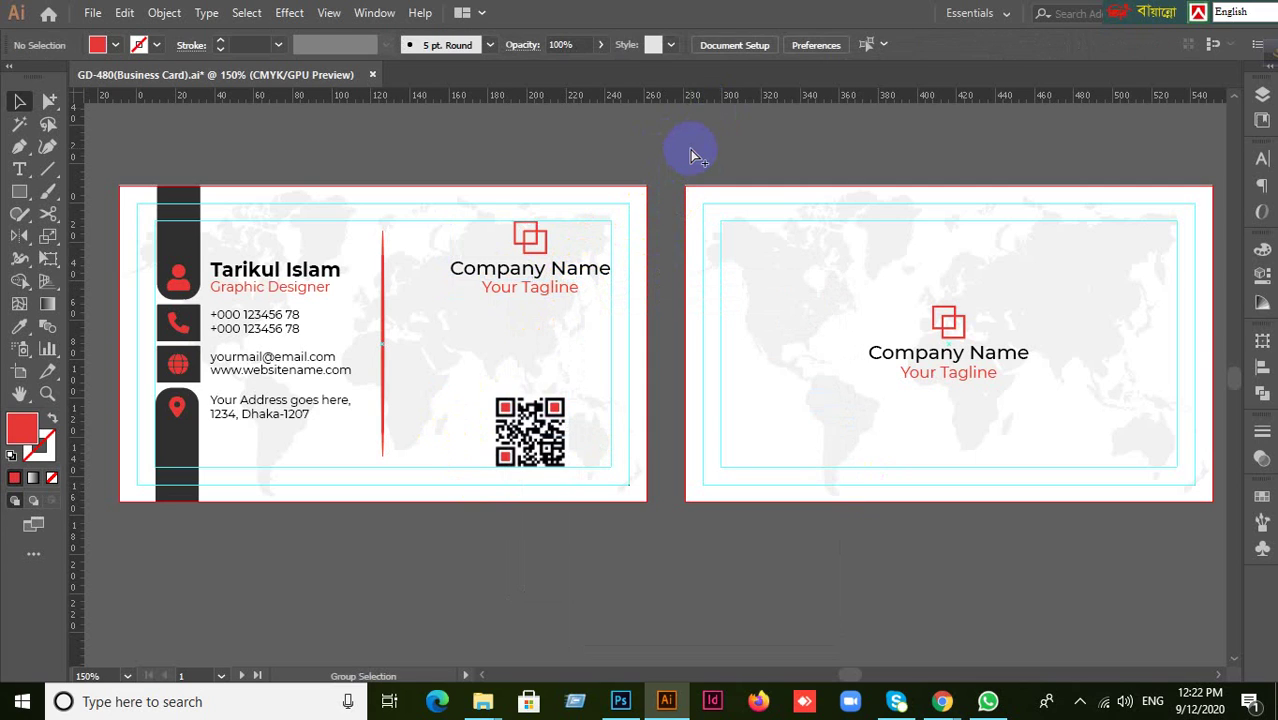
Select all unlocked artwork on both cards and convert its text to outlines
{"action": "left_click", "coordinate": [240, 295]}
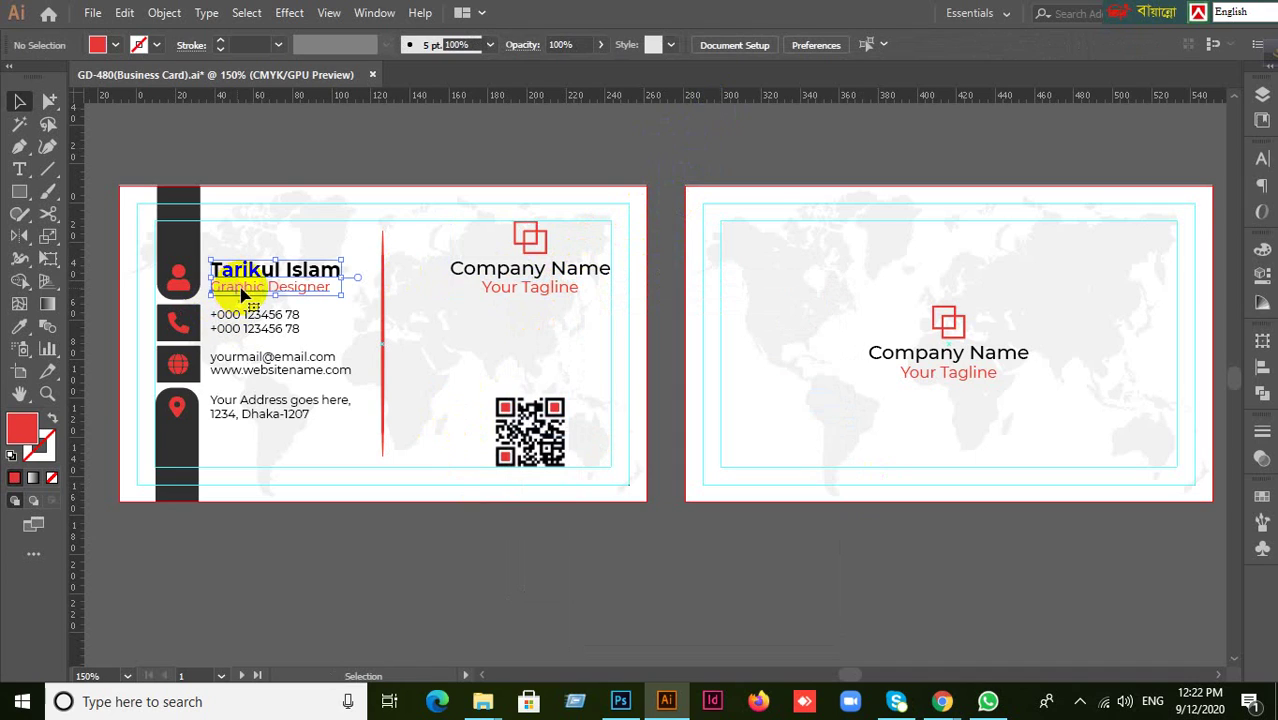
{"action": "left_click", "coordinate": [677, 148]}
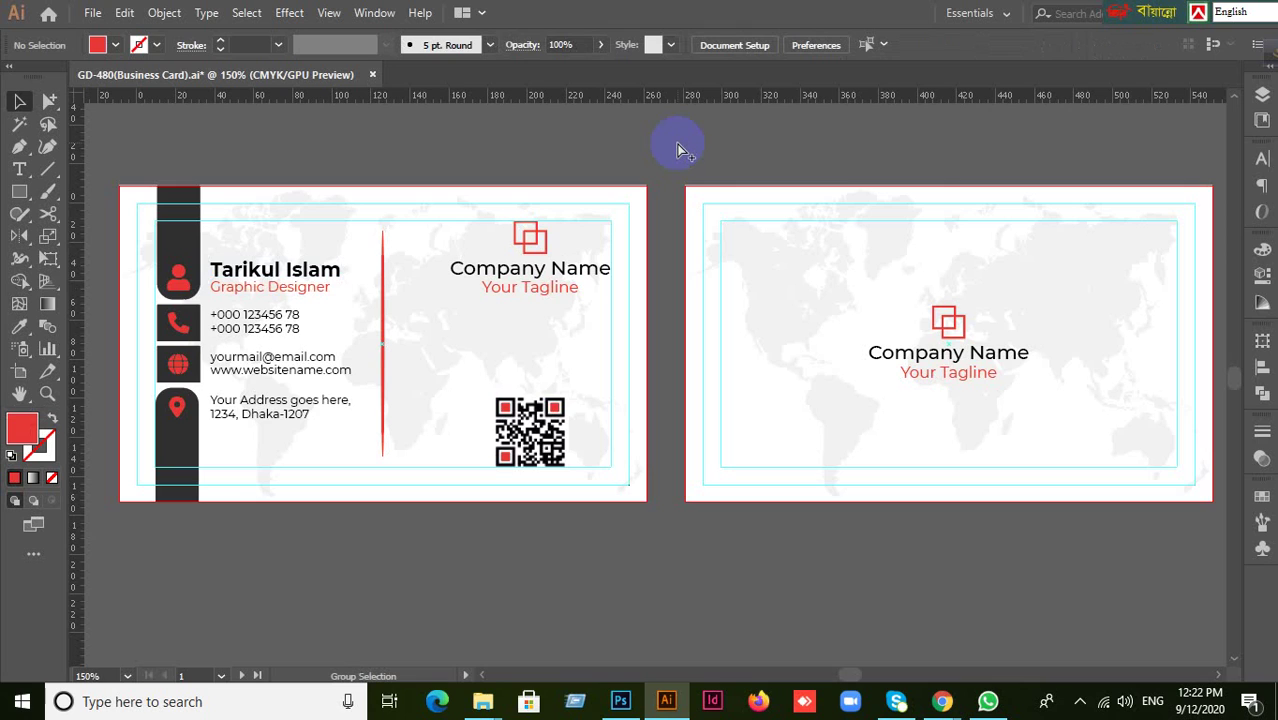
{"action": "key", "text": "ctrl+a"}
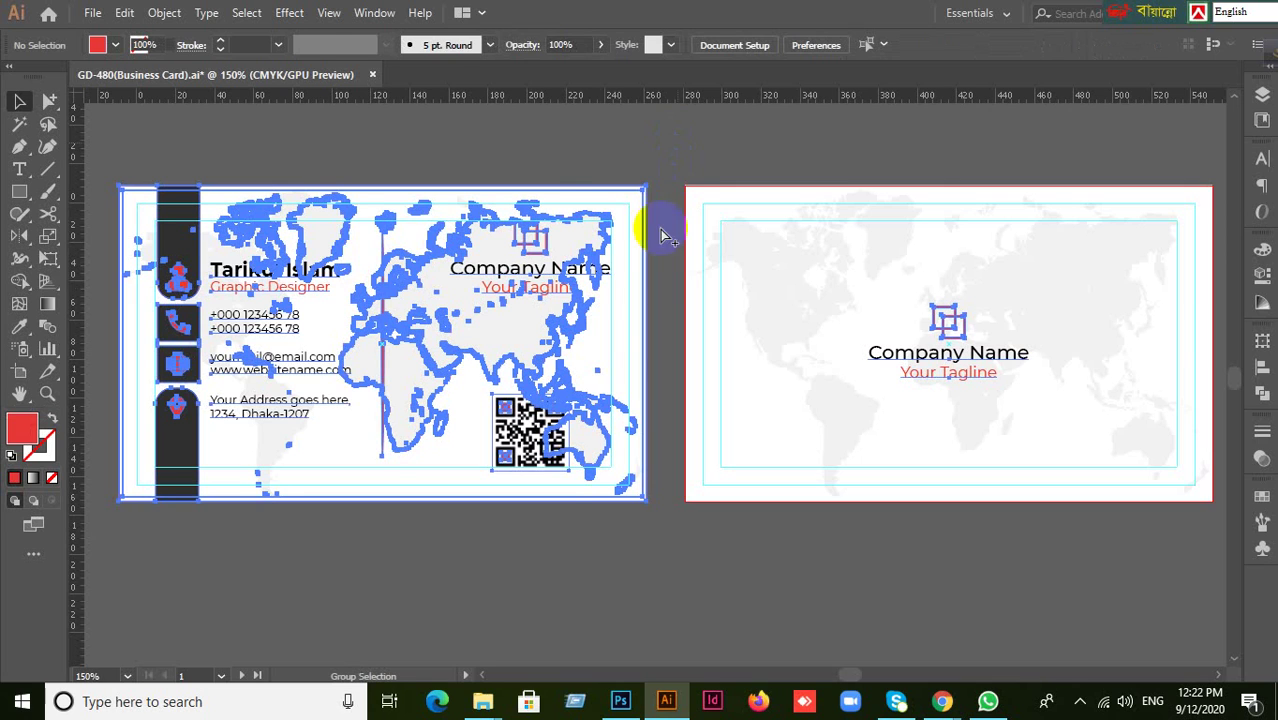
{"action": "right_click", "coordinate": [557, 270]}
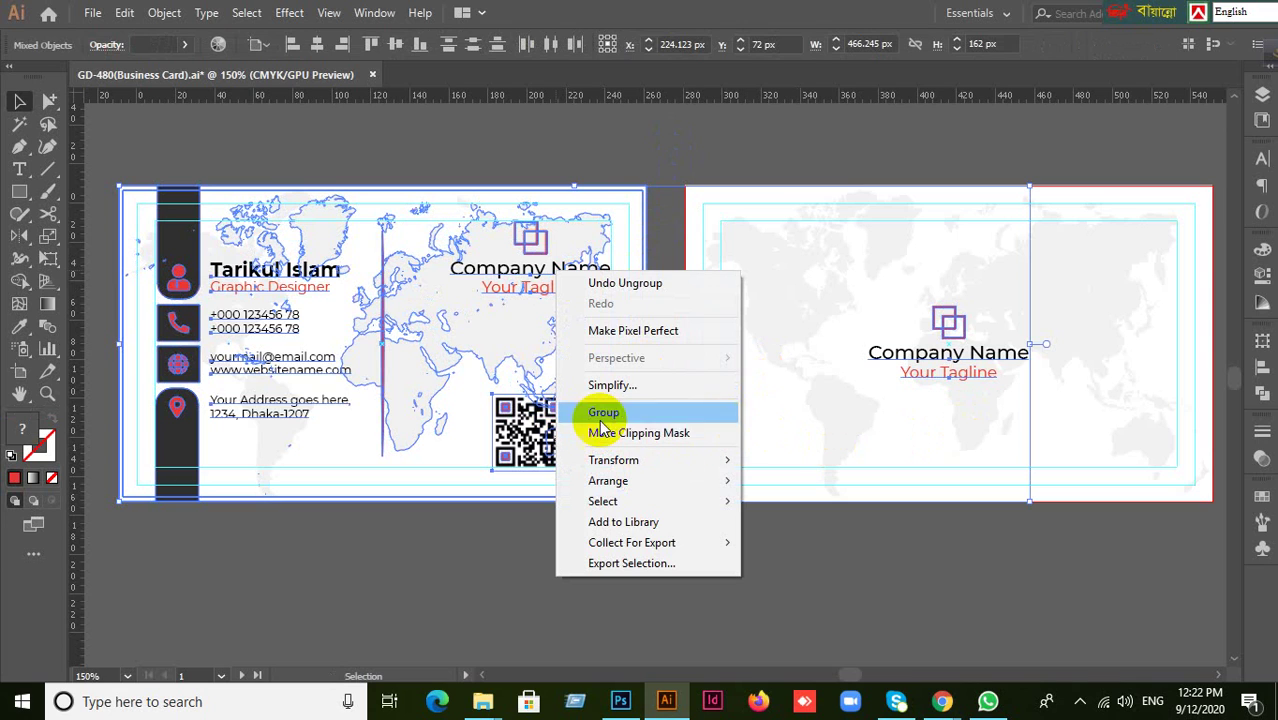
{"action": "left_click", "coordinate": [206, 12]}
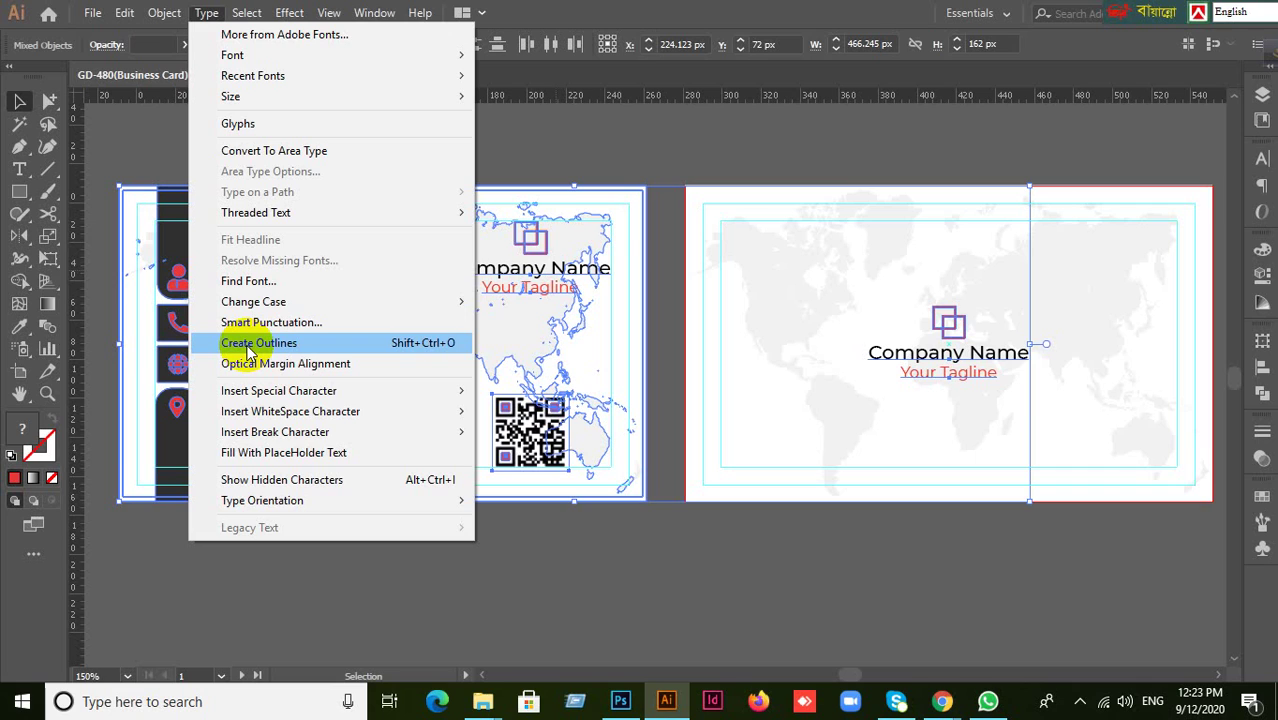
{"action": "left_click", "coordinate": [249, 345]}
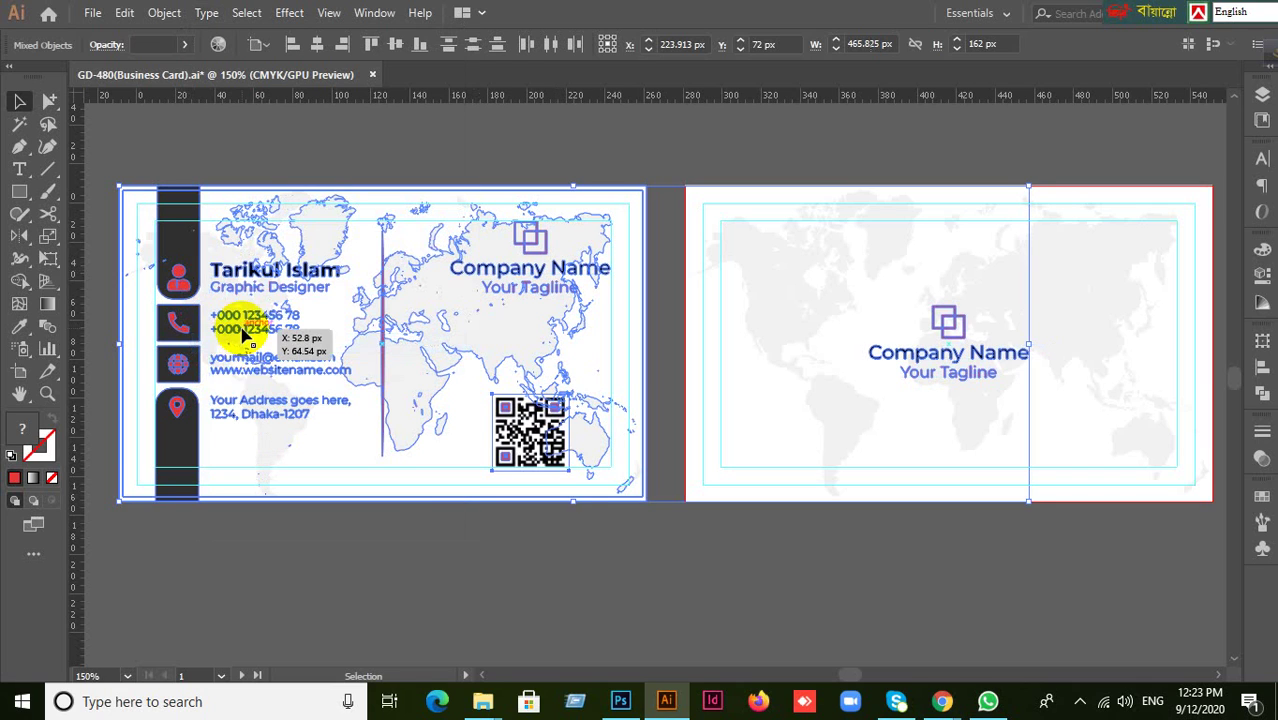
Undo the conversion of the cards' text to outlines and clear the selection
{"action": "left_click", "coordinate": [462, 585]}
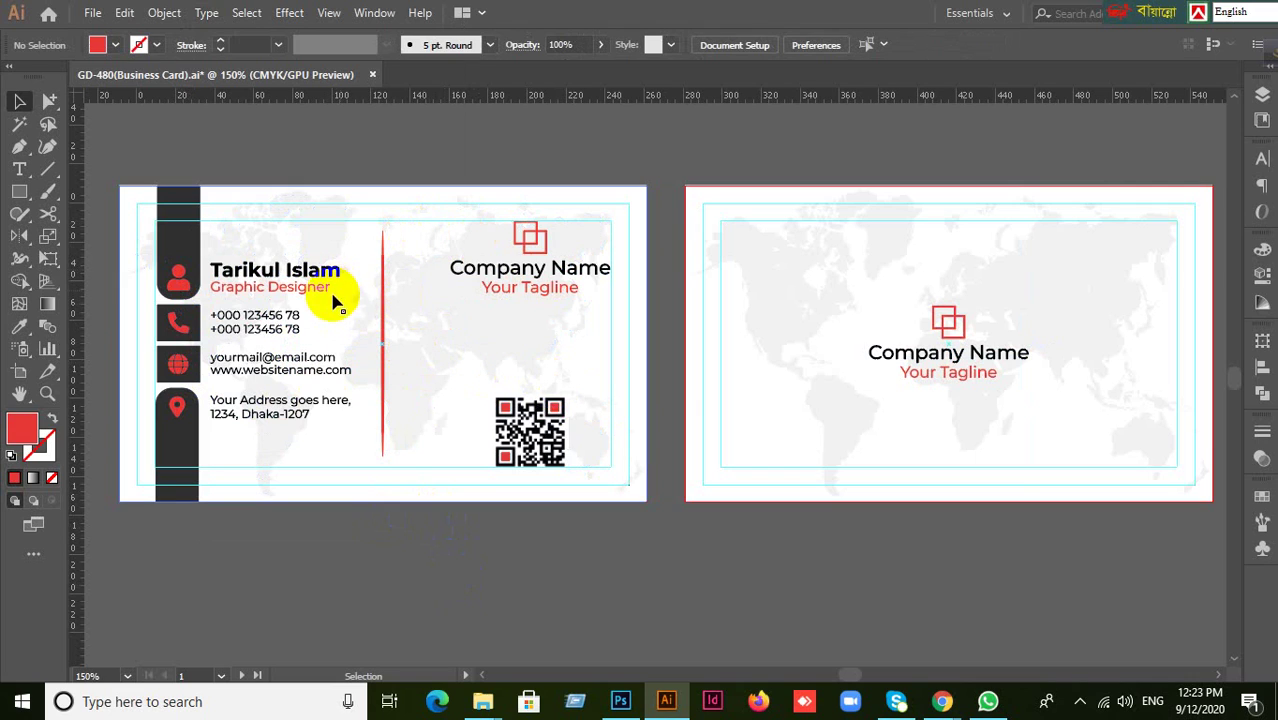
{"action": "left_click", "coordinate": [424, 593]}
{"action": "left_click", "coordinate": [430, 592]}
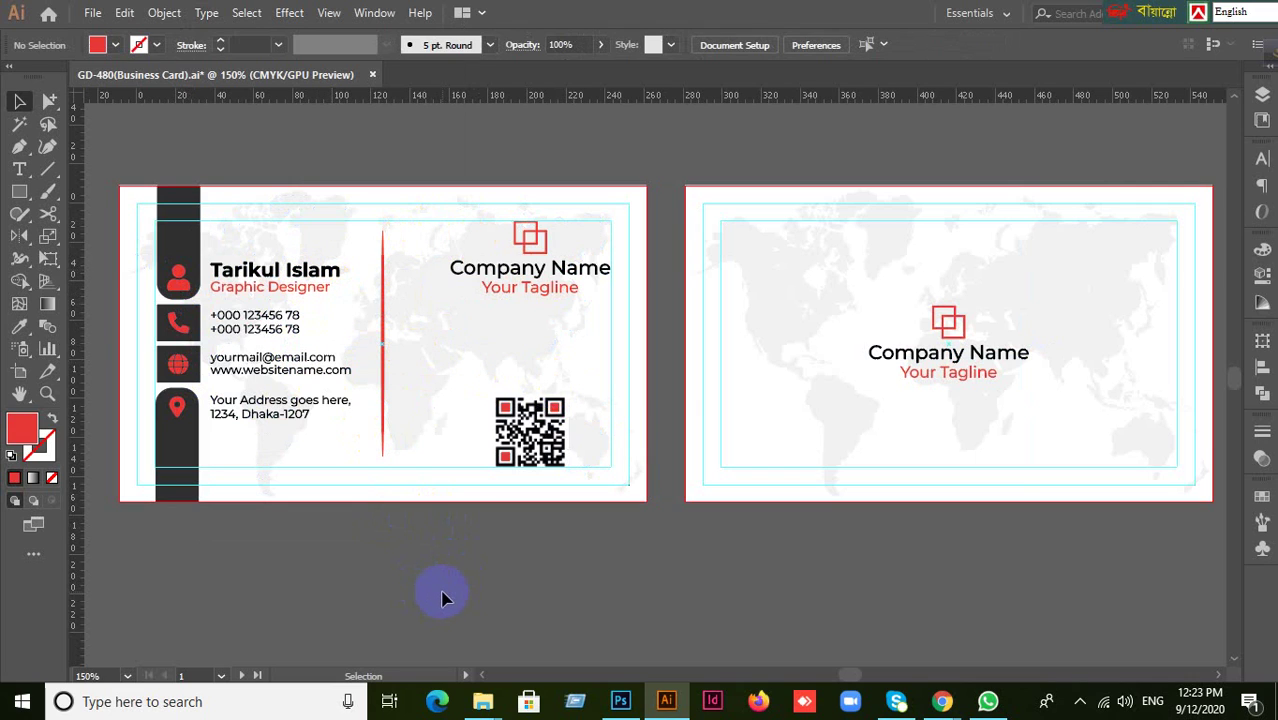
{"action": "key", "text": "ctrl+a"}
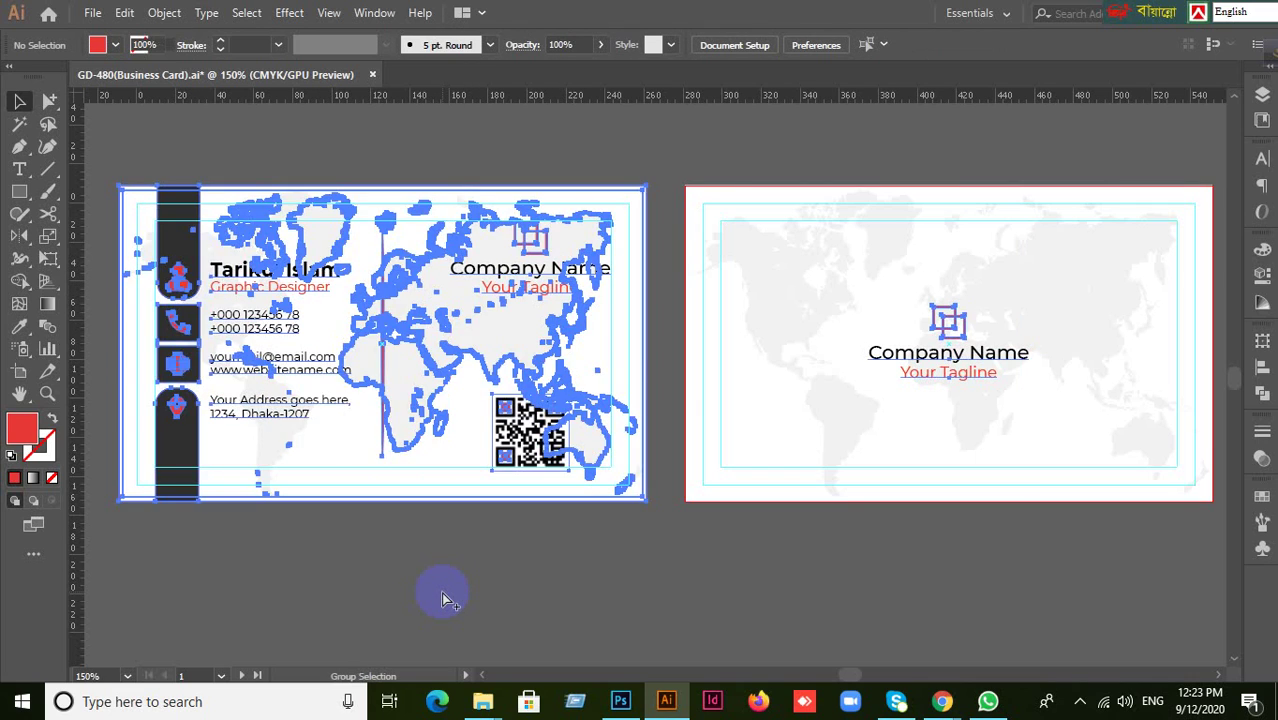
{"action": "left_click", "coordinate": [446, 598]}
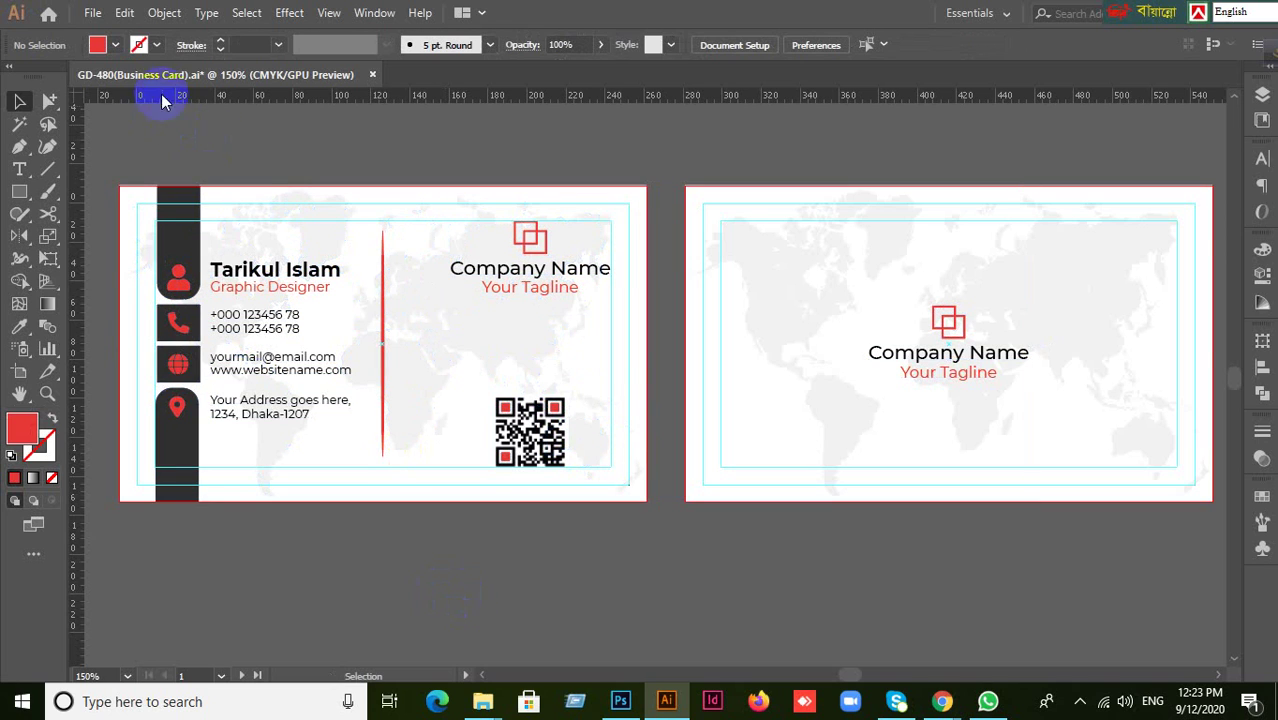
Save the business card on the Desktop as an Adobe Illustrator file named GD-479(1), using the Illustrator CC version
{"action": "left_click", "coordinate": [92, 13]}
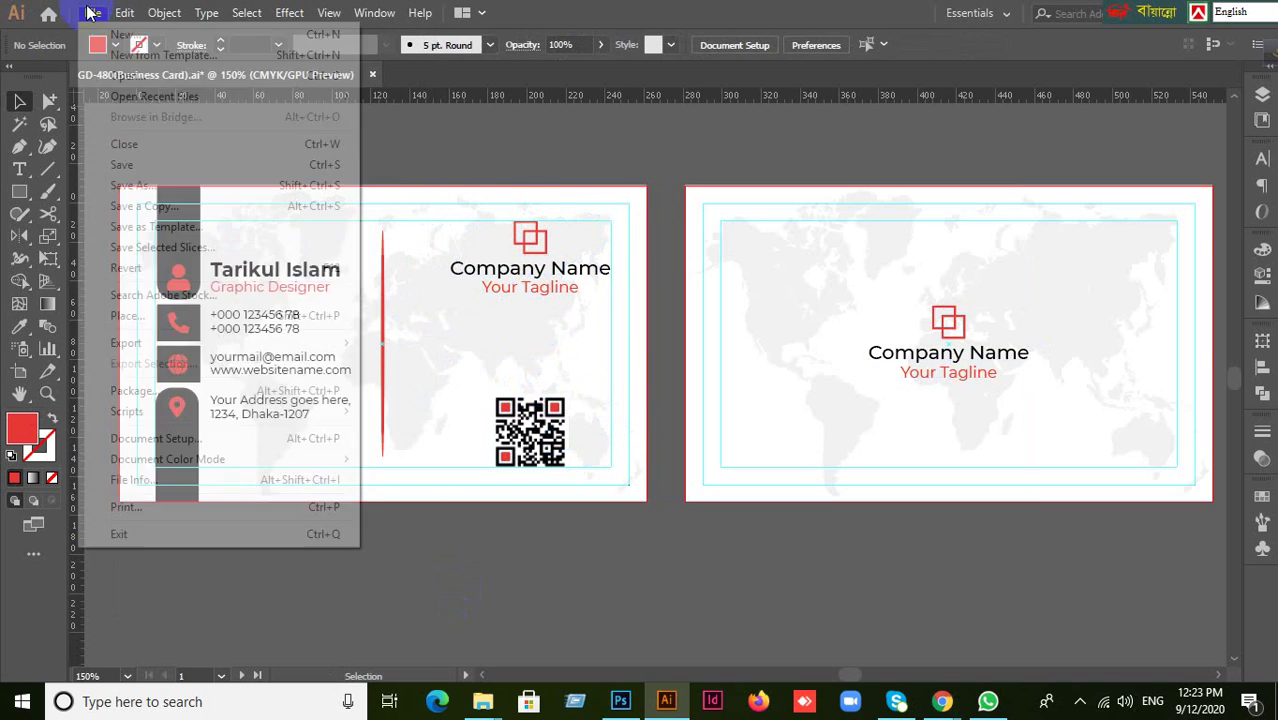
{"action": "left_click", "coordinate": [131, 186]}
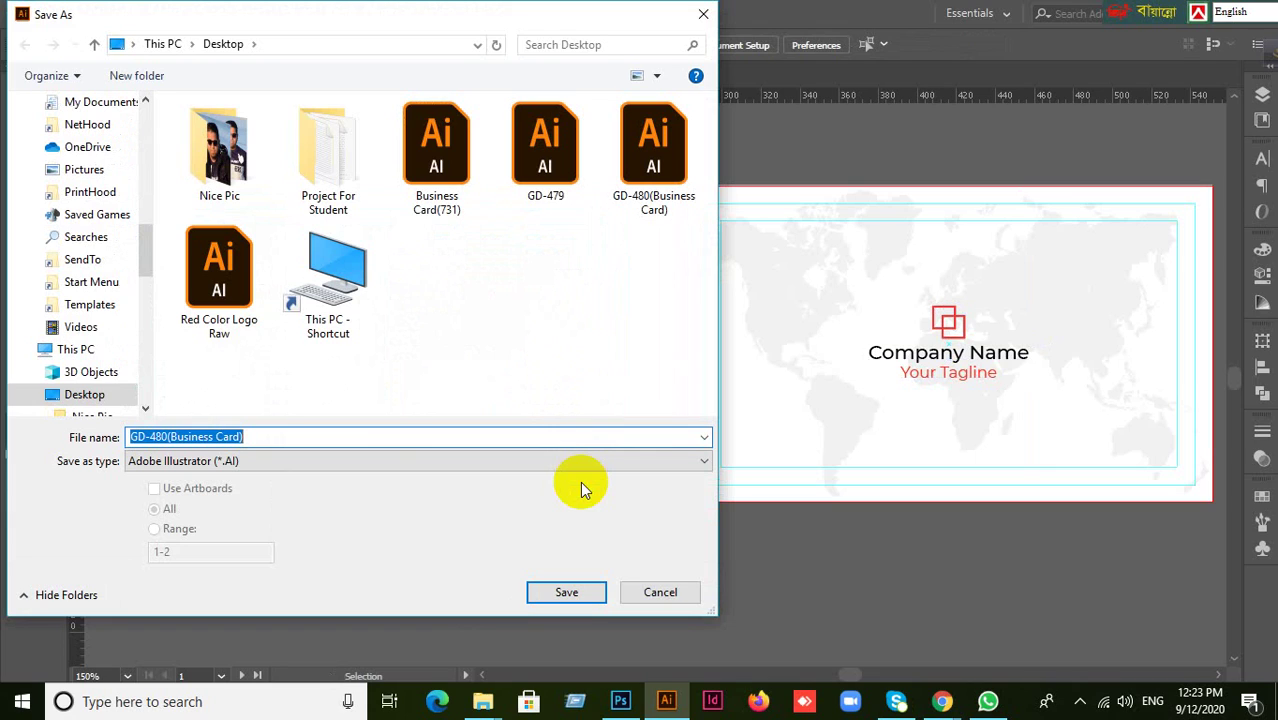
{"action": "type", "text": "G"}
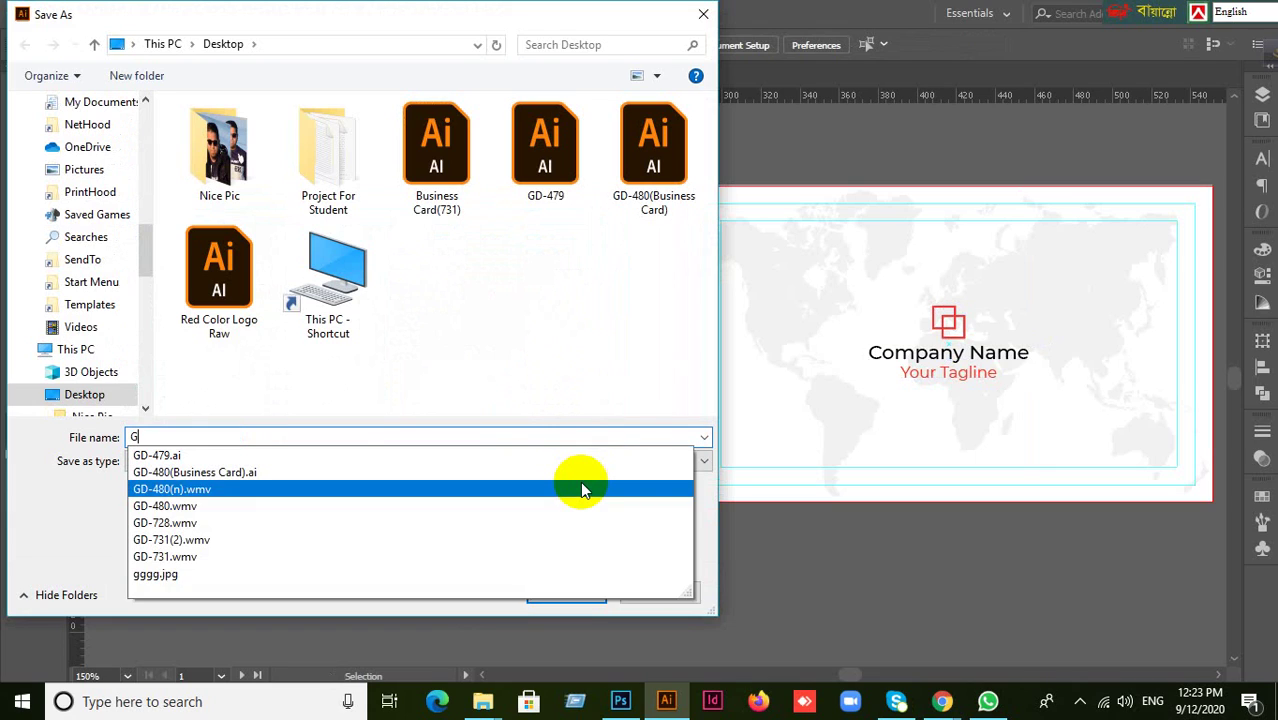
{"action": "type", "text": "D-"}
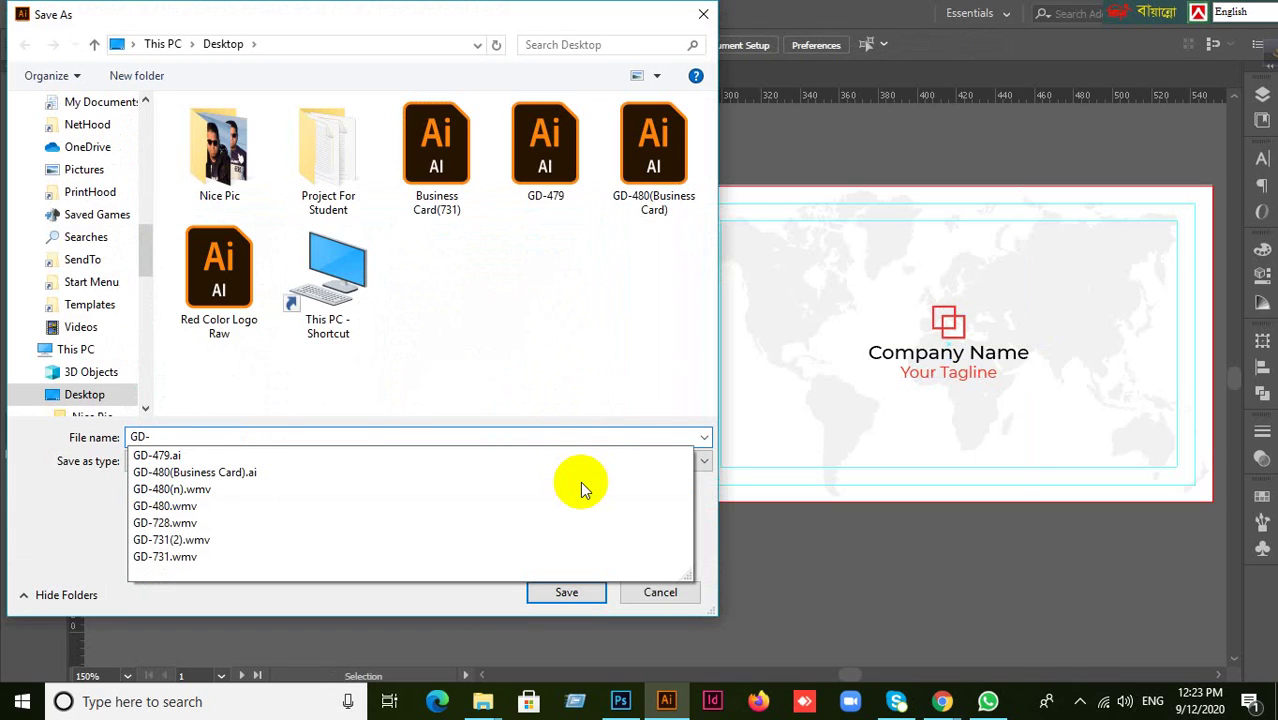
{"action": "type", "text": "479(1"}
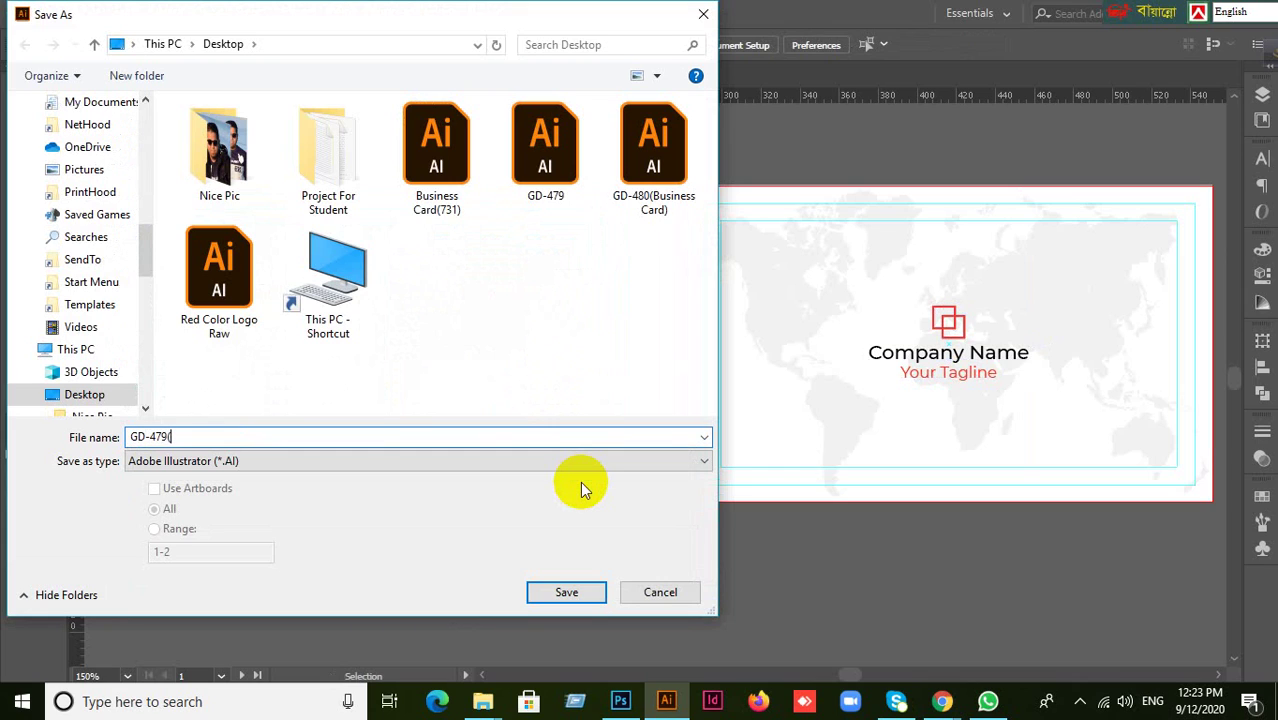
{"action": "type", "text": ")"}
{"action": "scroll", "coordinate": [128, 208], "scroll_direction": "up", "scroll_amount": 9}
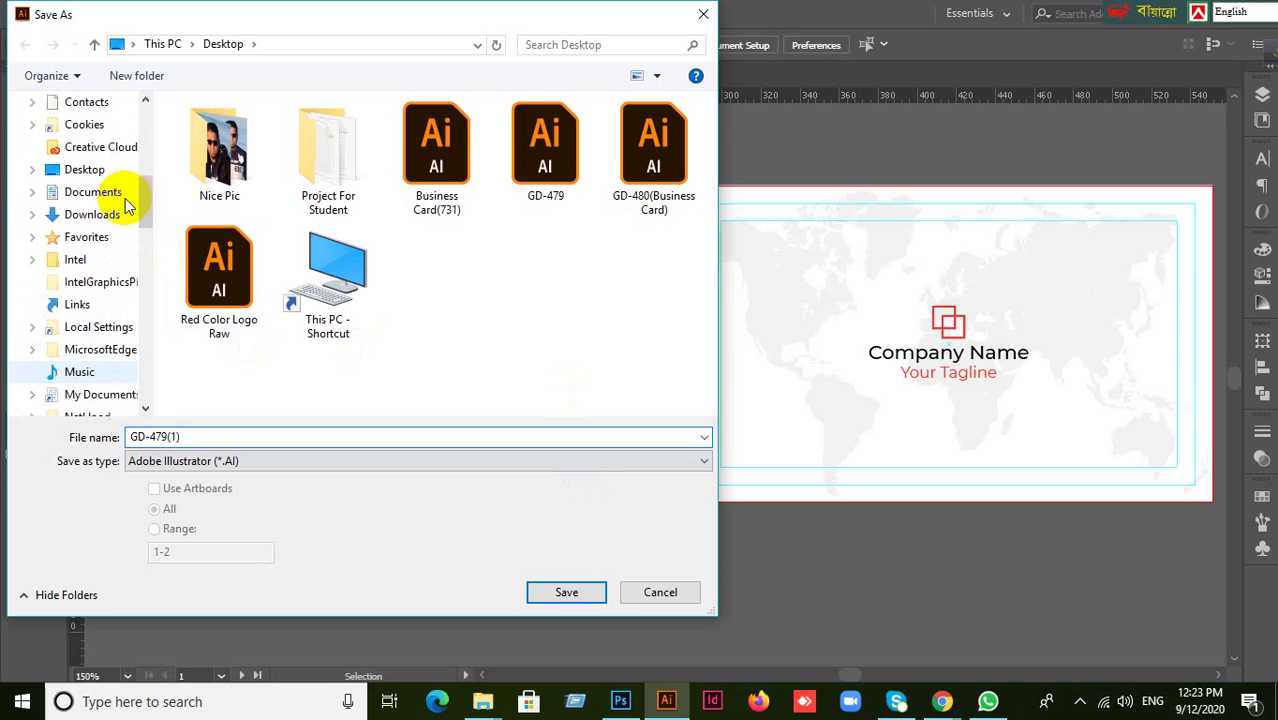
{"action": "scroll", "coordinate": [125, 200], "scroll_direction": "up", "scroll_amount": 3}
{"action": "left_click", "coordinate": [55, 130]}
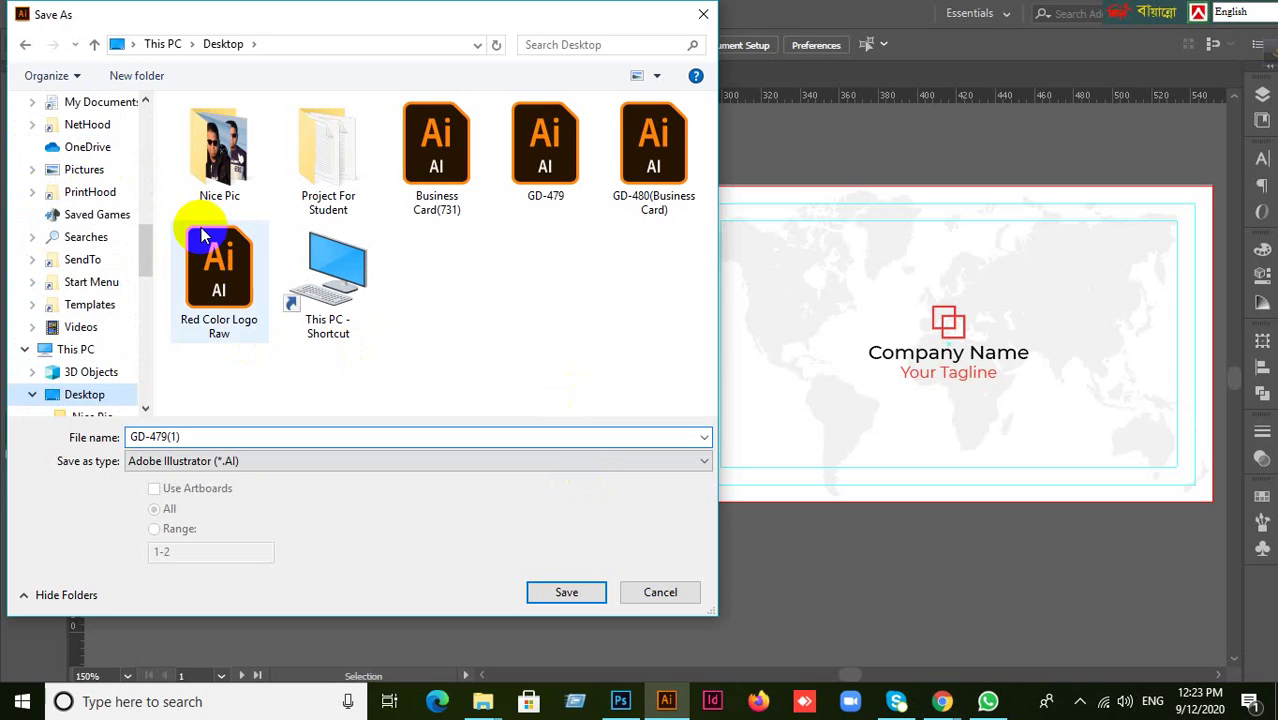
{"action": "left_click", "coordinate": [566, 592]}
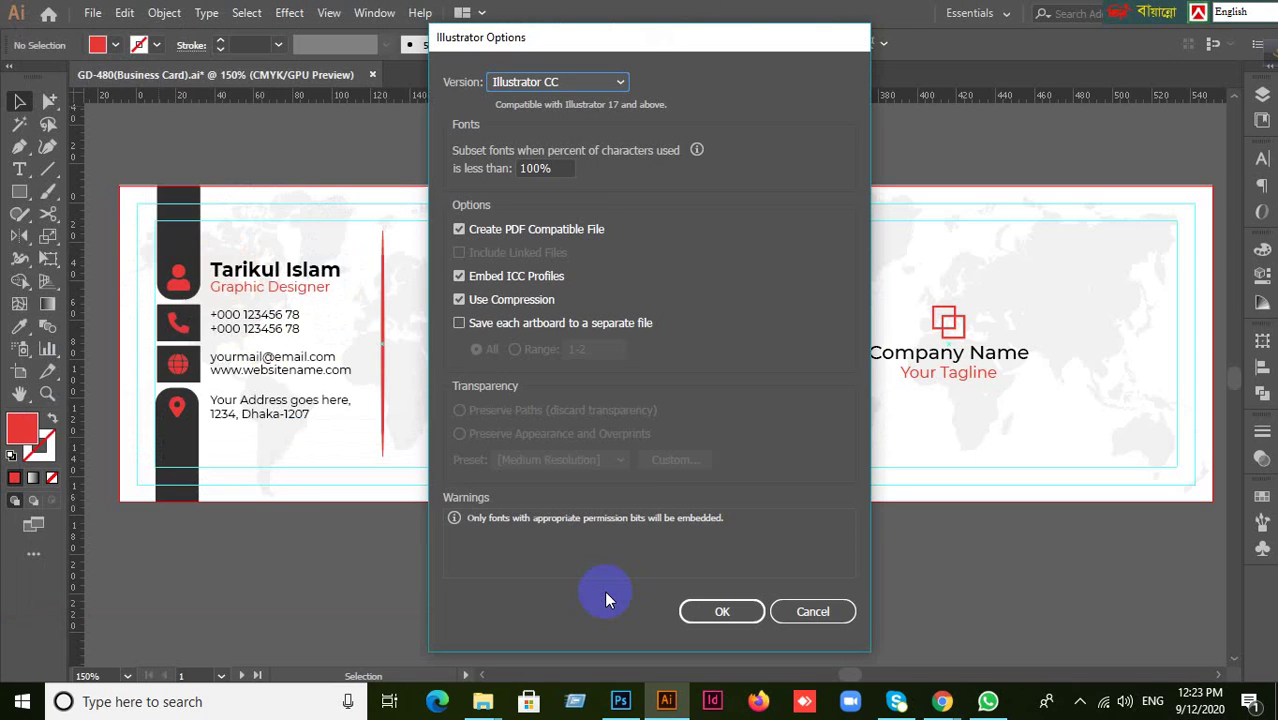
{"action": "left_click", "coordinate": [700, 609]}
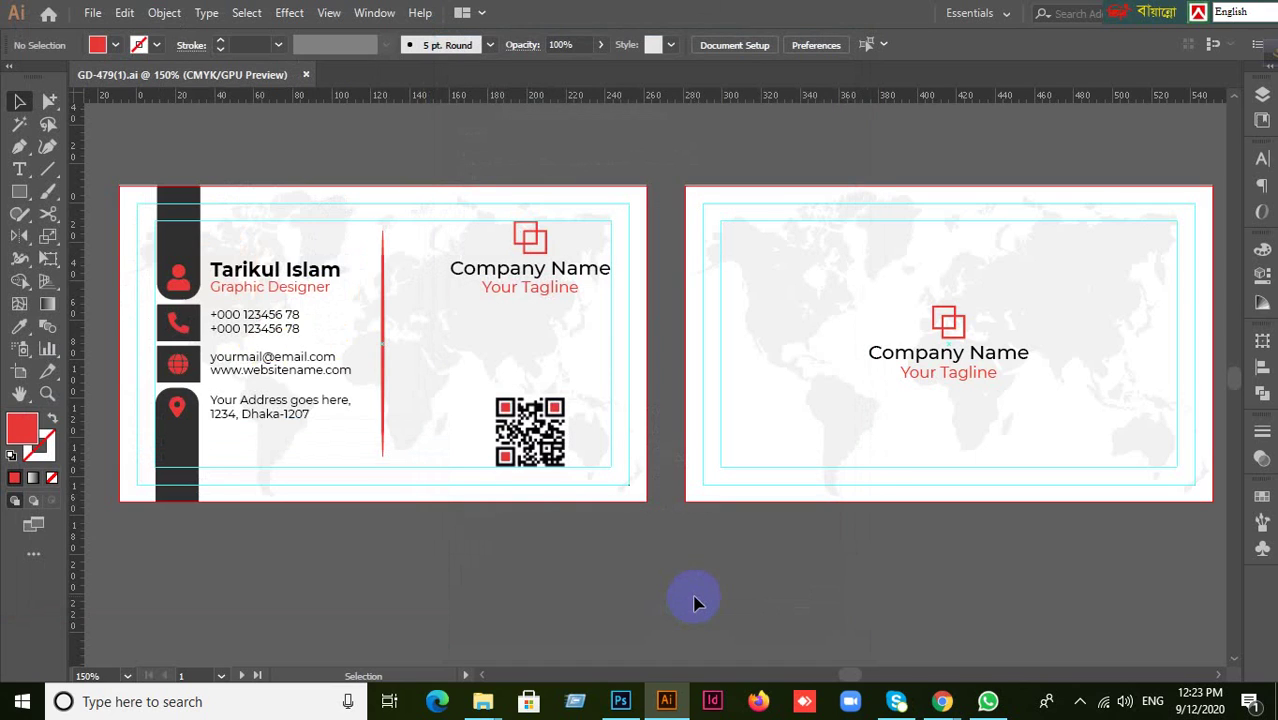
Close the saved document and minimise Illustrator and the browser to reach the desktop
{"action": "left_click_drag", "start_coordinate": [1140, 8], "coordinate": [856, 9]}
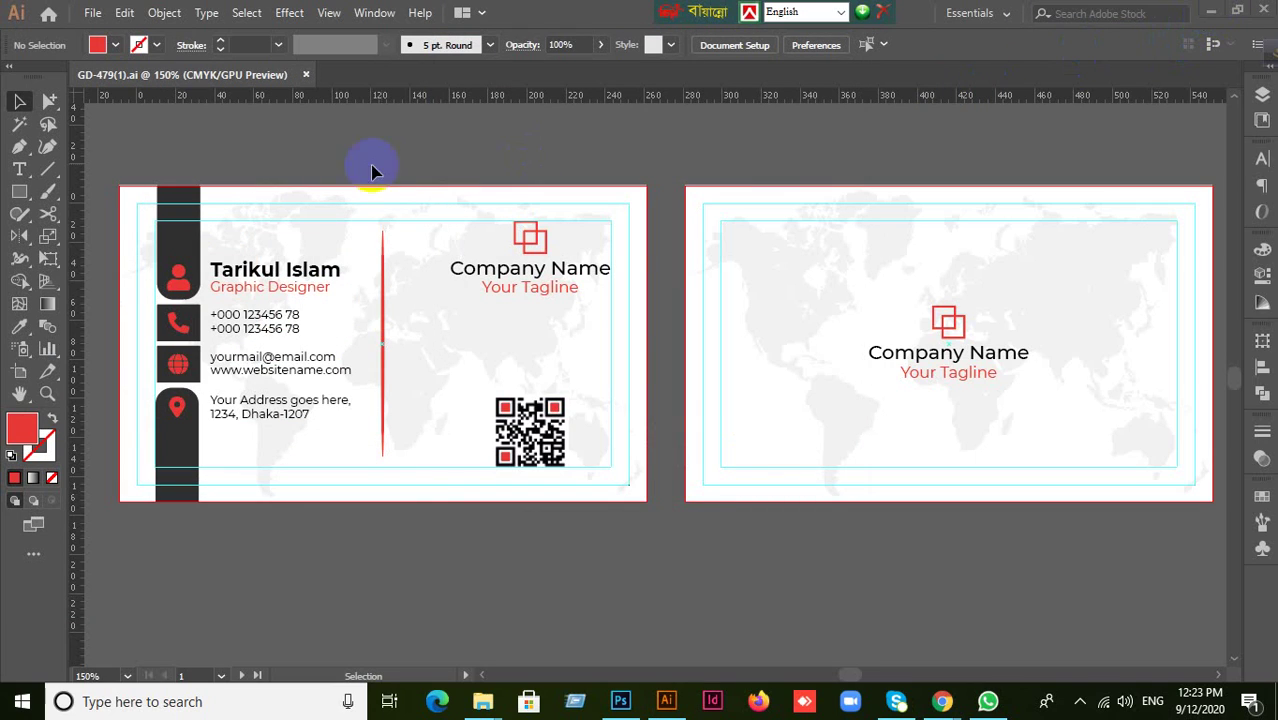
{"action": "left_click", "coordinate": [306, 75]}
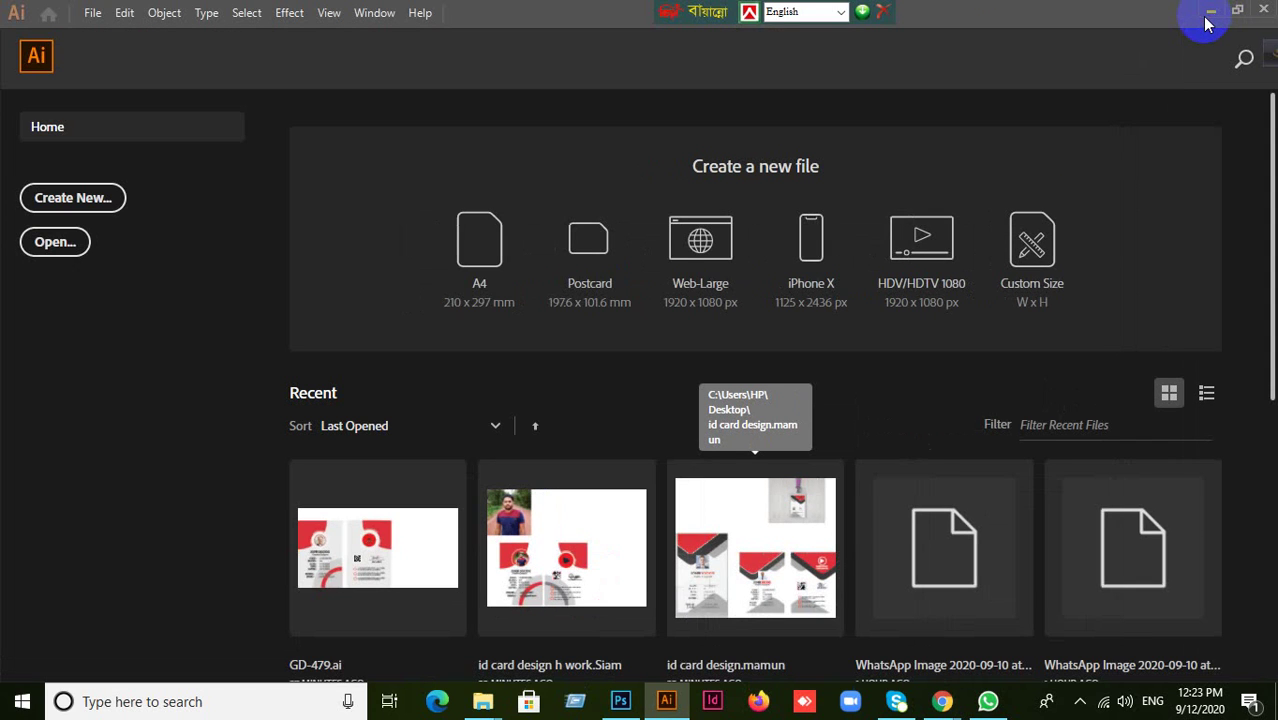
{"action": "left_click", "coordinate": [1209, 12]}
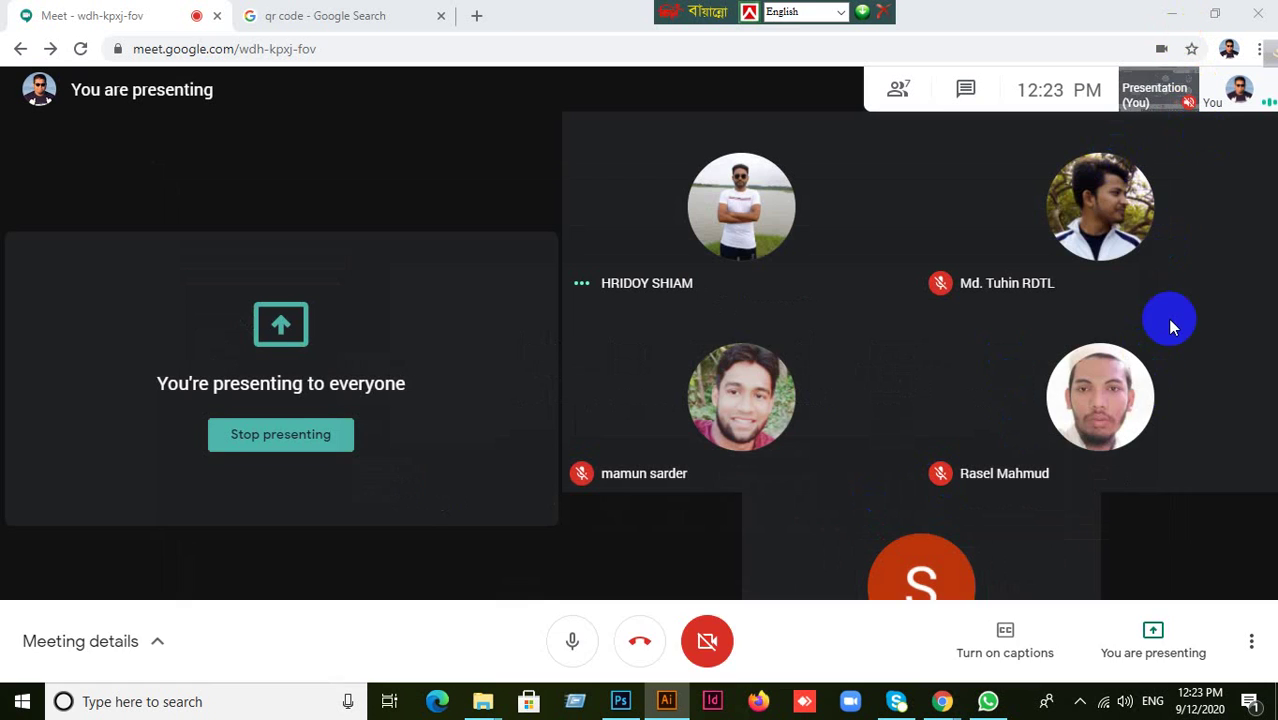
{"action": "left_click", "coordinate": [1173, 14]}
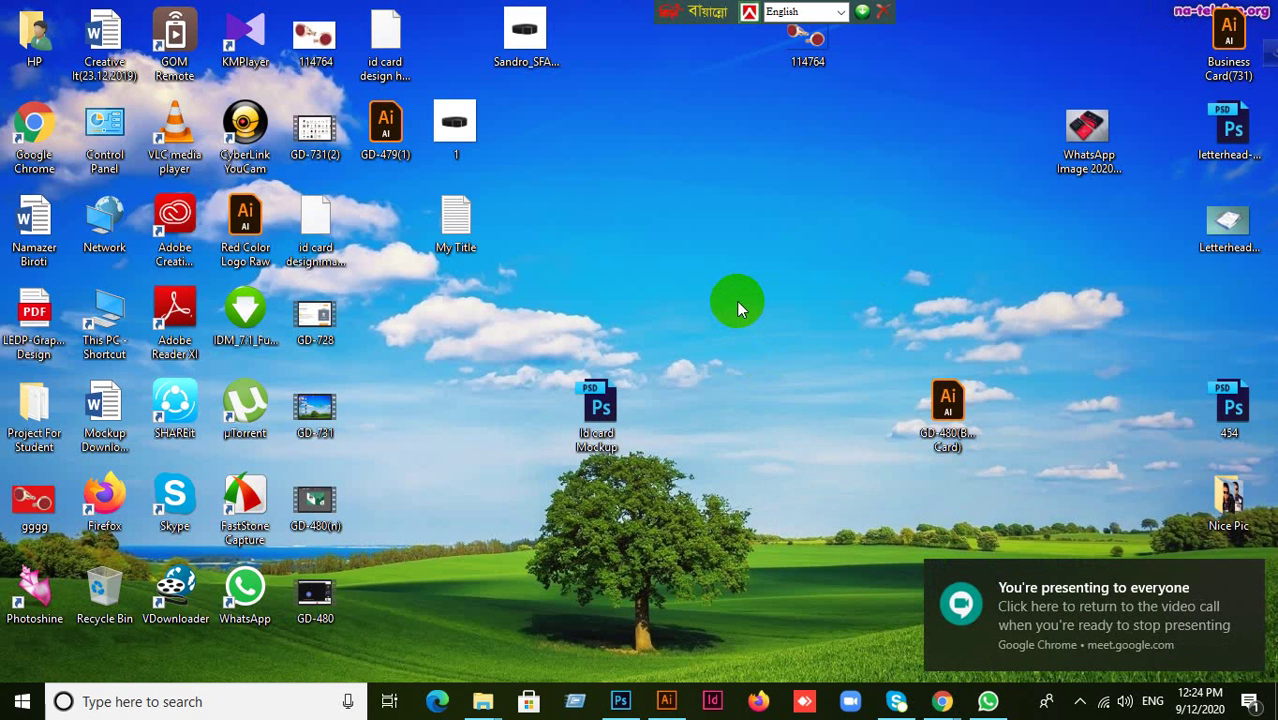
Dismiss the presenting notification and move the GD-479(1) file to a free area in the middle of the desktop
{"action": "left_click", "coordinate": [758, 510]}
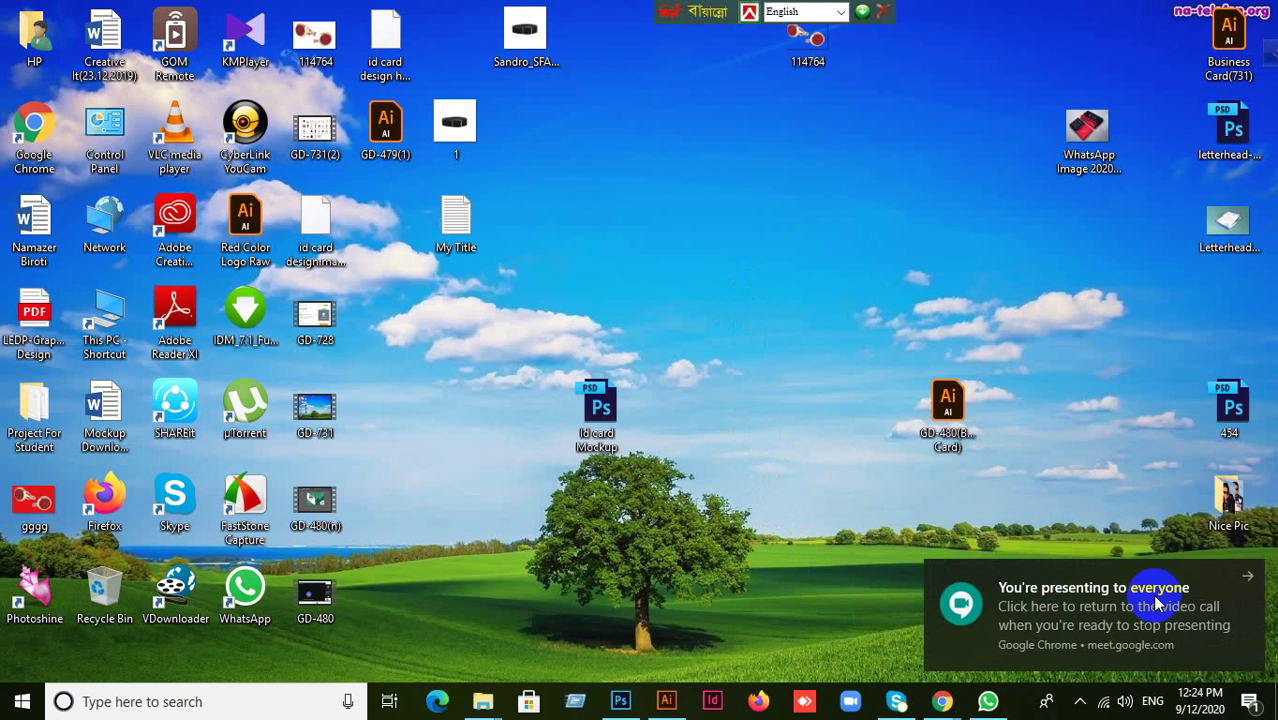
{"action": "left_click", "coordinate": [1240, 574]}
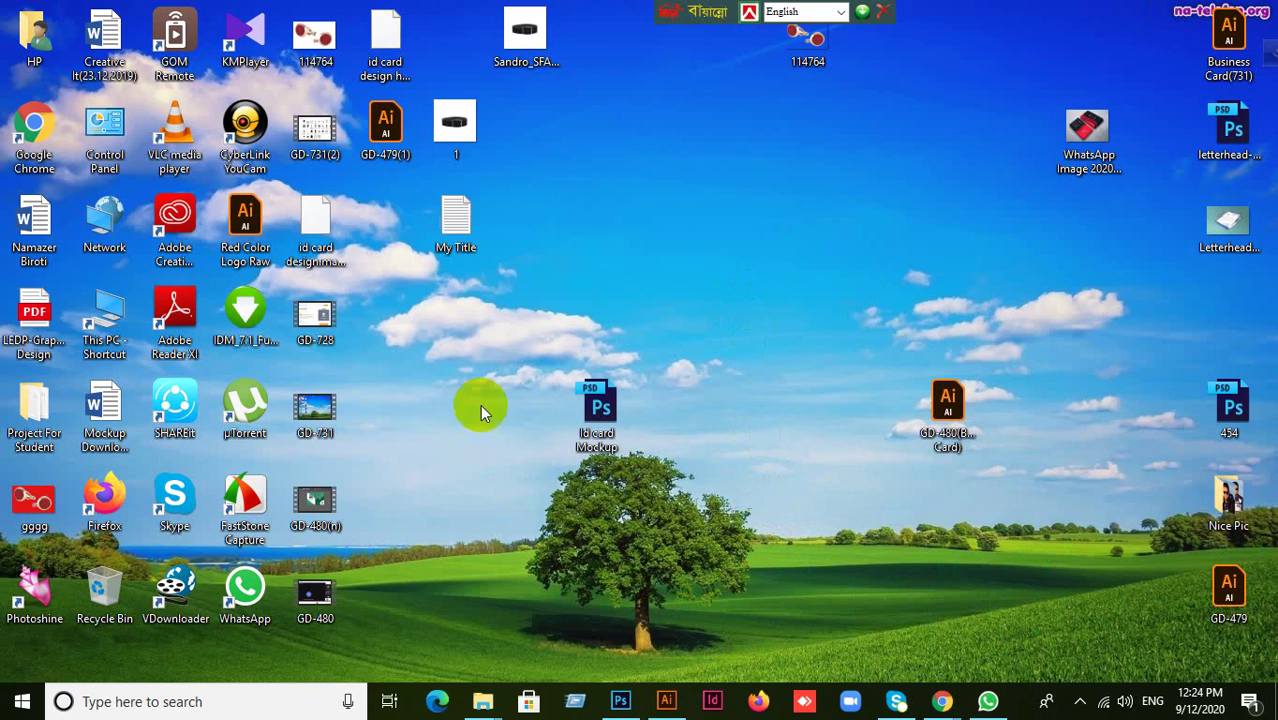
{"action": "left_click", "coordinate": [388, 160]}
{"action": "left_click_drag", "start_coordinate": [390, 163], "coordinate": [780, 262]}
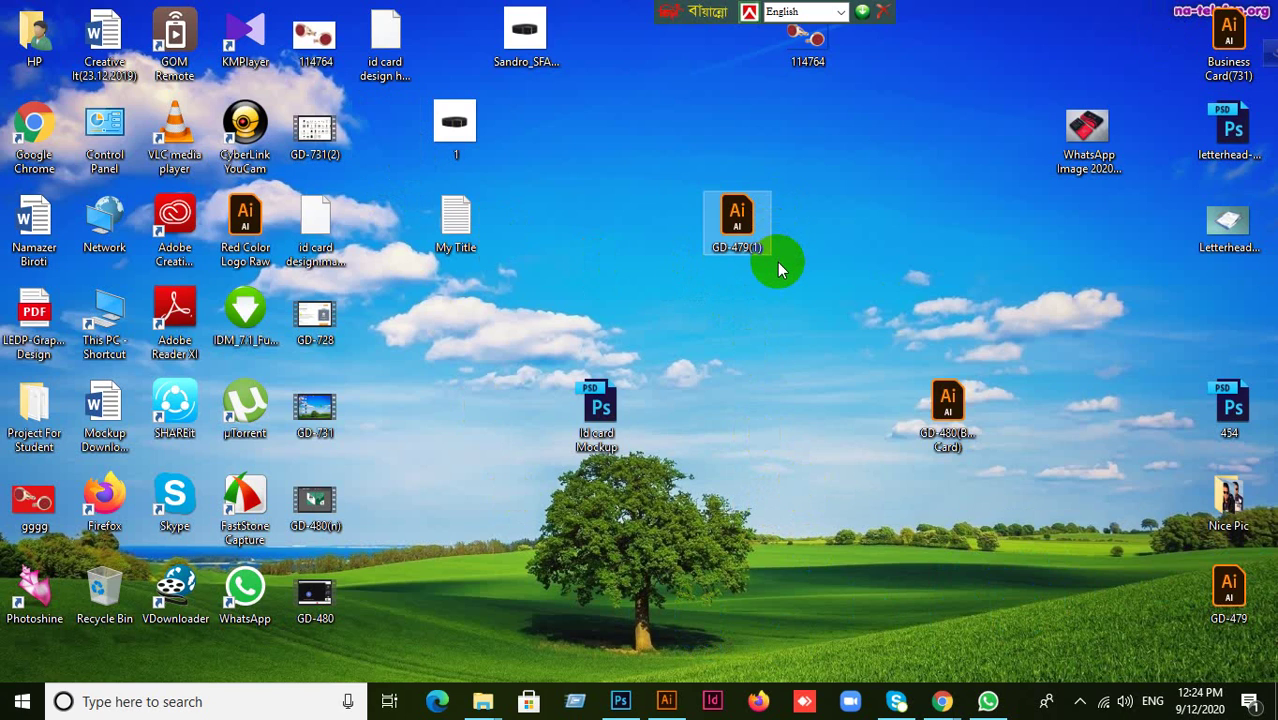
Make a copy of the GD-479(1) file on the desktop
{"action": "double_click", "coordinate": [740, 215]}
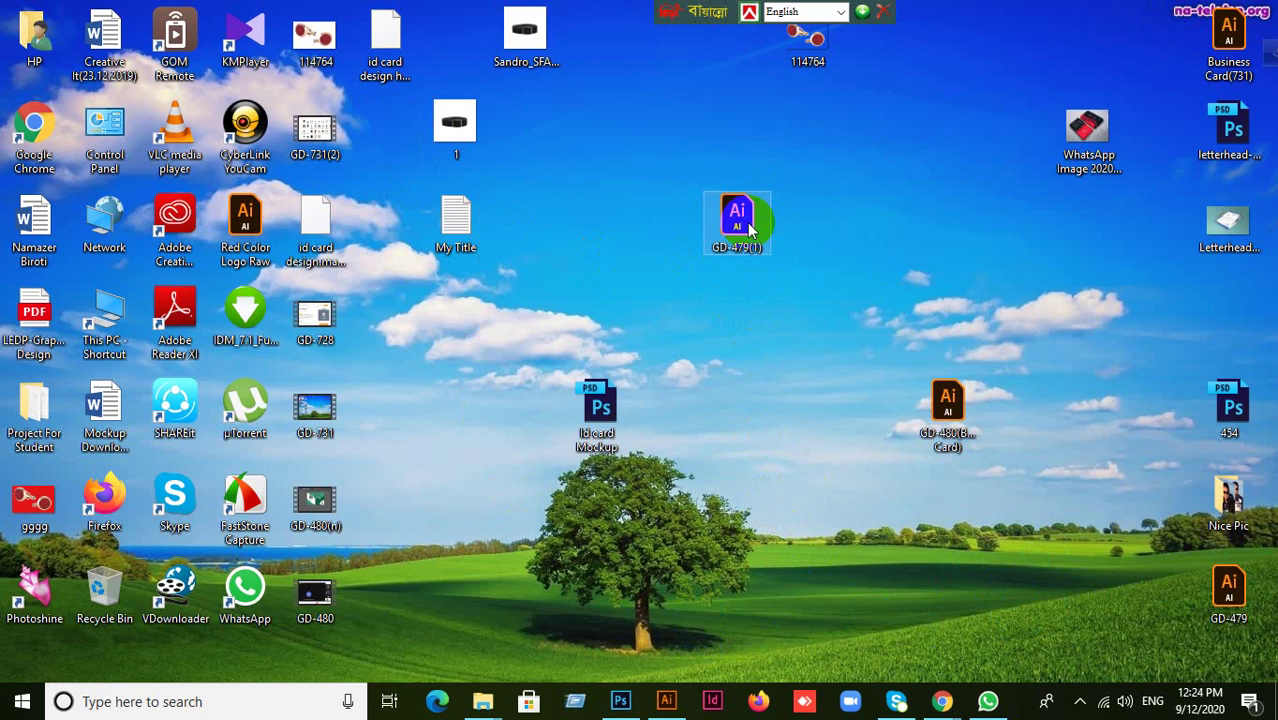
{"action": "right_click", "coordinate": [744, 218]}
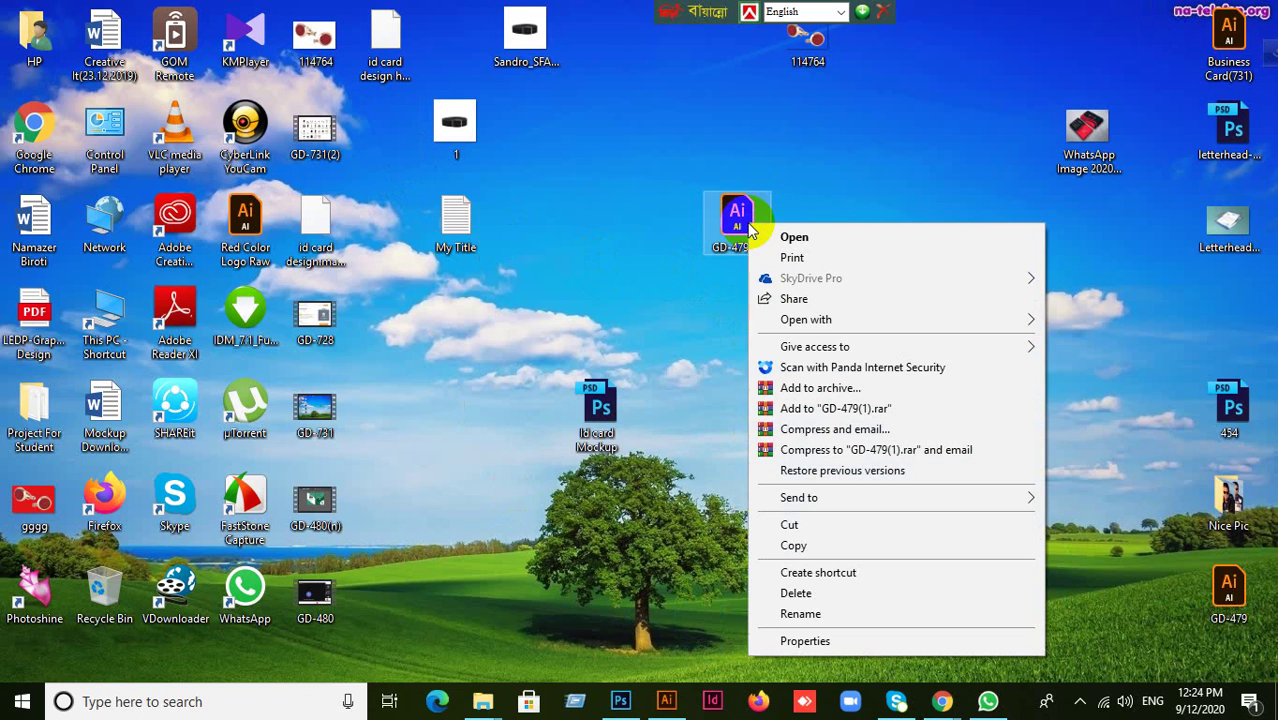
{"action": "left_click", "coordinate": [822, 543]}
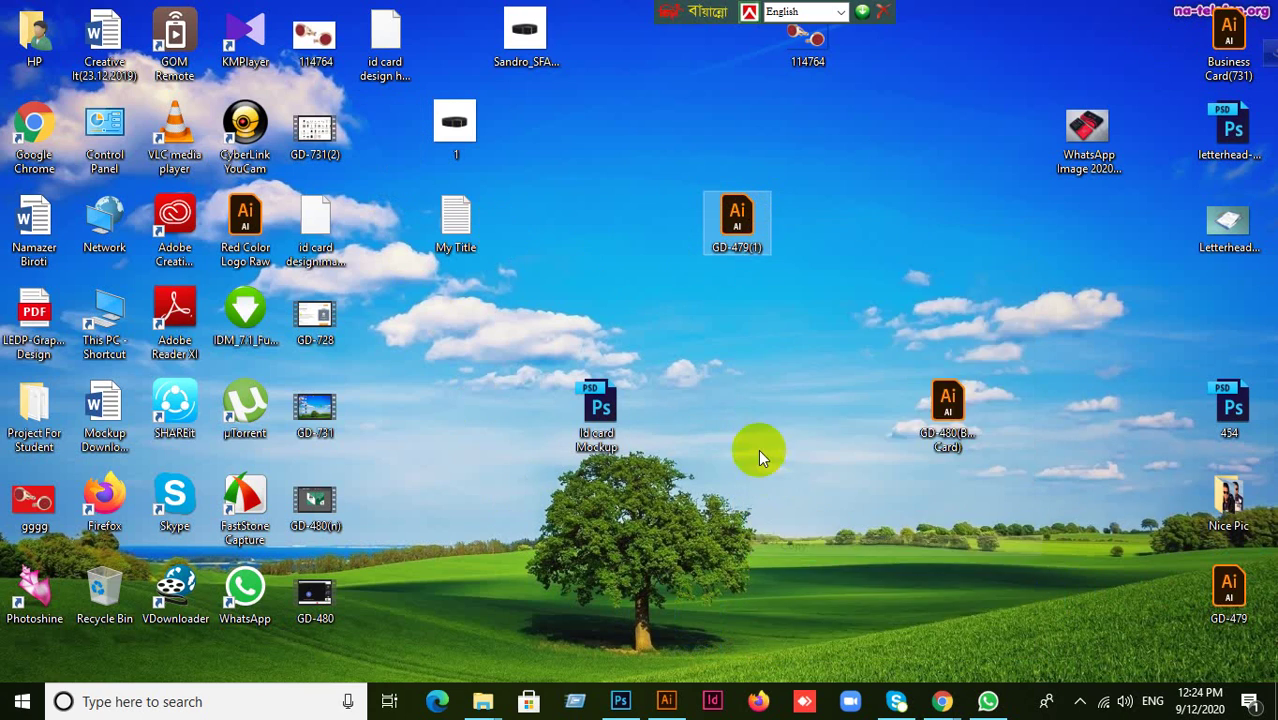
{"action": "right_click", "coordinate": [724, 376]}
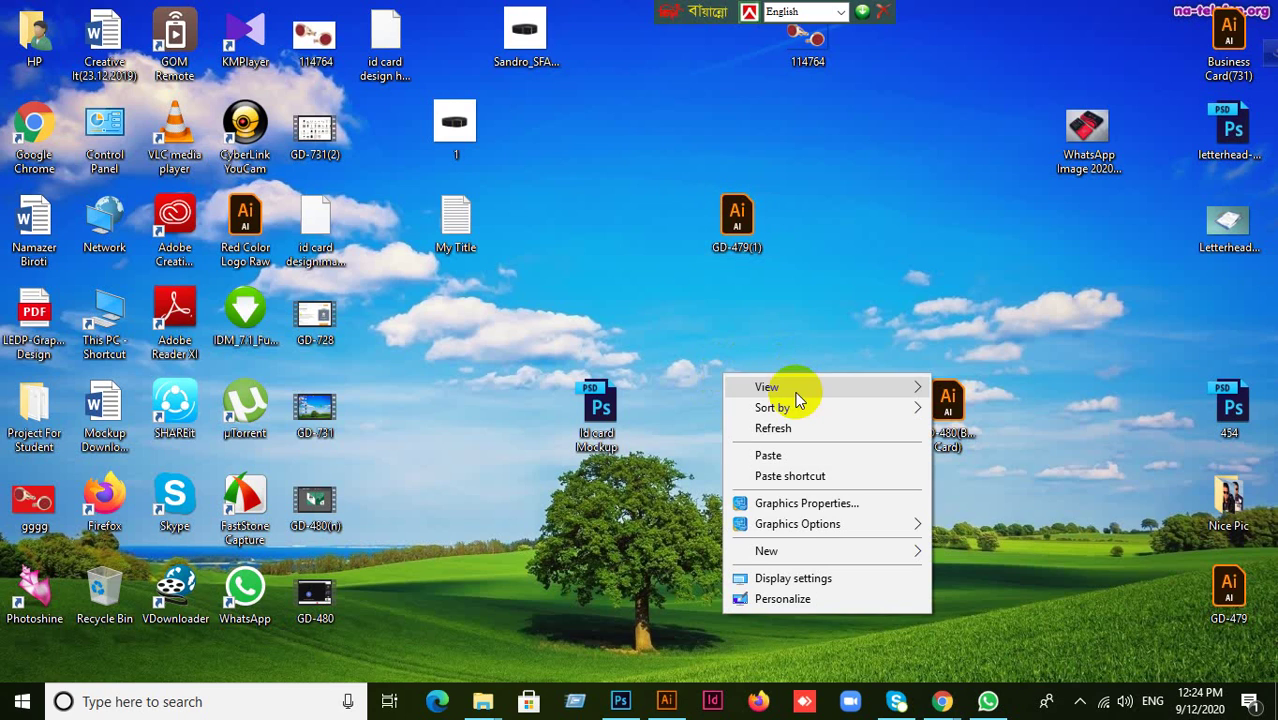
{"action": "left_click", "coordinate": [768, 455]}
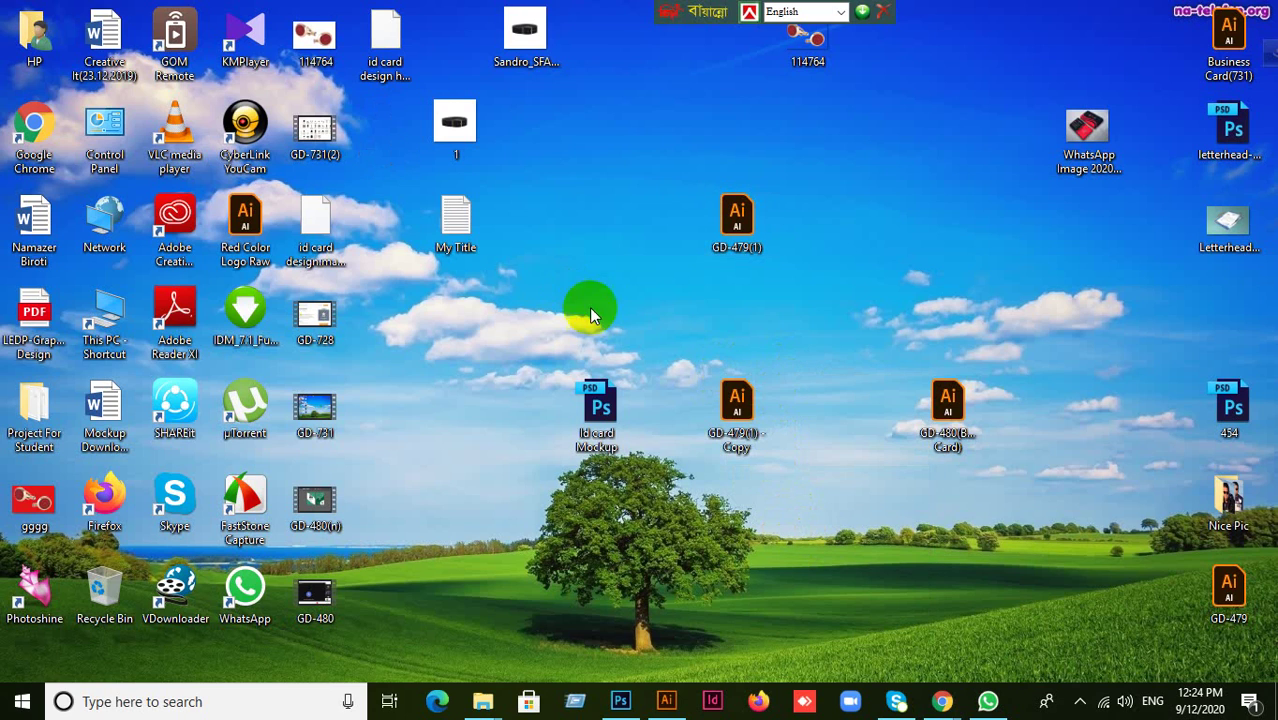
Open the GD-479(1) - Copy file in Illustrator and convert all text on both card sides to outlines
{"action": "left_click_drag", "start_coordinate": [760, 411], "coordinate": [639, 107]}
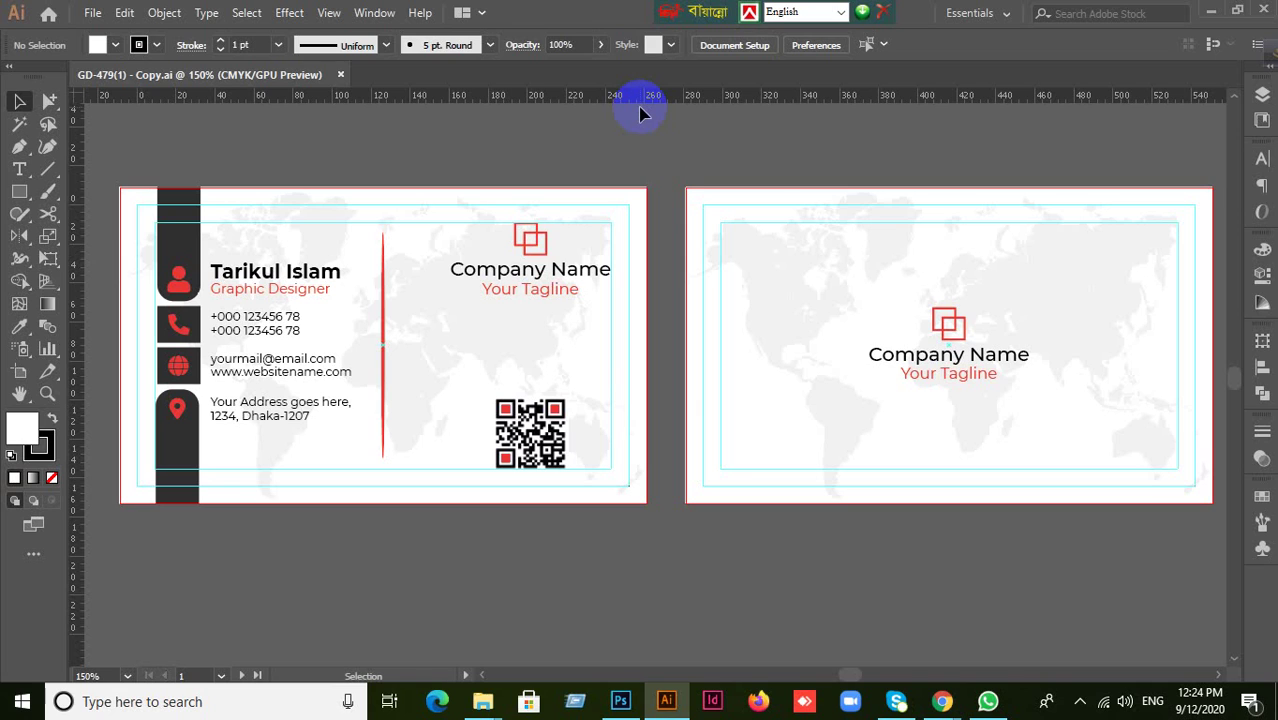
{"action": "key", "text": "ctrl+a"}
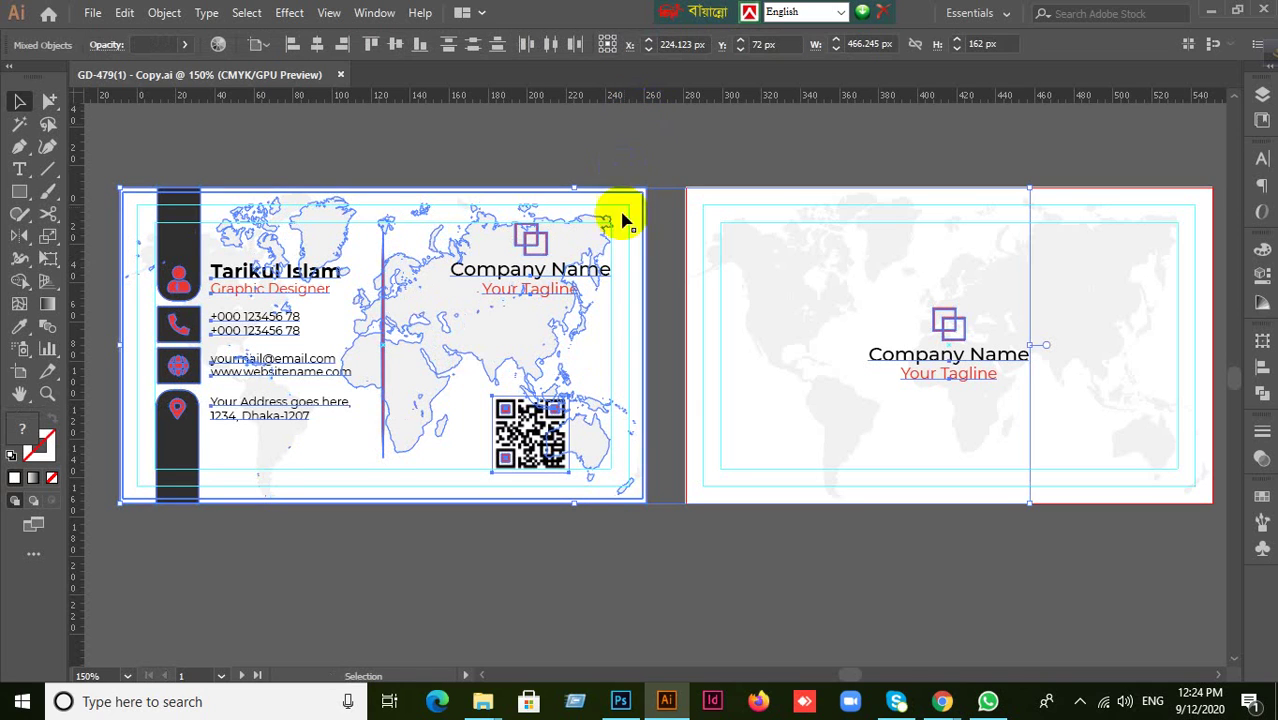
{"action": "right_click", "coordinate": [499, 322]}
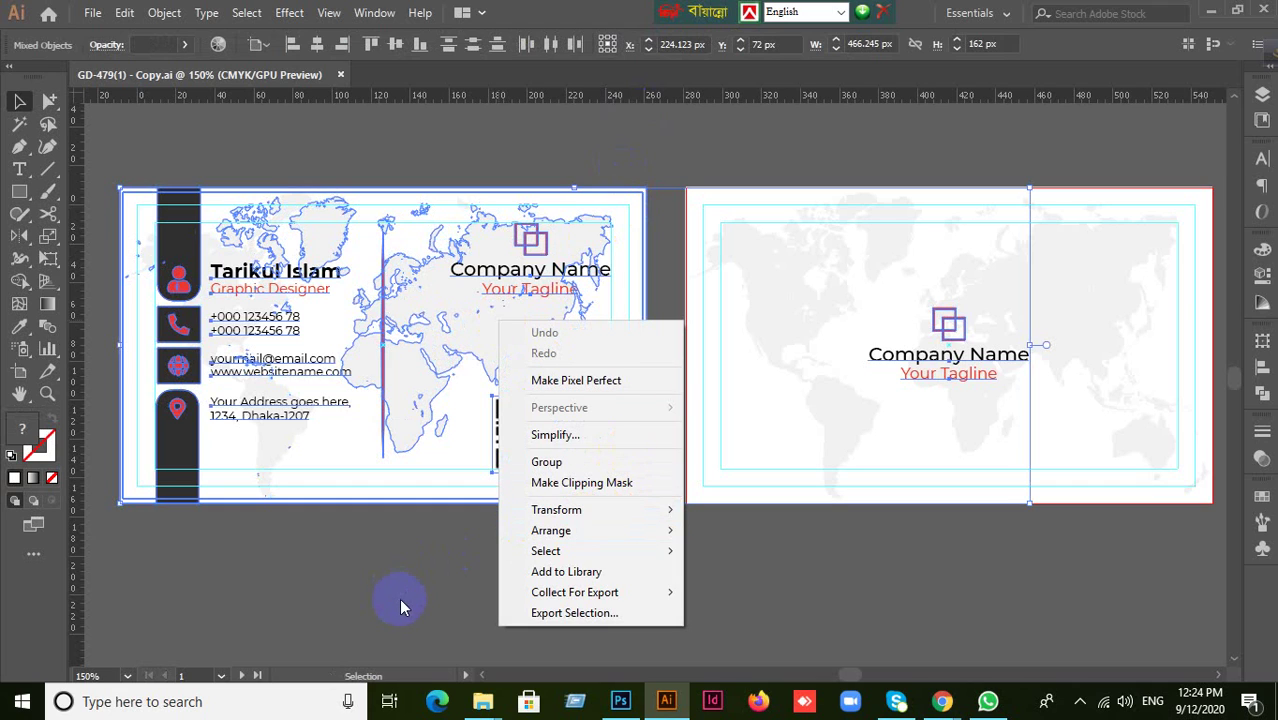
{"action": "left_click", "coordinate": [206, 12]}
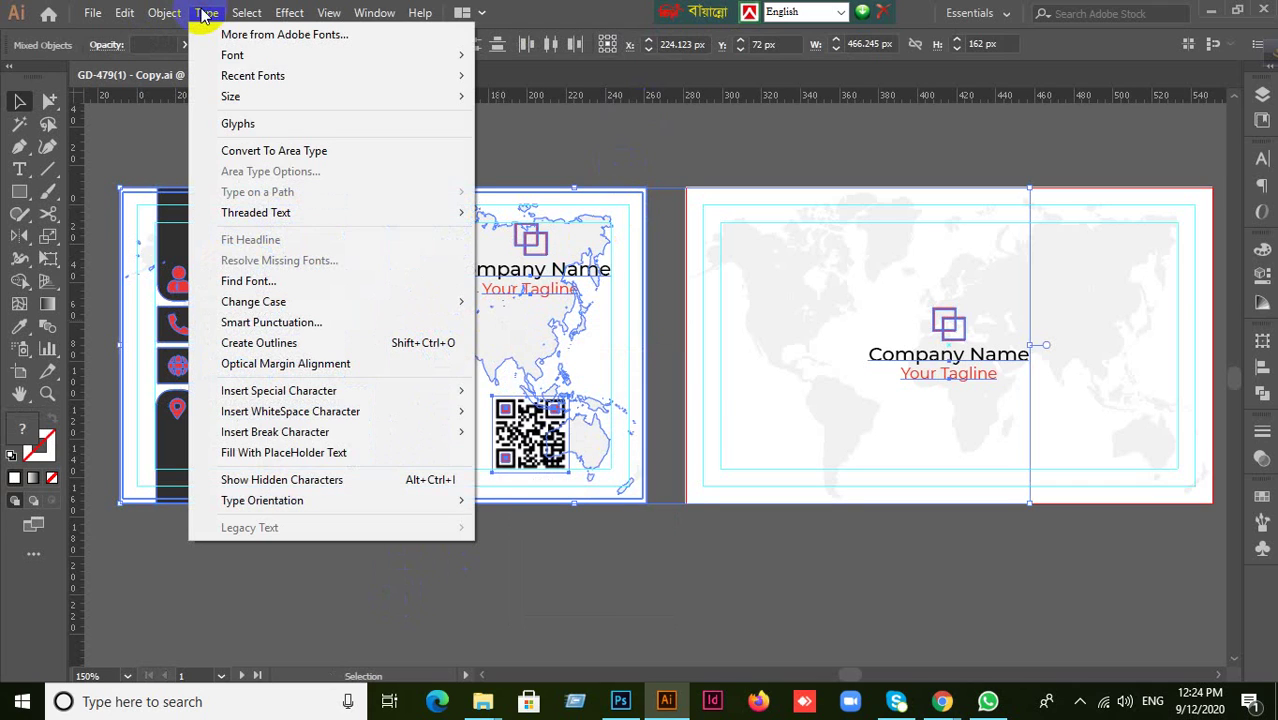
{"action": "left_click", "coordinate": [275, 342]}
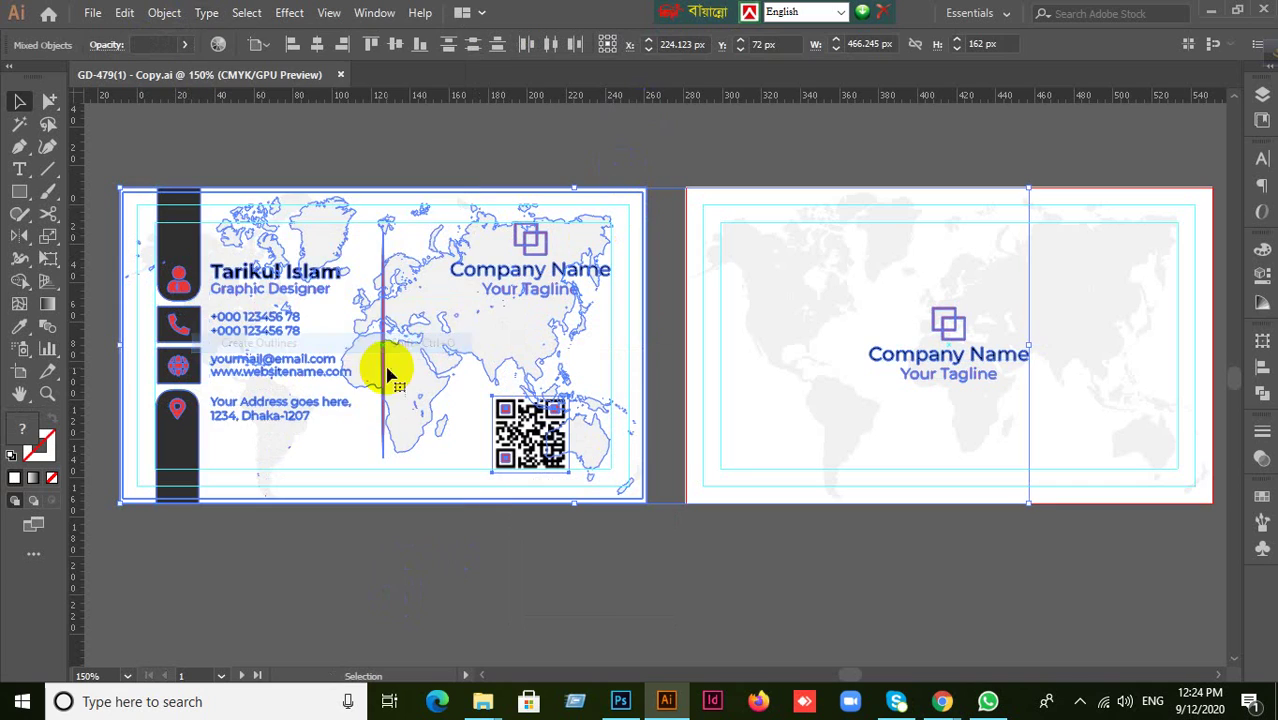
{"action": "left_click", "coordinate": [670, 594]}
Check the outlined address, e-mail and website text and the globe icon on the card's front
{"action": "left_click_drag", "start_coordinate": [308, 402], "coordinate": [342, 452]}
{"action": "left_click", "coordinate": [403, 548]}
{"action": "left_click", "coordinate": [319, 365]}
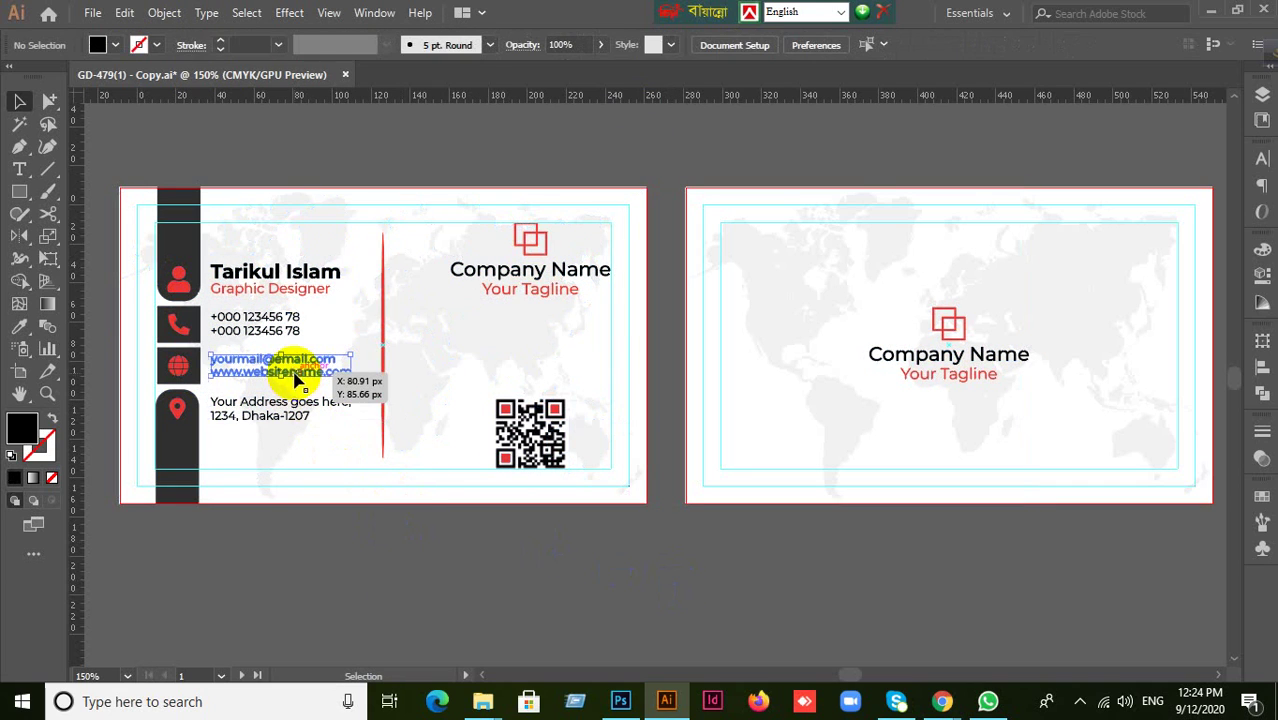
{"action": "left_click", "coordinate": [414, 560]}
{"action": "left_click", "coordinate": [178, 365]}
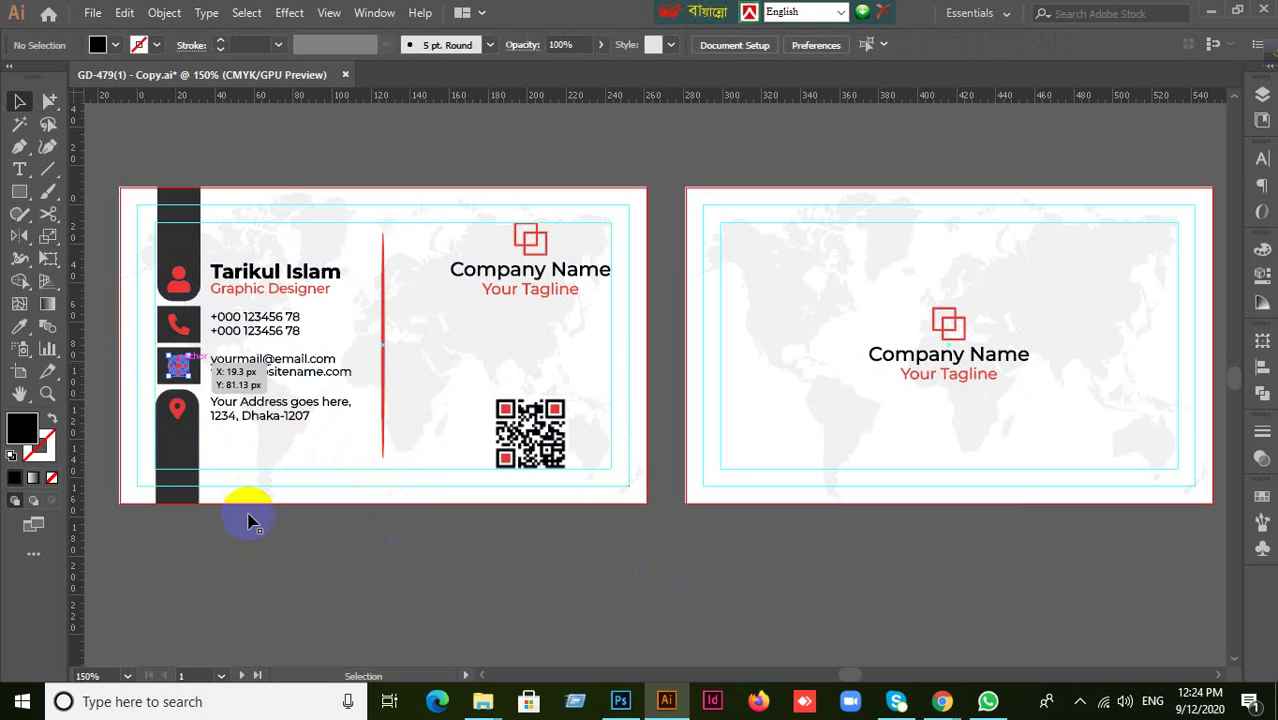
Align the outlined address text to the vertical centre of the location pin icon
{"action": "scroll", "coordinate": [258, 498], "scroll_direction": "down", "scroll_amount": 2}
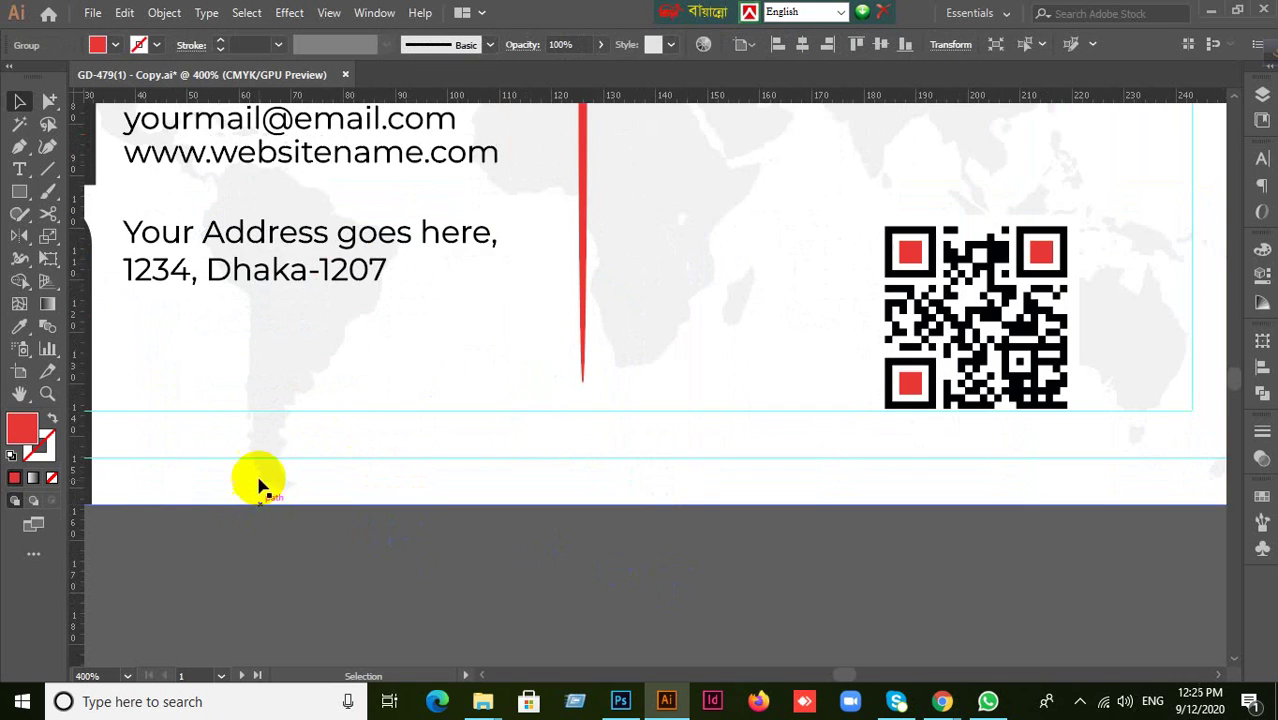
{"action": "scroll", "coordinate": [257, 485], "scroll_direction": "up", "scroll_amount": 3}
{"action": "left_click", "coordinate": [318, 357]}
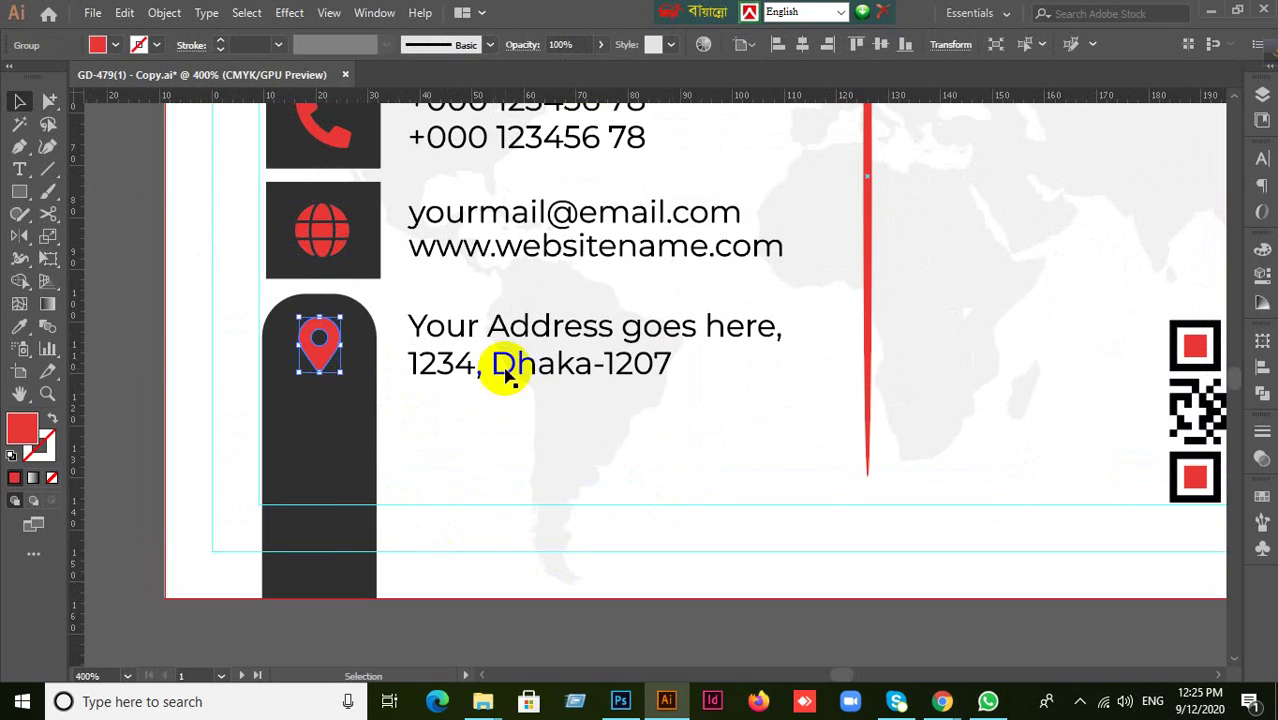
{"action": "key", "text": "ctrl+a"}
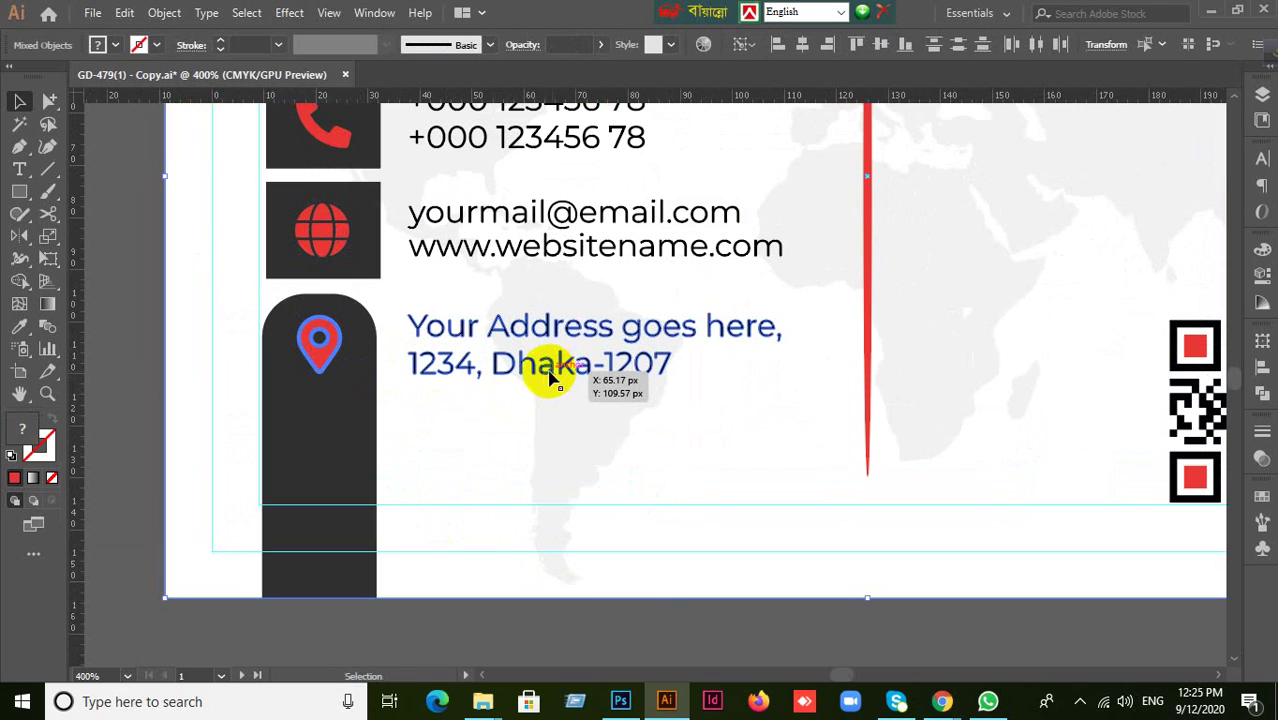
{"action": "left_click", "coordinate": [188, 394]}
{"action": "left_click", "coordinate": [562, 378]}
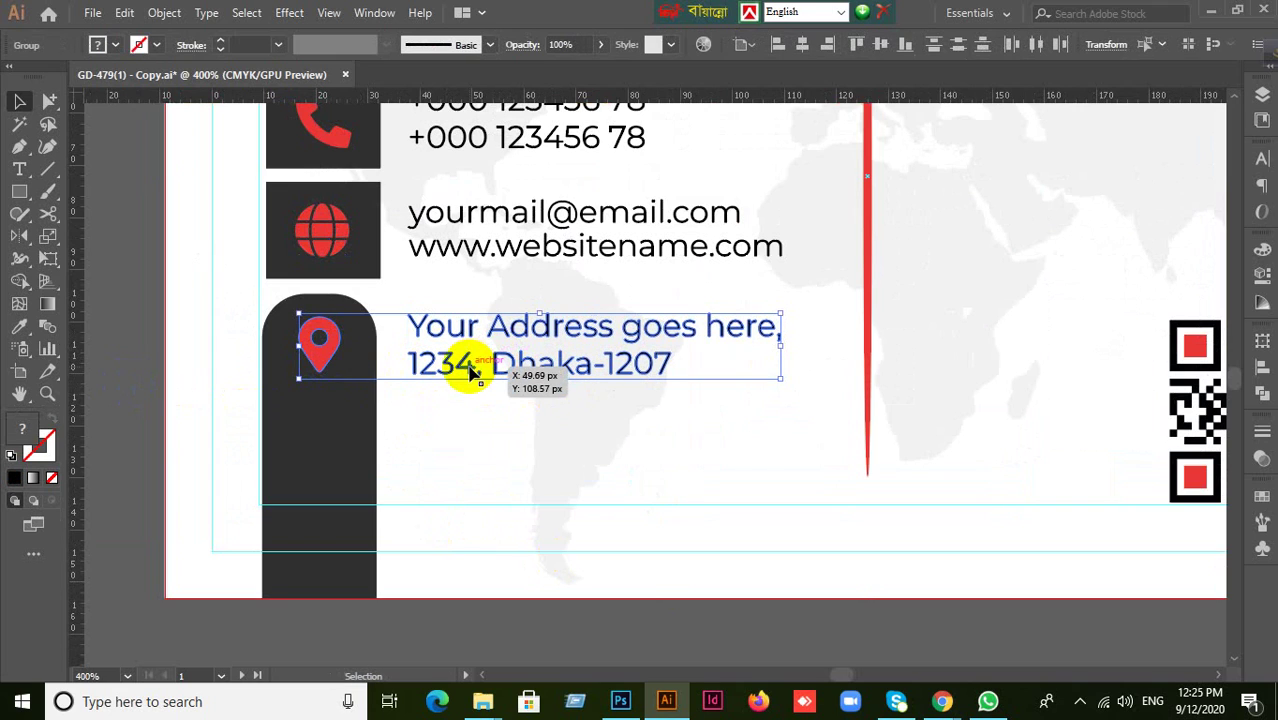
{"action": "left_click", "coordinate": [318, 345], "text": "shift"}
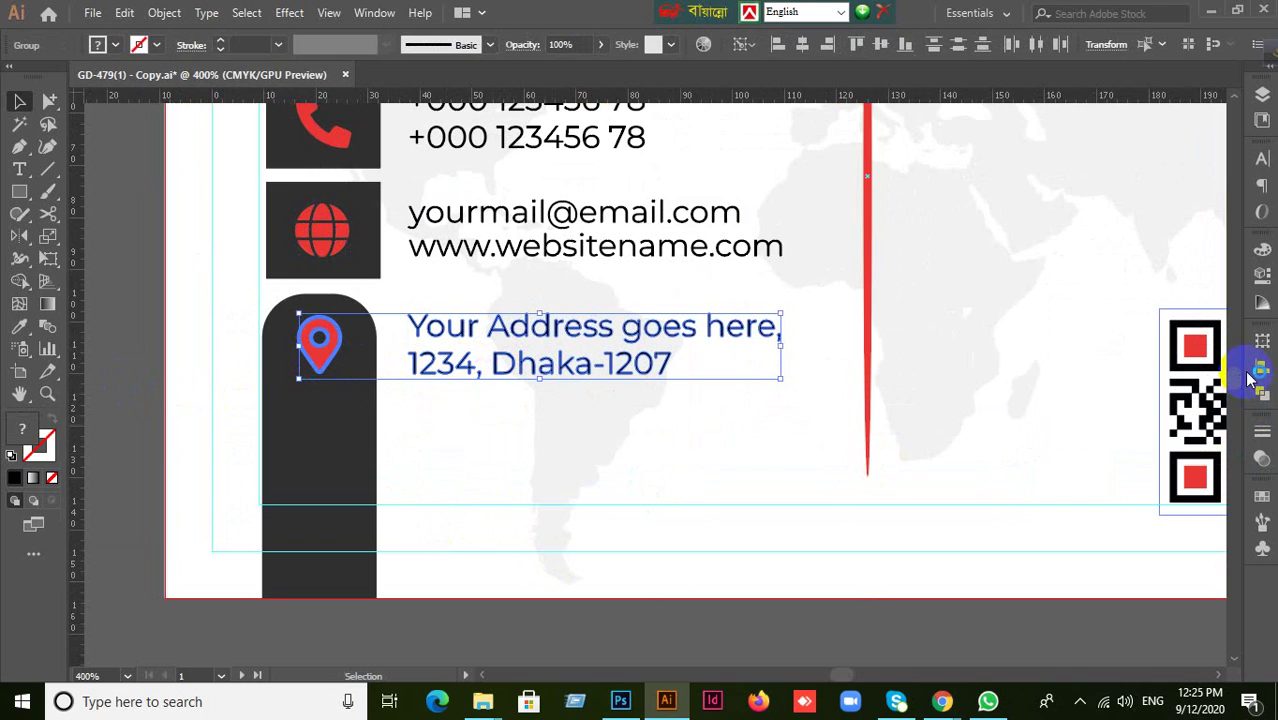
{"action": "left_click", "coordinate": [1262, 371]}
{"action": "left_click", "coordinate": [1191, 384]}
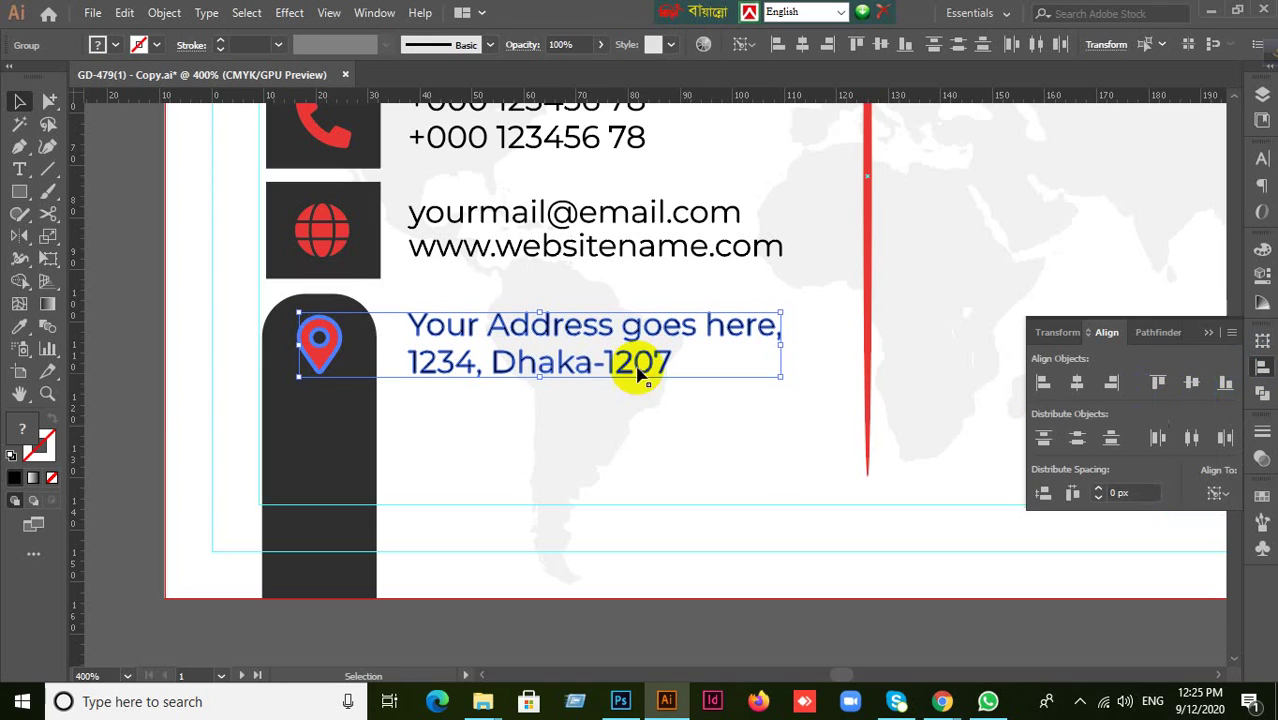
{"action": "left_click", "coordinate": [240, 290]}
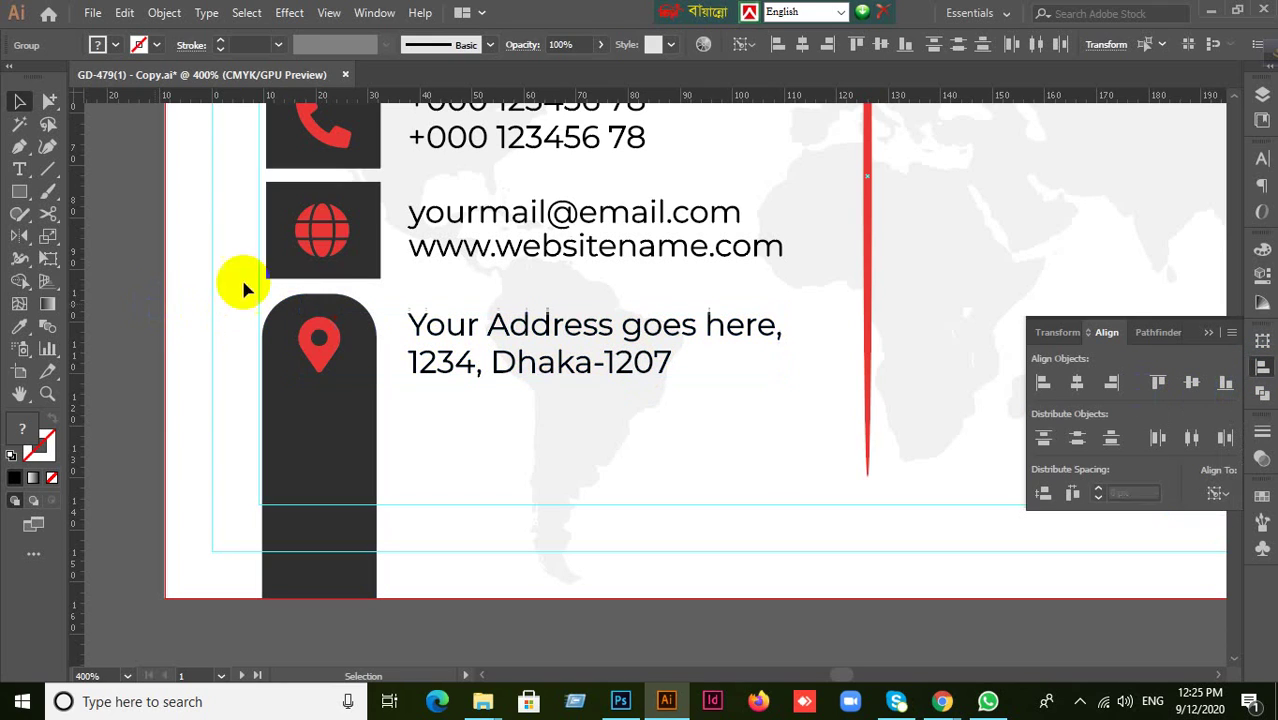
Align the outlined e-mail and website text to the globe icon's vertical centre, using the globe as key object
{"action": "left_click", "coordinate": [326, 243]}
{"action": "left_click", "coordinate": [525, 225], "text": "shift"}
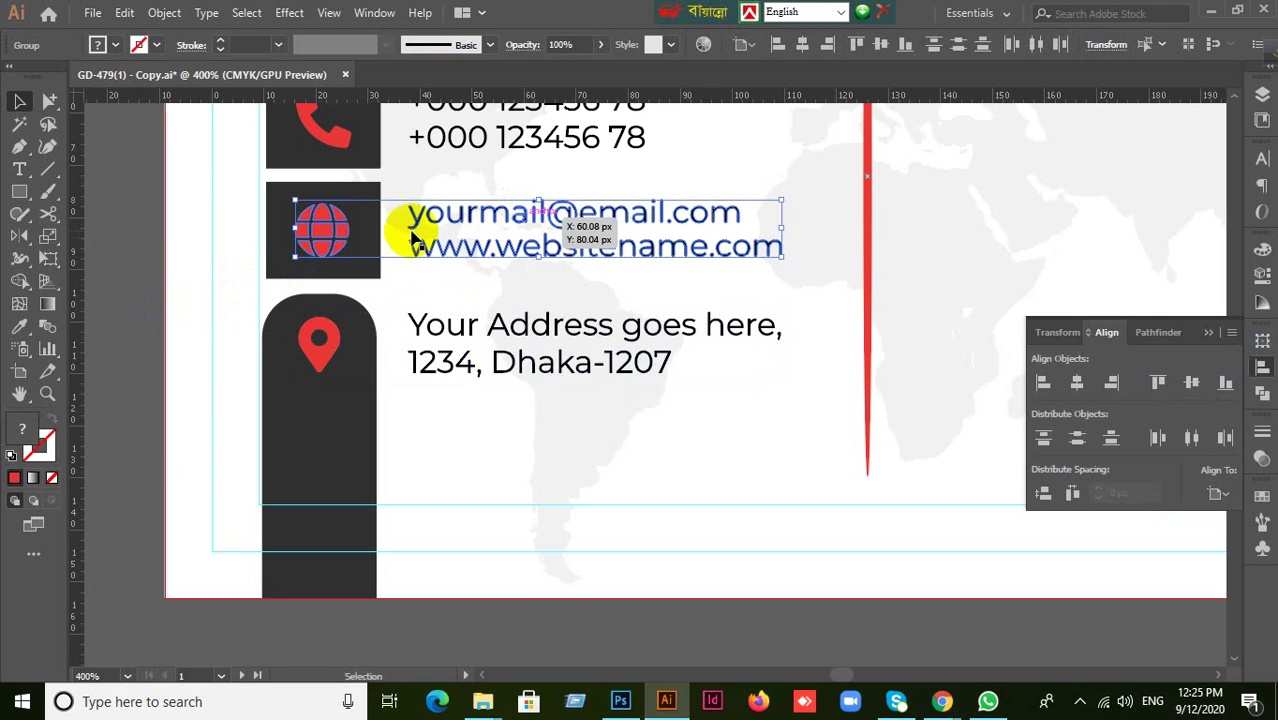
{"action": "left_click", "coordinate": [1191, 382]}
{"action": "key", "text": "ctrl+z"}
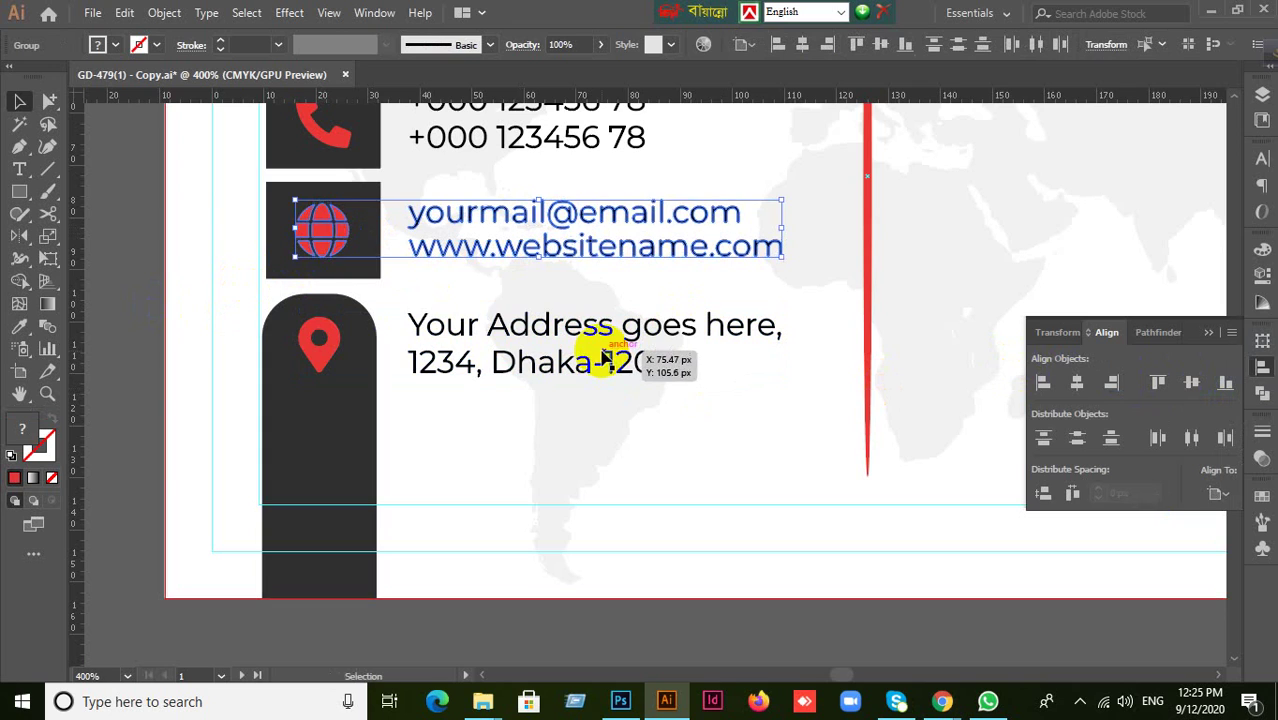
{"action": "left_click", "coordinate": [337, 238]}
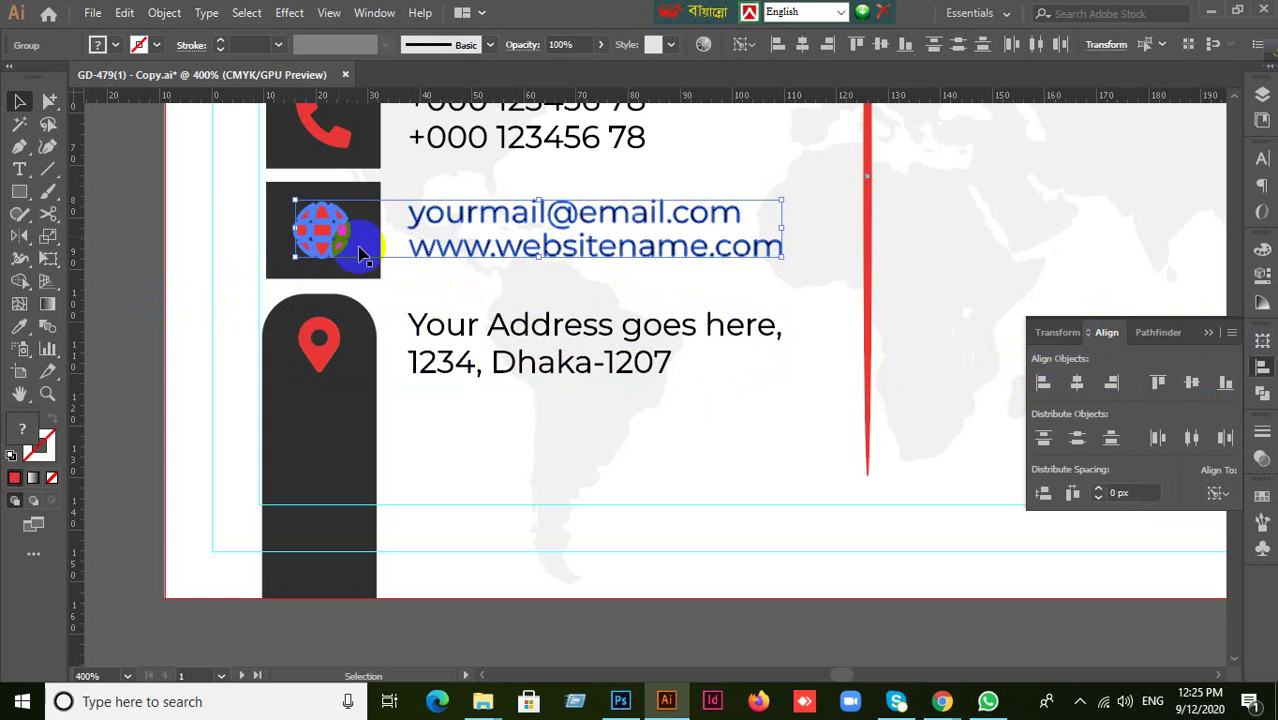
{"action": "left_click", "coordinate": [1191, 382]}
Align the two outlined phone number lines to the vertical centre of the phone icon
{"action": "scroll", "coordinate": [790, 360], "scroll_direction": "up", "scroll_amount": 4}
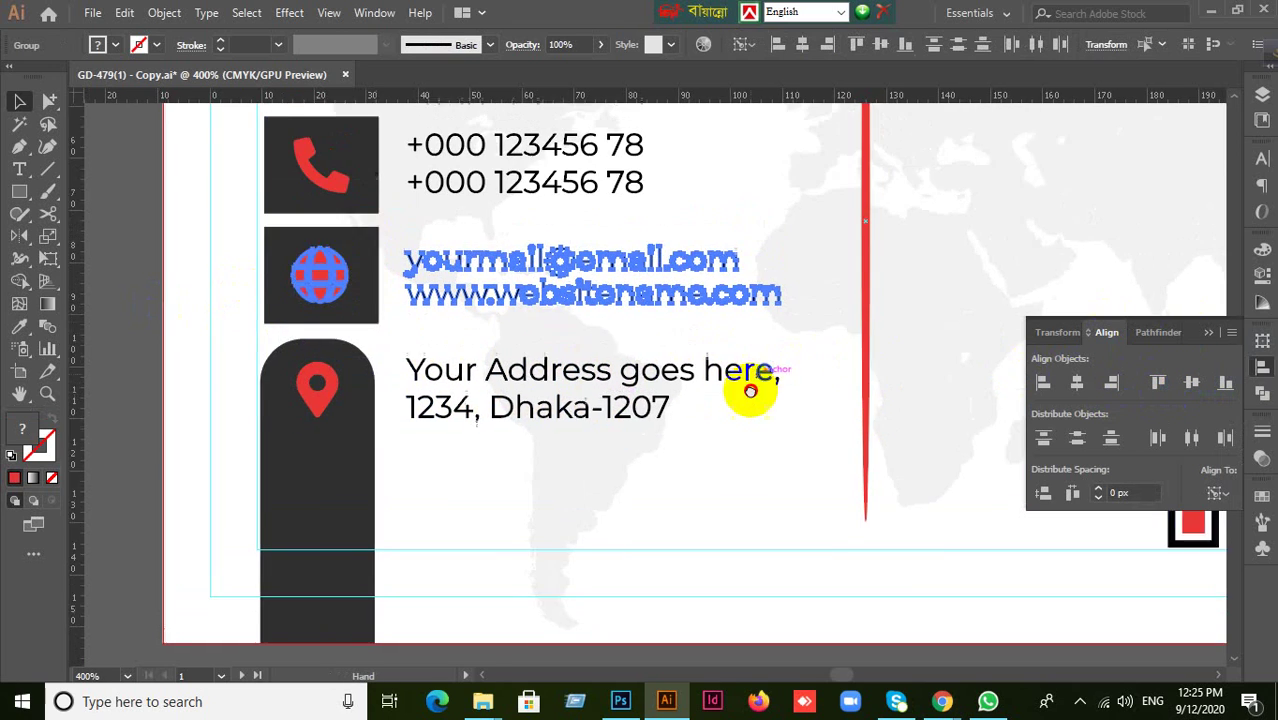
{"action": "left_click", "coordinate": [318, 322]}
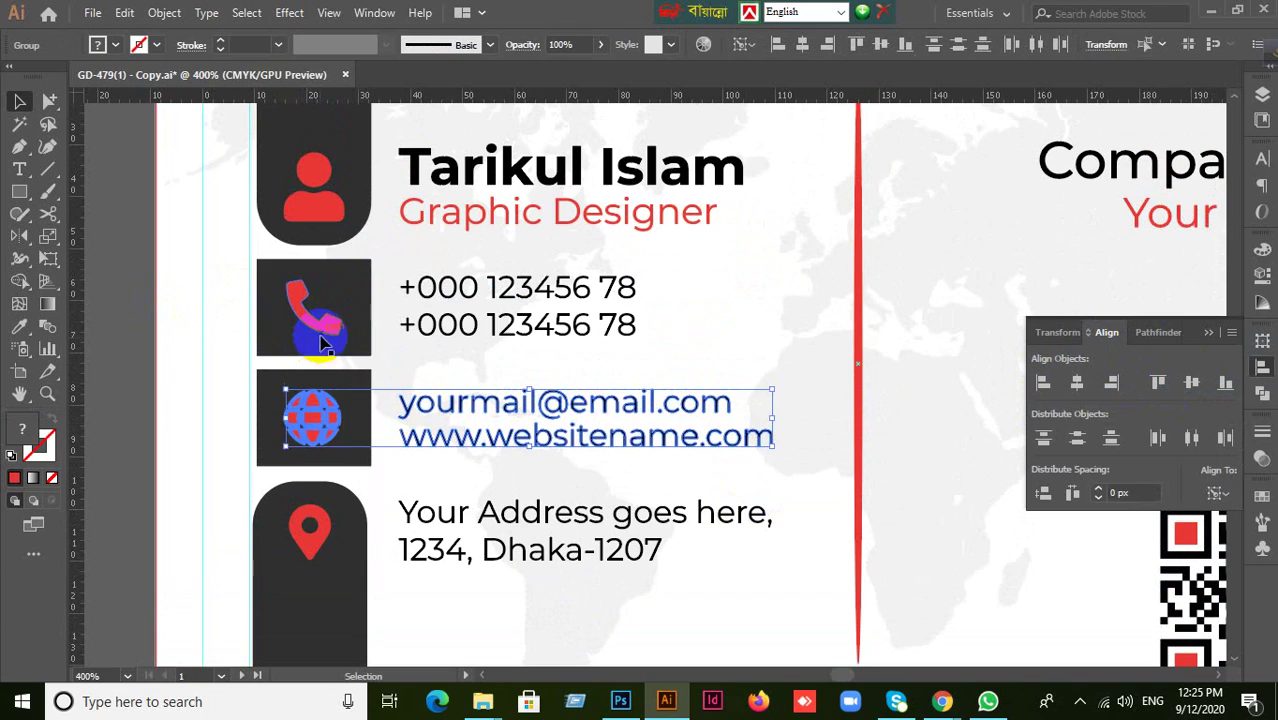
{"action": "left_click", "coordinate": [455, 325], "text": "shift"}
{"action": "left_click", "coordinate": [314, 305]}
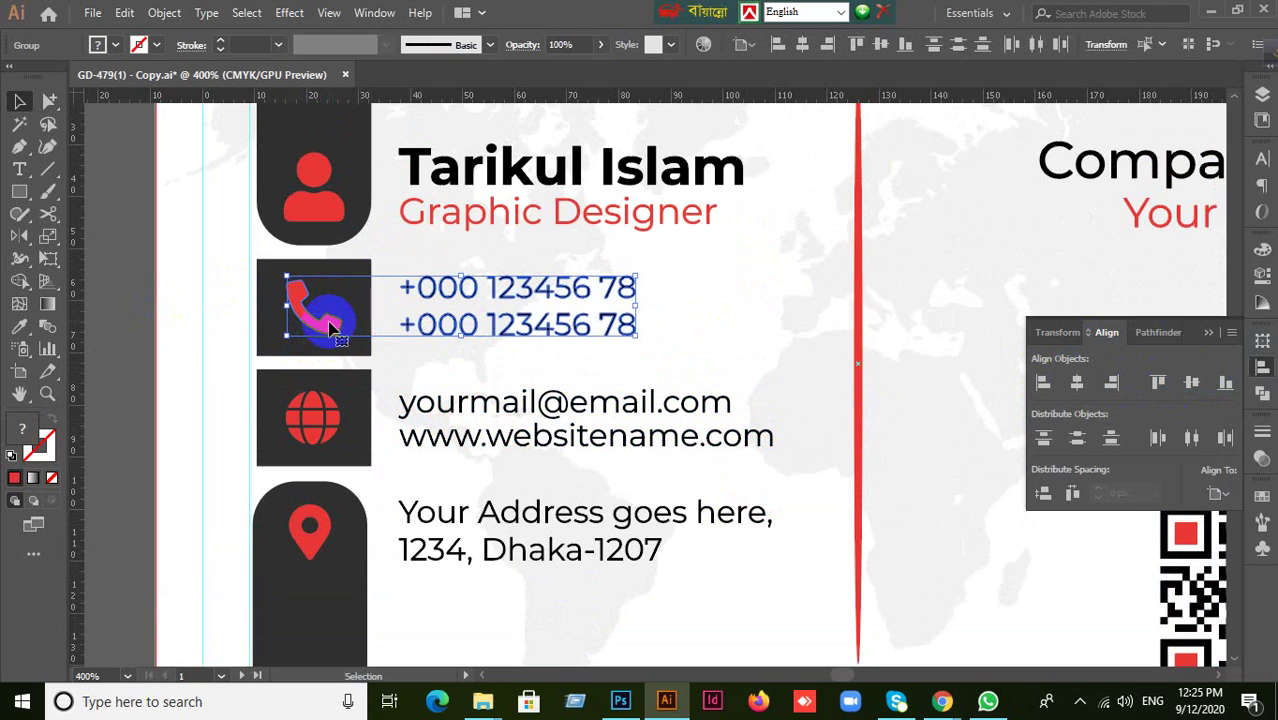
{"action": "left_click", "coordinate": [1191, 382]}
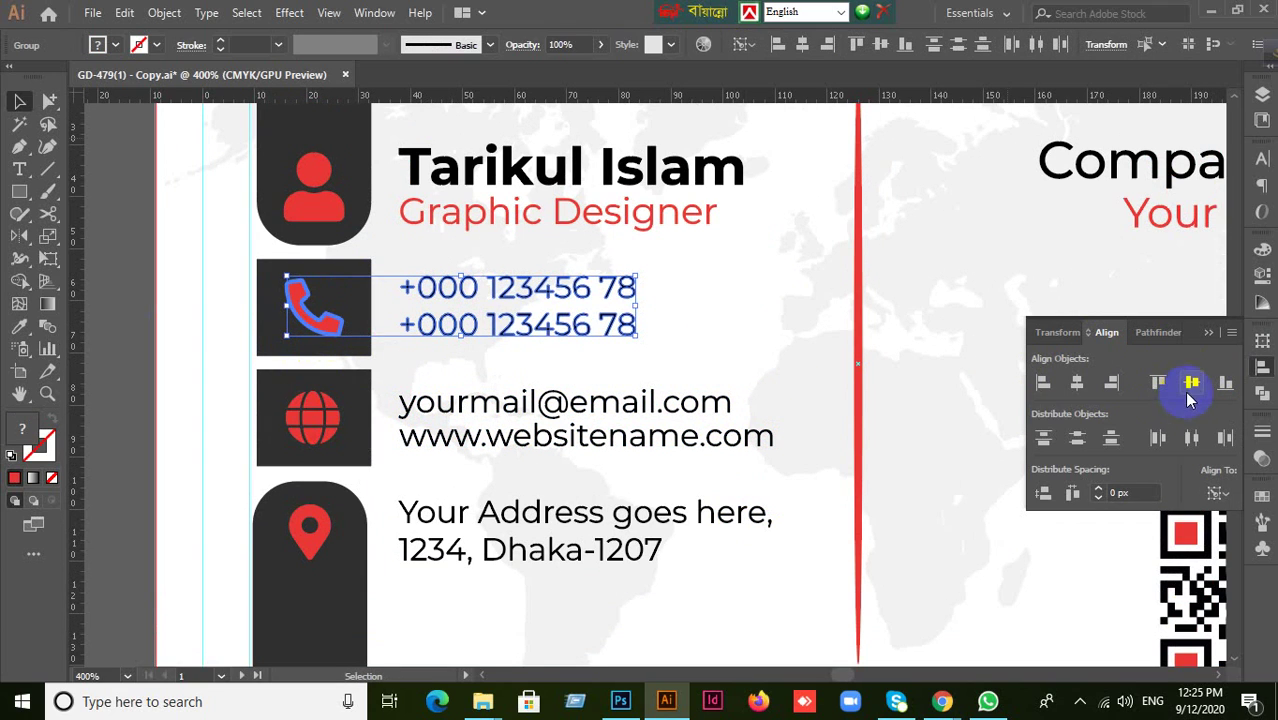
Align the outlined name and job title to the vertical centre of the person icon, then deselect them
{"action": "left_click", "coordinate": [345, 208]}
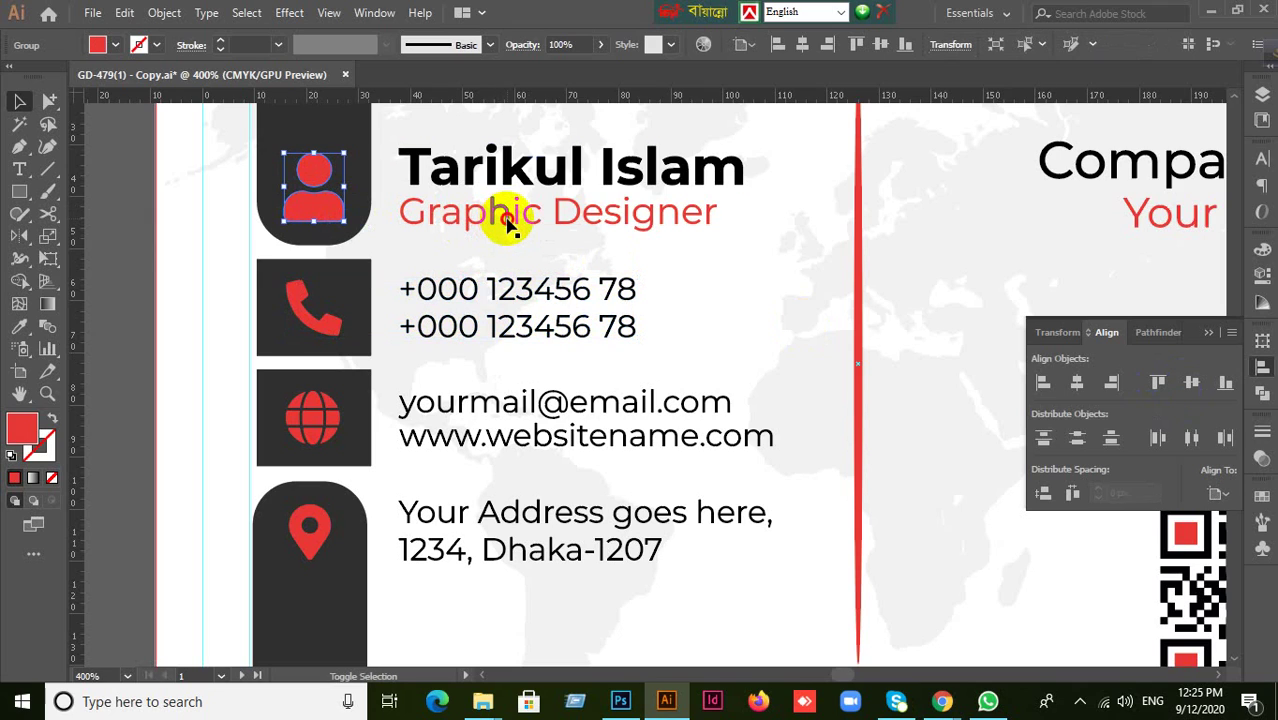
{"action": "left_click", "coordinate": [510, 228], "text": "shift"}
{"action": "left_click", "coordinate": [314, 203]}
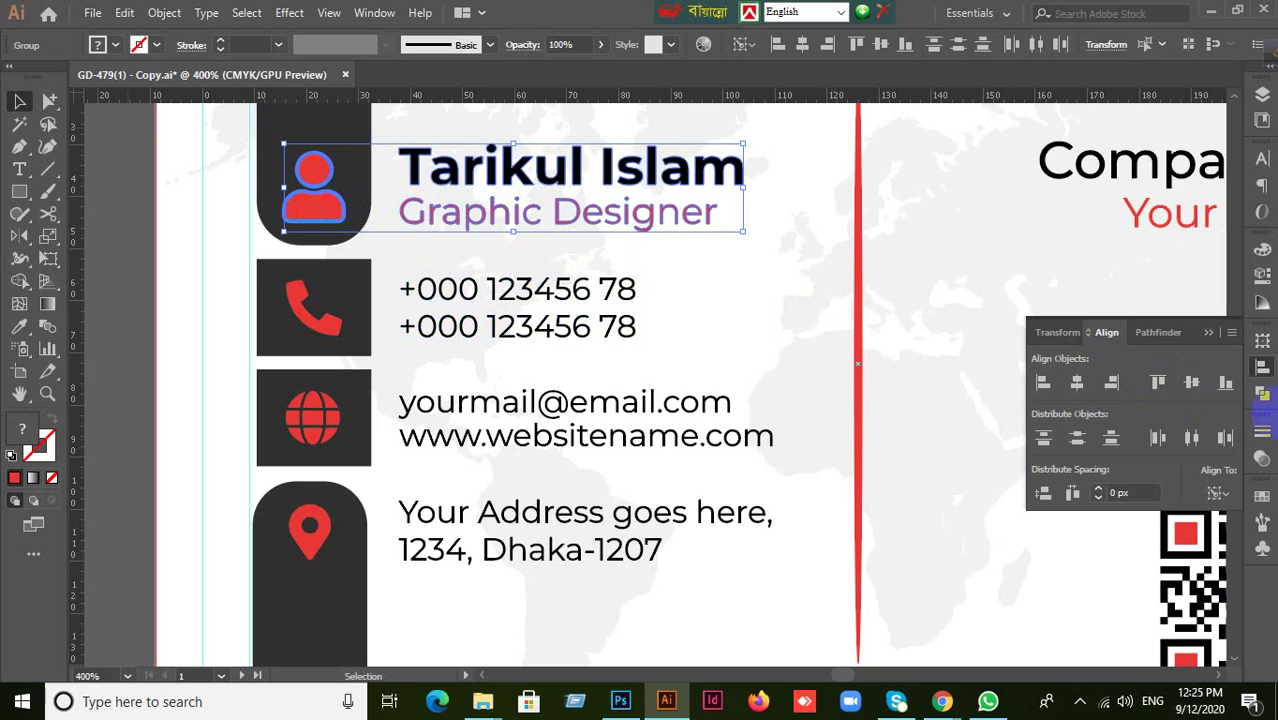
{"action": "left_click", "coordinate": [1192, 382]}
{"action": "left_click", "coordinate": [167, 373]}
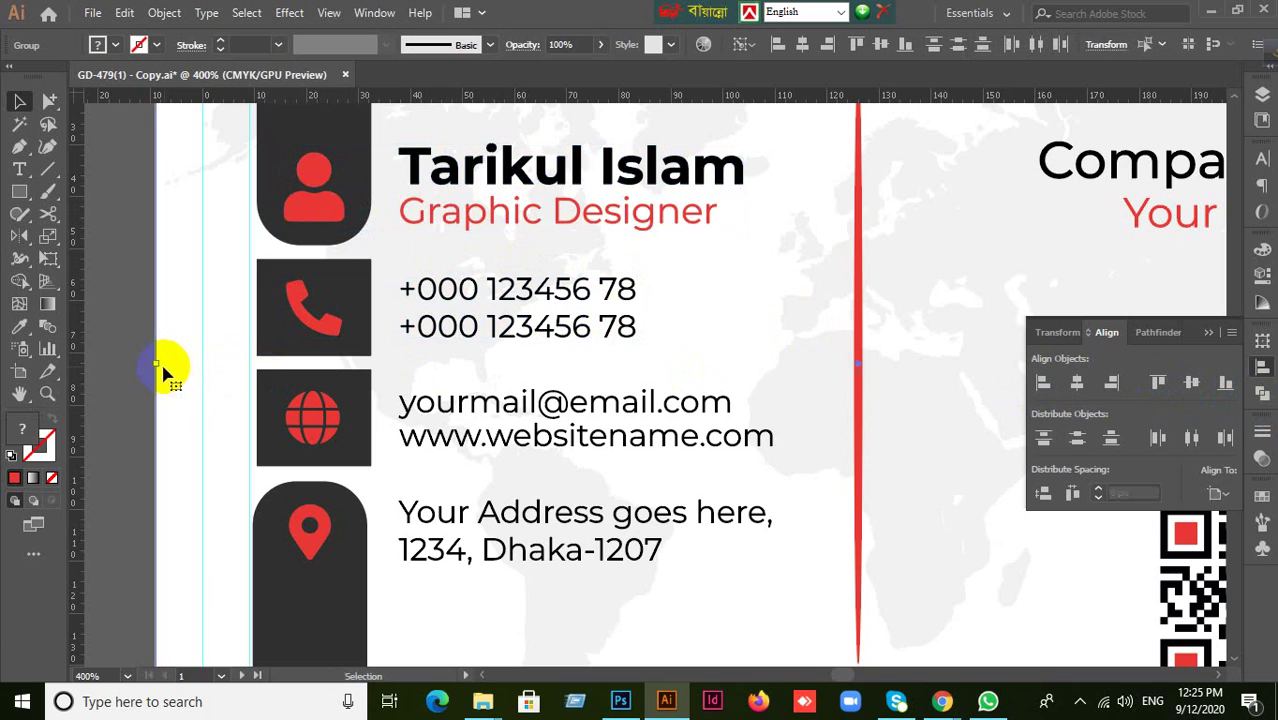
{"action": "scroll", "coordinate": [727, 451], "scroll_direction": "down", "scroll_amount": 2}
{"action": "left_click", "coordinate": [978, 531]}
{"action": "left_click_drag", "start_coordinate": [978, 531], "coordinate": [820, 530]}
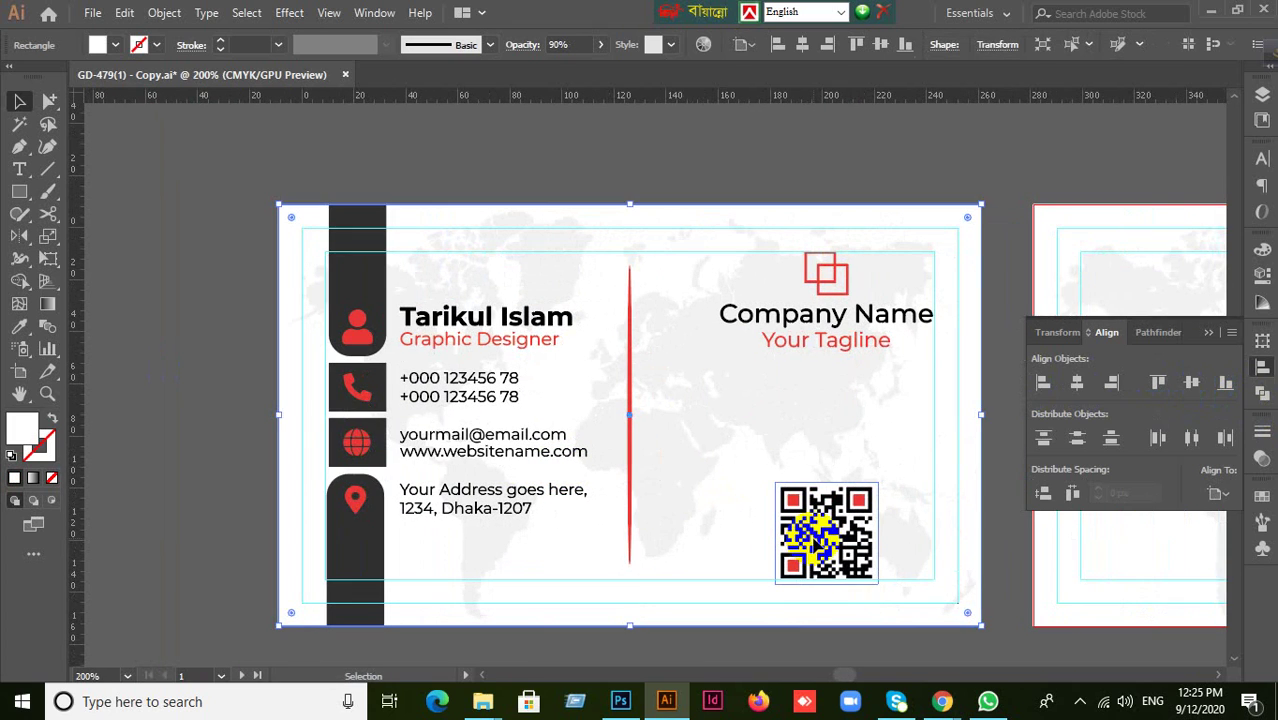
{"action": "left_click", "coordinate": [214, 448]}
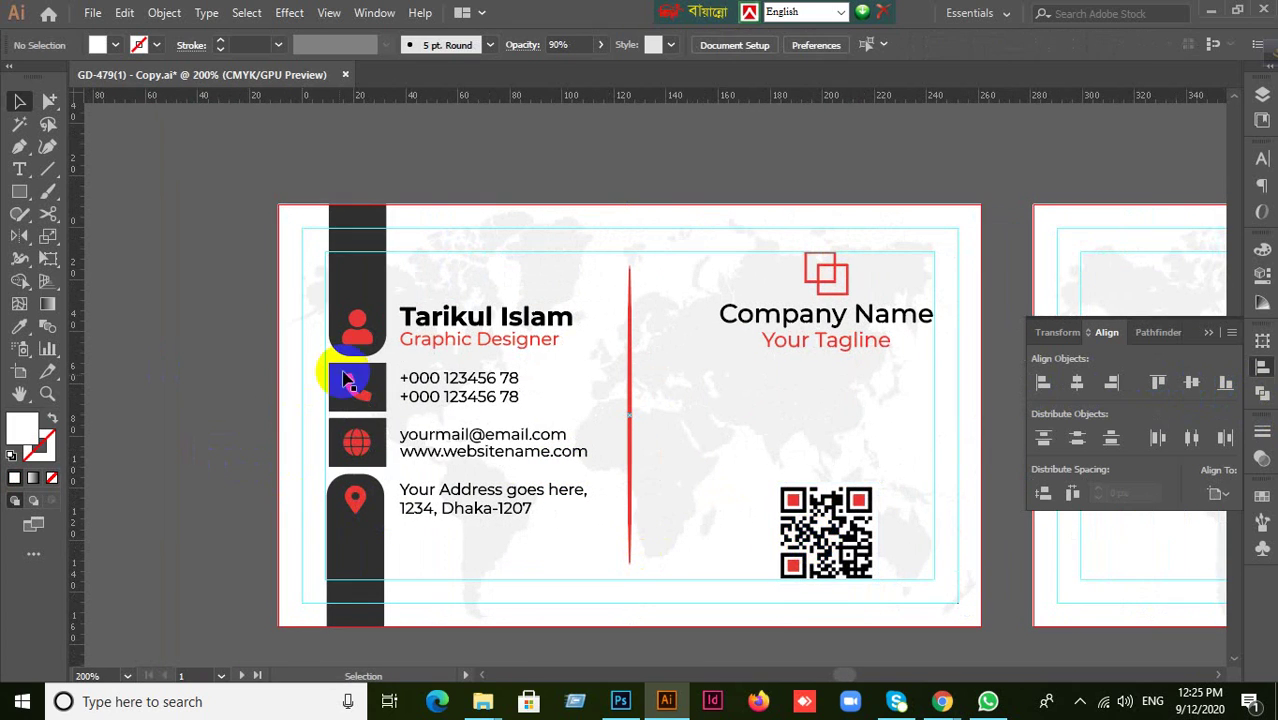
{"action": "left_click", "coordinate": [360, 342]}
{"action": "left_click", "coordinate": [21, 324]}
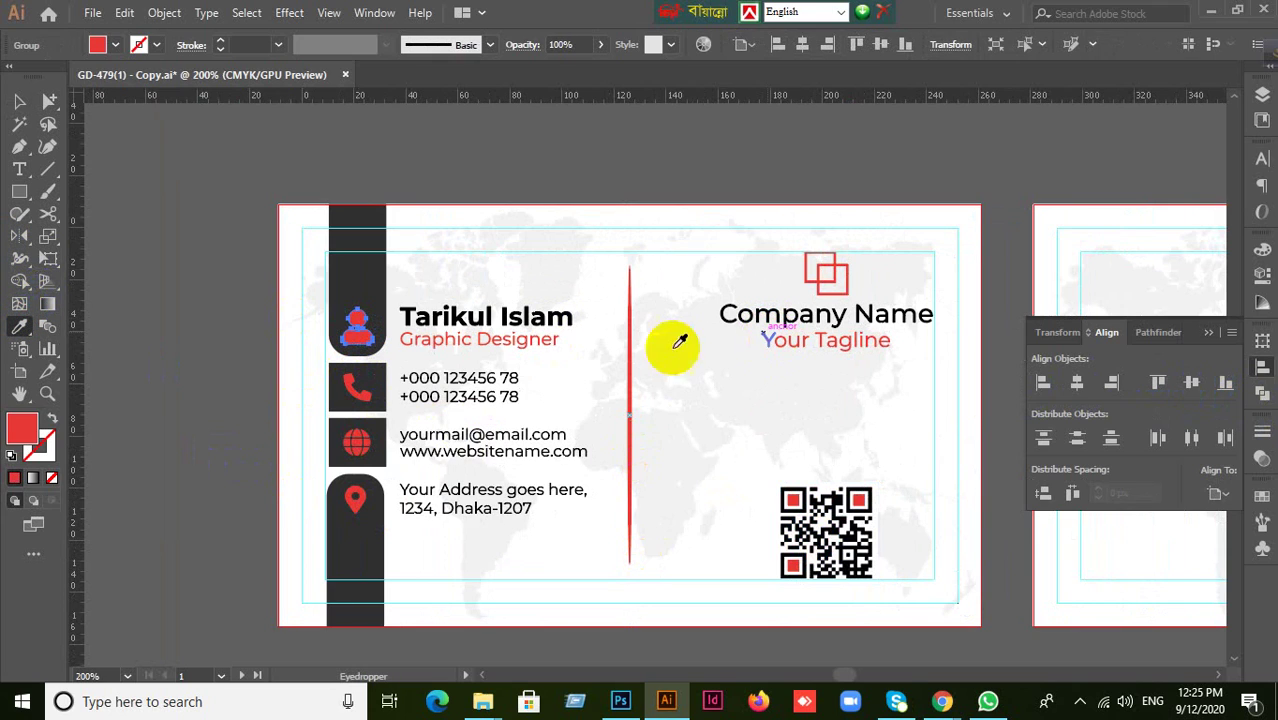
{"action": "left_click", "coordinate": [17, 103]}
Set the person icon's fill to the brighter red #ff4a4a and deselect it
{"action": "left_click", "coordinate": [355, 325]}
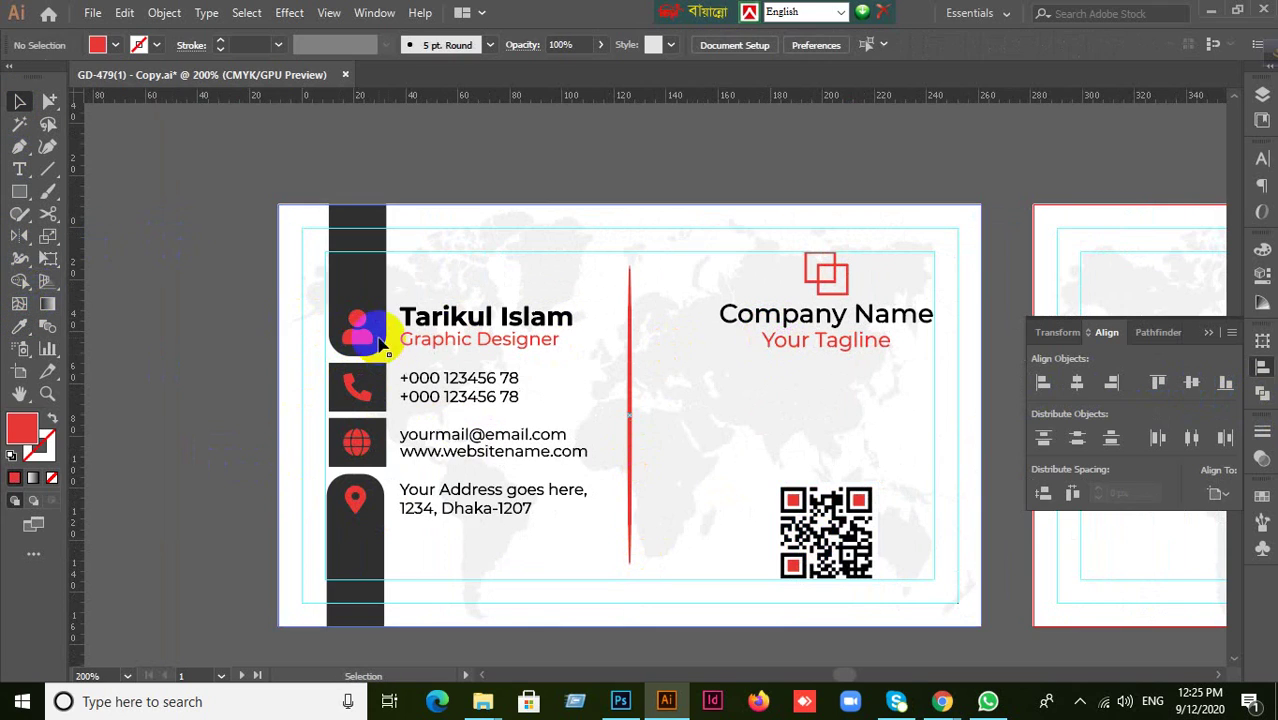
{"action": "left_click", "coordinate": [12, 440]}
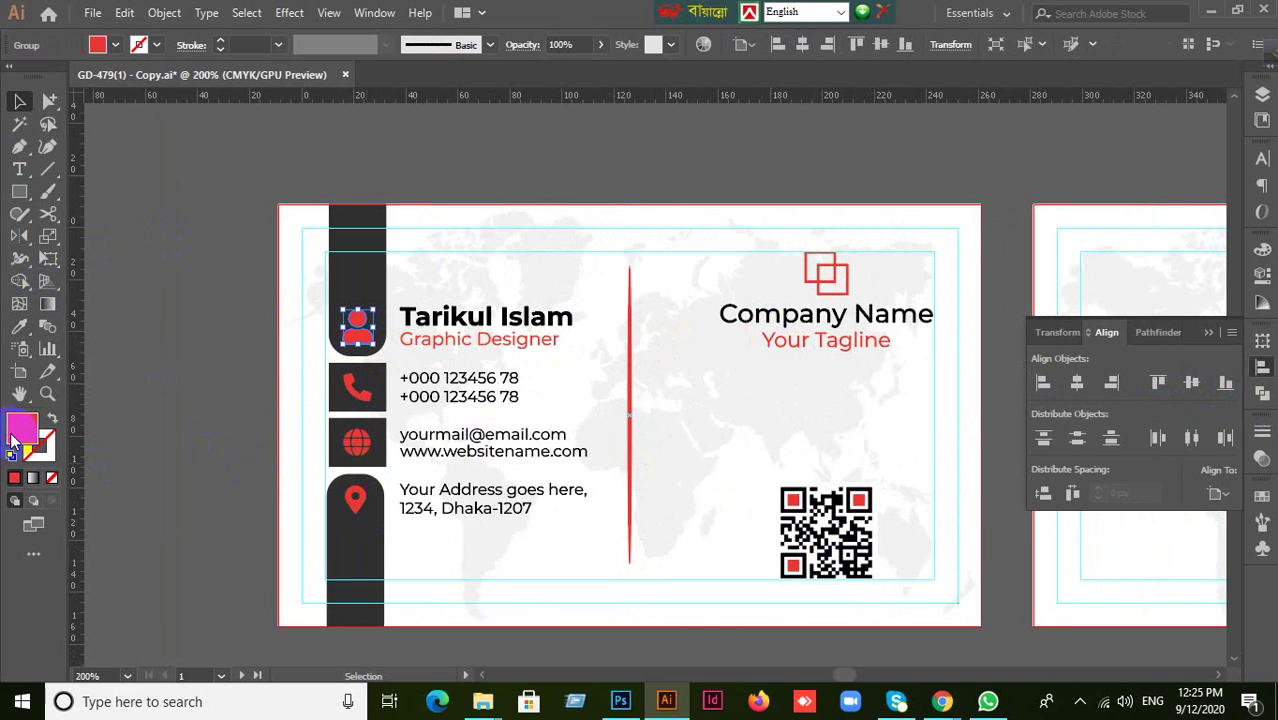
{"action": "left_click", "coordinate": [12, 440]}
{"action": "mouse_move", "coordinate": [785, 250]}
{"action": "left_mouse_down"}
{"action": "mouse_move", "coordinate": [793, 217]}
{"action": "mouse_move", "coordinate": [816, 211]}
{"action": "left_mouse_up"}
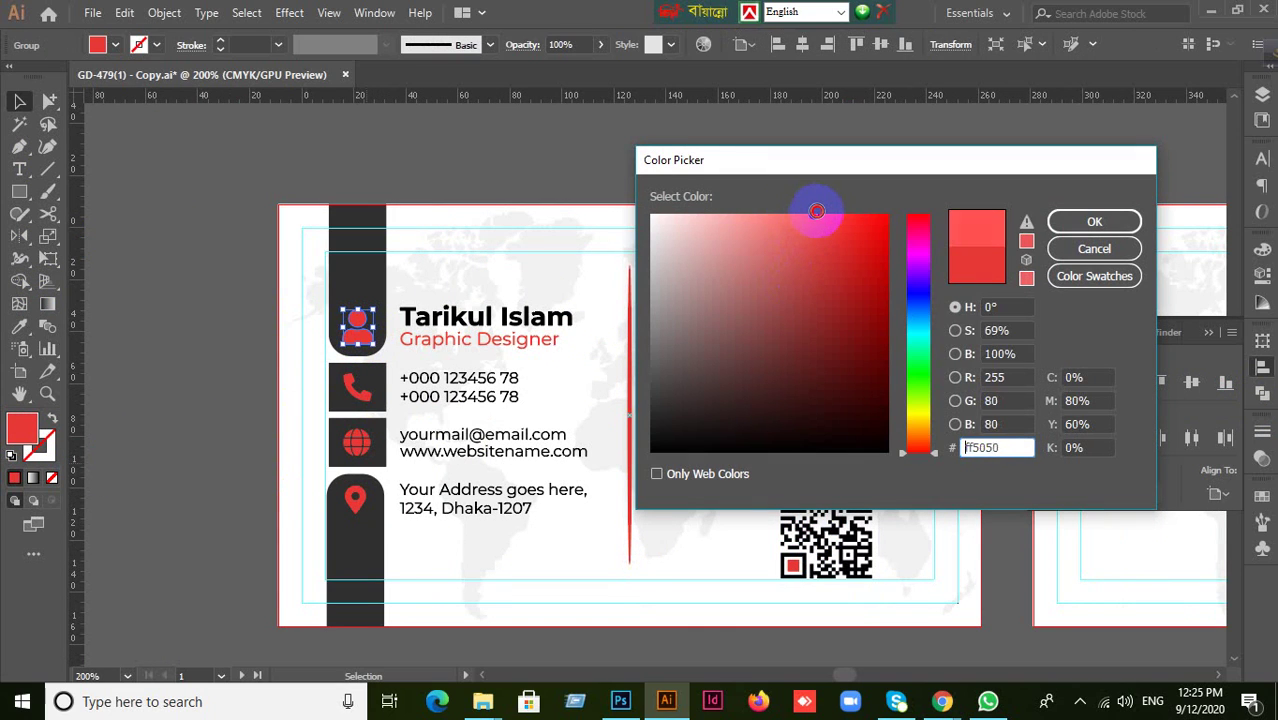
{"action": "left_click", "coordinate": [1094, 221]}
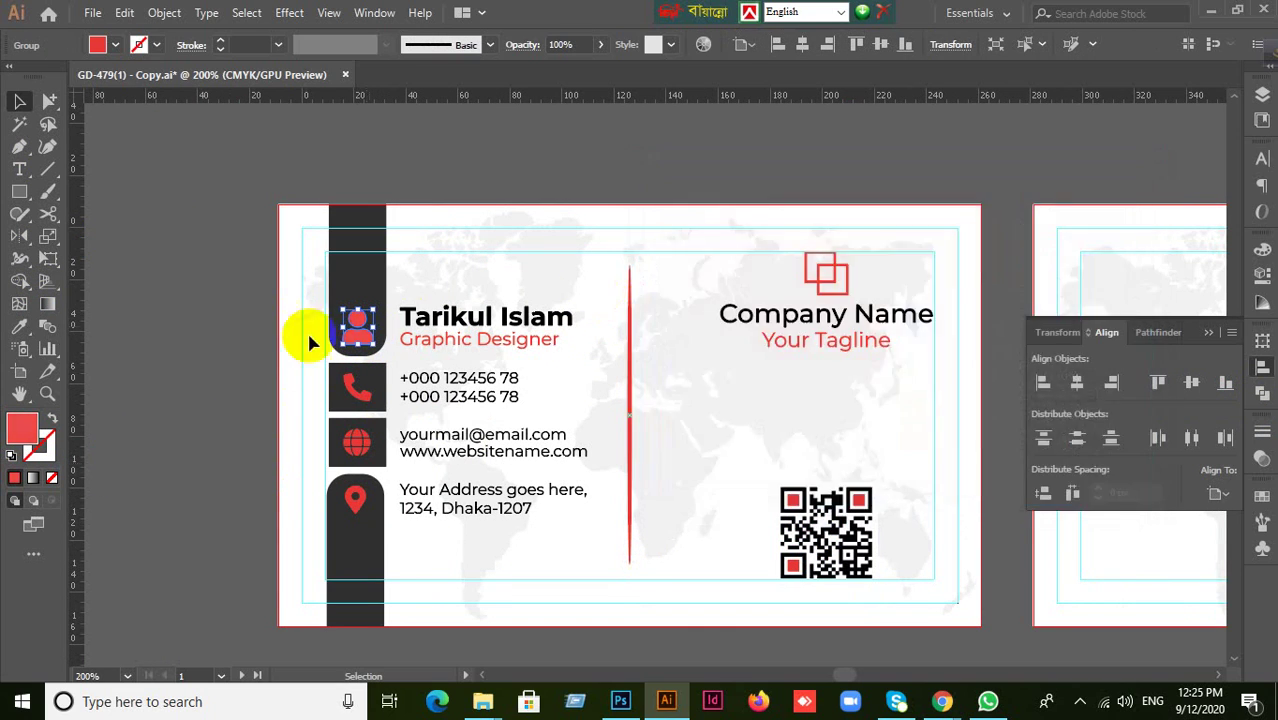
{"action": "left_click", "coordinate": [181, 404]}
Change the person icon's fill to the more saturated red #ff1212 and deselect the icon
{"action": "scroll", "coordinate": [478, 436], "scroll_direction": "up", "scroll_amount": 1}
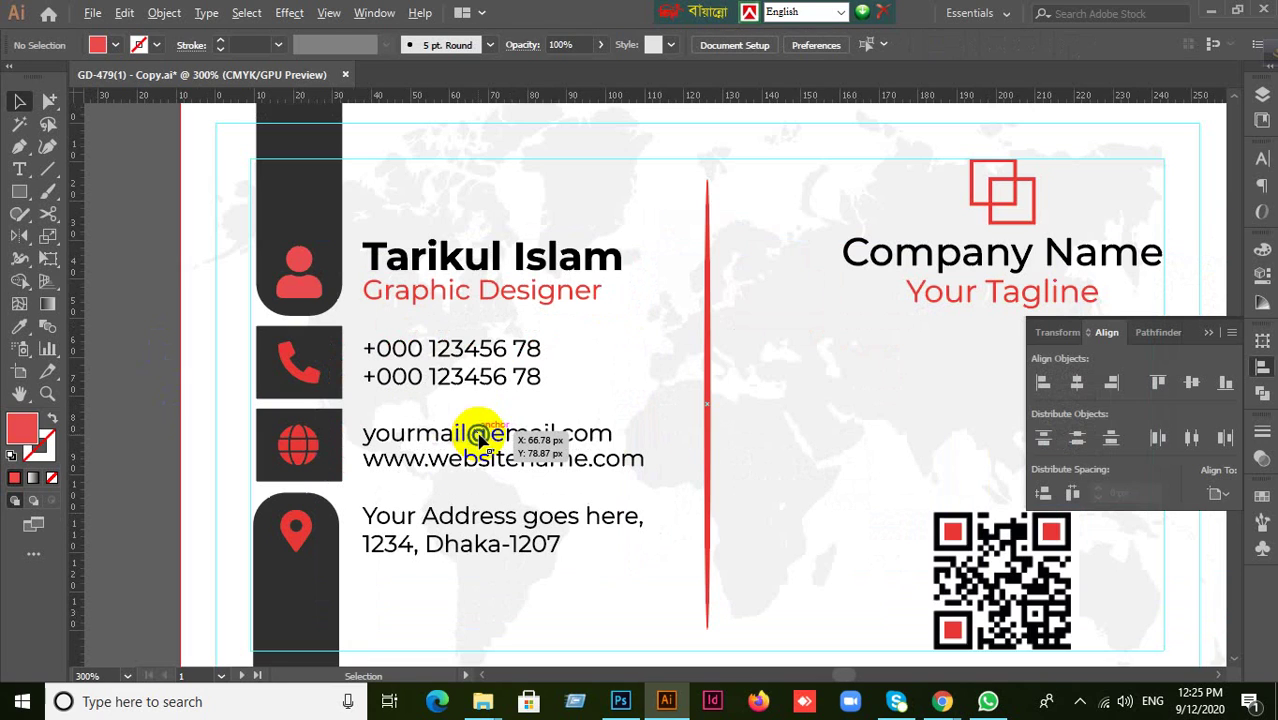
{"action": "left_click", "coordinate": [300, 278]}
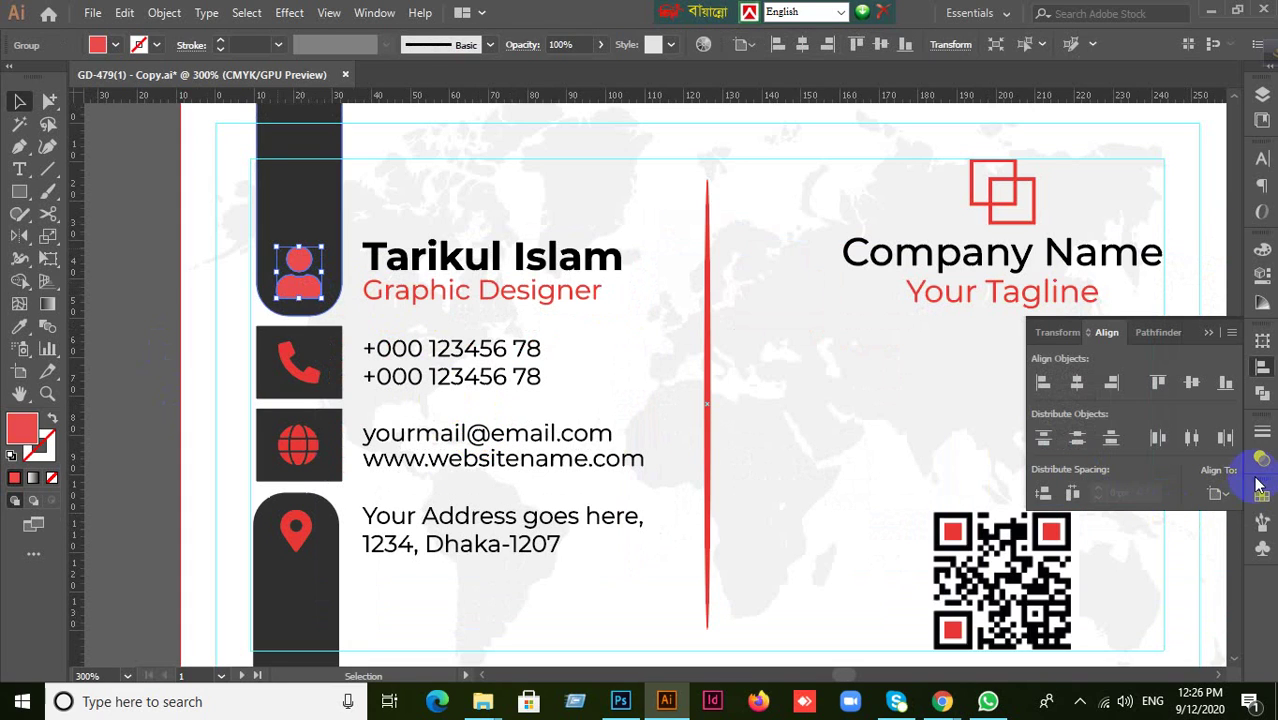
{"action": "left_click", "coordinate": [1261, 461]}
{"action": "left_click", "coordinate": [1261, 462]}
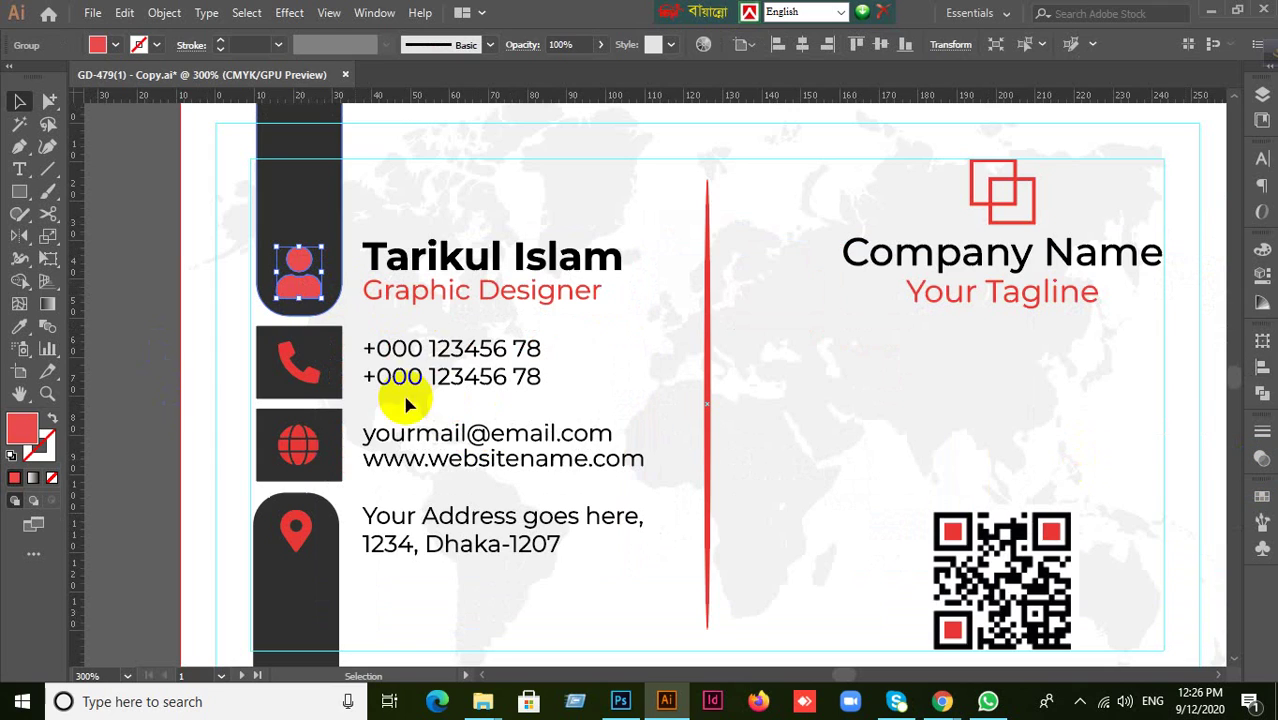
{"action": "double_click", "coordinate": [22, 430]}
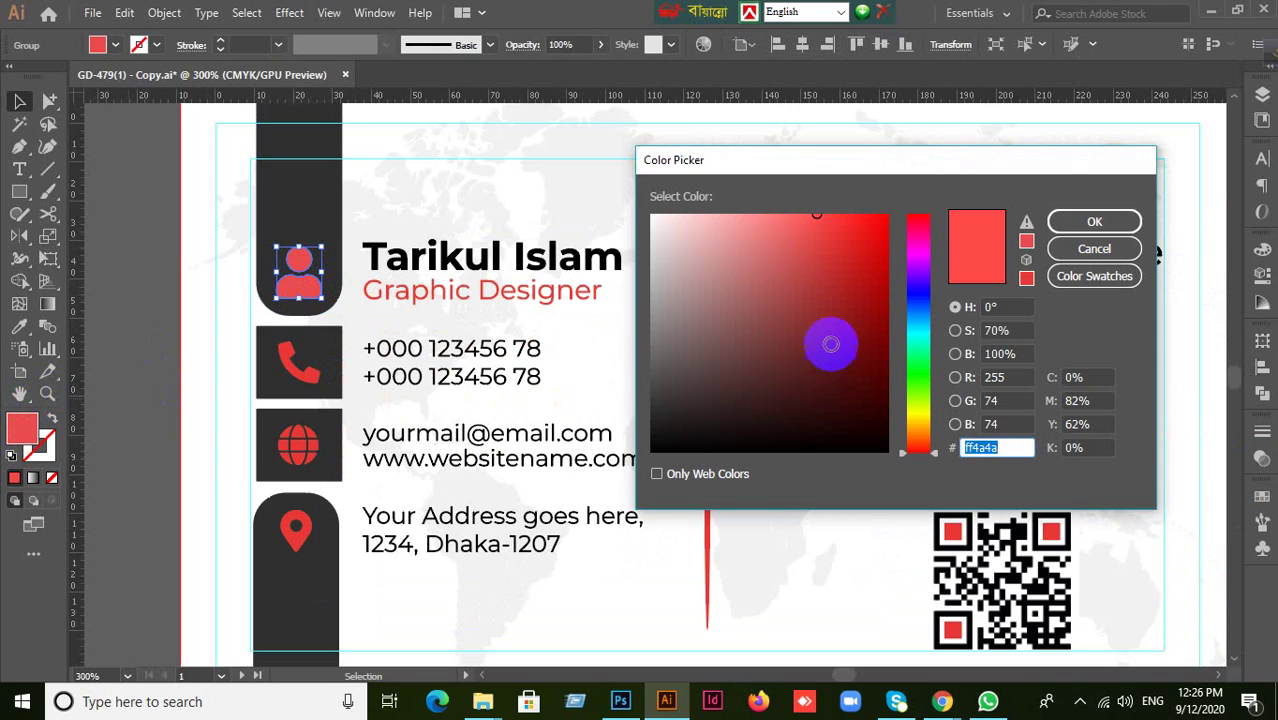
{"action": "left_click_drag", "start_coordinate": [912, 458], "coordinate": [921, 185]}
{"action": "mouse_move", "coordinate": [850, 212]}
{"action": "left_mouse_down"}
{"action": "mouse_move", "coordinate": [822, 221]}
{"action": "mouse_move", "coordinate": [830, 254]}
{"action": "mouse_move", "coordinate": [793, 243]}
{"action": "mouse_move", "coordinate": [812, 222]}
{"action": "mouse_move", "coordinate": [819, 274]}
{"action": "mouse_move", "coordinate": [810, 257]}
{"action": "mouse_move", "coordinate": [848, 212]}
{"action": "mouse_move", "coordinate": [873, 210]}
{"action": "left_mouse_up"}
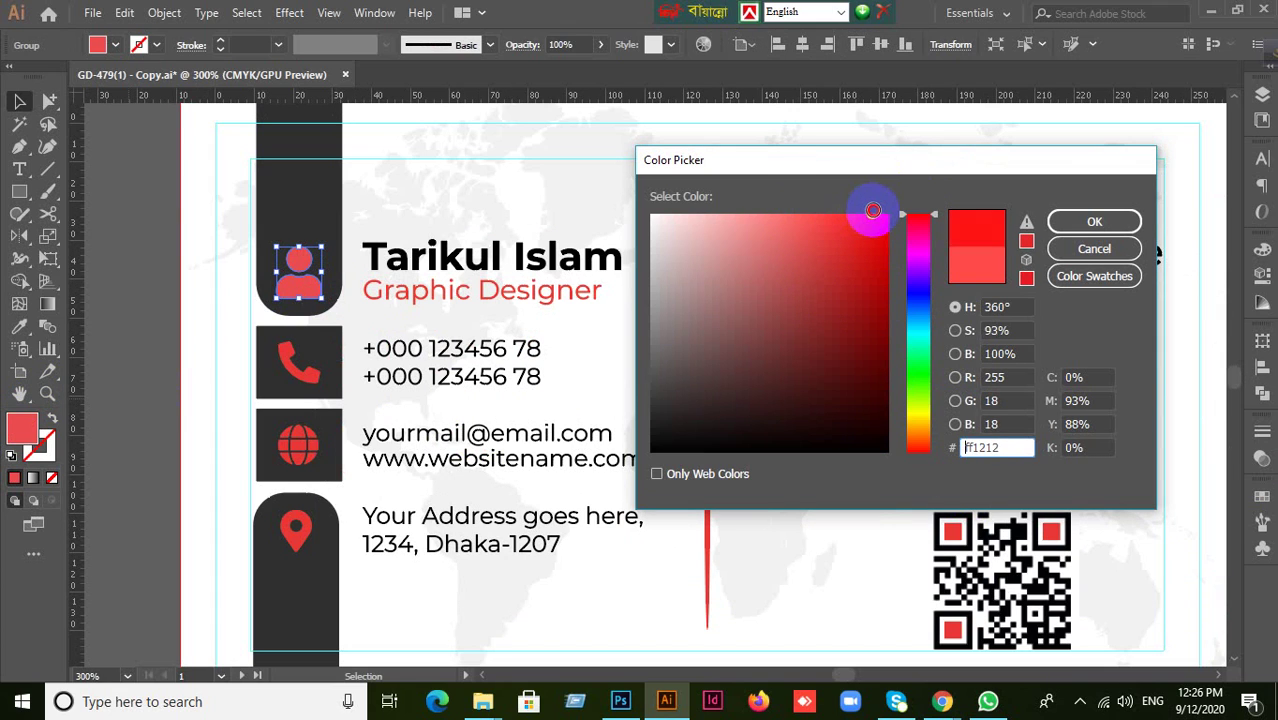
{"action": "left_click", "coordinate": [1094, 222]}
{"action": "left_click", "coordinate": [165, 443]}
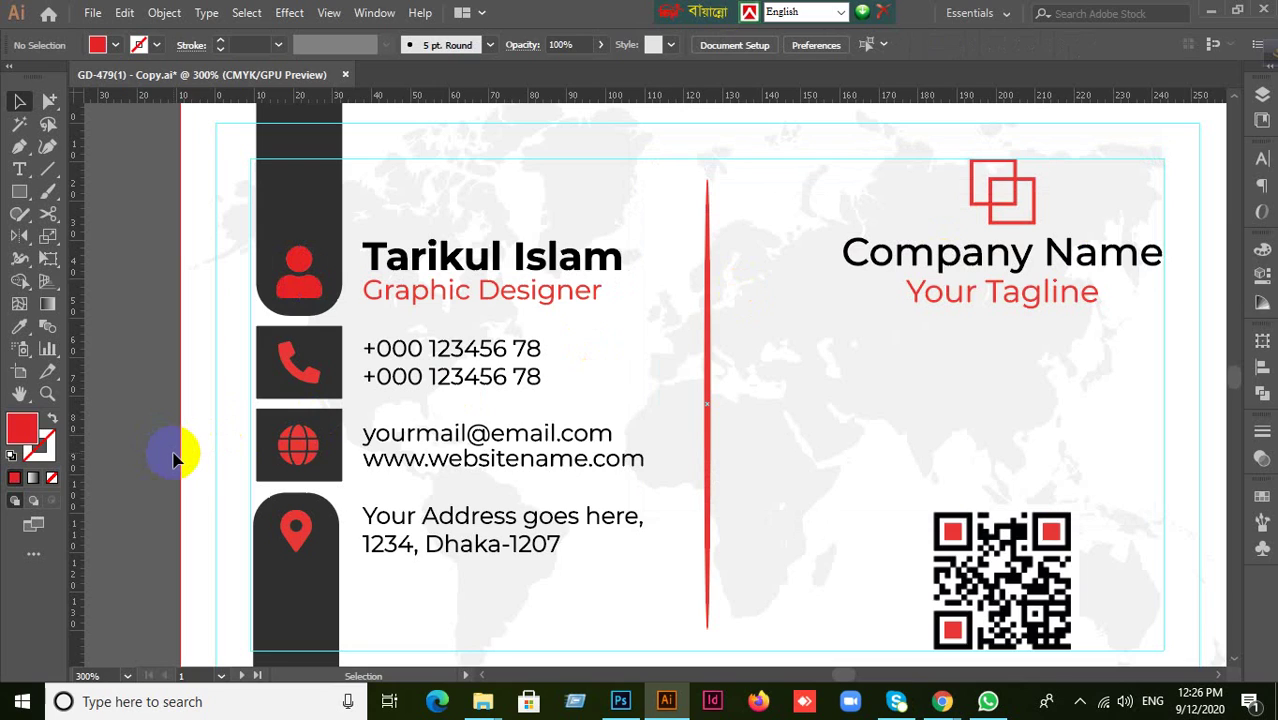
Apply the person icon's red fill to the phone icon with the Eyedropper
{"action": "left_click", "coordinate": [310, 392]}
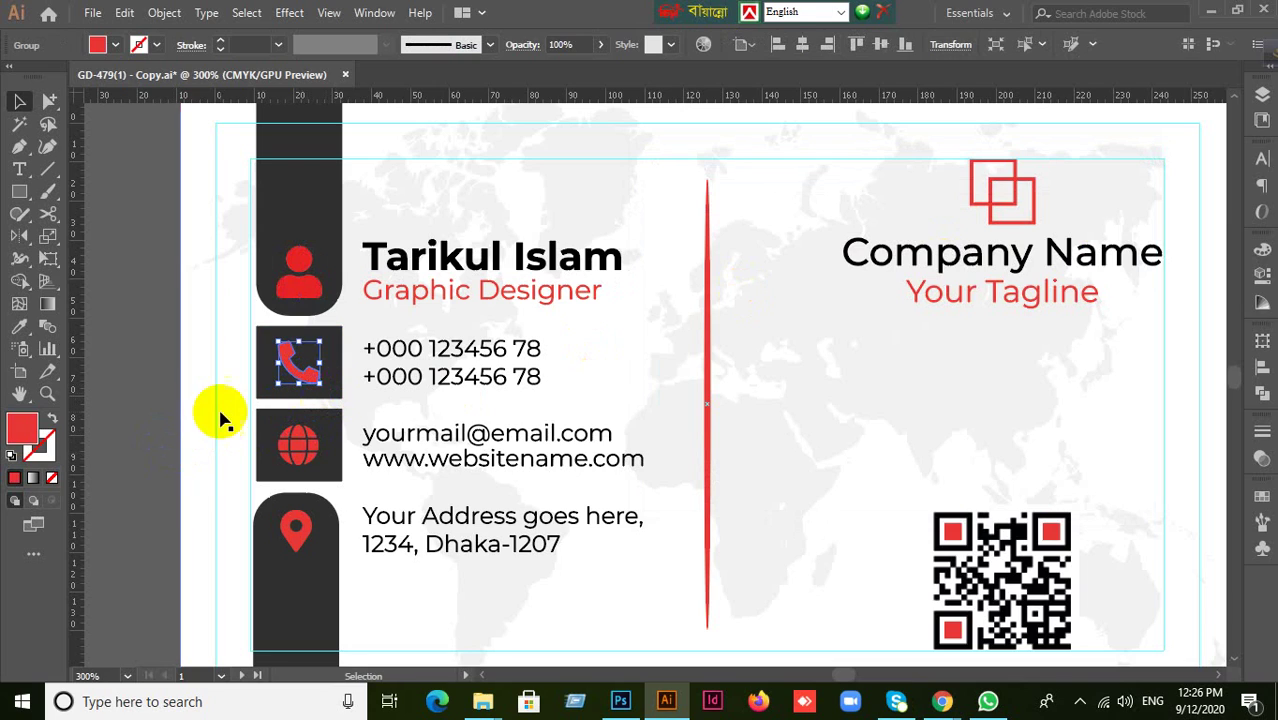
{"action": "left_click", "coordinate": [19, 326]}
{"action": "left_click", "coordinate": [310, 275]}
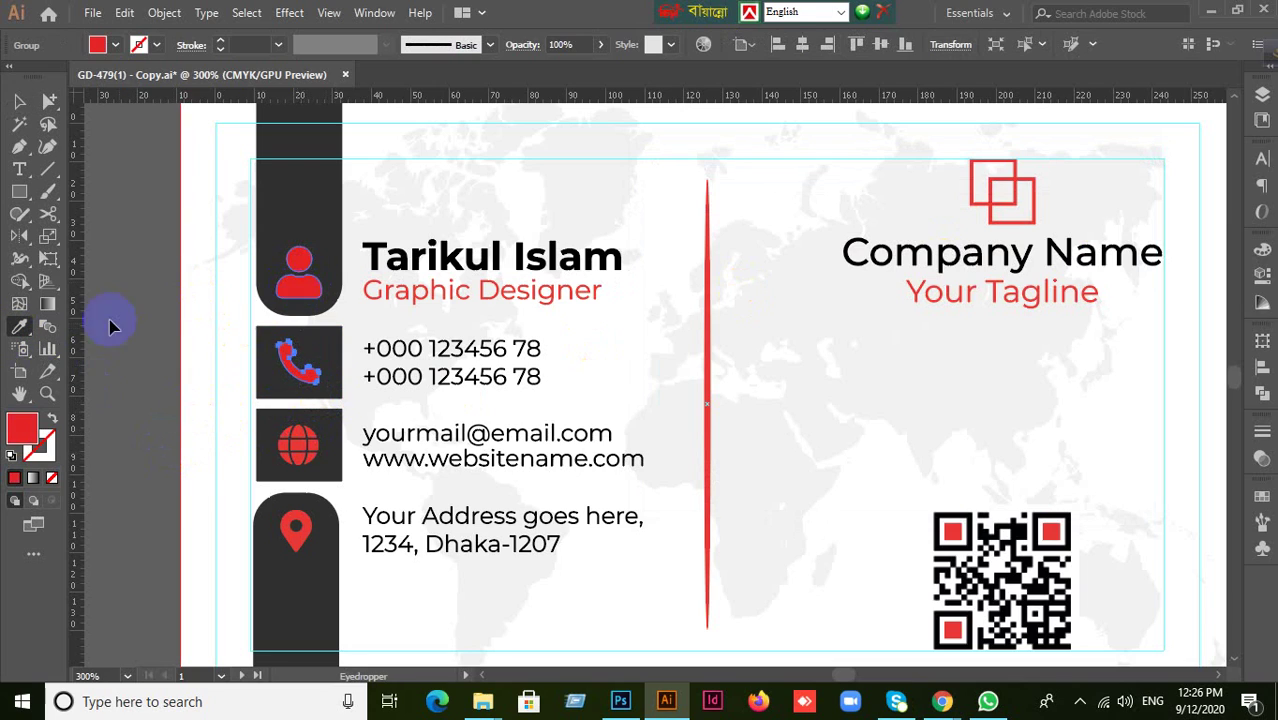
{"action": "left_click", "coordinate": [18, 101]}
Sample the person icon's red onto the globe icon with the Eyedropper
{"action": "left_click", "coordinate": [305, 445]}
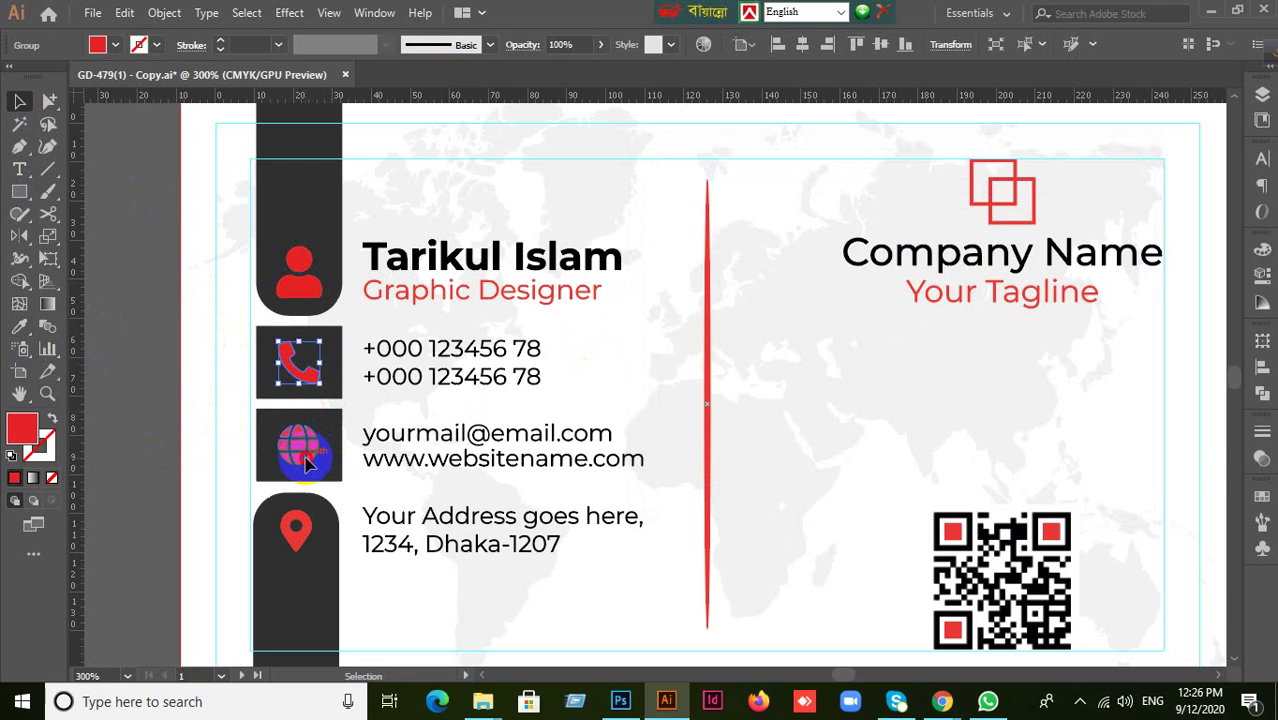
{"action": "left_click", "coordinate": [20, 327]}
{"action": "left_click", "coordinate": [298, 275]}
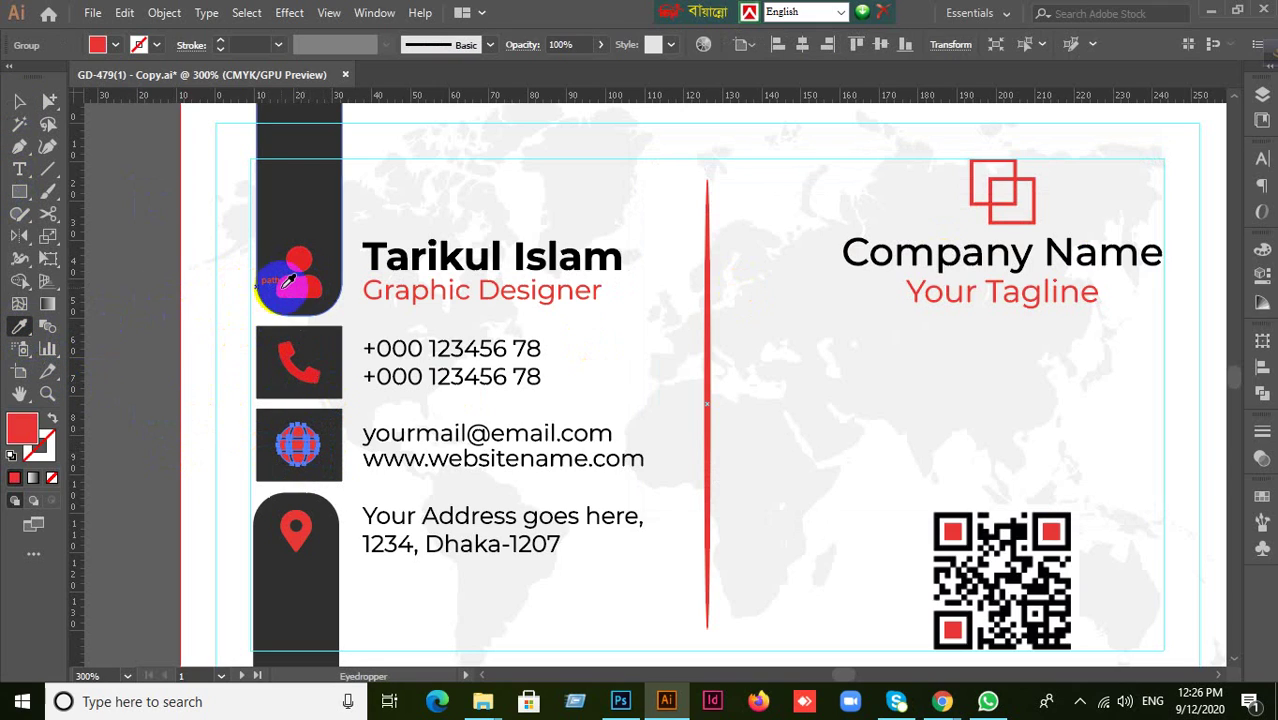
{"action": "left_click", "coordinate": [18, 101]}
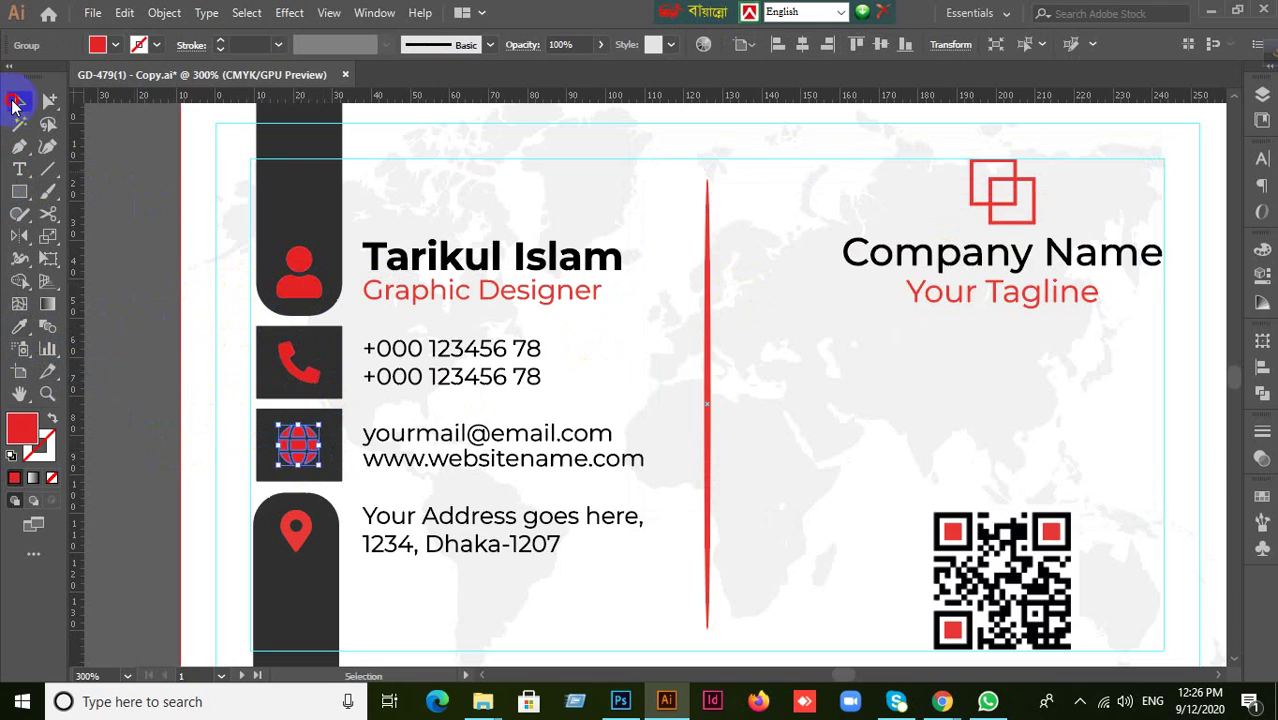
Match the location pin icon's fill to the person icon's red with the Eyedropper, then deselect it
{"action": "left_click", "coordinate": [287, 533]}
{"action": "left_click", "coordinate": [20, 327]}
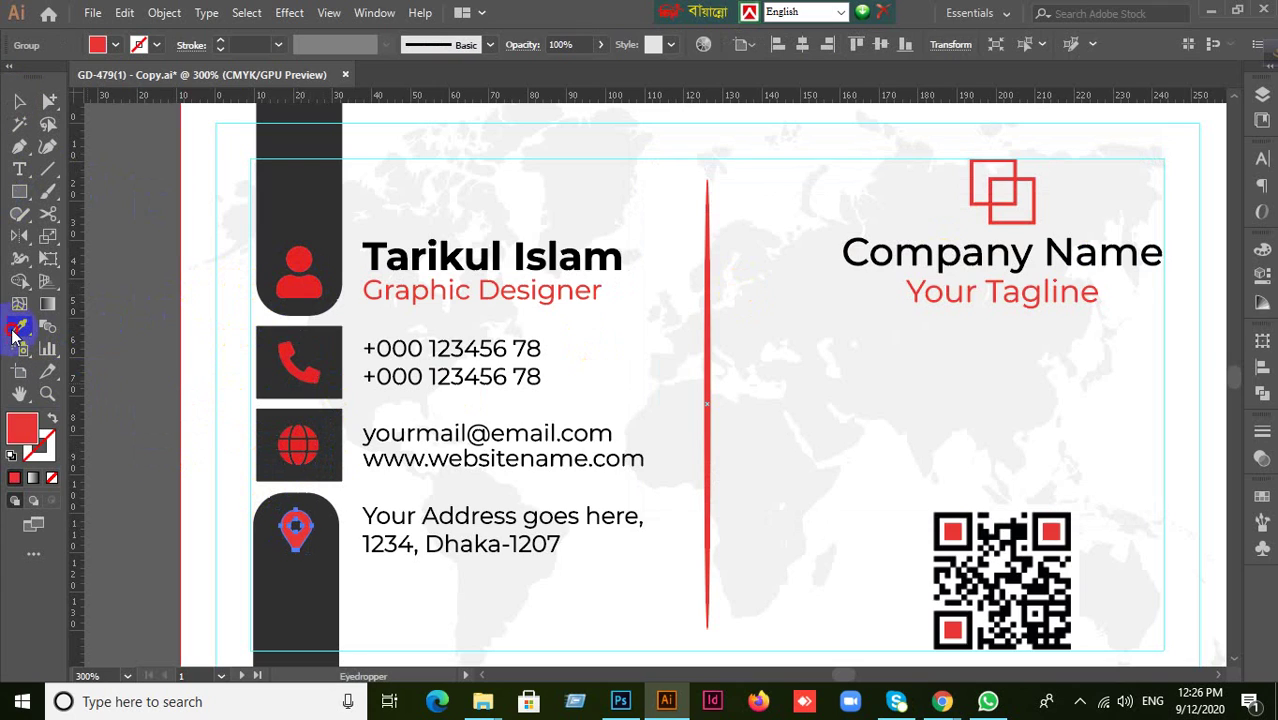
{"action": "left_click", "coordinate": [280, 283]}
{"action": "left_click", "coordinate": [20, 101]}
{"action": "left_click", "coordinate": [898, 434]}
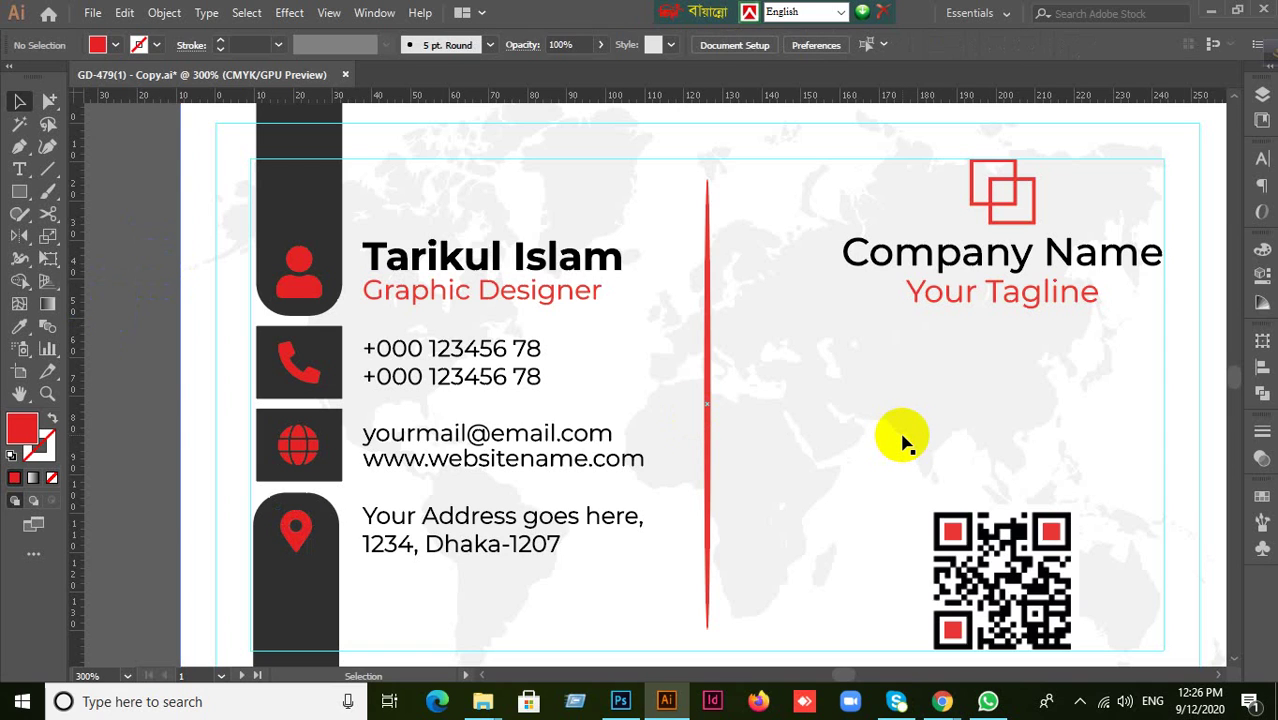
{"action": "scroll", "coordinate": [901, 440], "scroll_direction": "down", "scroll_amount": 1}
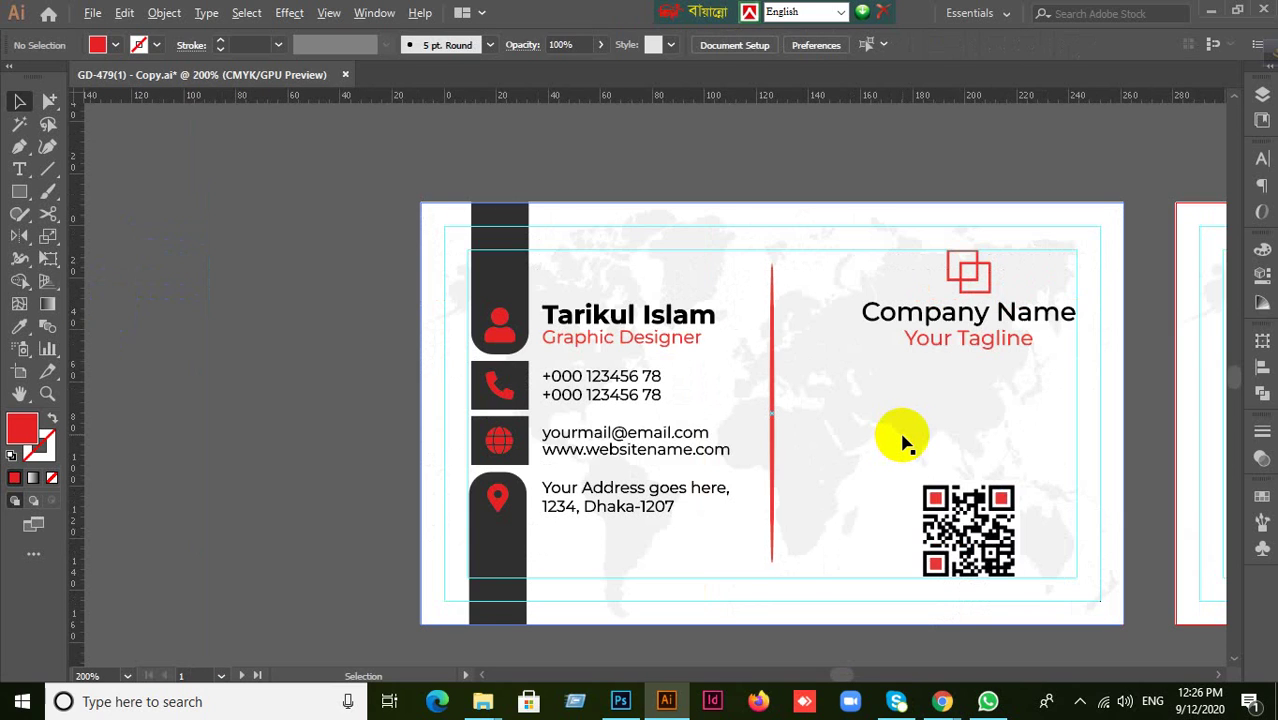
{"action": "scroll", "coordinate": [902, 443], "scroll_direction": "down", "scroll_amount": 1}
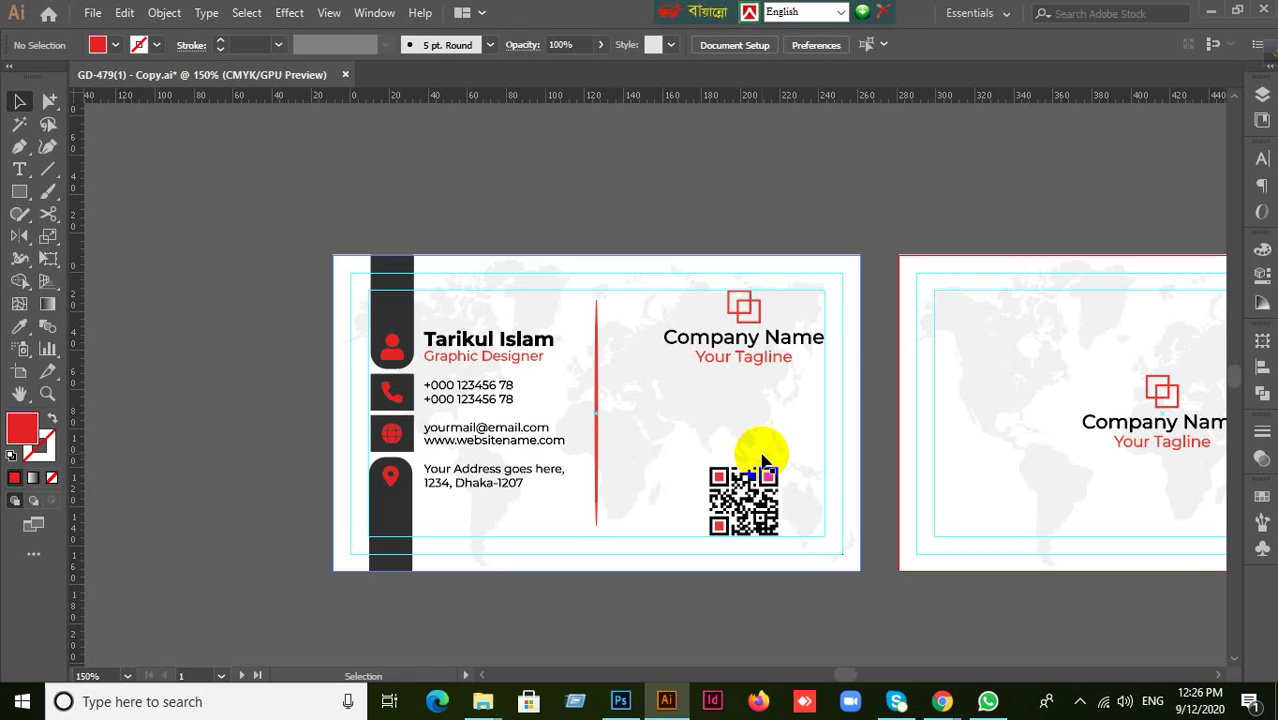
{"action": "left_click", "coordinate": [901, 342]}
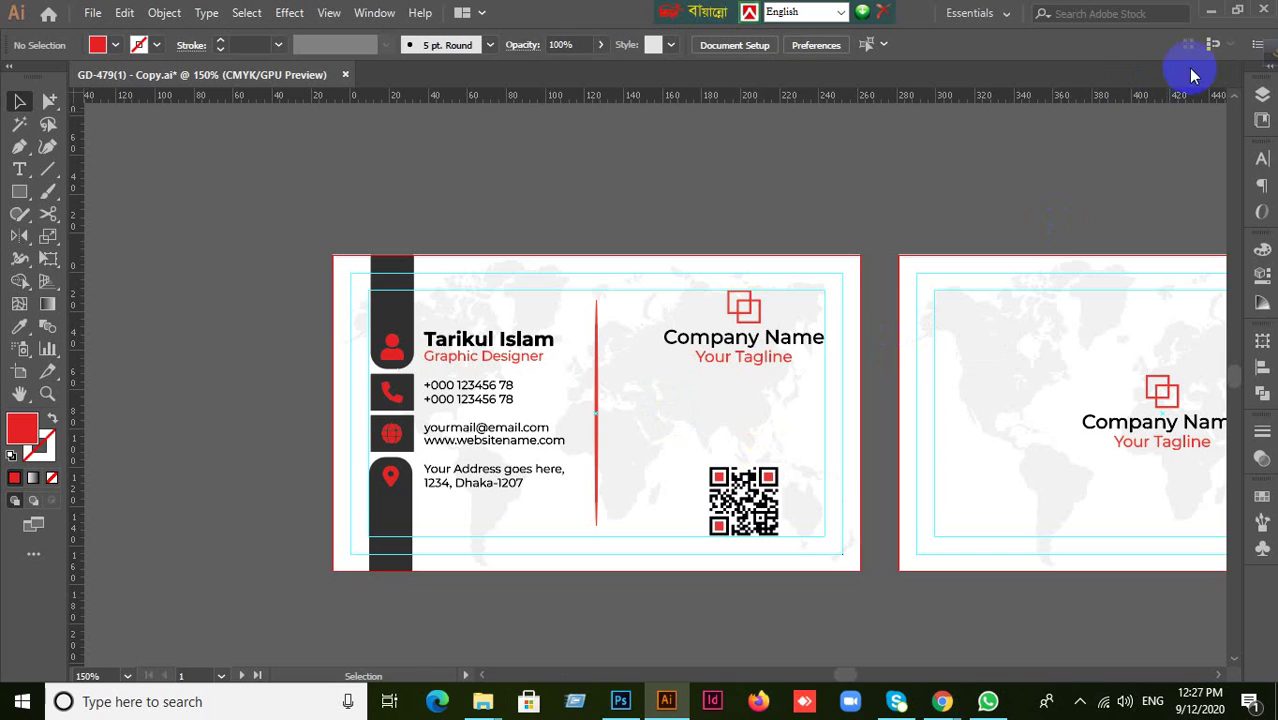
Open the GD-479(1) file from the desktop in Illustrator, alongside the open copy
{"action": "left_click", "coordinate": [1208, 18]}
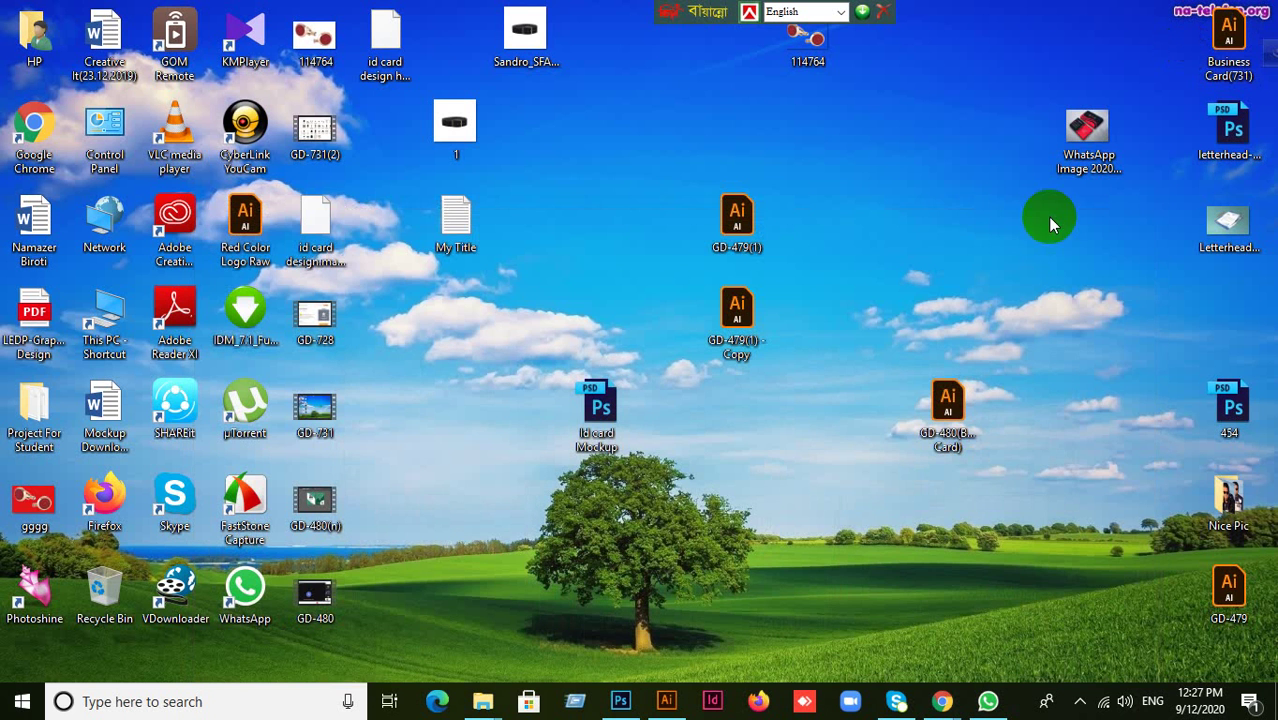
{"action": "left_click", "coordinate": [737, 220]}
{"action": "left_click", "coordinate": [757, 268]}
{"action": "left_click_drag", "start_coordinate": [737, 222], "coordinate": [783, 530]}
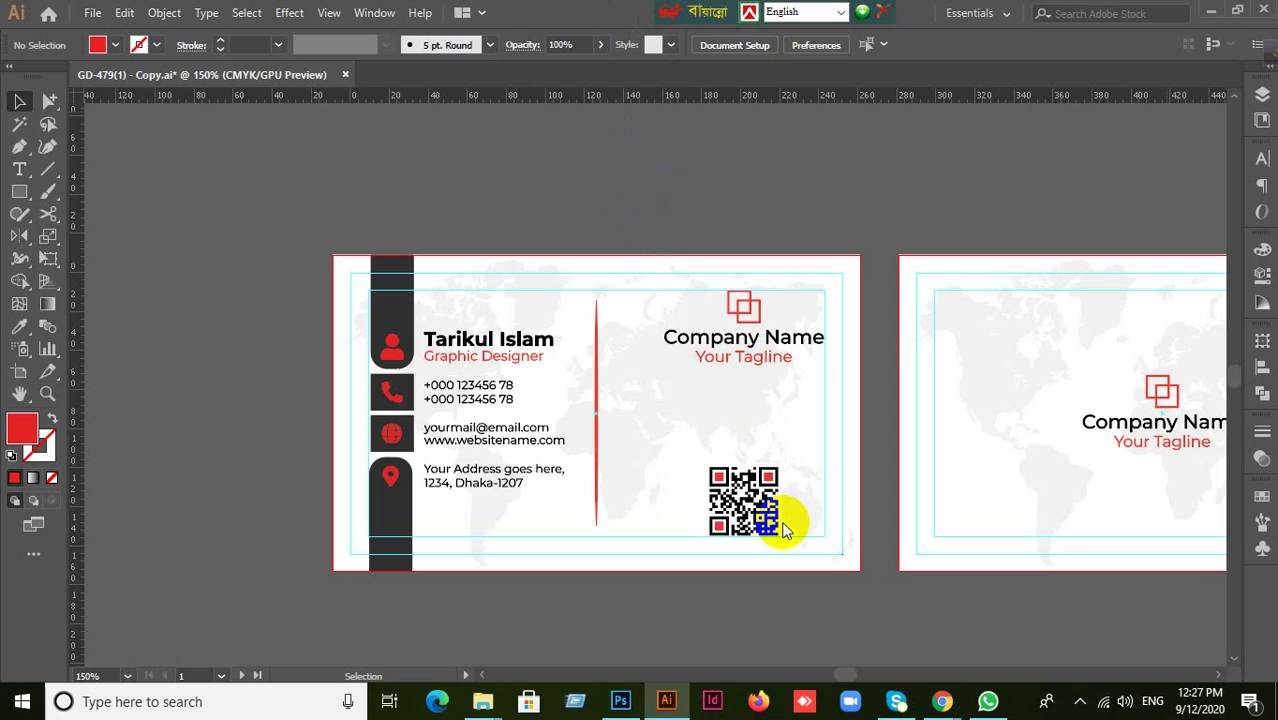
{"action": "left_click_drag", "start_coordinate": [783, 530], "coordinate": [780, 522]}
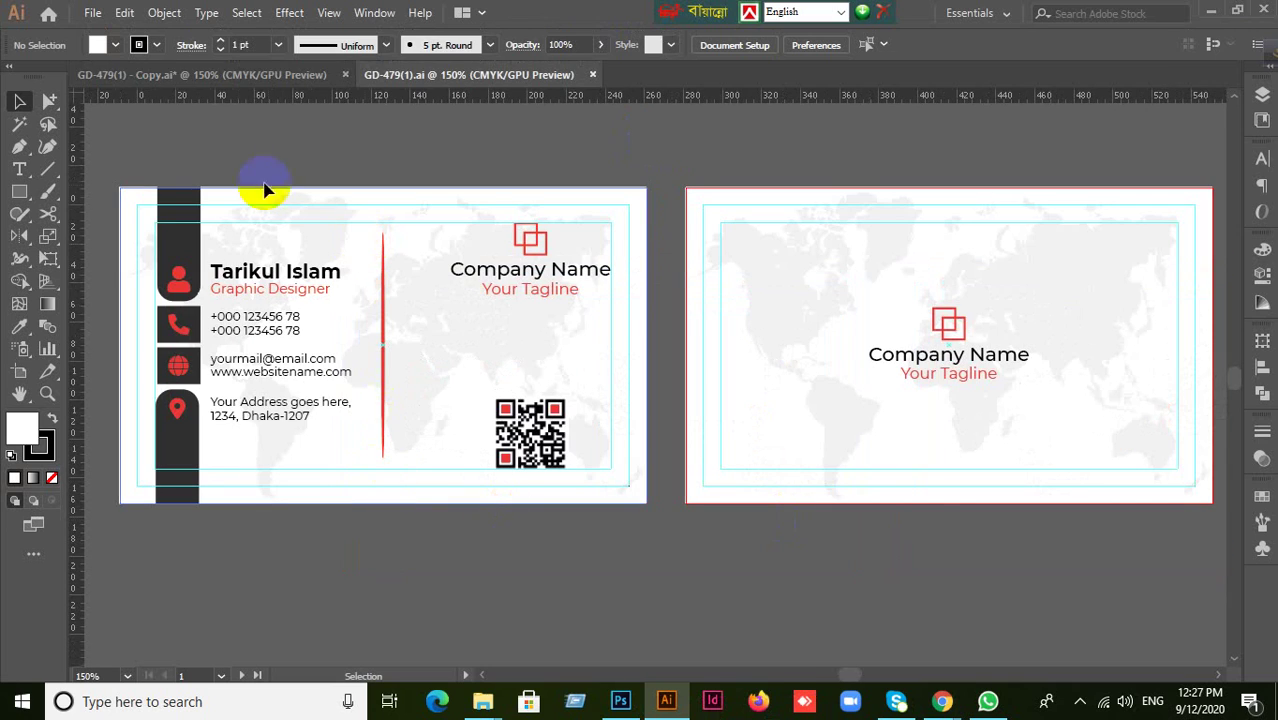
In GD-479(1) - Copy, ungroup the outlined name and job title, then deselect them
{"action": "left_click", "coordinate": [185, 76]}
{"action": "left_click", "coordinate": [511, 366]}
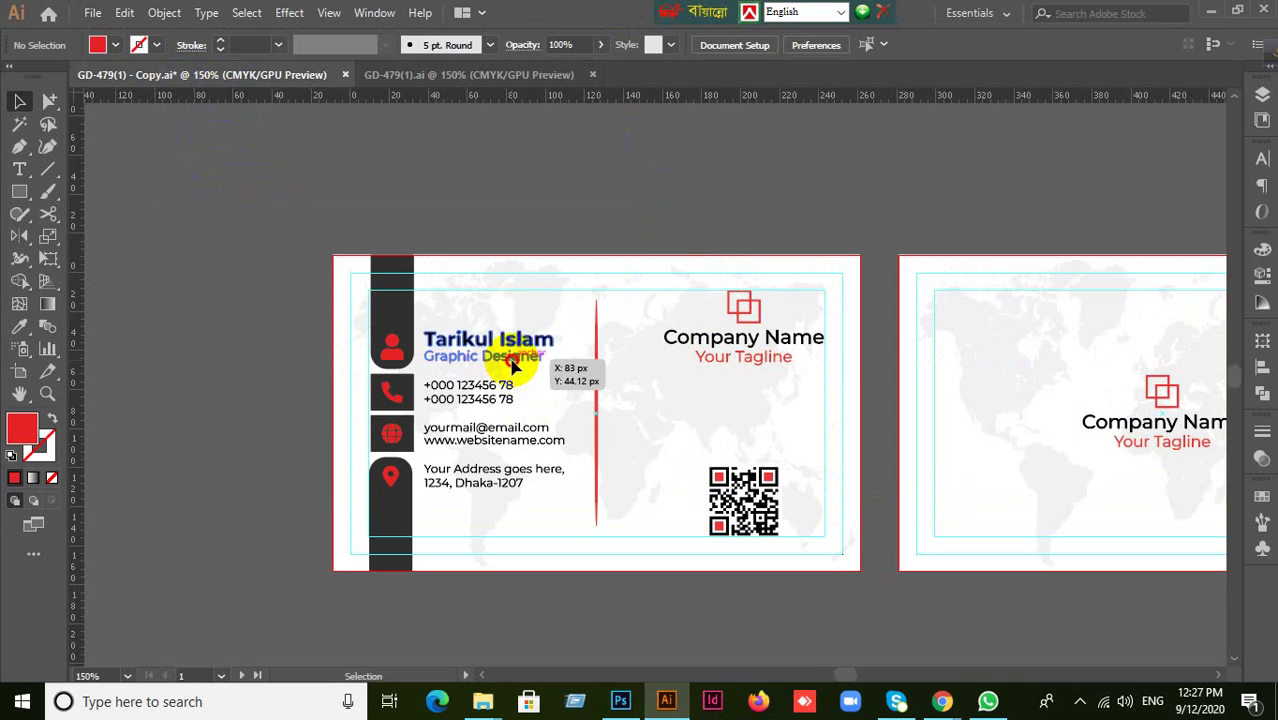
{"action": "scroll", "coordinate": [508, 362], "scroll_direction": "up", "scroll_amount": 4}
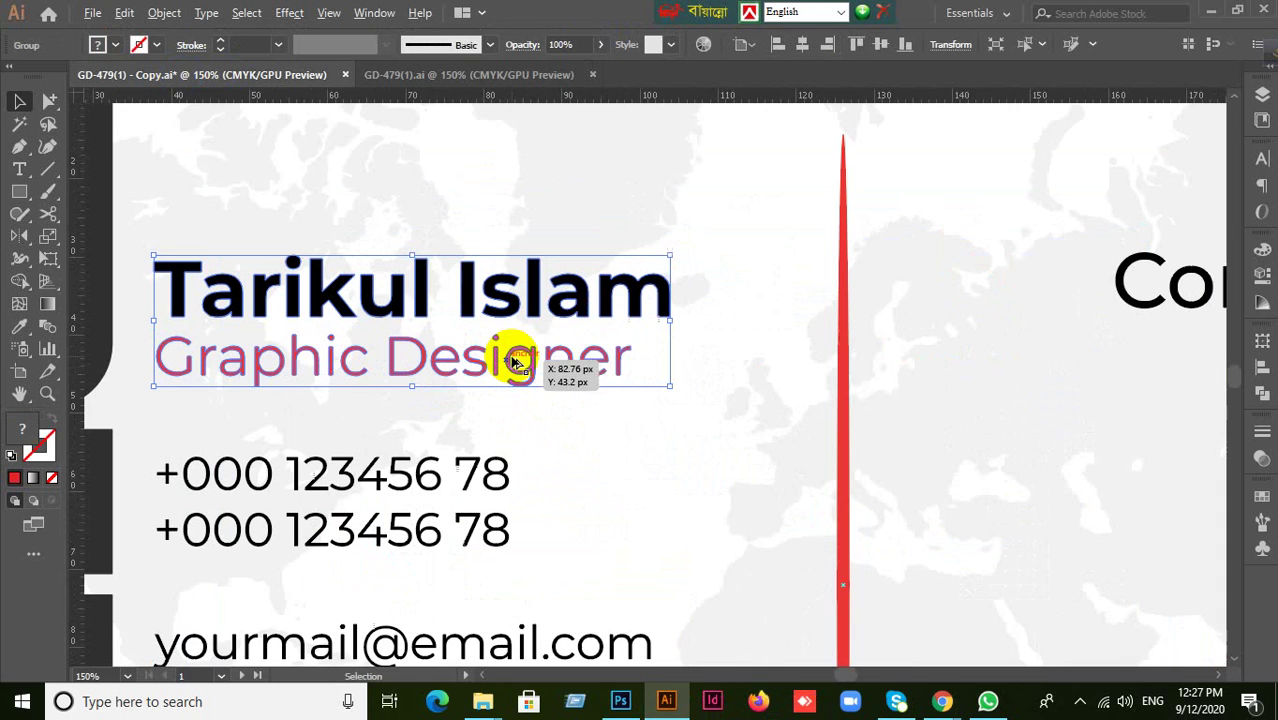
{"action": "right_click", "coordinate": [437, 372]}
{"action": "left_click", "coordinate": [585, 196]}
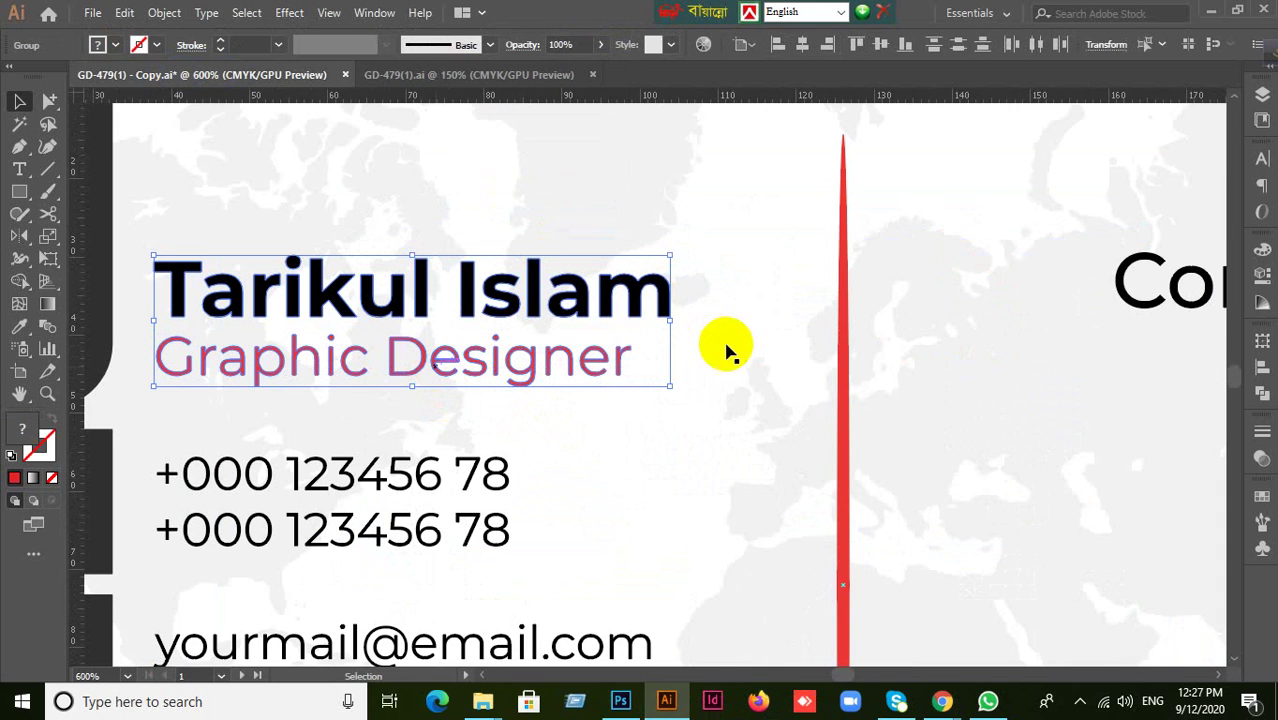
{"action": "scroll", "coordinate": [728, 350], "scroll_direction": "down", "scroll_amount": 1}
{"action": "scroll", "coordinate": [648, 379], "scroll_direction": "down", "scroll_amount": 2}
{"action": "left_click", "coordinate": [342, 391]}
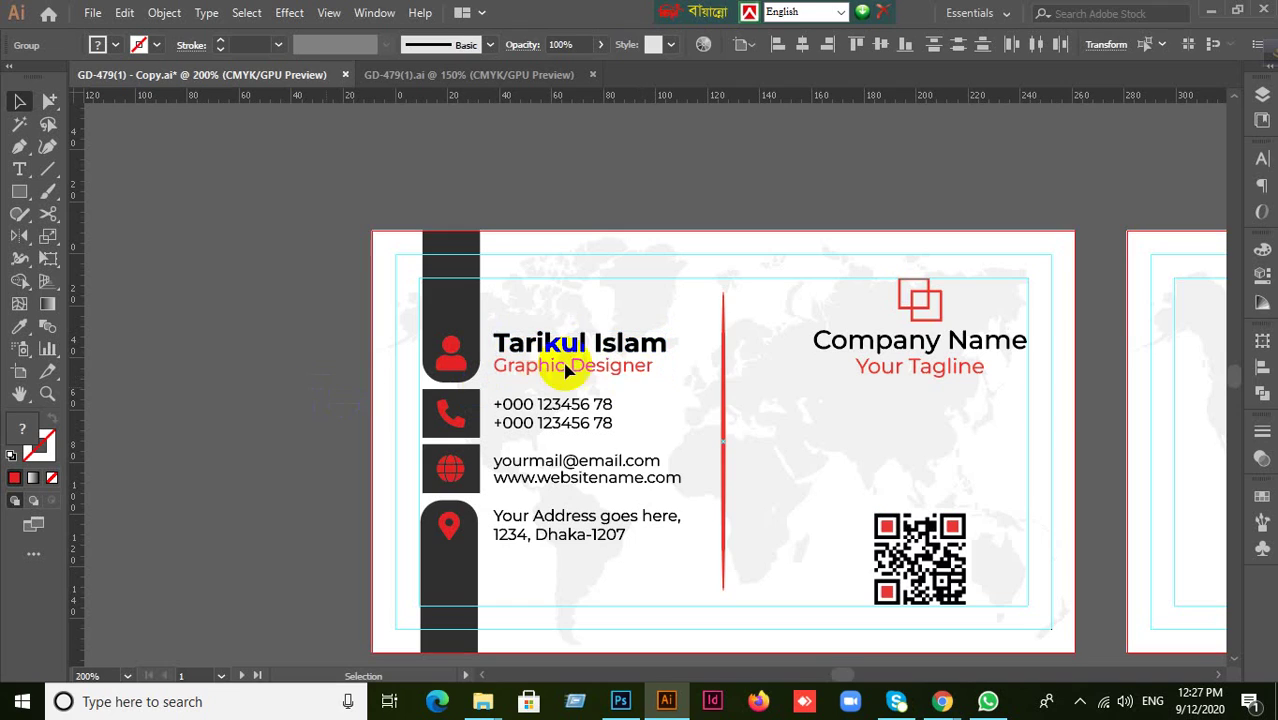
Check the outlined job title and address in the copy by selecting each one
{"action": "left_click", "coordinate": [580, 370]}
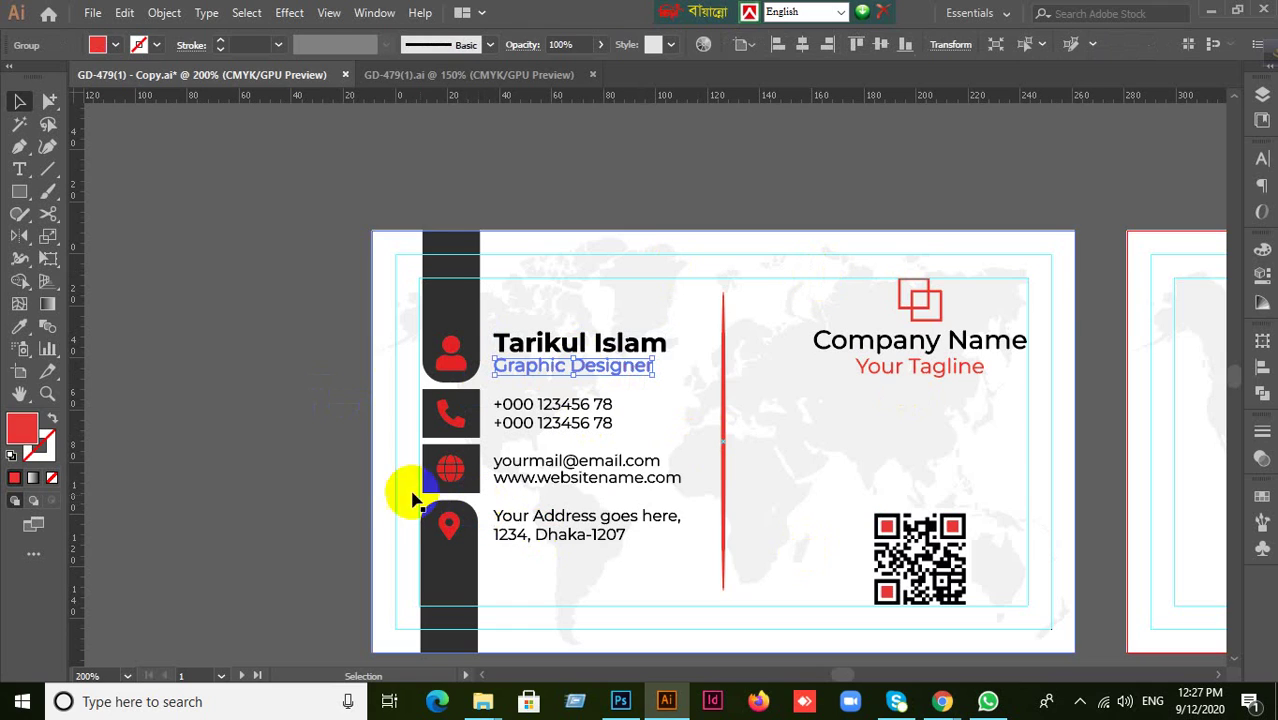
{"action": "left_click", "coordinate": [342, 457]}
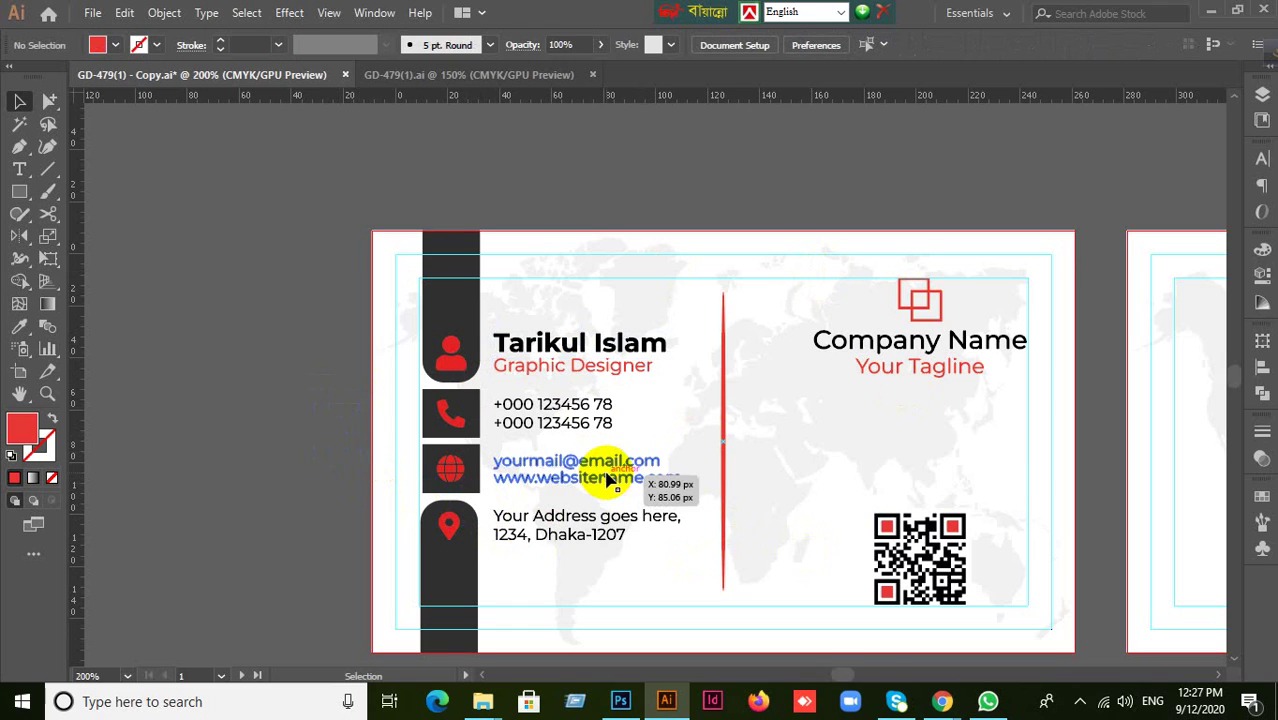
{"action": "left_click", "coordinate": [588, 538]}
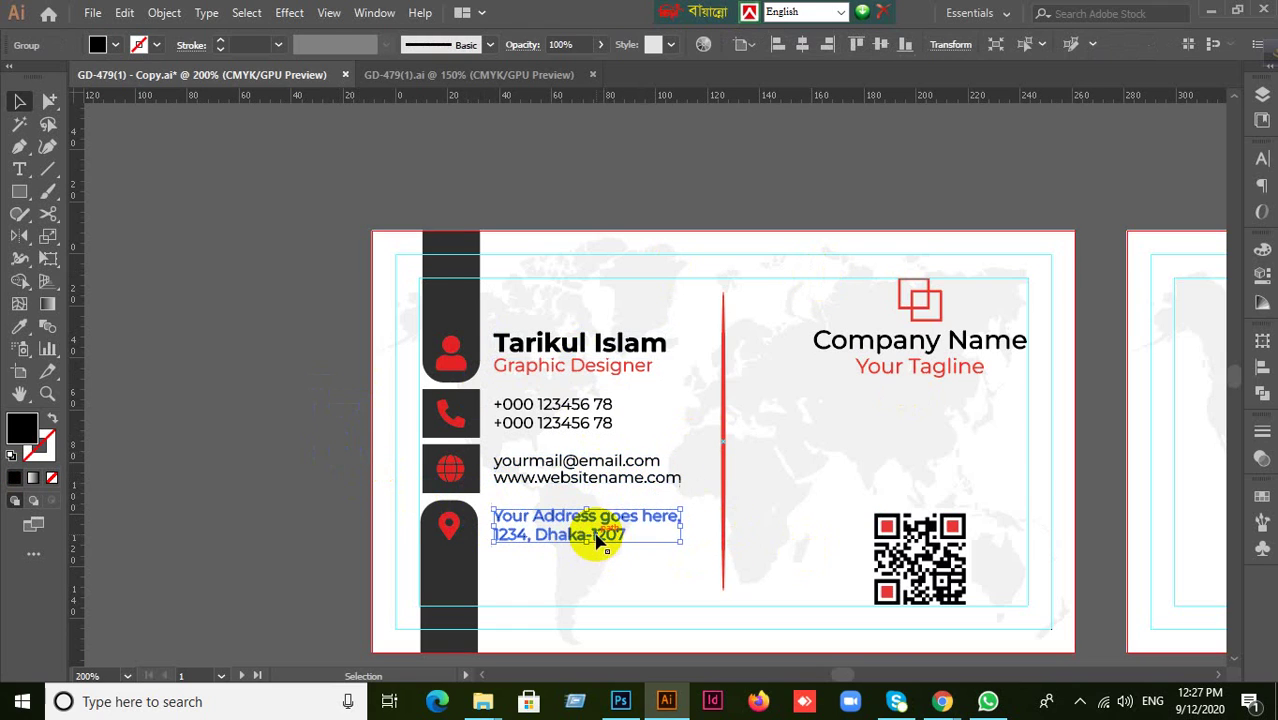
Inspect the editable phone and name text in GD-479(1), entering and leaving isolation of the name and job title group
{"action": "left_click", "coordinate": [520, 76]}
{"action": "left_click", "coordinate": [290, 330]}
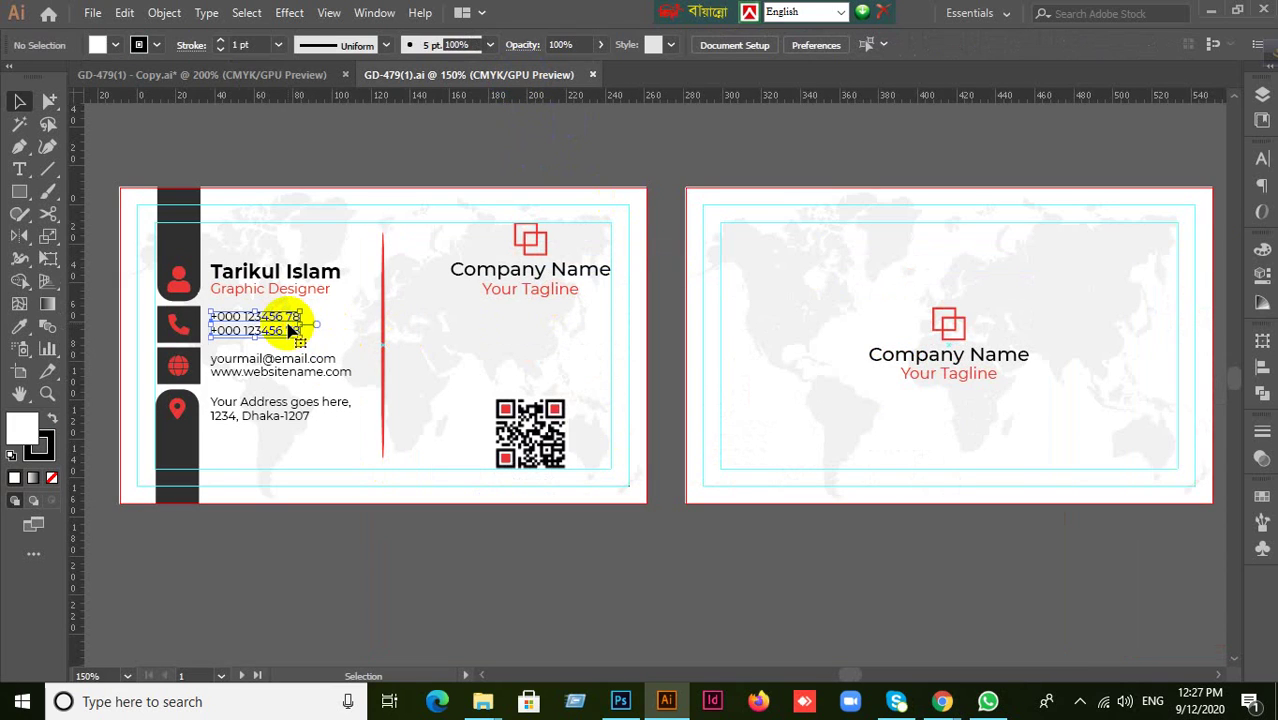
{"action": "scroll", "coordinate": [350, 383], "scroll_direction": "up", "scroll_amount": 2}
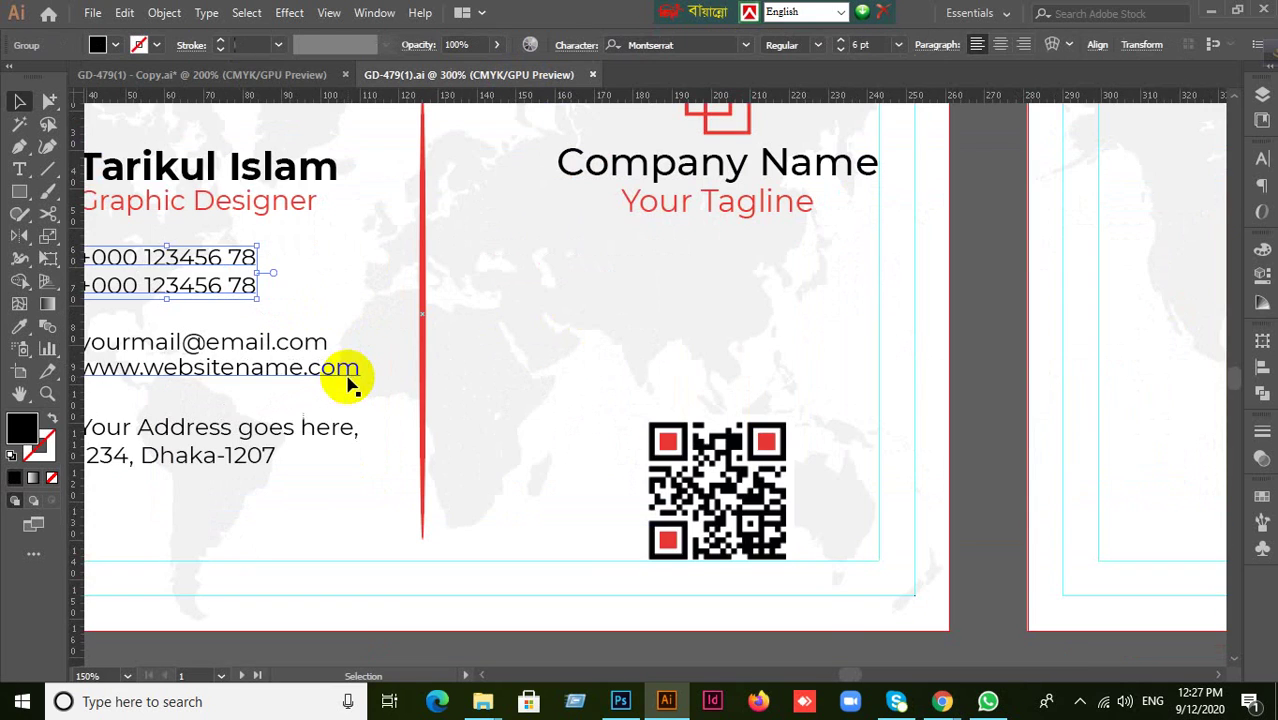
{"action": "left_click_drag", "start_coordinate": [391, 360], "coordinate": [736, 422]}
{"action": "left_click", "coordinate": [592, 280]}
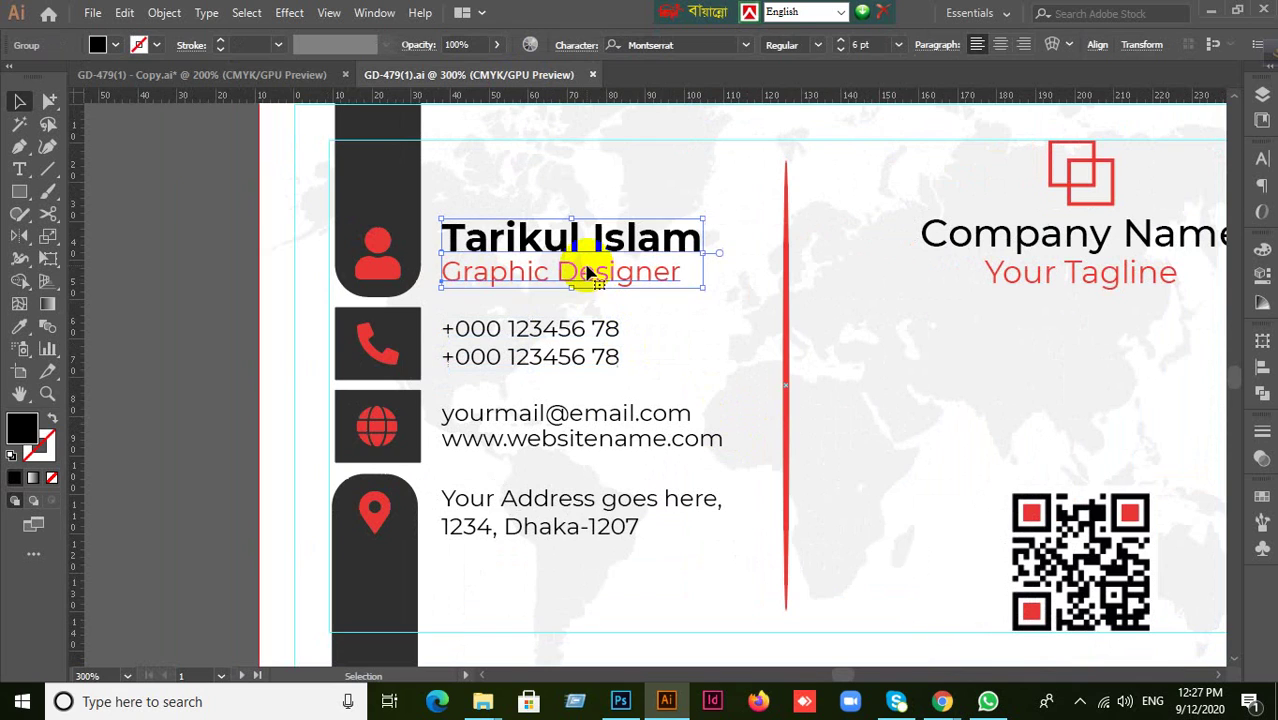
{"action": "double_click", "coordinate": [596, 276]}
{"action": "left_click", "coordinate": [550, 352]}
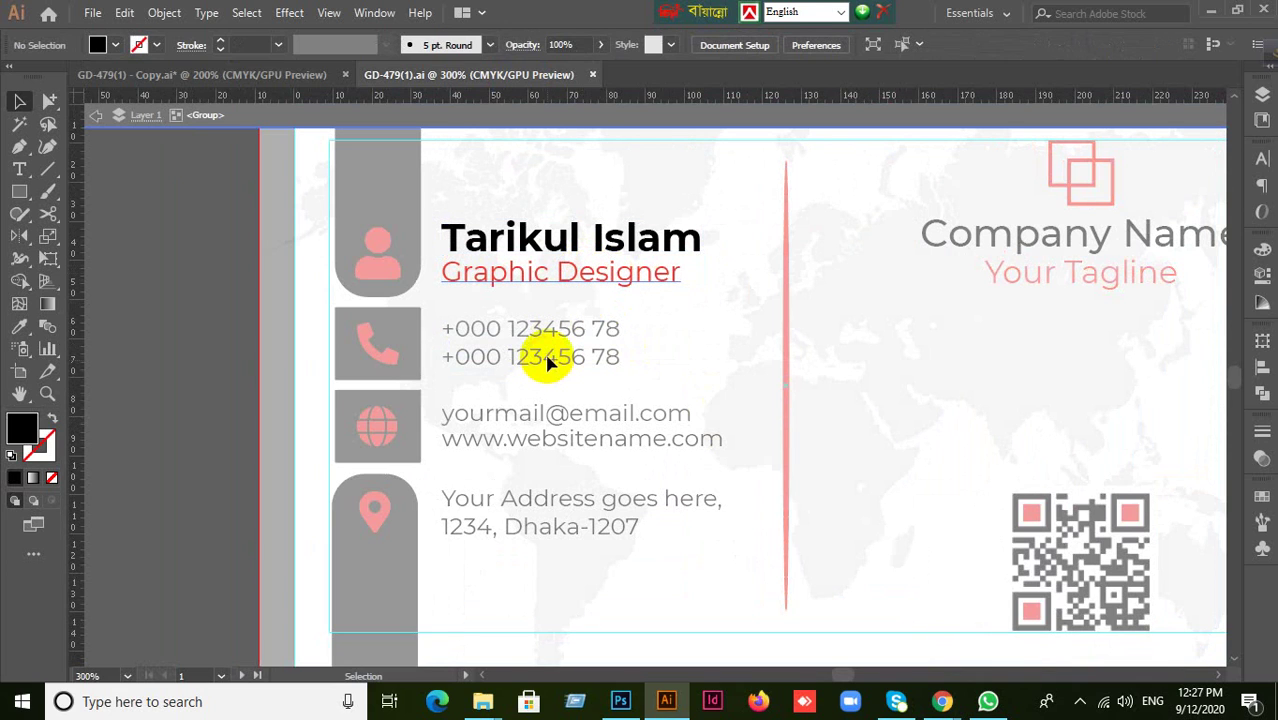
{"action": "left_click", "coordinate": [95, 128]}
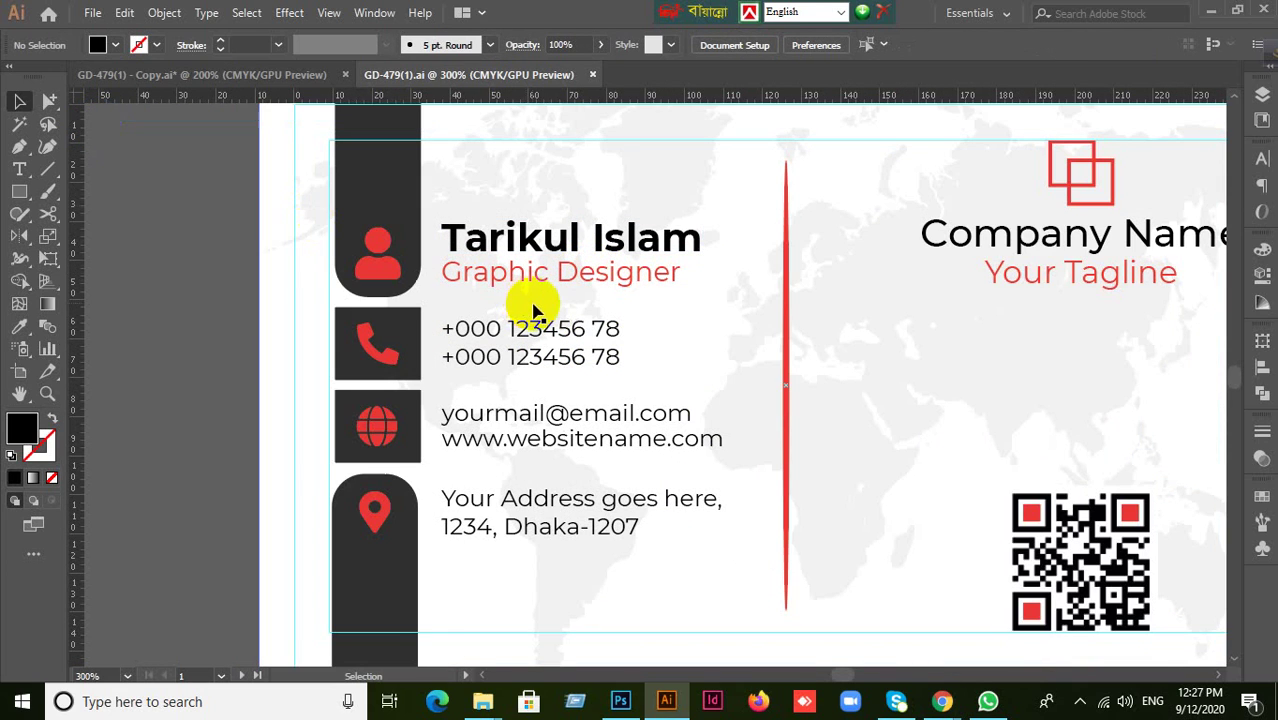
Select the editable name and job title group in GD-479(1), review both card sides, and clear the selection
{"action": "left_click", "coordinate": [562, 283]}
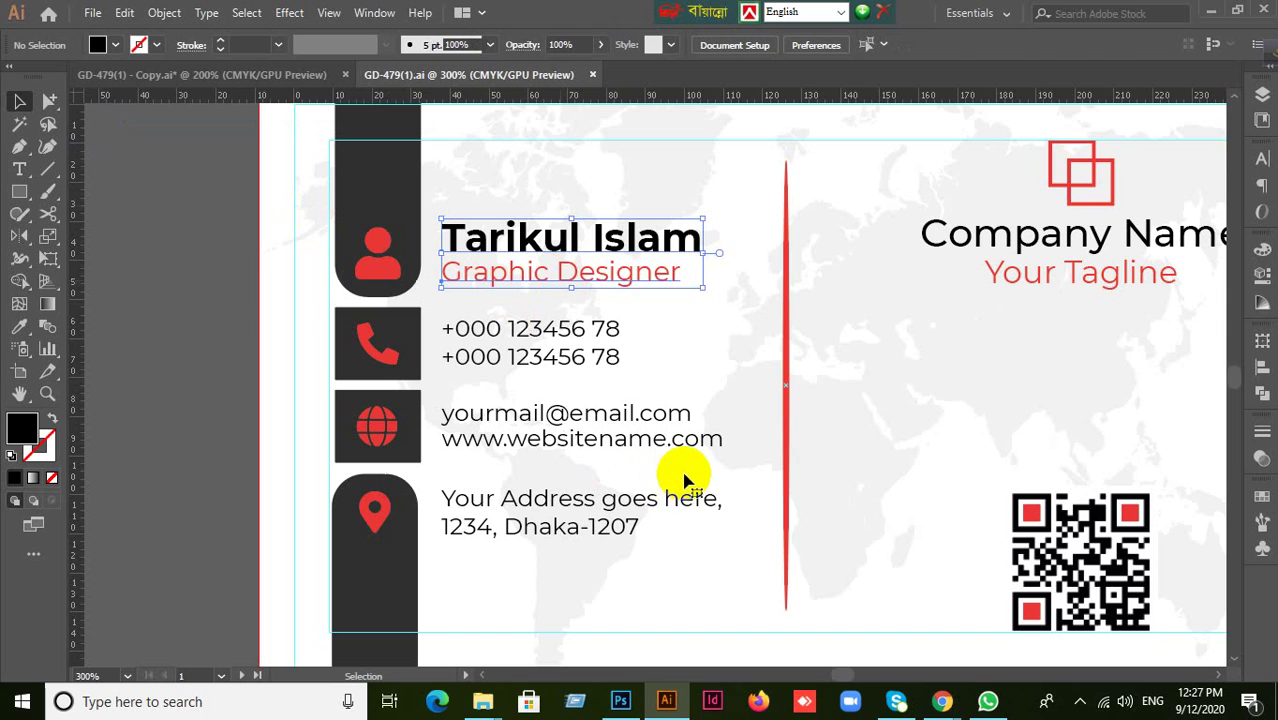
{"action": "scroll", "coordinate": [686, 481], "scroll_direction": "down", "scroll_amount": 1}
{"action": "scroll", "coordinate": [686, 481], "scroll_direction": "down", "scroll_amount": 1}
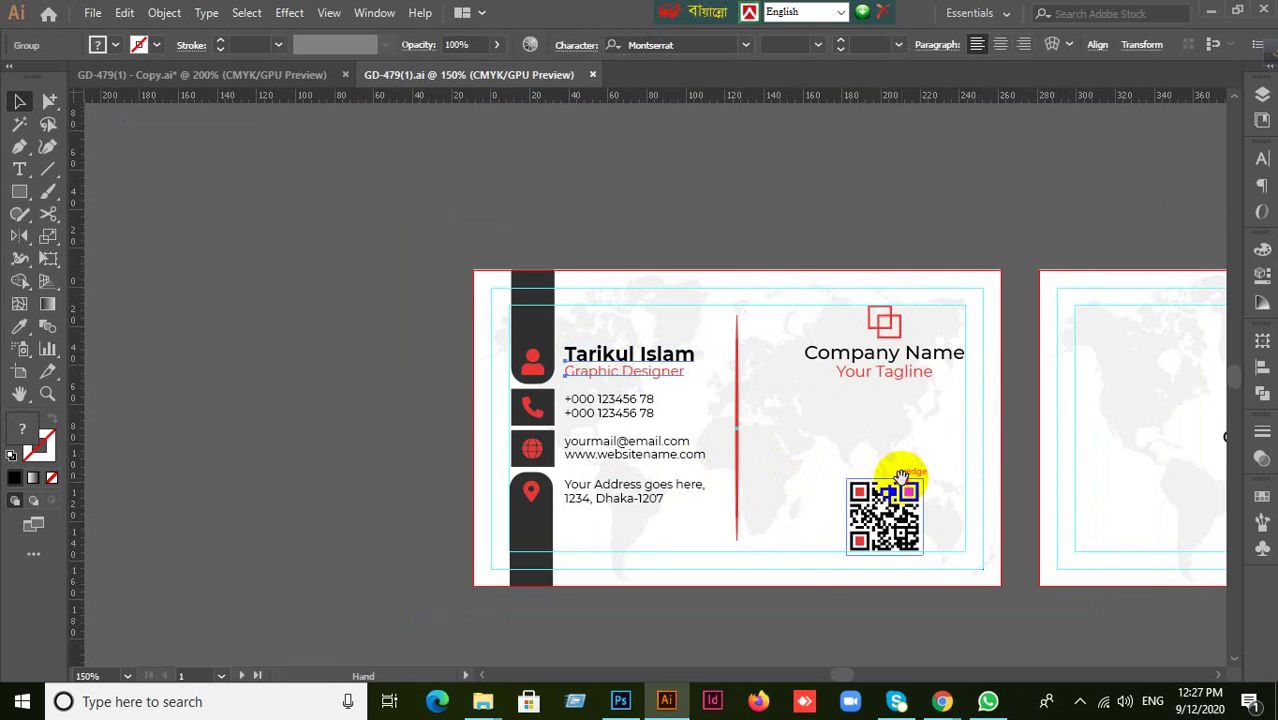
{"action": "left_click_drag", "start_coordinate": [888, 494], "coordinate": [664, 422]}
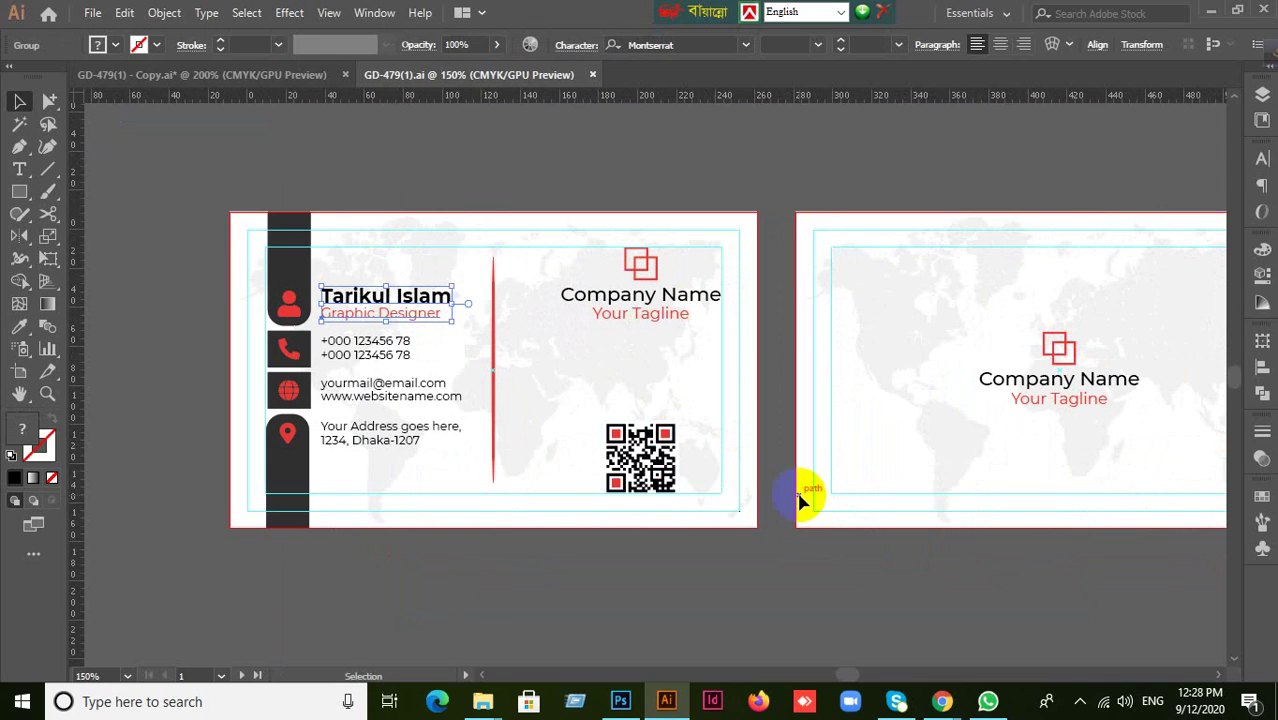
{"action": "left_click", "coordinate": [210, 208]}
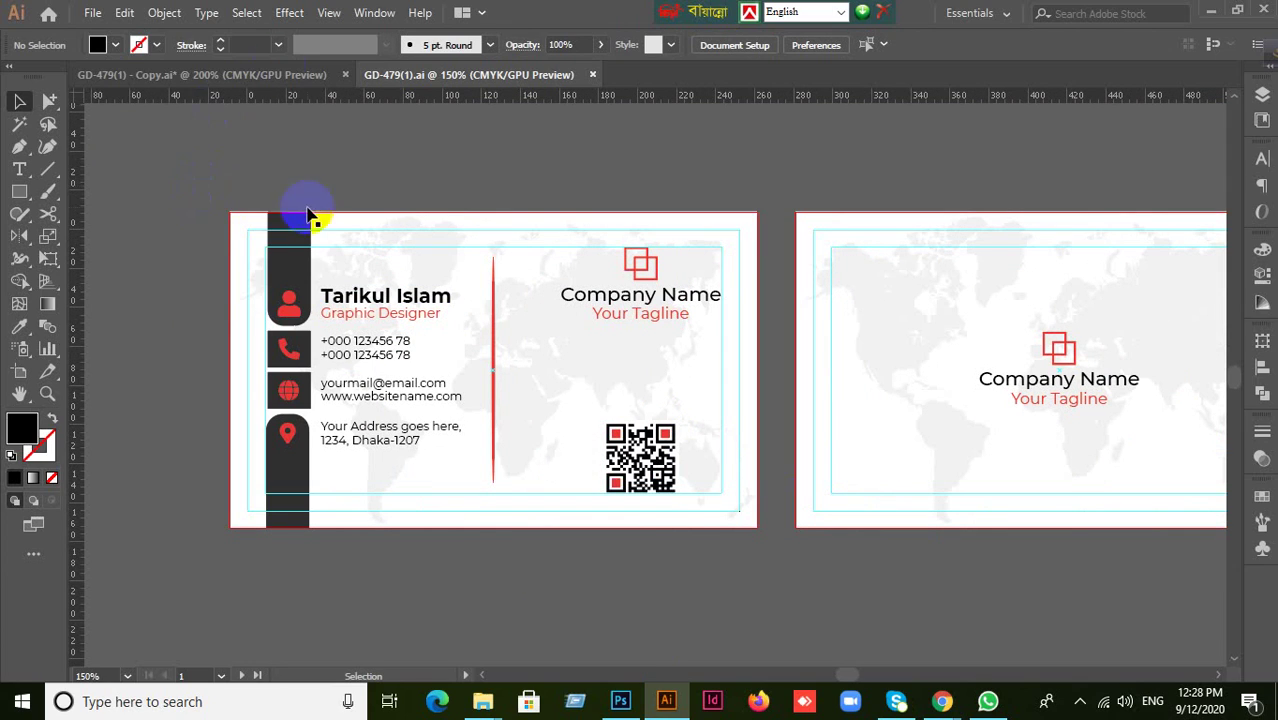
Compare the editable name group in GD-479(1) with the outlined phone numbers in the copy, entering and leaving the phone group's isolation
{"action": "left_click", "coordinate": [374, 306]}
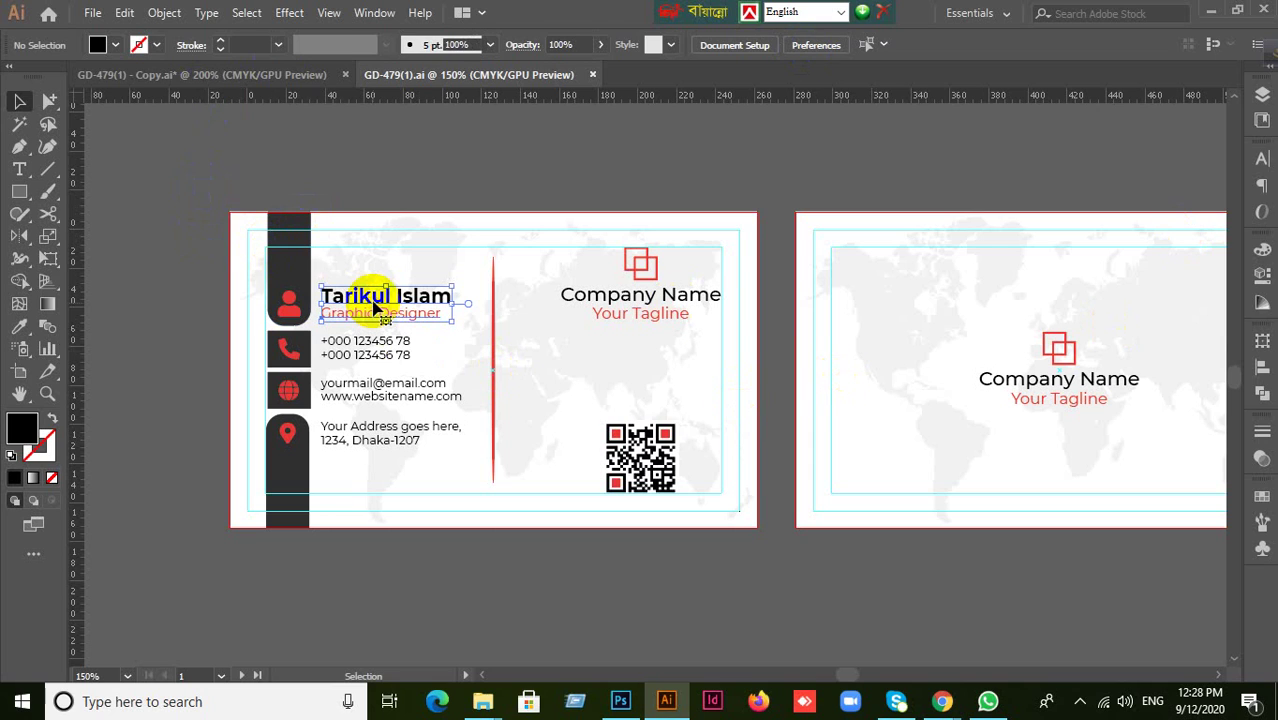
{"action": "left_click", "coordinate": [172, 76]}
{"action": "left_click", "coordinate": [255, 366]}
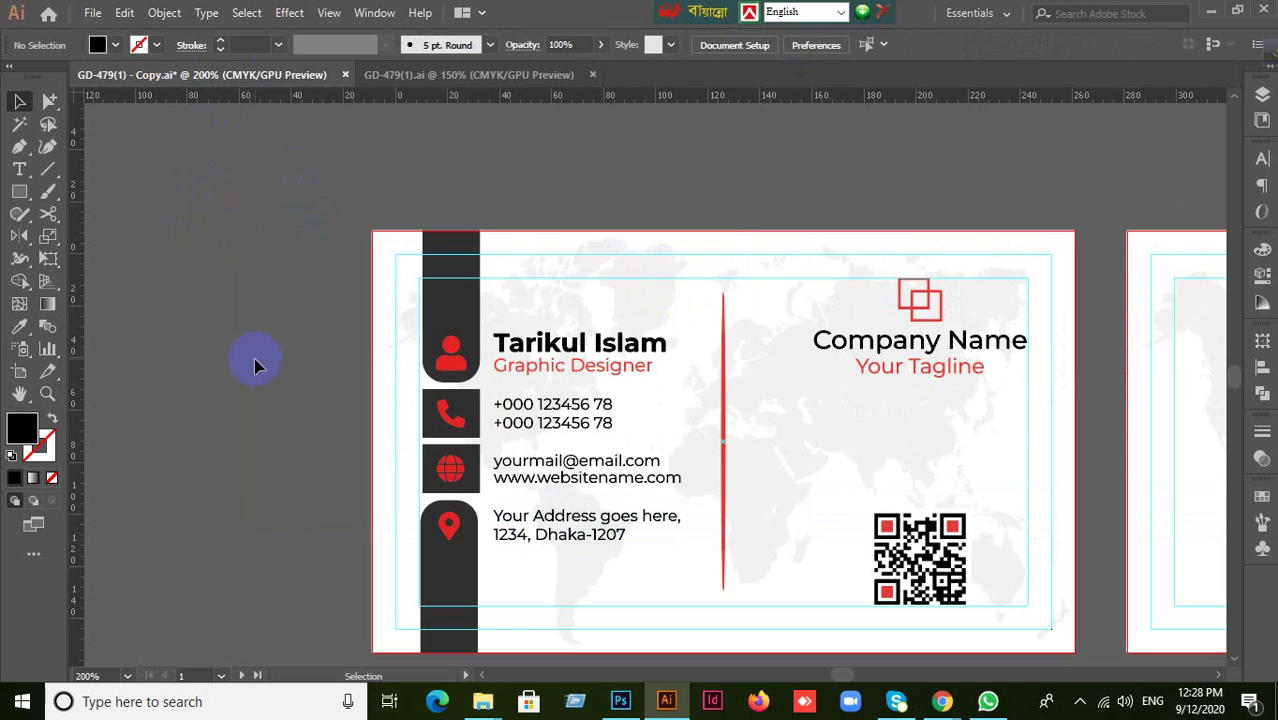
{"action": "left_click", "coordinate": [562, 405]}
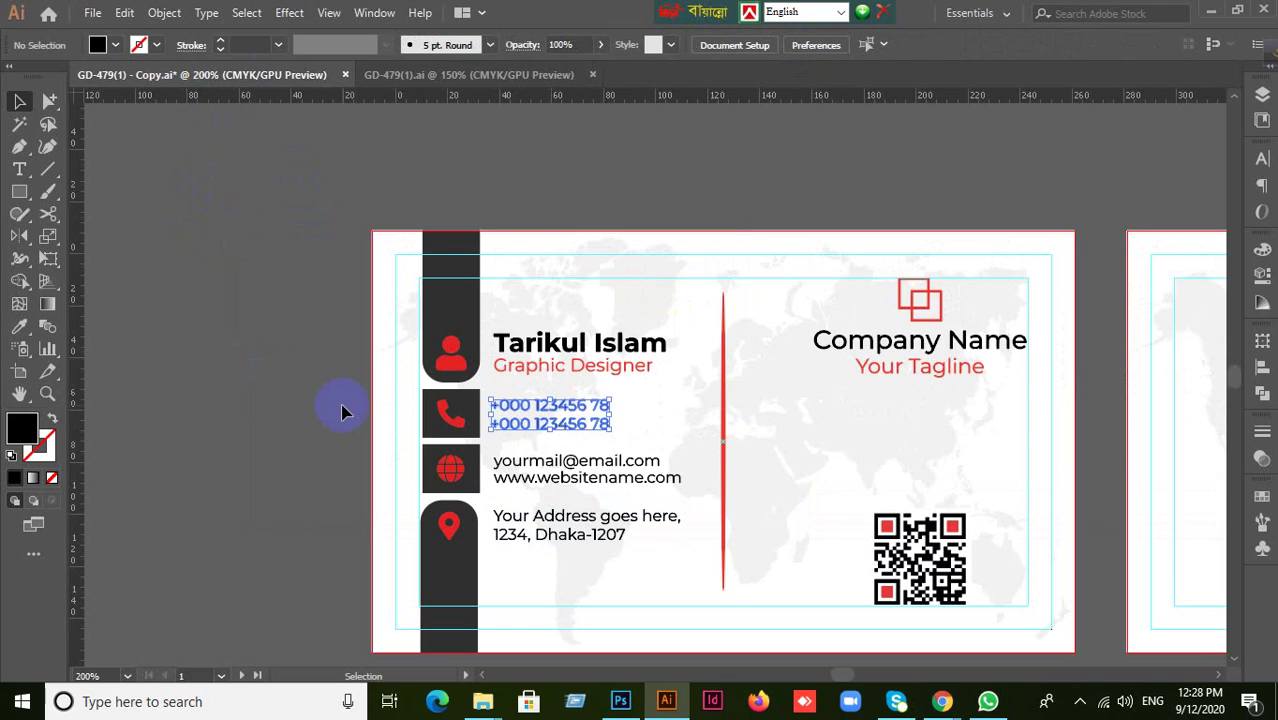
{"action": "double_click", "coordinate": [555, 425]}
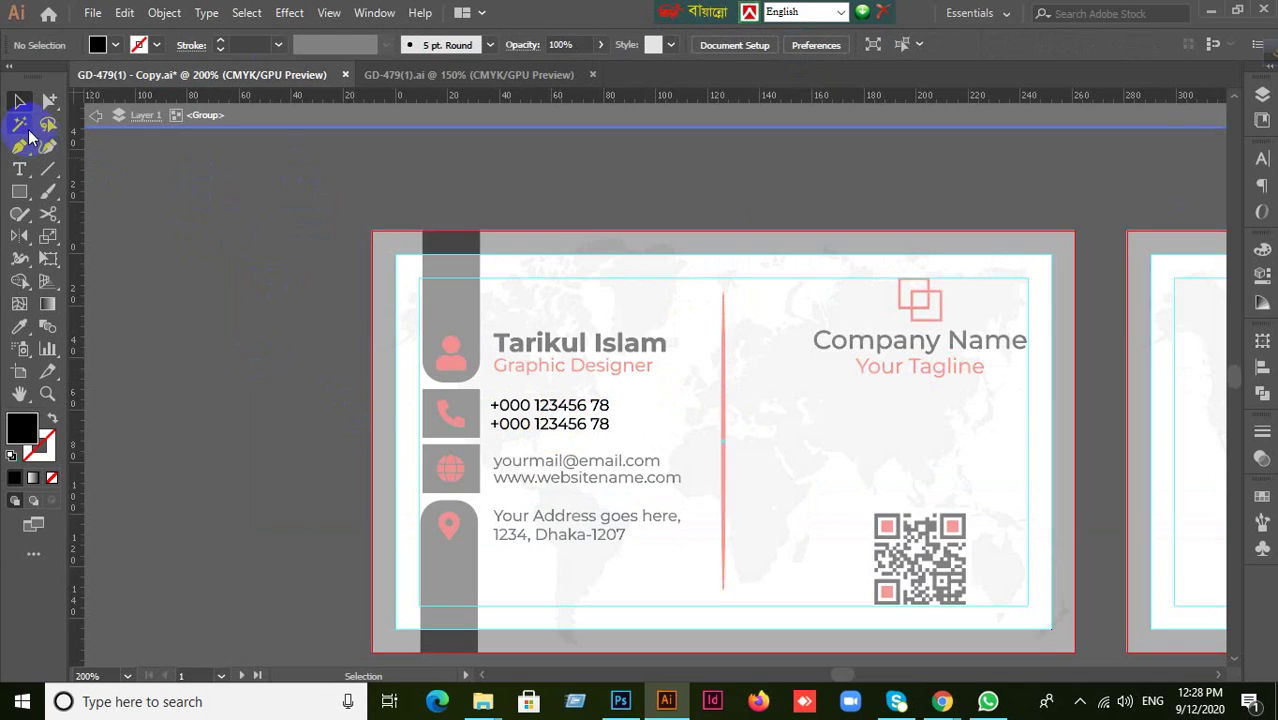
{"action": "left_click", "coordinate": [92, 117]}
Ungroup the two outlined phone numbers in GD-479(1) - Copy and select the upper one on its own
{"action": "left_click", "coordinate": [548, 405]}
{"action": "right_click", "coordinate": [548, 405]}
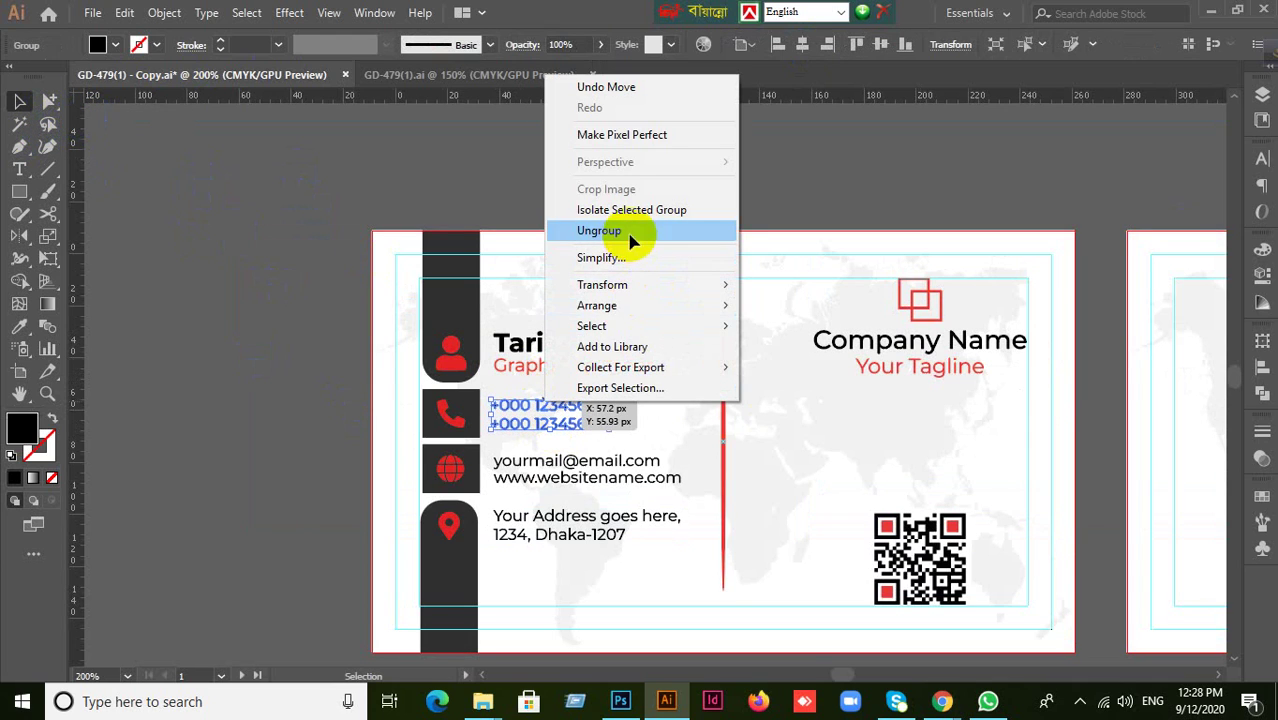
{"action": "left_click", "coordinate": [600, 231]}
{"action": "left_click", "coordinate": [531, 406]}
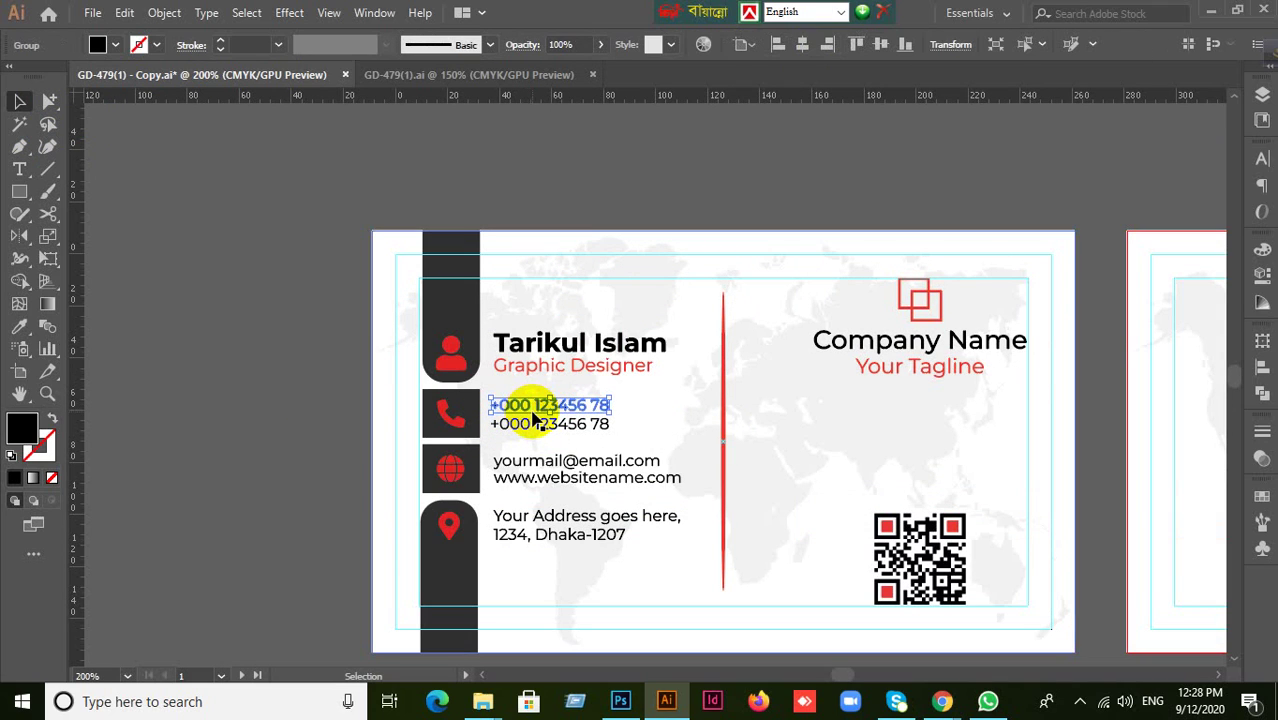
Switch to GD-479(1) and check its editable phone, email, website and address text by selecting each block, then clear the selection
{"action": "left_click", "coordinate": [475, 85]}
{"action": "left_click", "coordinate": [163, 528]}
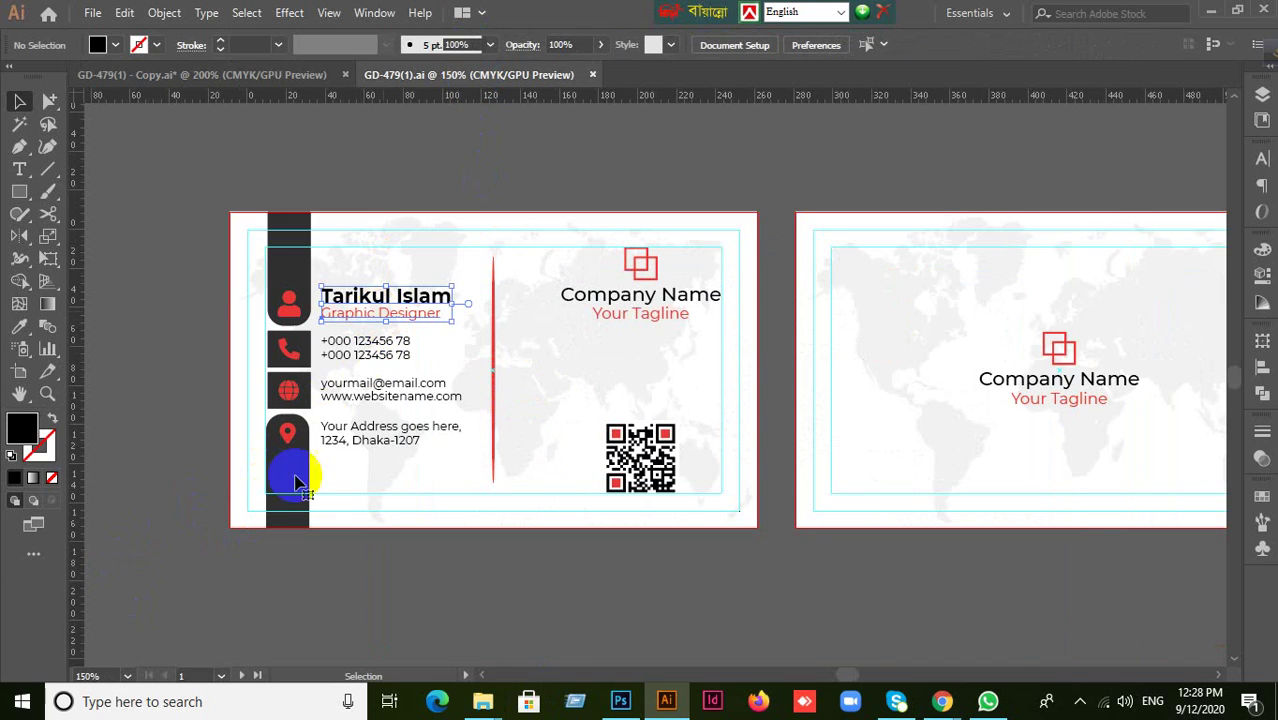
{"action": "left_click", "coordinate": [370, 356]}
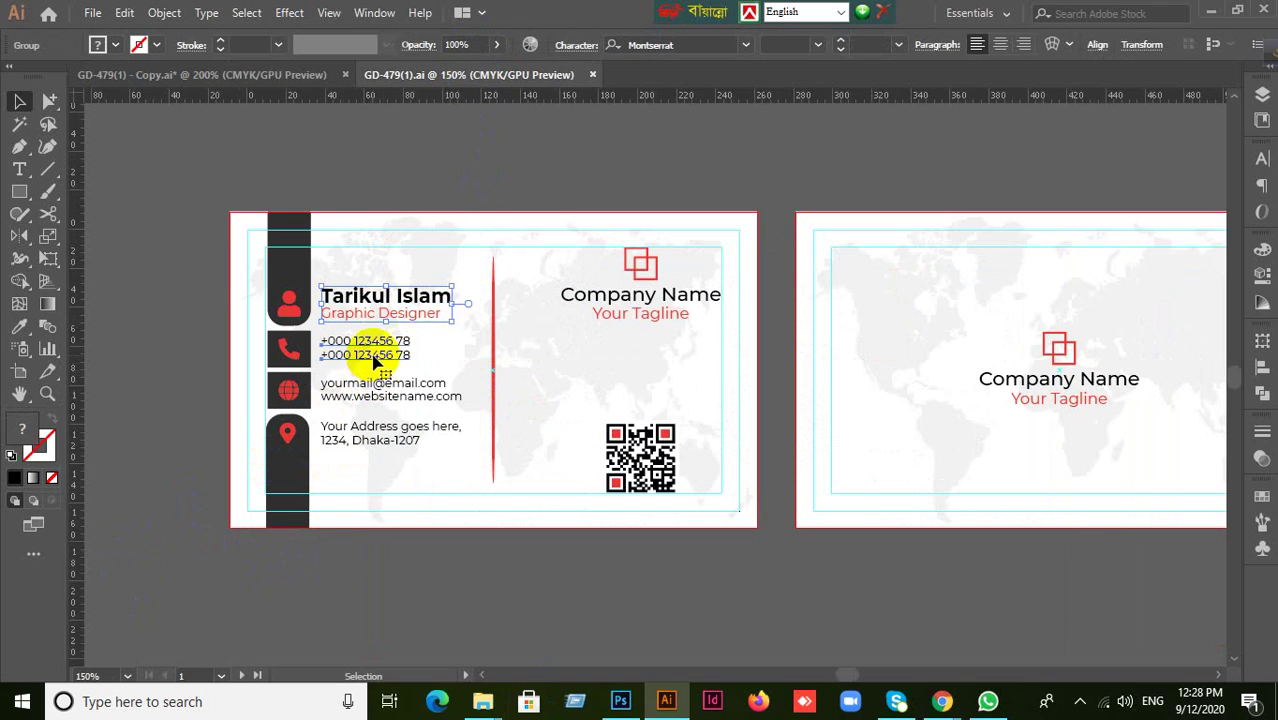
{"action": "left_click", "coordinate": [377, 389]}
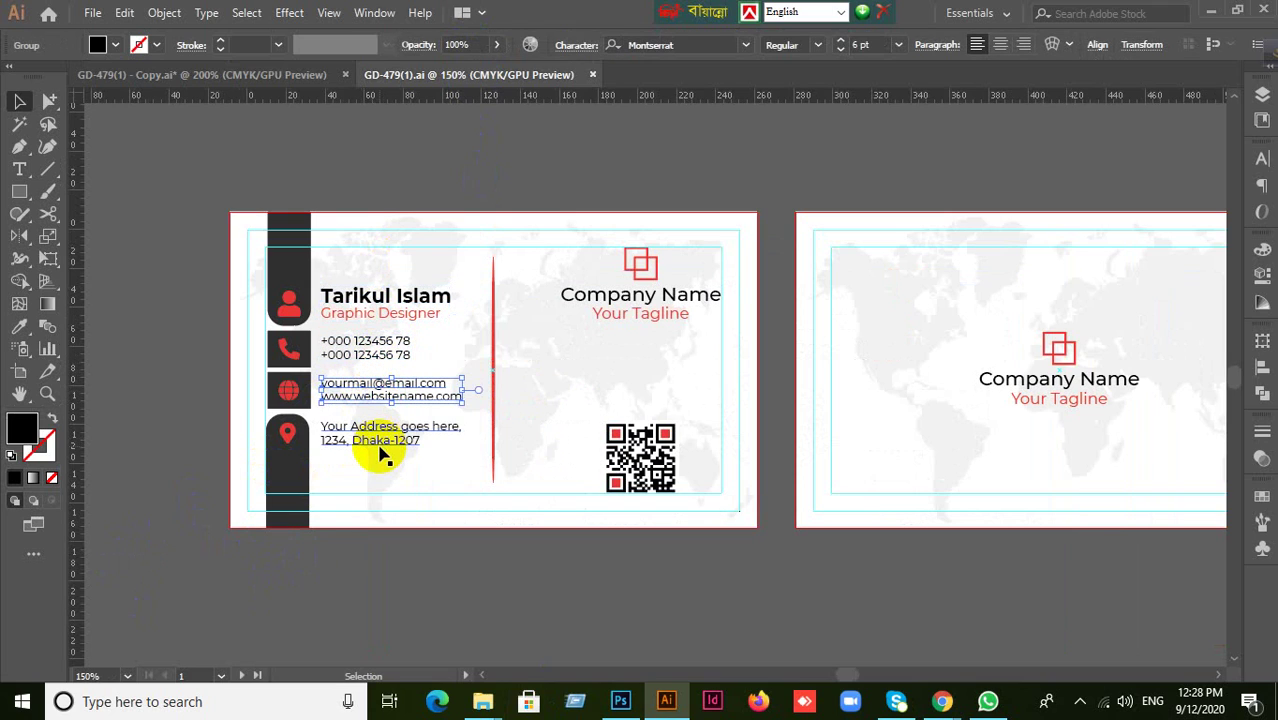
{"action": "left_click", "coordinate": [380, 448]}
{"action": "left_click", "coordinate": [212, 405]}
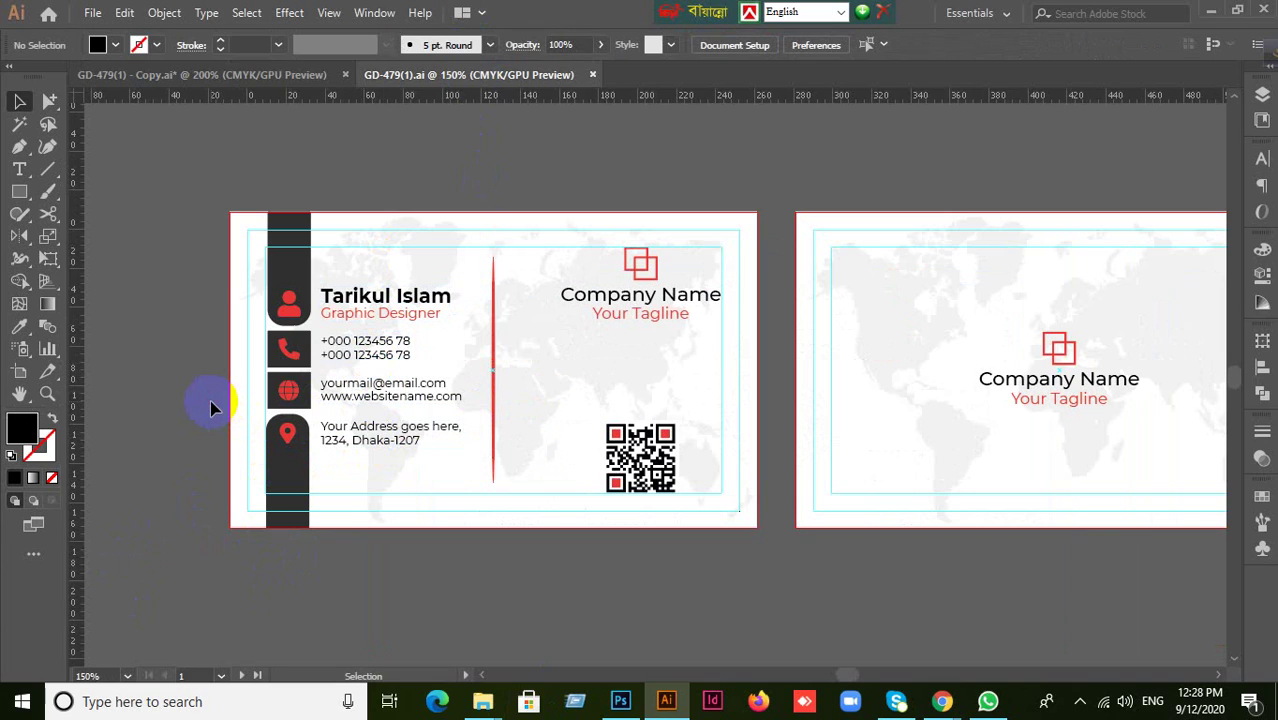
Delete the thin red divider on the card's front and draw a slightly wider, narrow vertical red ellipse in its place
{"action": "left_click", "coordinate": [494, 476]}
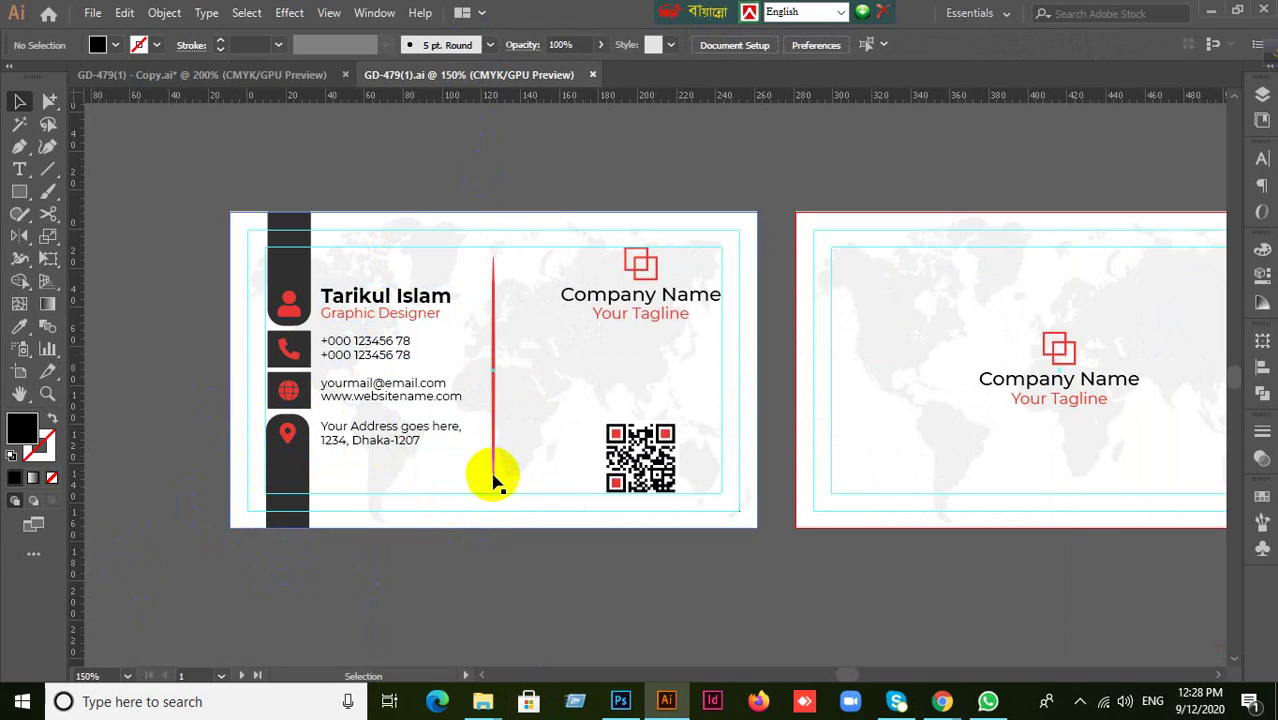
{"action": "left_click", "coordinate": [495, 475]}
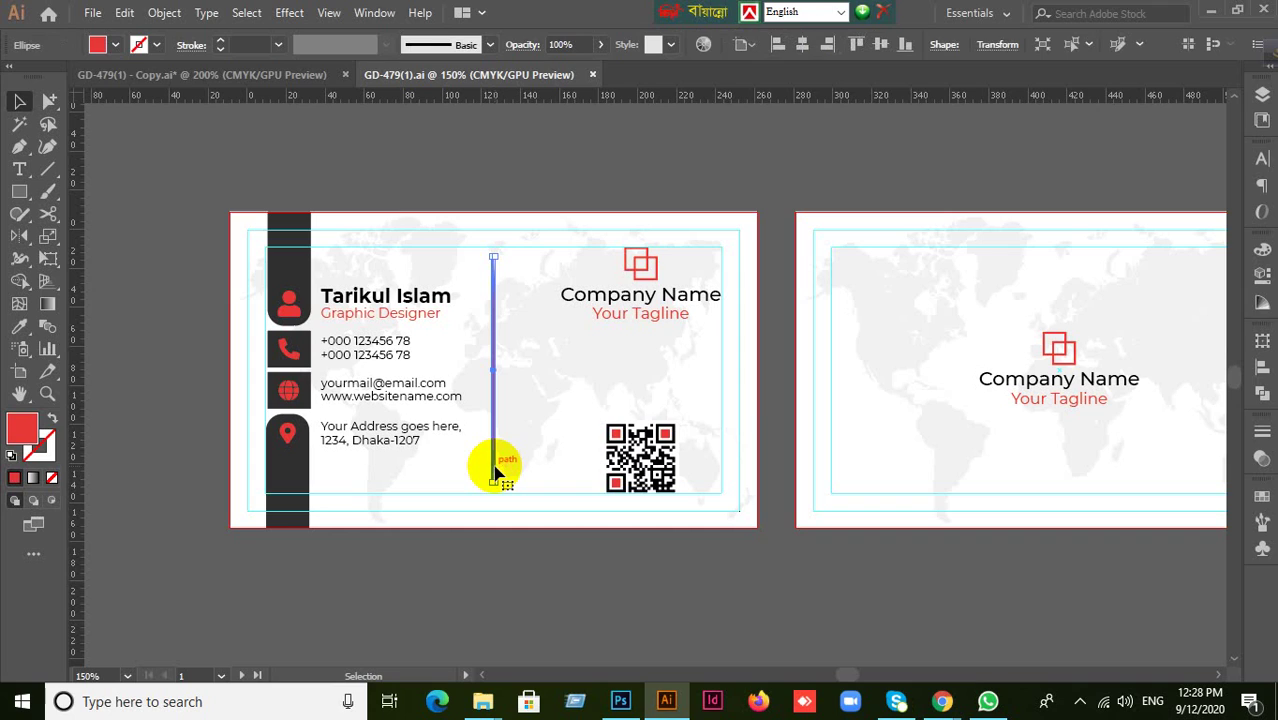
{"action": "key", "text": "Delete"}
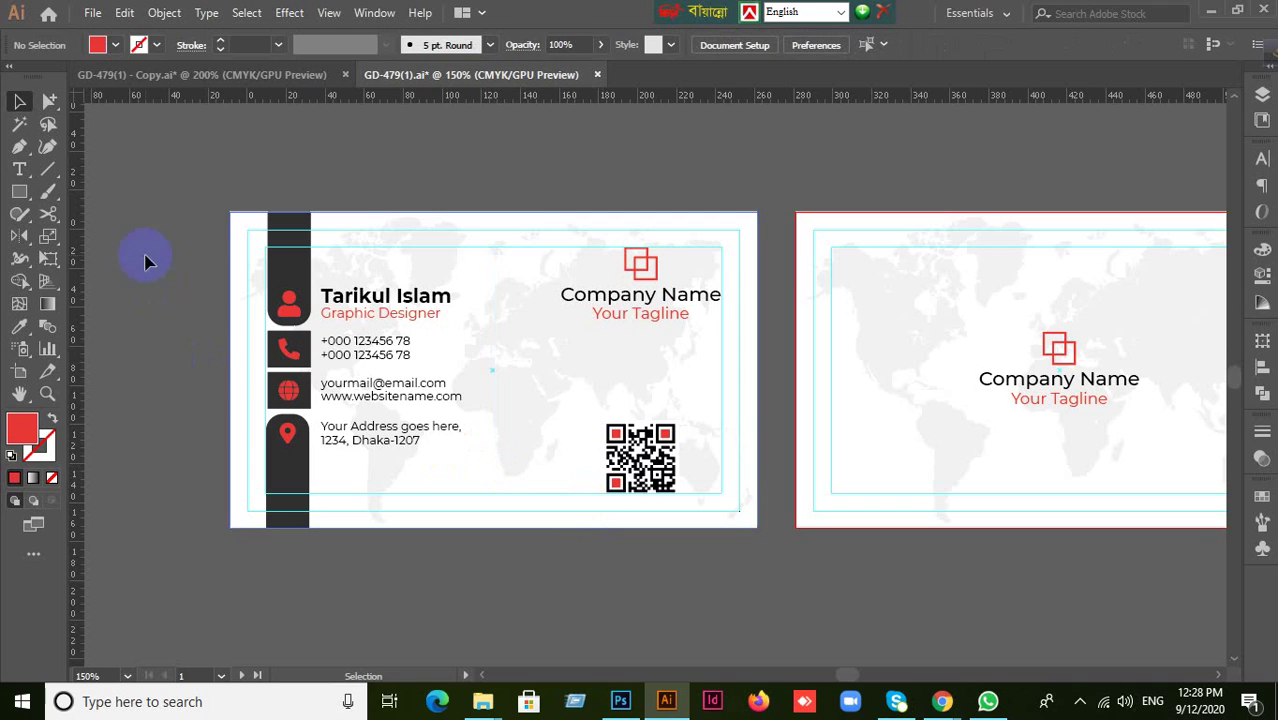
{"action": "left_click", "coordinate": [19, 191]}
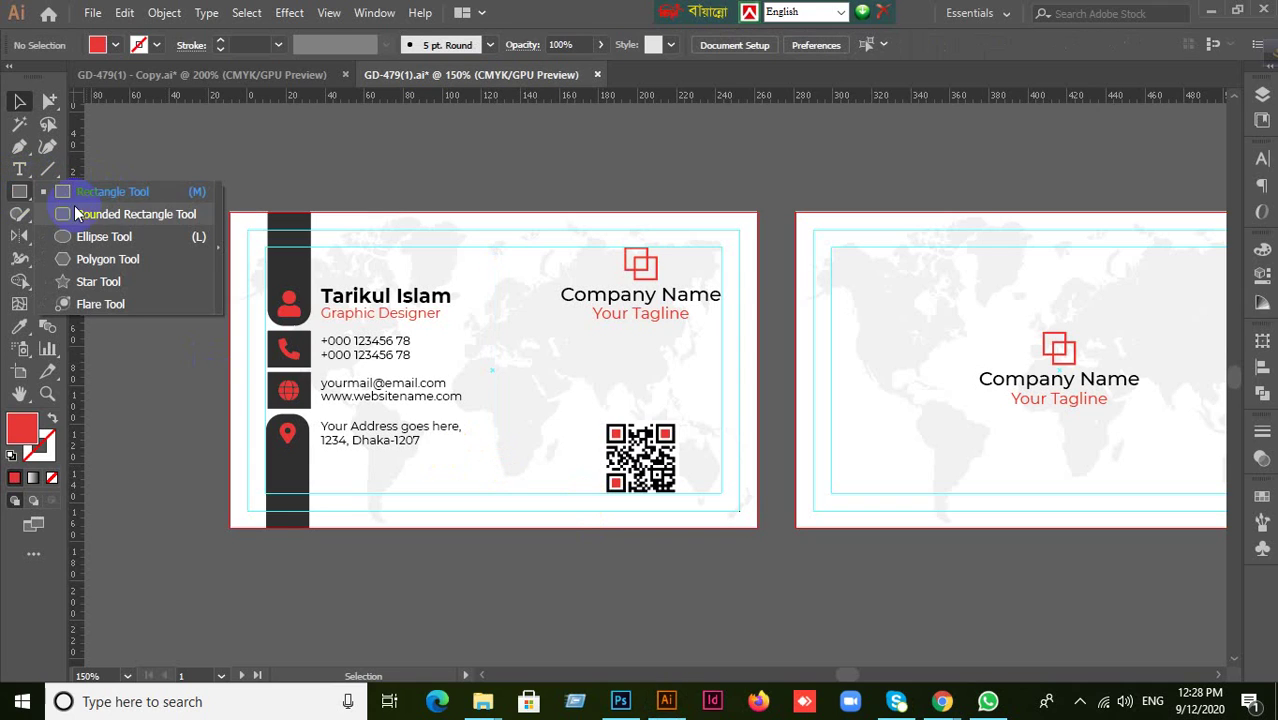
{"action": "left_click", "coordinate": [91, 237]}
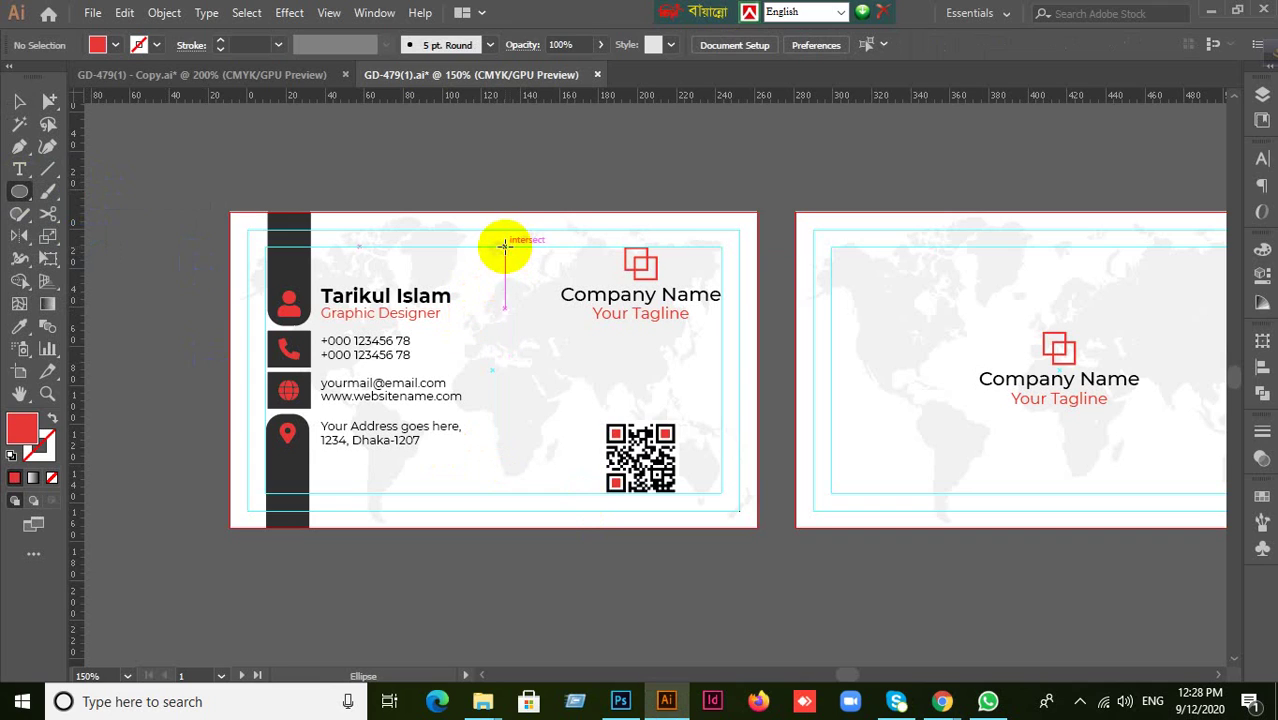
{"action": "left_click_drag", "start_coordinate": [506, 252], "coordinate": [511, 480]}
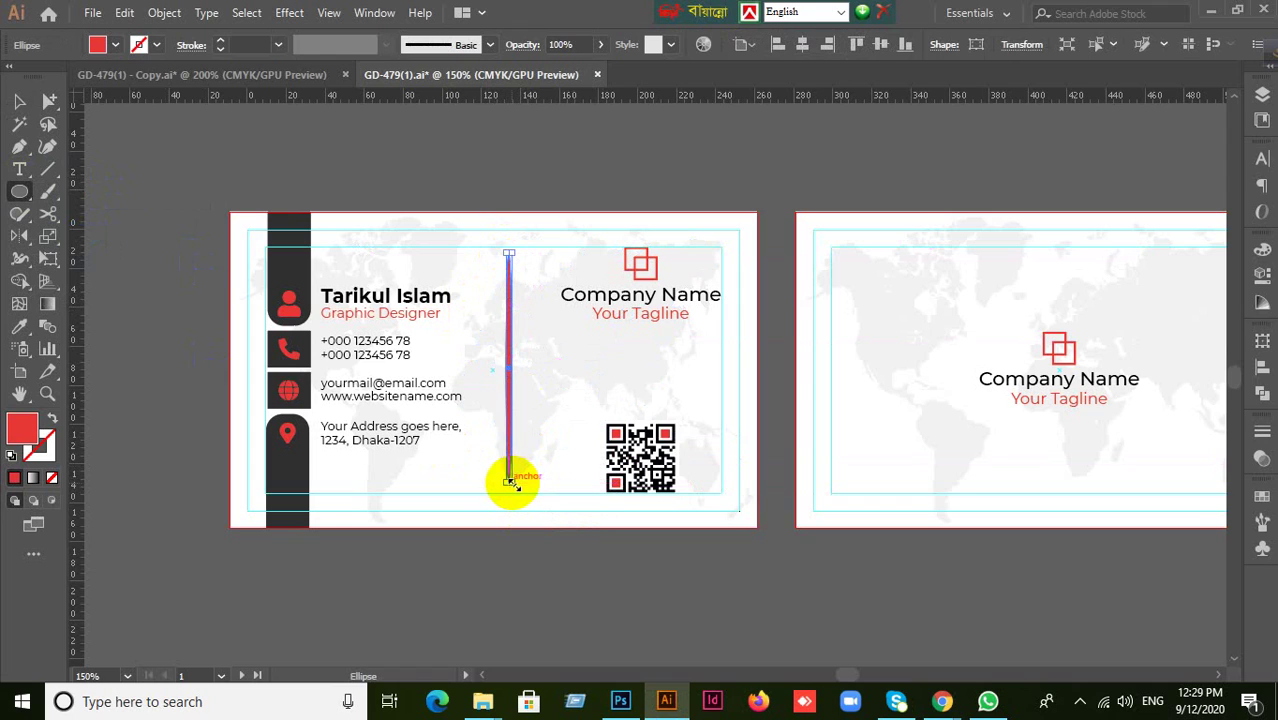
Align the new red ellipse to the artboard's vertical and horizontal centre, then deselect it
{"action": "left_click", "coordinate": [19, 101]}
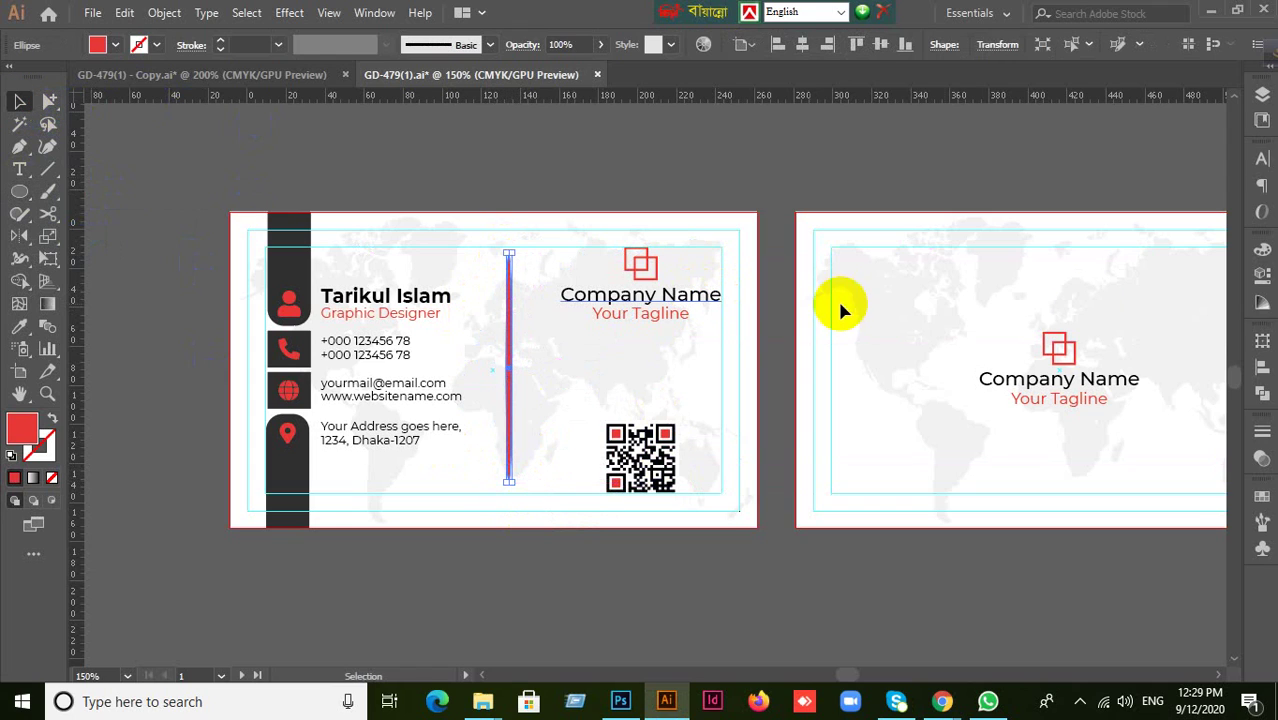
{"action": "left_click", "coordinate": [1262, 368]}
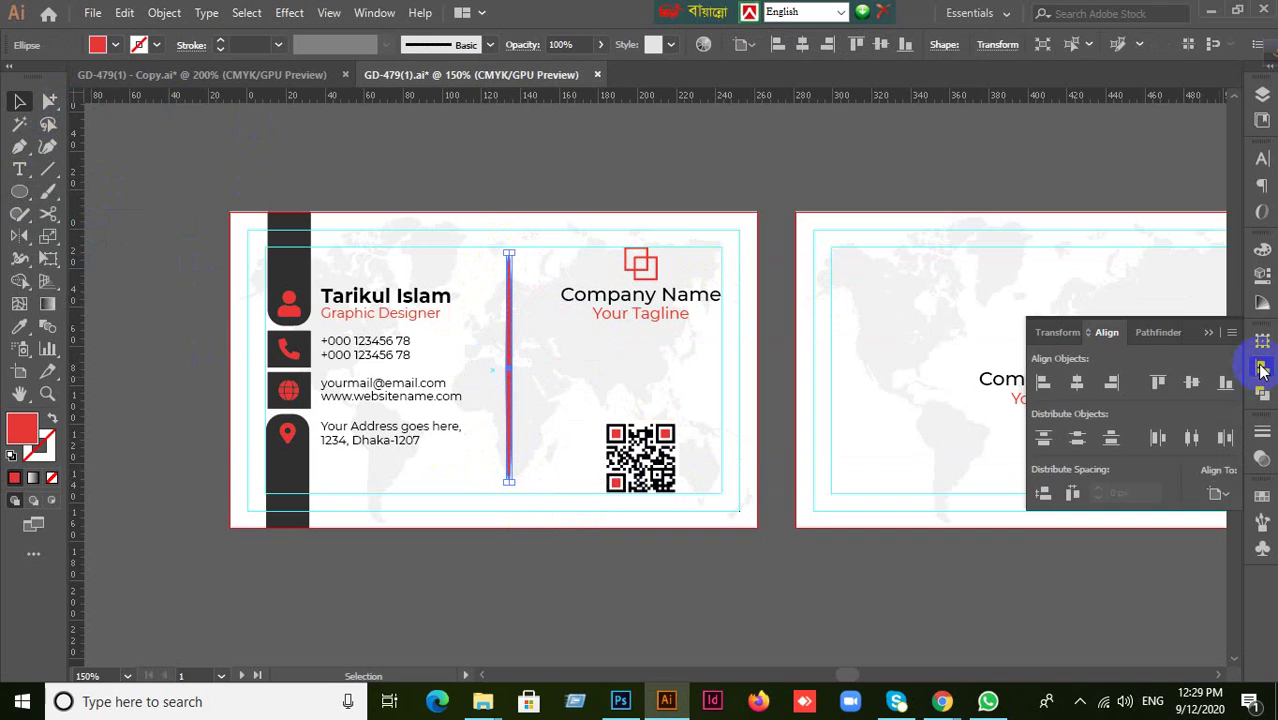
{"action": "left_click", "coordinate": [1222, 494]}
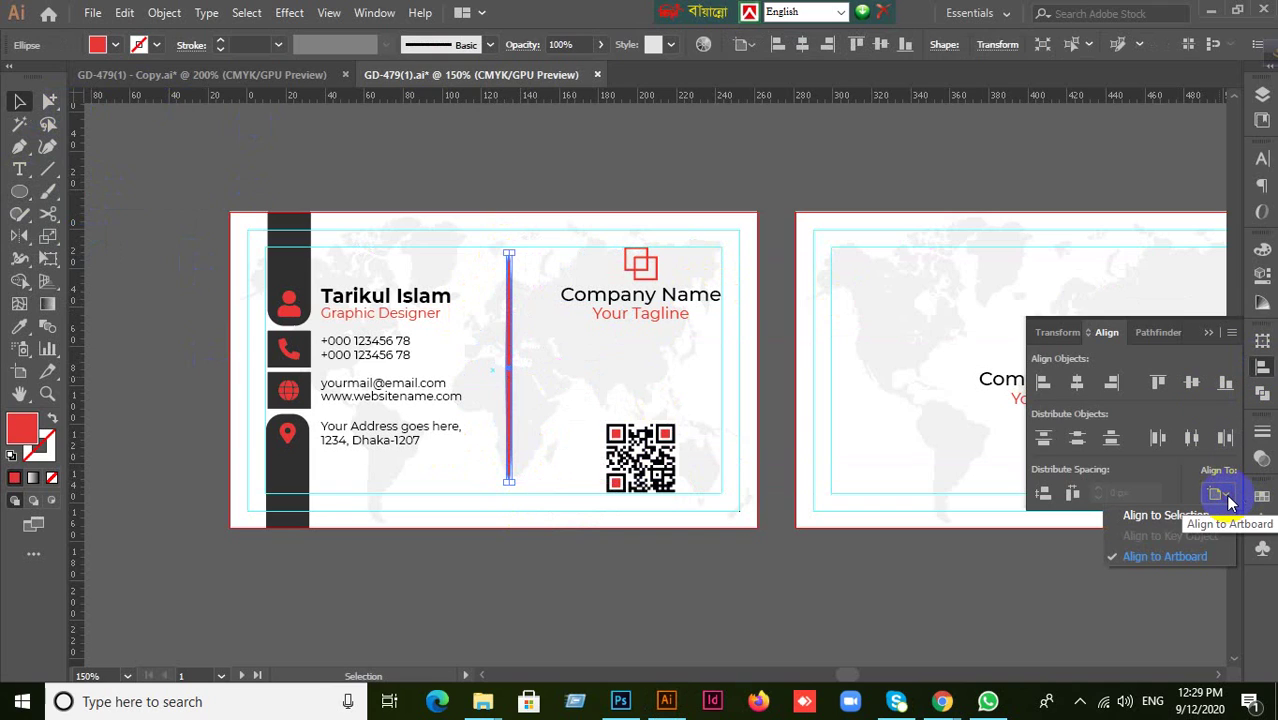
{"action": "left_click", "coordinate": [1207, 557]}
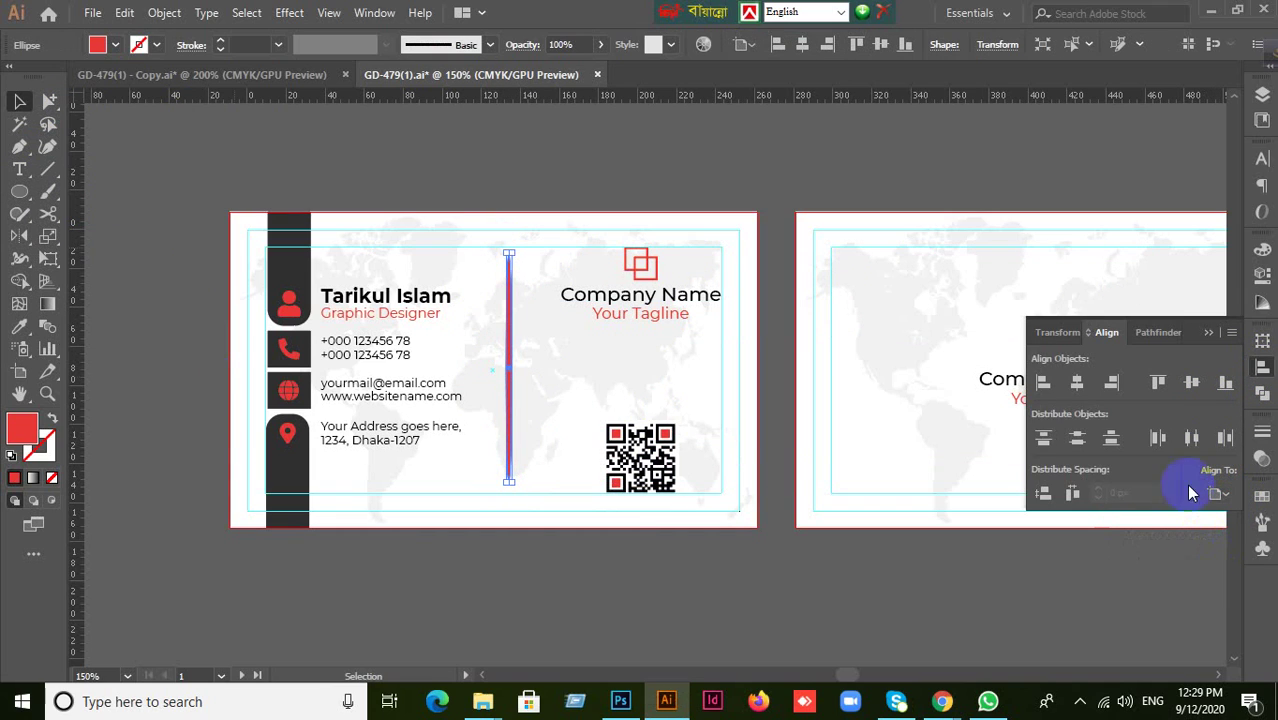
{"action": "left_click", "coordinate": [1190, 382]}
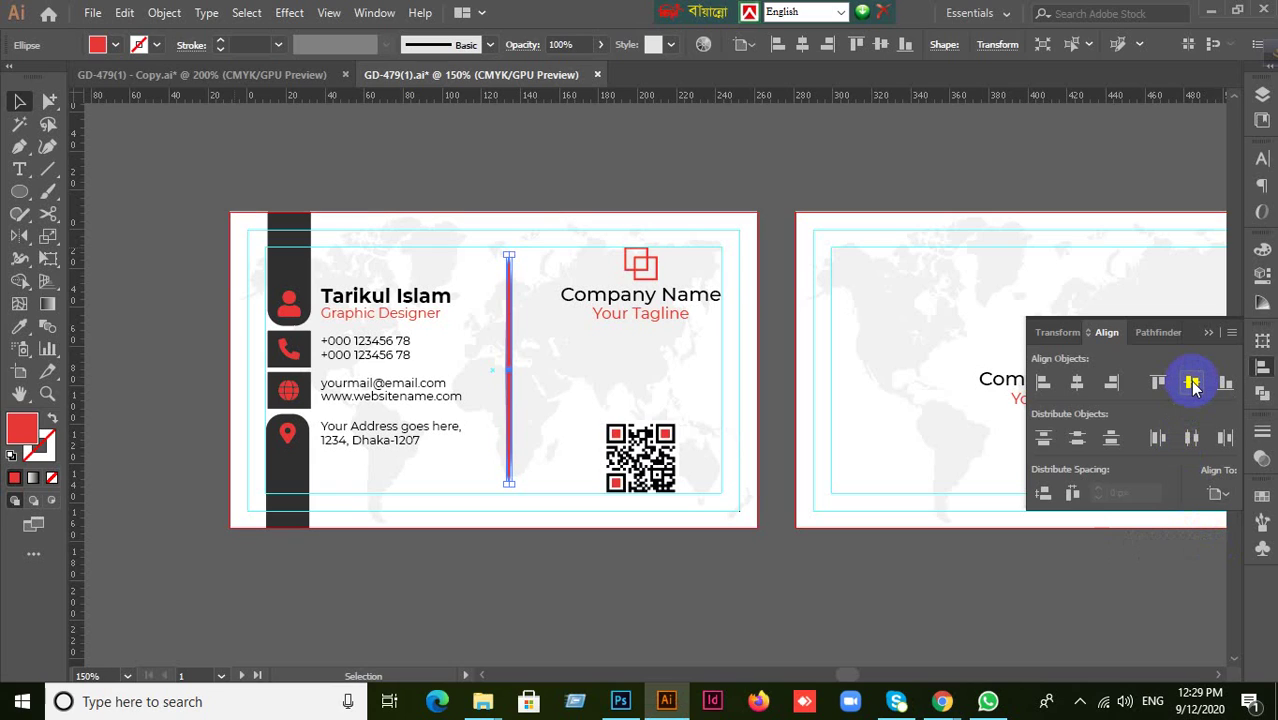
{"action": "left_click", "coordinate": [1080, 384]}
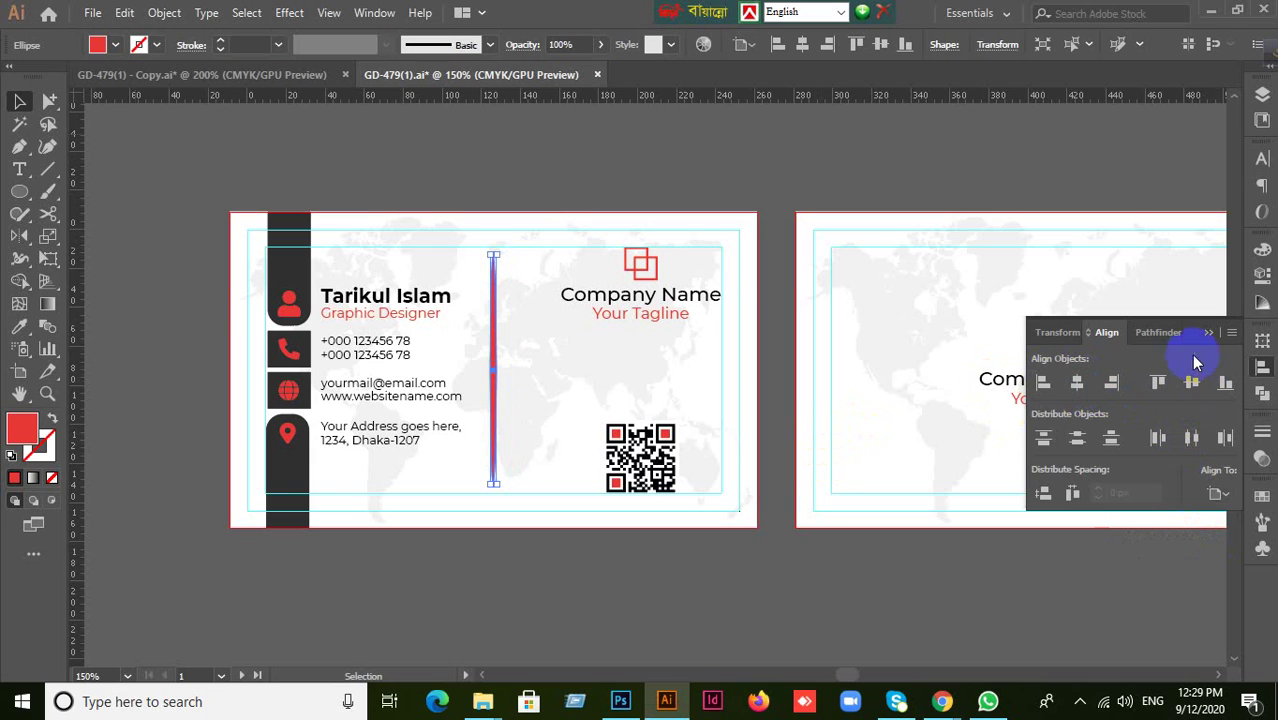
{"action": "left_click", "coordinate": [1211, 335]}
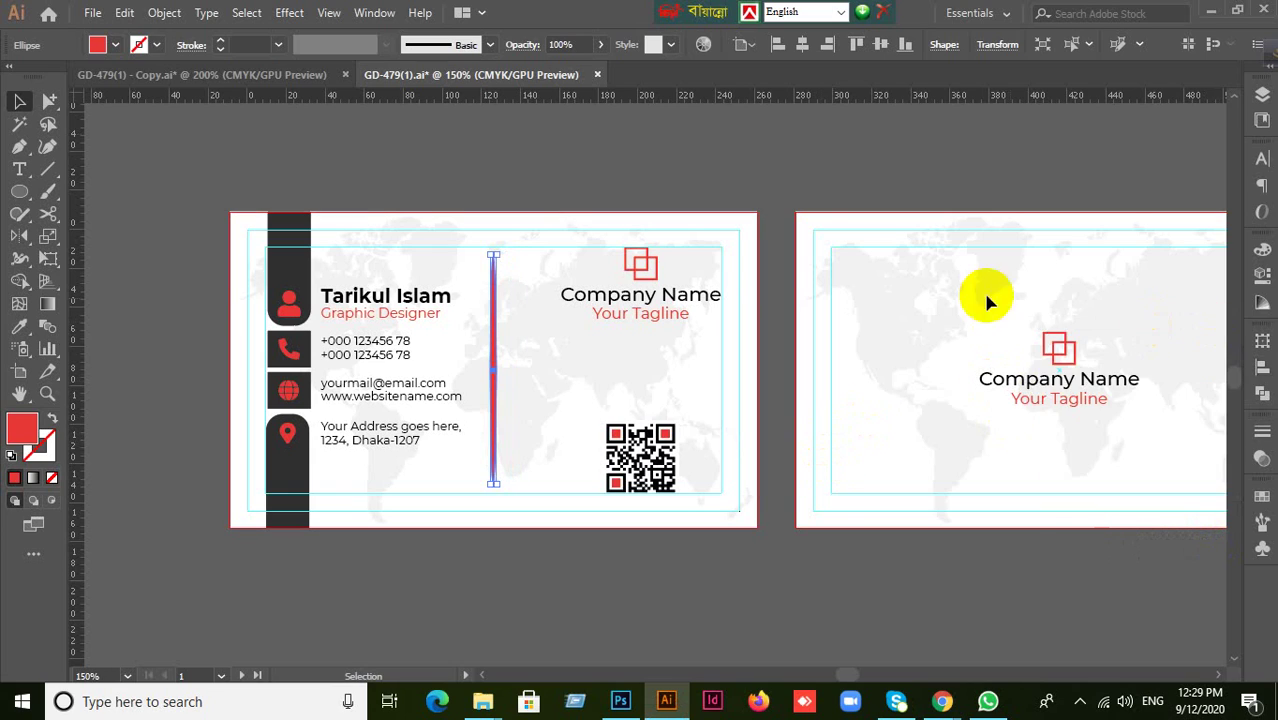
{"action": "left_click", "coordinate": [715, 163]}
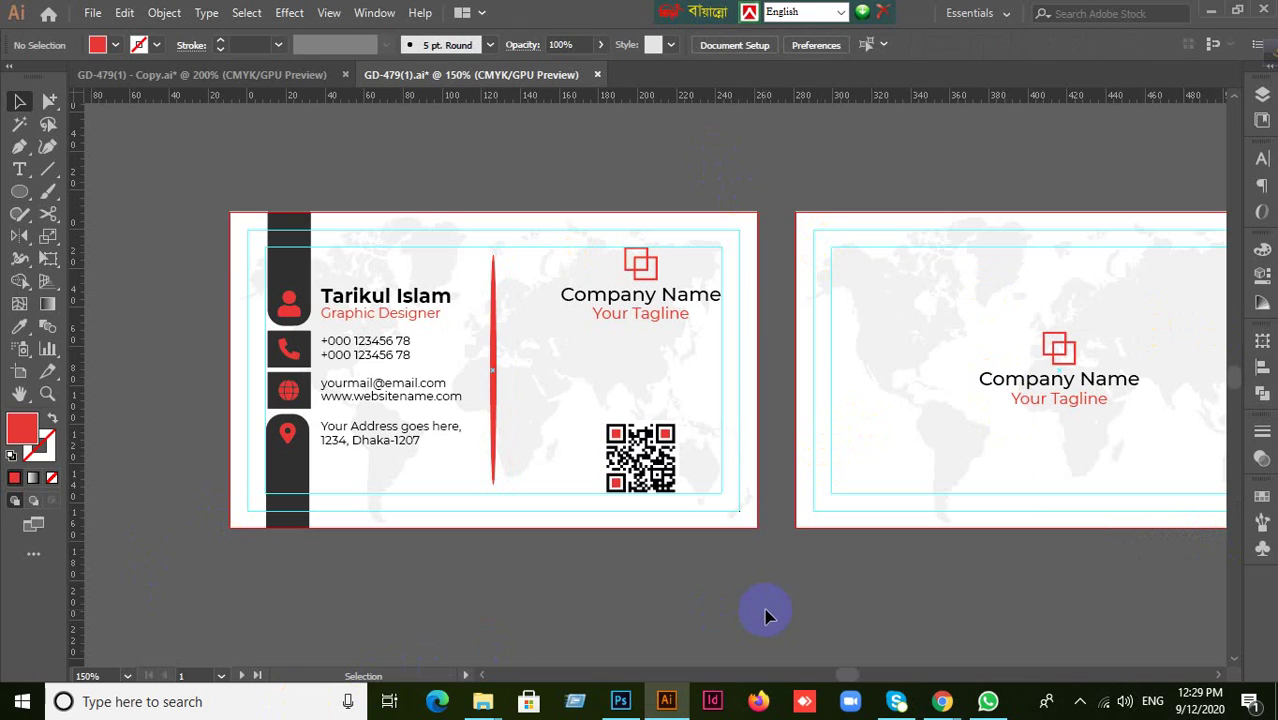
Review both card sides in GD-479(1), selecting all the front-side artwork and clearing the selection again
{"action": "key", "text": "ctrl+alt+a"}
{"action": "left_click", "coordinate": [688, 597]}
{"action": "scroll", "coordinate": [688, 597], "scroll_direction": "down", "scroll_amount": 1, "text": "alt"}
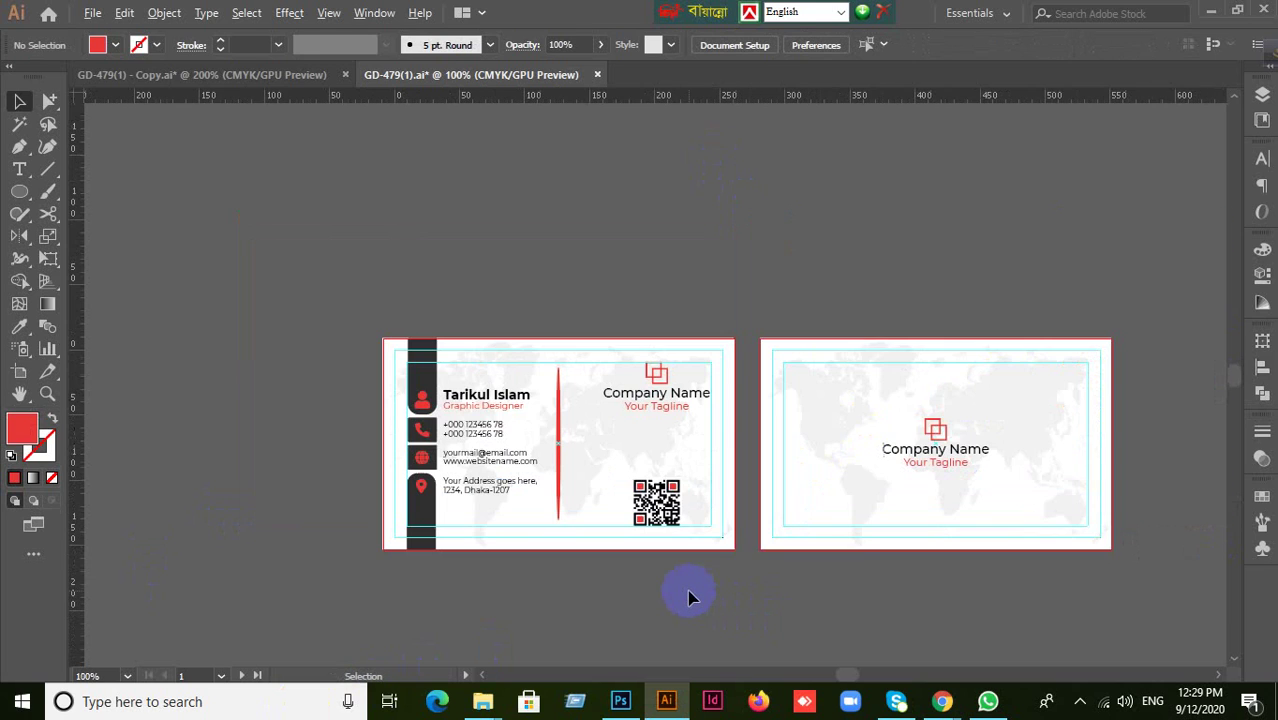
{"action": "scroll", "coordinate": [650, 560], "scroll_direction": "down", "scroll_amount": 2}
{"action": "left_click_drag", "start_coordinate": [222, 157], "coordinate": [670, 516]}
{"action": "key", "text": "a"}
{"action": "left_click", "coordinate": [670, 516]}
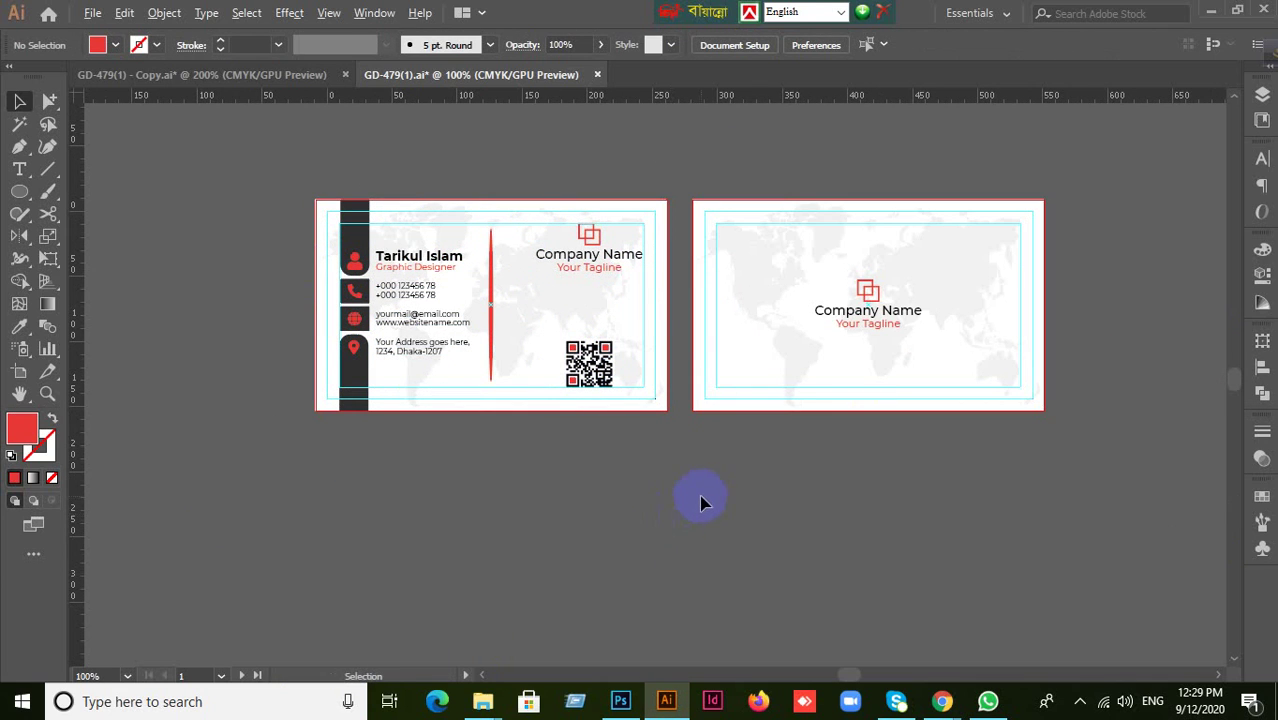
{"action": "scroll", "coordinate": [702, 495], "scroll_direction": "up", "scroll_amount": 1, "text": "alt"}
{"action": "left_click_drag", "start_coordinate": [702, 477], "coordinate": [756, 522]}
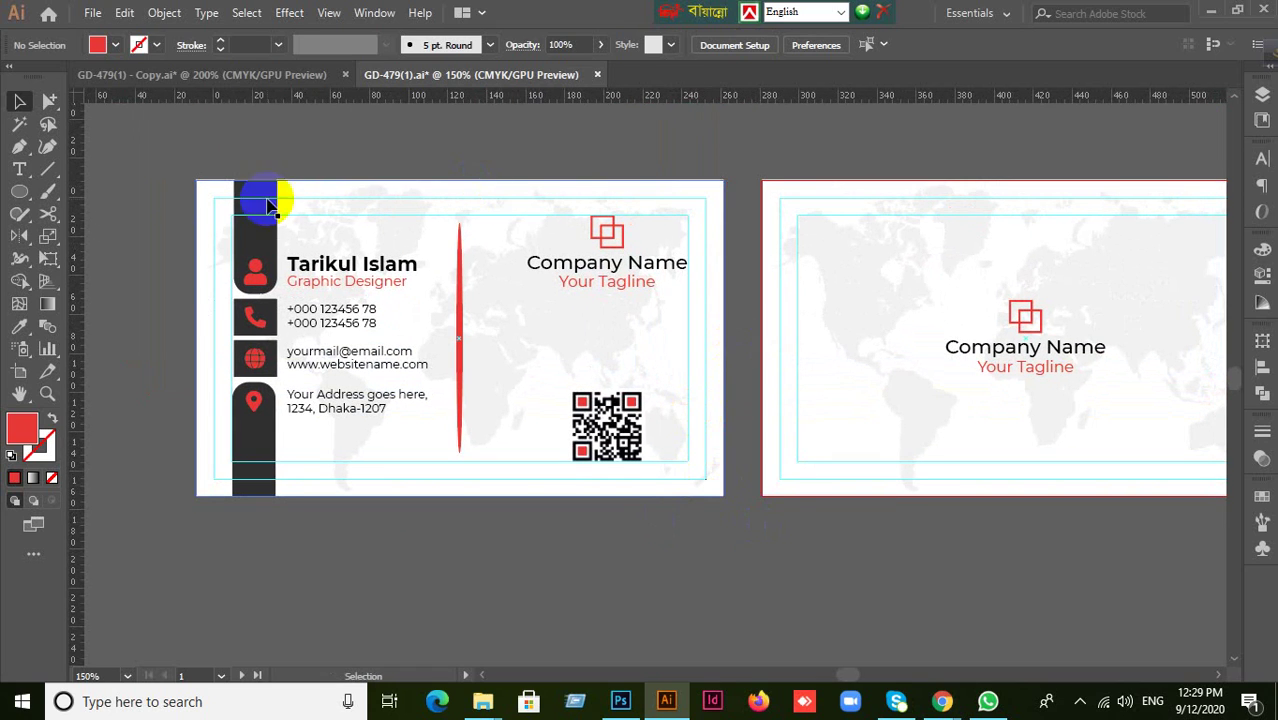
{"action": "key", "text": "ctrl+alt+a"}
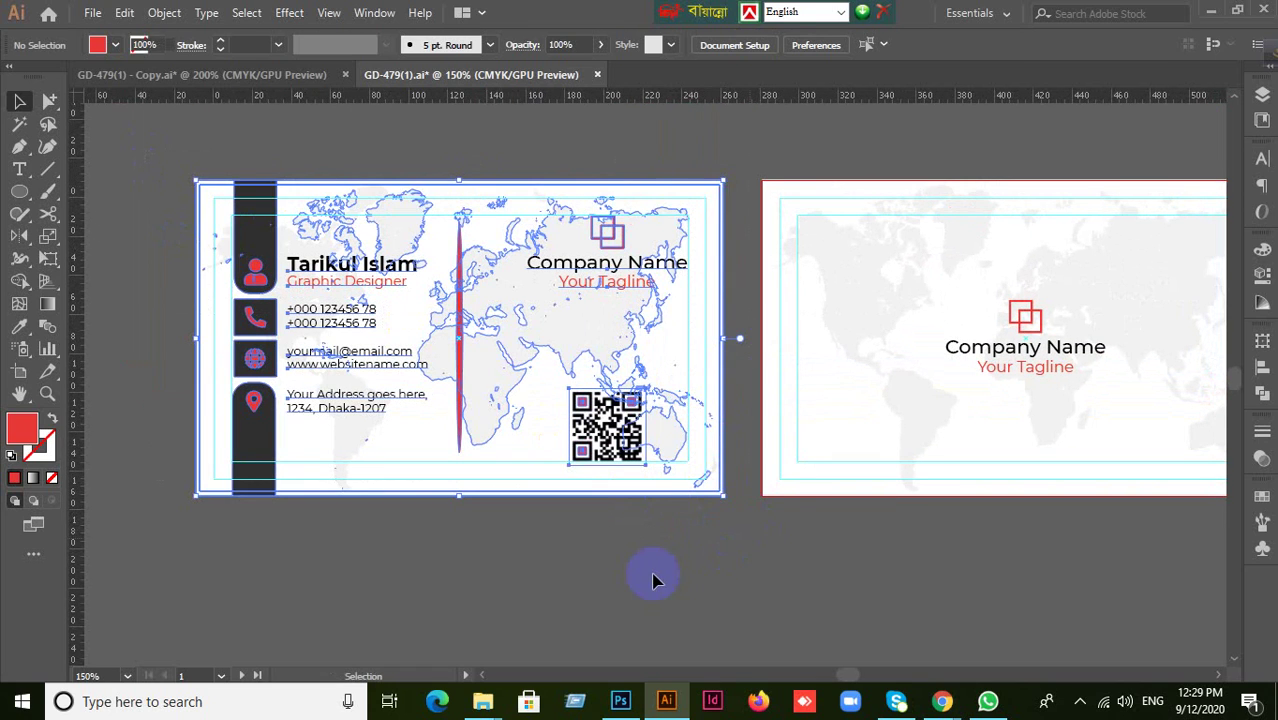
{"action": "left_click", "coordinate": [643, 580]}
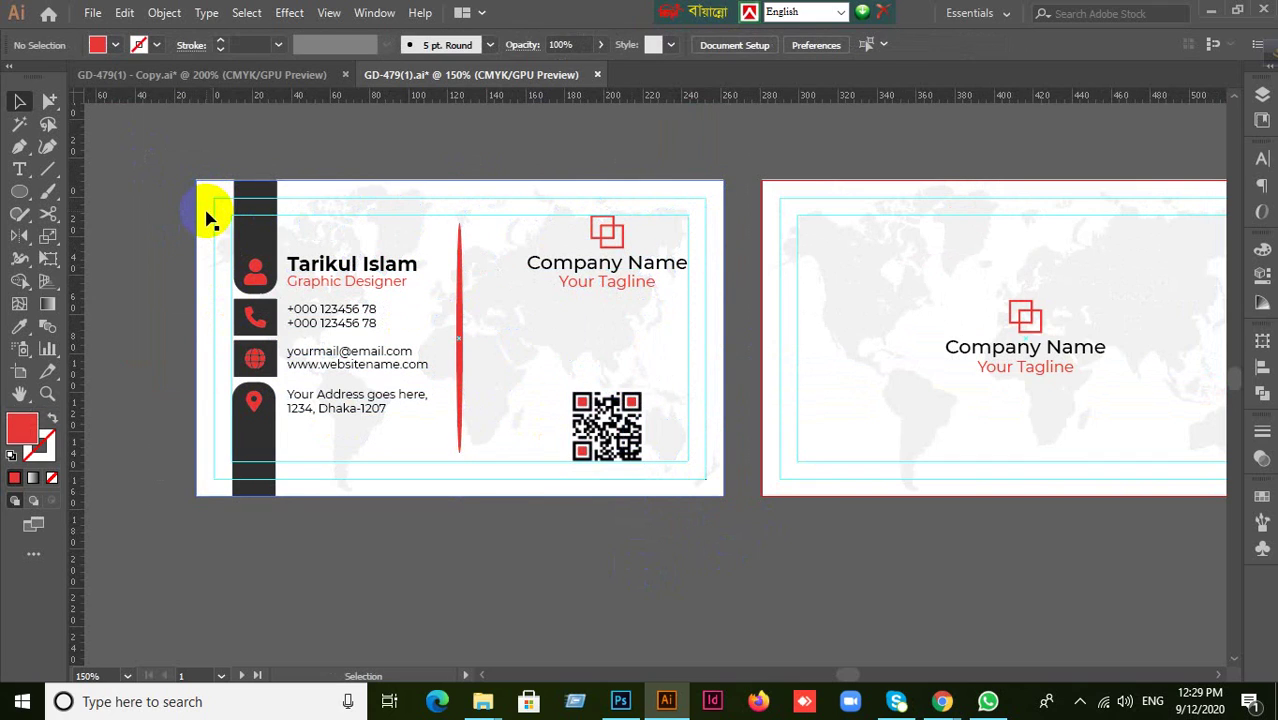
{"action": "left_click_drag", "start_coordinate": [207, 218], "coordinate": [265, 562]}
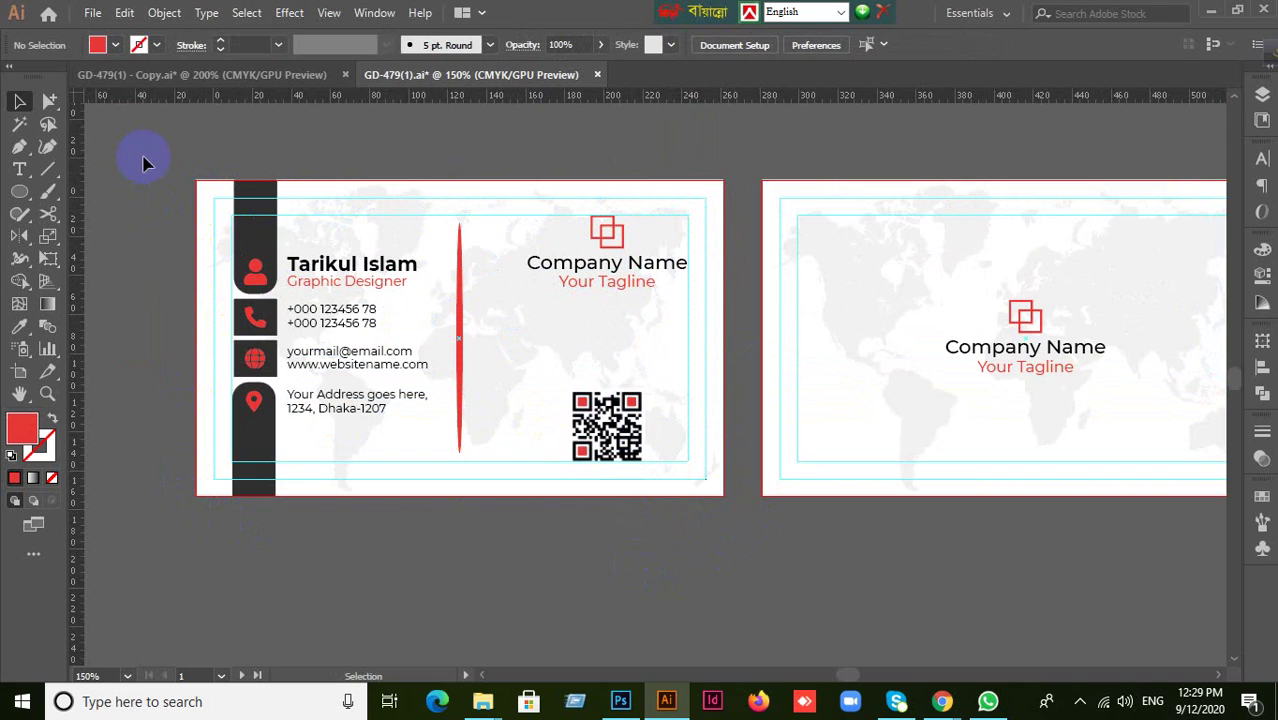
{"action": "left_click_drag", "start_coordinate": [145, 149], "coordinate": [705, 562]}
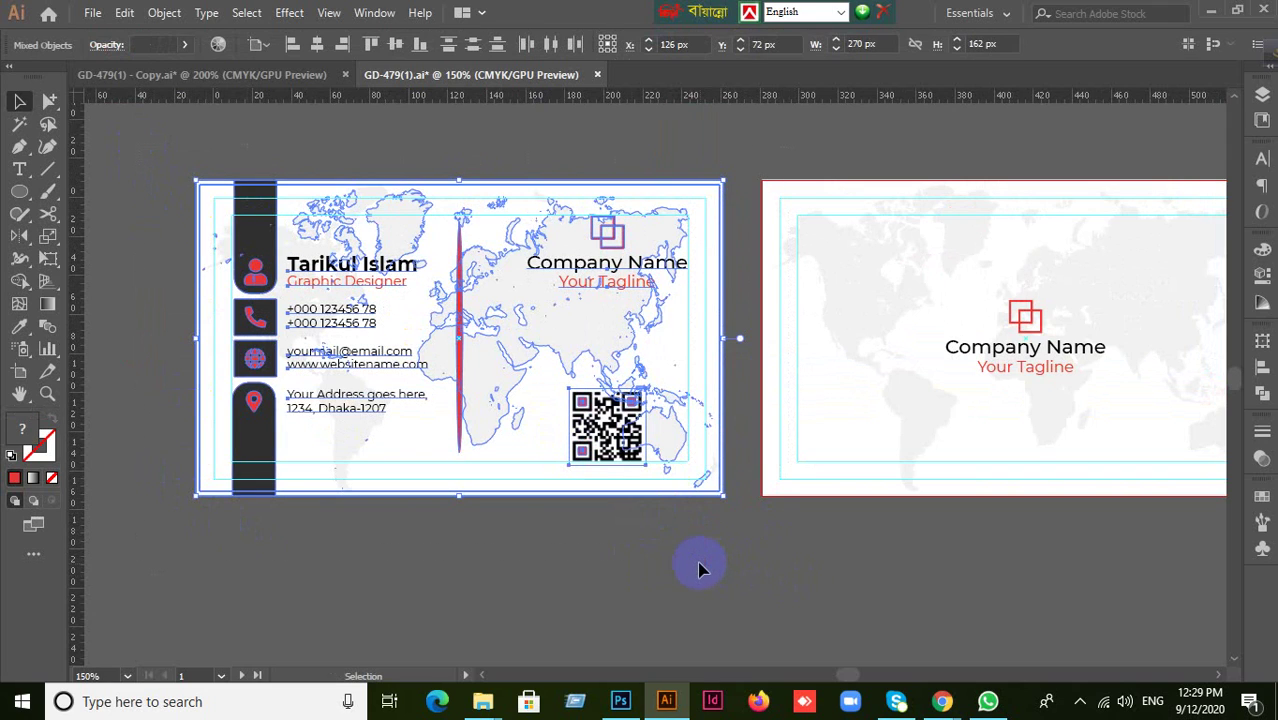
{"action": "left_click", "coordinate": [545, 567]}
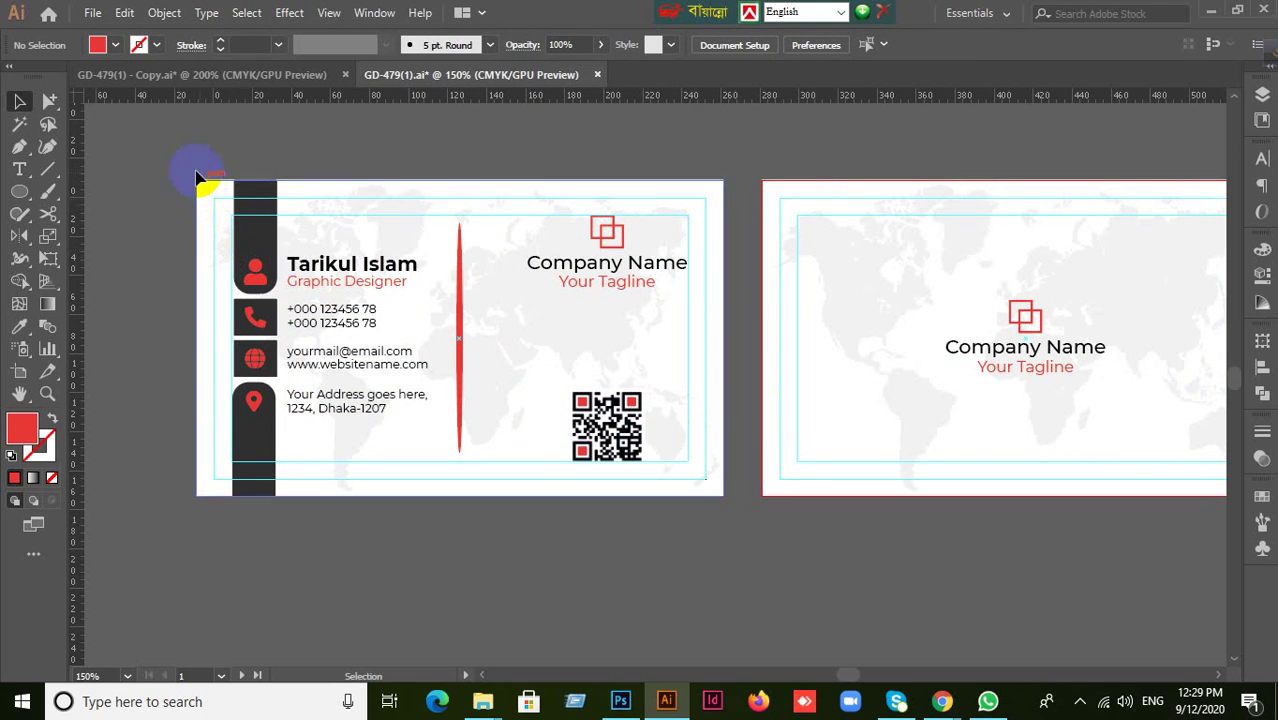
Group all the artwork on the card's front side into one object and check it by selecting the group
{"action": "left_click_drag", "start_coordinate": [148, 148], "coordinate": [741, 566]}
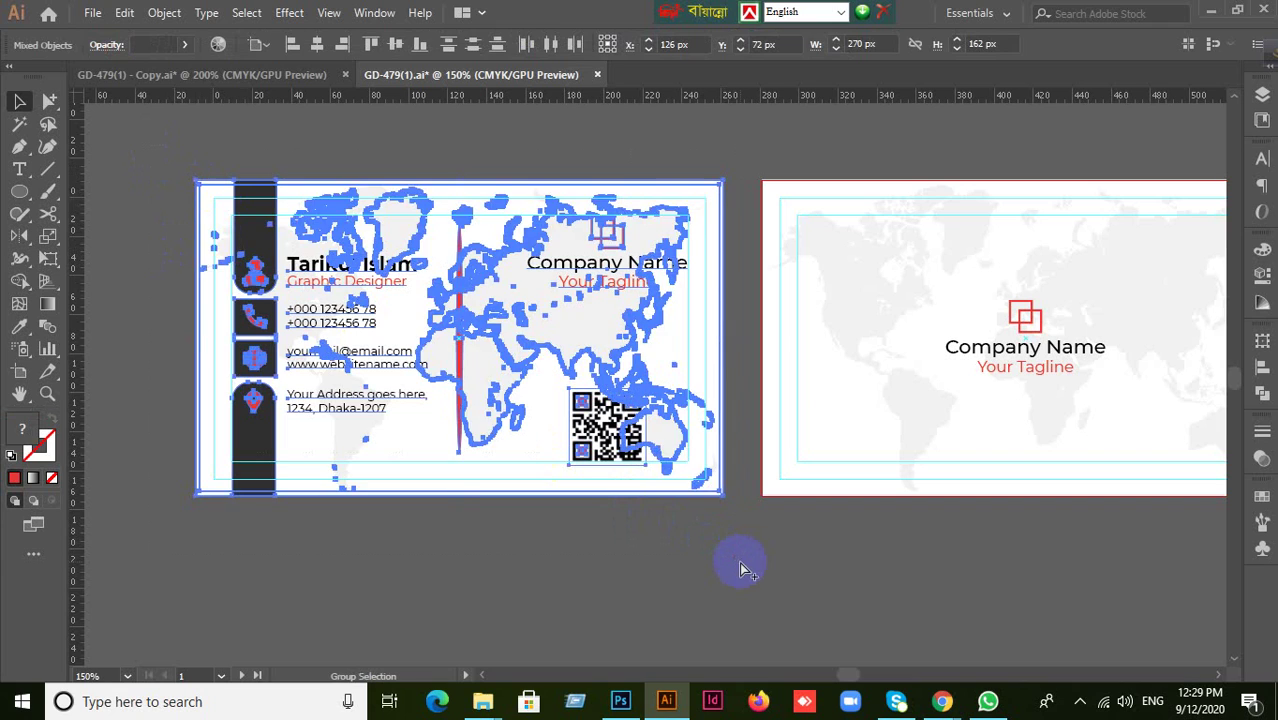
{"action": "key", "text": "ctrl+g"}
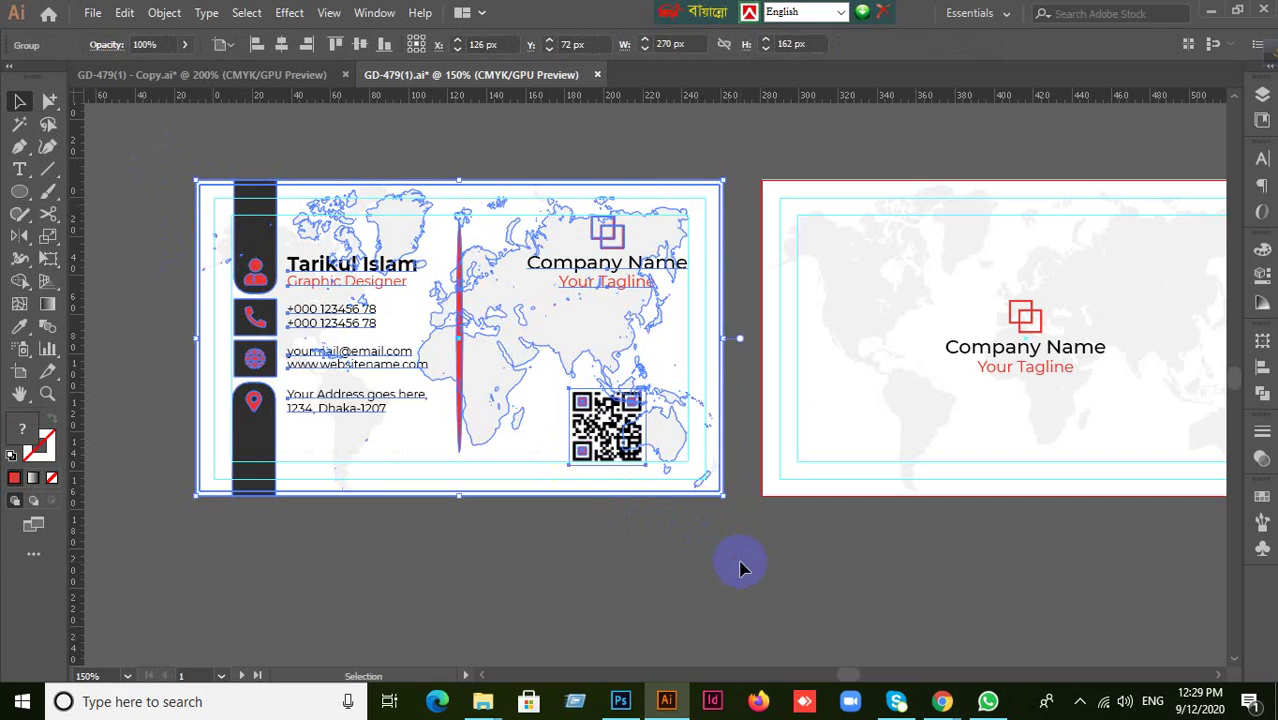
{"action": "left_click", "coordinate": [25, 193]}
{"action": "left_click", "coordinate": [214, 194]}
{"action": "left_click", "coordinate": [252, 250]}
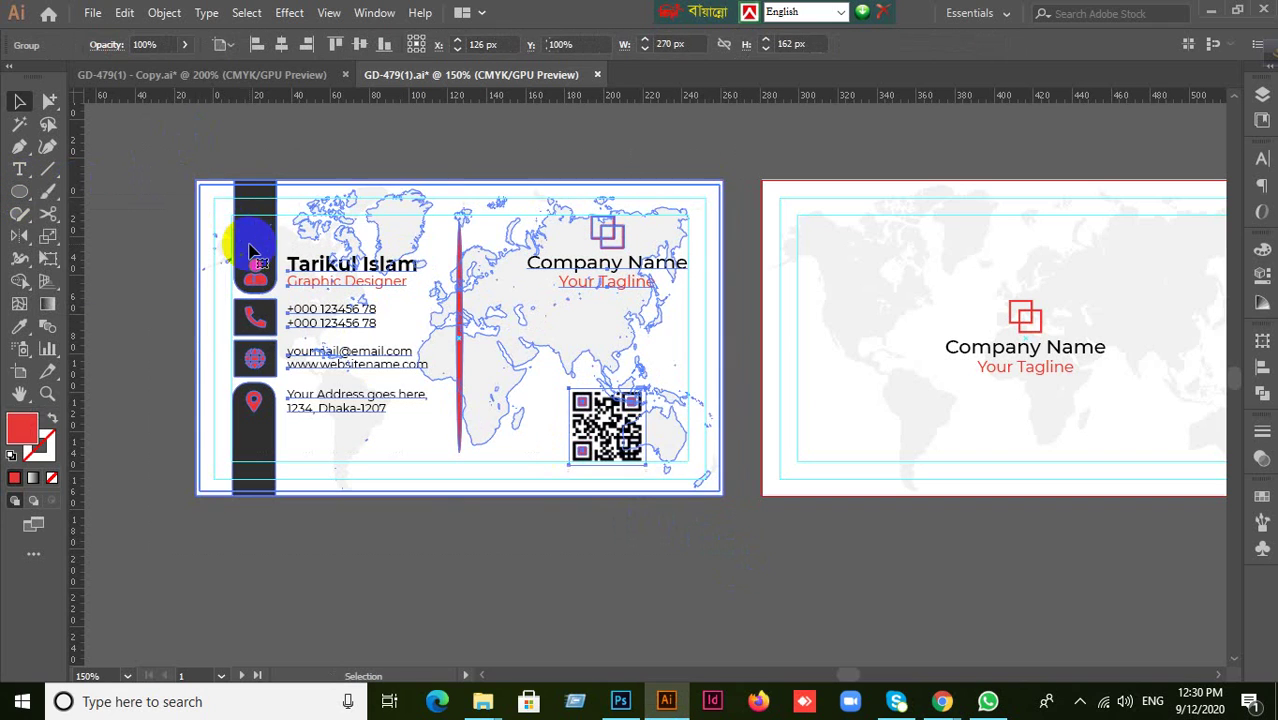
Draw a red rectangle of about 253 by 145 px over the card's front side, along the outer guides
{"action": "left_click", "coordinate": [20, 192]}
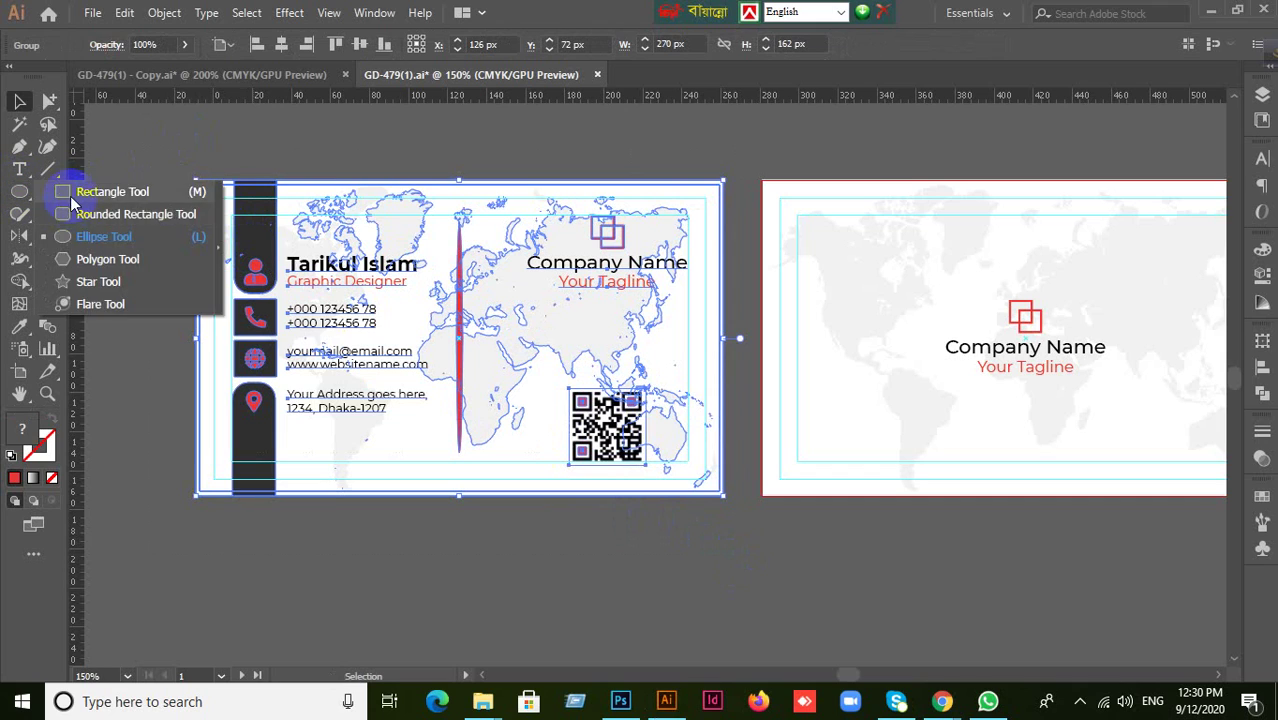
{"action": "left_click", "coordinate": [71, 199]}
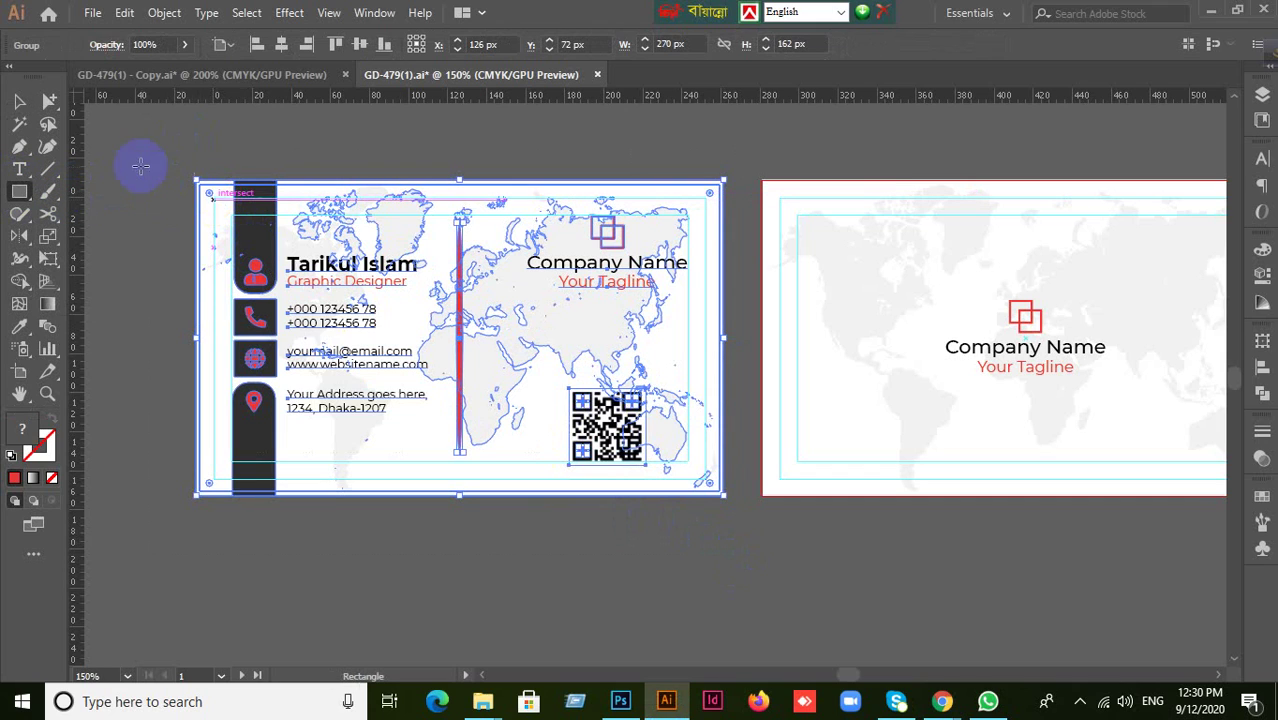
{"action": "left_click", "coordinate": [17, 102]}
{"action": "left_click", "coordinate": [63, 171]}
{"action": "left_click", "coordinate": [20, 193]}
{"action": "left_click_drag", "start_coordinate": [212, 196], "coordinate": [706, 479]}
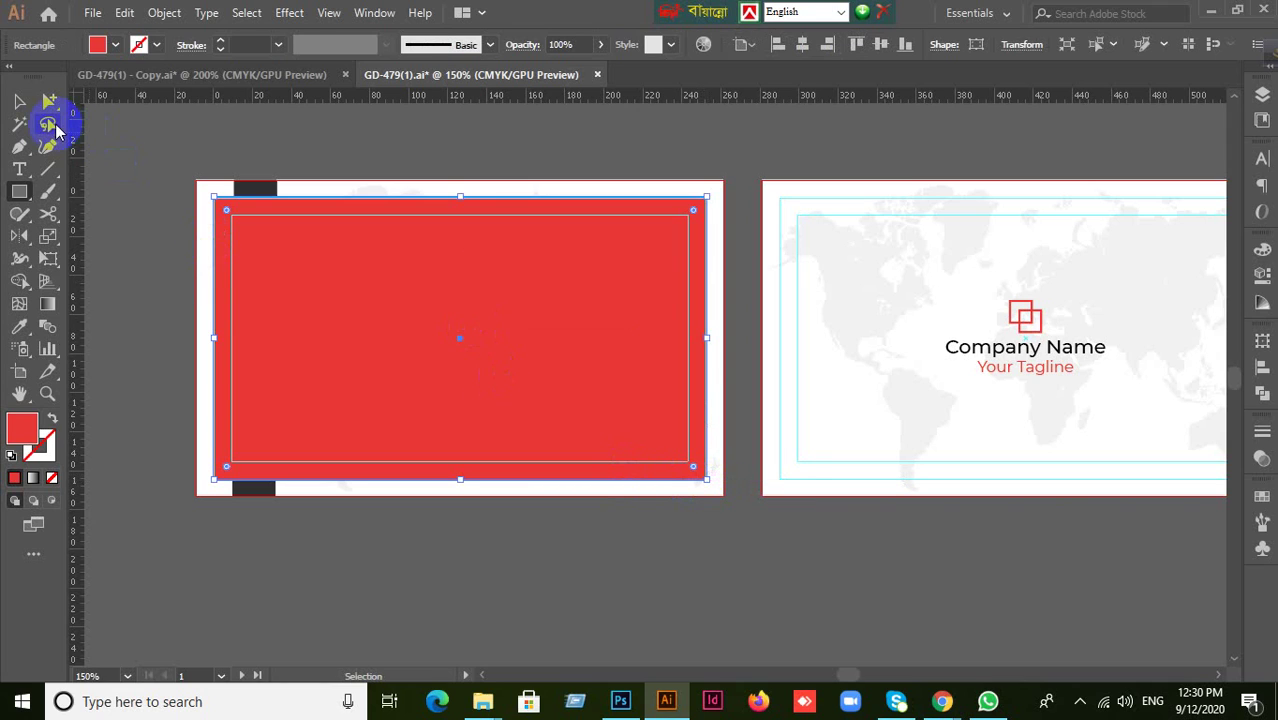
Try clipping the front-side group to the red rectangle with a clipping mask, and release the mask again
{"action": "left_click", "coordinate": [20, 101]}
{"action": "left_click", "coordinate": [148, 214]}
{"action": "left_click", "coordinate": [354, 310]}
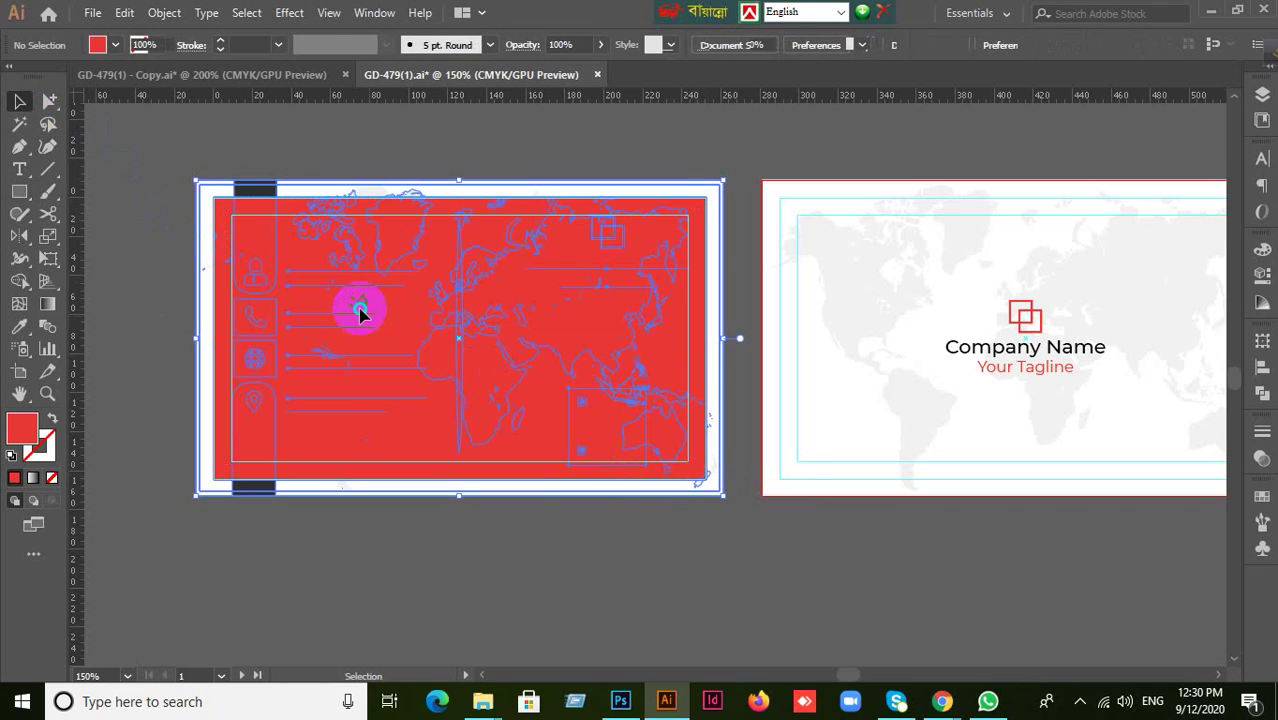
{"action": "right_click", "coordinate": [360, 313]}
{"action": "left_click", "coordinate": [415, 470]}
{"action": "left_click", "coordinate": [365, 509]}
{"action": "left_click", "coordinate": [349, 397]}
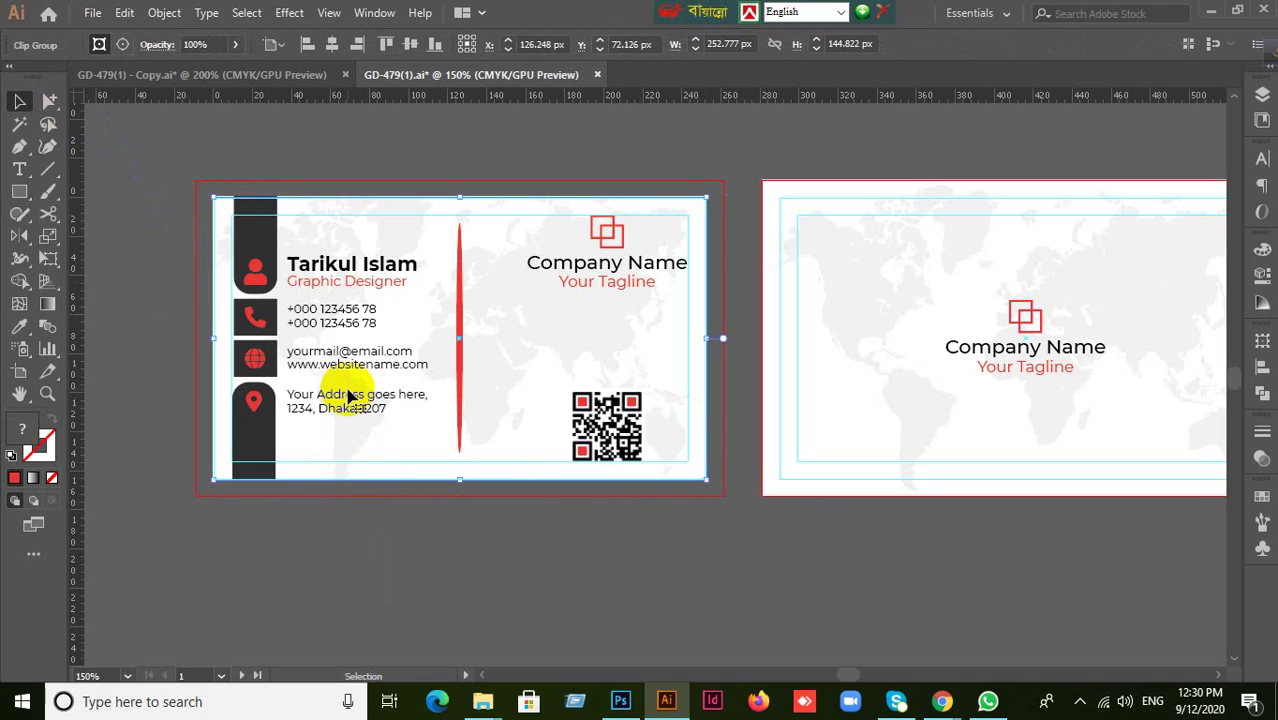
{"action": "key", "text": "ctrl+alt+7"}
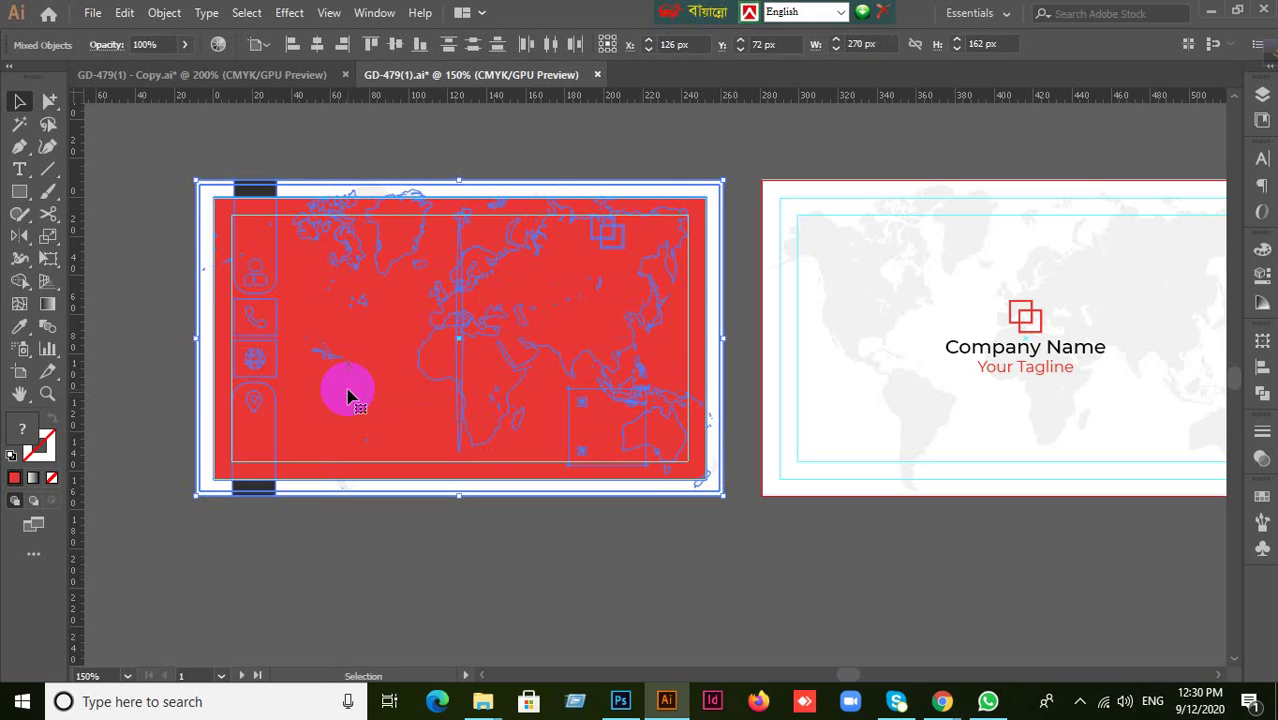
{"action": "left_click", "coordinate": [621, 701]}
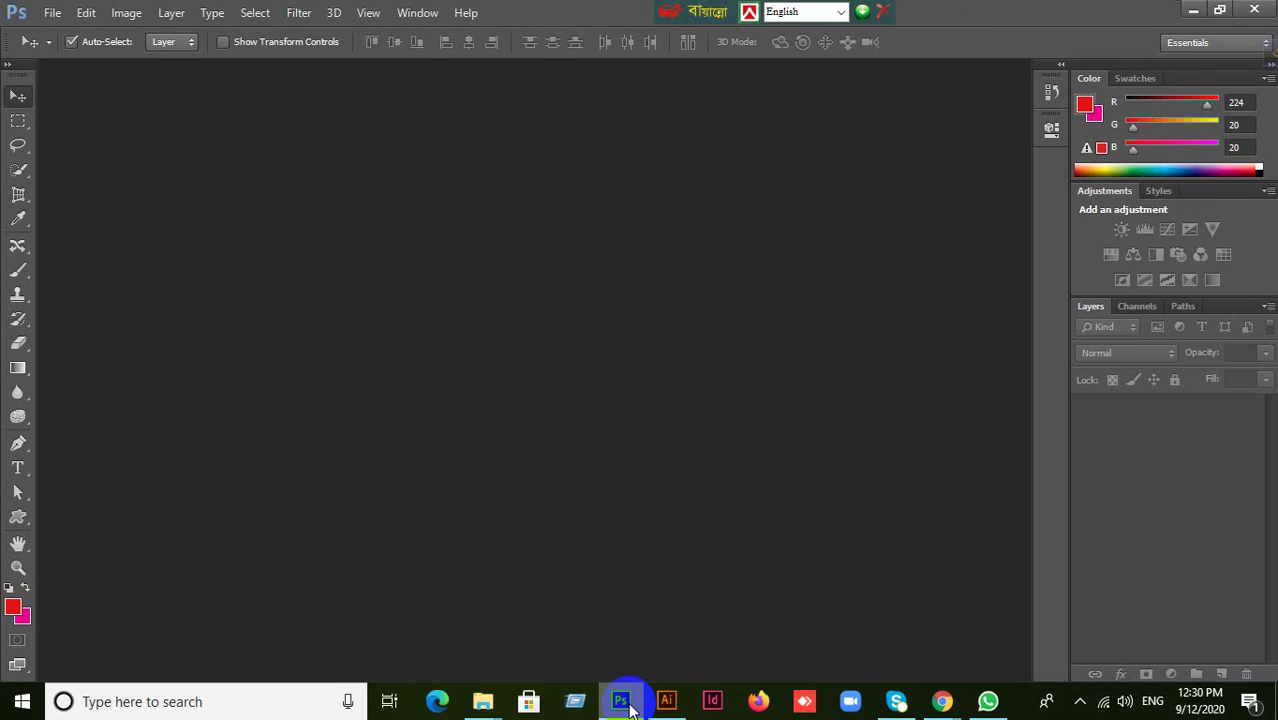
{"action": "left_click", "coordinate": [629, 706]}
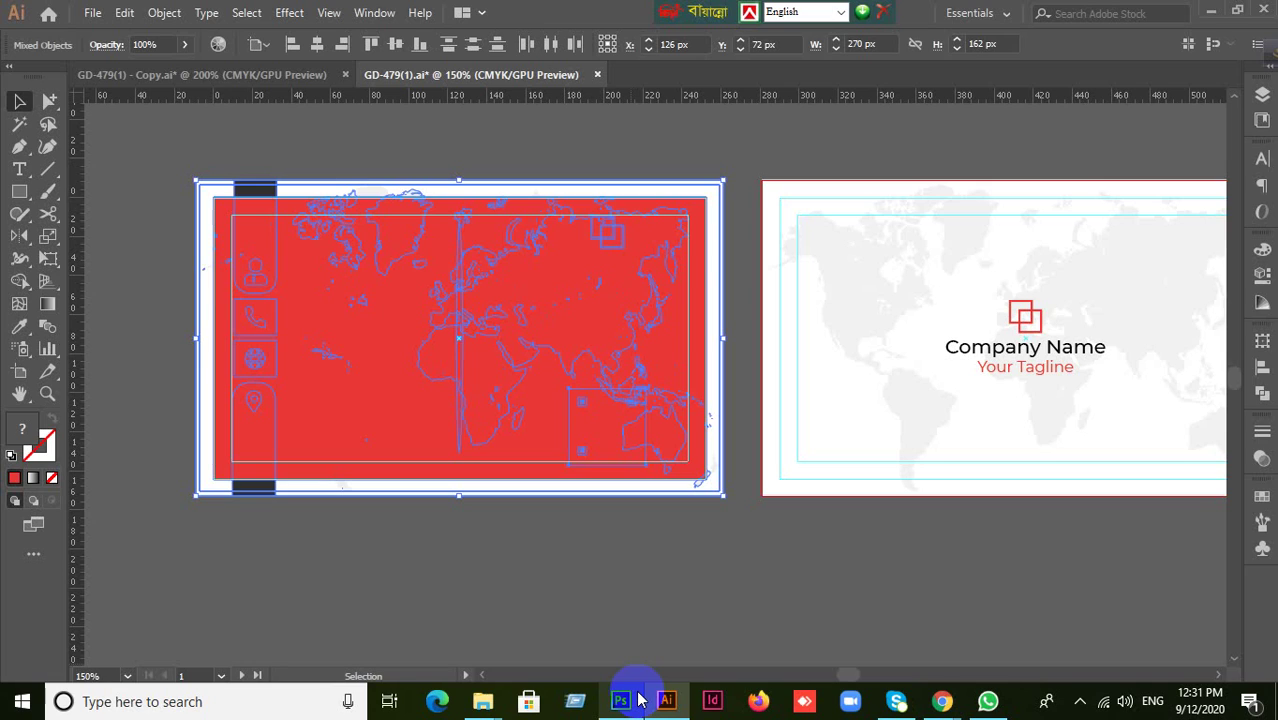
Separate the red rectangle from the front-side artwork and delete it
{"action": "left_click", "coordinate": [171, 265]}
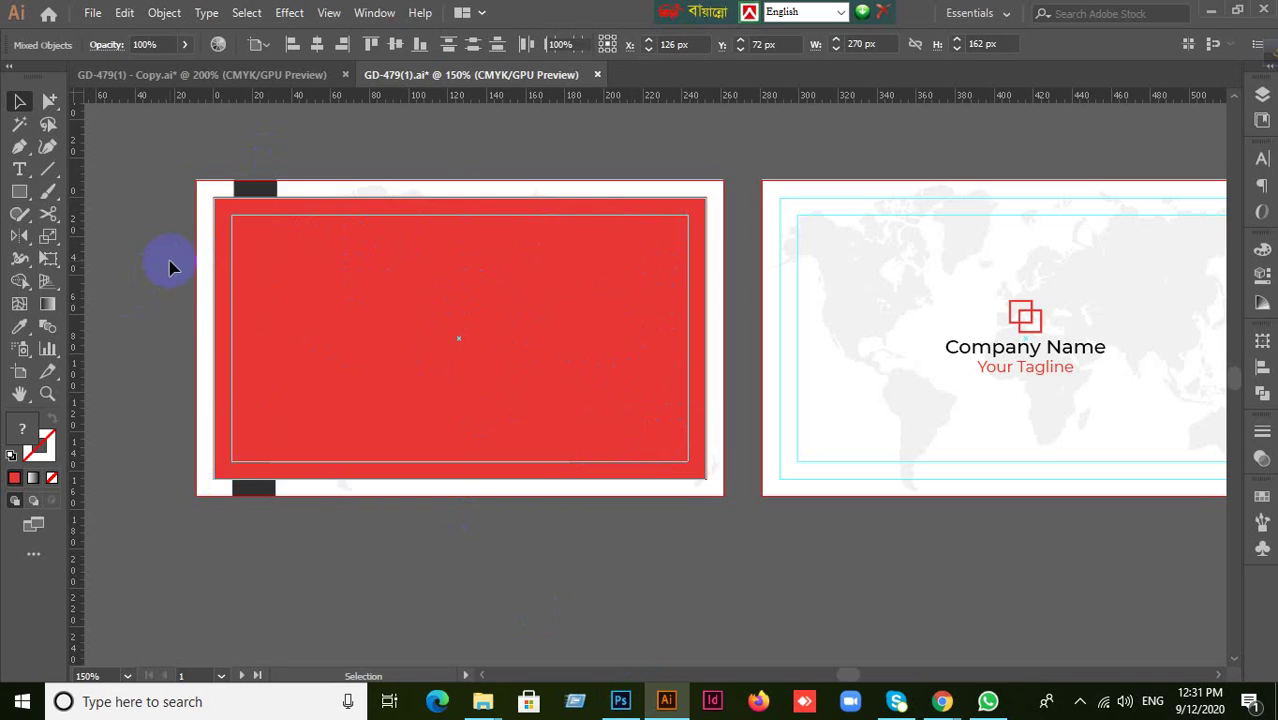
{"action": "left_click_drag", "start_coordinate": [284, 390], "coordinate": [697, 450]}
{"action": "left_click", "coordinate": [820, 447]}
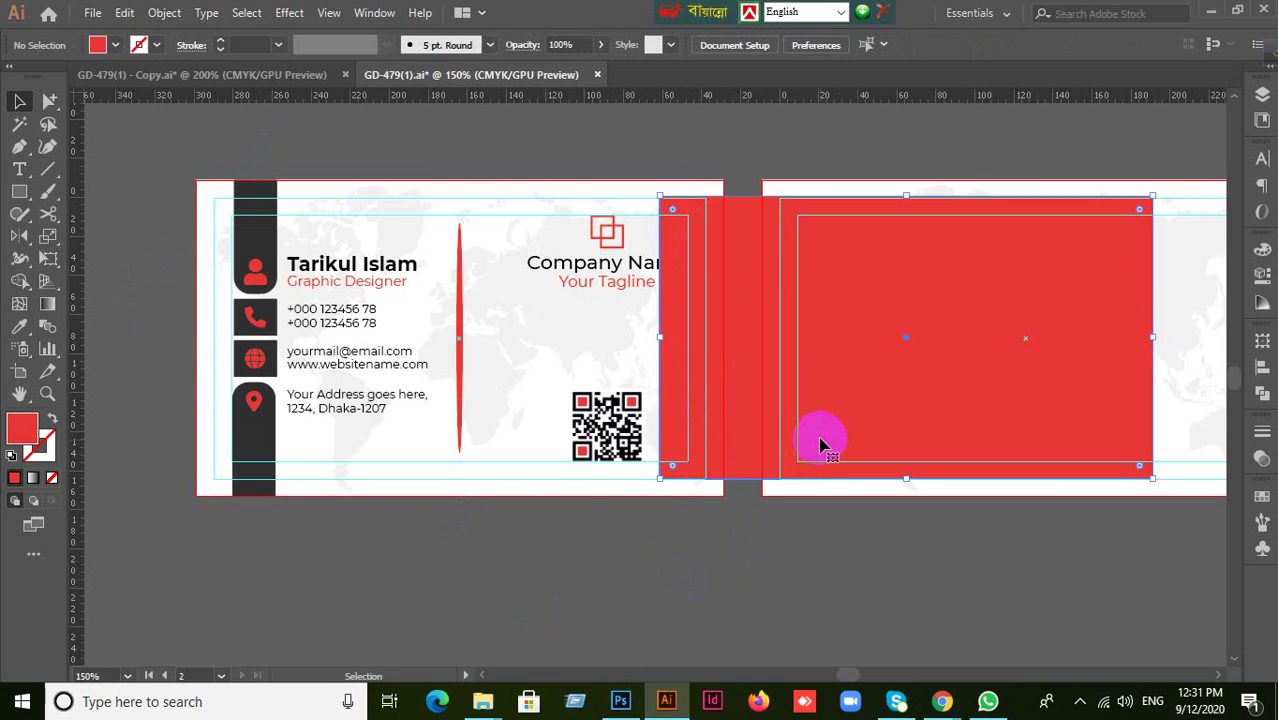
{"action": "left_click_drag", "start_coordinate": [820, 447], "coordinate": [745, 490]}
{"action": "key", "text": "Delete"}
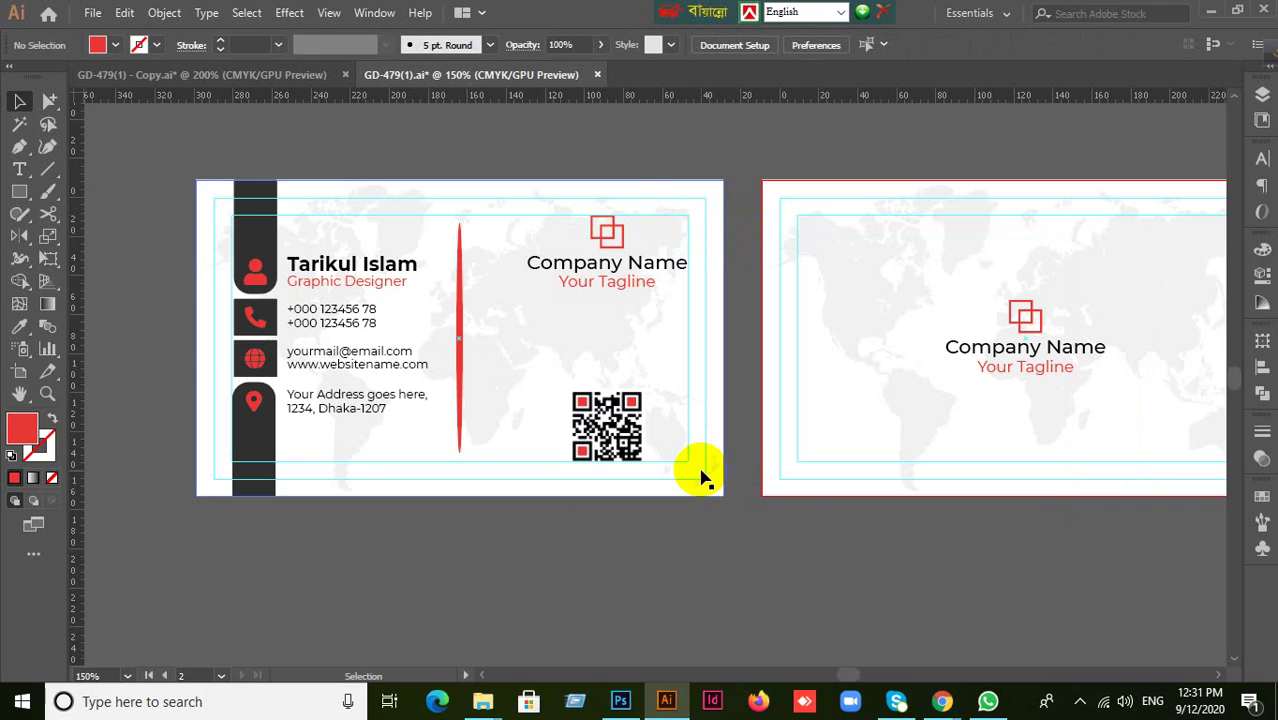
Review both card sides together, select the grouped front-side artwork and fit its artboard in the window
{"action": "scroll", "coordinate": [700, 474], "scroll_direction": "down", "scroll_amount": 1}
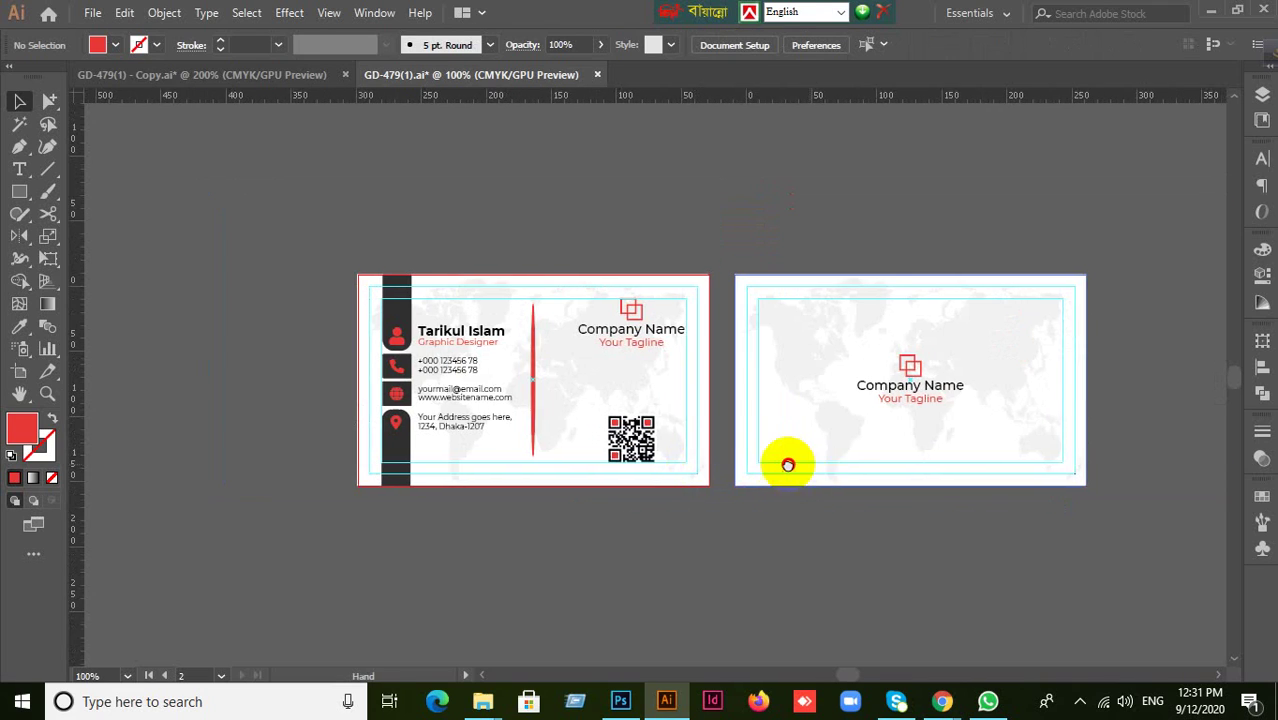
{"action": "left_click_drag", "start_coordinate": [793, 465], "coordinate": [697, 423]}
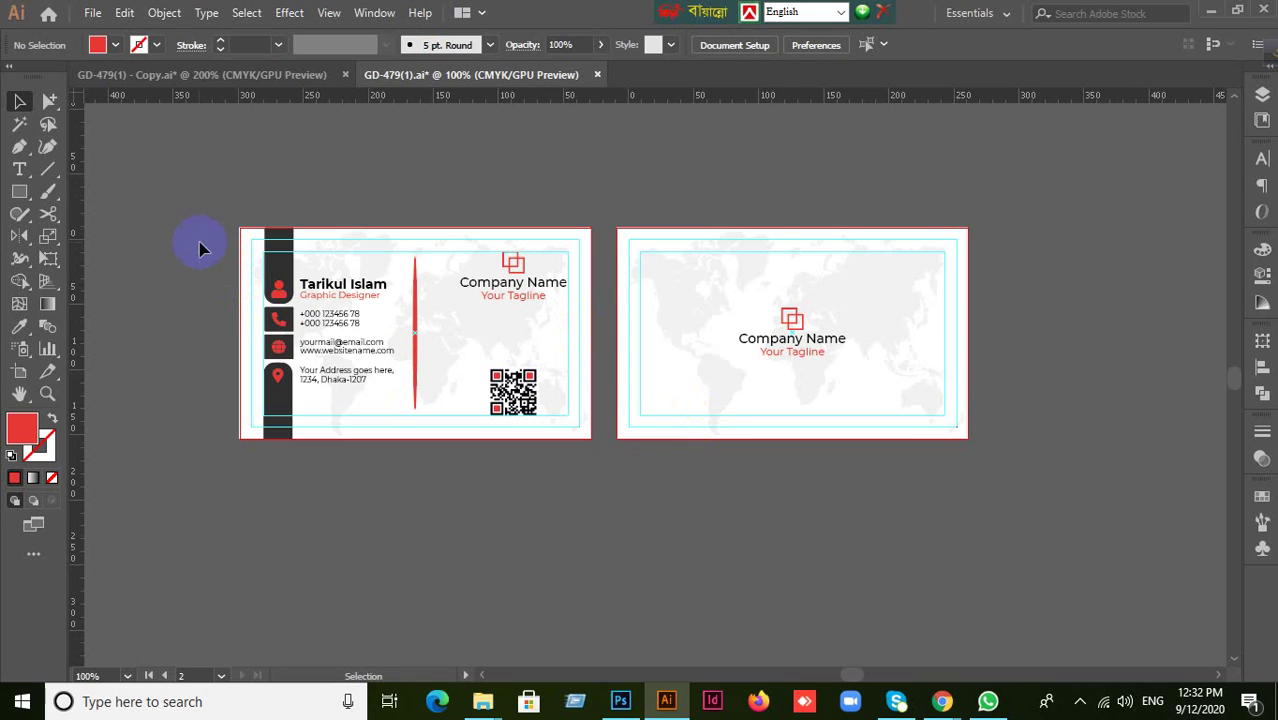
{"action": "left_click_drag", "start_coordinate": [200, 232], "coordinate": [342, 357]}
{"action": "left_click", "coordinate": [343, 196]}
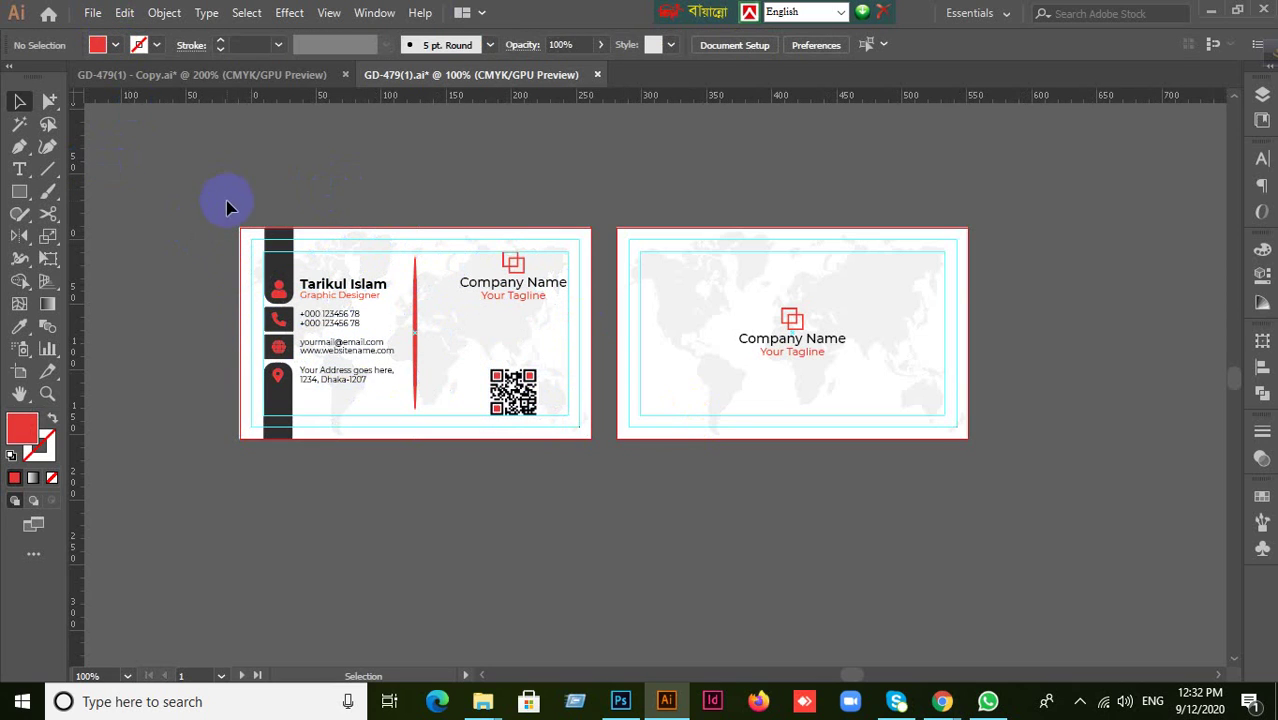
{"action": "left_click_drag", "start_coordinate": [188, 233], "coordinate": [411, 419]}
{"action": "left_click", "coordinate": [151, 234]}
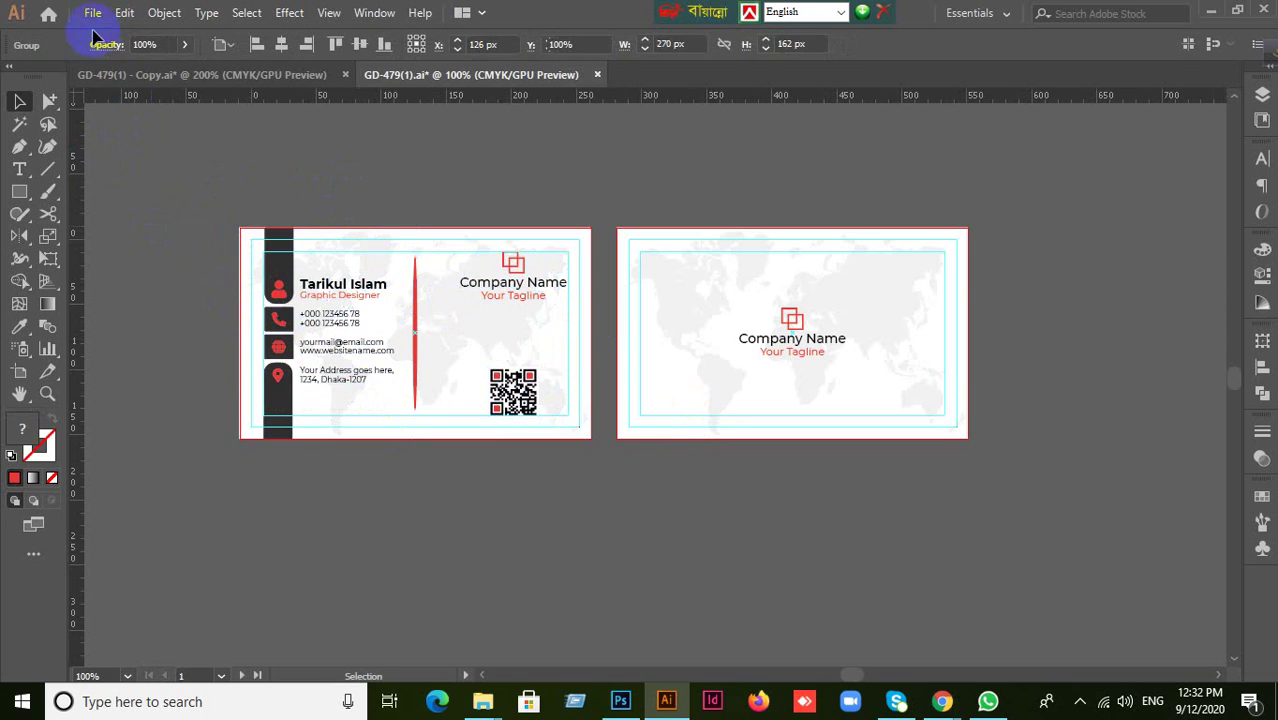
{"action": "left_click", "coordinate": [371, 316]}
{"action": "left_click", "coordinate": [493, 517]}
{"action": "left_click", "coordinate": [390, 365]}
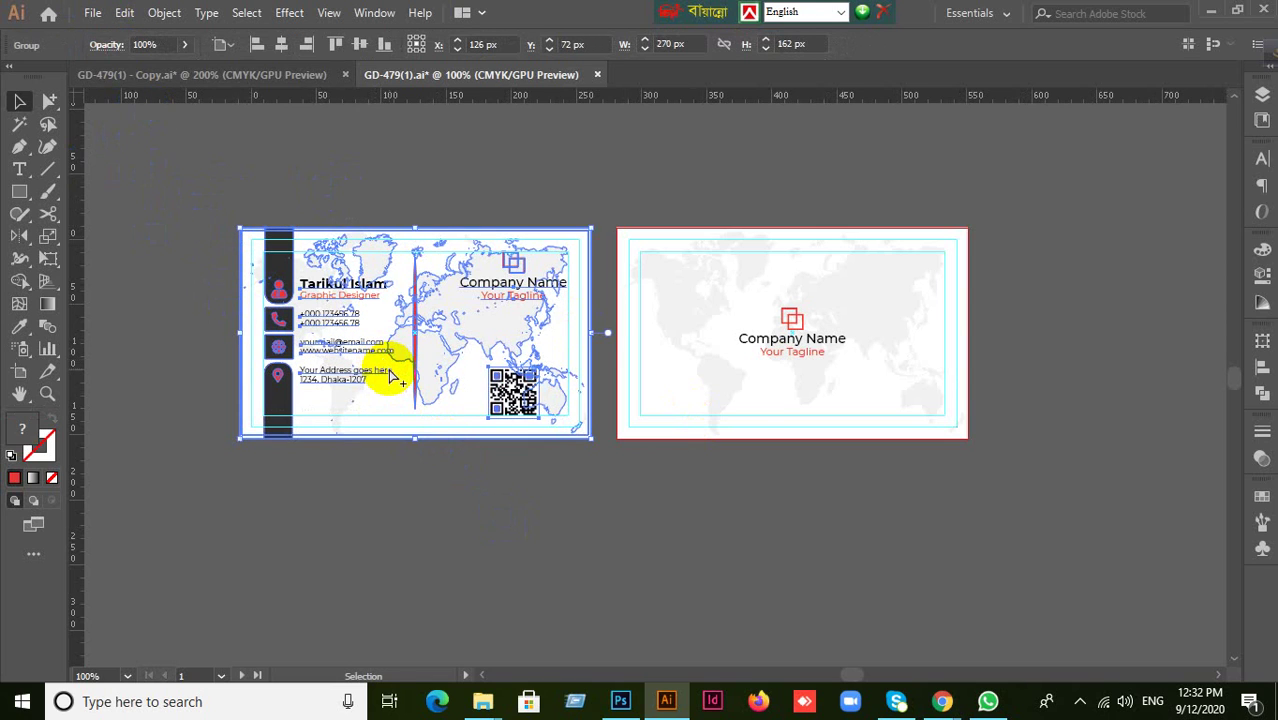
{"action": "key", "text": "ctrl+0"}
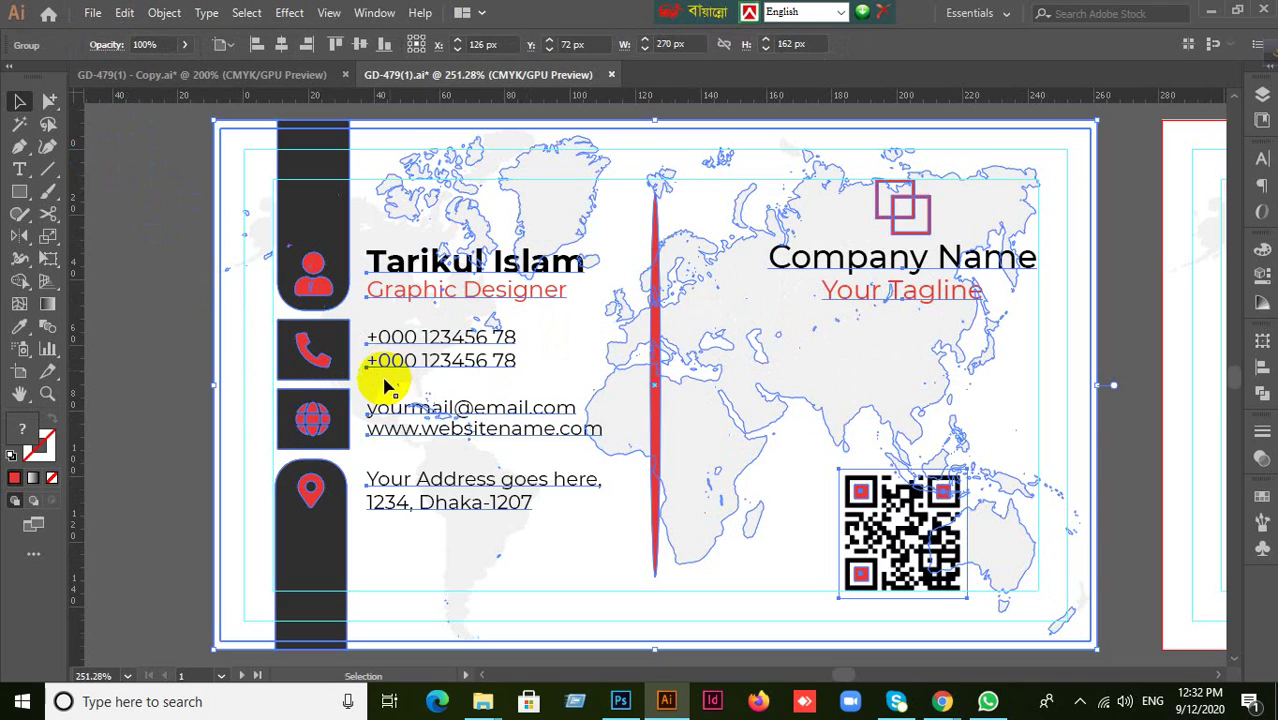
Open the Export As dialog for GD-479(1) and cancel it without exporting
{"action": "left_click", "coordinate": [92, 12]}
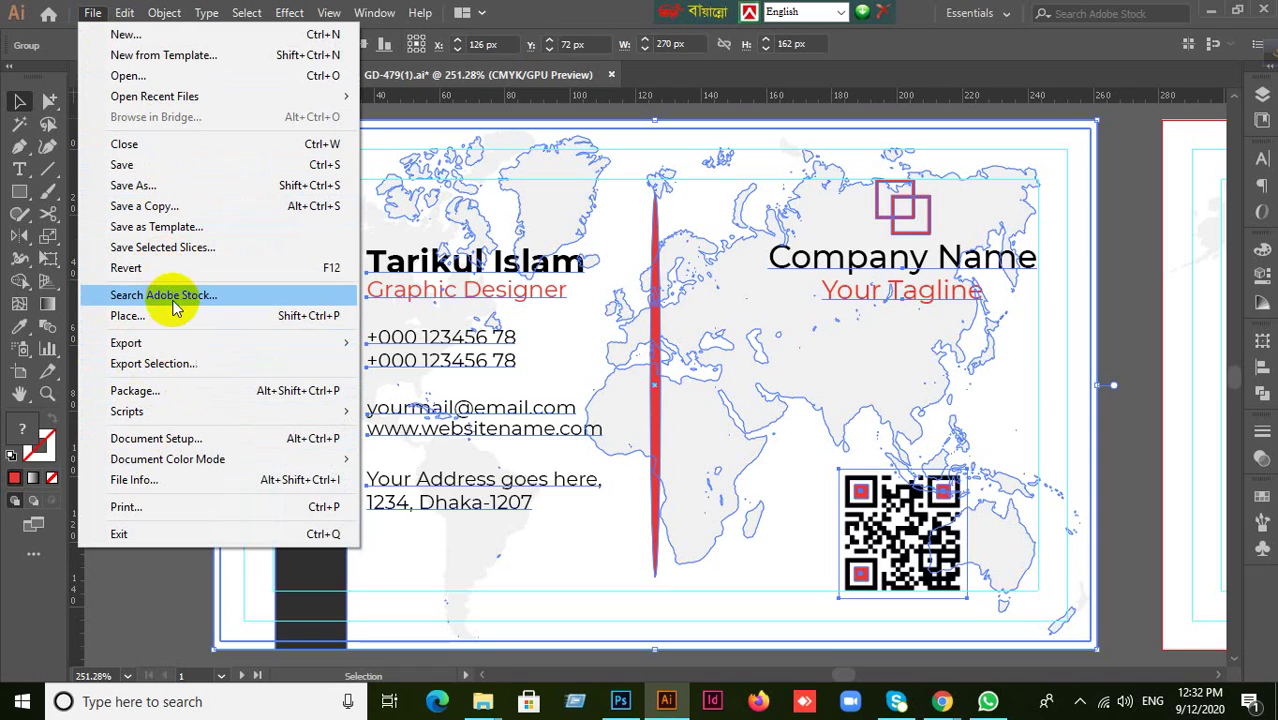
{"action": "mouse_move", "coordinate": [161, 344]}
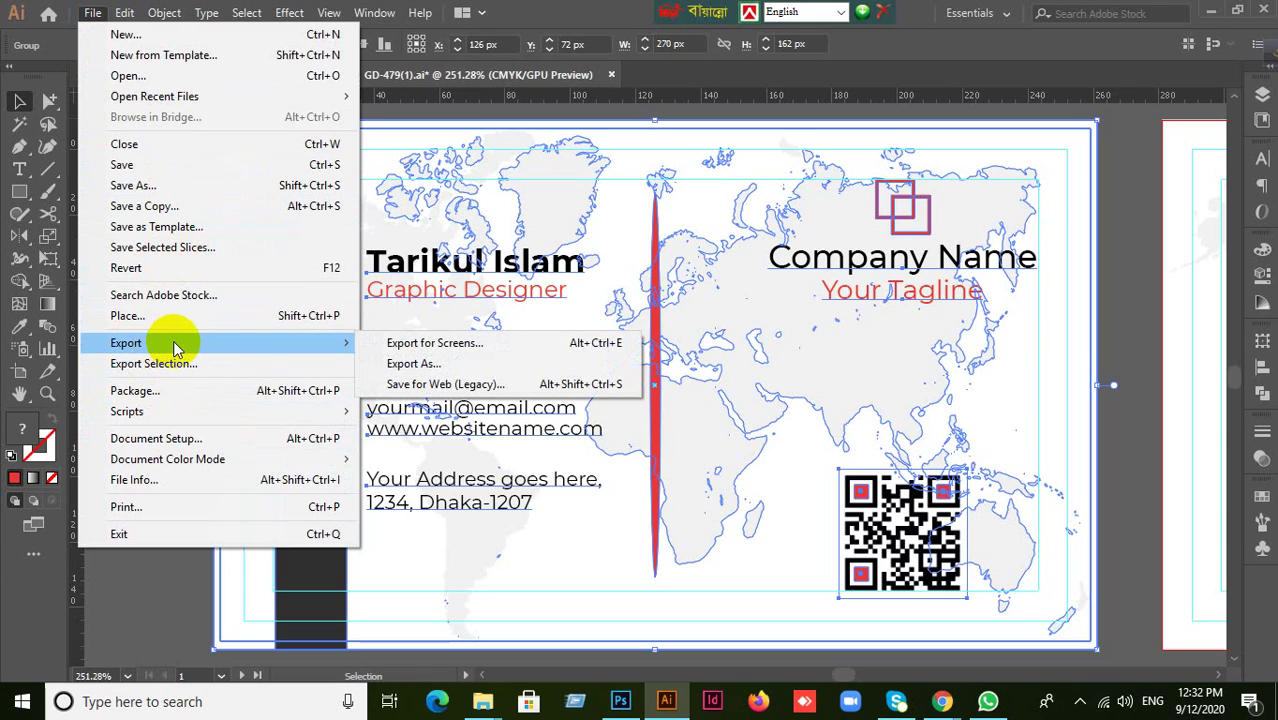
{"action": "mouse_move", "coordinate": [308, 344]}
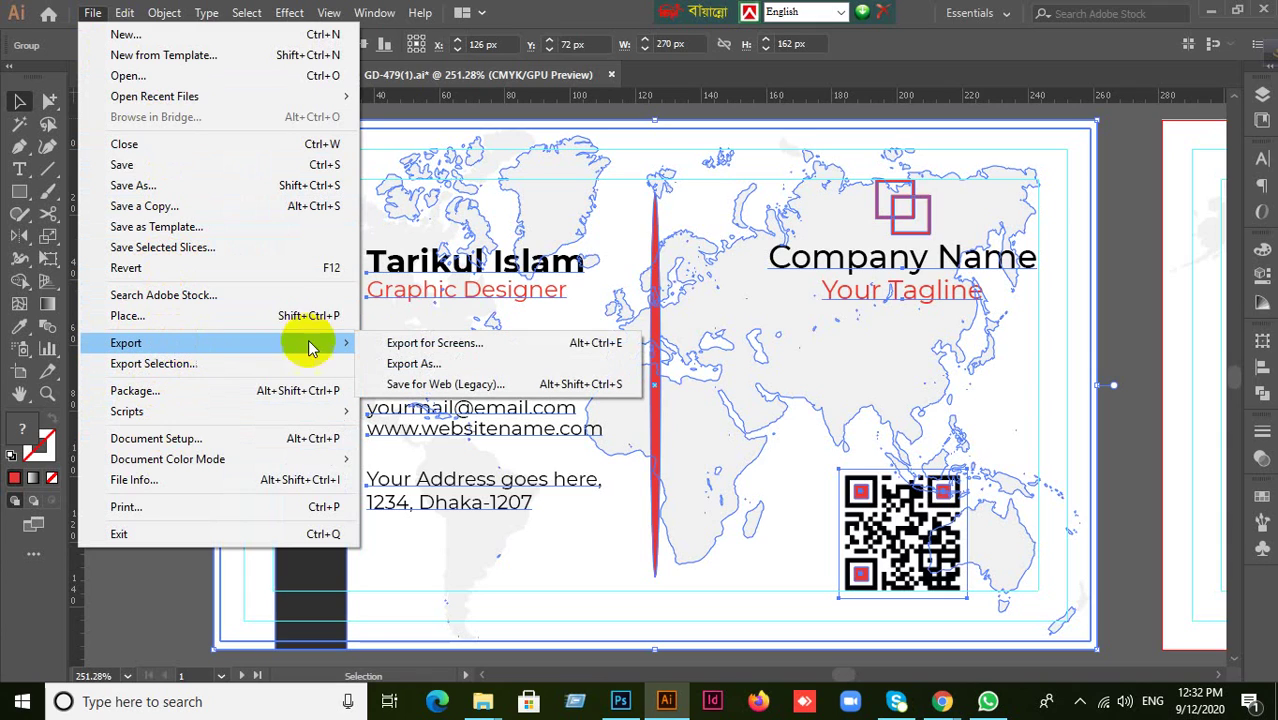
{"action": "left_click", "coordinate": [438, 365]}
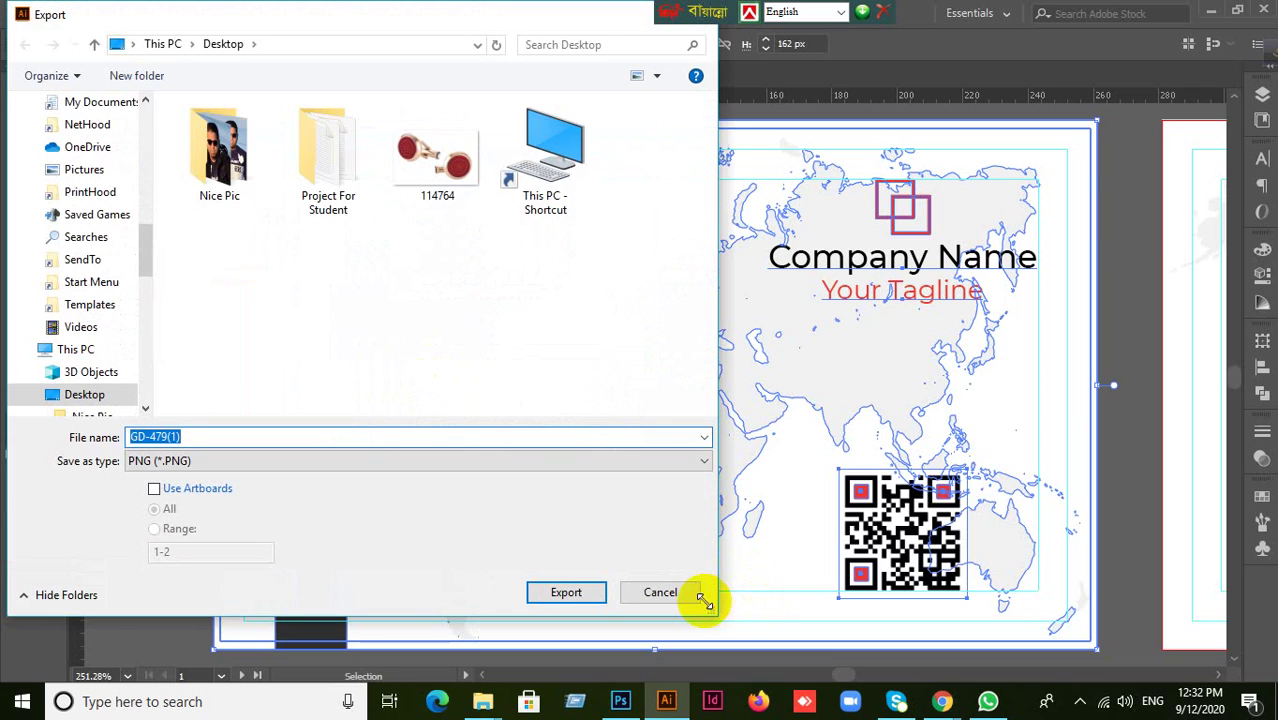
{"action": "left_click", "coordinate": [690, 594]}
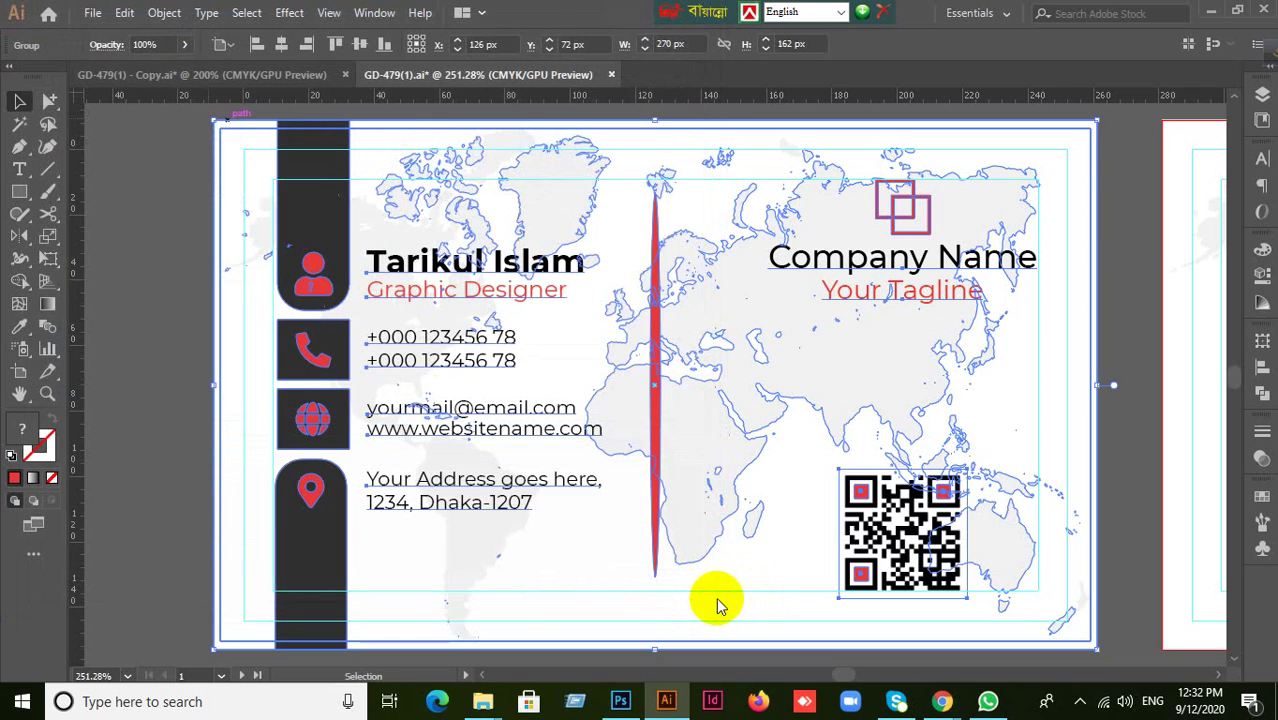
Preview the card's front side in Save for Web (Legacy) and cancel without saving
{"action": "left_click", "coordinate": [92, 14]}
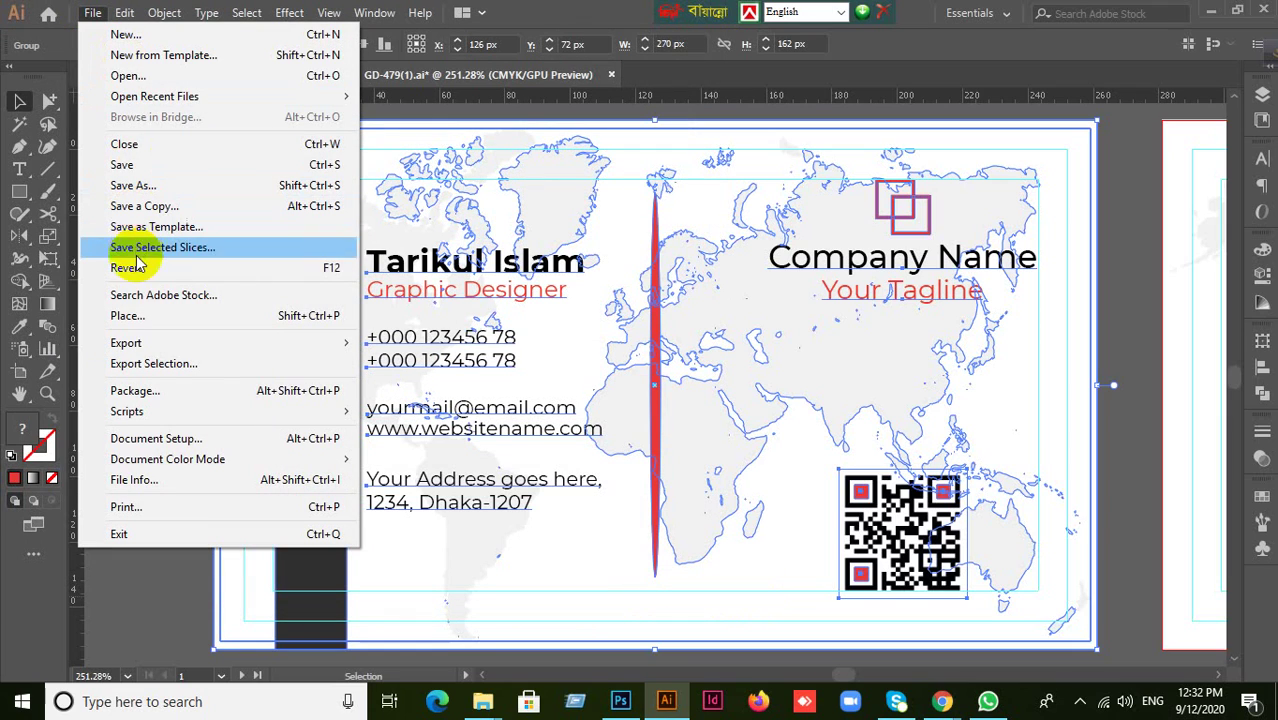
{"action": "mouse_move", "coordinate": [160, 340]}
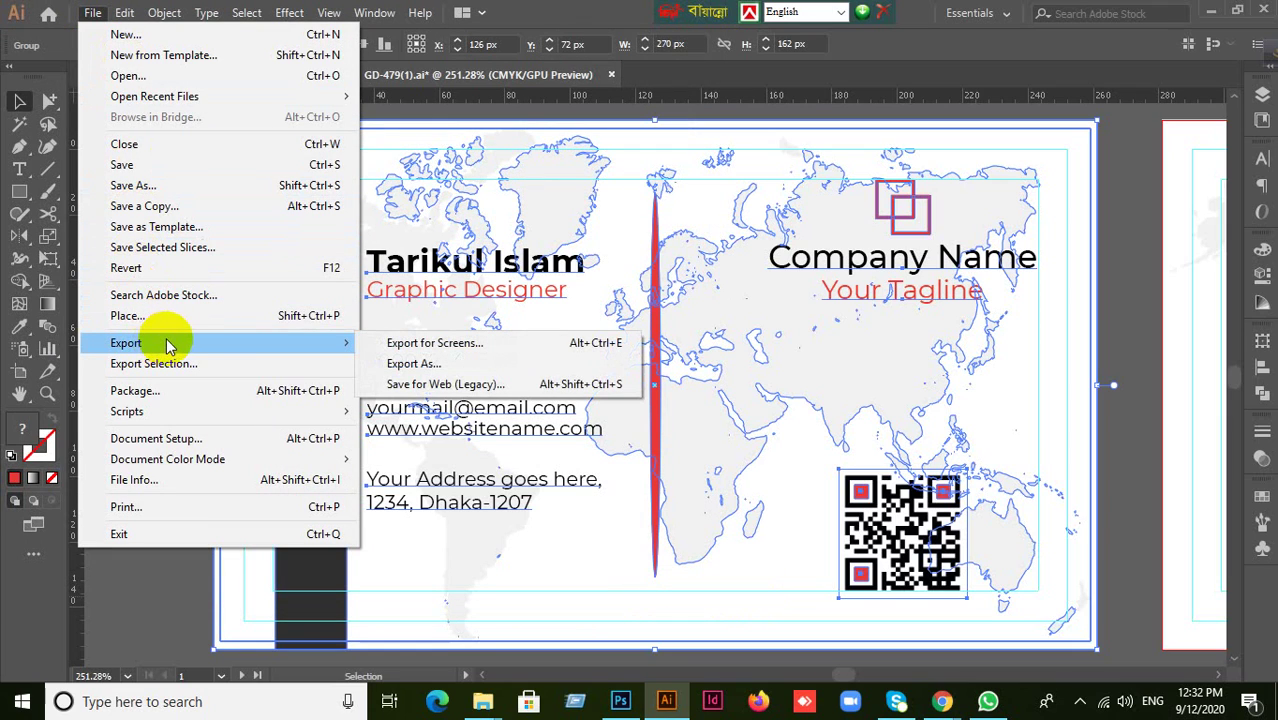
{"action": "left_click", "coordinate": [443, 386]}
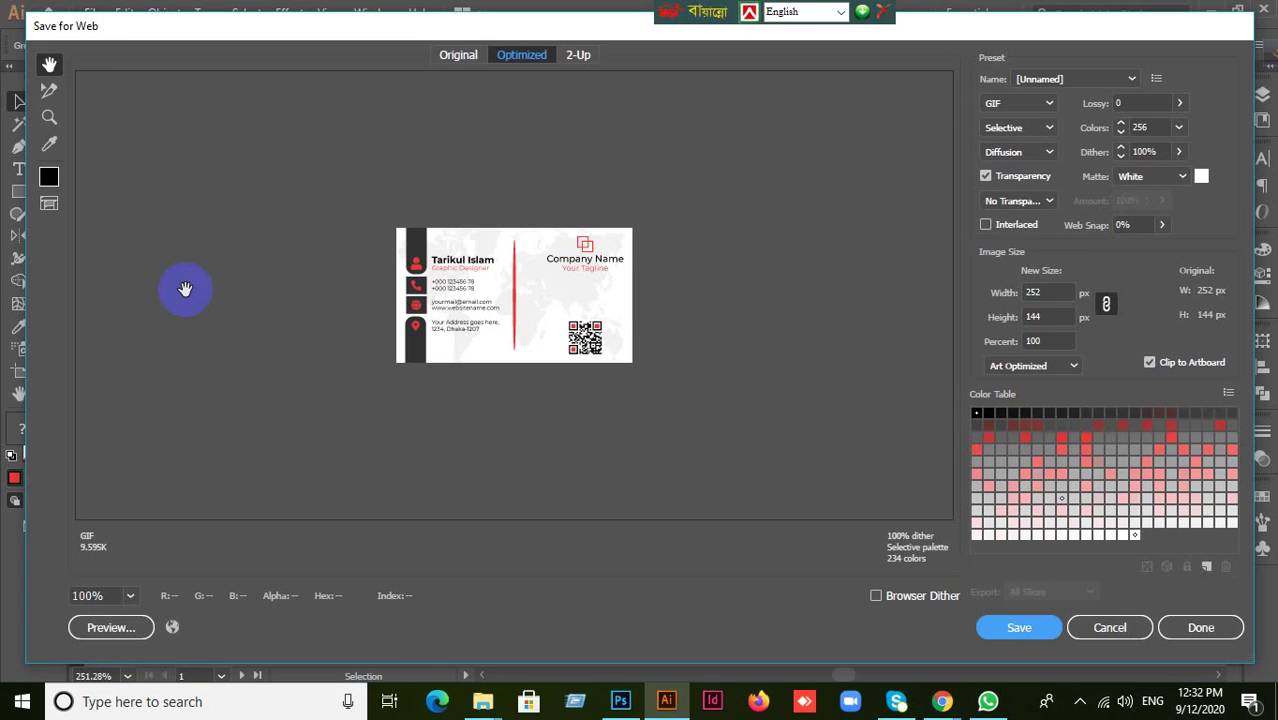
{"action": "left_click", "coordinate": [1125, 627]}
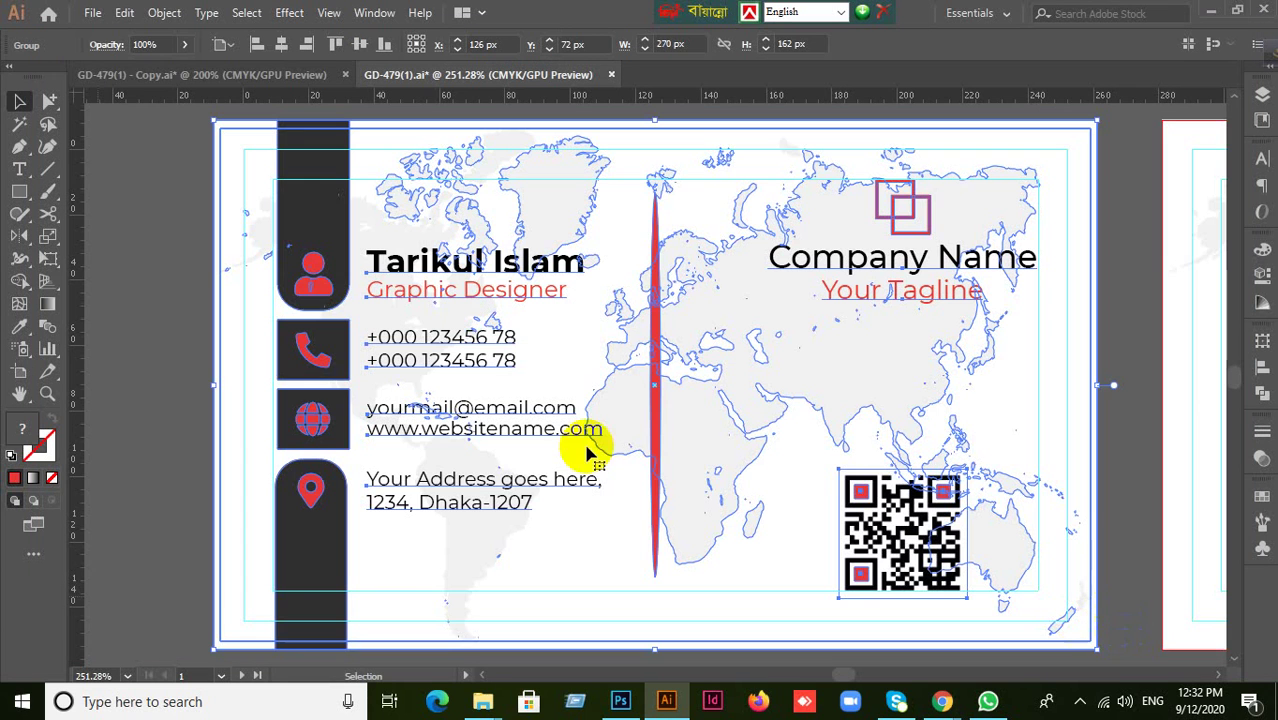
Start exporting GD-479(1) to the Desktop as a JPEG with Use Artboards enabled
{"action": "left_click", "coordinate": [92, 12]}
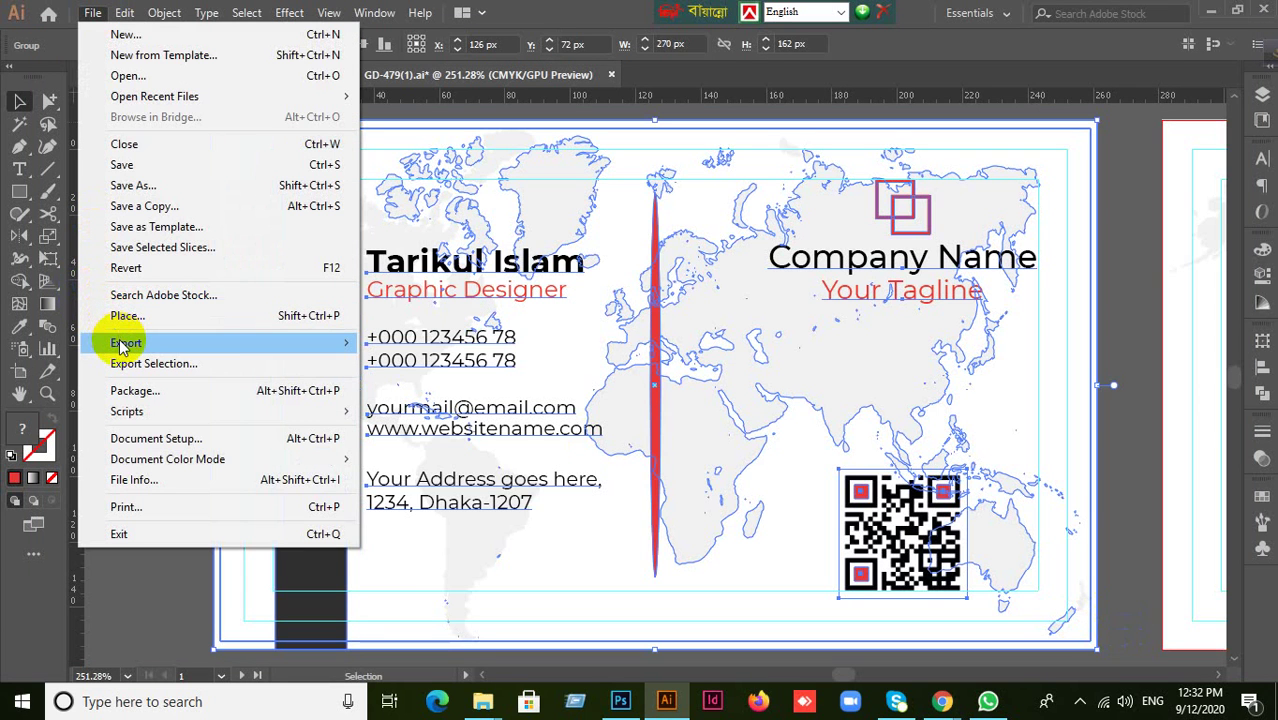
{"action": "mouse_move", "coordinate": [120, 342]}
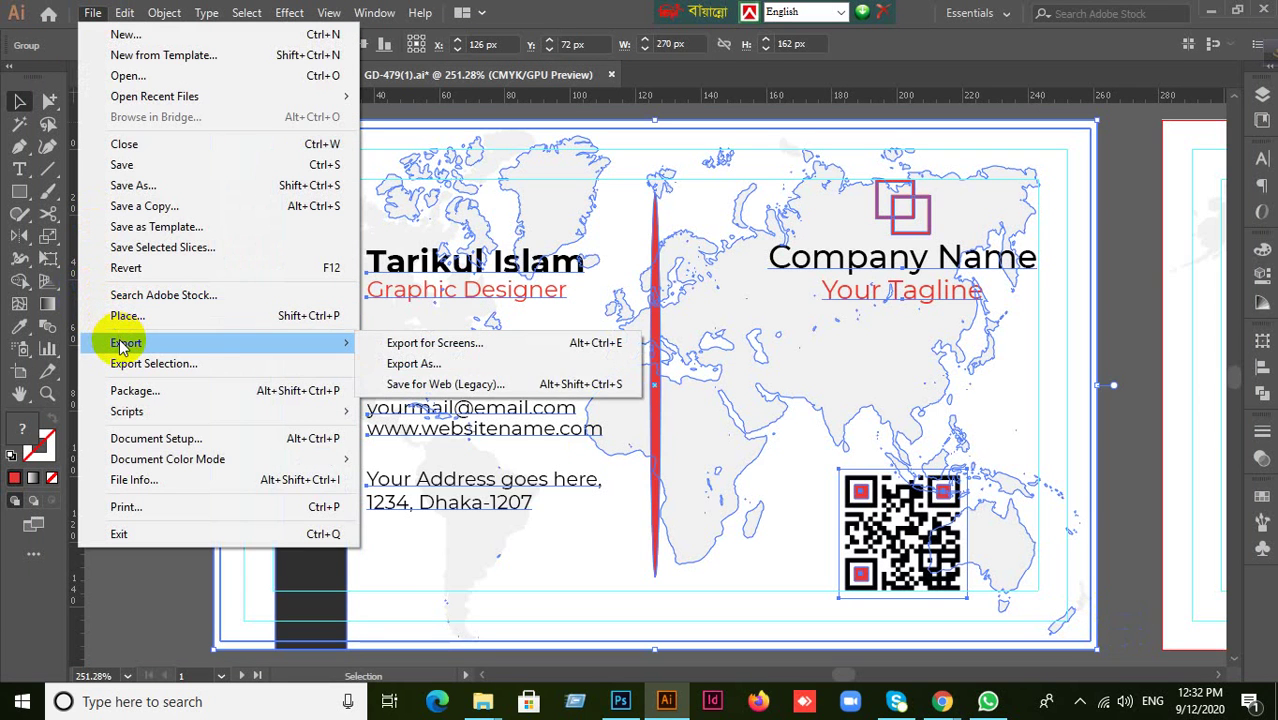
{"action": "left_click", "coordinate": [422, 366]}
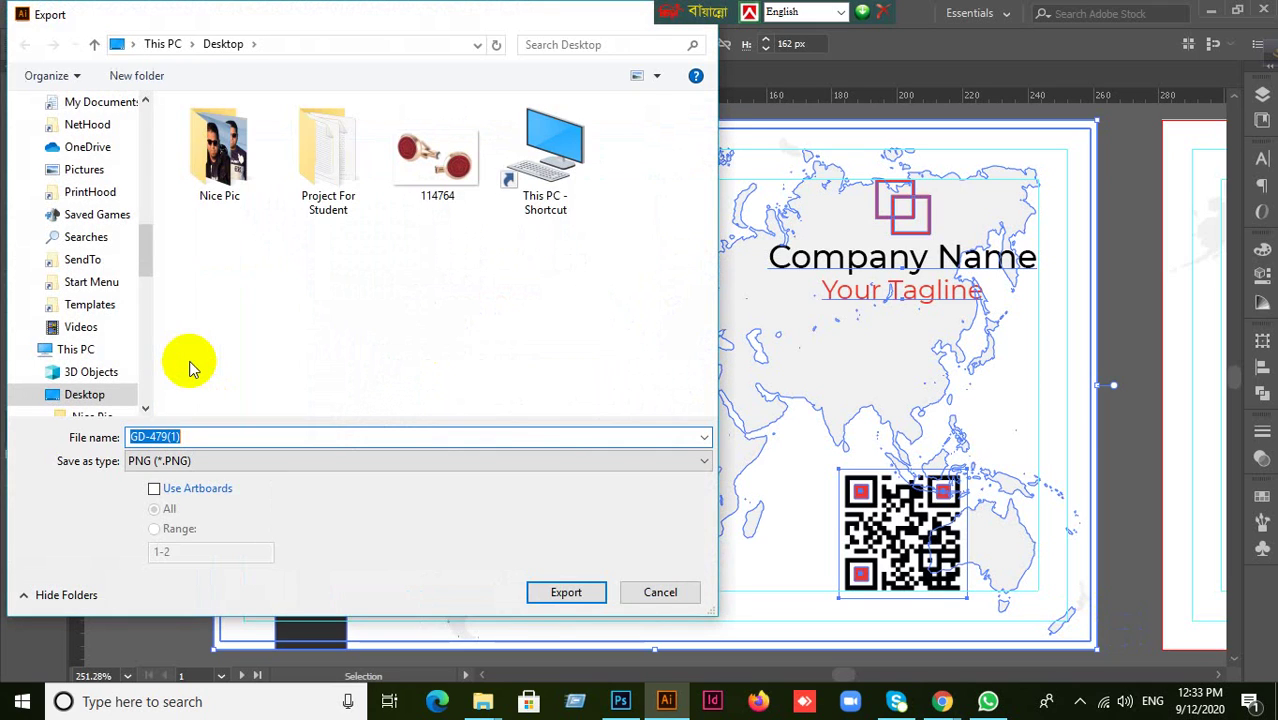
{"action": "left_click", "coordinate": [638, 463]}
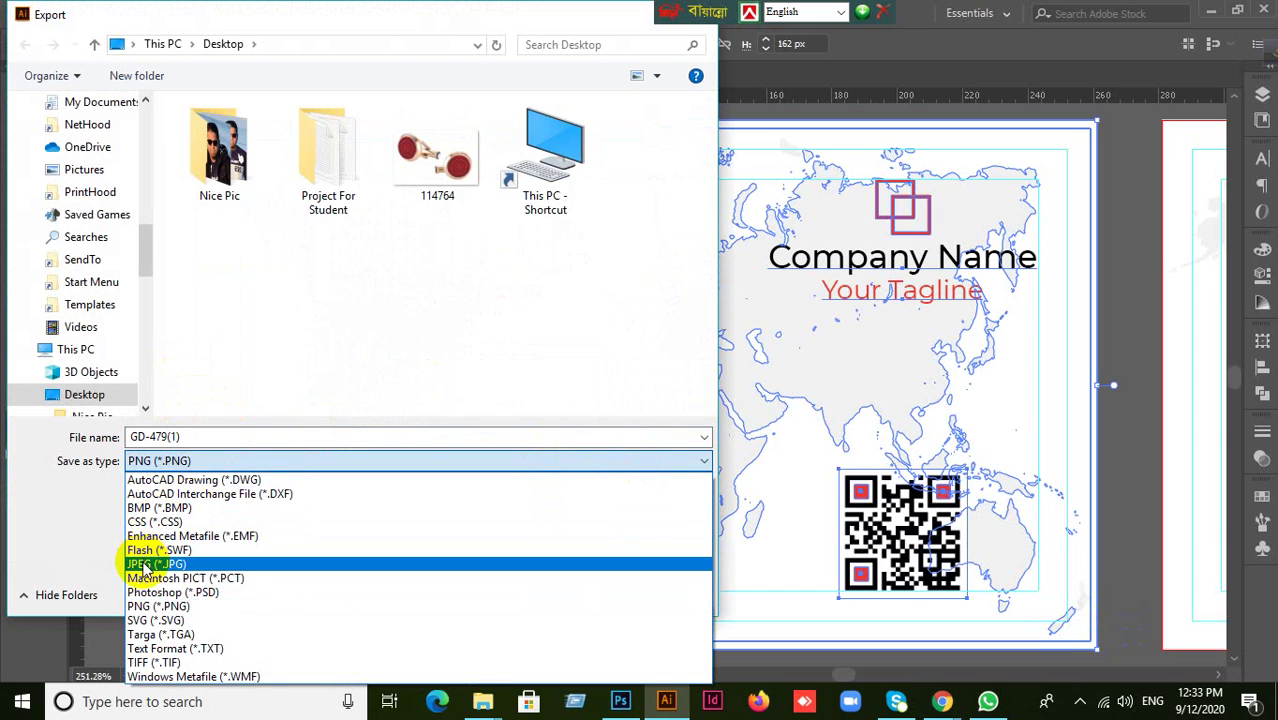
{"action": "left_click", "coordinate": [185, 564]}
{"action": "left_click", "coordinate": [154, 488]}
{"action": "left_click", "coordinate": [590, 593]}
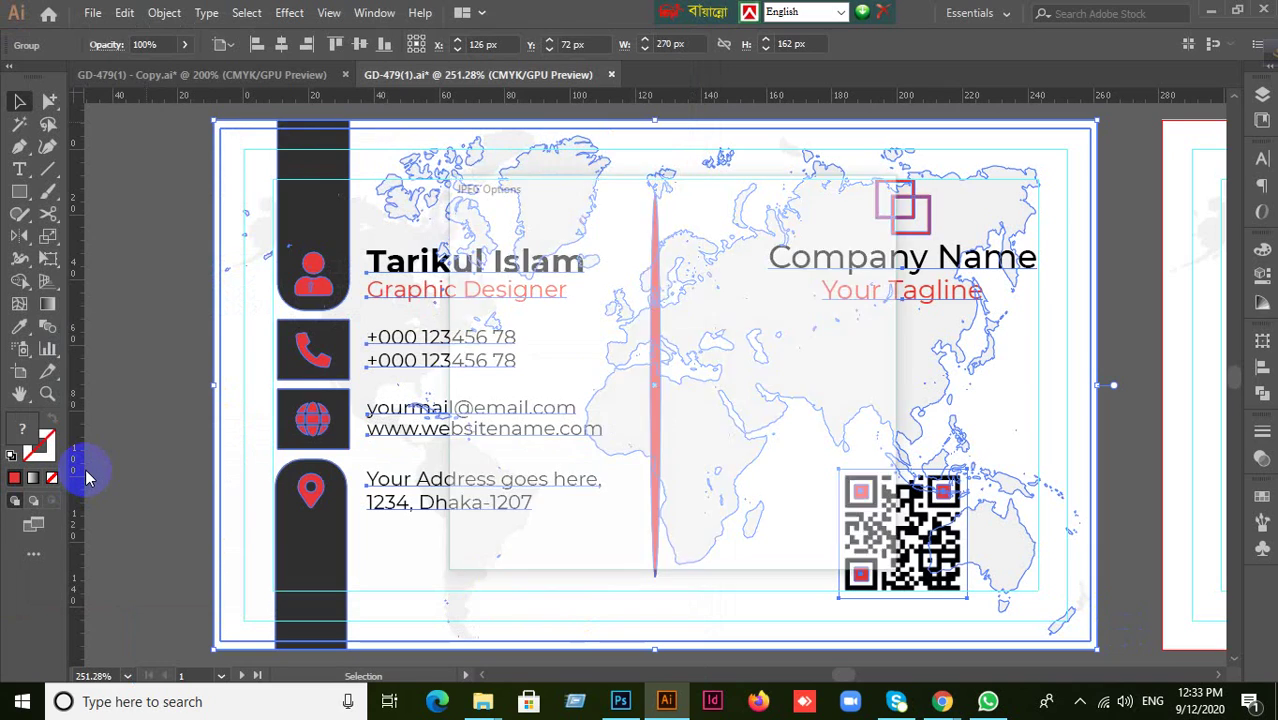
Set the JPEG colour model to RGB and the quality to 10 (Maximum), and complete the export
{"action": "left_click", "coordinate": [640, 281]}
{"action": "left_click", "coordinate": [651, 258]}
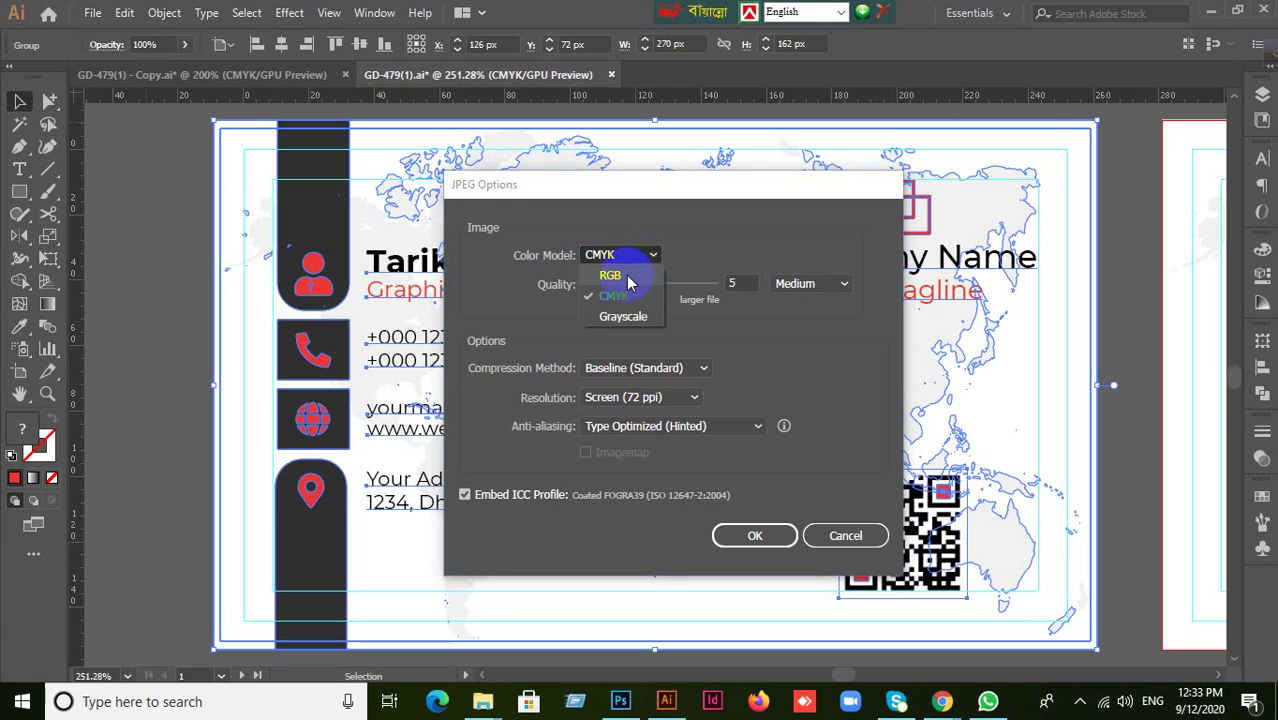
{"action": "left_click", "coordinate": [612, 276]}
{"action": "left_click", "coordinate": [730, 283]}
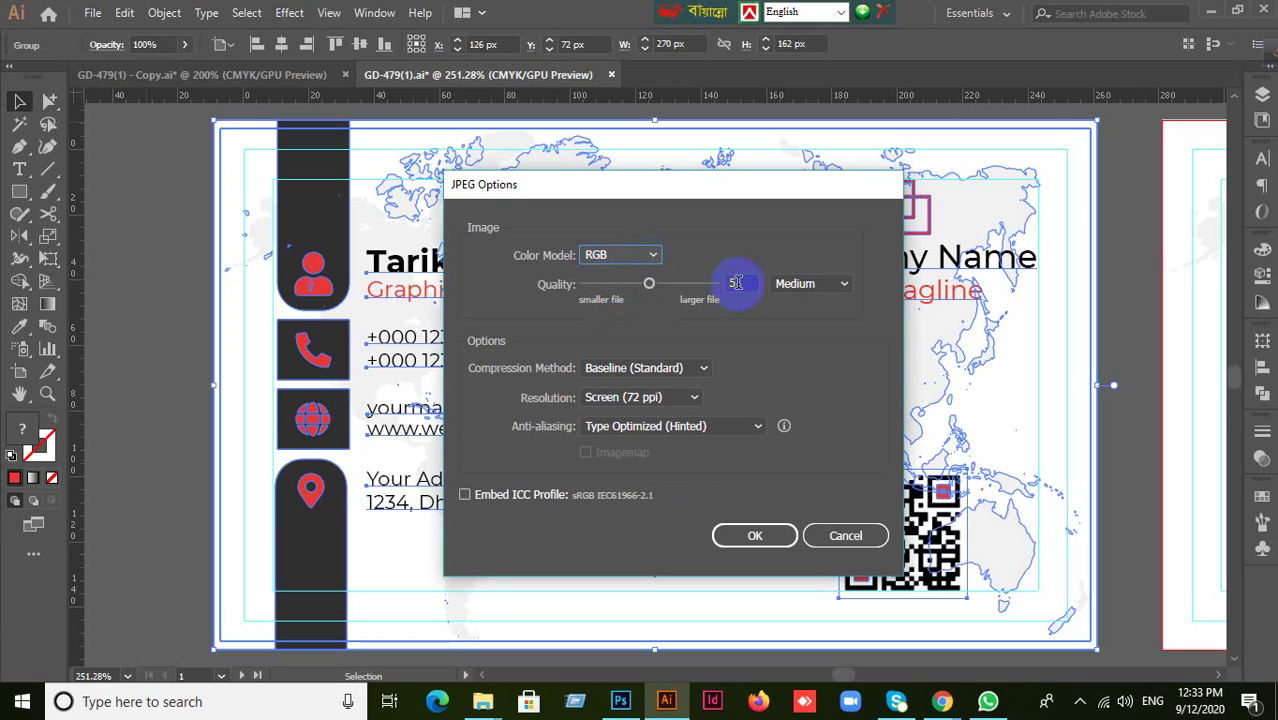
{"action": "left_click", "coordinate": [678, 290]}
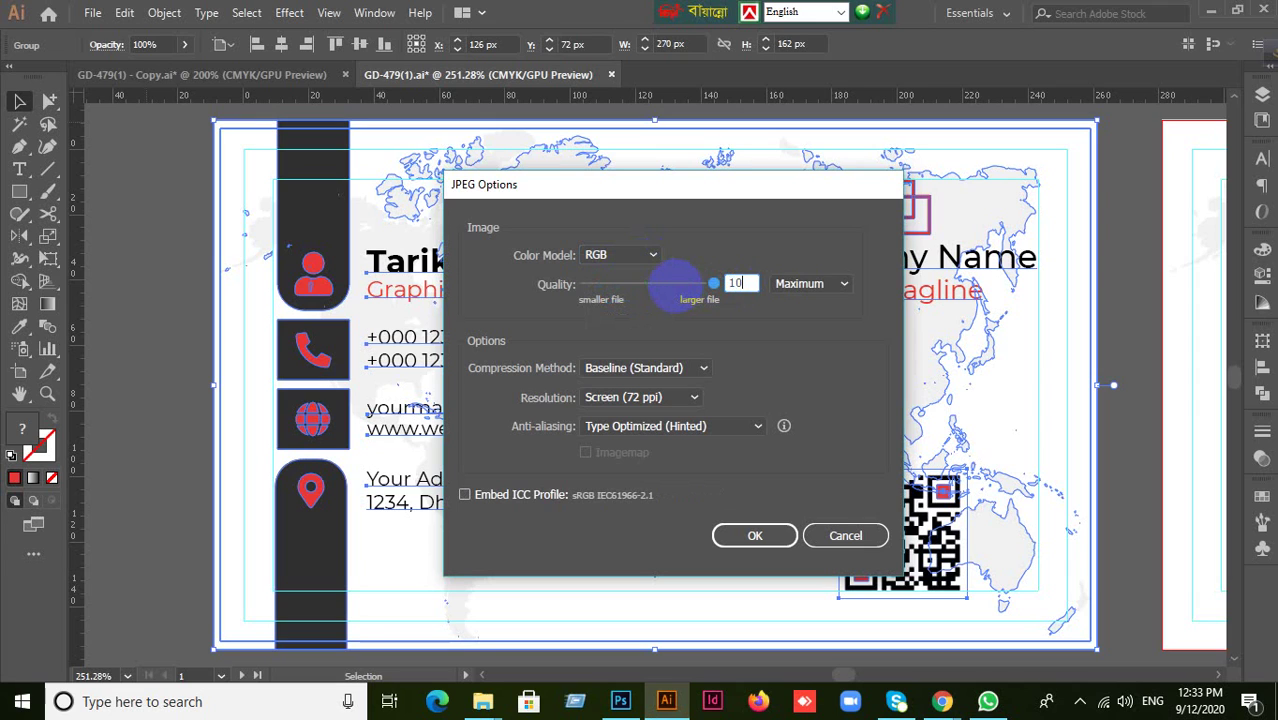
{"action": "left_click", "coordinate": [757, 537]}
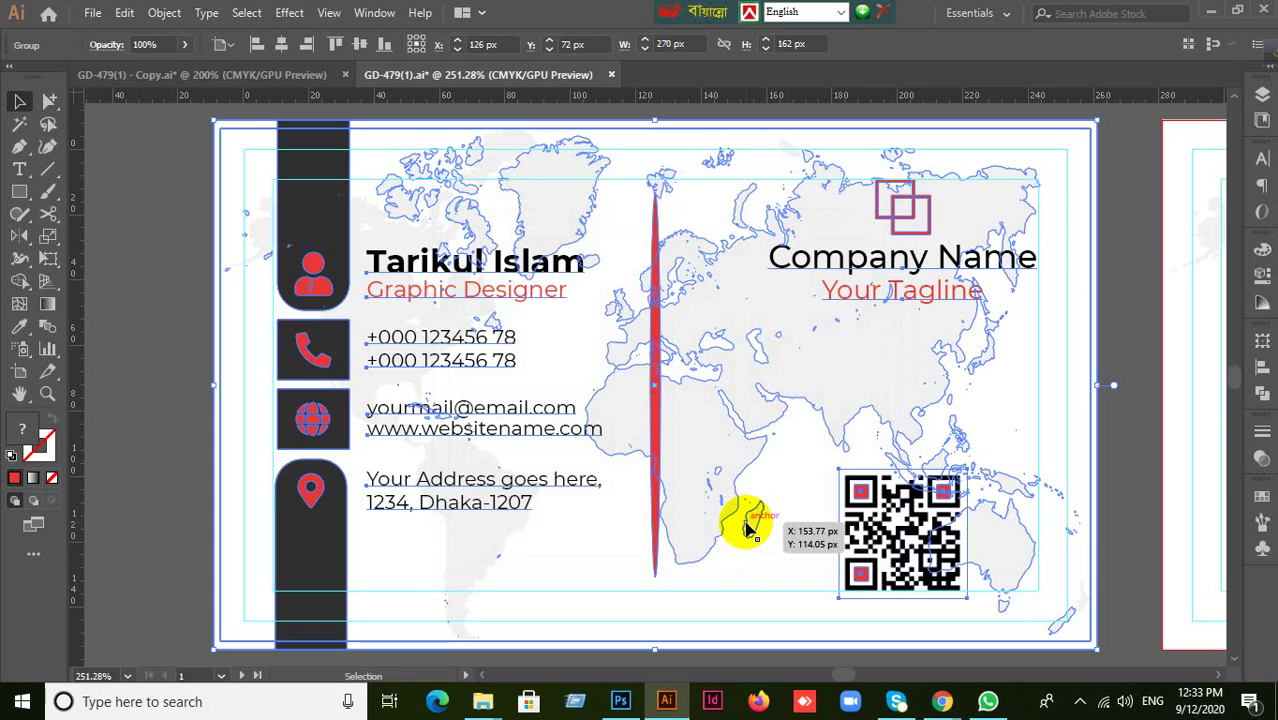
Open the exported GD-479(1)-02 JPEG from the Desktop in Illustrator for inspection
{"action": "scroll", "coordinate": [783, 521], "scroll_direction": "down", "scroll_amount": 3}
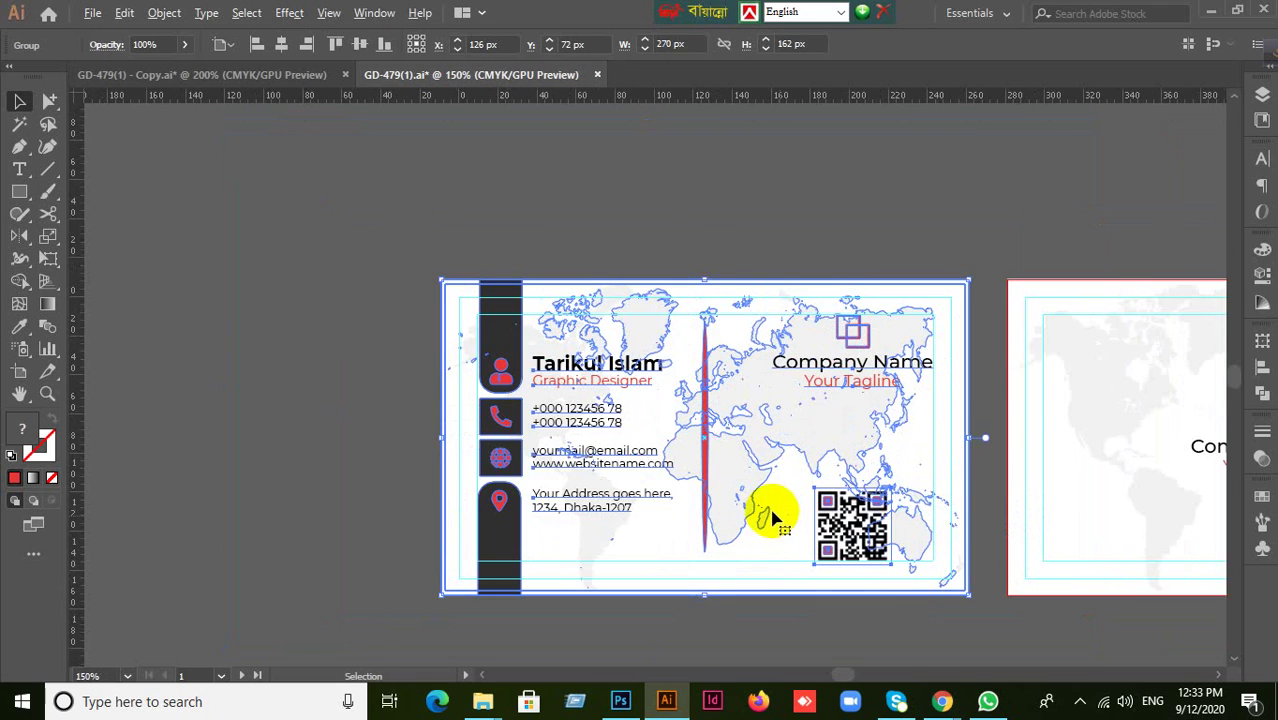
{"action": "left_click", "coordinate": [374, 365]}
{"action": "left_click_drag", "start_coordinate": [950, 408], "coordinate": [543, 374]}
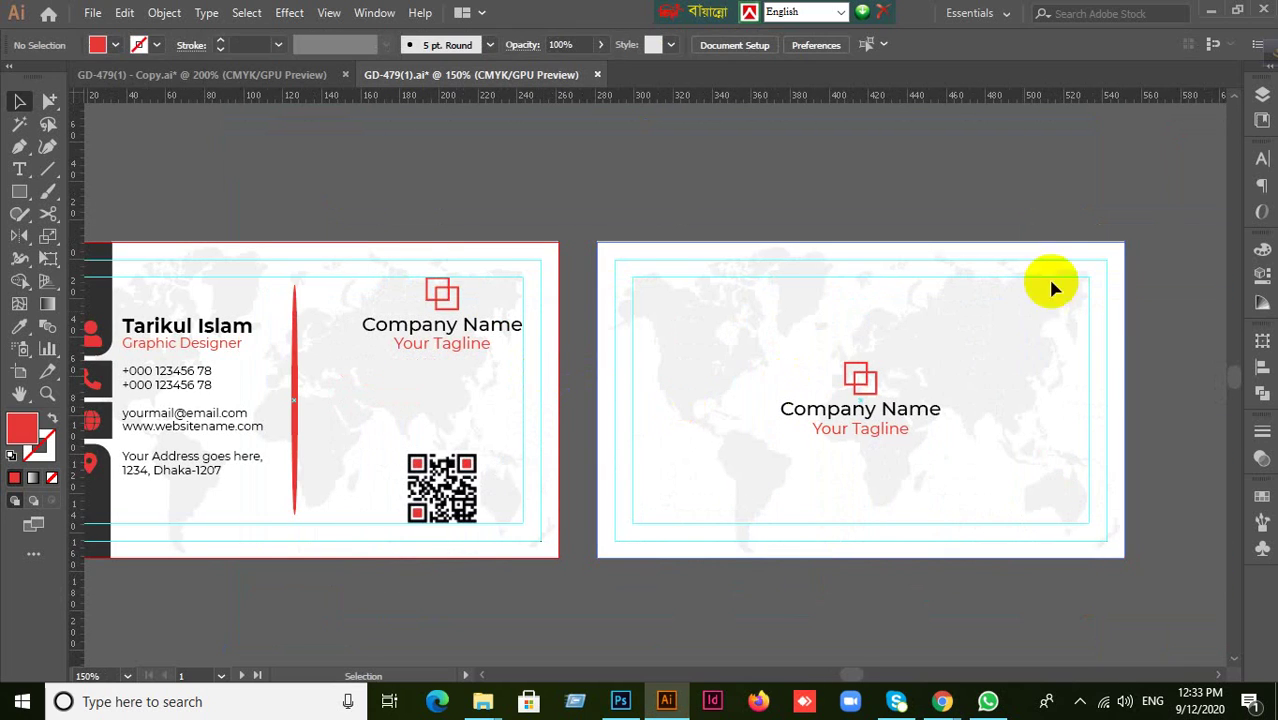
{"action": "left_click", "coordinate": [1211, 11]}
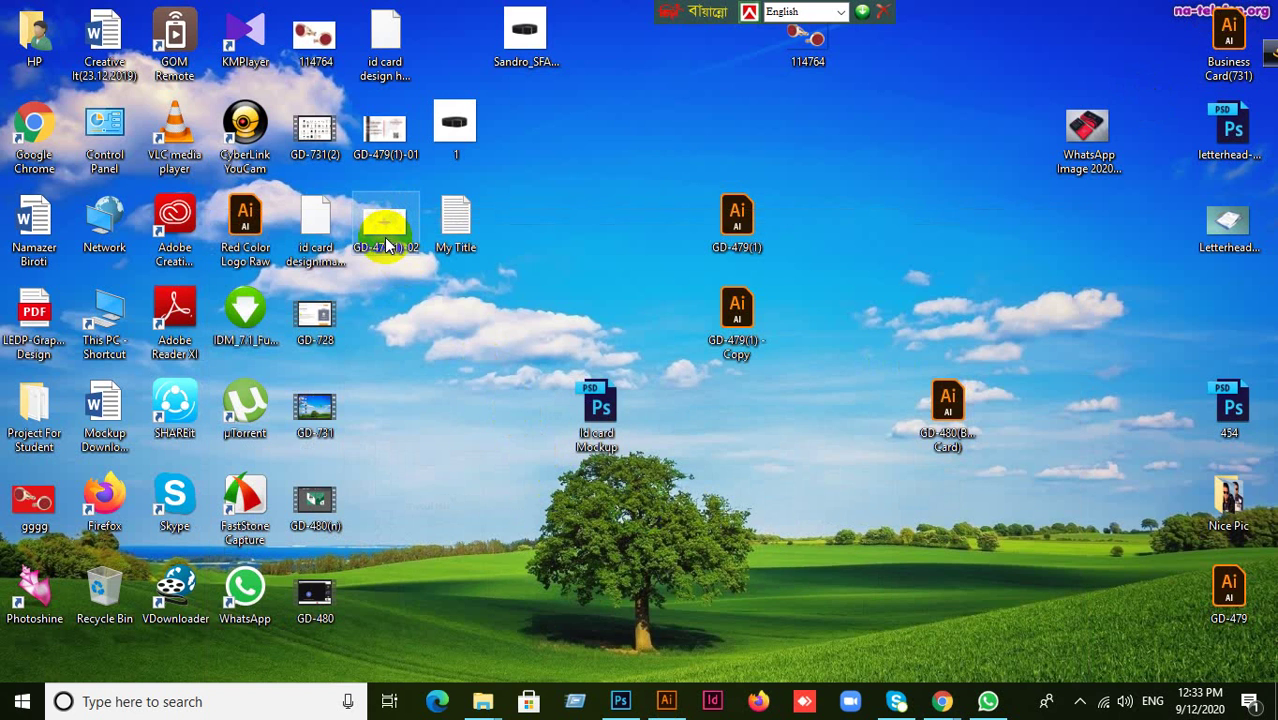
{"action": "left_click_drag", "start_coordinate": [388, 246], "coordinate": [692, 126]}
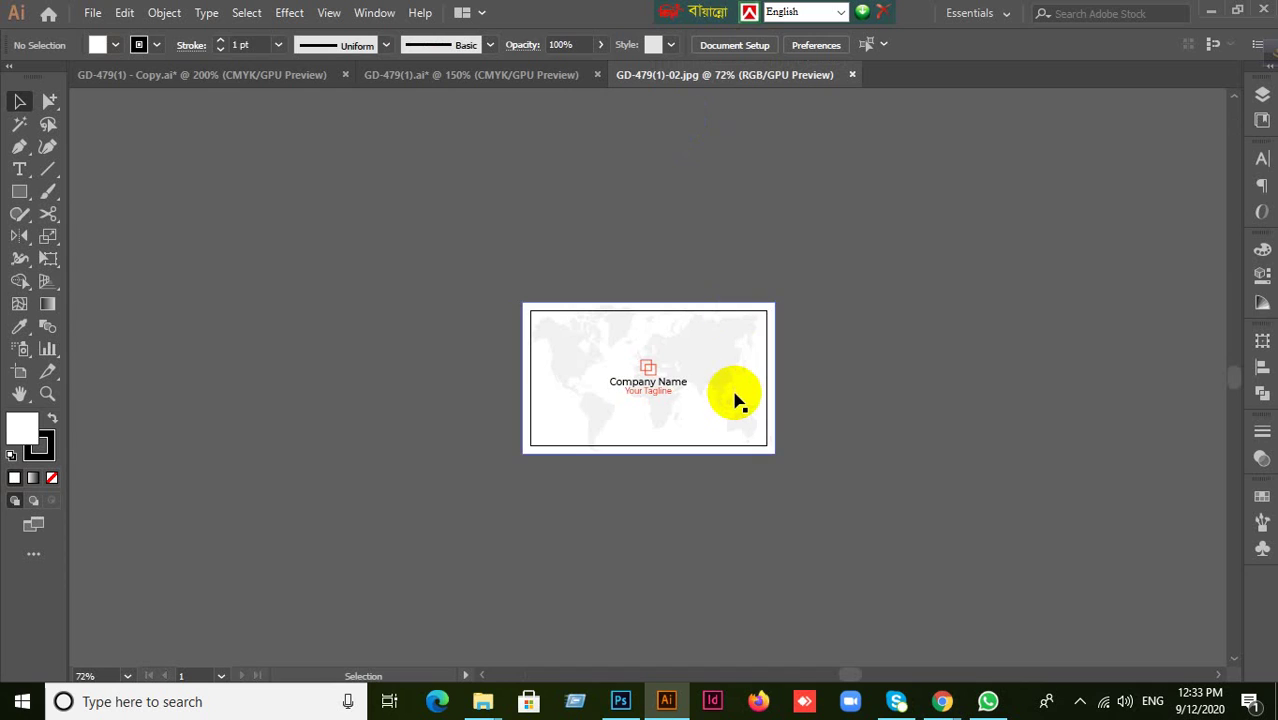
{"action": "scroll", "coordinate": [735, 400], "scroll_direction": "up", "scroll_amount": 3, "text": "alt"}
Try moving the card's back-side image to different positions relative to the artboard in GD-479(1)-02.jpg
{"action": "left_click_drag", "start_coordinate": [614, 340], "coordinate": [810, 408]}
{"action": "key", "text": "ctrl+z"}
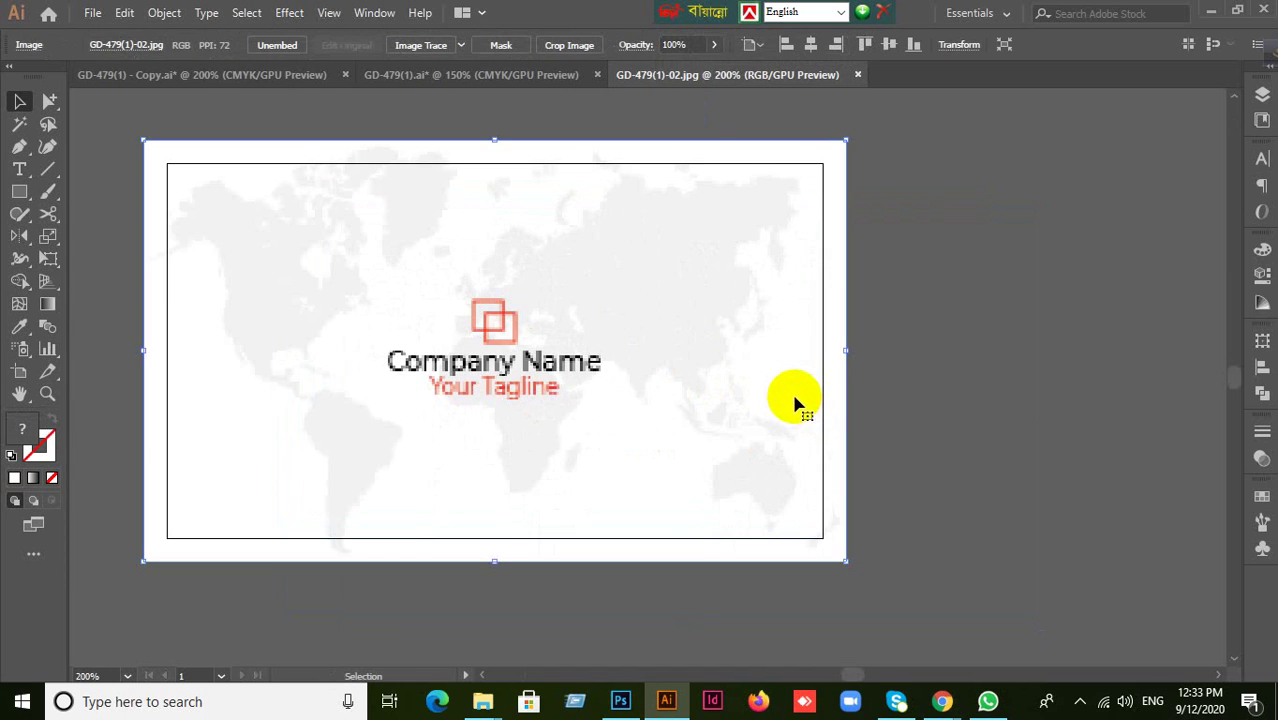
{"action": "scroll", "coordinate": [793, 400], "scroll_direction": "down", "scroll_amount": 1, "text": "alt"}
{"action": "left_click_drag", "start_coordinate": [722, 363], "coordinate": [825, 385]}
{"action": "left_click_drag", "start_coordinate": [725, 354], "coordinate": [812, 375]}
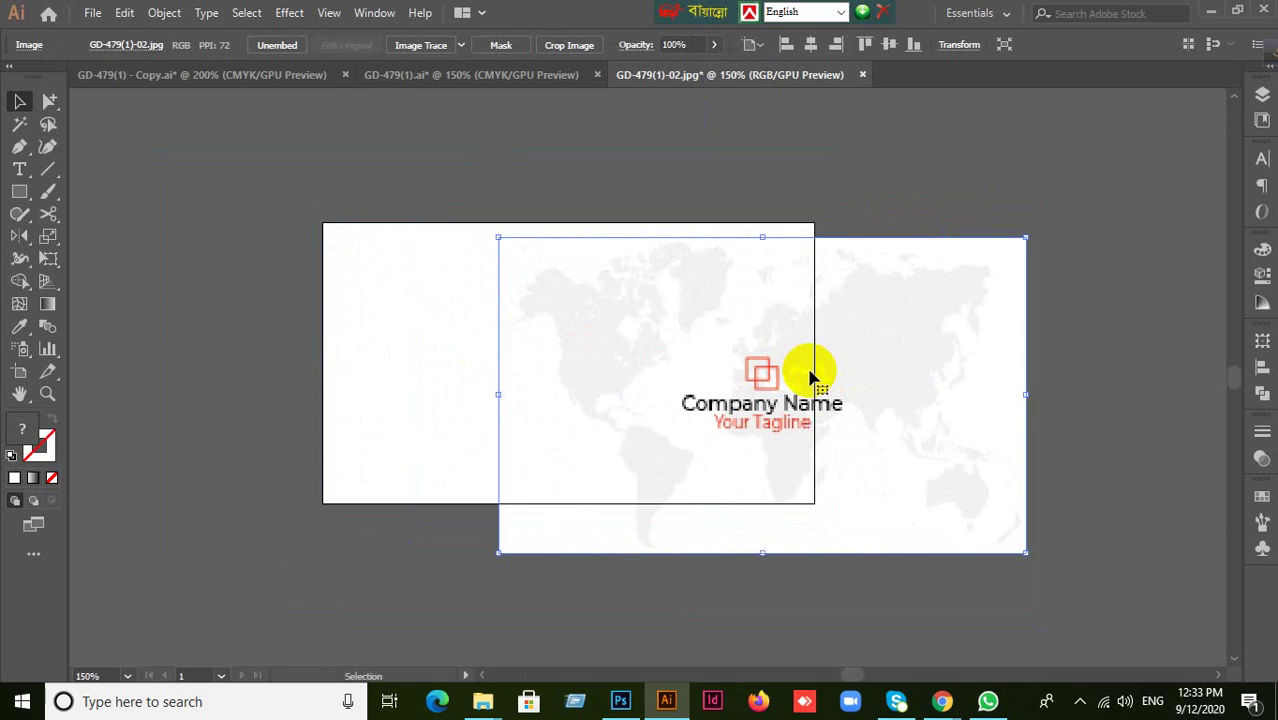
{"action": "left_click", "coordinate": [1110, 417]}
{"action": "left_click_drag", "start_coordinate": [893, 437], "coordinate": [661, 450]}
{"action": "left_click", "coordinate": [990, 422]}
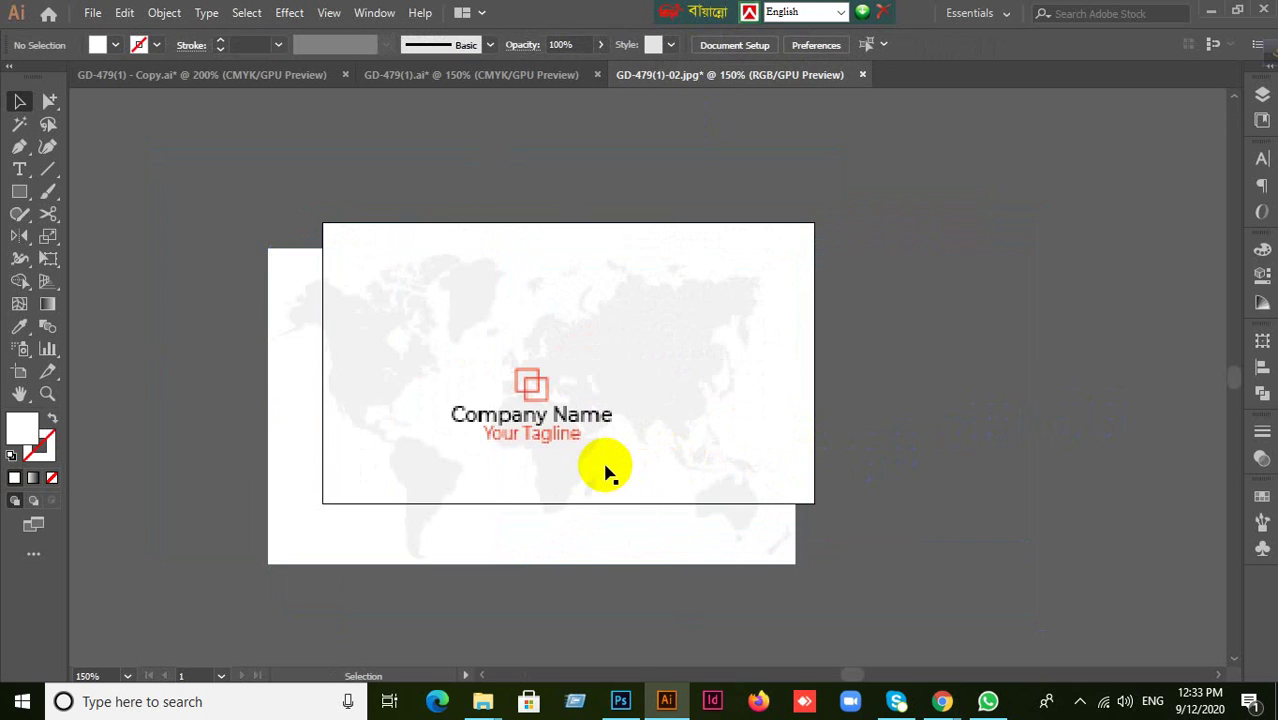
Scale the card image down from its lower corner, then delete it from the artboard
{"action": "left_click", "coordinate": [785, 550]}
{"action": "left_click_drag", "start_coordinate": [796, 564], "coordinate": [679, 494]}
{"action": "left_click", "coordinate": [795, 500]}
{"action": "left_click", "coordinate": [585, 422]}
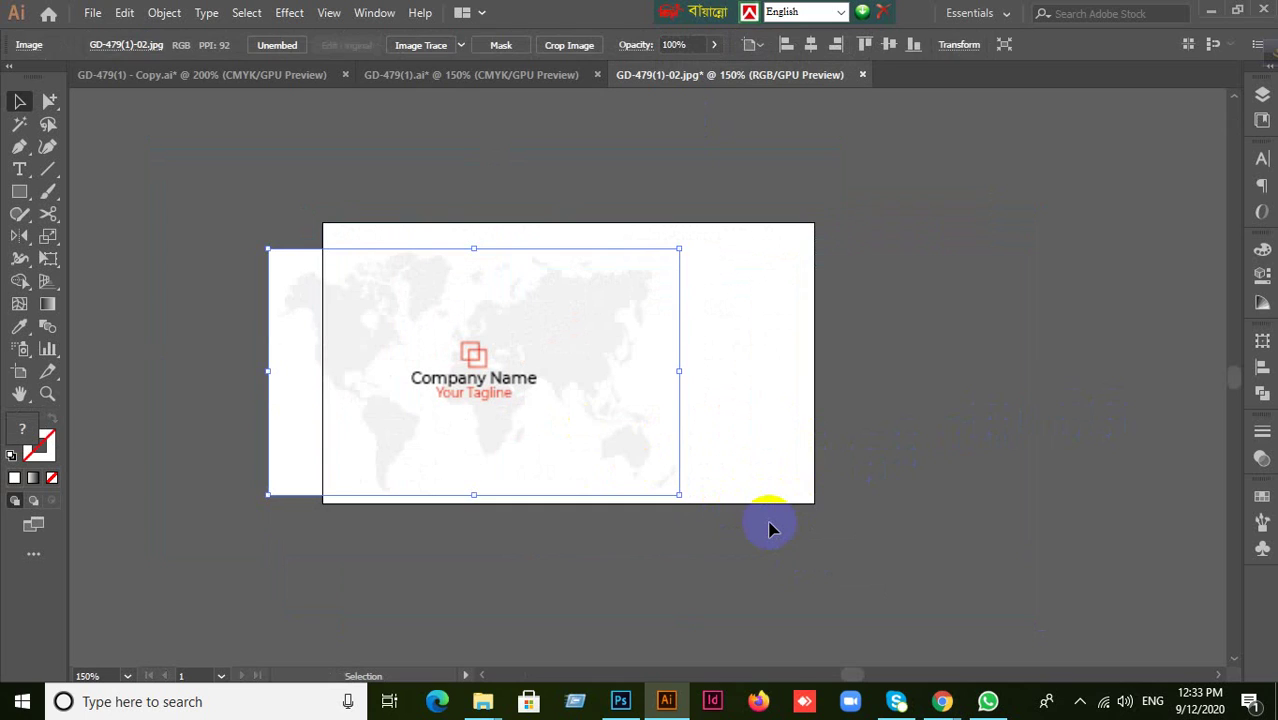
{"action": "key", "text": "Delete"}
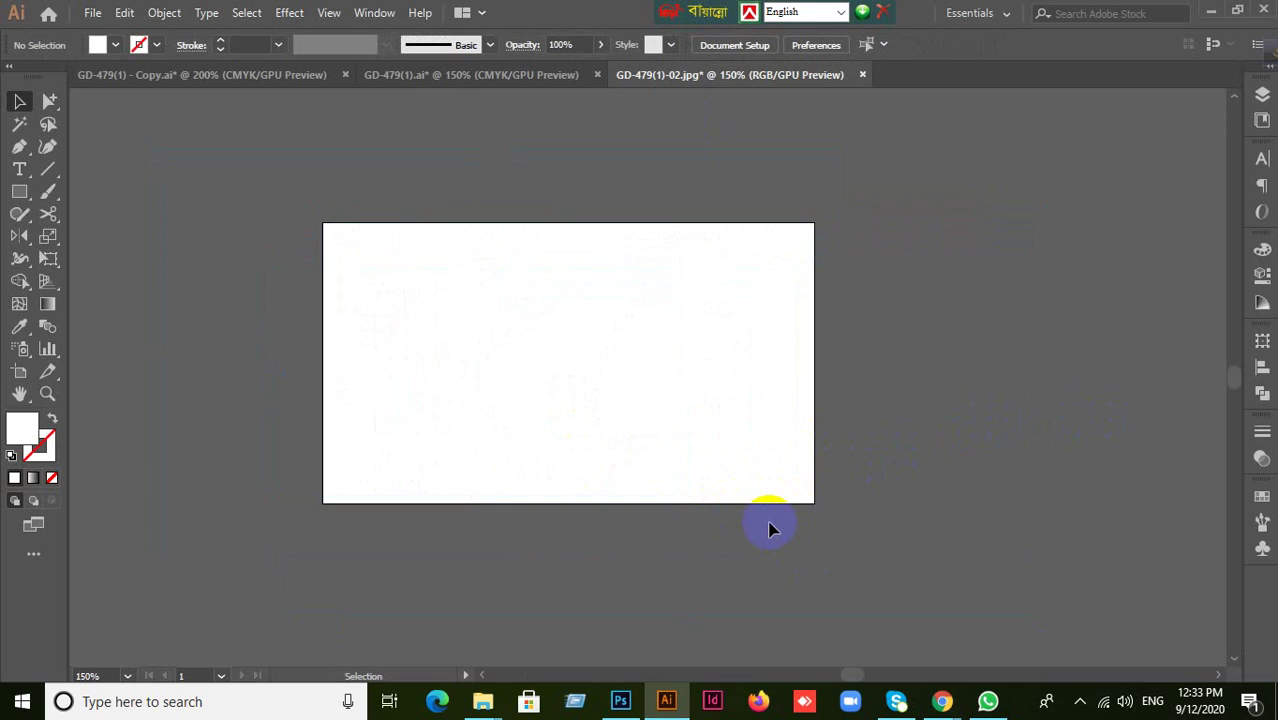
Close GD-479(1)-02.jpg without saving and delete that JPEG from the Desktop
{"action": "left_click", "coordinate": [864, 76]}
{"action": "left_click", "coordinate": [740, 374]}
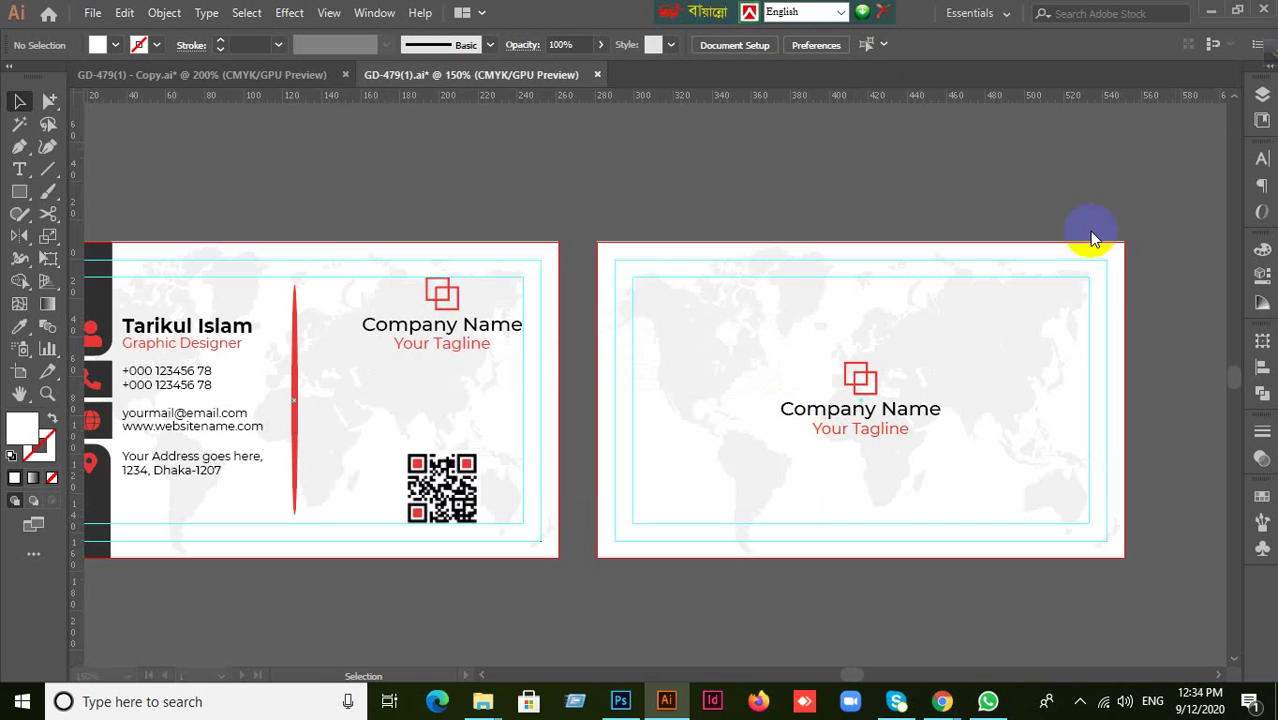
{"action": "left_click", "coordinate": [1211, 12]}
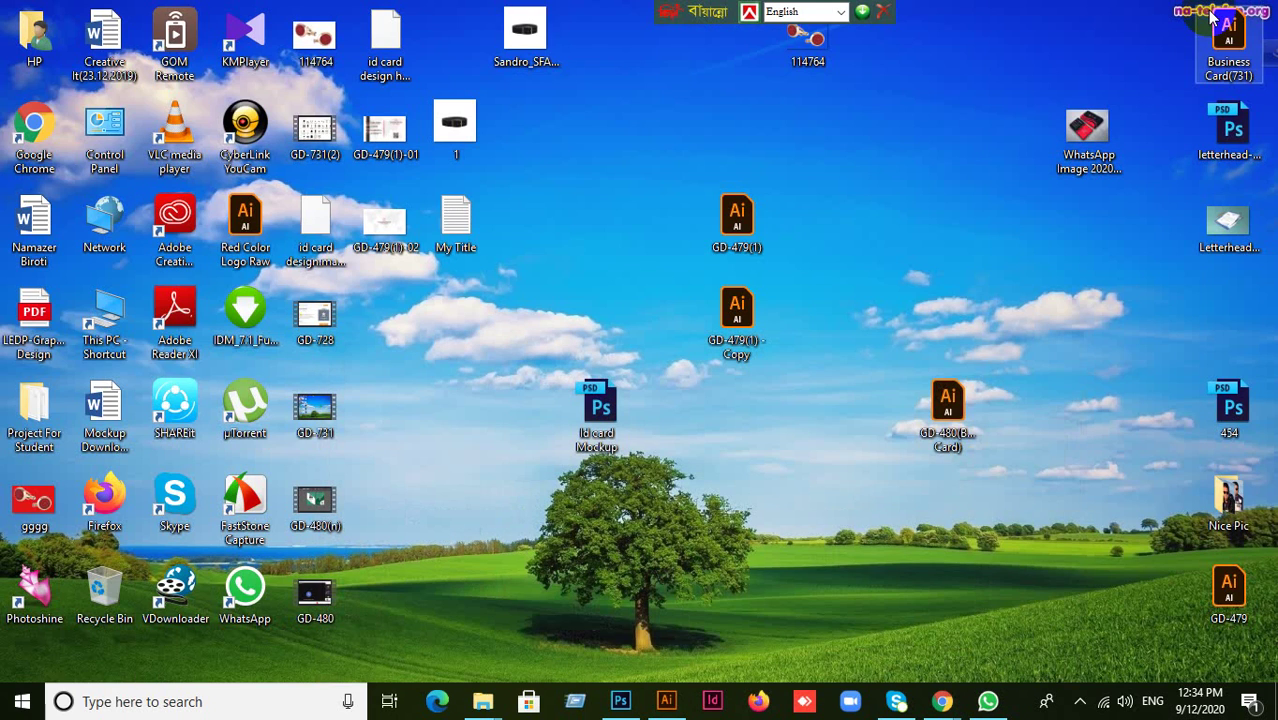
{"action": "left_click", "coordinate": [390, 258]}
{"action": "left_click", "coordinate": [524, 408]}
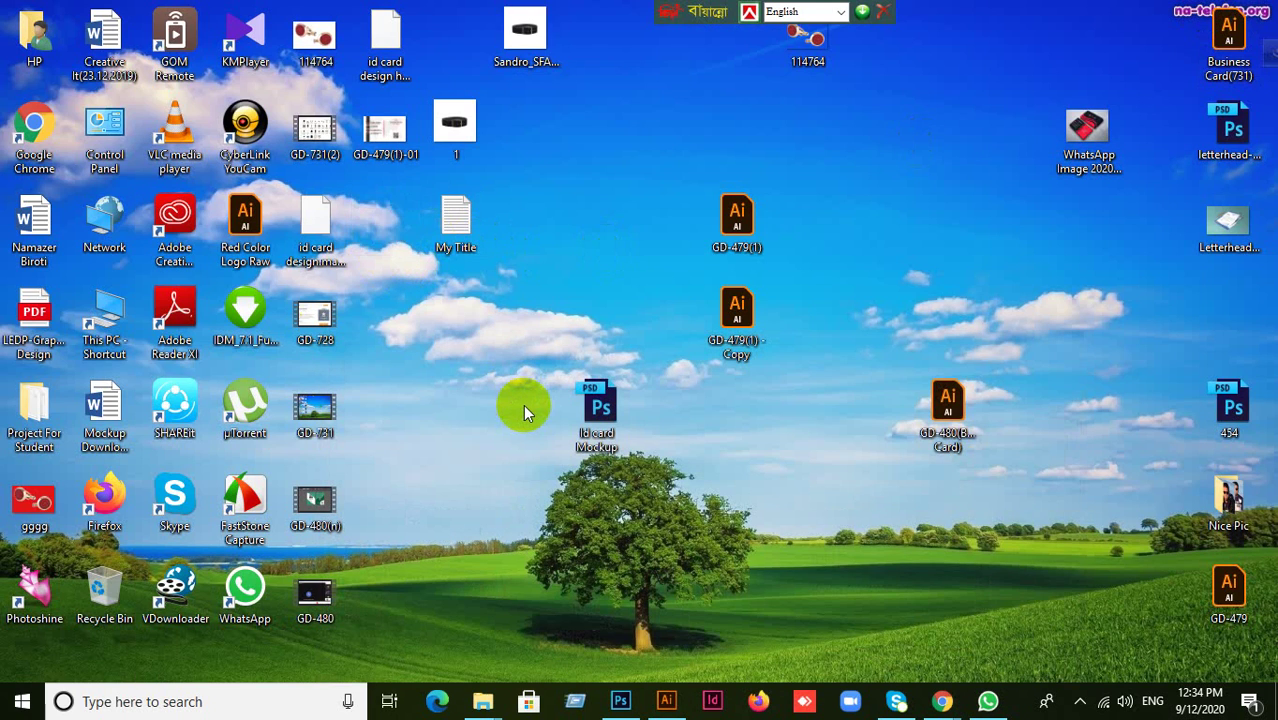
Switch back to Illustrator and select the grouped artwork on the card's front side
{"action": "left_click", "coordinate": [670, 700]}
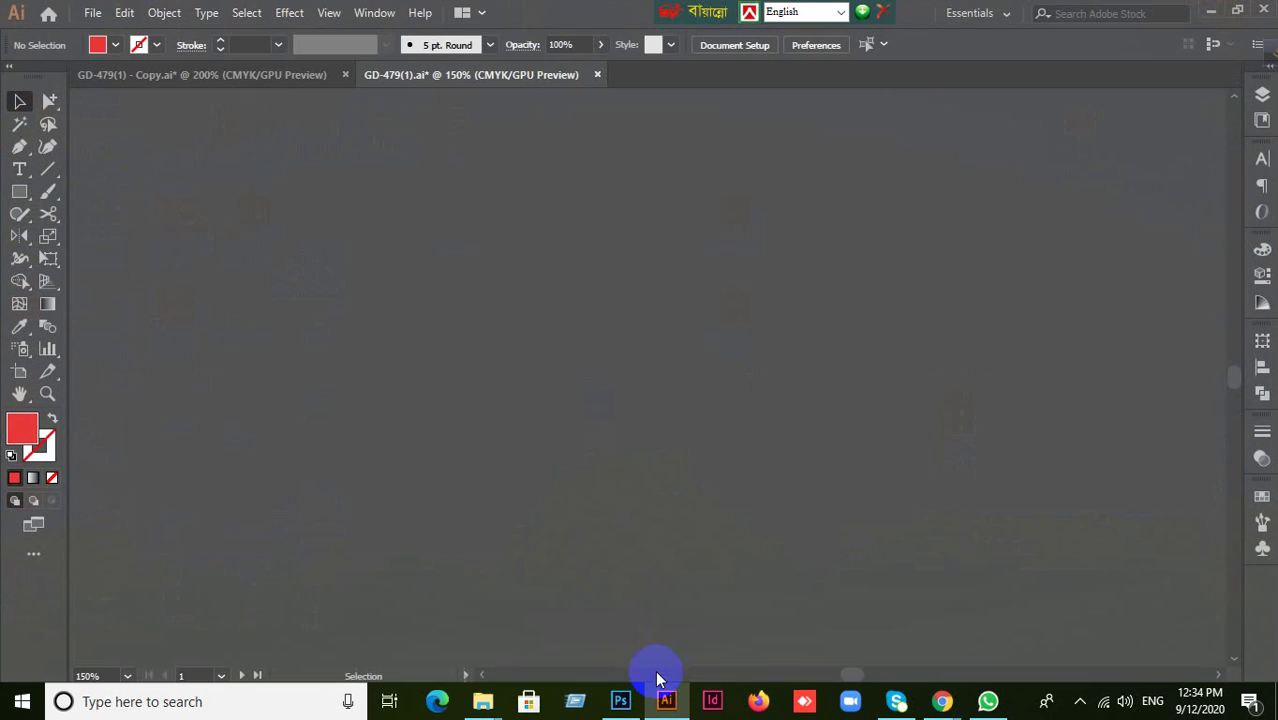
{"action": "left_click", "coordinate": [303, 410]}
{"action": "left_click", "coordinate": [345, 604]}
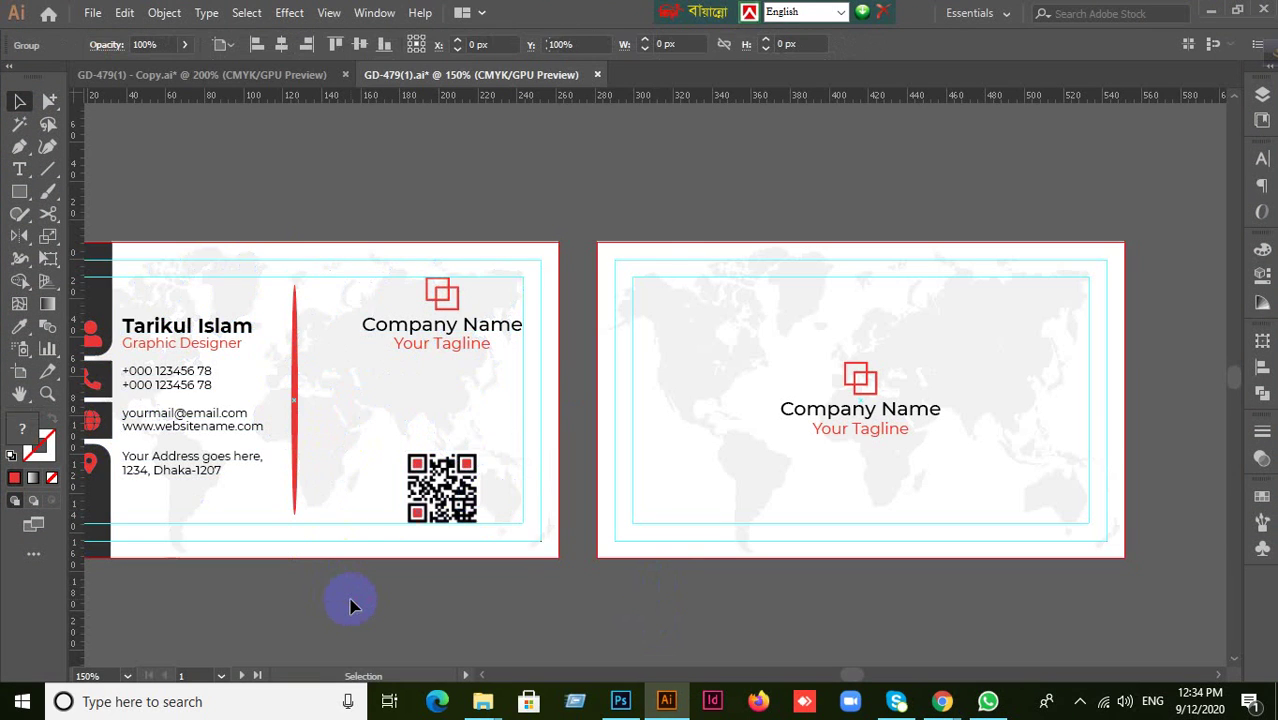
{"action": "left_click_drag", "start_coordinate": [432, 587], "coordinate": [565, 573]}
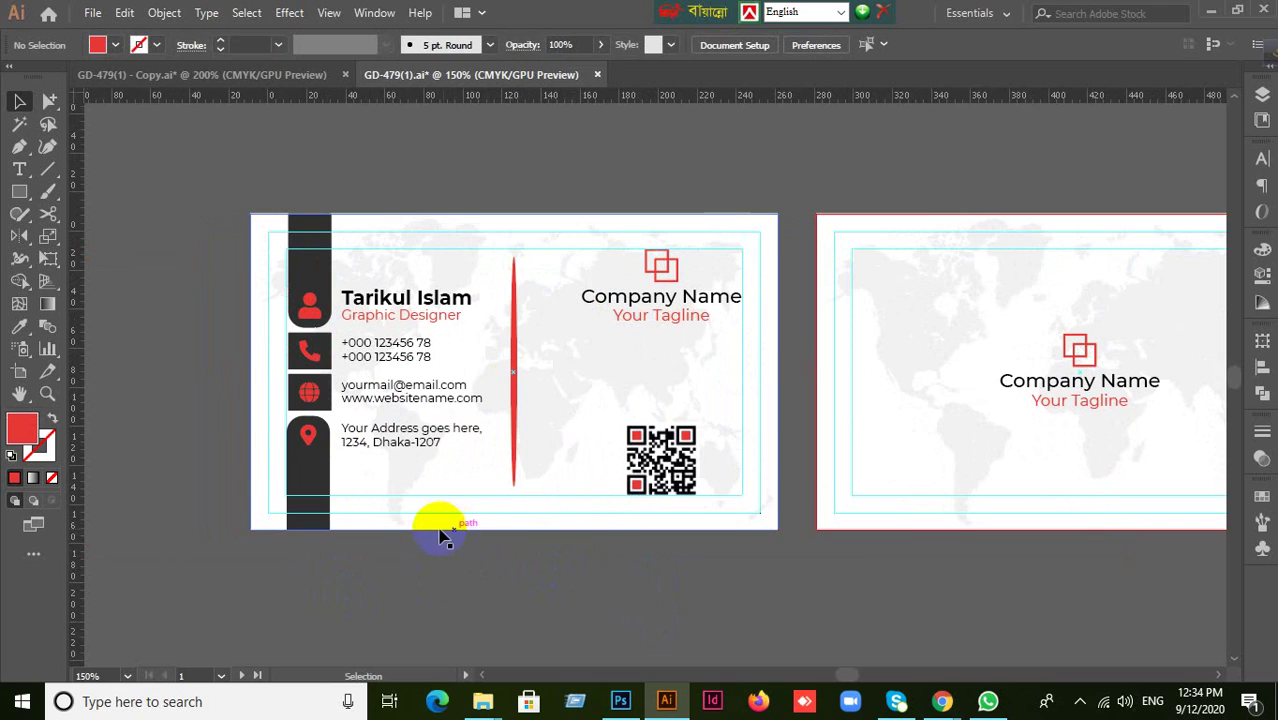
{"action": "left_click", "coordinate": [379, 337]}
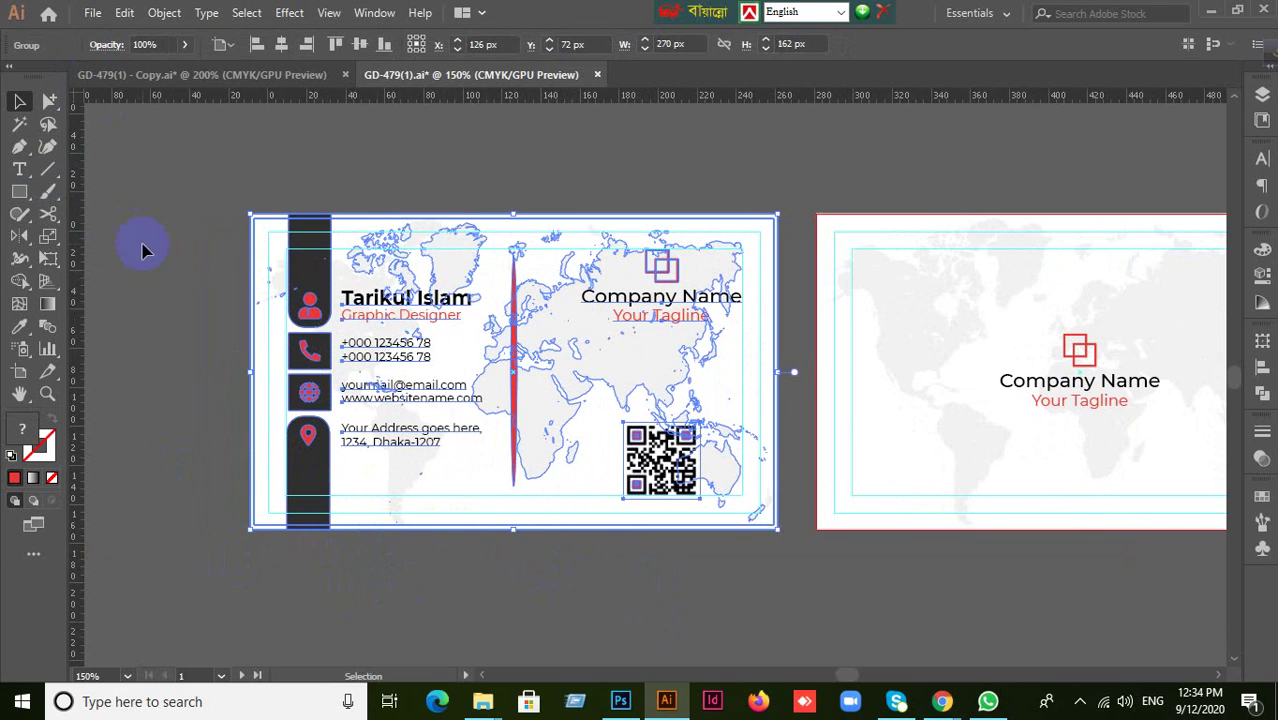
Start exporting the card to the Desktop as a JPEG named B1 with Use Artboards enabled for all artboards
{"action": "left_click", "coordinate": [89, 16]}
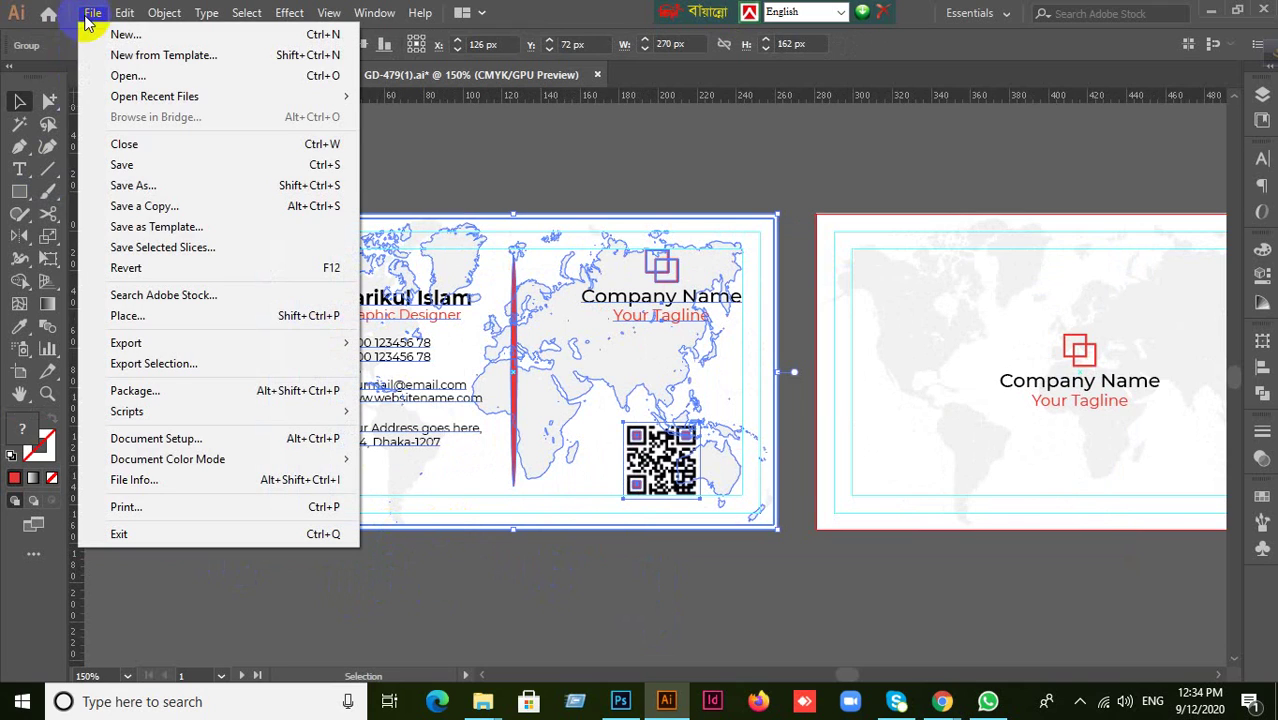
{"action": "mouse_move", "coordinate": [128, 347]}
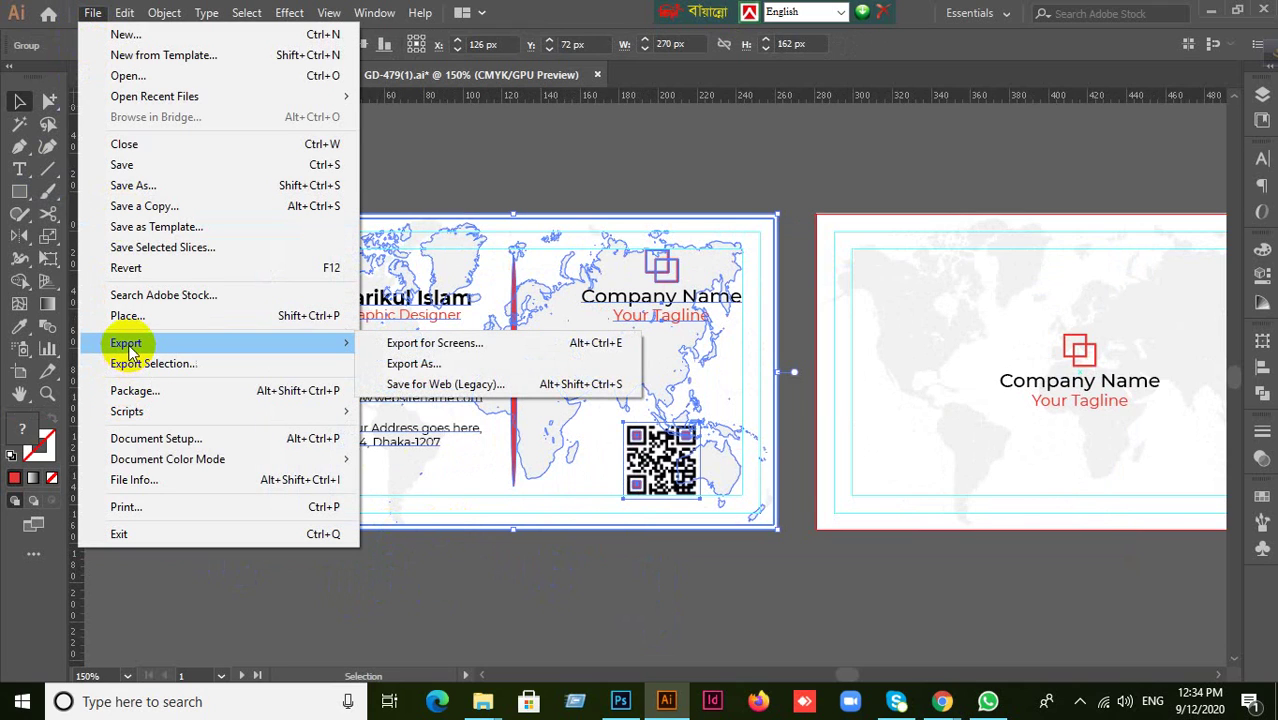
{"action": "left_click", "coordinate": [414, 363]}
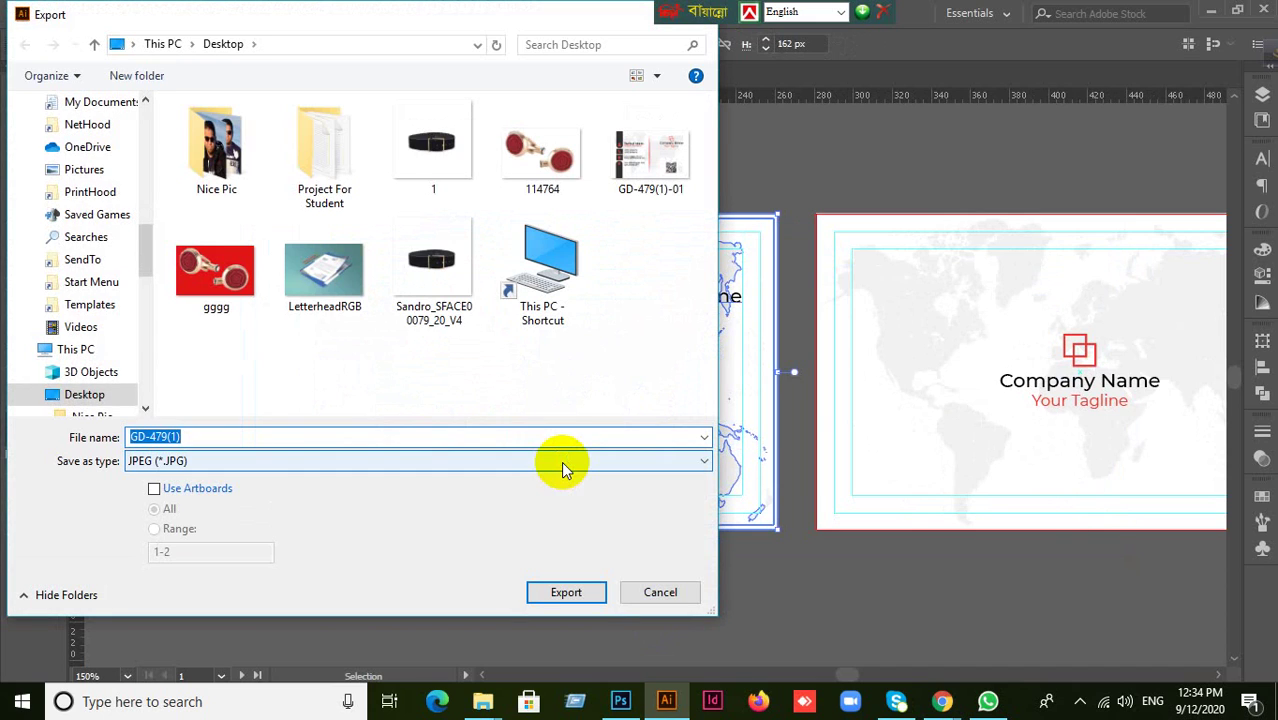
{"action": "left_click", "coordinate": [155, 488]}
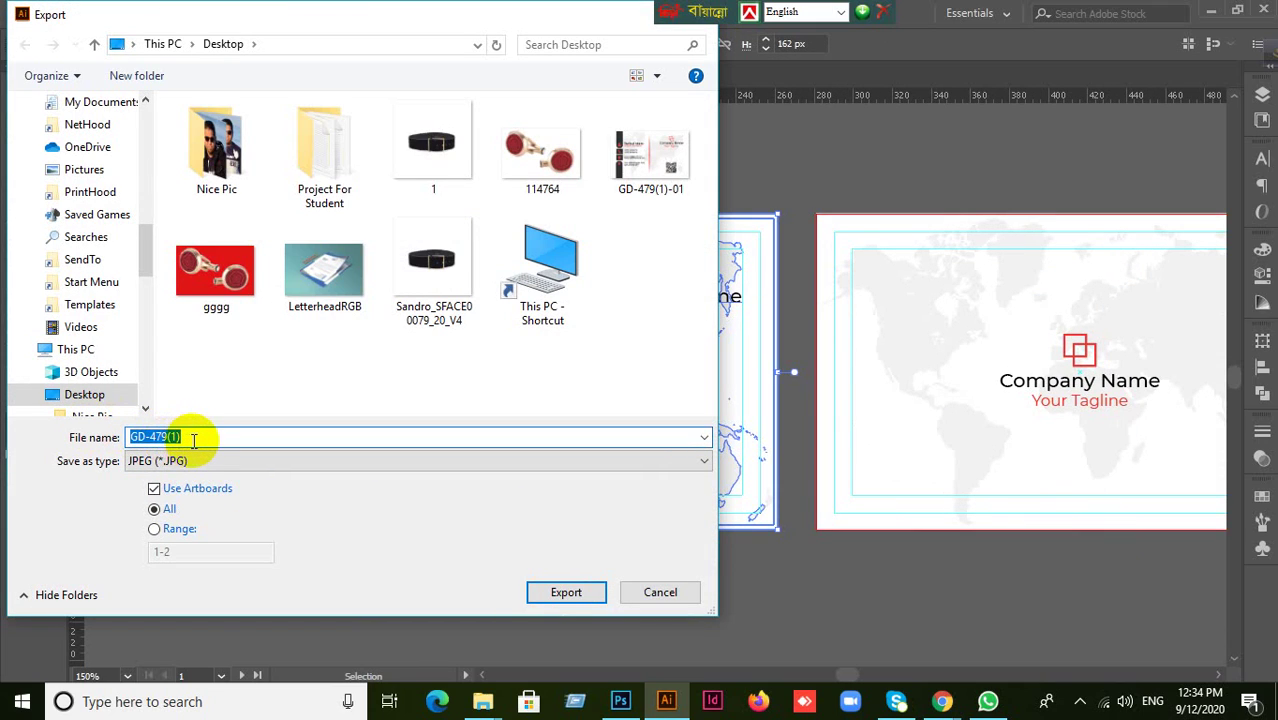
{"action": "type", "text": "B1"}
{"action": "scroll", "coordinate": [134, 210], "scroll_direction": "up", "scroll_amount": 15}
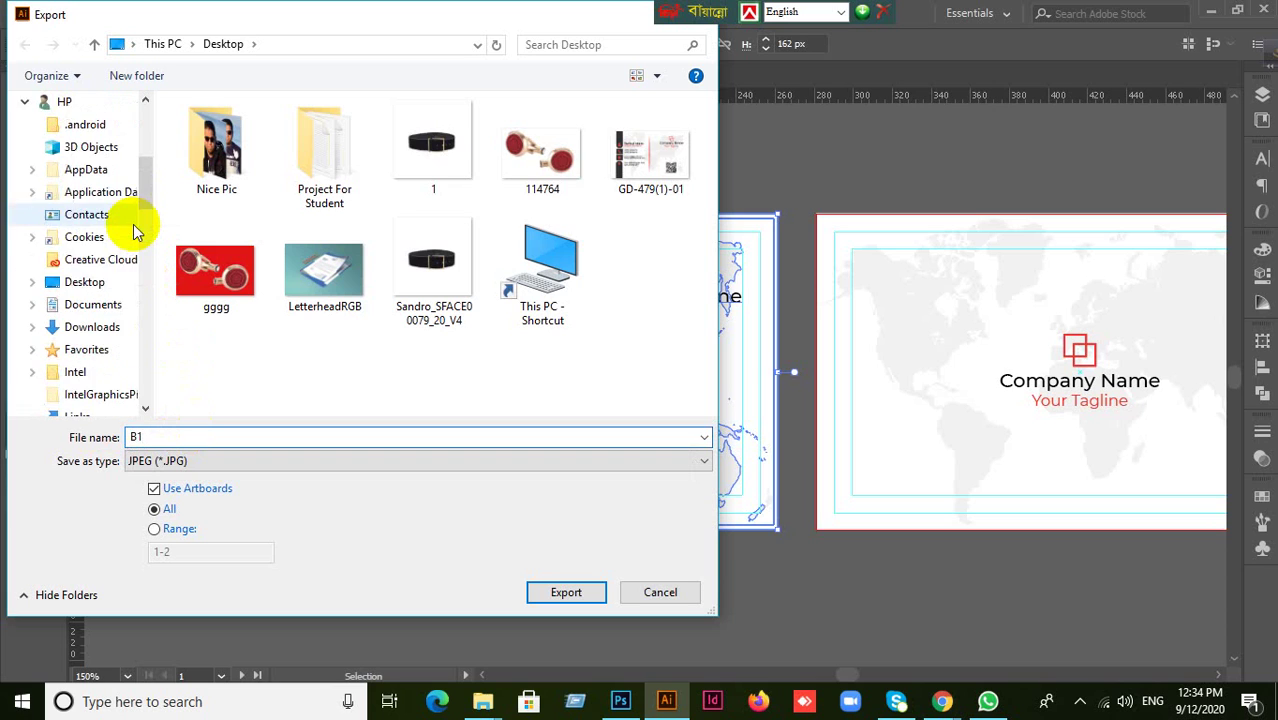
{"action": "scroll", "coordinate": [125, 177], "scroll_direction": "down", "scroll_amount": 15}
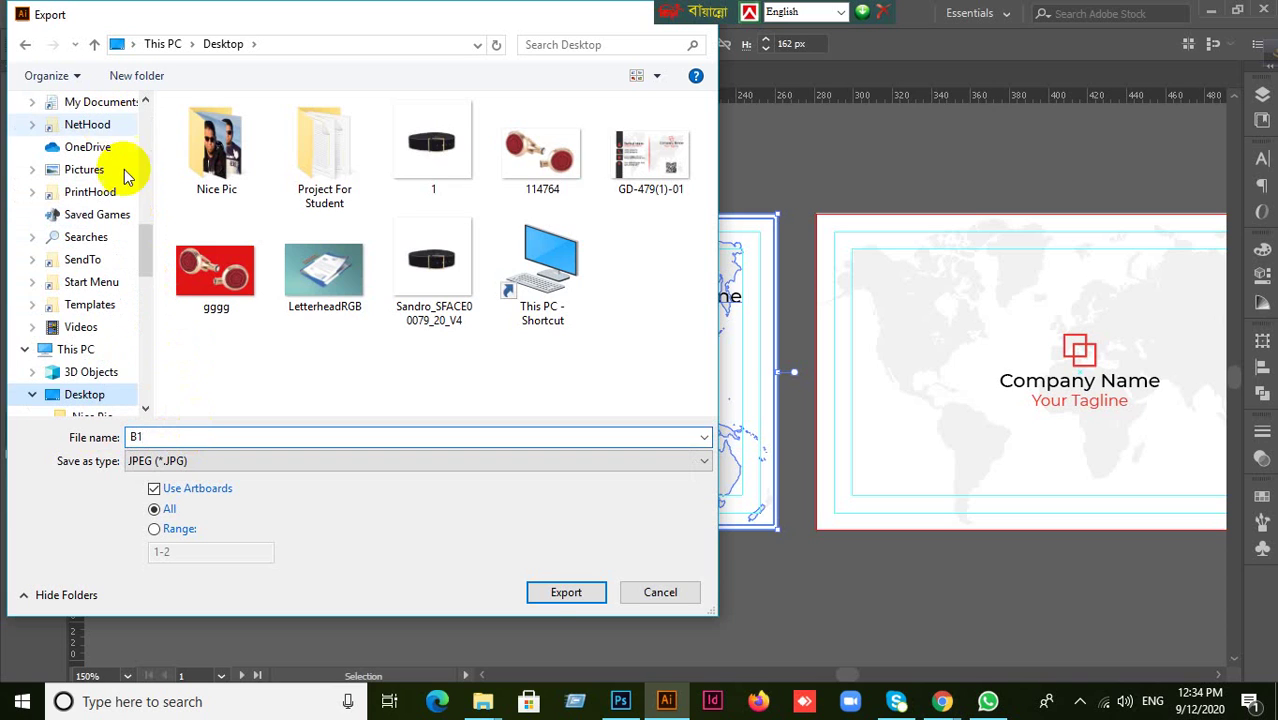
{"action": "left_click", "coordinate": [556, 594]}
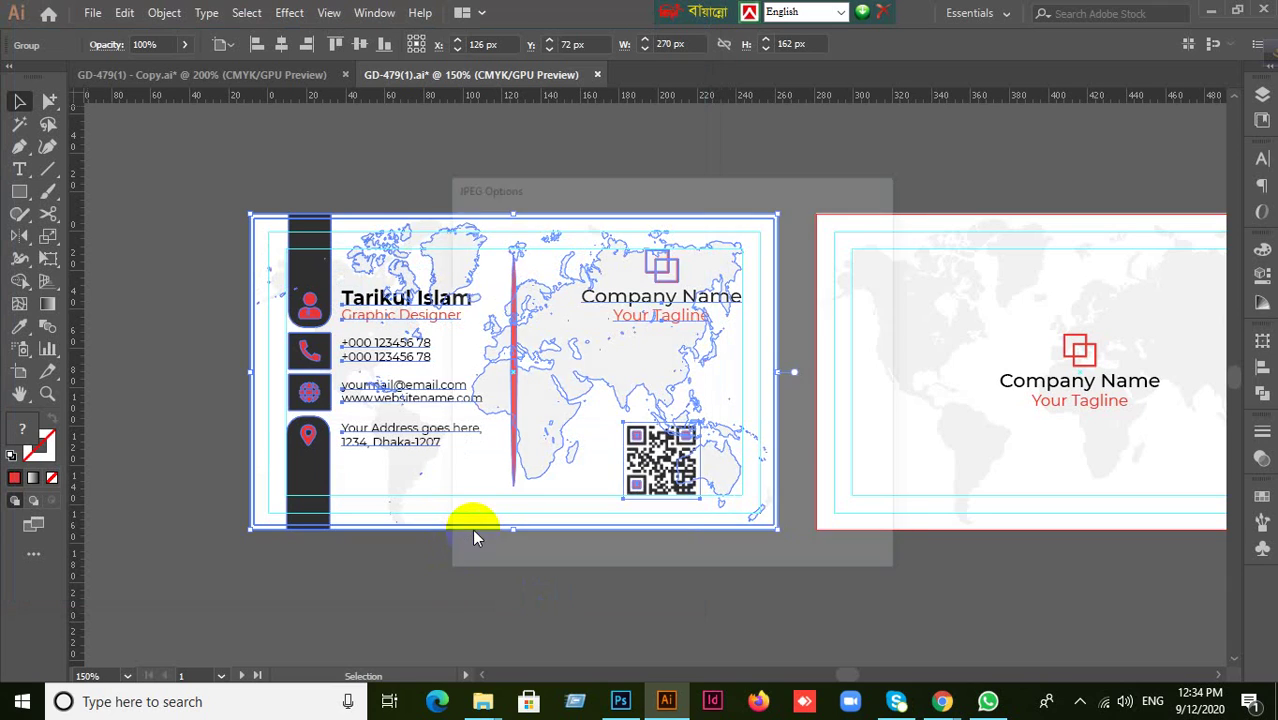
Set the JPEG colour model to RGB and the resolution to High (300 ppi), complete the export and deselect the artwork
{"action": "left_click", "coordinate": [651, 258]}
{"action": "left_click", "coordinate": [600, 274]}
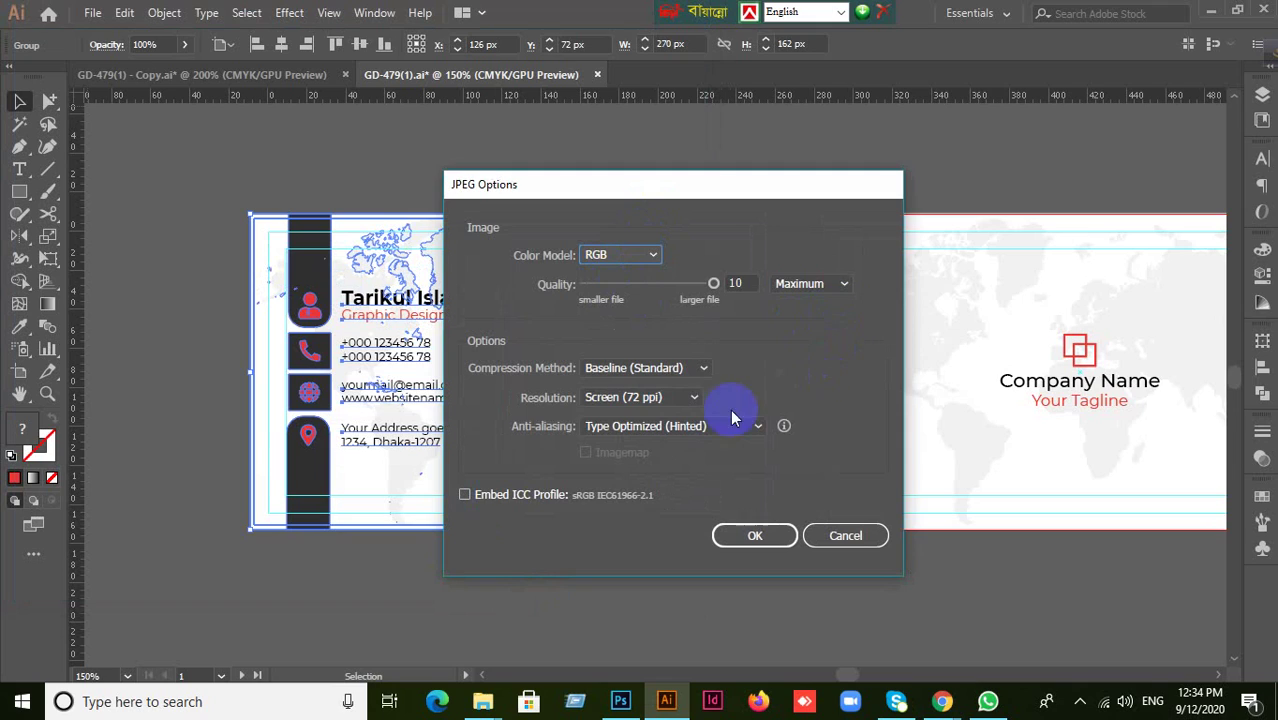
{"action": "left_click", "coordinate": [694, 399]}
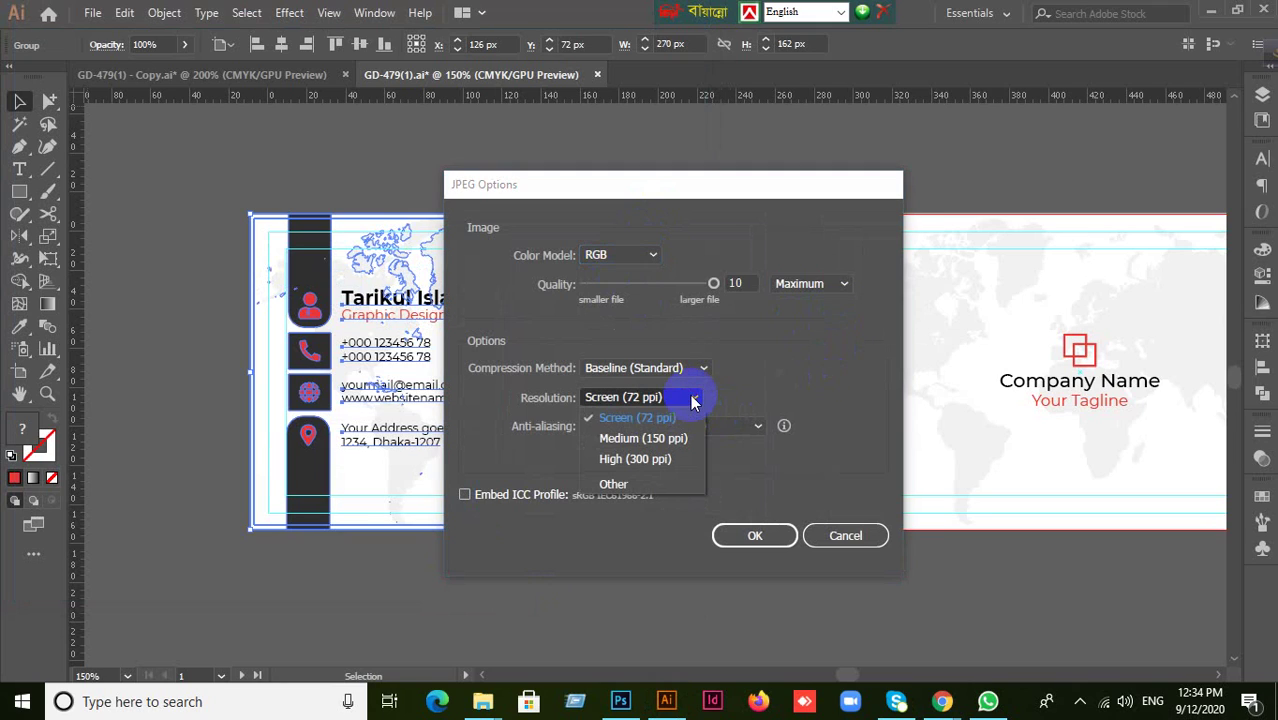
{"action": "left_click", "coordinate": [663, 456]}
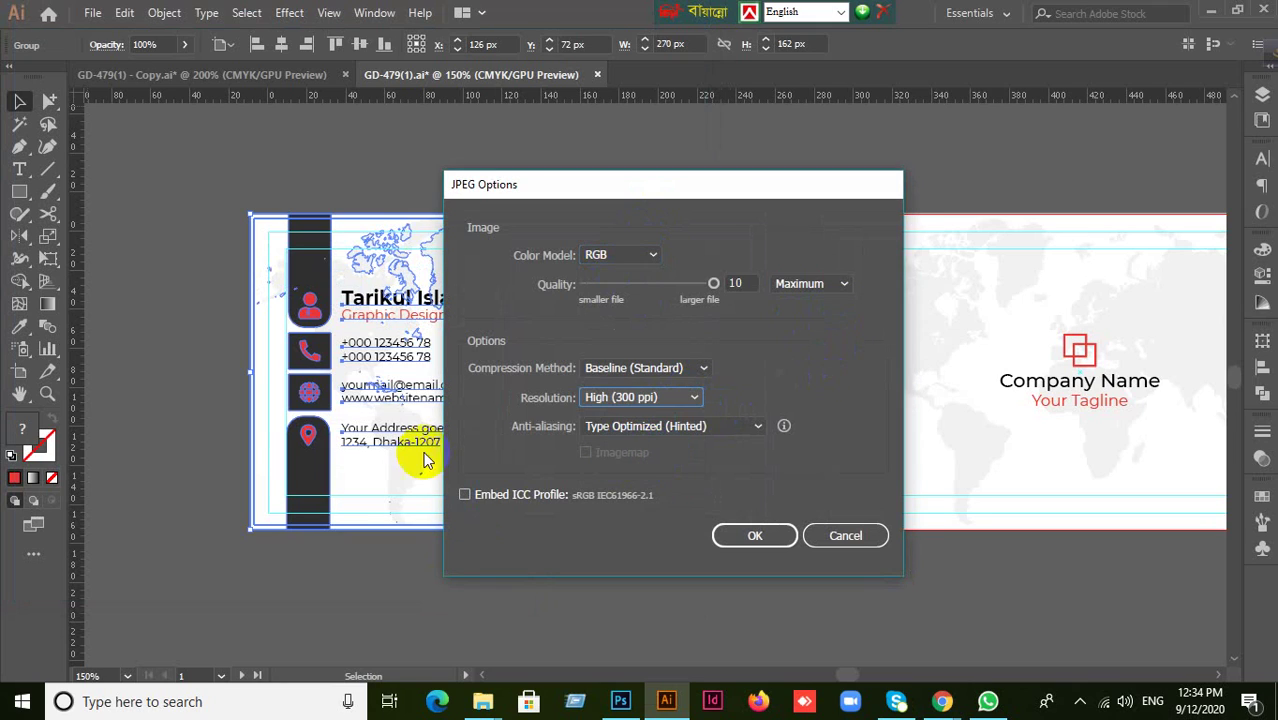
{"action": "left_click", "coordinate": [755, 536]}
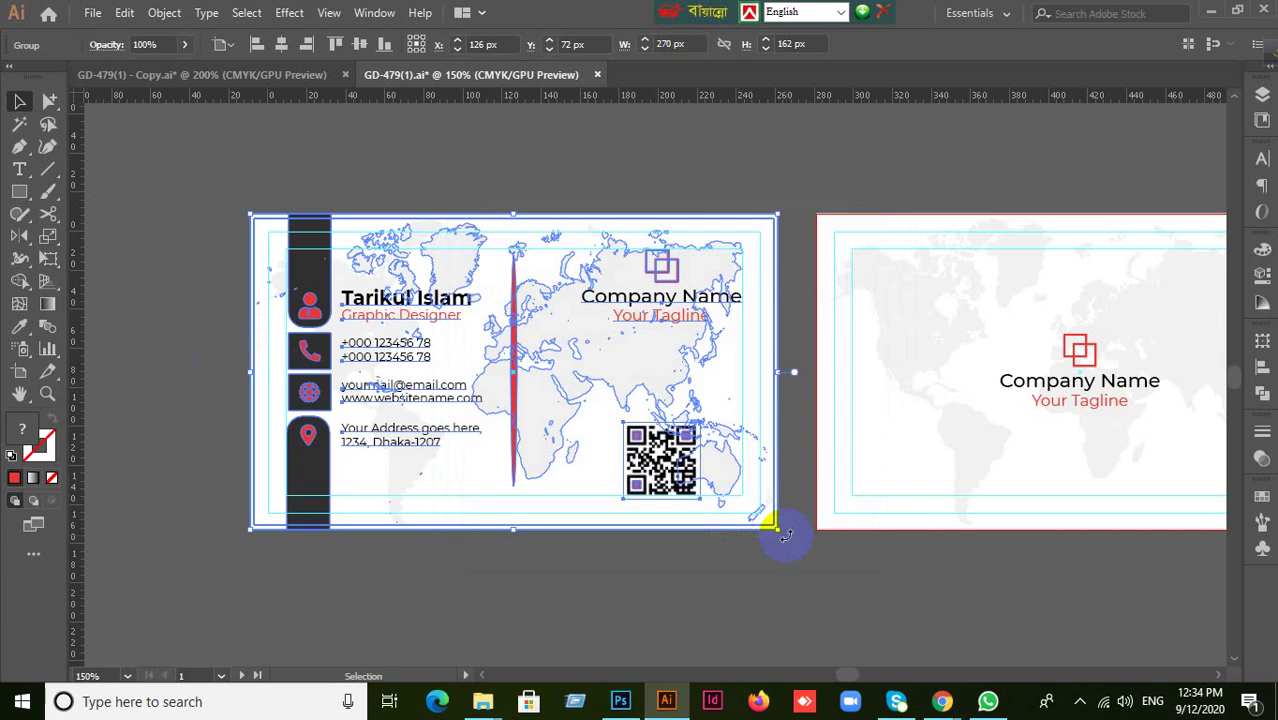
{"action": "left_click", "coordinate": [800, 605]}
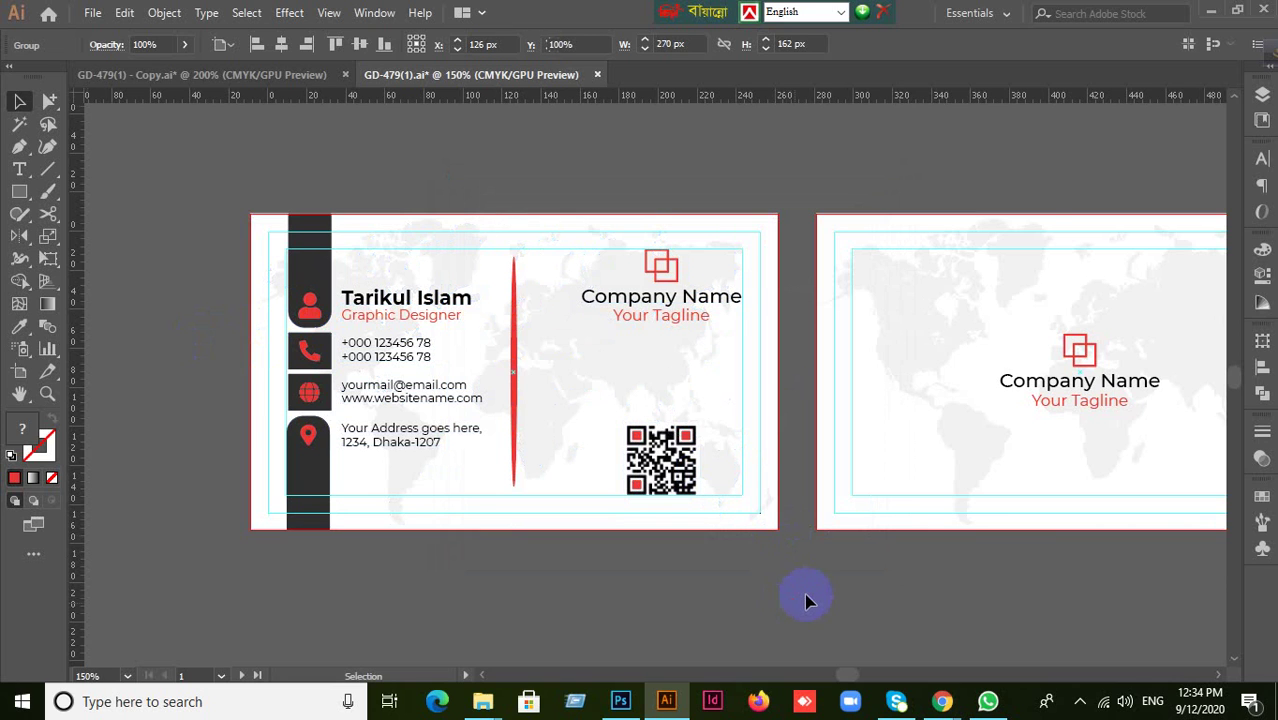
Open the exported B1-01 JPEG from the Desktop in Illustrator, examine the sharpness of its text and graphics, and close it
{"action": "left_click", "coordinate": [1212, 14]}
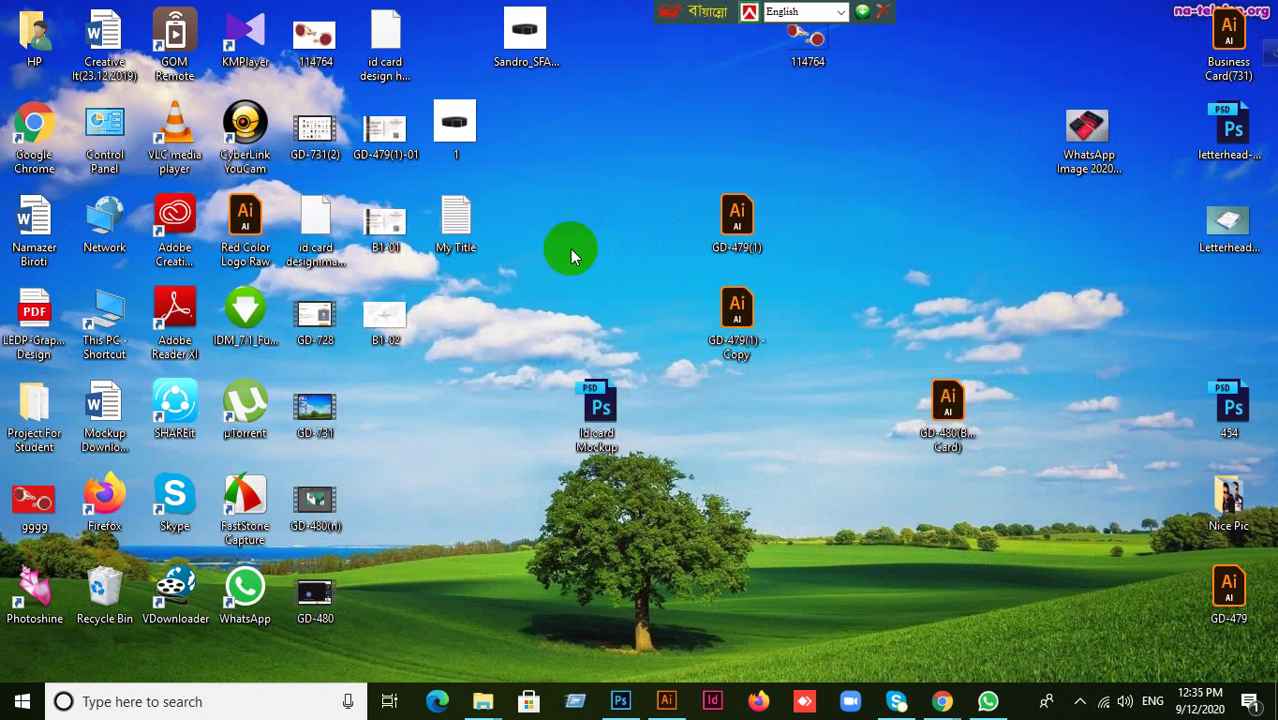
{"action": "left_click_drag", "start_coordinate": [383, 230], "coordinate": [588, 8]}
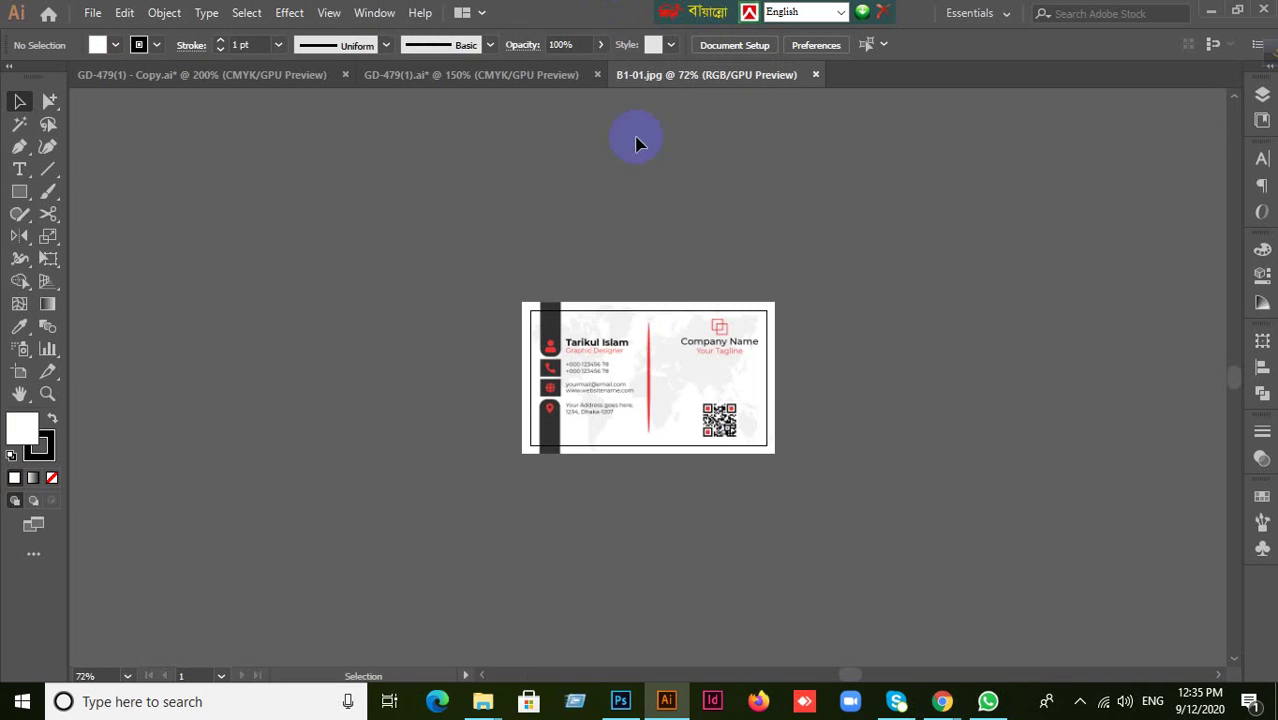
{"action": "scroll", "coordinate": [790, 411], "scroll_direction": "up", "scroll_amount": 3}
{"action": "scroll", "coordinate": [790, 411], "scroll_direction": "down", "scroll_amount": 2}
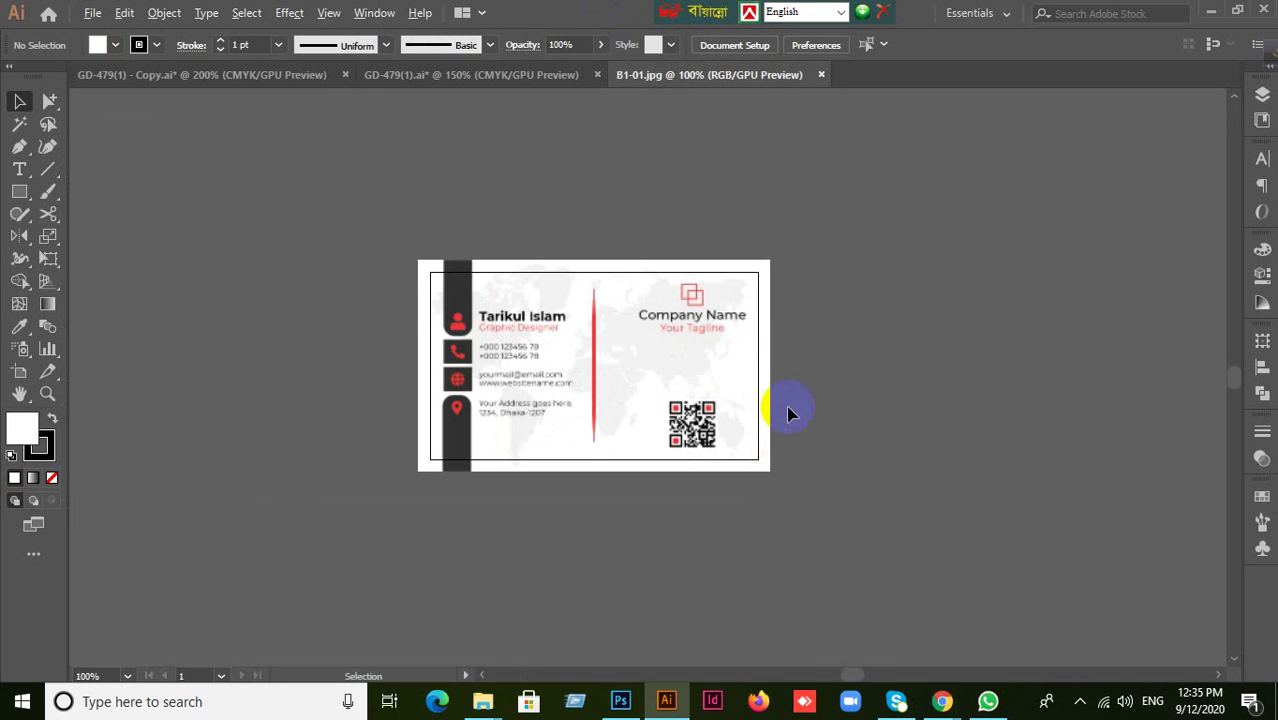
{"action": "scroll", "coordinate": [570, 410], "scroll_direction": "up", "scroll_amount": 3}
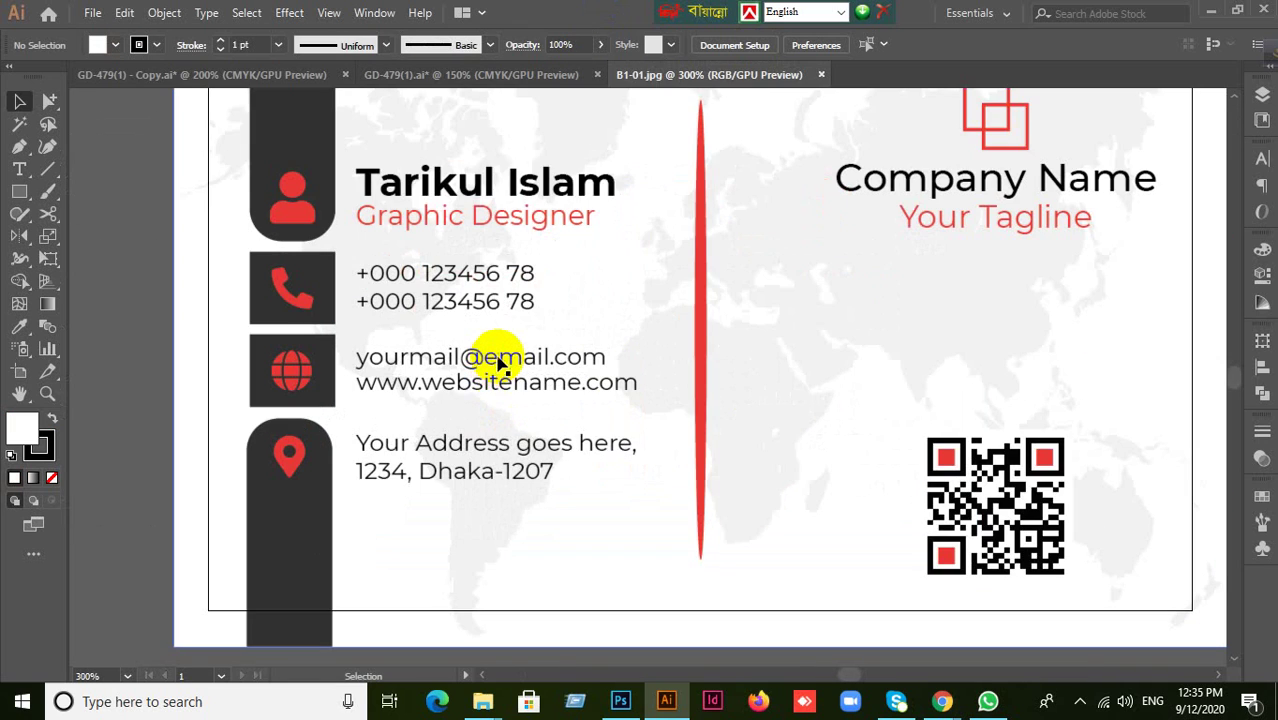
{"action": "scroll", "coordinate": [497, 362], "scroll_direction": "down", "scroll_amount": 3}
{"action": "left_click", "coordinate": [821, 75]}
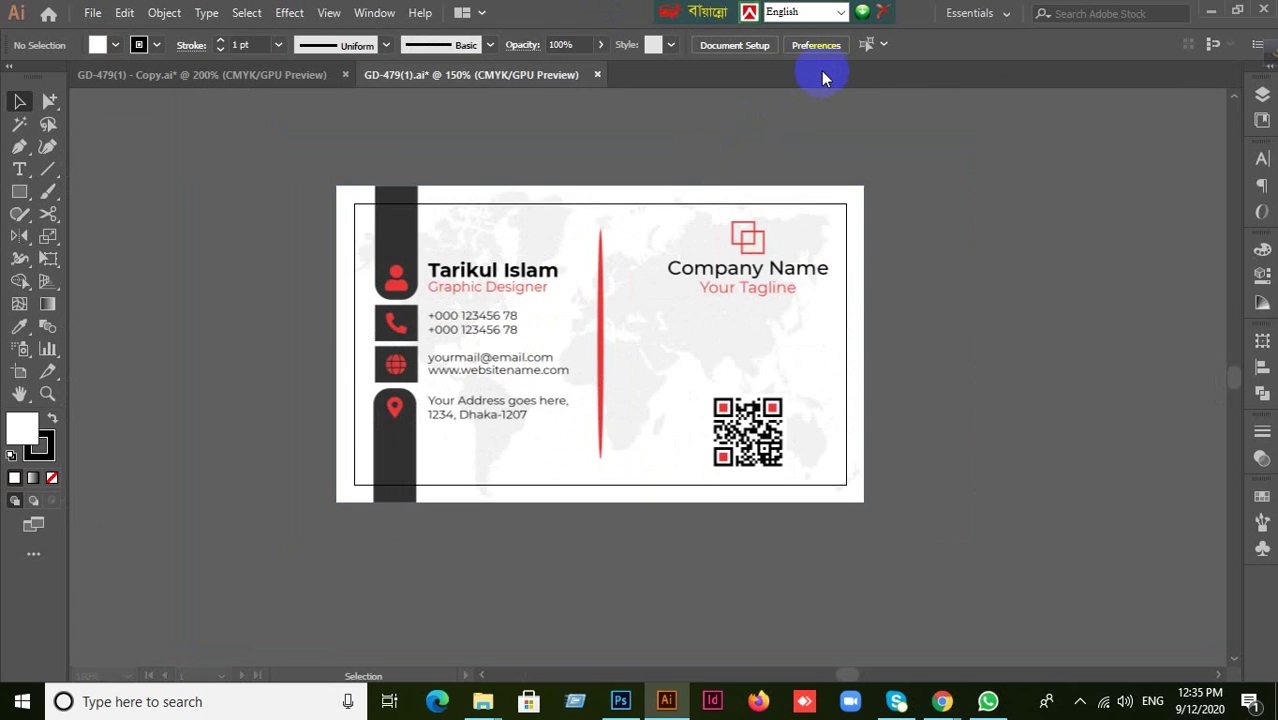
Delete the JPEGs B1-02, B1-01 and GD-479(1)-01 from the Desktop and move the My Title text file to an empty area
{"action": "left_click_drag", "start_coordinate": [1175, 297], "coordinate": [995, 283]}
{"action": "left_click", "coordinate": [1210, 10]}
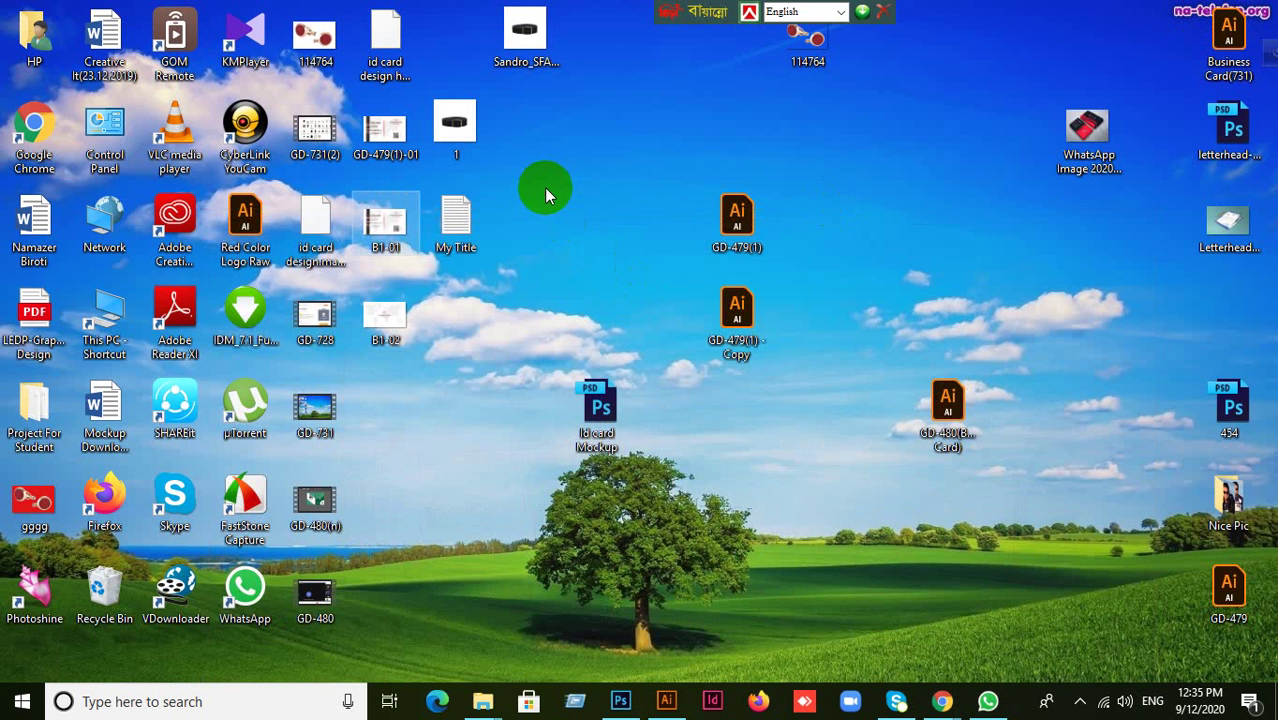
{"action": "left_click", "coordinate": [379, 322]}
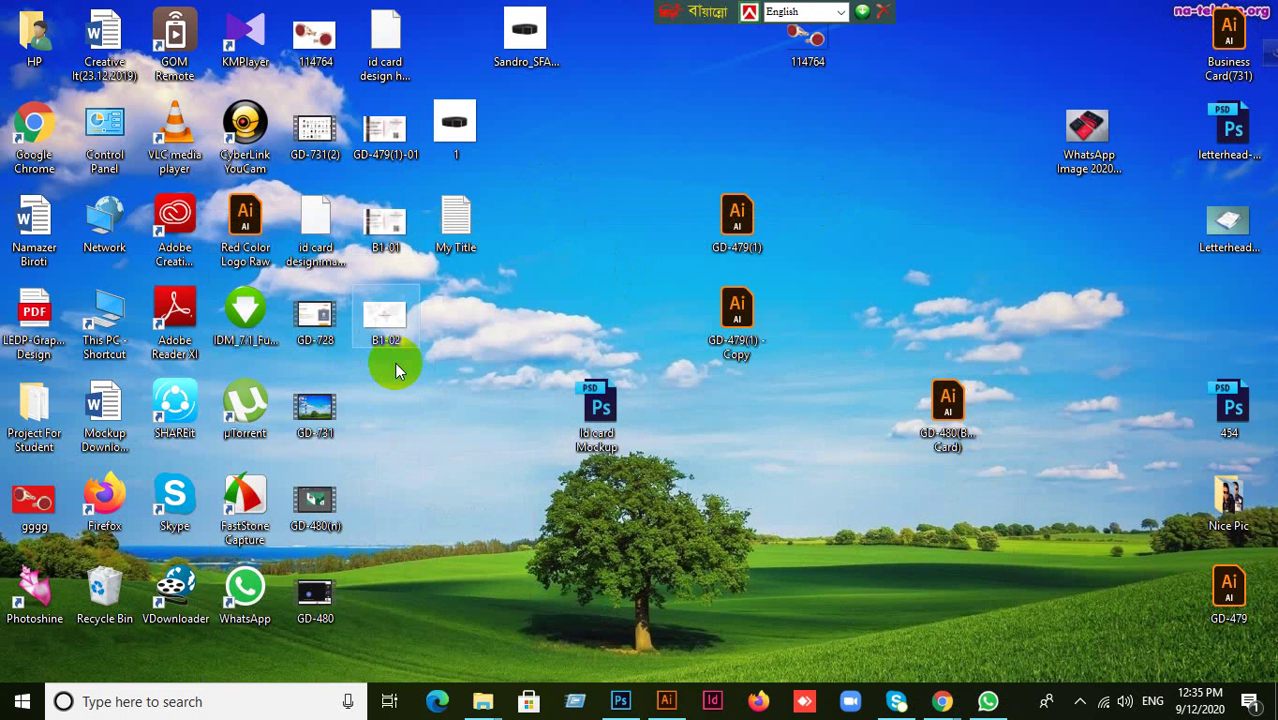
{"action": "key", "text": "Delete"}
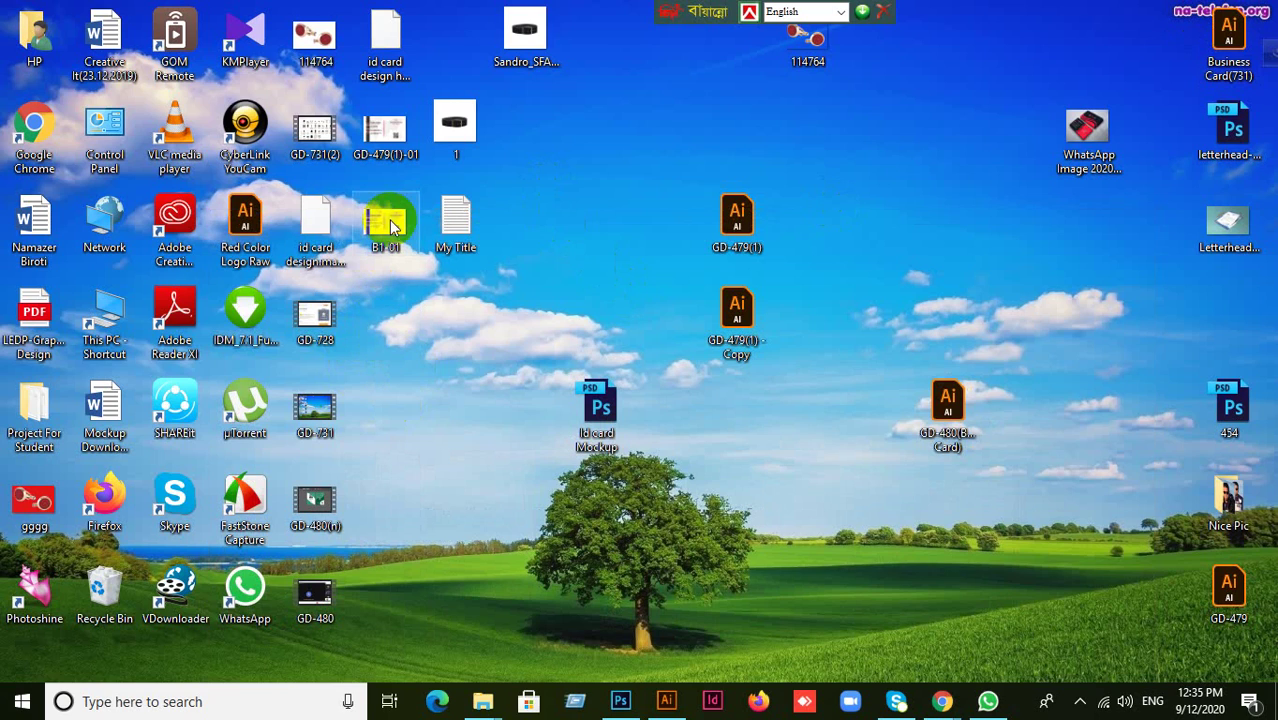
{"action": "key", "text": "Delete"}
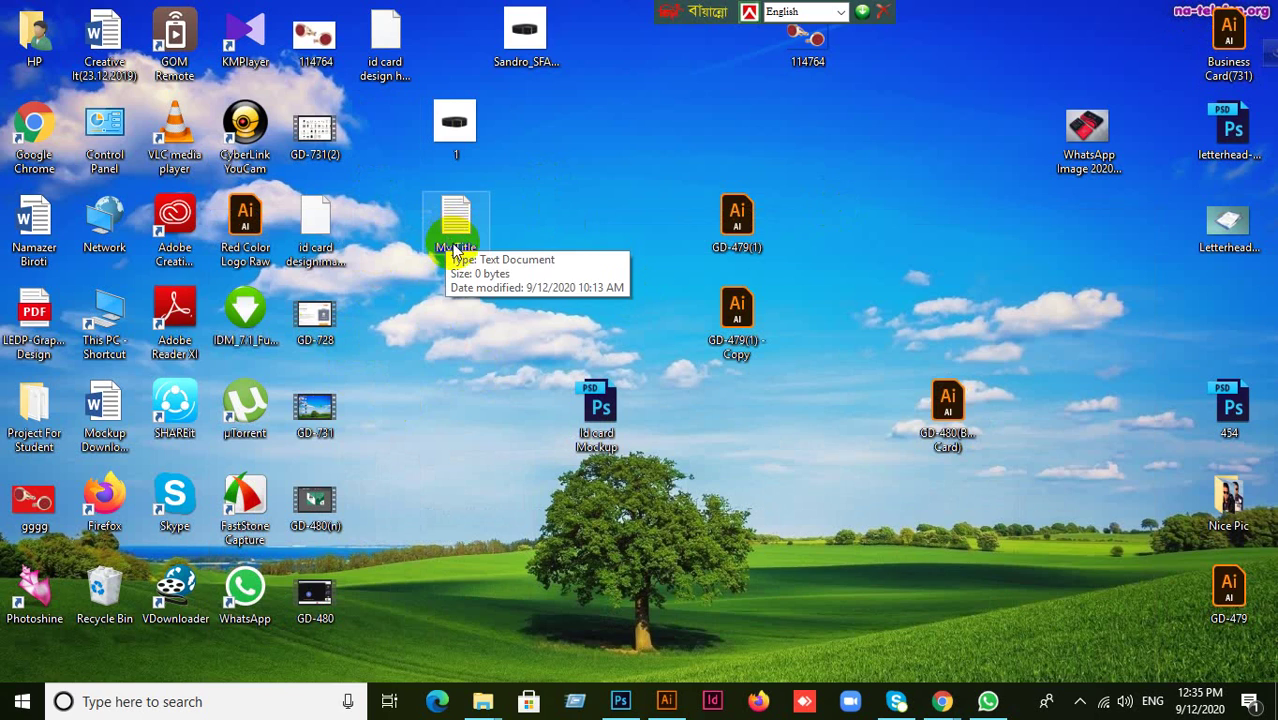
{"action": "left_click_drag", "start_coordinate": [458, 240], "coordinate": [598, 144]}
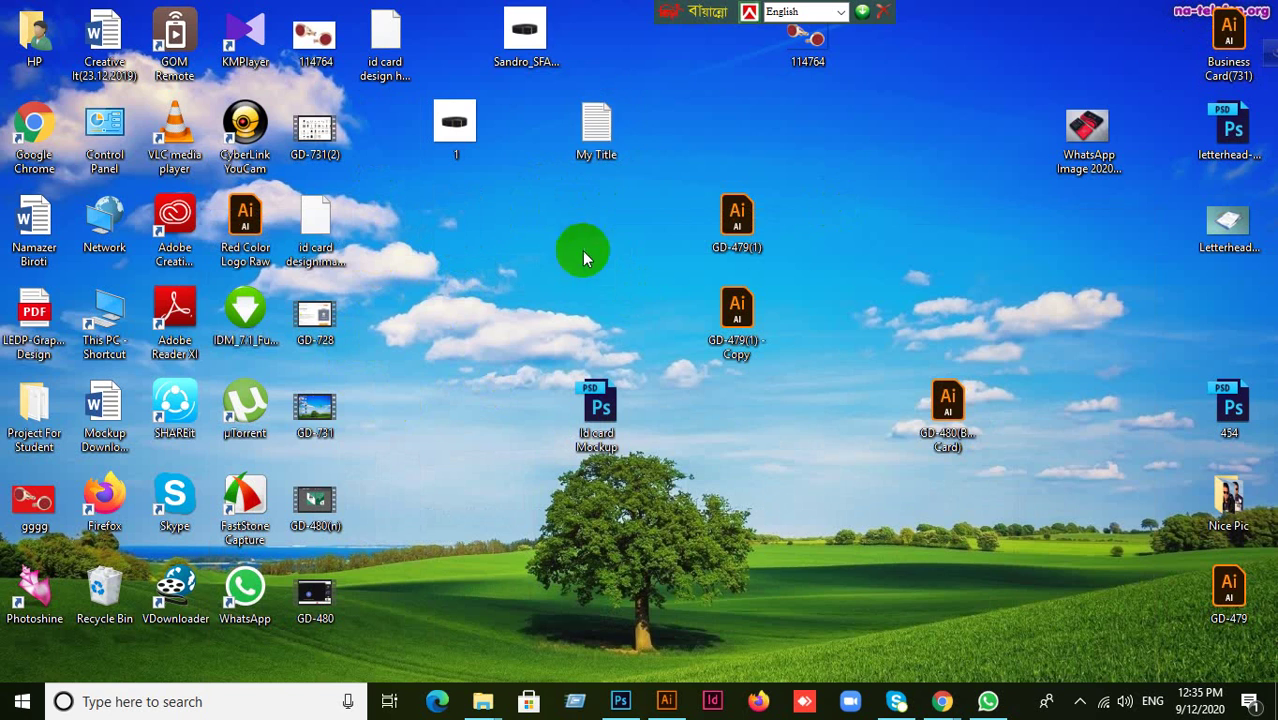
Switch back to Illustrator and select the grouped artwork on the front side of the business card
{"action": "left_click", "coordinate": [668, 700]}
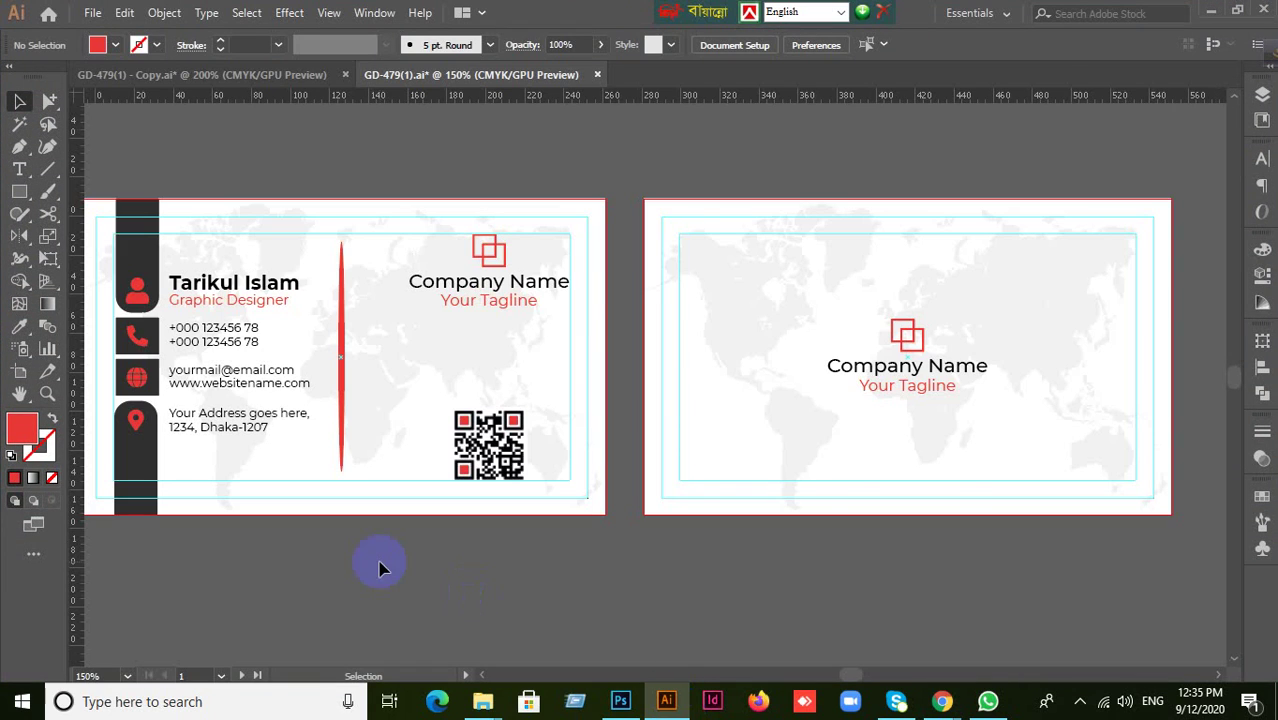
{"action": "left_click_drag", "start_coordinate": [379, 568], "coordinate": [562, 551]}
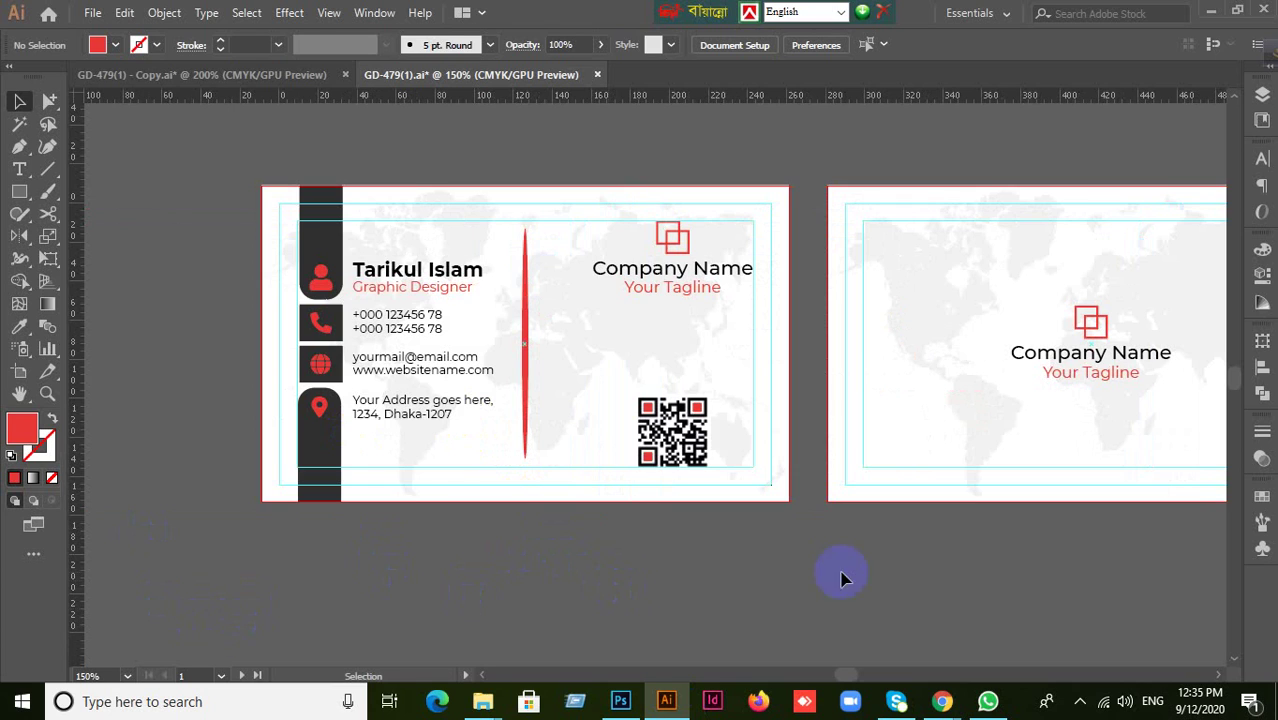
{"action": "left_click", "coordinate": [456, 262]}
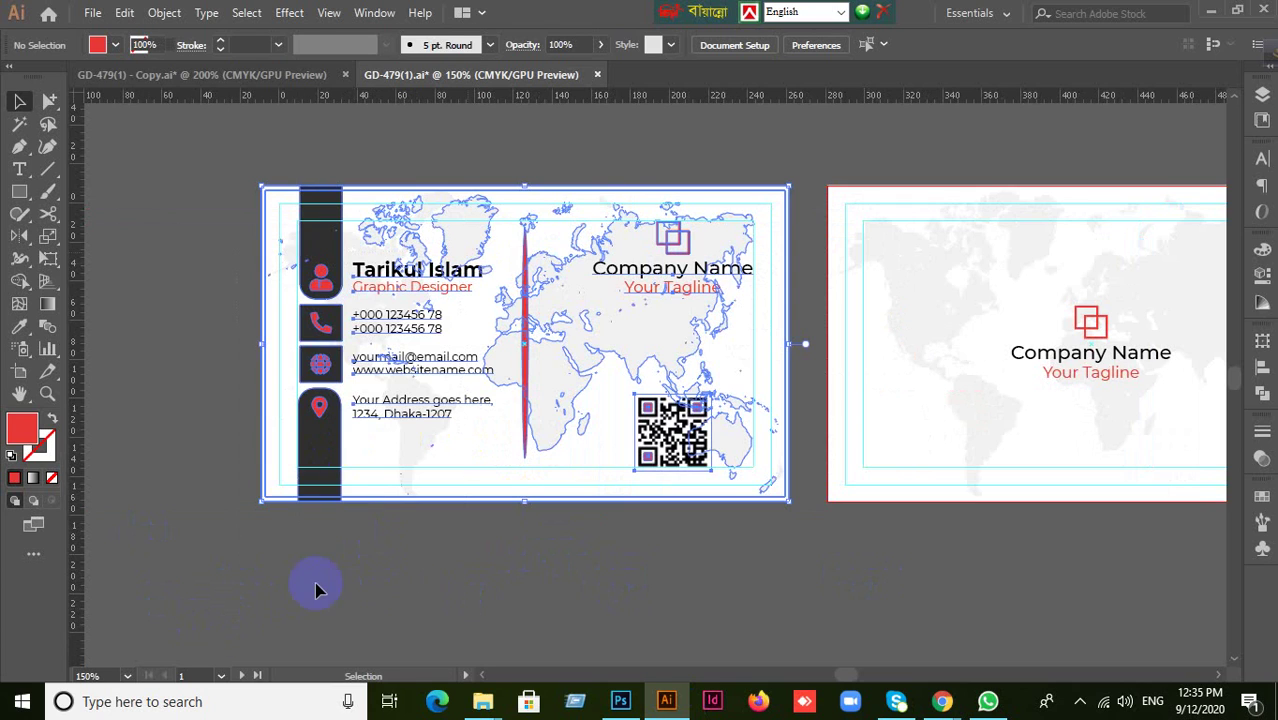
{"action": "left_click", "coordinate": [320, 525]}
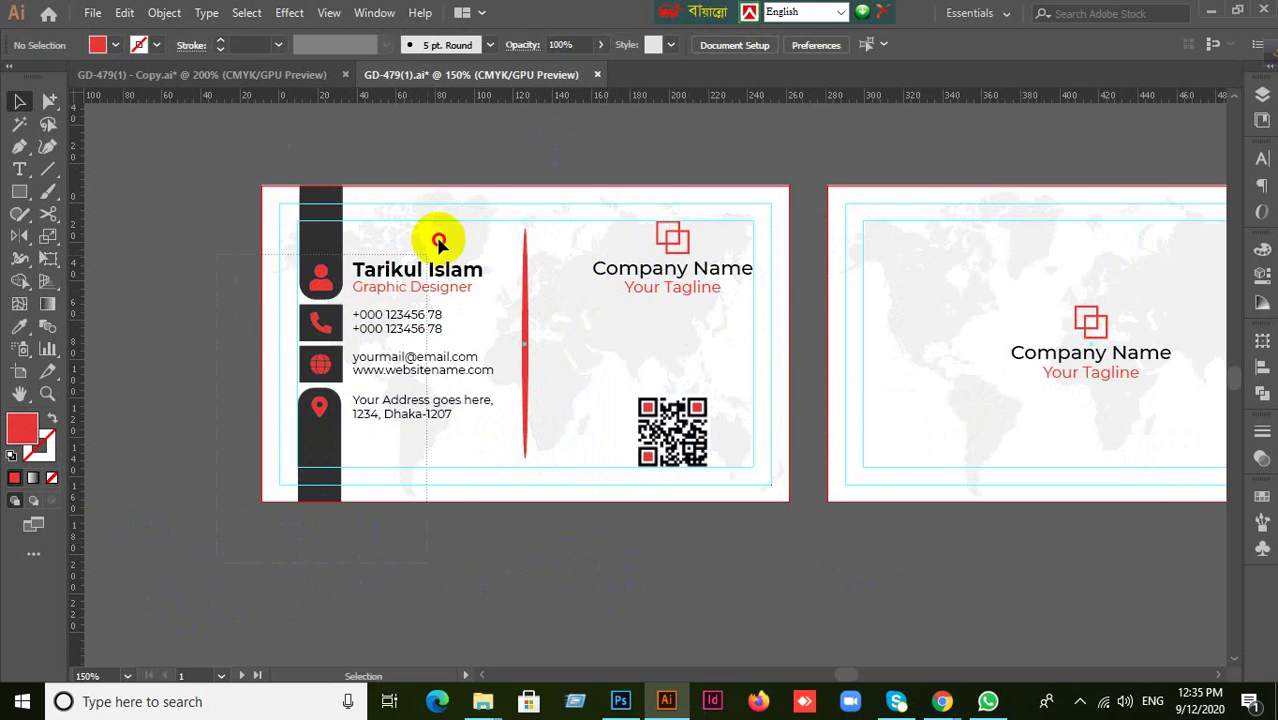
{"action": "left_click", "coordinate": [434, 442]}
{"action": "left_click", "coordinate": [499, 594]}
{"action": "left_click", "coordinate": [465, 500]}
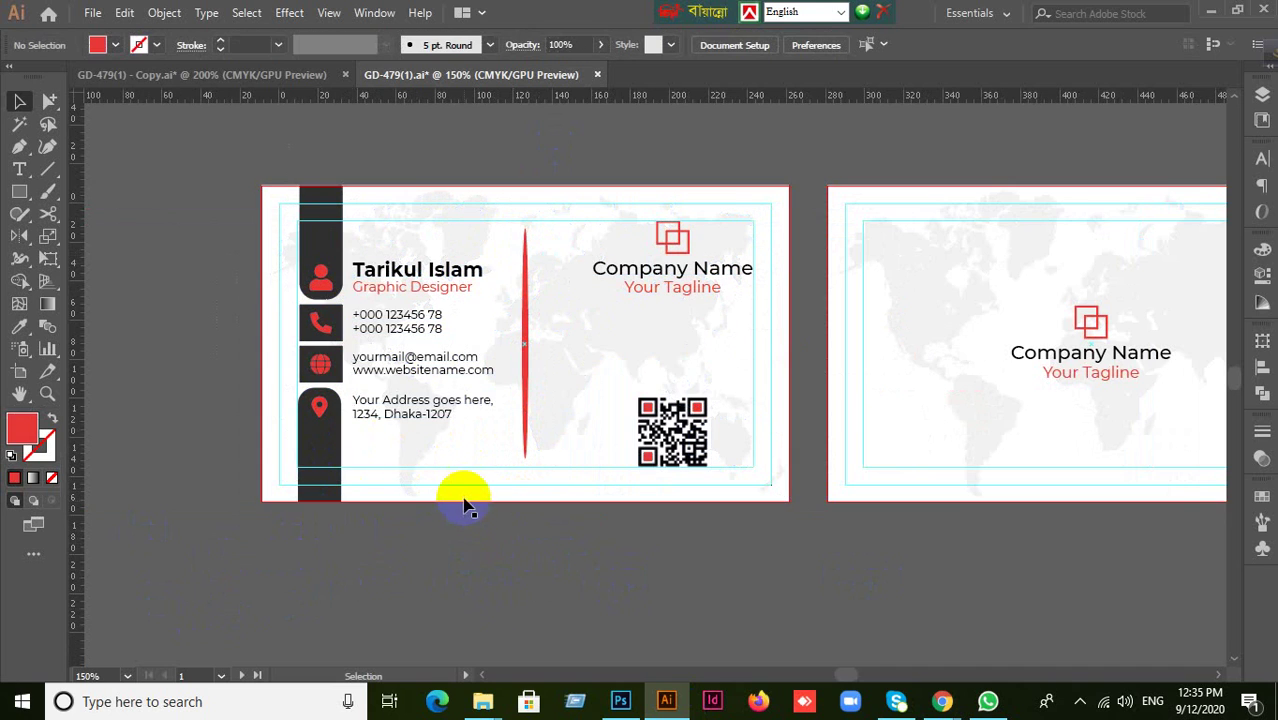
{"action": "left_click", "coordinate": [457, 586]}
{"action": "left_click", "coordinate": [476, 343]}
Start a JPEG export to the Desktop under the name B1 with Use Artboards enabled for all artboards
{"action": "left_click", "coordinate": [92, 12]}
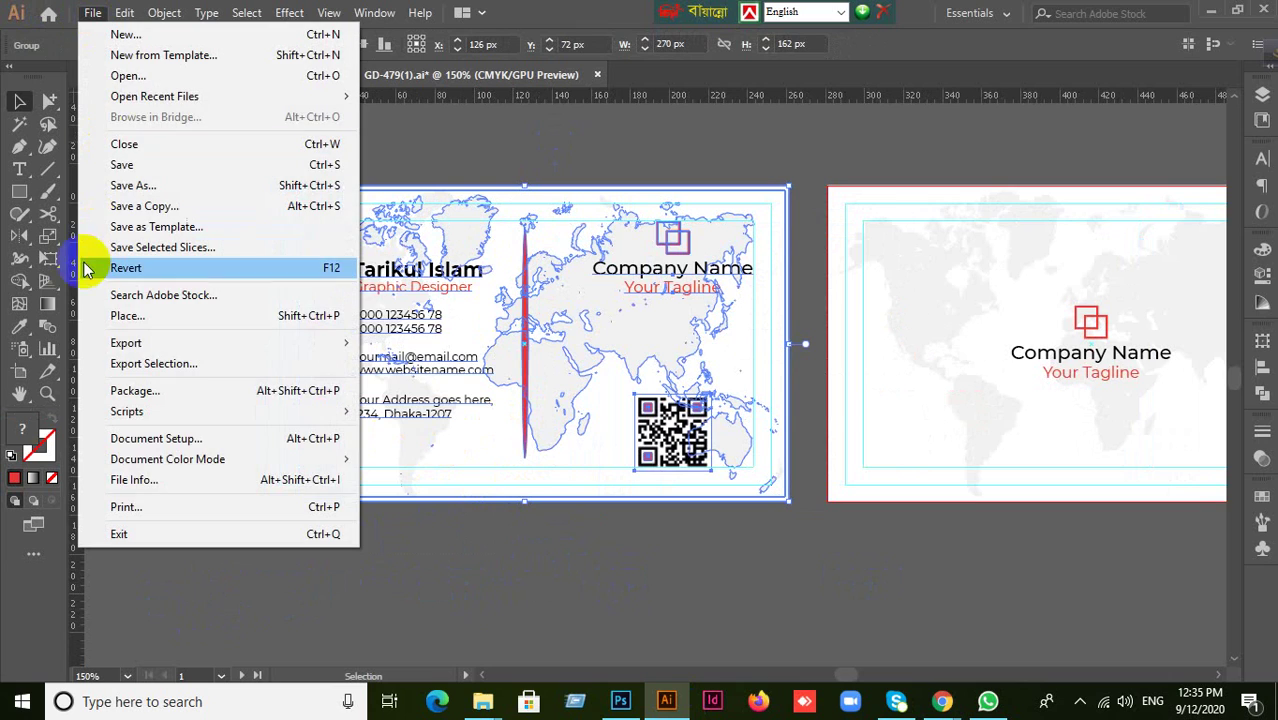
{"action": "mouse_move", "coordinate": [200, 343]}
{"action": "left_click", "coordinate": [414, 363]}
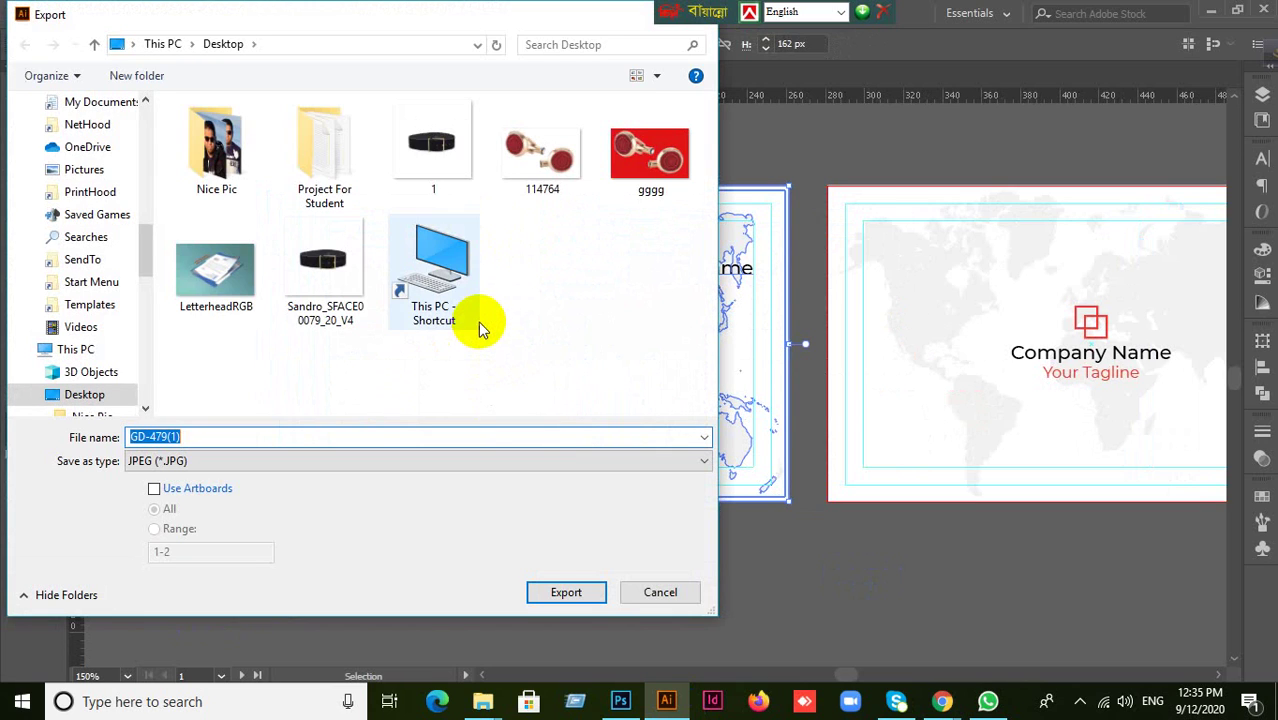
{"action": "left_click", "coordinate": [190, 492]}
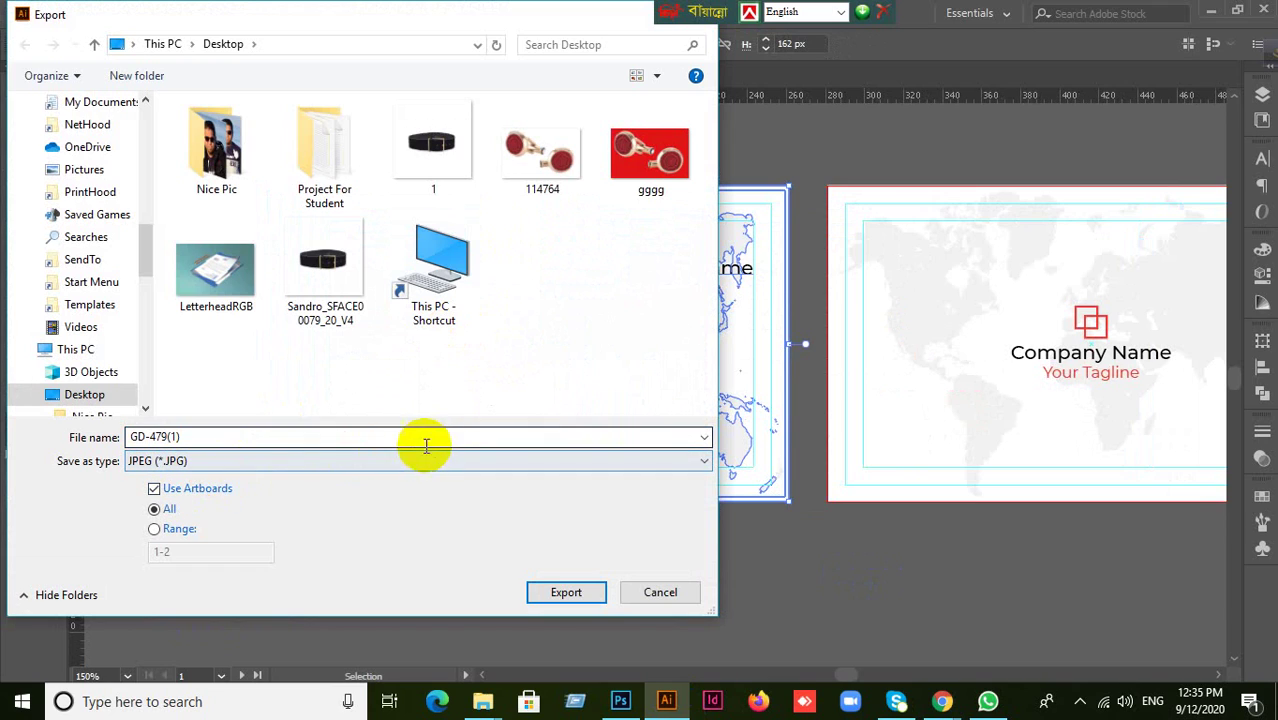
{"action": "left_click", "coordinate": [100, 437]}
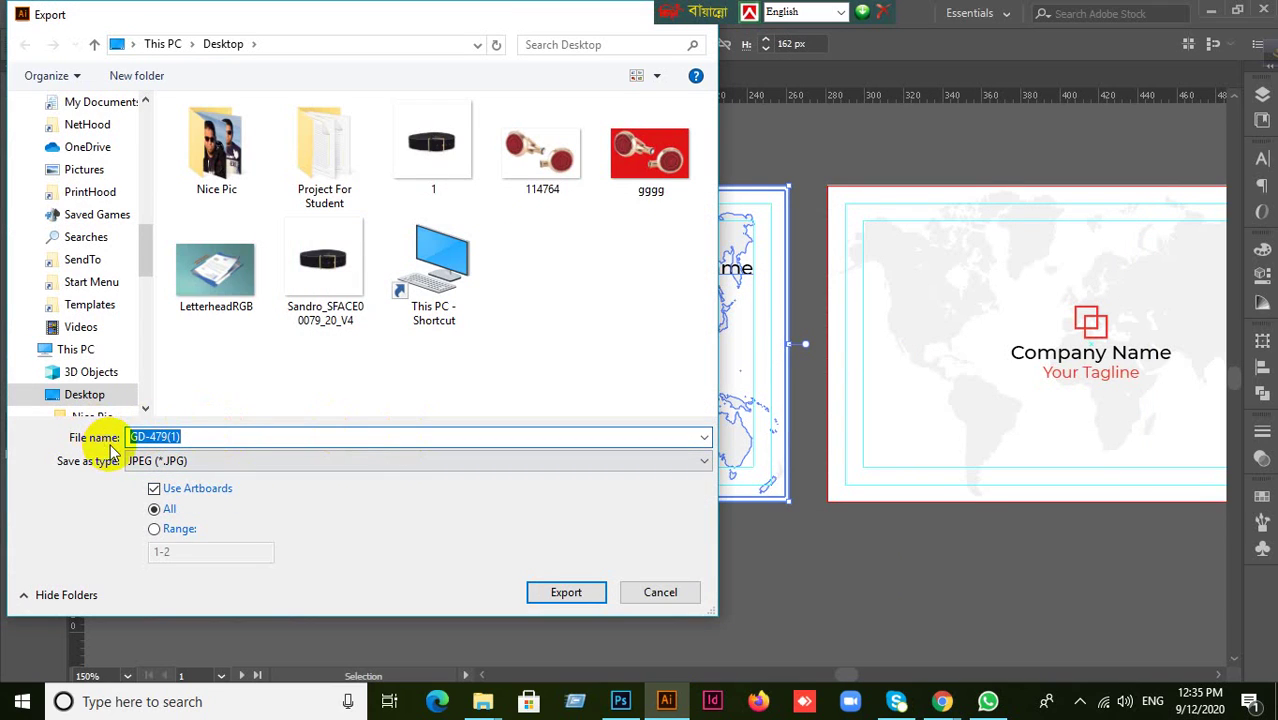
{"action": "type", "text": "B"}
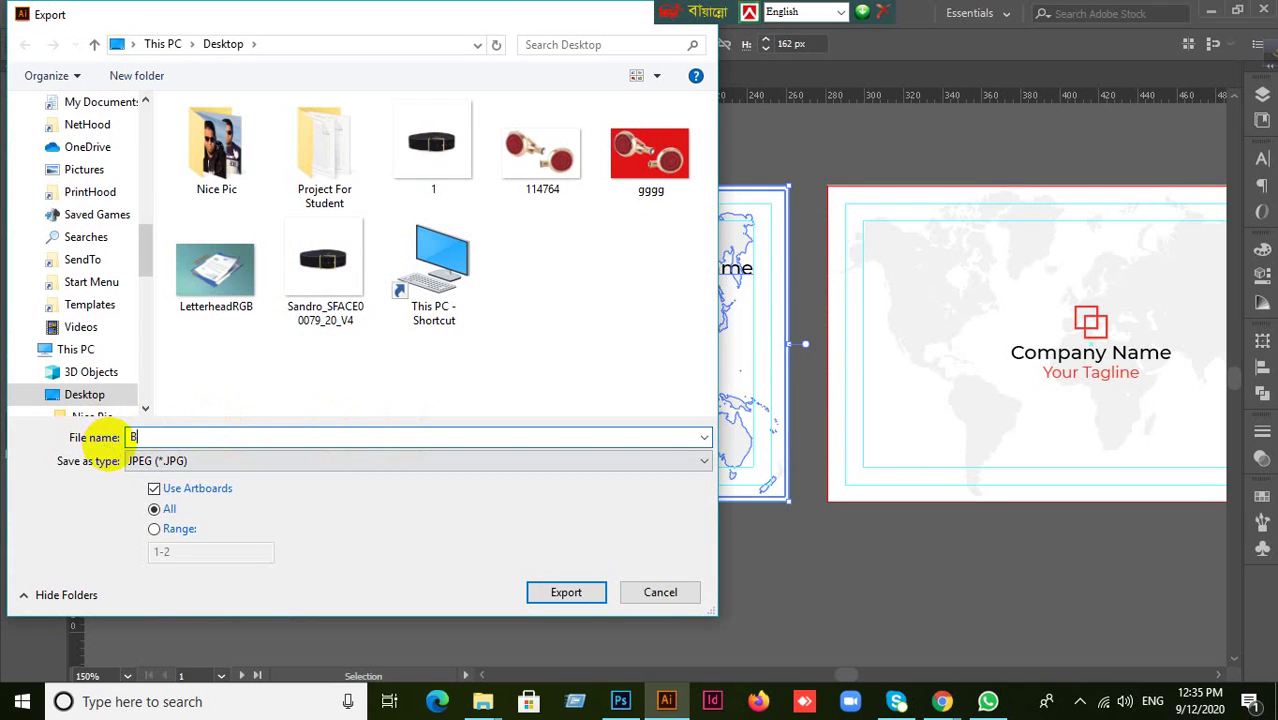
{"action": "type", "text": "1"}
{"action": "left_click", "coordinate": [562, 594]}
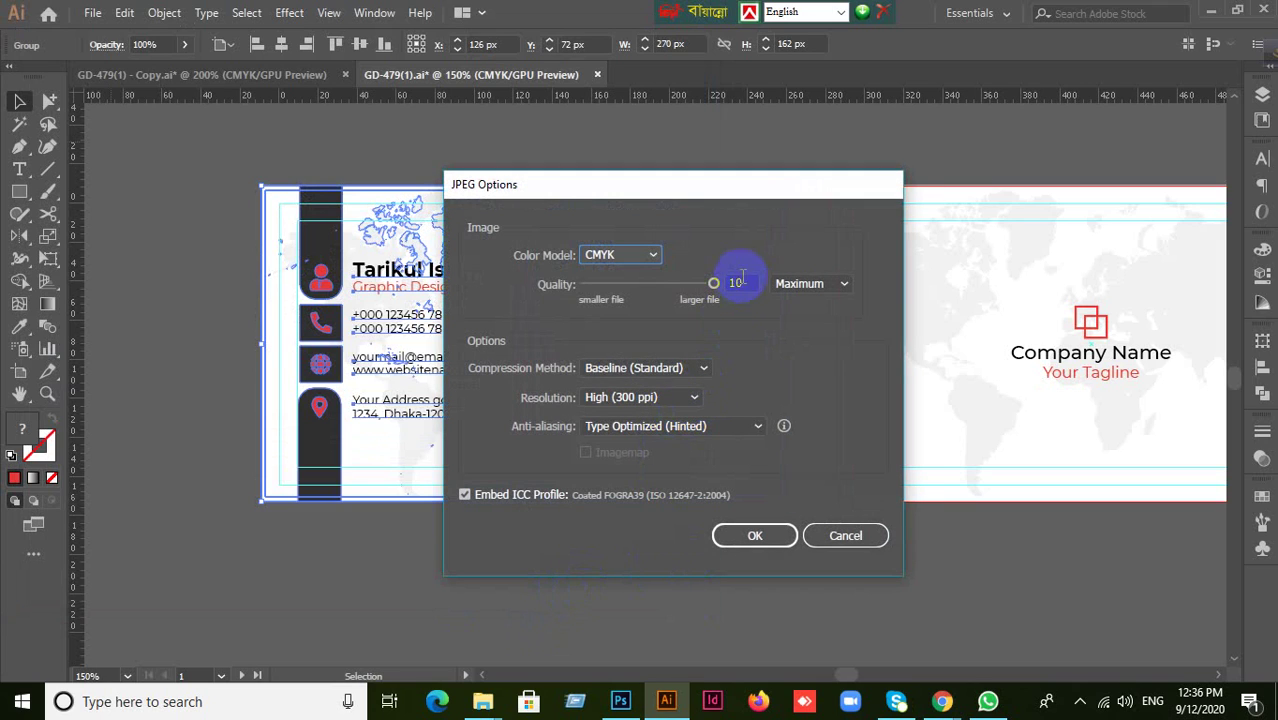
Set the JPEG colour model to RGB, complete the B1 export and deselect the front-side artwork
{"action": "left_click", "coordinate": [653, 258]}
{"action": "left_click", "coordinate": [592, 276]}
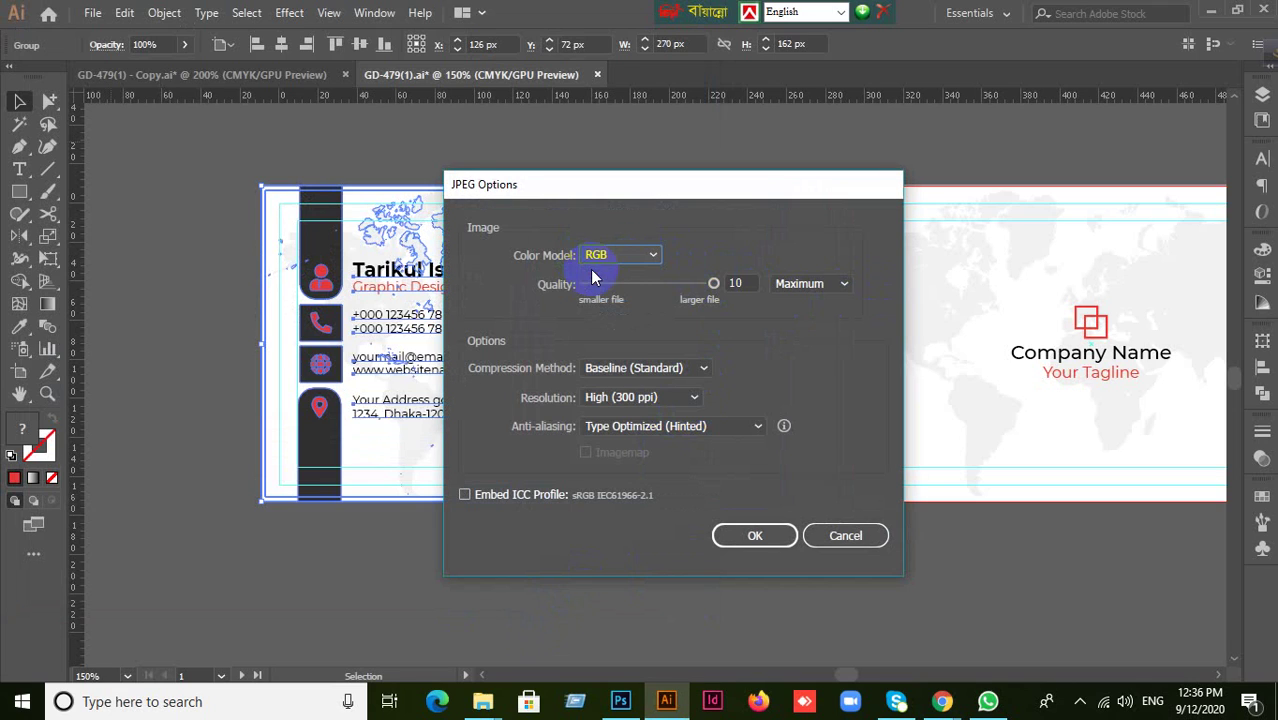
{"action": "left_click", "coordinate": [752, 537]}
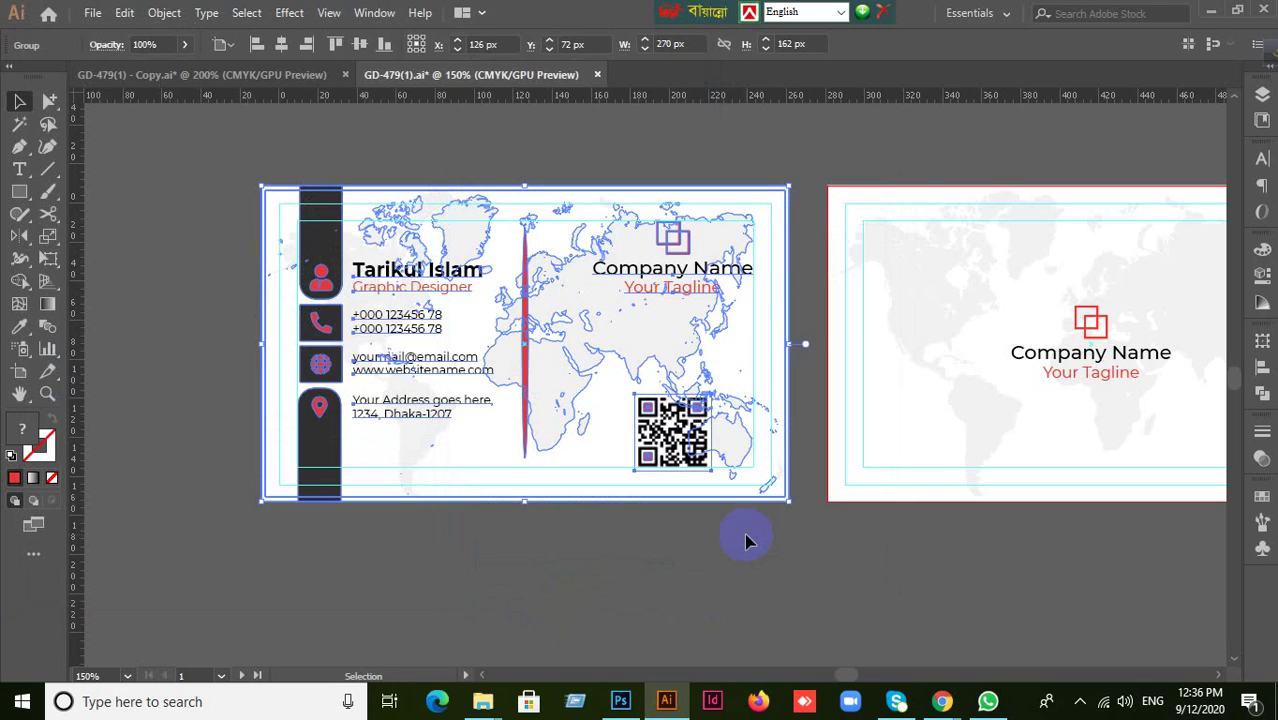
{"action": "left_click", "coordinate": [748, 540]}
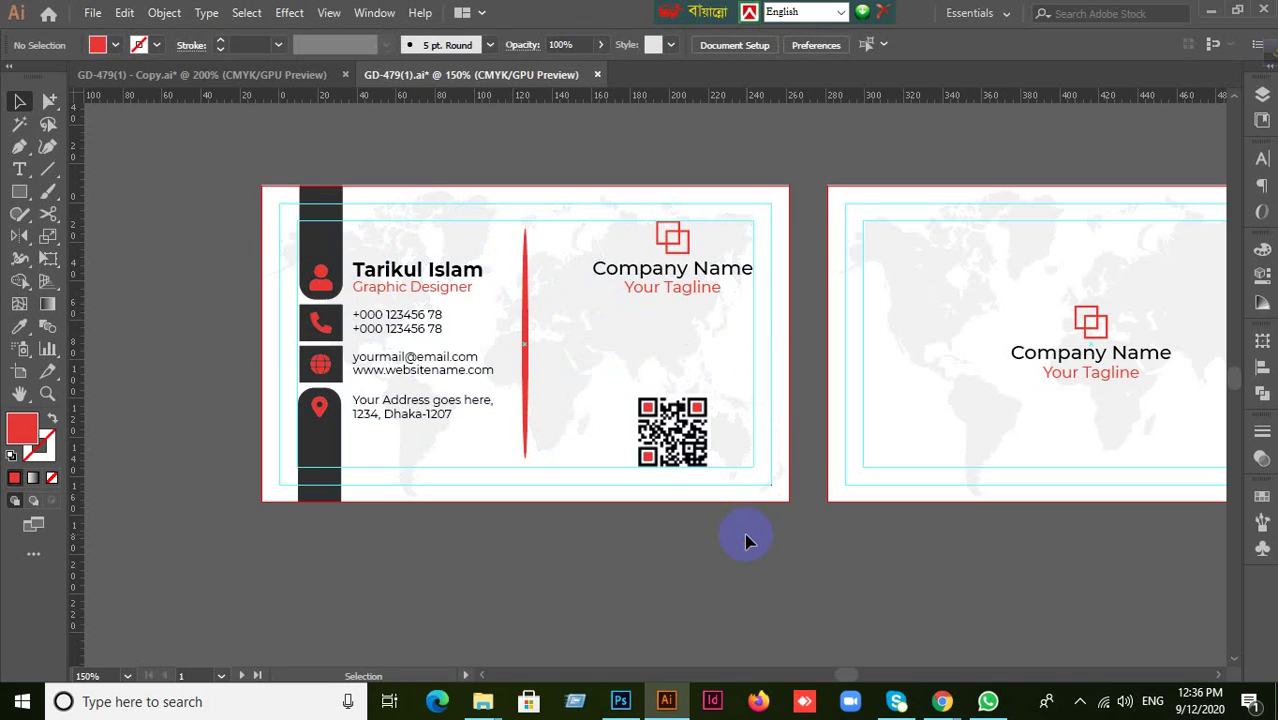
Select all of the artwork on the back side of the business card
{"action": "left_click_drag", "start_coordinate": [1004, 508], "coordinate": [770, 528]}
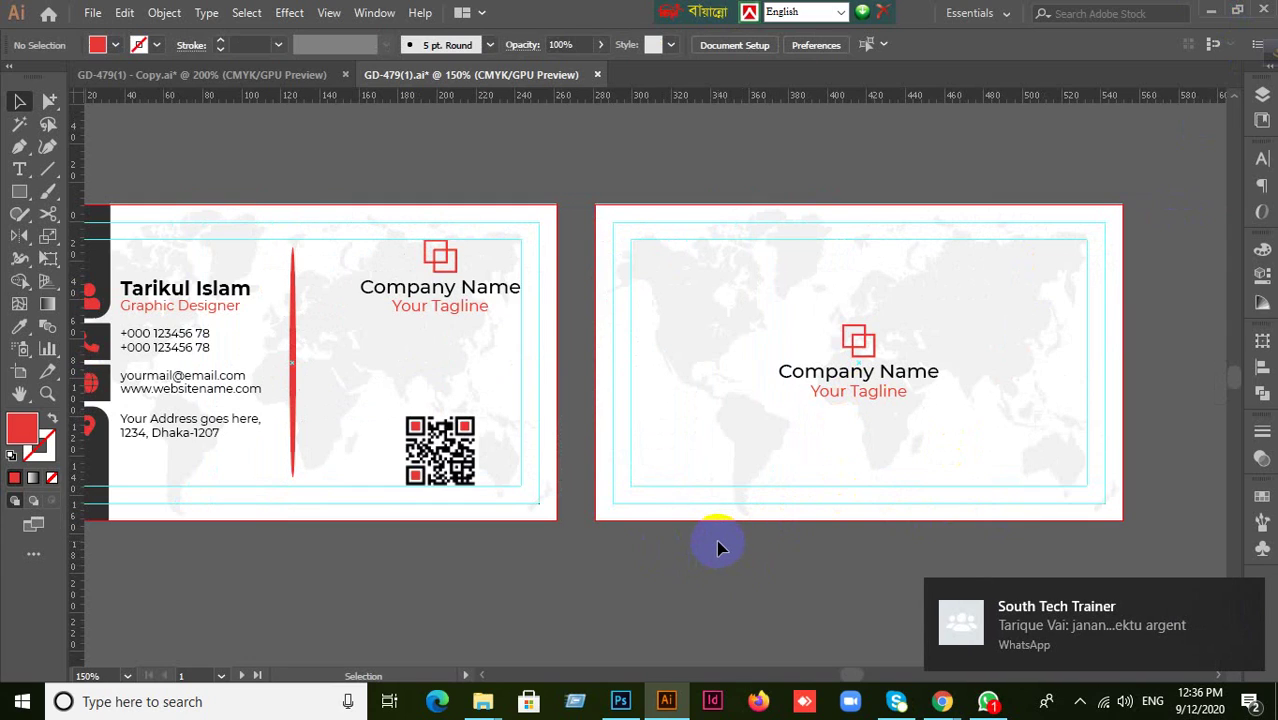
{"action": "left_click_drag", "start_coordinate": [570, 607], "coordinate": [843, 345]}
{"action": "left_click", "coordinate": [626, 628]}
{"action": "left_click", "coordinate": [840, 330]}
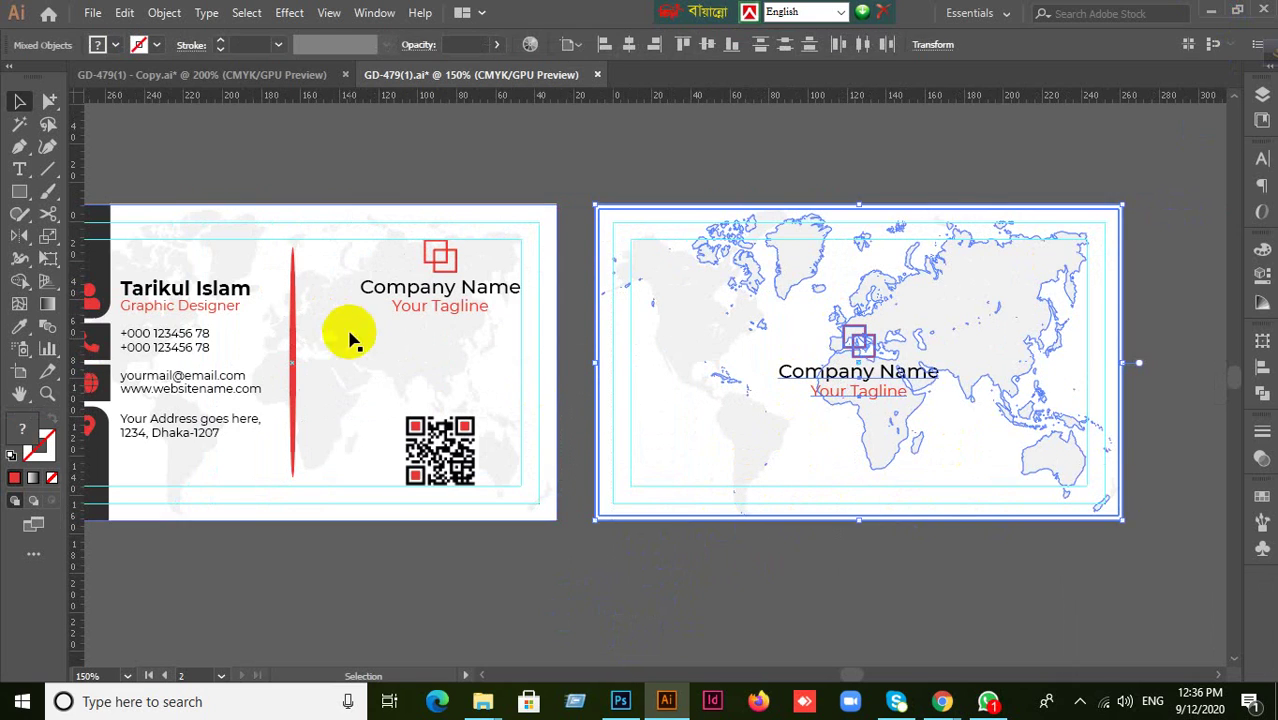
{"action": "left_click", "coordinate": [164, 14]}
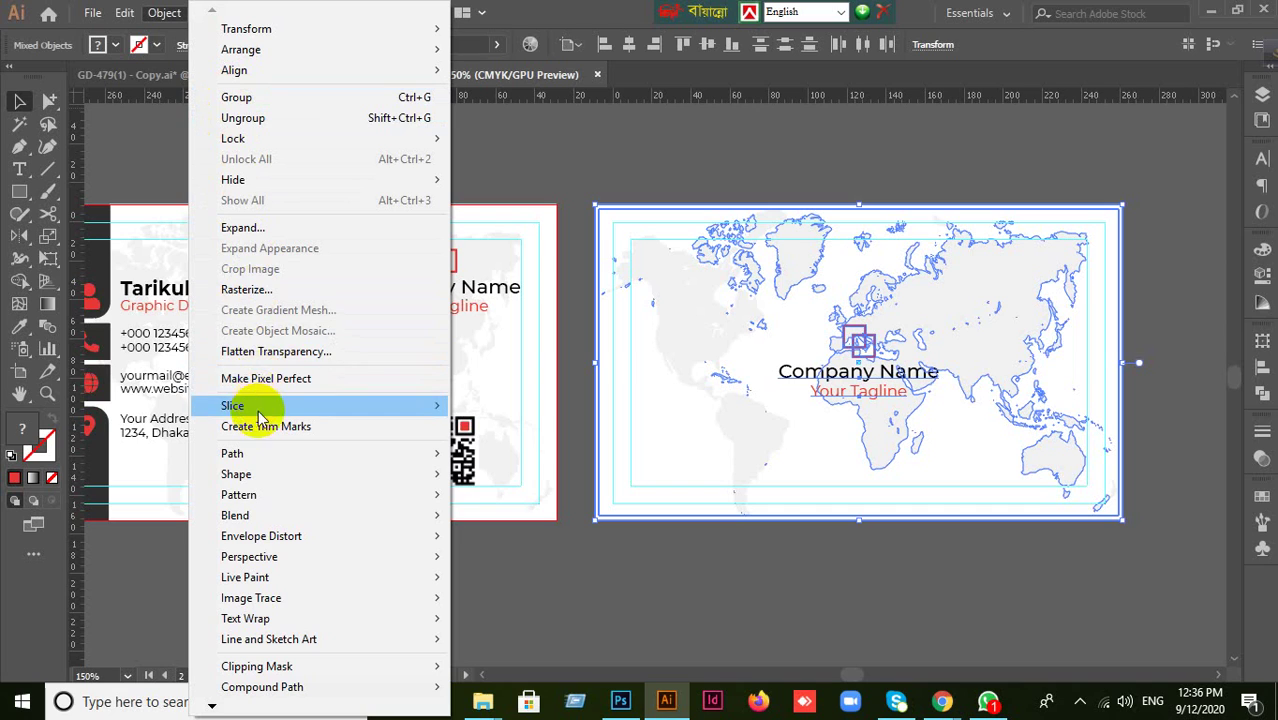
{"action": "left_click", "coordinate": [92, 30]}
{"action": "left_click", "coordinate": [92, 13]}
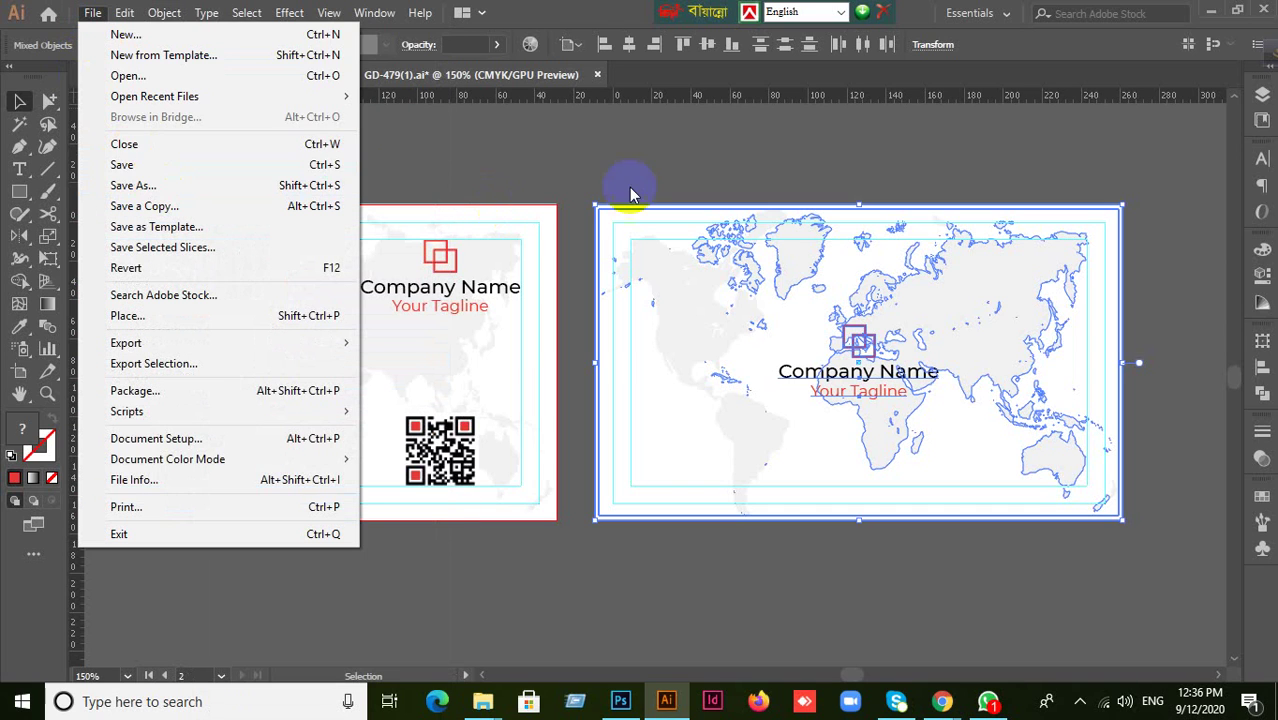
{"action": "left_click", "coordinate": [653, 148]}
{"action": "left_click", "coordinate": [598, 574]}
{"action": "left_click", "coordinate": [984, 222]}
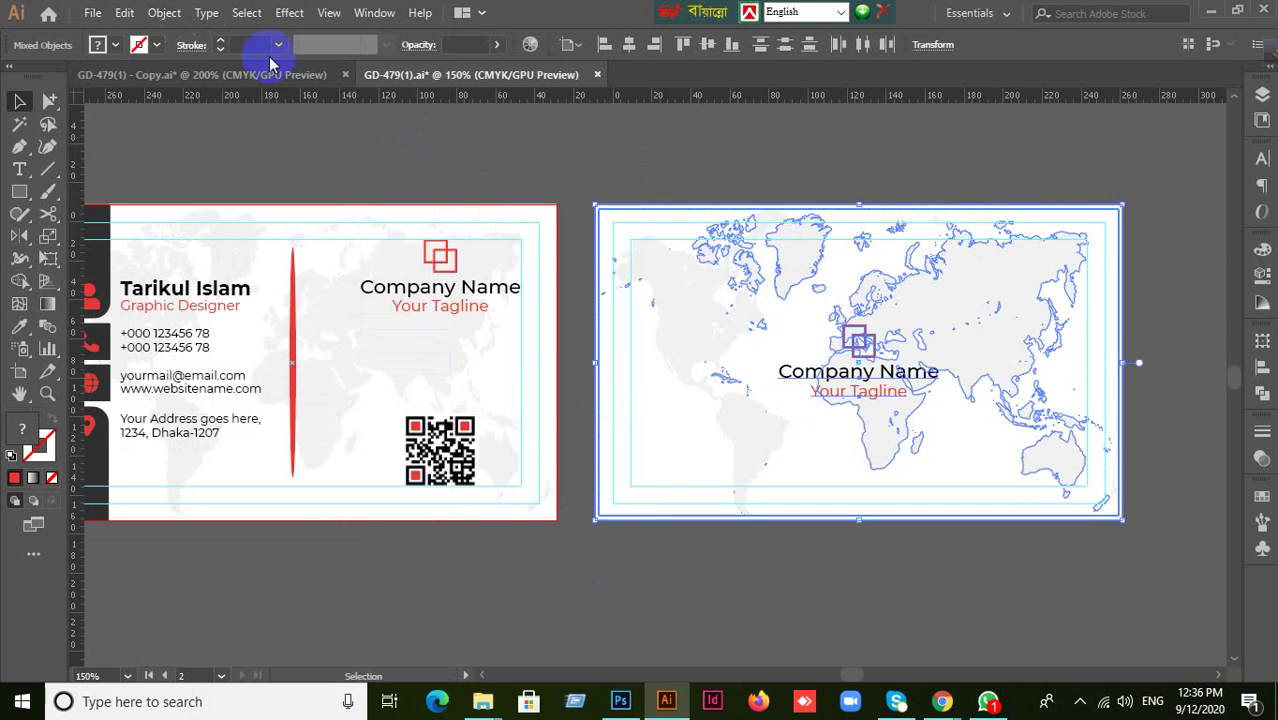
Start exporting the card to the Desktop as a JPEG named B2 with Use Artboards enabled for all artboards
{"action": "left_click", "coordinate": [95, 13]}
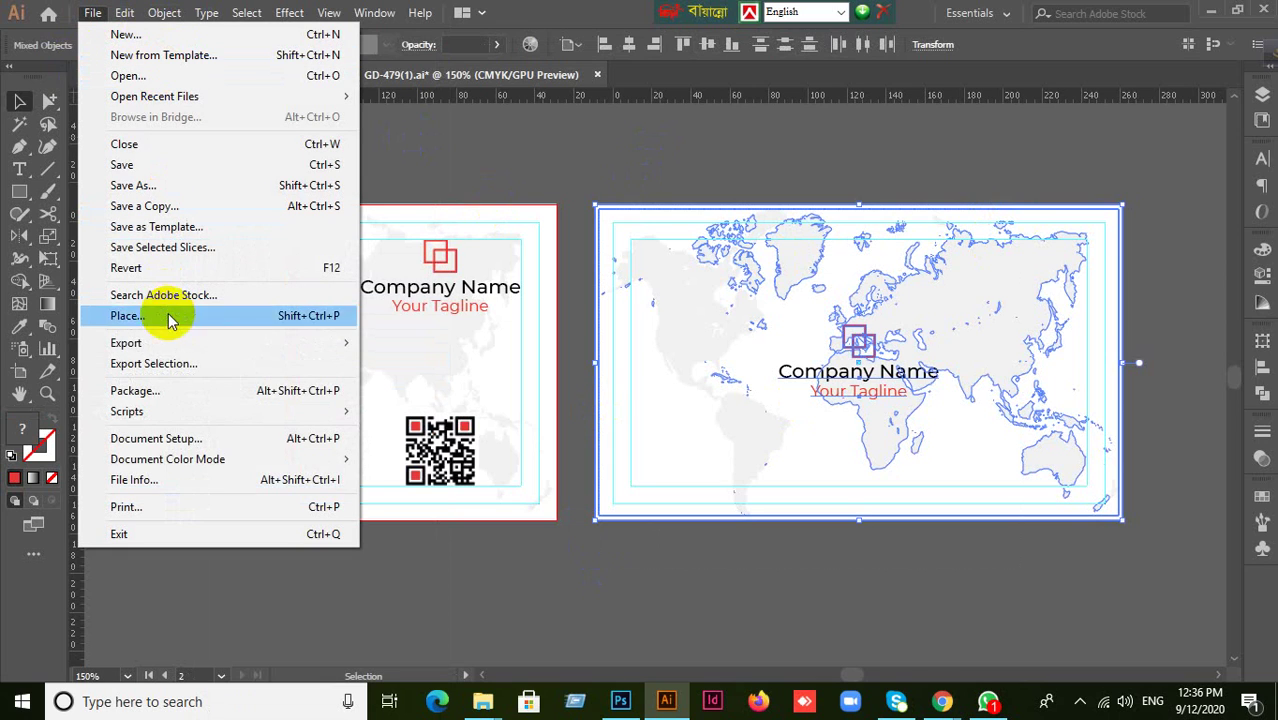
{"action": "left_click", "coordinate": [410, 363]}
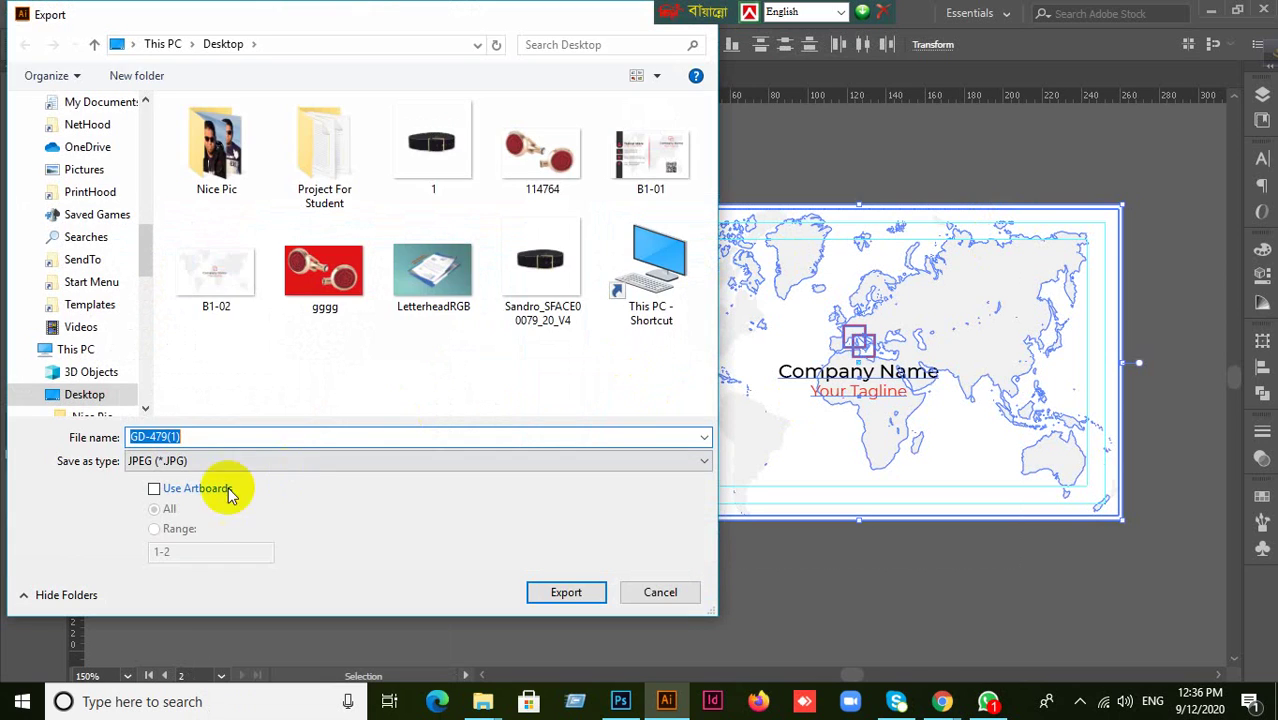
{"action": "left_click", "coordinate": [170, 488]}
{"action": "double_click", "coordinate": [205, 437]}
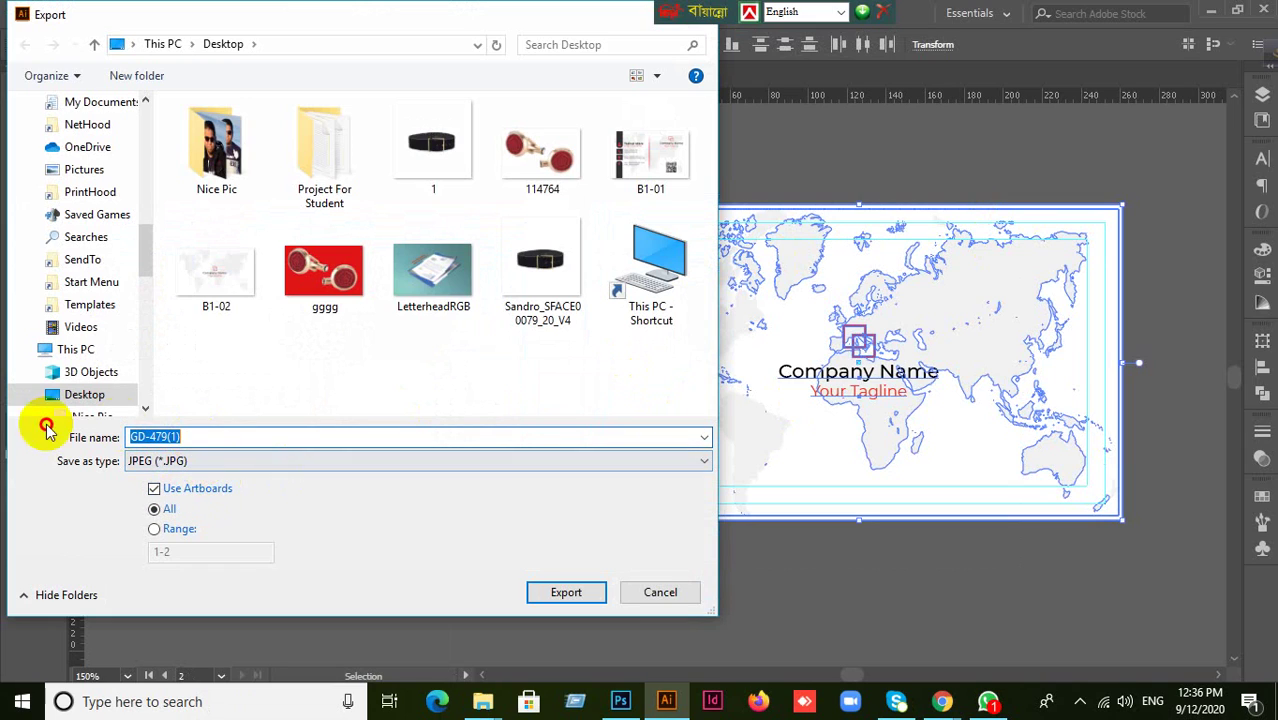
{"action": "type", "text": "B"}
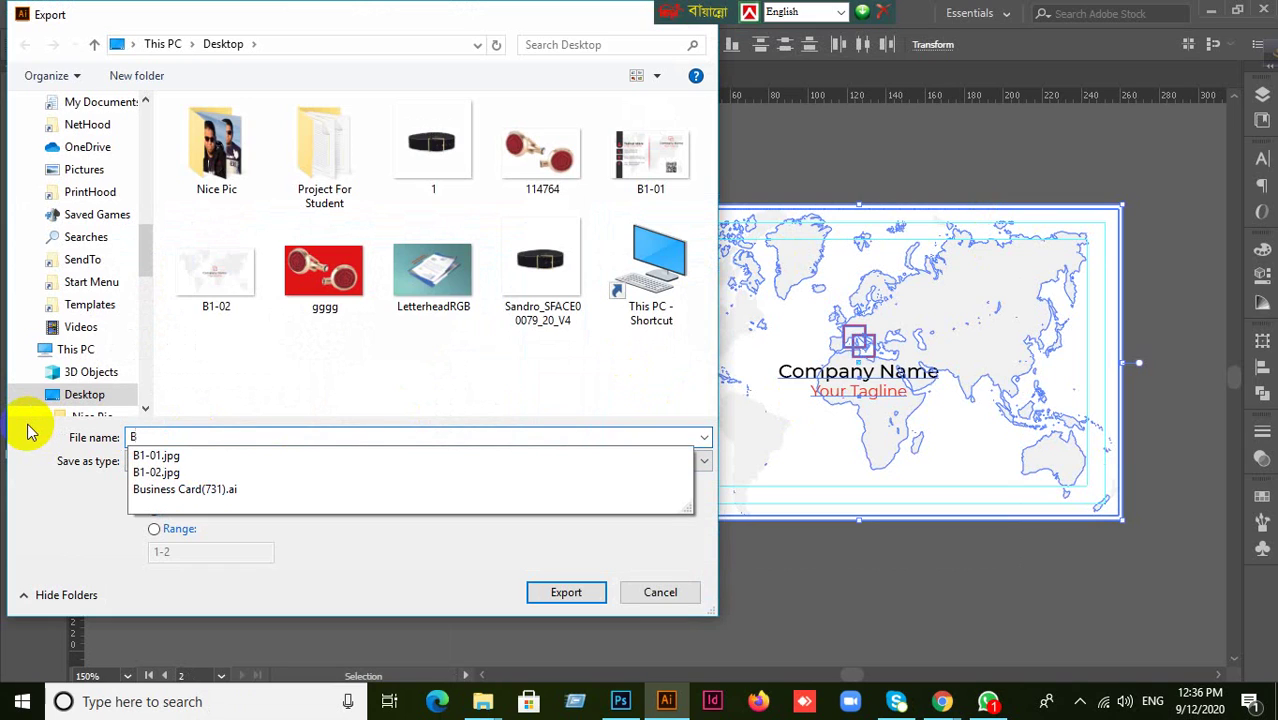
{"action": "type", "text": "2"}
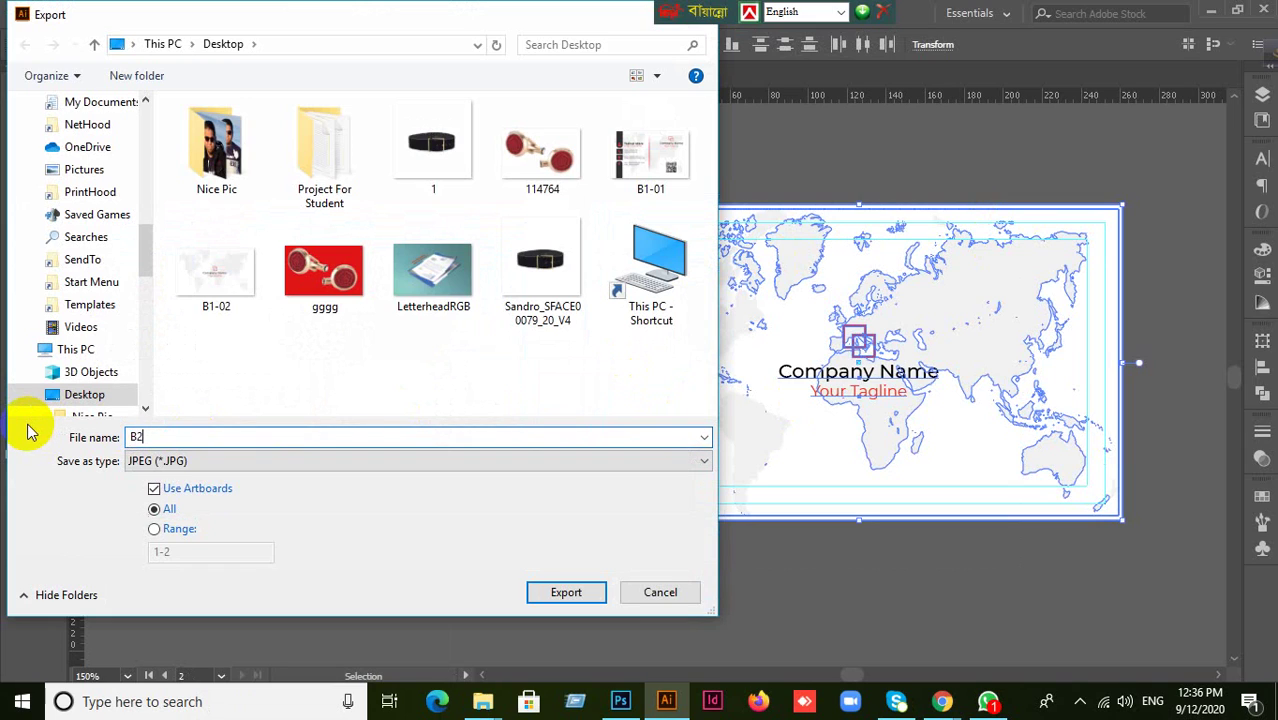
{"action": "left_click", "coordinate": [566, 592]}
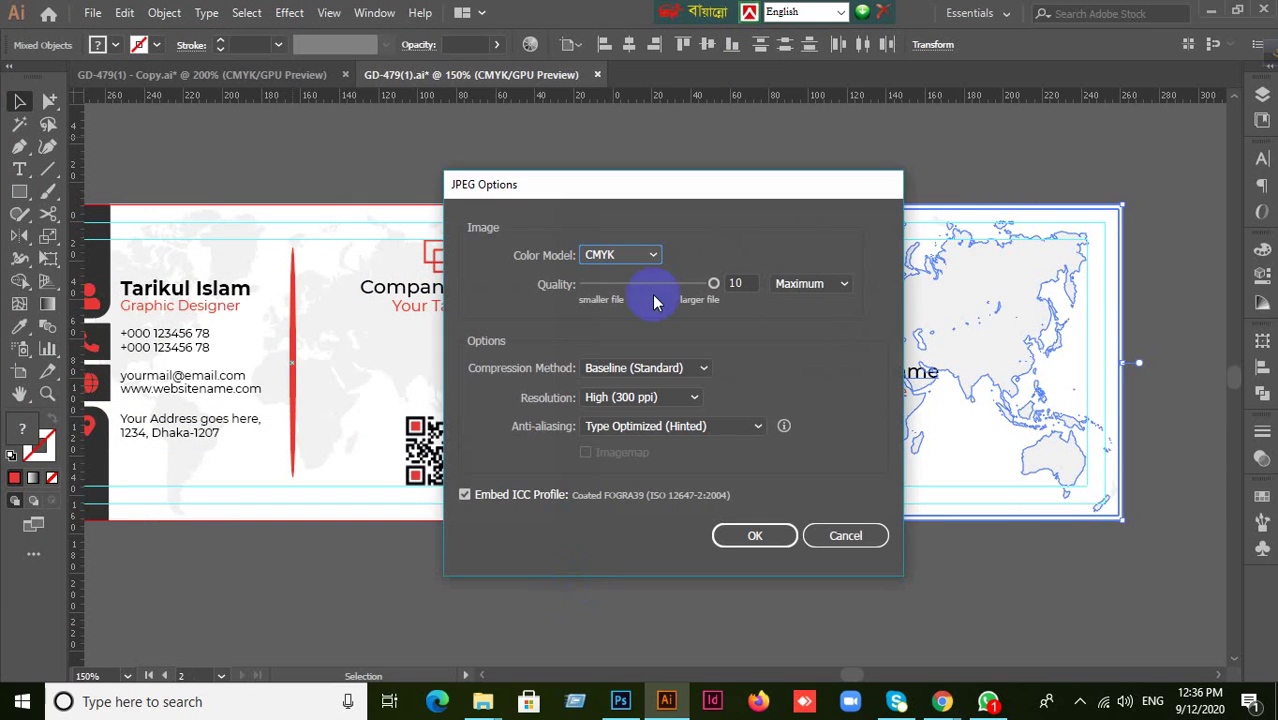
Set the colour model to RGB, complete the B2 export, deselect the artwork and show the exported files on the Desktop
{"action": "left_click", "coordinate": [652, 258]}
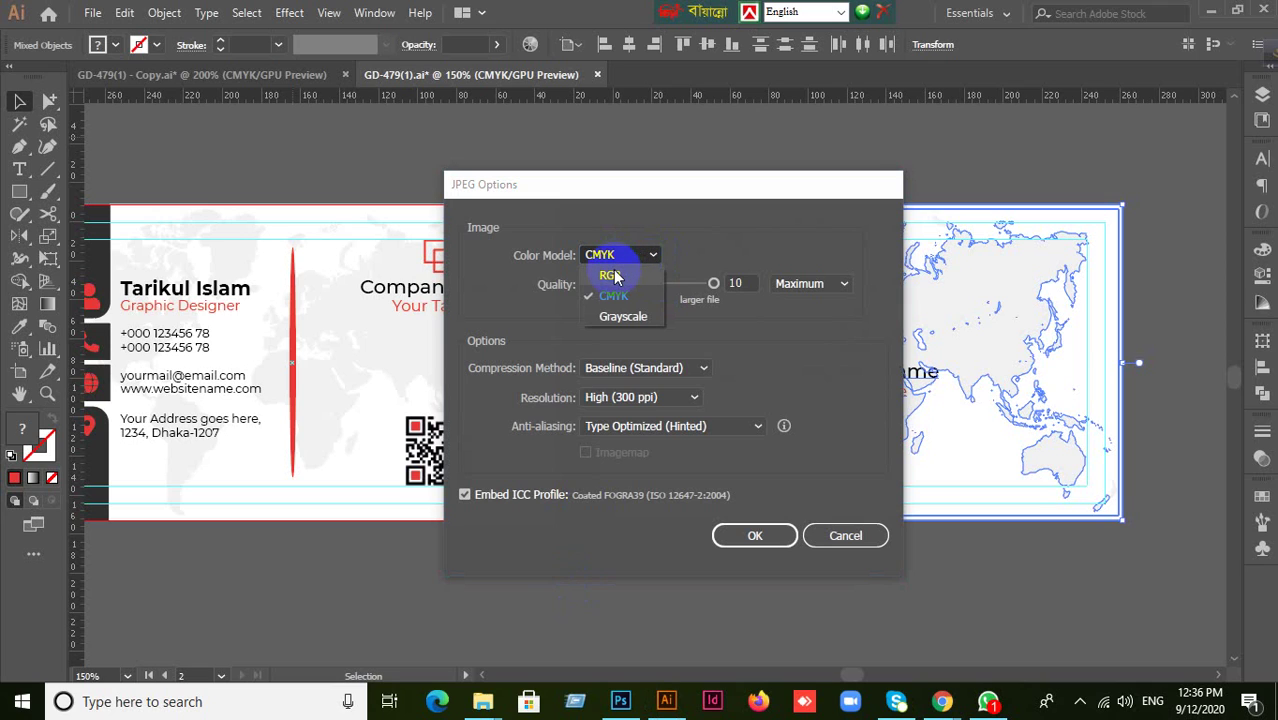
{"action": "left_click", "coordinate": [613, 276]}
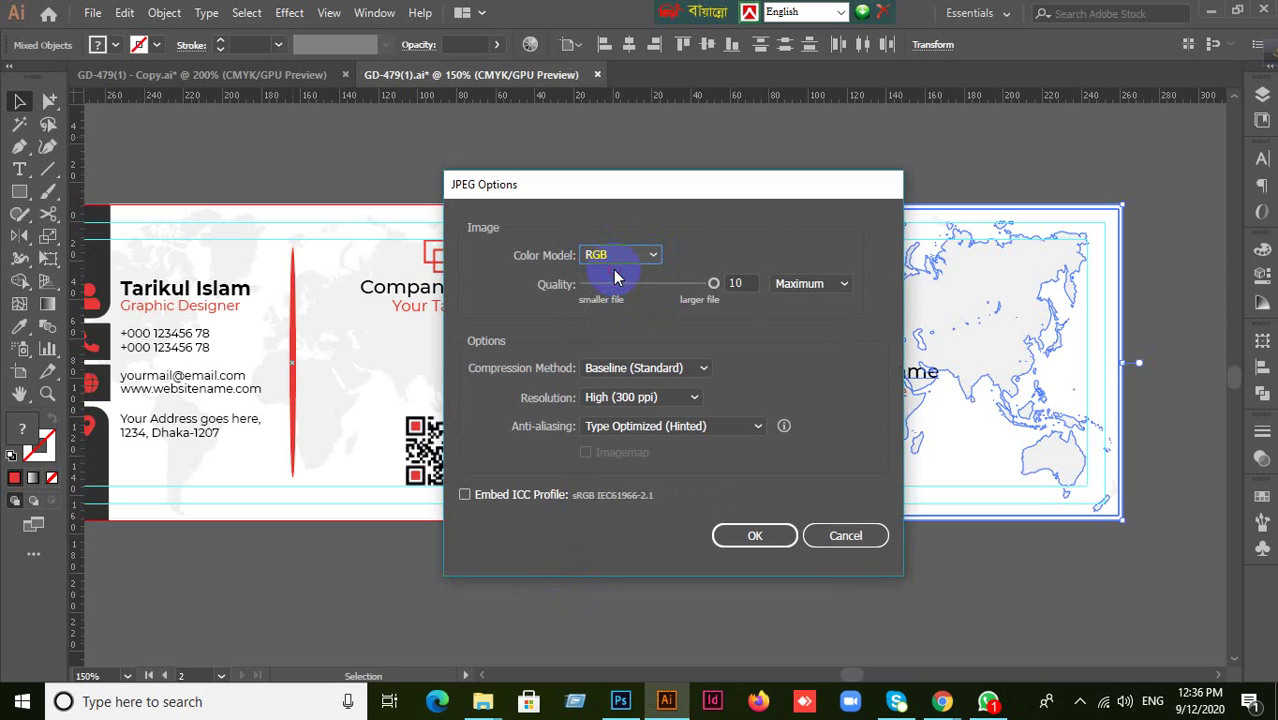
{"action": "left_click", "coordinate": [758, 540]}
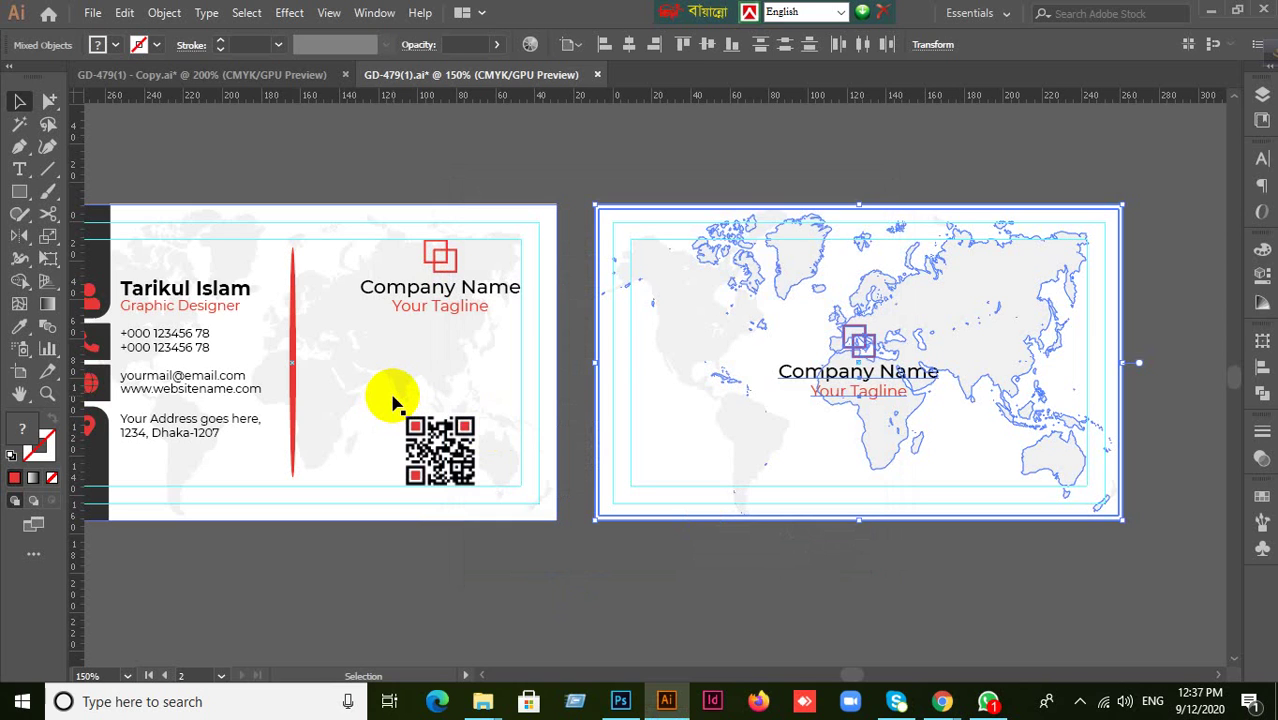
{"action": "left_click", "coordinate": [452, 578]}
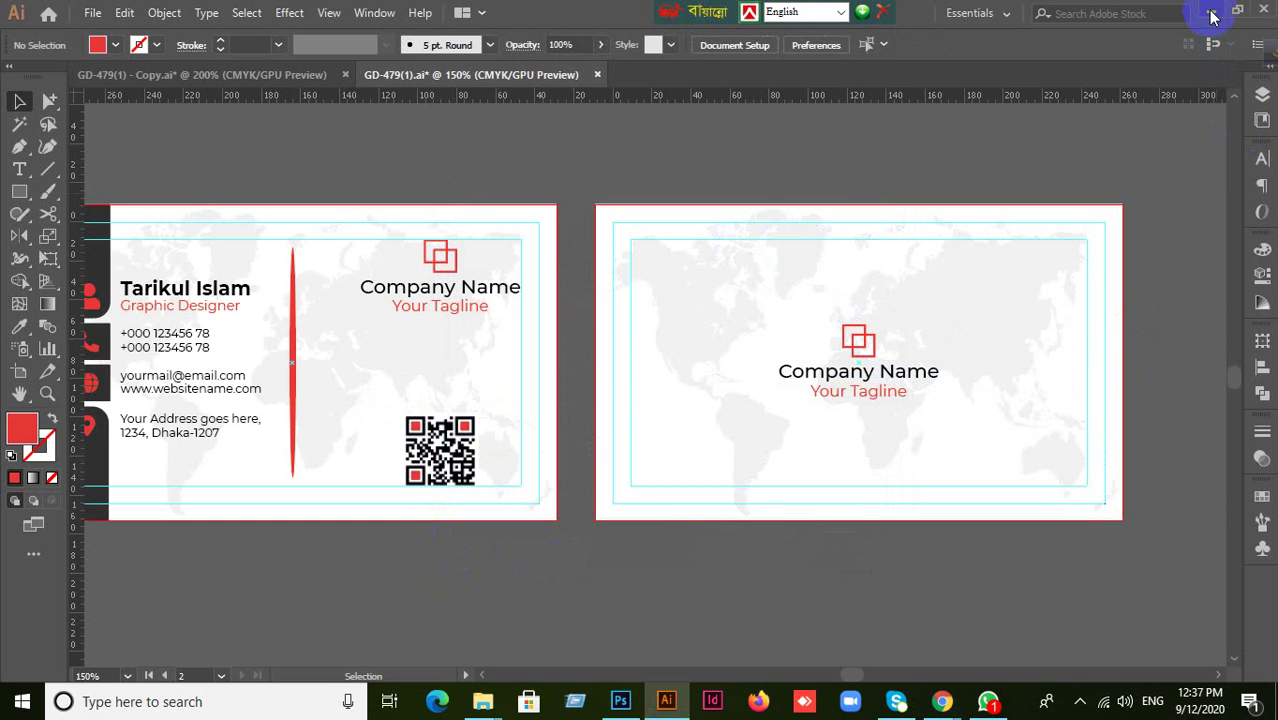
{"action": "left_click", "coordinate": [1211, 14]}
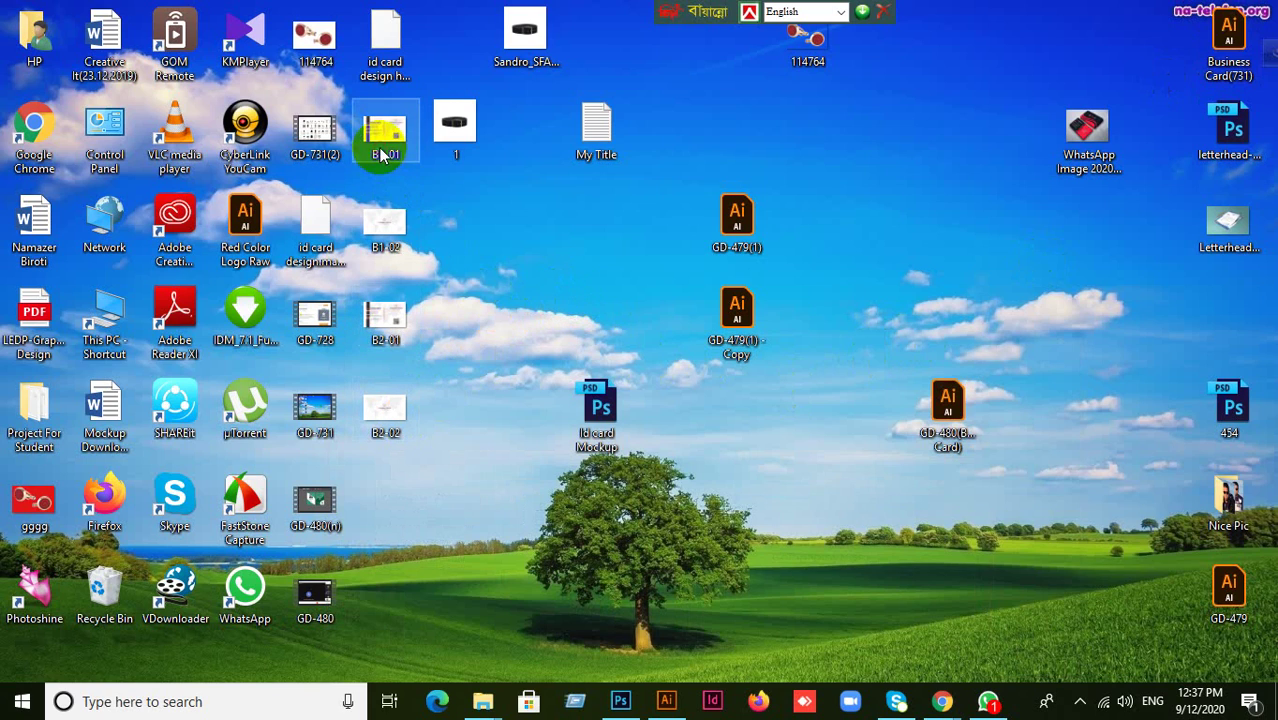
Open B2-01.jpg from the Desktop in Illustrator, inspect the exported front side, then close it and return to the Desktop
{"action": "left_click_drag", "start_coordinate": [380, 322], "coordinate": [579, 20]}
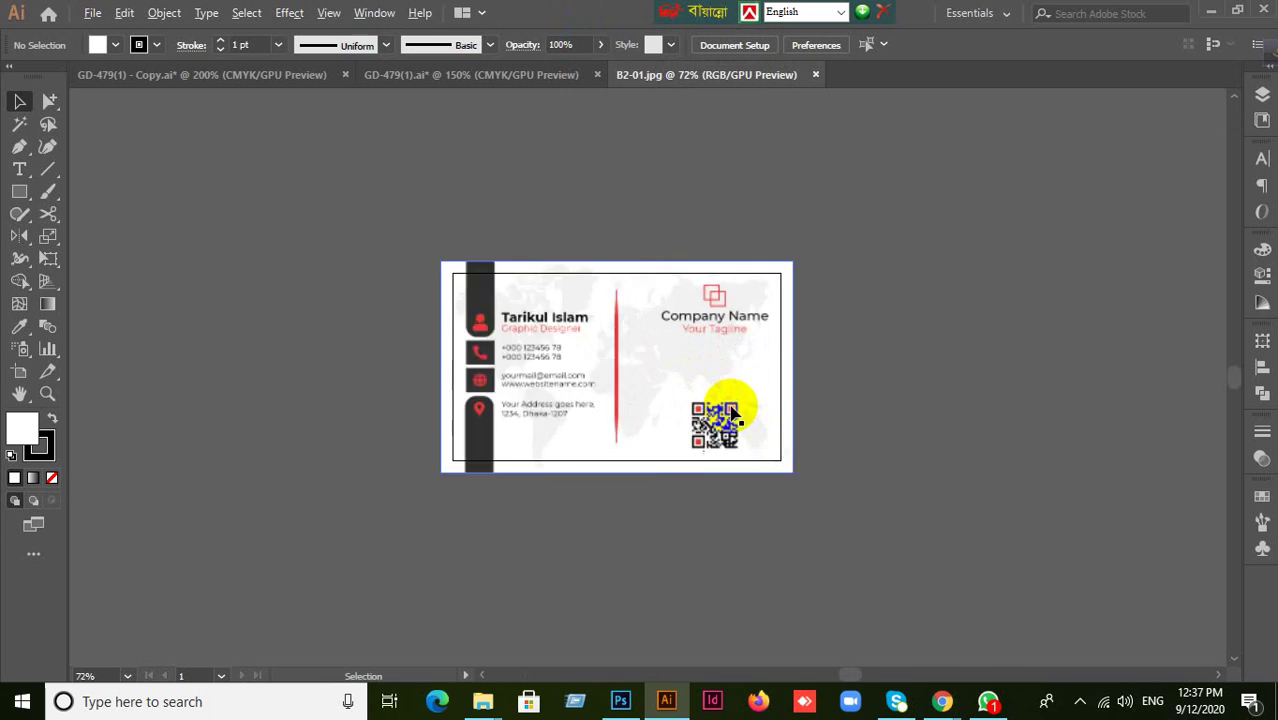
{"action": "scroll", "coordinate": [733, 412], "scroll_direction": "up", "scroll_amount": 3}
{"action": "scroll", "coordinate": [733, 412], "scroll_direction": "down", "scroll_amount": 1}
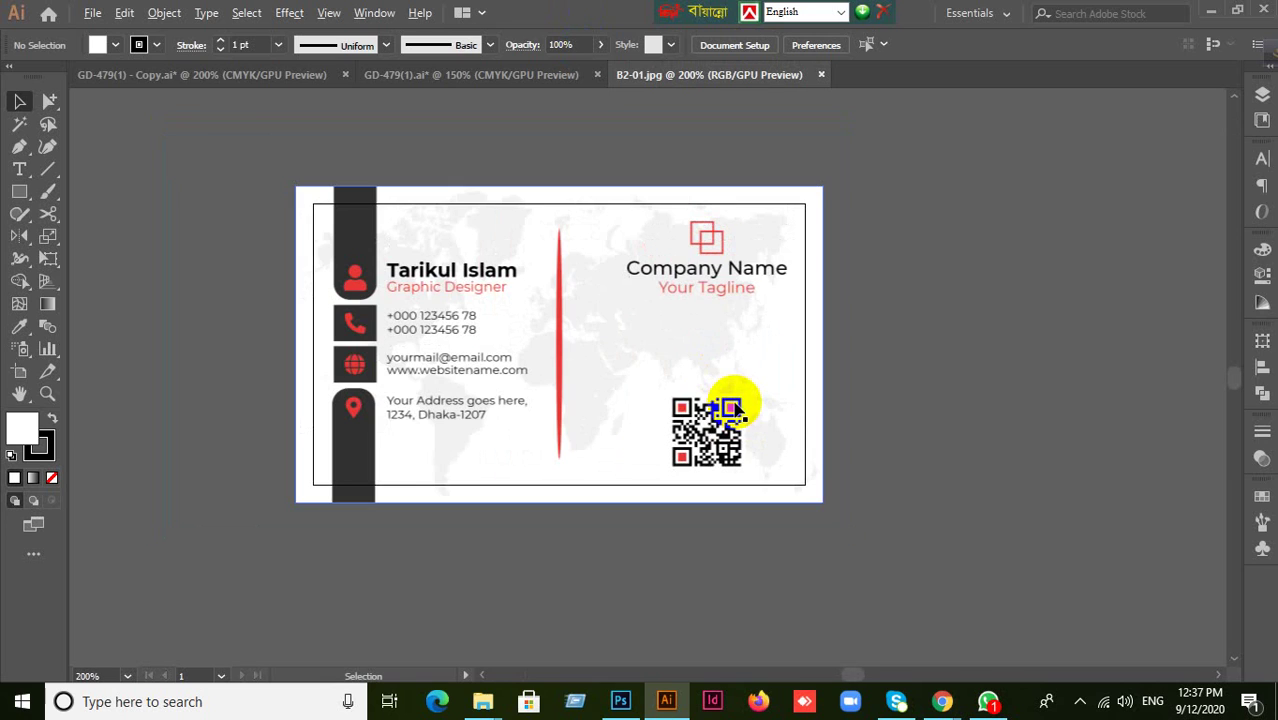
{"action": "left_click", "coordinate": [821, 75]}
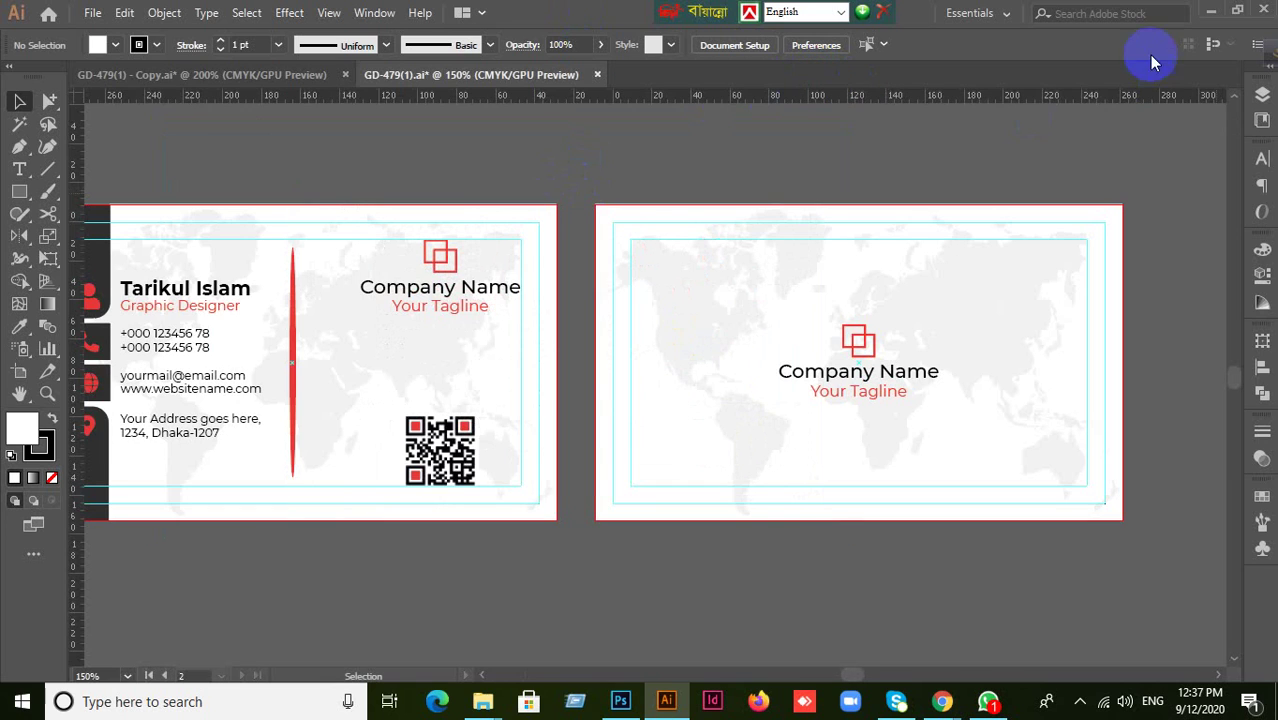
{"action": "left_click", "coordinate": [1216, 13]}
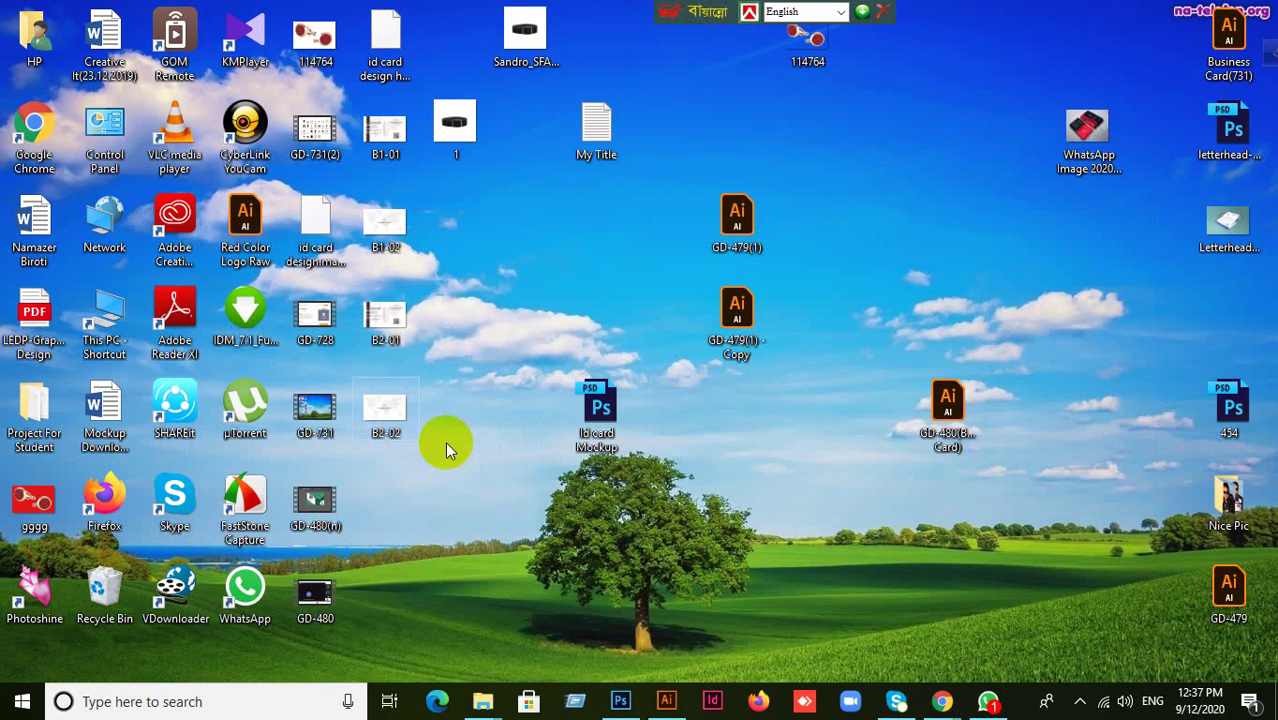
Open B2-02.jpg in Illustrator, inspect the exported back side up close, then close it and return to the Desktop
{"action": "left_click", "coordinate": [667, 702]}
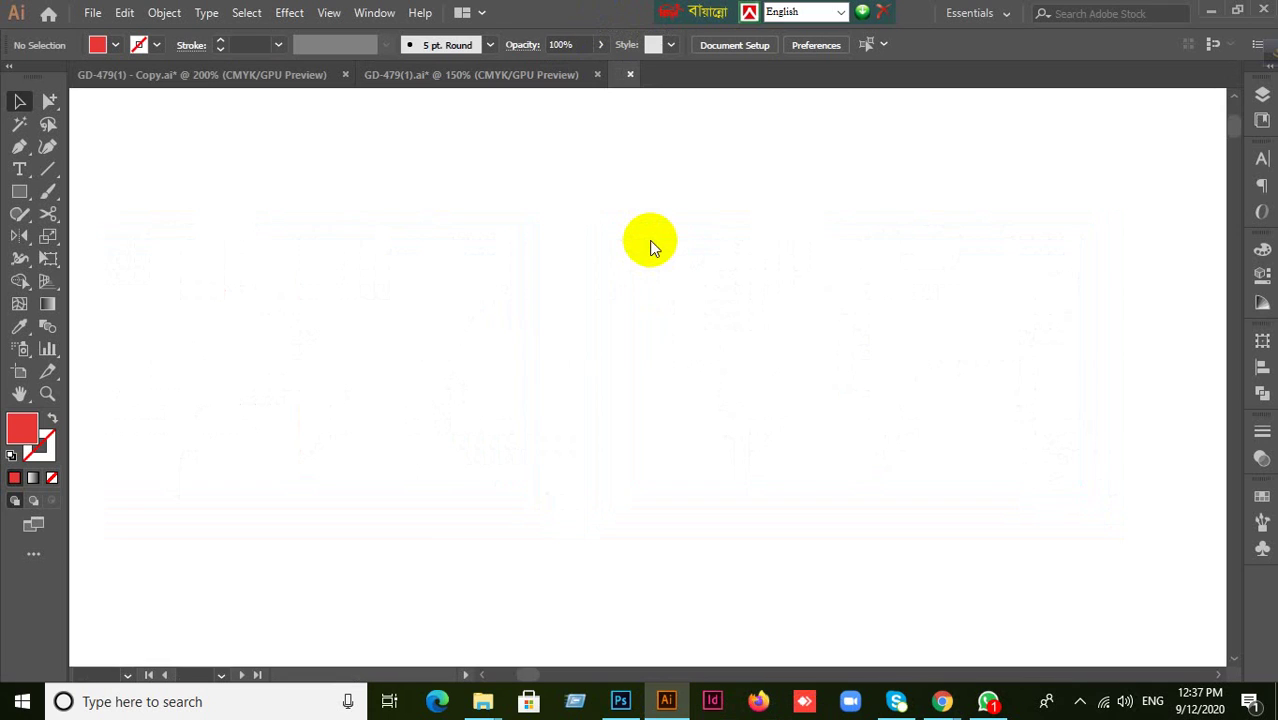
{"action": "scroll", "coordinate": [742, 414], "scroll_direction": "up", "scroll_amount": 3}
{"action": "scroll", "coordinate": [599, 414], "scroll_direction": "up", "scroll_amount": 1}
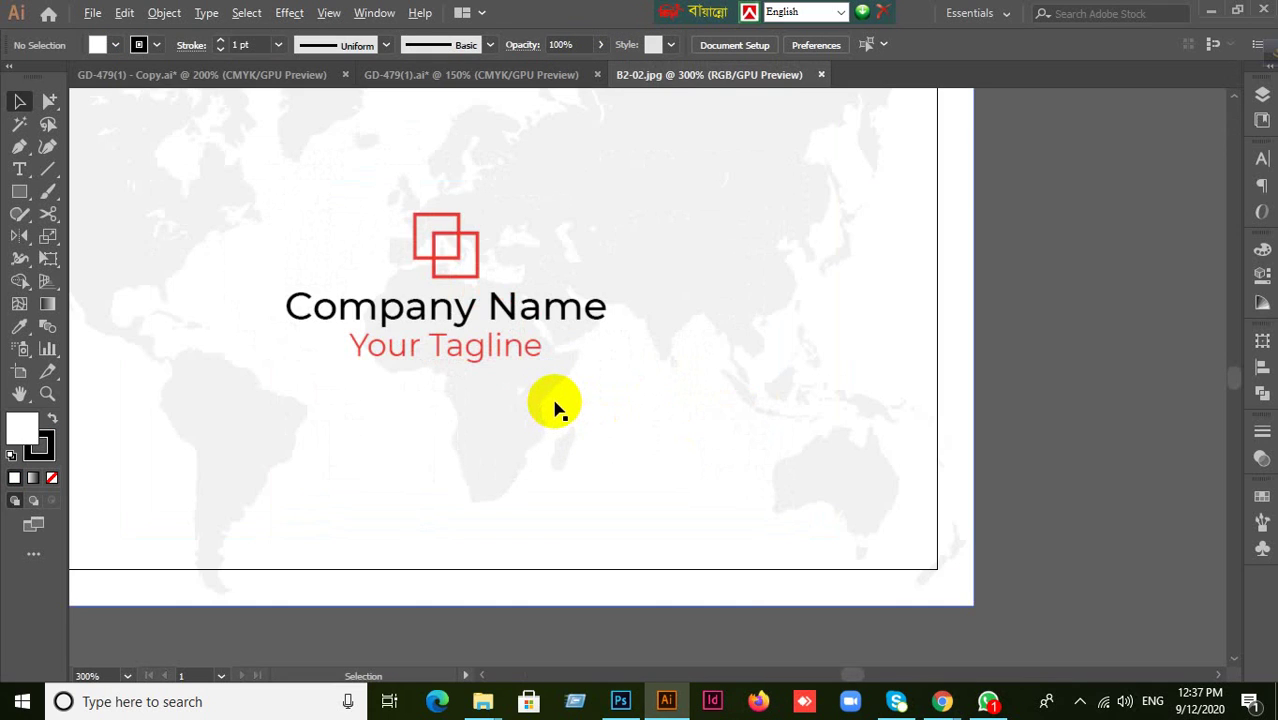
{"action": "scroll", "coordinate": [557, 408], "scroll_direction": "down", "scroll_amount": 2}
{"action": "scroll", "coordinate": [560, 403], "scroll_direction": "up", "scroll_amount": 3}
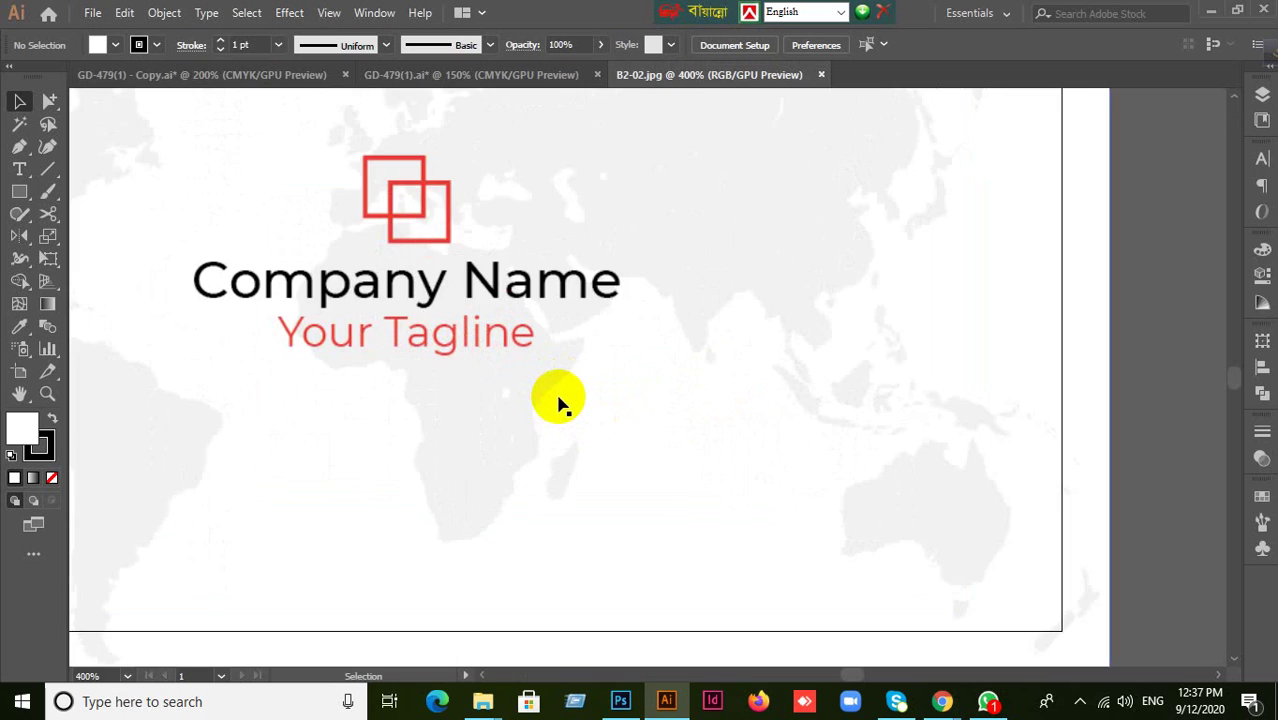
{"action": "scroll", "coordinate": [561, 405], "scroll_direction": "down", "scroll_amount": 1}
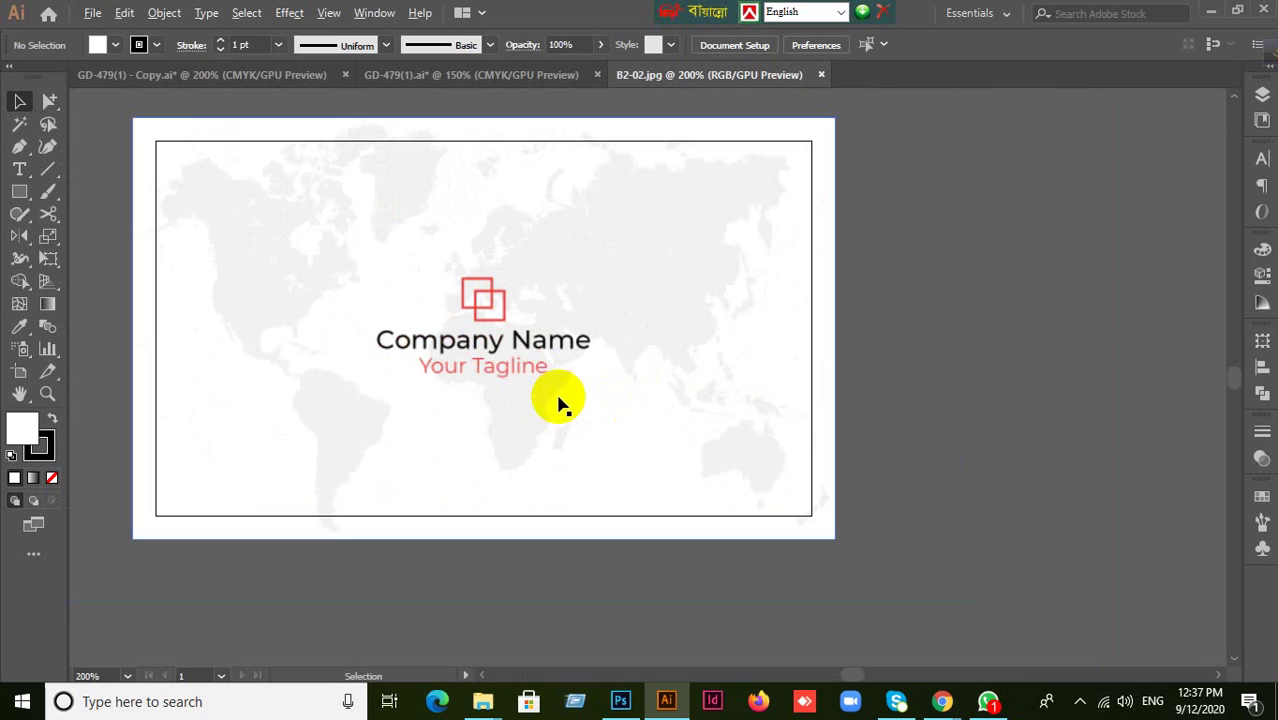
{"action": "left_click", "coordinate": [822, 76]}
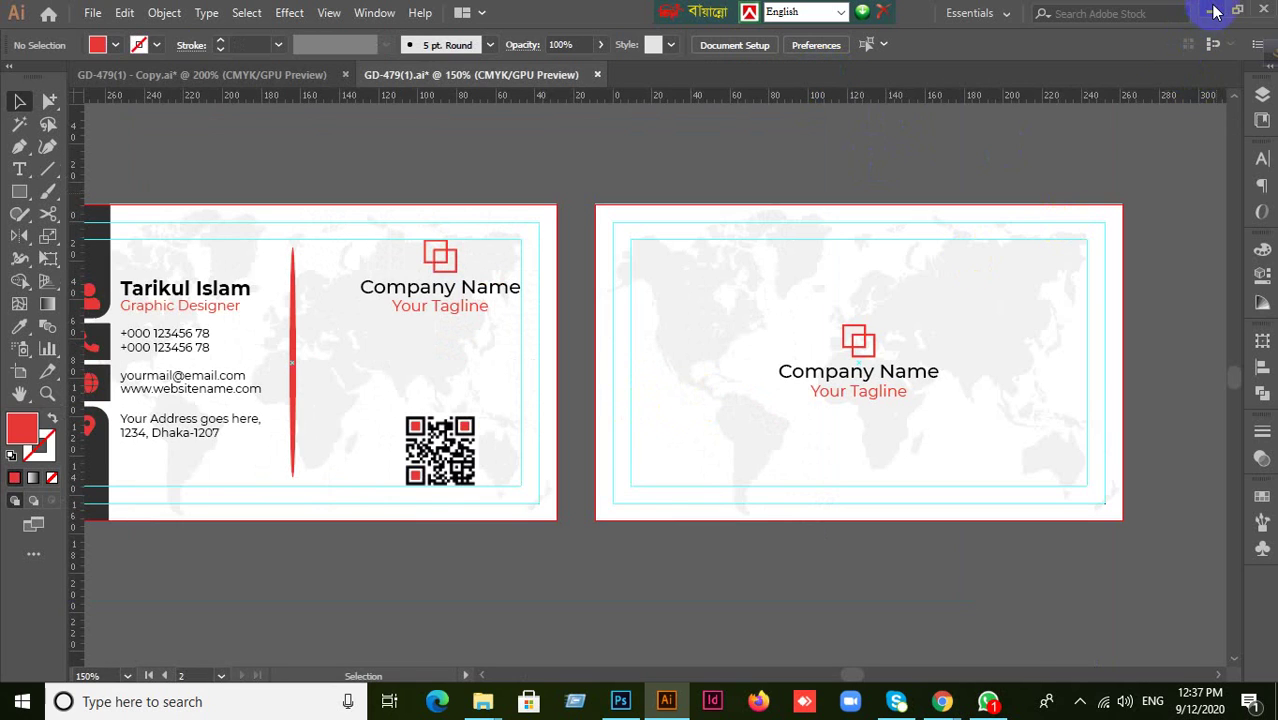
{"action": "left_click", "coordinate": [1210, 11]}
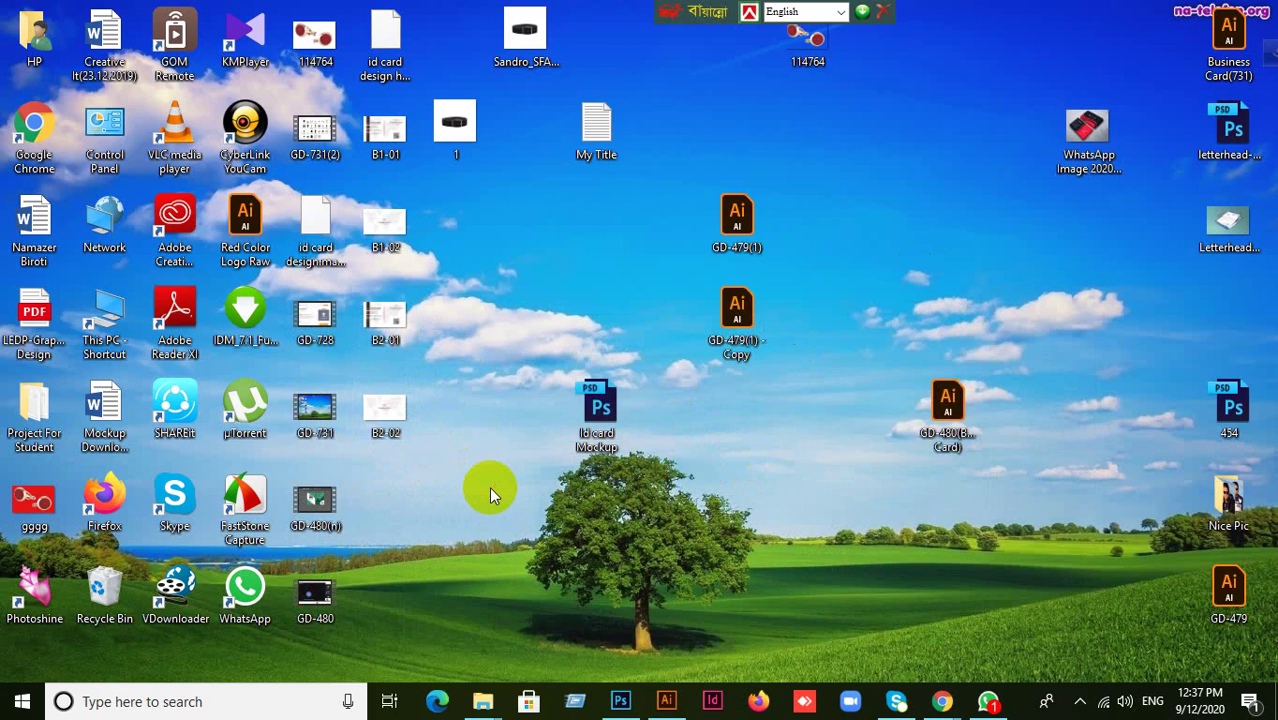
Delete the exported images B1-01 and B1-02 from the Desktop
{"action": "left_click", "coordinate": [340, 140]}
{"action": "left_click_drag", "start_coordinate": [451, 262], "coordinate": [365, 157]}
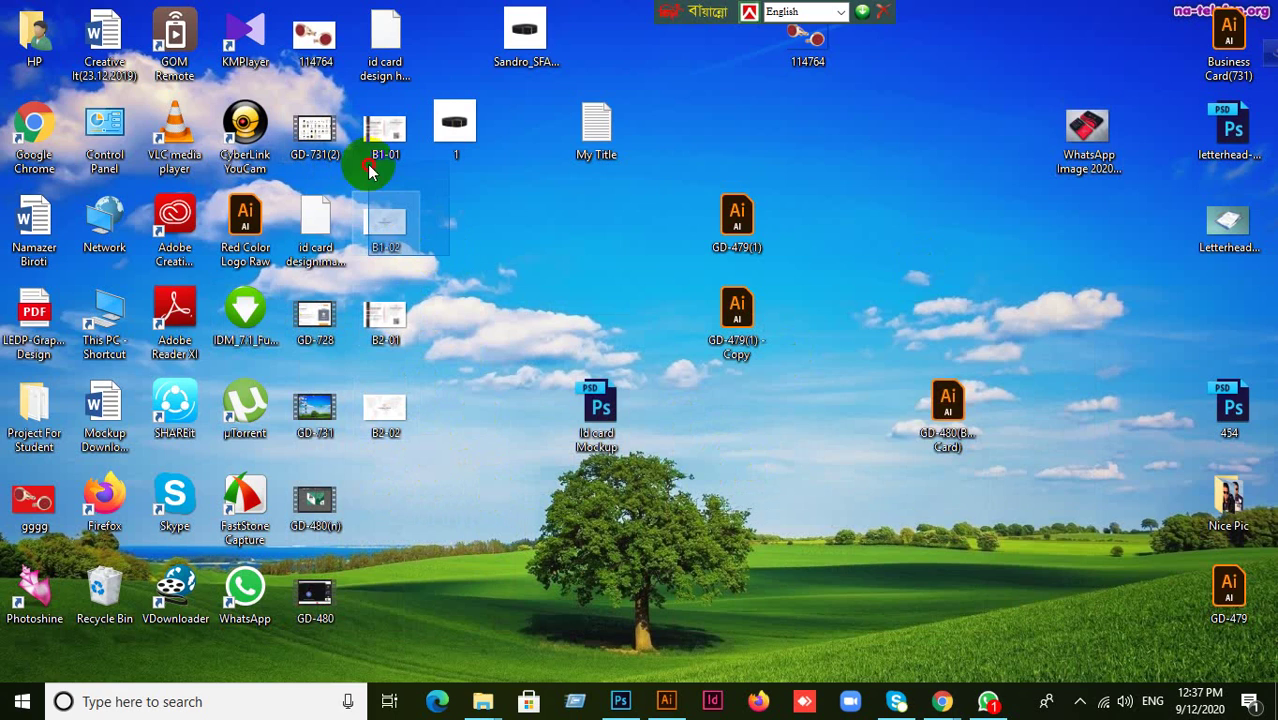
{"action": "left_click_drag", "start_coordinate": [428, 251], "coordinate": [391, 151]}
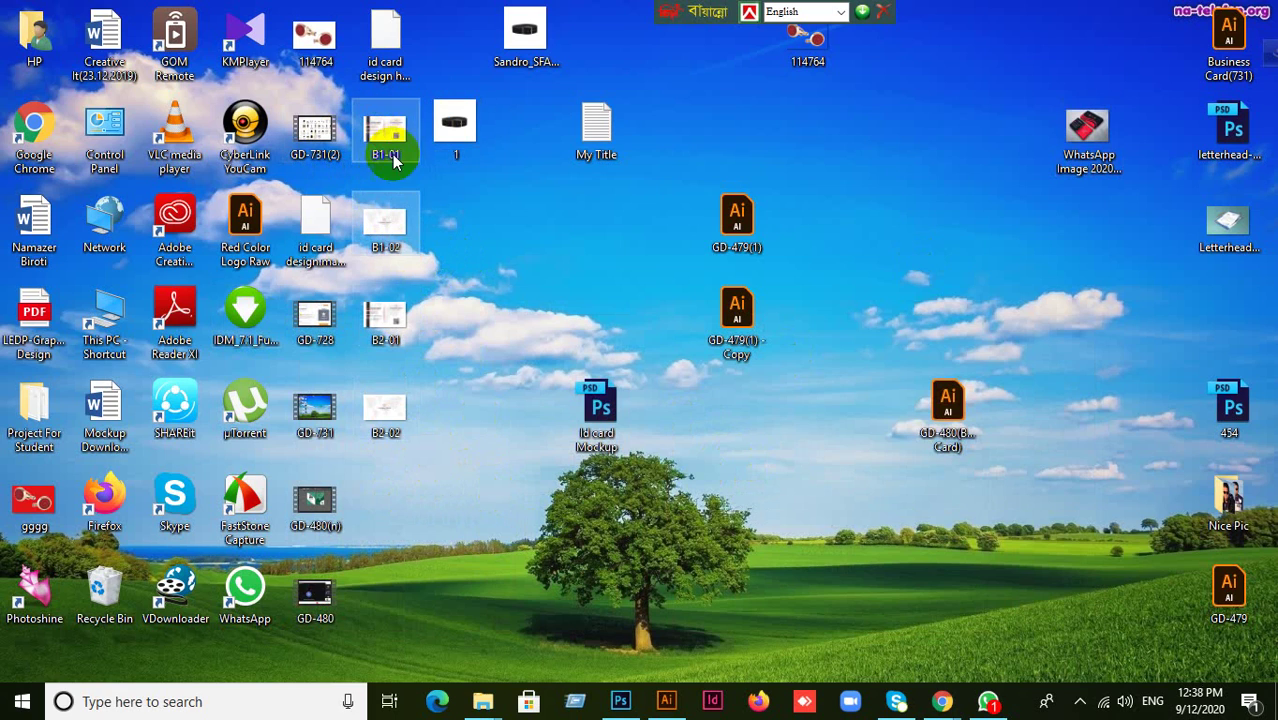
{"action": "key", "text": "Delete"}
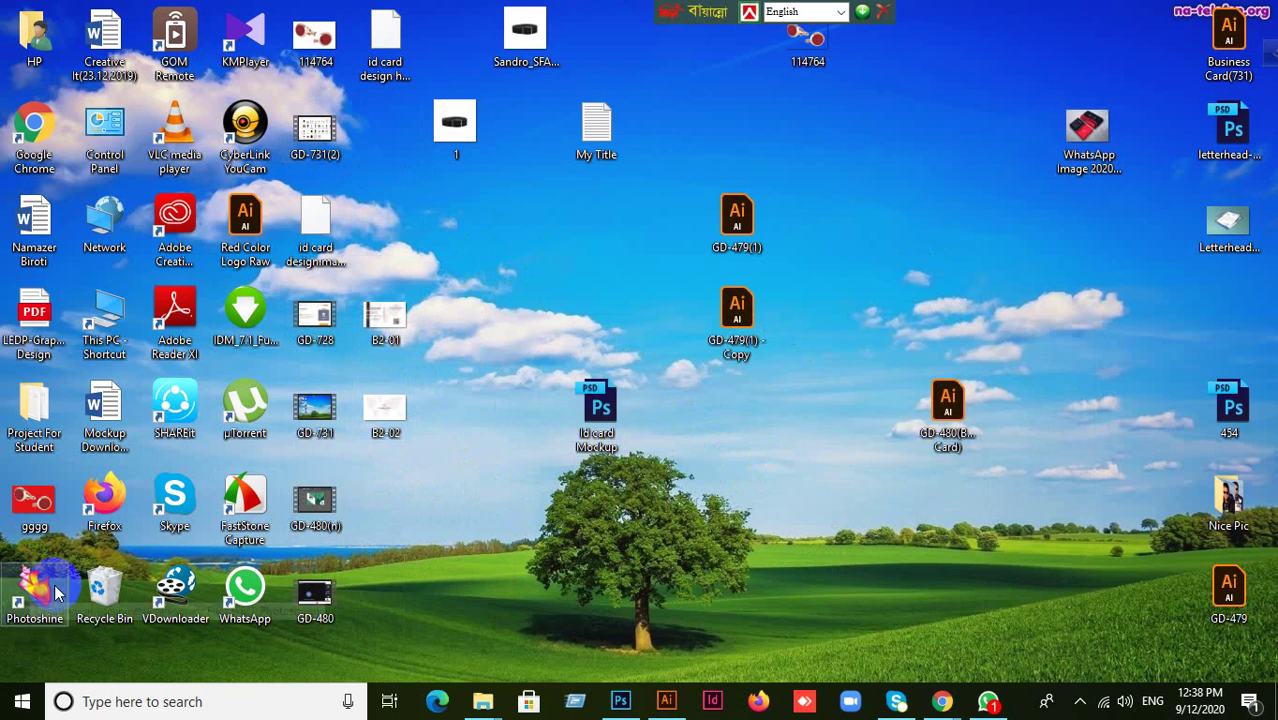
{"action": "right_click", "coordinate": [108, 586]}
{"action": "left_click", "coordinate": [170, 465]}
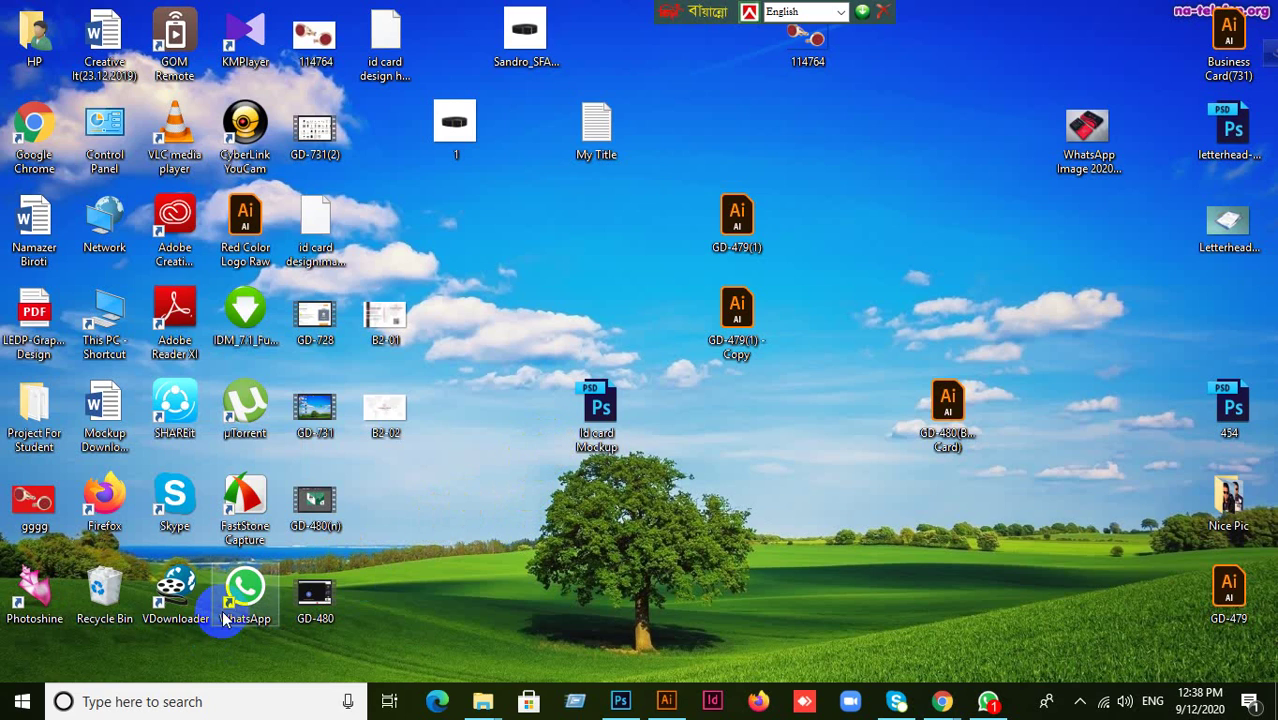
Switch to WhatsApp and attach the Desktop images B2-01 and B2-02 to the Shariatpur GD-479@11:00am group chat
{"action": "left_click", "coordinate": [245, 592]}
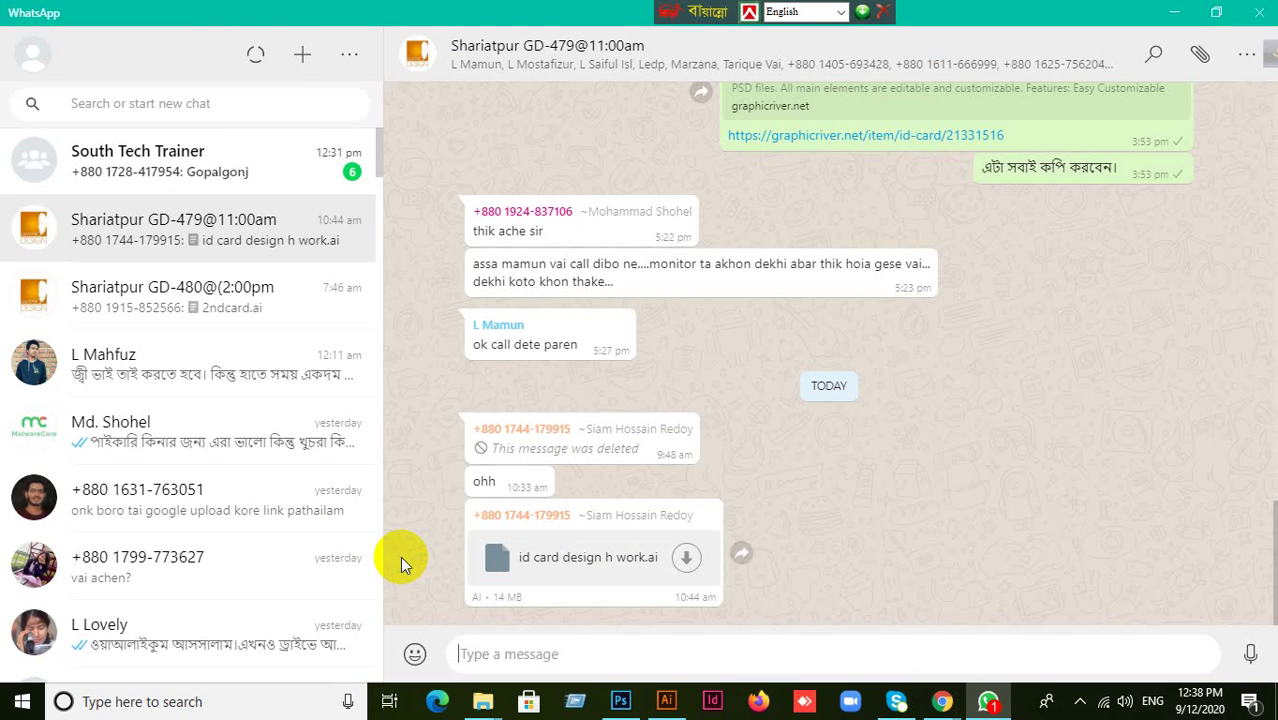
{"action": "left_click", "coordinate": [1200, 57]}
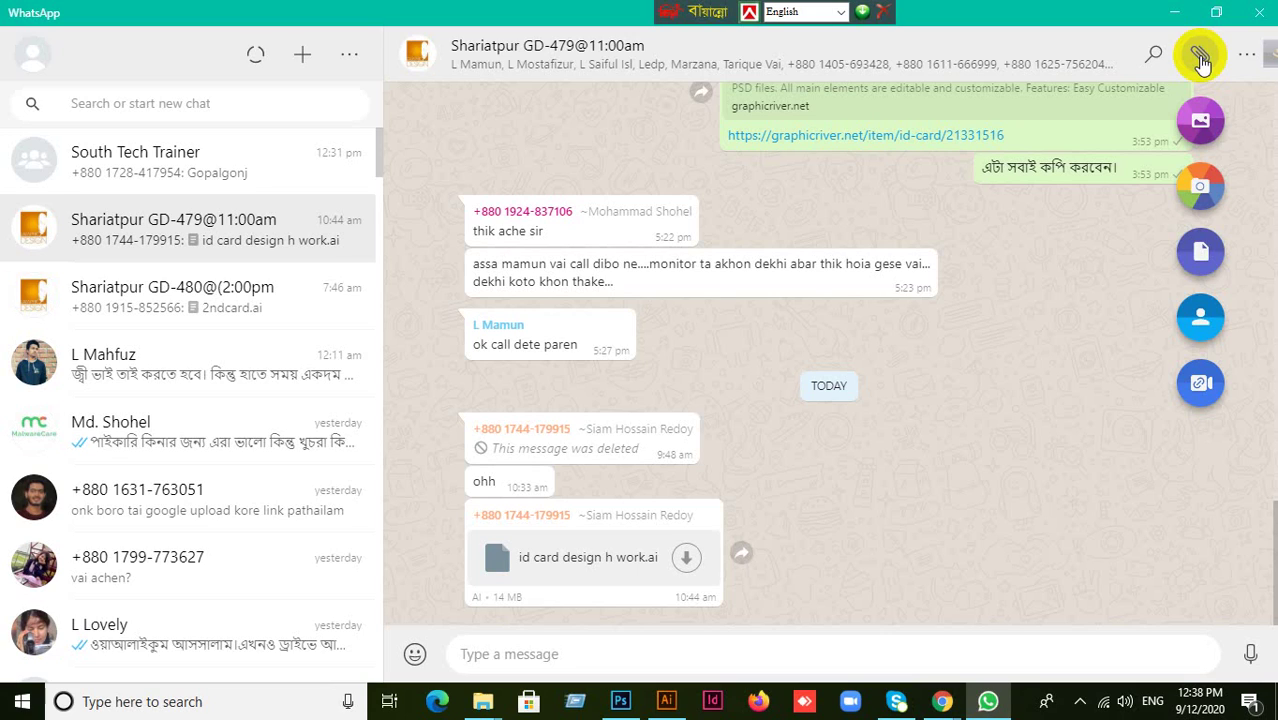
{"action": "left_click", "coordinate": [1198, 54]}
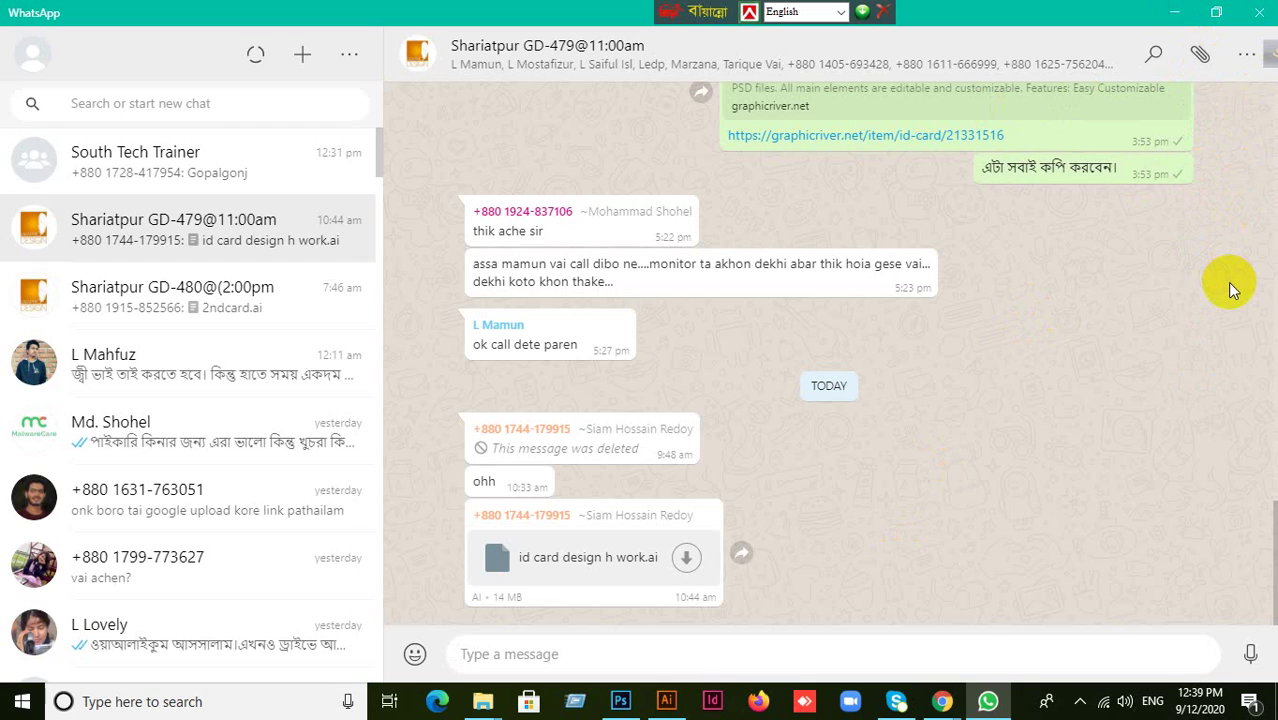
{"action": "left_click", "coordinate": [1198, 54]}
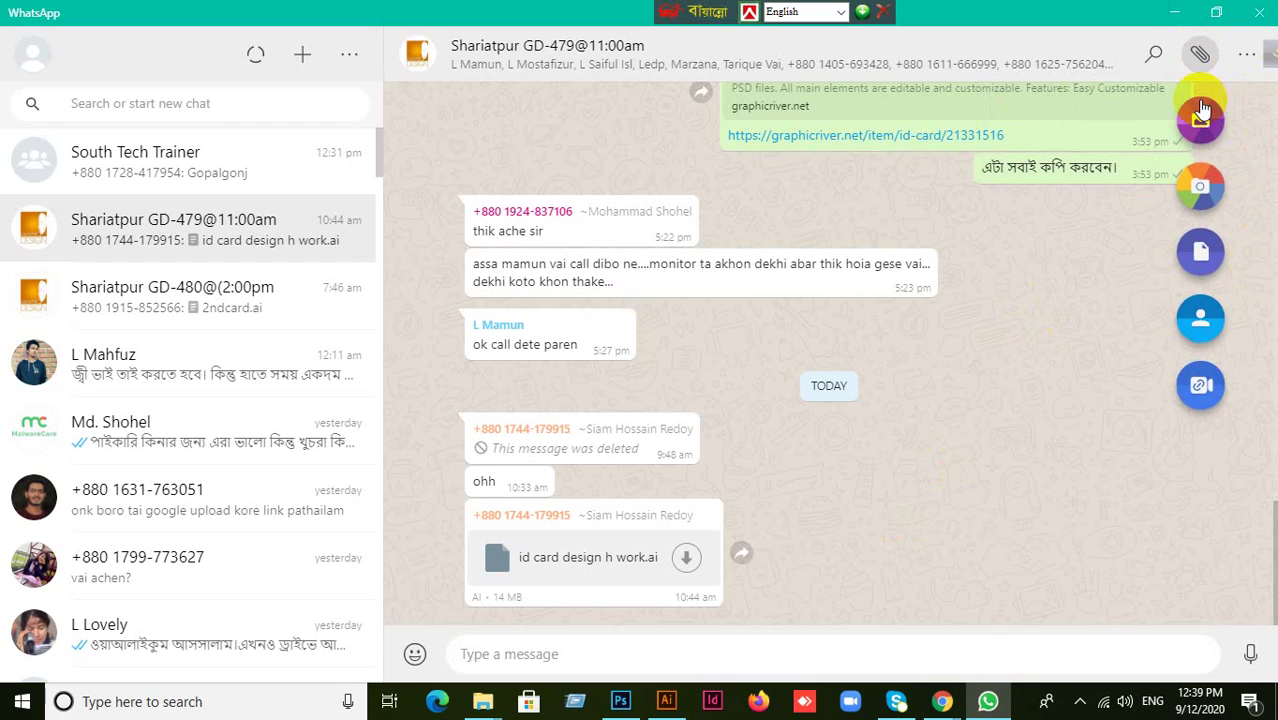
{"action": "left_click", "coordinate": [1201, 125]}
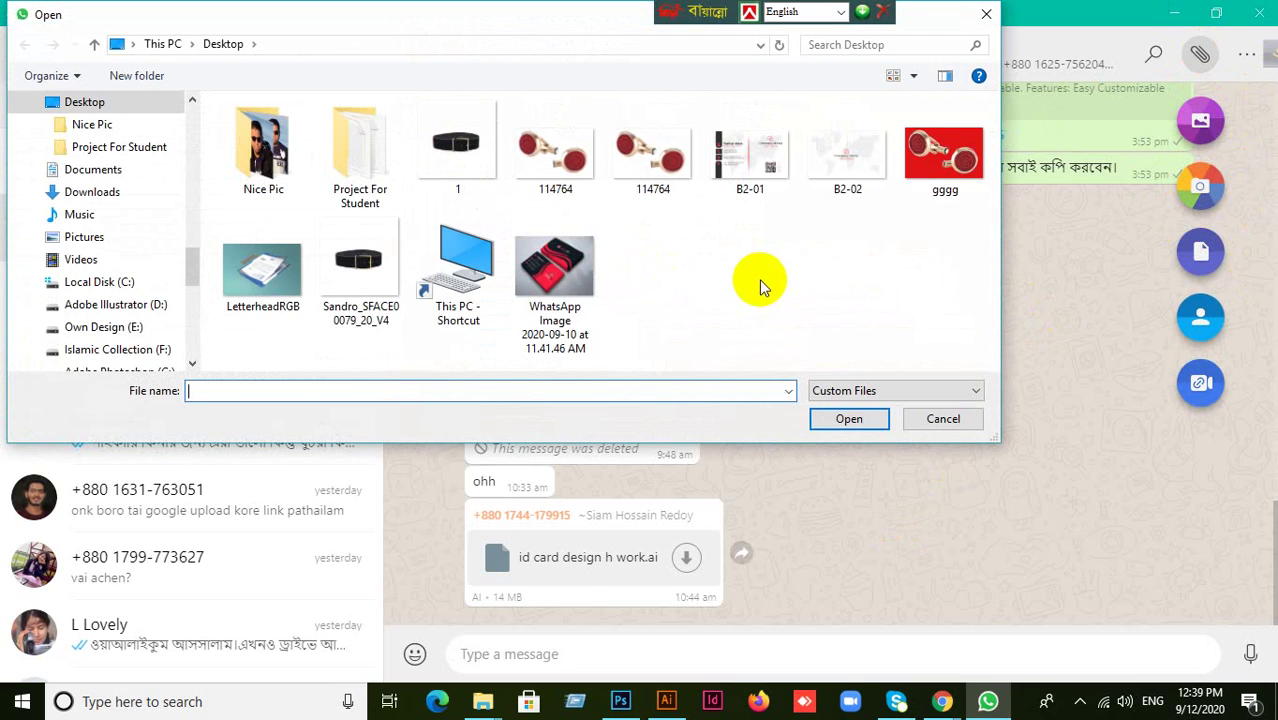
{"action": "left_click_drag", "start_coordinate": [722, 266], "coordinate": [855, 125]}
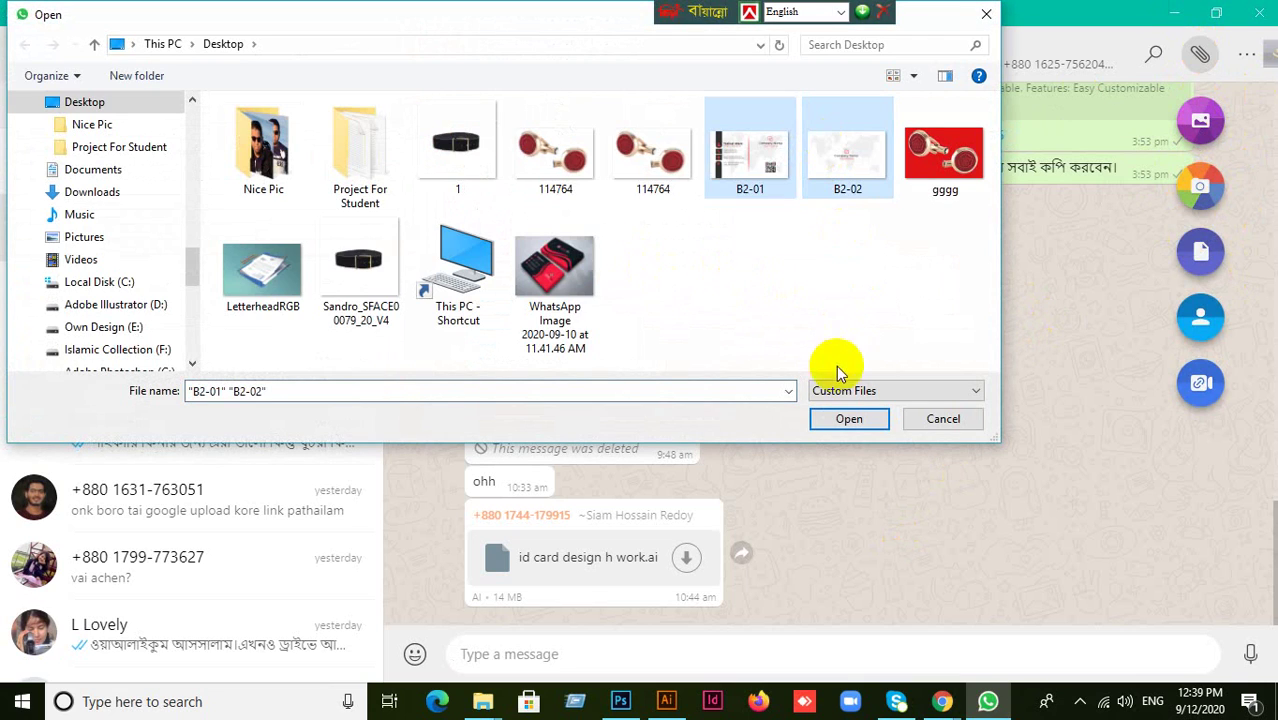
{"action": "left_click", "coordinate": [849, 419]}
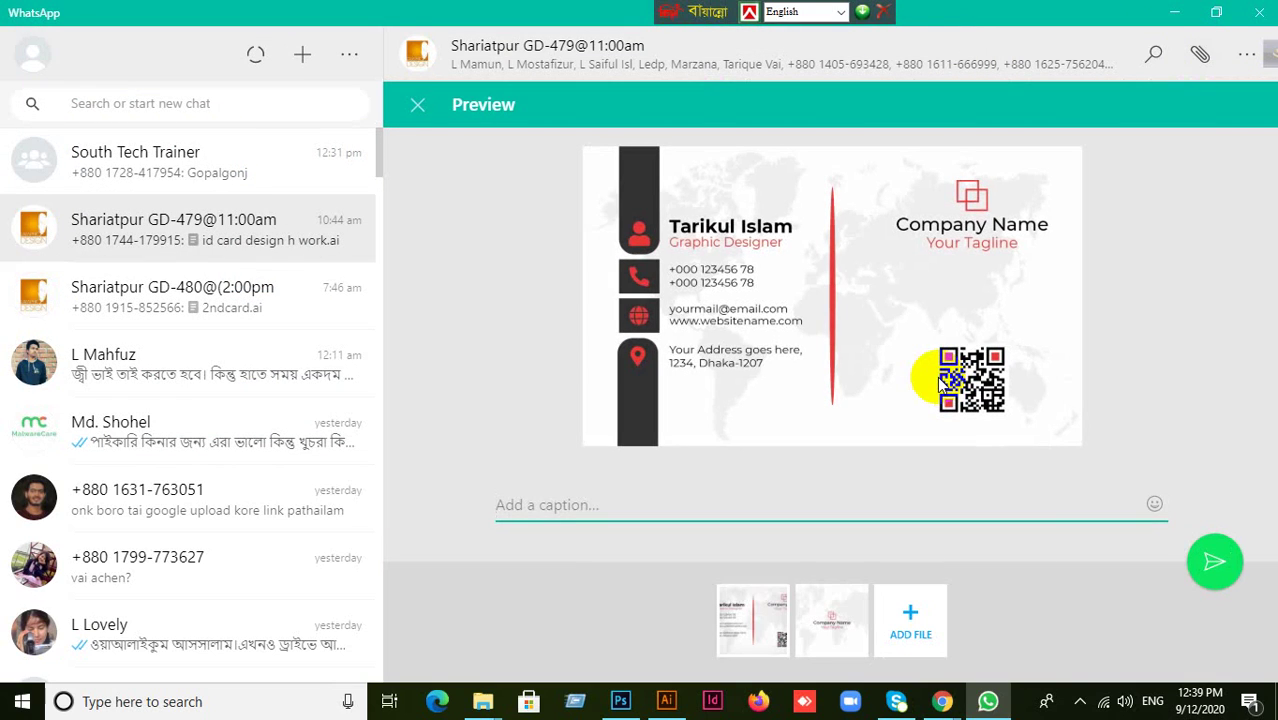
Caption the front-side image "eta sobai korben", send both images to the group and close WhatsApp
{"action": "left_click", "coordinate": [703, 504]}
{"action": "type", "text": "কৃ"}
{"action": "key", "text": "BackSpace"}
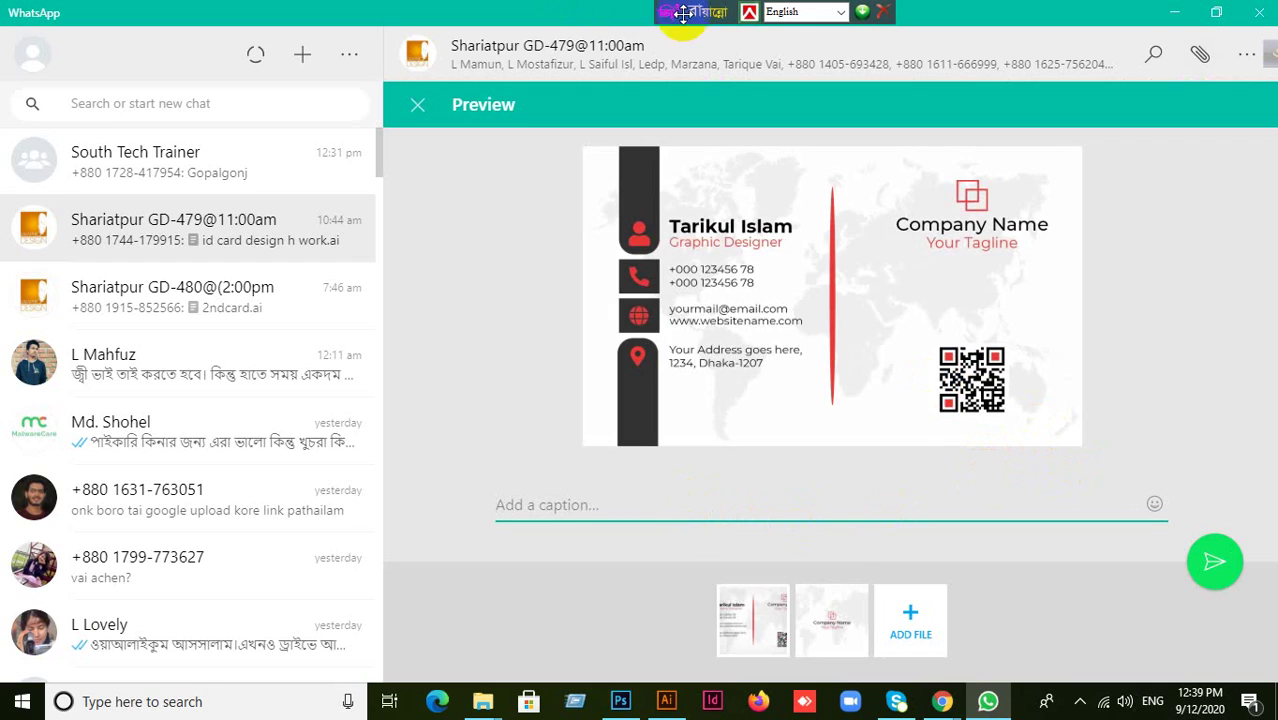
{"action": "left_click_drag", "start_coordinate": [715, 14], "coordinate": [552, 14]}
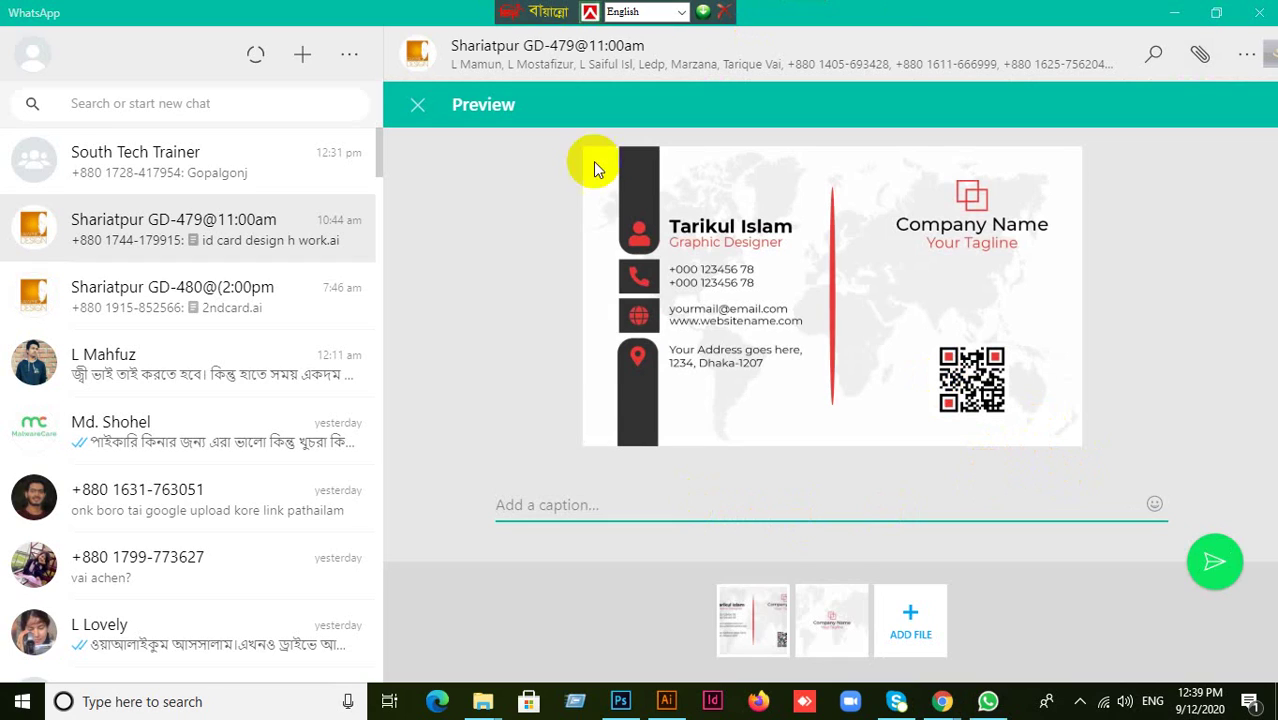
{"action": "left_click", "coordinate": [533, 505]}
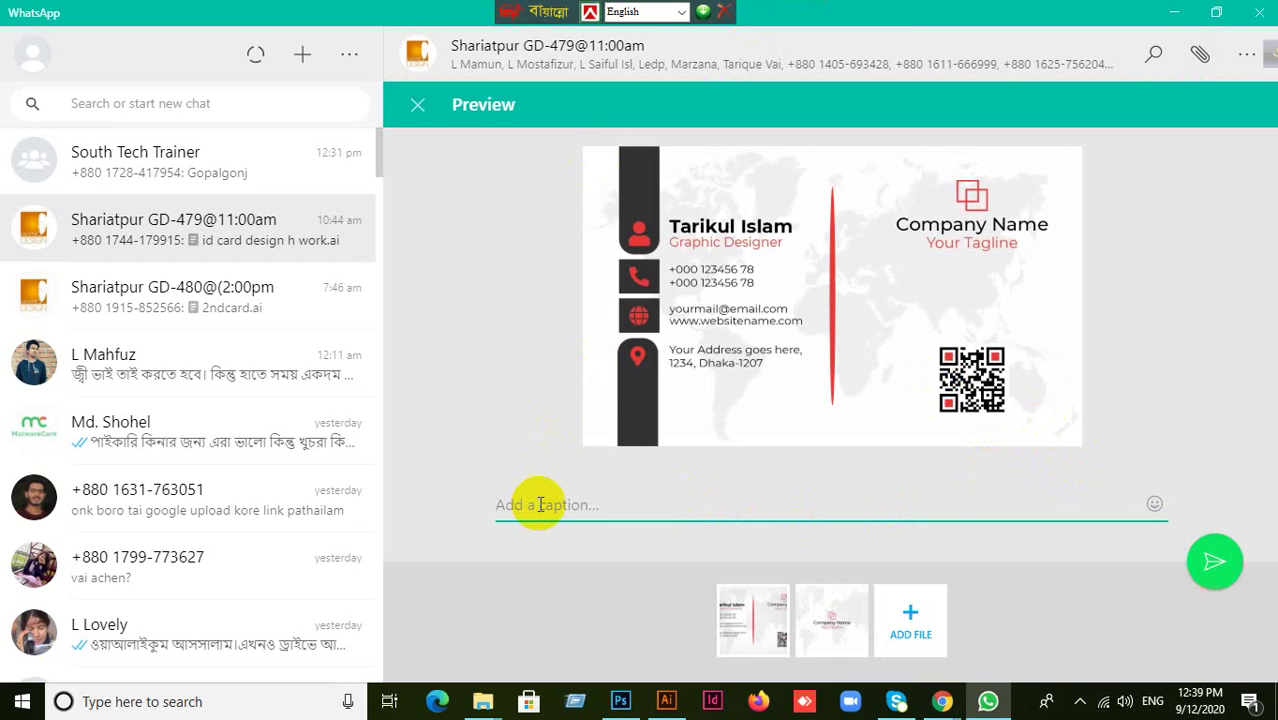
{"action": "type", "text": "eta sobai korben"}
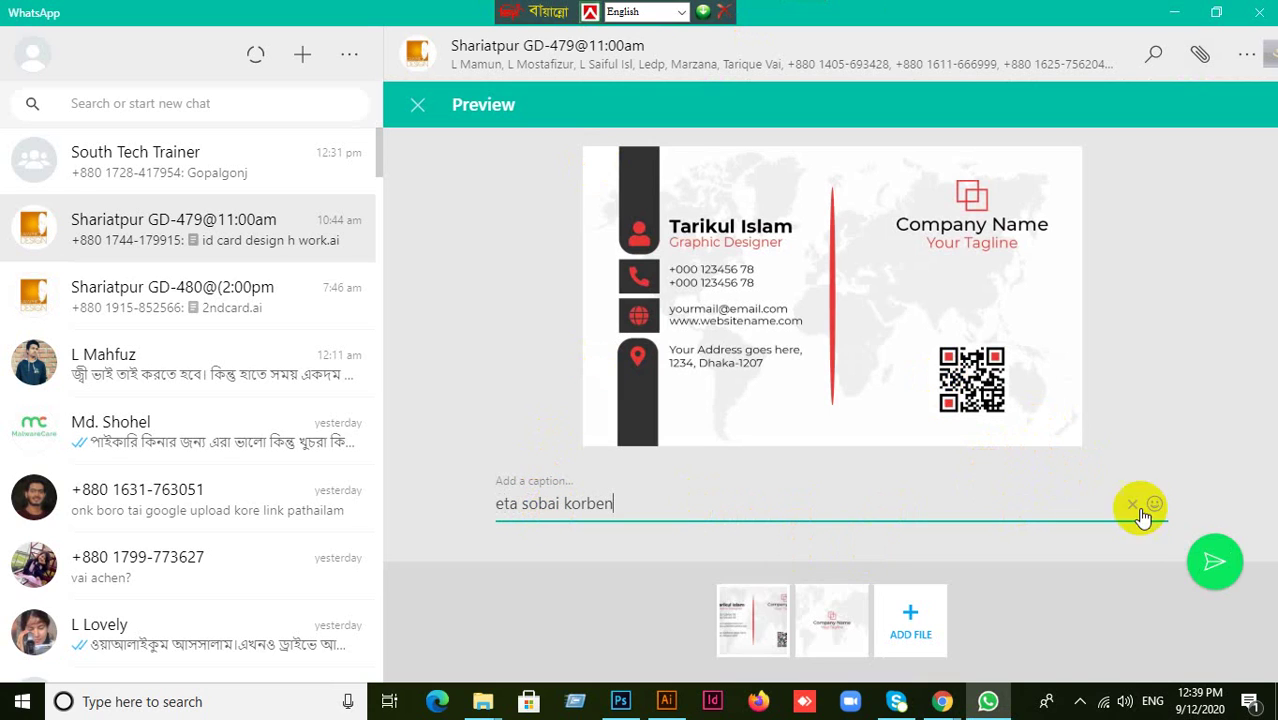
{"action": "left_click", "coordinate": [1213, 563]}
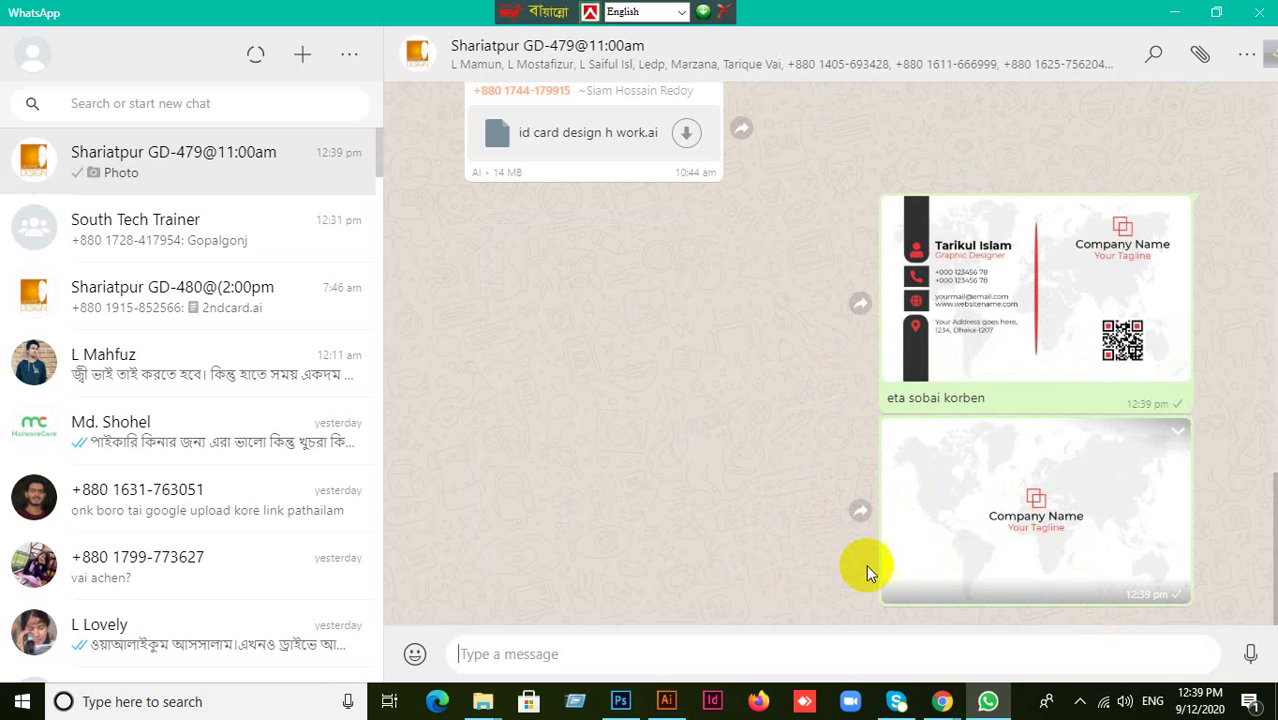
{"action": "left_click", "coordinate": [1258, 18]}
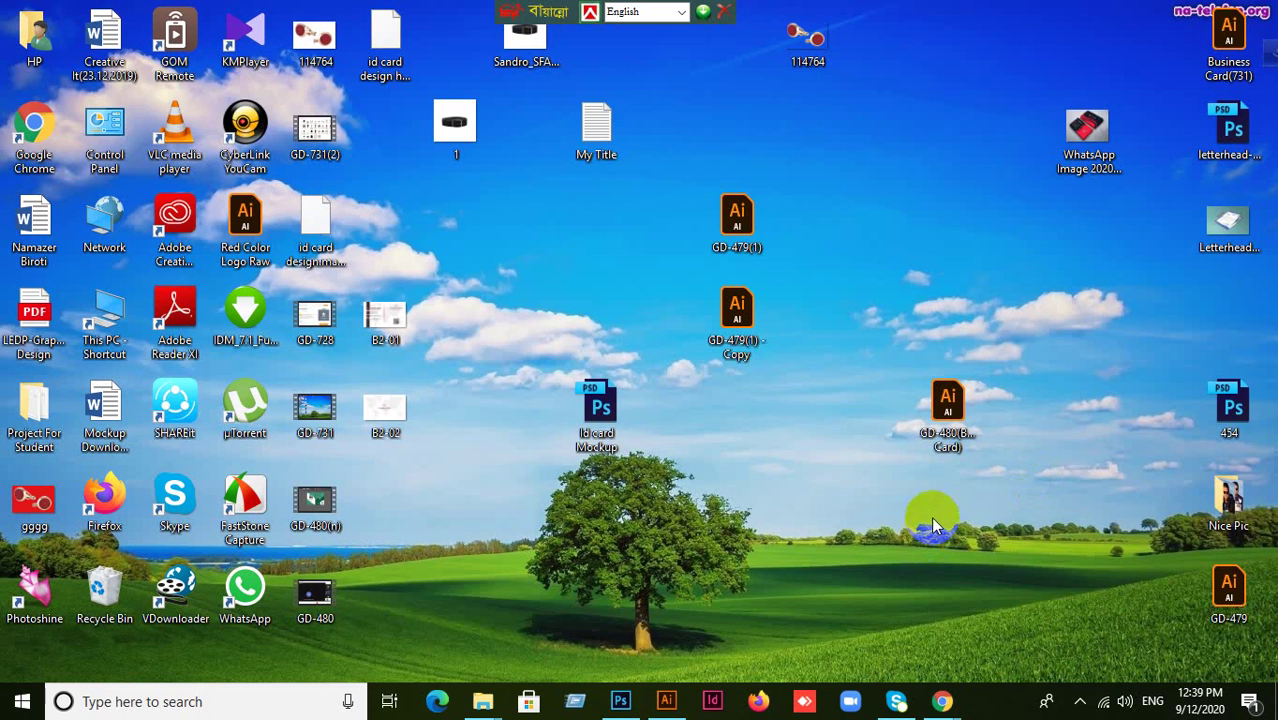
Switch to the Google Meet call in Chrome to check the participants, then return to the Desktop
{"action": "mouse_move", "coordinate": [941, 700]}
{"action": "left_click", "coordinate": [757, 623]}
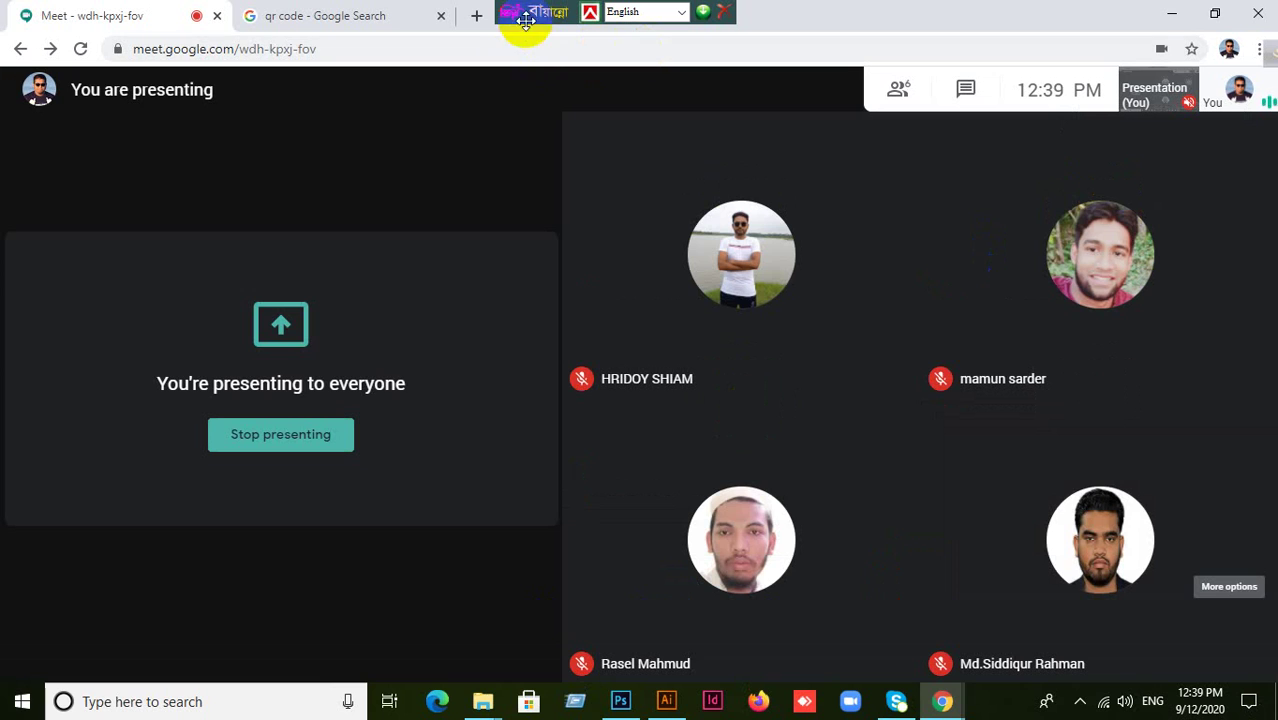
{"action": "left_click", "coordinate": [1171, 14]}
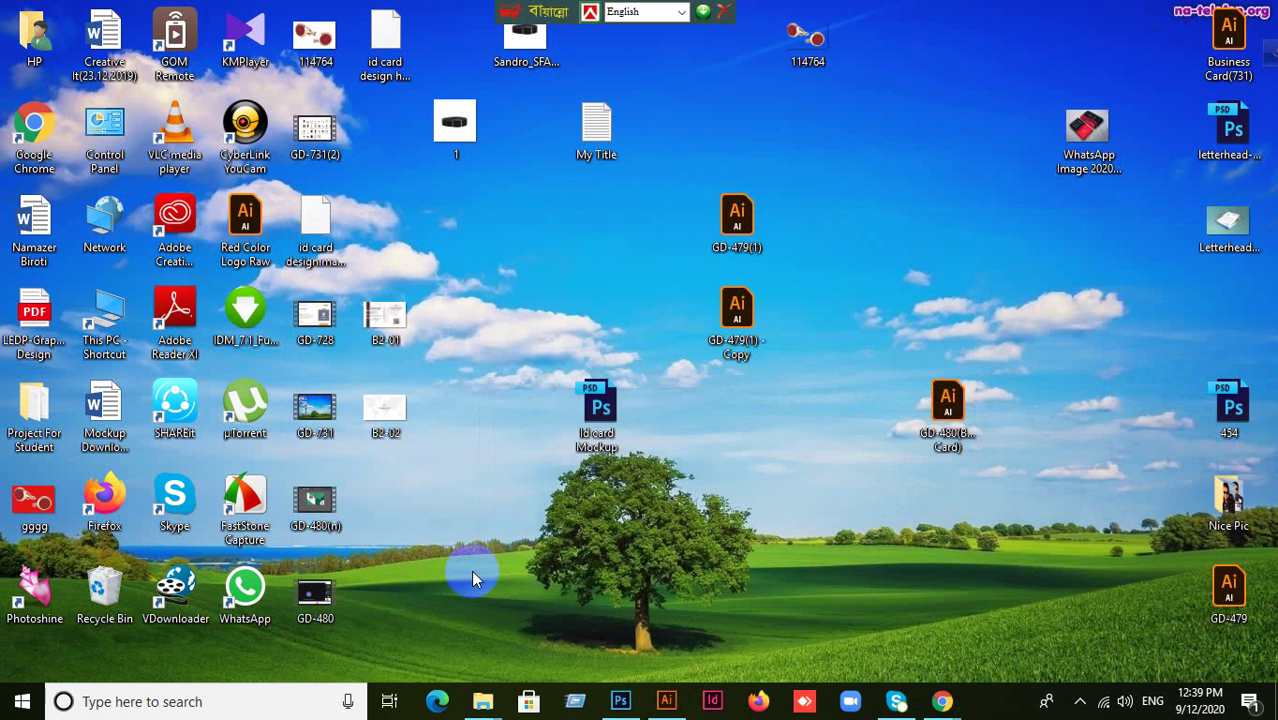